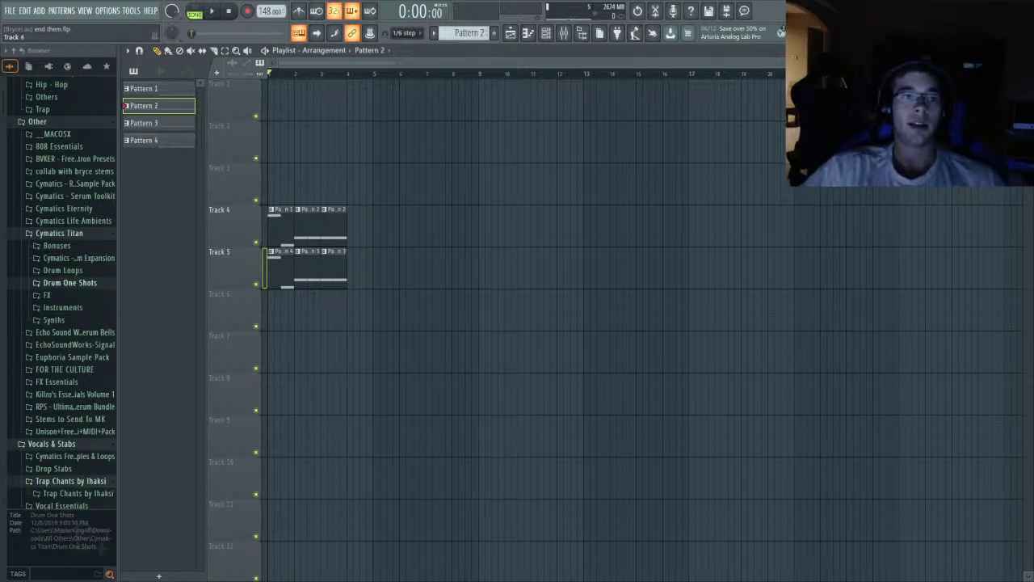
# - Audition Pattern 1 from Track 4 in pattern mode and view its channels in the Channel rack
pyautogui.scroll(4, 58, 295)
pyautogui.scroll(5, 267, 227)
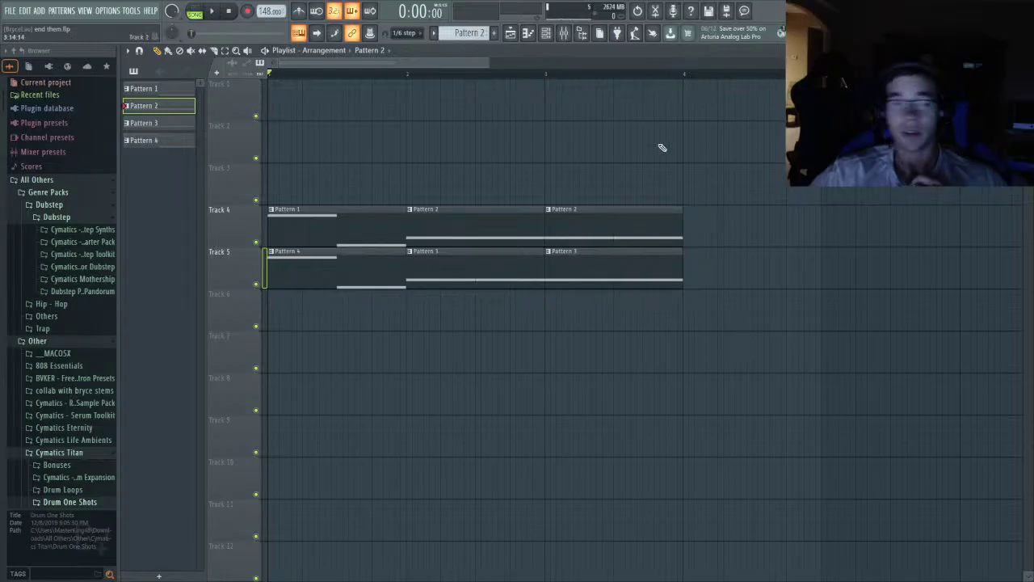
pyautogui.click(345, 220)
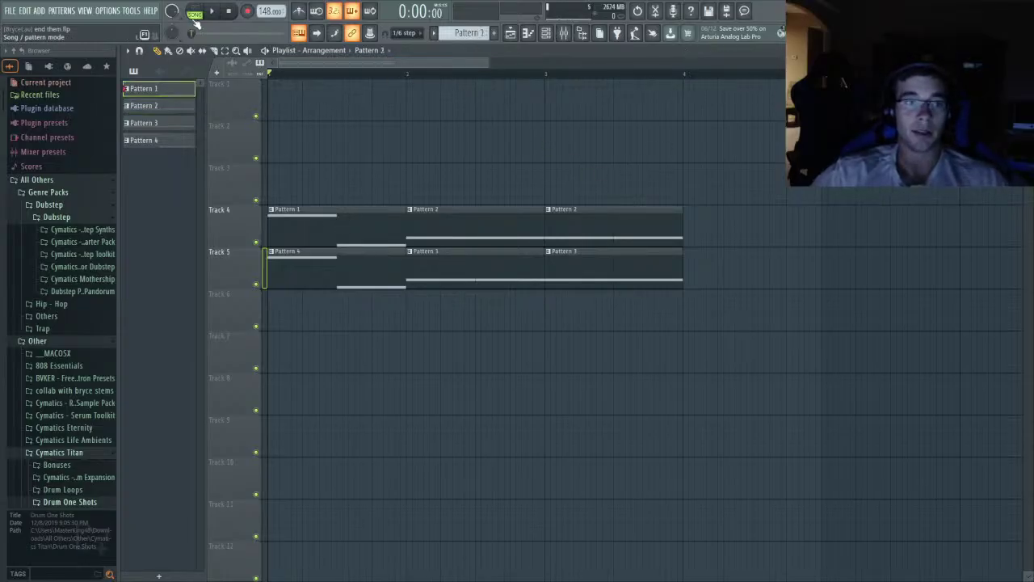
pyautogui.press('l')
pyautogui.press('space')
pyautogui.click(546, 35)
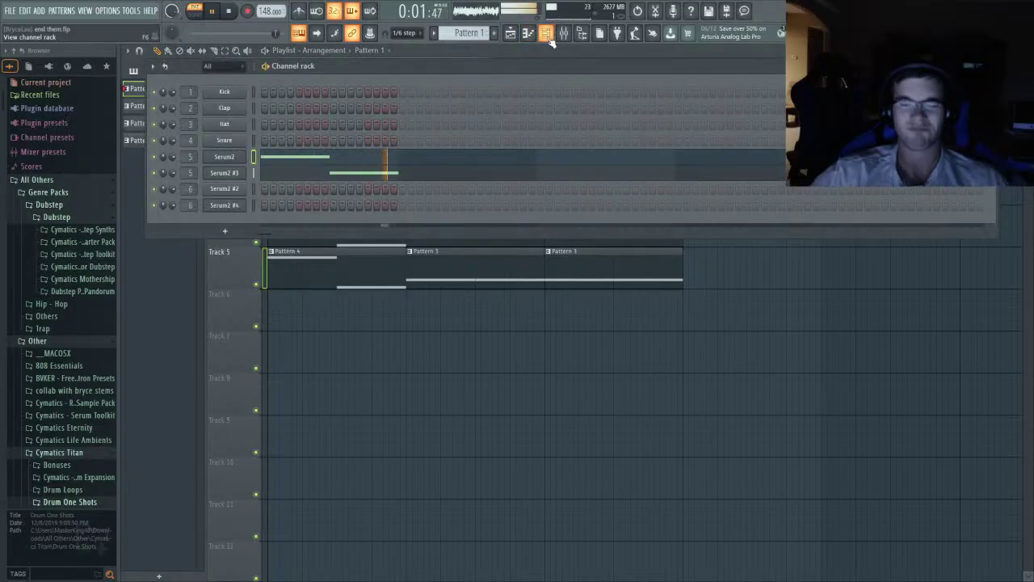
pyautogui.press('space')
# - Inspect the Serum2 instrument, its notes in the Piano roll and the Serum2 #3 instrument
pyautogui.click(237, 158)
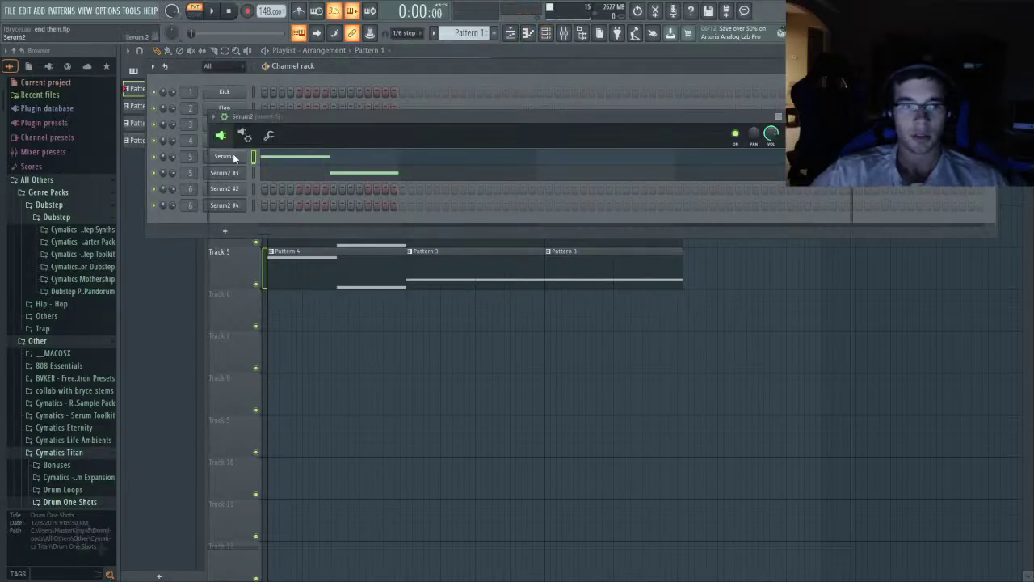
pyautogui.click(383, 106)
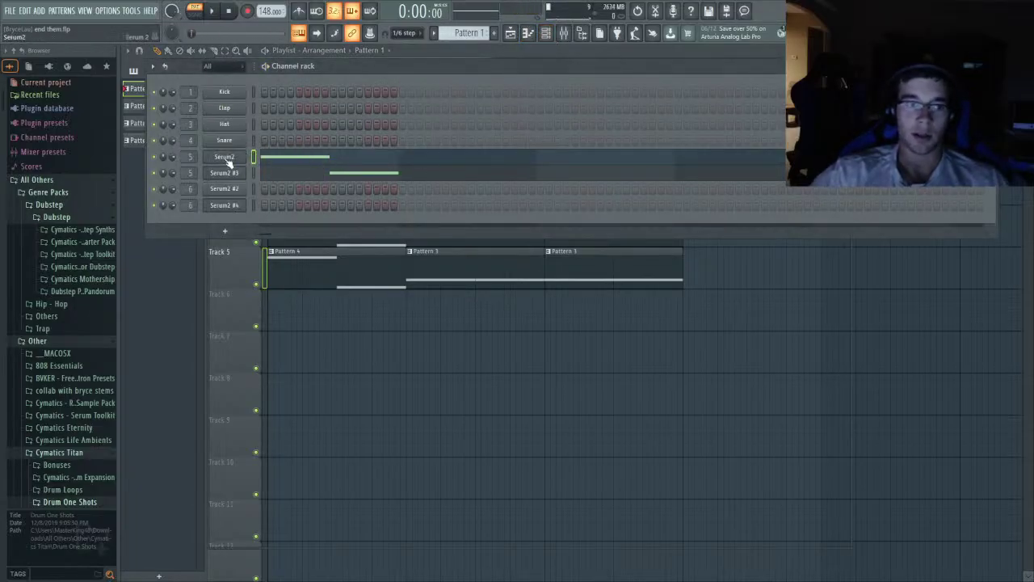
pyautogui.click(278, 156)
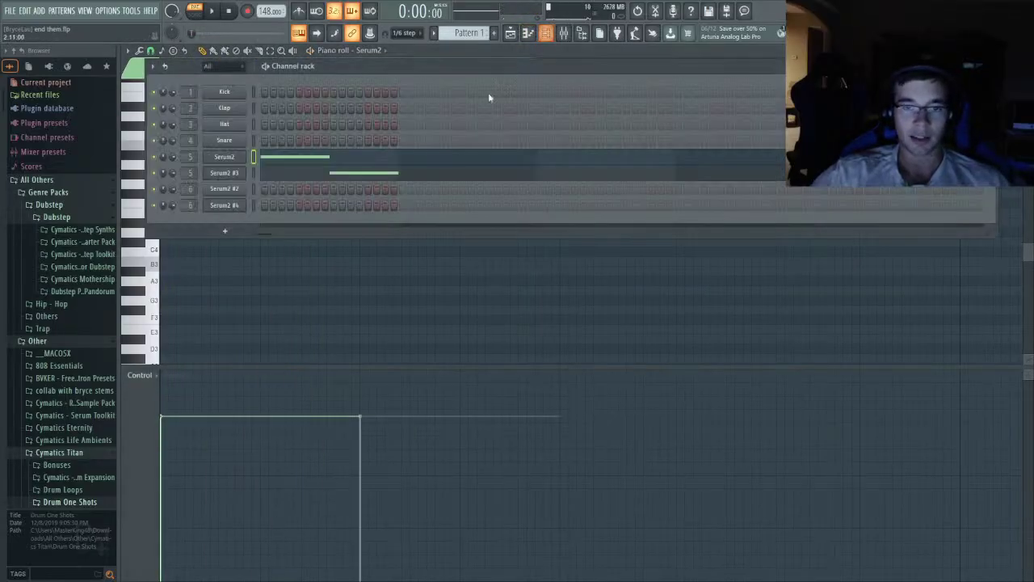
pyautogui.click(546, 32)
pyautogui.click(227, 173)
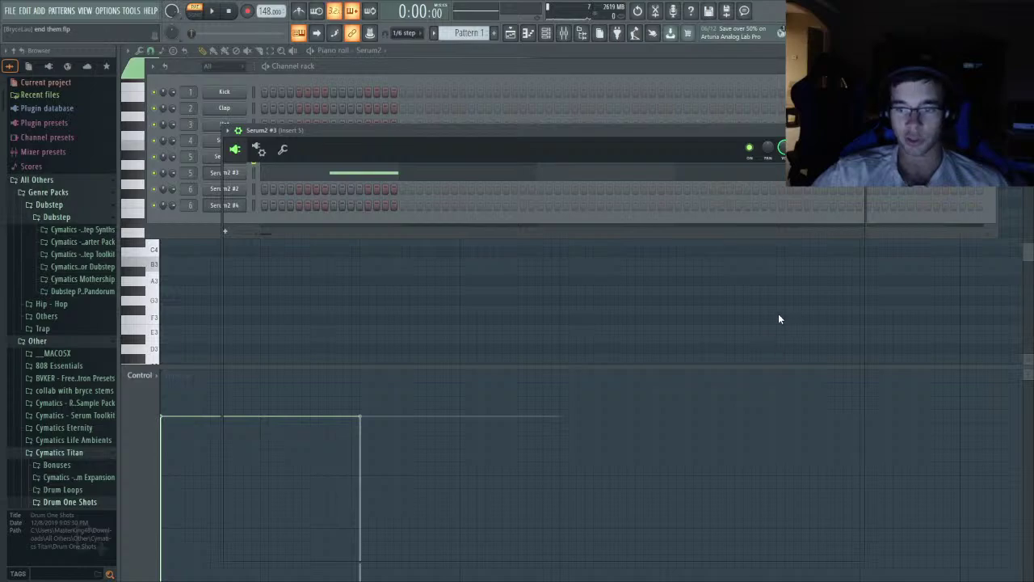
pyautogui.click(562, 55)
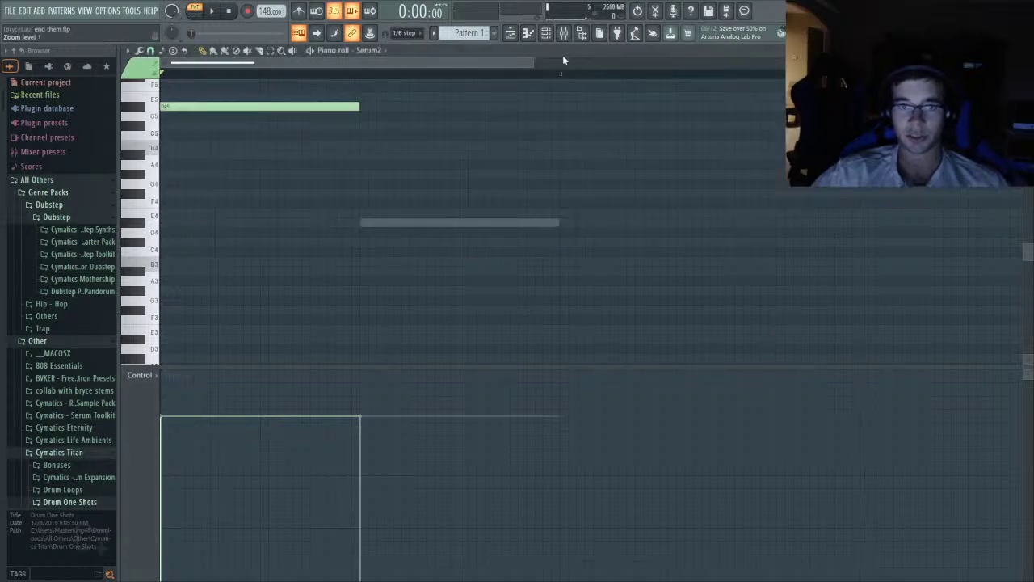
# - Return to the Playlist and audition Pattern 2 from Track 4 twice
pyautogui.click(510, 33)
pyautogui.click(470, 221)
pyautogui.press('space')
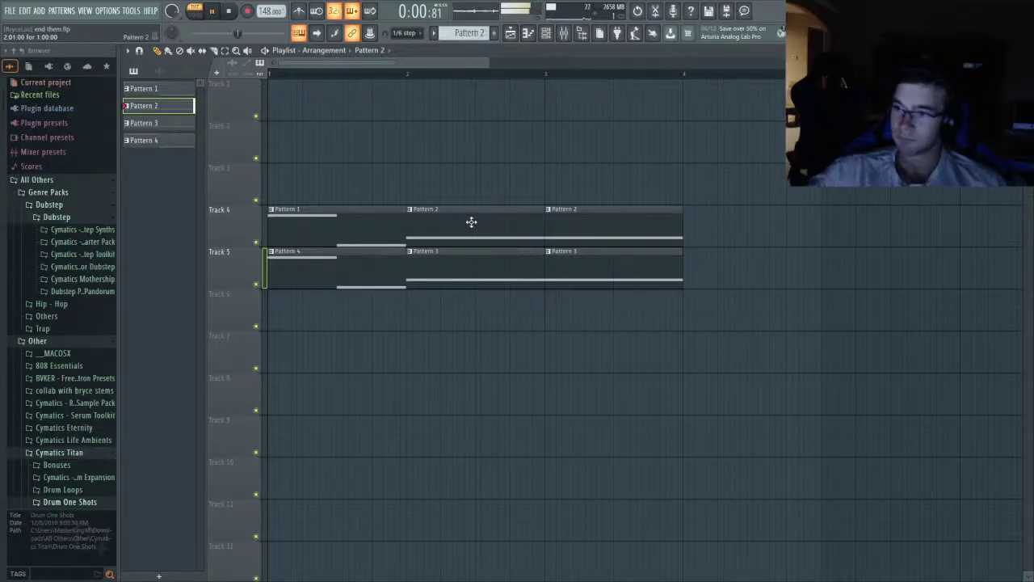
pyautogui.press('space')
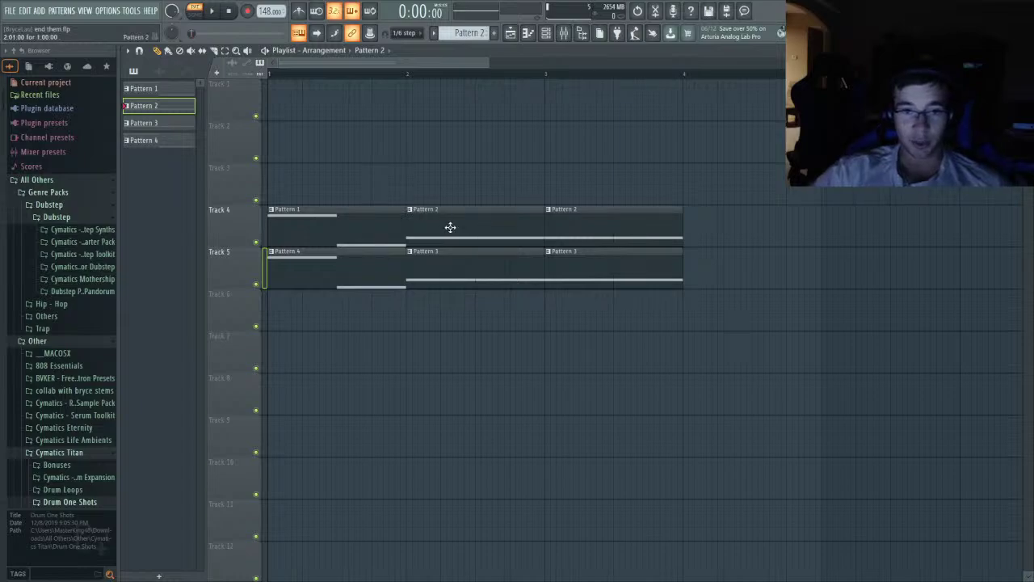
pyautogui.press('space')
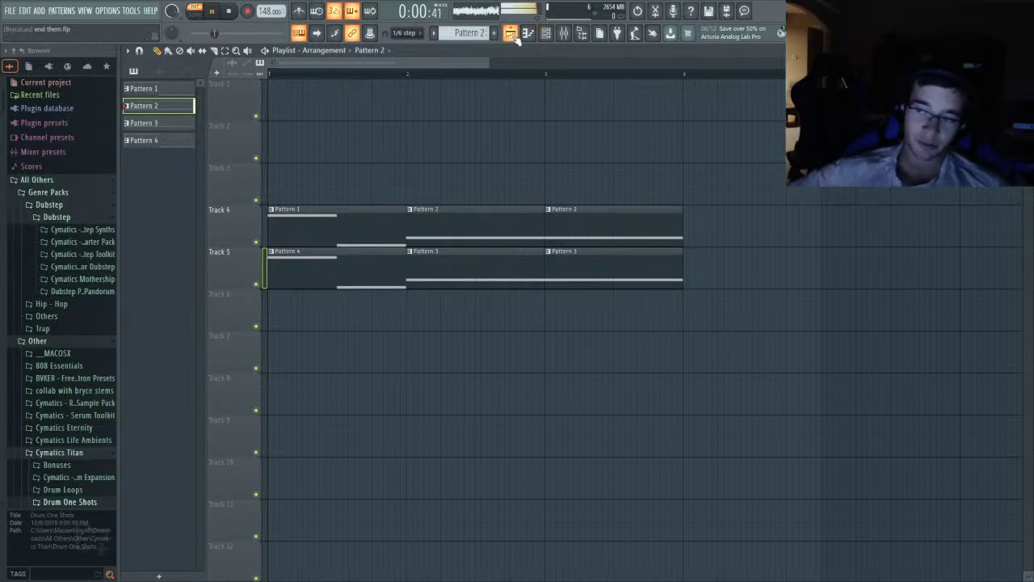
pyautogui.press('space')
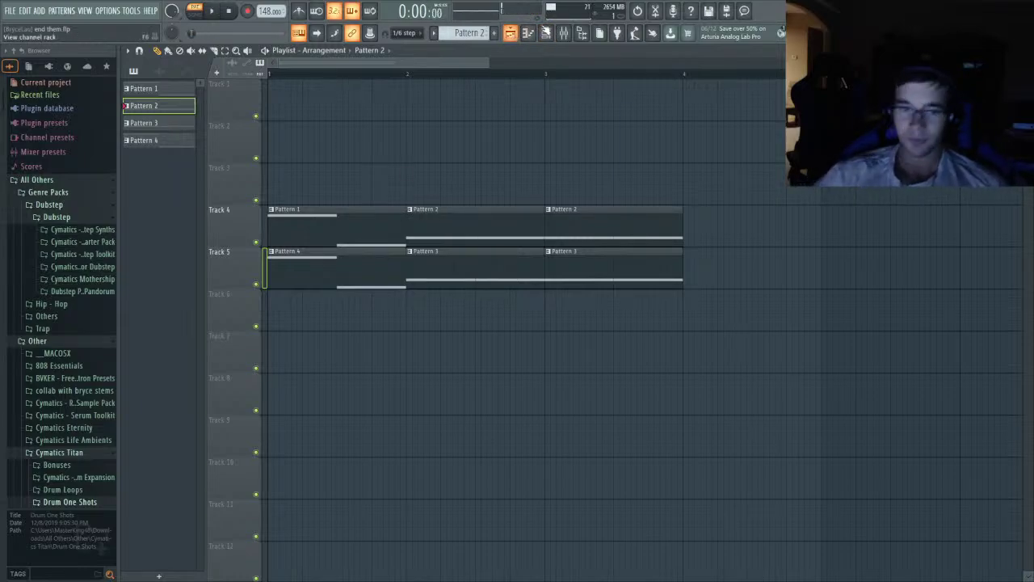
# - Audition Pattern 4 and Pattern 3 from Track 5 one after the other
pyautogui.click(329, 279)
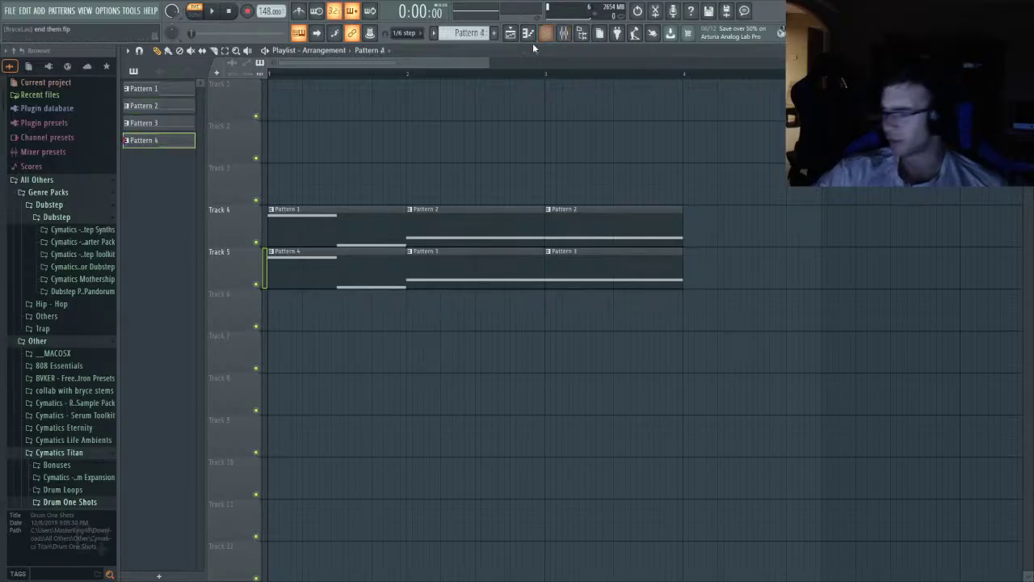
pyautogui.press('space')
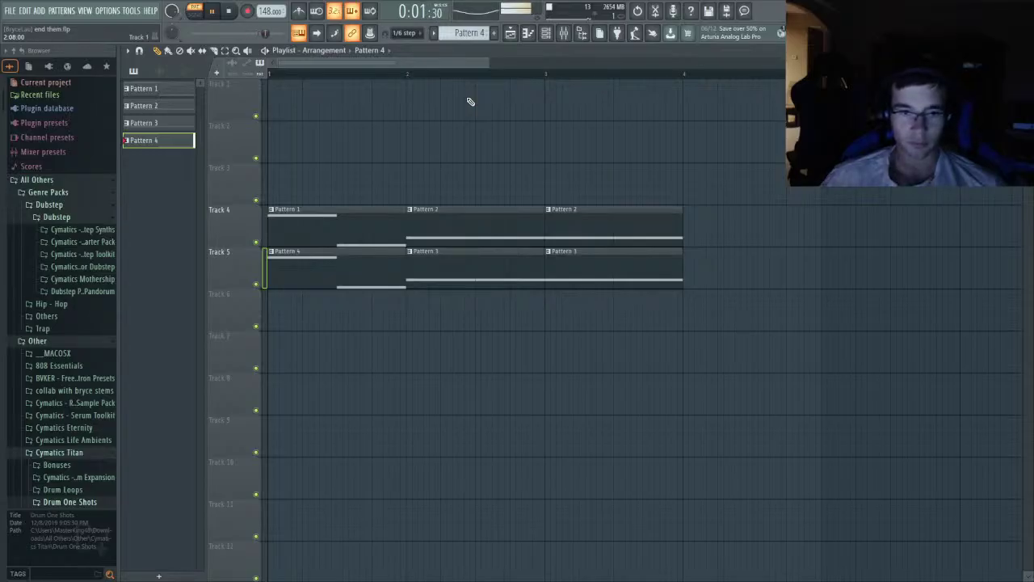
pyautogui.press('space')
pyautogui.click(454, 264)
pyautogui.press('space')
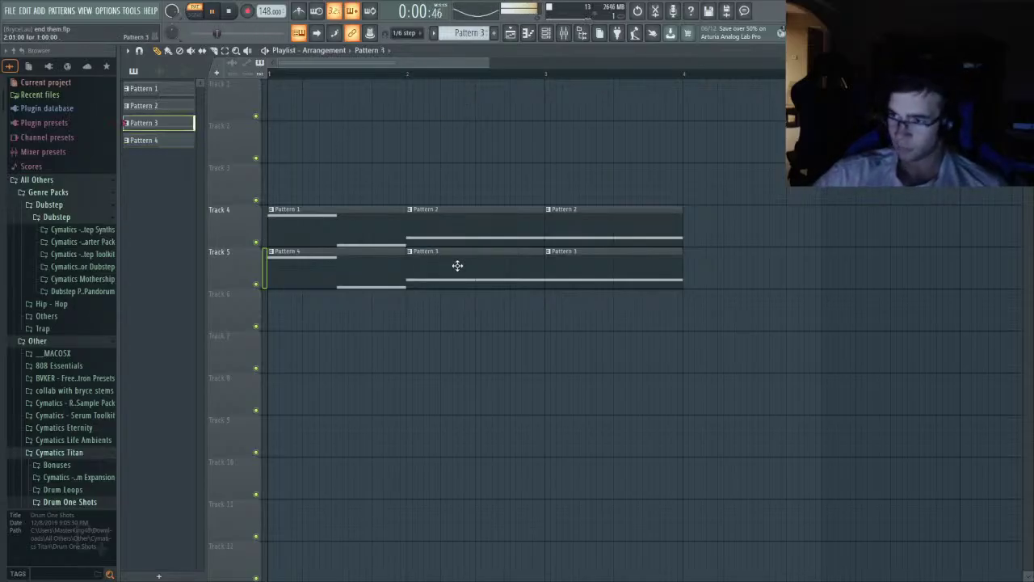
pyautogui.press('space')
# - Switch to song mode and play the whole arrangement from the start
pyautogui.press('l')
pyautogui.press('space')
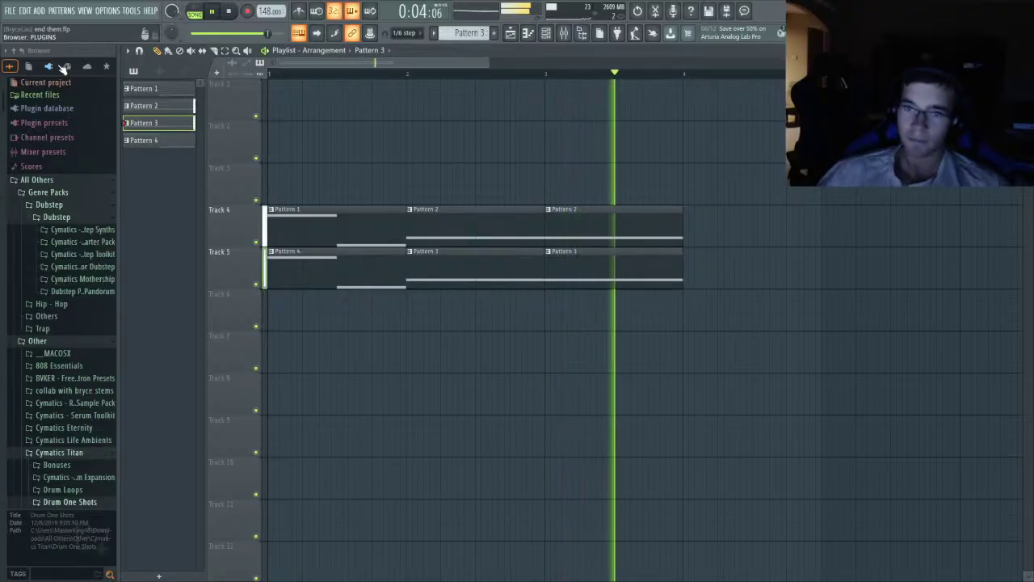
pyautogui.press('space')
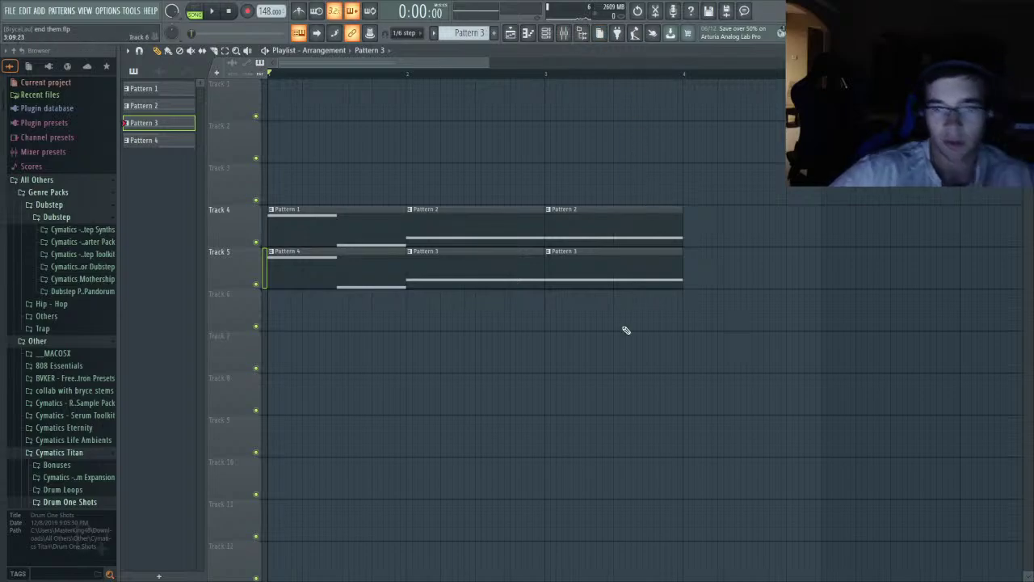
# - Duplicate the last Pattern 2 and Pattern 3 clips on Tracks 4 and 5 into bar 4
pyautogui.moveTo(635, 208); pyautogui.dragTo(630, 297)
pyautogui.hotkey('ctrl', 'b')
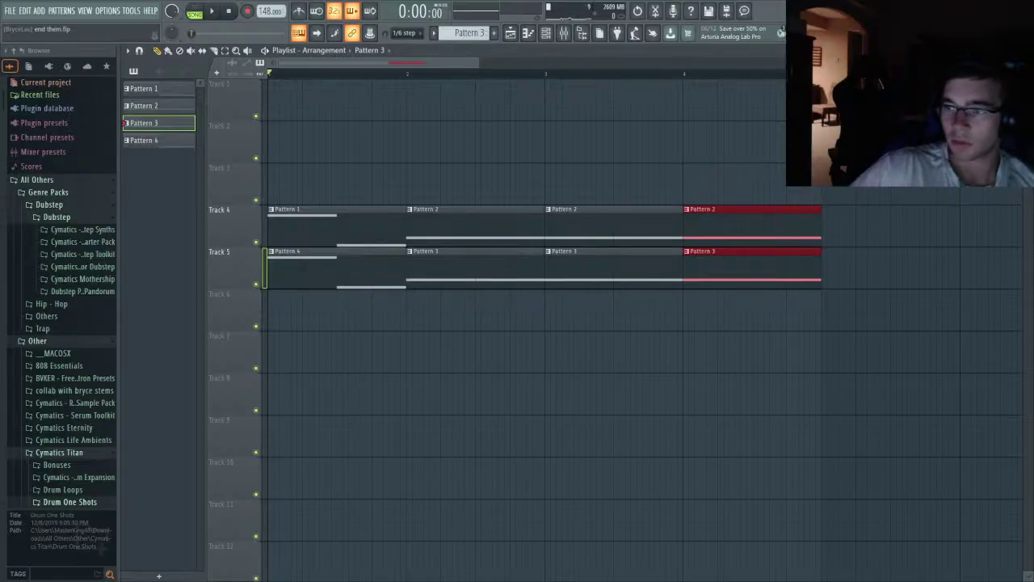
# - Switch to Spotify, open MARAUDA's artist page, expand the popular songs and play RETRIBUTION as a reference
pyautogui.hotkey('alt', 'Tab')
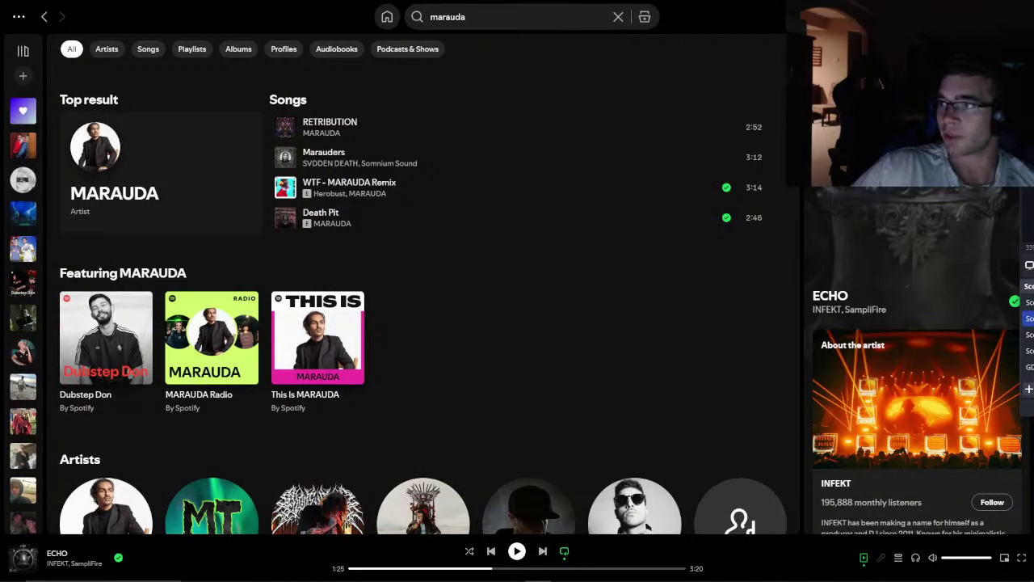
pyautogui.click(159, 153)
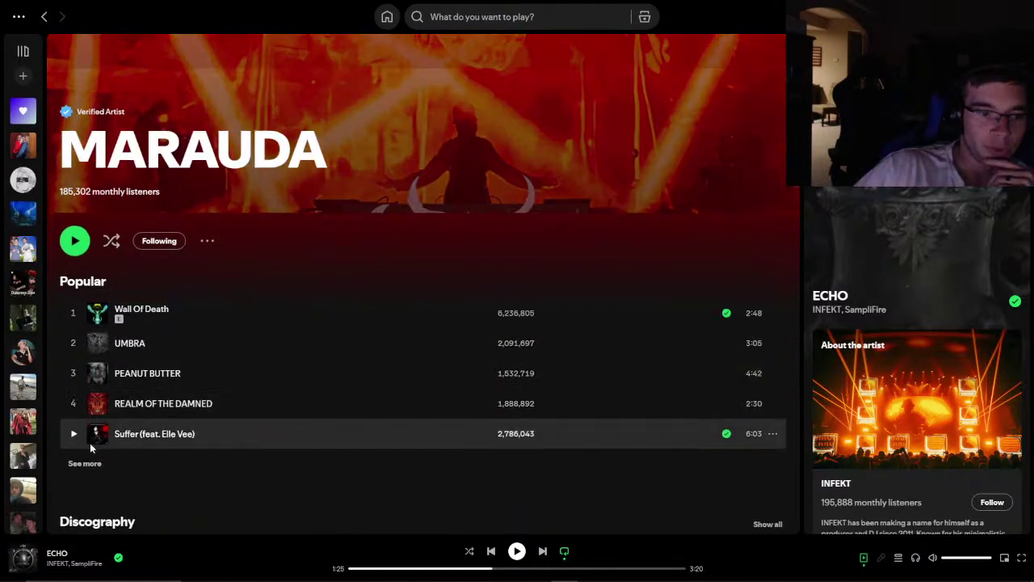
pyautogui.click(87, 461)
pyautogui.scroll(-2, 121, 444)
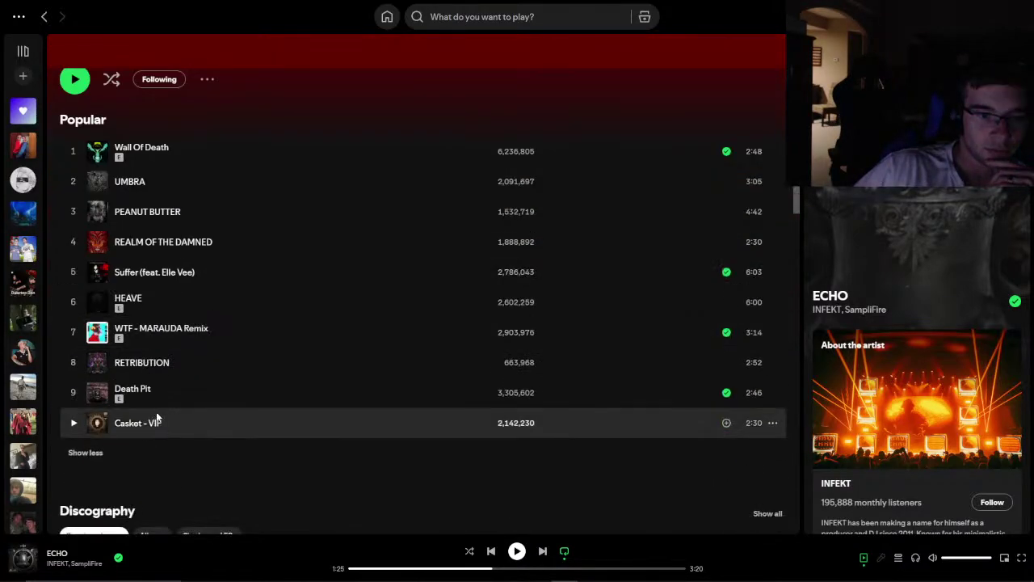
pyautogui.click(81, 363)
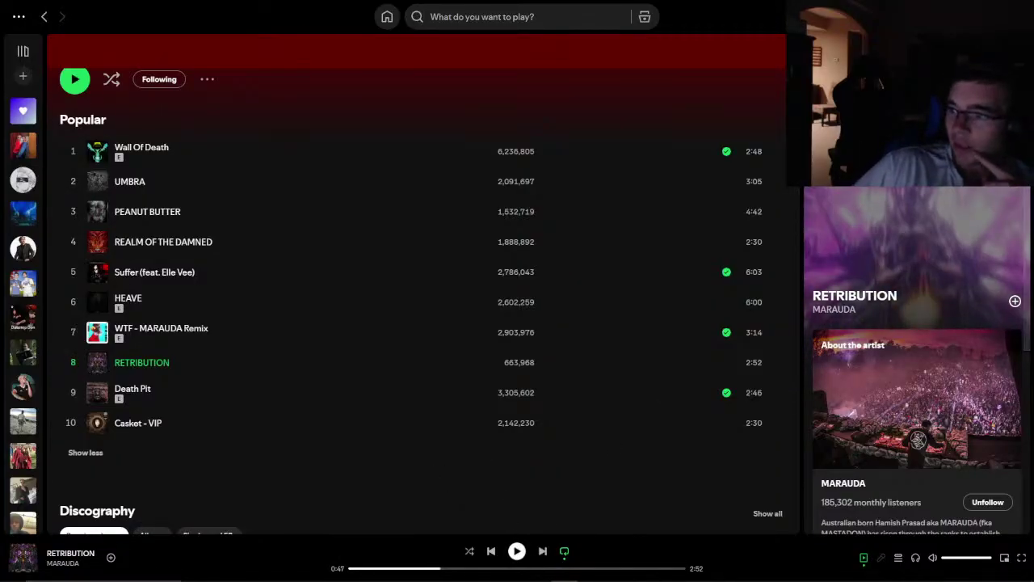
# - Switch back to FL Studio and play the extended arrangement into bar 4
pyautogui.hotkey('alt', 'Tab')
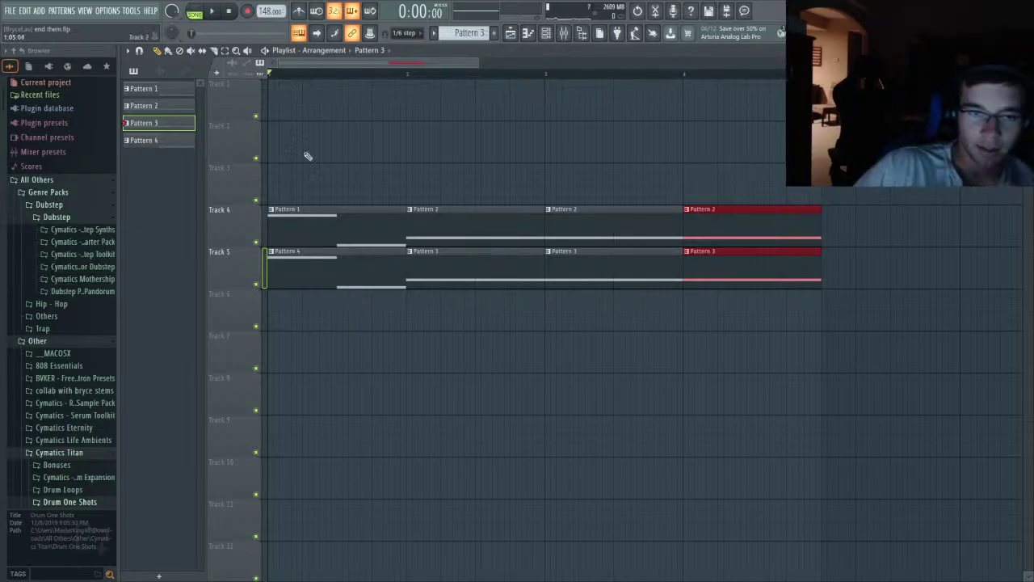
pyautogui.press('space')
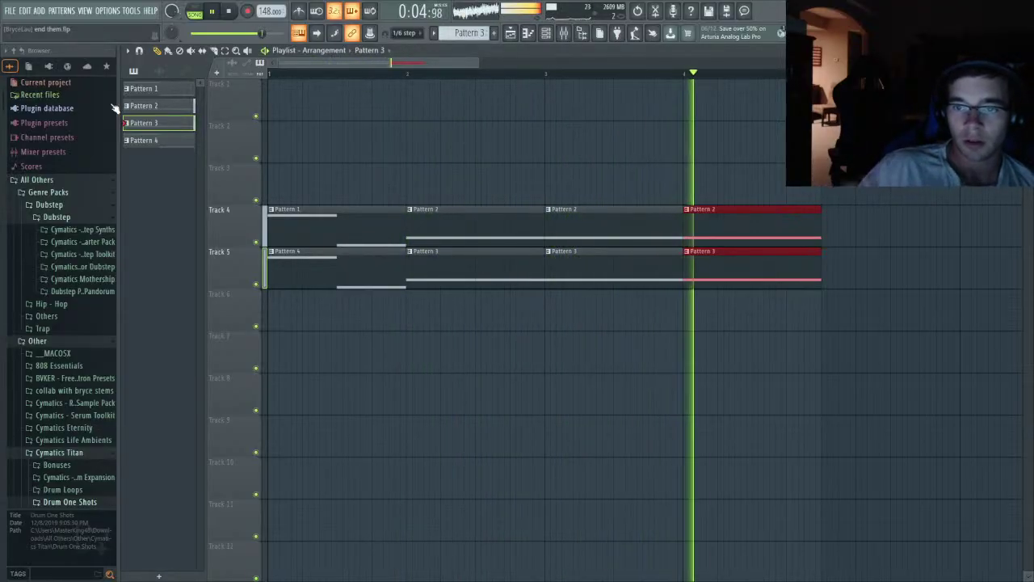
pyautogui.press('space')
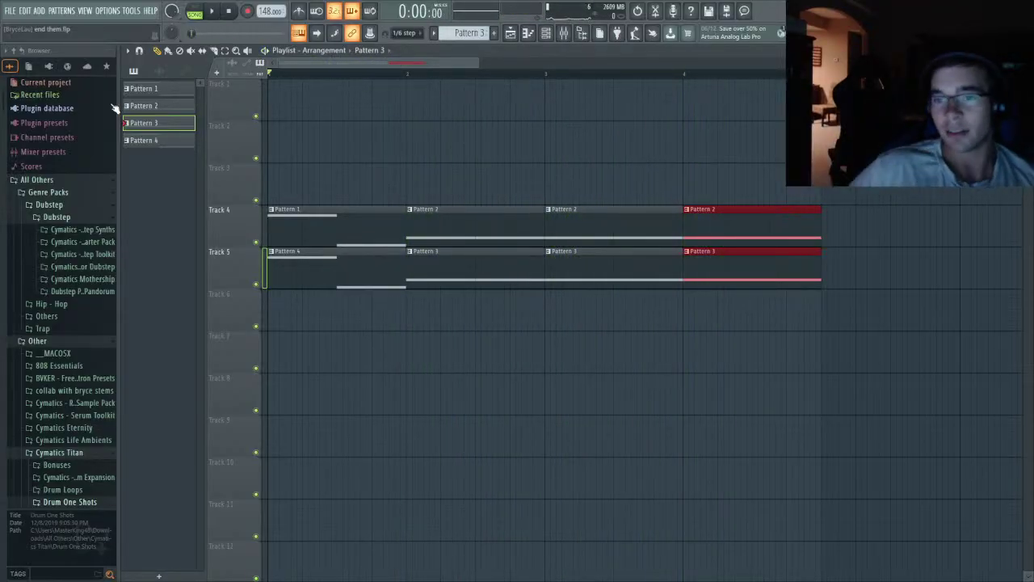
# - Make the Pattern 2 clip in bar 4 of Track 4 unique and switch to pattern mode
pyautogui.click(687, 210)
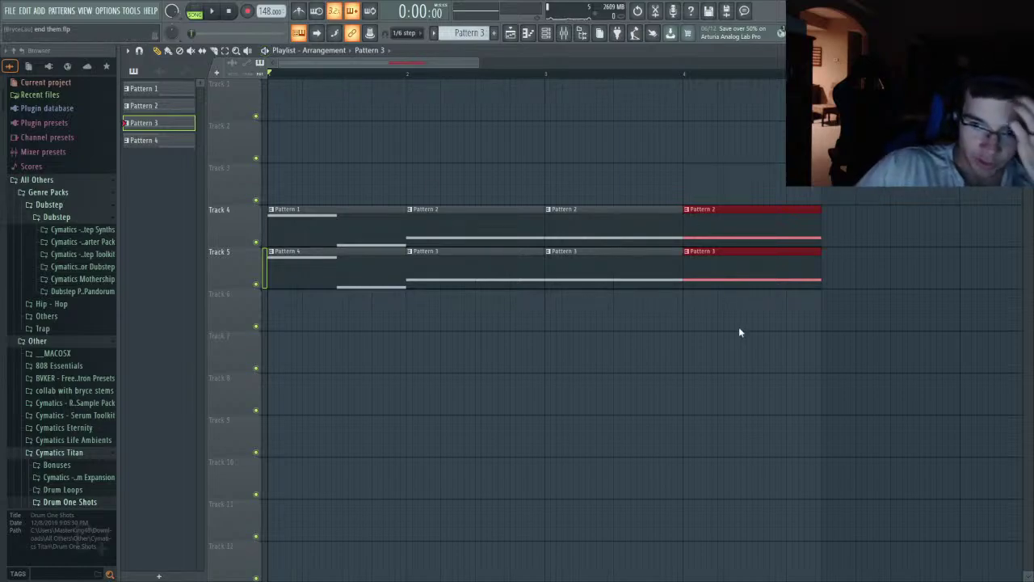
pyautogui.click(742, 311)
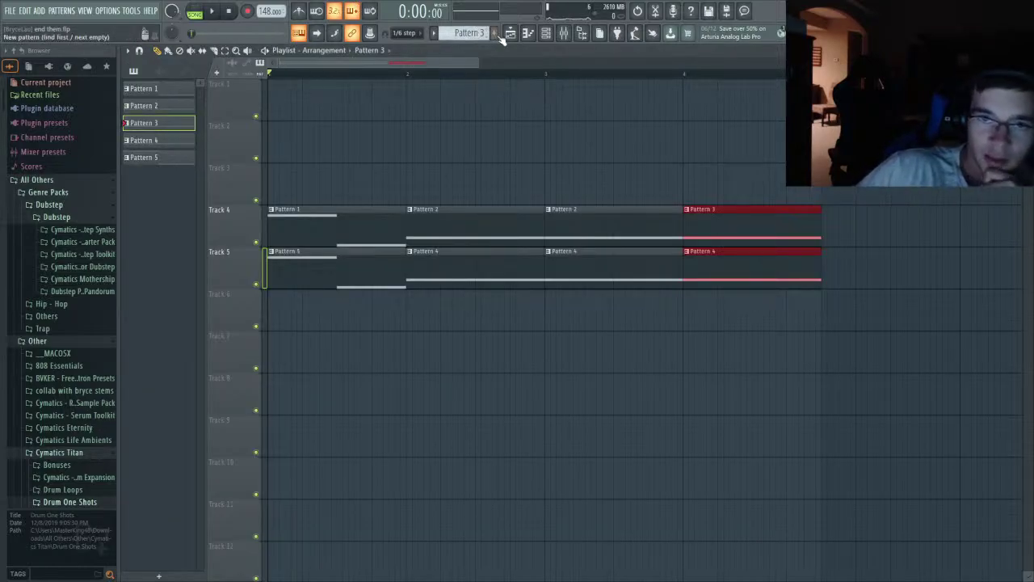
pyautogui.click(545, 33)
pyautogui.click(194, 11)
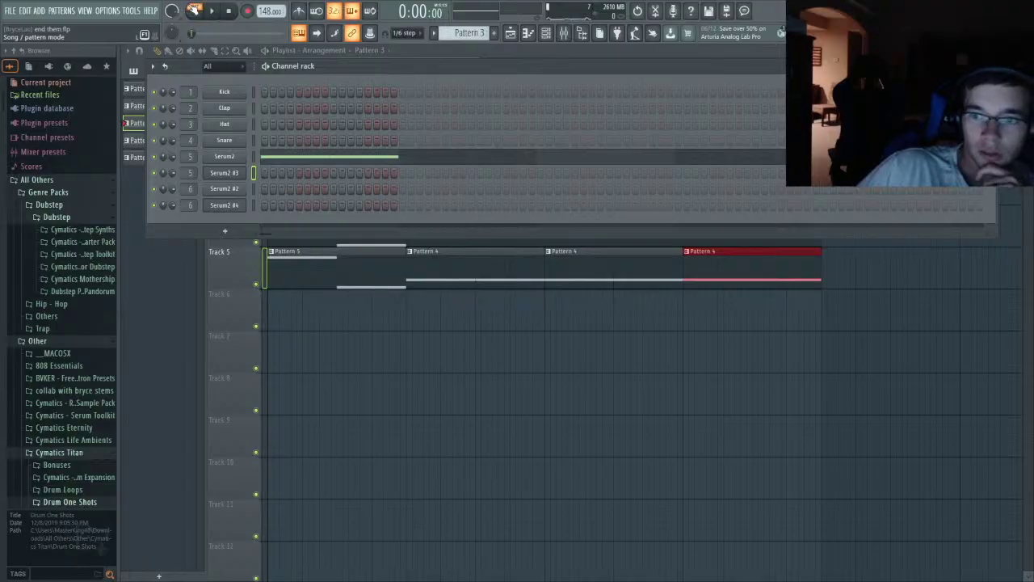
pyautogui.click(643, 54)
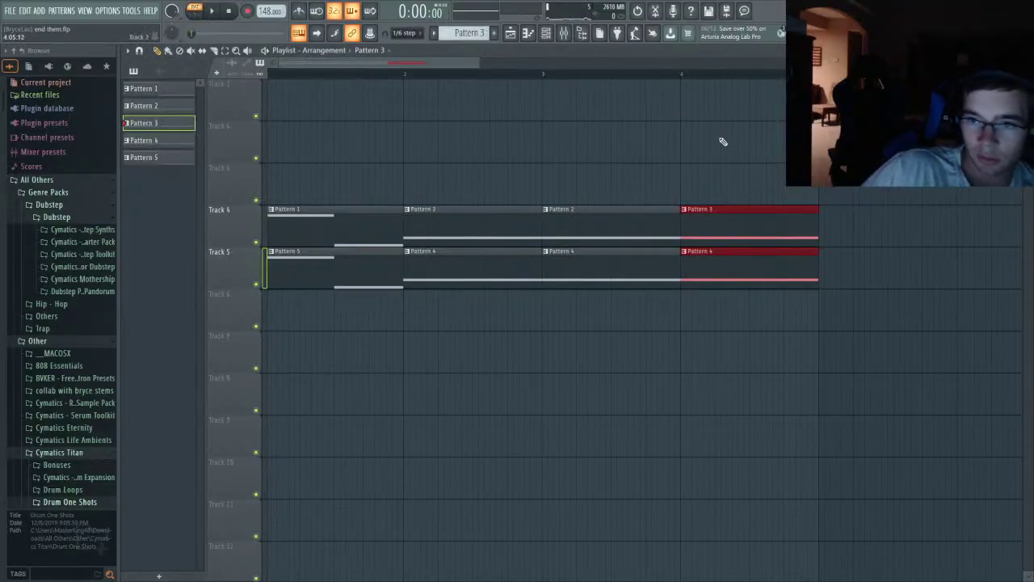
# - Clone the Serum2 channel in the Channel rack
pyautogui.click(546, 34)
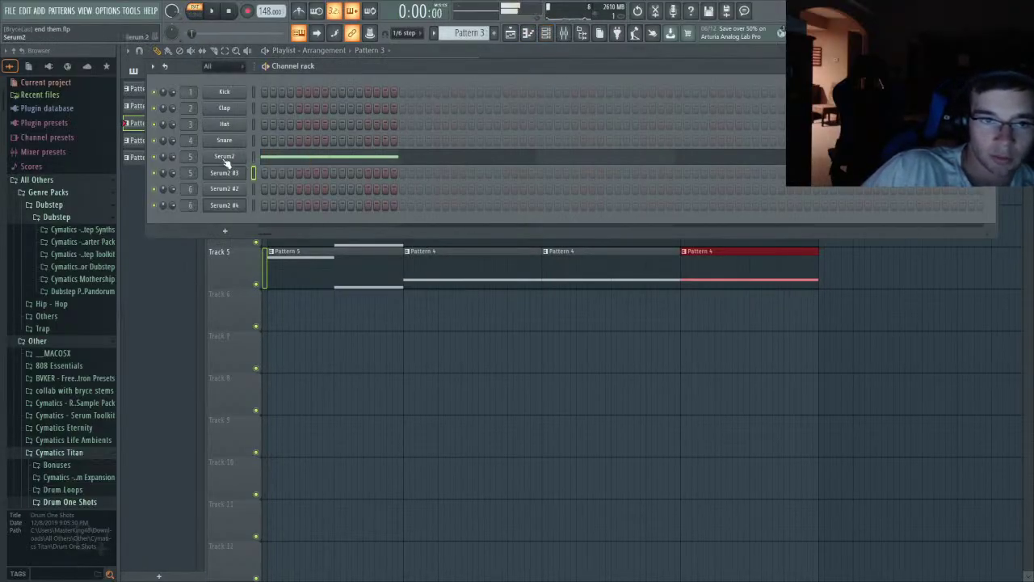
pyautogui.hotkey('alt', 'c')
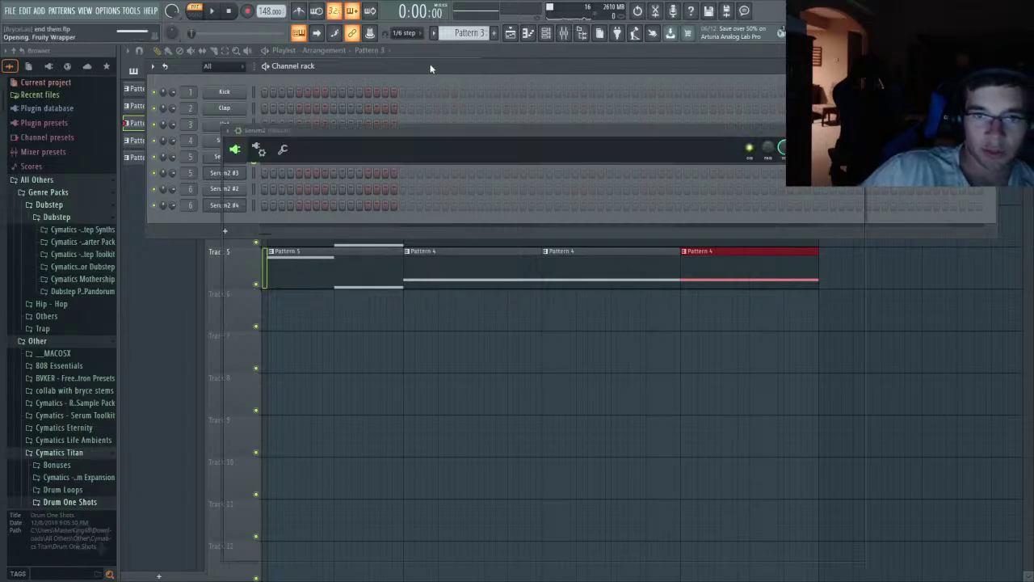
pyautogui.click(404, 66)
# - Paste Serum2's notes into its cloned channel and cut them from the original Serum2 channel
pyautogui.click(224, 157)
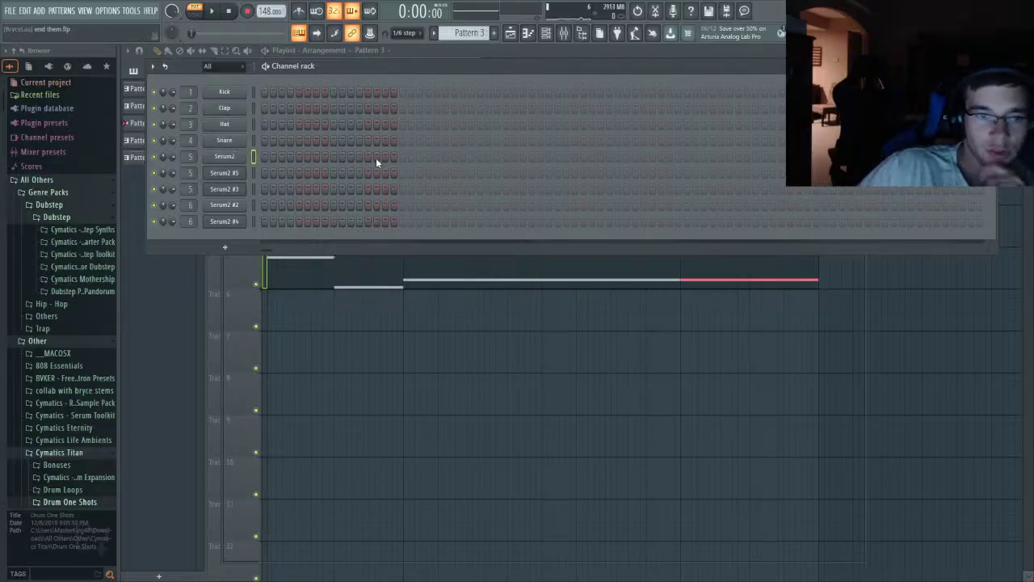
pyautogui.press('Down')
pyautogui.hotkey('ctrl', 'v')
pyautogui.click(252, 156)
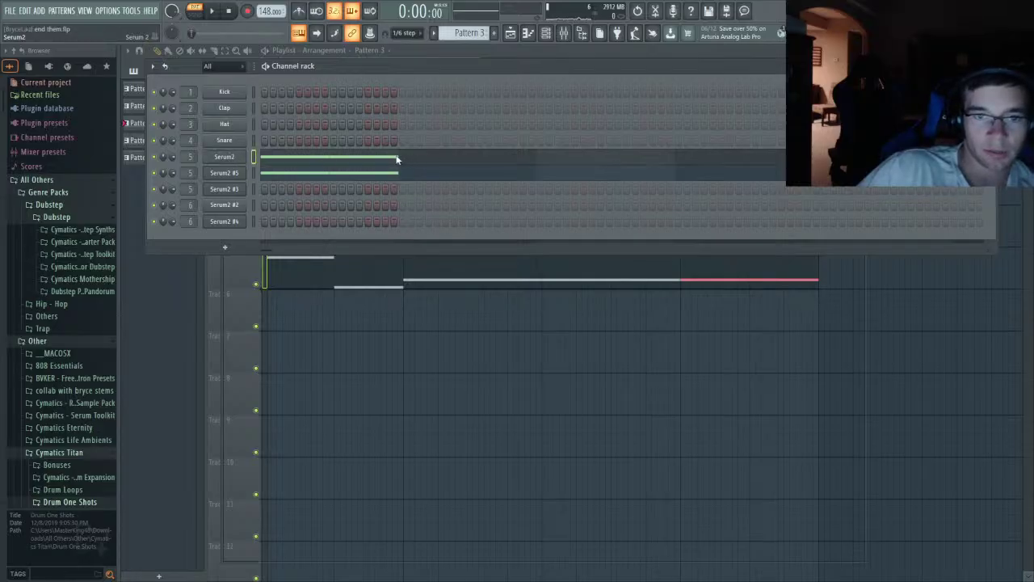
pyautogui.hotkey('ctrl', 'x')
# - Open the cloned Serum2 #5 channel's plugin, set its LFO 1 rate to bar, and play Pattern 3 briefly
pyautogui.click(230, 172)
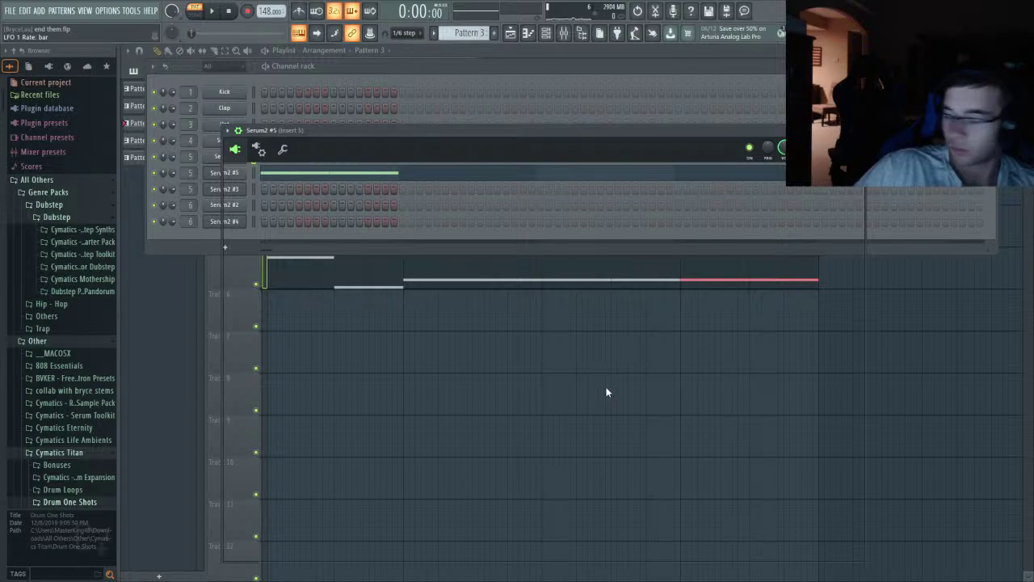
pyautogui.press('space')
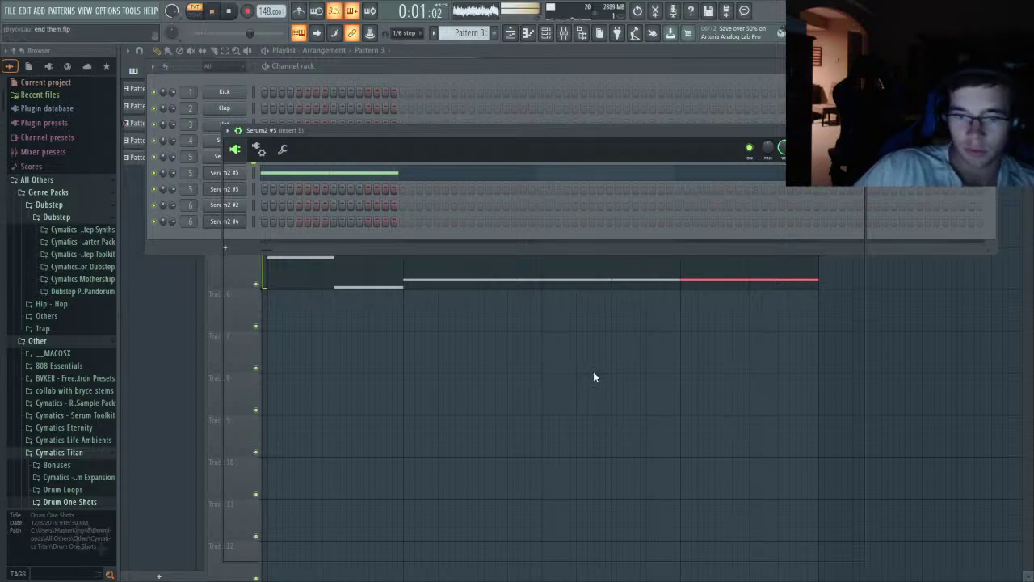
pyautogui.press('space')
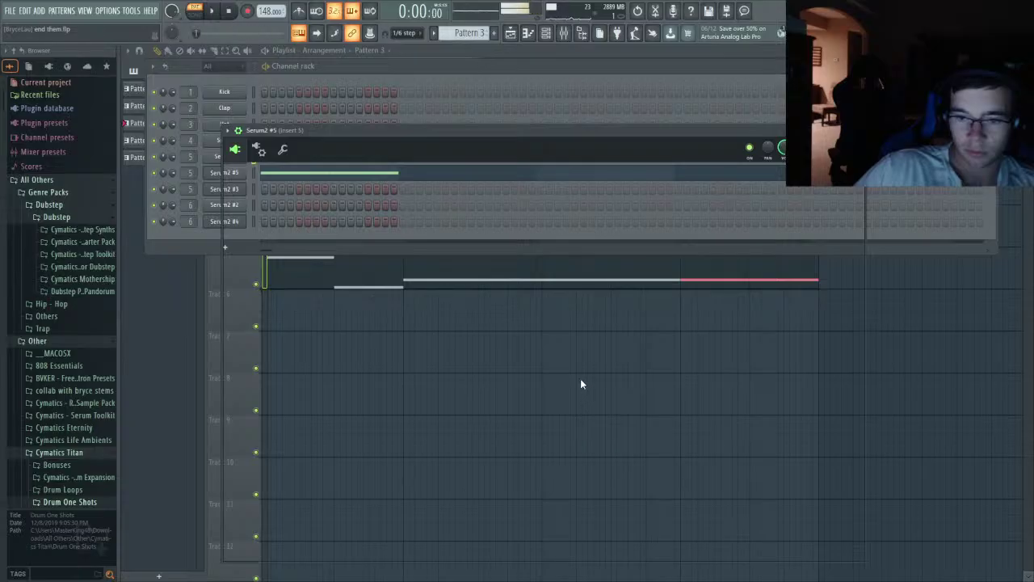
# - Replace the two consecutive half-bar notes in Serum2 #5's piano roll with one full-bar note at the same pitch
pyautogui.click(252, 173)
pyautogui.click(287, 174)
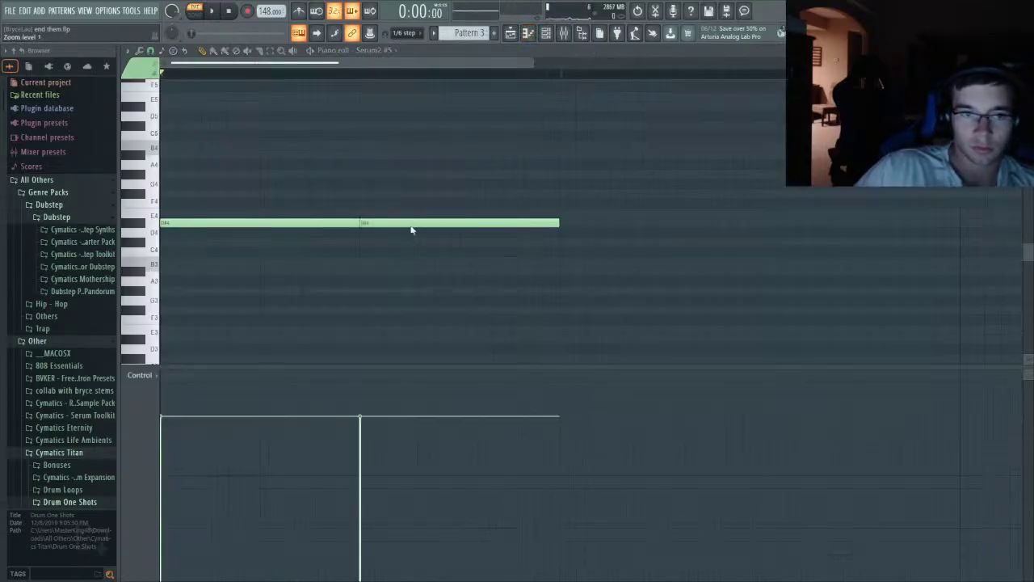
pyautogui.moveTo(449, 226); pyautogui.dragTo(561, 231)
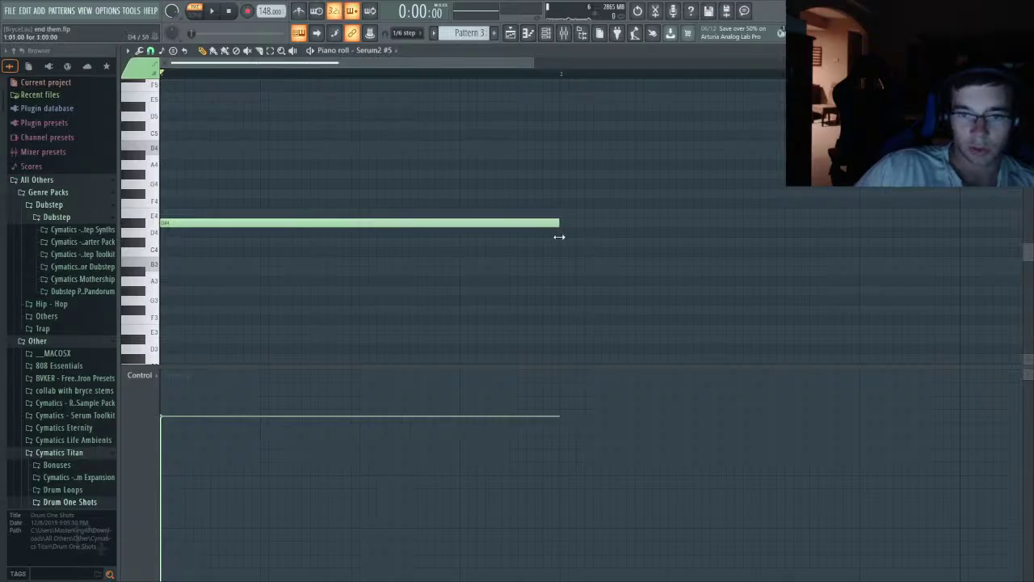
# - Play the pattern with the full-bar note and reopen the Serum2 #5 plugin from the Channel rack
pyautogui.press('space')
pyautogui.click(546, 33)
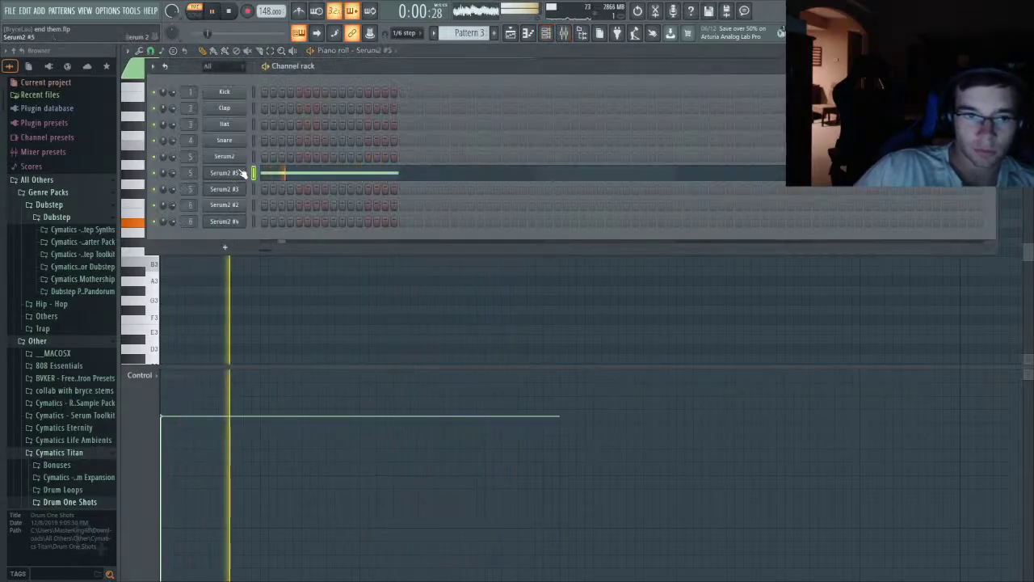
pyautogui.click(240, 173)
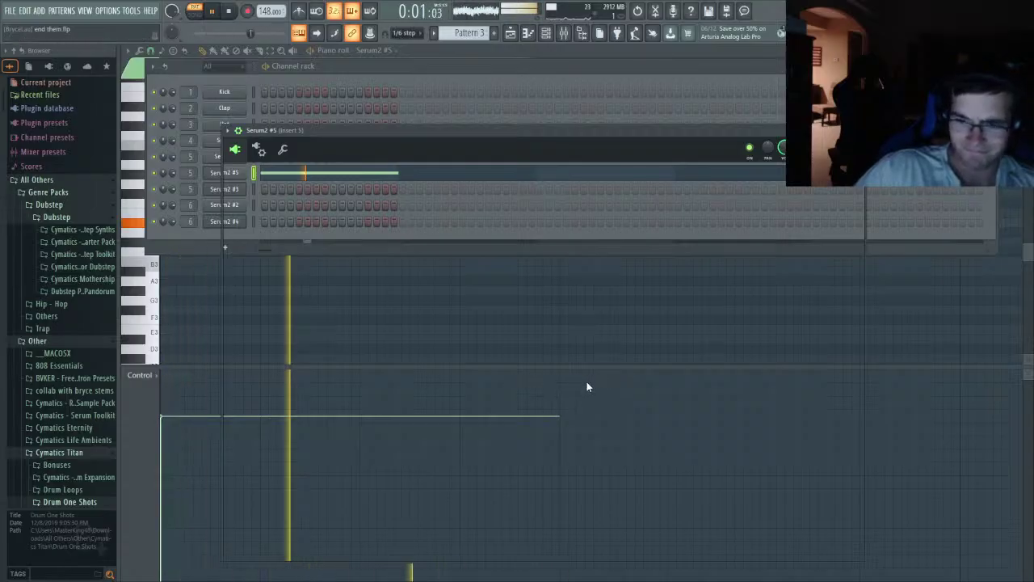
pyautogui.press('space')
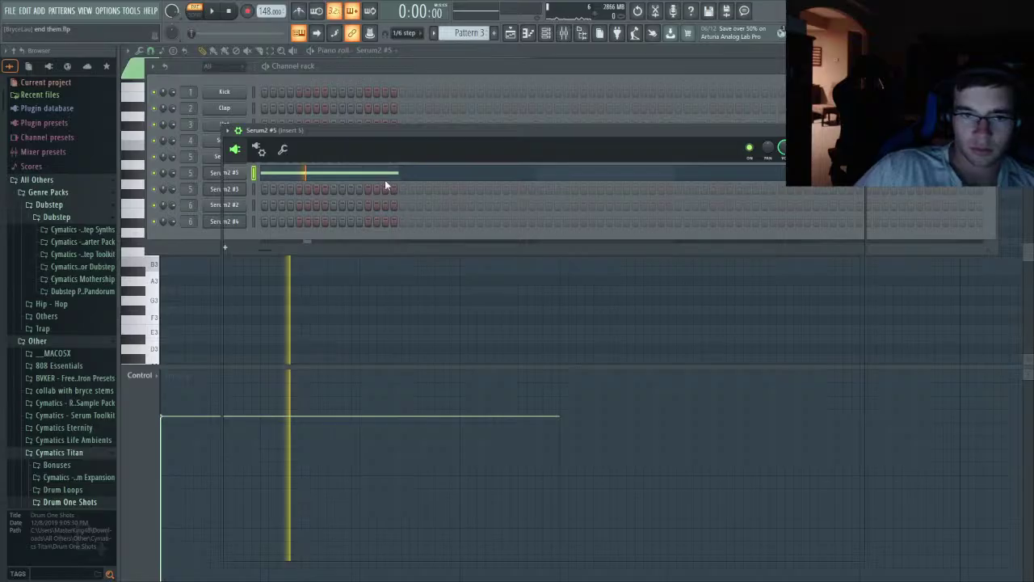
# - Set the Mod 10 amount in Serum2 #5 to 8% while auditioning Pattern 3
pyautogui.press('space')
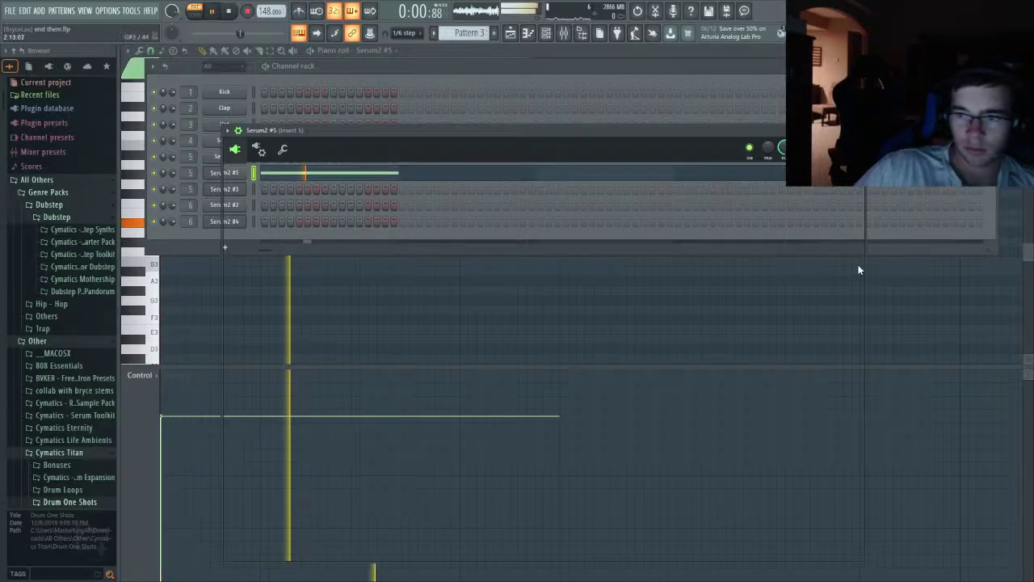
pyautogui.press('space')
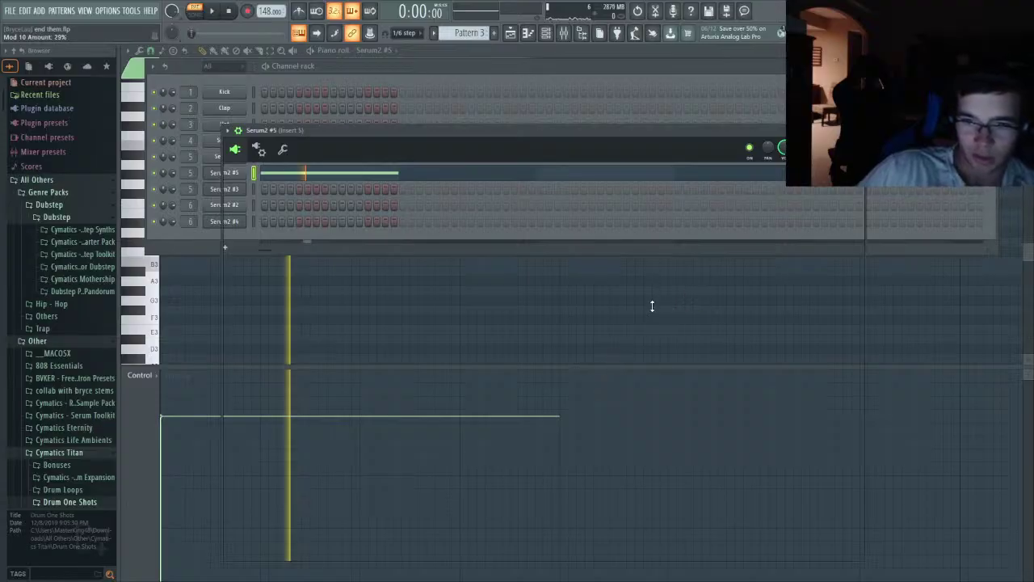
pyautogui.press('space')
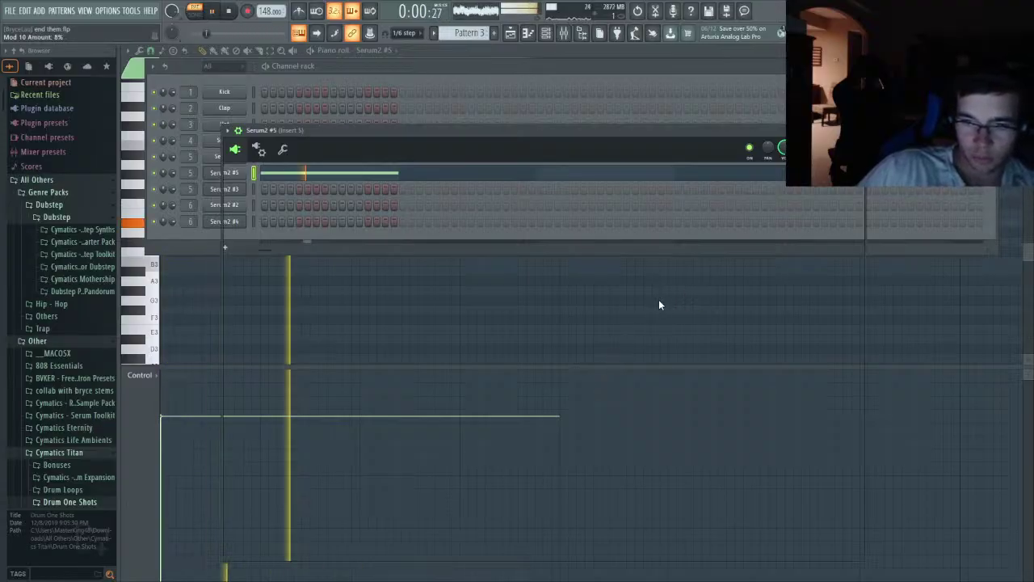
pyautogui.press('space')
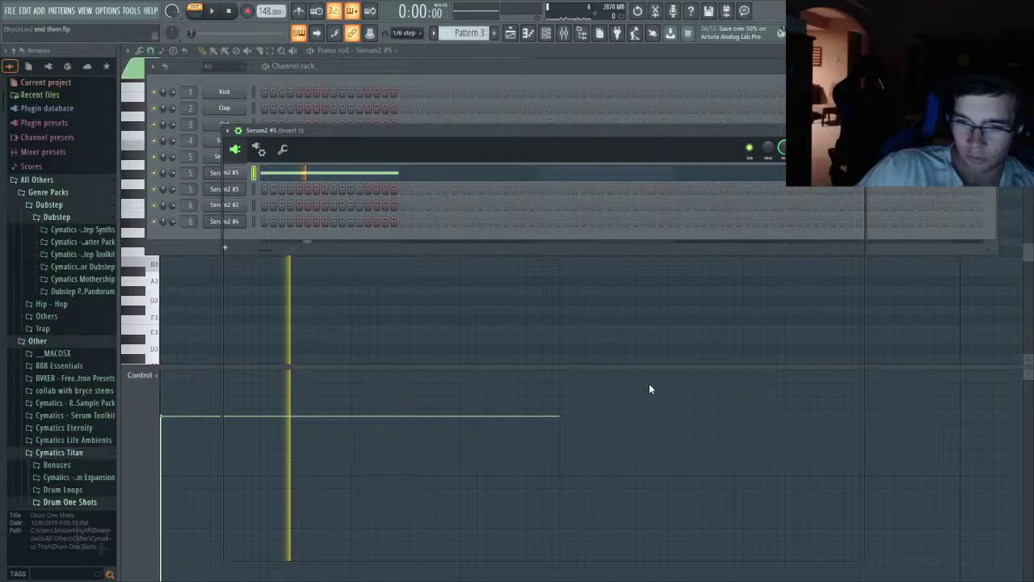
# - Audition Pattern 3 repeatedly in short passes to judge the Serum2 #5 sound
pyautogui.press('space')
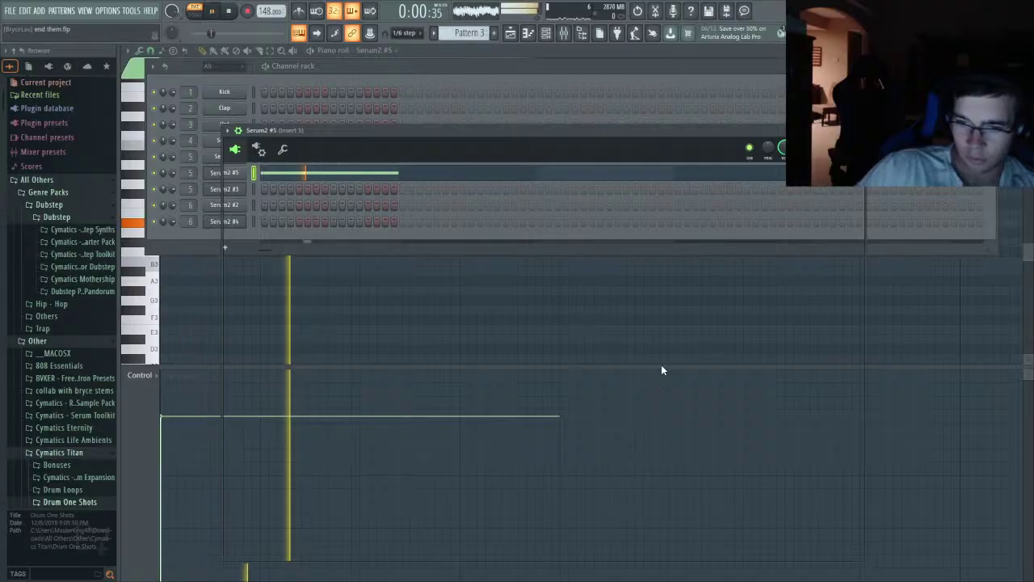
pyautogui.press('space')
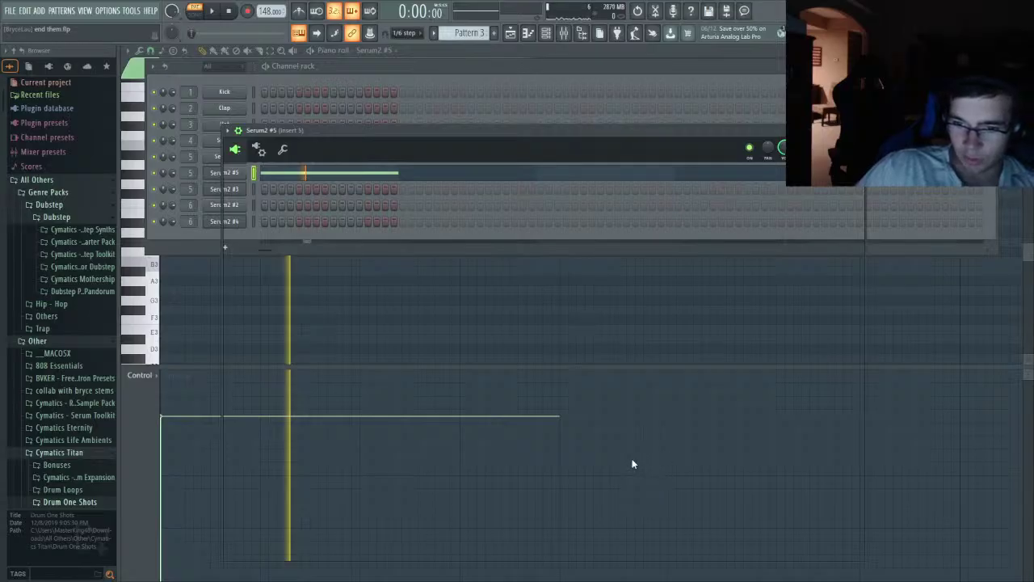
pyautogui.press('space')
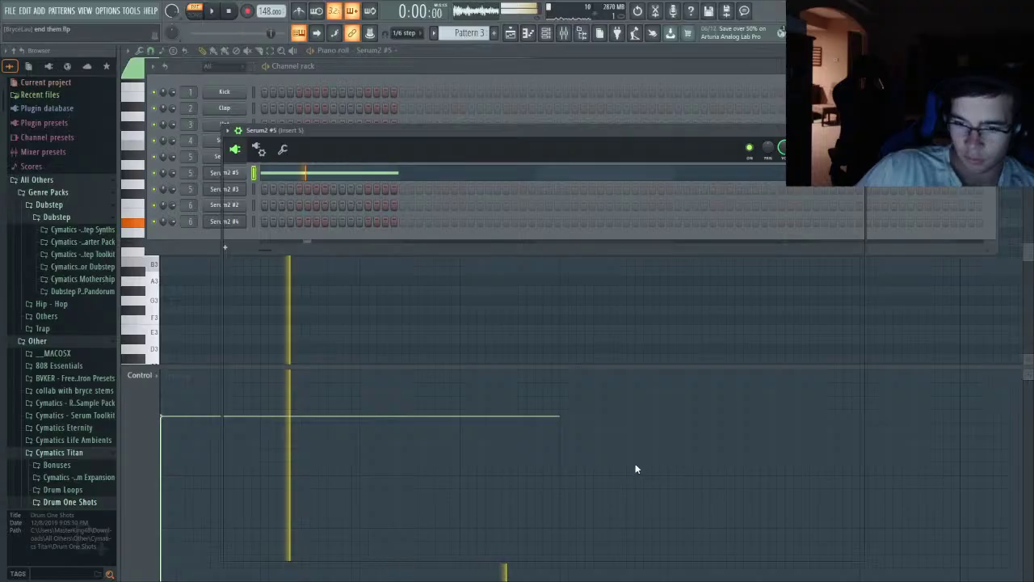
pyautogui.press('space')
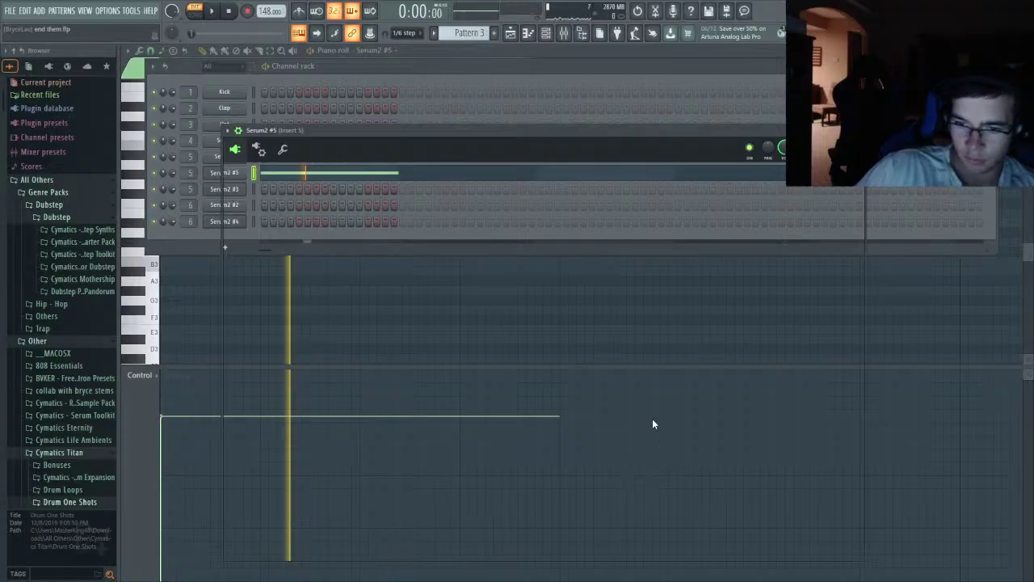
pyautogui.press('space')
pyautogui.press('space')
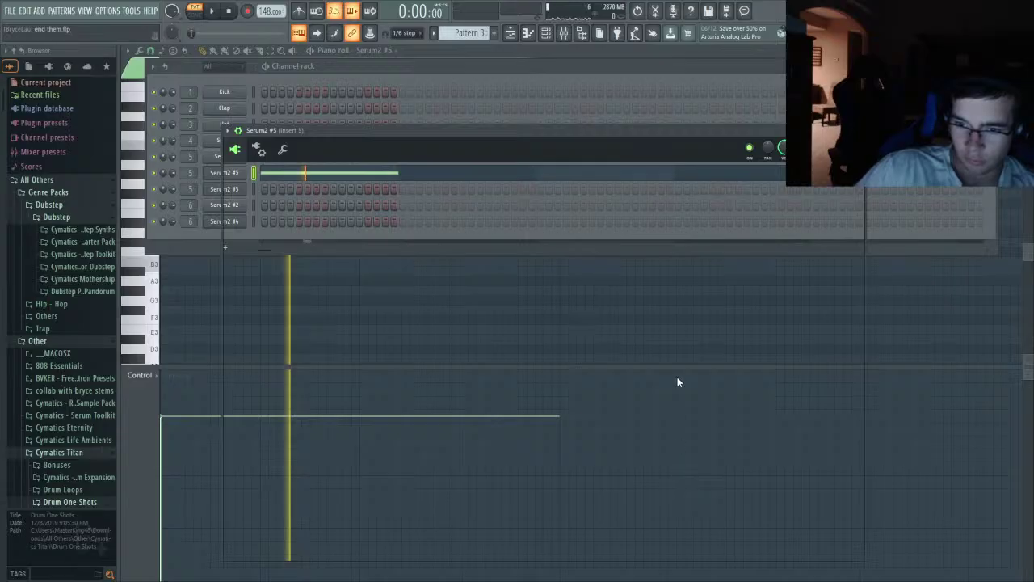
pyautogui.press('space')
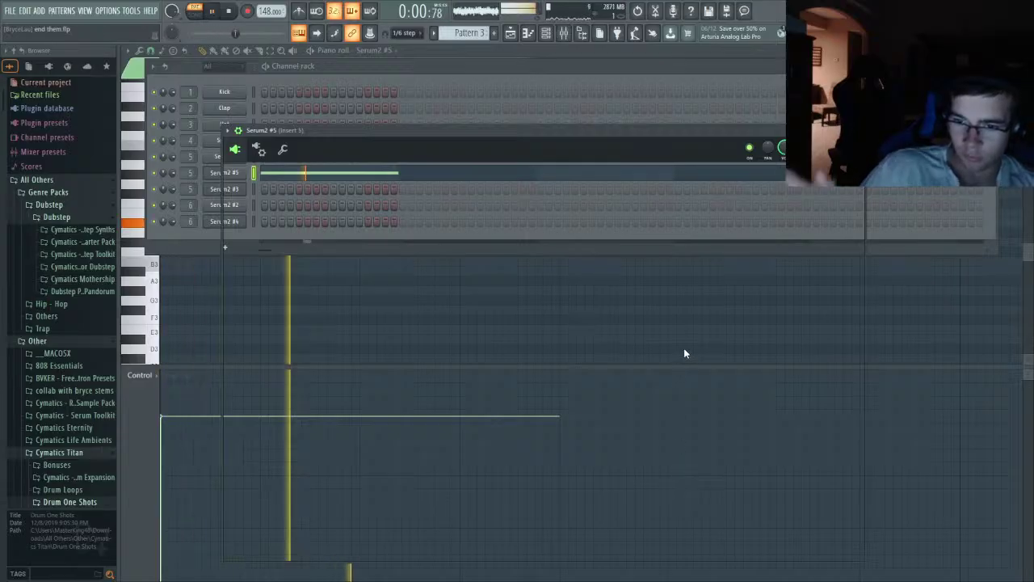
pyautogui.press('space')
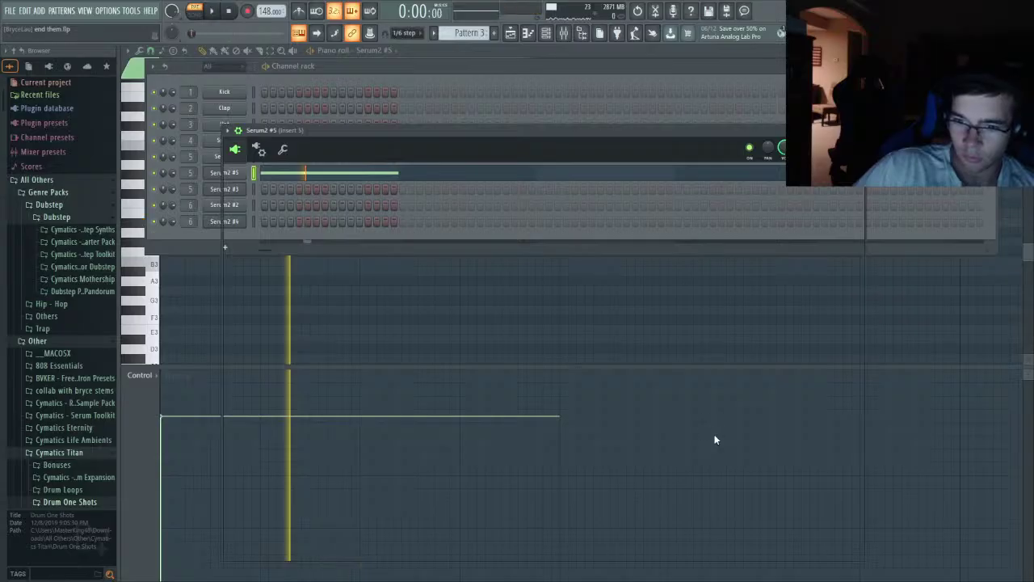
pyautogui.press('space')
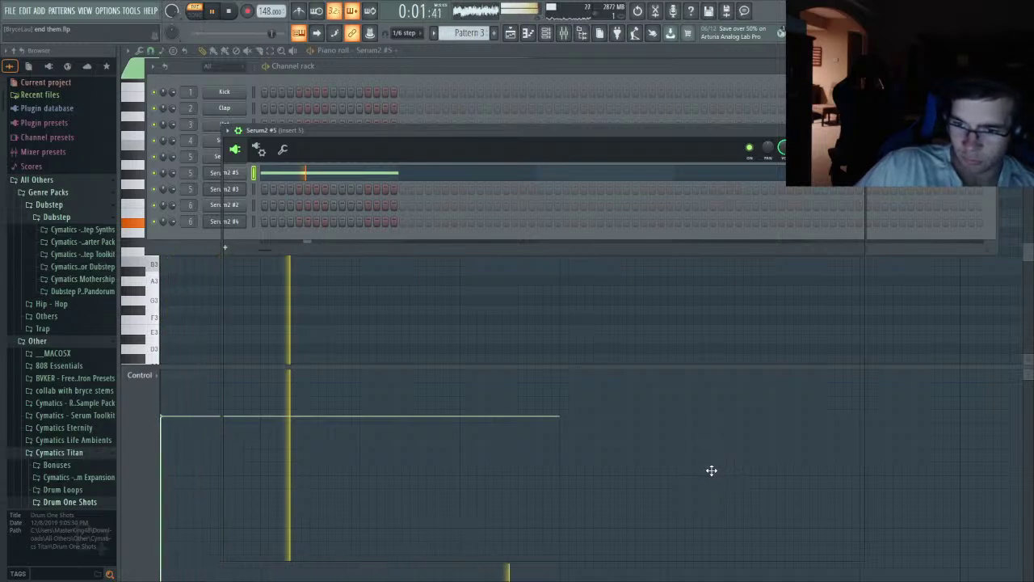
pyautogui.press('space')
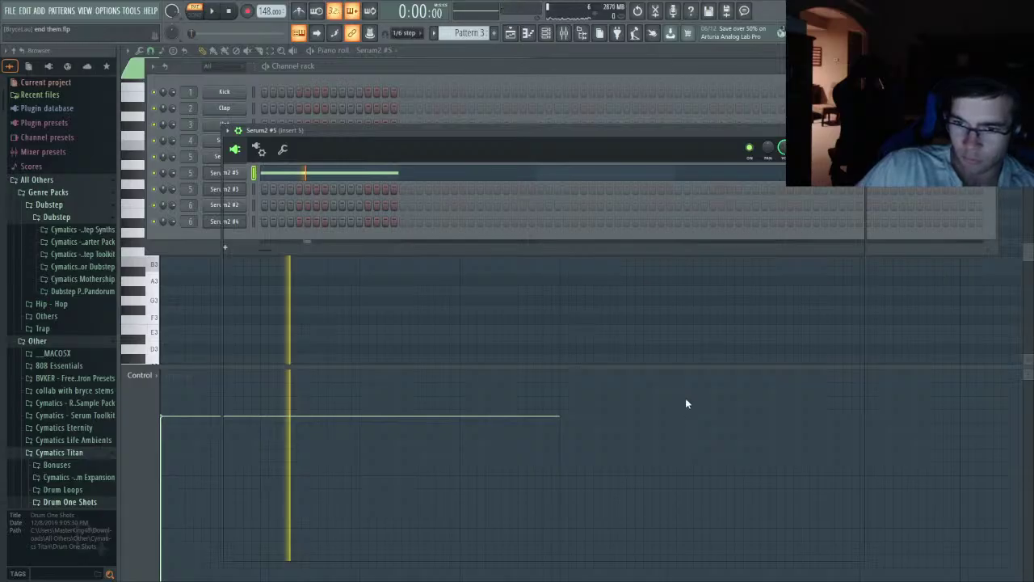
pyautogui.press('space')
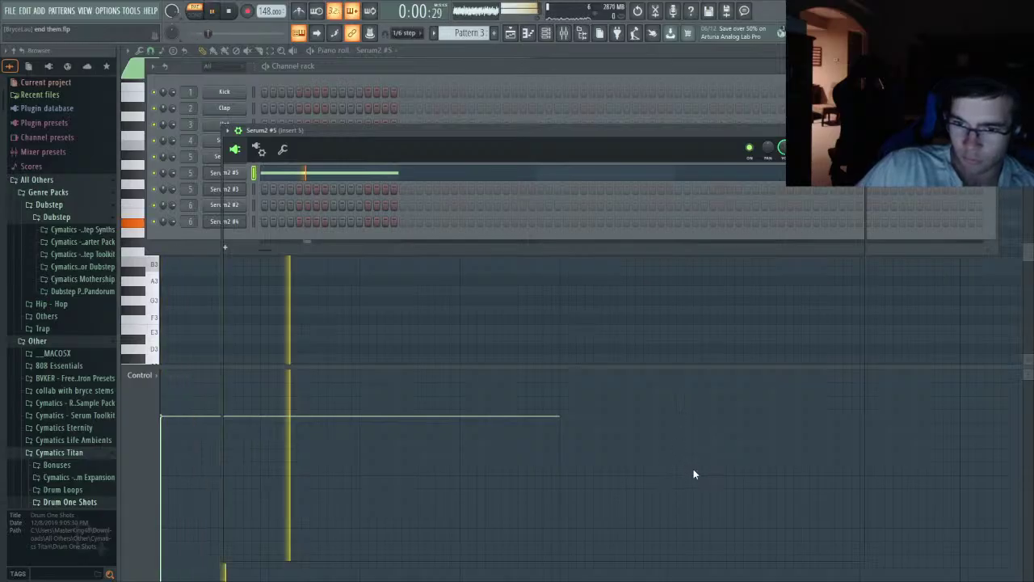
pyautogui.press('space')
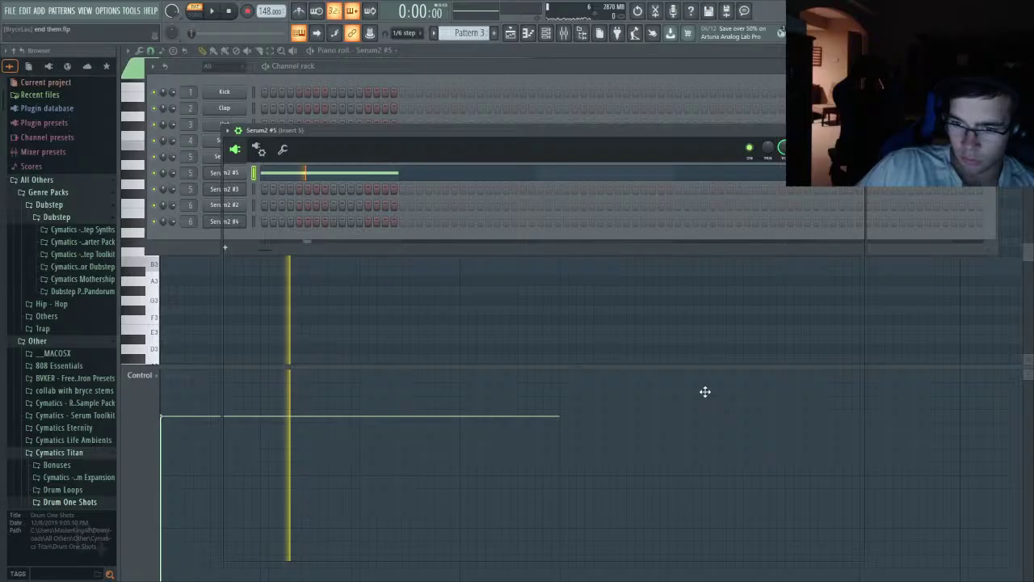
pyautogui.press('space')
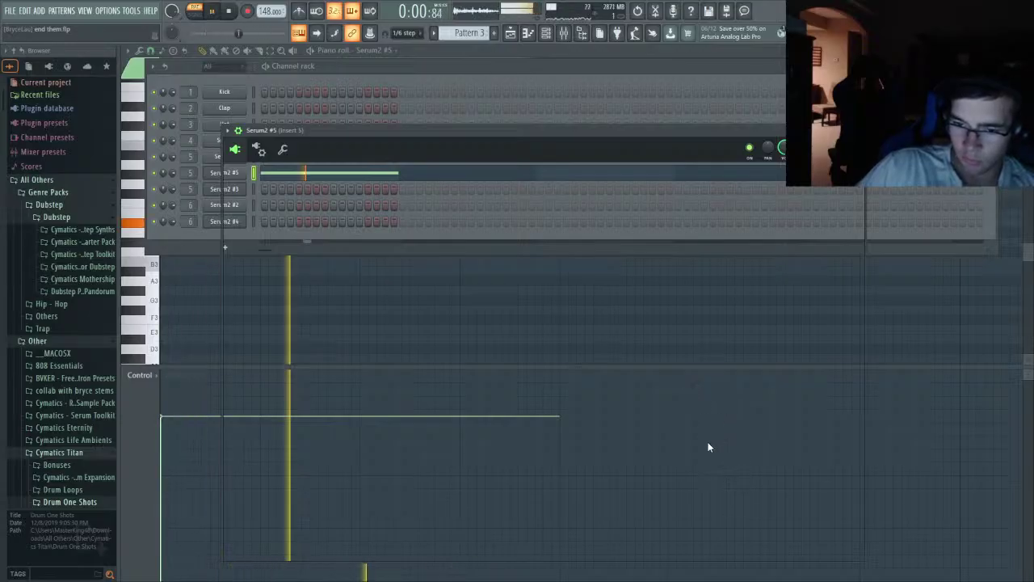
pyautogui.press('space')
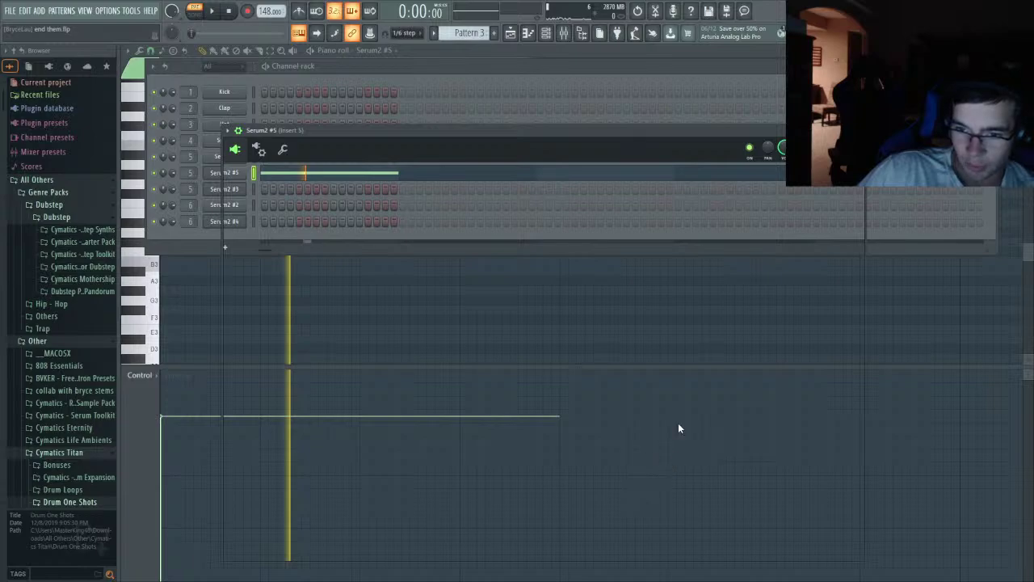
pyautogui.press('space')
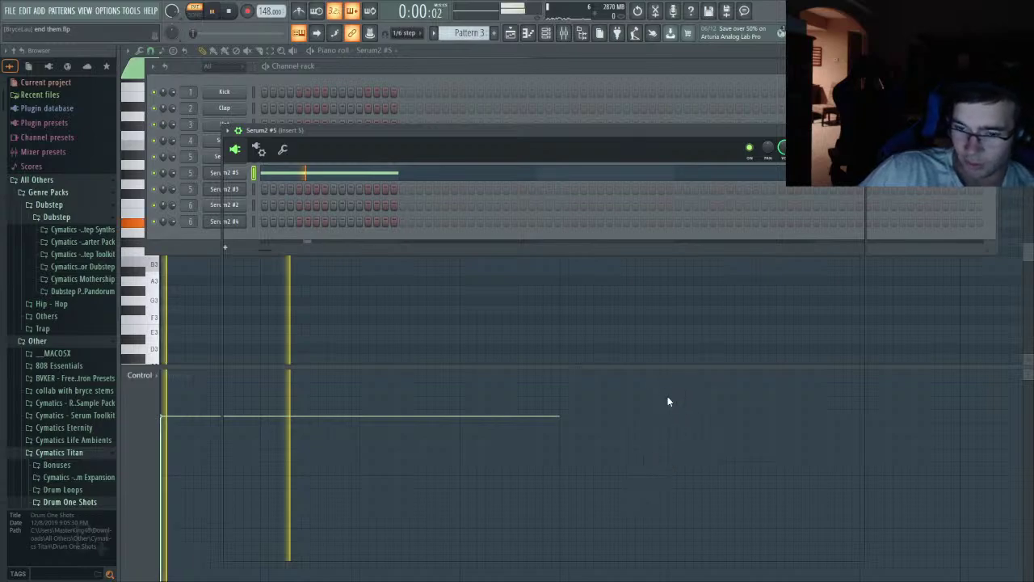
pyautogui.press('space')
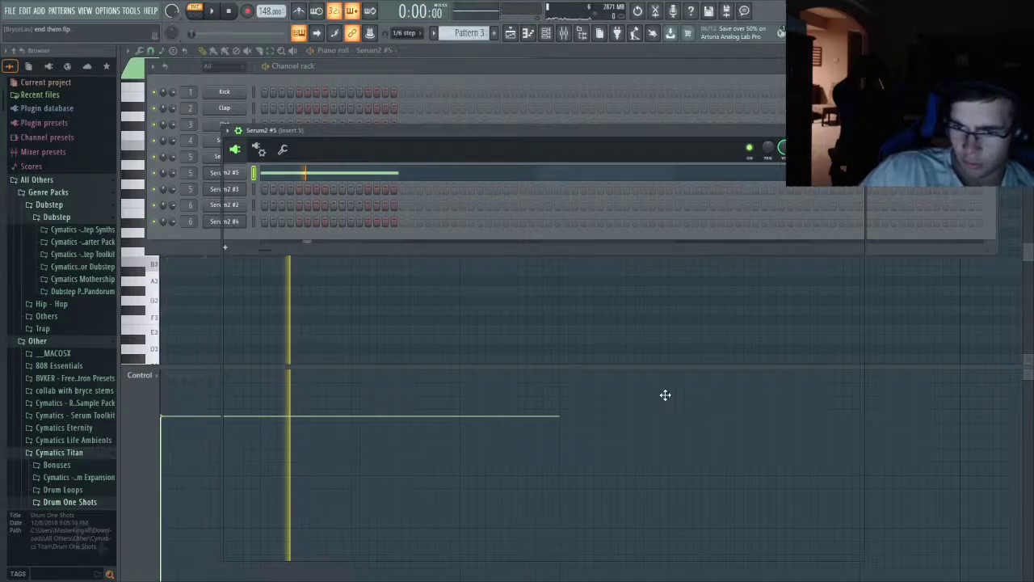
pyautogui.press('space')
pyautogui.press('space')
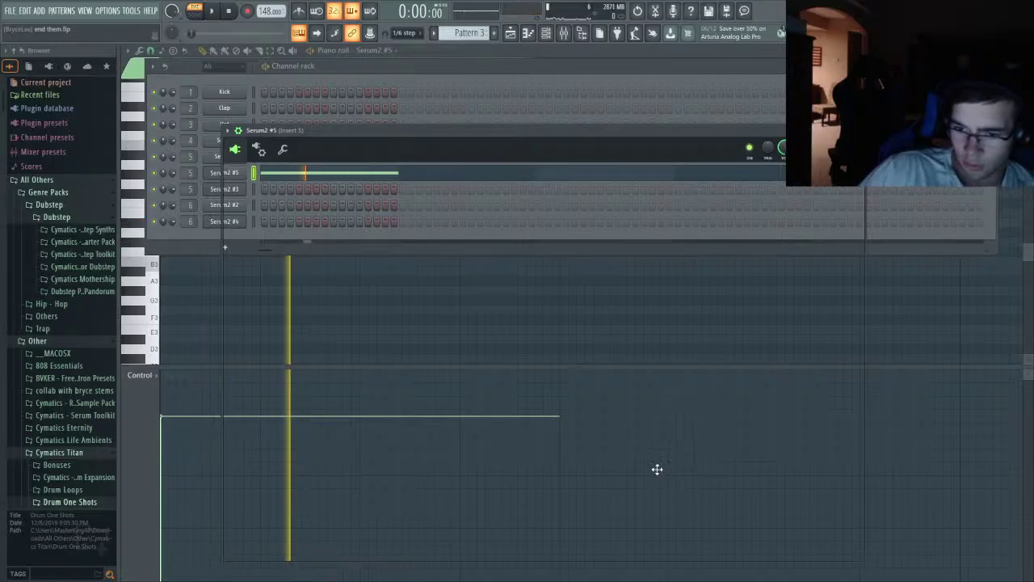
pyautogui.press('space')
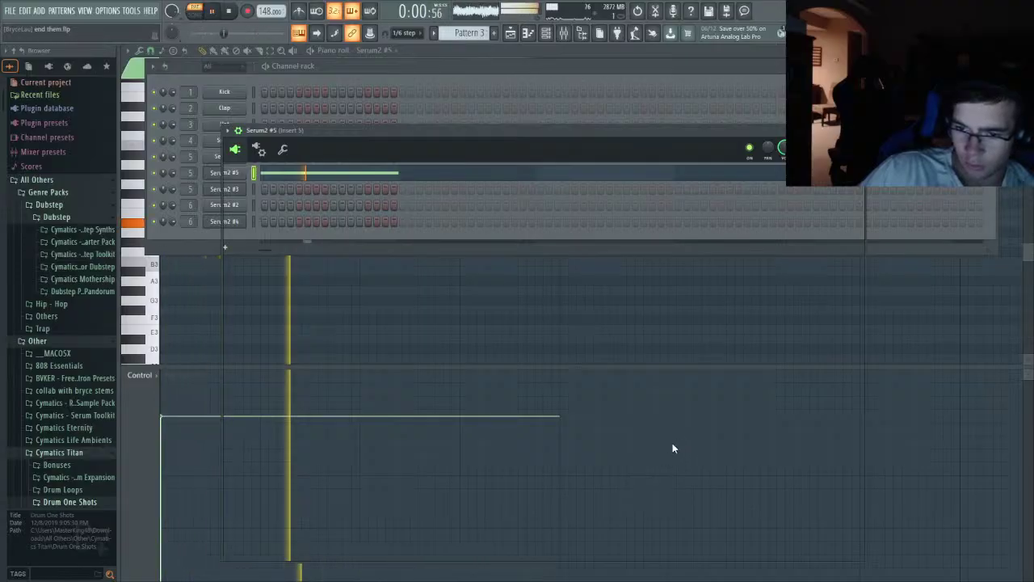
pyautogui.press('space')
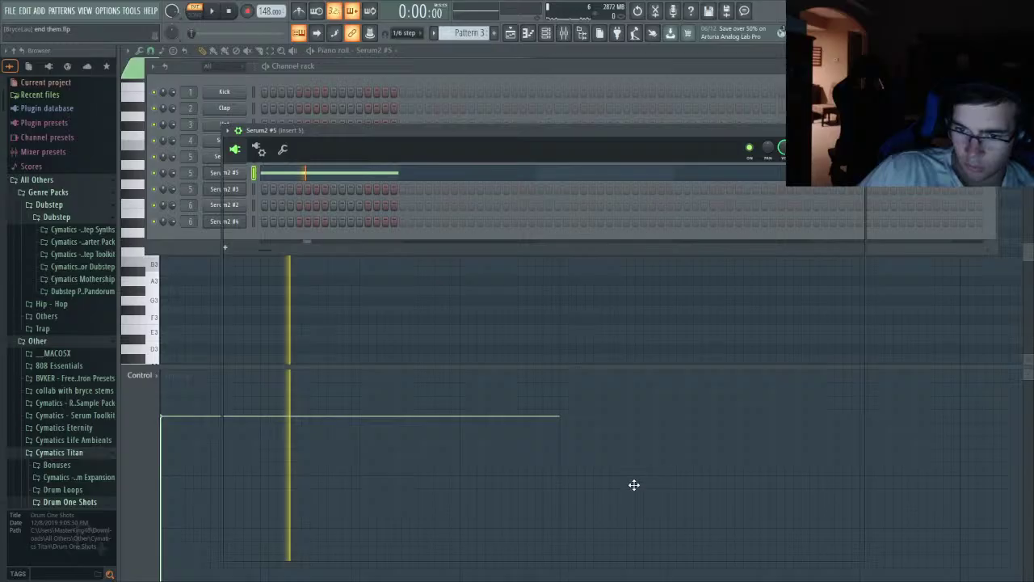
pyautogui.press('space')
pyautogui.press('space')
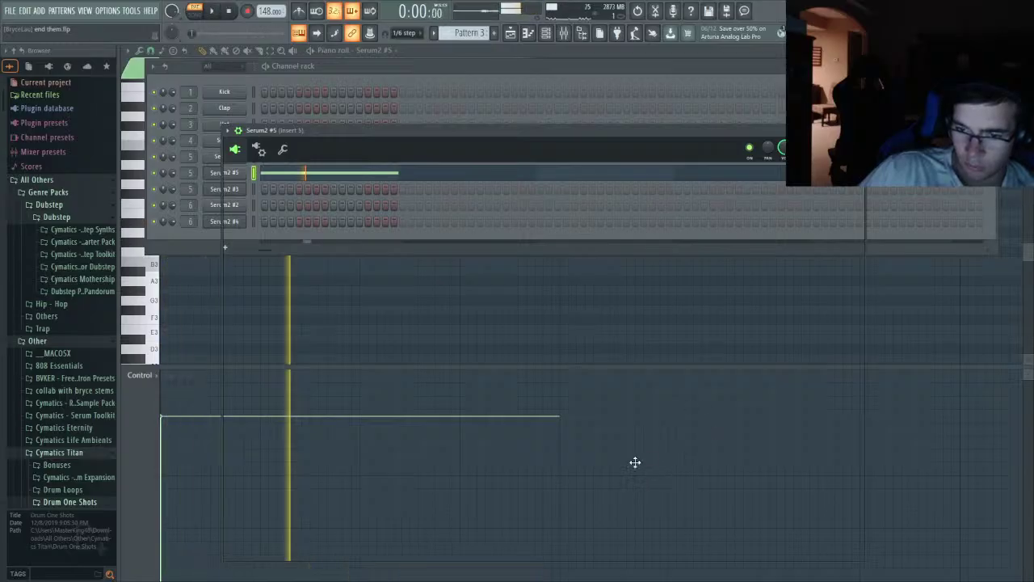
pyautogui.press('space')
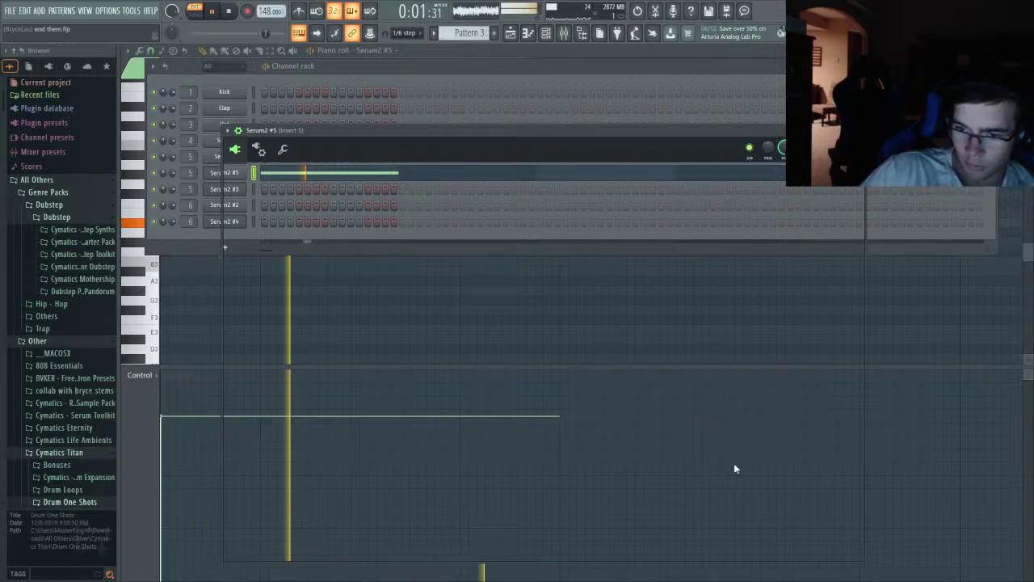
pyautogui.press('space')
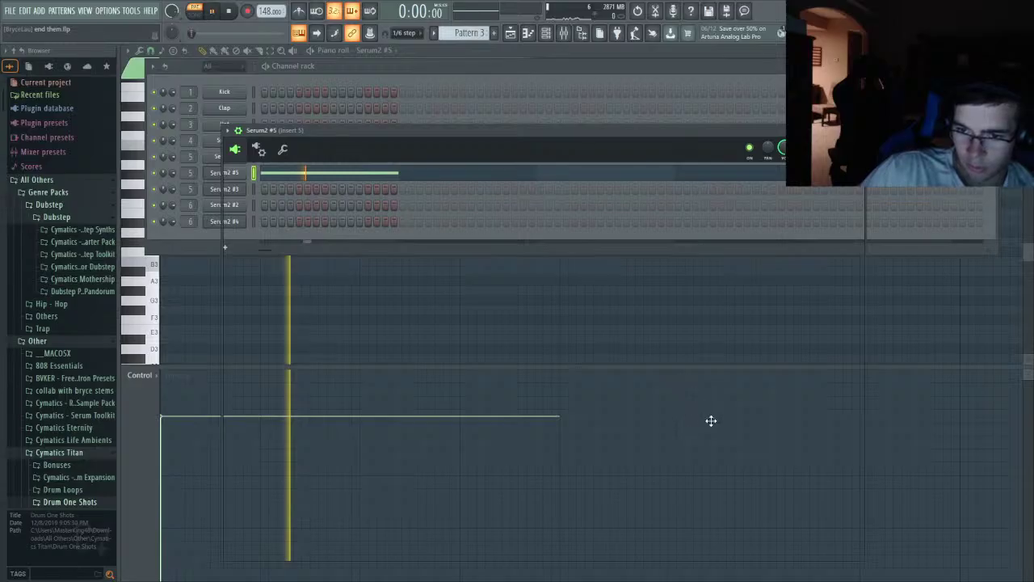
pyautogui.press('space')
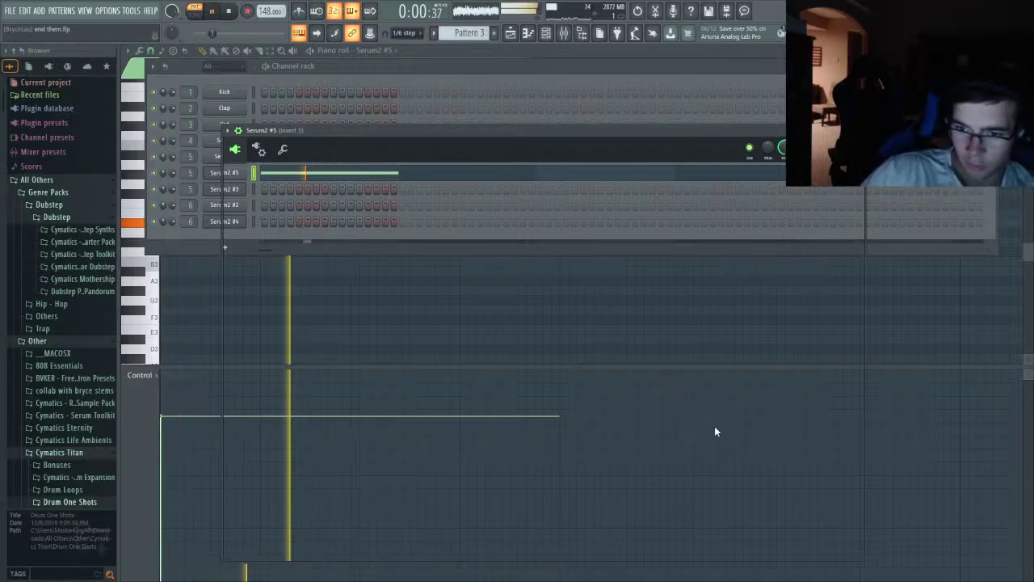
pyautogui.press('space')
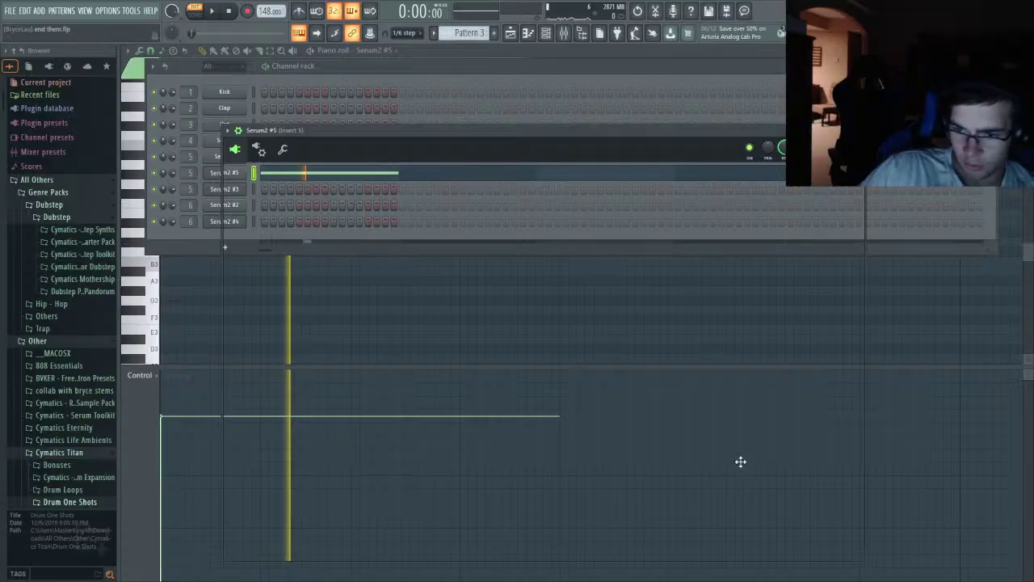
# - Play and stop Pattern 3 repeatedly to check how the full-bar Serum2 #5 note sounds through the bar
pyautogui.press('space')
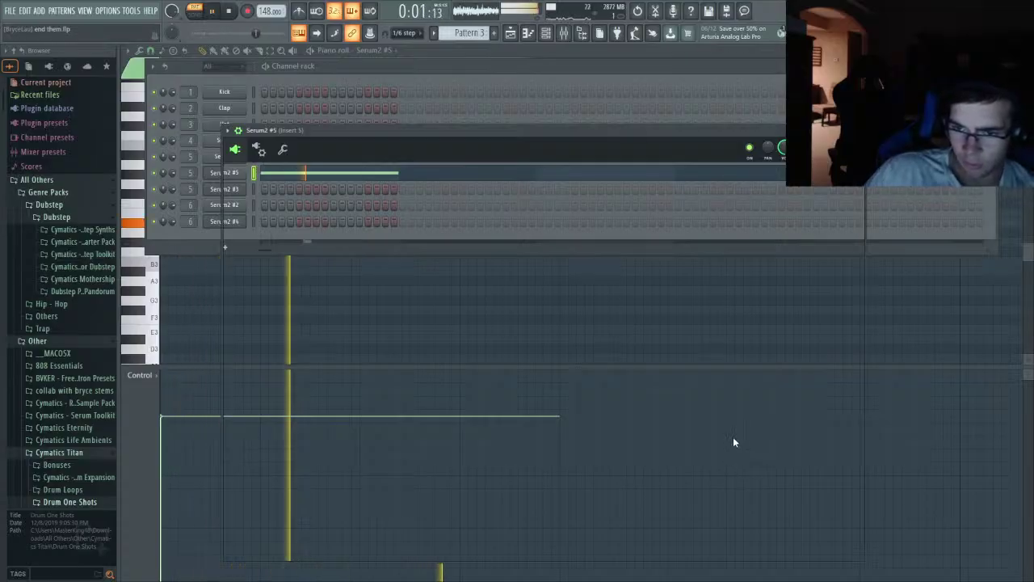
pyautogui.press('space')
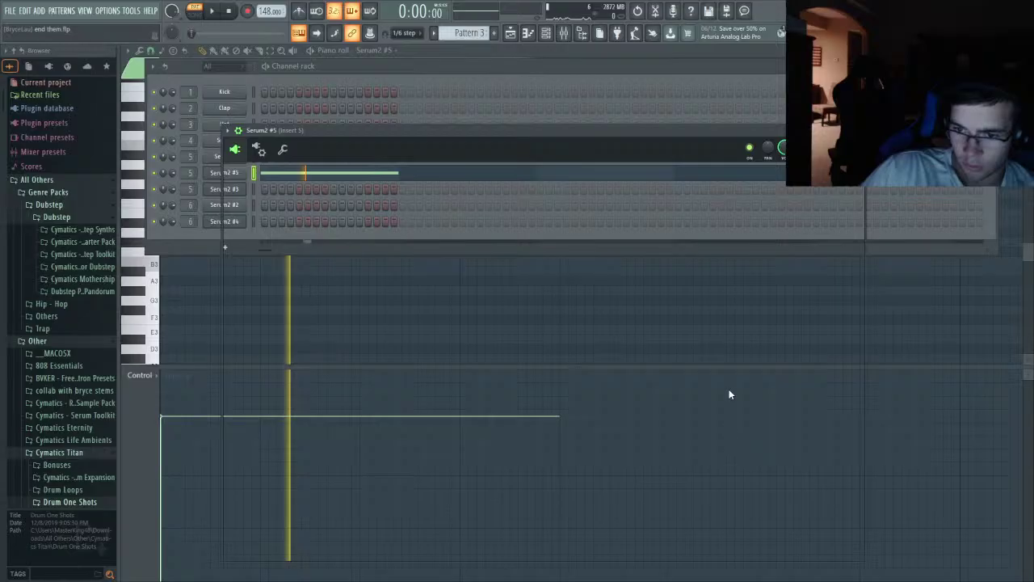
pyautogui.press('space')
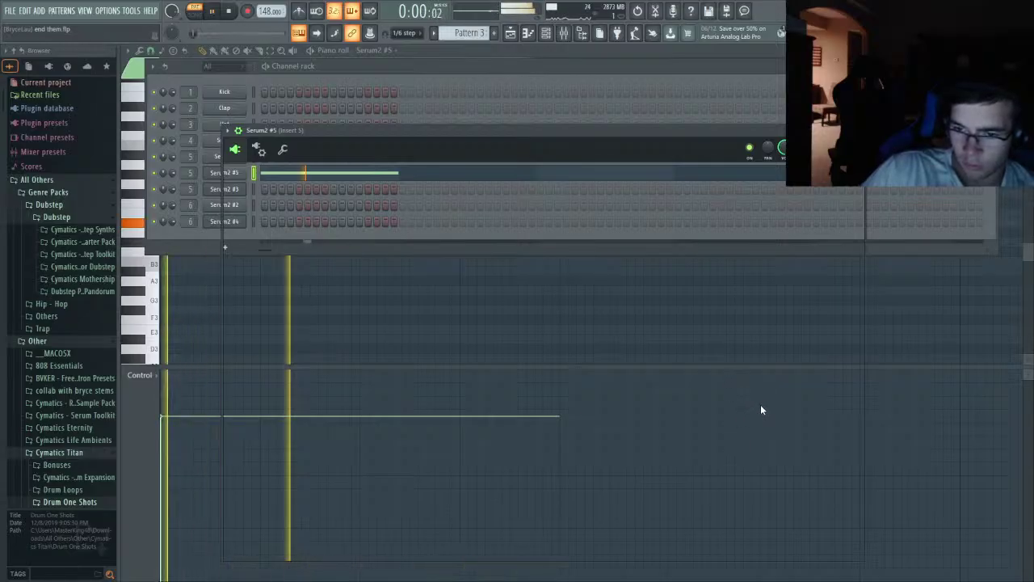
pyautogui.press('space')
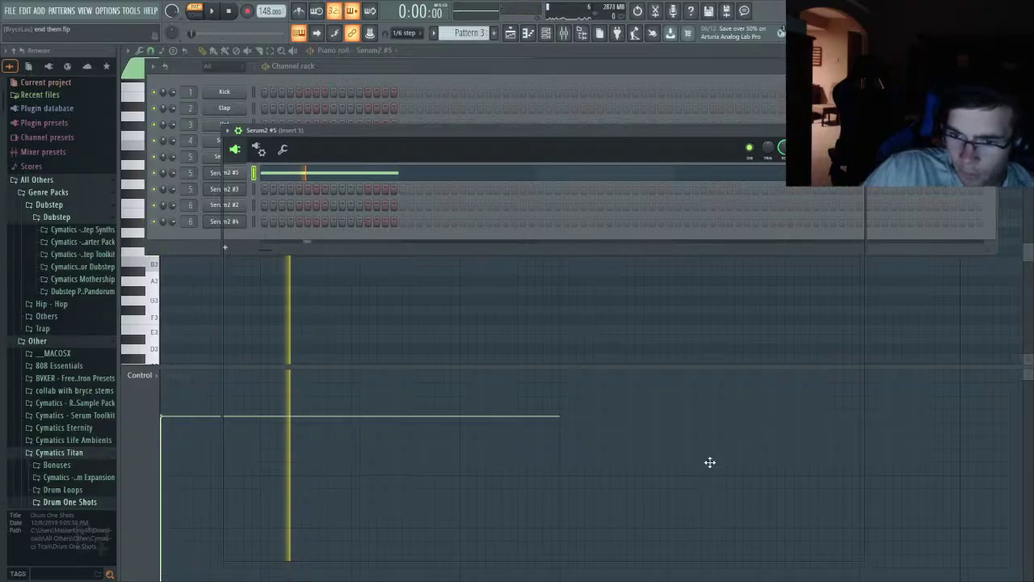
pyautogui.press('space')
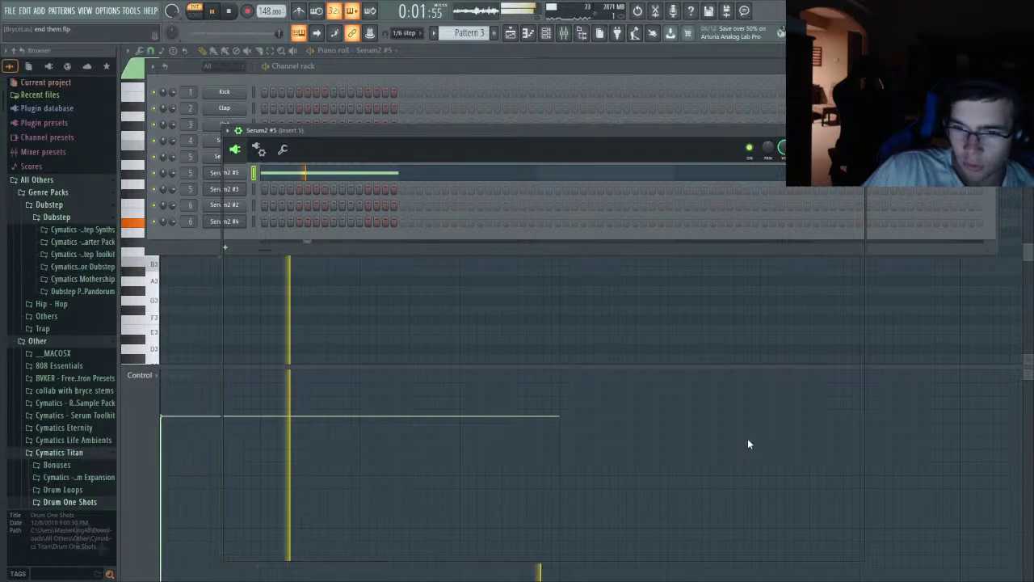
pyautogui.press('space')
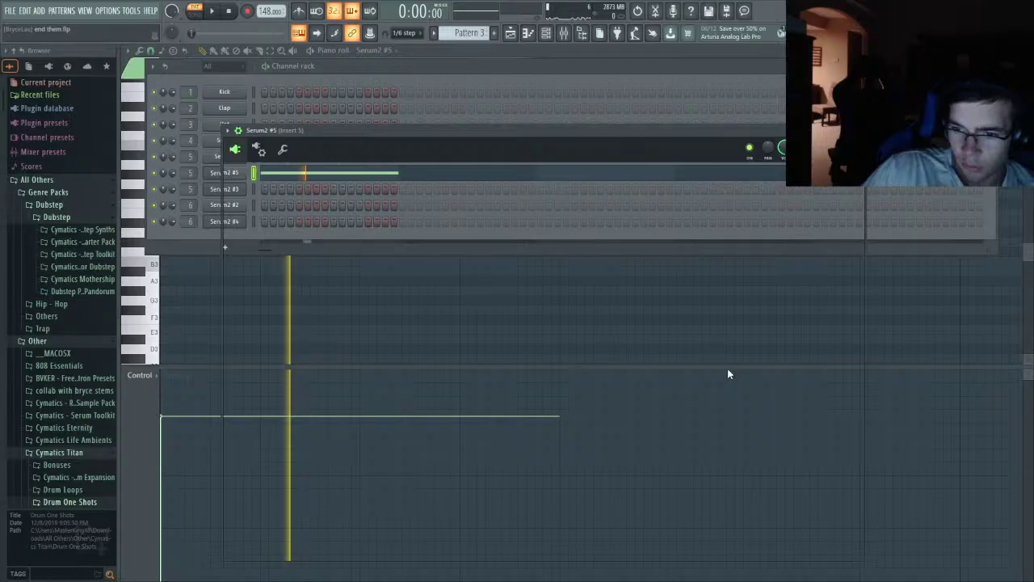
pyautogui.press('space')
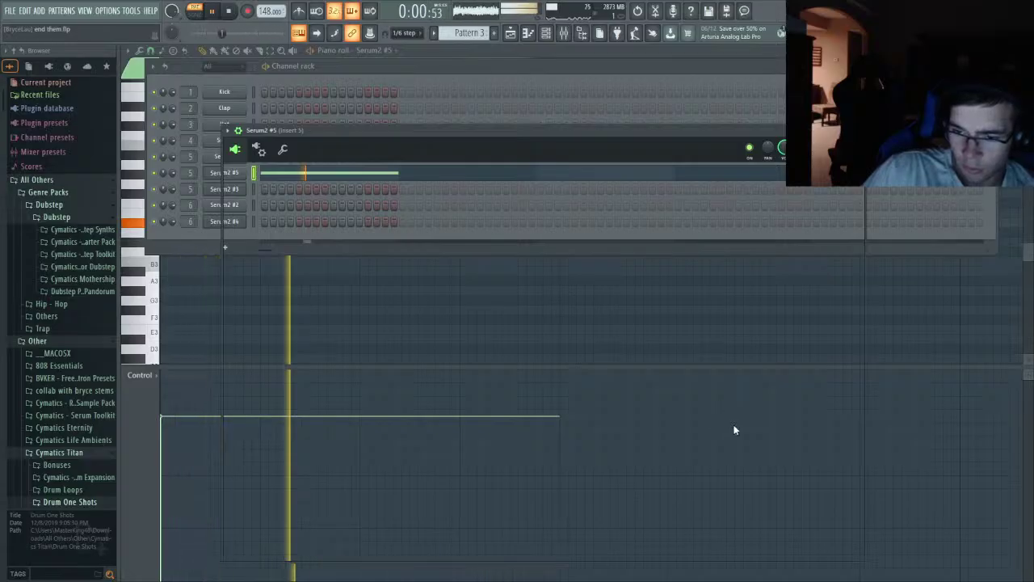
pyautogui.press('space')
pyautogui.press('space')
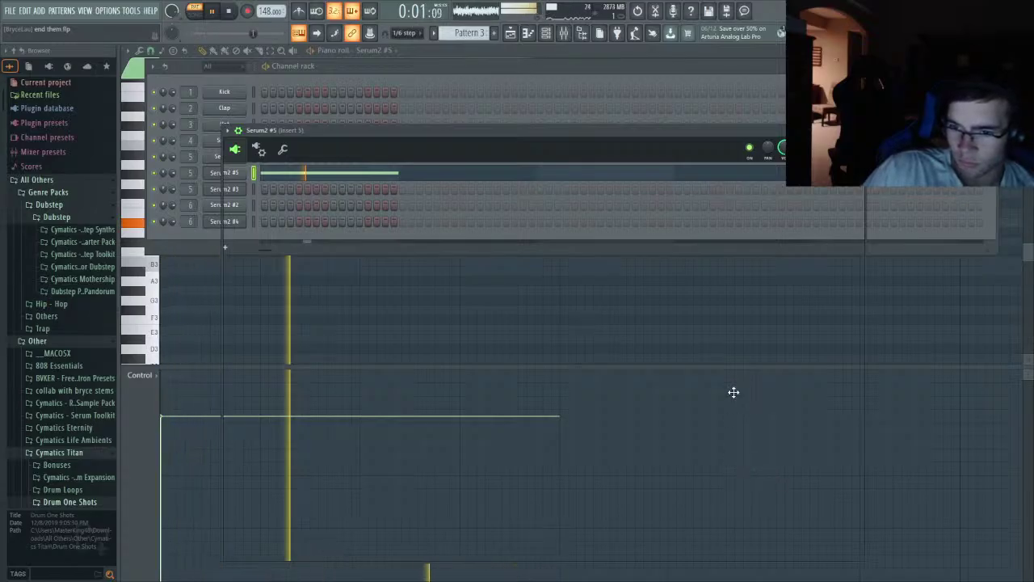
pyautogui.press('space')
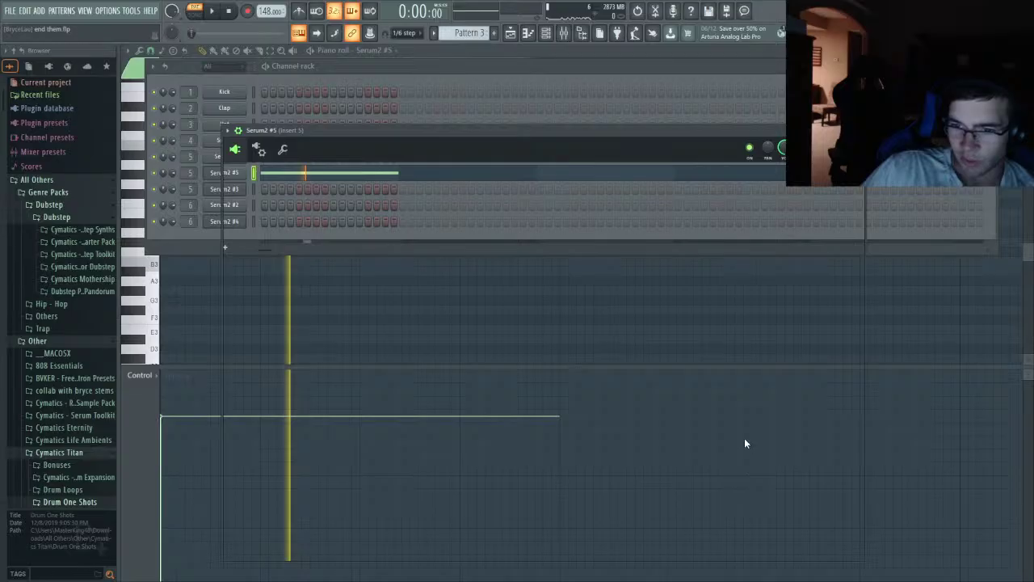
pyautogui.press('space')
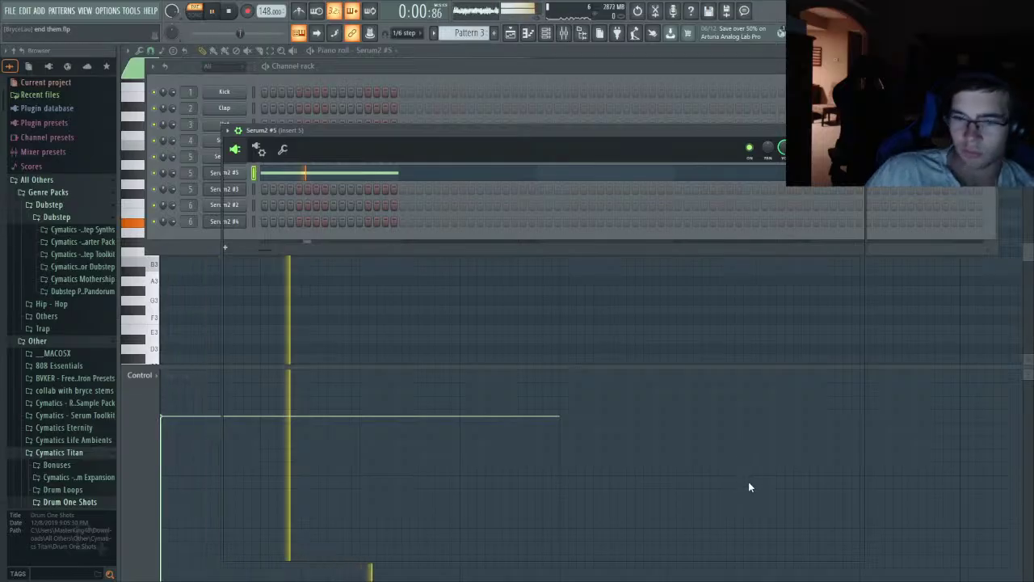
pyautogui.press('space')
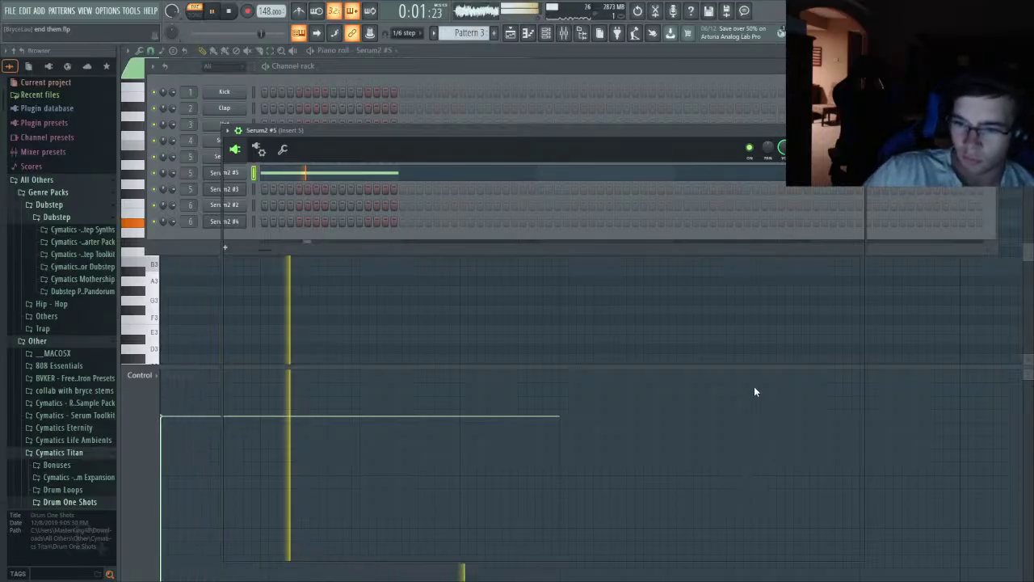
pyautogui.press('space')
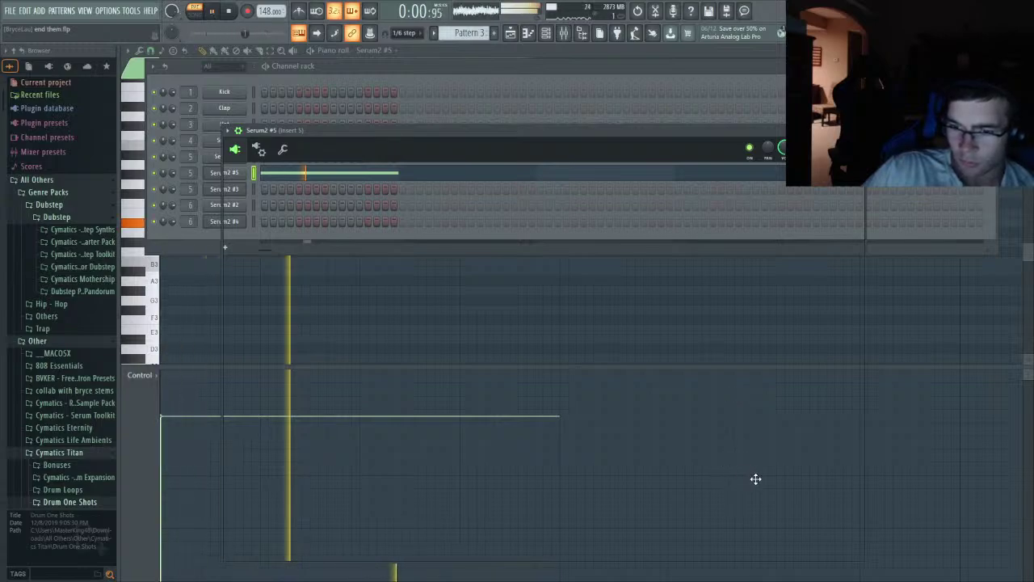
pyautogui.press('space')
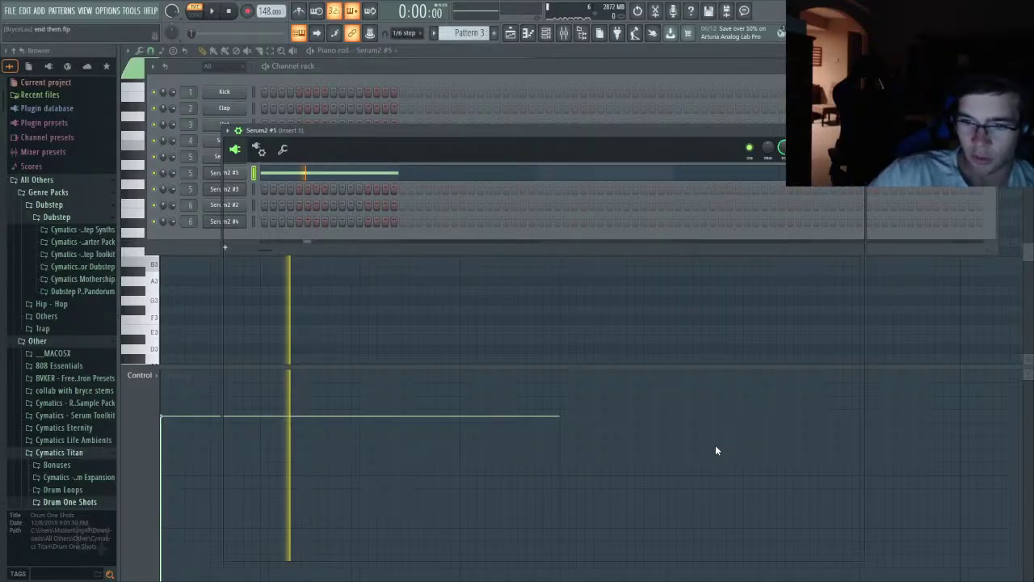
pyautogui.press('space')
pyautogui.press('space')
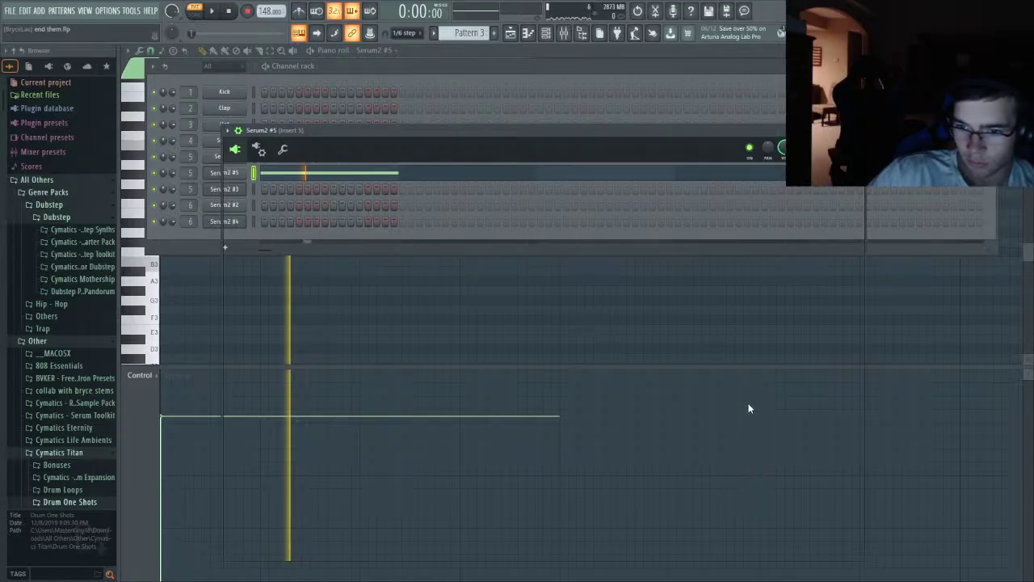
pyautogui.press('space')
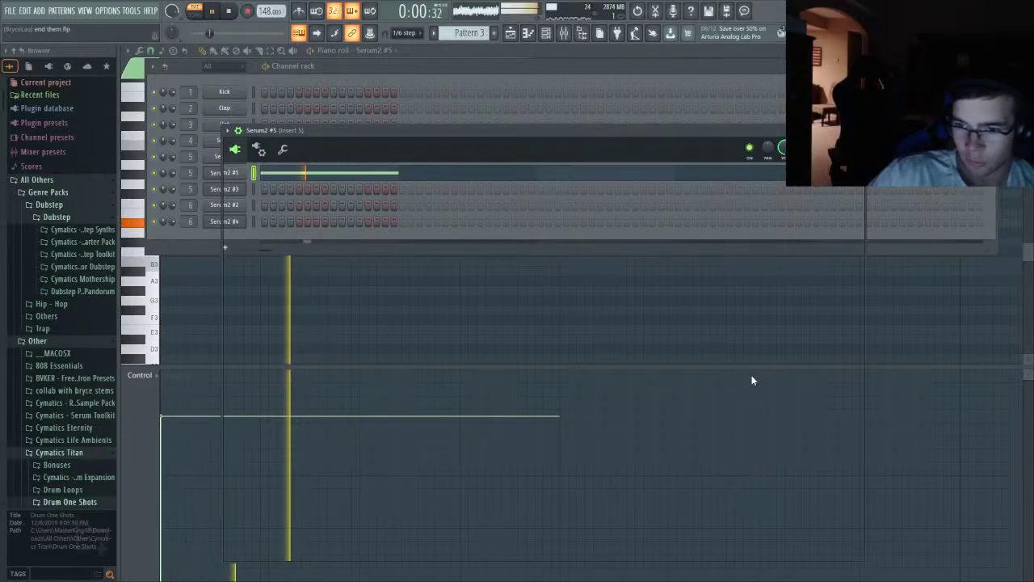
pyautogui.press('space')
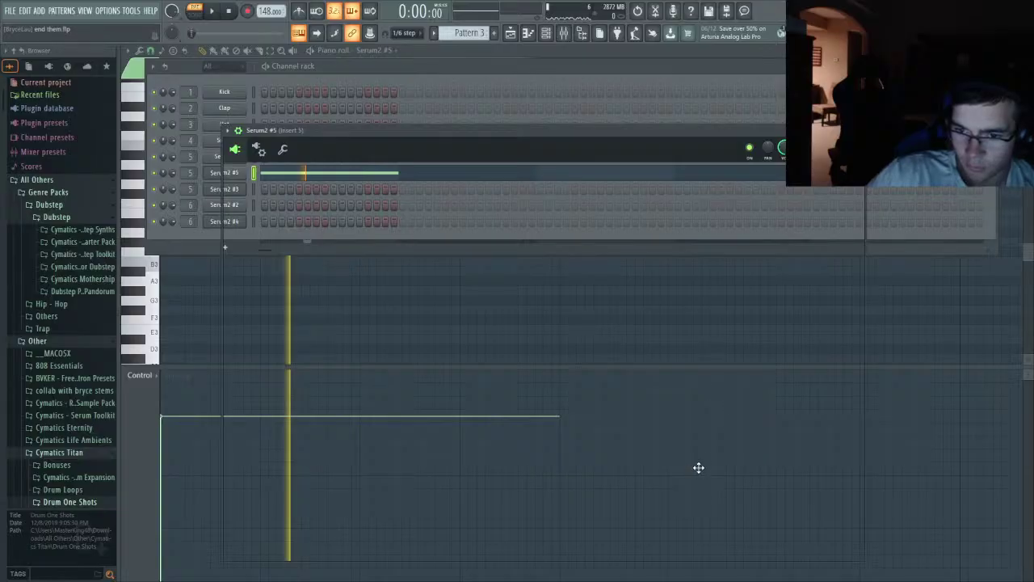
pyautogui.press('space')
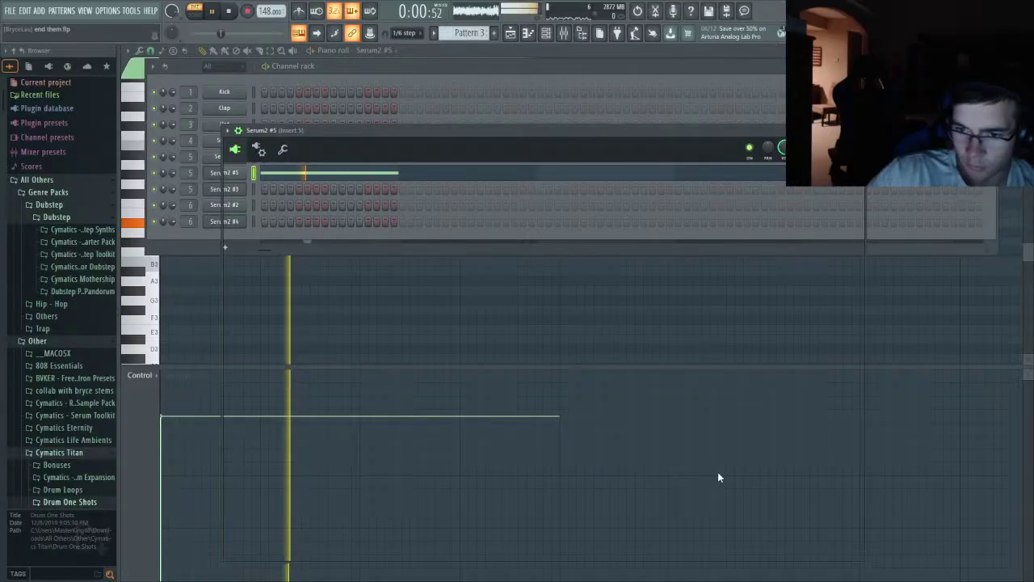
pyautogui.press('space')
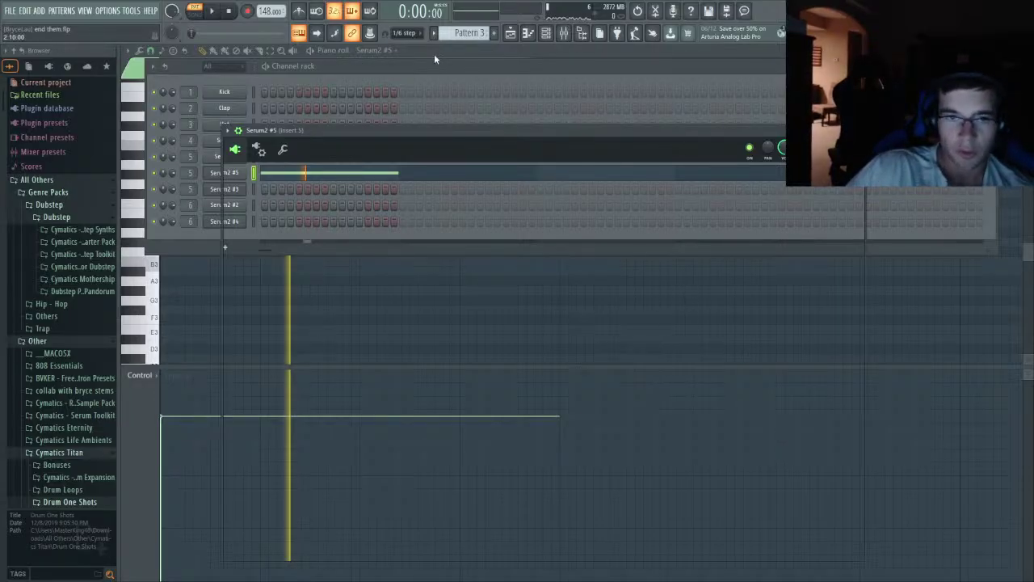
# - Select the second half of the bar in Serum2 #5's piano roll timeline, play it as a loop and reopen the Serum2 #5 plugin
pyautogui.click(546, 36)
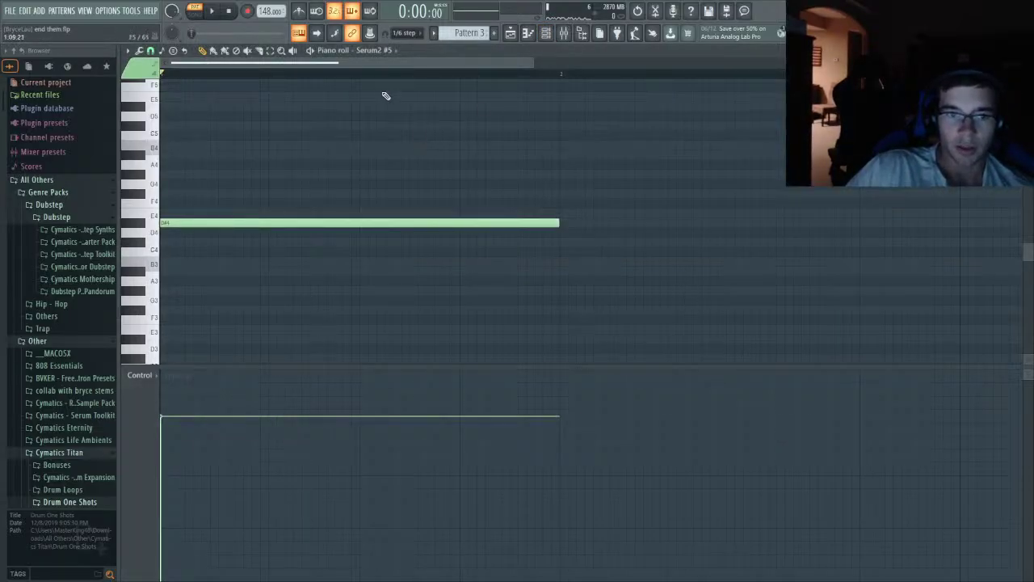
pyautogui.moveTo(359, 74); pyautogui.dragTo(562, 115)
pyautogui.press('space')
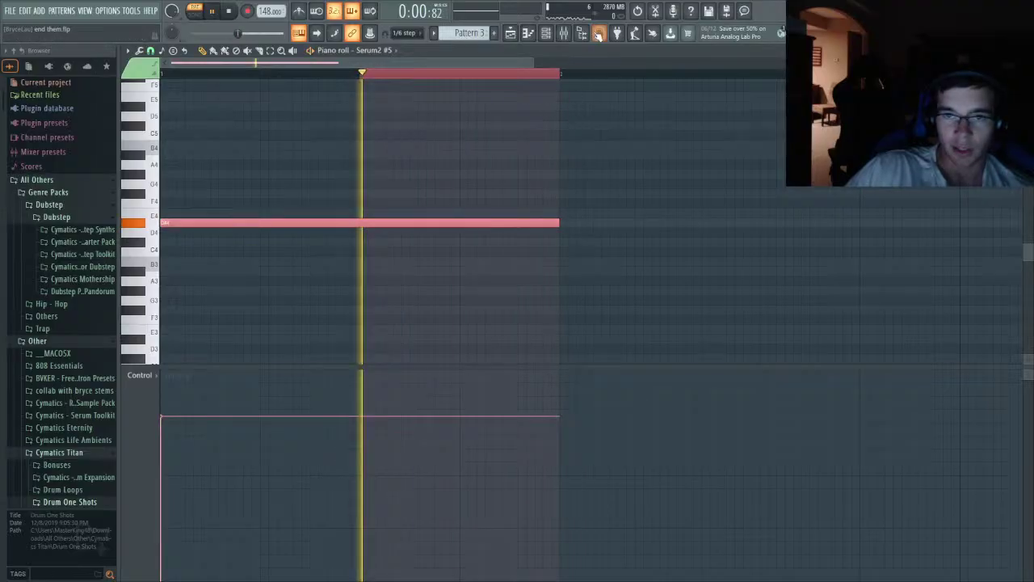
pyautogui.click(546, 35)
pyautogui.press('space')
pyautogui.click(240, 172)
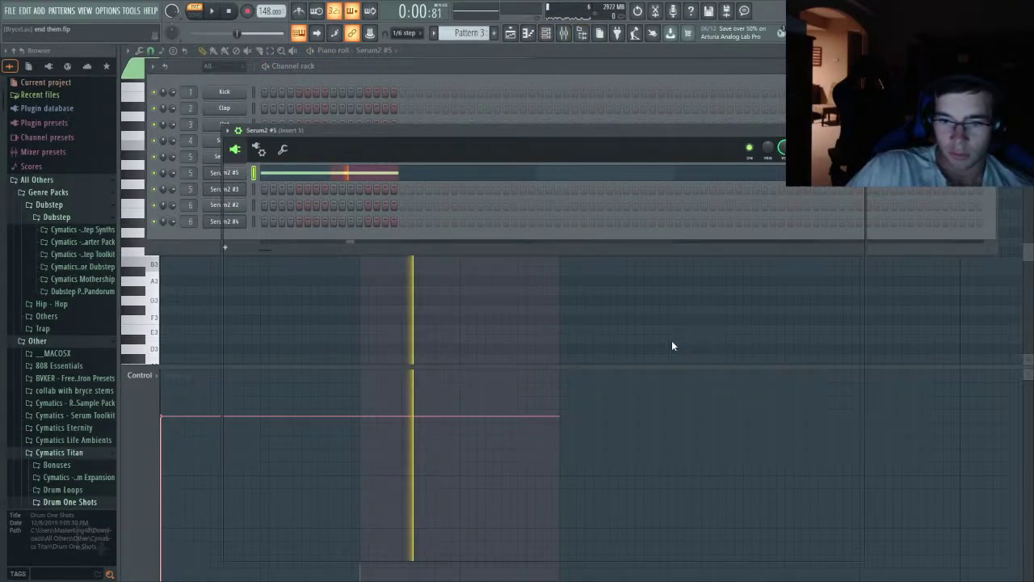
# - Clear the half-bar time selection in the piano roll and play Pattern 3 with the Channel rack shown again
pyautogui.click(435, 53)
pyautogui.click(357, 74)
pyautogui.press('space')
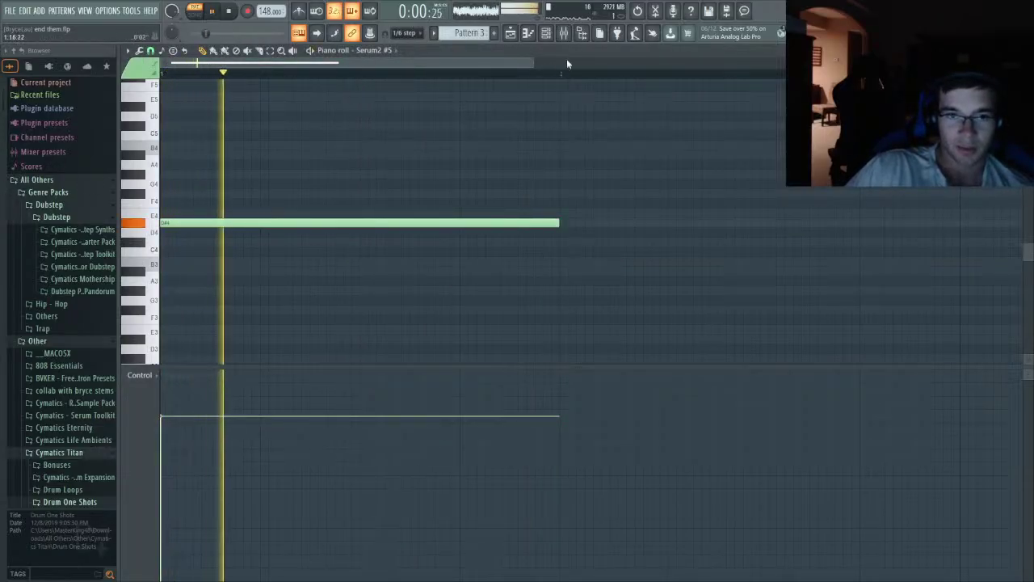
pyautogui.click(546, 32)
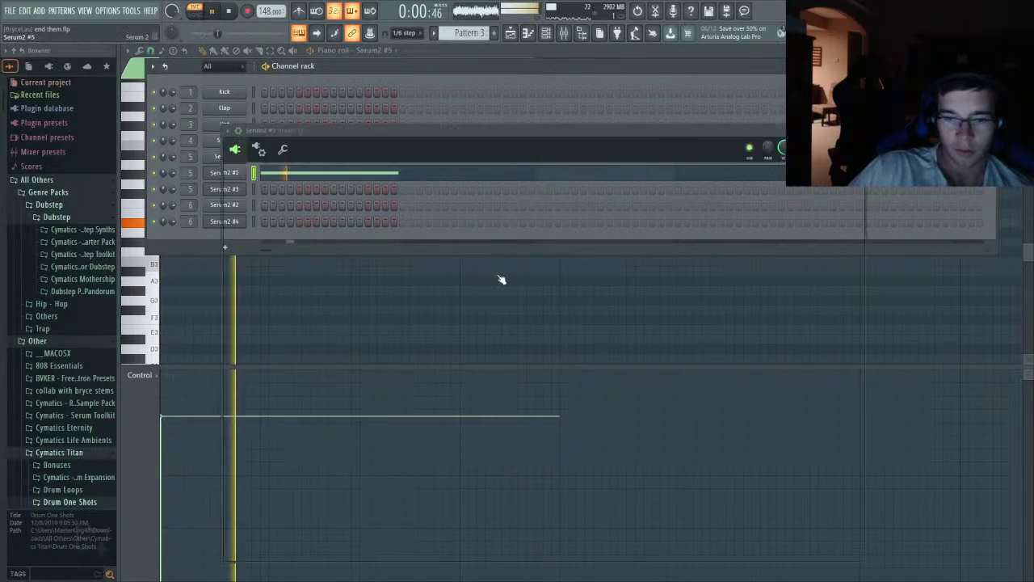
pyautogui.press('space')
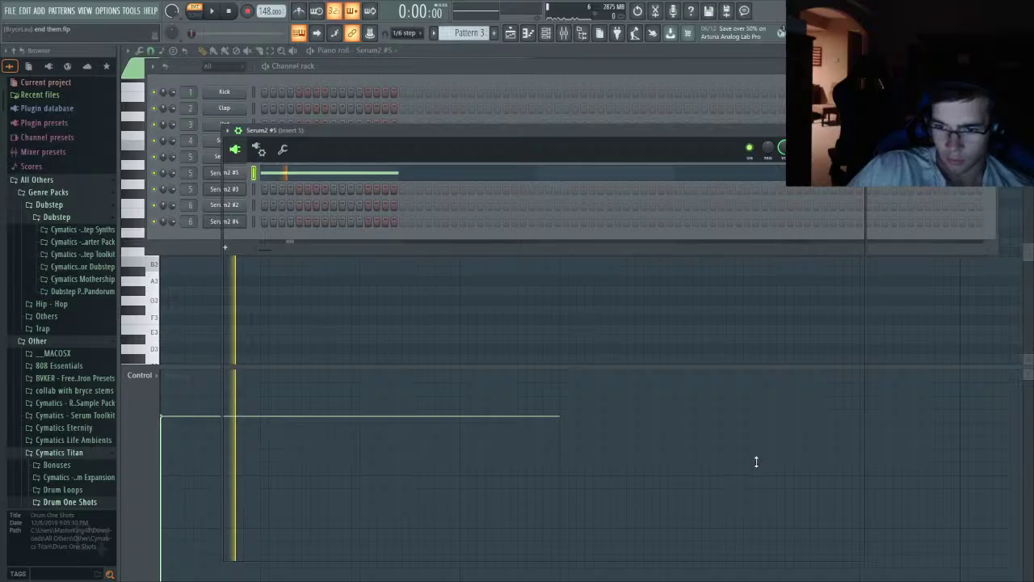
# - Replay Pattern 3 in short passes without the half-bar loop to evaluate the Serum2 #5 sound over the whole bar
pyautogui.press('space')
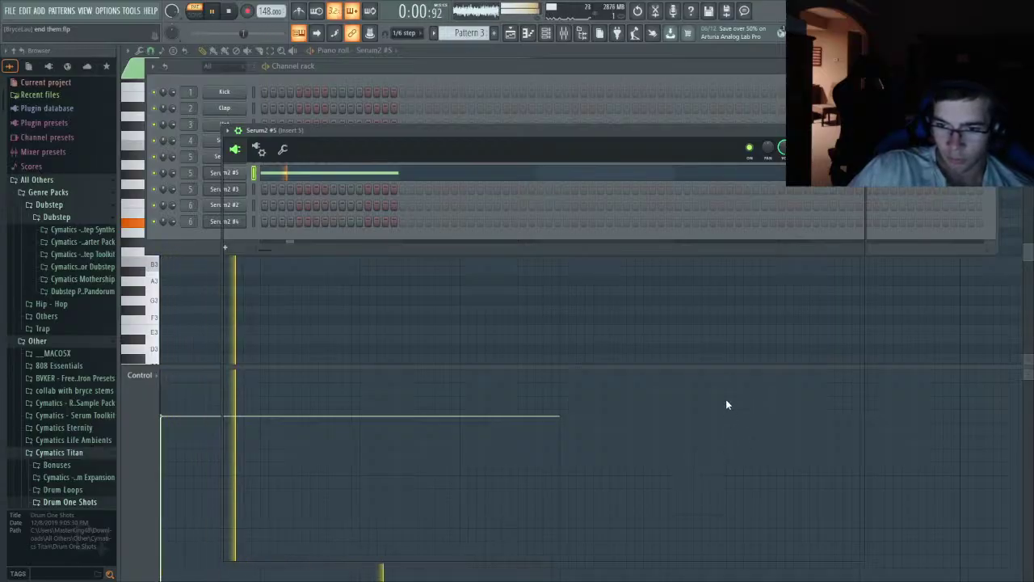
pyautogui.press('space')
pyautogui.press('space')
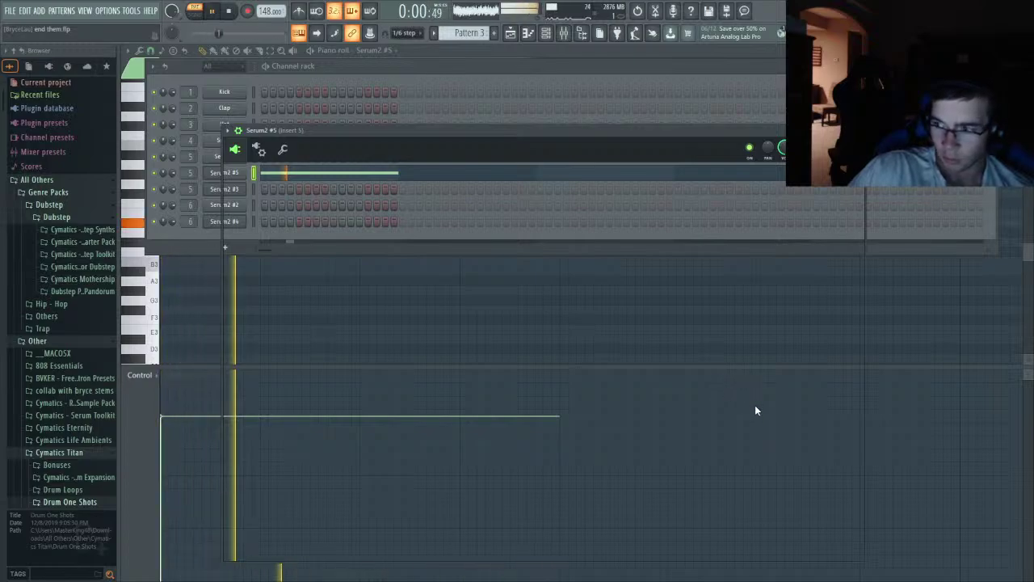
pyautogui.press('space')
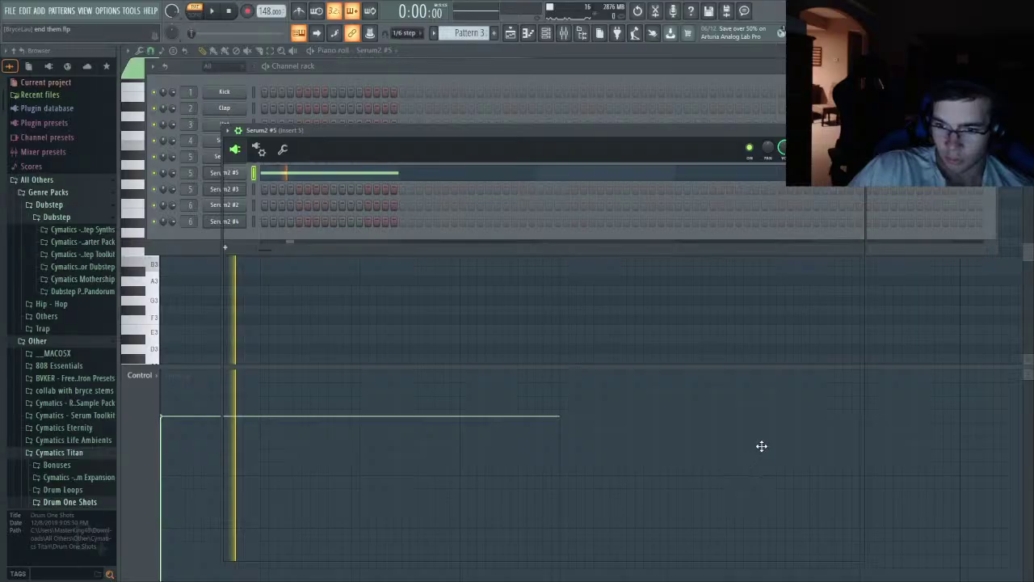
pyautogui.press('space')
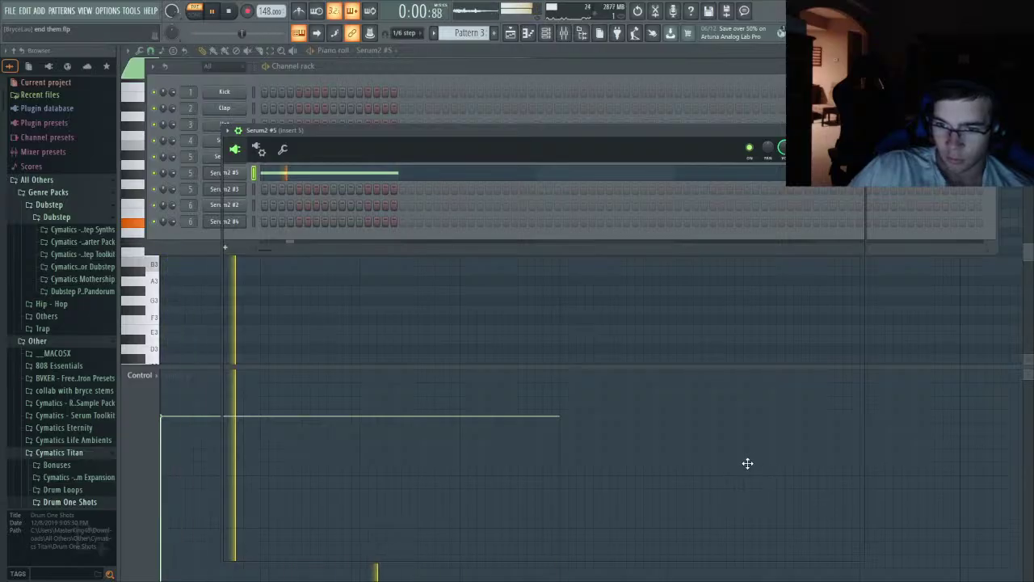
pyautogui.press('space')
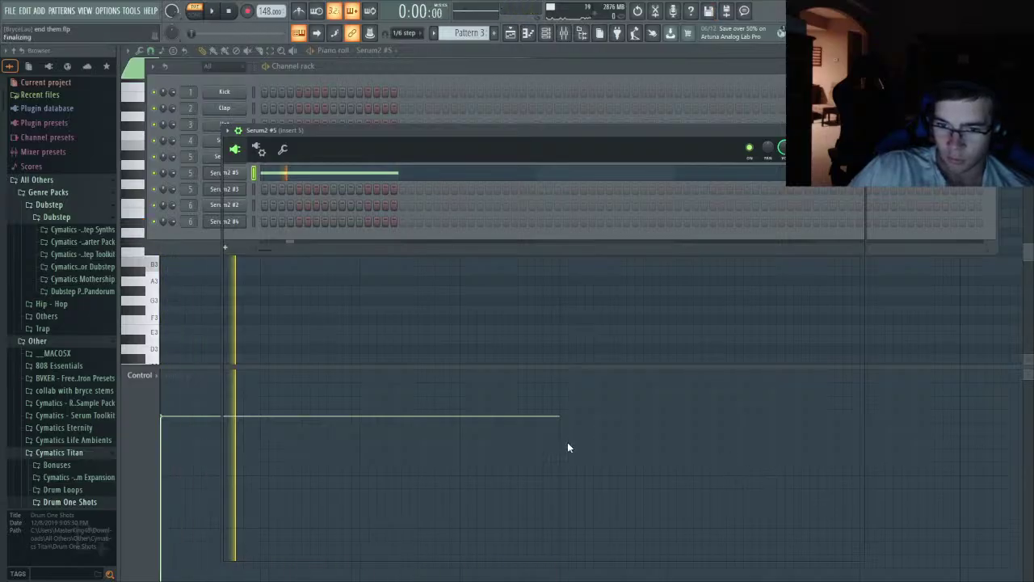
pyautogui.press('space')
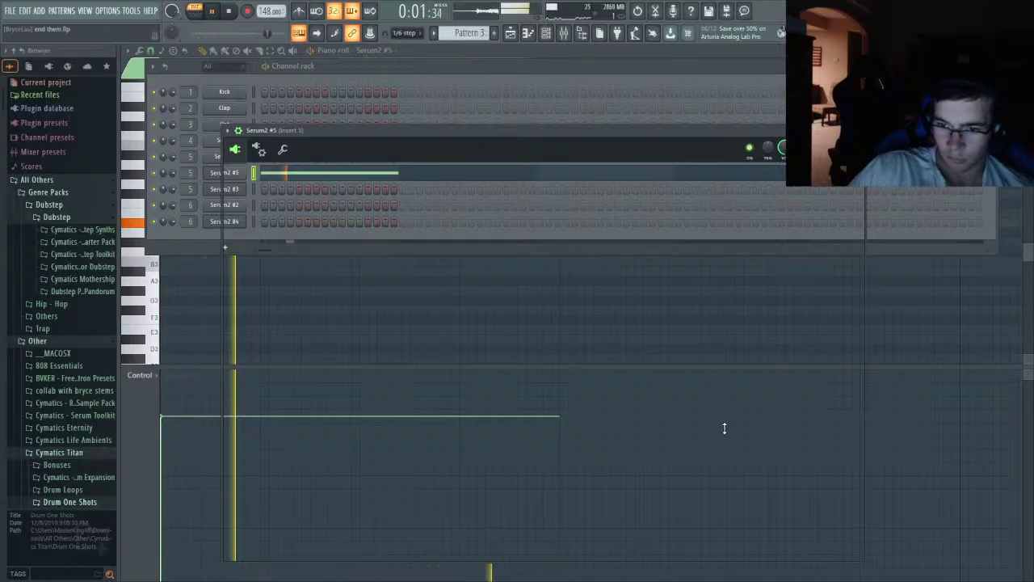
pyautogui.press('space')
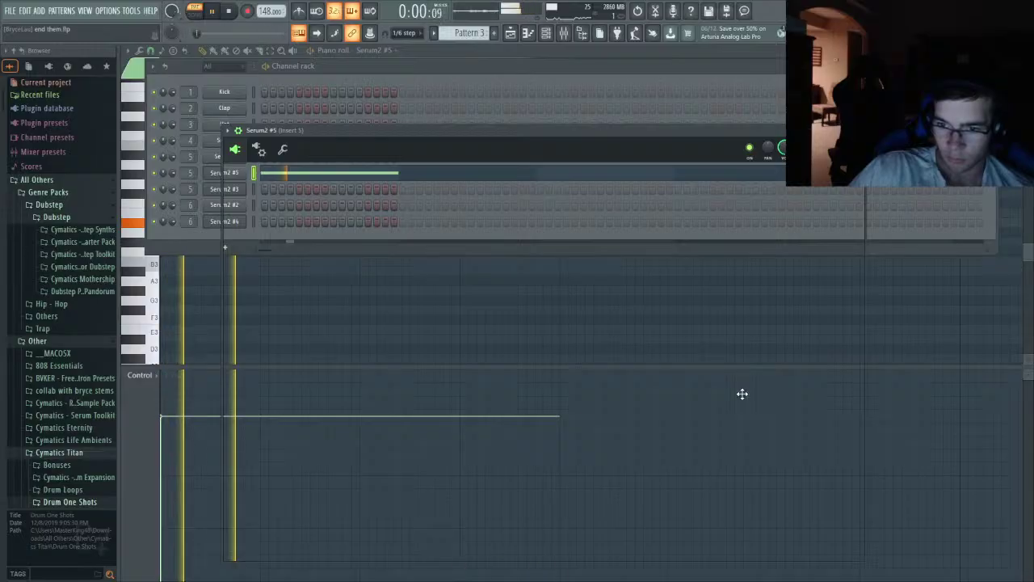
pyautogui.press('space')
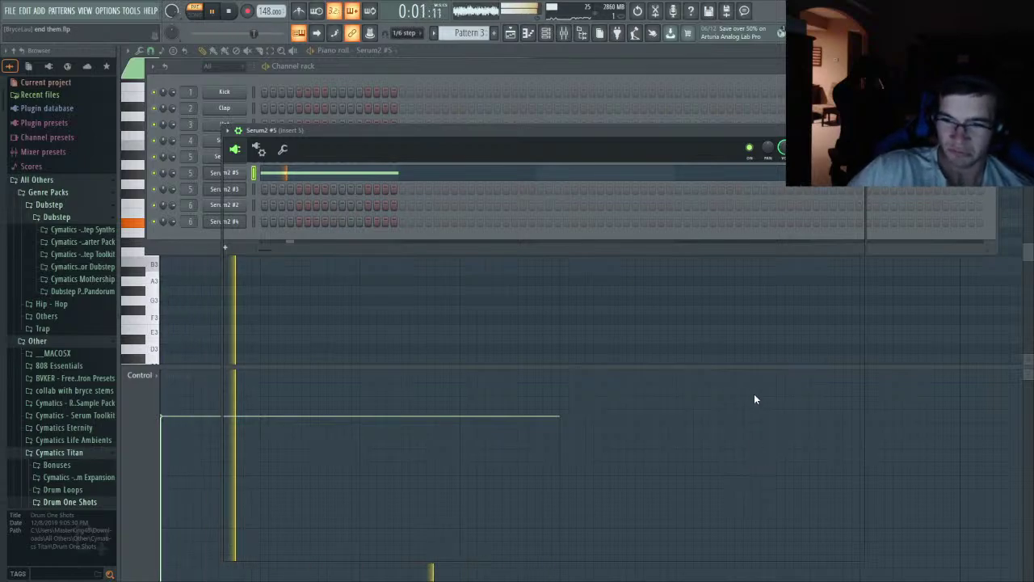
pyautogui.press('space')
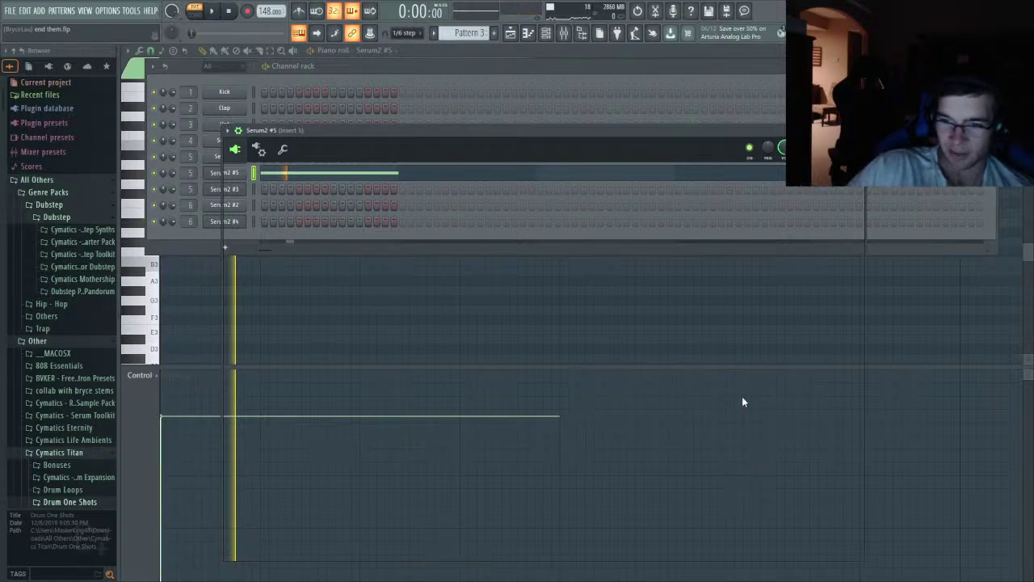
pyautogui.press('space')
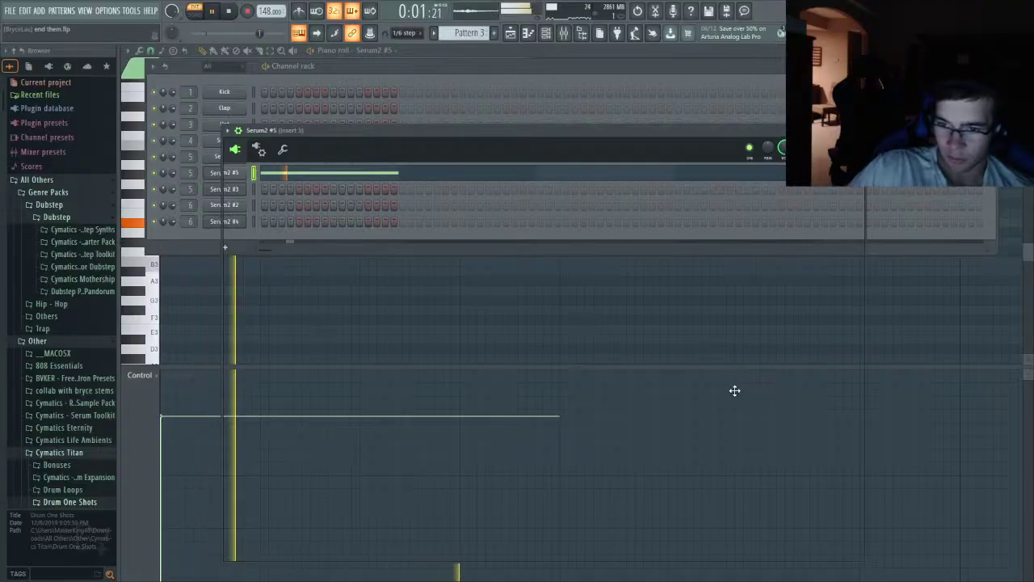
pyautogui.press('space')
pyautogui.press('space')
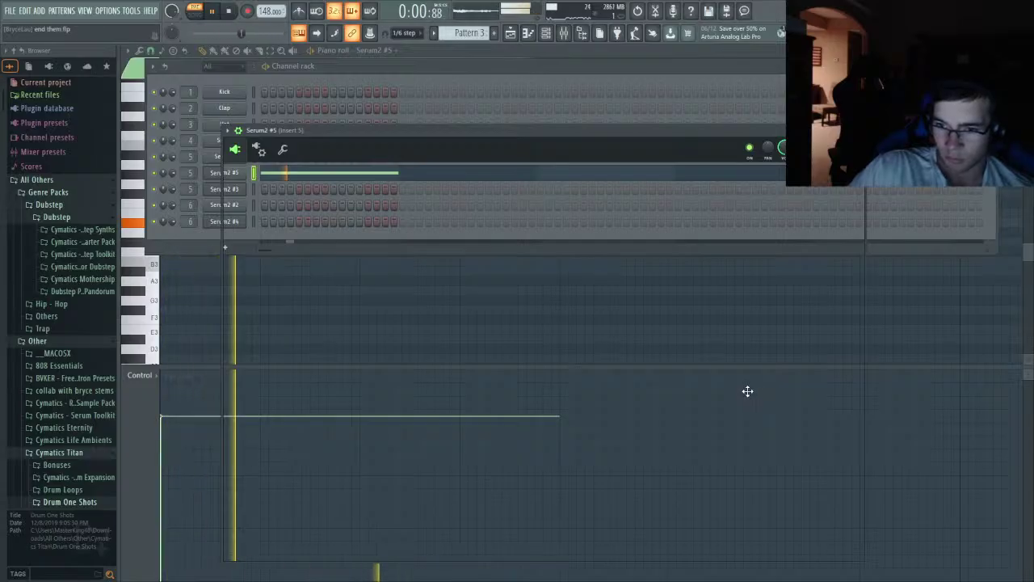
# - Audition Pattern 3 in repeated short playbacks with the Serum2 #5 plugin open to judge its sound
pyautogui.press('space')
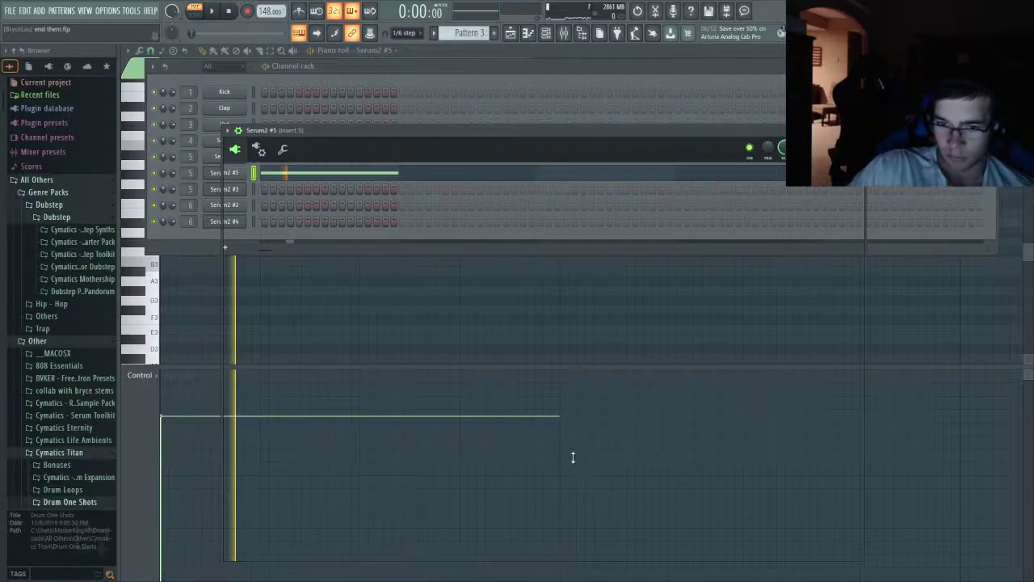
pyautogui.press('space')
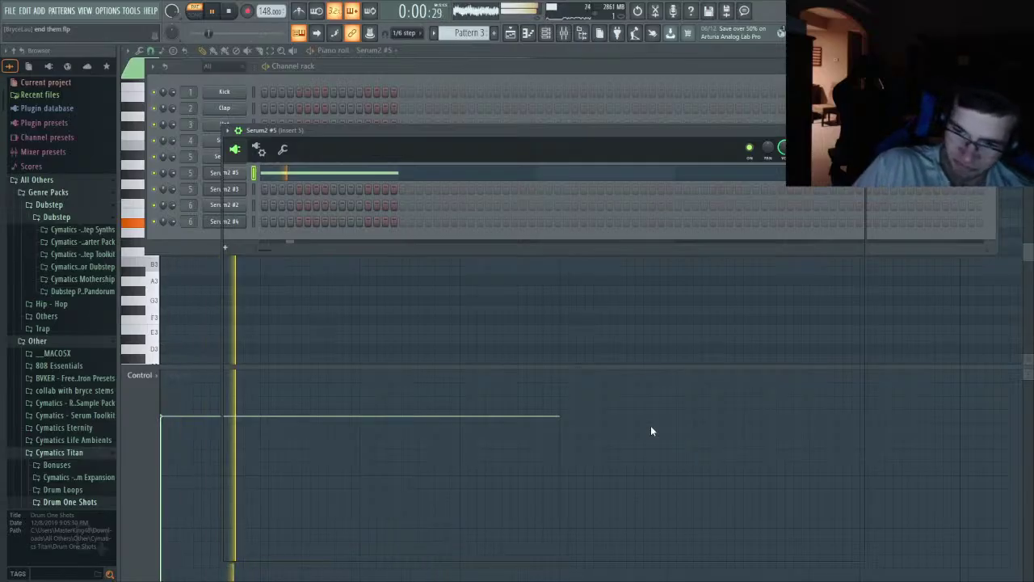
pyautogui.press('space')
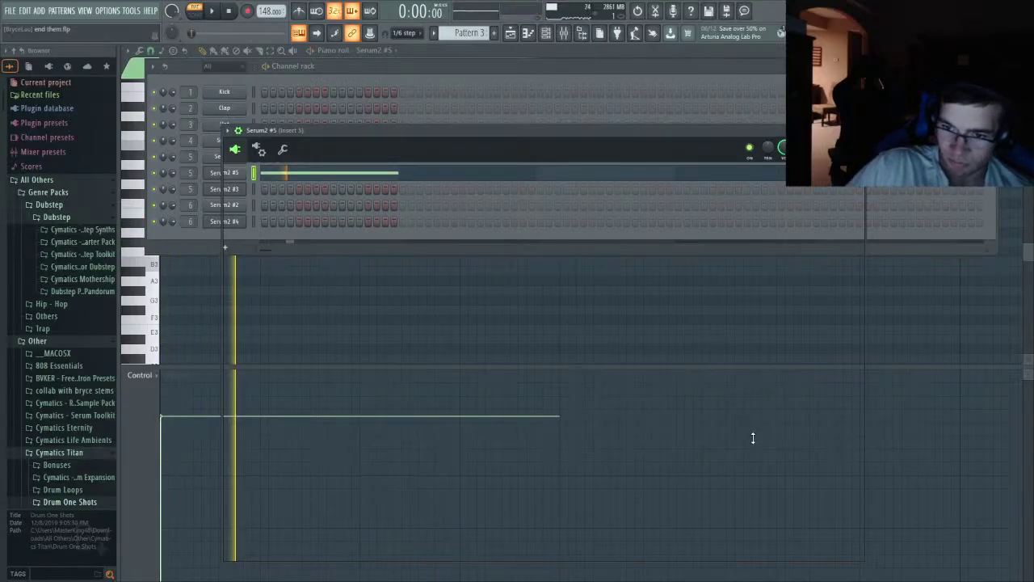
pyautogui.press('space')
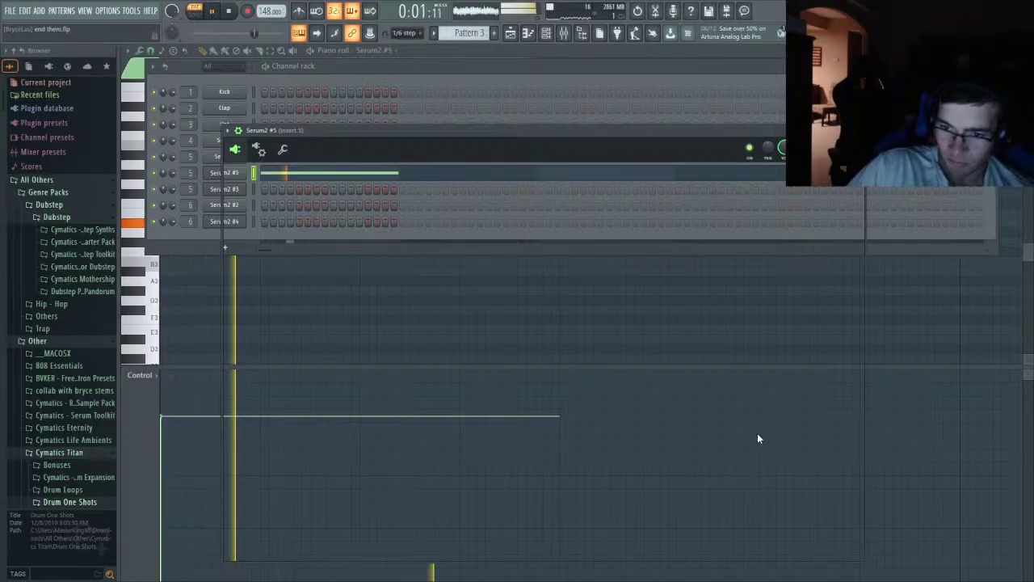
pyautogui.press('space')
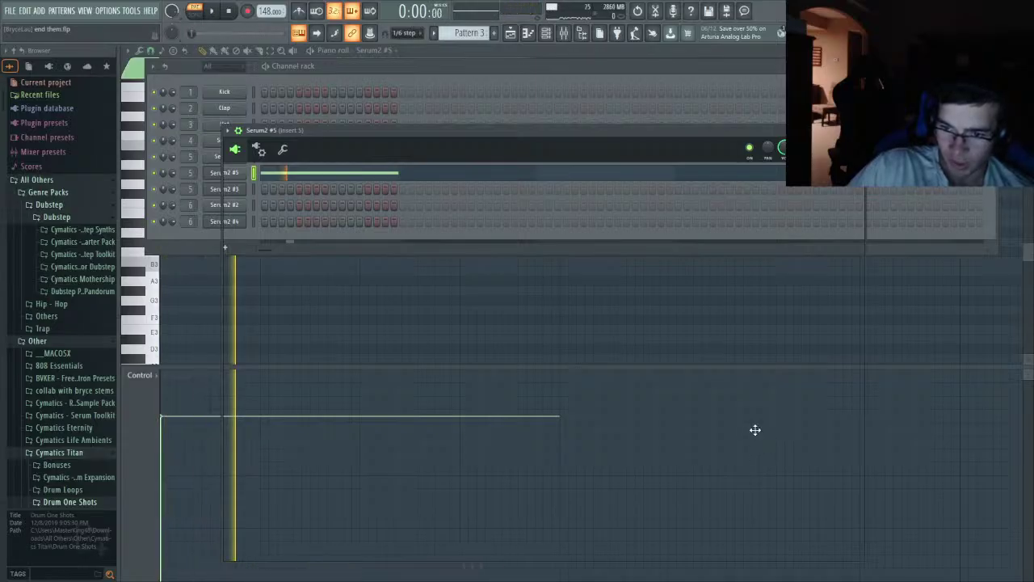
pyautogui.press('space')
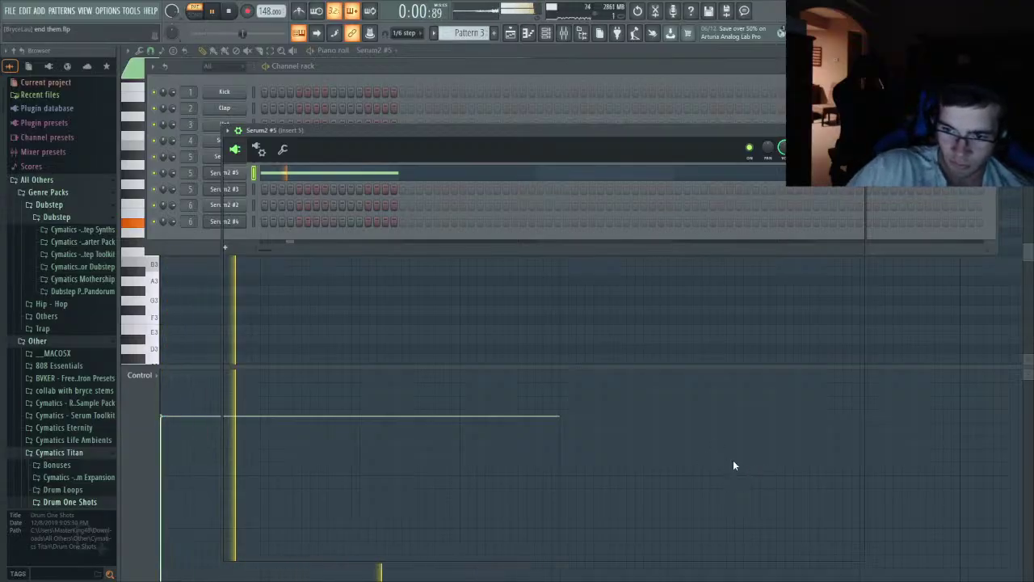
pyautogui.press('space')
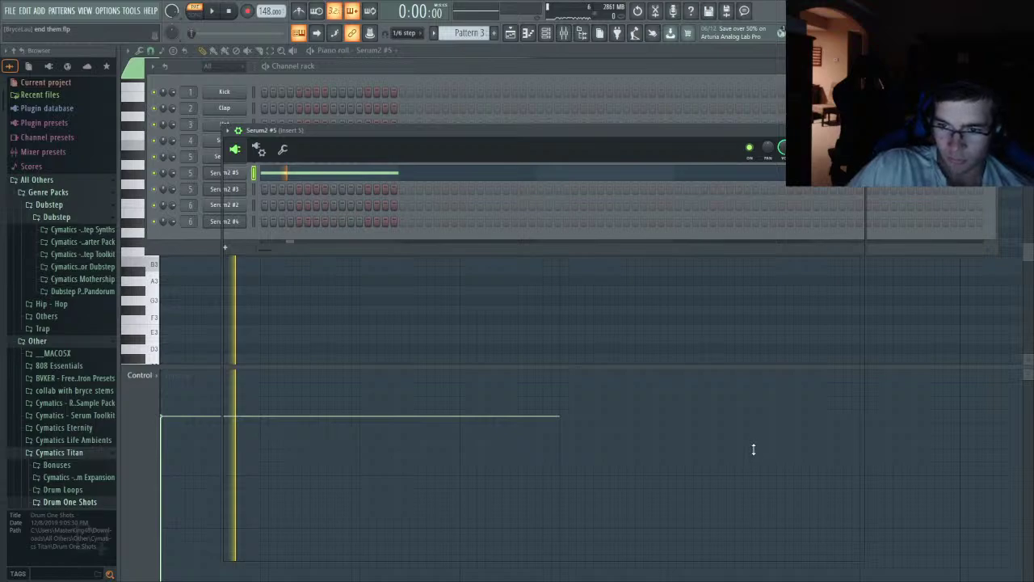
pyautogui.press('space')
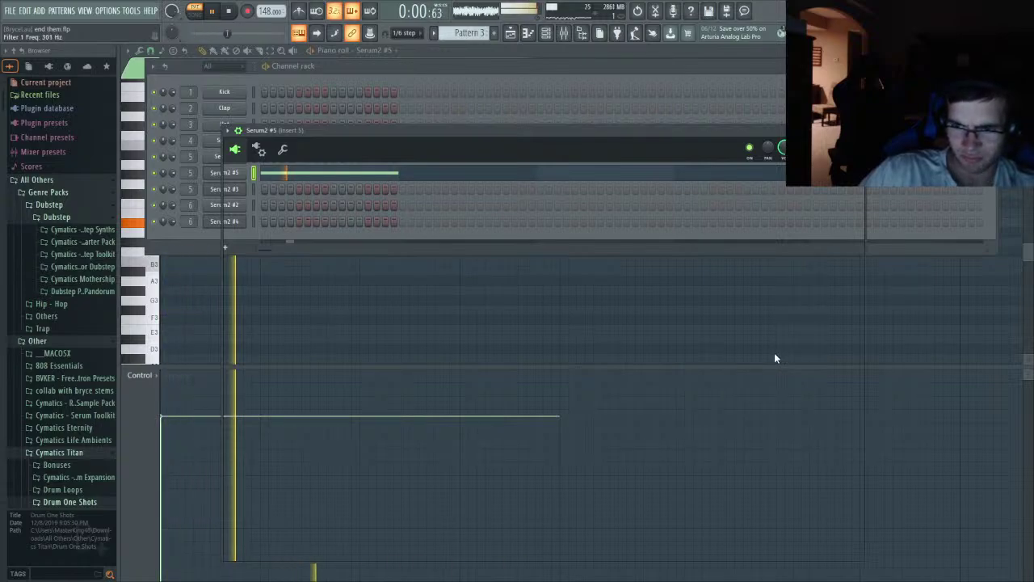
pyautogui.press('space')
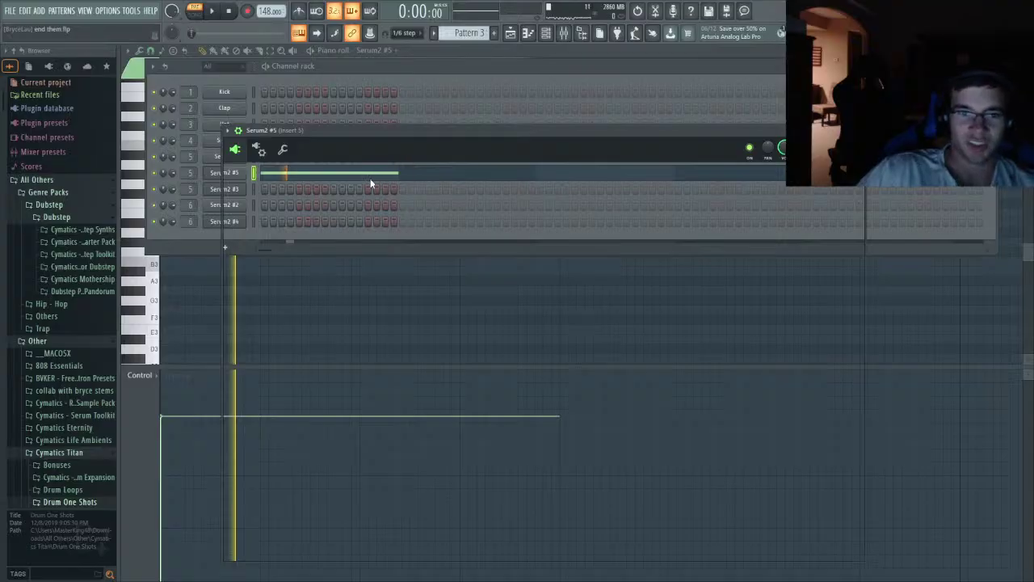
# - Make the fourth-bar Pattern 4 clip on Track 5 of the playlist unique as Pattern 5 and show its channels
pyautogui.click(496, 53)
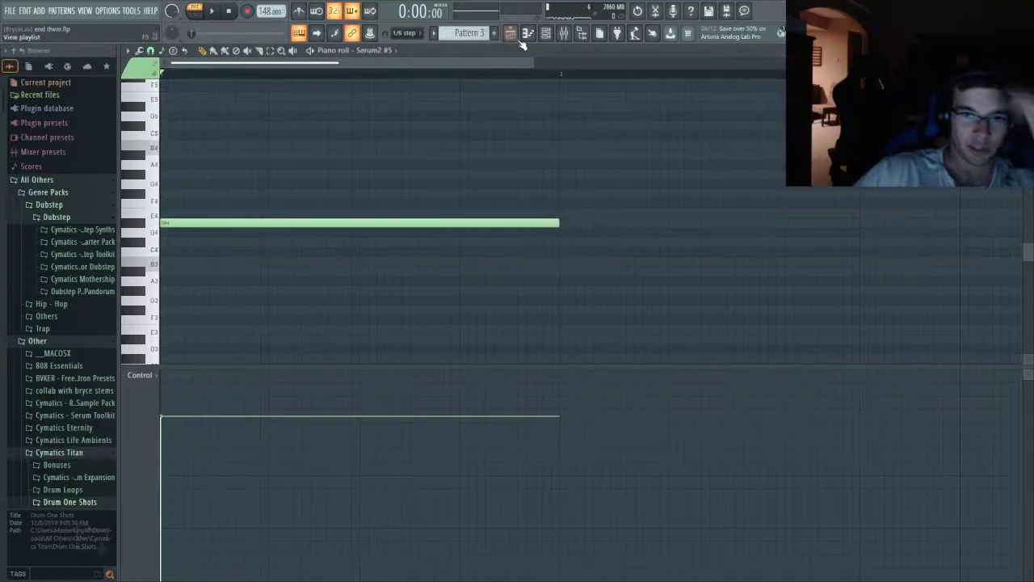
pyautogui.click(510, 34)
pyautogui.scroll(-2, 573, 230)
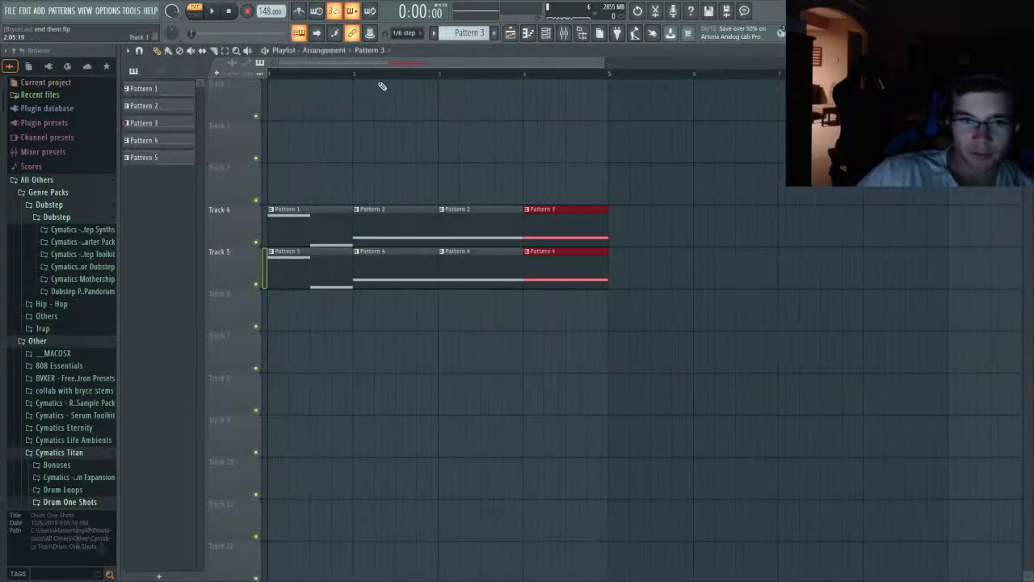
pyautogui.click(527, 252)
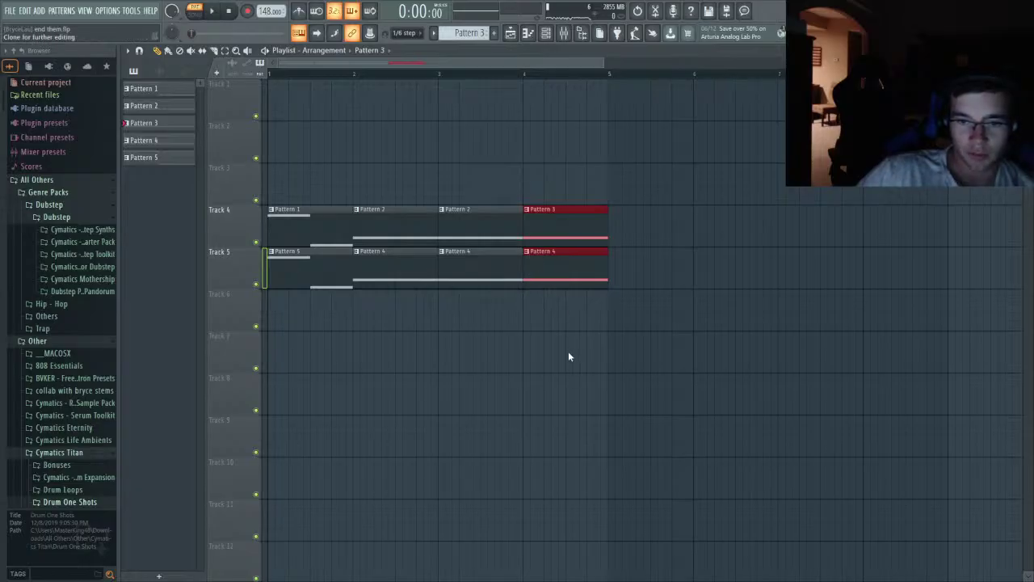
pyautogui.click(567, 353)
pyautogui.click(546, 33)
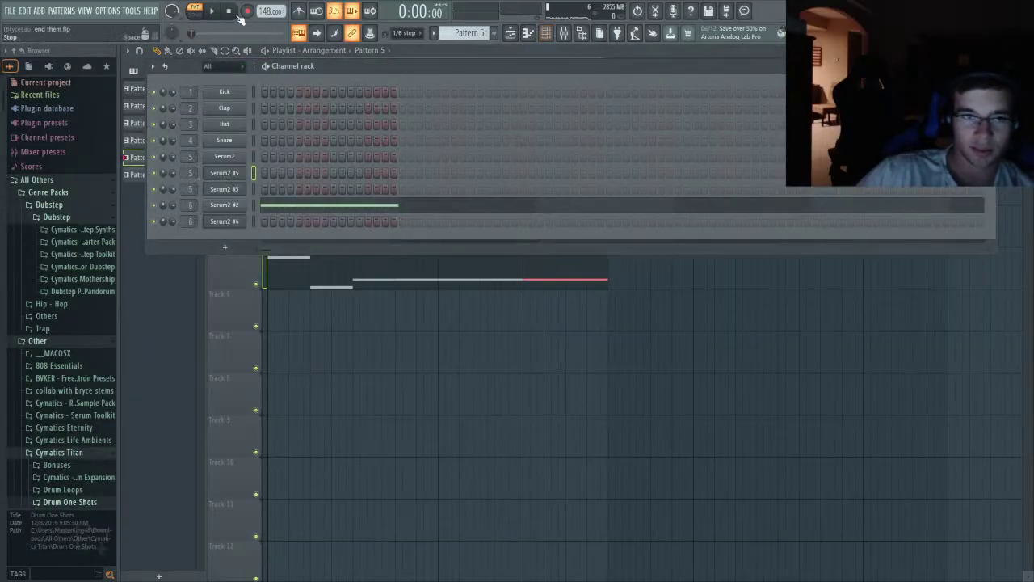
pyautogui.click(236, 176)
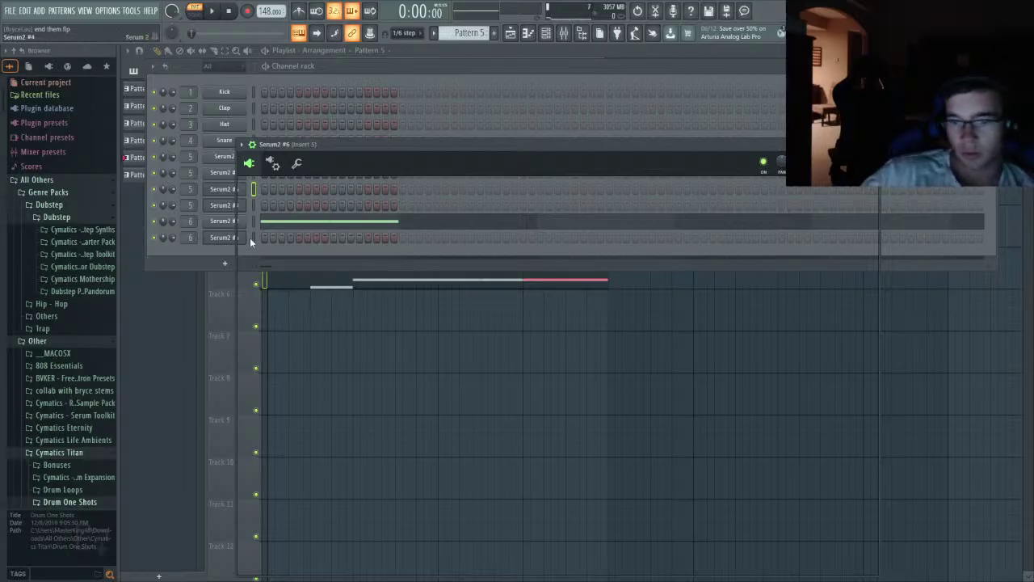
pyautogui.press('Escape')
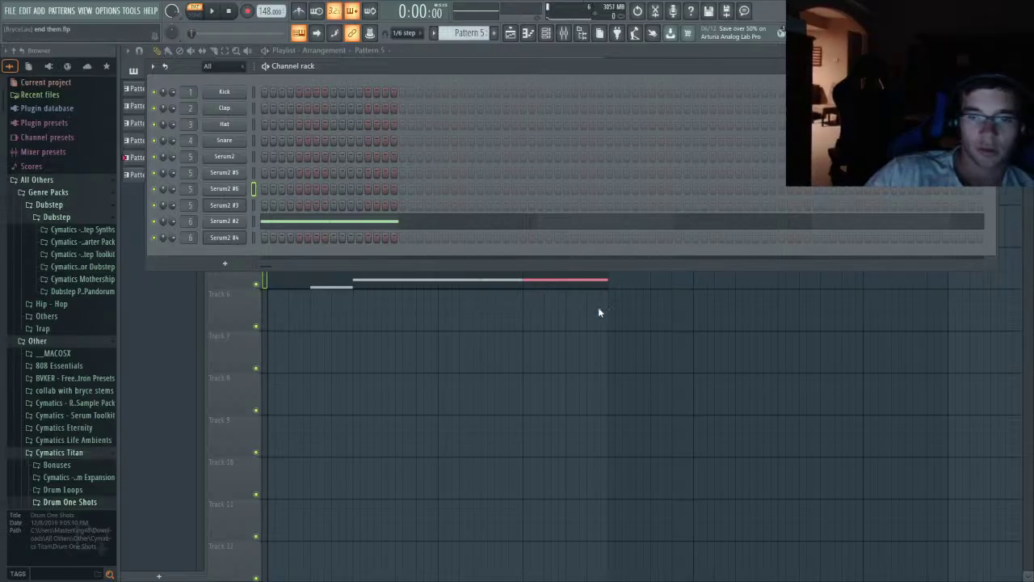
pyautogui.hotkey('alt', 'Delete')
# - Clone the Serum2 #2 channel as Serum2 #6 and move Serum2 #2's Pattern 5 note to the clone
pyautogui.rightClick(243, 208)
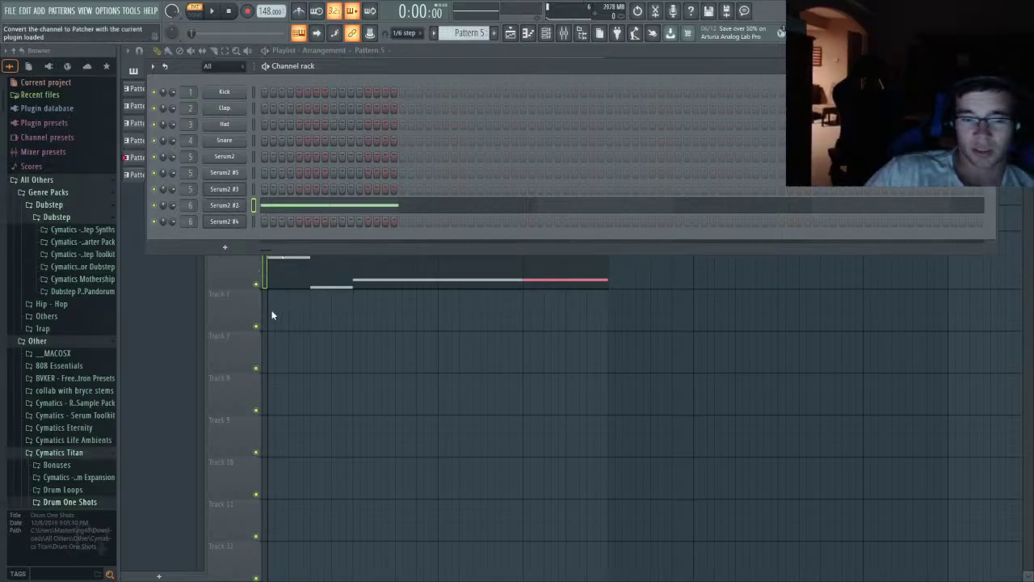
pyautogui.click(270, 317)
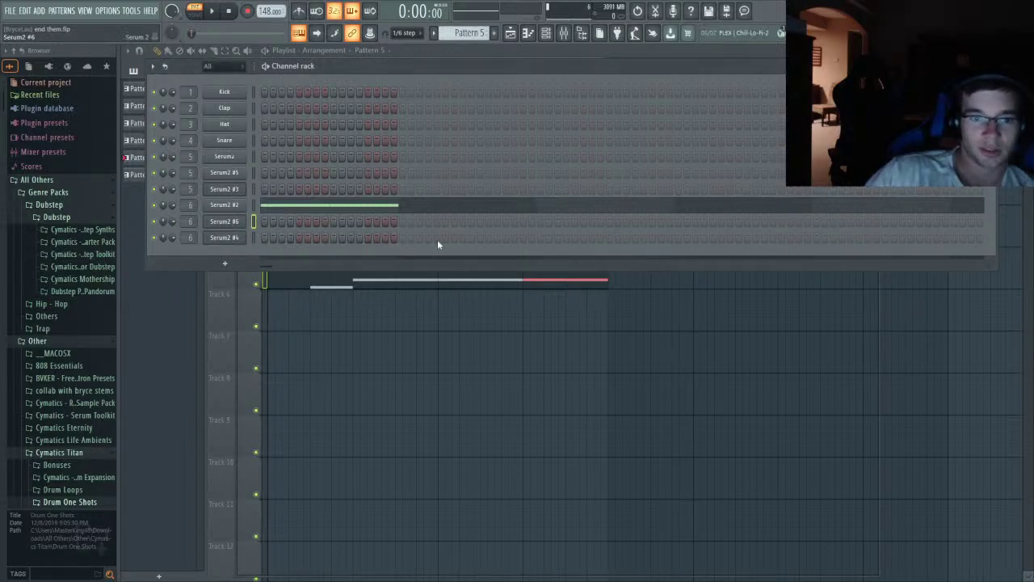
pyautogui.hotkey('ctrl', 'v')
pyautogui.click(254, 205)
pyautogui.hotkey('ctrl', 'x')
pyautogui.click(254, 221)
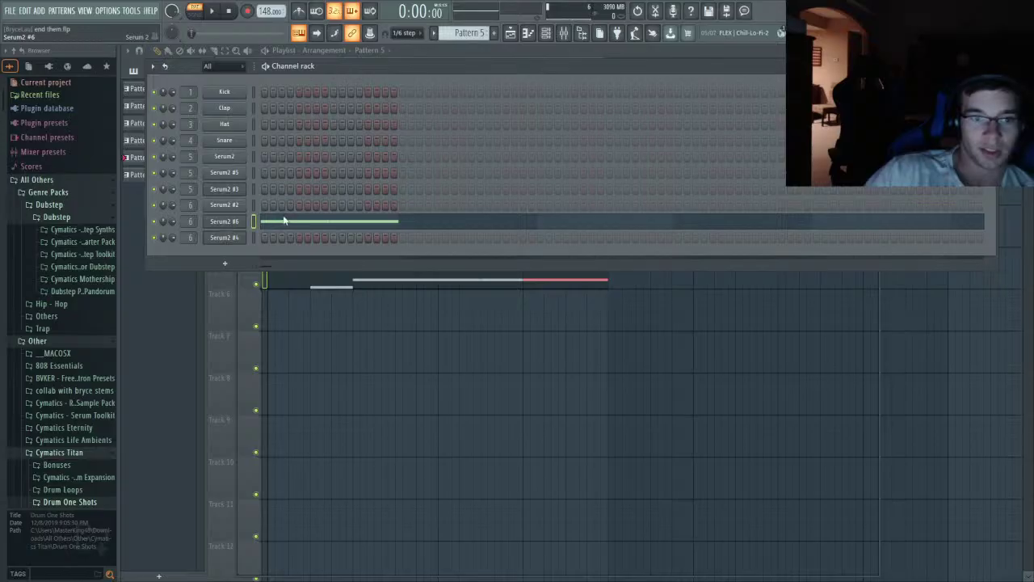
# - Extend the Serum2 #6 note in the piano roll to fill the whole bar and open the Serum2 #6 plugin
pyautogui.click(284, 220)
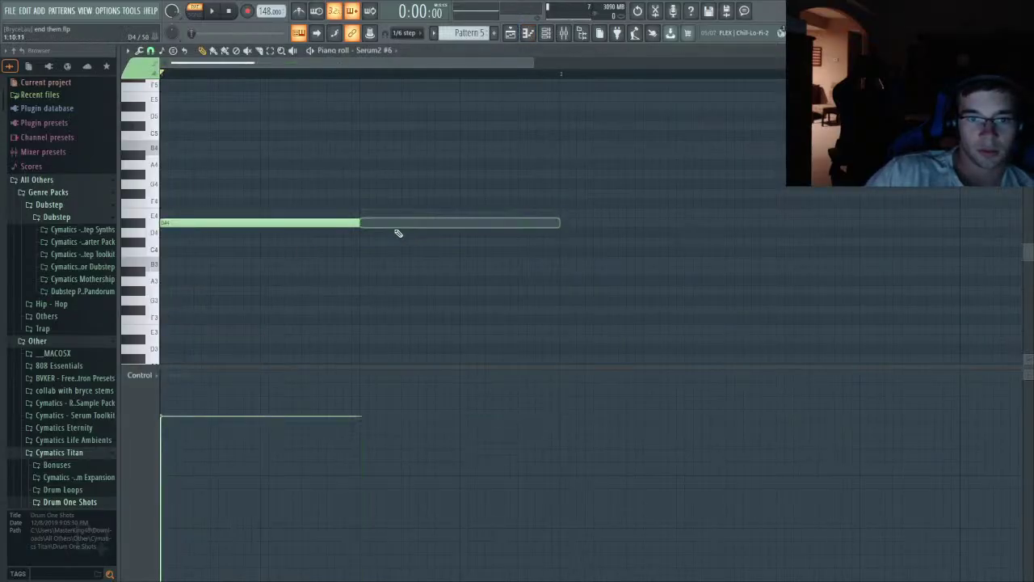
pyautogui.moveTo(360, 229); pyautogui.dragTo(562, 233)
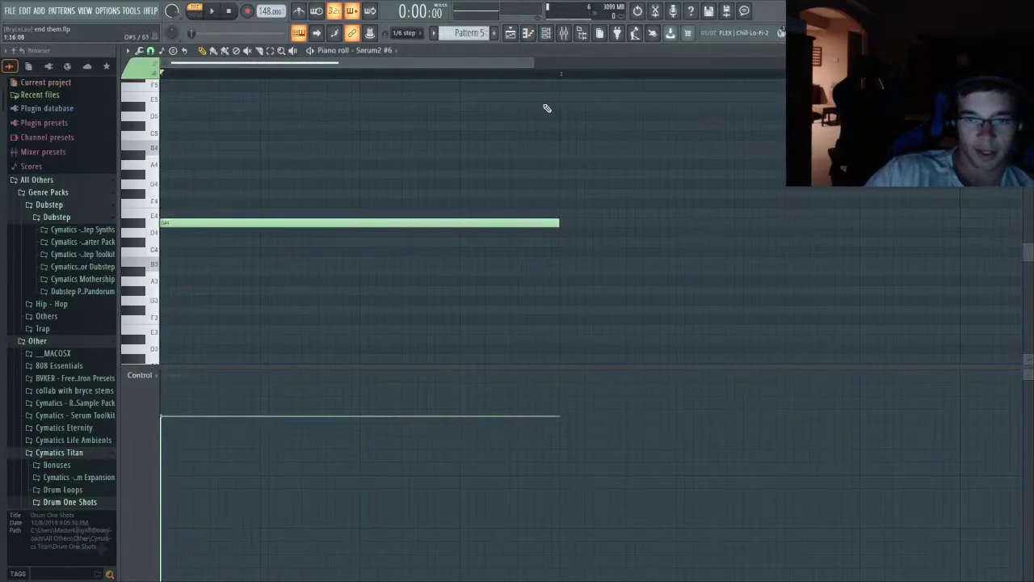
pyautogui.click(546, 33)
pyautogui.click(226, 221)
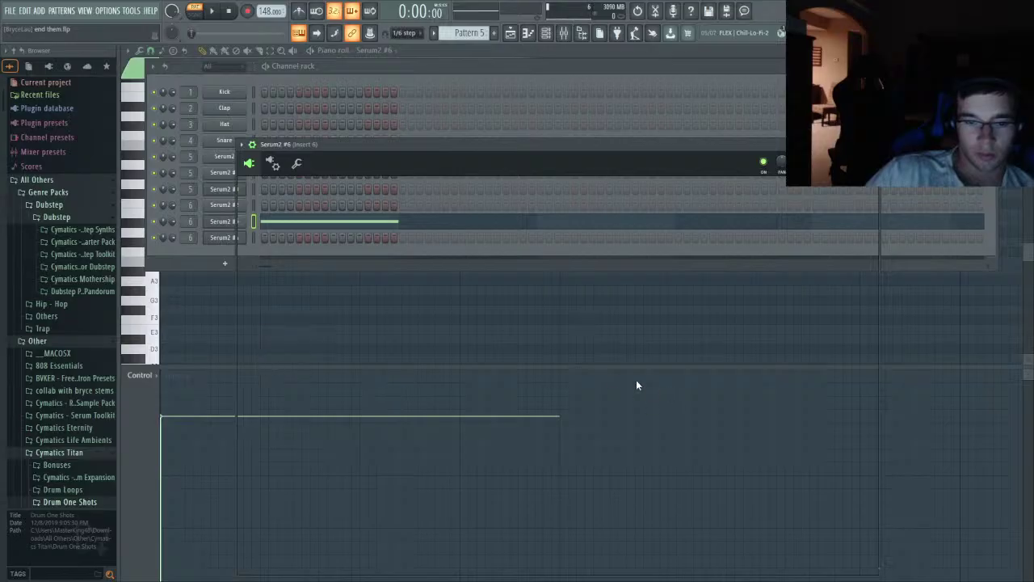
# - Play and stop Pattern 5 repeatedly to evaluate the Serum2 #6 sound across the full bar
pyautogui.press('space')
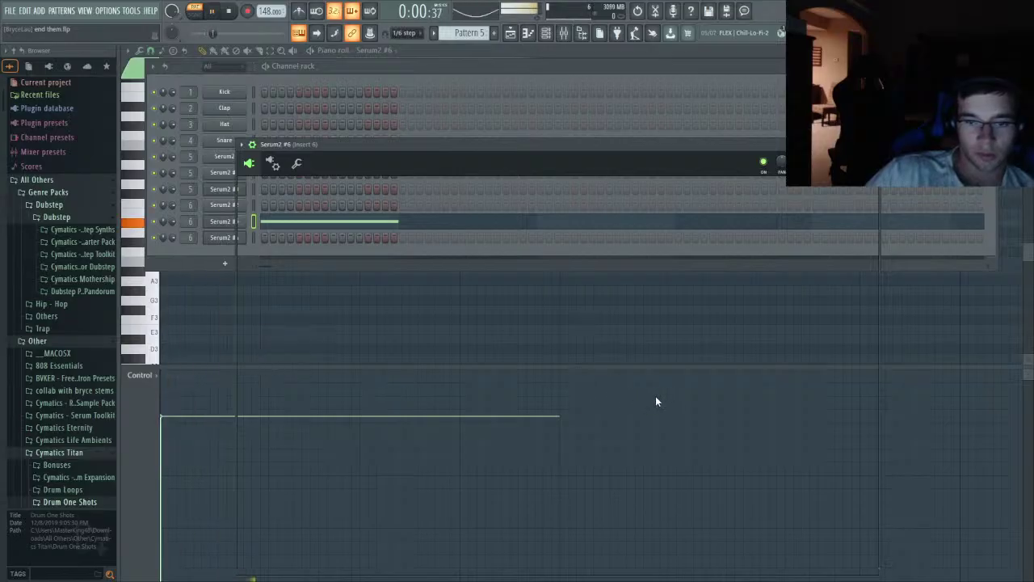
pyautogui.press('space')
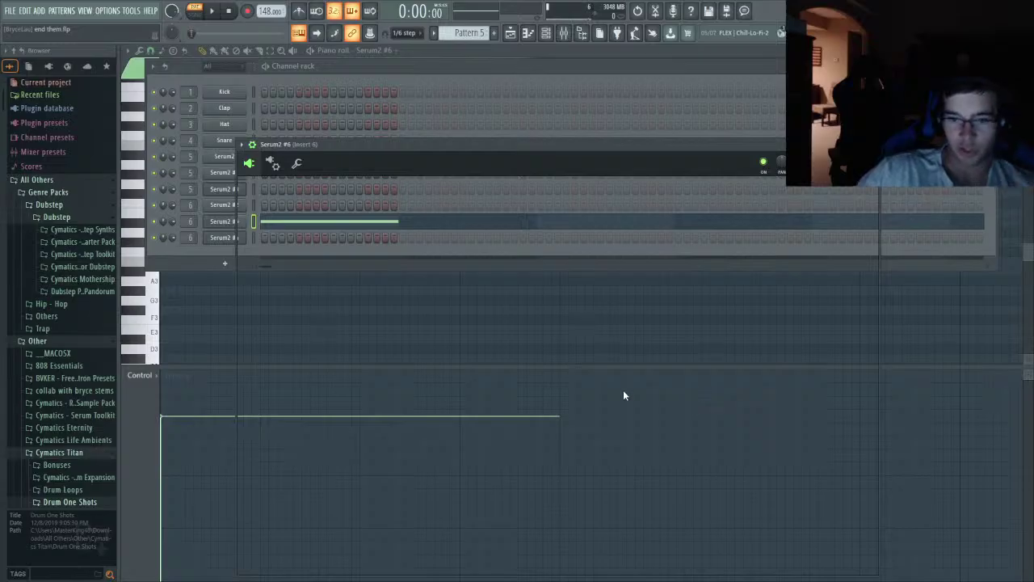
pyautogui.press('space')
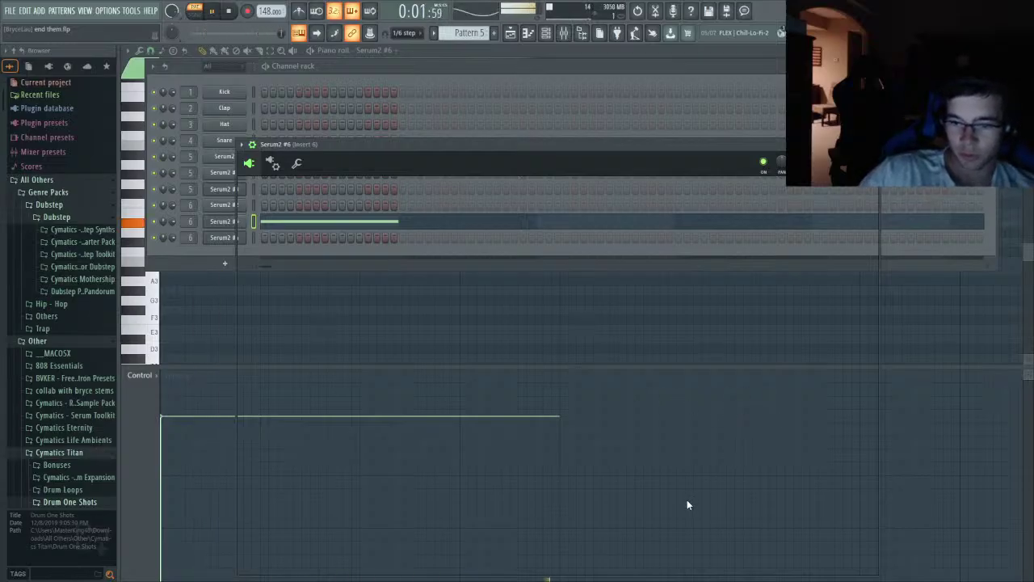
pyautogui.press('space')
pyautogui.press('space')
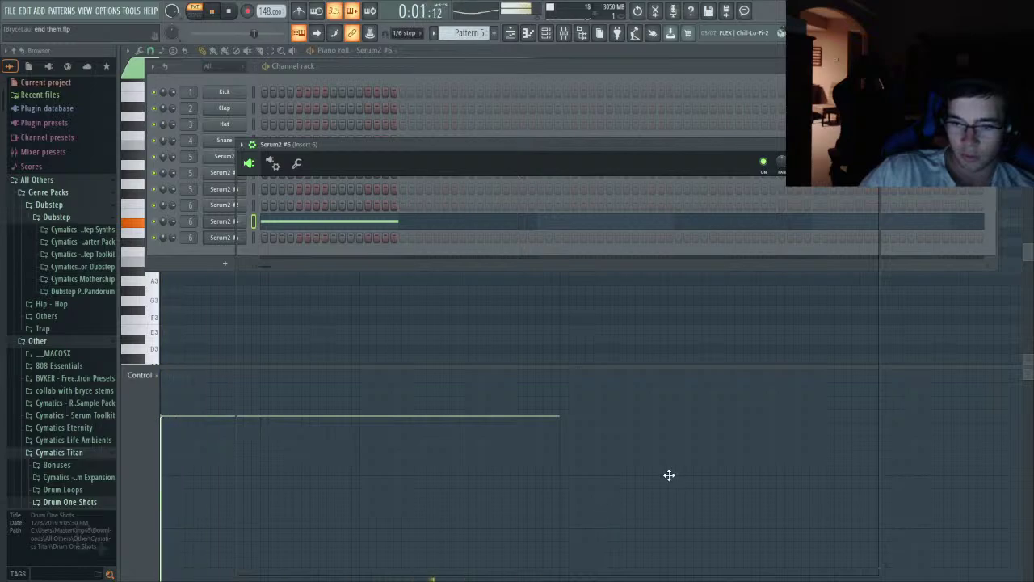
pyautogui.press('space')
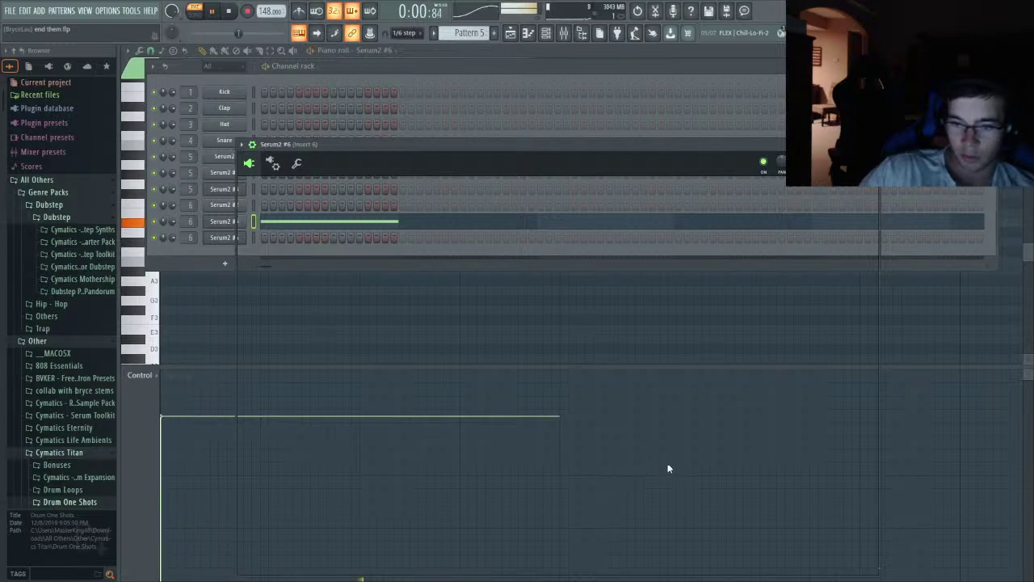
pyautogui.press('space')
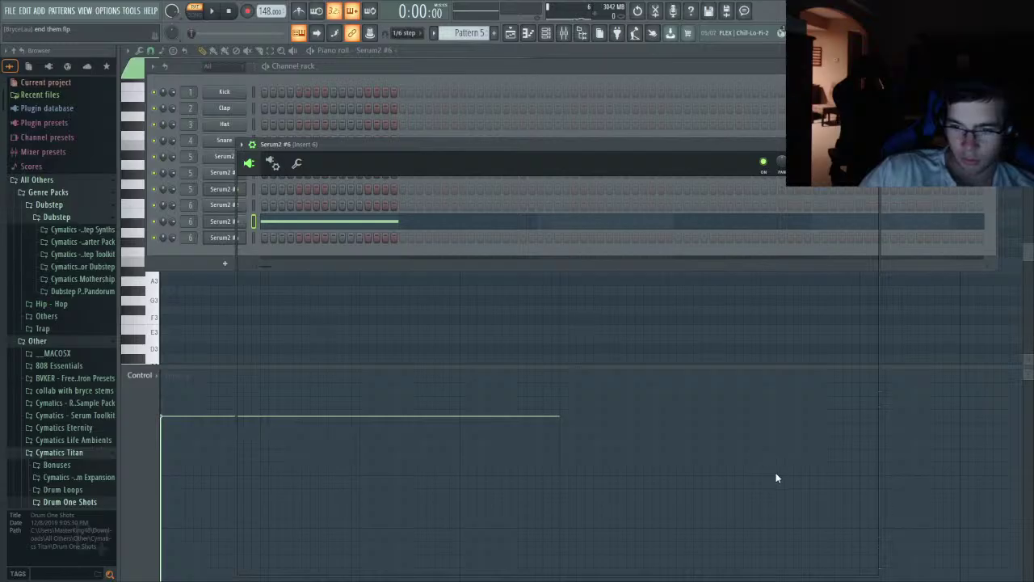
pyautogui.press('space')
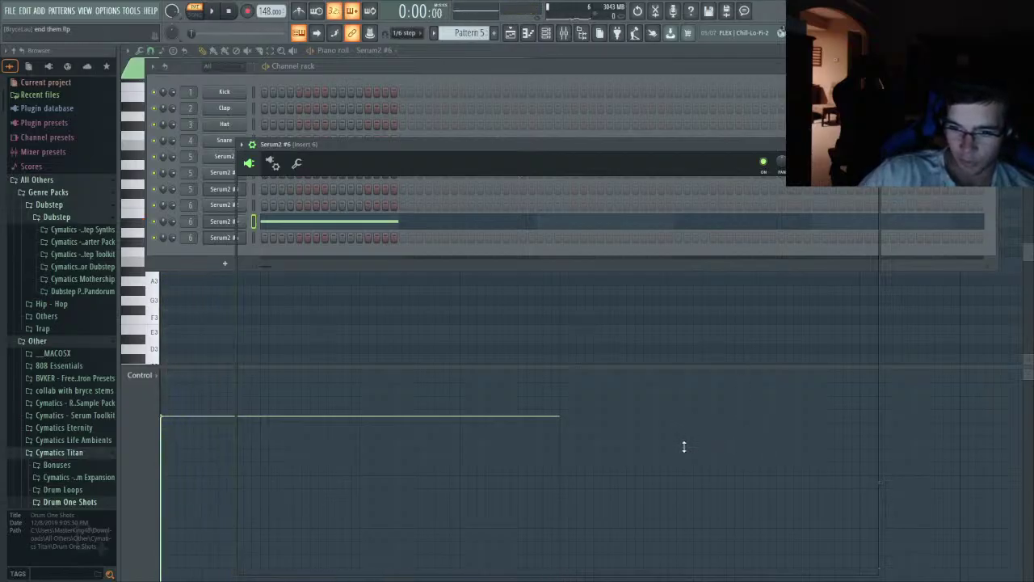
pyautogui.press('space')
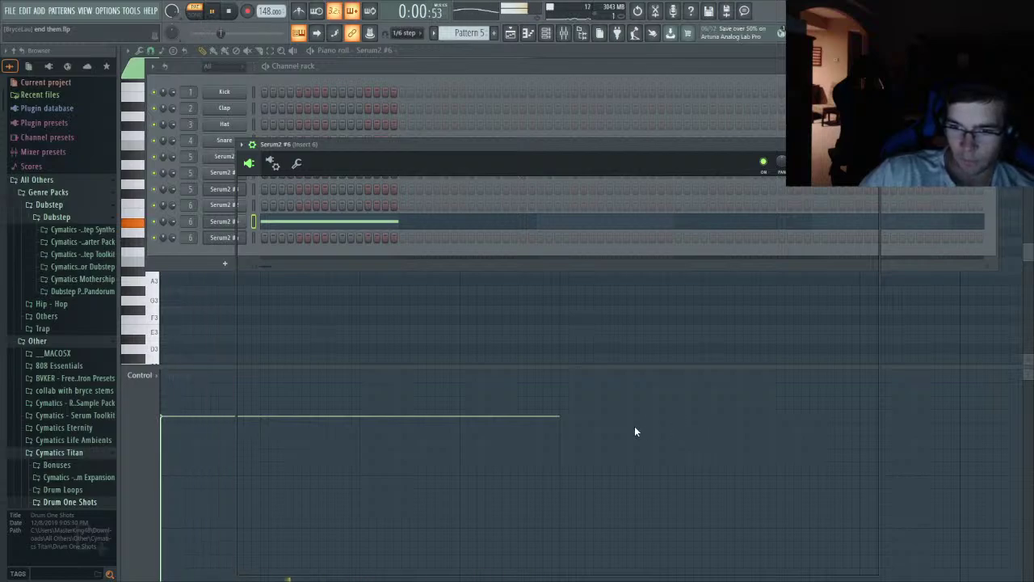
# - Play the four-bar playlist arrangement in song mode from bar 3 to hear Patterns 3 and 5 in context
pyautogui.click(510, 32)
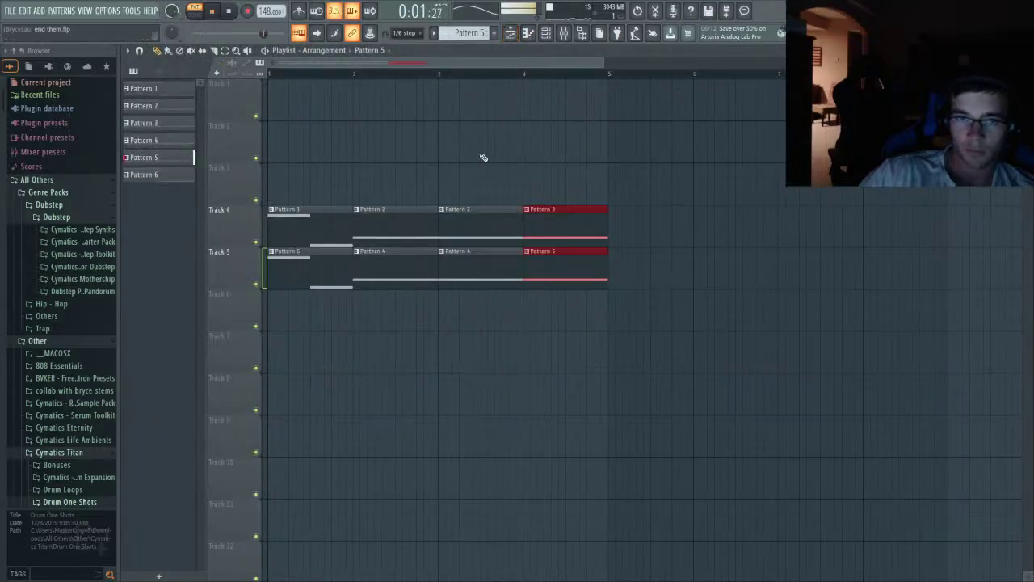
pyautogui.click(441, 76)
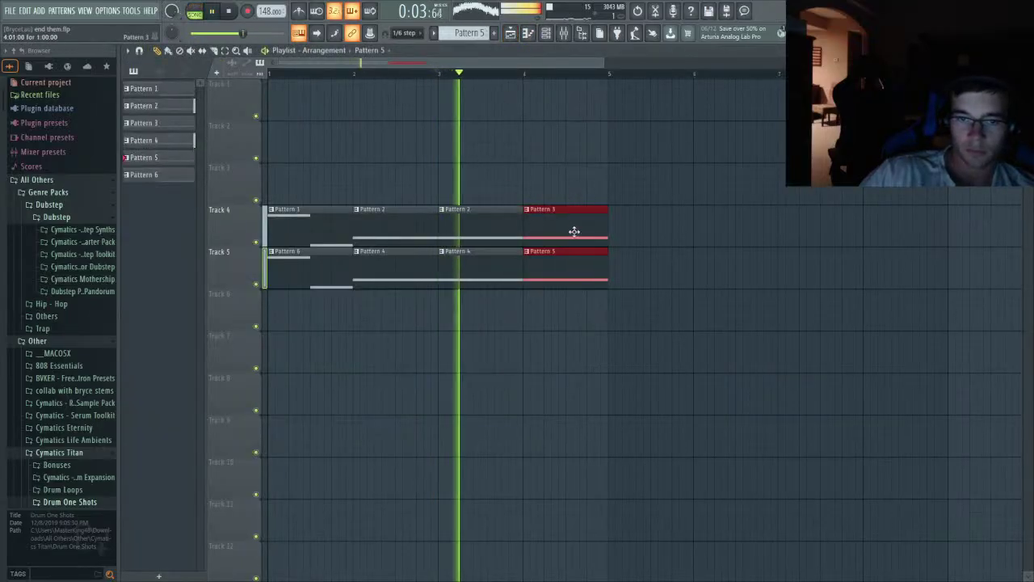
pyautogui.scroll(1, 572, 234)
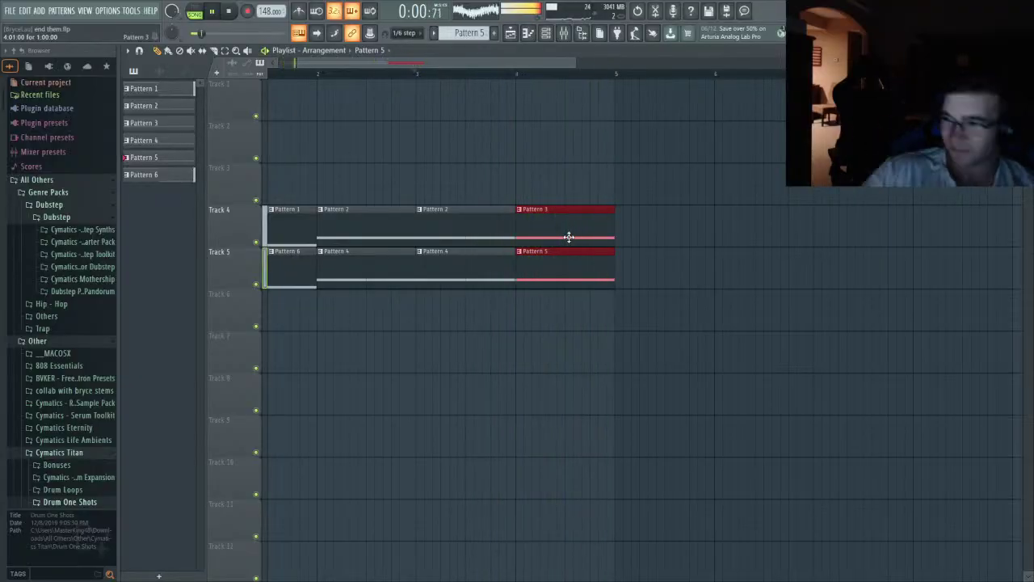
pyautogui.scroll(-1, 586, 341)
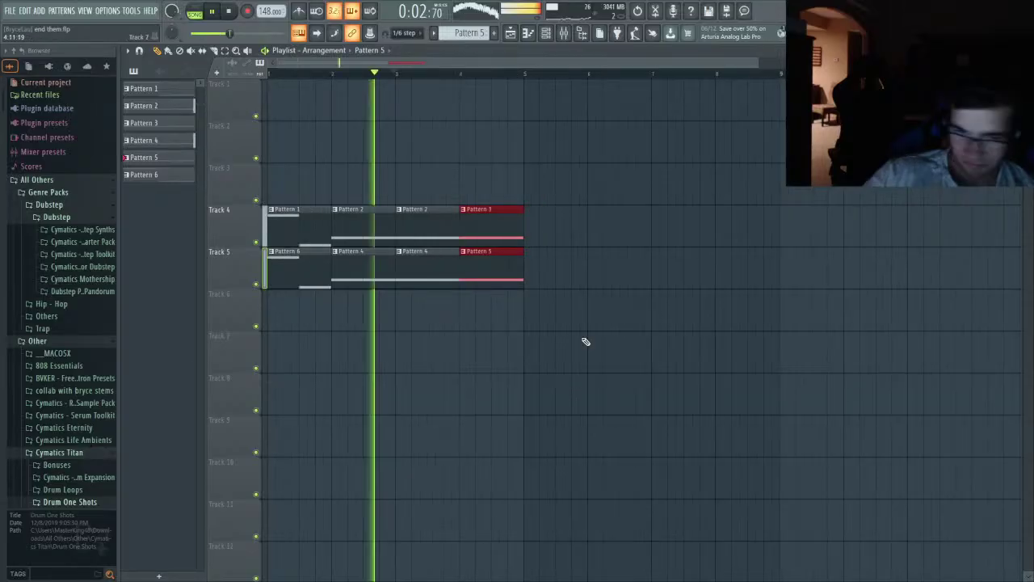
pyautogui.scroll(2, 474, 310)
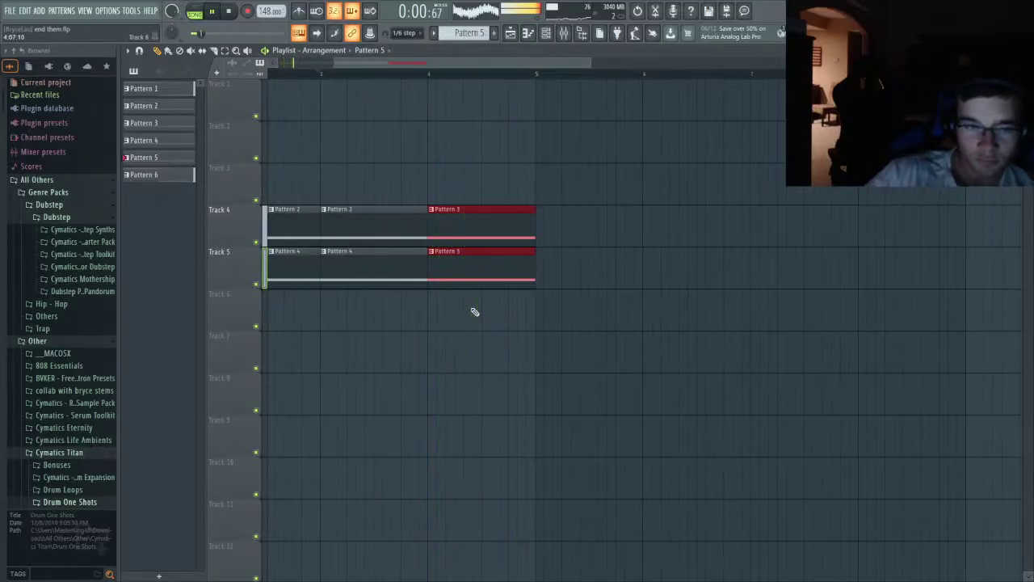
pyautogui.scroll(-2, 438, 265)
pyautogui.scroll(1, 461, 250)
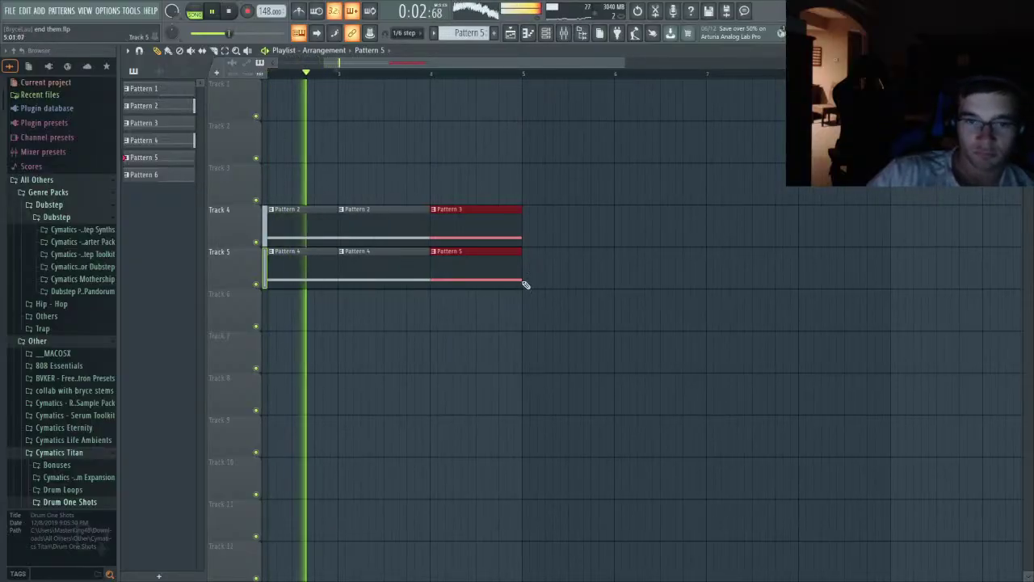
pyautogui.scroll(1, 473, 283)
pyautogui.moveTo(417, 300); pyautogui.dragTo(600, 253)
pyautogui.scroll(3, 606, 236)
pyautogui.press('space')
pyautogui.rightClick(608, 263)
pyautogui.scroll(-3, 635, 298)
pyautogui.scroll(-2, 367, 302)
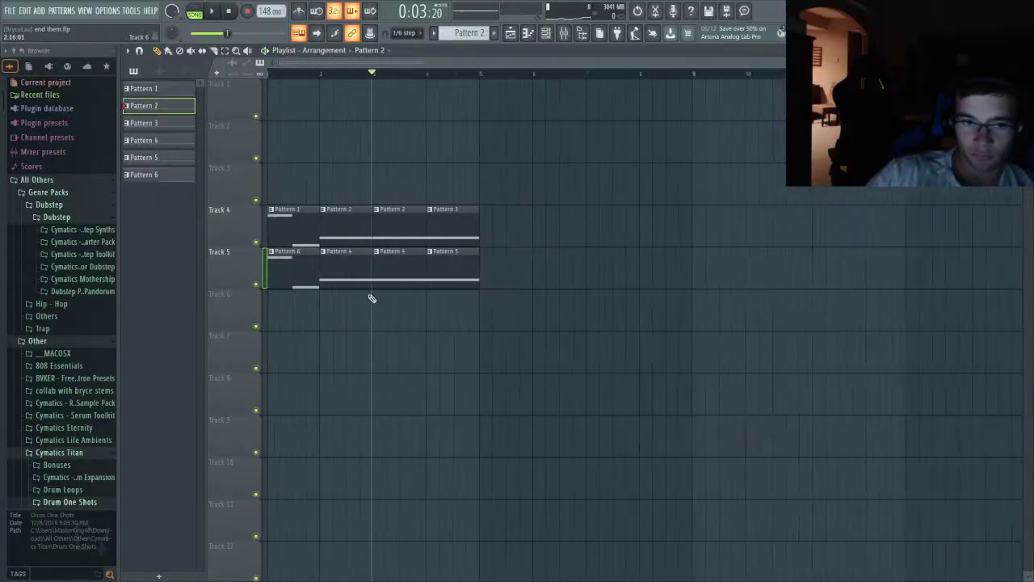
# - Copy the second half of bar 1's Pattern 1 and Pattern 6 clips to the start of bar 5 and make the Track 4 copy unique
pyautogui.scroll(3, 369, 286)
pyautogui.moveTo(358, 203); pyautogui.dragTo(333, 283)
pyautogui.moveTo(316, 230); pyautogui.dragTo(803, 242)
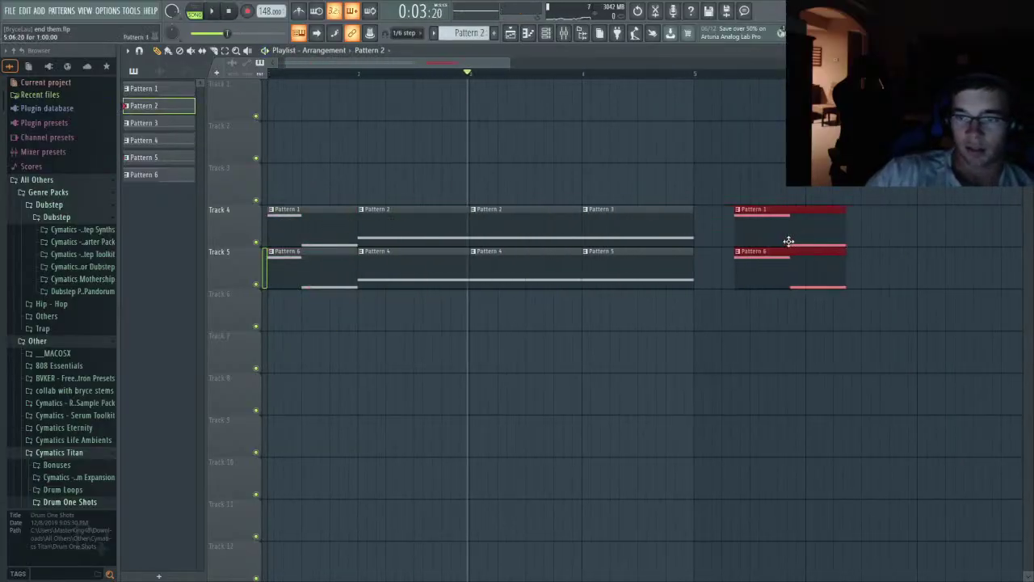
pyautogui.scroll(3, 785, 239)
pyautogui.moveTo(628, 227); pyautogui.dragTo(508, 245)
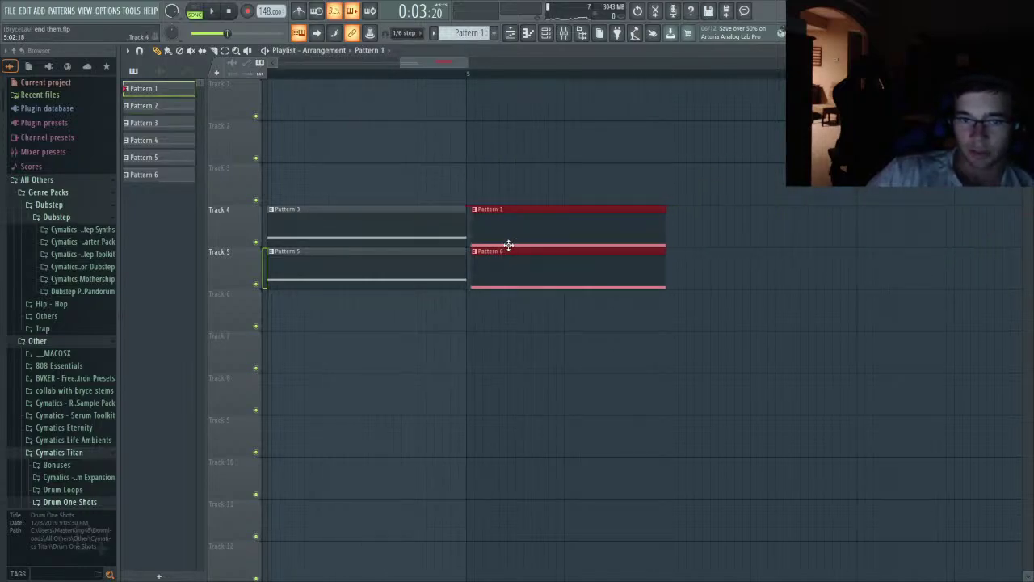
pyautogui.click(474, 211)
pyautogui.click(529, 314)
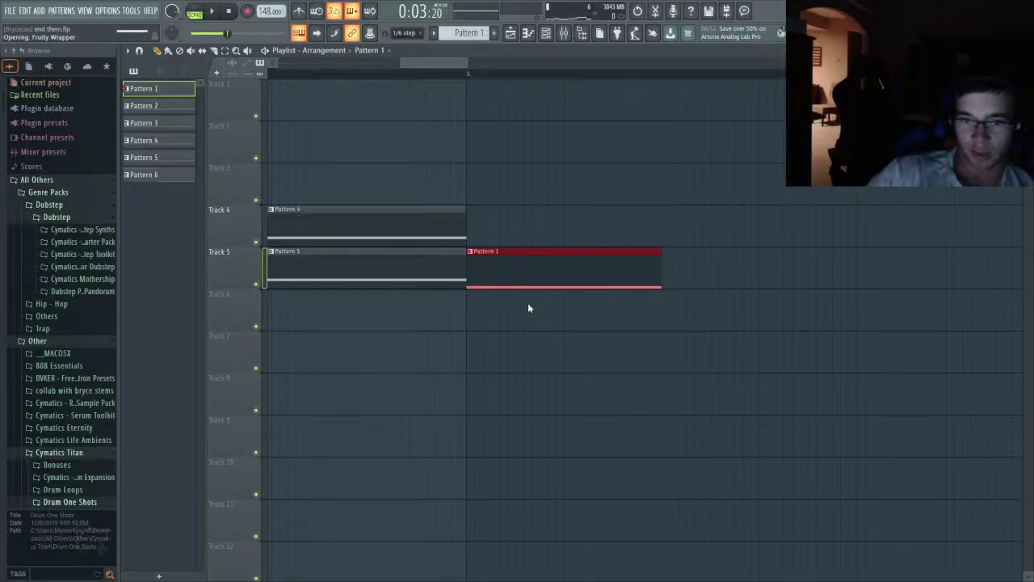
# - Switch to pattern mode and clone the Serum2 #3 channel as Serum2 #7
pyautogui.click(544, 32)
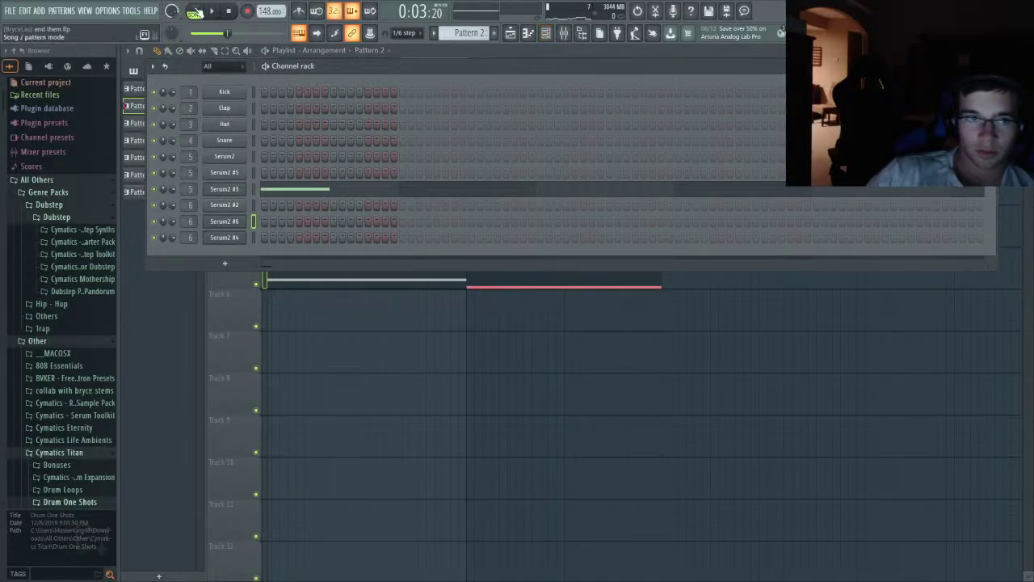
pyautogui.click(194, 10)
pyautogui.click(234, 189)
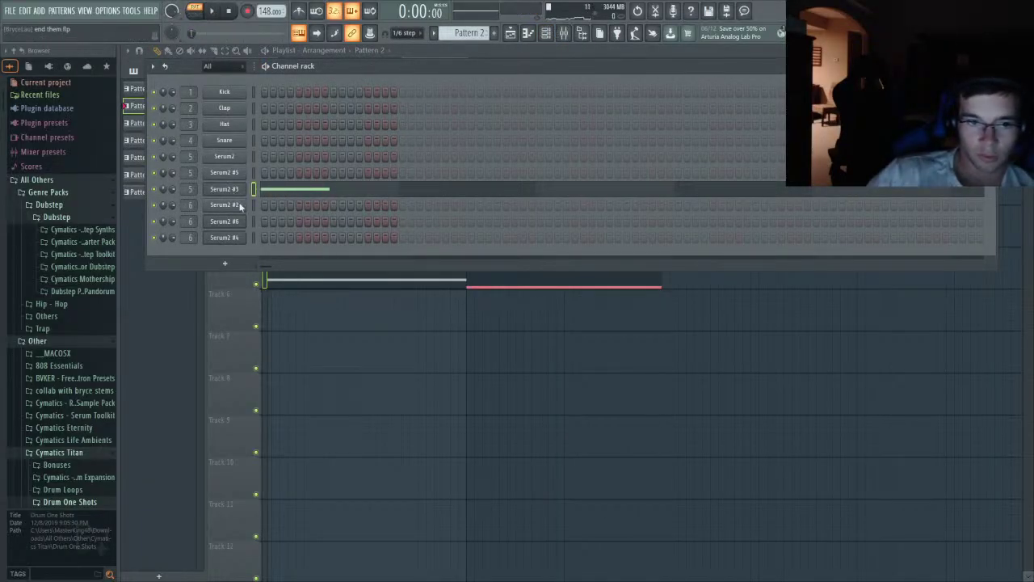
pyautogui.hotkey('alt', 'c')
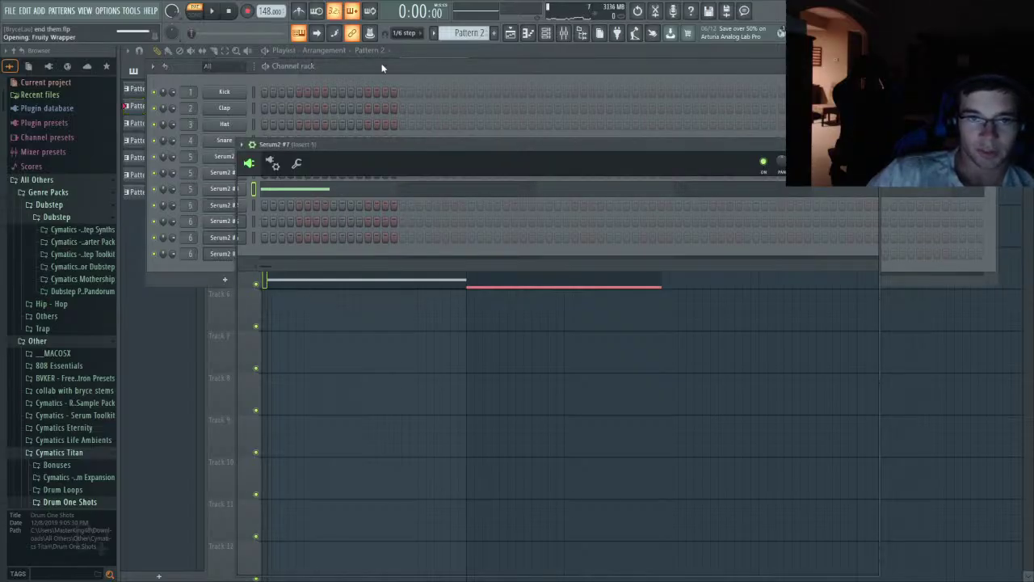
pyautogui.click(382, 69)
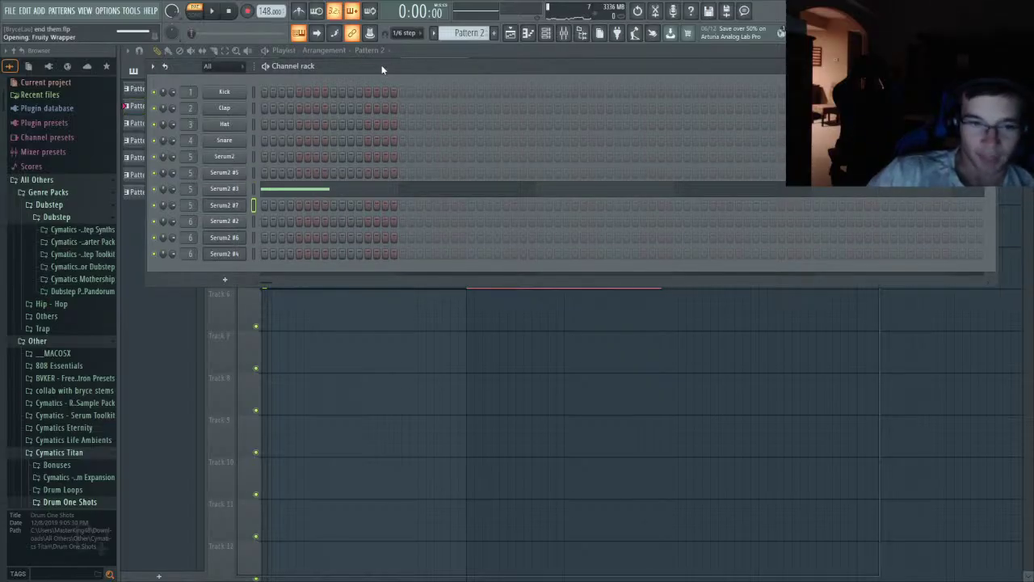
# - Try pasting the Serum2 #3 note into the Serum2 #7 channel, undo the paste and play Pattern 2
pyautogui.click(234, 206)
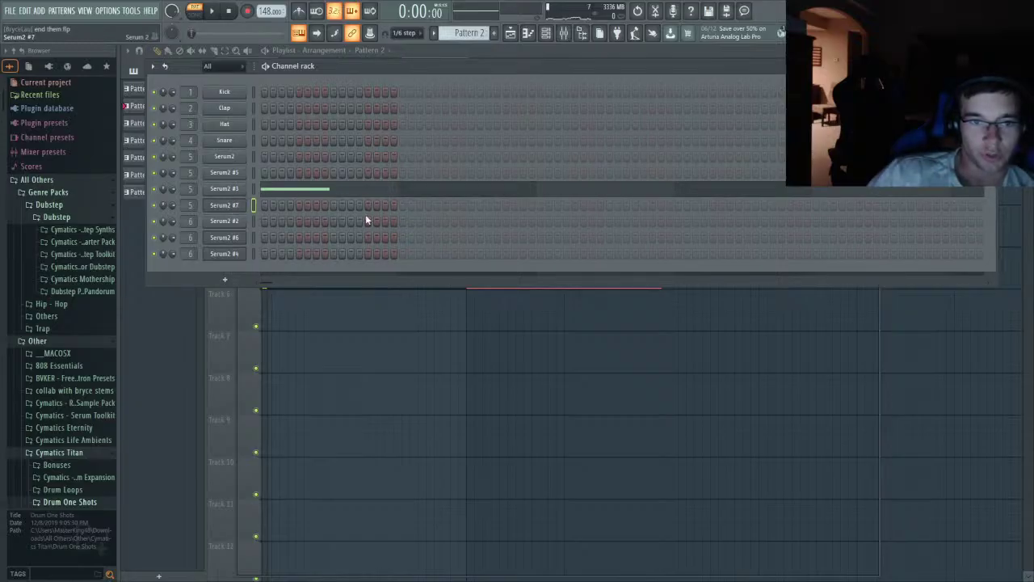
pyautogui.hotkey('ctrl', 'v')
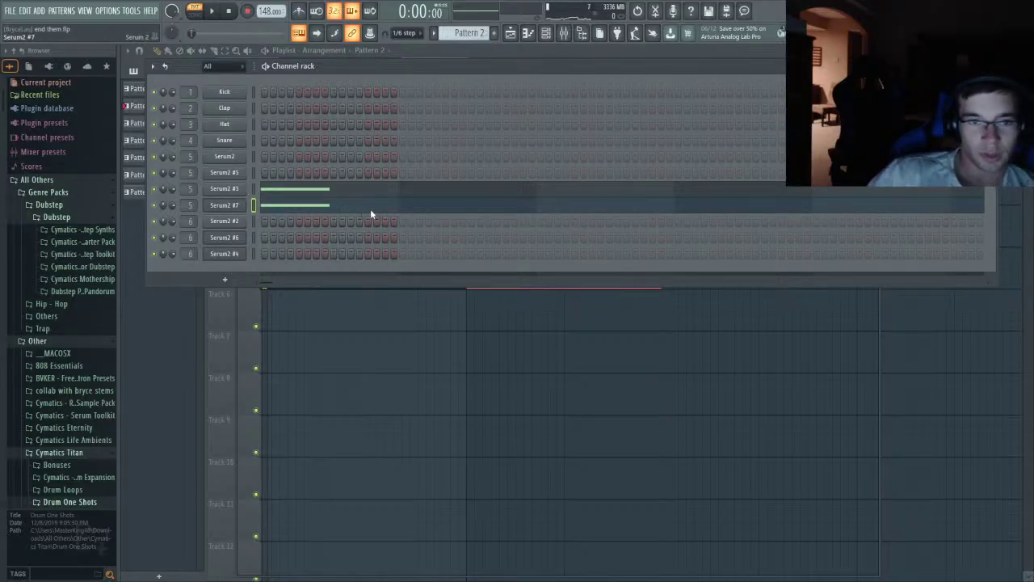
pyautogui.hotkey('ctrl', 'z')
pyautogui.press('space')
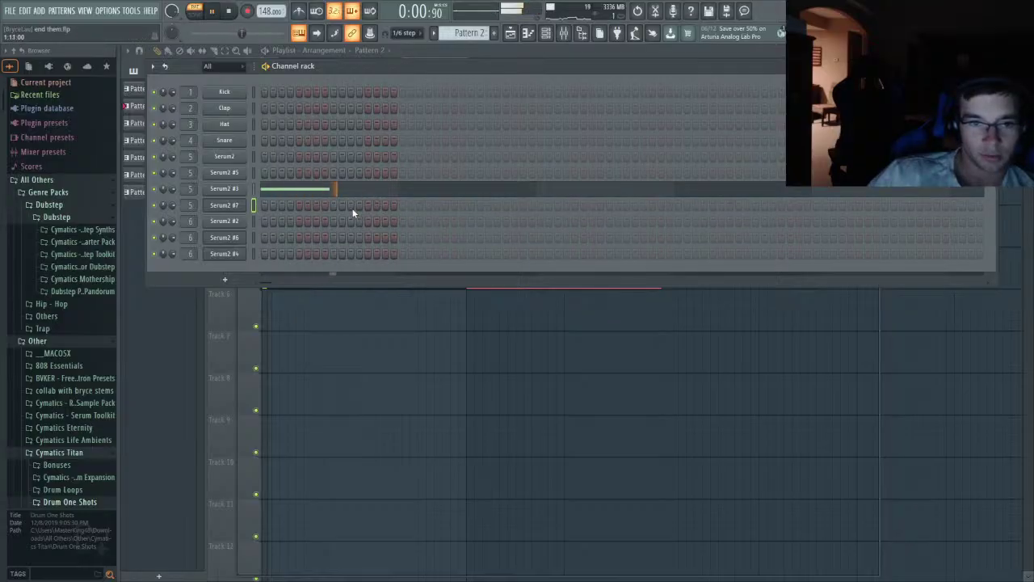
# - Create an automation clip for Serum2 #3's LFO 3 Rate over the playlist time selection from 5:01:00 to 5:05:00
pyautogui.click(452, 51)
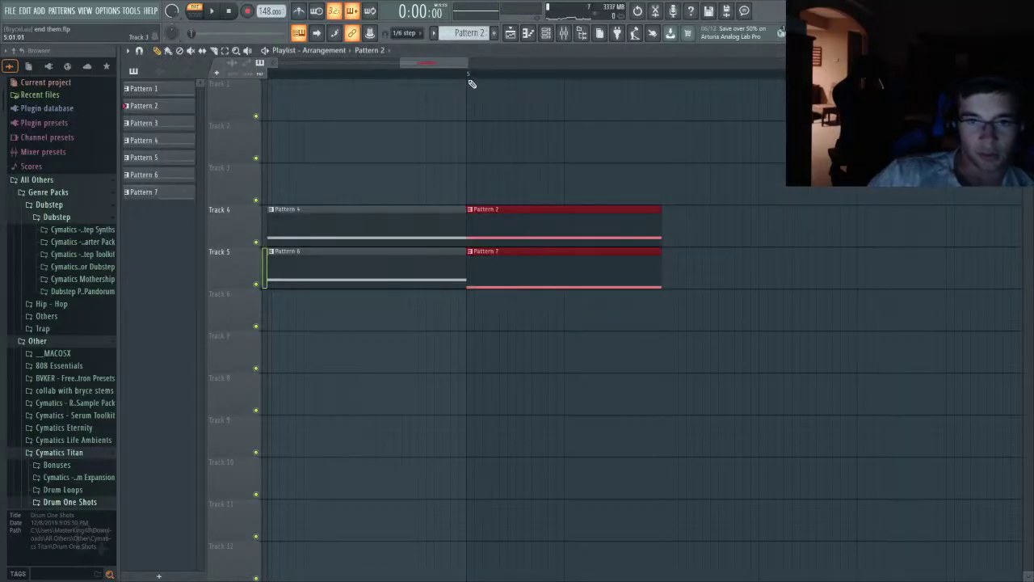
pyautogui.moveTo(469, 76); pyautogui.dragTo(577, 89)
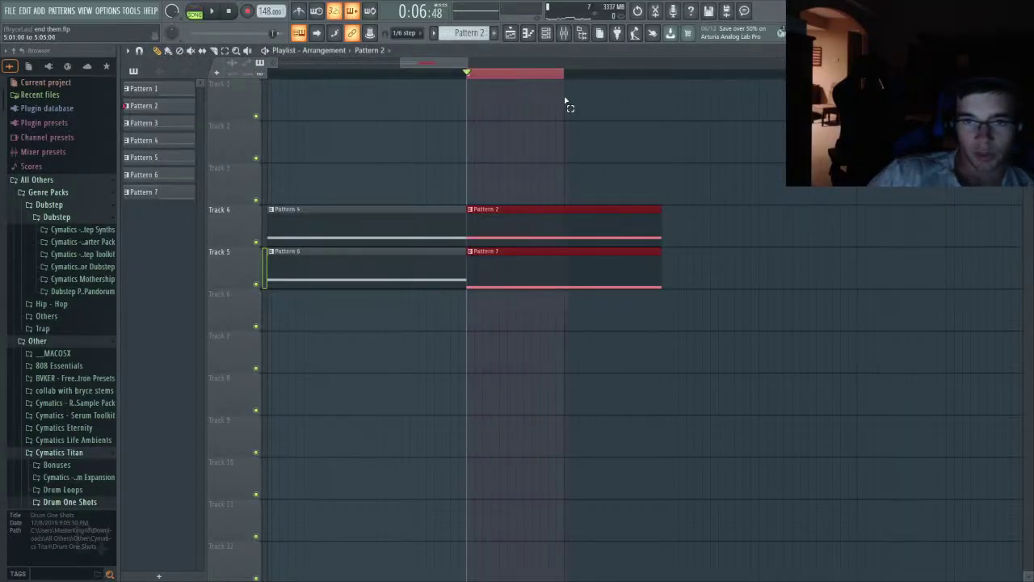
pyautogui.click(554, 33)
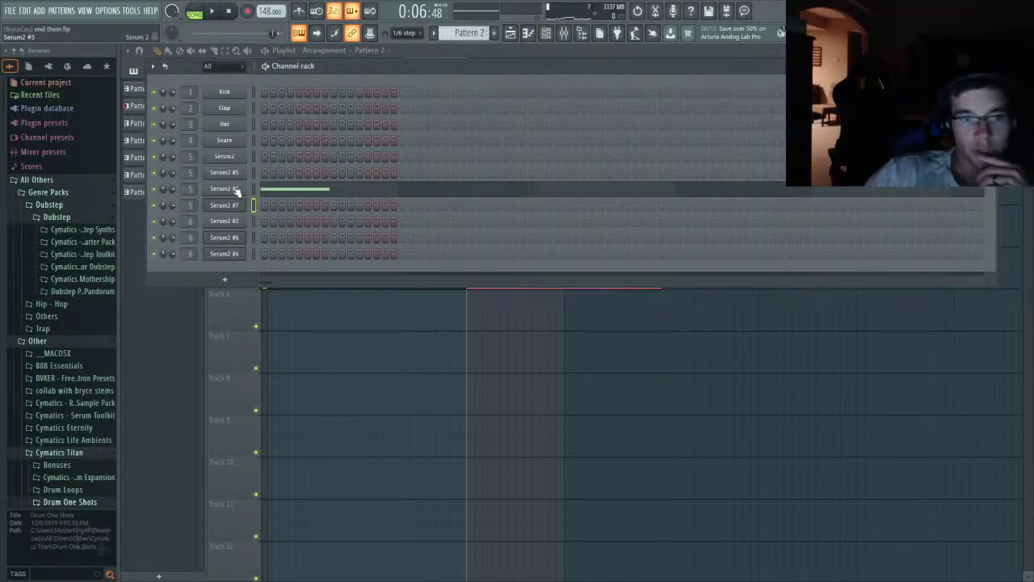
pyautogui.click(235, 189)
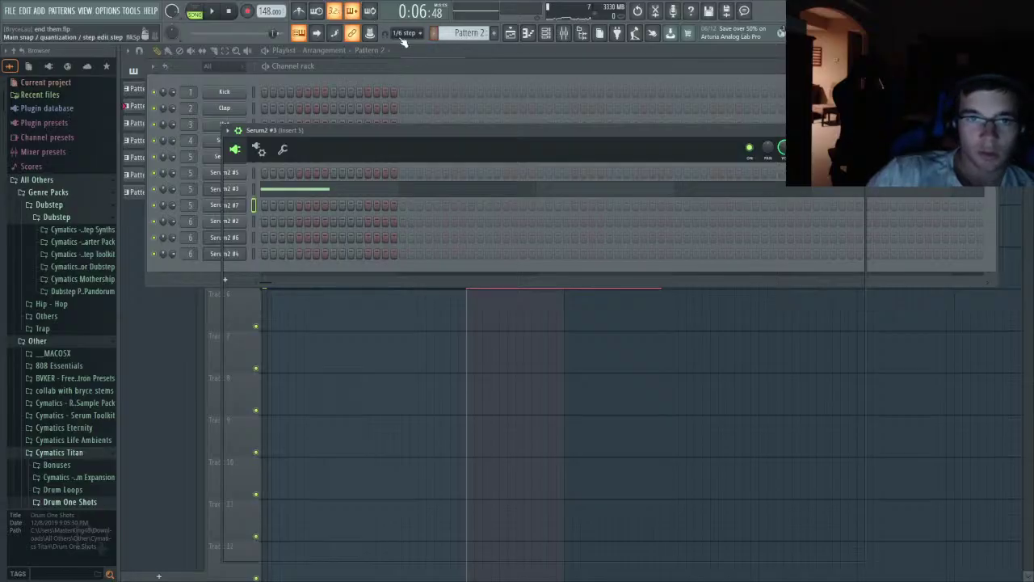
pyautogui.rightClick(374, 35)
pyautogui.click(422, 108)
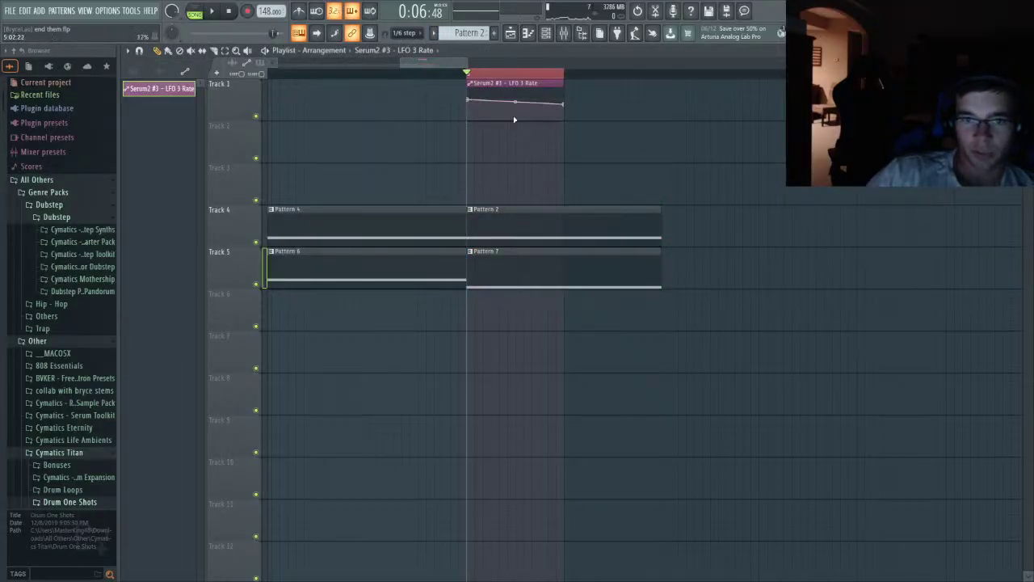
# - Bend the LFO 3 Rate automation curve and lower its start point slightly, auditioning the selected range
pyautogui.press('space')
pyautogui.press('space')
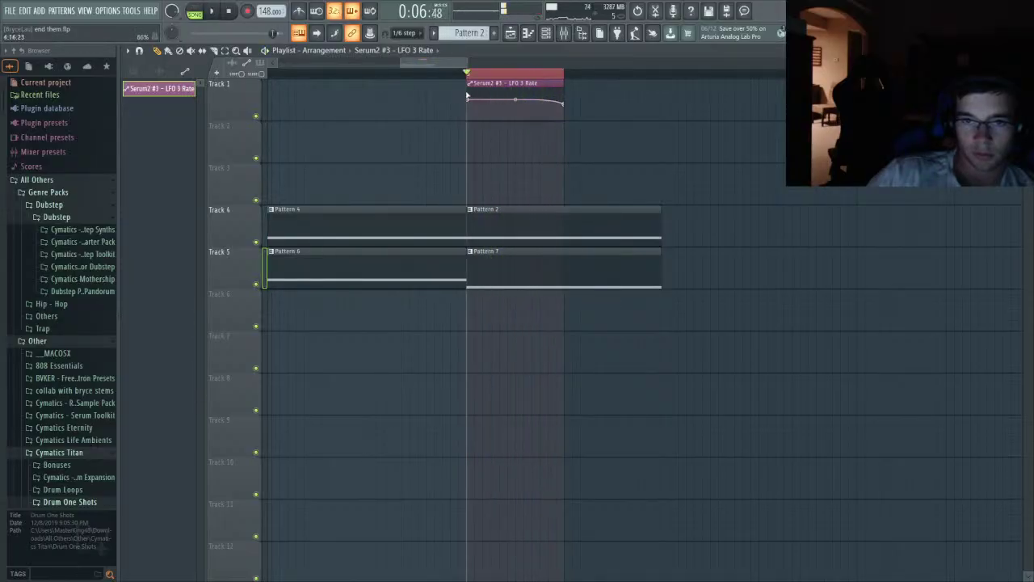
pyautogui.scroll(2, 514, 165)
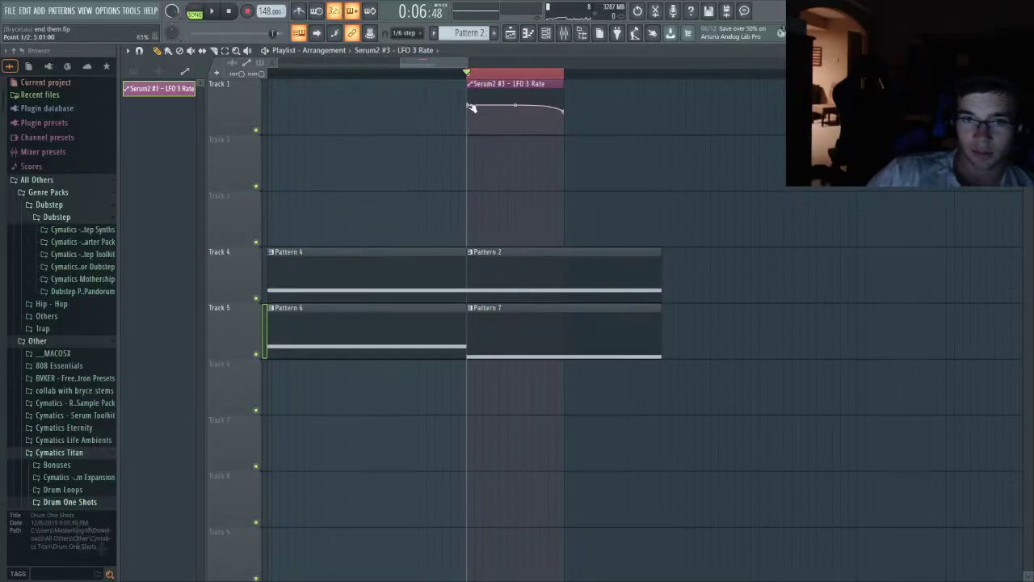
pyautogui.moveTo(469, 106); pyautogui.dragTo(468, 111)
pyautogui.press('space')
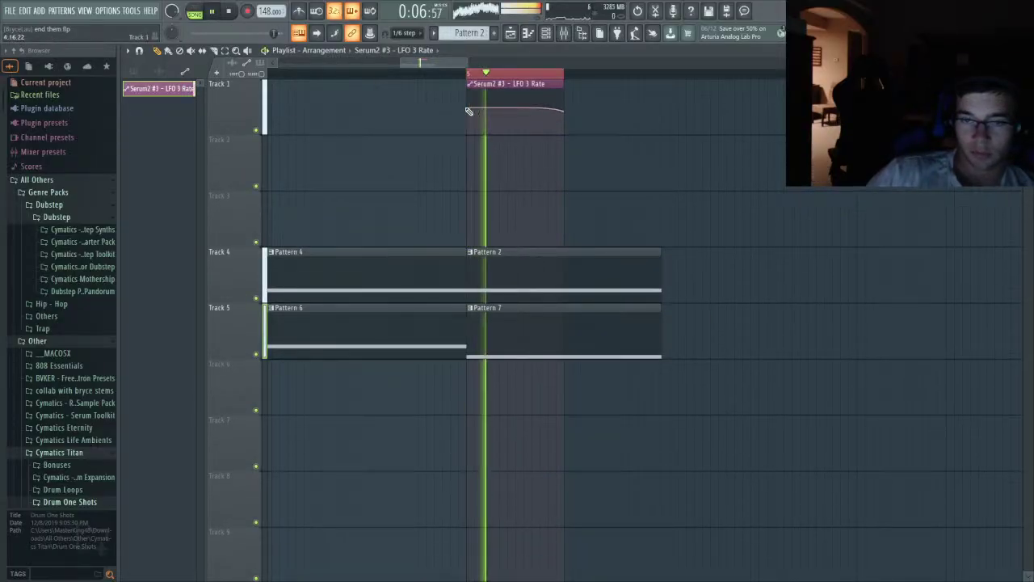
pyautogui.press('space')
# - Clear the playlist time selection and play the arrangement from the start through the automated clips at bar 5
pyautogui.keyDown('ctrl'); pyautogui.click(472, 74); pyautogui.keyUp('ctrl')
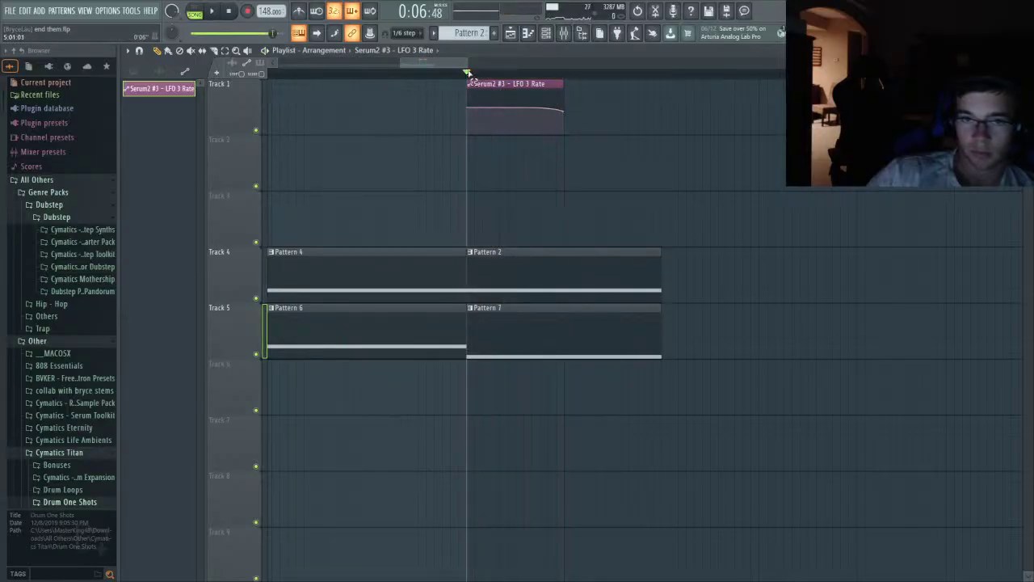
pyautogui.press('space')
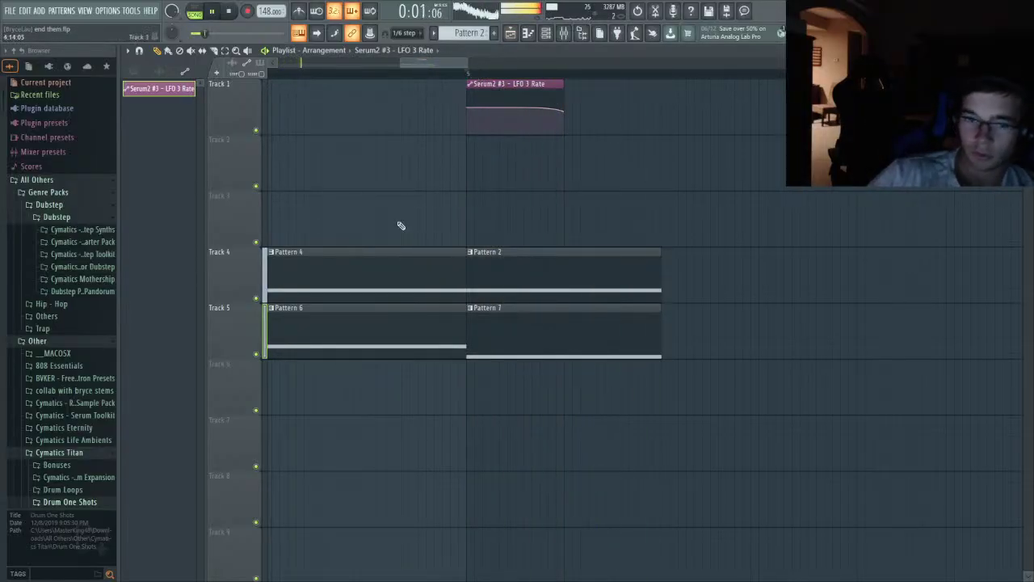
pyautogui.scroll(-5, 315, 92)
pyautogui.scroll(5, 274, 84)
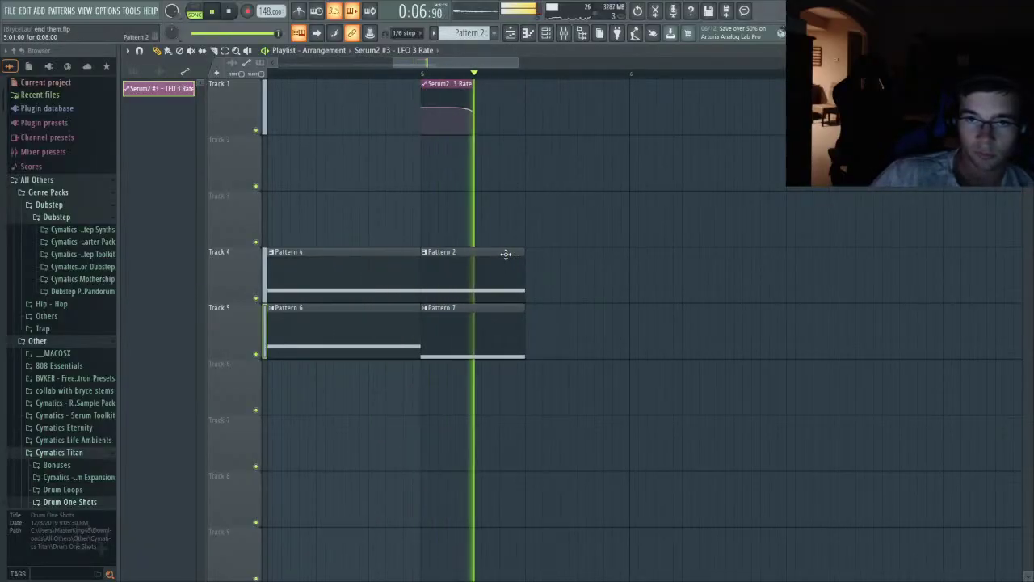
pyautogui.press('space')
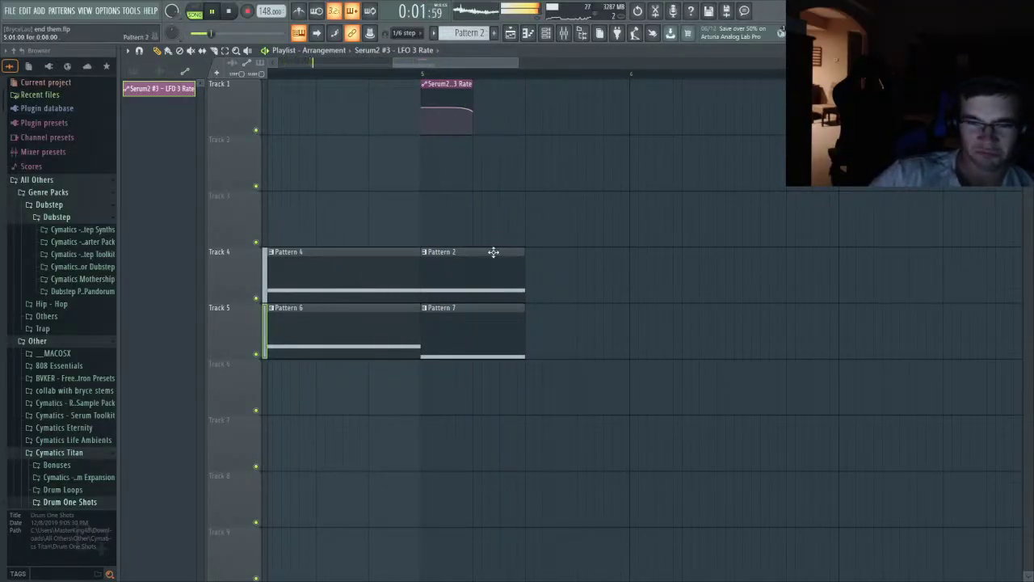
# - Duplicate bar 5's Pattern 2, Pattern 7 and LFO 3 Rate clips into the second half of the bar and play the arrangement
pyautogui.moveTo(626, 415)
pyautogui.mouseDown()
pyautogui.moveTo(420, 81)
pyautogui.moveTo(554, 88)
pyautogui.mouseUp()
pyautogui.press('space')
pyautogui.scroll(-3, 392, 73)
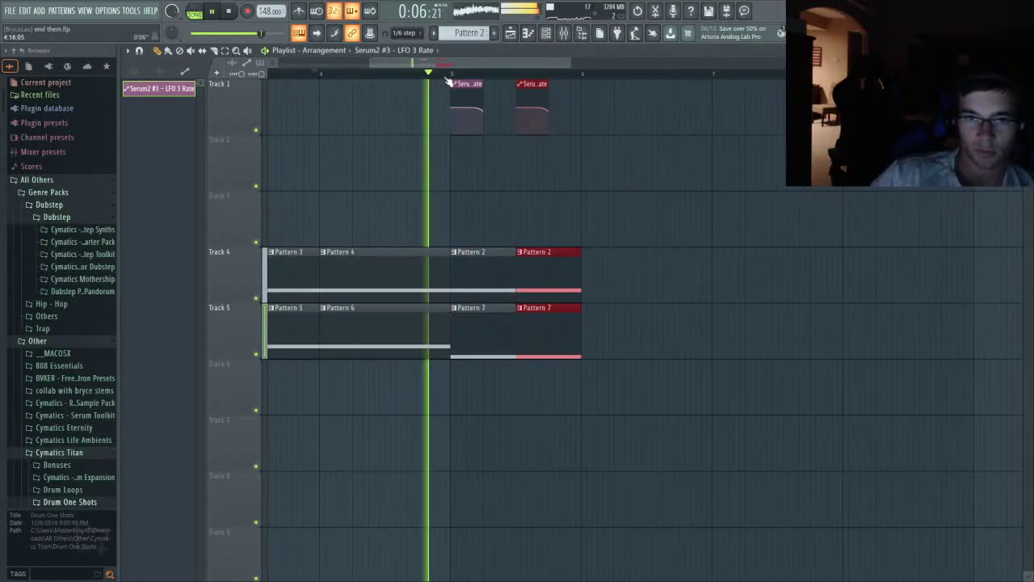
pyautogui.press('space')
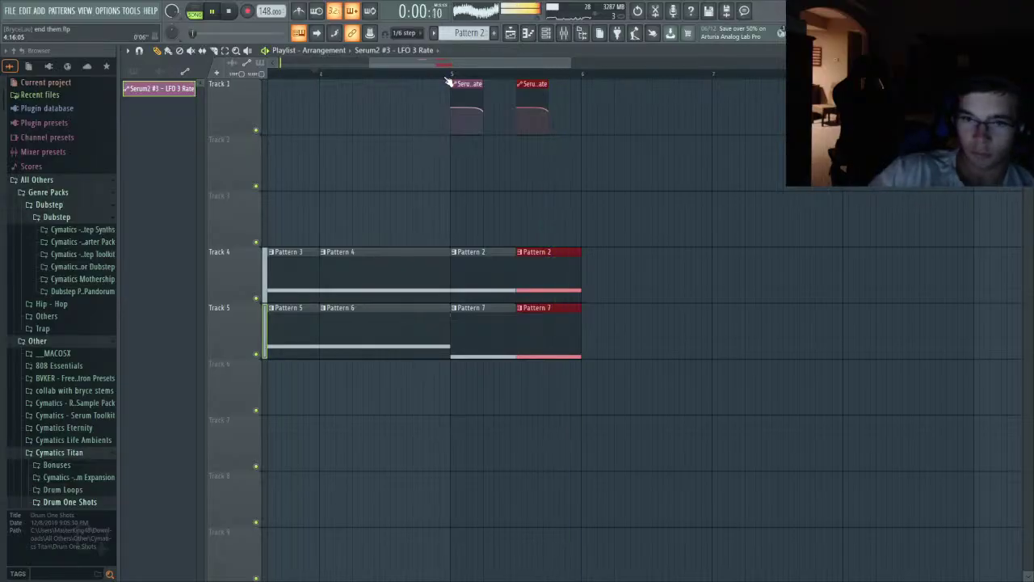
pyautogui.scroll(-4, 536, 235)
pyautogui.scroll(3, 330, 383)
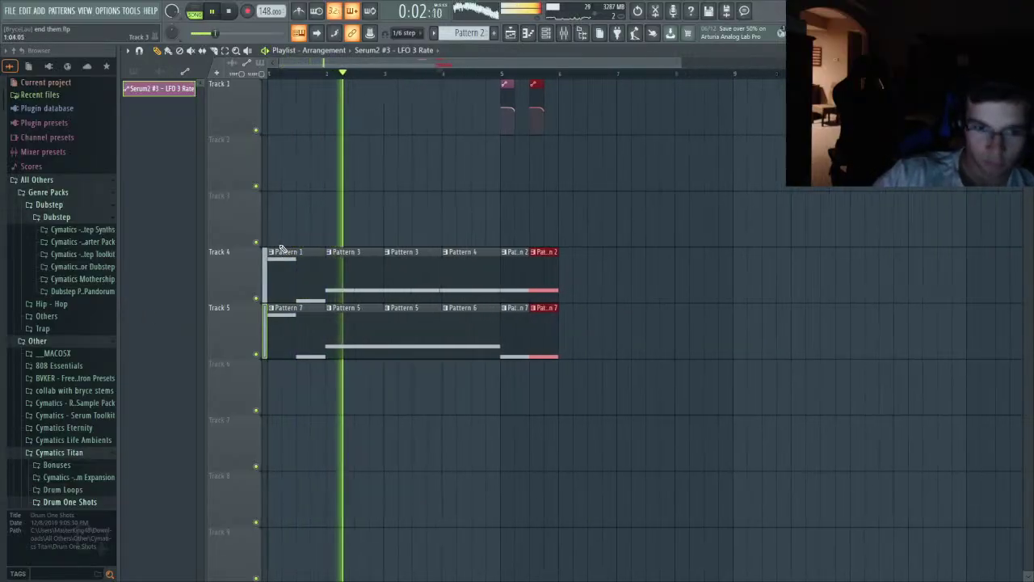
# - Replace the duplicated Pattern 2 and Pattern 7 clips midway through bar 5 with copies of bar 1's Pattern 1 and Pattern 7 clips
pyautogui.moveTo(282, 242); pyautogui.dragTo(305, 351)
pyautogui.moveTo(310, 275); pyautogui.dragTo(559, 307)
pyautogui.scroll(3, 697, 290)
pyautogui.rightClick(554, 284)
pyautogui.rightClick(561, 347)
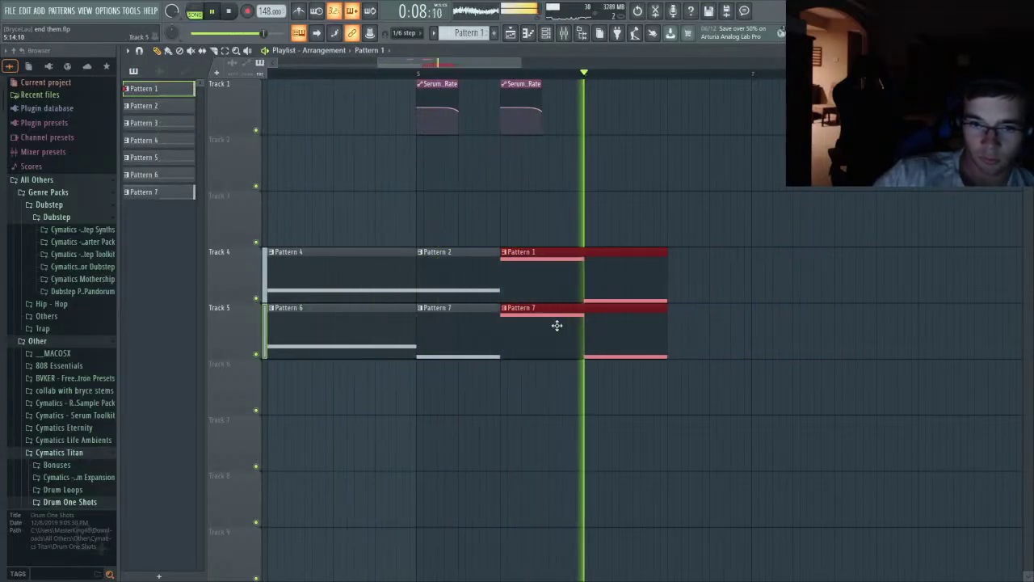
pyautogui.press('space')
pyautogui.click(697, 278)
pyautogui.rightClick(727, 280)
# - Copy the Pattern 2, Pattern 7 and LFO 3 Rate clips from the start of bar 5 to the second half of bar 6
pyautogui.scroll(-3, 695, 303)
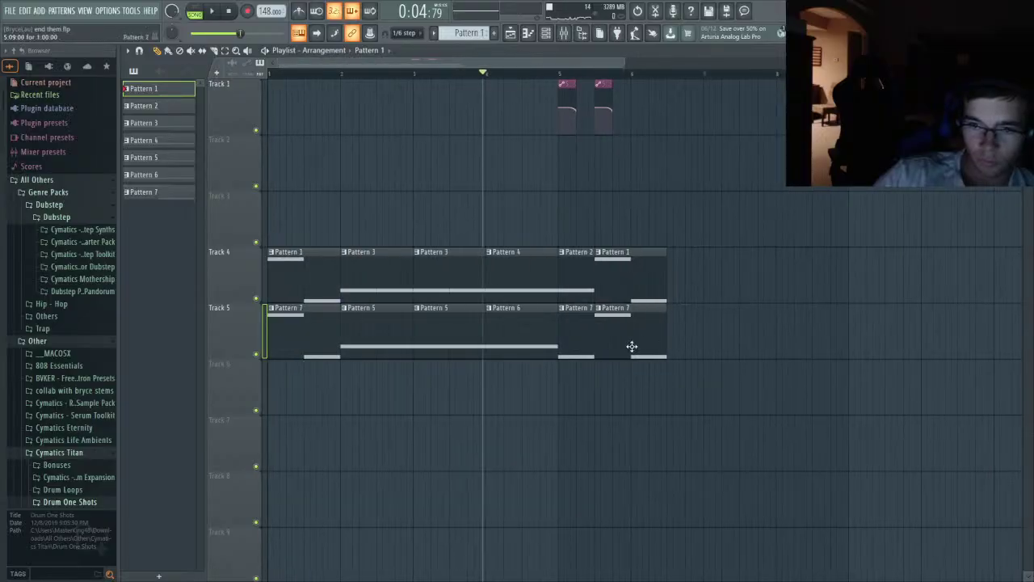
pyautogui.scroll(1, 590, 356)
pyautogui.scroll(3, 606, 357)
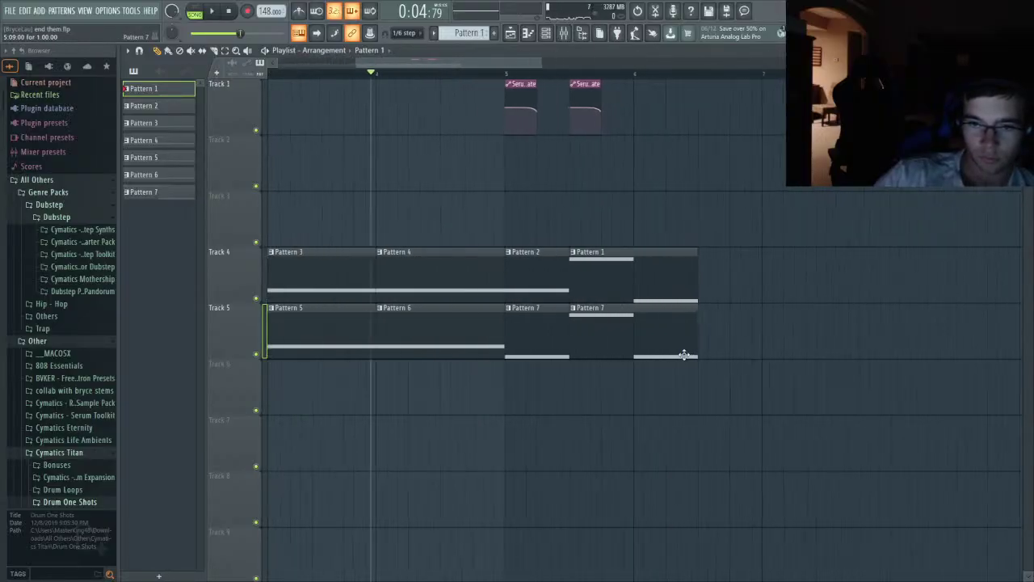
pyautogui.scroll(-2, 638, 271)
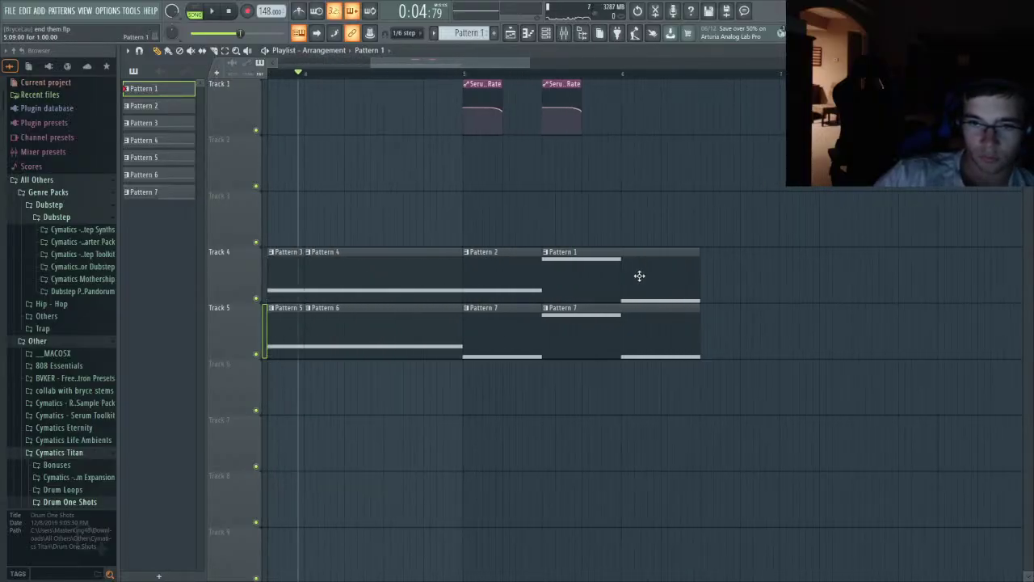
pyautogui.scroll(1, 639, 275)
pyautogui.moveTo(485, 87); pyautogui.dragTo(727, 97)
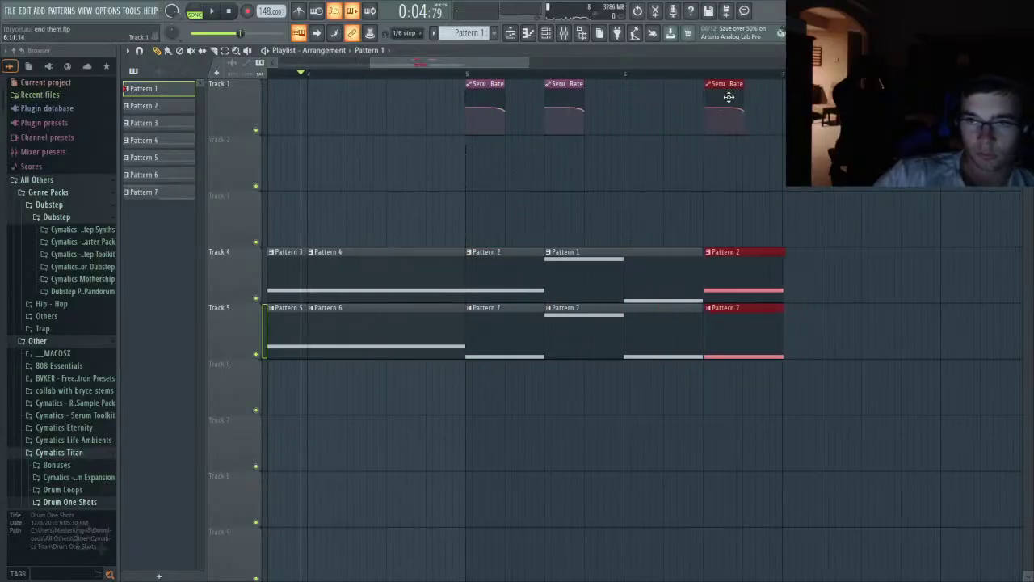
# - Play the six-bar arrangement to evaluate the new clips in bars 5 and 6
pyautogui.press('space')
pyautogui.scroll(-4, 662, 234)
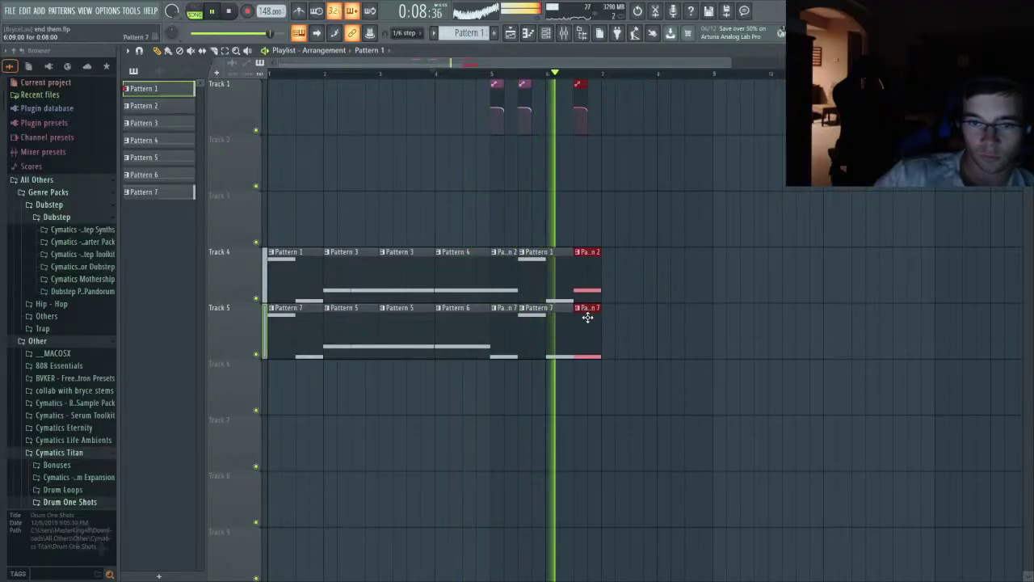
pyautogui.scroll(2, 623, 334)
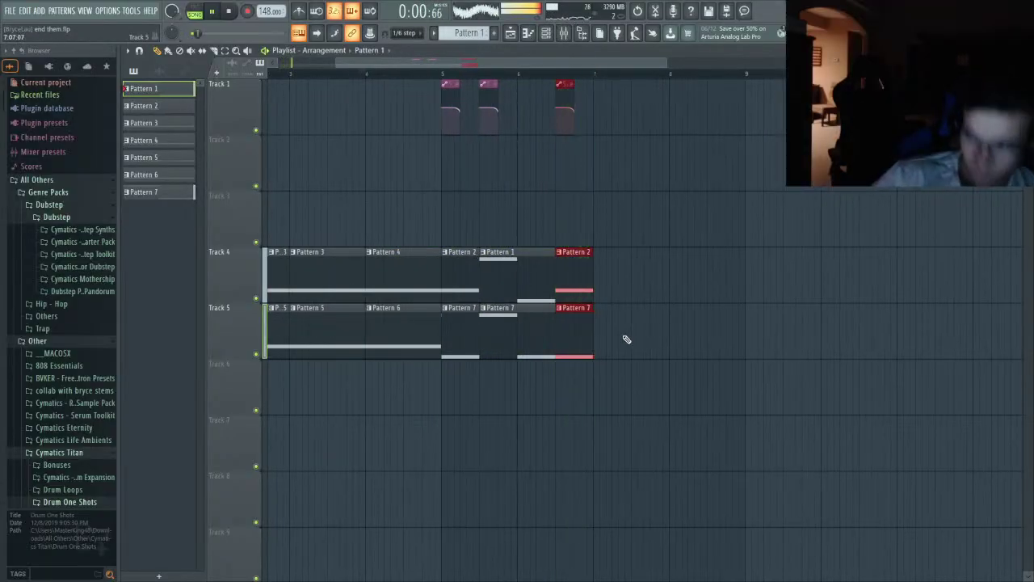
pyautogui.scroll(-3, 605, 355)
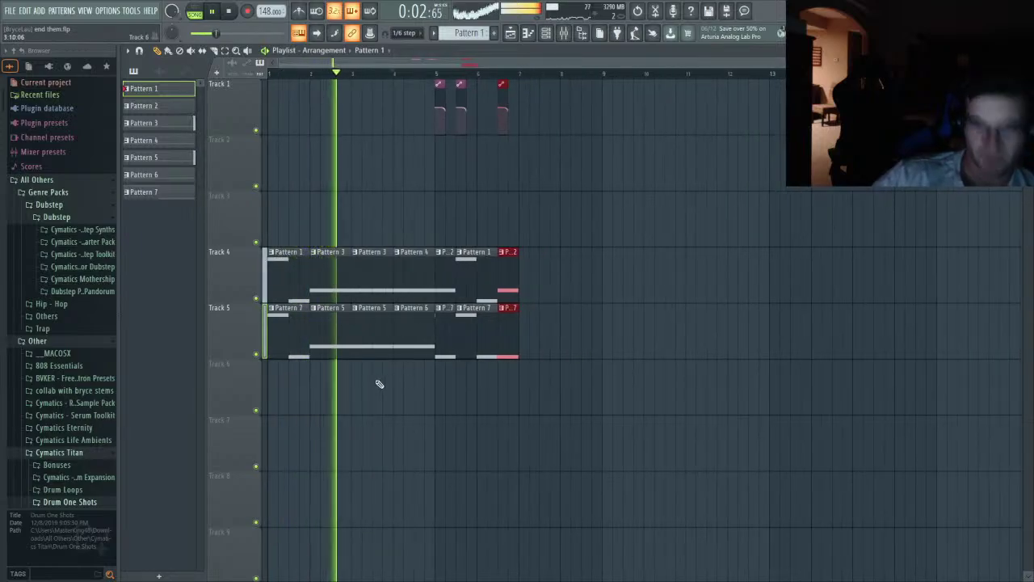
pyautogui.scroll(2, 412, 372)
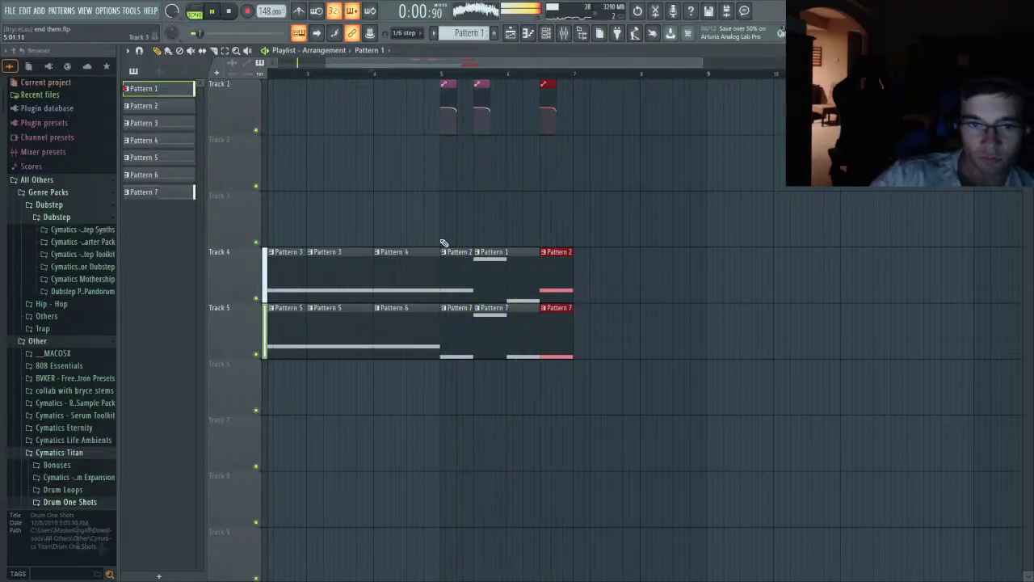
# - Listen through the extended arrangement up to bar 6, stop playback and return to the start
pyautogui.scroll(-2, 420, 246)
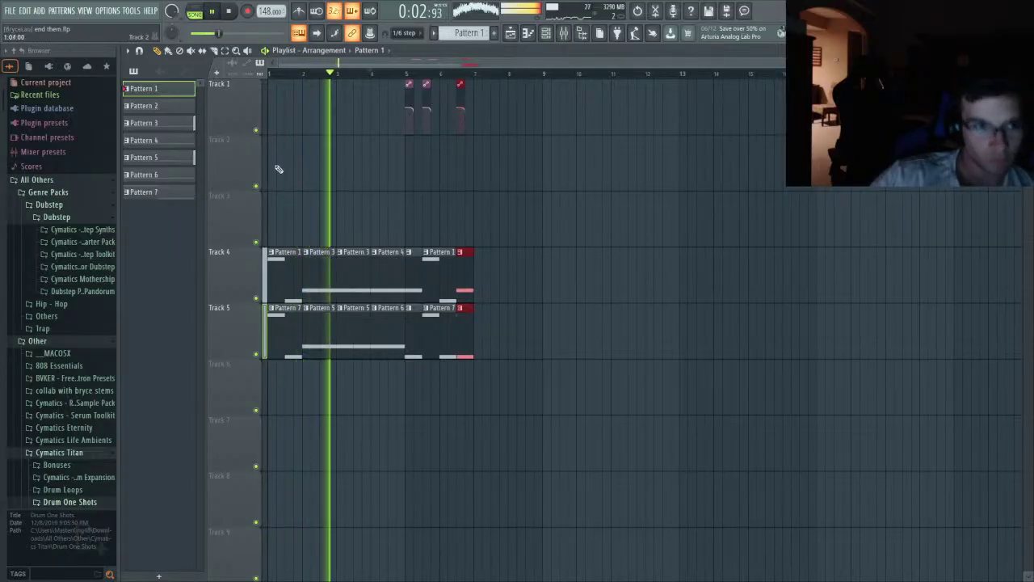
pyautogui.scroll(2, 388, 263)
pyautogui.scroll(1, 432, 274)
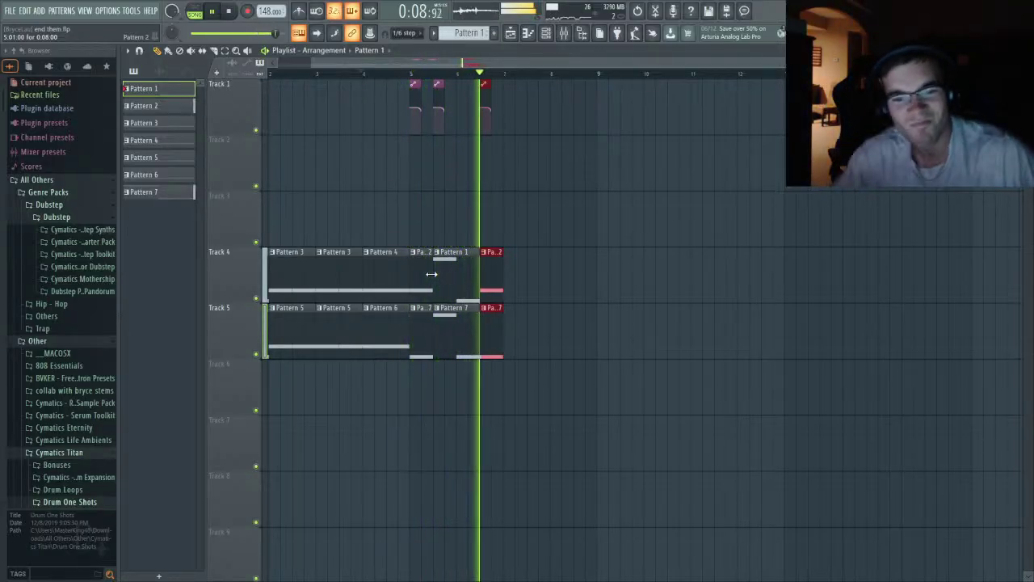
pyautogui.press('space')
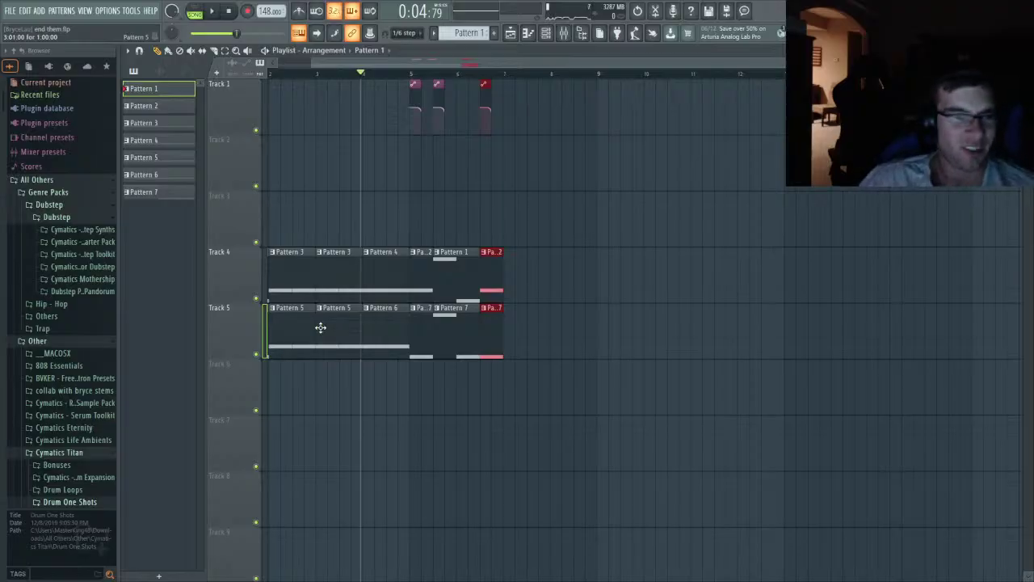
pyautogui.moveTo(372, 74); pyautogui.dragTo(268, 75)
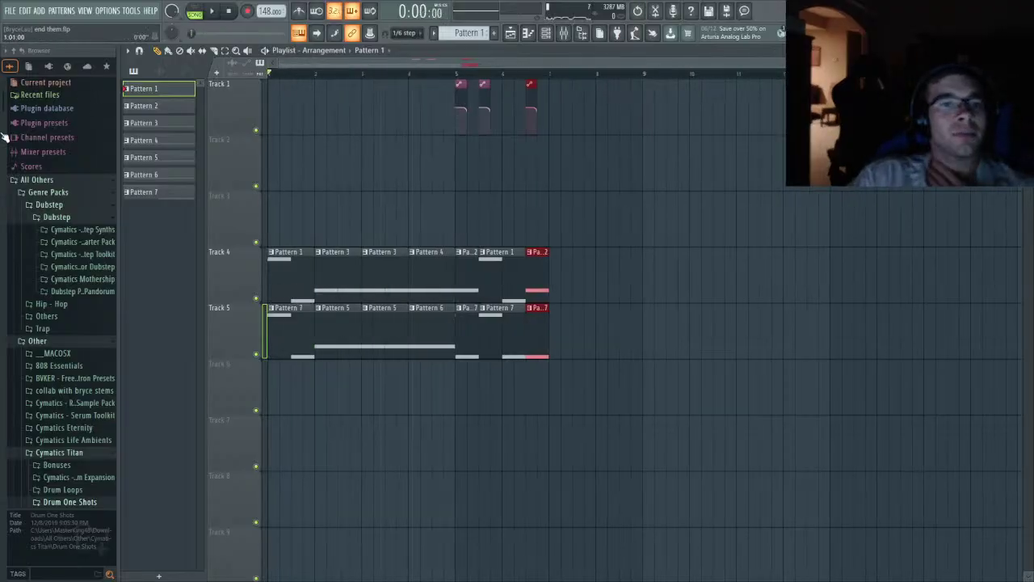
# - Move the three LFO 3 Rate automation clips from Track 1 down to Track 6
pyautogui.scroll(2, 455, 154)
pyautogui.moveTo(694, 108); pyautogui.dragTo(325, 111)
pyautogui.hotkey('shift', 'Down')
pyautogui.hotkey('shift', 'Down')
pyautogui.hotkey('shift', 'Down')
pyautogui.hotkey('shift', 'Down')
pyautogui.hotkey('shift', 'Down')
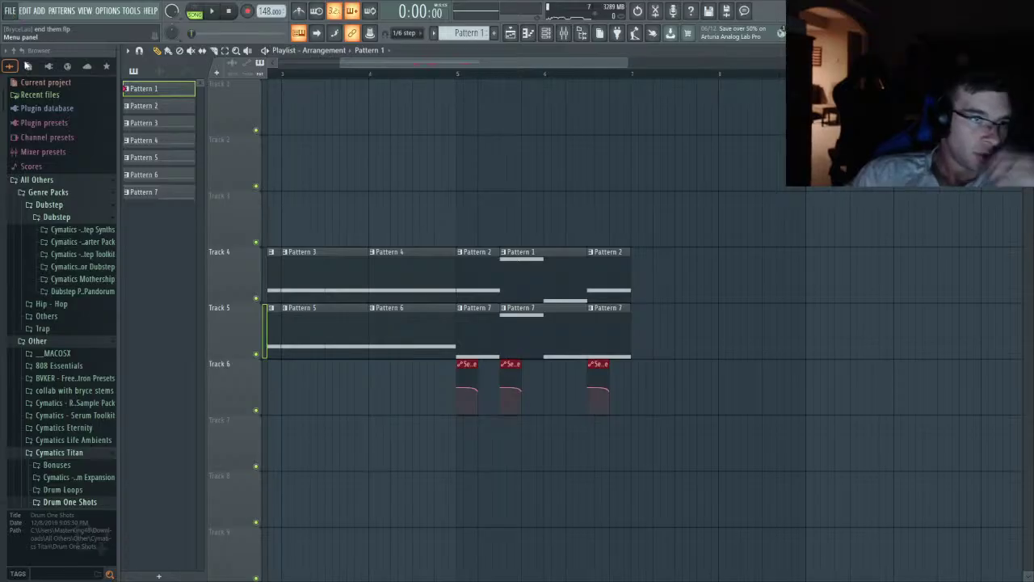
# - Find the kick one-shots in the Cymatics Raptor Drums for Dubstep pack and audition Raptor Kick 16 - F#
pyautogui.scroll(-3, 89, 347)
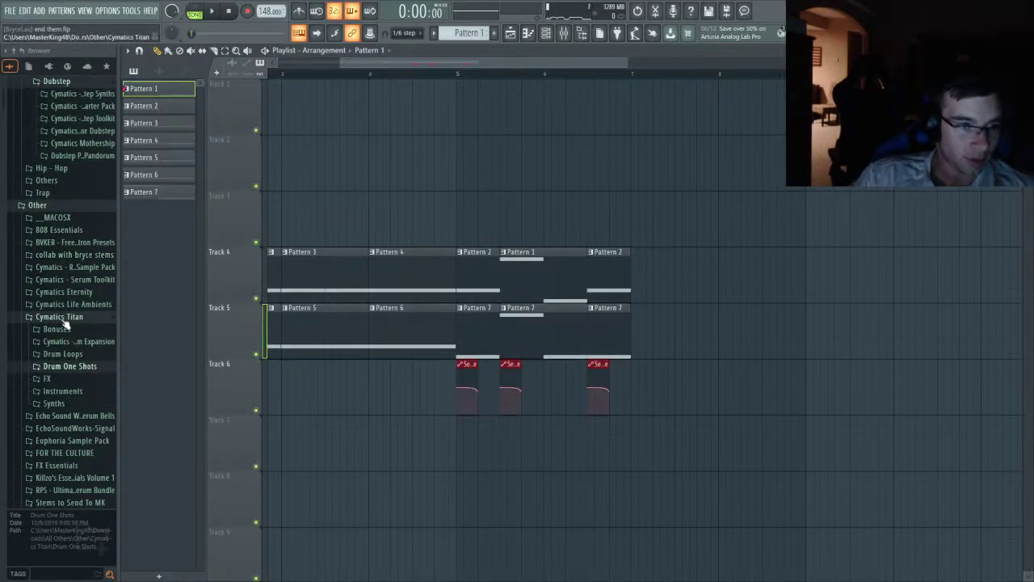
pyautogui.click(92, 133)
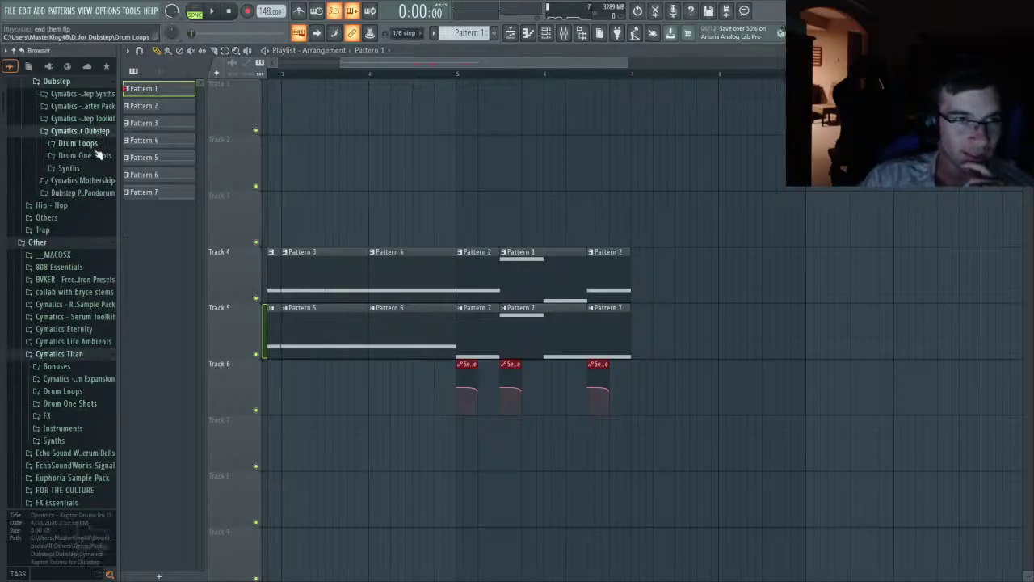
pyautogui.click(70, 155)
pyautogui.click(77, 185)
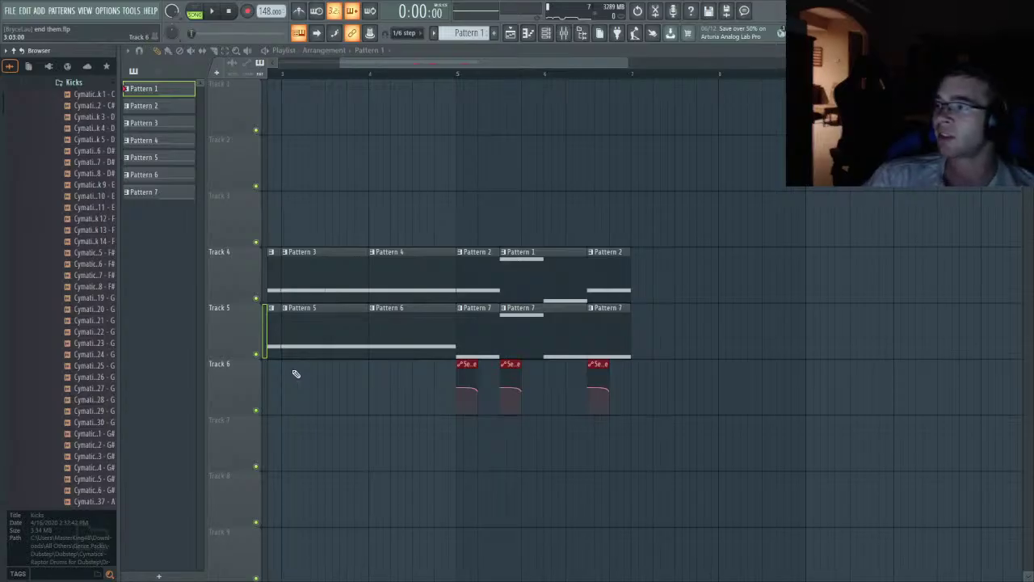
pyautogui.click(89, 267)
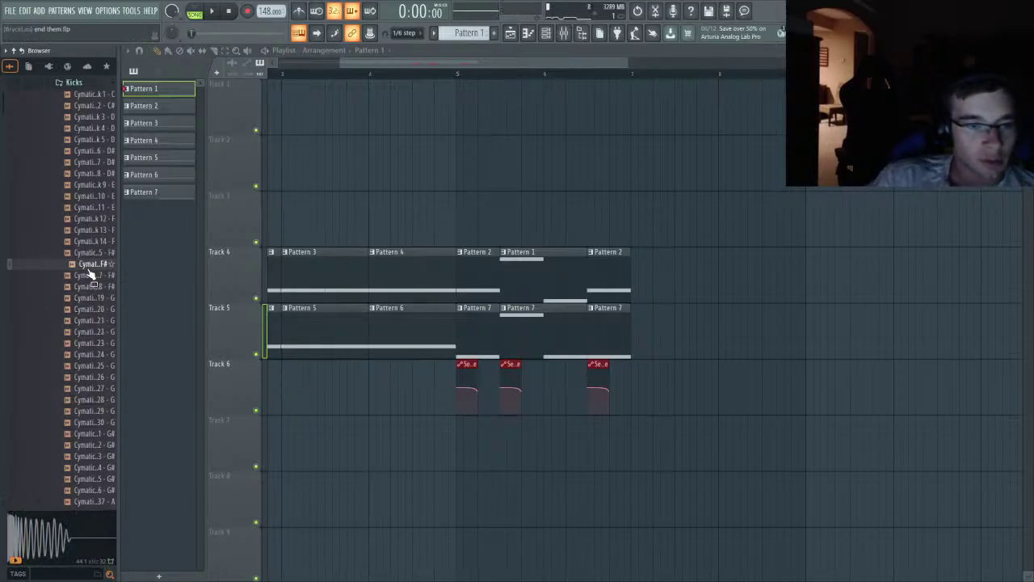
pyautogui.click(89, 269)
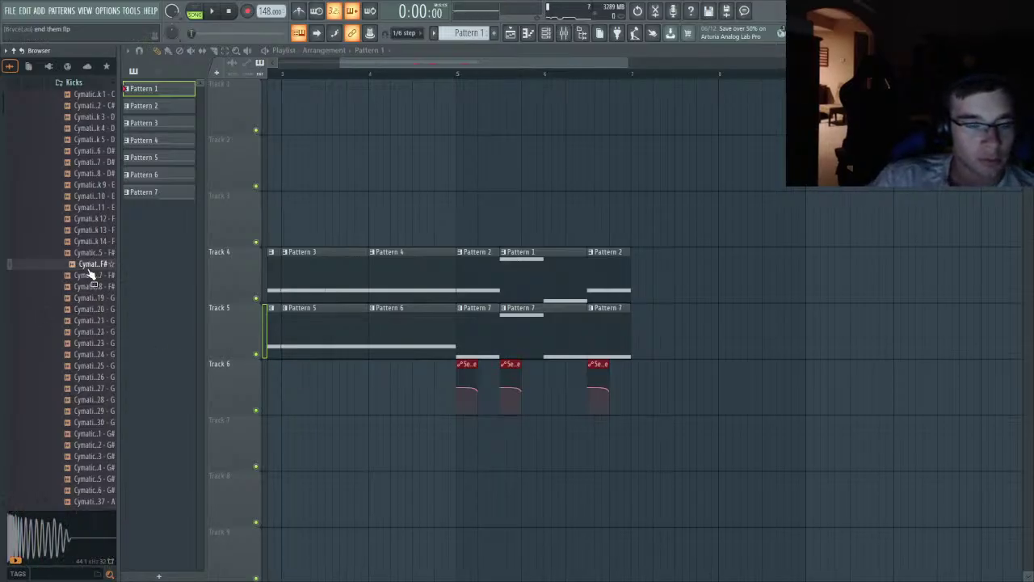
pyautogui.click(90, 269)
# - Add the Raptor Kick 16 - F# sample to the playlist at the start of bar 1 on Track 1
pyautogui.moveTo(90, 275); pyautogui.dragTo(328, 165)
pyautogui.scroll(4, 307, 97)
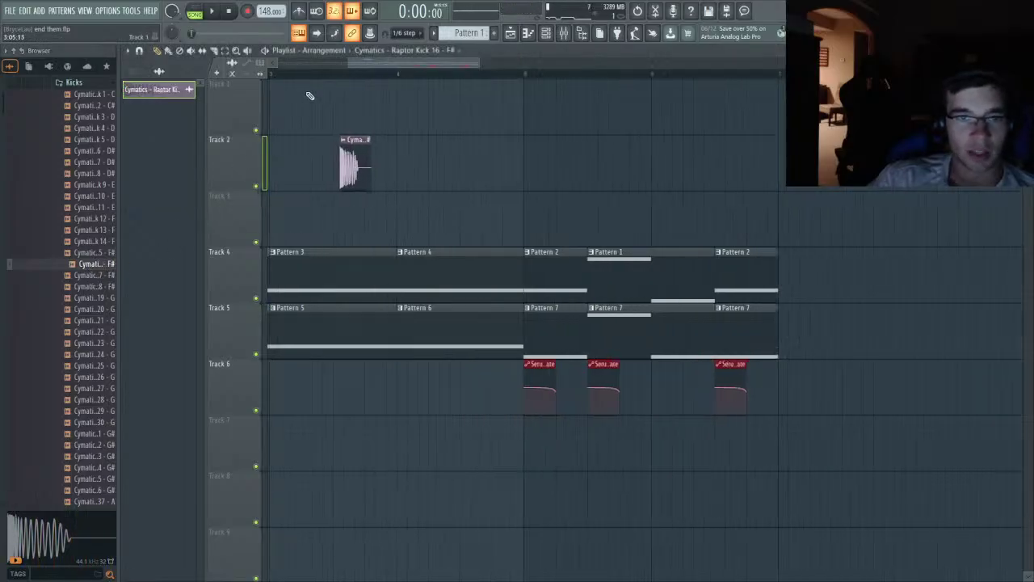
pyautogui.moveTo(395, 65); pyautogui.dragTo(326, 65)
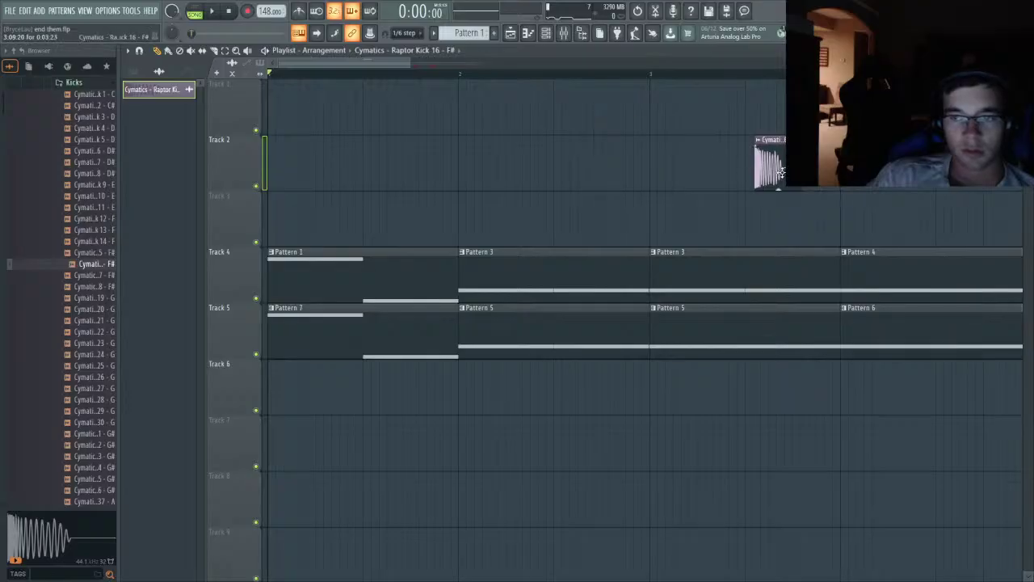
pyautogui.moveTo(780, 170); pyautogui.dragTo(277, 91)
# - Lower the kick's channel pitch to -300 cents, set its stretching mode to Stretch and route it to mixer Insert 1
pyautogui.doubleClick(295, 93)
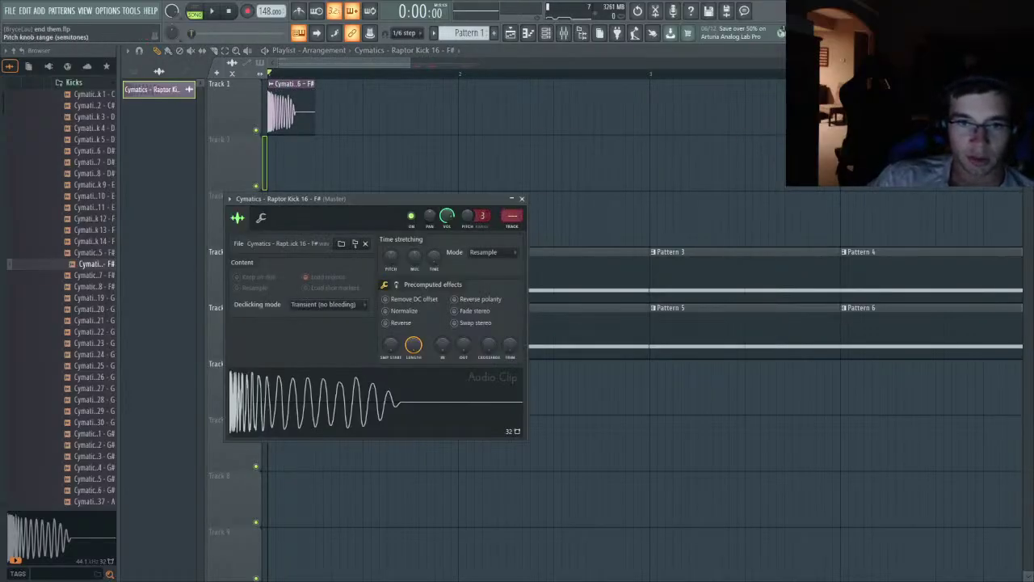
pyautogui.moveTo(467, 215); pyautogui.dragTo(467, 234)
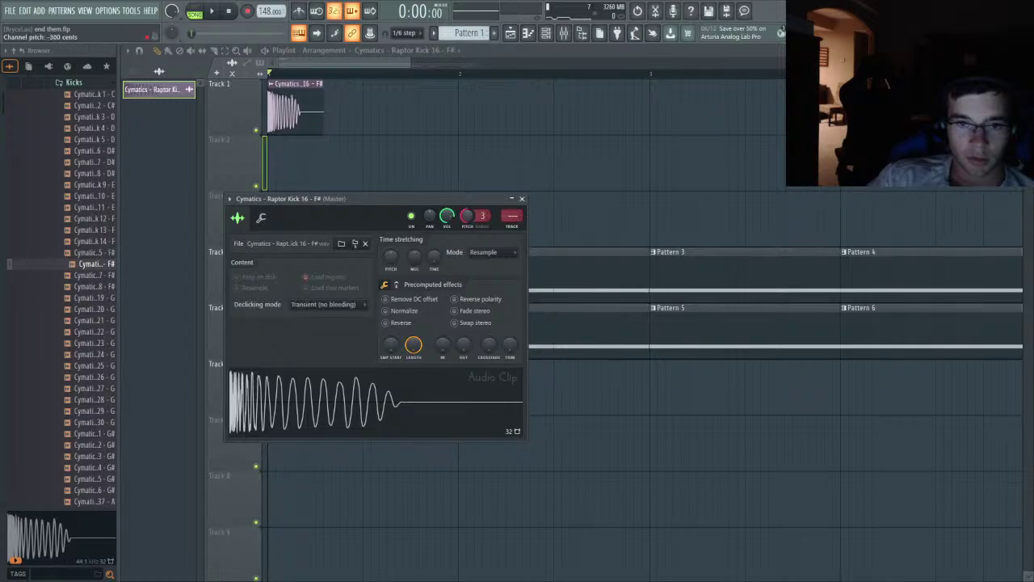
pyautogui.click(488, 282)
pyautogui.click(517, 217)
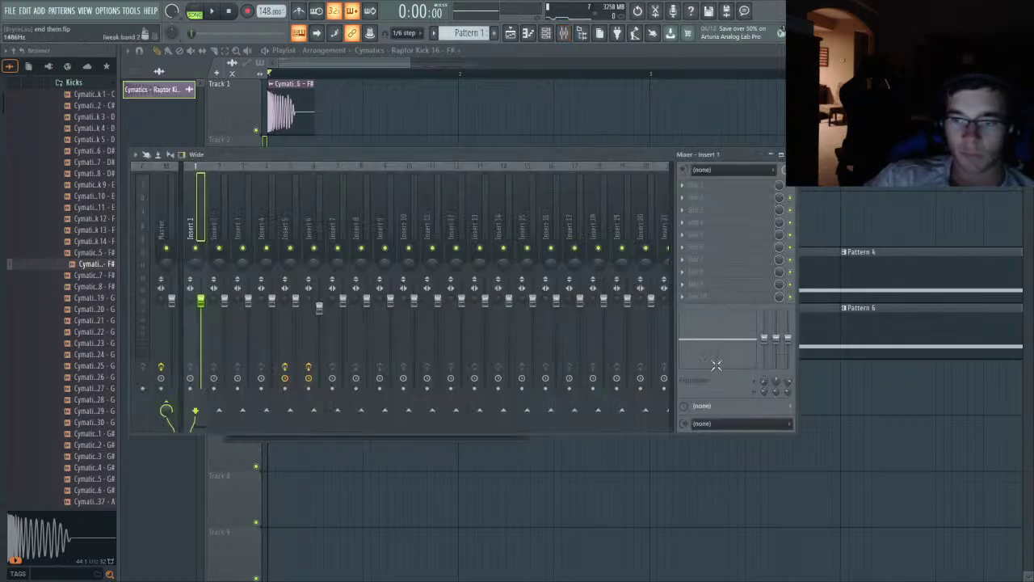
# - Inspect Insert 5's effects and output routing, and select the Master track in the mixer
pyautogui.click(292, 212)
pyautogui.scroll(-10, 425, 206)
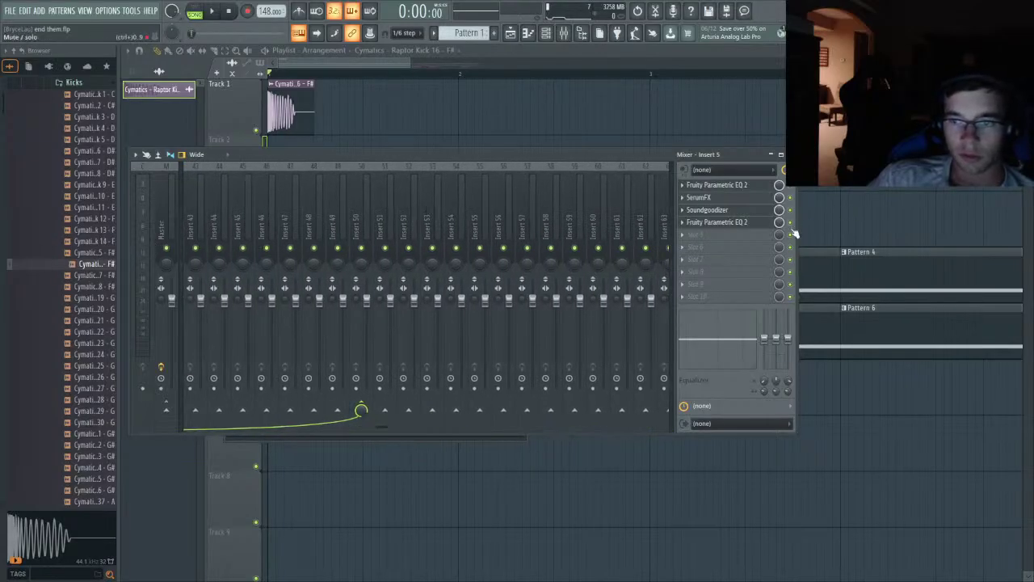
pyautogui.moveTo(346, 154); pyautogui.dragTo(437, 150)
pyautogui.click(257, 225)
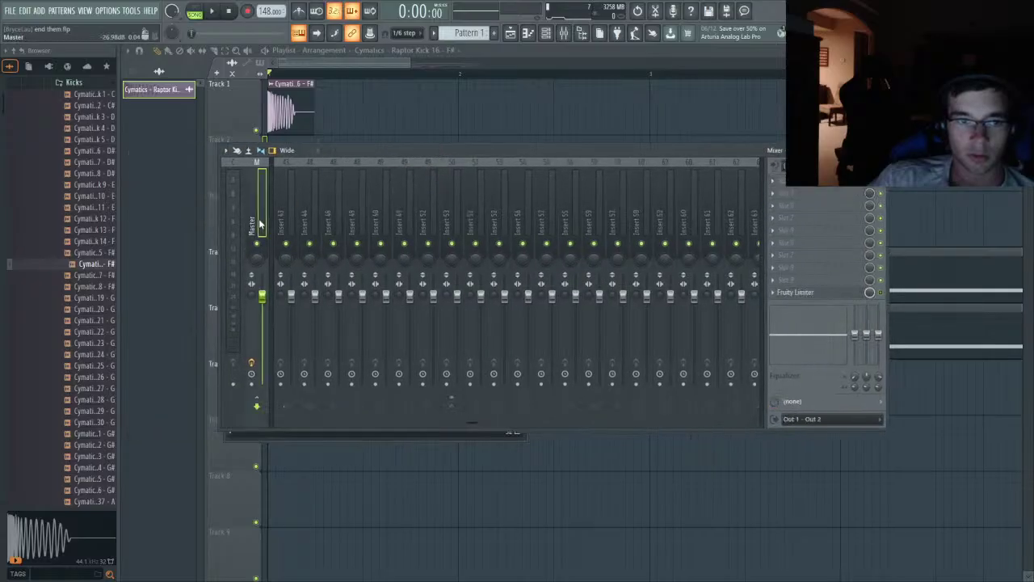
# - Reposition and widen the mixer window, with the Master and first inserts in view
pyautogui.moveTo(219, 222)
pyautogui.mouseDown()
pyautogui.moveTo(201, 227)
pyautogui.moveTo(214, 224)
pyautogui.mouseUp()
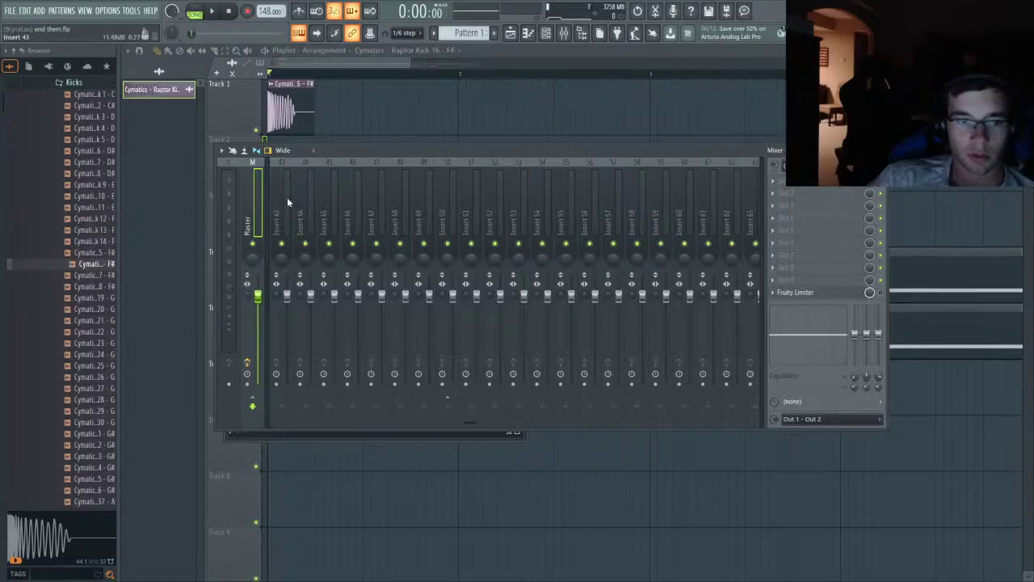
pyautogui.scroll(9, 323, 200)
pyautogui.moveTo(355, 150); pyautogui.dragTo(396, 144)
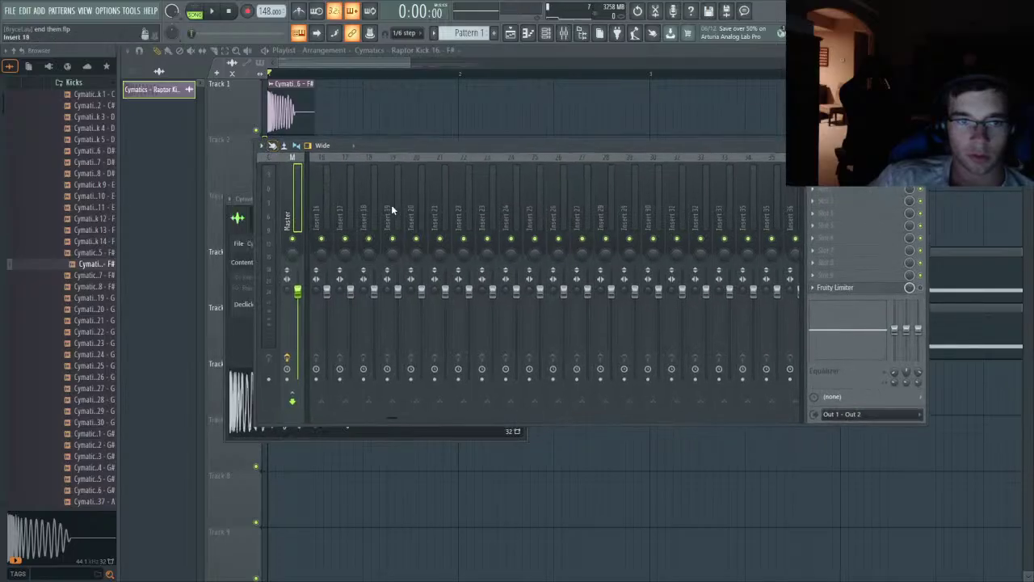
pyautogui.scroll(4, 391, 210)
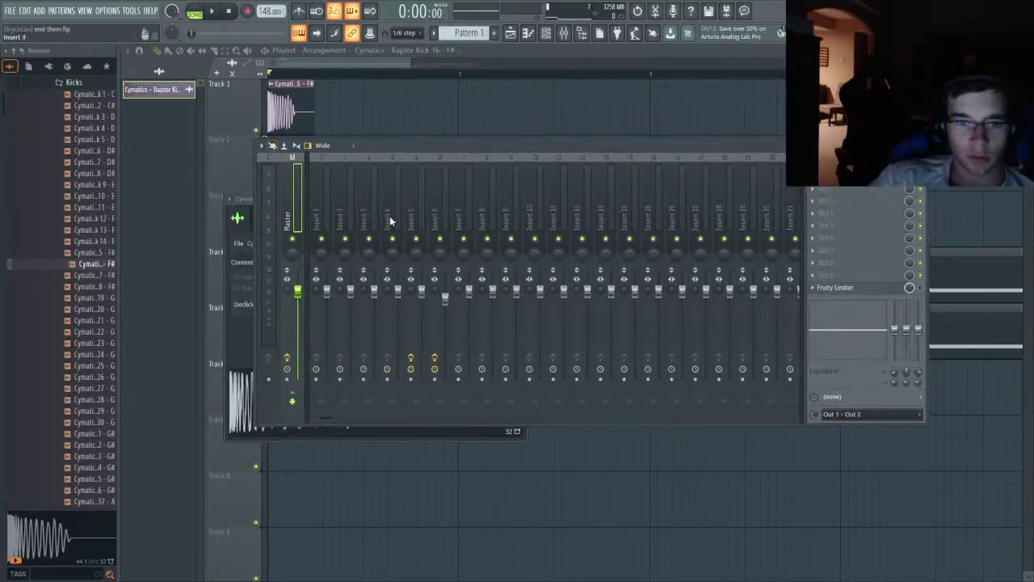
pyautogui.moveTo(476, 149); pyautogui.dragTo(527, 125)
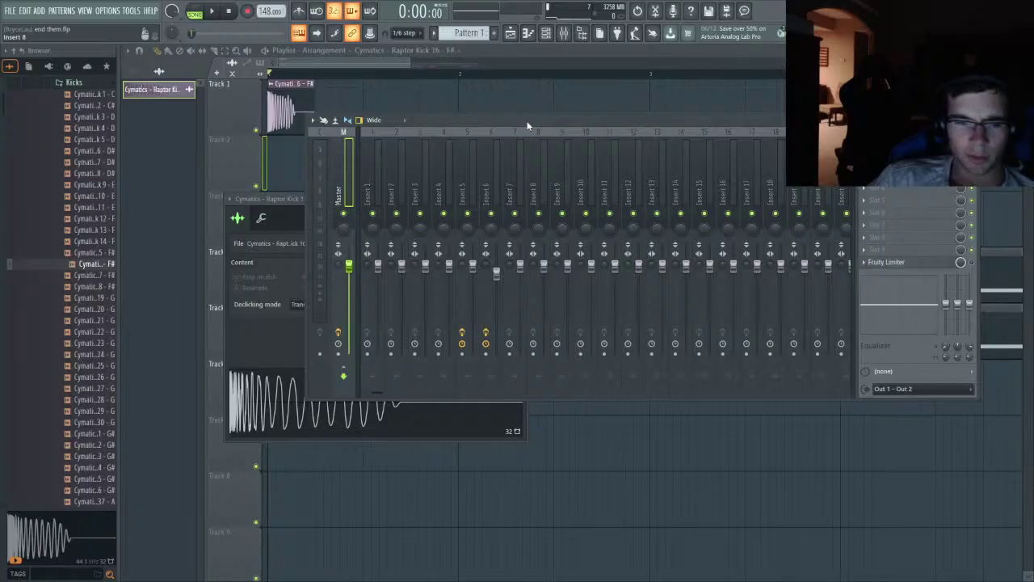
pyautogui.moveTo(360, 393); pyautogui.dragTo(304, 423)
pyautogui.click(356, 192)
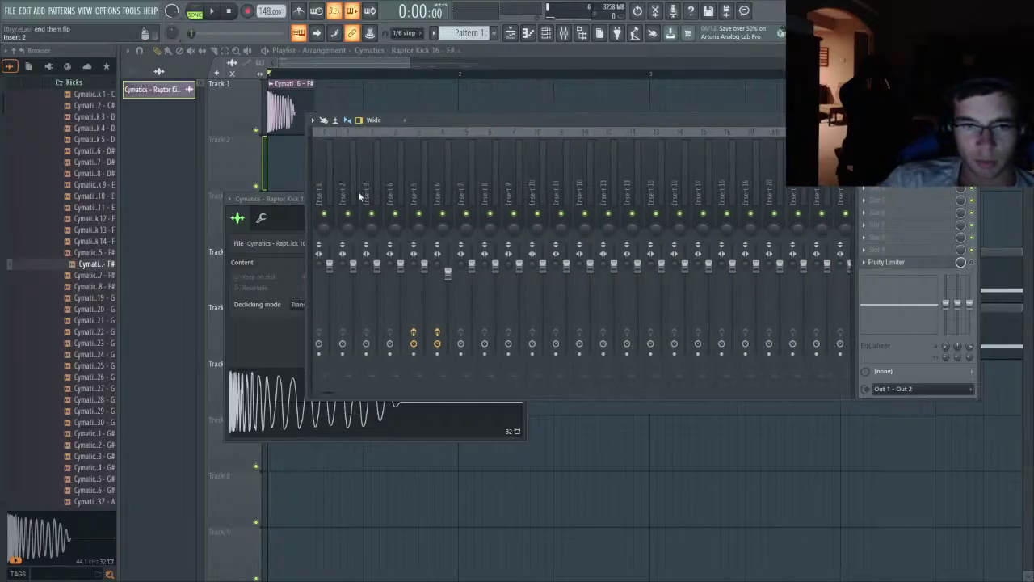
pyautogui.click(308, 221)
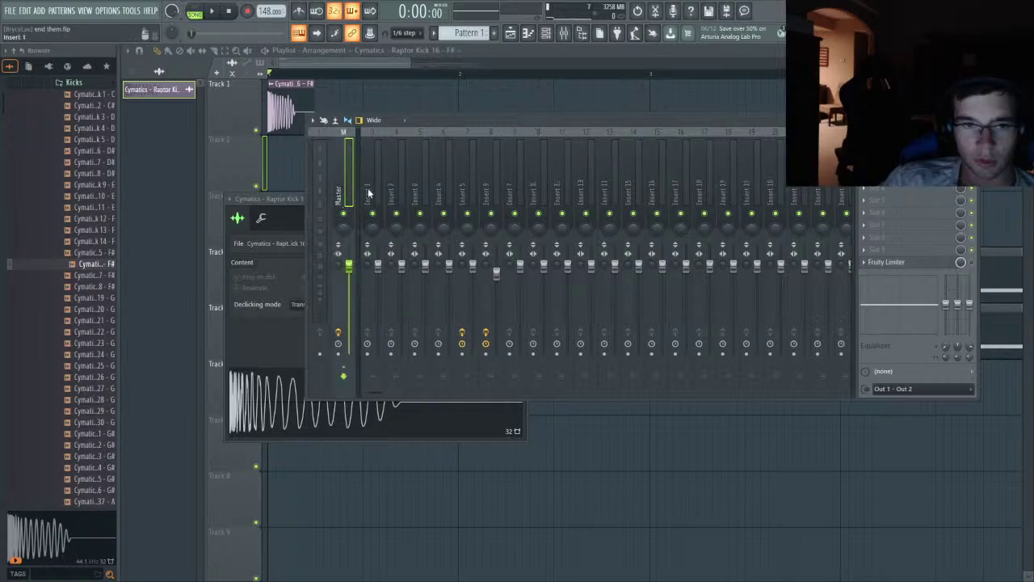
pyautogui.moveTo(430, 123); pyautogui.dragTo(450, 119)
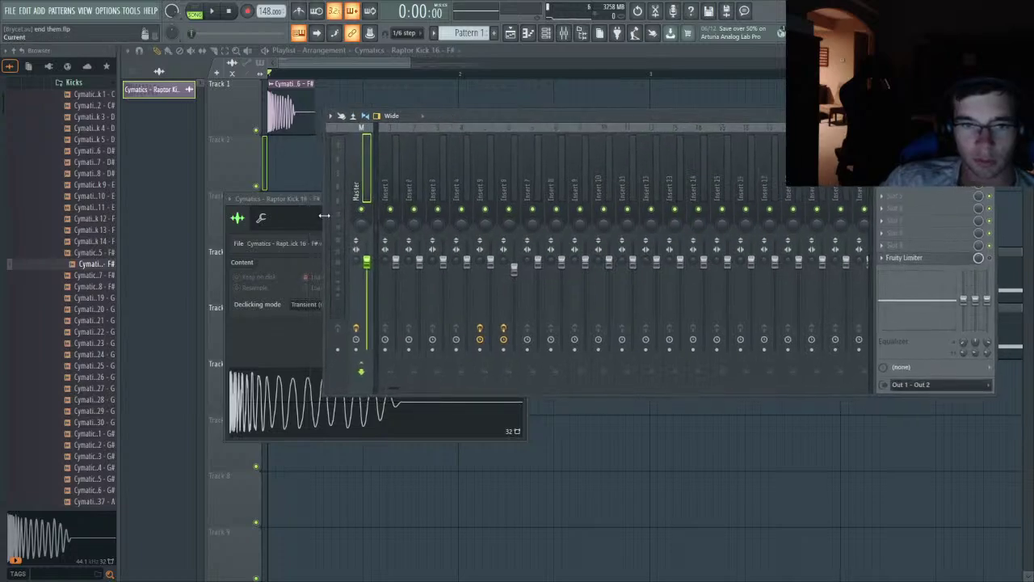
pyautogui.moveTo(324, 215); pyautogui.dragTo(227, 291)
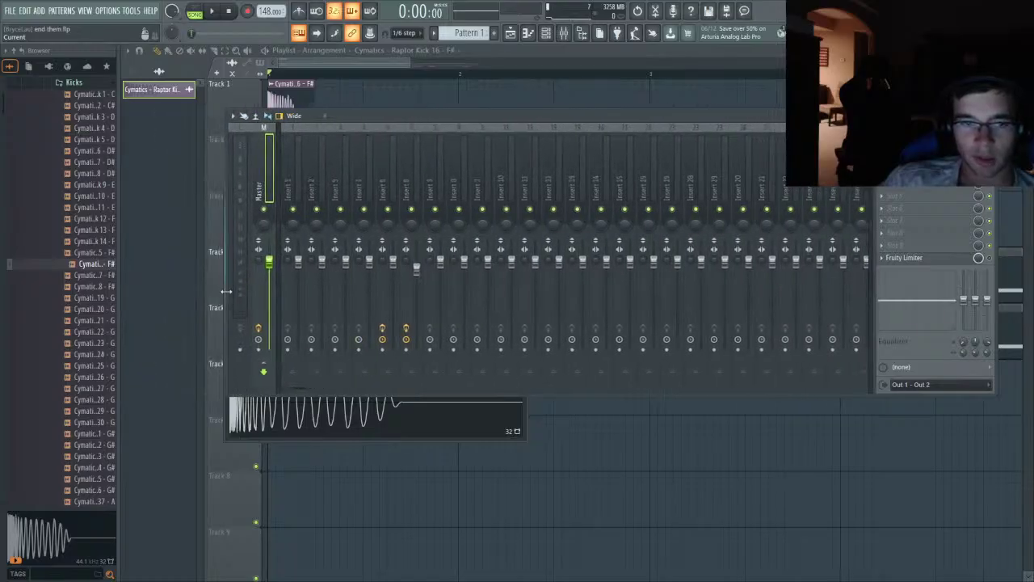
# - Select Insert 6 and trace its output routing through the mixer
pyautogui.click(431, 171)
pyautogui.click(381, 173)
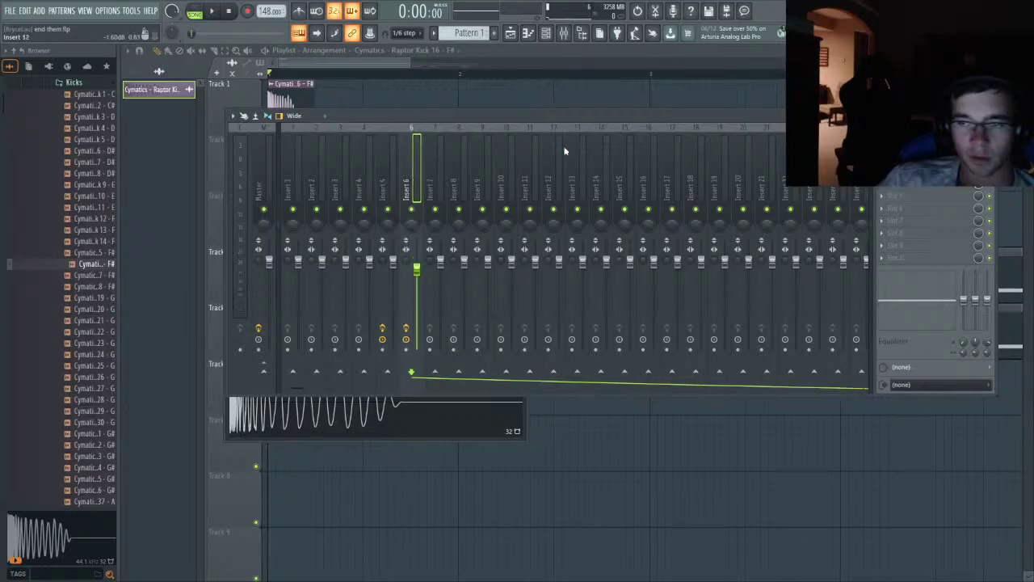
pyautogui.hscroll(8, 615, 140)
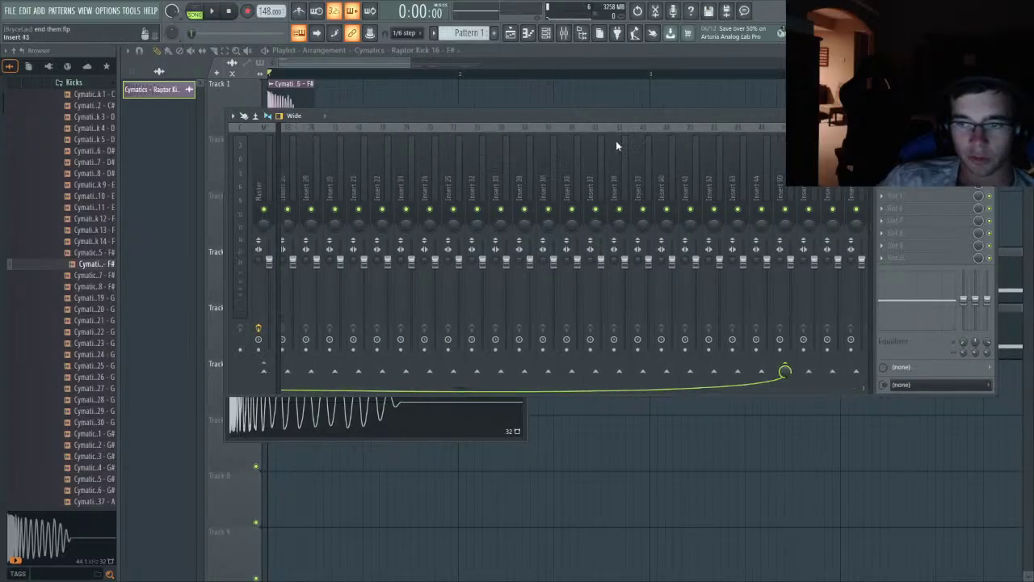
# - Create a volume automation clip for mixer Insert 50 on Track 2, spanning the first eighth of bar 1
pyautogui.click(344, 67)
pyautogui.scroll(3, 305, 76)
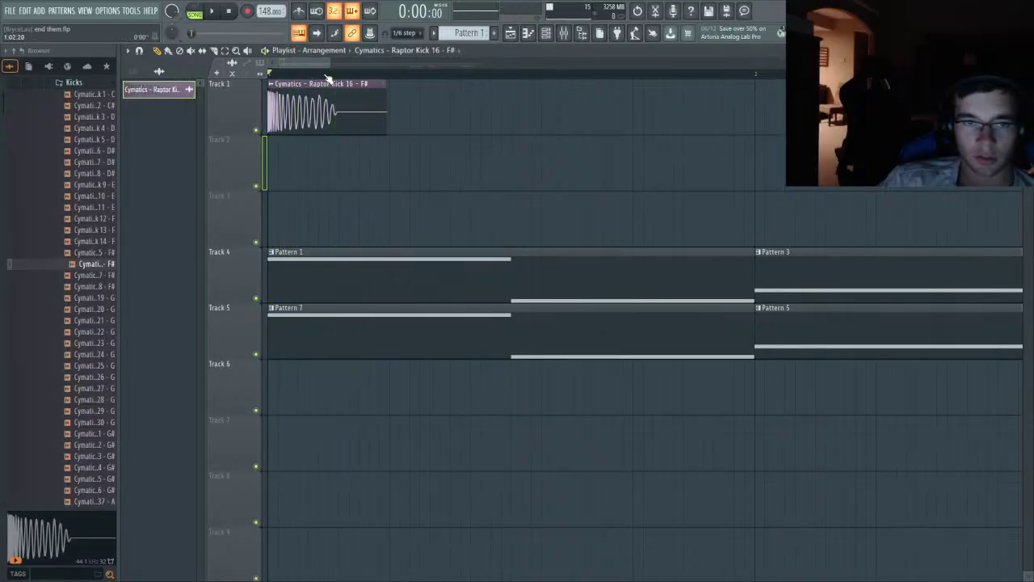
pyautogui.moveTo(330, 76); pyautogui.dragTo(13, 153)
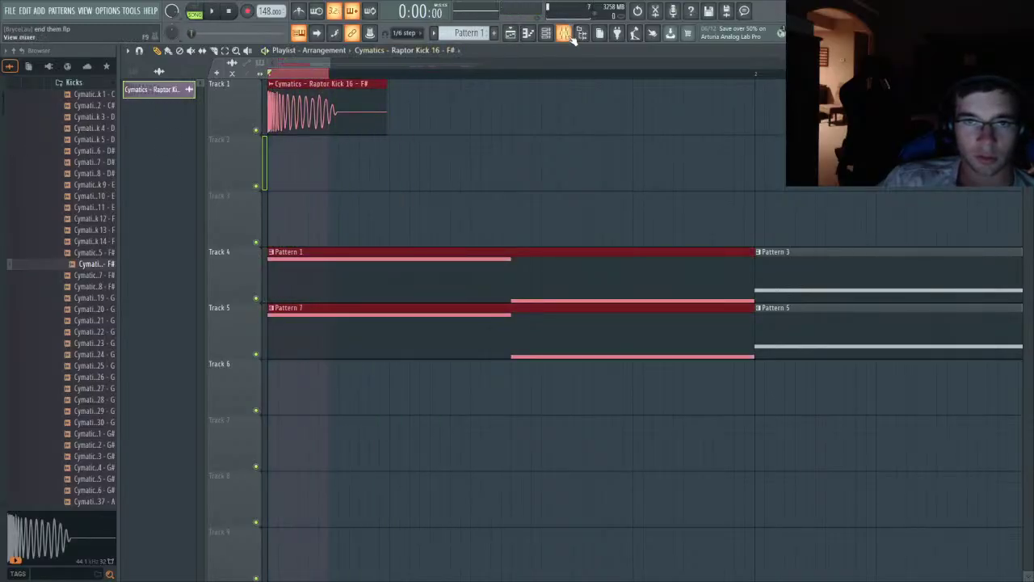
pyautogui.click(565, 33)
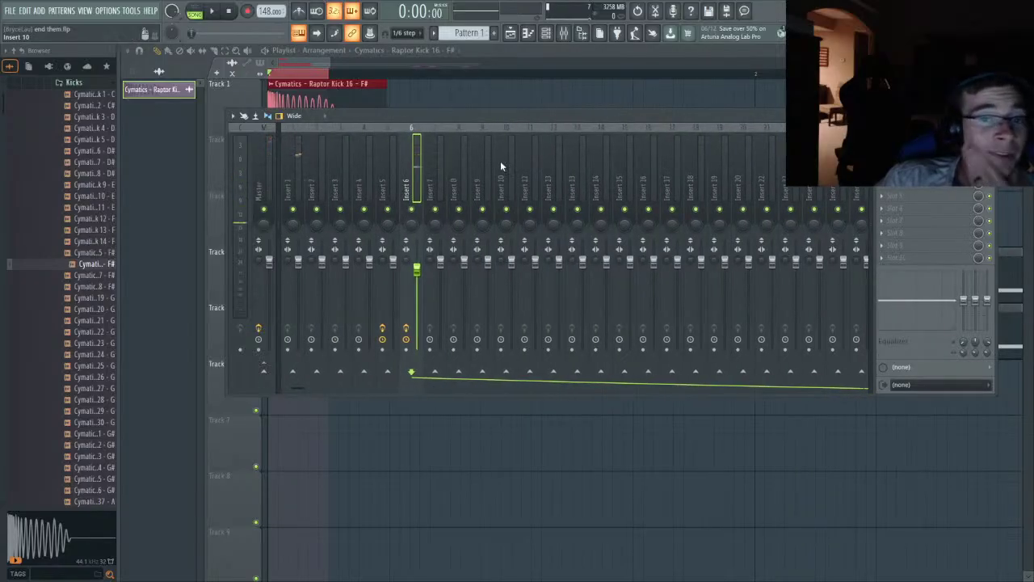
pyautogui.scroll(-10, 469, 169)
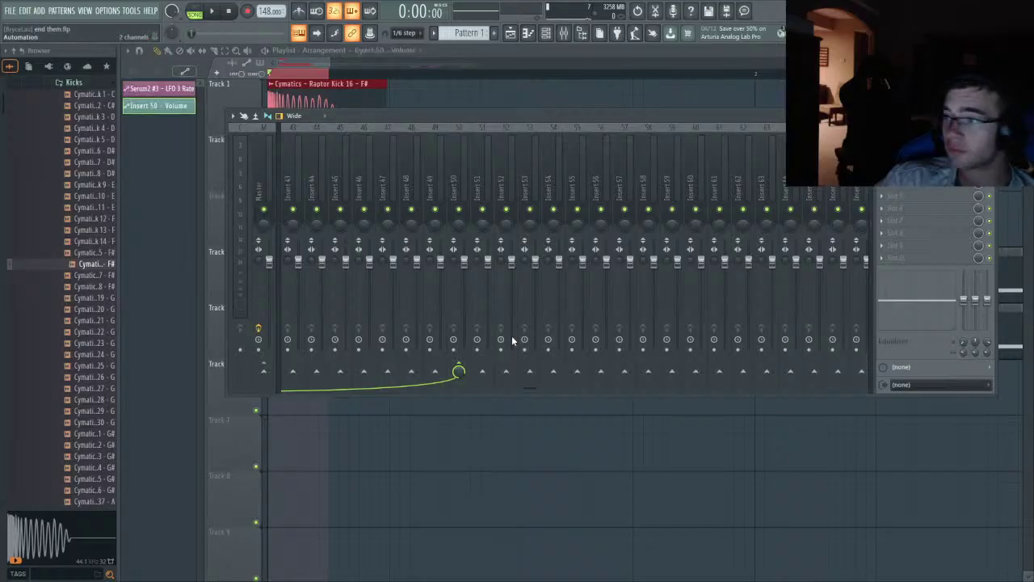
pyautogui.click(325, 66)
# - Shape the Insert 50 volume clip into an S-curve rising from zero, clear the time selection and play the opening
pyautogui.moveTo(268, 154); pyautogui.dragTo(269, 190)
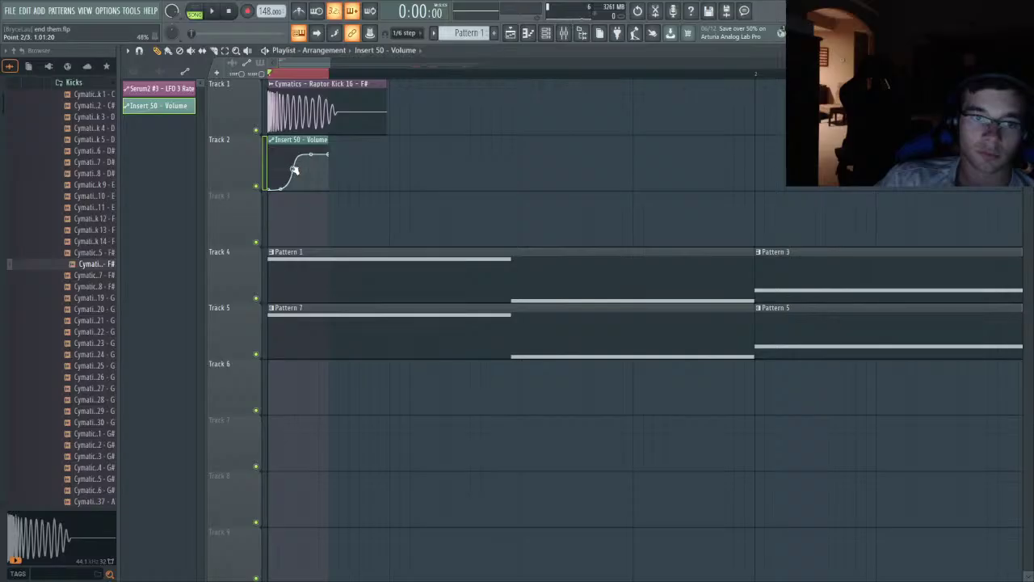
pyautogui.click(327, 74)
pyautogui.press('space')
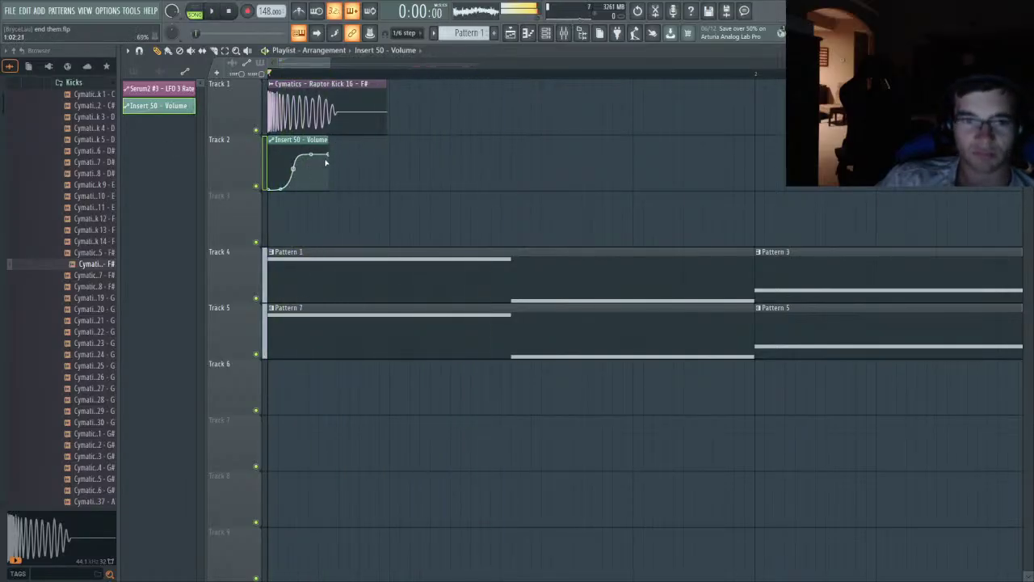
# - Play the kick while comparing the Master and Insert 1 mixer tracks, and add Fruity Parametric EQ 2 to Insert 1
pyautogui.doubleClick(358, 99)
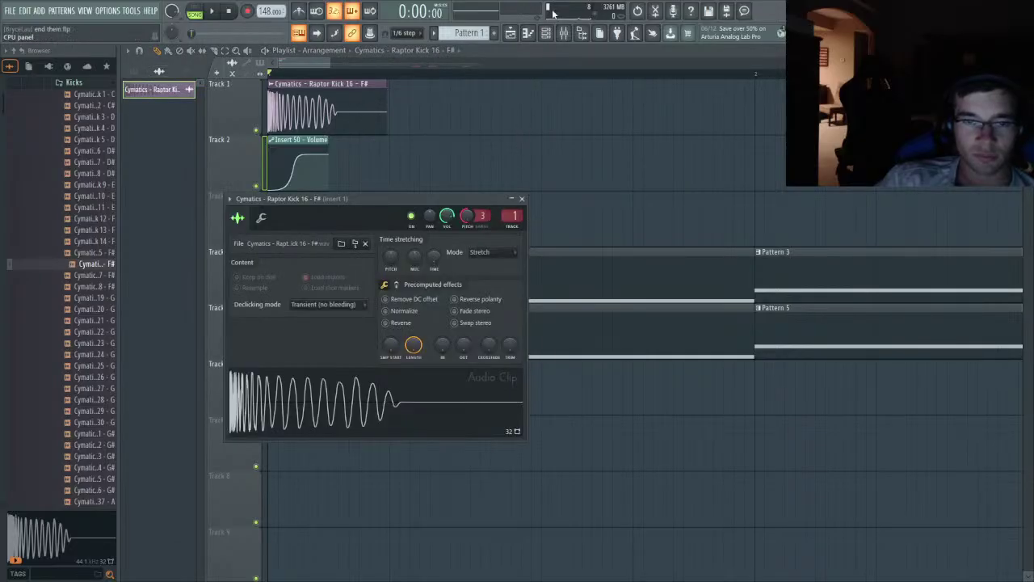
pyautogui.click(564, 32)
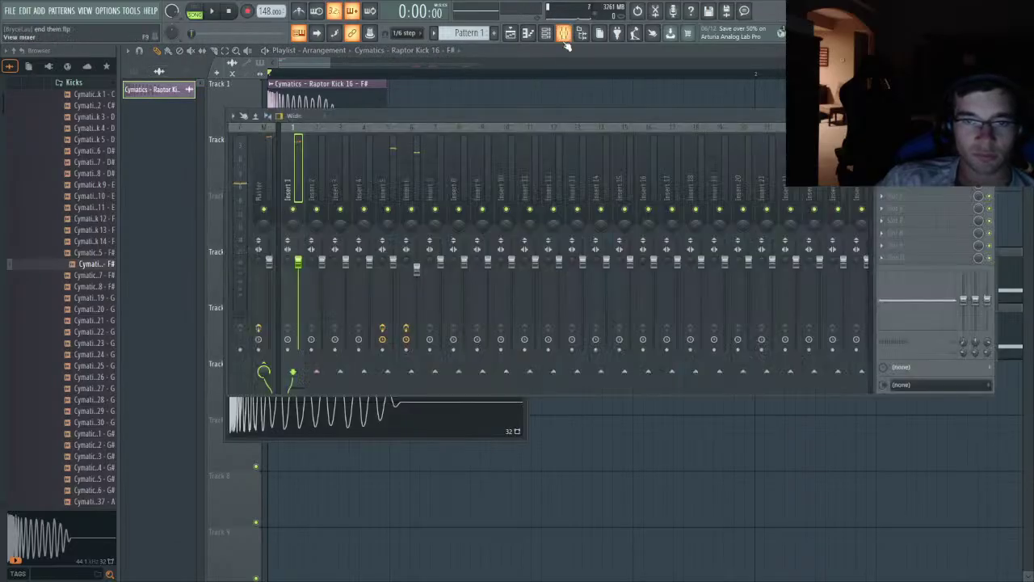
pyautogui.click(267, 173)
pyautogui.press('space')
pyautogui.press('space')
pyautogui.click(300, 183)
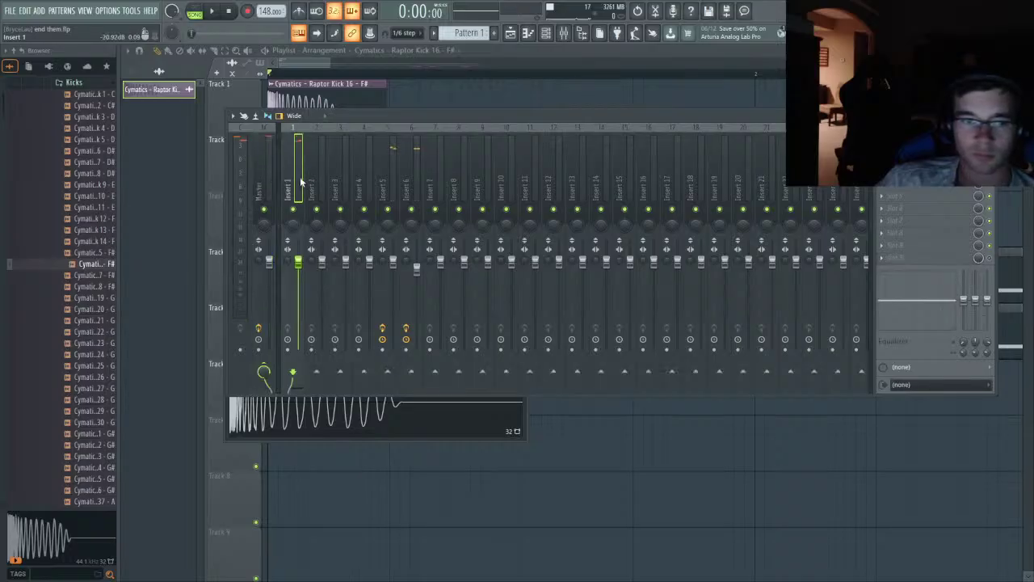
pyautogui.press('space')
pyautogui.press('space')
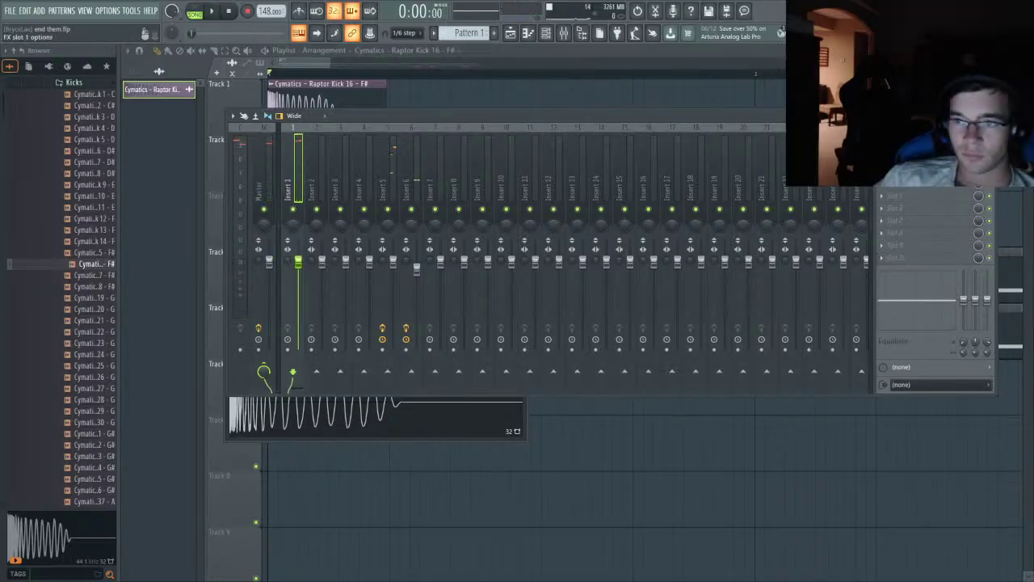
pyautogui.click(696, 567)
pyautogui.press('space')
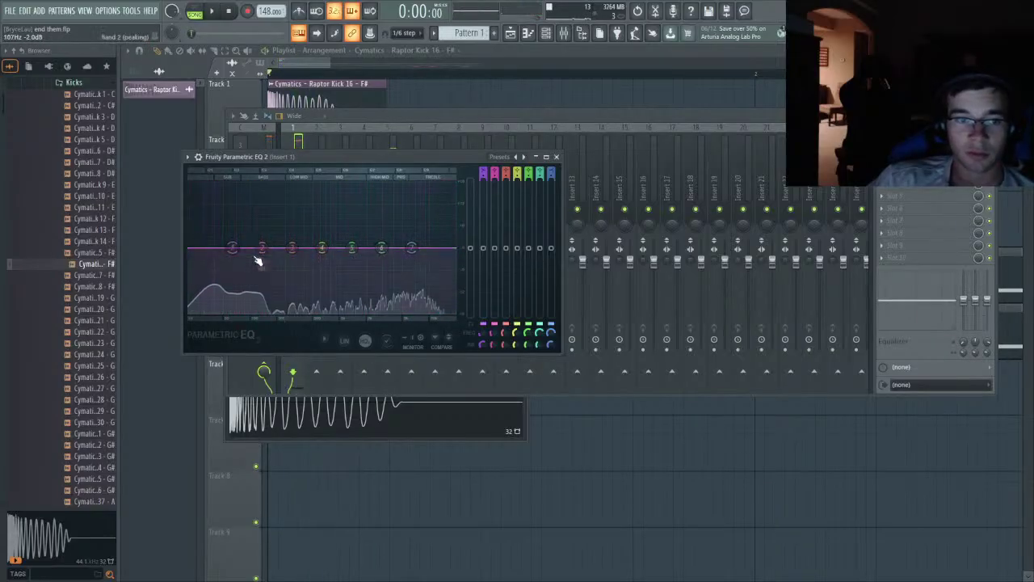
# - Shape the kick's EQ with a lowered band 1, a slightly boosted band 2 and band 7 at about -3.4 dB near 6339 Hz
pyautogui.moveTo(232, 247); pyautogui.dragTo(263, 240)
pyautogui.press('space')
pyautogui.press('space')
pyautogui.press('space')
pyautogui.press('space')
pyautogui.moveTo(412, 248)
pyautogui.mouseDown()
pyautogui.moveTo(411, 300)
pyautogui.moveTo(402, 212)
pyautogui.moveTo(411, 260)
pyautogui.mouseUp()
pyautogui.press('space')
pyautogui.press('space')
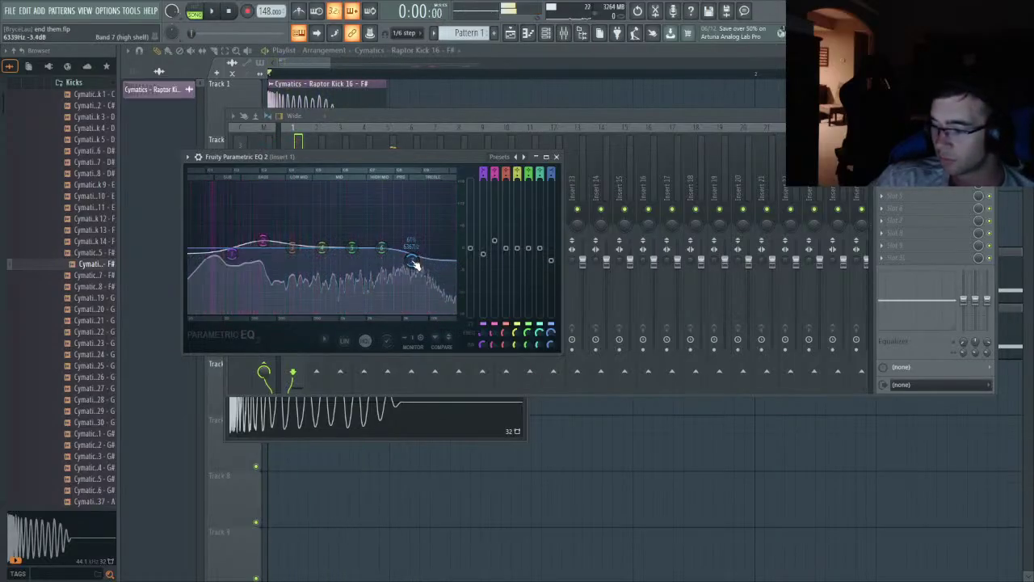
pyautogui.press('space')
# - Add Fruity WaveShaper to Insert 1's second slot, bow its upper curve upward from a new point and listen to the kick
pyautogui.click(881, 158)
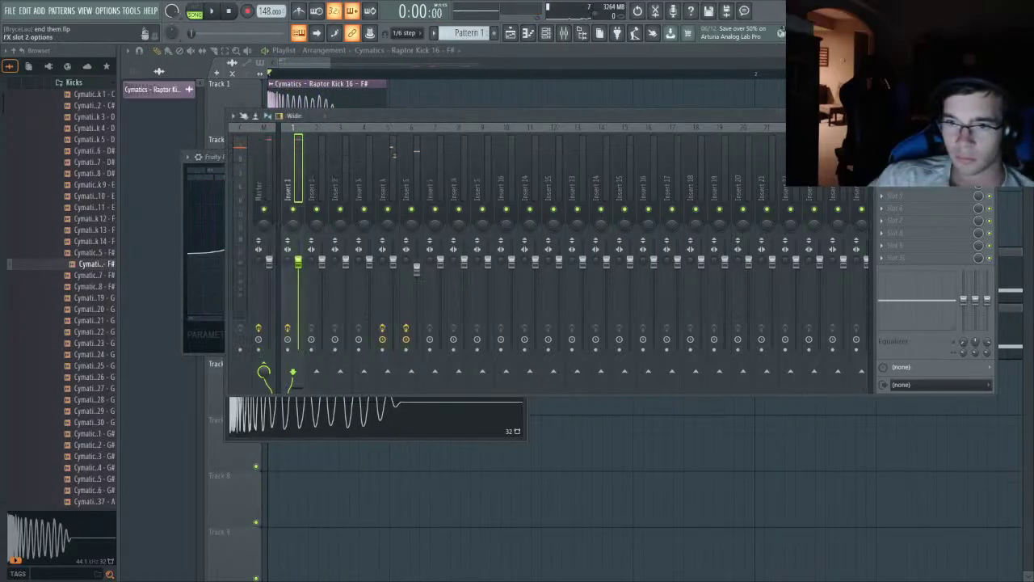
pyautogui.click(284, 304)
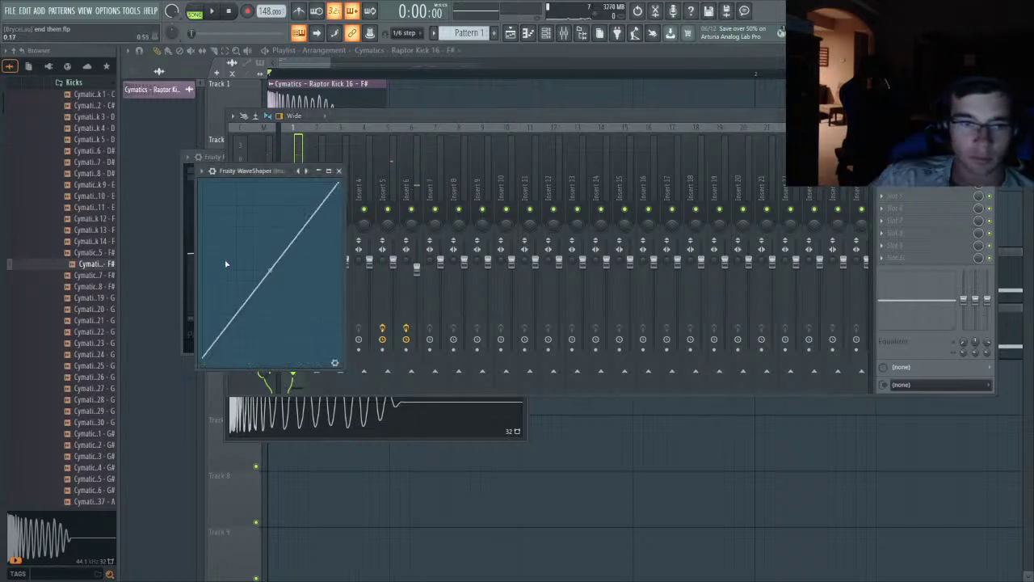
pyautogui.rightClick(225, 263)
pyautogui.moveTo(281, 223); pyautogui.dragTo(276, 193)
pyautogui.press('space')
pyautogui.press('space')
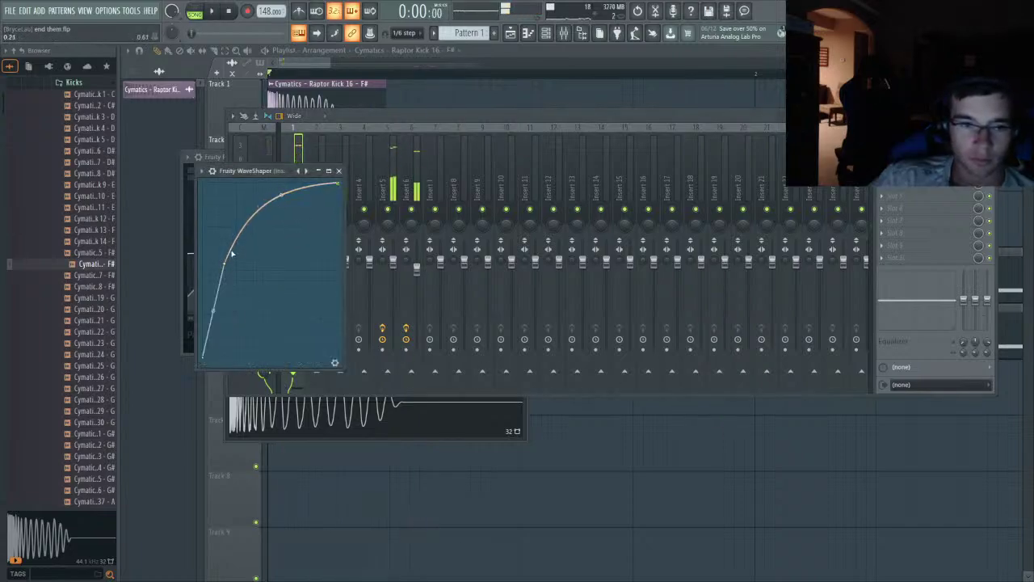
# - Raise the waveshaper's lower curve point, bend the segment beneath it downward and audition the distortion
pyautogui.moveTo(225, 263); pyautogui.dragTo(221, 246)
pyautogui.press('space')
pyautogui.press('space')
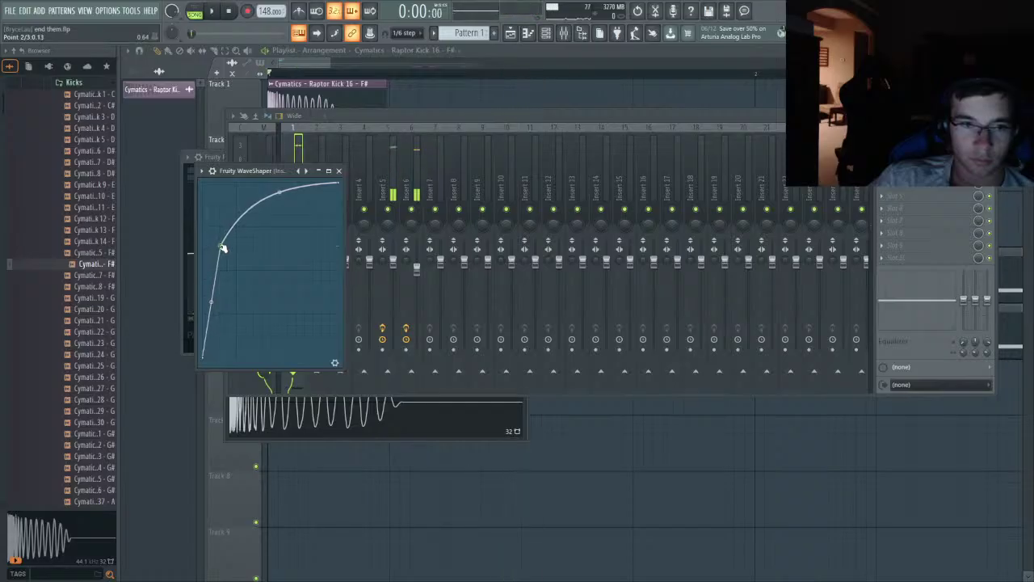
pyautogui.press('space')
pyautogui.press('space')
pyautogui.moveTo(212, 302); pyautogui.dragTo(210, 321)
# - Fade out the Raptor Kick 16 sample's tail and play the arrangement from the start
pyautogui.click(330, 411)
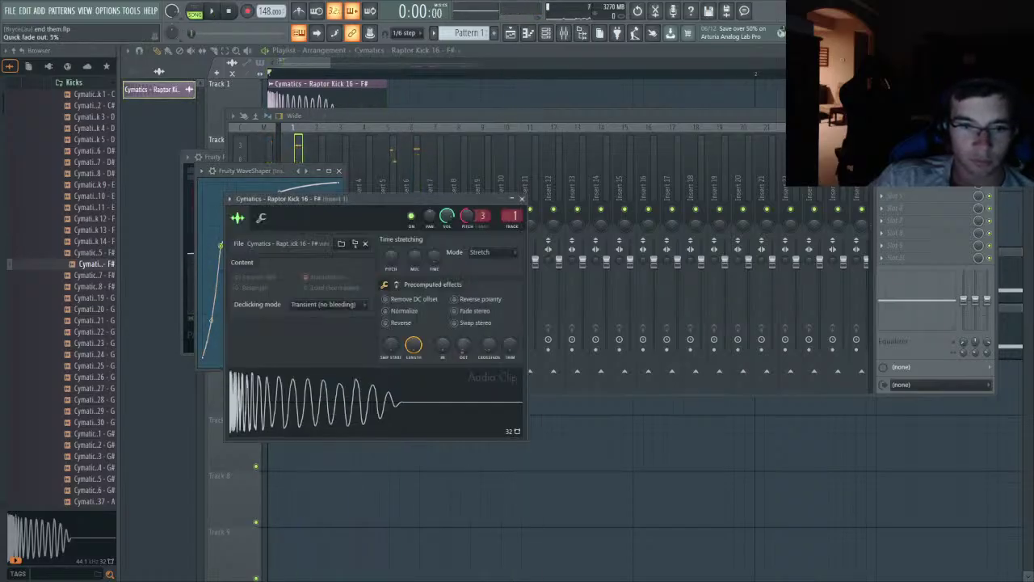
pyautogui.moveTo(463, 344); pyautogui.dragTo(463, 307)
pyautogui.click(400, 75)
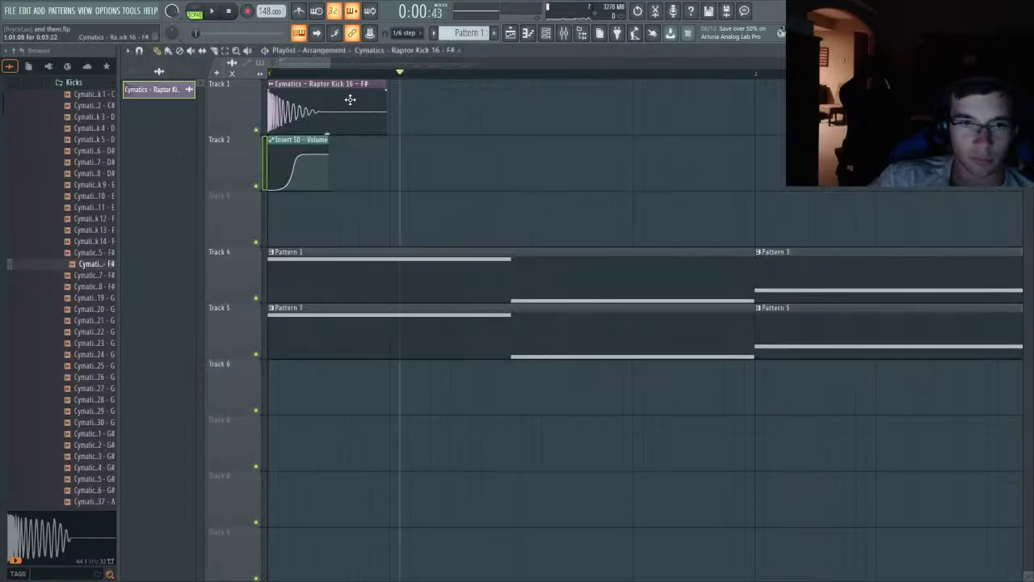
pyautogui.doubleClick(349, 99)
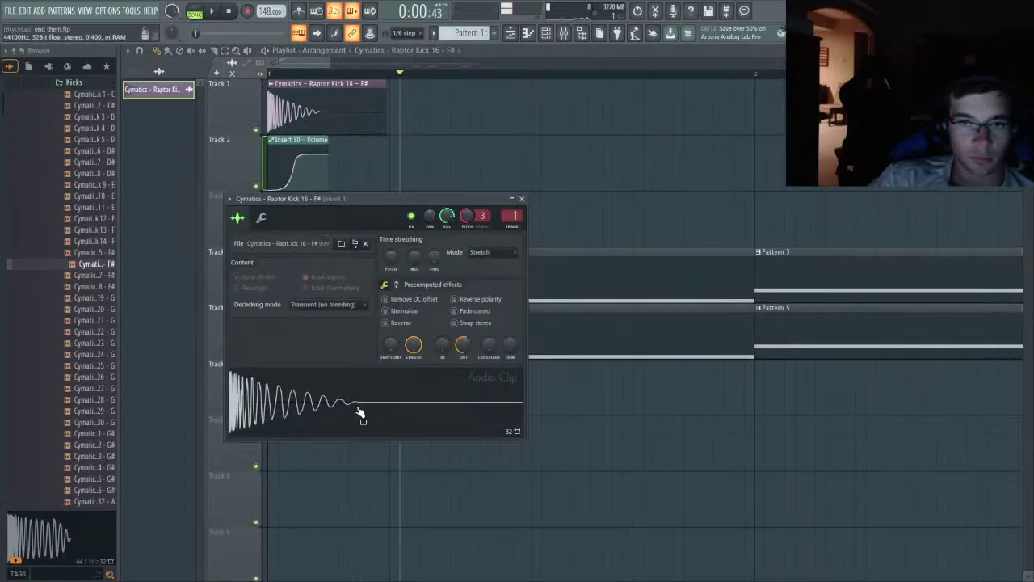
pyautogui.moveTo(401, 74); pyautogui.dragTo(259, 79)
pyautogui.press('space')
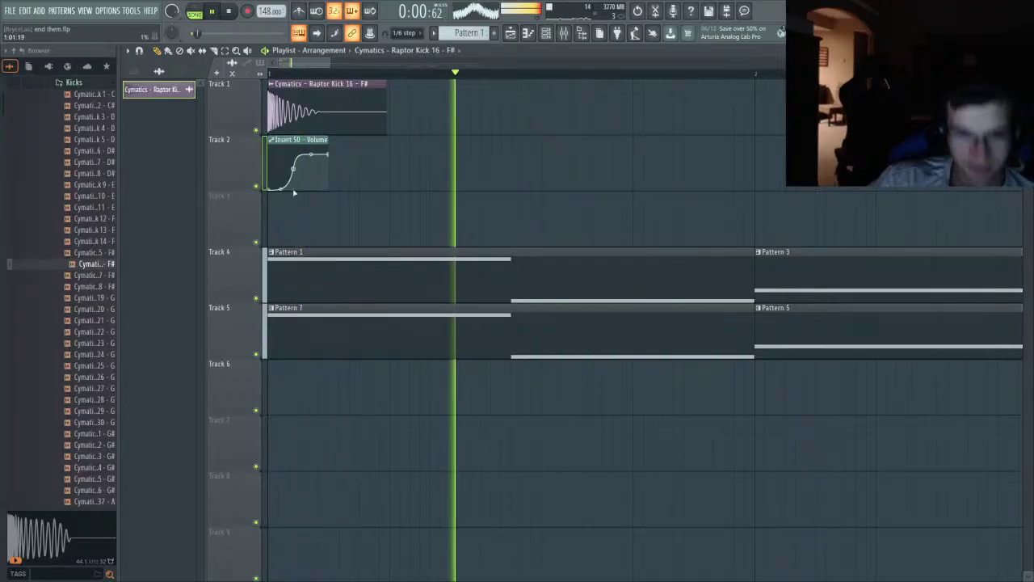
pyautogui.scroll(-4, 385, 175)
pyautogui.press('space')
# - Copy the kick and its Insert 50 volume clip to beat 4 of bar 1 and the start of bar 2
pyautogui.moveTo(431, 121); pyautogui.dragTo(242, 152)
pyautogui.press('space')
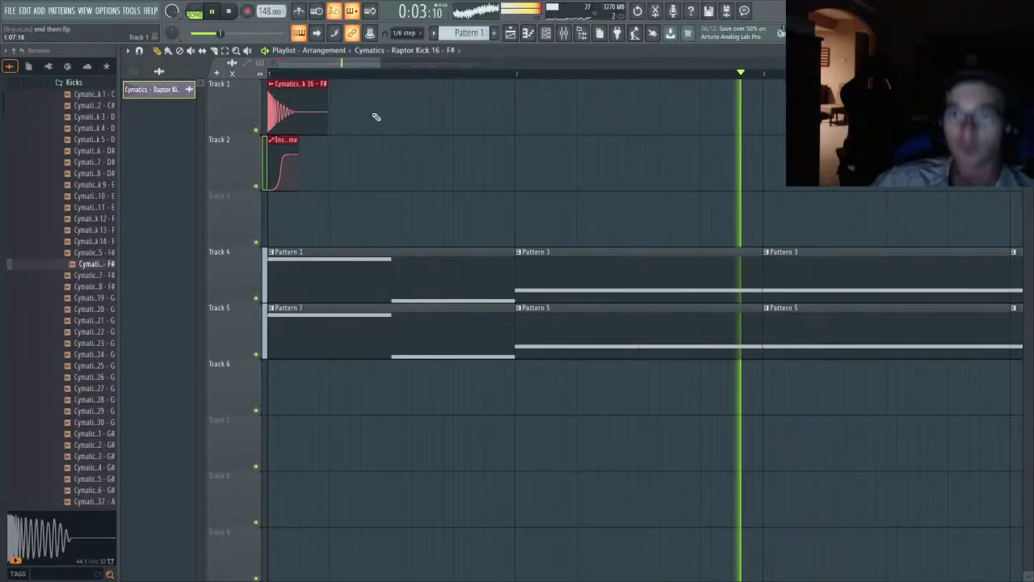
pyautogui.press('space')
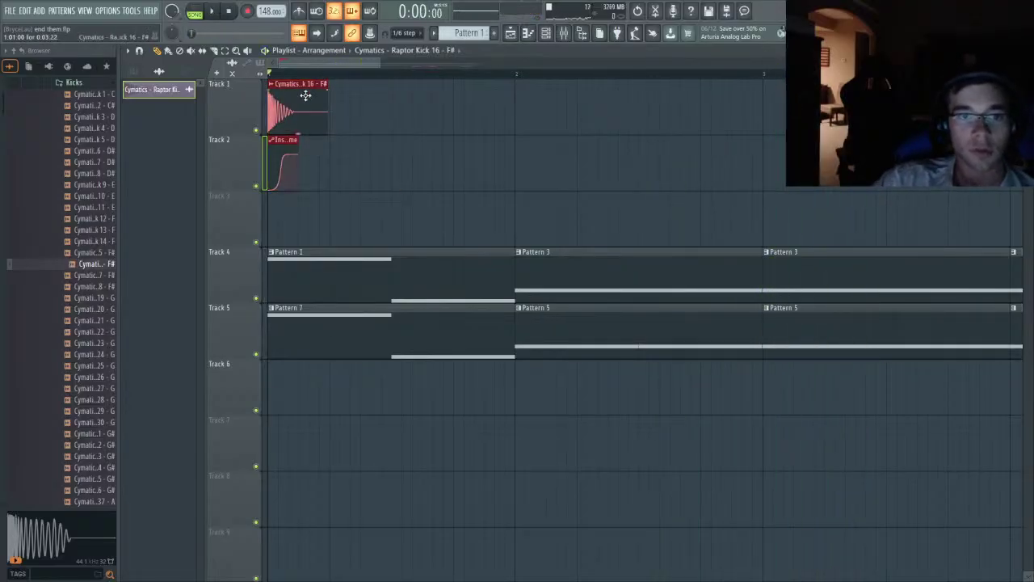
pyautogui.moveTo(306, 95); pyautogui.dragTo(549, 101)
# - Move all automation and pattern clips beneath the kick track down two tracks
pyautogui.moveTo(593, 159); pyautogui.dragTo(272, 383)
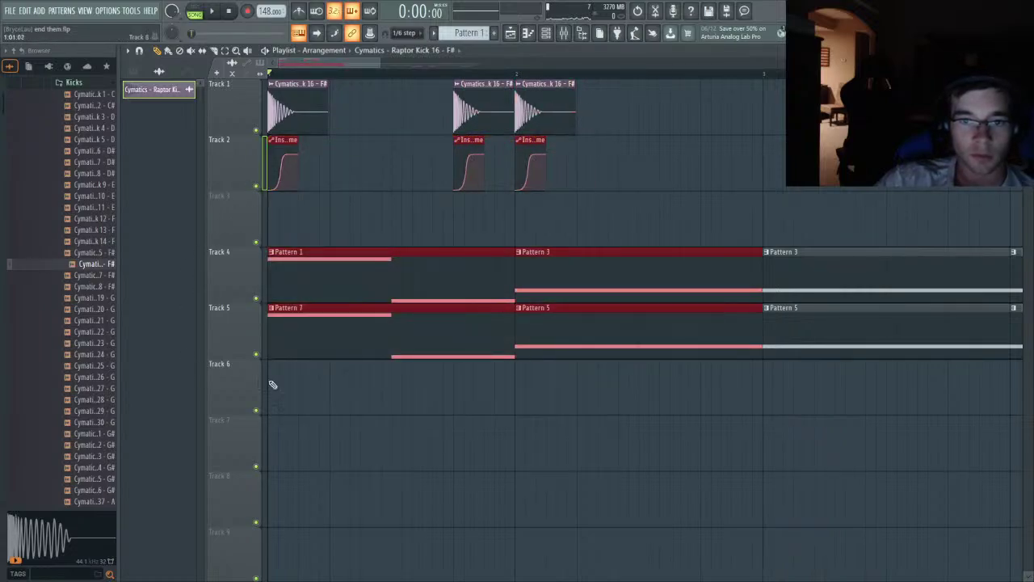
pyautogui.scroll(-5, 272, 383)
pyautogui.moveTo(635, 484); pyautogui.dragTo(118, 165)
pyautogui.hotkey('shift', 'Down')
pyautogui.hotkey('shift', 'Down')
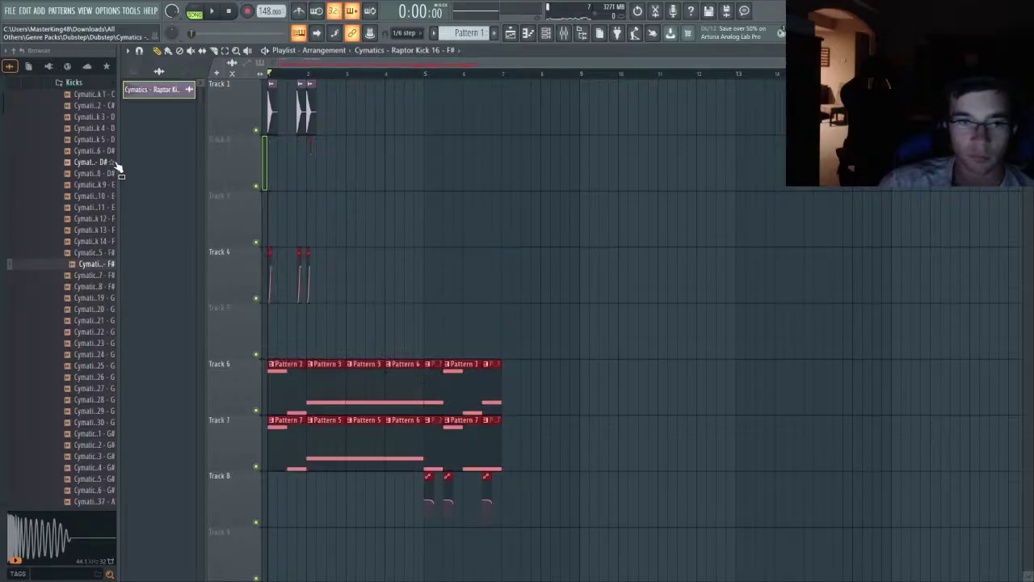
# - Audition the Raptor snares and place Raptor Snare 16 on Track 3 at beat 3 of bar 7
pyautogui.scroll(5, 108, 304)
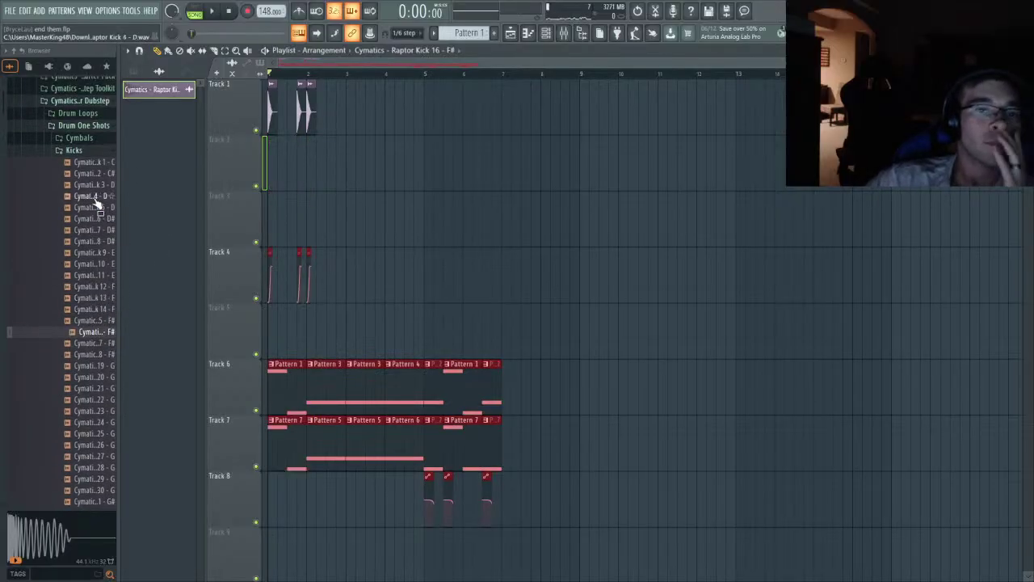
pyautogui.click(73, 150)
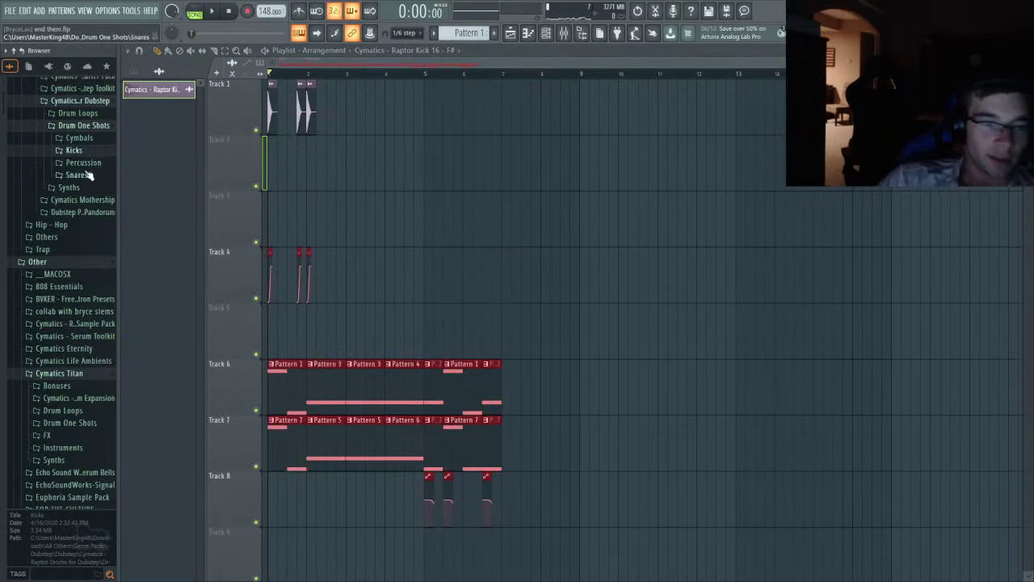
pyautogui.click(79, 175)
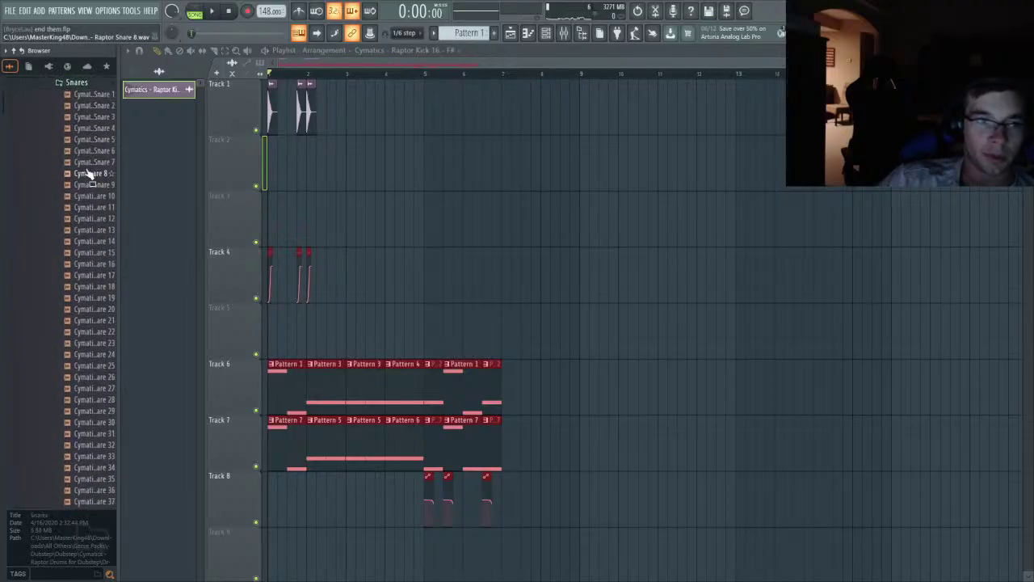
pyautogui.click(96, 269)
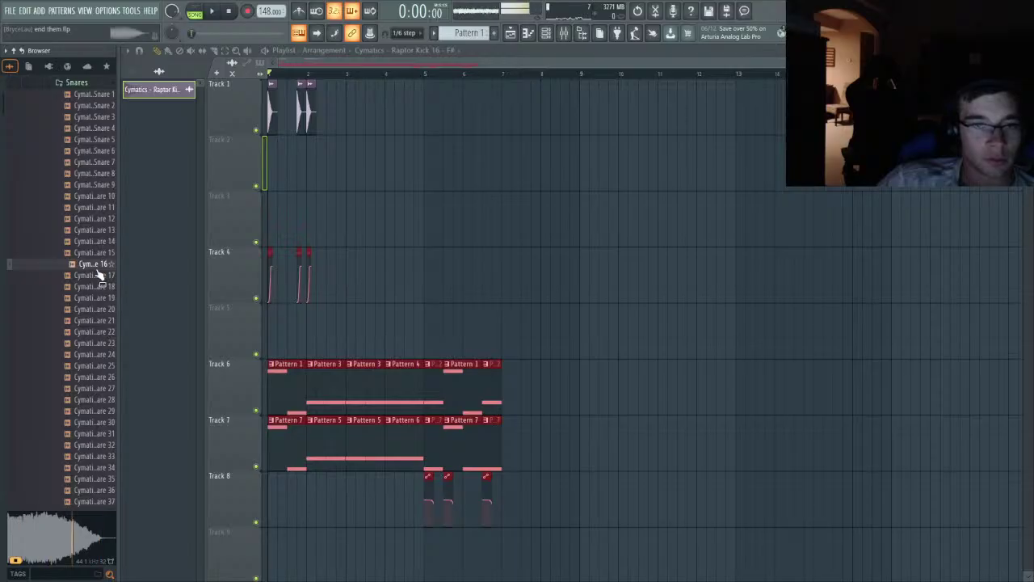
pyautogui.moveTo(96, 275); pyautogui.dragTo(822, 220)
pyautogui.scroll(5, 418, 219)
pyautogui.scroll(5, 911, 272)
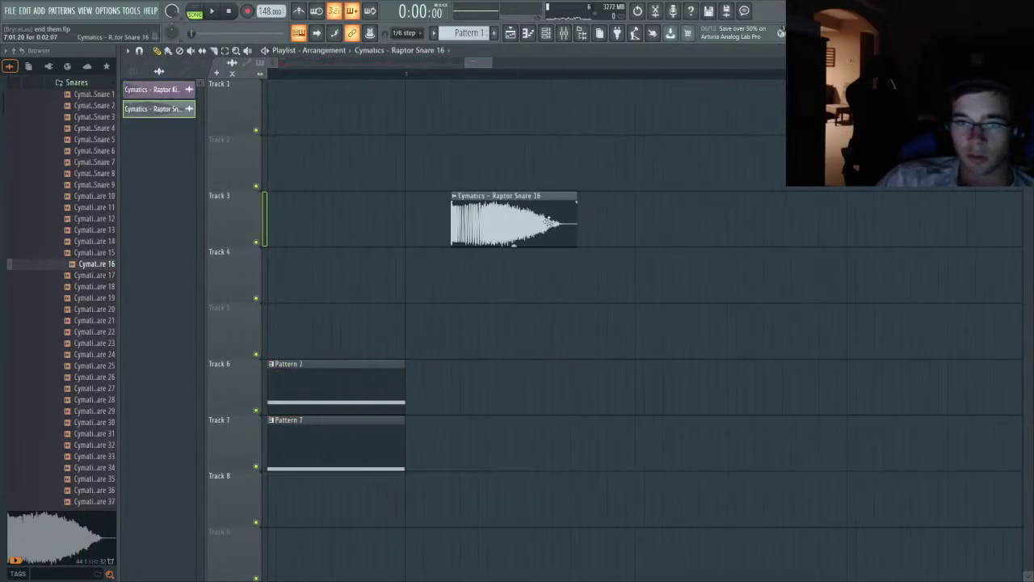
pyautogui.moveTo(549, 223); pyautogui.dragTo(724, 222)
# - Set Raptor Snare 16 to Stretch mode, lower its channel pitch and route it to mixer Insert 3
pyautogui.doubleClick(695, 223)
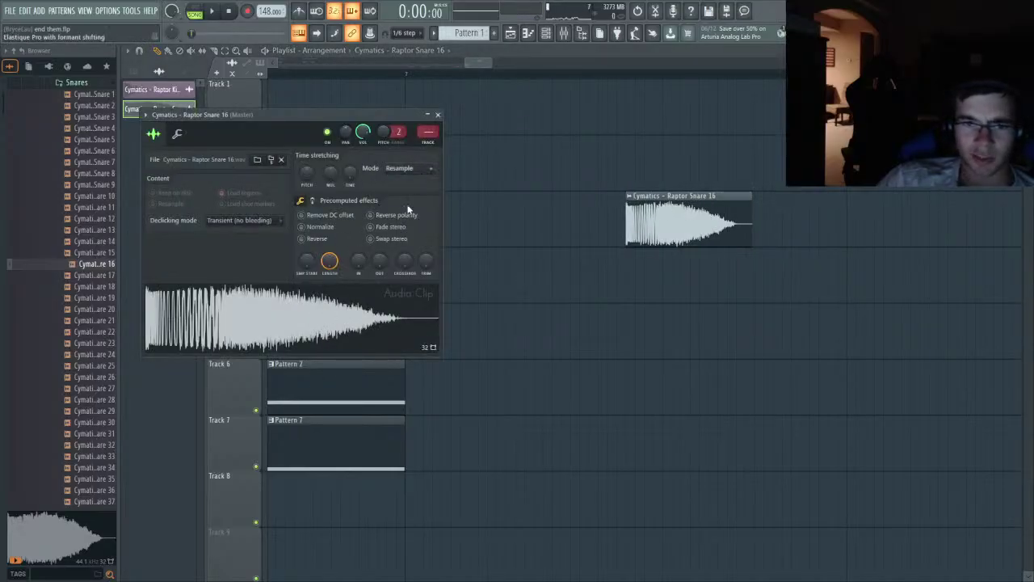
pyautogui.moveTo(307, 173); pyautogui.dragTo(307, 129)
pyautogui.click(311, 316)
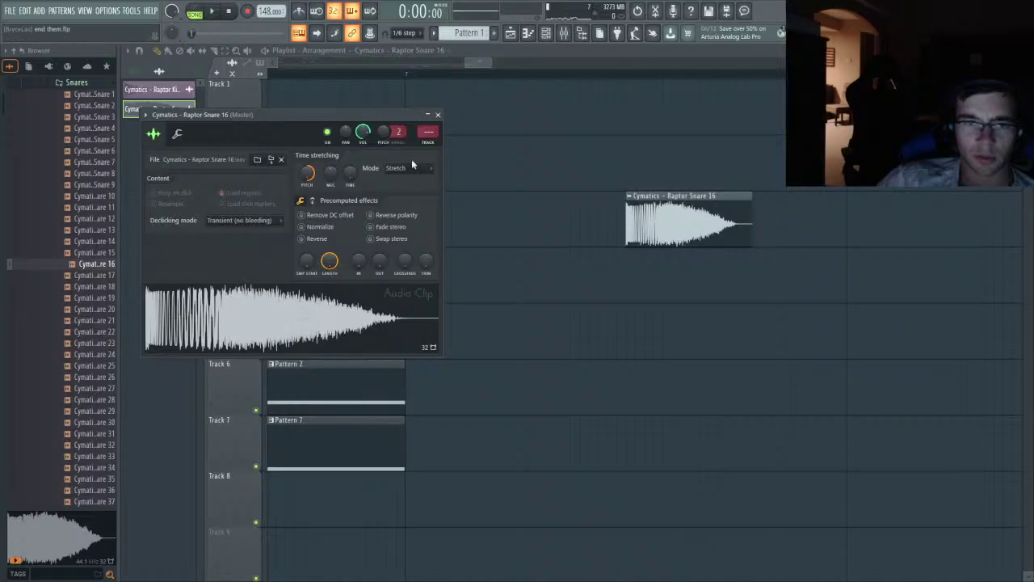
pyautogui.click(341, 318)
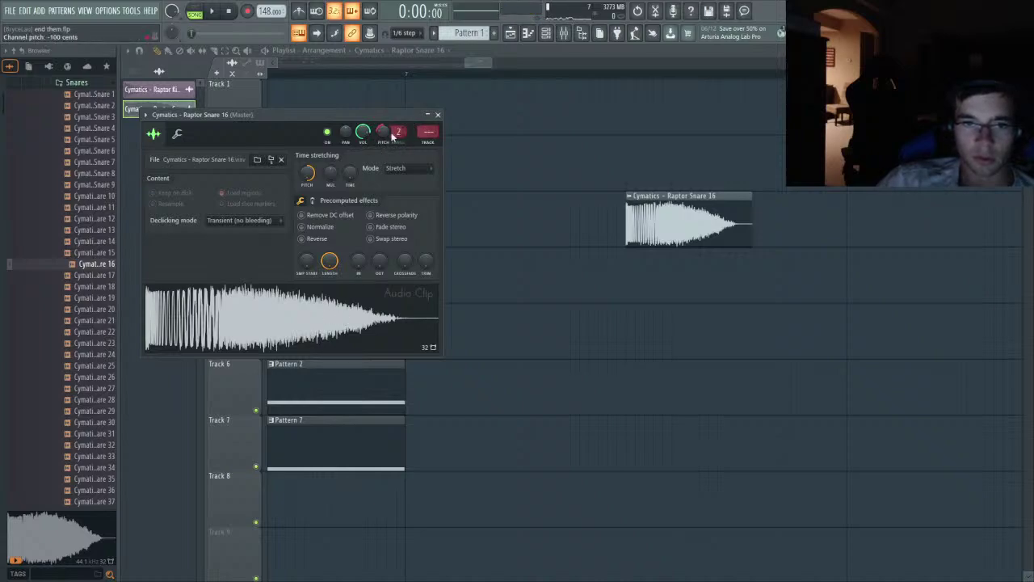
pyautogui.click(325, 315)
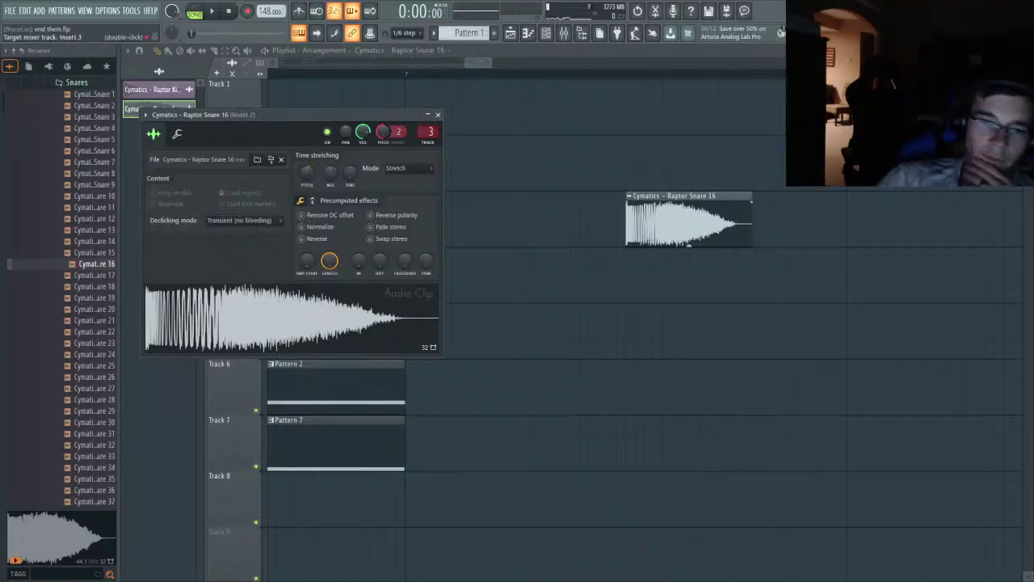
pyautogui.click(437, 114)
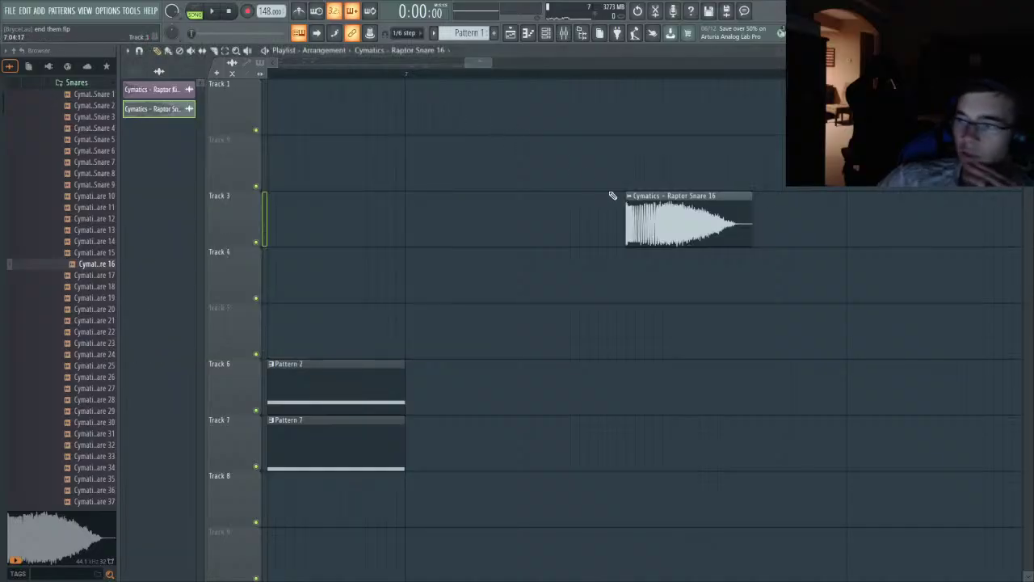
# - Audition the Raptor percussion samples and place Raptor Perc 18 on Track 4 directly beneath the snare
pyautogui.scroll(2, 83, 271)
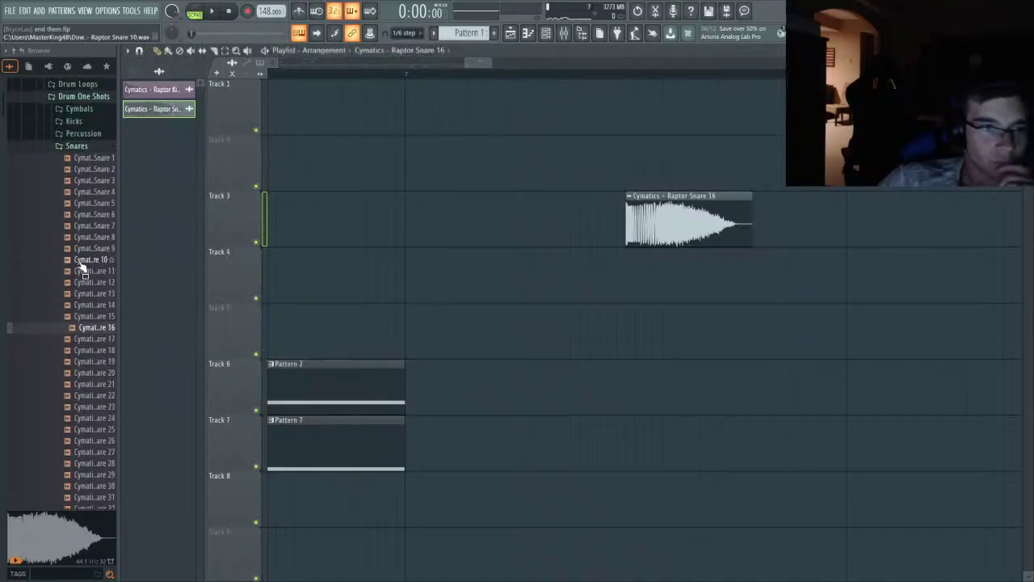
pyautogui.click(91, 149)
pyautogui.click(101, 136)
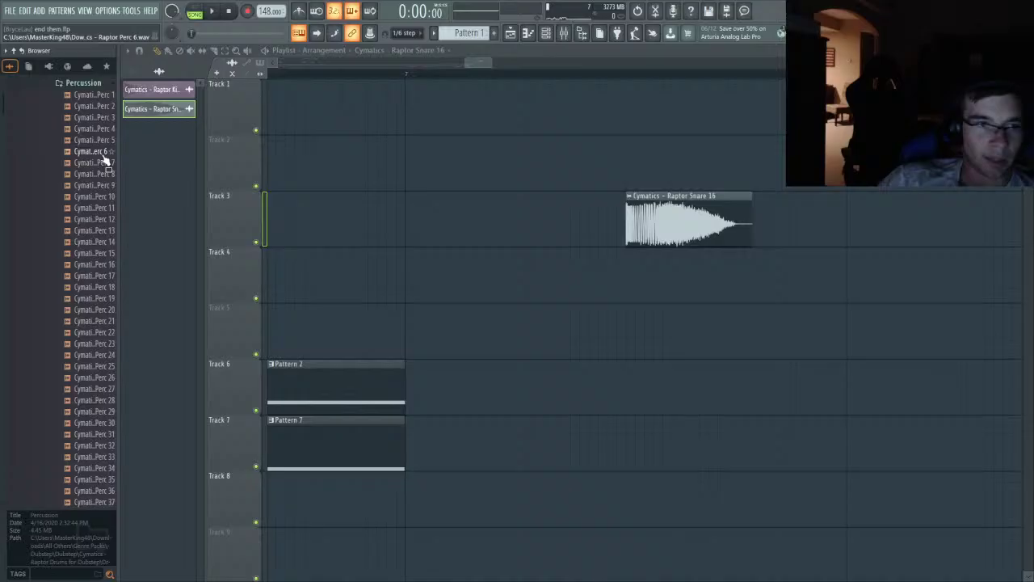
pyautogui.click(100, 254)
pyautogui.click(91, 287)
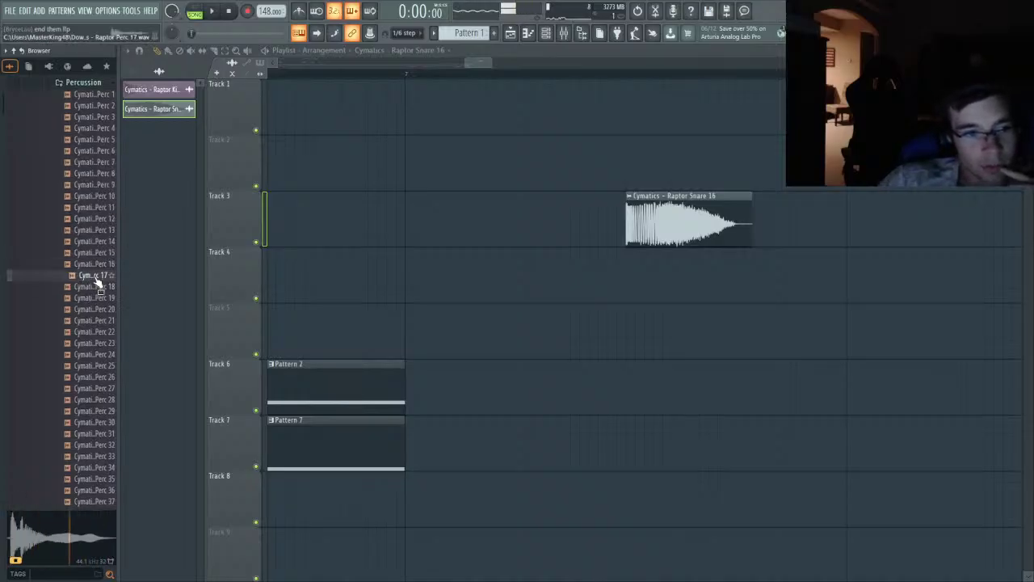
pyautogui.moveTo(94, 288); pyautogui.dragTo(638, 275)
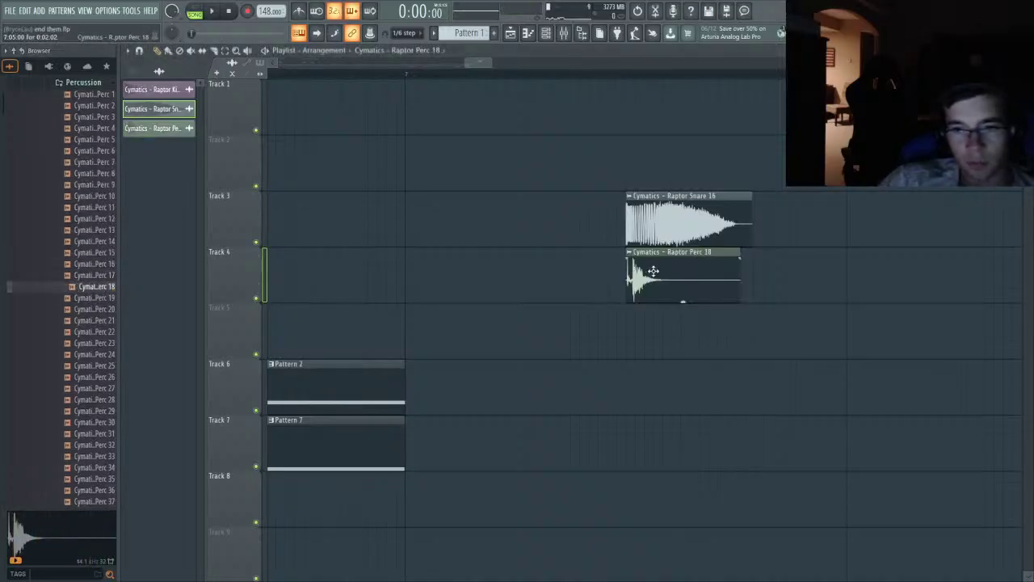
# - Set Raptor Perc 18 to Stretch mode with a 1-semitone pitch range and adjust its tuning
pyautogui.doubleClick(650, 273)
pyautogui.moveTo(329, 286)
pyautogui.mouseDown()
pyautogui.moveTo(323, 270)
pyautogui.moveTo(328, 279)
pyautogui.mouseUp()
pyautogui.click(315, 317)
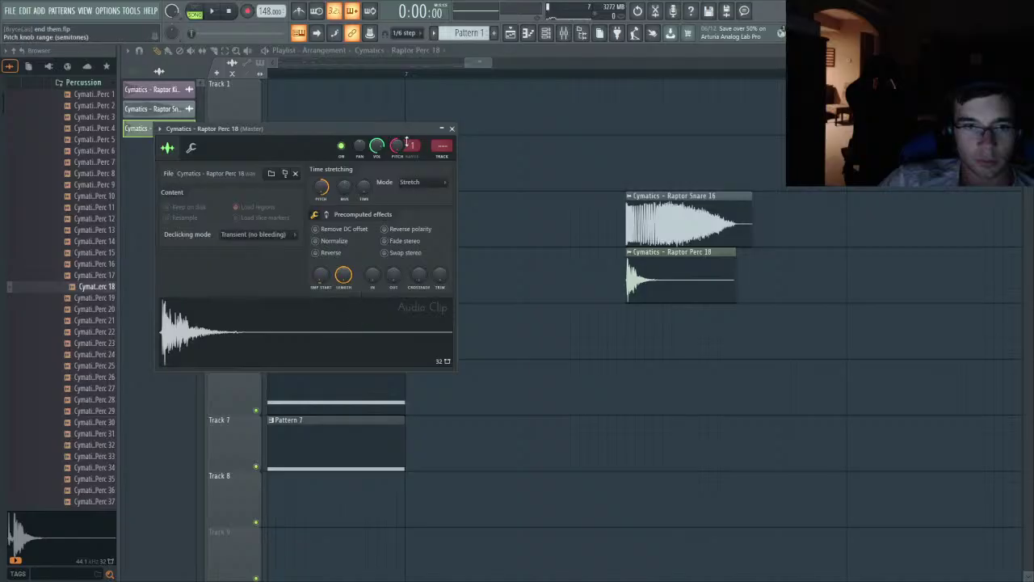
pyautogui.click(451, 129)
pyautogui.doubleClick(643, 264)
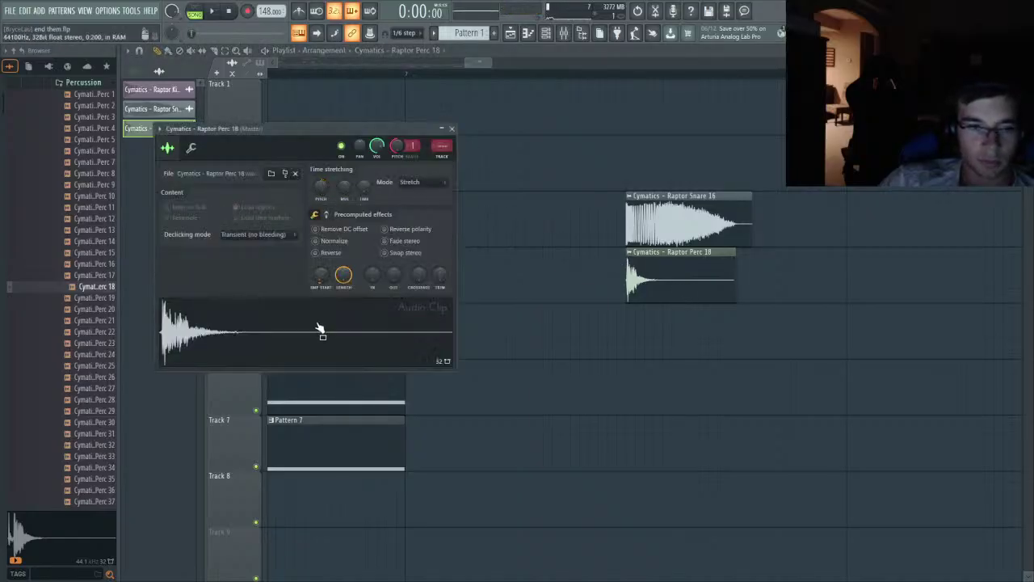
pyautogui.click(452, 130)
pyautogui.scroll(3, 101, 178)
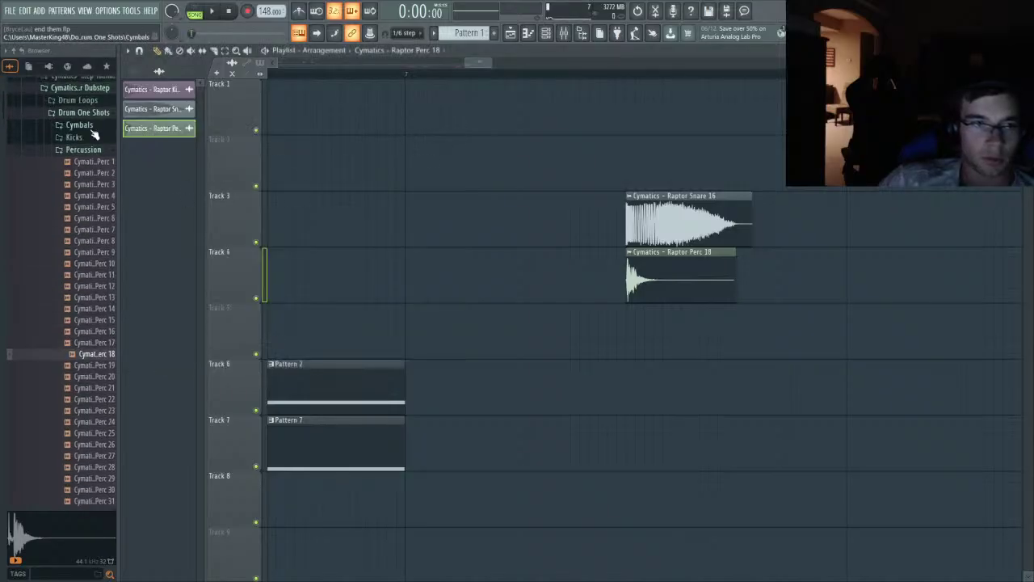
# - Browse and audition the Raptor snare samples, including those around Raptor Snare 24 to 29
pyautogui.click(97, 154)
pyautogui.click(91, 164)
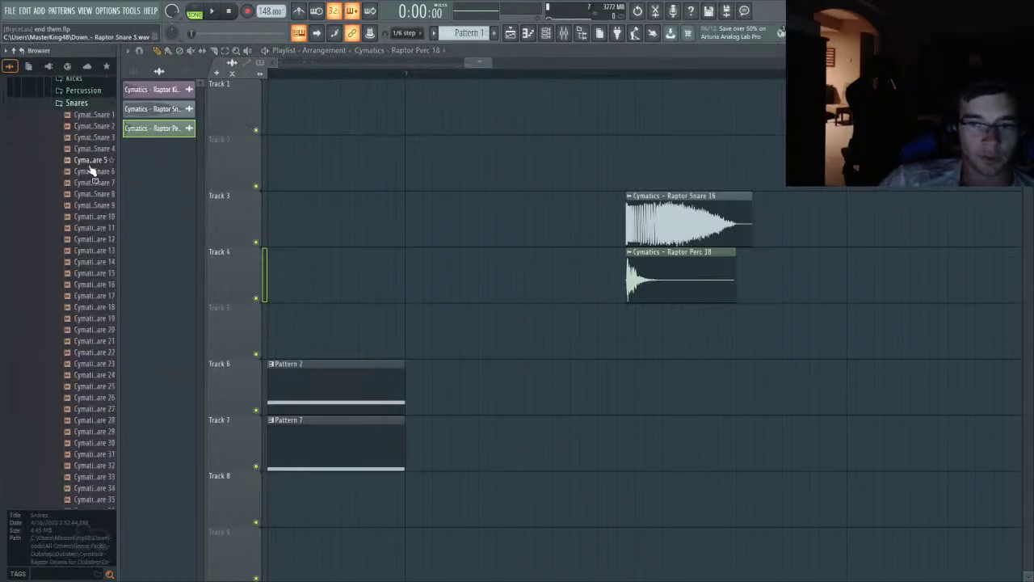
pyautogui.click(81, 305)
pyautogui.click(78, 356)
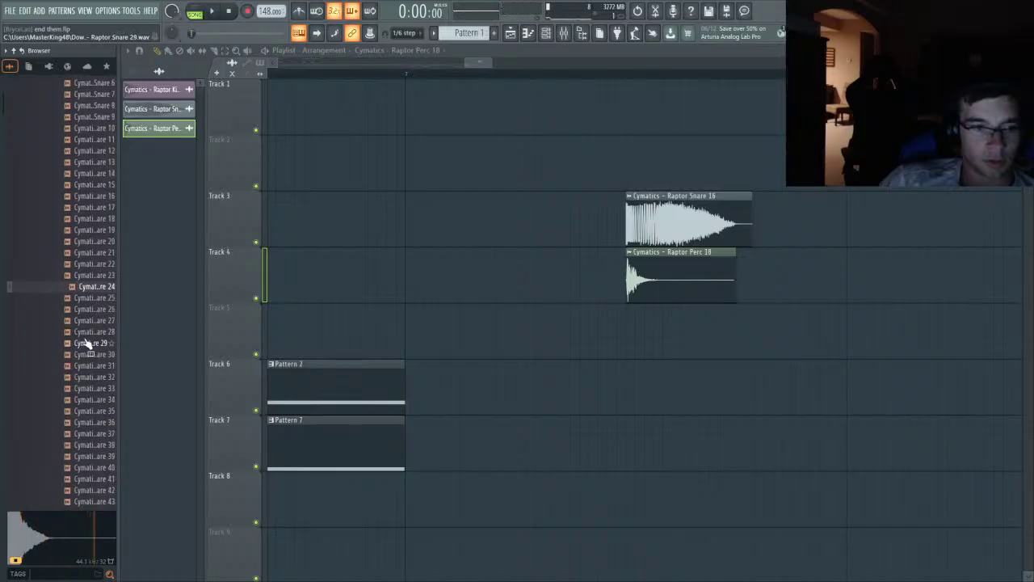
pyautogui.click(87, 342)
pyautogui.scroll(5, 91, 332)
pyautogui.click(100, 275)
pyautogui.scroll(4, 93, 267)
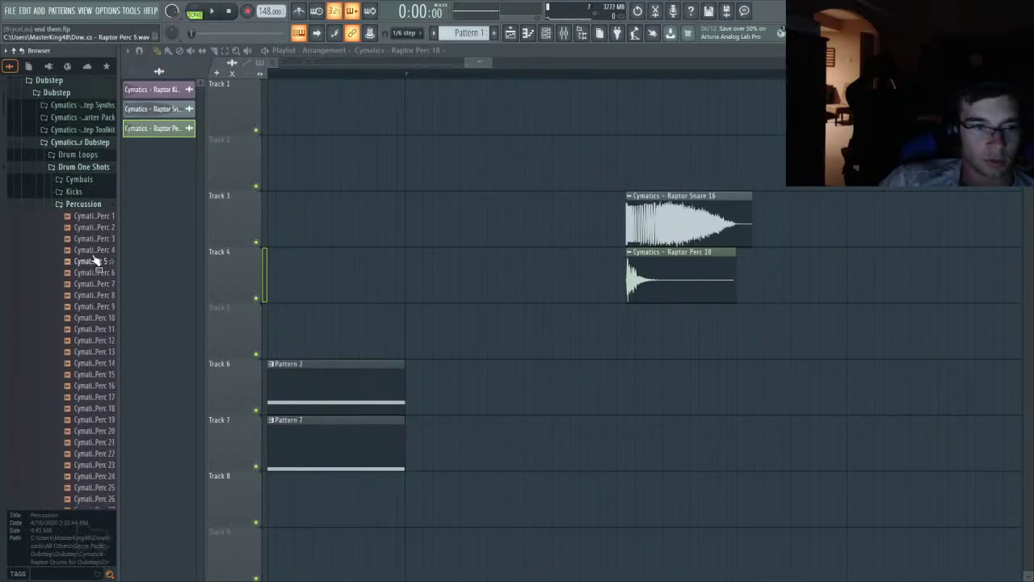
# - Audition the Raptor crash cymbals and place Raptor Crash 8 on Track 5 directly beneath the snare and percussion hits
pyautogui.click(86, 217)
pyautogui.click(88, 194)
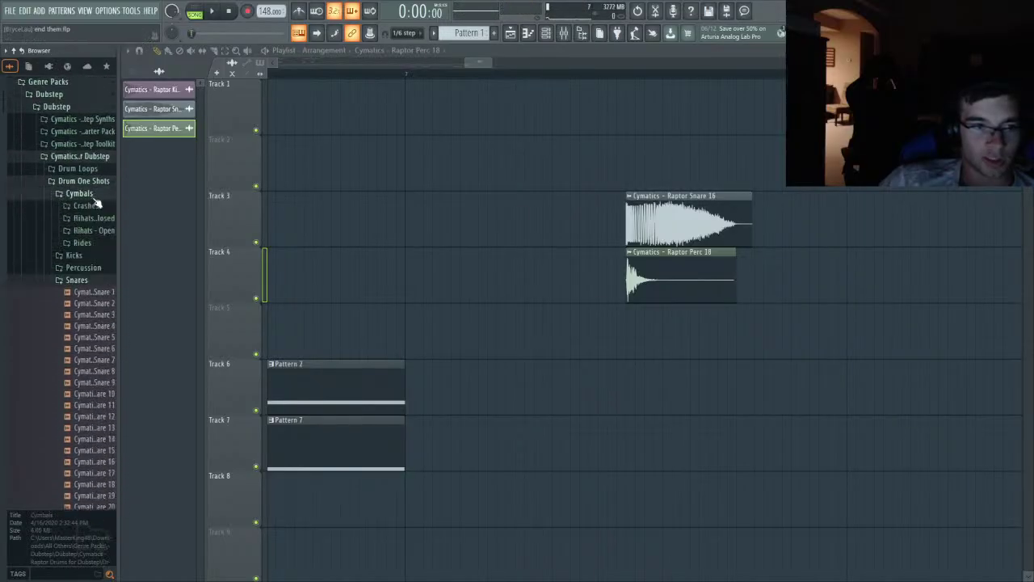
pyautogui.click(89, 280)
pyautogui.click(86, 205)
pyautogui.click(97, 263)
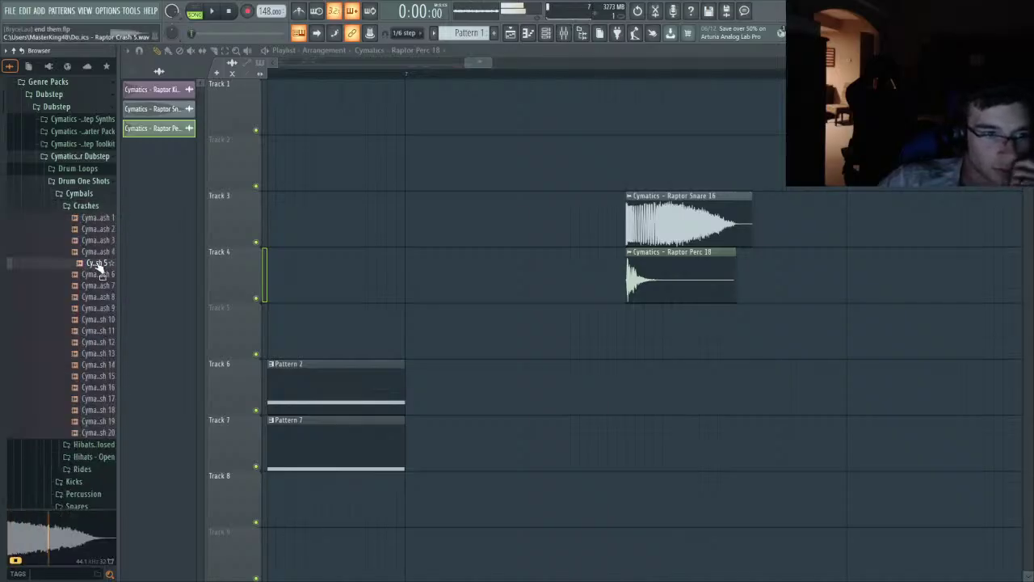
pyautogui.click(97, 297)
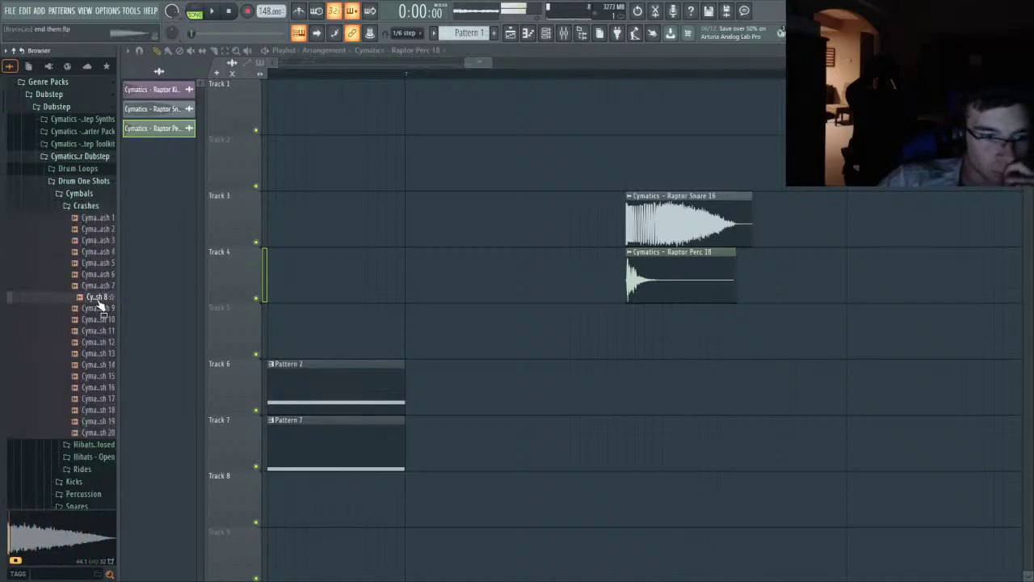
pyautogui.moveTo(99, 305); pyautogui.dragTo(626, 312)
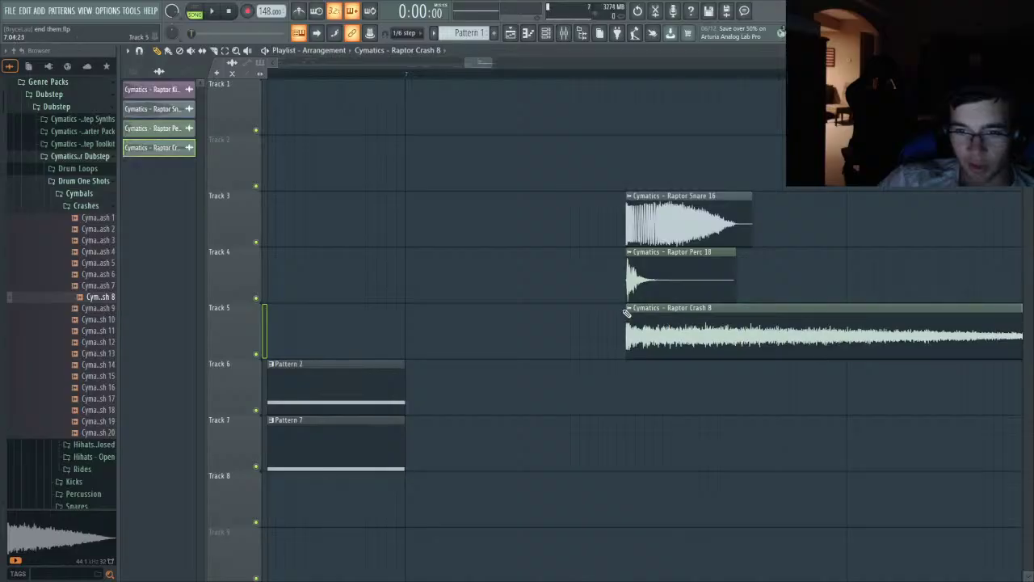
# - Fade Raptor Crash 8 in and out and route it to mixer Insert 7
pyautogui.scroll(-3, 732, 237)
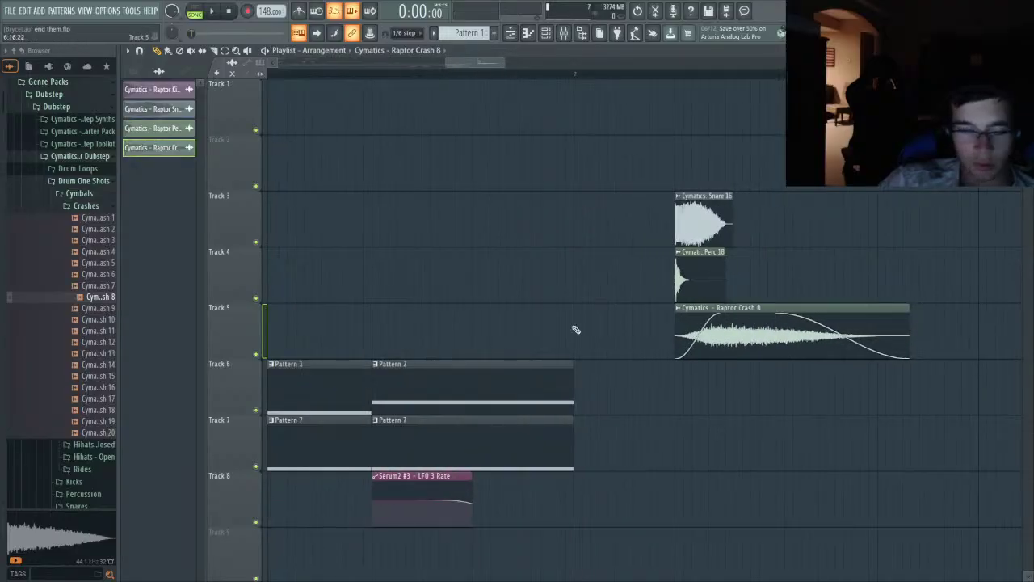
pyautogui.doubleClick(737, 336)
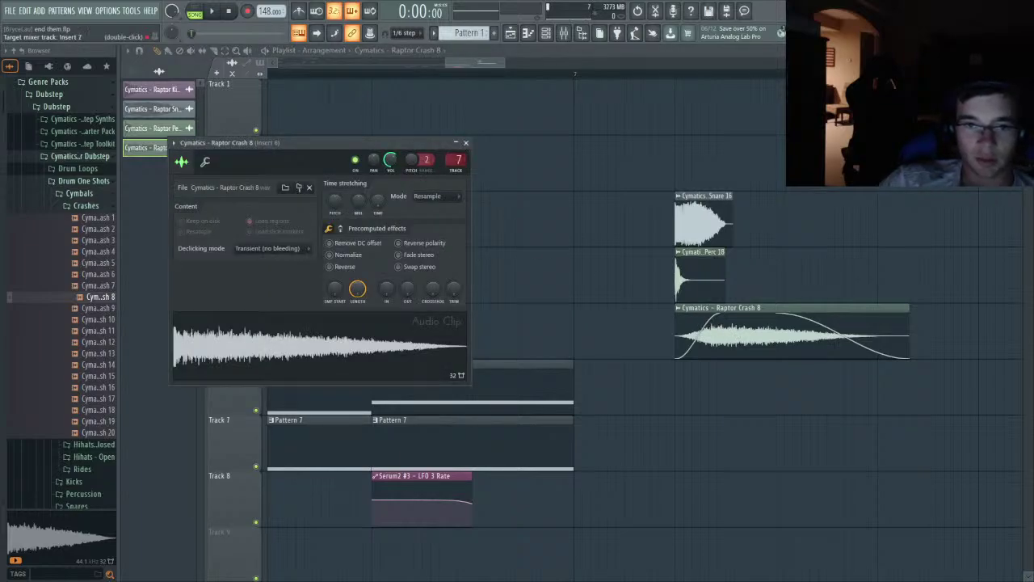
pyautogui.click(559, 34)
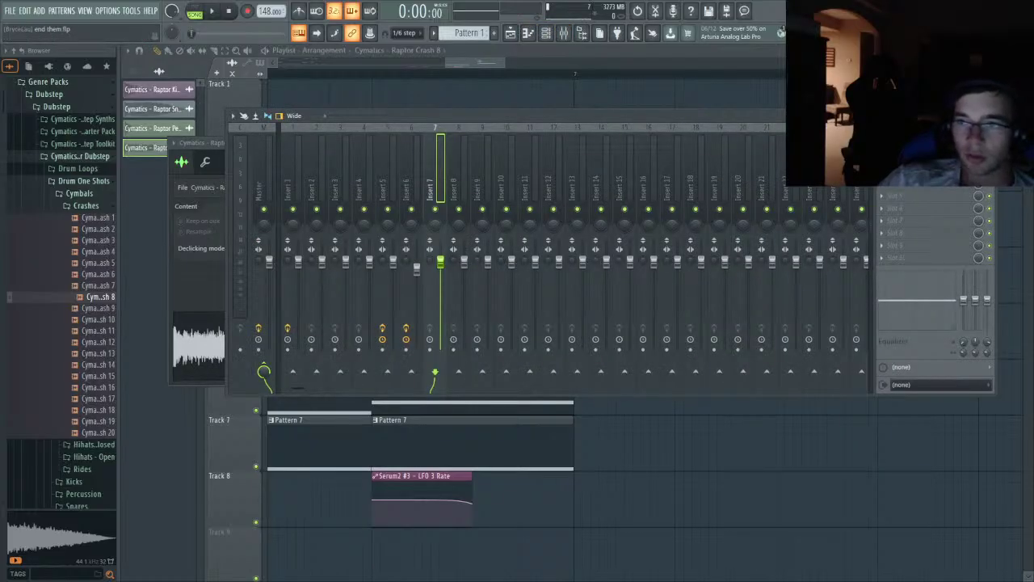
# - Equalize Insert 7 with Fruity Parametric EQ 2, cutting the lows and gently boosting a midrange band
pyautogui.click(591, 474)
pyautogui.moveTo(176, 192); pyautogui.dragTo(219, 255)
pyautogui.moveTo(295, 191); pyautogui.dragTo(296, 178)
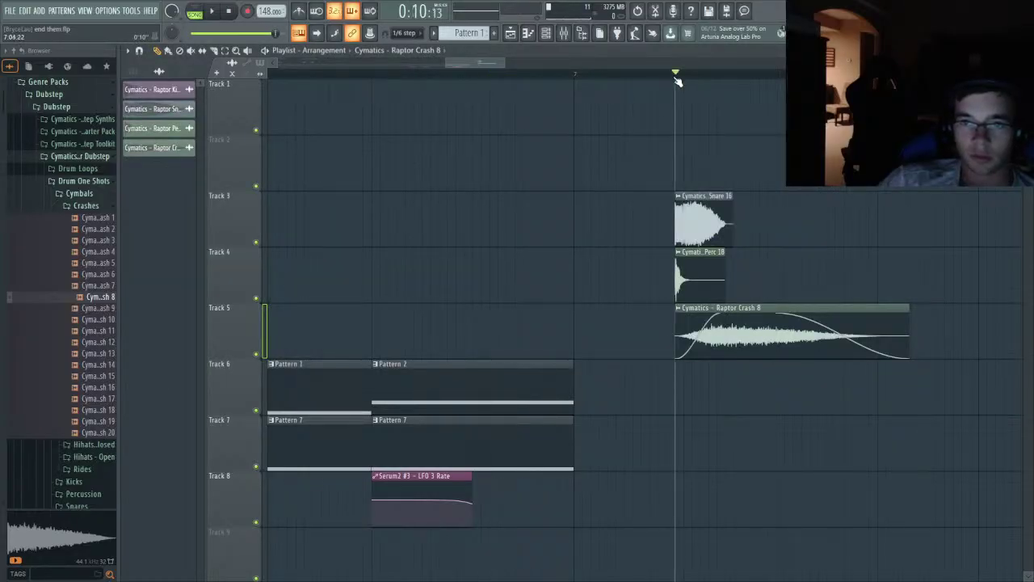
# - Loop the layered snare hit from beat 3 of bar 7 and lower Insert 7 to about -3.2 dB during playback
pyautogui.moveTo(675, 75); pyautogui.dragTo(878, 75)
pyautogui.press('space')
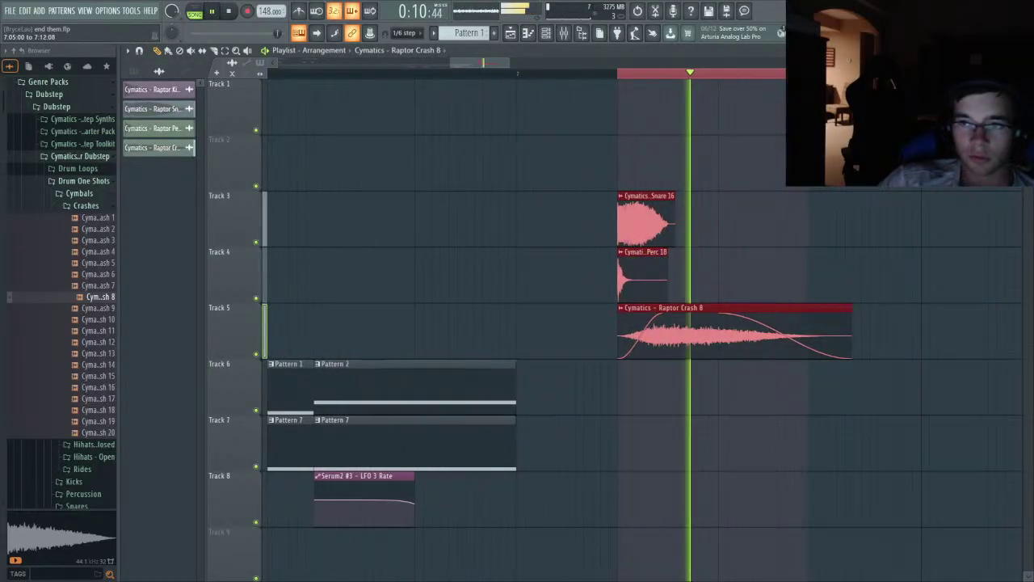
pyautogui.click(563, 35)
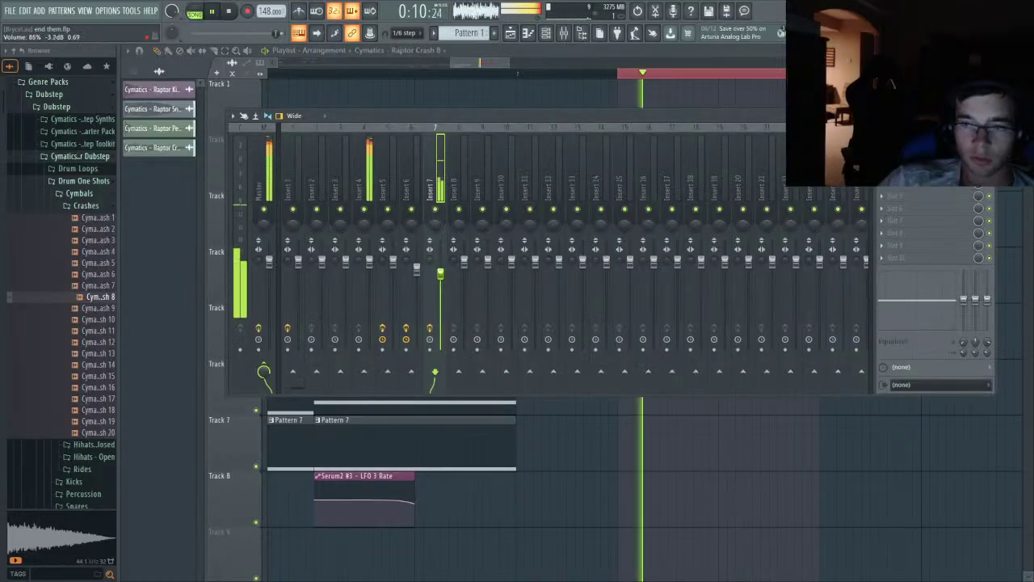
pyautogui.press('space')
# - Refine the crash's EQ on Insert 7, moving the low shelf to about 263 Hz at -17.7 dB and nudging the midrange boost
pyautogui.click(929, 147)
pyautogui.press('space')
pyautogui.moveTo(229, 242); pyautogui.dragTo(231, 257)
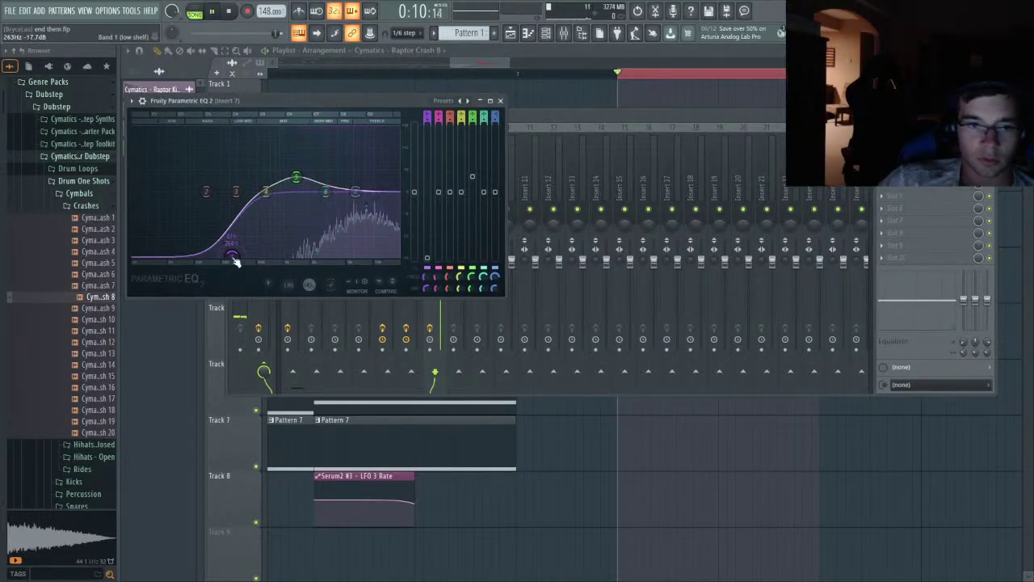
pyautogui.moveTo(296, 177)
pyautogui.mouseDown()
pyautogui.moveTo(323, 155)
pyautogui.moveTo(316, 171)
pyautogui.moveTo(299, 156)
pyautogui.moveTo(299, 175)
pyautogui.mouseUp()
pyautogui.press('space')
pyautogui.click(505, 66)
pyautogui.press('space')
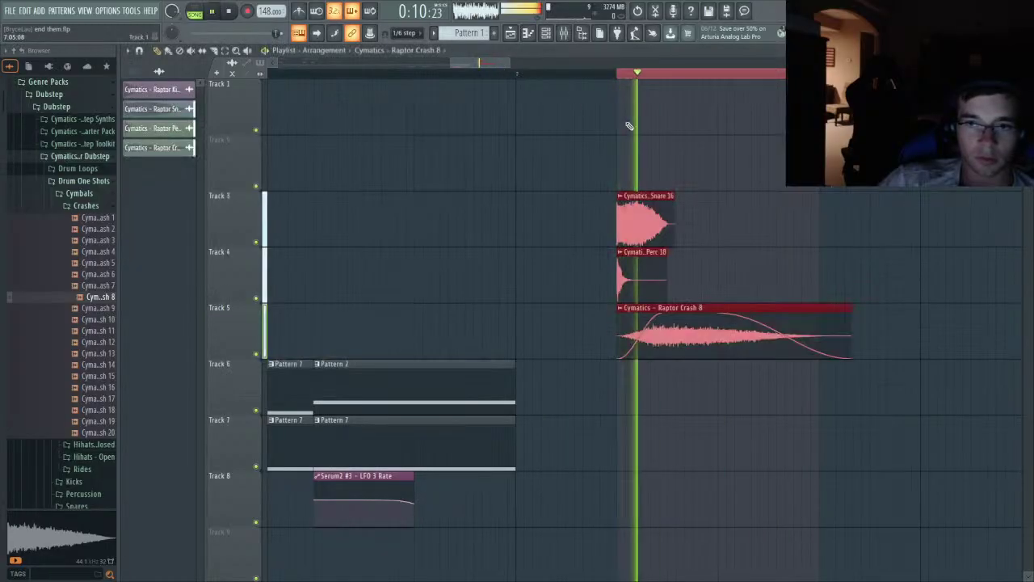
pyautogui.press('space')
# - Open Raptor Snare 16's channel and check its signal on mixer Insert 4 while playing the loop
pyautogui.doubleClick(636, 217)
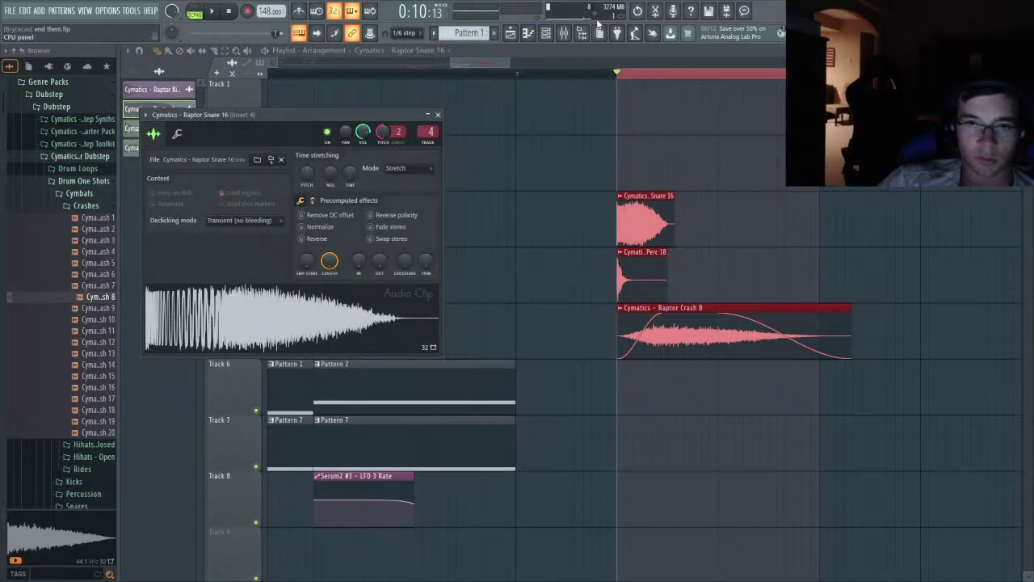
pyautogui.click(564, 33)
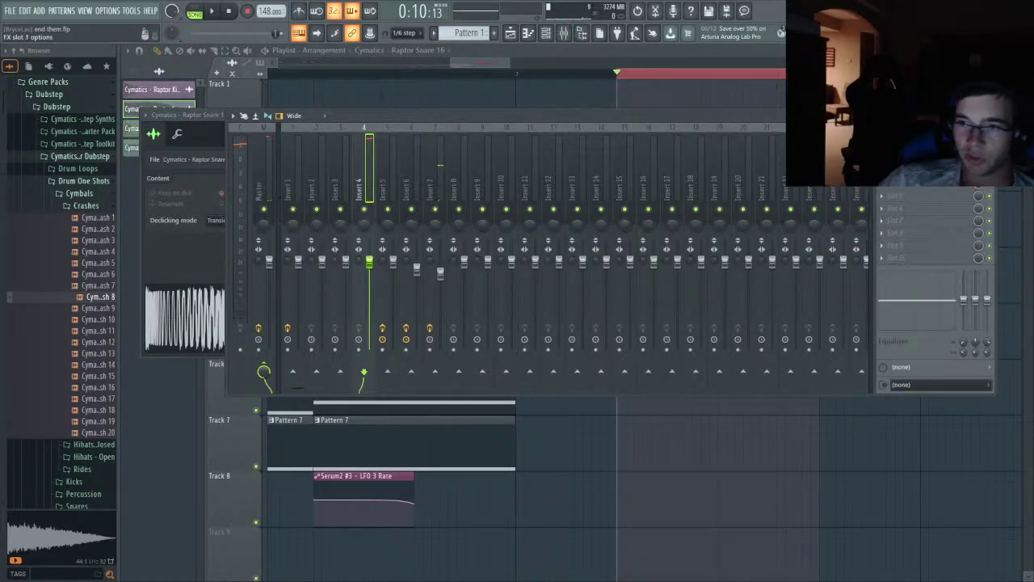
pyautogui.press('F5')
pyautogui.doubleClick(637, 227)
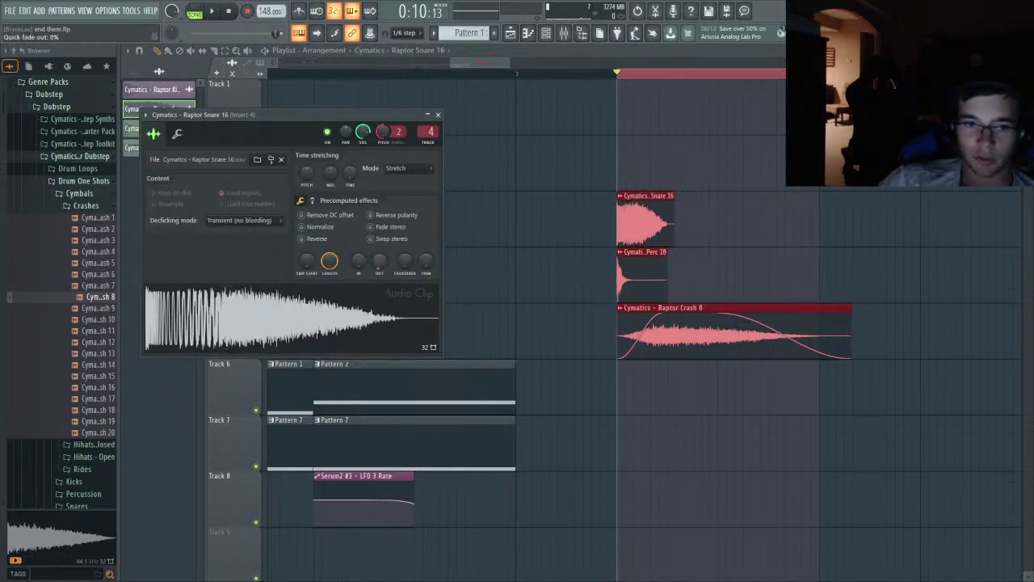
pyautogui.press('space')
pyautogui.click(564, 32)
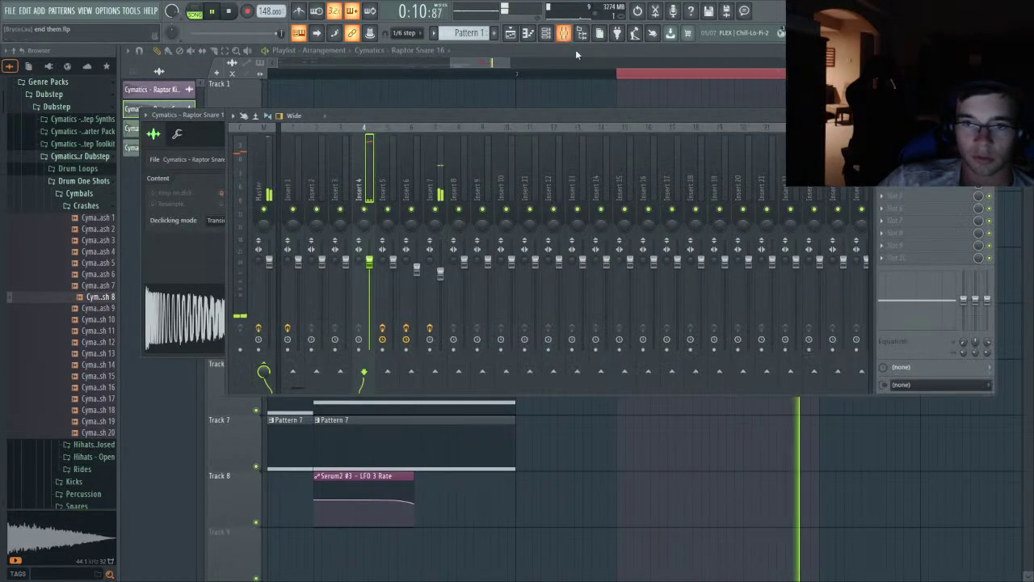
pyautogui.press('space')
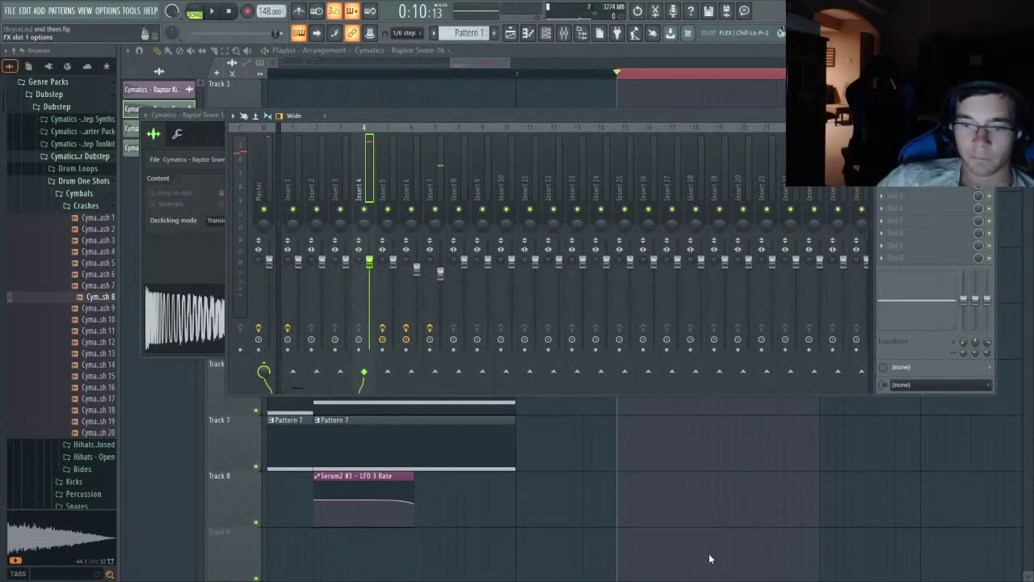
# - Add Fruity Parametric EQ 2 to Insert 4, cutting the low end and boosting band 2 about 3.2 dB near 127 Hz
pyautogui.click(709, 558)
pyautogui.press('space')
pyautogui.press('space')
pyautogui.moveTo(204, 220); pyautogui.dragTo(213, 246)
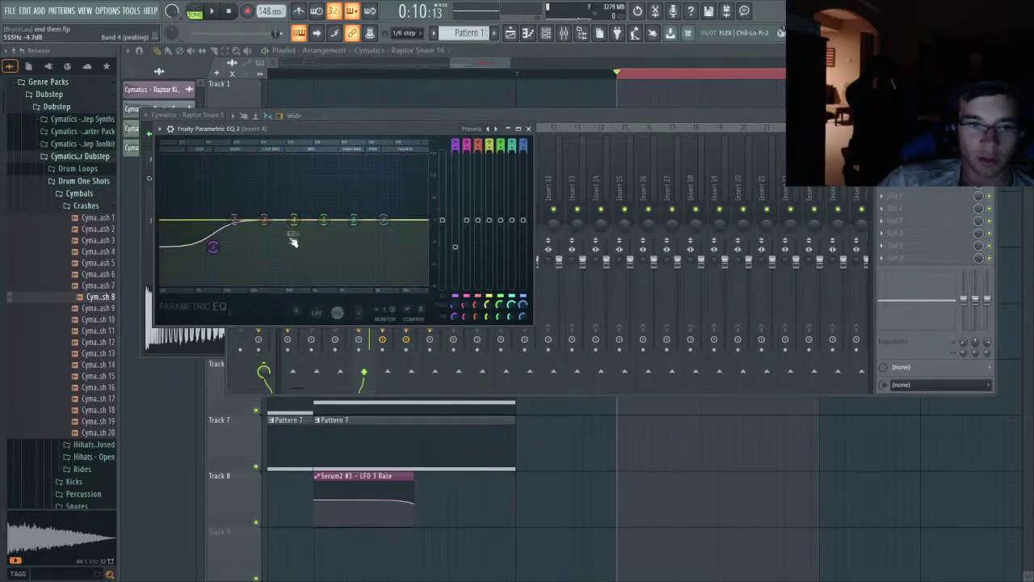
pyautogui.moveTo(293, 221); pyautogui.dragTo(232, 210)
pyautogui.press('space')
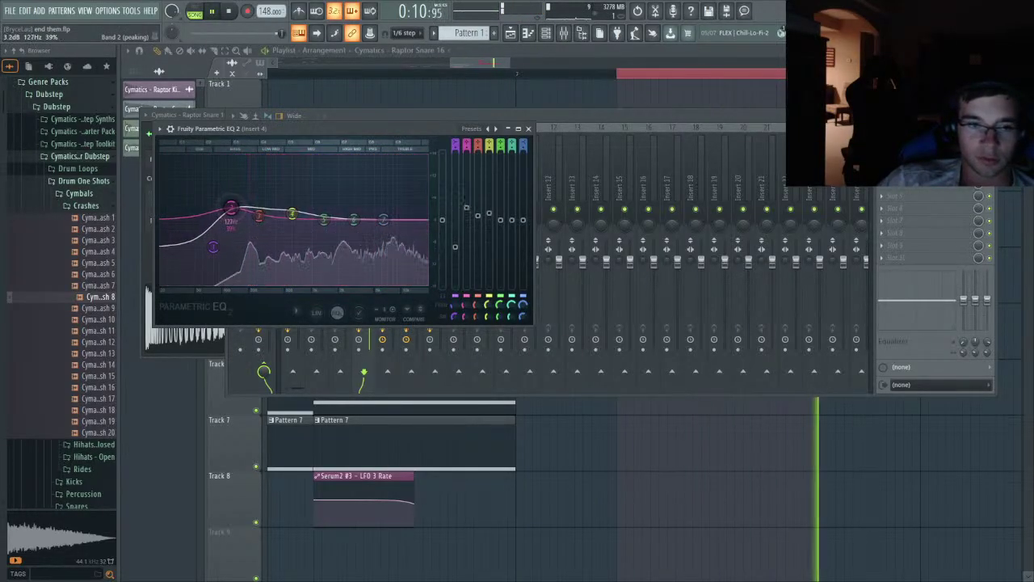
pyautogui.press('space')
# - Audition another Raptor snare and place Raptor Snare 19 on Track 6 directly beneath the crash
pyautogui.click(89, 207)
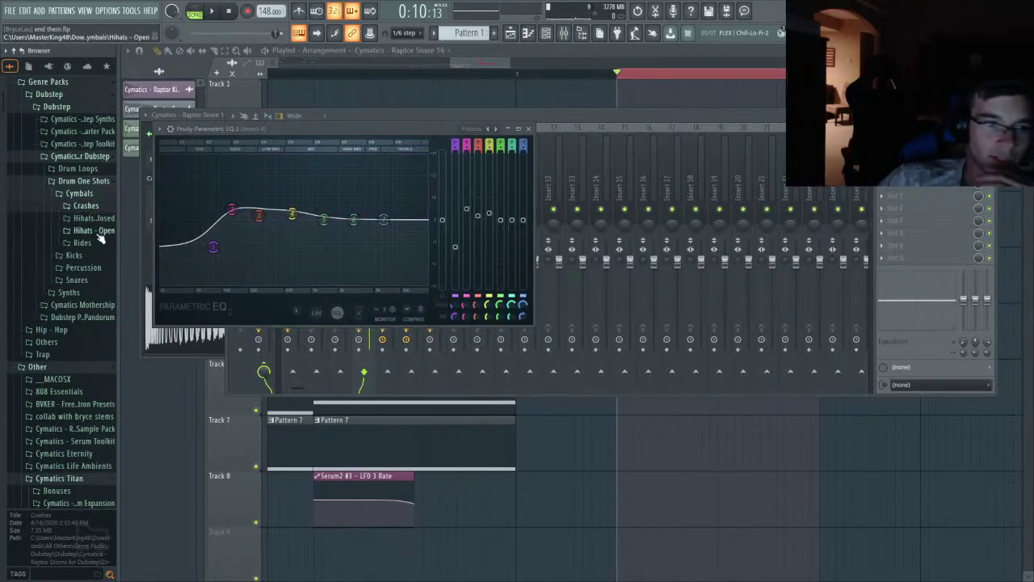
pyautogui.click(77, 280)
pyautogui.click(102, 298)
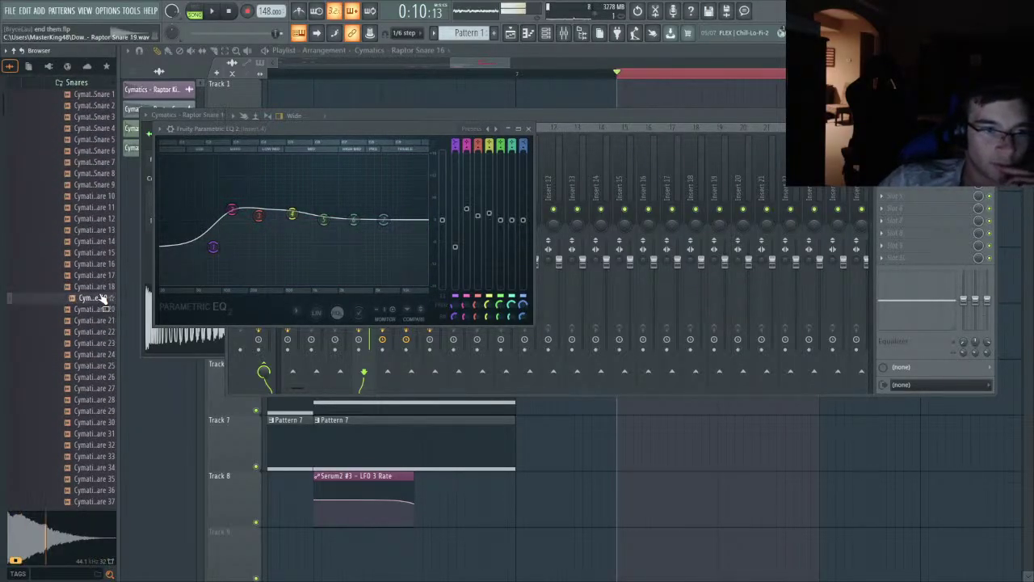
pyautogui.moveTo(102, 298); pyautogui.dragTo(656, 368)
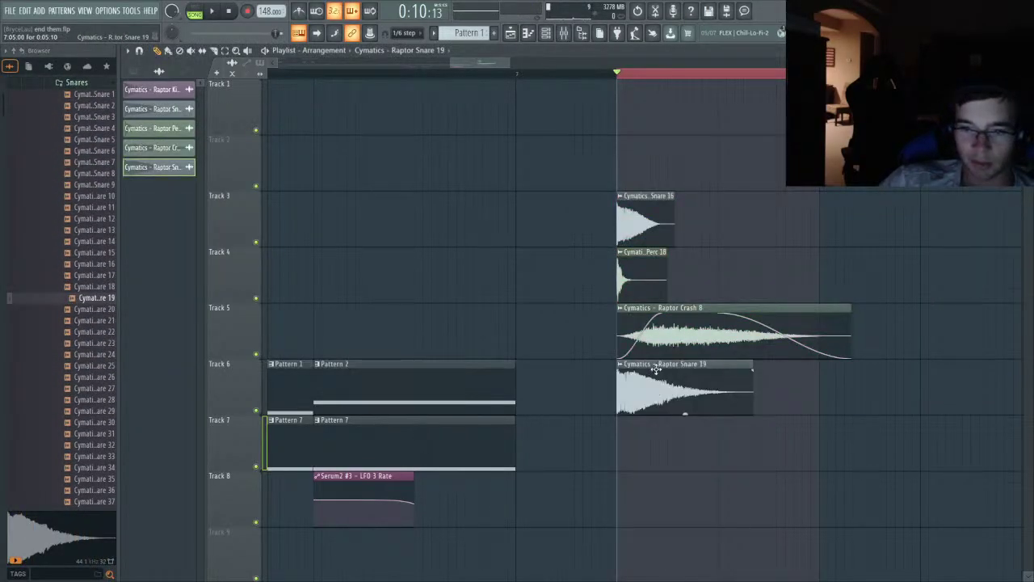
# - Raise Raptor Snare 19's sample start offset to trim its attack and audition the result
pyautogui.doubleClick(656, 369)
pyautogui.moveTo(348, 302); pyautogui.dragTo(350, 297)
pyautogui.click(330, 370)
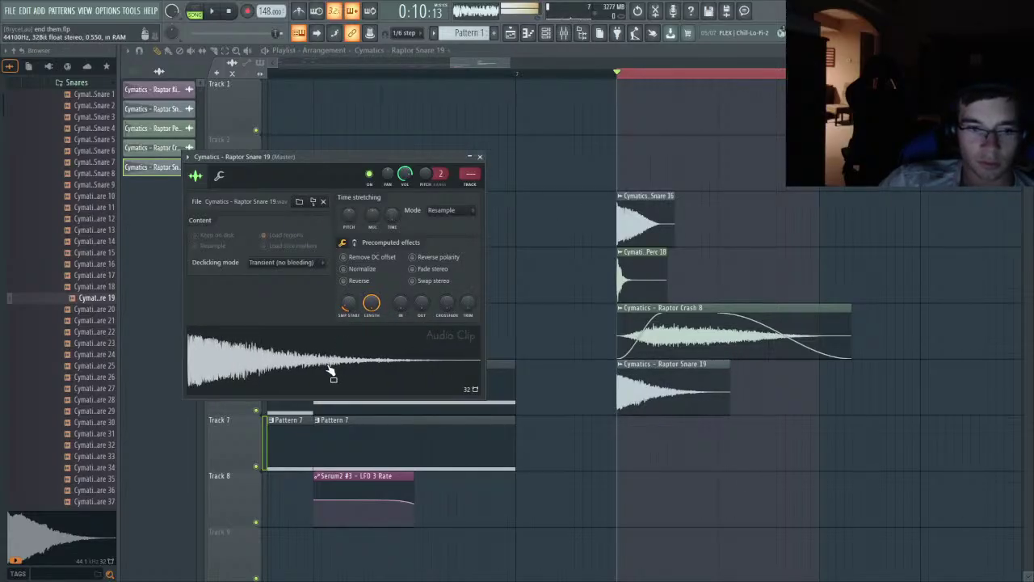
# - Lengthen the Raptor Snare 19 clip, fade it in and play the loop
pyautogui.click(480, 157)
pyautogui.scroll(-1, 649, 386)
pyautogui.moveTo(708, 372); pyautogui.dragTo(834, 372)
pyautogui.scroll(1, 677, 386)
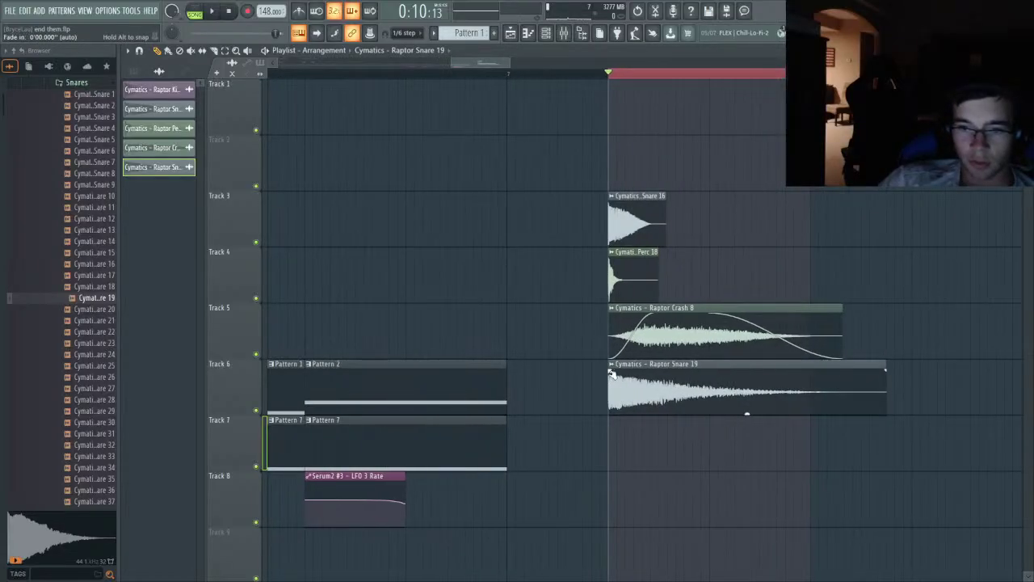
pyautogui.press('space')
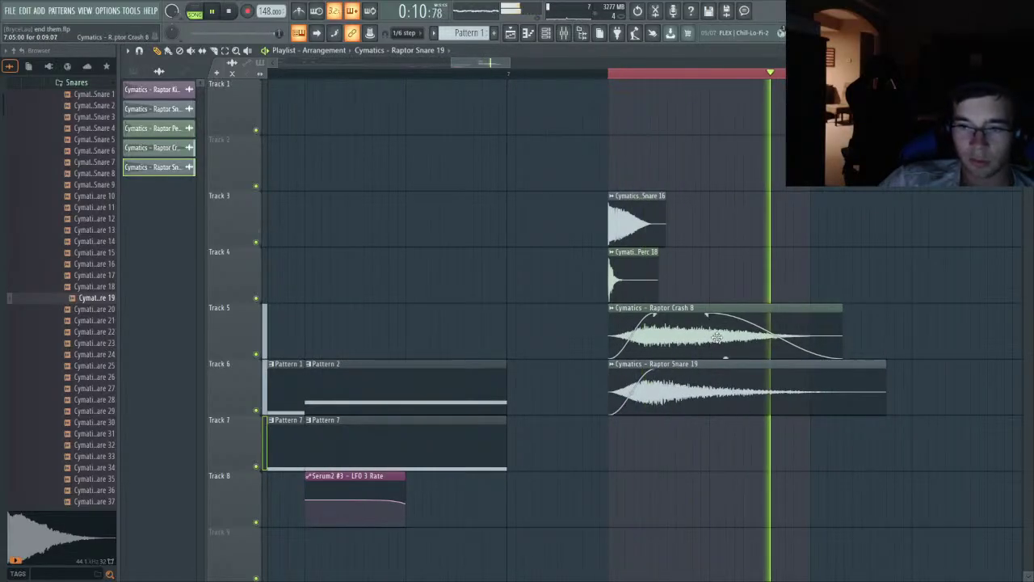
# - Set Raptor Snare 19 to Stretch mode and shorten its clip to a length of 0:07:16
pyautogui.doubleClick(690, 380)
pyautogui.click(451, 214)
pyautogui.click(443, 237)
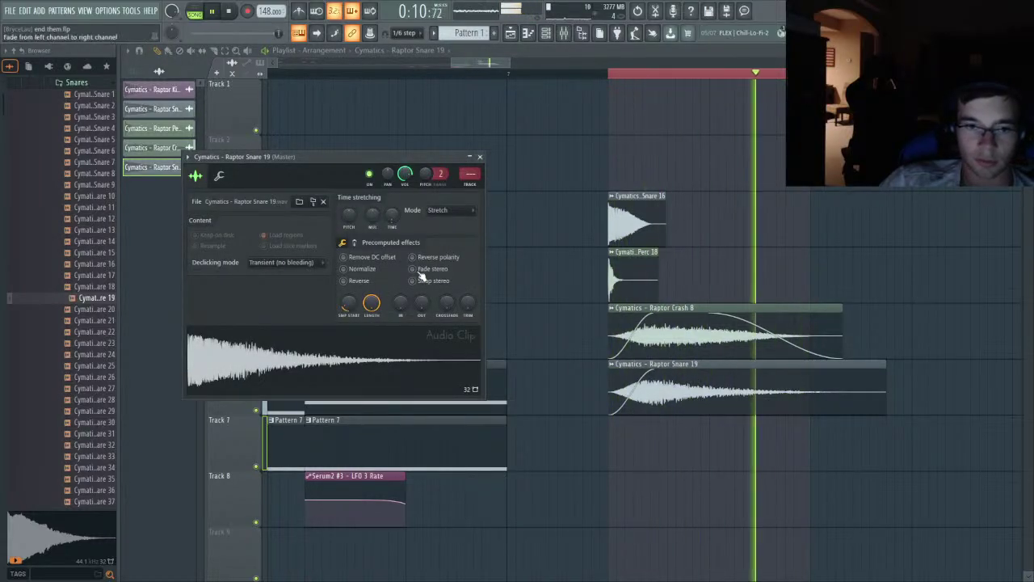
pyautogui.moveTo(881, 385); pyautogui.dragTo(803, 390)
pyautogui.press('space')
pyautogui.press('space')
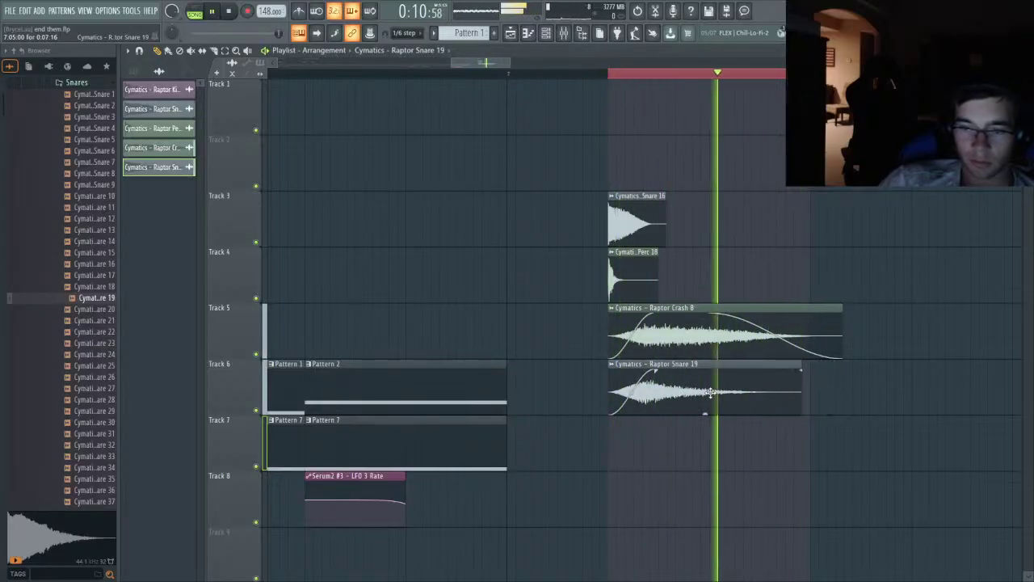
pyautogui.press('space')
# - Lower Raptor Snare 19's channel pitch with a 1-semitone range and set its sample start offset to 24%
pyautogui.doubleClick(694, 387)
pyautogui.moveTo(348, 303); pyautogui.dragTo(348, 315)
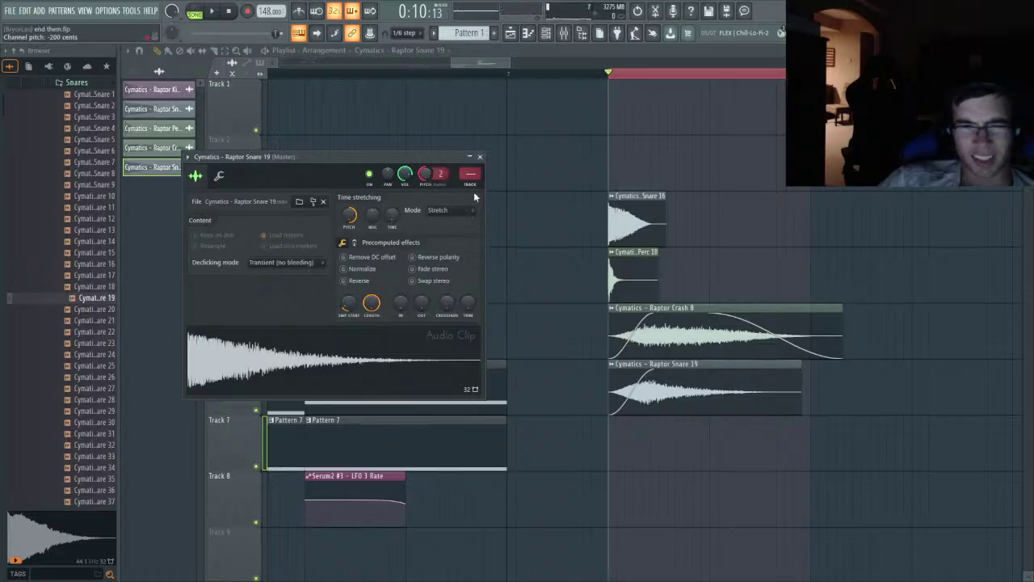
pyautogui.moveTo(352, 303); pyautogui.dragTo(352, 306)
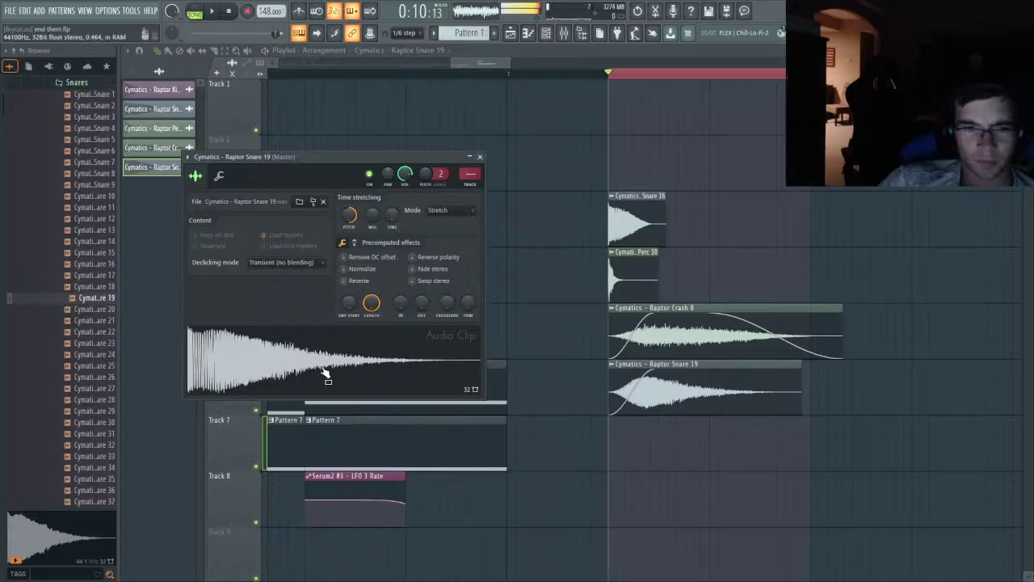
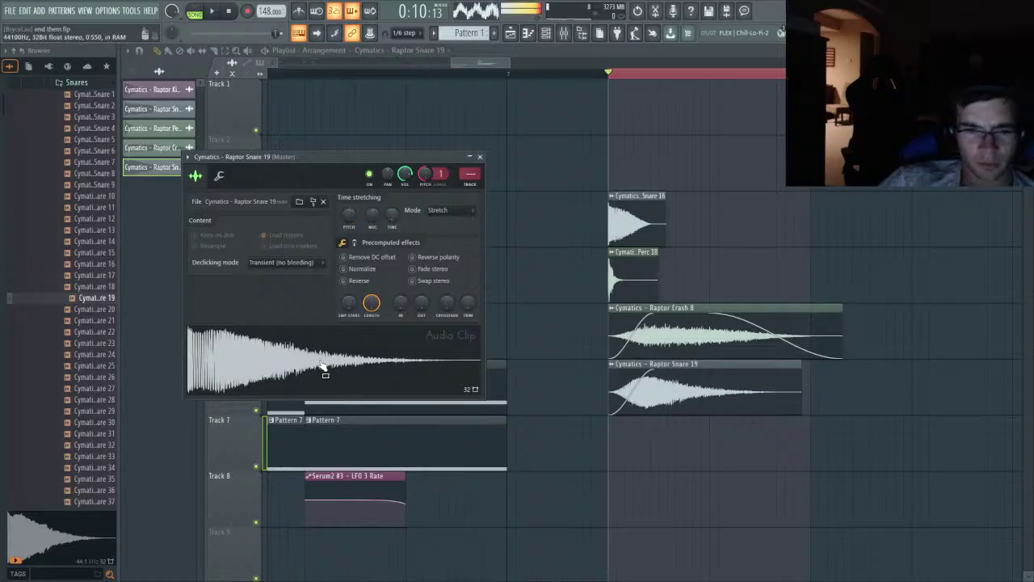
pyautogui.moveTo(347, 309); pyautogui.dragTo(346, 289)
pyautogui.press('space')
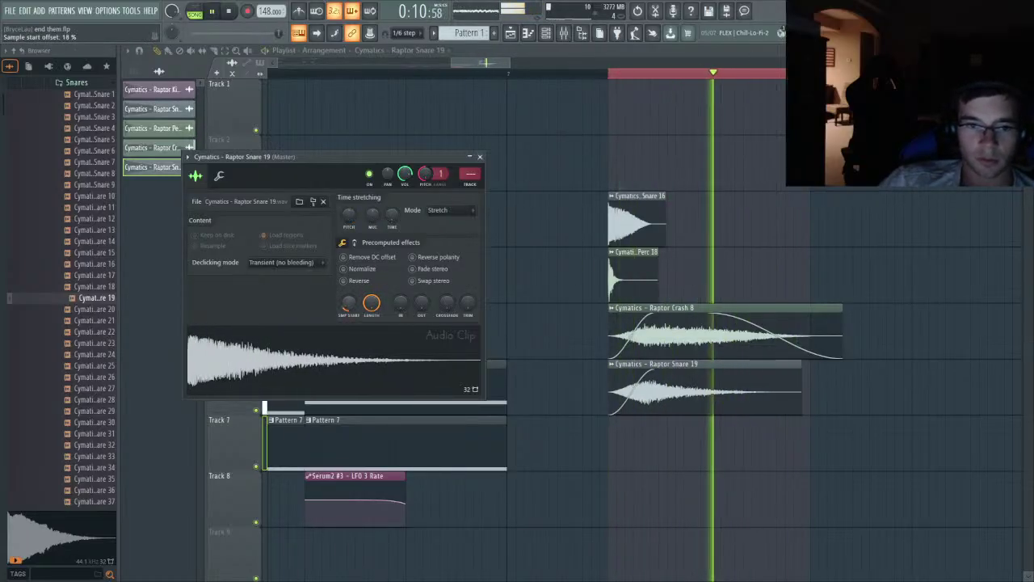
pyautogui.moveTo(350, 303); pyautogui.dragTo(350, 299)
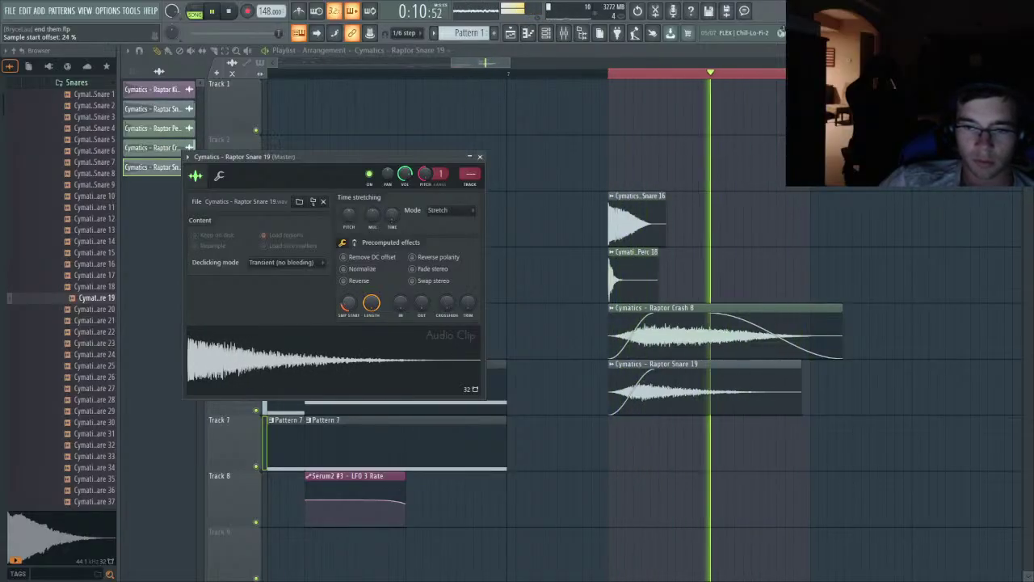
# - Shorten the Raptor Snare 19 clip to 0:07:04, lengthen its fade-in and play the loop with the clip kept on its original start
pyautogui.moveTo(800, 374); pyautogui.dragTo(788, 374)
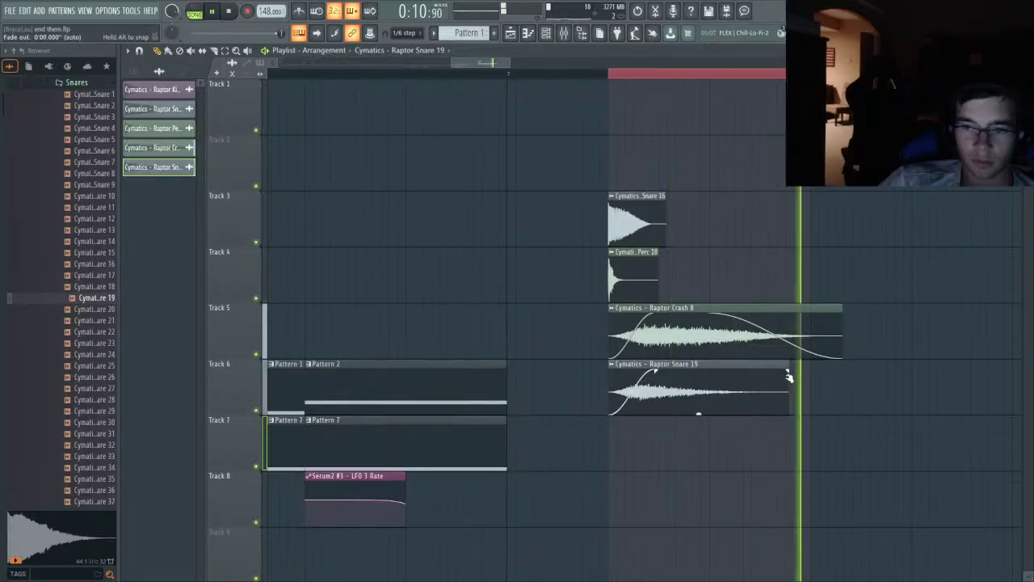
pyautogui.moveTo(720, 382)
pyautogui.mouseDown()
pyautogui.moveTo(744, 375)
pyautogui.moveTo(719, 396)
pyautogui.mouseUp()
pyautogui.moveTo(661, 371); pyautogui.dragTo(687, 362)
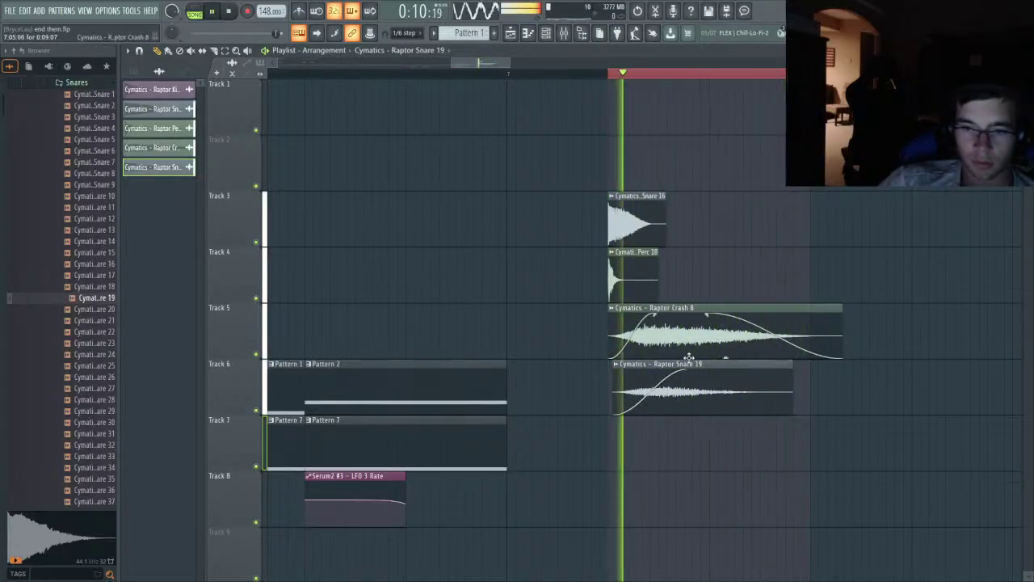
pyautogui.moveTo(630, 382); pyautogui.dragTo(626, 382)
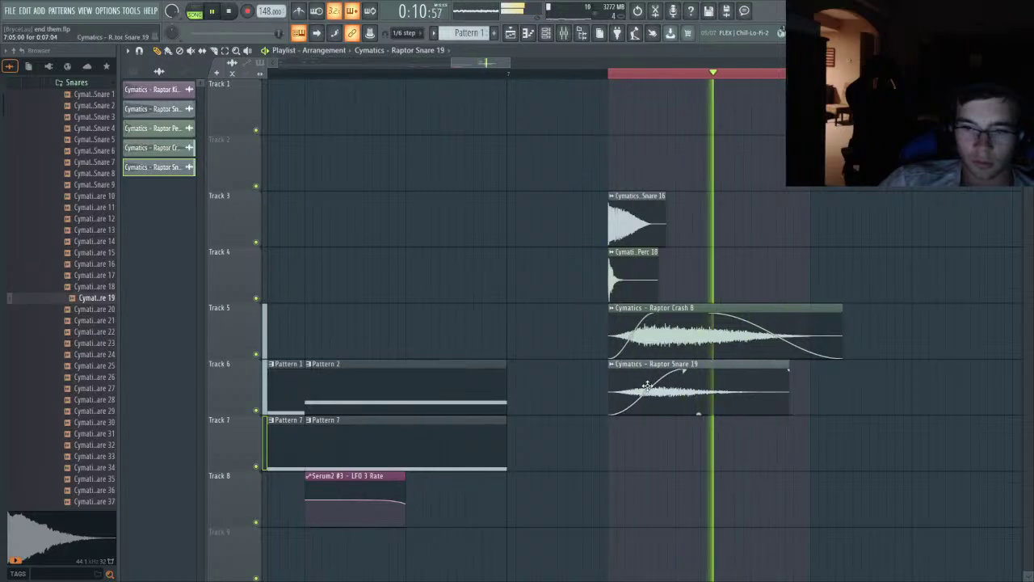
pyautogui.press('space')
# - Boost Raptor Snare 19's gain moderately in its precomputed effects and lengthen its clip to 0:08:00
pyautogui.doubleClick(717, 393)
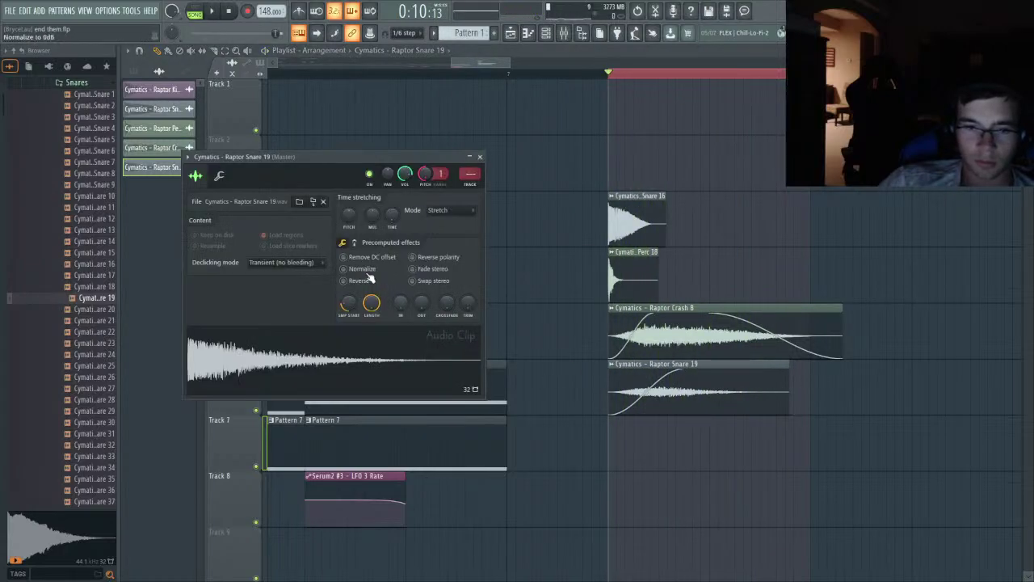
pyautogui.click(354, 242)
pyautogui.press('space')
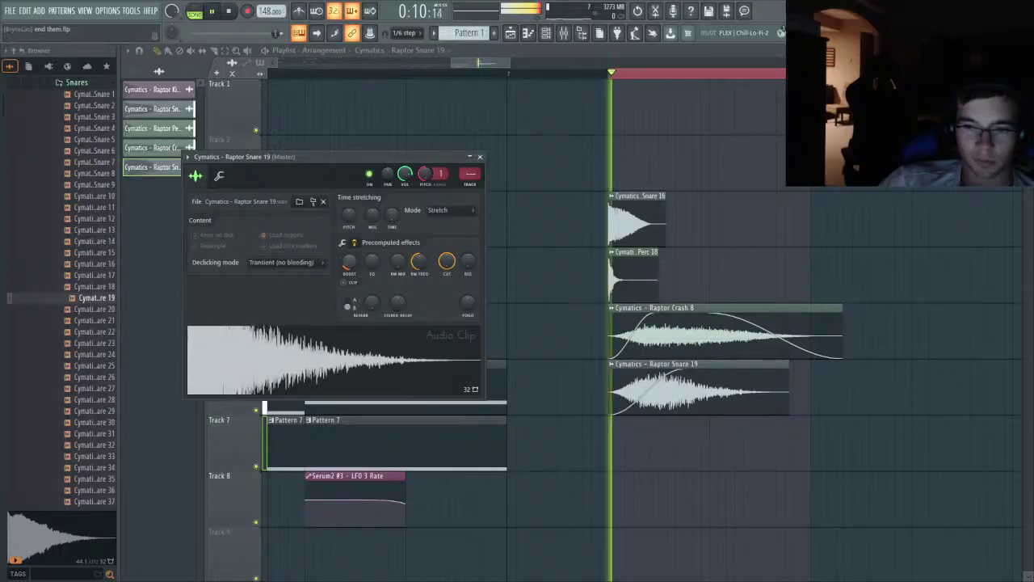
pyautogui.moveTo(352, 263); pyautogui.dragTo(352, 255)
pyautogui.press('space')
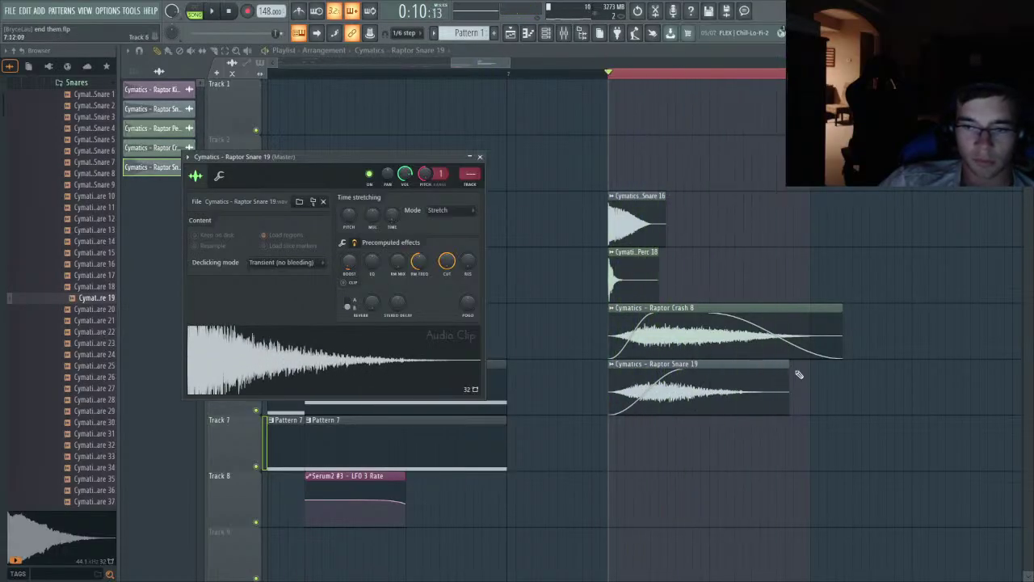
pyautogui.moveTo(785, 366); pyautogui.dragTo(810, 367)
pyautogui.press('space')
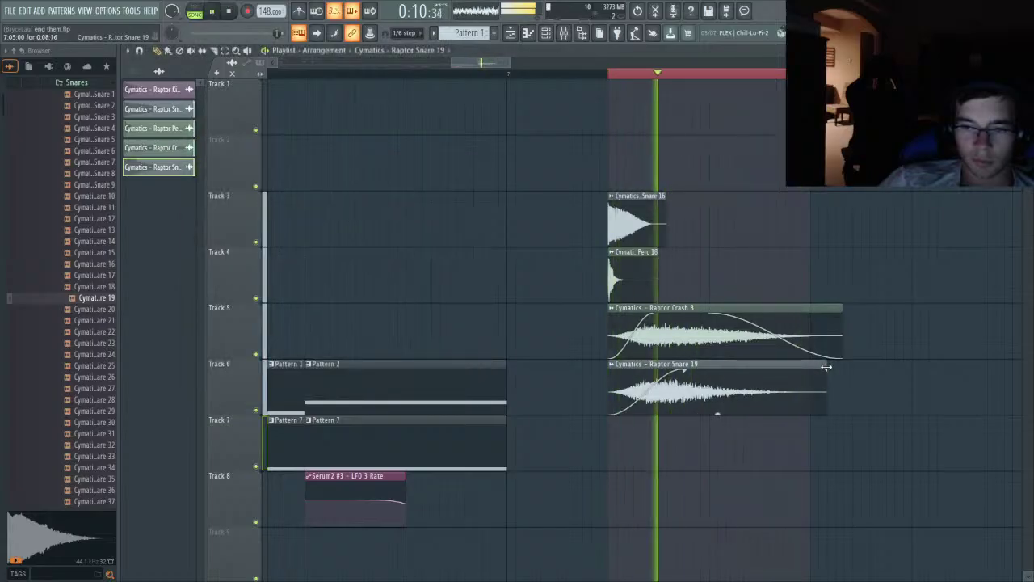
# - Lower Raptor Snare 19's channel volume and adjust its channel pitch while auditioning the loop
pyautogui.doubleClick(711, 381)
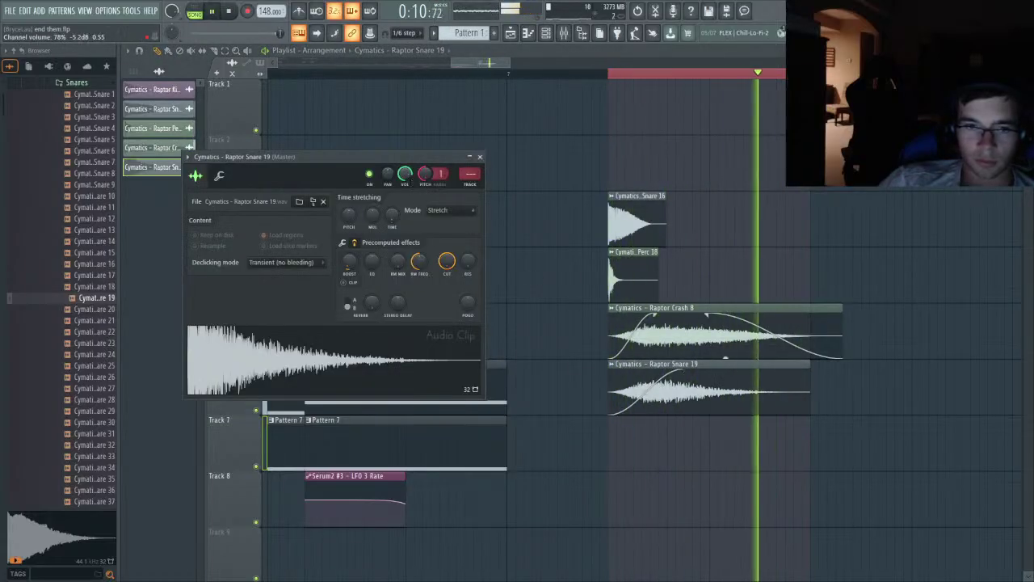
pyautogui.moveTo(405, 174); pyautogui.dragTo(405, 186)
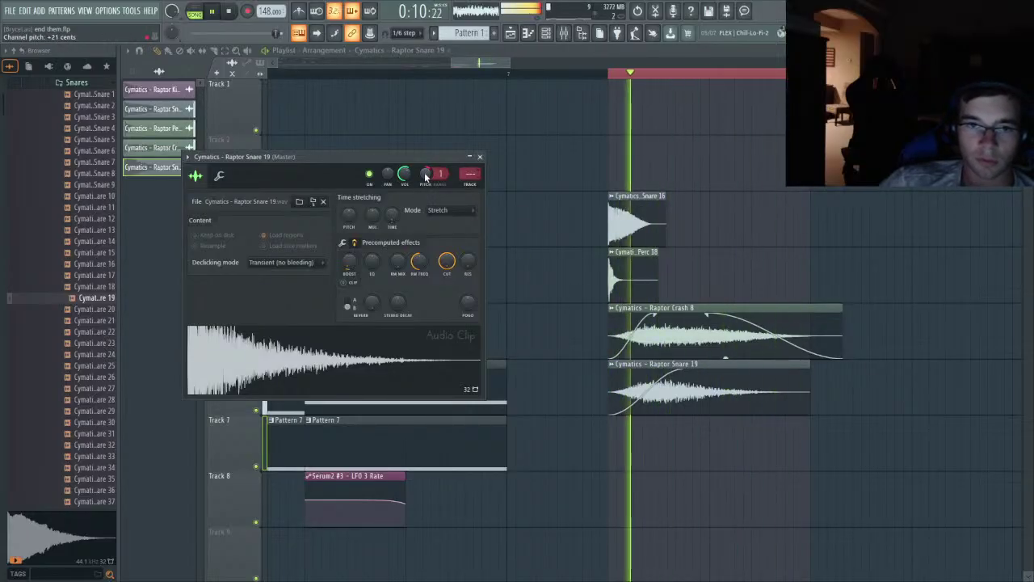
pyautogui.moveTo(426, 175); pyautogui.dragTo(425, 234)
pyautogui.press('space')
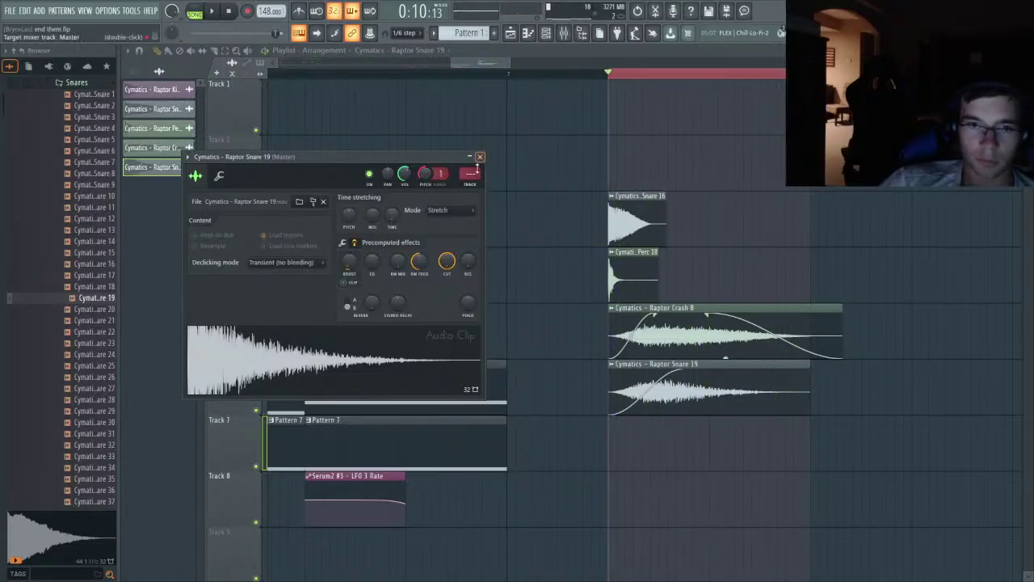
pyautogui.press('space')
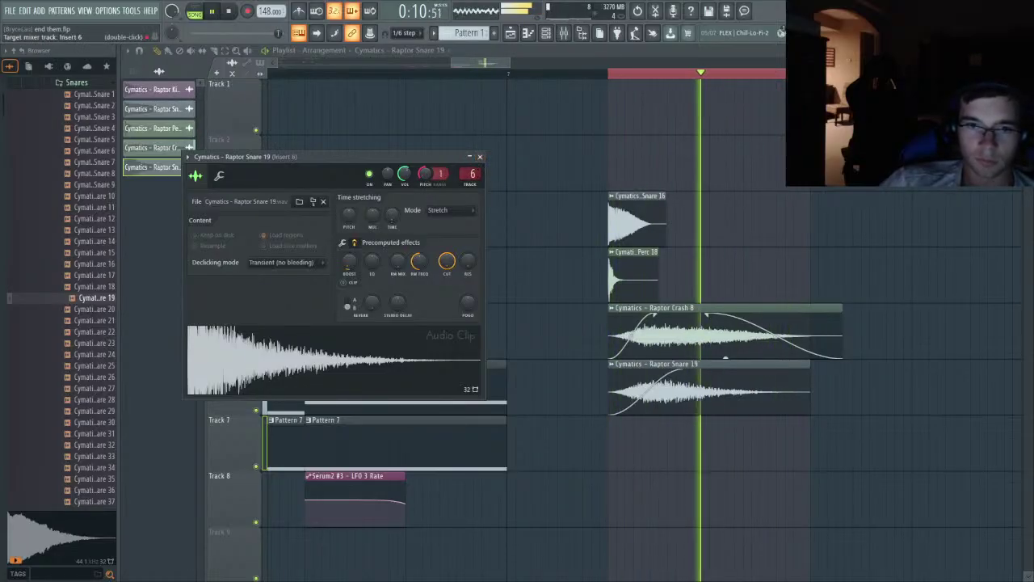
# - Route Raptor Snare 19 to mixer insert 8 and lower that insert's fader to about -1.5 dB
pyautogui.moveTo(473, 173); pyautogui.dragTo(473, 178)
pyautogui.press('space')
pyautogui.press('space')
pyautogui.click(563, 33)
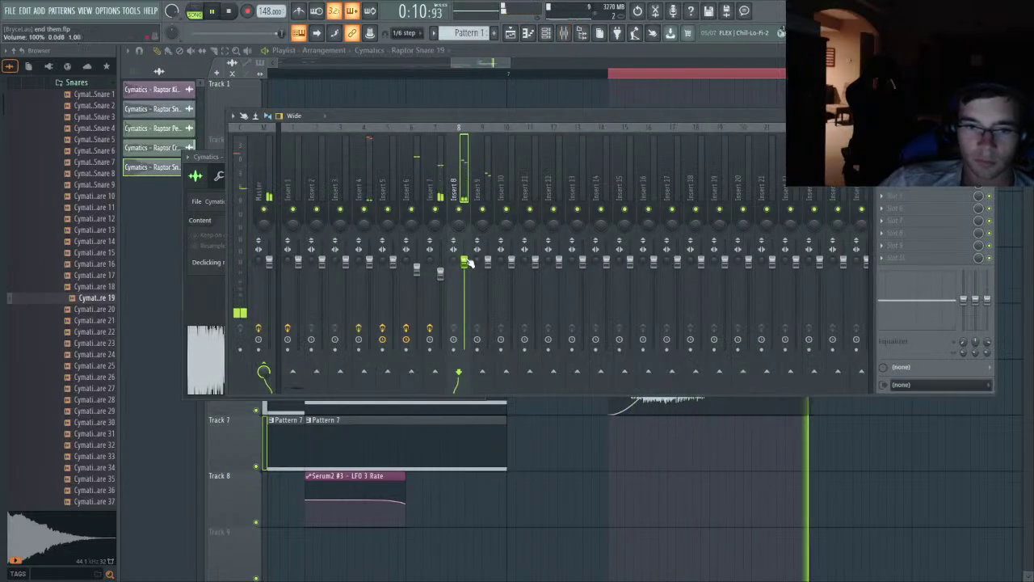
# - Add Fruity Parametric EQ 2 to insert 8, dip band 5 about 2.2 dB at 1309 Hz and roll off the lows with band 1
pyautogui.click(716, 557)
pyautogui.press('space')
pyautogui.moveTo(840, 192); pyautogui.dragTo(839, 198)
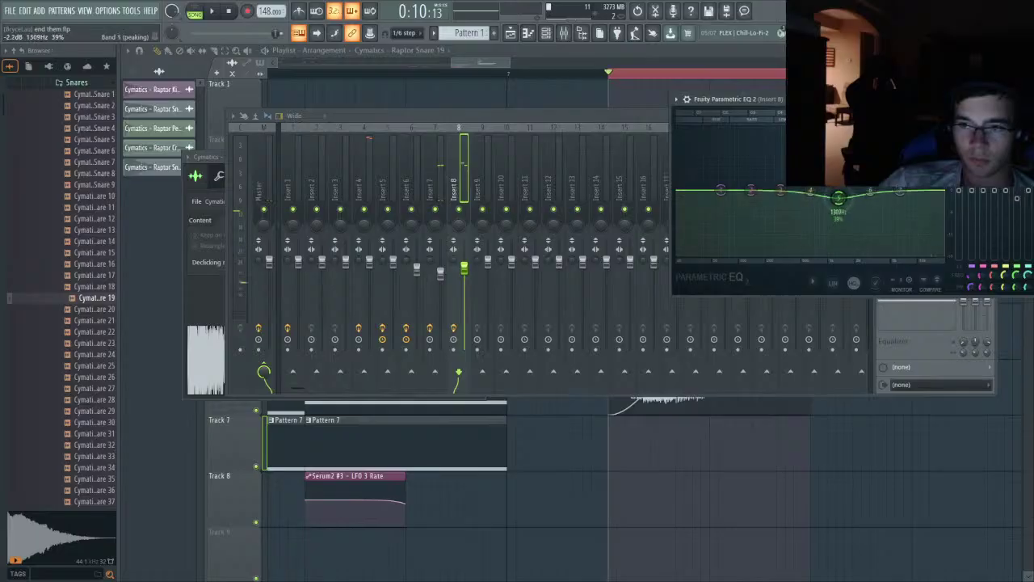
pyautogui.press('space')
pyautogui.press('space')
pyautogui.press('space')
pyautogui.moveTo(727, 199); pyautogui.dragTo(778, 253)
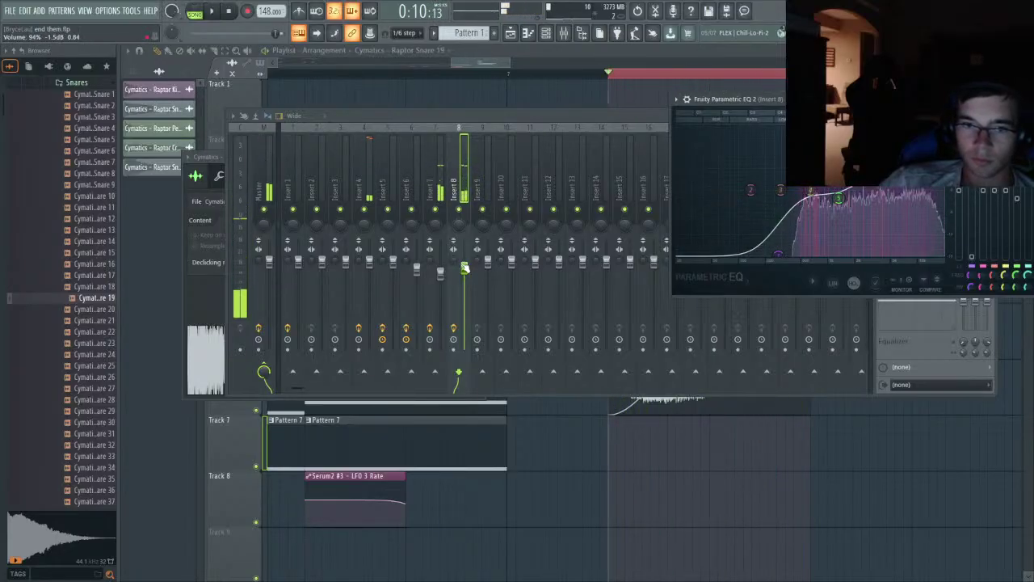
pyautogui.click(526, 267)
pyautogui.click(512, 51)
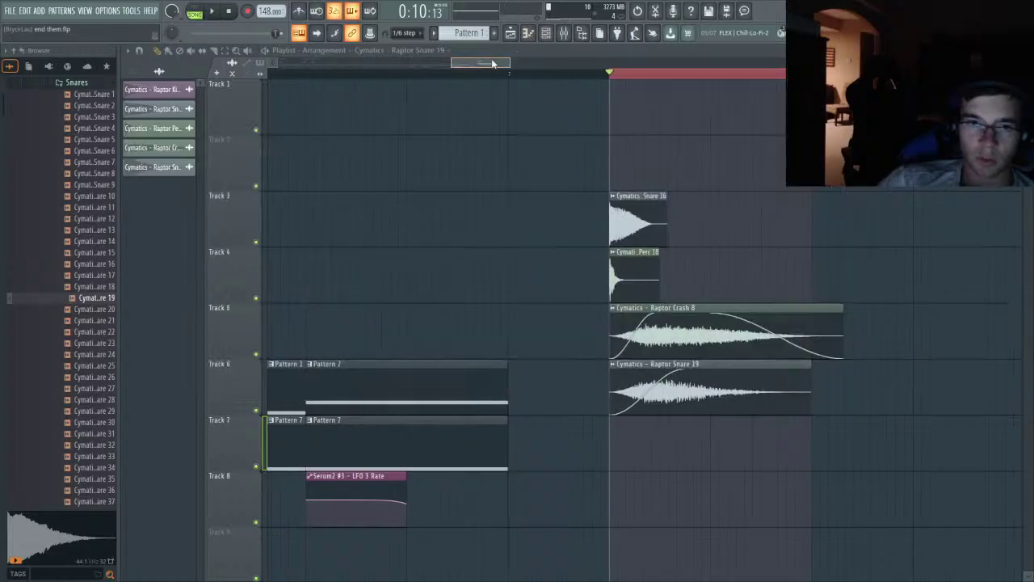
# - Browse the Trap pack's Drum One Shots and expand its Claps folder
pyautogui.scroll(4, 81, 291)
pyautogui.click(77, 218)
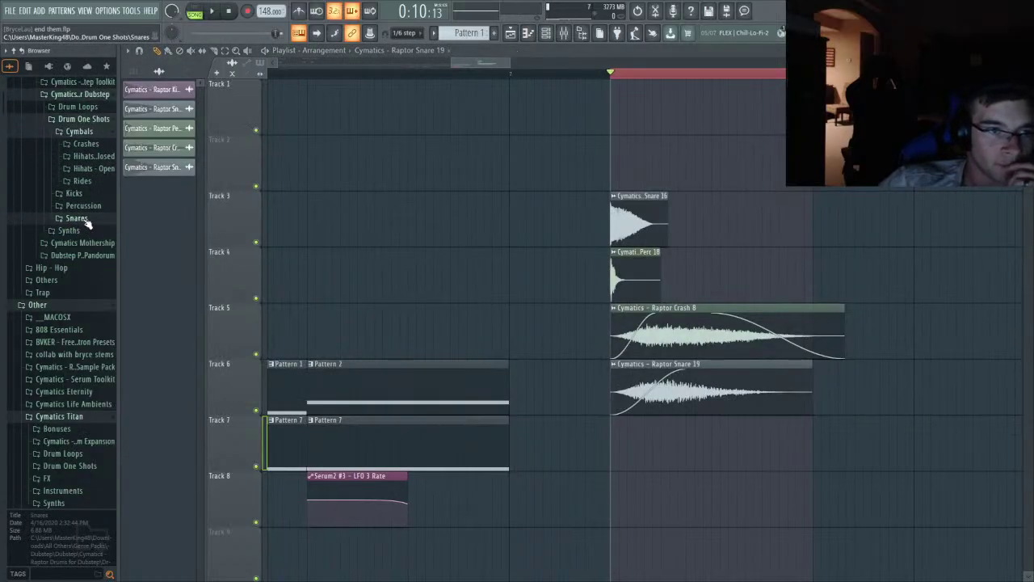
pyautogui.click(66, 293)
pyautogui.click(78, 308)
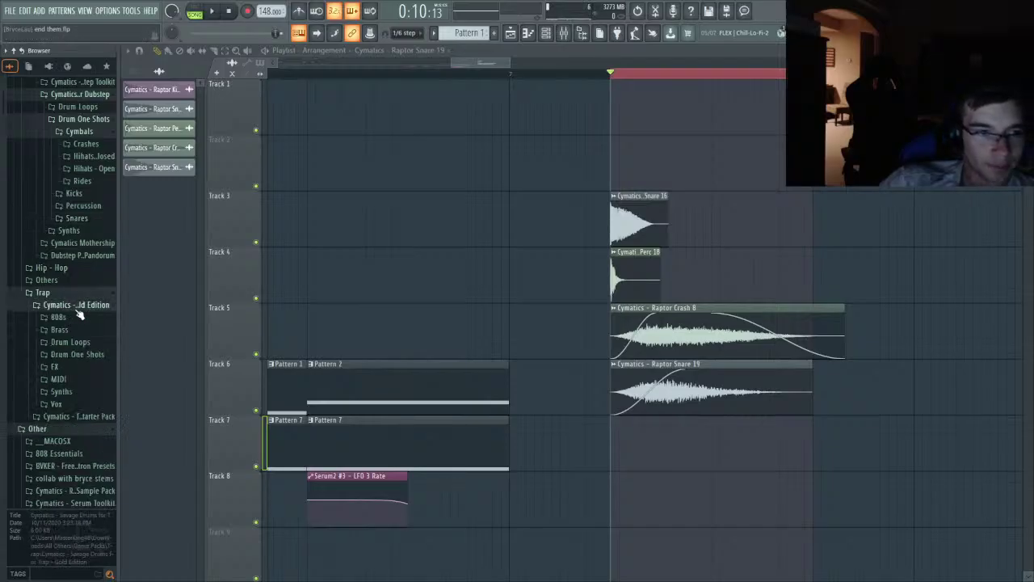
pyautogui.click(88, 356)
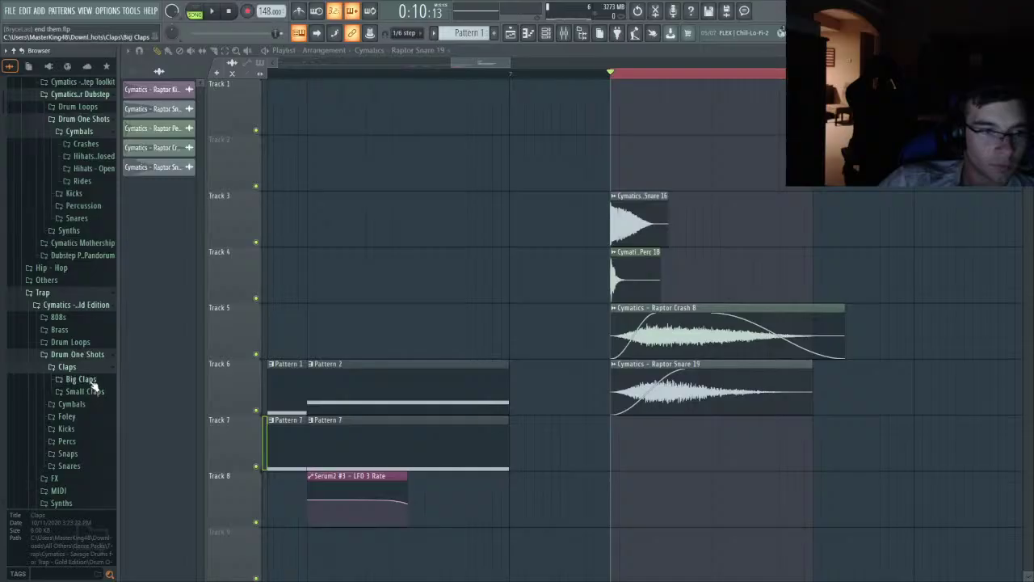
pyautogui.click(93, 380)
pyautogui.click(93, 381)
pyautogui.click(81, 219)
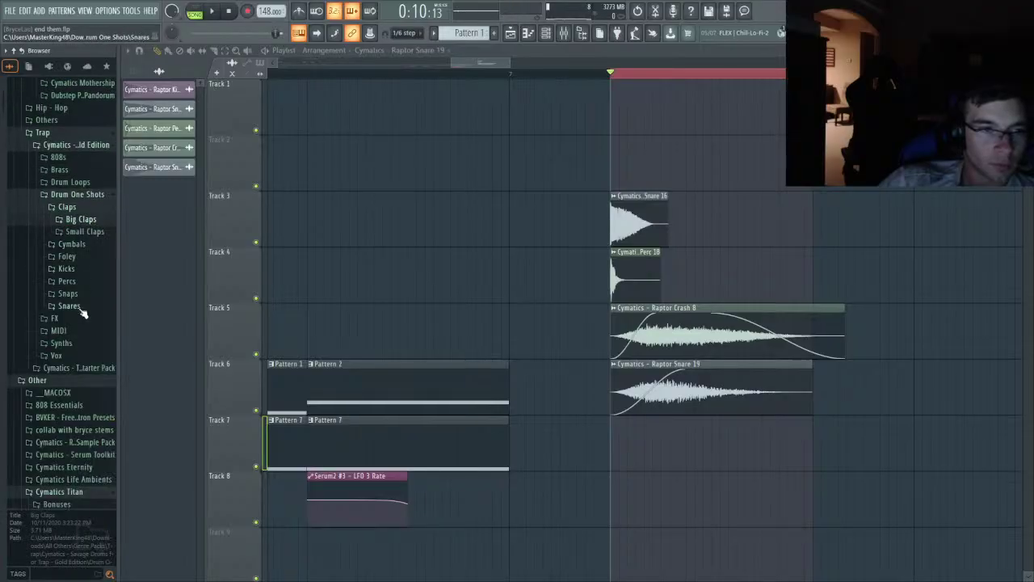
# - Audition the Small Claps samples and place Small Clap 25 on Track 7 at the start of the snare layers
pyautogui.click(87, 231)
pyautogui.click(89, 265)
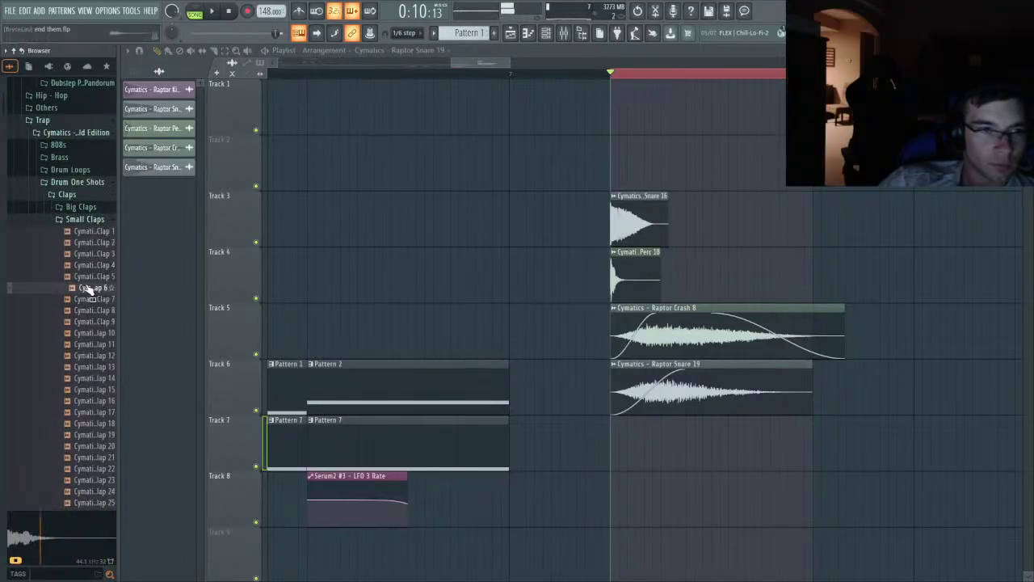
pyautogui.scroll(-2, 94, 340)
pyautogui.click(95, 333)
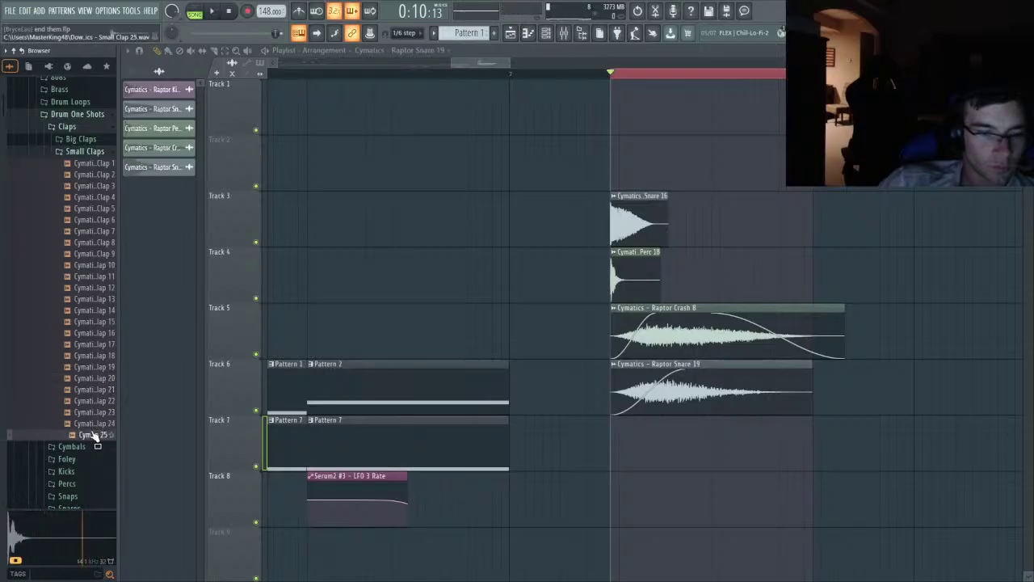
pyautogui.moveTo(95, 434); pyautogui.dragTo(670, 442)
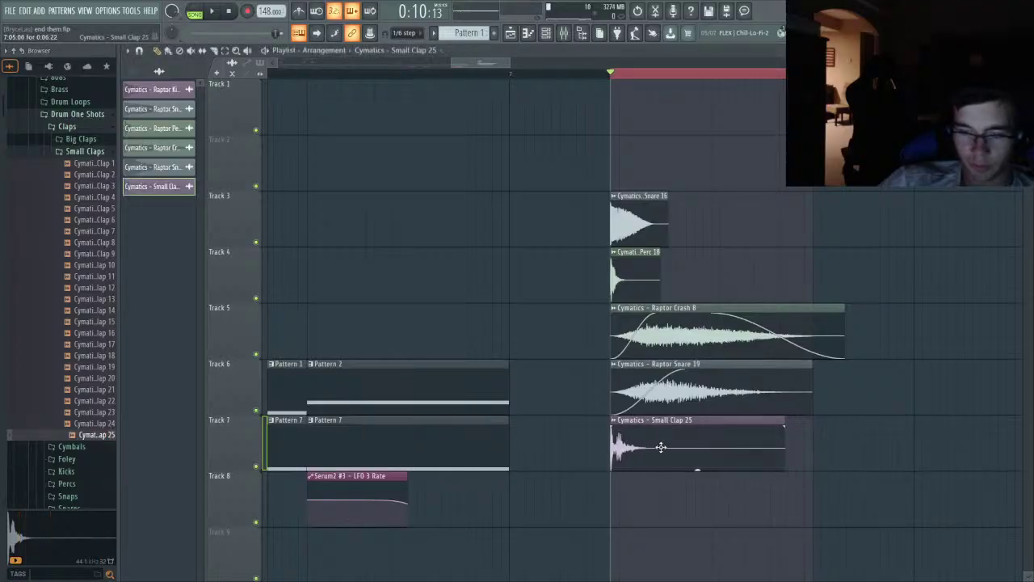
# - Boost Small Clap 25's gain to 12%, then check Raptor Snare 16's channel settings and play the loop
pyautogui.doubleClick(661, 446)
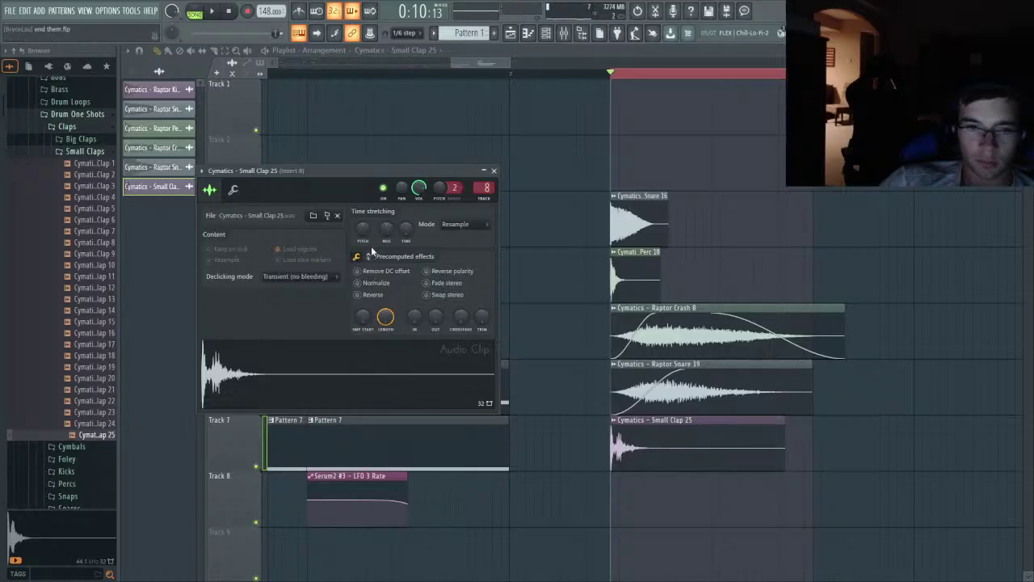
pyautogui.moveTo(364, 283); pyautogui.dragTo(364, 270)
pyautogui.press('space')
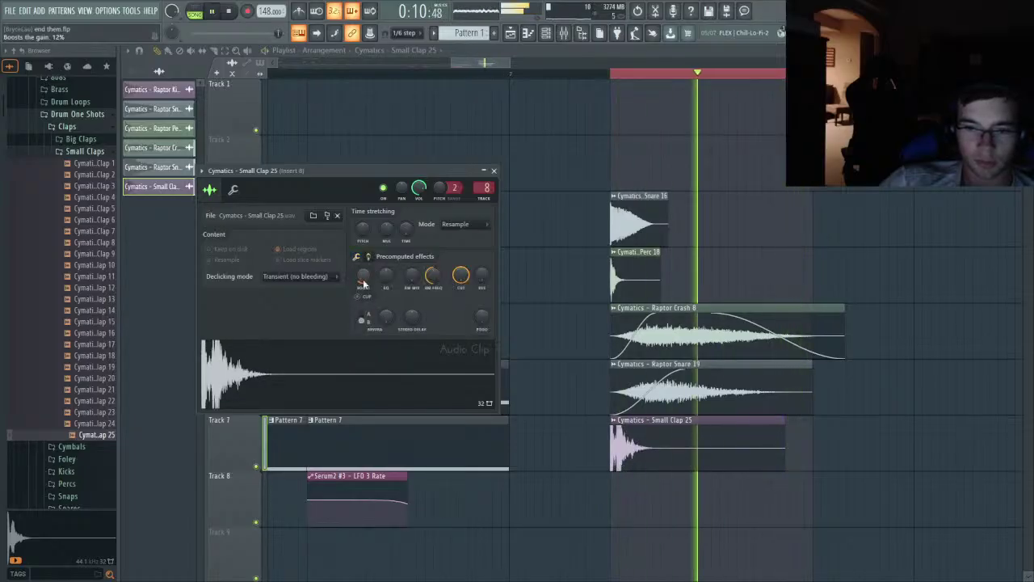
pyautogui.press('space')
pyautogui.doubleClick(635, 223)
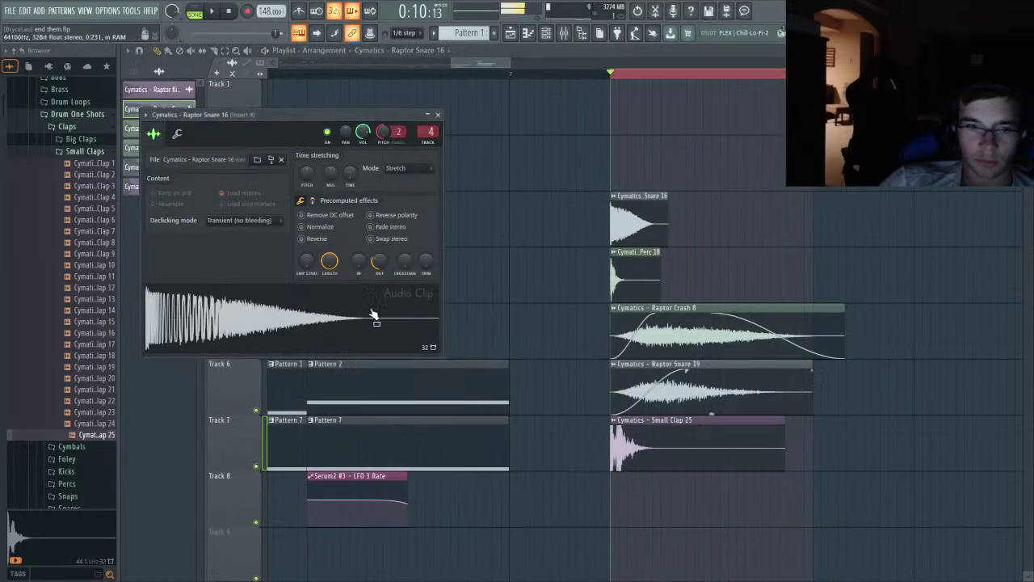
pyautogui.press('space')
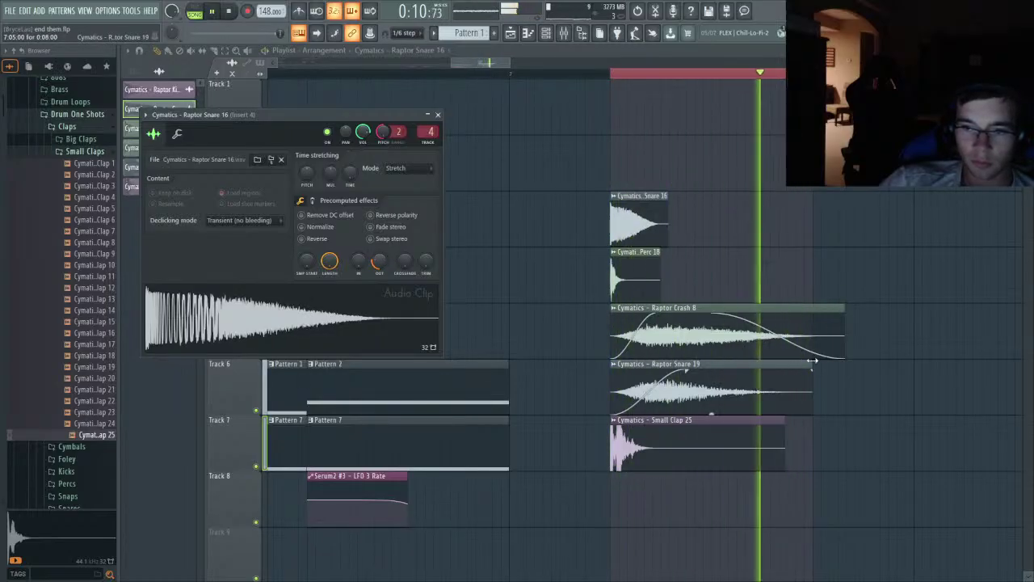
# - Shorten the Raptor Snare 19 clip to 0:07:00 and stretch its fade-in across more than half the clip
pyautogui.moveTo(811, 363); pyautogui.dragTo(786, 369)
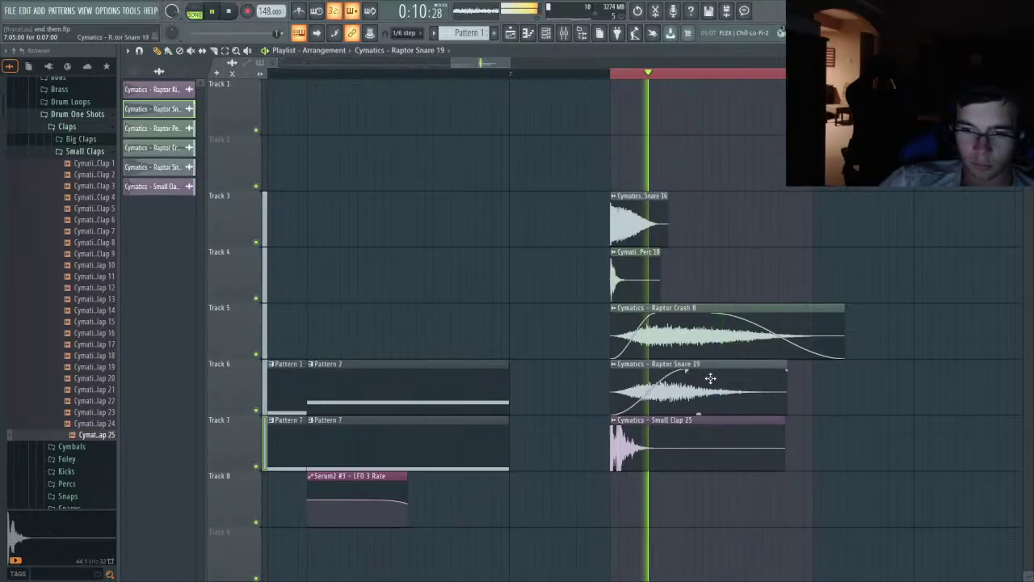
pyautogui.moveTo(711, 369)
pyautogui.mouseDown()
pyautogui.moveTo(767, 368)
pyautogui.moveTo(715, 389)
pyautogui.moveTo(730, 363)
pyautogui.mouseUp()
pyautogui.press('space')
pyautogui.press('space')
pyautogui.moveTo(739, 381); pyautogui.dragTo(734, 382)
pyautogui.press('space')
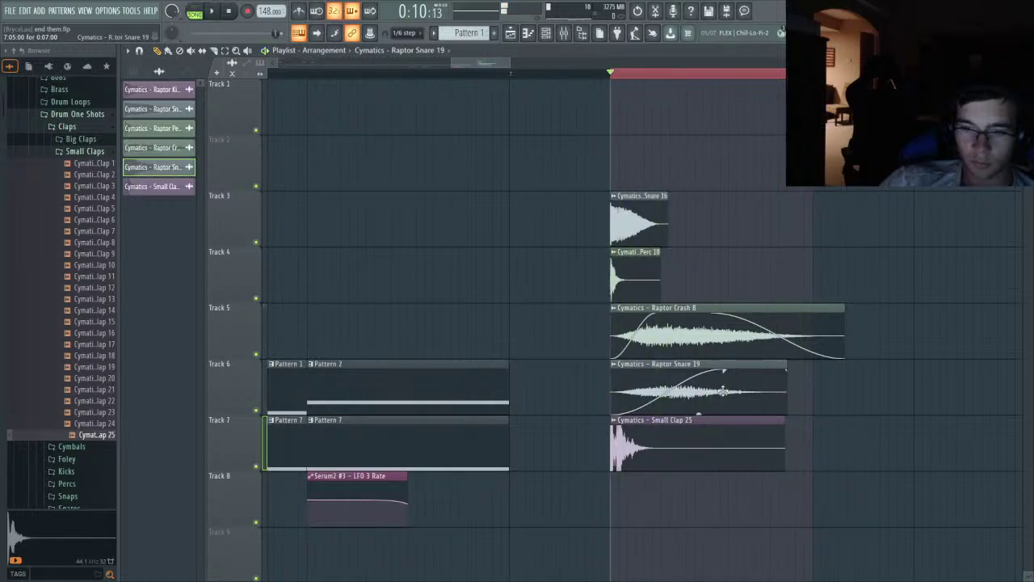
# - Shorten Raptor Snare 19's fade-in to a quick rise and try the clip at a length of 0:05:20
pyautogui.press('space')
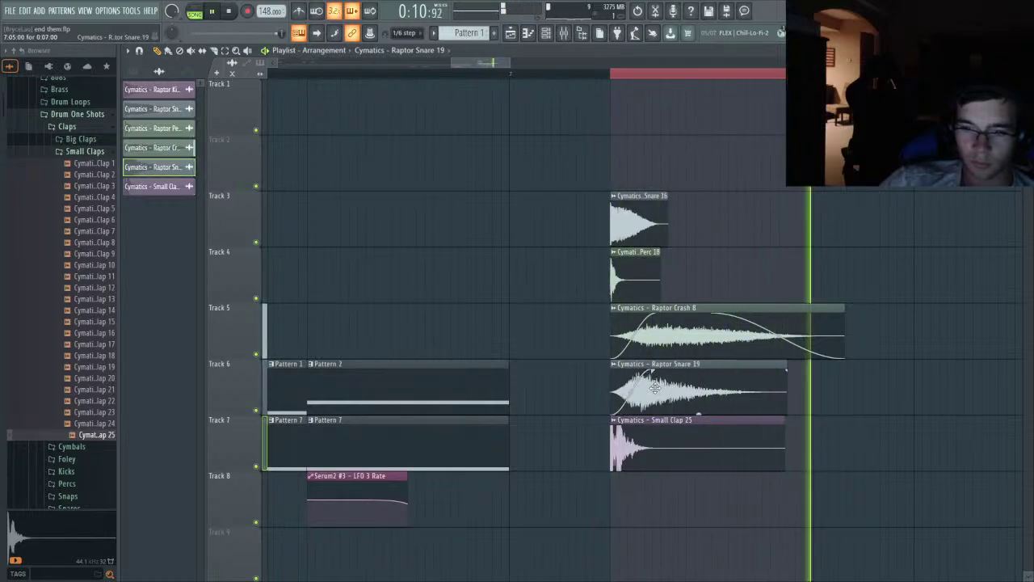
pyautogui.press('space')
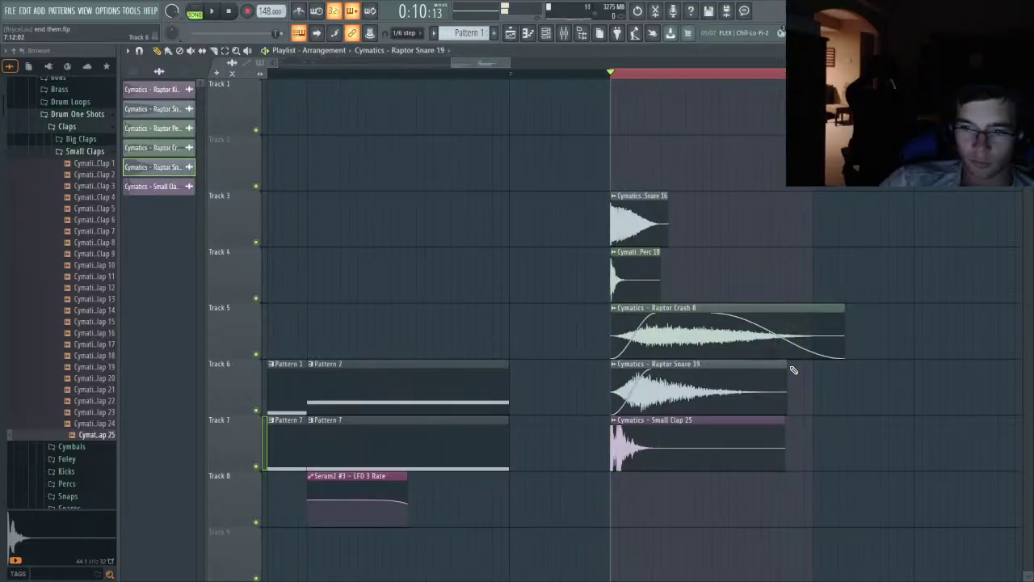
pyautogui.press('space')
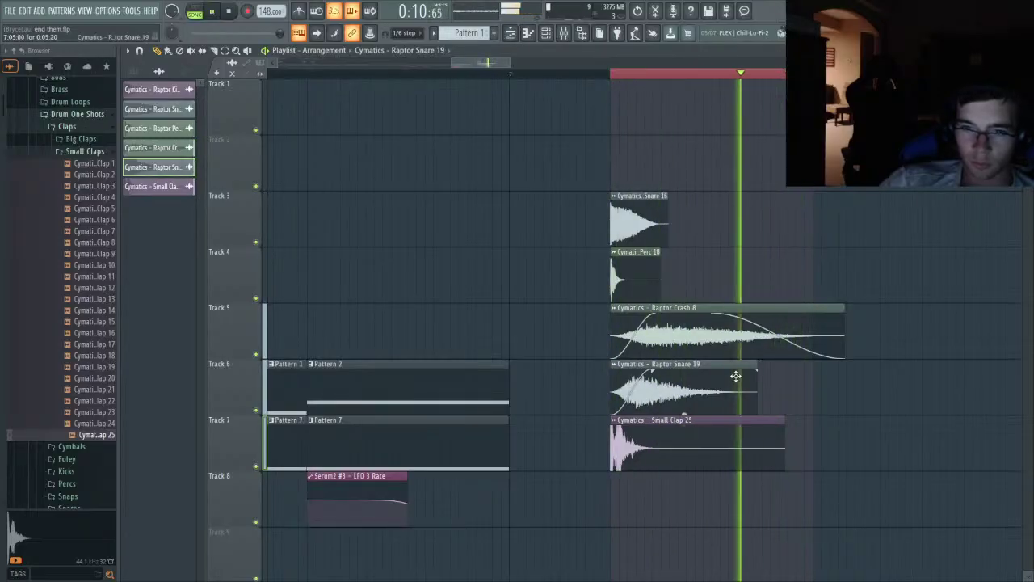
pyautogui.press('space')
pyautogui.press('space')
# - Lengthen the Raptor Snare 19 clip to 0:09:00, then shorten it to end just before the loop's end
pyautogui.moveTo(755, 364); pyautogui.dragTo(840, 352)
pyautogui.press('space')
pyautogui.press('space')
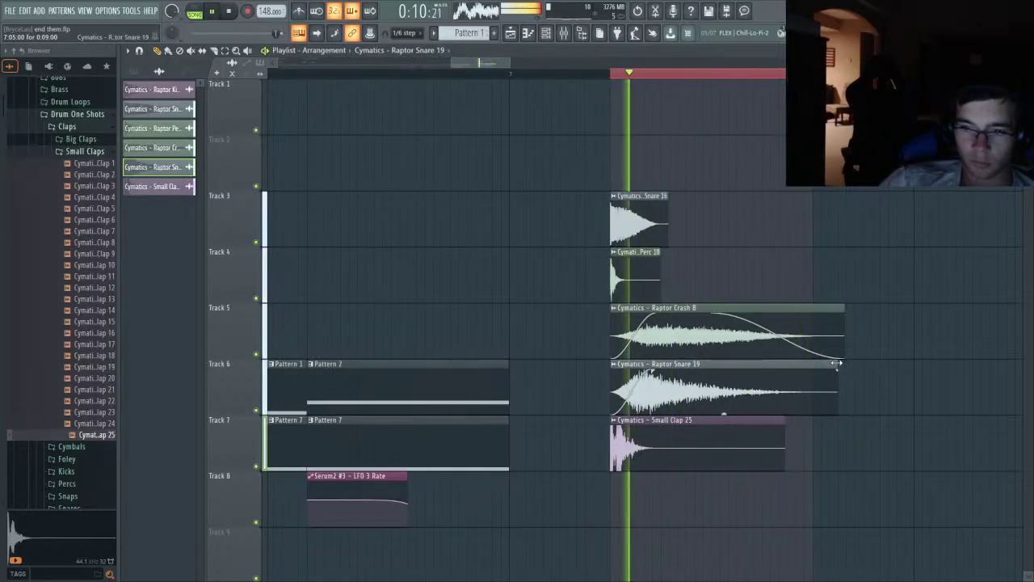
pyautogui.moveTo(837, 369); pyautogui.dragTo(808, 370)
# - Try Raptor Snare 19's channel pitch at -100 cents, then set it to +200 cents with a 2-semitone range
pyautogui.doubleClick(773, 374)
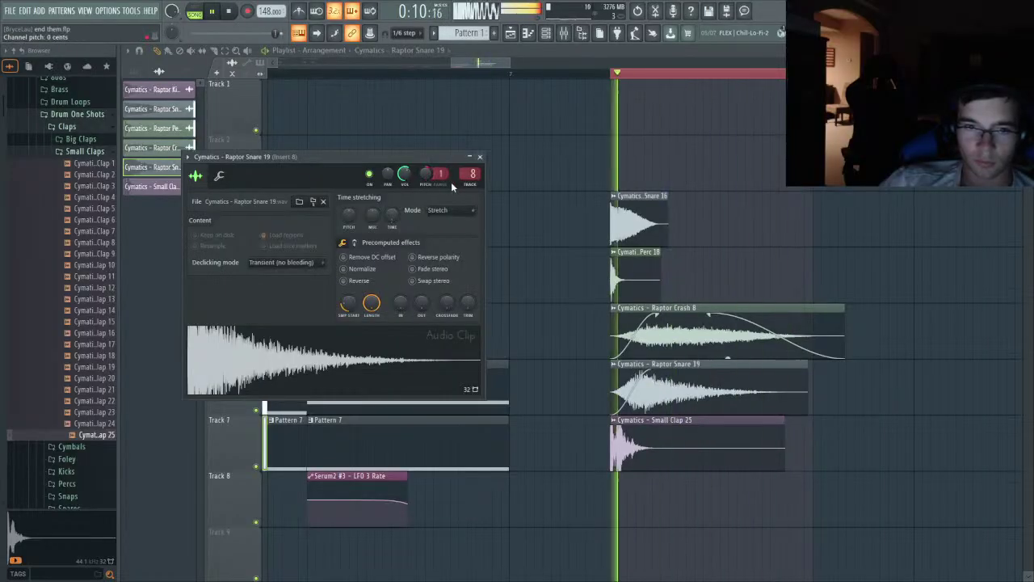
pyautogui.moveTo(428, 175); pyautogui.dragTo(428, 222)
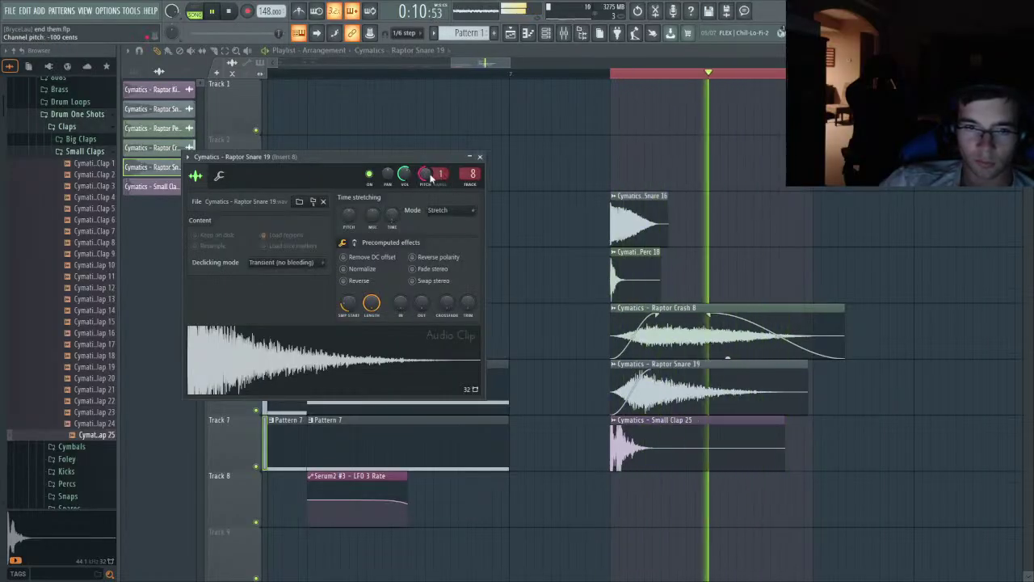
pyautogui.moveTo(428, 176); pyautogui.dragTo(428, 128)
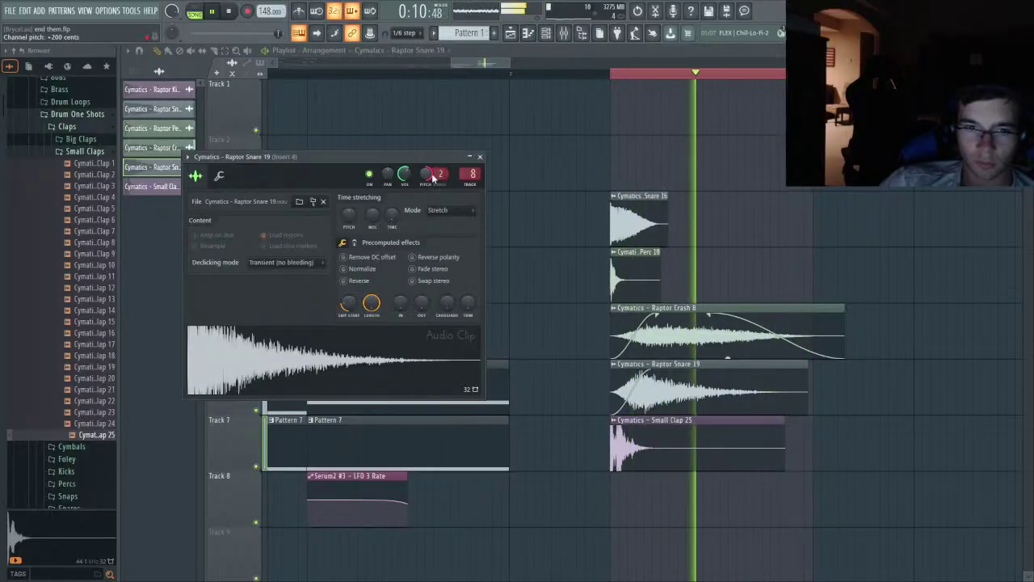
# - Try Raptor Snare 19's pitch range at 3, 4 and 5 semitones, then return it to 2
pyautogui.moveTo(442, 175); pyautogui.dragTo(443, 167)
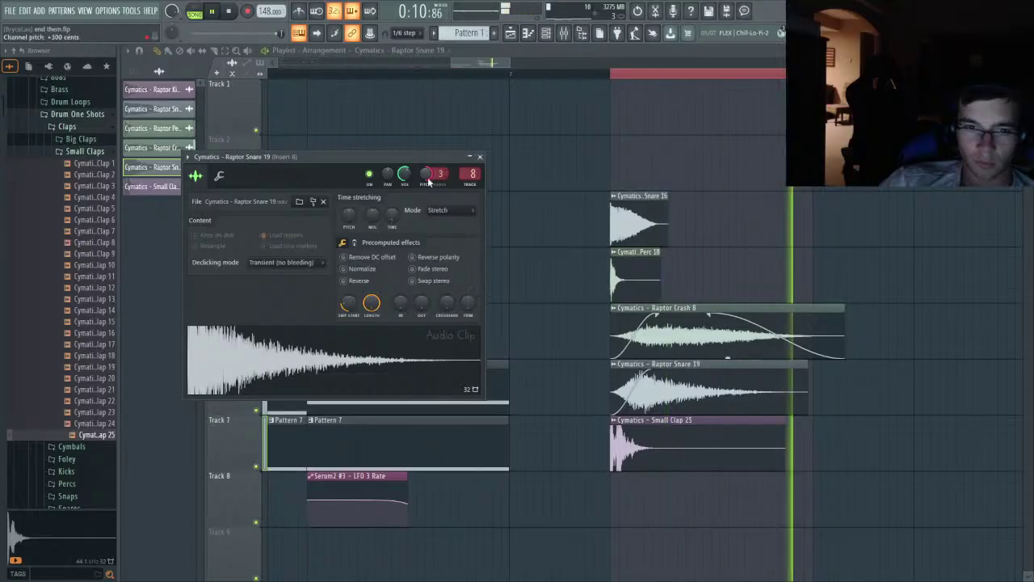
pyautogui.scroll(1, 440, 173)
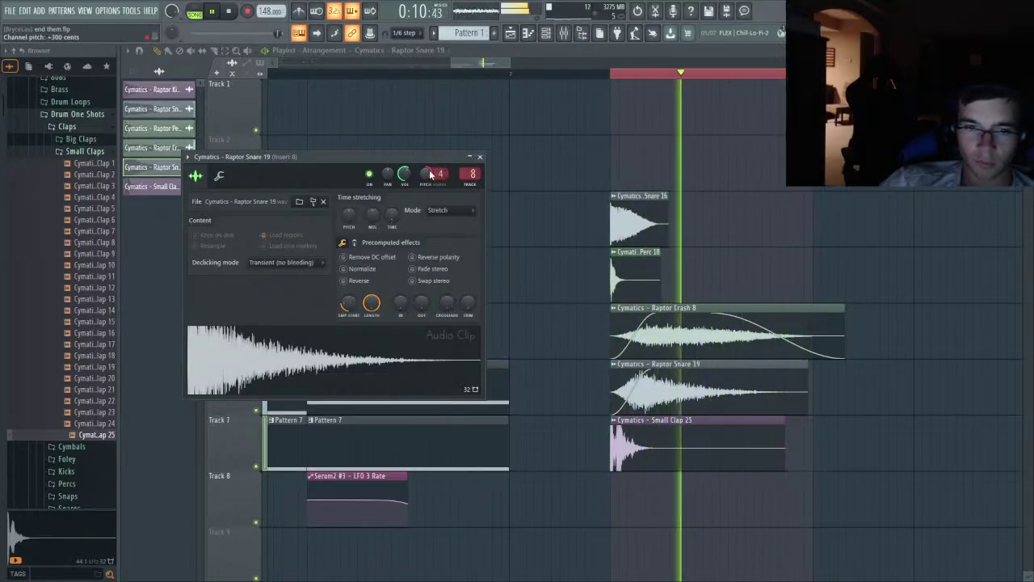
pyautogui.scroll(1, 428, 175)
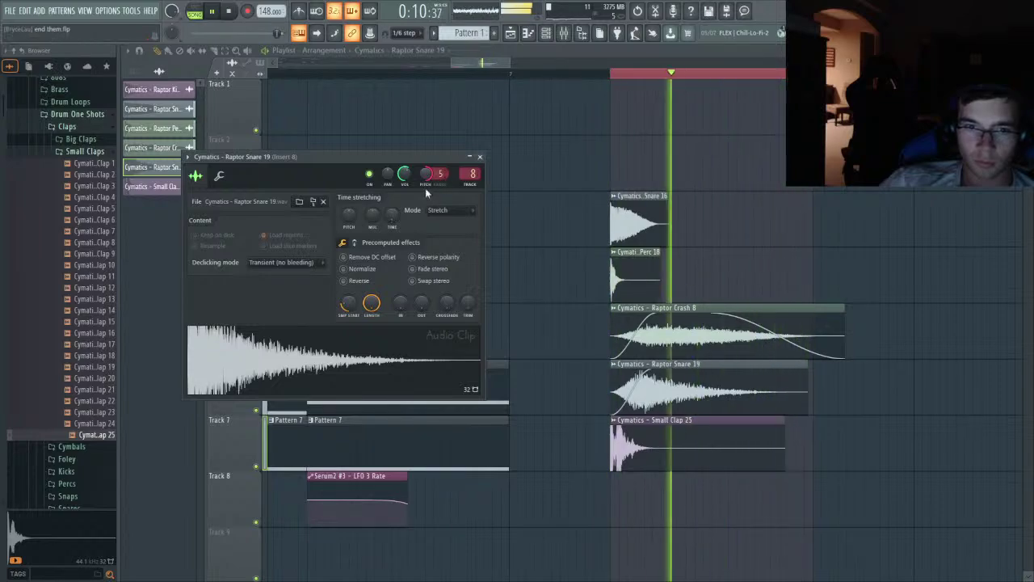
pyautogui.moveTo(348, 215); pyautogui.dragTo(348, 258)
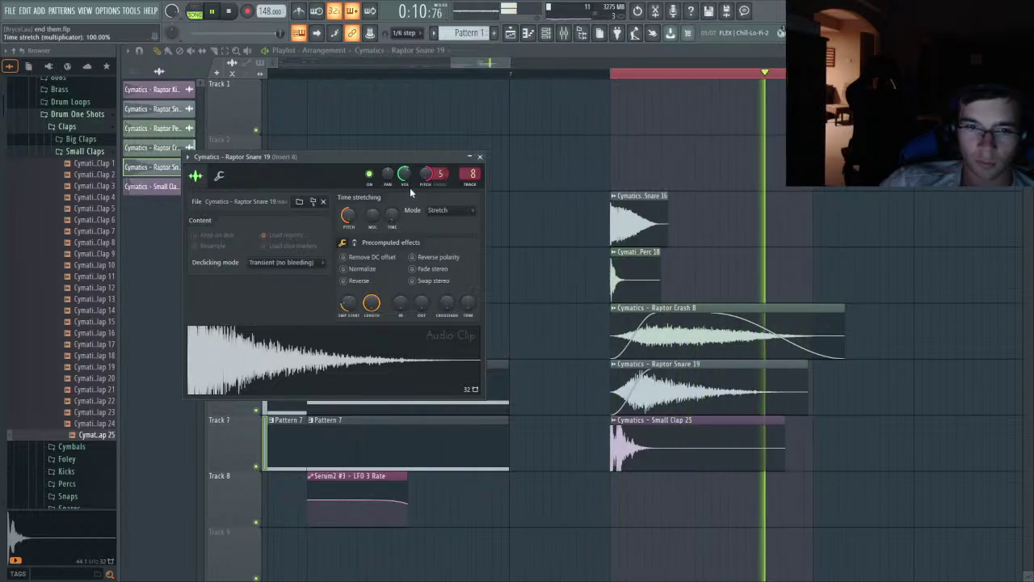
pyautogui.keyDown('alt'); pyautogui.click(351, 216); pyautogui.keyUp('alt')
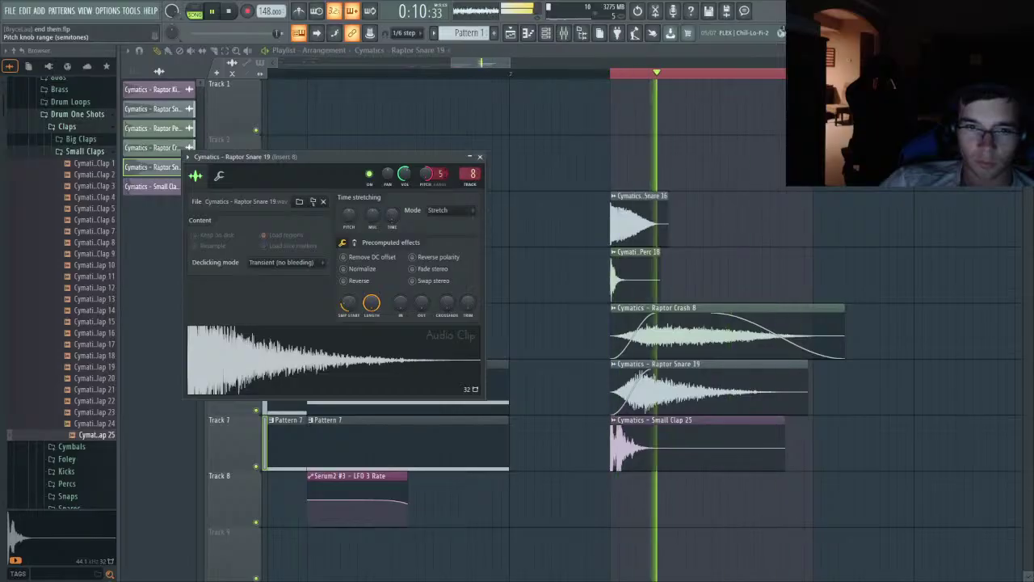
pyautogui.scroll(-2, 435, 176)
pyautogui.scroll(-1, 436, 175)
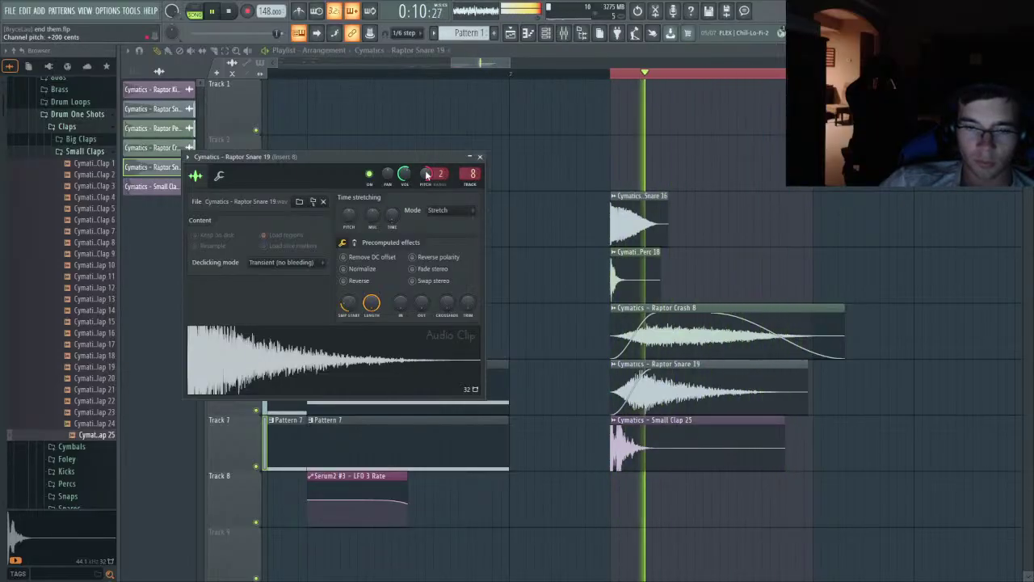
# - Lower Raptor Snare 19's time-stretching pitch slightly and reduce its mixer level on Insert 8
pyautogui.moveTo(346, 224); pyautogui.dragTo(348, 229)
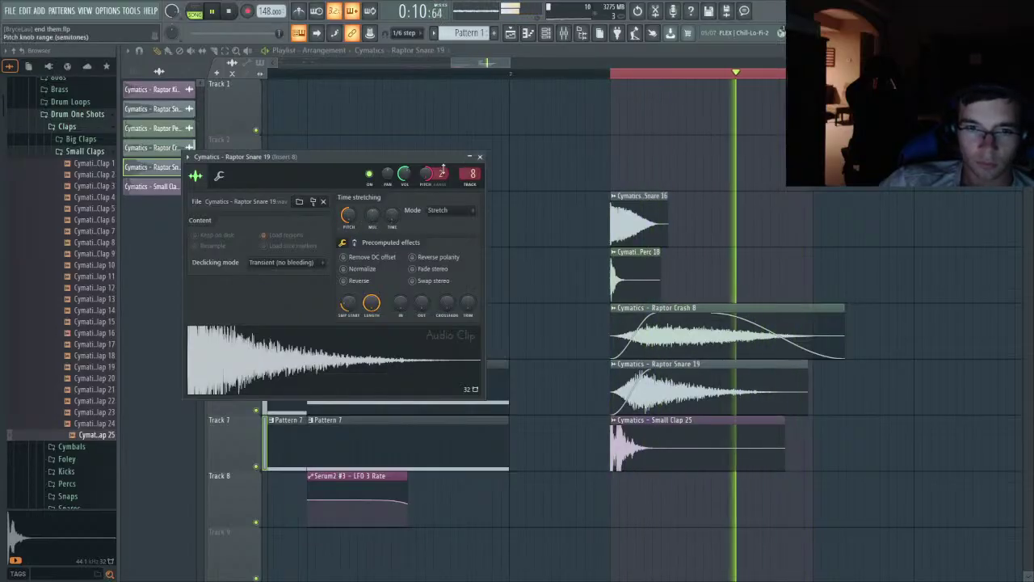
pyautogui.moveTo(404, 177); pyautogui.dragTo(403, 168)
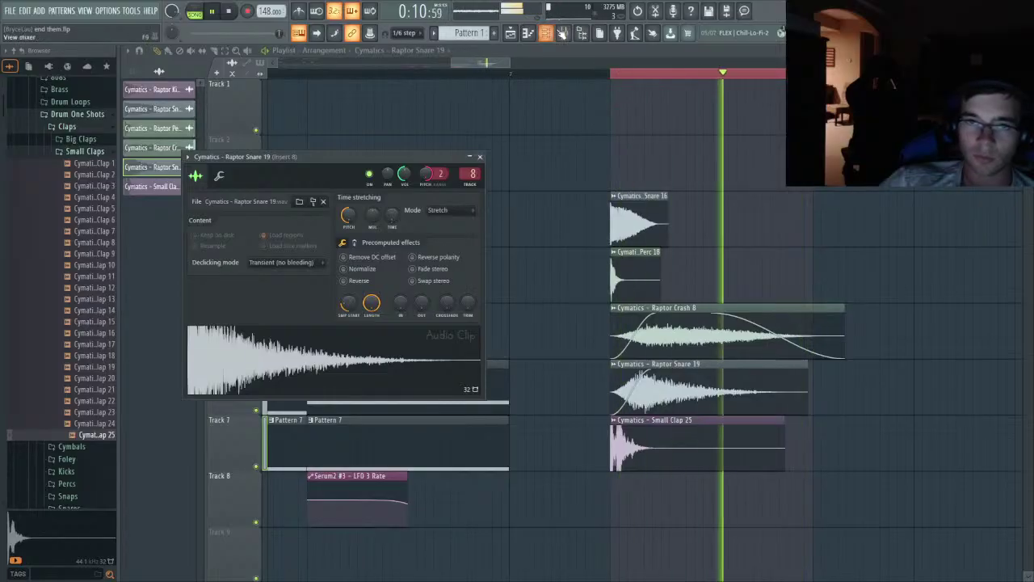
pyautogui.moveTo(404, 172); pyautogui.dragTo(404, 180)
pyautogui.click(565, 33)
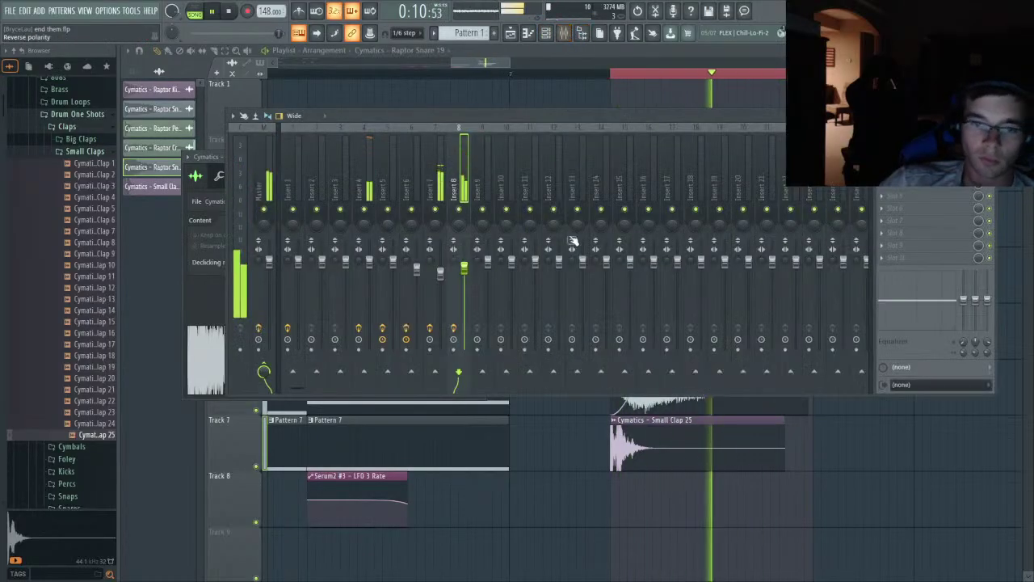
pyautogui.moveTo(464, 263); pyautogui.dragTo(464, 268)
# - Lower Insert 7's volume to 85% and fine-tune the band 5 boost in its Fruity Parametric EQ 2
pyautogui.click(439, 272)
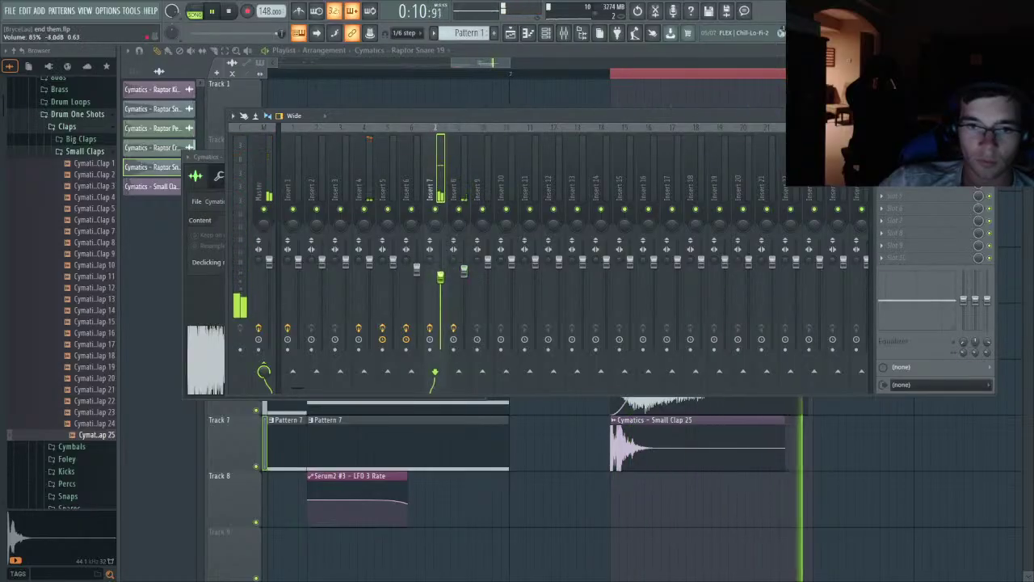
pyautogui.click(929, 147)
pyautogui.moveTo(299, 173)
pyautogui.mouseDown()
pyautogui.moveTo(318, 146)
pyautogui.moveTo(301, 172)
pyautogui.mouseUp()
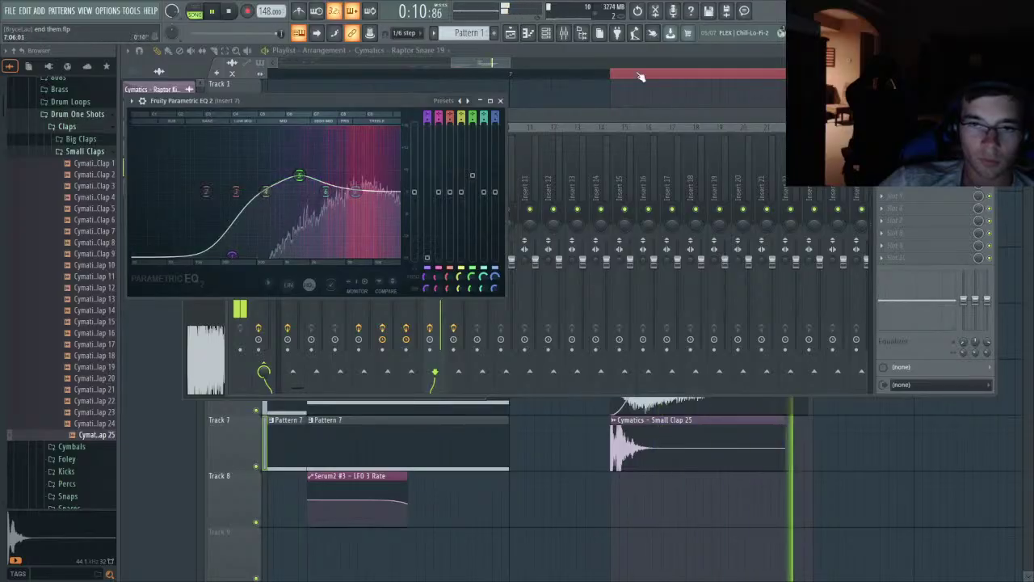
pyautogui.click(544, 109)
# - Add Fruity Parametric EQ 2 to Insert 8, cut the lows and boost band 5 by 2.8 dB around 1.3 kHz
pyautogui.click(461, 164)
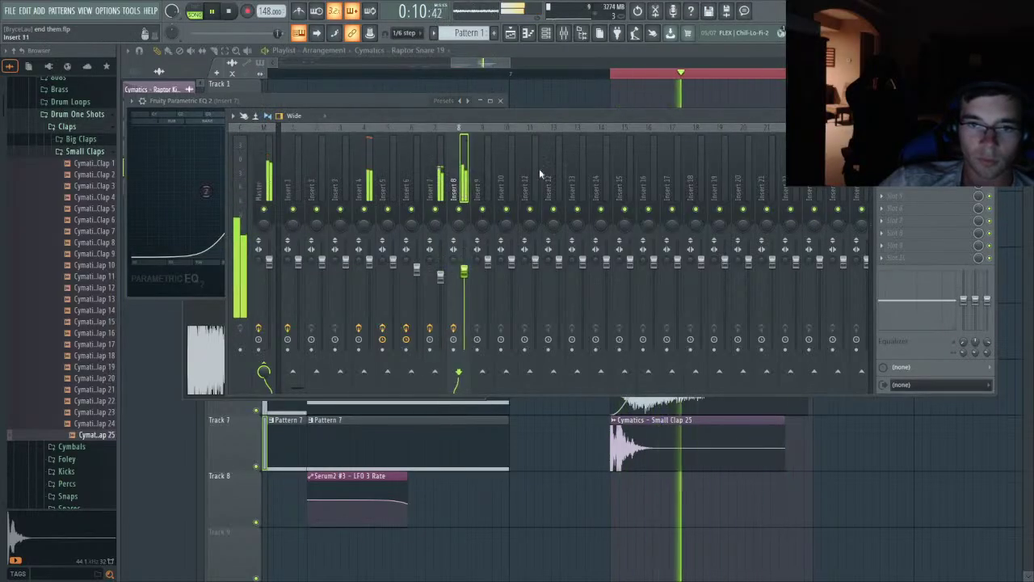
pyautogui.click(590, 68)
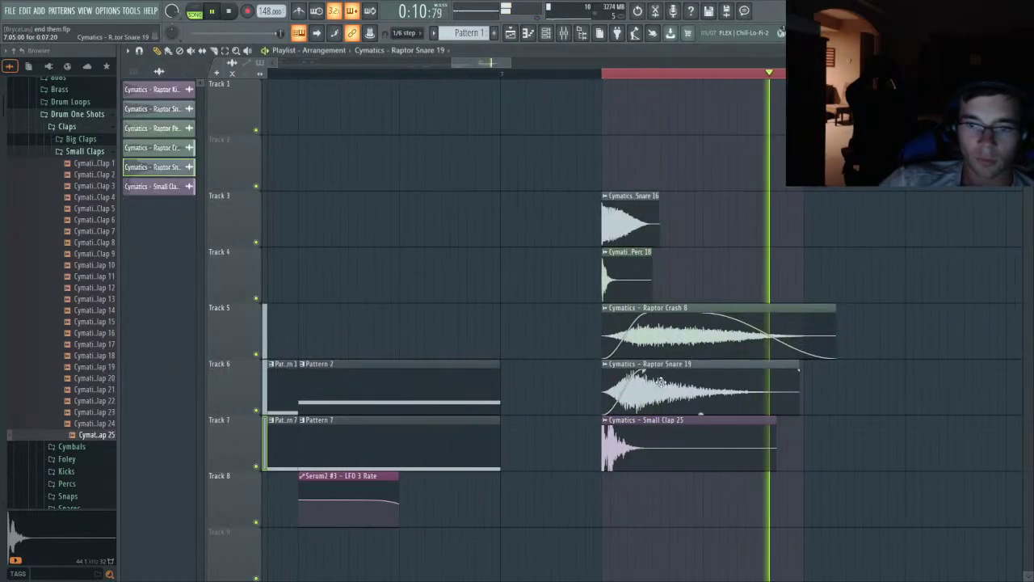
pyautogui.doubleClick(644, 369)
pyautogui.press('F9')
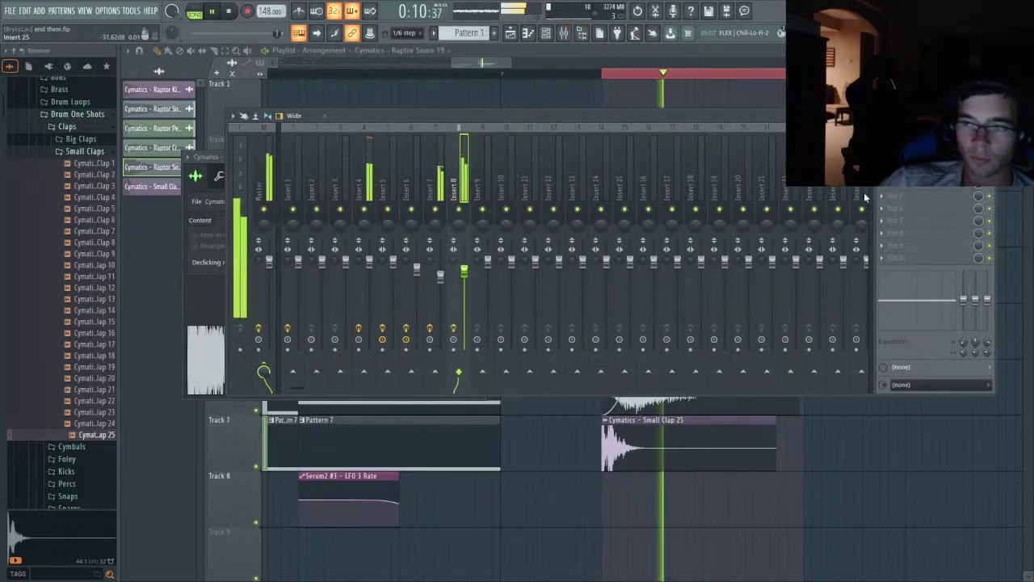
pyautogui.click(712, 550)
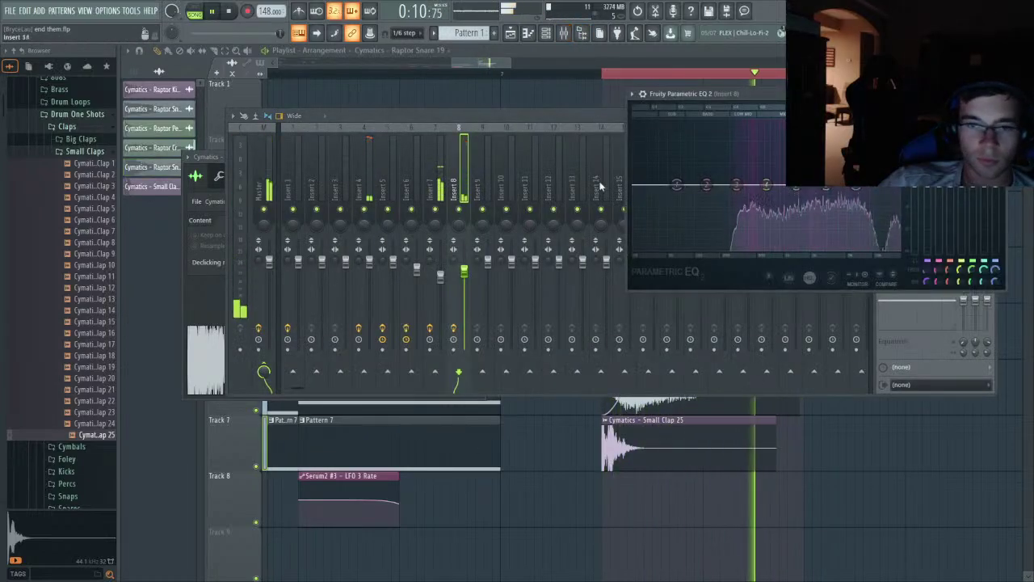
pyautogui.moveTo(680, 188); pyautogui.dragTo(724, 249)
pyautogui.moveTo(796, 185); pyautogui.dragTo(795, 173)
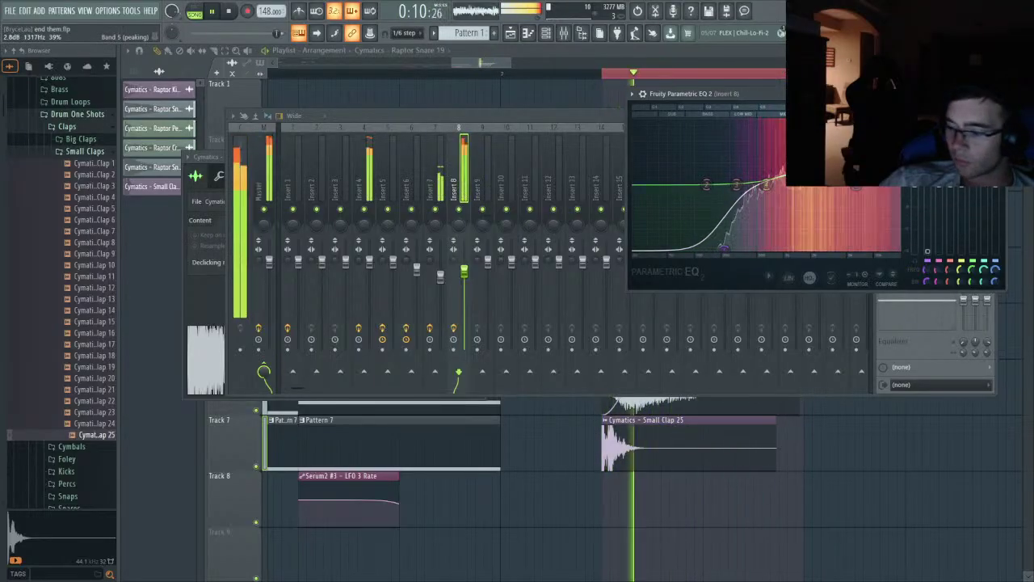
pyautogui.press('space')
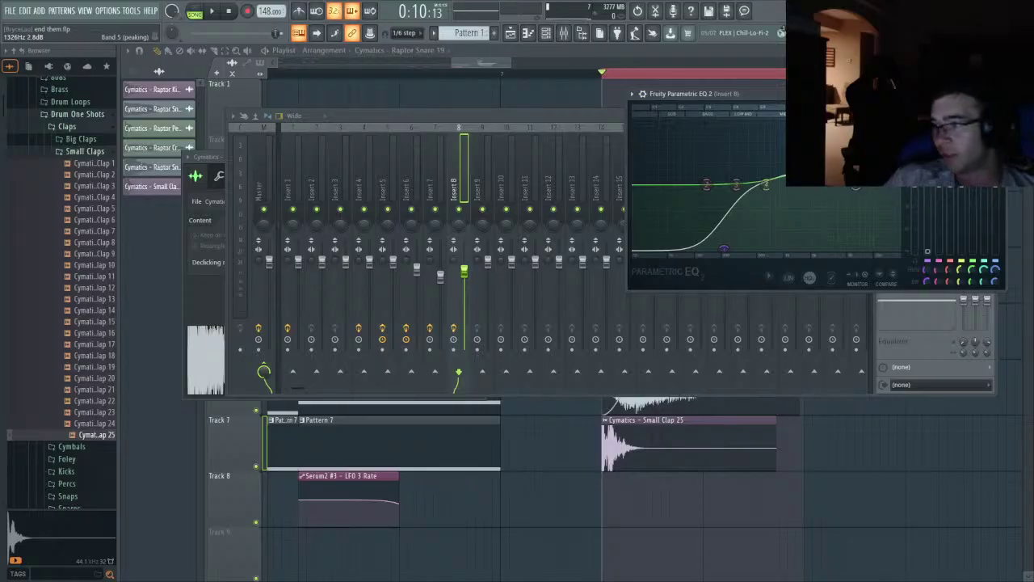
pyautogui.press('space')
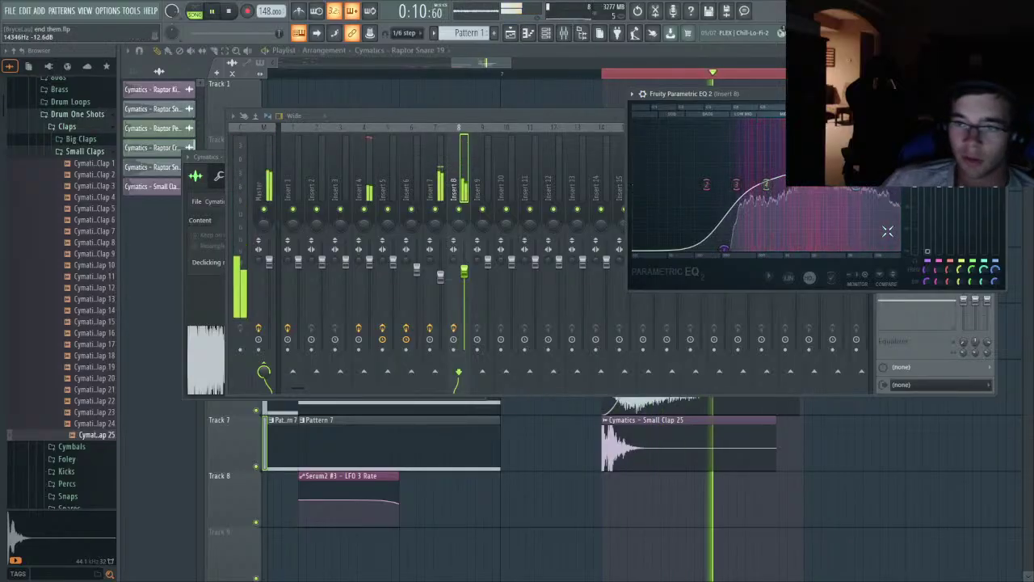
# - Try Raptor Snare 19's pitch range at 1 semitone, then set it back to 2
pyautogui.click(594, 63)
pyautogui.doubleClick(671, 388)
pyautogui.moveTo(436, 175)
pyautogui.mouseDown()
pyautogui.moveTo(428, 186)
pyautogui.moveTo(430, 172)
pyautogui.mouseUp()
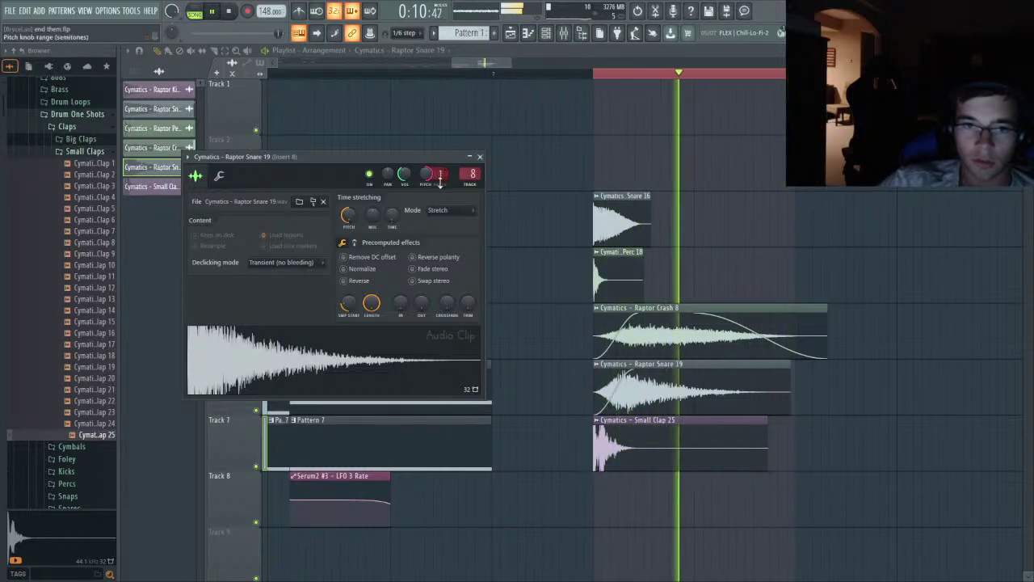
pyautogui.moveTo(441, 178); pyautogui.dragTo(440, 171)
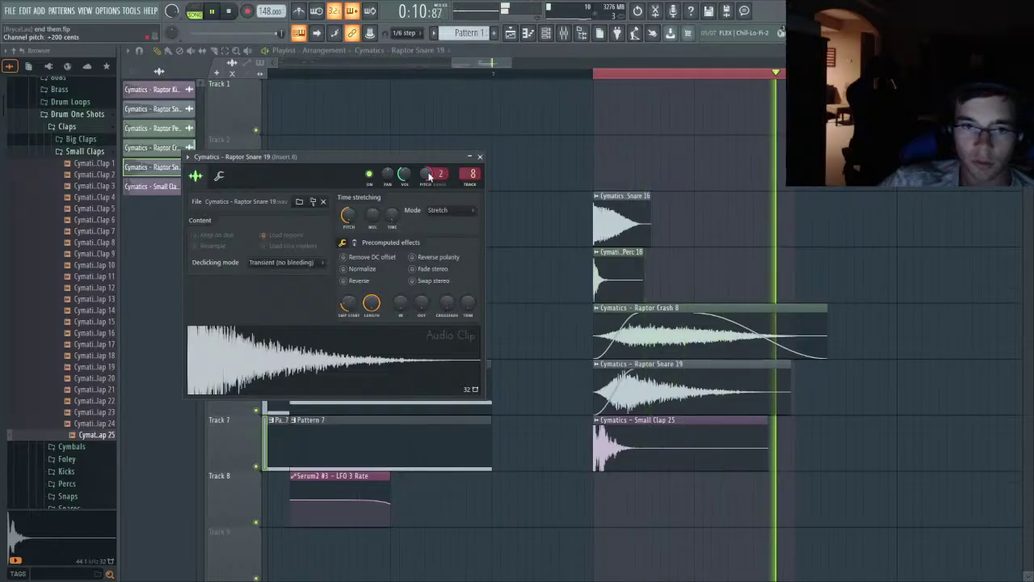
pyautogui.click(479, 157)
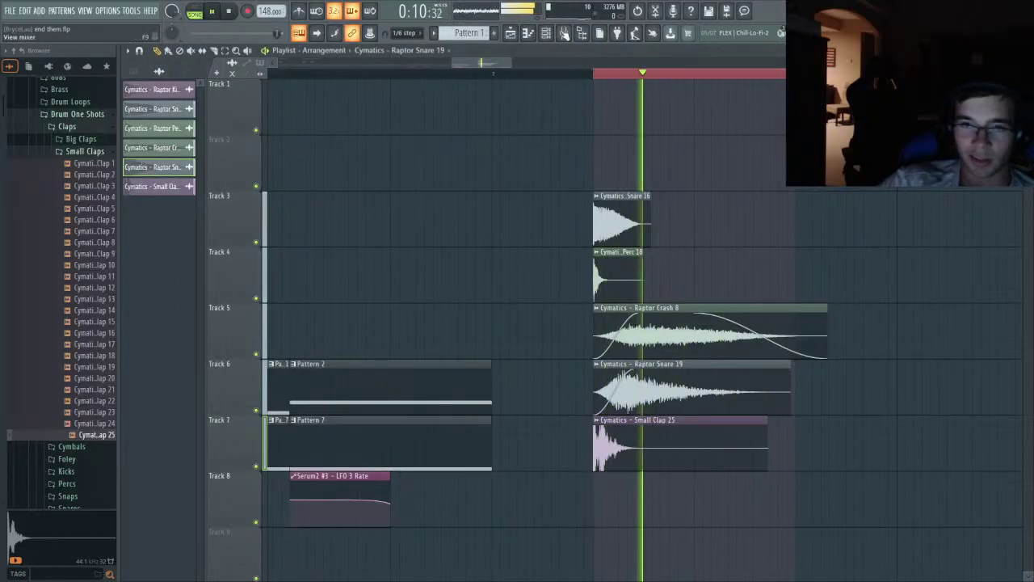
# - Try Insert 8's volume at 85%, raise it slightly while listening to the loop, and stop playback
pyautogui.click(578, 33)
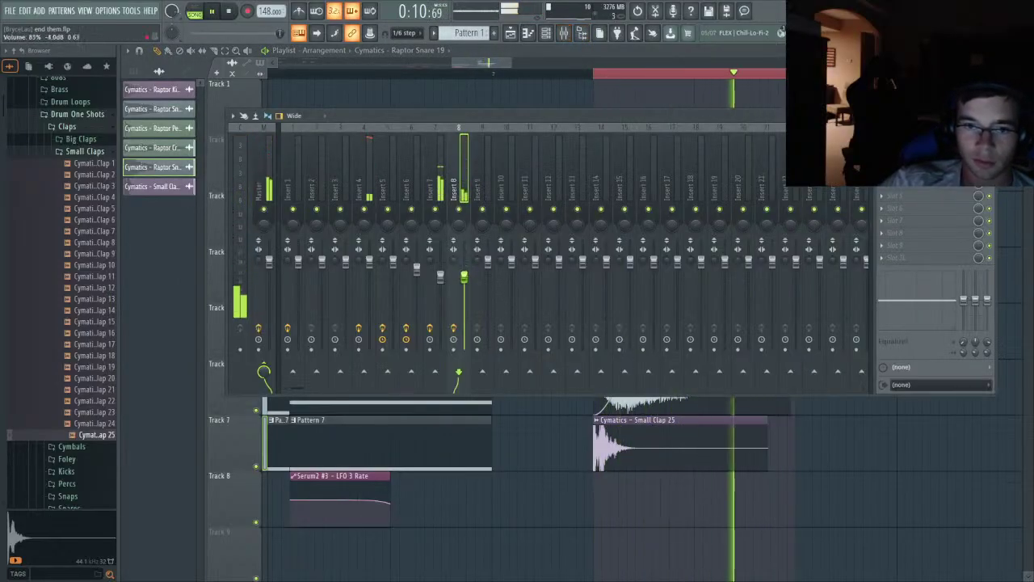
pyautogui.moveTo(464, 270)
pyautogui.mouseDown()
pyautogui.moveTo(464, 244)
pyautogui.moveTo(464, 269)
pyautogui.mouseUp()
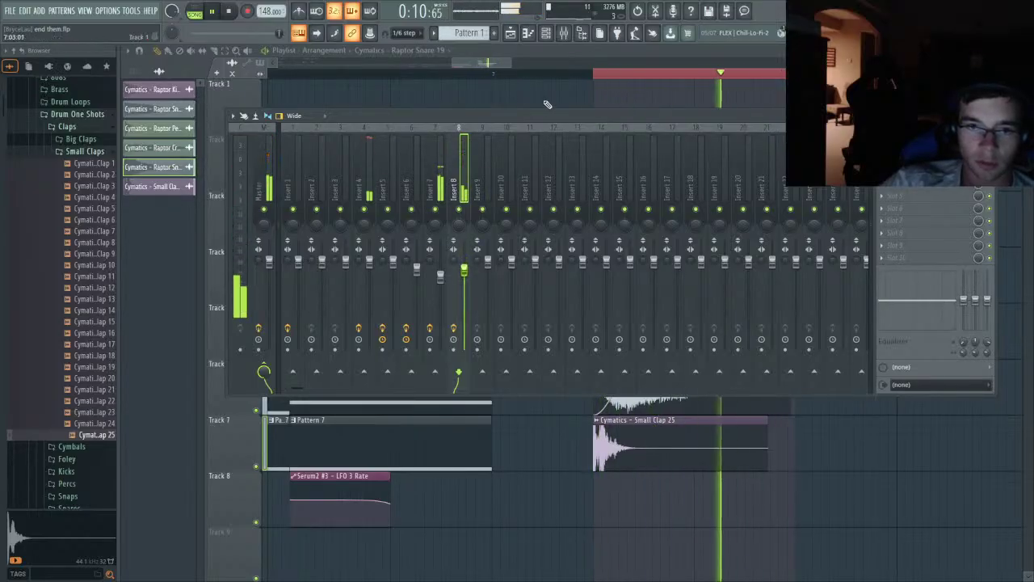
pyautogui.press('space')
pyautogui.click(579, 33)
pyautogui.press('space')
pyautogui.press('space')
# - Audition foley samples such as Chips Crunching 2 and the Weird Percs samples 25 down to 23
pyautogui.click(86, 152)
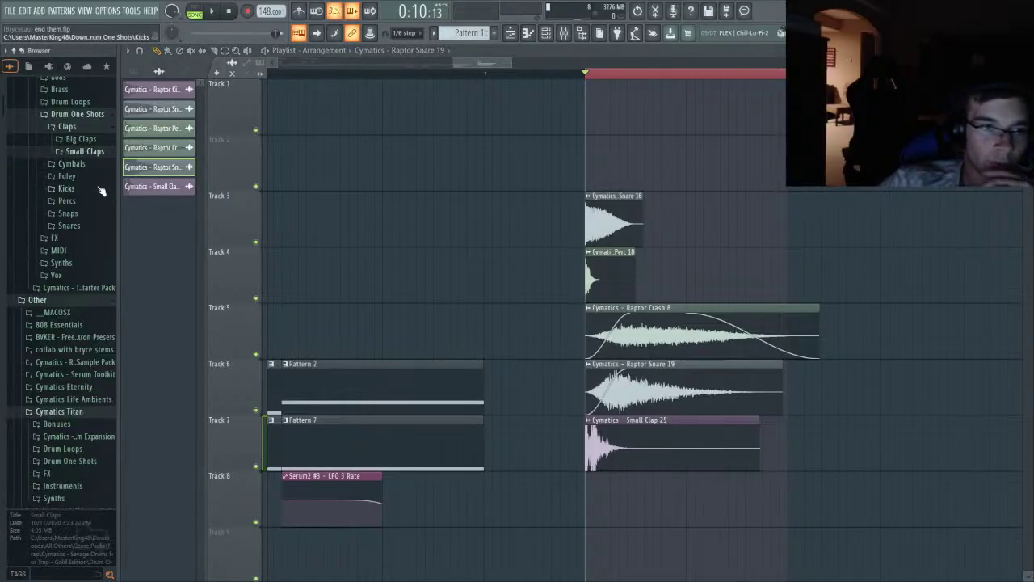
pyautogui.click(92, 175)
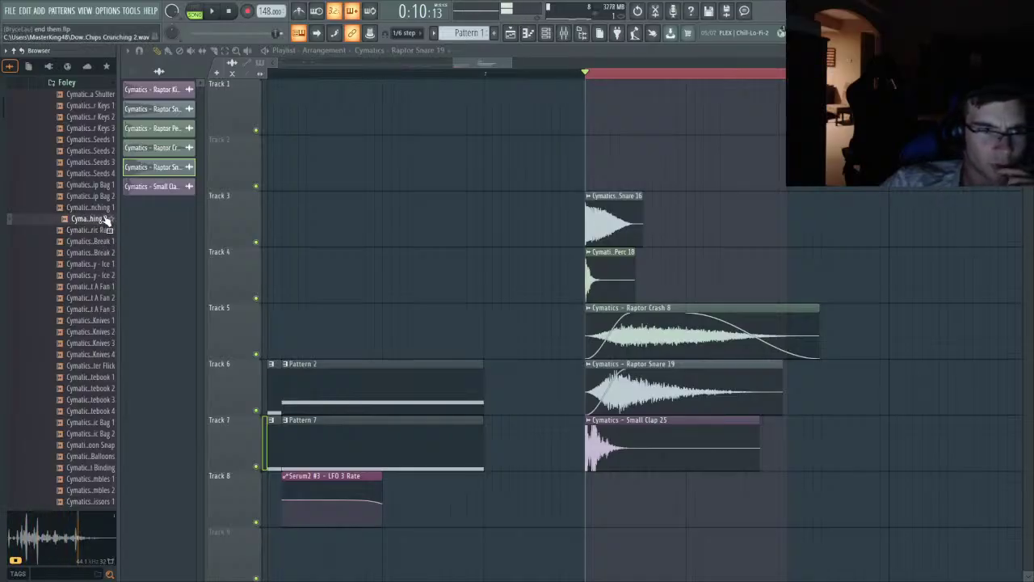
pyautogui.scroll(3, 103, 202)
pyautogui.click(86, 150)
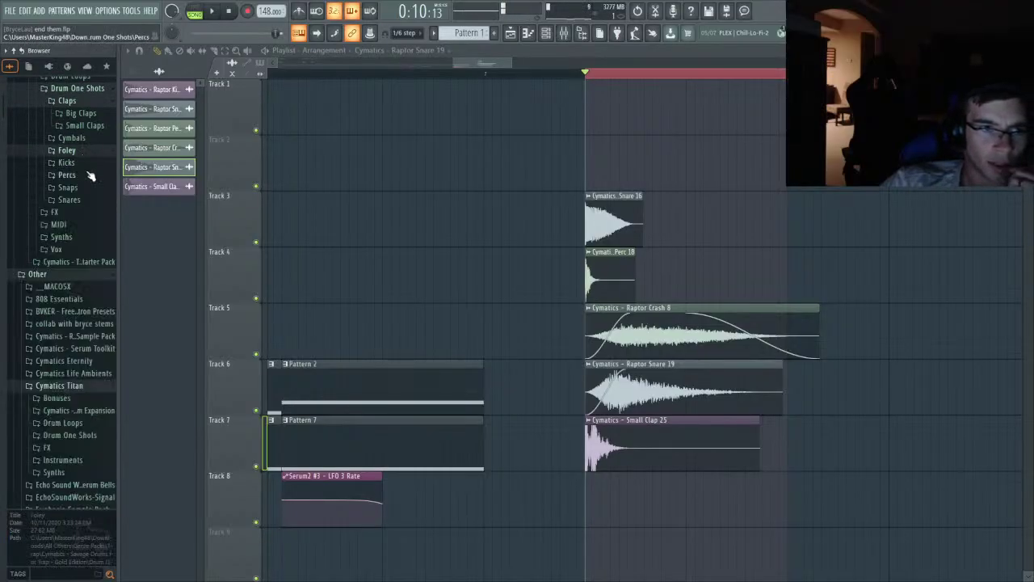
pyautogui.click(88, 177)
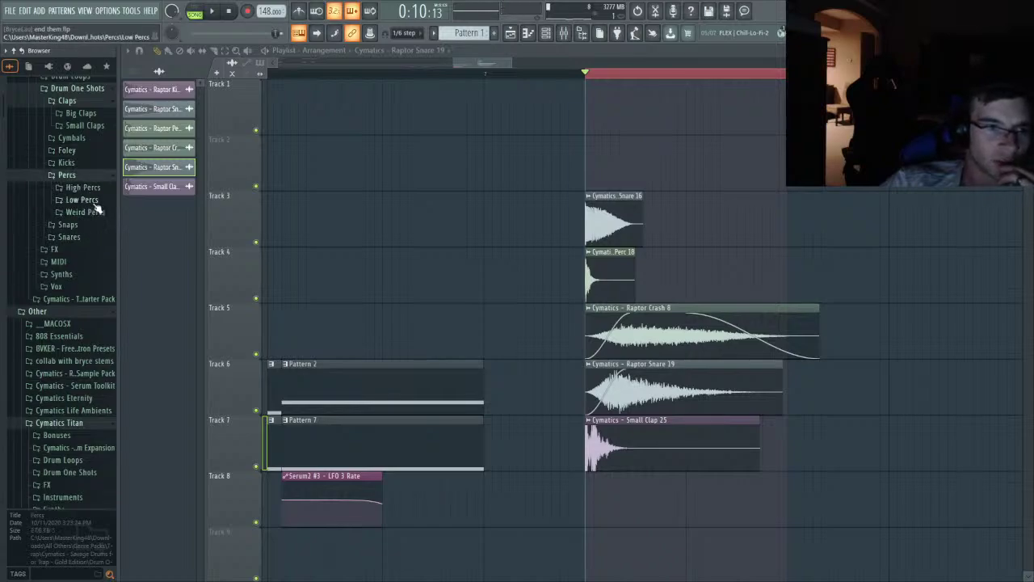
pyautogui.click(91, 211)
pyautogui.moveTo(91, 264); pyautogui.dragTo(87, 275)
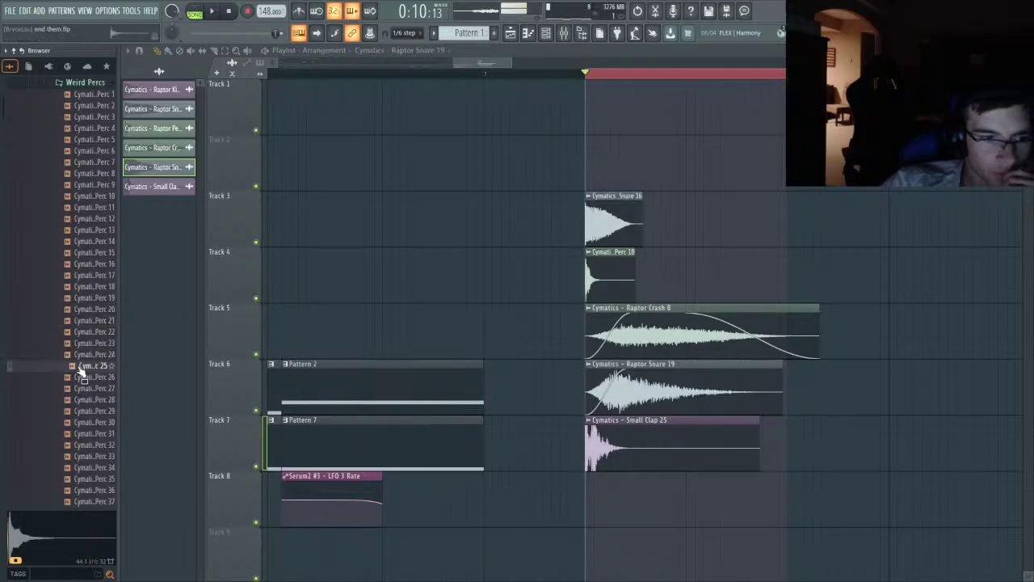
pyautogui.press('Up')
pyautogui.press('Up')
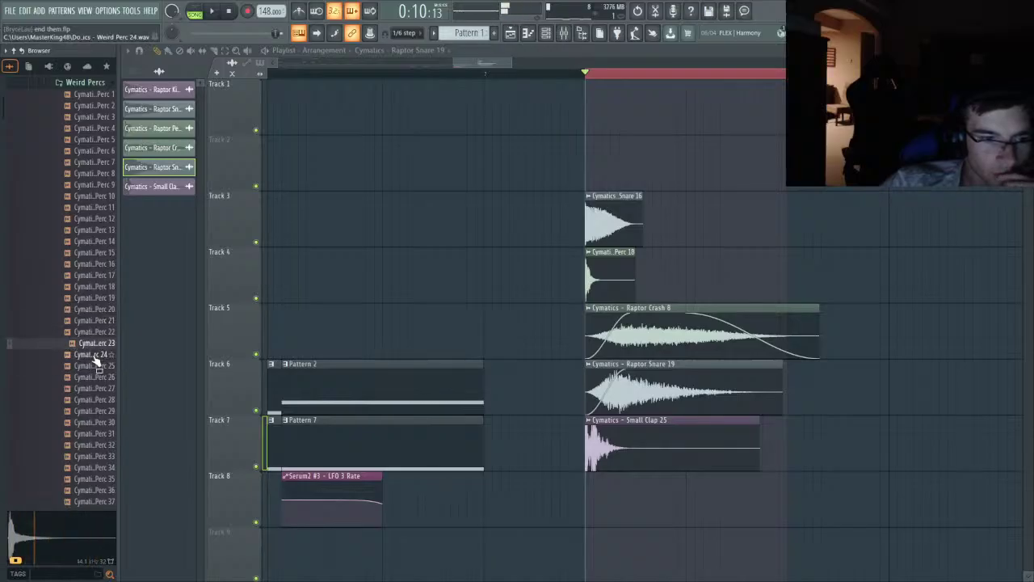
# - Place Weird Perc 23 on Track 8 at the loop start, raising its time-stretching pitch and setting a 1-semitone pitch range
pyautogui.moveTo(95, 347); pyautogui.dragTo(614, 501)
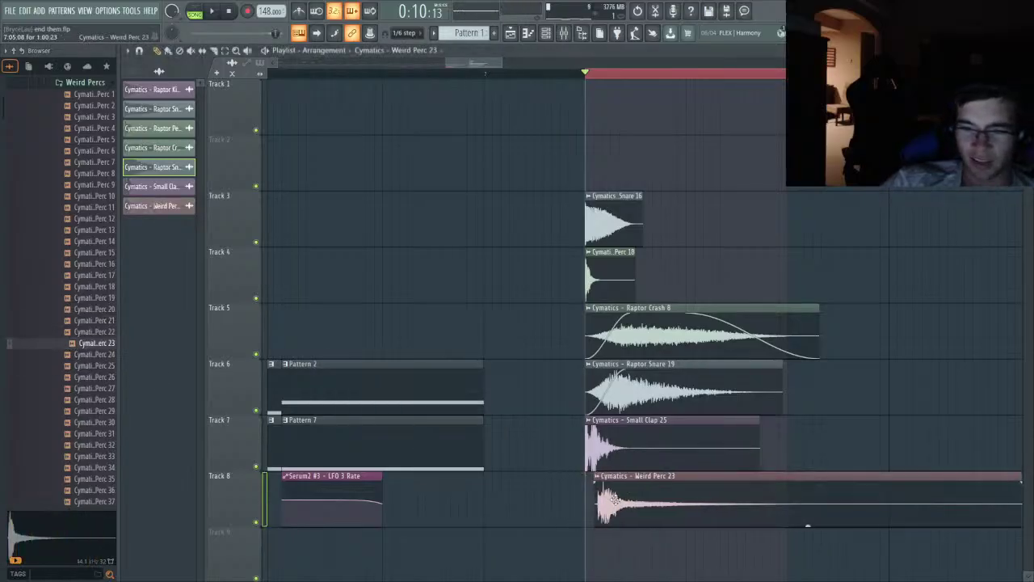
pyautogui.doubleClick(607, 506)
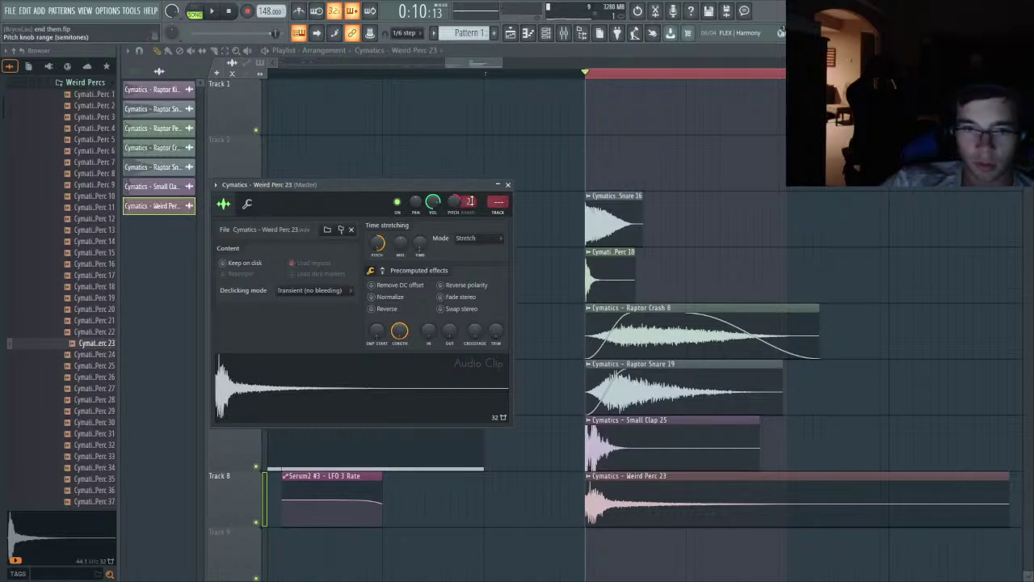
pyautogui.click(445, 387)
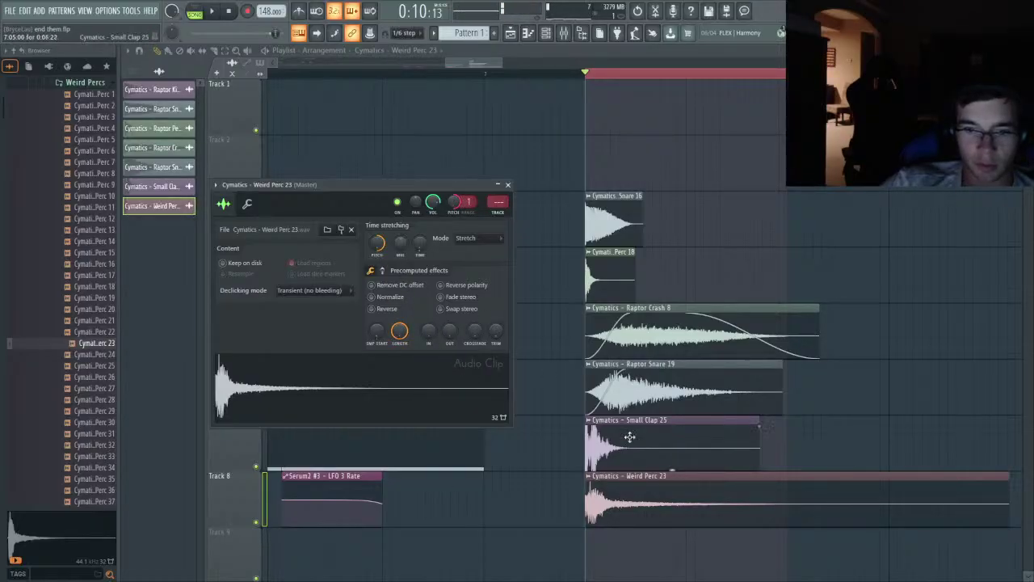
# - Duplicate Weird Perc 23 across Tracks 8 and 9 as separate audio clips and route the Track 9 clip to mixer Insert 9
pyautogui.click(630, 493)
pyautogui.scroll(-2, 630, 494)
pyautogui.click(597, 436)
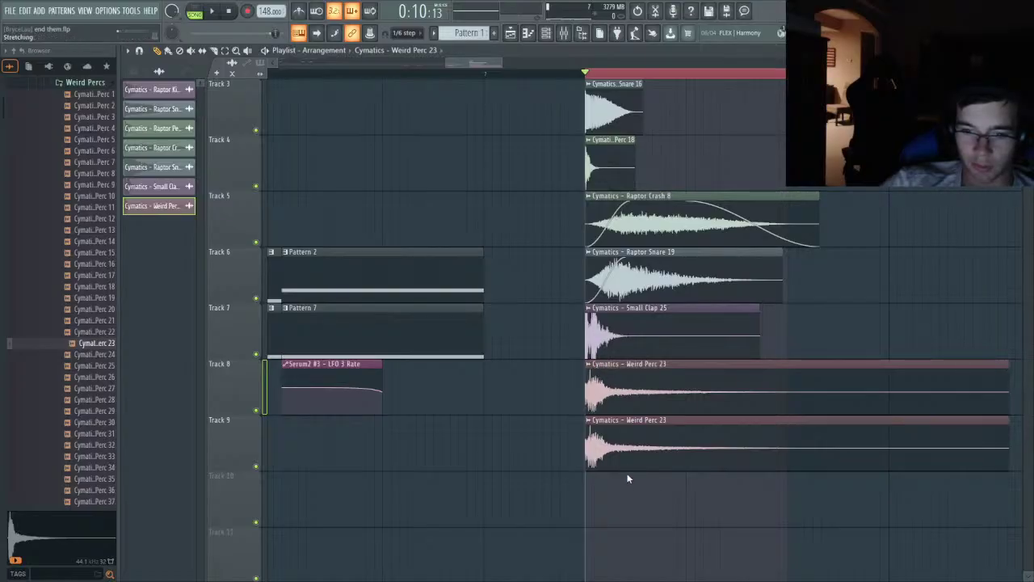
pyautogui.doubleClick(621, 379)
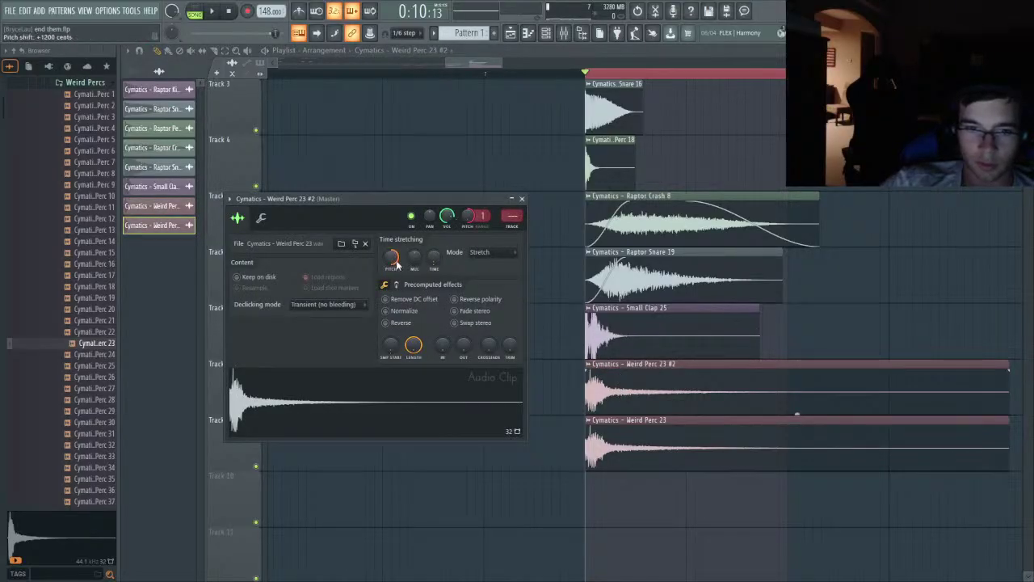
pyautogui.doubleClick(646, 467)
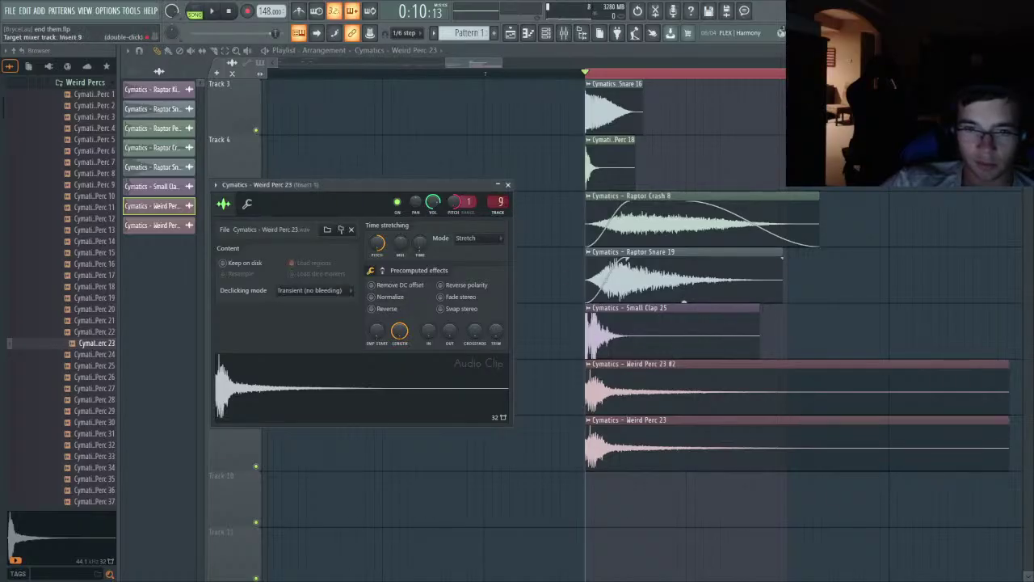
# - Play the loop and lower the volume of mixer Insert 10 to balance the weird perc layer
pyautogui.press('F9')
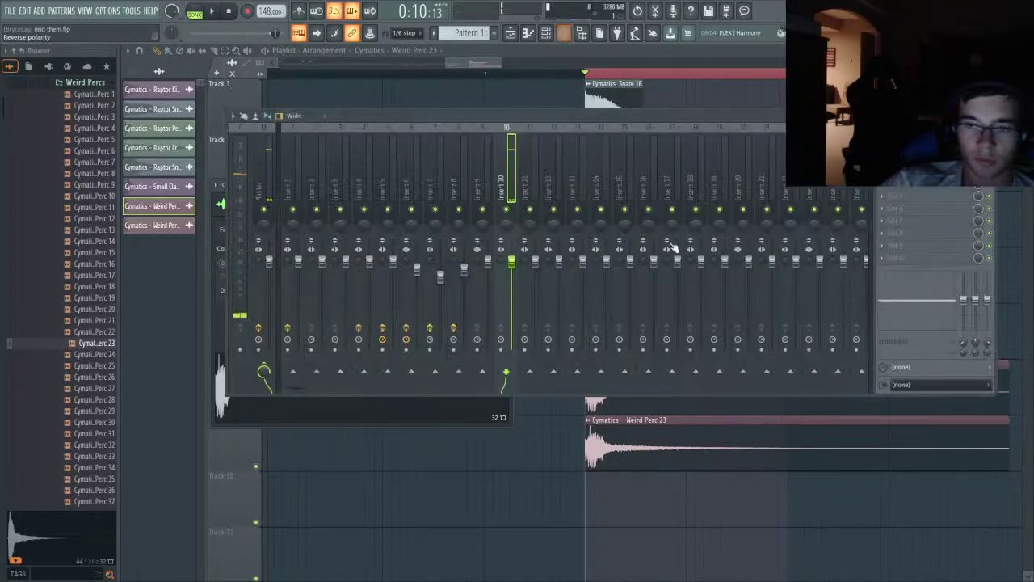
pyautogui.press('space')
pyautogui.moveTo(513, 262); pyautogui.dragTo(513, 279)
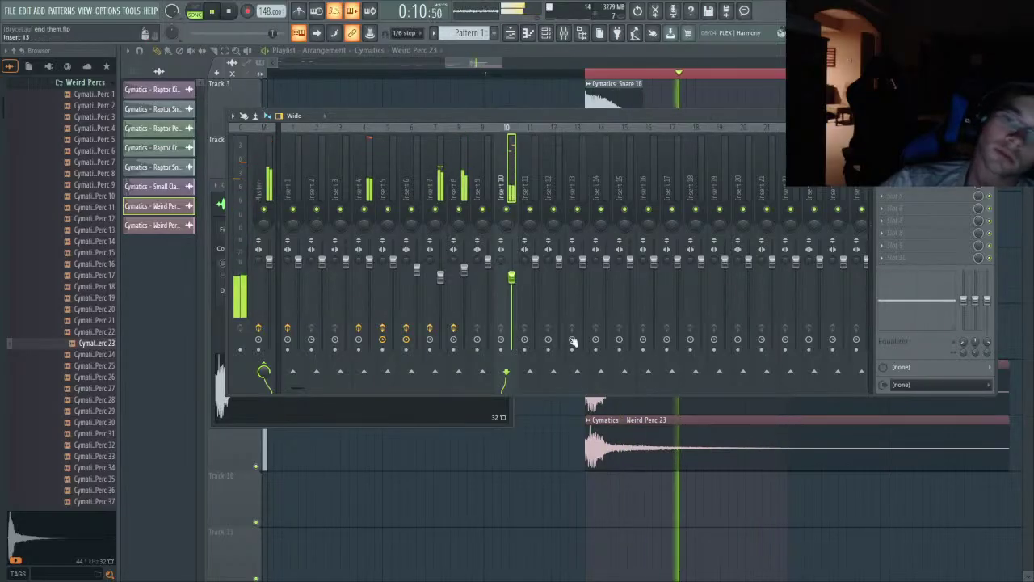
# - Add Fruity Parametric EQ 2 to Insert 10, high-pass the lows and gently raise the mid and high bands while listening
pyautogui.click(704, 554)
pyautogui.moveTo(385, 391)
pyautogui.mouseDown()
pyautogui.moveTo(370, 347)
pyautogui.moveTo(380, 386)
pyautogui.mouseUp()
pyautogui.moveTo(475, 390)
pyautogui.mouseDown()
pyautogui.moveTo(480, 364)
pyautogui.moveTo(477, 374)
pyautogui.moveTo(468, 351)
pyautogui.moveTo(484, 376)
pyautogui.mouseUp()
pyautogui.moveTo(415, 390); pyautogui.dragTo(445, 385)
pyautogui.moveTo(484, 375); pyautogui.dragTo(488, 384)
pyautogui.hotkey('ctrl', 's')
pyautogui.moveTo(296, 390); pyautogui.dragTo(333, 454)
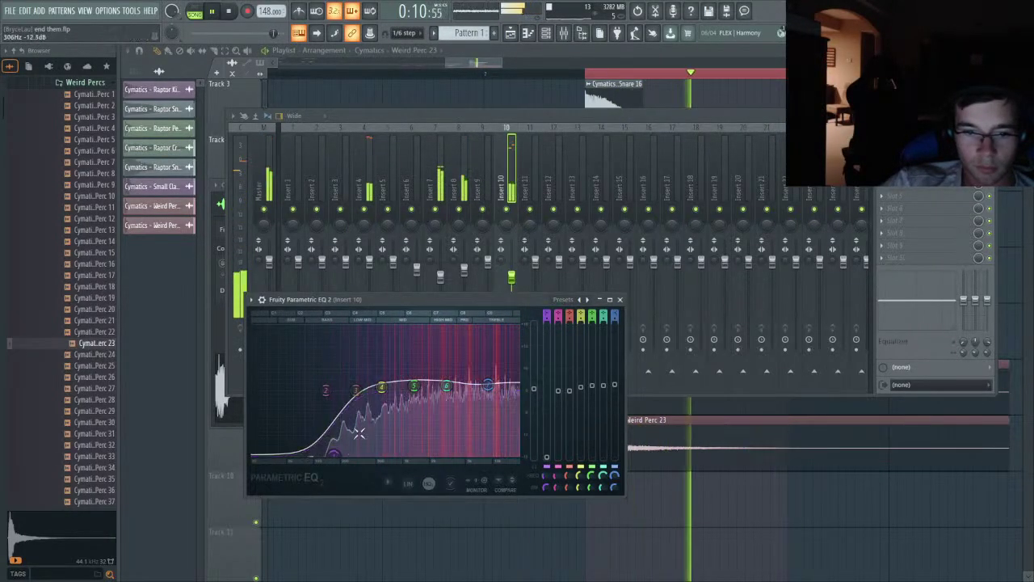
pyautogui.moveTo(381, 387); pyautogui.dragTo(382, 386)
pyautogui.press('space')
# - Adjust the quick fade-out of both Weird Perc 23 channels, boost Weird Perc 23 #2, and audition the loop
pyautogui.click(566, 50)
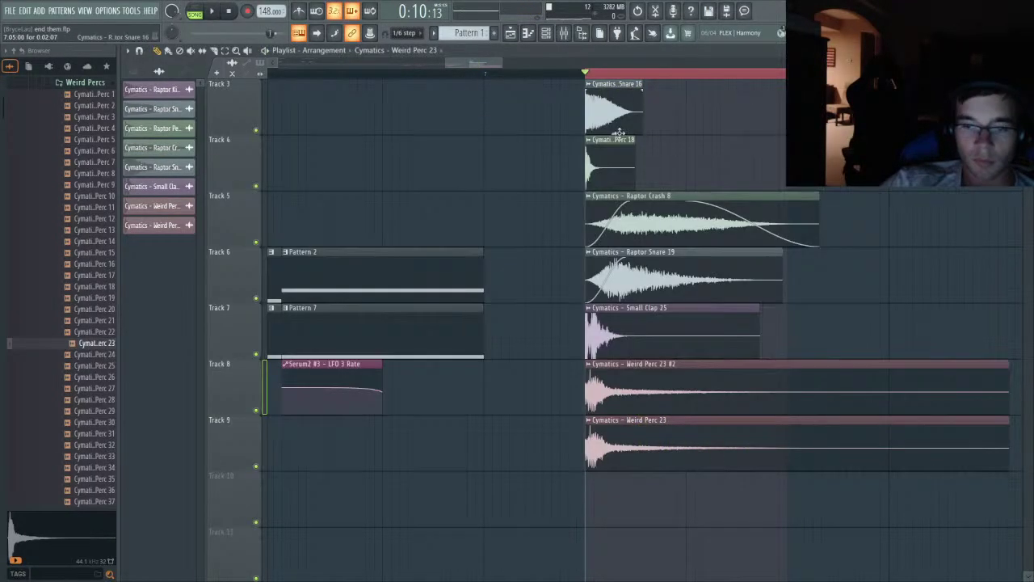
pyautogui.doubleClick(686, 368)
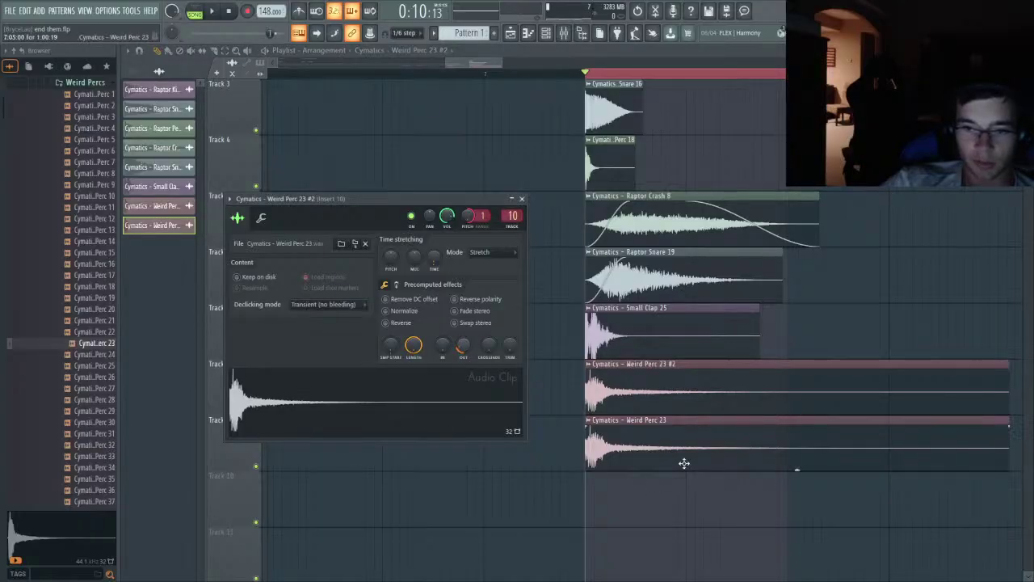
pyautogui.doubleClick(639, 437)
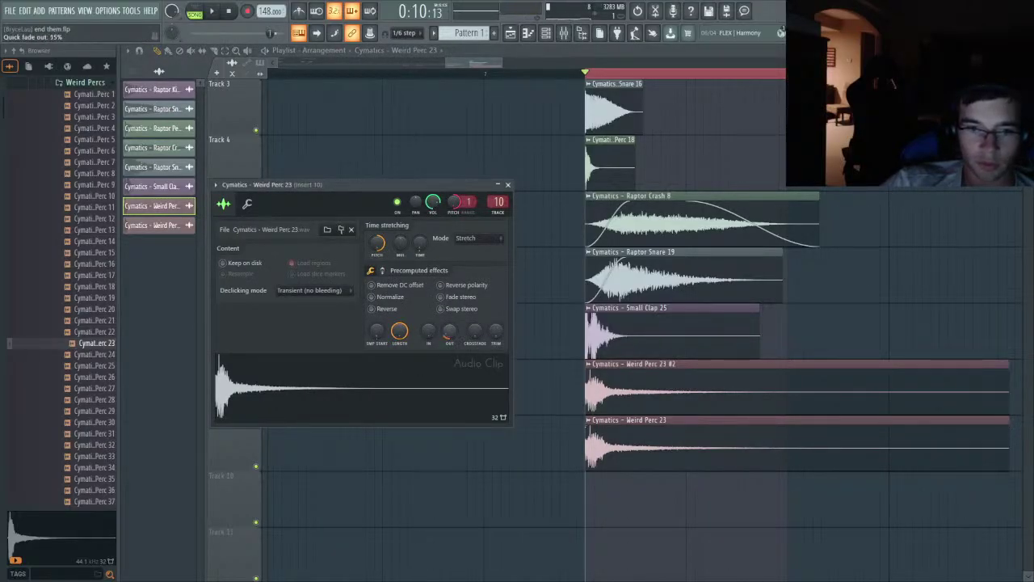
pyautogui.doubleClick(728, 387)
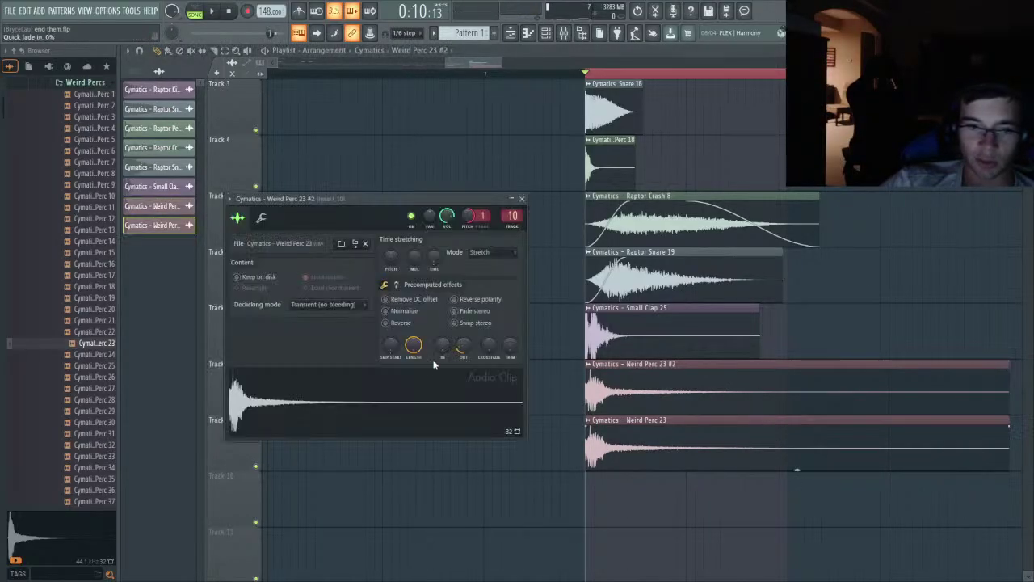
pyautogui.click(396, 288)
pyautogui.press('space')
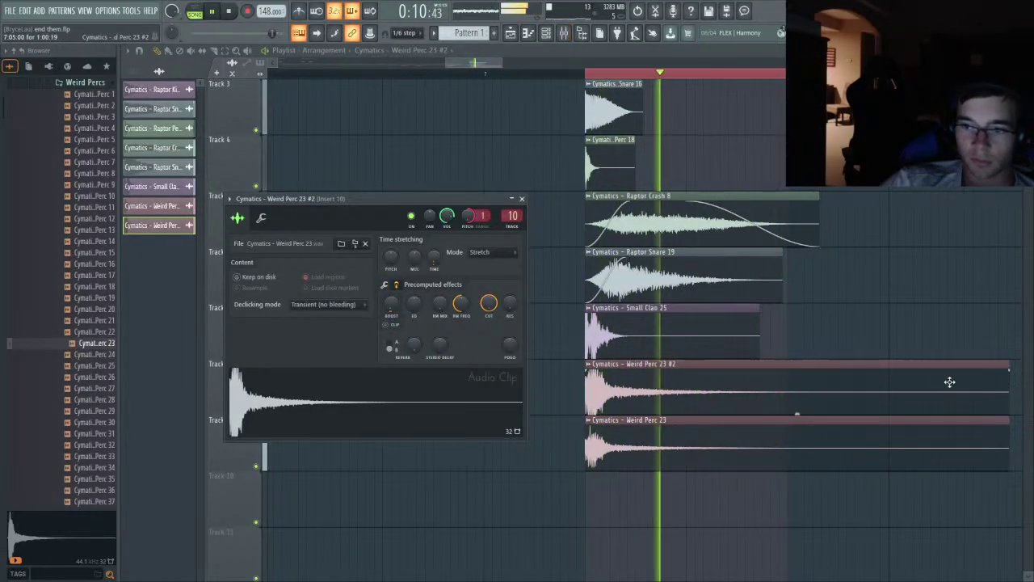
pyautogui.press('space')
# - Slice both Weird Perc 23 clips on Tracks 8 and 9 at the loop end and delete the tails
pyautogui.click(217, 51)
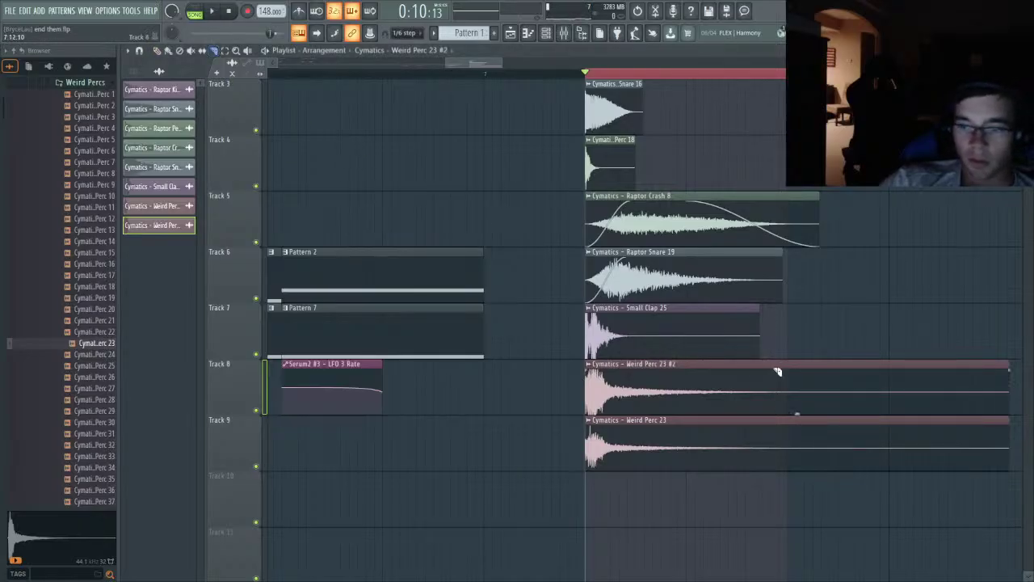
pyautogui.moveTo(796, 447); pyautogui.dragTo(793, 463)
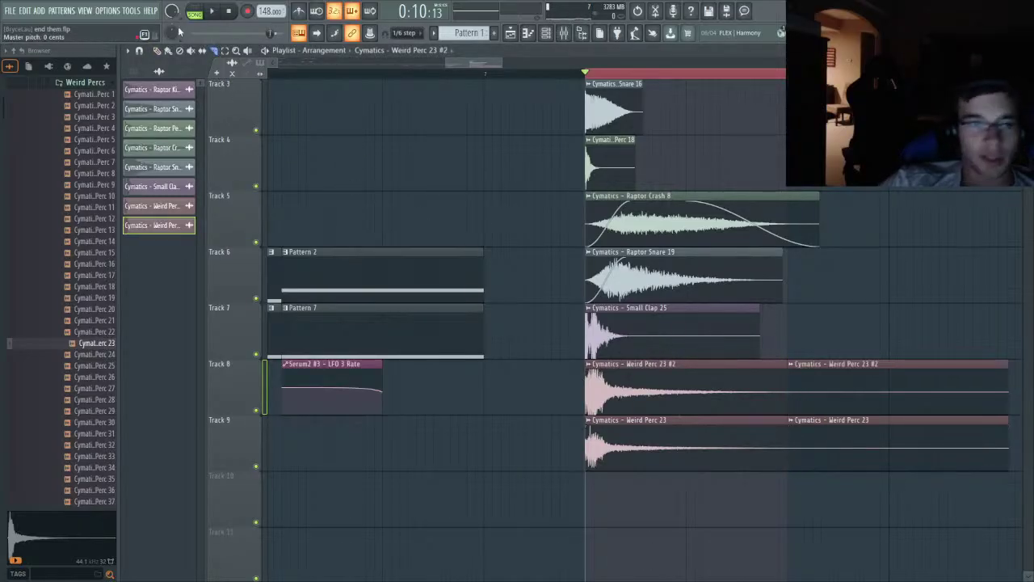
pyautogui.rightClick(953, 438)
pyautogui.rightClick(897, 396)
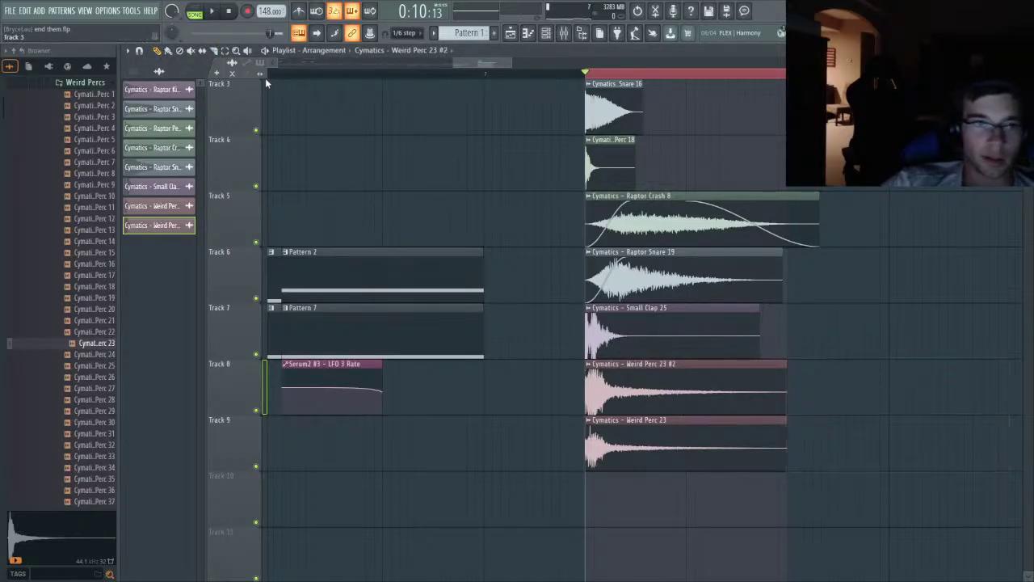
# - Add fade-outs to both Weird Perc 23 clips and extend the Track 9 clip past the loop end, checking by playback
pyautogui.moveTo(787, 373); pyautogui.dragTo(724, 373)
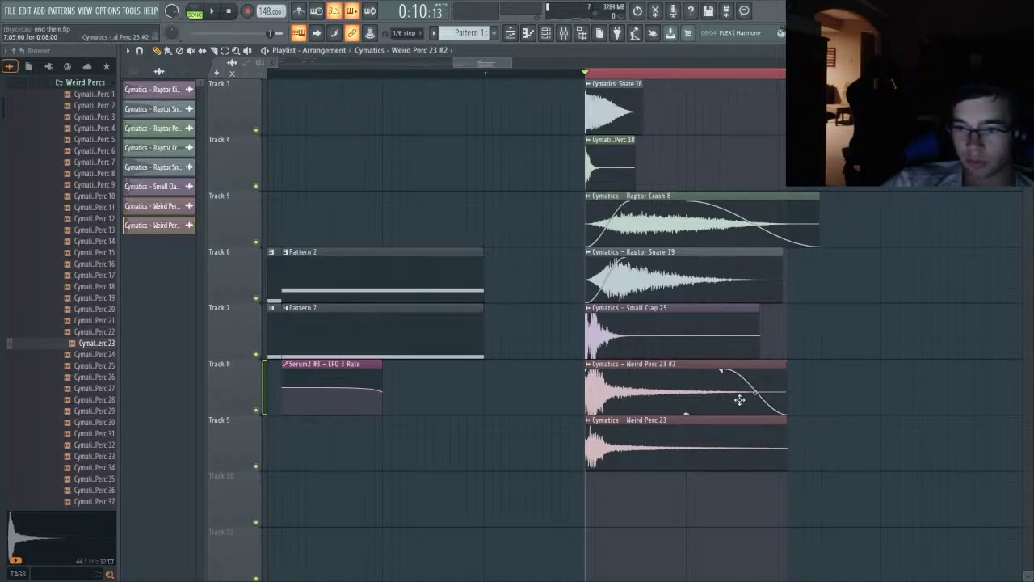
pyautogui.press('space')
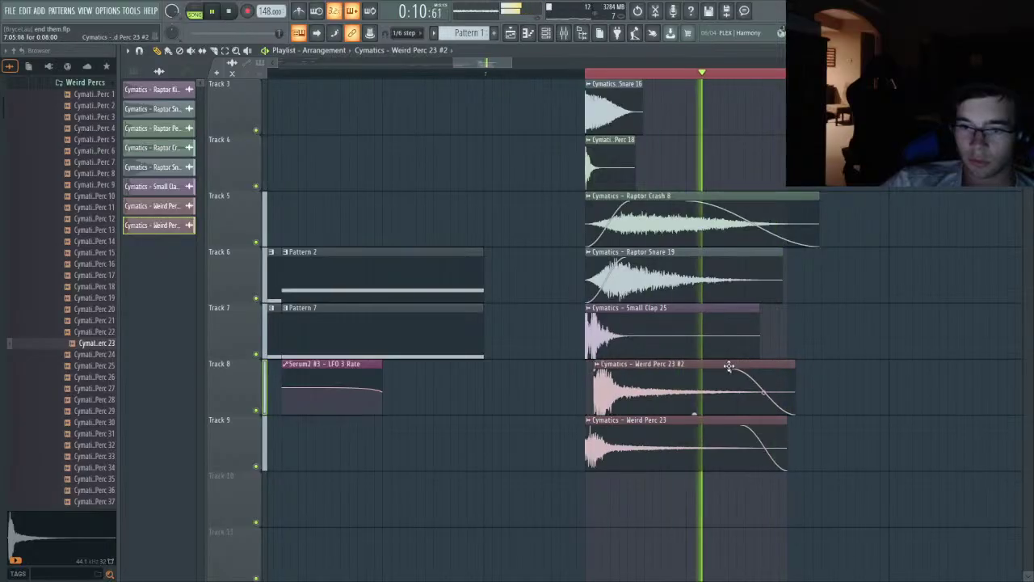
pyautogui.press('space')
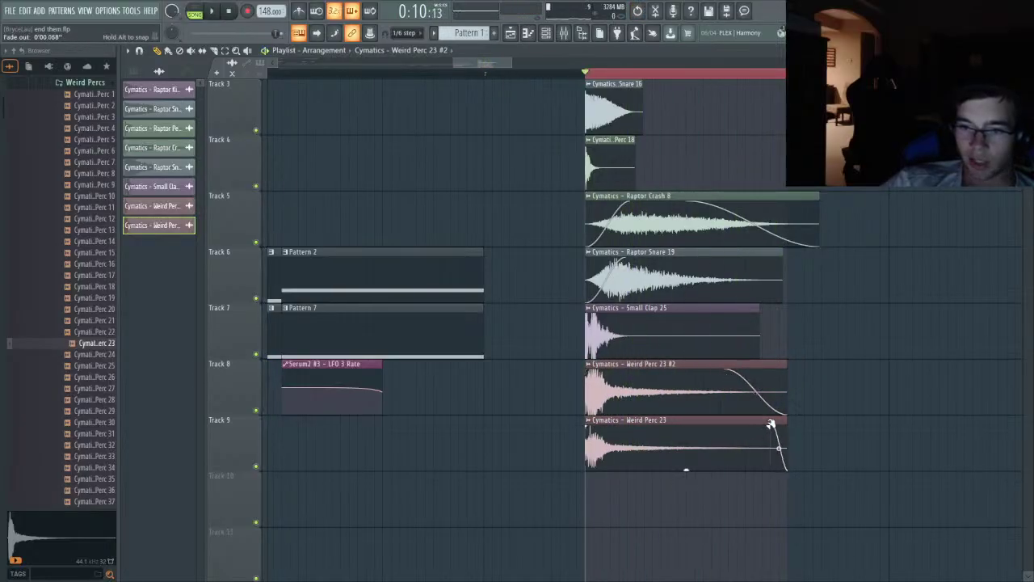
pyautogui.moveTo(792, 426); pyautogui.dragTo(854, 410)
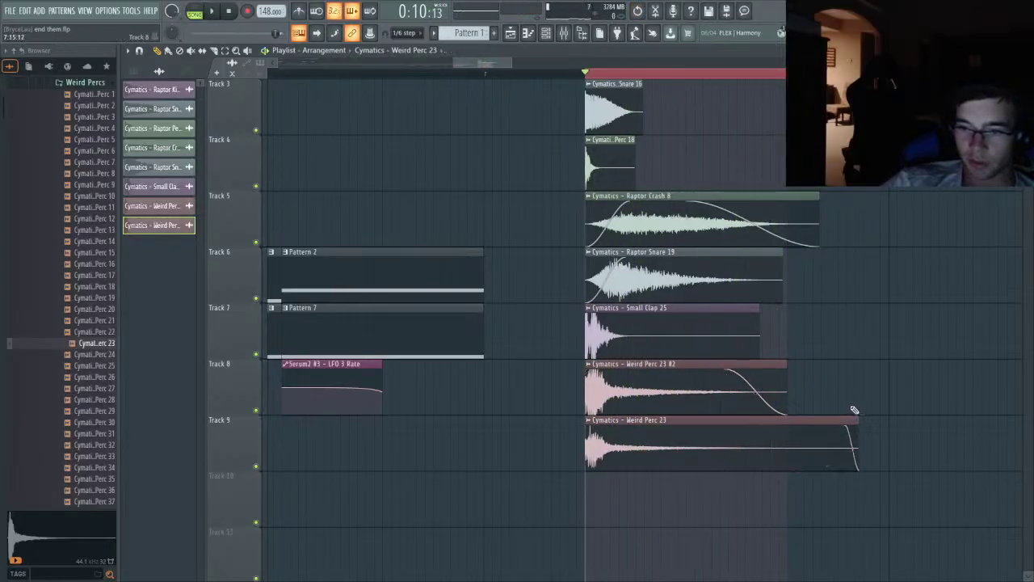
pyautogui.press('space')
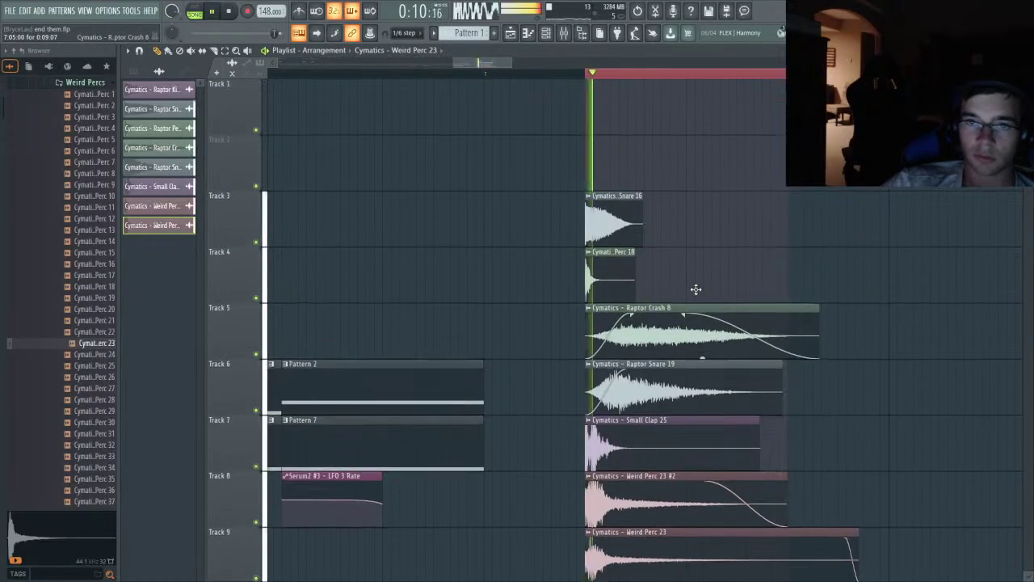
pyautogui.press('space')
# - Browse the Low Percs samples and place Low Perc 13 on Track 10 at the loop start
pyautogui.scroll(4, 81, 348)
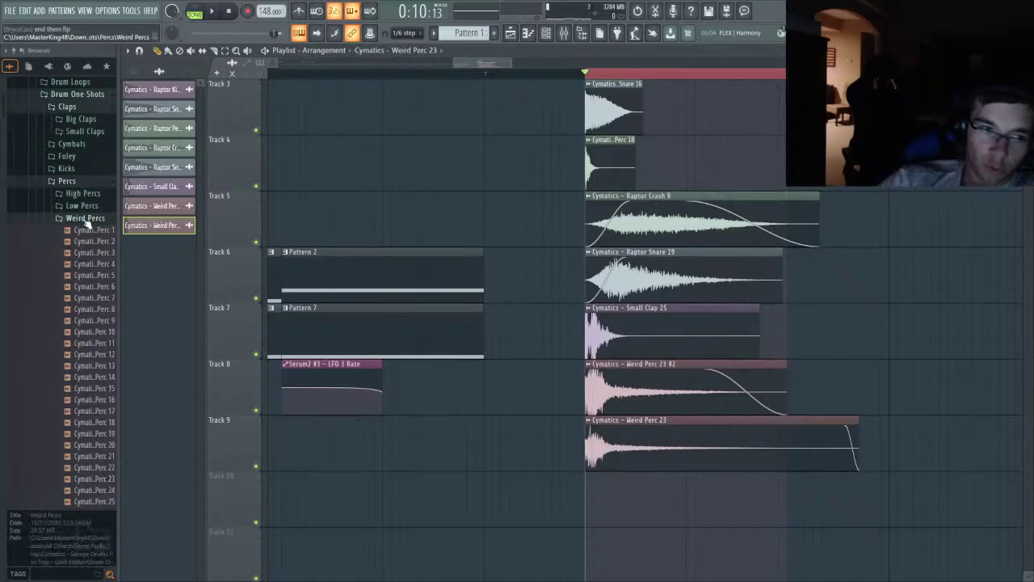
pyautogui.click(85, 218)
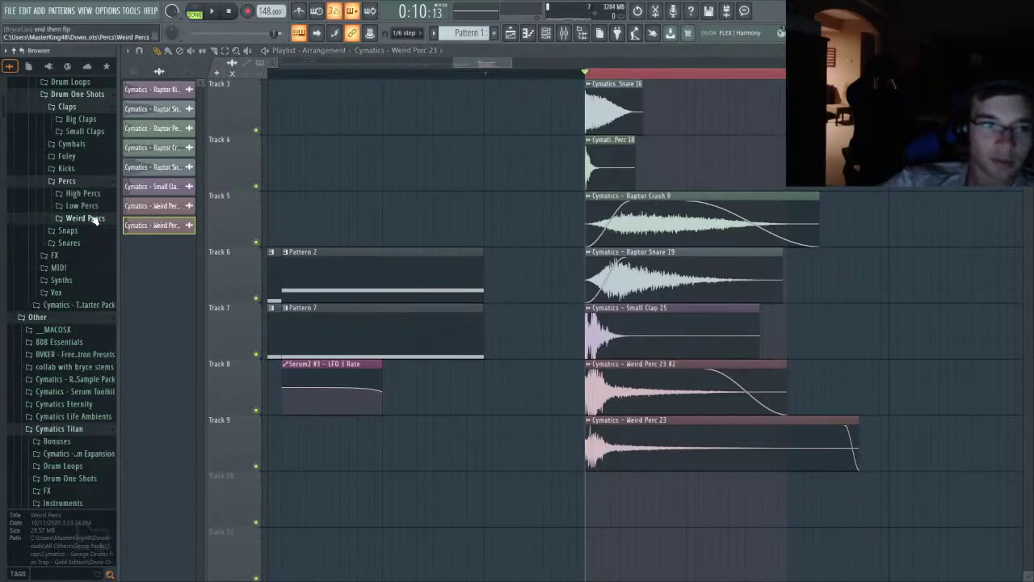
pyautogui.click(94, 209)
pyautogui.click(94, 231)
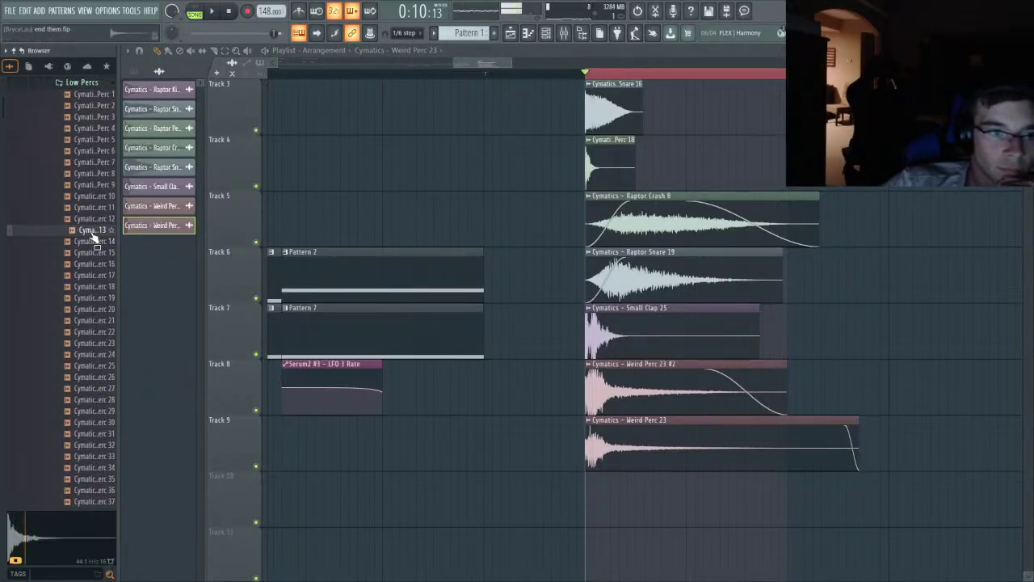
pyautogui.moveTo(93, 233); pyautogui.dragTo(606, 494)
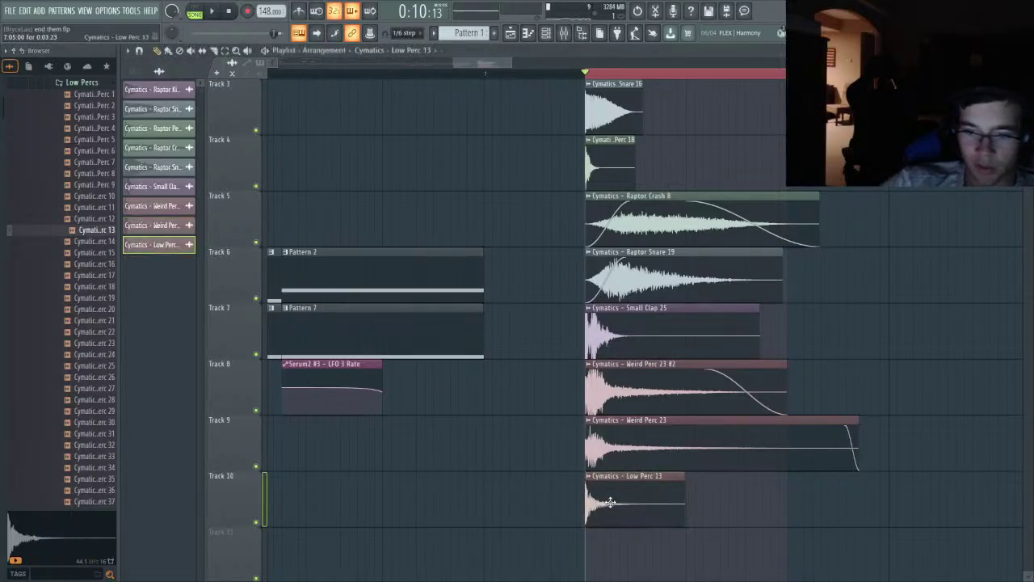
# - Boost the Low Perc 13 channel and route it to mixer Insert 11 with Fruity Parametric EQ 2 loaded
pyautogui.click(317, 189)
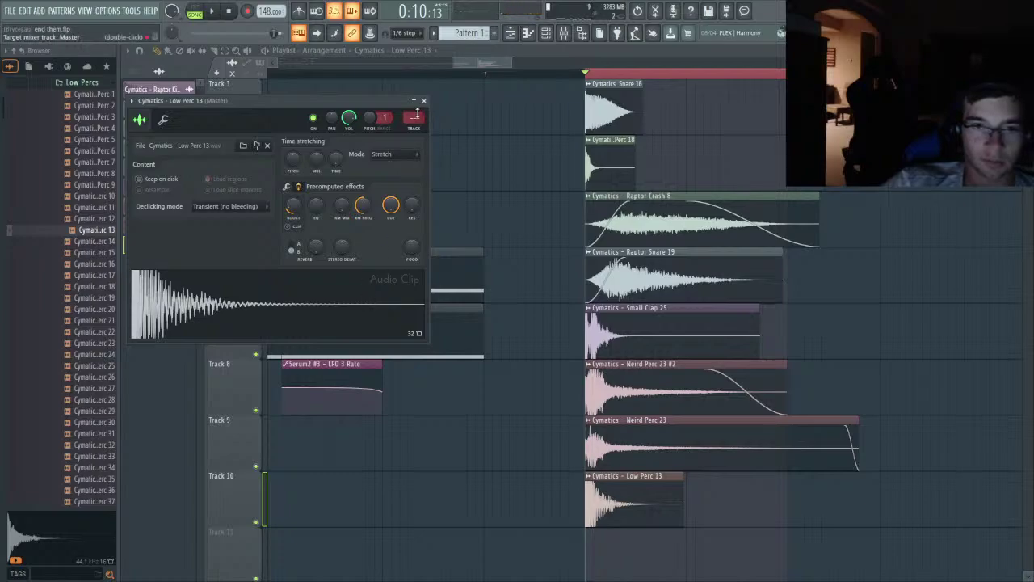
pyautogui.click(564, 35)
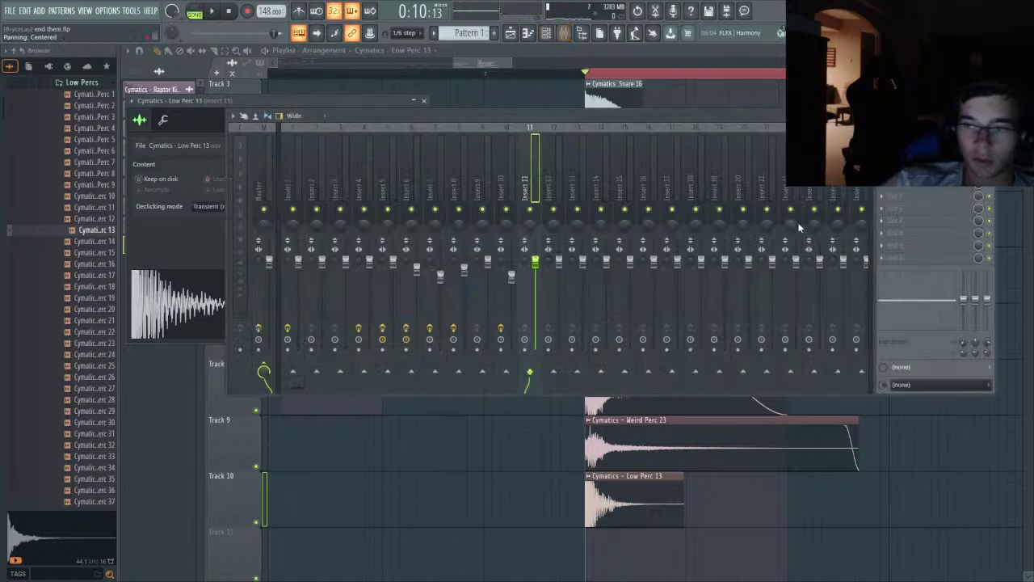
pyautogui.click(718, 556)
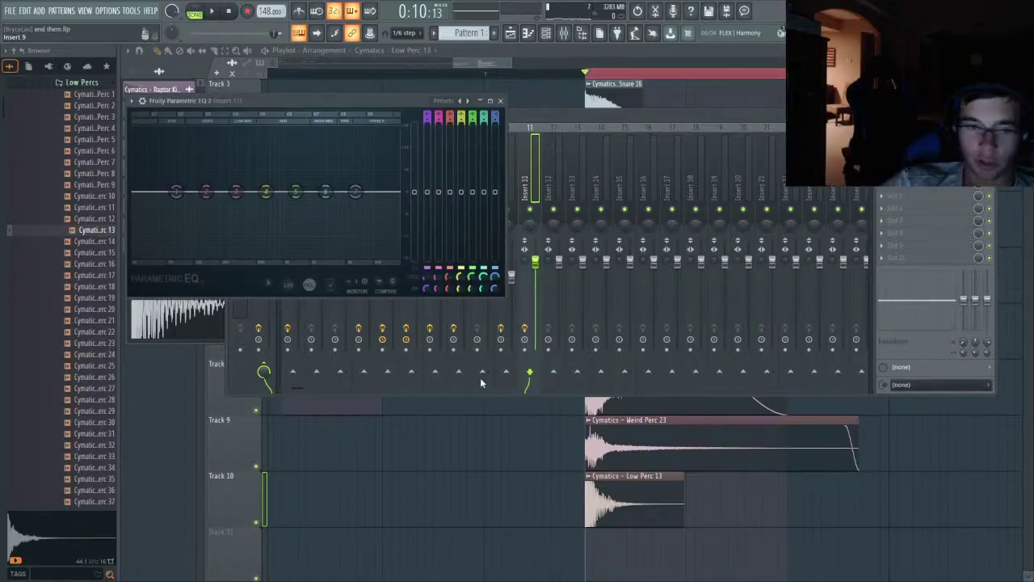
# - Low-pass Low Perc 13 with the Insert 11 EQ to remove the highs while playing the loop
pyautogui.press('space')
pyautogui.press('space')
pyautogui.moveTo(356, 191); pyautogui.dragTo(308, 256)
pyautogui.press('space')
pyautogui.press('space')
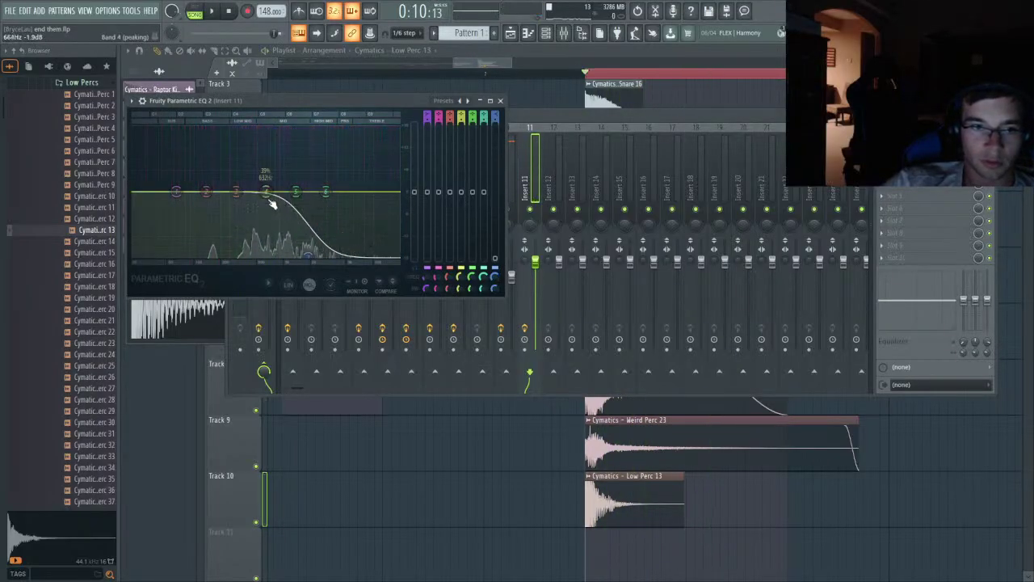
pyautogui.press('space')
pyautogui.press('space')
pyautogui.press('space')
# - Slightly raise EQ band 2 in the lows and move the low-pass cutoff lower, repeatedly auditioning the loop
pyautogui.moveTo(207, 191); pyautogui.dragTo(267, 192)
pyautogui.press('space')
pyautogui.press('space')
pyautogui.press('space')
pyautogui.press('space')
pyautogui.press('space')
pyautogui.press('space')
pyautogui.press('space')
pyautogui.press('space')
pyautogui.press('space')
pyautogui.press('space')
pyautogui.press('space')
pyautogui.press('space')
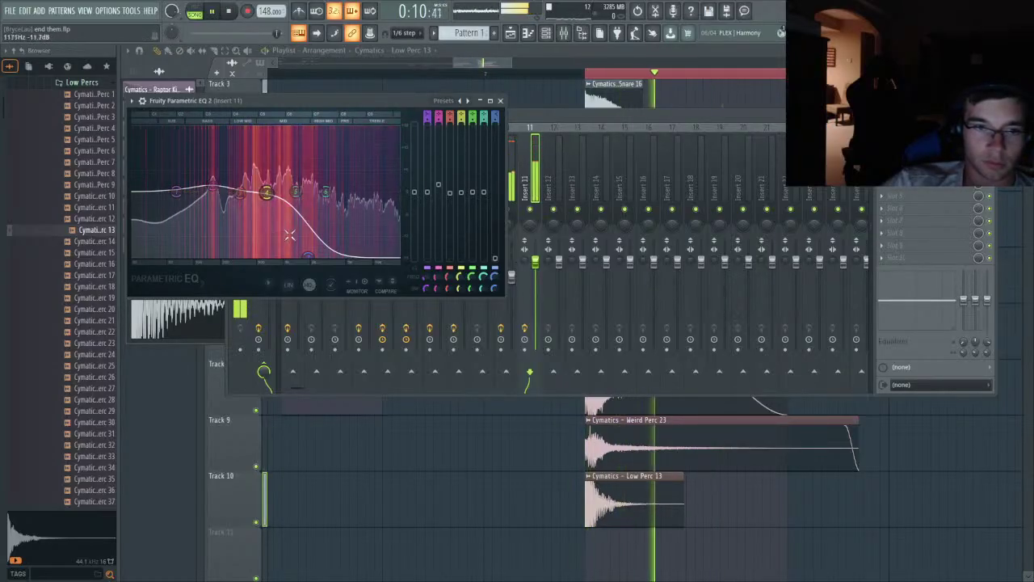
pyautogui.press('space')
pyautogui.press('space')
pyautogui.moveTo(308, 255)
pyautogui.mouseDown()
pyautogui.moveTo(272, 248)
pyautogui.moveTo(293, 254)
pyautogui.mouseUp()
pyautogui.press('space')
# - High-pass Low Perc 13 with Fruity Parametric EQ 2 on Insert 11 and slightly lower band 3 near 323 Hz
pyautogui.doubleClick(651, 489)
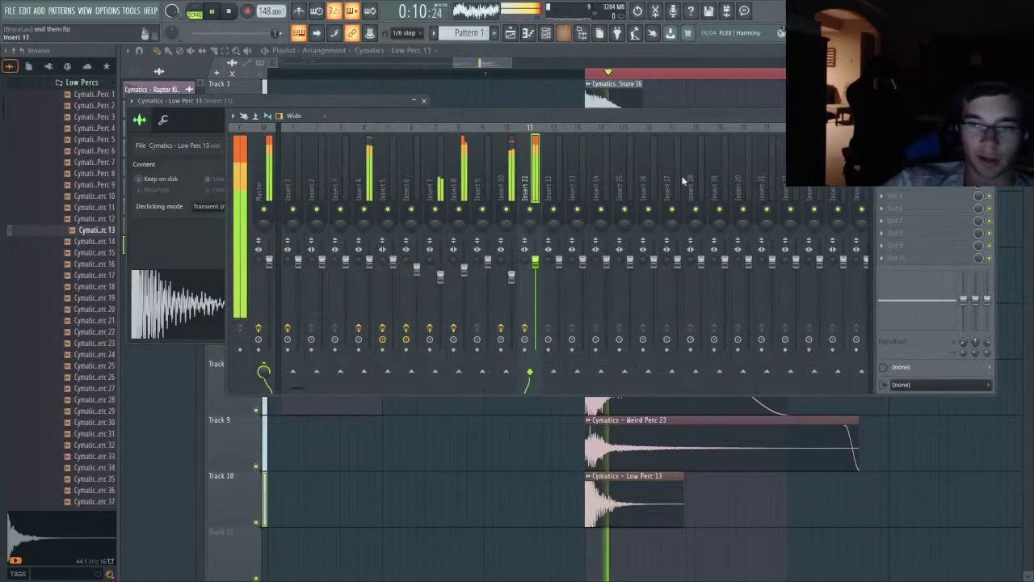
pyautogui.press('F9')
pyautogui.press('space')
pyautogui.press('space')
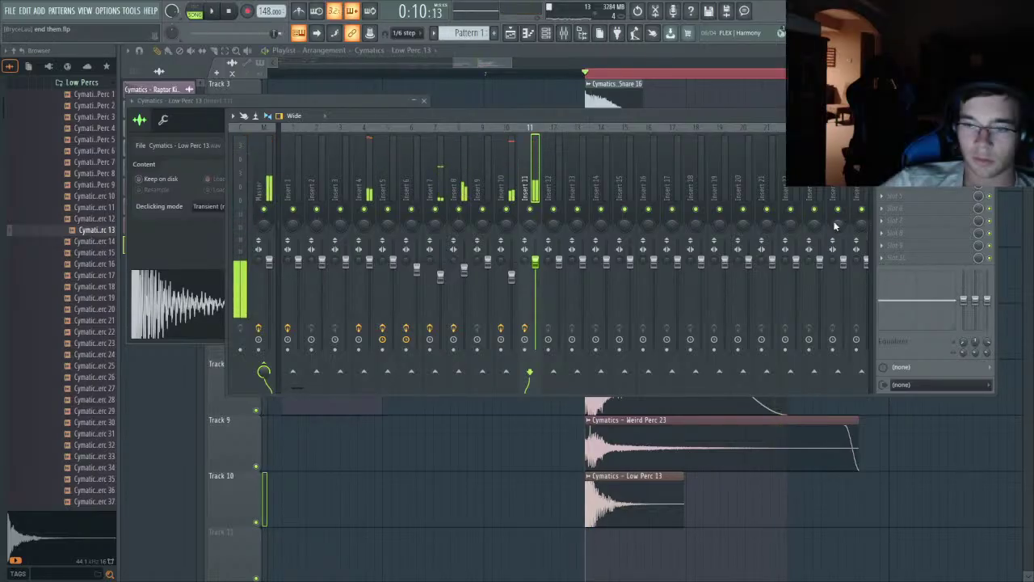
pyautogui.click(921, 145)
pyautogui.press('space')
pyautogui.moveTo(194, 206); pyautogui.dragTo(222, 268)
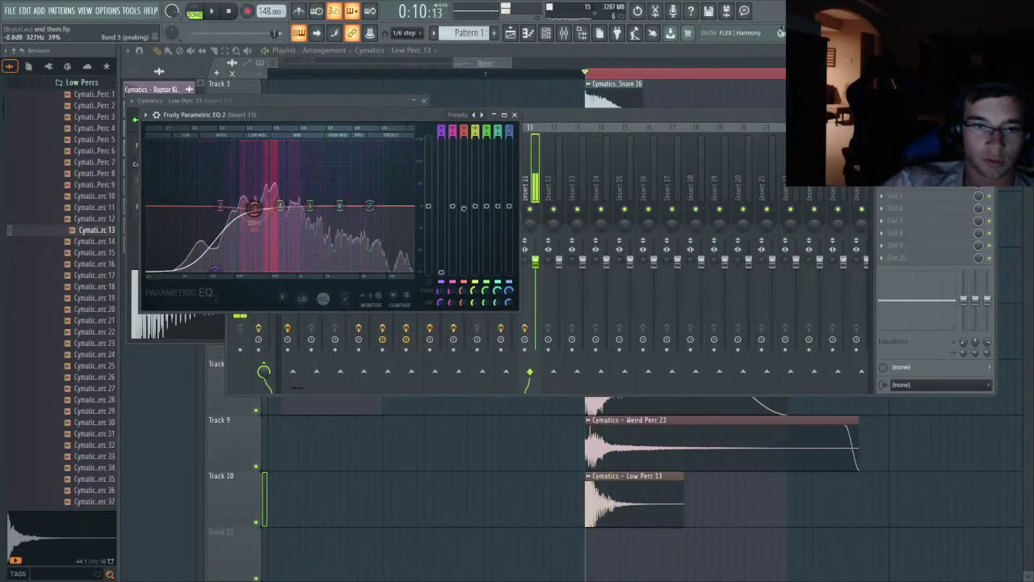
pyautogui.press('space')
pyautogui.press('space')
# - Boost EQ band 5 near 1.6 kHz and lower Insert 11's volume while listening to the loop
pyautogui.moveTo(310, 205)
pyautogui.mouseDown()
pyautogui.moveTo(316, 158)
pyautogui.moveTo(315, 188)
pyautogui.mouseUp()
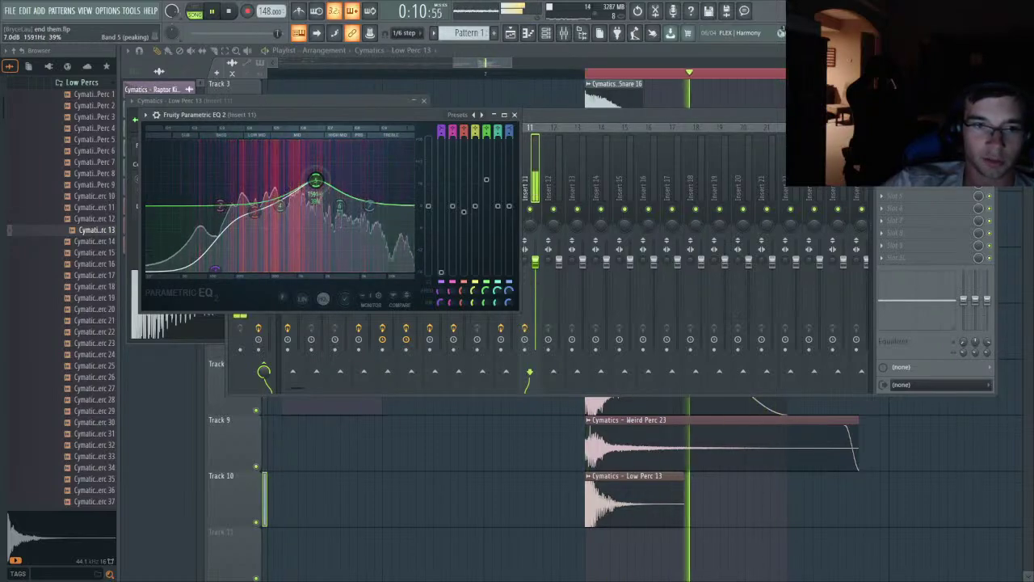
pyautogui.moveTo(535, 261); pyautogui.dragTo(534, 278)
pyautogui.press('space')
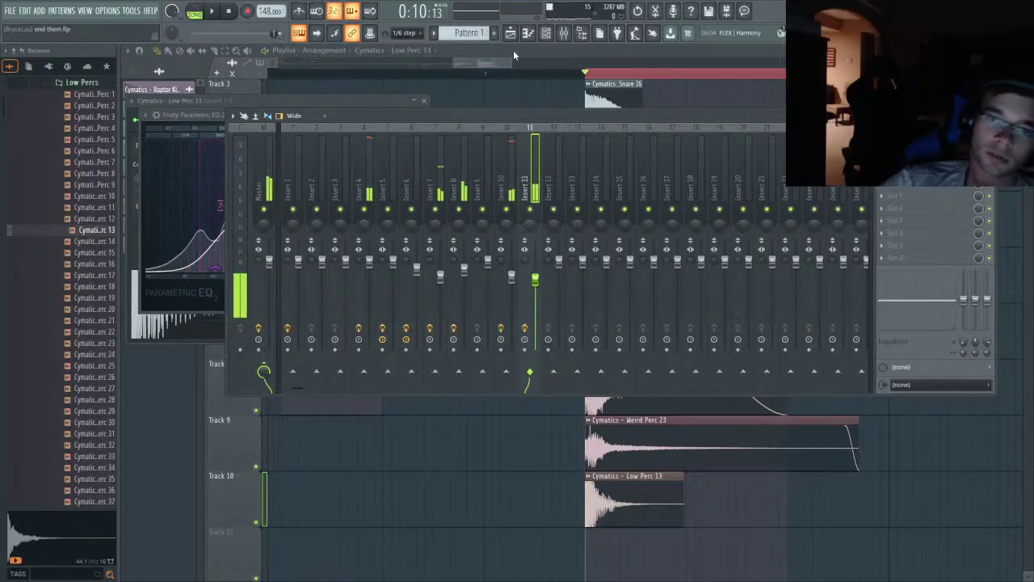
# - Audition other Low Percs samples, including numbers 14, 8, 6, 5 and 1 to 3
pyautogui.click(512, 50)
pyautogui.click(84, 240)
pyautogui.click(87, 173)
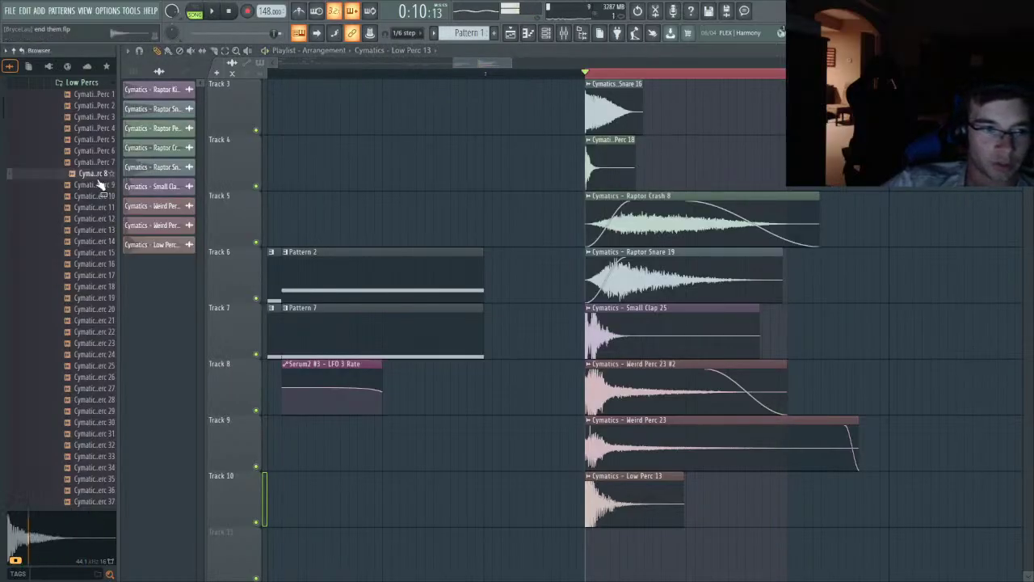
pyautogui.click(97, 150)
pyautogui.click(98, 139)
pyautogui.click(99, 116)
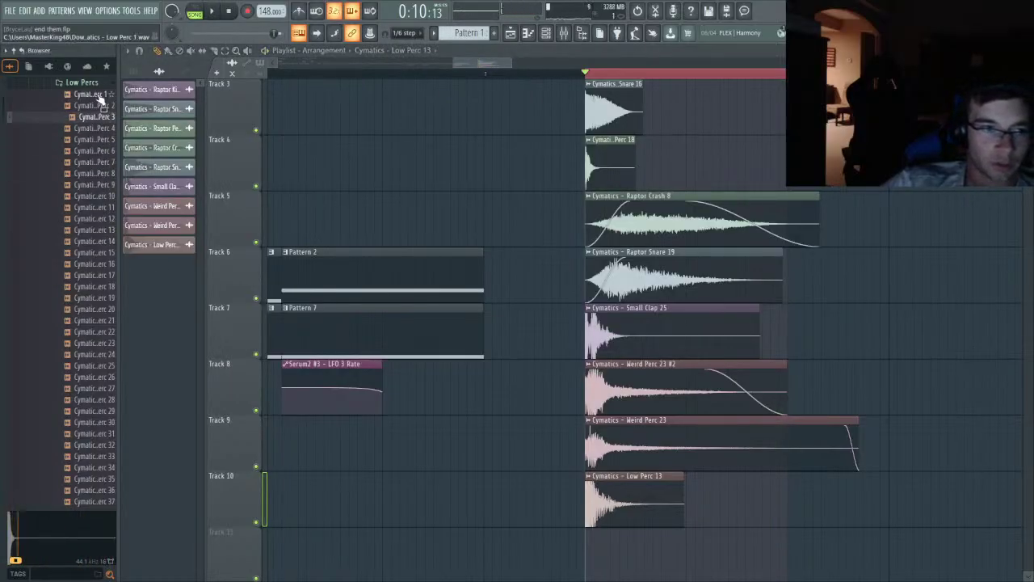
pyautogui.click(100, 94)
pyautogui.click(100, 106)
pyautogui.click(97, 117)
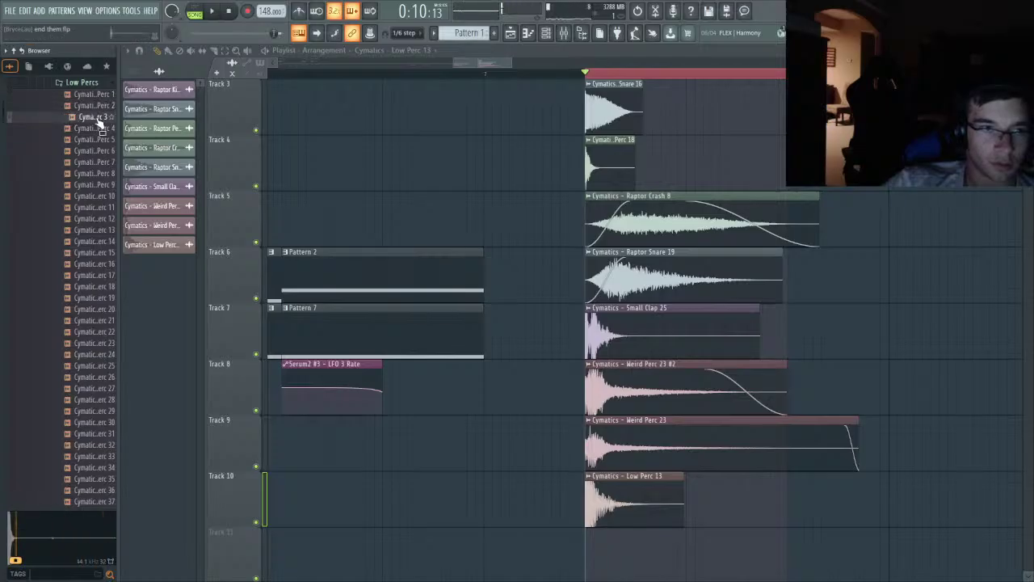
# - Replace Low Perc 13 on Track 10 with Low Perc 3, reset its channel pitch and audition it in the loop
pyautogui.moveTo(97, 119); pyautogui.dragTo(593, 509)
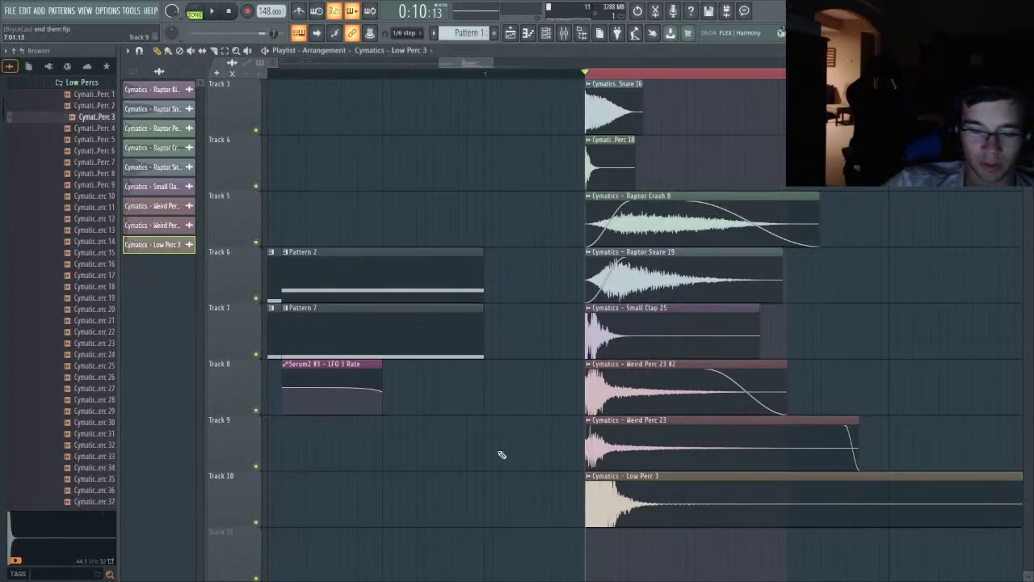
pyautogui.doubleClick(623, 482)
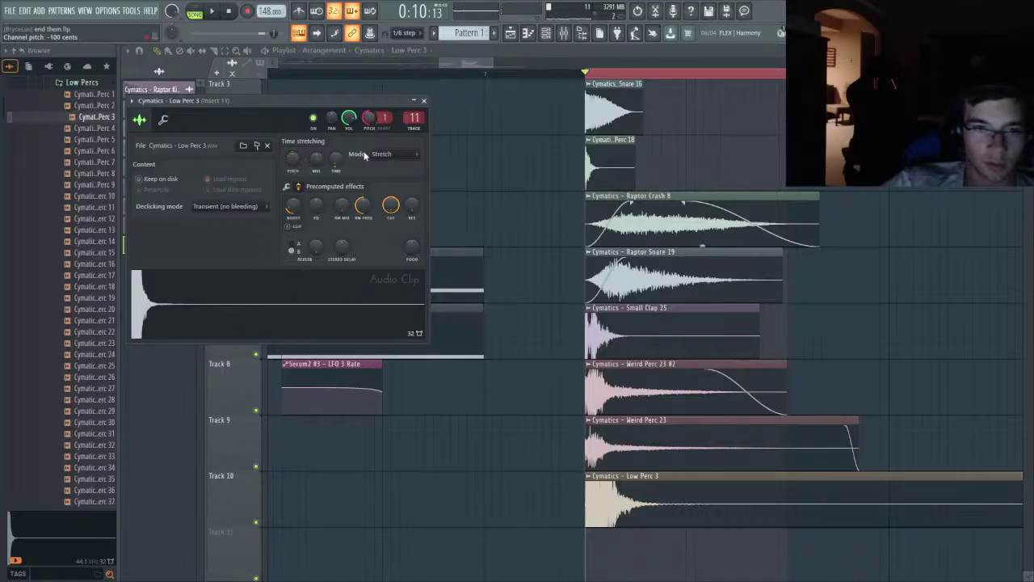
pyautogui.click(352, 310)
pyautogui.keyDown('alt'); pyautogui.click(371, 119); pyautogui.keyUp('alt')
pyautogui.click(332, 321)
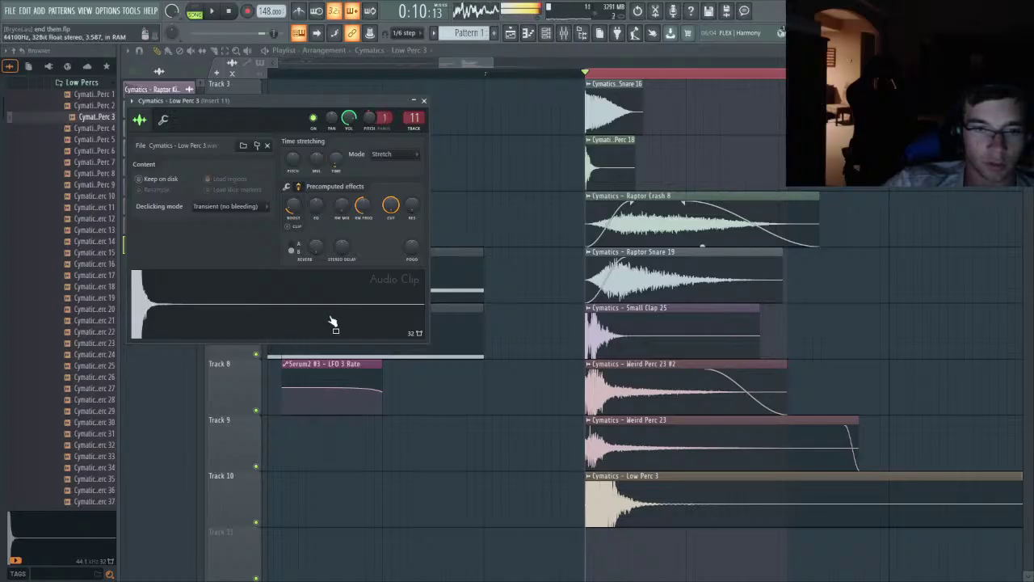
pyautogui.press('space')
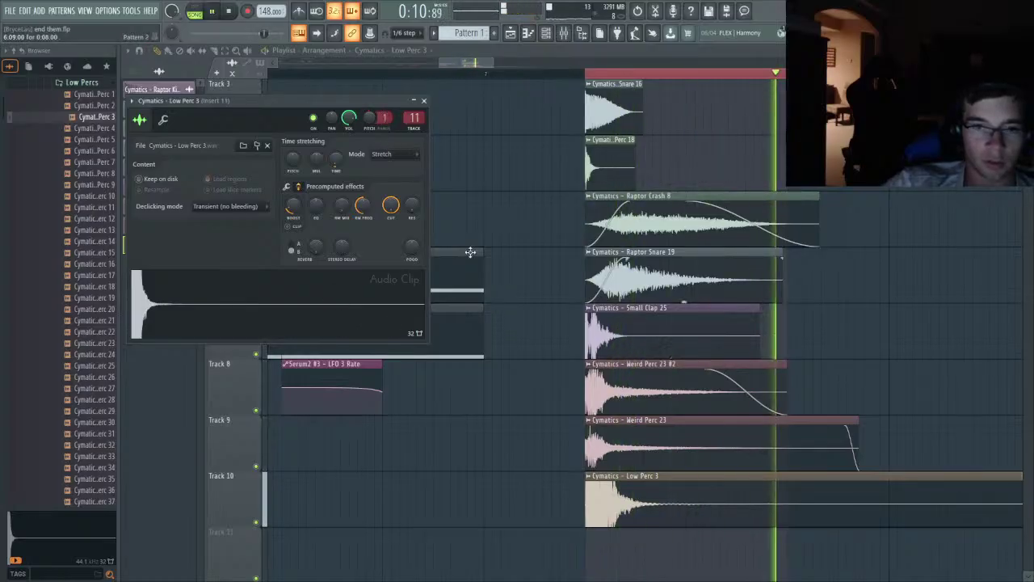
pyautogui.press('space')
pyautogui.press('Escape')
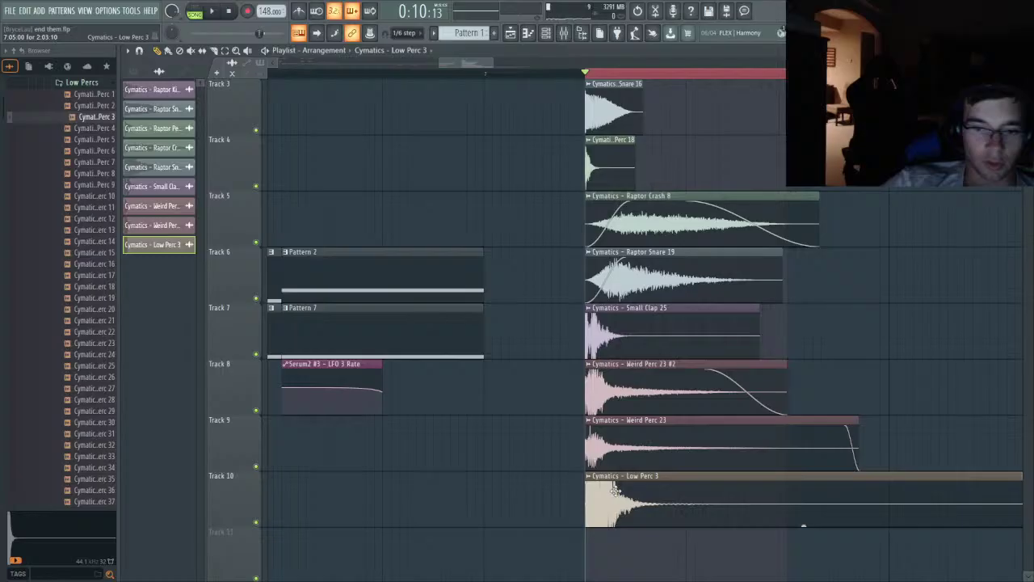
# - Audition Low Percs samples 31, 29, 27 and 25, and replace the Track 10 clip with Low Perc 27
pyautogui.click(89, 434)
pyautogui.click(89, 412)
pyautogui.click(89, 389)
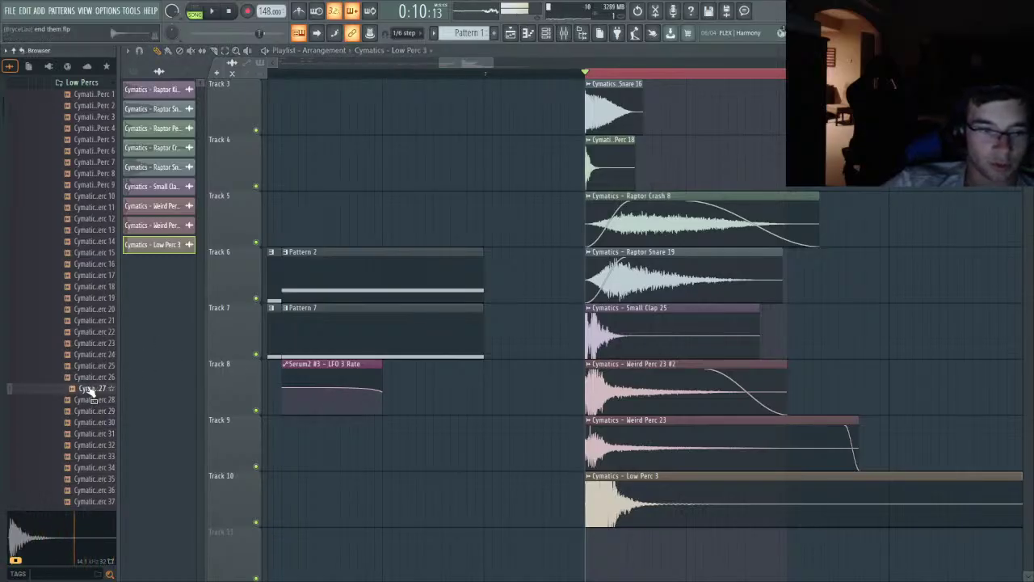
pyautogui.click(89, 366)
pyautogui.moveTo(90, 388); pyautogui.dragTo(665, 496)
pyautogui.rightClick(678, 499)
# - Shift Low Perc 27's sample start slightly later and adjust its time-stretching pitch while auditioning the sample
pyautogui.doubleClick(616, 503)
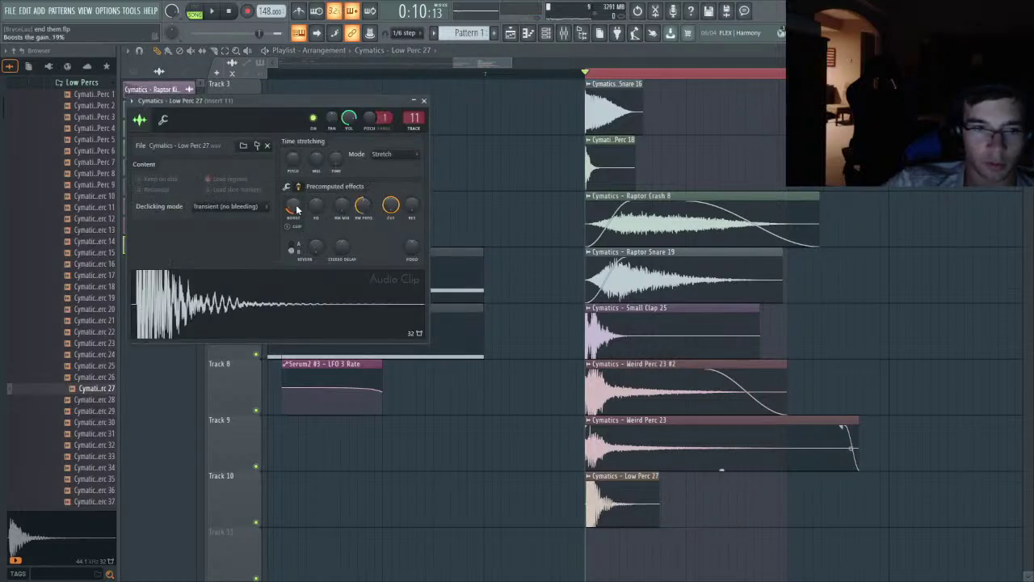
pyautogui.scroll(2, 297, 222)
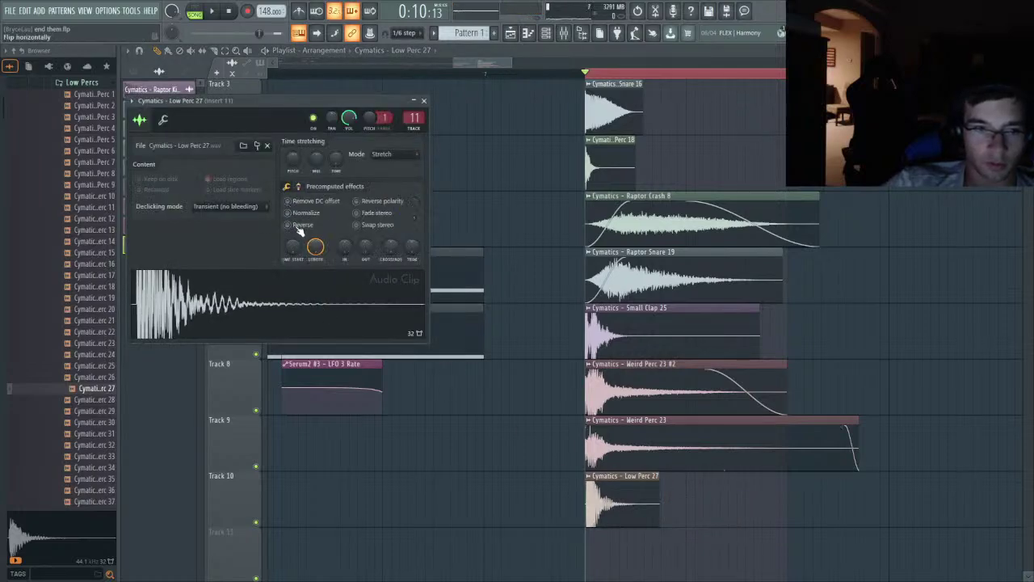
pyautogui.moveTo(292, 247); pyautogui.dragTo(293, 243)
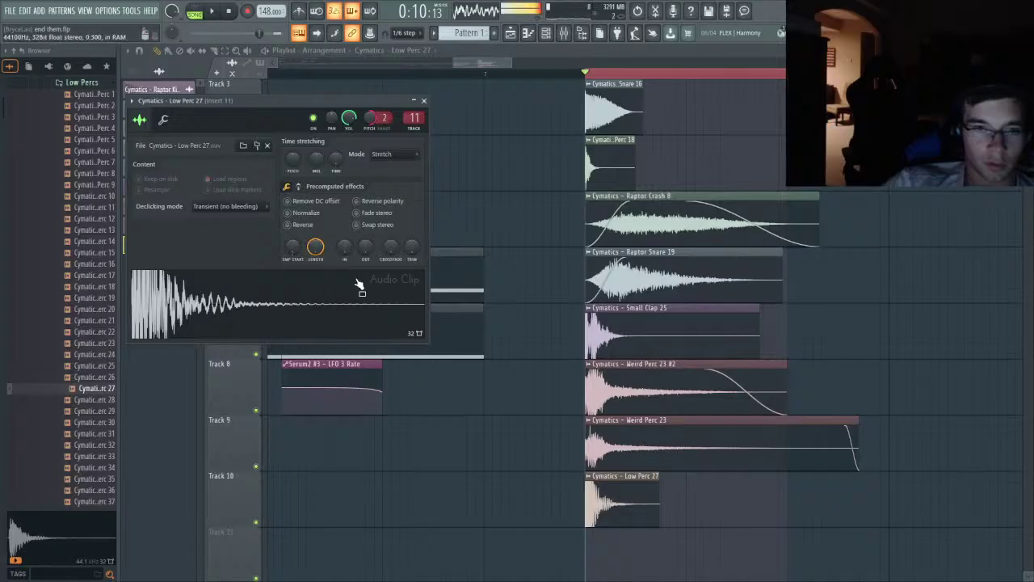
pyautogui.moveTo(295, 162); pyautogui.dragTo(298, 320)
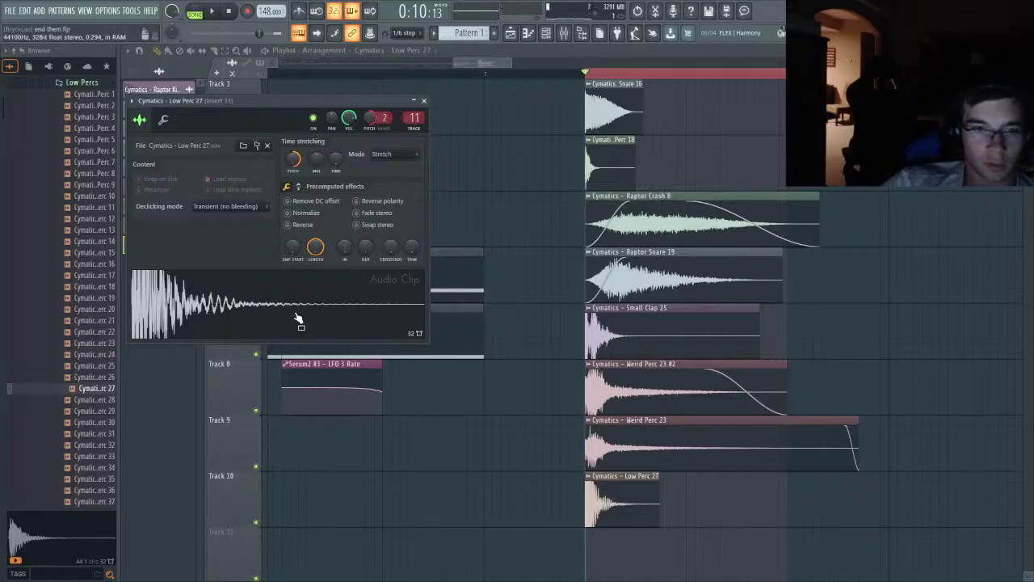
pyautogui.click(342, 323)
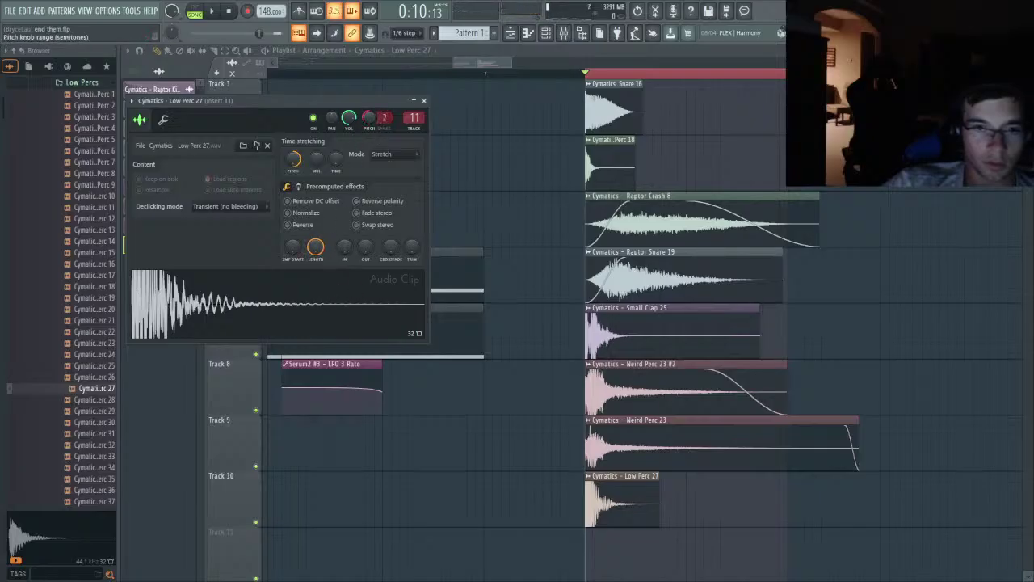
# - Remove the Low Perc 27 clip's pitch shift, add some boost in its precomputed effects, and audition the layered hit
pyautogui.click(304, 293)
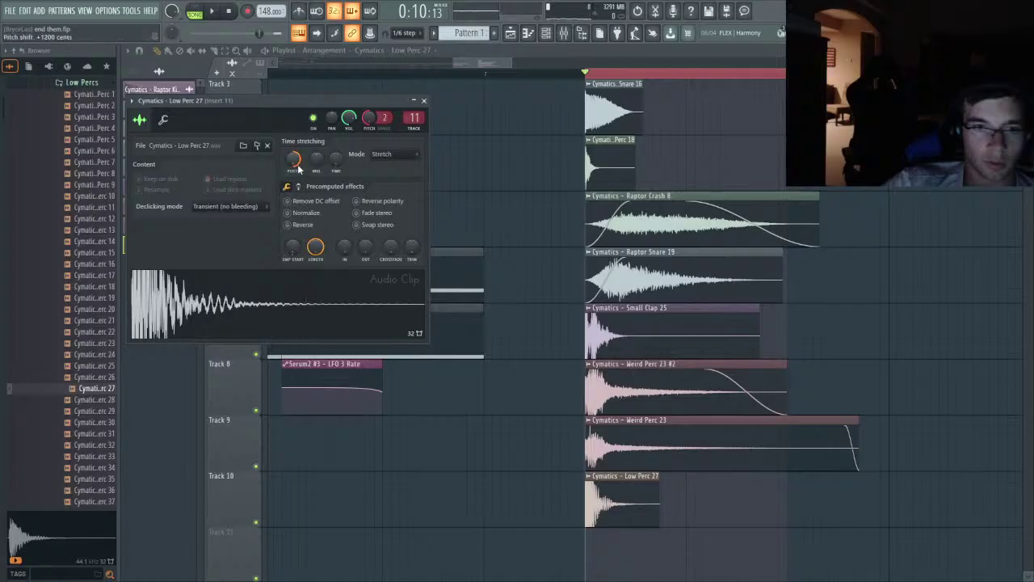
pyautogui.moveTo(296, 162); pyautogui.dragTo(292, 230)
pyautogui.press('space')
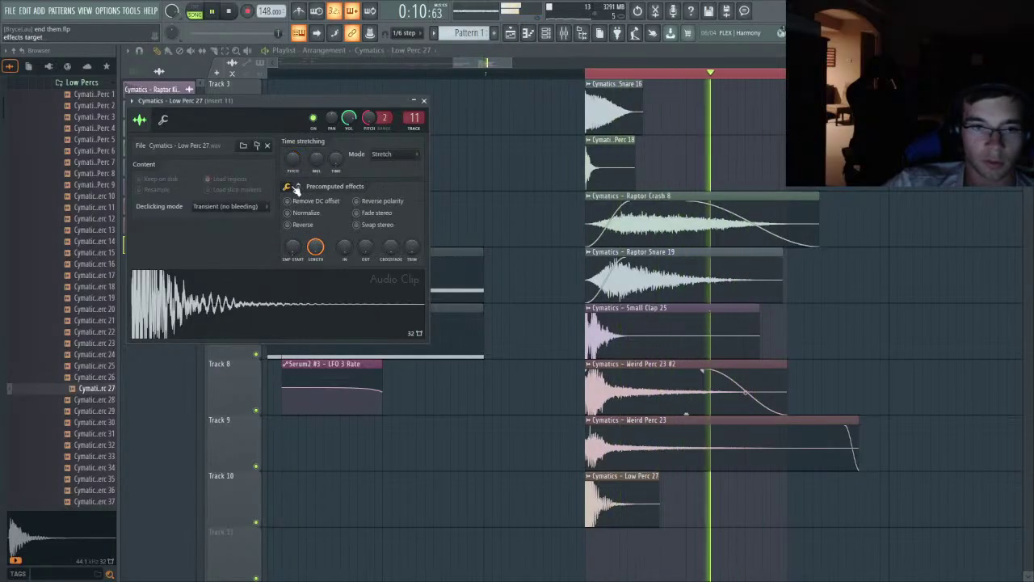
pyautogui.scroll(-3, 321, 246)
pyautogui.moveTo(293, 206); pyautogui.dragTo(293, 196)
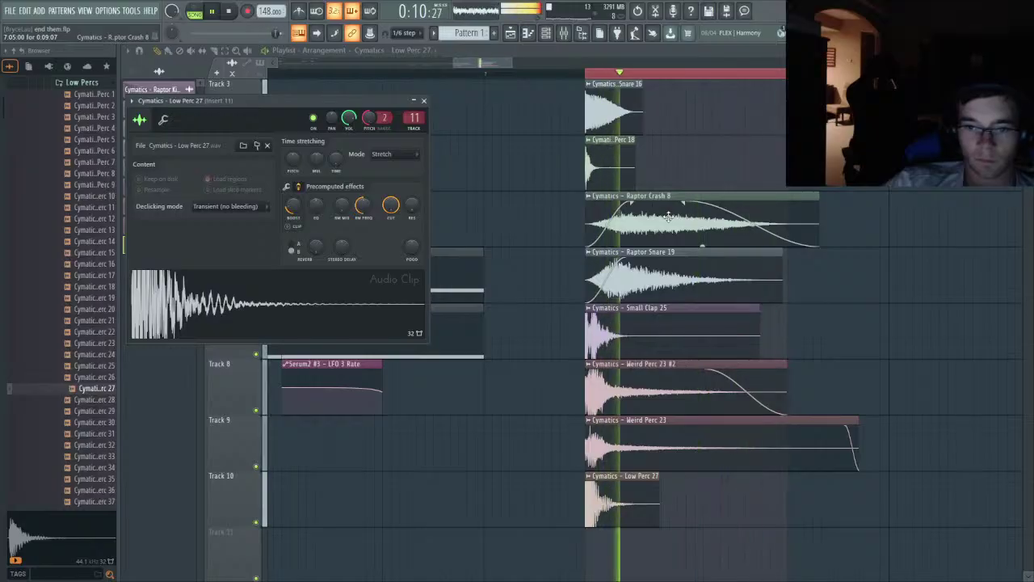
pyautogui.press('space')
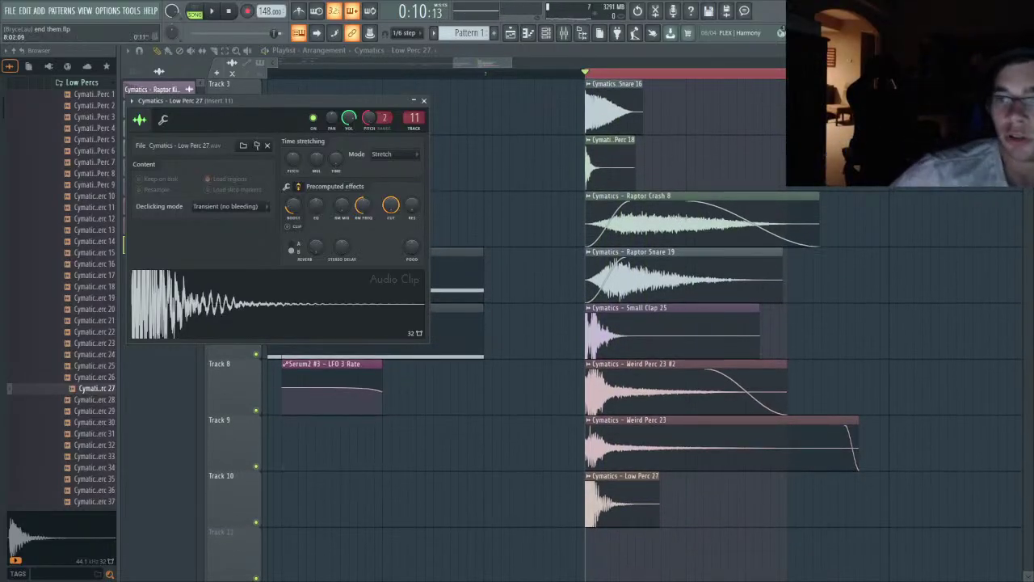
# - Replace the stacked percussion clips on Tracks 3 to 10 with the end them snare sample on Track 6
pyautogui.moveTo(889, 73); pyautogui.dragTo(594, 111)
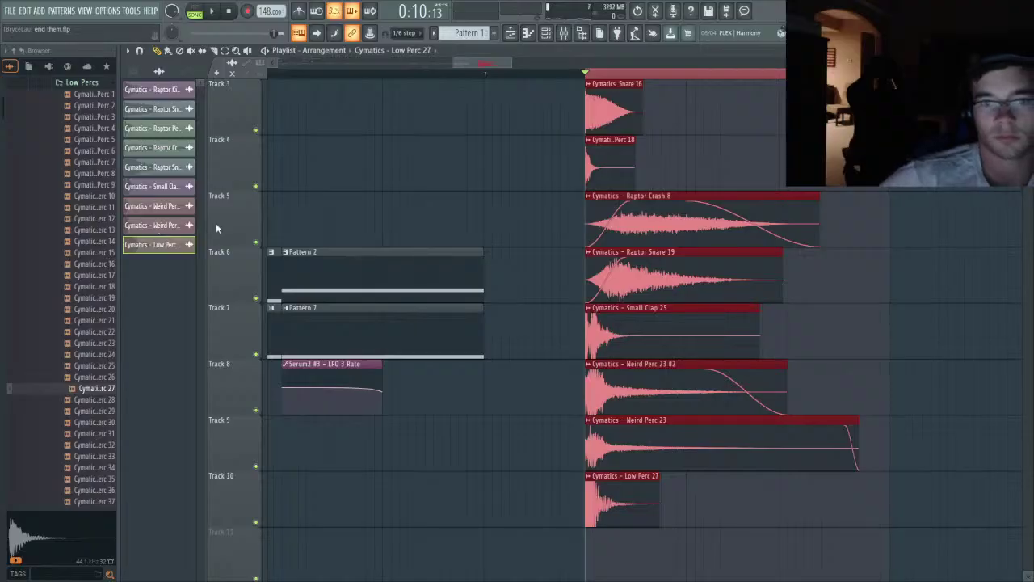
pyautogui.press('space')
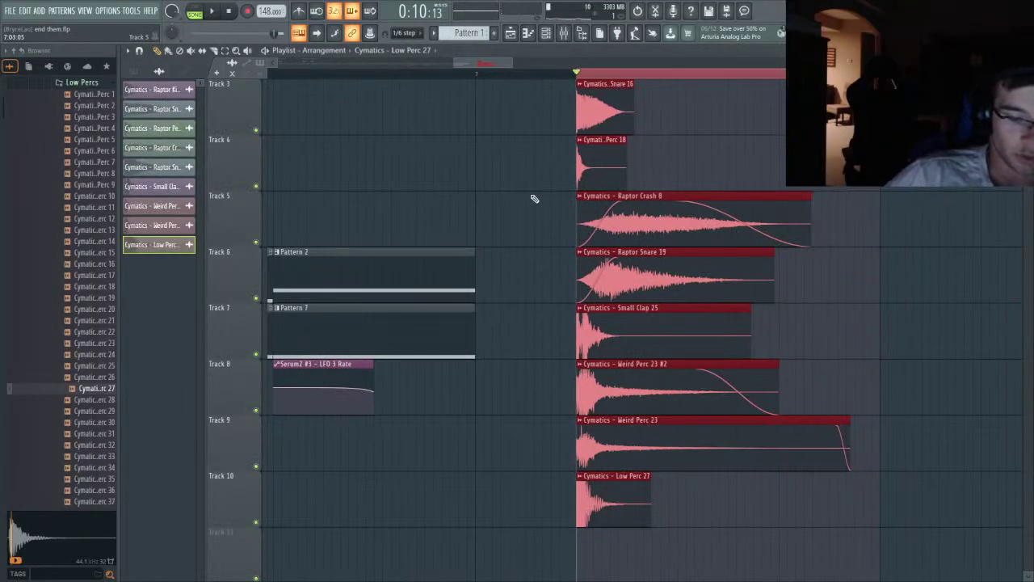
pyautogui.press('Delete')
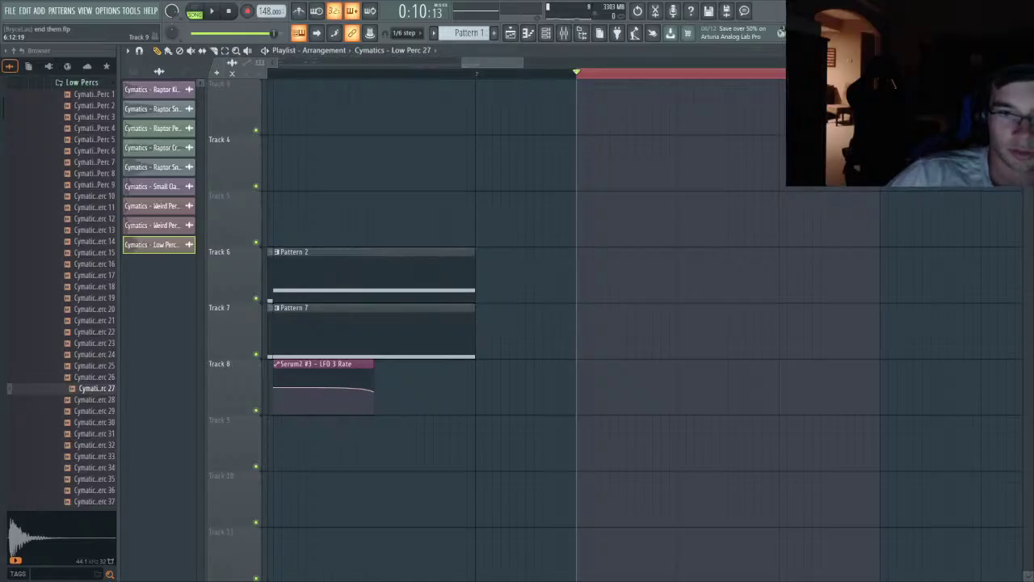
pyautogui.moveTo(1030, 275); pyautogui.dragTo(620, 325)
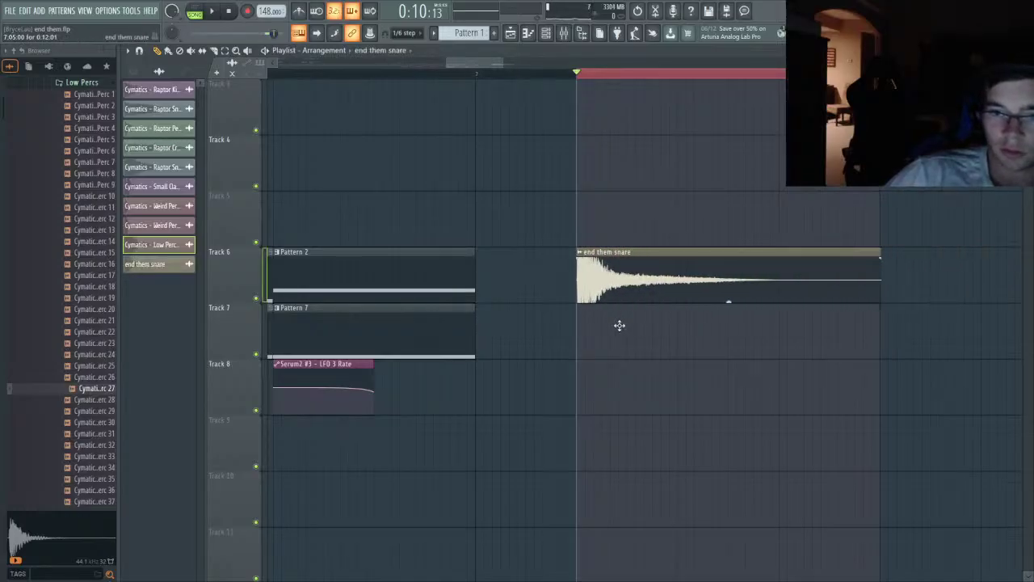
pyautogui.doubleClick(614, 274)
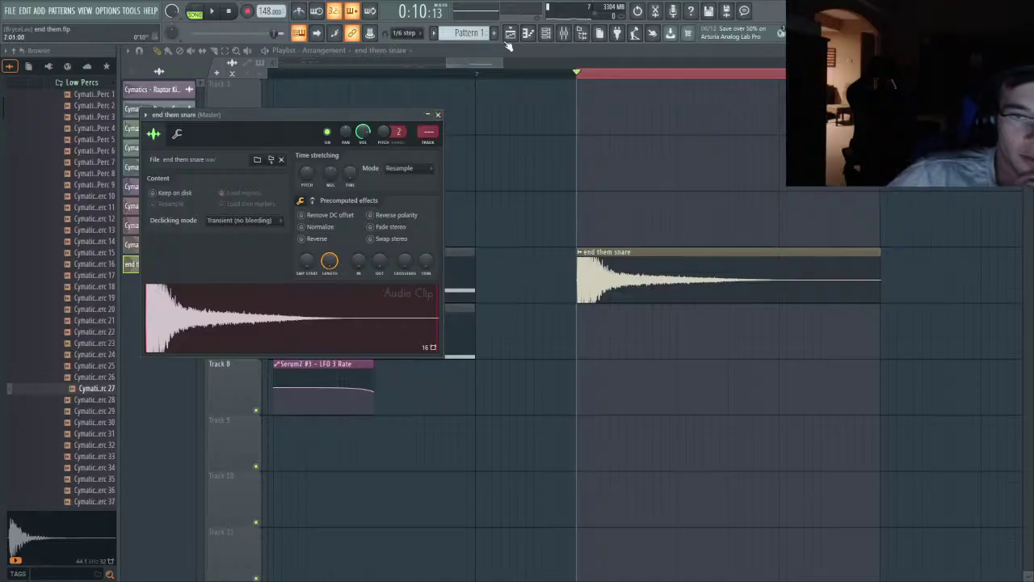
# - Reset the leftover mixer inserts 7 to 11 and route the end them snare channel to insert 4
pyautogui.click(564, 34)
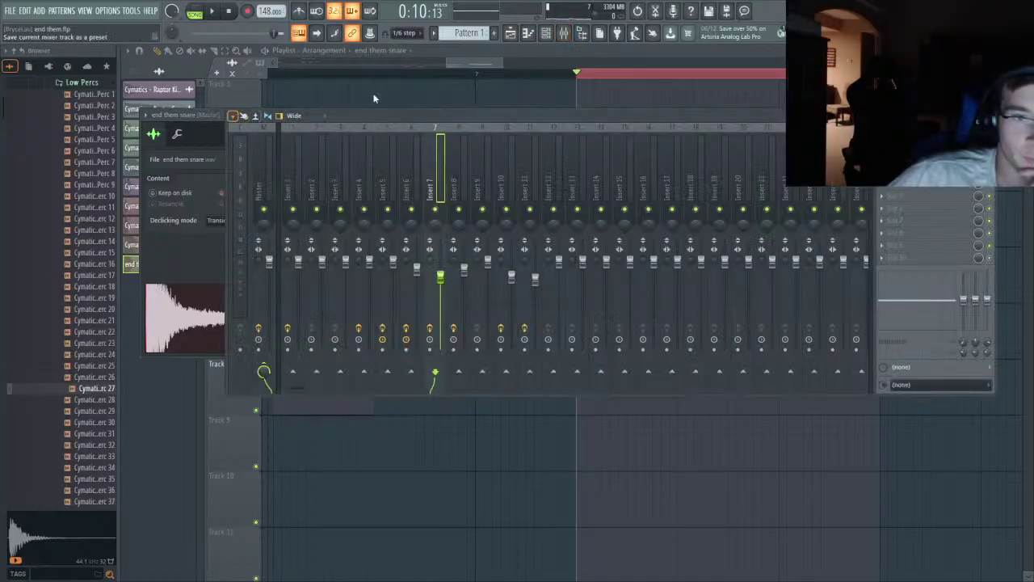
pyautogui.click(360, 169)
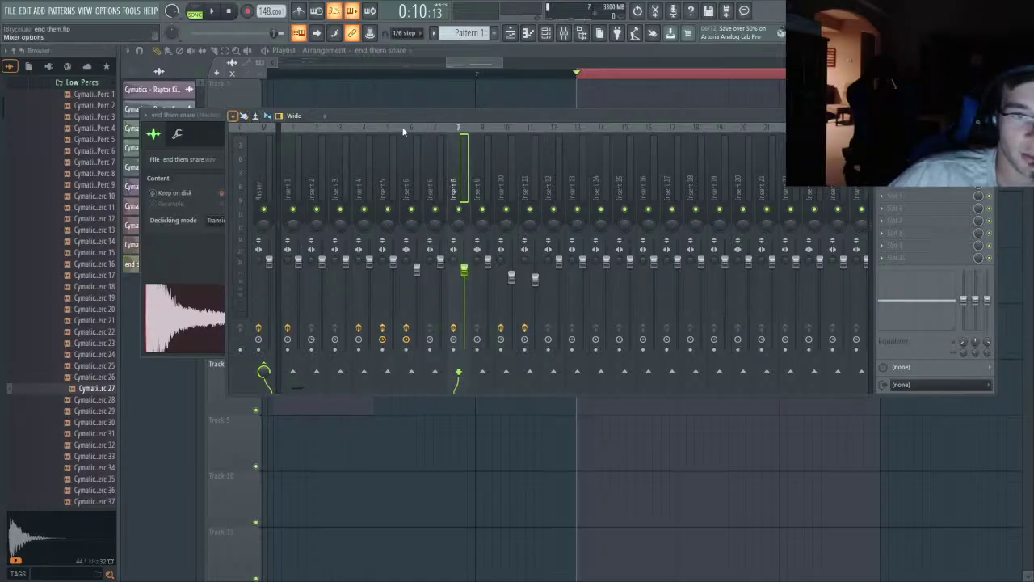
pyautogui.scroll(2, 457, 178)
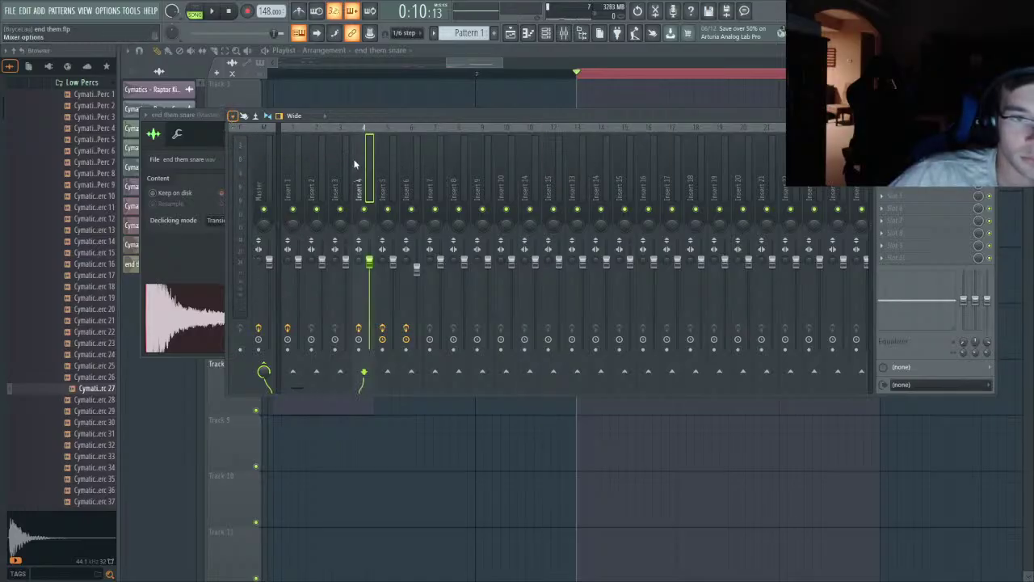
pyautogui.click(692, 103)
pyautogui.doubleClick(665, 270)
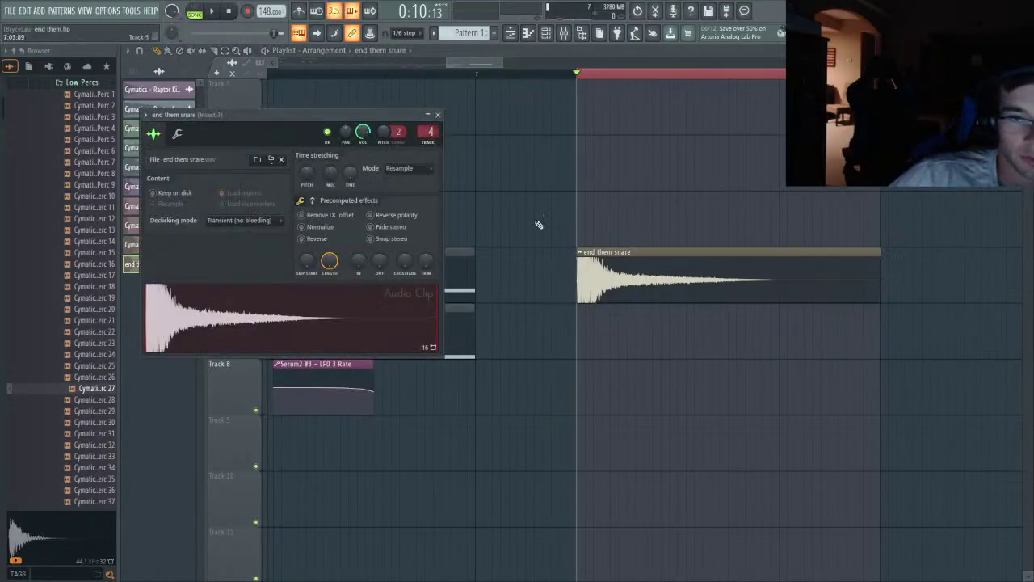
# - Audition the end them snare clip on its own in the selected playlist section
pyautogui.press('space')
pyautogui.press('space')
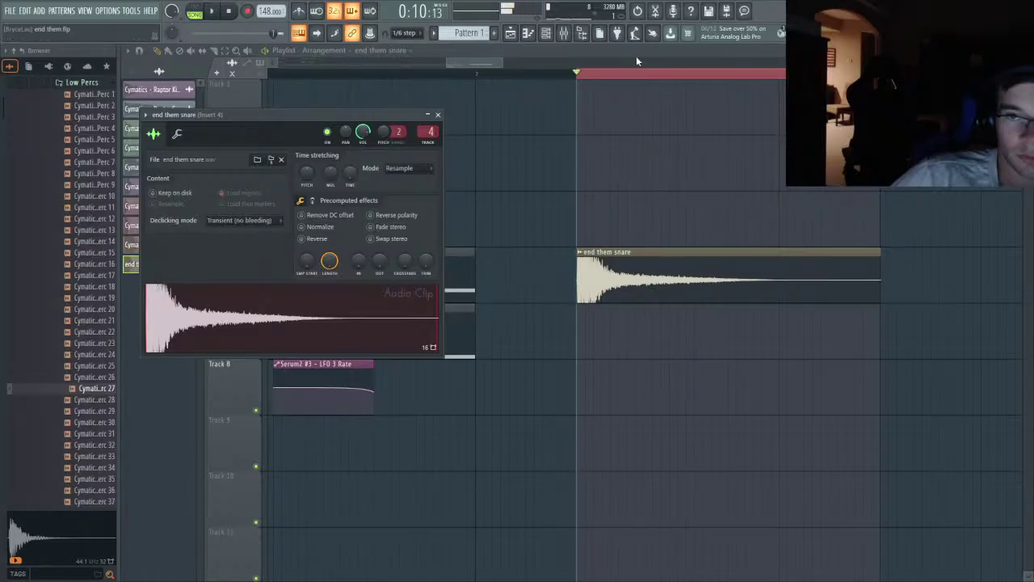
pyautogui.click(637, 56)
pyautogui.press('space')
pyautogui.press('space')
# - Move the end them snare clip to Track 2 so that it starts halfway through bar 2
pyautogui.scroll(-8, 613, 282)
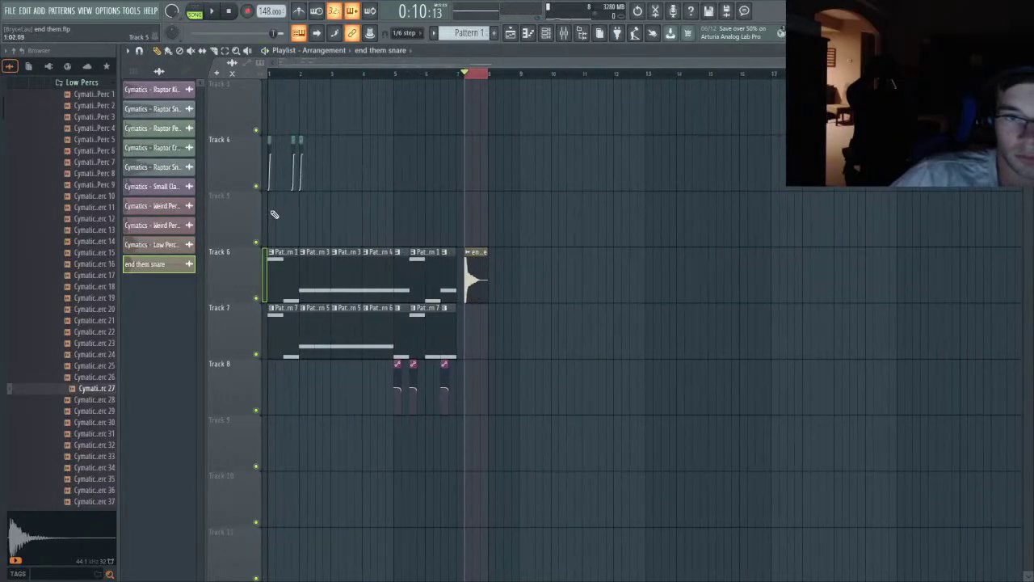
pyautogui.scroll(5, 484, 307)
pyautogui.scroll(2, 696, 392)
pyautogui.moveTo(796, 382); pyautogui.dragTo(417, 158)
pyautogui.scroll(4, 345, 177)
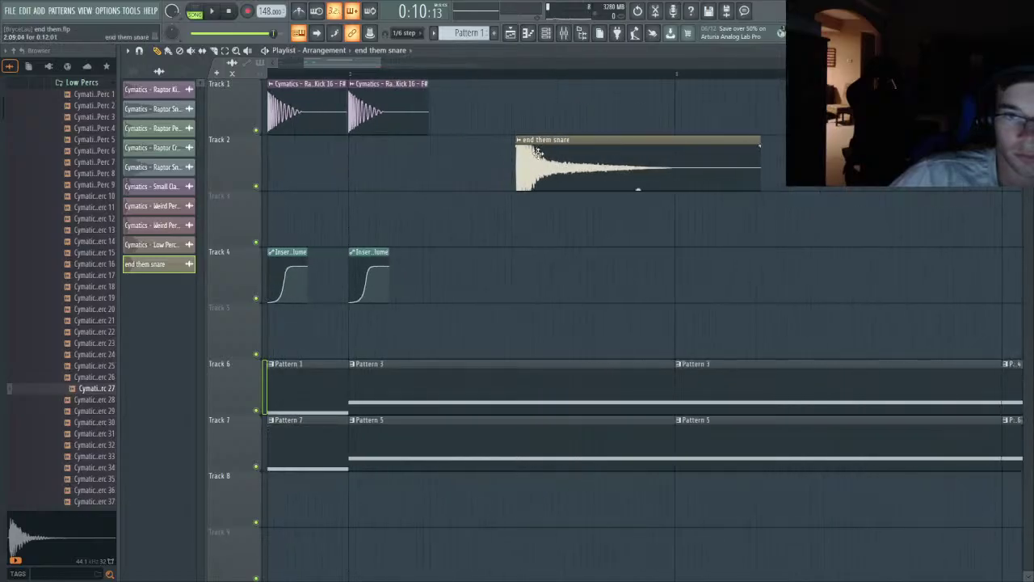
pyautogui.moveTo(537, 152); pyautogui.dragTo(533, 154)
# - Place an Insert 50 Volume automation clip on Track 4 under the snare and play the section back
pyautogui.click(383, 251)
pyautogui.click(515, 273)
pyautogui.scroll(-3, 524, 277)
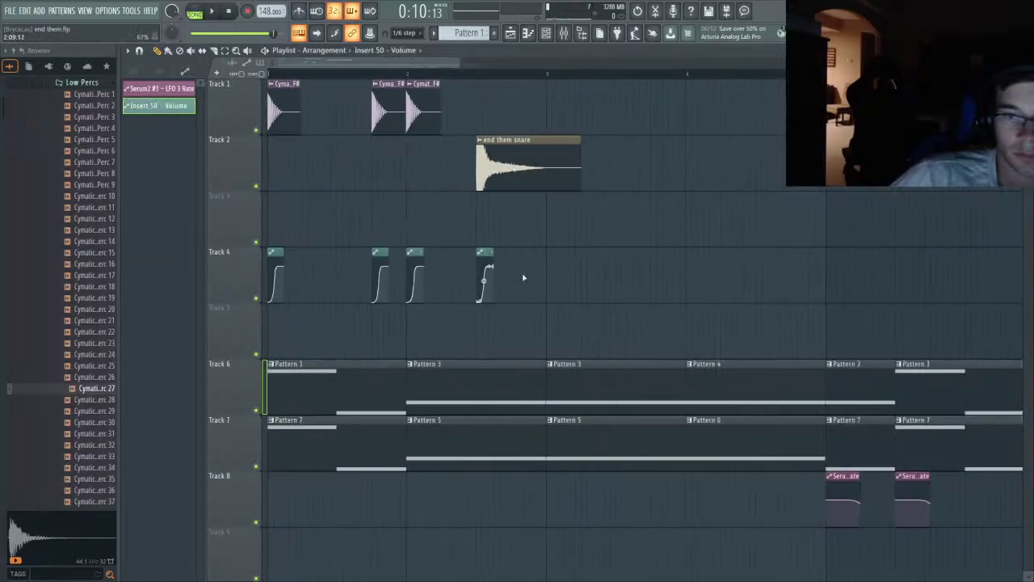
pyautogui.press('space')
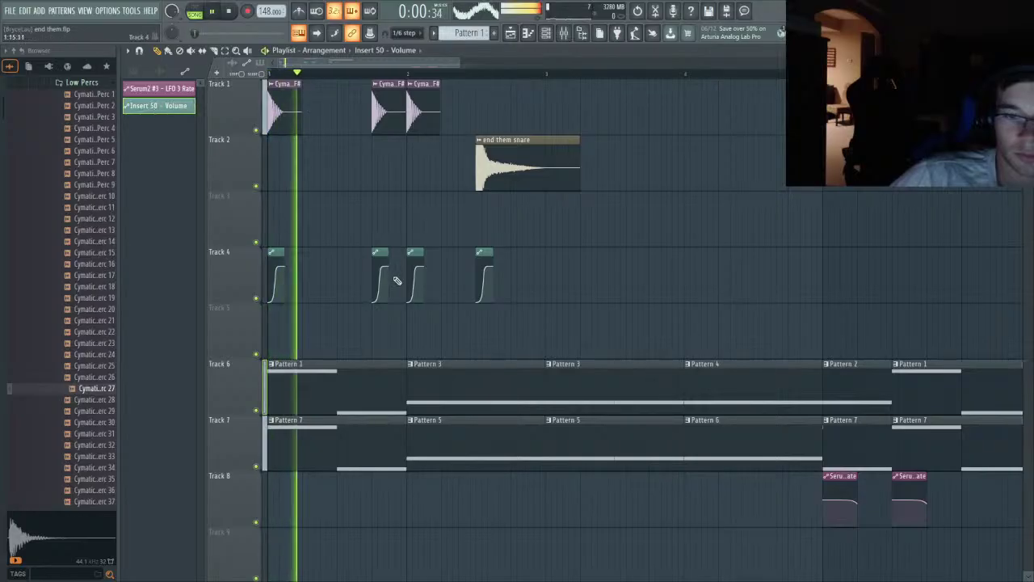
pyautogui.scroll(-2, 483, 254)
pyautogui.scroll(1, 404, 226)
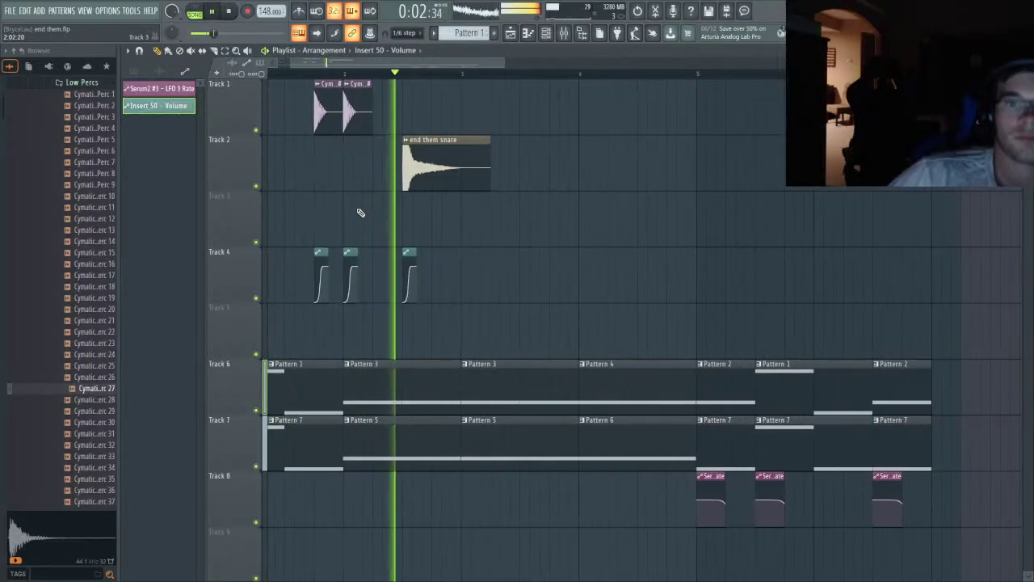
pyautogui.press('space')
# - Duplicate bar 2's kick, snare and volume automation clips into bar 3 and listen to the result
pyautogui.moveTo(534, 311); pyautogui.dragTo(353, 99)
pyautogui.scroll(1, 353, 99)
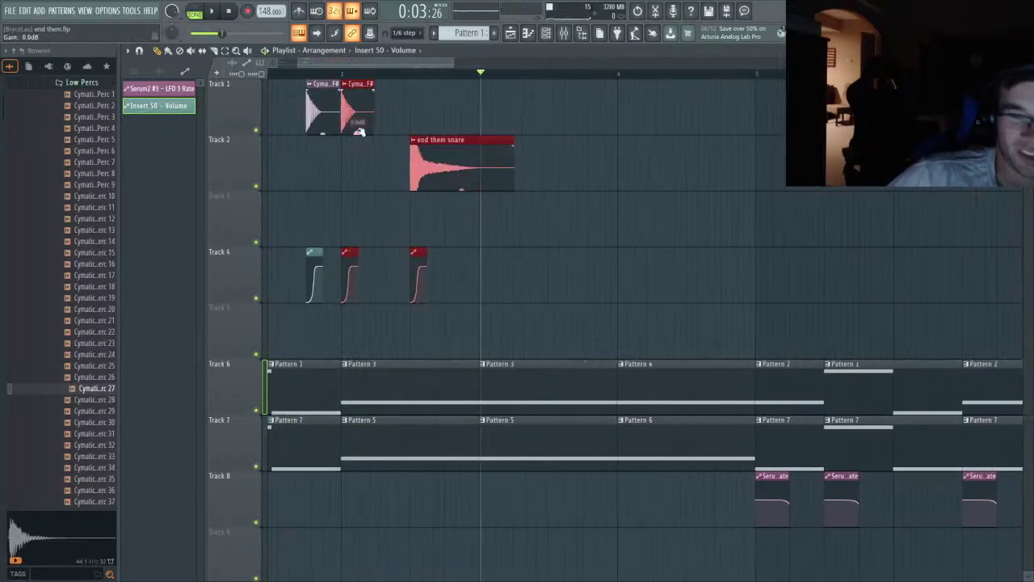
pyautogui.hotkey('ctrl', 'b')
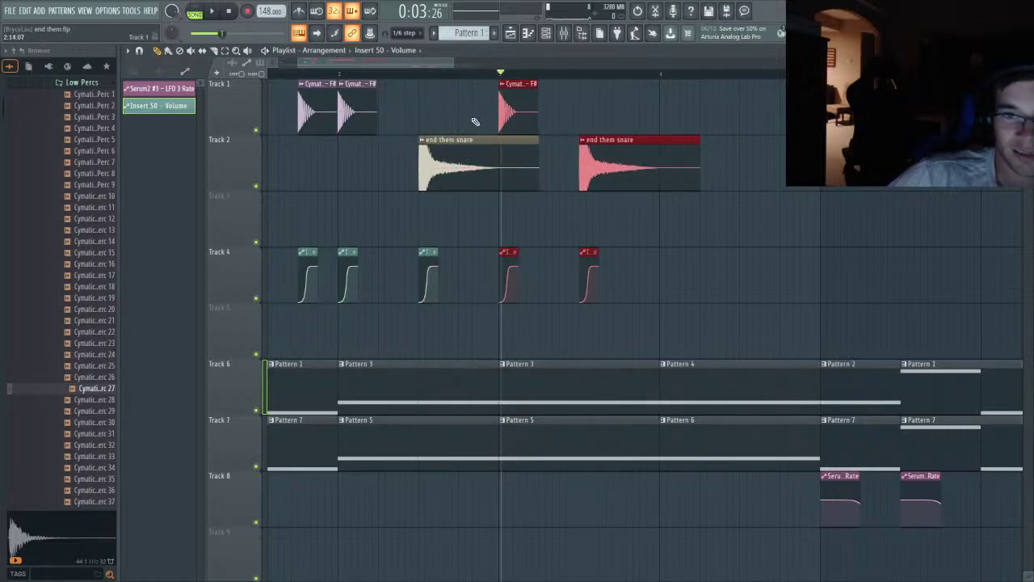
pyautogui.press('space')
pyautogui.press('space')
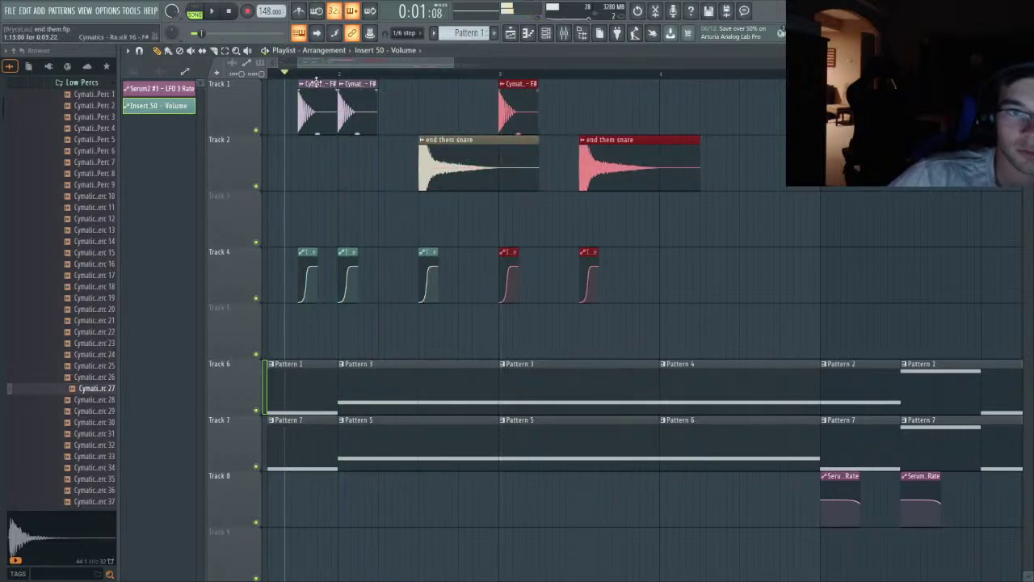
pyautogui.scroll(1, 357, 72)
pyautogui.press('space')
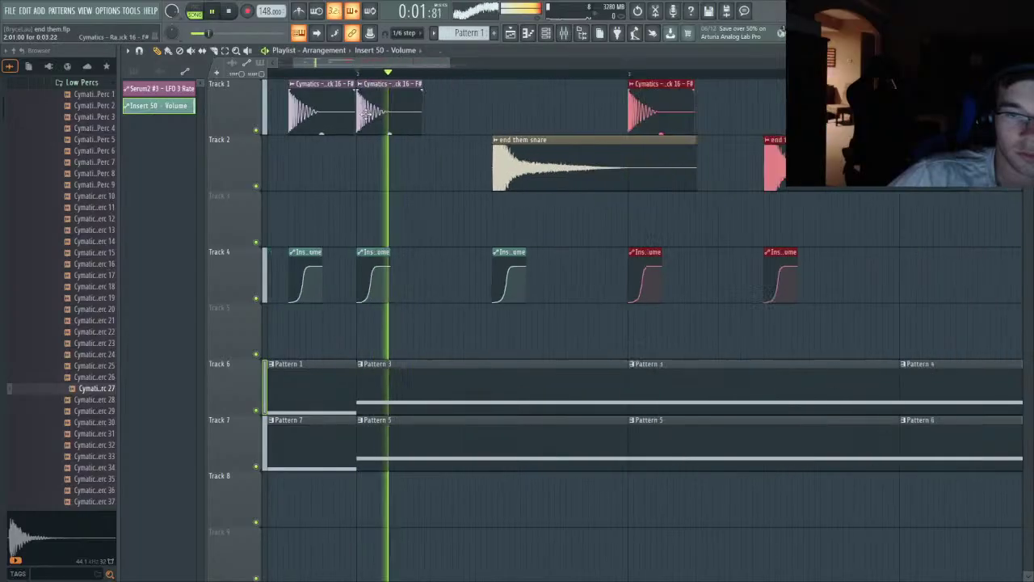
# - Add Fruity Parametric EQ 2 to insert 4, cutting the lows and slightly boosting the mids with bands 4 and 5
pyautogui.press('F9')
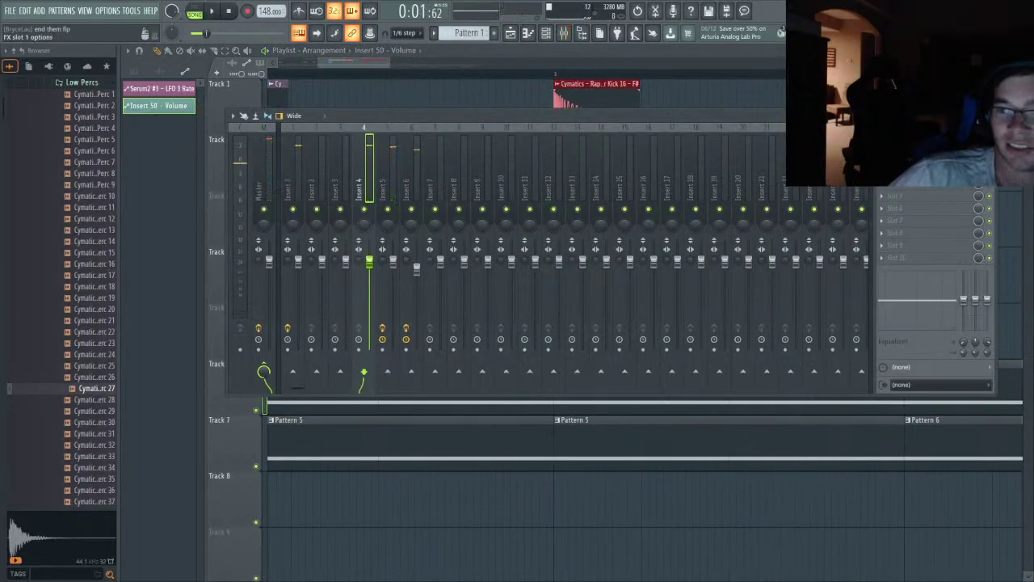
pyautogui.press('space')
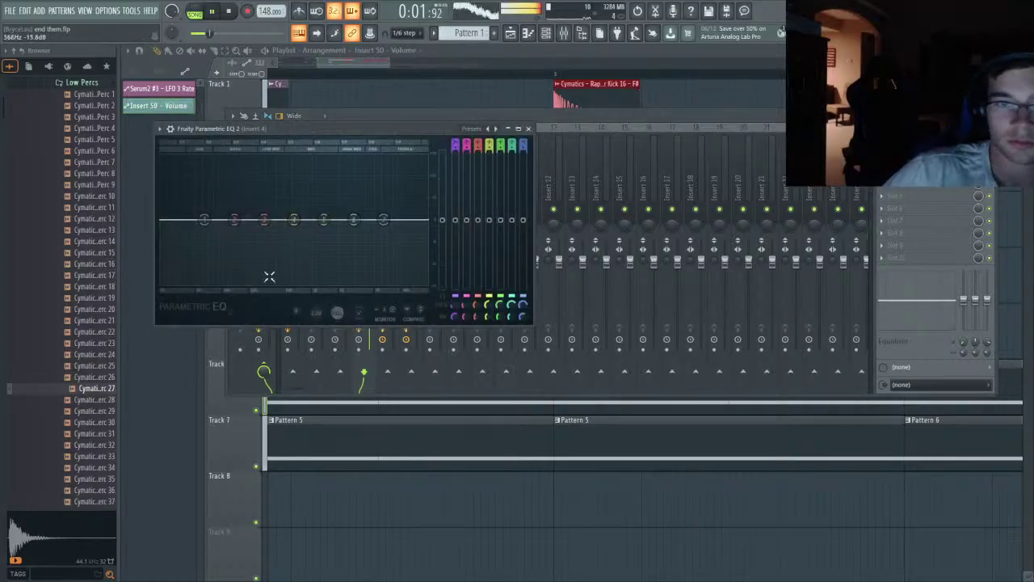
pyautogui.moveTo(204, 221); pyautogui.dragTo(206, 266)
pyautogui.moveTo(294, 219); pyautogui.dragTo(289, 209)
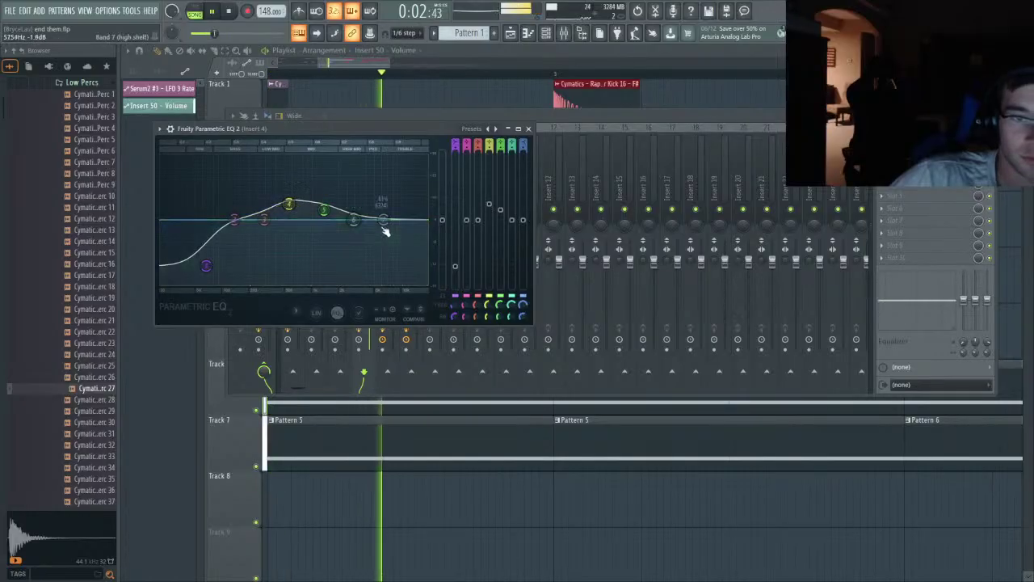
pyautogui.moveTo(384, 219); pyautogui.dragTo(385, 218)
pyautogui.moveTo(264, 219)
pyautogui.mouseDown()
pyautogui.moveTo(264, 210)
pyautogui.moveTo(263, 219)
pyautogui.mouseUp()
pyautogui.moveTo(324, 209); pyautogui.dragTo(290, 213)
pyautogui.moveTo(385, 218); pyautogui.dragTo(324, 210)
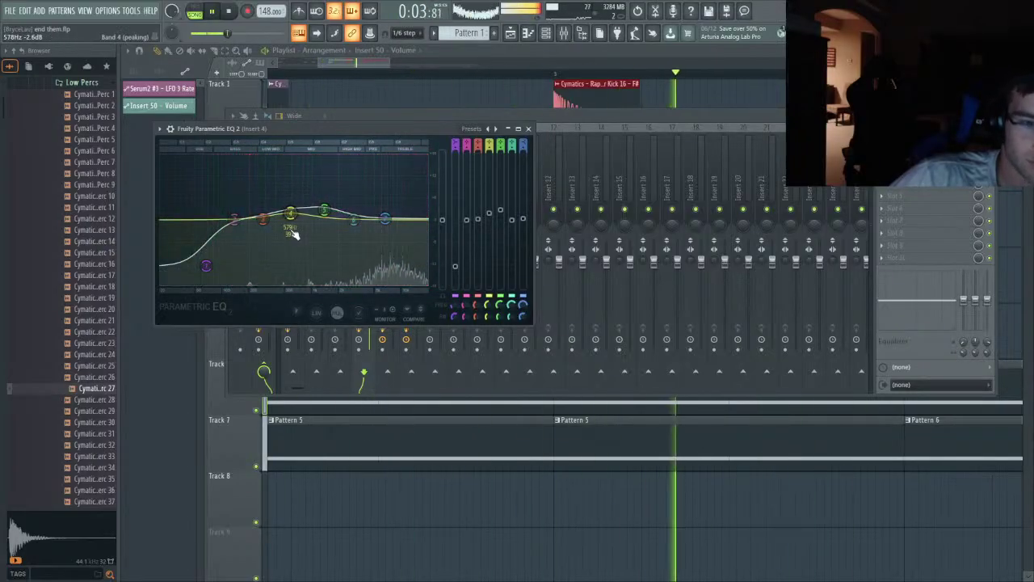
# - Add Fruity Reeverb 2 to insert 4's second slot, adjust its decay and low cut, and lower its mix level during playback
pyautogui.click(779, 297)
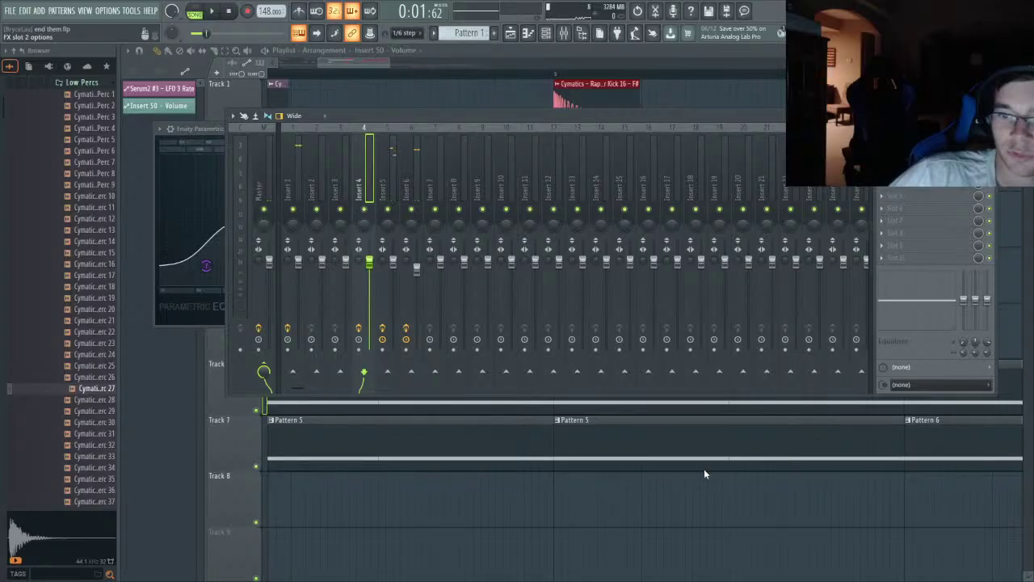
pyautogui.click(729, 333)
pyautogui.press('space')
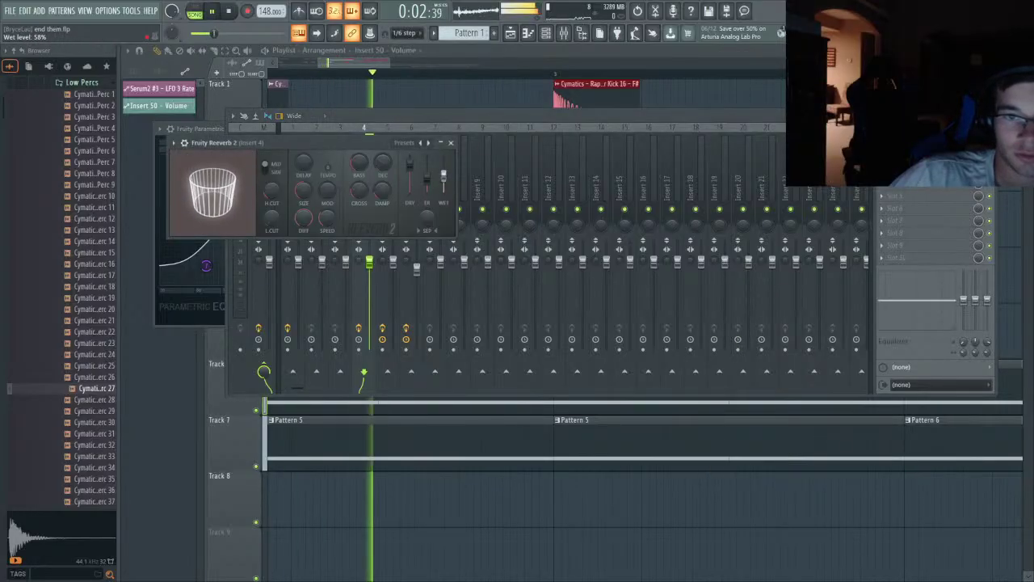
pyautogui.moveTo(382, 162); pyautogui.dragTo(382, 167)
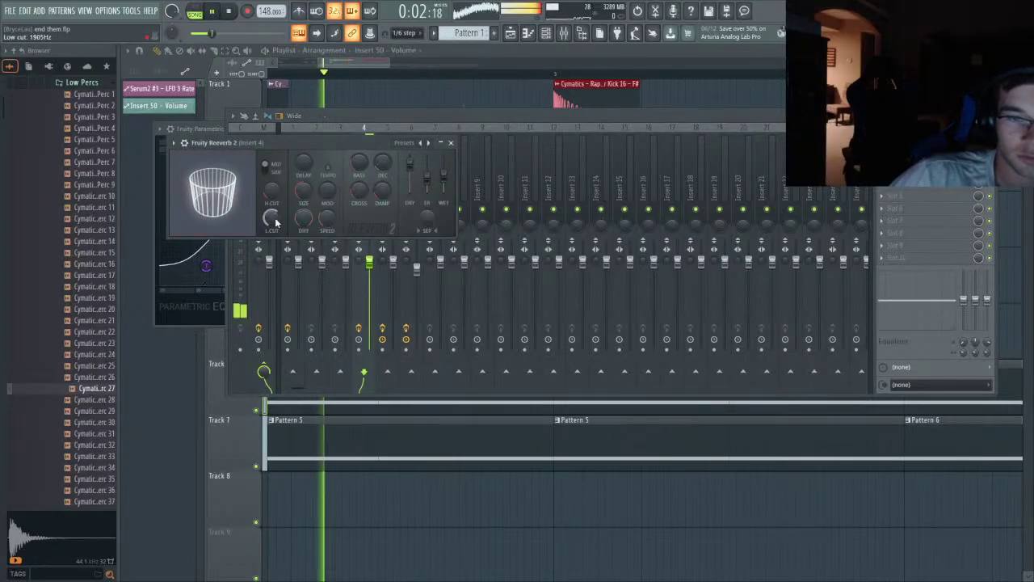
pyautogui.moveTo(978, 158); pyautogui.dragTo(977, 166)
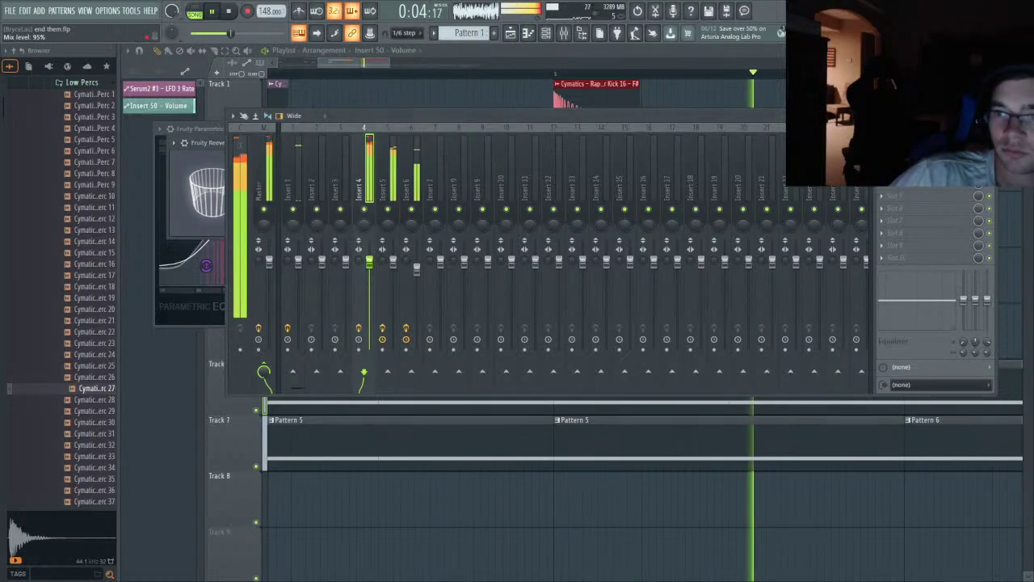
pyautogui.press('space')
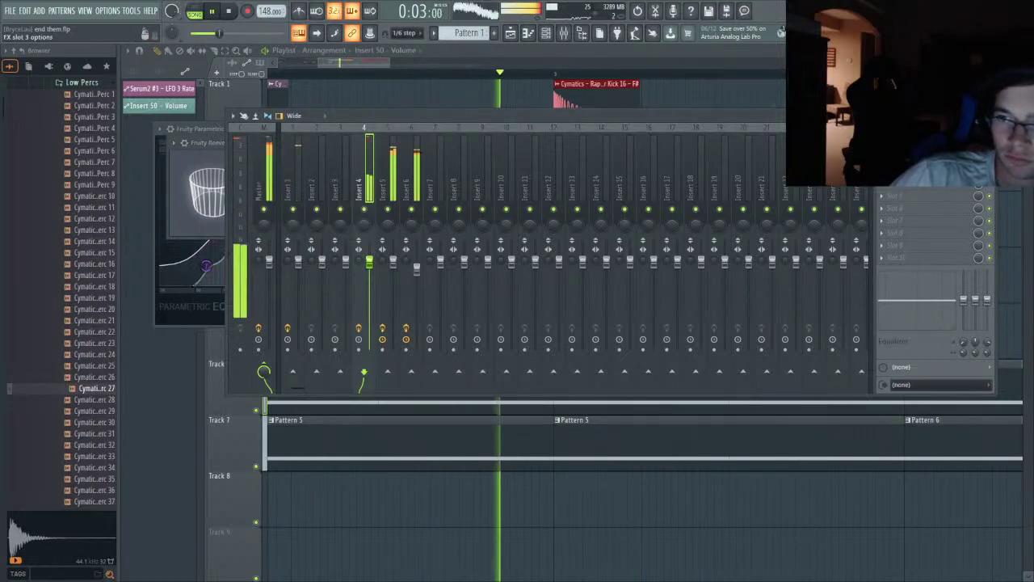
pyautogui.press('space')
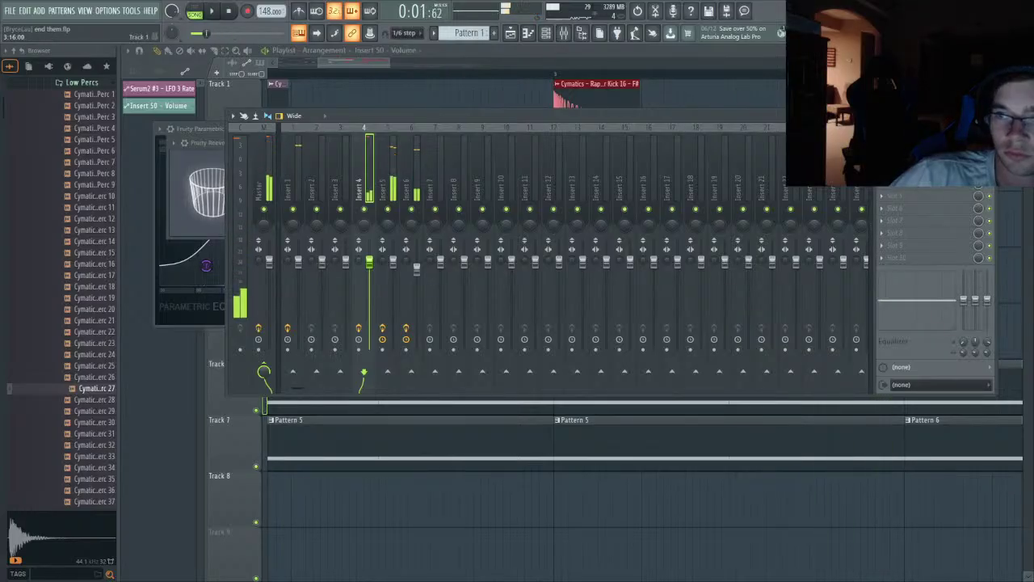
# - Place the Weird Perc 13 sample from the Weird Percs folder on Track 3 under bar 2's snare
pyautogui.press('F9')
pyautogui.doubleClick(567, 174)
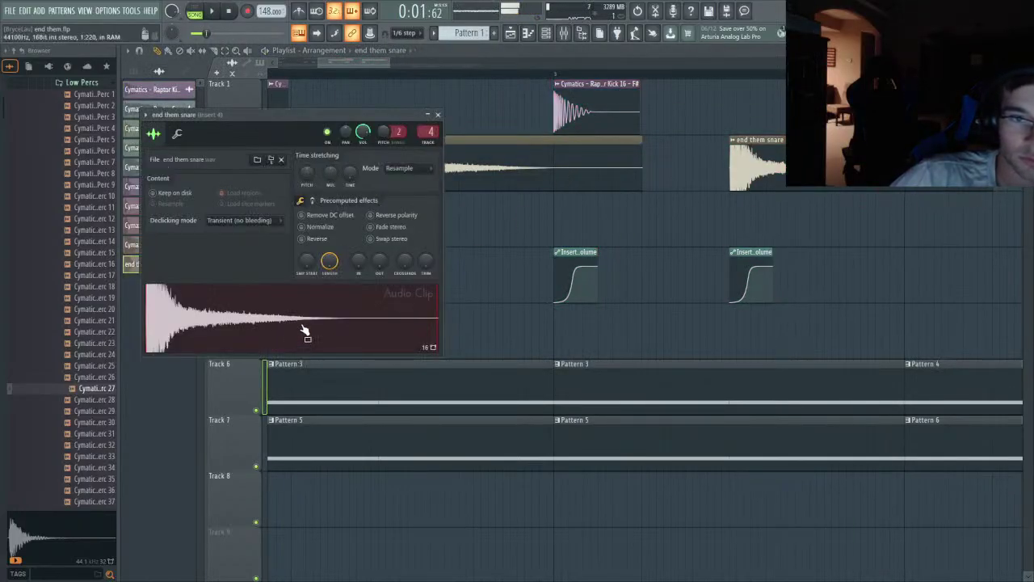
pyautogui.scroll(2, 95, 140)
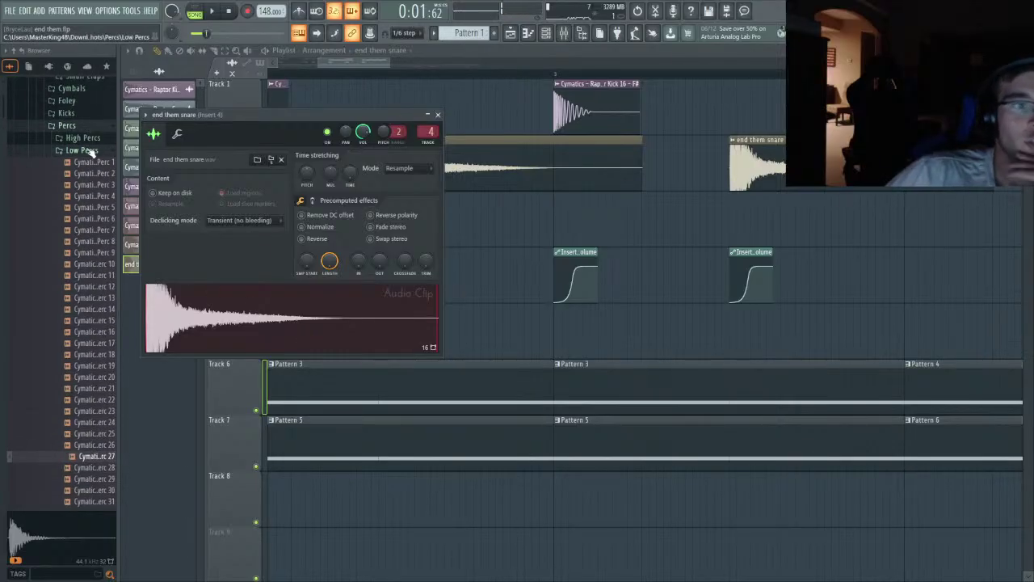
pyautogui.click(81, 151)
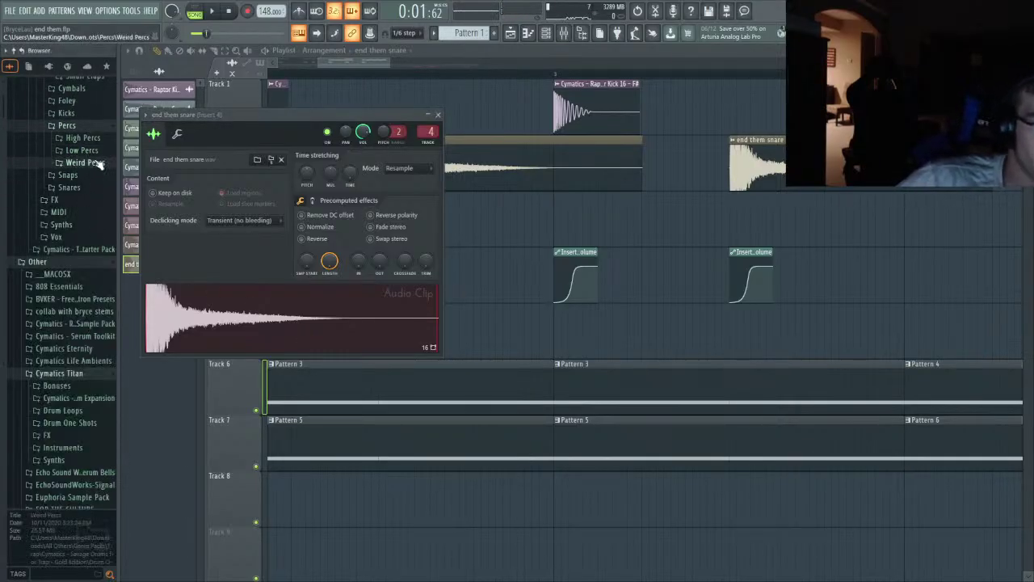
pyautogui.click(97, 163)
pyautogui.click(91, 233)
pyautogui.moveTo(92, 233); pyautogui.dragTo(428, 207)
# - Raise the precomputed Boost of the Weird Perc 13 sample and play the section back
pyautogui.doubleClick(414, 221)
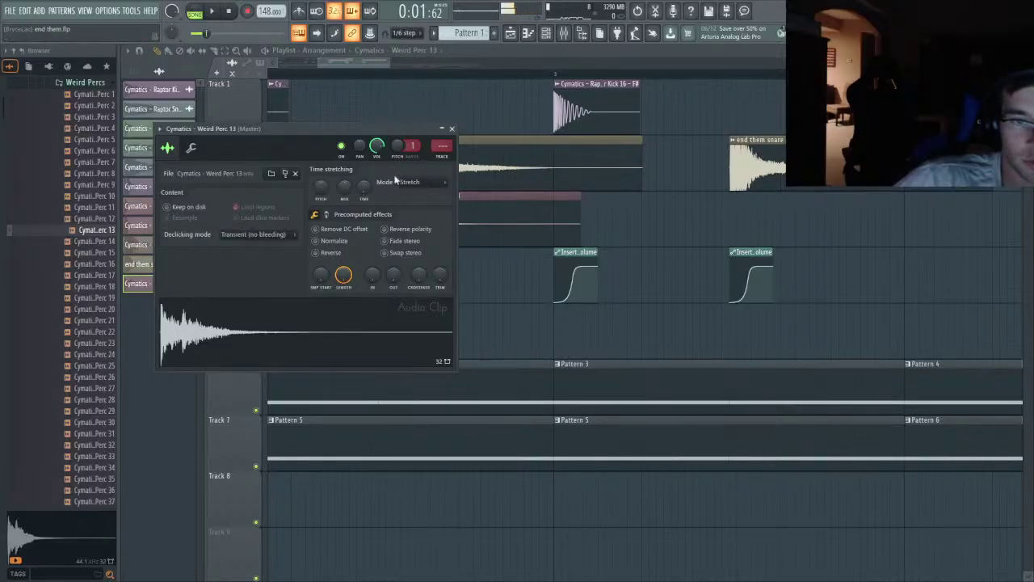
pyautogui.click(326, 215)
pyautogui.moveTo(320, 230); pyautogui.dragTo(320, 211)
pyautogui.press('space')
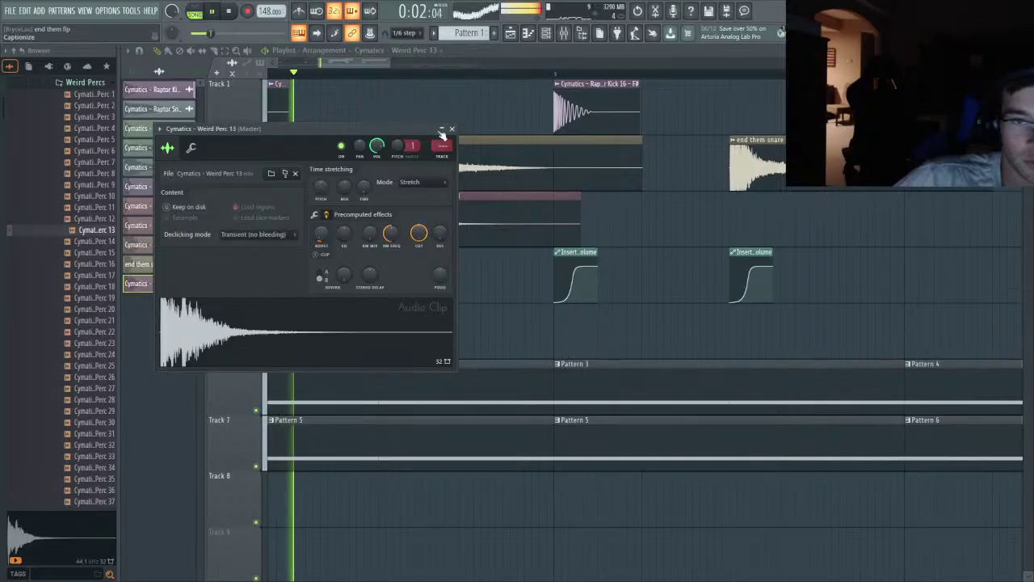
pyautogui.click(452, 128)
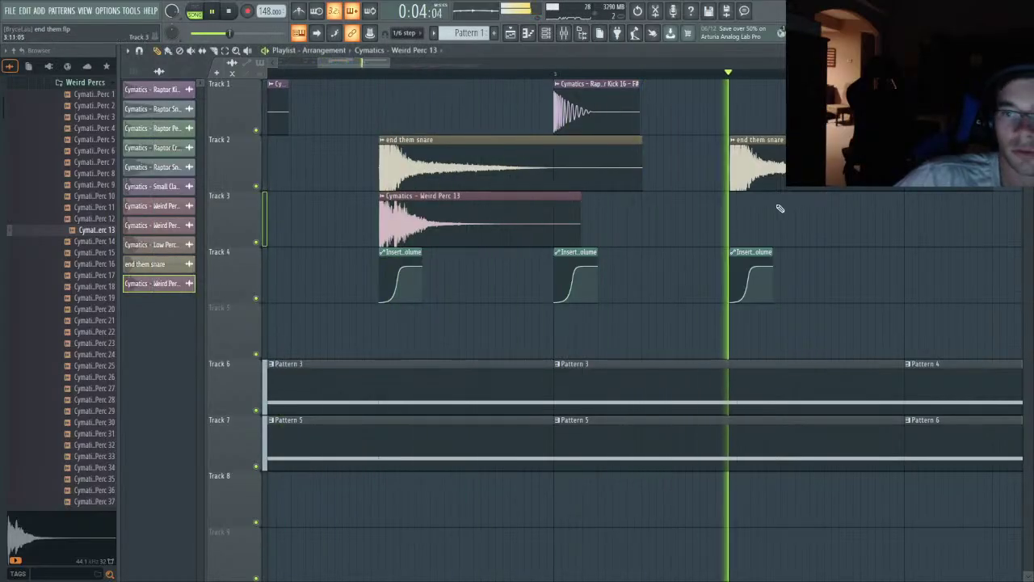
pyautogui.press('space')
pyautogui.press('space')
pyautogui.press('space')
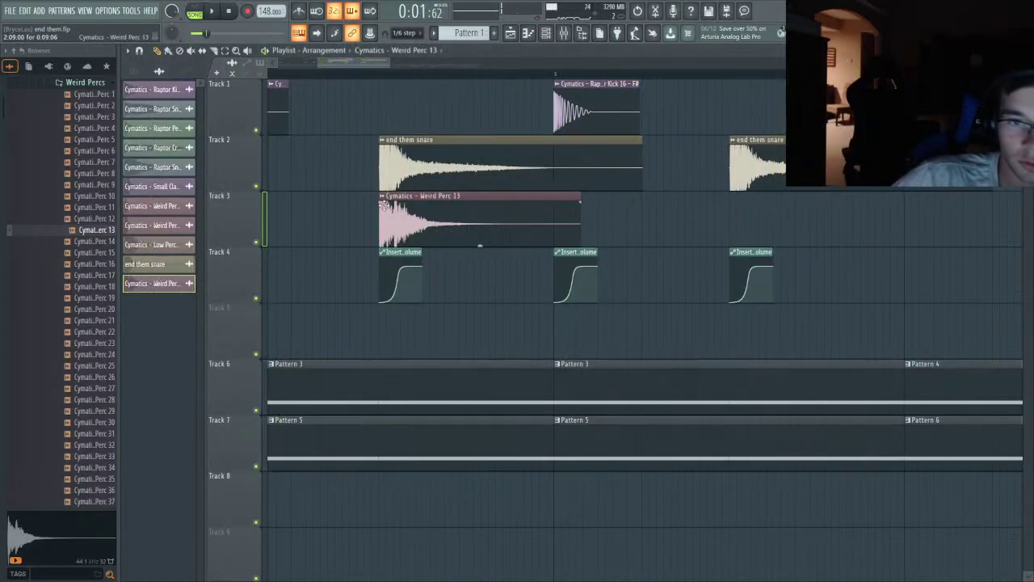
# - Add a fade-in to the Weird Perc 13 clip on Track 3 while listening to the section
pyautogui.moveTo(440, 211)
pyautogui.mouseDown()
pyautogui.moveTo(472, 198)
pyautogui.moveTo(441, 205)
pyautogui.mouseUp()
pyautogui.press('space')
pyautogui.press('space')
pyautogui.press('space')
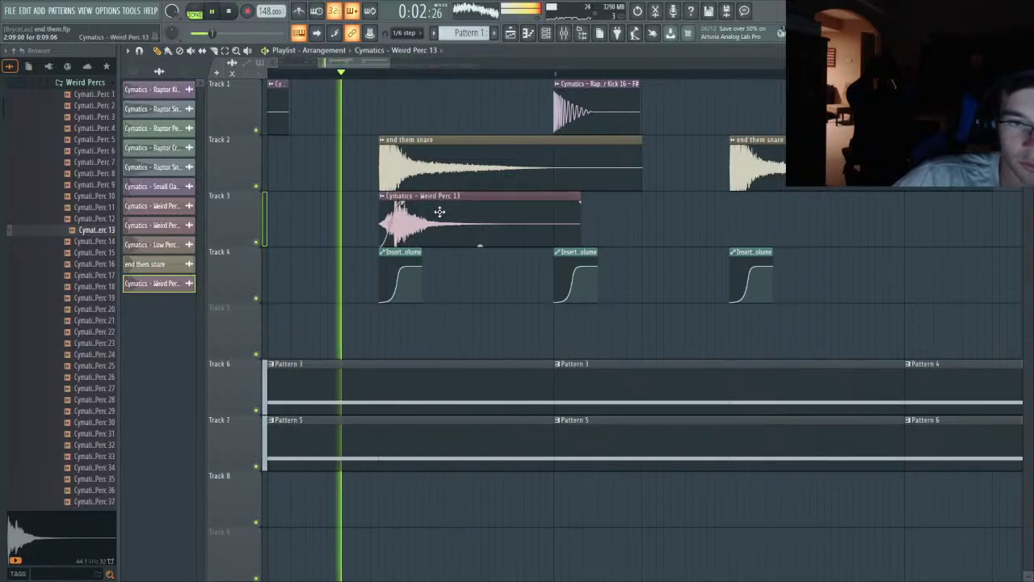
pyautogui.press('space')
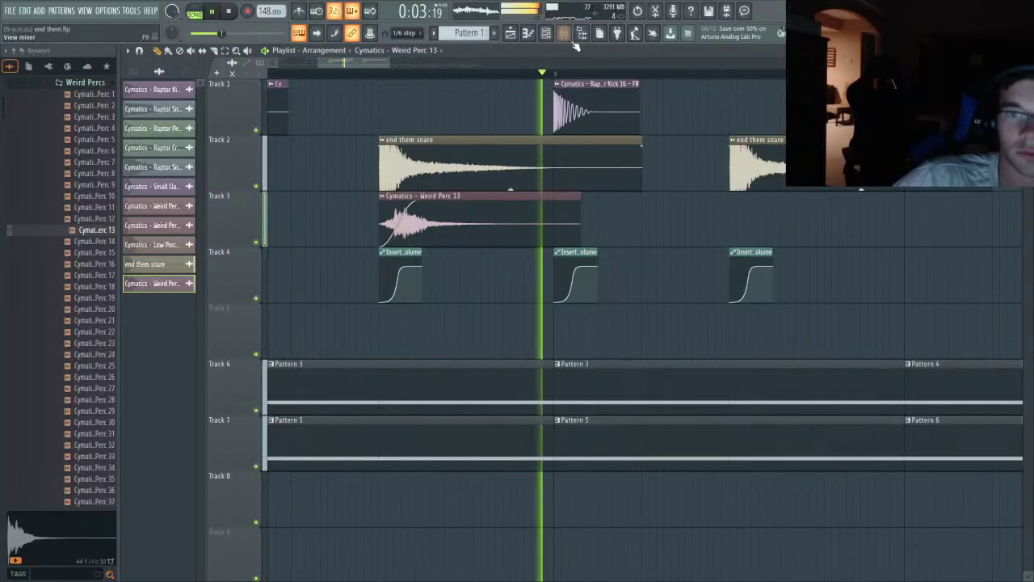
# - Check the mixer levels during playback and copy the faded Weird Perc 13 clip under bar 3's snare
pyautogui.press('F9')
pyautogui.click(367, 180)
pyautogui.press('space')
pyautogui.press('space')
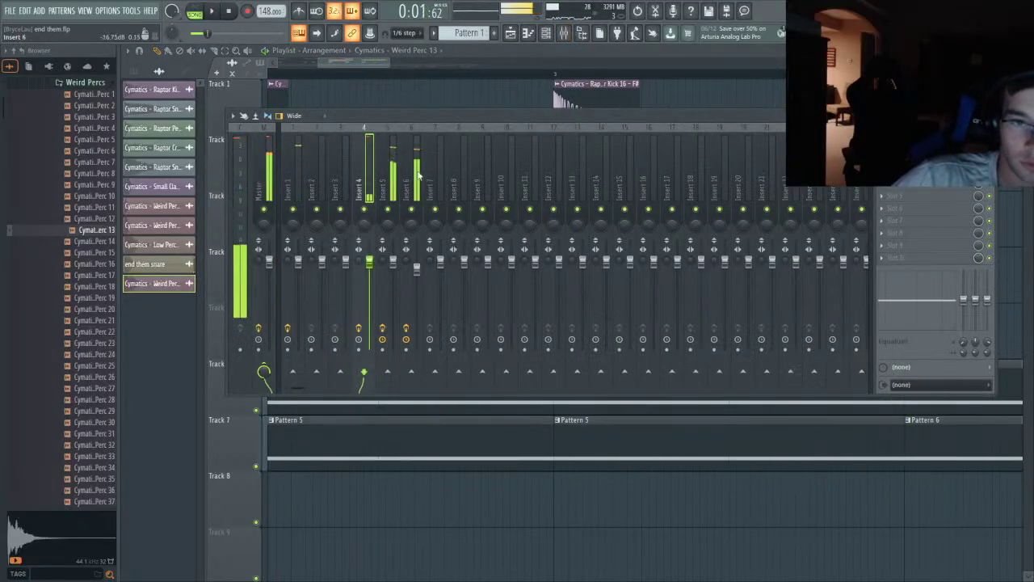
pyautogui.press('F9')
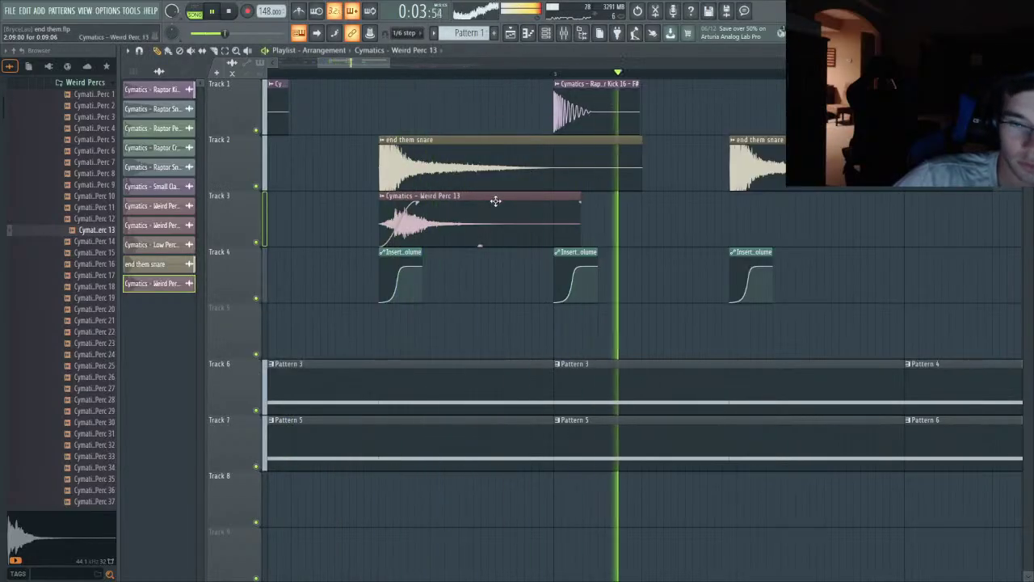
pyautogui.click(732, 219)
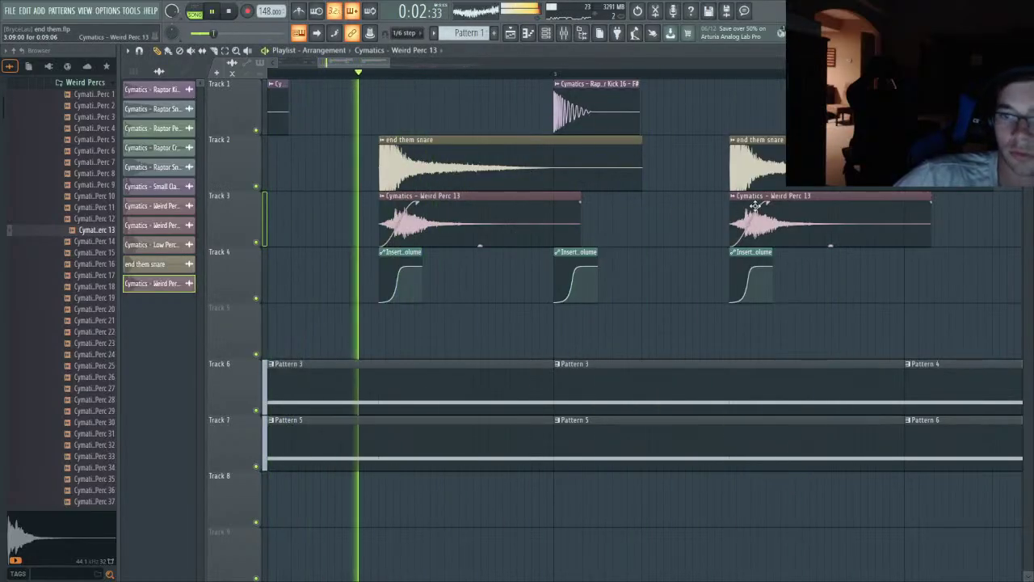
pyautogui.scroll(-3, 573, 274)
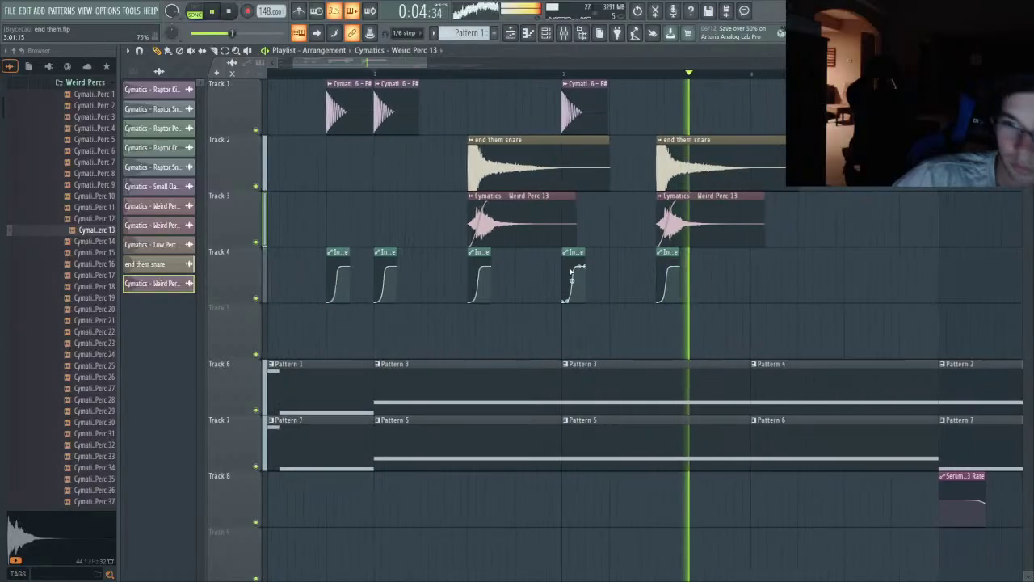
# - Route Weird Perc 13 to insert 7 and add Fruity Parametric EQ 2 there with a slight band 5 cut
pyautogui.doubleClick(548, 214)
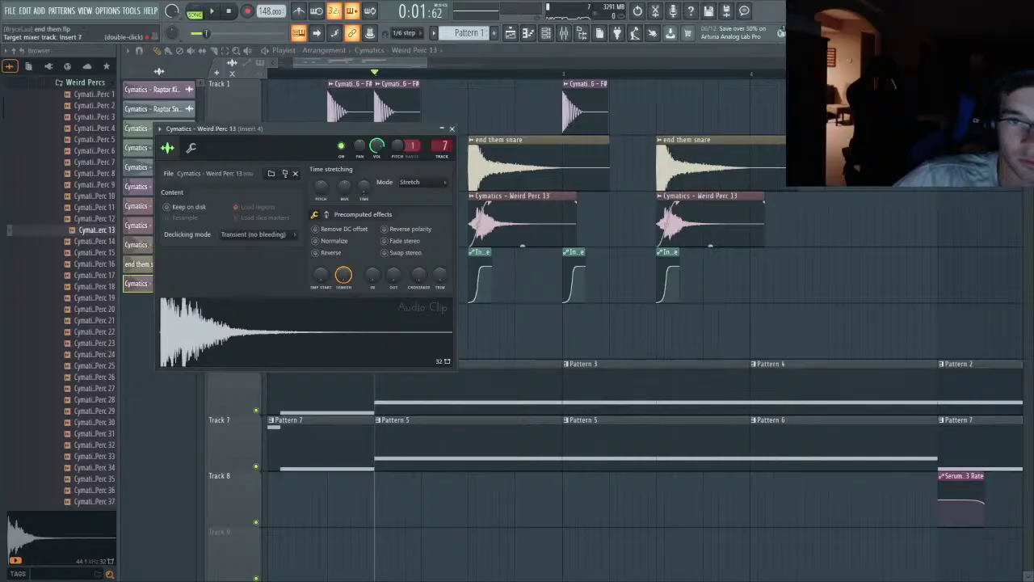
pyautogui.click(563, 34)
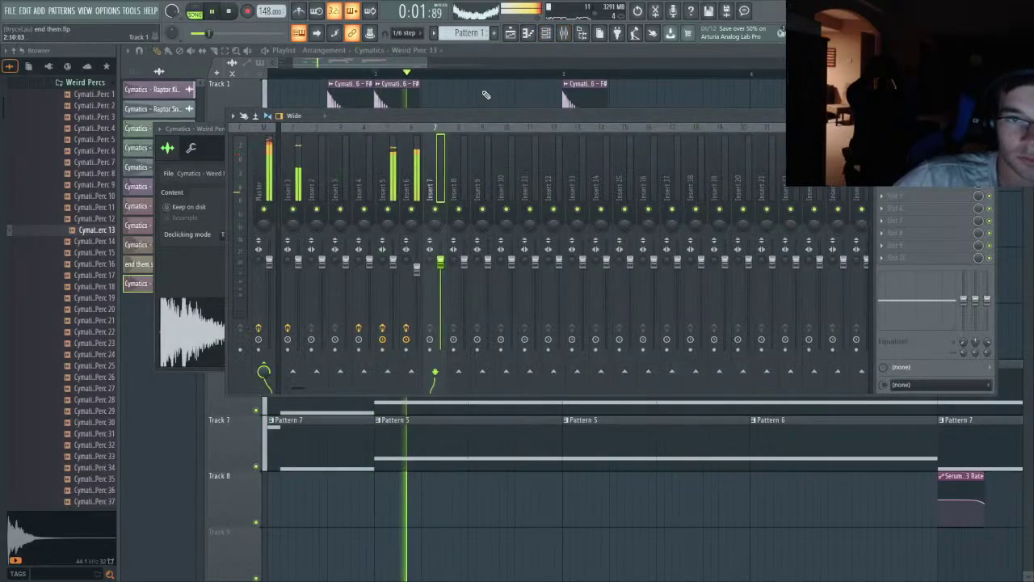
pyautogui.click(713, 554)
pyautogui.press('space')
pyautogui.moveTo(296, 192); pyautogui.dragTo(364, 194)
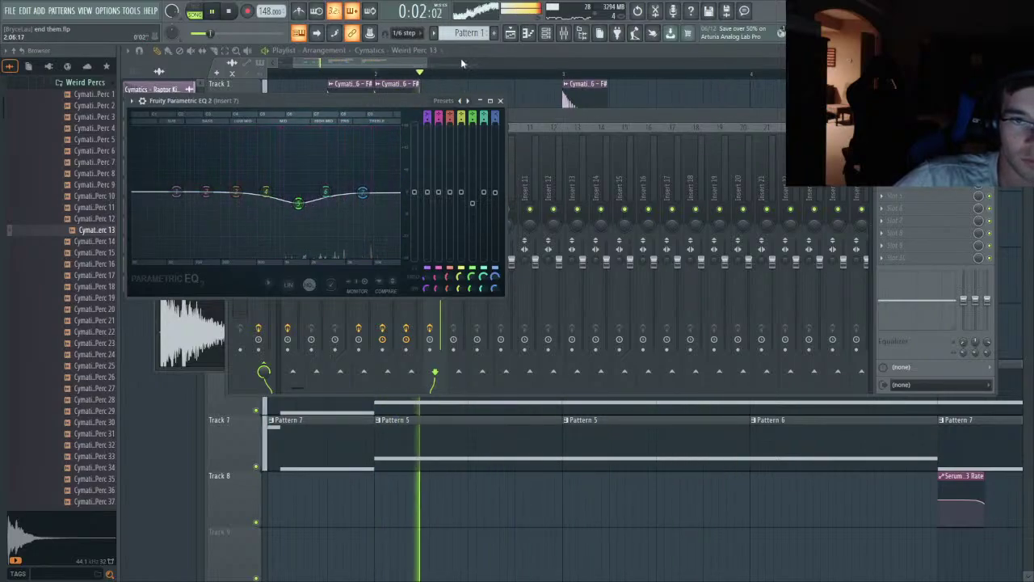
# - Adjust insert 4's Fruity Parametric EQ 2 by flattening band 5 and lowering band 7 to reduce the highs
pyautogui.click(552, 126)
pyautogui.click(396, 170)
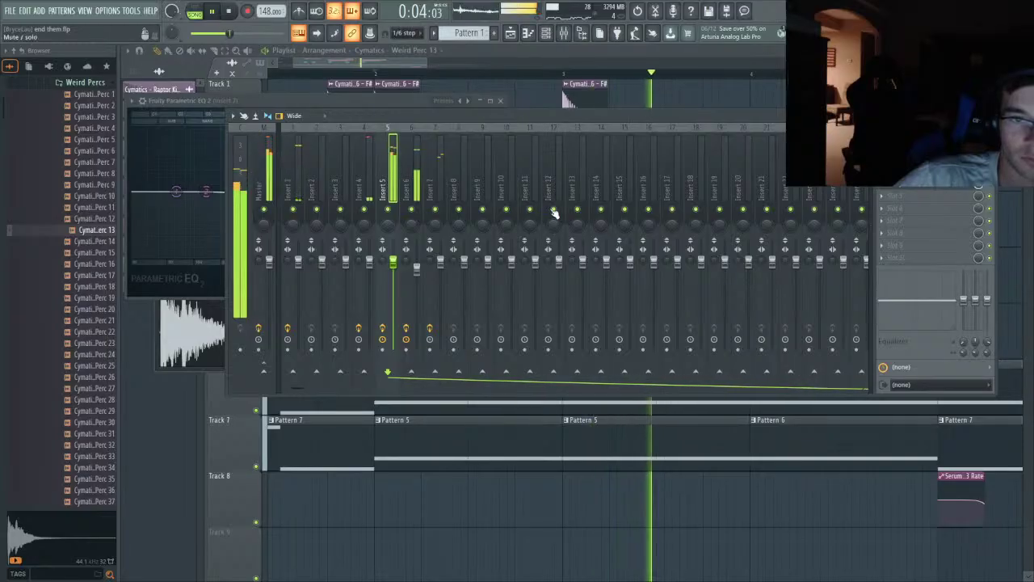
pyautogui.click(367, 173)
pyautogui.click(929, 146)
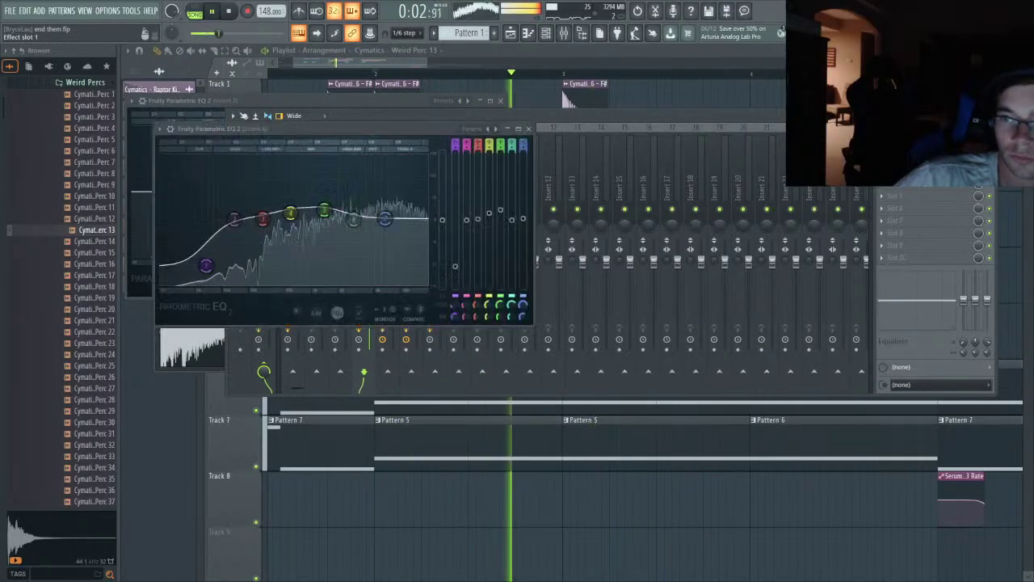
pyautogui.moveTo(324, 209); pyautogui.dragTo(397, 224)
pyautogui.moveTo(262, 216)
pyautogui.mouseDown()
pyautogui.moveTo(261, 176)
pyautogui.moveTo(260, 219)
pyautogui.mouseUp()
pyautogui.moveTo(325, 219); pyautogui.dragTo(290, 215)
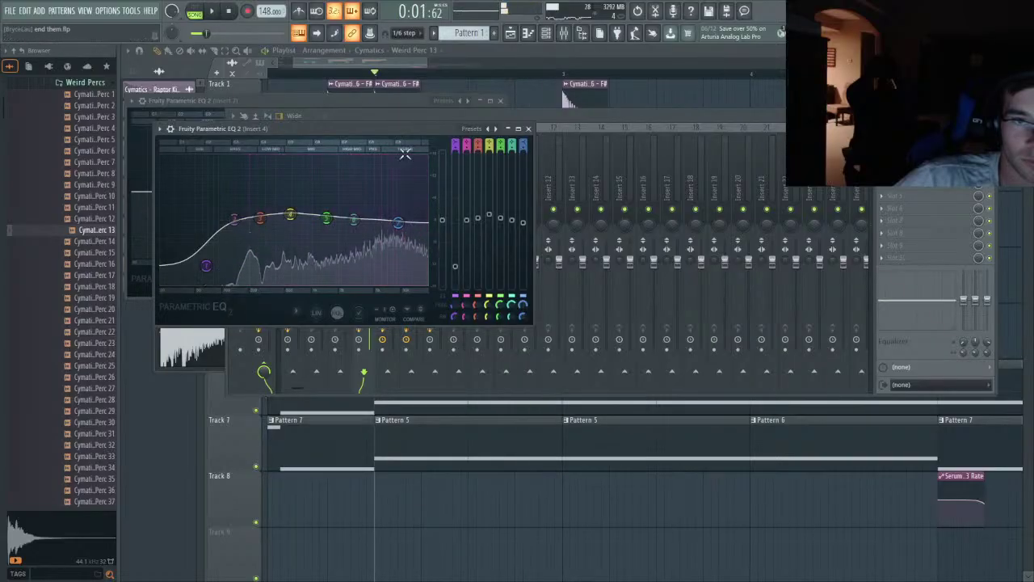
pyautogui.moveTo(398, 223); pyautogui.dragTo(397, 231)
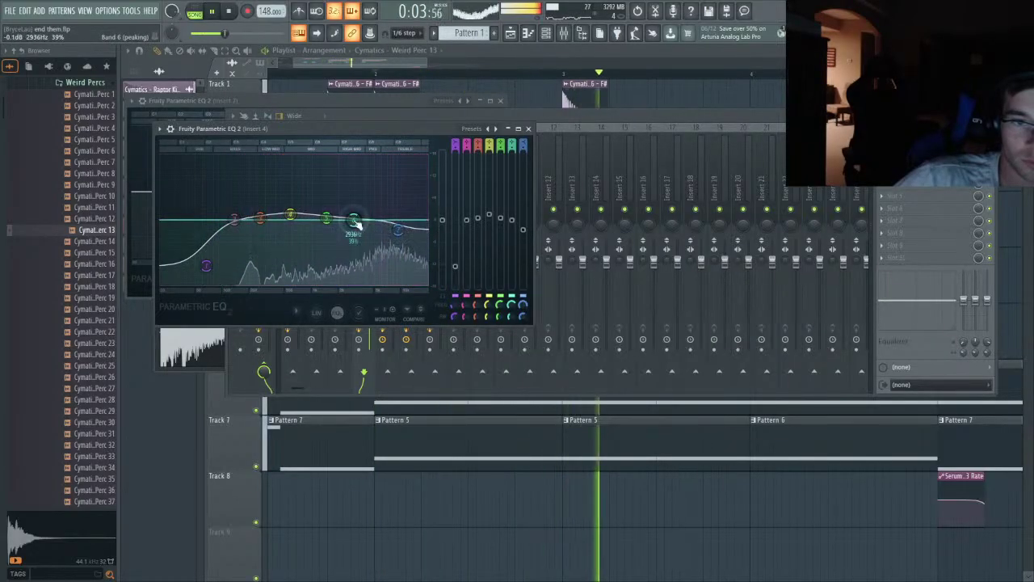
pyautogui.press('F12')
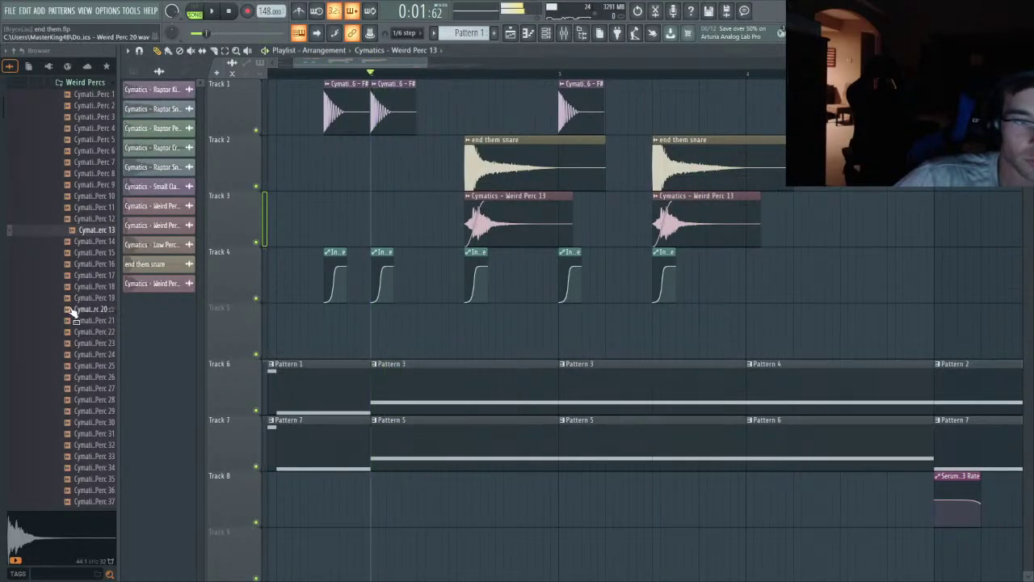
# - Collapse the Weird Percs folder and move all the Insert 50 Volume automation clips from Track 4 to Track 5
pyautogui.scroll(4, 69, 284)
pyautogui.click(93, 220)
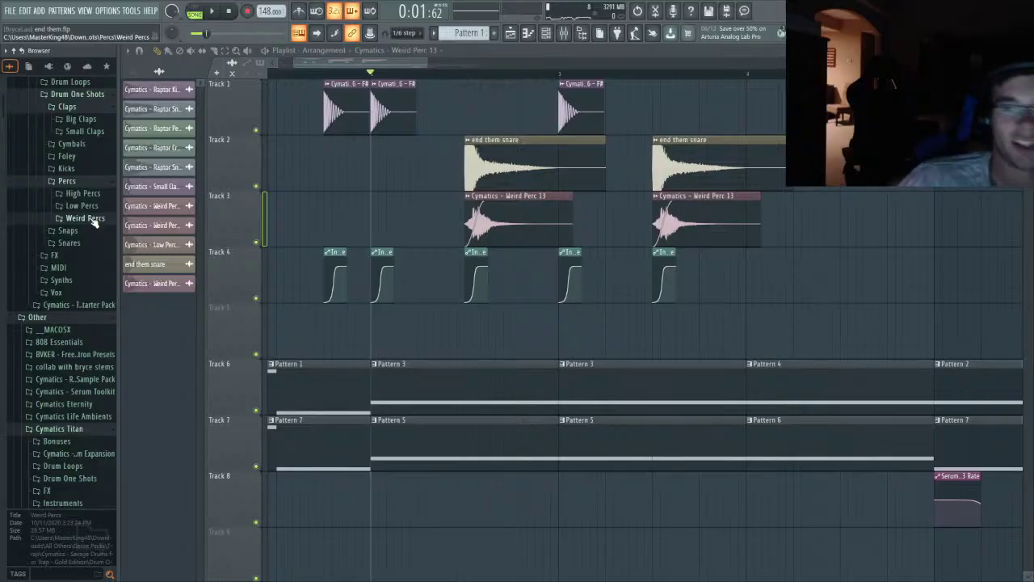
pyautogui.moveTo(705, 302); pyautogui.dragTo(44, 280)
pyautogui.hotkey('shift', 'Down')
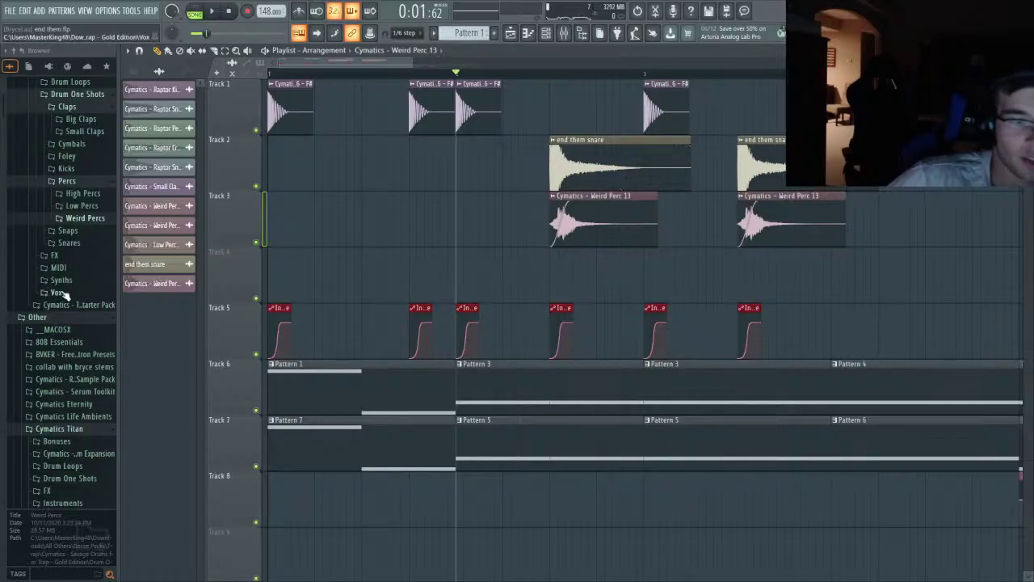
# - Audition the samples in the Bells folder of the FOR THE CULTURE pack, through Bell - Penny
pyautogui.scroll(-8, 91, 326)
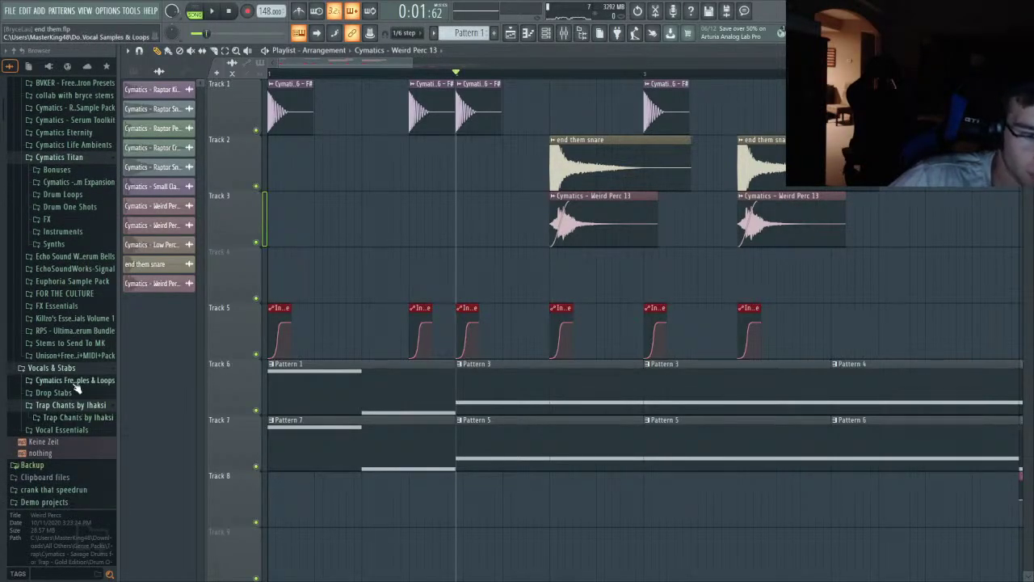
pyautogui.click(81, 299)
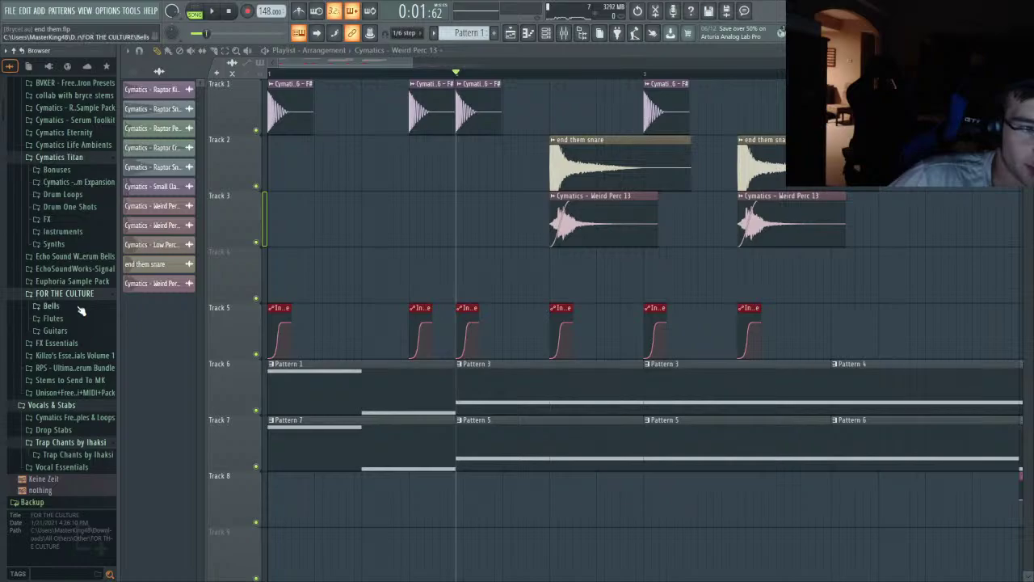
pyautogui.click(80, 309)
pyautogui.click(78, 322)
pyautogui.click(73, 355)
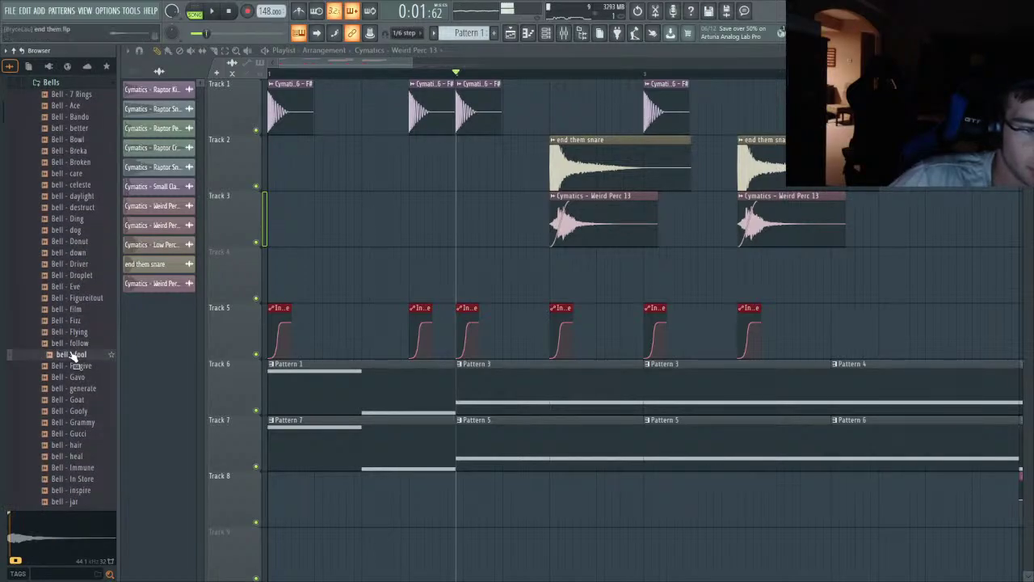
pyautogui.click(75, 343)
pyautogui.click(74, 412)
pyautogui.click(75, 456)
pyautogui.scroll(-2, 74, 457)
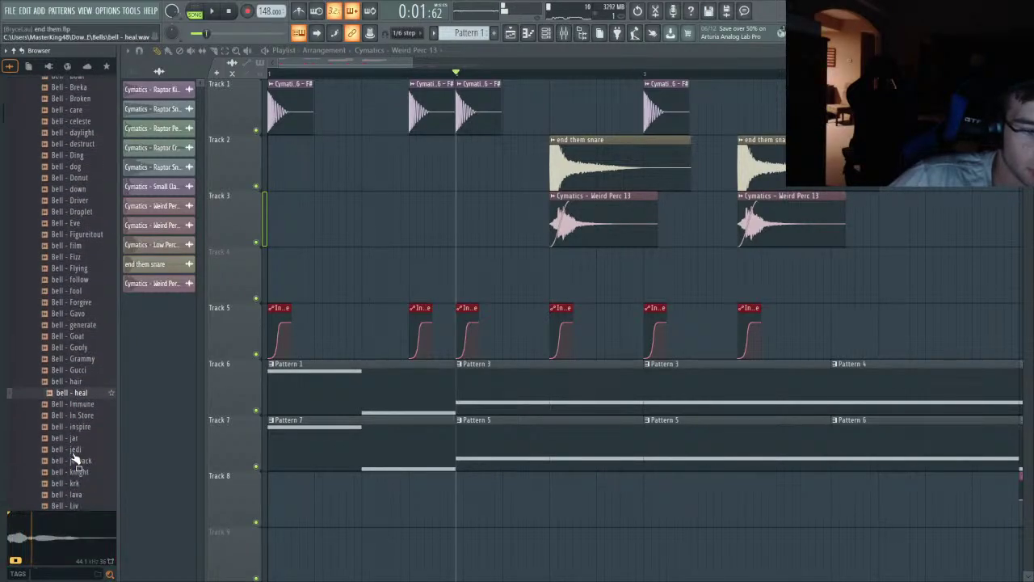
pyautogui.click(76, 435)
pyautogui.click(76, 422)
pyautogui.click(78, 411)
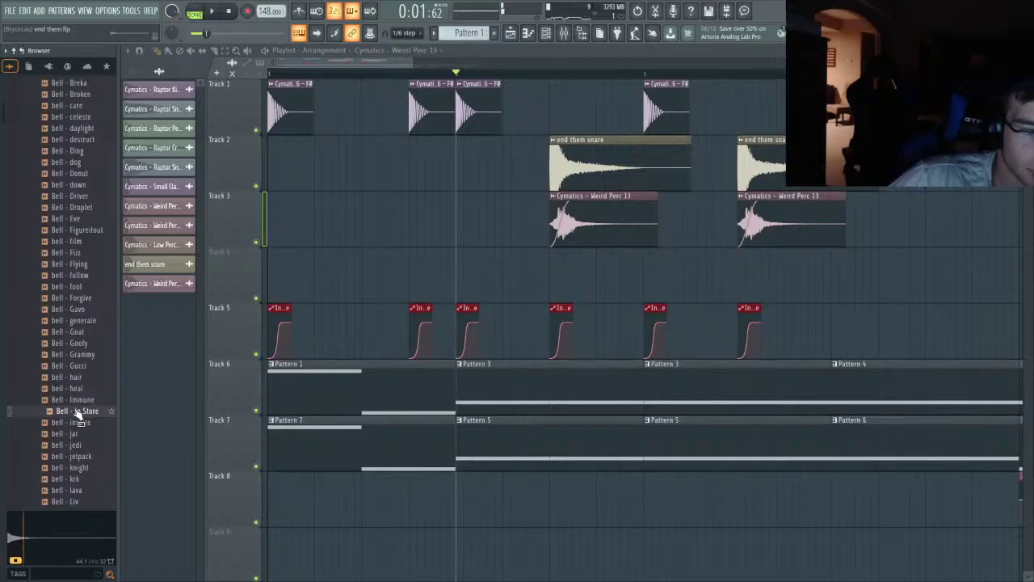
pyautogui.scroll(-2, 81, 430)
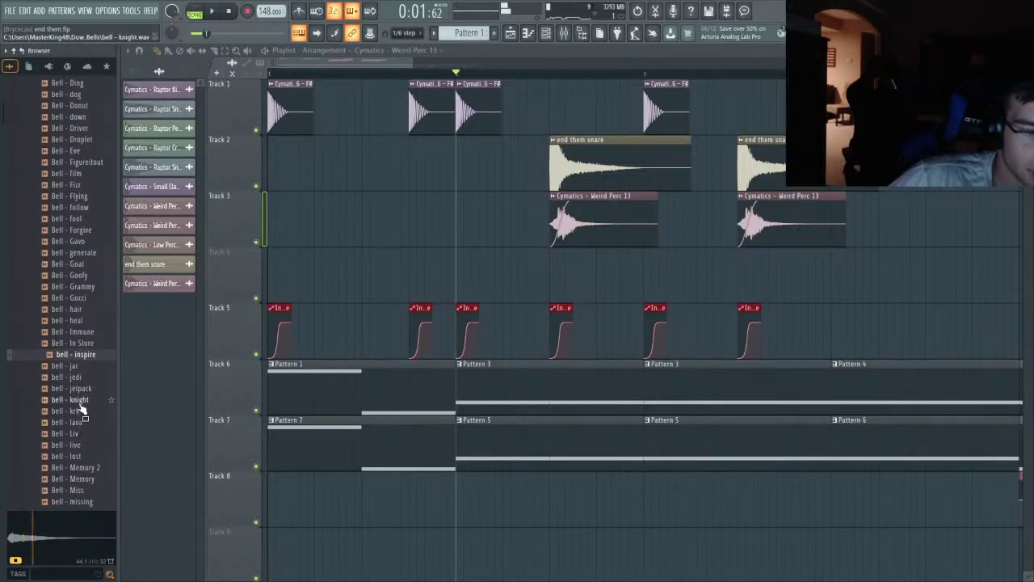
pyautogui.click(81, 411)
pyautogui.click(84, 399)
pyautogui.scroll(-2, 84, 399)
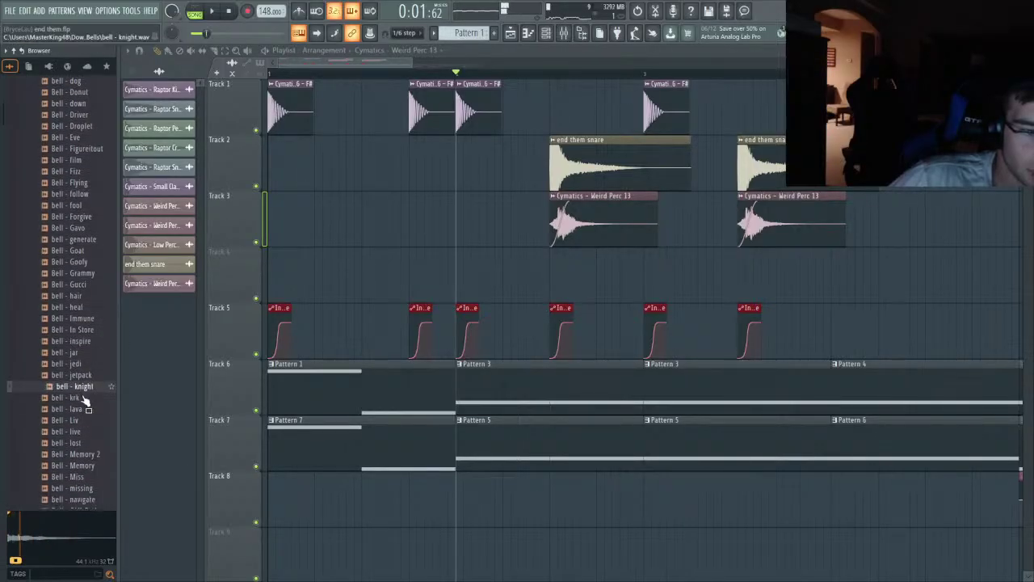
pyautogui.click(93, 367)
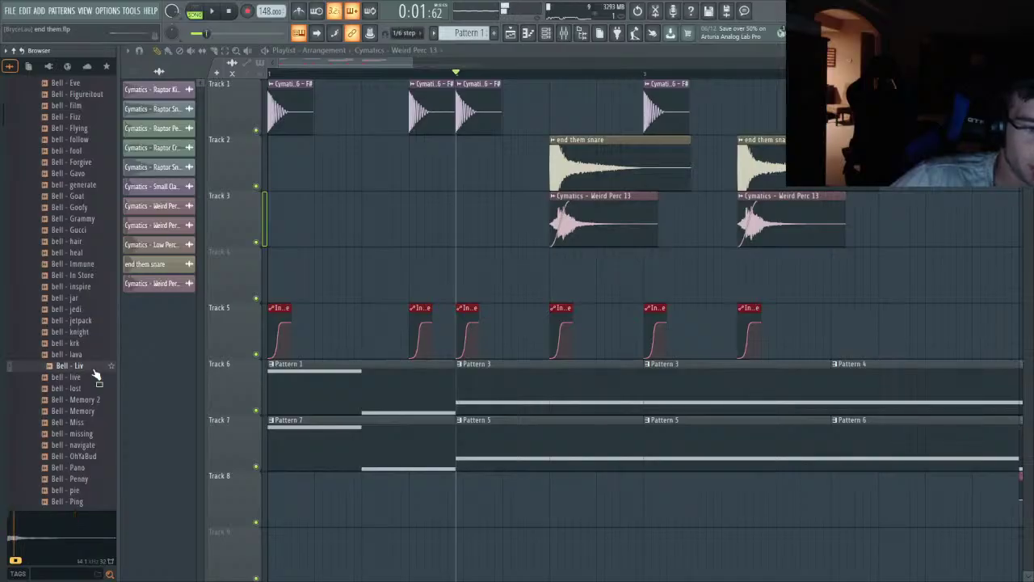
pyautogui.click(86, 389)
pyautogui.click(75, 422)
pyautogui.scroll(-2, 72, 425)
pyautogui.click(74, 414)
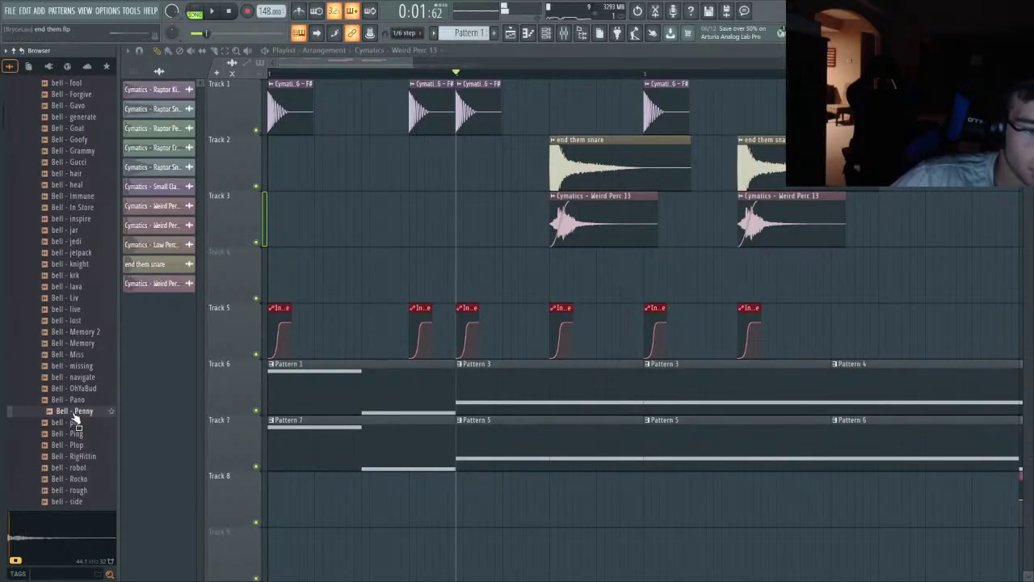
# - Place the Bell - Penny sample on Track 4 and align its start with bar 2's snare
pyautogui.moveTo(198, 384); pyautogui.dragTo(540, 286)
pyautogui.hscroll(1, 561, 283)
pyautogui.scroll(1, 464, 321)
pyautogui.moveTo(413, 251); pyautogui.dragTo(431, 251)
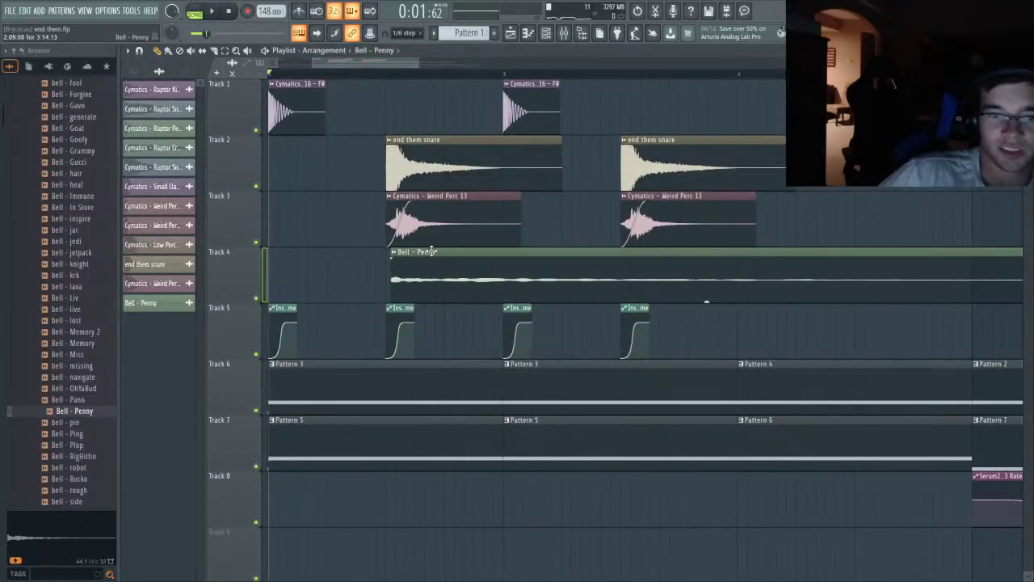
# - Raise the precomputed Boost of the Bell - Penny sample
pyautogui.doubleClick(426, 263)
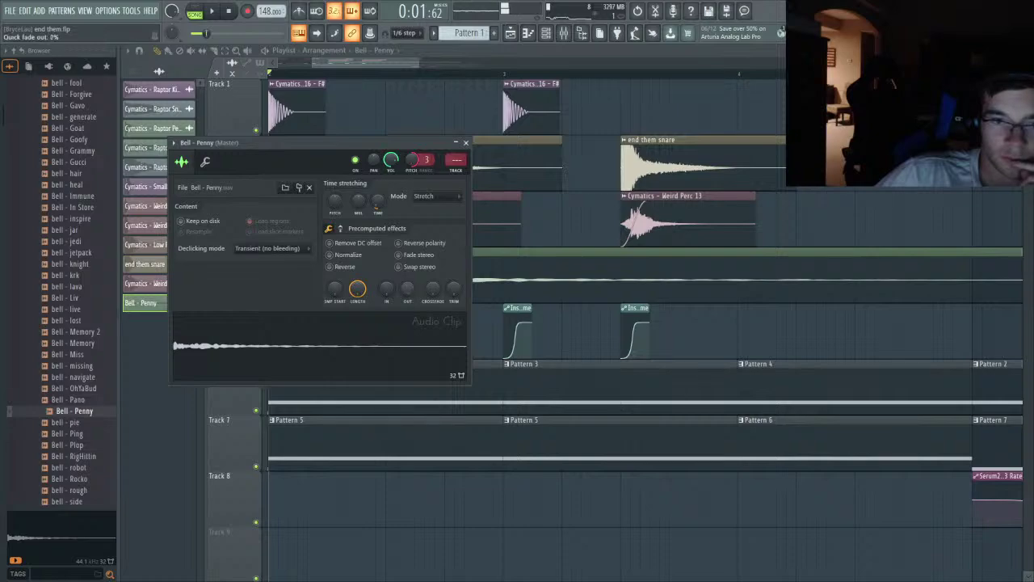
pyautogui.click(340, 228)
pyautogui.moveTo(335, 248); pyautogui.dragTo(334, 205)
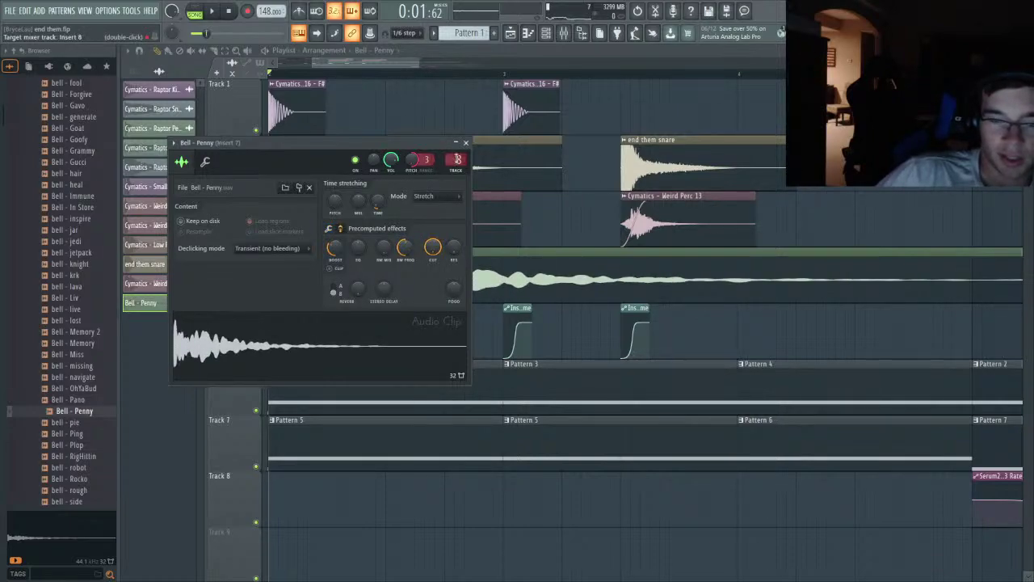
# - Close the Bell - Penny channel settings and audition the layered snare from bar 2's snare hit
pyautogui.click(466, 143)
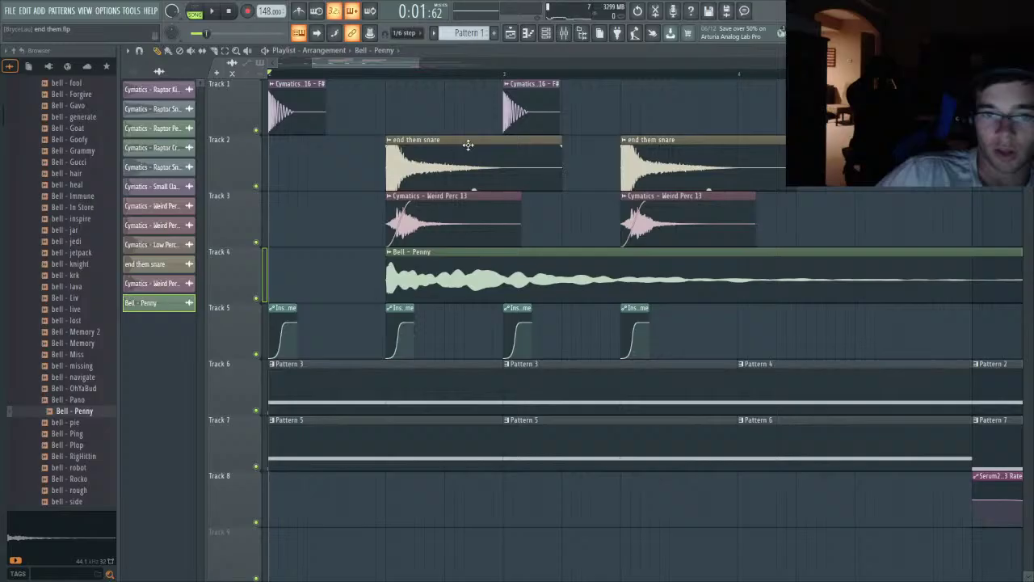
pyautogui.click(386, 75)
pyautogui.press('space')
pyautogui.press('space')
# - Add Fruity Parametric EQ 2 to Insert 8, the mixer track of Bell - Penny, and play the section
pyautogui.doubleClick(478, 283)
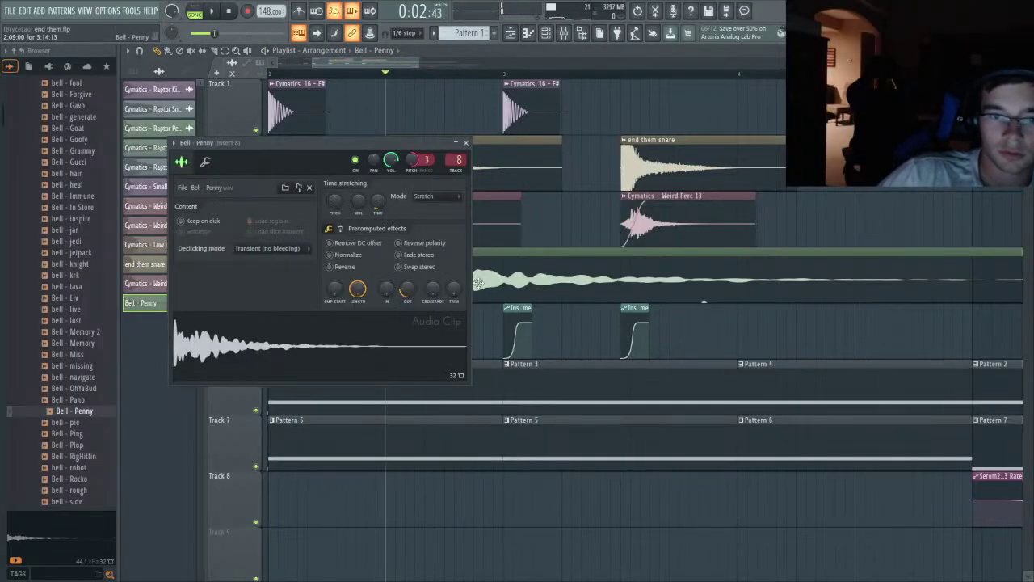
pyautogui.press('F9')
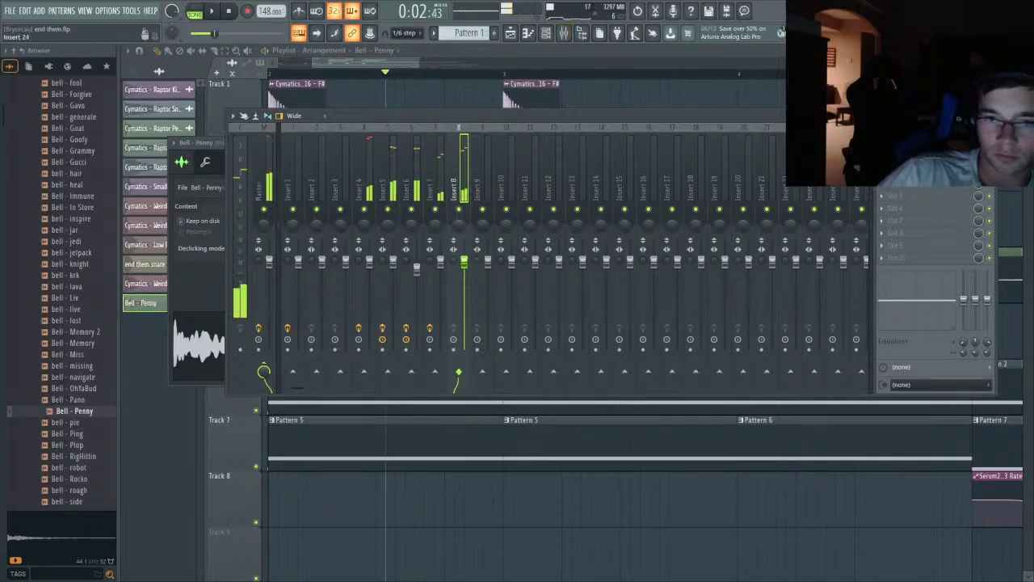
pyautogui.click(882, 146)
pyautogui.click(512, 411)
pyautogui.press('space')
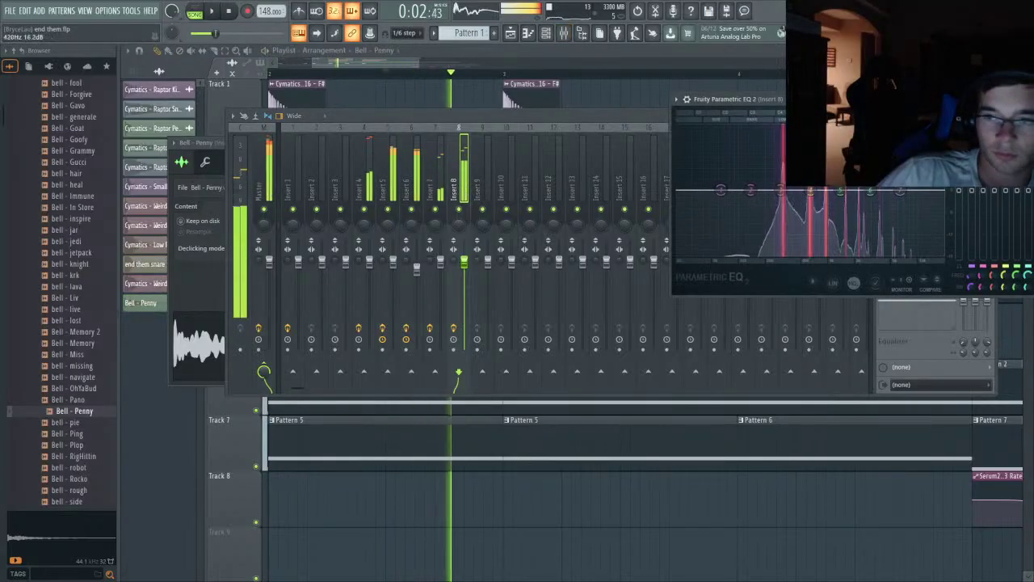
# - Shape the bell's EQ on Insert 8 with a steep low cut and a slight midrange dip while auditioning it
pyautogui.press('space')
pyautogui.moveTo(750, 190); pyautogui.dragTo(748, 254)
pyautogui.moveTo(810, 191); pyautogui.dragTo(883, 135)
pyautogui.press('space')
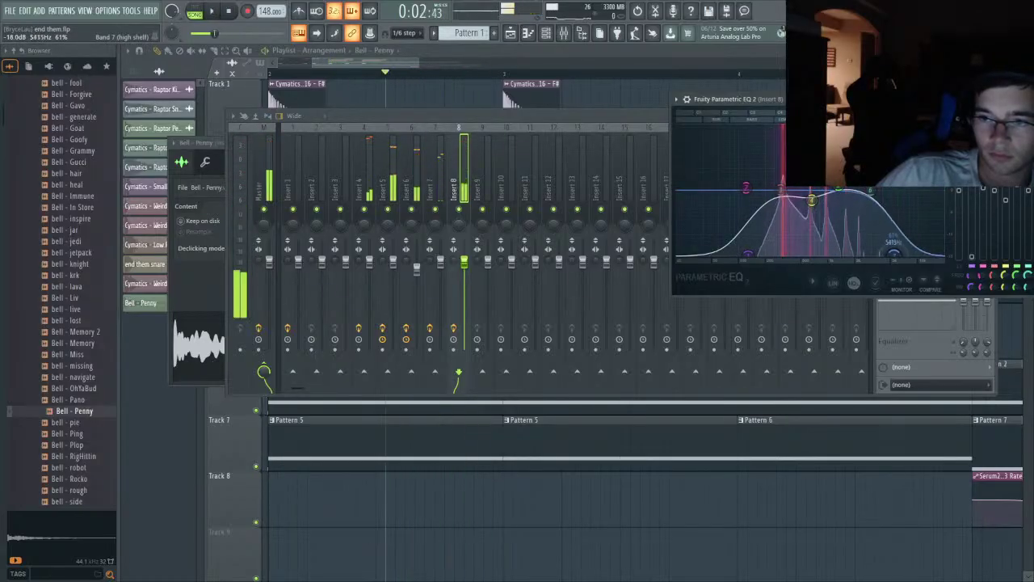
pyautogui.press('space')
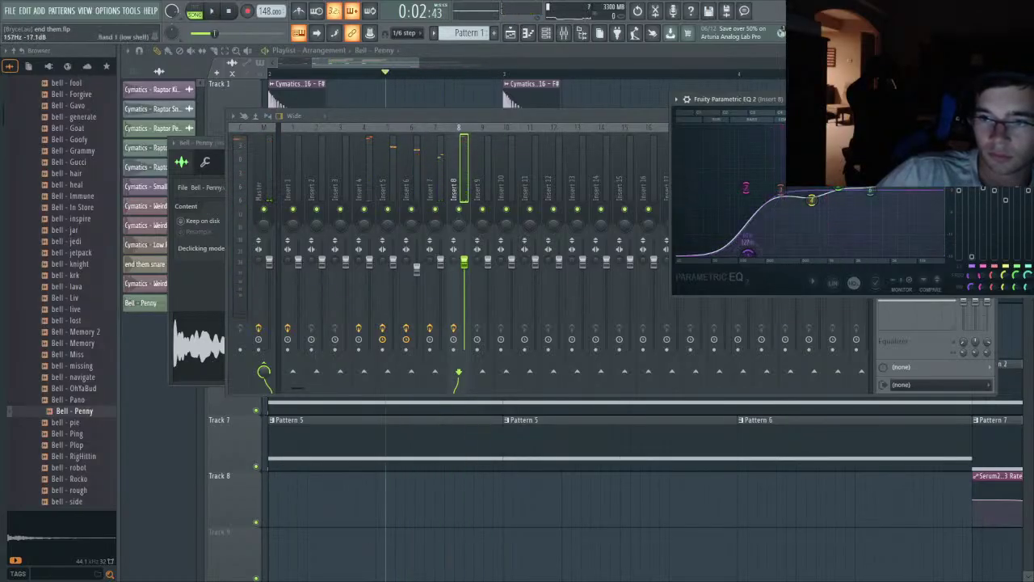
pyautogui.press('space')
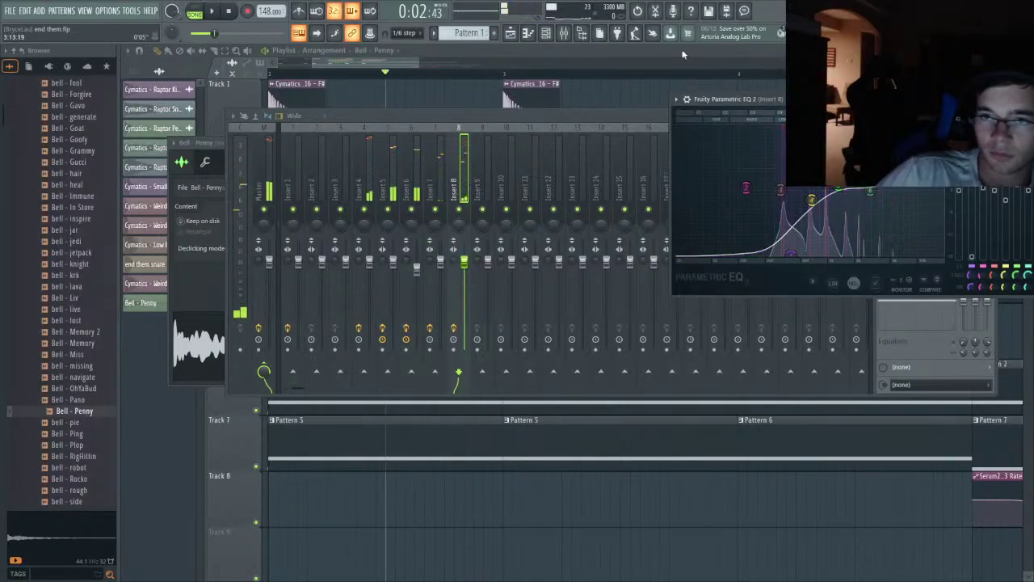
# - Move all automation and pattern clips on Tracks 5 to 8 down one track to free Track 5
pyautogui.click(682, 55)
pyautogui.scroll(-6, 646, 323)
pyautogui.scroll(2, 370, 158)
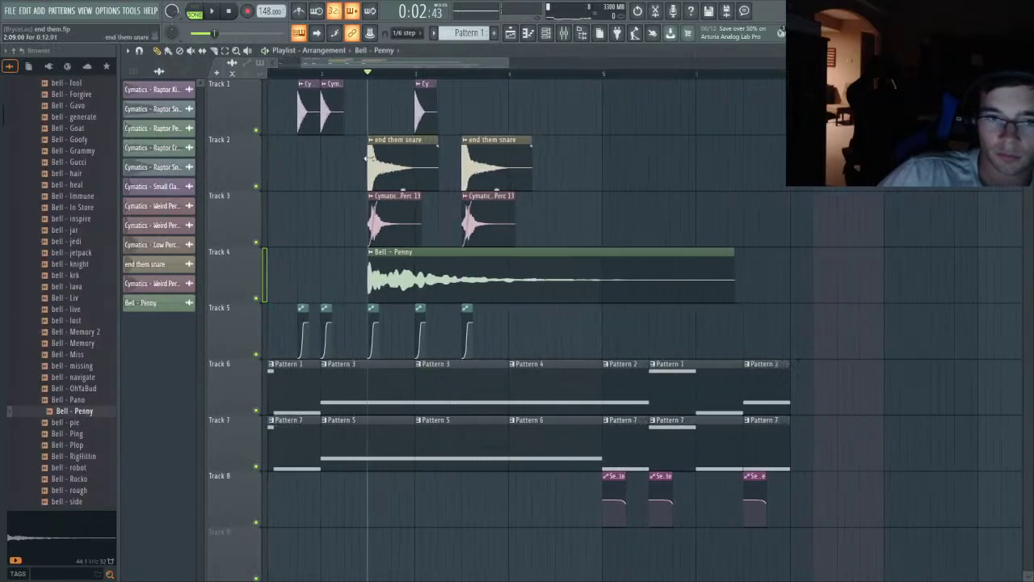
pyautogui.scroll(-3, 464, 267)
pyautogui.moveTo(686, 527); pyautogui.dragTo(140, 356)
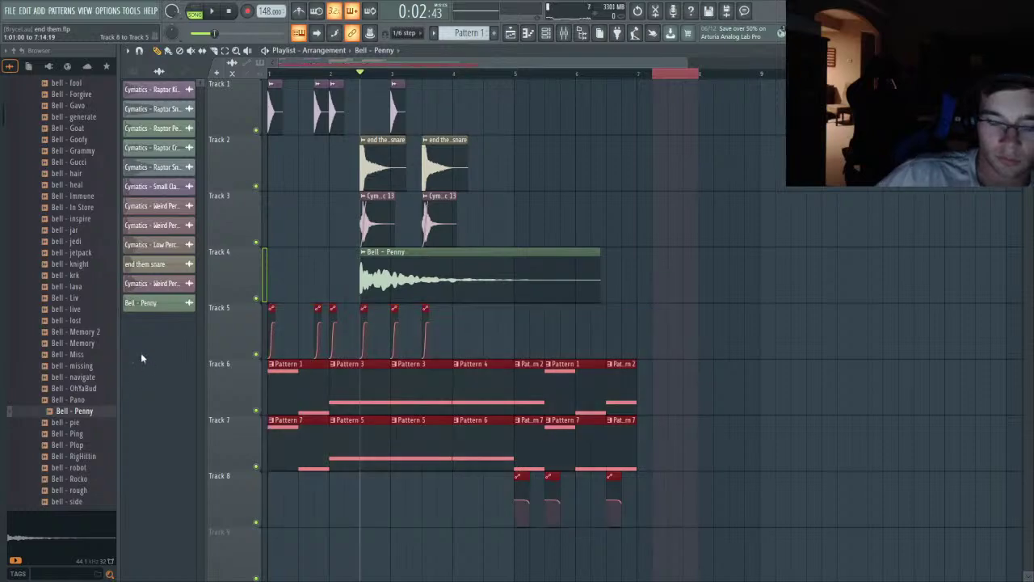
pyautogui.hotkey('shift', 'Down')
# - Set the quick fade out of the Bell - Penny sample to 100%
pyautogui.scroll(3, 339, 290)
pyautogui.doubleClick(496, 242)
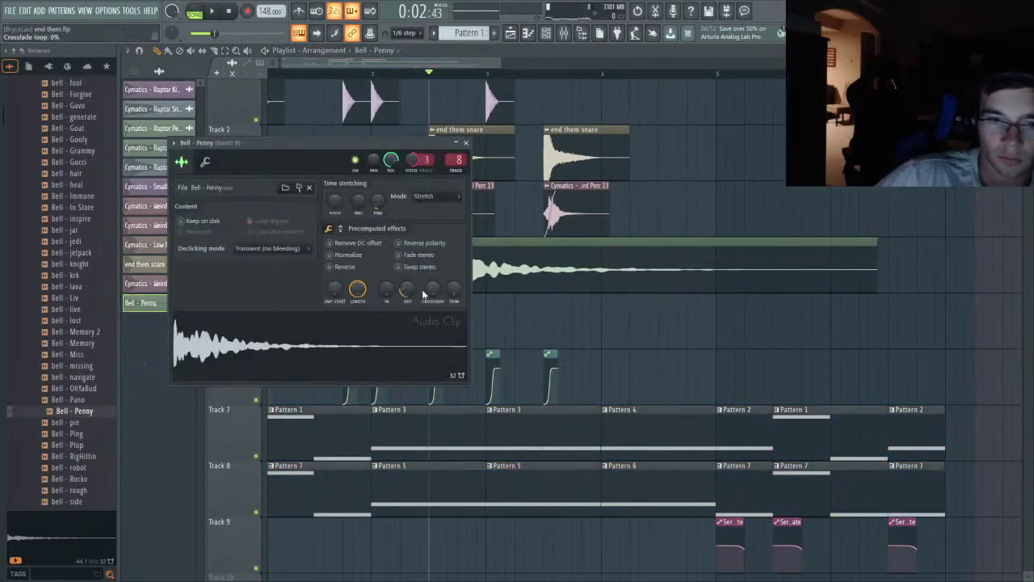
pyautogui.moveTo(417, 296); pyautogui.dragTo(418, 258)
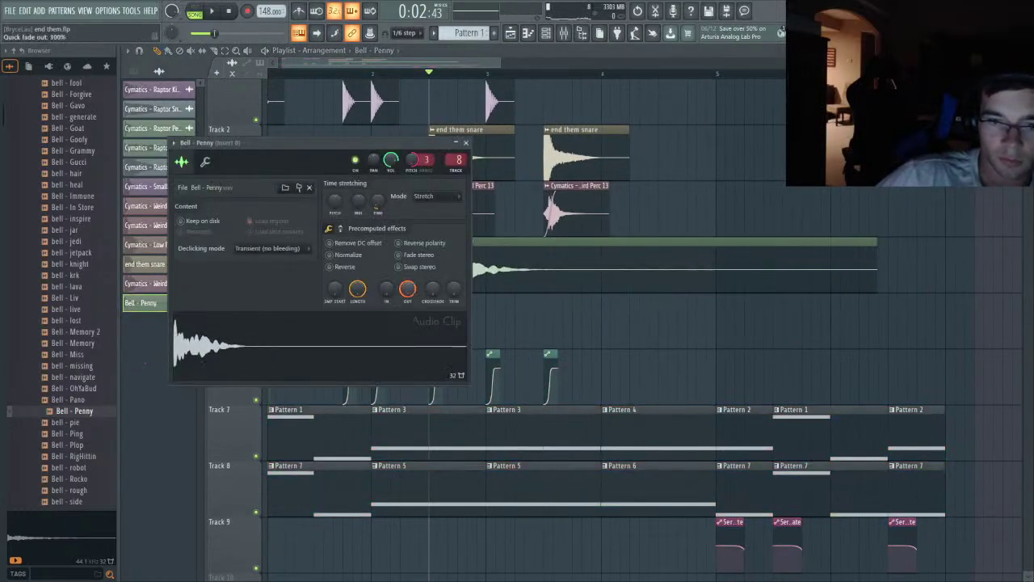
# - Place a copy of Bell - Penny on Track 5, aligned with the original's start, and make it unique
pyautogui.click(520, 326)
pyautogui.scroll(2, 535, 323)
pyautogui.moveTo(540, 324); pyautogui.dragTo(358, 313)
pyautogui.click(341, 300)
pyautogui.click(382, 406)
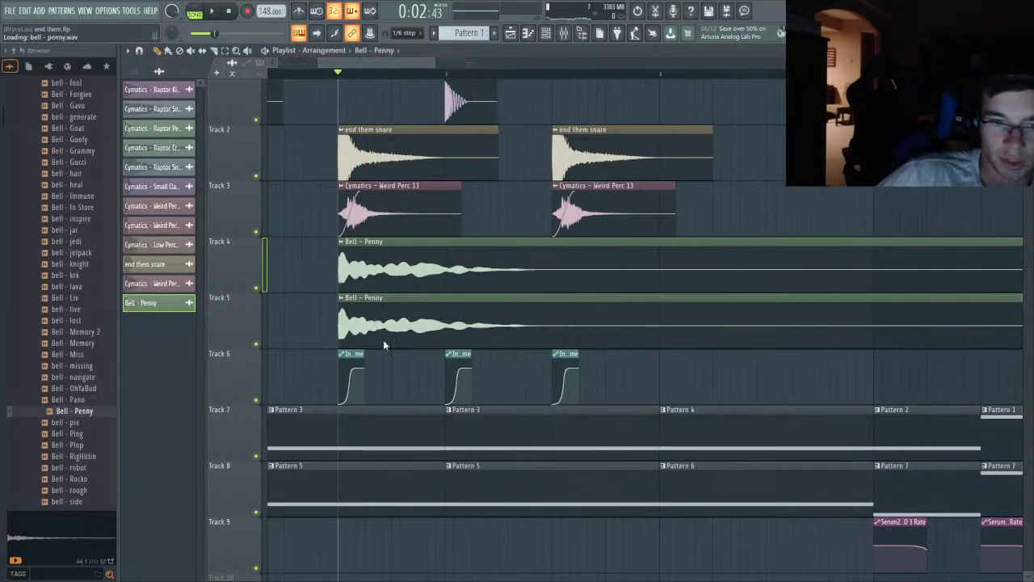
# - Raise the pitch of Bell - Penny #2 and lower the Insert 8 fader while auditioning the bell layers
pyautogui.doubleClick(383, 321)
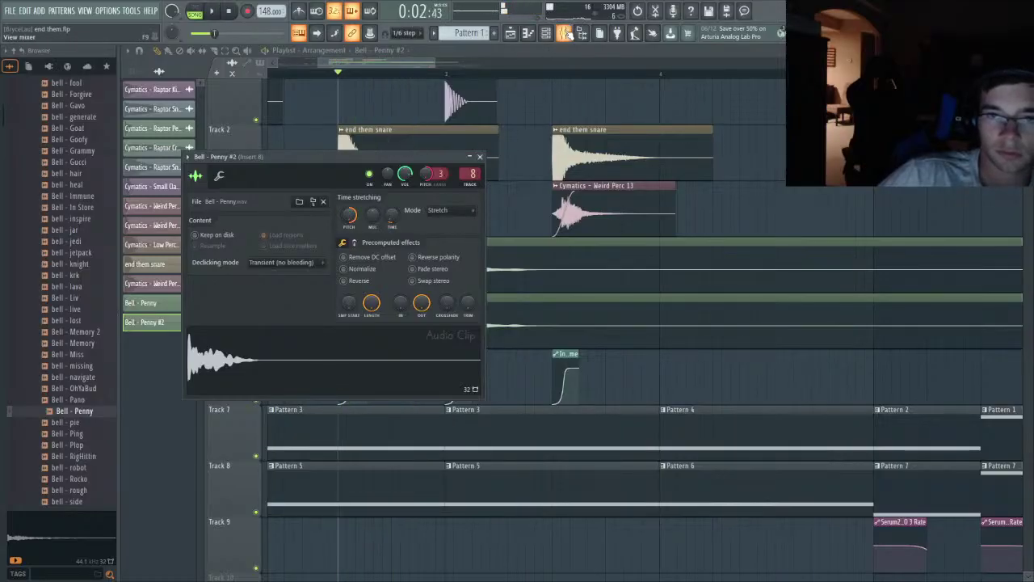
pyautogui.press('F9')
pyautogui.moveTo(464, 269); pyautogui.dragTo(468, 285)
pyautogui.press('space')
pyautogui.press('space')
pyautogui.press('space')
pyautogui.press('space')
pyautogui.press('space')
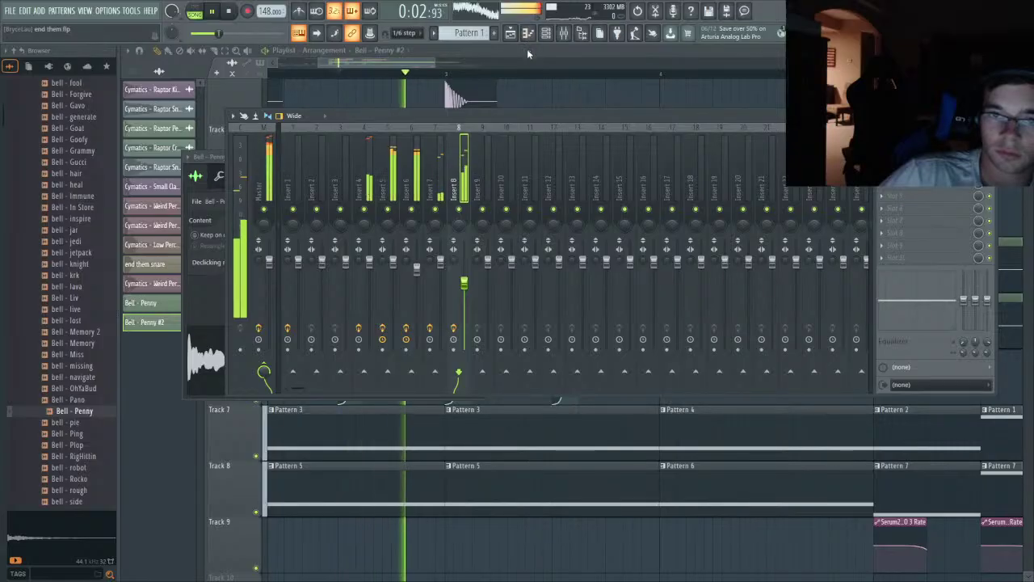
pyautogui.press('space')
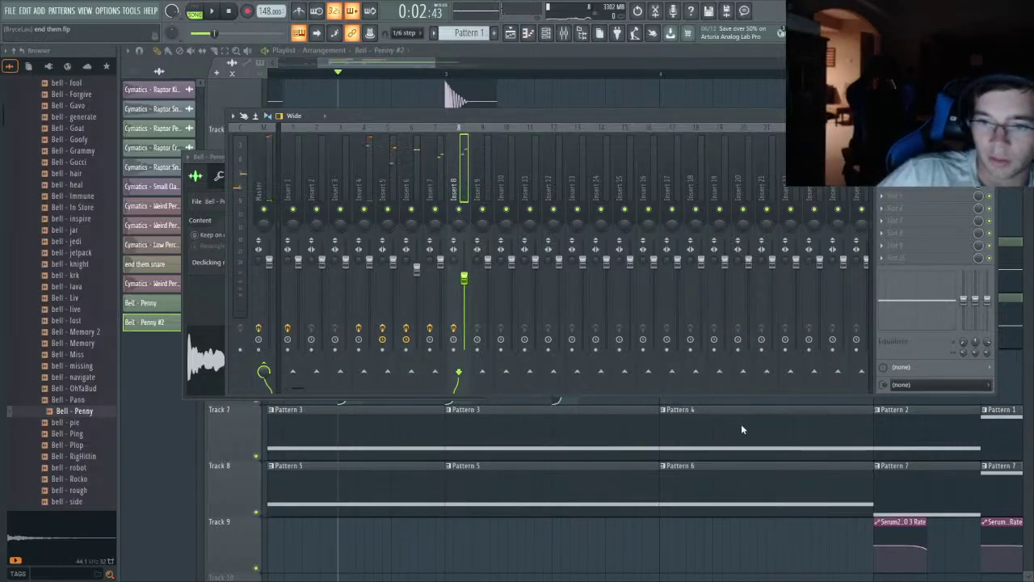
# - Add SerumFX to Insert 8, enable its Compressor at the top of the effects chain, and audition the bells
pyautogui.click(692, 504)
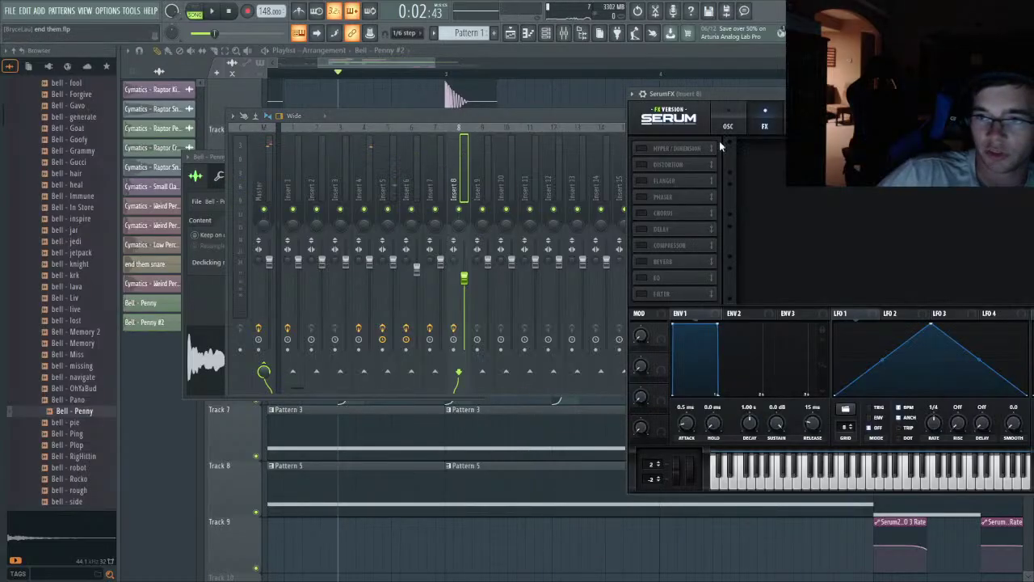
pyautogui.click(649, 245)
pyautogui.moveTo(772, 102); pyautogui.dragTo(643, 88)
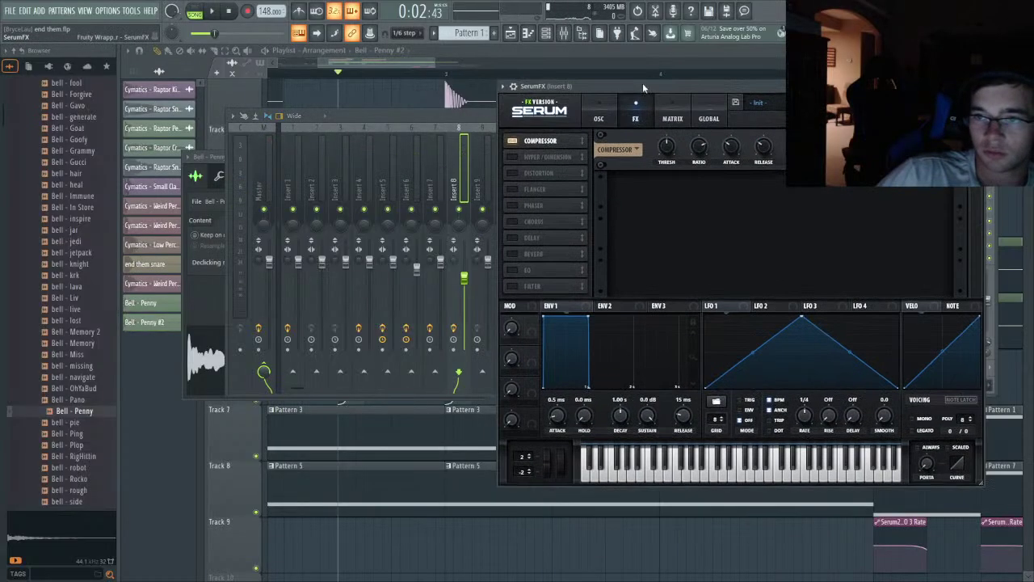
pyautogui.press('space')
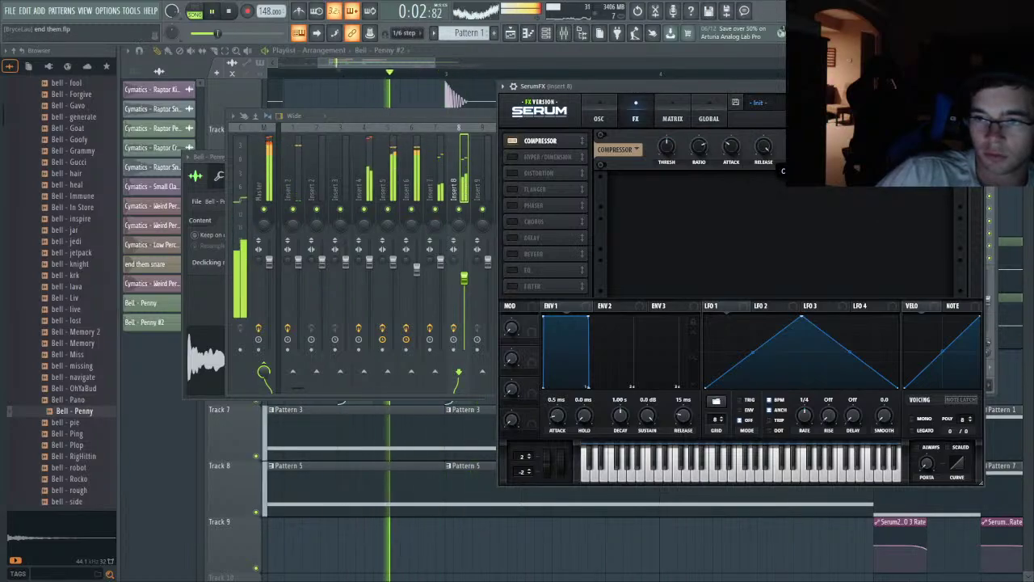
pyautogui.click(714, 48)
pyautogui.press('space')
# - Slice both bell clips at bar 3's snare and delete the parts after the cut
pyautogui.scroll(-2, 517, 256)
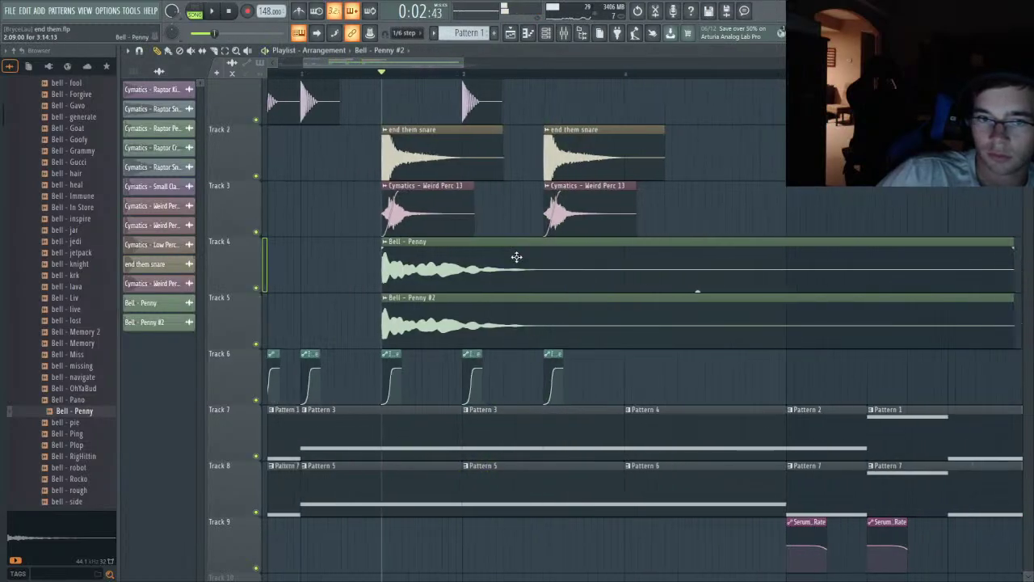
pyautogui.scroll(4, 476, 233)
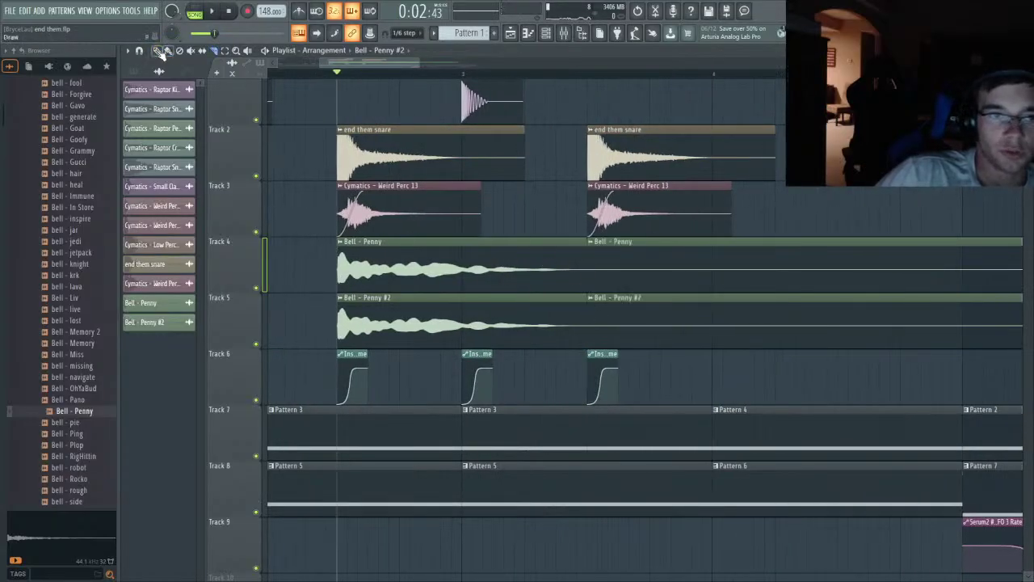
pyautogui.rightClick(622, 285)
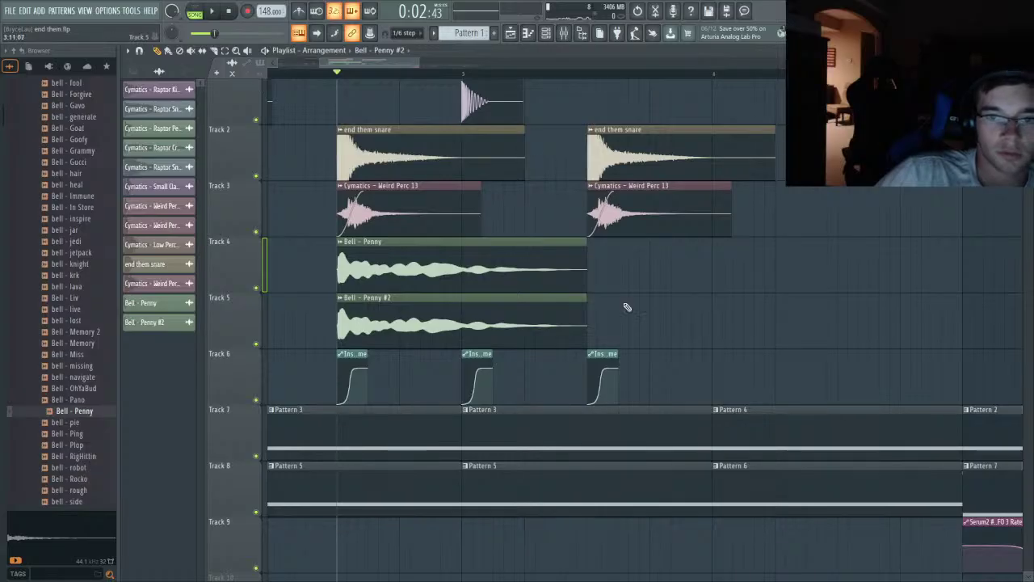
# - Check the channel settings of both bell clips and add a short fade-in to Bell - Penny #2
pyautogui.doubleClick(435, 267)
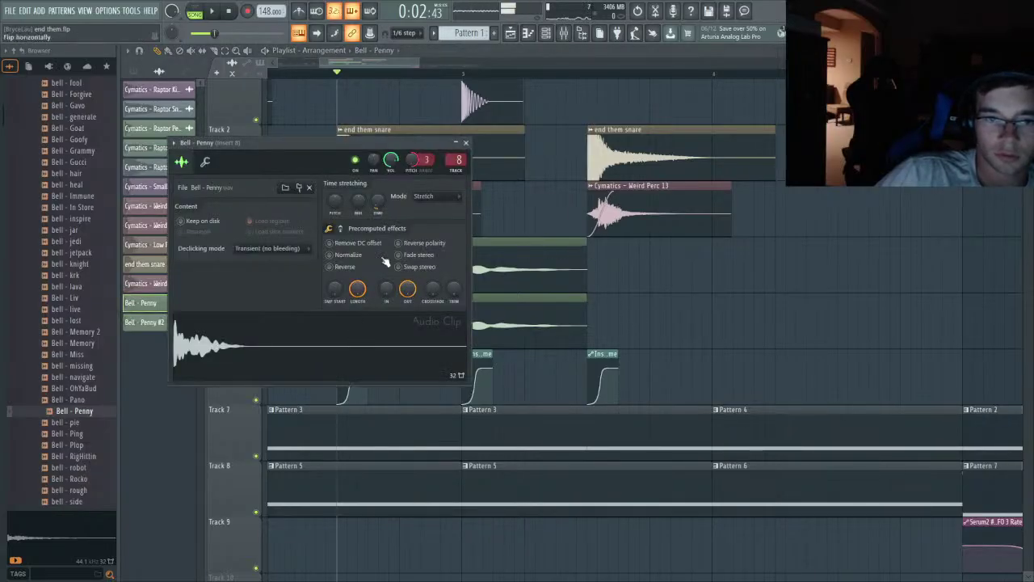
pyautogui.doubleClick(530, 317)
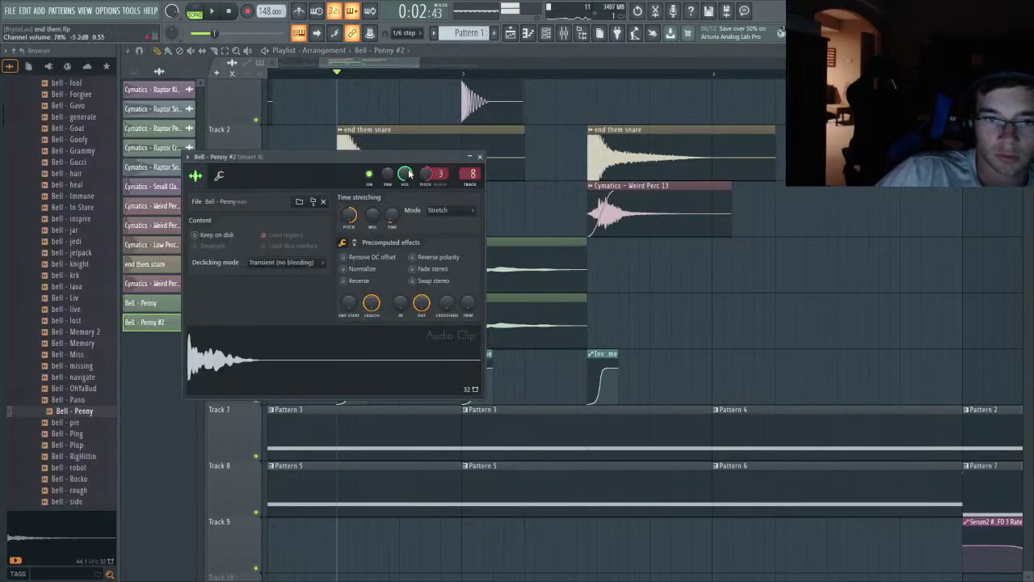
pyautogui.click(480, 157)
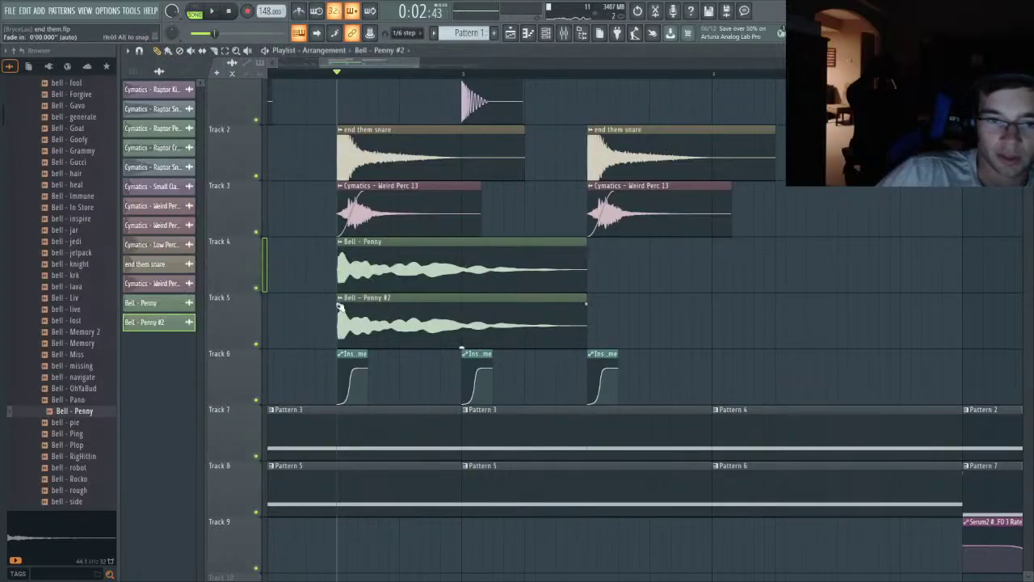
# - Reduce the quick fade out of Bell - Penny to about 95%
pyautogui.doubleClick(386, 266)
pyautogui.click(349, 230)
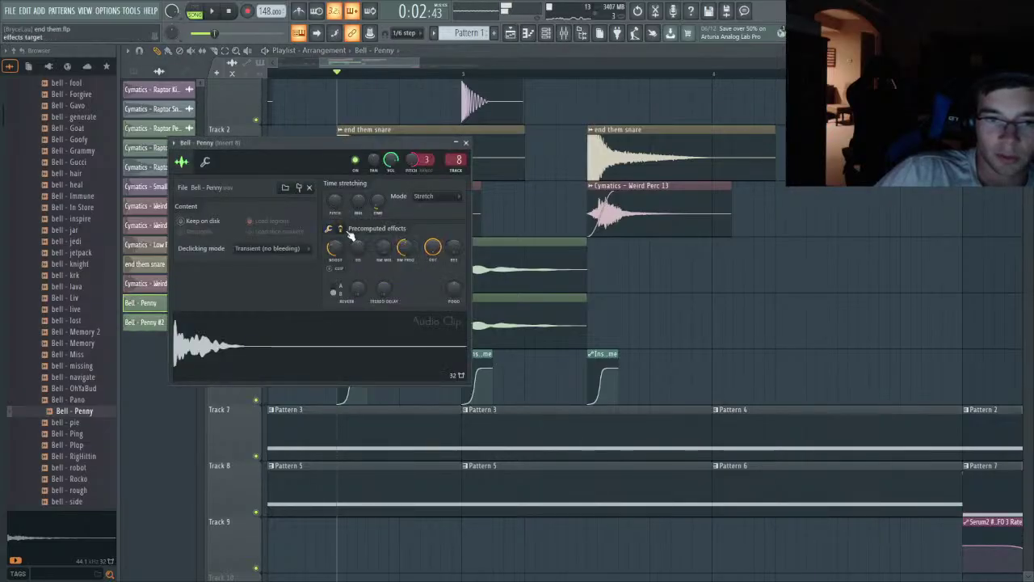
pyautogui.click(329, 227)
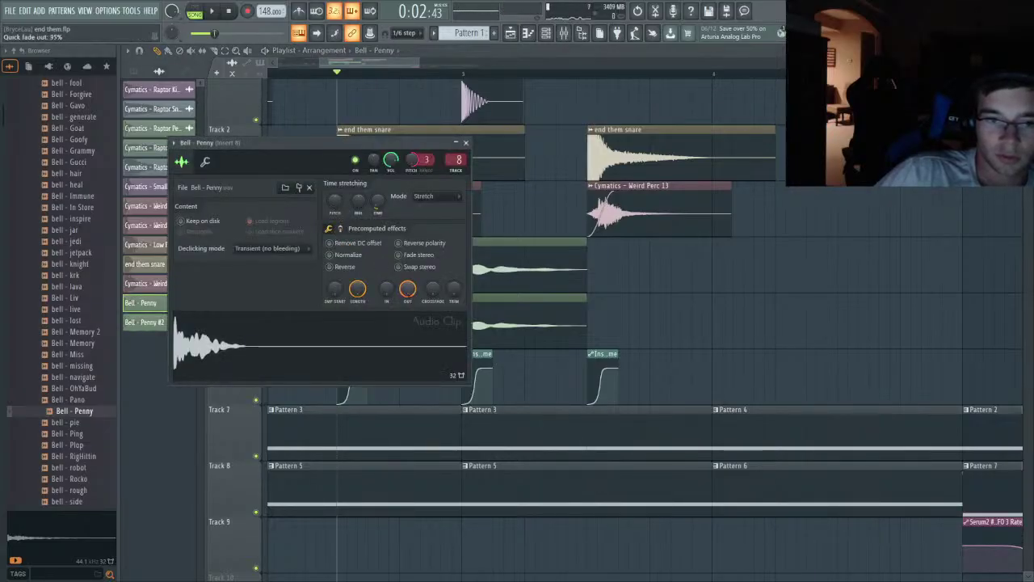
pyautogui.click(467, 144)
# - Add long fade-outs to the ends of Bell - Penny and Bell - Penny #2, auditioning the snare between adjustments
pyautogui.press('space')
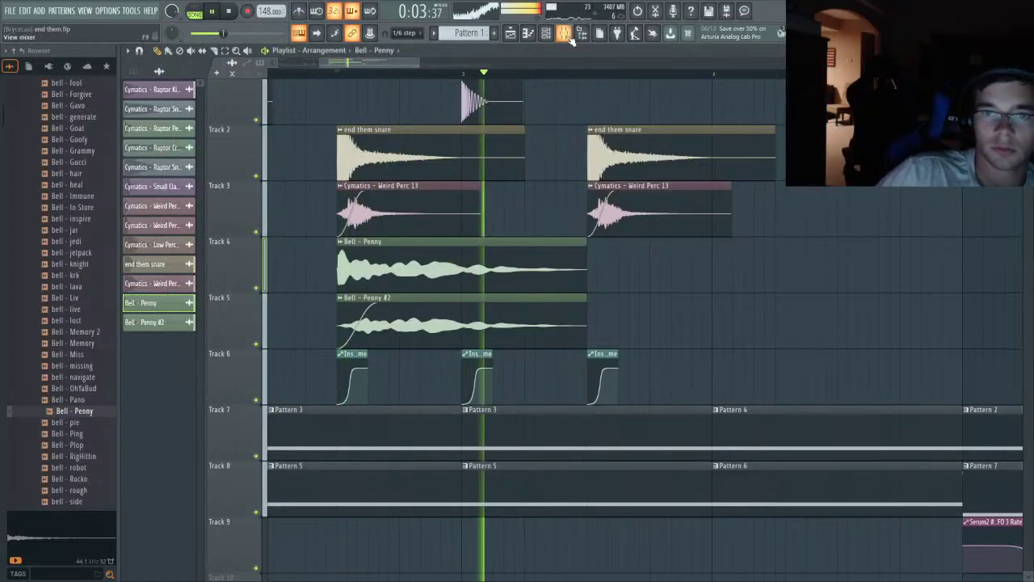
pyautogui.press('space')
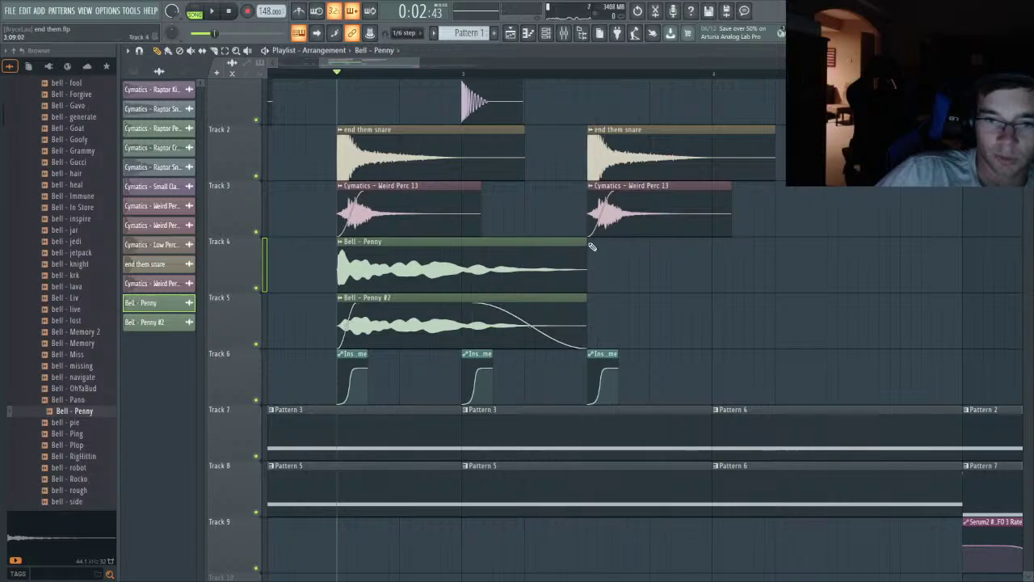
pyautogui.press('space')
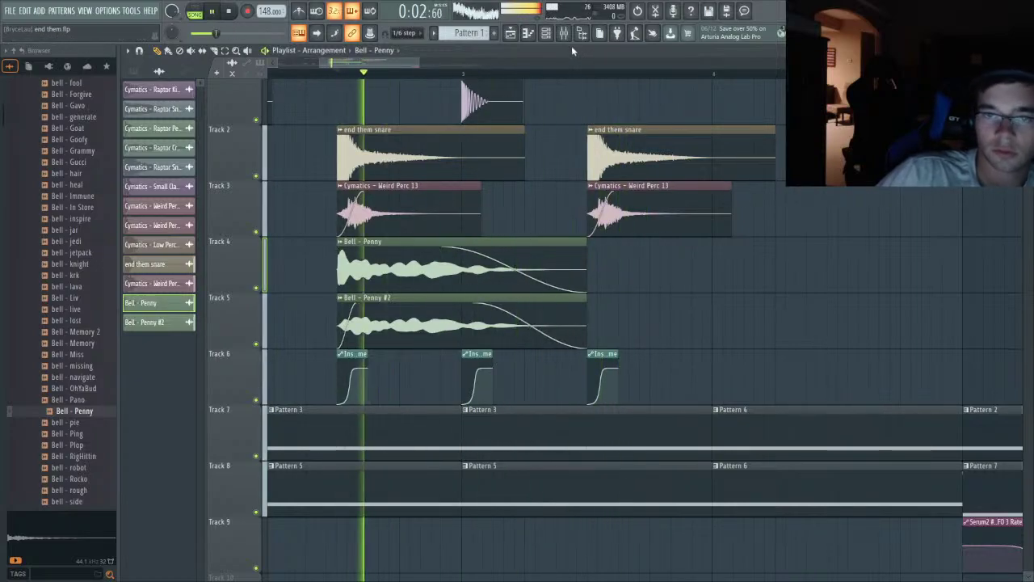
pyautogui.press('space')
pyautogui.press('space')
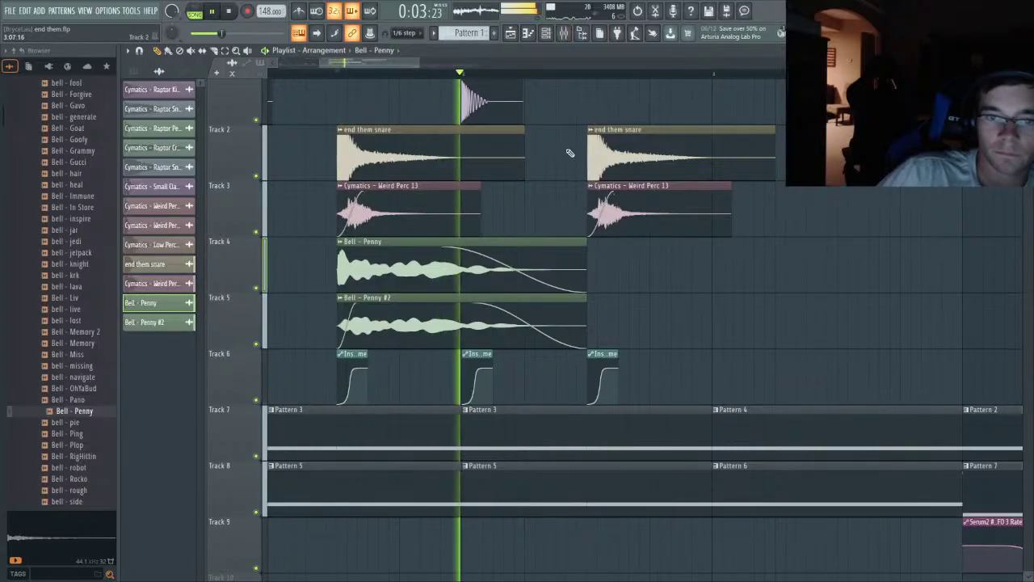
pyautogui.press('space')
# - Create an Insert 8 volume automation clip from bar 2's snare to bar 3 and slope it down to zero
pyautogui.scroll(1, 399, 156)
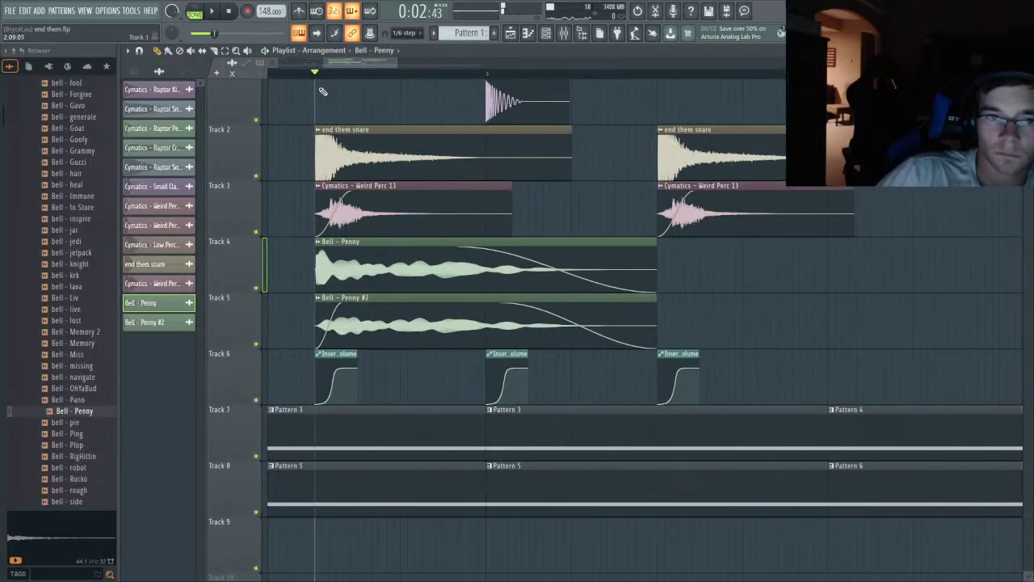
pyautogui.moveTo(318, 74); pyautogui.dragTo(486, 119)
pyautogui.click(563, 32)
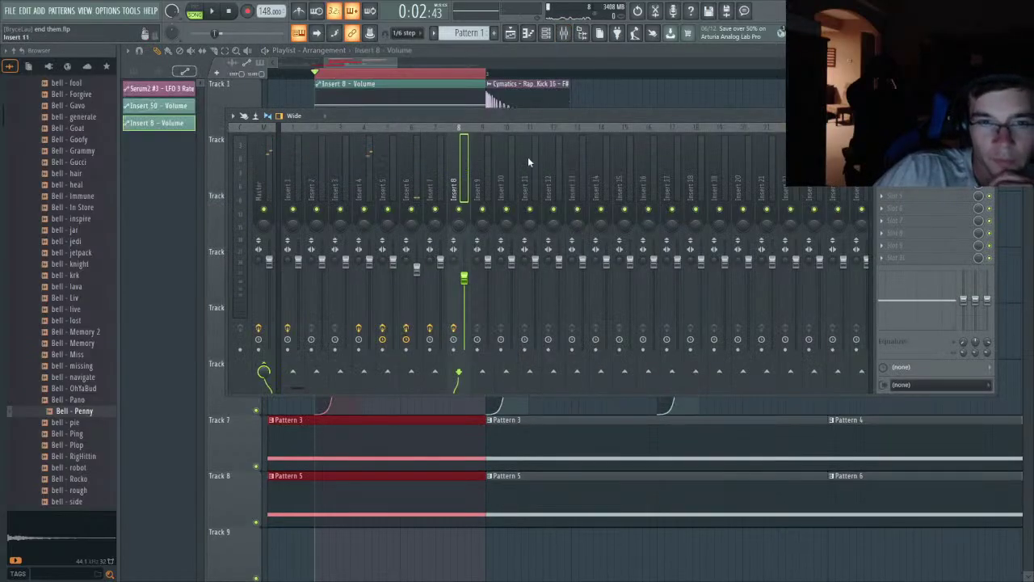
pyautogui.click(557, 64)
pyautogui.moveTo(479, 106); pyautogui.dragTo(479, 151)
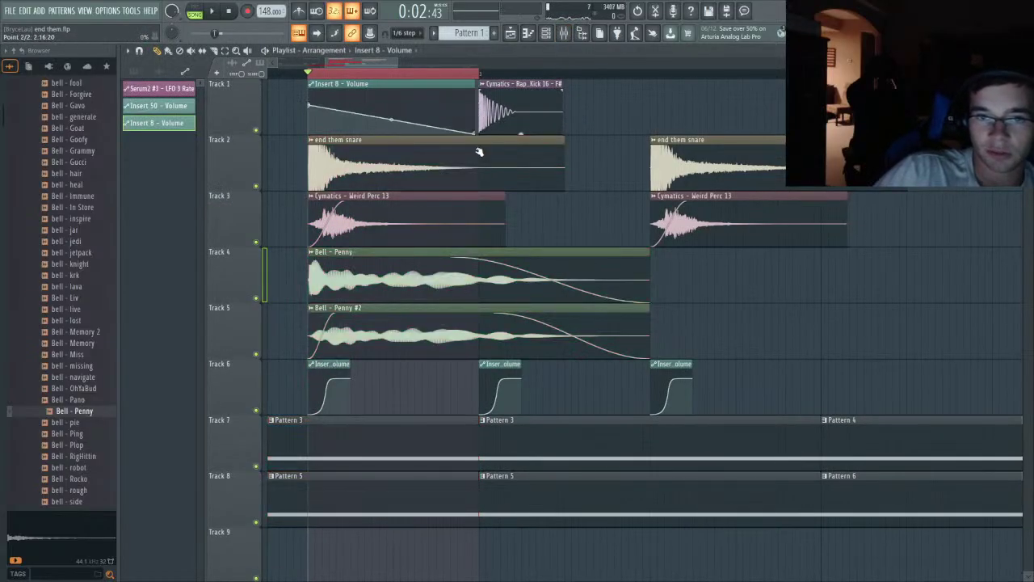
# - Move all playlist clips on Track 6 and below down by one track
pyautogui.scroll(-7, 445, 374)
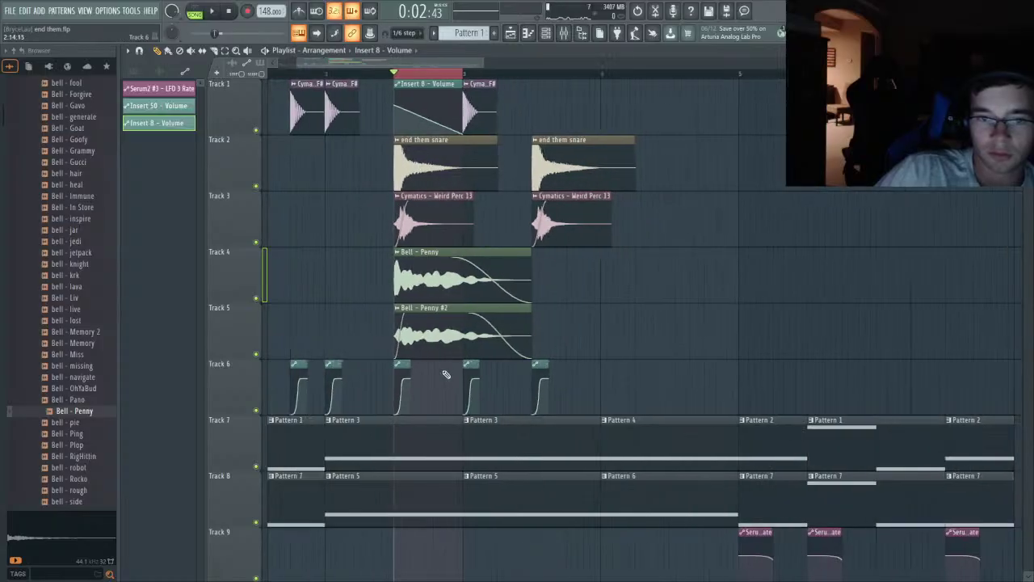
pyautogui.scroll(-5, 598, 434)
pyautogui.moveTo(596, 436); pyautogui.dragTo(208, 85)
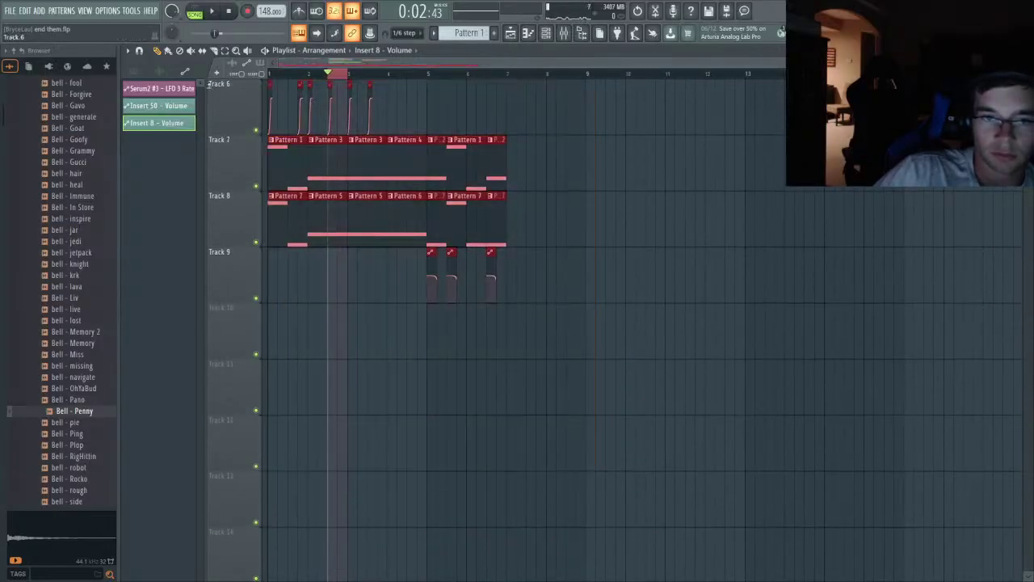
pyautogui.scroll(5, 345, 92)
pyautogui.scroll(3, 346, 92)
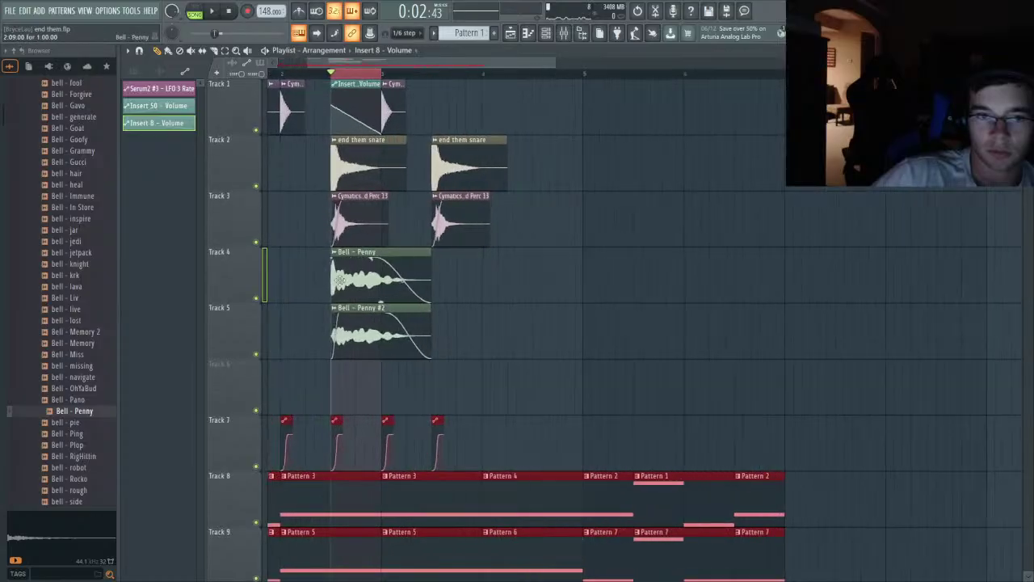
# - Move the Insert 8 - Volume automation clip from Track 1 down to Track 6, beneath the bell layers
pyautogui.click(345, 92)
pyautogui.hotkey('shift', 'Down')
pyautogui.hotkey('shift', 'Down')
pyautogui.hotkey('shift', 'Down')
pyautogui.hotkey('shift', 'Down')
pyautogui.hotkey('shift', 'Down')
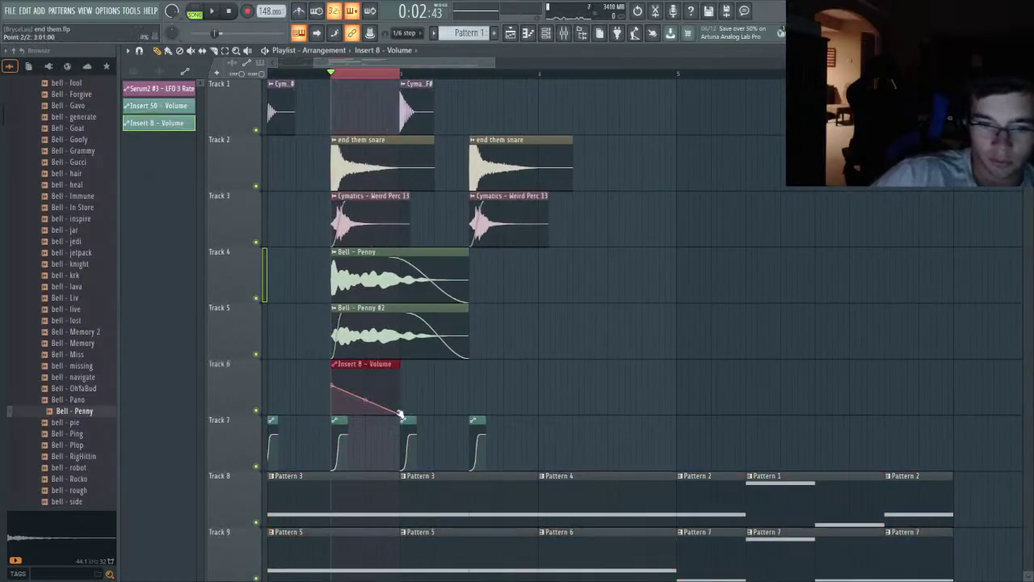
# - Extend the Insert 8 - Volume automation to the end of the snare clip and bow its slope slightly upward while auditioning
pyautogui.moveTo(400, 415); pyautogui.dragTo(433, 419)
pyautogui.press('space')
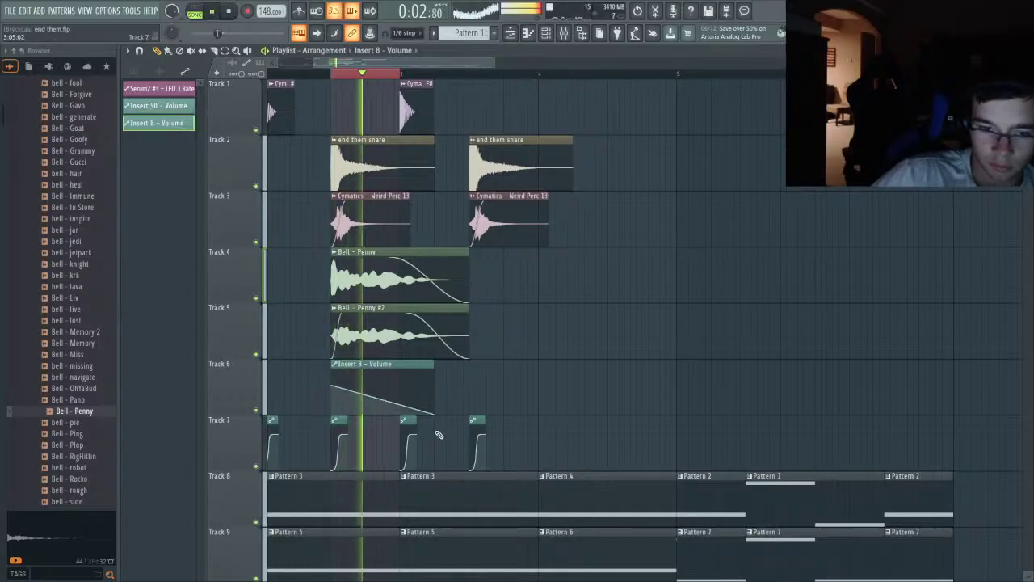
pyautogui.scroll(1, 368, 315)
pyautogui.scroll(1, 368, 315)
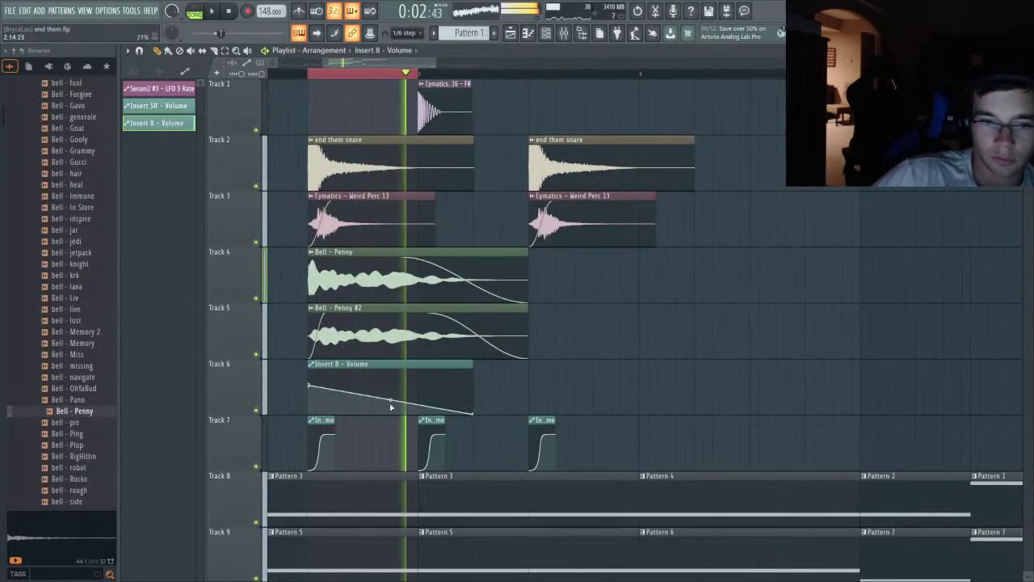
# - Open the SerumFX compressor on mixer Insert 8 while auditioning the layered snare
pyautogui.click(569, 32)
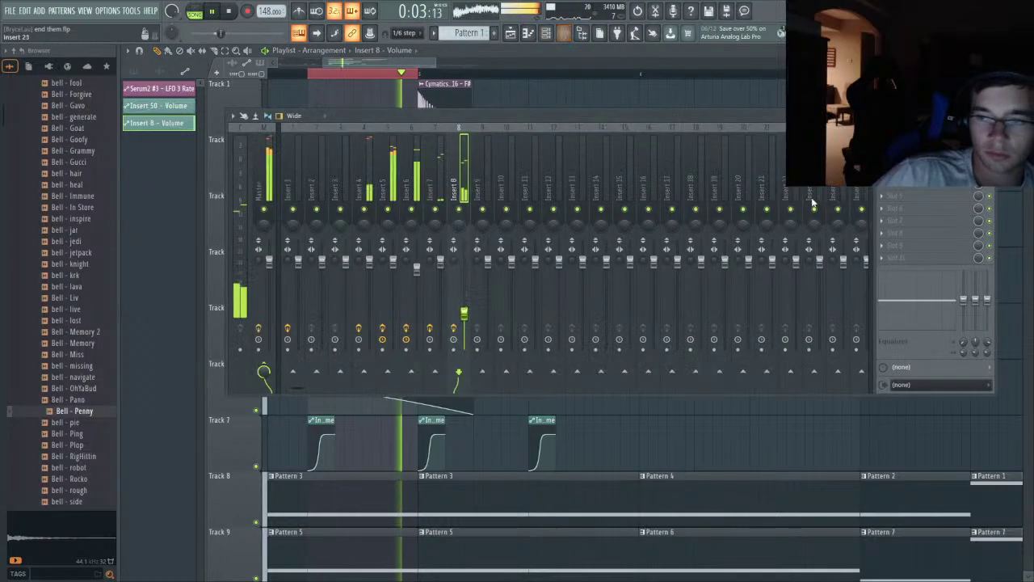
pyautogui.click(888, 159)
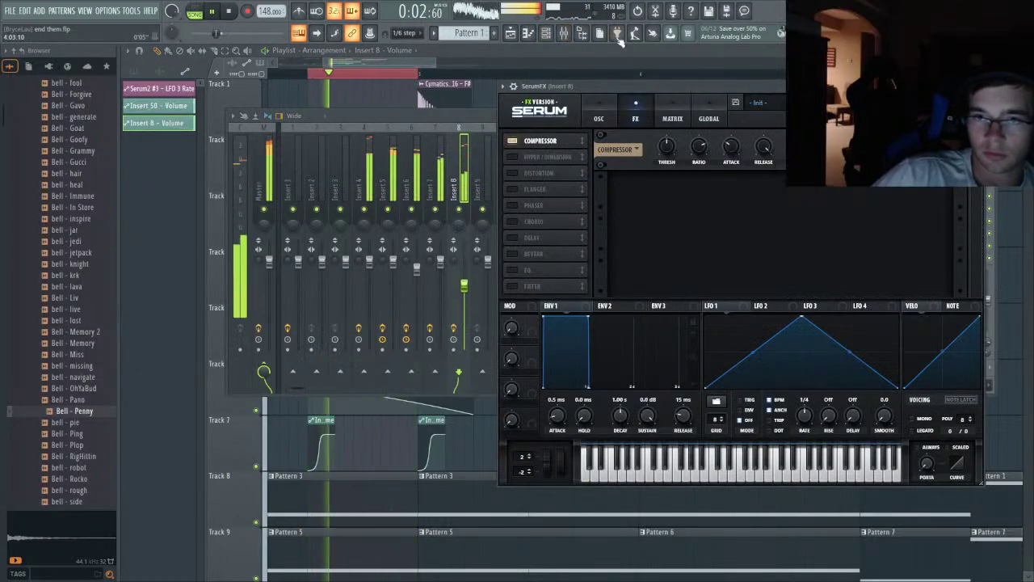
pyautogui.click(564, 32)
pyautogui.press('space')
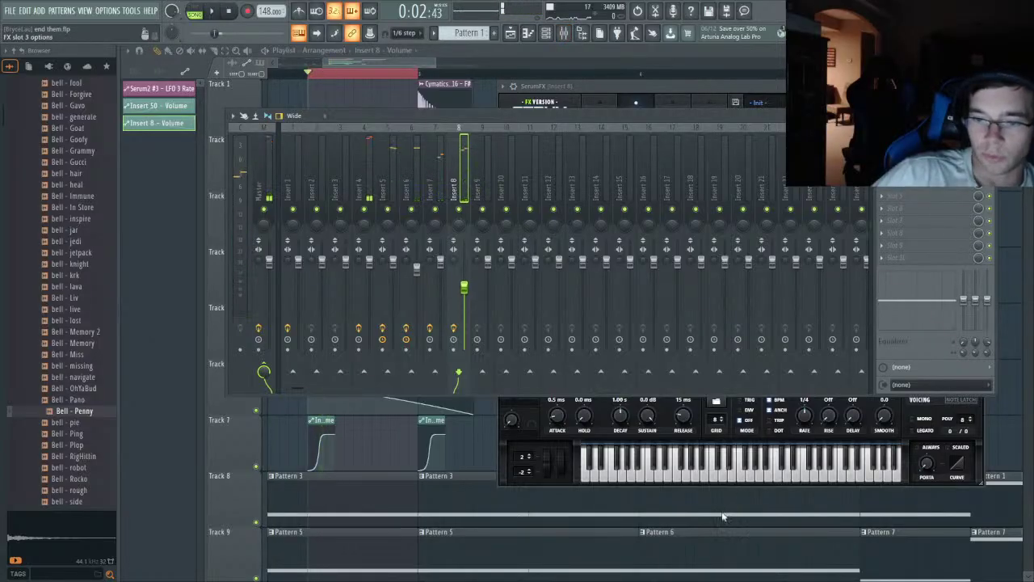
# - Add Fruity Parametric EQ 2 to Insert 8, cut the lows with a high-pass and boost Band 6 by about 6.5 dB near 3 kHz
pyautogui.click(702, 560)
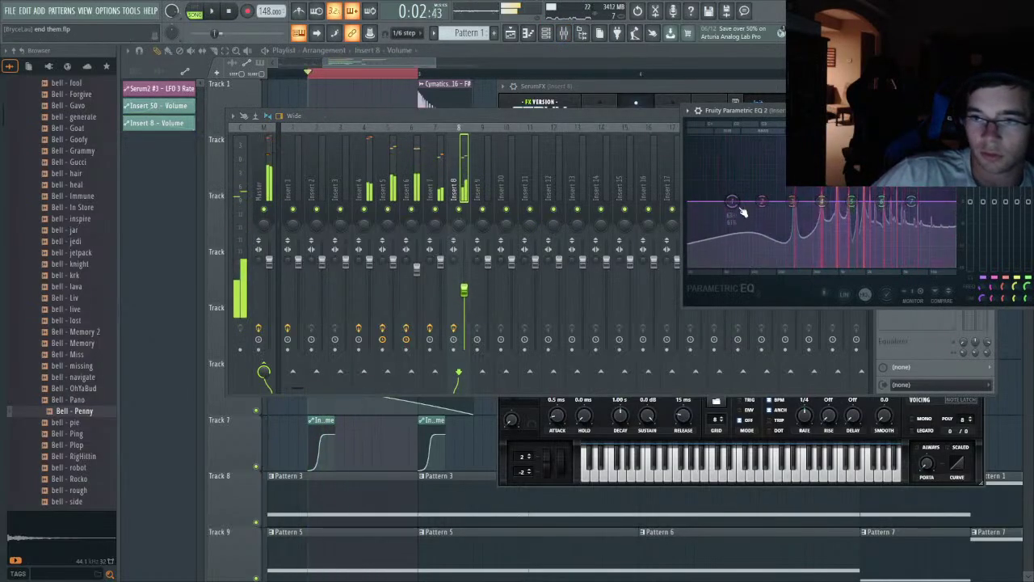
pyautogui.moveTo(739, 208); pyautogui.dragTo(772, 272)
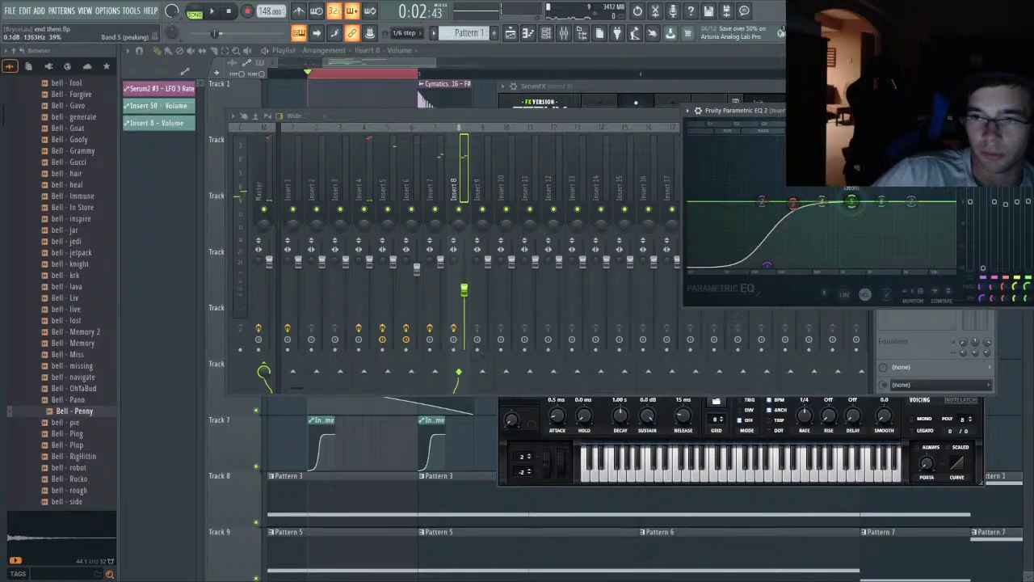
pyautogui.press('space')
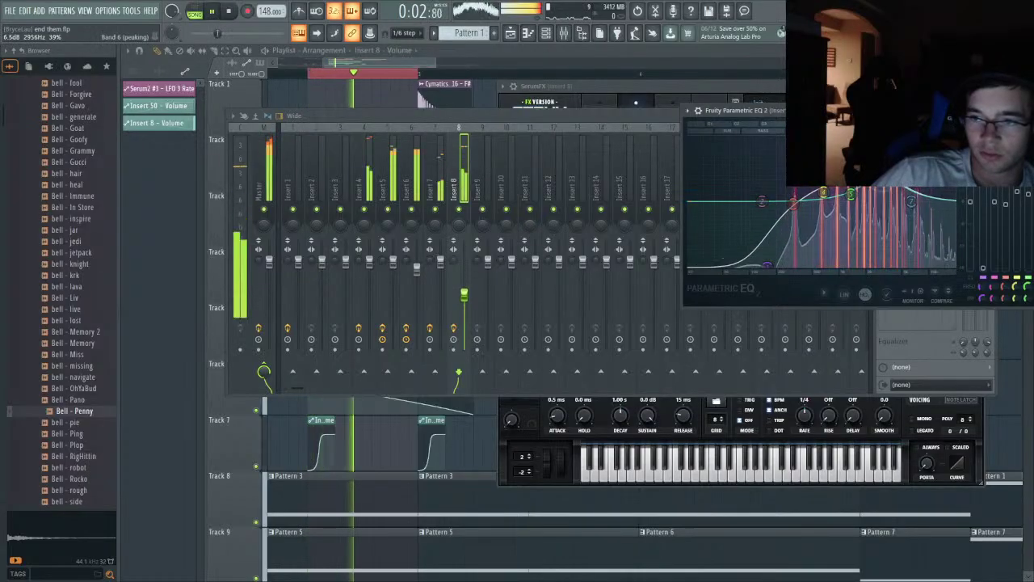
pyautogui.moveTo(879, 197); pyautogui.dragTo(913, 198)
pyautogui.click(569, 54)
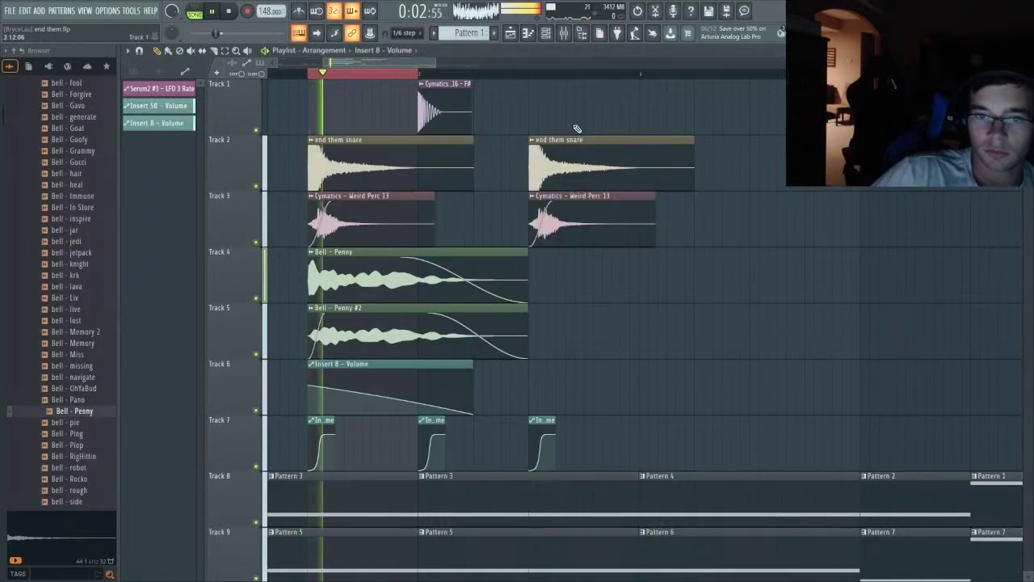
# - Move all clips on Track 6 and below down by two tracks, starting with the Insert 8 - Volume automation
pyautogui.press('space')
pyautogui.scroll(-3, 475, 331)
pyautogui.scroll(-2, 449, 356)
pyautogui.moveTo(259, 271); pyautogui.dragTo(657, 526)
pyautogui.hotkey('shift', 'Down')
pyautogui.hotkey('shift', 'Down')
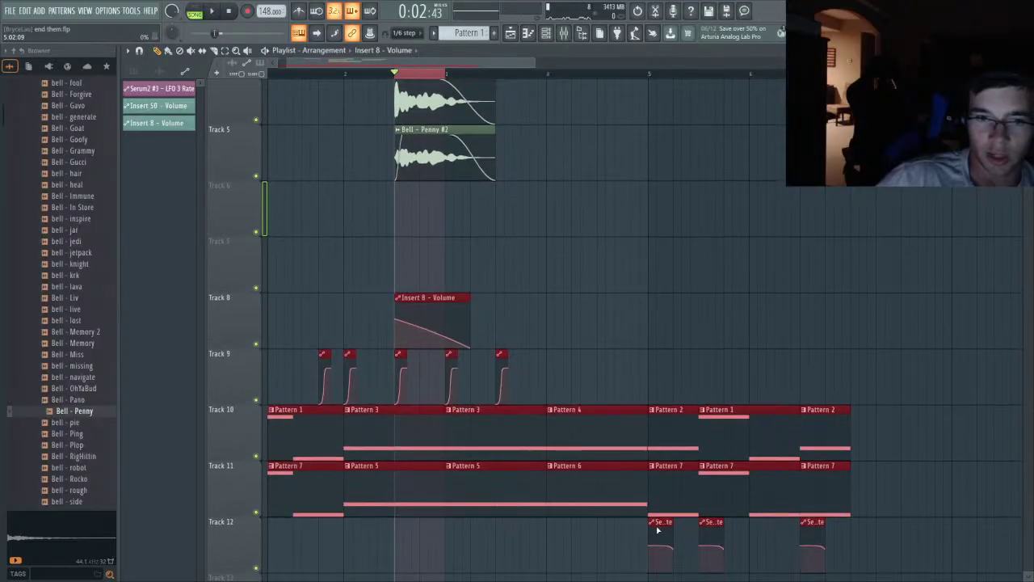
# - Look through the sample folders for a clap, closing FOR THE CULTURE, the Cymatics Titan 808s and the Trap Drum One Shots
pyautogui.scroll(10, 48, 242)
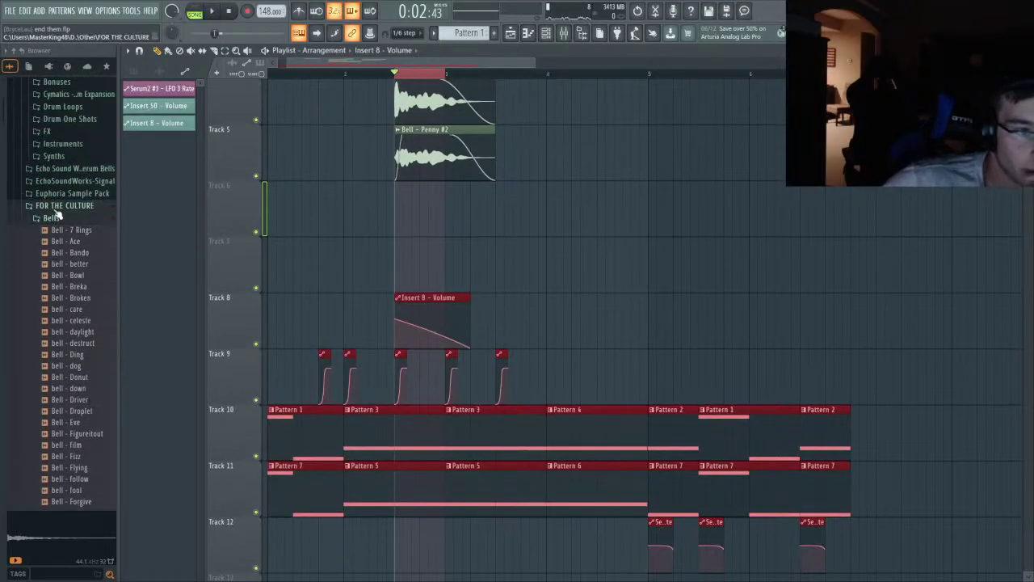
pyautogui.click(54, 209)
pyautogui.scroll(4, 61, 227)
pyautogui.click(75, 255)
pyautogui.click(74, 257)
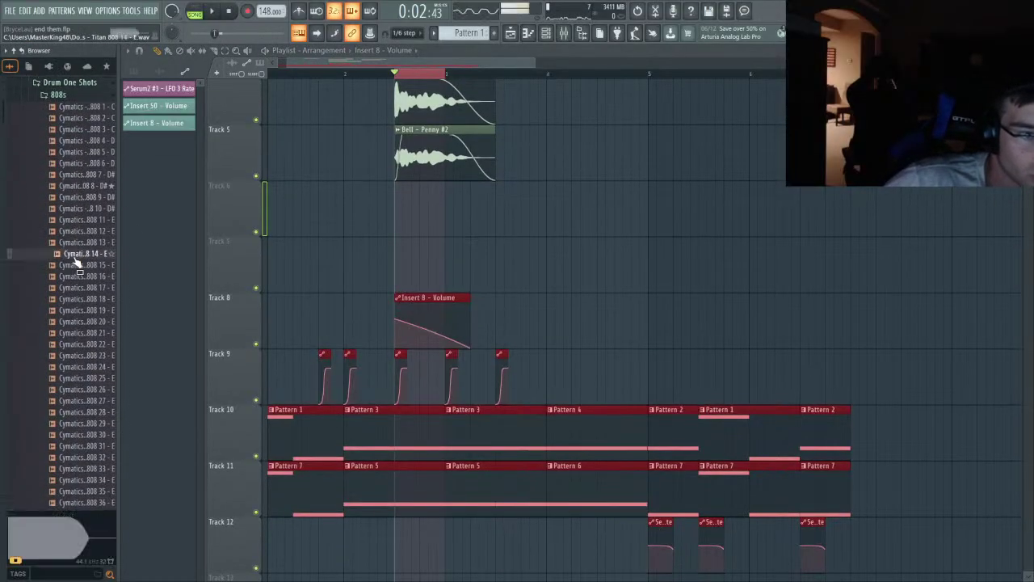
pyautogui.scroll(2, 65, 169)
pyautogui.click(63, 162)
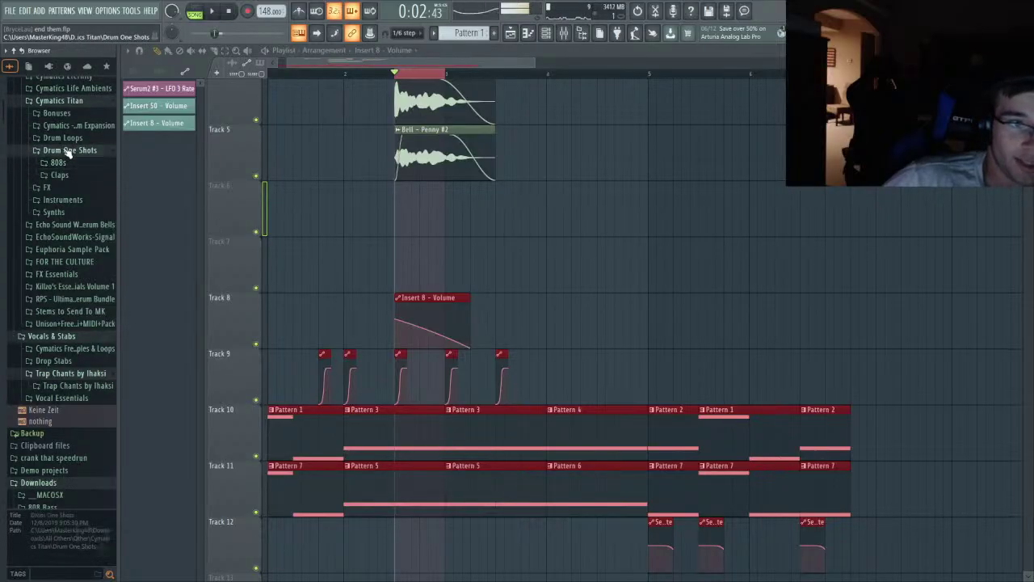
pyautogui.scroll(2, 73, 210)
pyautogui.scroll(9, 69, 226)
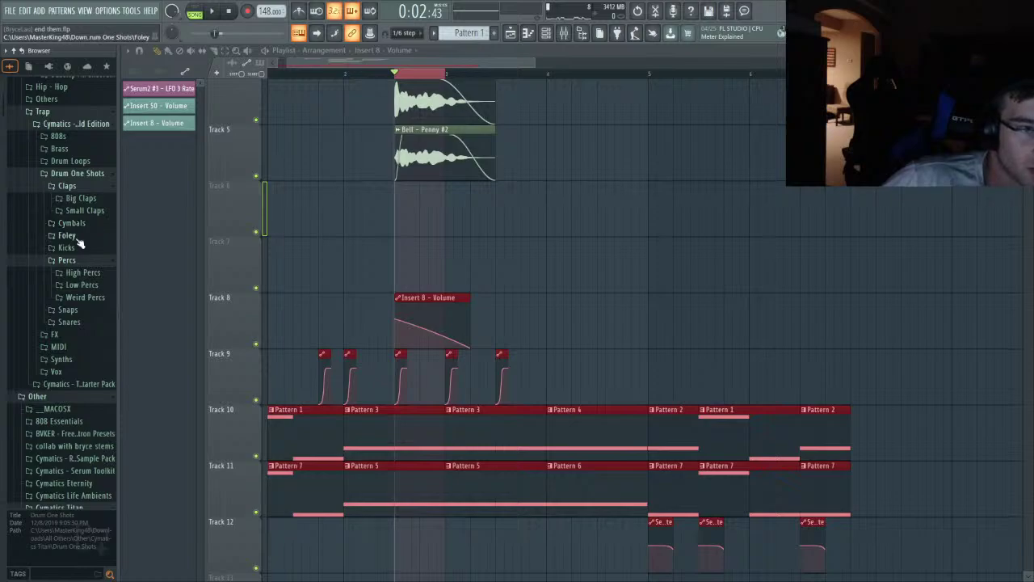
pyautogui.click(72, 174)
pyautogui.scroll(5, 81, 274)
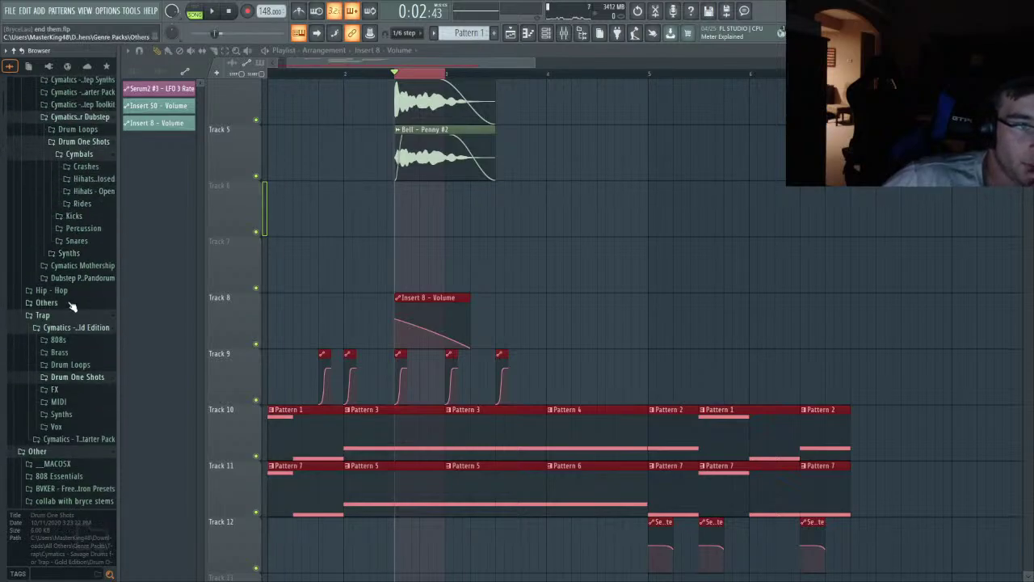
# - Open the drum one-shot Claps folder of the Hip - Hop Cymatics DIAMONDS sample pack and preview a clap
pyautogui.click(66, 293)
pyautogui.click(80, 327)
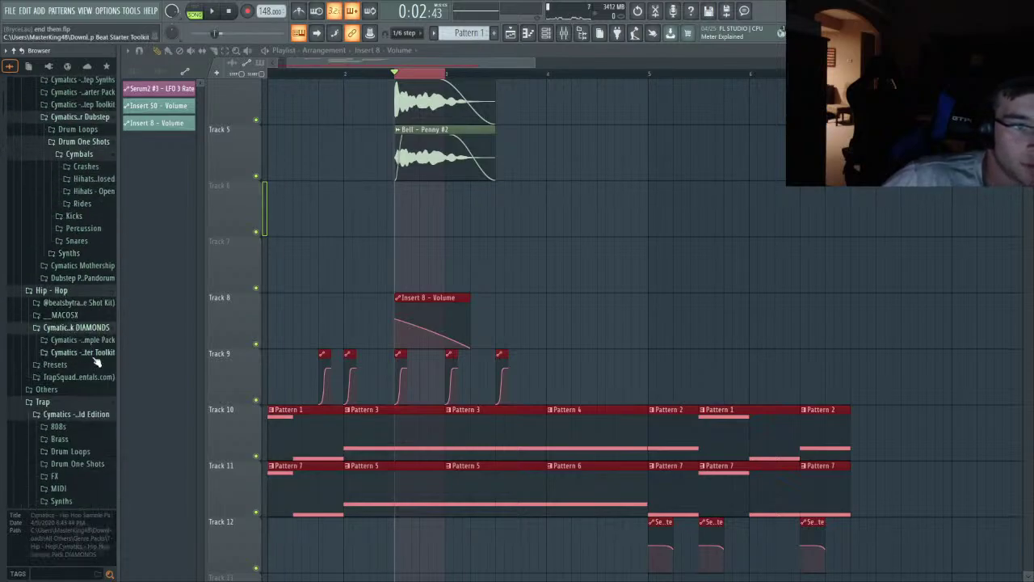
pyautogui.click(80, 339)
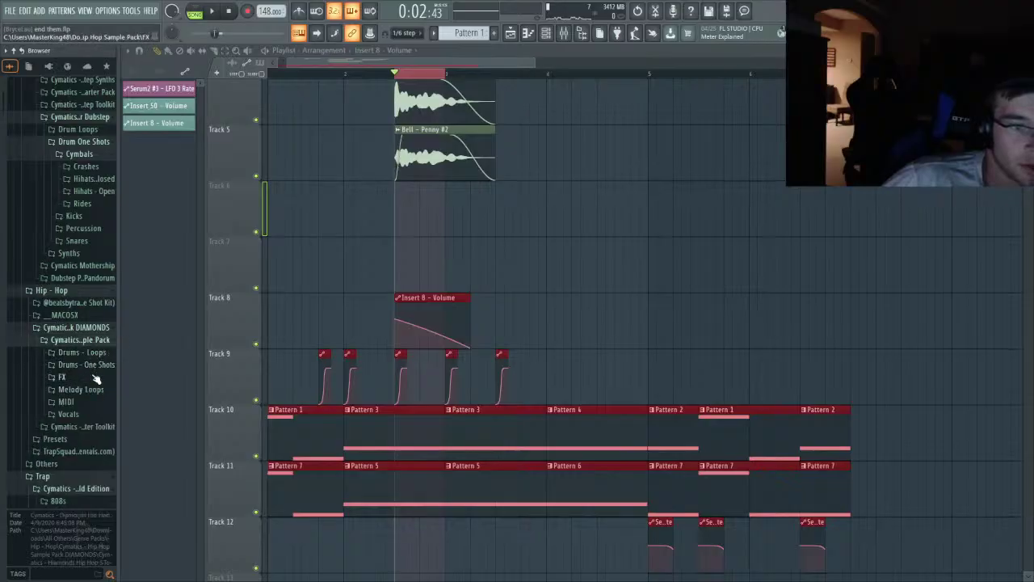
pyautogui.click(88, 364)
pyautogui.click(84, 391)
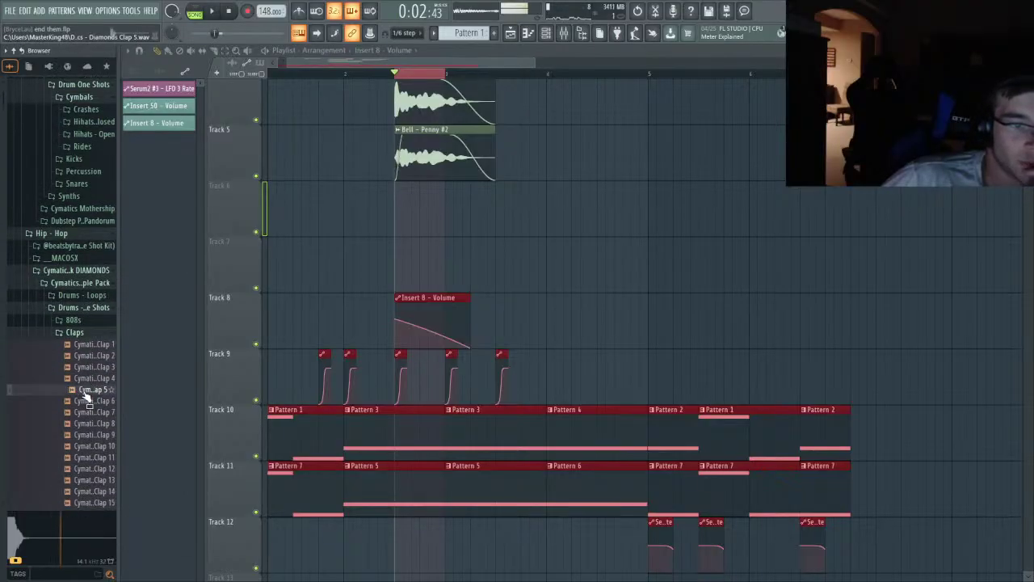
# - Audition the Diamonds claps and place Clap 9 on Track 6 at bar 2's snare
pyautogui.scroll(-4, 83, 388)
pyautogui.click(89, 345)
pyautogui.click(89, 367)
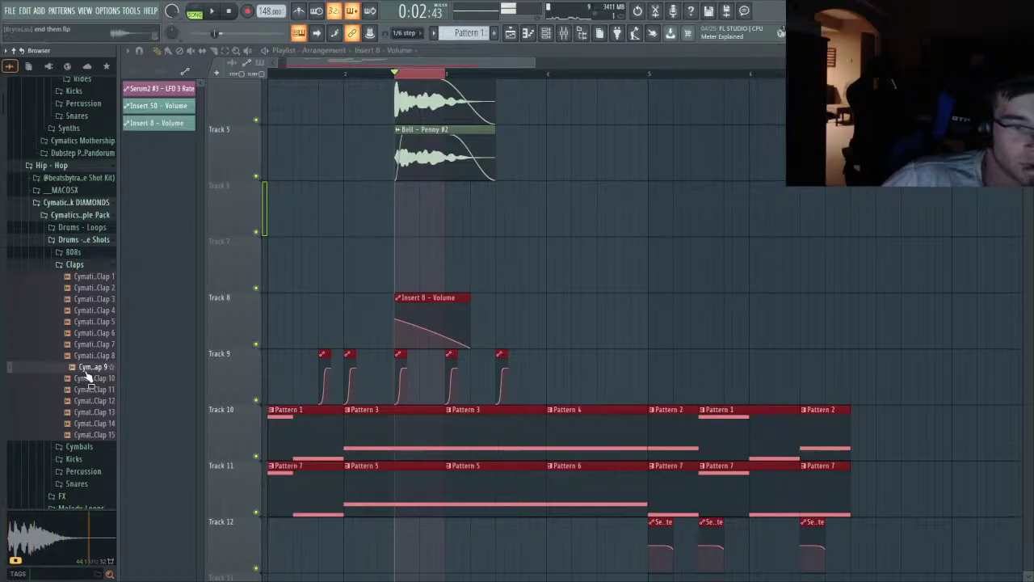
pyautogui.click(87, 366)
pyautogui.moveTo(114, 367); pyautogui.dragTo(399, 207)
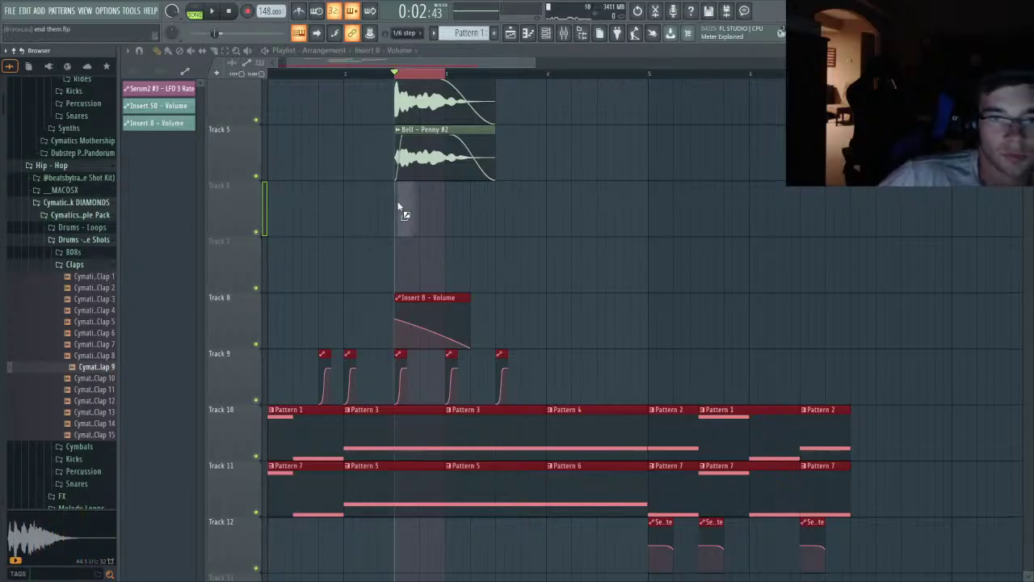
# - Raise the precomputed Boost of the Diamonds Clap 9 sample while auditioning it with the snare
pyautogui.scroll(5, 399, 212)
pyautogui.doubleClick(387, 218)
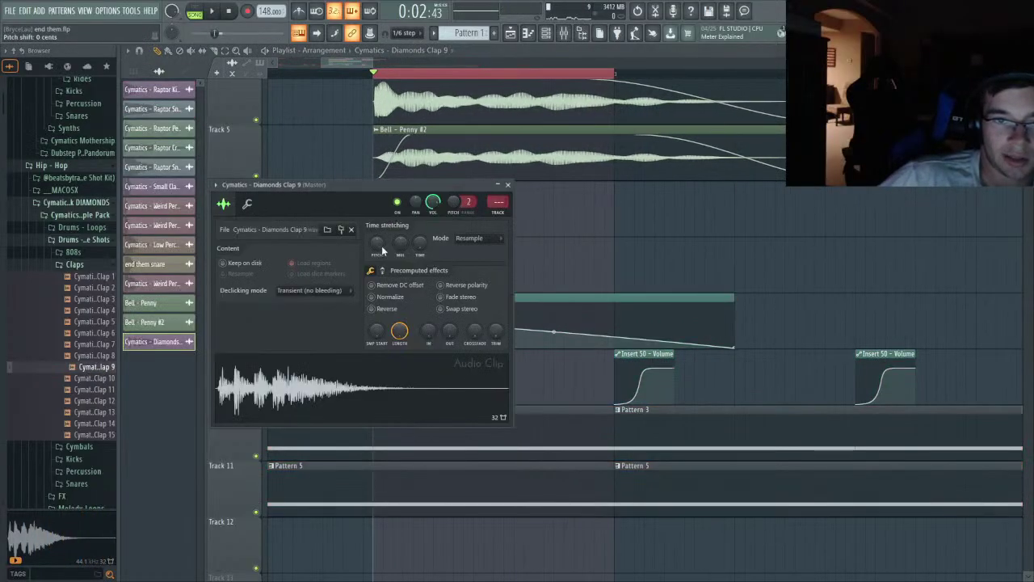
pyautogui.click(382, 271)
pyautogui.press('space')
pyautogui.moveTo(378, 289)
pyautogui.mouseDown()
pyautogui.moveTo(377, 263)
pyautogui.moveTo(376, 287)
pyautogui.mouseUp()
pyautogui.press('space')
pyautogui.press('space')
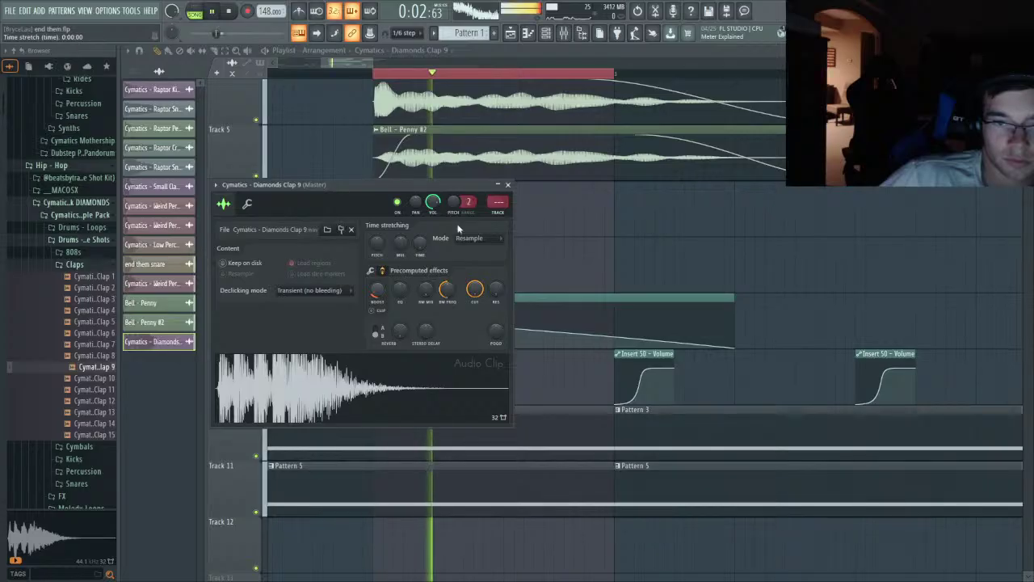
# - Close the clap's channel settings and stretch the Diamonds Clap 9 clip shorter during playback
pyautogui.click(507, 184)
pyautogui.press('space')
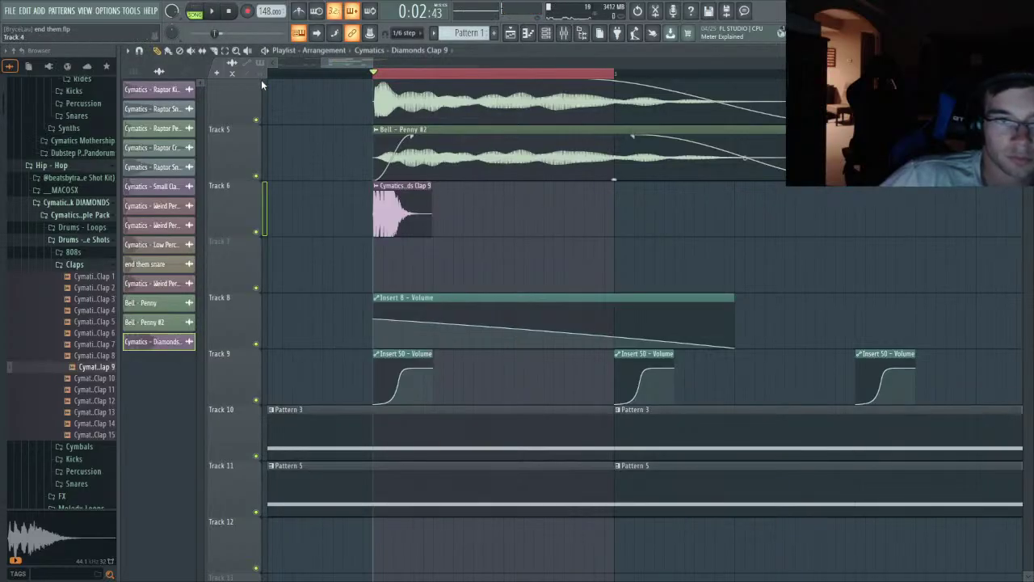
pyautogui.press('space')
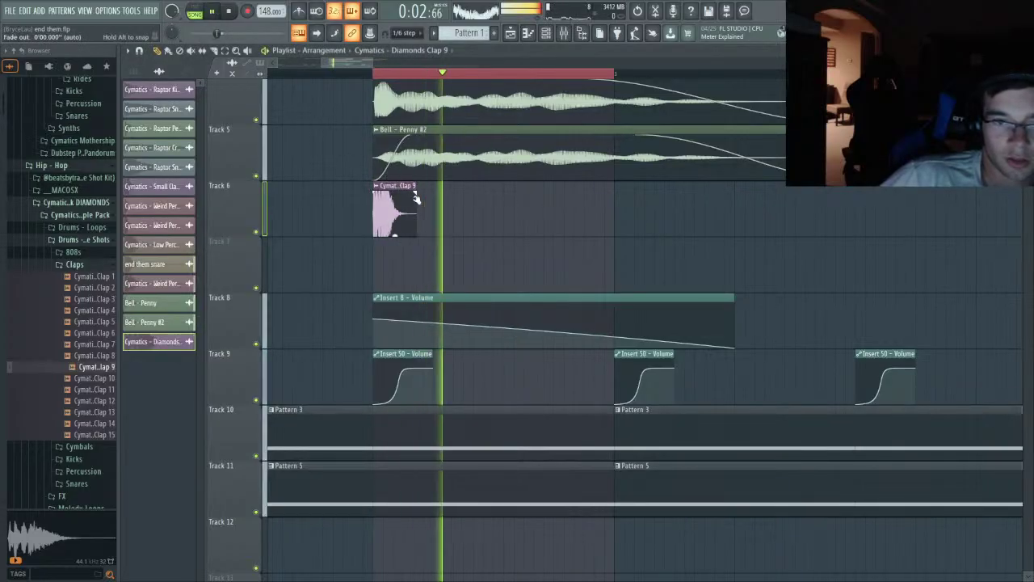
# - Try Stretch Pro on Diamonds Clap 9 and set its time stretching mode to Stretch
pyautogui.doubleClick(428, 185)
pyautogui.click(450, 236)
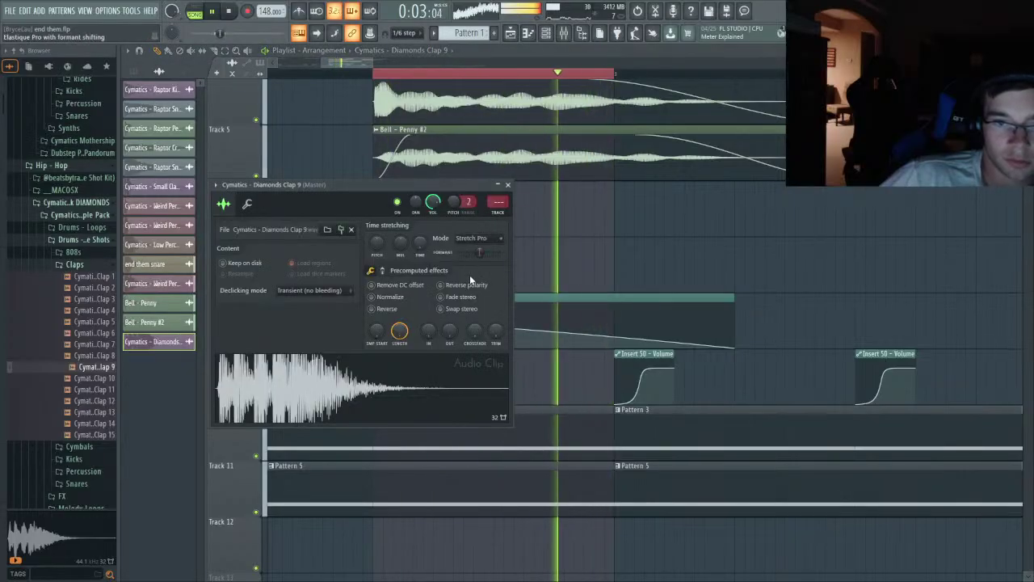
pyautogui.click(469, 274)
pyautogui.click(472, 261)
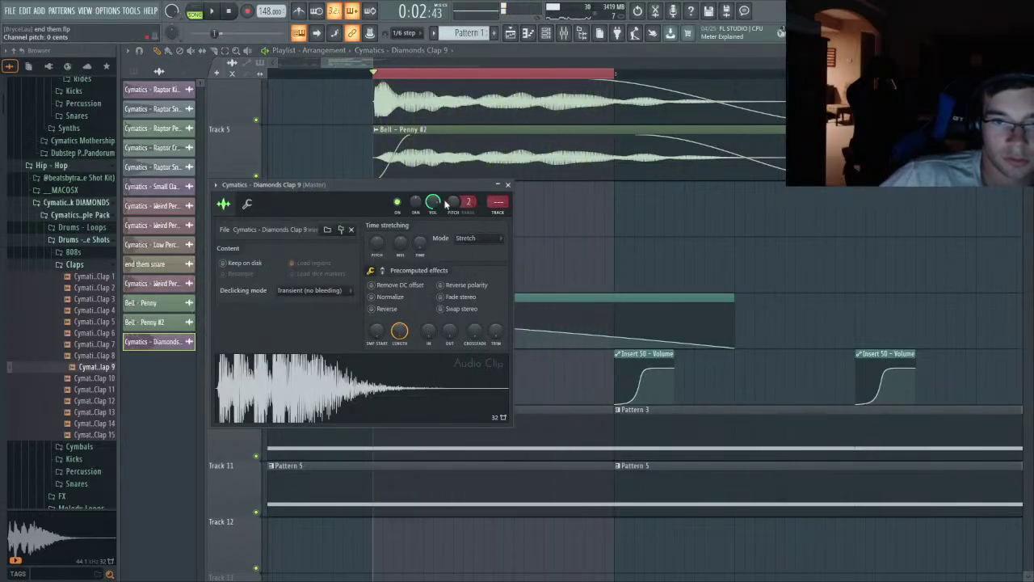
# - Lower the volume of Diamonds Clap 9 slightly and try a pitch shift of +1200 cents
pyautogui.moveTo(433, 202); pyautogui.dragTo(433, 213)
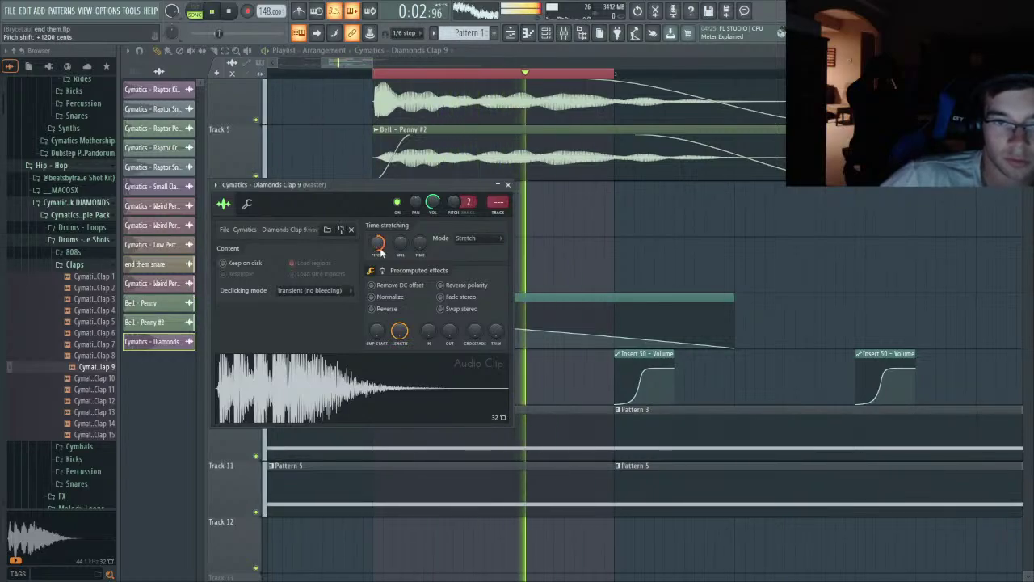
pyautogui.press('space')
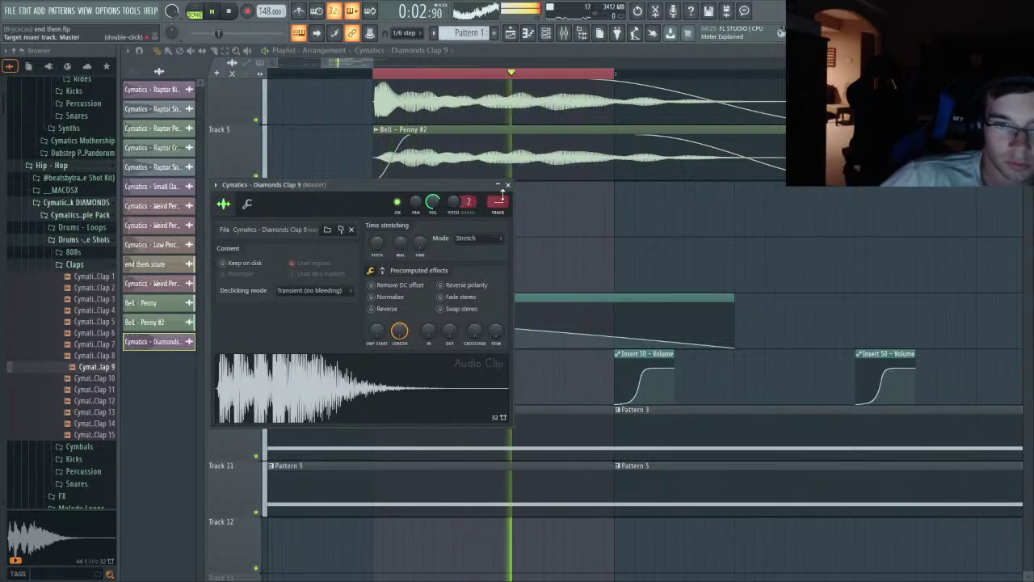
pyautogui.click(509, 185)
# - Play the arrangement from its start to hear the clap layer with the snare and kick
pyautogui.scroll(-3, 451, 193)
pyautogui.press('space')
pyautogui.scroll(-3, 429, 164)
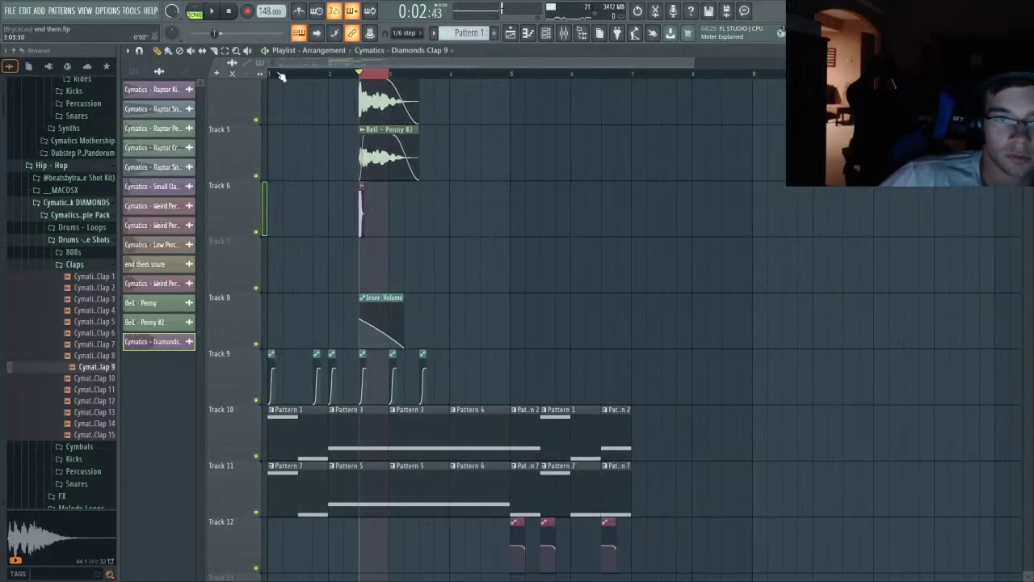
pyautogui.press('space')
pyautogui.scroll(3, 385, 194)
pyautogui.scroll(3, 301, 199)
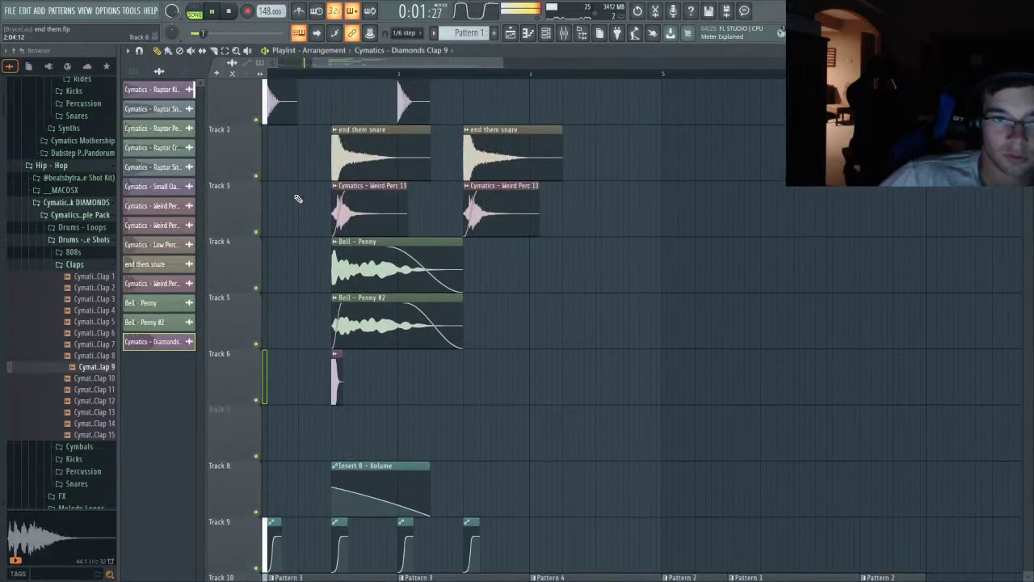
pyautogui.scroll(3, 298, 198)
pyautogui.scroll(-2, 473, 213)
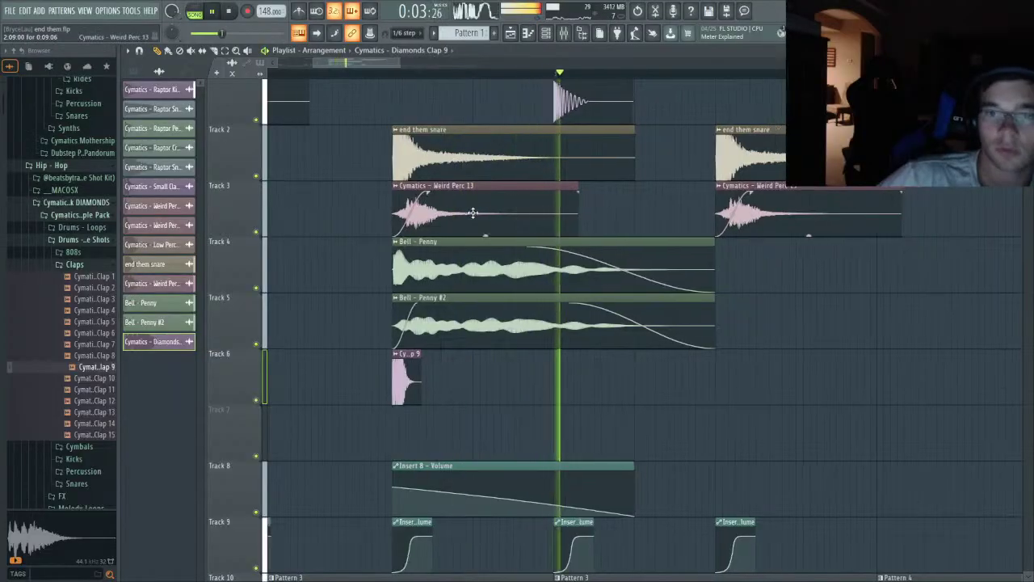
# - Select the bell layers' Insert 8 track in the mixer and check its level during playback
pyautogui.scroll(2, 589, 202)
pyautogui.press('F9')
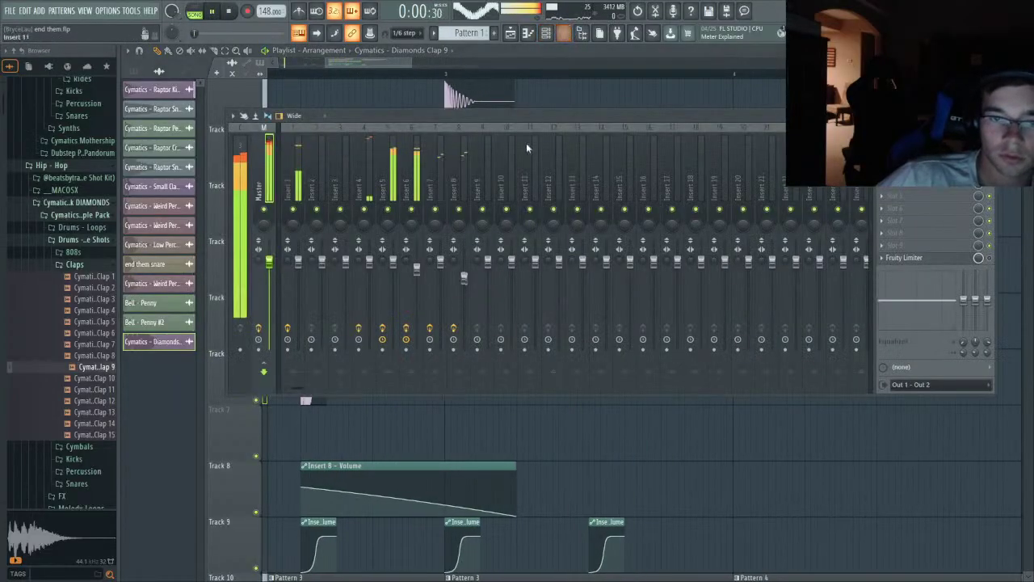
pyautogui.click(468, 241)
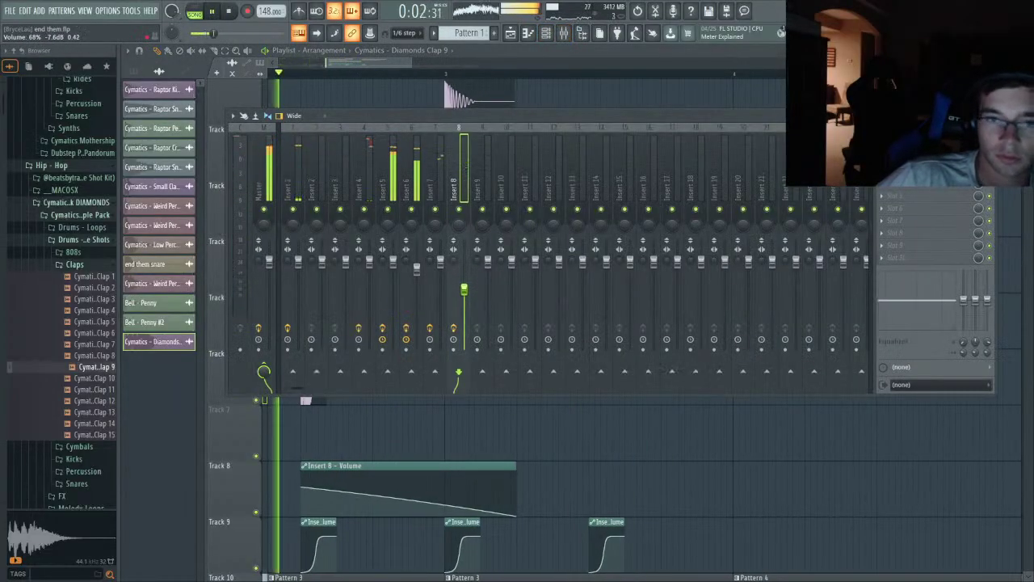
pyautogui.press('space')
pyautogui.press('F9')
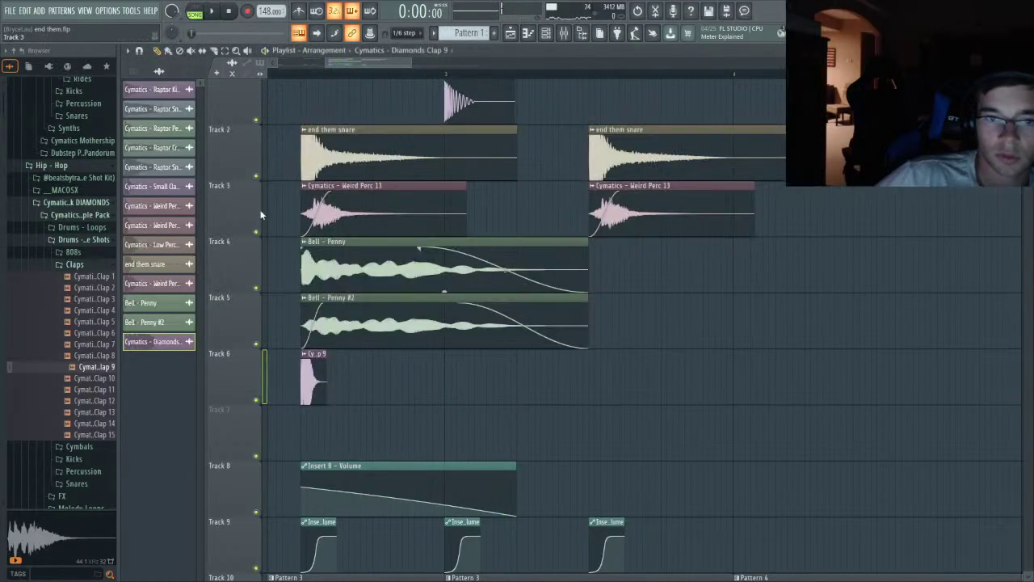
# - Solo tracks 4 and 5 and play the two bell layers on their own
pyautogui.scroll(2, 261, 214)
pyautogui.keyDown('ctrl'); pyautogui.click(255, 287); pyautogui.keyUp('ctrl')
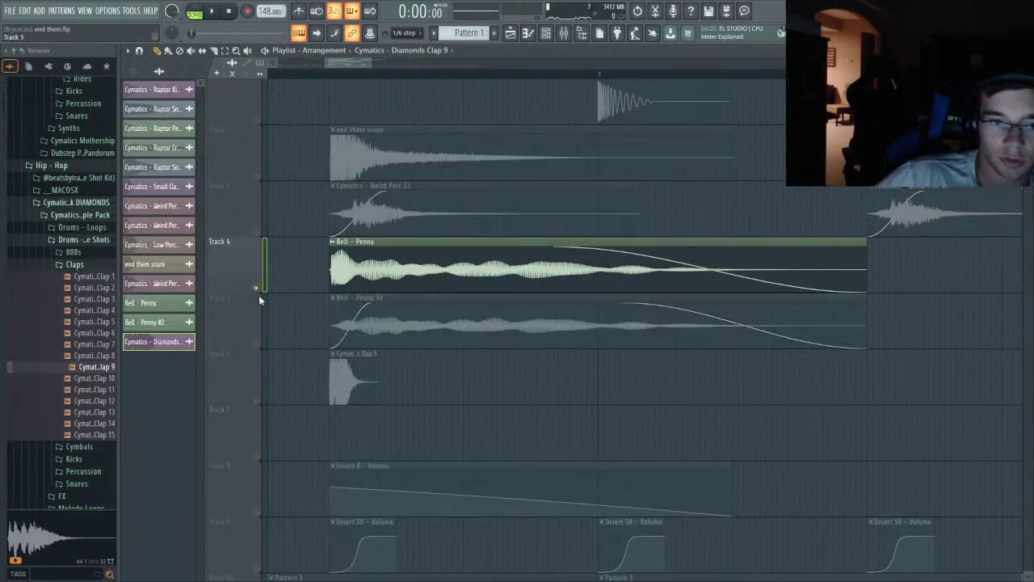
pyautogui.click(256, 344)
pyautogui.press('space')
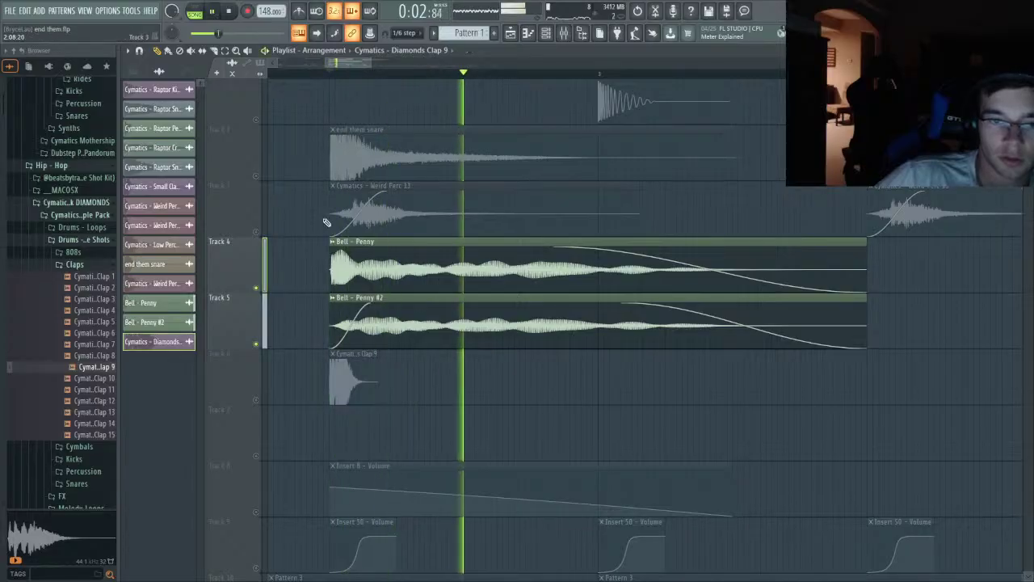
pyautogui.press('space')
# - Inspect the pitch and time stretching settings of Bell - Penny and Bell - Penny #2
pyautogui.doubleClick(355, 257)
pyautogui.press('space')
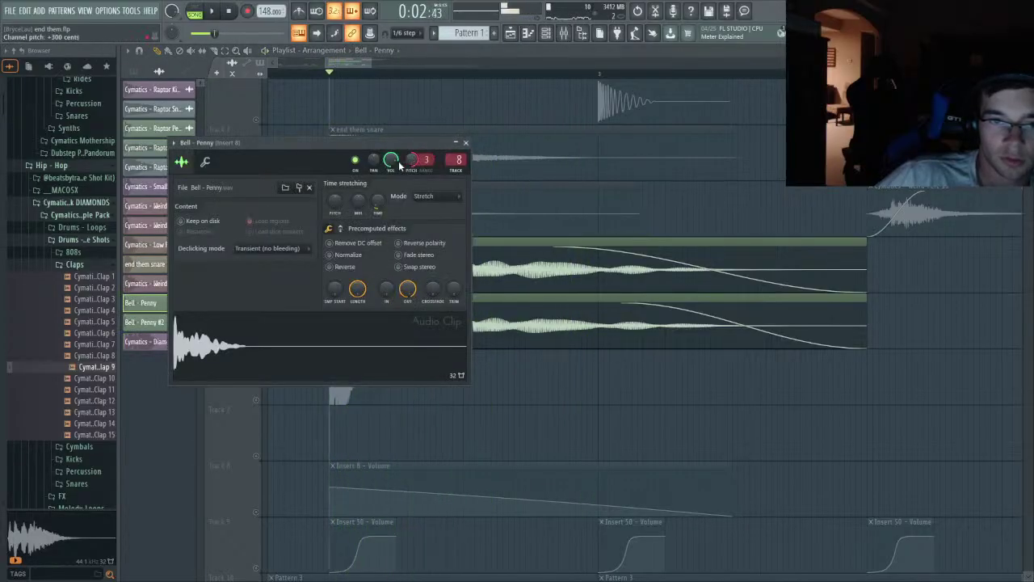
pyautogui.doubleClick(525, 313)
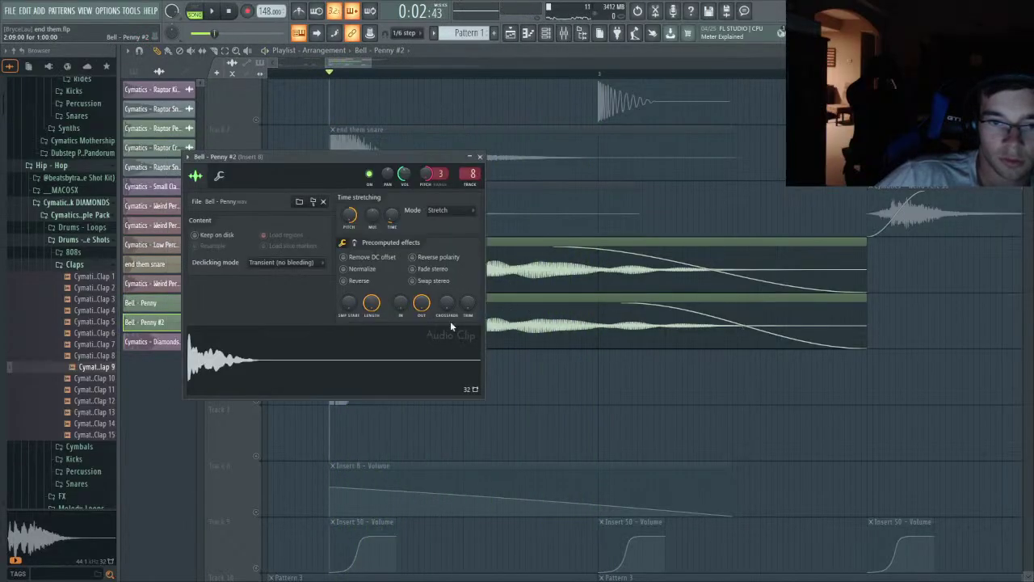
pyautogui.click(477, 154)
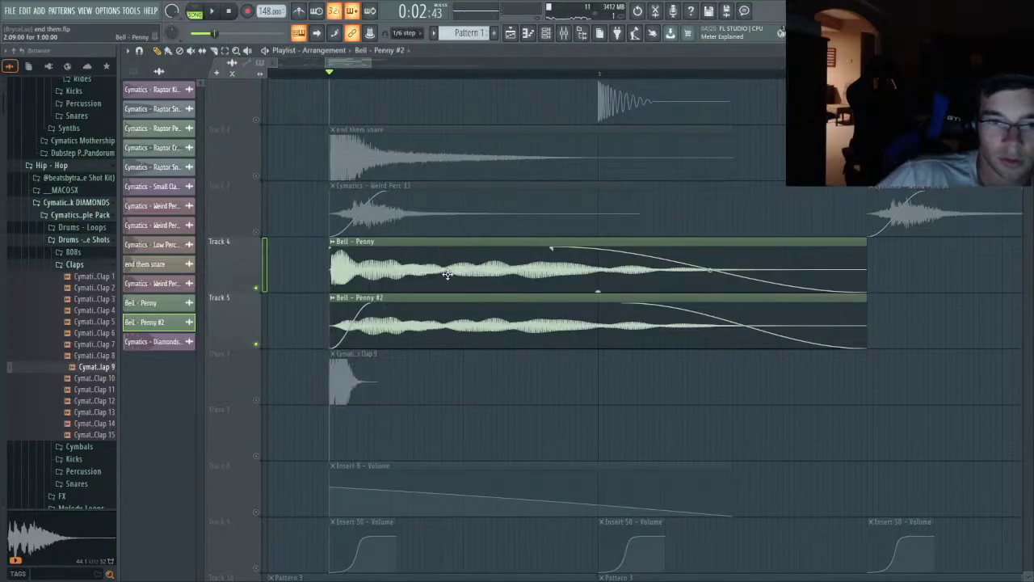
# - Stretch both Bell - Penny clips shorter to a length of 0:09:20 and save the project
pyautogui.click(527, 265)
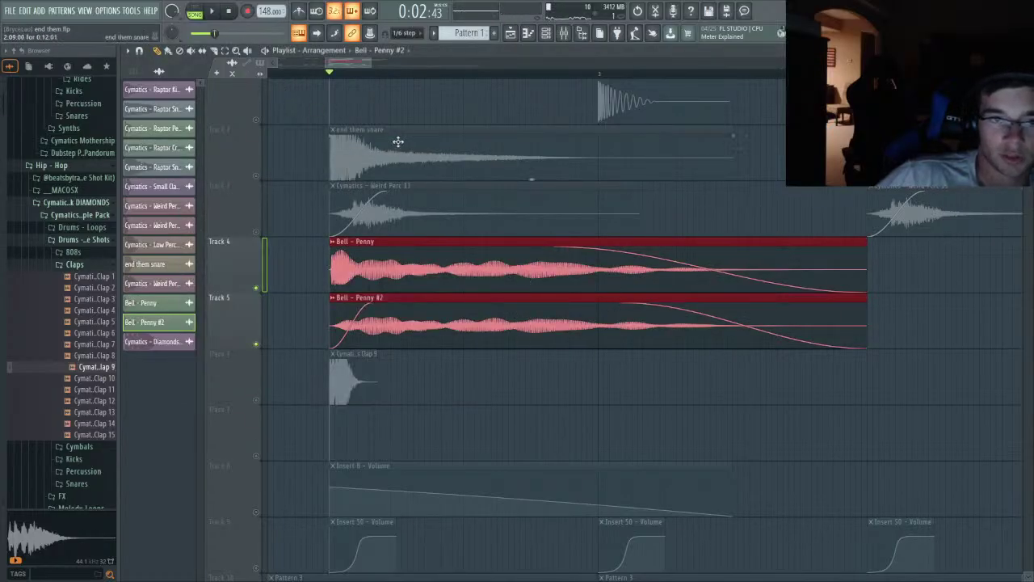
pyautogui.moveTo(866, 241)
pyautogui.mouseDown()
pyautogui.moveTo(690, 269)
pyautogui.moveTo(655, 259)
pyautogui.mouseUp()
pyautogui.press('space')
pyautogui.press('space')
pyautogui.press('space')
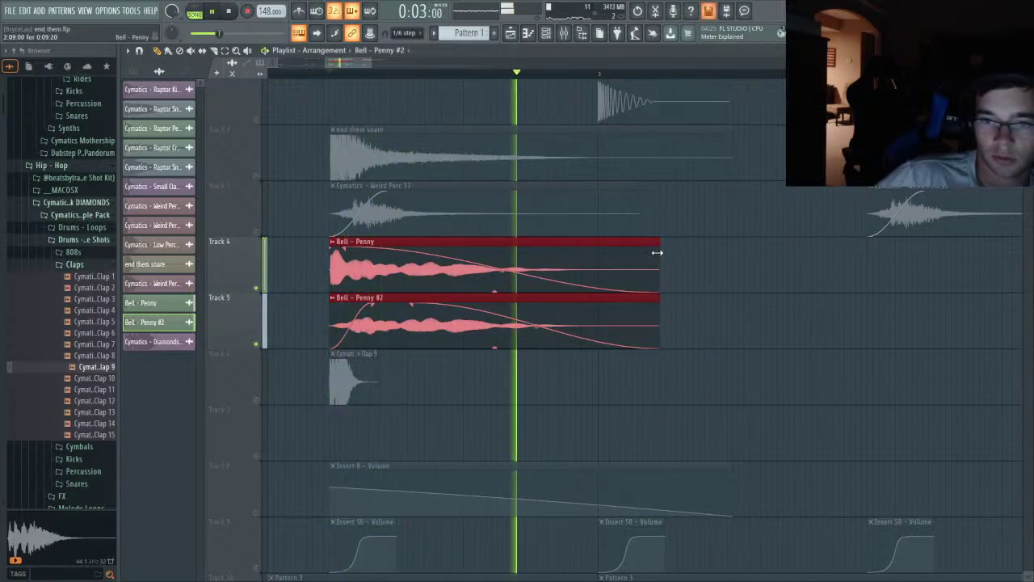
pyautogui.press('space')
pyautogui.hotkey('ctrl', 's')
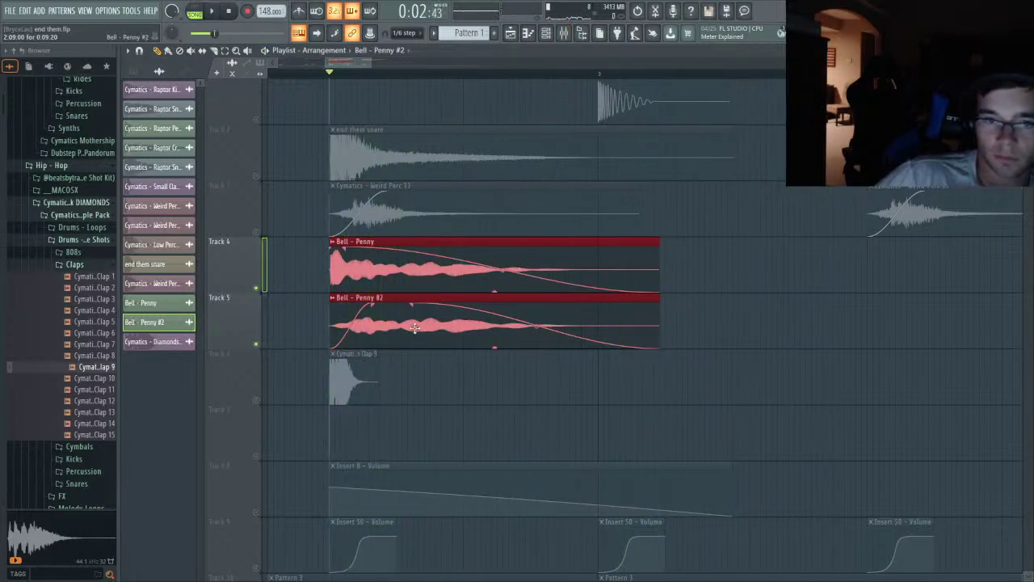
# - Set the pitch shift of Bell - Penny #2 to -1200 cents and play the soloed bells
pyautogui.doubleClick(414, 327)
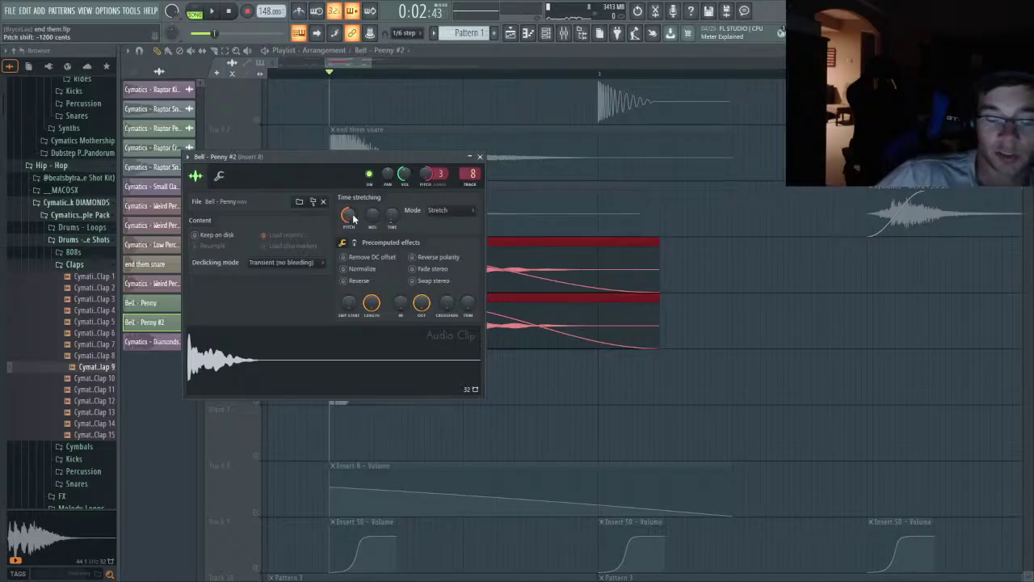
pyautogui.press('space')
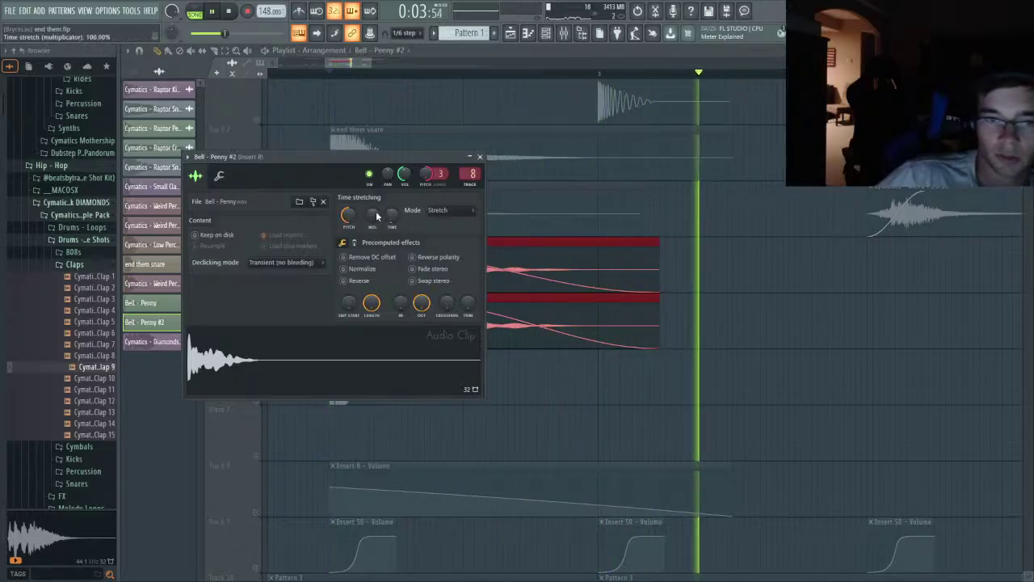
pyautogui.press('space')
# - In Insert 8's Fruity Parametric EQ 2, raise the low-cut frequency of band 1 and boost band 4 to 4.5 dB at 616 Hz
pyautogui.press('F9')
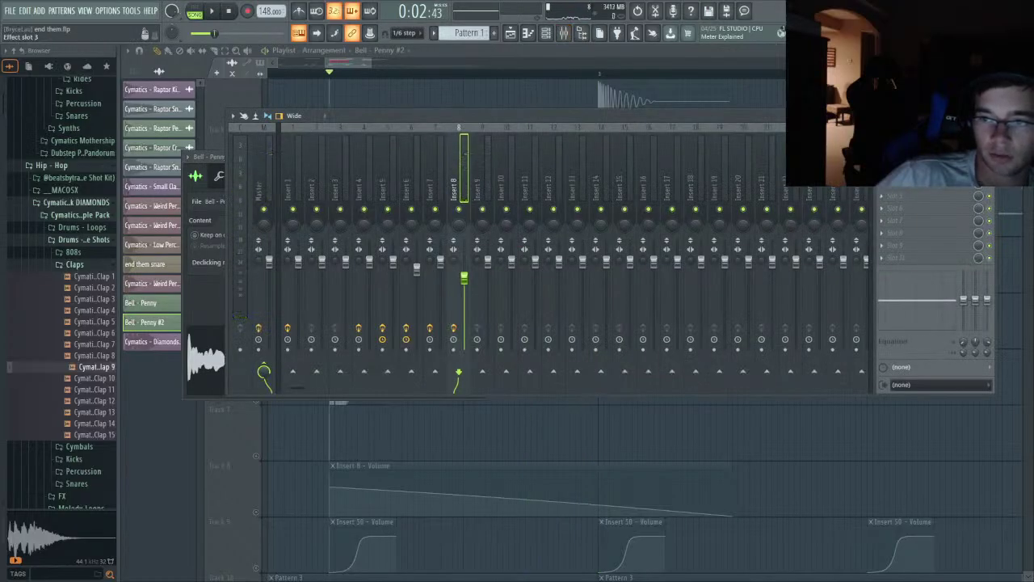
pyautogui.click(929, 171)
pyautogui.press('space')
pyautogui.press('space')
pyautogui.press('space')
pyautogui.moveTo(784, 266)
pyautogui.mouseDown()
pyautogui.moveTo(763, 264)
pyautogui.moveTo(802, 264)
pyautogui.mouseUp()
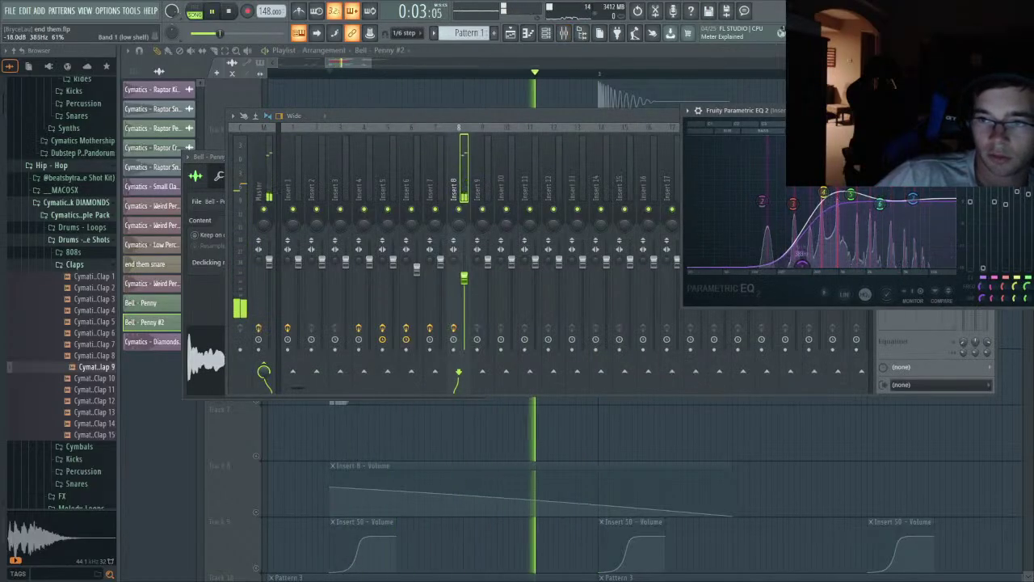
pyautogui.press('space')
pyautogui.press('space')
pyautogui.press('space')
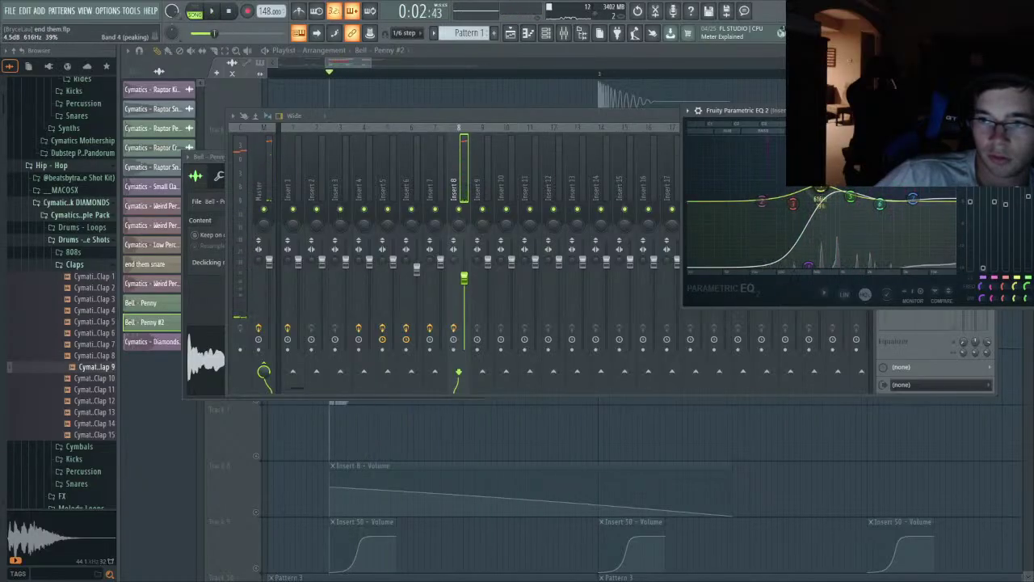
pyautogui.press('space')
pyautogui.press('space')
pyautogui.press('F5')
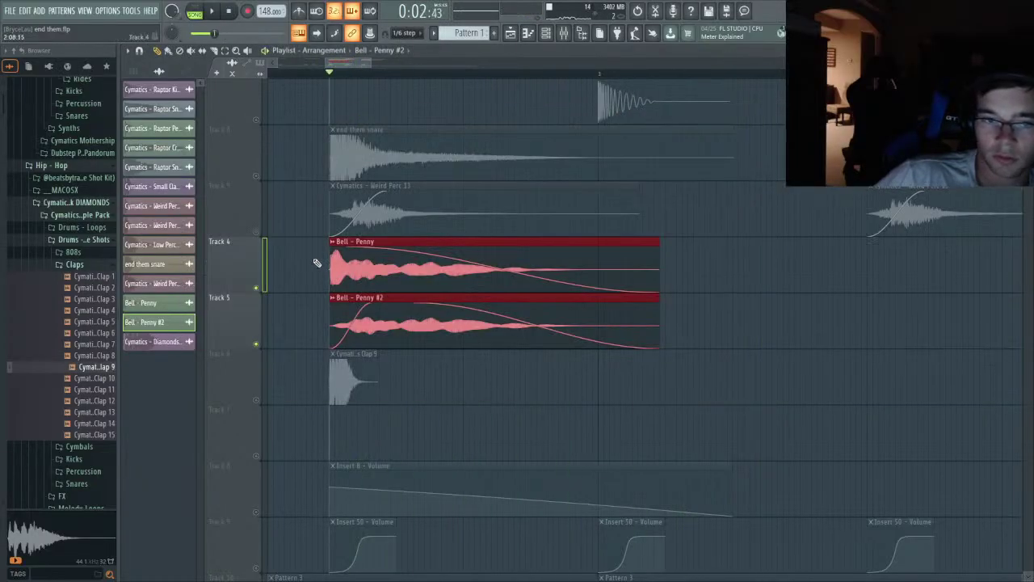
# - Unsolo the bell tracks and replay the full snare stack with the kick
pyautogui.rightClick(257, 288)
pyautogui.press('space')
pyautogui.press('space')
pyautogui.rightClick(257, 287)
pyautogui.press('space')
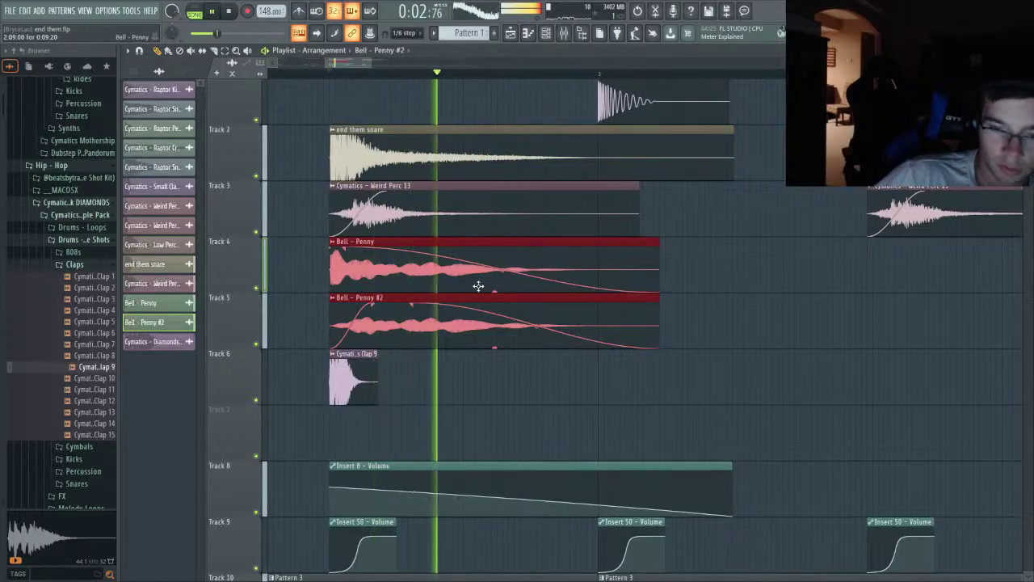
pyautogui.press('space')
pyautogui.press('space')
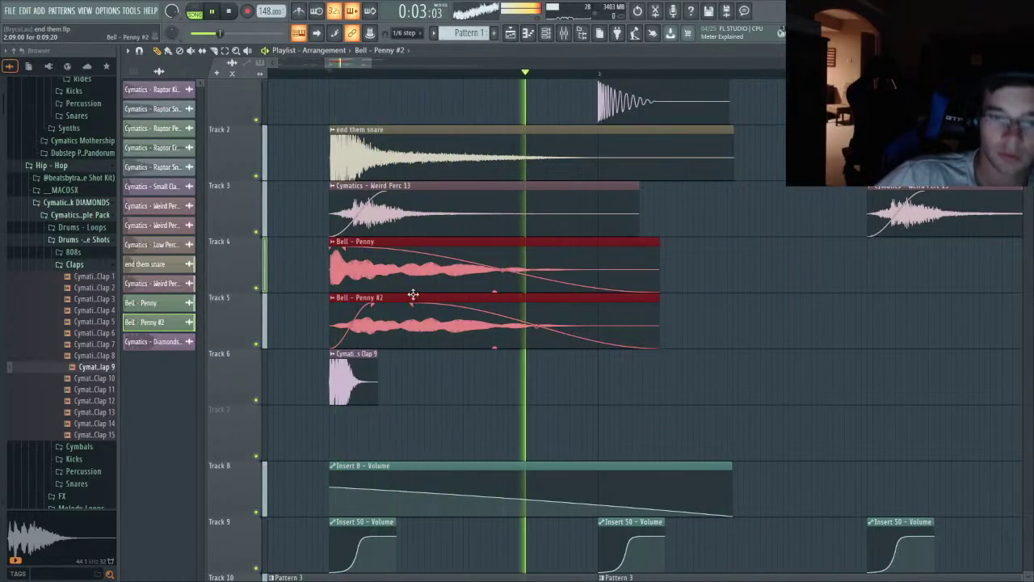
pyautogui.press('space')
pyautogui.press('space')
pyautogui.press('space')
# - Set the pitch range of Diamonds Clap 9 to 1 and adjust its channel pitch while replaying the stack
pyautogui.doubleClick(365, 374)
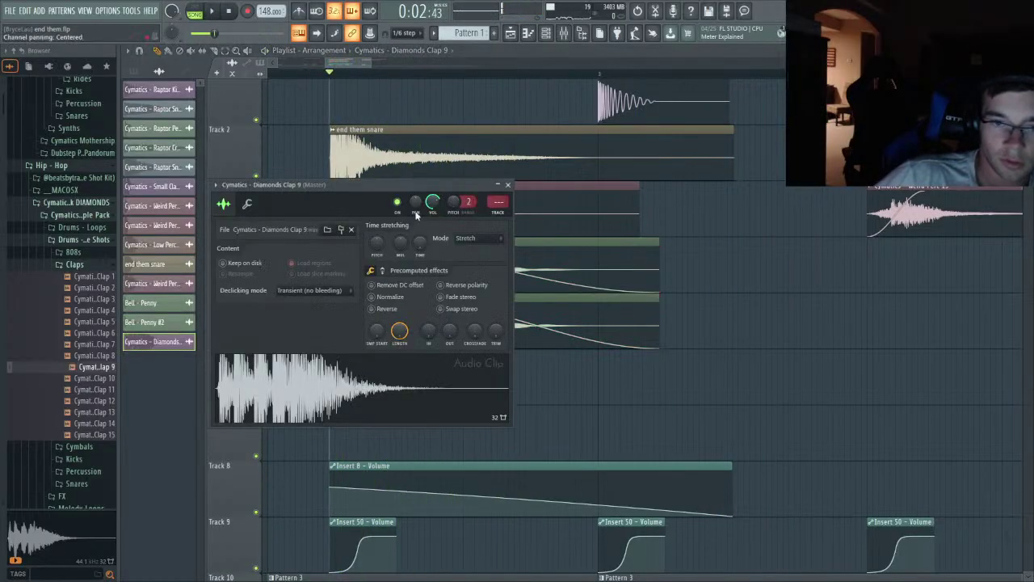
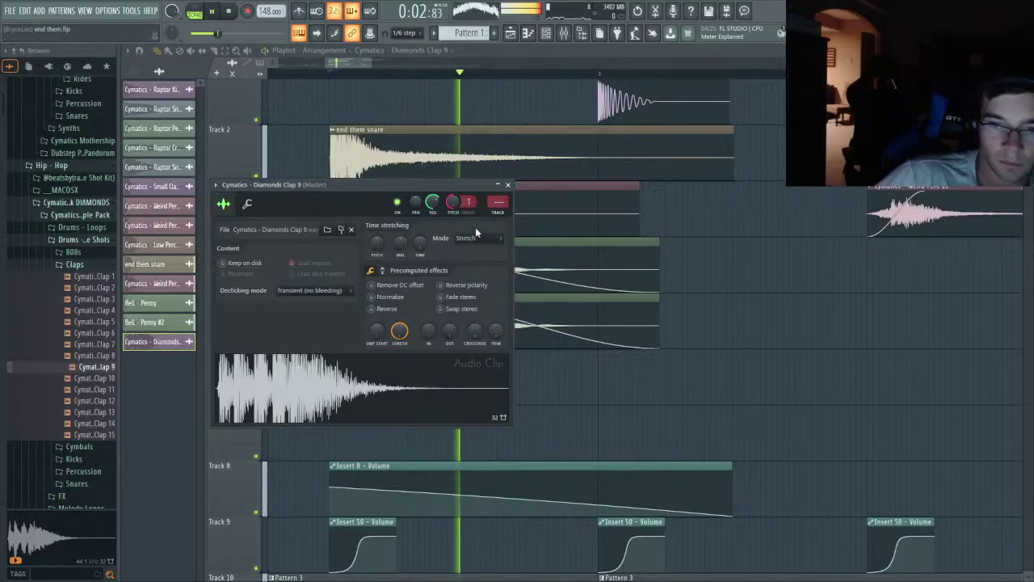
pyautogui.click(564, 32)
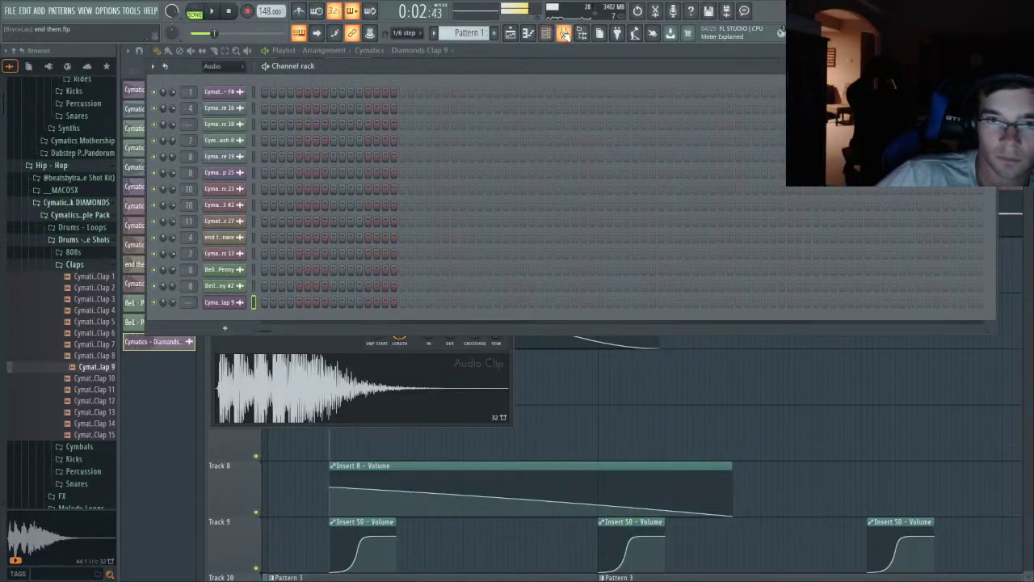
pyautogui.press('space')
pyautogui.press('space')
pyautogui.press('space')
pyautogui.press('space')
pyautogui.click(564, 33)
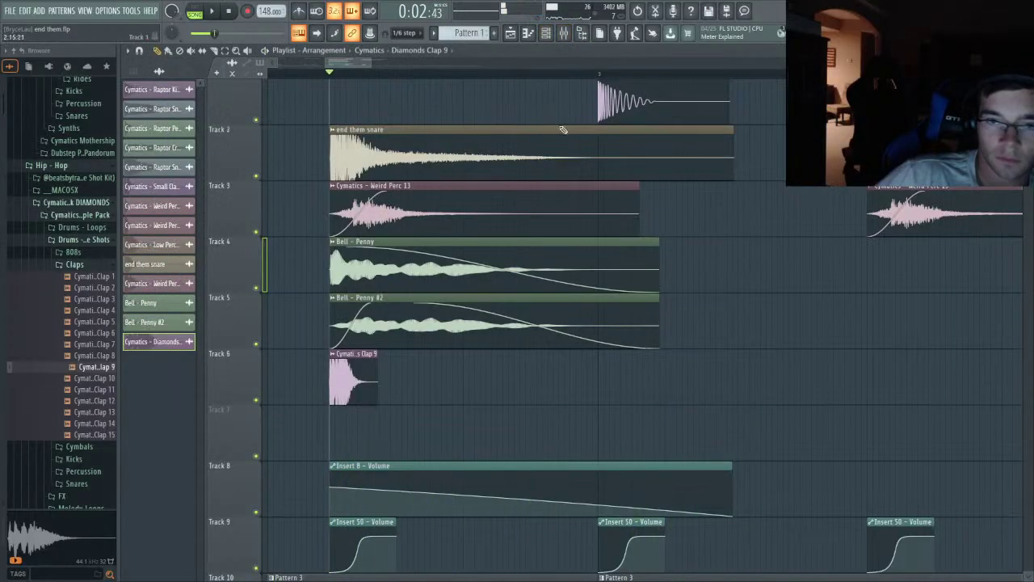
# - Bend the Insert 8 - Volume automation curve to a tension of 24% and replay the snare stack
pyautogui.press('space')
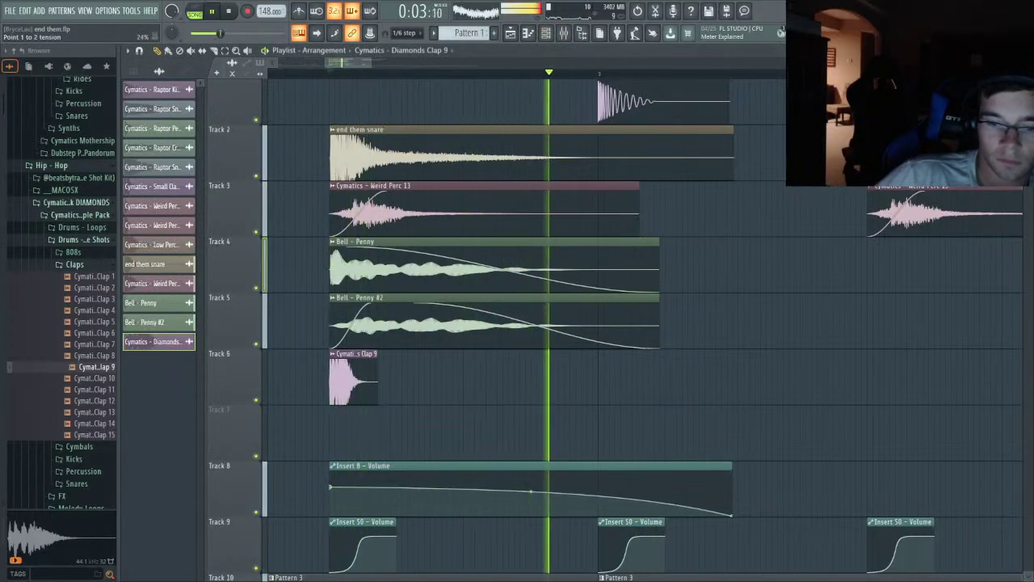
pyautogui.scroll(-4, 531, 489)
pyautogui.press('space')
pyautogui.press('space')
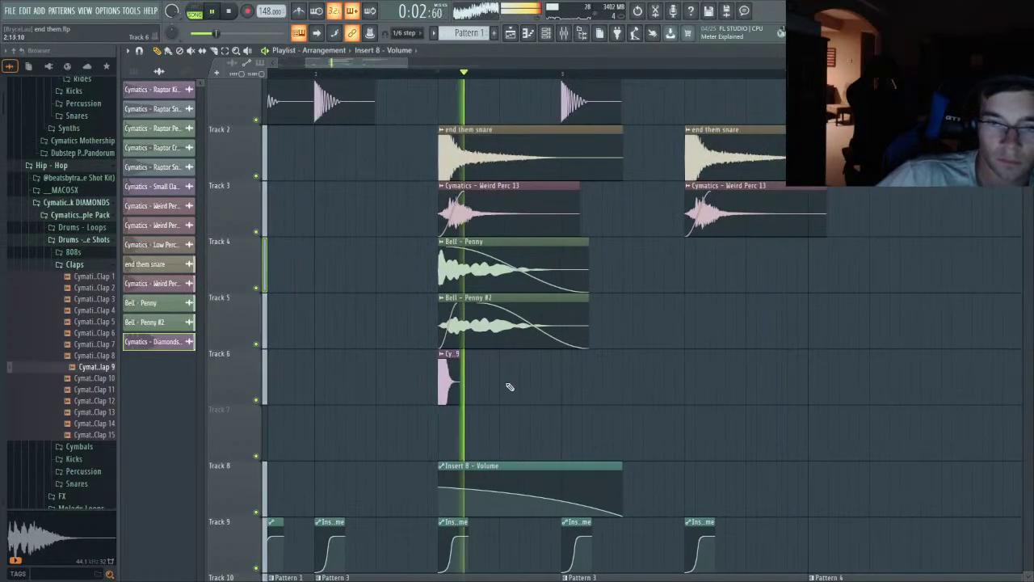
pyautogui.scroll(3, 517, 364)
pyautogui.press('space')
pyautogui.press('space')
pyautogui.press('space')
pyautogui.press('space')
# - Open the Parametric EQ 2 on the snare's Insert 4 and try boosting band 4 to 4.5 dB at 573 Hz
pyautogui.press('F9')
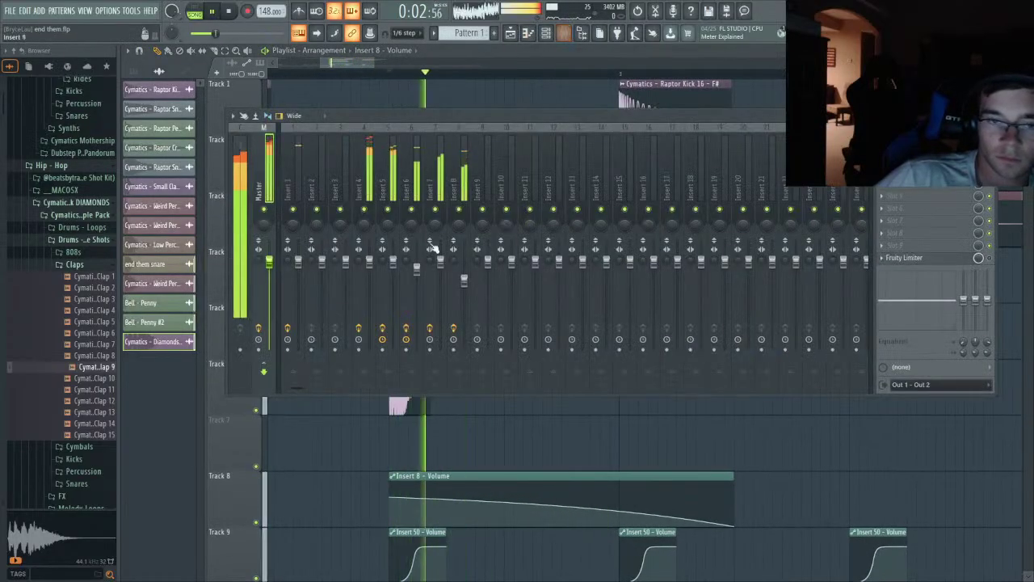
pyautogui.press('space')
pyautogui.click(370, 165)
pyautogui.press('space')
pyautogui.click(927, 146)
pyautogui.press('space')
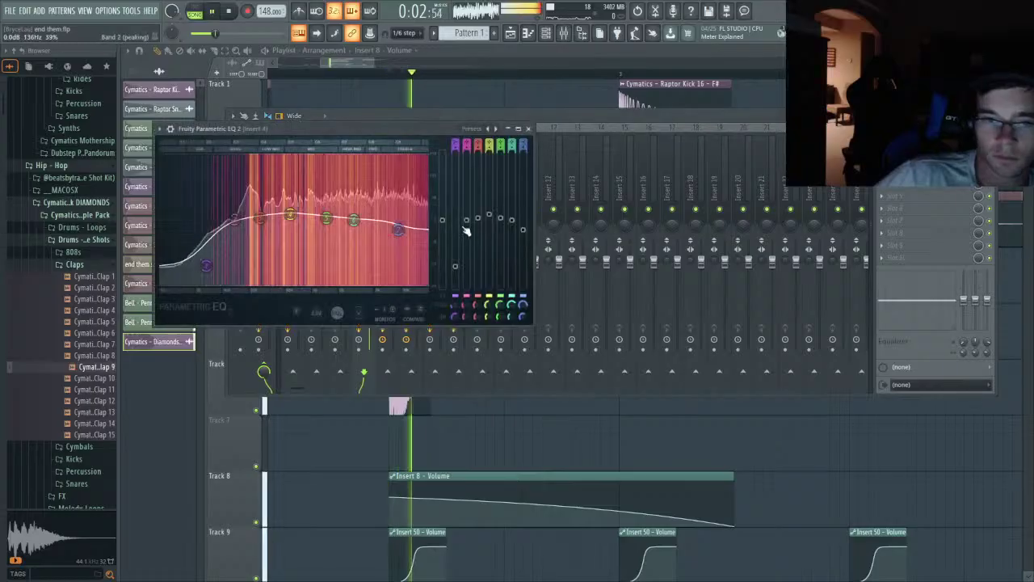
pyautogui.press('space')
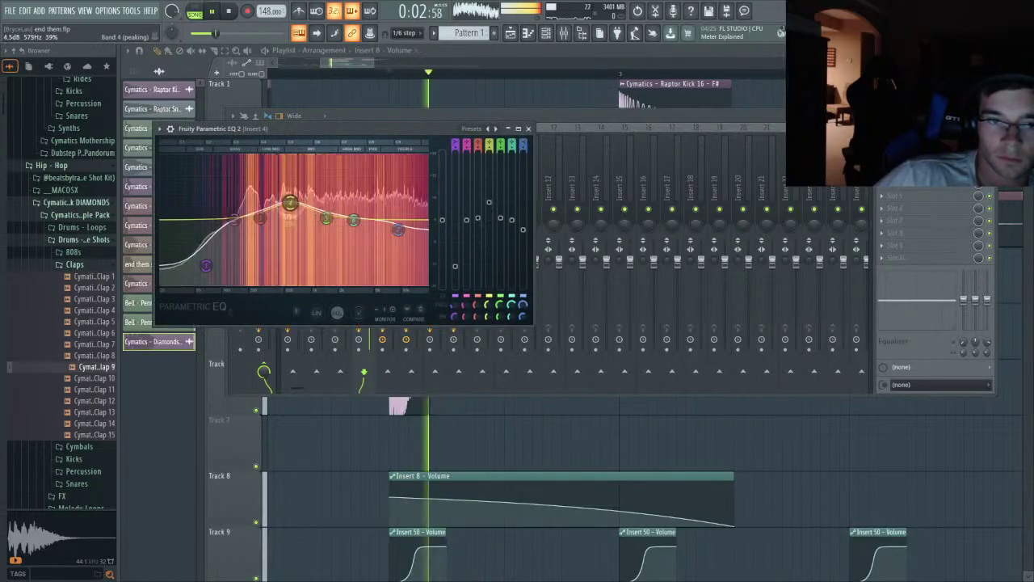
pyautogui.press('space')
# - Boost band 5 slightly in Insert 4's EQ while replaying the snare, and return to the playlist
pyautogui.moveTo(353, 219)
pyautogui.mouseDown()
pyautogui.moveTo(356, 182)
pyautogui.moveTo(358, 231)
pyautogui.moveTo(326, 203)
pyautogui.moveTo(328, 212)
pyautogui.mouseUp()
pyautogui.press('space')
pyautogui.press('space')
pyautogui.press('space')
pyautogui.press('space')
pyautogui.press('space')
pyautogui.press('space')
pyautogui.click(396, 51)
# - Play the arrangement from before the bar 2 kicks to hear the snare in context
pyautogui.scroll(-5, 389, 70)
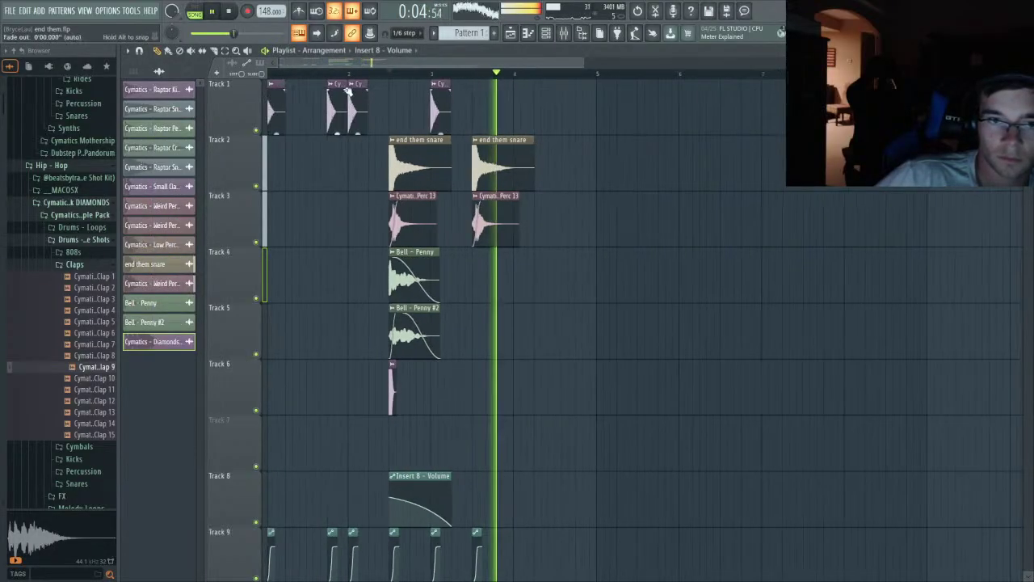
pyautogui.press('space')
pyautogui.click(362, 74)
pyautogui.press('space')
pyautogui.scroll(3, 339, 231)
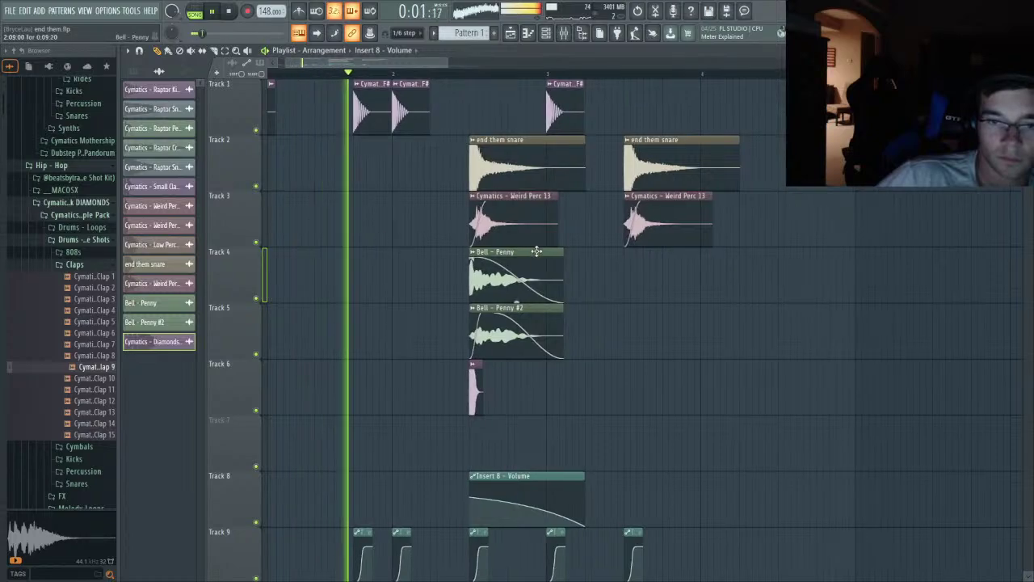
pyautogui.scroll(2, 384, 266)
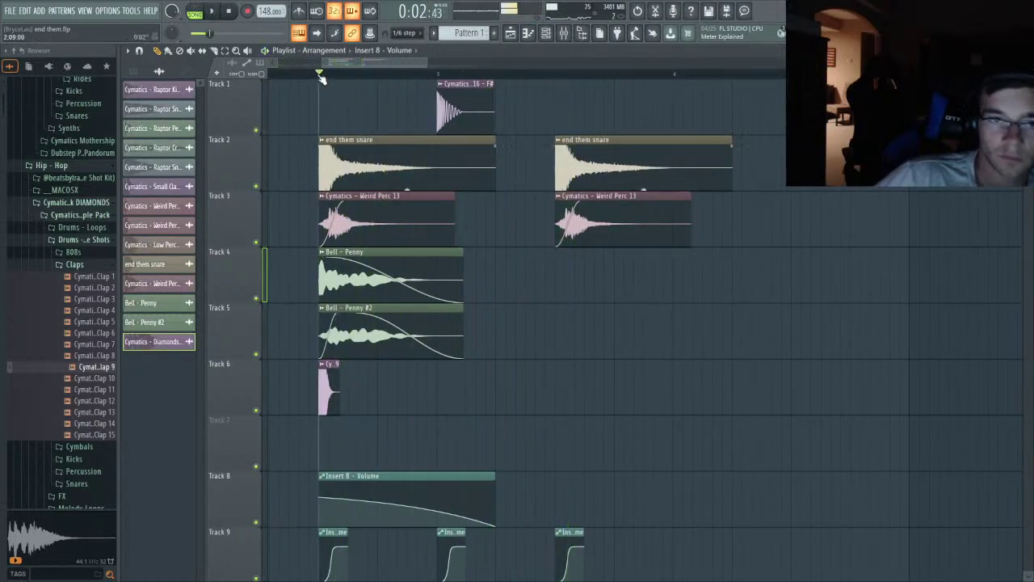
# - Reopen Insert 4's EQ, dip band 6 slightly and set band 4 to -1.1 dB at 654 Hz
pyautogui.click(563, 33)
pyautogui.press('space')
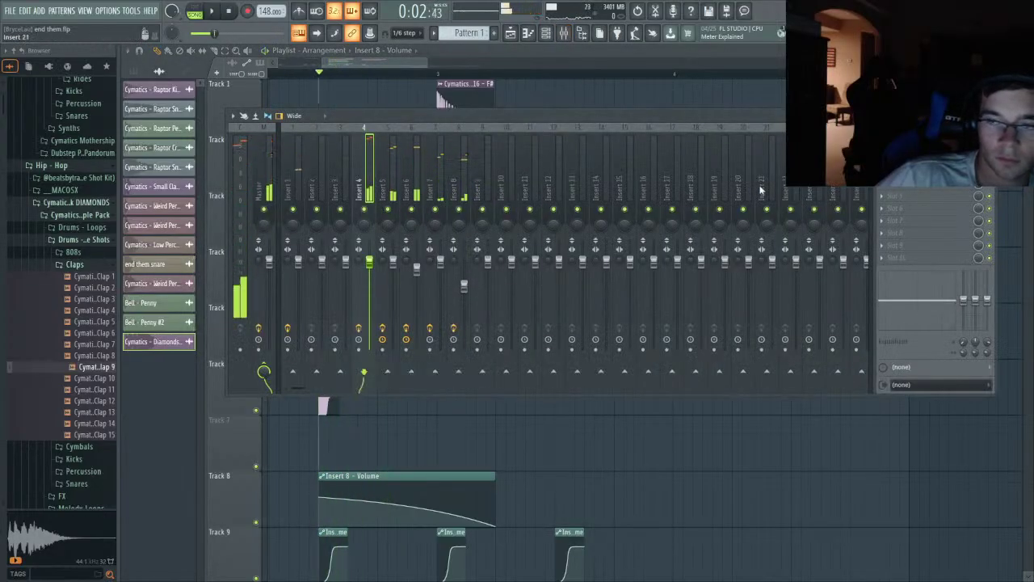
pyautogui.click(928, 146)
pyautogui.press('space')
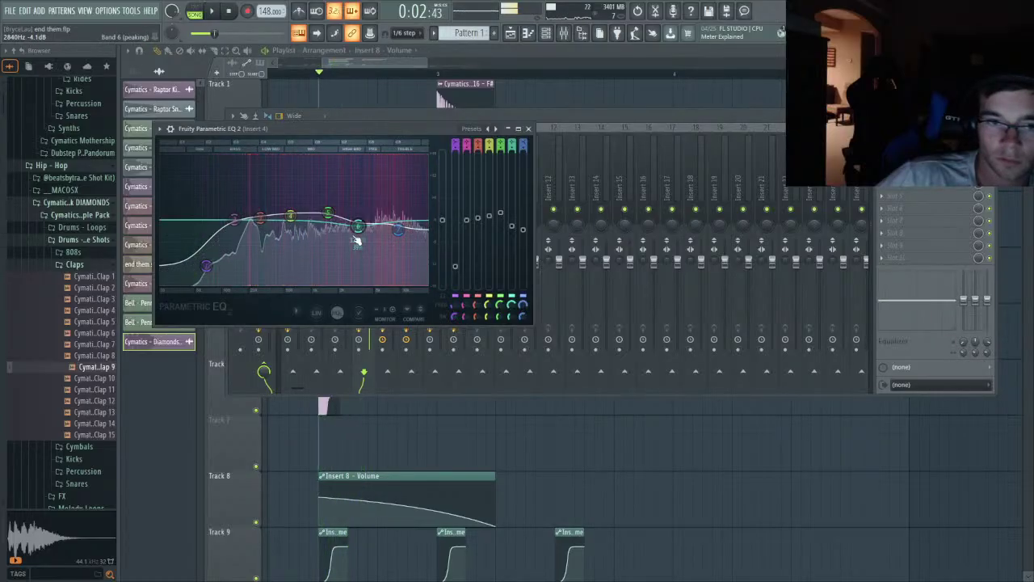
pyautogui.press('space')
pyautogui.press('space')
pyautogui.moveTo(291, 208); pyautogui.dragTo(295, 223)
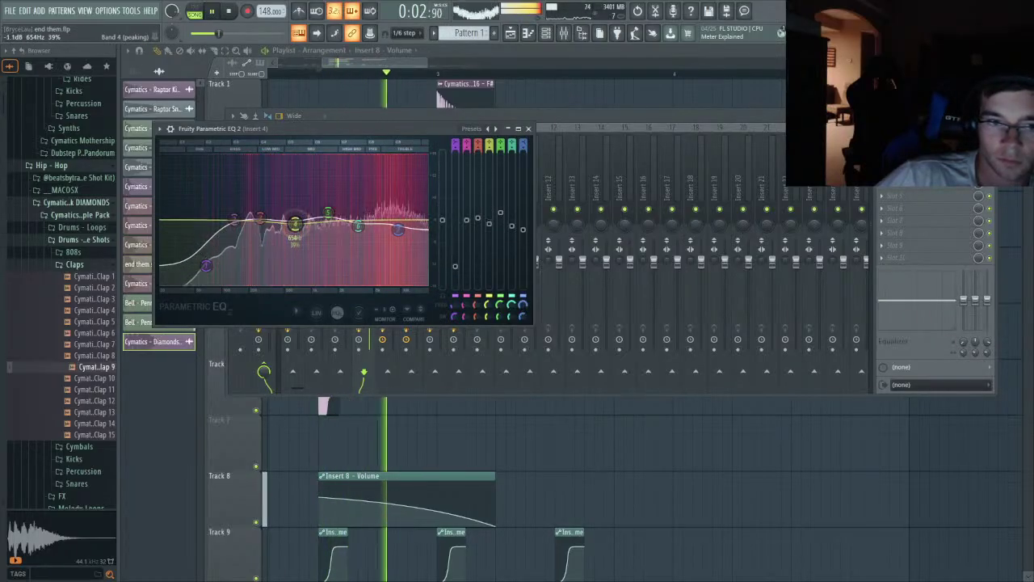
pyautogui.press('space')
# - Fine-tune the upper bands 6 and 7 of Insert 4's EQ while replaying the snare, and return to the playlist
pyautogui.moveTo(358, 226); pyautogui.dragTo(398, 229)
pyautogui.press('space')
pyautogui.press('space')
pyautogui.press('space')
pyautogui.press('space')
pyautogui.press('space')
pyautogui.press('space')
pyautogui.press('space')
pyautogui.click(418, 65)
pyautogui.press('space')
pyautogui.press('space')
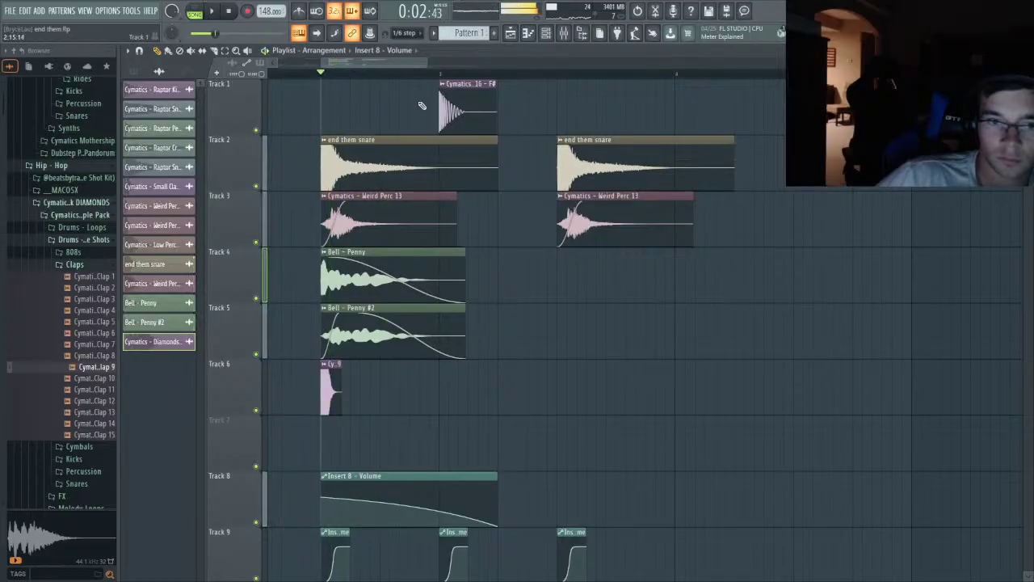
# - Play the arrangement around the bar 2 kick into the snare, and return the play position to the snare's start
pyautogui.press('space')
pyautogui.scroll(-3, 365, 98)
pyautogui.scroll(6, 316, 110)
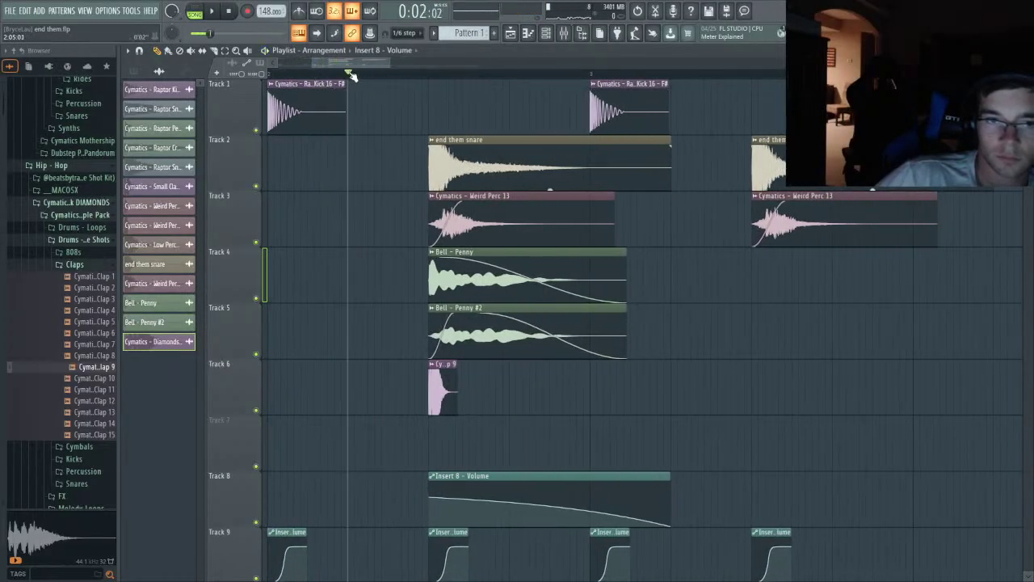
pyautogui.press('space')
pyautogui.scroll(-2, 413, 166)
pyautogui.scroll(2, 454, 212)
pyautogui.press('space')
pyautogui.press('space')
pyautogui.press('space')
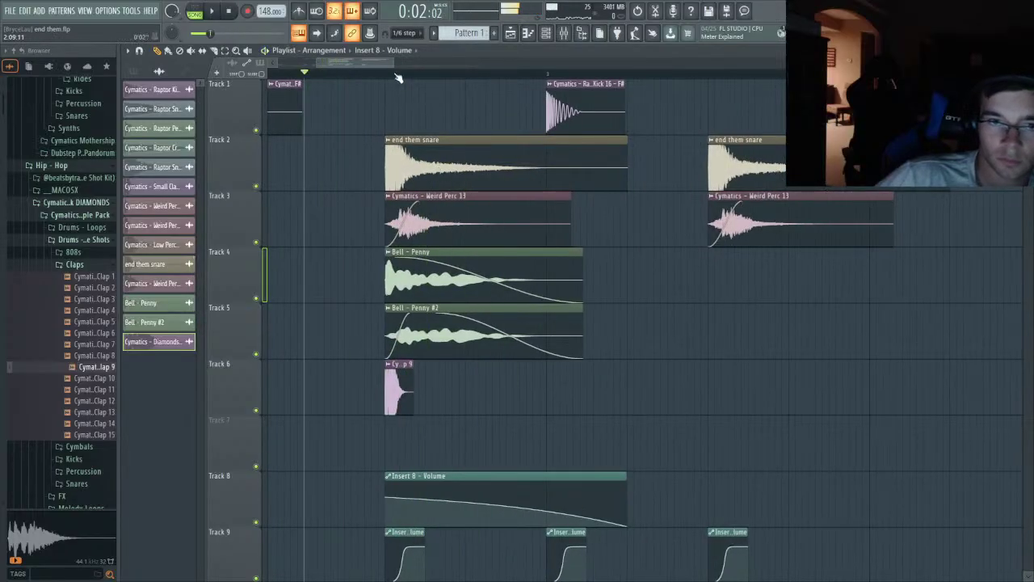
pyautogui.moveTo(386, 75)
pyautogui.mouseDown()
pyautogui.moveTo(462, 74)
pyautogui.moveTo(393, 74)
pyautogui.mouseUp()
# - Replay the snare while checking the mixer inserts and the lower playlist tracks
pyautogui.press('F9')
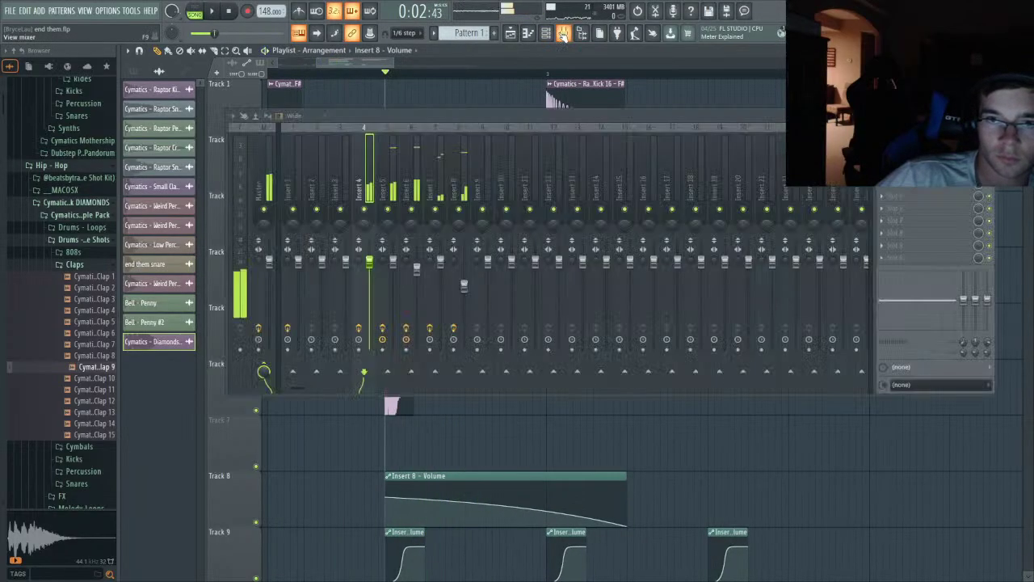
pyautogui.scroll(-3, 473, 234)
pyautogui.scroll(-3, 415, 458)
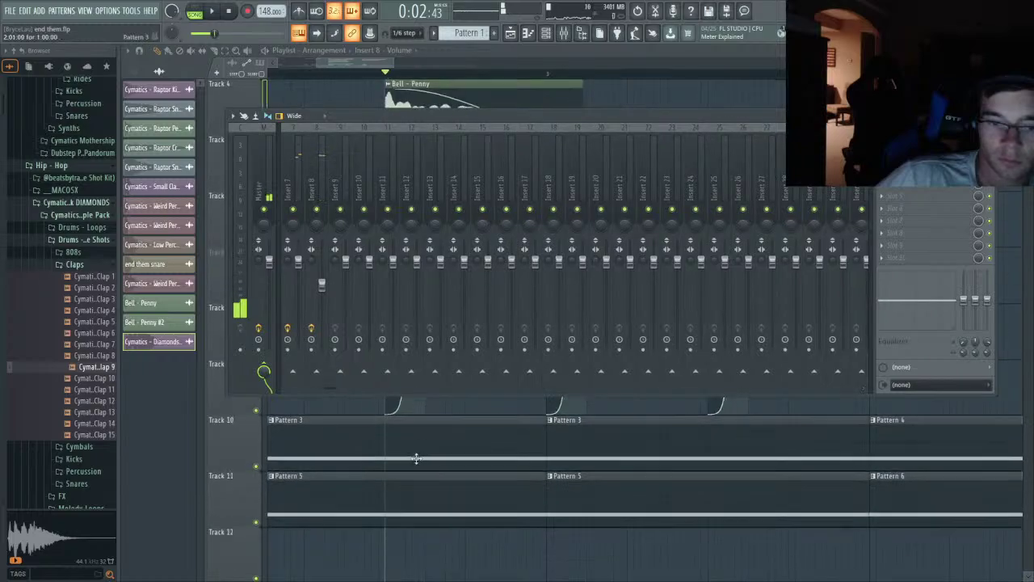
pyautogui.click(394, 411)
pyautogui.press('space')
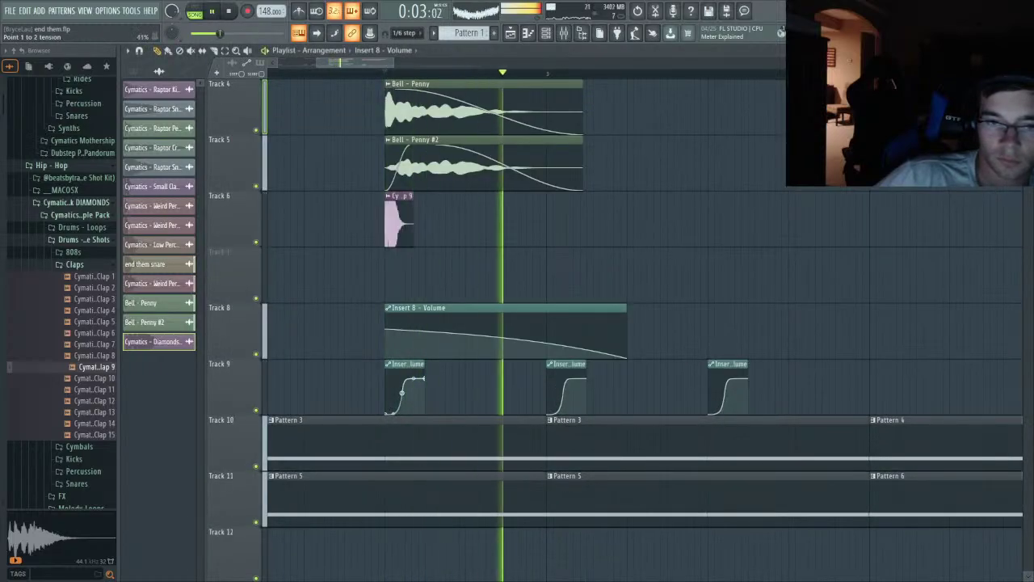
pyautogui.press('space')
pyautogui.press('space')
pyautogui.press('space')
pyautogui.click(579, 32)
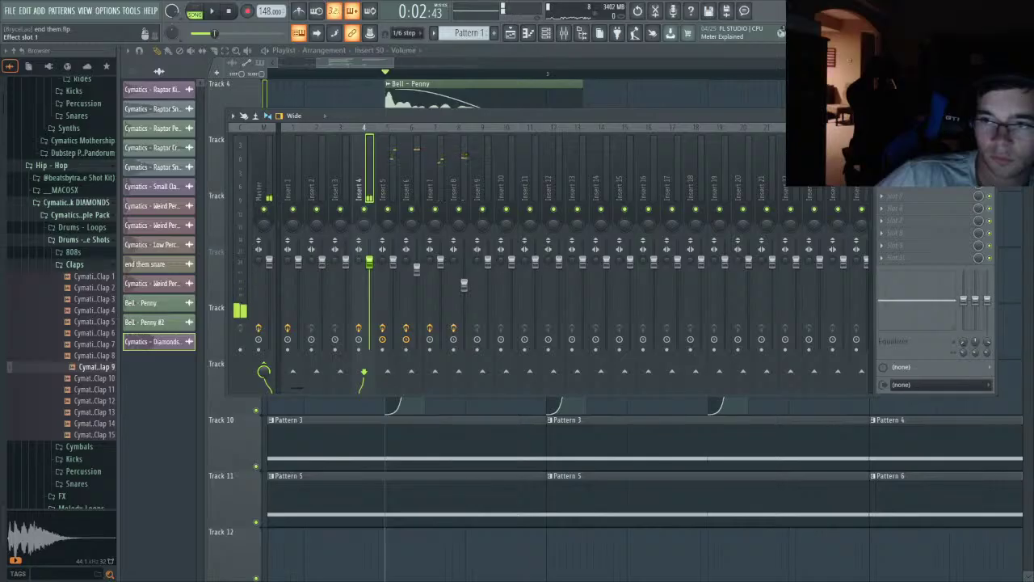
pyautogui.press('F9')
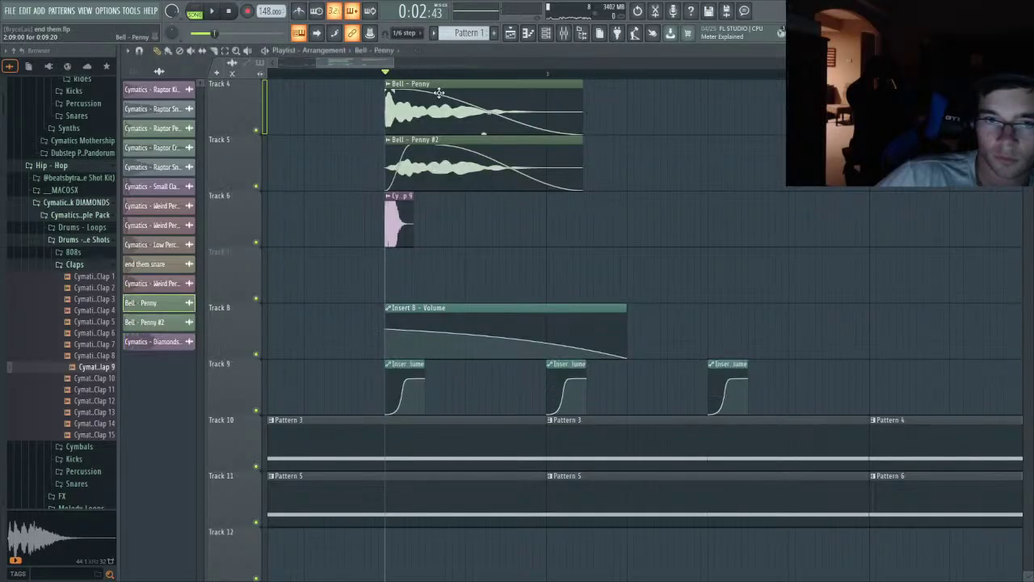
# - Set the precomputed Boost of the "end them snare" clip to 0% and replay it
pyautogui.scroll(3, 436, 168)
pyautogui.doubleClick(443, 157)
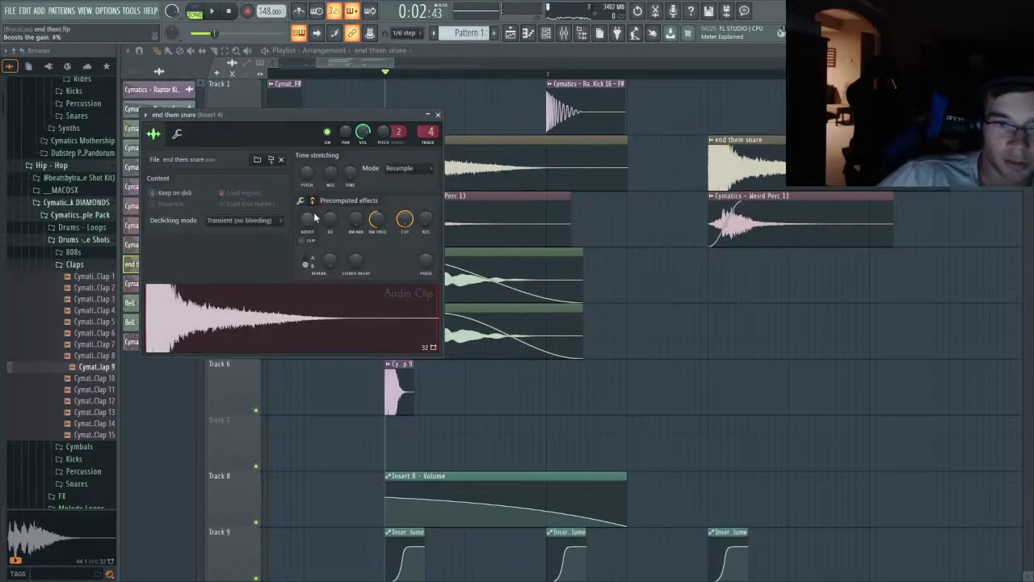
pyautogui.press('space')
pyautogui.press('space')
pyautogui.moveTo(308, 219)
pyautogui.mouseDown()
pyautogui.moveTo(308, 235)
pyautogui.moveTo(308, 202)
pyautogui.moveTo(308, 234)
pyautogui.mouseUp()
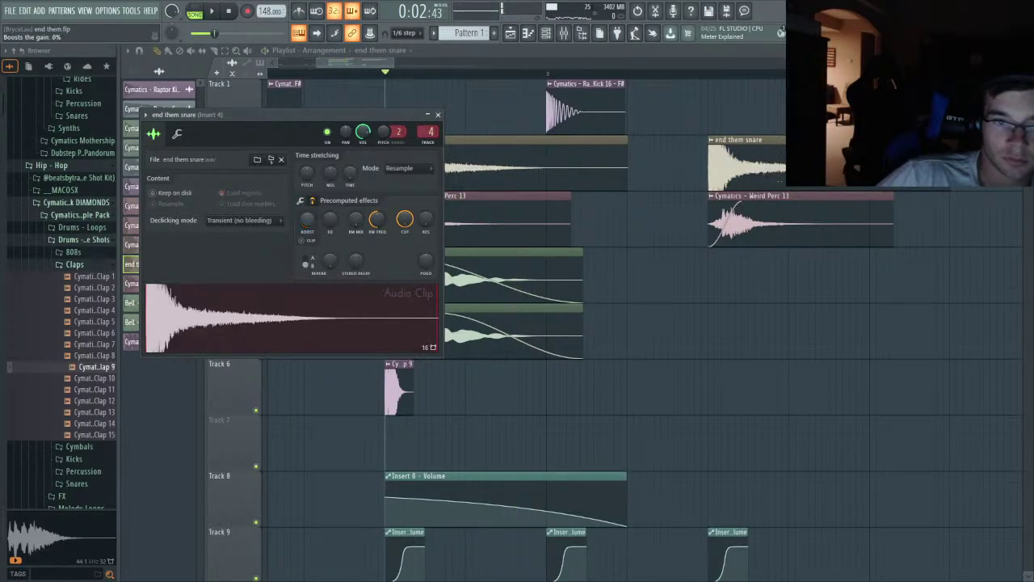
# - Lower the precomputed Boost of the Diamonds Clap 9 clip while playing, and close its channel settings
pyautogui.doubleClick(418, 389)
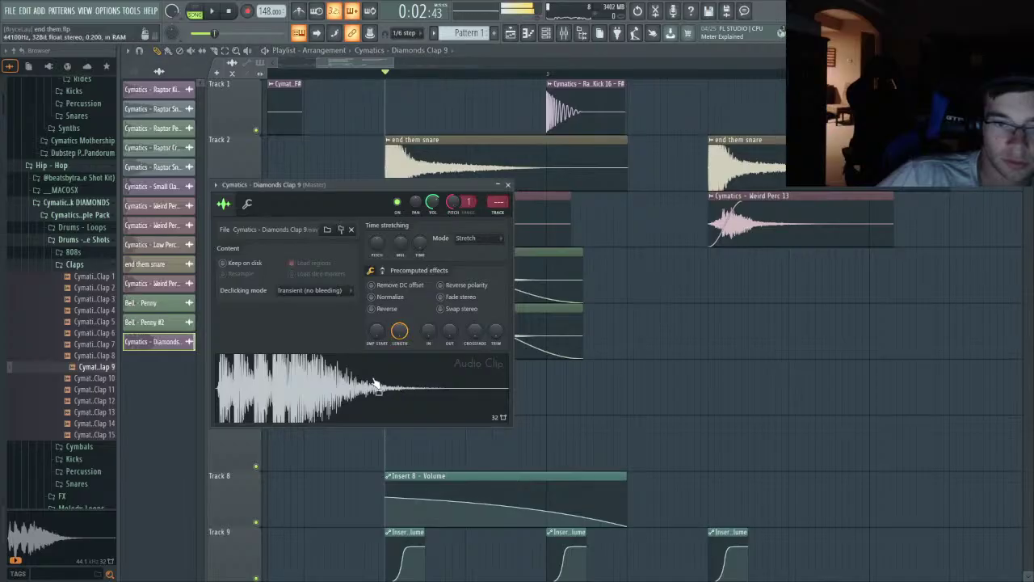
pyautogui.moveTo(376, 289); pyautogui.dragTo(377, 266)
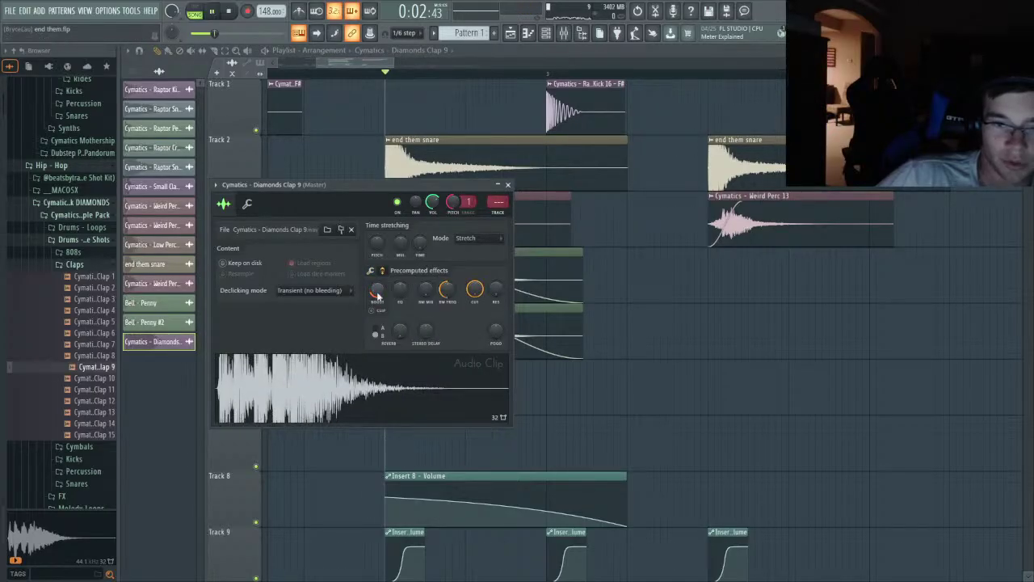
pyautogui.press('space')
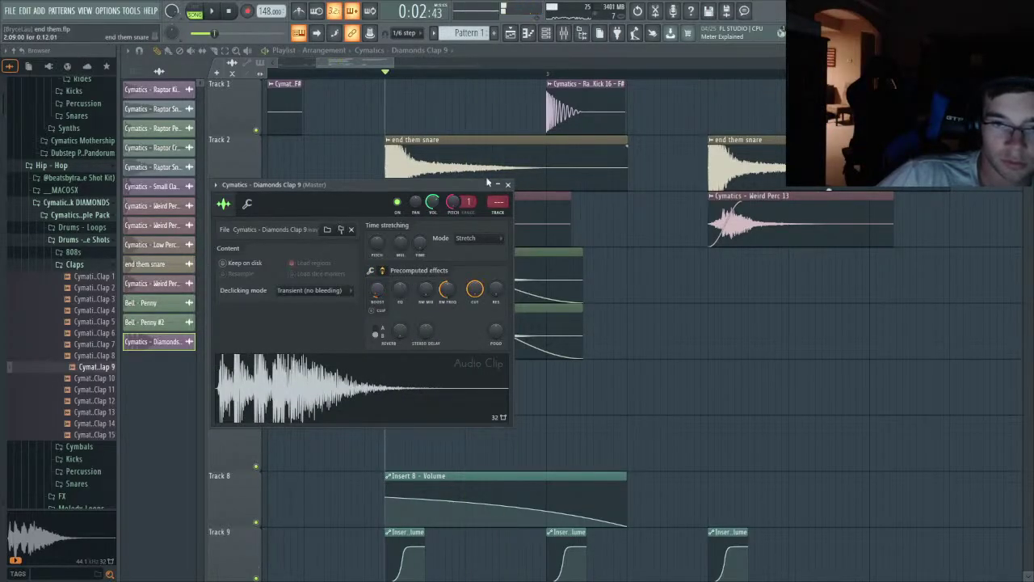
pyautogui.click(508, 185)
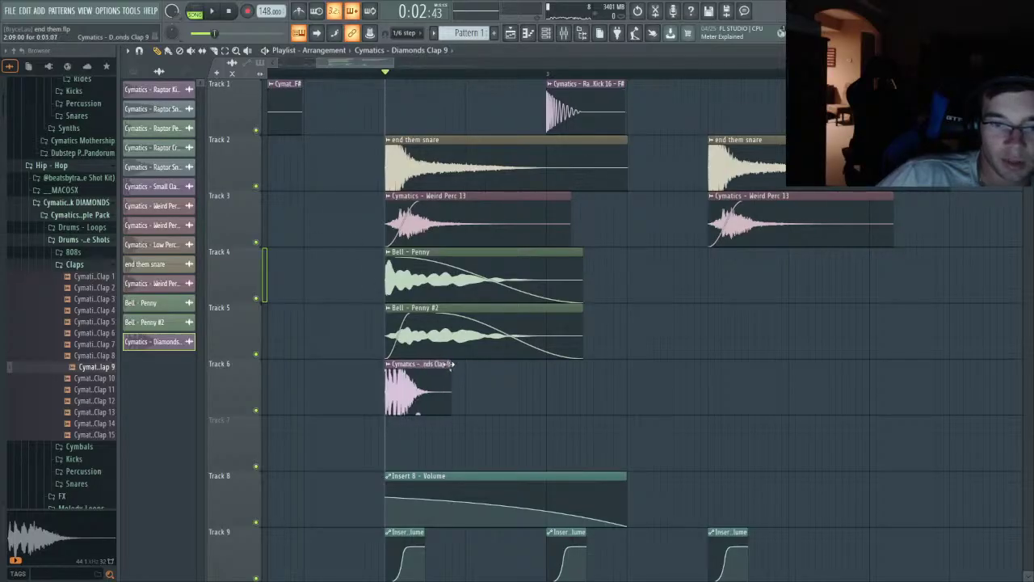
# - Stretch the Diamonds Clap 9 clip on Track 6 to about 3 steps and replay the snare
pyautogui.press('space')
pyautogui.press('space')
pyautogui.press('space')
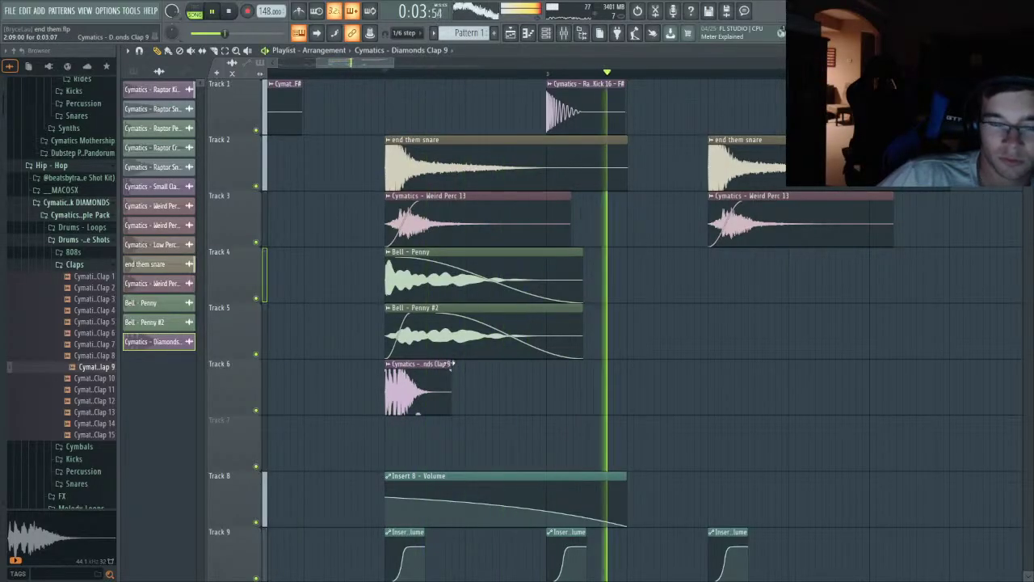
pyautogui.press('space')
pyautogui.press('space')
pyautogui.press('space')
pyautogui.doubleClick(417, 368)
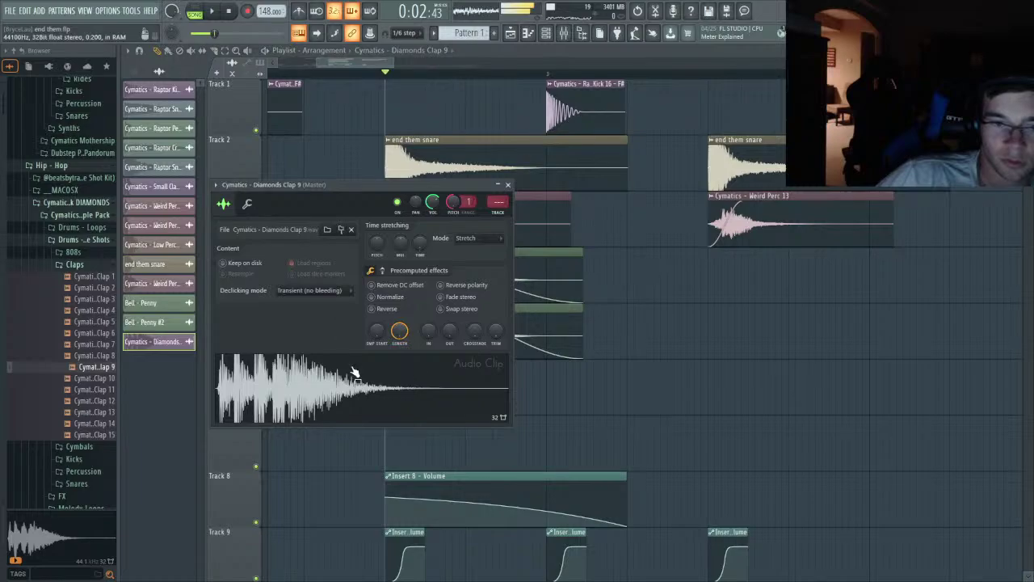
pyautogui.click(508, 185)
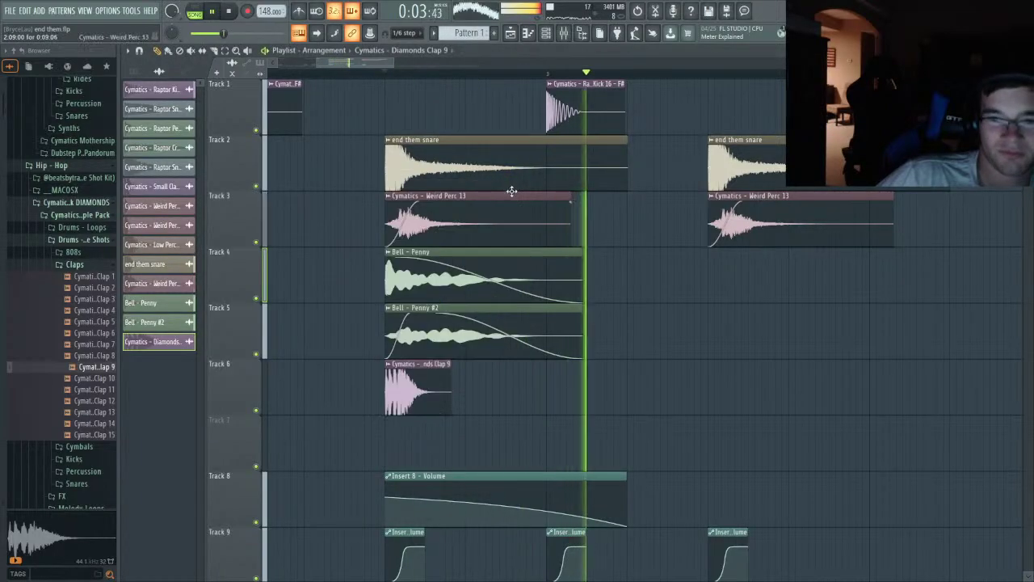
# - Play the arrangement from the kicks around bar 2 to hear the stretched clap in context
pyautogui.scroll(-3, 521, 192)
pyautogui.press('space')
pyautogui.scroll(3, 354, 74)
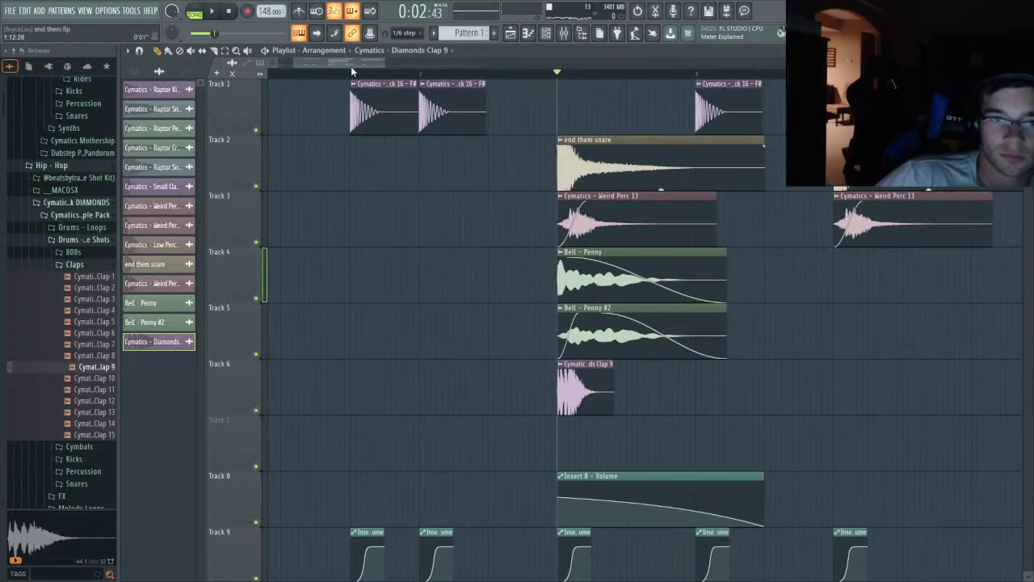
pyautogui.press('space')
pyautogui.scroll(-2, 412, 129)
pyautogui.scroll(2, 453, 173)
pyautogui.scroll(-2, 468, 202)
pyautogui.scroll(3, 476, 218)
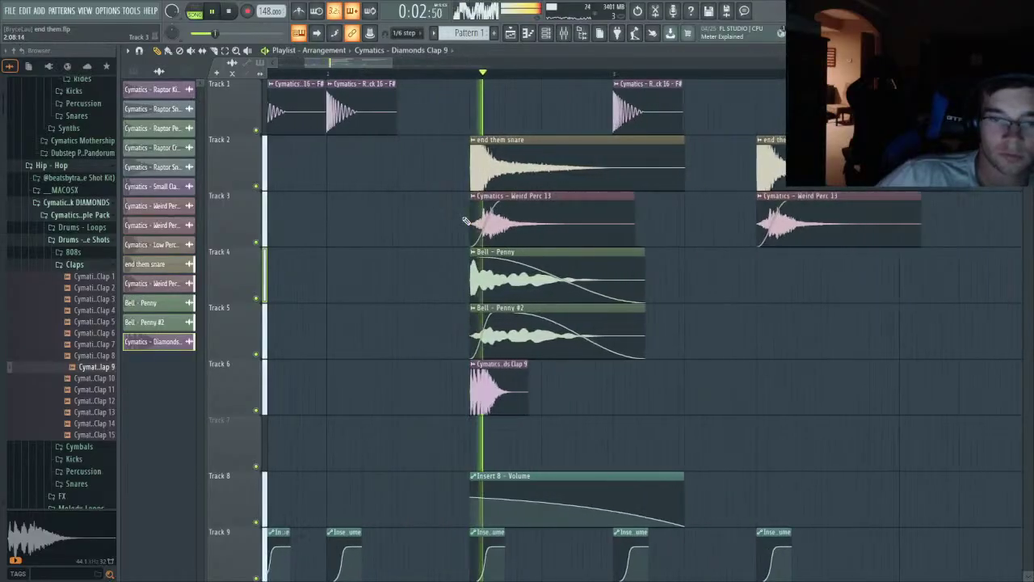
pyautogui.scroll(-3, 484, 234)
pyautogui.scroll(3, 541, 275)
pyautogui.press('space')
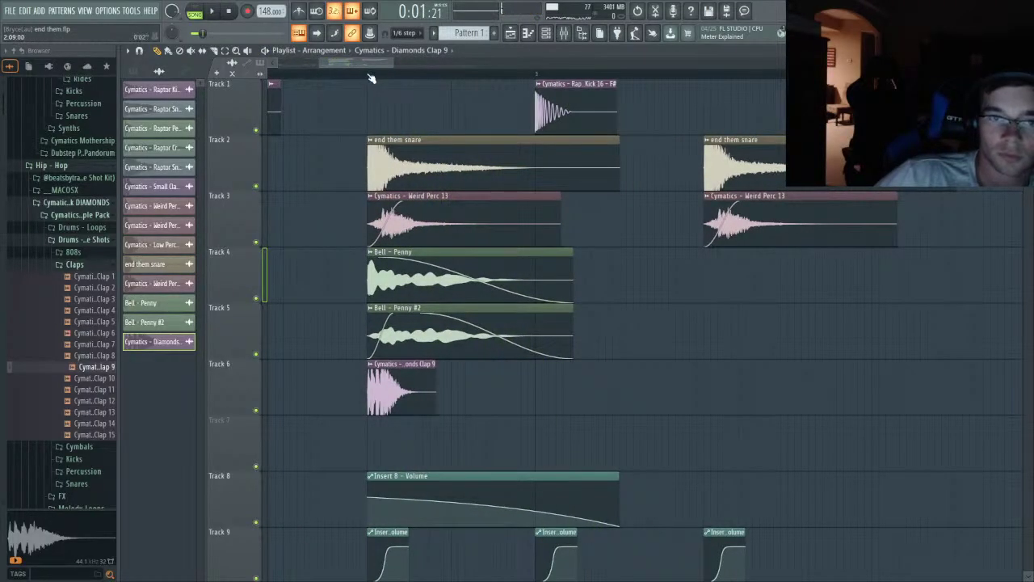
# - Stretch the Diamonds Clap 9 clip further to about 7 steps and replay the snare repeatedly
pyautogui.press('space')
pyautogui.moveTo(436, 387); pyautogui.dragTo(512, 369)
pyautogui.press('space')
pyautogui.press('space')
pyautogui.press('space')
pyautogui.press('space')
pyautogui.press('space')
pyautogui.press('space')
pyautogui.press('space')
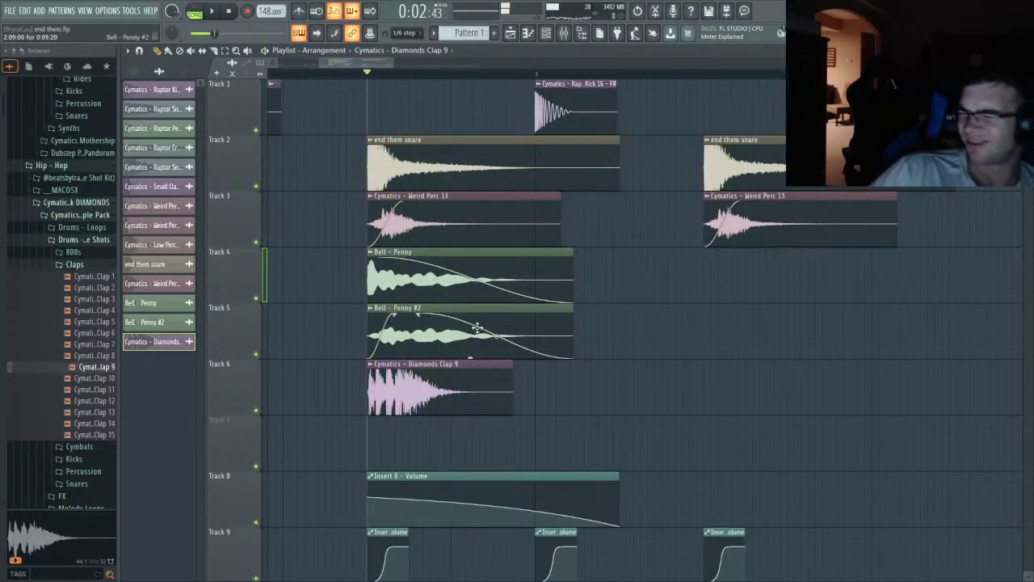
# - Replay the snare through the bar 3 kick several times to judge the longer clap layer
pyautogui.scroll(-2, 440, 353)
pyautogui.press('space')
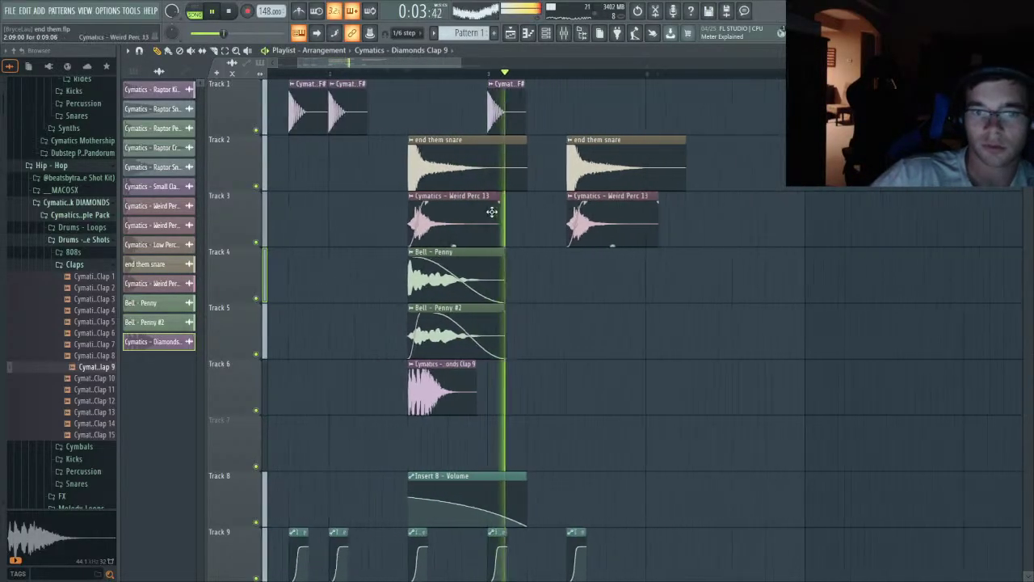
pyautogui.press('space')
pyautogui.scroll(3, 442, 224)
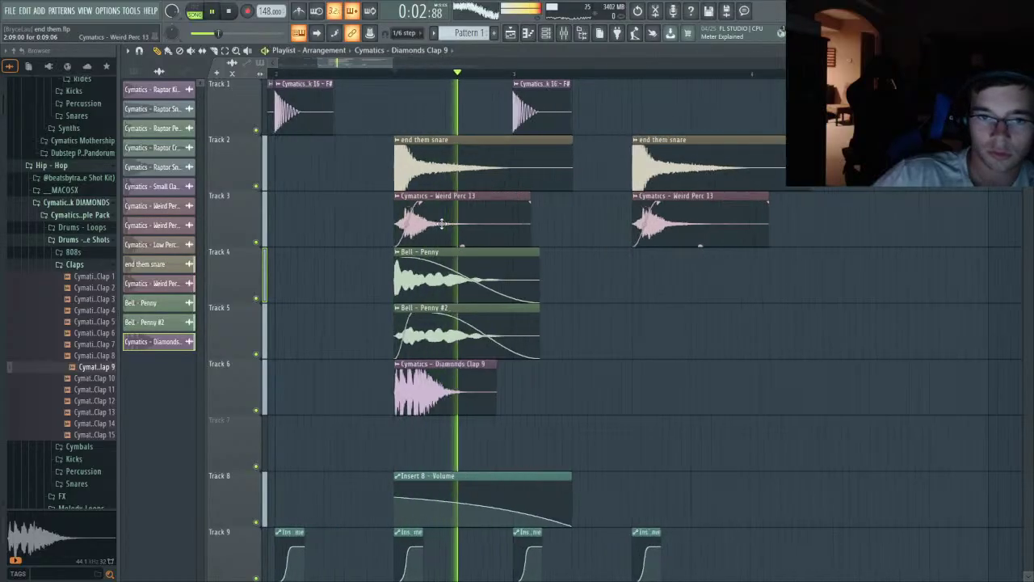
pyautogui.press('space')
pyautogui.press('space')
pyautogui.press('space')
pyautogui.press('space')
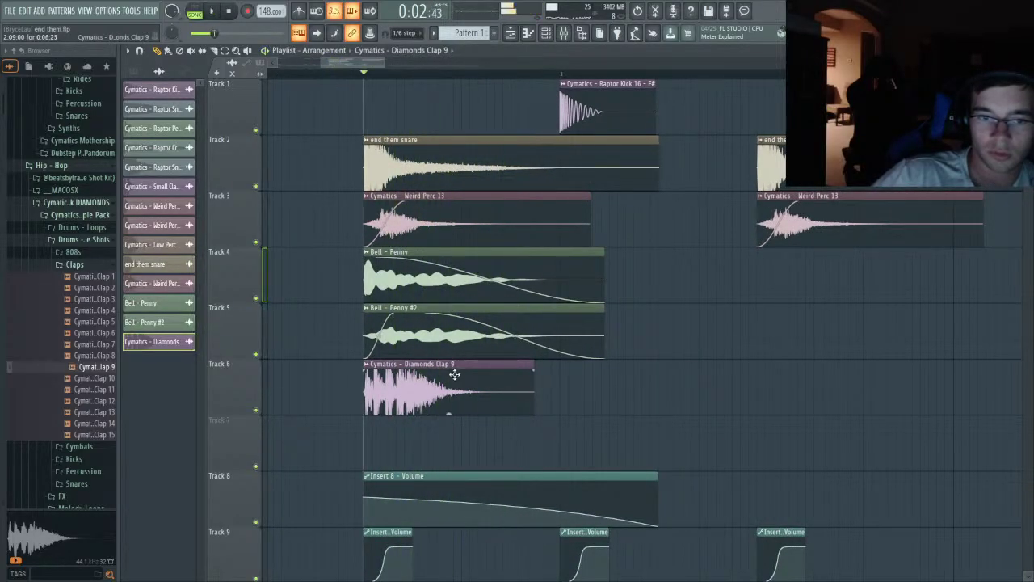
pyautogui.press('space')
pyautogui.press('space')
pyautogui.scroll(-3, 515, 165)
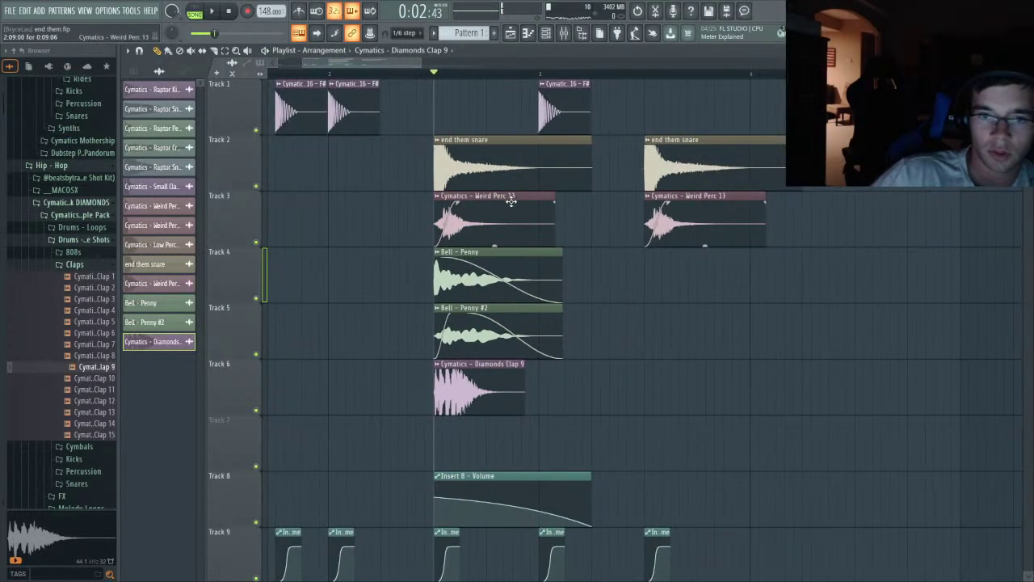
# - Mute Tracks 1 and 9, keep the Insert 8 volume automation on Track 8 active, and play the snare
pyautogui.moveTo(258, 195); pyautogui.dragTo(261, 417)
pyautogui.click(261, 418)
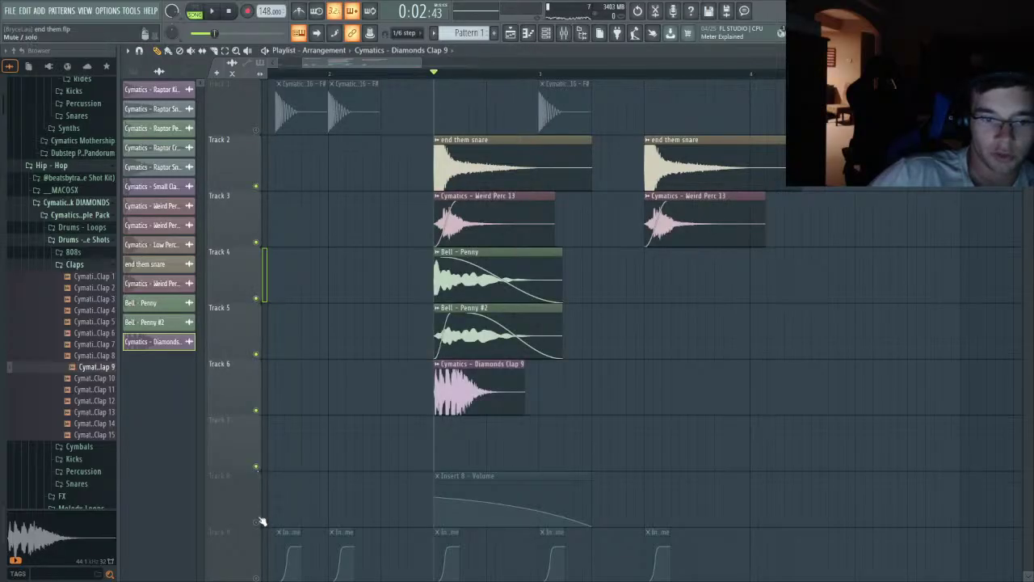
pyautogui.click(261, 522)
pyautogui.press('space')
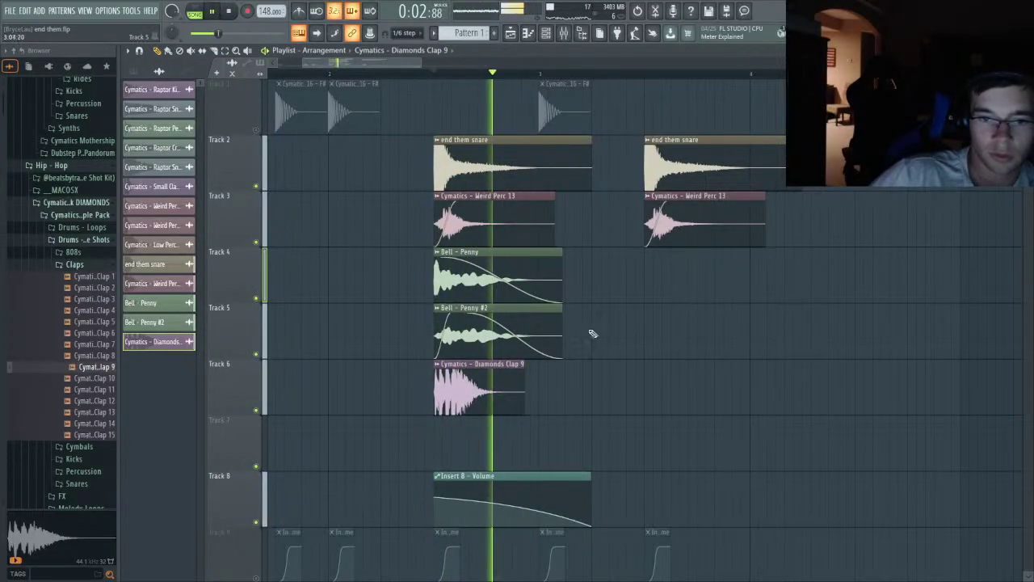
pyautogui.press('space')
# - Shorten the Diamonds Clap 9 clip slightly while replaying the snare layers on their own
pyautogui.scroll(2, 533, 404)
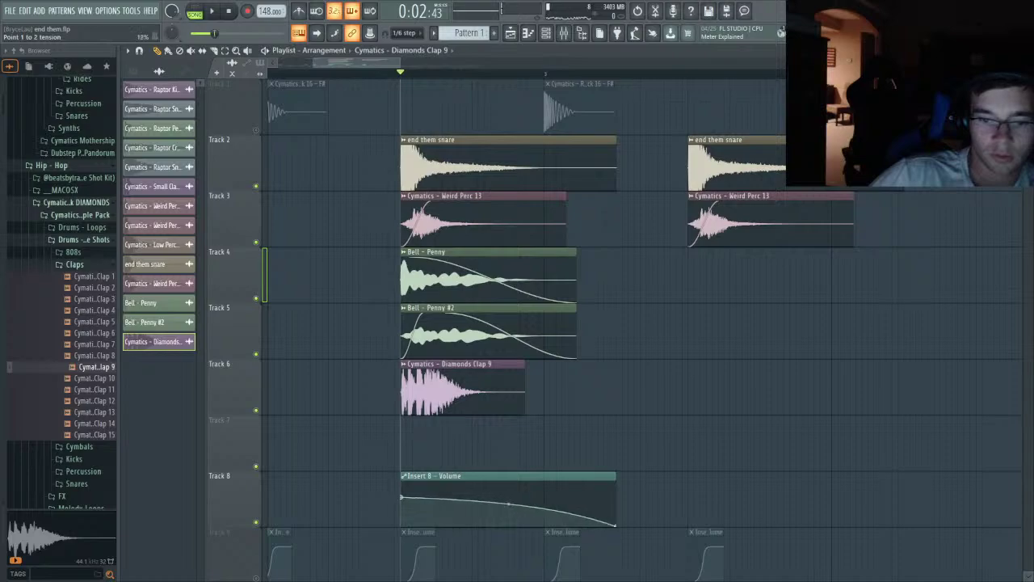
pyautogui.press('space')
pyautogui.press('space')
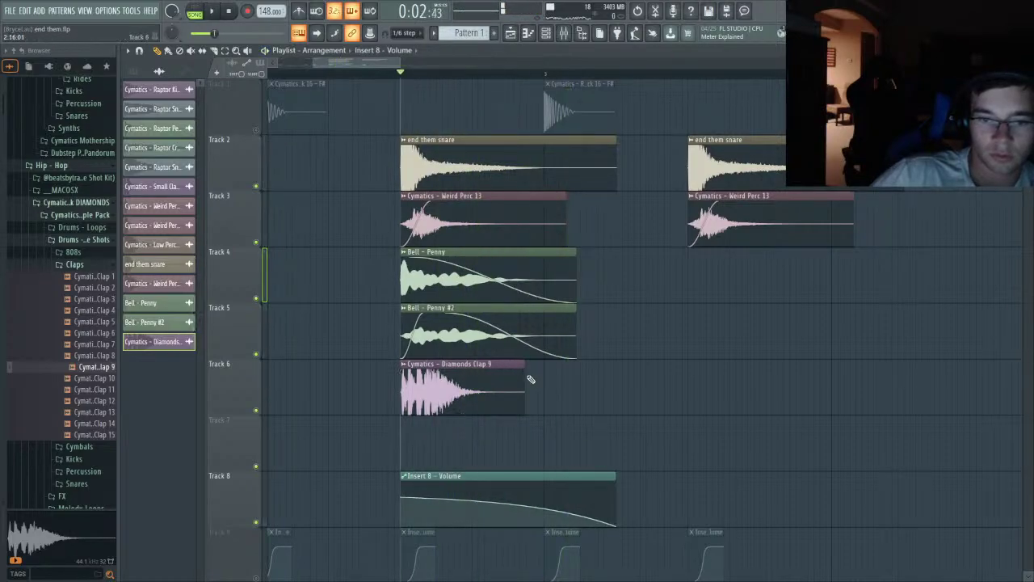
pyautogui.press('space')
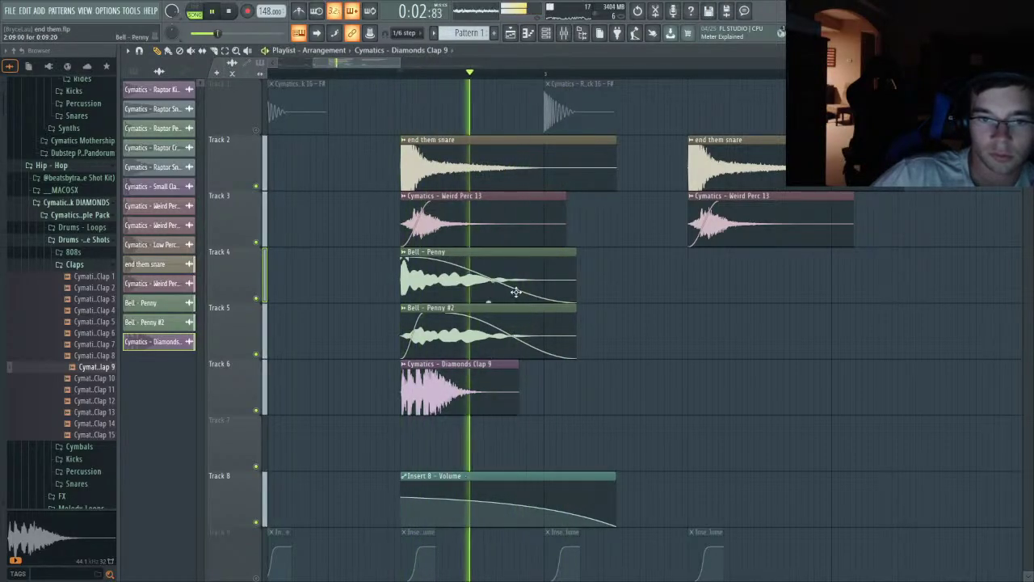
pyautogui.press('space')
# - Check the tension of the Insert 8 - Volume automation curve and replay the isolated snare layers
pyautogui.click(511, 505)
pyautogui.press('space')
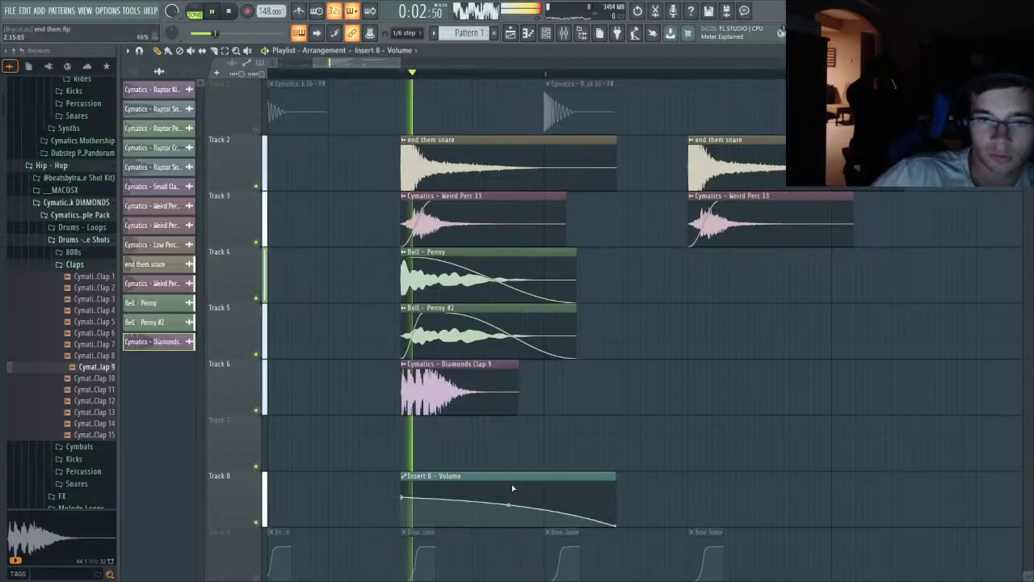
pyautogui.press('space')
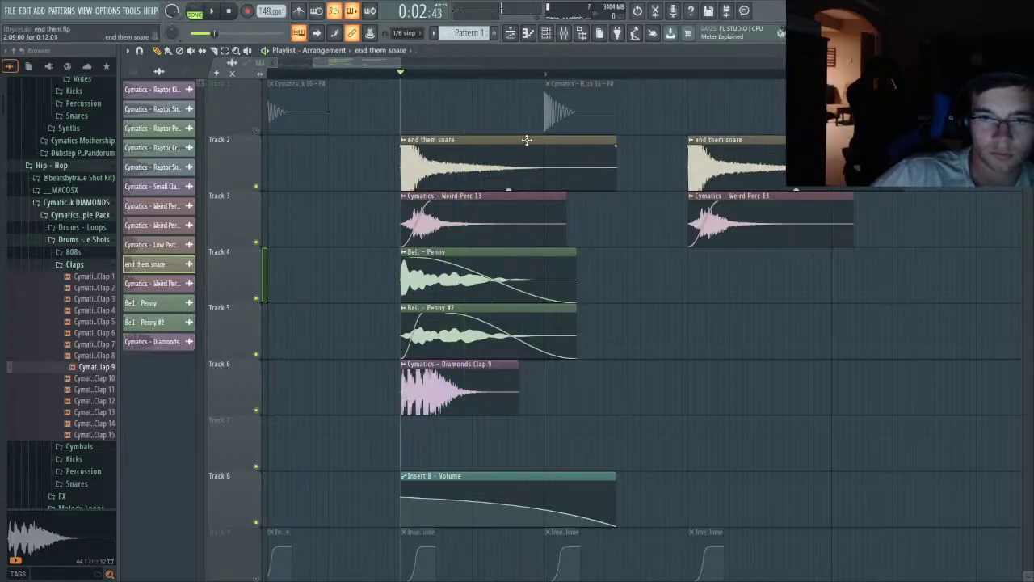
pyautogui.press('space')
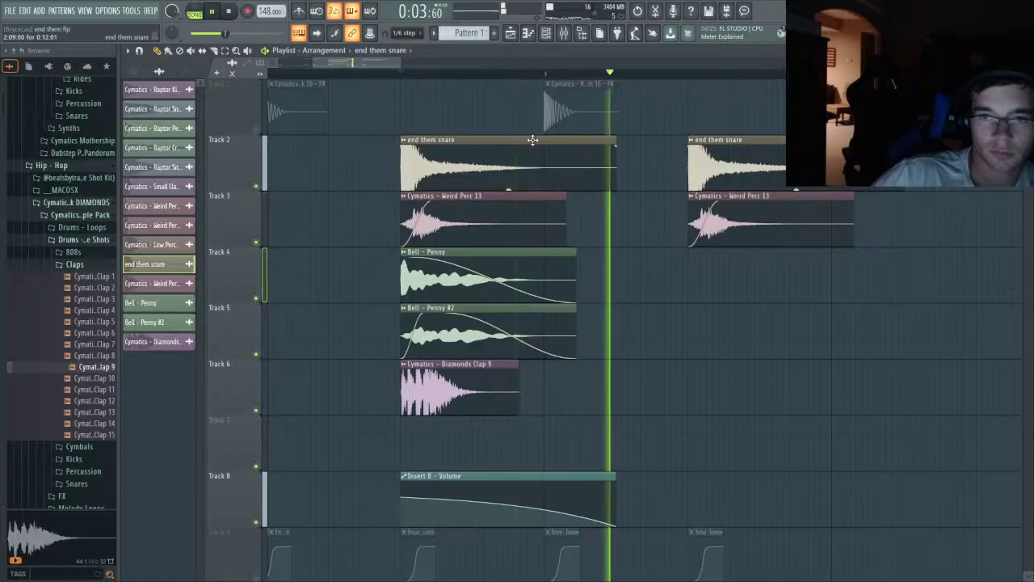
pyautogui.press('space')
pyautogui.press('space')
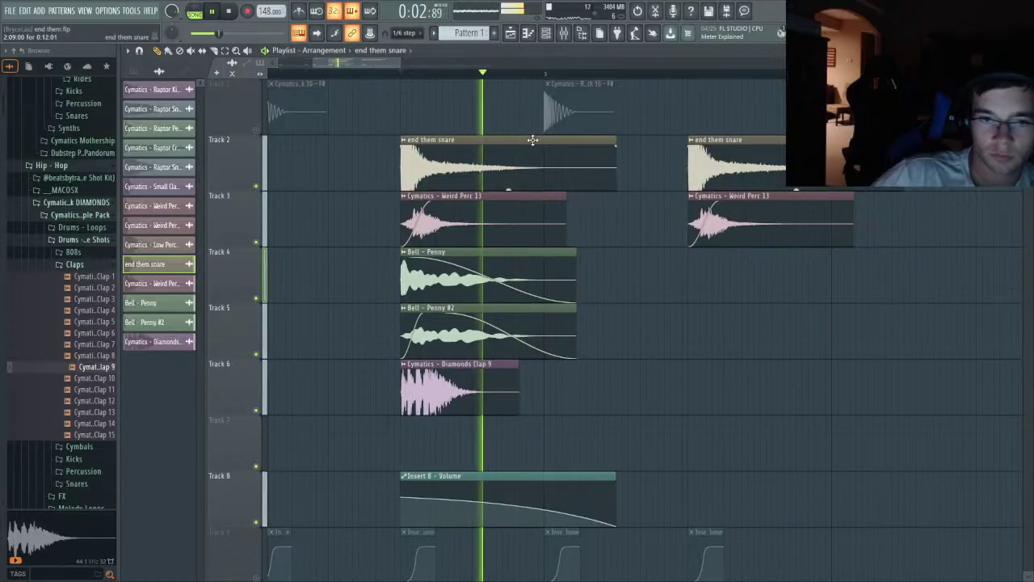
pyautogui.press('space')
pyautogui.press('space')
pyautogui.press('space')
# - Select the time range from the layered snare's start to the start of the next snare
pyautogui.moveTo(401, 73); pyautogui.dragTo(687, 129)
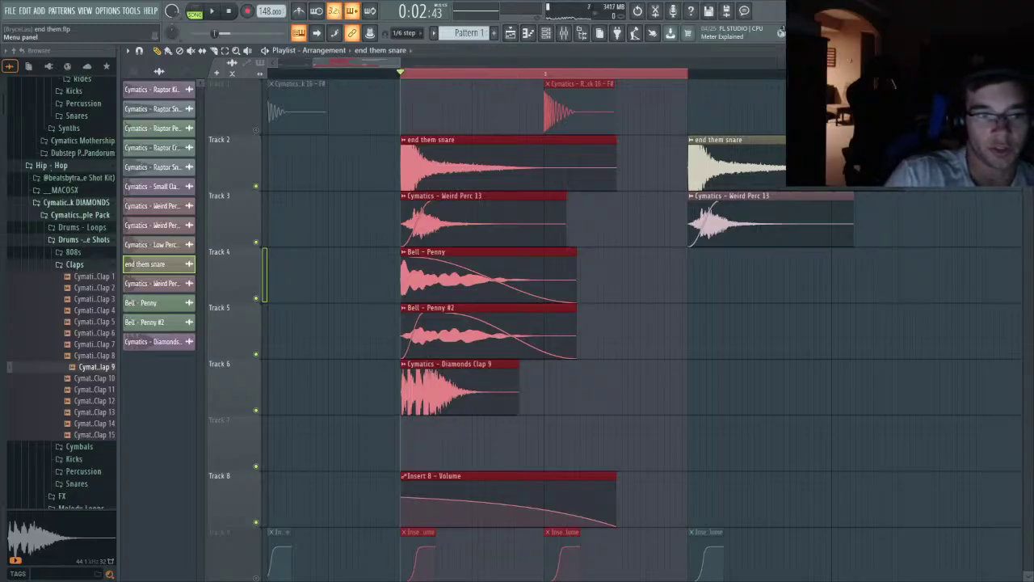
pyautogui.click(693, 483)
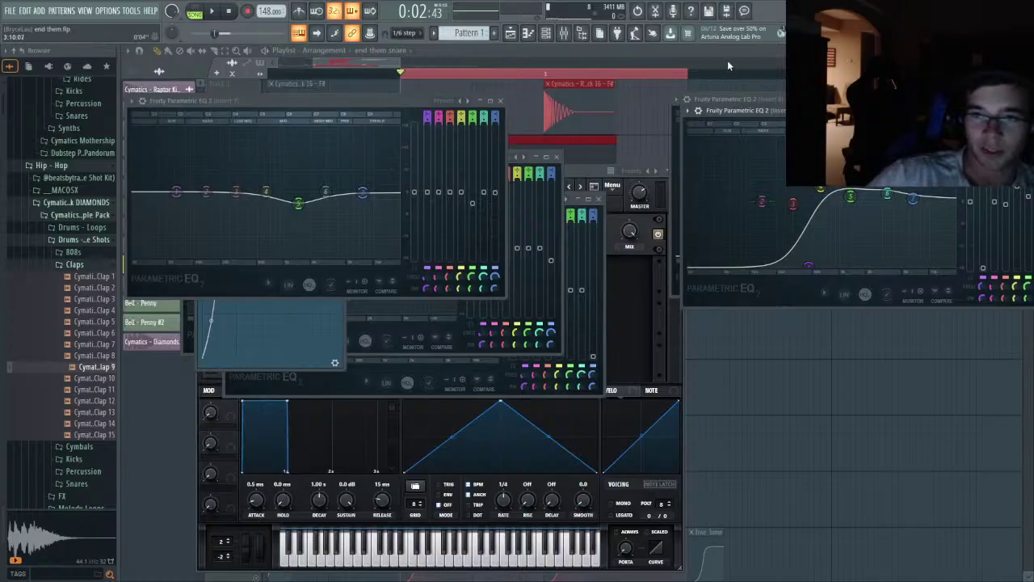
# - Close the open plugin windows and cut all the layered snare clips, including the Insert 8 - Volume automation, from the playlist
pyautogui.press('F12')
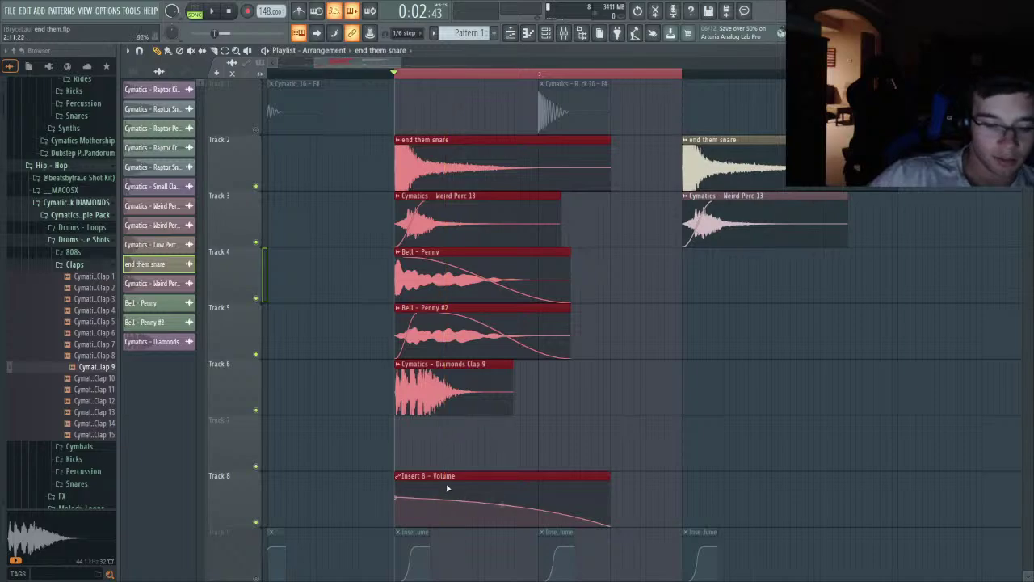
pyautogui.hotkey('ctrl', 'x')
pyautogui.hotkey('ctrl', 'z')
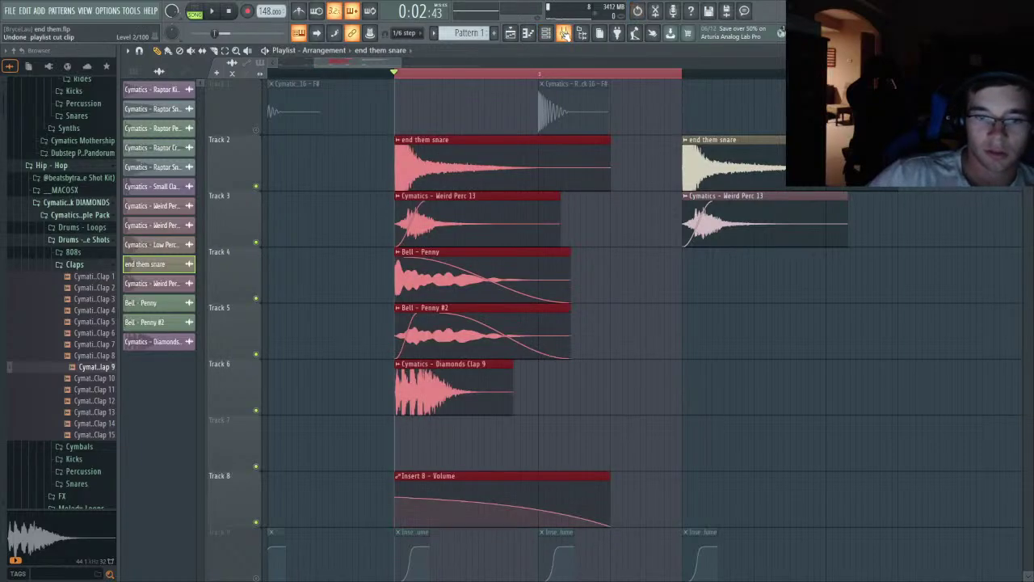
pyautogui.hotkey('ctrl', 'x')
# - Check mixer Inserts 4, 7 and 8, the Insert 8 - Volume automation clip and the Weird Perc 13 channel settings
pyautogui.click(563, 32)
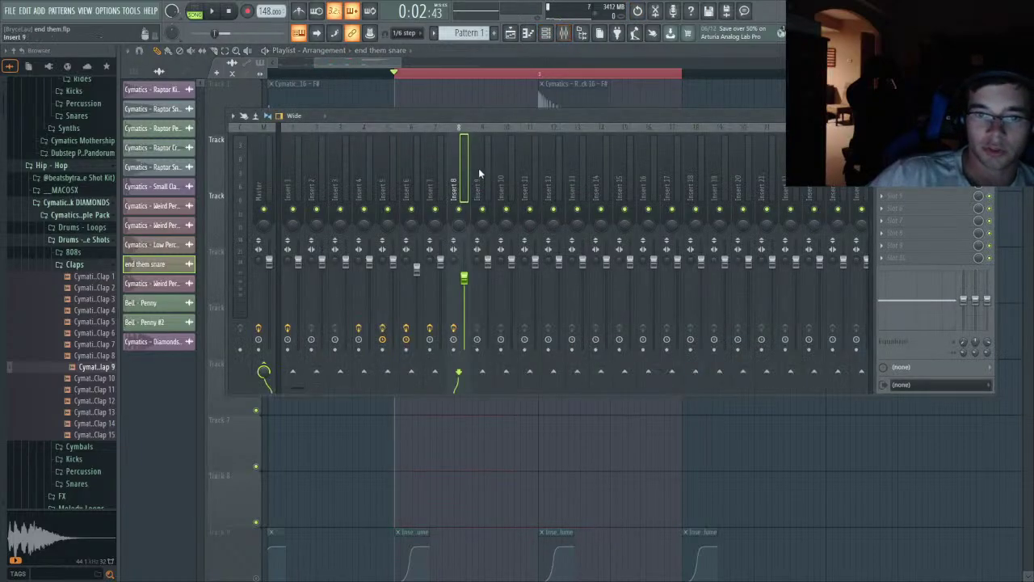
pyautogui.click(366, 163)
pyautogui.click(183, 71)
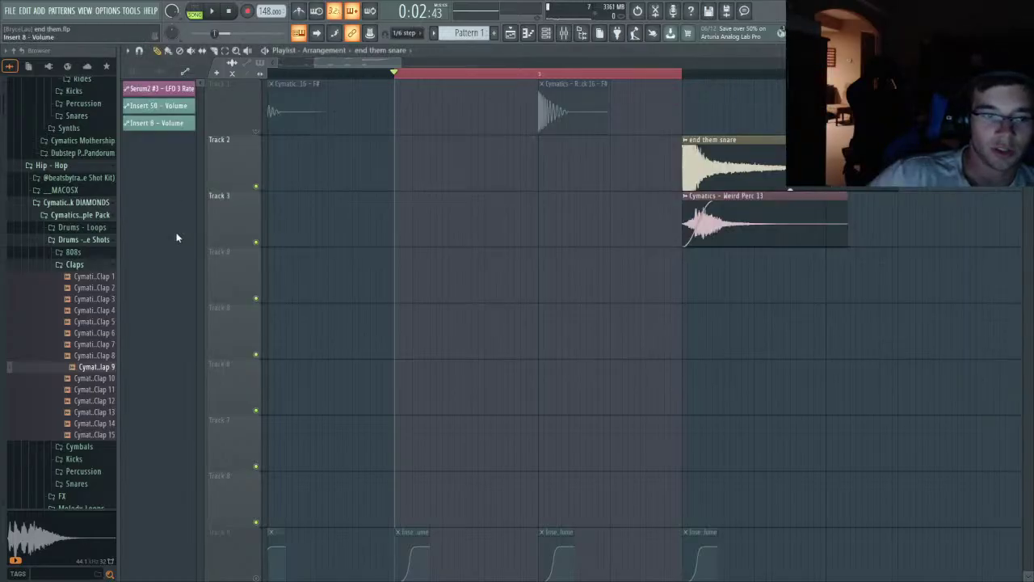
pyautogui.click(174, 125)
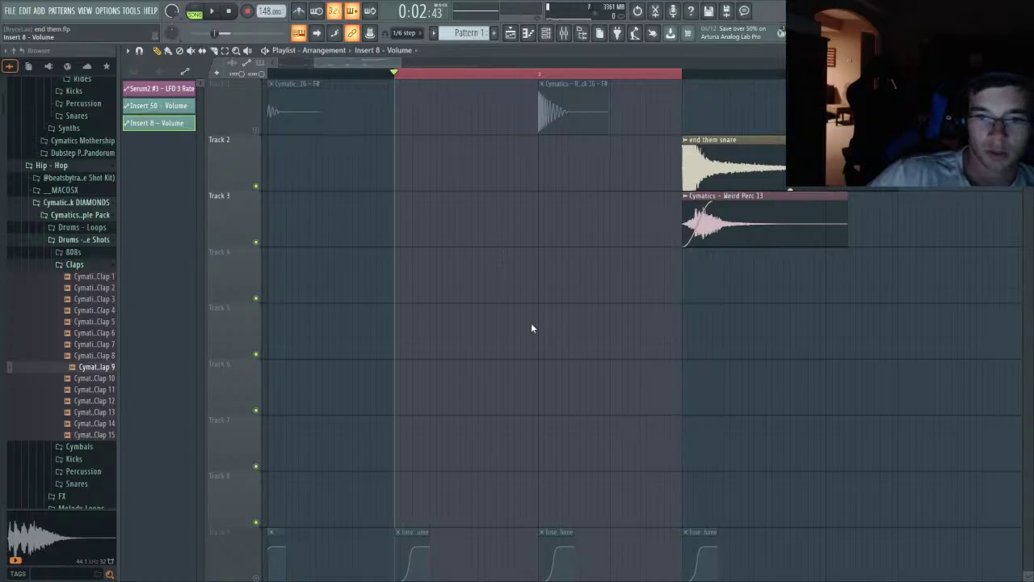
pyautogui.doubleClick(784, 224)
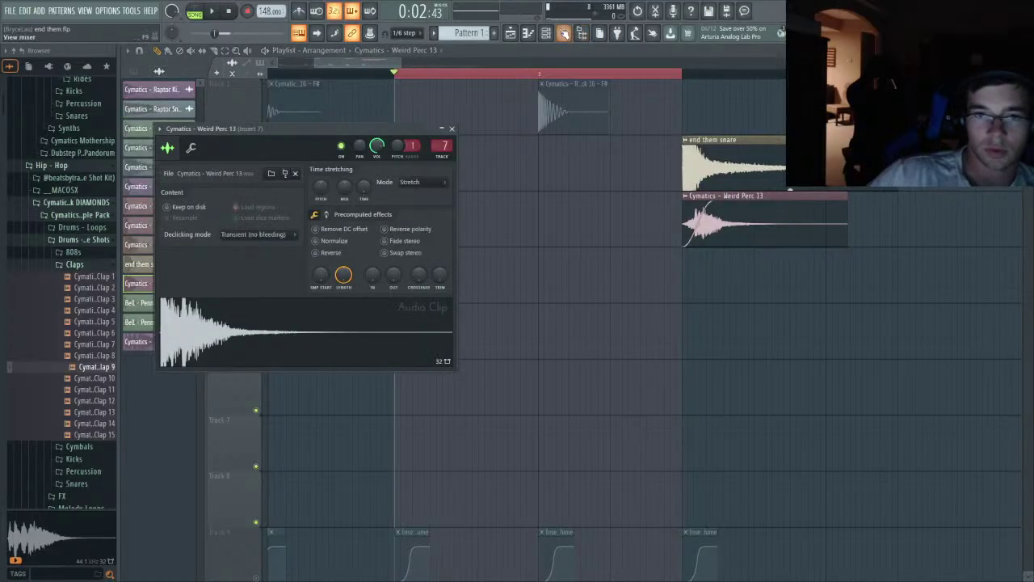
pyautogui.click(563, 32)
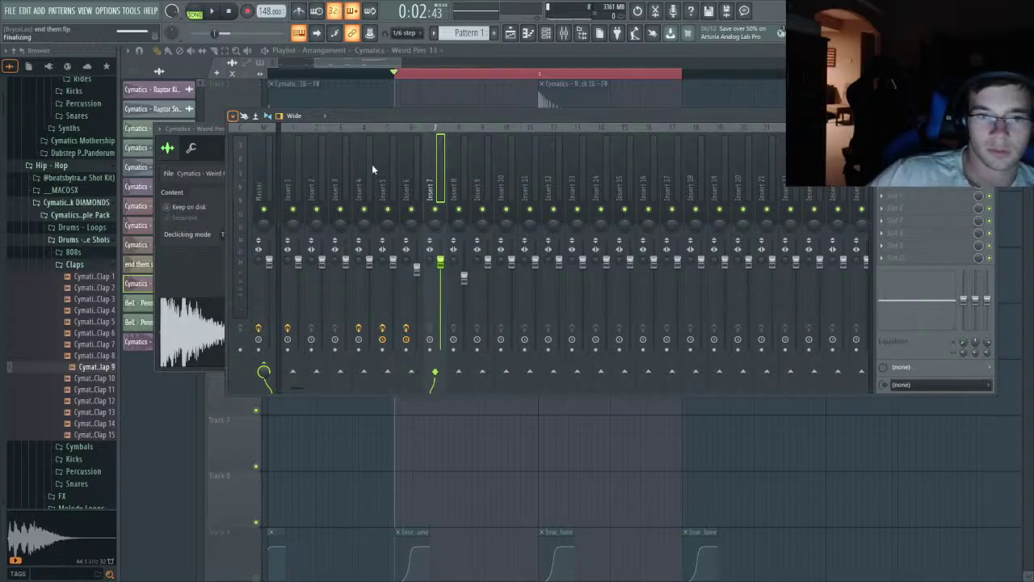
pyautogui.click(454, 164)
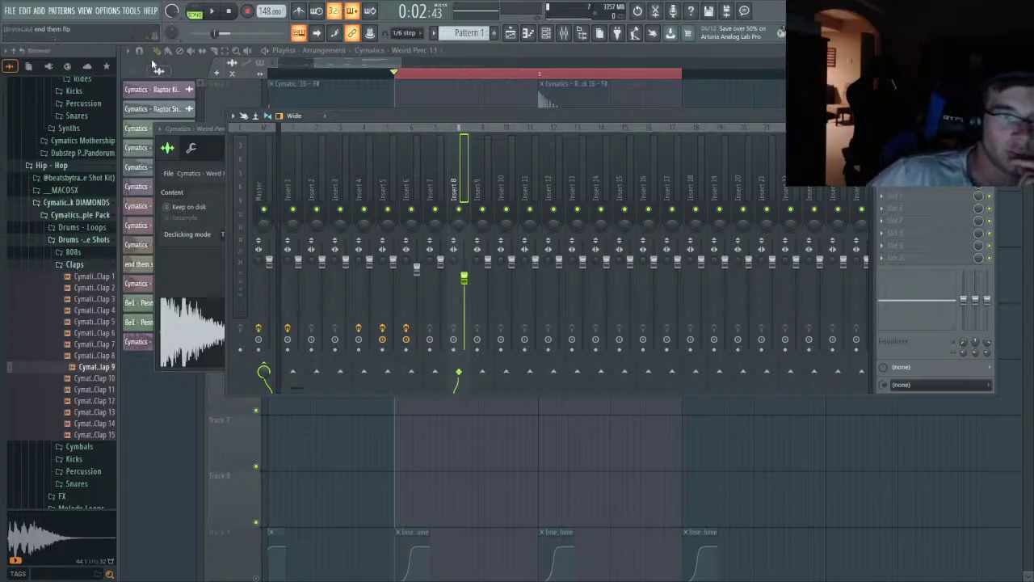
# - Place the end them snare variation sample on Track 5 at the point where the removed layered snare started
pyautogui.press('F12')
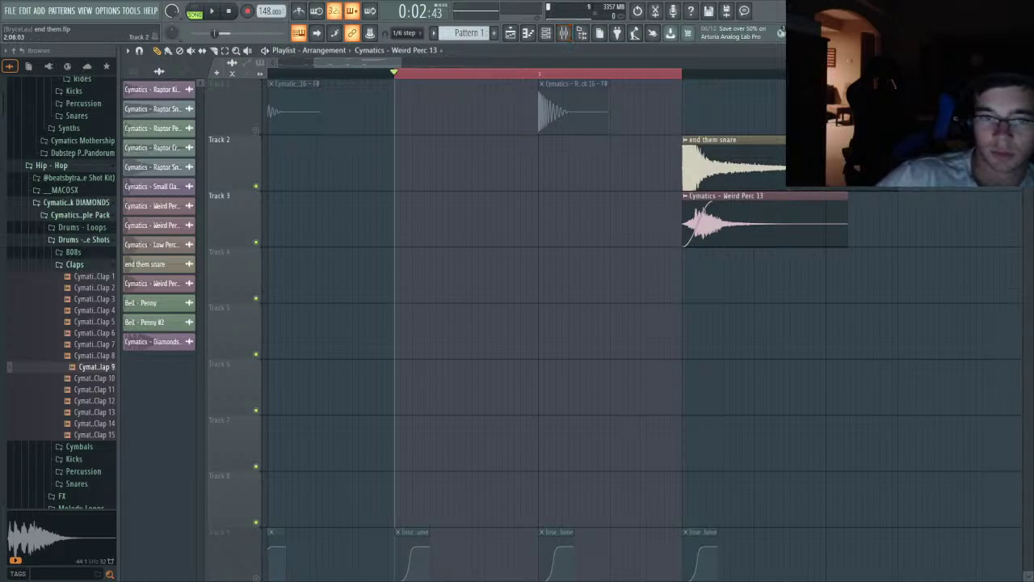
pyautogui.moveTo(1033, 344); pyautogui.dragTo(913, 344)
pyautogui.moveTo(942, 323); pyautogui.dragTo(440, 290)
pyautogui.scroll(-3, 434, 161)
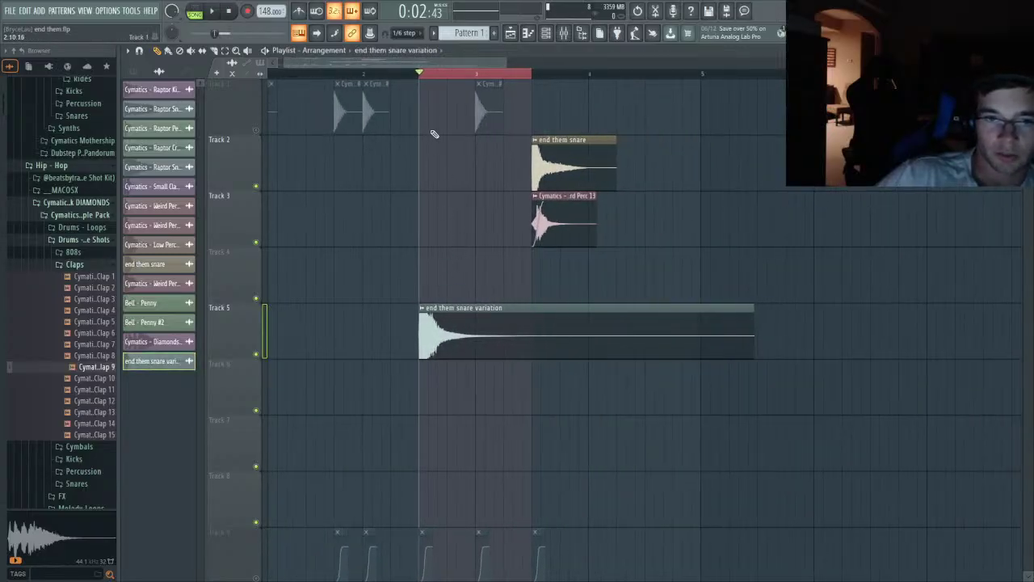
# - Clear the time selection and delete the remaining end them snare and Weird Perc 13 clips on Tracks 2 and 3
pyautogui.doubleClick(417, 74)
pyautogui.rightClick(551, 168)
pyautogui.rightClick(546, 226)
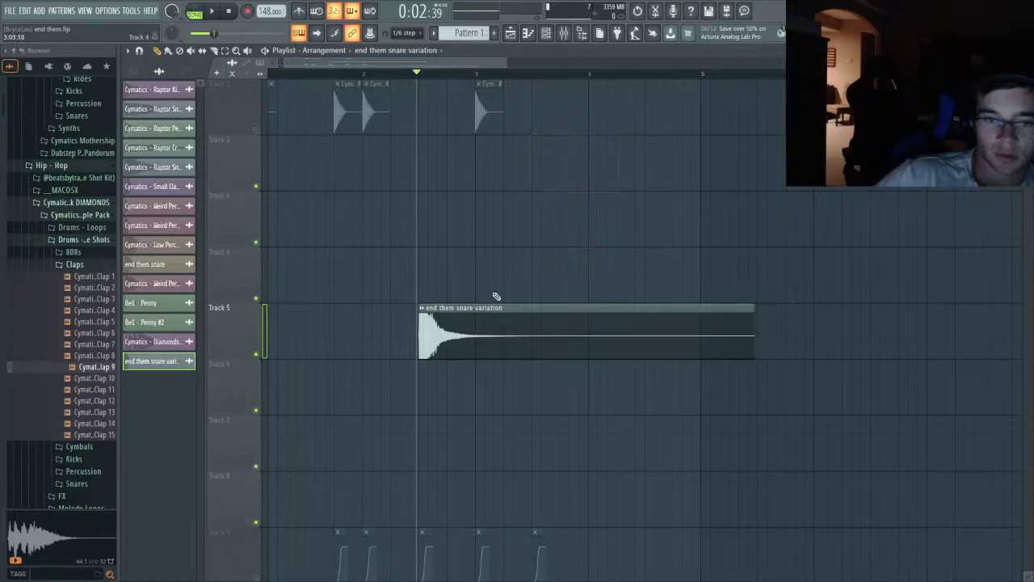
# - Slice the end them snare variation clip a quarter bar after bar 3 and delete the tail
pyautogui.scroll(3, 430, 330)
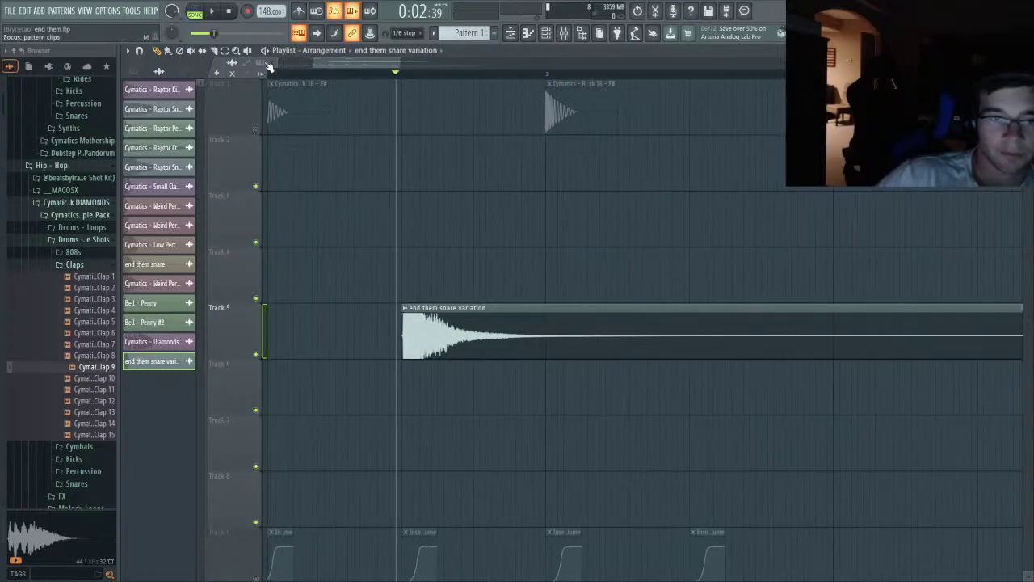
pyautogui.scroll(-2, 597, 326)
pyautogui.scroll(1, 625, 329)
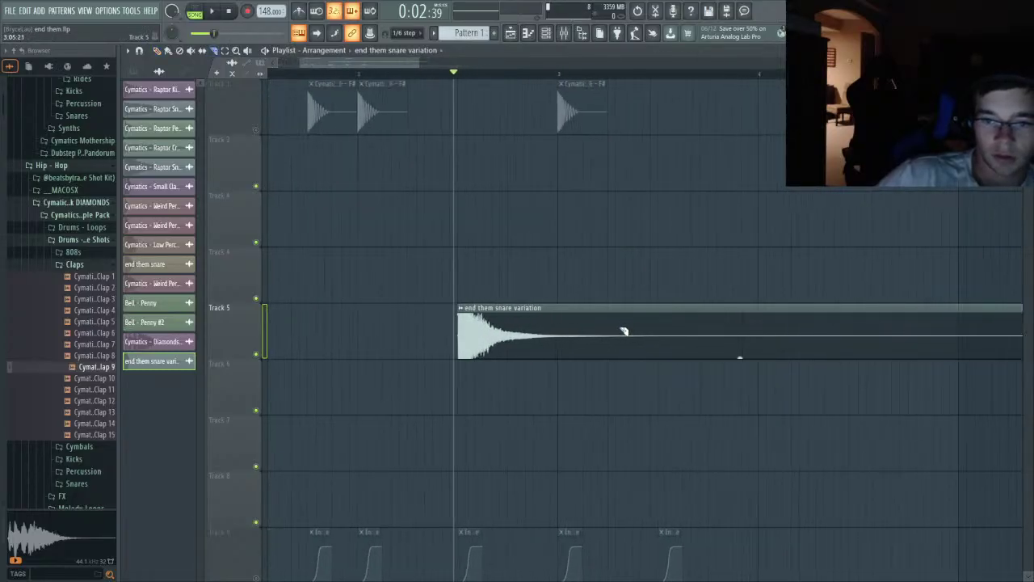
pyautogui.moveTo(611, 347)
pyautogui.mouseDown()
pyautogui.moveTo(664, 342)
pyautogui.moveTo(612, 336)
pyautogui.mouseUp()
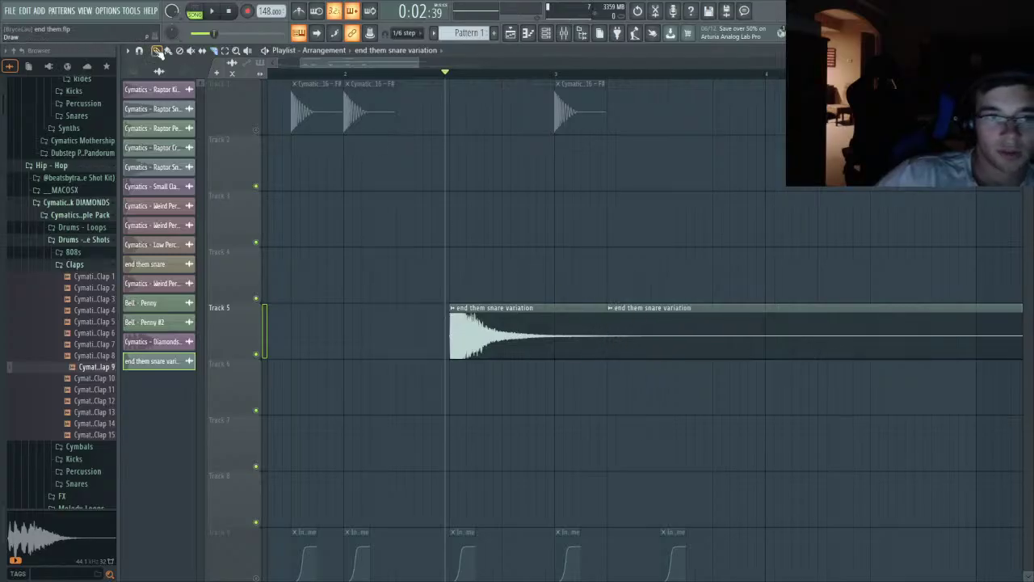
pyautogui.rightClick(727, 330)
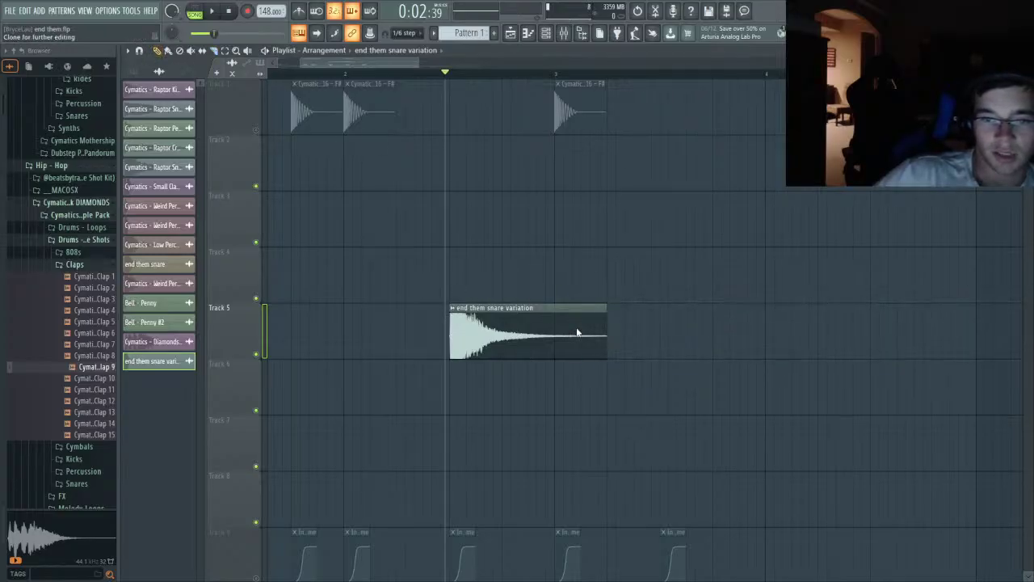
# - Make the trimmed snare variation clip a unique sample and give it a fade-out in its channel settings
pyautogui.click(597, 340)
pyautogui.doubleClick(468, 329)
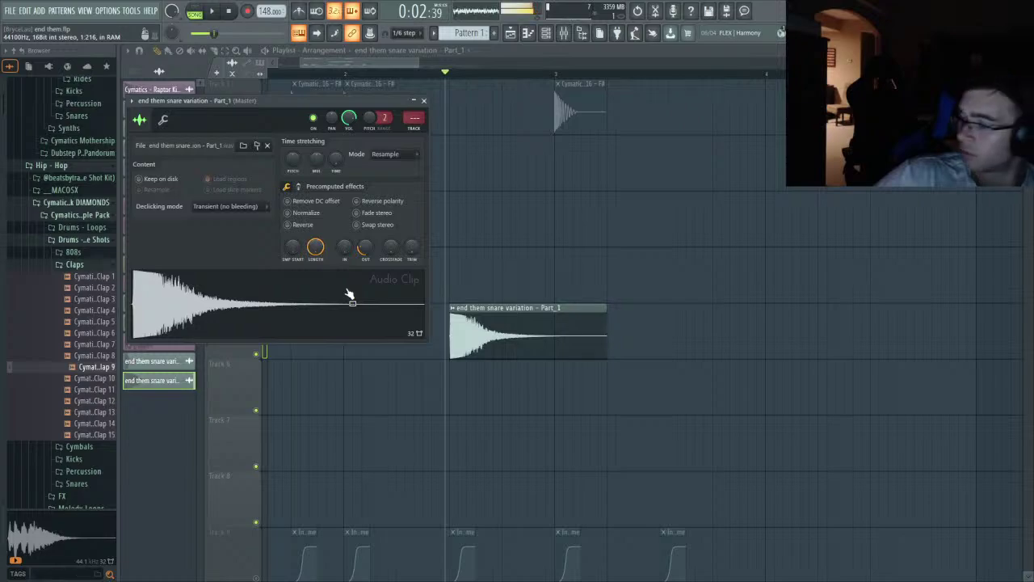
pyautogui.click(423, 100)
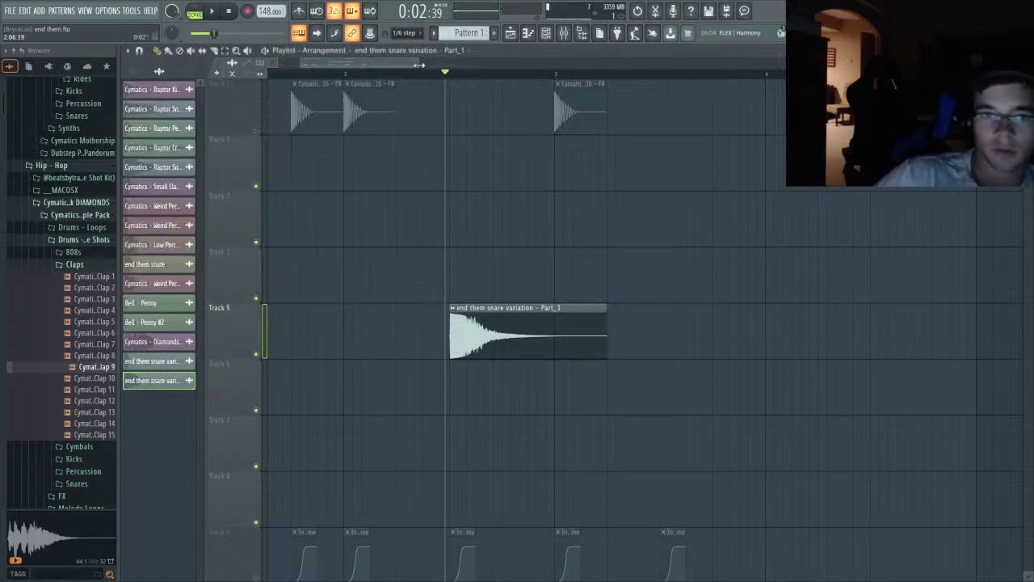
# - Route the end them snare variation - Part_1 clip to mixer Insert 4
pyautogui.hscroll(-3, 419, 65)
pyautogui.doubleClick(658, 348)
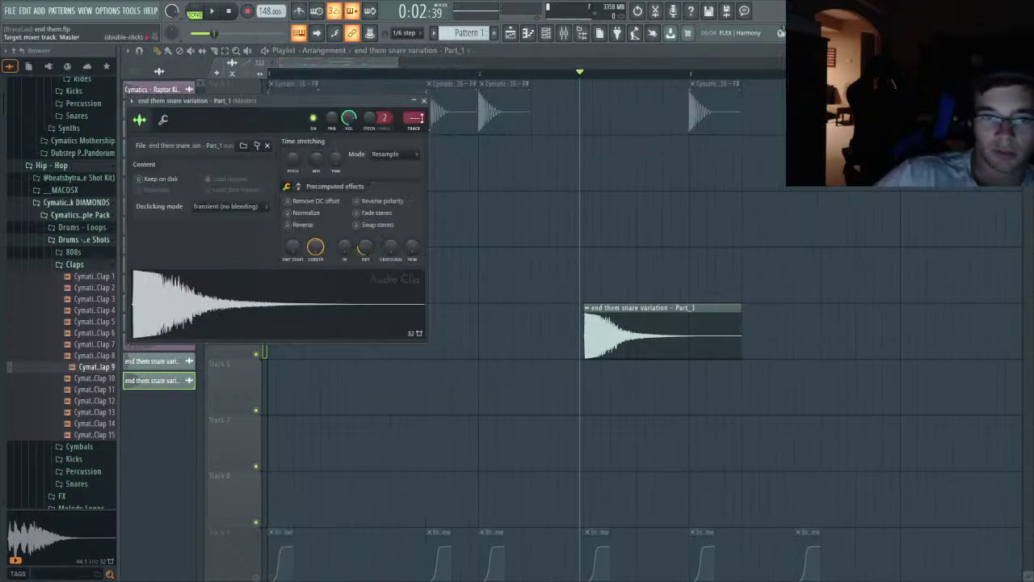
pyautogui.doubleClick(417, 117)
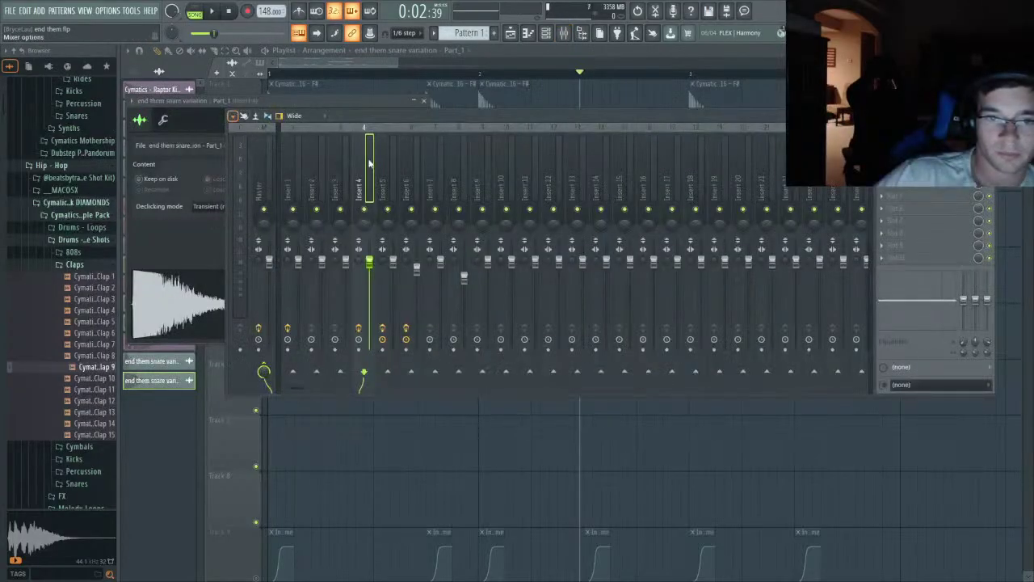
pyautogui.click(533, 63)
# - Move the snare variation clip to Track 2 and shift the automation and pattern clips up so they start on Track 3
pyautogui.moveTo(619, 323); pyautogui.dragTo(623, 205)
pyautogui.scroll(-7, 353, 321)
pyautogui.scroll(-3, 432, 328)
pyautogui.moveTo(758, 396); pyautogui.dragTo(402, 226)
pyautogui.scroll(3, 397, 275)
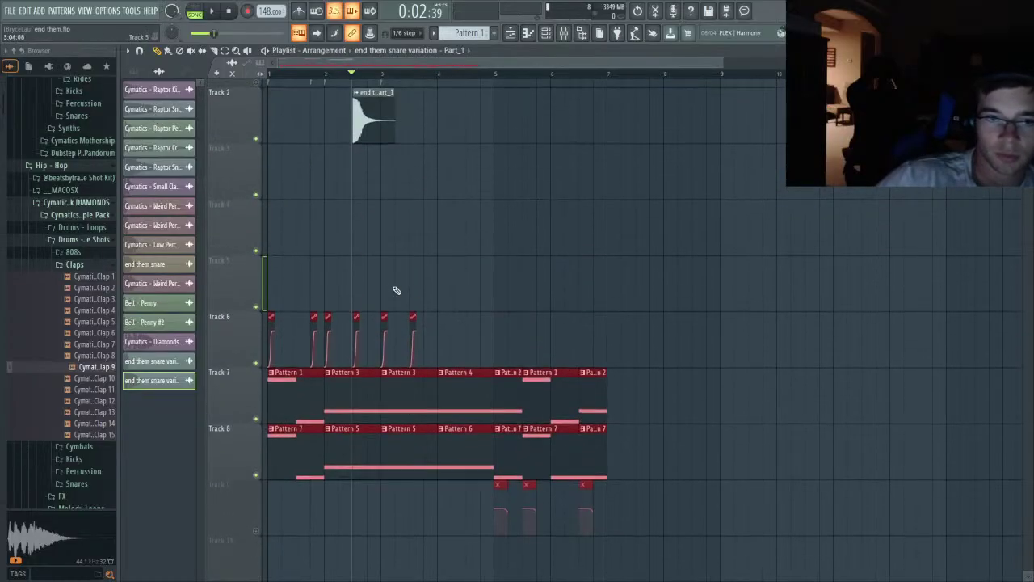
pyautogui.hotkey('shift', 'Up')
pyautogui.hotkey('shift', 'Up')
pyautogui.hotkey('shift', 'Up')
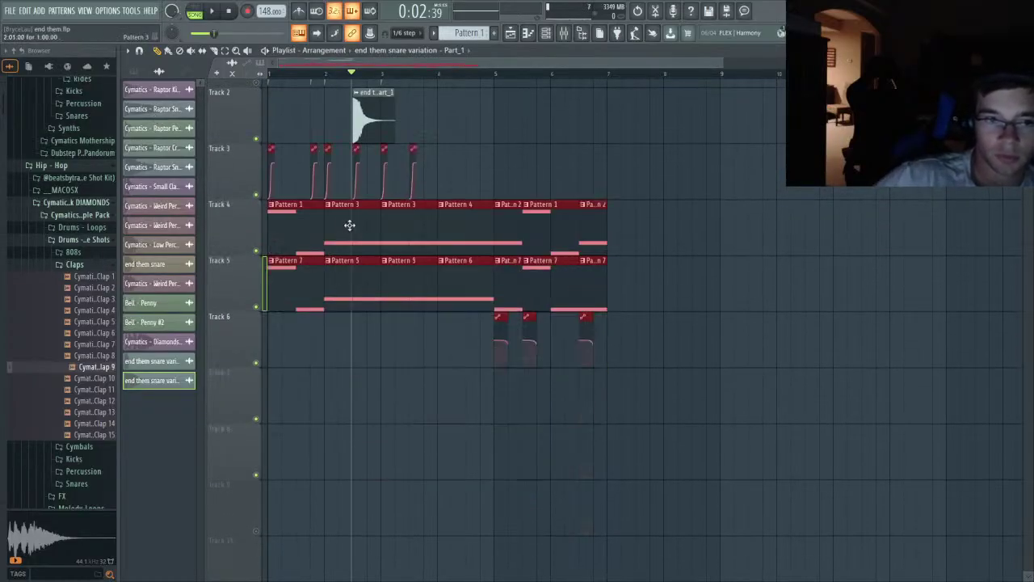
# - Turn Track 1 back on and play the arrangement from the start with the new snare variation
pyautogui.scroll(1, 289, 171)
pyautogui.scroll(4, 279, 161)
pyautogui.rightClick(256, 130)
pyautogui.rightClick(256, 129)
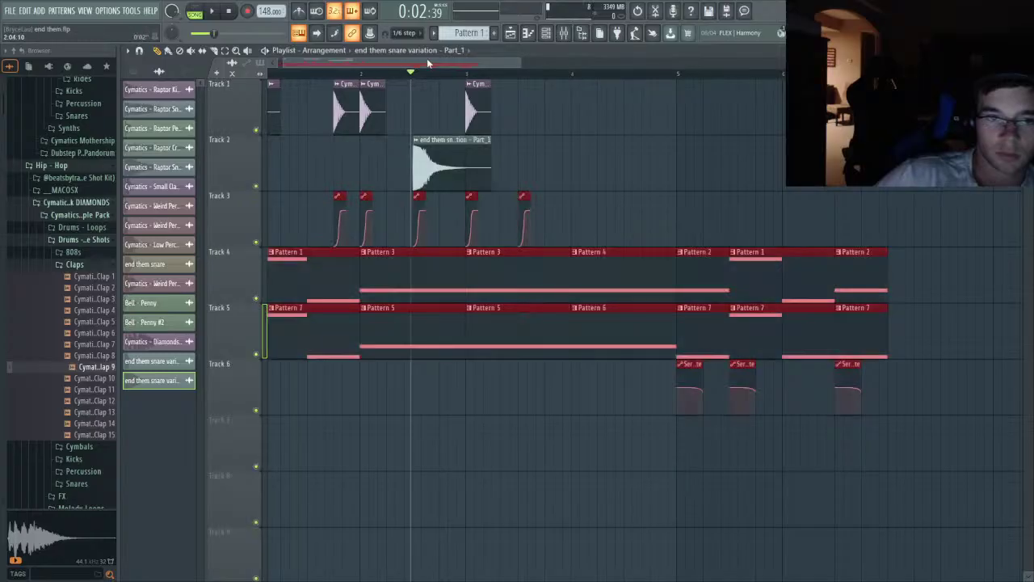
pyautogui.moveTo(425, 74); pyautogui.dragTo(10, 139)
pyautogui.press('space')
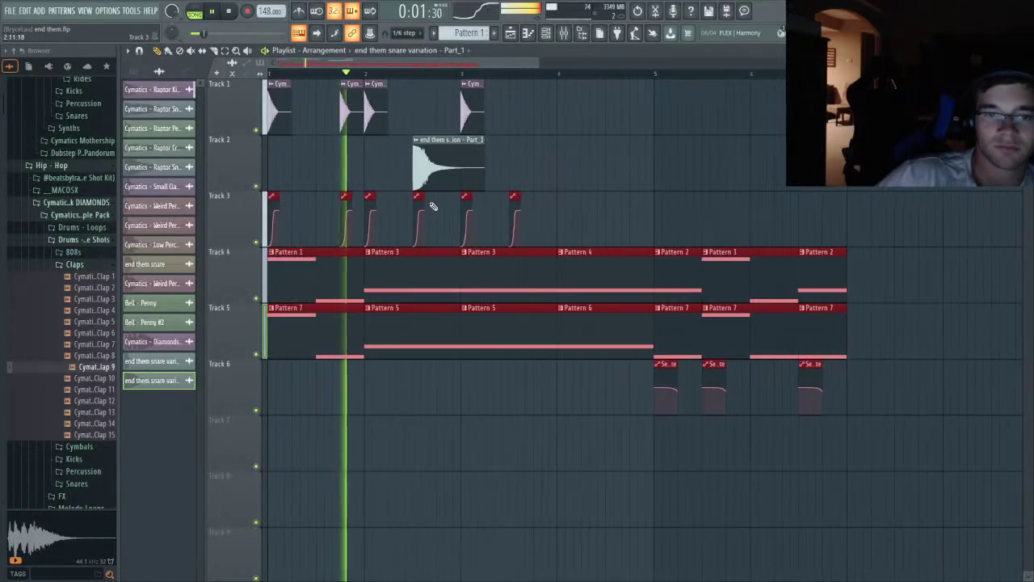
pyautogui.scroll(3, 436, 201)
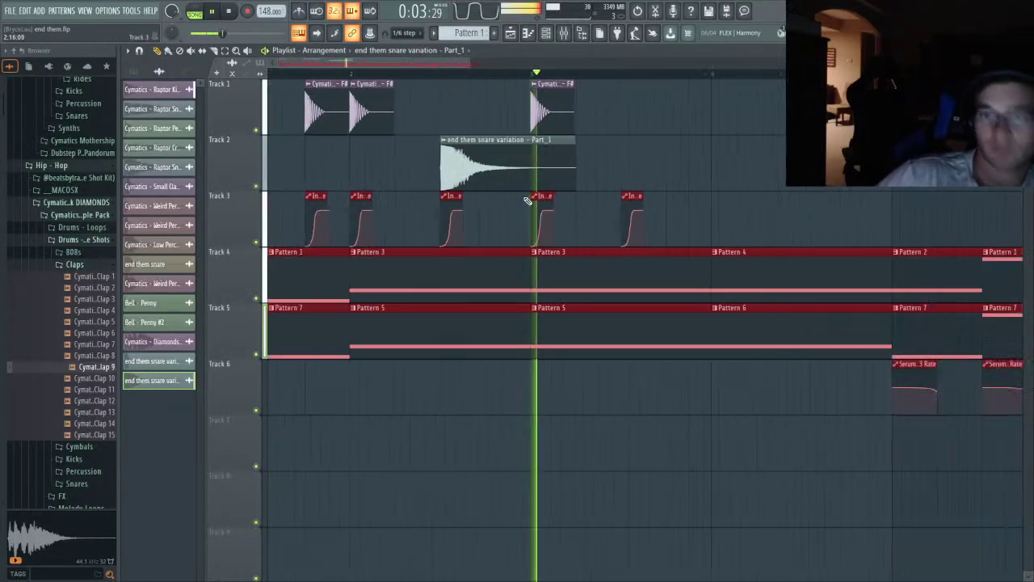
# - Replay the arrangement from the start of the snare variation clip
pyautogui.press('space')
pyautogui.click(393, 74)
pyautogui.press('space')
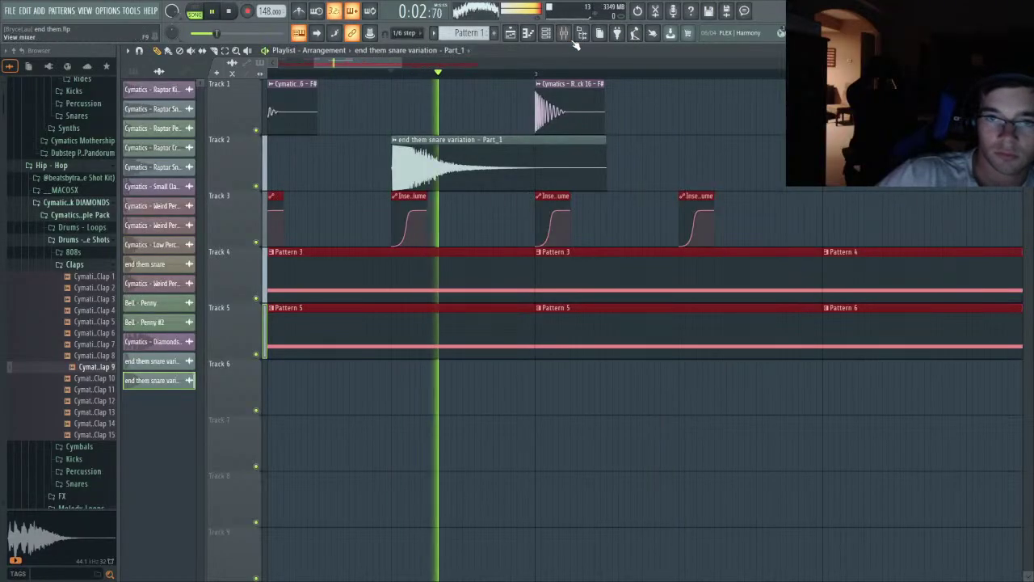
pyautogui.press('space')
# - Add Fruity Parametric EQ 2 to mixer Insert 4 while repeatedly replaying the snare variation
pyautogui.click(564, 34)
pyautogui.press('space')
pyautogui.press('space')
pyautogui.press('space')
pyautogui.press('space')
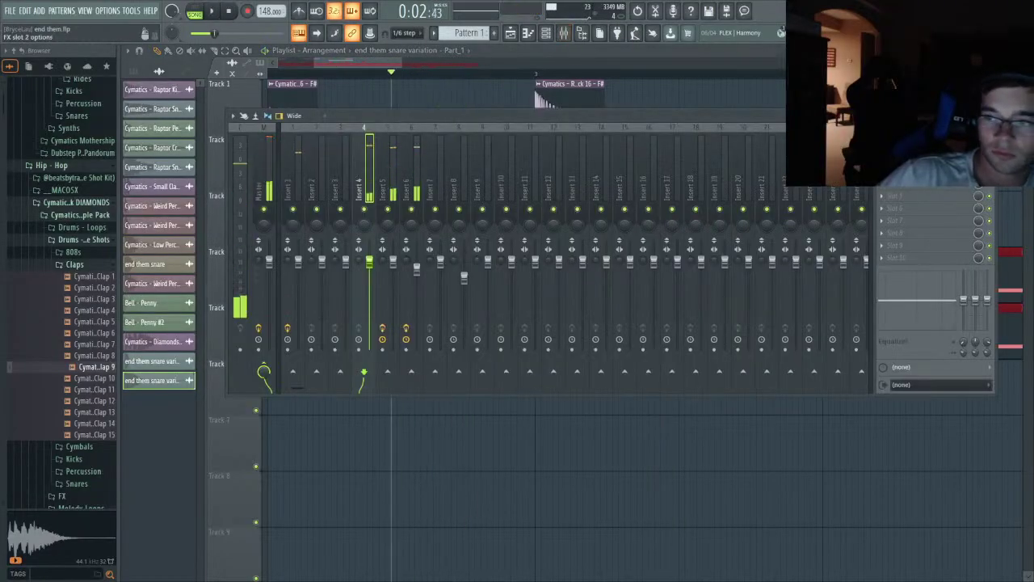
pyautogui.press('space')
pyautogui.press('space')
pyautogui.press('space')
pyautogui.press('space')
pyautogui.press('space')
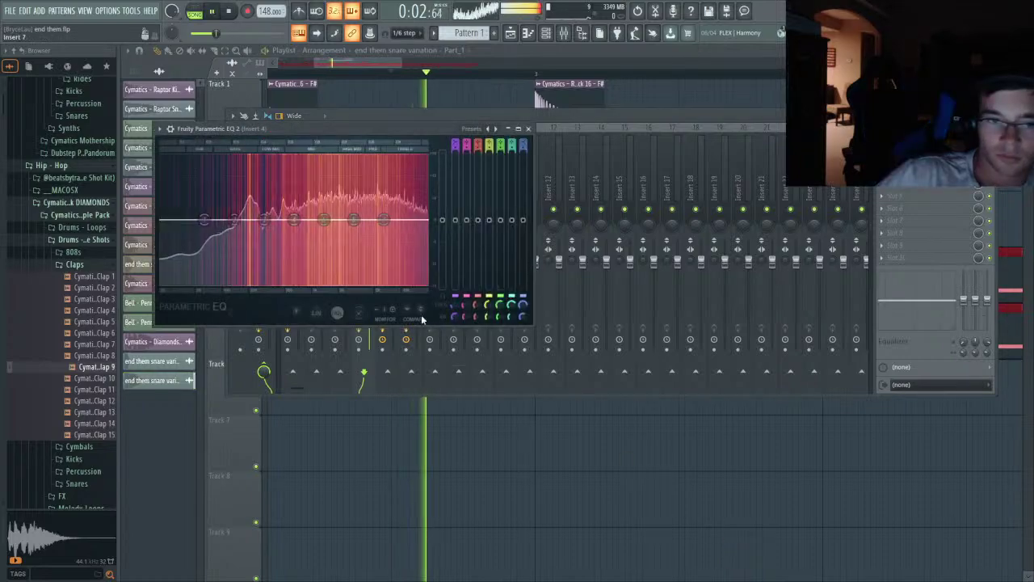
# - Boost EQ bands 2, 3 and 4 on Insert 4 to form a broad low and low-mid lift, checking by playback
pyautogui.moveTo(236, 219)
pyautogui.mouseDown()
pyautogui.moveTo(212, 160)
pyautogui.moveTo(233, 199)
pyautogui.mouseUp()
pyautogui.moveTo(263, 219); pyautogui.dragTo(234, 207)
pyautogui.press('space')
pyautogui.moveTo(293, 220)
pyautogui.mouseDown()
pyautogui.moveTo(280, 189)
pyautogui.moveTo(287, 213)
pyautogui.mouseUp()
pyautogui.press('space')
pyautogui.press('space')
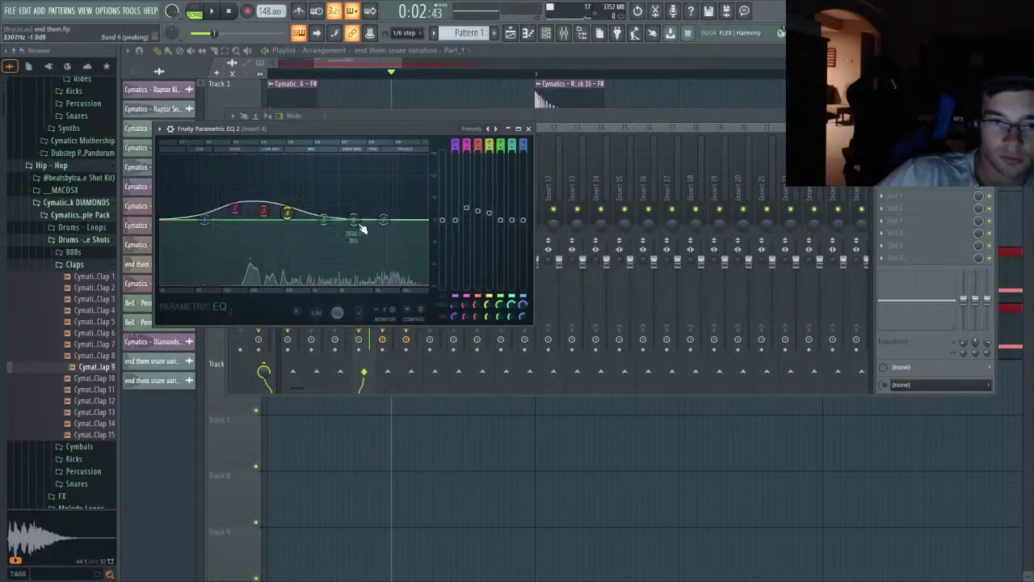
# - Raise EQ band 5 by about 2 dB, dip band 6 slightly and lift band 7 a little in the highs
pyautogui.moveTo(353, 219)
pyautogui.mouseDown()
pyautogui.moveTo(353, 201)
pyautogui.moveTo(355, 226)
pyautogui.moveTo(321, 203)
pyautogui.moveTo(321, 222)
pyautogui.moveTo(320, 213)
pyautogui.moveTo(388, 221)
pyautogui.mouseUp()
pyautogui.press('space')
pyautogui.press('space')
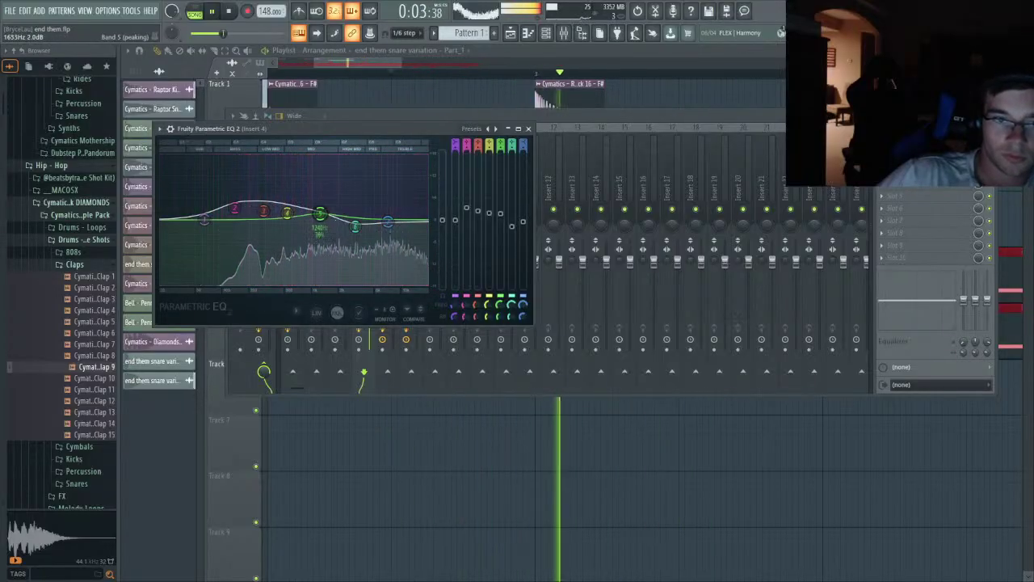
pyautogui.press('space')
pyautogui.press('space')
pyautogui.moveTo(356, 227); pyautogui.dragTo(355, 225)
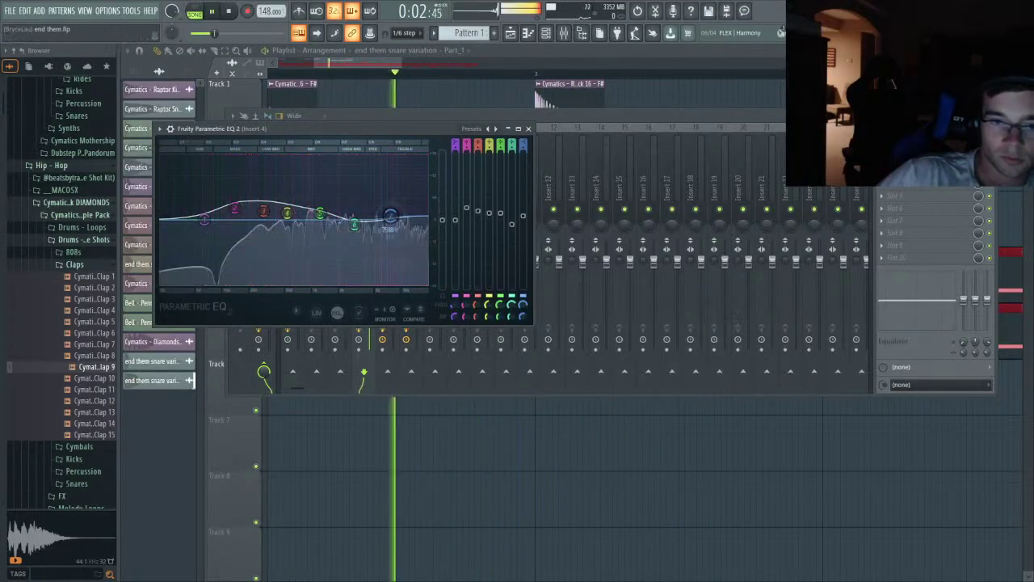
pyautogui.click(732, 318)
pyautogui.press('space')
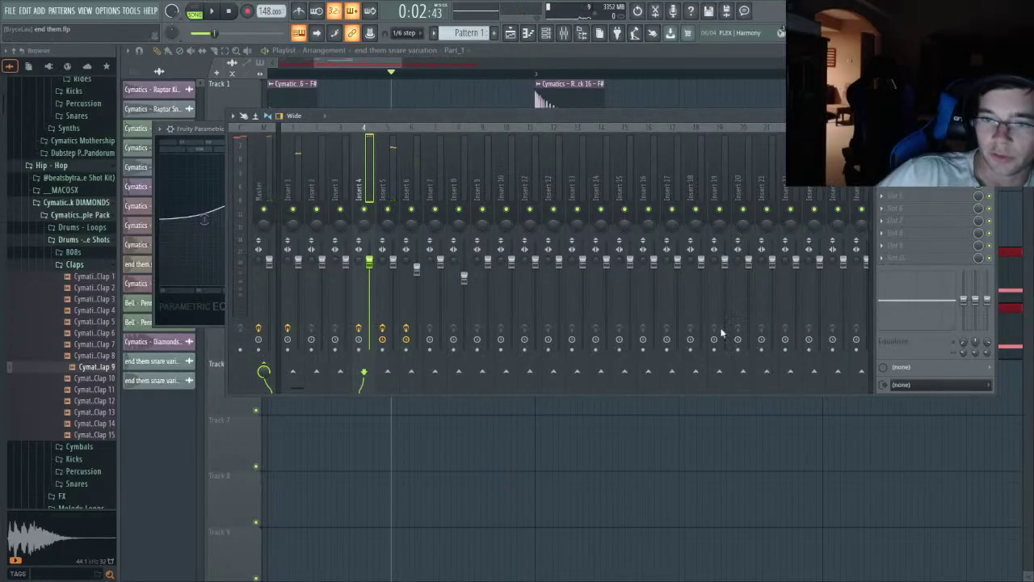
# - Add Fruity Reeverb 2 to Insert 4's second effect slot, adjust its mix level and replay the arrangement from the start
pyautogui.click(912, 159)
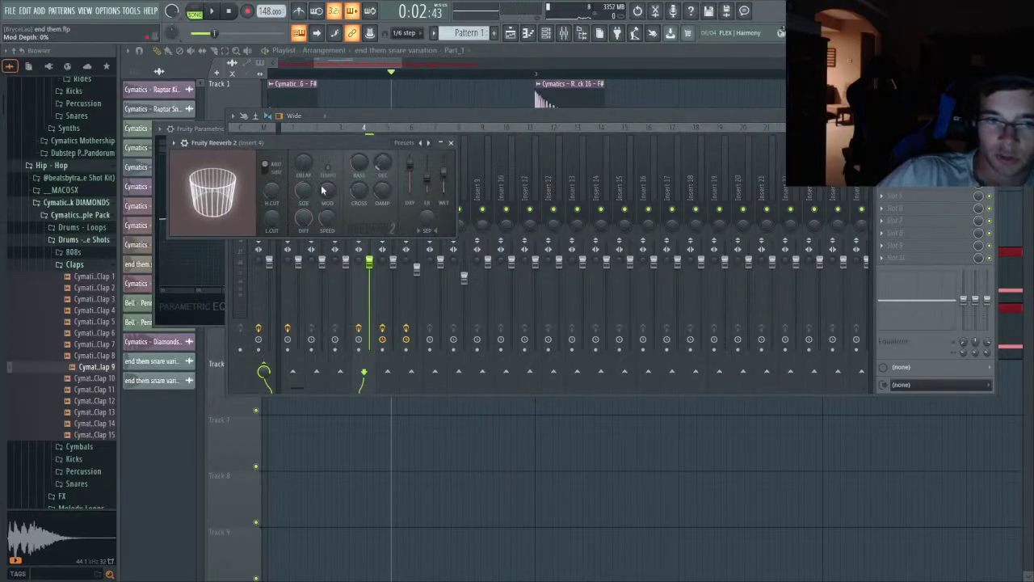
pyautogui.press('space')
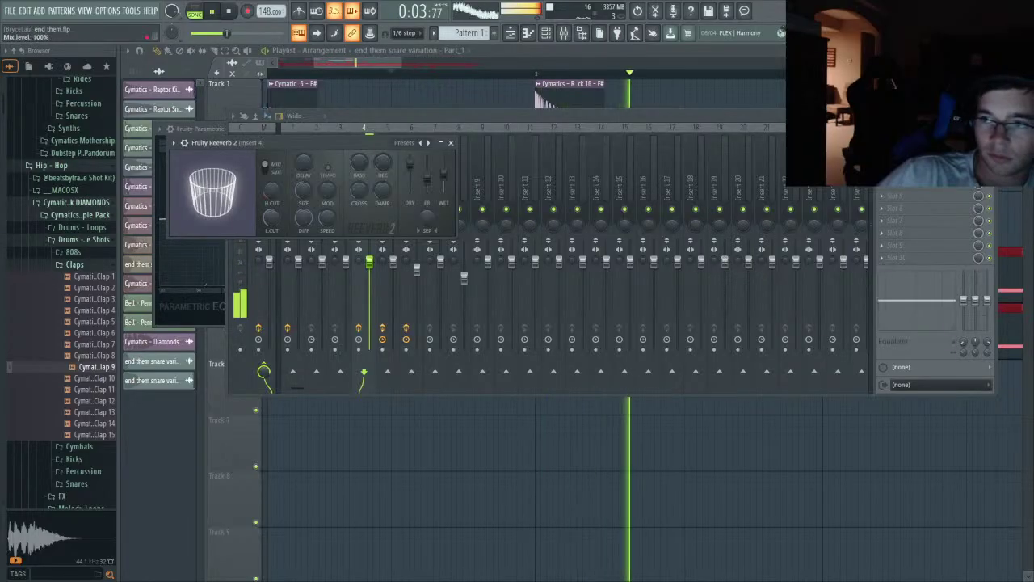
pyautogui.click(978, 159)
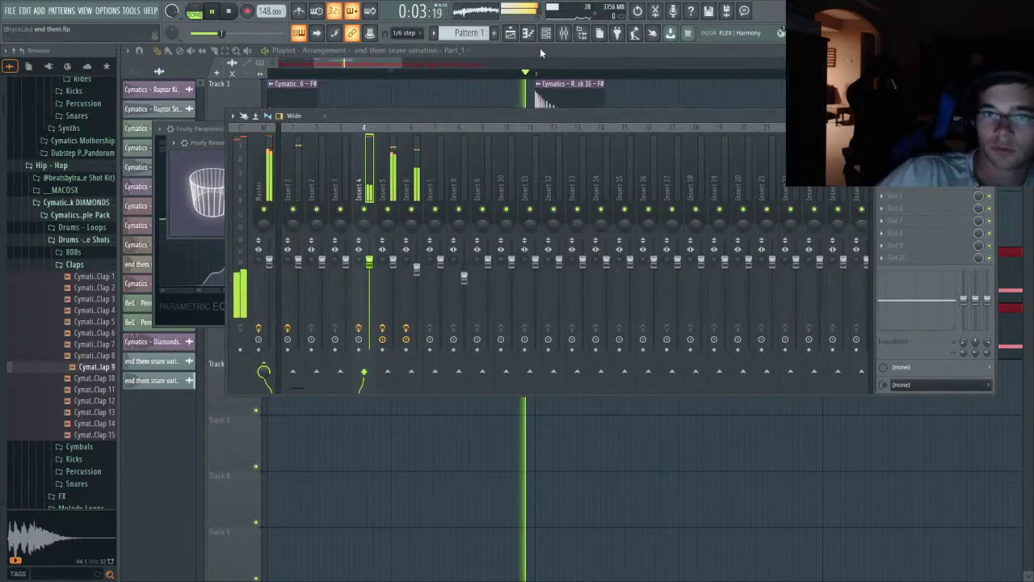
pyautogui.click(539, 52)
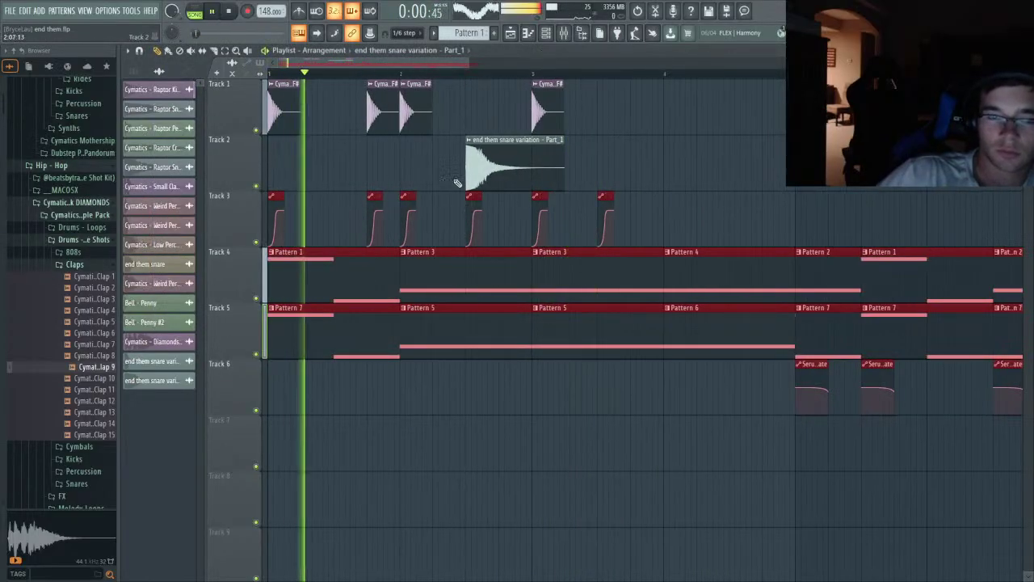
# - Stop the arrangement playback and audition one-shots in the Cymatics DIAMONDS Snares folder up to Snare 10 - D#
pyautogui.scroll(-5, 453, 198)
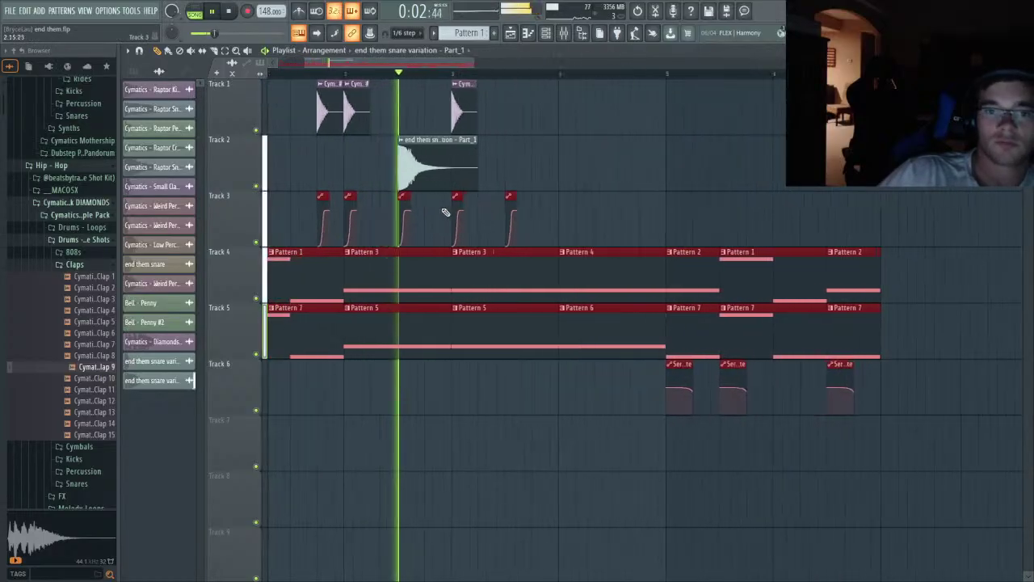
pyautogui.scroll(4, 445, 213)
pyautogui.press('space')
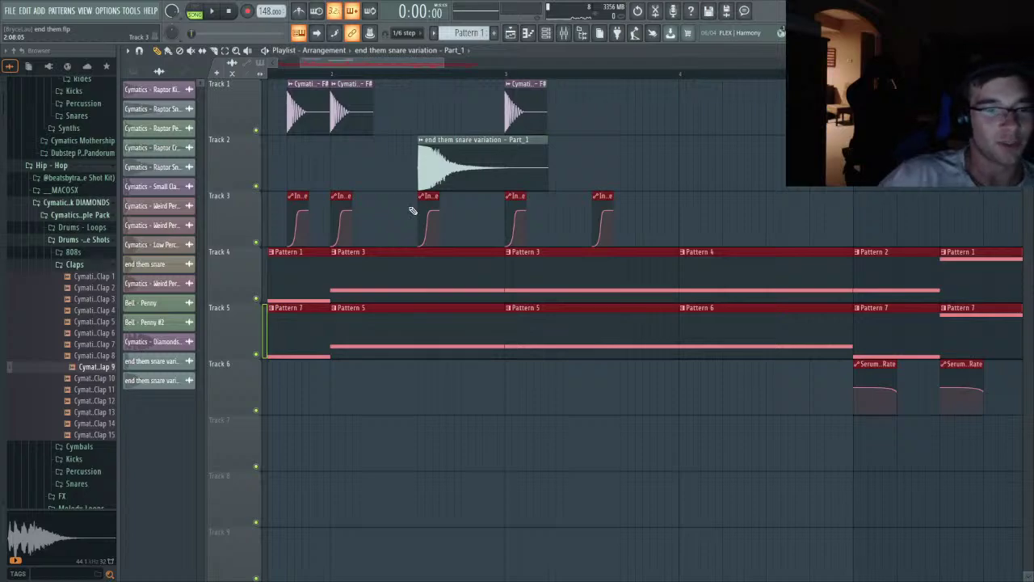
pyautogui.click(73, 266)
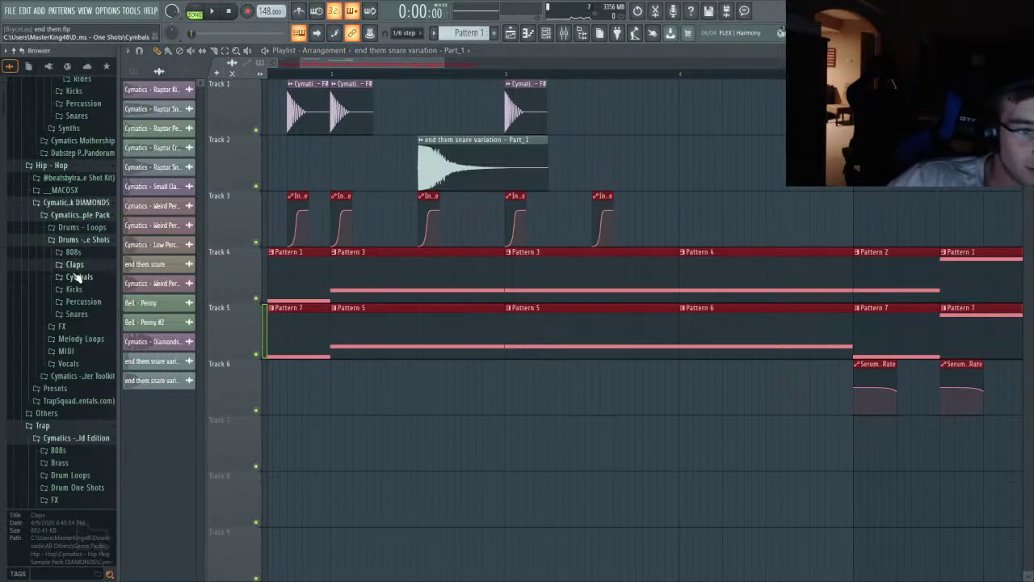
pyautogui.click(77, 313)
pyautogui.click(89, 322)
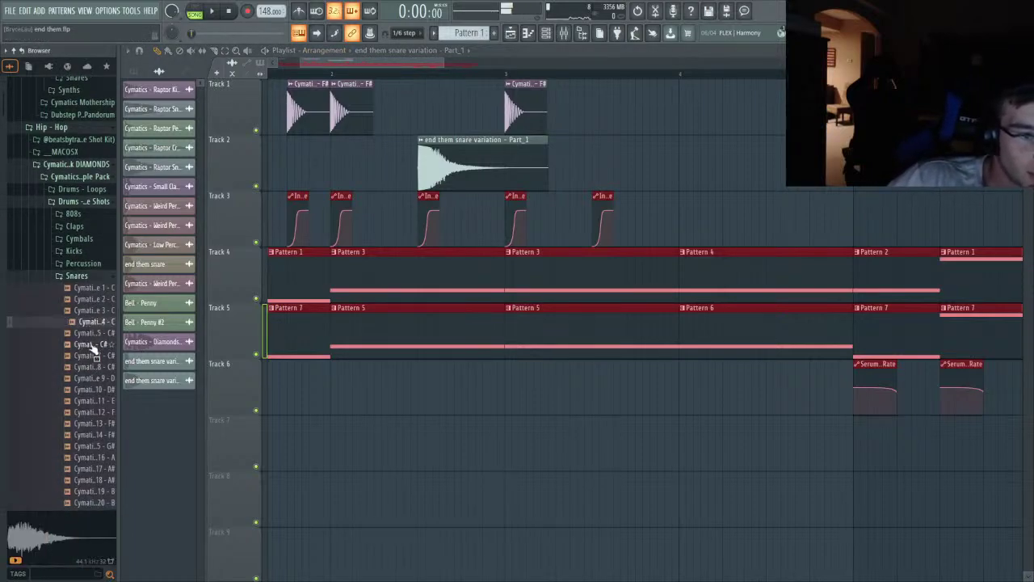
pyautogui.click(87, 355)
pyautogui.click(90, 390)
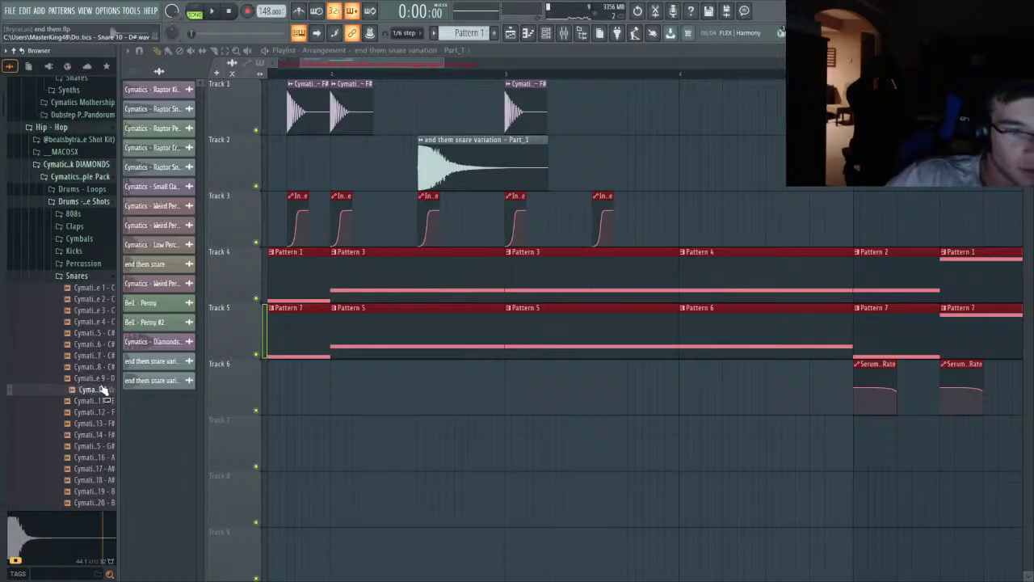
# - Shift the automation and pattern clips down one track and place Cymatics - Snare 10 - D# on Track 3, aligned with the snare variation
pyautogui.scroll(-4, 132, 374)
pyautogui.moveTo(839, 469); pyautogui.dragTo(201, 227)
pyautogui.hotkey('shift', 'Down')
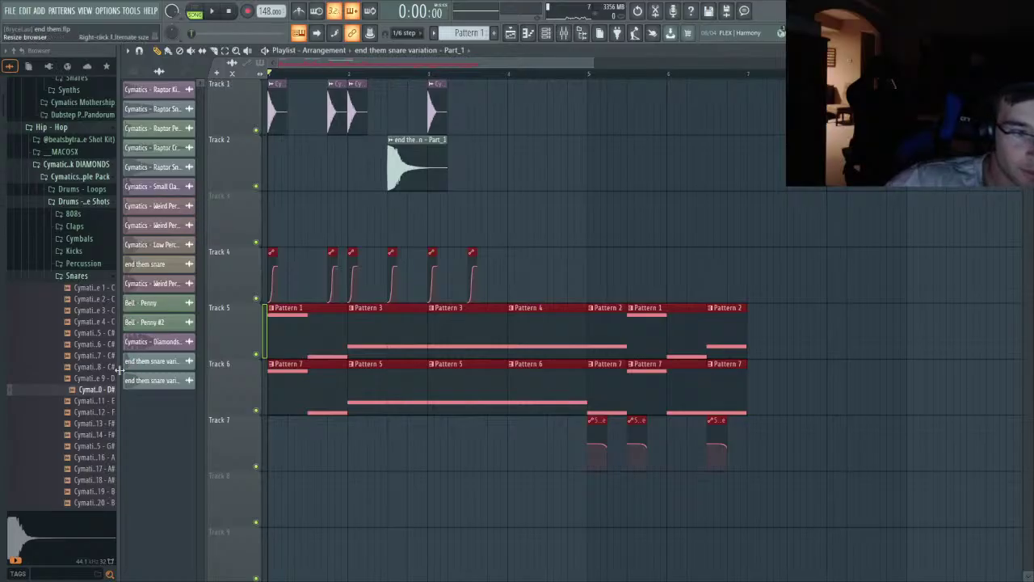
pyautogui.moveTo(404, 207); pyautogui.dragTo(400, 213)
pyautogui.scroll(4, 395, 215)
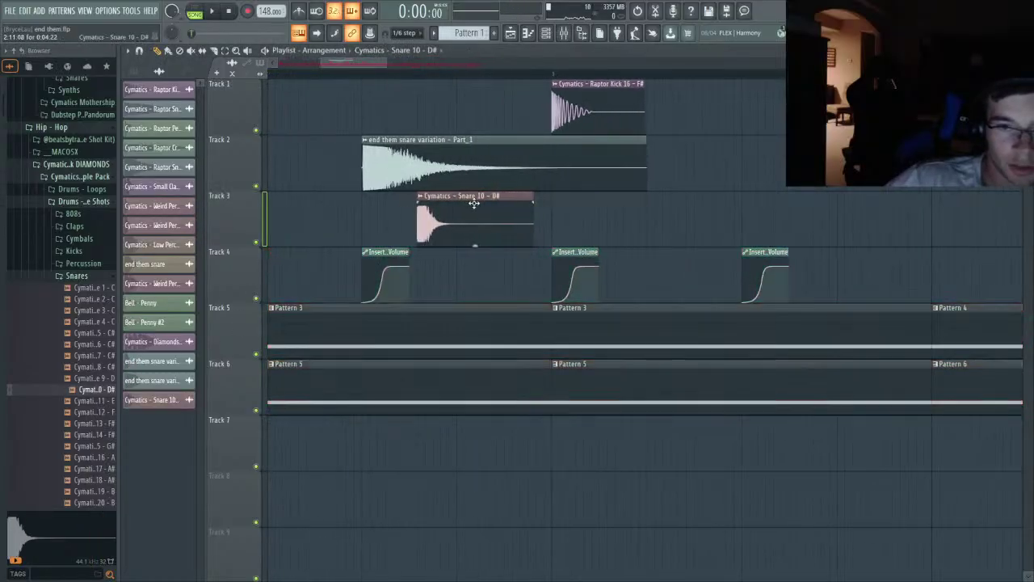
pyautogui.moveTo(473, 202); pyautogui.dragTo(417, 229)
# - Boost the gain of the Snare 10 - D# sample in its precomputed effects and play the arrangement
pyautogui.doubleClick(416, 230)
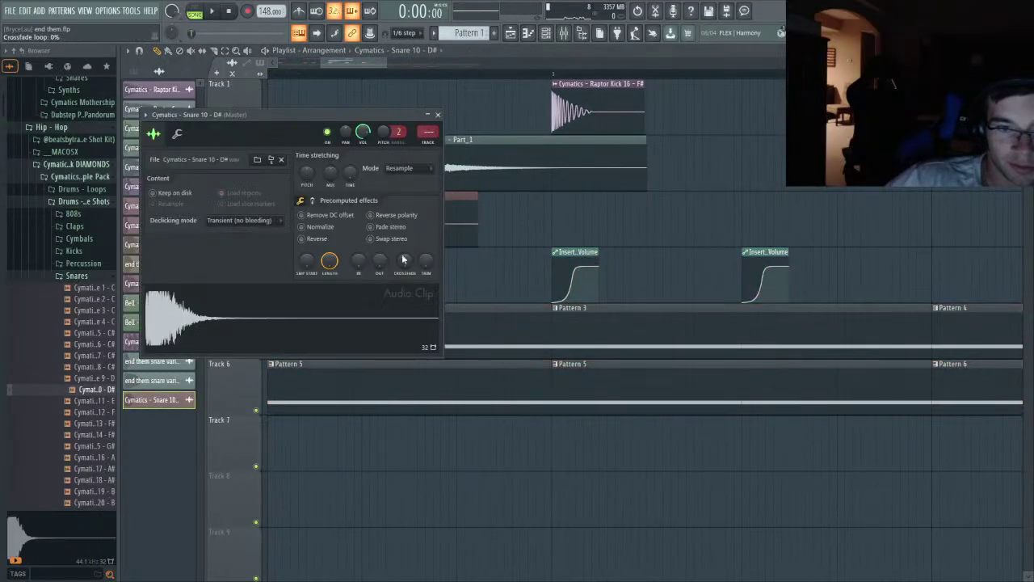
pyautogui.click(314, 199)
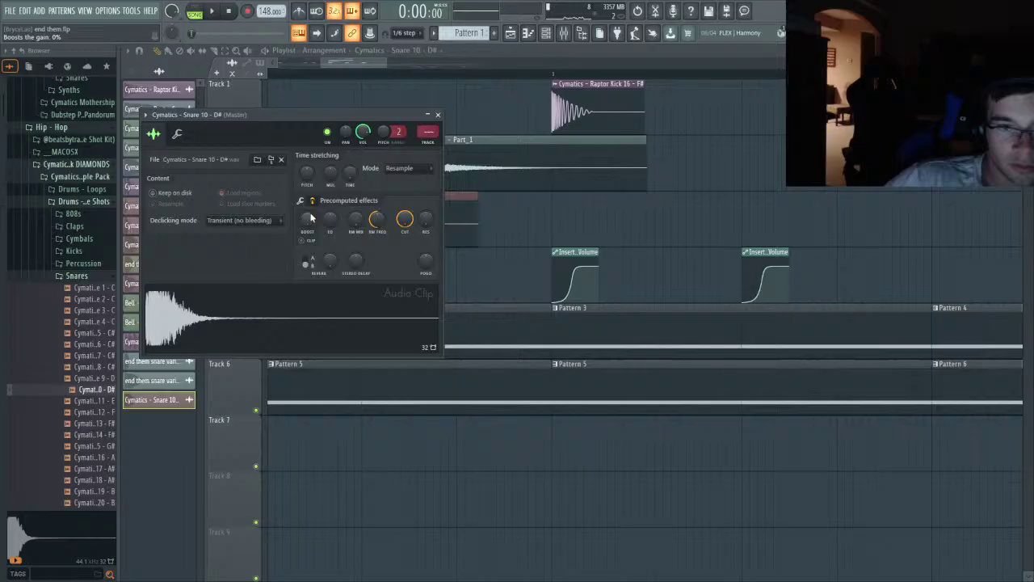
pyautogui.click(438, 116)
pyautogui.scroll(-5, 431, 134)
pyautogui.scroll(3, 383, 186)
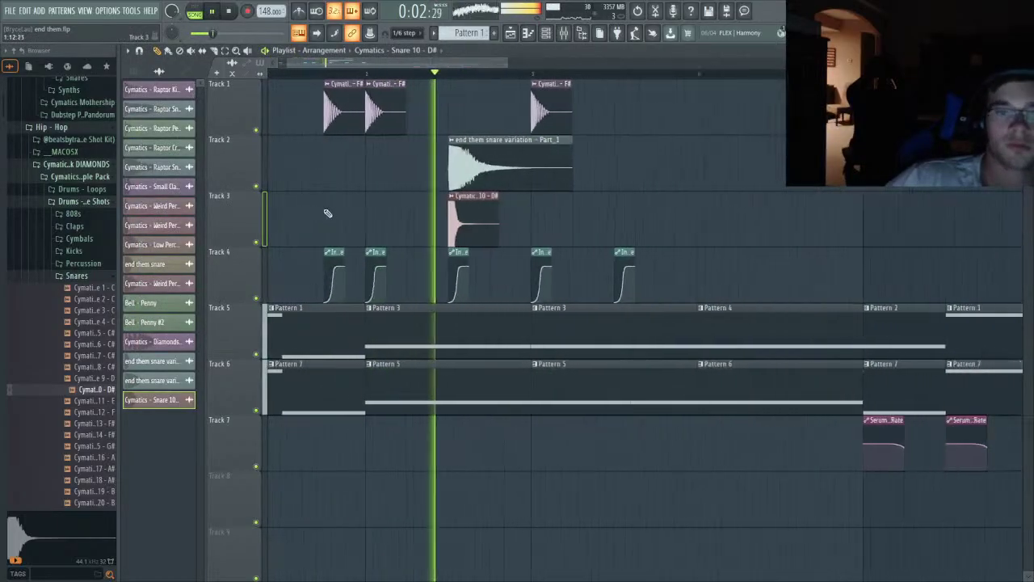
# - Give the end them snare variation clip on Track 2 a very short fade-in, checking it by playback
pyautogui.scroll(3, 327, 212)
pyautogui.press('space')
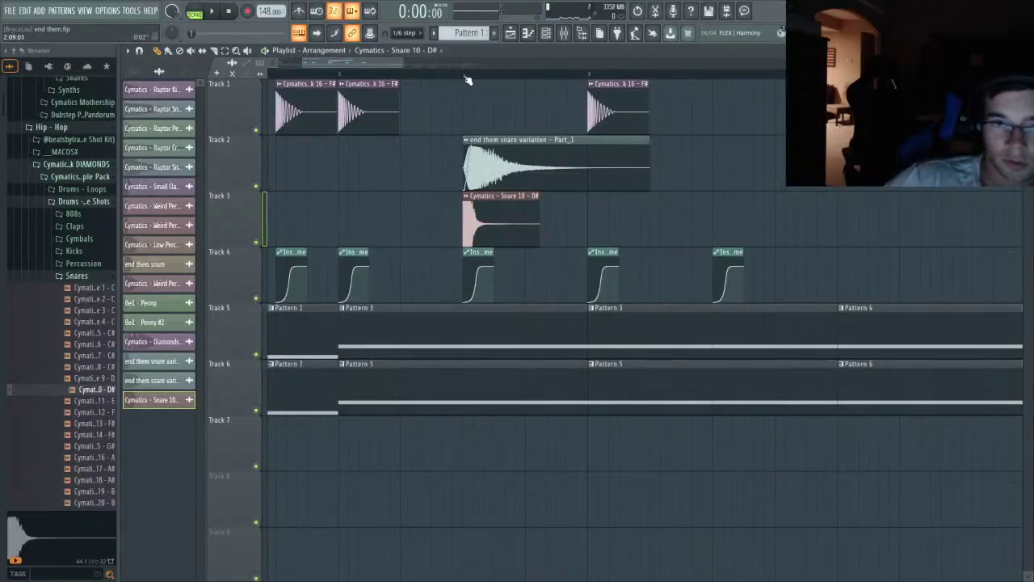
pyautogui.press('space')
pyautogui.press('space')
pyautogui.scroll(3, 474, 146)
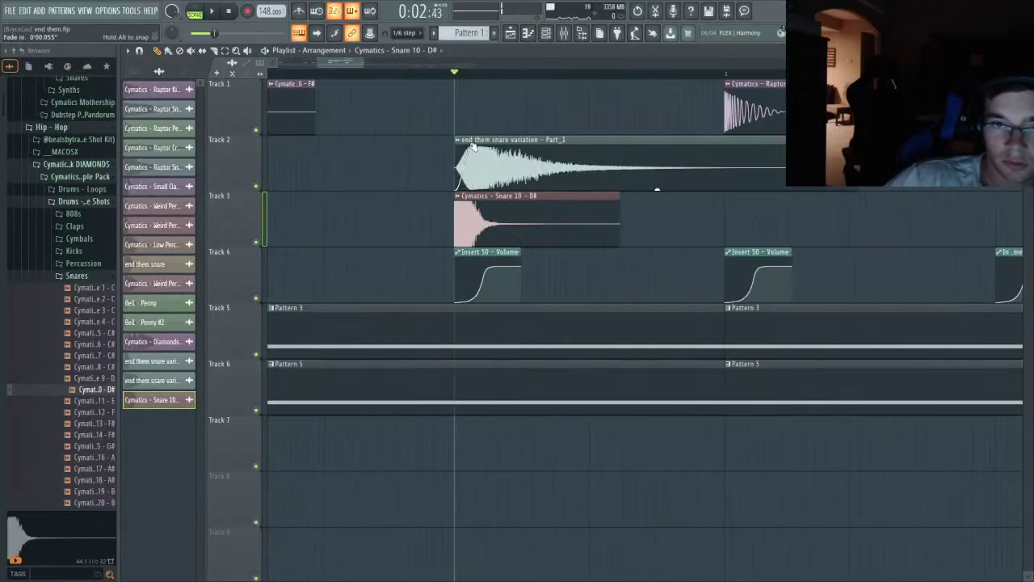
pyautogui.moveTo(473, 146); pyautogui.dragTo(457, 146)
pyautogui.press('space')
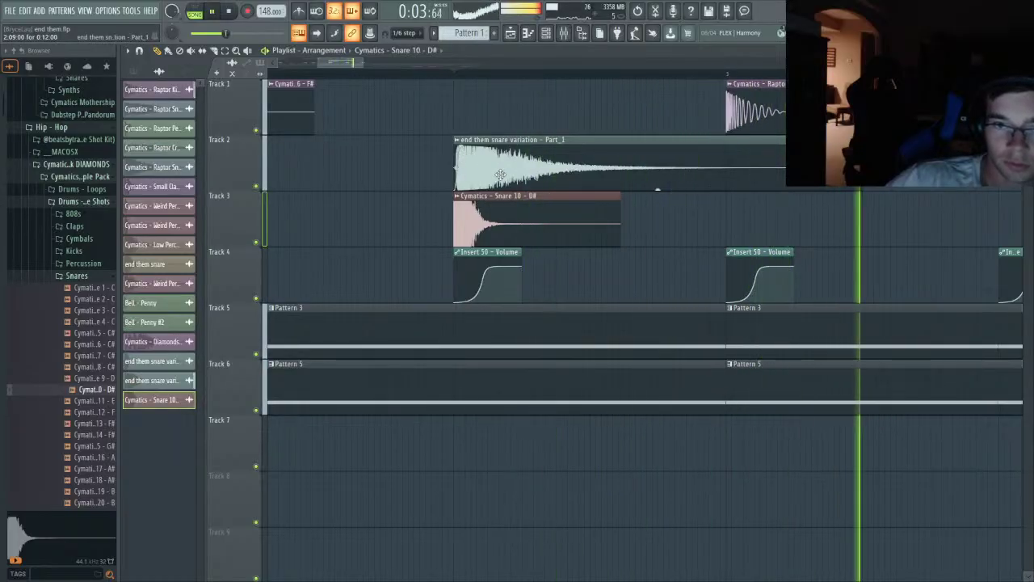
pyautogui.press('space')
# - Add another Fruity Parametric EQ 2 to Insert 4, dipping band 1 by about 2.3 dB and lifting band 2 slightly
pyautogui.doubleClick(500, 174)
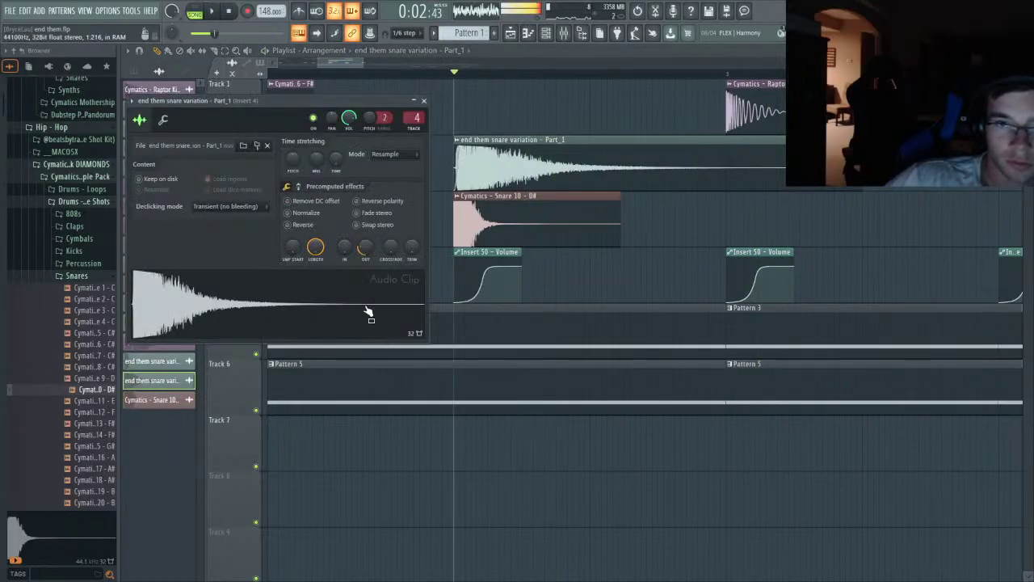
pyautogui.click(566, 35)
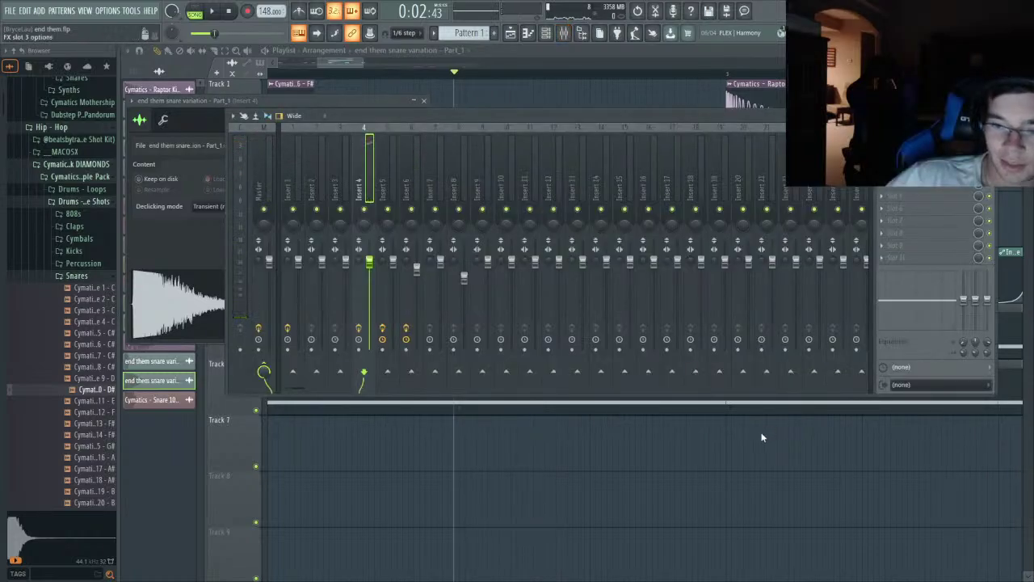
pyautogui.press('space')
pyautogui.press('space')
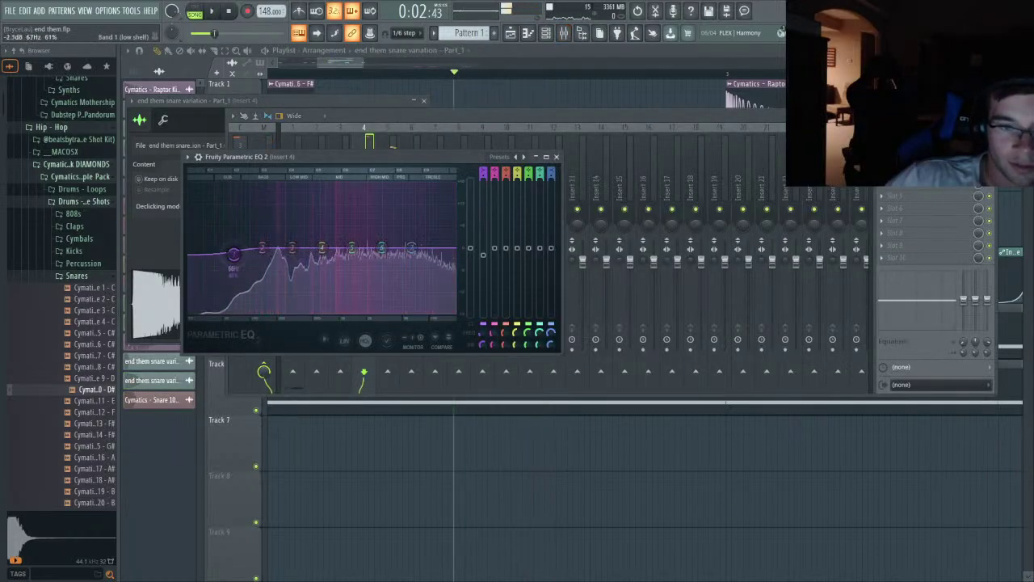
pyautogui.moveTo(233, 247); pyautogui.dragTo(235, 253)
pyautogui.press('space')
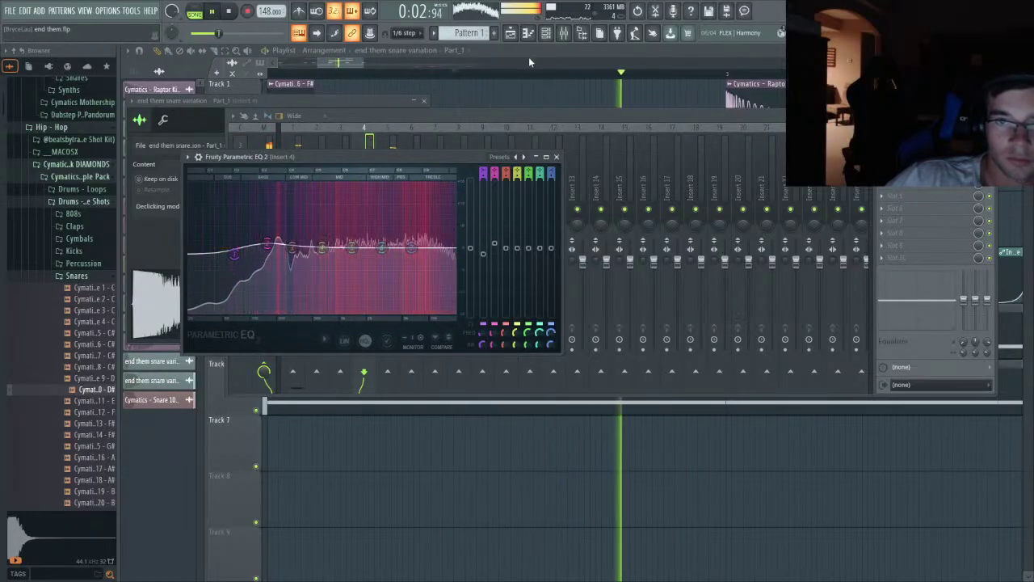
pyautogui.click(510, 33)
pyautogui.press('space')
pyautogui.doubleClick(504, 209)
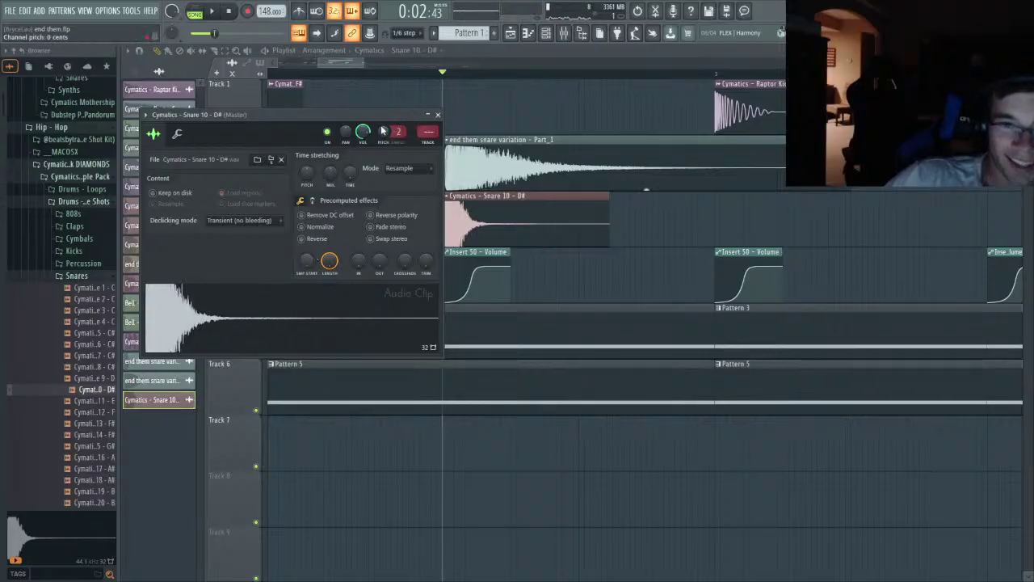
pyautogui.click(437, 114)
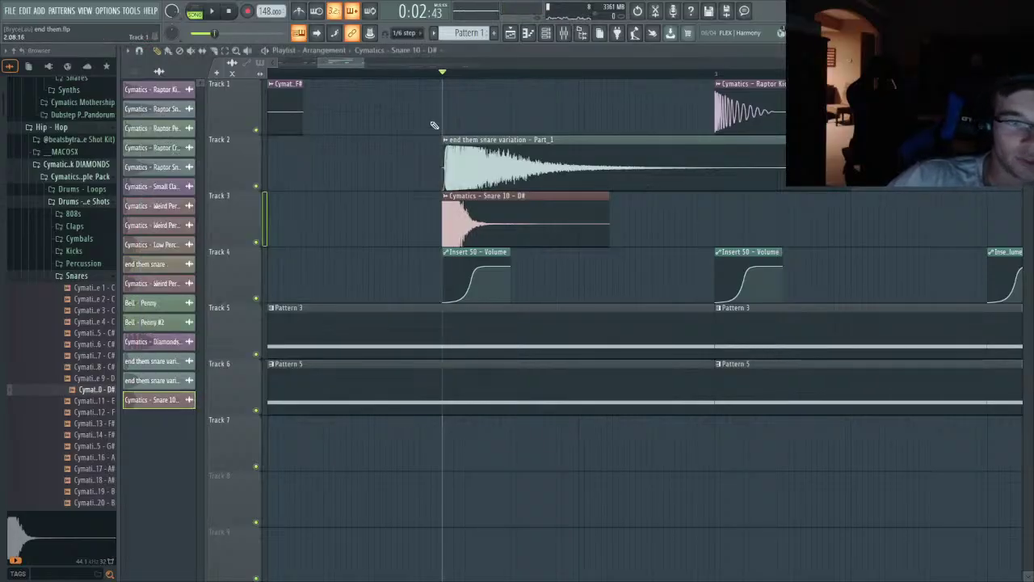
# - Audition crash samples in the DIAMONDS Cymbals folder up to Diamonds Crash 4
pyautogui.click(92, 274)
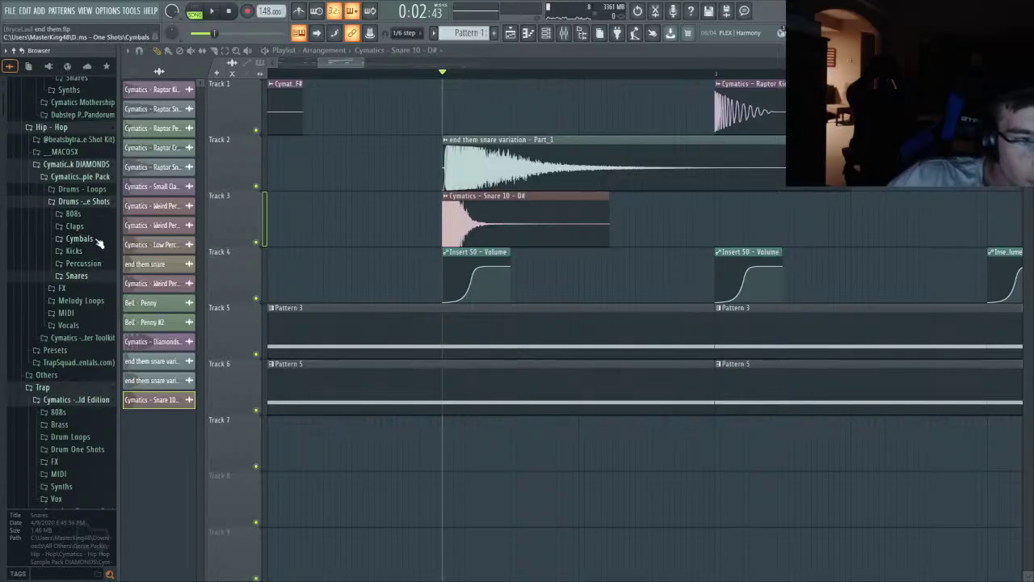
pyautogui.click(81, 239)
pyautogui.click(86, 251)
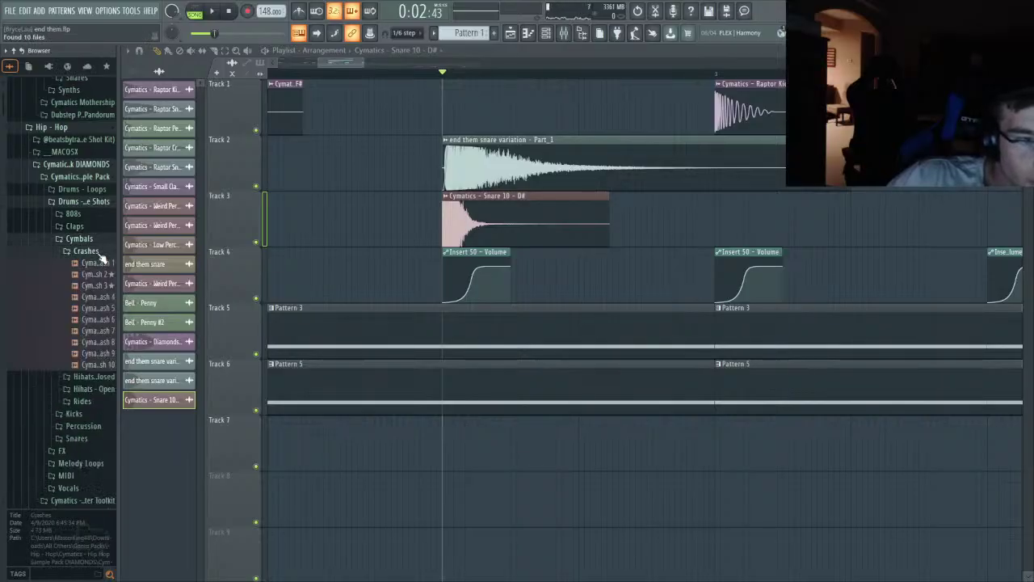
pyautogui.click(96, 263)
pyautogui.click(98, 297)
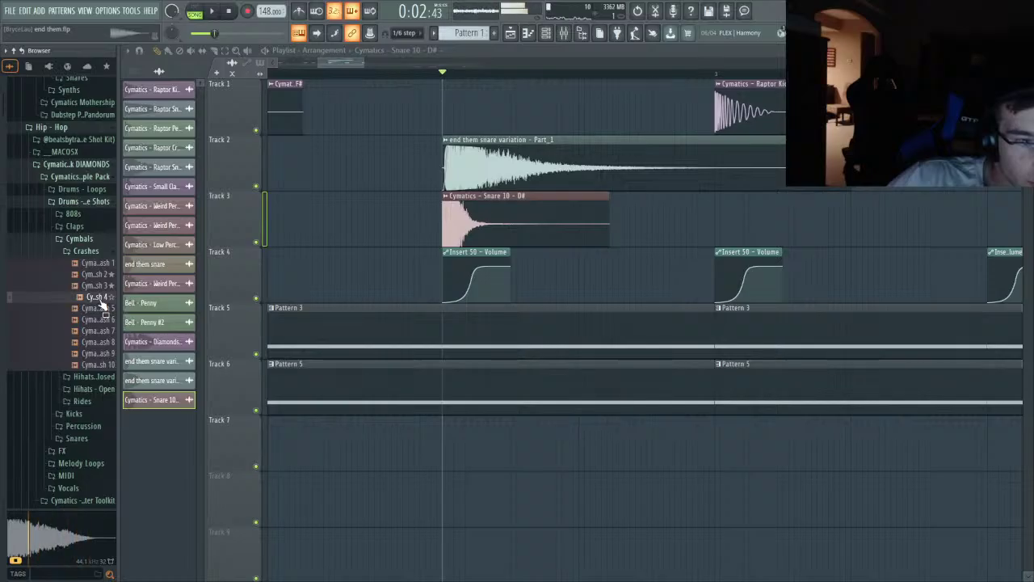
# - Shift the lower clips down one track, place Cymatics - Diamonds Crash 4 on Track 4 aligned with the snares, and replay the hit
pyautogui.scroll(-4, 291, 316)
pyautogui.moveTo(873, 485); pyautogui.dragTo(5, 280)
pyautogui.hotkey('shift', 'Down')
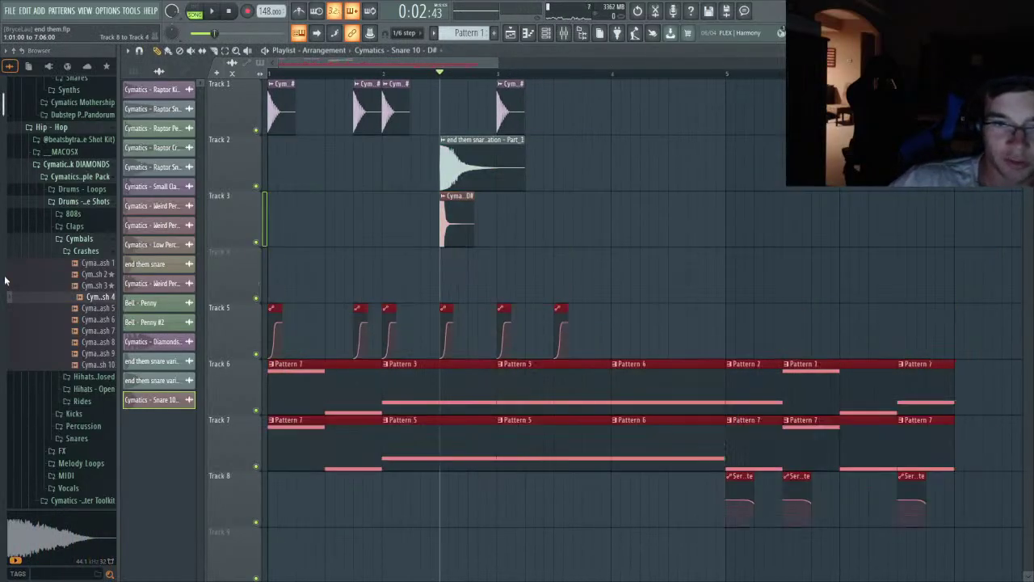
pyautogui.moveTo(103, 305)
pyautogui.mouseDown()
pyautogui.moveTo(450, 250)
pyautogui.moveTo(448, 277)
pyautogui.mouseUp()
pyautogui.scroll(3, 446, 277)
pyautogui.press('space')
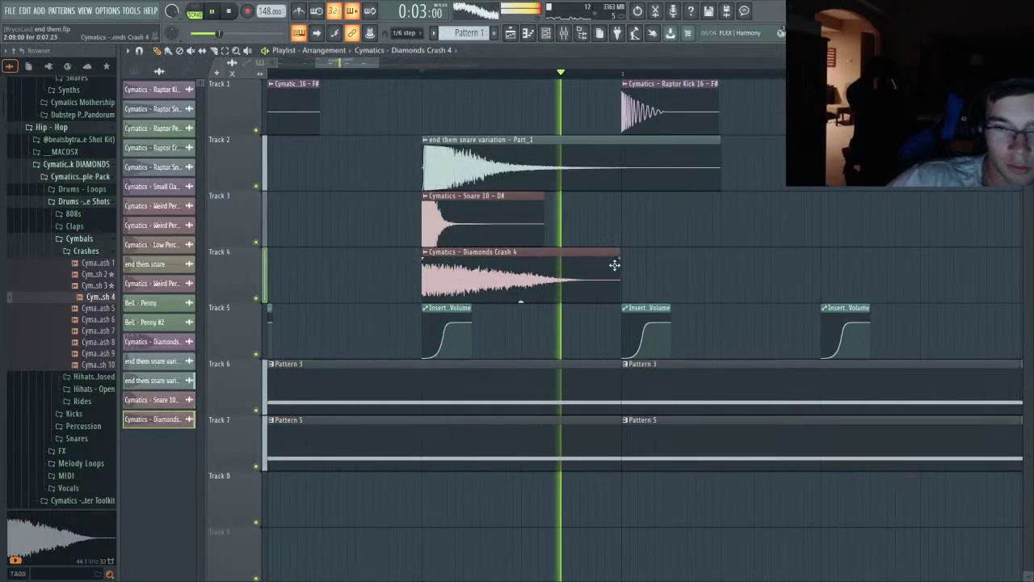
pyautogui.press('space')
pyautogui.press('space')
pyautogui.press('space')
# - Adjust the channel volume of the end them snare variation while replaying the snare hit
pyautogui.doubleClick(464, 164)
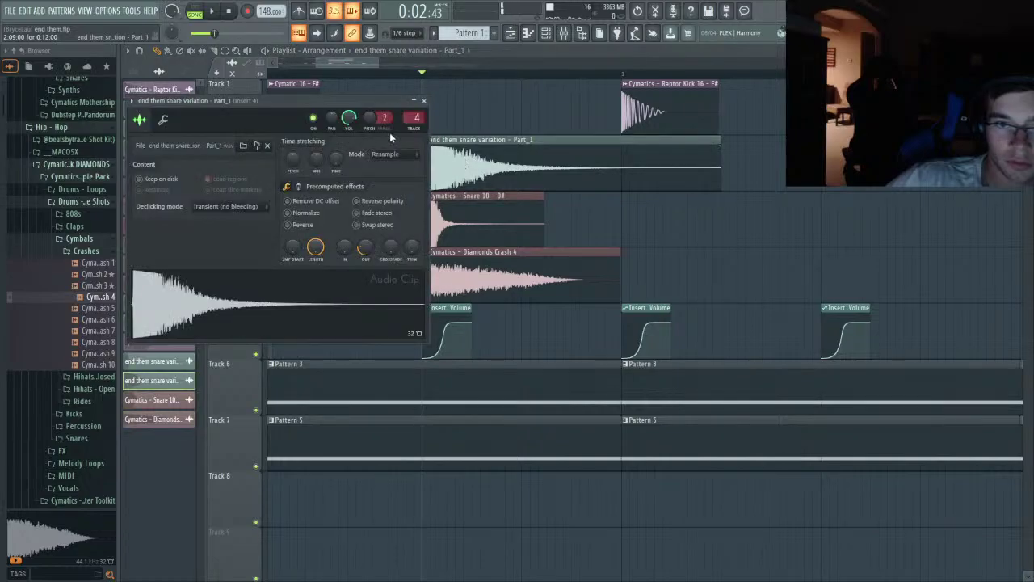
pyautogui.press('space')
pyautogui.press('space')
pyautogui.press('space')
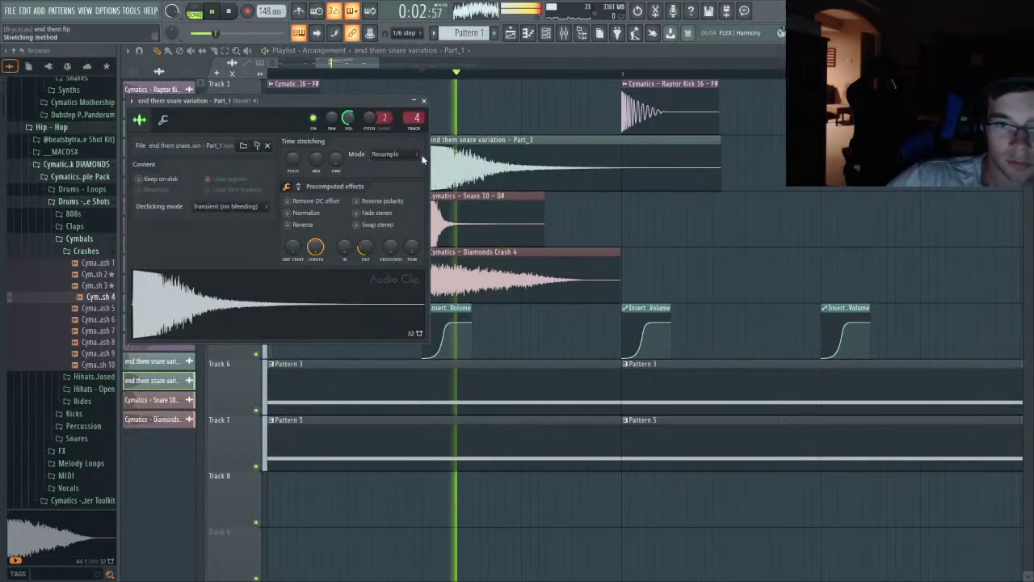
# - Raise the Snare 10 - D# channel volume, repeatedly replaying the layered snare hit to check the balance
pyautogui.doubleClick(472, 208)
pyautogui.press('space')
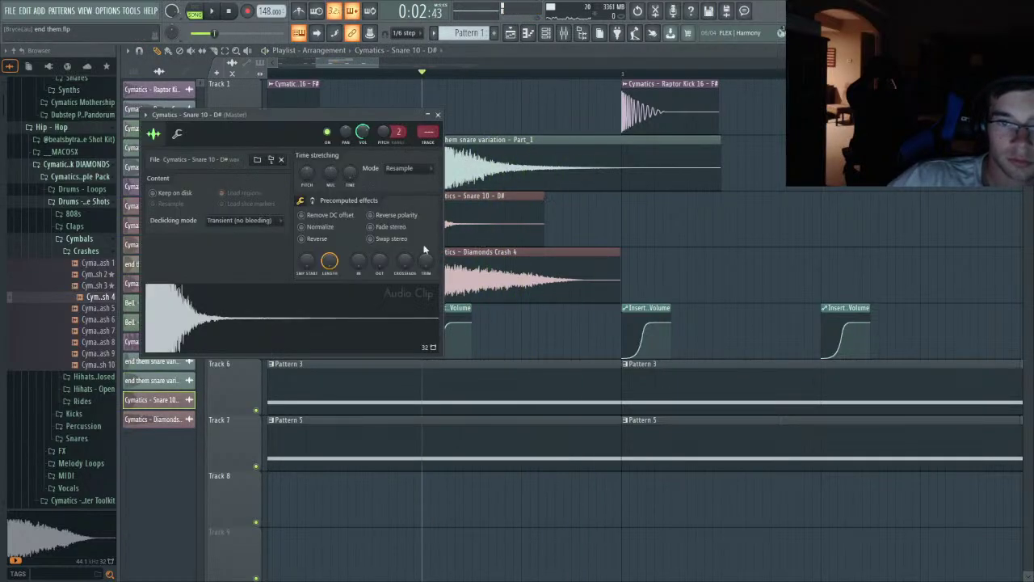
pyautogui.press('space')
pyautogui.moveTo(366, 139); pyautogui.dragTo(363, 97)
pyautogui.press('space')
pyautogui.press('space')
pyautogui.press('space')
pyautogui.press('space')
pyautogui.press('space')
pyautogui.press('space')
pyautogui.press('space')
pyautogui.press('space')
pyautogui.press('space')
pyautogui.press('space')
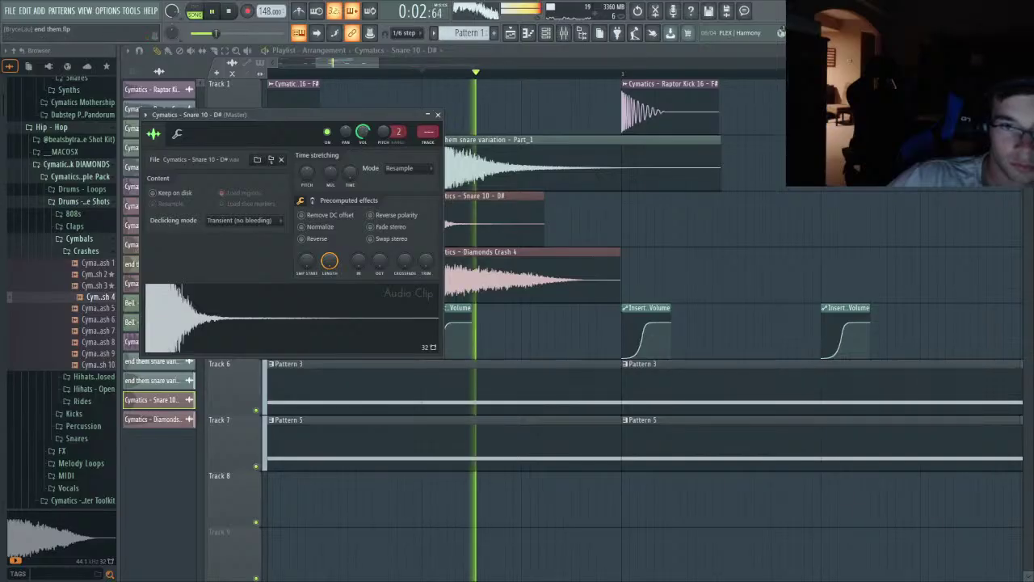
pyautogui.press('space')
pyautogui.press('space')
pyautogui.press('space')
pyautogui.press('Escape')
# - Shift the automation and pattern clips down one more track and move Diamonds Crash 4 to Track 5, freeing Track 4
pyautogui.scroll(-5, 484, 243)
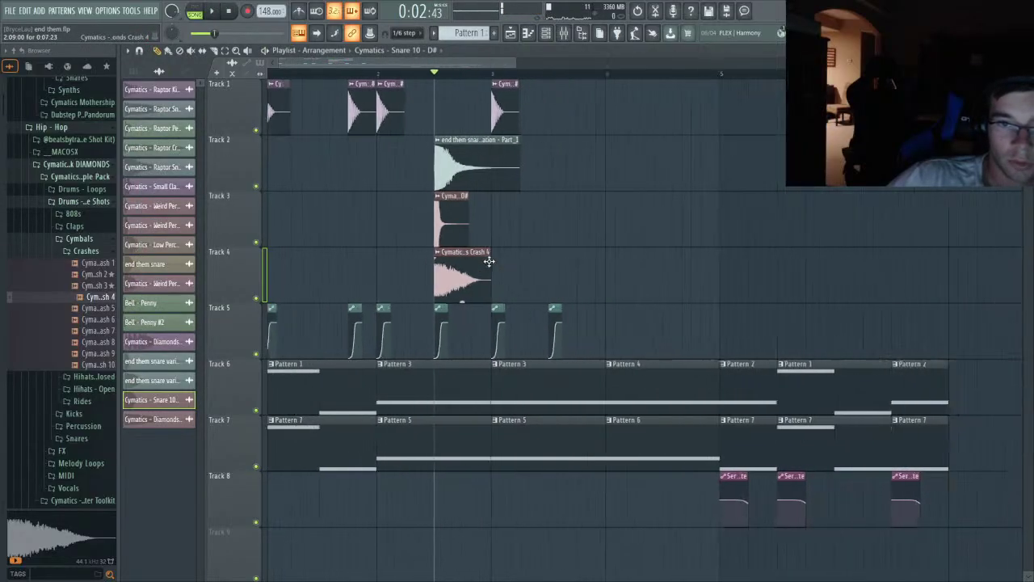
pyautogui.moveTo(822, 565); pyautogui.dragTo(1, 323)
pyautogui.hotkey('shift', 'Down')
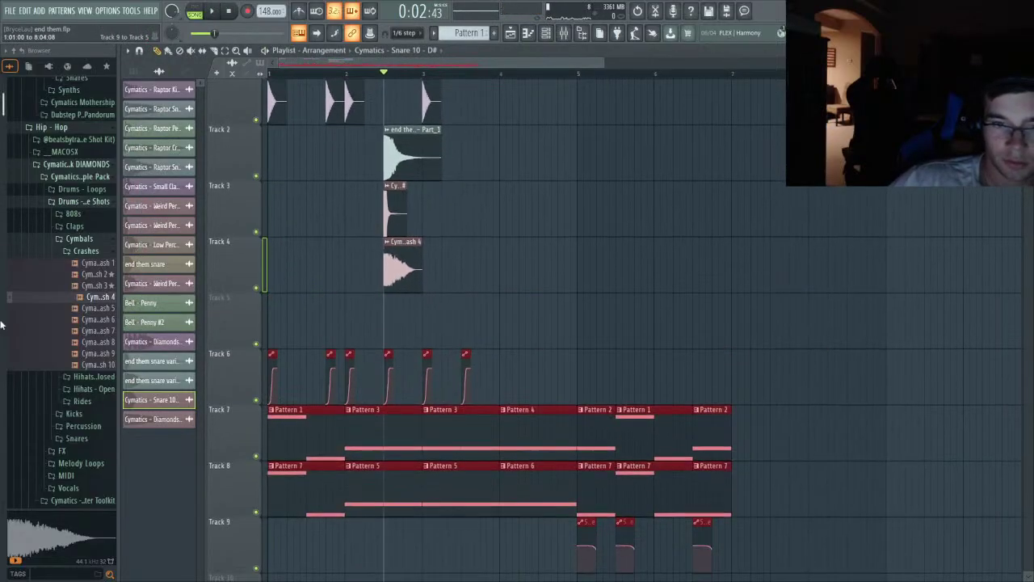
pyautogui.scroll(3, 425, 307)
pyautogui.keyDown('ctrl'); pyautogui.click(428, 307); pyautogui.keyUp('ctrl')
pyautogui.click(479, 260)
pyautogui.hotkey('shift', 'Down')
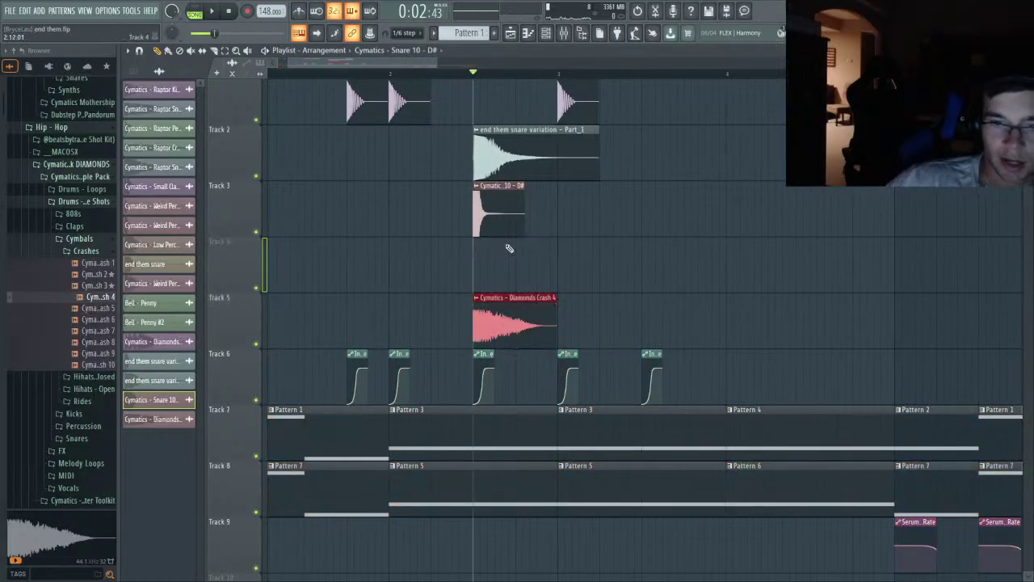
# - Place a second Snare 10 - D# clip on Track 4 under the first, make it unique and open its channel settings
pyautogui.scroll(4, 468, 209)
pyautogui.click(436, 253)
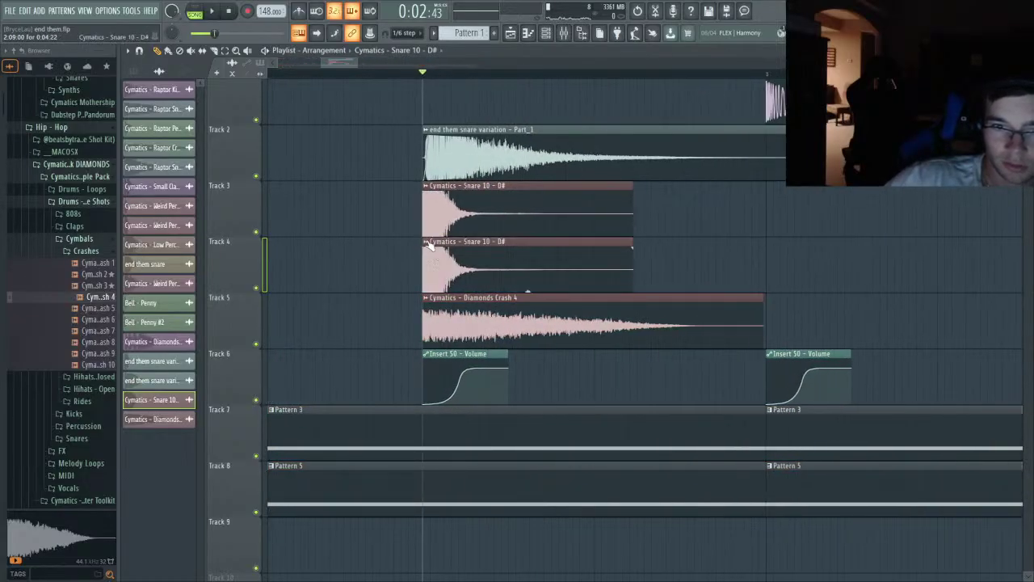
pyautogui.doubleClick(464, 248)
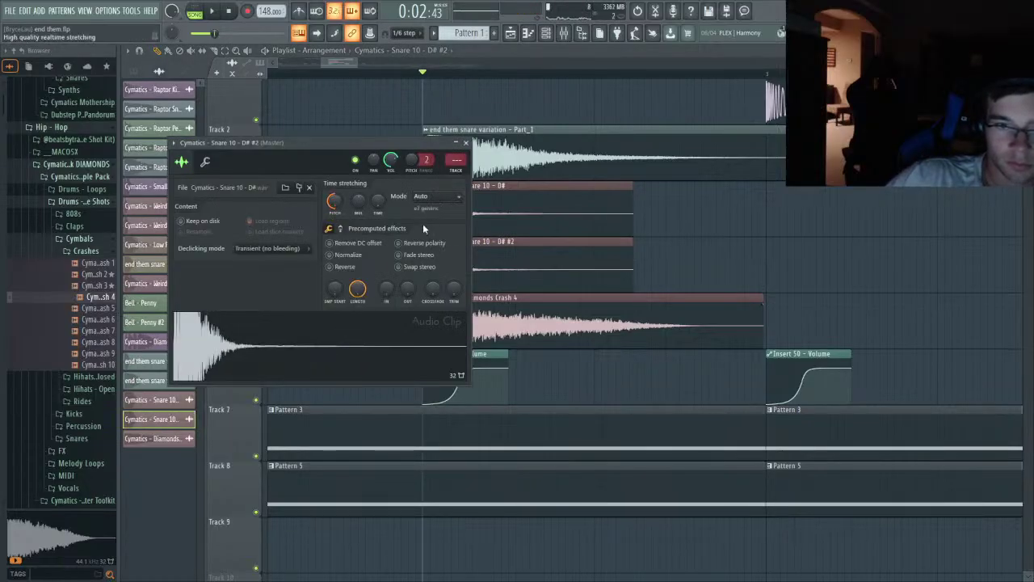
# - Change the second Snare 10's time-stretching mode to Stretch and set its channel volume to 39%, checking by playback
pyautogui.press('space')
pyautogui.press('space')
pyautogui.press('space')
pyautogui.press('space')
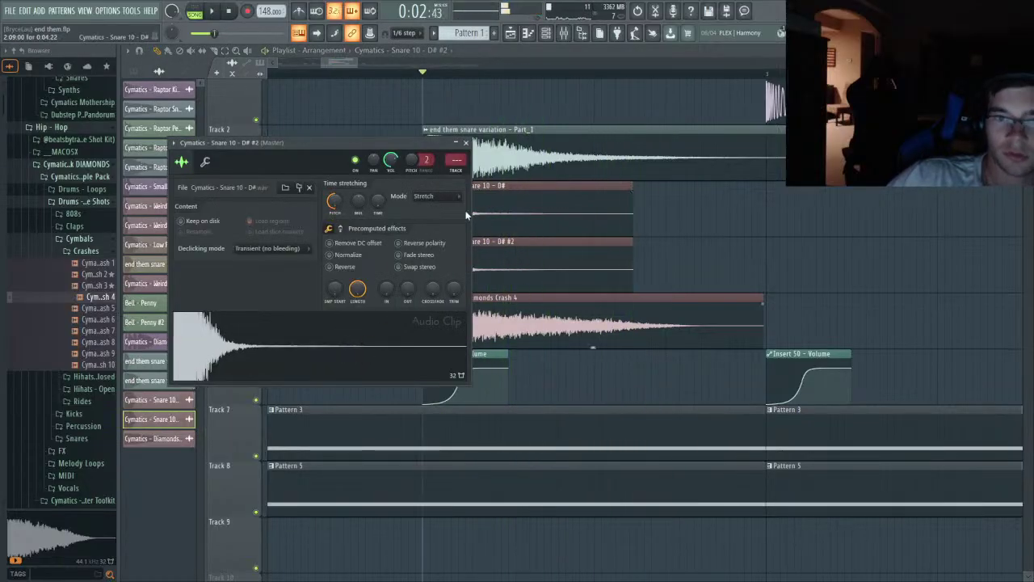
pyautogui.moveTo(390, 157); pyautogui.dragTo(389, 162)
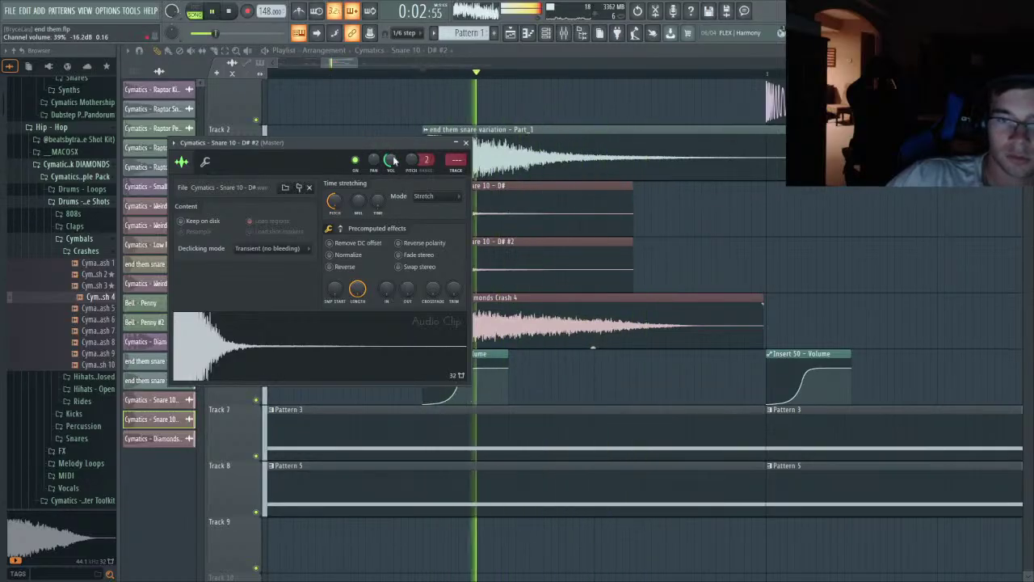
# - Close the second Snare 10's channel settings and play back the arrangement around the layered snare
pyautogui.click(465, 143)
pyautogui.scroll(-3, 464, 144)
pyautogui.scroll(-3, 465, 143)
pyautogui.press('space')
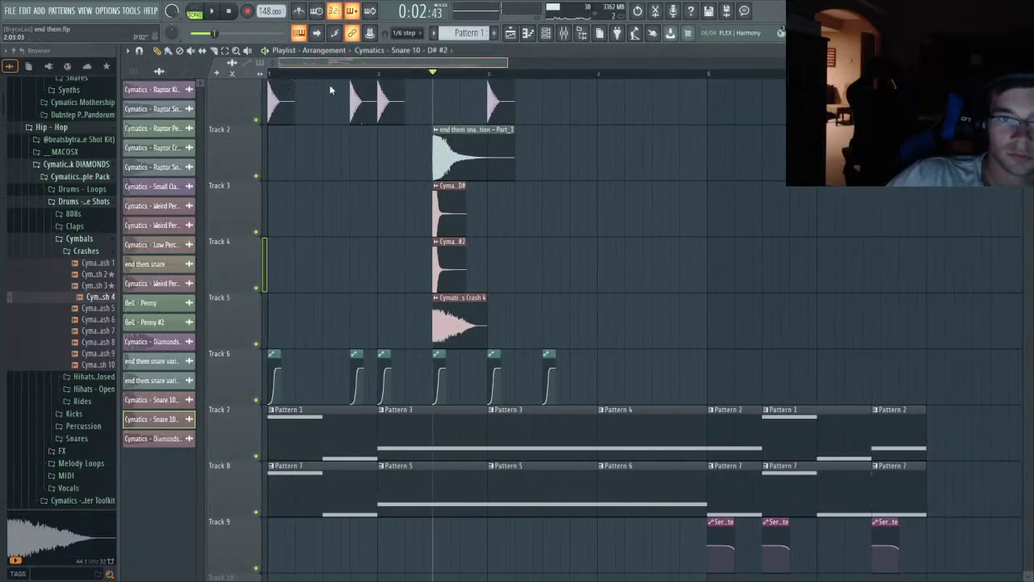
pyautogui.press('space')
pyautogui.scroll(5, 358, 143)
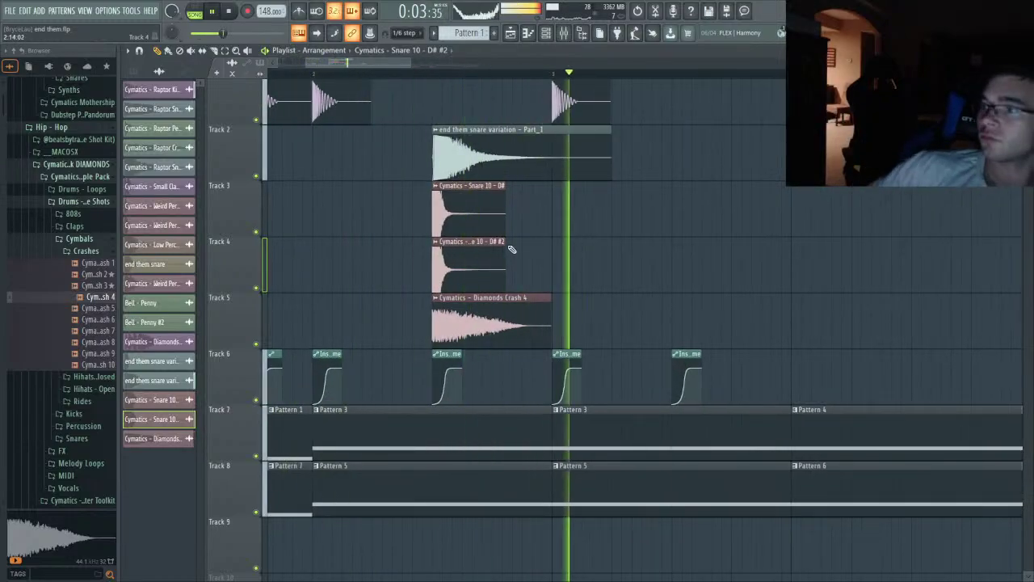
pyautogui.press('space')
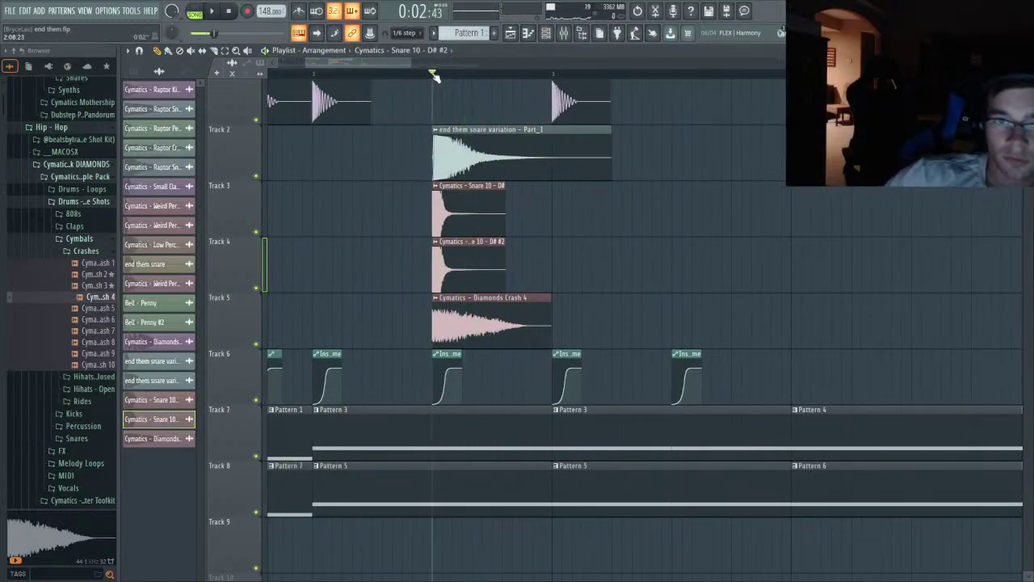
# - Route both Snare 10 channels to mixer Insert 7 and load Fruity Parametric EQ 2 on it, replaying the snare hit
pyautogui.doubleClick(468, 198)
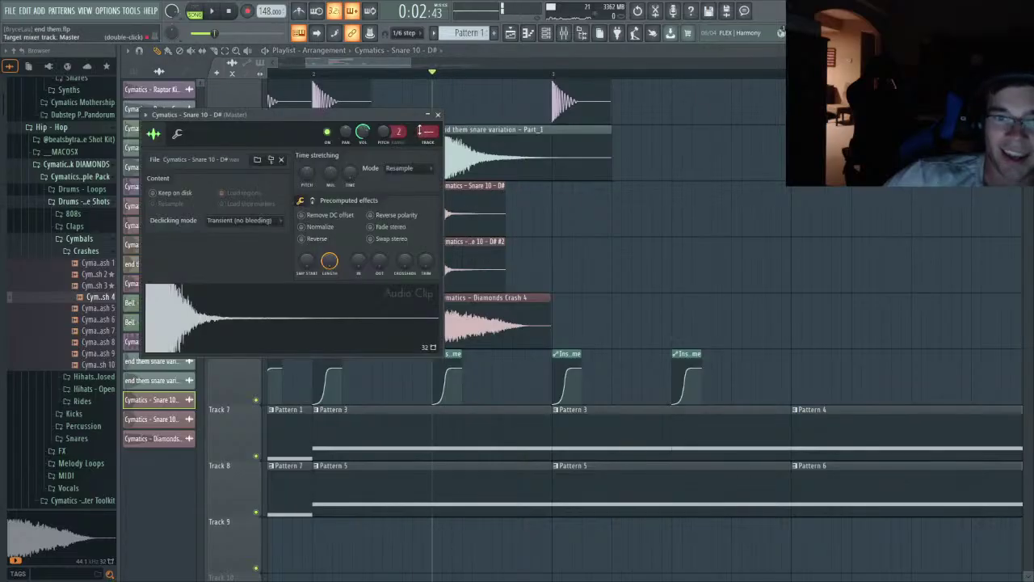
pyautogui.doubleClick(470, 253)
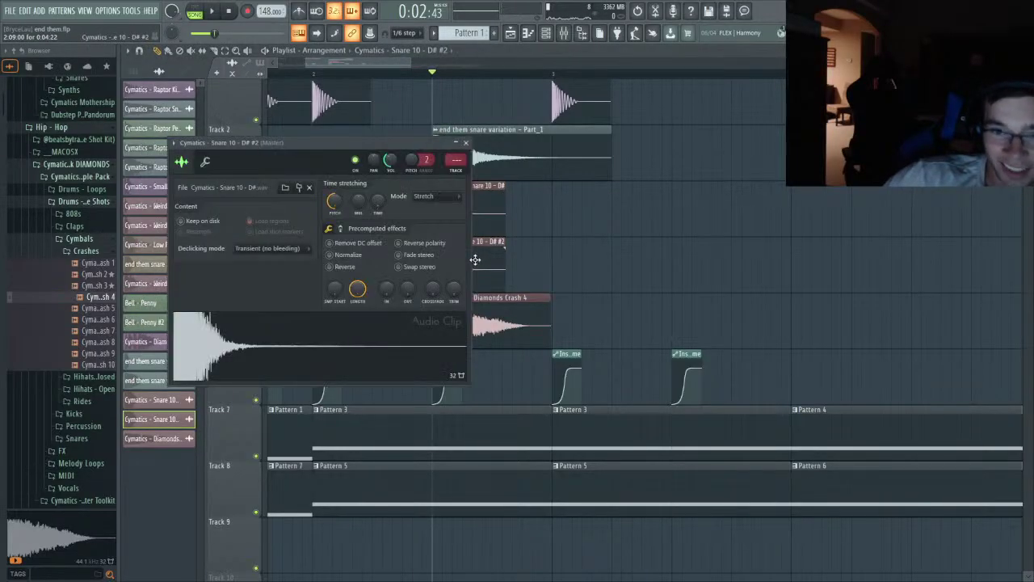
pyautogui.doubleClick(459, 153)
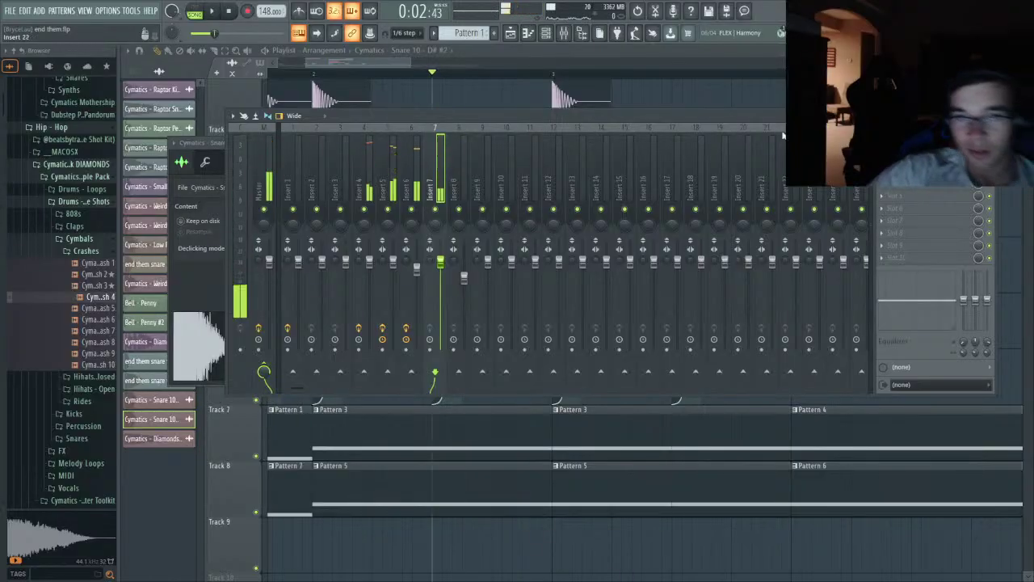
pyautogui.click(704, 554)
pyautogui.press('space')
pyautogui.press('space')
pyautogui.press('space')
pyautogui.press('space')
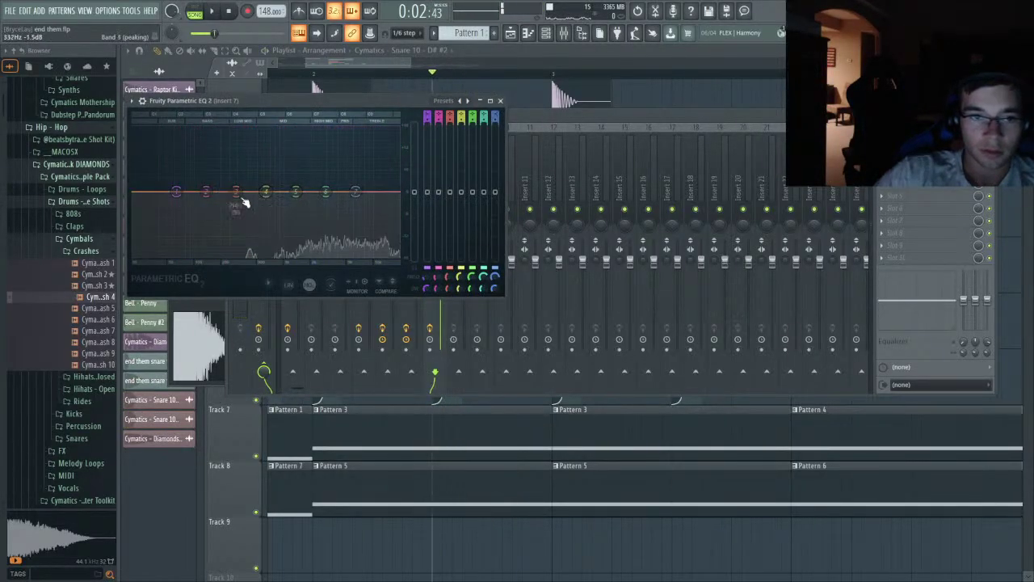
# - Shape Insert 7's Parametric EQ 2 with gentle low-mid boosts and a slight band 6 cut, checking by repeated playback
pyautogui.press('space')
pyautogui.press('space')
pyautogui.press('space')
pyautogui.press('space')
pyautogui.moveTo(233, 192)
pyautogui.mouseDown()
pyautogui.moveTo(223, 154)
pyautogui.moveTo(232, 176)
pyautogui.mouseUp()
pyautogui.moveTo(206, 191); pyautogui.dragTo(236, 185)
pyautogui.press('space')
pyautogui.press('space')
pyautogui.press('space')
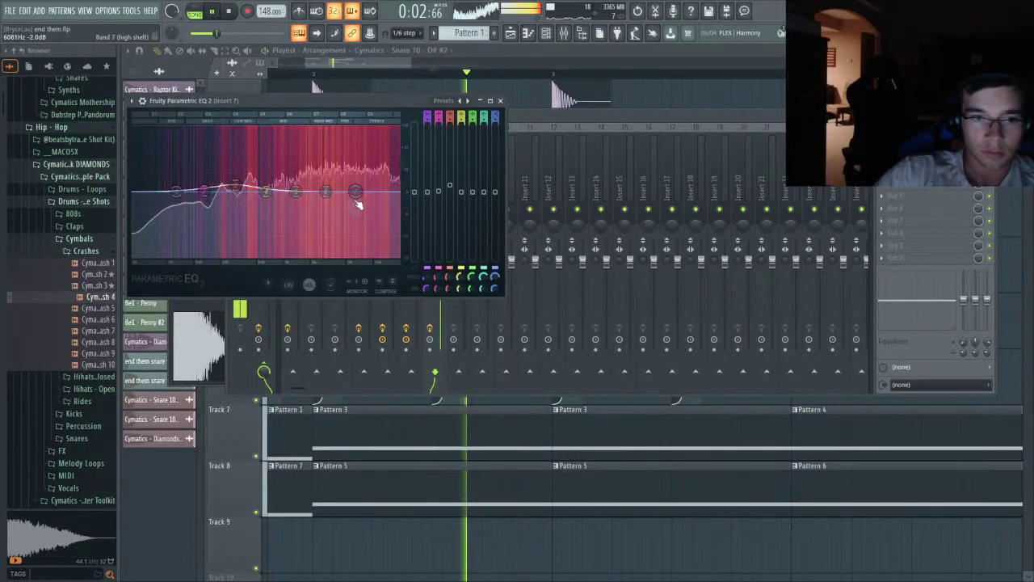
pyautogui.press('space')
pyautogui.press('space')
pyautogui.moveTo(325, 192)
pyautogui.mouseDown()
pyautogui.moveTo(325, 163)
pyautogui.moveTo(324, 206)
pyautogui.mouseUp()
pyautogui.moveTo(265, 192)
pyautogui.mouseDown()
pyautogui.moveTo(284, 157)
pyautogui.moveTo(291, 171)
pyautogui.moveTo(273, 147)
pyautogui.moveTo(264, 182)
pyautogui.mouseUp()
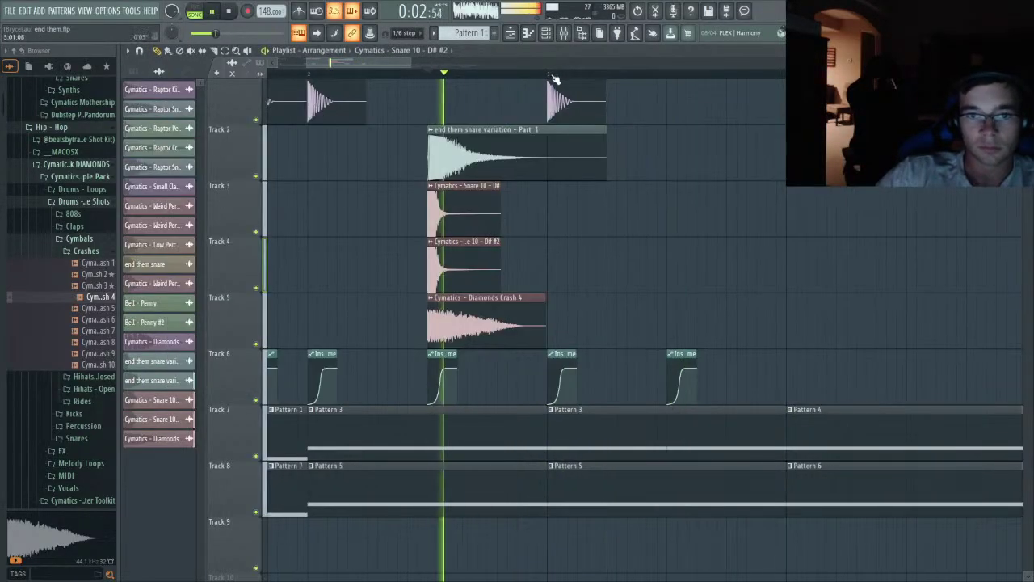
pyautogui.press('space')
# - Give Diamonds Crash 4 a longer fade-out and set its time-stretching mode to Stretch with a pitch range of 1
pyautogui.doubleClick(472, 299)
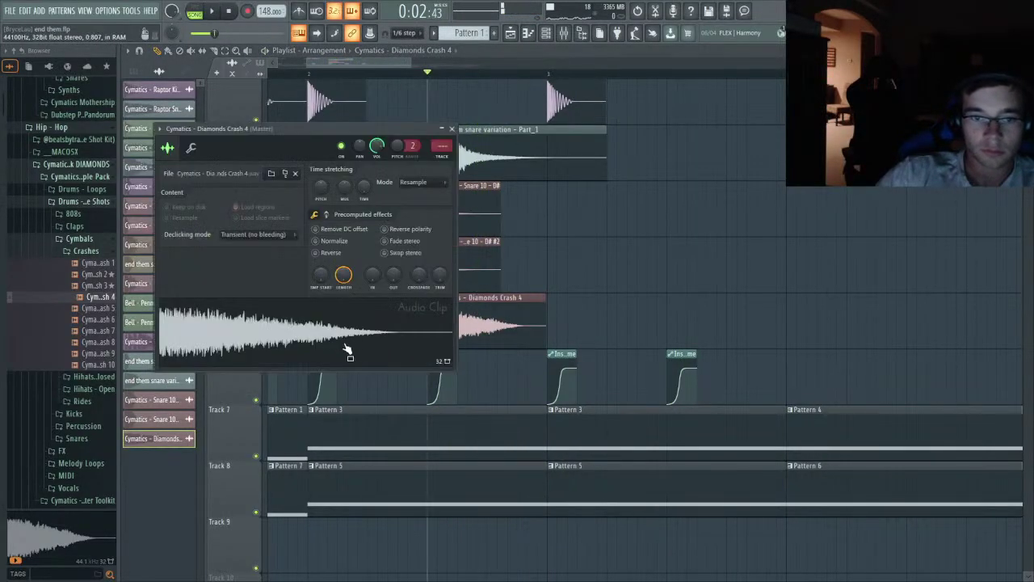
pyautogui.moveTo(376, 325); pyautogui.dragTo(355, 325)
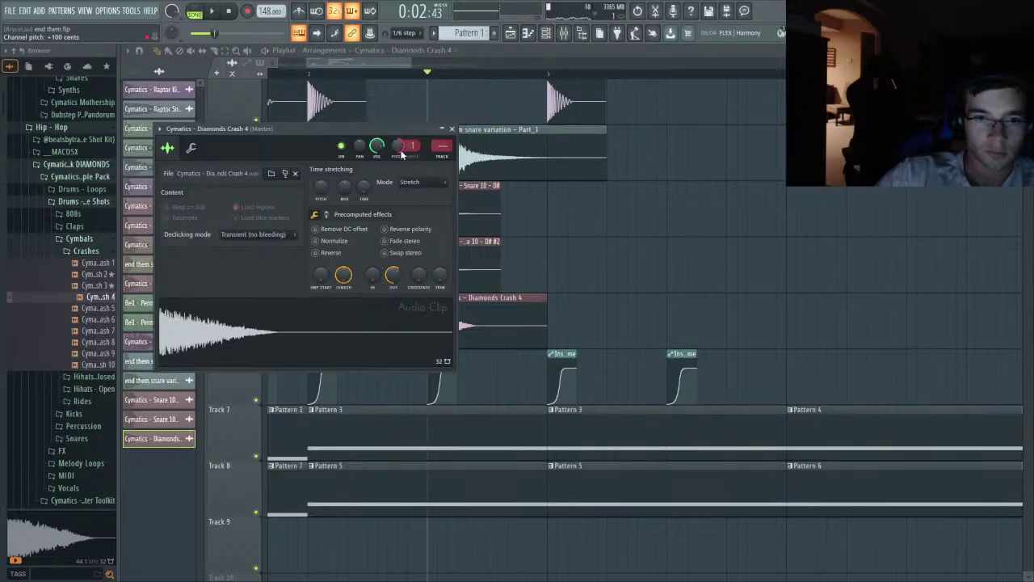
pyautogui.press('space')
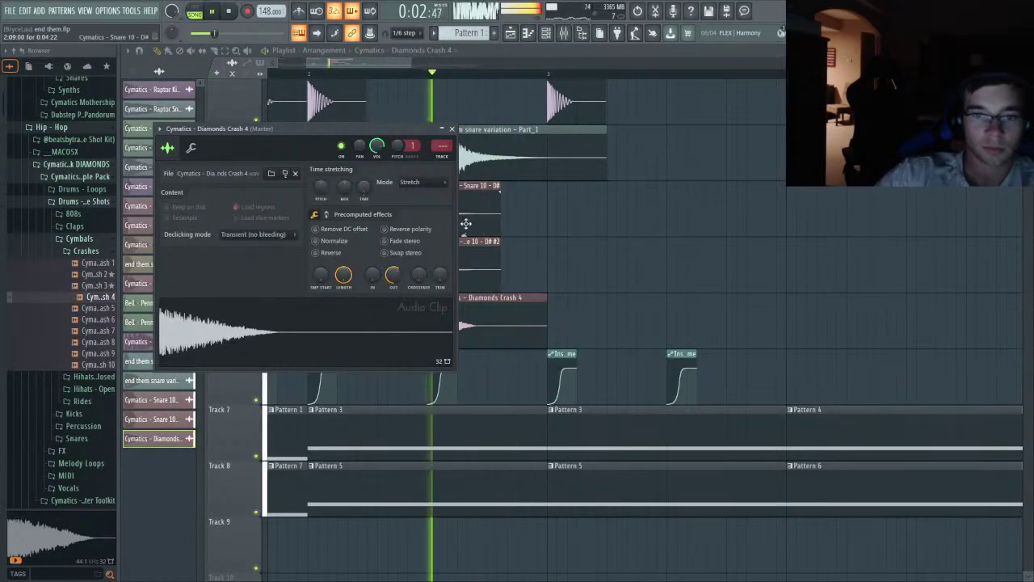
# - Lower the Insert 7 mixer fader to balance the Snare 10 layers, checking by playback
pyautogui.press('F9')
pyautogui.click(440, 242)
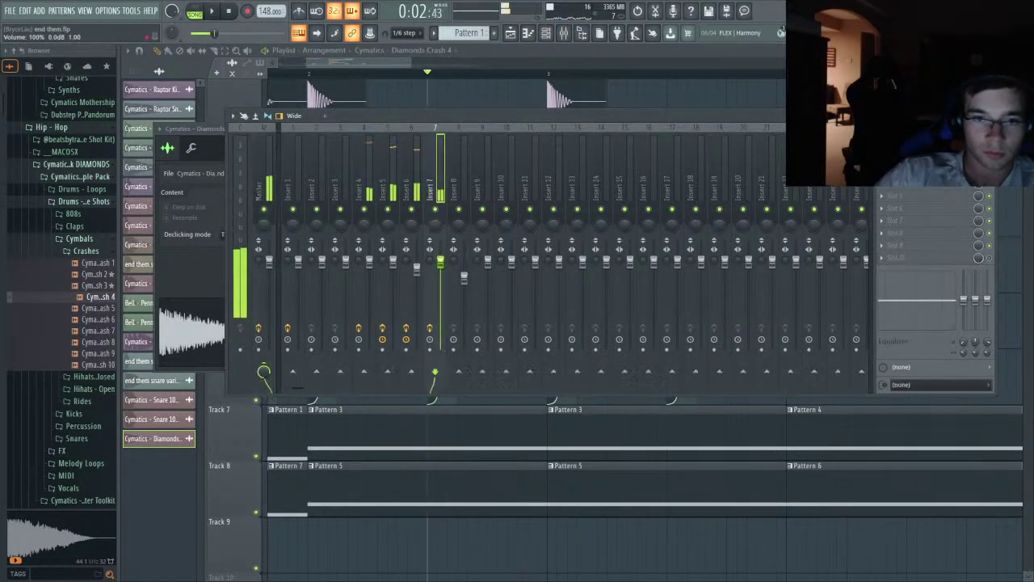
pyautogui.press('space')
pyautogui.press('space')
# - Set the effect mix level on mixer Insert 4 to 15% and replay the layered snare
pyautogui.click(365, 174)
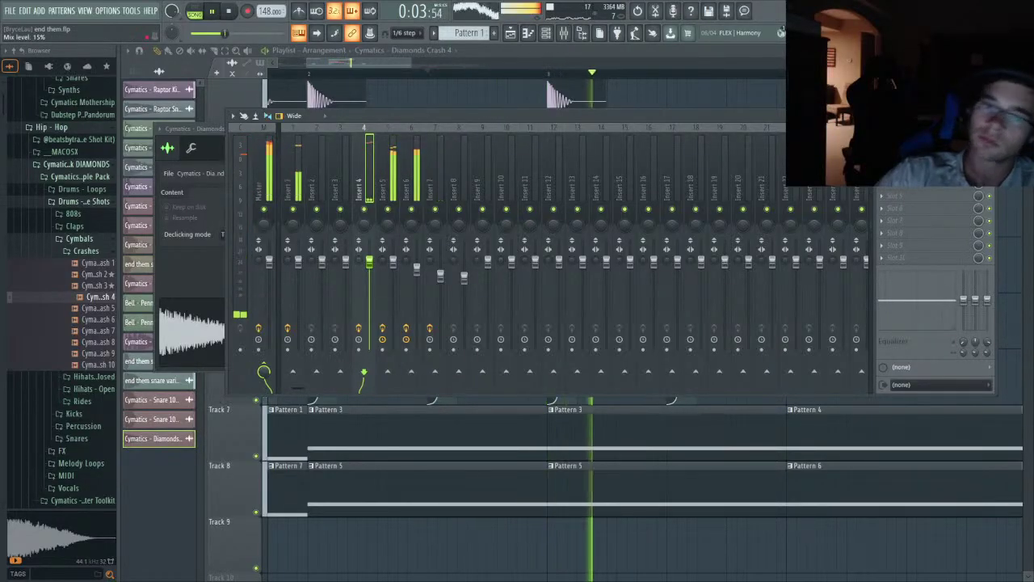
pyautogui.click(673, 54)
pyautogui.press('space')
pyautogui.press('space')
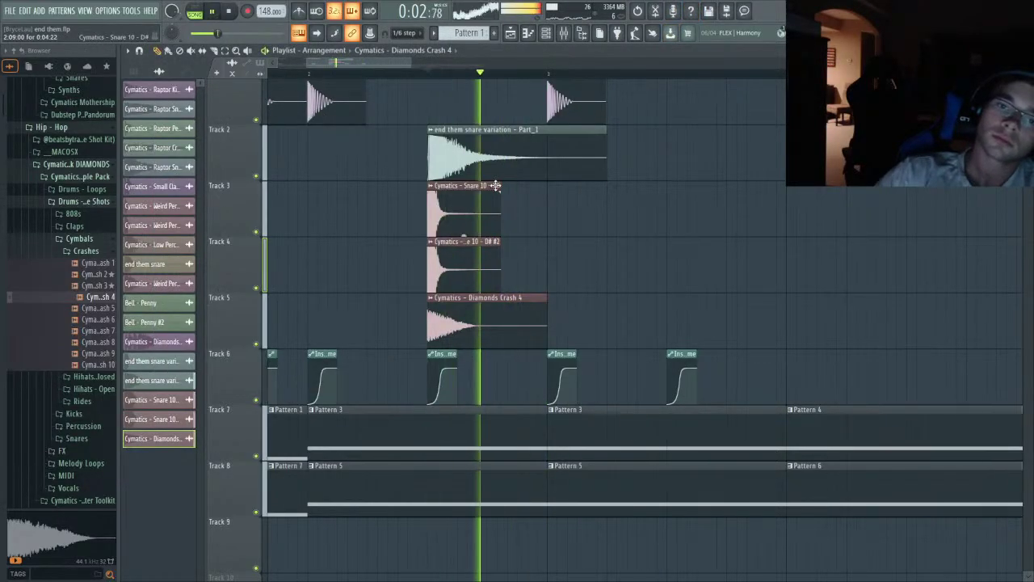
pyautogui.scroll(2, 496, 184)
pyautogui.press('space')
# - Raise the high shelf on Insert 4's Parametric EQ 2 to about 1.3 dB and rebalance its other bands, checking by playback
pyautogui.doubleClick(457, 139)
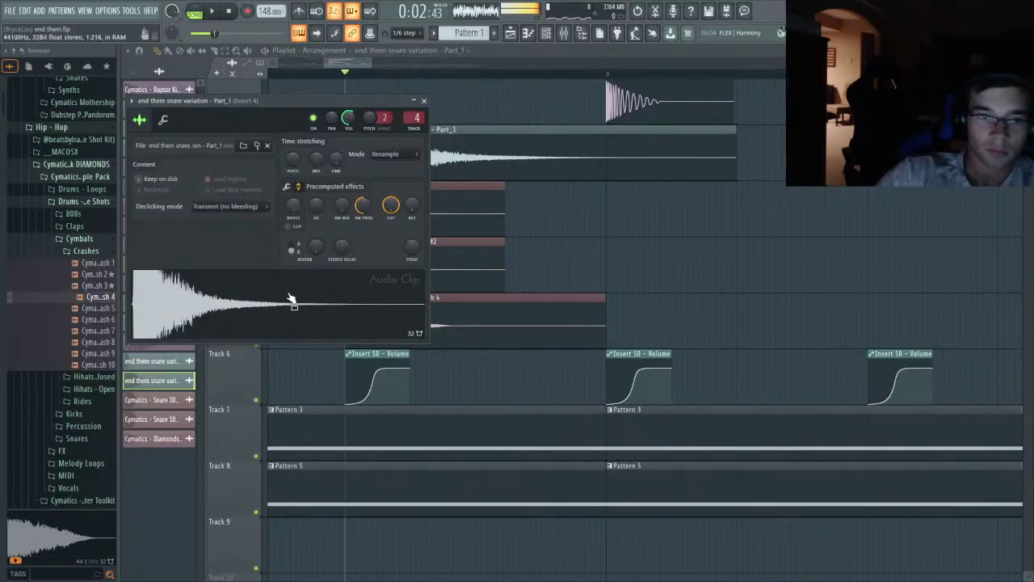
pyautogui.click(573, 34)
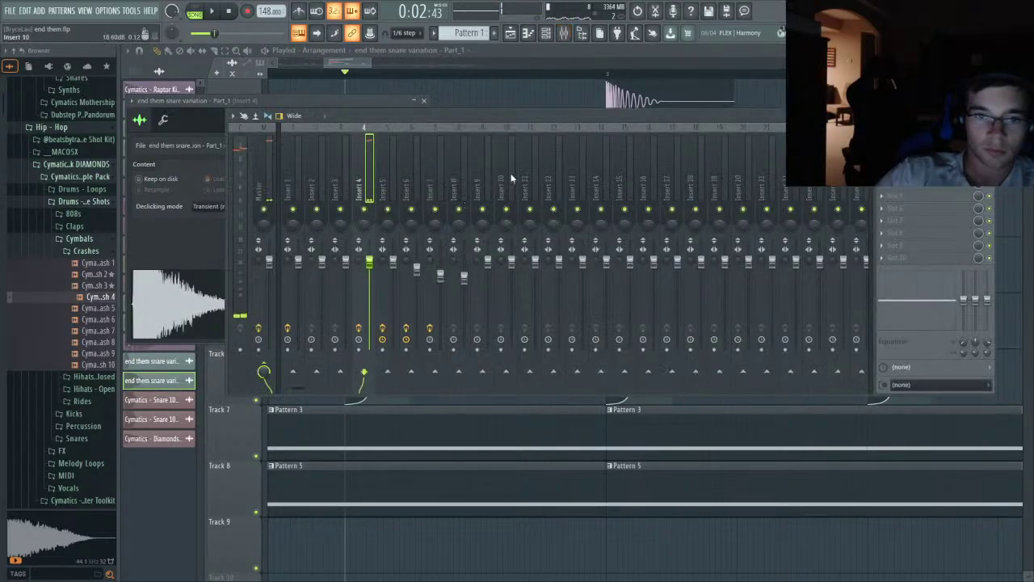
pyautogui.click(929, 159)
pyautogui.moveTo(391, 218); pyautogui.dragTo(394, 211)
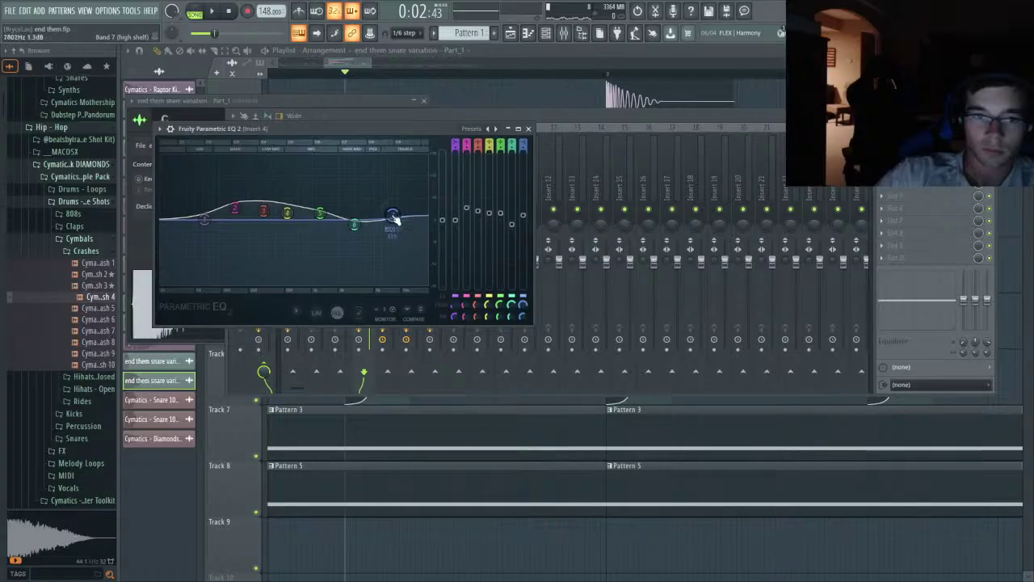
pyautogui.press('space')
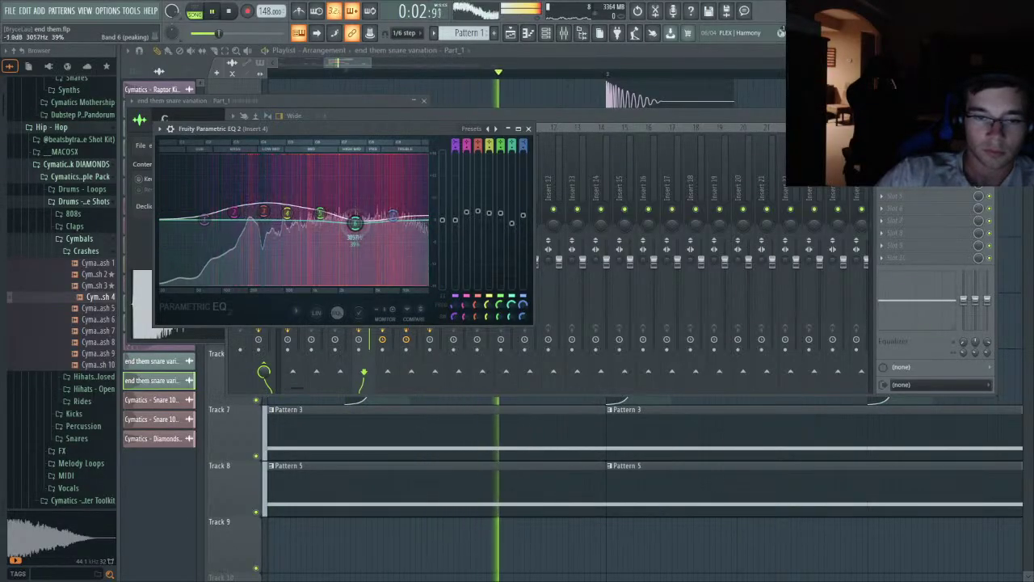
pyautogui.click(577, 50)
pyautogui.scroll(-3, 524, 188)
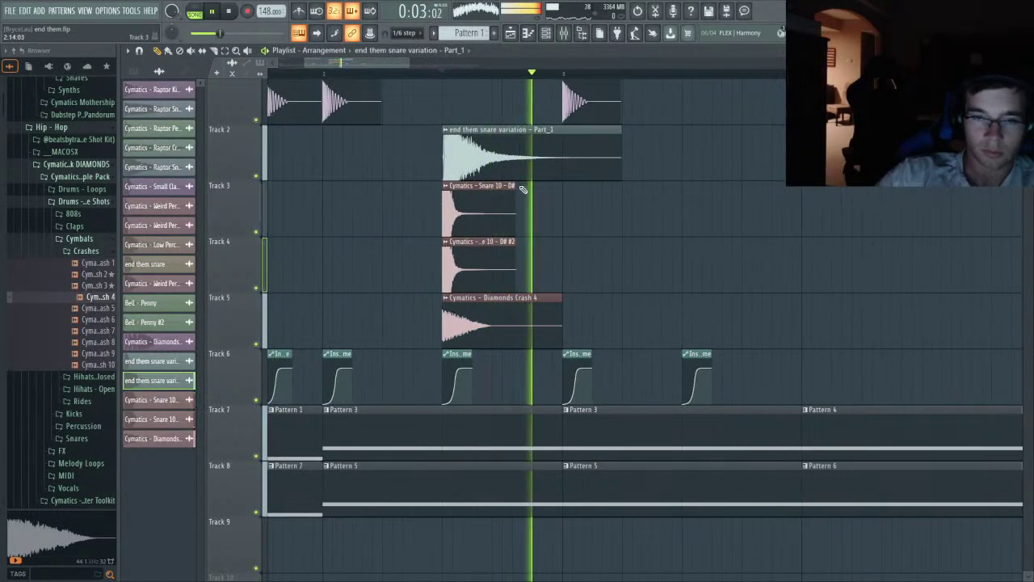
pyautogui.press('space')
pyautogui.press('space')
pyautogui.press('space')
pyautogui.press('space')
pyautogui.press('space')
# - Try Soundgoodizer on the Snare 10 layers' Insert 7, audition its amount by playback, and remove it
pyautogui.scroll(3, 518, 187)
pyautogui.doubleClick(456, 218)
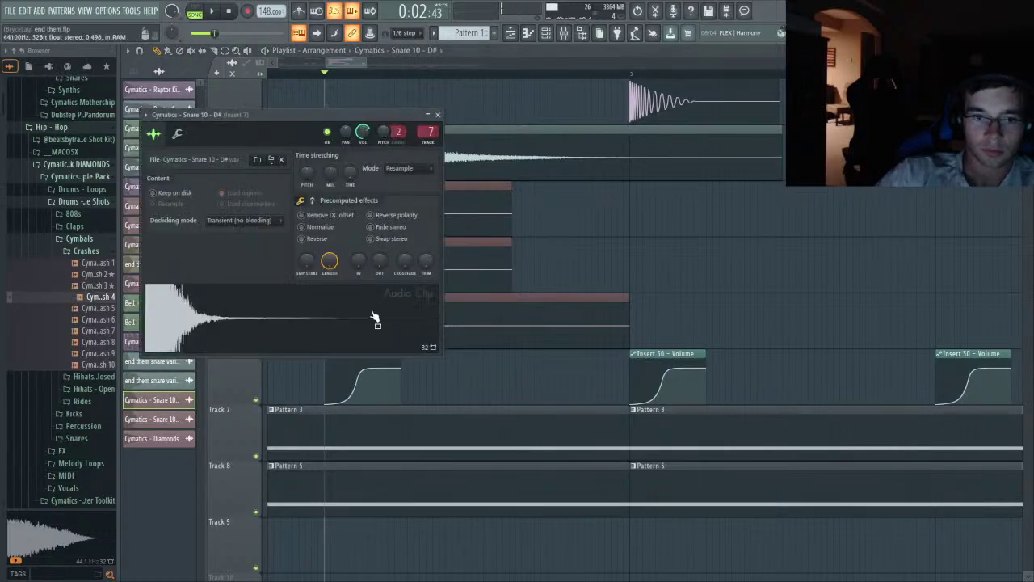
pyautogui.click(568, 33)
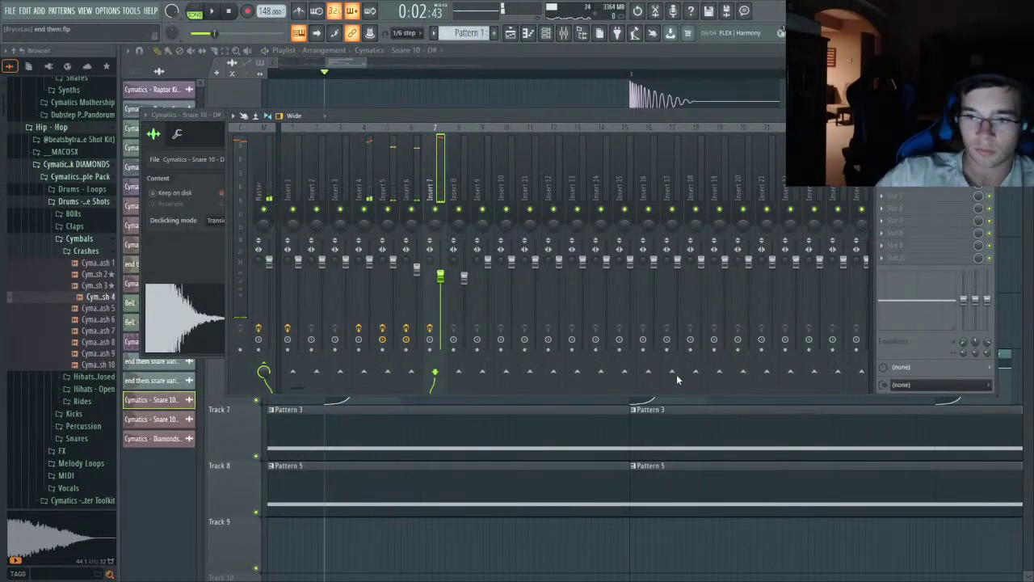
pyautogui.press('space')
pyautogui.moveTo(198, 200); pyautogui.dragTo(198, 192)
pyautogui.press('space')
pyautogui.press('space')
pyautogui.press('space')
pyautogui.press('space')
pyautogui.press('space')
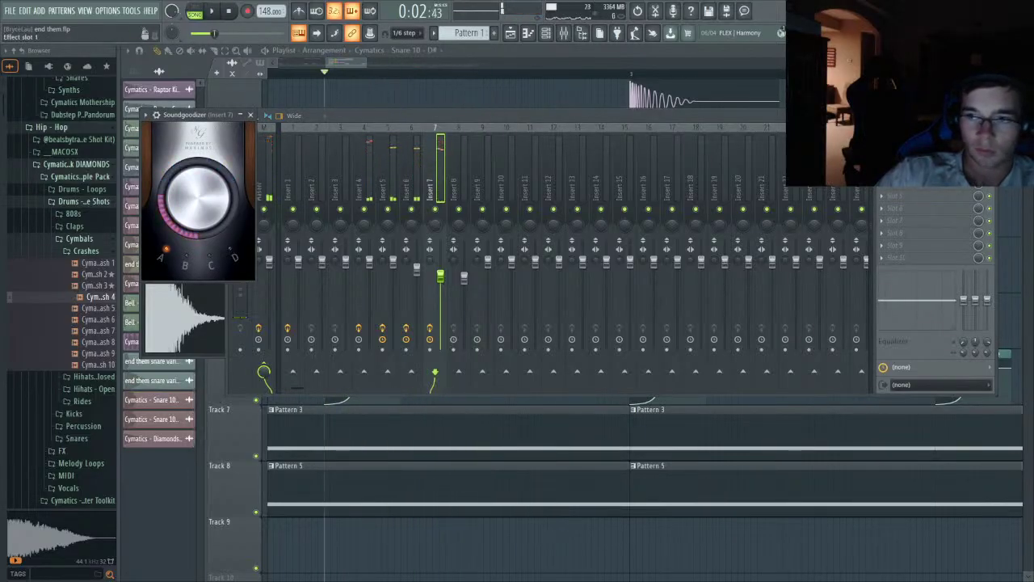
pyautogui.click(882, 159)
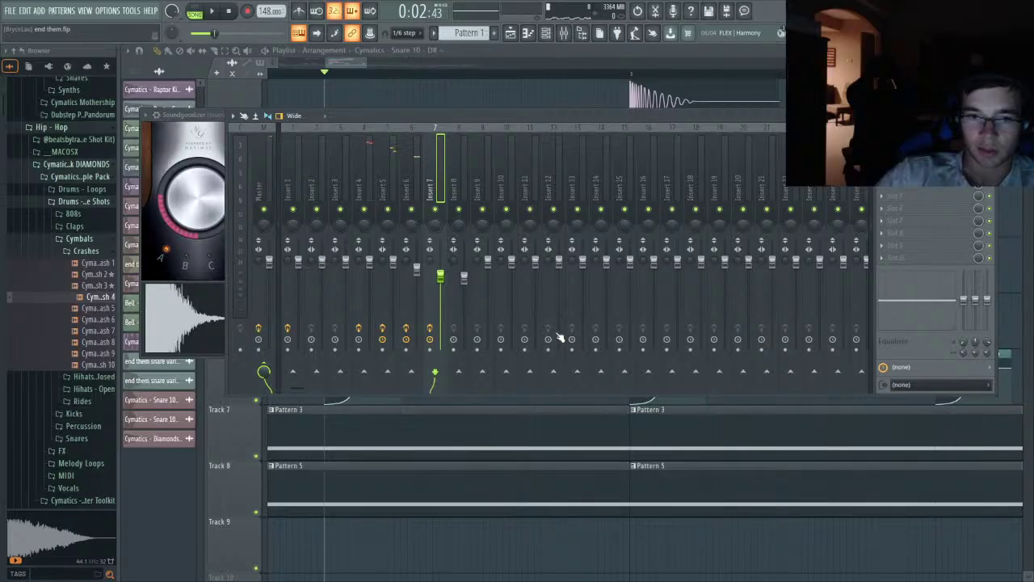
pyautogui.click(557, 304)
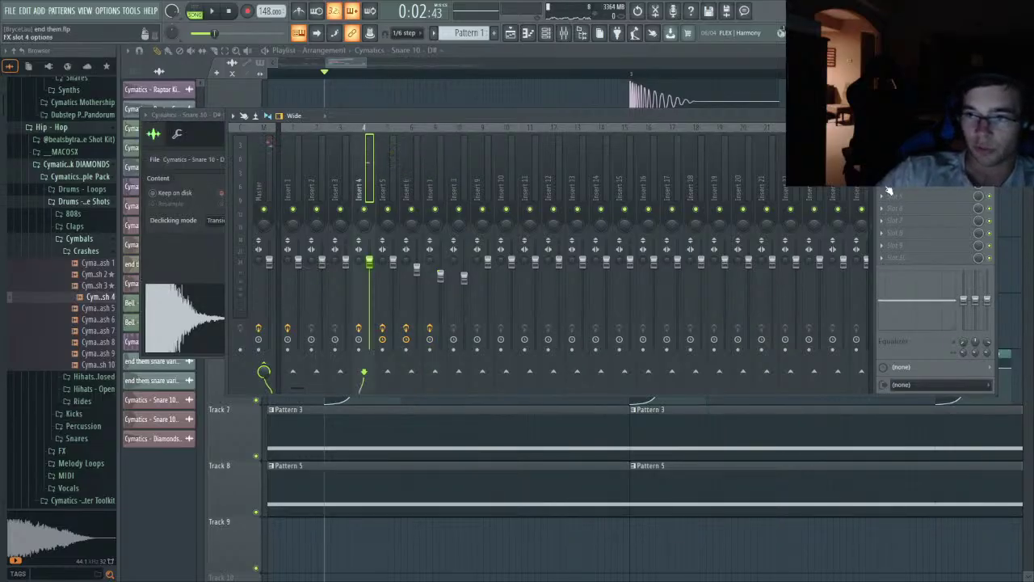
# - Add Soundgoodizer to mixer Insert 4 with an amount of 60%, checking by playback
pyautogui.click(699, 460)
pyautogui.press('space')
pyautogui.press('space')
pyautogui.press('space')
pyautogui.press('space')
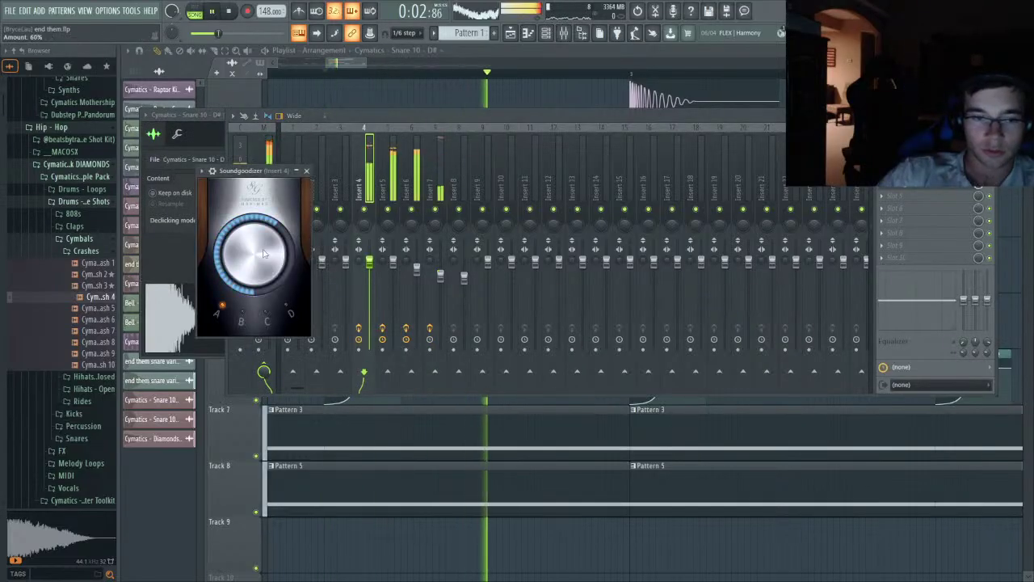
pyautogui.click(458, 50)
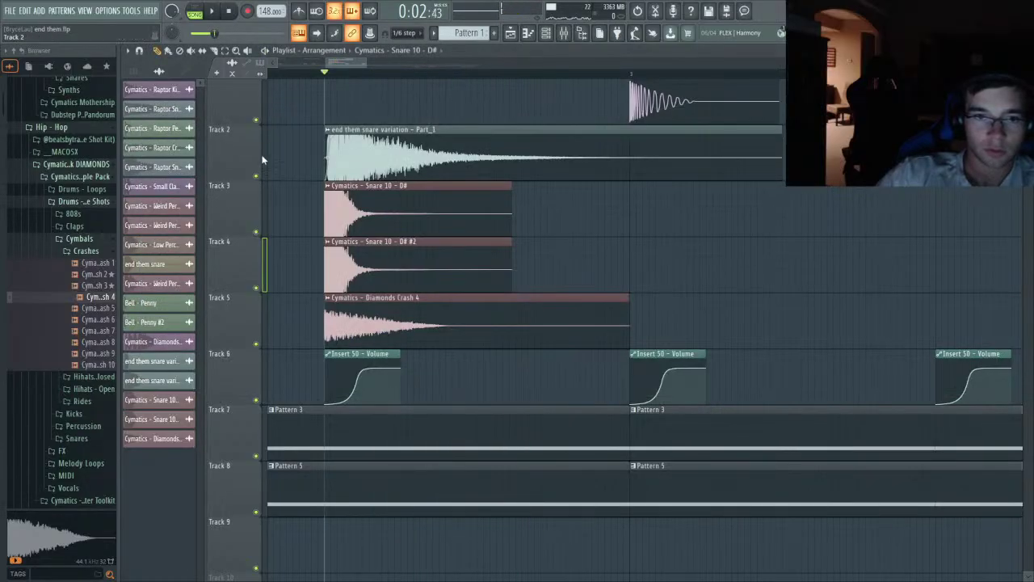
# - Solo Track 2 and unmute Tracks 3, 4 and 5 so only the snare layers play
pyautogui.rightClick(256, 175)
pyautogui.click(256, 232)
pyautogui.click(256, 288)
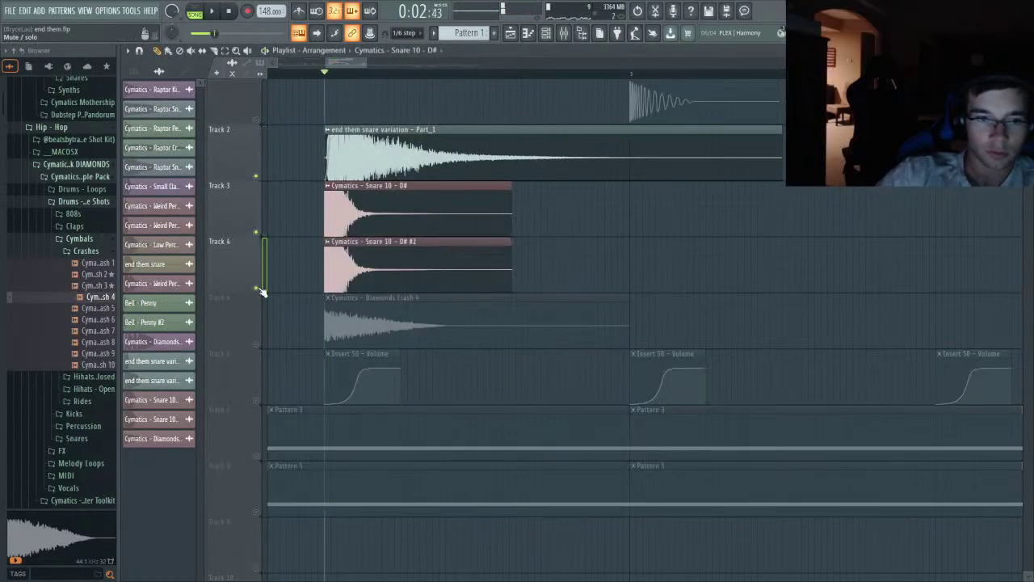
pyautogui.click(256, 344)
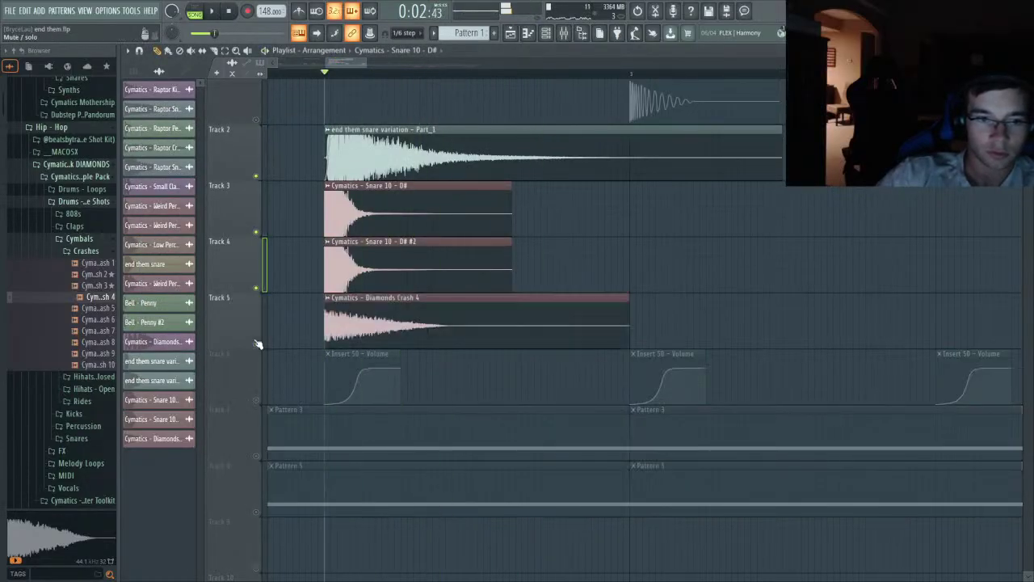
# - Set the end them snare variation - Part_1 channel volume to 75% and check the Snare 10 - D# channel by playback
pyautogui.doubleClick(411, 139)
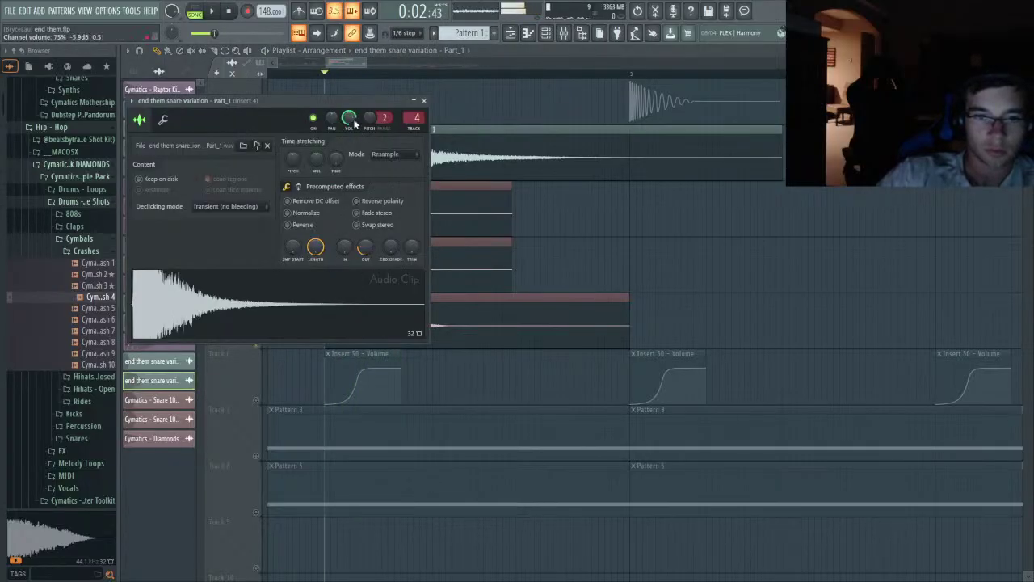
pyautogui.doubleClick(469, 201)
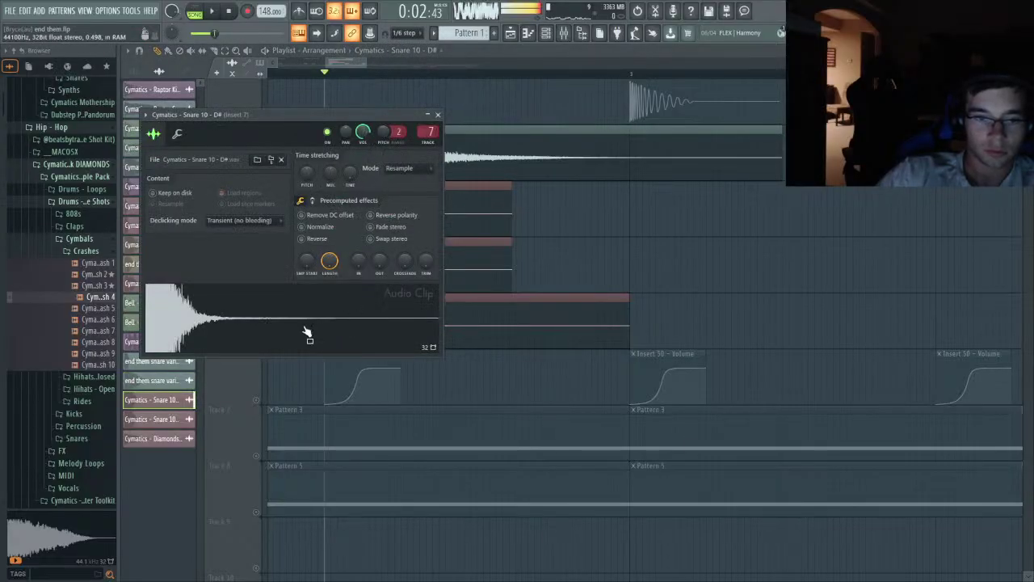
pyautogui.press('space')
pyautogui.press('space')
pyautogui.click(501, 197)
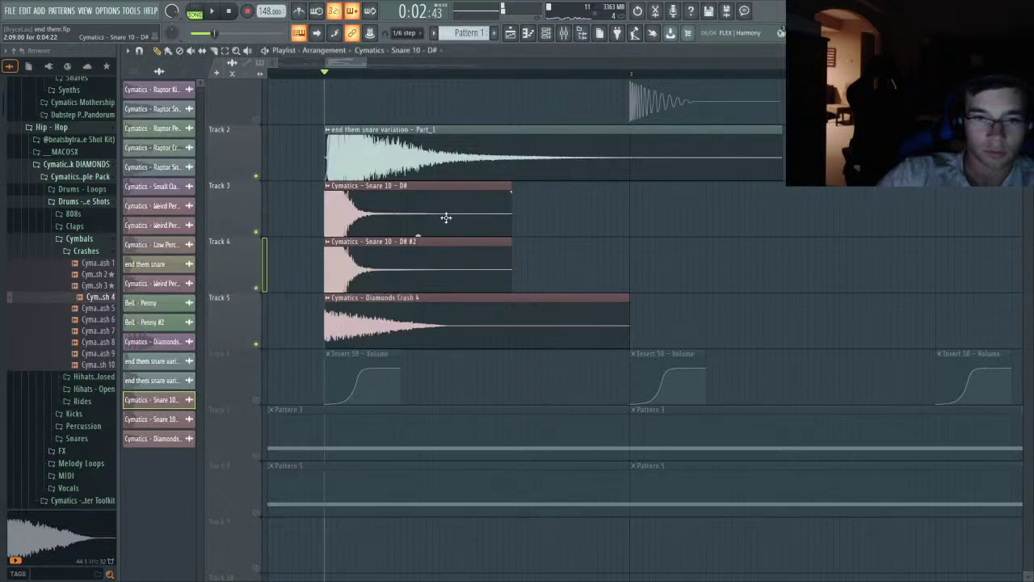
# - Set the second Snare 10's channel volume to 63%, checking by playback, and close its settings
pyautogui.doubleClick(413, 252)
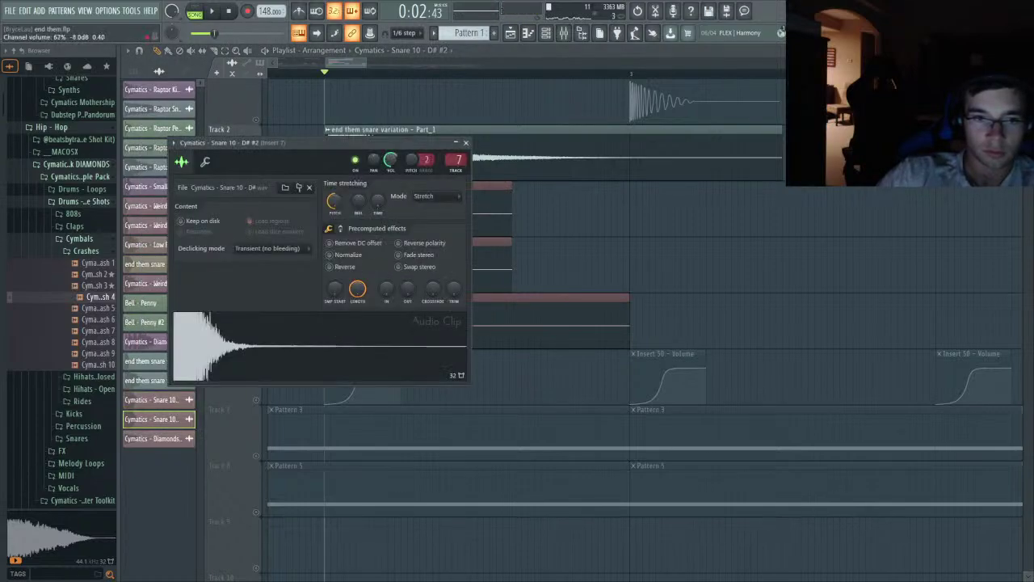
pyautogui.press('space')
pyautogui.click(466, 134)
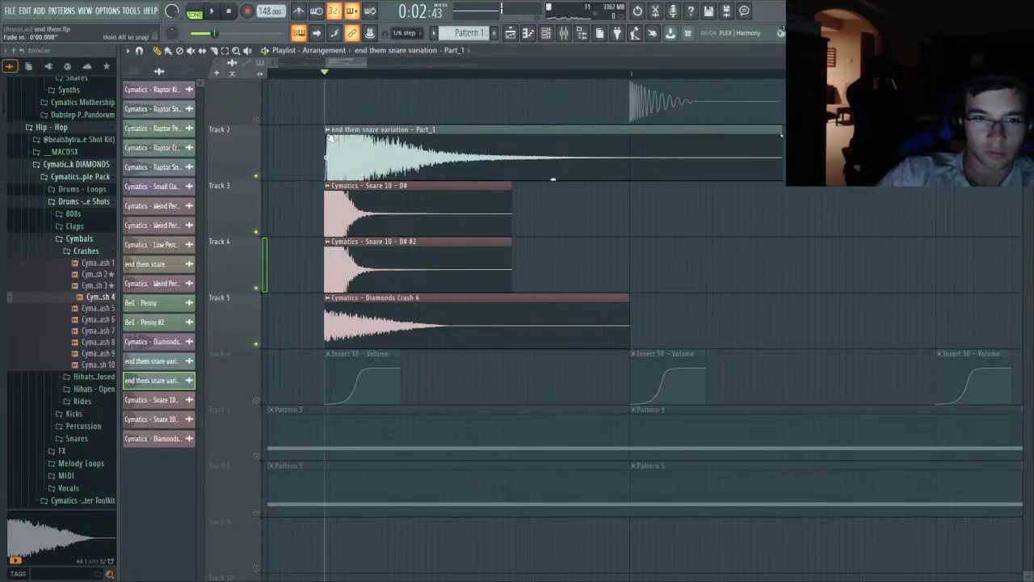
# - Replay the soloed snare layers and examine the fade-in at the start of the end them snare variation clip
pyautogui.press('space')
pyautogui.press('space')
pyautogui.press('space')
pyautogui.press('space')
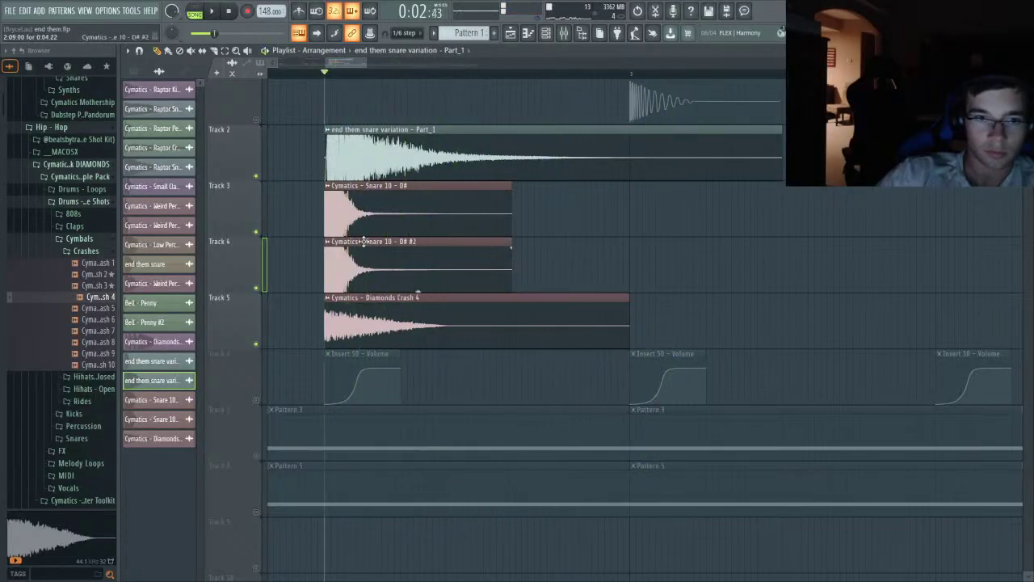
# - Adjust the precomputed Boost of the end them snare variation - Part_1 channel and check the soloed snare layers by playback
pyautogui.press('space')
pyautogui.press('space')
pyautogui.press('space')
pyautogui.press('space')
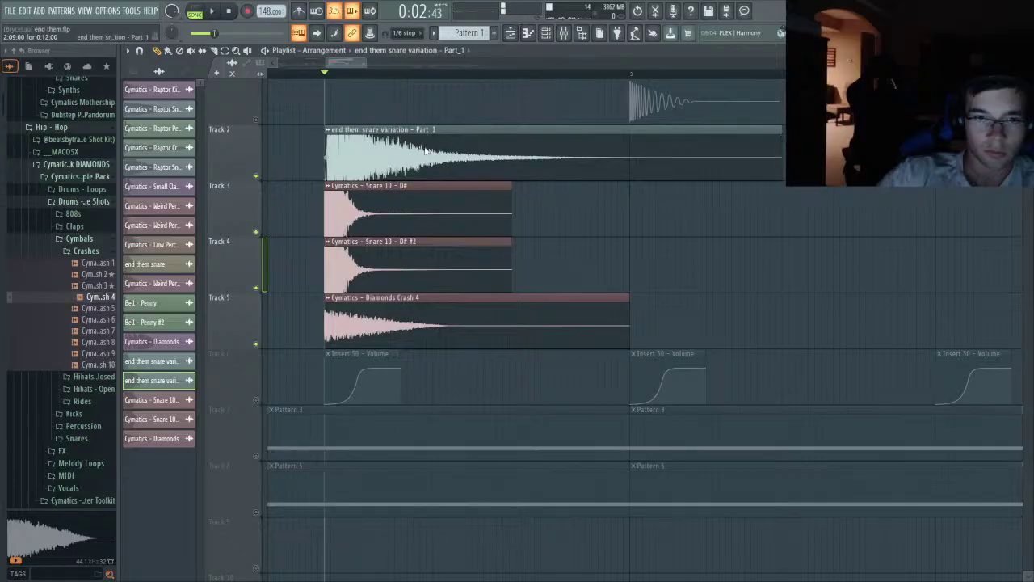
pyautogui.doubleClick(425, 150)
pyautogui.click(298, 186)
pyautogui.moveTo(291, 206)
pyautogui.mouseDown()
pyautogui.moveTo(291, 194)
pyautogui.moveTo(293, 218)
pyautogui.mouseUp()
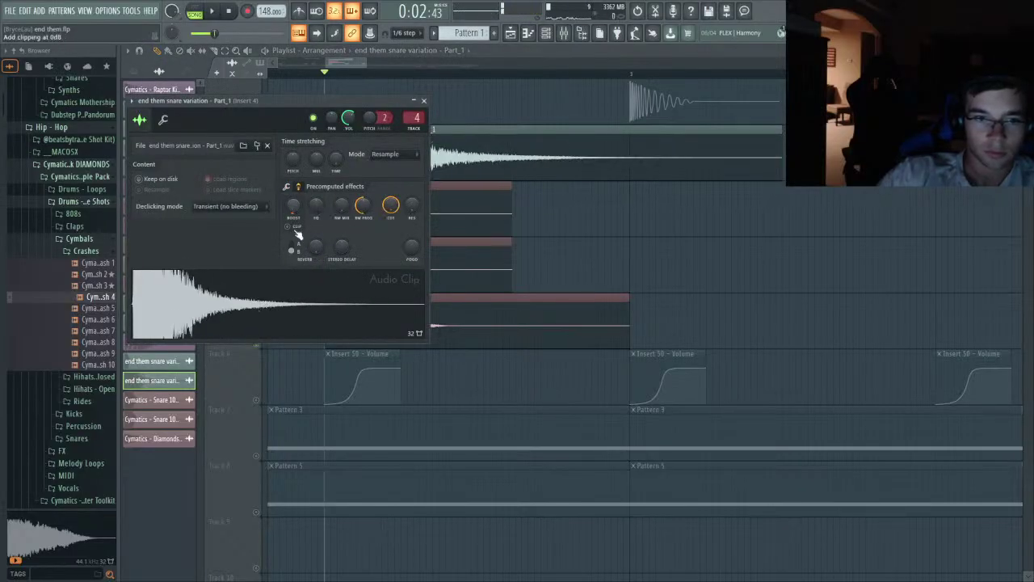
pyautogui.press('space')
pyautogui.press('space')
pyautogui.click(523, 61)
pyautogui.press('space')
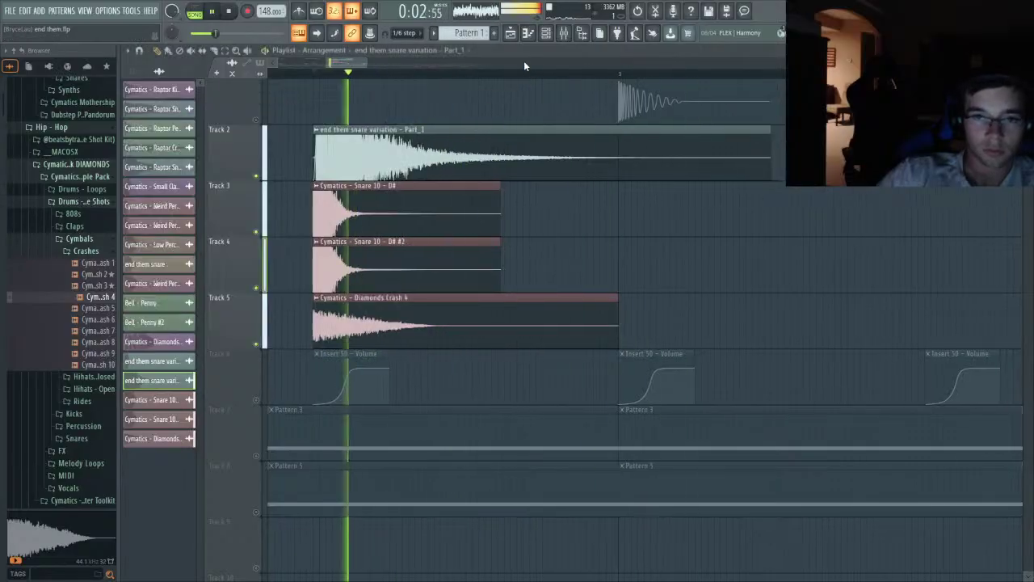
# - Slightly lengthen the fade-in at the start of the end them snare variation - Part_1 clip and replay the snare layers
pyautogui.press('space')
pyautogui.press('space')
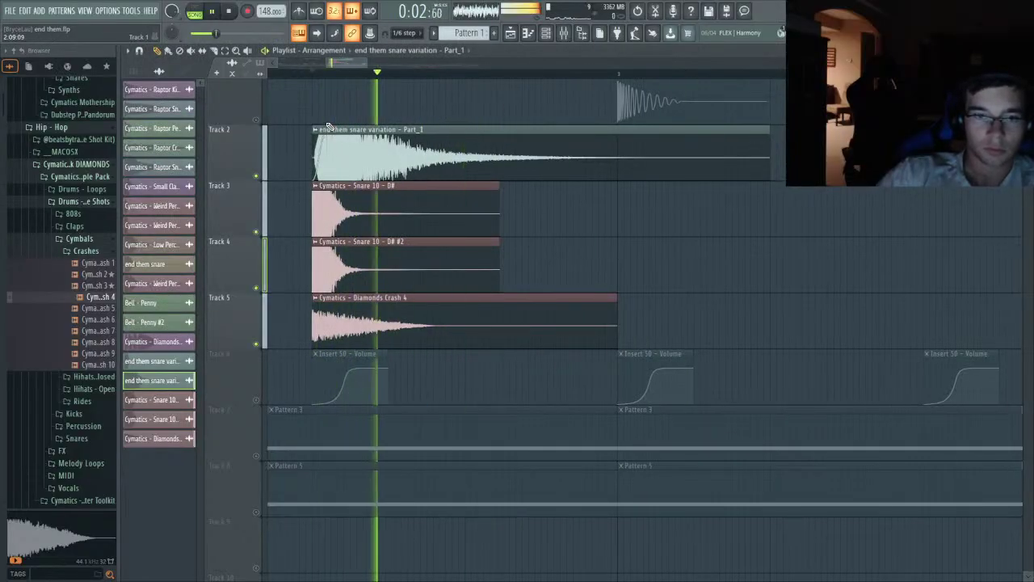
pyautogui.scroll(-5, 376, 81)
pyautogui.press('space')
pyautogui.press('space')
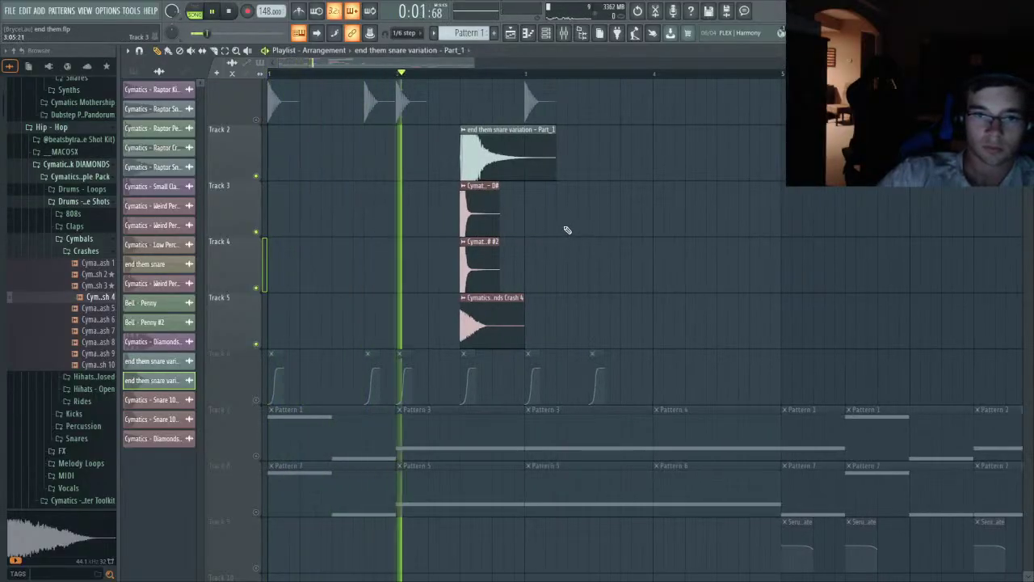
pyautogui.scroll(3, 473, 231)
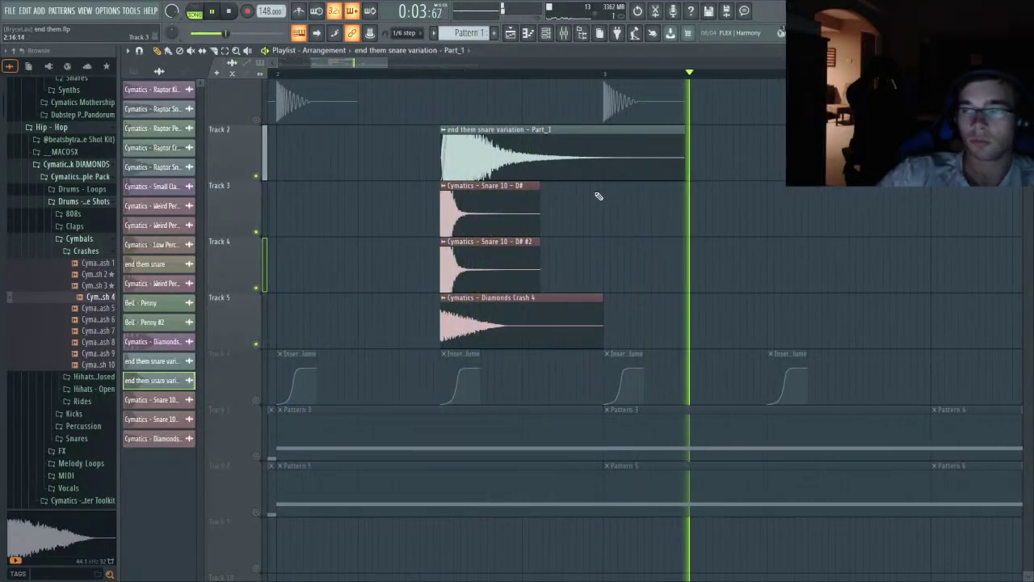
# - Unmute all playlist tracks and replay the layered snare in the full mix
pyautogui.press('space')
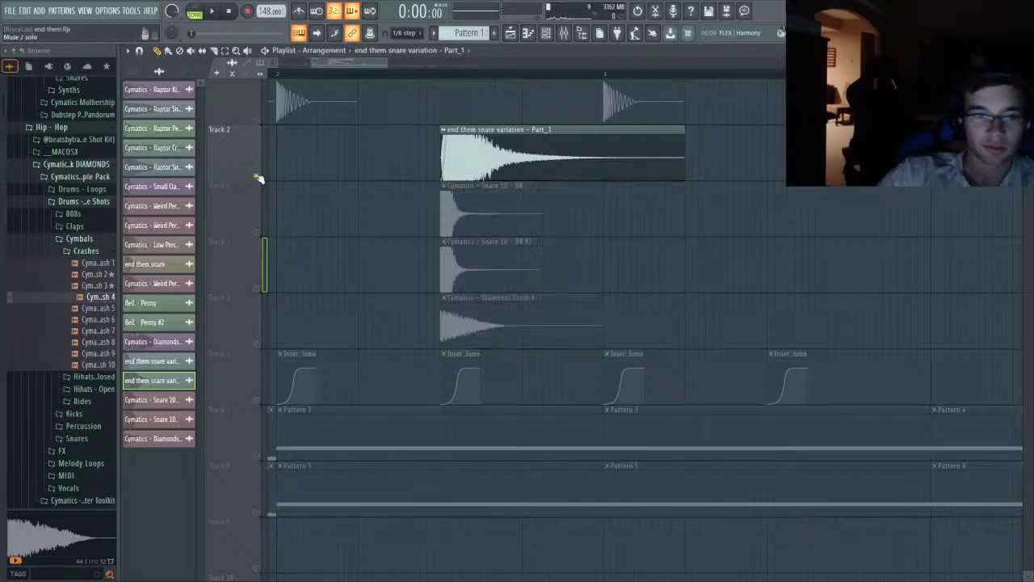
pyautogui.scroll(-3, 391, 210)
pyautogui.press('space')
pyautogui.scroll(2, 496, 249)
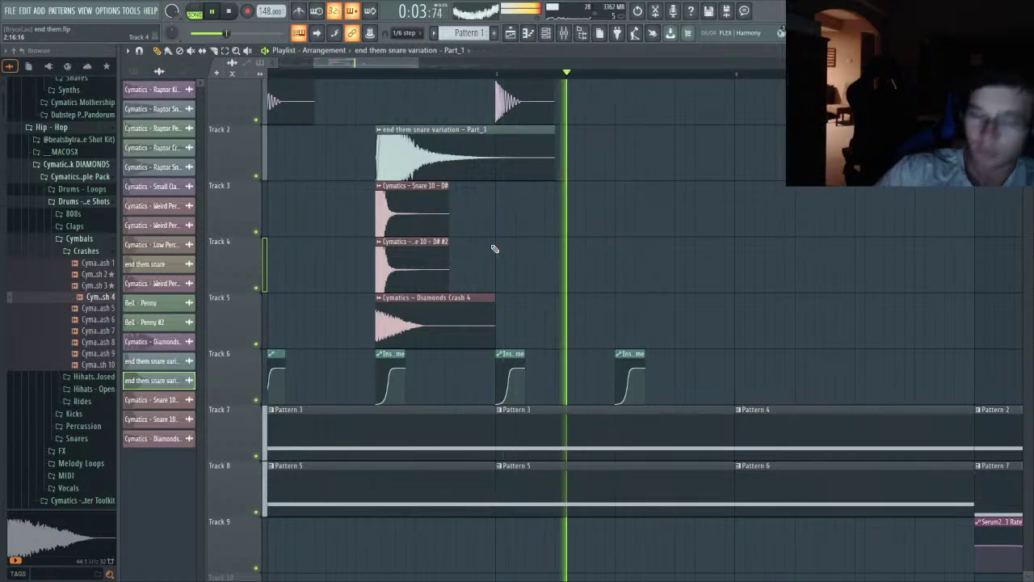
pyautogui.press('space')
pyautogui.scroll(3, 388, 97)
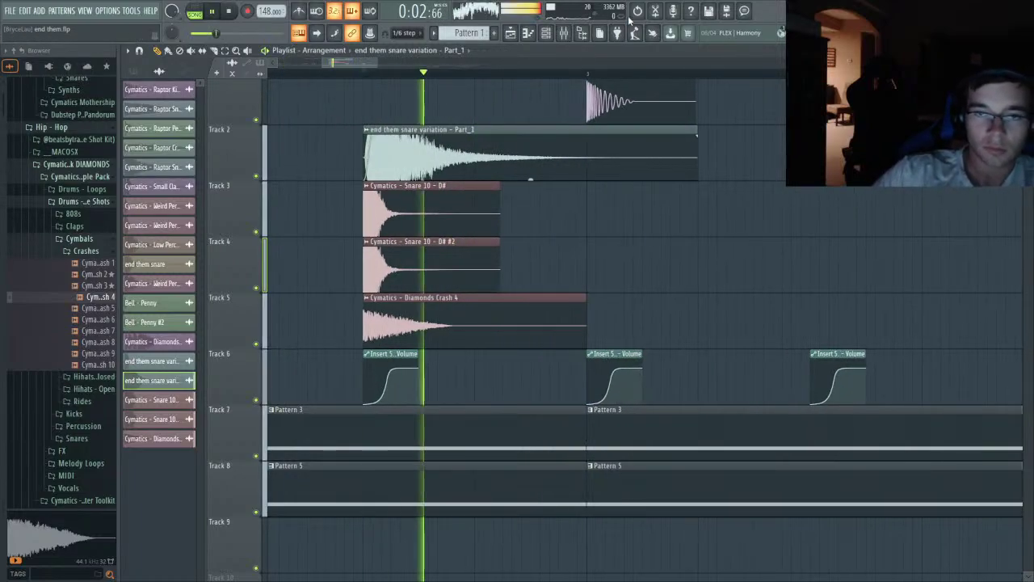
pyautogui.press('space')
# - On Insert 7's Fruity Parametric EQ 2, shape the band 6 cut and slightly boost band 5, checking by playback
pyautogui.click(563, 32)
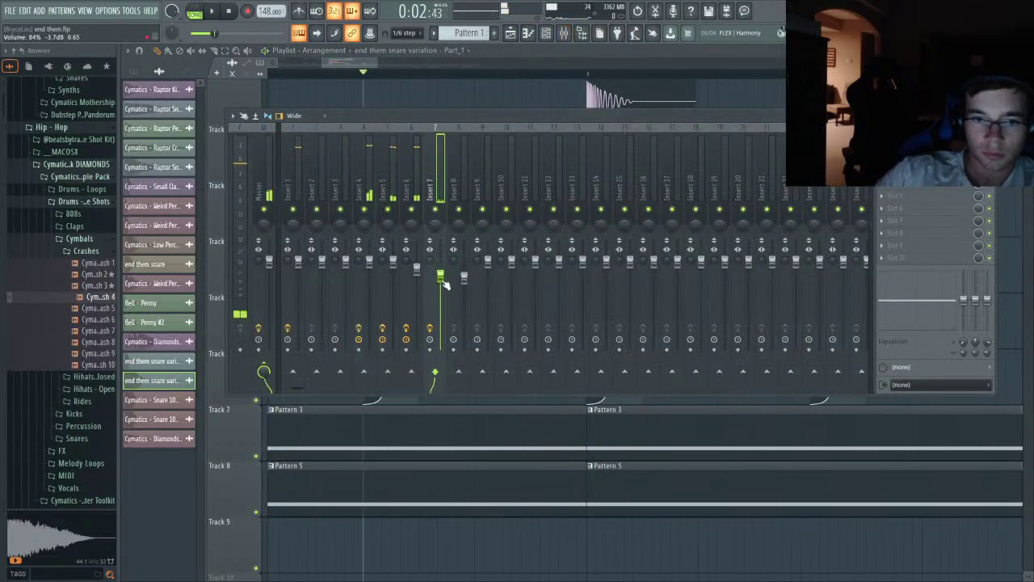
pyautogui.click(929, 147)
pyautogui.moveTo(326, 206)
pyautogui.mouseDown()
pyautogui.moveTo(330, 159)
pyautogui.moveTo(326, 208)
pyautogui.moveTo(294, 145)
pyautogui.moveTo(295, 184)
pyautogui.mouseUp()
pyautogui.press('space')
pyautogui.press('space')
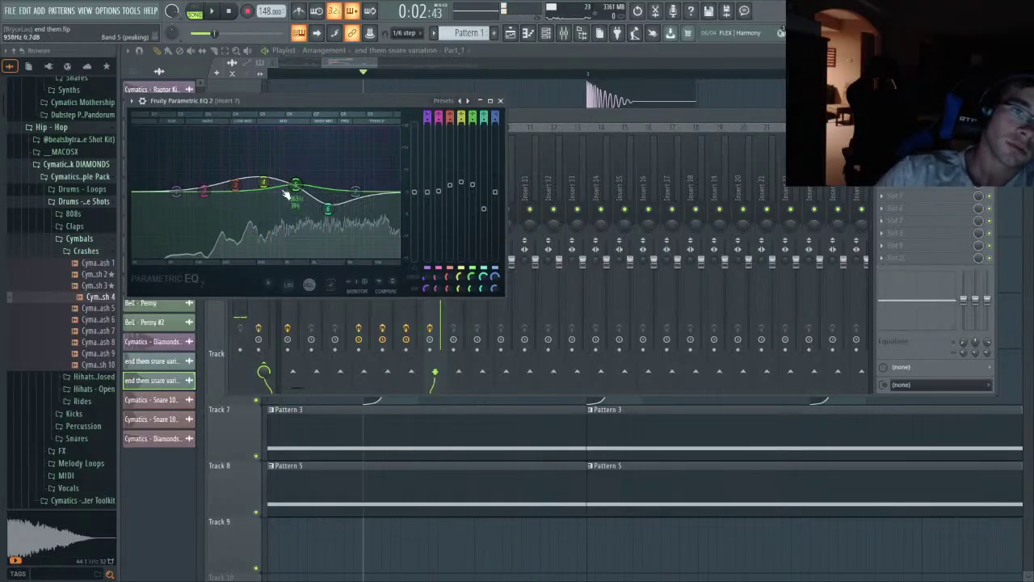
# - Slightly raise band 7 of Insert 7's EQ, fine-tune bands 3 and 4 by playback and close the mixer
pyautogui.moveTo(360, 162); pyautogui.dragTo(365, 188)
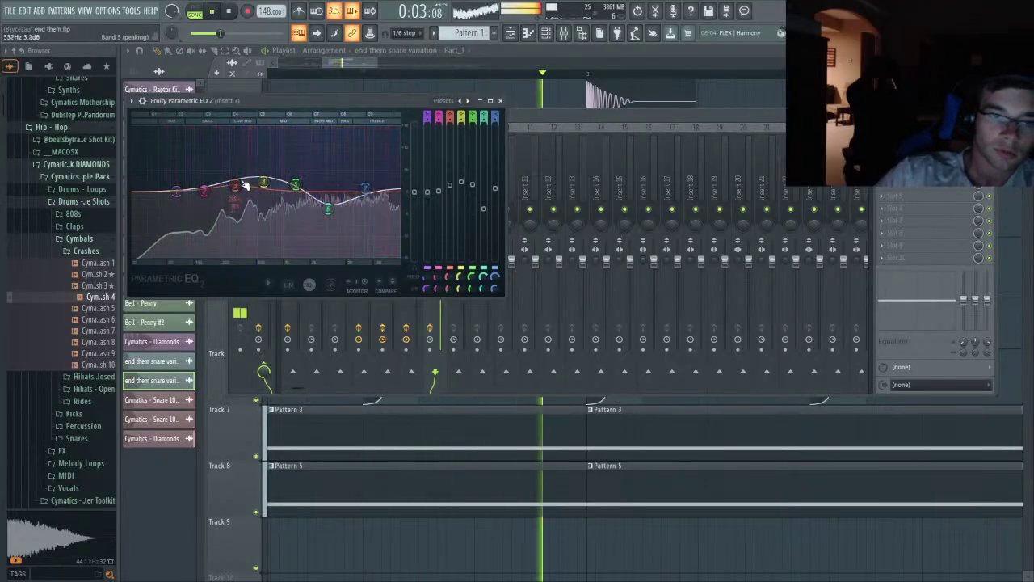
pyautogui.moveTo(235, 185)
pyautogui.mouseDown()
pyautogui.moveTo(234, 152)
pyautogui.moveTo(236, 184)
pyautogui.mouseUp()
pyautogui.press('space')
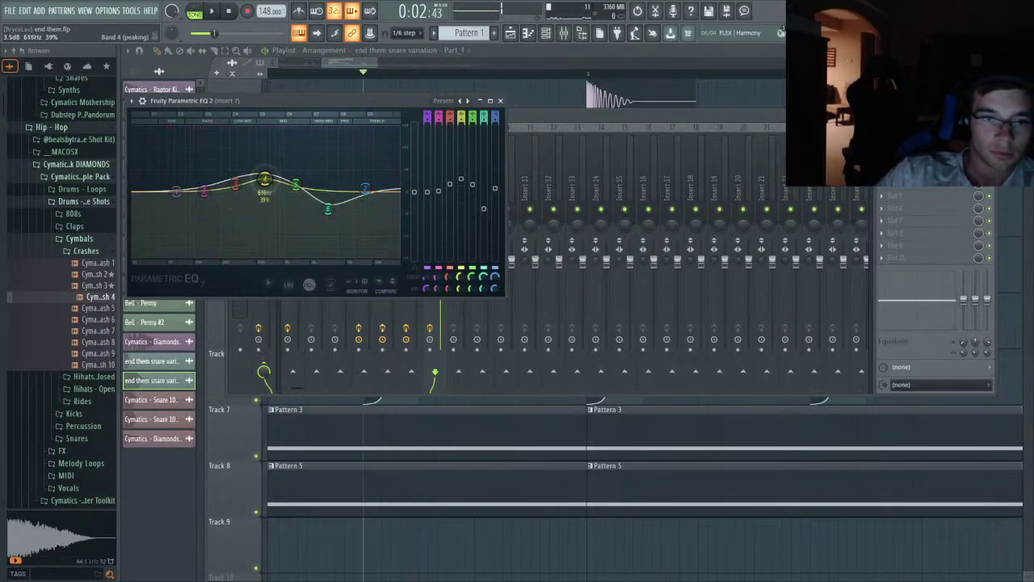
pyautogui.press('space')
pyautogui.press('space')
pyautogui.click(671, 67)
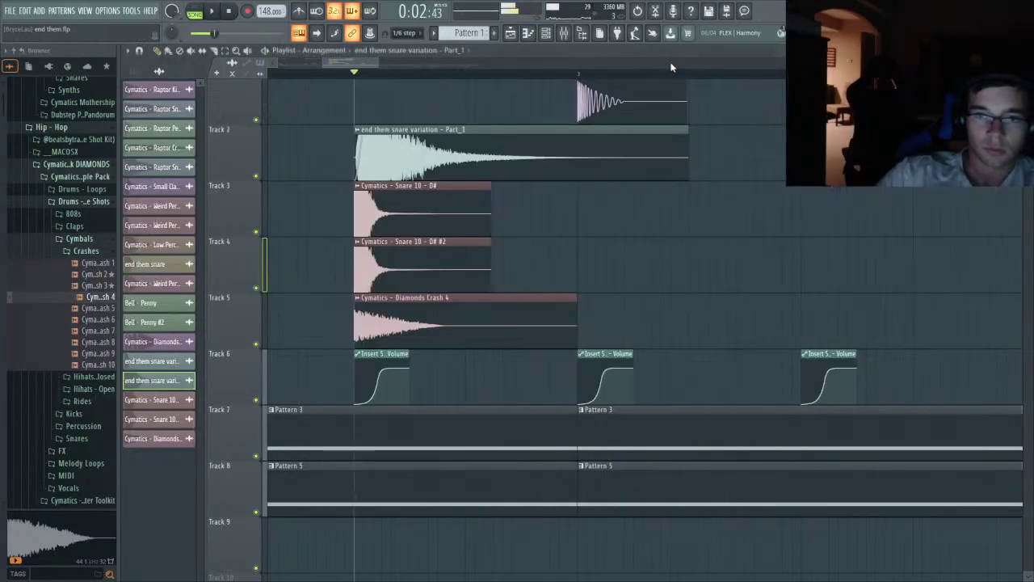
# - Duplicate the four snare layer clips on Tracks 2 to 5 to 3:09:00 and play the result
pyautogui.press('space')
pyautogui.press('space')
pyautogui.moveTo(487, 120); pyautogui.dragTo(424, 315)
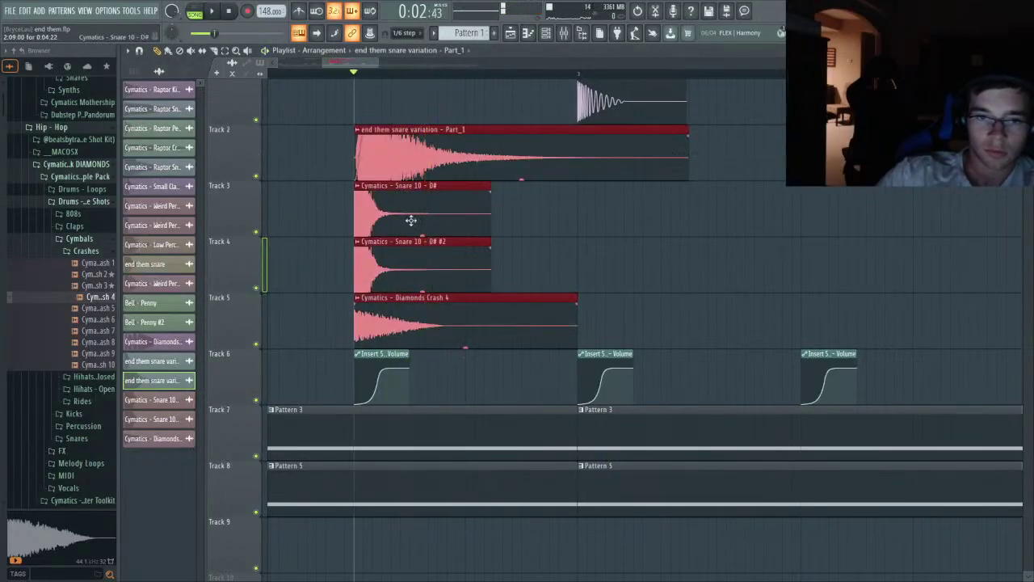
pyautogui.press('space')
pyautogui.keyDown('shift'); pyautogui.moveTo(395, 147); pyautogui.dragTo(841, 147); pyautogui.keyUp('shift')
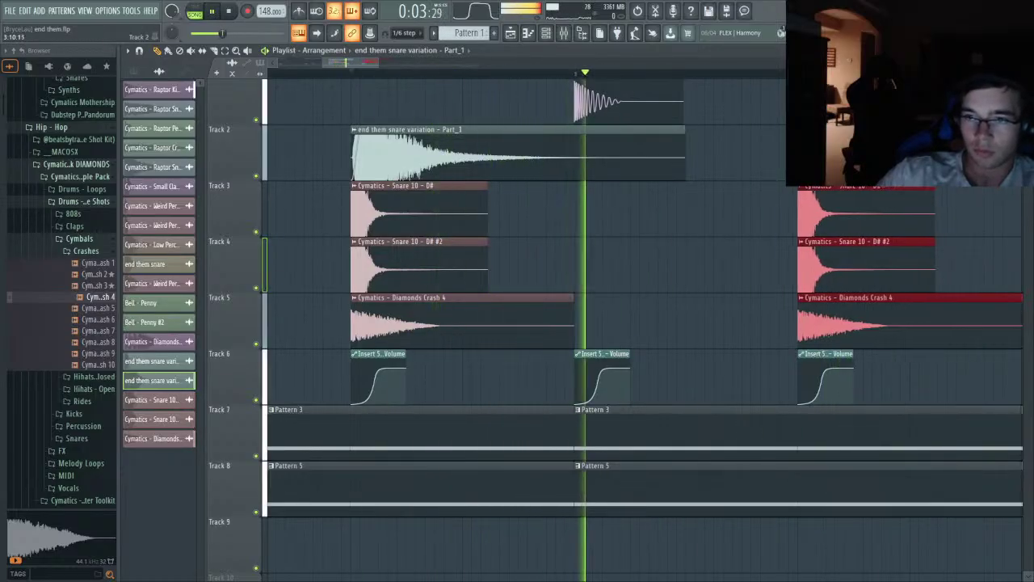
pyautogui.scroll(-3, 744, 217)
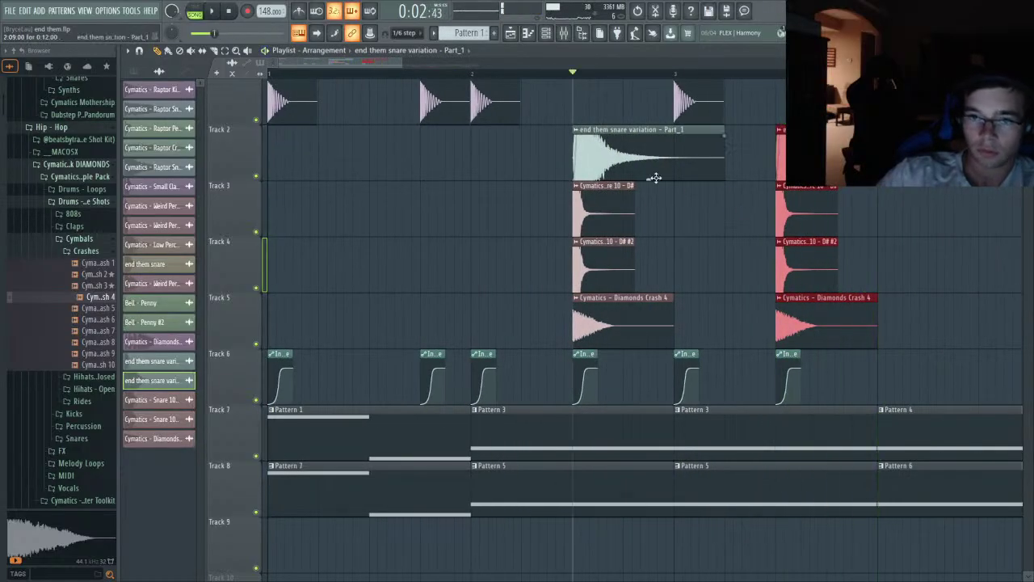
# - Check the Snare 10 - D# and end them snare variation - Part_1 channel settings and the snare's mixer levels during playback
pyautogui.scroll(3, 652, 175)
pyautogui.doubleClick(544, 194)
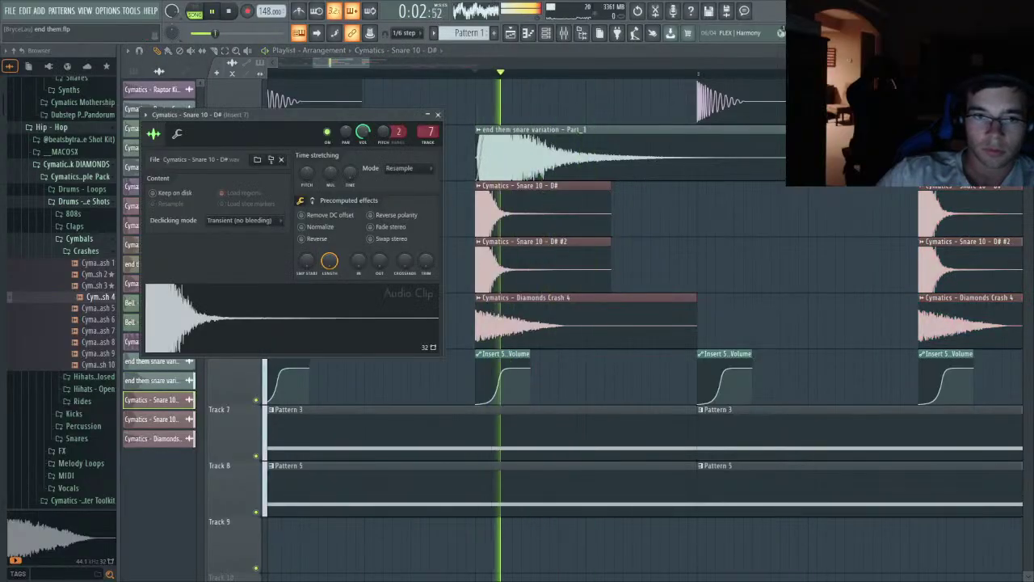
pyautogui.press('space')
pyautogui.doubleClick(546, 143)
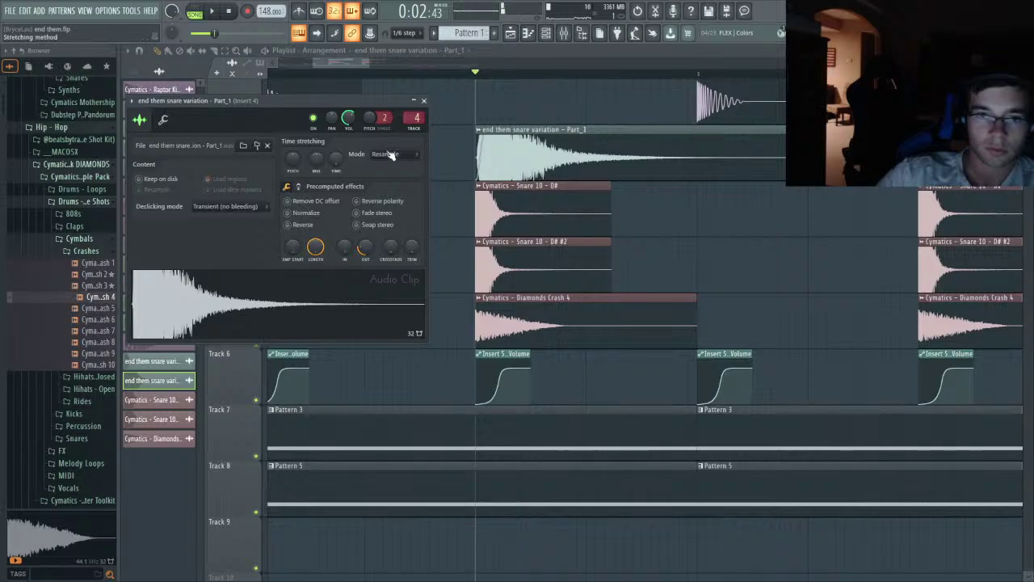
pyautogui.click(563, 33)
pyautogui.press('space')
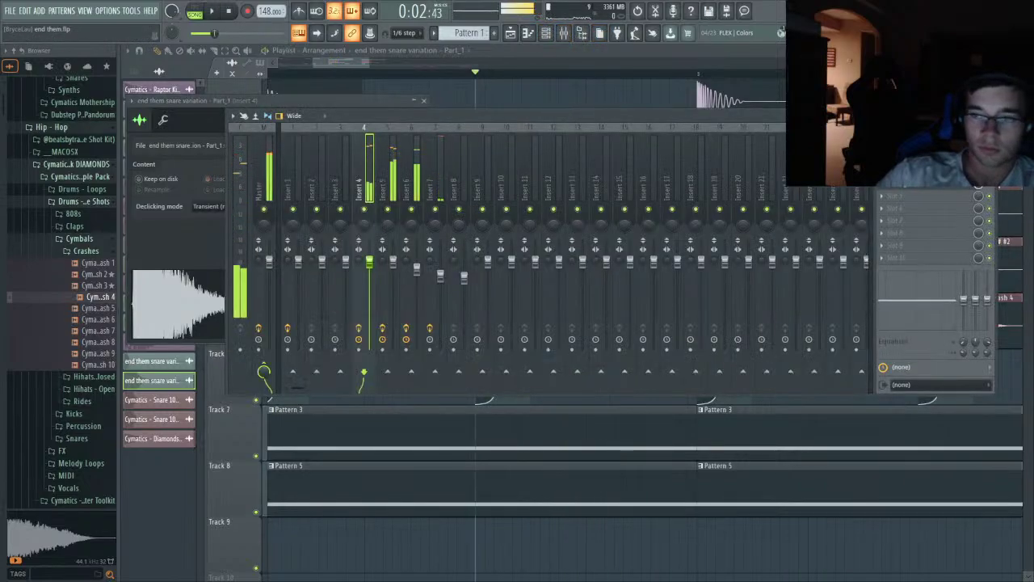
# - Slightly raise bands 4, 6 and 7 of the Fruity Parametric EQ 2 on Insert 4, then replay the snare
pyautogui.click(929, 171)
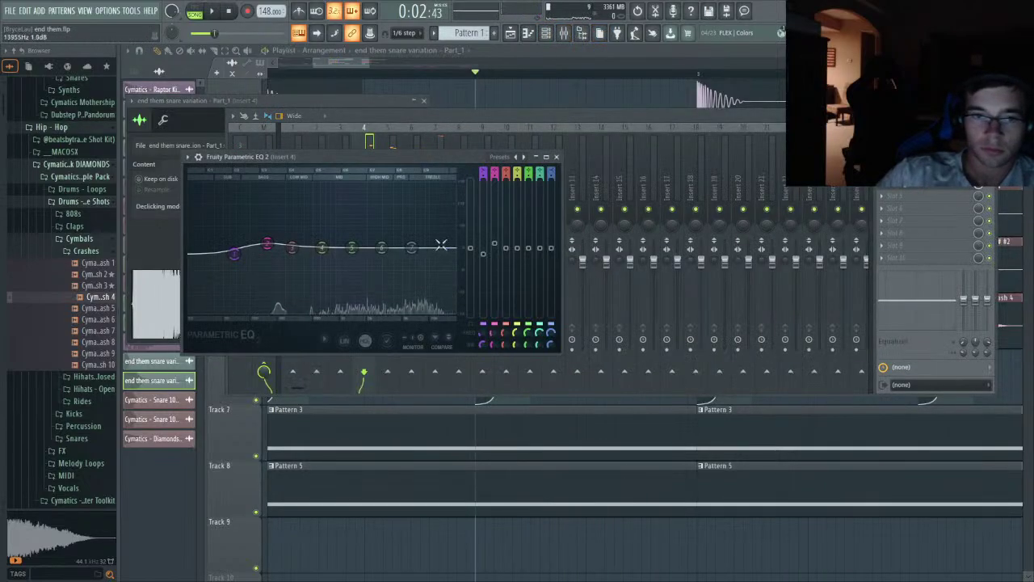
pyautogui.moveTo(410, 201); pyautogui.dragTo(422, 246)
pyautogui.moveTo(322, 247); pyautogui.dragTo(352, 246)
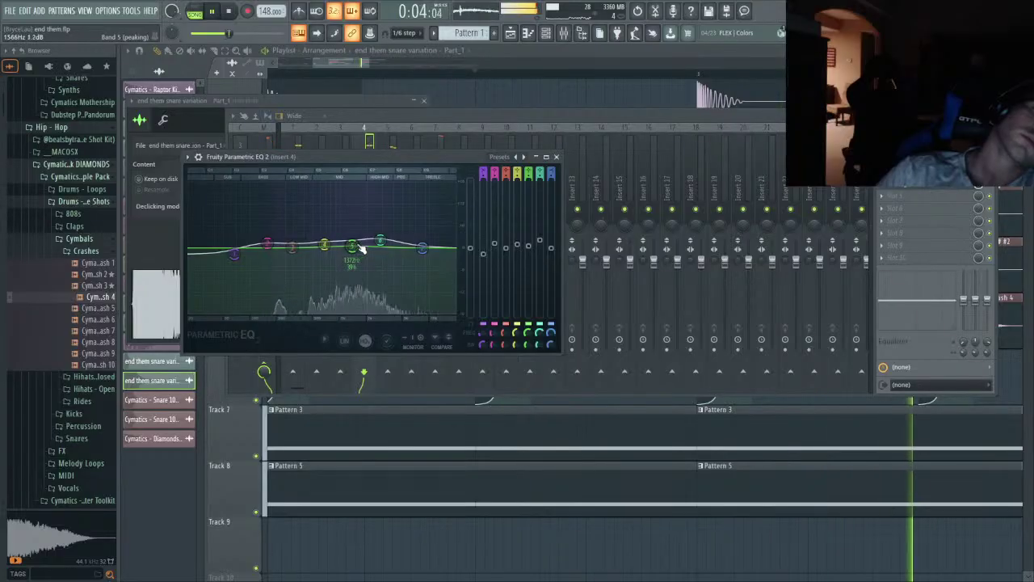
pyautogui.moveTo(422, 246)
pyautogui.mouseDown()
pyautogui.moveTo(425, 227)
pyautogui.moveTo(422, 237)
pyautogui.mouseUp()
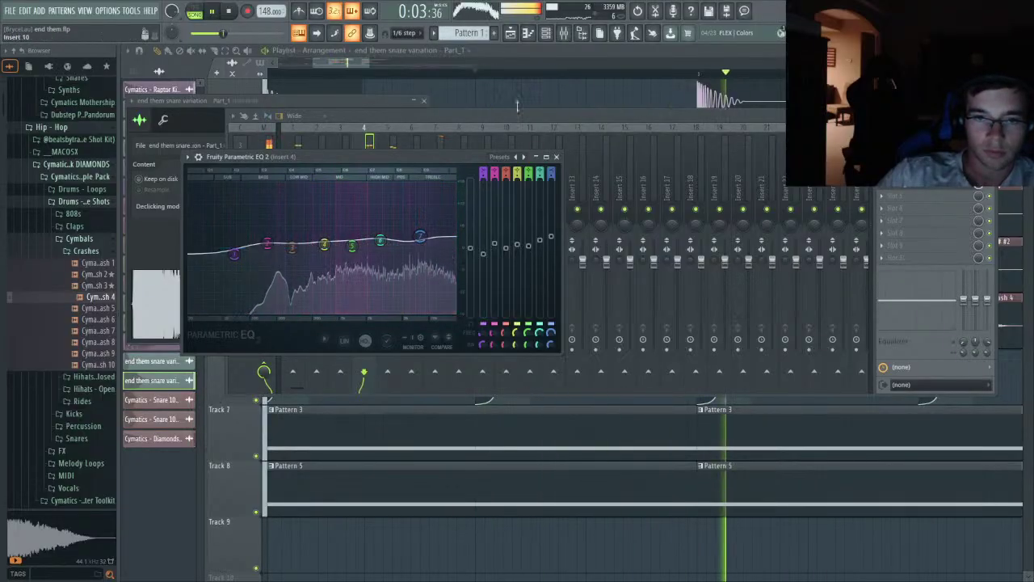
pyautogui.click(552, 71)
pyautogui.scroll(-4, 646, 191)
pyautogui.scroll(4, 649, 201)
pyautogui.click(327, 73)
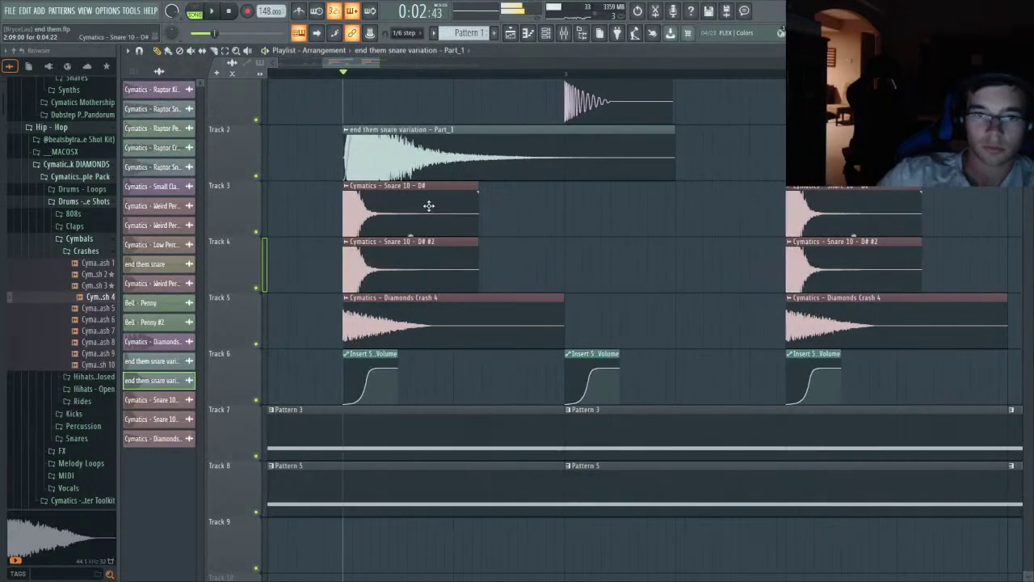
# - Delete the four duplicated snare layer clips at 3:09:00 on Tracks 2 to 5
pyautogui.scroll(-3, 363, 130)
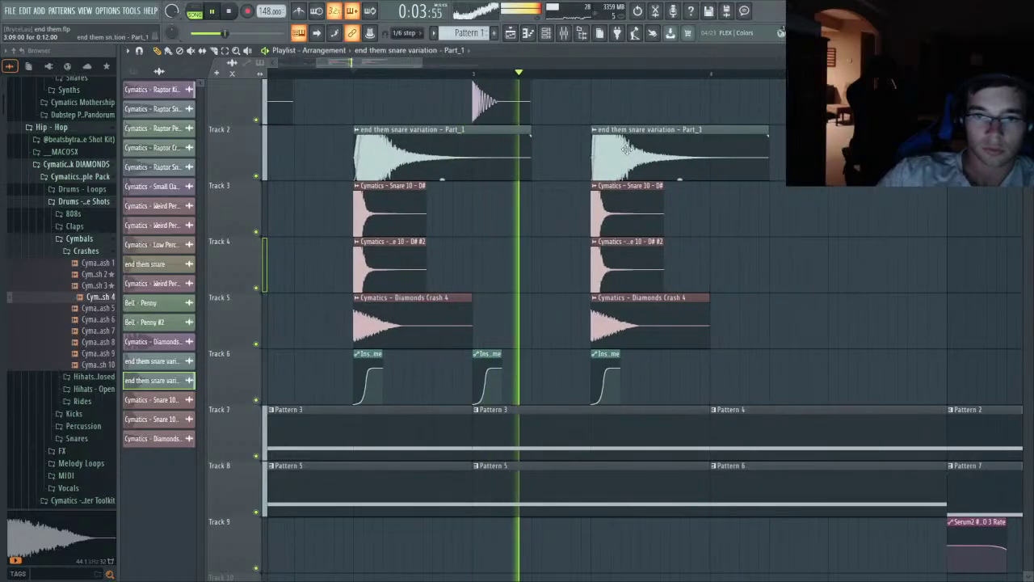
pyautogui.rightClick(627, 151)
pyautogui.press('space')
pyautogui.press('space')
pyautogui.press('space')
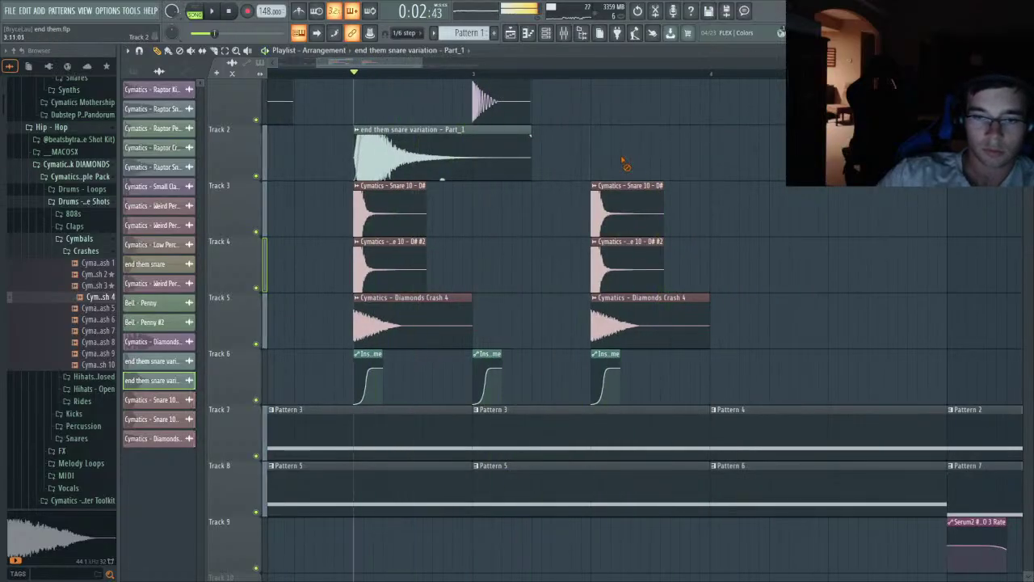
pyautogui.rightClick(626, 202)
pyautogui.rightClick(629, 262)
pyautogui.rightClick(639, 312)
# - Copy the four original snare layer clips from 2:09:00 to 3:09:00 and check both hits by playback
pyautogui.moveTo(386, 154); pyautogui.dragTo(401, 293)
pyautogui.keyDown('shift'); pyautogui.moveTo(405, 139); pyautogui.dragTo(641, 139); pyautogui.keyUp('shift')
pyautogui.press('space')
pyautogui.scroll(-2, 614, 226)
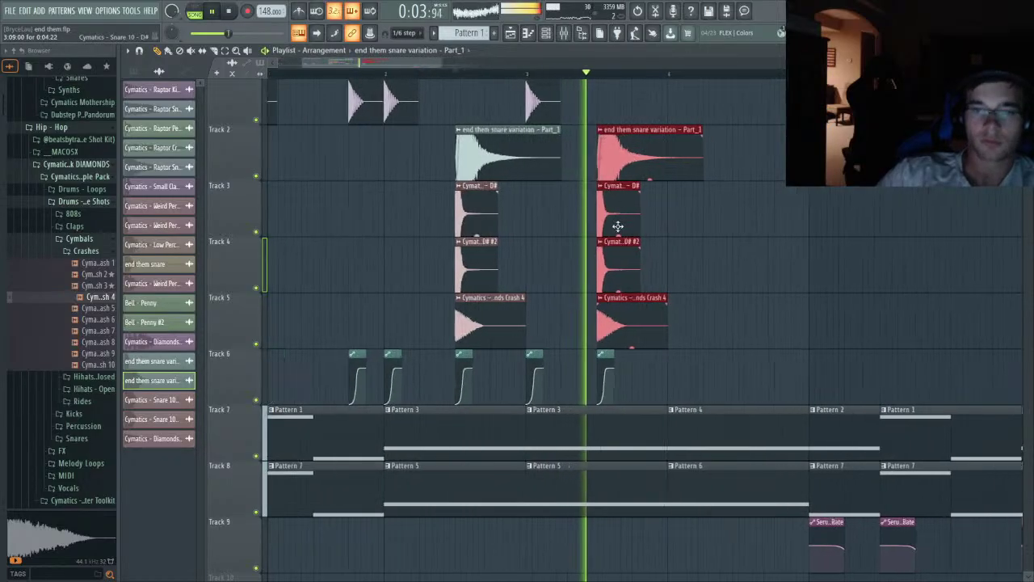
pyautogui.scroll(4, 617, 224)
pyautogui.press('space')
# - On Insert 7's EQ, soften the band 6 cut, boost the band 7 high shelf and nudge band 4 up, checking by playback
pyautogui.click(575, 35)
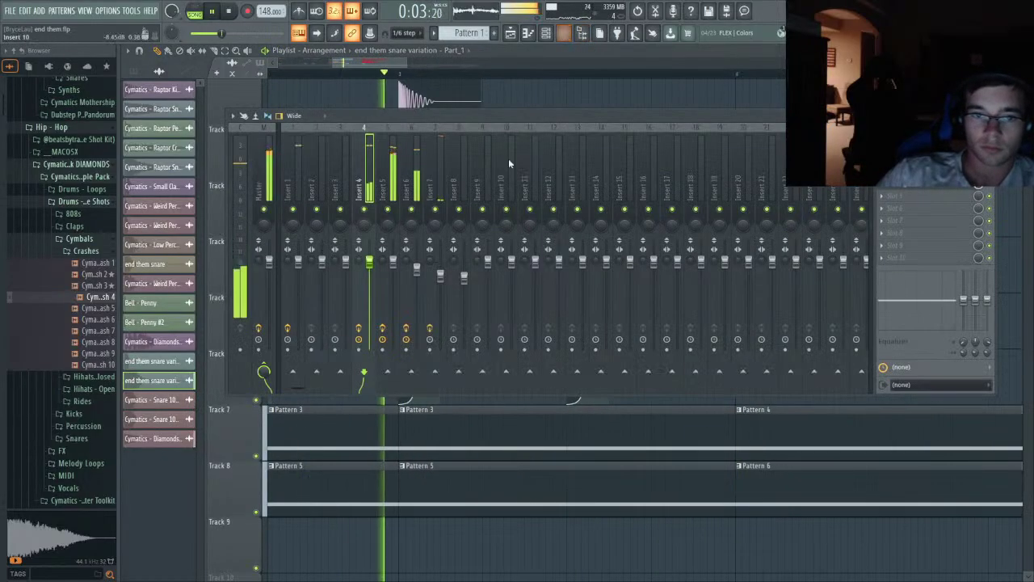
pyautogui.click(442, 167)
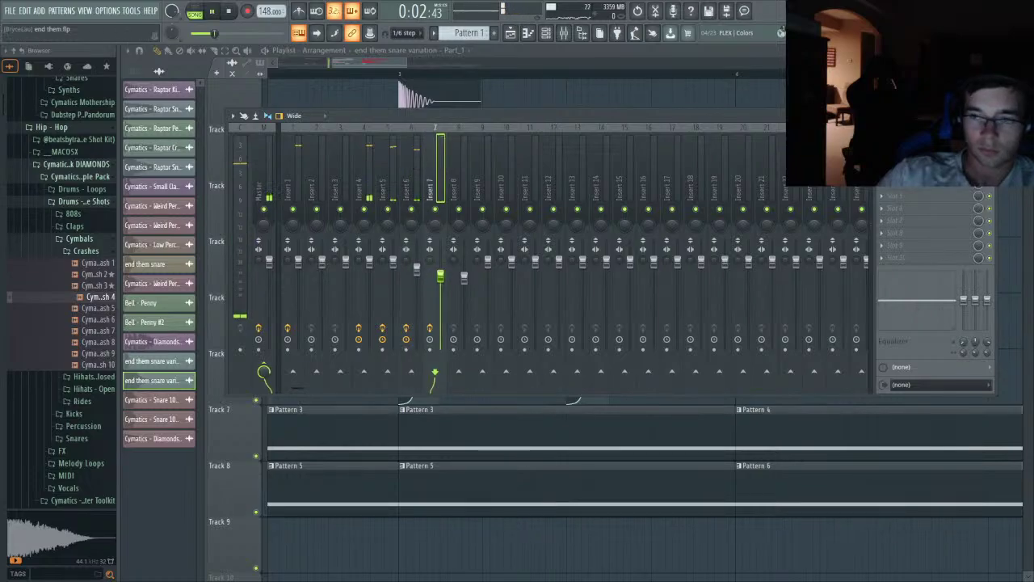
pyautogui.press('space')
pyautogui.click(921, 147)
pyautogui.moveTo(328, 207)
pyautogui.mouseDown()
pyautogui.moveTo(329, 182)
pyautogui.moveTo(331, 205)
pyautogui.mouseUp()
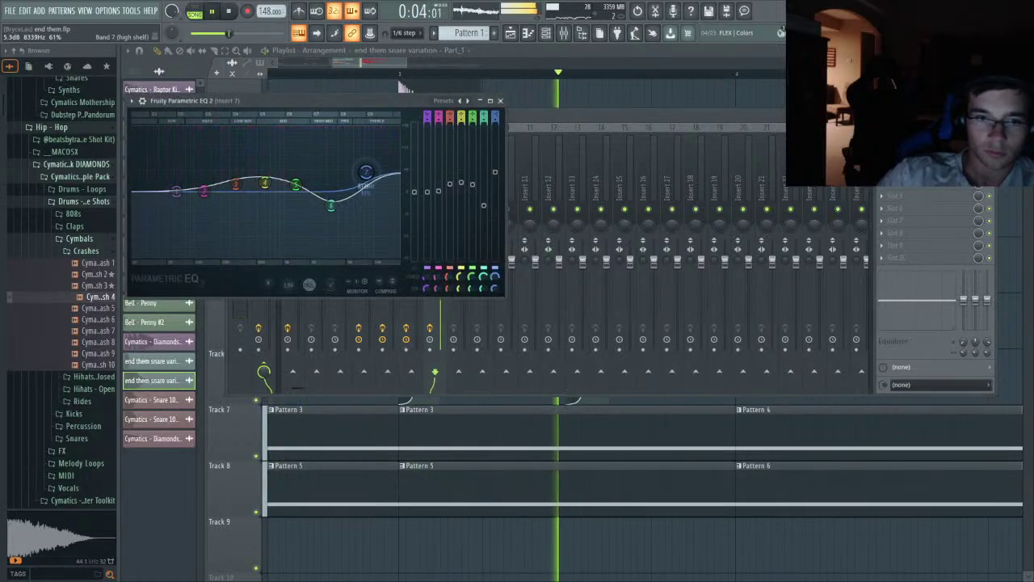
pyautogui.moveTo(264, 183)
pyautogui.mouseDown()
pyautogui.moveTo(265, 161)
pyautogui.moveTo(264, 182)
pyautogui.mouseUp()
pyautogui.click(515, 125)
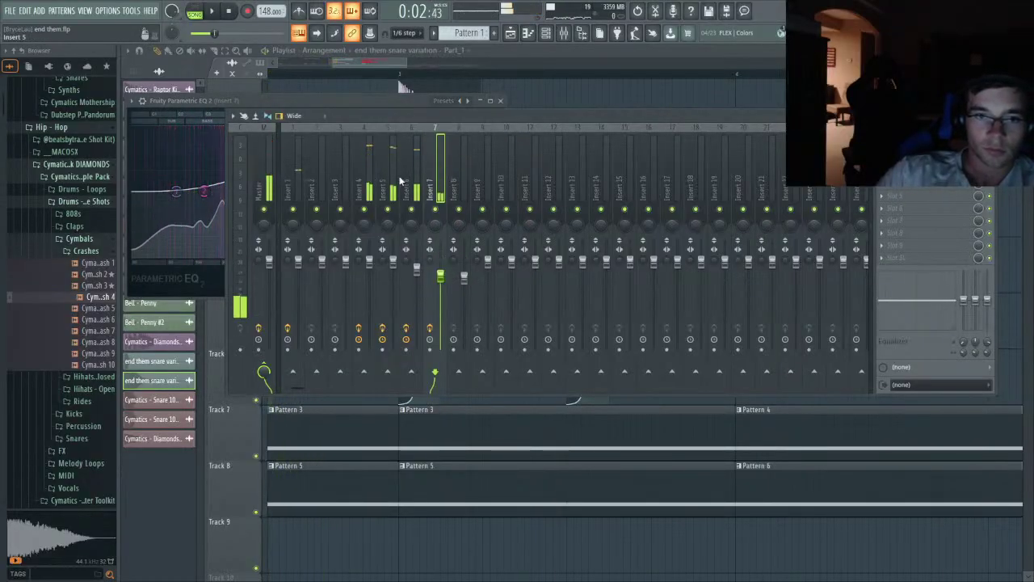
pyautogui.press('space')
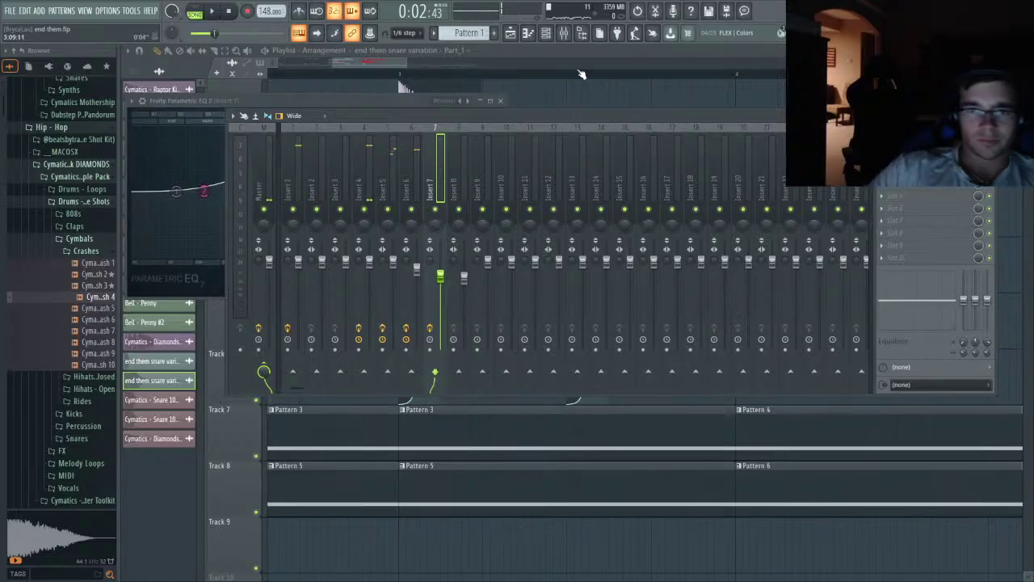
pyautogui.click(572, 61)
# - Add a short fade-in to the first Diamonds Crash 4 clip and, with Track 5 soloed, extend it to a length of 0:15:00
pyautogui.scroll(-3, 510, 242)
pyautogui.scroll(5, 317, 406)
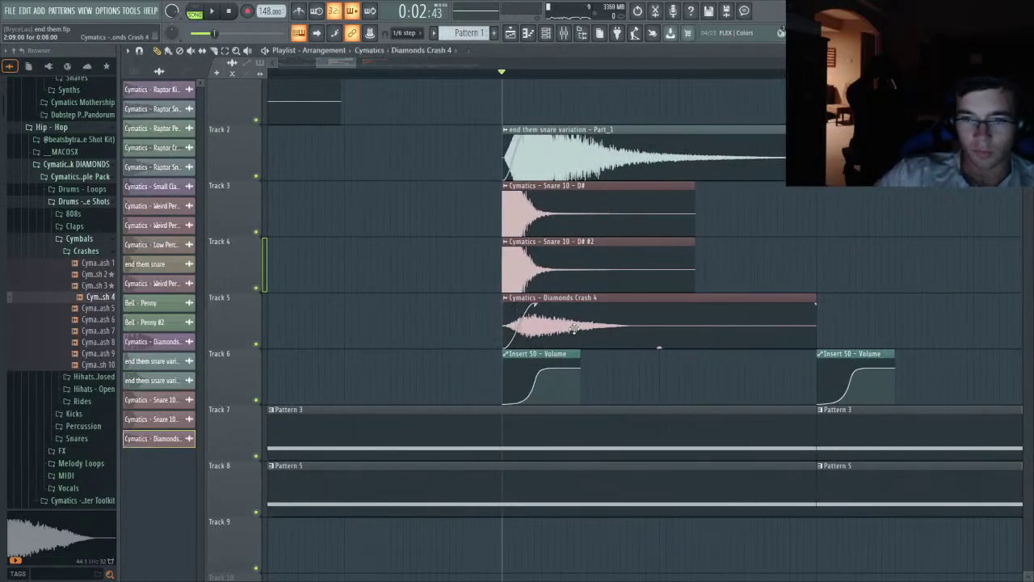
pyautogui.scroll(-3, 573, 327)
pyautogui.rightClick(257, 343)
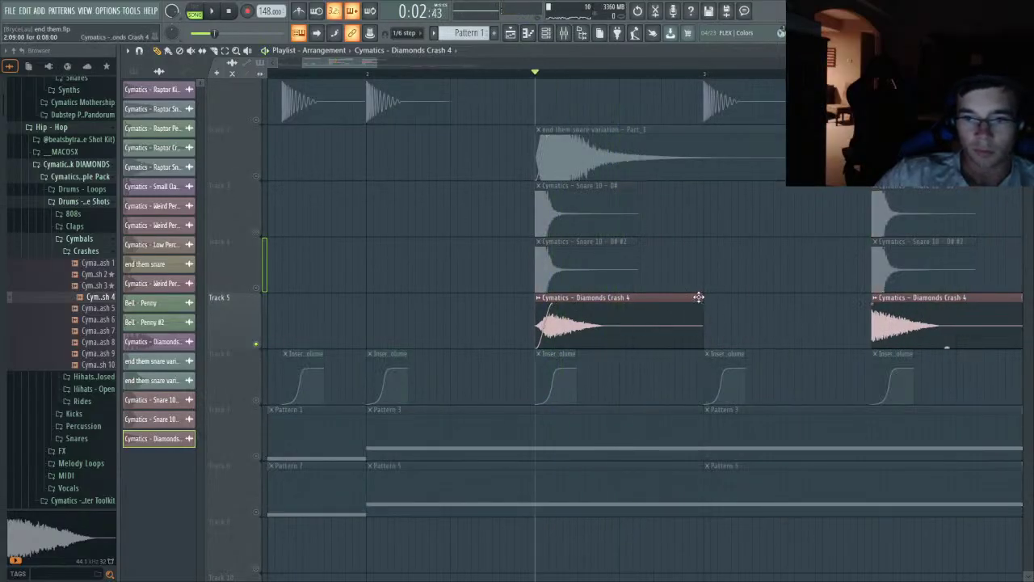
pyautogui.moveTo(698, 297); pyautogui.dragTo(797, 297)
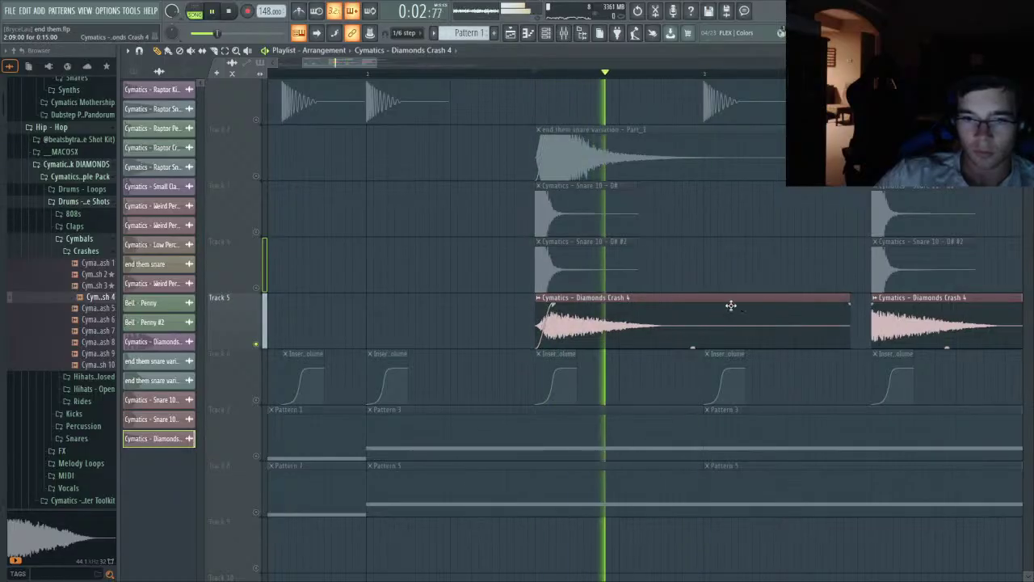
# - Slice the first Diamonds Crash 4 clip on Track 5 at the start of bar 3 and delete its tail
pyautogui.doubleClick(672, 343)
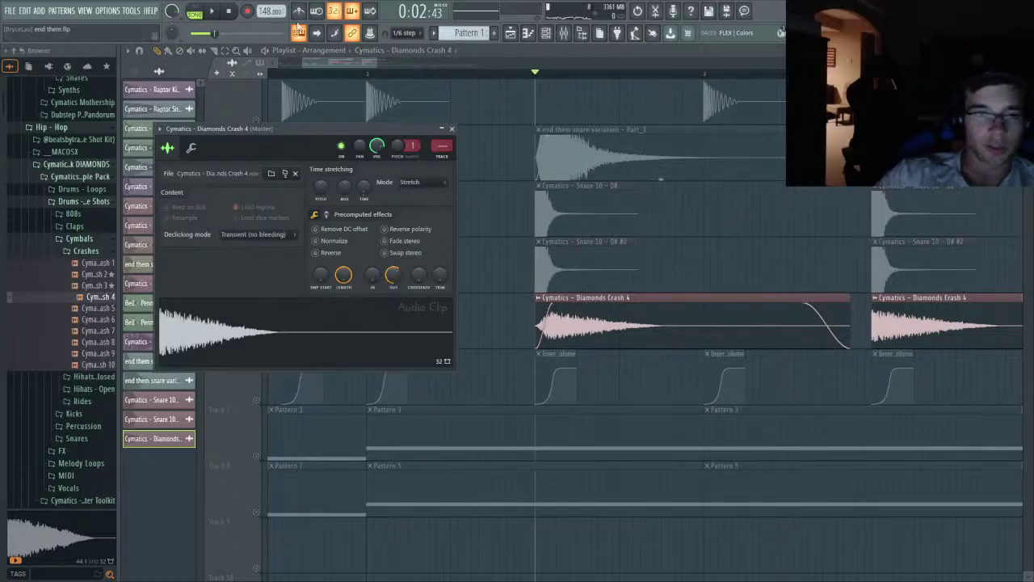
pyautogui.click(214, 51)
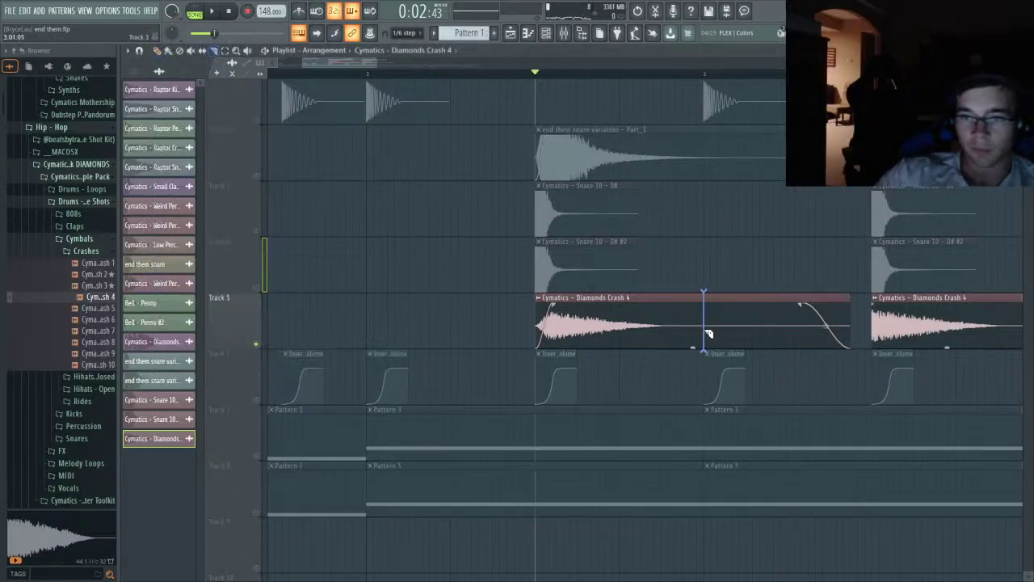
pyautogui.rightClick(783, 331)
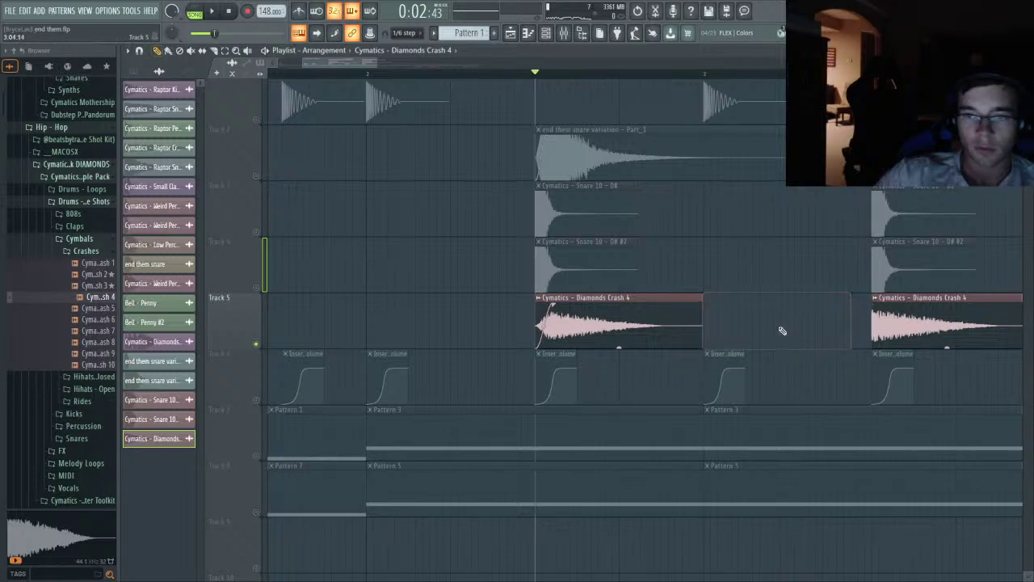
# - Replace the snare layer clips at 3:09:00 with copies of the updated 2:09:00 clips and unsolo Track 5
pyautogui.scroll(-1, 783, 331)
pyautogui.rightClick(812, 214)
pyautogui.rightClick(826, 282)
pyautogui.rightClick(824, 323)
pyautogui.moveTo(536, 146); pyautogui.dragTo(828, 343)
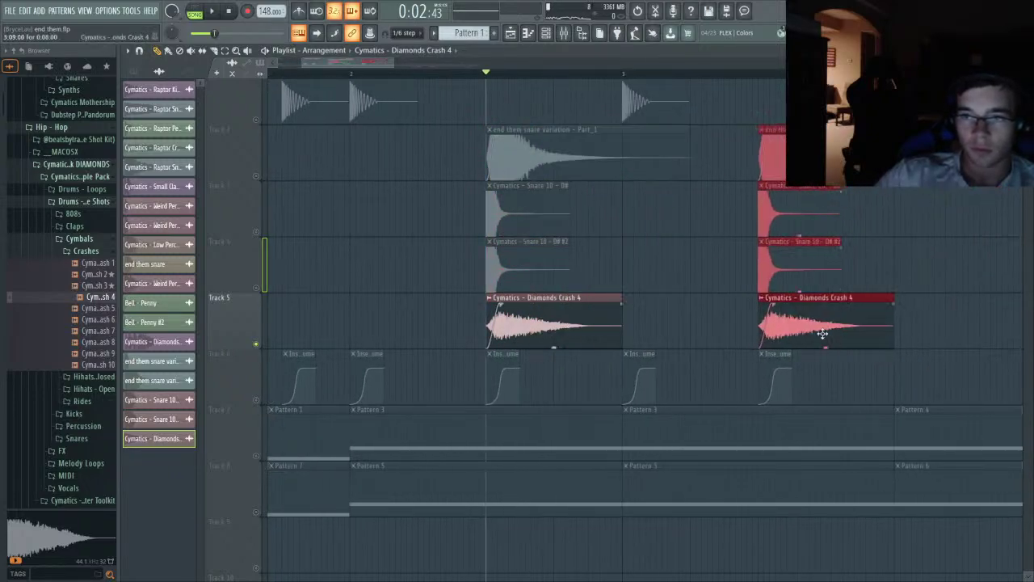
pyautogui.scroll(1, 822, 333)
pyautogui.scroll(-1, 515, 323)
pyautogui.rightClick(256, 344)
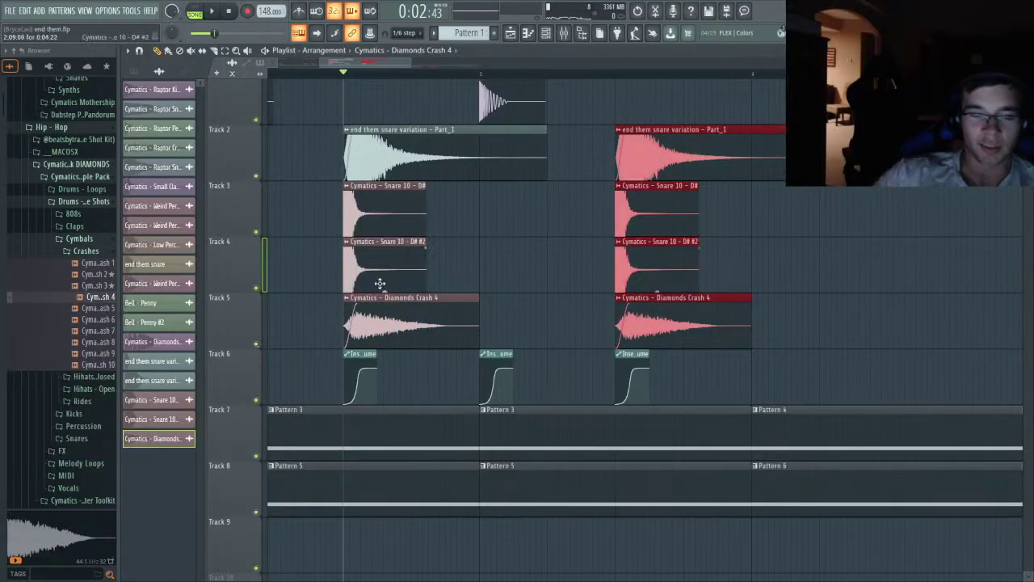
# - Play the full arrangement from the 2:09:00 snare hit through the repeated hit
pyautogui.scroll(-3, 380, 284)
pyautogui.scroll(6, 332, 166)
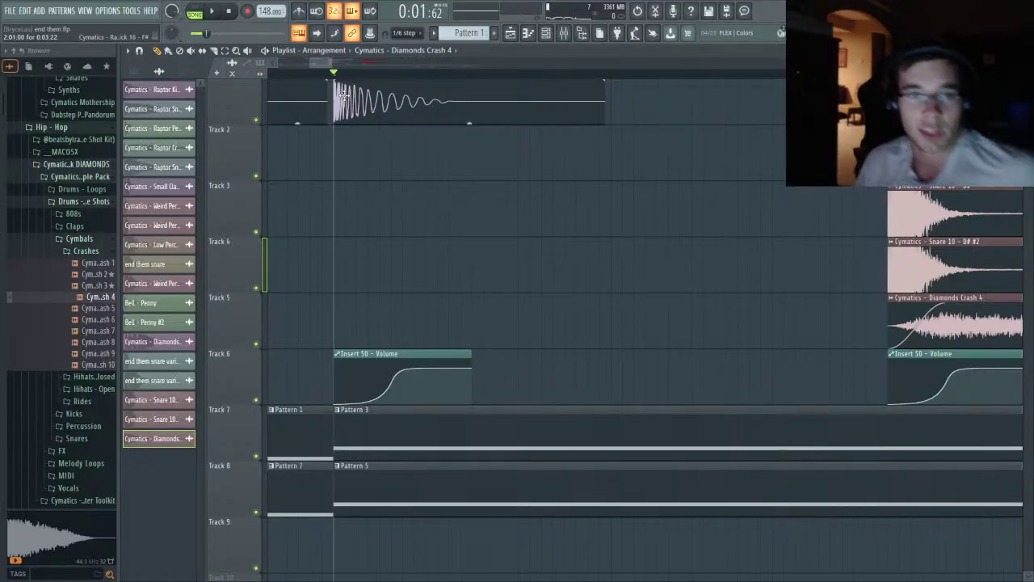
pyautogui.scroll(-3, 485, 231)
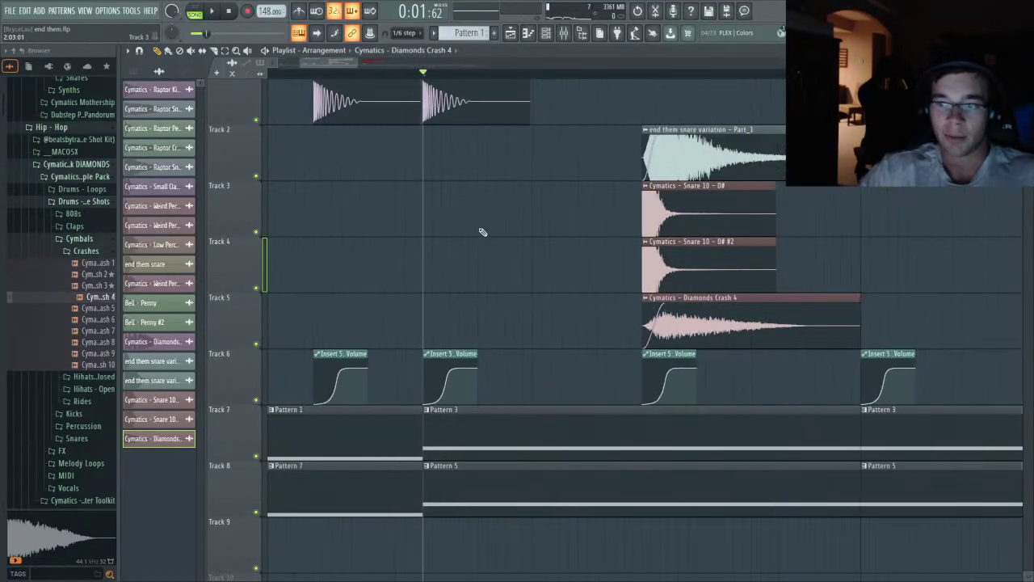
pyautogui.scroll(1, 665, 256)
pyautogui.scroll(1, 780, 201)
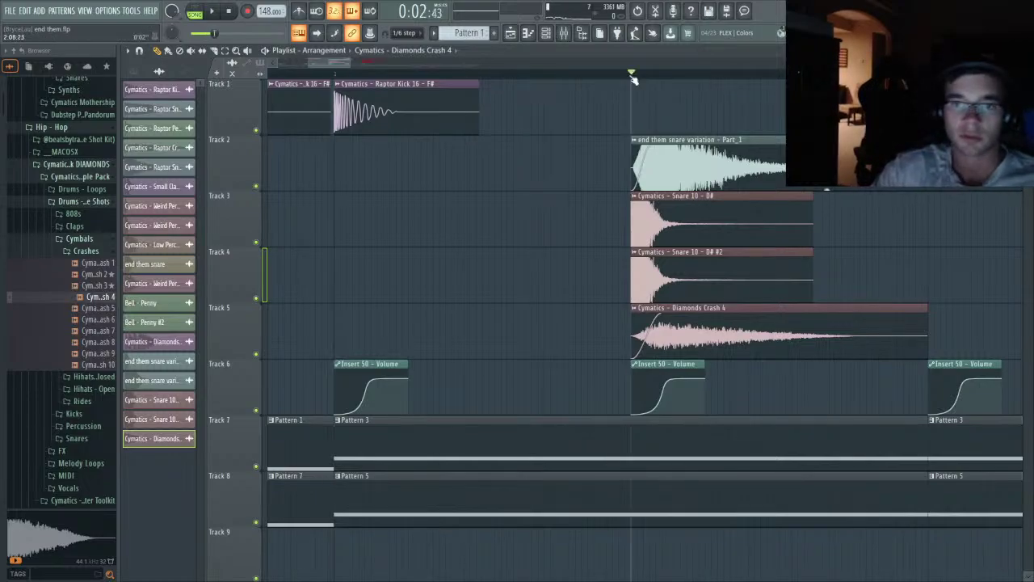
pyautogui.press('space')
pyautogui.scroll(-5, 664, 188)
pyautogui.scroll(2, 570, 265)
pyautogui.scroll(-3, 570, 266)
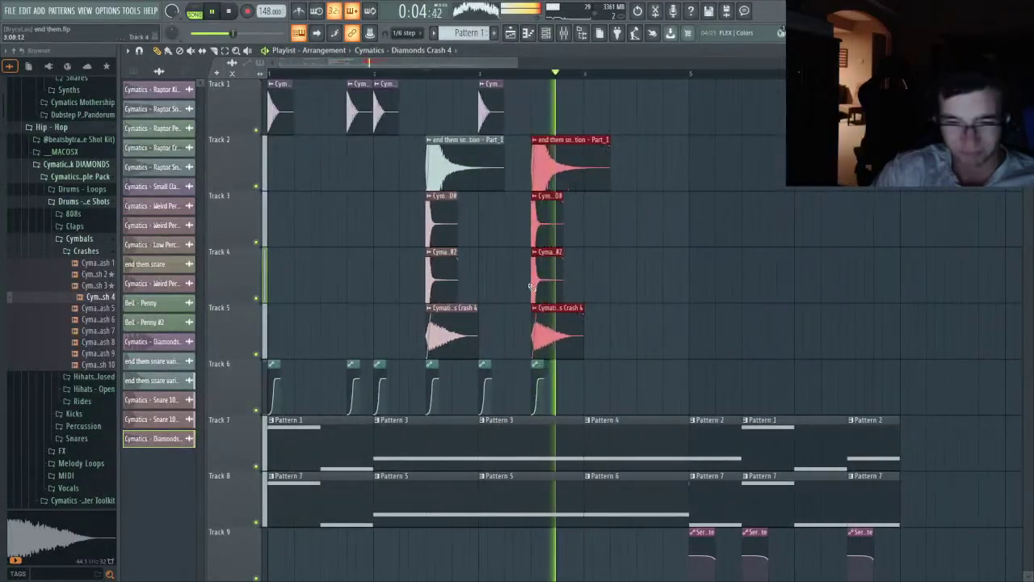
pyautogui.press('space')
pyautogui.scroll(4, 360, 74)
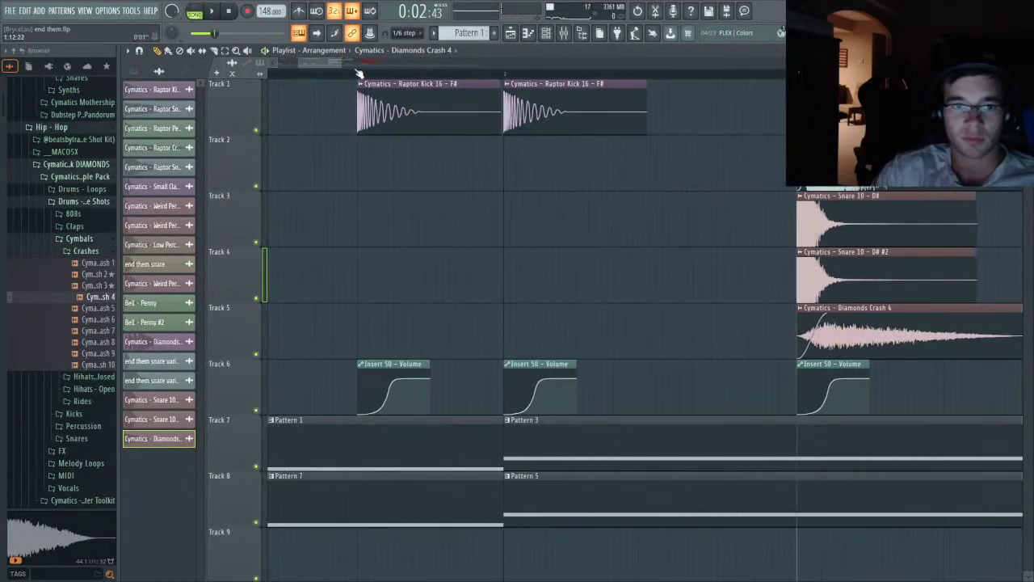
# - Play the full arrangement from the kick just before bar 2 to hear both snare hits in context
pyautogui.click(359, 74)
pyautogui.press('space')
pyautogui.scroll(-5, 360, 74)
pyautogui.scroll(2, 538, 224)
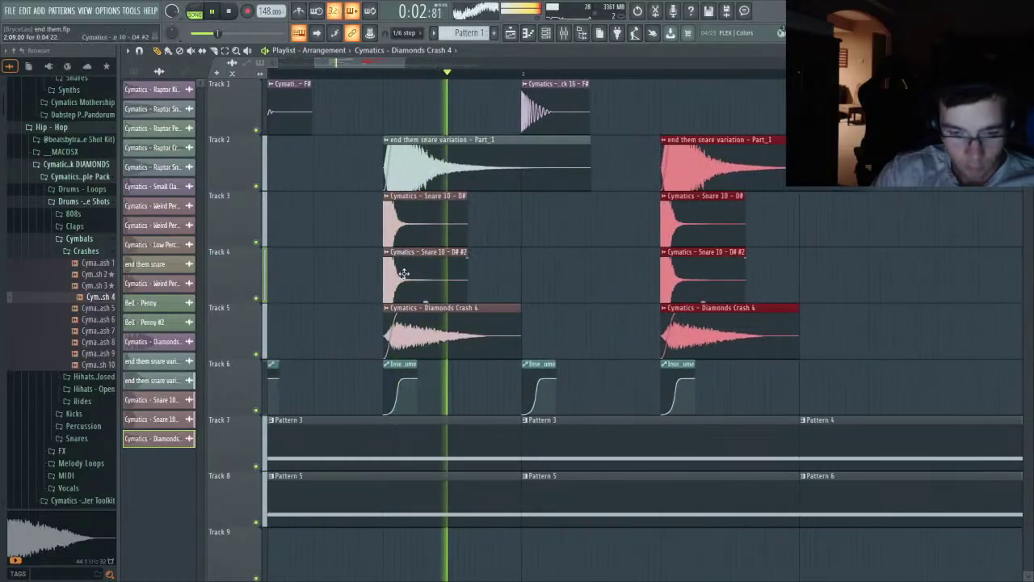
pyautogui.scroll(-1, 404, 273)
pyautogui.scroll(4, 517, 251)
pyautogui.scroll(-4, 496, 266)
pyautogui.scroll(2, 474, 297)
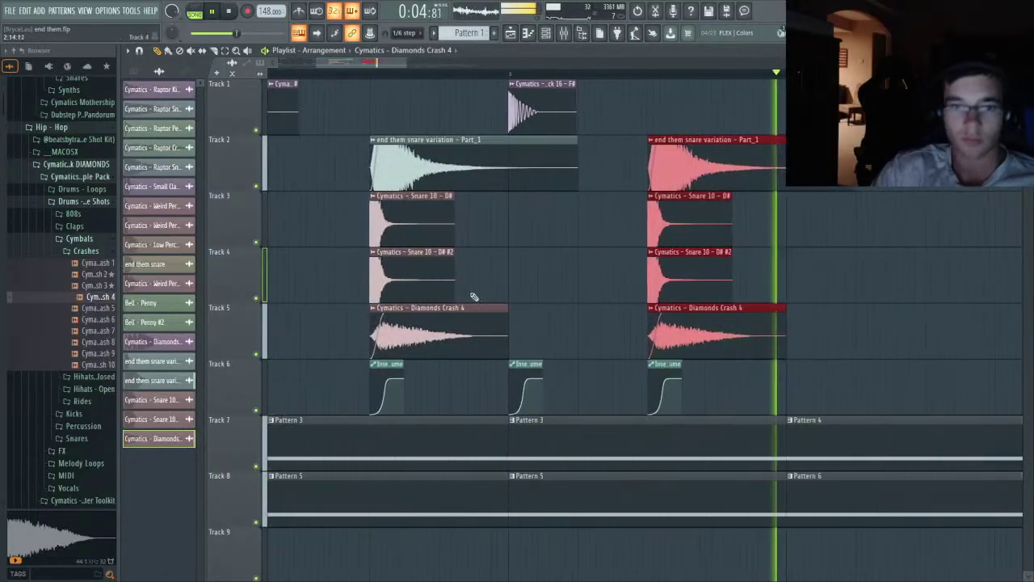
pyautogui.press('space')
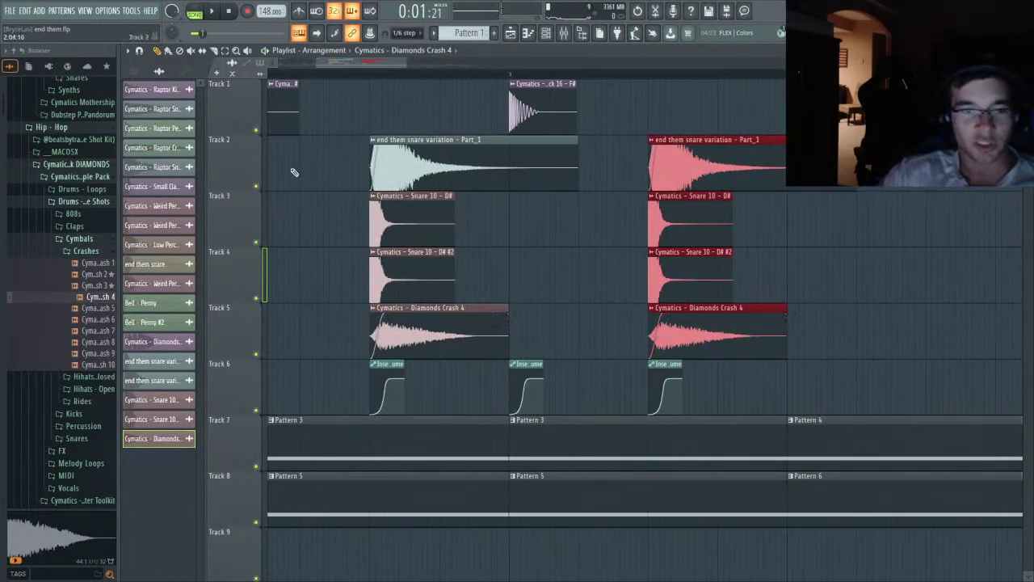
# - Solo Track 2 and adjust the quick fade-out of the snare variation's channel, checking by playback
pyautogui.rightClick(257, 187)
pyautogui.click(369, 74)
pyautogui.press('space')
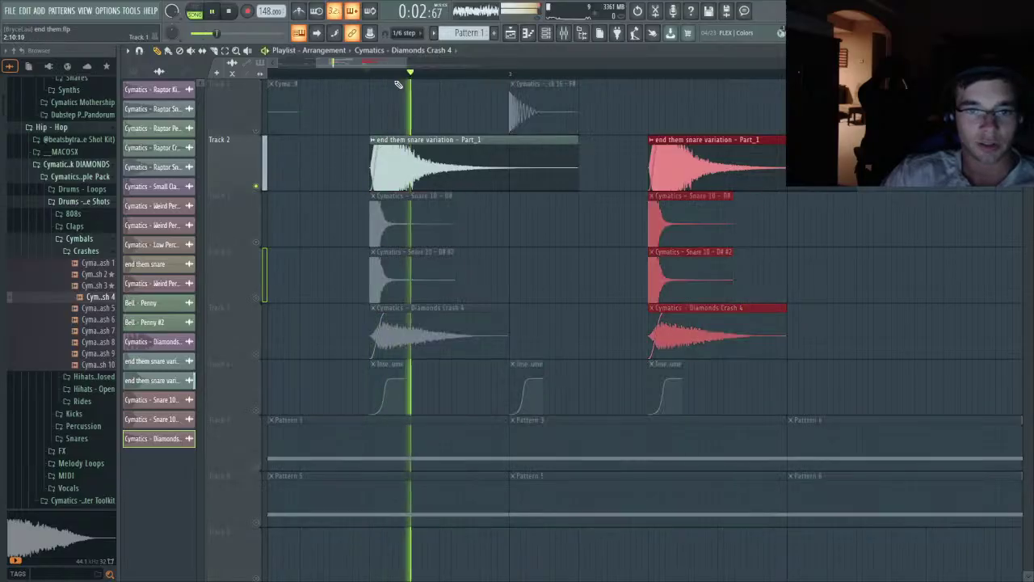
pyautogui.doubleClick(490, 167)
pyautogui.press('space')
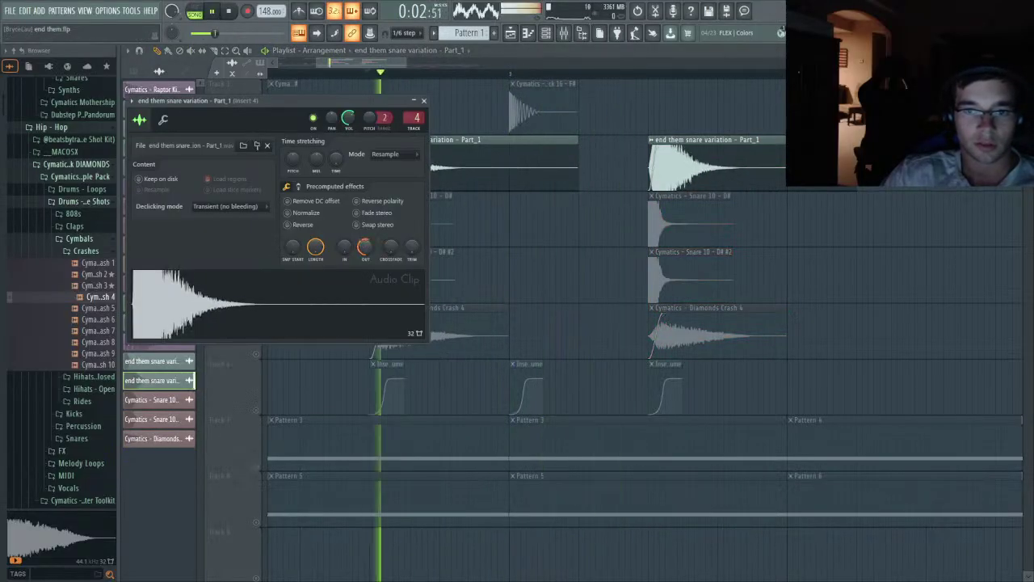
pyautogui.press('space')
pyautogui.moveTo(363, 246); pyautogui.dragTo(363, 257)
pyautogui.press('space')
pyautogui.press('space')
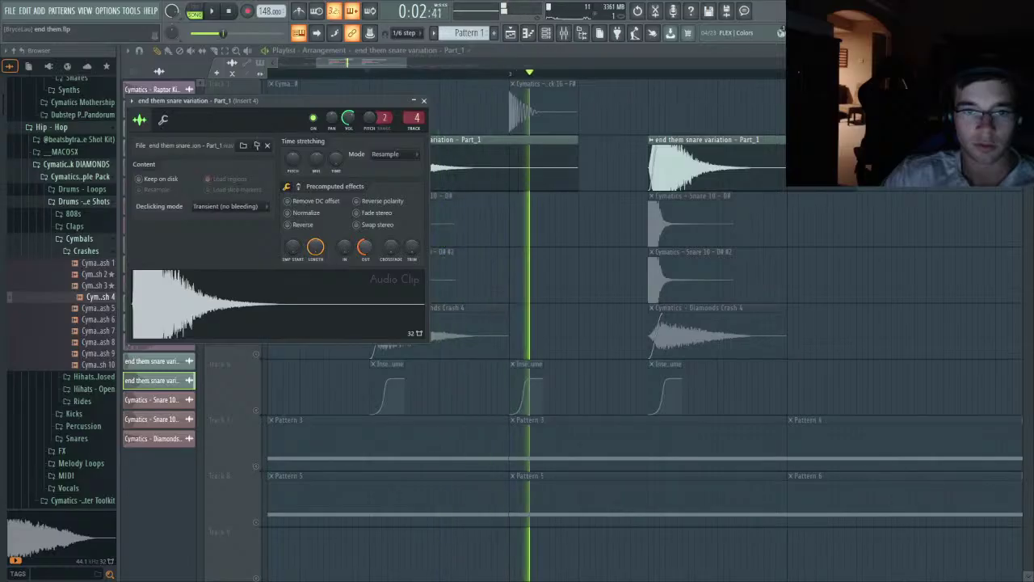
pyautogui.press('space')
pyautogui.press('Escape')
pyautogui.press('space')
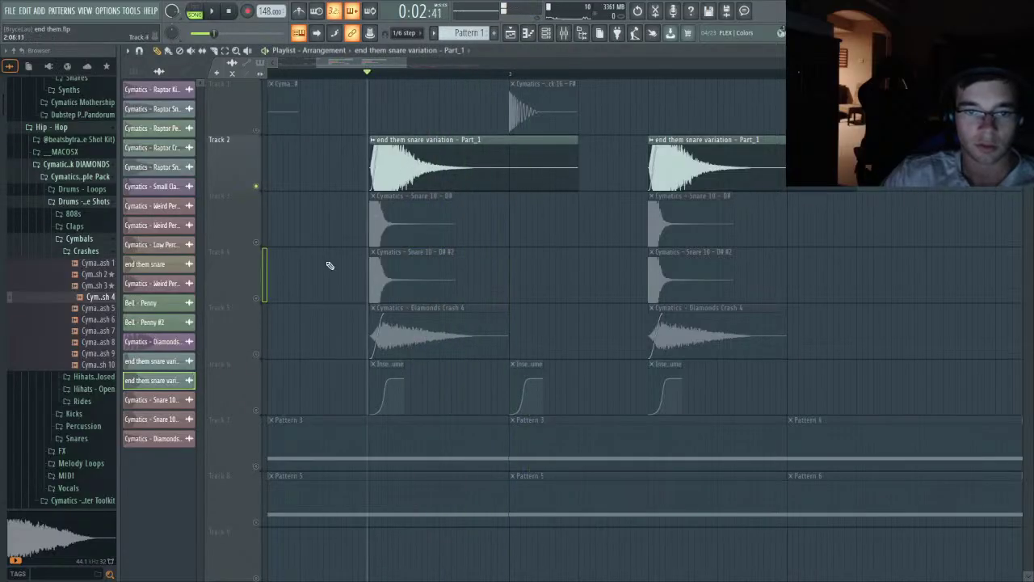
# - Solo Tracks 3 and 4, listen to the two Snare 10 layers, and check the Track 3 sample's channel settings
pyautogui.rightClick(260, 298)
pyautogui.press('space')
pyautogui.press('space')
pyautogui.click(258, 241)
pyautogui.press('space')
pyautogui.press('space')
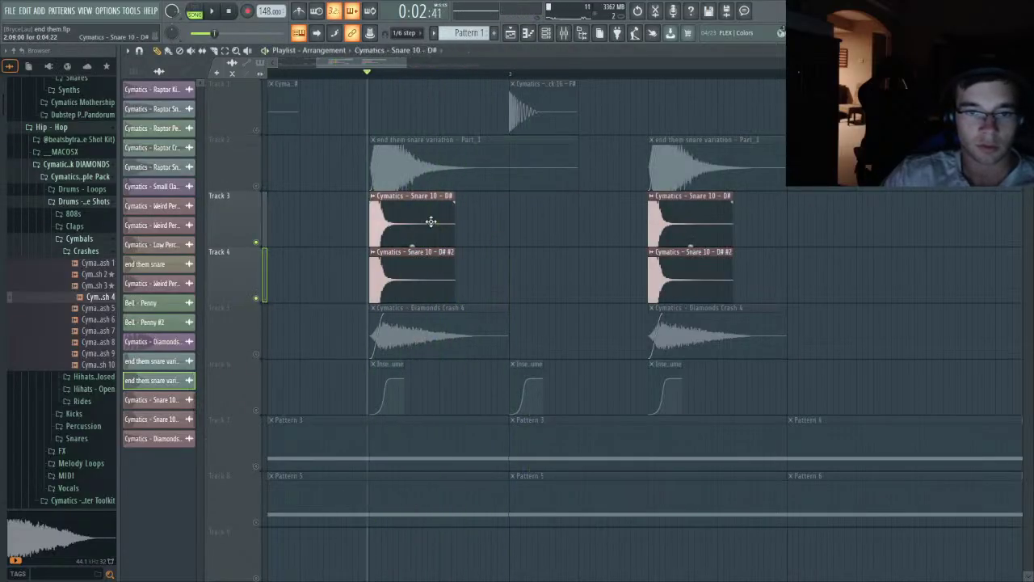
pyautogui.doubleClick(431, 221)
pyautogui.press('space')
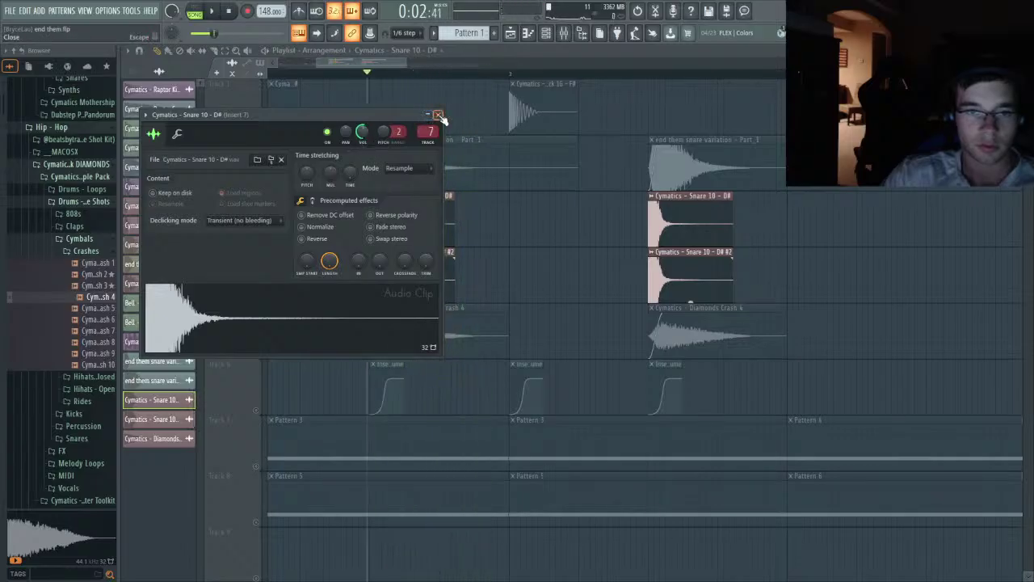
pyautogui.click(437, 114)
pyautogui.press('space')
# - Add Tracks 5 and 2 to the soloed tracks and play all four snare layers together
pyautogui.keyDown('shift'); pyautogui.click(259, 353); pyautogui.keyUp('shift')
pyautogui.press('space')
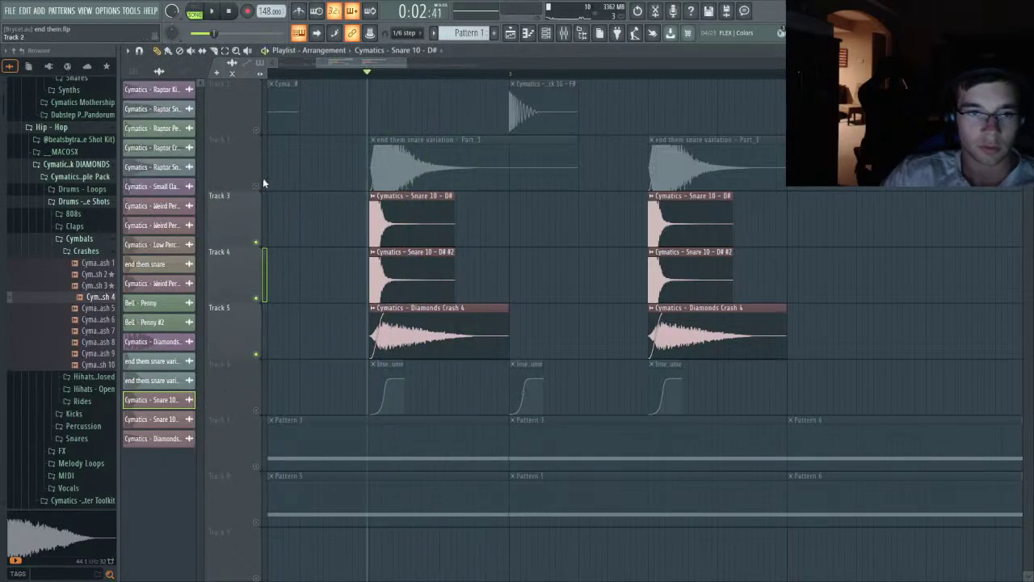
pyautogui.keyDown('shift'); pyautogui.click(262, 184); pyautogui.keyUp('shift')
pyautogui.press('space')
pyautogui.scroll(2, 392, 323)
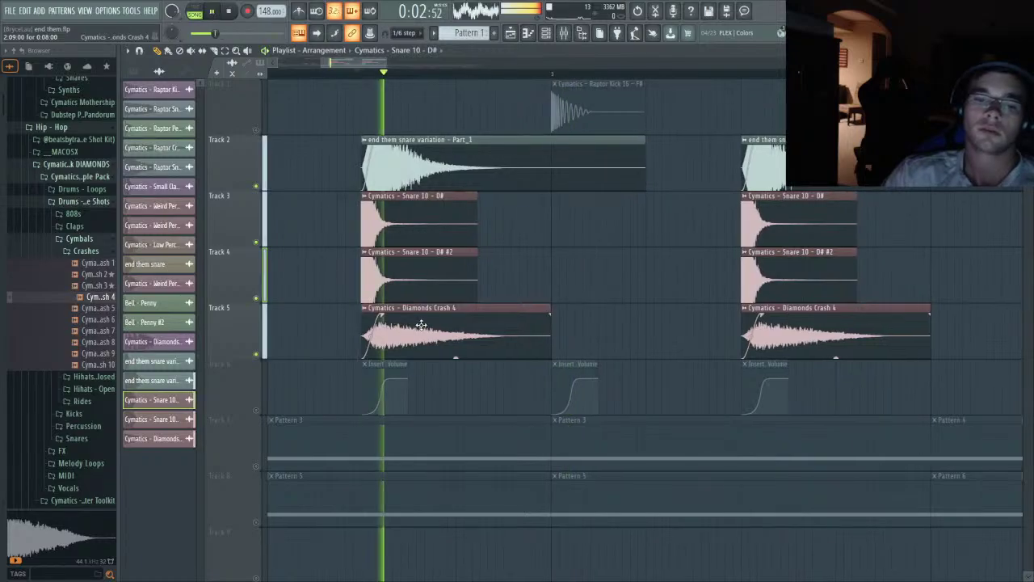
pyautogui.press('space')
# - Set the Diamonds Crash 4 channel volume to 63% and slightly raise the Track 3 Snare 10 channel volume, checking by playback
pyautogui.doubleClick(421, 324)
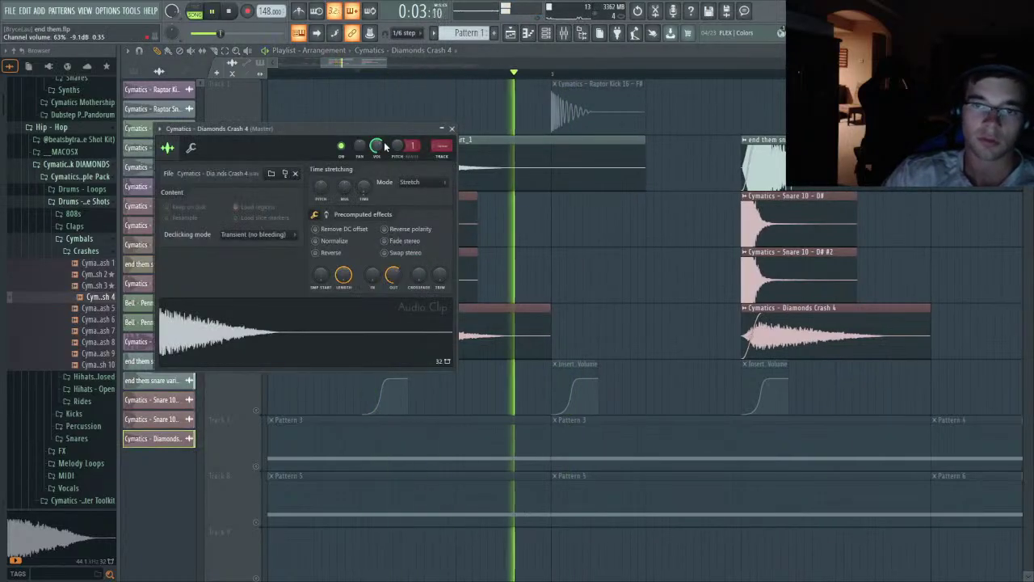
pyautogui.click(452, 129)
pyautogui.doubleClick(424, 218)
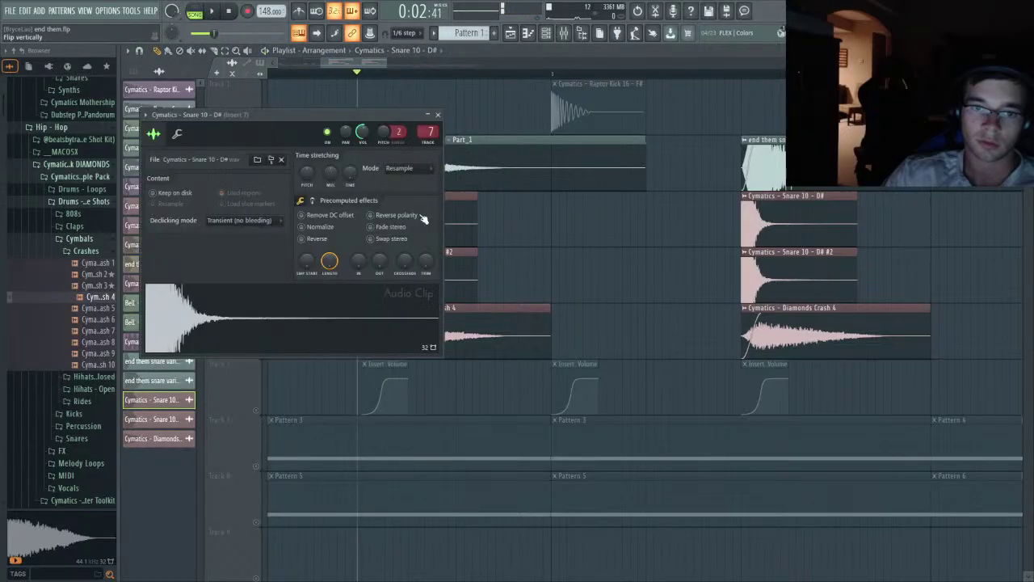
pyautogui.press('space')
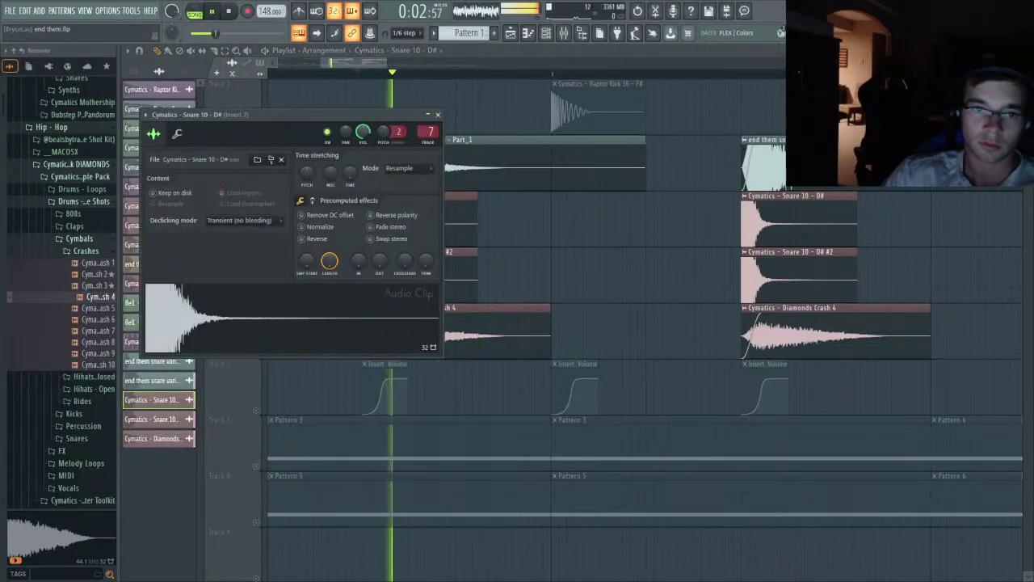
pyautogui.press('space')
pyautogui.press('space')
pyautogui.press('space')
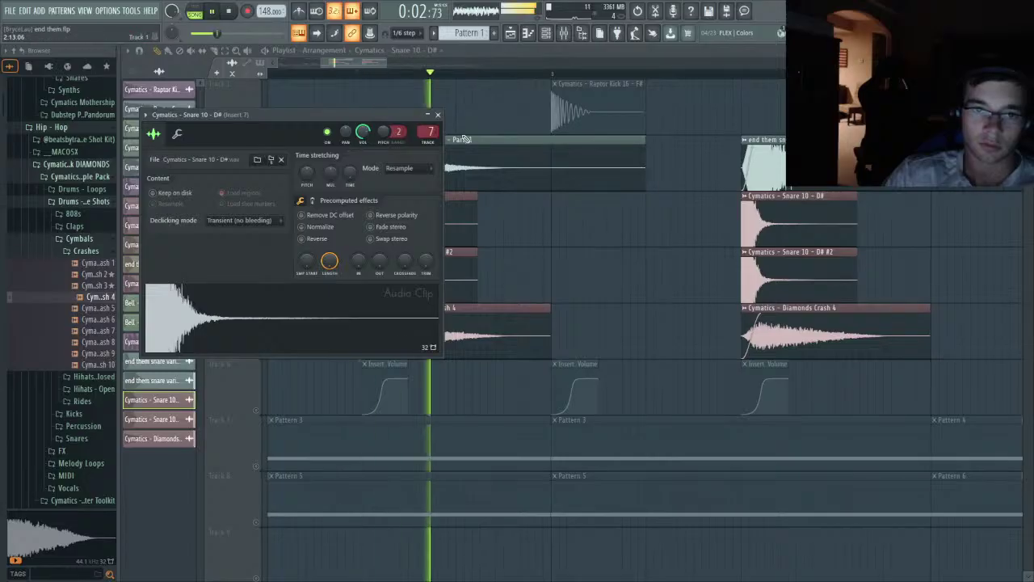
pyautogui.press('space')
pyautogui.click(438, 114)
# - Shorten the Track 3 Snare 10 clip to 0:04:02 with its time stretching in Stretch mode, checking the channel settings and sound
pyautogui.press('space')
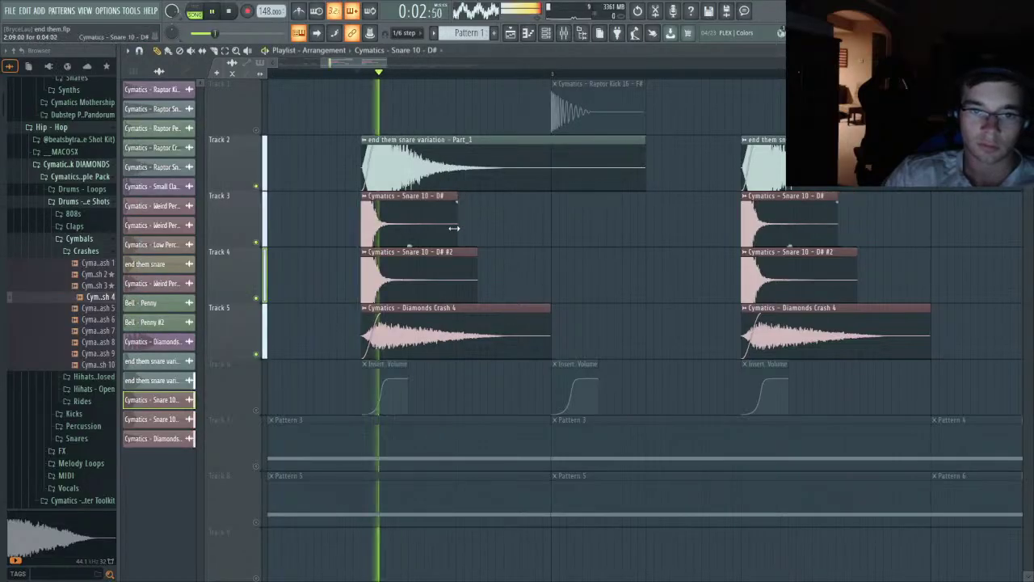
pyautogui.press('space')
pyautogui.doubleClick(436, 229)
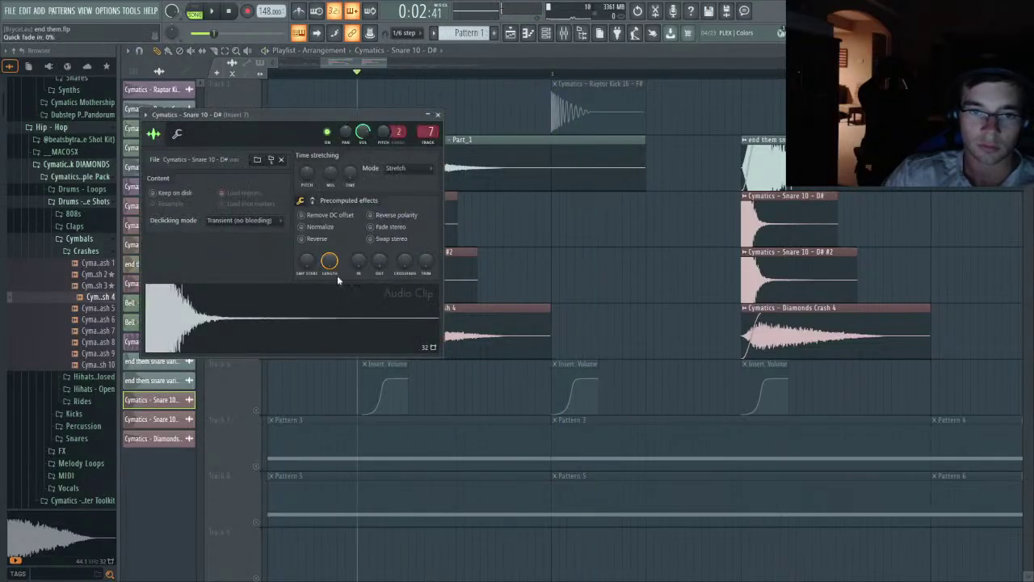
pyautogui.click(438, 115)
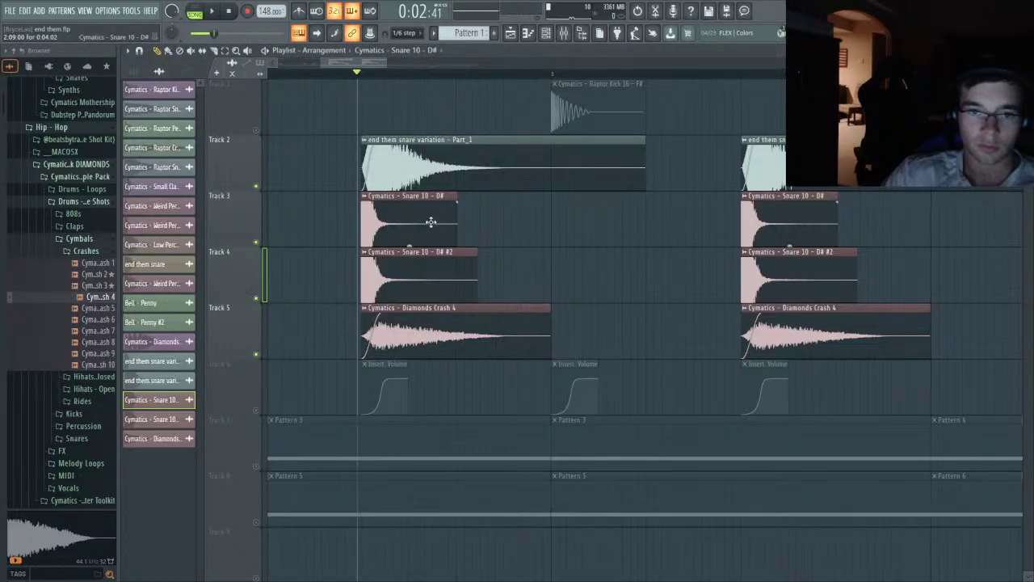
pyautogui.doubleClick(388, 267)
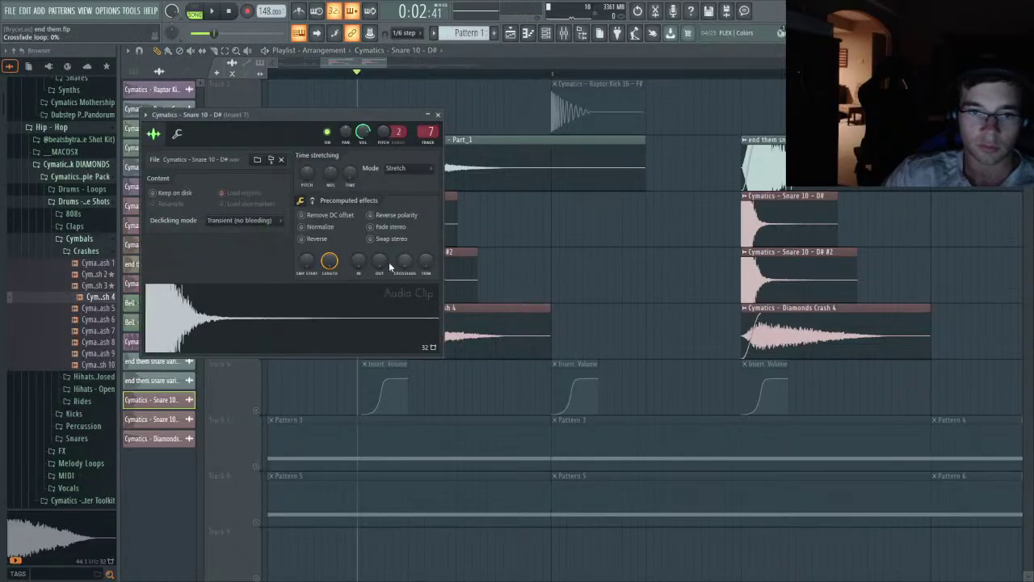
pyautogui.click(438, 114)
# - Check the Track 4 Snare 10 #2 channel's time-stretching settings while playing the layered snare
pyautogui.scroll(-3, 443, 145)
pyautogui.scroll(3, 507, 217)
pyautogui.press('space')
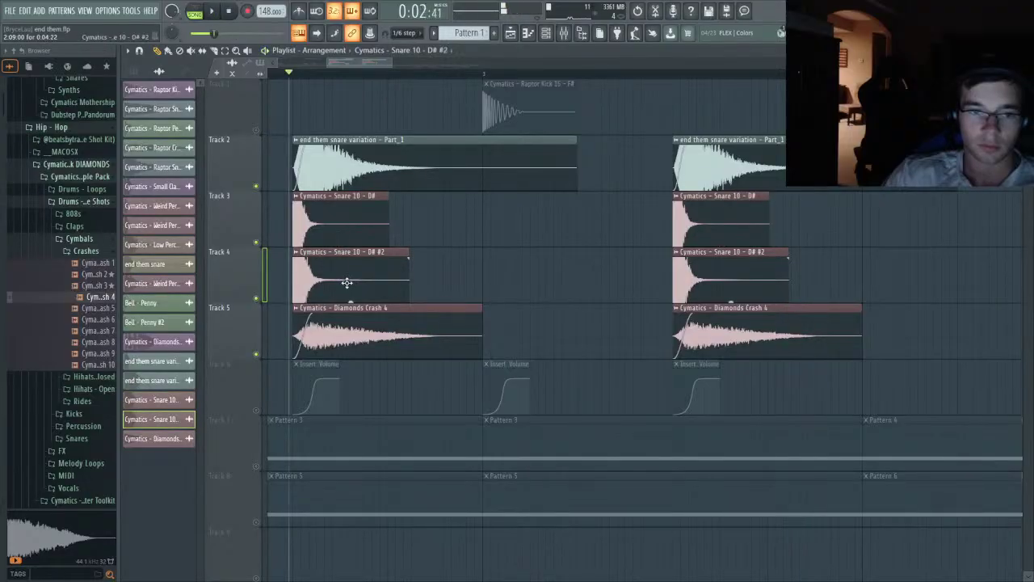
pyautogui.doubleClick(346, 282)
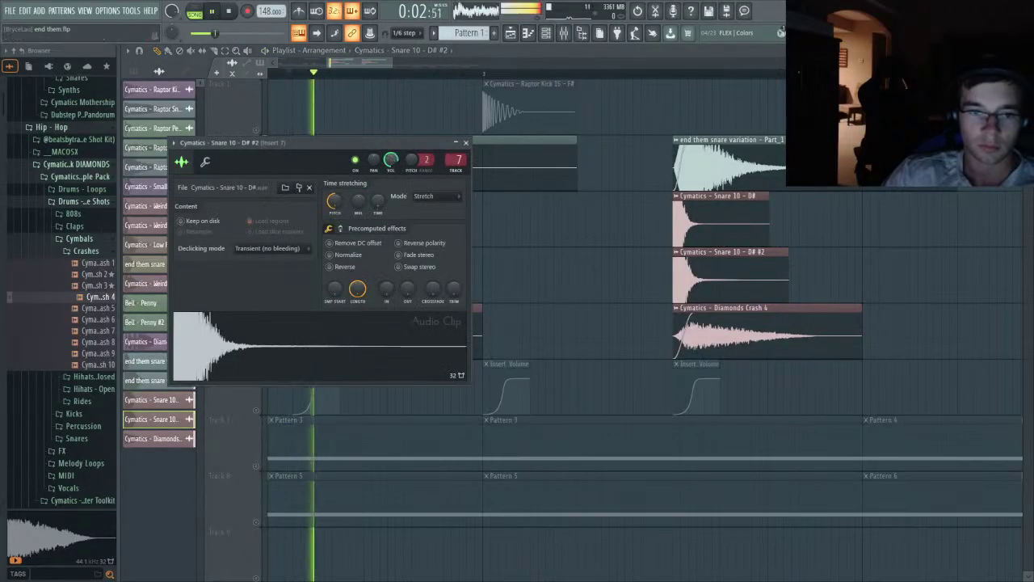
pyautogui.click(466, 142)
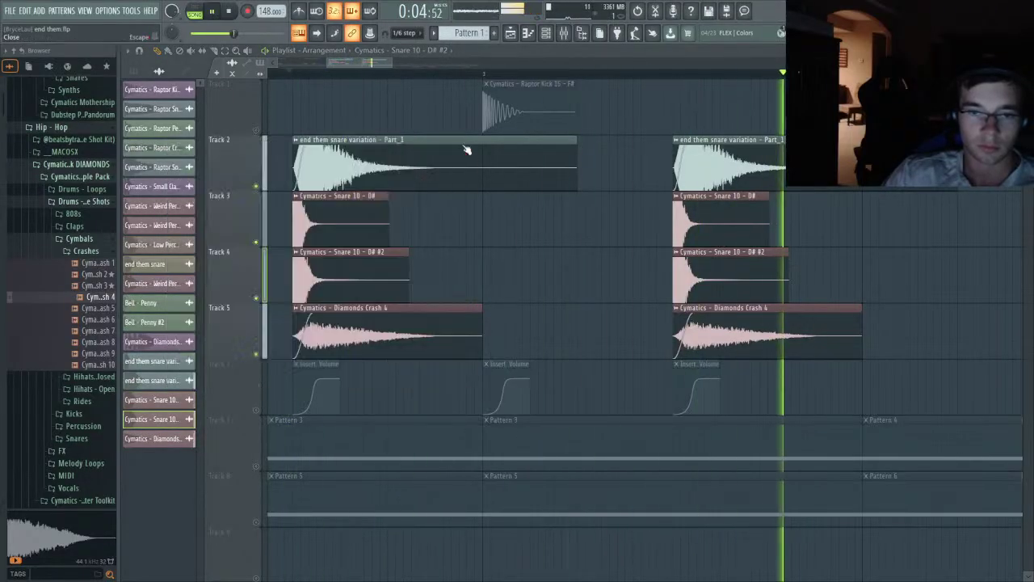
pyautogui.press('space')
# - Stretch the Track 3 Snare 10 clip to a length of 0:06:10 and check the layered snare by playback
pyautogui.press('space')
pyautogui.moveTo(464, 180); pyautogui.dragTo(442, 212)
pyautogui.press('space')
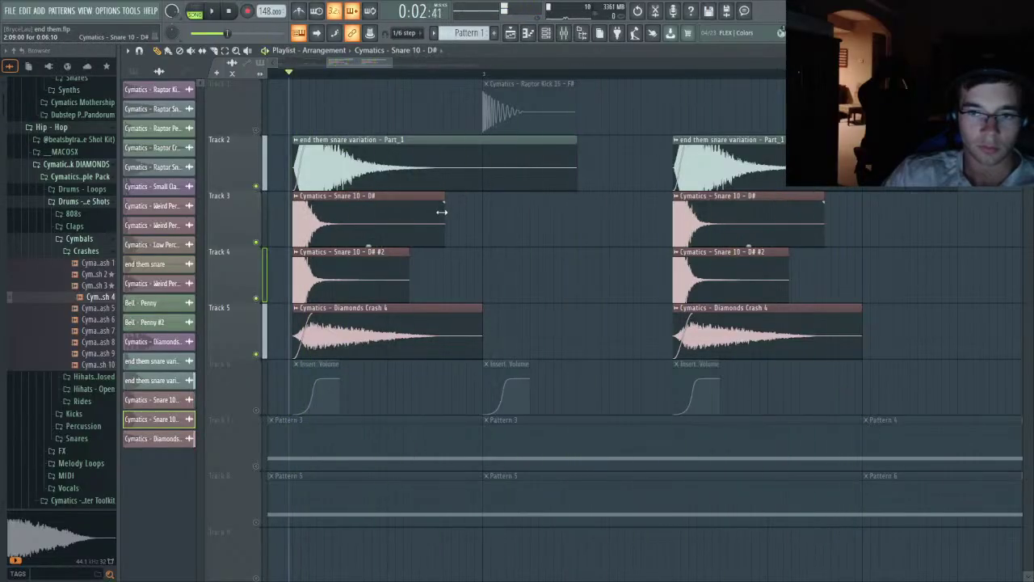
pyautogui.press('space')
pyautogui.press('space')
pyautogui.scroll(2, 295, 74)
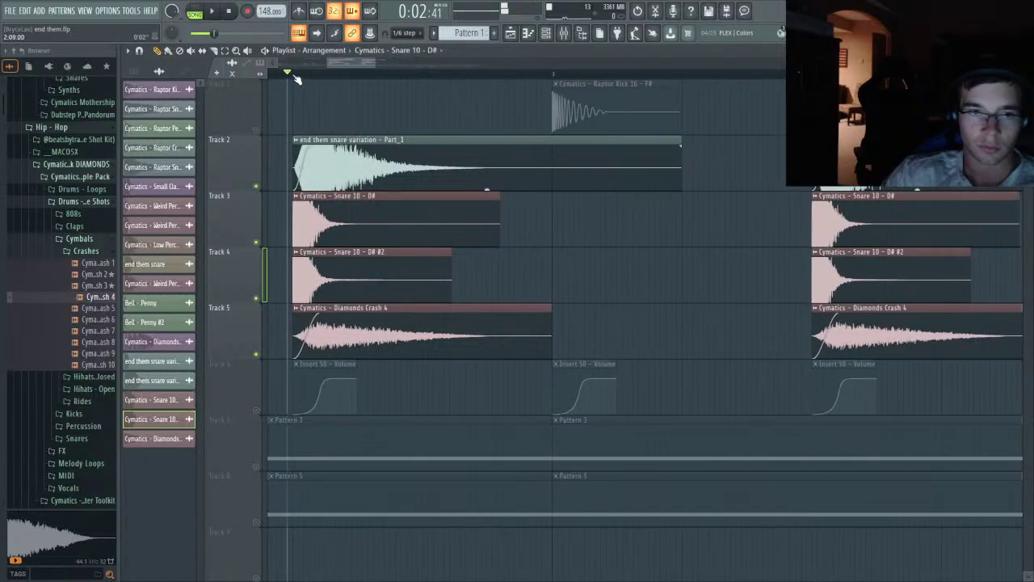
pyautogui.press('space')
pyautogui.press('space')
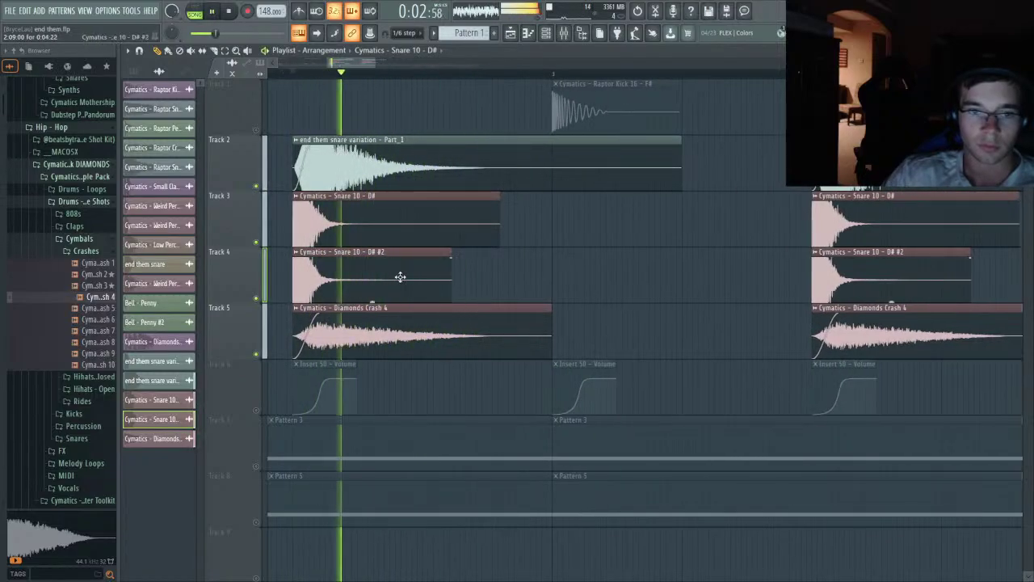
# - Move all the automation and pattern clips below the snare layers down one track, leaving Track 6 empty
pyautogui.scroll(-4, 397, 316)
pyautogui.scroll(-2, 514, 417)
pyautogui.moveTo(976, 521); pyautogui.dragTo(60, 269)
pyautogui.hotkey('shift', 'Down')
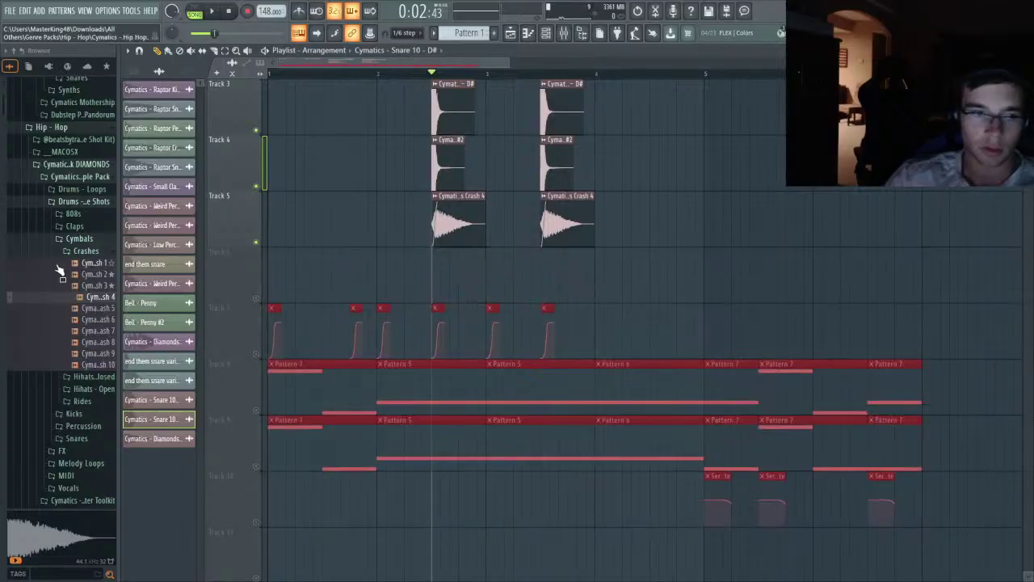
# - Audition the Diamonds percussion one-shots and place Percussion Shot 9 on Track 6, aligned with the start of the layered snare
pyautogui.click(98, 252)
pyautogui.click(83, 314)
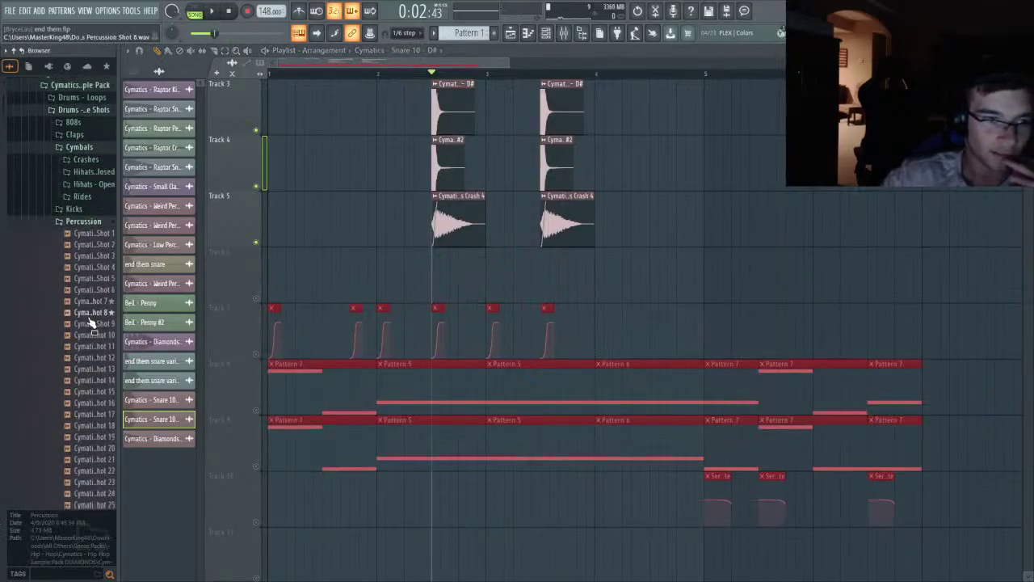
pyautogui.click(86, 334)
pyautogui.click(86, 355)
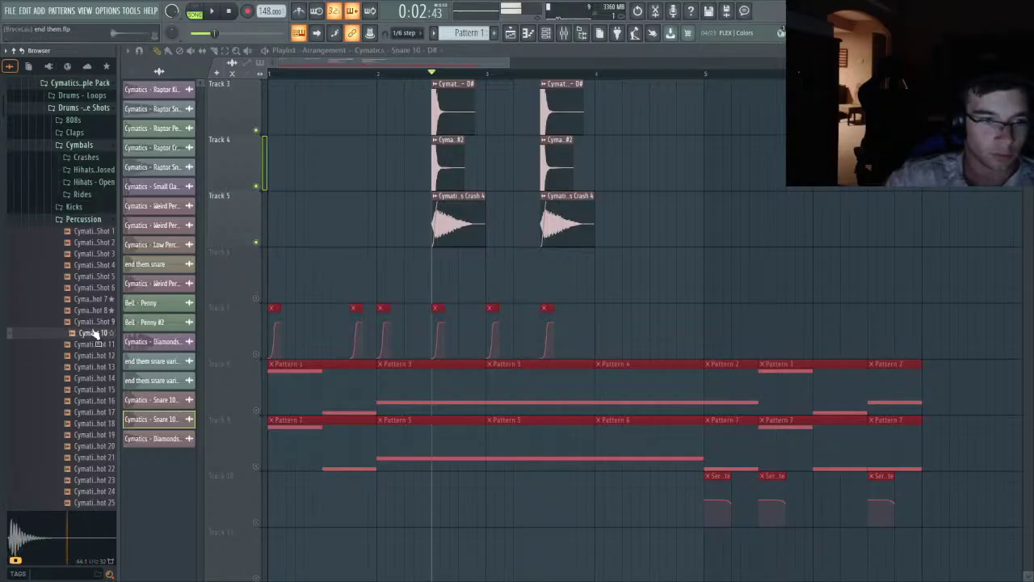
pyautogui.moveTo(439, 292); pyautogui.dragTo(440, 282)
pyautogui.scroll(5, 415, 289)
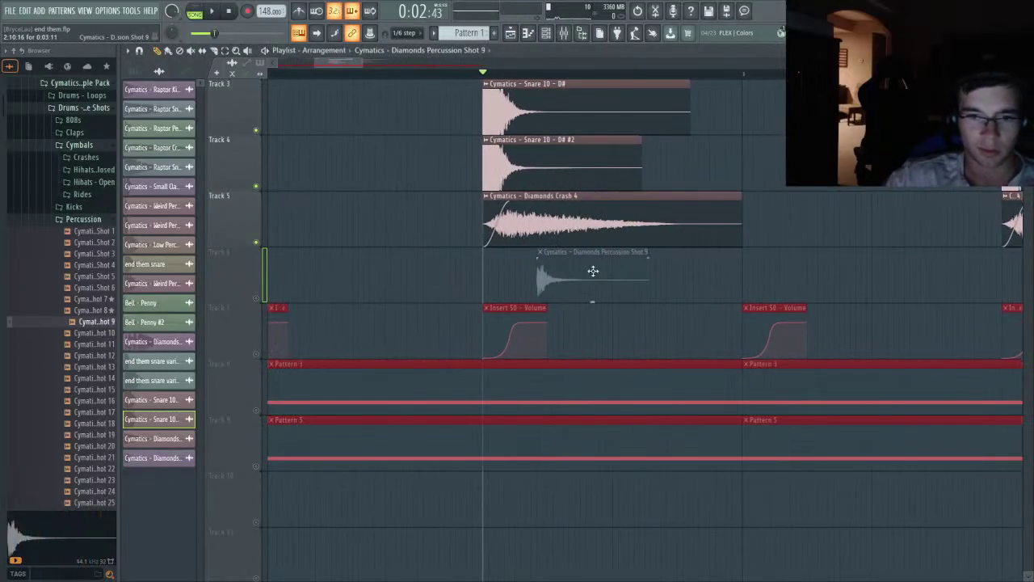
pyautogui.click(265, 304)
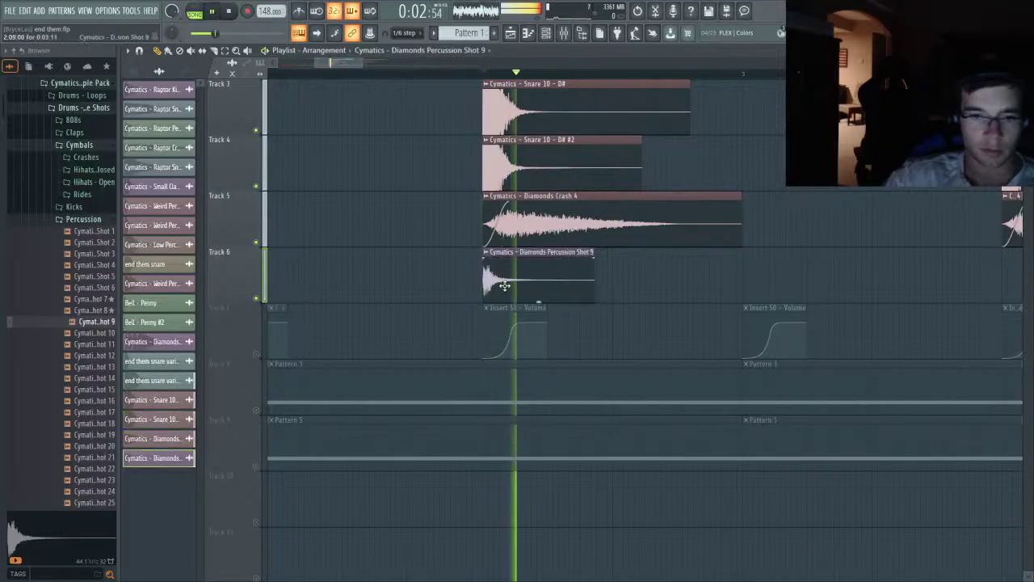
# - Boost the Diamonds Percussion Shot 9 sample in its precomputed effects and check it by playback
pyautogui.doubleClick(510, 272)
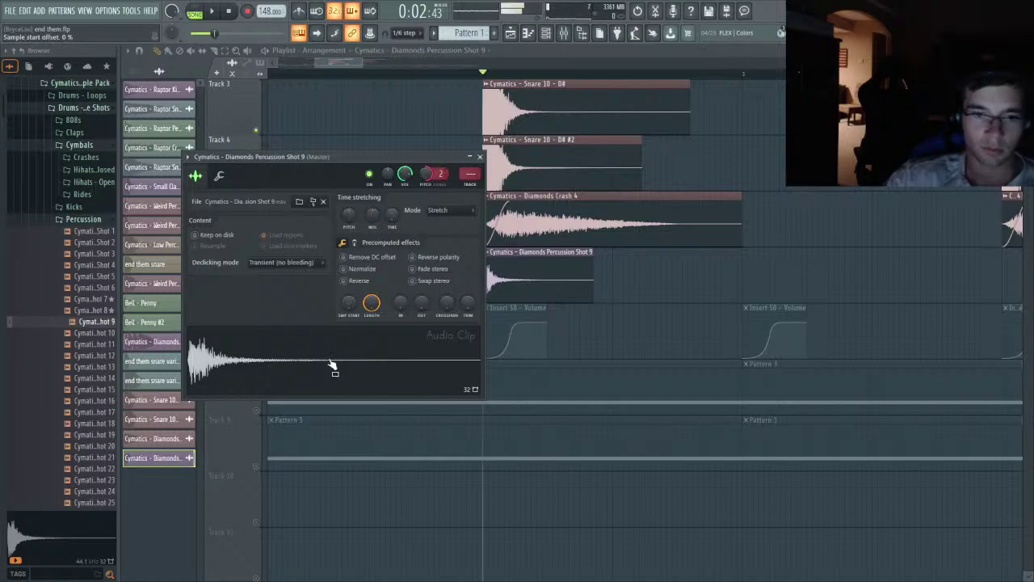
pyautogui.press('space')
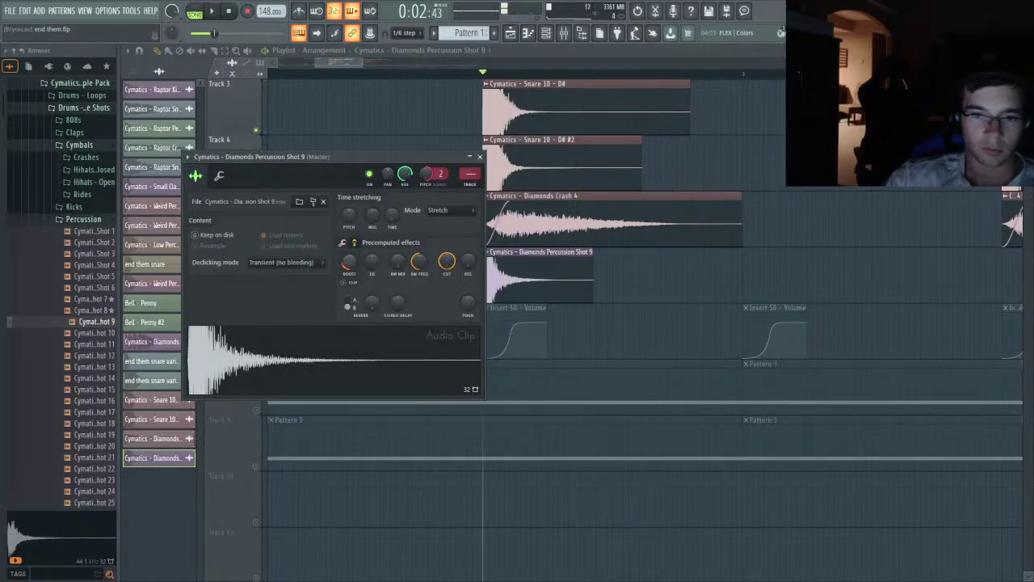
pyautogui.click(479, 156)
pyautogui.scroll(-1, 503, 270)
pyautogui.keyDown('ctrl'); pyautogui.scroll(-3, 503, 270); pyautogui.keyUp('ctrl')
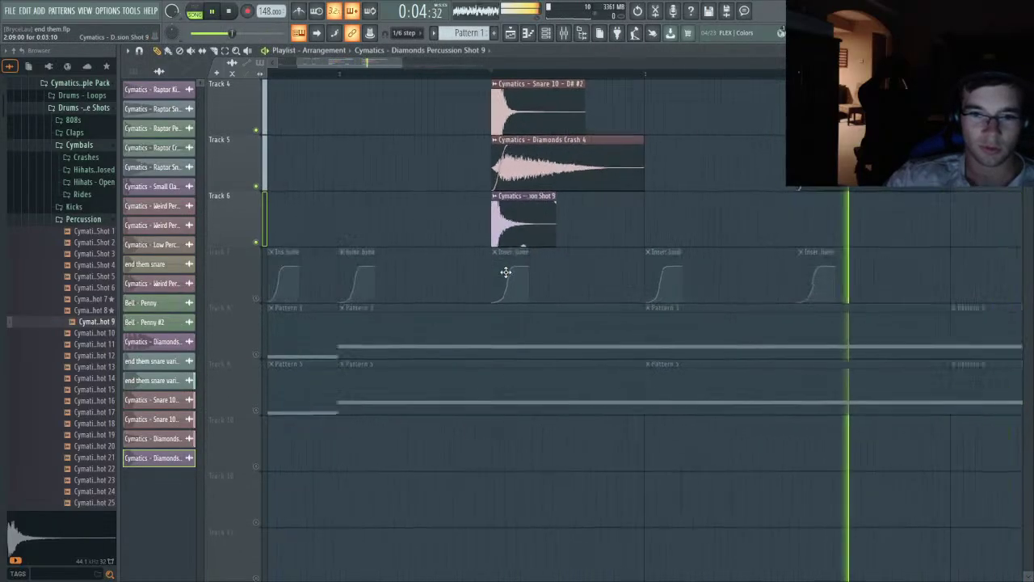
# - Stretch the Percussion Shot 9 clip on Track 6 past the end of the Crash 4 clip, play it back and open its channel settings
pyautogui.keyDown('ctrl'); pyautogui.scroll(2, 553, 211); pyautogui.keyUp('ctrl')
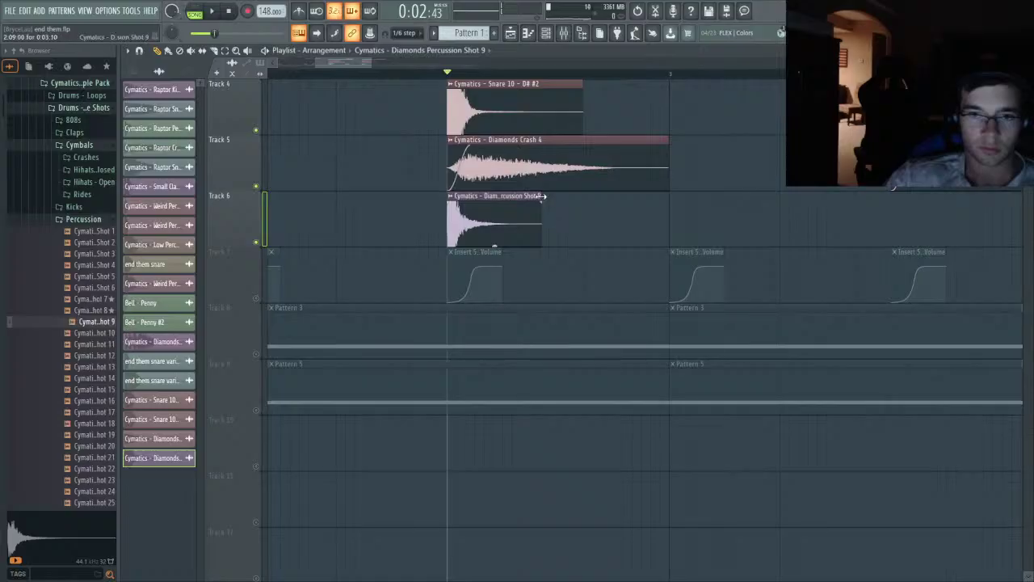
pyautogui.press('space')
pyautogui.moveTo(542, 196); pyautogui.dragTo(803, 196)
pyautogui.press('space')
pyautogui.press('space')
pyautogui.press('space')
pyautogui.doubleClick(729, 222)
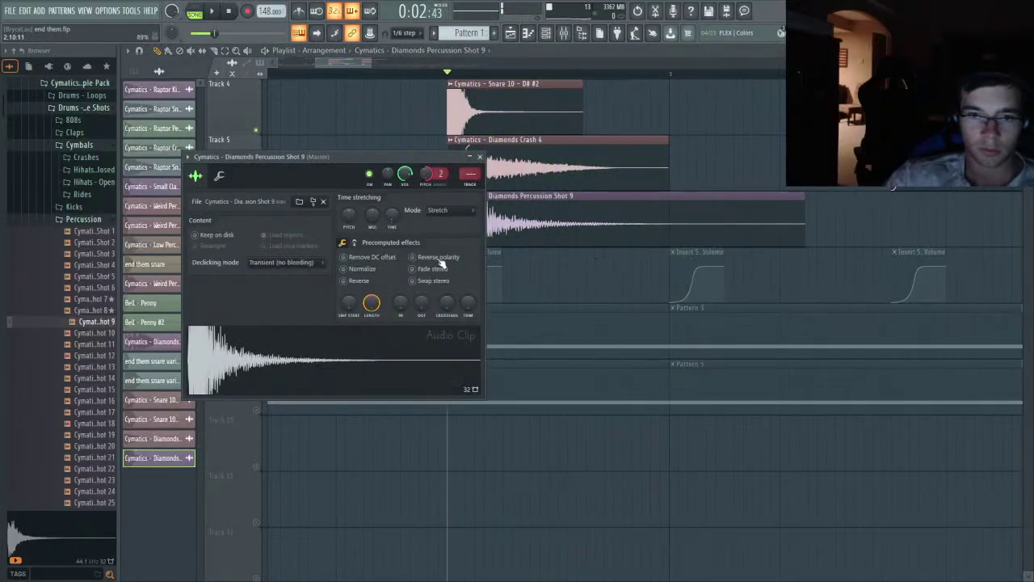
# - Lower the Diamonds Percussion Shot 9 channel volume to about 55%, add a slight quick fade-in, and audition the sound
pyautogui.press('space')
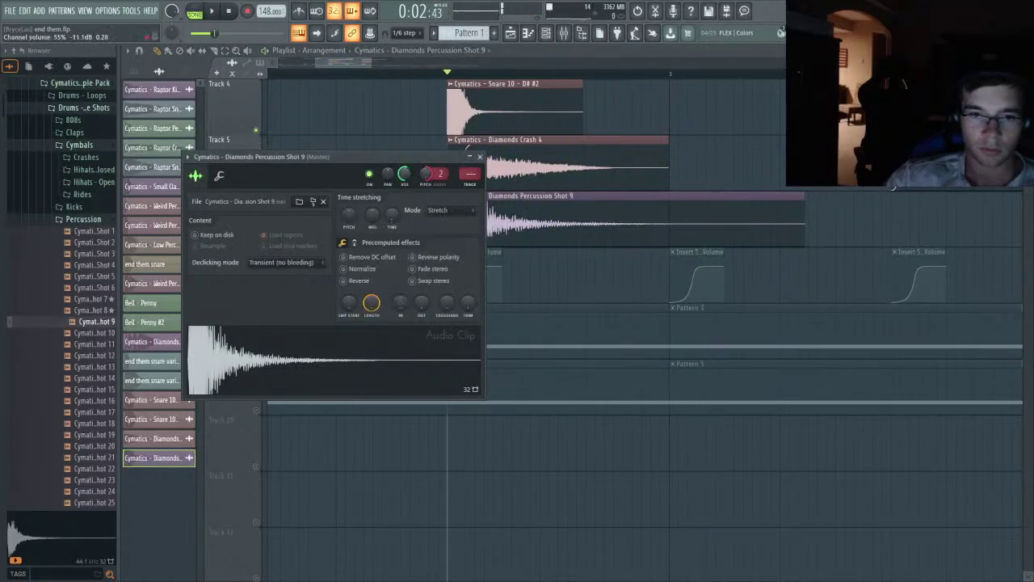
pyautogui.press('space')
pyautogui.moveTo(400, 303); pyautogui.dragTo(400, 310)
pyautogui.press('space')
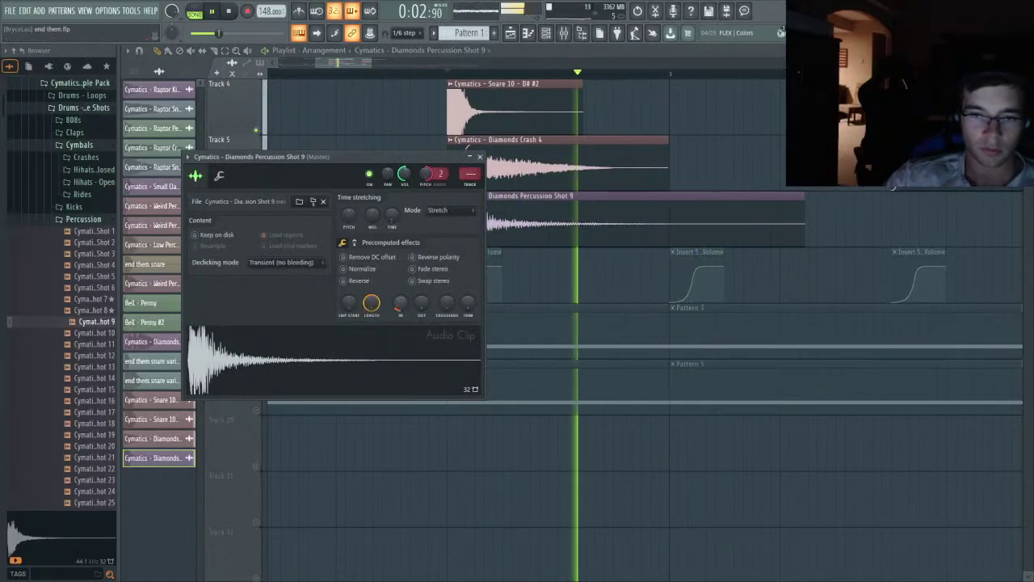
pyautogui.press('space')
pyautogui.press('space')
pyautogui.click(480, 157)
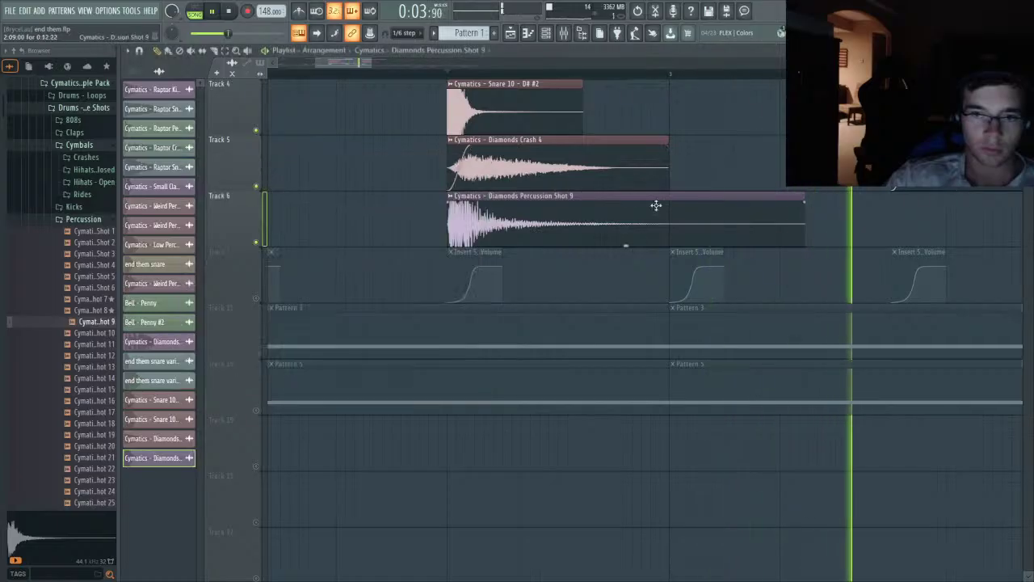
# - Shorten the Diamonds Percussion Shot 9 clip on Track 6 and place a copy under the second snare hit
pyautogui.moveTo(804, 197); pyautogui.dragTo(725, 198)
pyautogui.press('space')
pyautogui.scroll(-5, 522, 259)
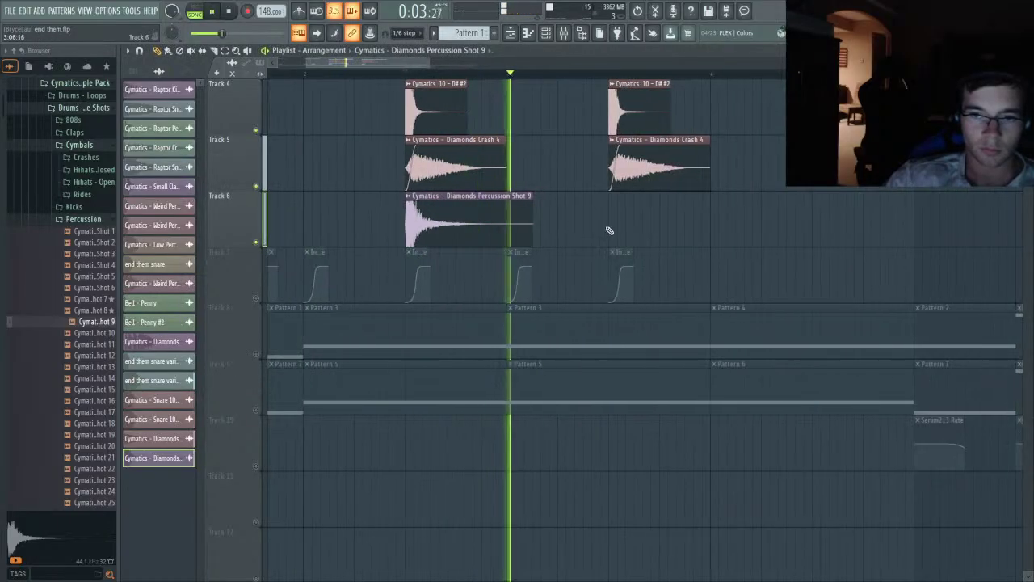
pyautogui.scroll(1, 609, 229)
pyautogui.click(604, 221)
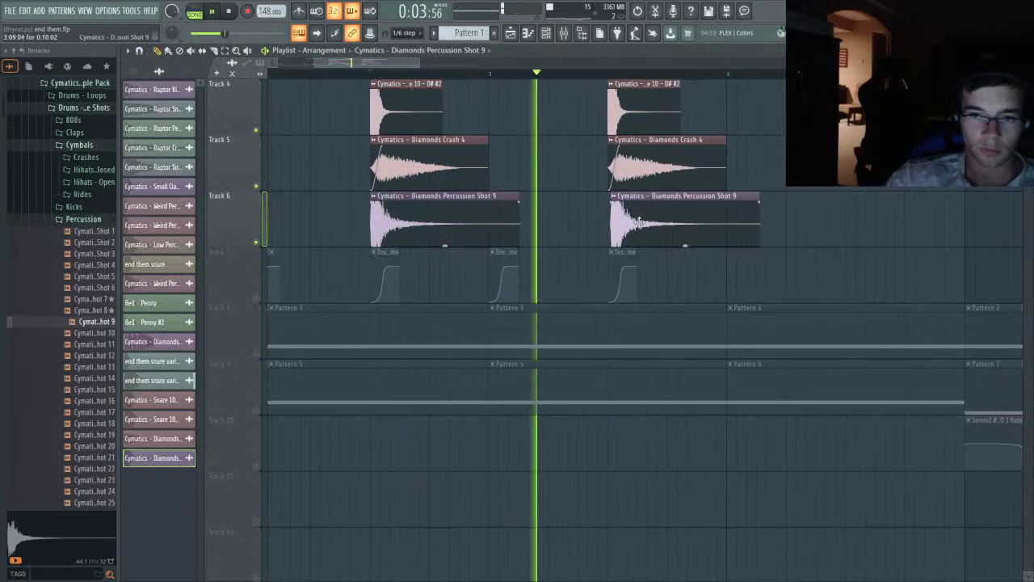
pyautogui.scroll(3, 554, 266)
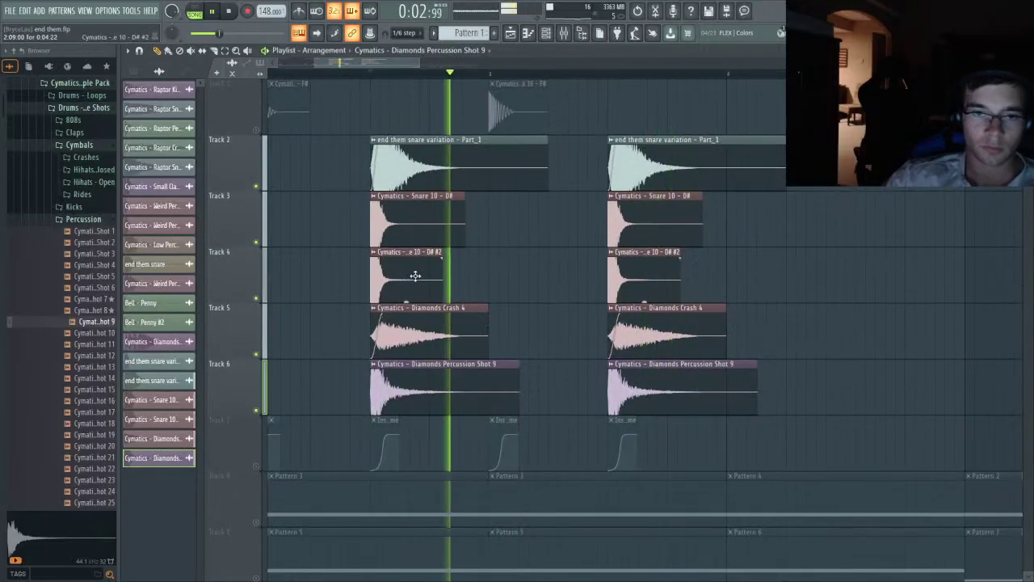
# - Add Fruity Parametric EQ 2 to Insert 4, the mixer track of the end them snare variation - Part_1 sample
pyautogui.keyDown('ctrl'); pyautogui.scroll(2, 410, 272); pyautogui.keyUp('ctrl')
pyautogui.press('space')
pyautogui.doubleClick(406, 156)
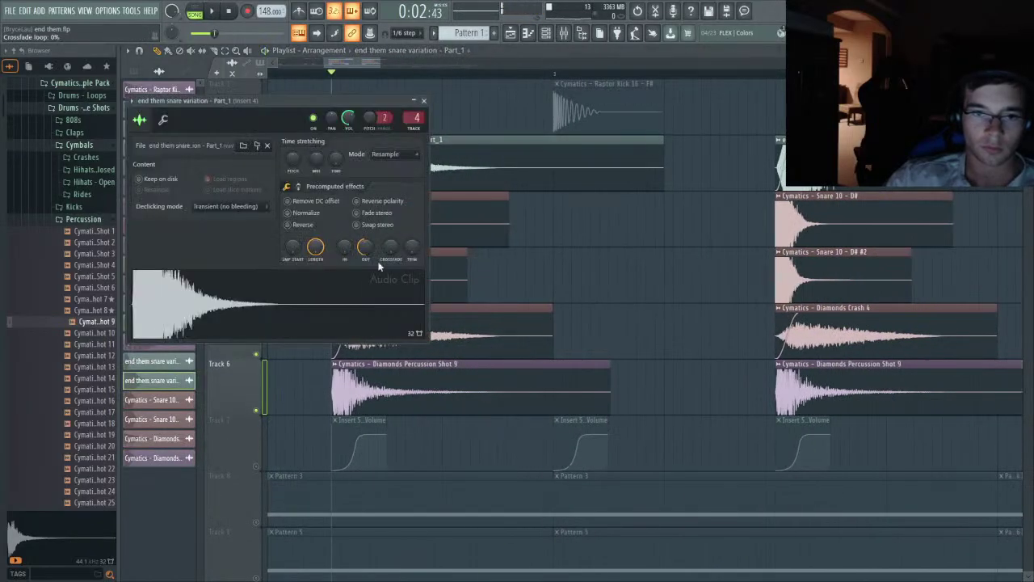
pyautogui.click(563, 32)
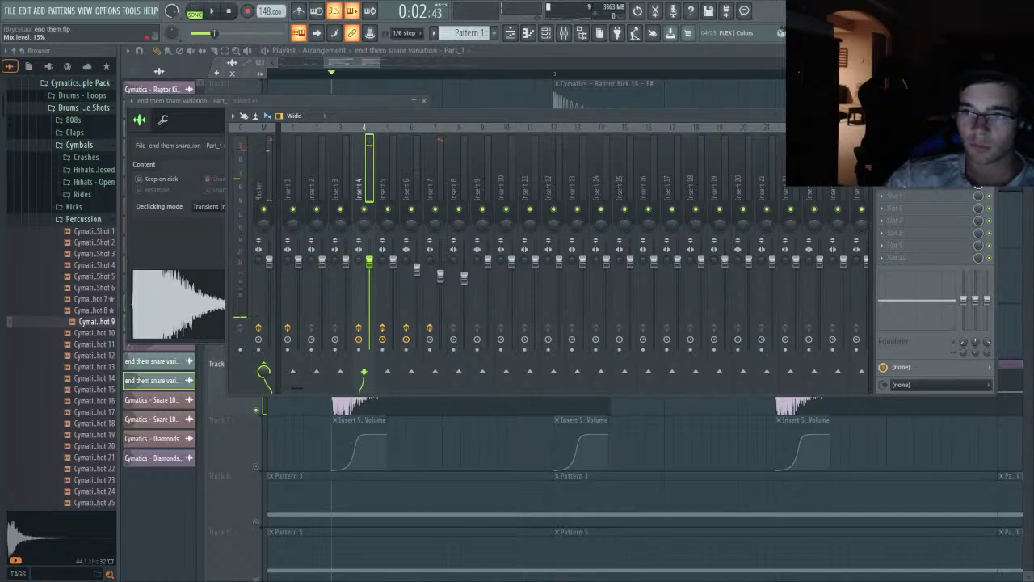
pyautogui.click(485, 81)
pyautogui.doubleClick(490, 152)
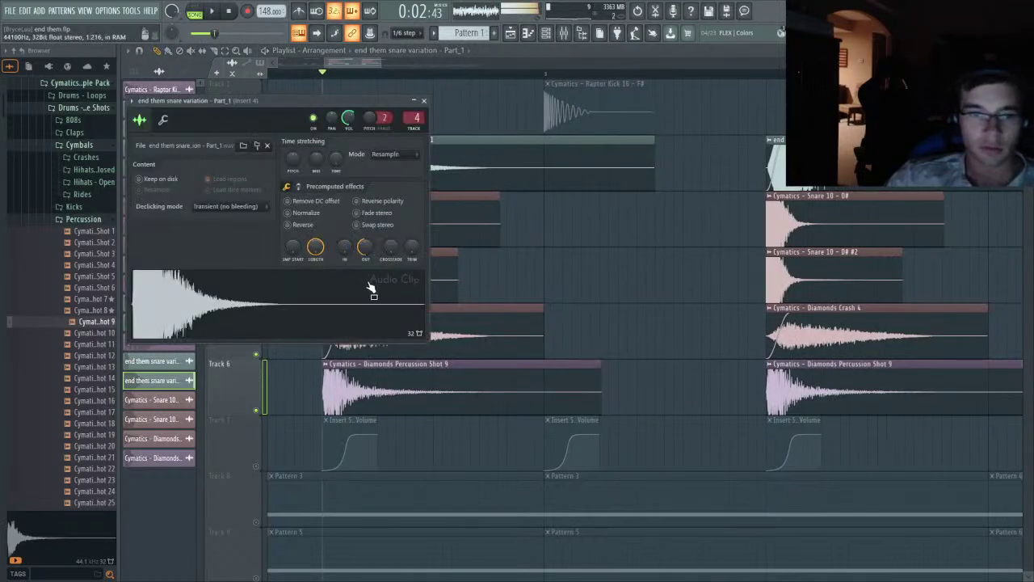
pyautogui.moveTo(359, 116); pyautogui.dragTo(359, 118)
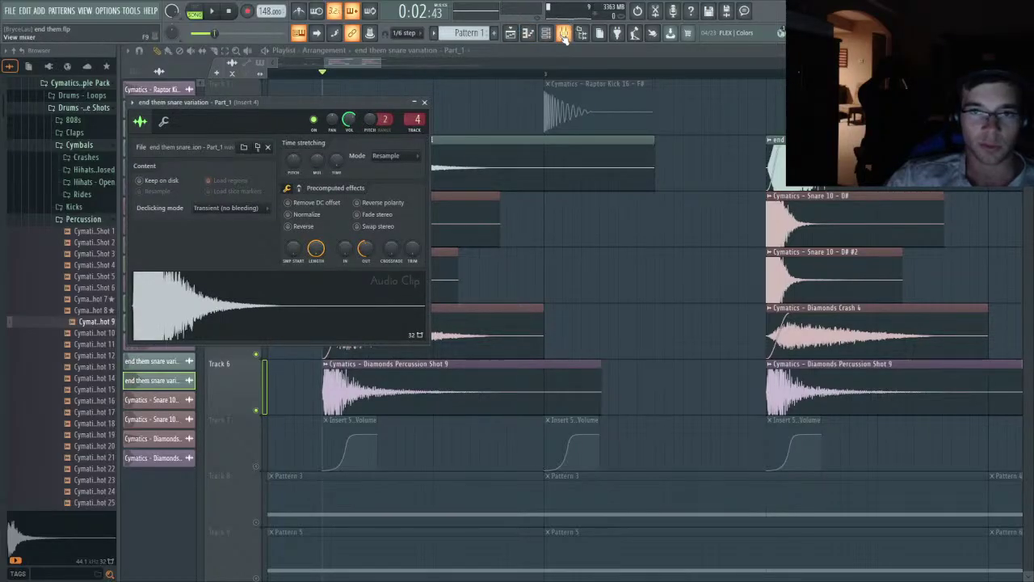
pyautogui.click(563, 36)
pyautogui.press('space')
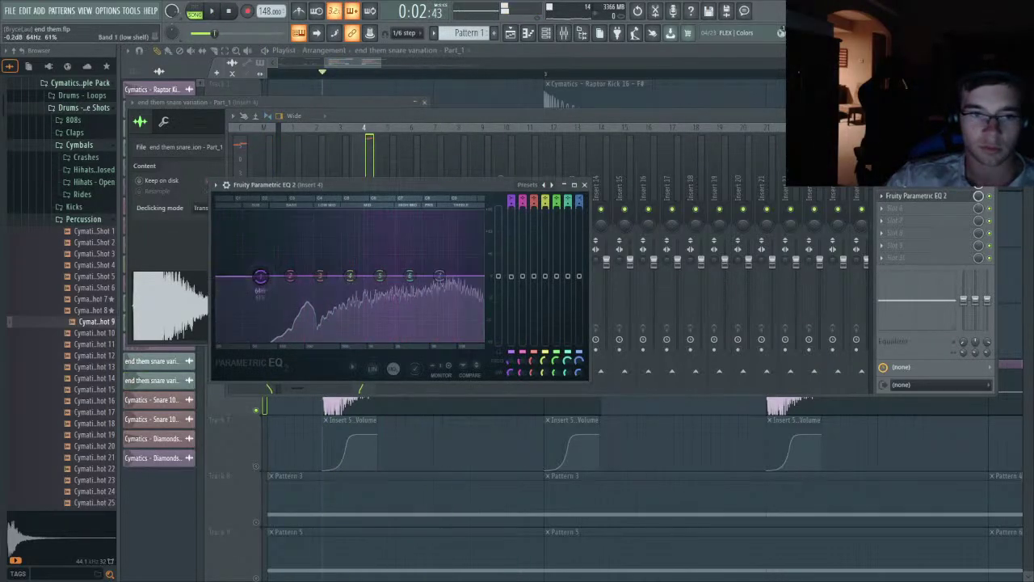
# - Cut the low end of Insert 4 with EQ band 1 and slightly boost band 5 while auditioning the snare
pyautogui.moveTo(260, 277); pyautogui.dragTo(300, 340)
pyautogui.press('space')
pyautogui.moveTo(407, 274); pyautogui.dragTo(377, 268)
pyautogui.press('space')
pyautogui.press('space')
pyautogui.press('space')
pyautogui.press('space')
pyautogui.press('space')
pyautogui.press('space')
pyautogui.press('space')
pyautogui.press('space')
# - Move the low cut of EQ band 1 down to about 103 Hz and reduce the band 5 boost
pyautogui.moveTo(300, 339); pyautogui.dragTo(282, 339)
pyautogui.press('space')
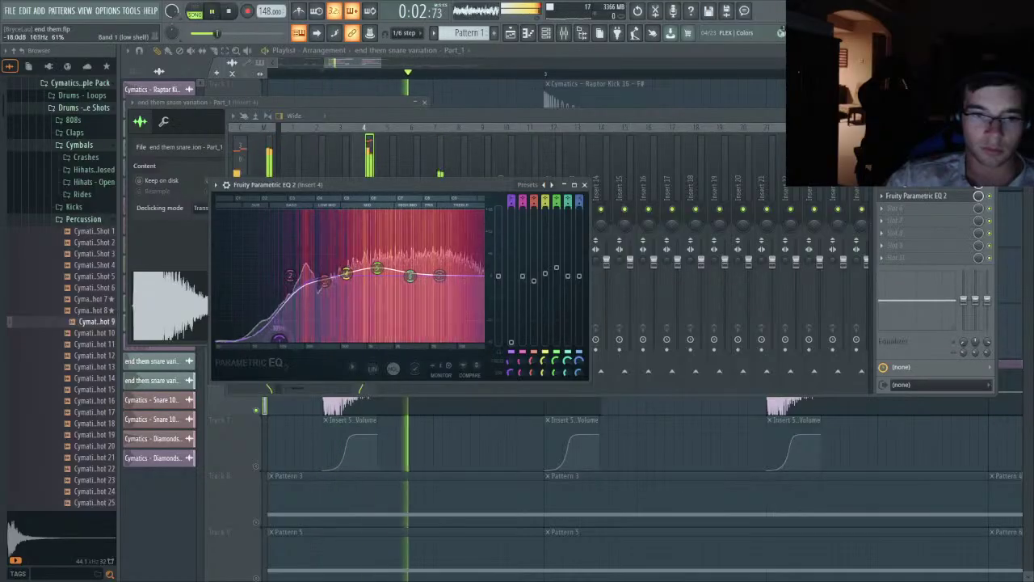
pyautogui.press('space')
pyautogui.moveTo(376, 267); pyautogui.dragTo(376, 272)
pyautogui.press('space')
pyautogui.press('space')
# - Unsolo the snare layer tracks in the playlist and listen to them with the full arrangement
pyautogui.moveTo(365, 63); pyautogui.dragTo(356, 64)
pyautogui.rightClick(256, 187)
pyautogui.scroll(-6, 392, 207)
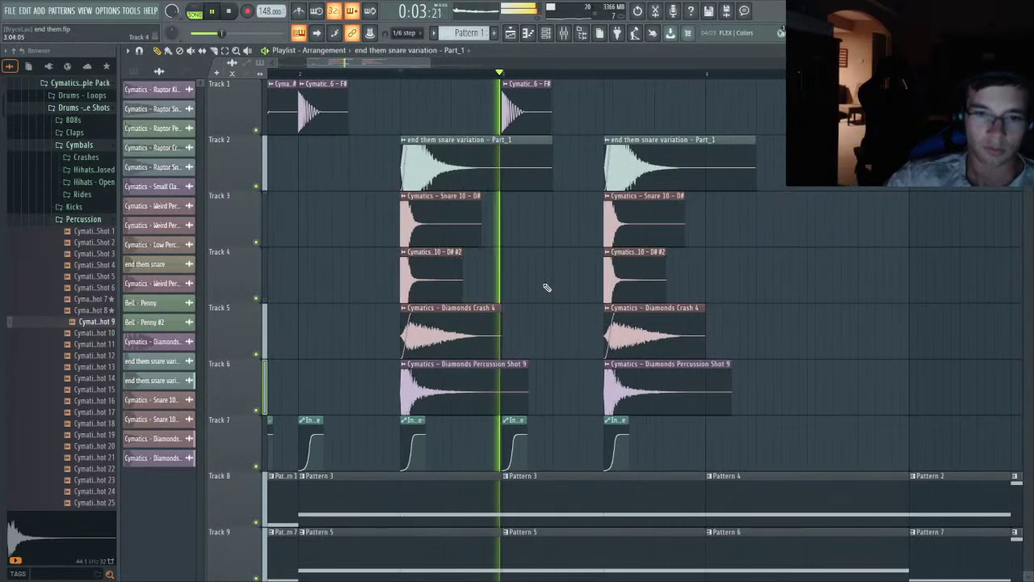
pyautogui.scroll(4, 446, 293)
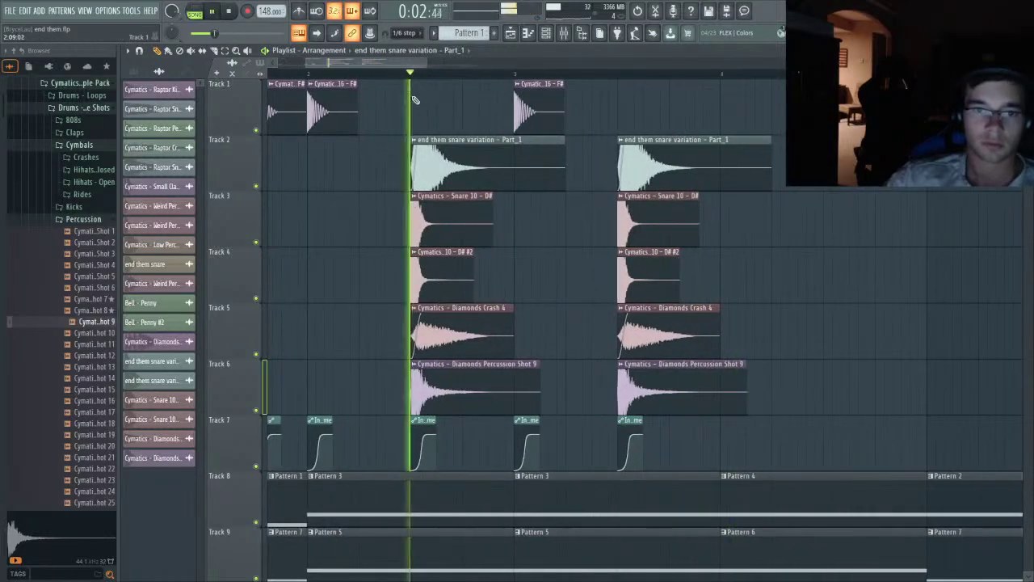
pyautogui.press('space')
# - Shorten the Diamonds Percussion Shot 9 clips on Track 6 to about a quarter bar and play the section
pyautogui.doubleClick(487, 377)
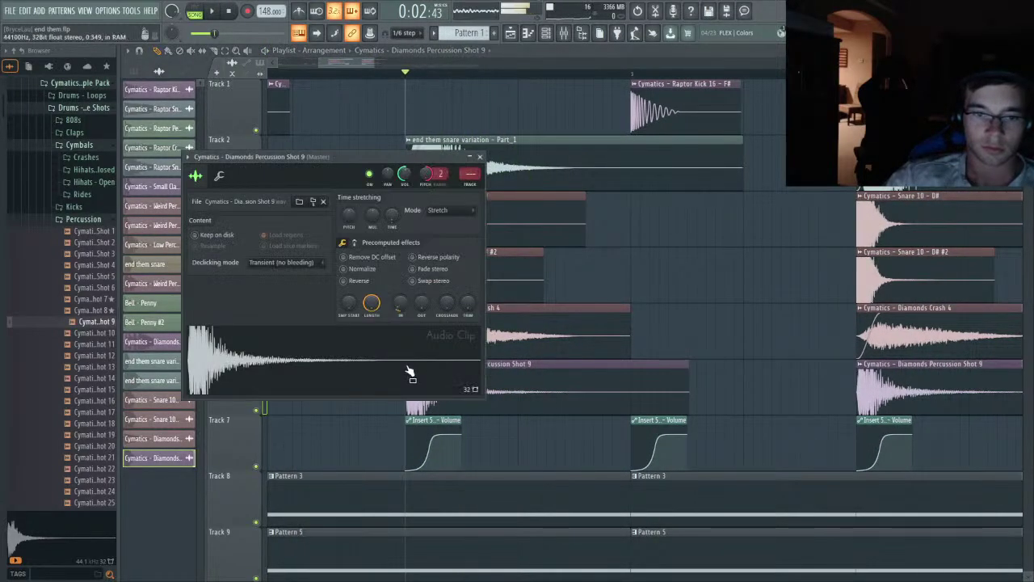
pyautogui.moveTo(691, 371); pyautogui.dragTo(523, 379)
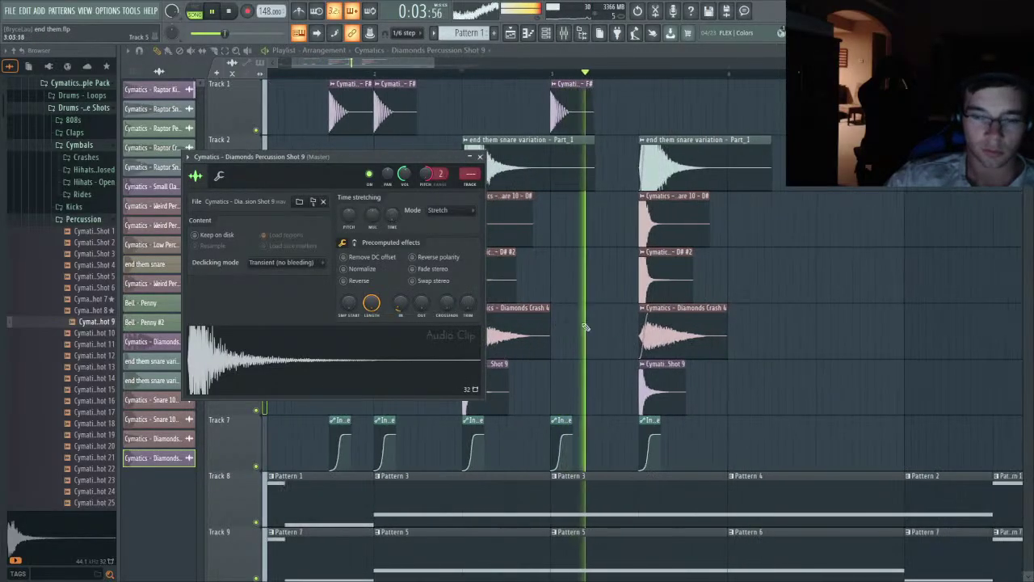
pyautogui.press('space')
# - Inspect the channel settings of the Cymatics - Snare 10 - D# sample and audition it in the arrangement
pyautogui.doubleClick(565, 202)
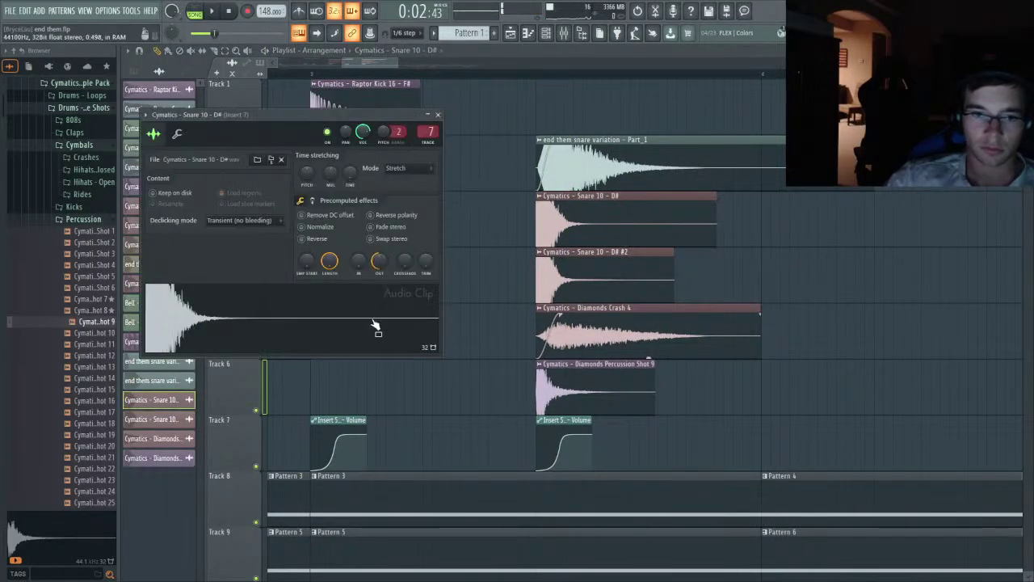
pyautogui.scroll(-4, 485, 186)
pyautogui.click(437, 115)
pyautogui.scroll(-3, 433, 138)
pyautogui.scroll(4, 332, 255)
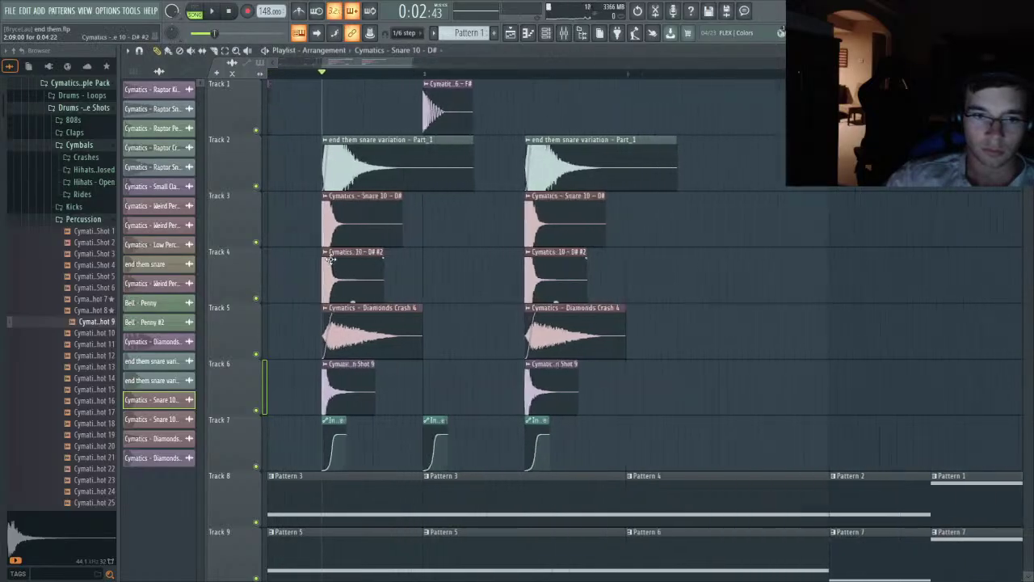
pyautogui.moveTo(478, 196); pyautogui.dragTo(478, 196)
pyautogui.doubleClick(434, 213)
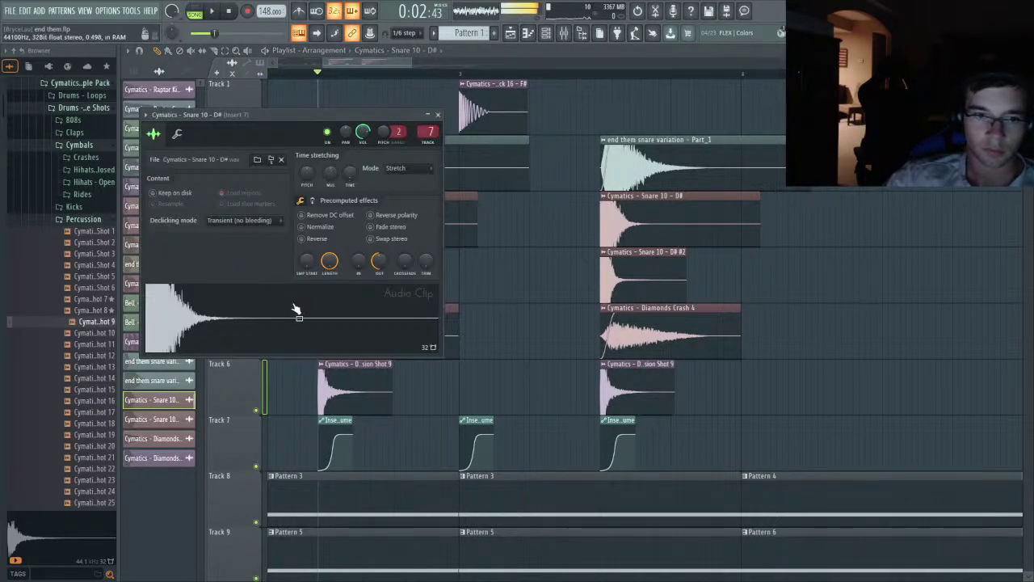
pyautogui.press('space')
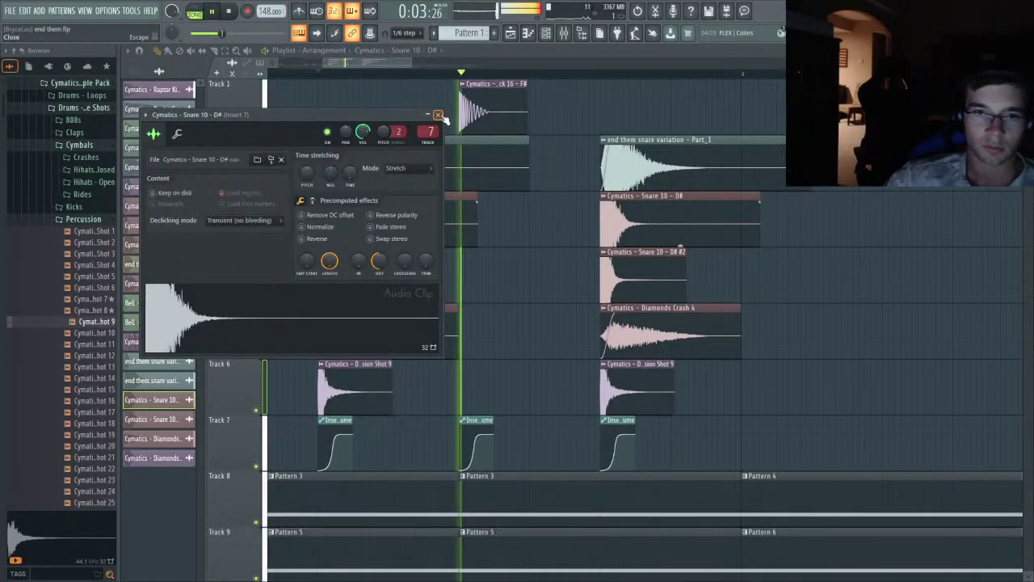
pyautogui.click(438, 115)
# - Shorten the Cymatics - Snare 10 - D# clips on Track 3
pyautogui.scroll(-3, 524, 210)
pyautogui.scroll(2, 515, 242)
pyautogui.scroll(2, 515, 242)
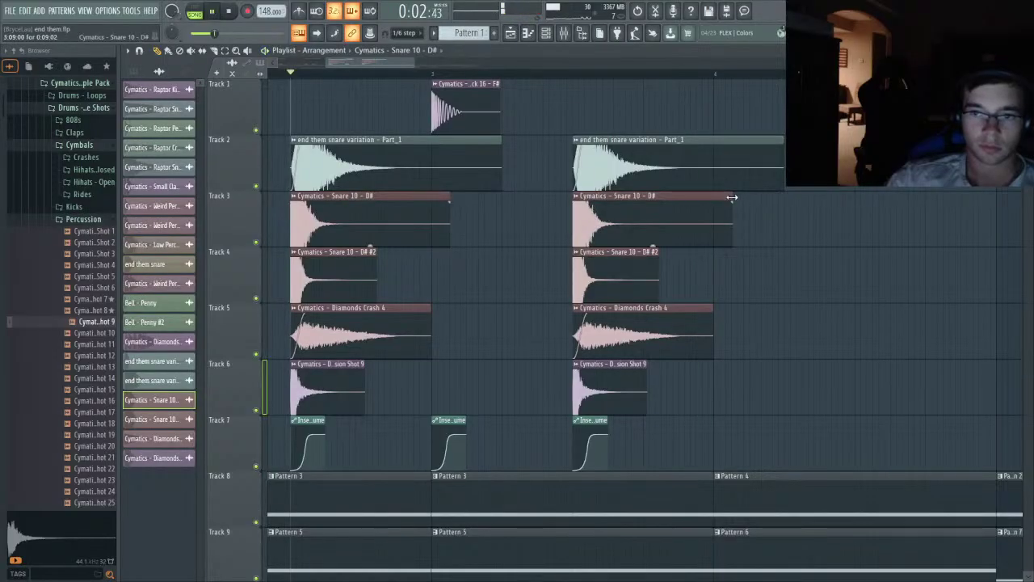
pyautogui.moveTo(732, 211); pyautogui.dragTo(692, 211)
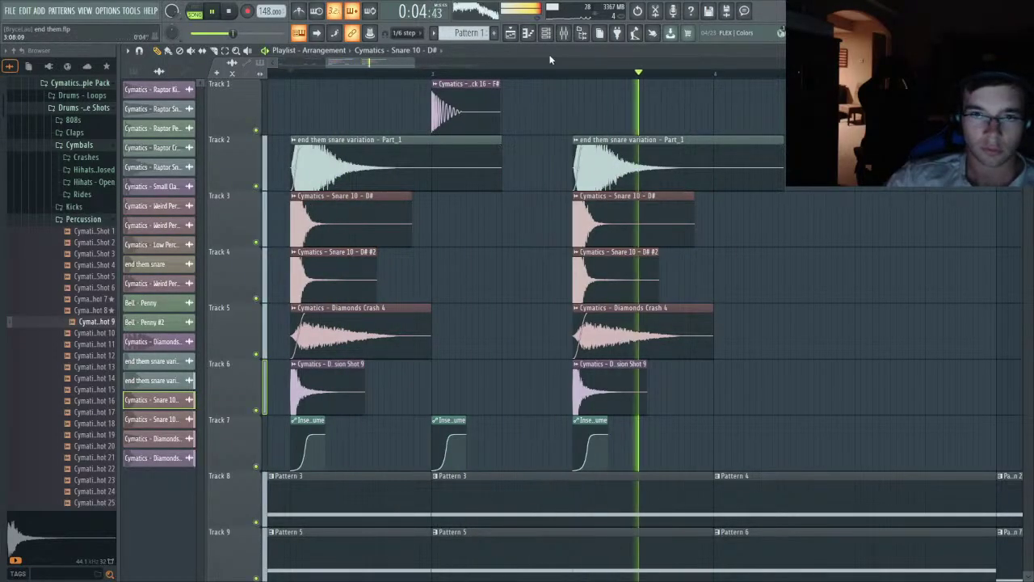
# - Set the mixer volume of Insert 7 to 80% and of Insert 4 to 98%
pyautogui.press('F9')
pyautogui.moveTo(440, 275)
pyautogui.mouseDown()
pyautogui.moveTo(450, 289)
pyautogui.moveTo(441, 254)
pyautogui.moveTo(441, 280)
pyautogui.mouseUp()
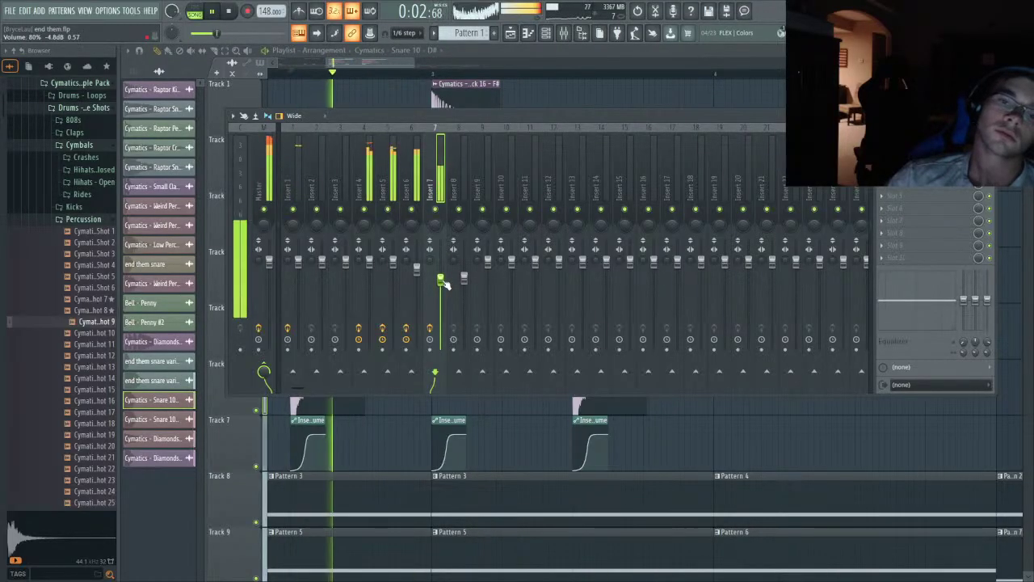
pyautogui.moveTo(371, 264)
pyautogui.mouseDown()
pyautogui.moveTo(370, 239)
pyautogui.moveTo(369, 252)
pyautogui.mouseUp()
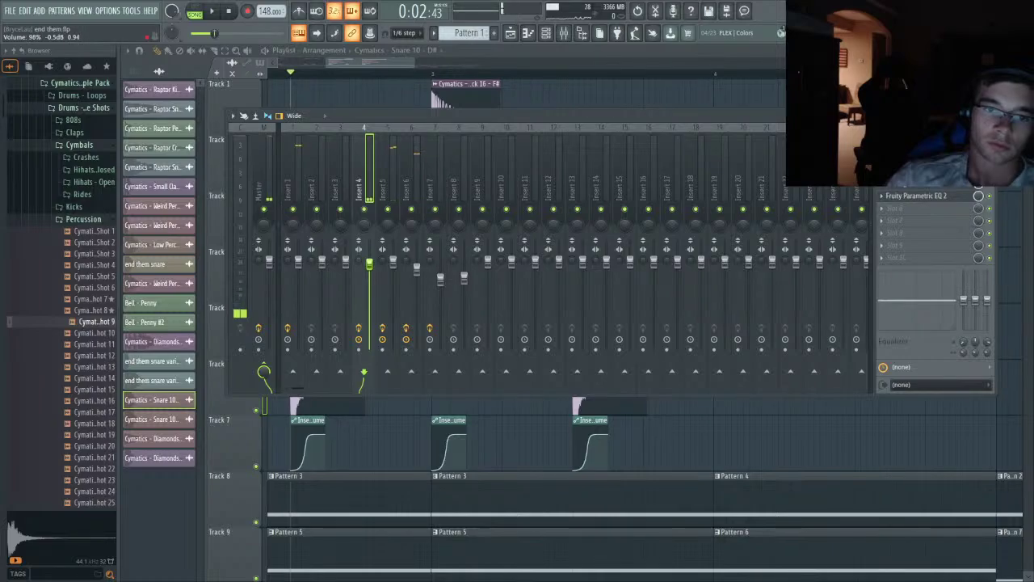
# - Ease the low and low-mid cuts in the Insert 4 EQ and boost the band 7 high shelf by 1.8 dB around 6428 Hz
pyautogui.click(915, 196)
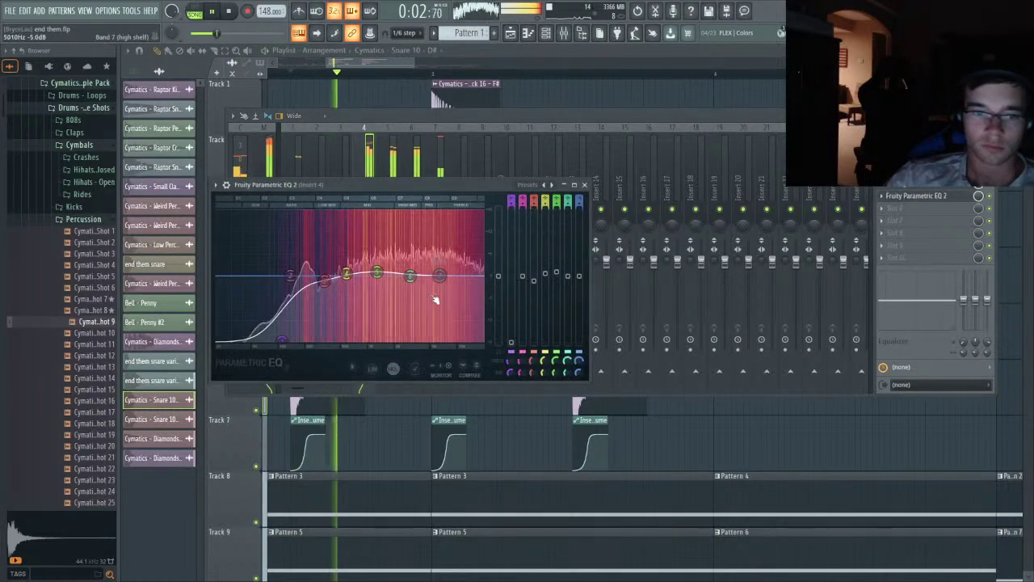
pyautogui.moveTo(323, 281); pyautogui.dragTo(409, 277)
pyautogui.moveTo(440, 275)
pyautogui.mouseDown()
pyautogui.moveTo(441, 253)
pyautogui.moveTo(439, 269)
pyautogui.mouseUp()
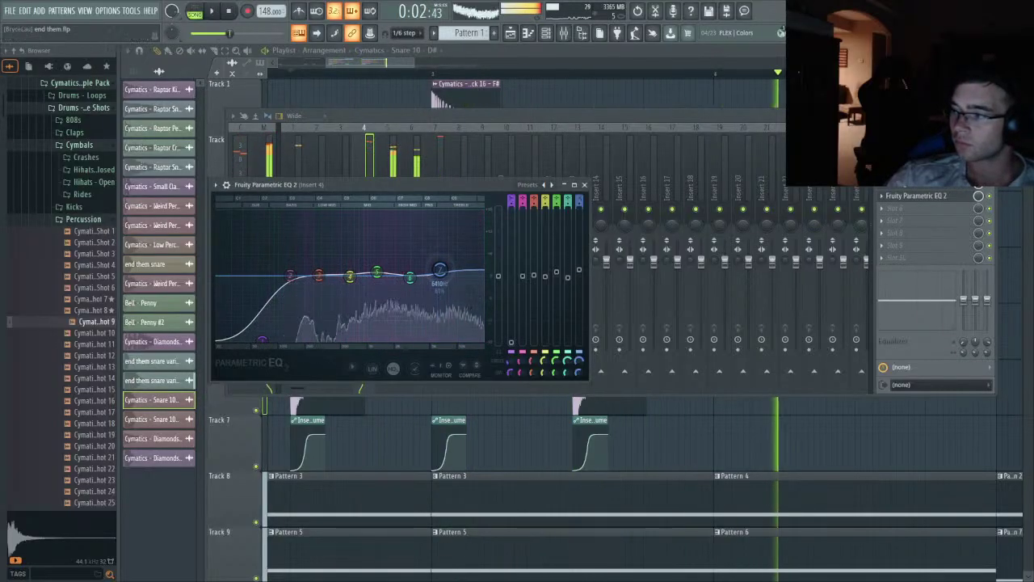
pyautogui.press('space')
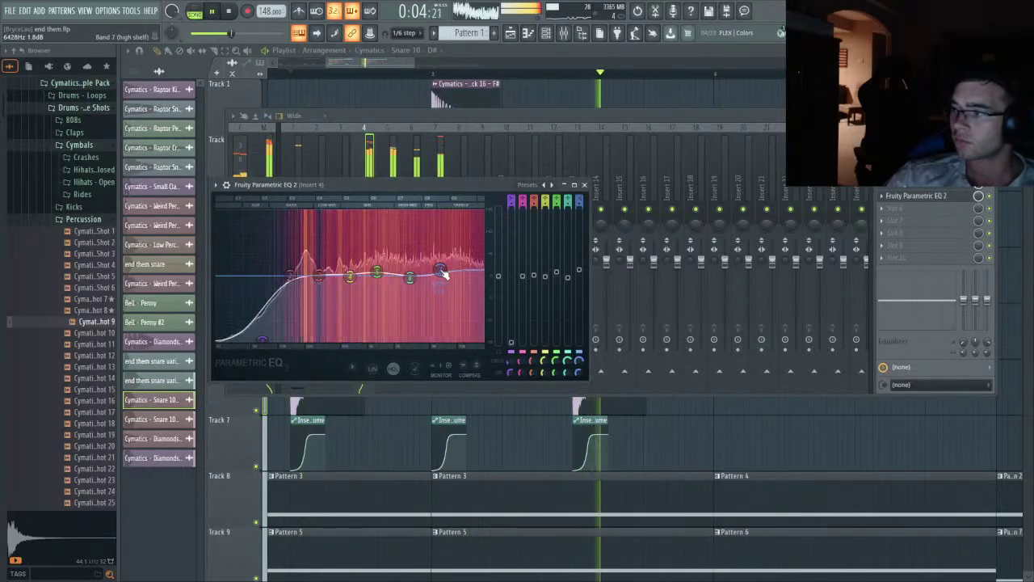
pyautogui.click(521, 62)
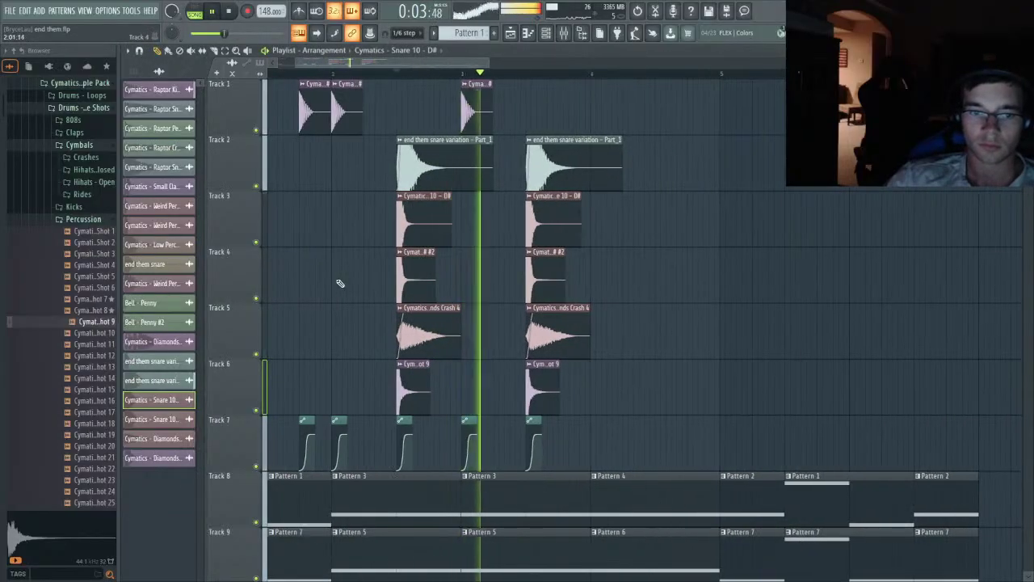
# - Solo Track 2 and unmute Tracks 3 to 6 one by one to hear the snare layers build up together
pyautogui.scroll(3, 340, 283)
pyautogui.keyDown('ctrl'); pyautogui.click(255, 186); pyautogui.keyUp('ctrl')
pyautogui.click(255, 242)
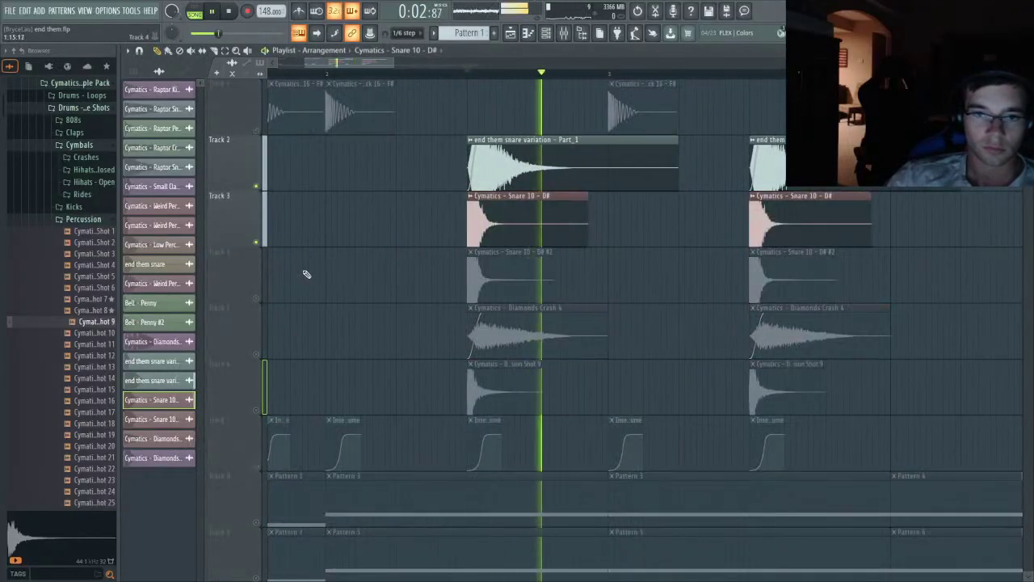
pyautogui.click(259, 296)
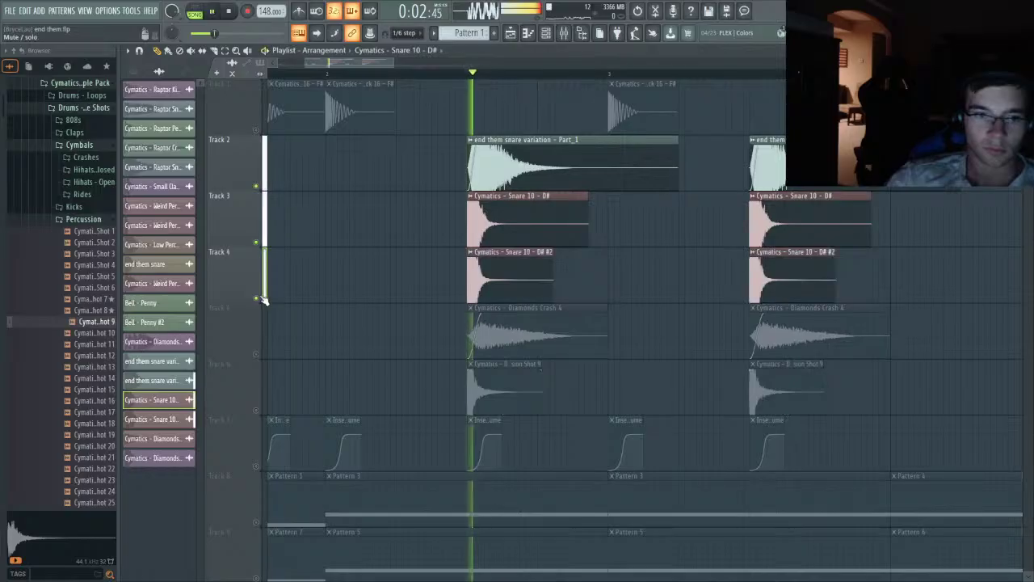
pyautogui.click(255, 353)
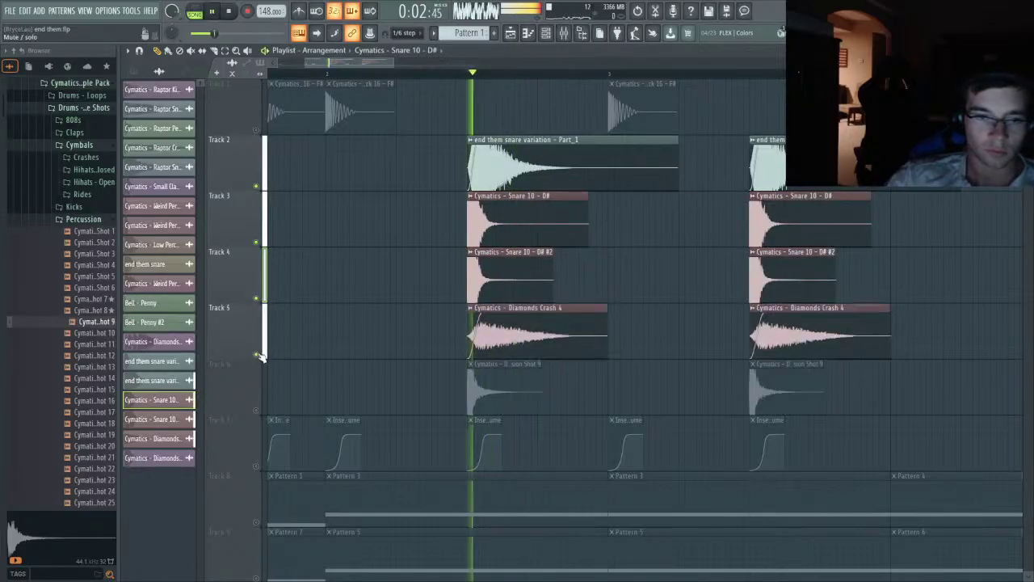
pyautogui.click(255, 410)
pyautogui.press('space')
# - Adjust the channel volume of the Diamonds Percussion Shot 9 sample while playing it against the other snare layers
pyautogui.doubleClick(514, 395)
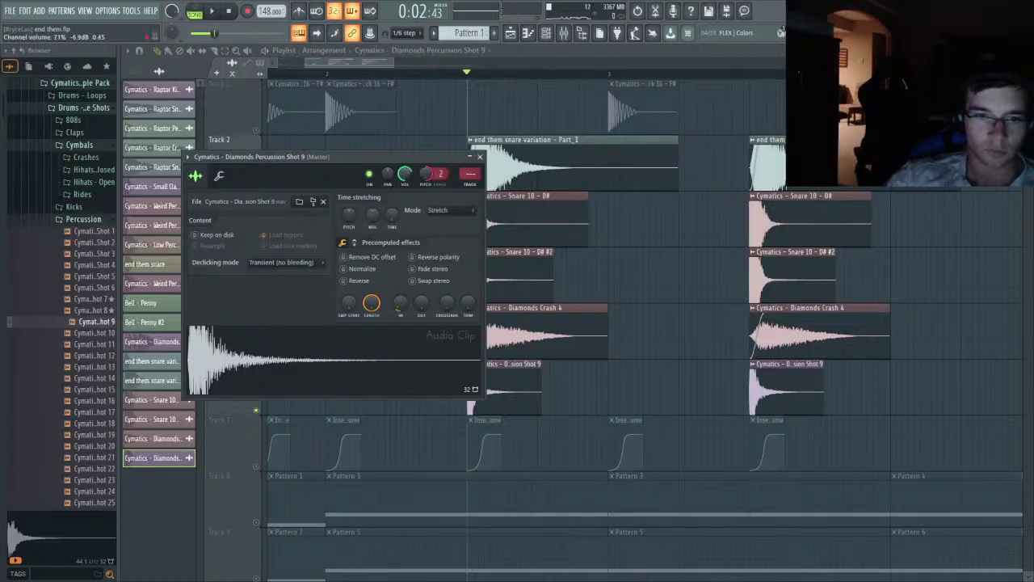
pyautogui.press('space')
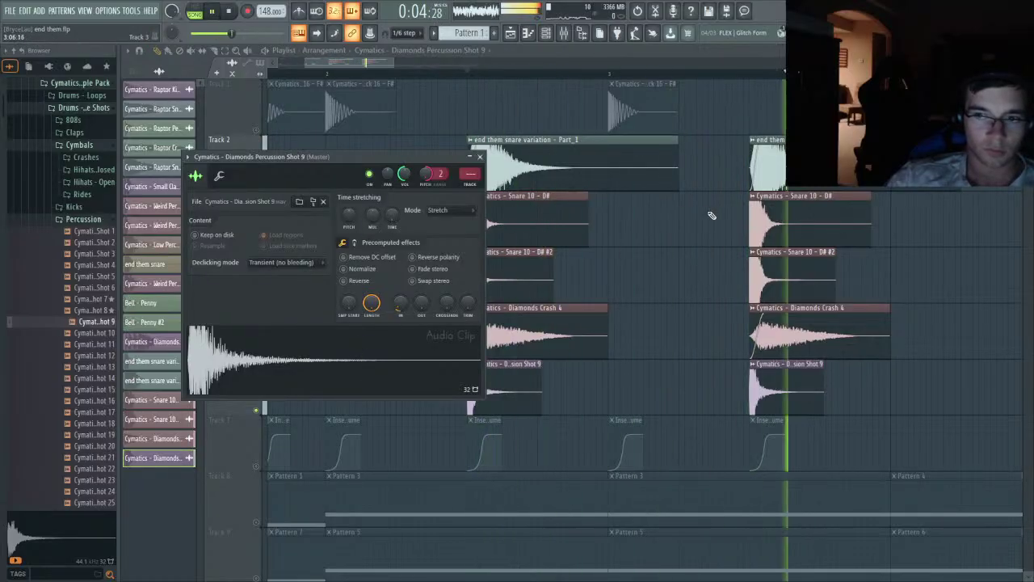
pyautogui.press('space')
pyautogui.press('space')
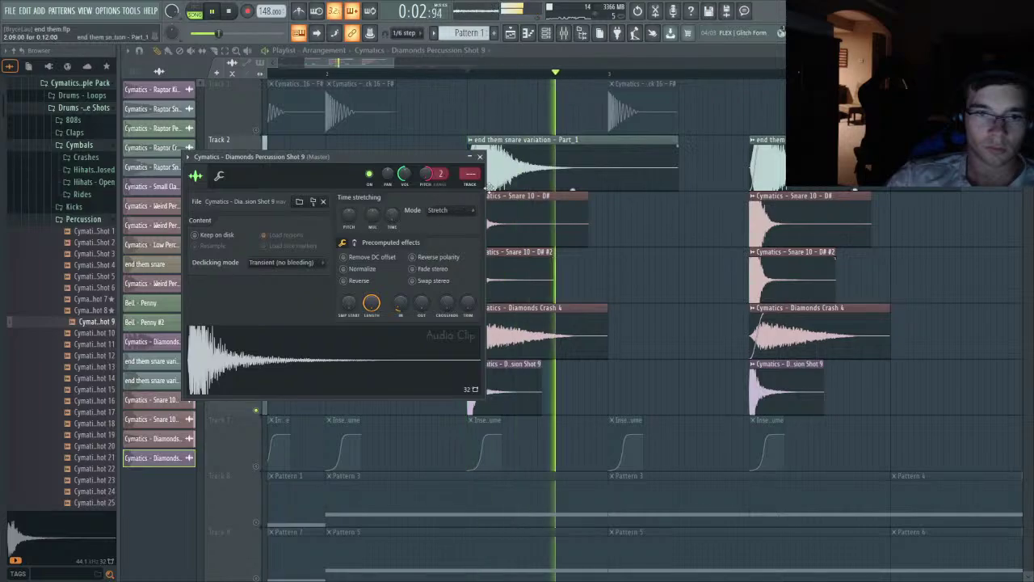
# - Shorten the quick fade-out of the end them snare variation - Part_1 sample and play the snare layers
pyautogui.press('space')
pyautogui.doubleClick(566, 159)
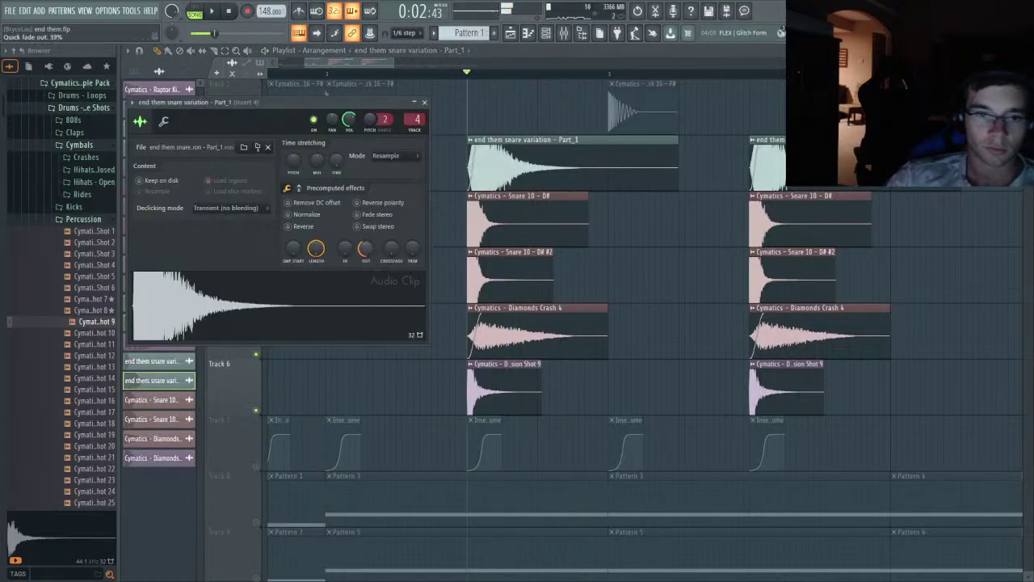
pyautogui.press('space')
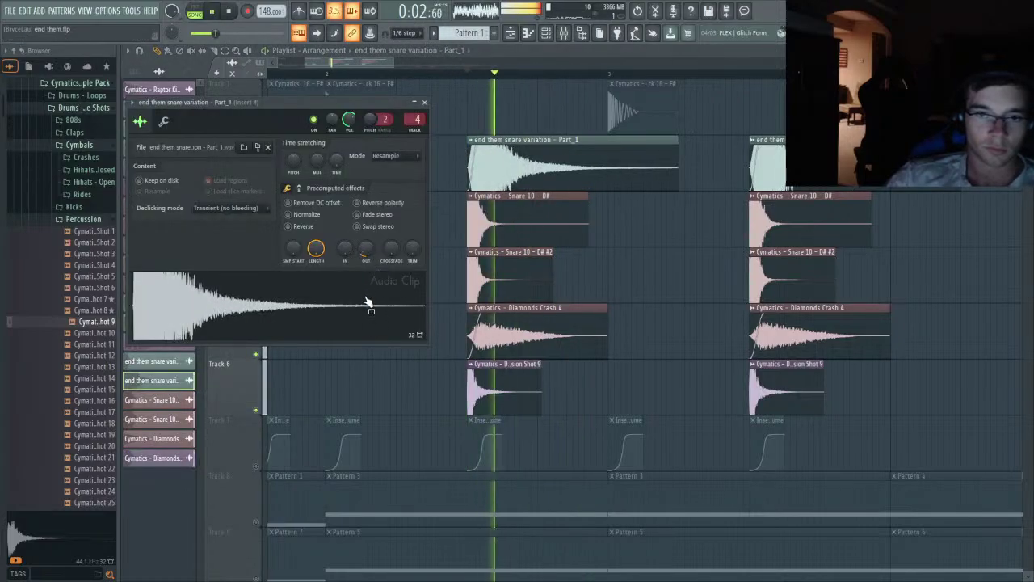
# - Set an Insert 4 effect's mix level to 5% in the mixer and play the snare layers
pyautogui.press('F9')
pyautogui.press('space')
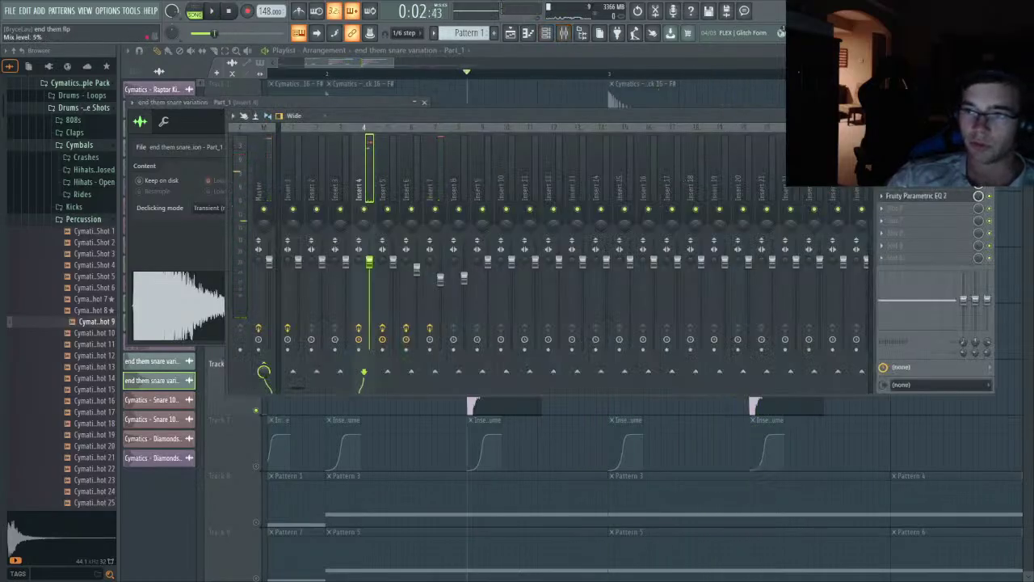
pyautogui.press('space')
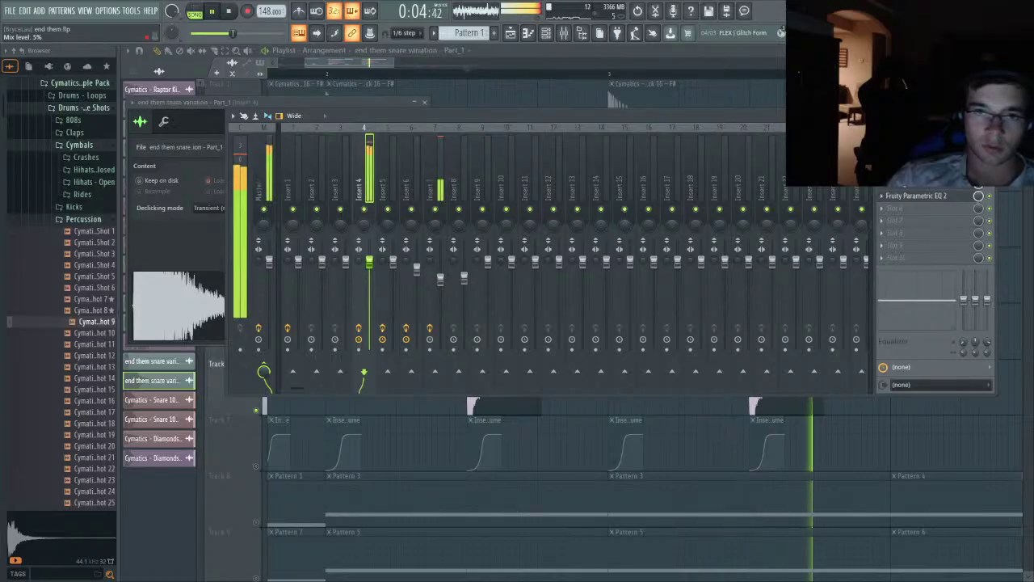
pyautogui.click(516, 49)
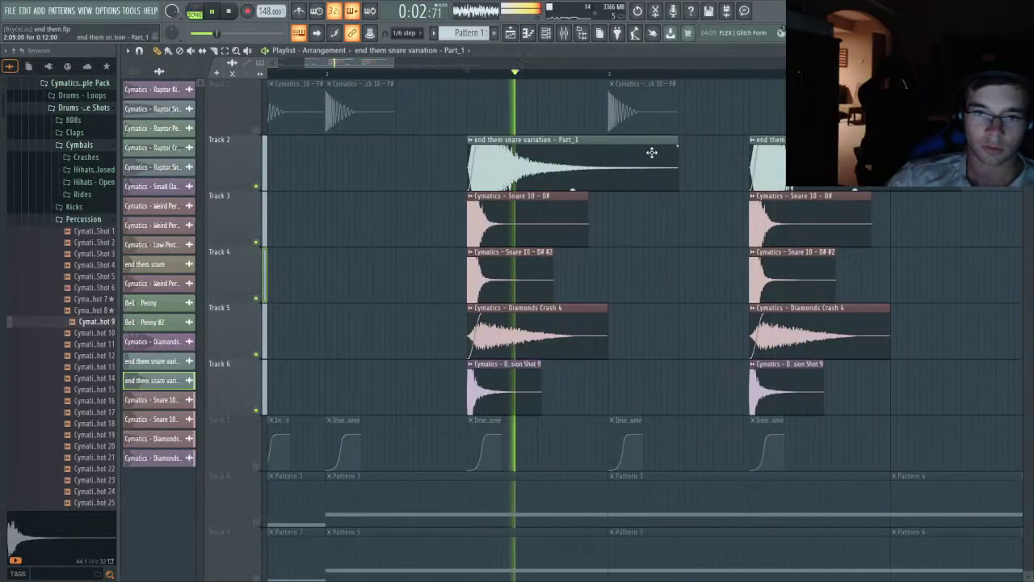
# - Adjust the channel volume of end them snare variation - Part_1 while replaying it with the other snare layers
pyautogui.press('space')
pyautogui.doubleClick(539, 164)
pyautogui.press('space')
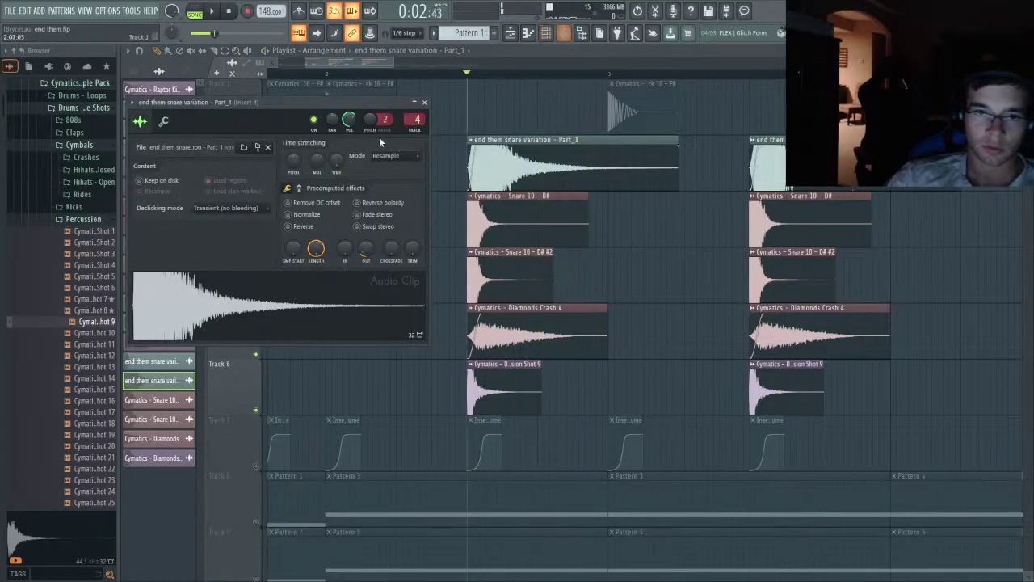
pyautogui.press('space')
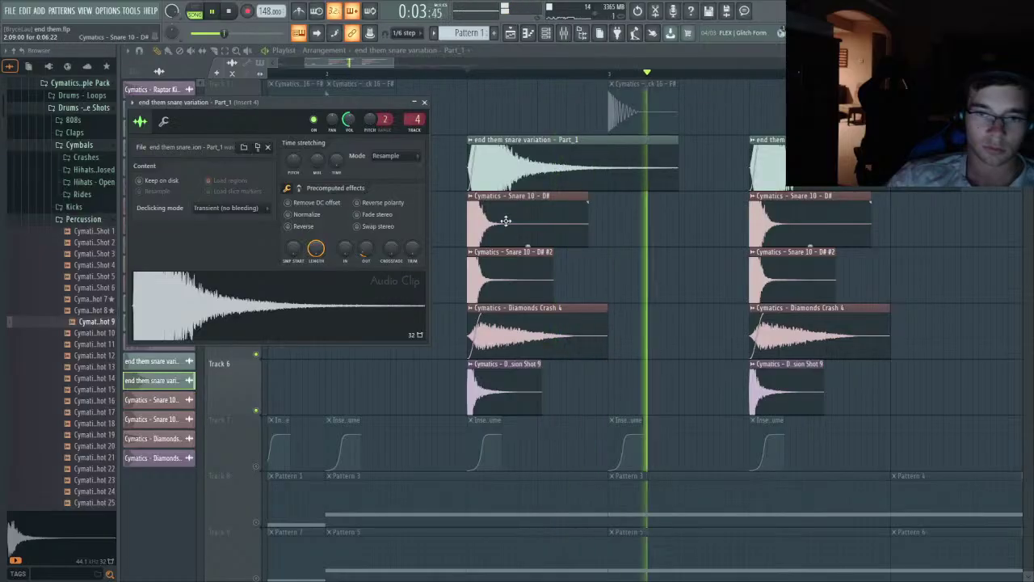
pyautogui.press('space')
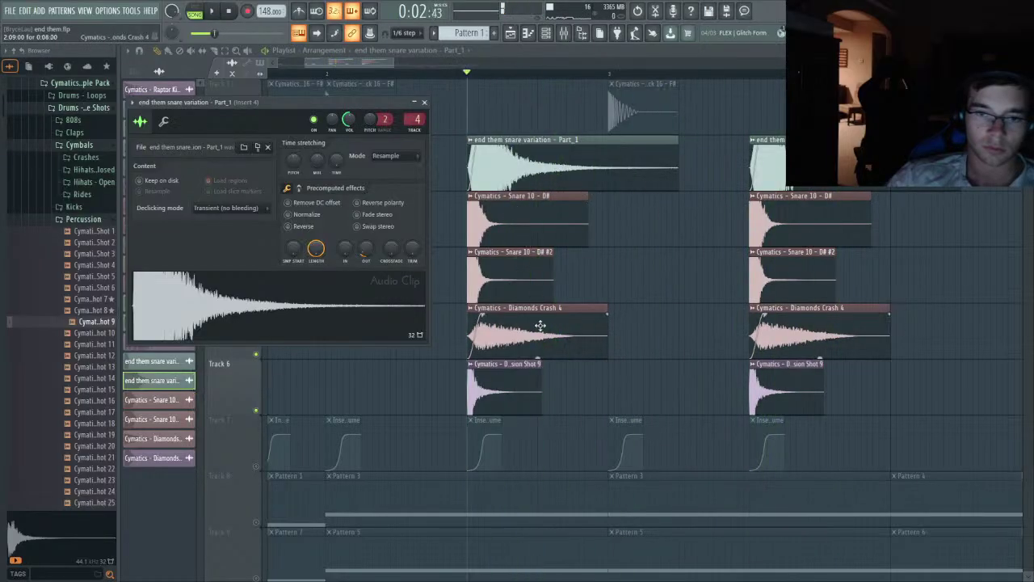
pyautogui.doubleClick(529, 223)
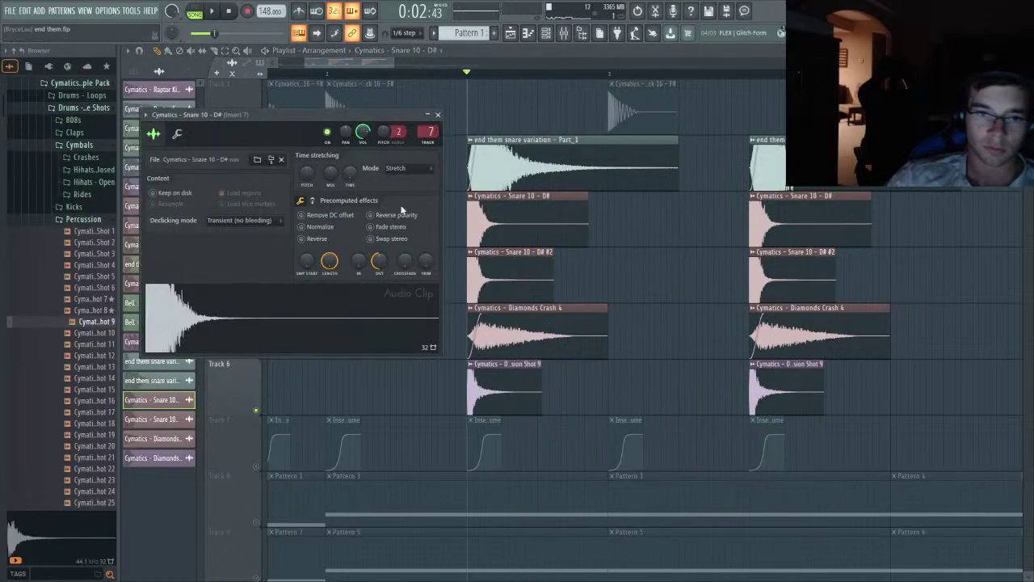
pyautogui.doubleClick(557, 165)
pyautogui.press('space')
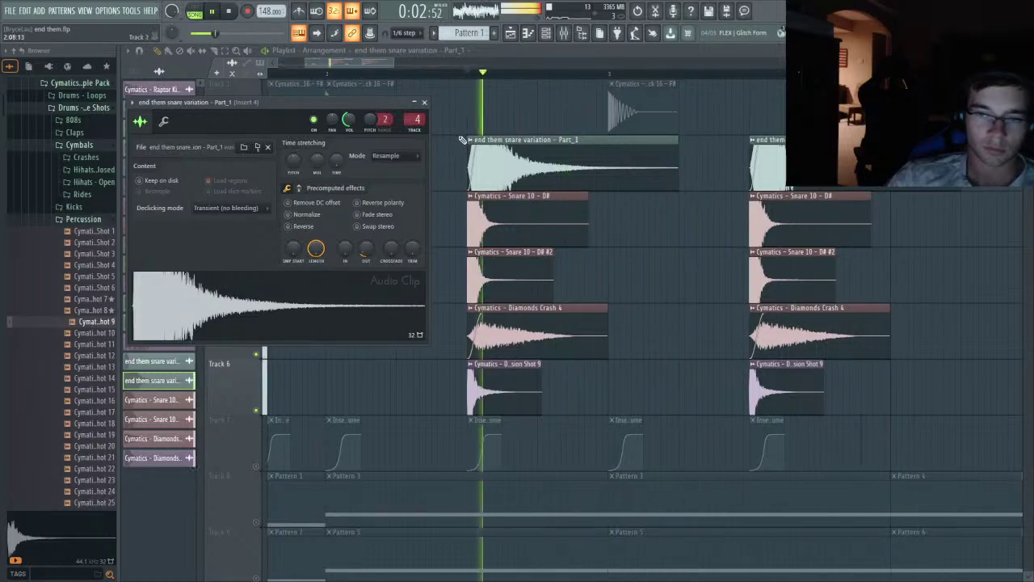
# - Set the Diamonds Percussion Shot 9 sample's channel volume to 62% and lower its pitch shift, trying -1200 cents during playback
pyautogui.press('space')
pyautogui.doubleClick(508, 378)
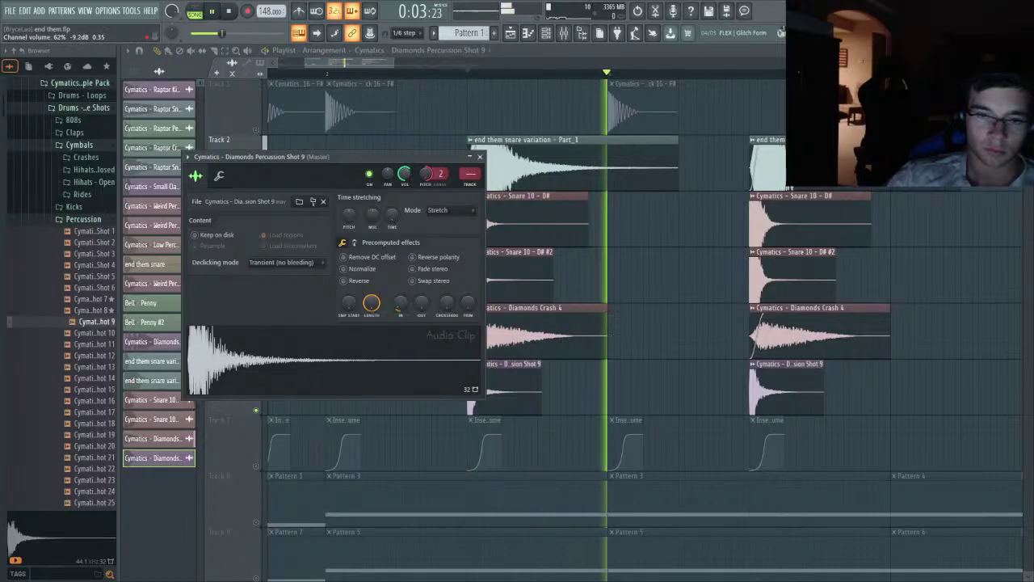
pyautogui.press('space')
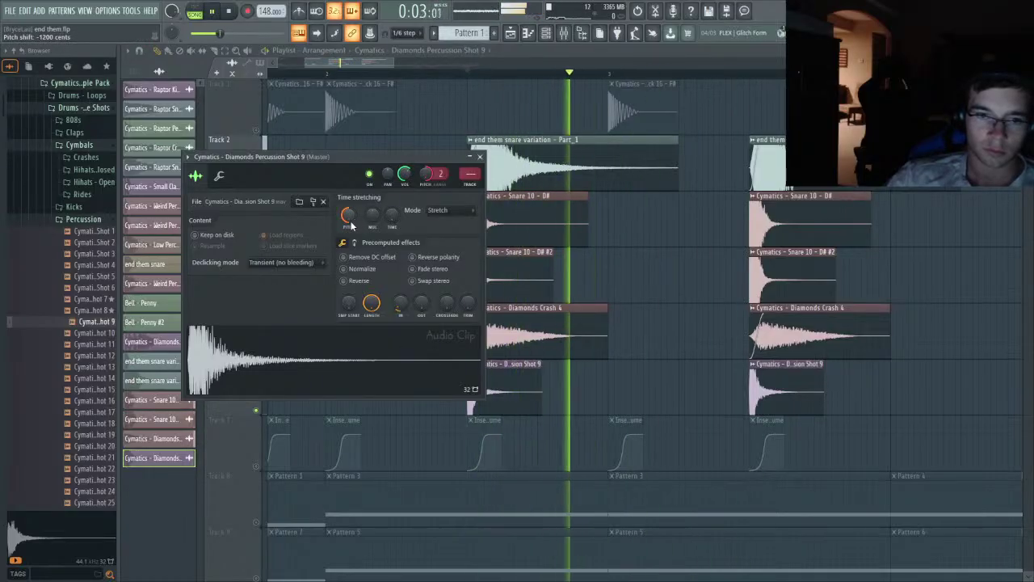
pyautogui.moveTo(351, 222); pyautogui.dragTo(351, 190)
pyautogui.press('space')
pyautogui.press('space')
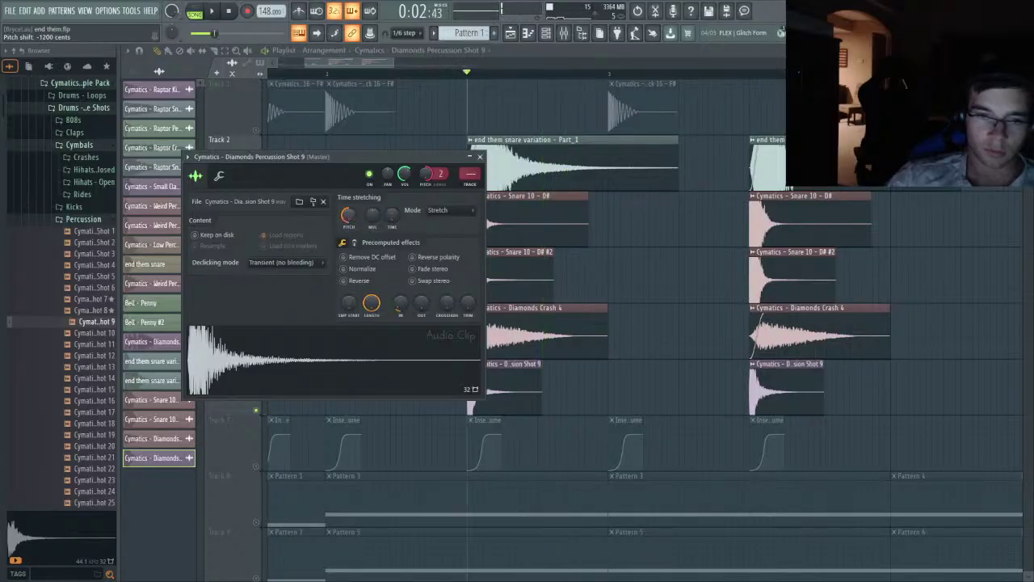
pyautogui.press('space')
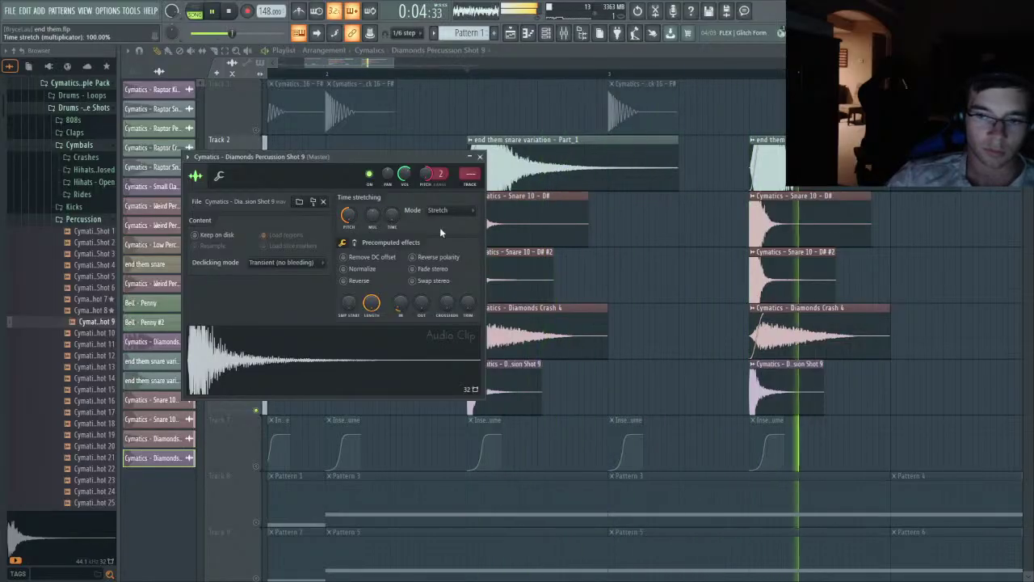
# - Route Diamonds Percussion Shot 9 to Insert 8 and load a Fruity Parametric EQ 2 on it
pyautogui.press('space')
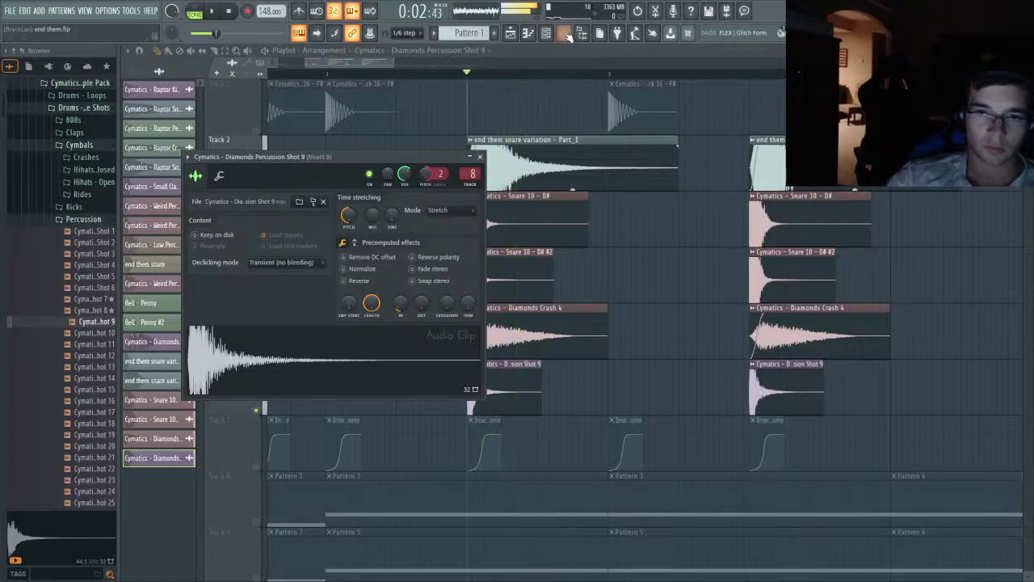
pyautogui.click(566, 34)
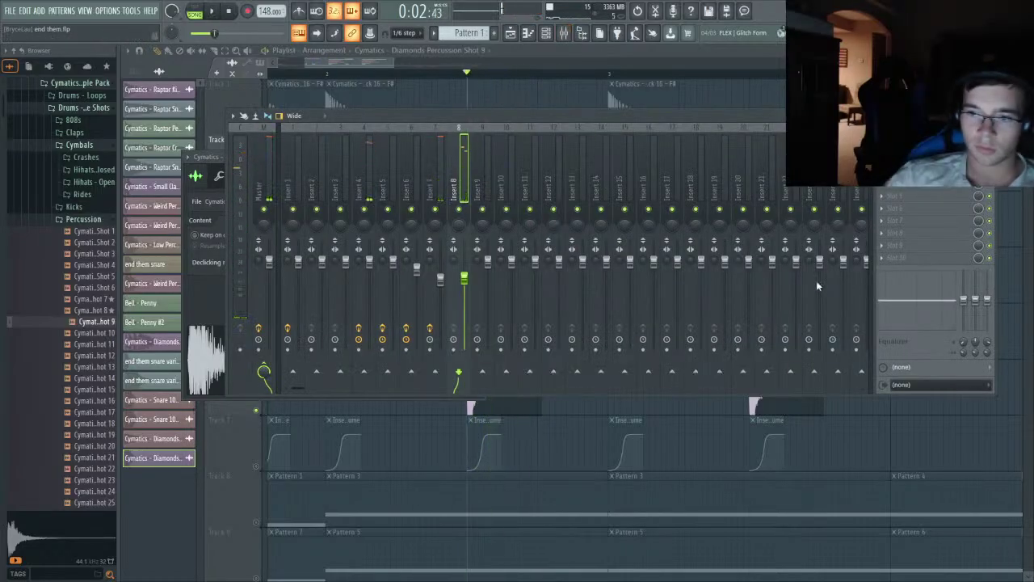
pyautogui.press('space')
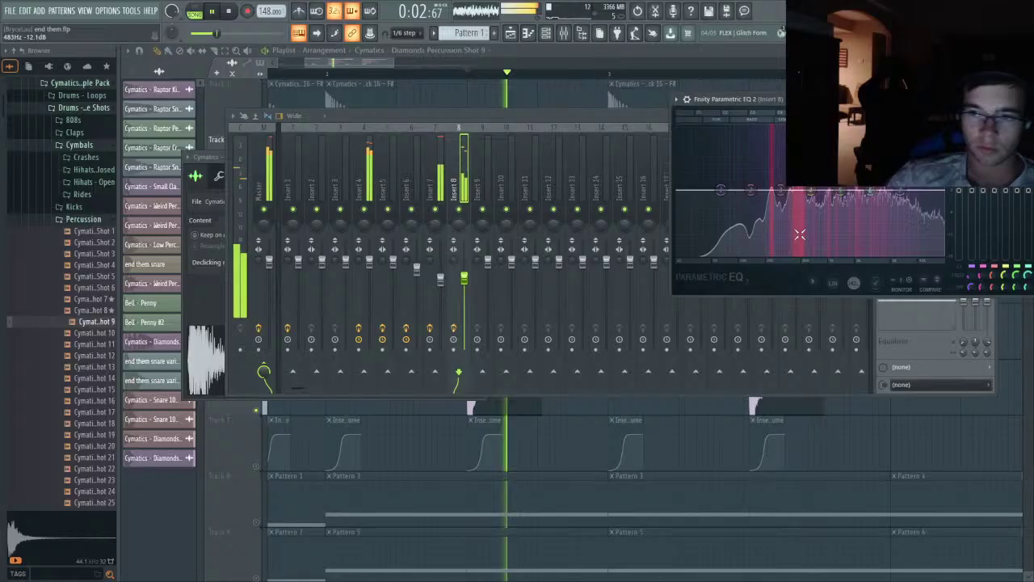
pyautogui.press('space')
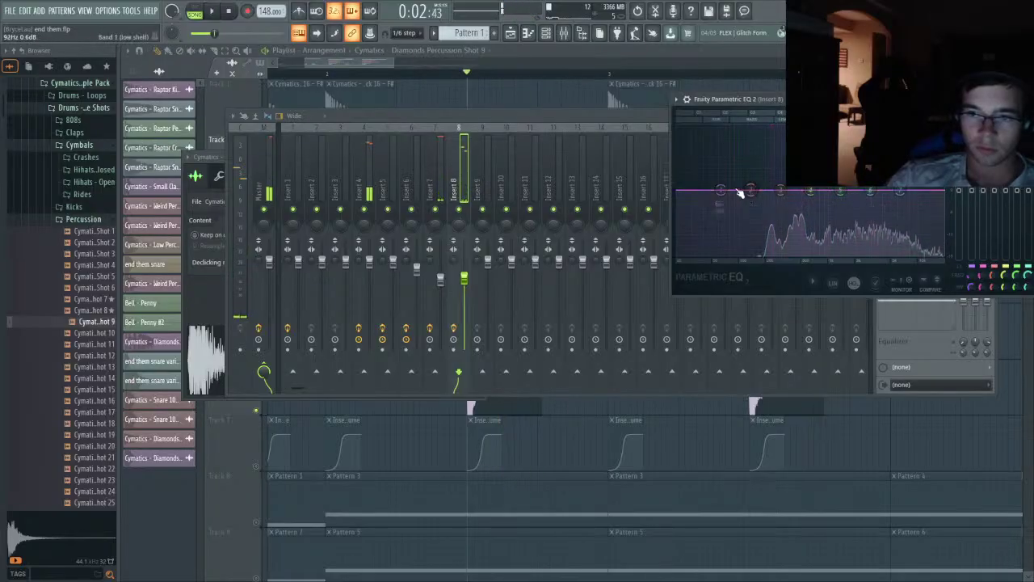
# - Cut the band 1 low shelf of the Insert 8 EQ by 18 dB around 186 Hz
pyautogui.press('space')
pyautogui.moveTo(720, 191); pyautogui.dragTo(758, 254)
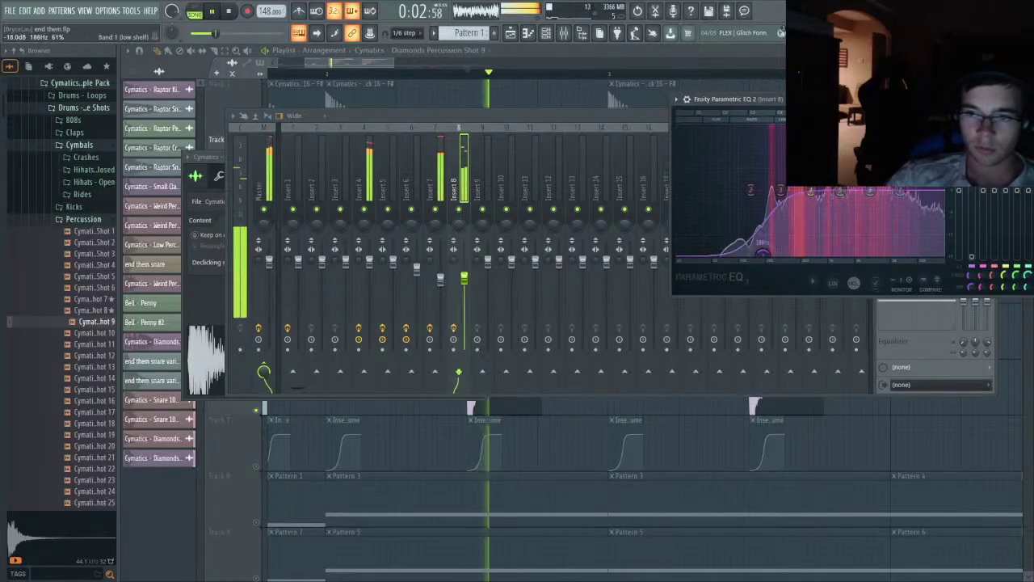
pyautogui.press('space')
# - Fine-tune bands 4 and 6 of the Insert 8 EQ while replaying the snare layers
pyautogui.press('space')
pyautogui.moveTo(810, 192)
pyautogui.mouseDown()
pyautogui.moveTo(768, 134)
pyautogui.moveTo(815, 203)
pyautogui.moveTo(814, 191)
pyautogui.mouseUp()
pyautogui.press('space')
pyautogui.press('space')
pyautogui.moveTo(880, 192)
pyautogui.mouseDown()
pyautogui.moveTo(879, 150)
pyautogui.moveTo(866, 190)
pyautogui.mouseUp()
pyautogui.press('space')
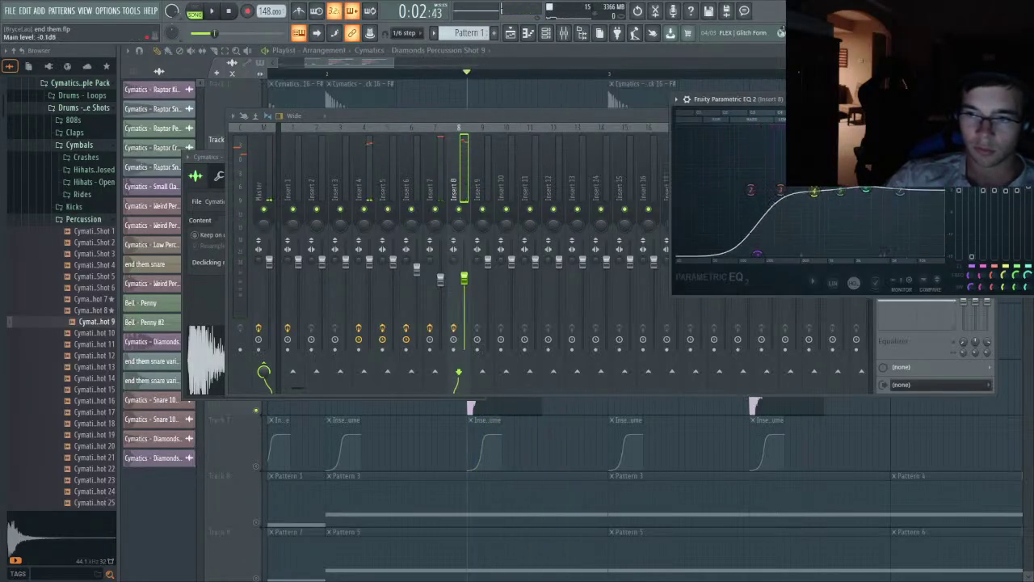
pyautogui.press('space')
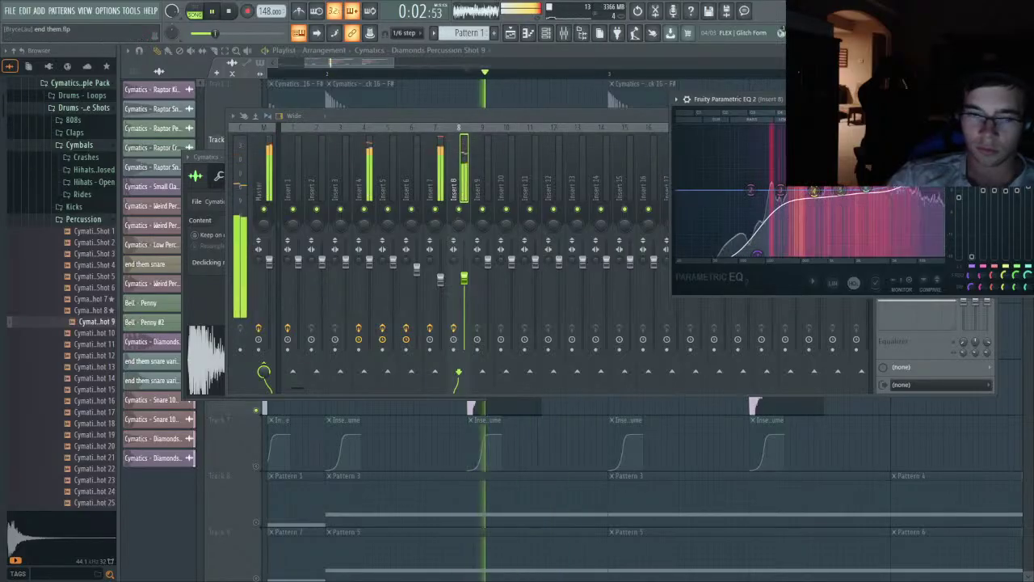
# - Set the quick fade-out of end them snare variation - Part_1 to 39% and replay the snare layers repeatedly
pyautogui.click(645, 67)
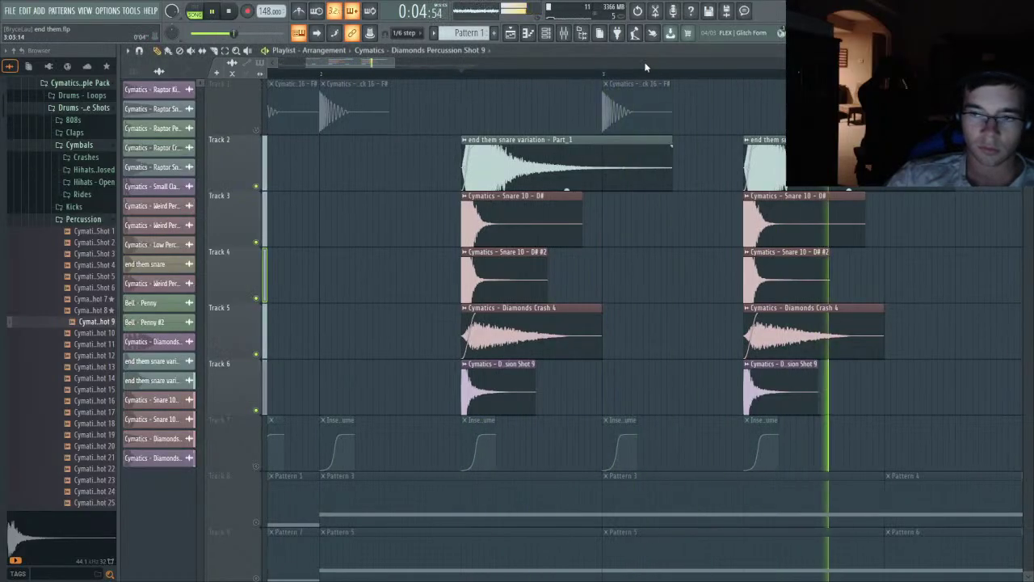
pyautogui.press('space')
pyautogui.press('space')
pyautogui.press('space')
pyautogui.doubleClick(584, 162)
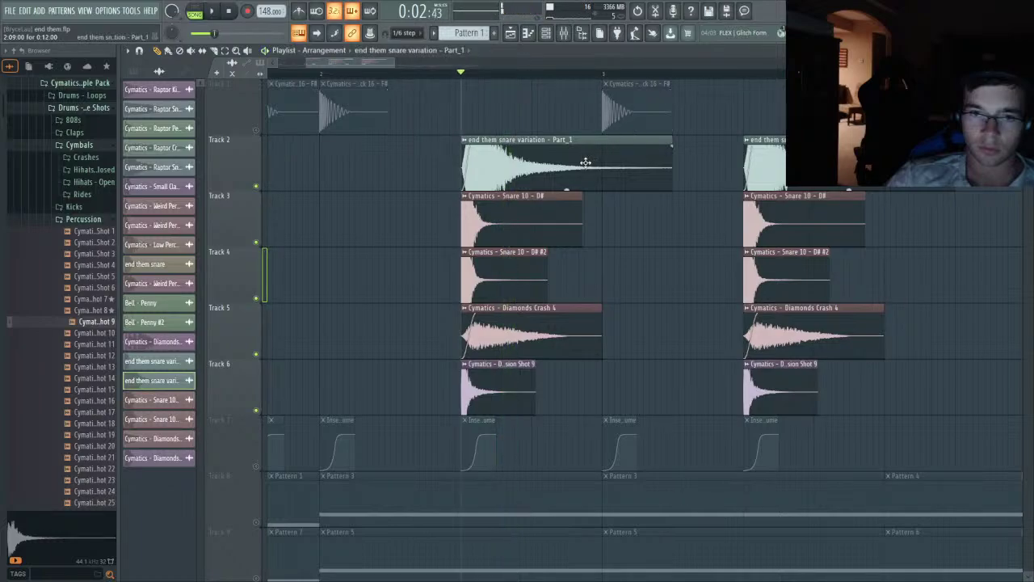
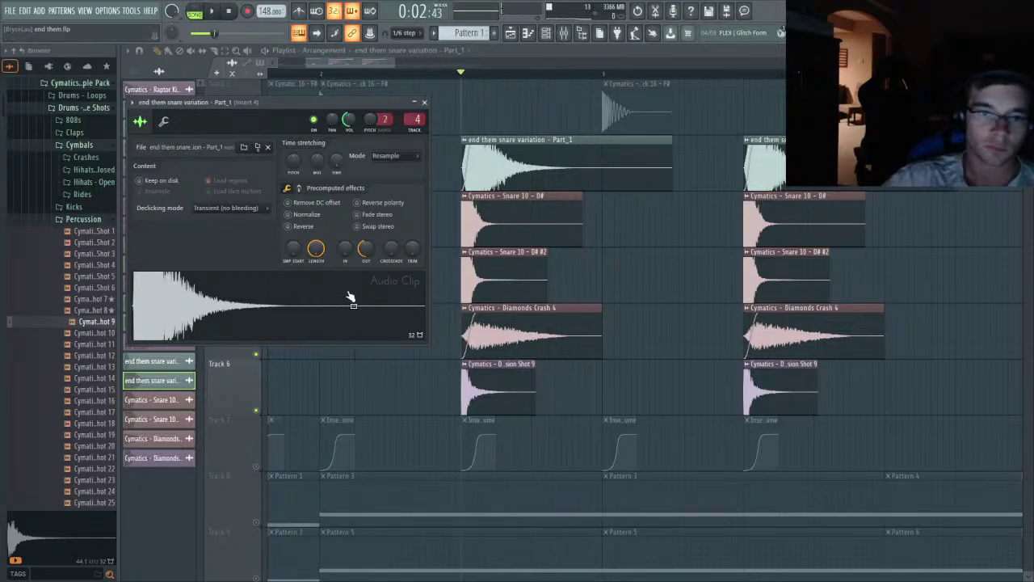
pyautogui.press('space')
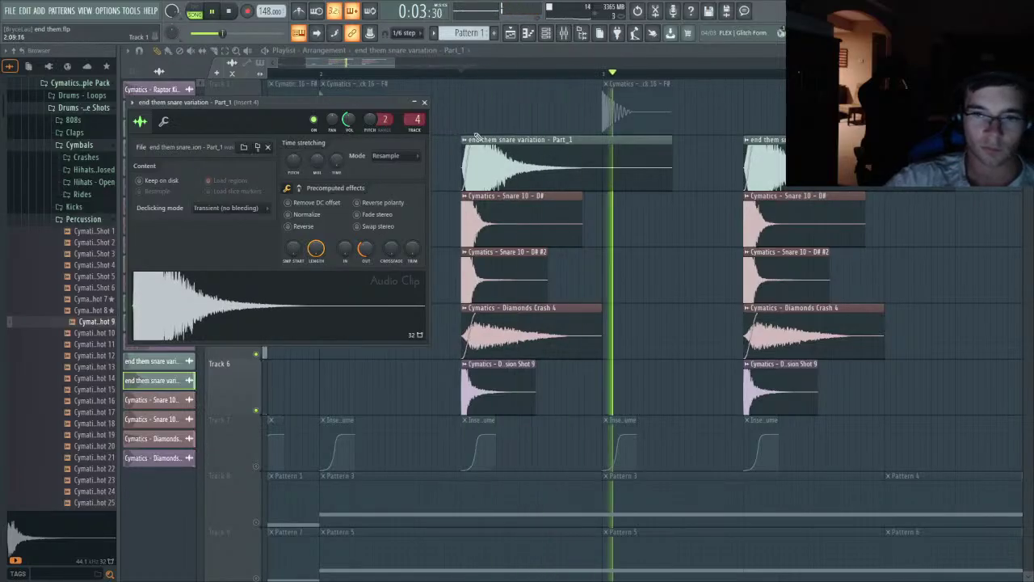
pyautogui.press('space')
pyautogui.press('space')
pyautogui.press('space')
pyautogui.press('space')
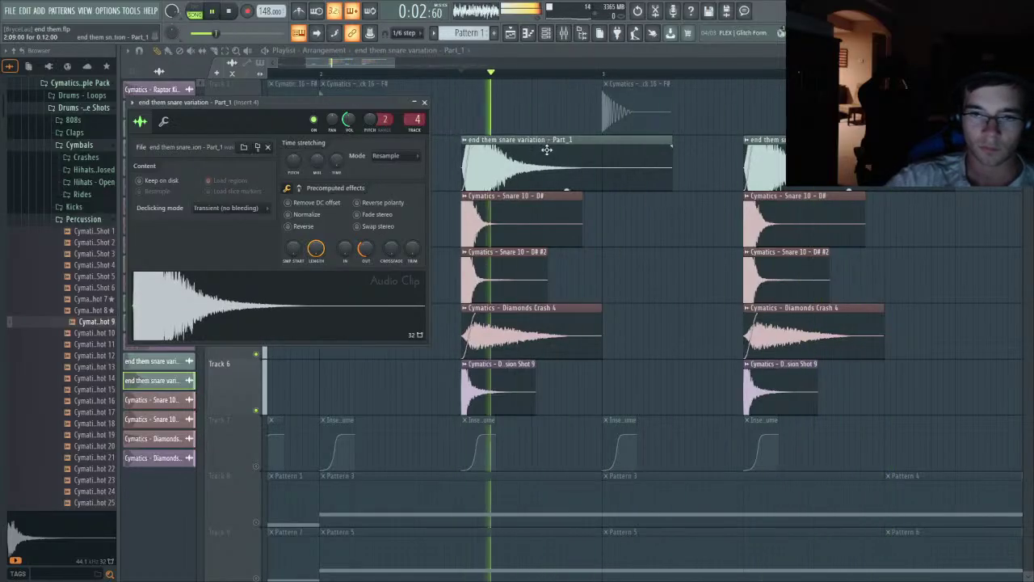
pyautogui.press('space')
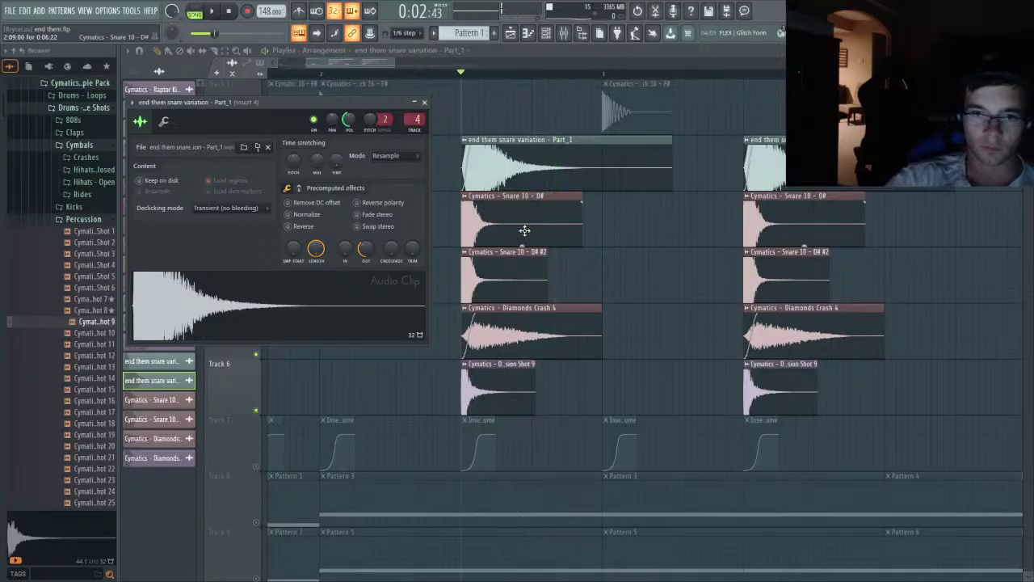
# - Lengthen the fade-in of the first snare variation clip on Track 2 to 0.198 seconds and replay the layers
pyautogui.moveTo(465, 148); pyautogui.dragTo(498, 135)
pyautogui.press('space')
pyautogui.press('space')
pyautogui.press('space')
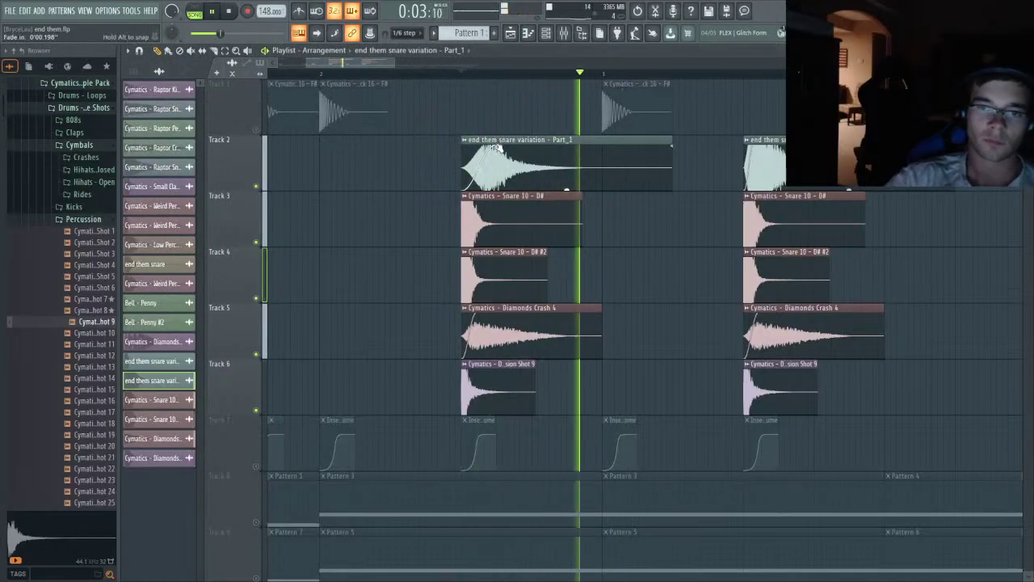
pyautogui.press('space')
# - Reduce the quick fade-out of end them snare variation - Part_1 to 26%, comparing settings during playback
pyautogui.doubleClick(485, 158)
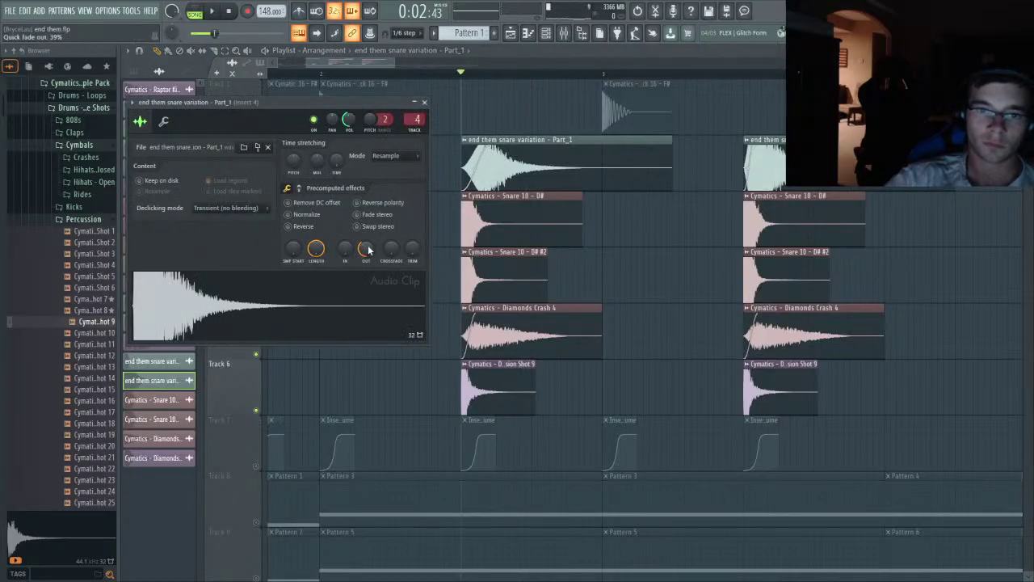
pyautogui.scroll(-3, 368, 250)
pyautogui.press('space')
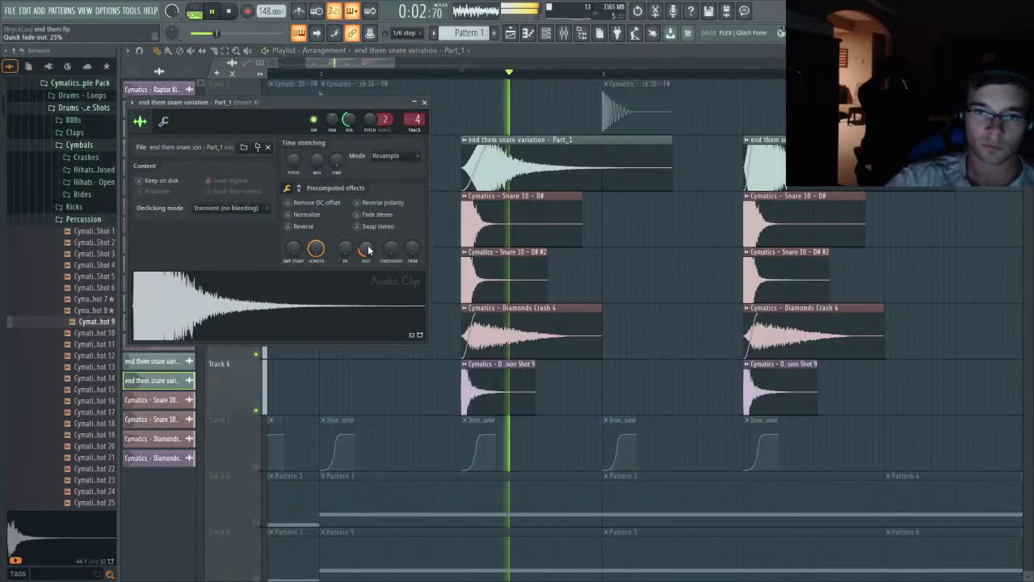
pyautogui.press('space')
pyautogui.press('space')
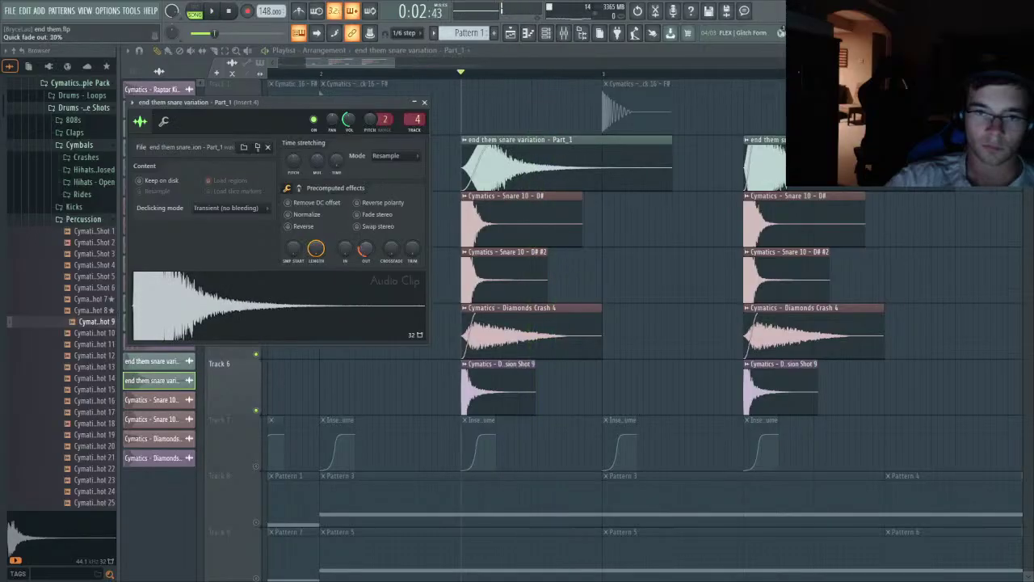
pyautogui.scroll(-3, 367, 250)
pyautogui.press('space')
pyautogui.press('space')
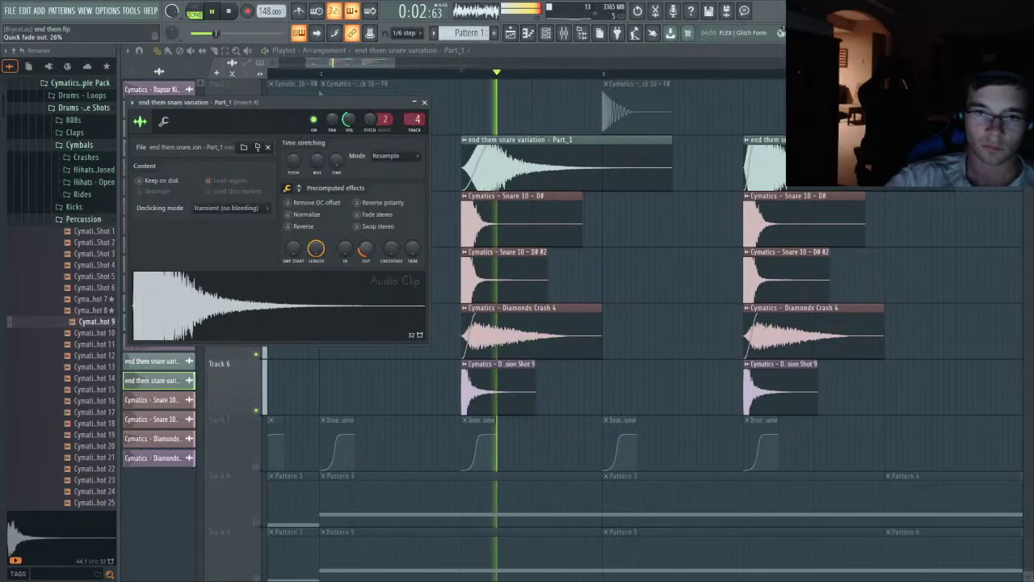
pyautogui.press('space')
pyautogui.press('space')
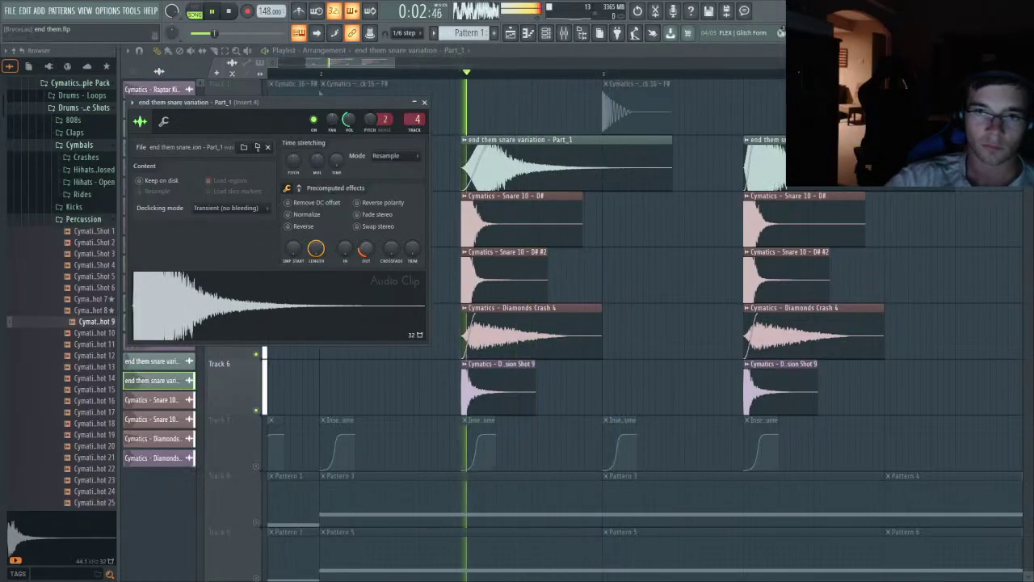
pyautogui.press('space')
# - Raise the mixer volume of Insert 7, which carries Snare 10 - D#, to 89% during playback
pyautogui.doubleClick(507, 222)
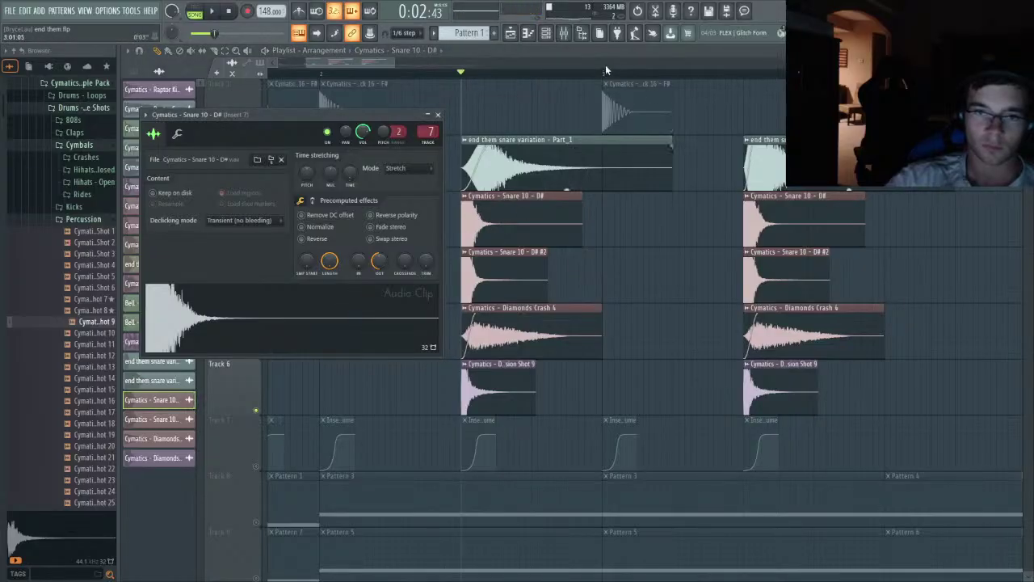
pyautogui.press('space')
pyautogui.press('F9')
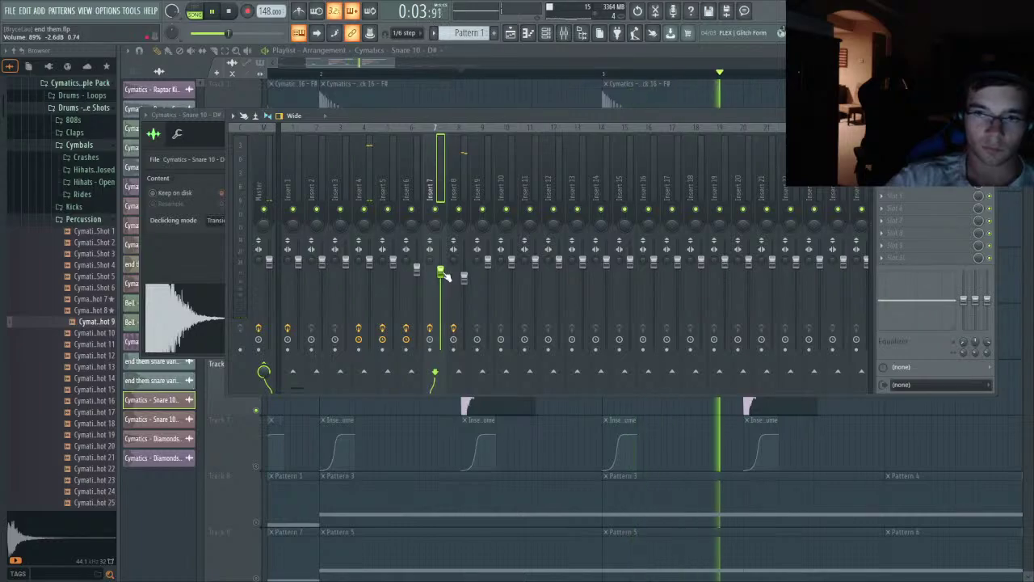
# - Replace the second group of snare layers on Tracks 2 to 6 with a copy of the first group, placed halfway through bar 3
pyautogui.press('F9')
pyautogui.press('space')
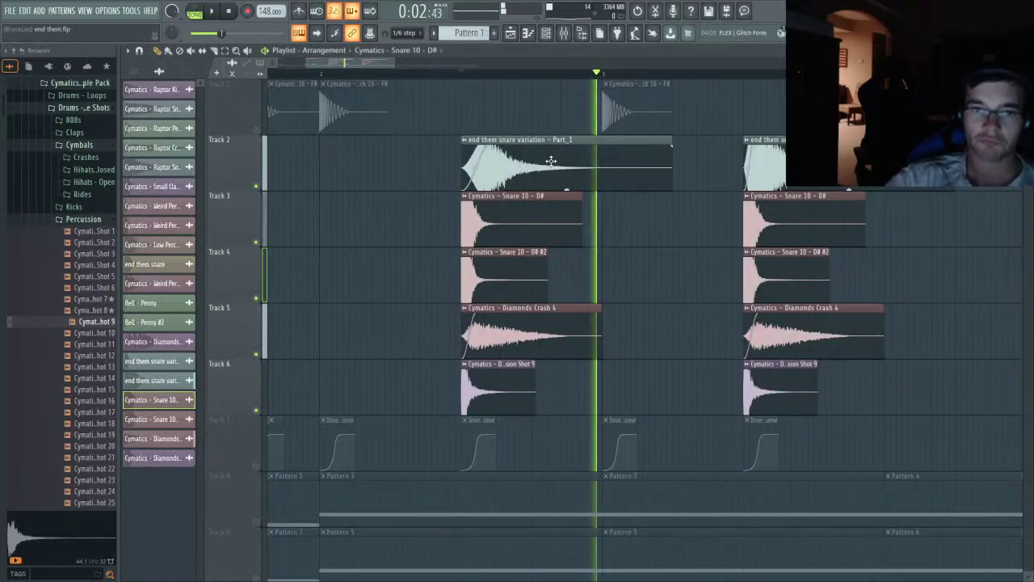
pyautogui.rightClick(772, 171)
pyautogui.rightClick(805, 221)
pyautogui.rightClick(779, 279)
pyautogui.rightClick(764, 335)
pyautogui.rightClick(750, 392)
pyautogui.moveTo(503, 150); pyautogui.dragTo(507, 378)
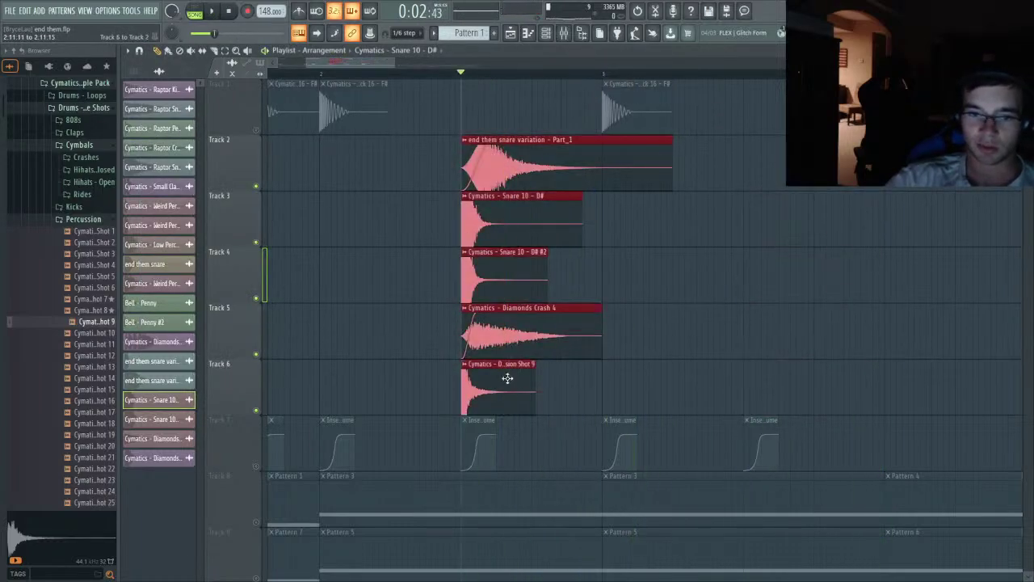
pyautogui.moveTo(528, 147); pyautogui.dragTo(811, 147)
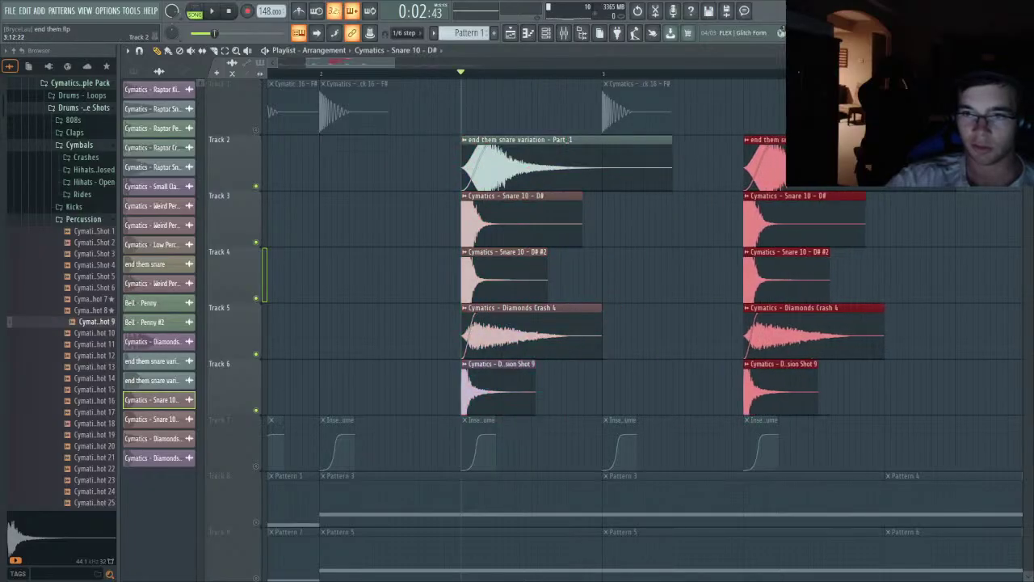
# - Turn off the solo on the snare tracks and audition both snare hits within the full beat
pyautogui.rightClick(256, 186)
pyautogui.press('space')
pyautogui.scroll(-5, 540, 189)
pyautogui.scroll(1, 583, 240)
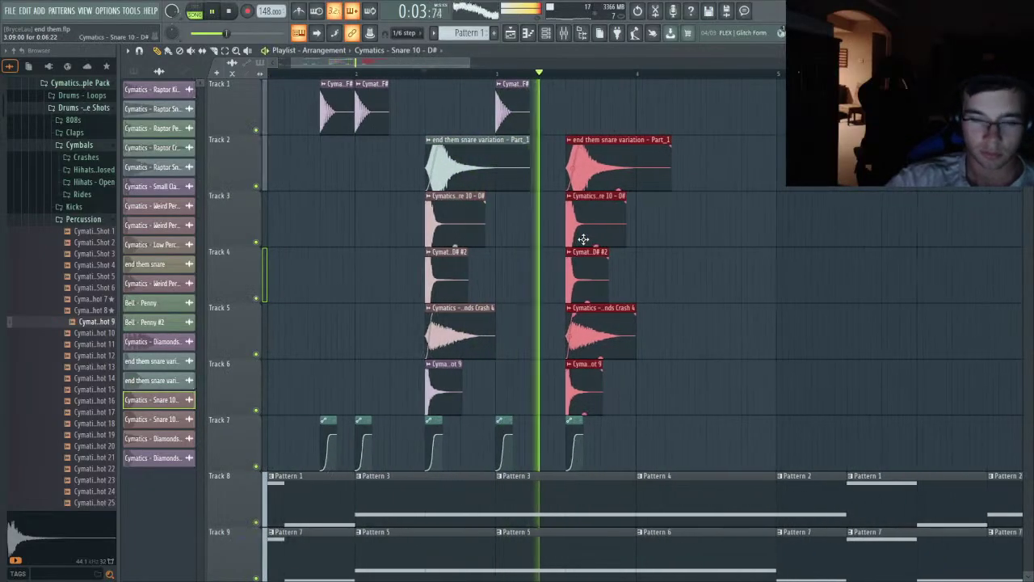
pyautogui.scroll(4, 583, 239)
pyautogui.press('space')
# - Inspect the sample settings of the second end them snare variation clip while replaying the beat
pyautogui.doubleClick(614, 179)
pyautogui.press('space')
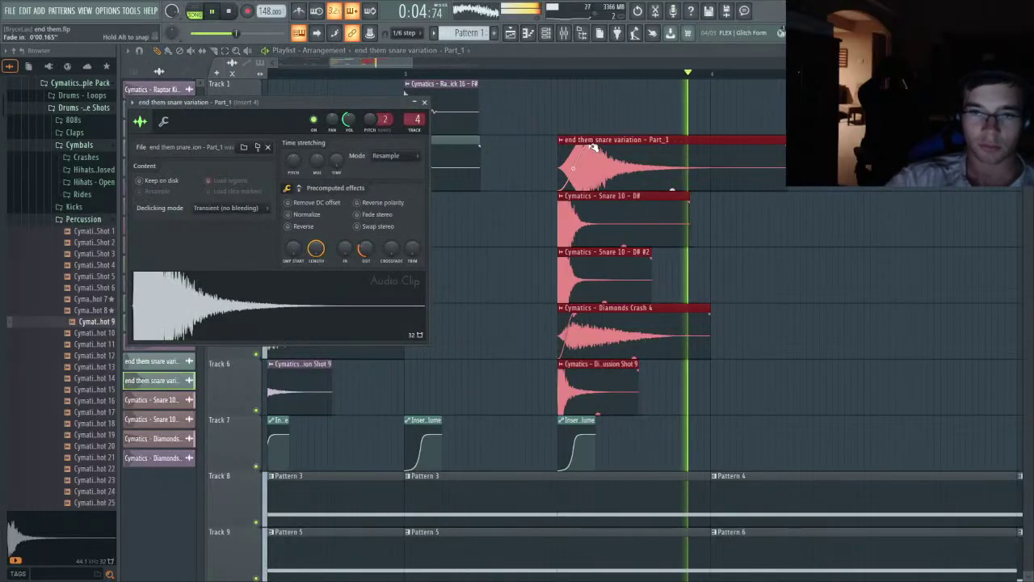
pyautogui.press('space')
pyautogui.press('space')
pyautogui.press('Escape')
pyautogui.scroll(-3, 588, 152)
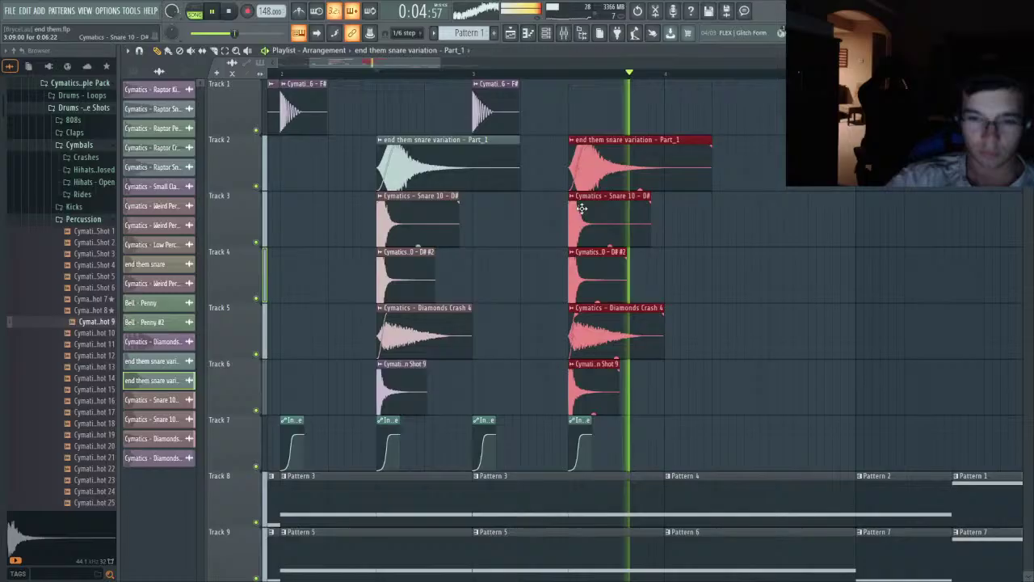
pyautogui.press('space')
# - Replay the first snare hit repeatedly with the full beat to judge how the layers on Tracks 2 to 6 blend
pyautogui.scroll(3, 431, 166)
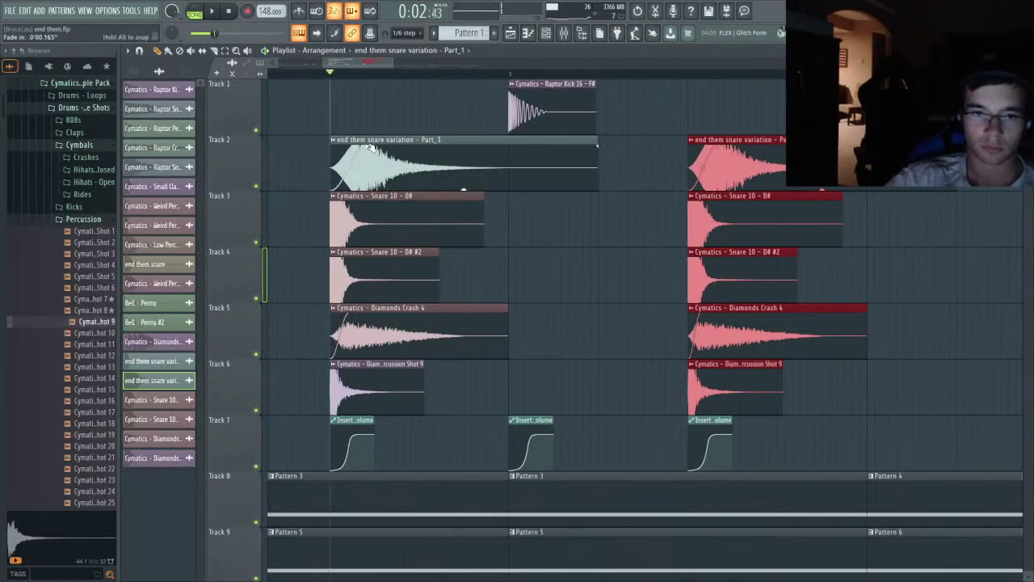
pyautogui.press('space')
pyautogui.scroll(-2, 461, 213)
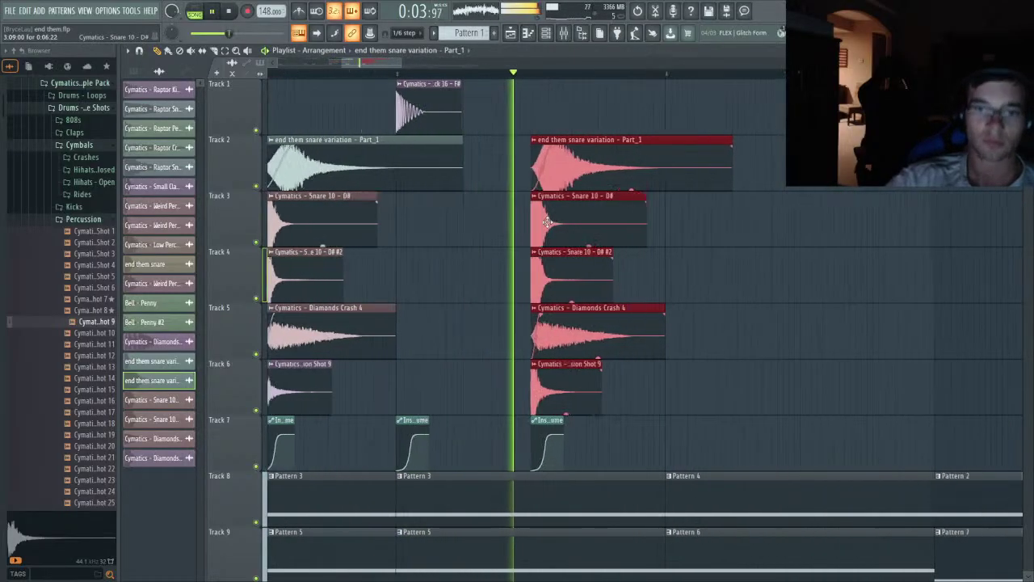
pyautogui.scroll(-3, 547, 222)
pyautogui.press('space')
pyautogui.press('space')
pyautogui.press('space')
pyautogui.press('space')
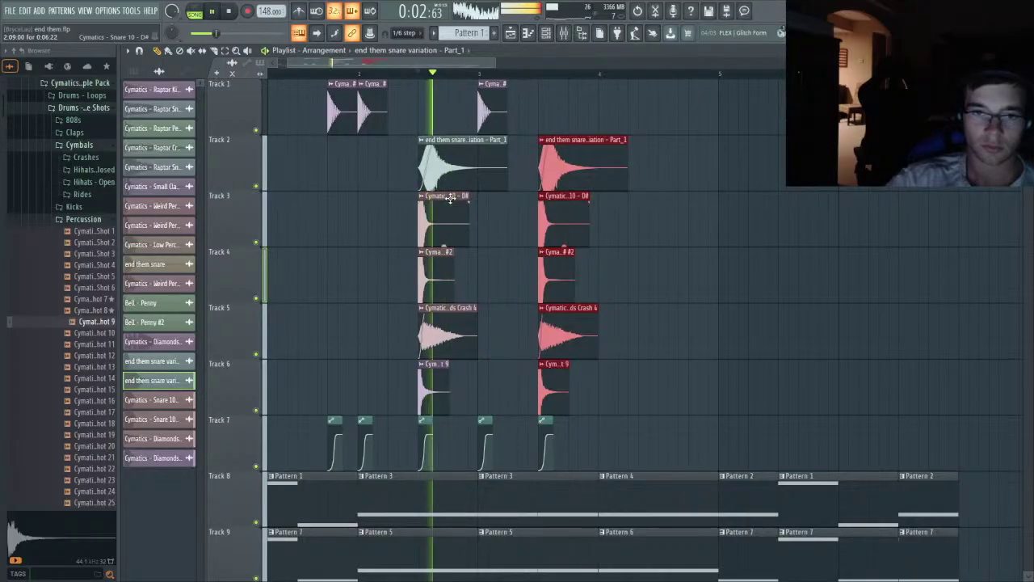
pyautogui.scroll(3, 450, 199)
pyautogui.press('space')
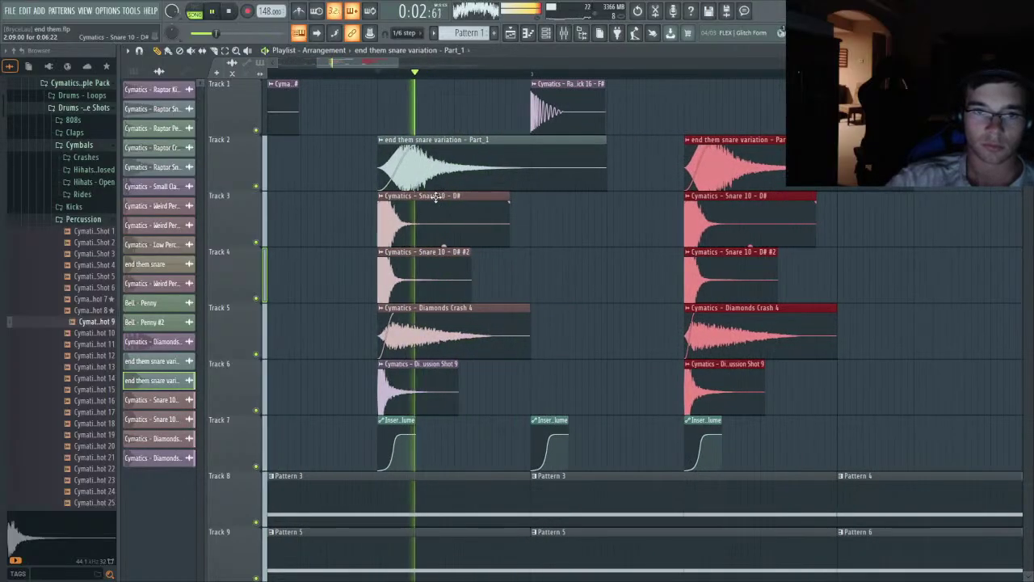
pyautogui.scroll(2, 437, 197)
pyautogui.press('space')
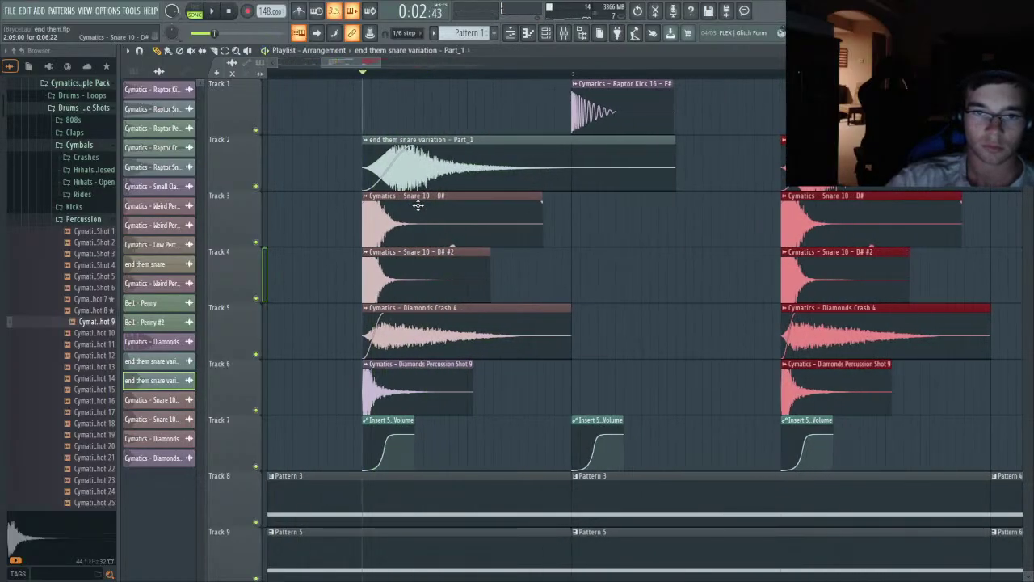
pyautogui.scroll(-2, 340, 307)
pyautogui.press('space')
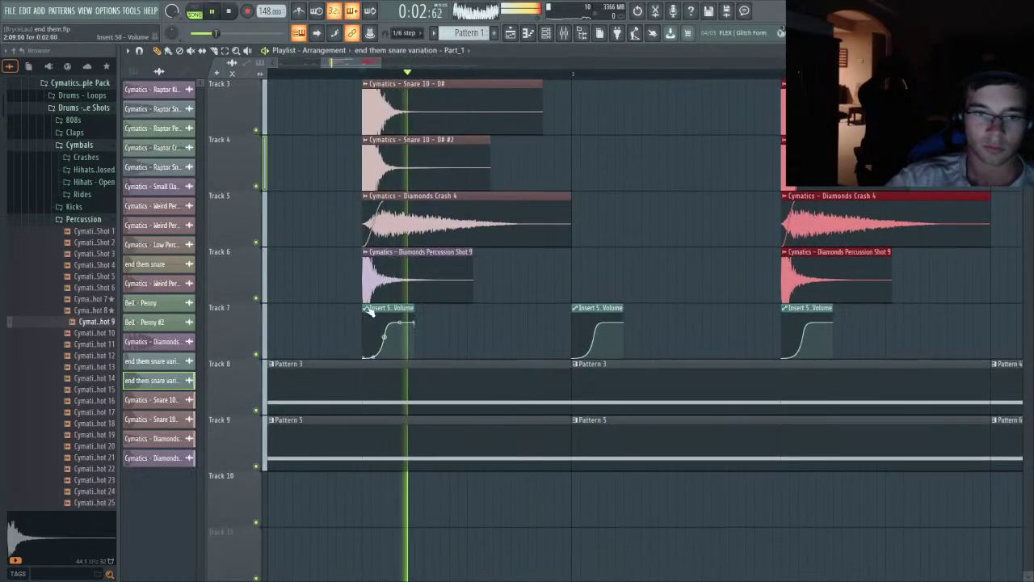
# - Shorten the fade-in of the first end them snare variation clip on Track 2 to 0.110 seconds and replay the beat
pyautogui.scroll(2, 422, 185)
pyautogui.press('space')
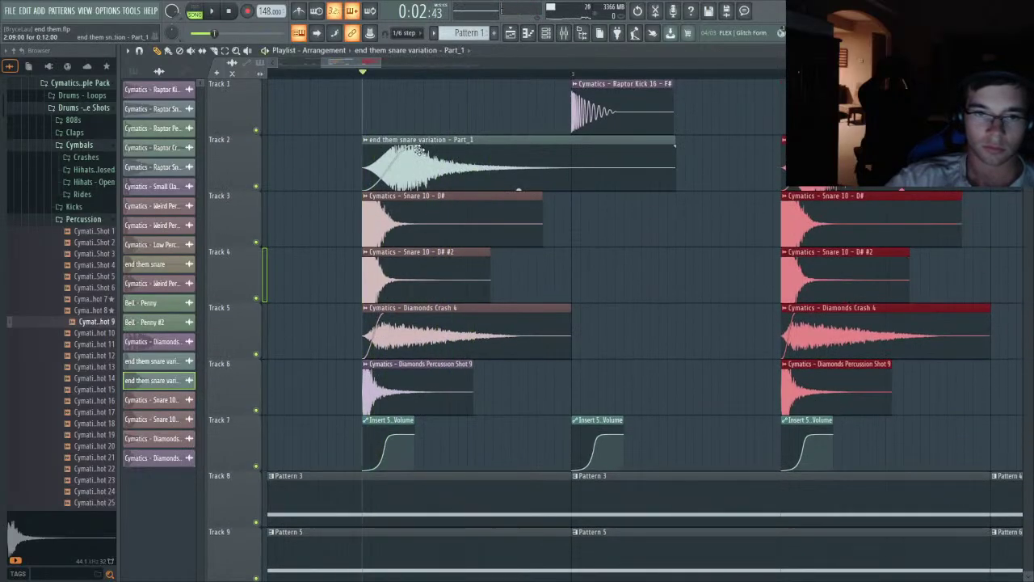
pyautogui.press('space')
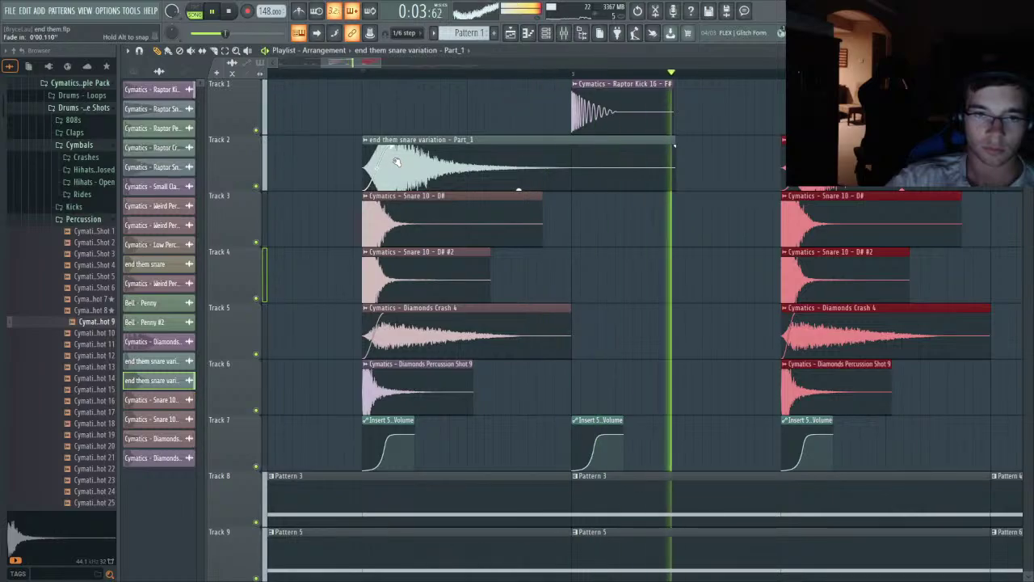
pyautogui.scroll(-2, 507, 258)
pyautogui.scroll(2, 574, 219)
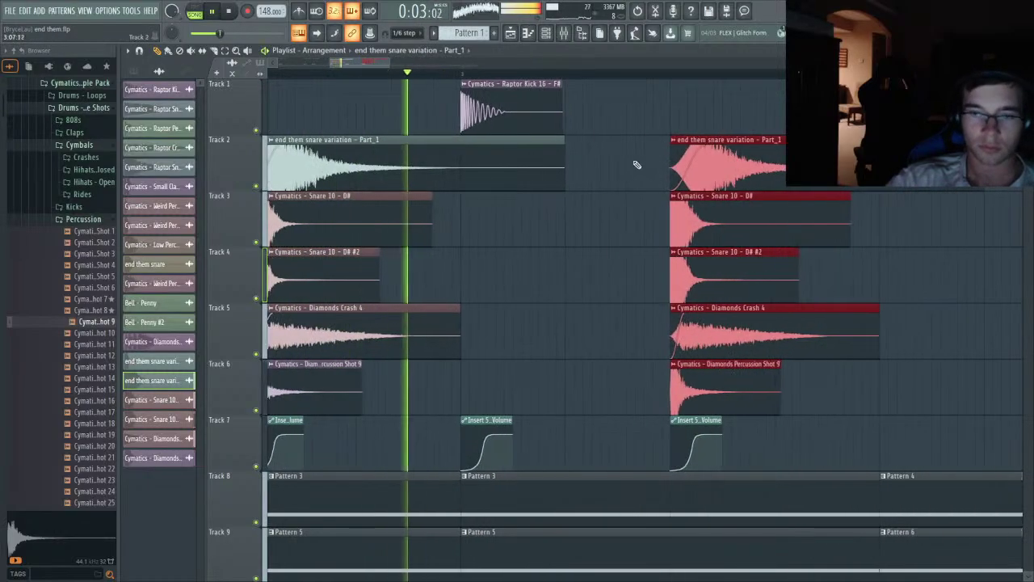
# - Delete the second group of snare layers and copy the updated first group from Tracks 2 to 6 to halfway through bar 3
pyautogui.scroll(-2, 665, 363)
pyautogui.press('space')
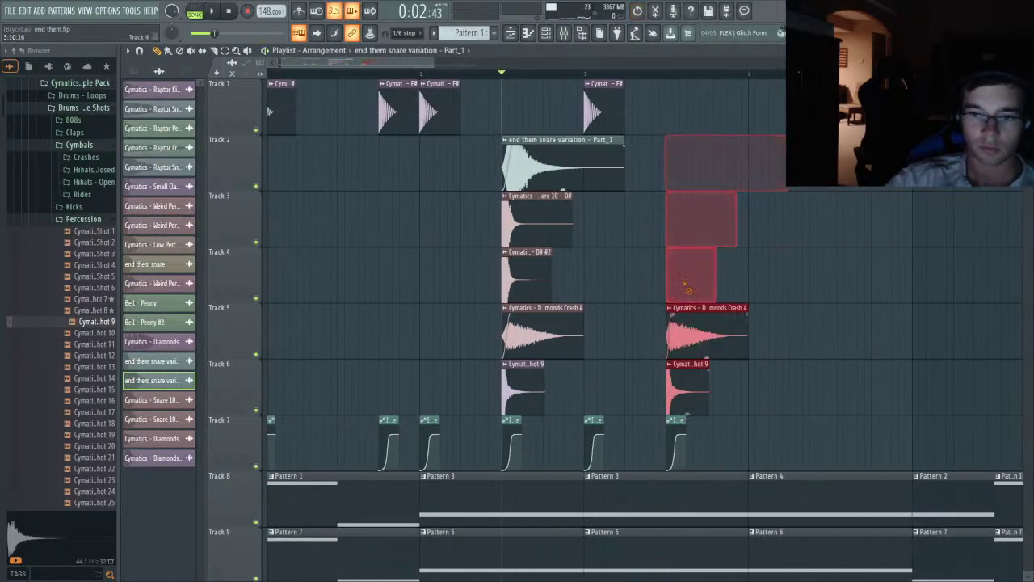
pyautogui.scroll(2, 515, 126)
pyautogui.moveTo(515, 142); pyautogui.dragTo(530, 384)
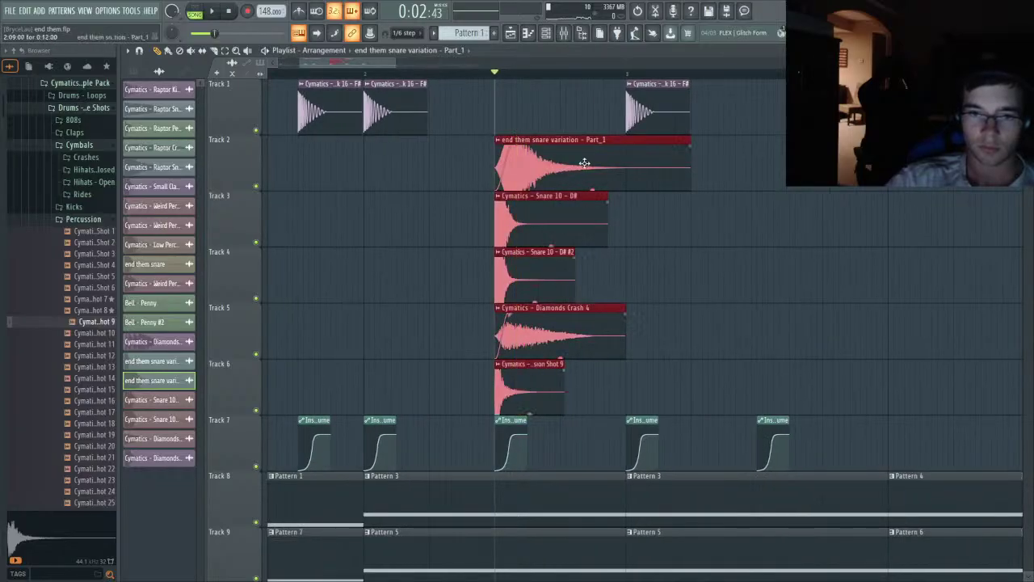
pyautogui.moveTo(584, 164); pyautogui.dragTo(868, 164)
pyautogui.moveTo(804, 380); pyautogui.dragTo(782, 380)
# - Lower the mixer volume of Insert 1 slightly and fine-tune the volume of Insert 4 during playback
pyautogui.scroll(-3, 605, 97)
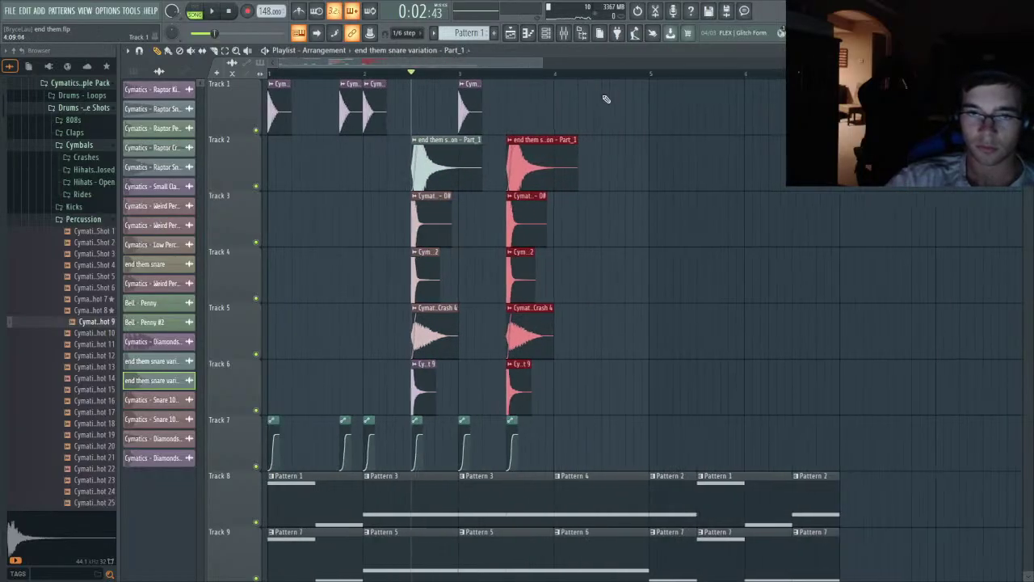
pyautogui.press('space')
pyautogui.press('F9')
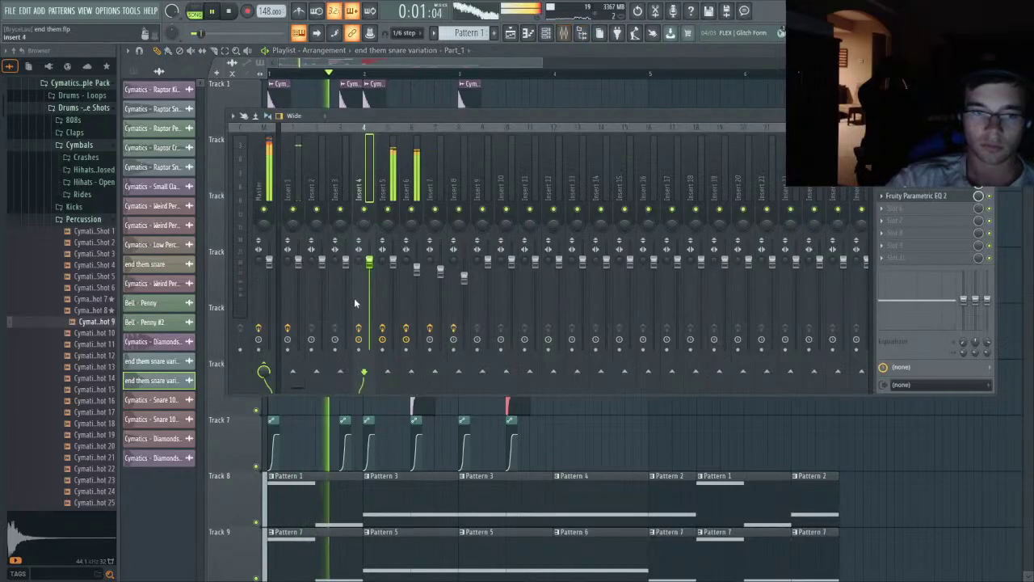
pyautogui.click(298, 242)
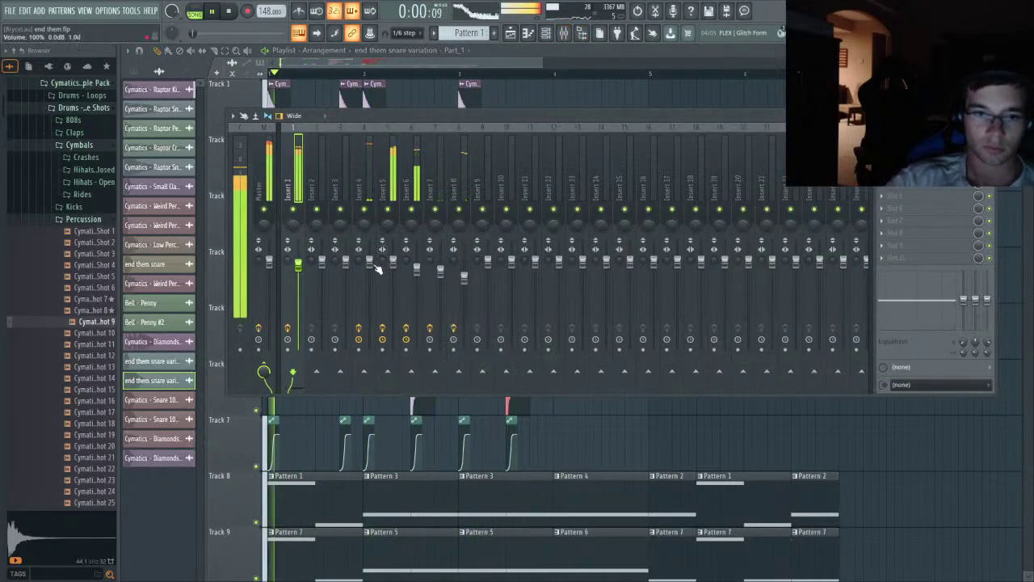
pyautogui.moveTo(371, 264); pyautogui.dragTo(369, 260)
pyautogui.press('F9')
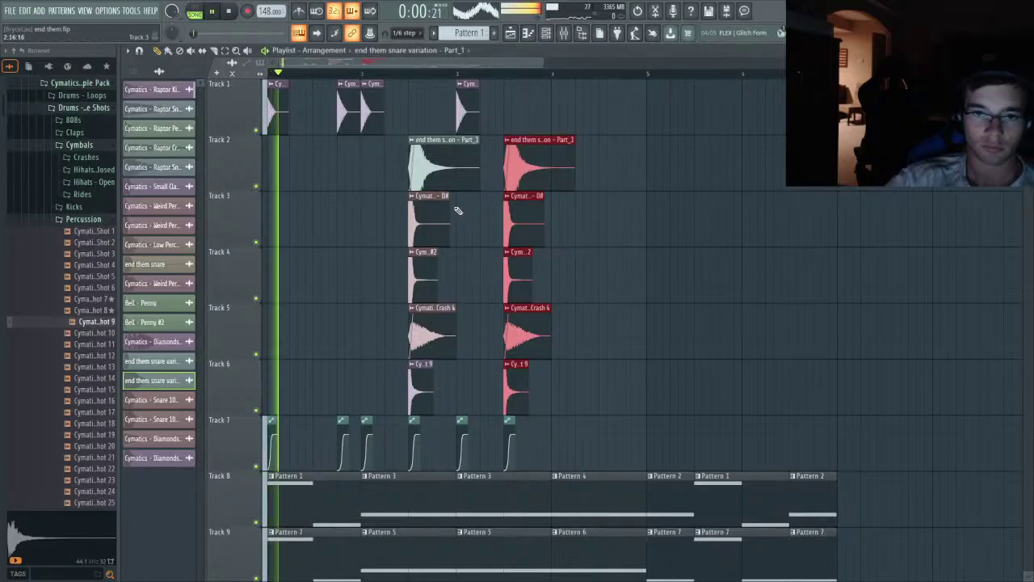
# - Inspect the end them snare variation - Part_1 sample settings while replaying the beat, and close them
pyautogui.scroll(2, 456, 166)
pyautogui.doubleClick(456, 166)
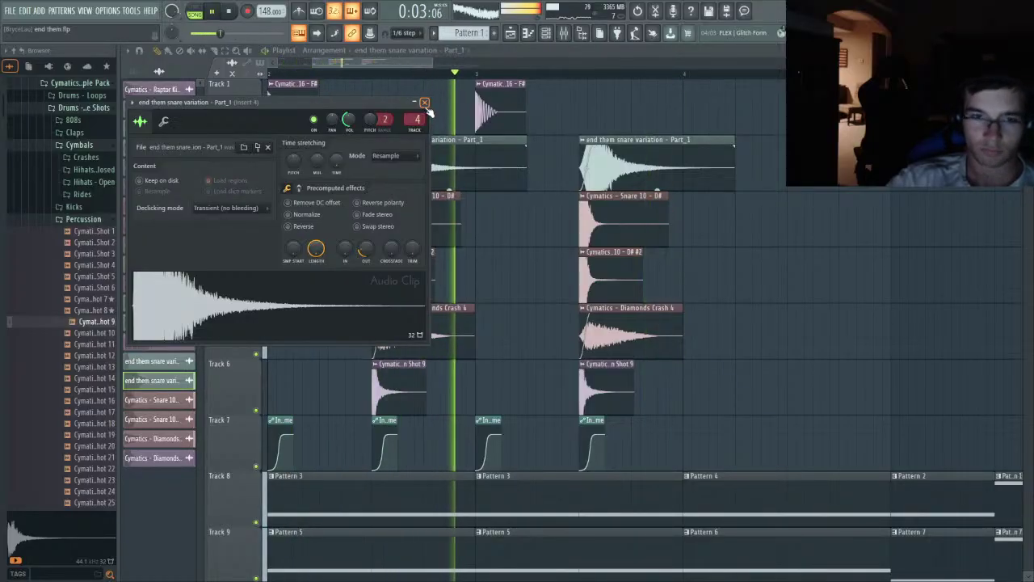
pyautogui.press('space')
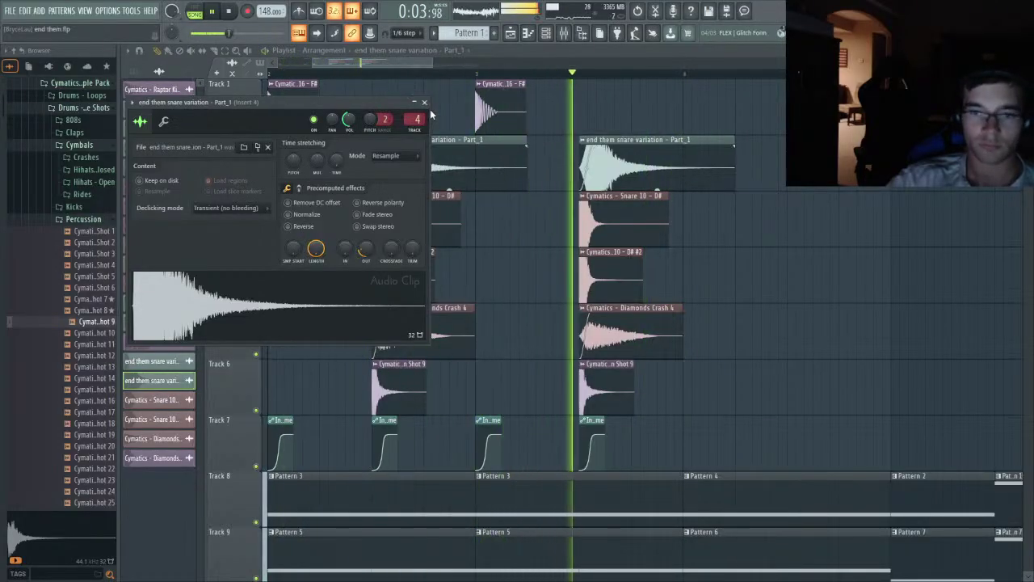
pyautogui.press('space')
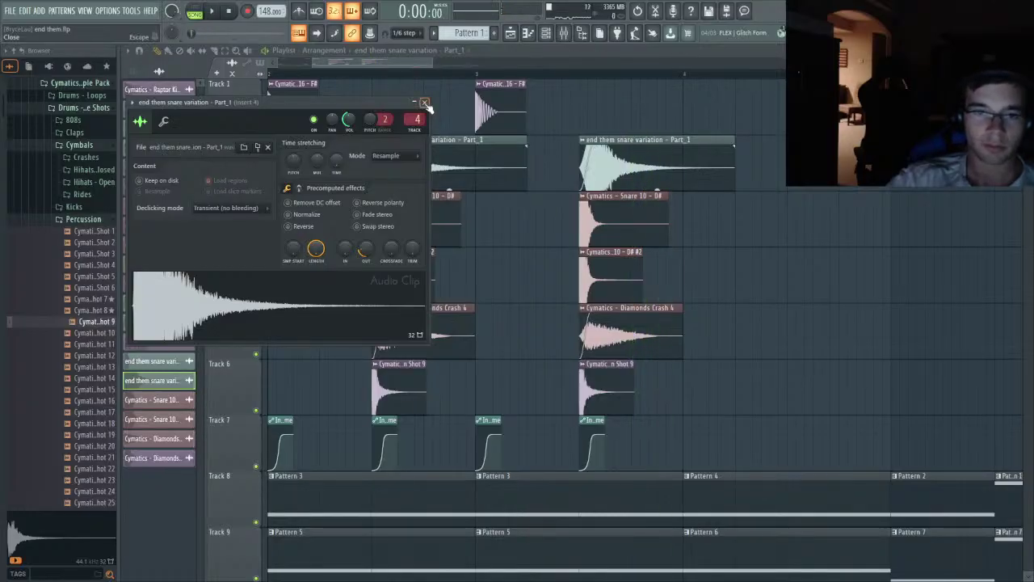
pyautogui.click(424, 104)
# - Select the time range from the first snare hit to the second and solo the snare layers on Tracks 2 to 6
pyautogui.moveTo(375, 78); pyautogui.dragTo(541, 132)
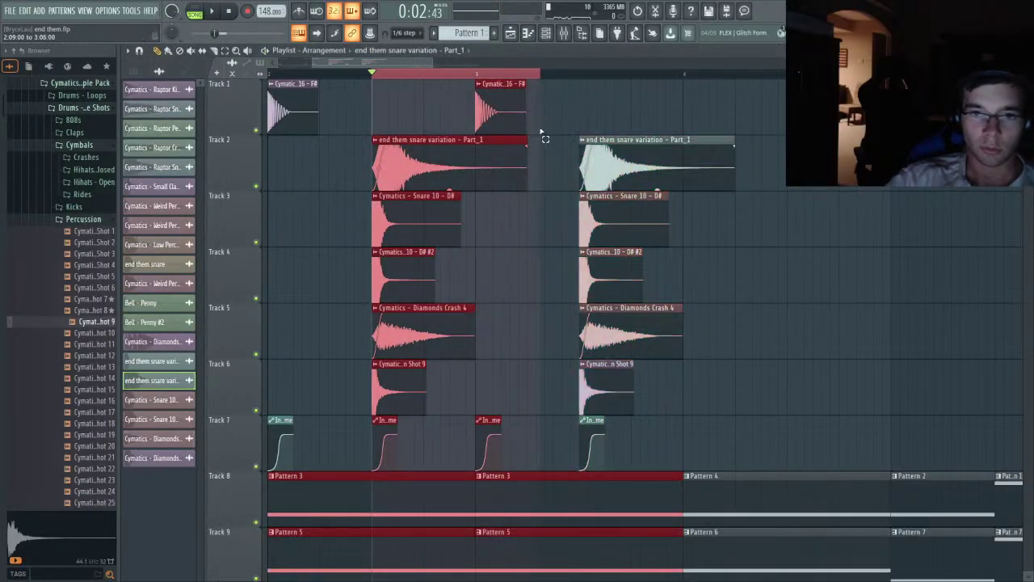
pyautogui.rightClick(256, 185)
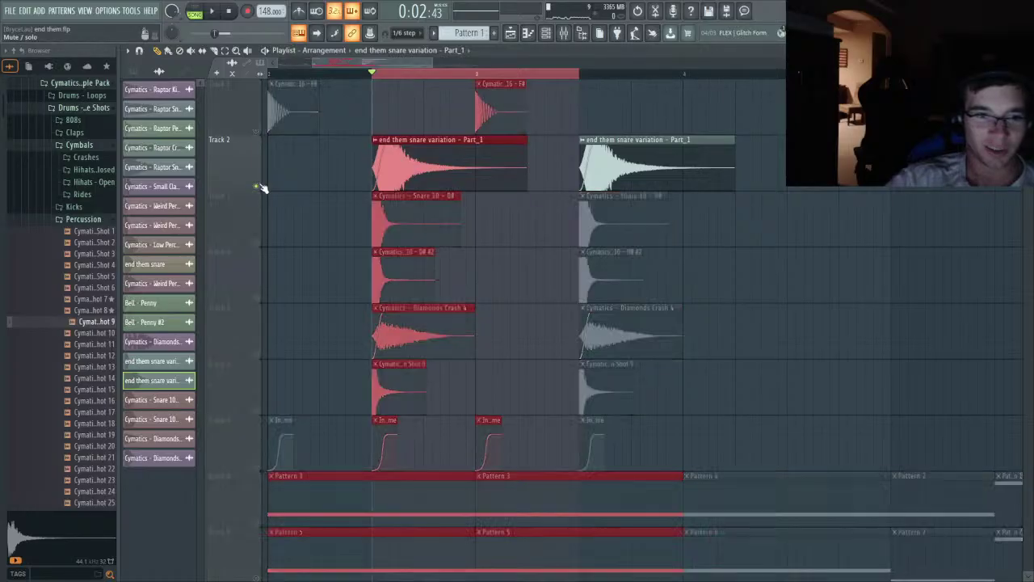
pyautogui.click(256, 242)
pyautogui.click(256, 297)
pyautogui.click(256, 354)
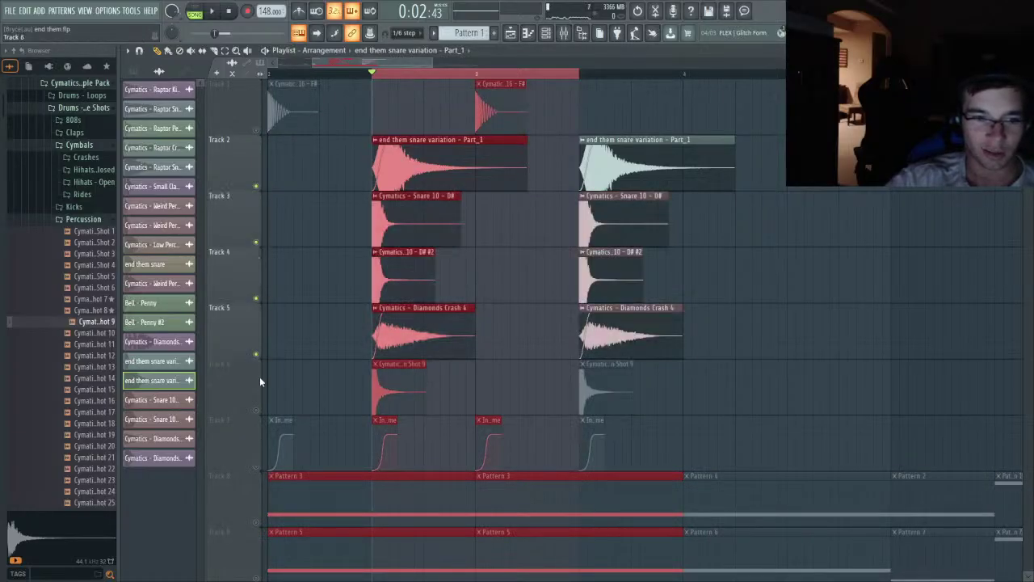
pyautogui.click(256, 410)
# - Replay the soloed snare layers repeatedly to judge the combined sound of the first hit
pyautogui.press('space')
pyautogui.press('space')
pyautogui.press('space')
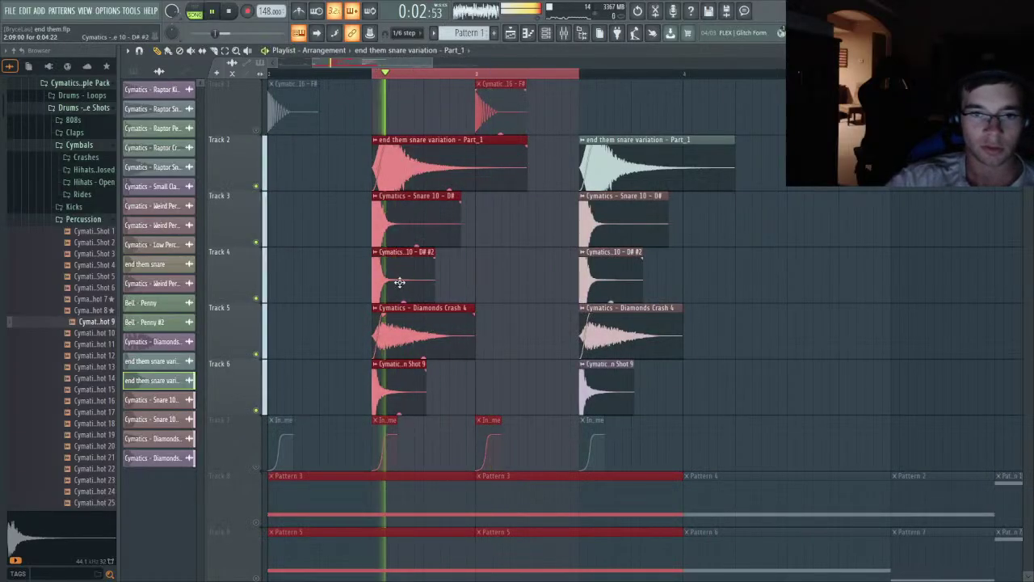
pyautogui.press('space')
pyautogui.press('space')
pyautogui.press('space')
pyautogui.press('space')
pyautogui.press('space')
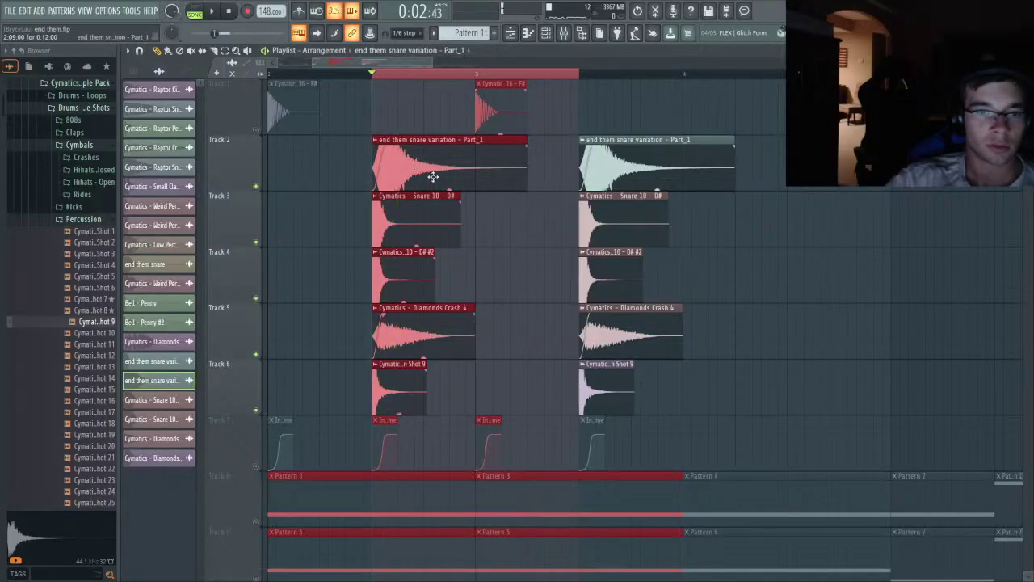
# - Raise the mixer volume of Insert 7 slightly, comparing the soloed snare layers before and after
pyautogui.click(563, 33)
pyautogui.press('space')
pyautogui.press('space')
pyautogui.press('space')
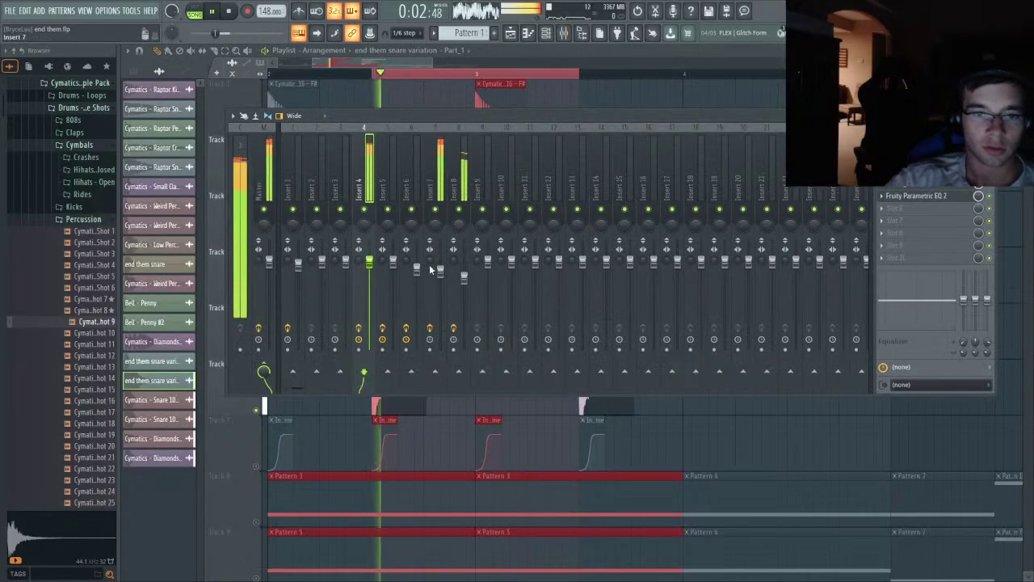
pyautogui.press('space')
pyautogui.click(441, 272)
pyautogui.press('space')
pyautogui.press('space')
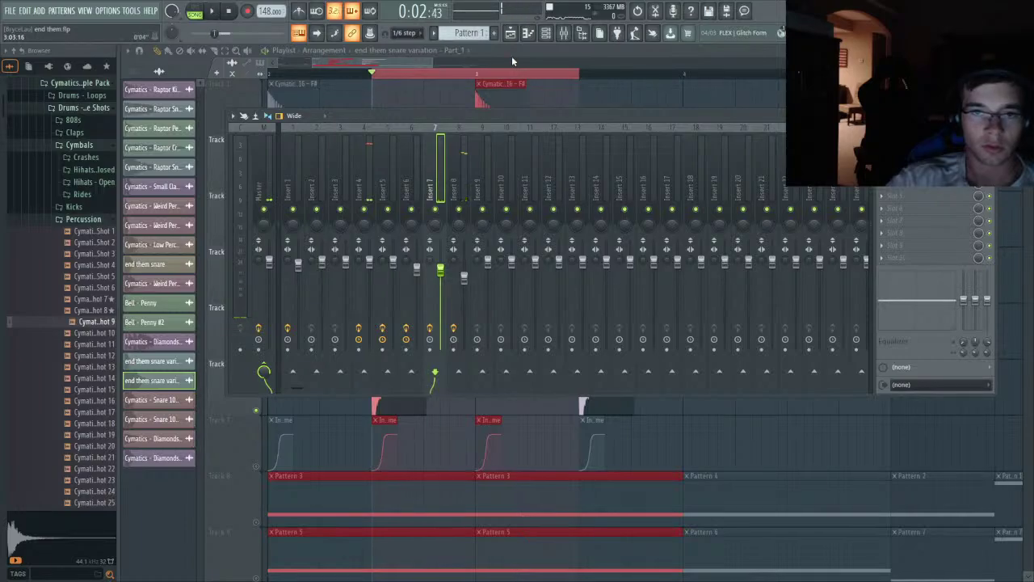
pyautogui.click(511, 56)
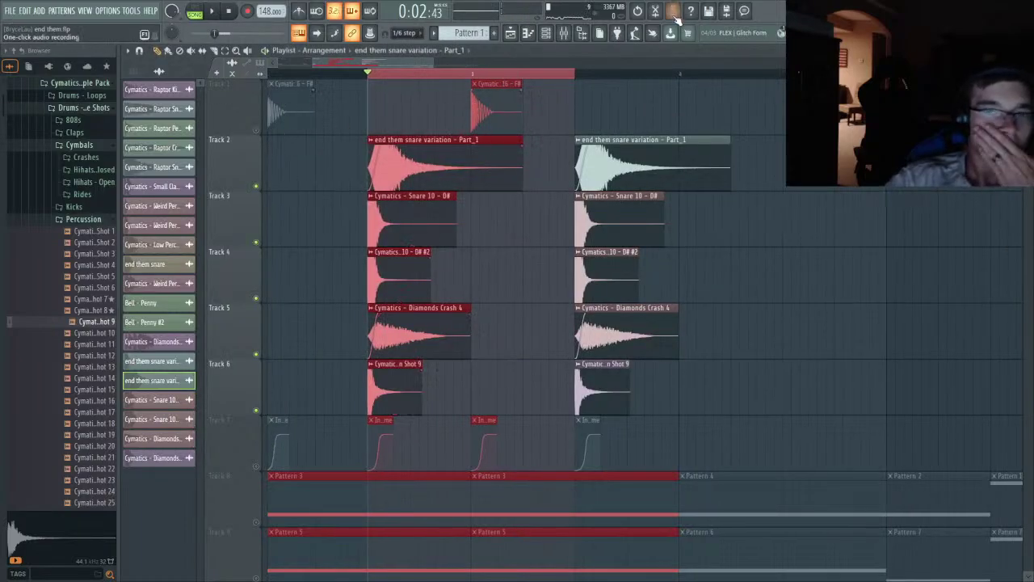
# - Boost band 2 to 1.0 dB in the Fruity Parametric EQ 2 on Insert 7
pyautogui.click(577, 35)
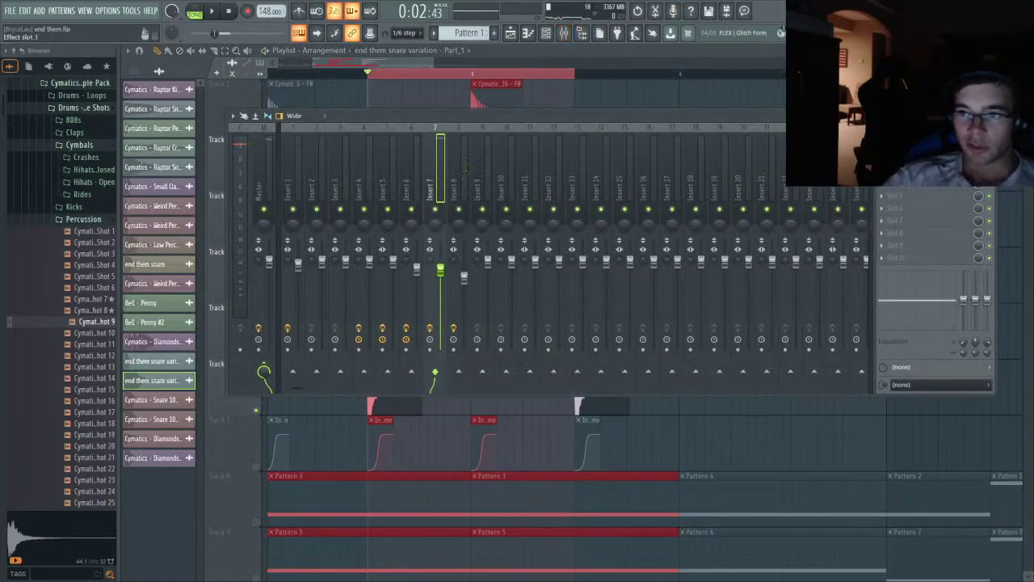
pyautogui.click(929, 146)
pyautogui.press('space')
pyautogui.press('space')
pyautogui.moveTo(213, 219); pyautogui.dragTo(204, 187)
# - Replay the soloed snare layers repeatedly to judge the effect of the Insert 7 equalizer boost
pyautogui.press('space')
pyautogui.press('space')
pyautogui.press('space')
pyautogui.press('space')
pyautogui.press('space')
pyautogui.press('space')
pyautogui.press('space')
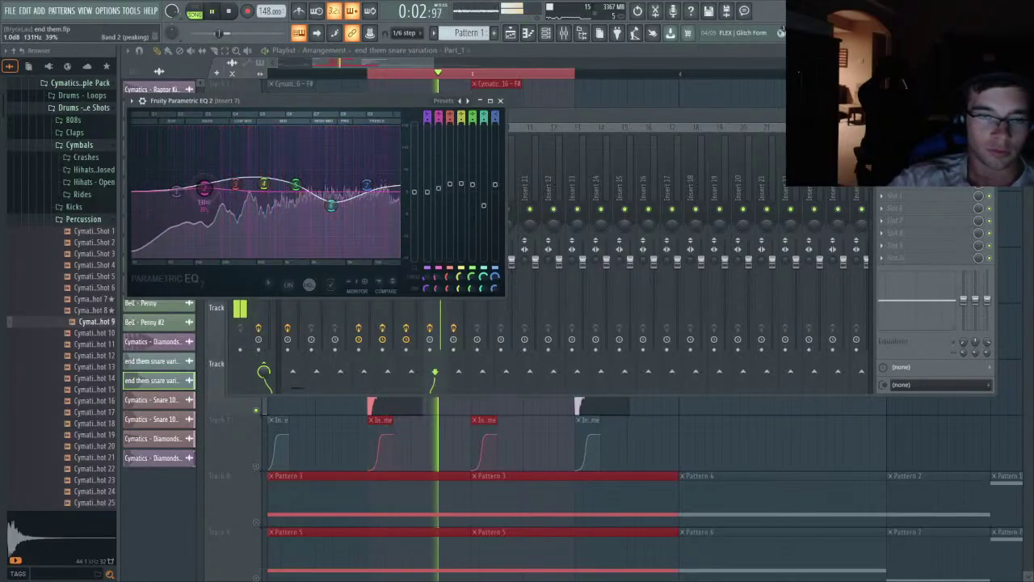
pyautogui.press('space')
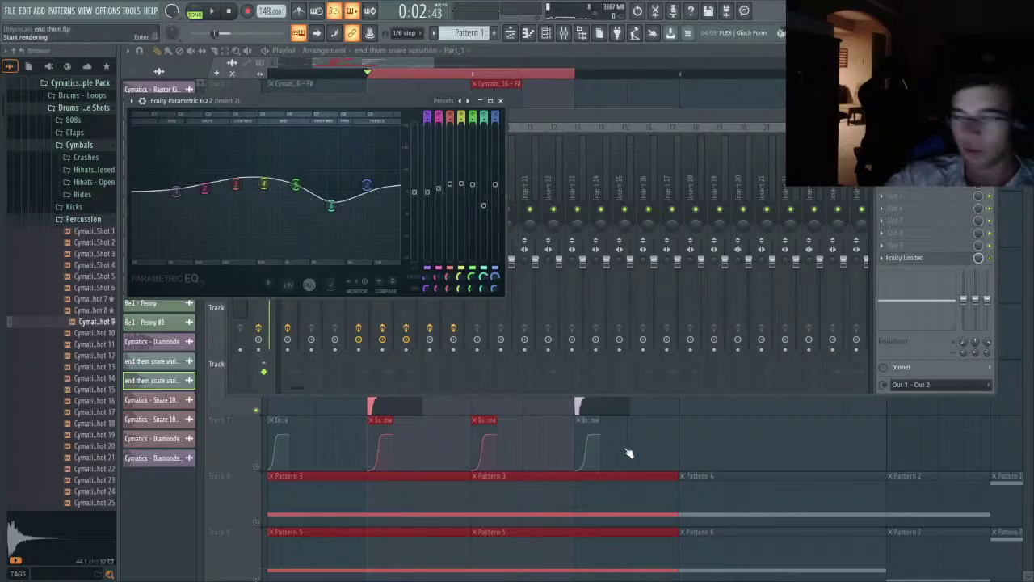
# - Render the soloed snare layers as an audio file and return to the Playlist
pyautogui.press('Return')
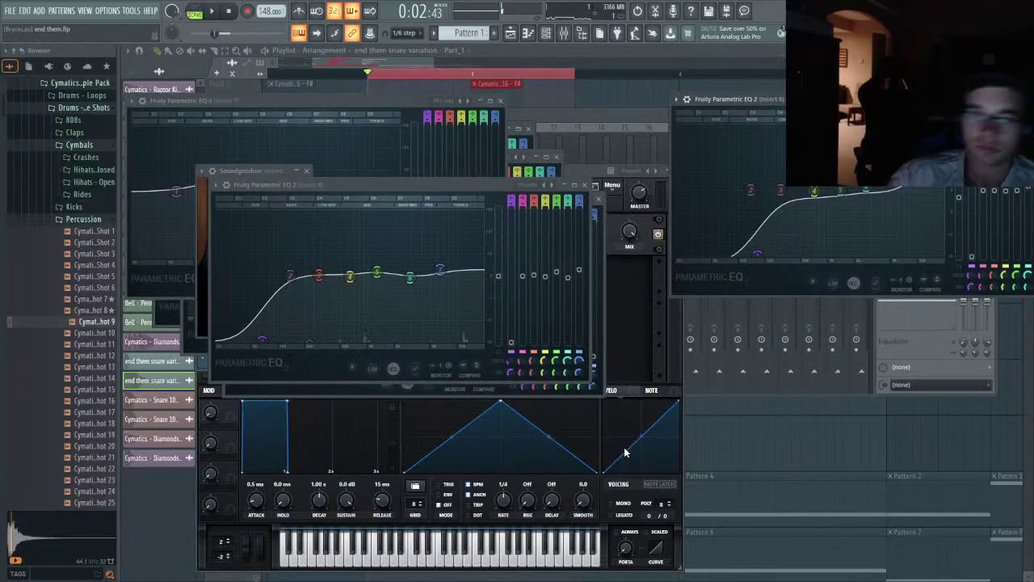
pyautogui.click(585, 65)
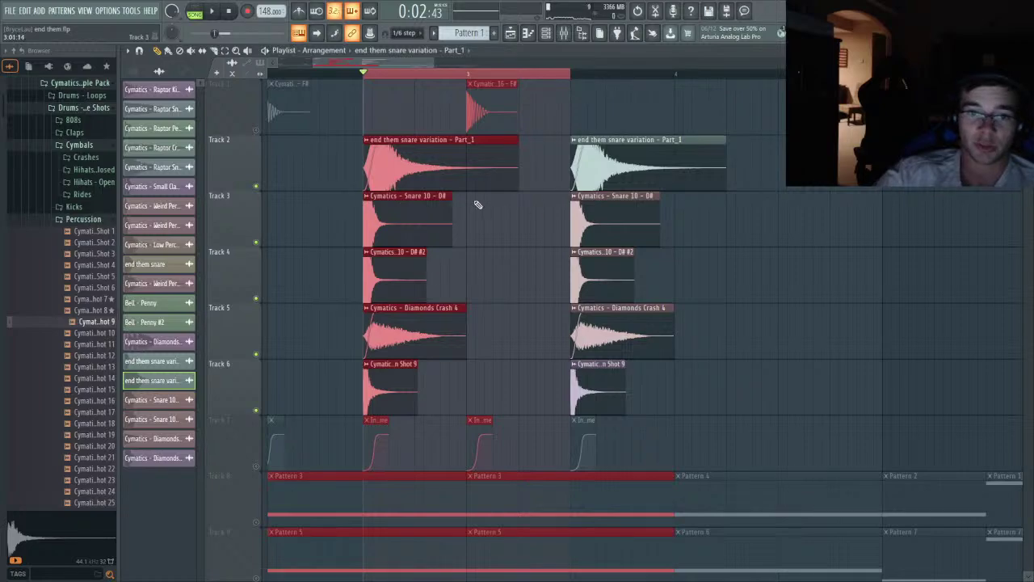
# - Delete both sets of layered snare, crash and percussion clips from Track 2 to Track 6
pyautogui.press('Delete')
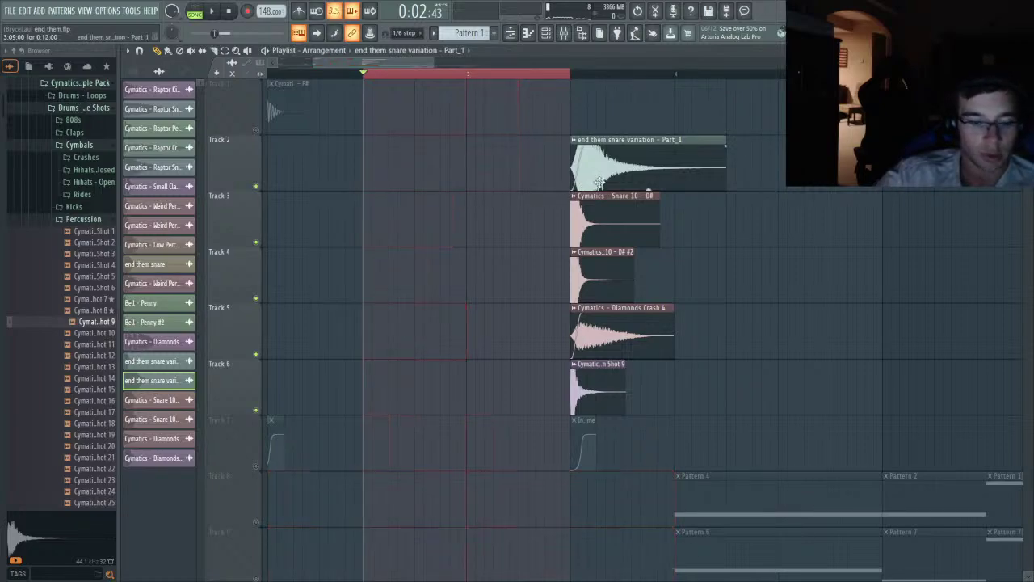
pyautogui.hotkey('ctrl', 'z')
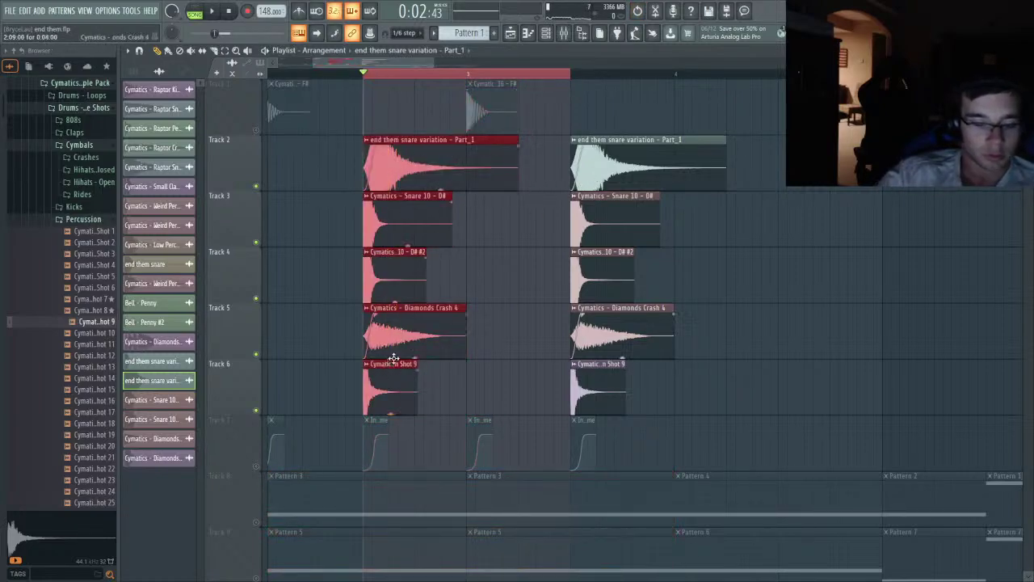
pyautogui.press('Delete')
pyautogui.rightClick(645, 182)
pyautogui.rightClick(622, 218)
pyautogui.rightClick(602, 274)
pyautogui.rightClick(585, 331)
pyautogui.rightClick(586, 379)
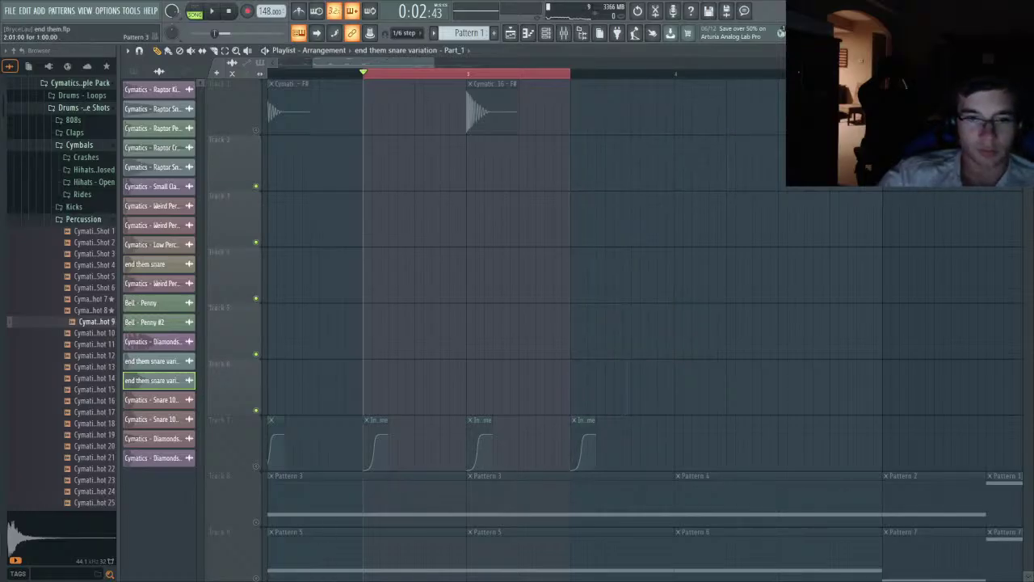
# - Place the rendered end them final snare clip on Track 2 at the loop start and audition it
pyautogui.moveTo(1033, 242); pyautogui.dragTo(410, 157)
pyautogui.press('space')
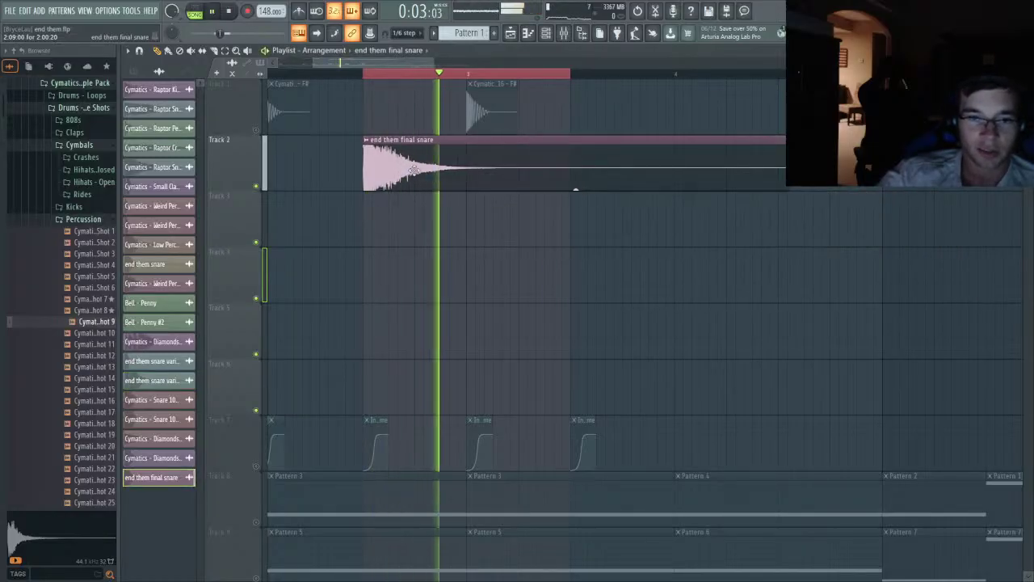
pyautogui.press('space')
pyautogui.press('space')
pyautogui.press('space')
# - Remove the old effects from Insert 7 and Insert 8 and reset Insert 7's volume, replaying the final snare
pyautogui.doubleClick(527, 140)
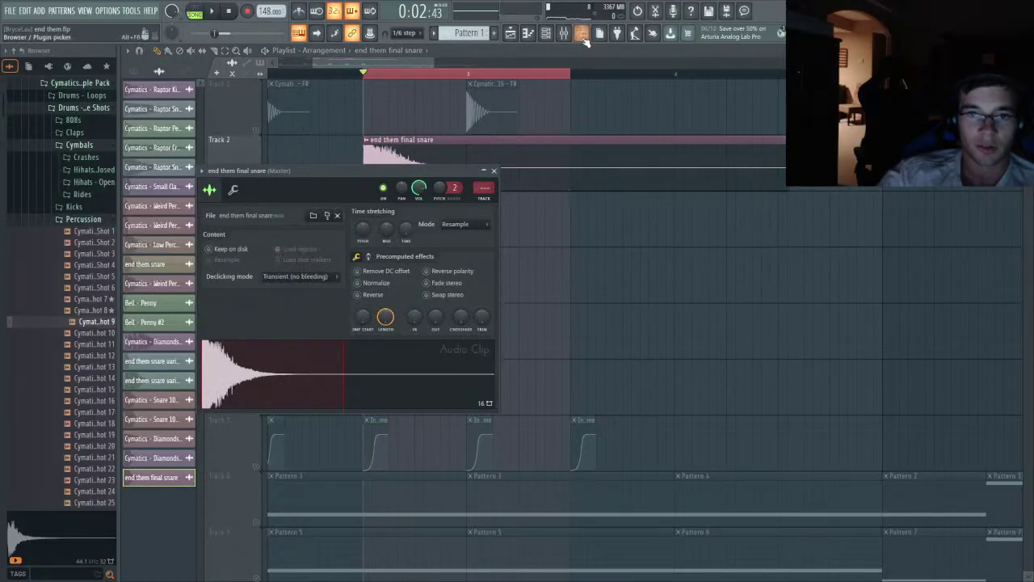
pyautogui.click(581, 36)
pyautogui.click(443, 174)
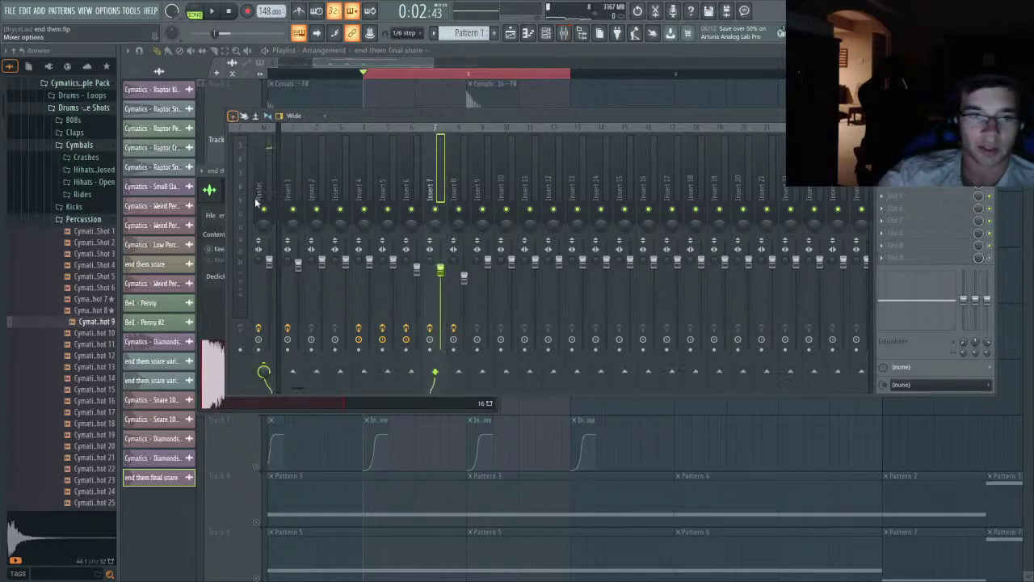
pyautogui.click(417, 165)
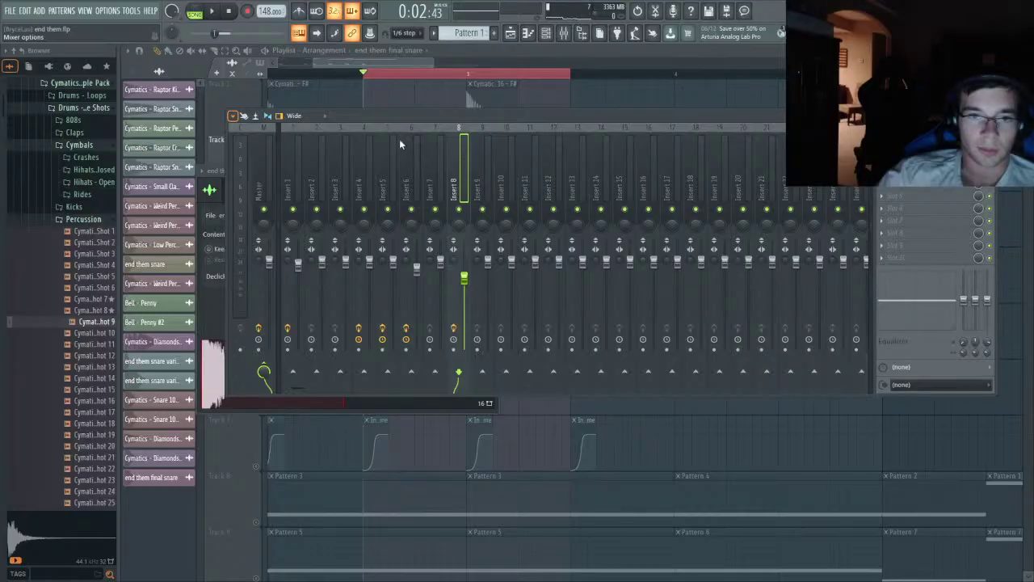
pyautogui.press('space')
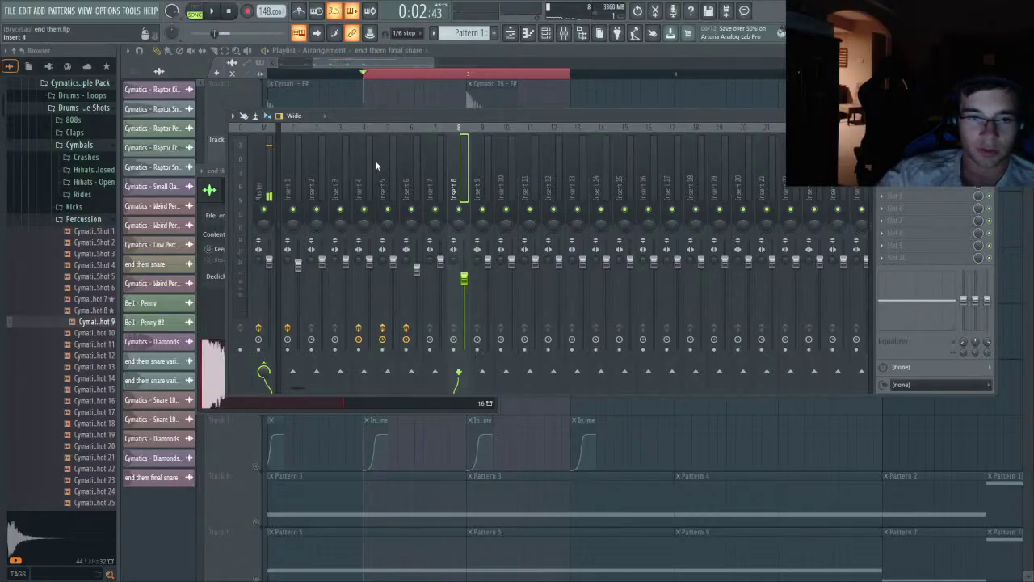
pyautogui.press('space')
# - Route the end them final snare clip to Insert 4 and clear that insert's old effects
pyautogui.click(496, 61)
pyautogui.doubleClick(446, 159)
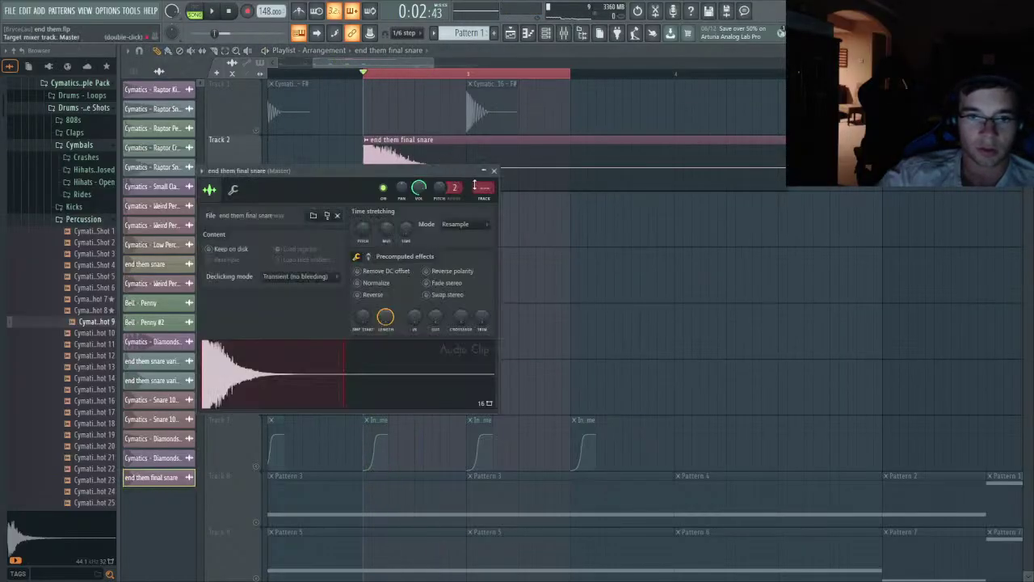
pyautogui.press('F9')
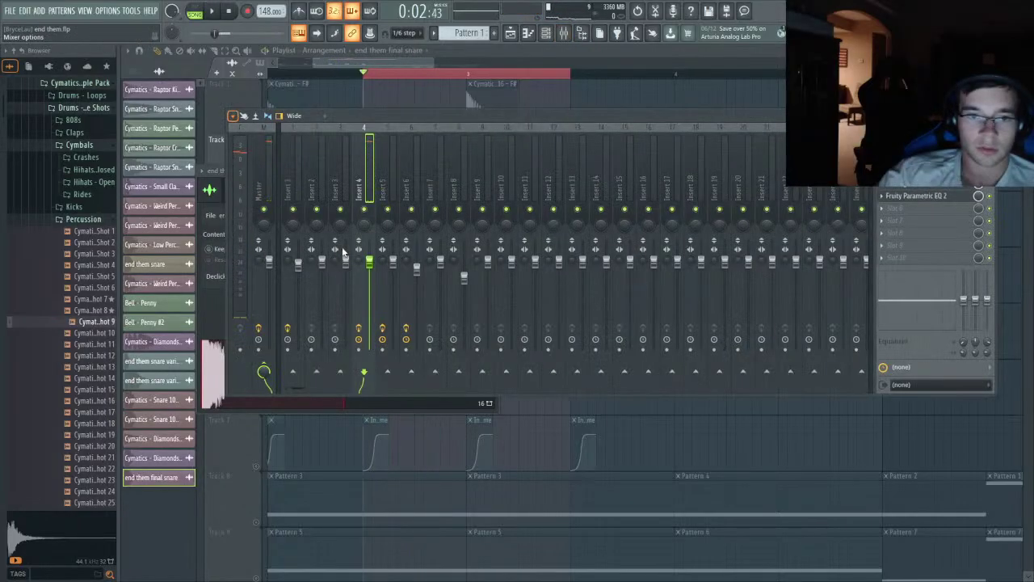
pyautogui.press('space')
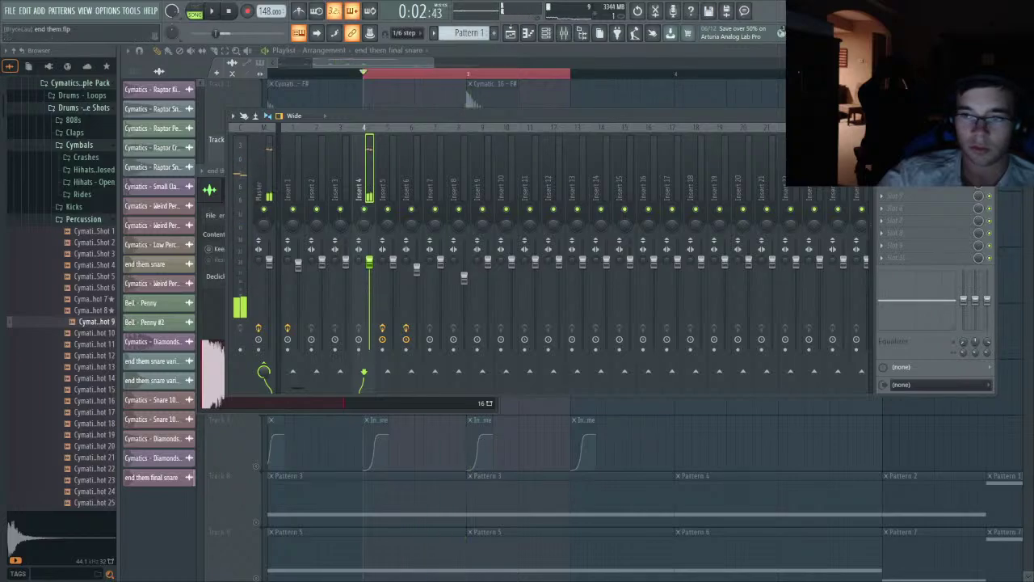
# - Try Soundgoodizer on Insert 4, testing amounts up to about 60% while replaying the final snare
pyautogui.moveTo(213, 211)
pyautogui.mouseDown()
pyautogui.moveTo(212, 188)
pyautogui.moveTo(213, 227)
pyautogui.moveTo(213, 202)
pyautogui.mouseUp()
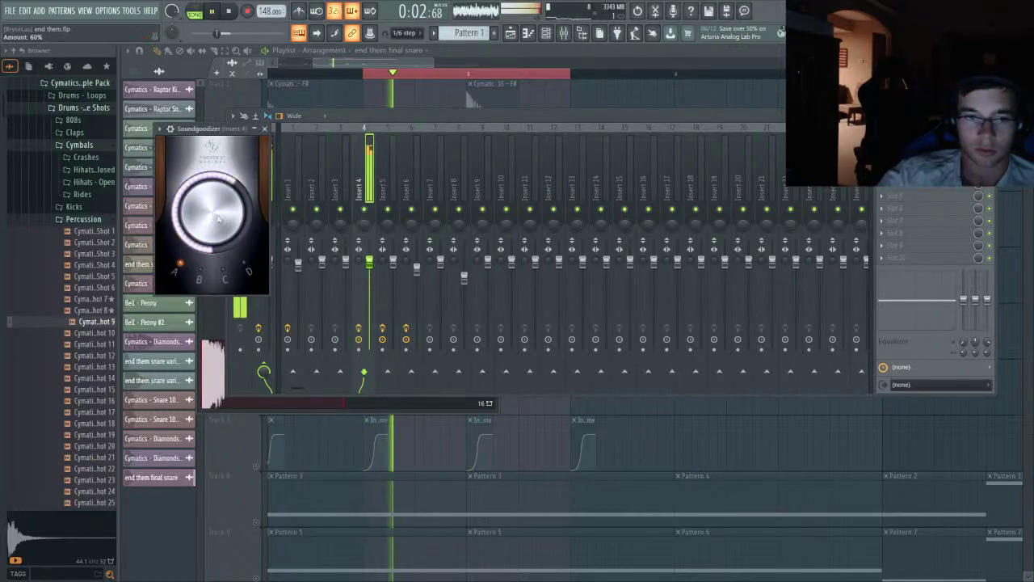
pyautogui.press('space')
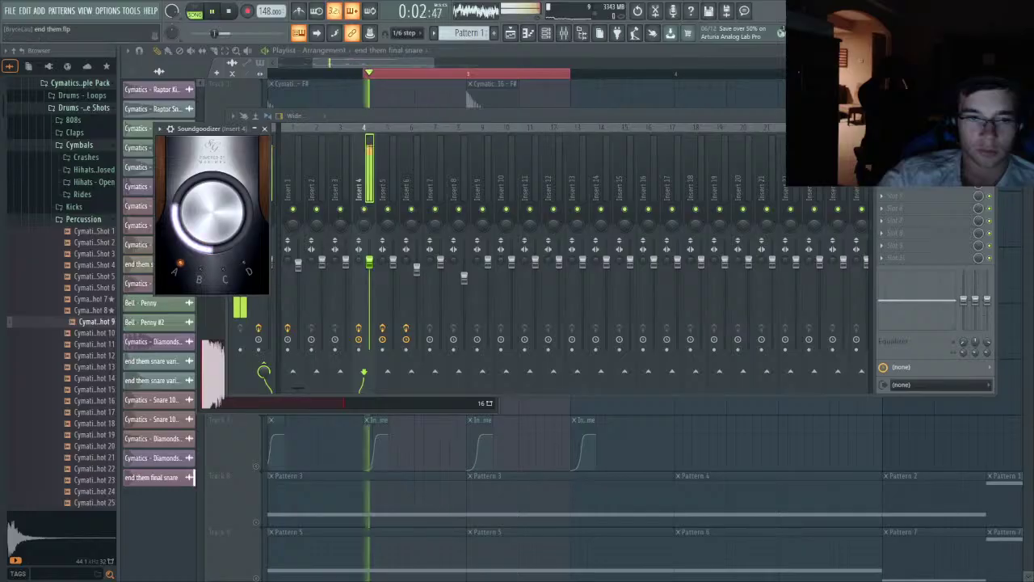
pyautogui.press('space')
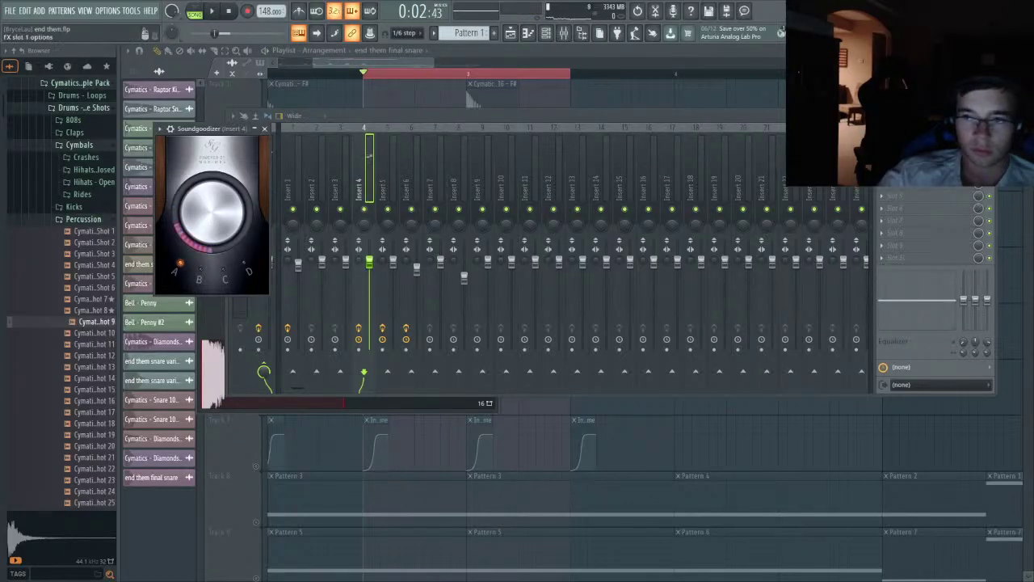
pyautogui.click(568, 329)
pyautogui.press('space')
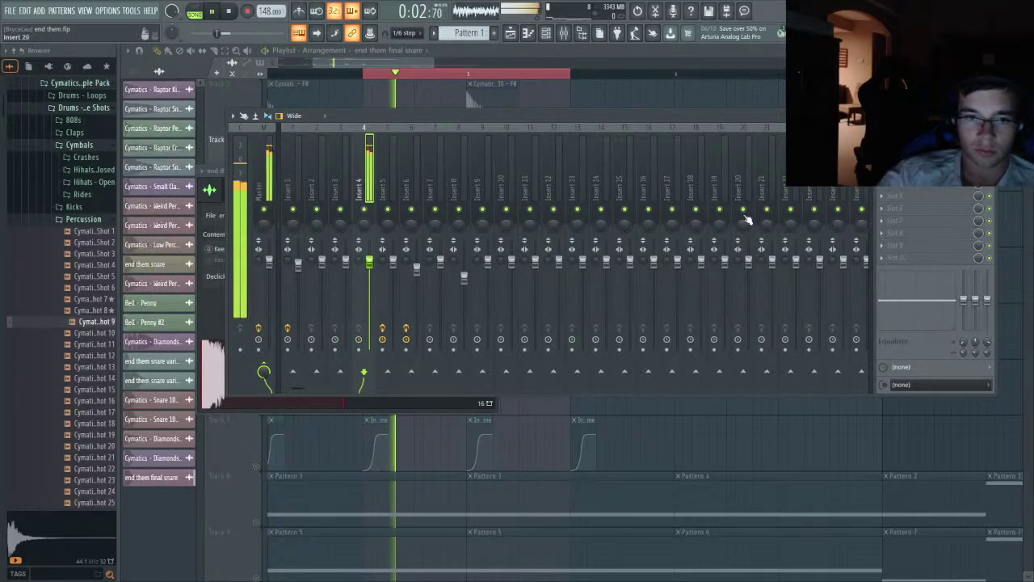
pyautogui.press('space')
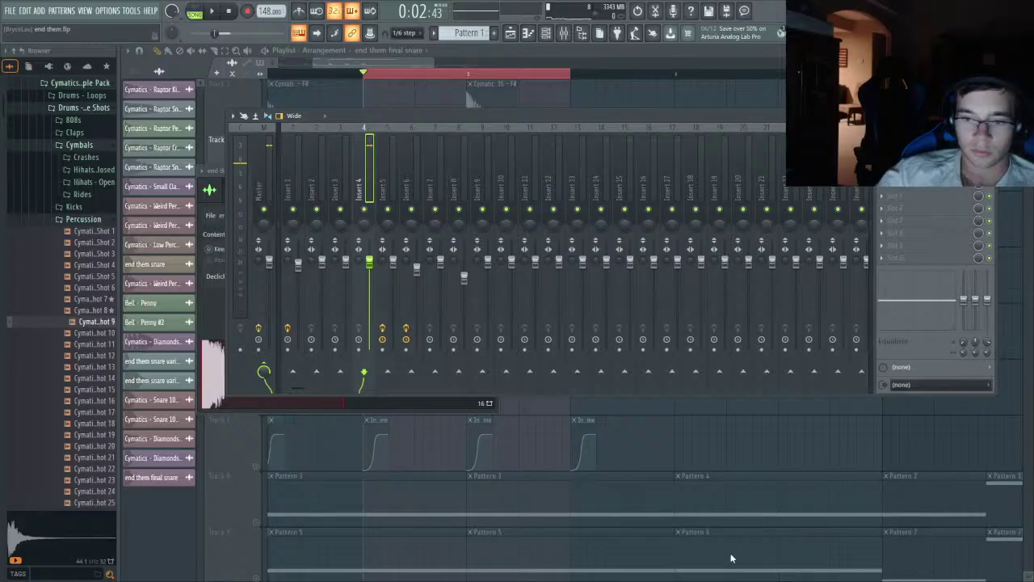
# - Add Fruity Parametric EQ 2 to Insert 4 and lower band 3 slightly while replaying the final snare
pyautogui.press('space')
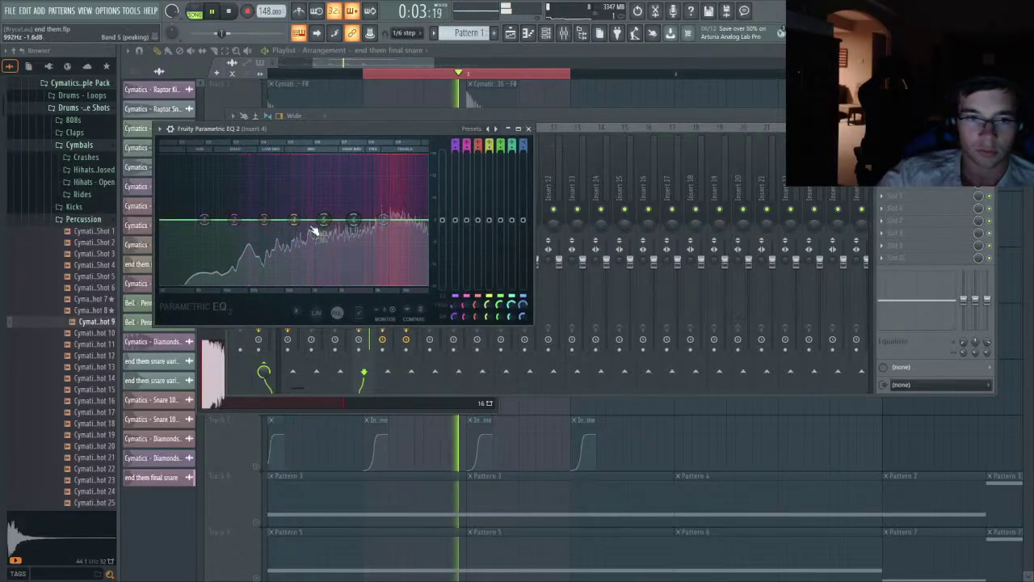
pyautogui.press('space')
pyautogui.press('space')
pyautogui.press('space')
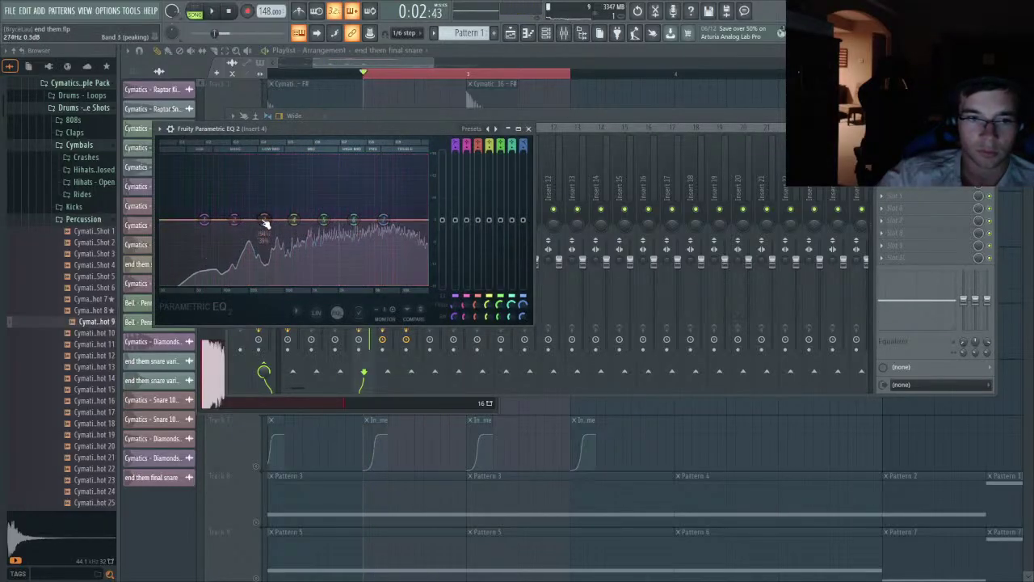
pyautogui.press('space')
pyautogui.press('space')
# - Boost band 4 of the Insert 4 equalizer by about 1.3 dB, replaying the snare to judge it
pyautogui.moveTo(323, 219); pyautogui.dragTo(291, 214)
pyautogui.press('space')
pyautogui.press('space')
pyautogui.press('space')
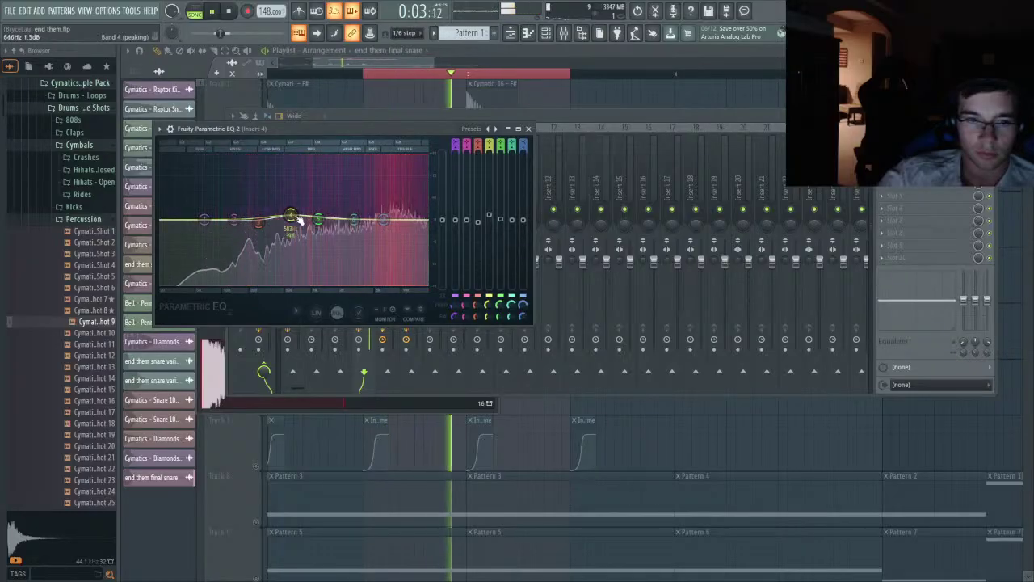
pyautogui.press('space')
pyautogui.press('space')
# - Raise high-shelf band 7 of the Insert 4 equalizer to about 1.2 dB near 7280 Hz and audition it
pyautogui.moveTo(383, 219); pyautogui.dragTo(388, 216)
pyautogui.press('space')
pyautogui.press('space')
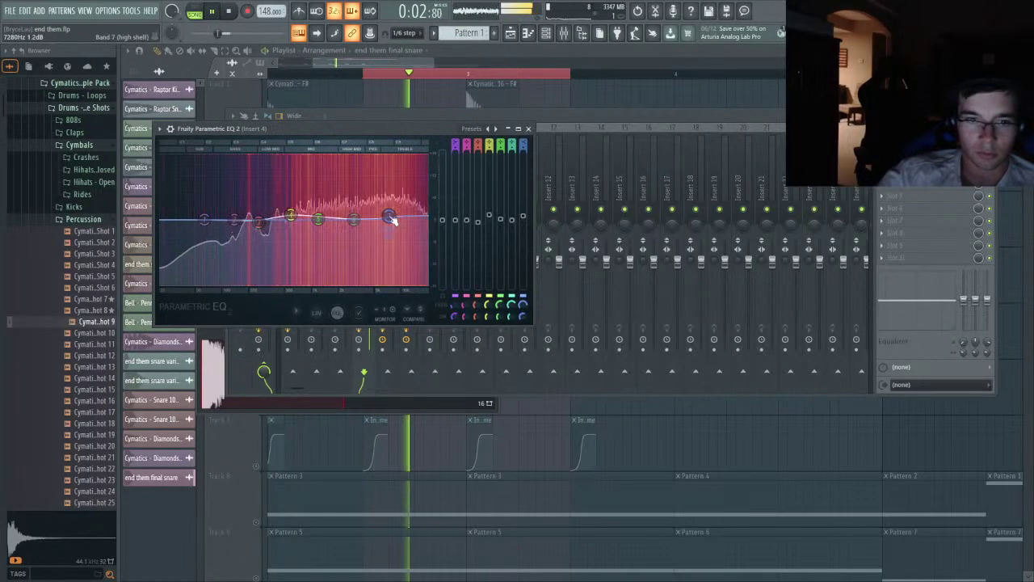
pyautogui.press('space')
pyautogui.press('space')
# - Compare the final snare soloed and within the full mix, leaving Track 2 unsoloed
pyautogui.click(505, 76)
pyautogui.press('space')
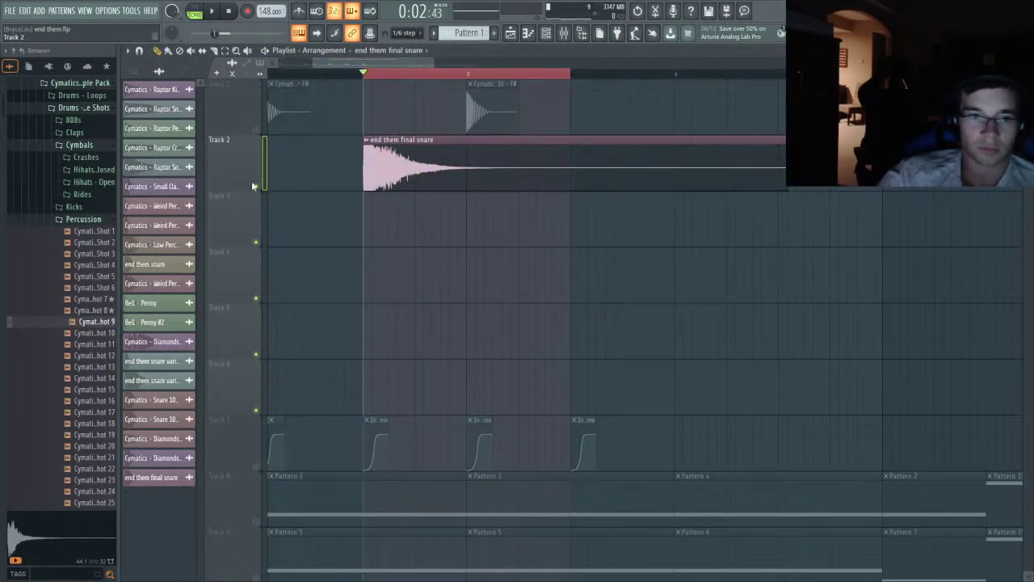
pyautogui.rightClick(257, 187)
pyautogui.rightClick(257, 187)
pyautogui.press('space')
pyautogui.press('space')
pyautogui.rightClick(257, 187)
pyautogui.press('space')
pyautogui.scroll(-3, 323, 180)
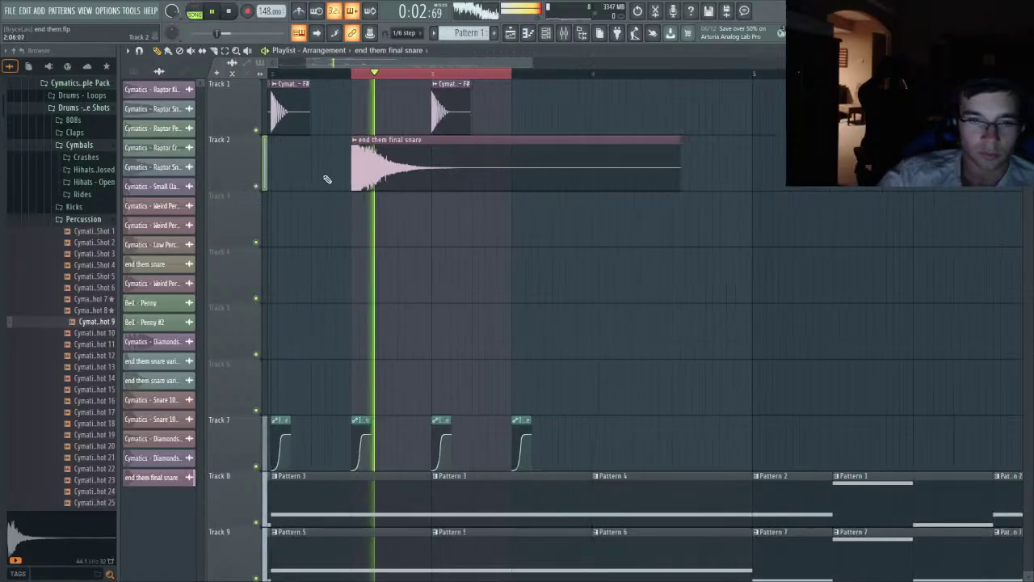
pyautogui.press('space')
# - Clear the loop selection and play the beat from the beginning to judge the final snare in context
pyautogui.moveTo(358, 73); pyautogui.dragTo(5, 241)
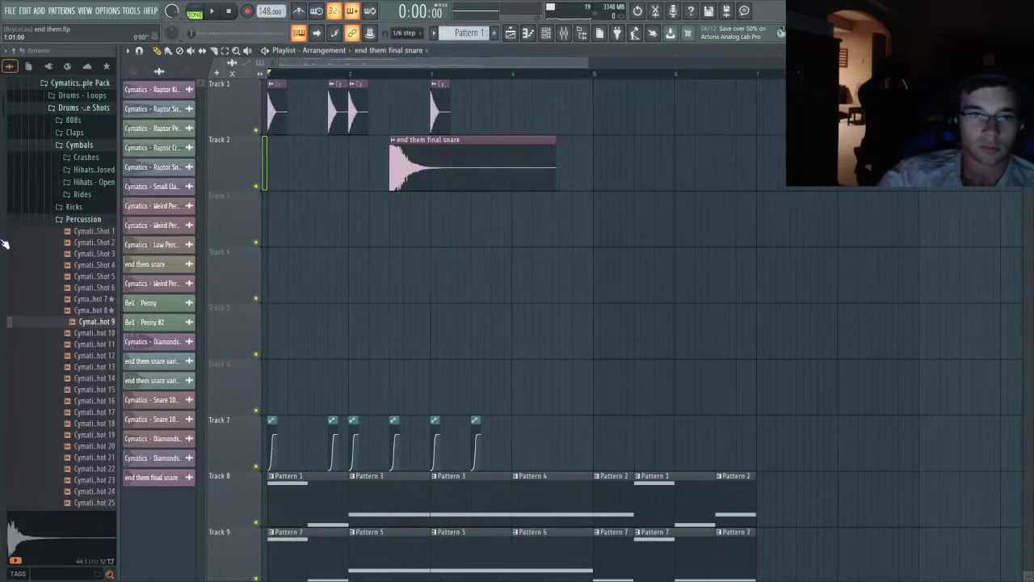
pyautogui.press('space')
pyautogui.scroll(1, 275, 242)
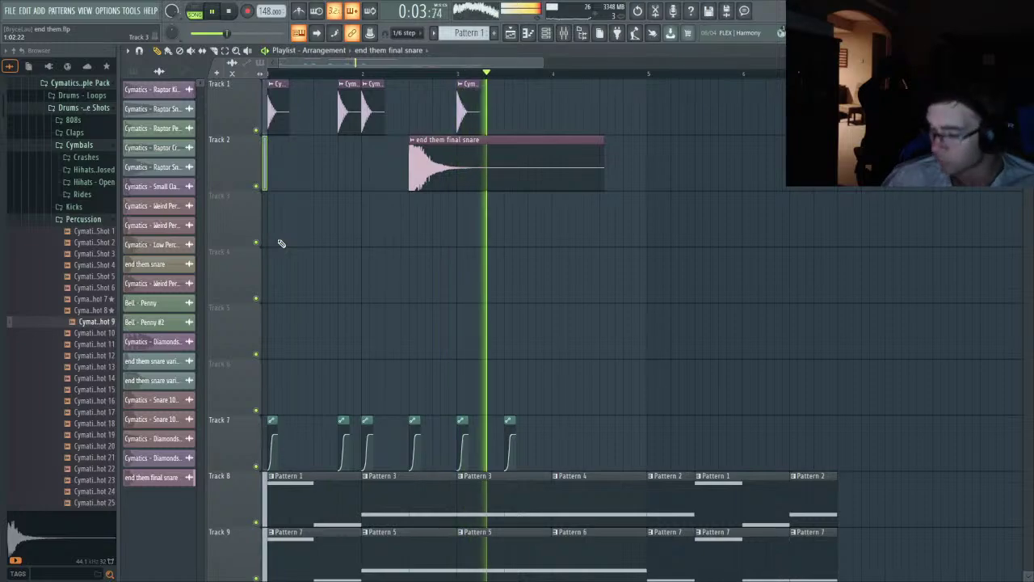
pyautogui.press('space')
pyautogui.press('space')
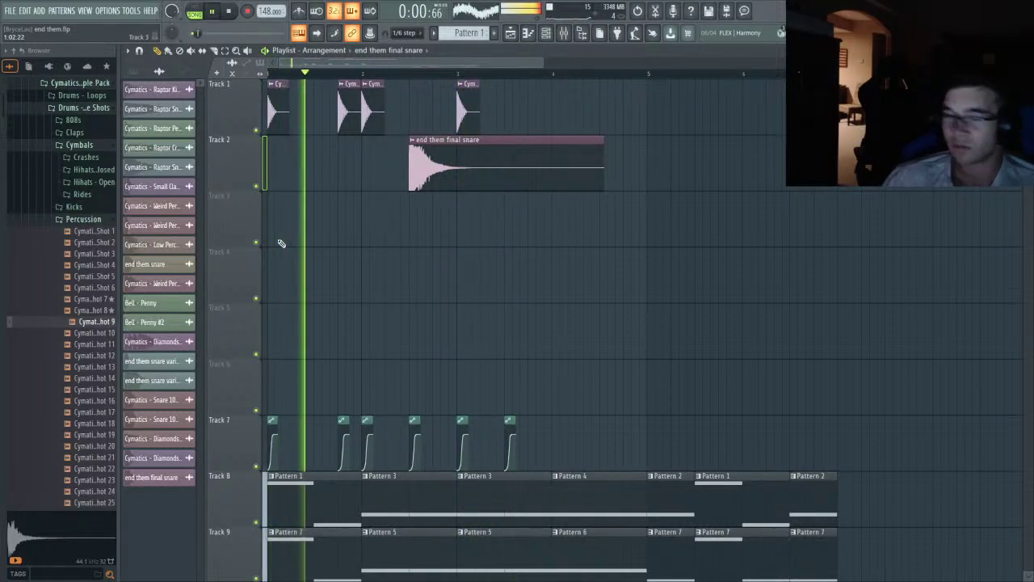
pyautogui.scroll(-2, 343, 273)
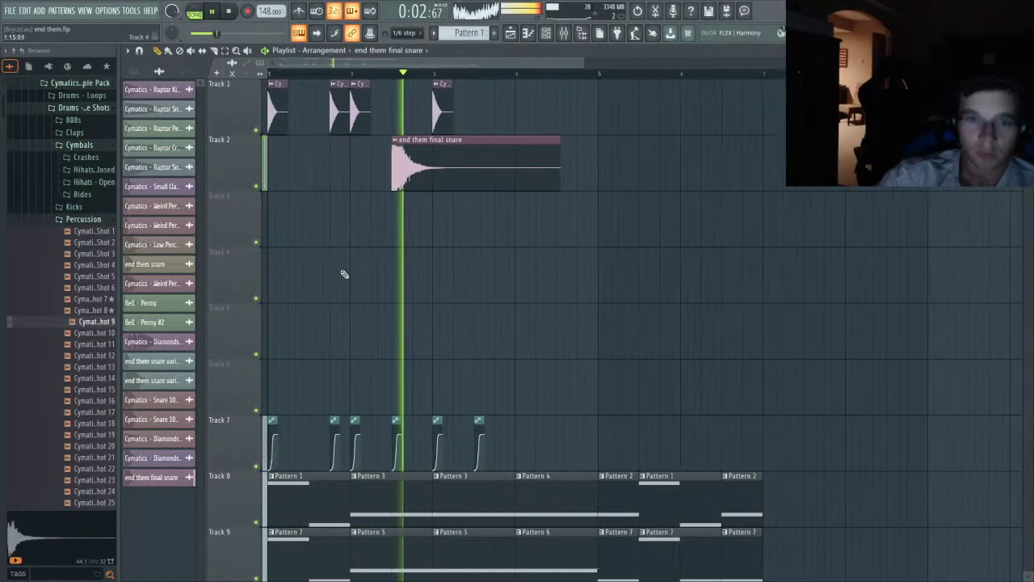
pyautogui.scroll(1, 334, 277)
pyautogui.press('space')
# - Move all clips on Track 7 to Track 10 up three tracks so the volume automation sits on Track 4
pyautogui.scroll(-3, 372, 283)
pyautogui.scroll(-3, 422, 305)
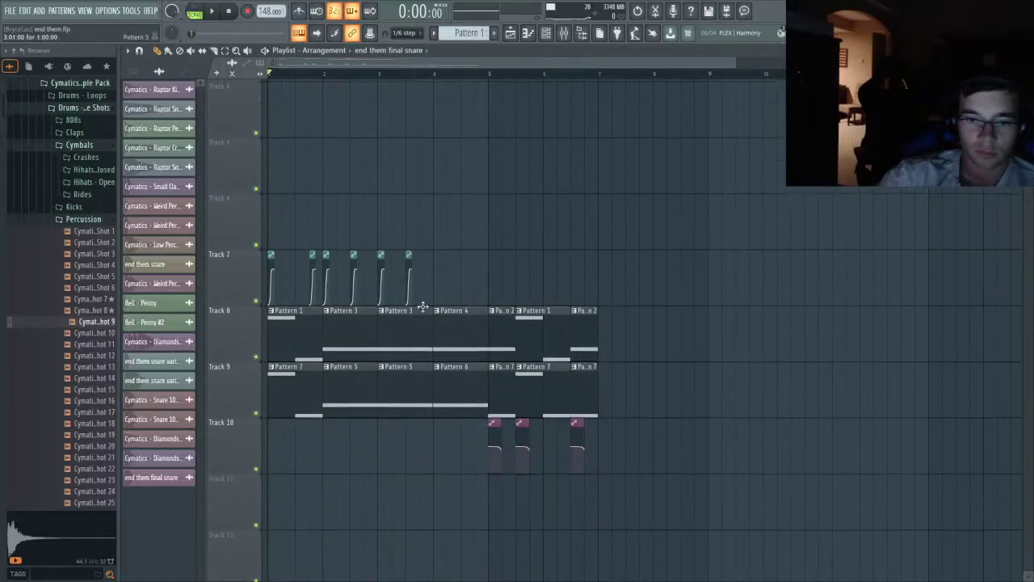
pyautogui.moveTo(659, 526); pyautogui.dragTo(225, 281)
pyautogui.scroll(5, 297, 301)
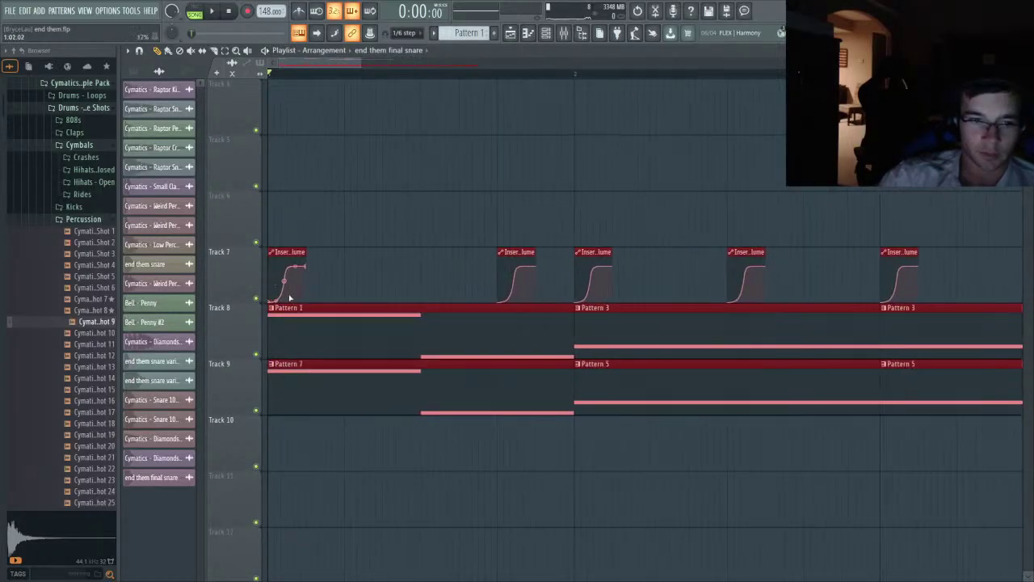
pyautogui.scroll(3, 297, 300)
pyautogui.hscroll(5, 297, 301)
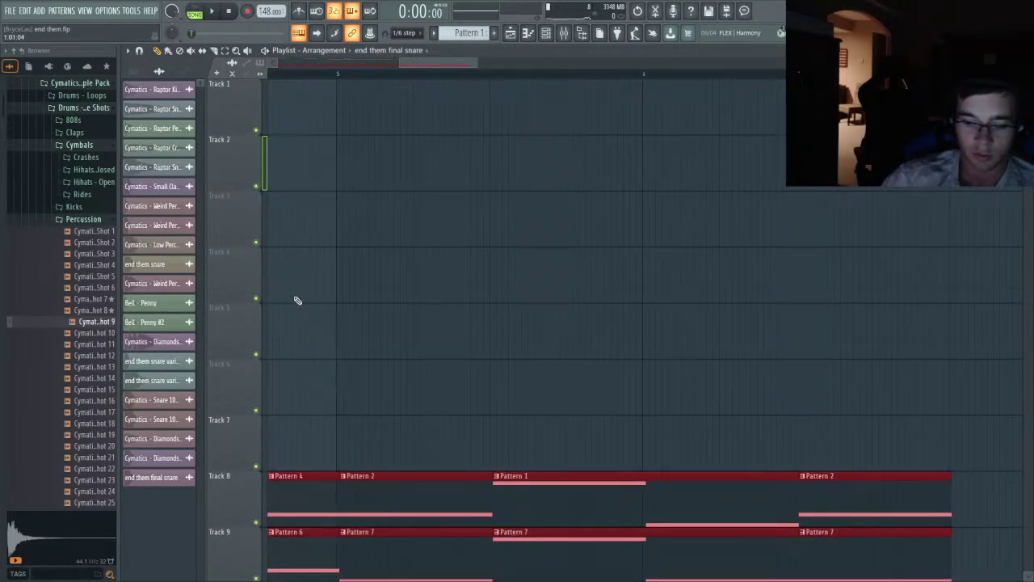
pyautogui.hscroll(-5, 298, 300)
pyautogui.hotkey('shift', 'Up')
pyautogui.hotkey('shift', 'Up')
pyautogui.hotkey('shift', 'Up')
pyautogui.hotkey('shift', 'Up')
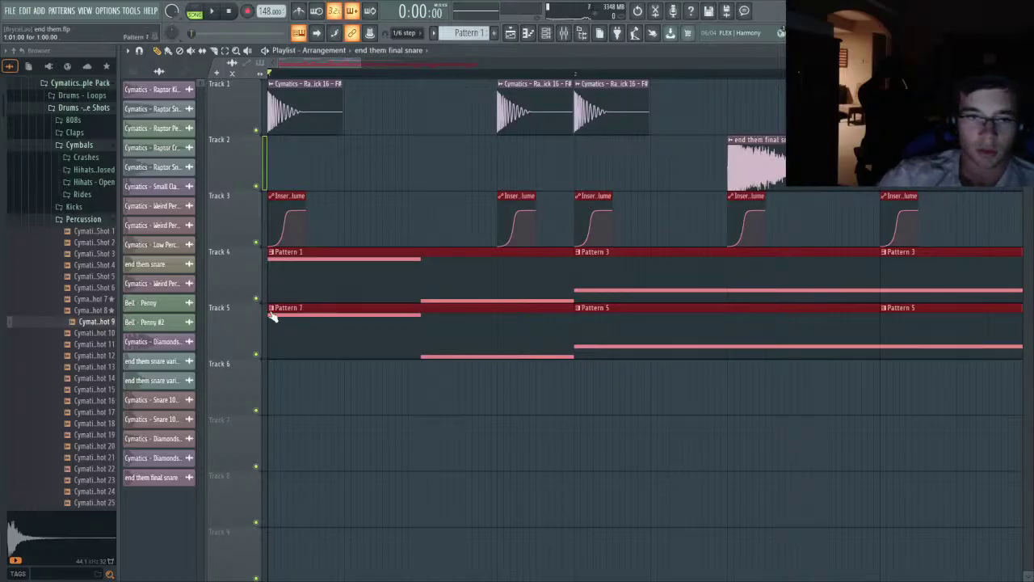
pyautogui.hotkey('shift', 'Down')
pyautogui.scroll(2, 334, 161)
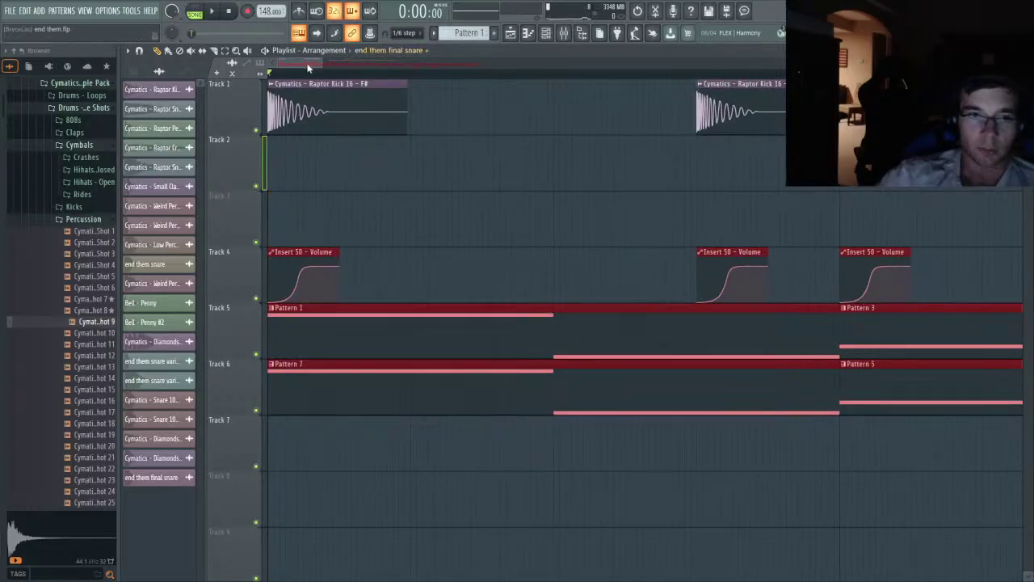
# - Shift the rise of the Insert 50 volume automation curve later, smooth its tension, and audition the beat
pyautogui.keyDown('ctrl'); pyautogui.click(383, 240); pyautogui.keyUp('ctrl')
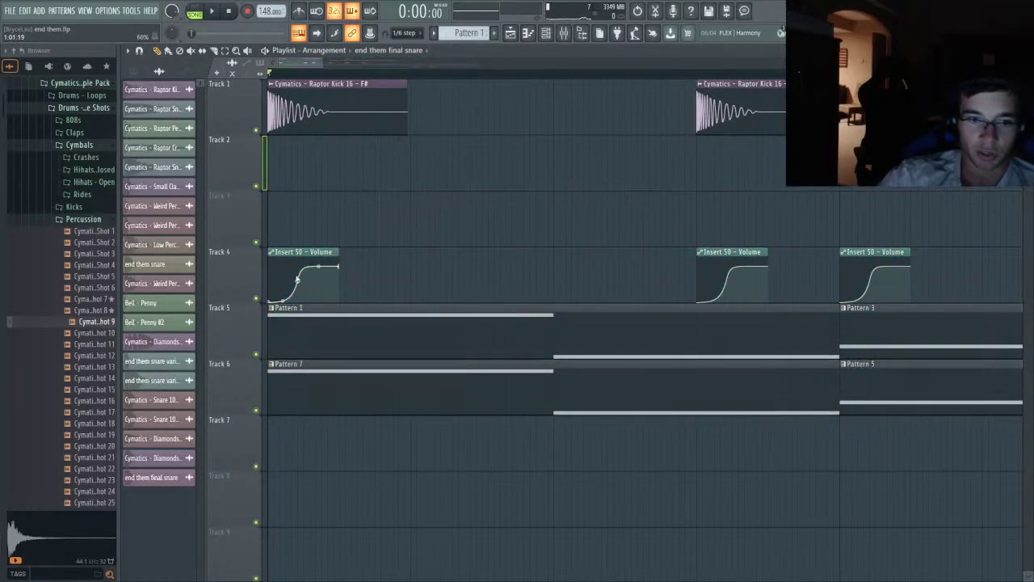
pyautogui.moveTo(299, 280); pyautogui.dragTo(294, 300)
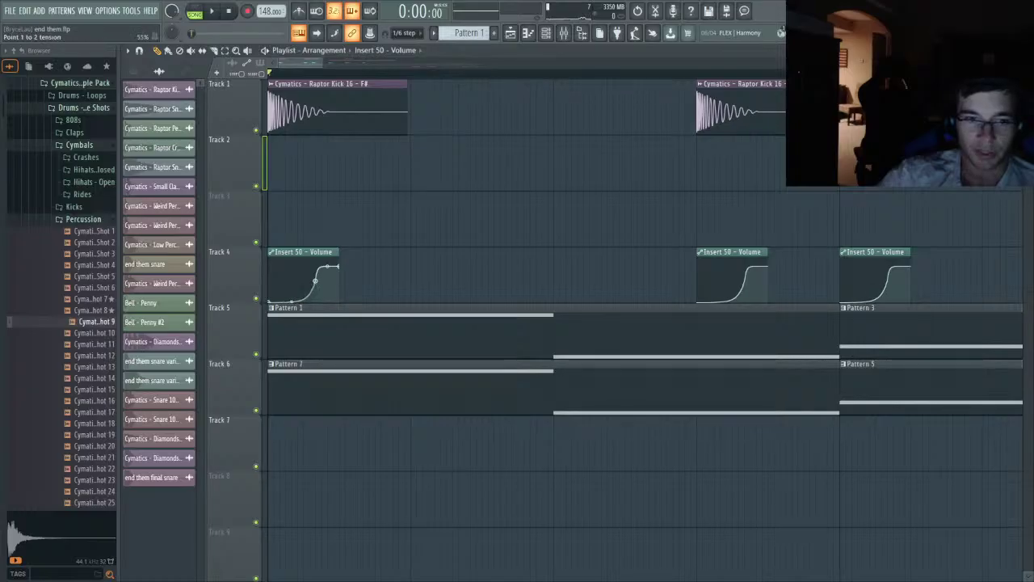
pyautogui.press('space')
pyautogui.scroll(-2, 363, 296)
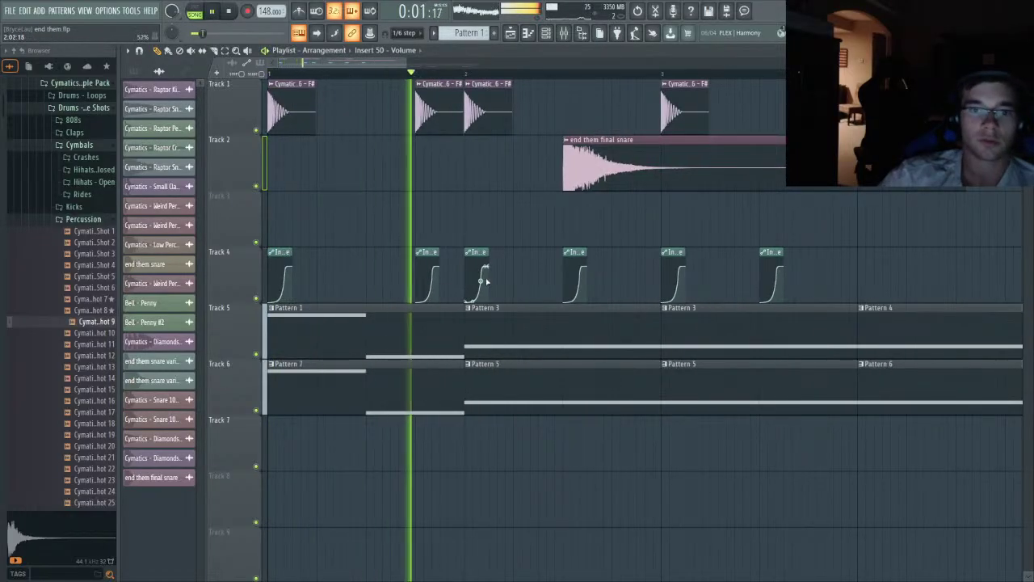
pyautogui.scroll(-2, 531, 282)
pyautogui.scroll(3, 459, 302)
pyautogui.scroll(-3, 466, 312)
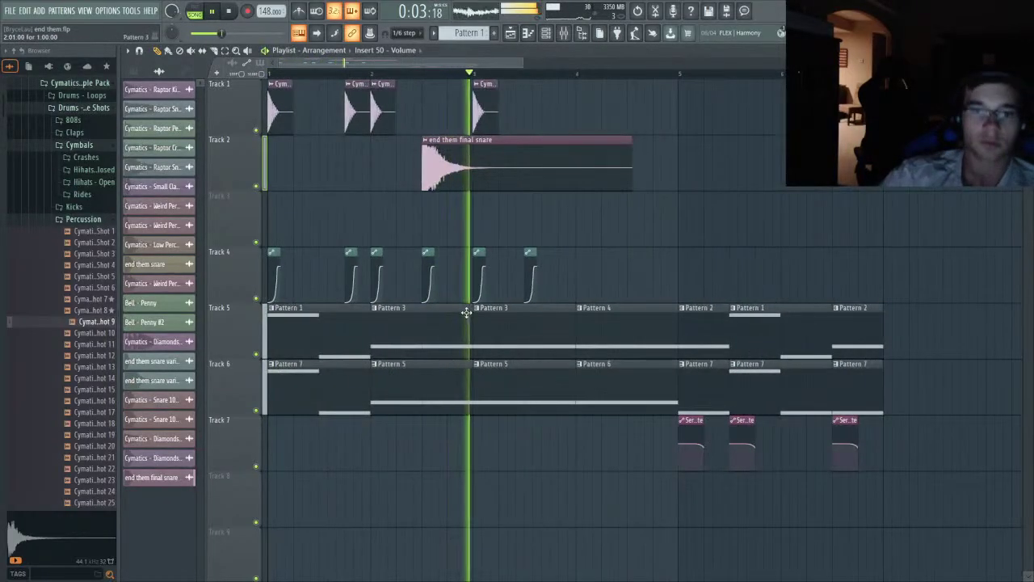
pyautogui.scroll(1, 482, 313)
pyautogui.scroll(4, 481, 312)
pyautogui.press('space')
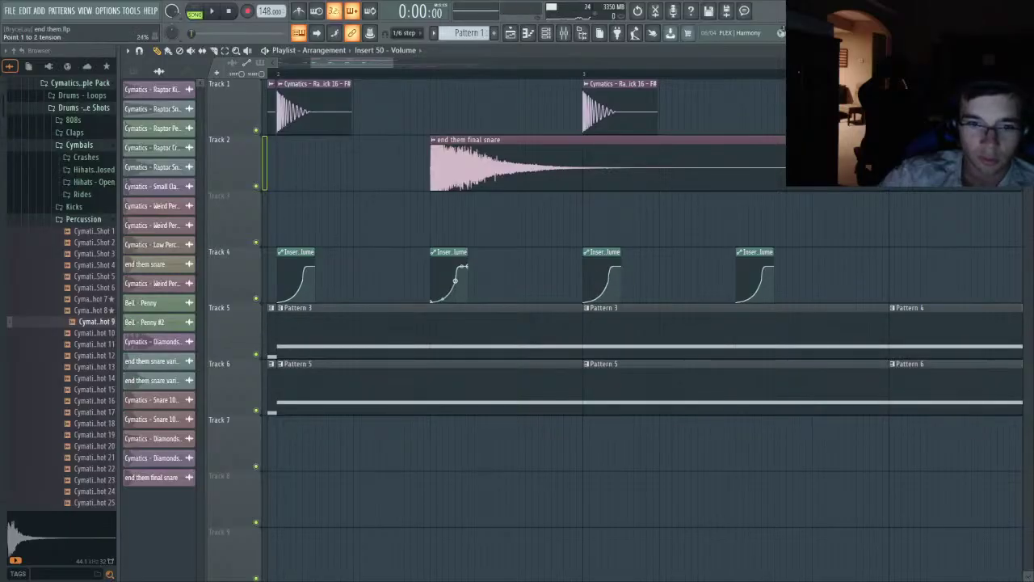
# - Play the beat from the beginning to judge the reshaped Insert 50 volume curve against the kicks and snare
pyautogui.press('space')
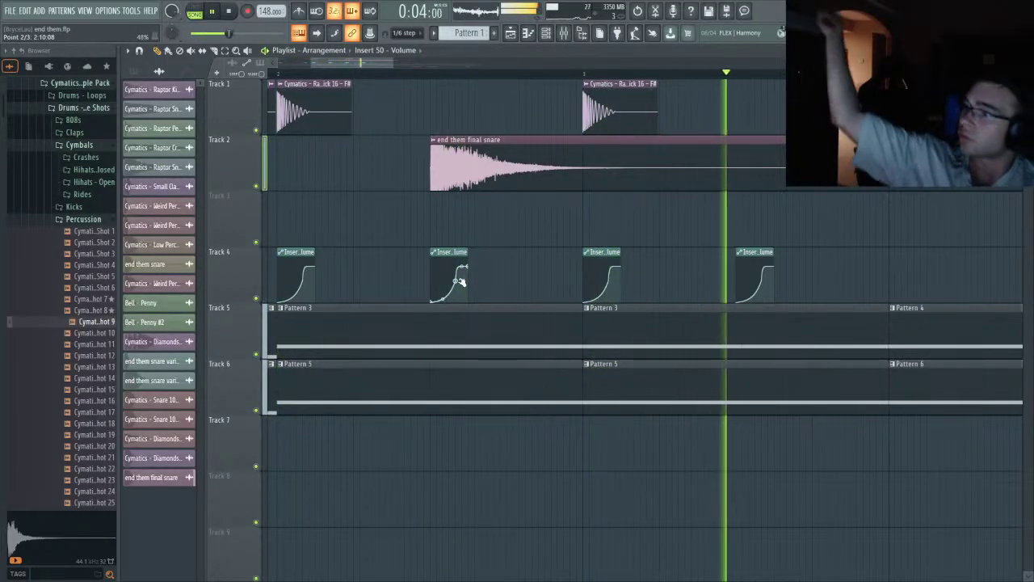
pyautogui.press('space')
pyautogui.press('space')
pyautogui.scroll(-4, 433, 355)
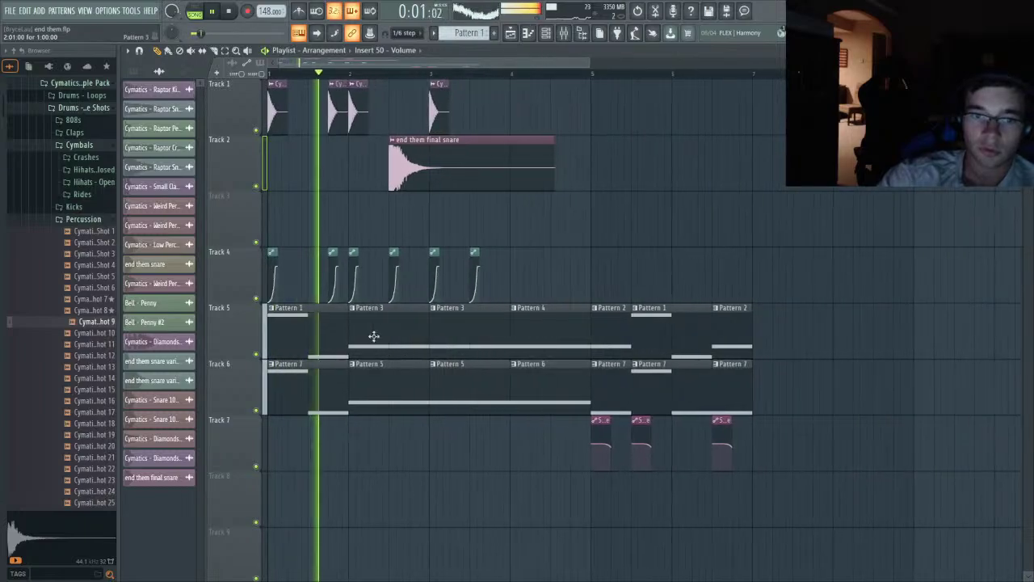
pyautogui.scroll(3, 372, 337)
pyautogui.scroll(2, 556, 200)
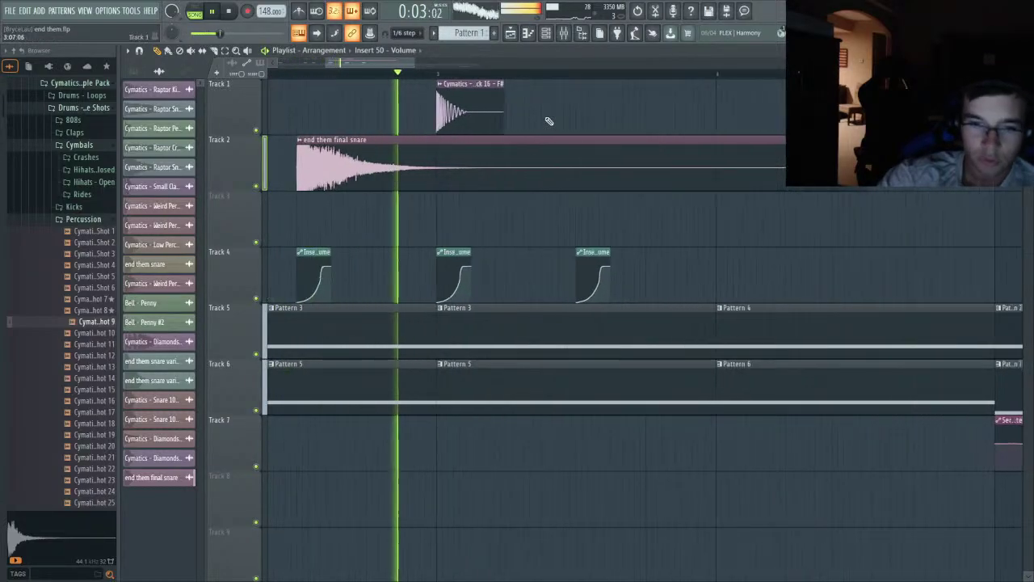
pyautogui.press('space')
pyautogui.press('space')
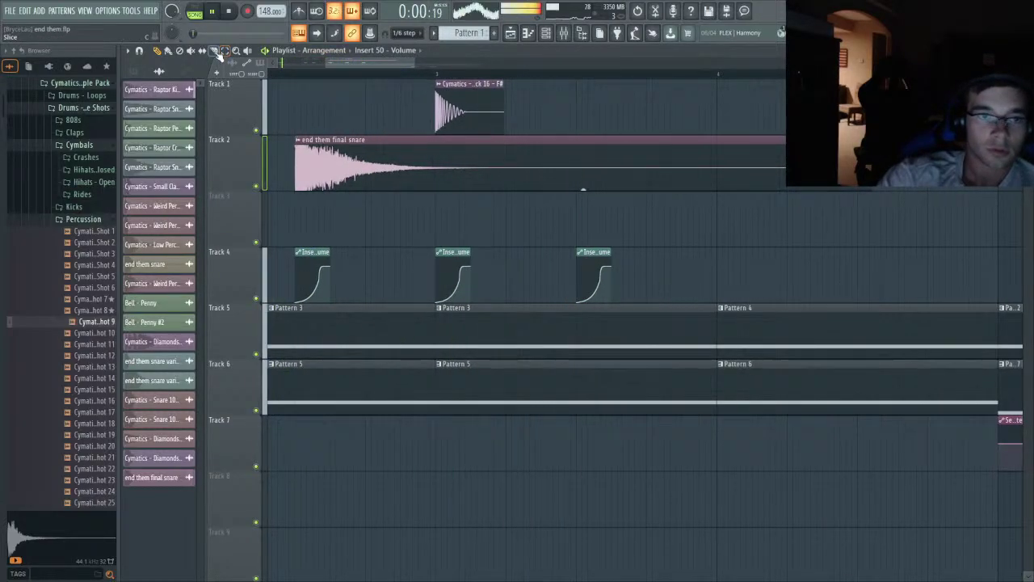
# - Cut the end them final snare clip on Track 2 to one bar, delete the remainder, and duplicate it directly after itself
pyautogui.click(579, 163)
pyautogui.click(156, 51)
pyautogui.rightClick(592, 160)
pyautogui.click(555, 162)
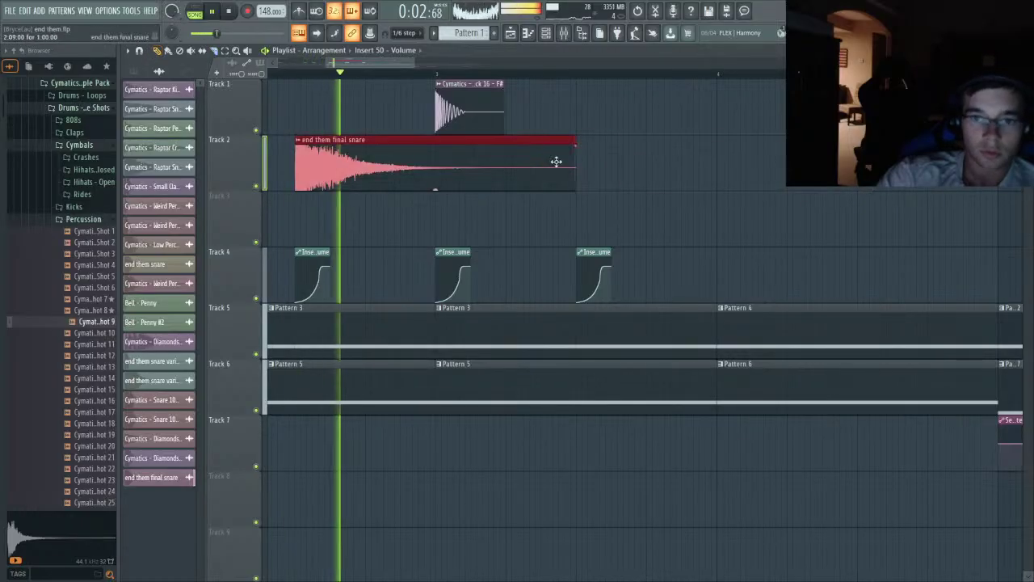
pyautogui.hotkey('ctrl', 'b')
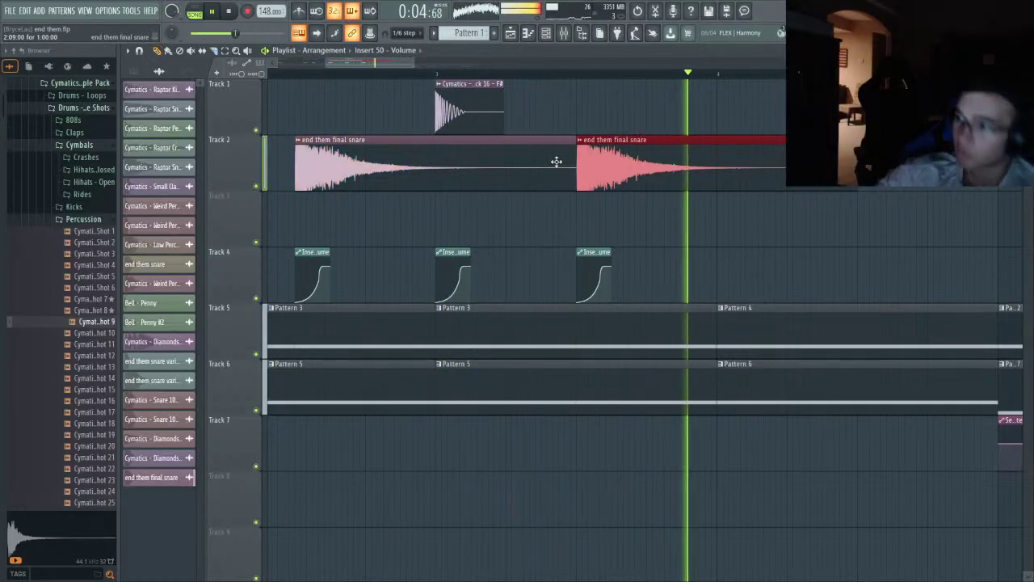
# - Play the arrangement from the beginning to hear both final snare hits in context
pyautogui.press('space')
pyautogui.press('space')
pyautogui.scroll(-3, 559, 167)
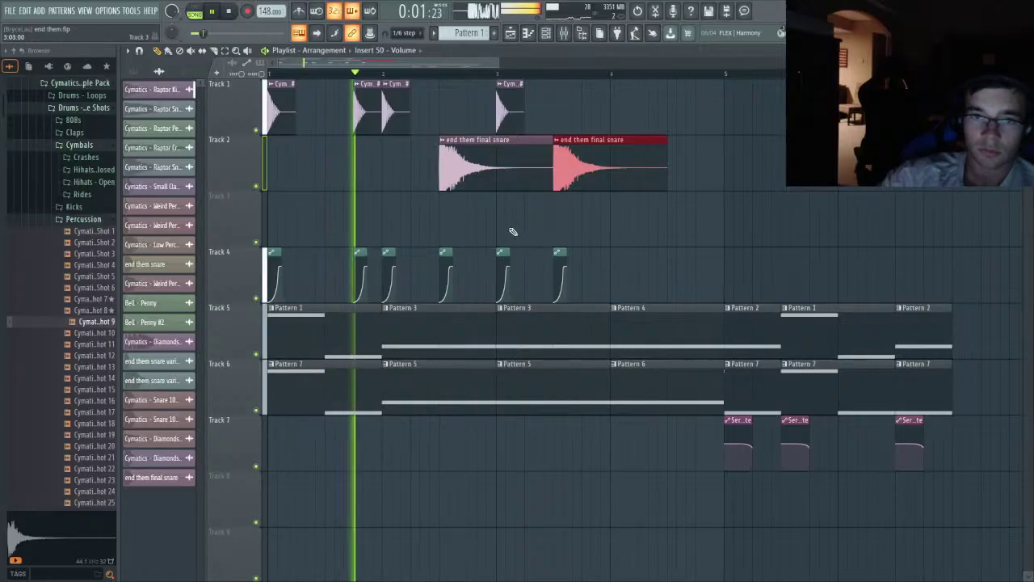
pyautogui.scroll(-1, 502, 227)
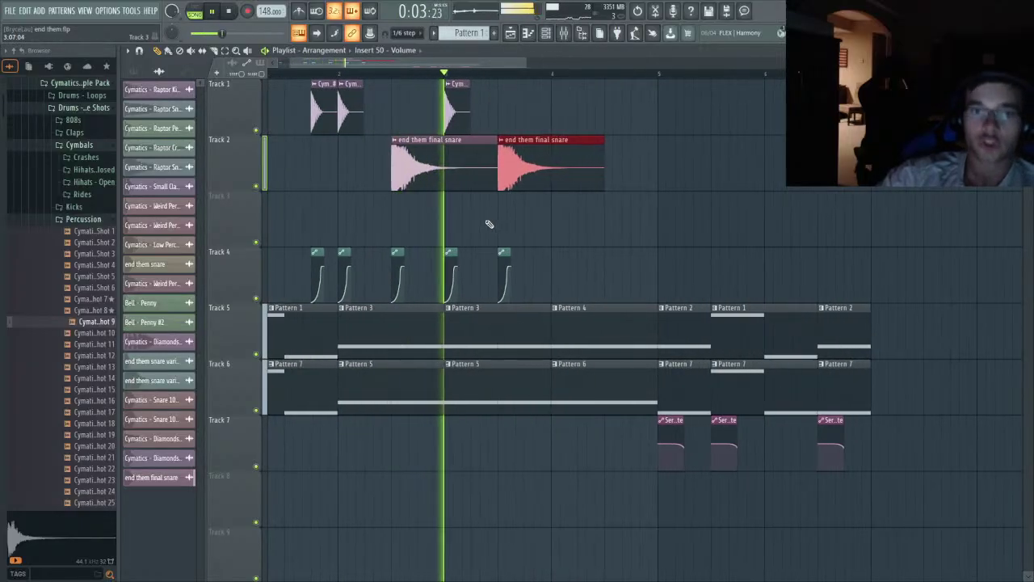
pyautogui.press('space')
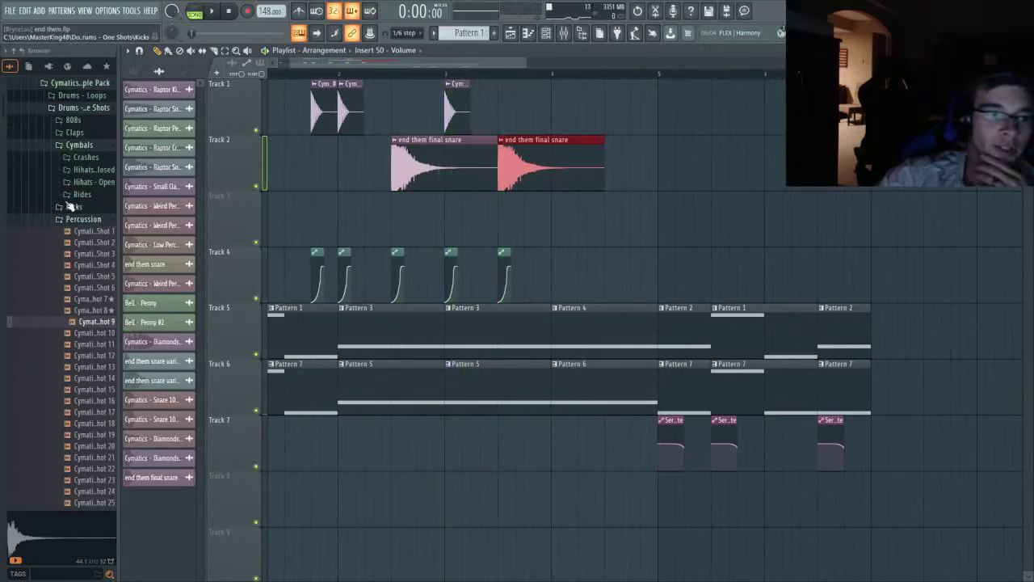
# - Preview Crash 4 in the Cymatics DIAMONDS Crashes folder, and collapse that pack's Drums - One Shots folder
pyautogui.click(91, 219)
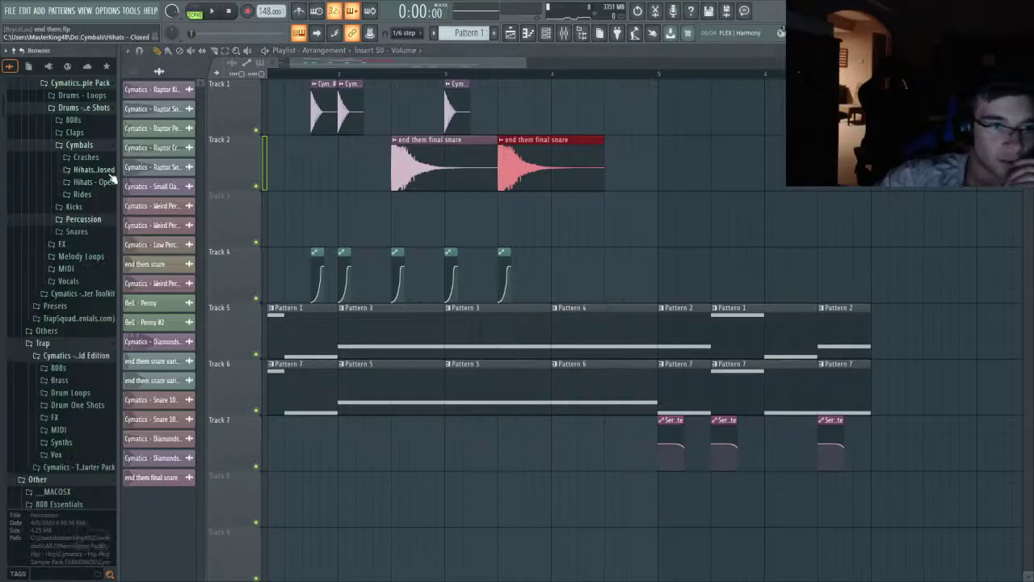
pyautogui.click(86, 157)
pyautogui.click(97, 202)
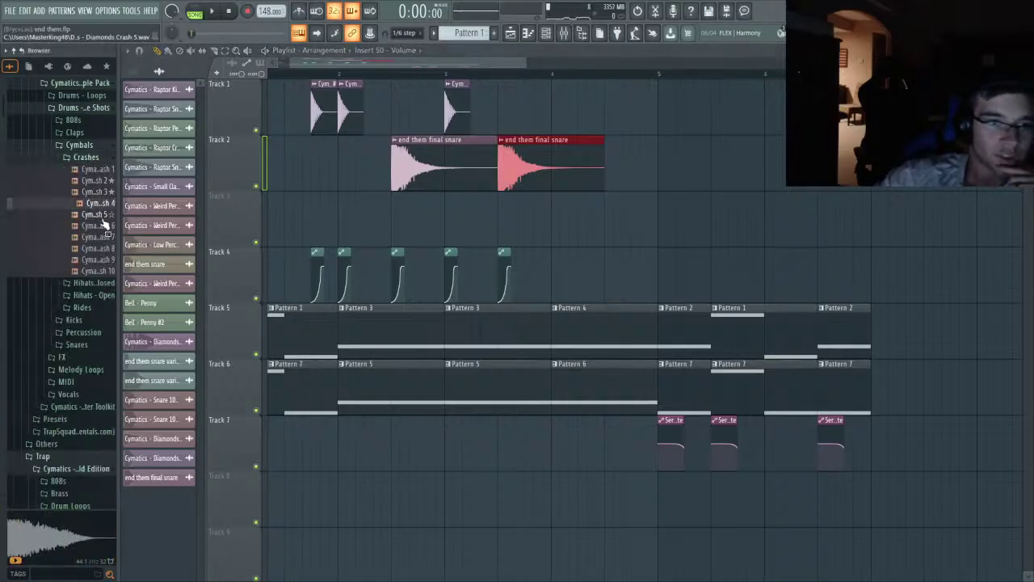
pyautogui.click(87, 158)
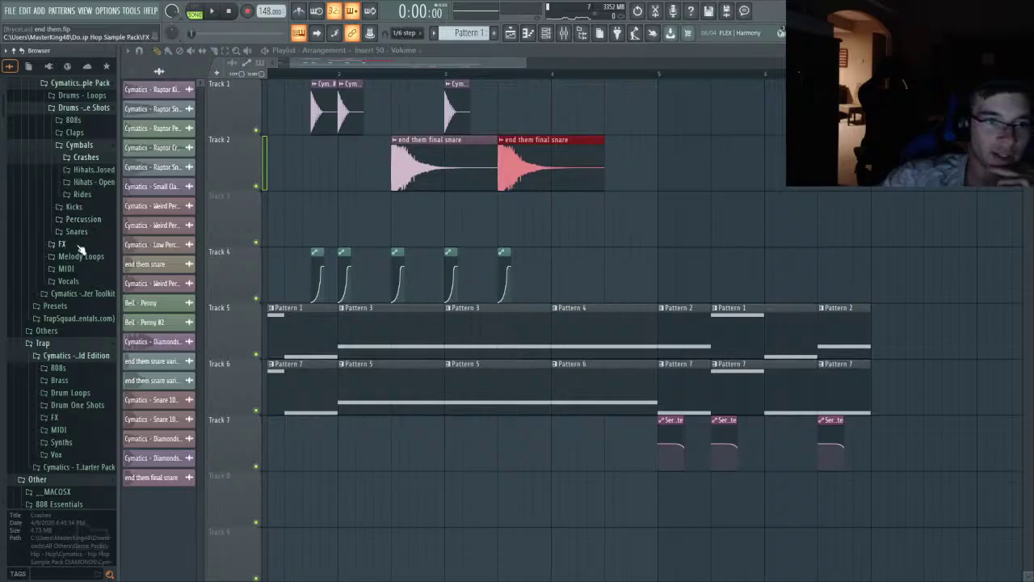
pyautogui.scroll(4, 80, 249)
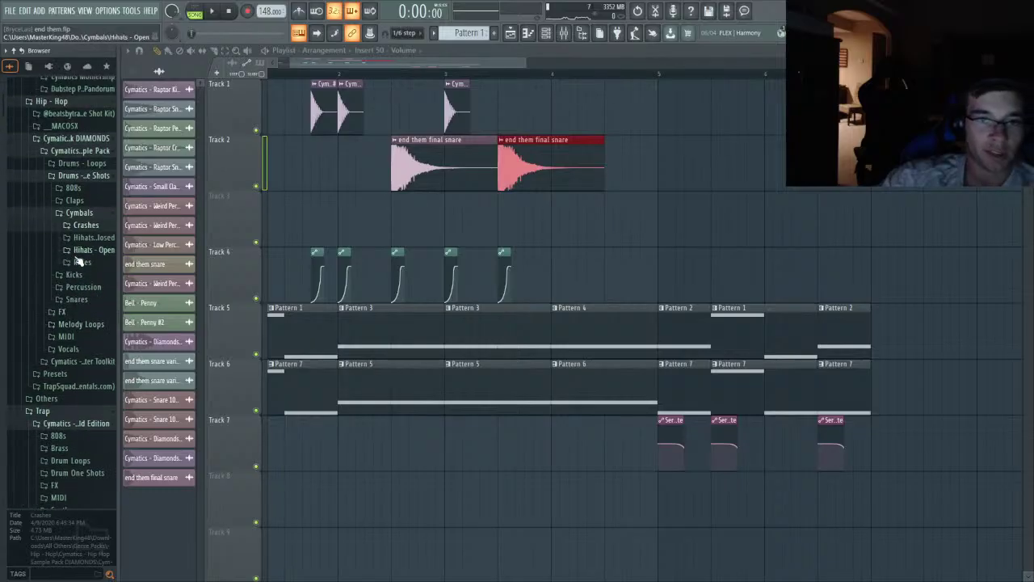
pyautogui.click(89, 175)
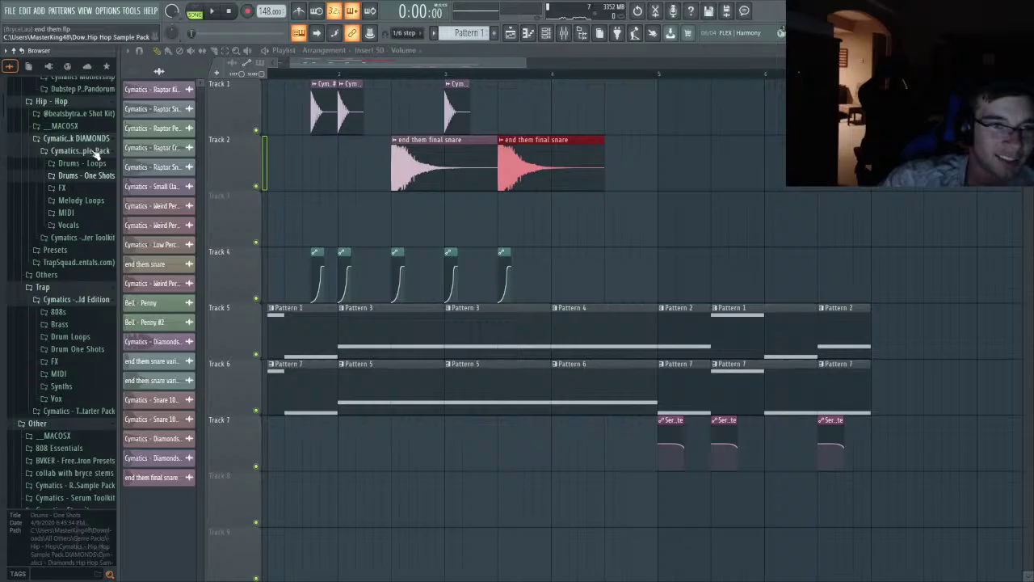
# - Audition crashes such as 13, 18 and 19 in the Trap Gold Edition pack's Drum One Shots Crashes folder
pyautogui.click(84, 350)
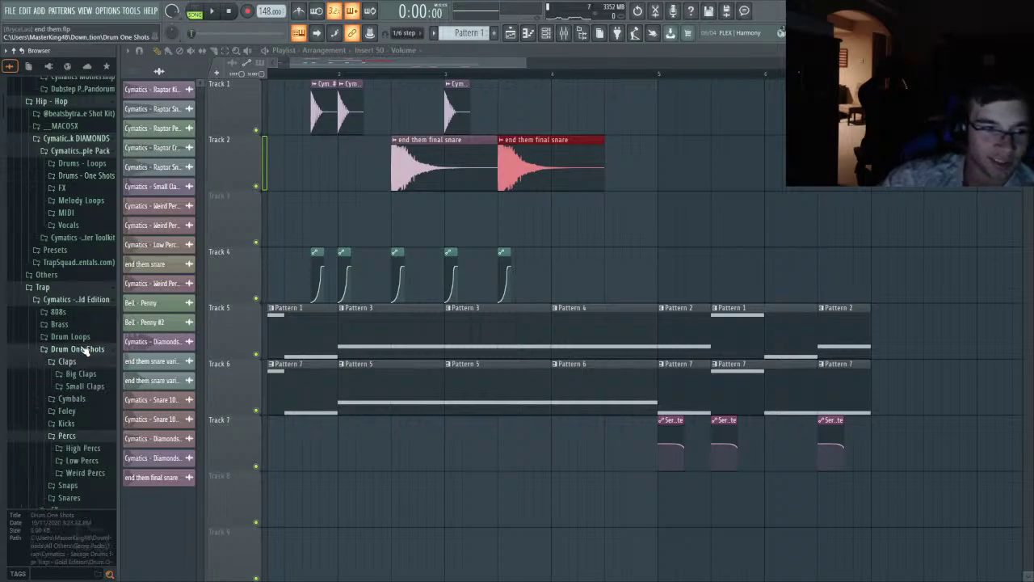
pyautogui.scroll(-3, 86, 397)
pyautogui.click(96, 332)
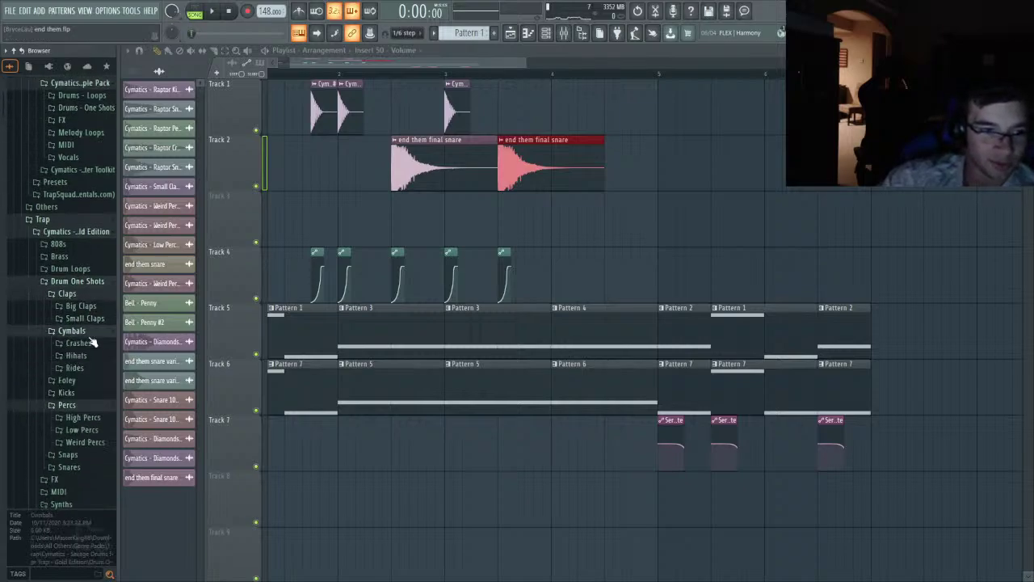
pyautogui.click(78, 344)
pyautogui.click(81, 345)
pyautogui.click(81, 365)
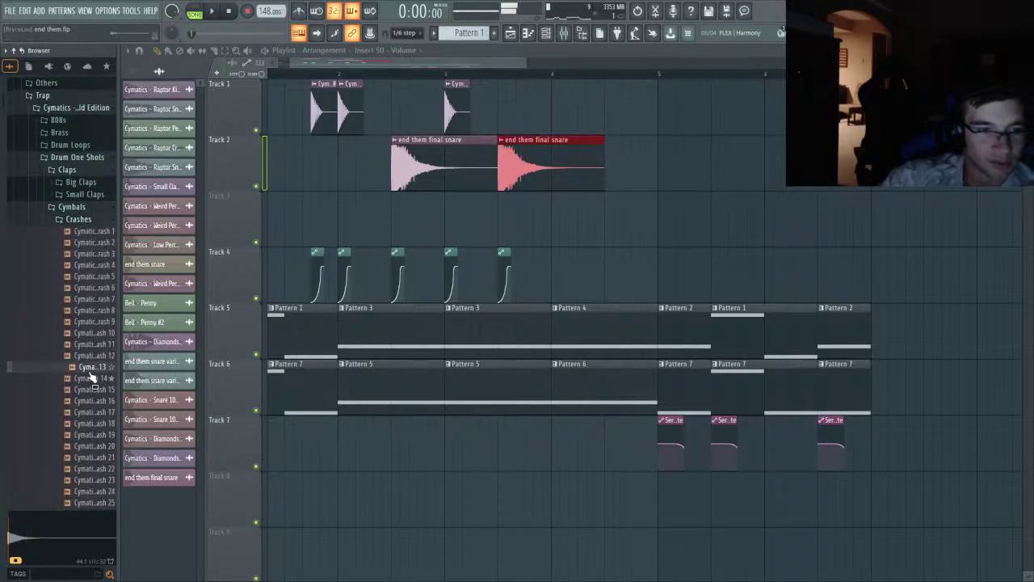
pyautogui.click(91, 402)
pyautogui.click(92, 424)
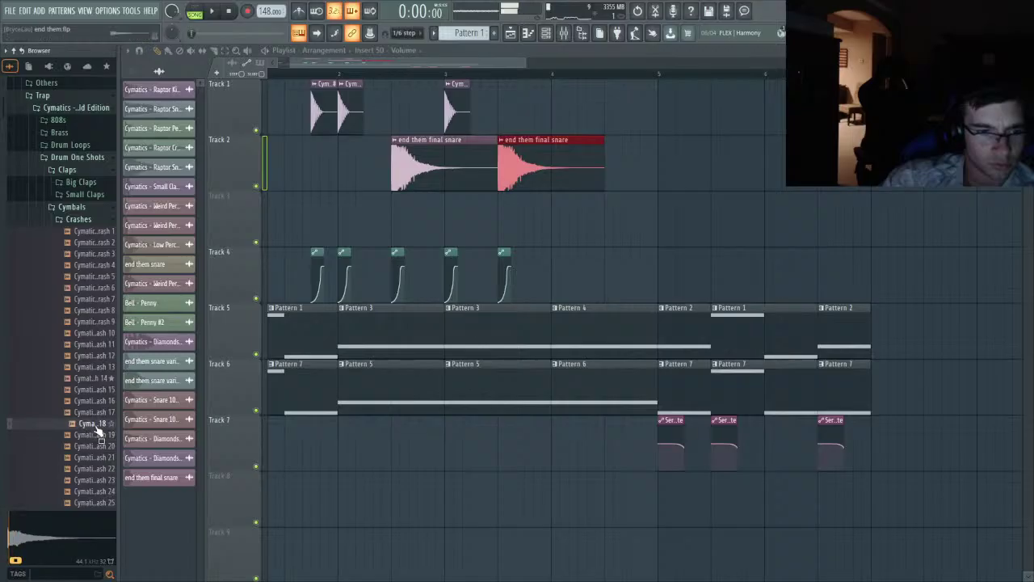
pyautogui.click(94, 434)
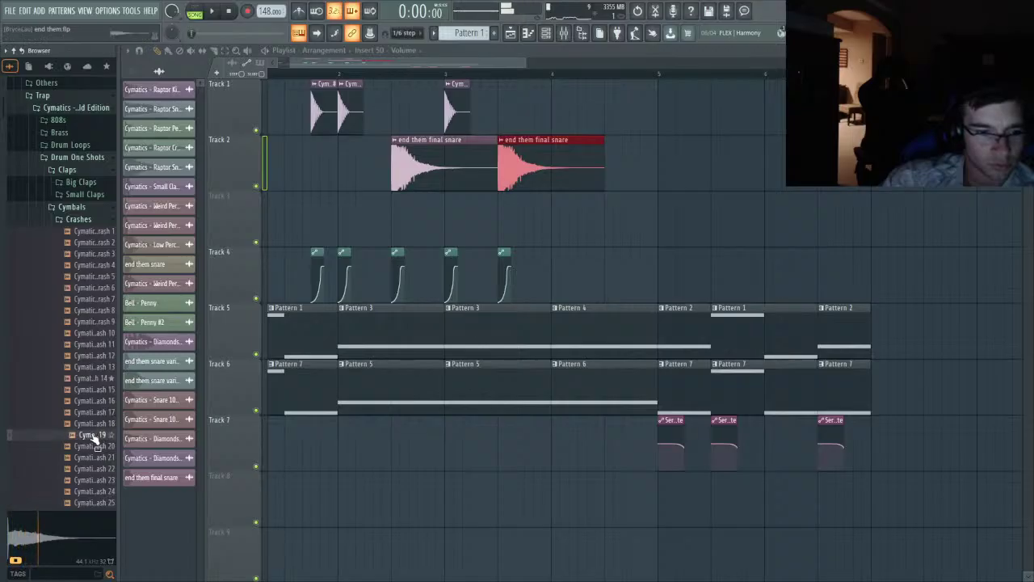
# - Place Cymatics - Crash 19 at the start of Track 3, route it to mixer track 3, and add a fade-out
pyautogui.moveTo(94, 439); pyautogui.dragTo(3, 220)
pyautogui.doubleClick(386, 199)
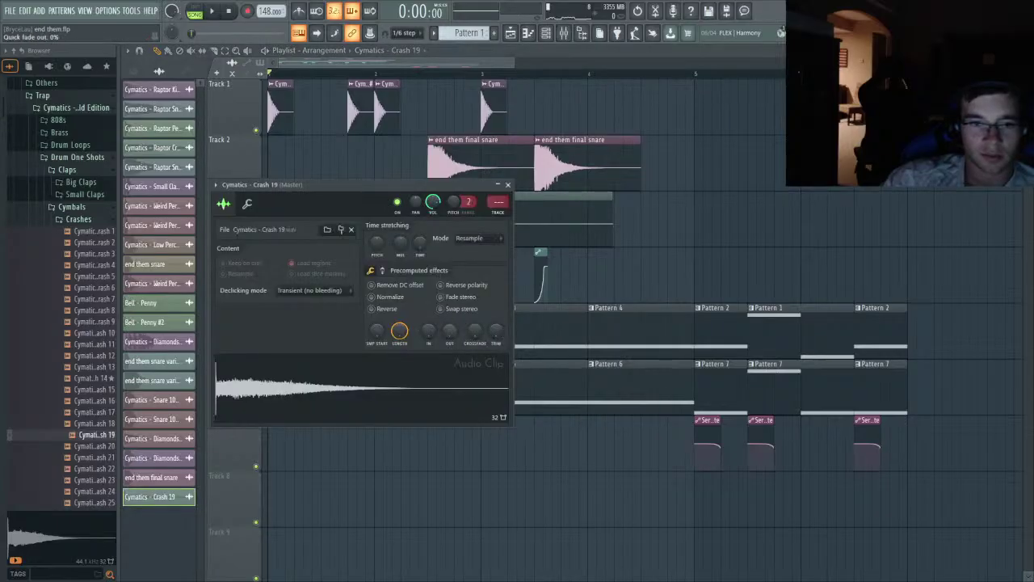
pyautogui.moveTo(449, 331); pyautogui.dragTo(444, 380)
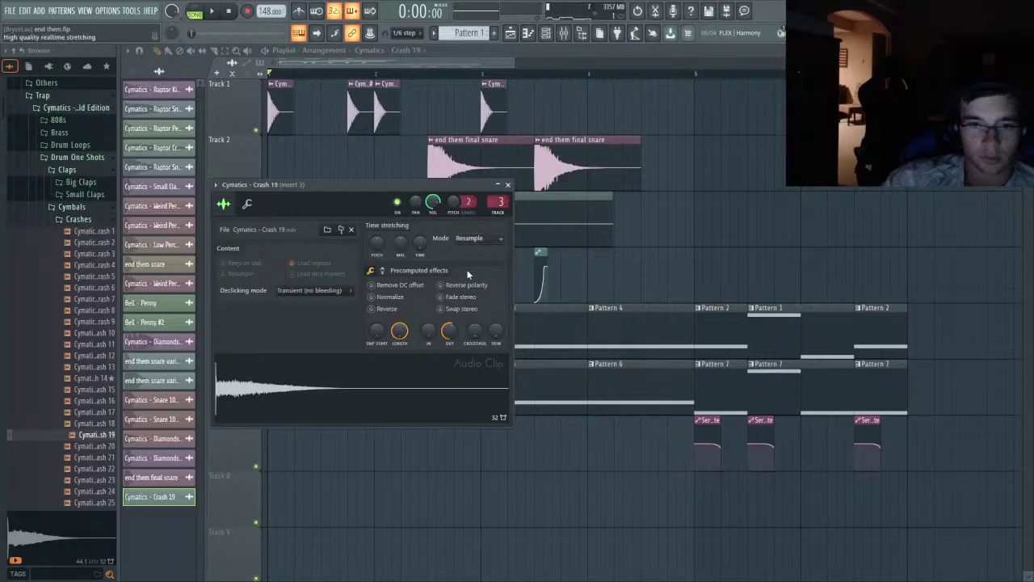
# - Set Crash 19's time-stretching mode to Stretch and try different pitch settings, leaving the pitch shift at zero
pyautogui.moveTo(376, 249); pyautogui.dragTo(423, 388)
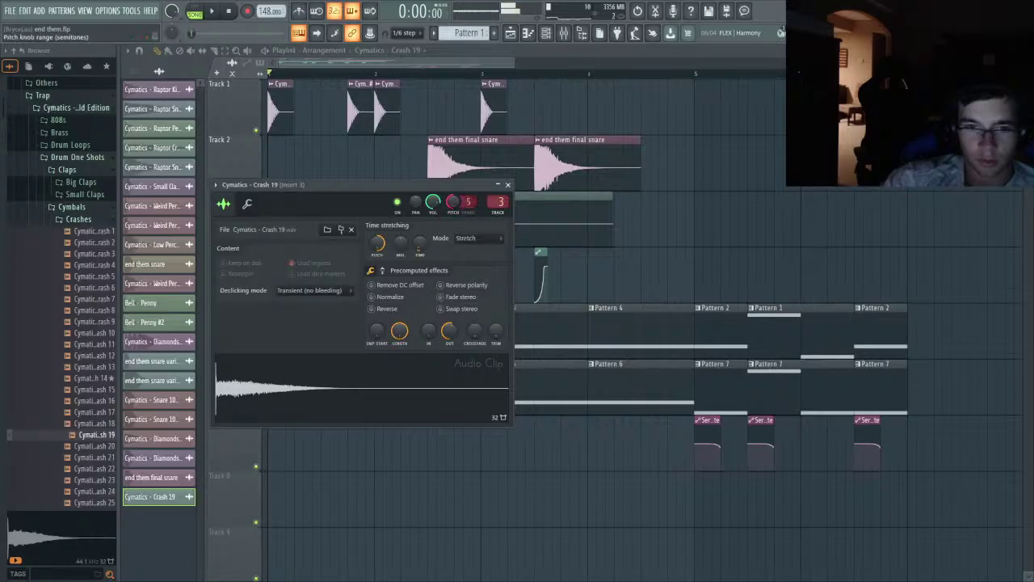
pyautogui.moveTo(453, 202); pyautogui.dragTo(452, 227)
pyautogui.click(388, 396)
pyautogui.scroll(1, 468, 202)
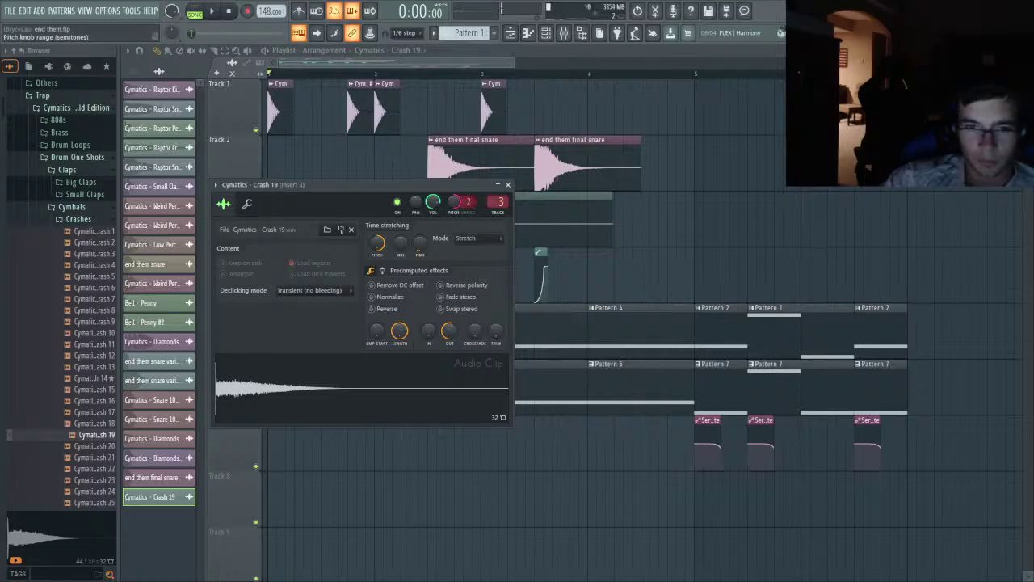
pyautogui.click(403, 386)
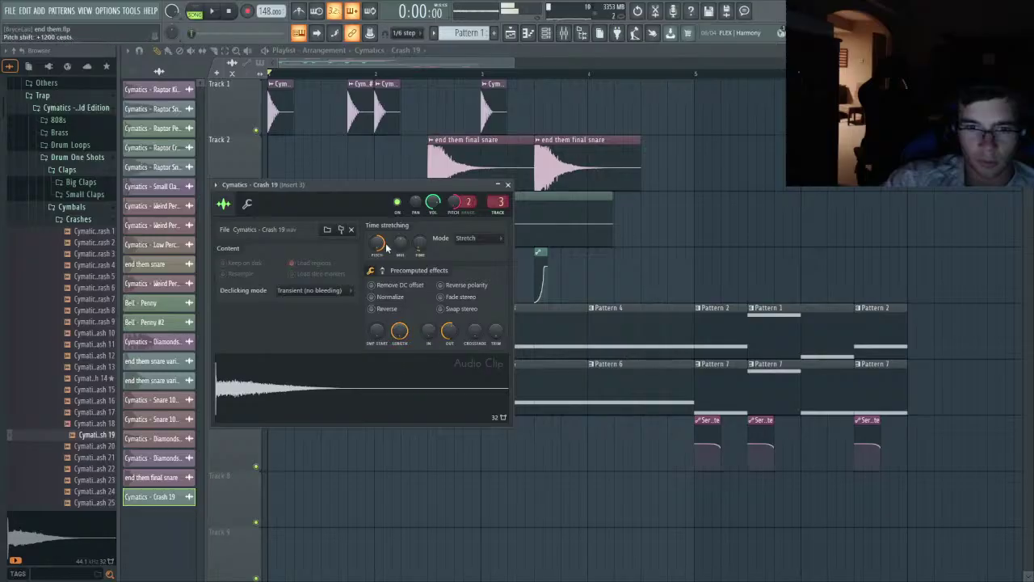
pyautogui.moveTo(407, 252); pyautogui.dragTo(361, 385)
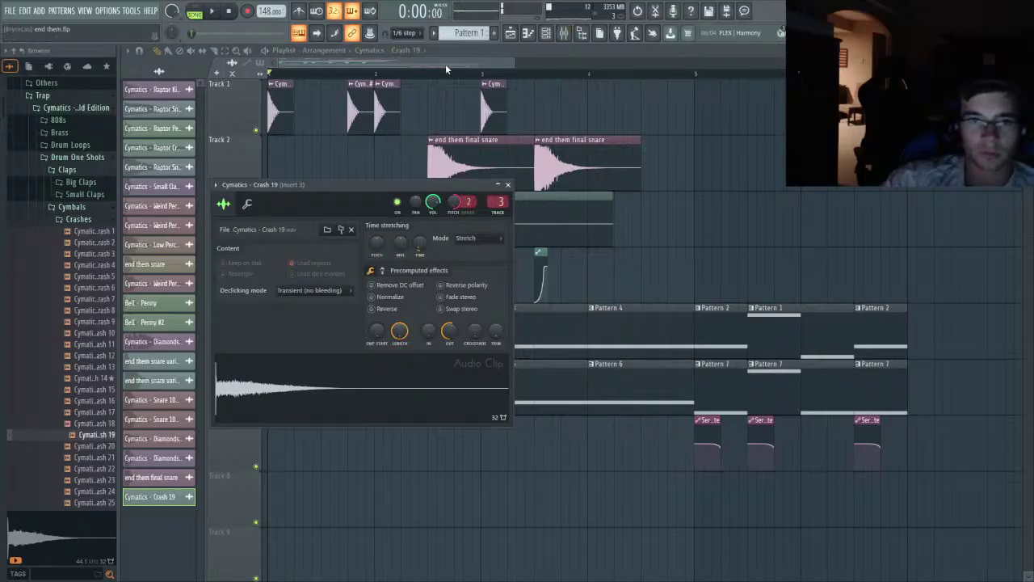
# - Route mixer Insert 3, which carries the crash, to Insert 50 and return to the playlist
pyautogui.click(564, 34)
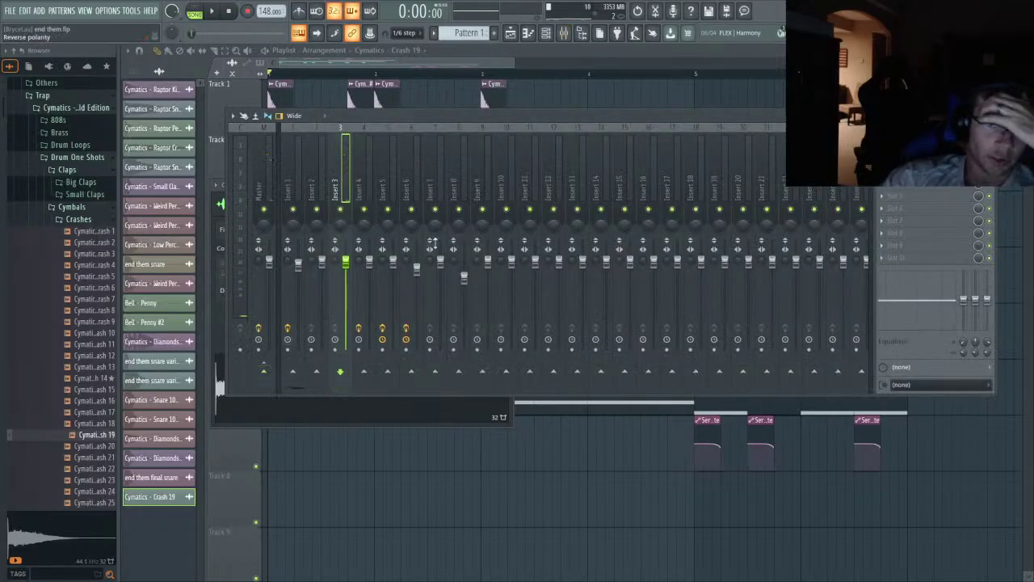
pyautogui.scroll(-3, 509, 162)
pyautogui.scroll(-6, 509, 163)
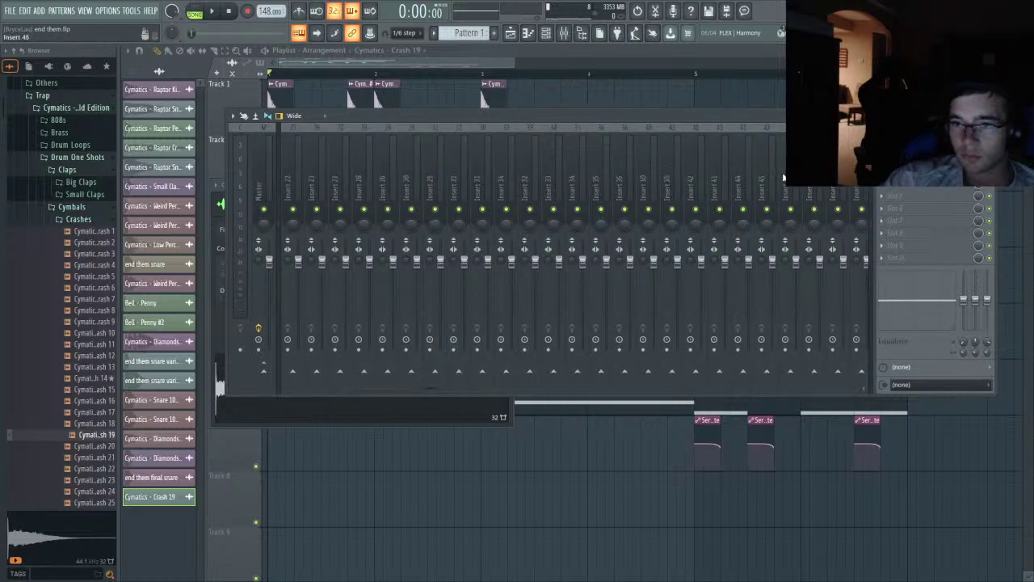
pyautogui.scroll(-3, 840, 232)
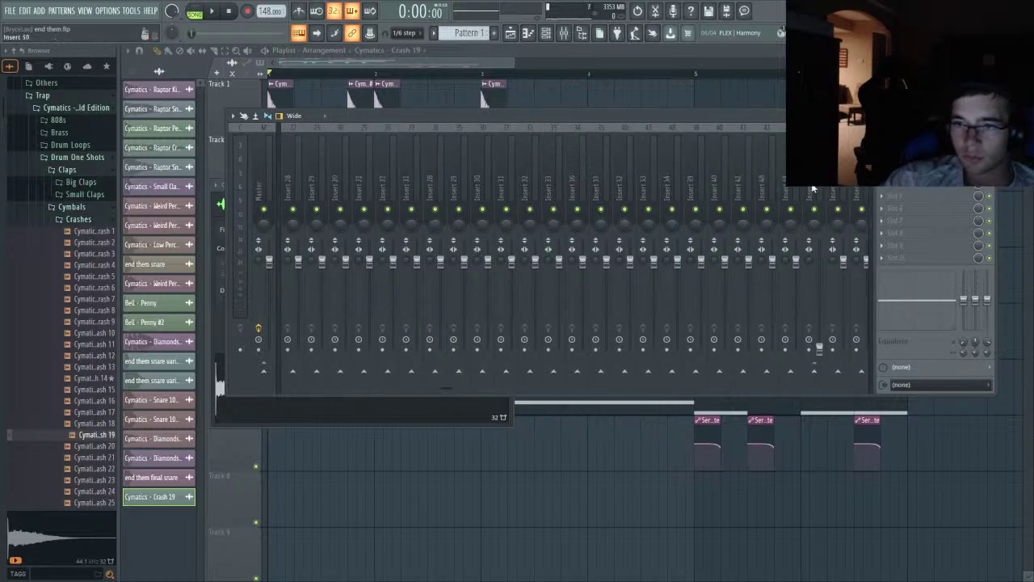
pyautogui.click(815, 372)
pyautogui.click(428, 63)
# - Play the beginning of the beat to hear Crash 19 with the volume automation
pyautogui.press('space')
pyautogui.scroll(-2, 290, 232)
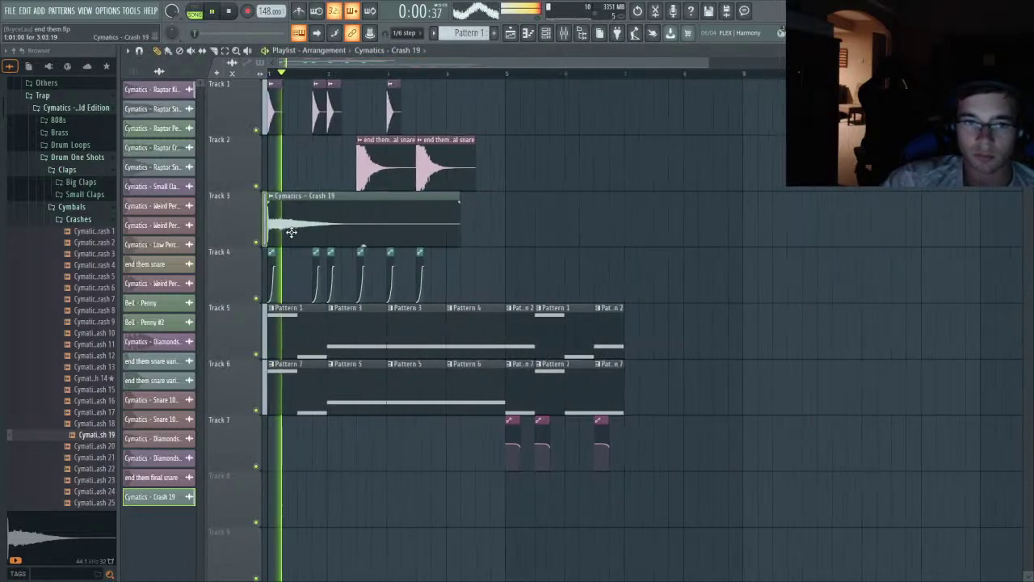
pyautogui.scroll(3, 233, 218)
pyautogui.press('space')
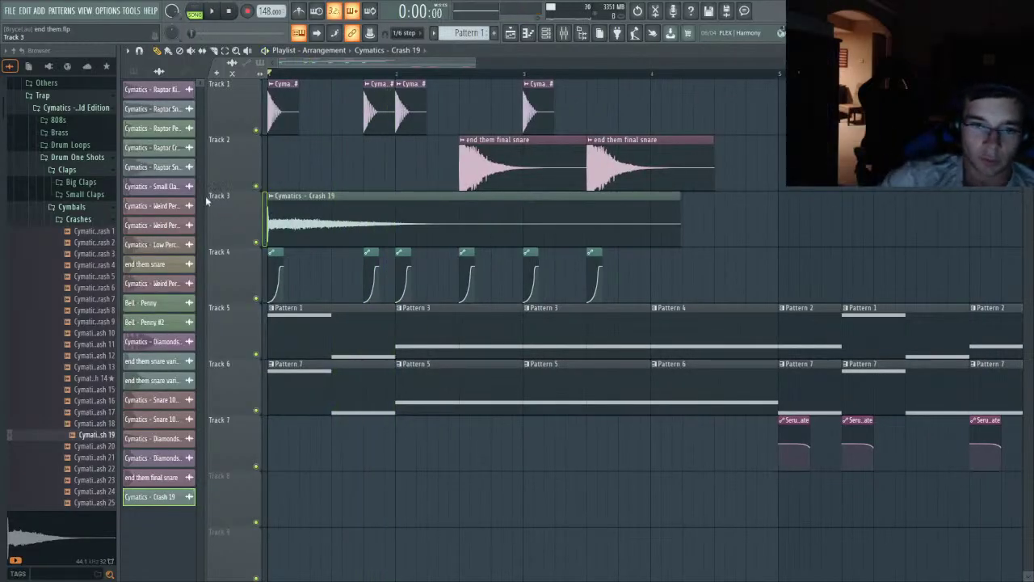
# - Move the volume automation, pattern and Serum automation clips on Tracks 4 to 7 down by two tracks
pyautogui.scroll(-3, 685, 467)
pyautogui.moveTo(847, 565); pyautogui.dragTo(32, 278)
pyautogui.hotkey('shift', 'Down')
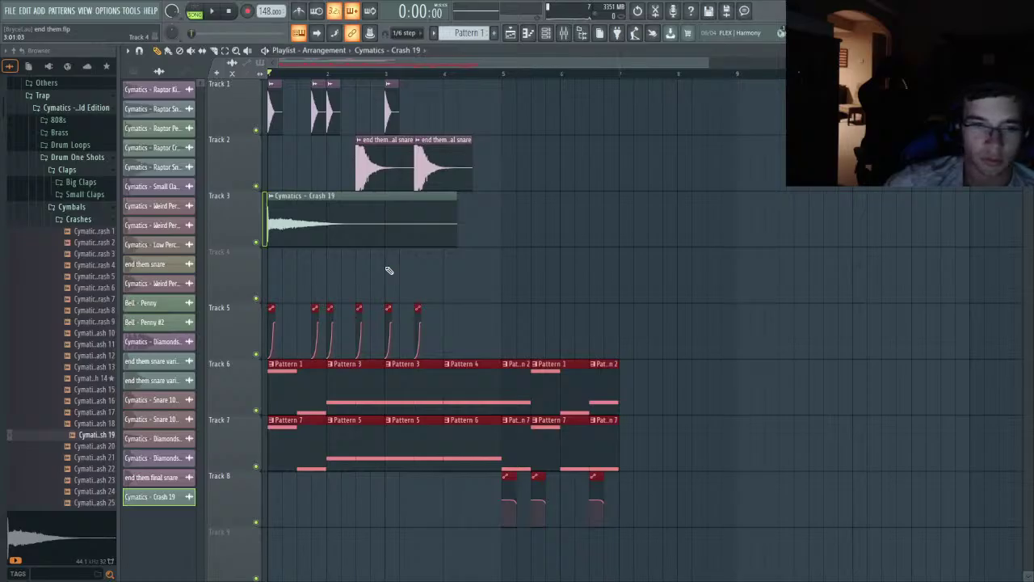
pyautogui.hotkey('shift', 'Down')
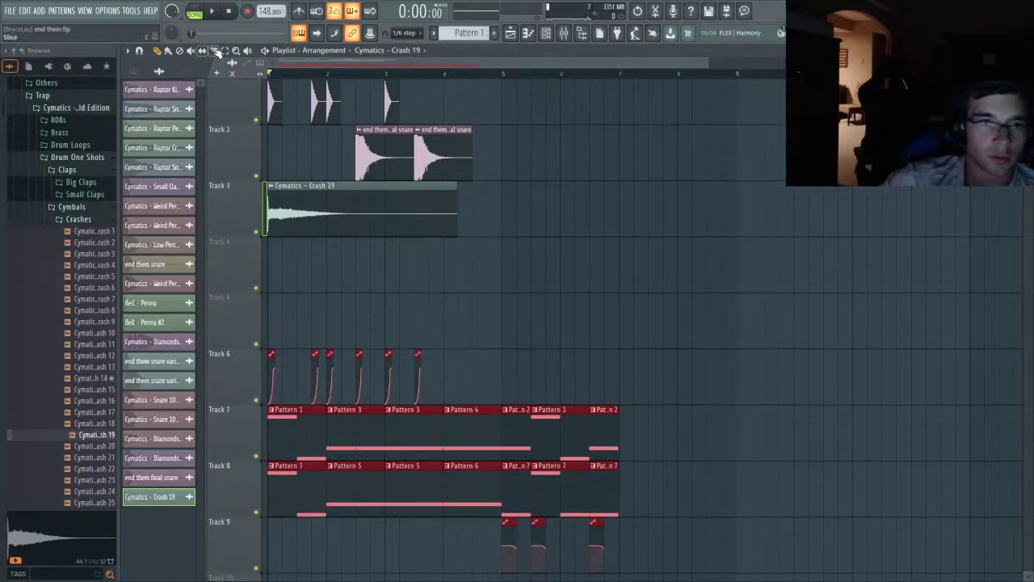
# - Slice Crash 19 on Track 3 at bar 2 and delete the part after the cut
pyautogui.click(215, 51)
pyautogui.scroll(4, 322, 157)
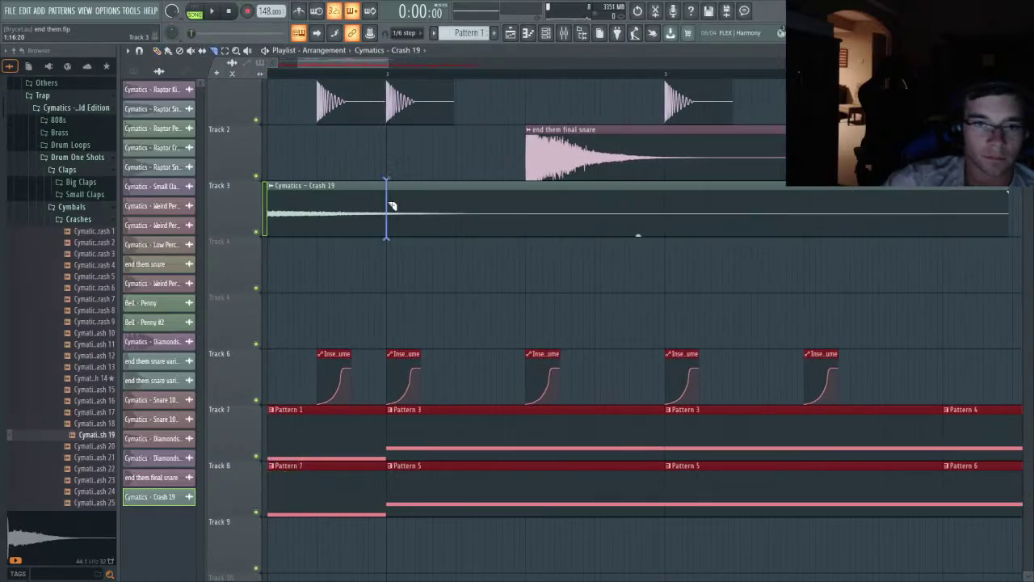
pyautogui.moveTo(392, 206); pyautogui.dragTo(392, 212)
pyautogui.click(159, 51)
pyautogui.rightClick(422, 196)
pyautogui.scroll(-4, 436, 208)
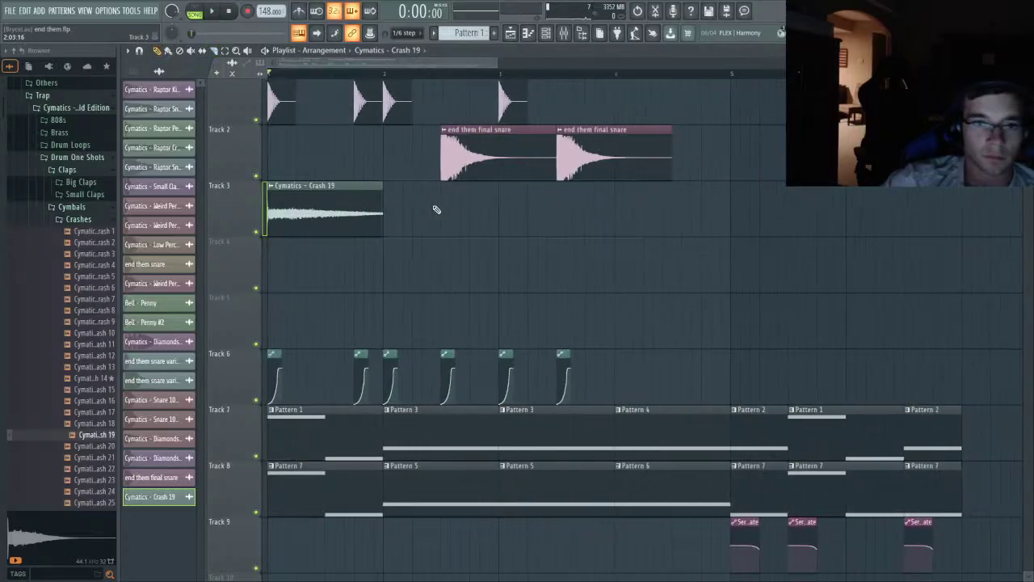
# - Duplicate the Crash 19 clip to bar 2 and trim the copy to half a bar, ending at the first final snare
pyautogui.keyDown('ctrl'); pyautogui.click(318, 215); pyautogui.keyUp('ctrl')
pyautogui.hotkey('ctrl', 'b')
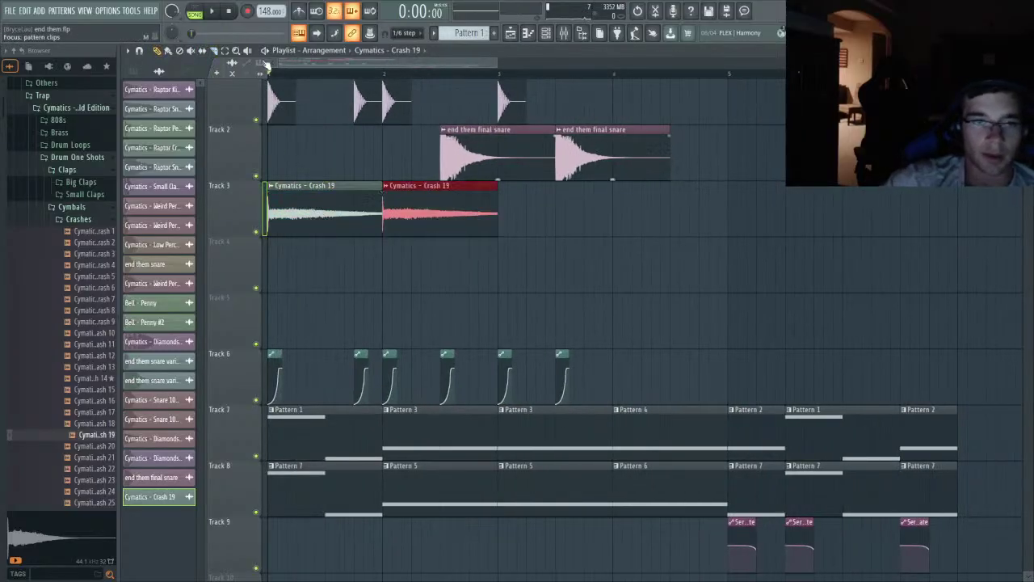
pyautogui.scroll(2, 469, 221)
pyautogui.click(428, 214)
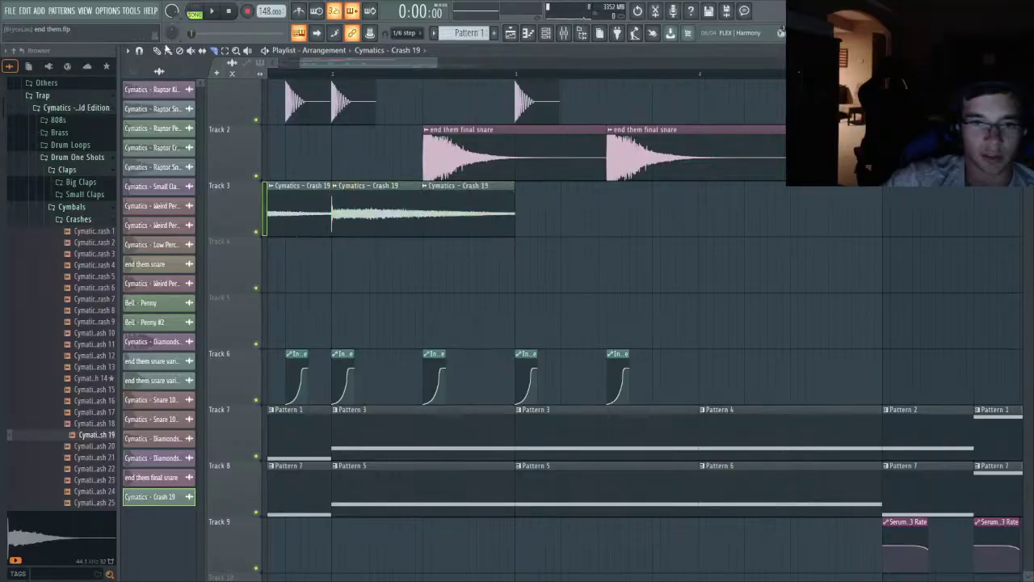
pyautogui.scroll(2, 399, 189)
pyautogui.hotkey('ctrl', 'z')
pyautogui.scroll(3, 459, 222)
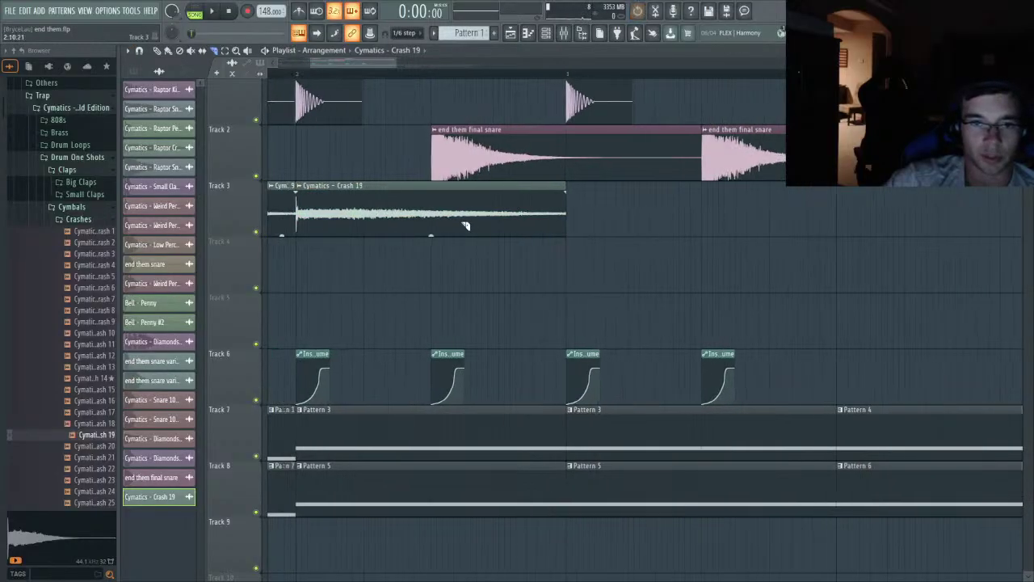
pyautogui.click(424, 213)
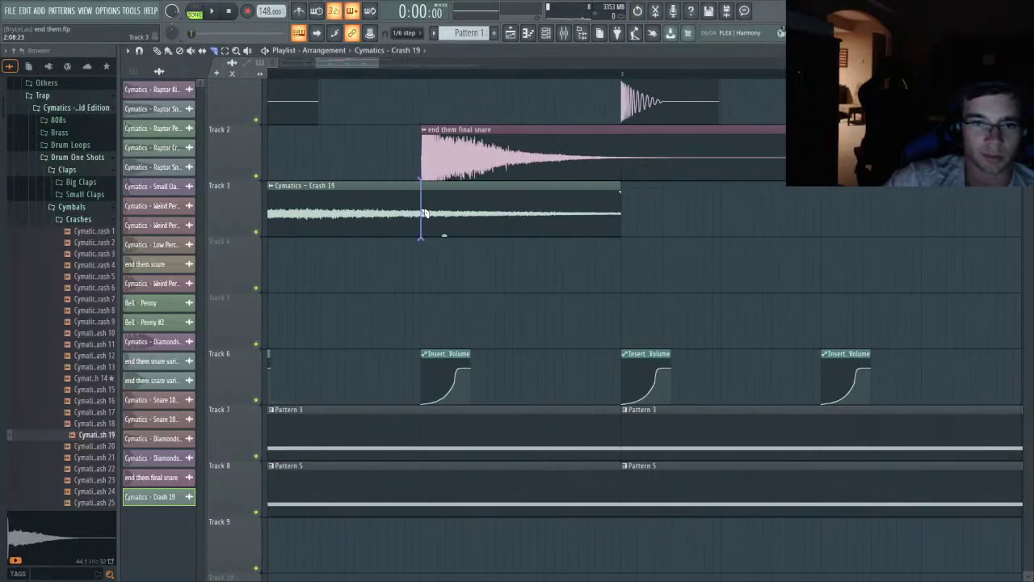
pyautogui.click(157, 51)
pyautogui.rightClick(522, 206)
pyautogui.scroll(-3, 521, 210)
# - Repeat the half-bar Crash 19 clip three times on Track 3, up to bar 4
pyautogui.moveTo(526, 216)
pyautogui.mouseDown()
pyautogui.moveTo(530, 226)
pyautogui.moveTo(415, 213)
pyautogui.mouseUp()
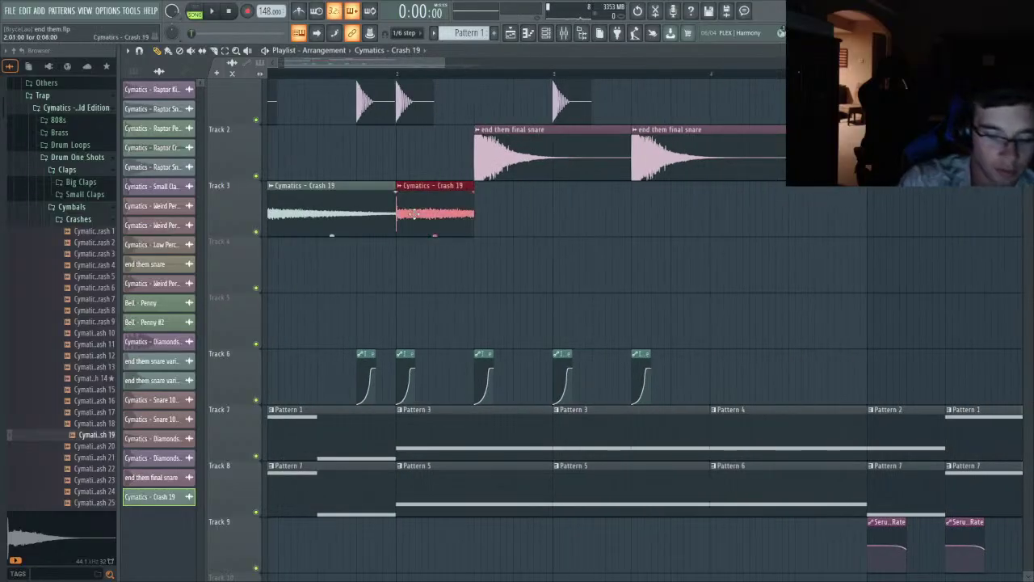
pyautogui.hotkey('ctrl', 'b')
pyautogui.hotkey('ctrl', 'b')
pyautogui.hotkey('ctrl', 'b')
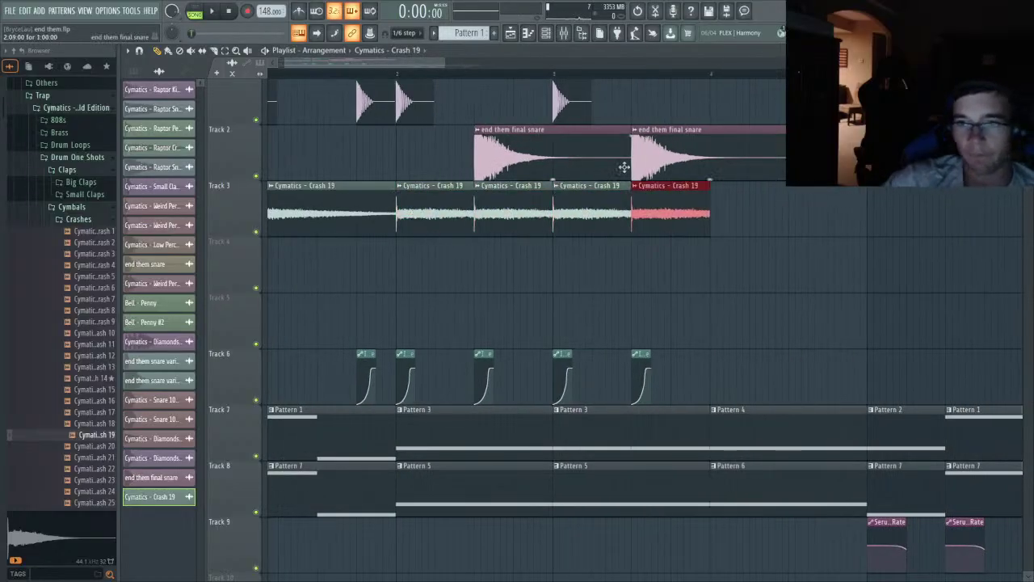
# - Play the beat from the start to hear the repeated crashes
pyautogui.scroll(1, 606, 364)
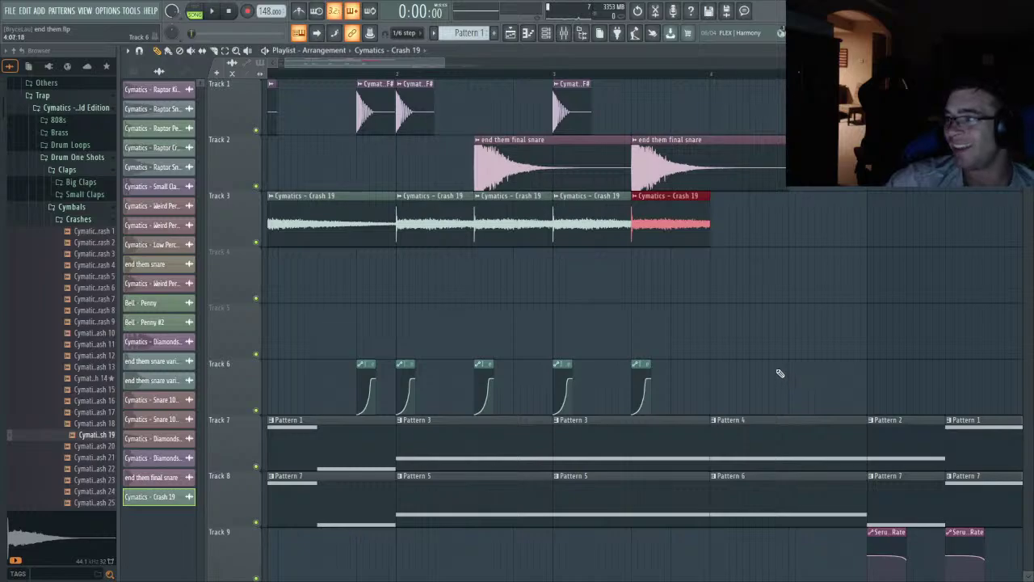
pyautogui.press('space')
pyautogui.scroll(-3, 452, 242)
pyautogui.scroll(3, 336, 223)
pyautogui.hotkey('ctrl', 'd')
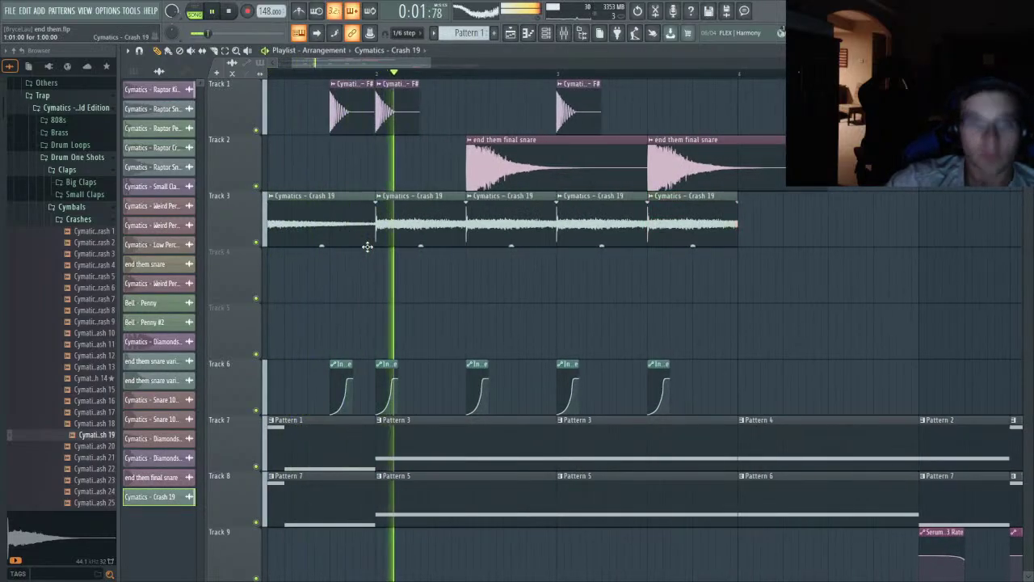
pyautogui.click(563, 32)
pyautogui.press('space')
pyautogui.click(563, 32)
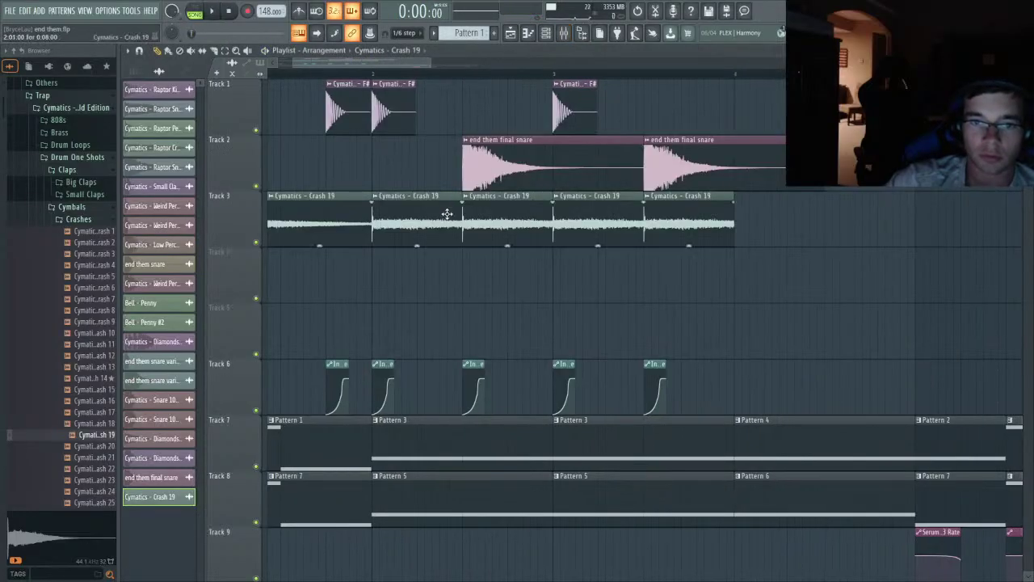
# - Open Crash 19's channel settings and check its level on mixer Insert 3
pyautogui.doubleClick(429, 220)
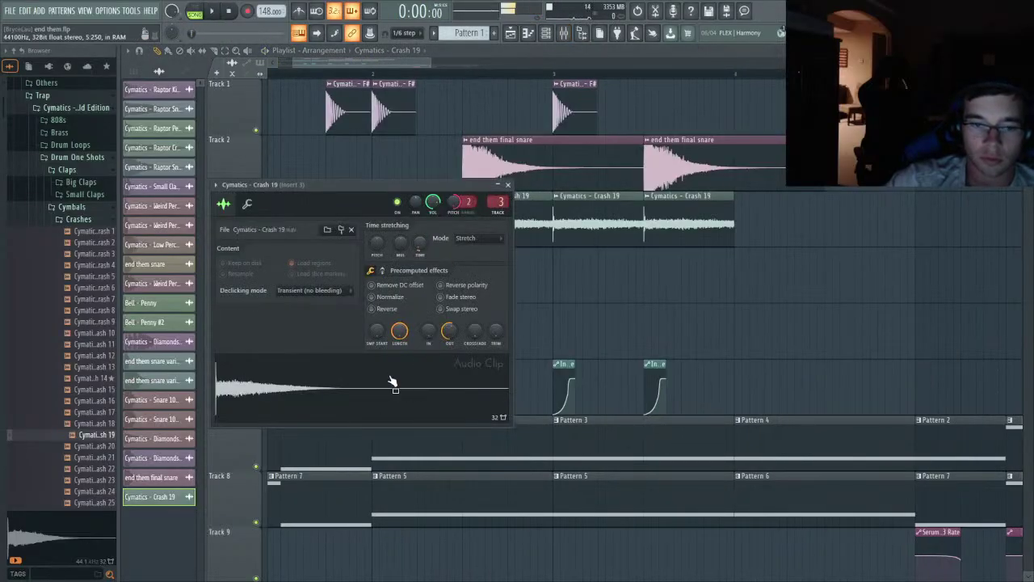
pyautogui.click(563, 34)
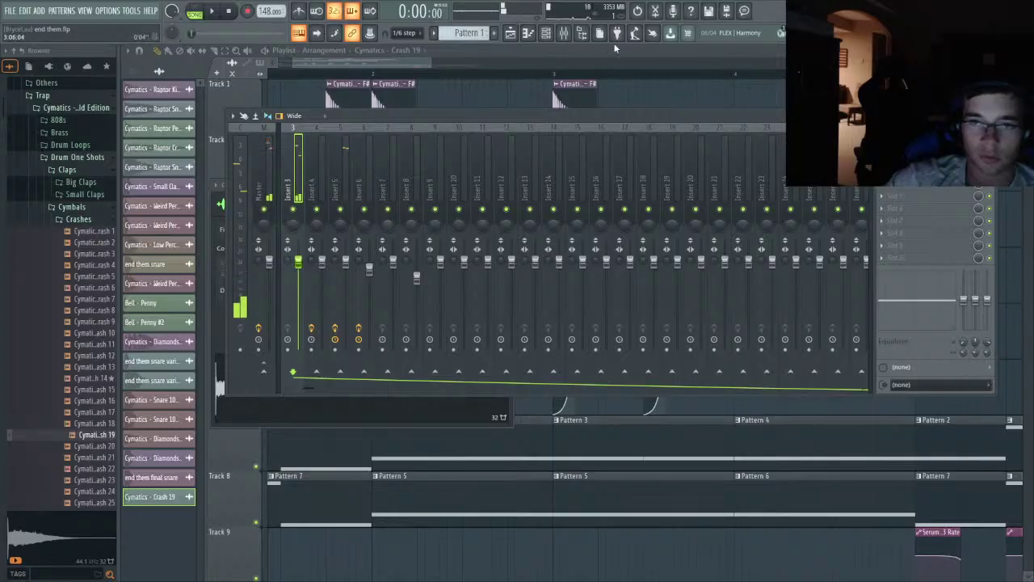
pyautogui.click(614, 48)
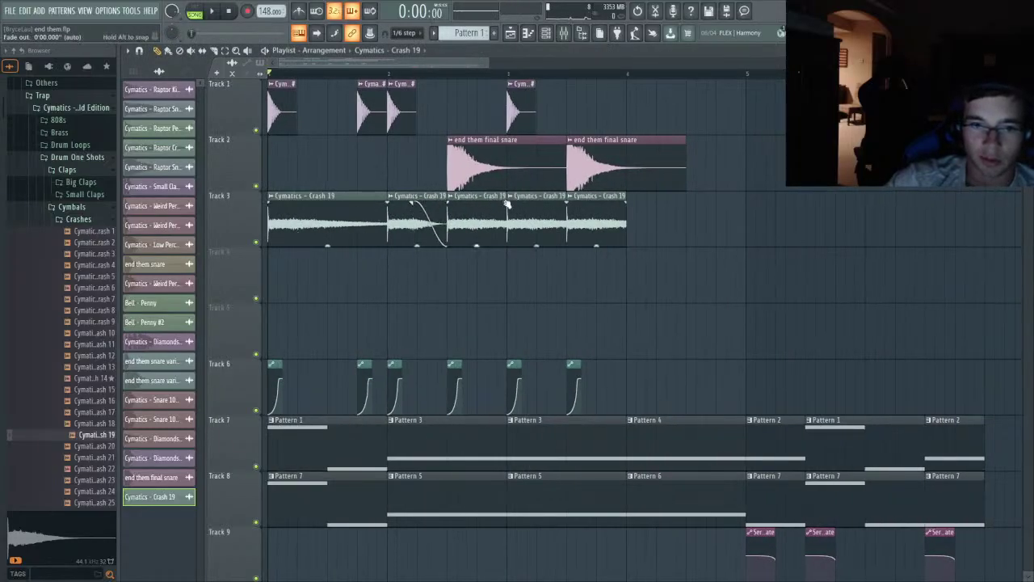
# - Delete the last three Crash 19 clips and repeat the faded half-bar clip three times in their place
pyautogui.rightClick(536, 228)
pyautogui.rightClick(596, 234)
pyautogui.rightClick(473, 235)
pyautogui.click(408, 229)
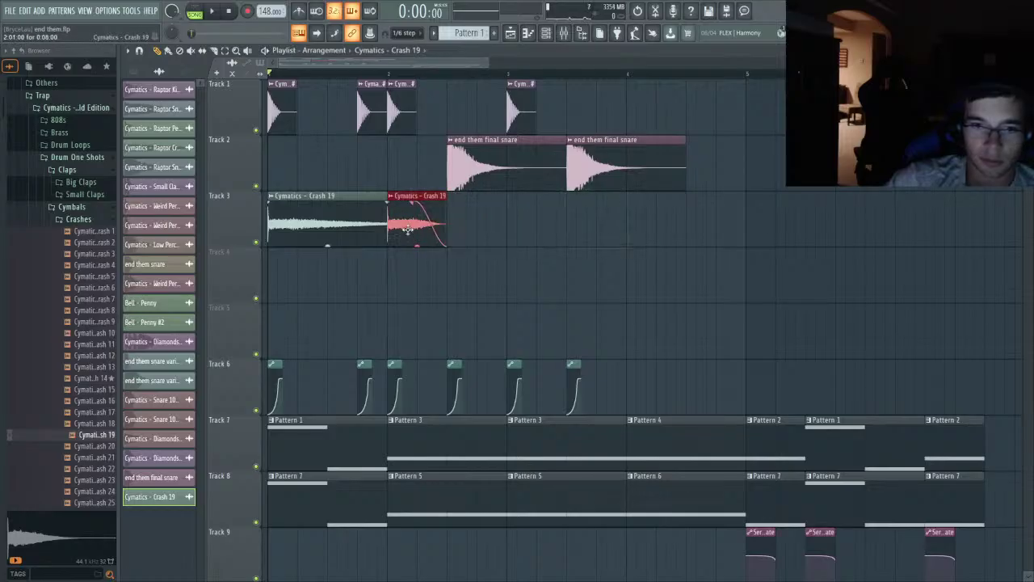
pyautogui.hotkey('ctrl', 'b')
pyautogui.hotkey('ctrl', 'b')
pyautogui.hotkey('ctrl', 'b')
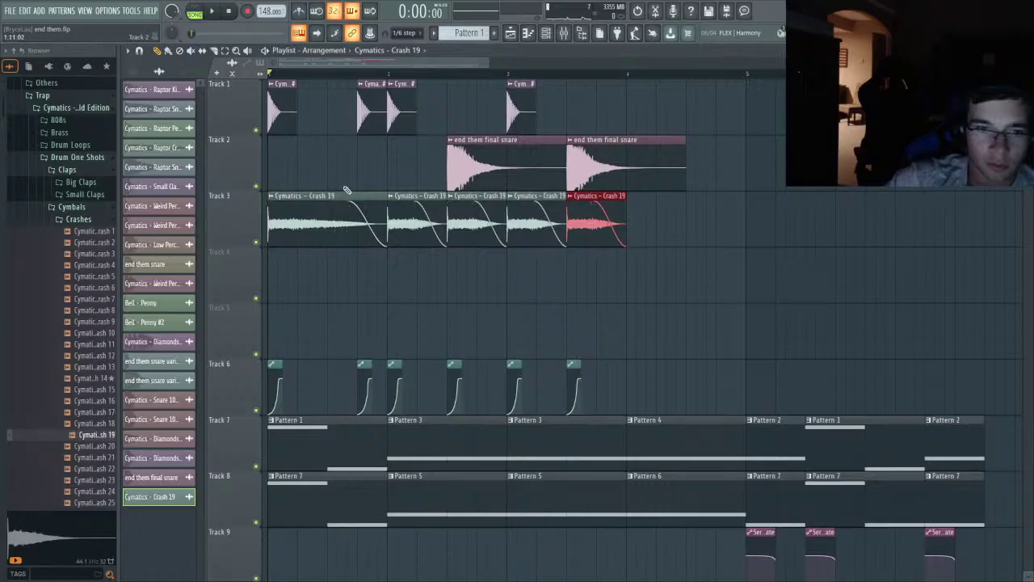
# - Play the beat with the faded crashes while watching the mixer levels, and return to the playlist
pyautogui.press('space')
pyautogui.press('F9')
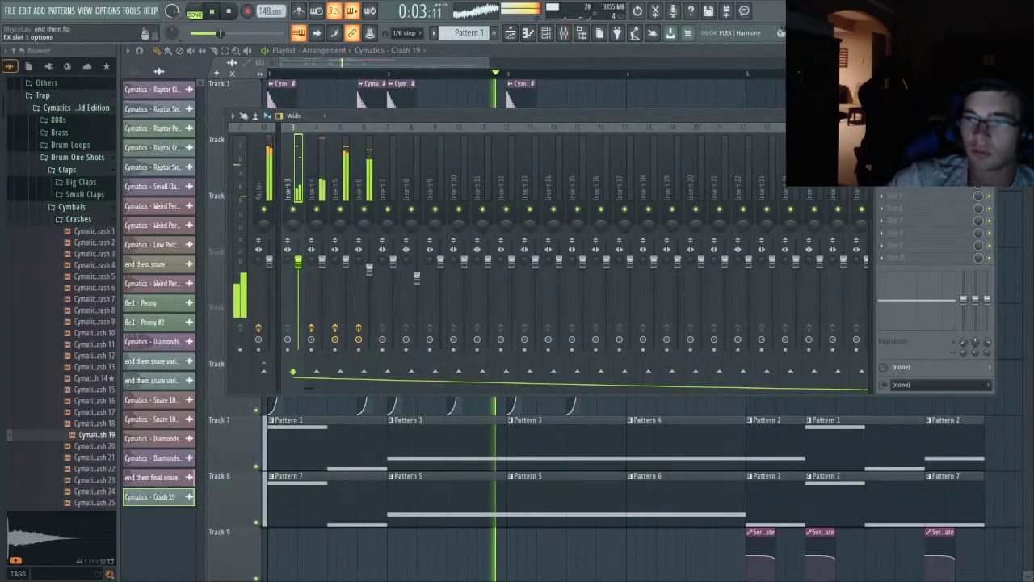
pyautogui.press('space')
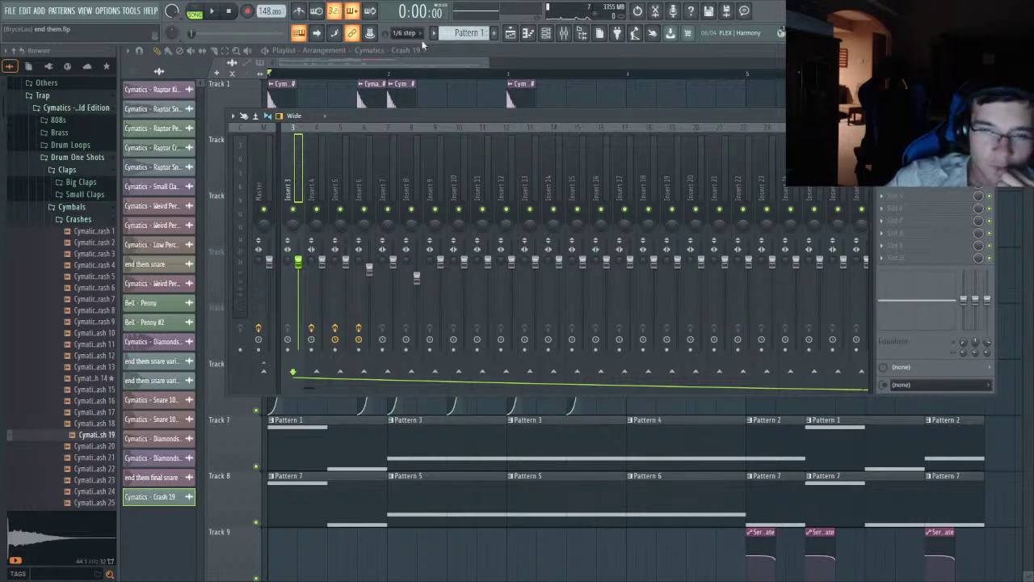
pyautogui.click(427, 66)
# - Set Crash 19's precomputed Boost effect to 12% while listening to the beat
pyautogui.doubleClick(354, 216)
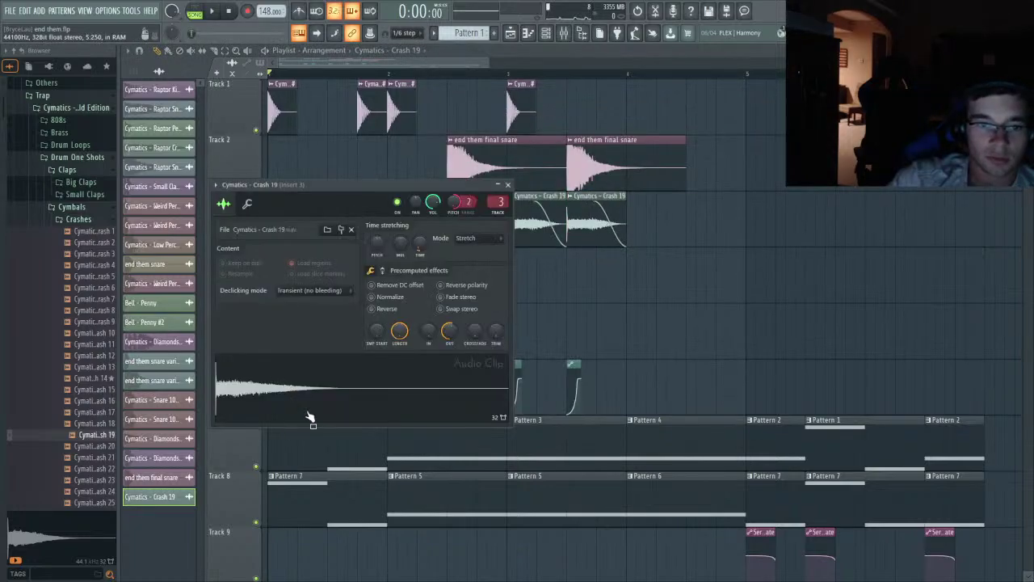
pyautogui.click(387, 271)
pyautogui.press('space')
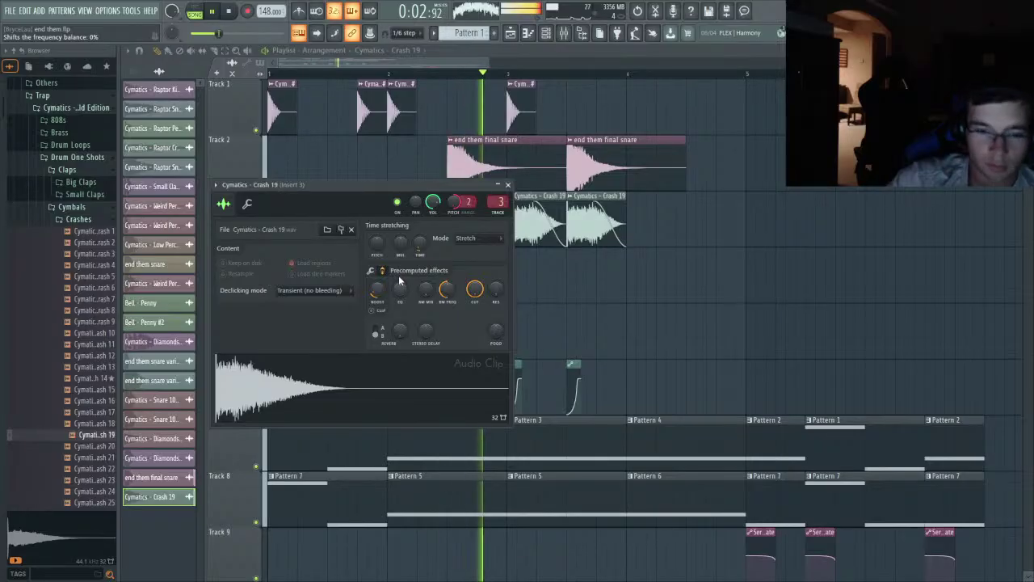
pyautogui.moveTo(381, 286); pyautogui.dragTo(381, 296)
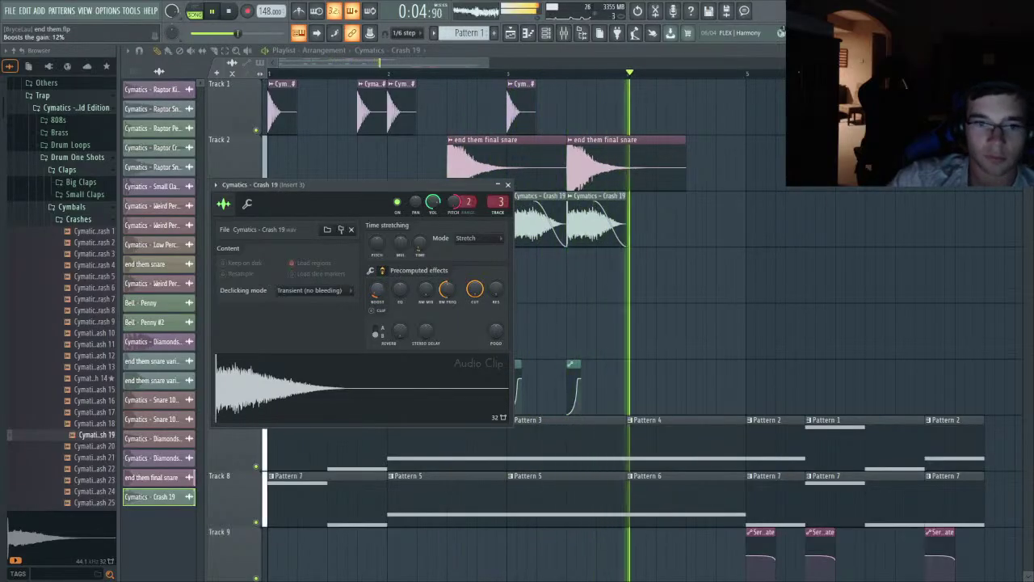
pyautogui.press('space')
pyautogui.press('space')
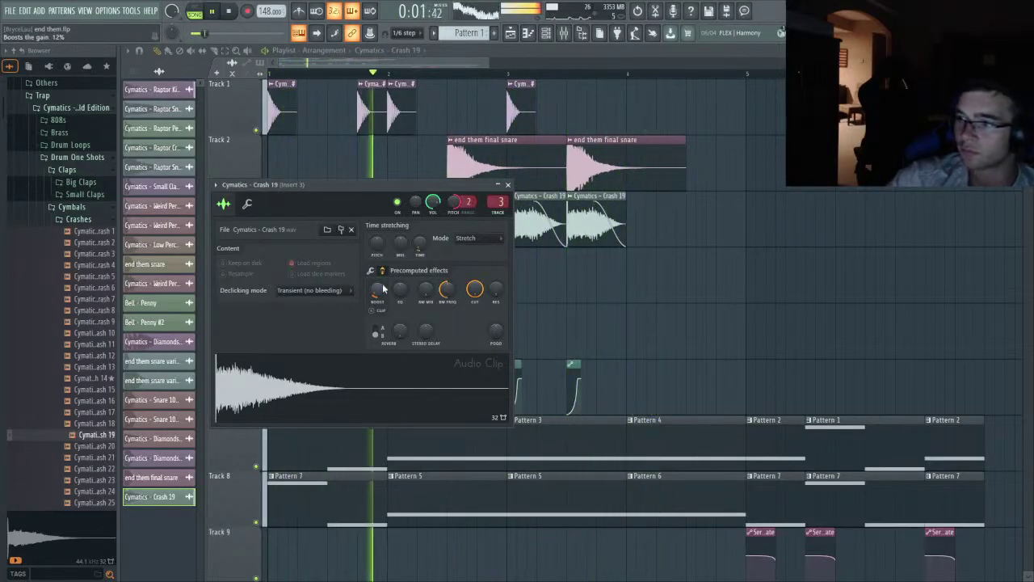
pyautogui.press('space')
pyautogui.press('Escape')
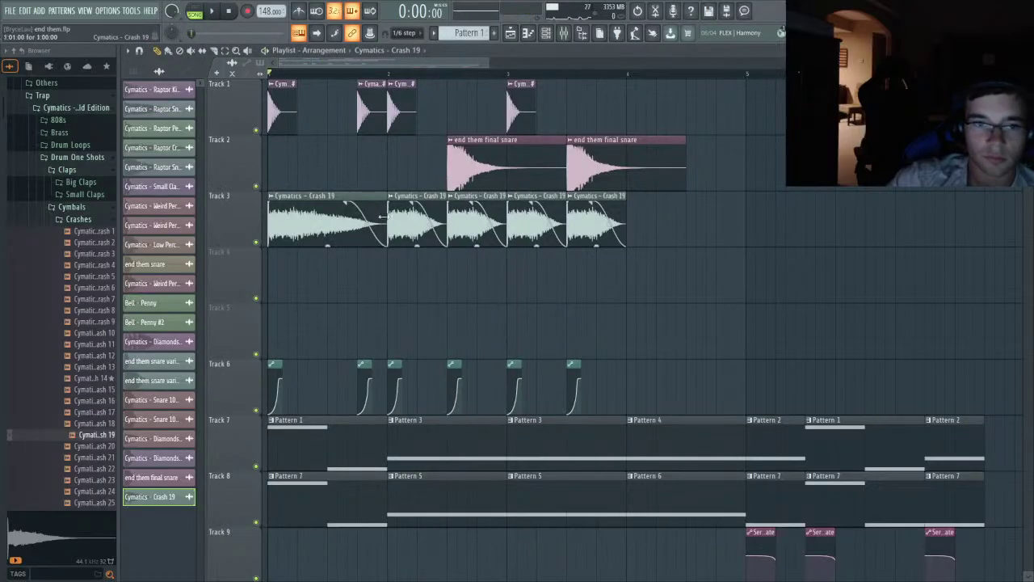
# - Solo Track 3 and play the crash clips on their own
pyautogui.rightClick(257, 242)
pyautogui.press('space')
pyautogui.press('space')
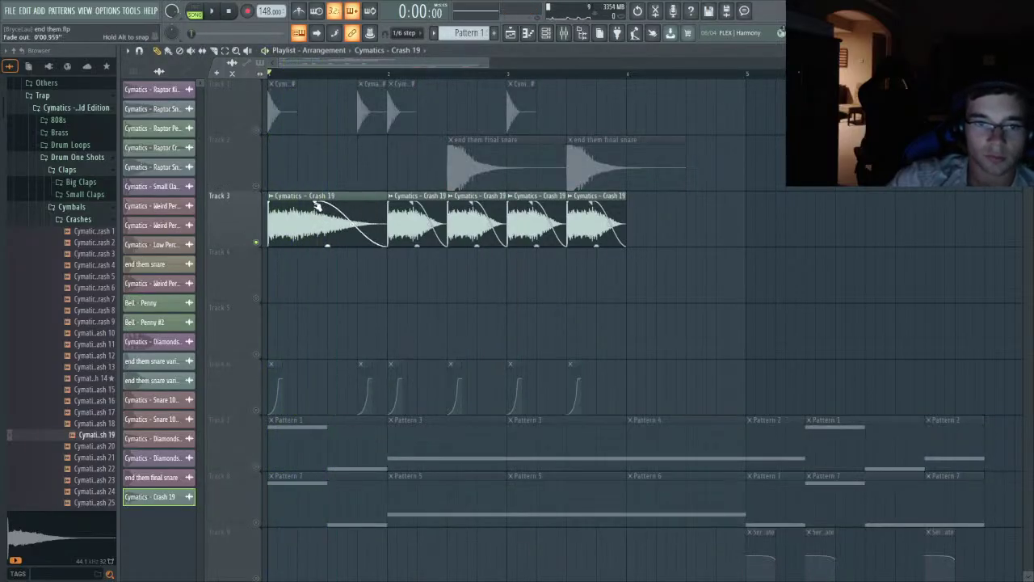
pyautogui.press('space')
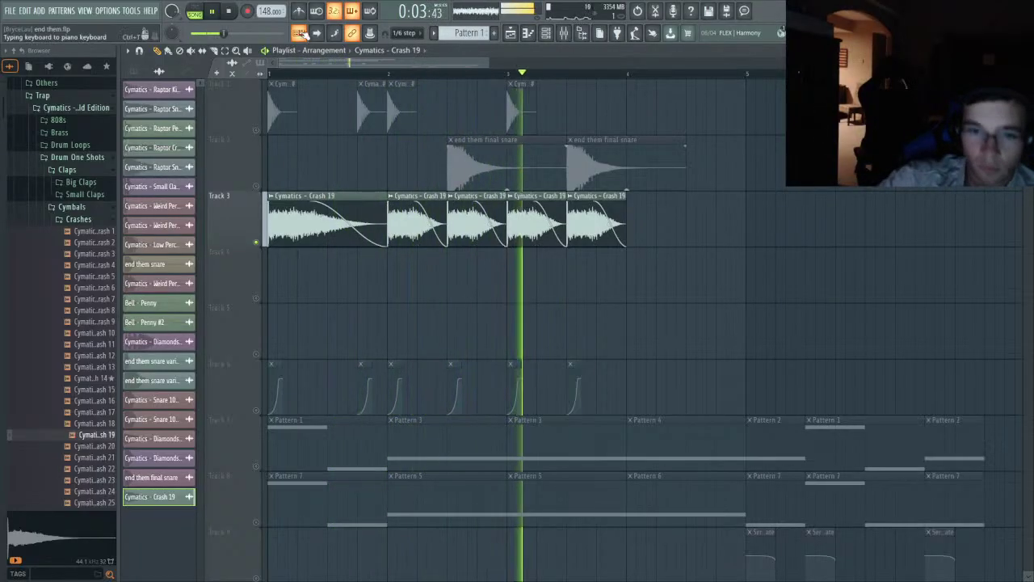
pyautogui.press('space')
# - Delete the four half-bar Crash 19 clips, keeping only the bar-long clip at the start
pyautogui.rightClick(408, 212)
pyautogui.rightClick(477, 222)
pyautogui.rightClick(536, 229)
pyautogui.rightClick(598, 233)
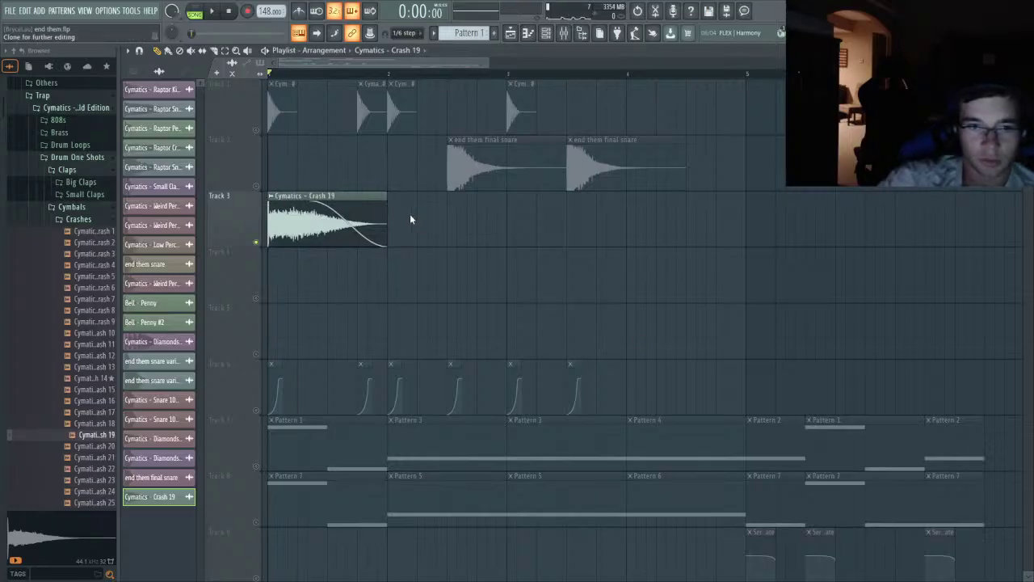
# - Make the remaining Crash 19 clip a unique sample with a fade-out and duplicate it to bar 2
pyautogui.click(356, 221)
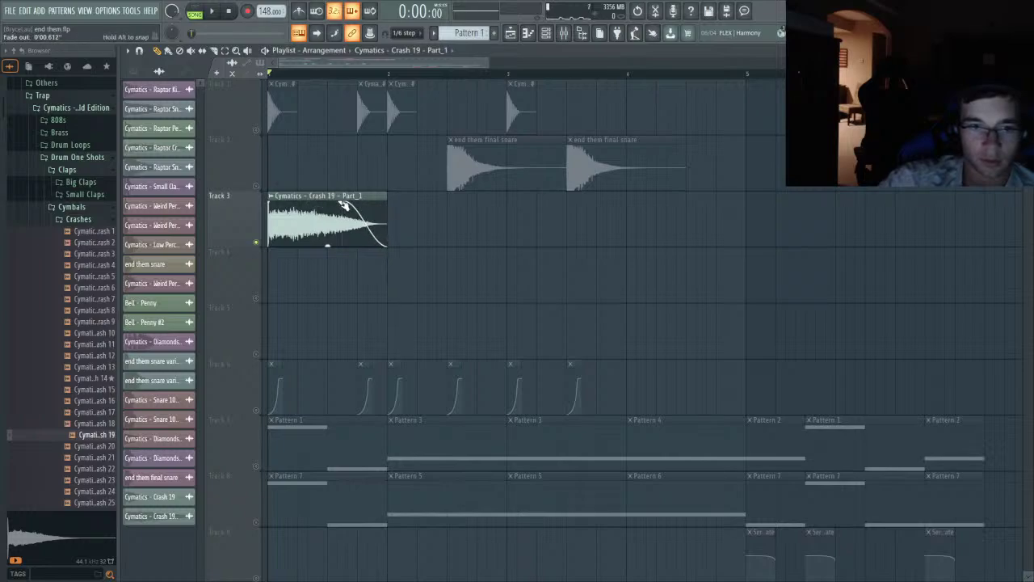
pyautogui.moveTo(375, 217); pyautogui.dragTo(364, 221)
pyautogui.hotkey('ctrl', 'b')
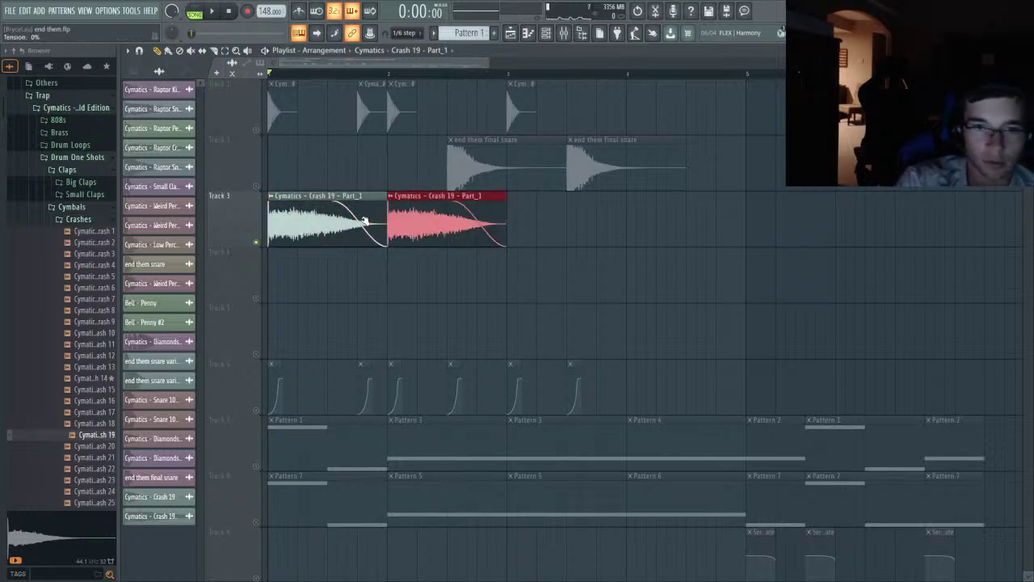
# - Add a precomputed quick fade-out to the Crash 19 - Part_1 sample and close its settings
pyautogui.doubleClick(466, 221)
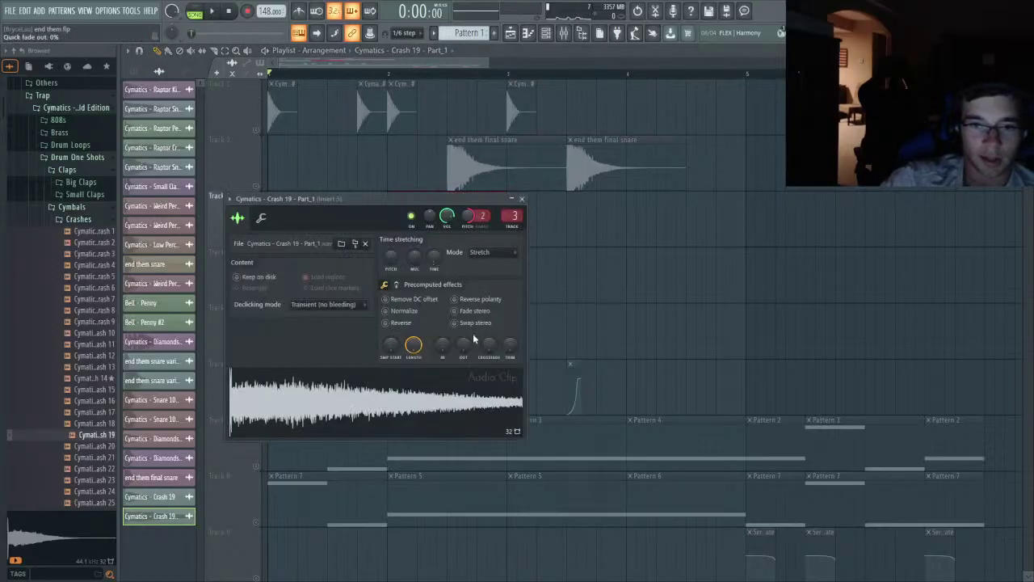
pyautogui.click(469, 431)
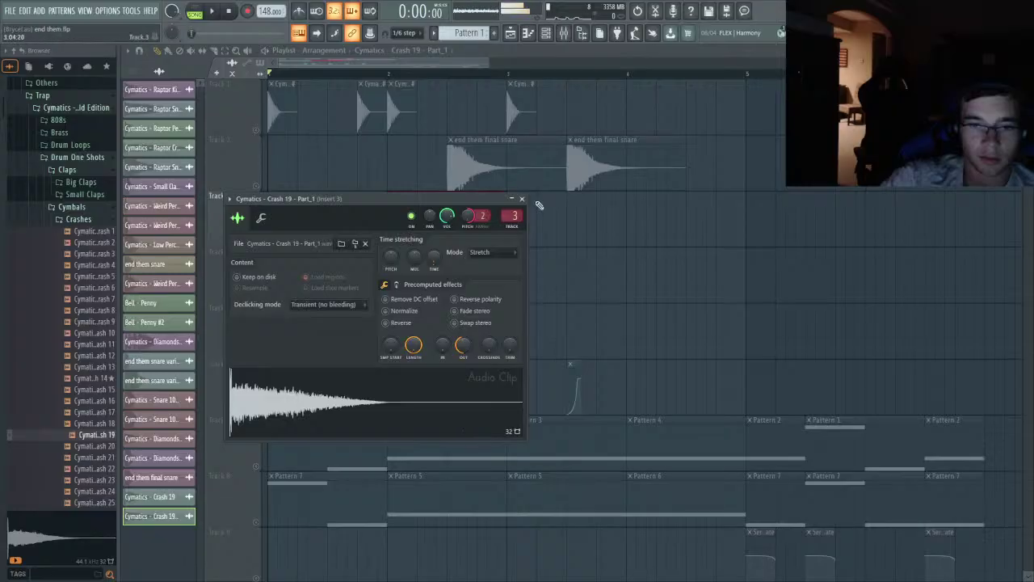
pyautogui.click(522, 198)
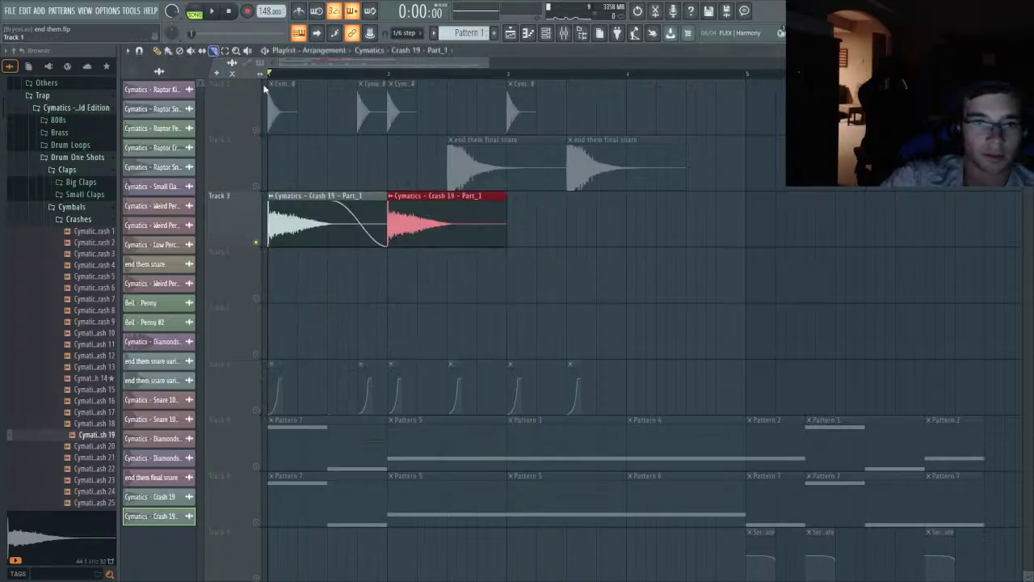
# - Trim the second Crash 19 - Part_1 clip to half a bar and repeat it three times up to bar 4
pyautogui.click(452, 211)
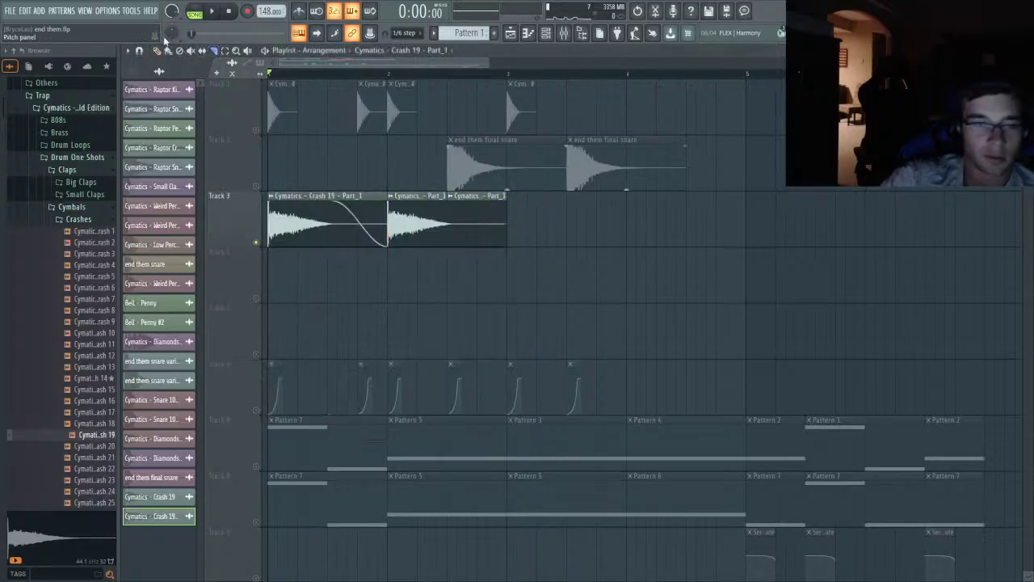
pyautogui.rightClick(454, 204)
pyautogui.keyDown('ctrl'); pyautogui.click(431, 210); pyautogui.keyUp('ctrl')
pyautogui.hotkey('ctrl', 'b')
pyautogui.hotkey('ctrl', 'b')
pyautogui.hotkey('ctrl', 'b')
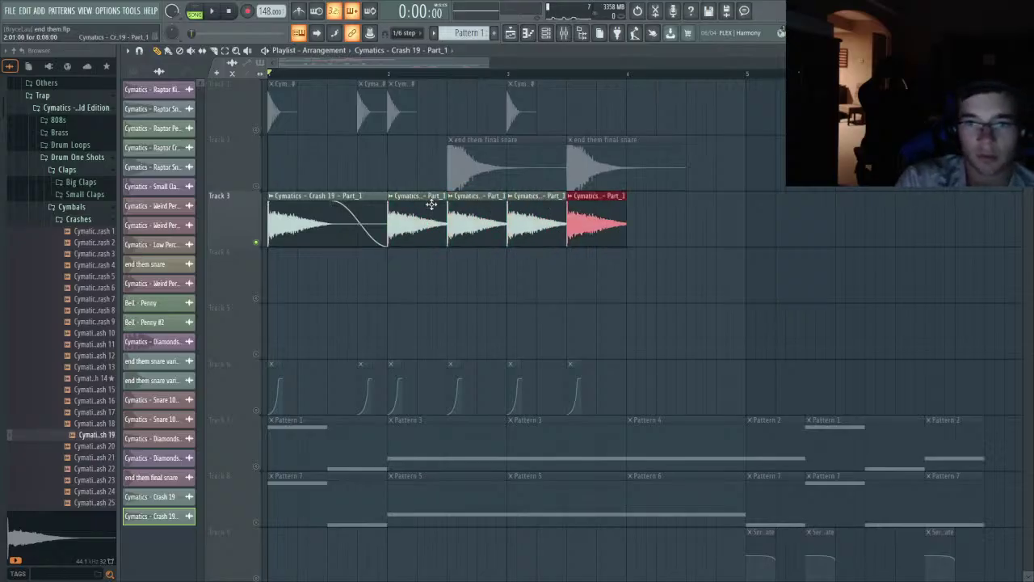
# - Unsolo Track 3 and play the full arrangement through the crash section
pyautogui.keyDown('ctrl'); pyautogui.click(256, 242); pyautogui.keyUp('ctrl')
pyautogui.press('space')
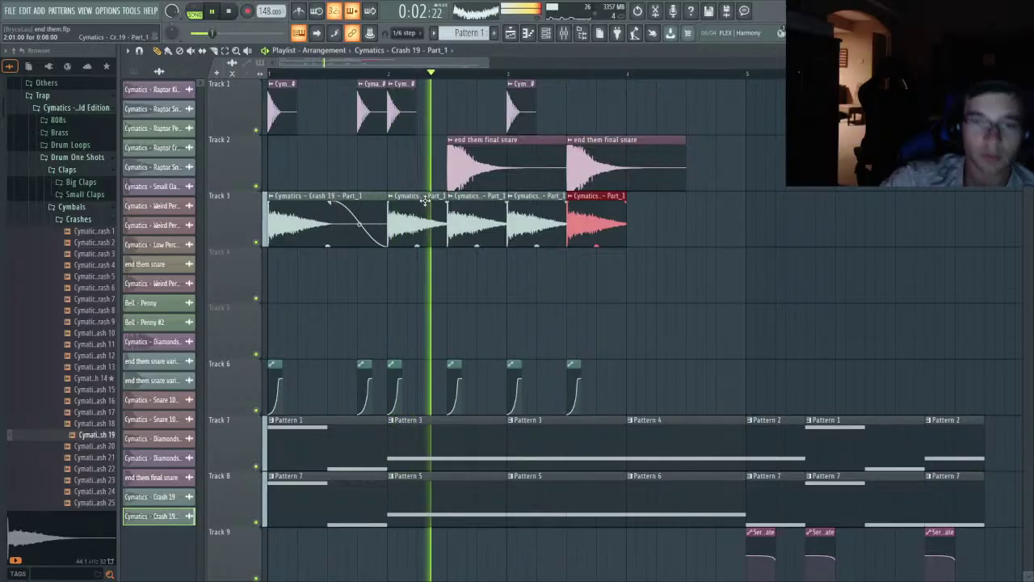
pyautogui.scroll(1, 527, 227)
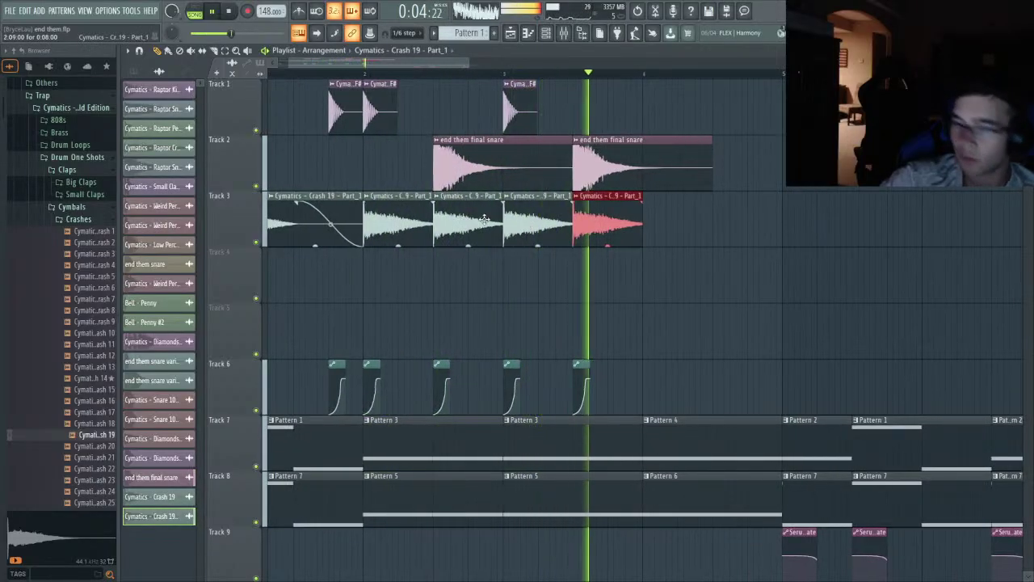
pyautogui.press('space')
# - Solo Track 3, unmute Tracks 1 and 2, and play the kicks, snares and crashes together
pyautogui.keyDown('ctrl'); pyautogui.click(257, 242); pyautogui.keyUp('ctrl')
pyautogui.press('space')
pyautogui.click(256, 186)
pyautogui.click(256, 129)
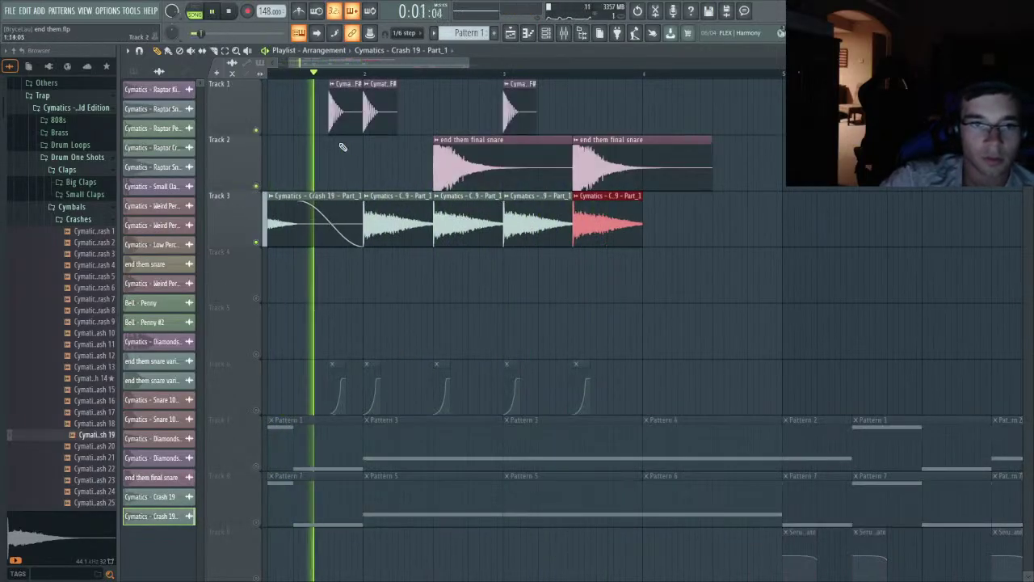
pyautogui.scroll(1, 424, 169)
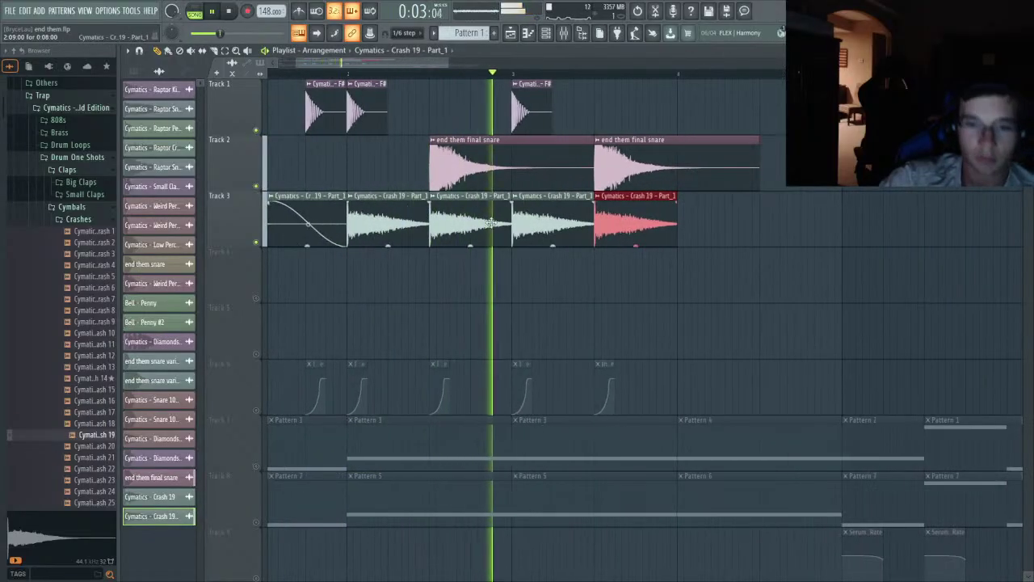
pyautogui.scroll(1, 477, 226)
pyautogui.press('space')
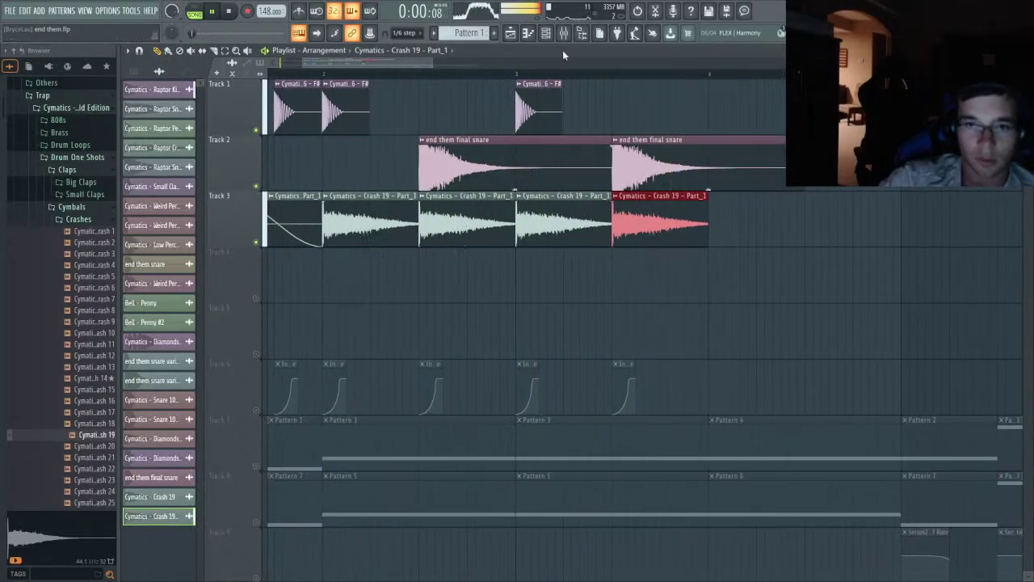
# - Shape the crash on Insert 3 with Fruity Parametric EQ 2, cutting band 1 and slightly boosting band 4 near 579 Hz and the highs
pyautogui.click(563, 32)
pyautogui.press('space')
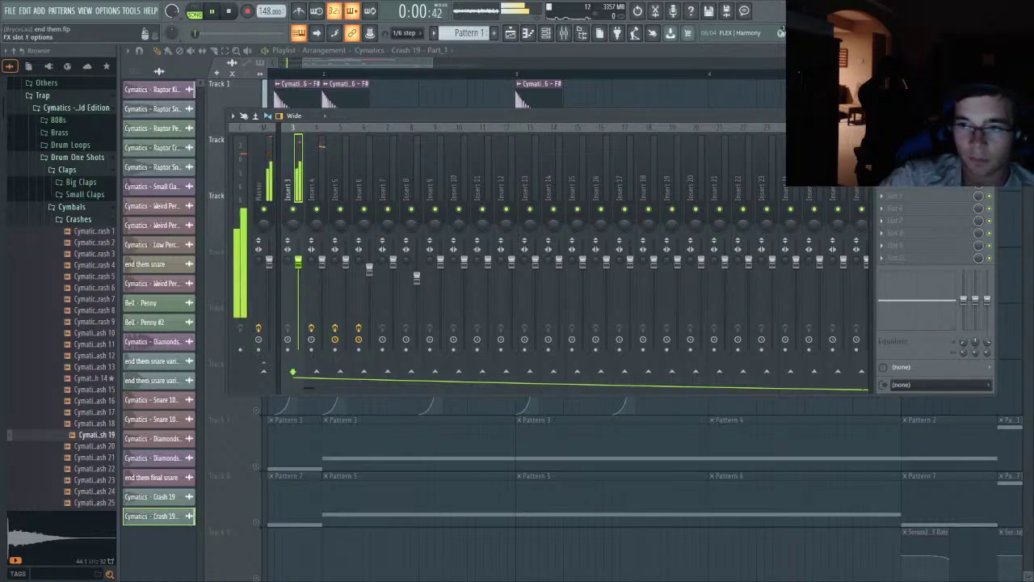
pyautogui.click(708, 552)
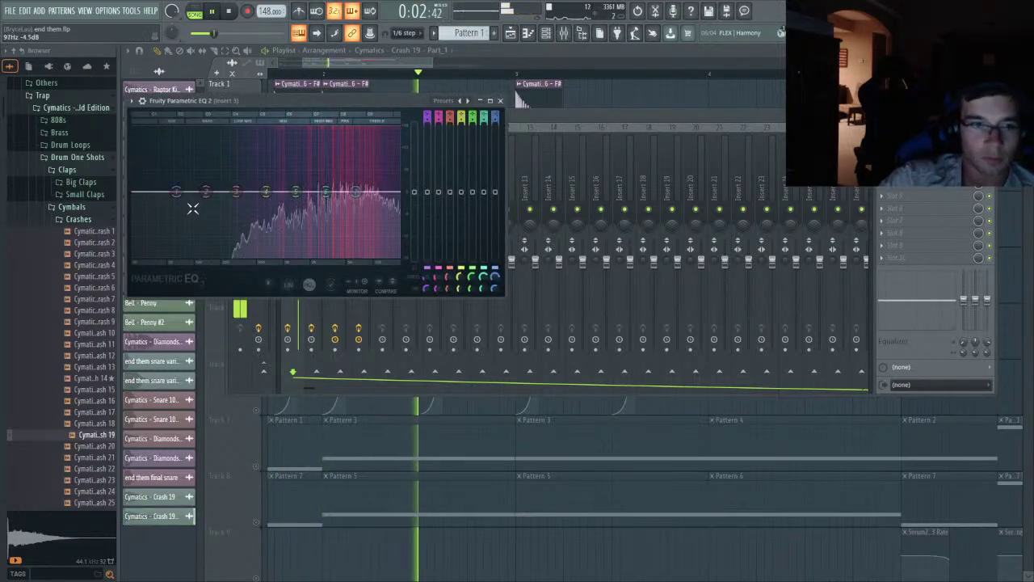
pyautogui.moveTo(176, 191); pyautogui.dragTo(184, 234)
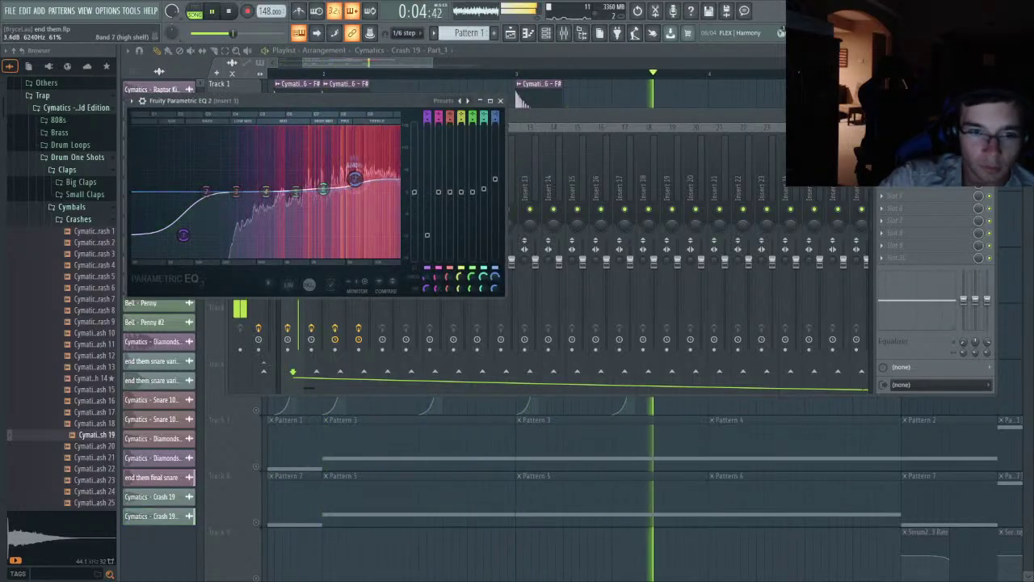
pyautogui.moveTo(266, 192); pyautogui.dragTo(261, 185)
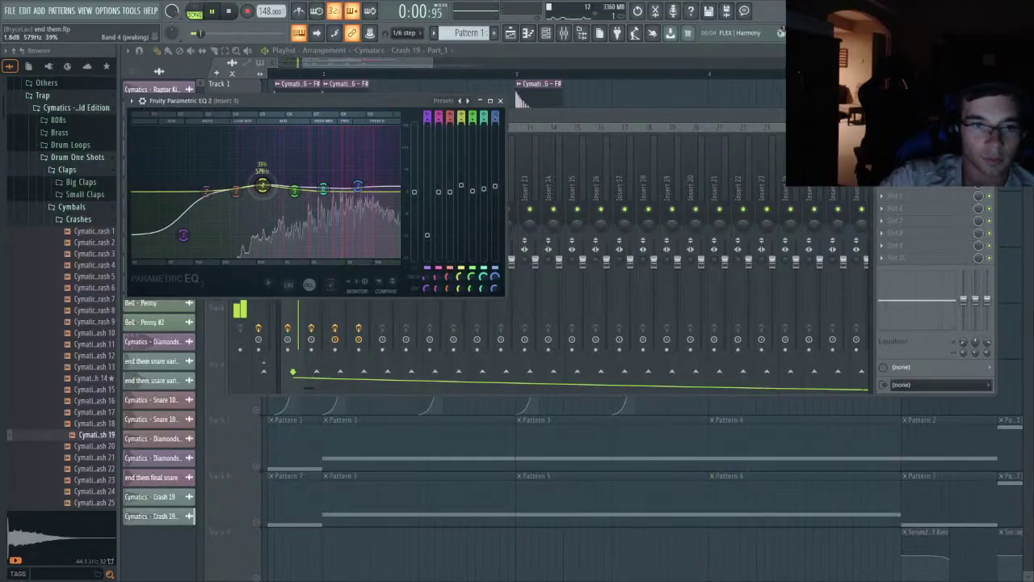
pyautogui.moveTo(358, 186)
pyautogui.mouseDown()
pyautogui.moveTo(356, 174)
pyautogui.moveTo(362, 184)
pyautogui.mouseUp()
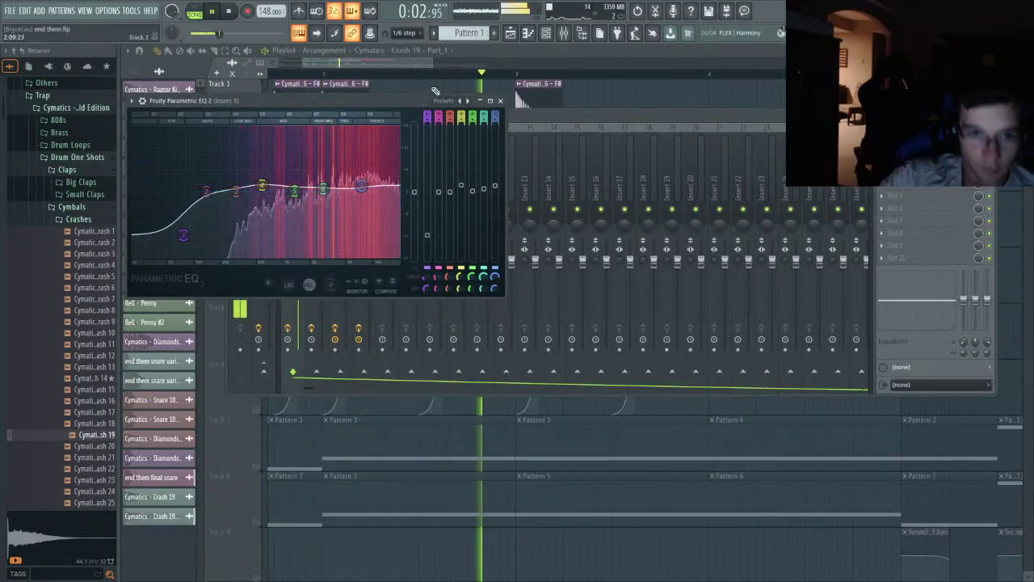
pyautogui.click(418, 63)
# - Copy the bar-long Crash 19 - Part_1 clip to Track 4 as a unique sample and reverse it
pyautogui.scroll(-2, 415, 99)
pyautogui.press('space')
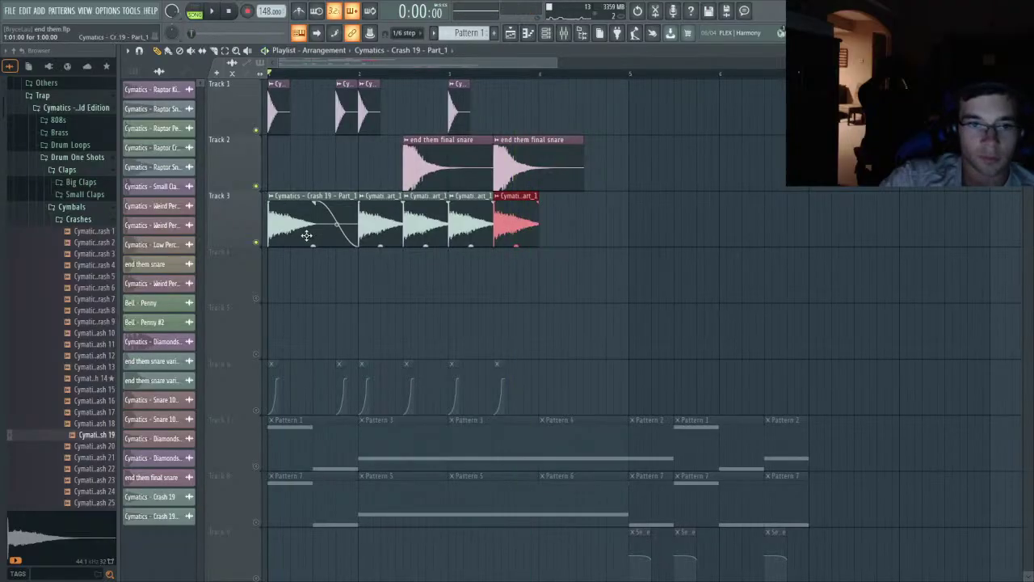
pyautogui.click(376, 214)
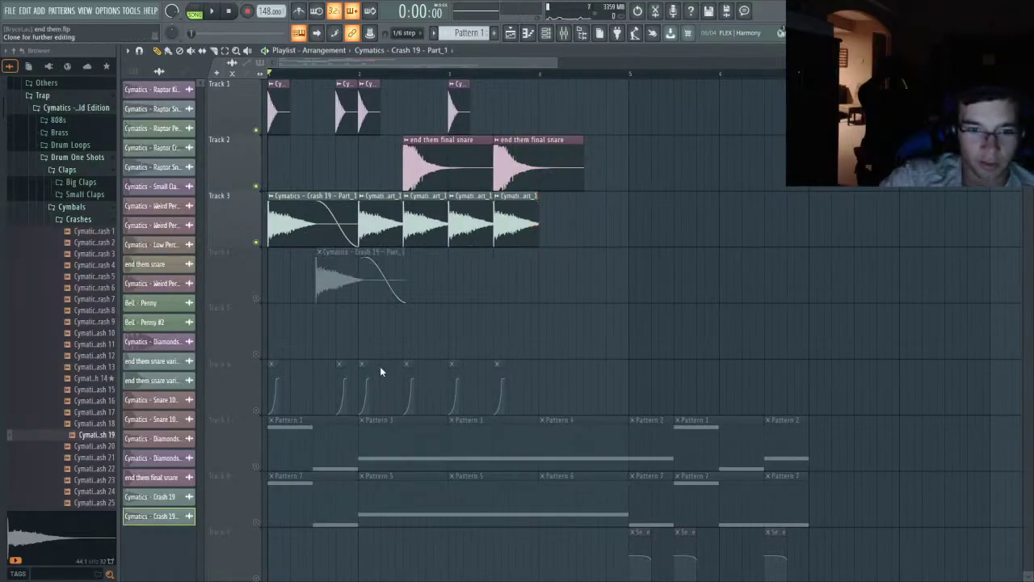
pyautogui.doubleClick(350, 289)
pyautogui.click(288, 225)
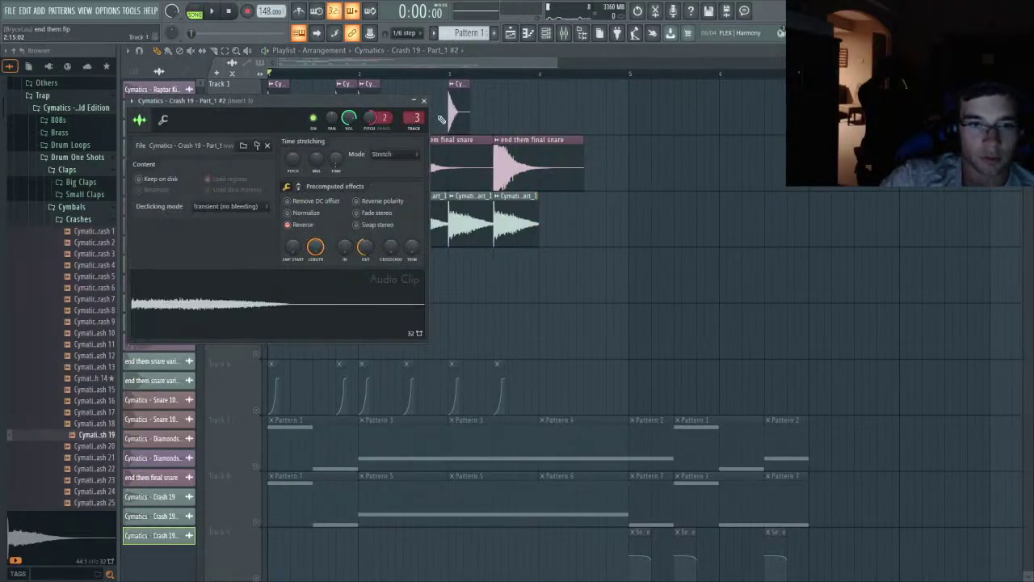
pyautogui.click(424, 100)
# - Remove the reversed crash's quick fade-out, align its clip to bar 1 on unmuted Track 4, and give it a fade-in
pyautogui.doubleClick(353, 292)
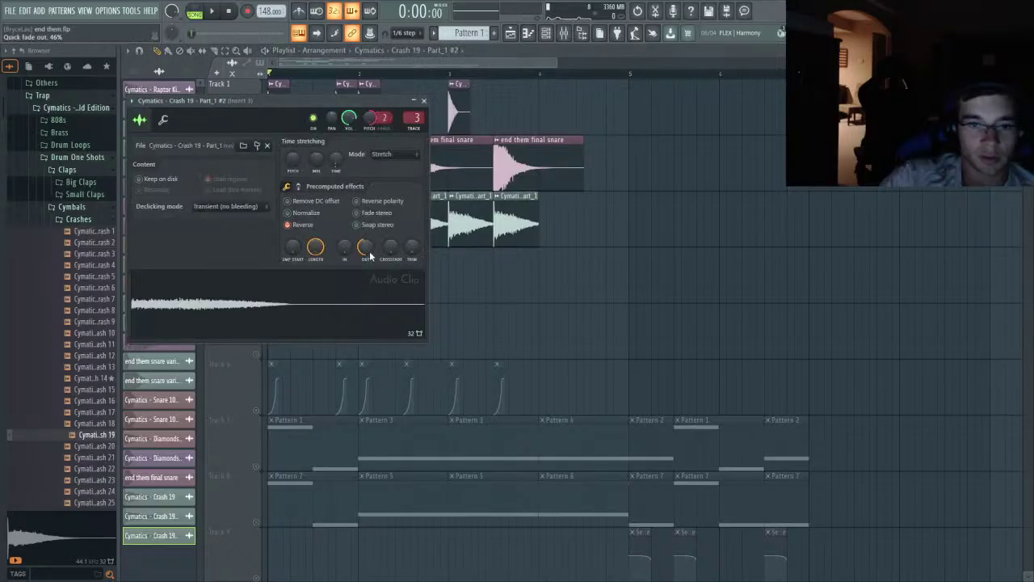
pyautogui.moveTo(368, 250); pyautogui.dragTo(348, 241)
pyautogui.click(423, 100)
pyautogui.scroll(3, 336, 268)
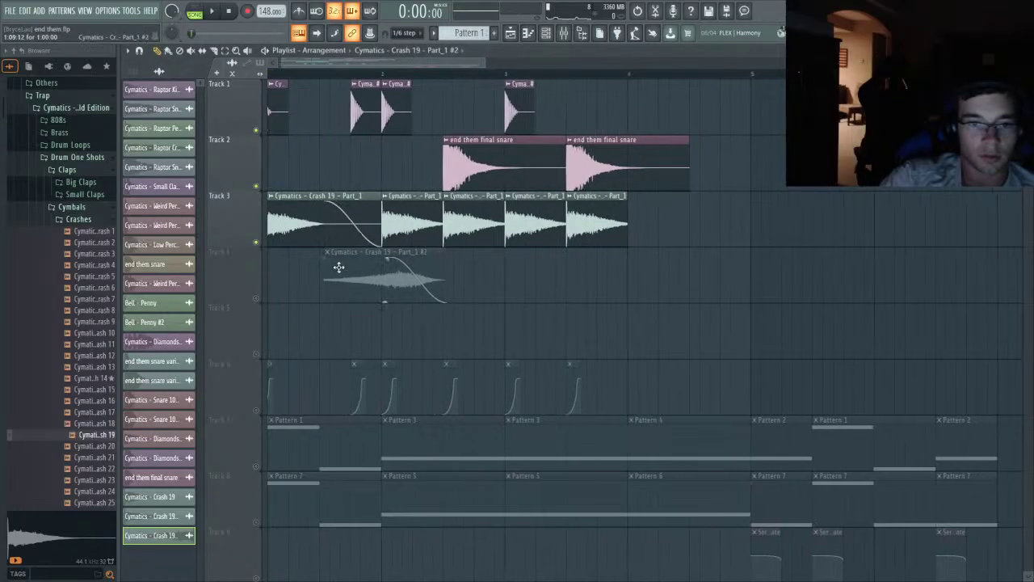
pyautogui.click(257, 298)
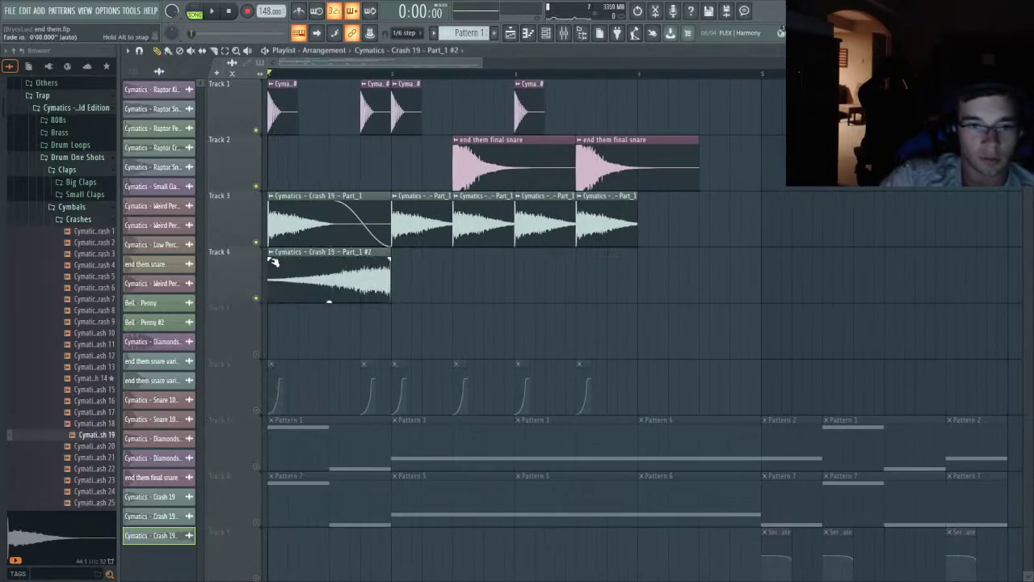
pyautogui.press('space')
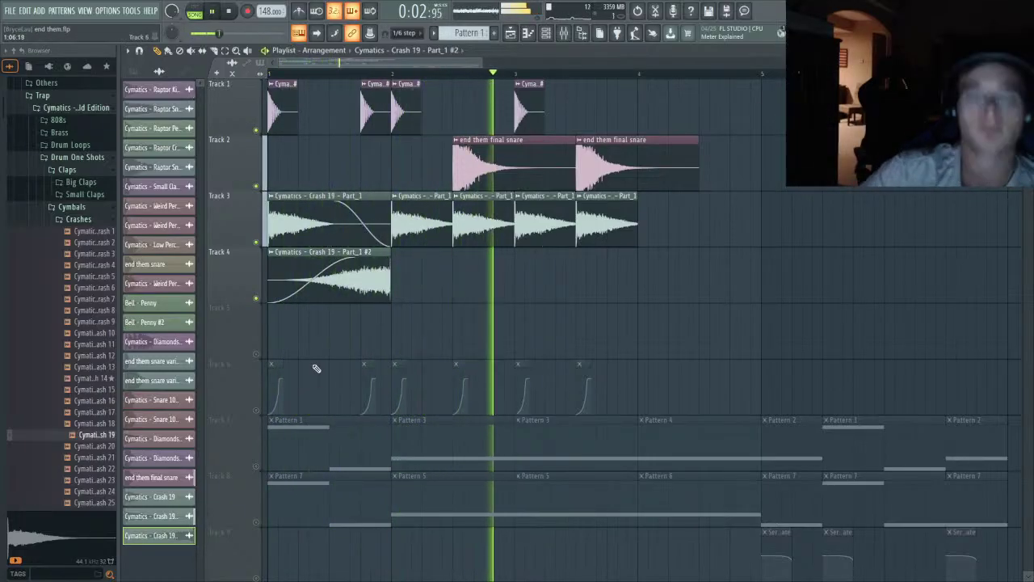
pyautogui.press('space')
# - Set the quick fade-out of the original Crash 19 - Part_1 sample to 57%
pyautogui.doubleClick(377, 273)
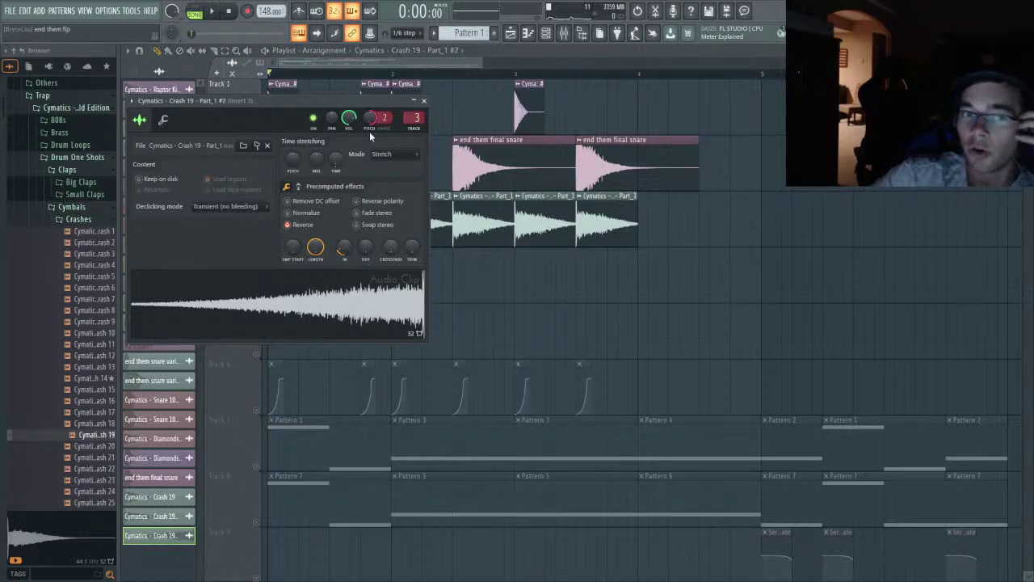
pyautogui.press('space')
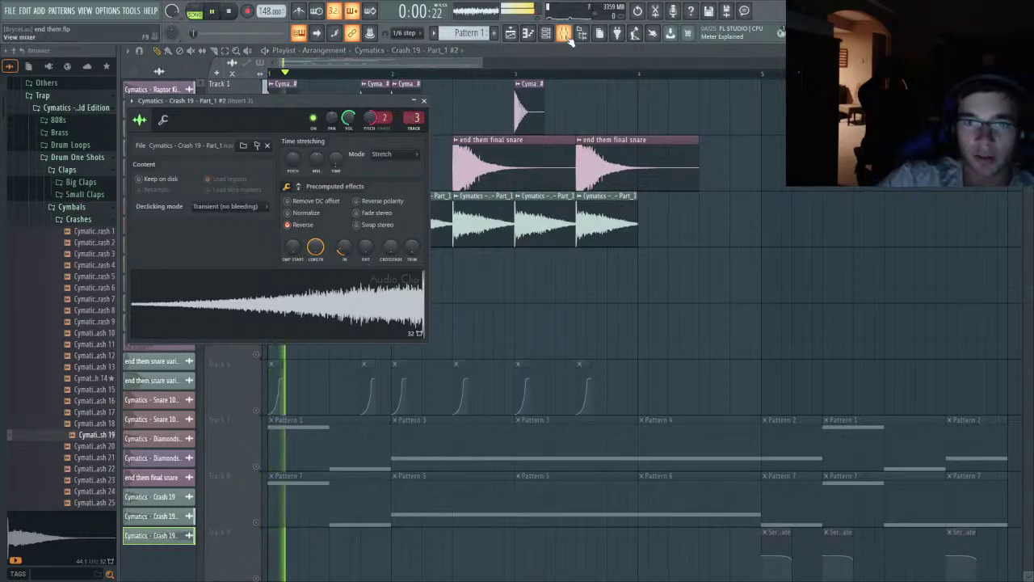
pyautogui.doubleClick(474, 224)
pyautogui.moveTo(465, 346); pyautogui.dragTo(468, 340)
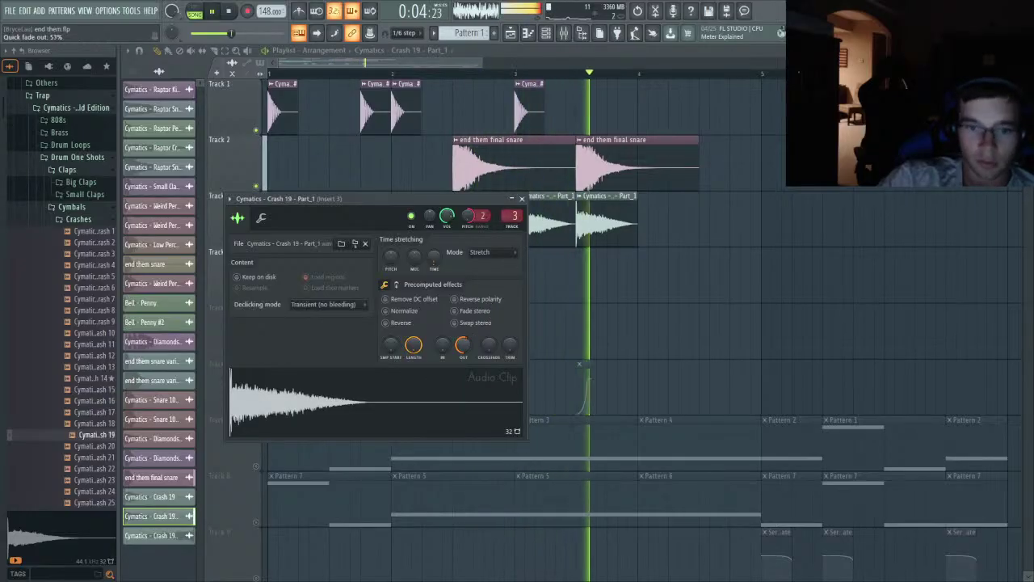
pyautogui.click(521, 198)
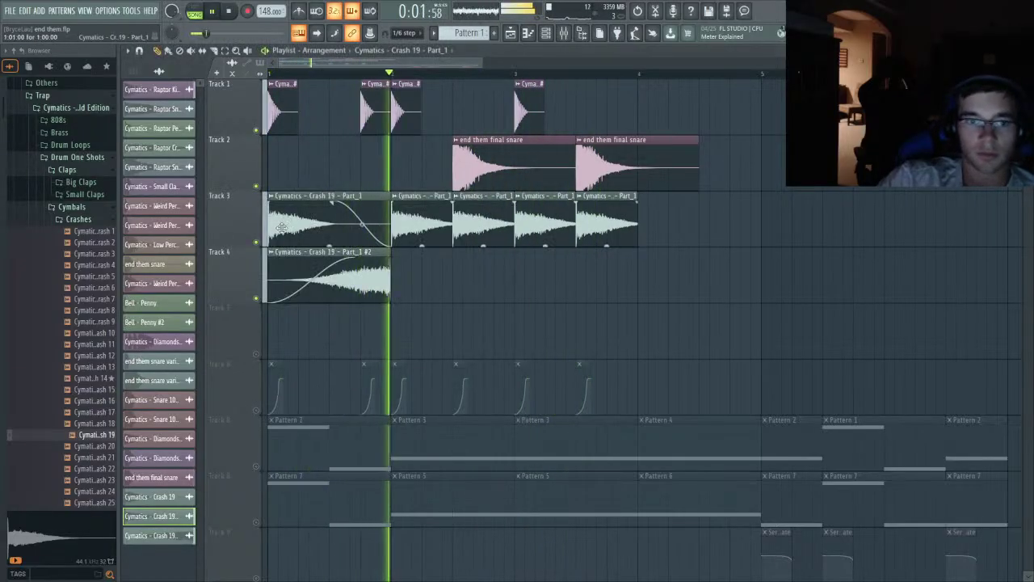
# - Unmute all playlist tracks and play the full arrangement with the reversed crash
pyautogui.press('space')
pyautogui.rightClick(256, 298)
pyautogui.rightClick(256, 298)
pyautogui.press('space')
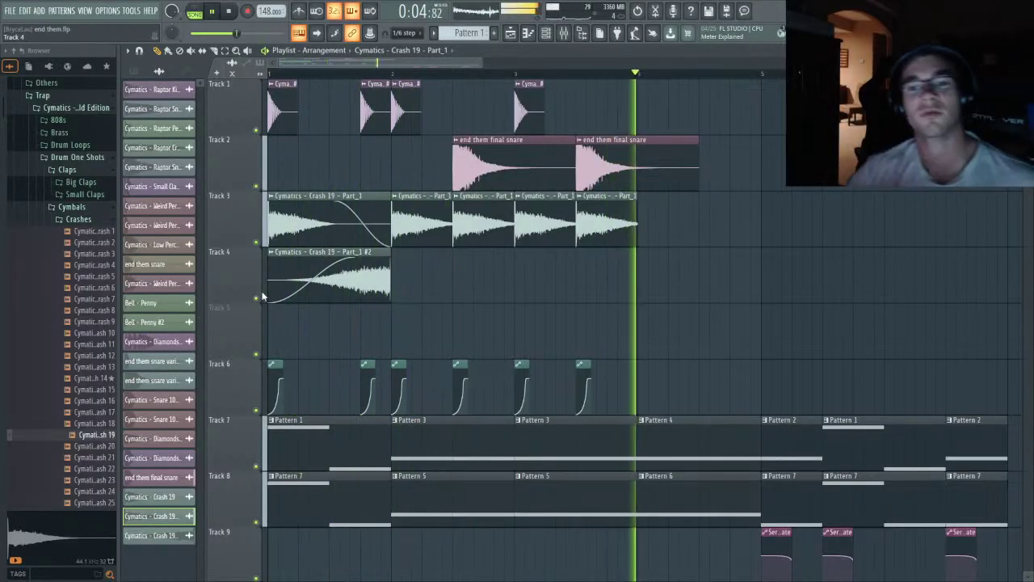
pyautogui.press('space')
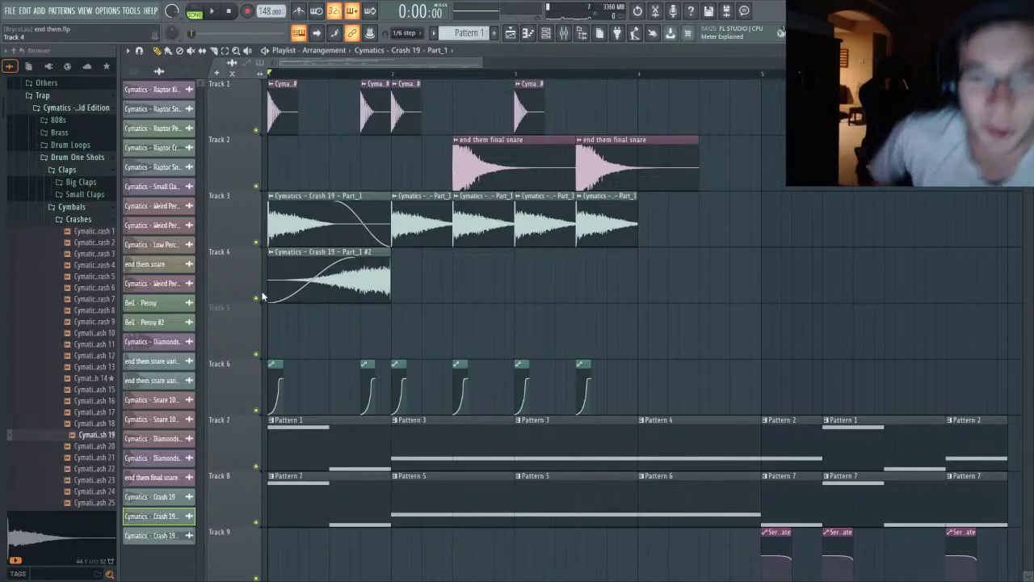
# - Raise band 6 to 1.1 dB at 2763 Hz and lift band 7 slightly in Insert 3's Parametric EQ 2
pyautogui.press('space')
pyautogui.press('F9')
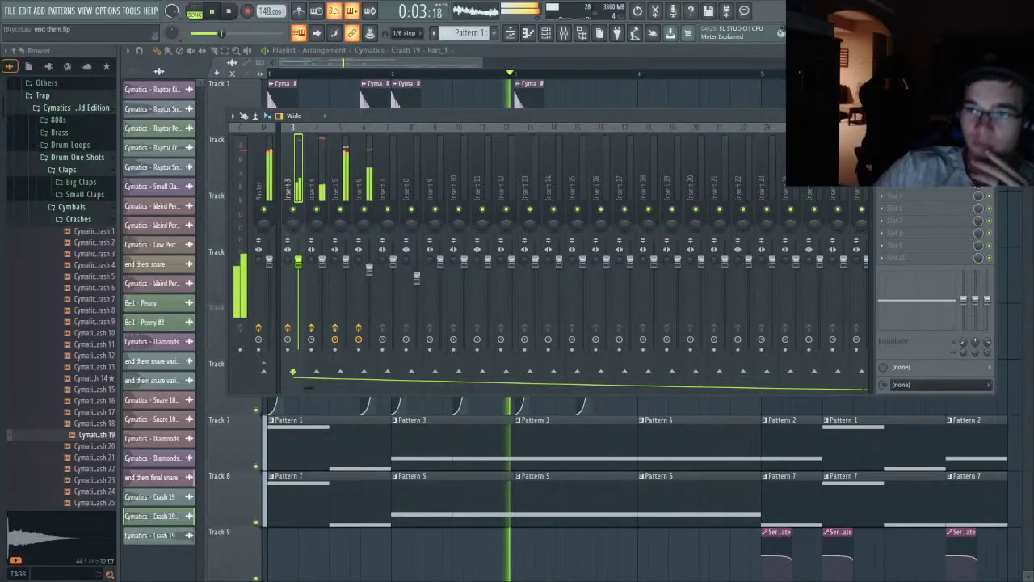
pyautogui.click(925, 146)
pyautogui.moveTo(362, 189)
pyautogui.mouseDown()
pyautogui.moveTo(362, 171)
pyautogui.moveTo(362, 183)
pyautogui.mouseUp()
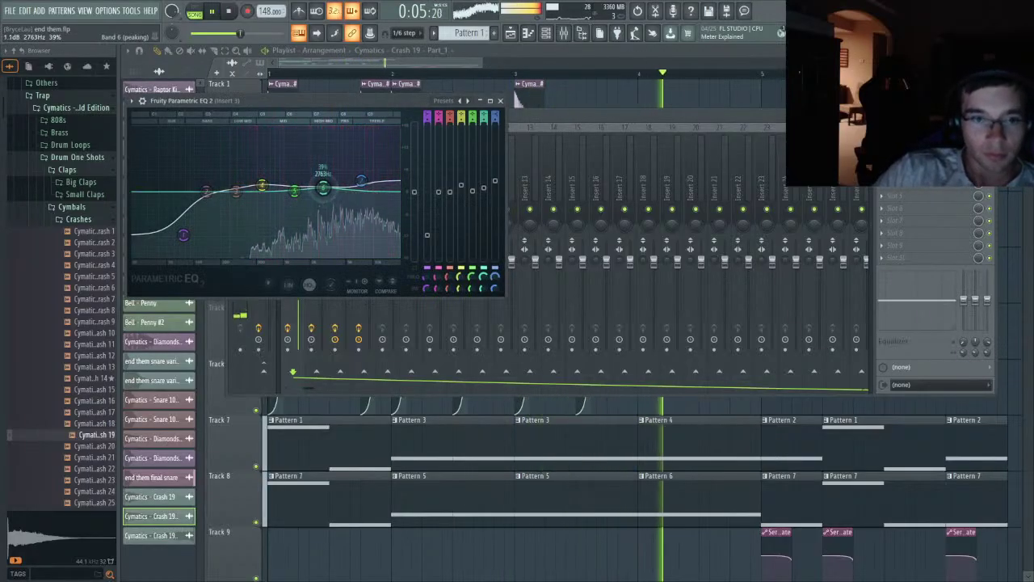
# - Lower the Insert 3 fader slightly in the mixer while playing the arrangement
pyautogui.press('space')
pyautogui.press('space')
pyautogui.click(580, 127)
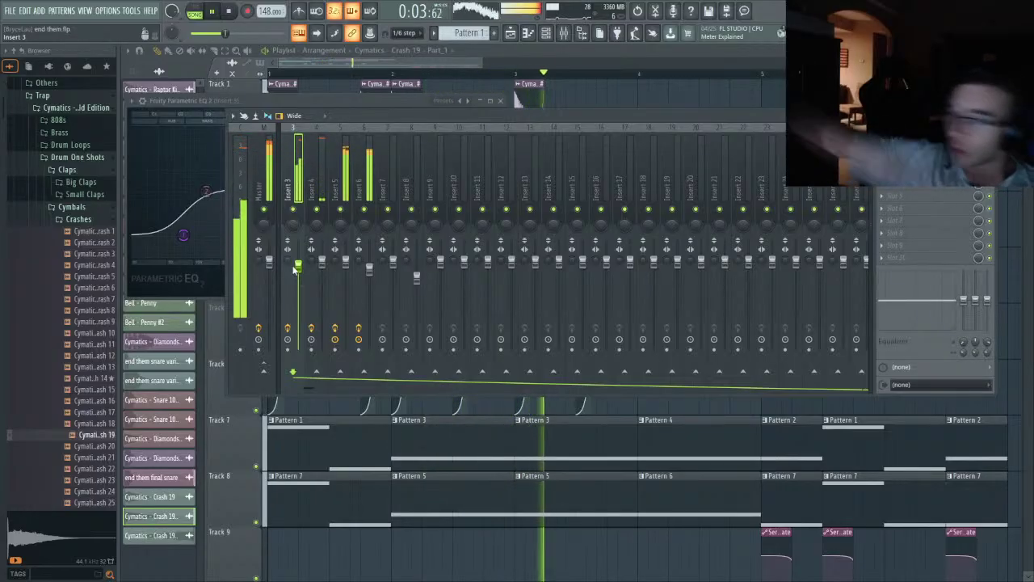
pyautogui.press('space')
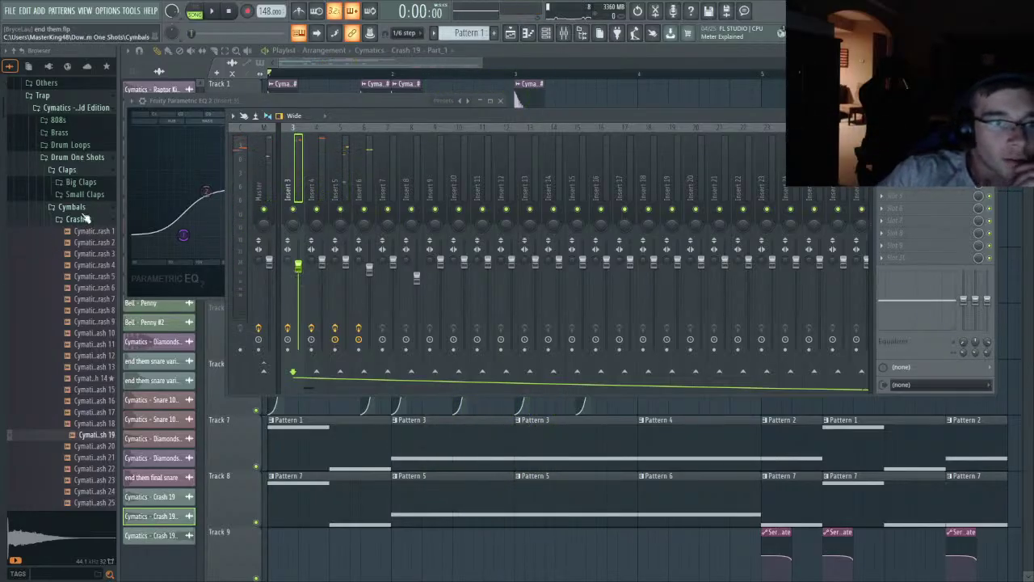
# - Move all automation and pattern clips on Tracks 6 to 9 down by one track
pyautogui.click(471, 66)
pyautogui.scroll(-2, 457, 208)
pyautogui.scroll(-3, 457, 208)
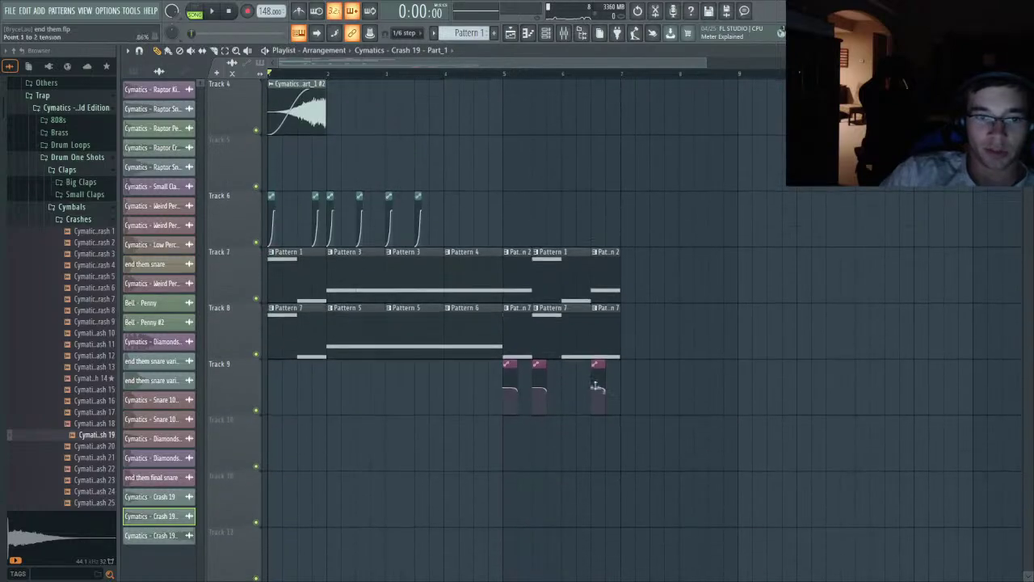
pyautogui.moveTo(764, 469); pyautogui.dragTo(209, 208)
pyautogui.hotkey('shift', 'Down')
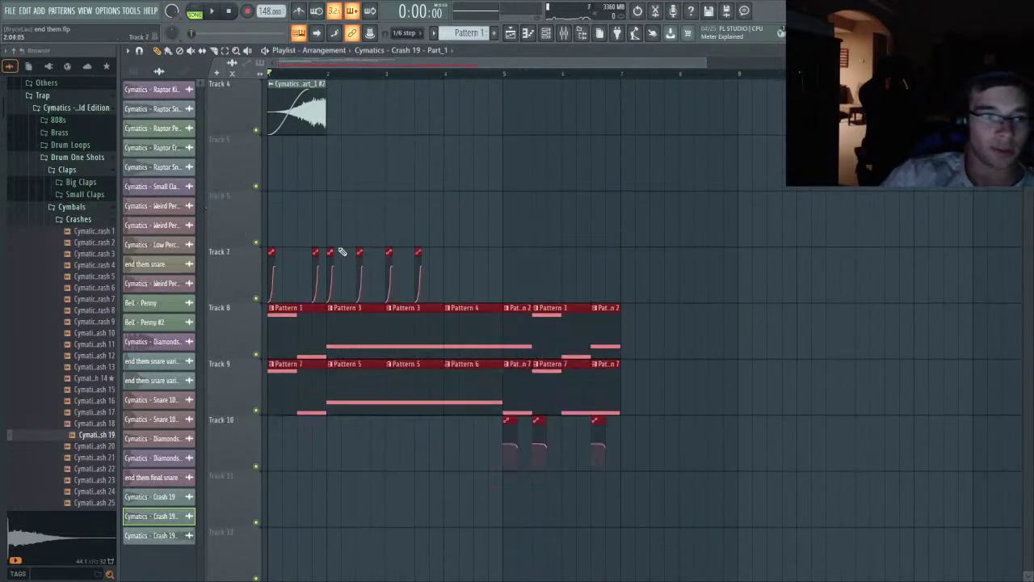
# - Audition the ride cymbal samples in the Rides folder of the Cymbals one-shots
pyautogui.click(91, 220)
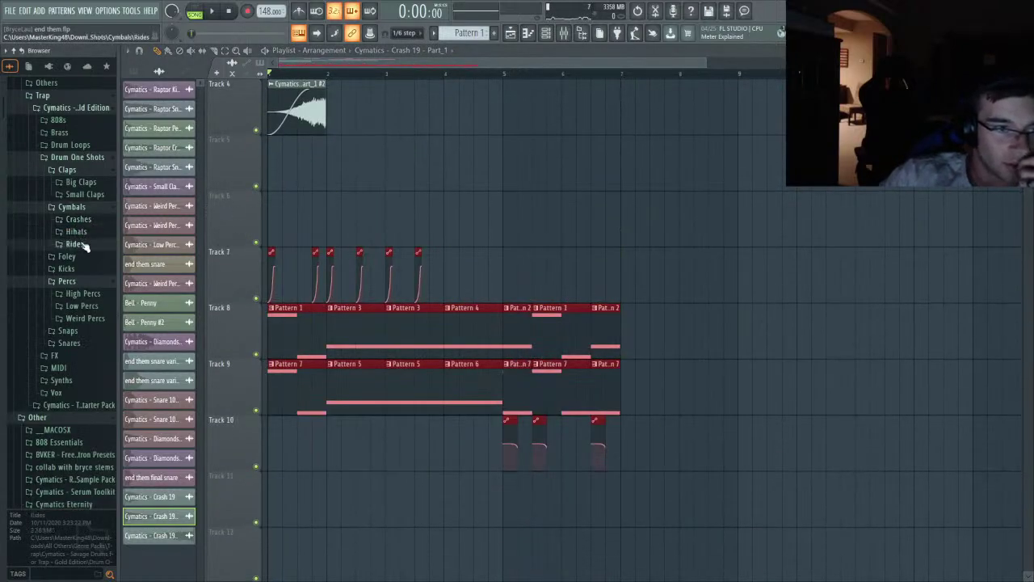
pyautogui.click(77, 244)
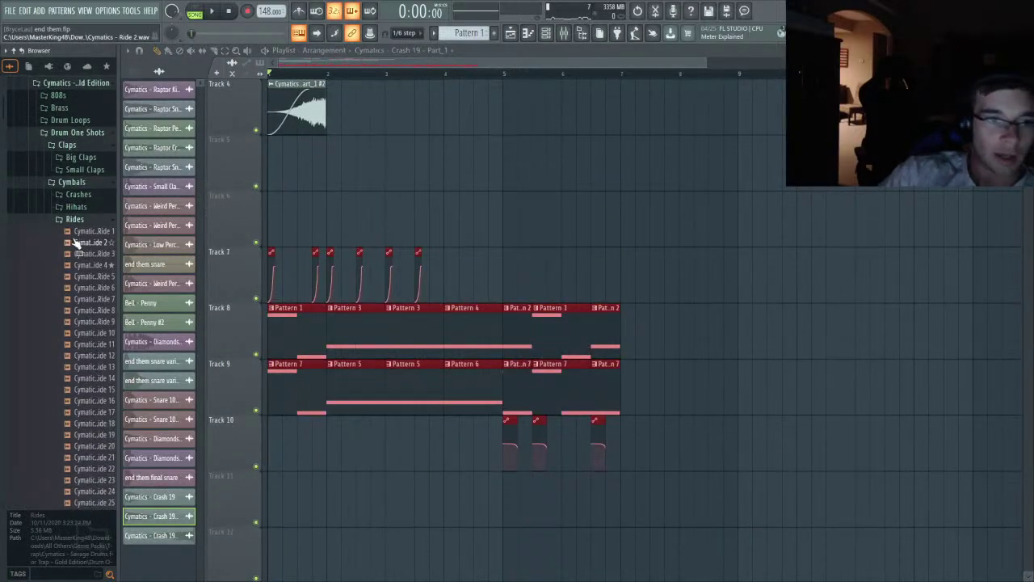
pyautogui.click(93, 299)
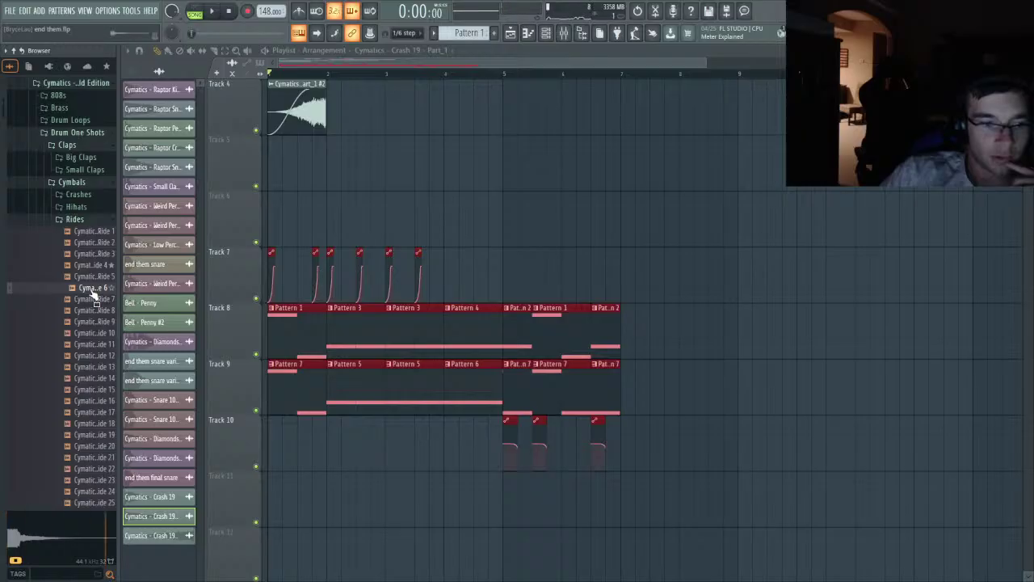
# - Place the Cymatics Ride 6 sample on Track 5 at 2:05:00 and lengthen its clip to 0:08:09
pyautogui.moveTo(92, 289); pyautogui.dragTo(345, 186)
pyautogui.scroll(3, 315, 177)
pyautogui.keyDown('ctrl'); pyautogui.scroll(4, 290, 178); pyautogui.keyUp('ctrl')
pyautogui.scroll(3, 346, 240)
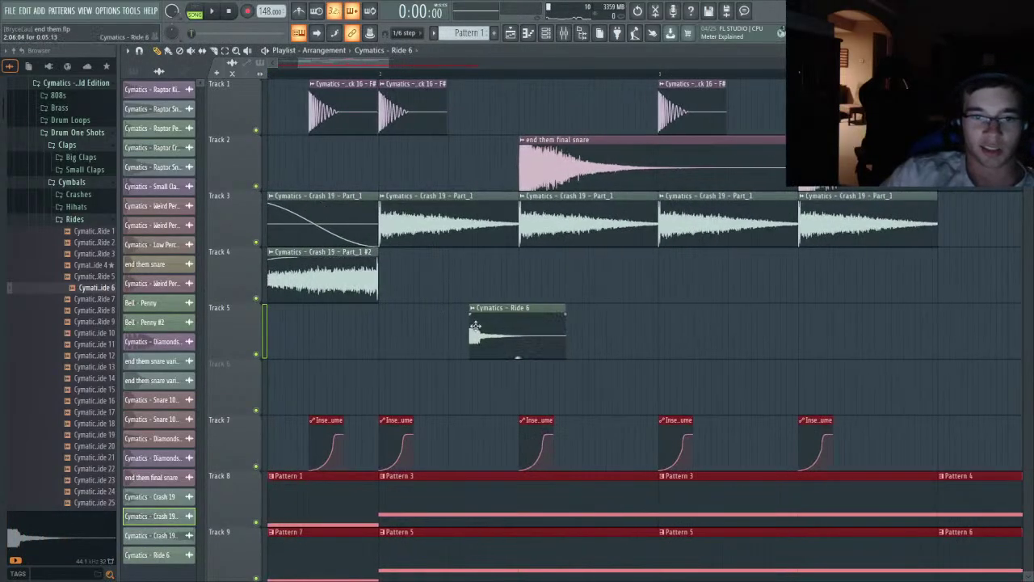
pyautogui.moveTo(501, 332); pyautogui.dragTo(480, 347)
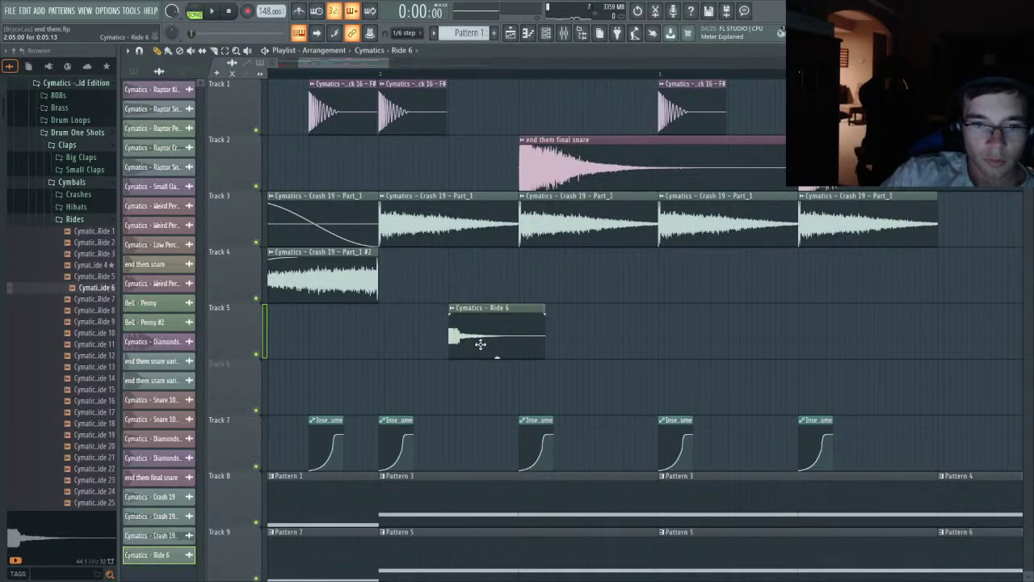
pyautogui.moveTo(542, 308); pyautogui.dragTo(595, 307)
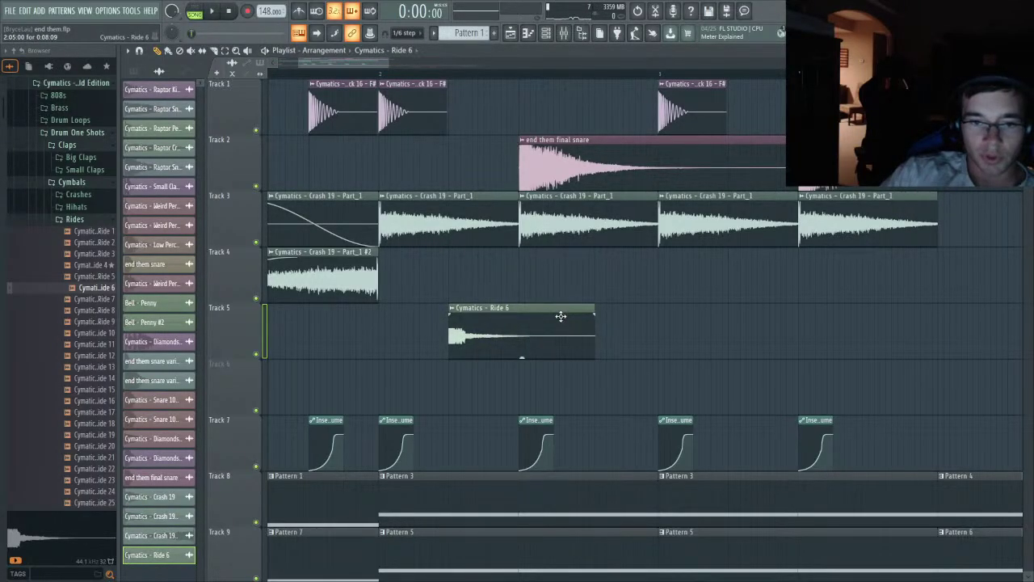
# - Route the Ride 6 channel to mixer Insert 7, set its time-stretching mode to Stretch and its pitch to -100 cents
pyautogui.doubleClick(558, 314)
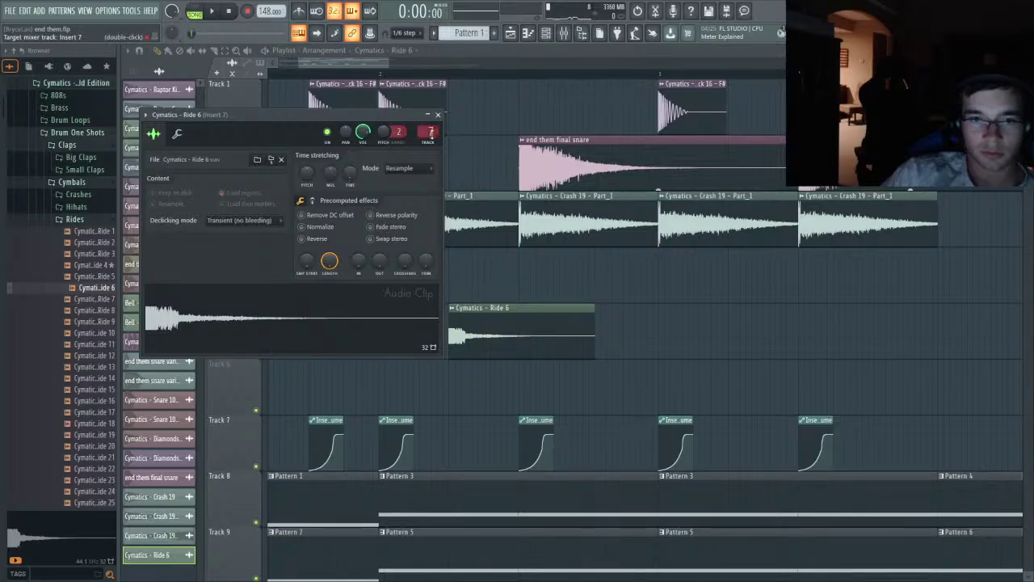
pyautogui.click(438, 114)
pyautogui.doubleClick(485, 322)
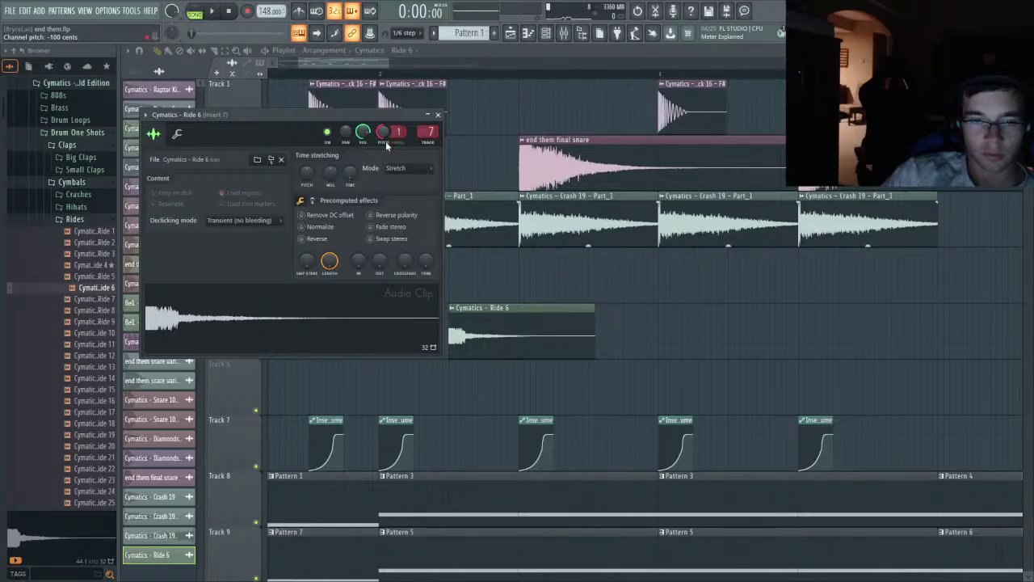
pyautogui.click(437, 115)
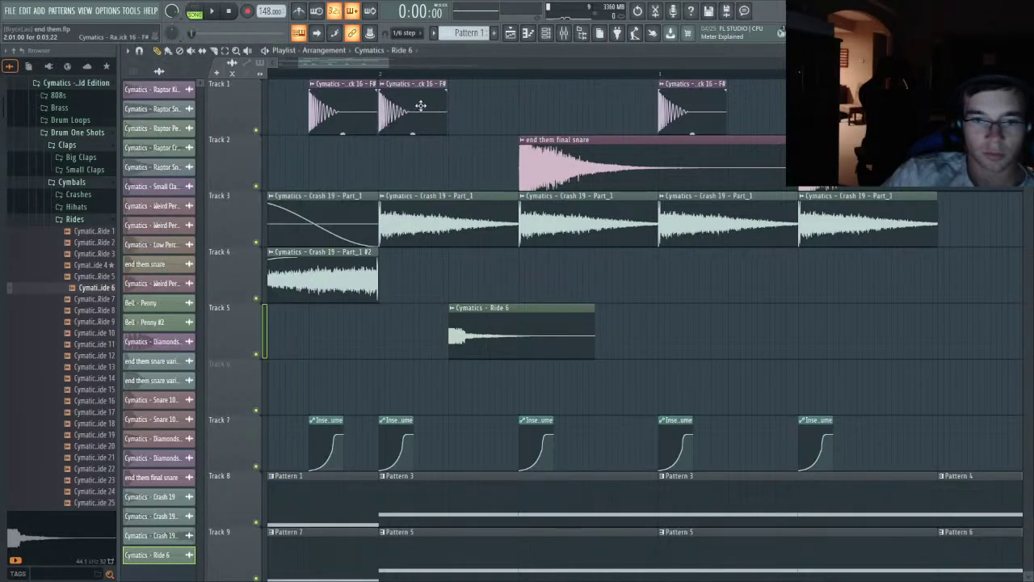
# - Shorten the Ride 6 clip on Track 5 to 0:04:00 and duplicate it back to back six times up to bar 4
pyautogui.click(524, 329)
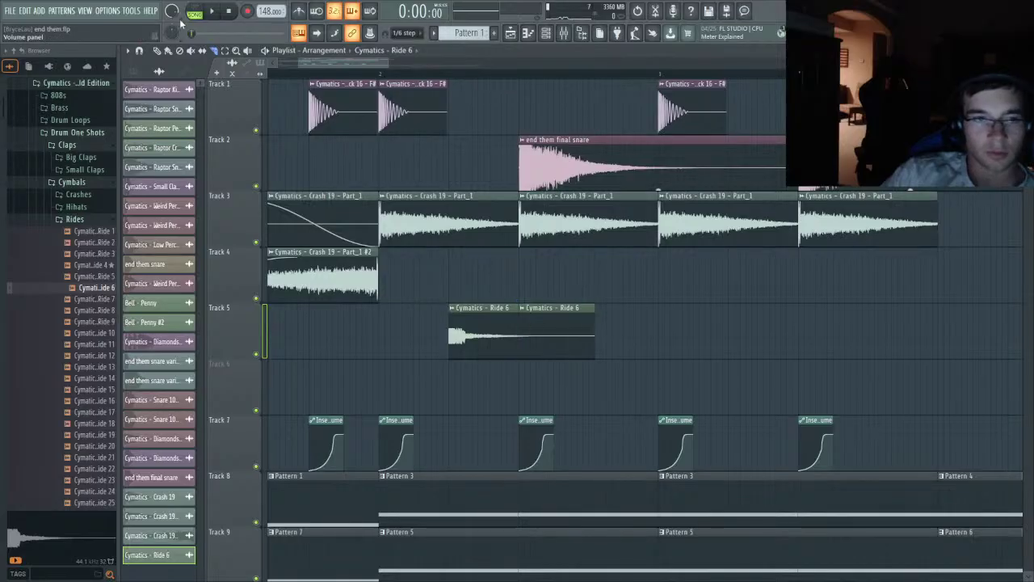
pyautogui.rightClick(561, 339)
pyautogui.keyDown('ctrl'); pyautogui.click(483, 341); pyautogui.keyUp('ctrl')
pyautogui.scroll(-2, 627, 324)
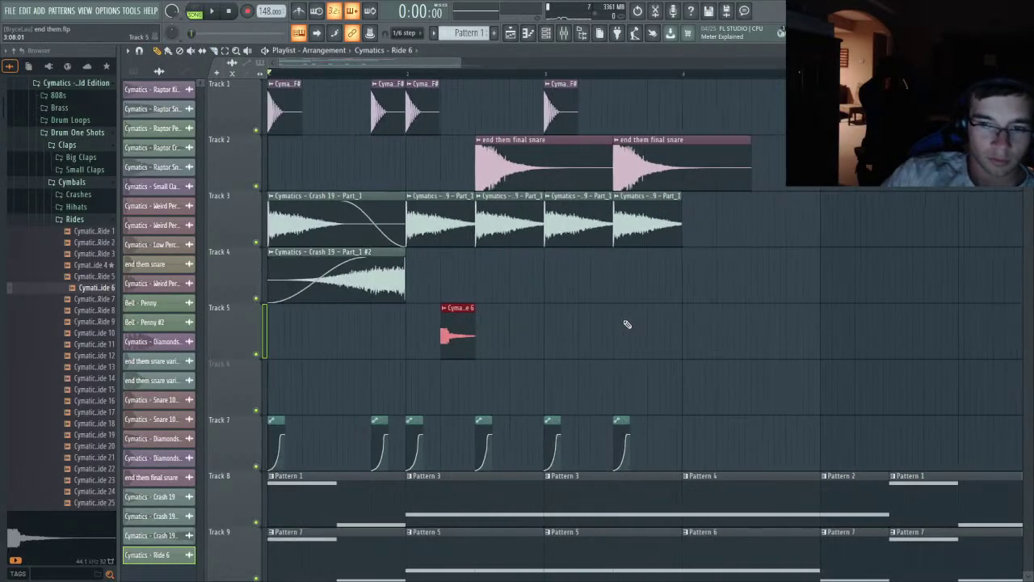
pyautogui.press('space')
pyautogui.hotkey('ctrl', 'b')
pyautogui.hotkey('ctrl', 'b')
pyautogui.hotkey('ctrl', 'b')
pyautogui.hotkey('ctrl', 'b')
pyautogui.hotkey('ctrl', 'b')
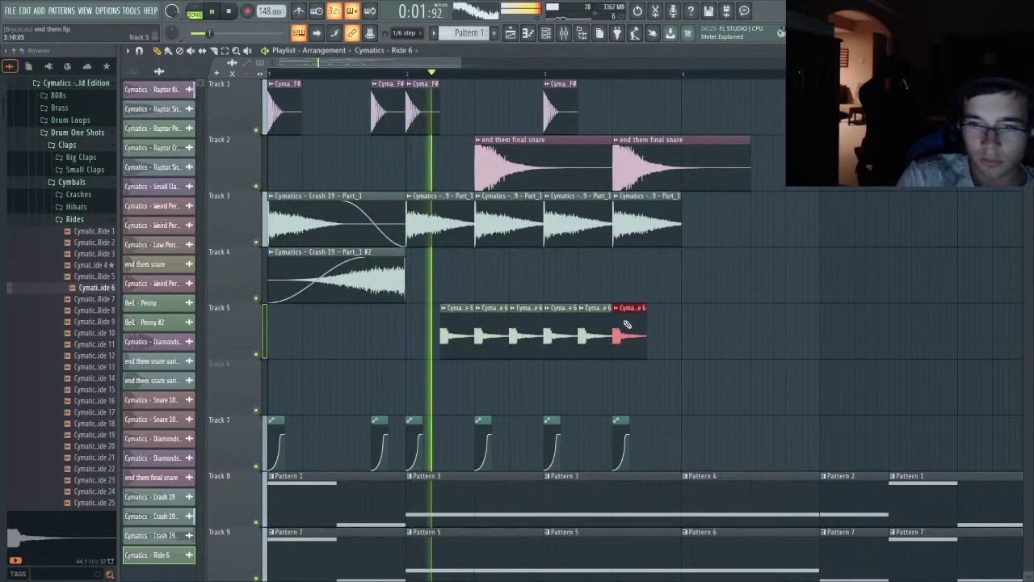
pyautogui.hotkey('ctrl', 'b')
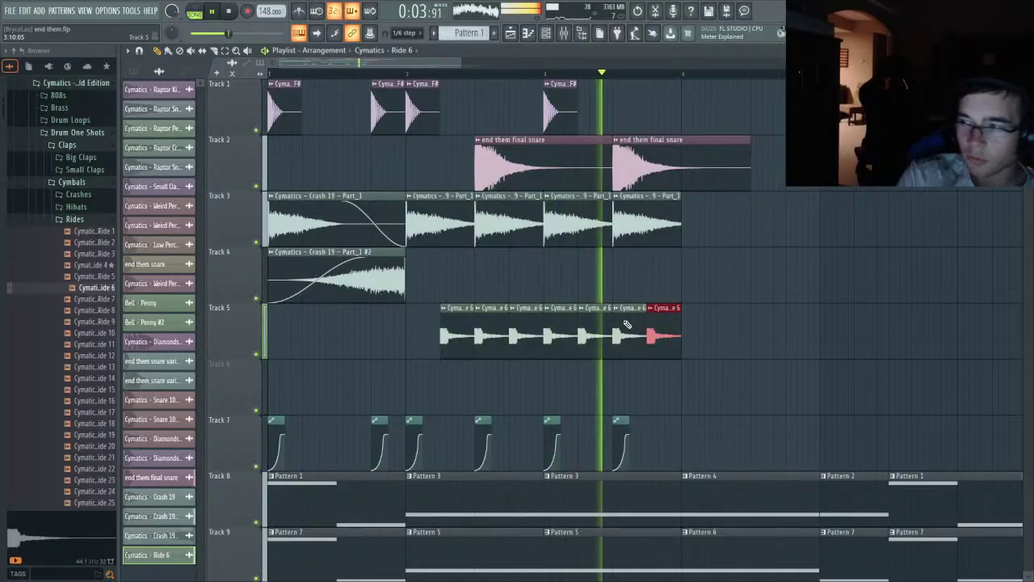
pyautogui.press('space')
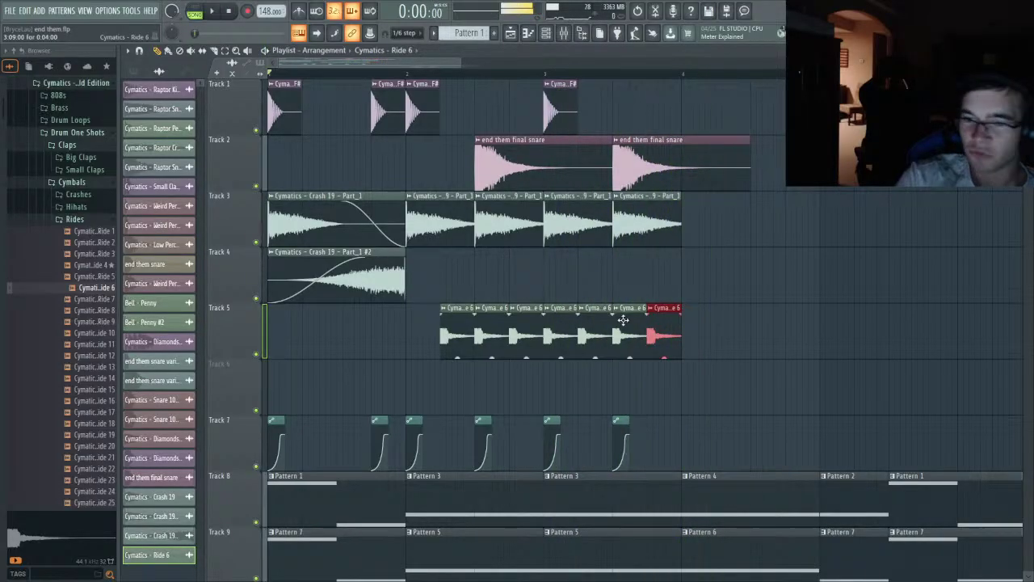
# - Play back the arrangement with the repeated ride hits, checking the mixer inserts and the playlist tracks
pyautogui.click(568, 34)
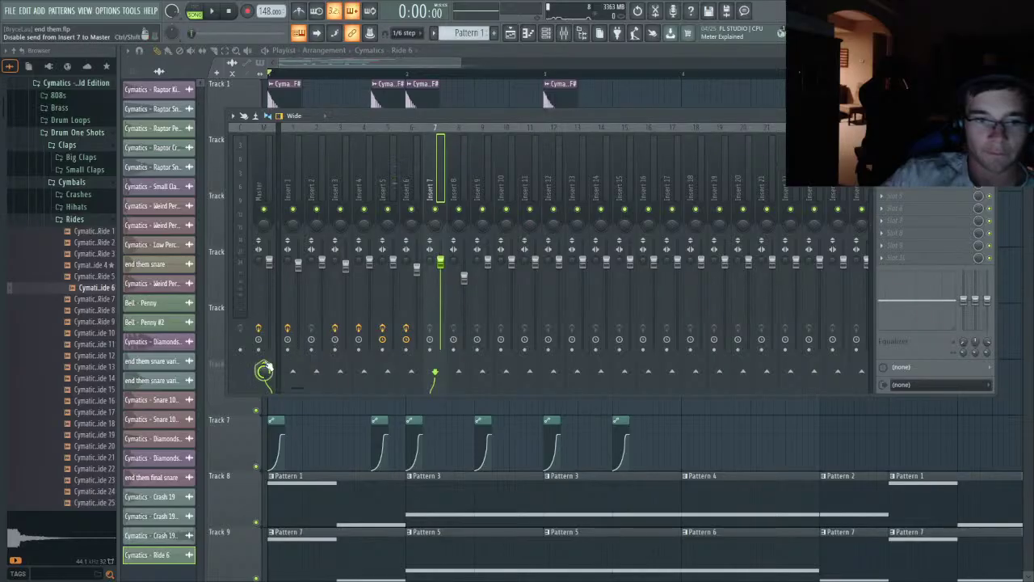
pyautogui.scroll(-5, 571, 139)
pyautogui.scroll(-2, 682, 156)
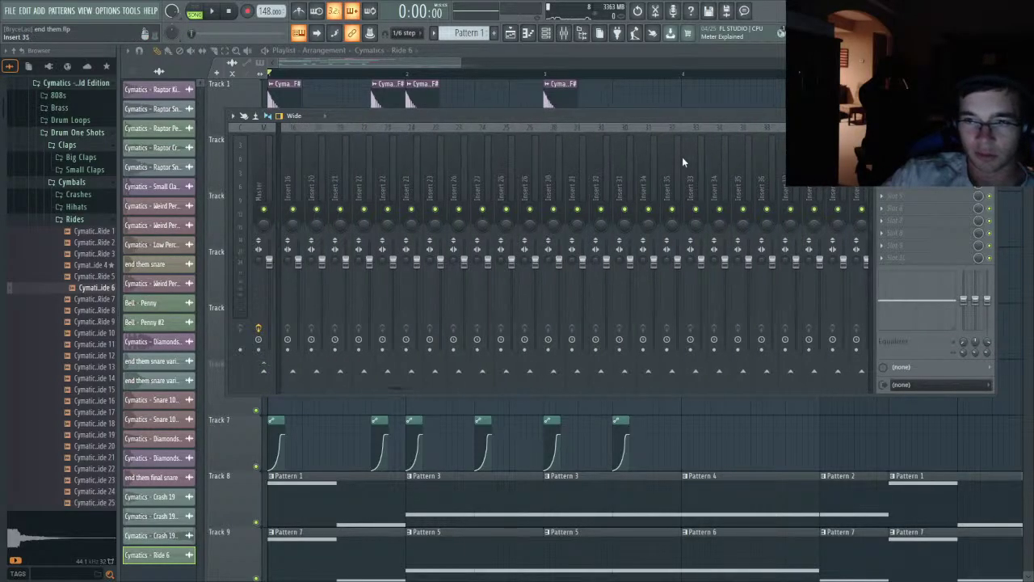
pyautogui.scroll(-2, 730, 175)
pyautogui.press('space')
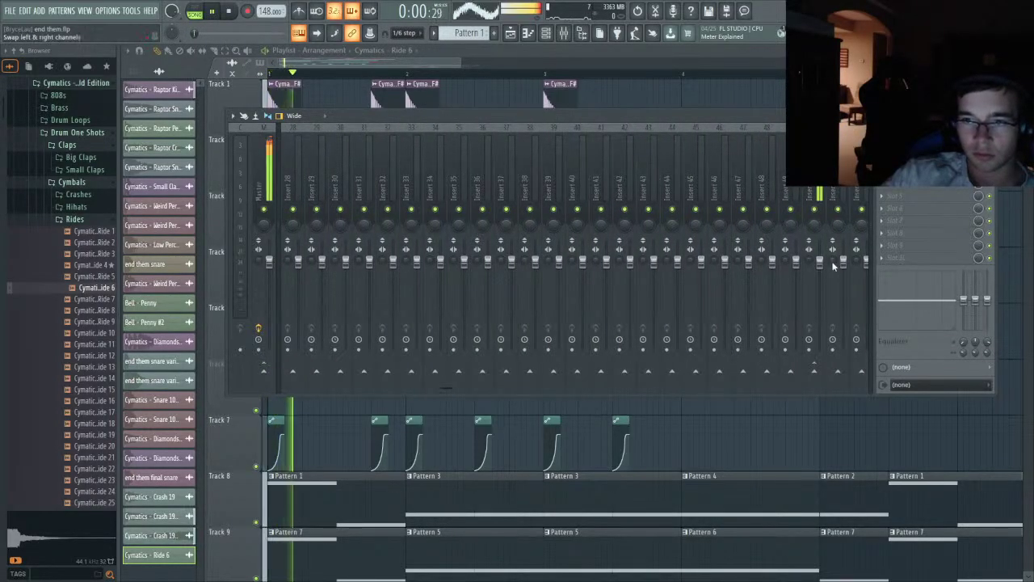
pyautogui.press('F9')
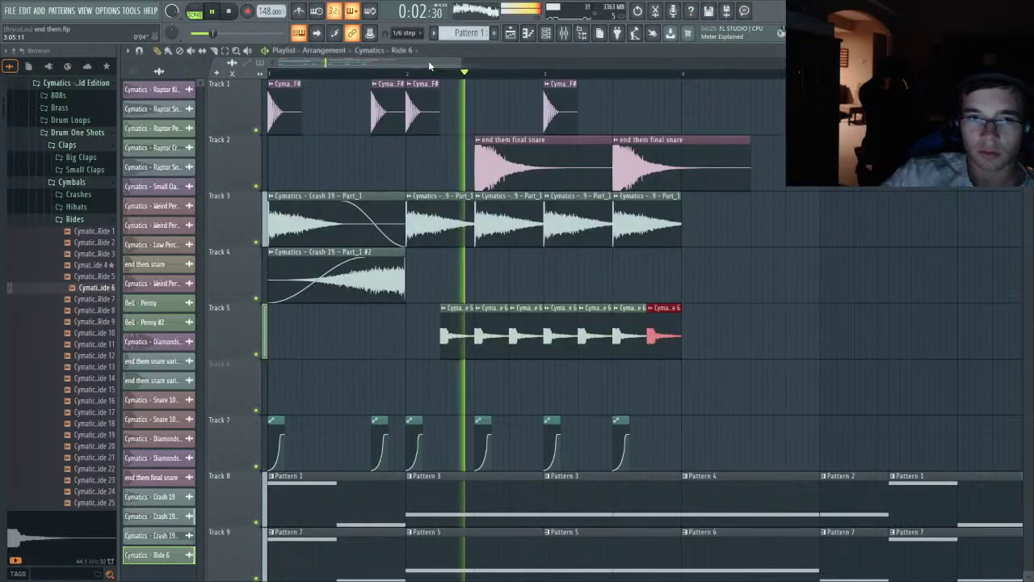
pyautogui.scroll(2, 646, 266)
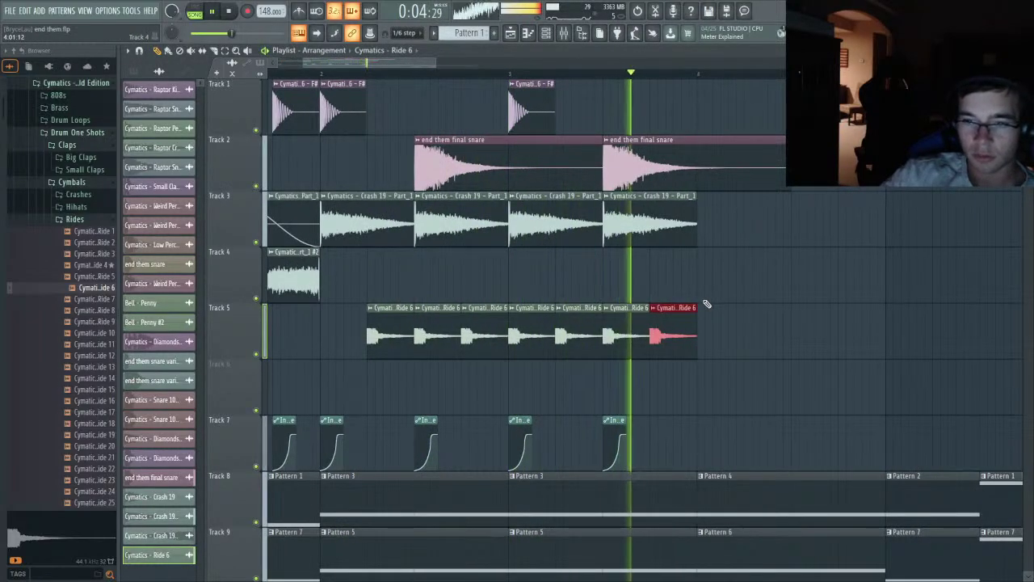
pyautogui.press('space')
pyautogui.press('space')
pyautogui.scroll(-2, 658, 314)
pyautogui.scroll(1, 364, 364)
pyautogui.scroll(-1, 362, 364)
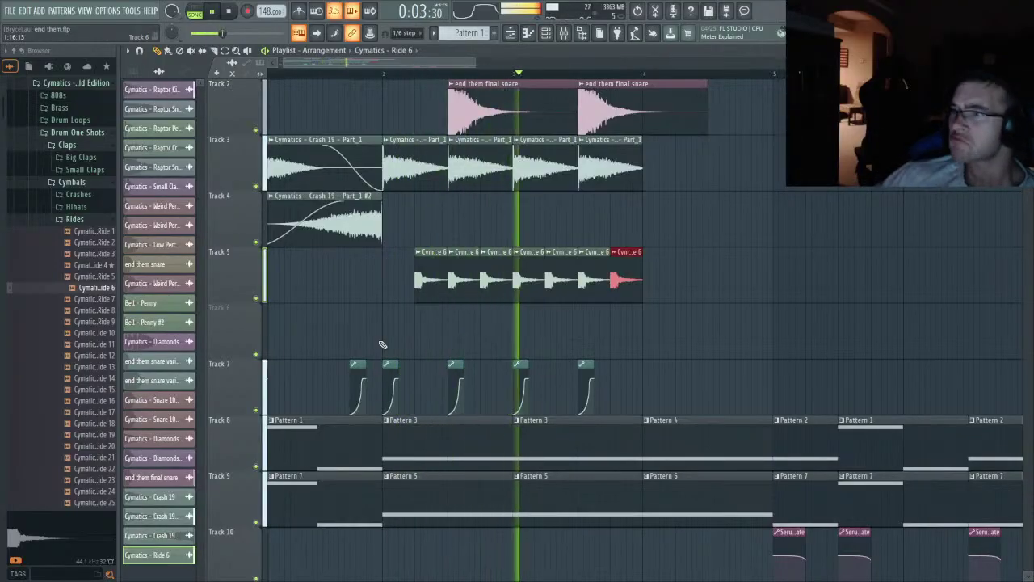
pyautogui.press('space')
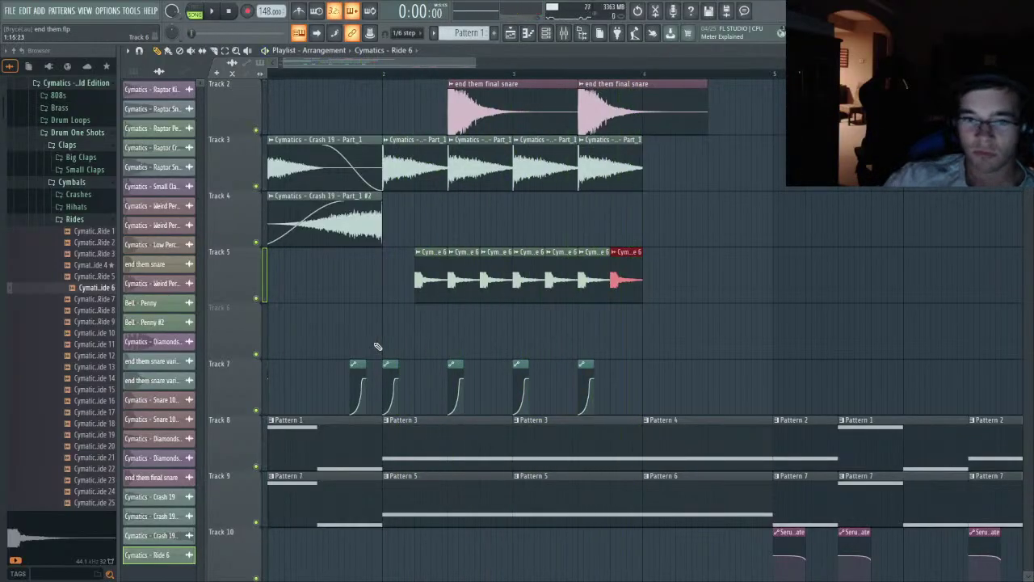
# - Lower the Insert 7 fader to 94% (-1.4 dB) in the mixer during playback
pyautogui.press('F9')
pyautogui.press('space')
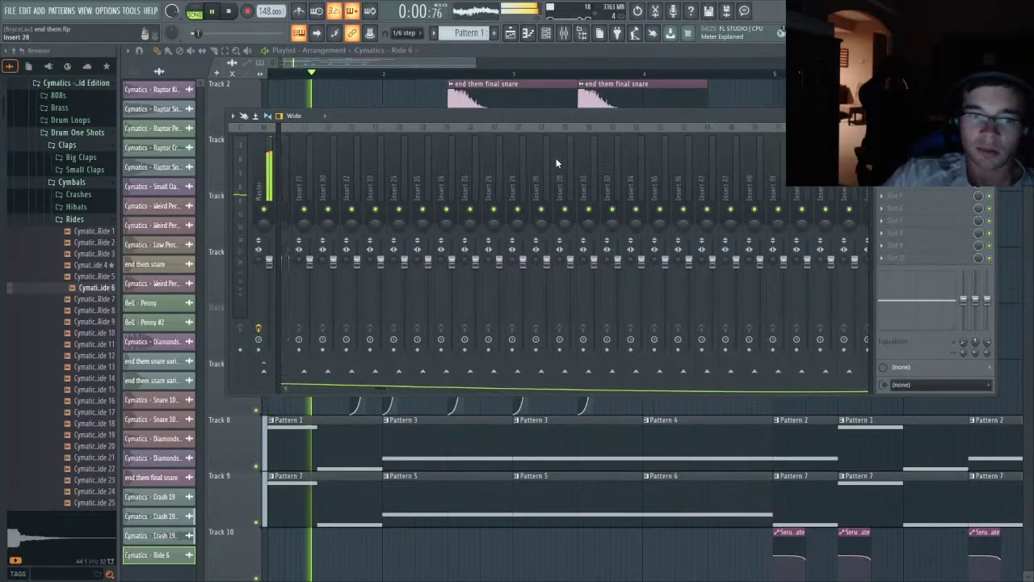
pyautogui.scroll(6, 529, 160)
pyautogui.moveTo(441, 261); pyautogui.dragTo(441, 267)
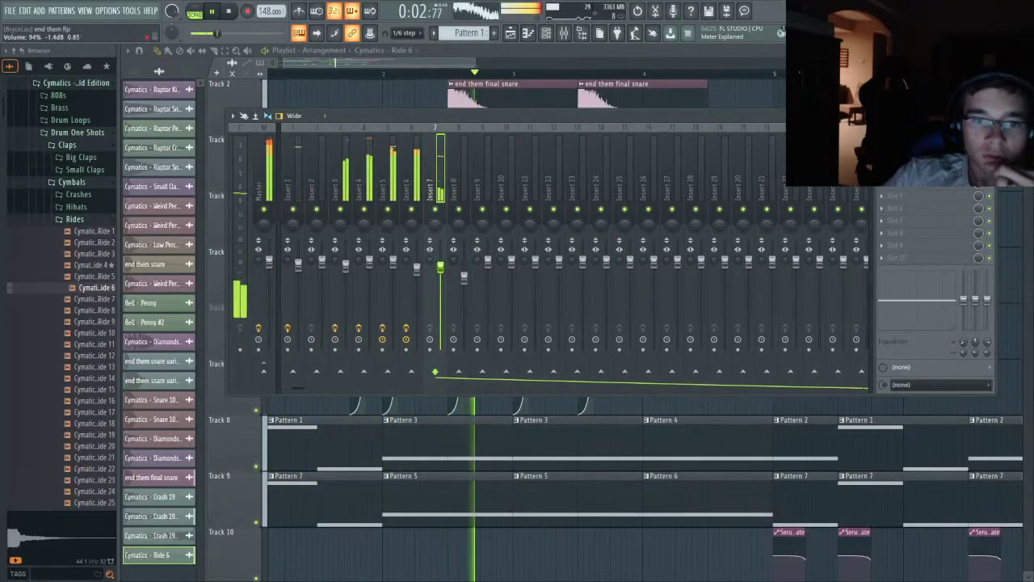
# - Add Fruity Reeverb 2 to Insert 7 and set the effect's mix level to 17%
pyautogui.press('space')
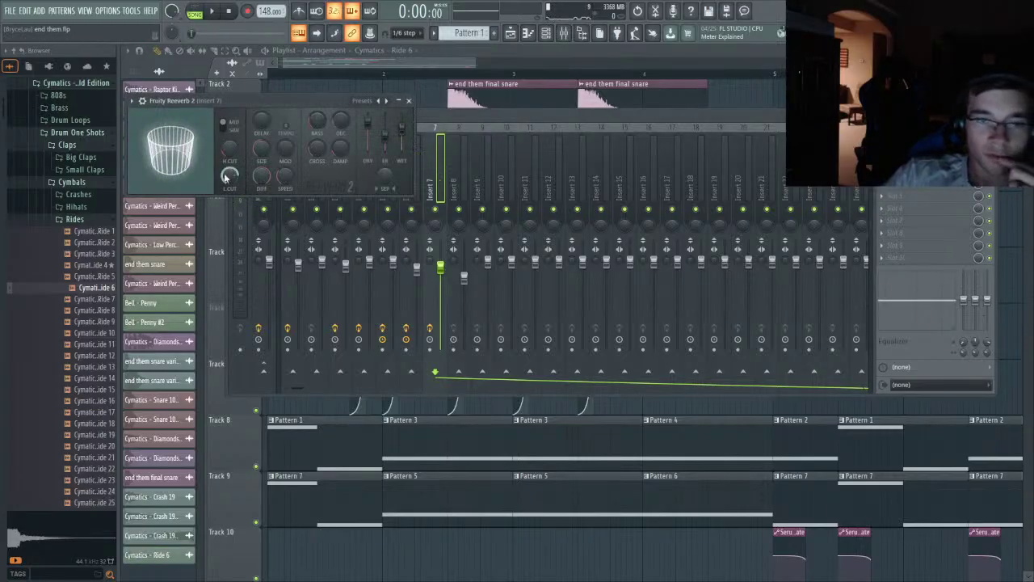
pyautogui.press('space')
pyautogui.click(392, 148)
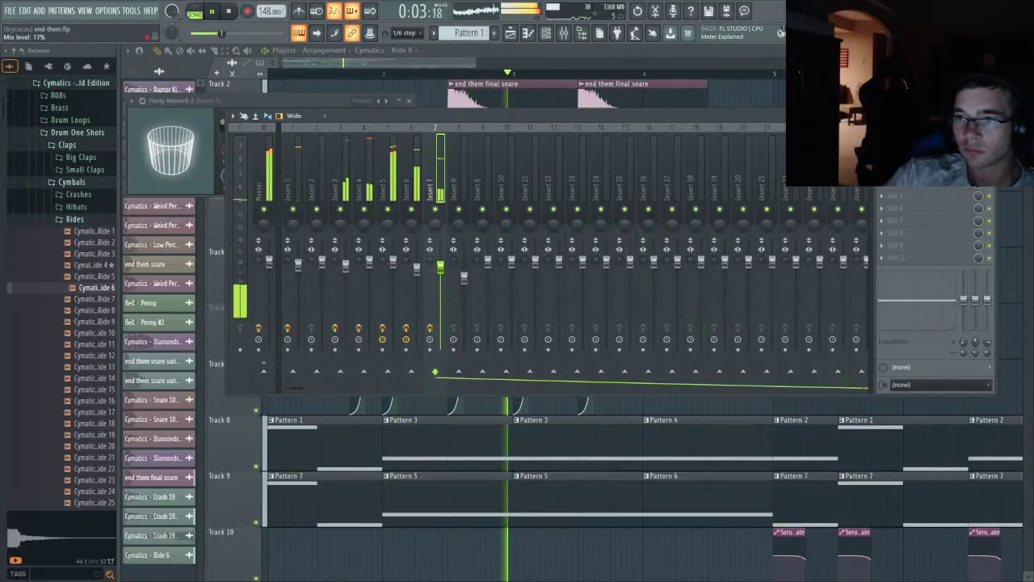
pyautogui.press('space')
# - Raise the Insert 7 fader slightly, and play back the arrangement to check the ride with its reverb
pyautogui.press('space')
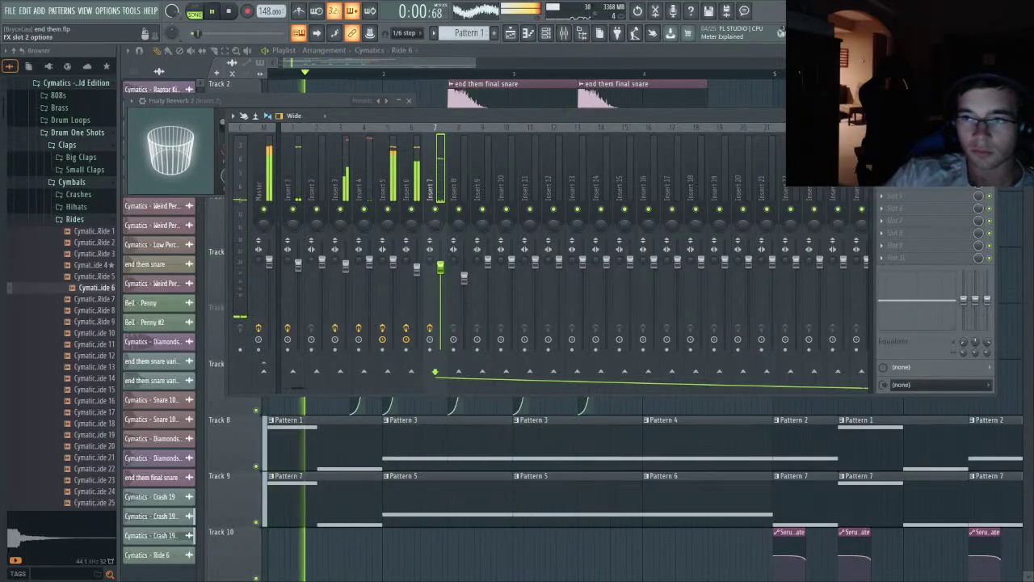
pyautogui.moveTo(447, 271)
pyautogui.mouseDown()
pyautogui.moveTo(446, 248)
pyautogui.moveTo(441, 262)
pyautogui.mouseUp()
pyautogui.press('space')
pyautogui.press('space')
pyautogui.click(457, 64)
pyautogui.moveTo(490, 126); pyautogui.dragTo(568, 220)
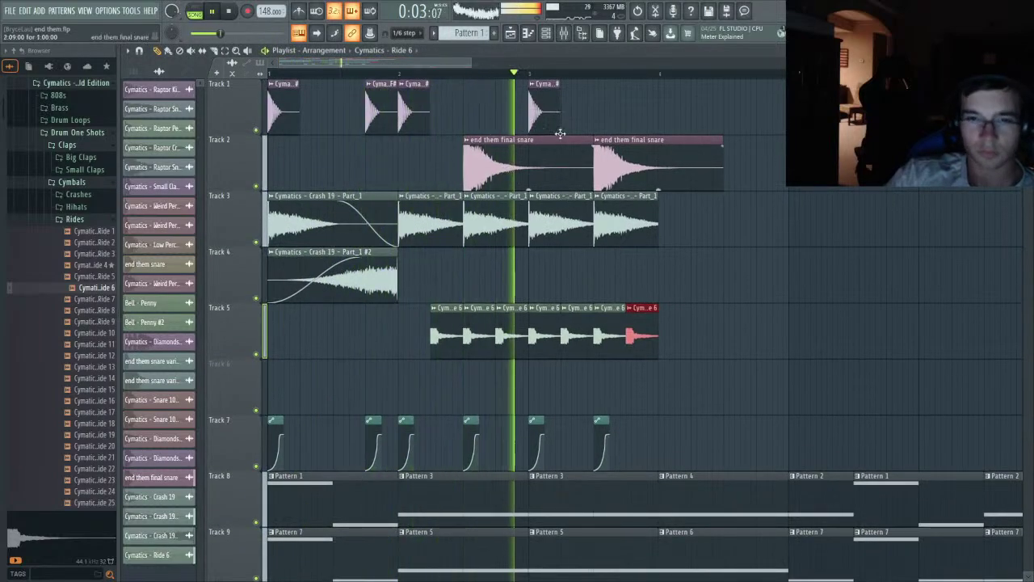
pyautogui.press('space')
# - Route Insert 4 and Insert 1 to Insert 9 only, instead of sending them to the Master
pyautogui.click(568, 35)
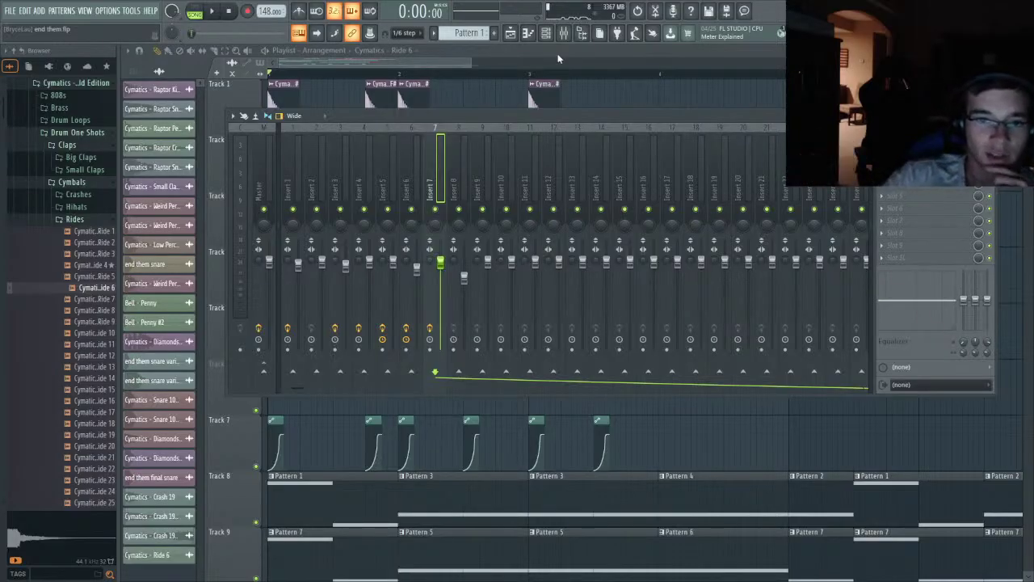
pyautogui.scroll(-4, 498, 151)
pyautogui.scroll(-6, 497, 150)
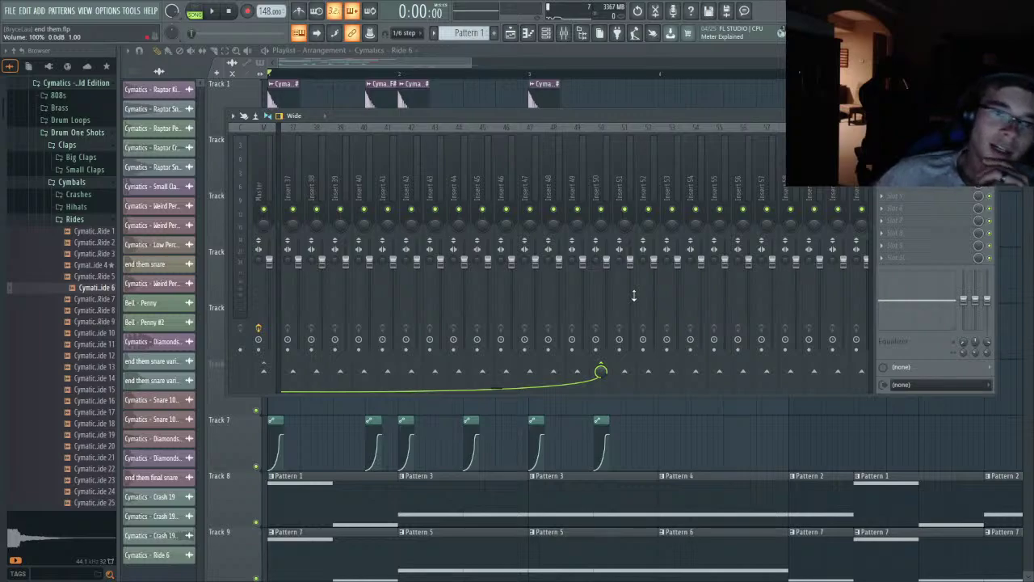
pyautogui.scroll(10, 428, 146)
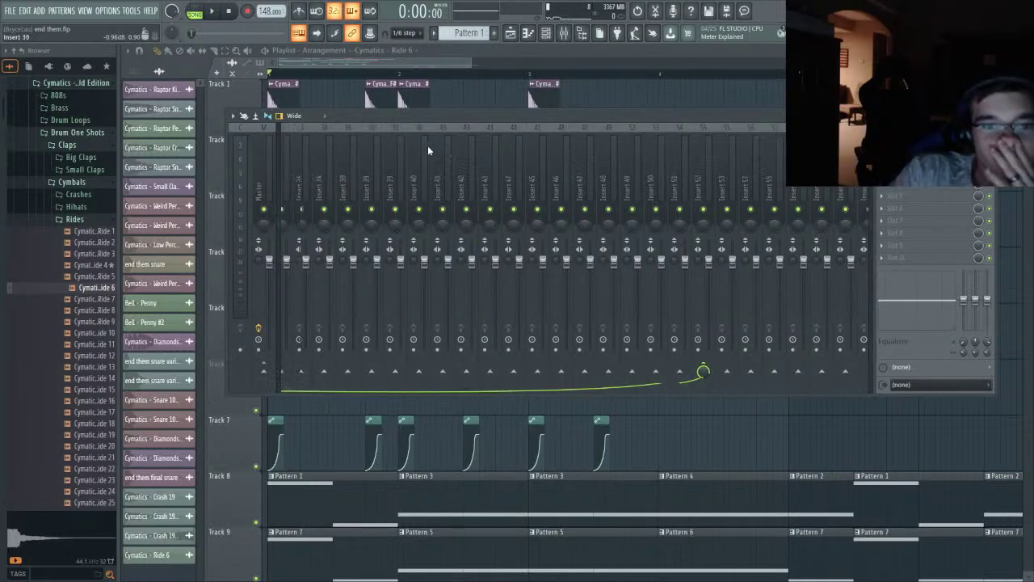
pyautogui.scroll(5, 436, 141)
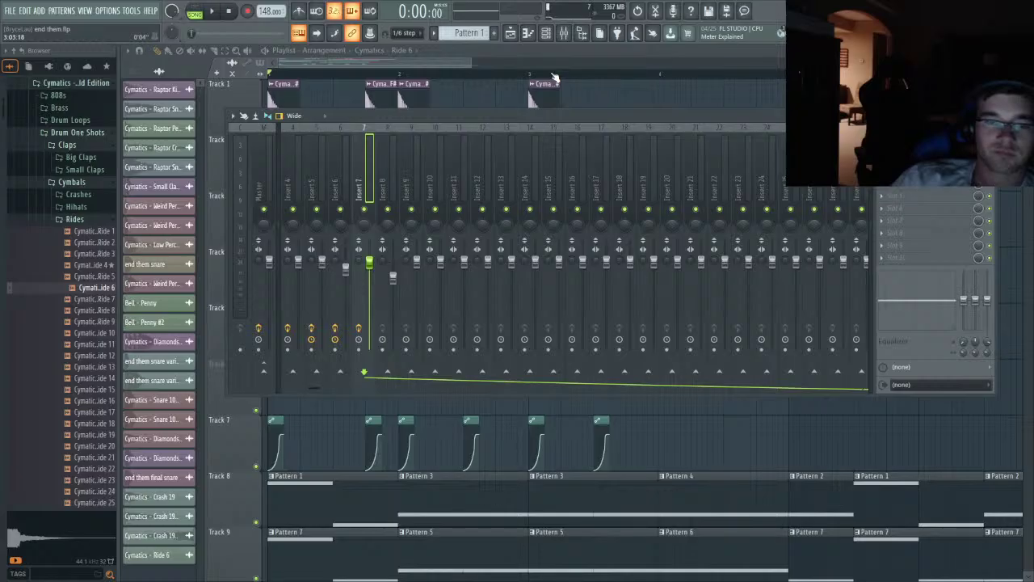
pyautogui.scroll(2, 555, 78)
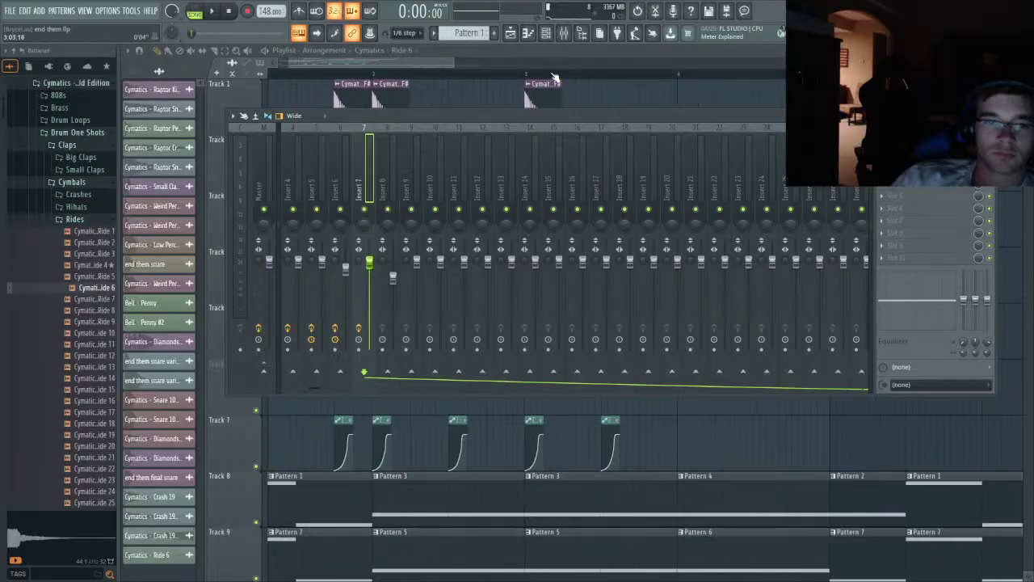
pyautogui.click(406, 176)
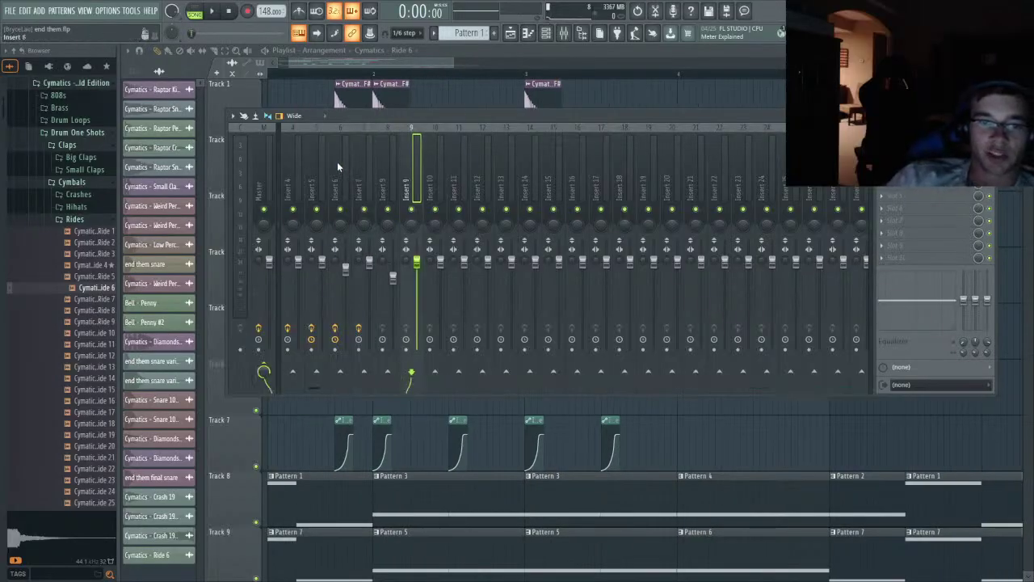
pyautogui.click(296, 188)
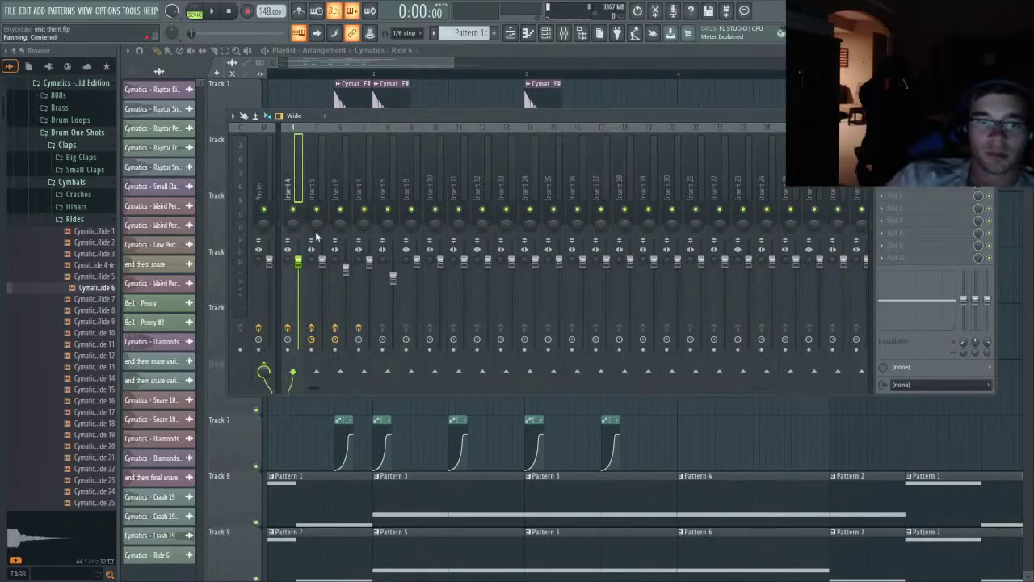
pyautogui.click(411, 371)
pyautogui.scroll(3, 411, 173)
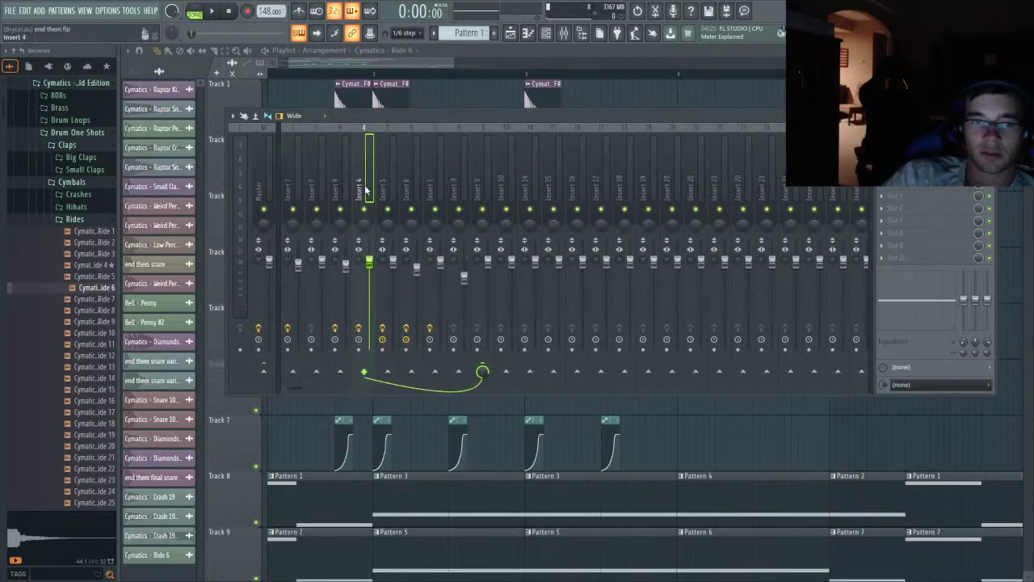
pyautogui.click(307, 190)
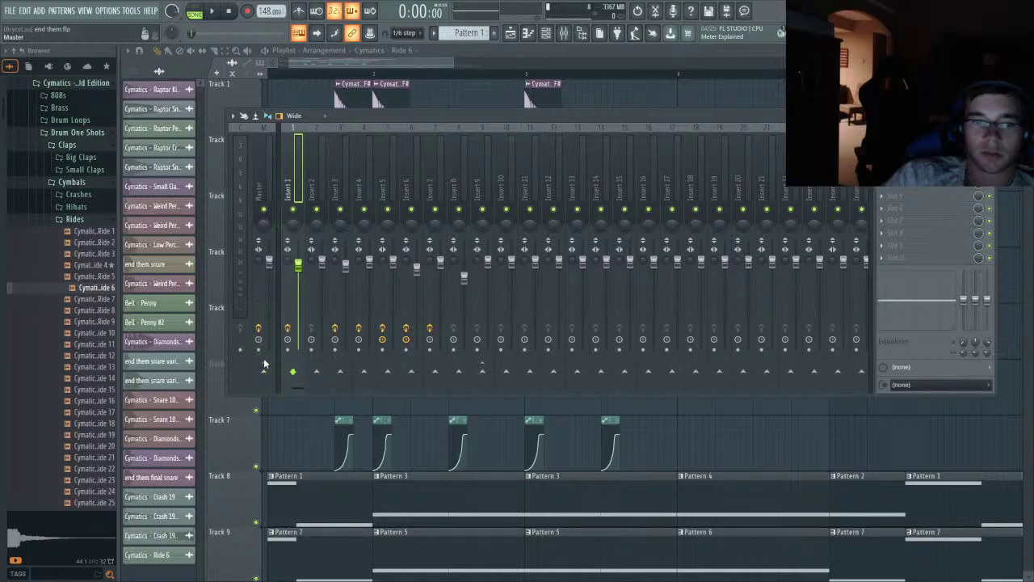
pyautogui.click(482, 372)
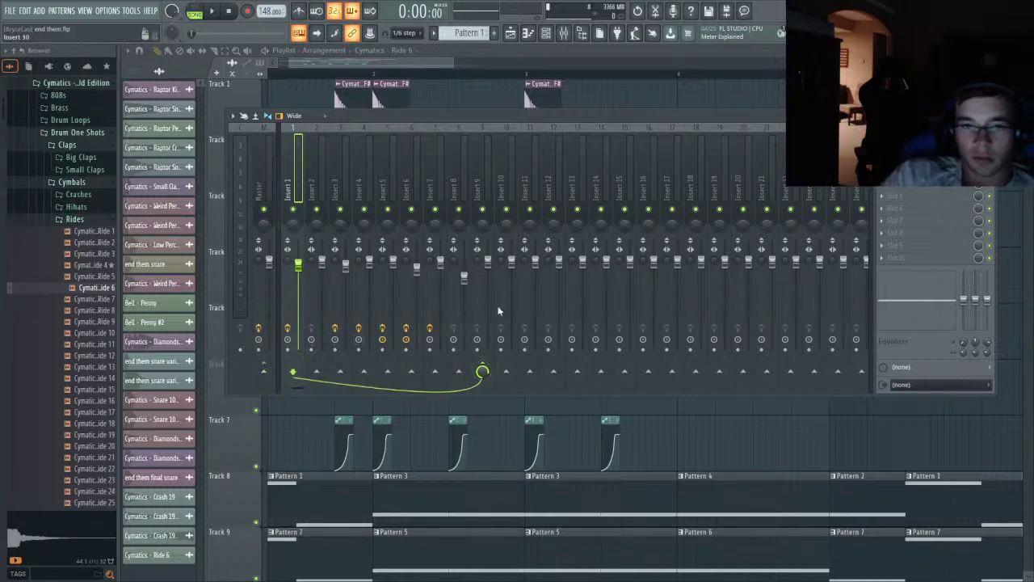
# - Add a Fruity Compressor to Insert 9, and play the arrangement from the start to check the mixer levels
pyautogui.click(490, 185)
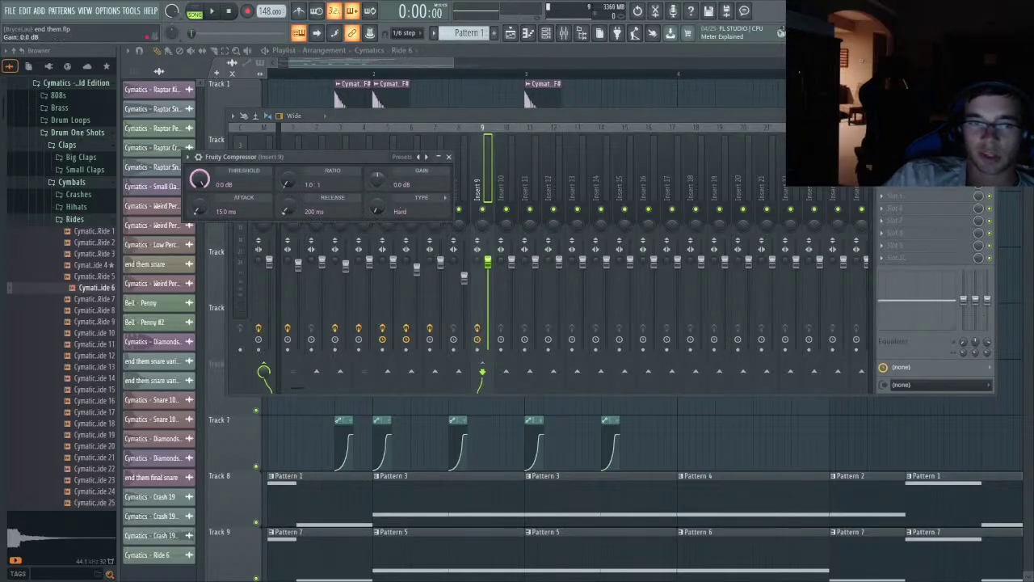
pyautogui.click(424, 56)
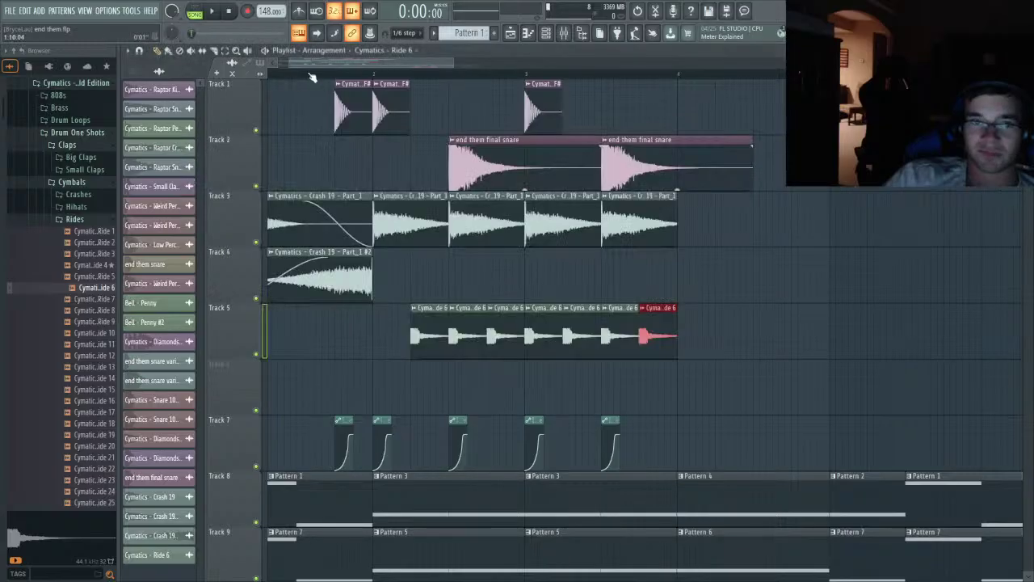
pyautogui.moveTo(312, 74); pyautogui.dragTo(32, 143)
pyautogui.press('space')
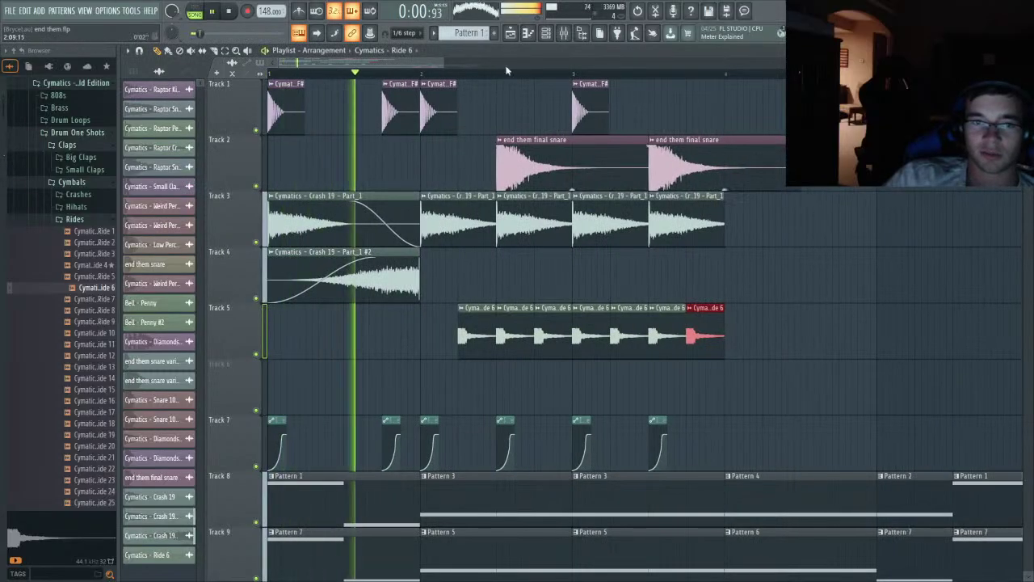
pyautogui.press('F9')
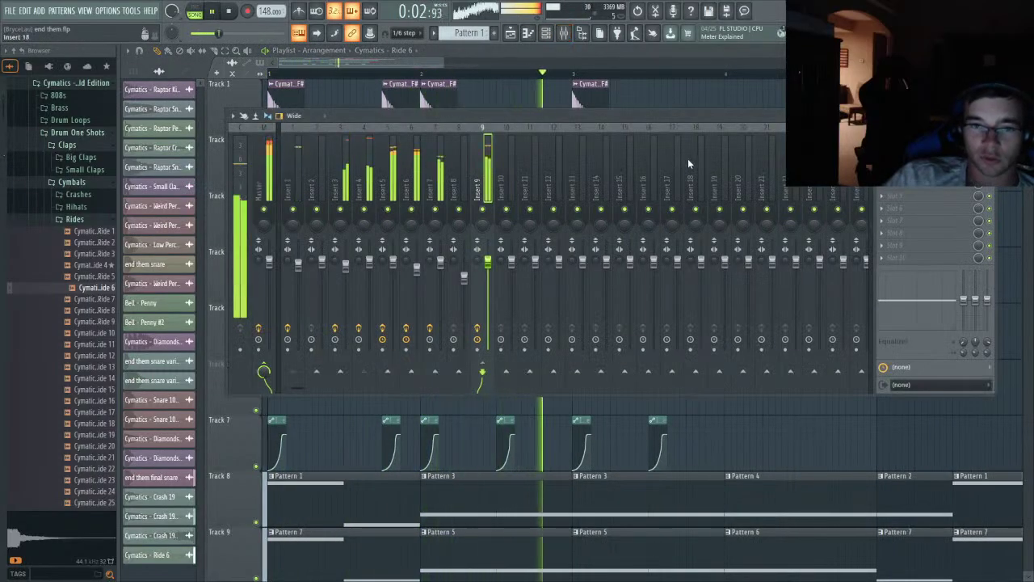
# - Check the Fruity Compressor on Insert 9, and compare the Insert 4 and Insert 9 levels while replaying the arrangement
pyautogui.click(929, 159)
pyautogui.press('space')
pyautogui.press('space')
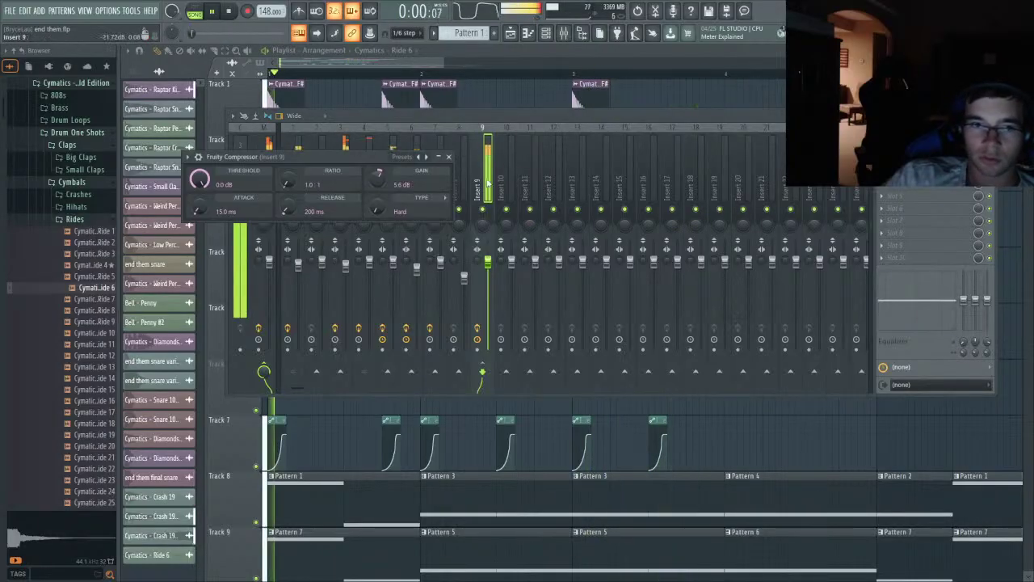
pyautogui.click(506, 119)
pyautogui.click(359, 166)
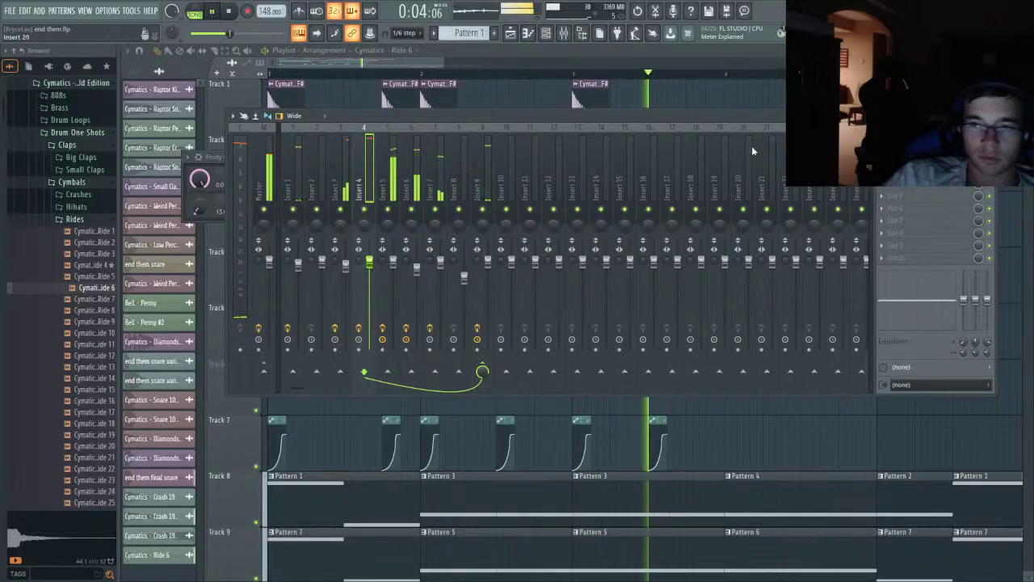
pyautogui.click(487, 164)
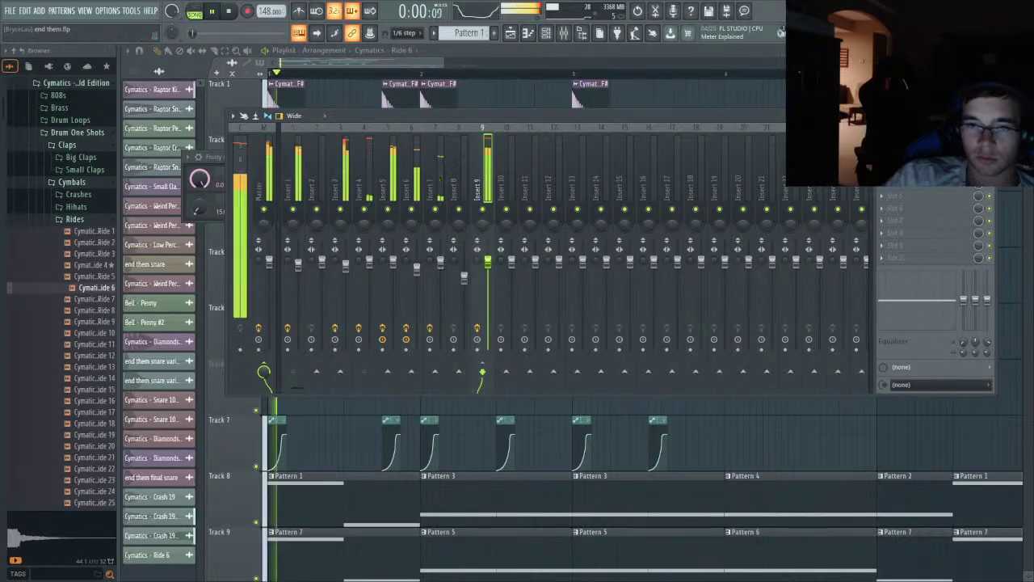
# - Stop playback and load a Fruity Limiter on Insert 9
pyautogui.click(921, 146)
pyautogui.click(921, 146)
pyautogui.press('space')
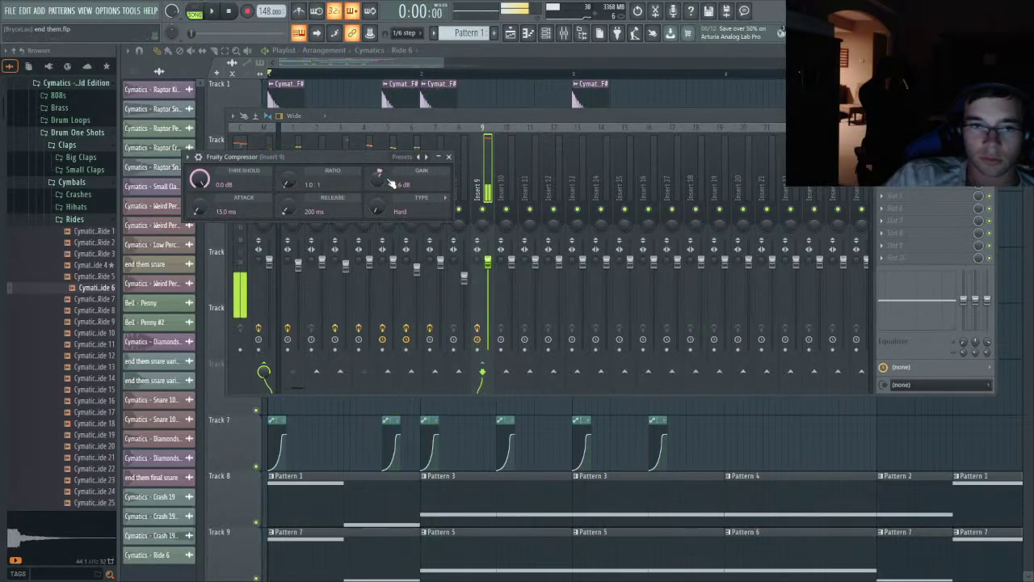
pyautogui.click(921, 146)
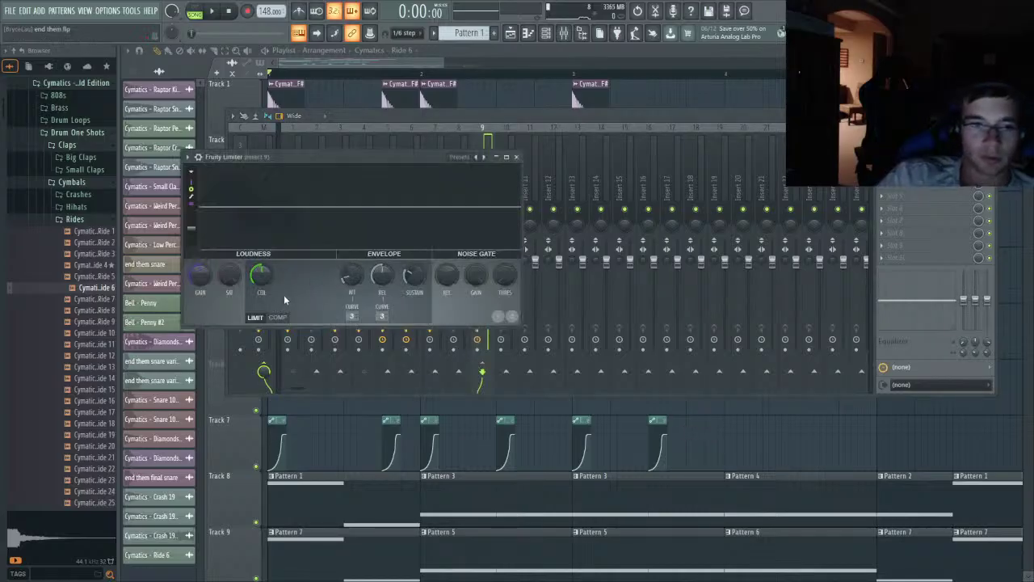
# - Raise the Insert 9 Fruity Limiter's ceiling to its maximum and set its gain to 3.2 dB while playing the arrangement
pyautogui.press('space')
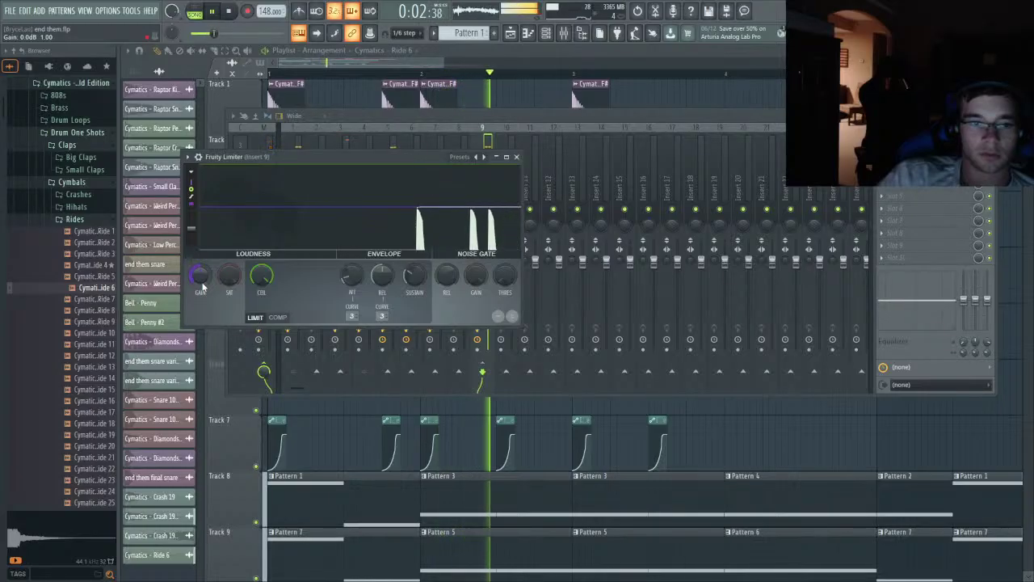
pyautogui.moveTo(202, 285); pyautogui.dragTo(202, 265)
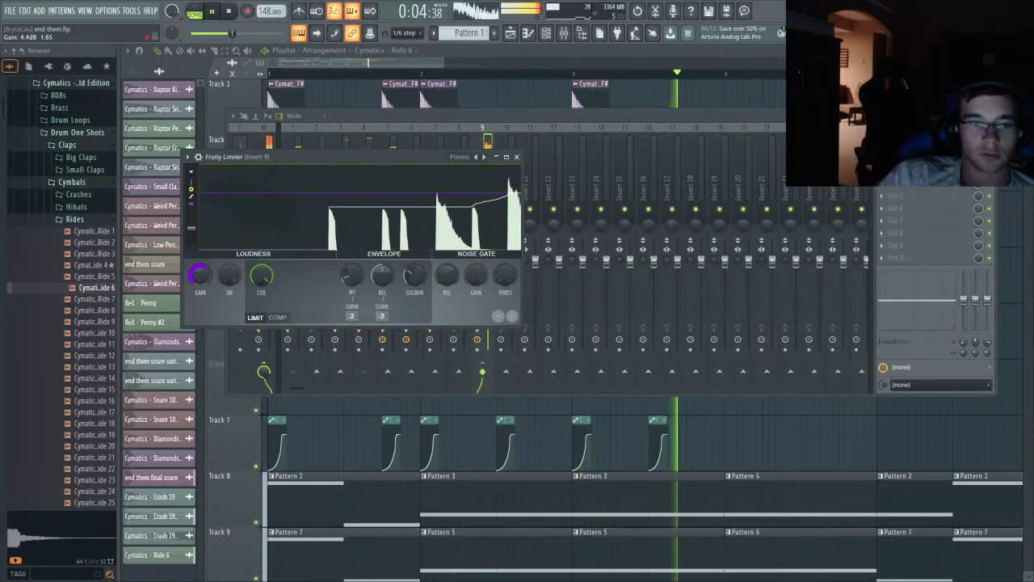
pyautogui.press('space')
pyautogui.press('space')
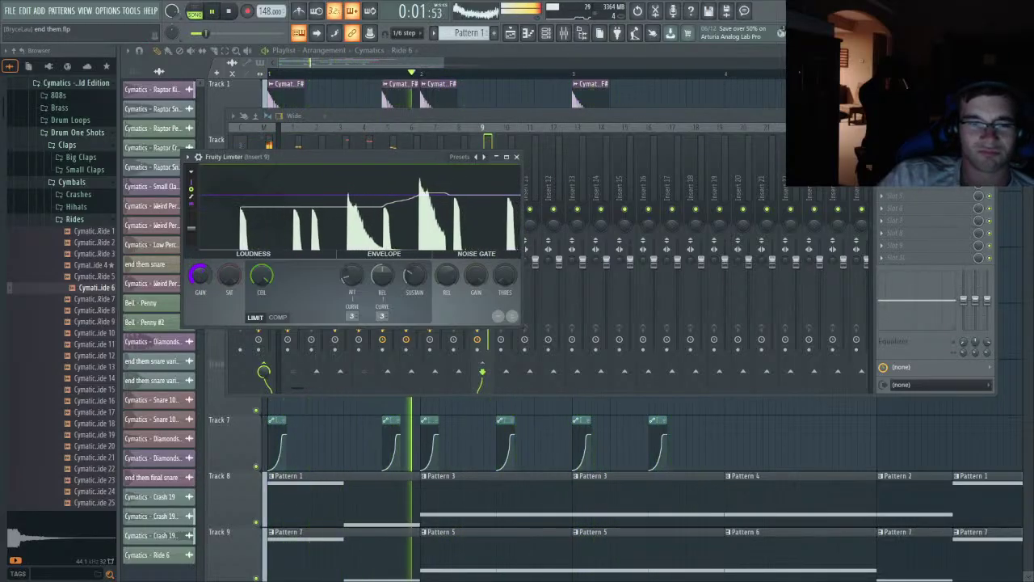
pyautogui.moveTo(202, 277); pyautogui.dragTo(203, 284)
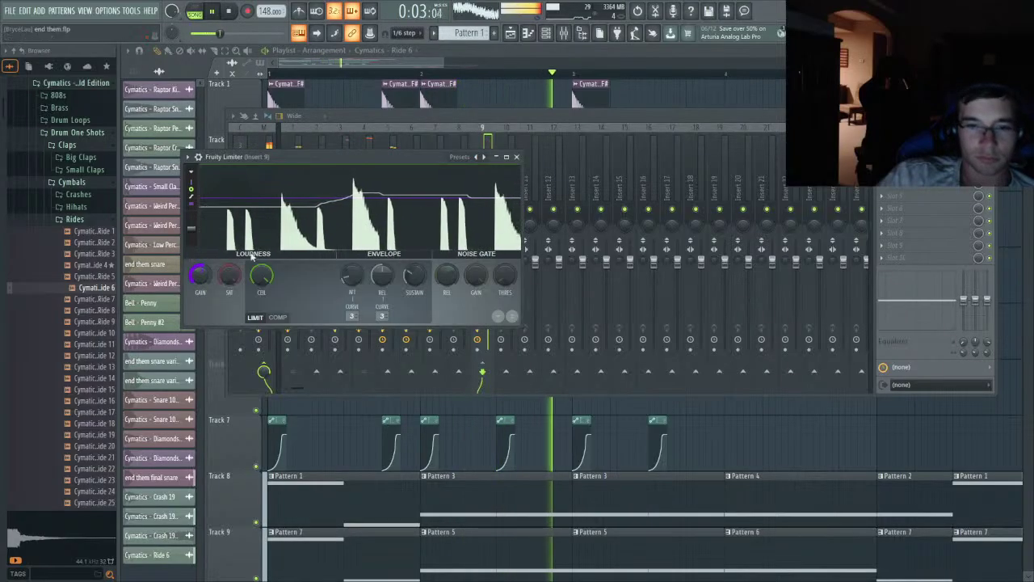
pyautogui.click(498, 114)
# - Replay the arrangement from the start and check Insert 4's level in the mixer
pyautogui.press('space')
pyautogui.press('space')
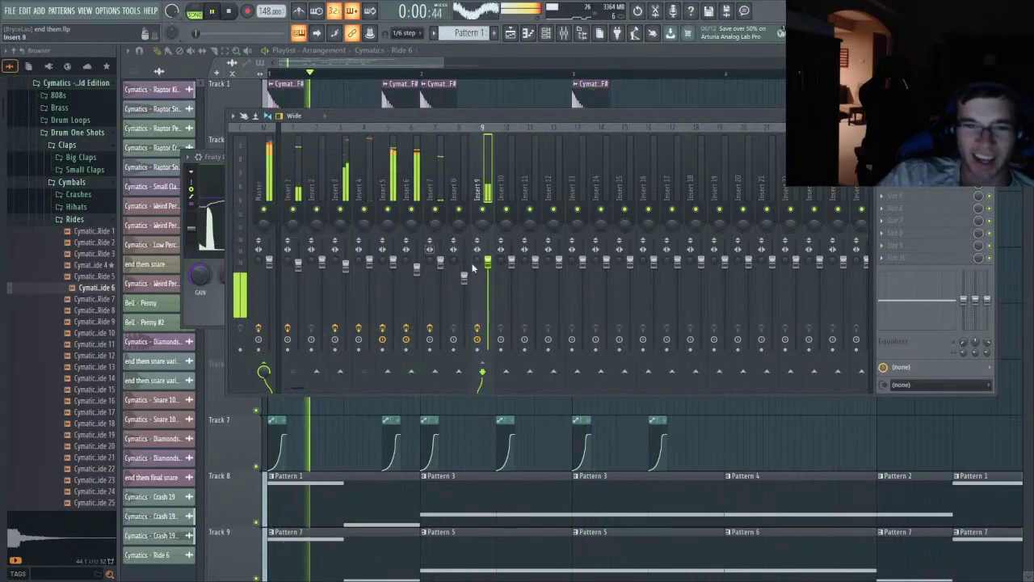
pyautogui.click(372, 265)
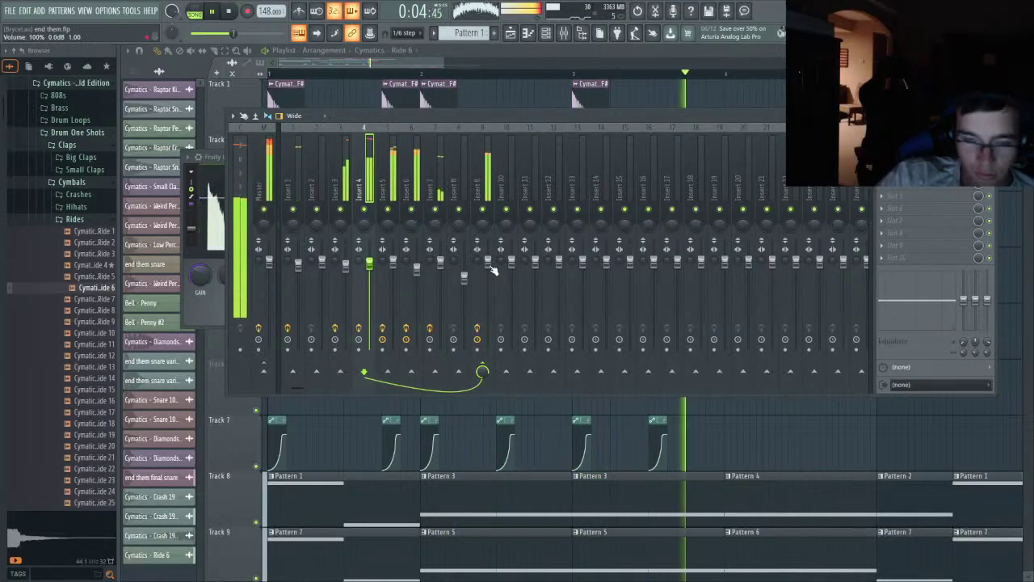
pyautogui.press('space')
pyautogui.press('space')
# - Add Fruity Parametric EQ 2 to Insert 1, slightly boost bands 2 and 3, and listen to the change
pyautogui.click(296, 194)
pyautogui.press('space')
pyautogui.press('space')
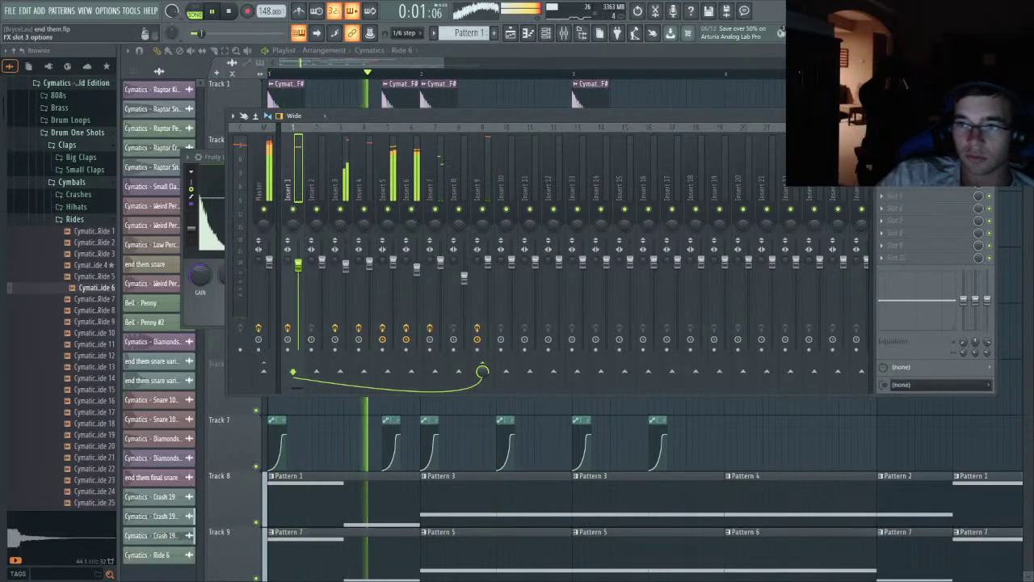
pyautogui.click(716, 558)
pyautogui.press('space')
pyautogui.press('space')
pyautogui.press('space')
pyautogui.moveTo(290, 276); pyautogui.dragTo(315, 241)
pyautogui.press('space')
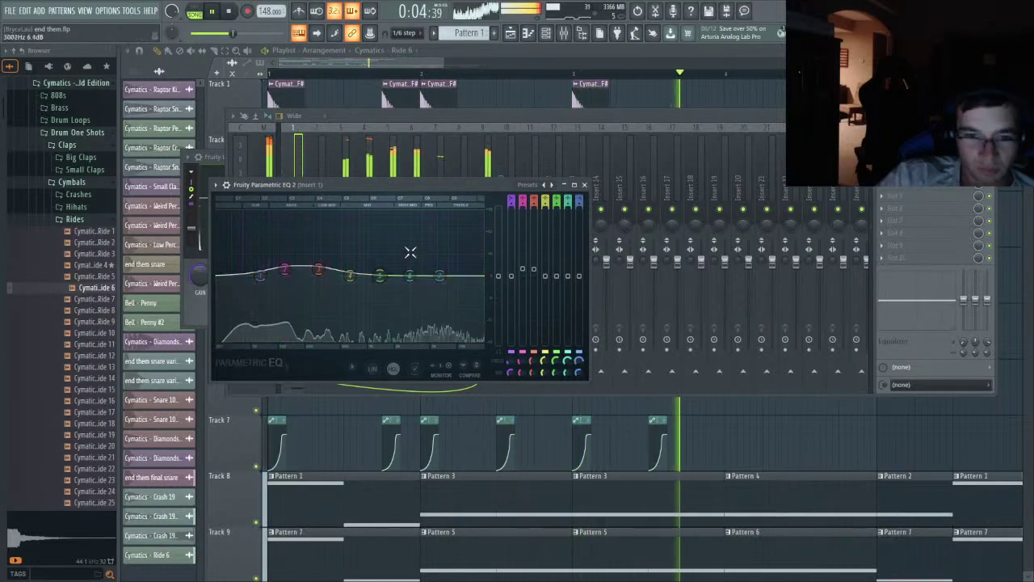
pyautogui.press('space')
pyautogui.press('space')
pyautogui.click(439, 168)
# - Slightly raise bands 2 and 4 in Insert 4's Fruity Parametric EQ 2 while playing the arrangement
pyautogui.click(369, 164)
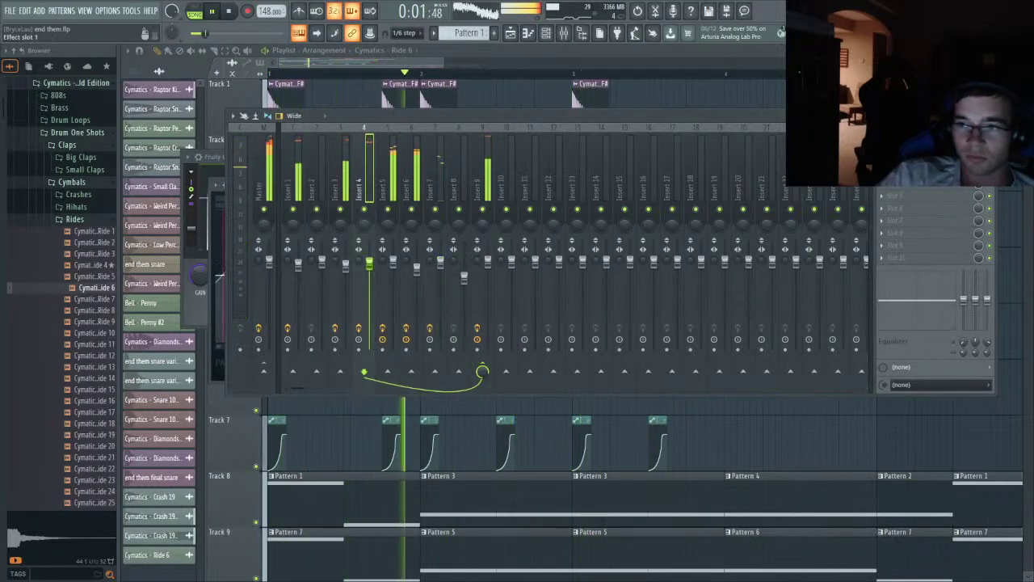
pyautogui.click(925, 147)
pyautogui.moveTo(323, 216); pyautogui.dragTo(285, 211)
pyautogui.press('space')
pyautogui.press('space')
pyautogui.moveTo(234, 219)
pyautogui.mouseDown()
pyautogui.moveTo(231, 203)
pyautogui.moveTo(230, 211)
pyautogui.mouseUp()
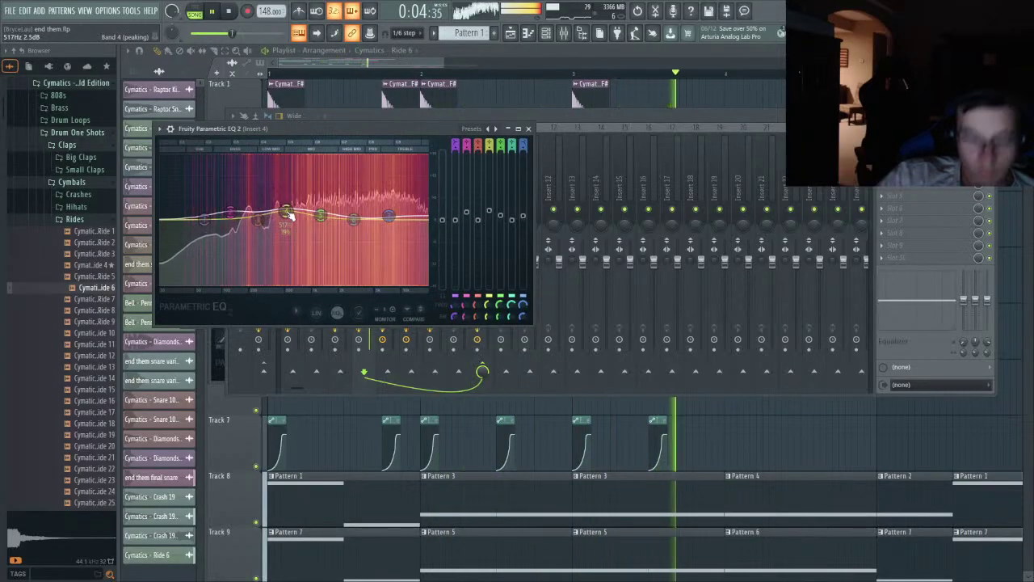
pyautogui.press('space')
pyautogui.press('space')
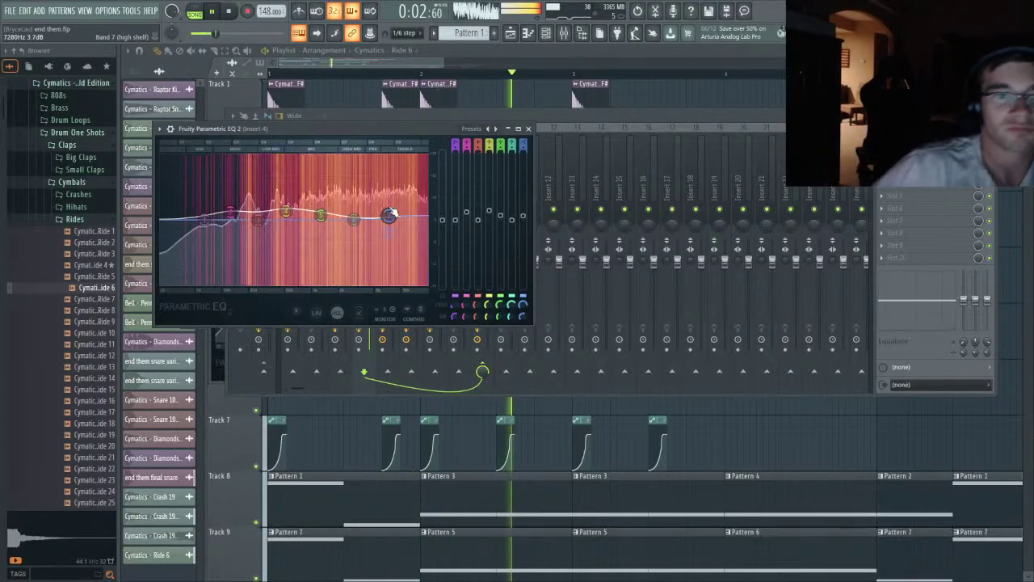
pyautogui.click(633, 118)
# - Lower the Insert 4 and Insert 1 faders slightly, and replay the arrangement to judge the balance
pyautogui.press('space')
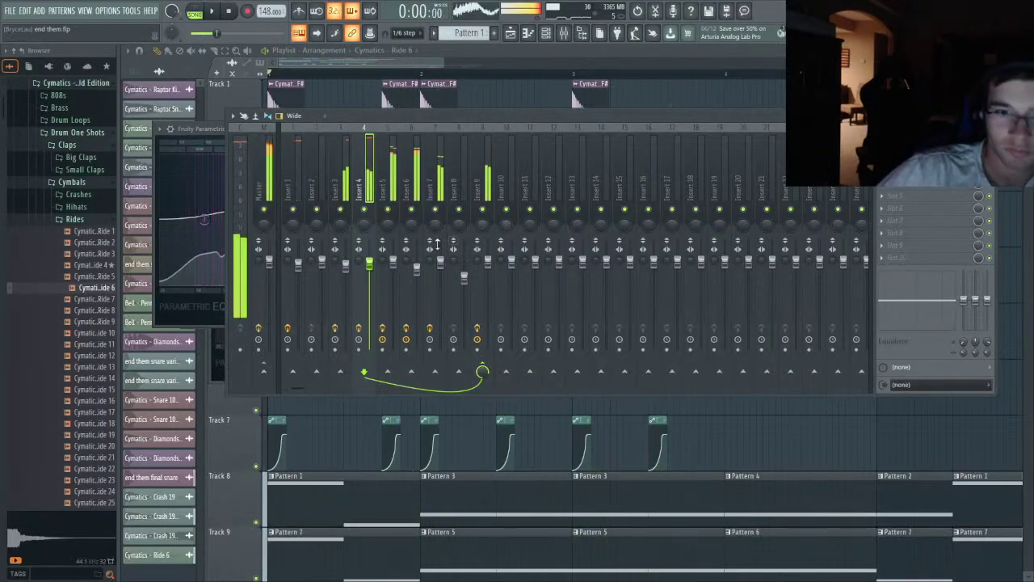
pyautogui.press('space')
pyautogui.moveTo(370, 264); pyautogui.dragTo(370, 266)
pyautogui.moveTo(298, 262)
pyautogui.mouseDown()
pyautogui.moveTo(298, 248)
pyautogui.moveTo(298, 266)
pyautogui.mouseUp()
pyautogui.press('space')
pyautogui.press('space')
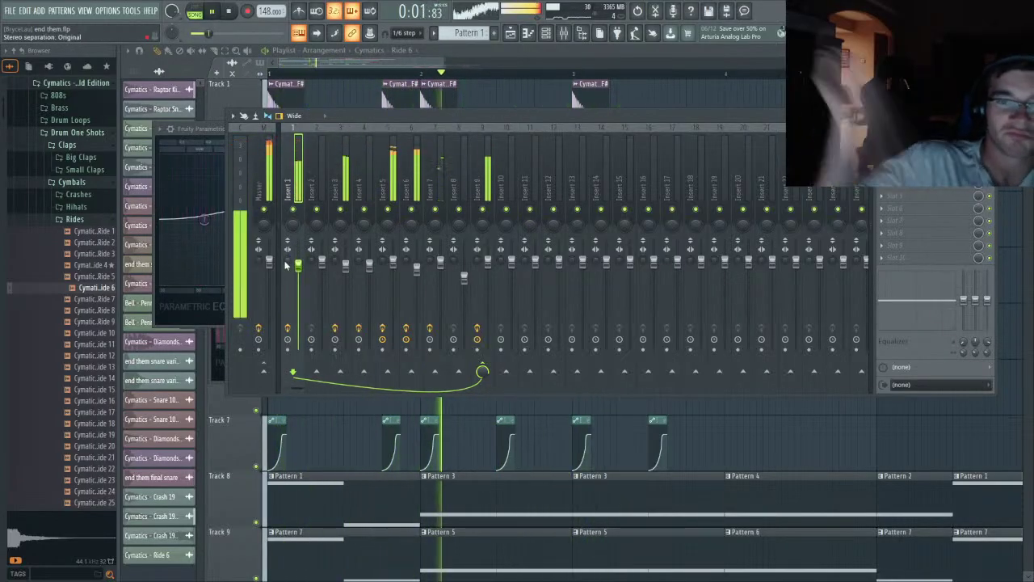
pyautogui.press('space')
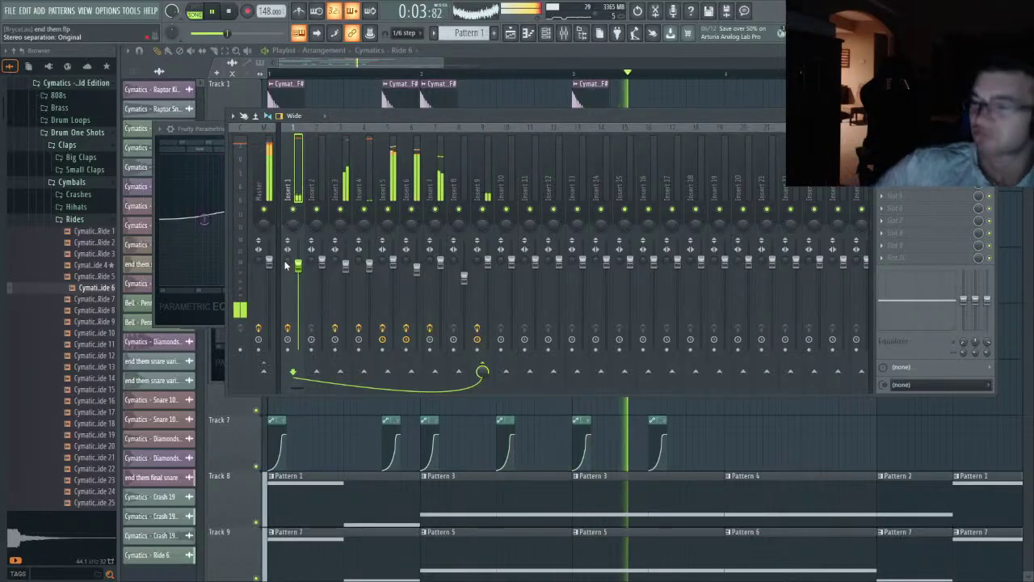
# - Open the Fruity Limiter on Insert 9 and check its gain while the arrangement plays
pyautogui.click(478, 174)
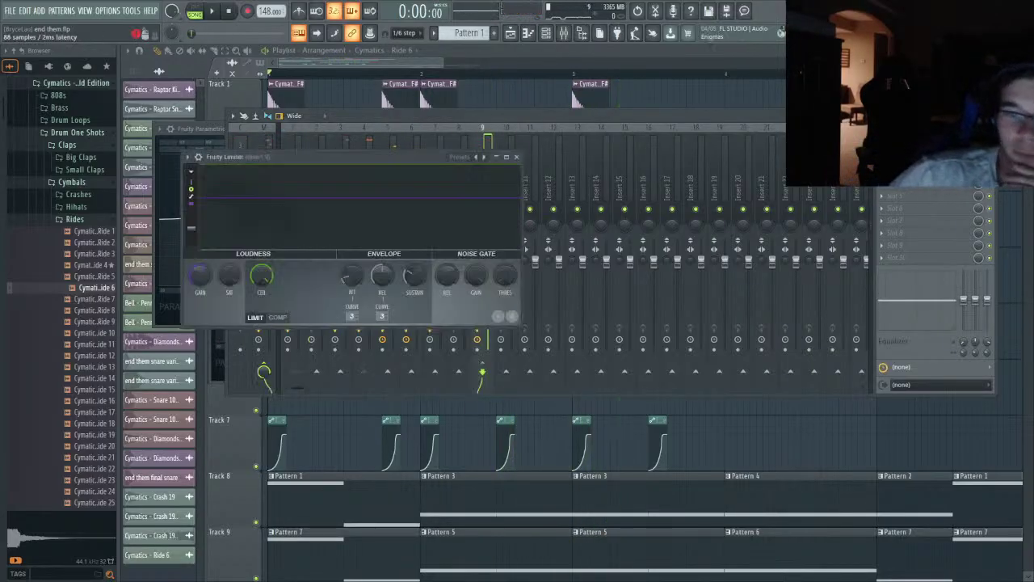
pyautogui.press('space')
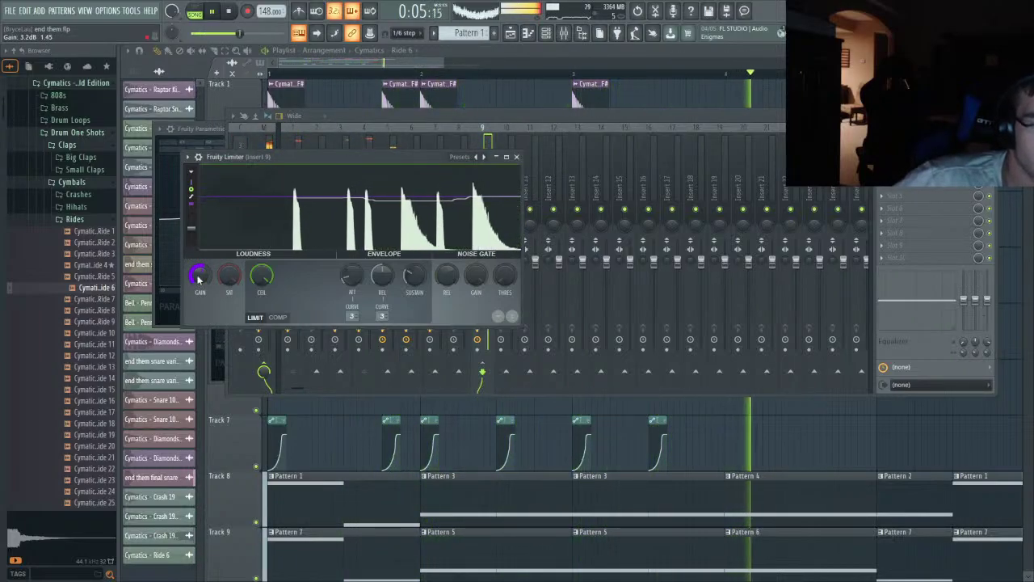
pyautogui.press('space')
pyautogui.press('space')
# - Select the ride clips on Track 5 and slightly boost the Cymatics - Ride 6 sample with its precomputed Boost effect
pyautogui.click(508, 55)
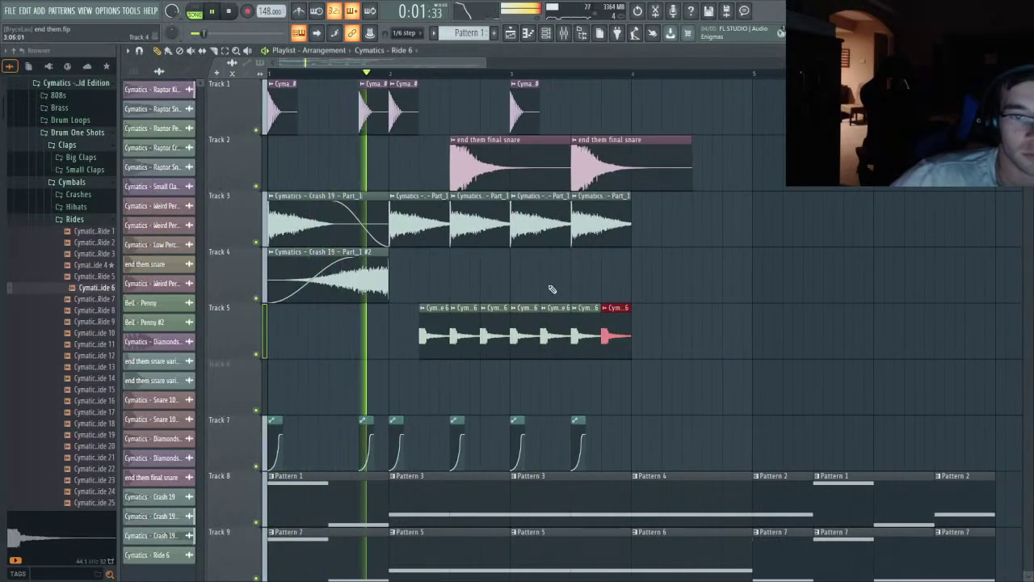
pyautogui.moveTo(687, 354); pyautogui.dragTo(363, 303)
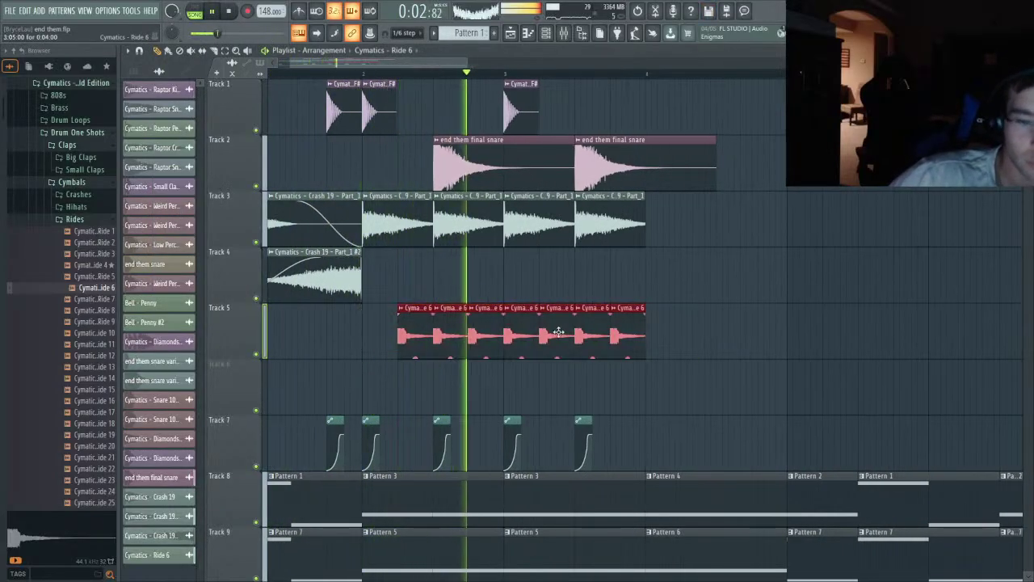
pyautogui.doubleClick(514, 333)
pyautogui.press('space')
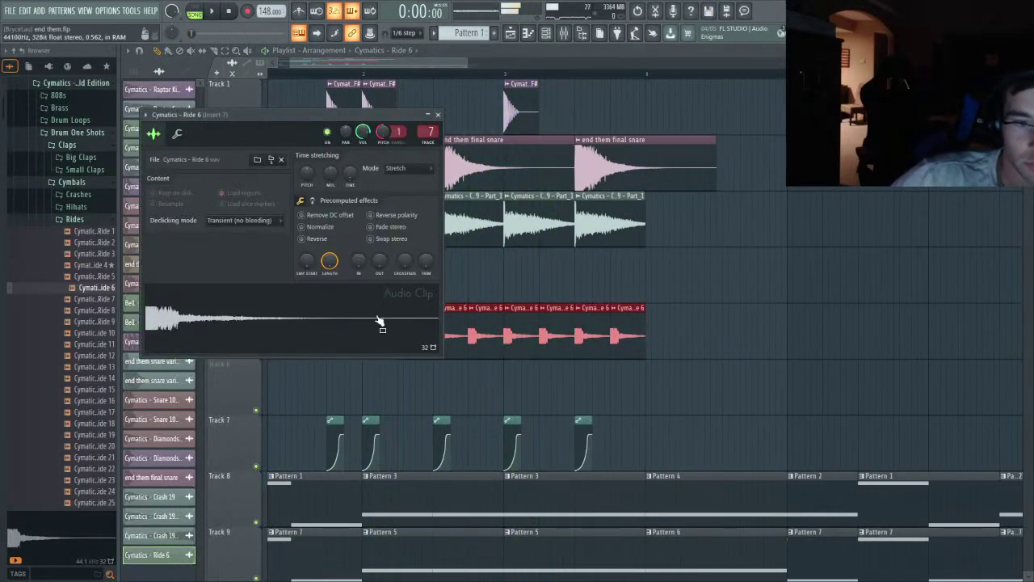
pyautogui.click(311, 202)
pyautogui.press('space')
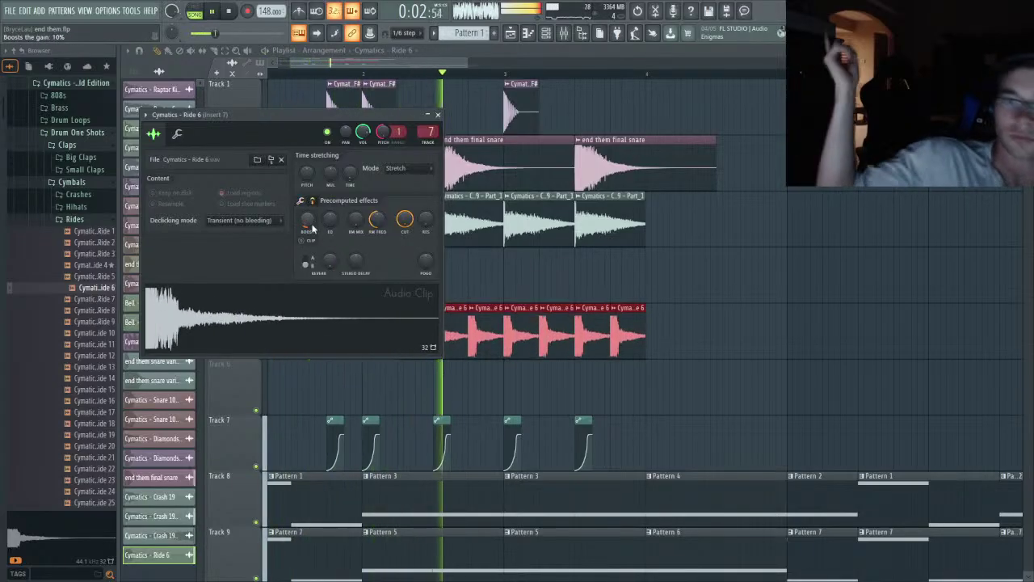
pyautogui.press('space')
pyautogui.press('space')
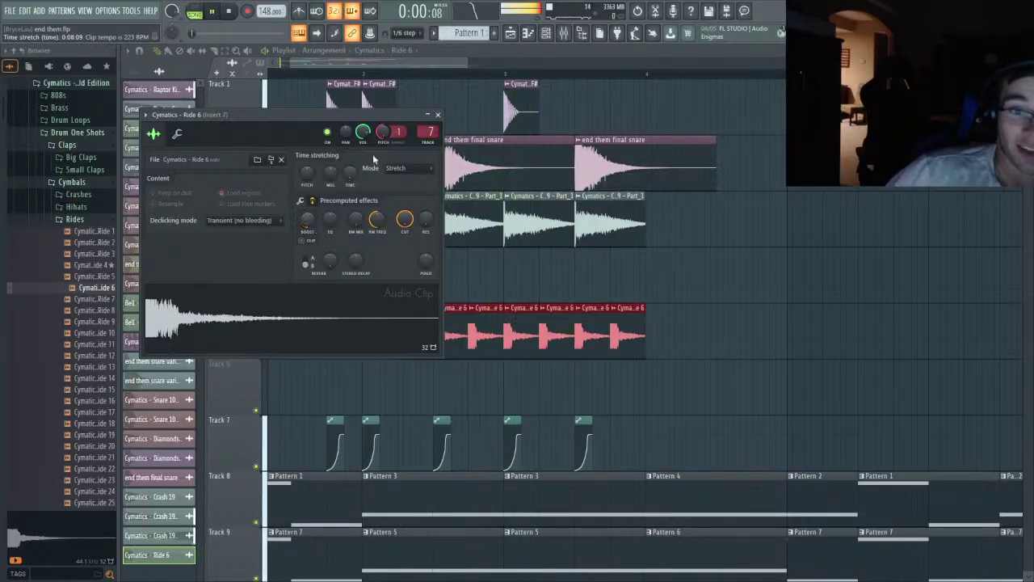
# - Lower the Insert 7 fader to 97% and replay the arrangement from the start
pyautogui.press('F9')
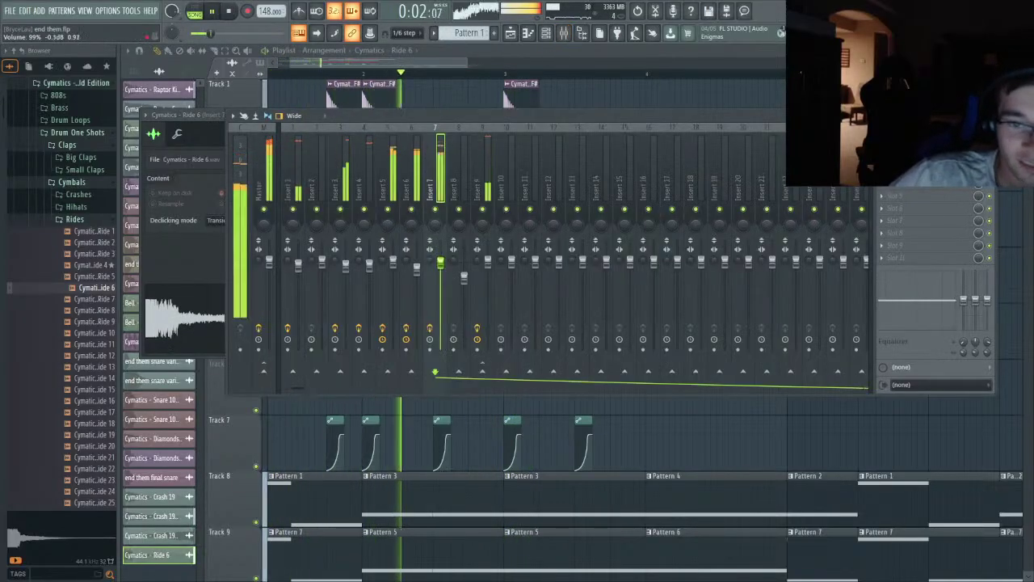
pyautogui.moveTo(441, 262); pyautogui.dragTo(440, 265)
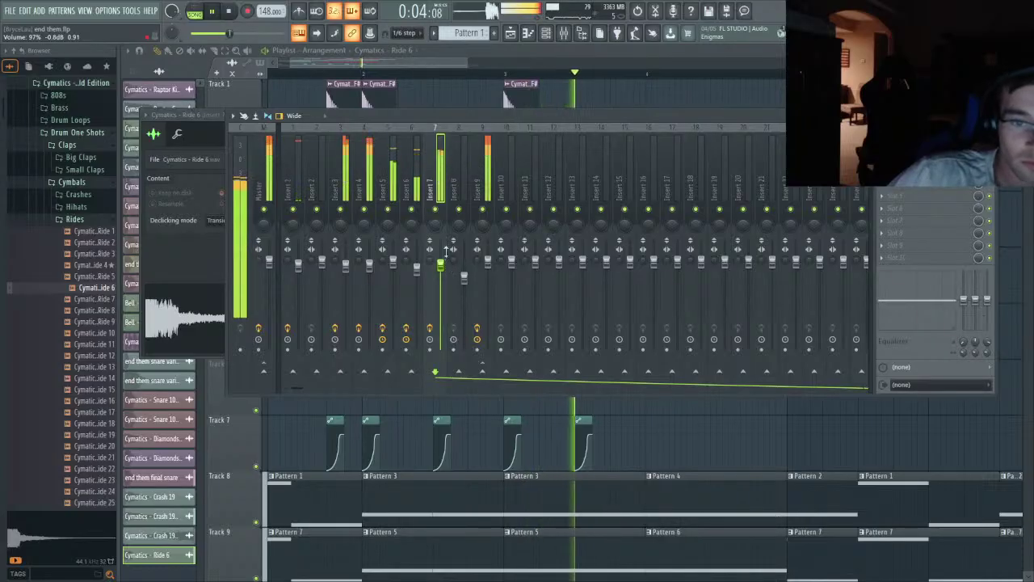
pyautogui.press('F9')
pyautogui.press('space')
pyautogui.press('space')
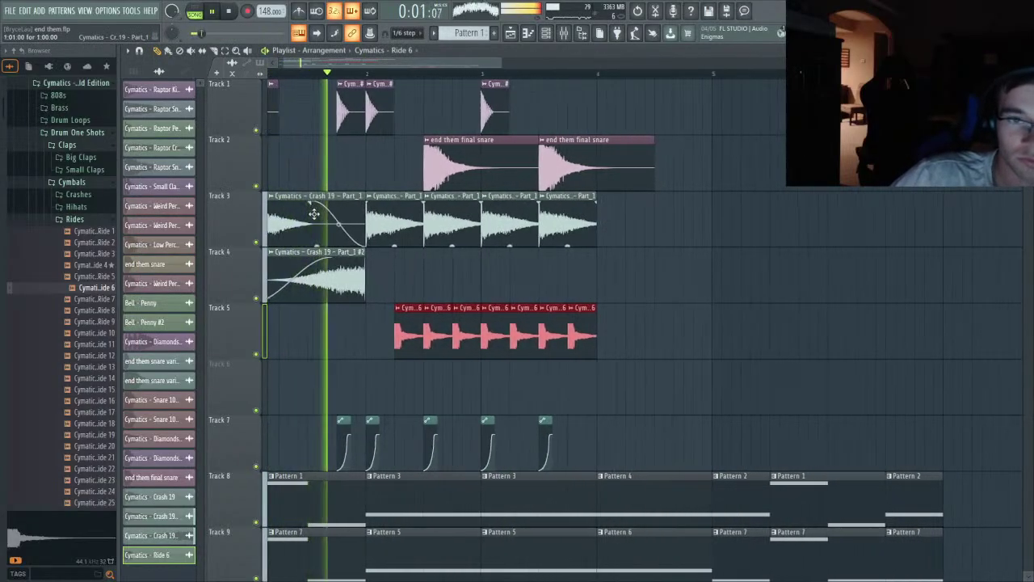
# - Lower the Insert 1 fader slightly in the mixer, and return to the playlist with the arrangement playing
pyautogui.scroll(1, 509, 184)
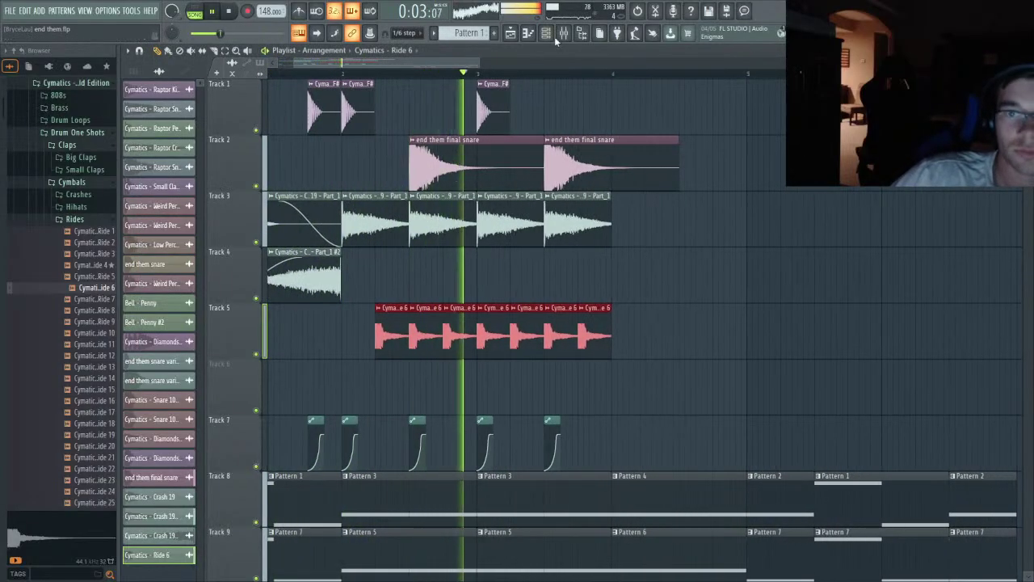
pyautogui.click(563, 33)
pyautogui.press('space')
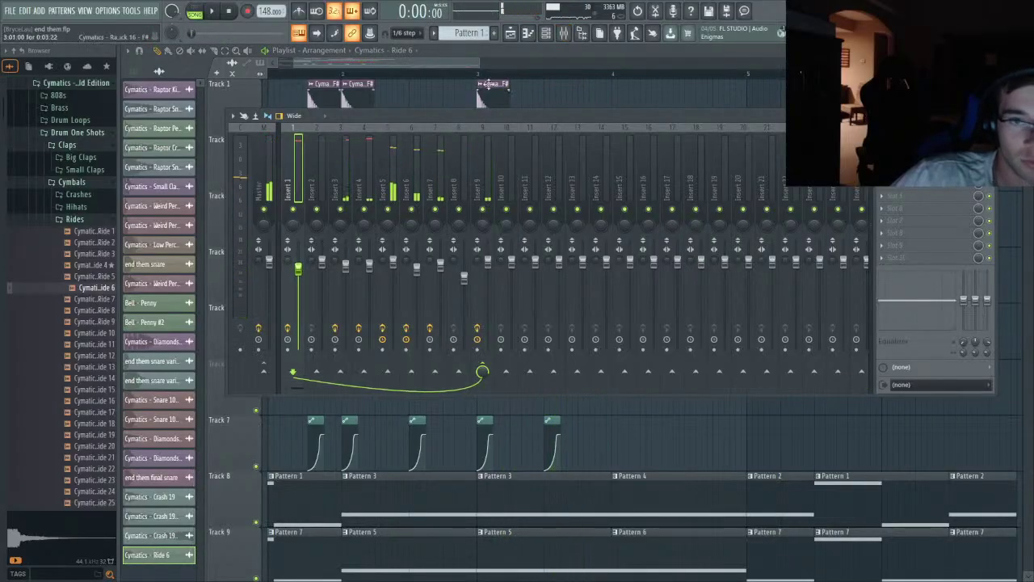
pyautogui.press('space')
pyautogui.press('F9')
# - Adjust the curve of the Insert 50 - Volume automation clips on Track 7, and replay the arrangement to hear it
pyautogui.scroll(-2, 311, 250)
pyautogui.scroll(-2, 363, 397)
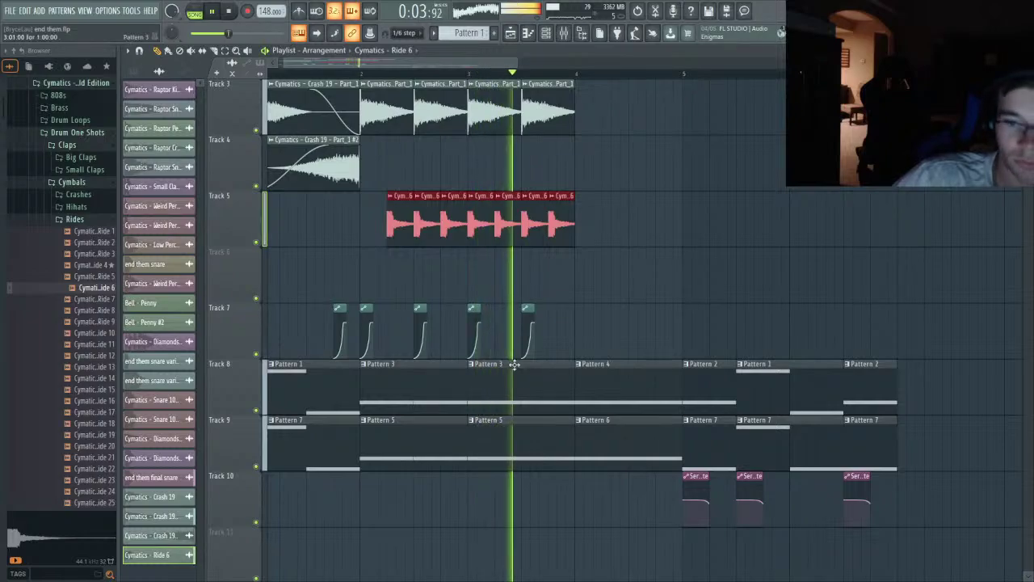
pyautogui.press('space')
pyautogui.press('space')
pyautogui.scroll(2, 494, 354)
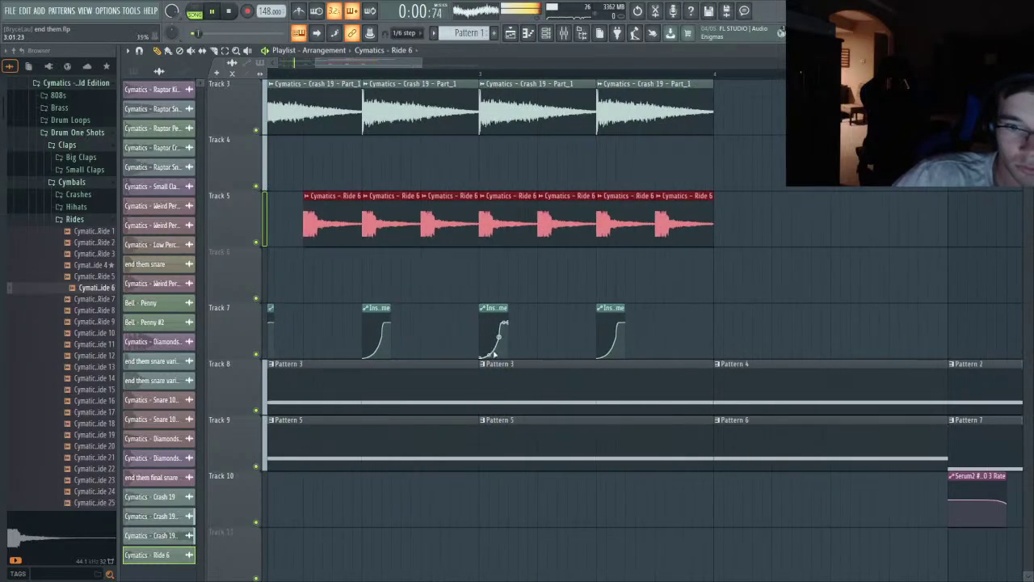
pyautogui.click(496, 343)
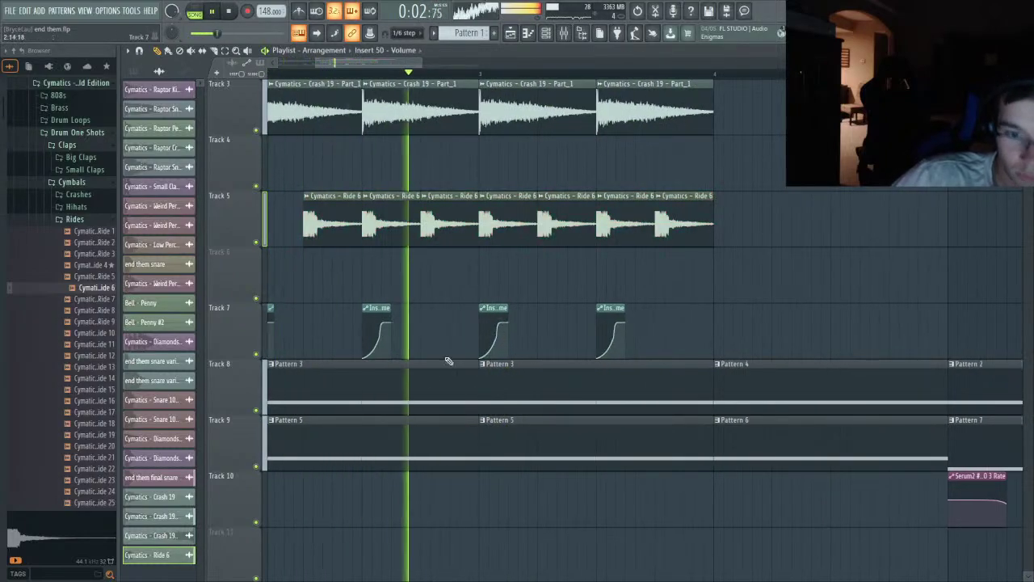
pyautogui.moveTo(378, 342); pyautogui.dragTo(374, 336)
pyautogui.press('space')
pyautogui.press('space')
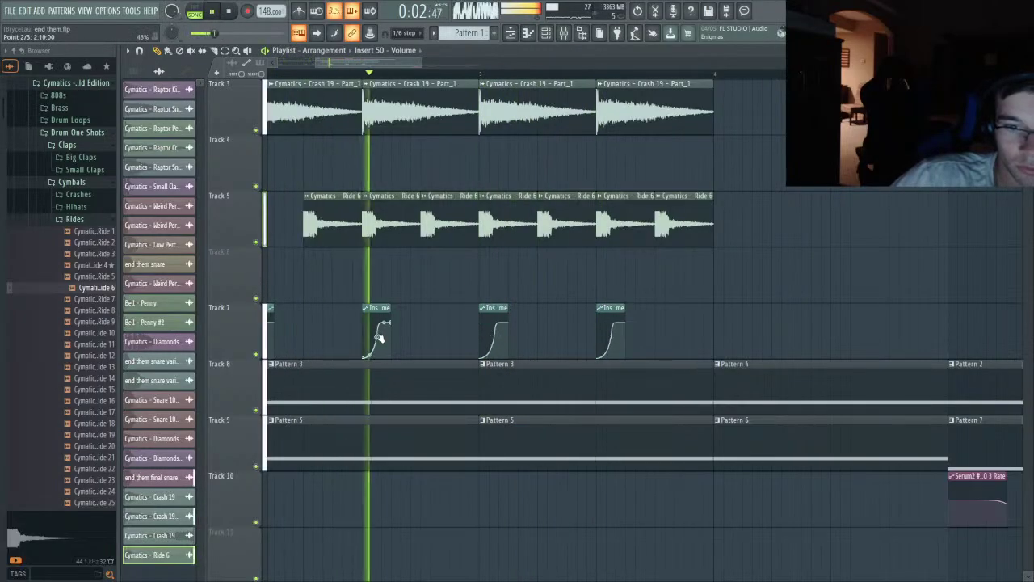
# - Replay the arrangement with the mixer open and try raising the Insert 5 fader to 108%
pyautogui.scroll(-2, 471, 361)
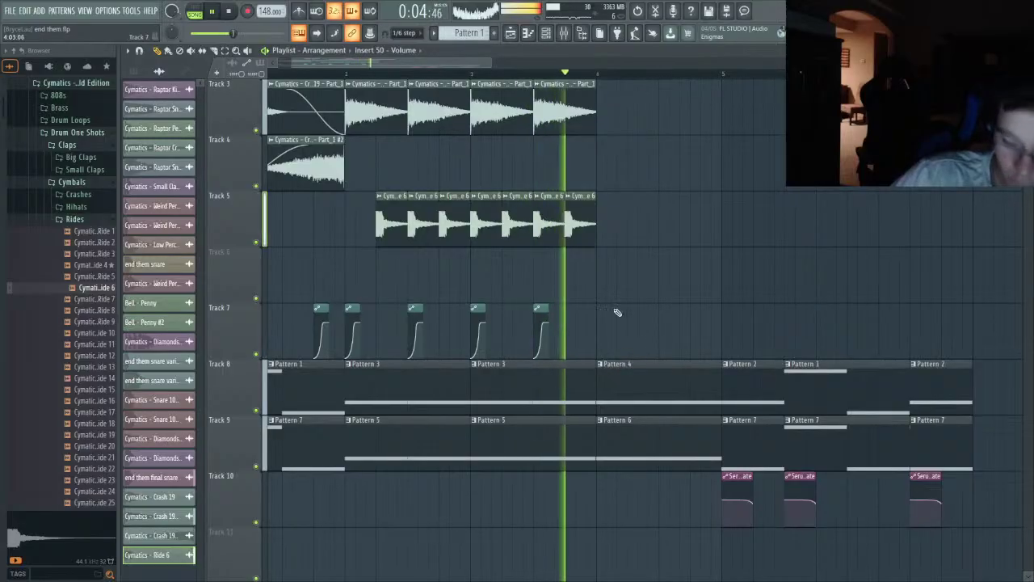
pyautogui.press('space')
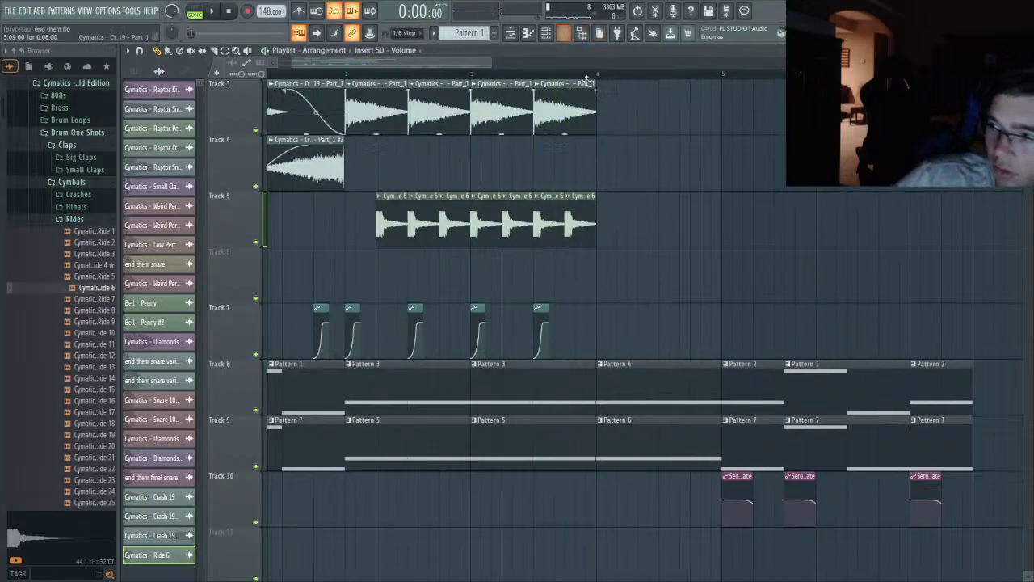
pyautogui.press('space')
pyautogui.press('F9')
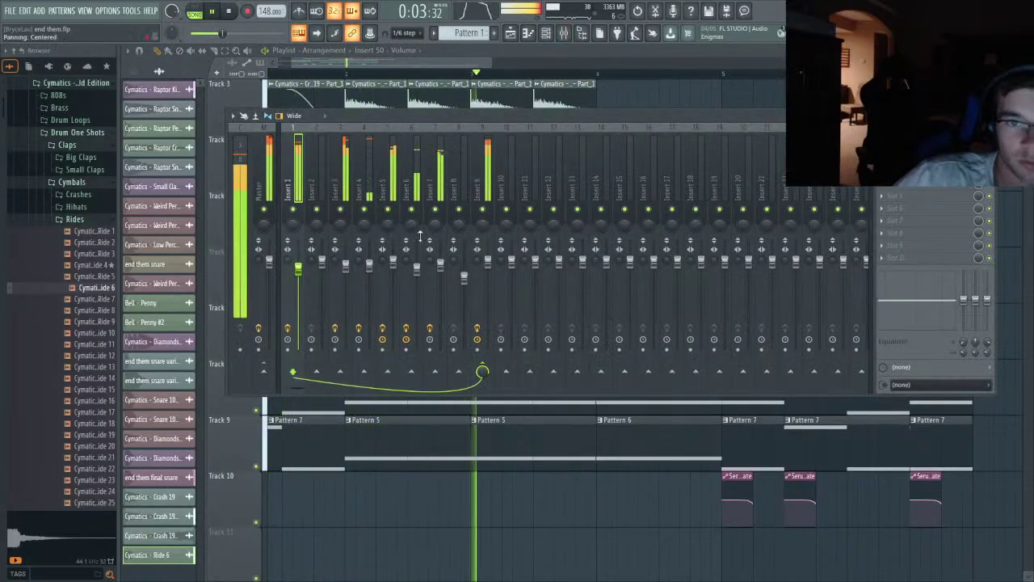
pyautogui.click(400, 269)
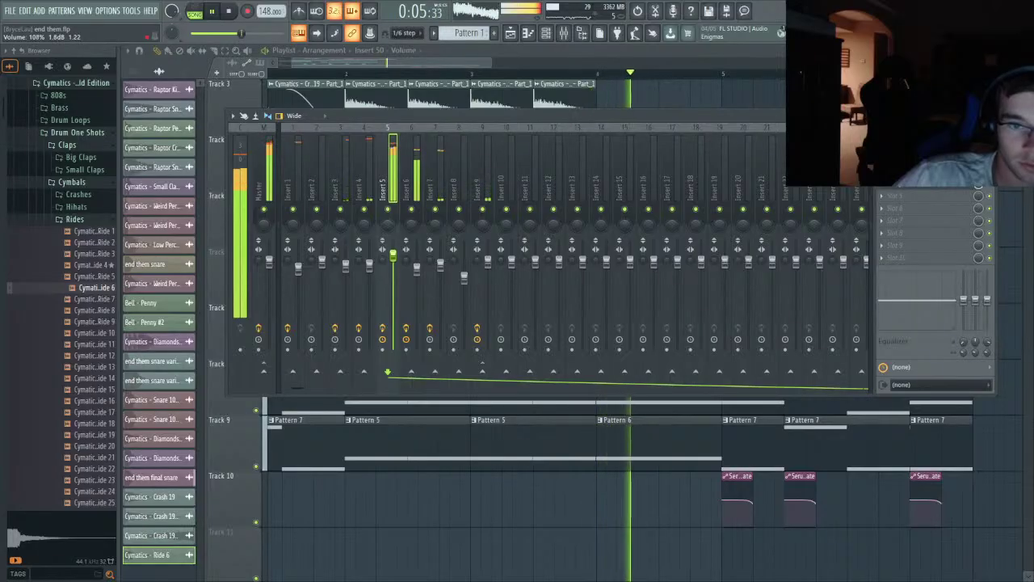
pyautogui.press('space')
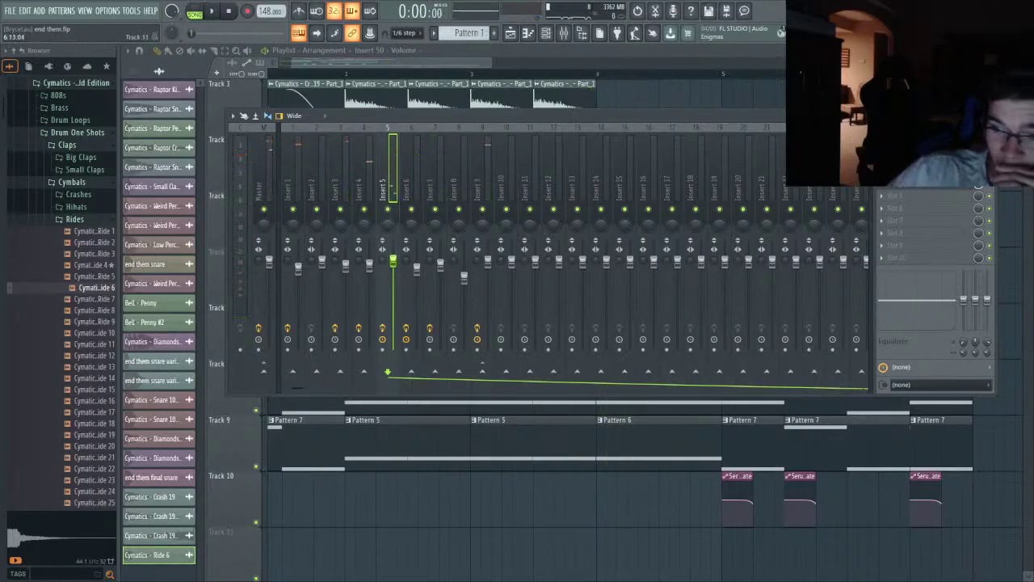
# - Return to the playlist and listen to the arrangement again from the start
pyautogui.press('F9')
pyautogui.press('space')
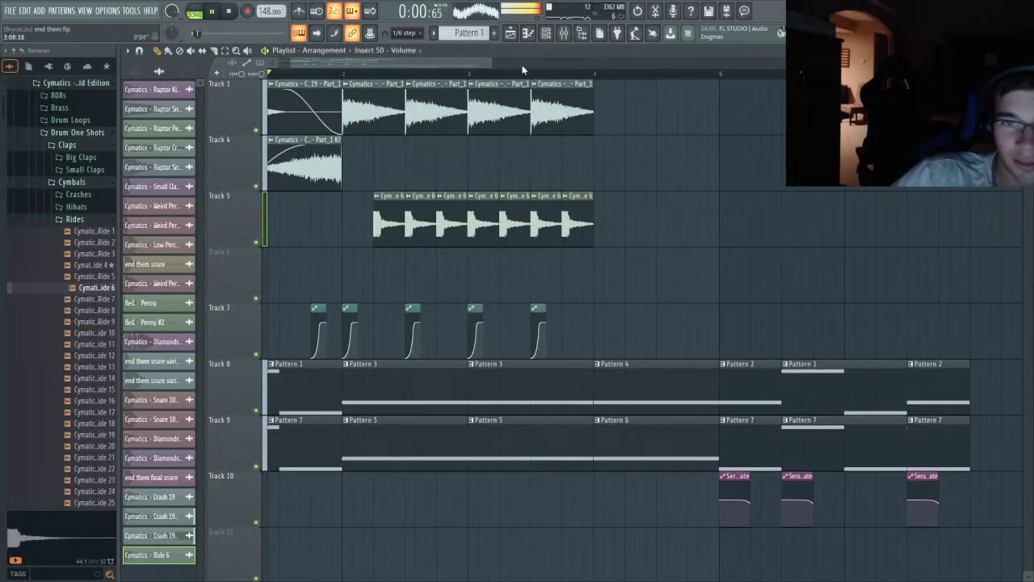
pyautogui.moveTo(480, 64); pyautogui.dragTo(453, 70)
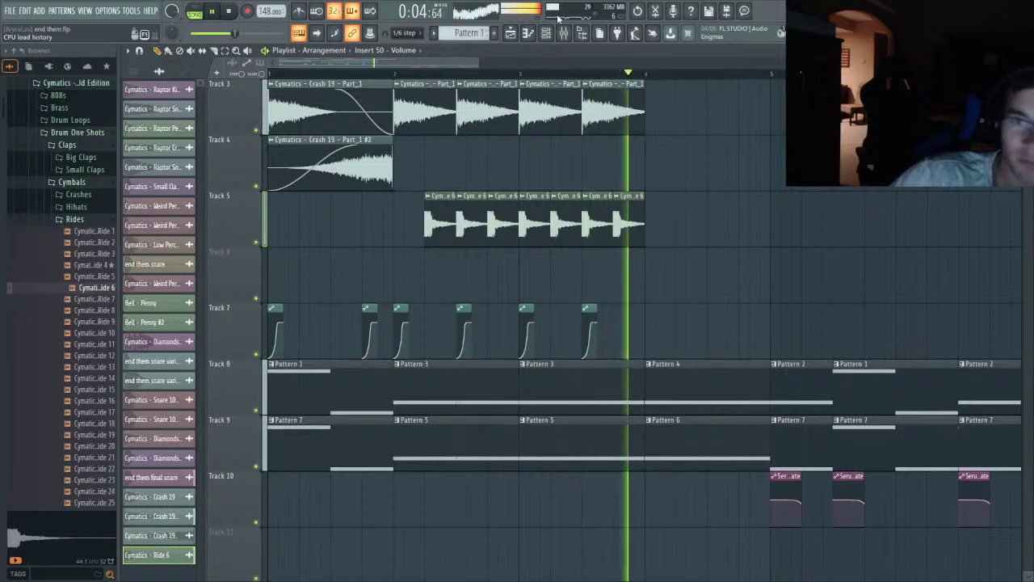
pyautogui.press('space')
# - Select the automation and pattern clips on Tracks 7 to 10 and move them up one track
pyautogui.scroll(-3, 488, 255)
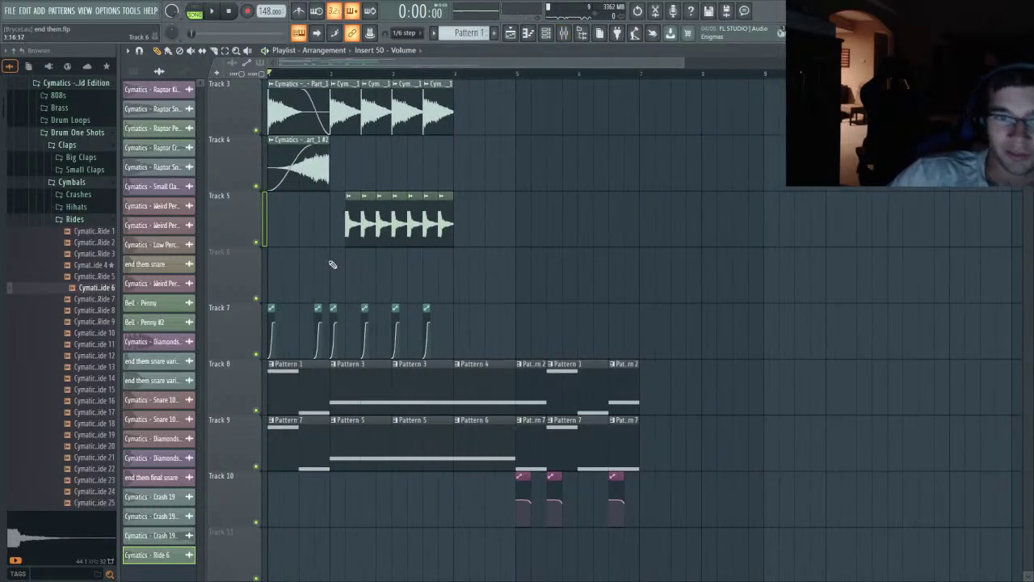
pyautogui.scroll(2, 323, 261)
pyautogui.scroll(-2, 305, 262)
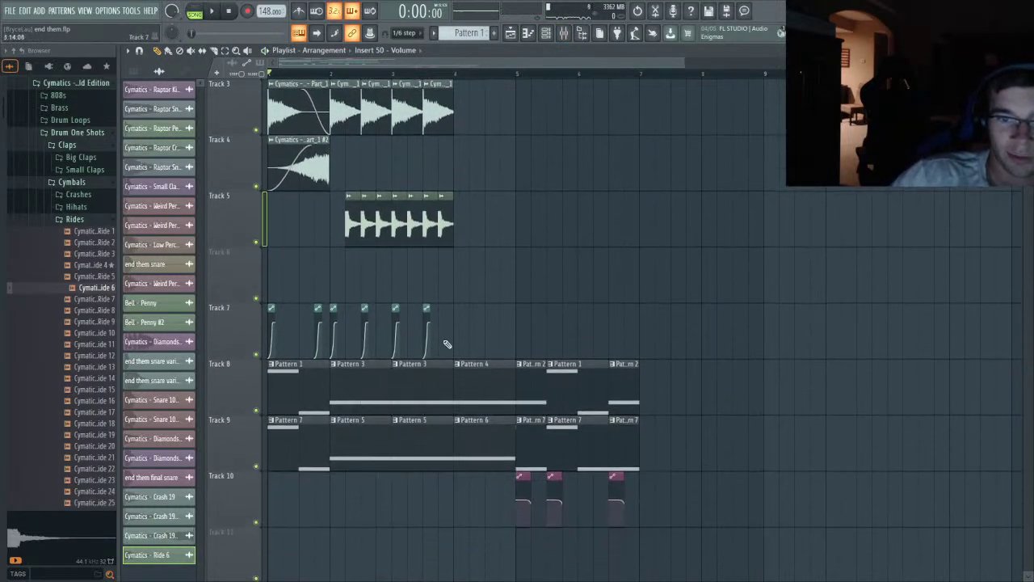
pyautogui.moveTo(705, 539); pyautogui.dragTo(86, 300)
pyautogui.hotkey('shift', 'Up')
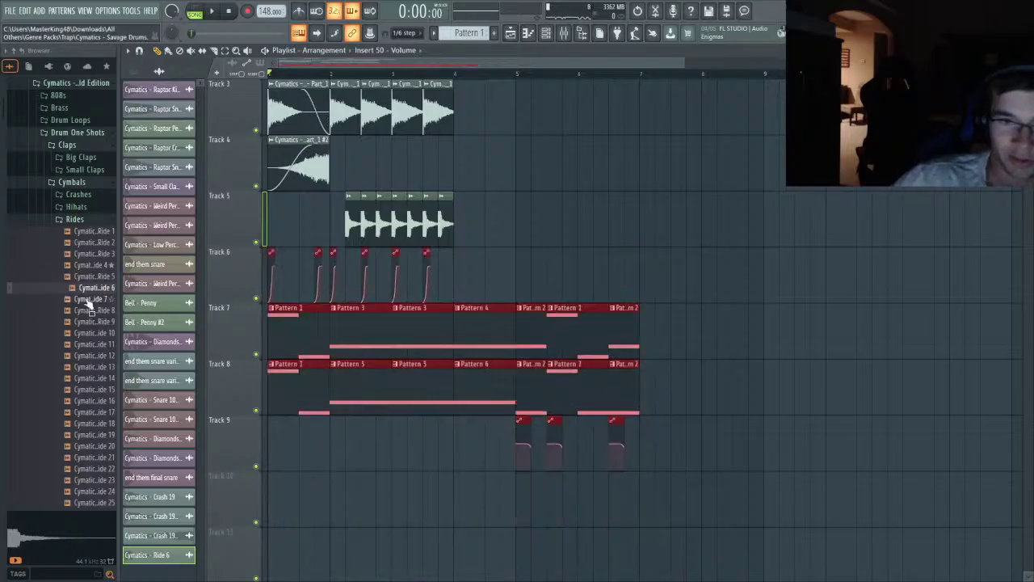
# - Select the Cymatics - Ride 6 clips on Track 5 and try moving them up one track
pyautogui.scroll(2, 263, 311)
pyautogui.scroll(2, 450, 239)
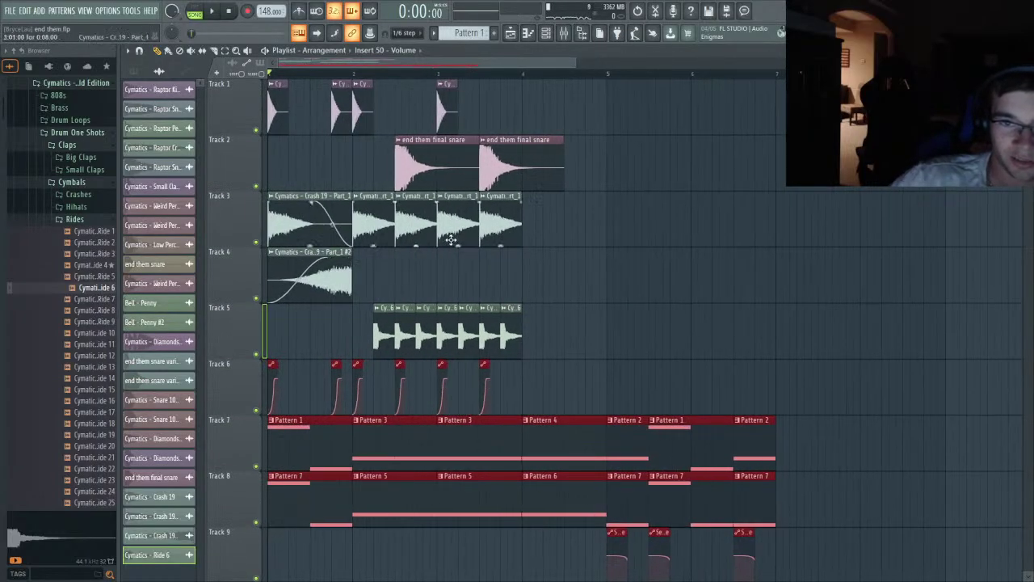
pyautogui.scroll(2, 417, 289)
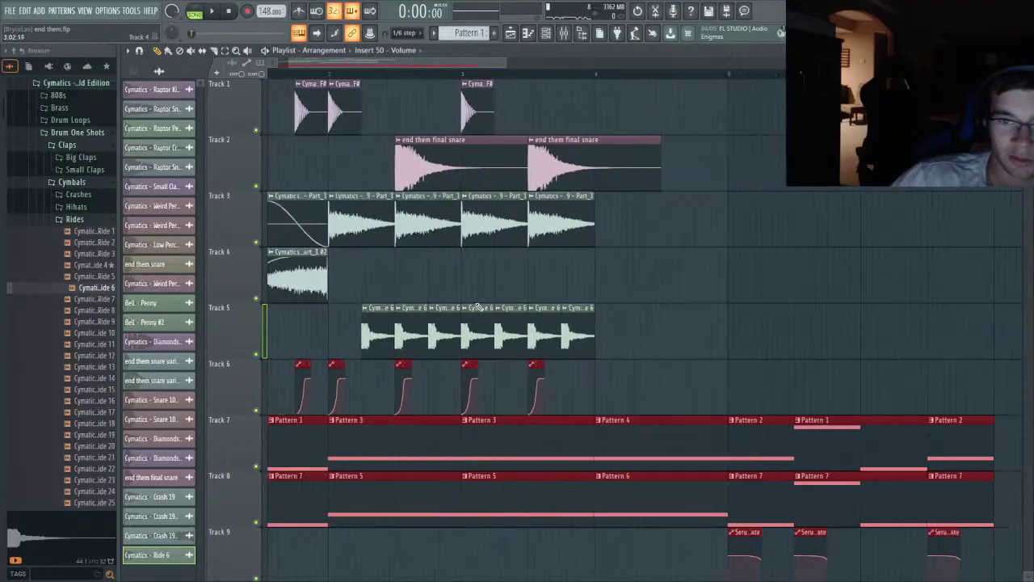
pyautogui.moveTo(621, 335); pyautogui.dragTo(351, 317)
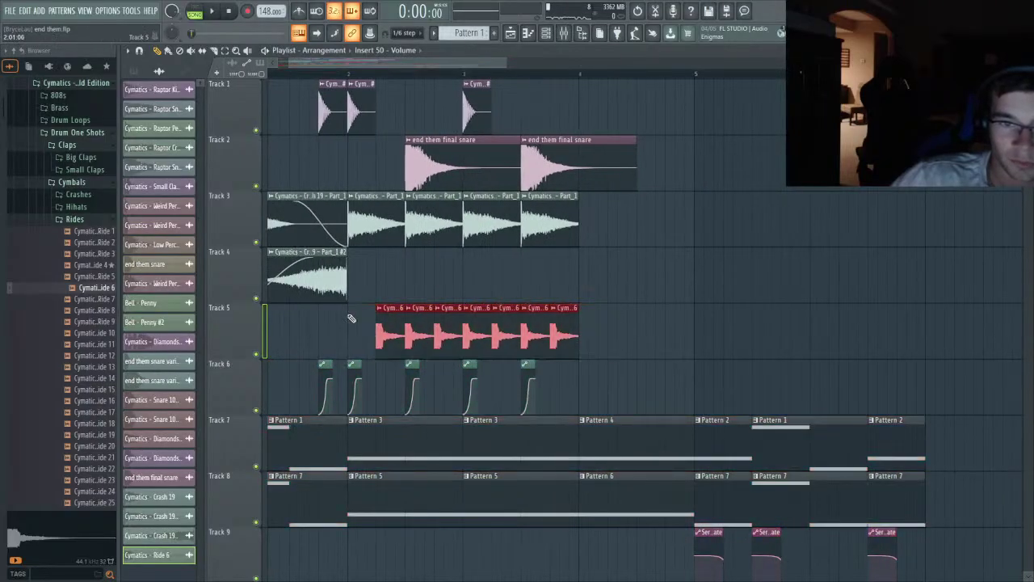
pyautogui.hotkey('shift', 'Up')
pyautogui.hotkey('shift', 'Down')
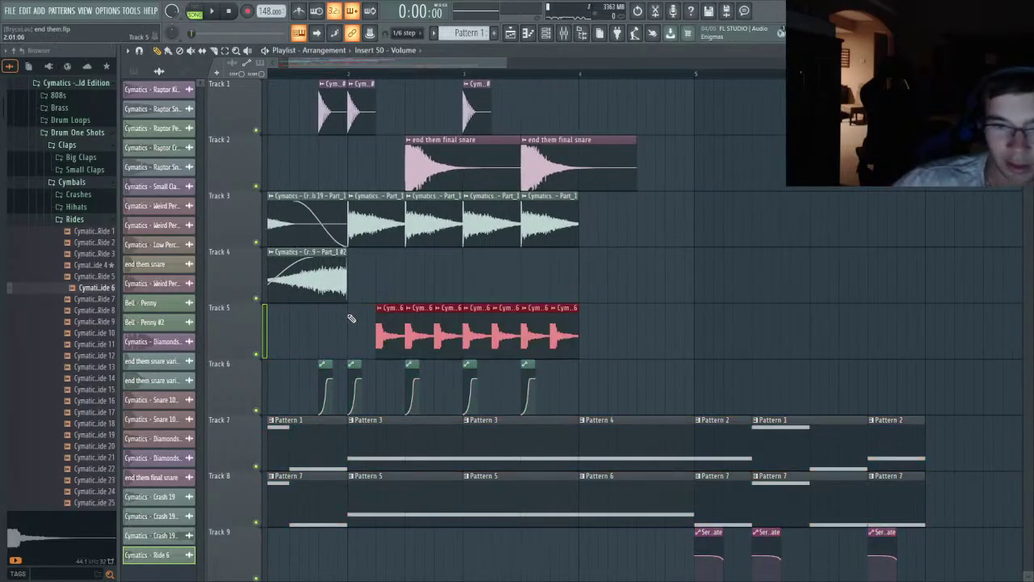
# - Move the three Serum rate automation clips on Track 9 down two tracks to Track 11
pyautogui.scroll(-2, 412, 313)
pyautogui.scroll(-2, 619, 552)
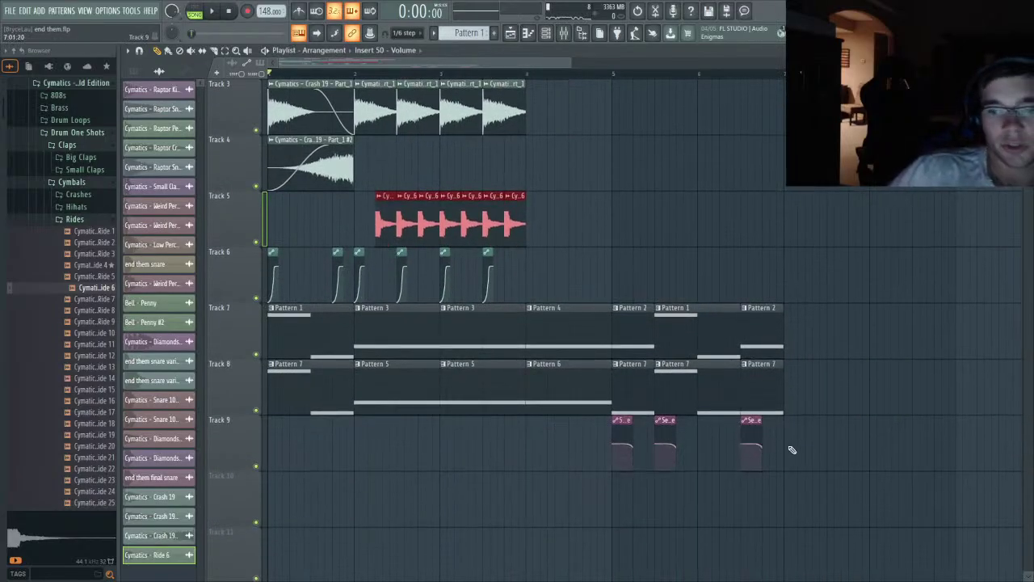
pyautogui.moveTo(792, 450); pyautogui.dragTo(510, 485)
pyautogui.hotkey('shift', 'Down')
pyautogui.hotkey('shift', 'Down')
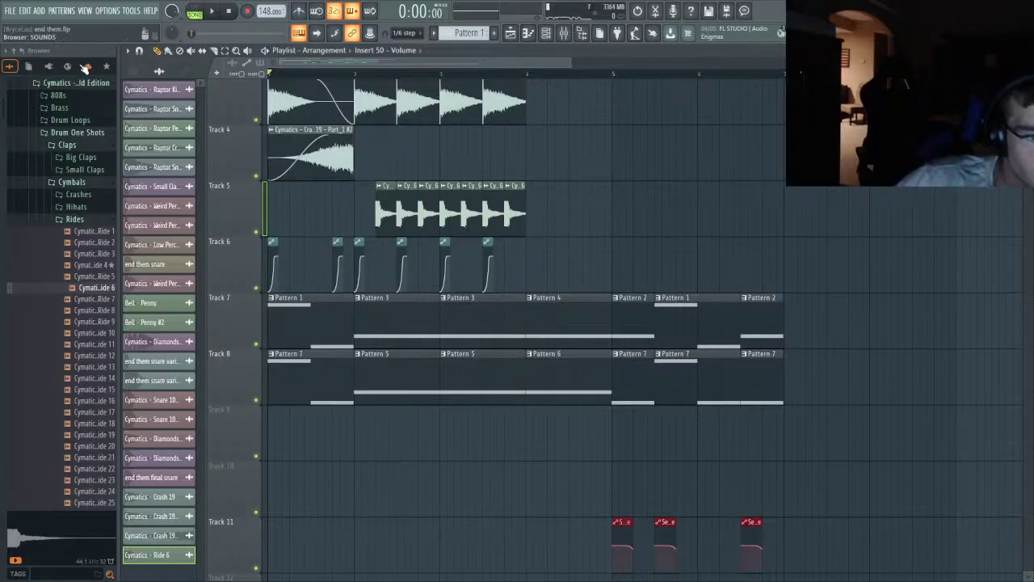
# - Create Pattern 8, show all channels in the channel rack and add a Serum instrument channel
pyautogui.click(498, 35)
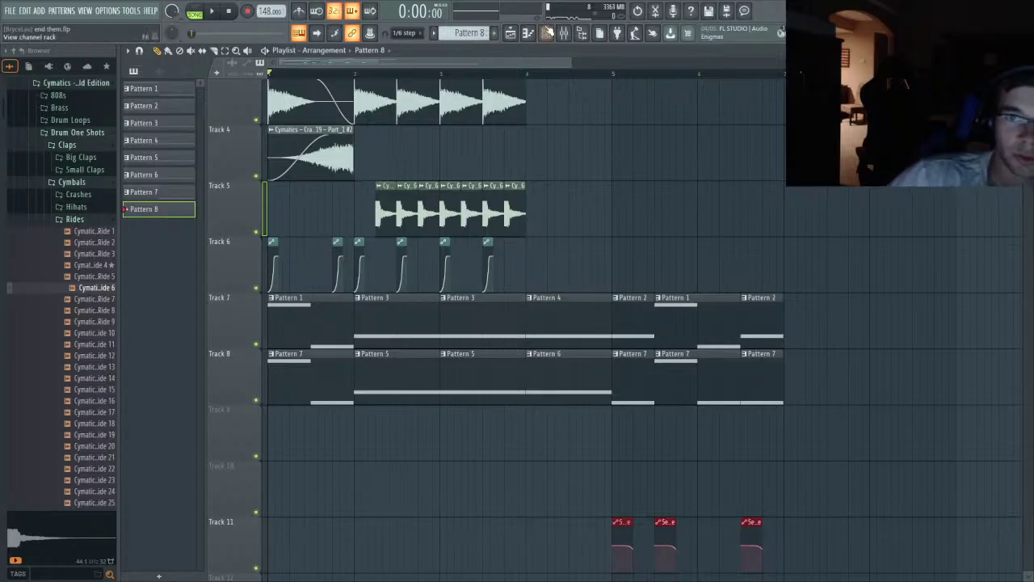
pyautogui.click(546, 33)
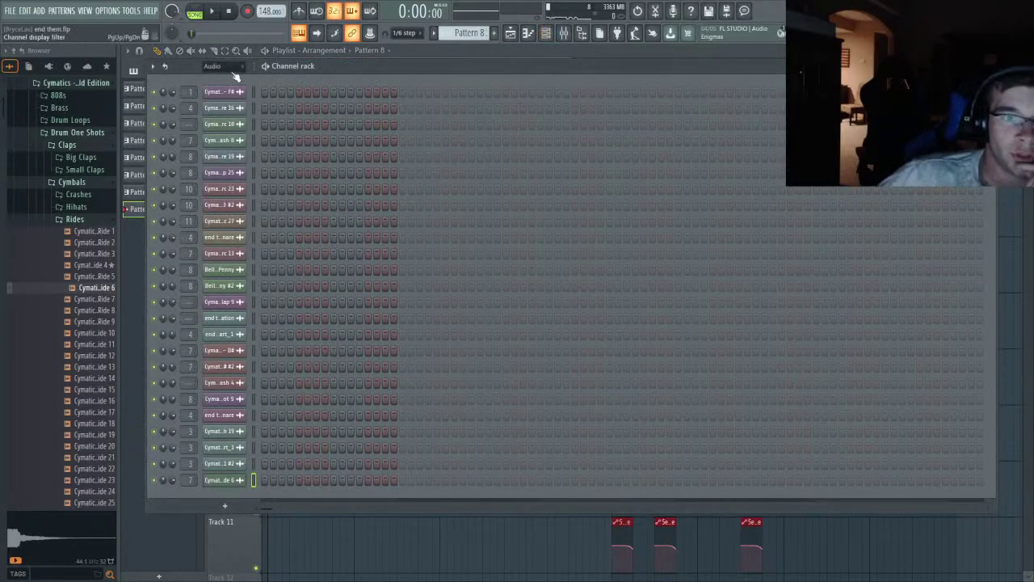
pyautogui.click(213, 67)
pyautogui.scroll(-10, 344, 283)
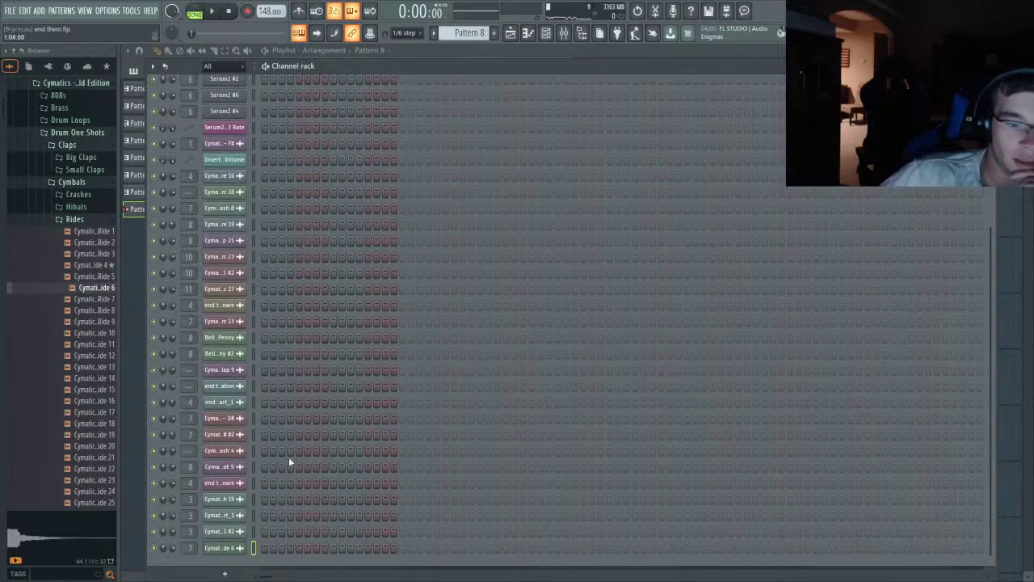
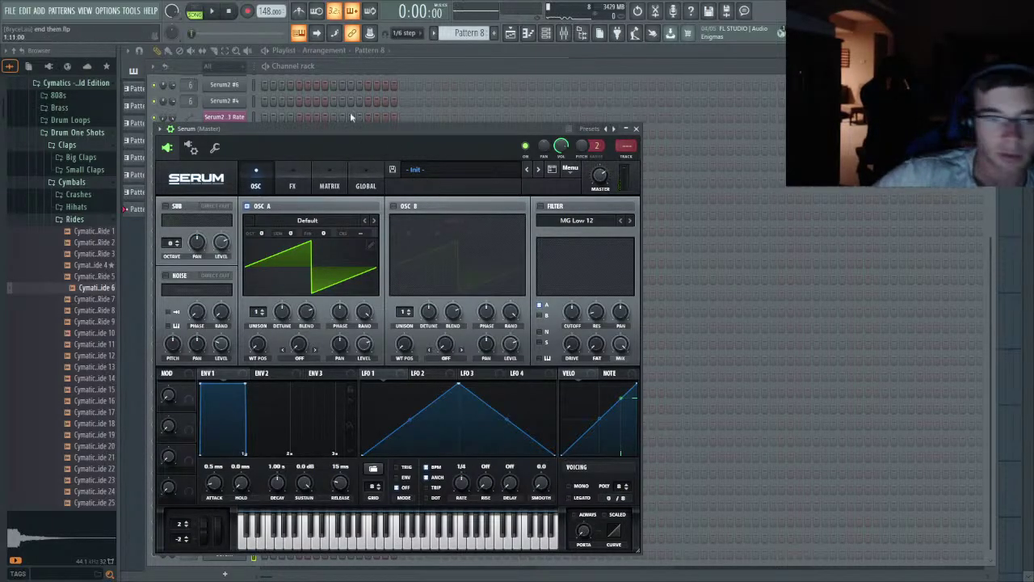
# - Route the new Serum channel to mixer Insert 8 and return to the playlist
pyautogui.click(408, 68)
pyautogui.scroll(-1, 339, 267)
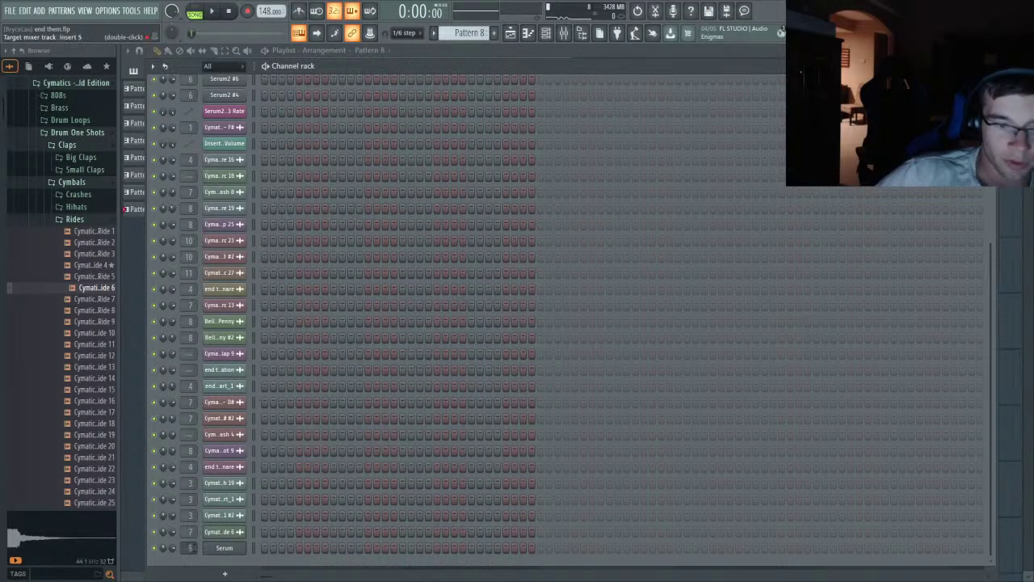
pyautogui.press('F7')
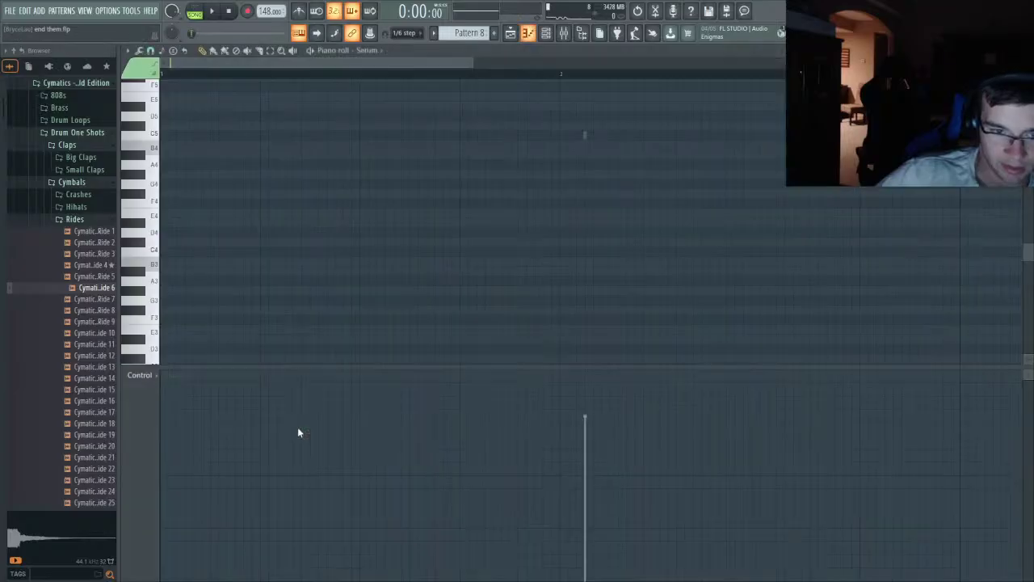
pyautogui.press('F6')
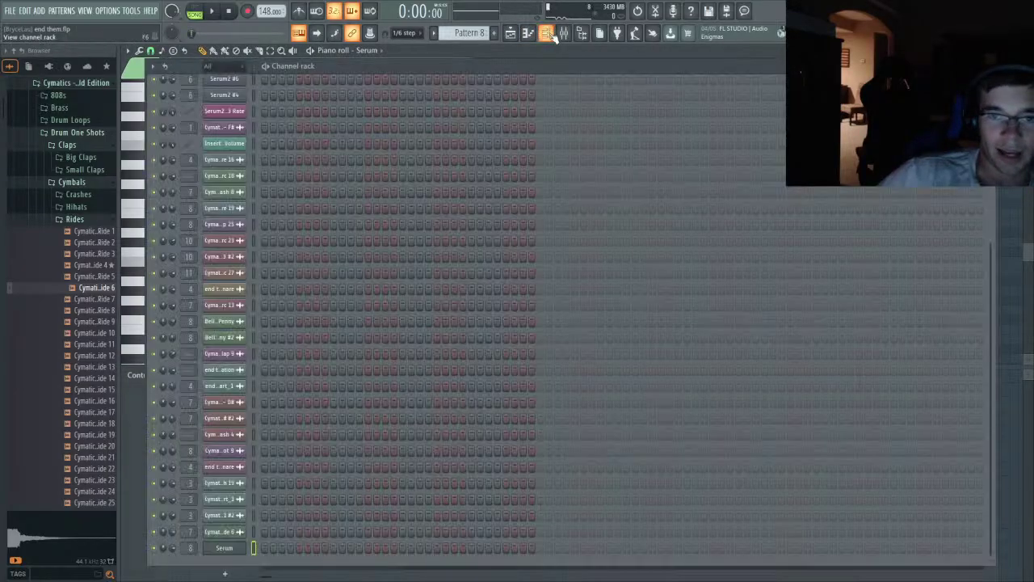
pyautogui.scroll(4, 568, 217)
pyautogui.scroll(-4, 273, 464)
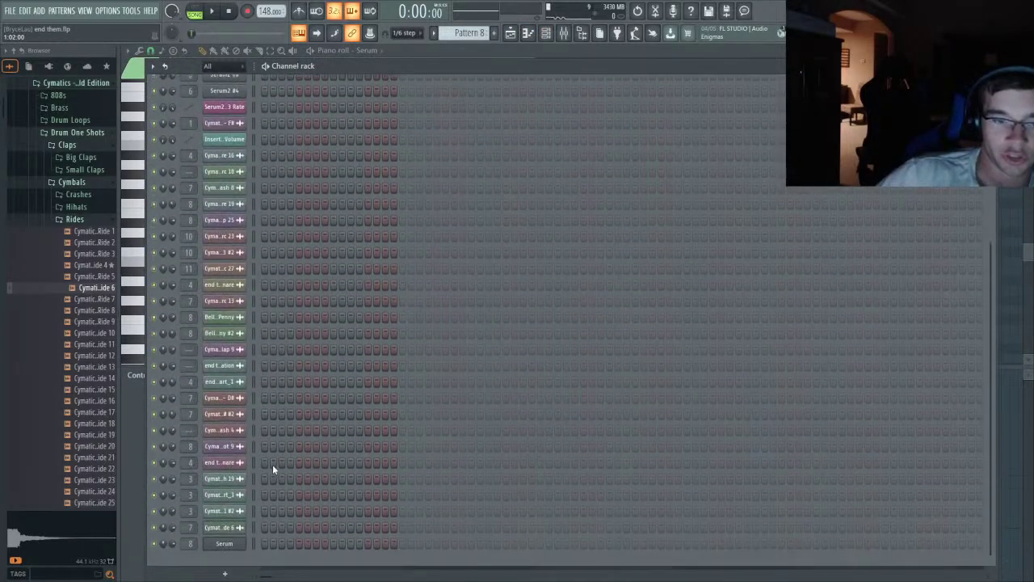
pyautogui.press('F5')
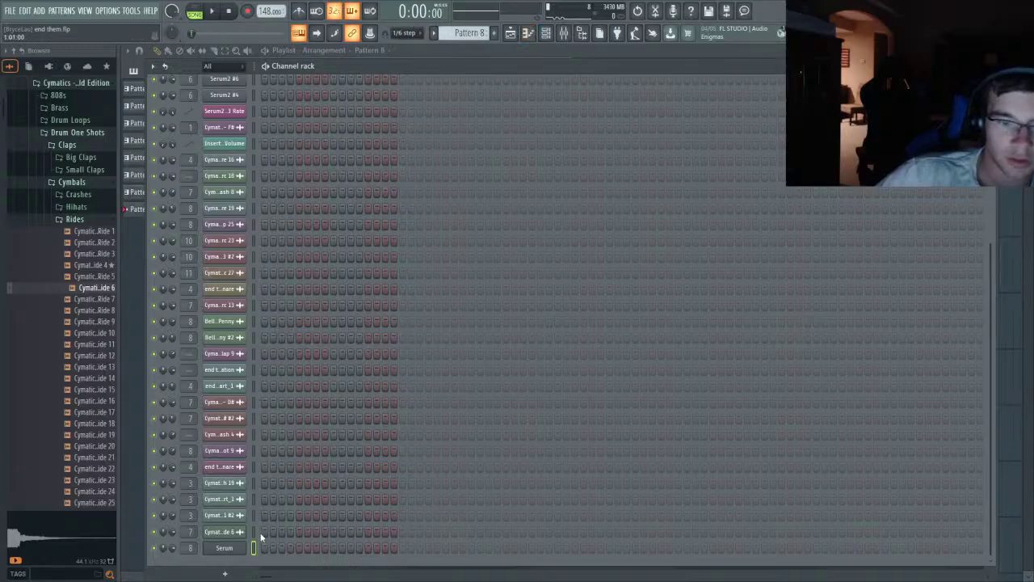
# - Draw a two-bar D#4 note in Serum's piano roll, and switch to pattern playback with both bars selected
pyautogui.press('F7')
pyautogui.moveTo(191, 210); pyautogui.dragTo(140, 227)
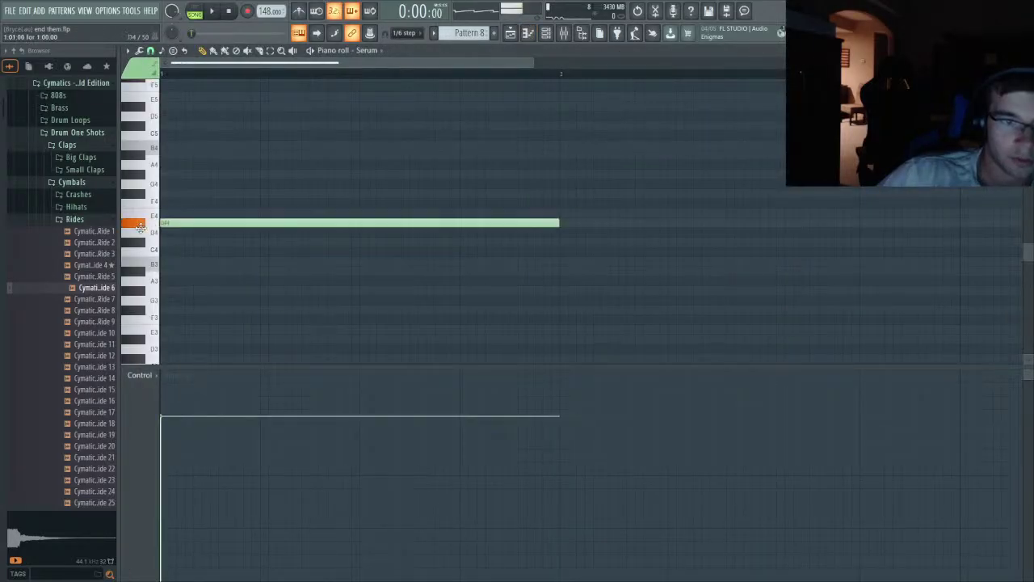
pyautogui.moveTo(560, 77); pyautogui.dragTo(160, 76)
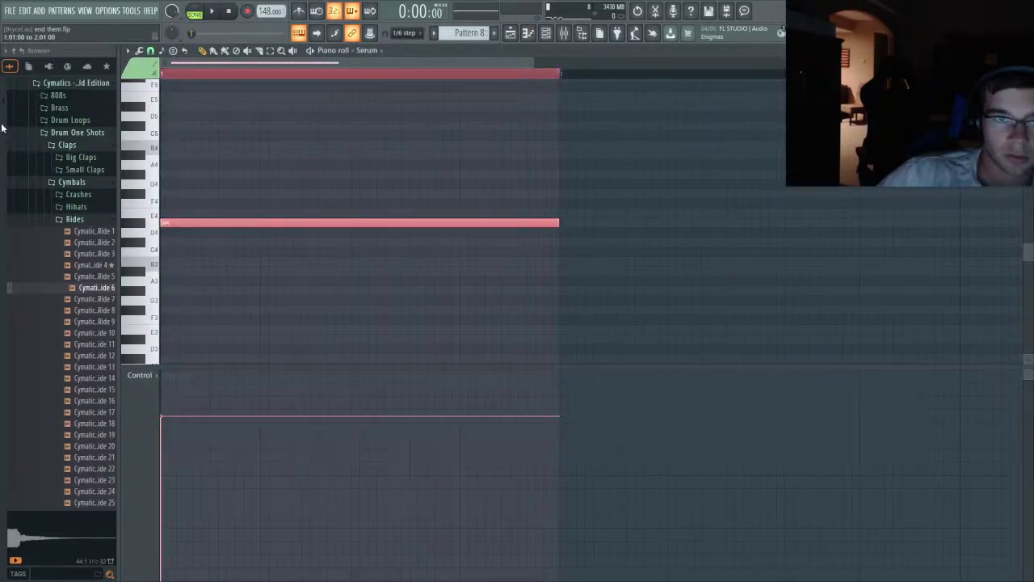
pyautogui.click(194, 11)
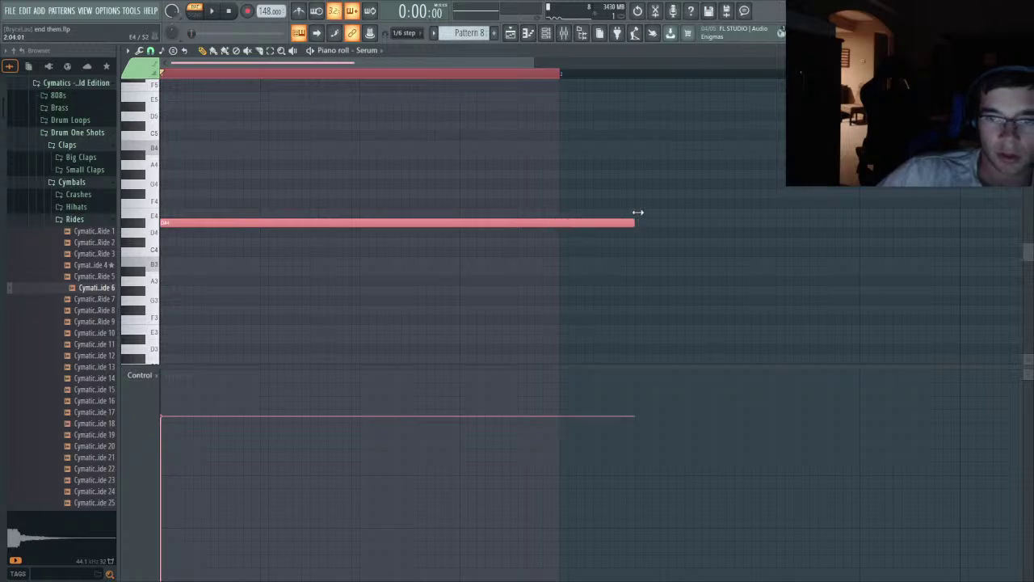
pyautogui.moveTo(637, 211); pyautogui.dragTo(959, 191)
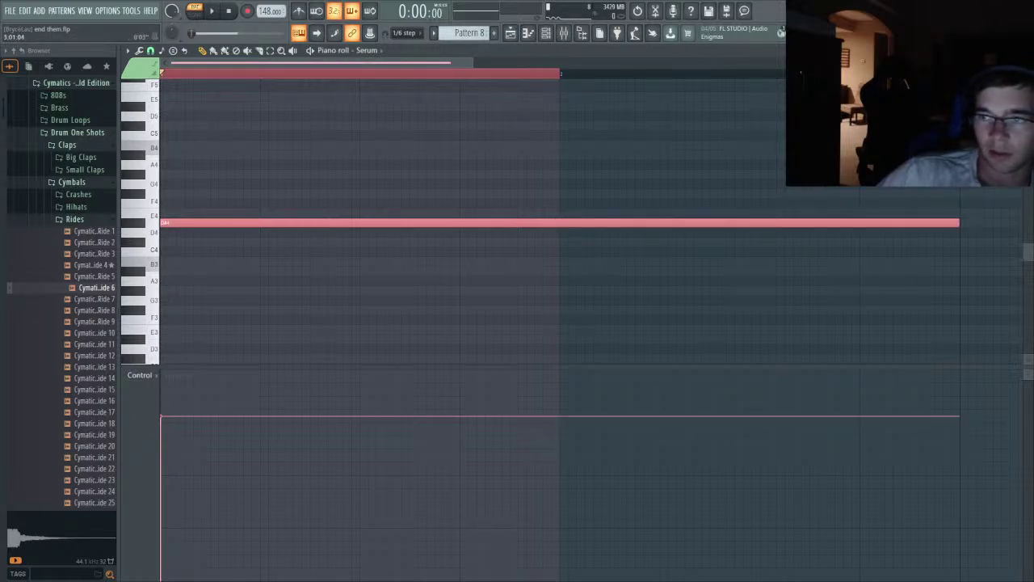
pyautogui.doubleClick(964, 74)
pyautogui.hotkey('ctrl', 'a')
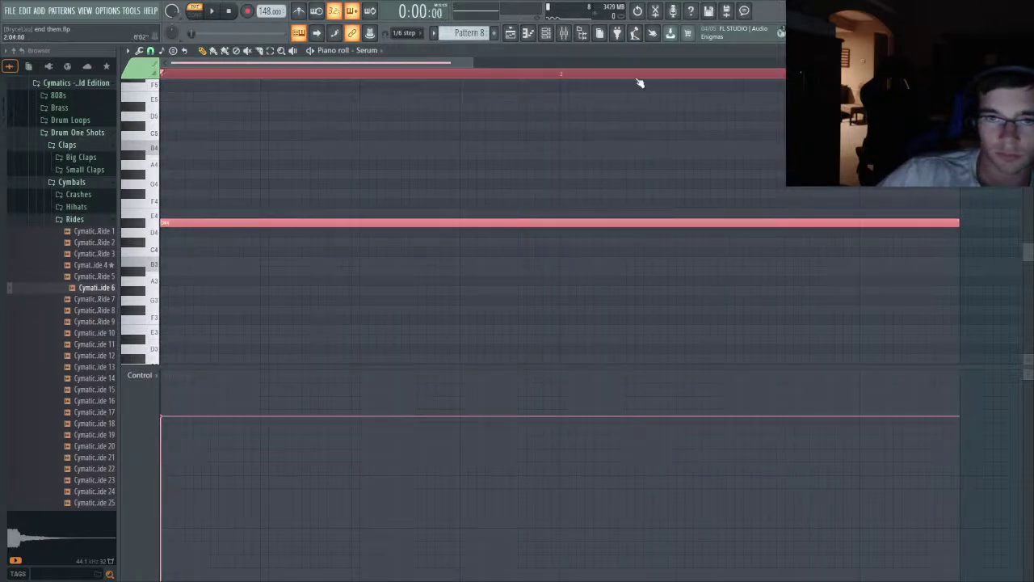
# - In Serum, set Oscillator A to 16 unison voices and enable Oscillator B with 16 voices and about 0.30 detune
pyautogui.click(533, 34)
pyautogui.click(226, 548)
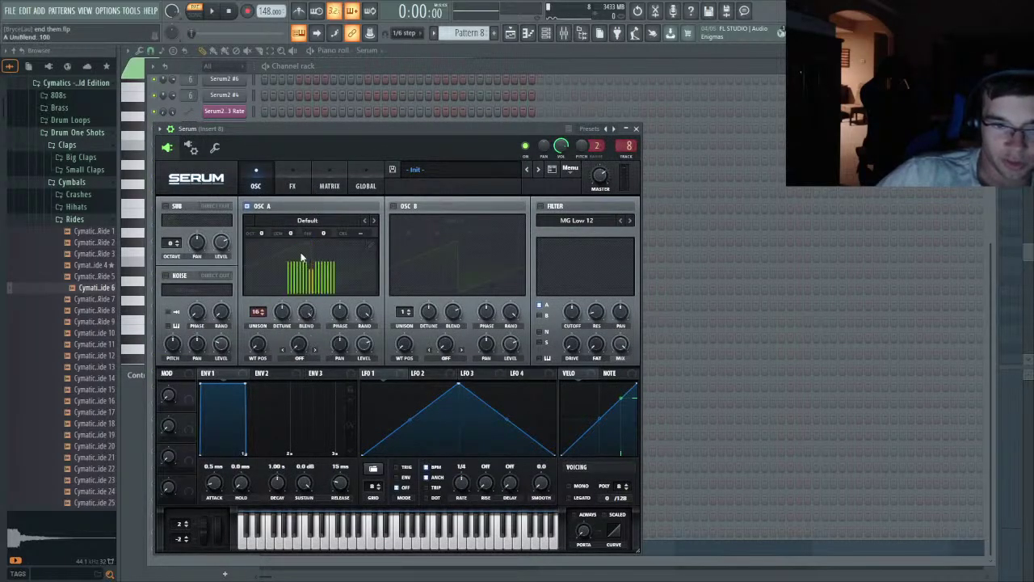
pyautogui.click(394, 206)
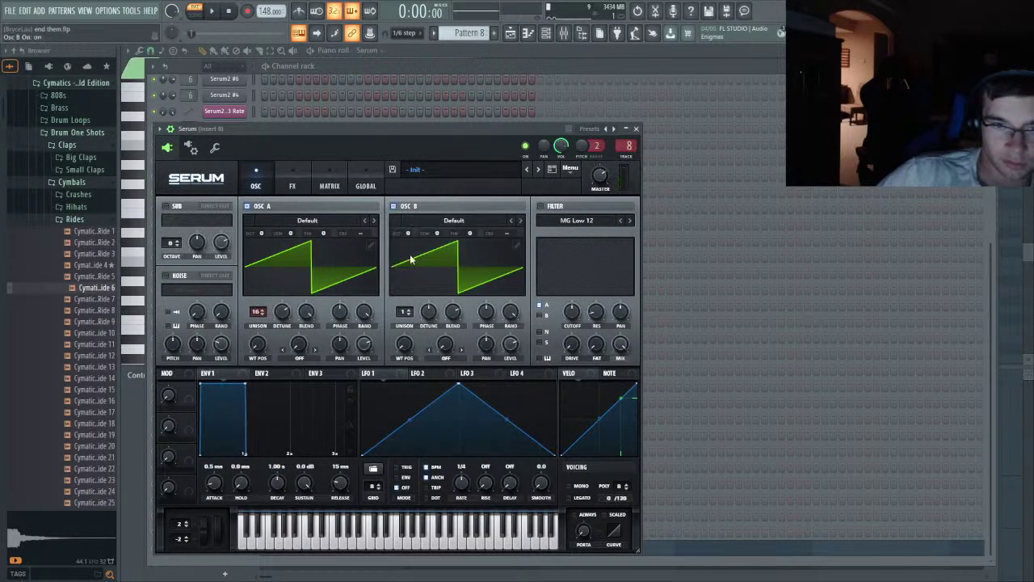
pyautogui.moveTo(404, 311); pyautogui.dragTo(404, 275)
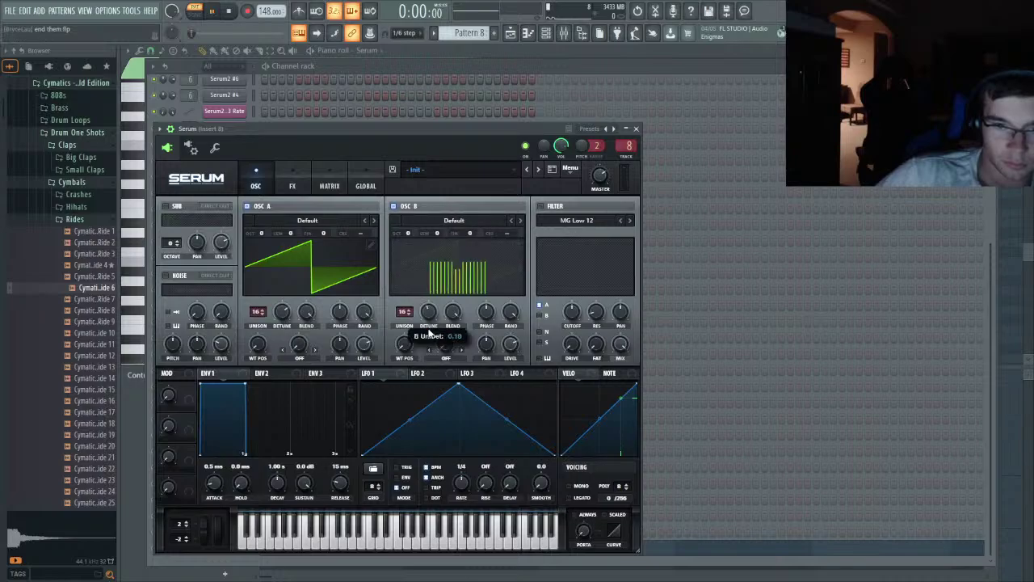
pyautogui.press('space')
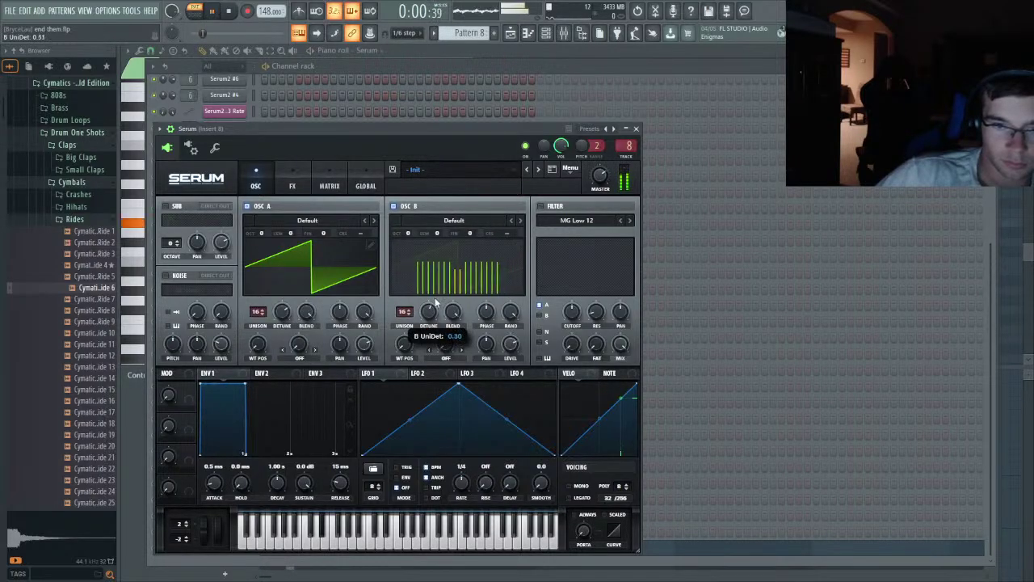
# - Raise Serum's Oscillator A octave to +2 while the pattern plays
pyautogui.moveTo(259, 232); pyautogui.dragTo(259, 216)
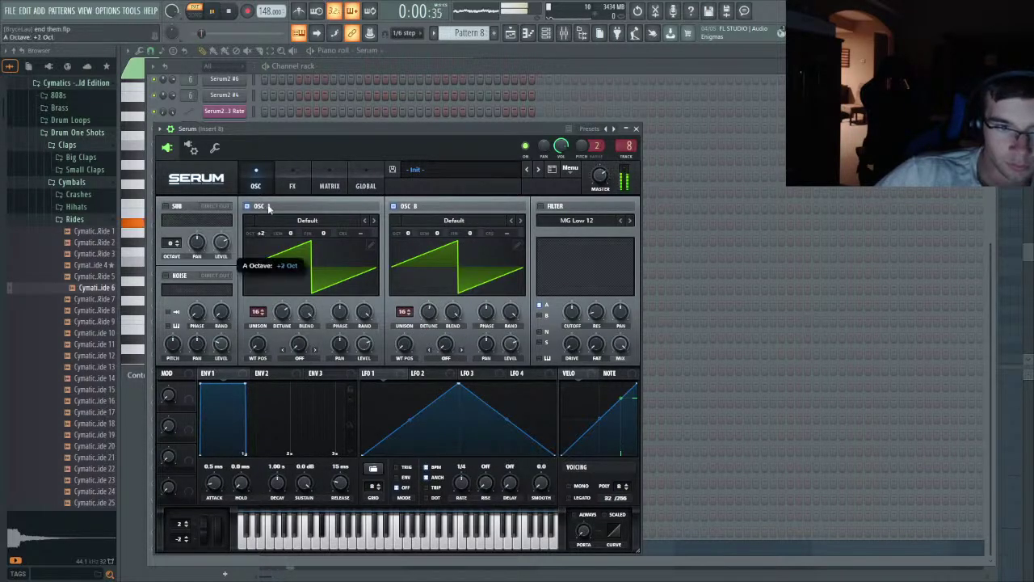
# - Raise Serum's Oscillator B octave to +2 and its unison detune to about 0.50 while the pattern plays
pyautogui.moveTo(407, 232); pyautogui.dragTo(420, 193)
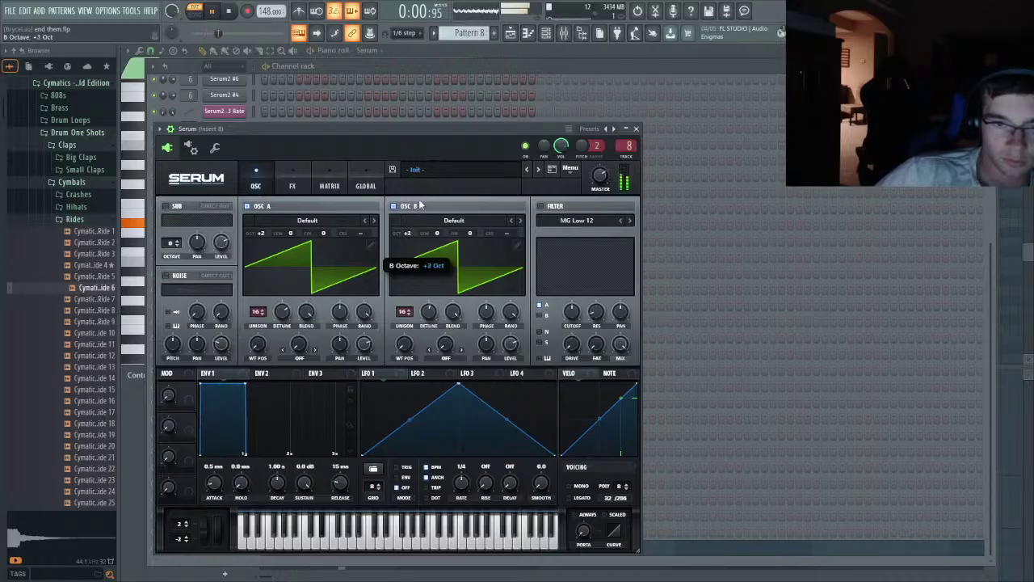
pyautogui.press('space')
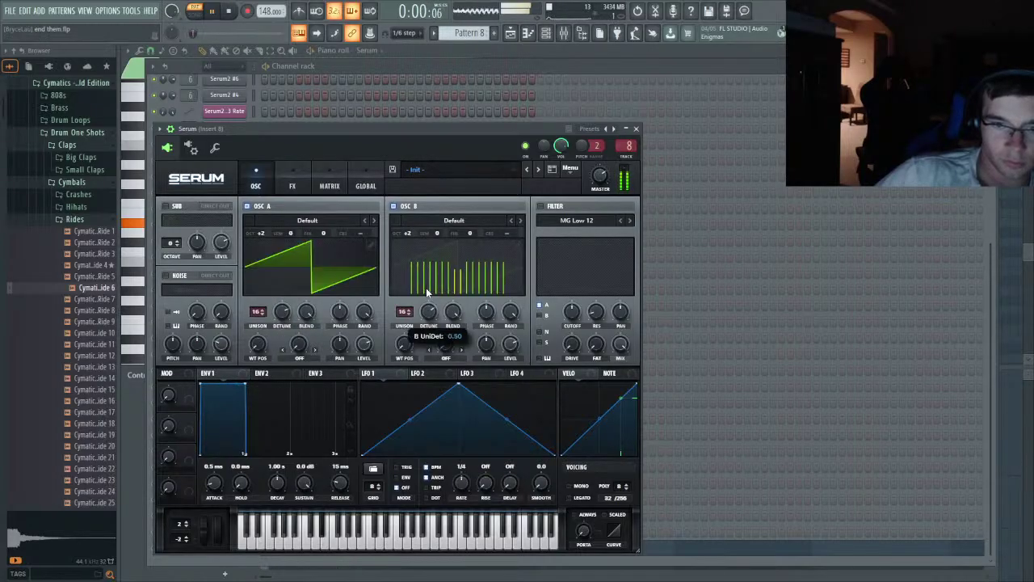
# - Set LFO 1's rate to 2 bar, reshape it into a fast rise with a slow decay, and assign it to Oscillator A's level
pyautogui.press('space')
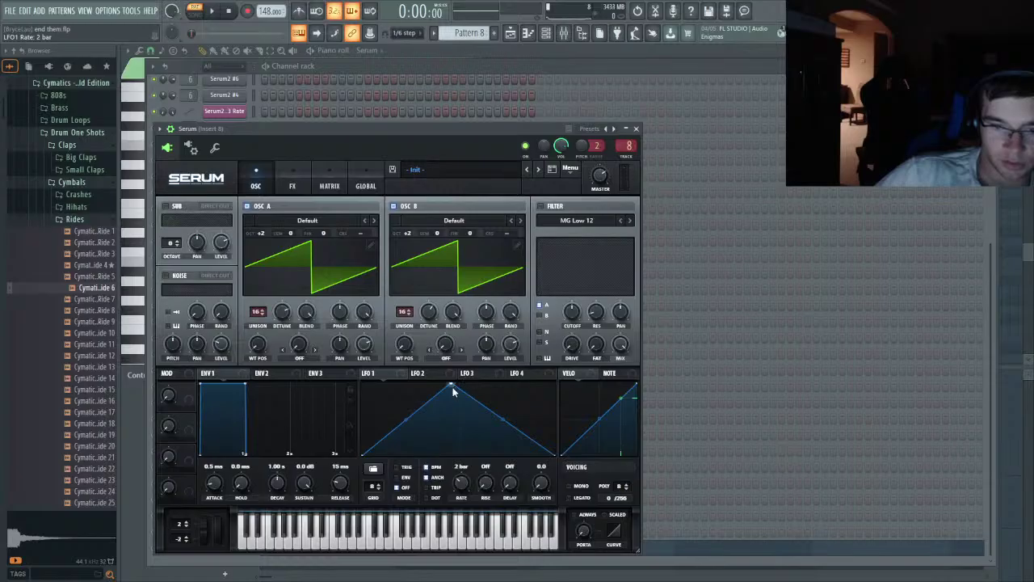
pyautogui.moveTo(450, 355); pyautogui.dragTo(391, 355)
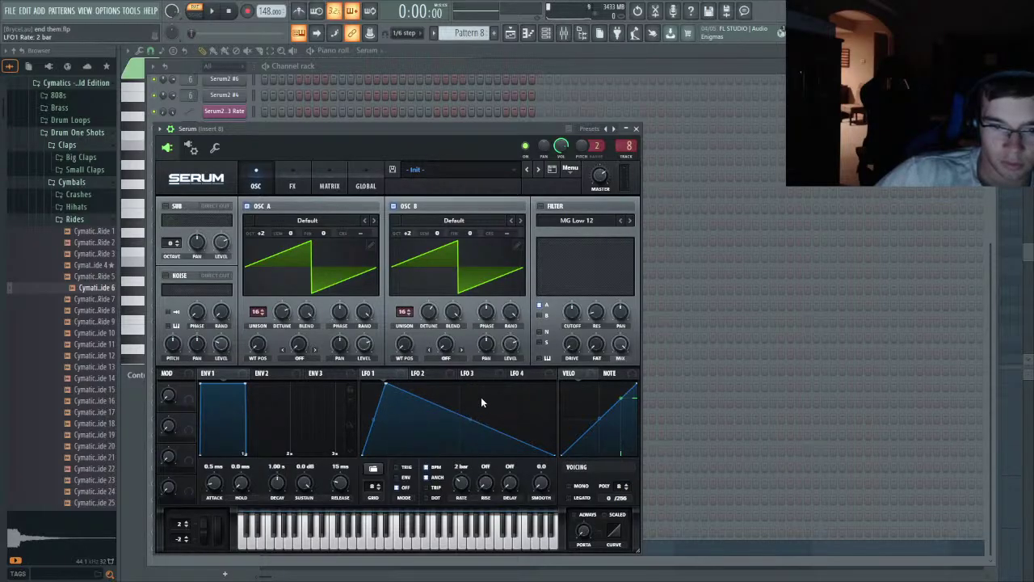
pyautogui.moveTo(481, 402); pyautogui.dragTo(534, 391)
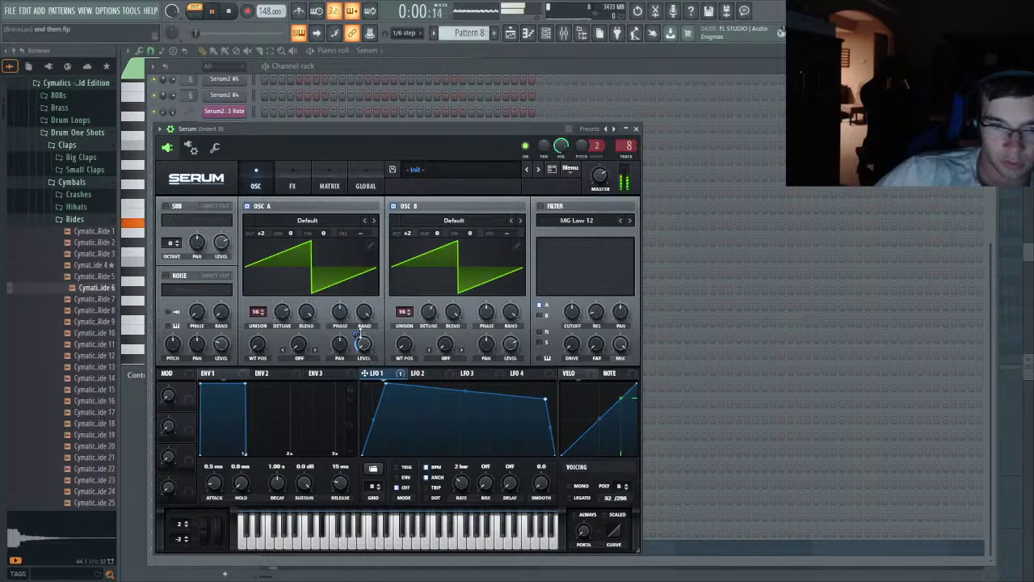
pyautogui.moveTo(361, 332); pyautogui.dragTo(363, 342)
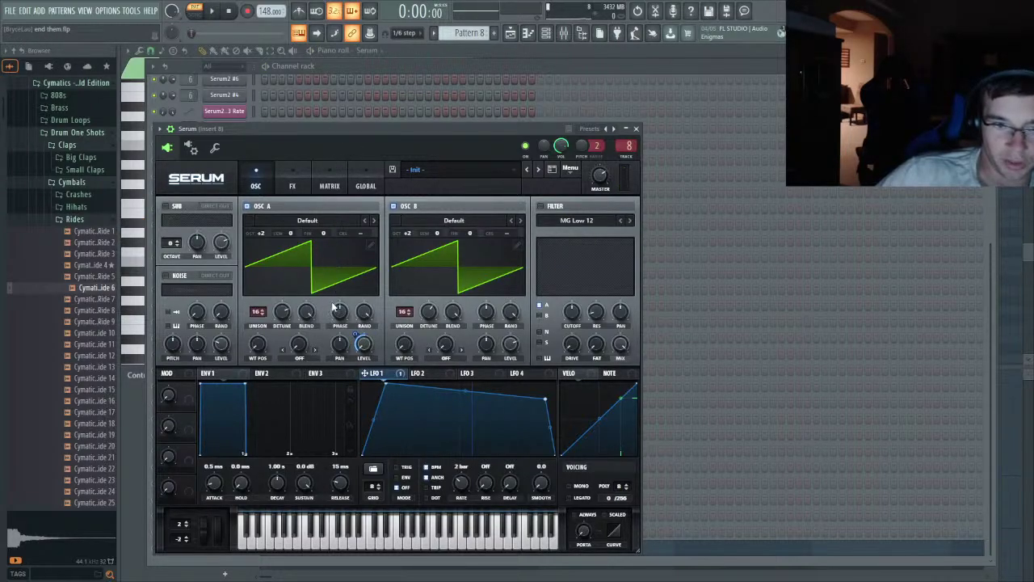
# - Set Oscillator A's warp to FM (From B), modulate the warp with LFO 1, and reset Oscillator B's octave to 0
pyautogui.press('space')
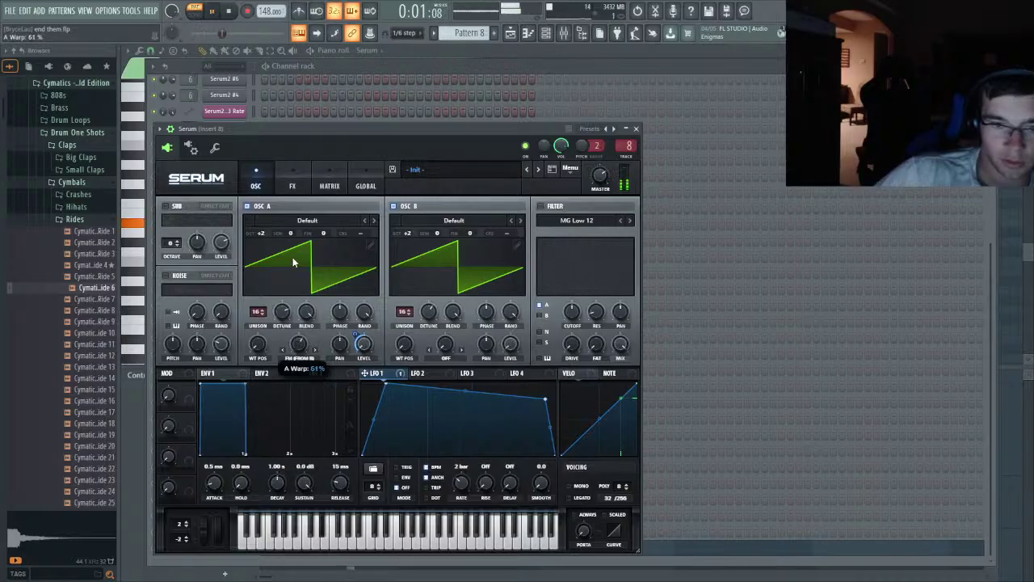
pyautogui.press('space')
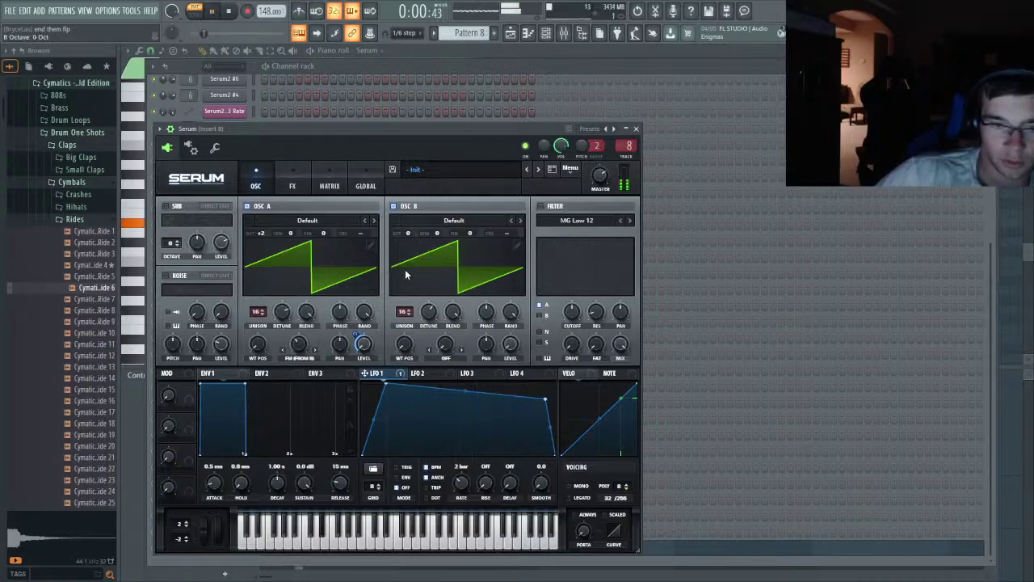
pyautogui.press('space')
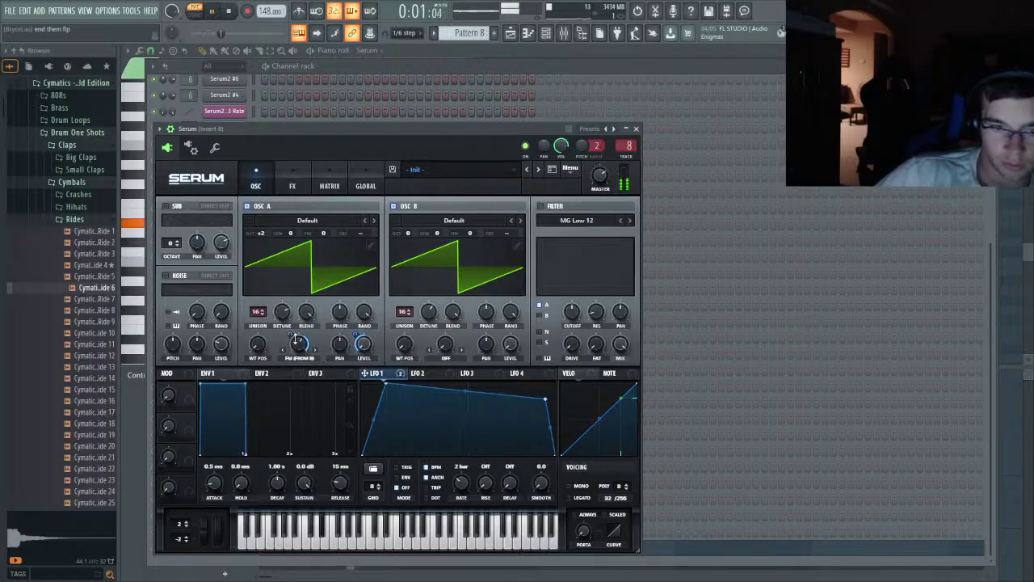
pyautogui.moveTo(292, 335); pyautogui.dragTo(292, 351)
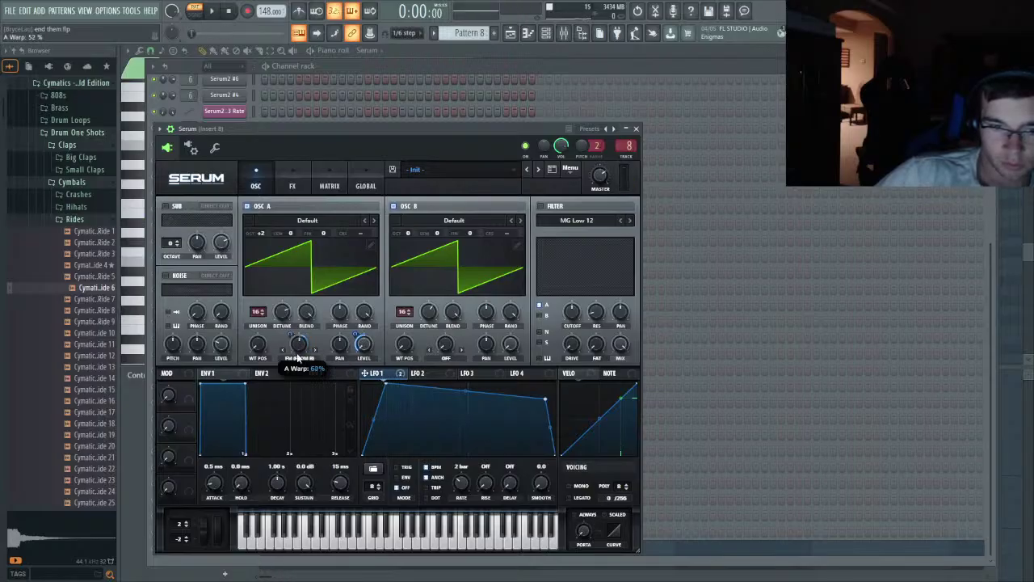
pyautogui.press('space')
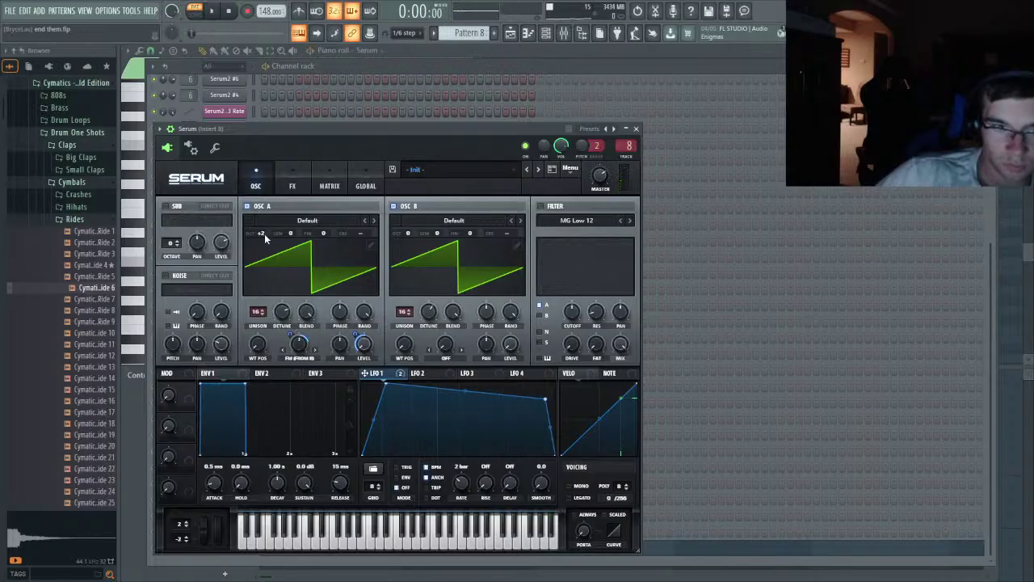
# - Audition octave changes on both oscillators, keeping Oscillator A at +2 and setting Oscillator B to -1
pyautogui.moveTo(261, 233); pyautogui.dragTo(267, 209)
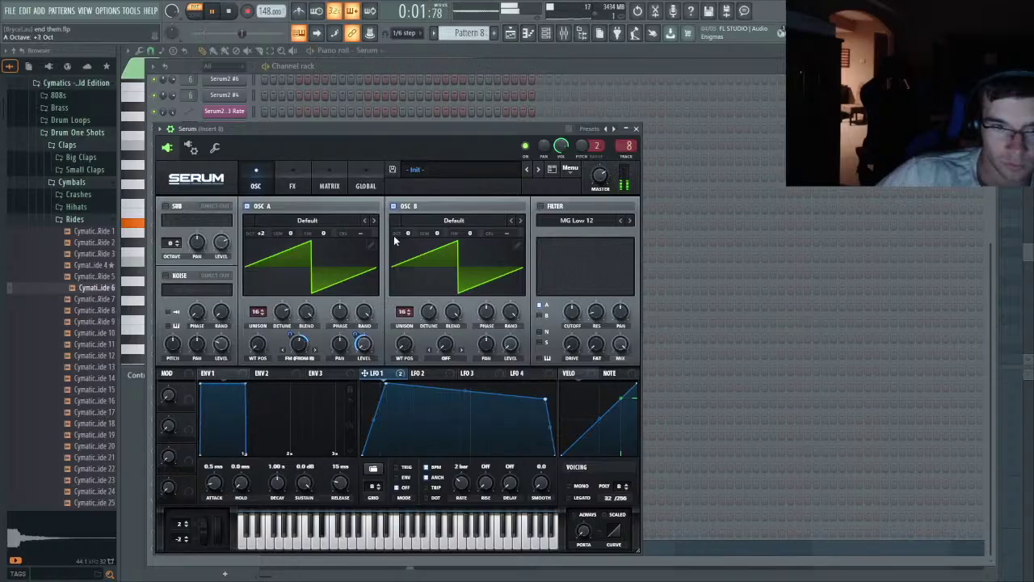
pyautogui.moveTo(406, 234); pyautogui.dragTo(418, 284)
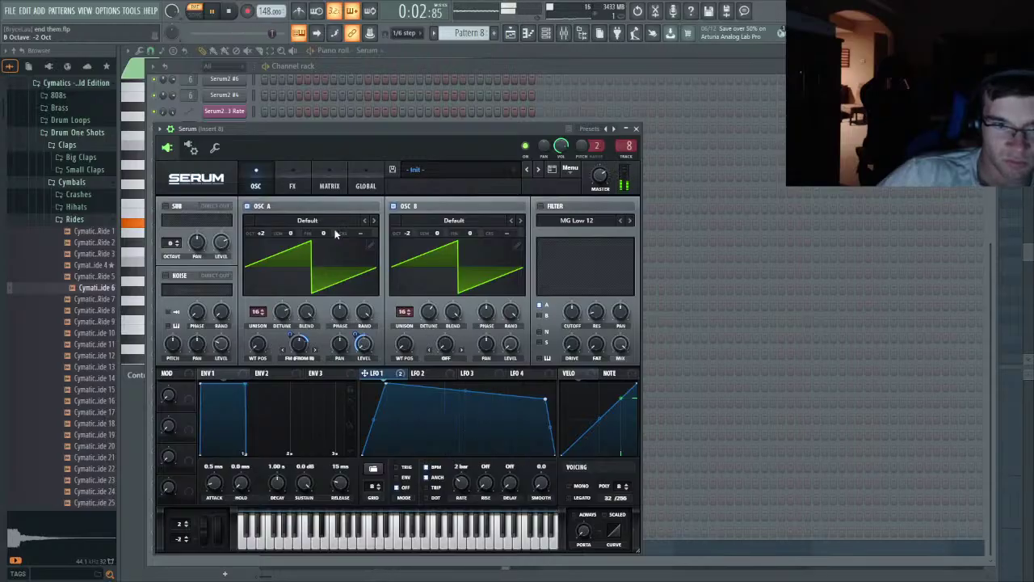
pyautogui.moveTo(409, 237); pyautogui.dragTo(409, 226)
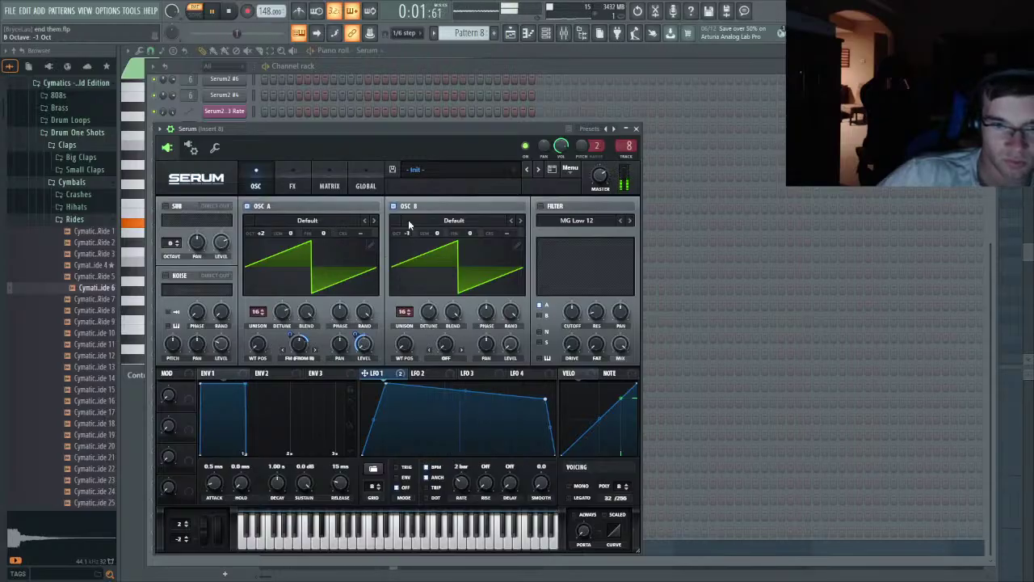
pyautogui.click(294, 181)
pyautogui.click(256, 181)
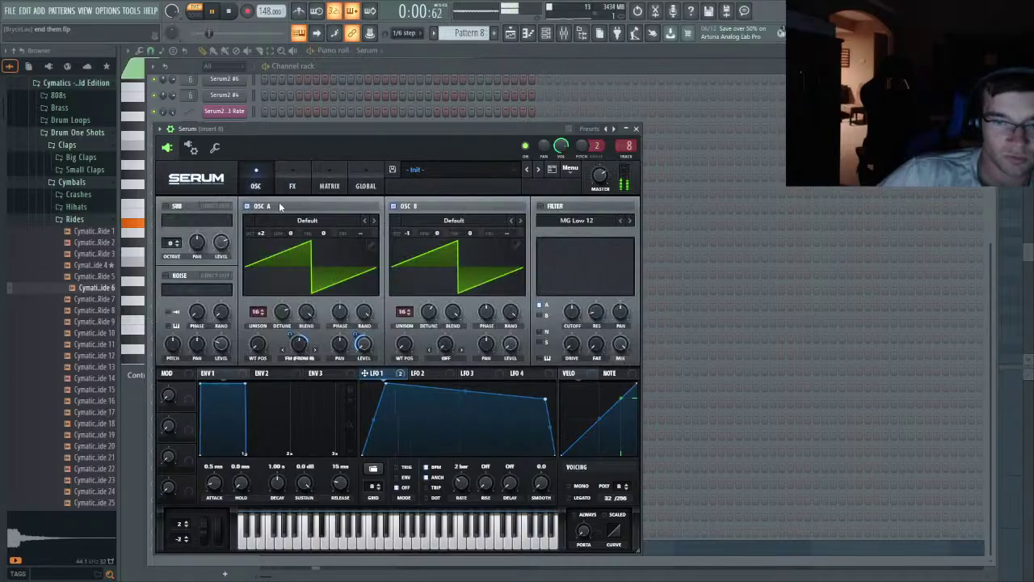
pyautogui.press('space')
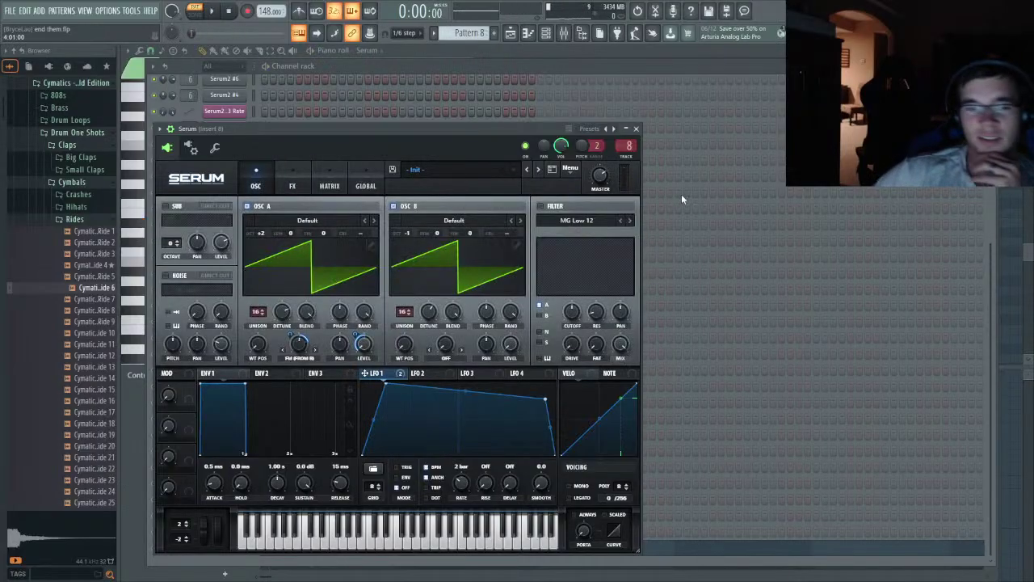
# - Enable Serum's filter as Ring Mod with 20% drive, and test its key tracking on and off during playback
pyautogui.click(541, 206)
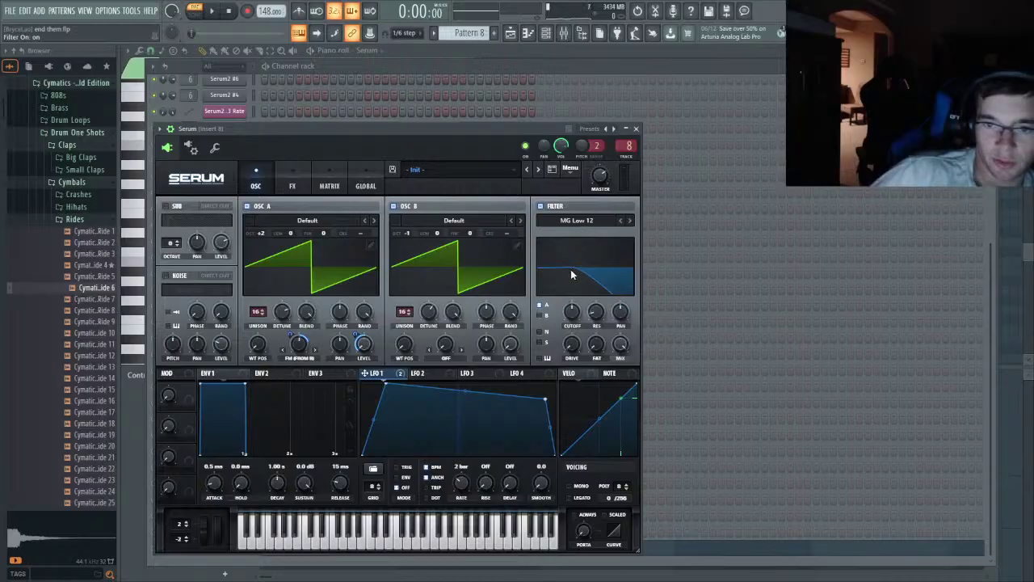
pyautogui.click(655, 332)
pyautogui.press('space')
pyautogui.moveTo(571, 310)
pyautogui.mouseDown()
pyautogui.moveTo(570, 342)
pyautogui.moveTo(565, 296)
pyautogui.mouseUp()
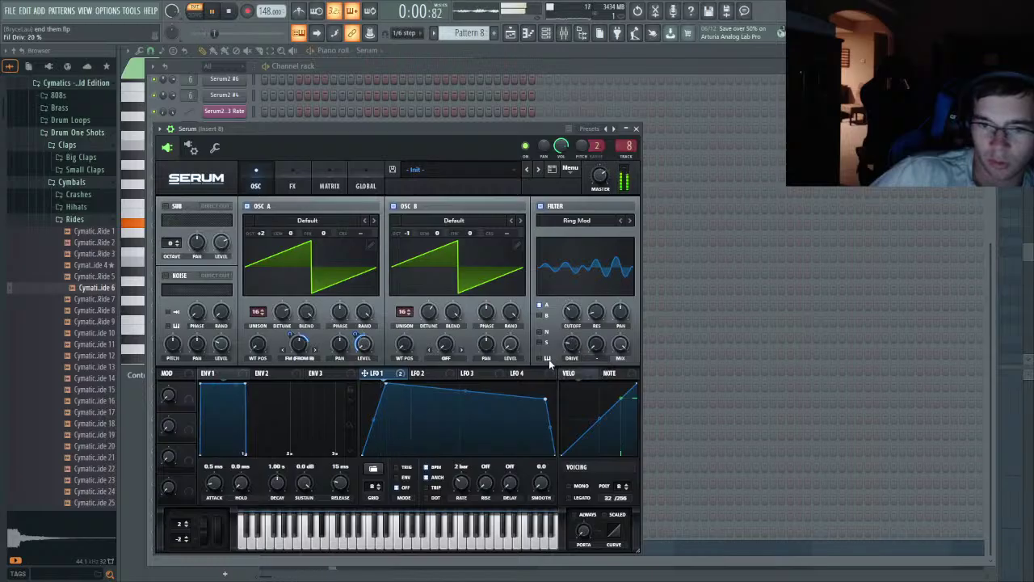
pyautogui.click(540, 358)
pyautogui.press('space')
pyautogui.press('space')
pyautogui.click(540, 358)
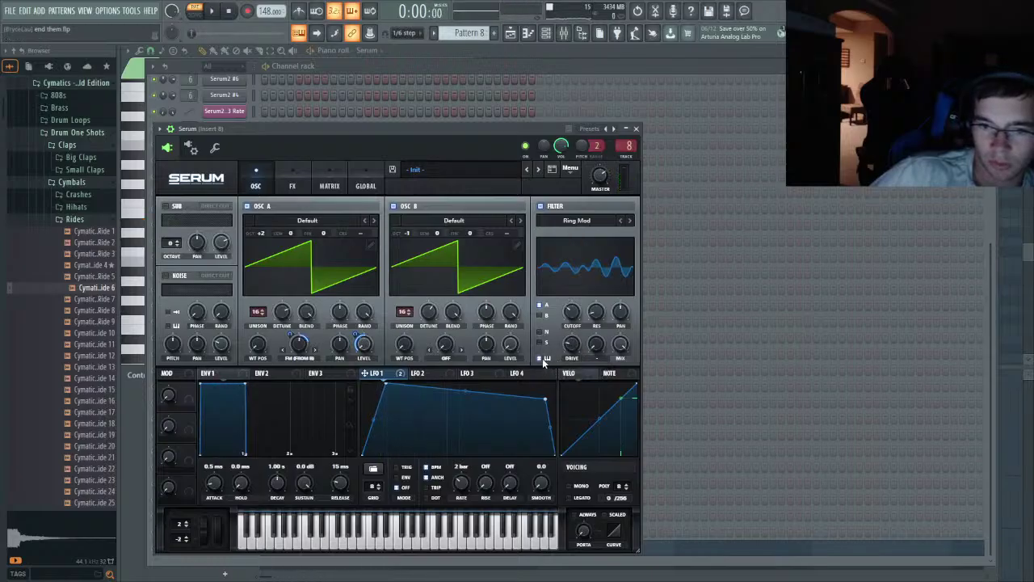
# - Modulate the Ring Mod filter's cutoff with LFO 1, and set its drive to 31% and resonance to 29%
pyautogui.moveTo(378, 373); pyautogui.dragTo(563, 333)
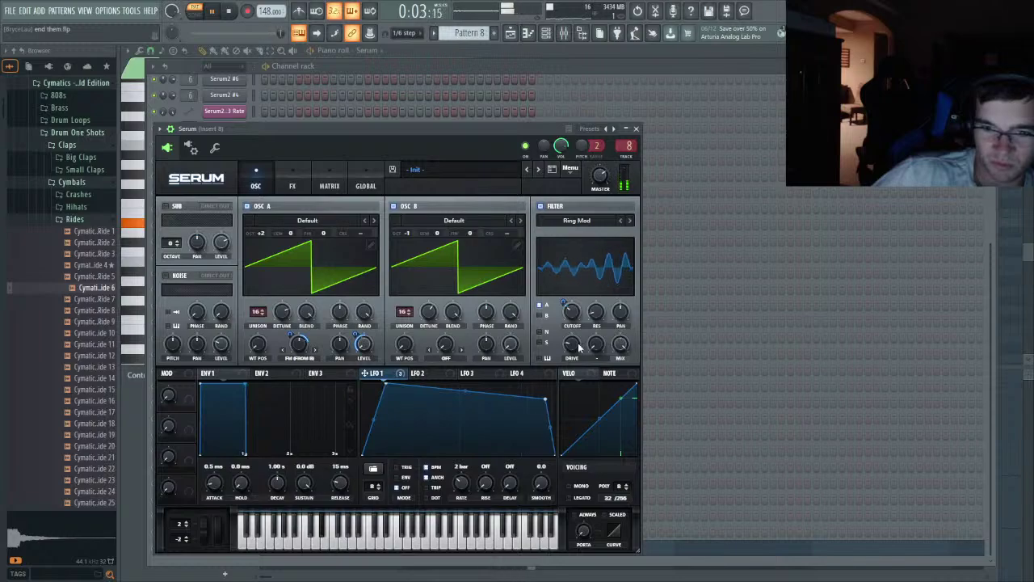
pyautogui.moveTo(575, 344); pyautogui.dragTo(571, 325)
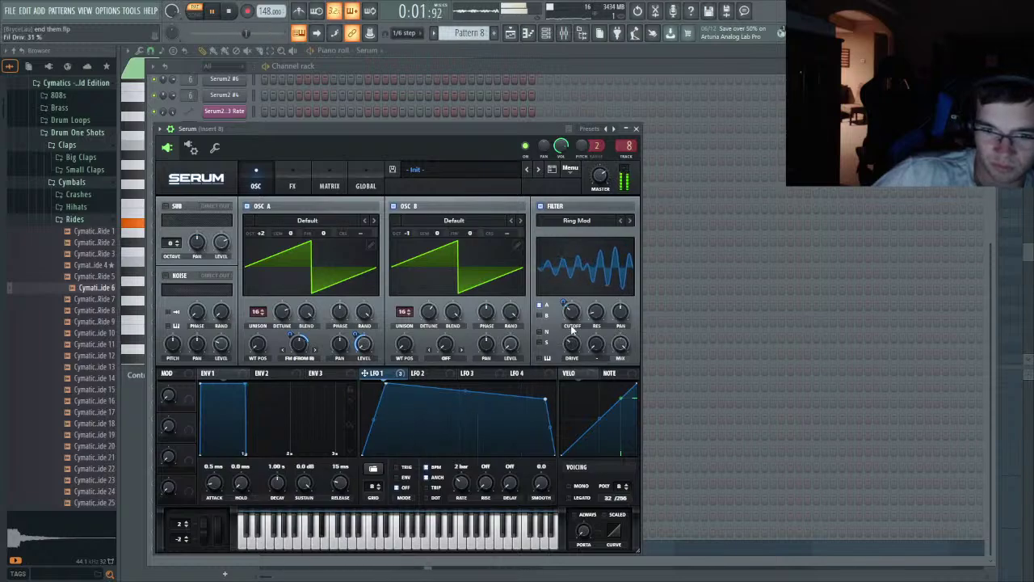
pyautogui.moveTo(592, 282); pyautogui.dragTo(592, 286)
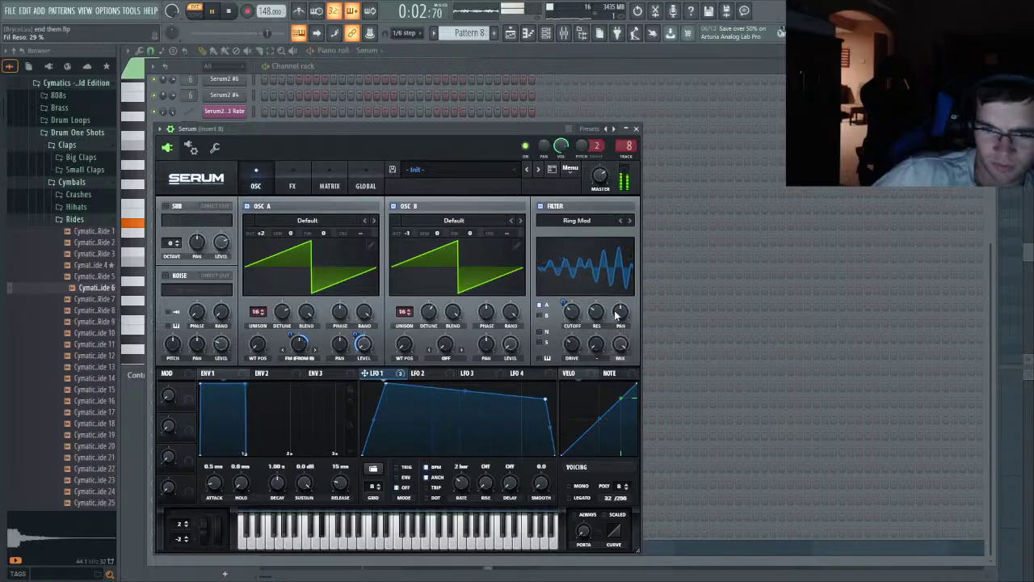
# - Open Serum's piano roll and try the two-bar D#4 note an octave lower during playback
pyautogui.click(383, 69)
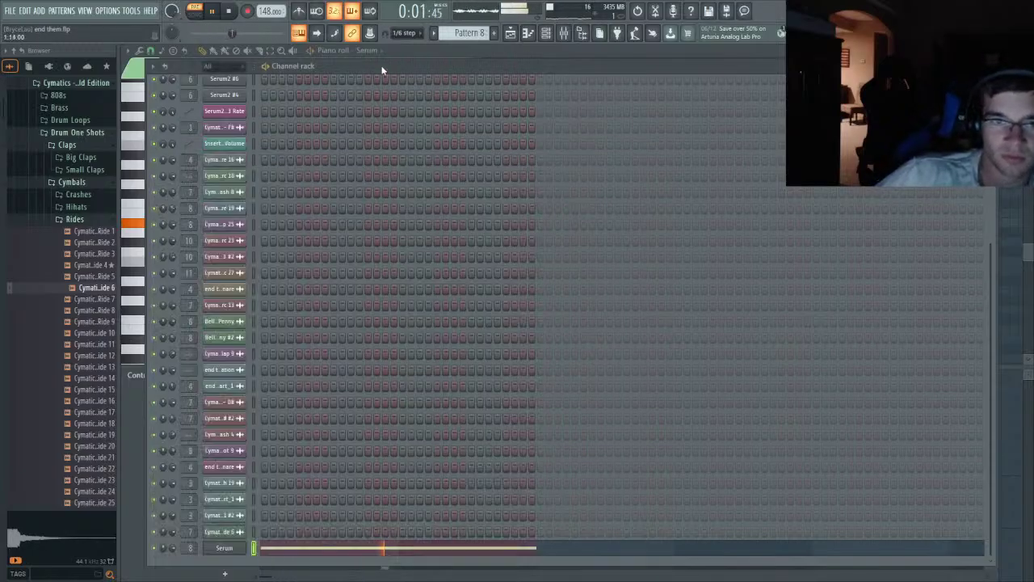
pyautogui.press('space')
pyautogui.press('F7')
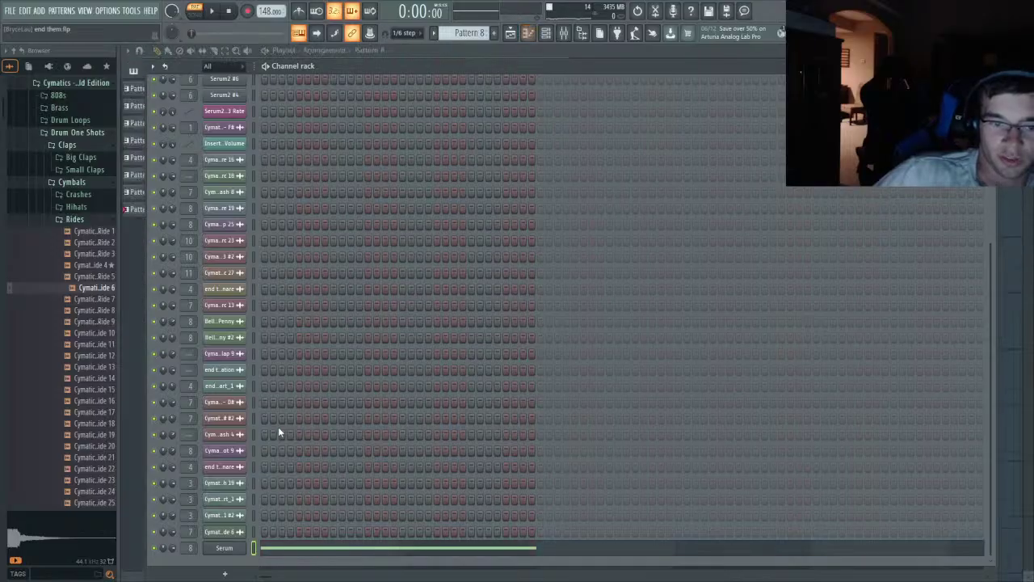
pyautogui.press('F7')
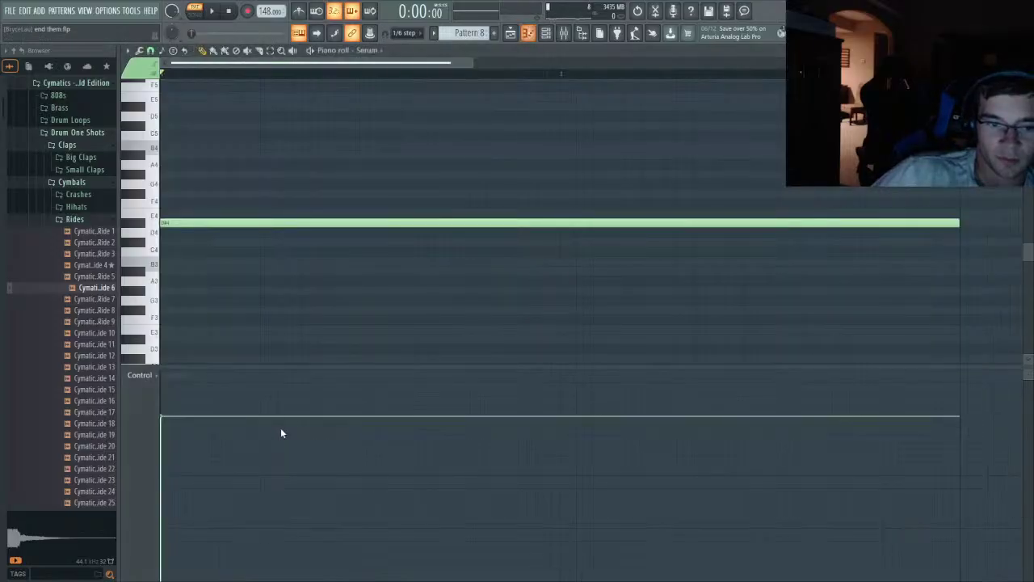
pyautogui.press('space')
pyautogui.hotkey('ctrl', 'Down')
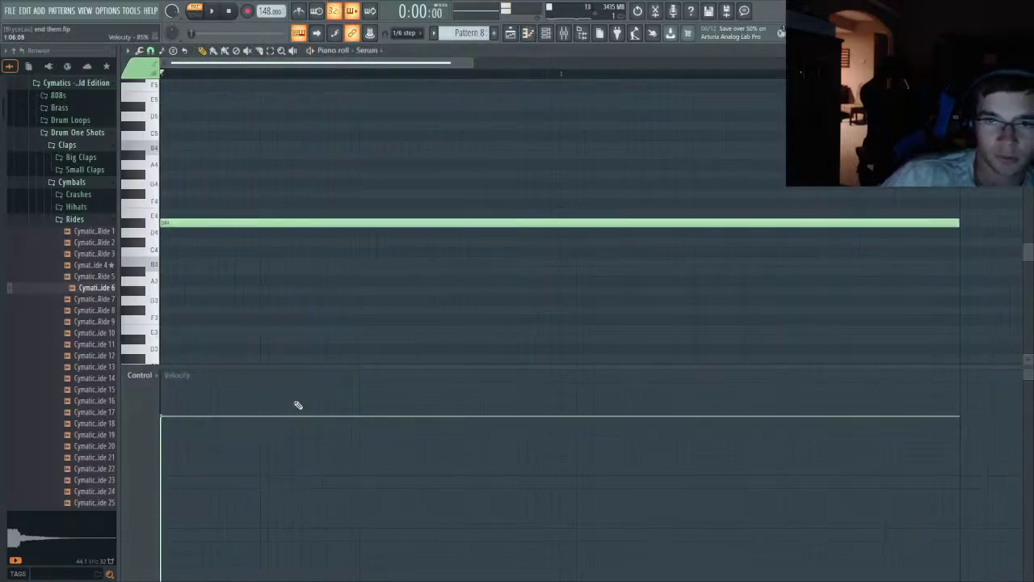
pyautogui.hotkey('ctrl', 'Down')
pyautogui.press('space')
pyautogui.press('space')
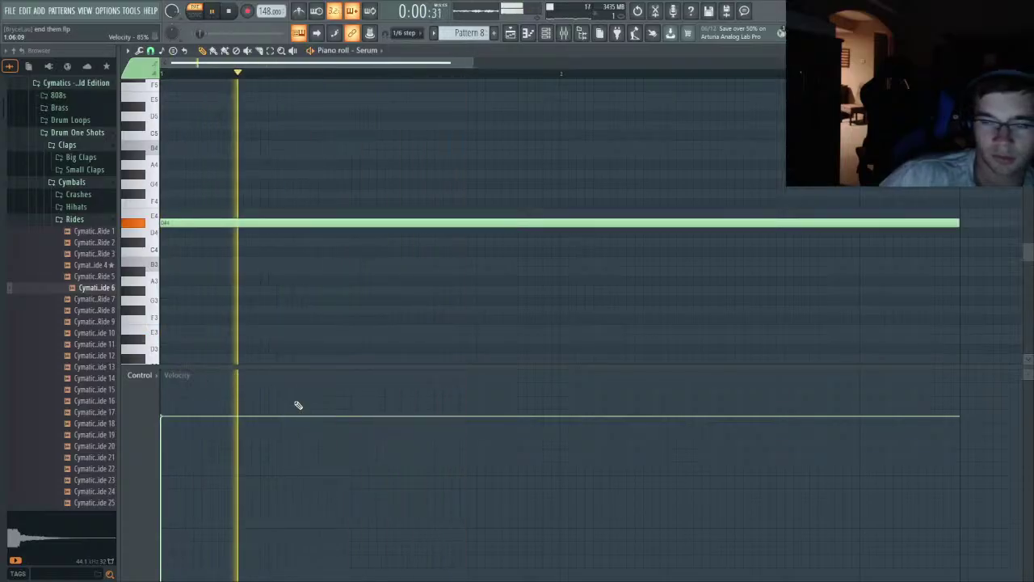
# - Reopen the Serum instrument from the channel rack and set the Ring Mod filter's cutoff to about 140 Hz
pyautogui.press('F6')
pyautogui.click(247, 548)
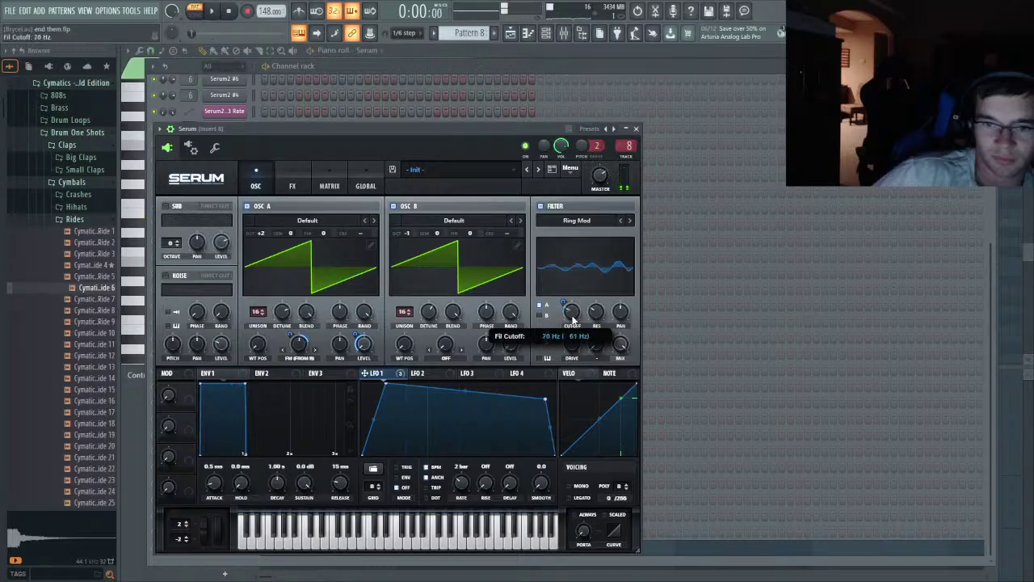
pyautogui.moveTo(572, 319); pyautogui.dragTo(572, 309)
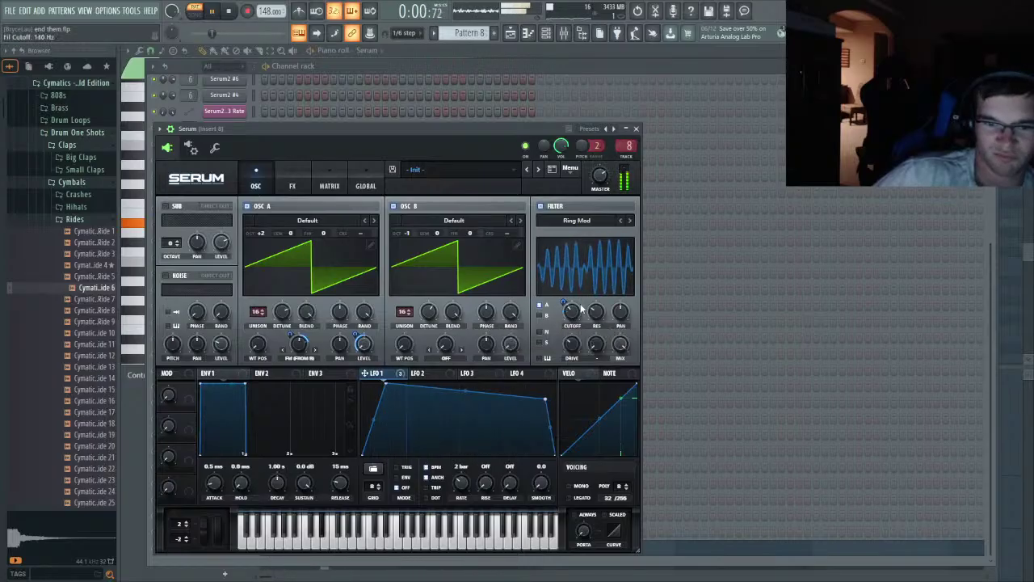
# - Lower the unison detune on Oscillators B and A, and set Oscillator A's FM warp to 57%
pyautogui.moveTo(428, 311); pyautogui.dragTo(428, 335)
pyautogui.moveTo(282, 312); pyautogui.dragTo(282, 335)
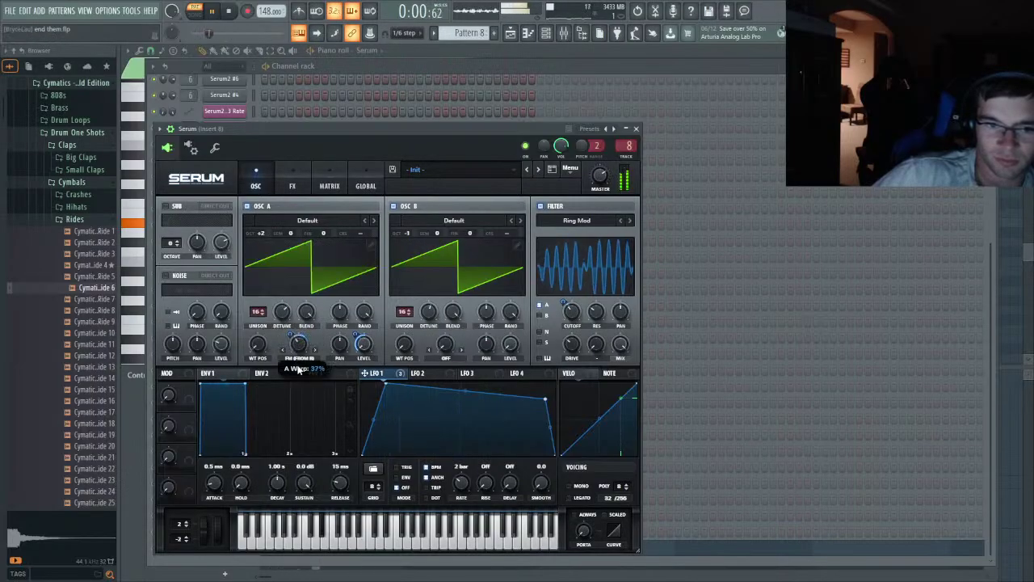
pyautogui.moveTo(305, 336); pyautogui.dragTo(305, 349)
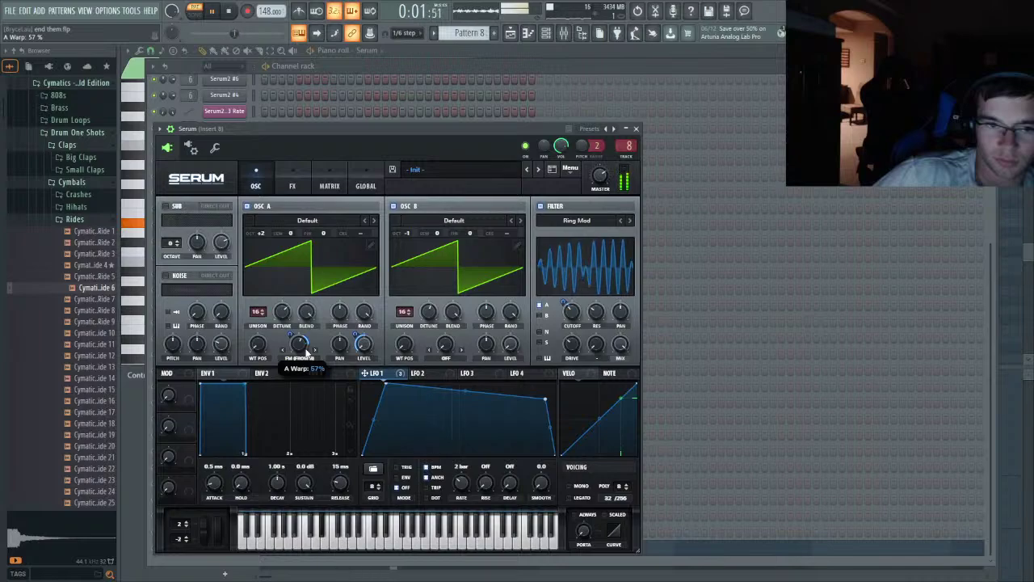
pyautogui.press('space')
# - Add Serum's Distortion effect in Asym mode, with drive at 74% and mix at about 79%
pyautogui.click(292, 184)
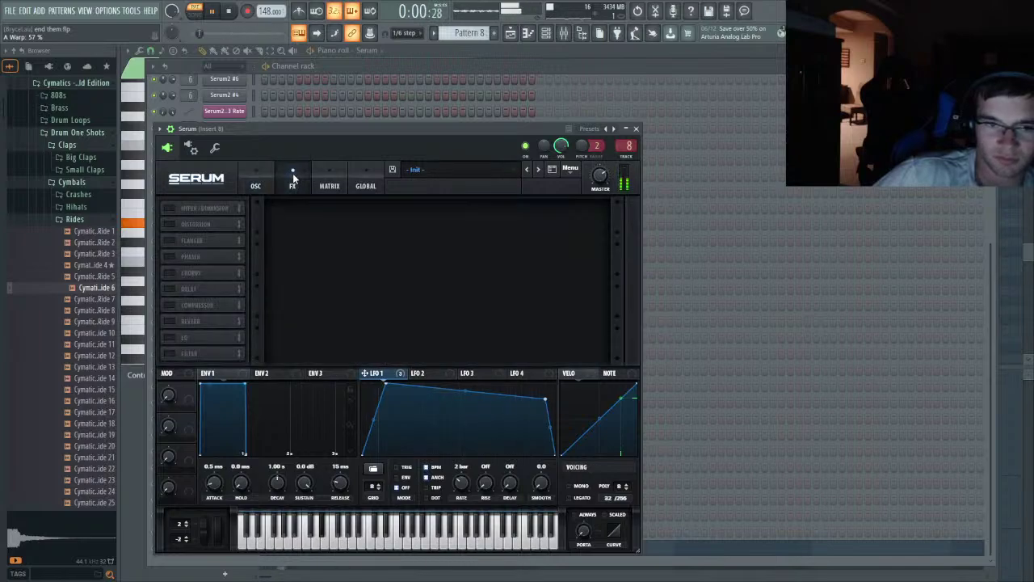
pyautogui.click(167, 224)
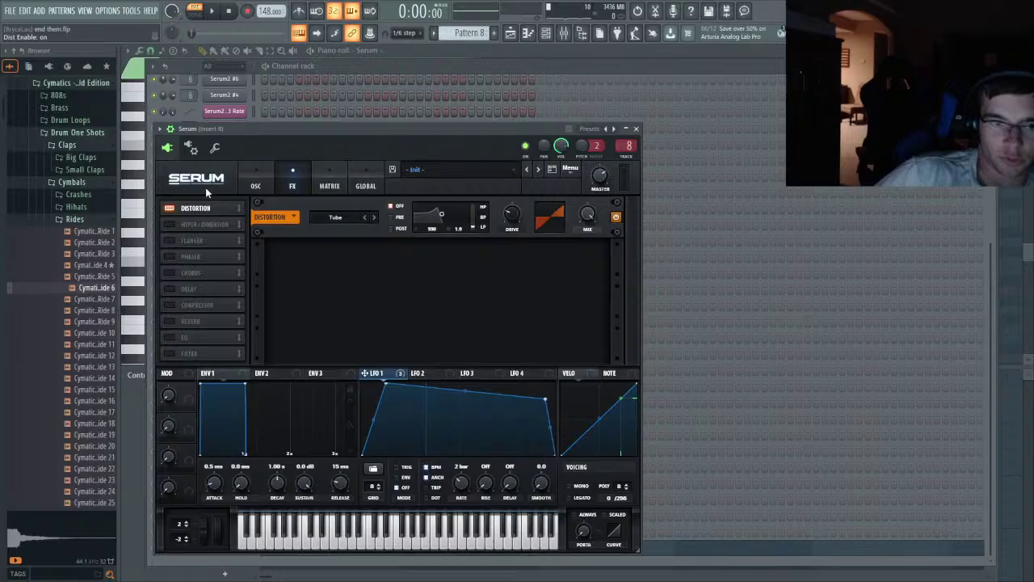
pyautogui.click(365, 337)
pyautogui.press('space')
pyautogui.moveTo(513, 215); pyautogui.dragTo(521, 174)
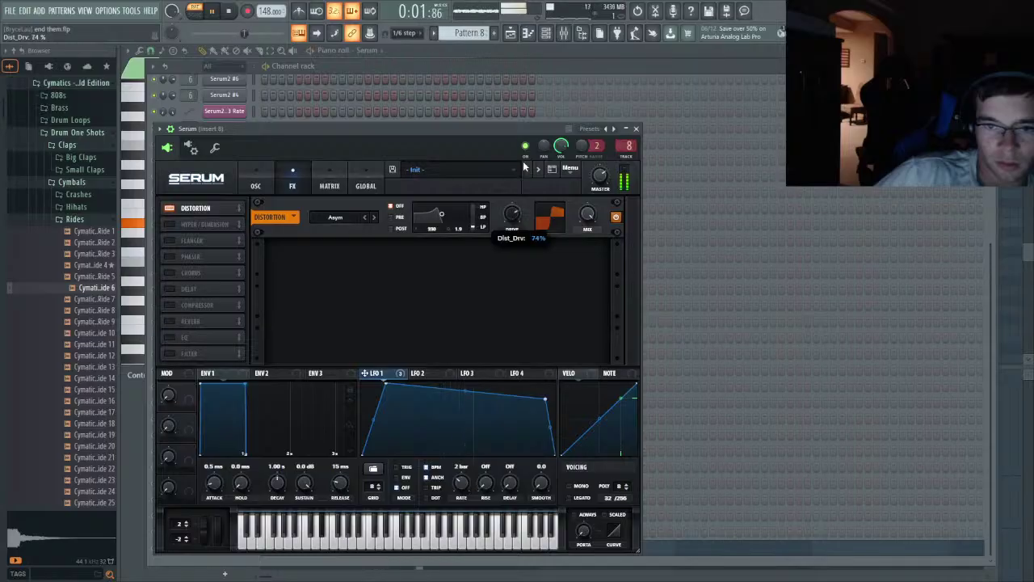
pyautogui.moveTo(587, 215); pyautogui.dragTo(586, 225)
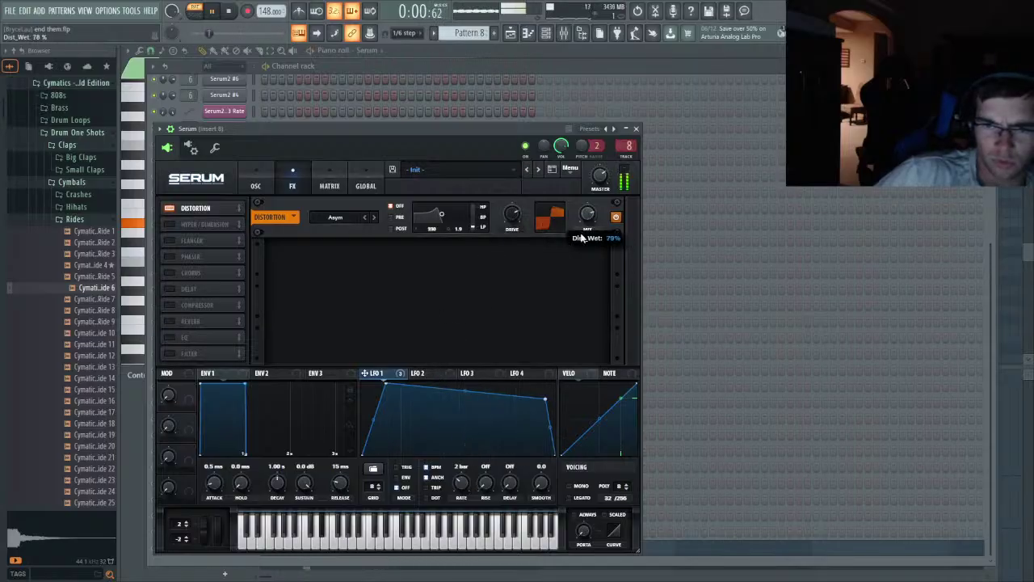
# - Lower the distortion drive to 64% and bow LFO 1's long upper segment into an upward curve
pyautogui.moveTo(512, 215); pyautogui.dragTo(512, 226)
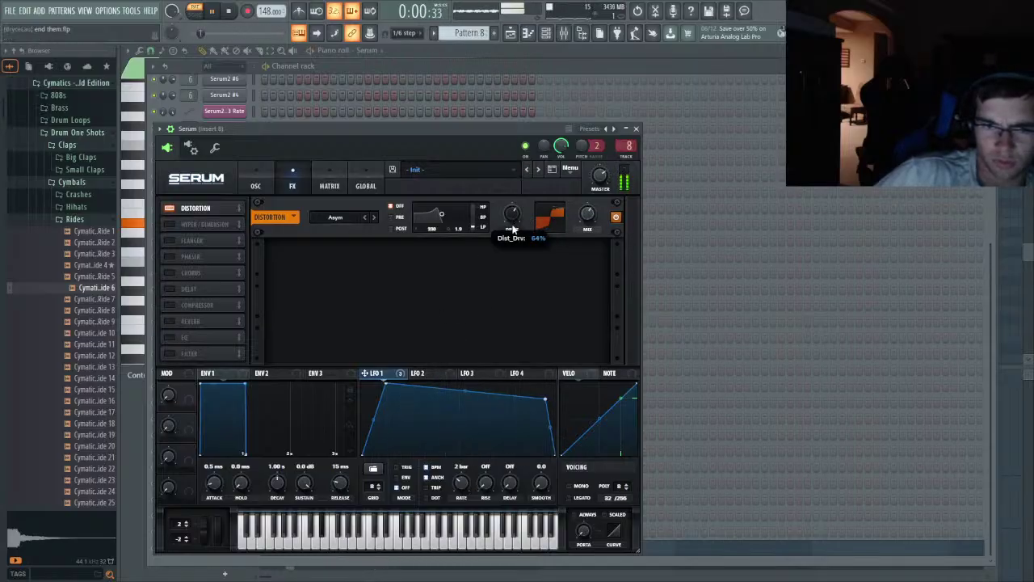
pyautogui.moveTo(467, 392); pyautogui.dragTo(471, 369)
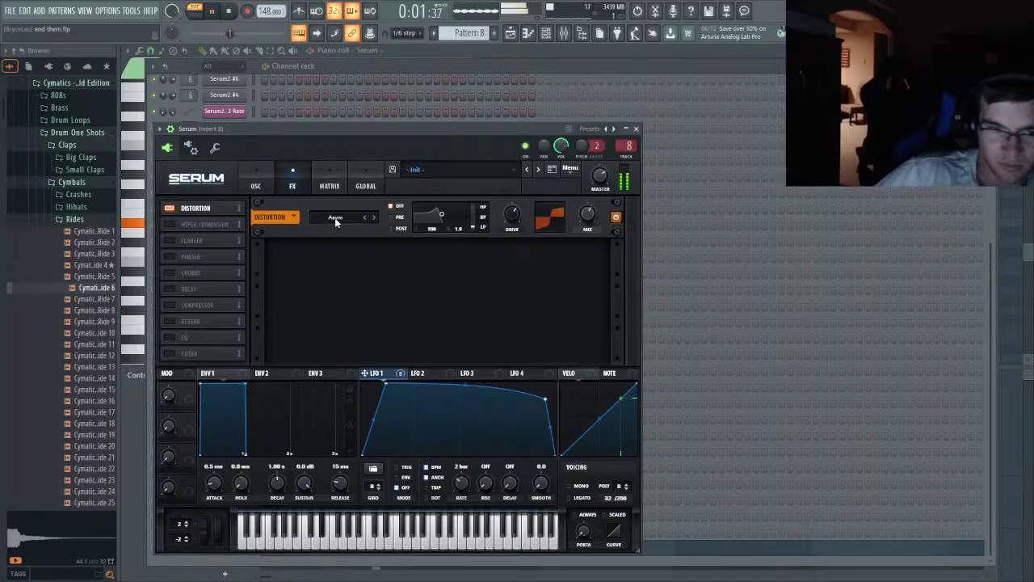
# - Switch the distortion mode to SoftClip and raise its drive to 95%, auditioning the pattern
pyautogui.press('space')
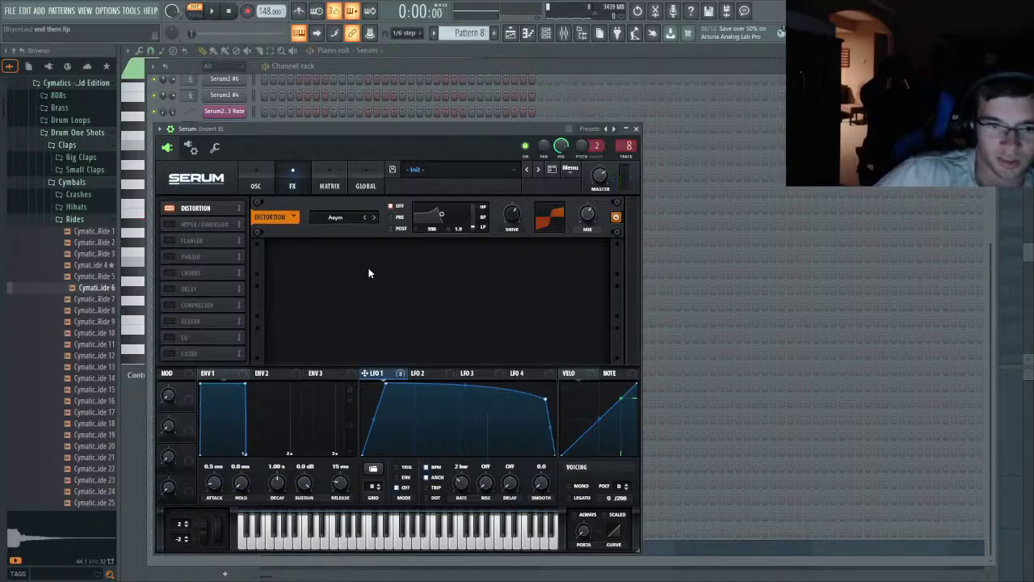
pyautogui.press('space')
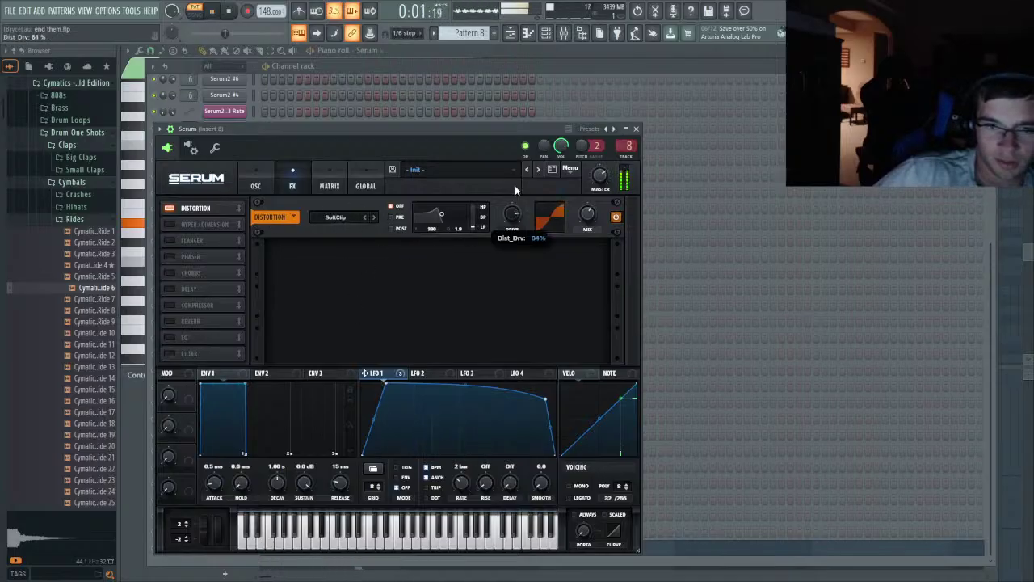
pyautogui.moveTo(515, 186); pyautogui.dragTo(521, 178)
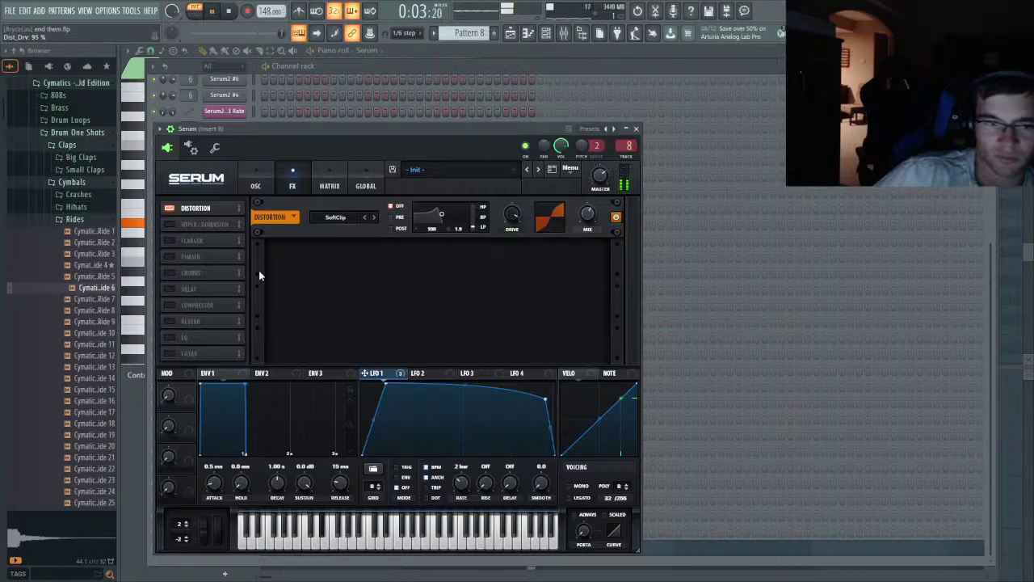
# - Add Serum's Phaser effect and modulate its frequency with LFO 1 at an amount of about 57
pyautogui.press('space')
pyautogui.click(167, 257)
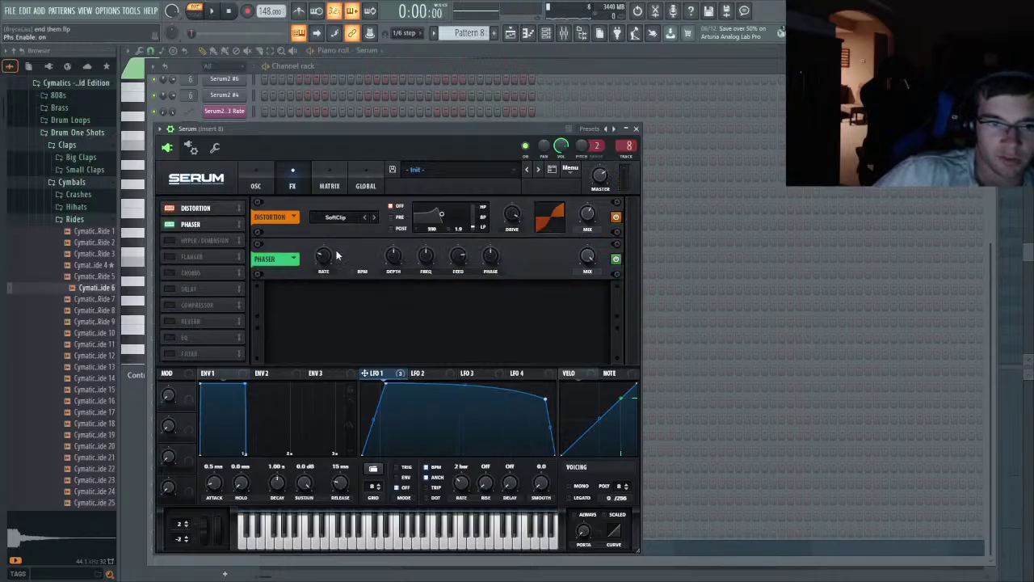
pyautogui.press('space')
pyautogui.press('space')
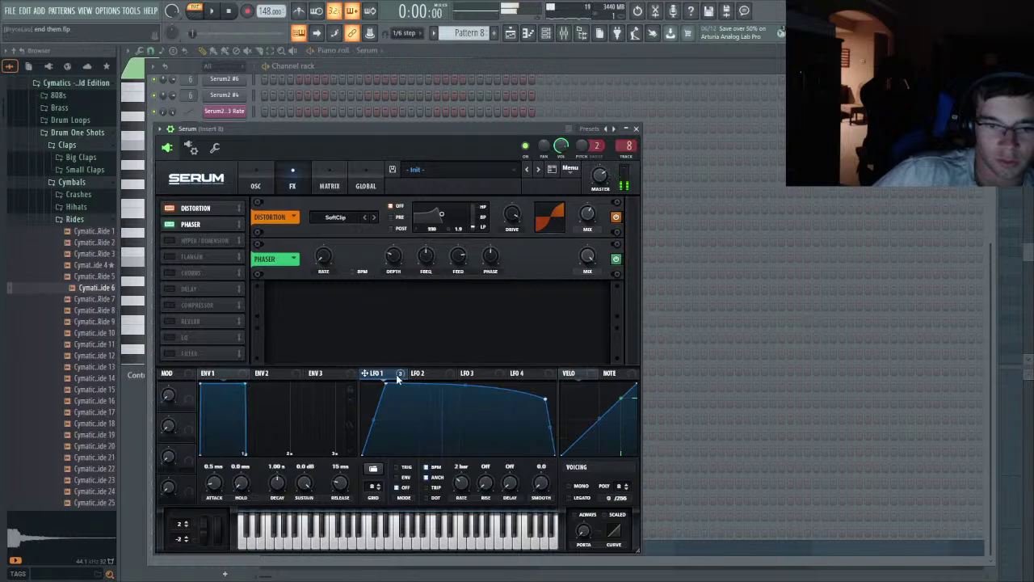
pyautogui.press('space')
pyautogui.moveTo(425, 259); pyautogui.dragTo(424, 255)
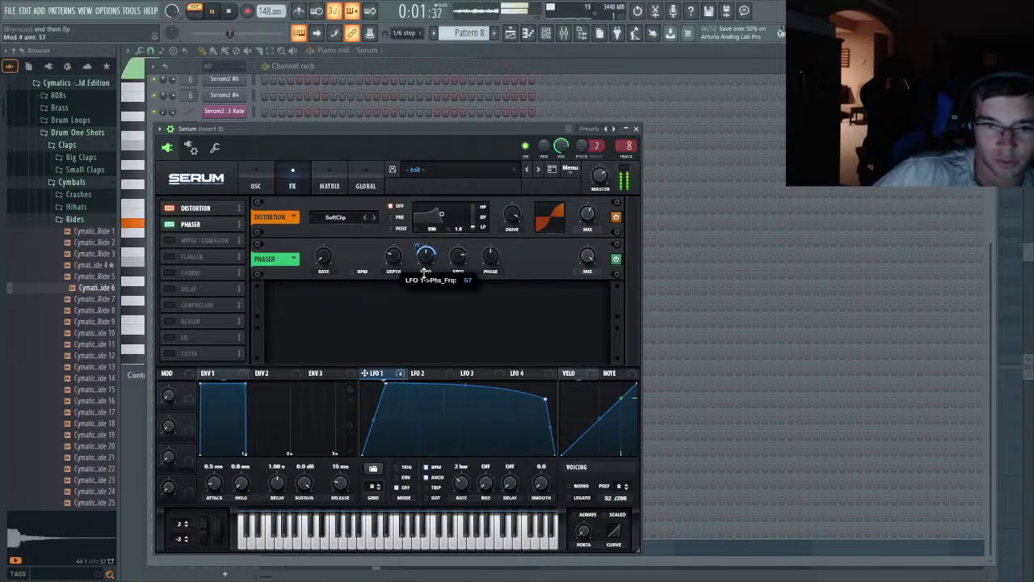
# - Check the LFO 1 routings in Serum's modulation matrix while playing the pattern, and return to the effects
pyautogui.click(342, 185)
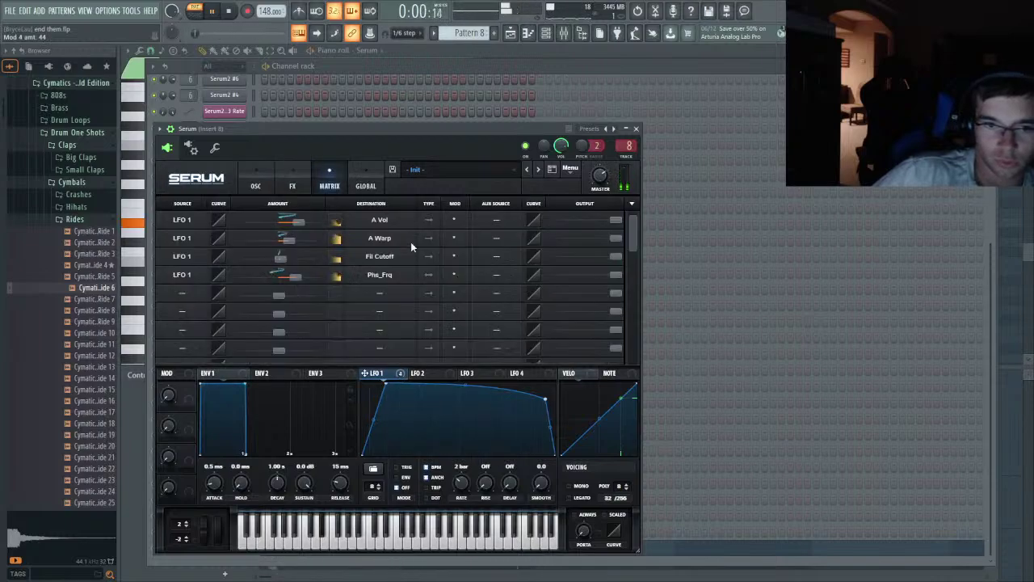
pyautogui.press('space')
pyautogui.press('space')
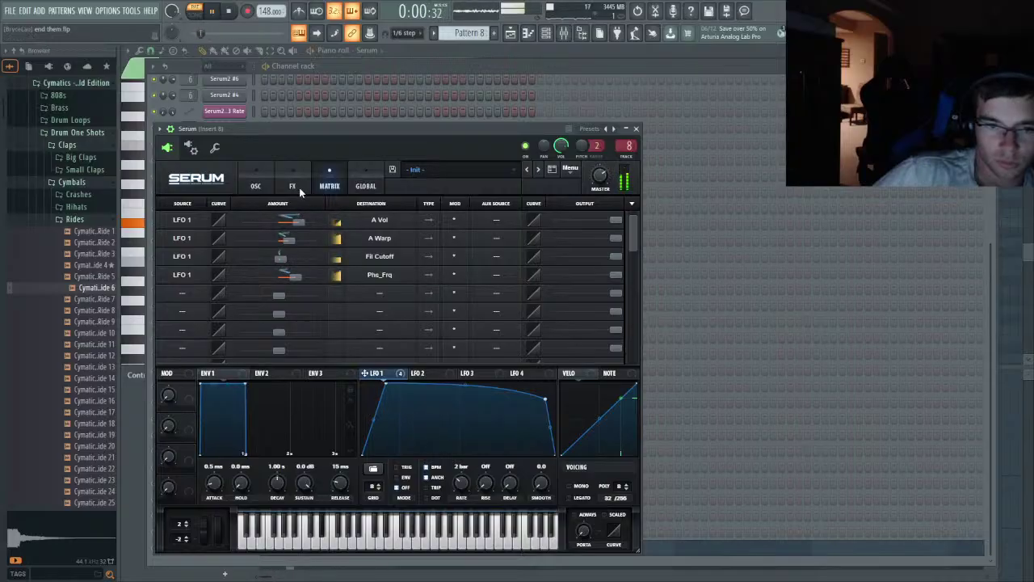
pyautogui.click(282, 186)
pyautogui.moveTo(427, 265)
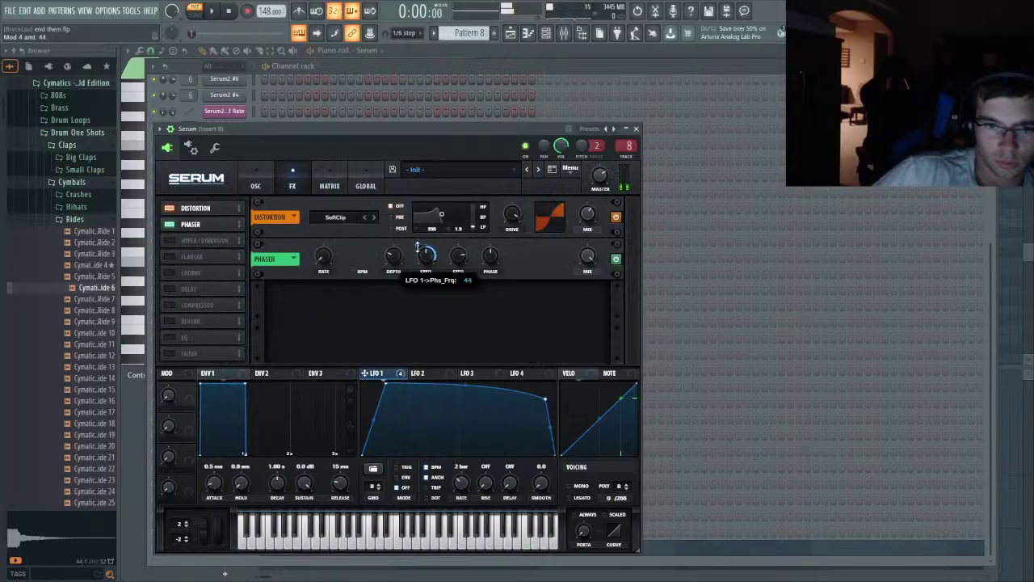
# - Try modulating the phaser's depth with LFO 1 in addition to its frequency, and audition the sound
pyautogui.press('space')
pyautogui.press('space')
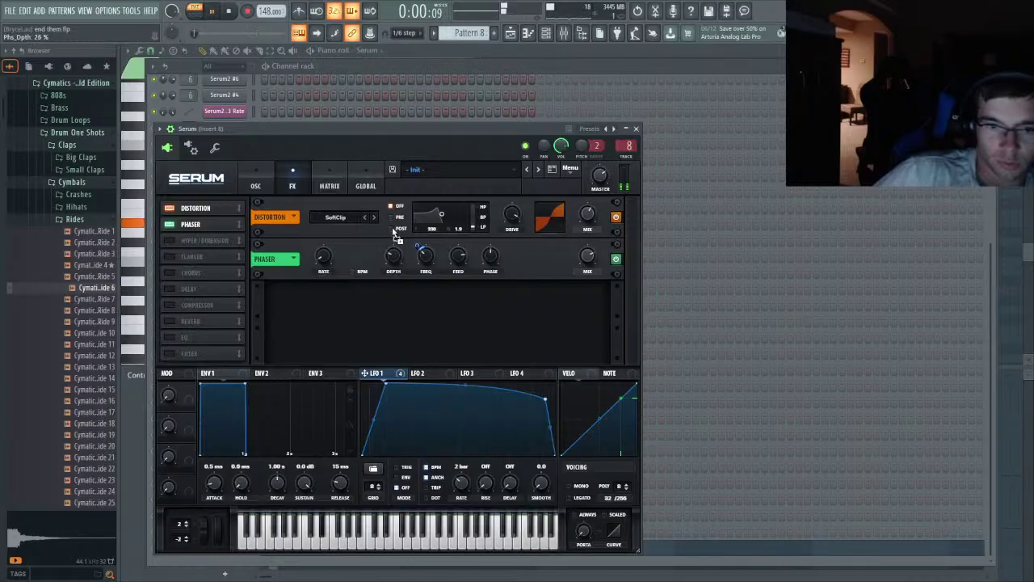
pyautogui.moveTo(396, 234); pyautogui.dragTo(393, 255)
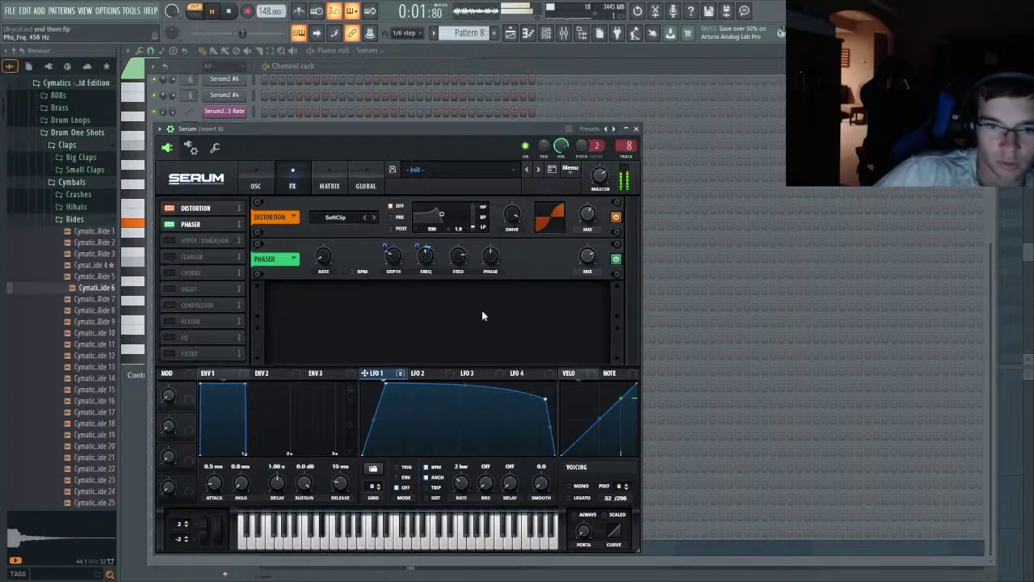
pyautogui.press('space')
# - Reshape LFO 2 into an early peak, a dip near the middle and a second late peak
pyautogui.click(419, 372)
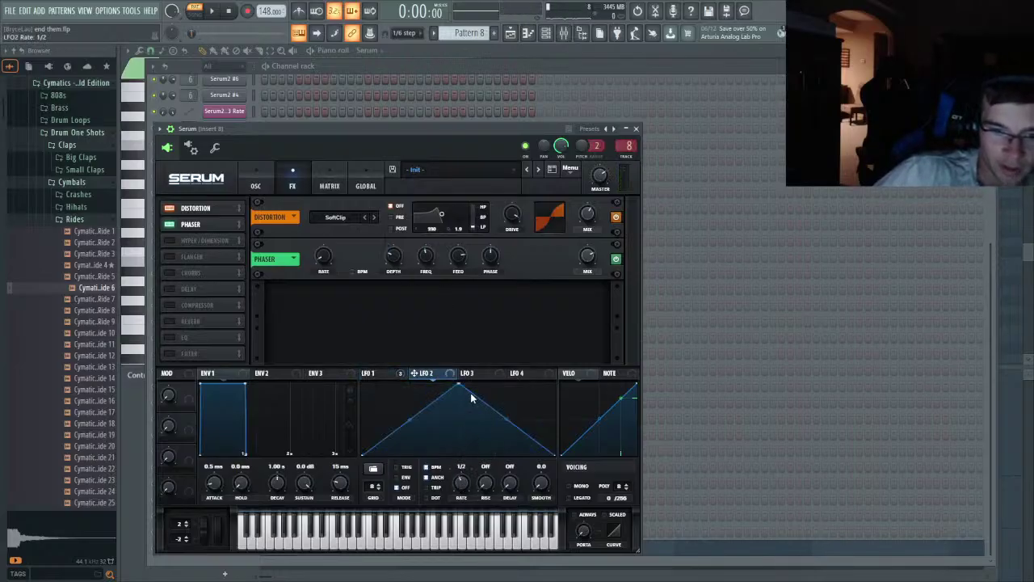
pyautogui.moveTo(460, 391); pyautogui.dragTo(386, 369)
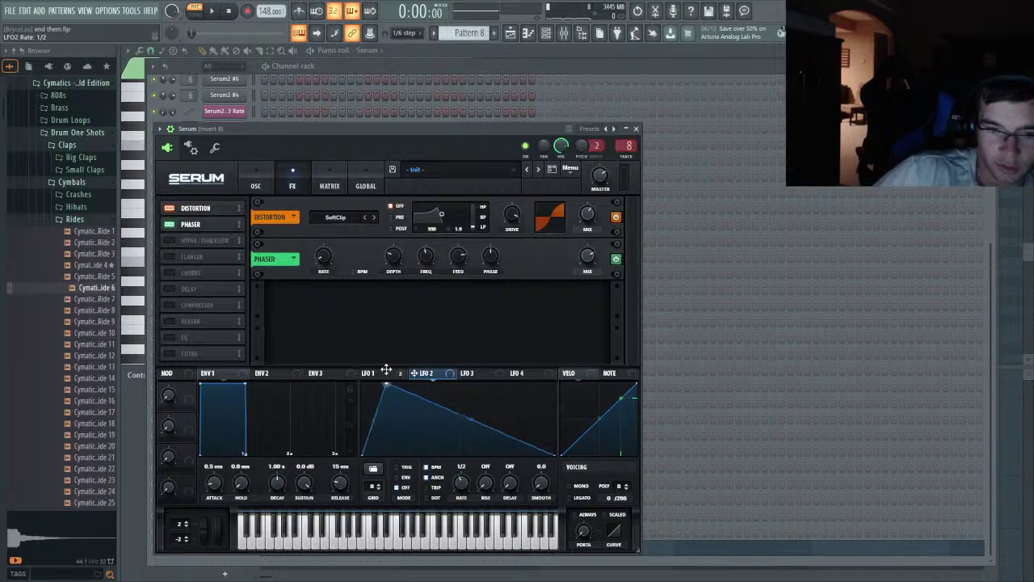
pyautogui.doubleClick(462, 426)
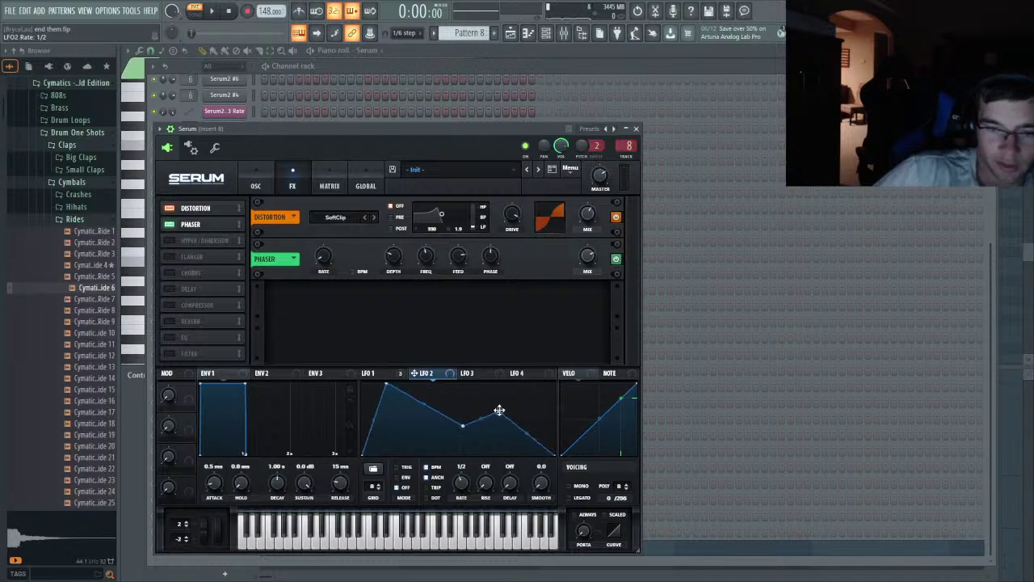
pyautogui.moveTo(499, 410); pyautogui.dragTo(517, 386)
# - Modulate the phaser's depth with LFO 2, setting the base depth to 13% and the LFO 2 rate to one bar
pyautogui.press('space')
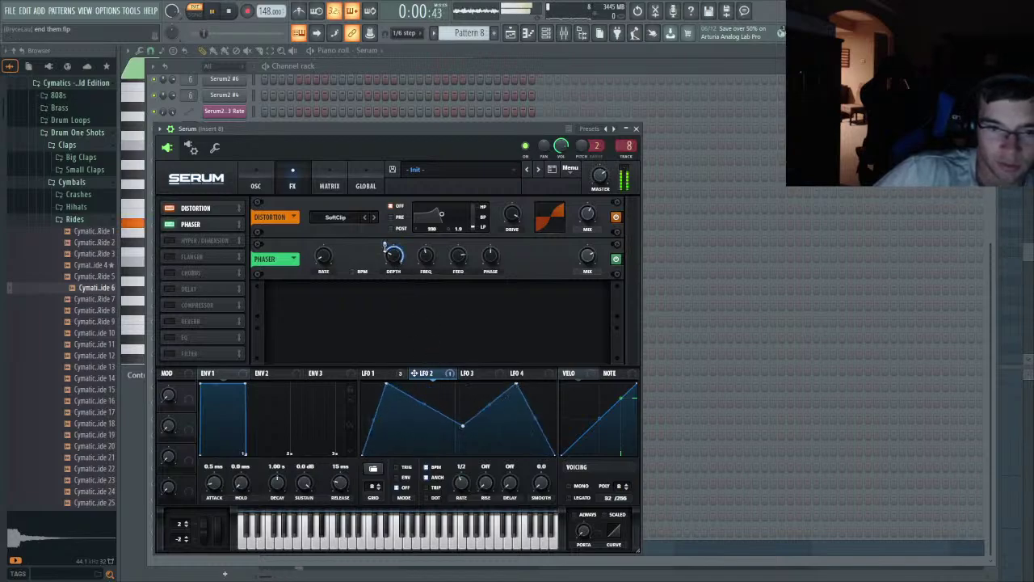
pyautogui.moveTo(393, 260); pyautogui.dragTo(393, 277)
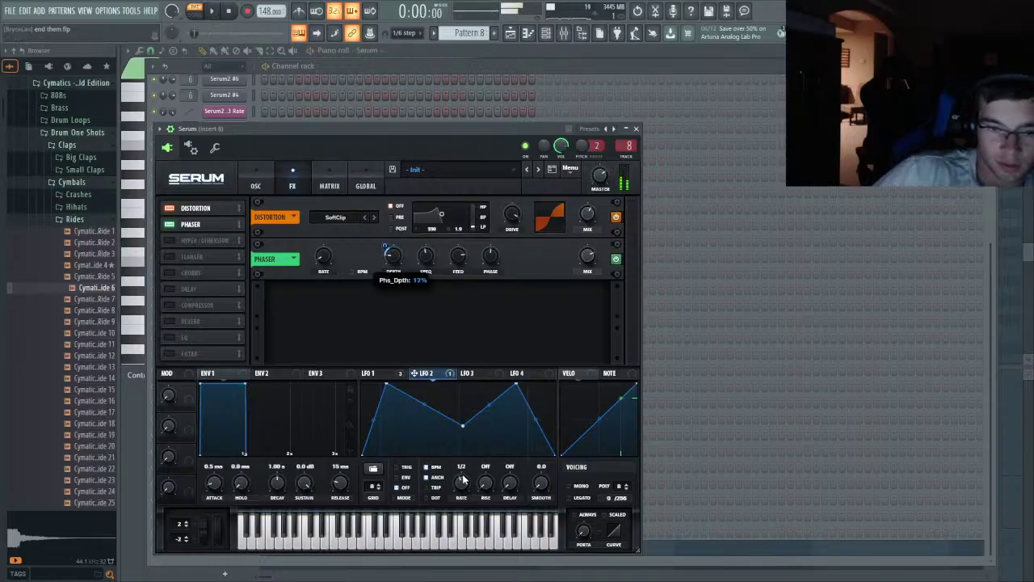
pyautogui.moveTo(463, 480); pyautogui.dragTo(465, 487)
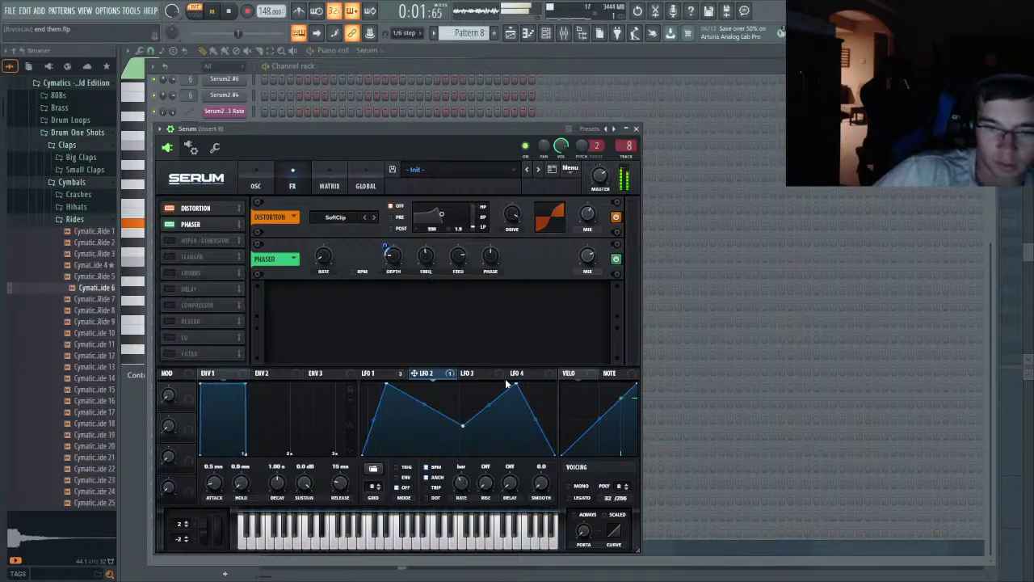
# - Turn the LFO 2 shape into a trapezoid by removing the late peak and raising the middle point to full height
pyautogui.press('space')
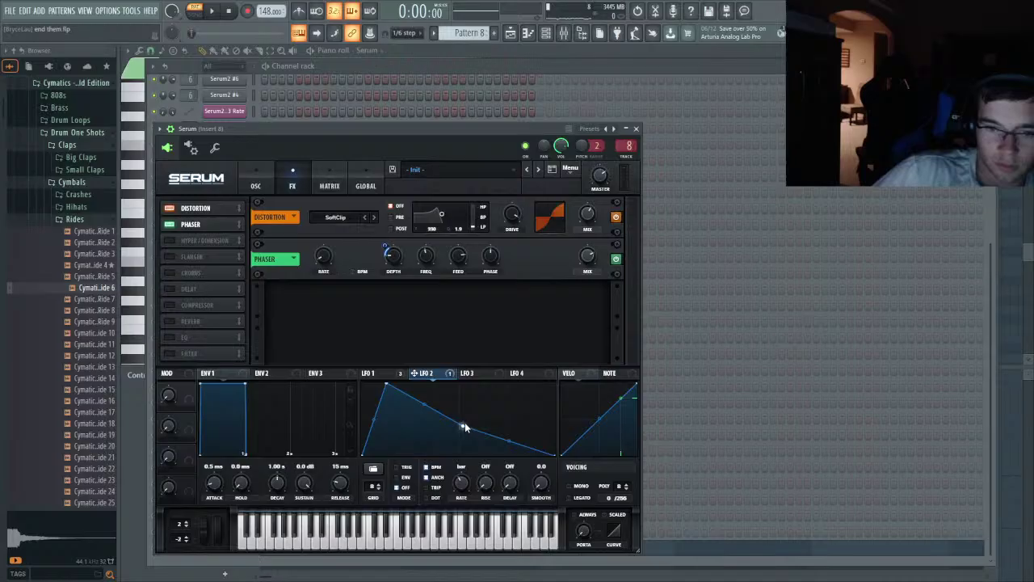
pyautogui.moveTo(464, 421); pyautogui.dragTo(510, 367)
pyautogui.press('space')
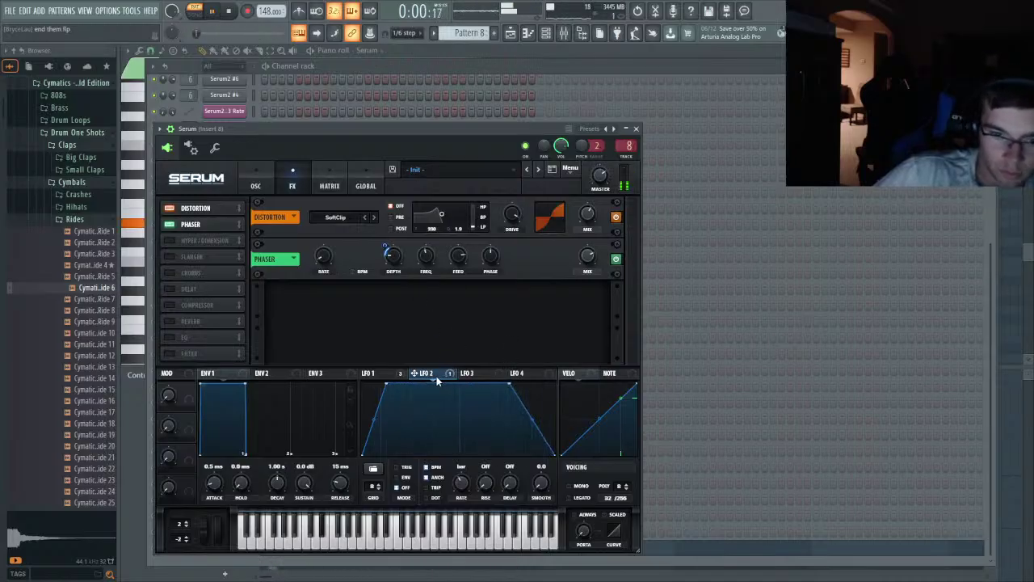
# - Assign LFO 2 to the phaser's frequency, raise the phaser's depth and set its mix to 49%
pyautogui.moveTo(413, 372); pyautogui.dragTo(426, 250)
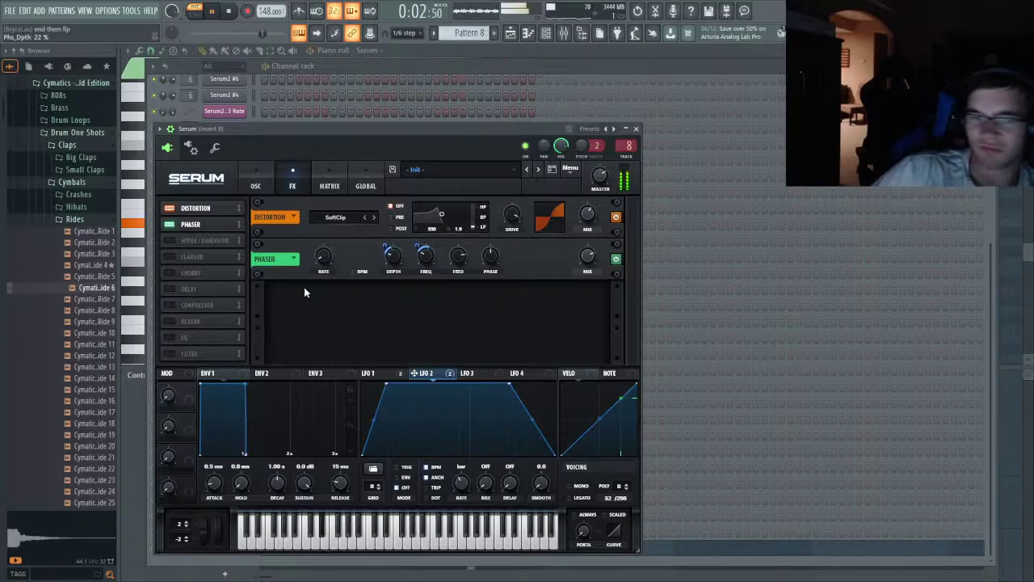
pyautogui.moveTo(392, 259); pyautogui.dragTo(393, 239)
pyautogui.moveTo(589, 257); pyautogui.dragTo(589, 282)
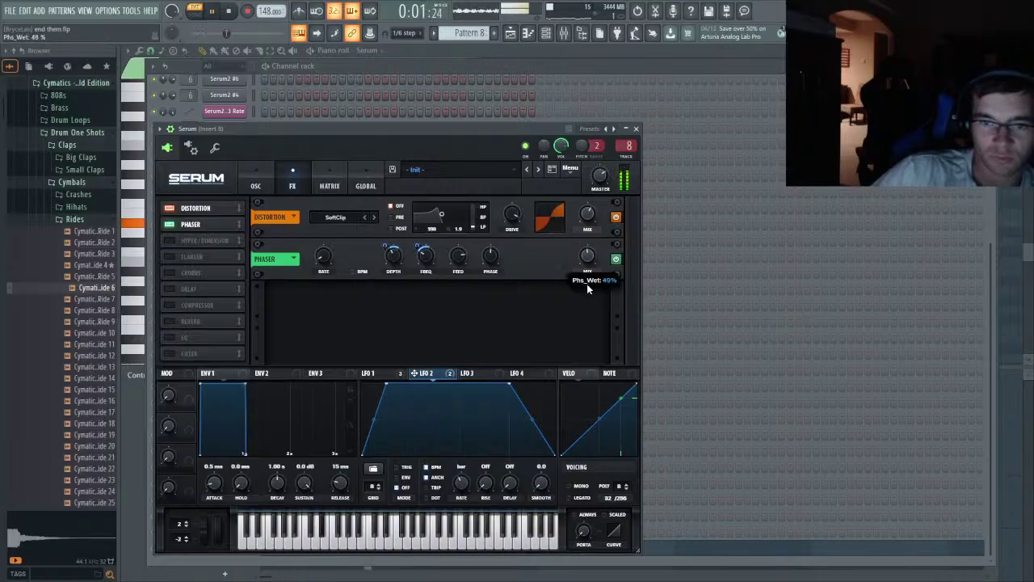
pyautogui.press('space')
# - Enable the Hyper/Dimension effect, raise its Dimension mix and audition the pattern
pyautogui.click(171, 241)
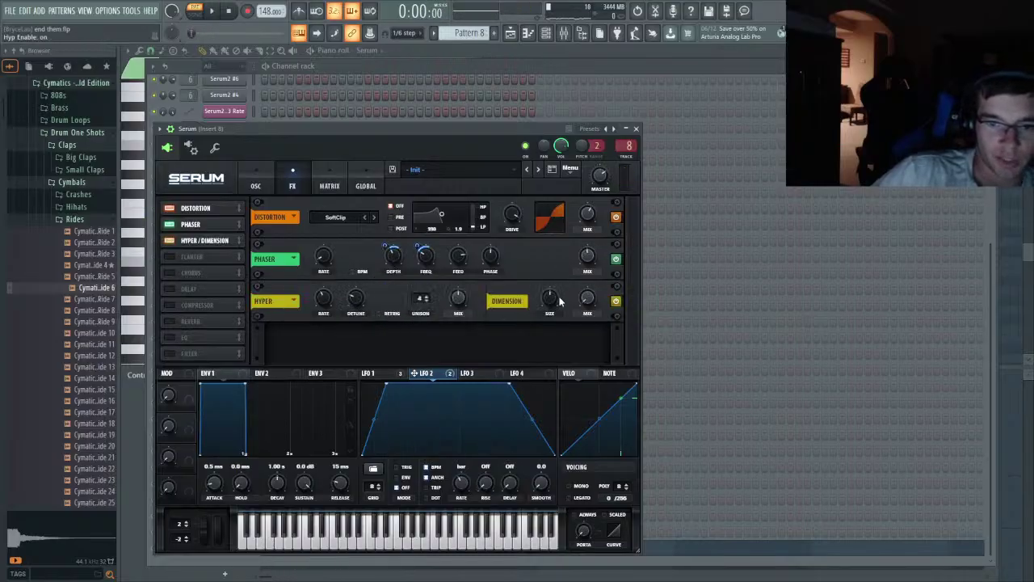
pyautogui.press('space')
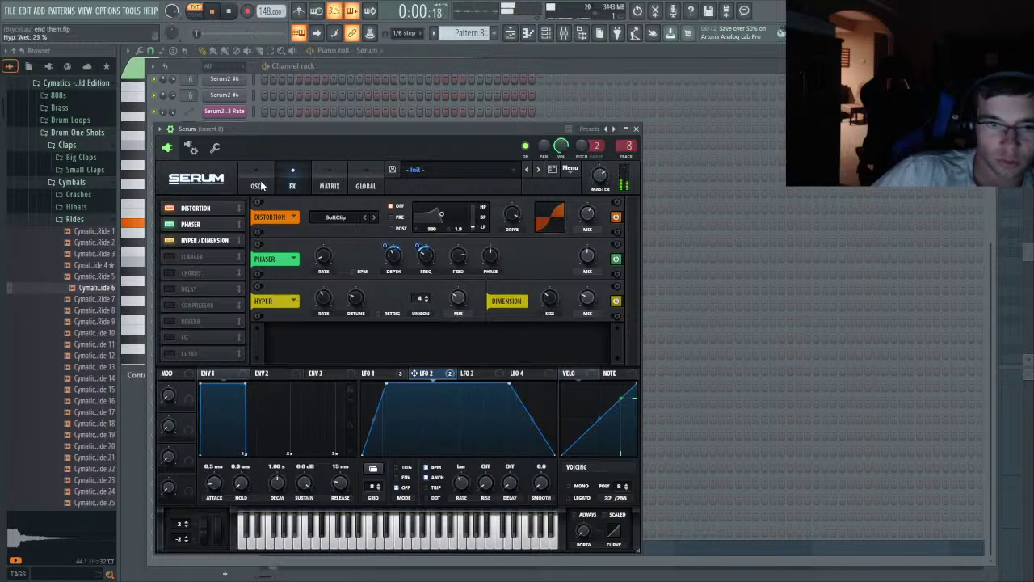
pyautogui.press('space')
# - Enable the Filter effect and place it directly after Hyper/Dimension in the effects chain
pyautogui.click(169, 353)
pyautogui.moveTo(223, 353); pyautogui.dragTo(226, 257)
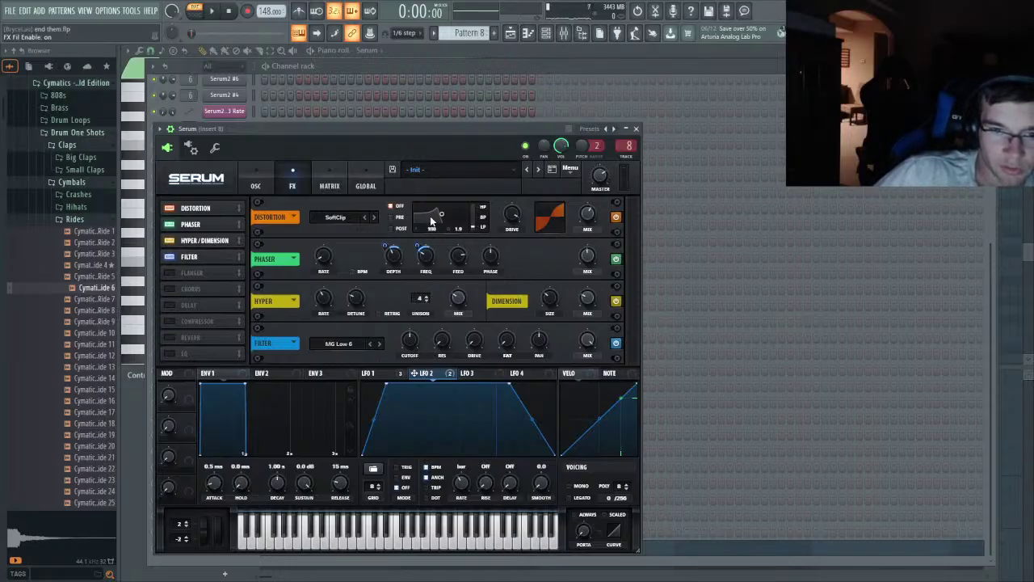
pyautogui.press('space')
# - Set the effects filter to the Combs type with a 72 Hz cutoff, increased drive and a 33% mix
pyautogui.moveTo(409, 338); pyautogui.dragTo(410, 363)
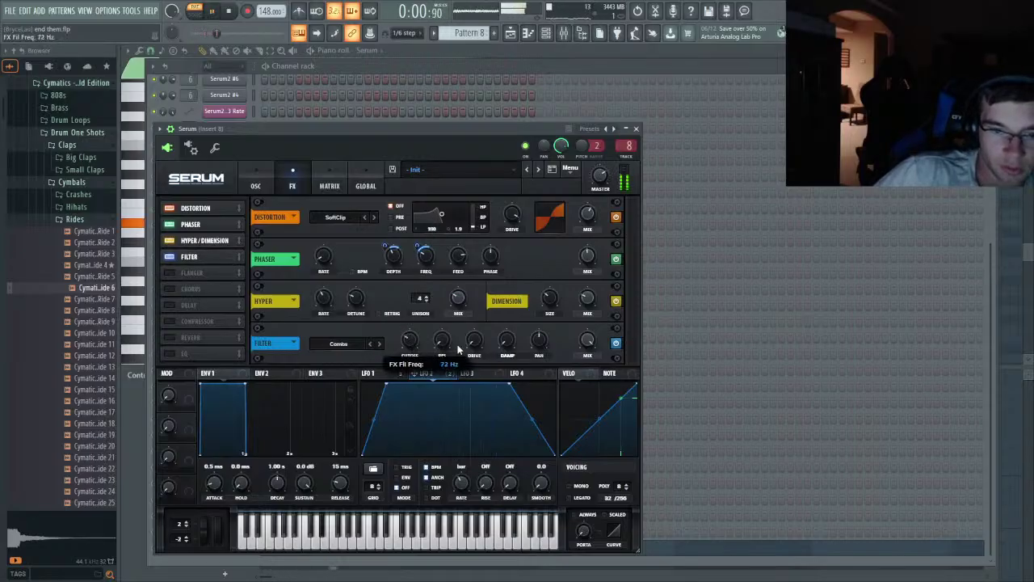
pyautogui.moveTo(474, 340); pyautogui.dragTo(478, 302)
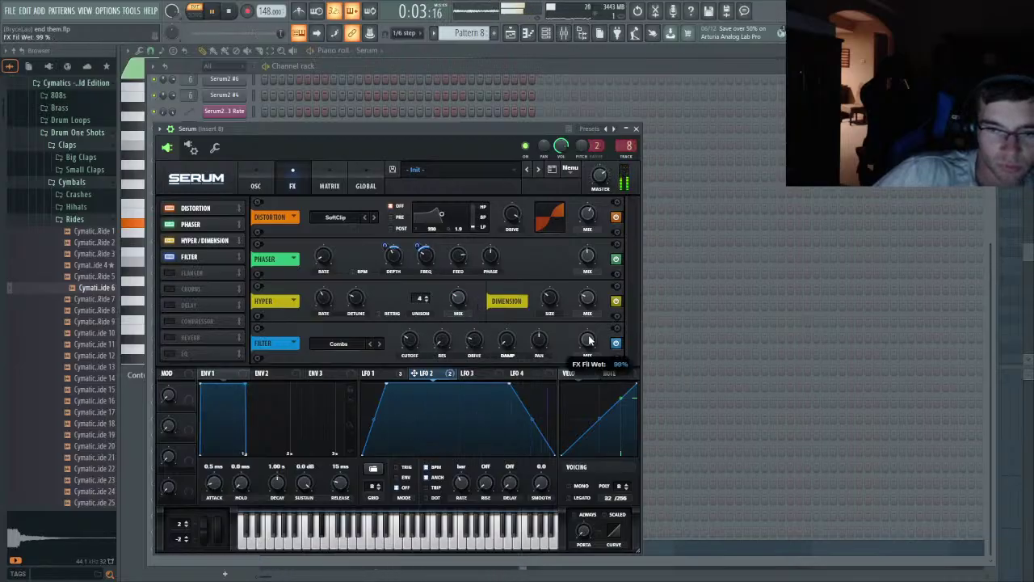
pyautogui.moveTo(589, 340)
pyautogui.mouseDown()
pyautogui.moveTo(590, 374)
pyautogui.moveTo(587, 351)
pyautogui.mouseUp()
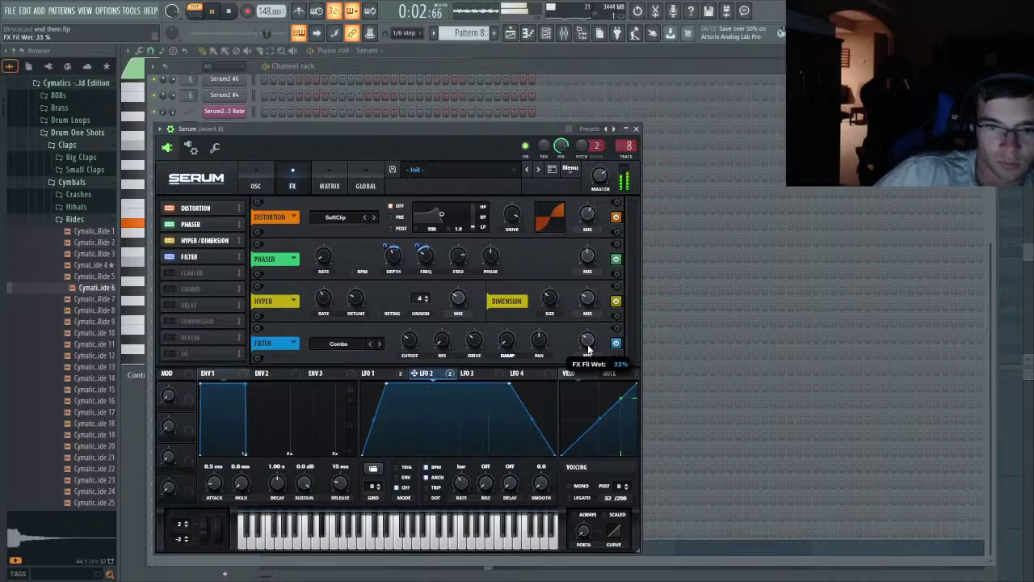
pyautogui.press('space')
# - Assign the Serum channel to mixer insert 10 and route that insert to the far insert whose fader is lowered
pyautogui.click(510, 33)
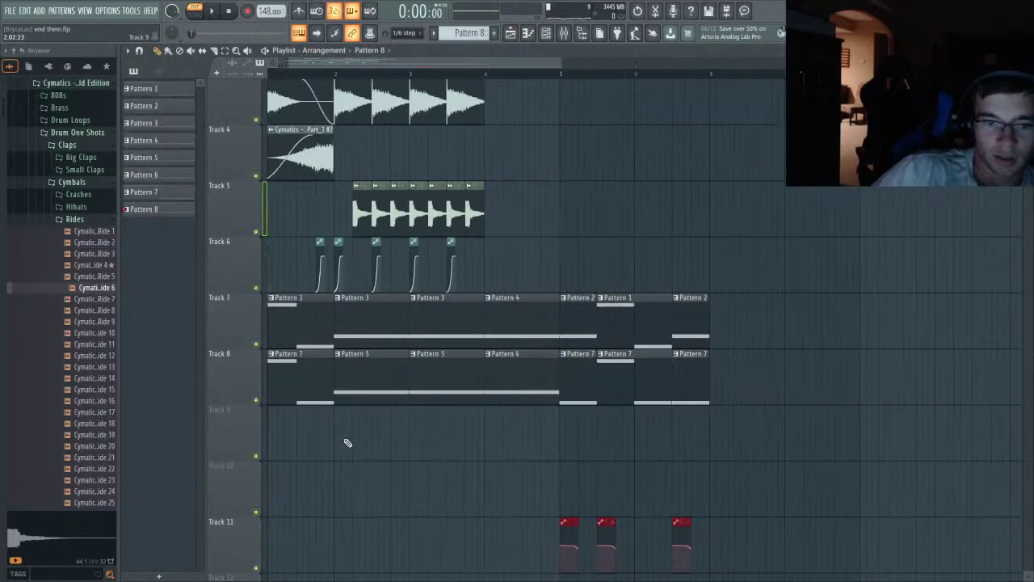
pyautogui.click(545, 33)
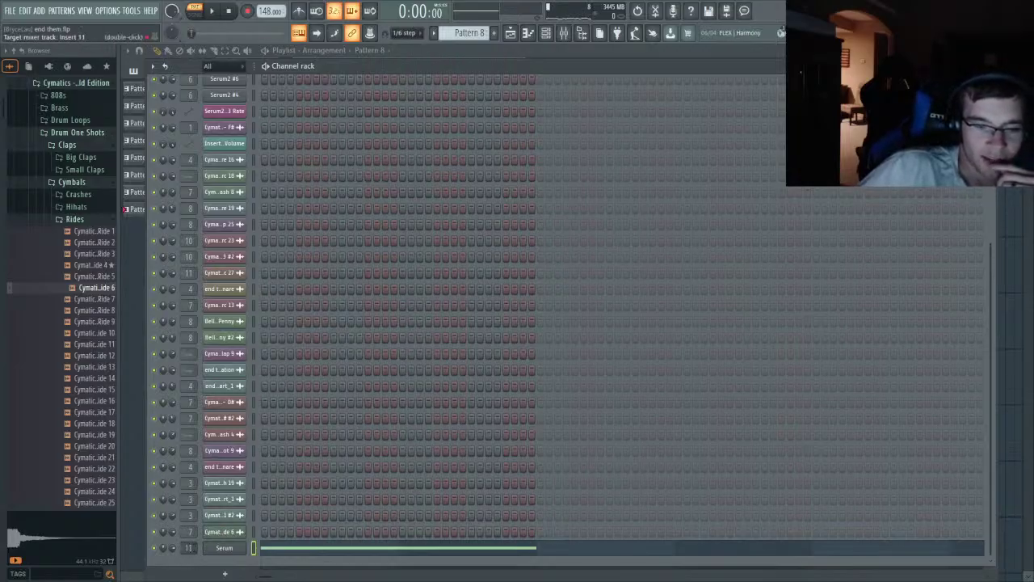
pyautogui.click(563, 32)
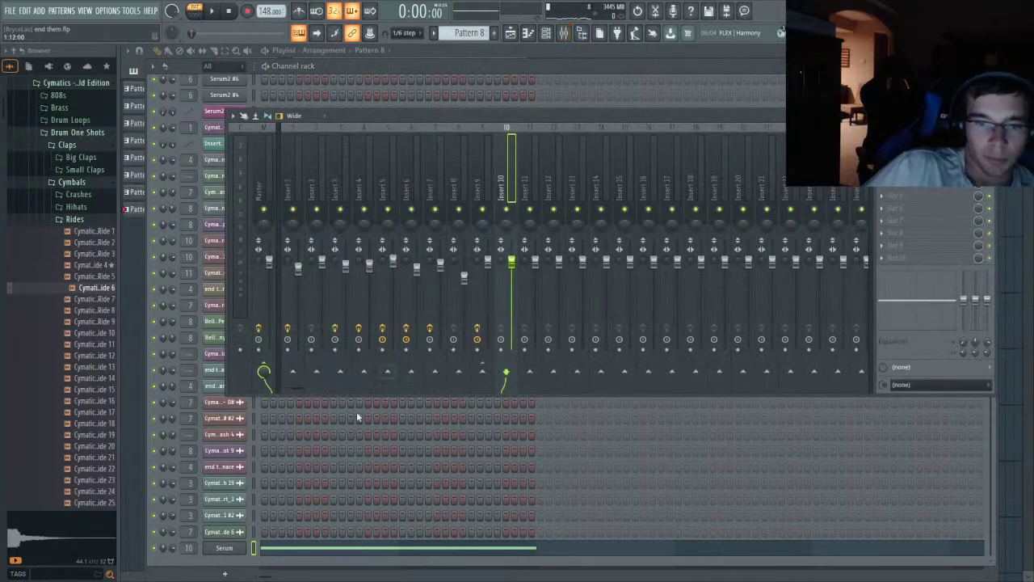
pyautogui.hscroll(5, 640, 128)
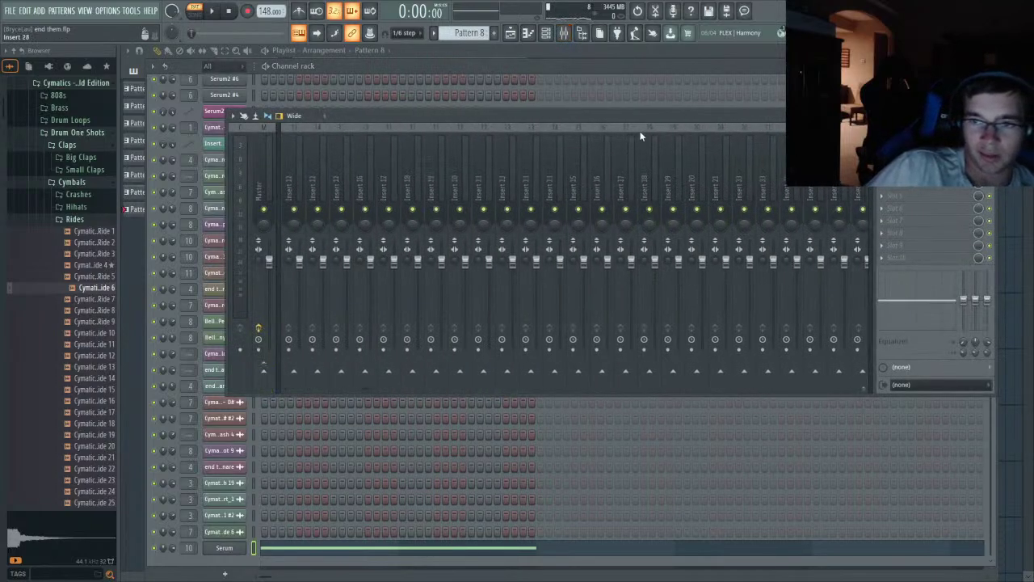
pyautogui.hscroll(3, 759, 157)
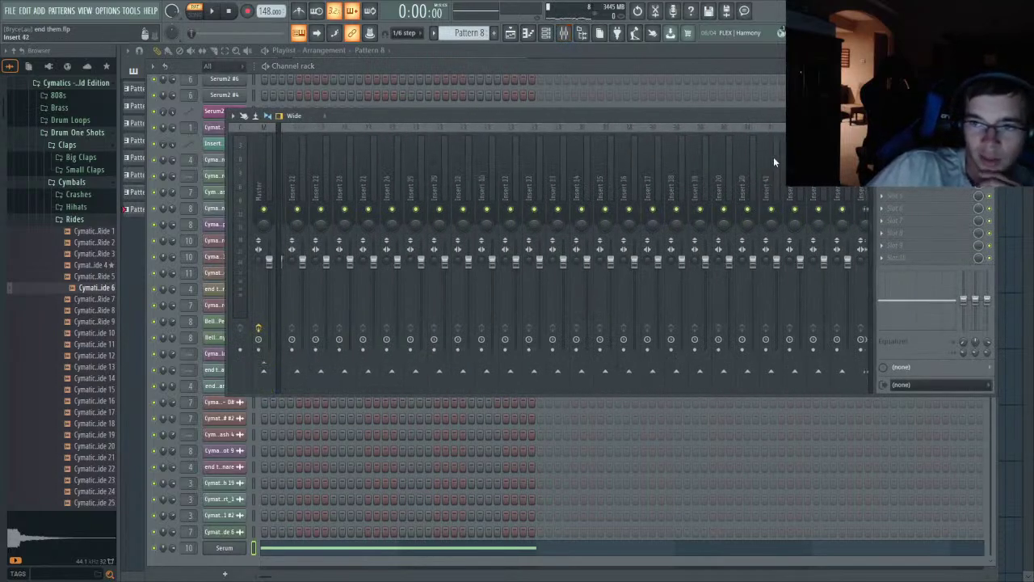
pyautogui.hscroll(3, 825, 290)
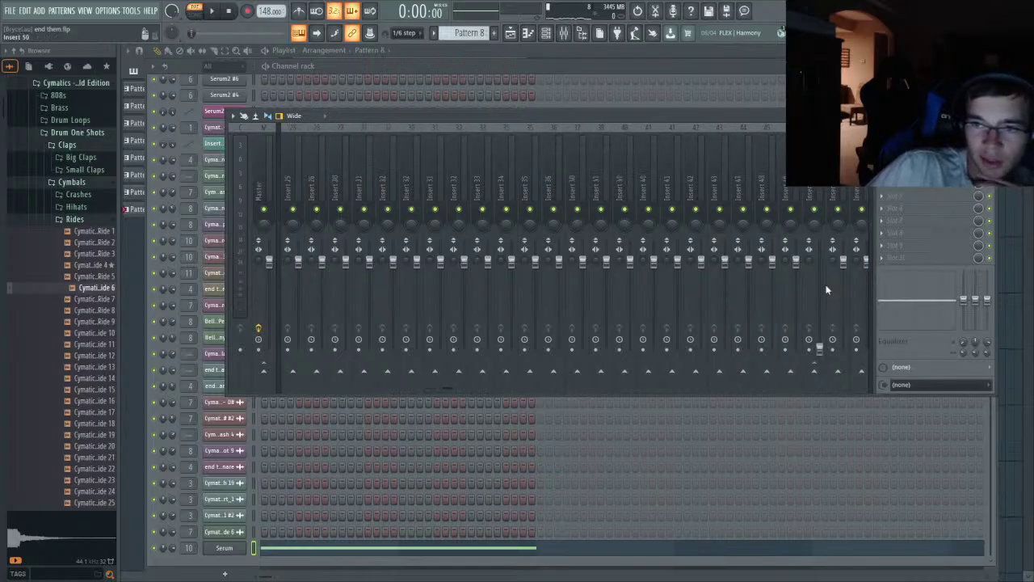
pyautogui.click(815, 372)
# - Place Pattern 8 on Track 9 of the playlist, starting at bar 2
pyautogui.click(576, 53)
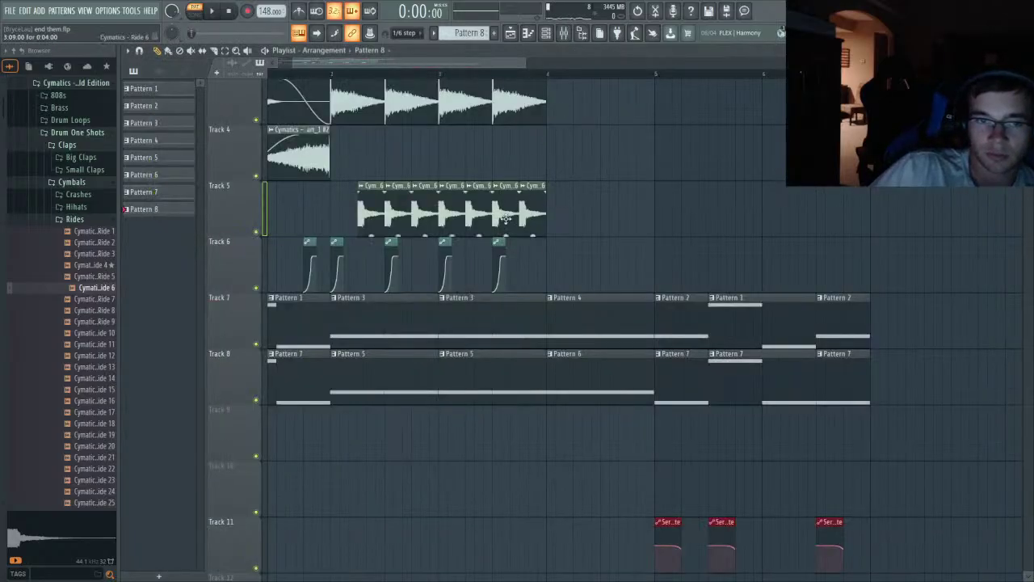
pyautogui.scroll(1, 344, 434)
pyautogui.click(391, 436)
pyautogui.scroll(-3, 331, 65)
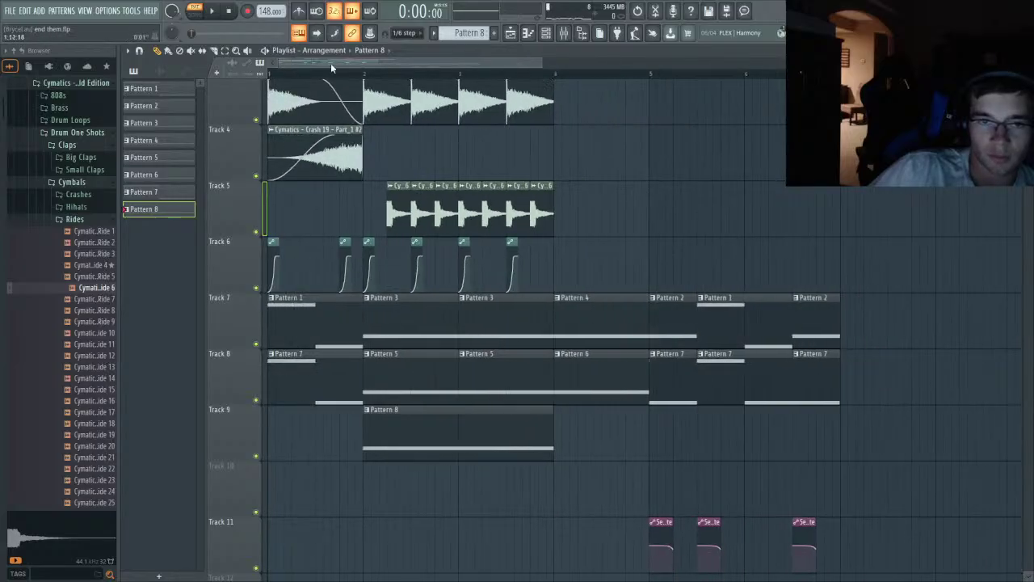
# - Switch playback to song mode and listen to the arrangement with the Pattern 8 clip
pyautogui.click(193, 15)
pyautogui.press('space')
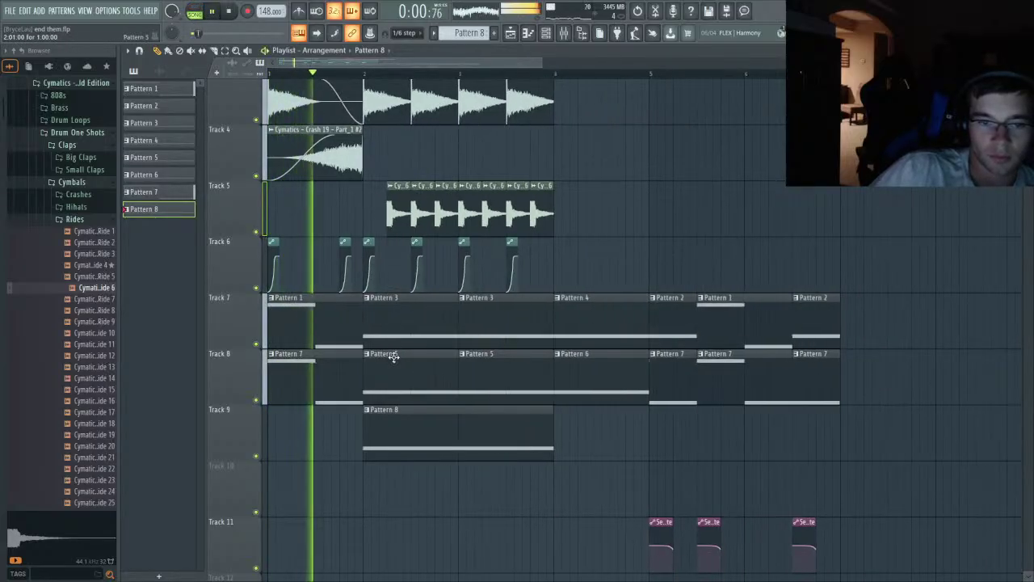
pyautogui.scroll(-1, 367, 397)
pyautogui.scroll(2, 375, 416)
pyautogui.scroll(1, 376, 421)
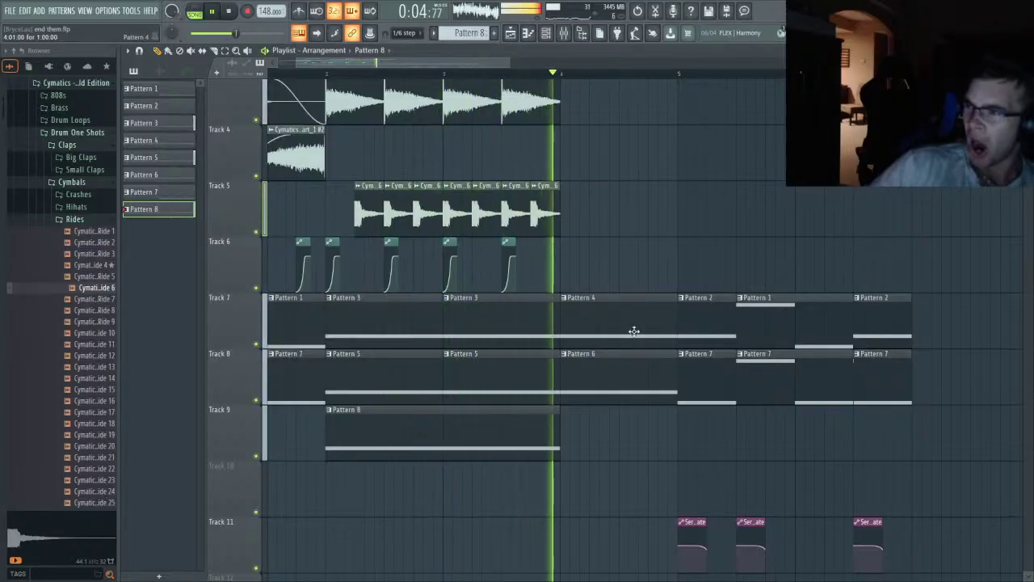
pyautogui.press('space')
# - Play the arrangement from bar 2, where the Pattern 8 clip begins
pyautogui.scroll(2, 328, 77)
pyautogui.click(325, 74)
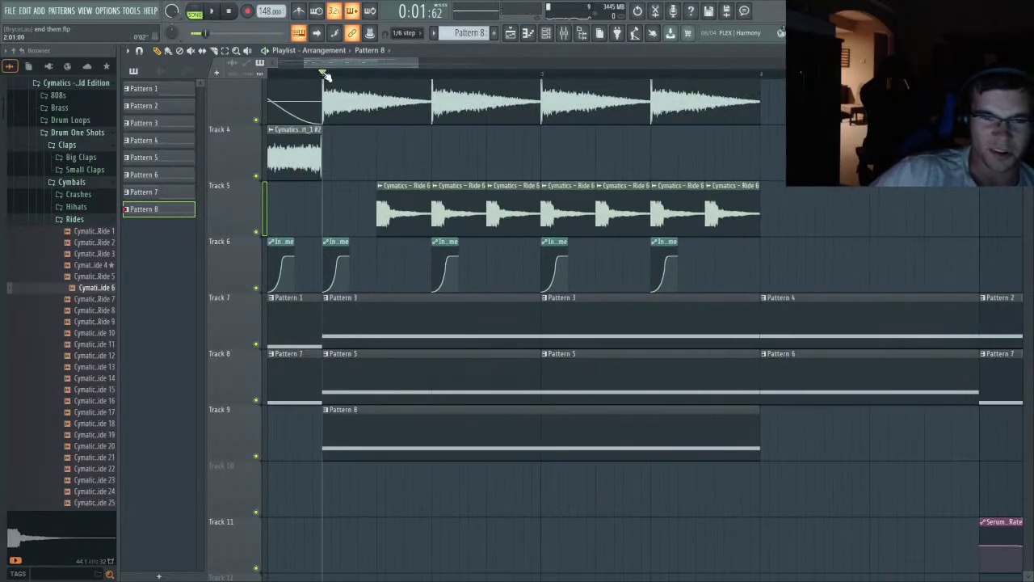
pyautogui.press('space')
# - Open Pattern 8's Serum synth, set LFO 1's rate to bar and adjust the Ring Mod filter cutoff
pyautogui.doubleClick(511, 449)
pyautogui.press('space')
pyautogui.click(546, 33)
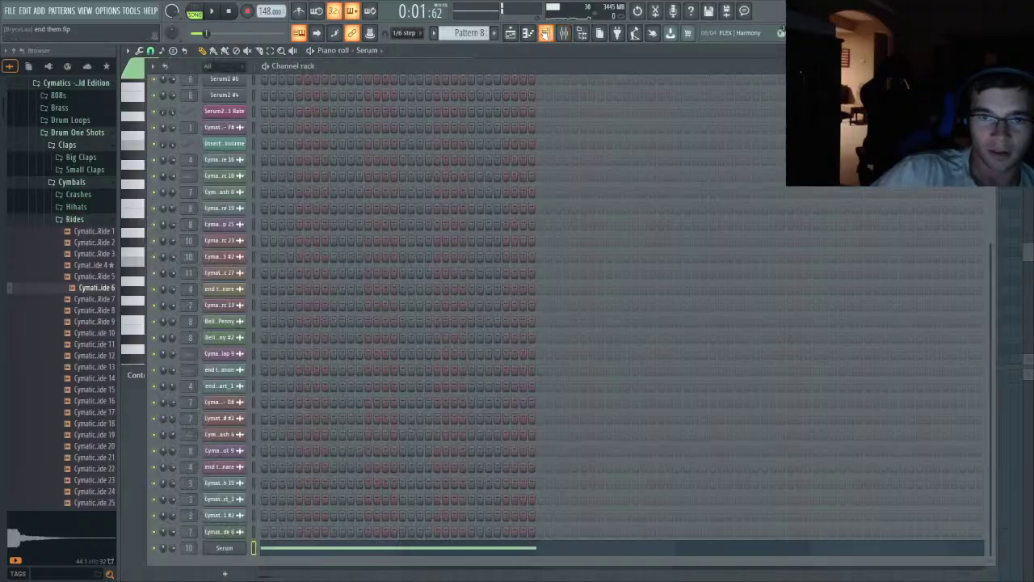
pyautogui.click(226, 548)
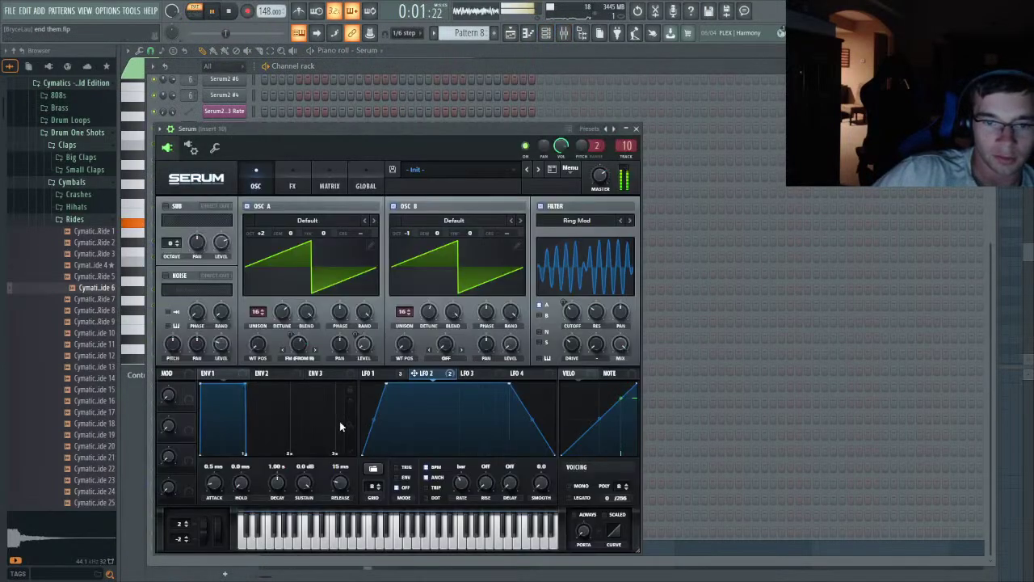
pyautogui.press('space')
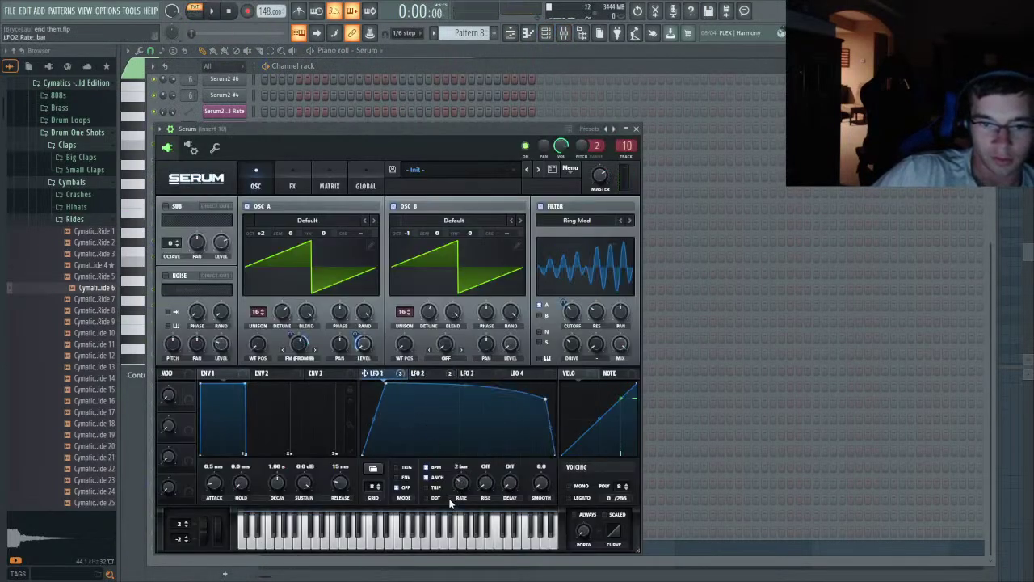
pyautogui.press('space')
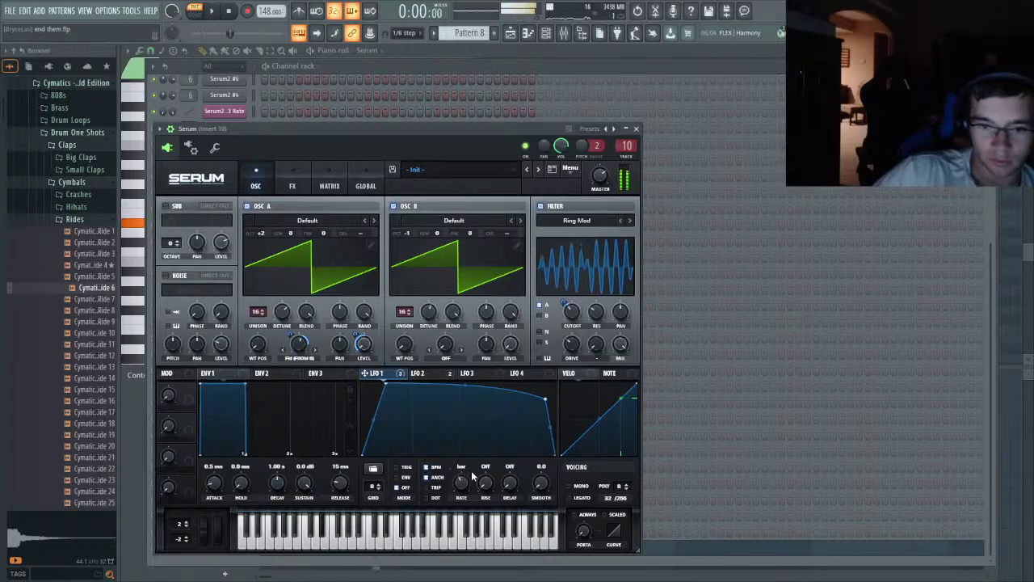
pyautogui.moveTo(460, 486); pyautogui.dragTo(465, 488)
pyautogui.moveTo(571, 313)
pyautogui.mouseDown()
pyautogui.moveTo(575, 330)
pyautogui.moveTo(580, 304)
pyautogui.mouseUp()
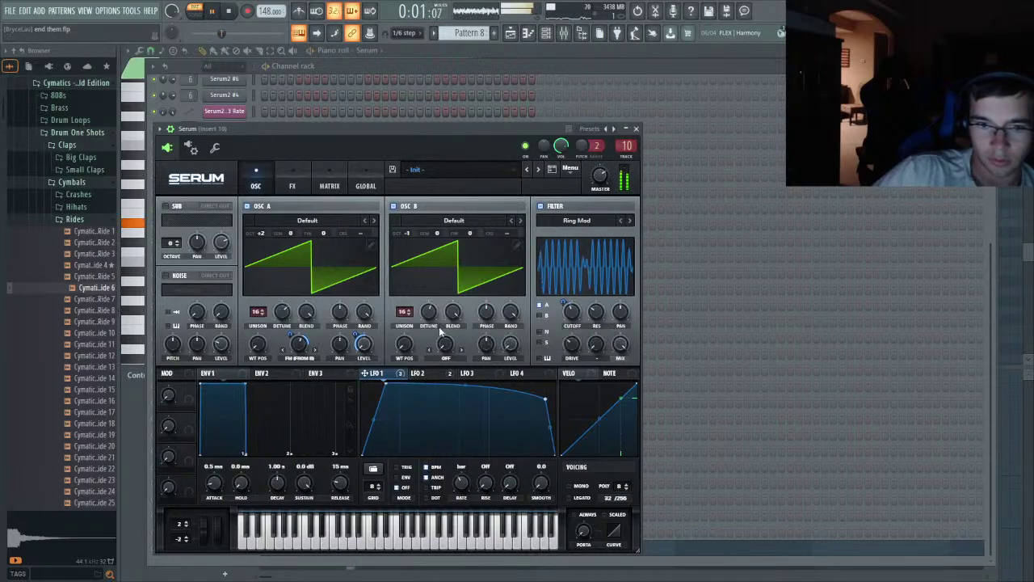
# - Set Serum's oscillator A to octave 0 and oscillator B to octave +1 while auditioning the pattern
pyautogui.press('space')
pyautogui.press('space')
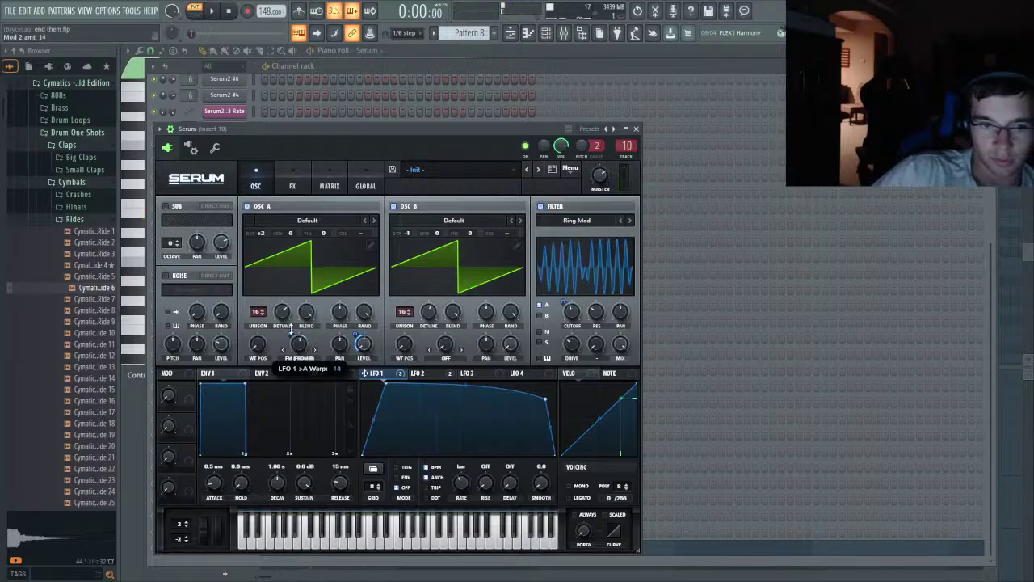
pyautogui.moveTo(399, 233)
pyautogui.mouseDown()
pyautogui.moveTo(412, 213)
pyautogui.moveTo(411, 235)
pyautogui.mouseUp()
pyautogui.moveTo(261, 233); pyautogui.dragTo(277, 291)
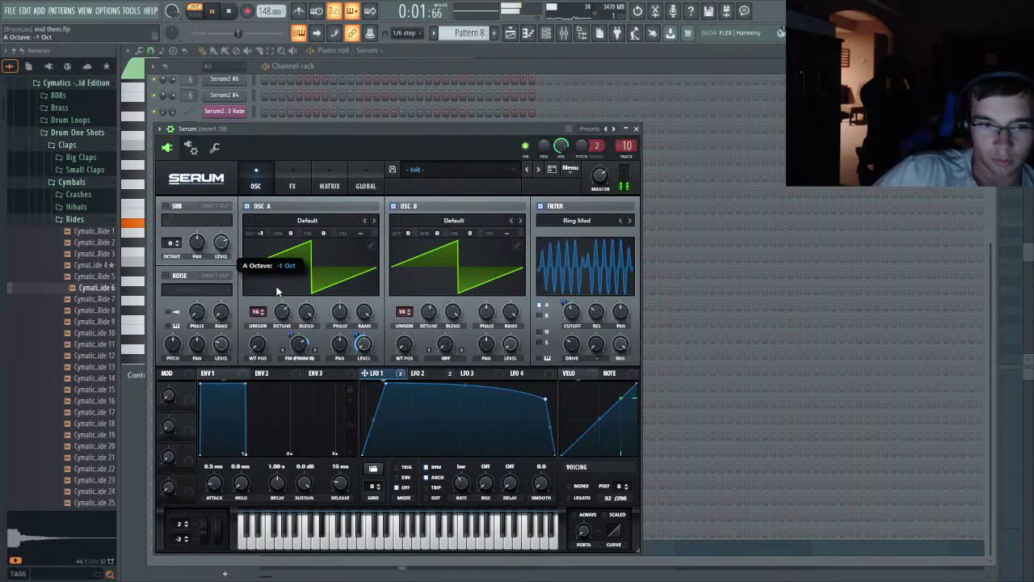
pyautogui.press('space')
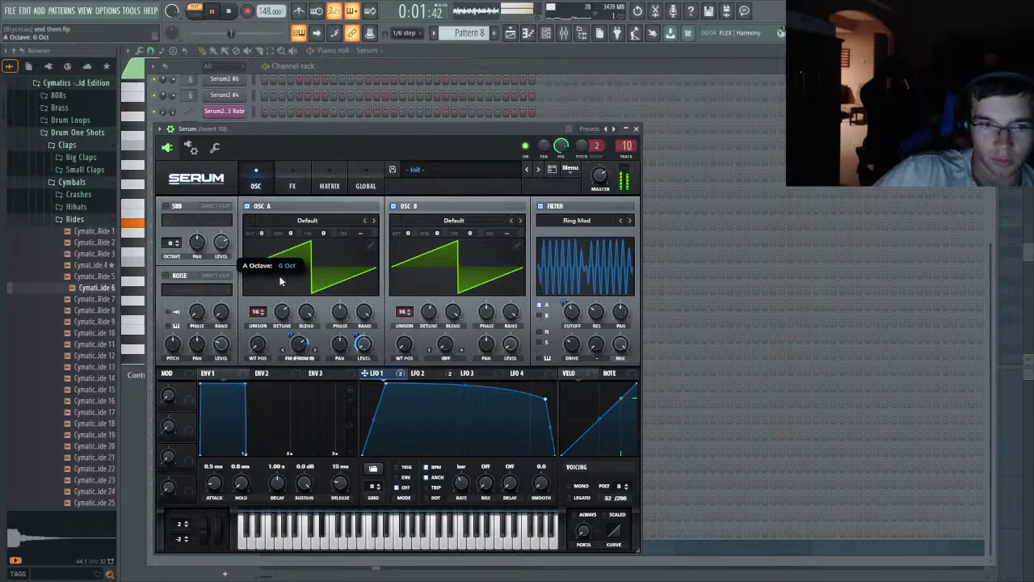
pyautogui.moveTo(399, 235); pyautogui.dragTo(410, 226)
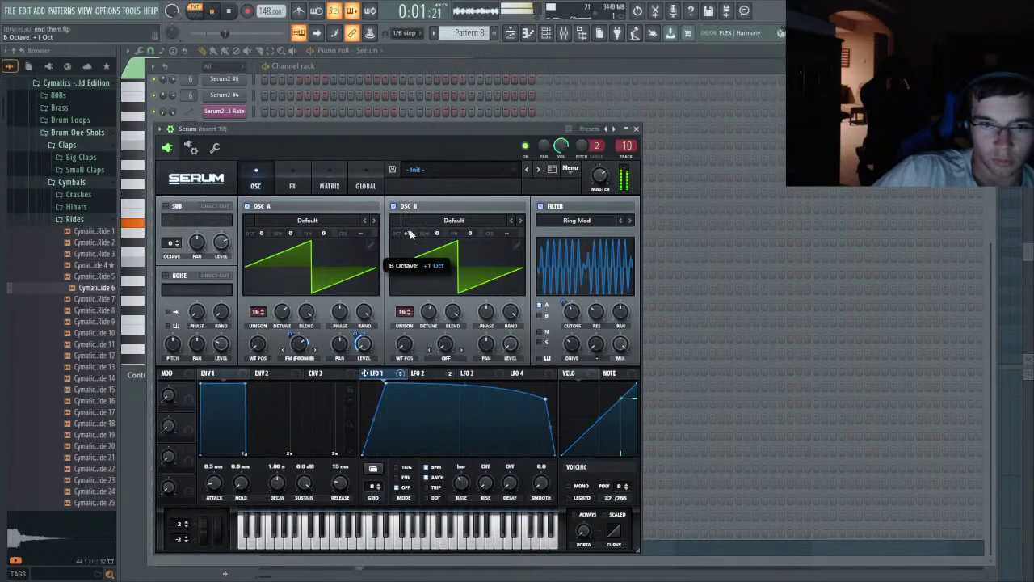
# - Adjust oscillator A's detune and FM warp amount, and retune the Ring Mod filter's cutoff by ear
pyautogui.moveTo(283, 313); pyautogui.dragTo(284, 298)
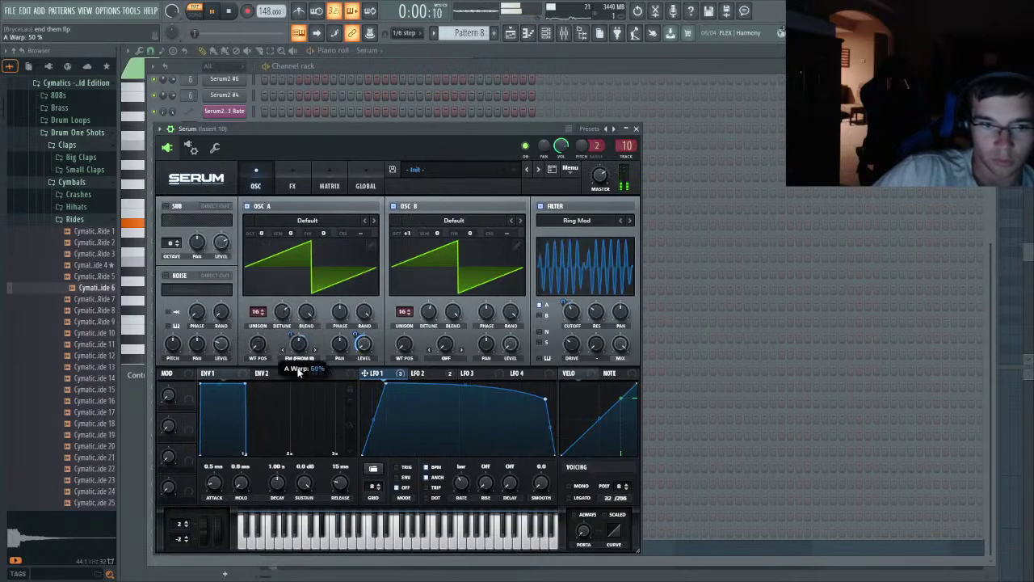
pyautogui.moveTo(572, 314); pyautogui.dragTo(573, 300)
pyautogui.press('space')
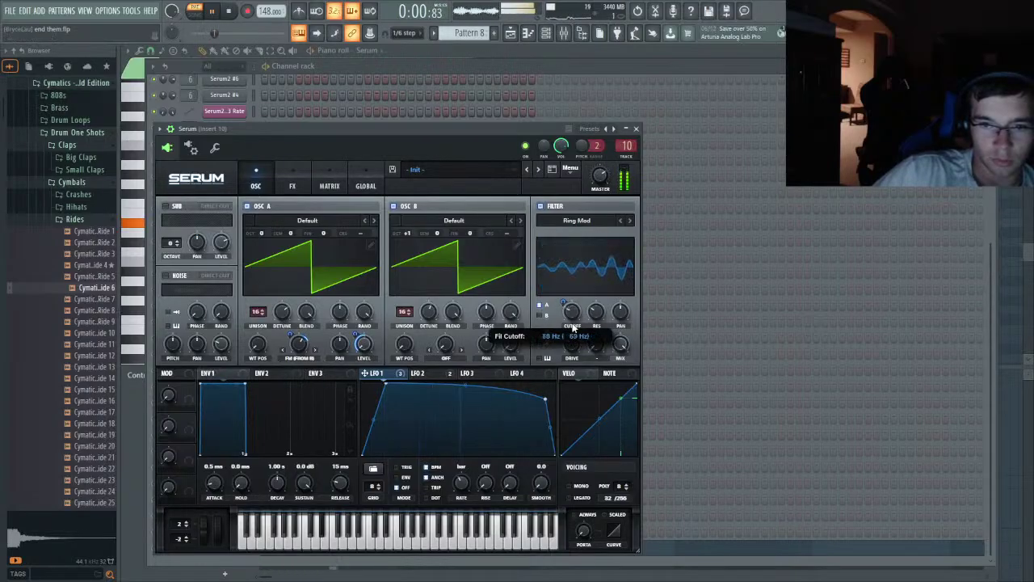
pyautogui.moveTo(573, 327); pyautogui.dragTo(575, 316)
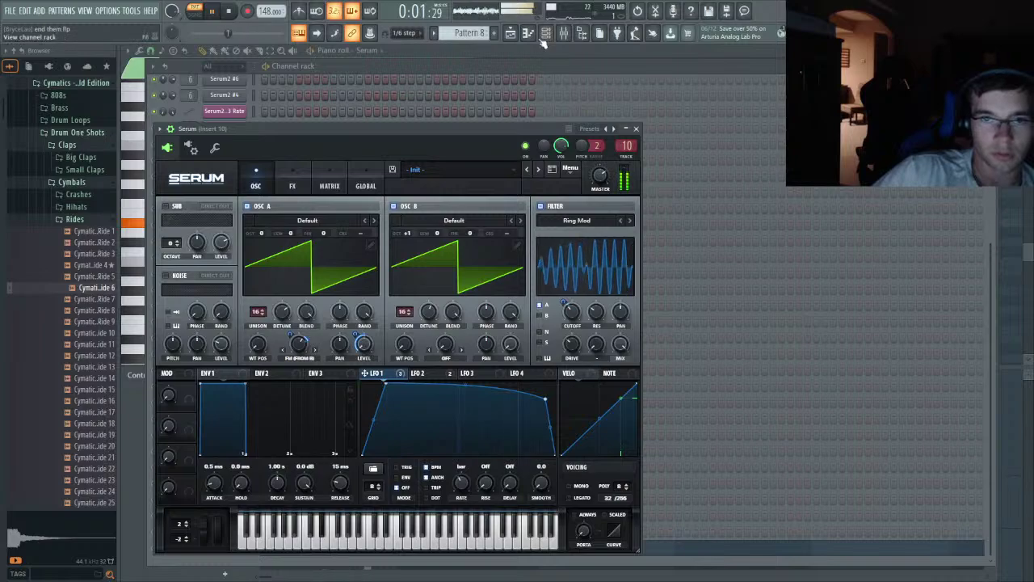
# - Check the revised Serum sound in the song arrangement and return to pattern playback
pyautogui.click(510, 33)
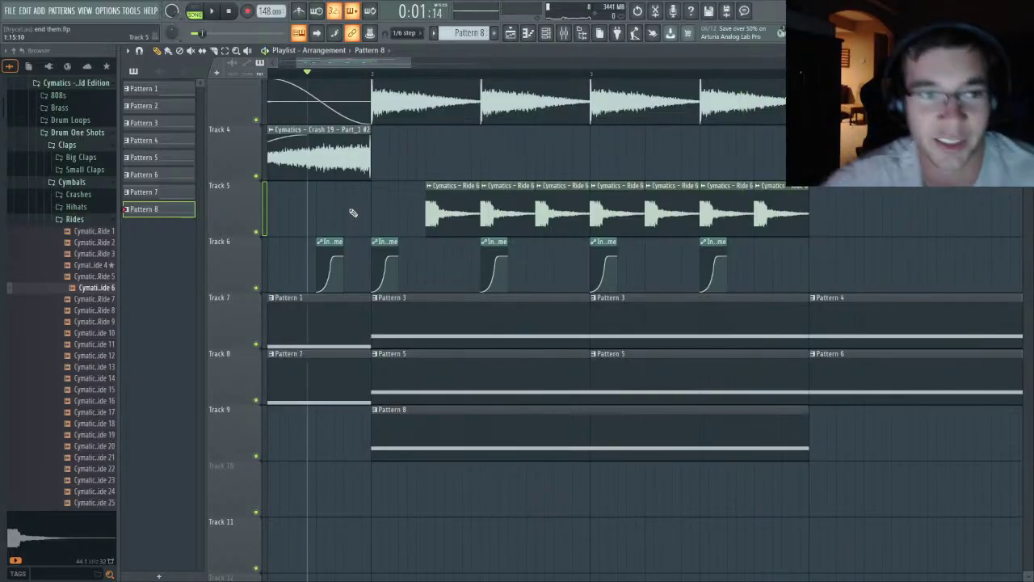
pyautogui.click(194, 11)
pyautogui.press('space')
# - Enable the Flanger in Serum's effects rack and set its feedback to 67%
pyautogui.click(546, 32)
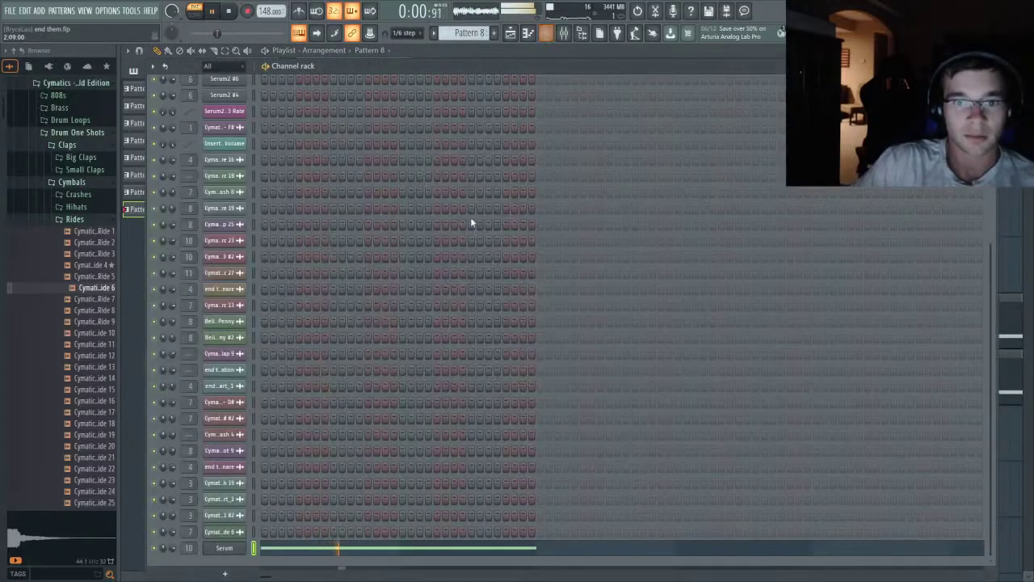
pyautogui.click(227, 548)
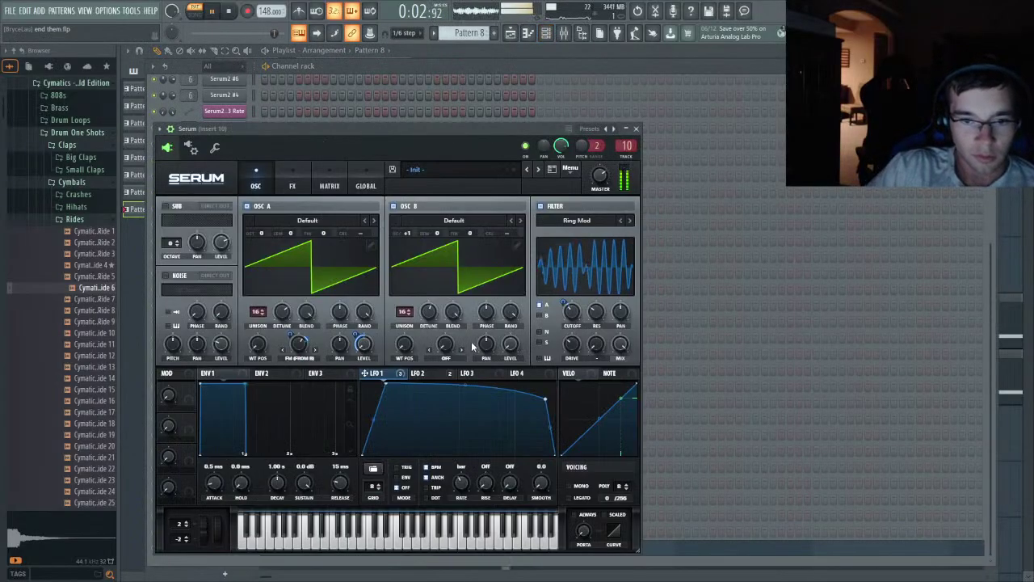
pyautogui.click(293, 183)
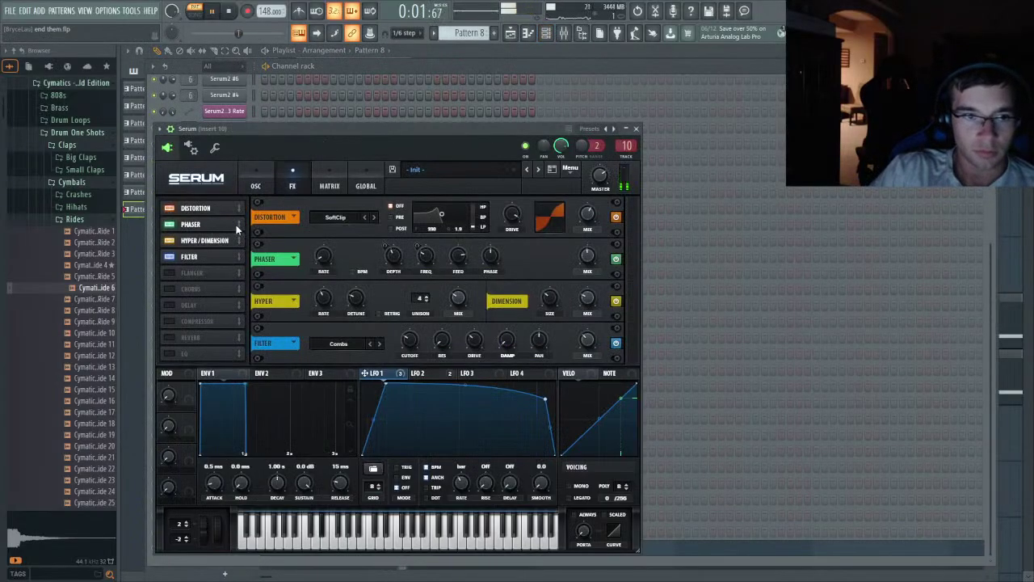
pyautogui.click(204, 272)
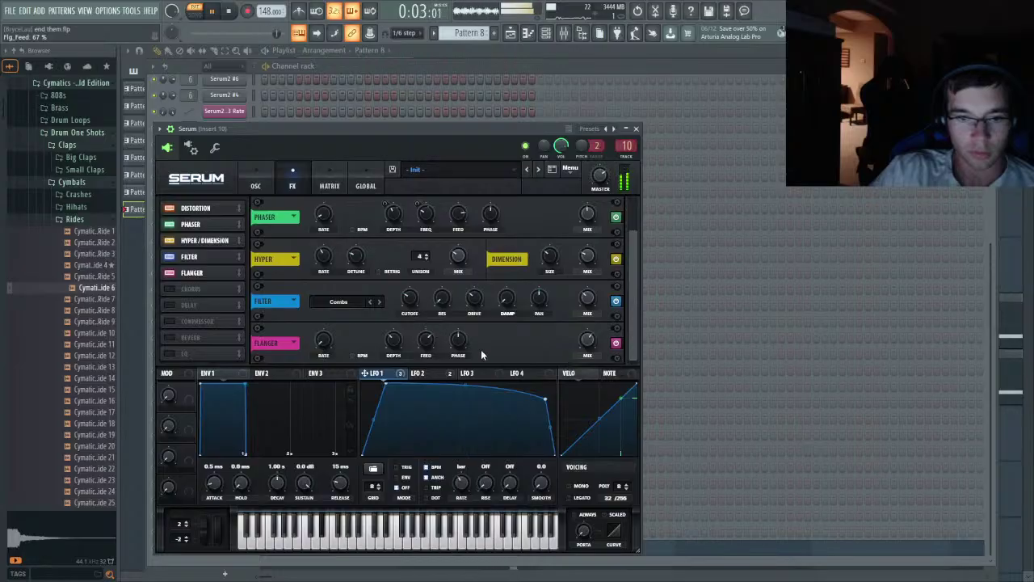
# - Add Fruity Parametric EQ 2 to mixer insert 10 and pull band 1 down to -18 dB at about 450 Hz
pyautogui.click(575, 40)
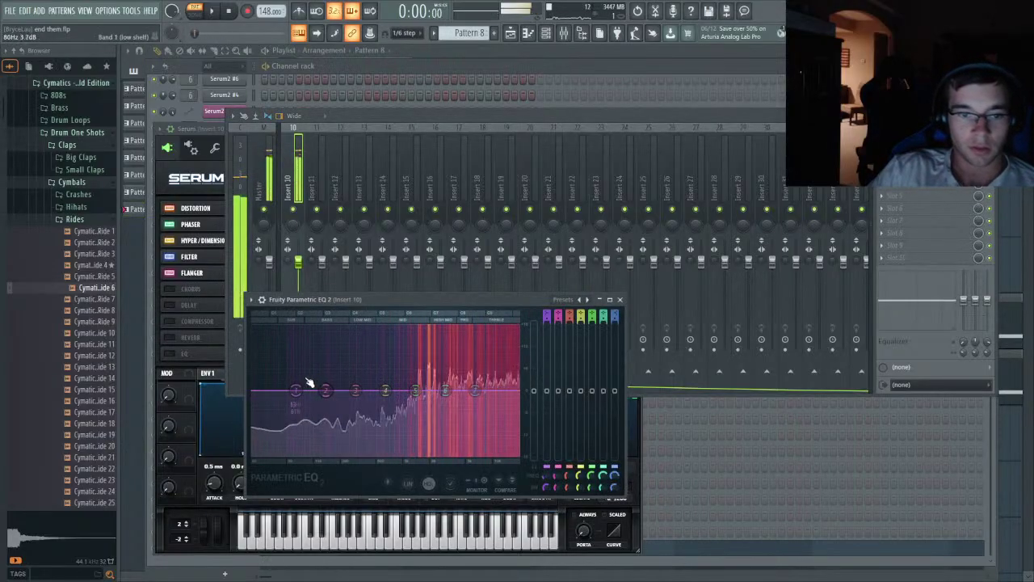
pyautogui.moveTo(299, 389); pyautogui.dragTo(376, 444)
pyautogui.press('space')
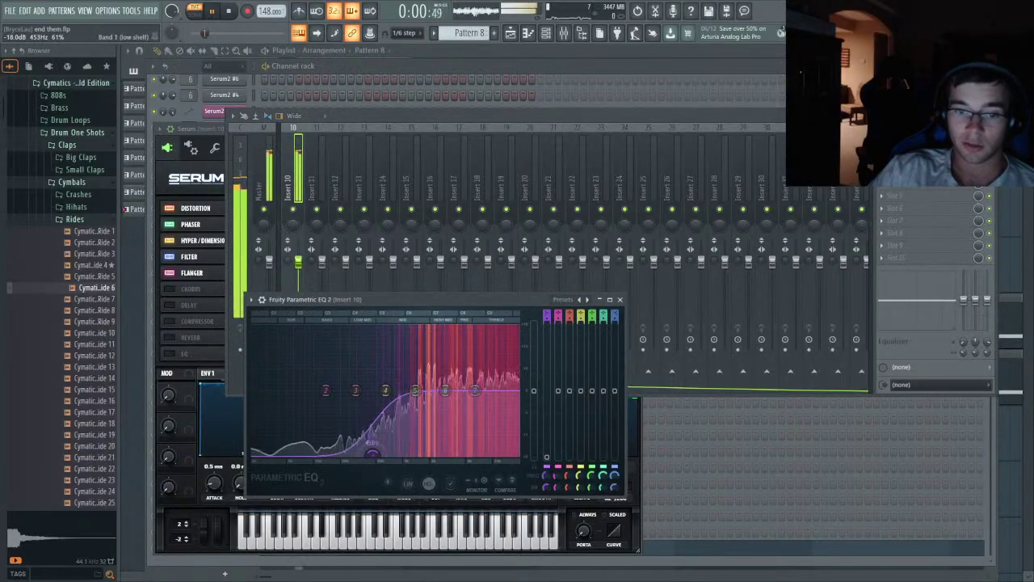
pyautogui.press('space')
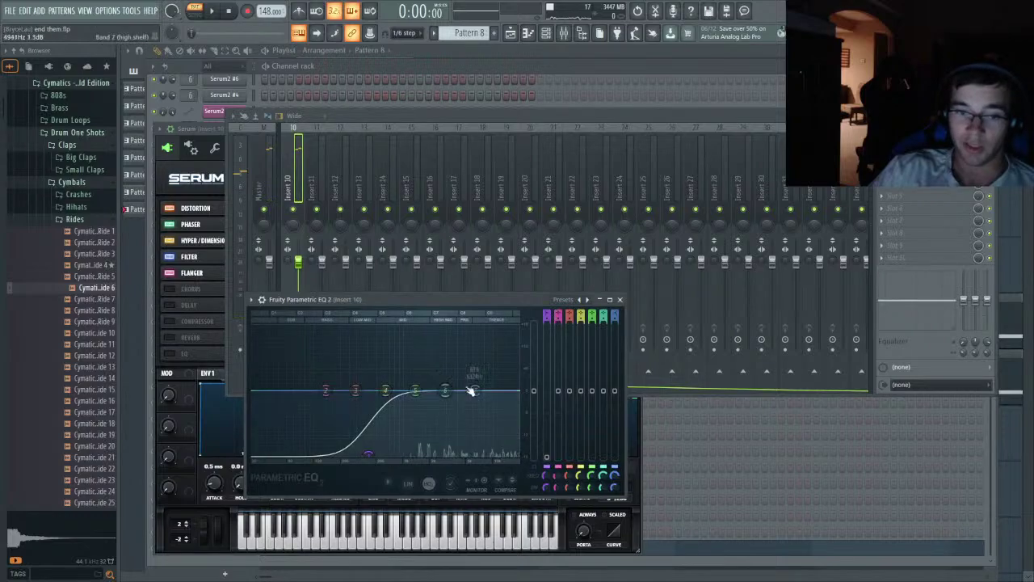
# - Add a second Parametric EQ 2 to insert 10, lower band 1 to -18 dB near 242 Hz and shift band 5 to a higher frequency
pyautogui.click(882, 158)
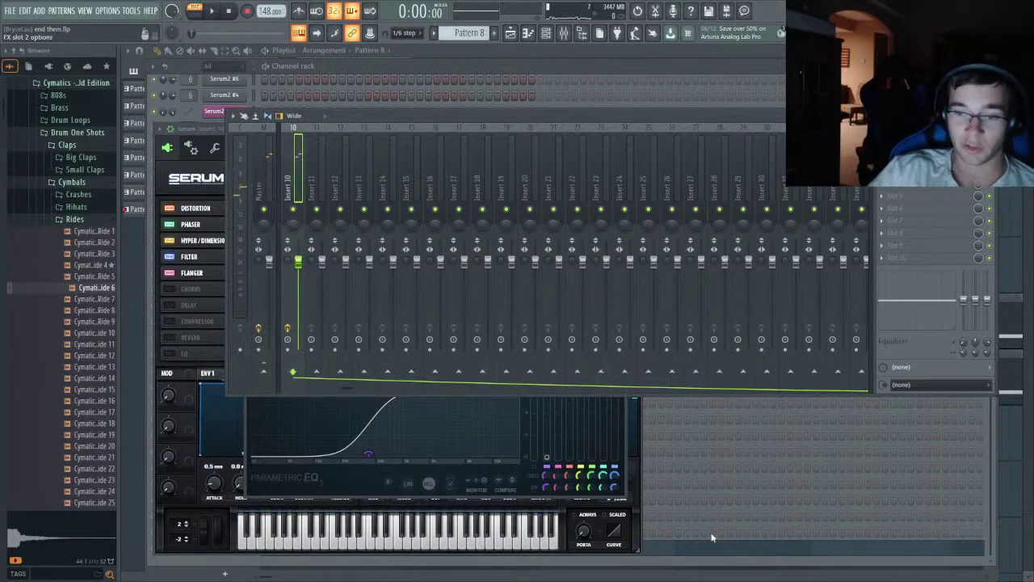
pyautogui.click(702, 554)
pyautogui.moveTo(270, 323); pyautogui.dragTo(306, 387)
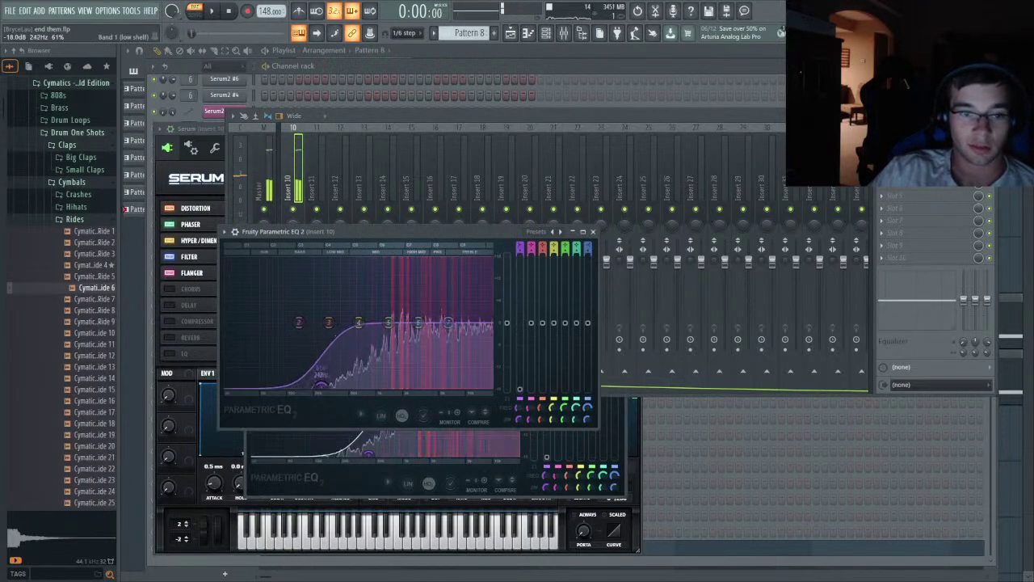
pyautogui.press('space')
pyautogui.moveTo(389, 324); pyautogui.dragTo(449, 319)
pyautogui.press('space')
# - Load Fruity Reeverb 2 into insert 10's third effect slot with room size 79 and a 40% mix level
pyautogui.click(883, 171)
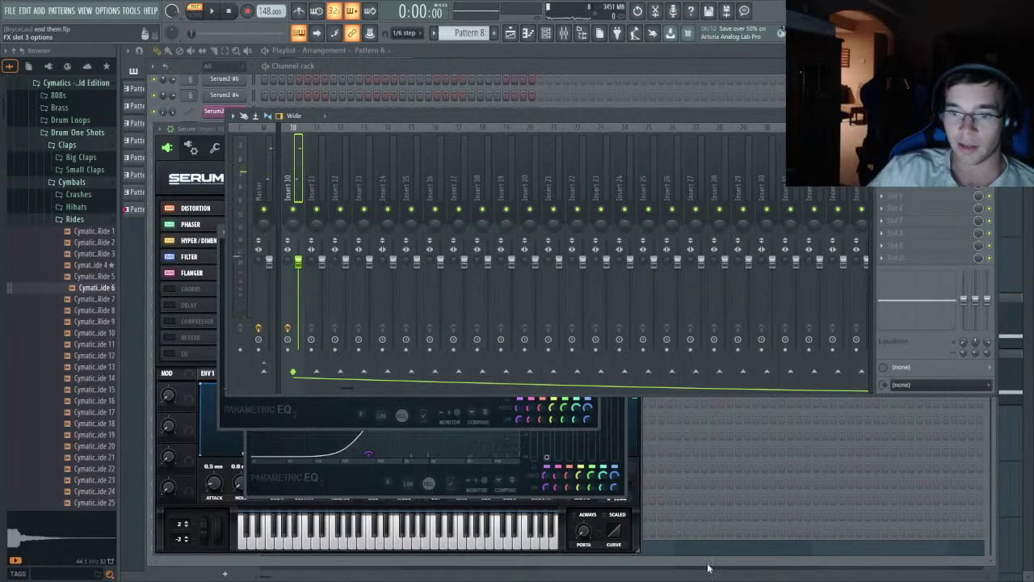
pyautogui.press('space')
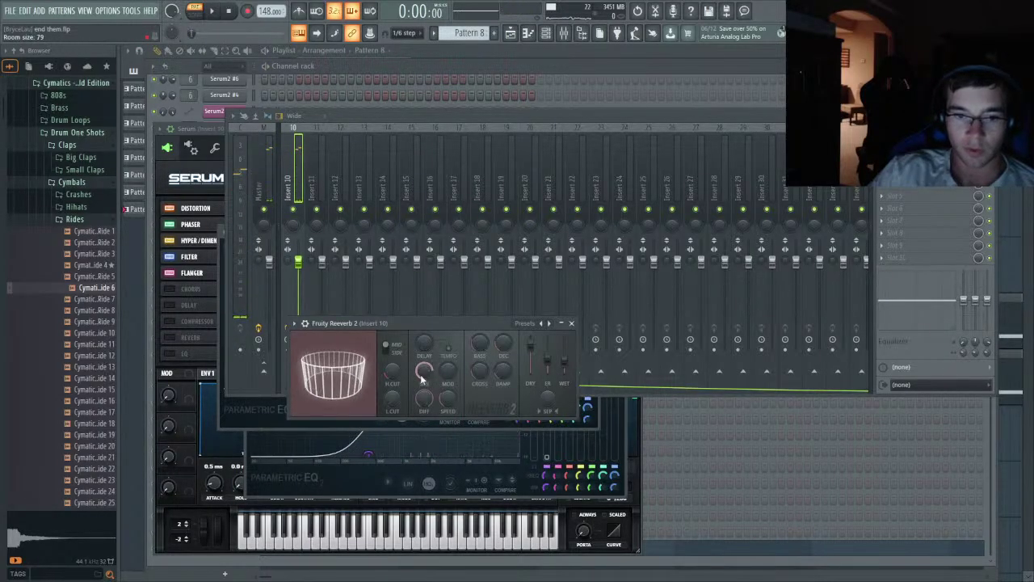
pyautogui.press('Escape')
pyautogui.press('space')
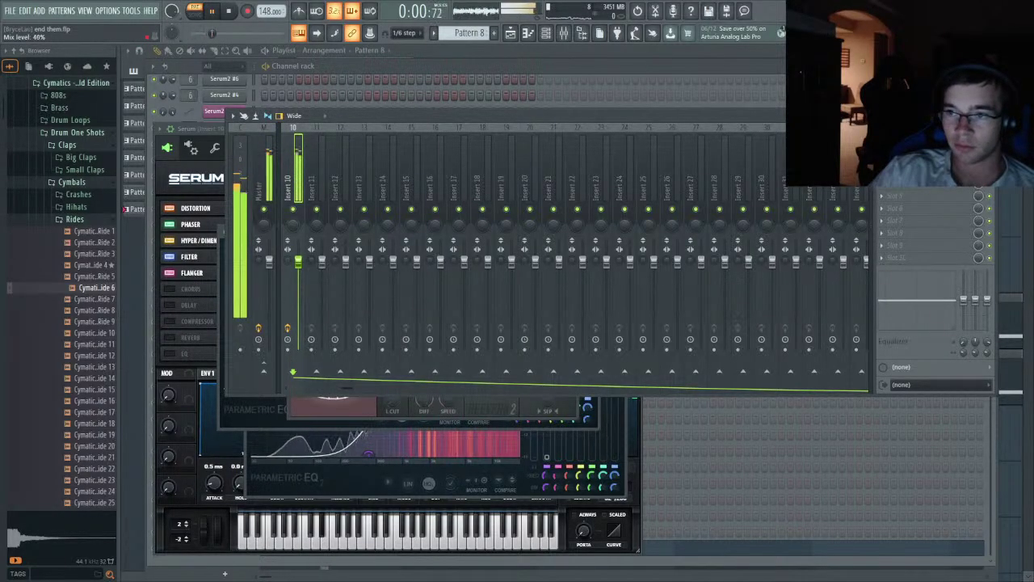
# - Add Fruity Chorus to insert 10 and set its depth to about 3.34 ms
pyautogui.press('space')
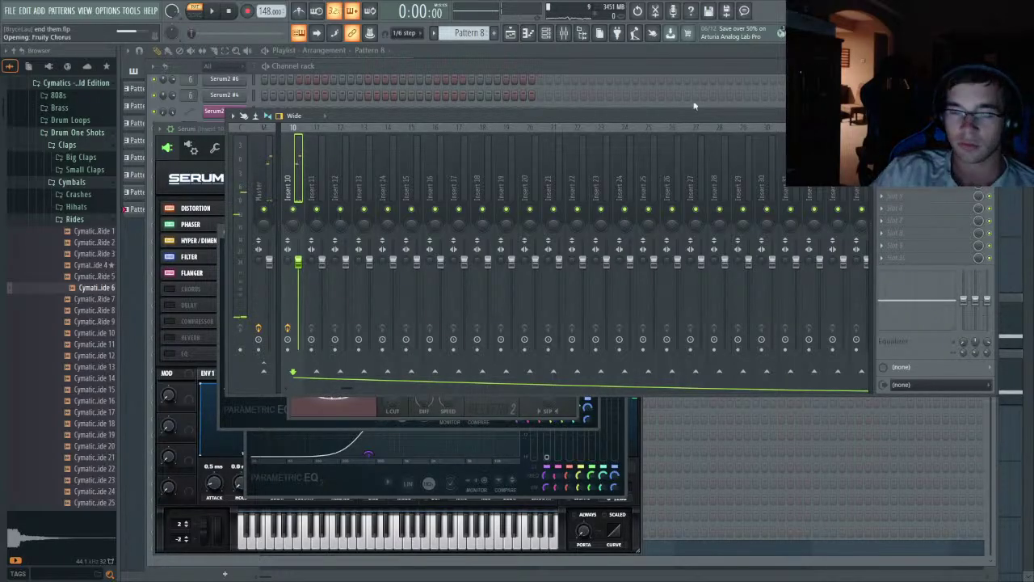
pyautogui.press('space')
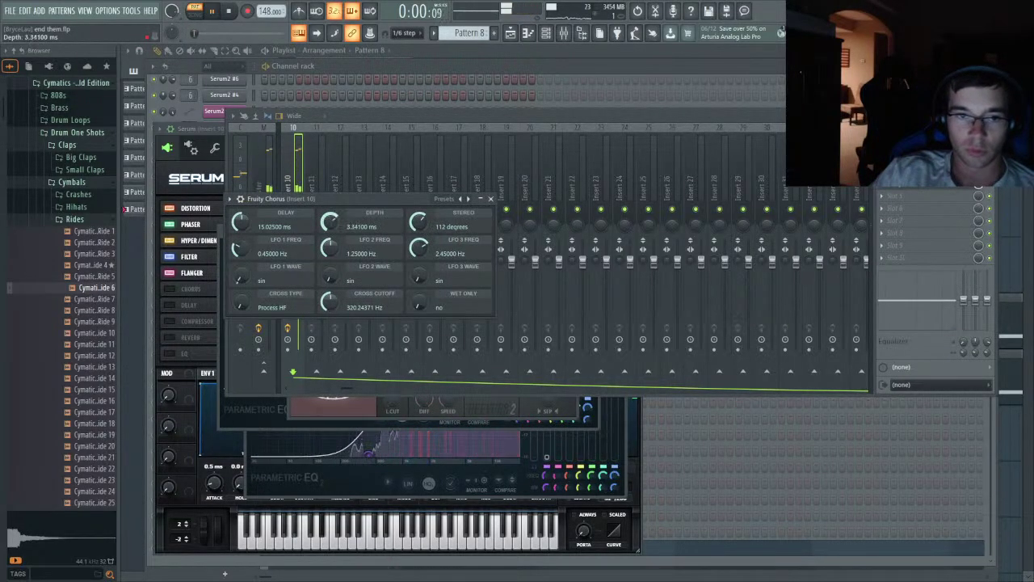
pyautogui.moveTo(329, 229); pyautogui.dragTo(331, 224)
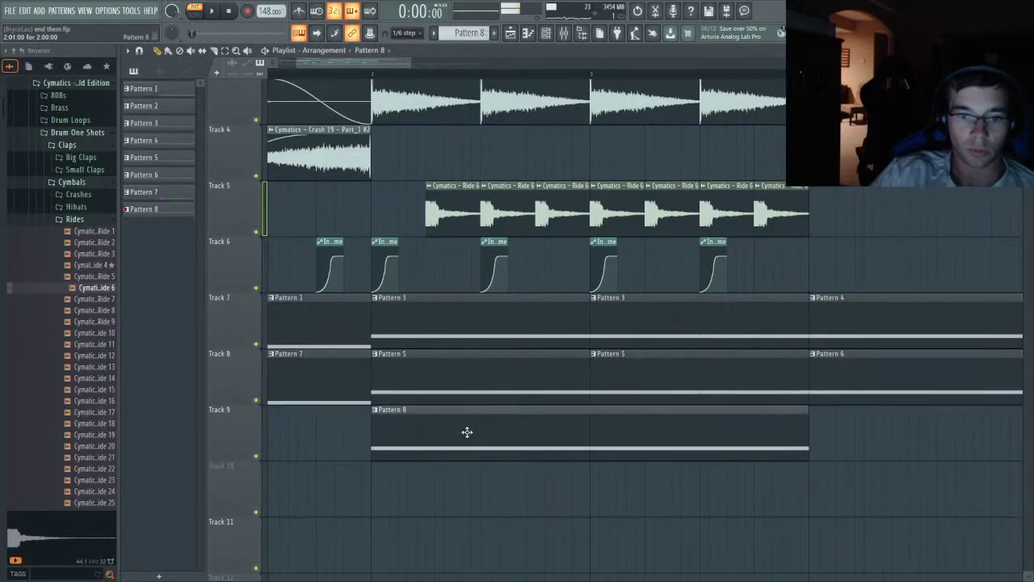
# - Try Pattern 8's long Serum note in different octaves, ending on D#5
pyautogui.doubleClick(467, 431)
pyautogui.press('space')
pyautogui.scroll(-2, 250, 304)
pyautogui.press('space')
pyautogui.hotkey('ctrl', 'Down')
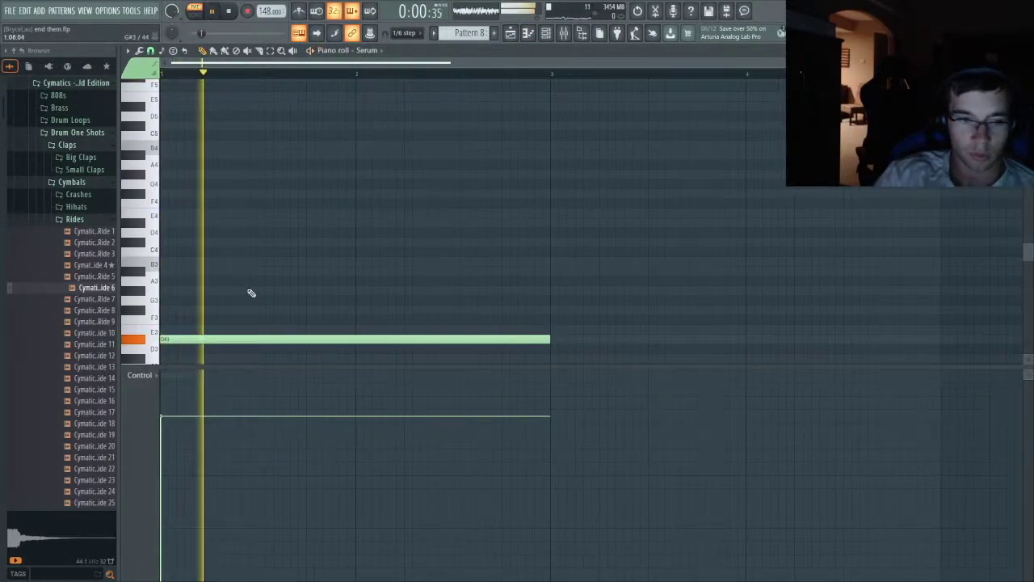
pyautogui.hotkey('ctrl', 'Up')
pyautogui.hotkey('ctrl', 'Up')
pyautogui.hotkey('ctrl', 'Down')
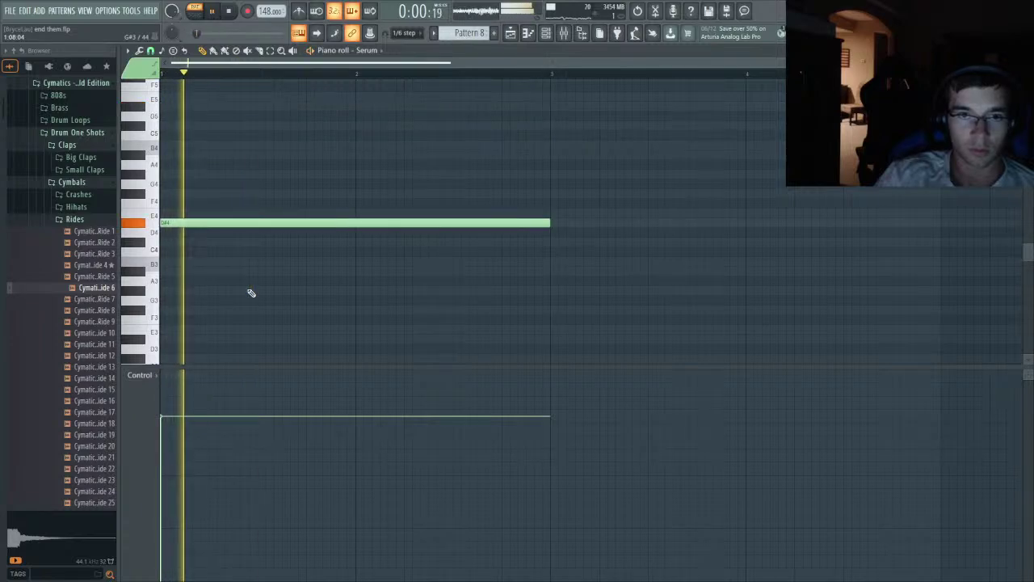
pyautogui.hotkey('ctrl', 'Up')
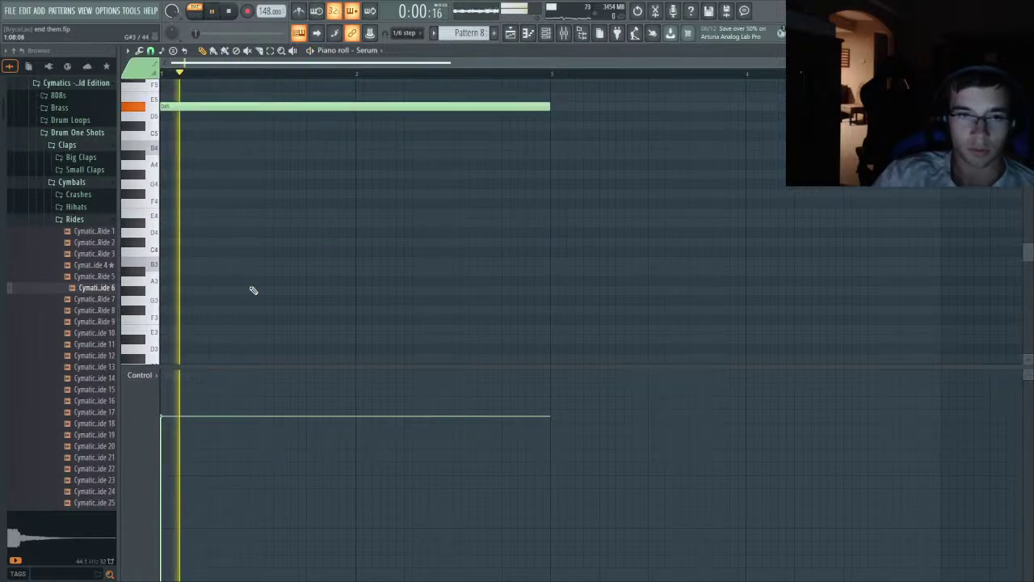
# - Play the song arrangement from bar 2 to hear Pattern 8 with the raised Serum note
pyautogui.click(510, 33)
pyautogui.scroll(-1, 415, 83)
pyautogui.click(315, 71)
pyautogui.scroll(3, 417, 227)
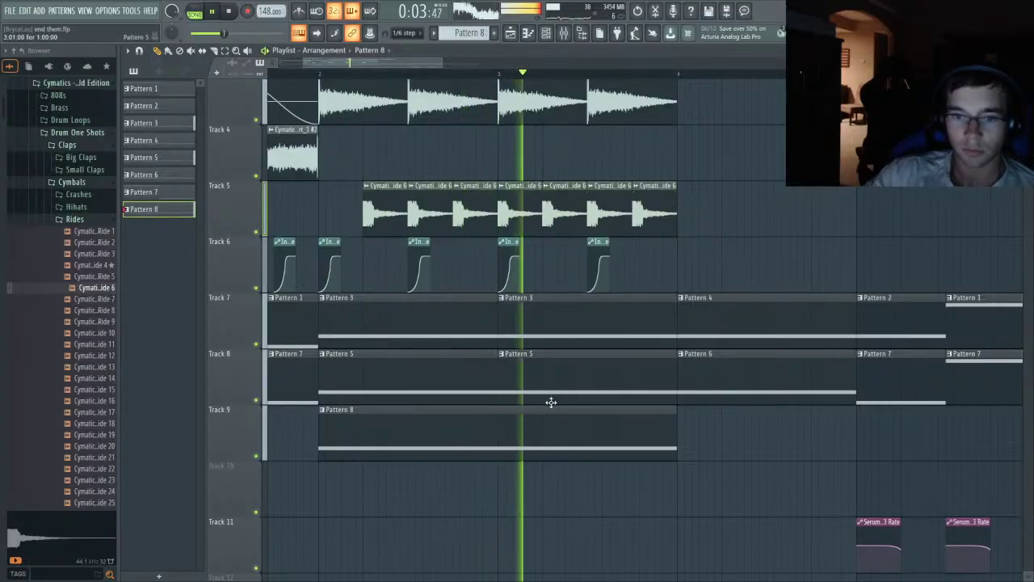
# - Lower Pattern 8's long Serum note by octaves to D#3 while listening to the arrangement
pyautogui.doubleClick(550, 426)
pyautogui.hotkey('ctrl', 'Down')
pyautogui.scroll(2, 549, 208)
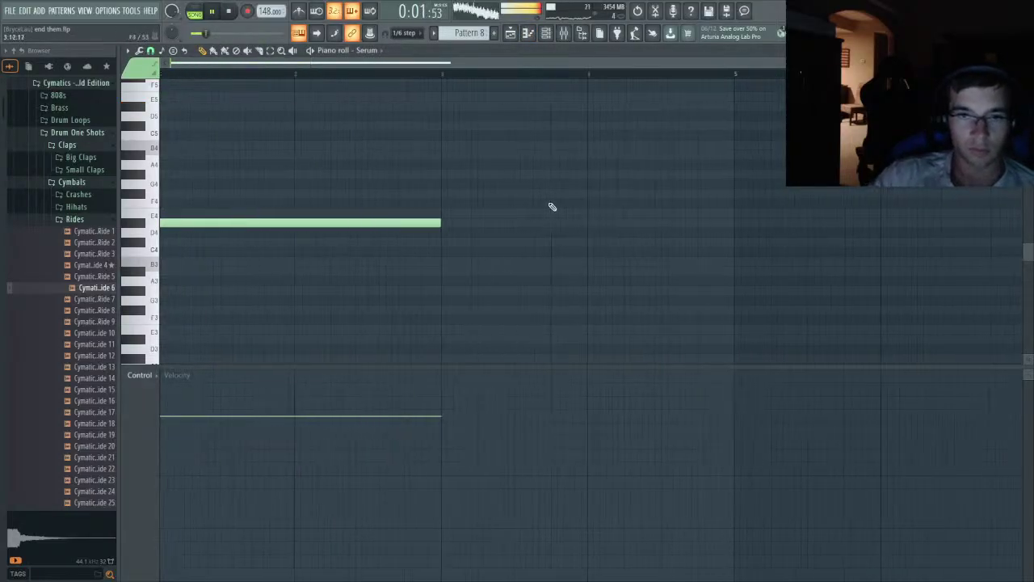
pyautogui.scroll(1, 273, 233)
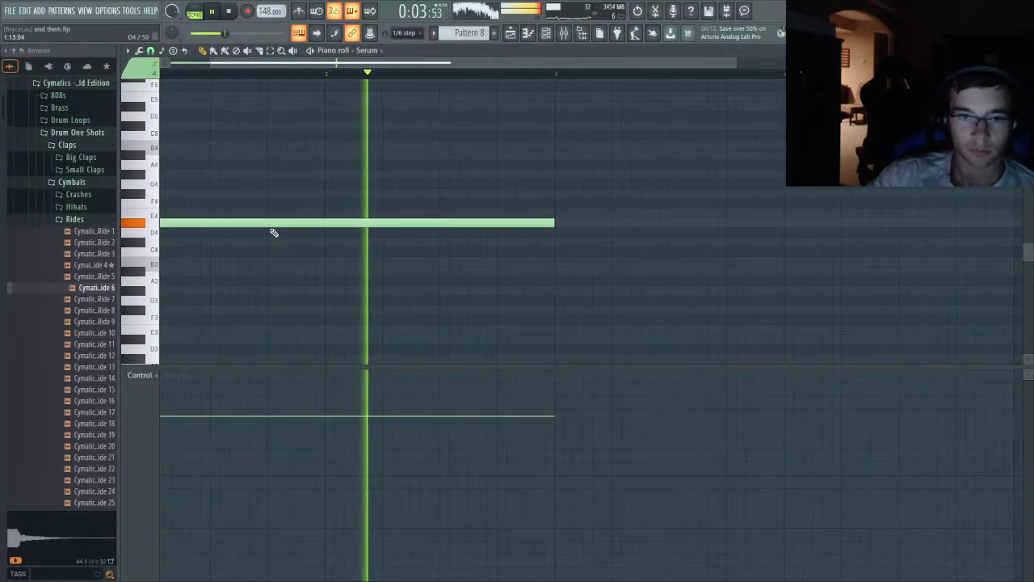
pyautogui.press('space')
pyautogui.hotkey('ctrl', 'Down')
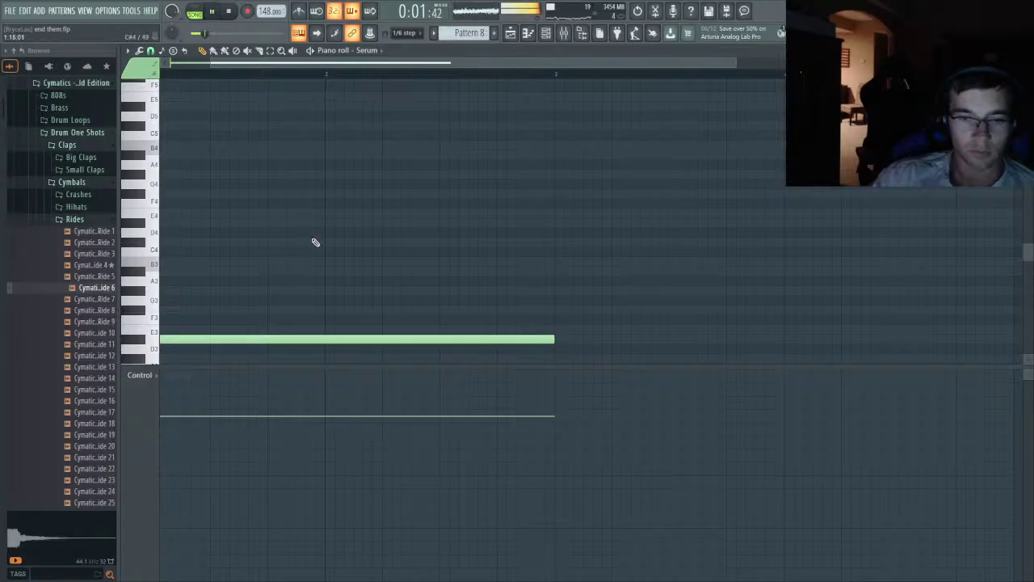
# - Raise Pattern 8's long Serum note one octave to D#4 while playing the arrangement
pyautogui.scroll(-1, 292, 236)
pyautogui.press('space')
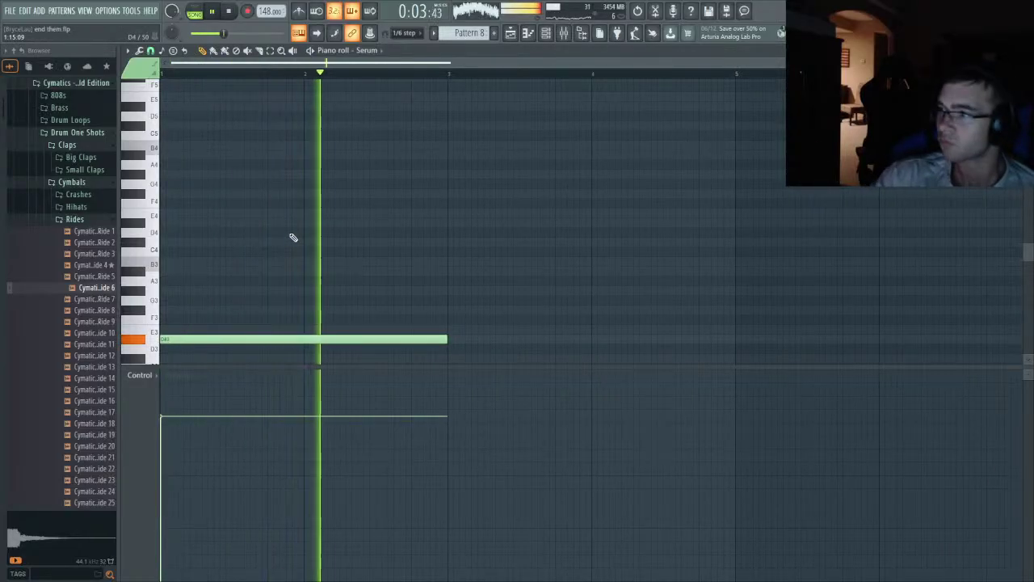
pyautogui.press('space')
pyautogui.hotkey('ctrl', 'Up')
pyautogui.press('space')
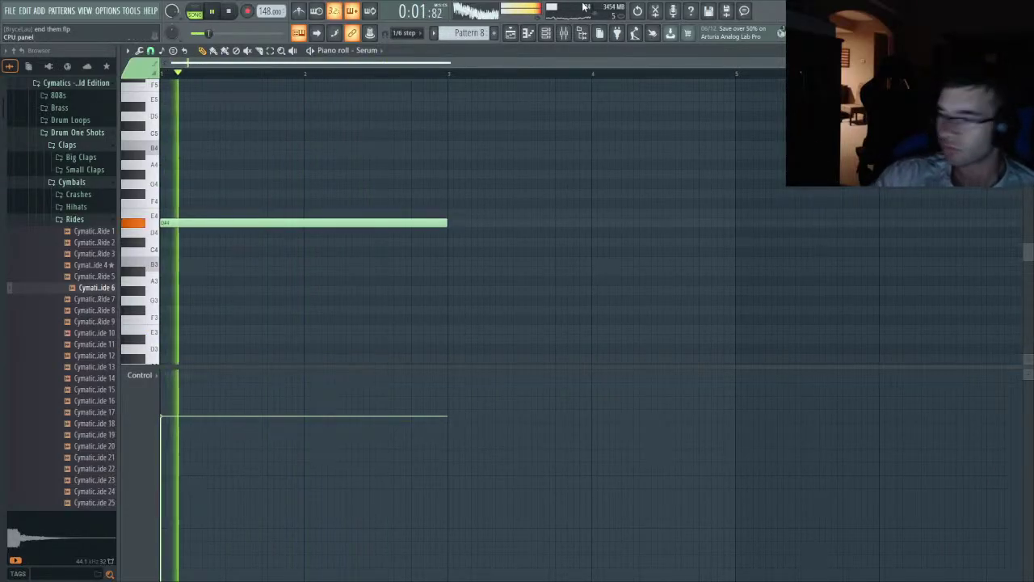
# - Adjust oscillator A's FM warp in Serum while looping Pattern 8, with octaves set to +2 for oscillator B and +1 for oscillator A
pyautogui.click(196, 12)
pyautogui.click(547, 33)
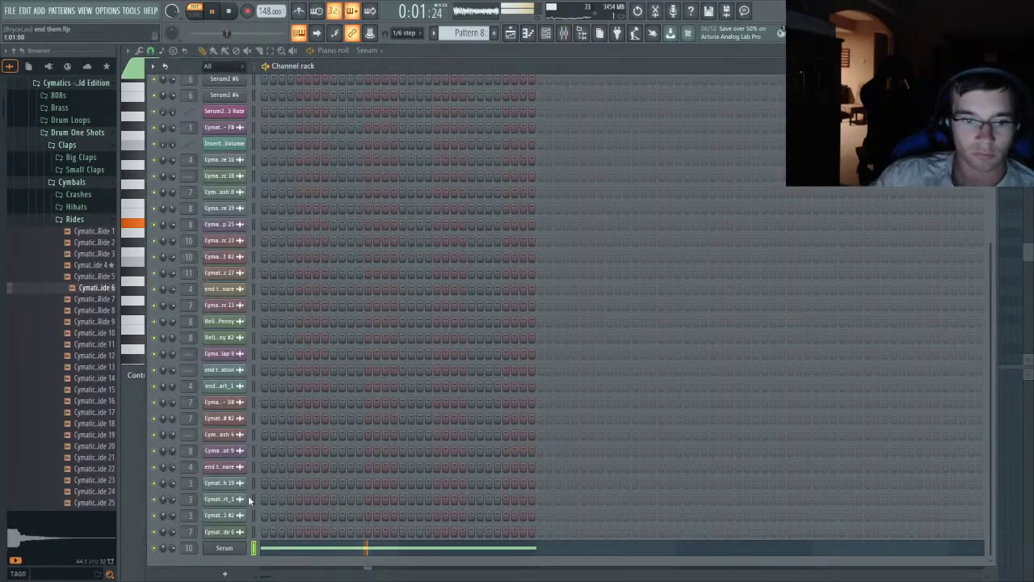
pyautogui.click(228, 550)
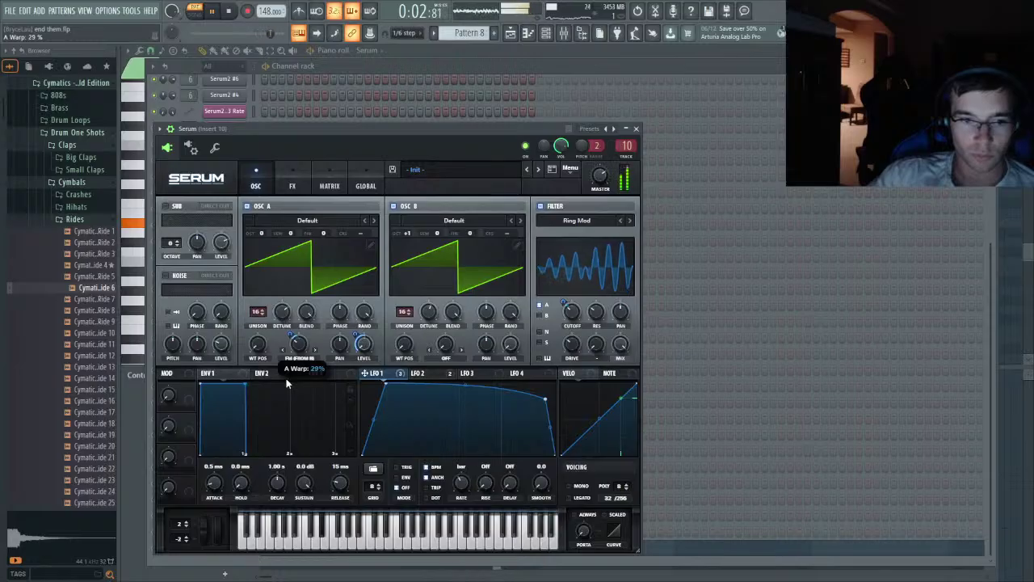
pyautogui.moveTo(287, 384); pyautogui.dragTo(288, 368)
pyautogui.press('space')
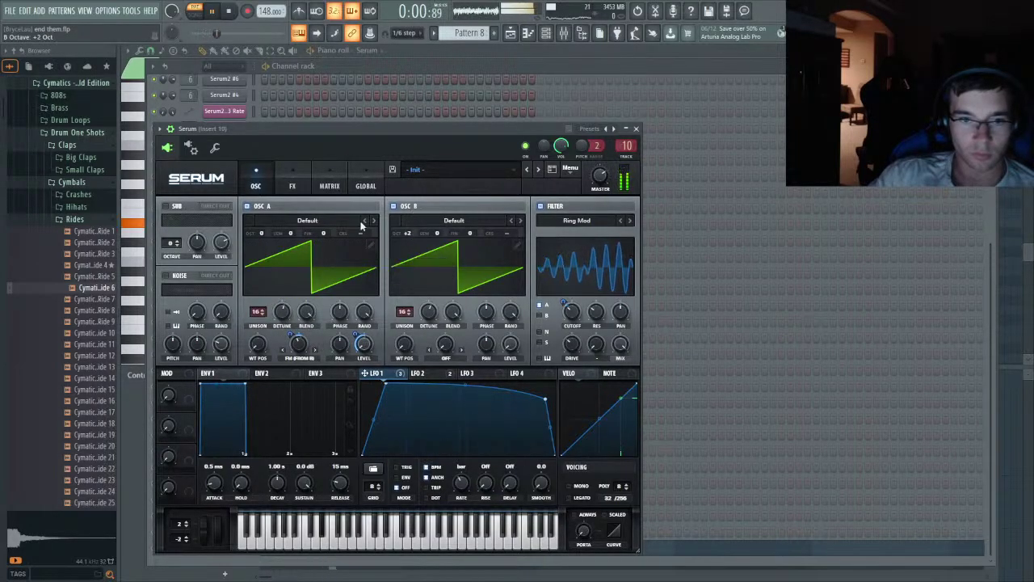
pyautogui.press('space')
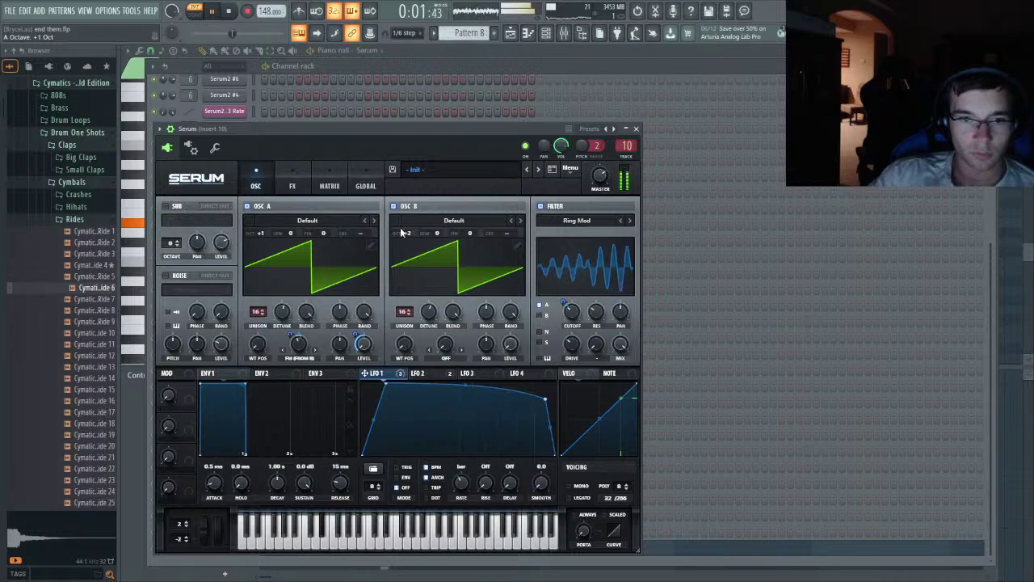
# - Set Serum's Ring Mod filter cutoff to about 1459 Hz with key tracking on, and adjust the cutoff's LFO modulation amount
pyautogui.moveTo(575, 311); pyautogui.dragTo(580, 268)
pyautogui.press('space')
pyautogui.press('space')
pyautogui.press('space')
pyautogui.press('space')
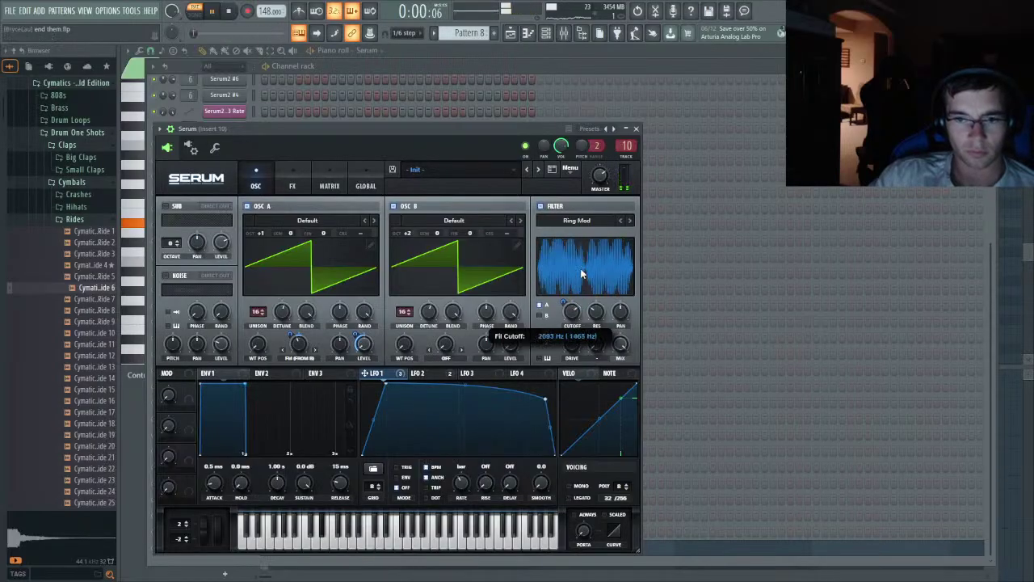
pyautogui.moveTo(595, 310); pyautogui.dragTo(599, 278)
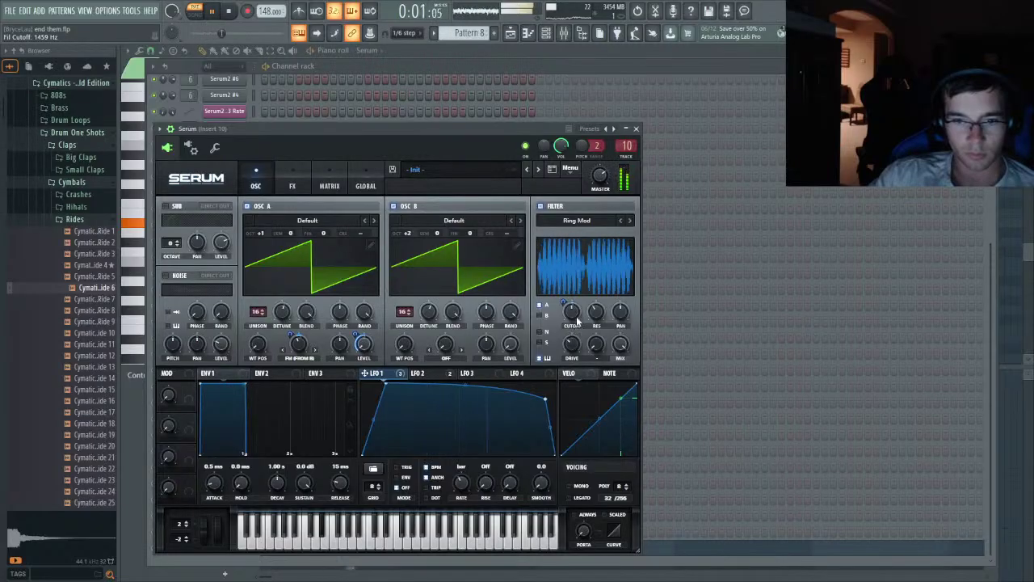
pyautogui.moveTo(563, 302); pyautogui.dragTo(564, 305)
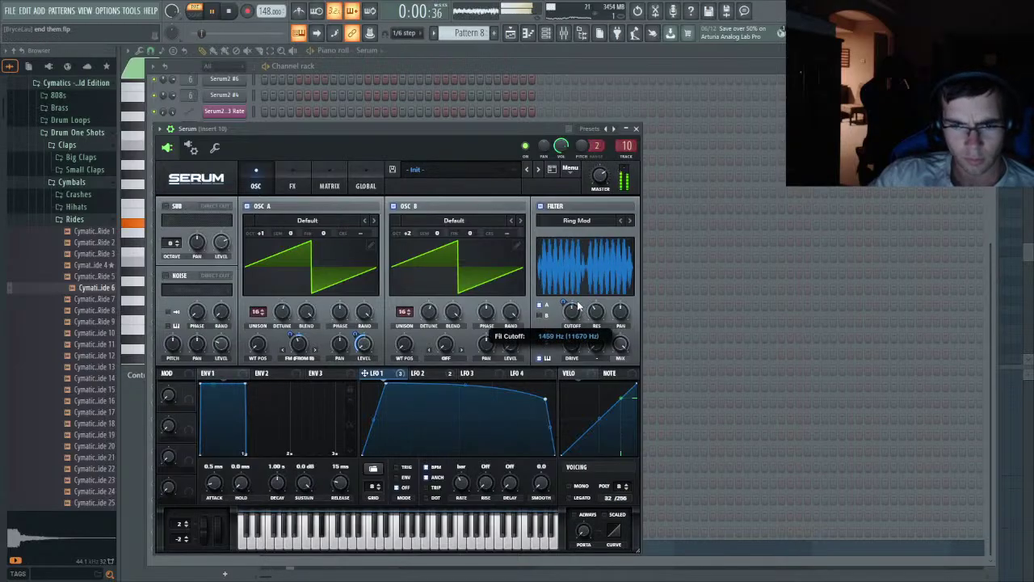
# - Lower mixer insert 10's volume to about 95% and play the song arrangement to check the sound in context
pyautogui.click(563, 33)
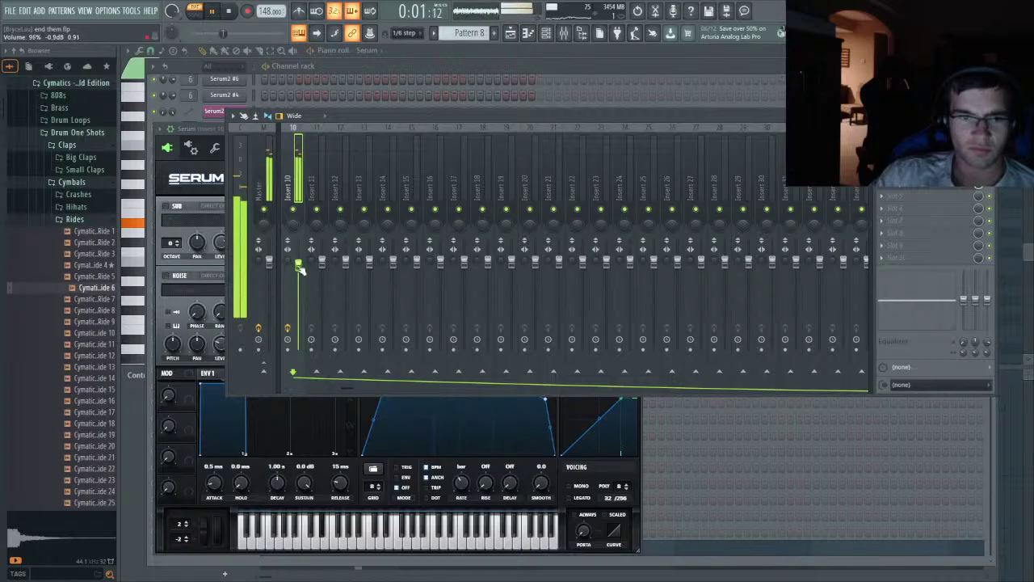
pyautogui.click(510, 33)
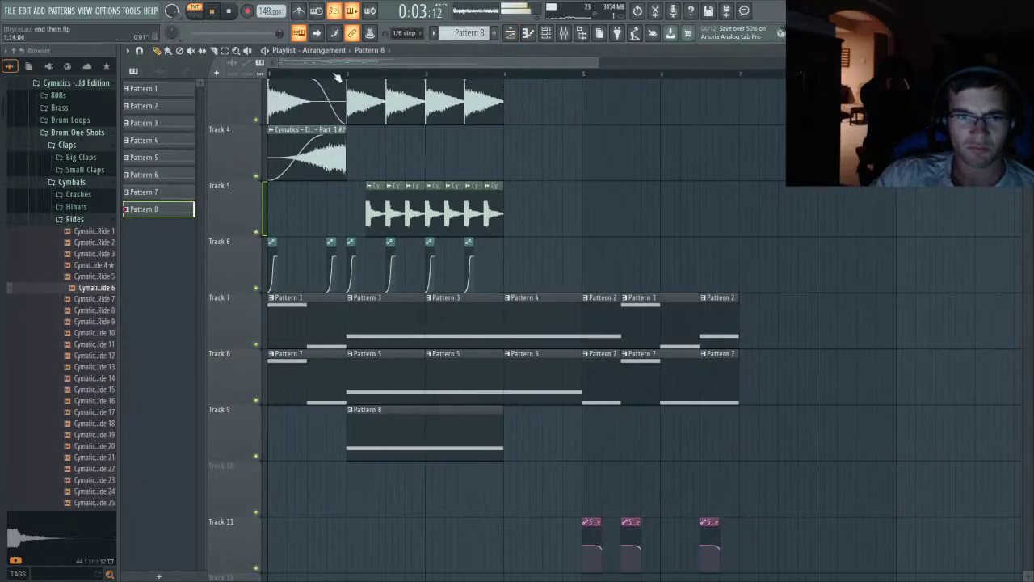
pyautogui.press('l')
pyautogui.scroll(2, 399, 293)
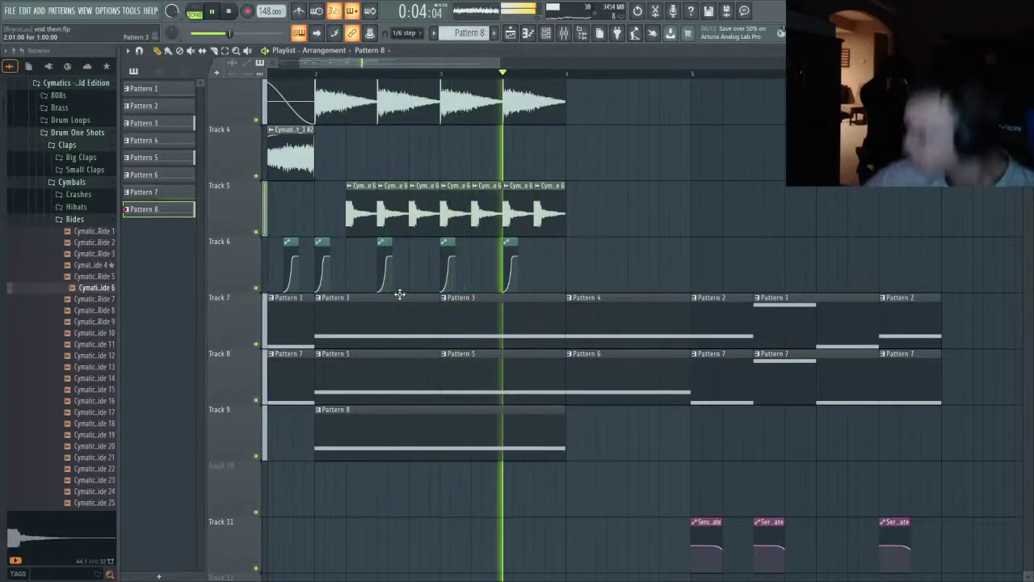
pyautogui.scroll(-2, 392, 258)
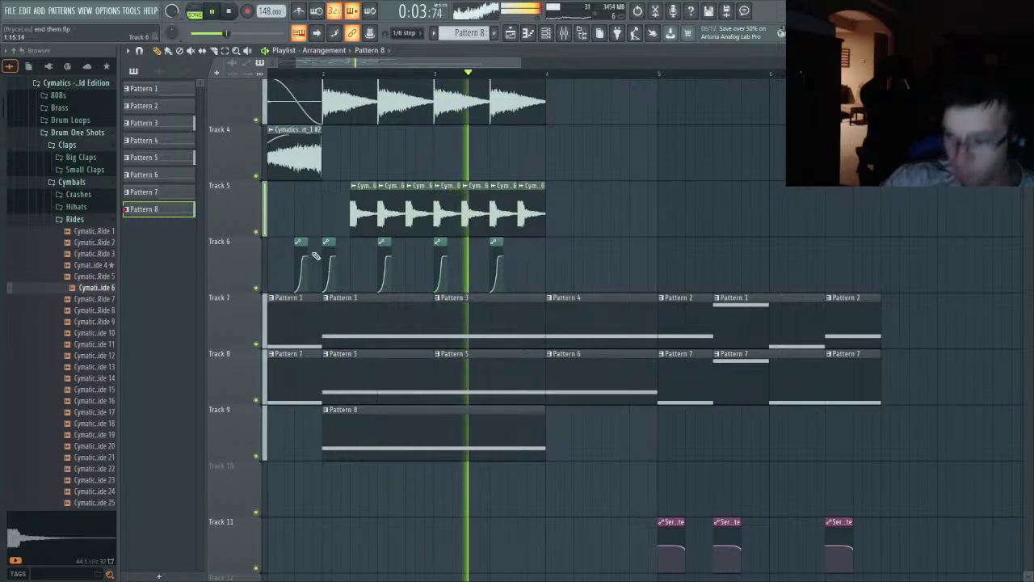
pyautogui.scroll(1, 304, 256)
pyautogui.press('space')
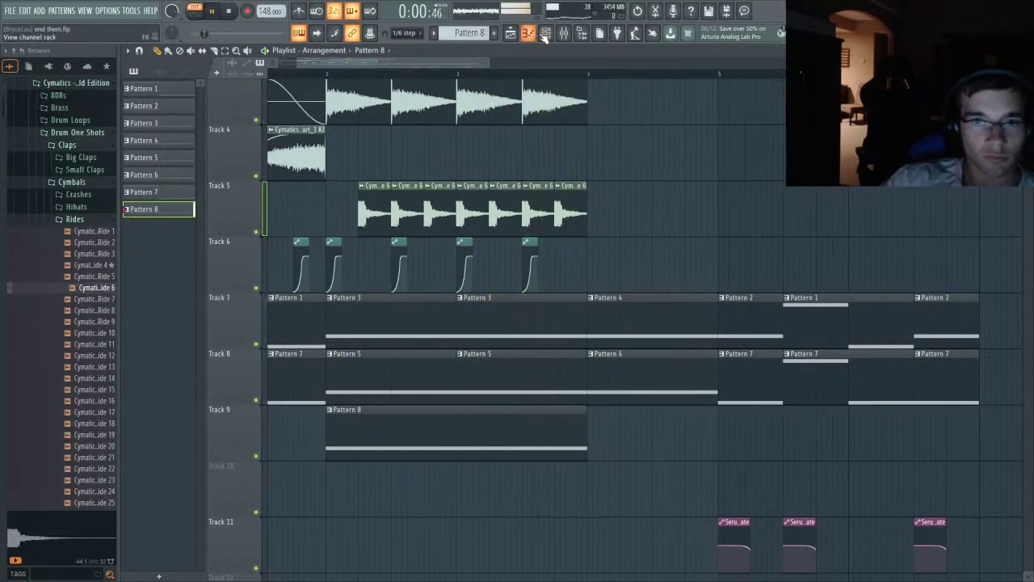
# - Replace LFO 1 with LFO 3 as the modulator of oscillator A's level in Serum
pyautogui.click(543, 35)
pyautogui.click(224, 548)
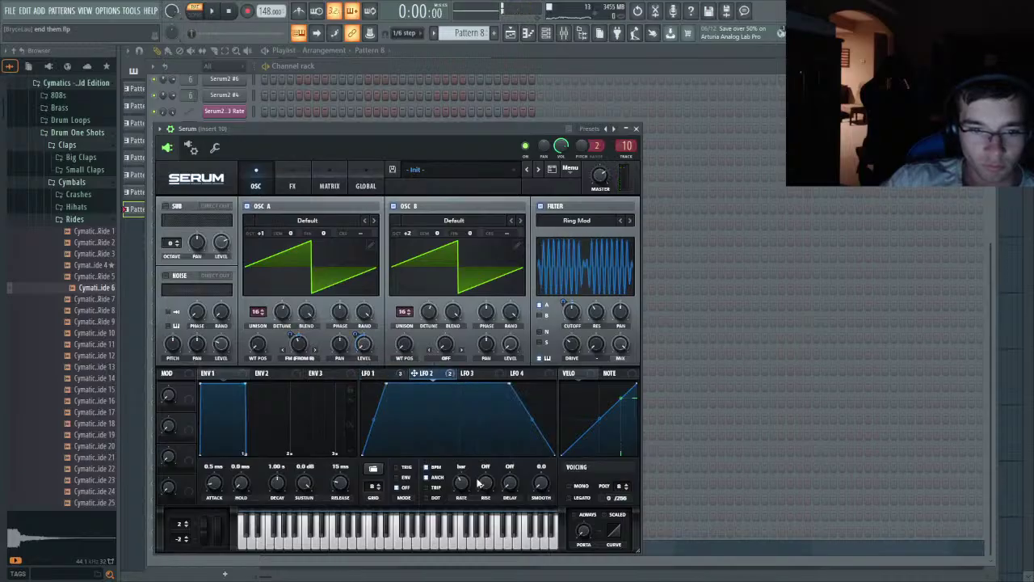
pyautogui.press('space')
pyautogui.scroll(2, 469, 480)
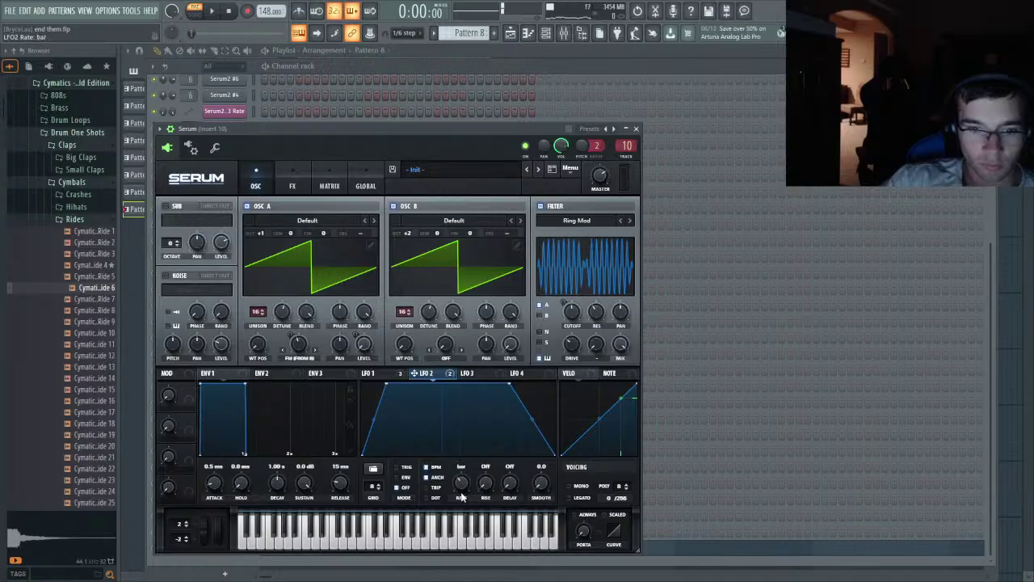
pyautogui.click(469, 373)
pyautogui.click(386, 377)
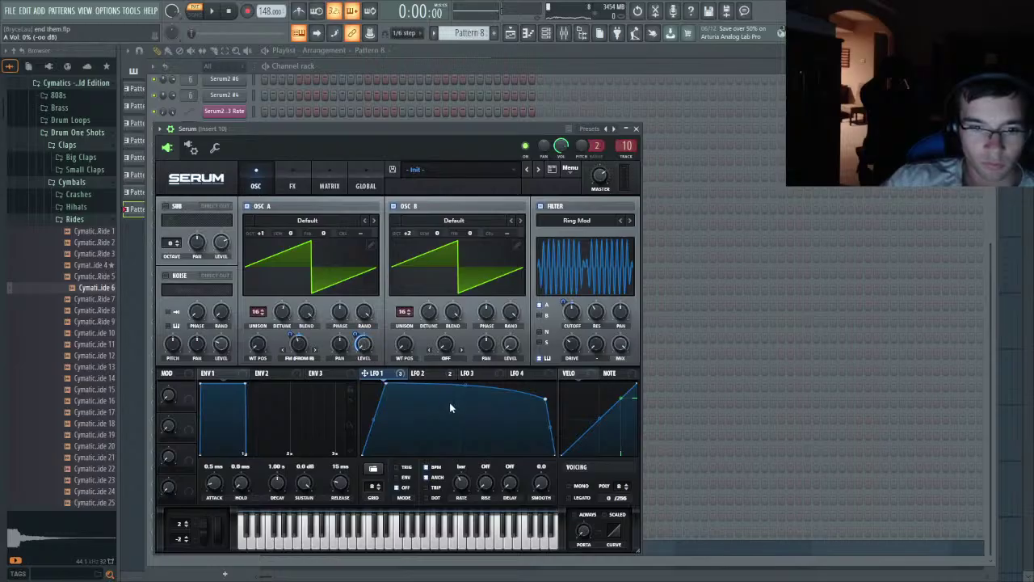
pyautogui.click(491, 374)
pyautogui.moveTo(366, 353); pyautogui.dragTo(365, 349)
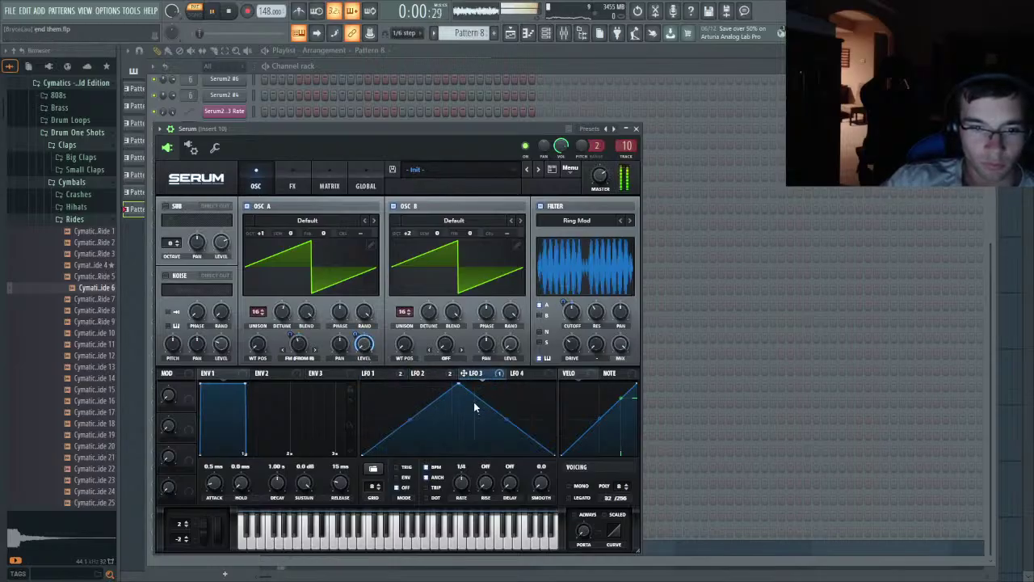
# - Reshape LFO 3 into a quick rise and rounded fall at a 1/4 rate, and set the filter cutoff to about 1507 Hz
pyautogui.moveTo(473, 401); pyautogui.dragTo(408, 368)
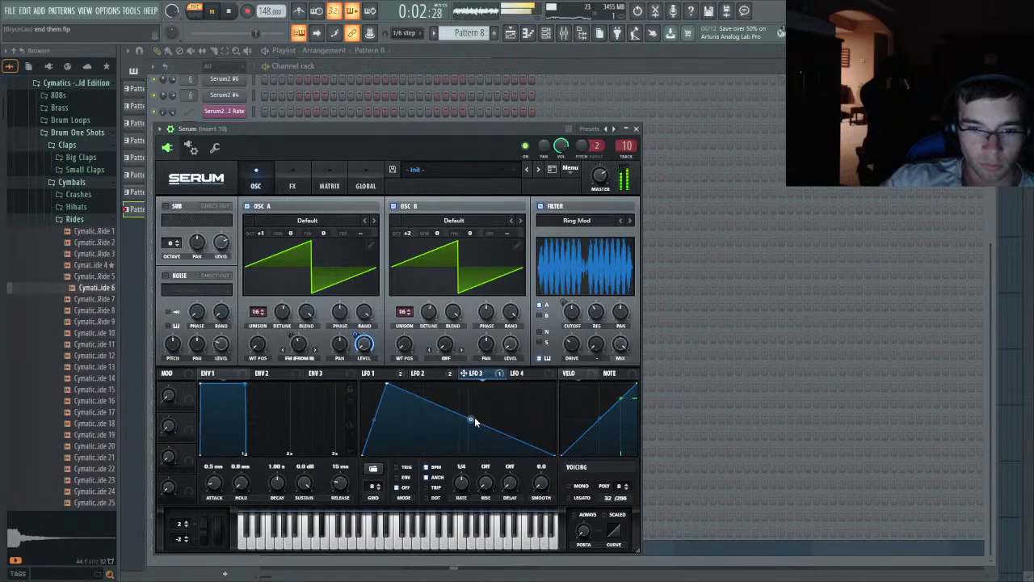
pyautogui.moveTo(475, 421); pyautogui.dragTo(480, 398)
pyautogui.moveTo(570, 316); pyautogui.dragTo(569, 309)
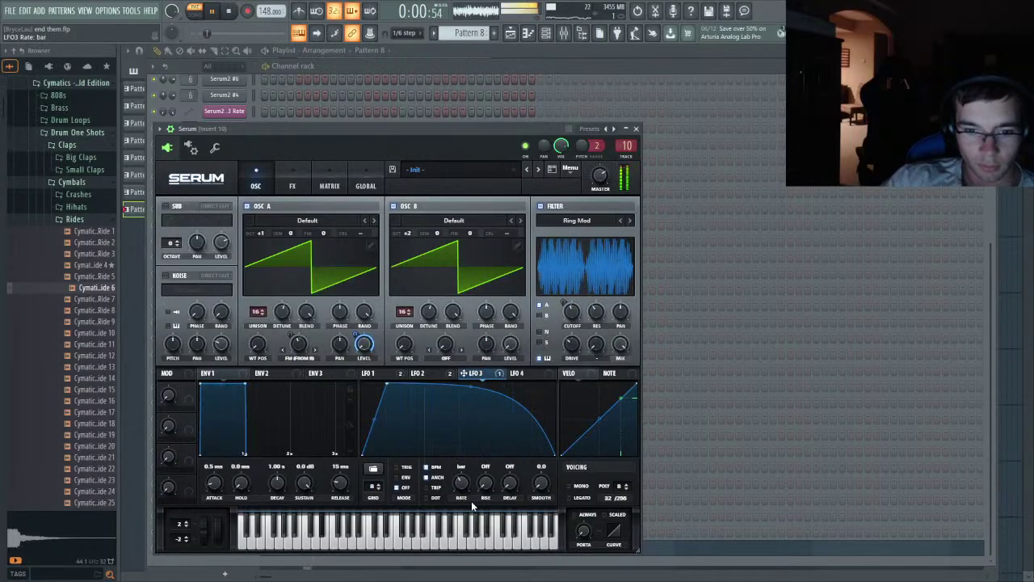
pyautogui.moveTo(473, 503); pyautogui.dragTo(472, 489)
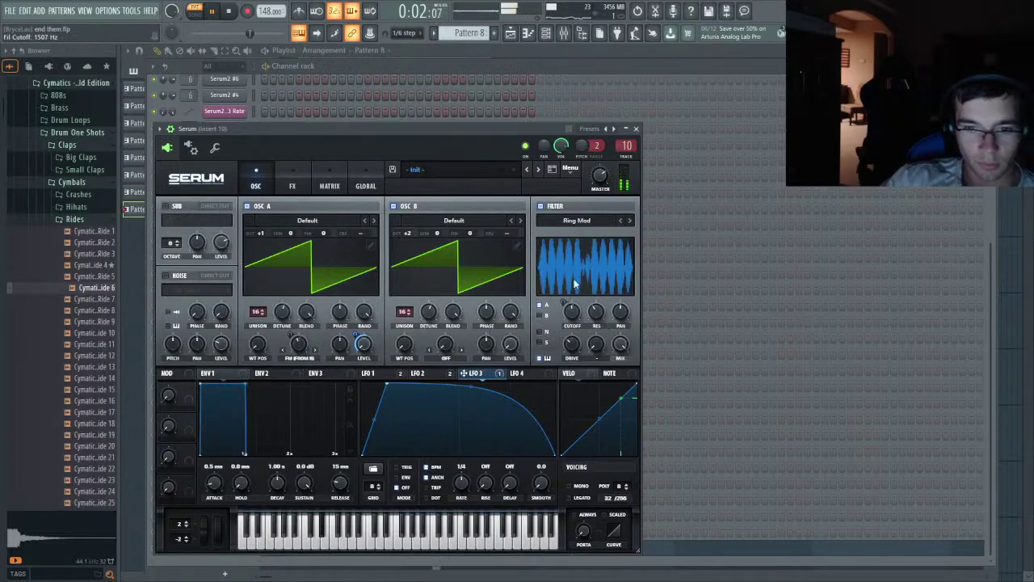
# - Play the song arrangement to hear Pattern 8 with the LFO 3 level modulation
pyautogui.click(510, 34)
pyautogui.scroll(3, 334, 97)
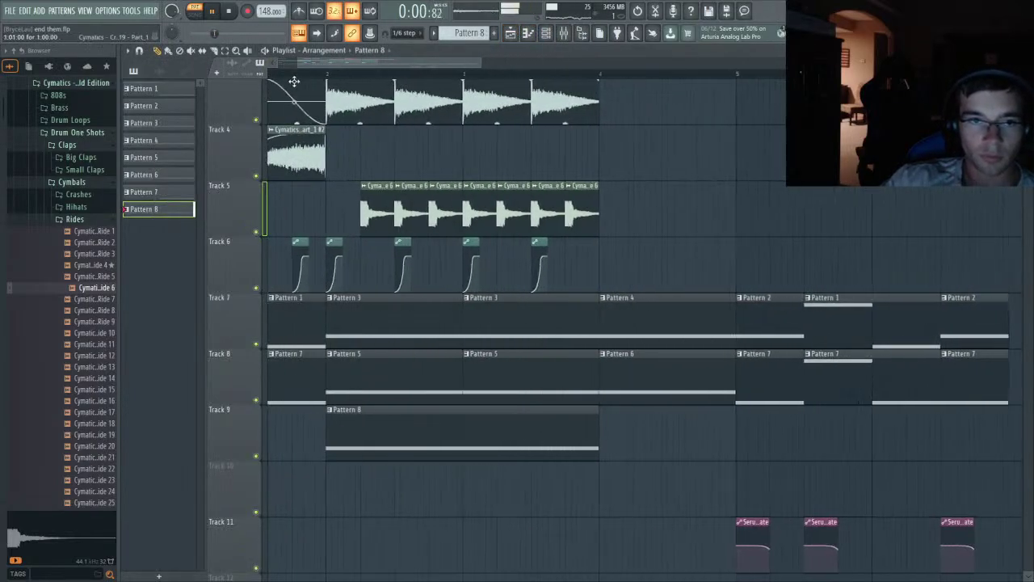
pyautogui.press('l')
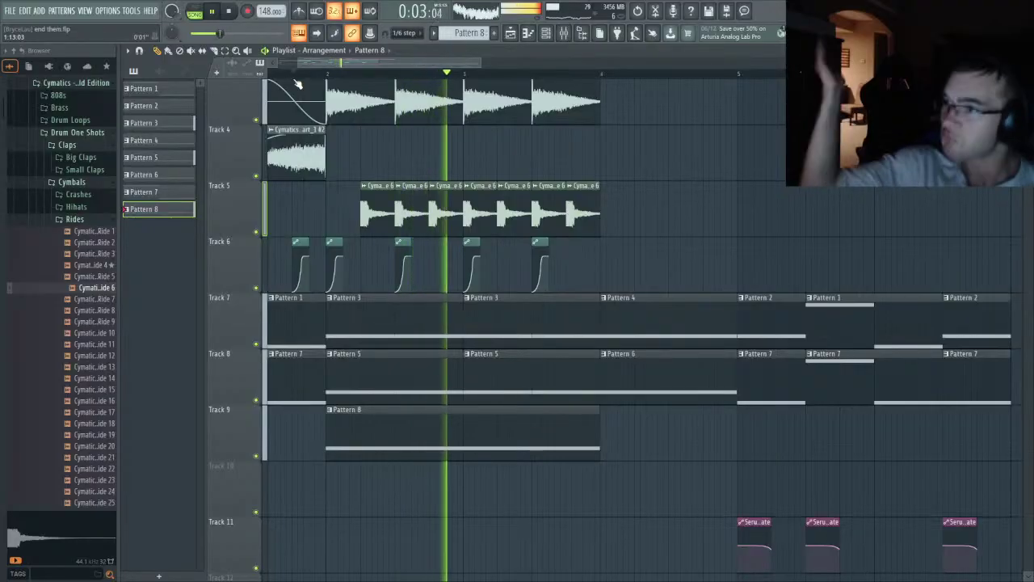
pyautogui.press('space')
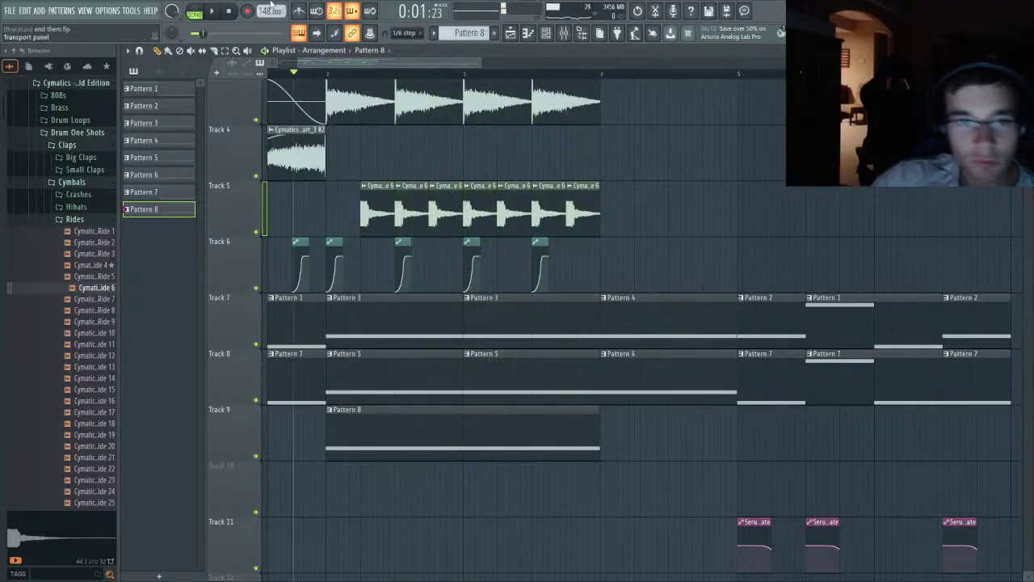
pyautogui.press('space')
# - Load Patcher with the Resonatone preset into effect slot 5 of mixer insert 10
pyautogui.click(564, 32)
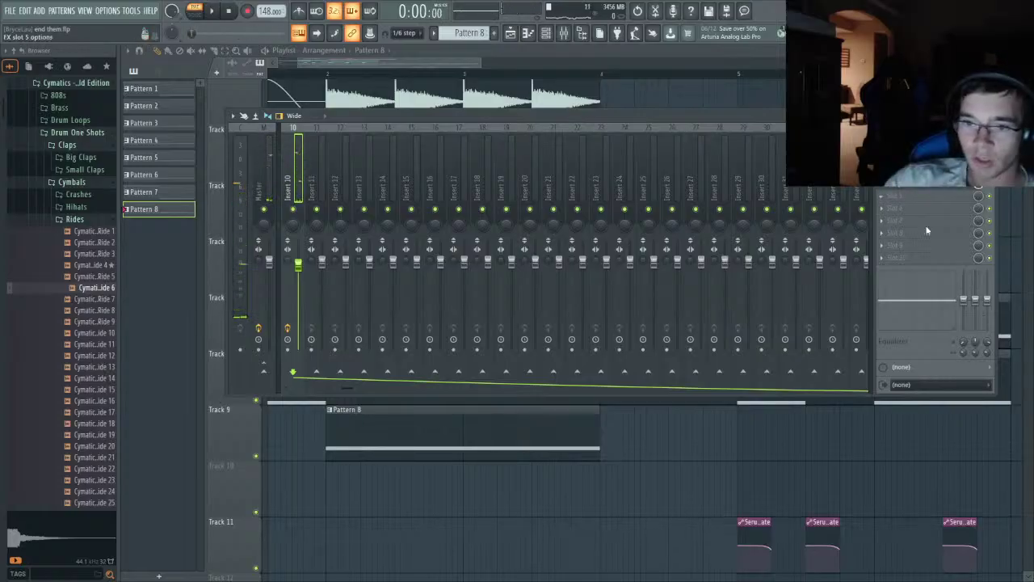
pyautogui.click(794, 402)
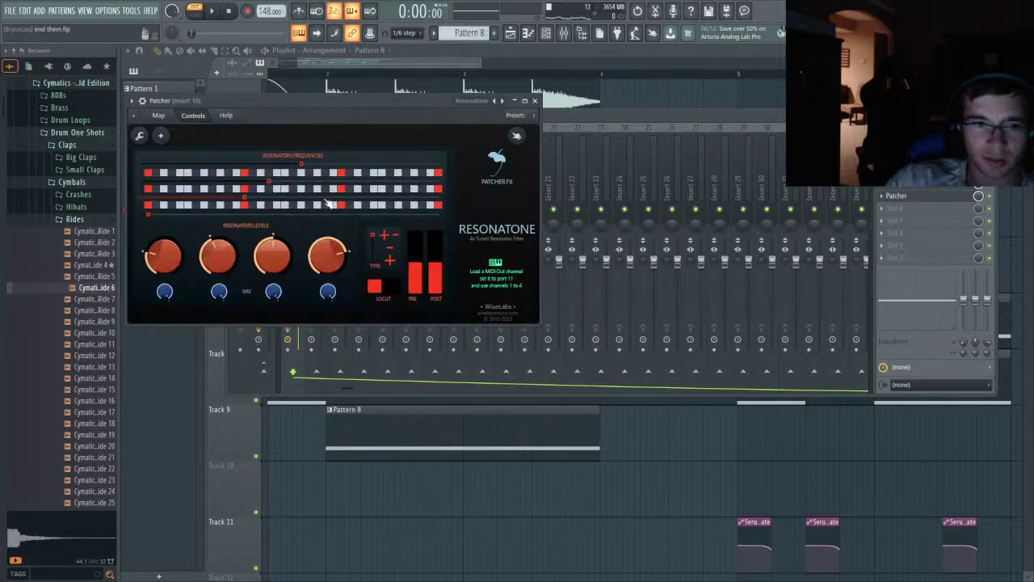
pyautogui.click(757, 50)
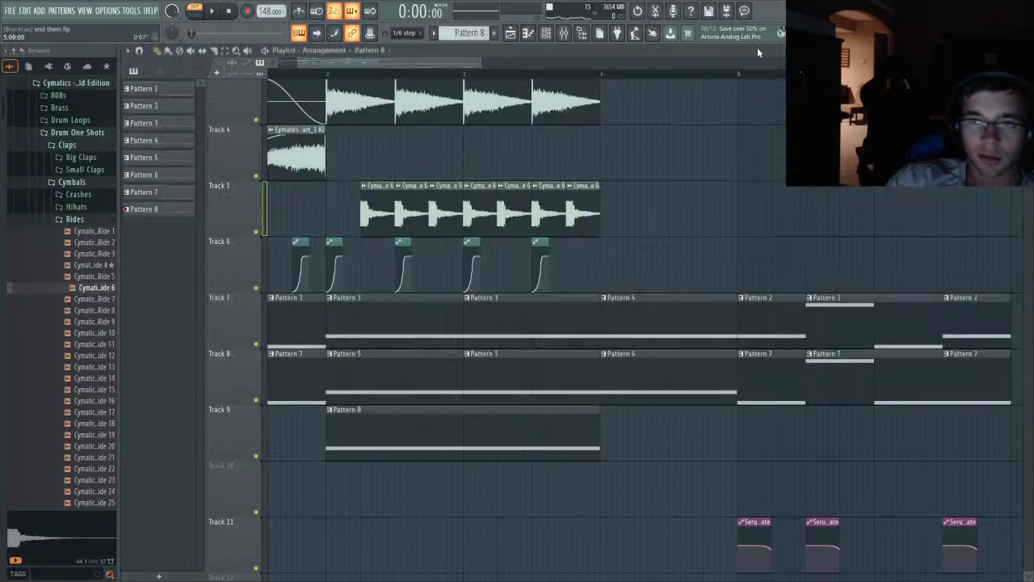
# - Solo playlist track 9 and play Pattern 8 from bar 2
pyautogui.rightClick(257, 457)
pyautogui.scroll(2, 321, 175)
pyautogui.click(334, 74)
pyautogui.press('space')
# - Retune Resonatone's first and third resonators and rebalance the four resonator levels while playing the soloed track
pyautogui.click(568, 33)
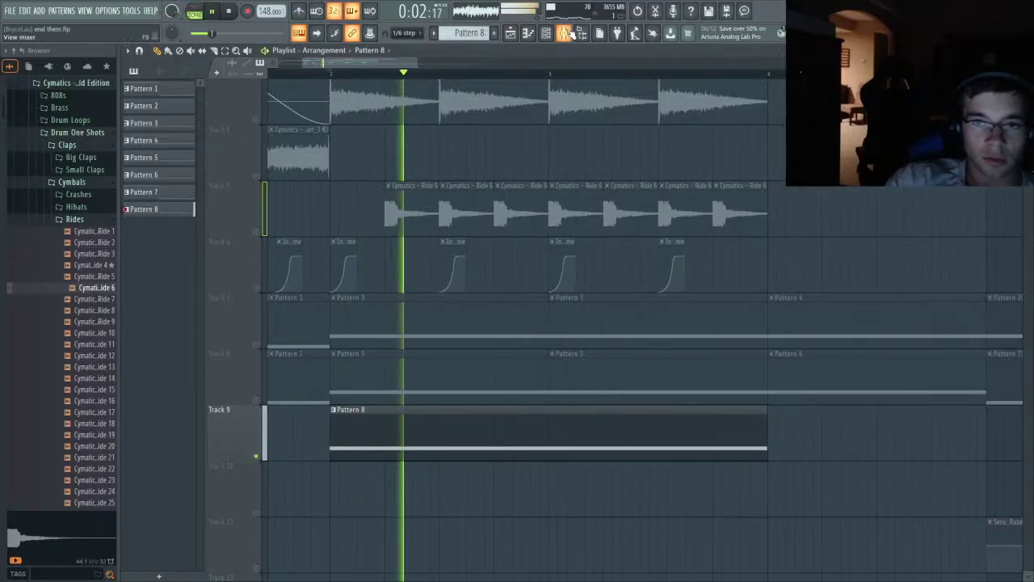
pyautogui.click(565, 32)
pyautogui.click(928, 196)
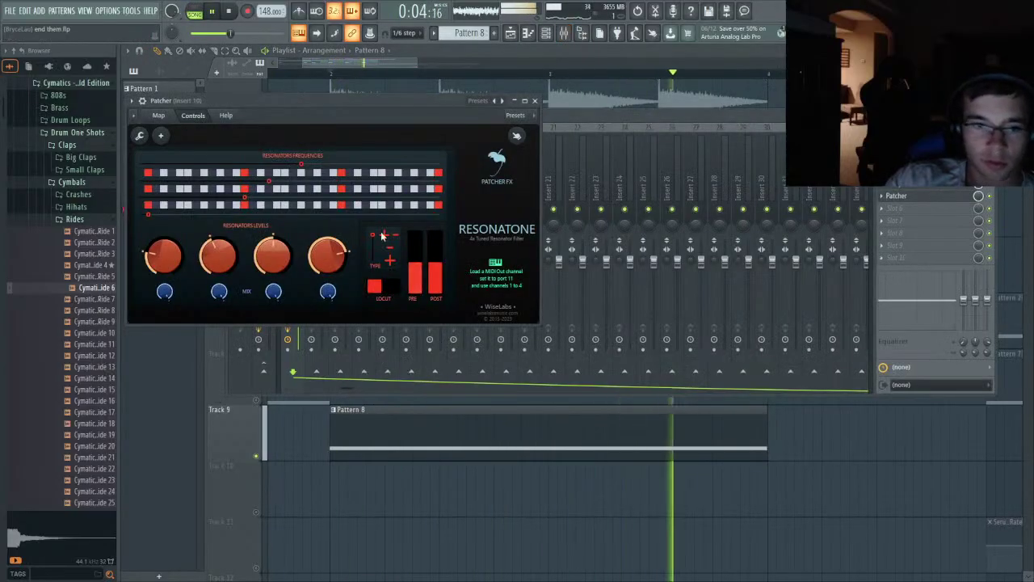
pyautogui.press('space')
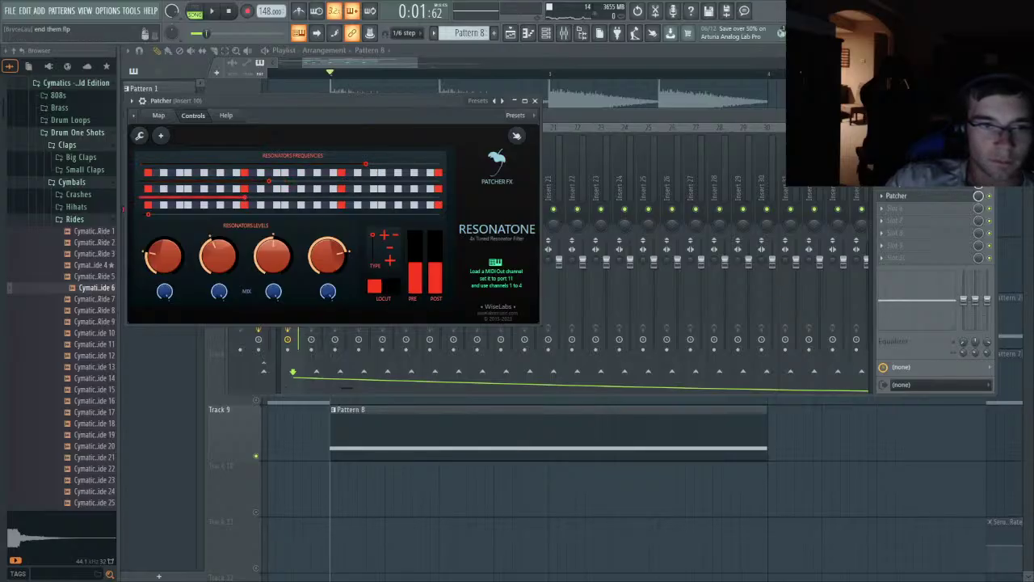
pyautogui.press('space')
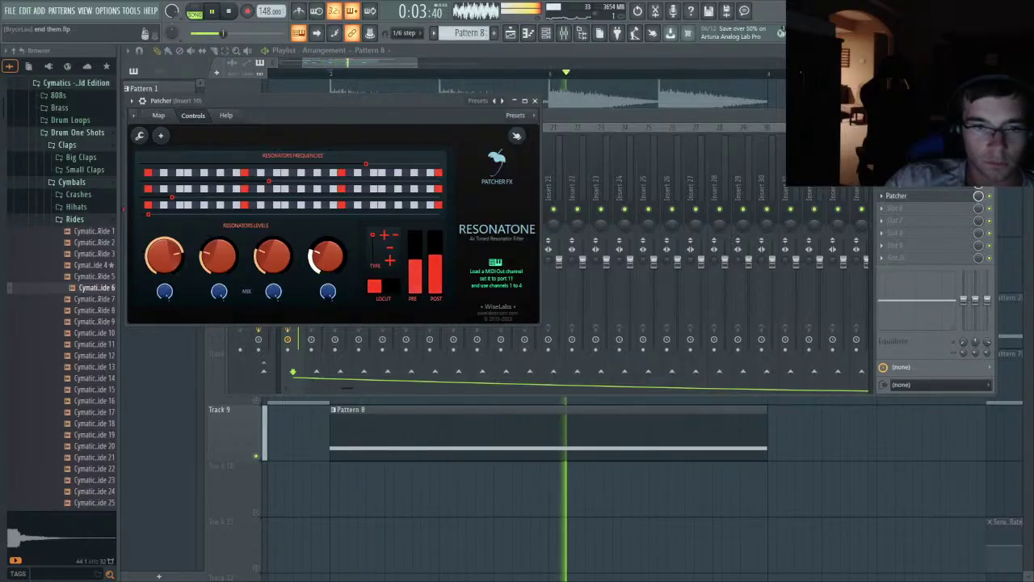
pyautogui.press('space')
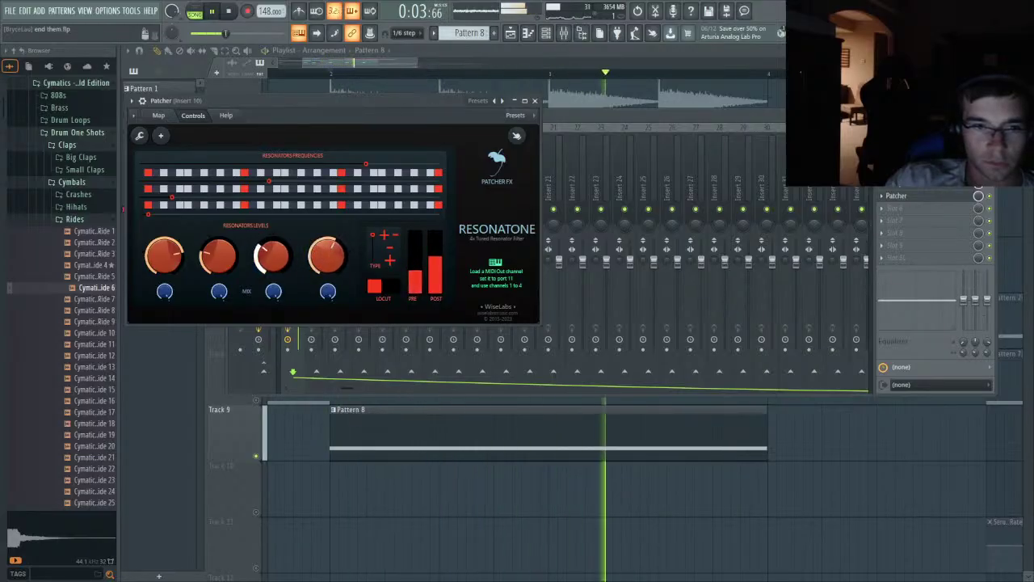
# - Lower Patcher's mix level on insert 10 to 40% and play the arrangement with all tracks active
pyautogui.moveTo(979, 196); pyautogui.dragTo(978, 242)
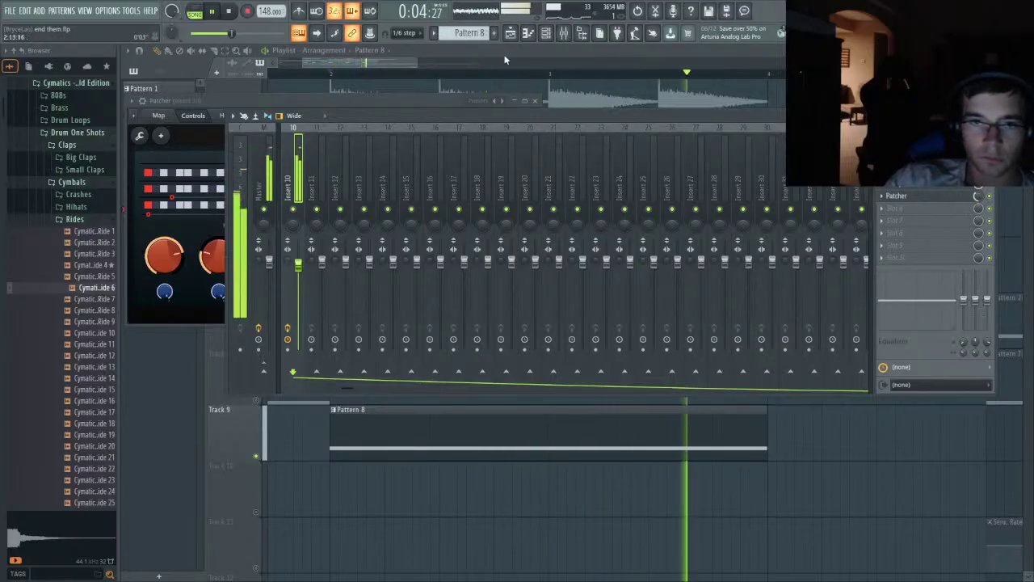
pyautogui.press('F12')
pyautogui.press('space')
pyautogui.press('space')
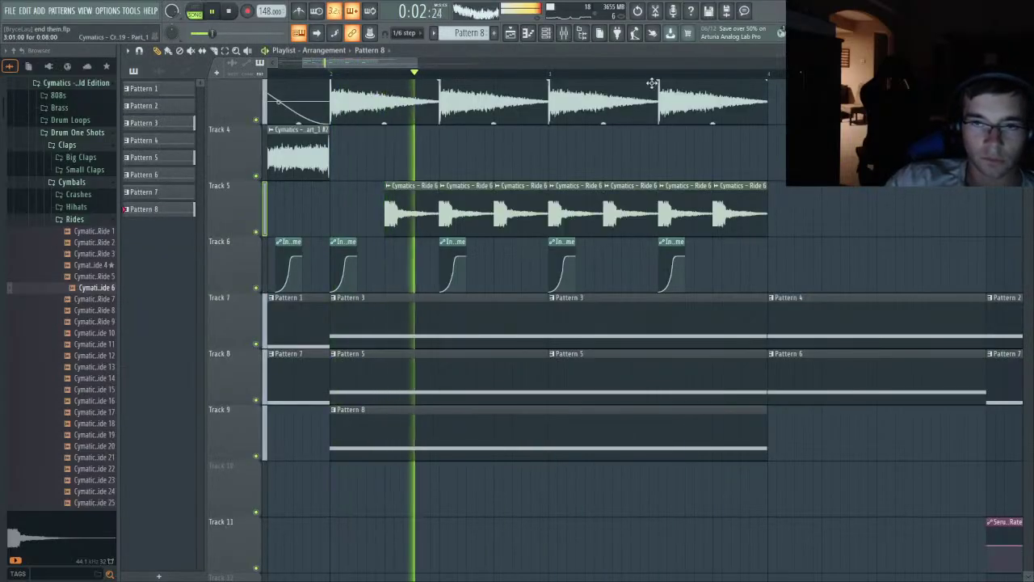
pyautogui.press('F9')
pyautogui.press('space')
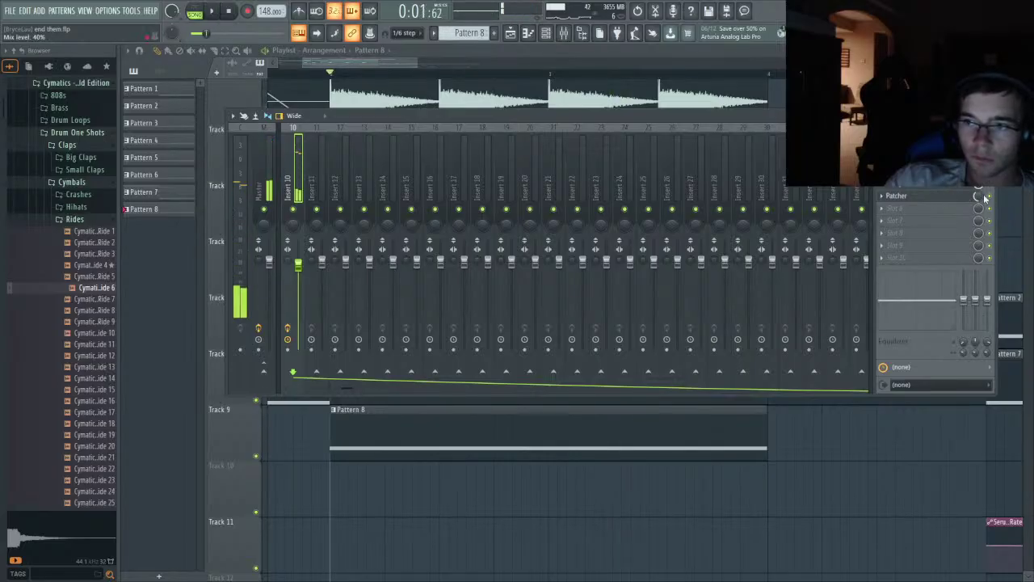
# - Load the Signal Delay preset into Patcher on insert 10 and audition it with playlist track 9 soloed
pyautogui.click(905, 198)
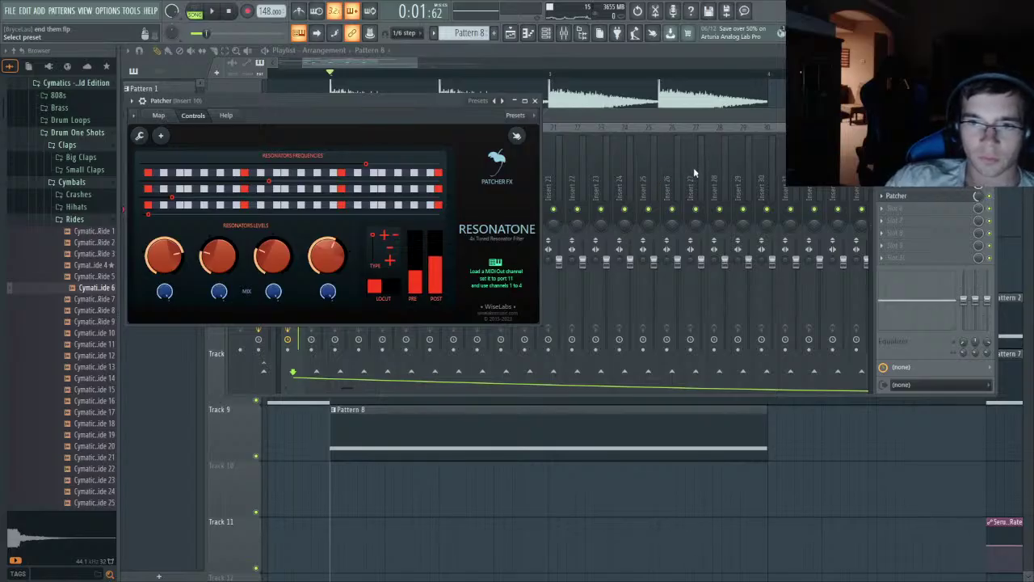
pyautogui.click(814, 235)
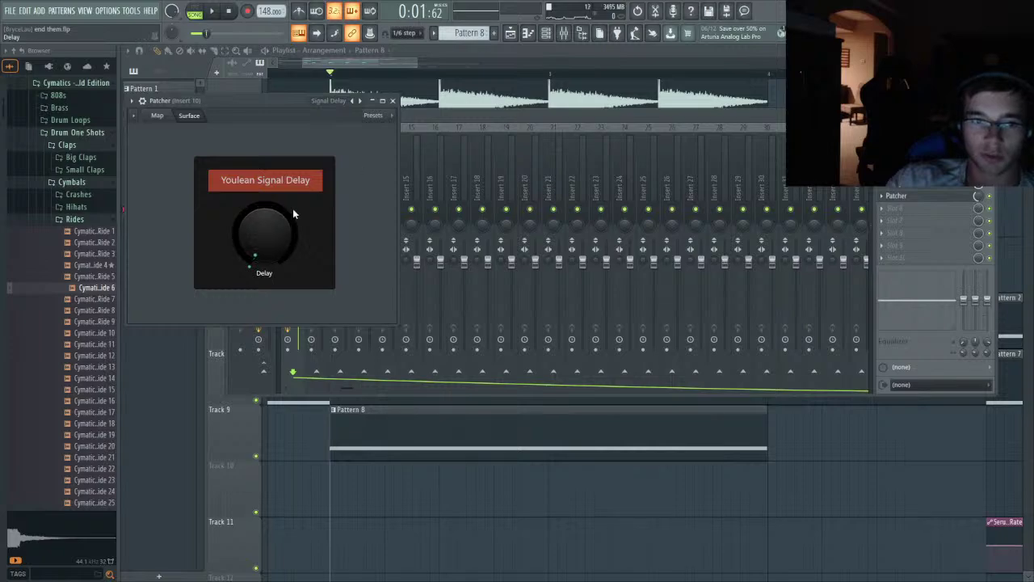
pyautogui.click(508, 50)
pyautogui.rightClick(256, 455)
pyautogui.press('space')
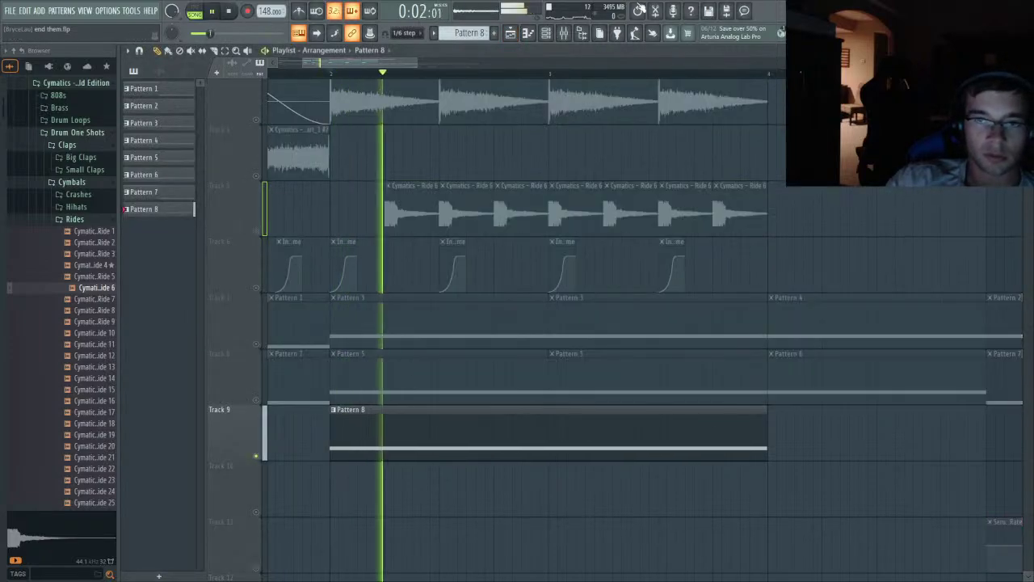
# - Raise Patcher's mix level on insert 10 to full and turn up the Signal Delay's delay amount while listening
pyautogui.press('F9')
pyautogui.click(927, 196)
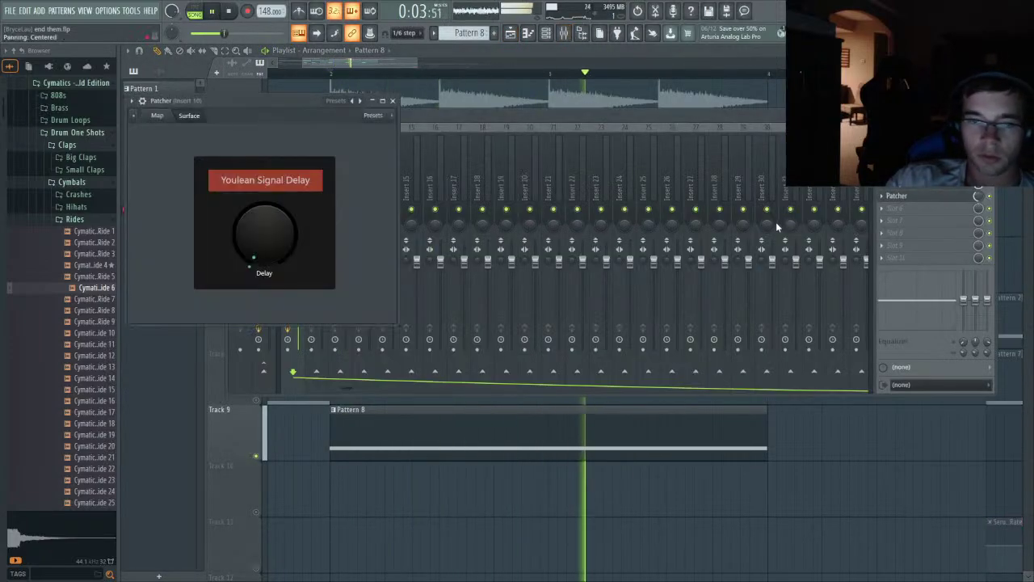
pyautogui.click(978, 195)
pyautogui.click(914, 198)
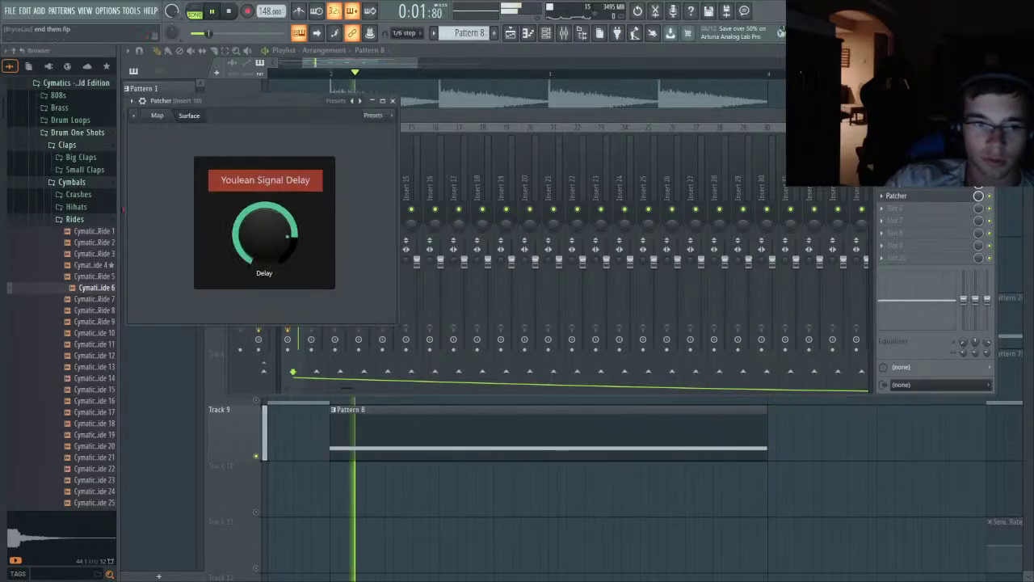
pyautogui.press('space')
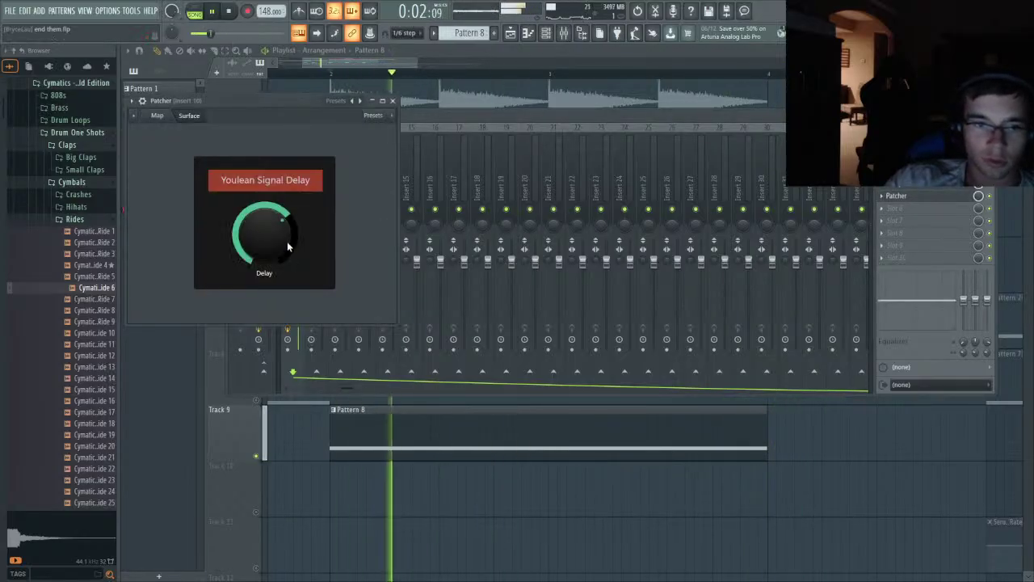
pyautogui.scroll(5, 288, 246)
pyautogui.press('space')
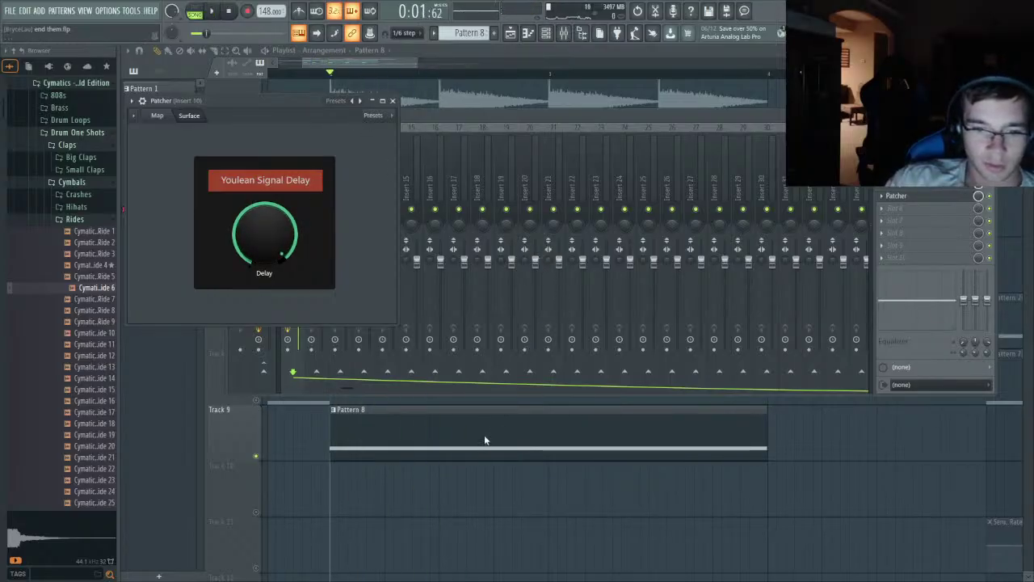
# - Try Patcher's Allpass preset with 8 stages, adjusting its frequency and bandwidth while playing the soloed track
pyautogui.click(360, 101)
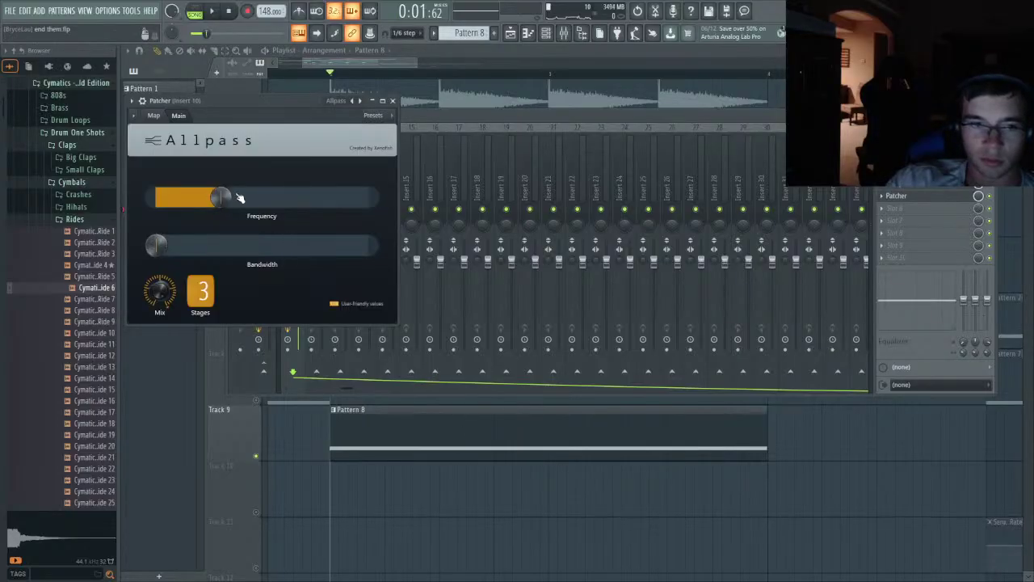
pyautogui.press('space')
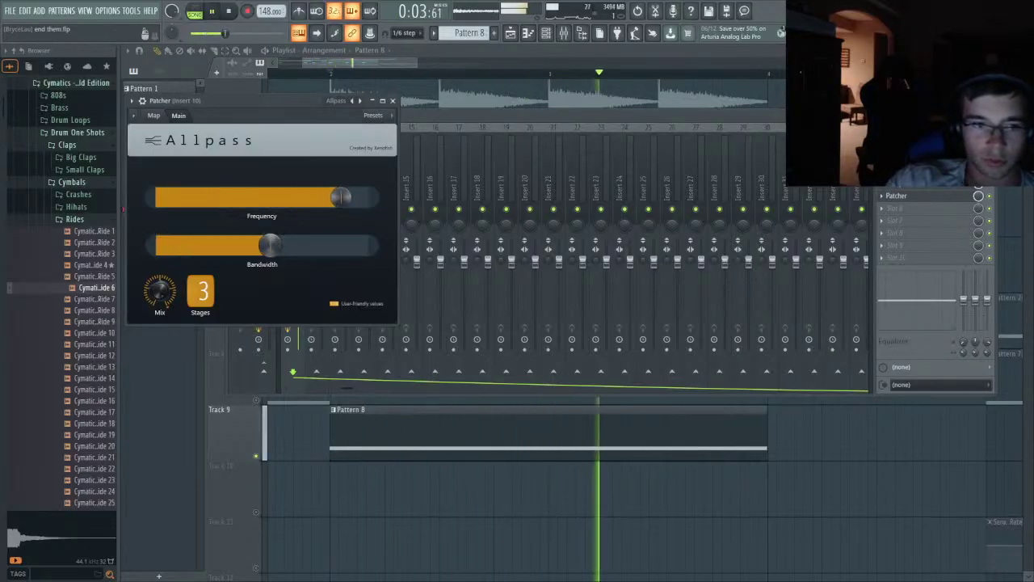
pyautogui.moveTo(200, 292); pyautogui.dragTo(200, 252)
pyautogui.moveTo(269, 246); pyautogui.dragTo(340, 246)
pyautogui.press('space')
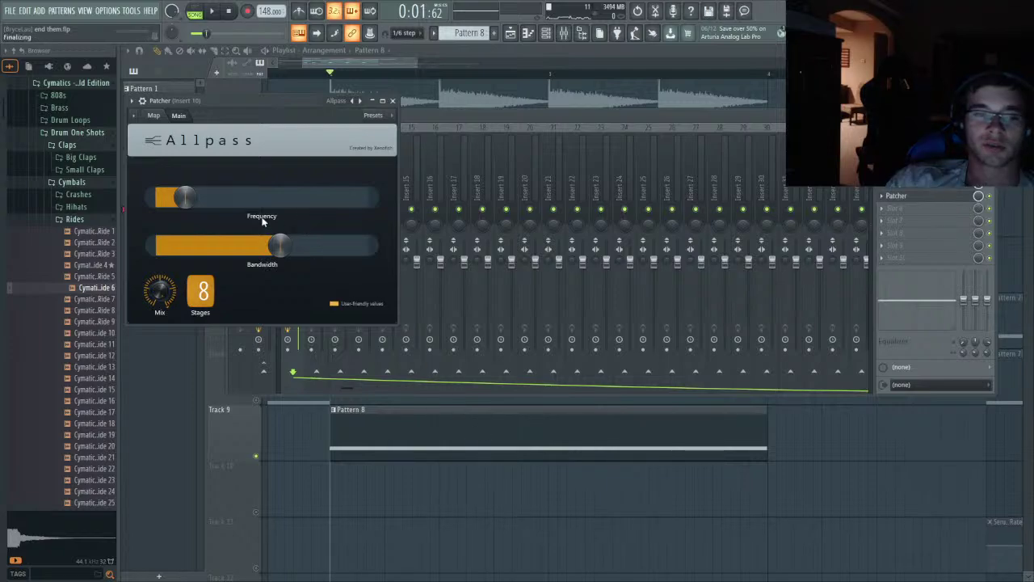
# - Switch Patcher to the Disperser preset, raise its low-frequency bypass and lower the allpass frequency during playback
pyautogui.press('space')
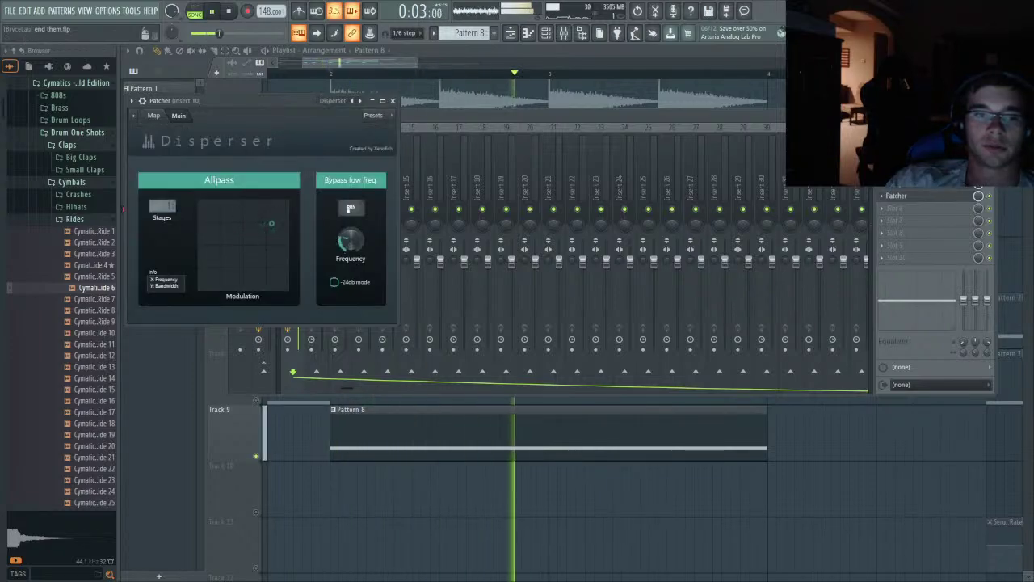
pyautogui.moveTo(350, 239); pyautogui.dragTo(351, 206)
pyautogui.moveTo(272, 223); pyautogui.dragTo(210, 216)
# - Select bars 2 to 4 in the playlist as the loop range and play it
pyautogui.click(331, 73)
pyautogui.press('space')
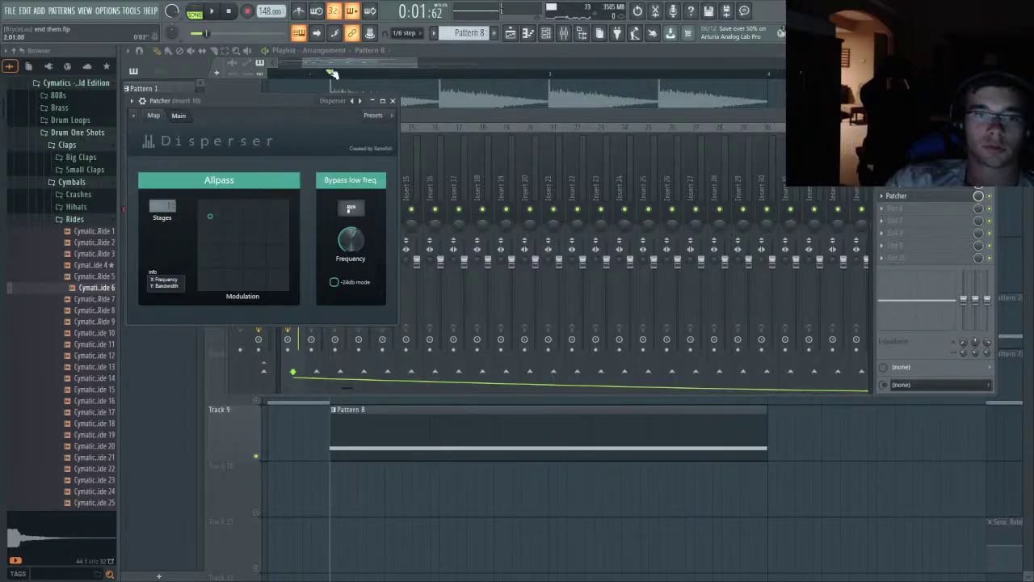
pyautogui.moveTo(331, 74); pyautogui.dragTo(770, 118)
pyautogui.press('space')
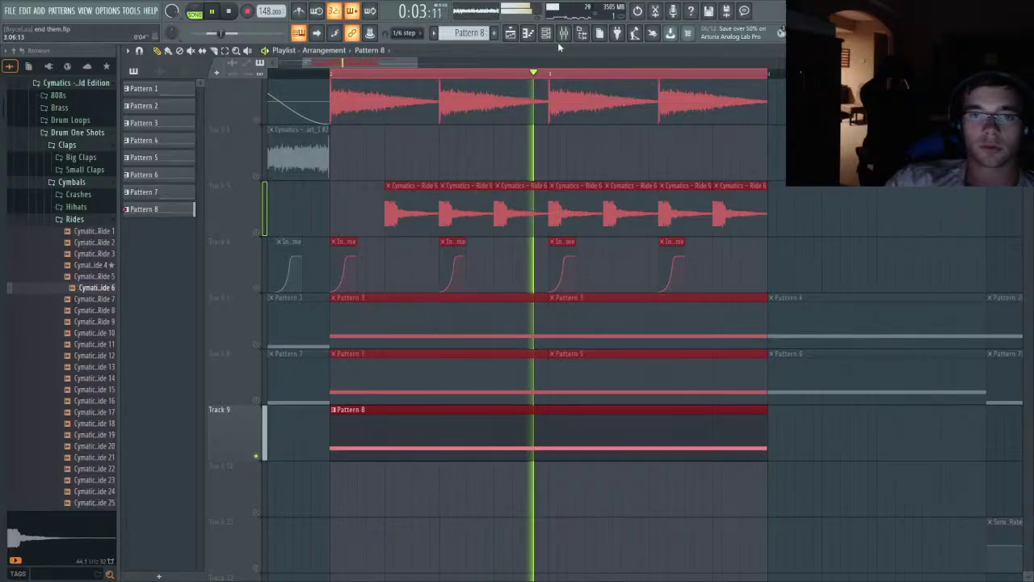
# - Refine Disperser to 3 stages with a mid-range allpass frequency and adjust Patcher's mix level on insert 10
pyautogui.click(563, 33)
pyautogui.click(923, 196)
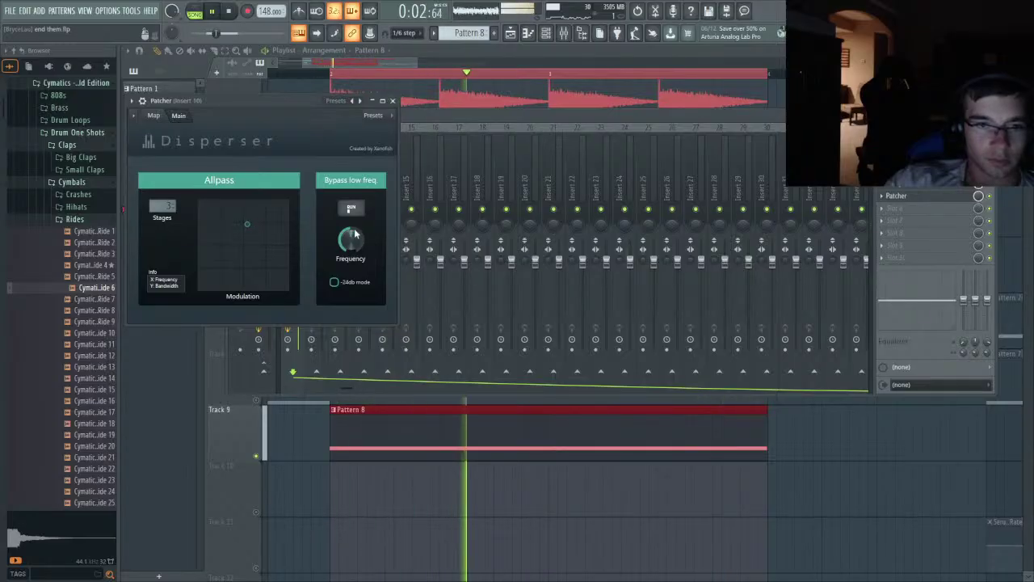
pyautogui.click(979, 196)
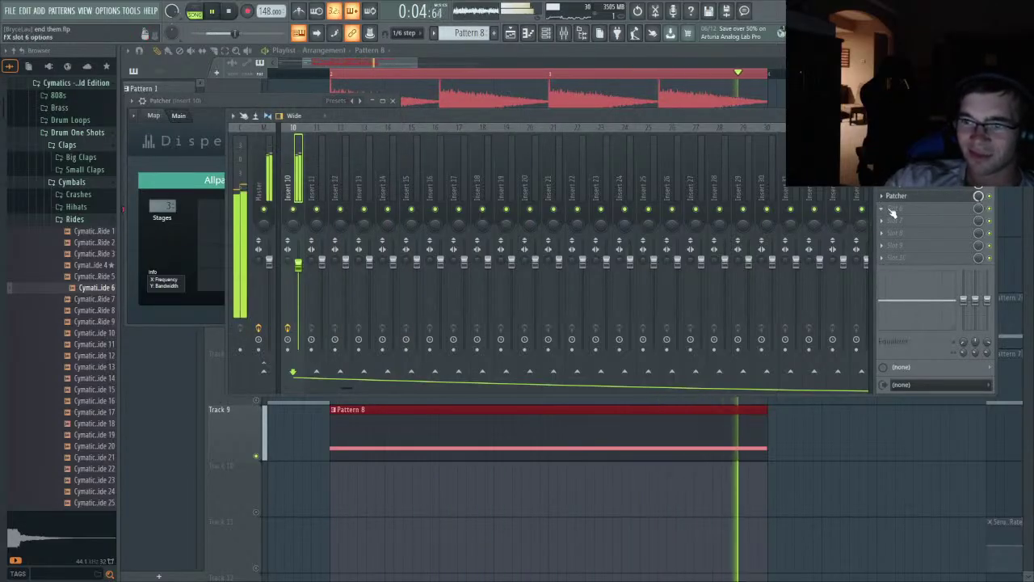
# - Add Fruity Blood Overdrive to slot 6 of insert 10, set its pre amp to about 0.27 and balance color and post gain
pyautogui.press('space')
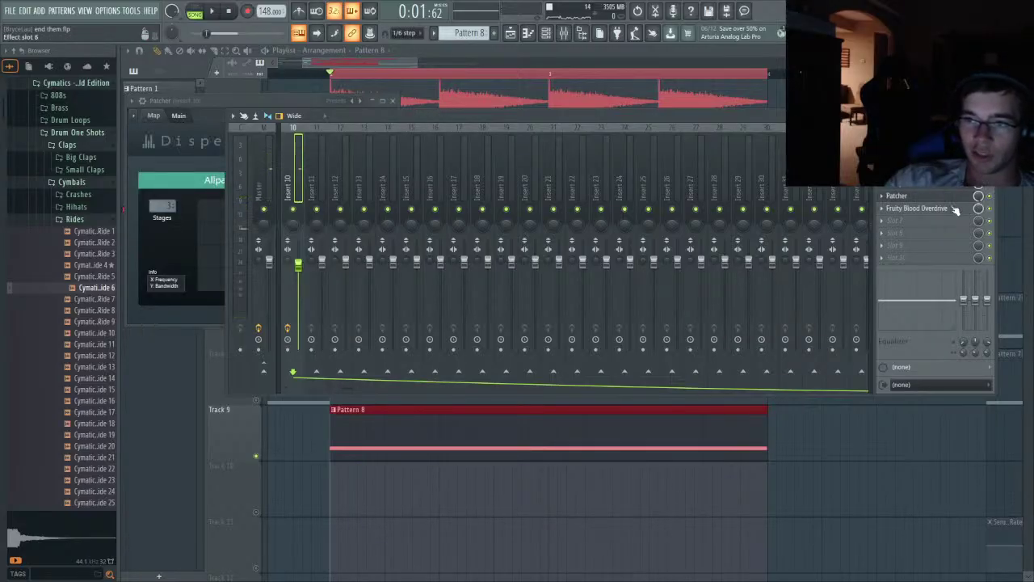
pyautogui.click(954, 209)
pyautogui.press('space')
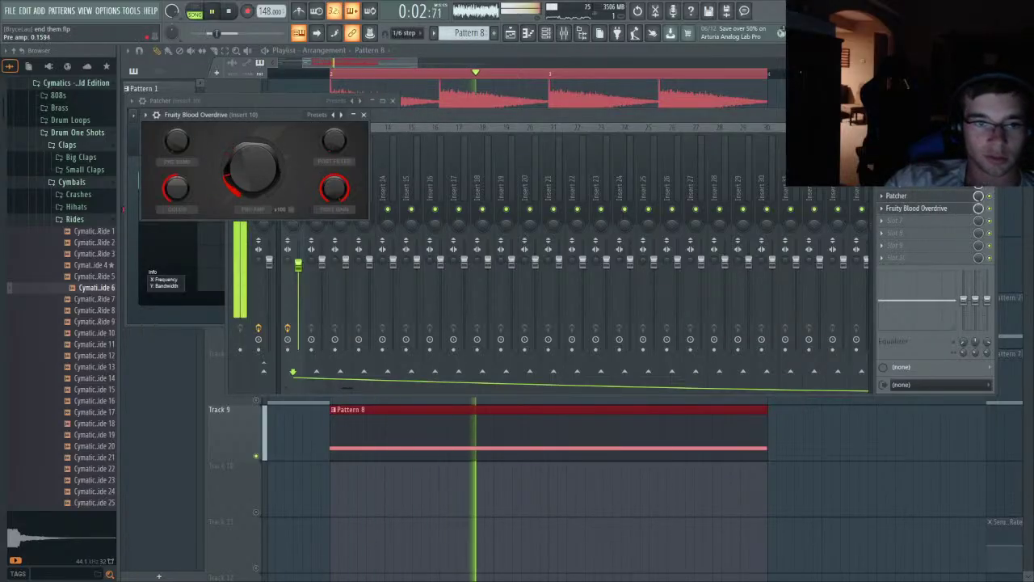
pyautogui.moveTo(346, 185); pyautogui.dragTo(346, 165)
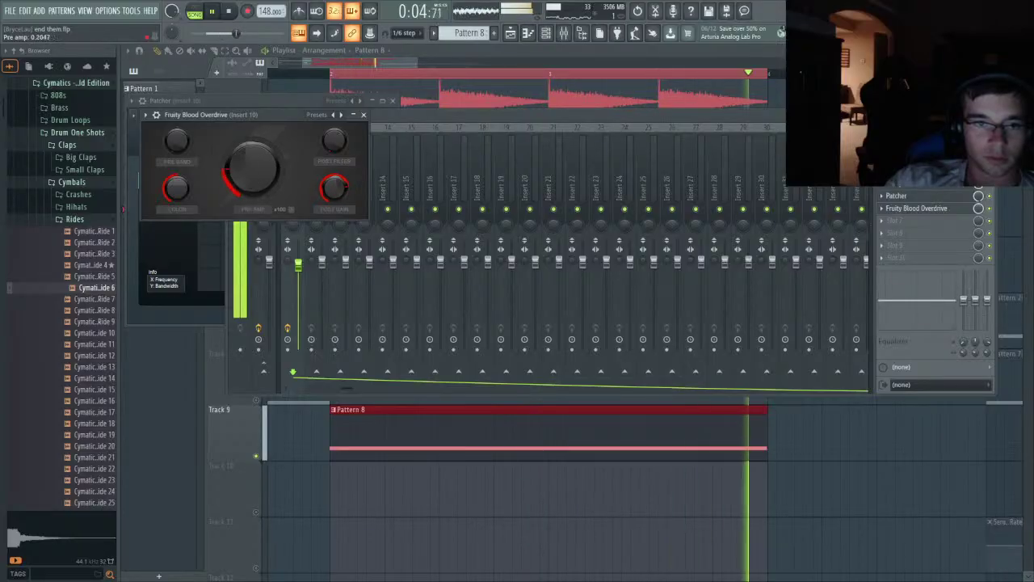
pyautogui.moveTo(253, 168); pyautogui.dragTo(252, 150)
pyautogui.moveTo(182, 195); pyautogui.dragTo(182, 176)
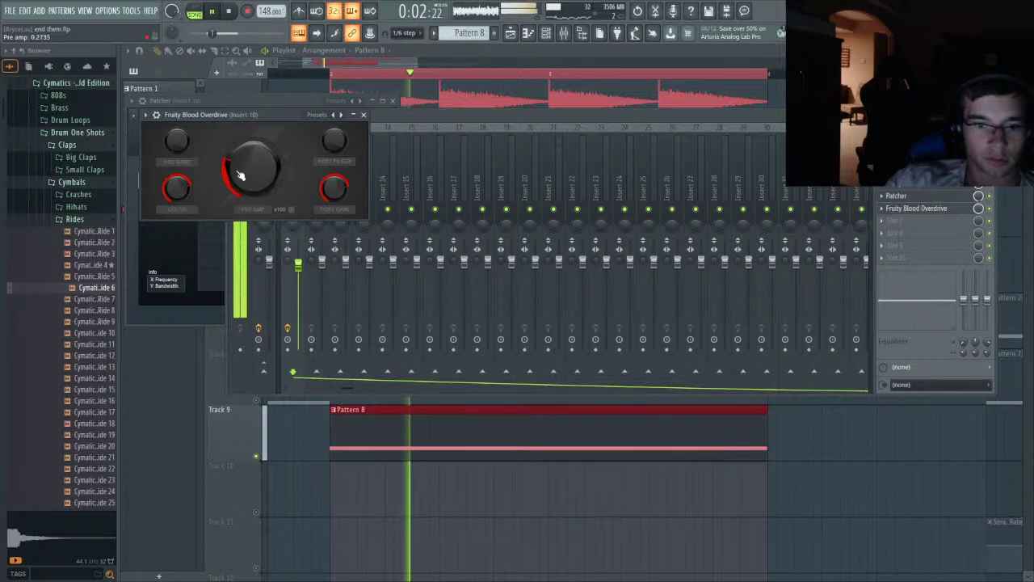
# - Add Fruity Parametric EQ 2 to slot 7 of insert 10, cut the lows with band 1 and slightly dip the high mids
pyautogui.click(890, 224)
pyautogui.click(708, 549)
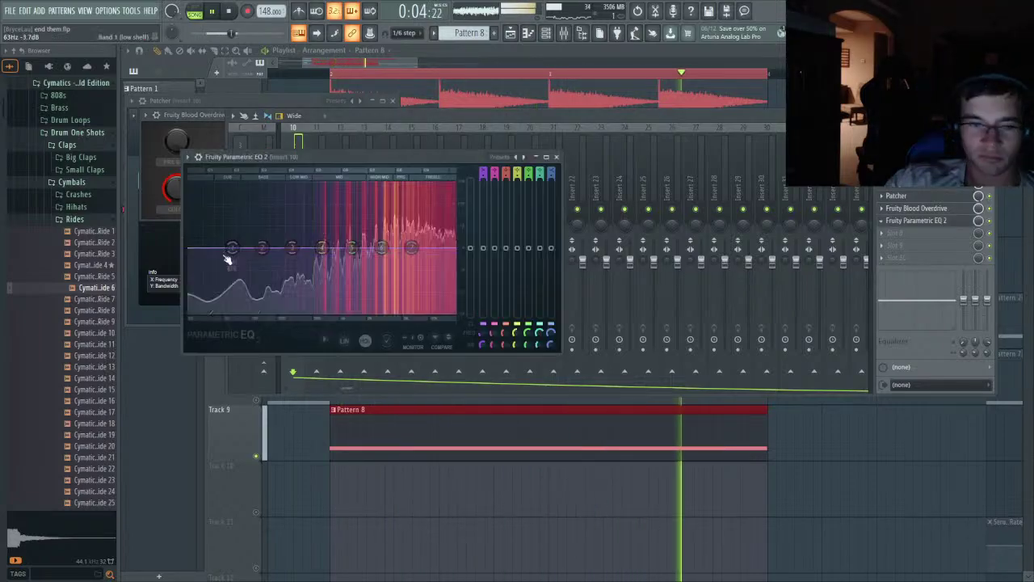
pyautogui.moveTo(230, 250); pyautogui.dragTo(279, 312)
pyautogui.moveTo(411, 248); pyautogui.dragTo(414, 247)
pyautogui.moveTo(381, 247); pyautogui.dragTo(355, 245)
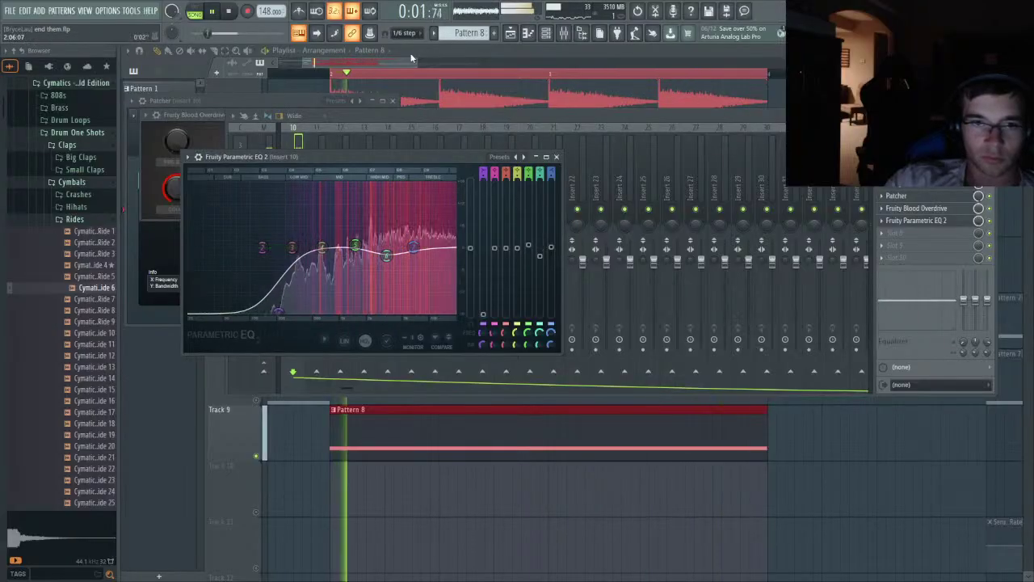
# - Set LFO 3's rate to bar in the Serum channel and return to the stopped playlist
pyautogui.click(546, 33)
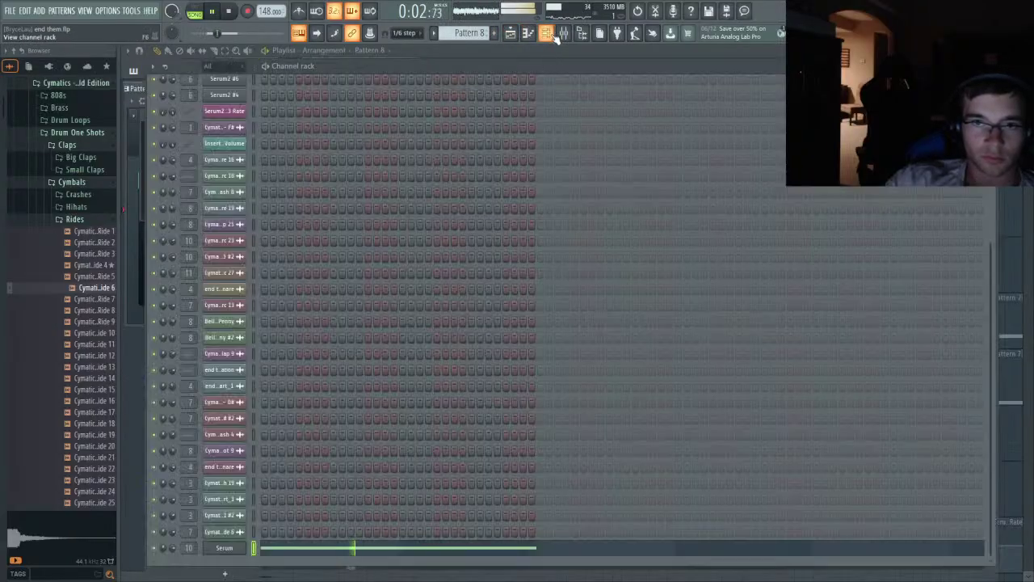
pyautogui.click(225, 548)
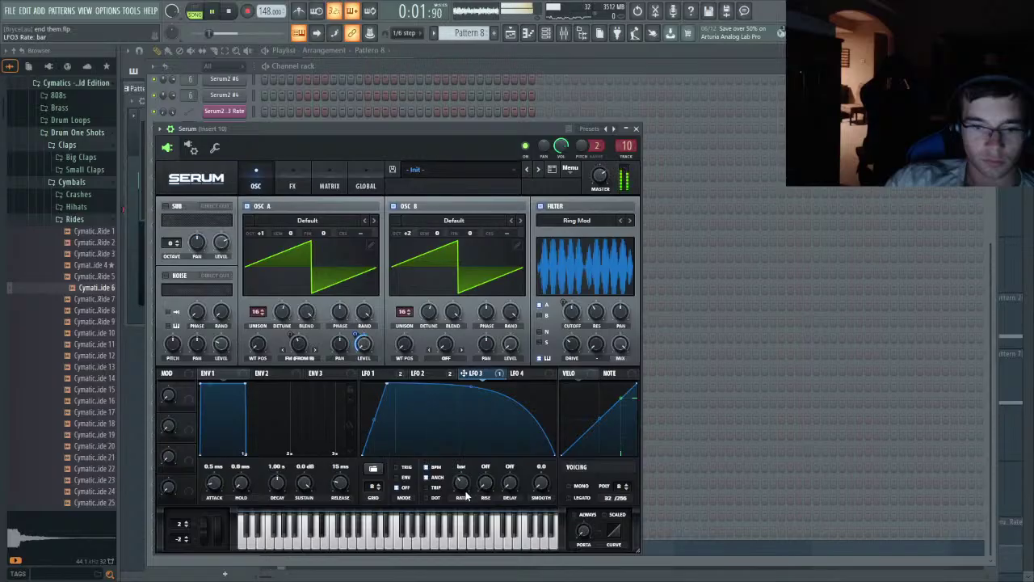
pyautogui.click(562, 49)
pyautogui.press('space')
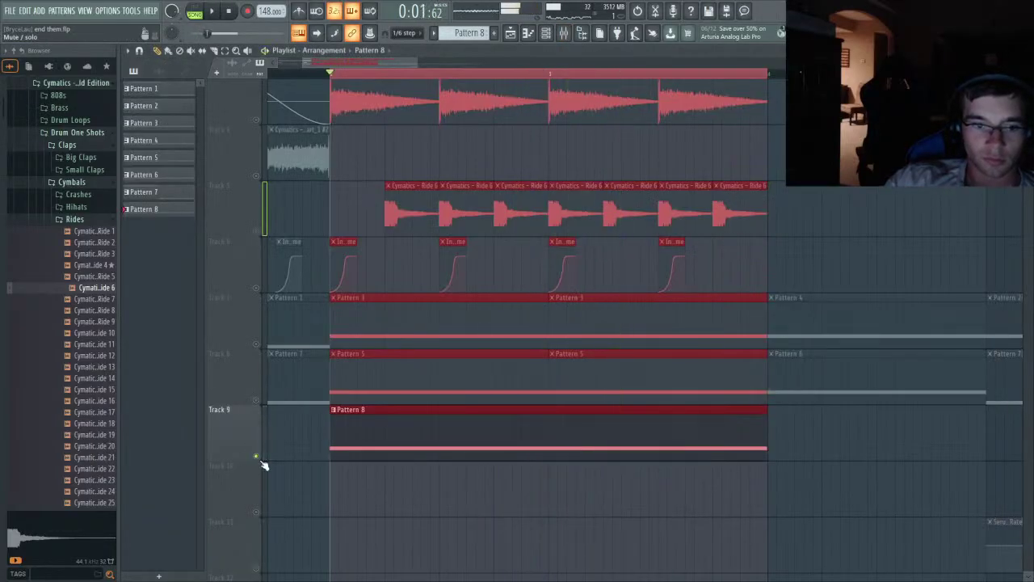
# - Unsolo track 9, play the loop with all tracks and lower insert 10's volume to about -2.6 dB
pyautogui.rightClick(257, 457)
pyautogui.press('space')
pyautogui.click(567, 34)
pyautogui.click(567, 35)
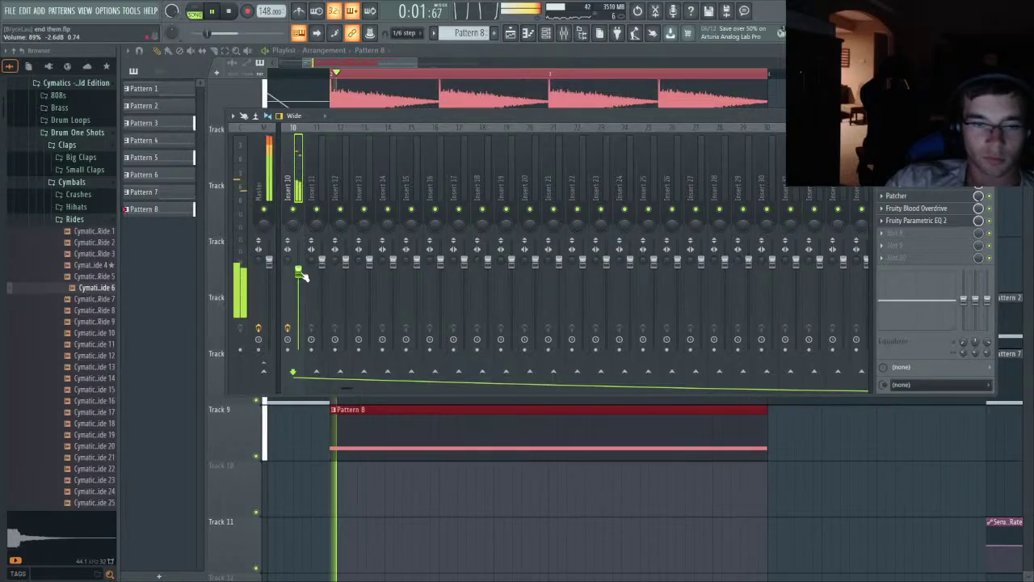
# - Open Pattern 8's Serum notes in the piano roll and play the pattern on its own
pyautogui.click(363, 427)
pyautogui.doubleClick(363, 428)
pyautogui.click(195, 11)
pyautogui.press('space')
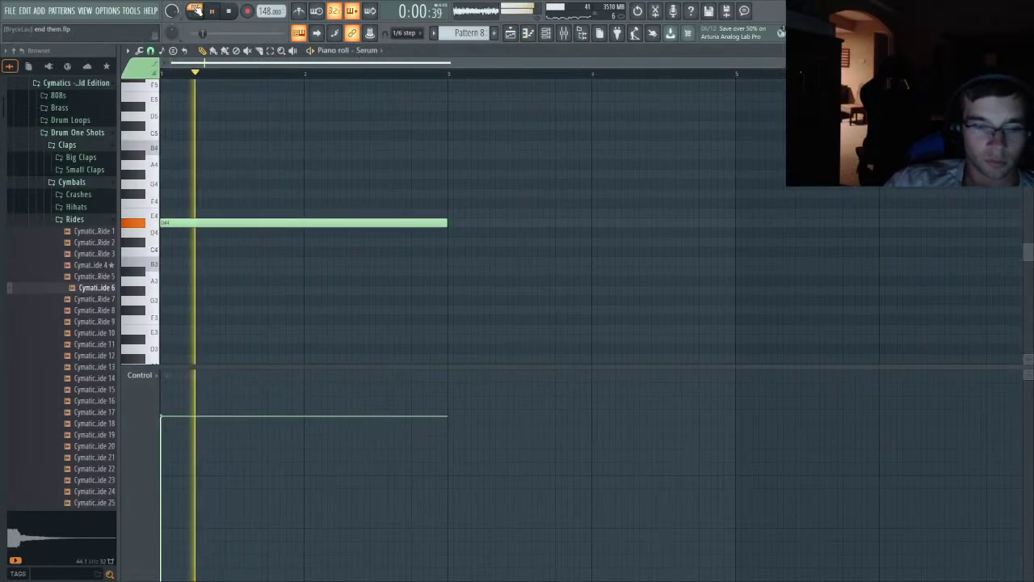
# - Try Pattern 8's long note in lower and higher octaves between D#2 and D#5, auditioning the changes
pyautogui.hotkey('ctrl', 'Down')
pyautogui.press('space')
pyautogui.hotkey('ctrl', 'Down')
pyautogui.press('space')
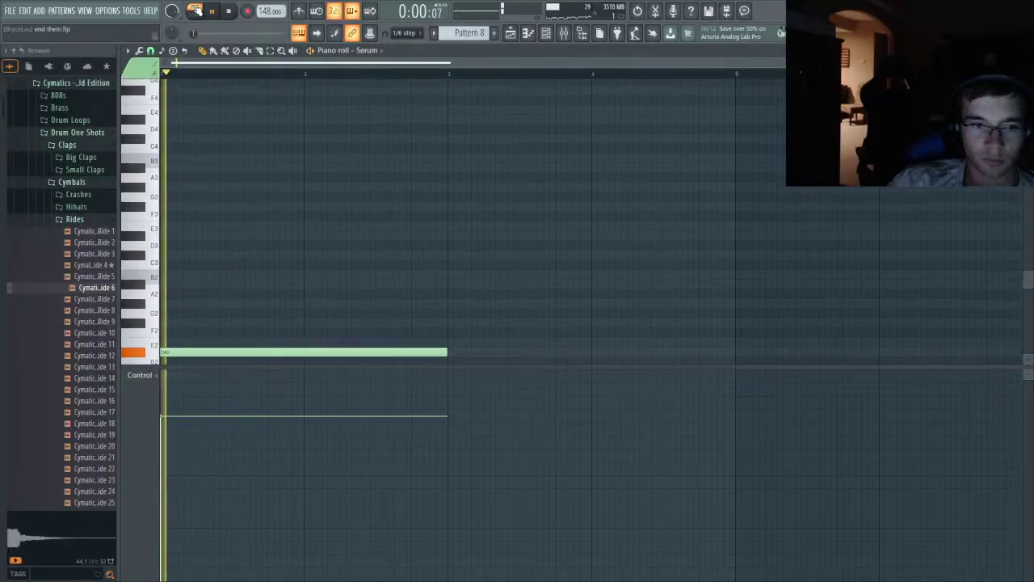
pyautogui.press('space')
pyautogui.hotkey('ctrl', 'Up')
pyautogui.hotkey('ctrl', 'Up')
pyautogui.hotkey('ctrl', 'Up')
pyautogui.press('space')
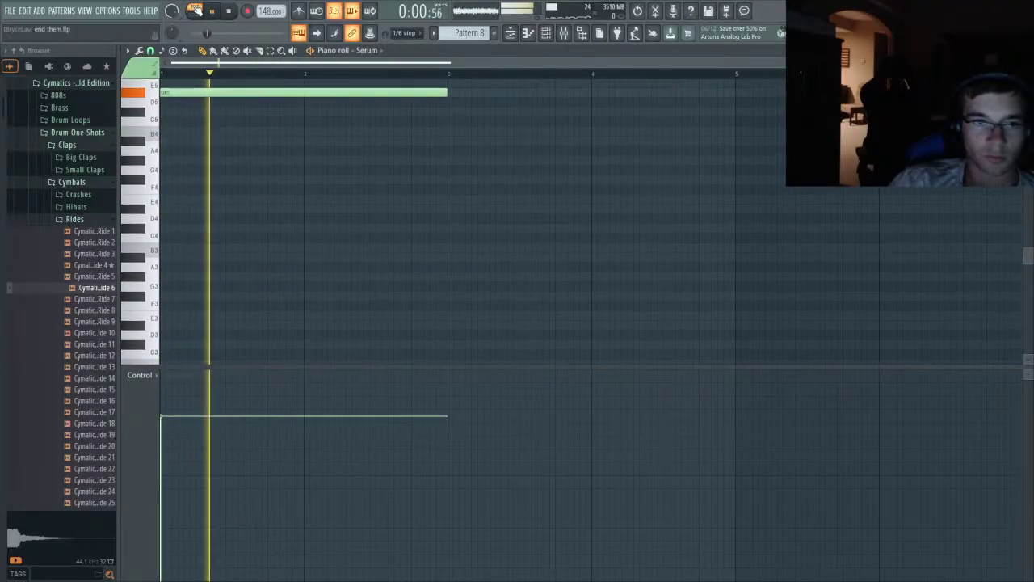
pyautogui.hotkey('ctrl', 'Down')
pyautogui.press('space')
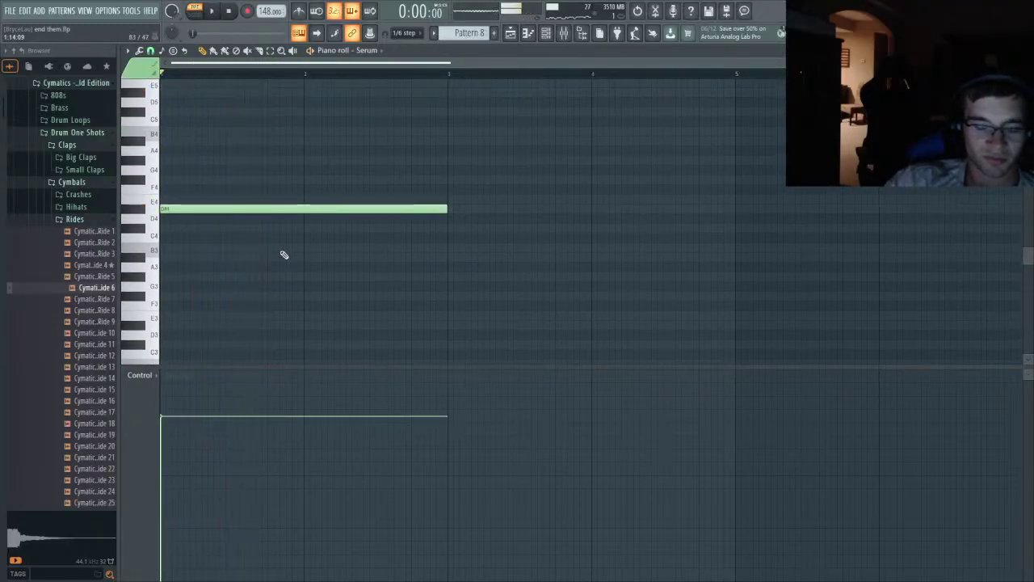
# - Add a second two-bar note at D#3 below the D#4 note in Pattern 8 and play the pattern
pyautogui.scroll(-3, 299, 279)
pyautogui.moveTo(172, 305); pyautogui.dragTo(164, 234)
pyautogui.press('space')
pyautogui.press('space')
pyautogui.press('space')
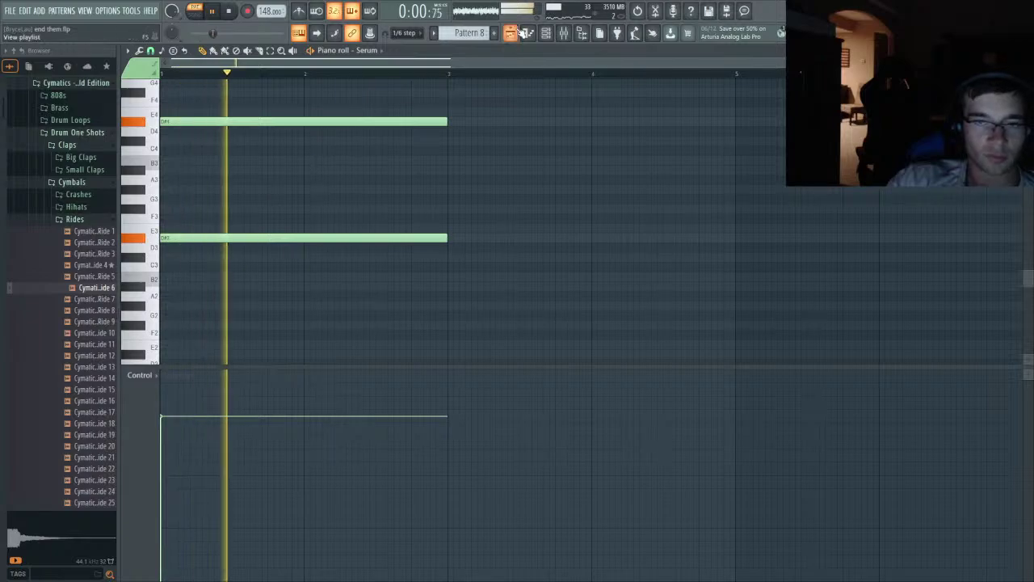
# - Play the looped arrangement in song mode and lower insert 10's volume to about -4.8 dB
pyautogui.press('F5')
pyautogui.scroll(-2, 477, 176)
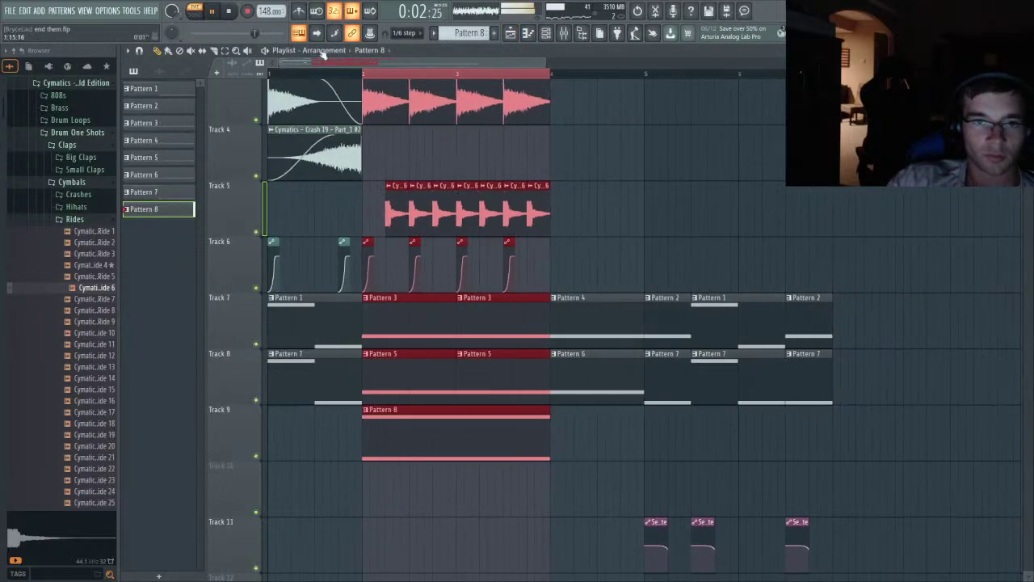
pyautogui.click(196, 12)
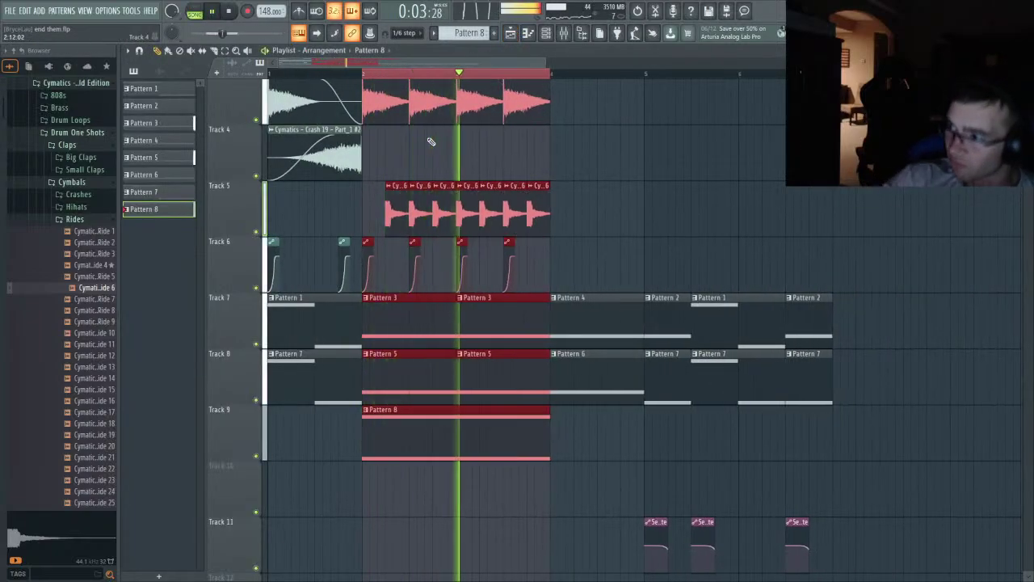
pyautogui.press('F9')
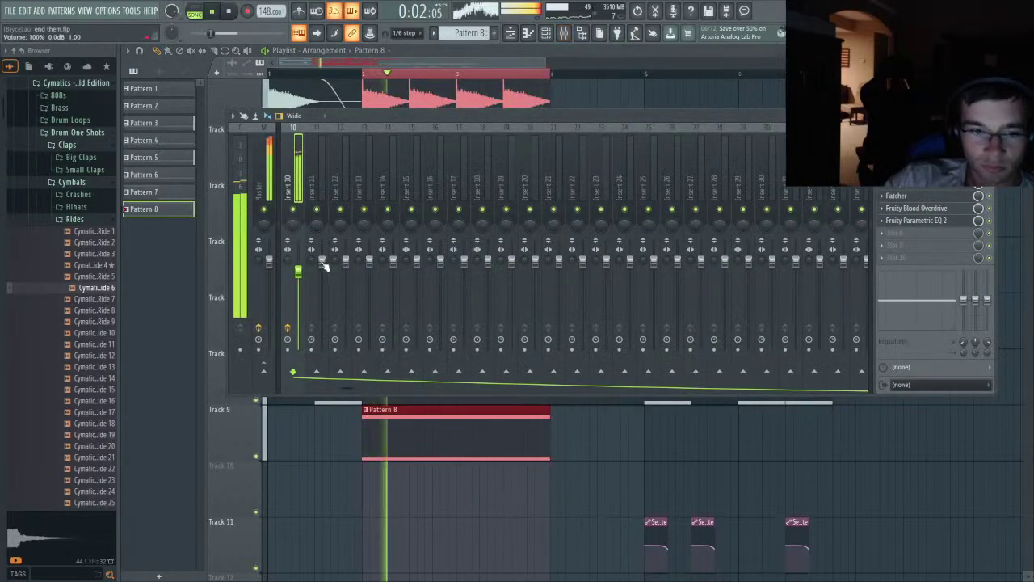
pyautogui.moveTo(298, 271); pyautogui.dragTo(298, 280)
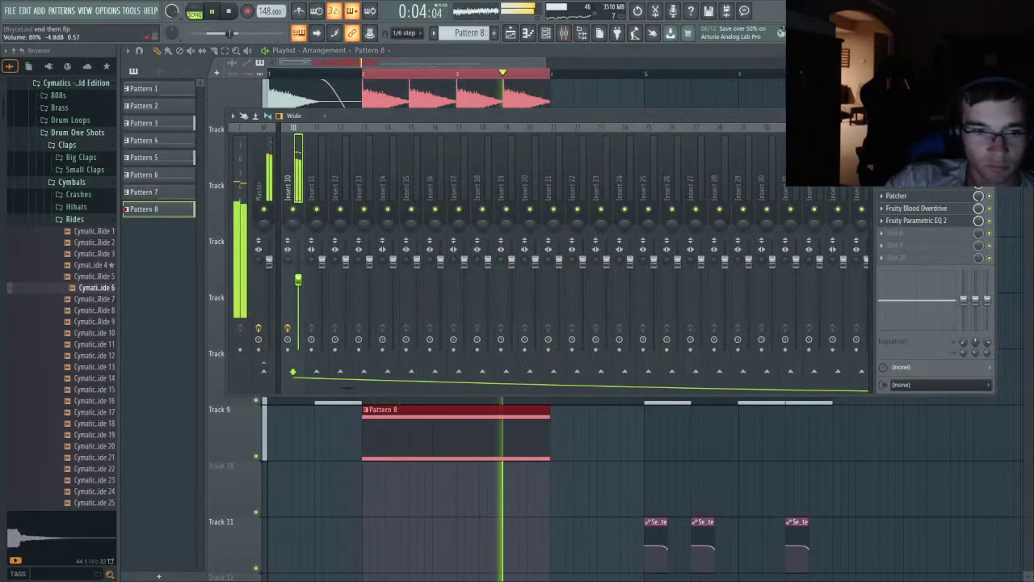
pyautogui.press('F9')
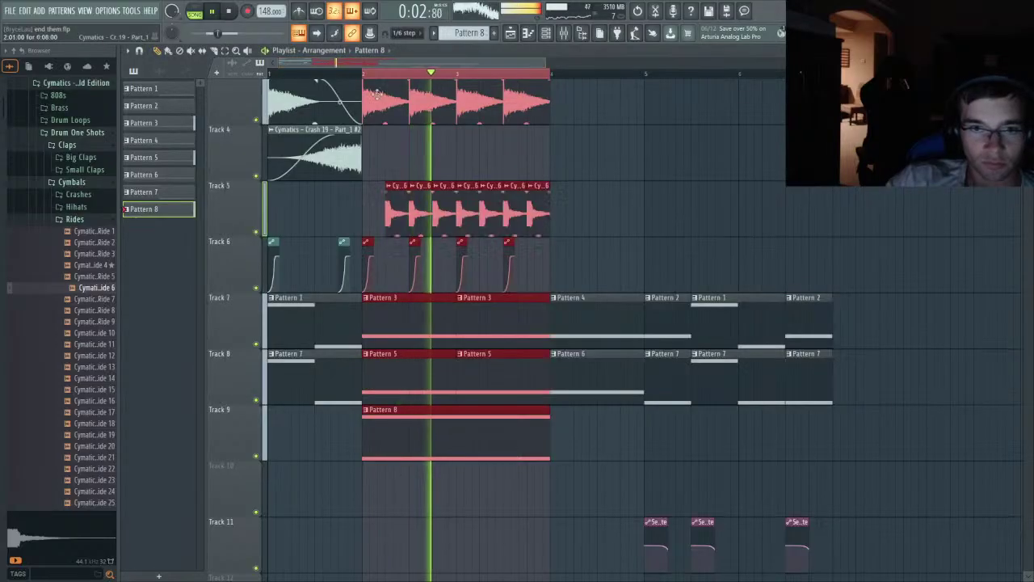
# - Clear the playlist's loop selection and play the arrangement from the start in song mode
pyautogui.click(396, 73)
pyautogui.press('space')
pyautogui.press('space')
pyautogui.keyDown('ctrl'); pyautogui.scroll(2, 235, 210); pyautogui.keyUp('ctrl')
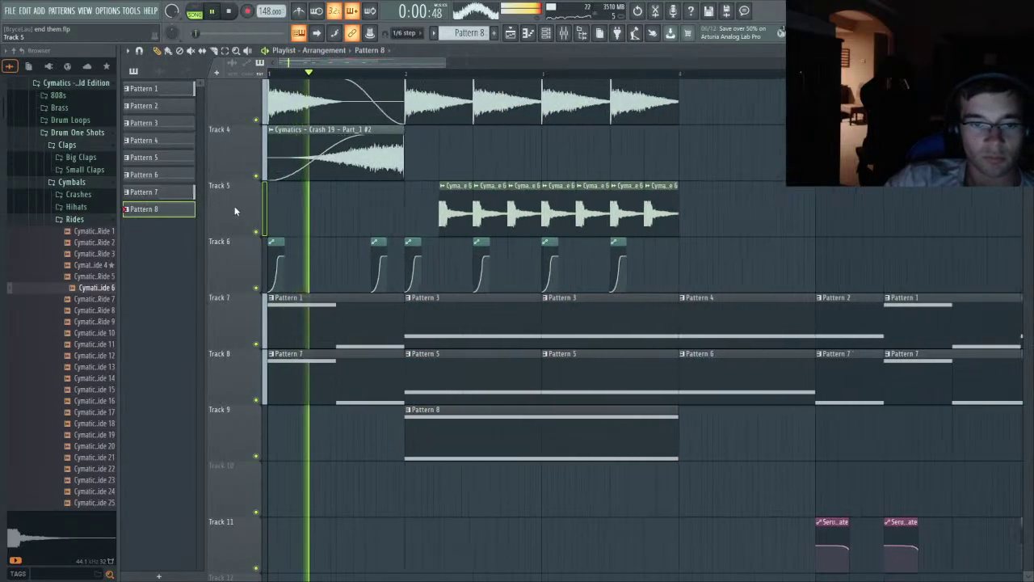
pyautogui.scroll(3, 385, 328)
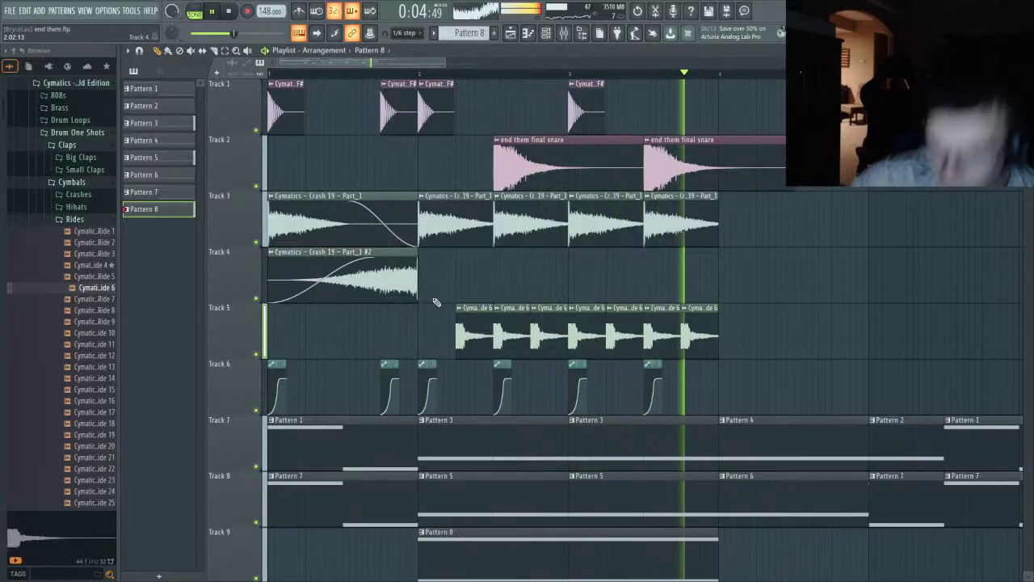
pyautogui.press('space')
pyautogui.scroll(-3, 512, 358)
pyautogui.click(210, 11)
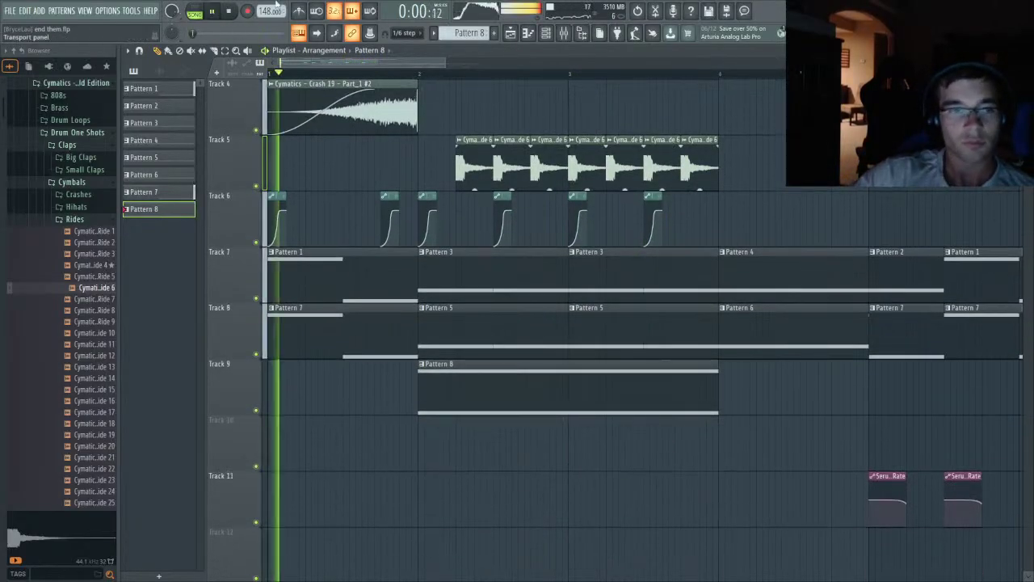
# - Play Pattern 8 alone and set its Serum's oscillator A to -1 octave and oscillator B to +3 octaves
pyautogui.click(195, 11)
pyautogui.click(546, 39)
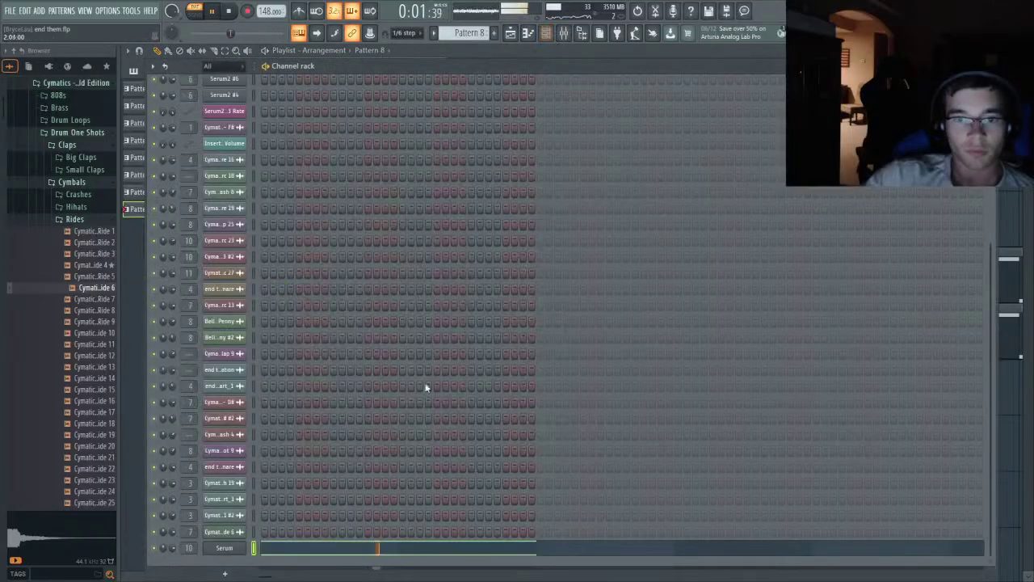
pyautogui.click(226, 547)
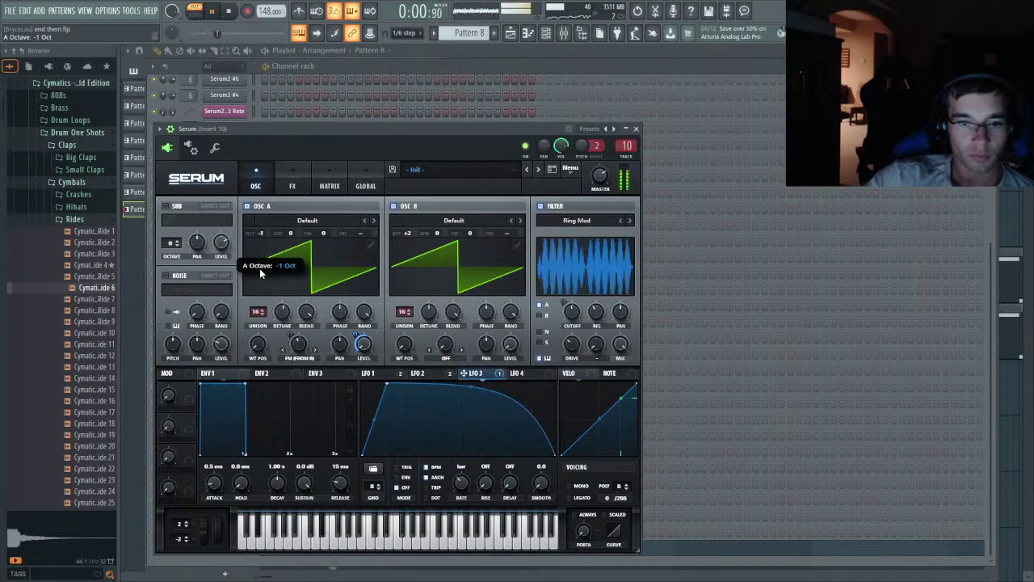
pyautogui.moveTo(259, 268); pyautogui.dragTo(259, 281)
pyautogui.moveTo(406, 240)
pyautogui.mouseDown()
pyautogui.moveTo(412, 218)
pyautogui.moveTo(410, 232)
pyautogui.mouseUp()
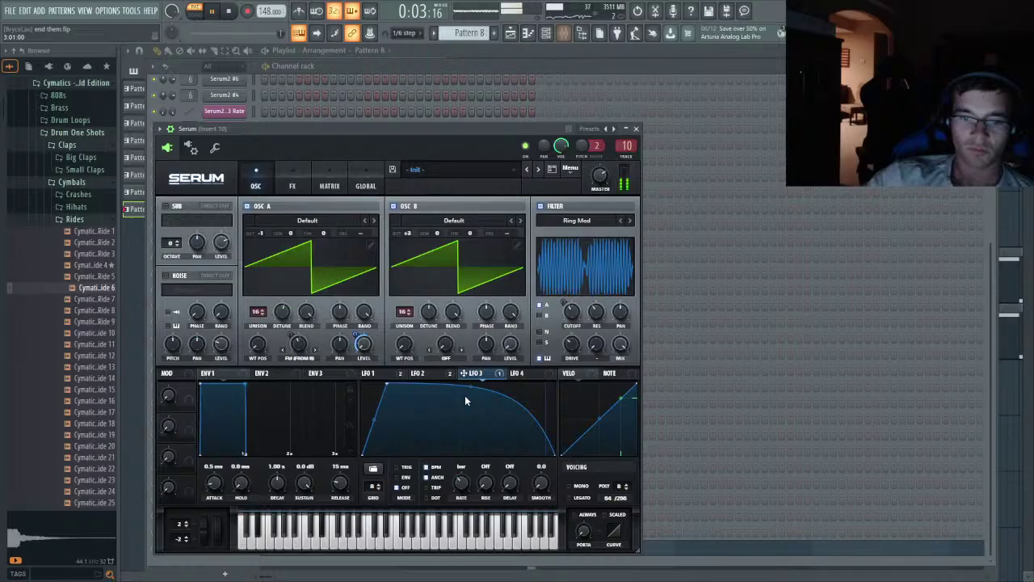
# - Adjust the effect mix on insert 10 and set Fruity Blood Overdrive's pre-amp to about 0.33
pyautogui.click(564, 33)
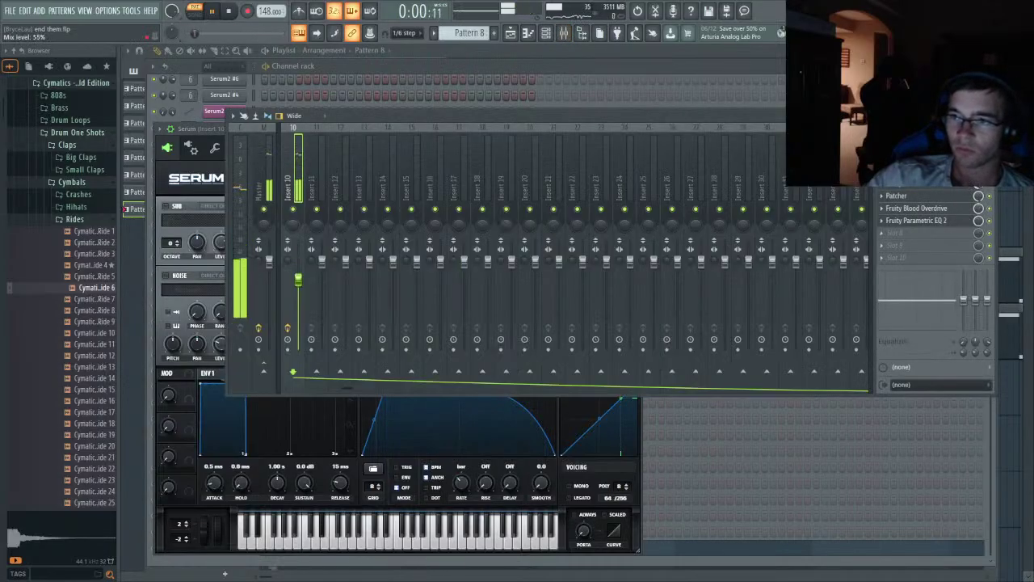
pyautogui.press('space')
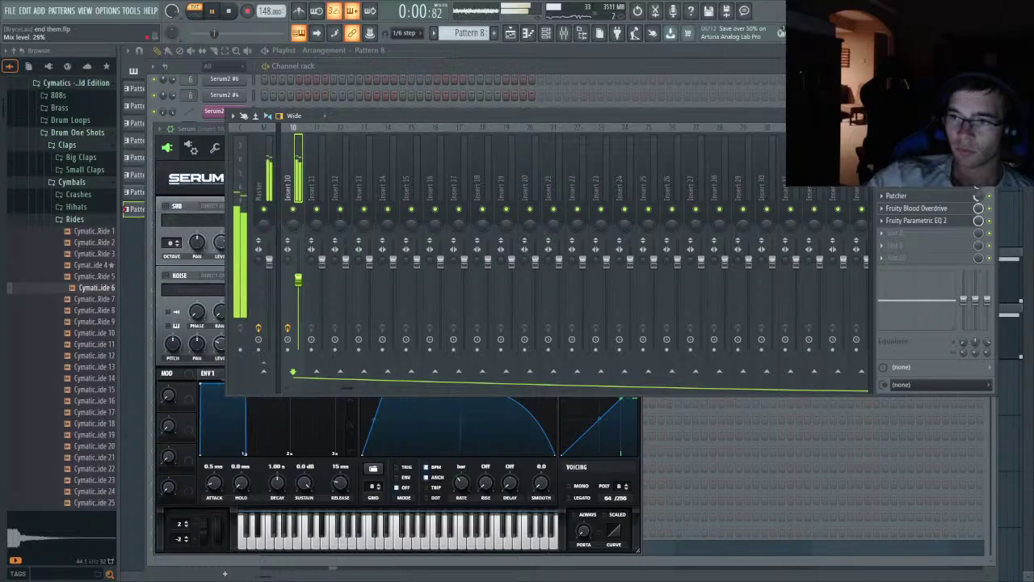
pyautogui.click(960, 210)
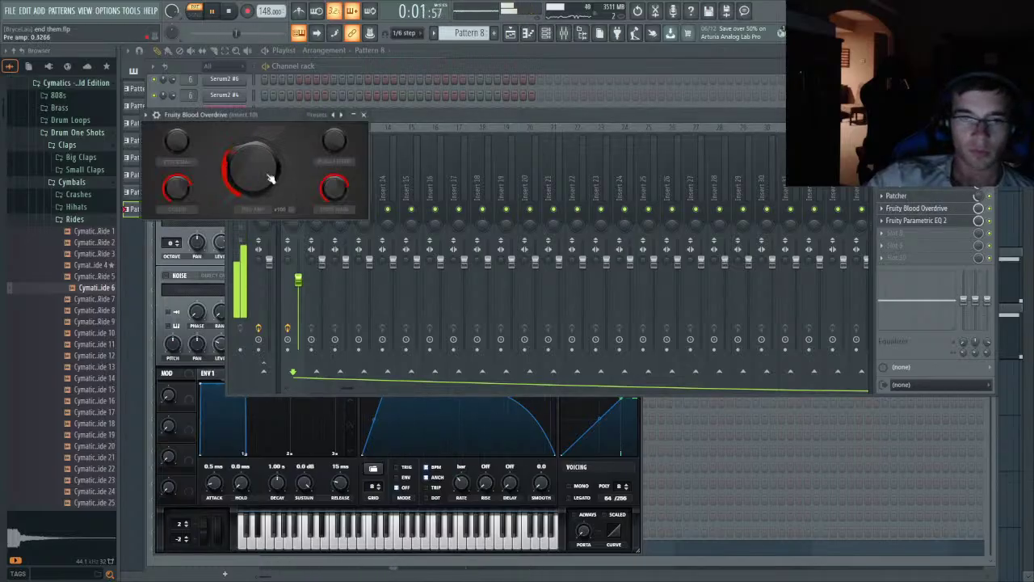
# - Play the arrangement in song mode and lower insert 10's volume to about -7.2 dB
pyautogui.click(510, 33)
pyautogui.scroll(-2, 332, 81)
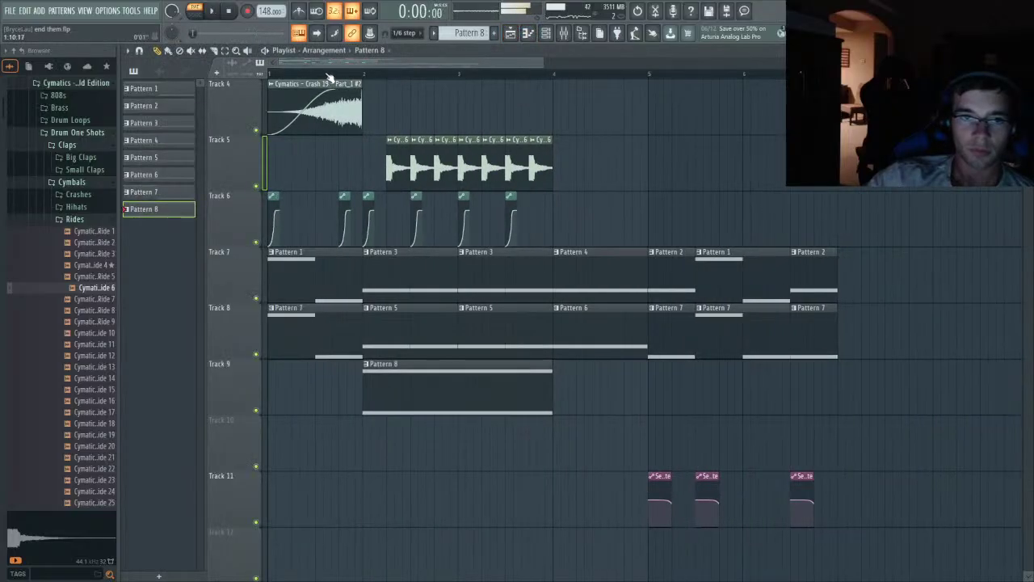
pyautogui.press('l')
pyautogui.press('space')
pyautogui.scroll(3, 388, 286)
pyautogui.scroll(2, 408, 295)
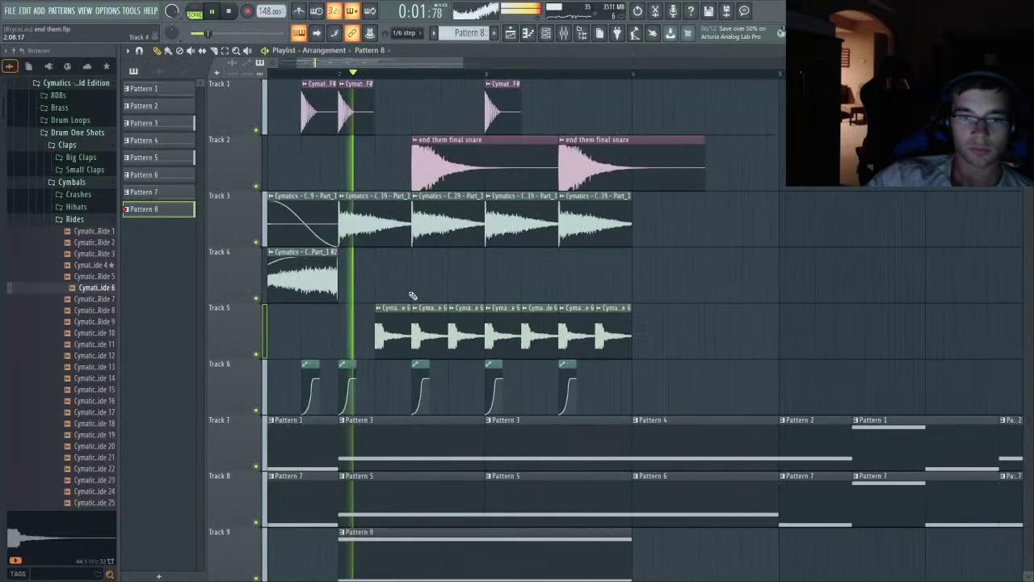
pyautogui.scroll(1, 412, 296)
pyautogui.click(564, 35)
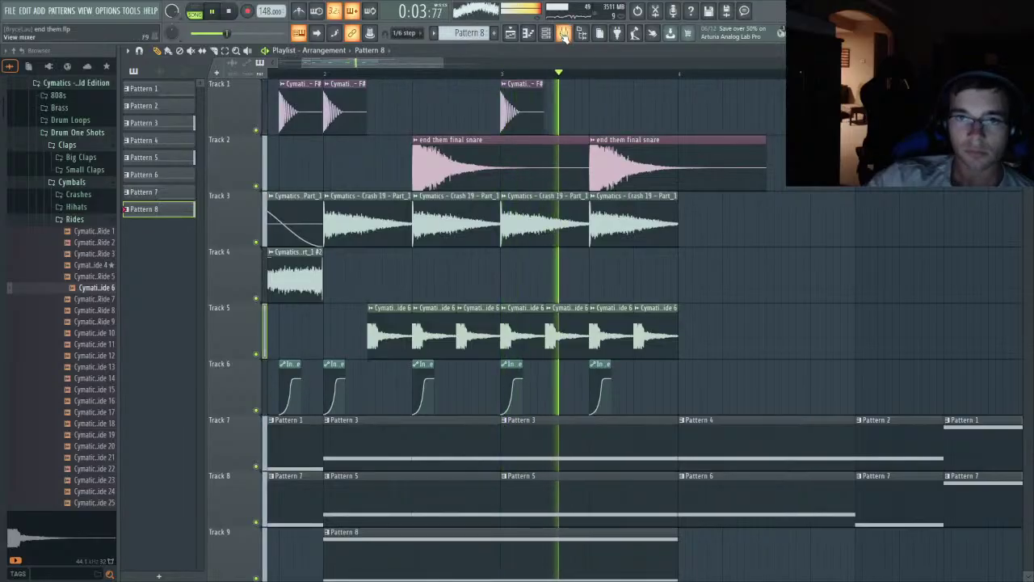
pyautogui.click(563, 35)
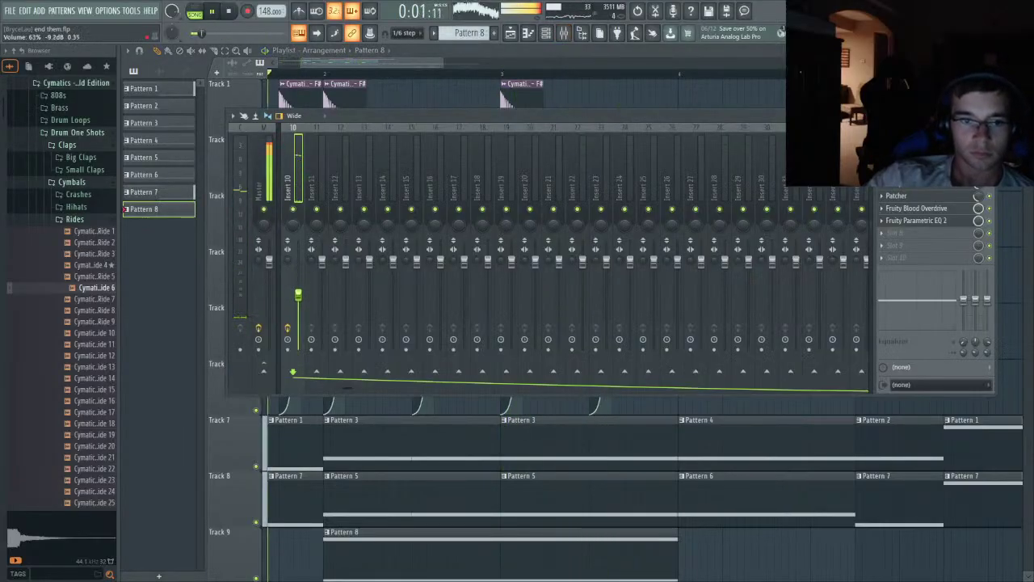
pyautogui.moveTo(298, 295); pyautogui.dragTo(298, 288)
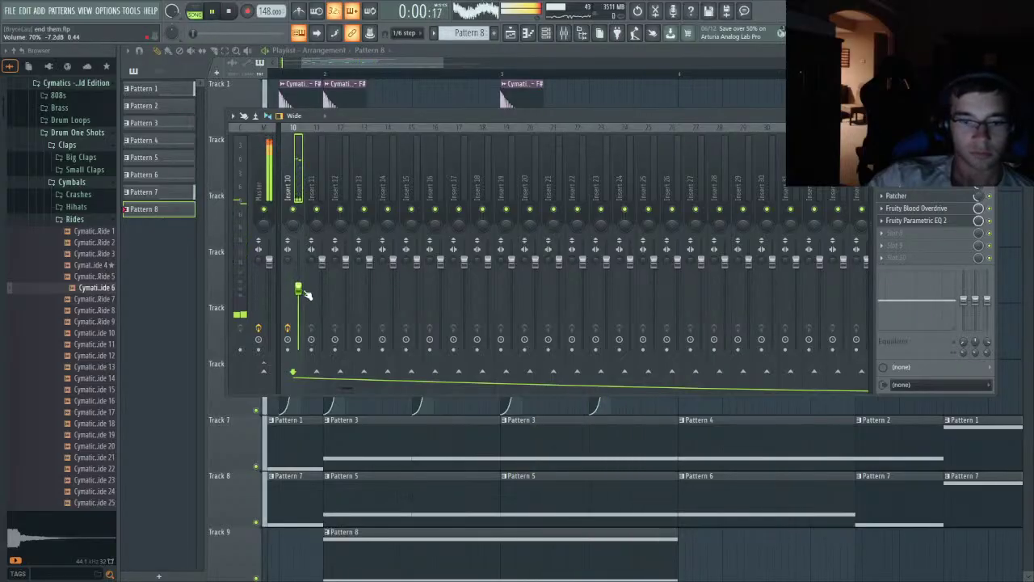
# - Play Pattern 8 alone, adjust the unison detune of Serum's oscillator B and set oscillator A's to about 0.42
pyautogui.scroll(-2, 403, 450)
pyautogui.press('F9')
pyautogui.press('space')
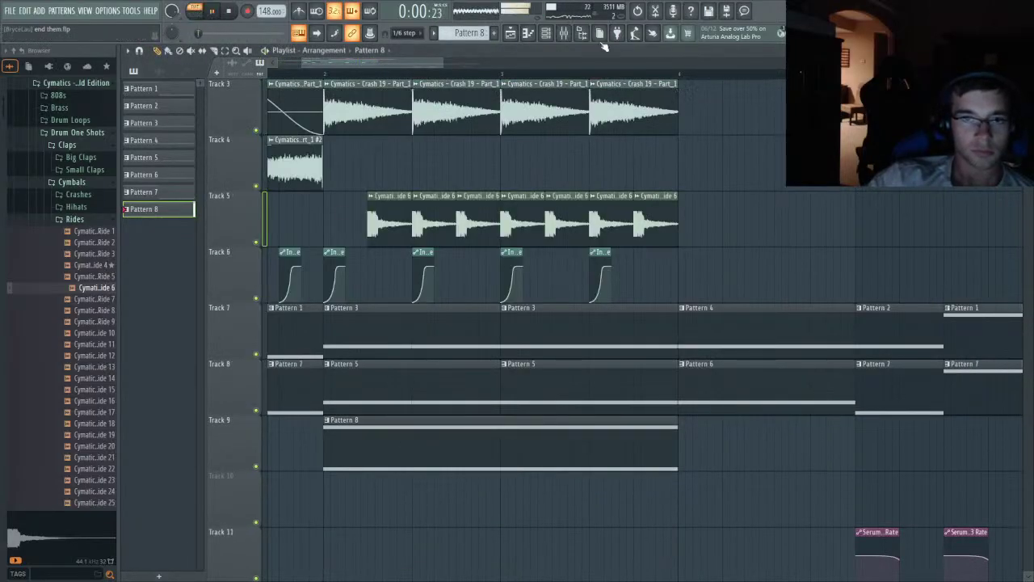
pyautogui.click(546, 32)
pyautogui.click(220, 548)
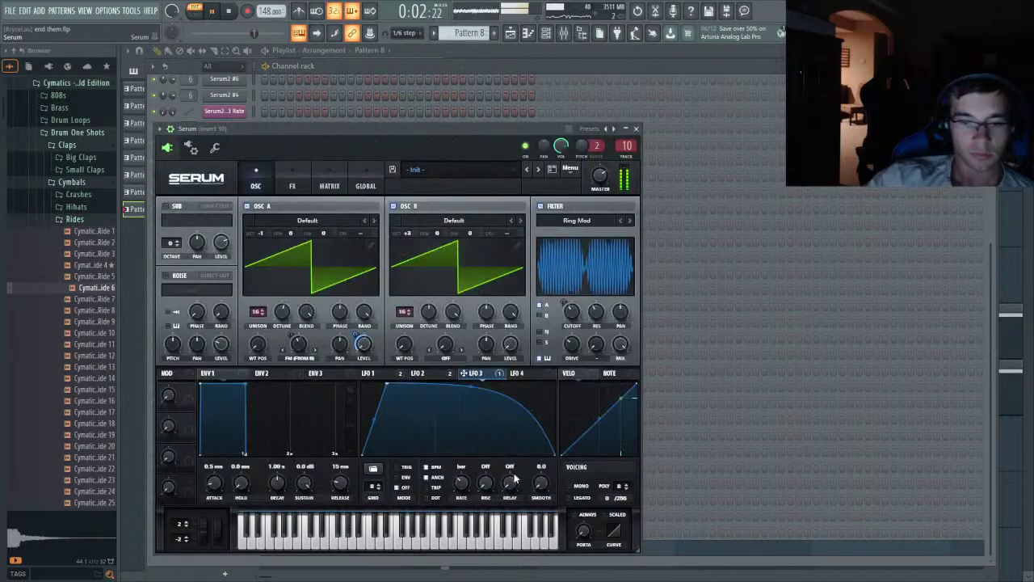
pyautogui.moveTo(436, 322); pyautogui.dragTo(433, 260)
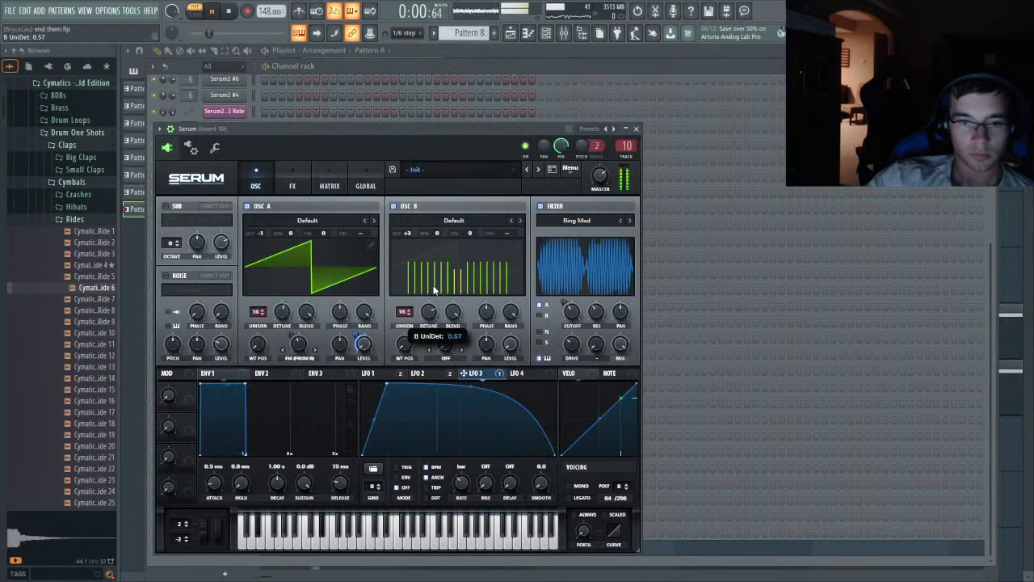
pyautogui.moveTo(284, 315); pyautogui.dragTo(282, 304)
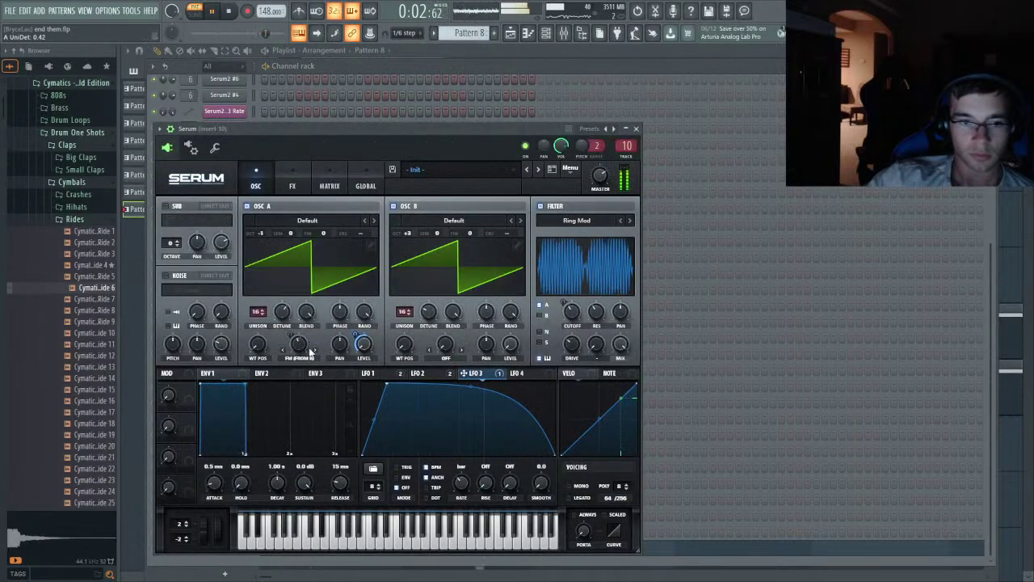
# - Set Serum's oscillator A FM warp to about 33% and adjust the Ring Mod filter's cutoff
pyautogui.moveTo(301, 347); pyautogui.dragTo(304, 368)
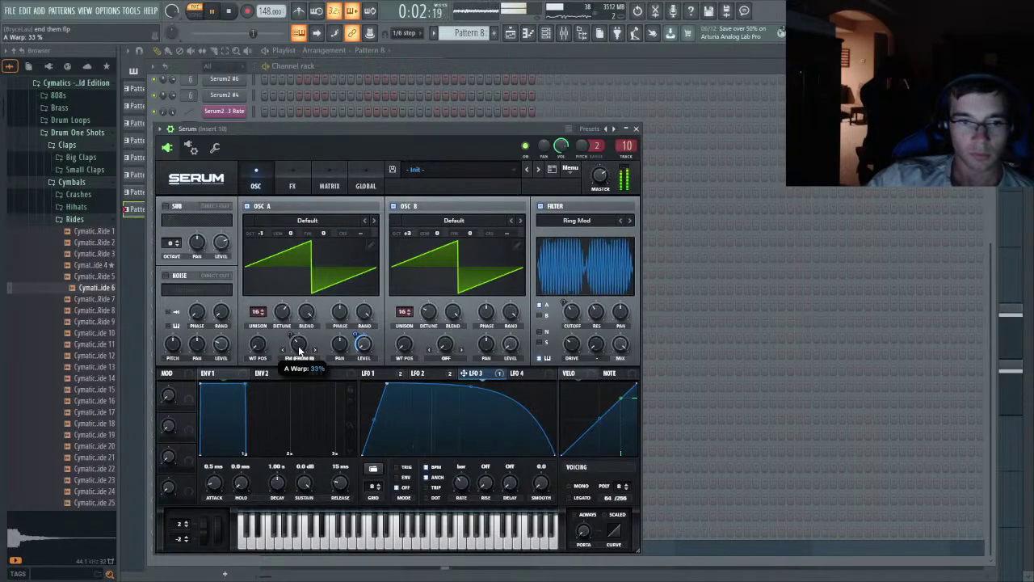
pyautogui.moveTo(570, 311); pyautogui.dragTo(572, 299)
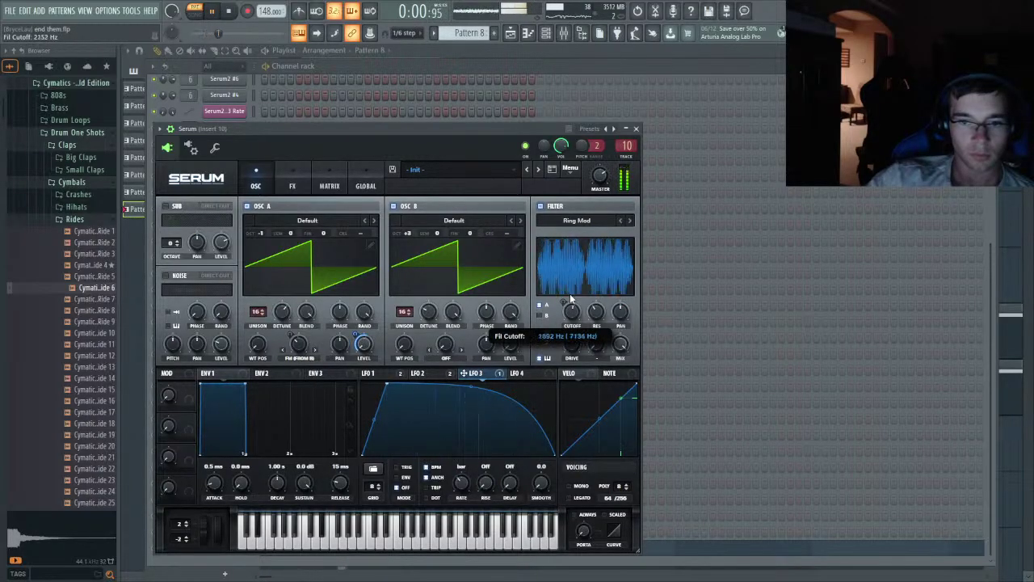
# - Play the arrangement in song mode to check how the adjusted Pattern 8 sound sits with the drums and other patterns
pyautogui.click(552, 55)
pyautogui.scroll(-3, 484, 95)
pyautogui.press('l')
pyautogui.click(310, 73)
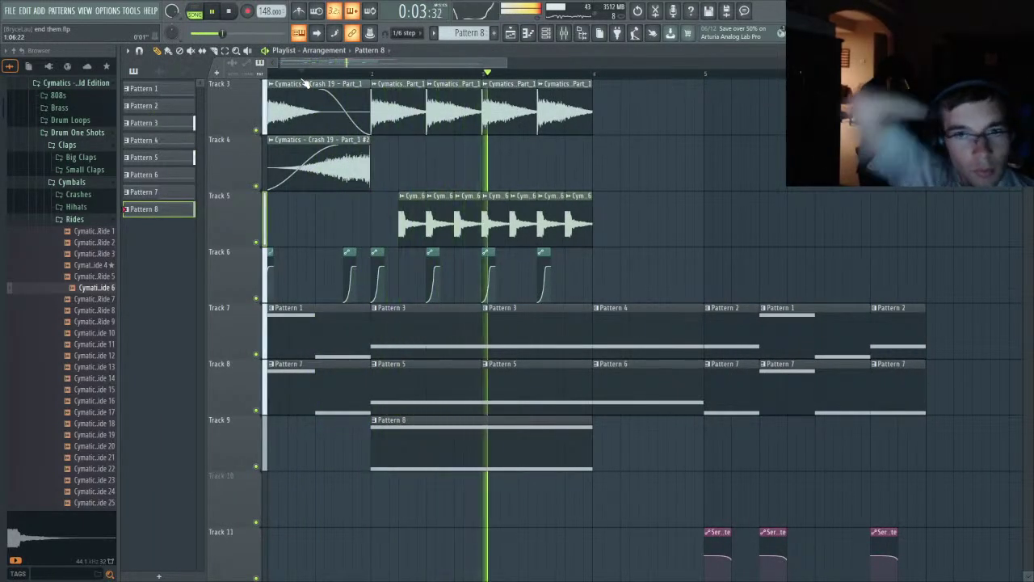
pyautogui.press('space')
pyautogui.press('space')
pyautogui.scroll(2, 385, 228)
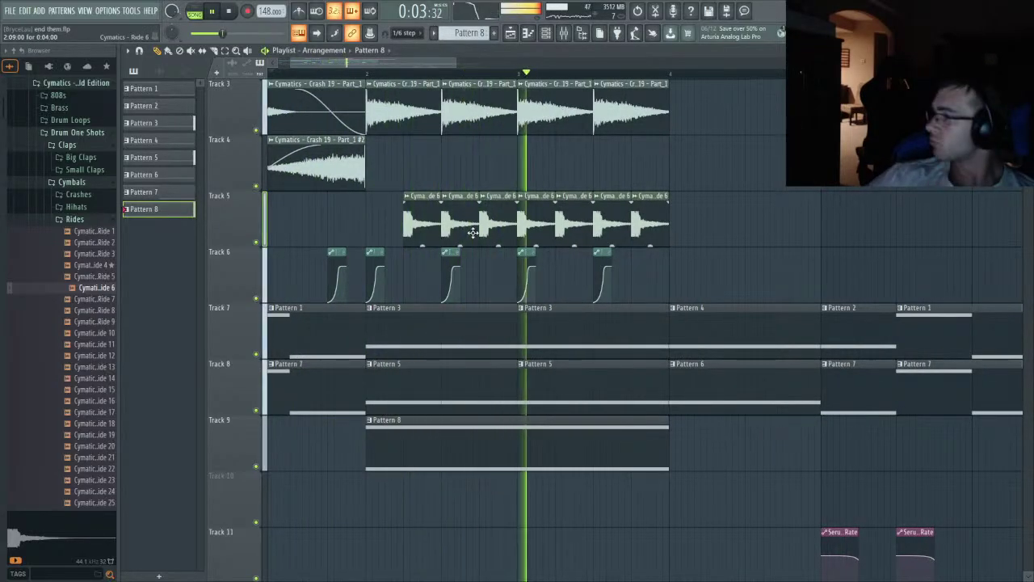
pyautogui.scroll(1, 501, 266)
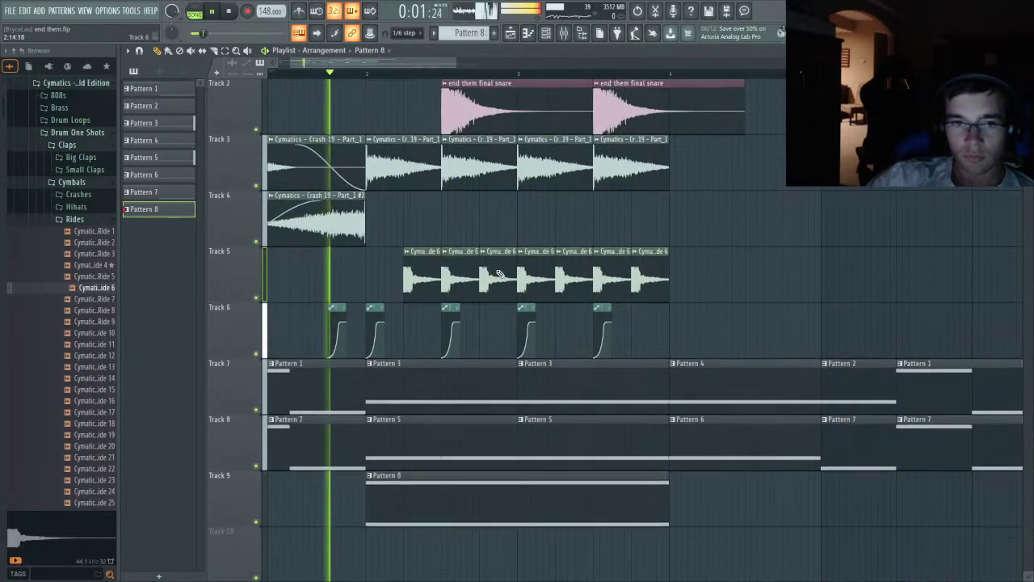
pyautogui.scroll(1, 439, 491)
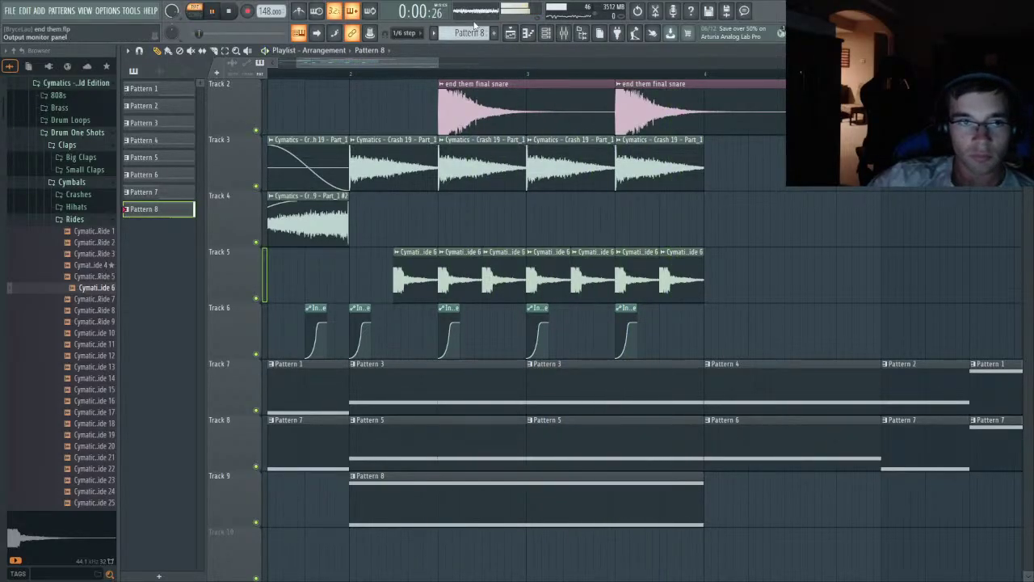
# - Lower the first peak of LFO 1 in Pattern 8's Serum and fine-tune the filter cutoff while the pattern plays
pyautogui.click(564, 34)
pyautogui.click(528, 33)
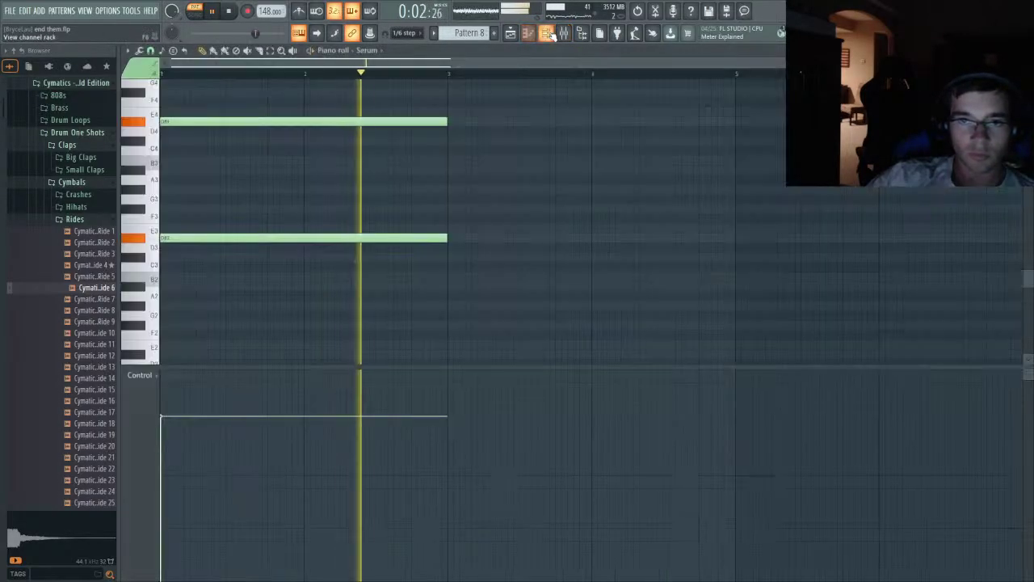
pyautogui.click(546, 33)
pyautogui.click(223, 547)
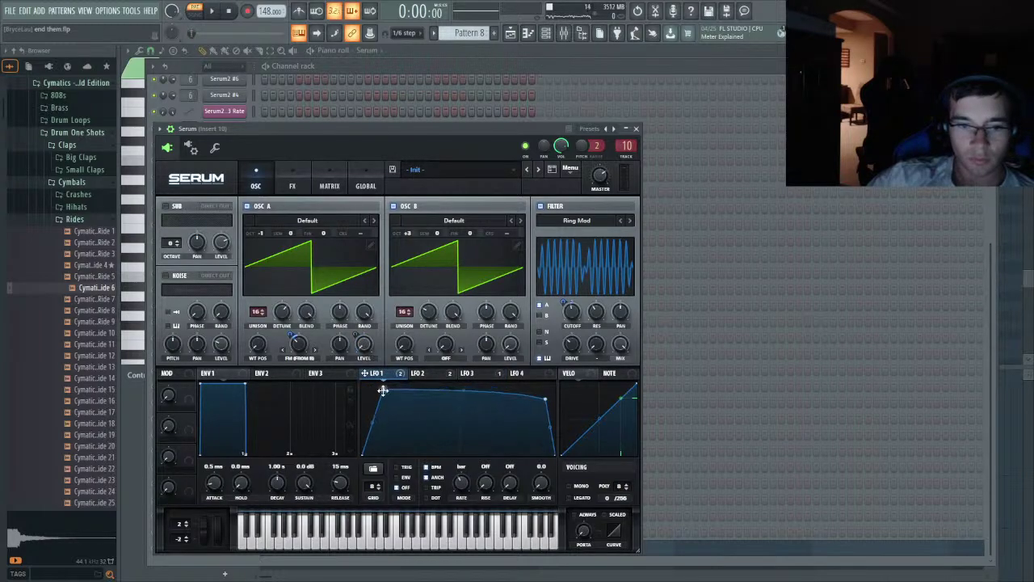
pyautogui.moveTo(382, 391); pyautogui.dragTo(384, 413)
pyautogui.press('space')
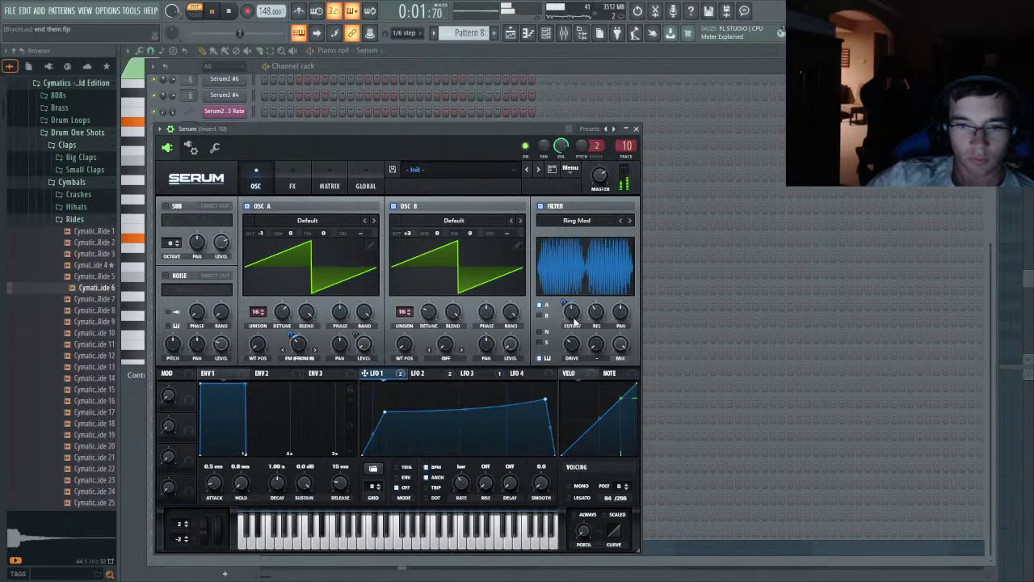
pyautogui.moveTo(574, 322); pyautogui.dragTo(573, 324)
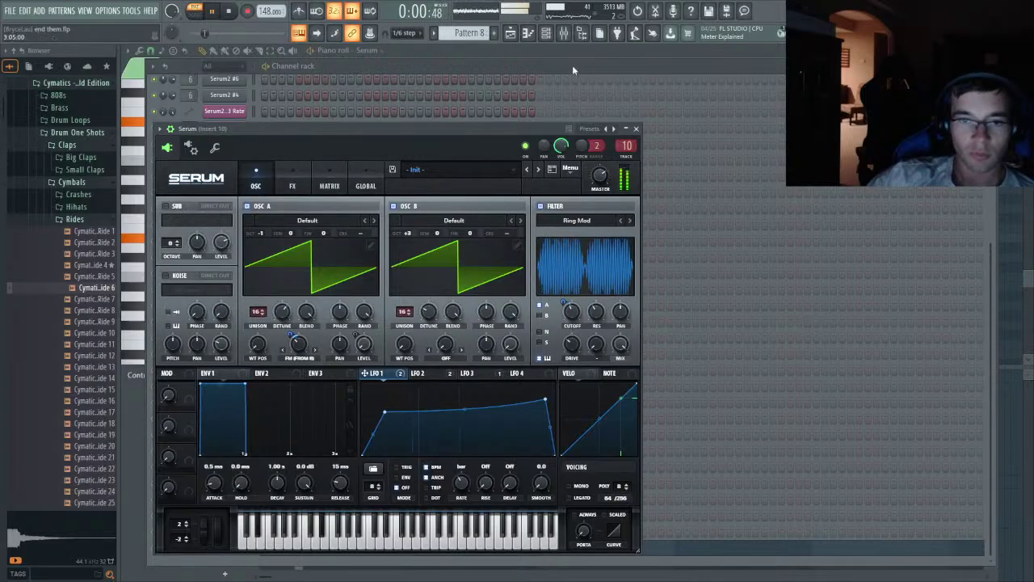
# - Play the arrangement in song mode to hear the reshaped LFO 1 modulation in context
pyautogui.click(511, 33)
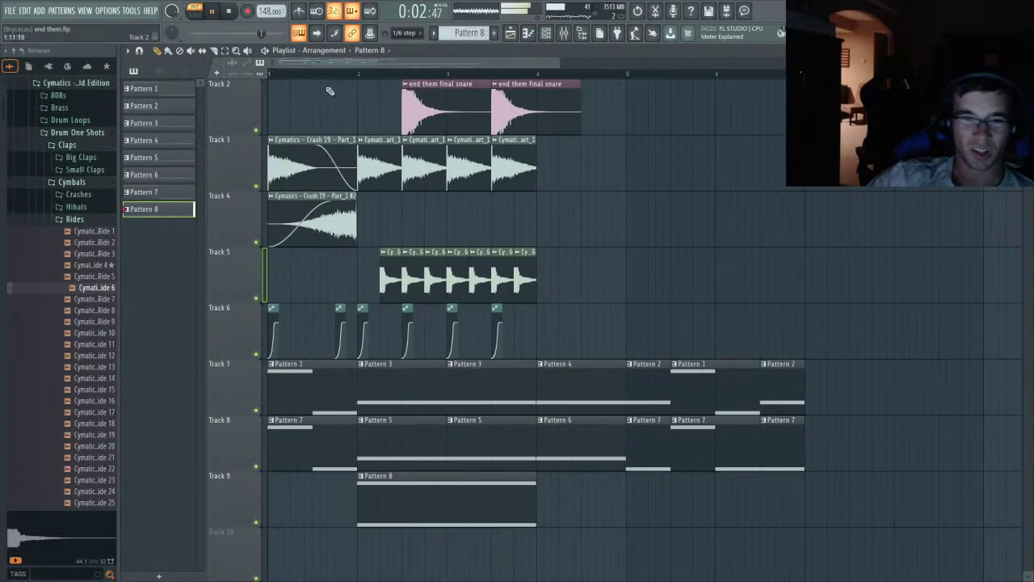
pyautogui.click(307, 73)
pyautogui.scroll(2, 411, 223)
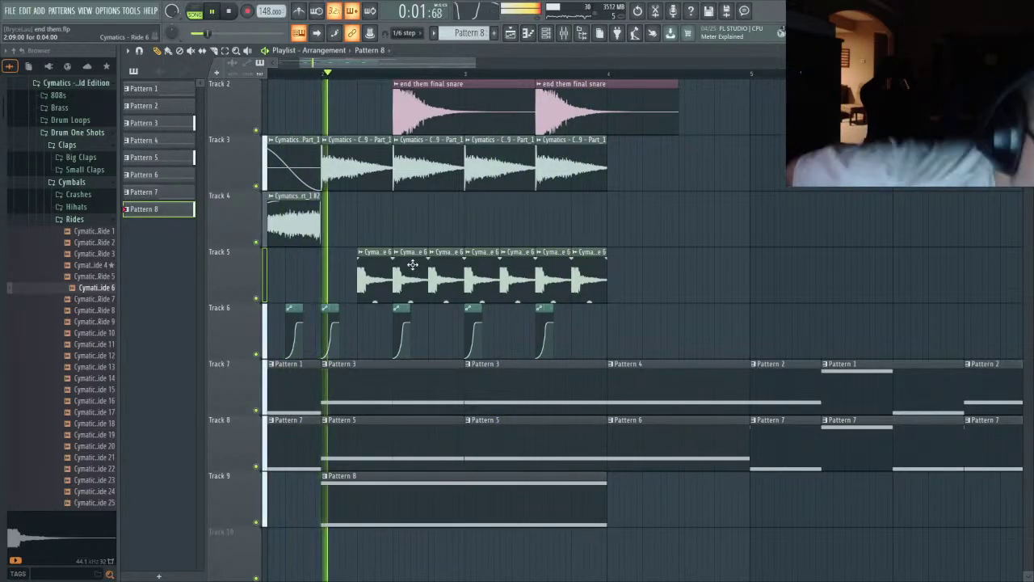
pyautogui.scroll(1, 412, 264)
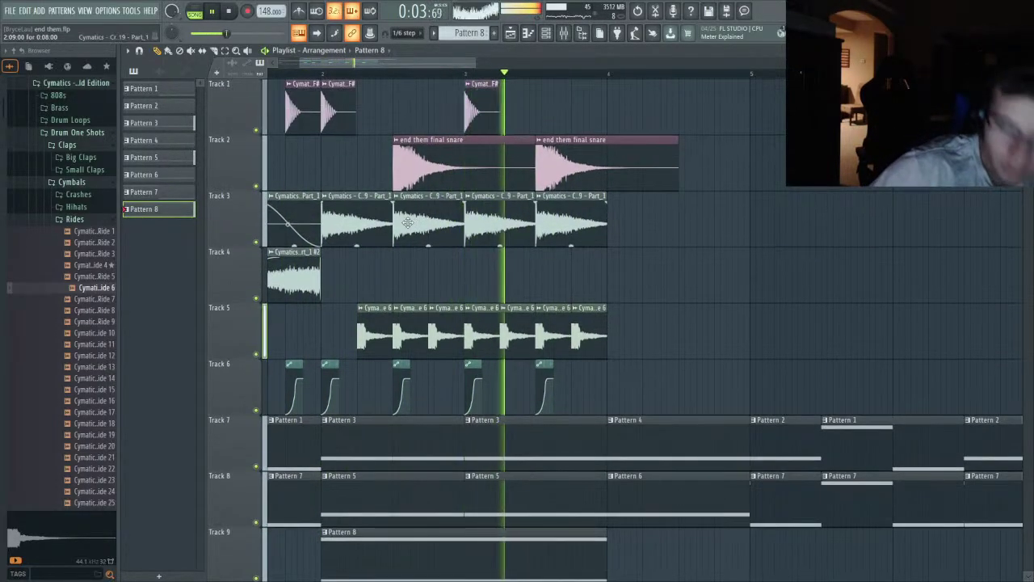
pyautogui.press('space')
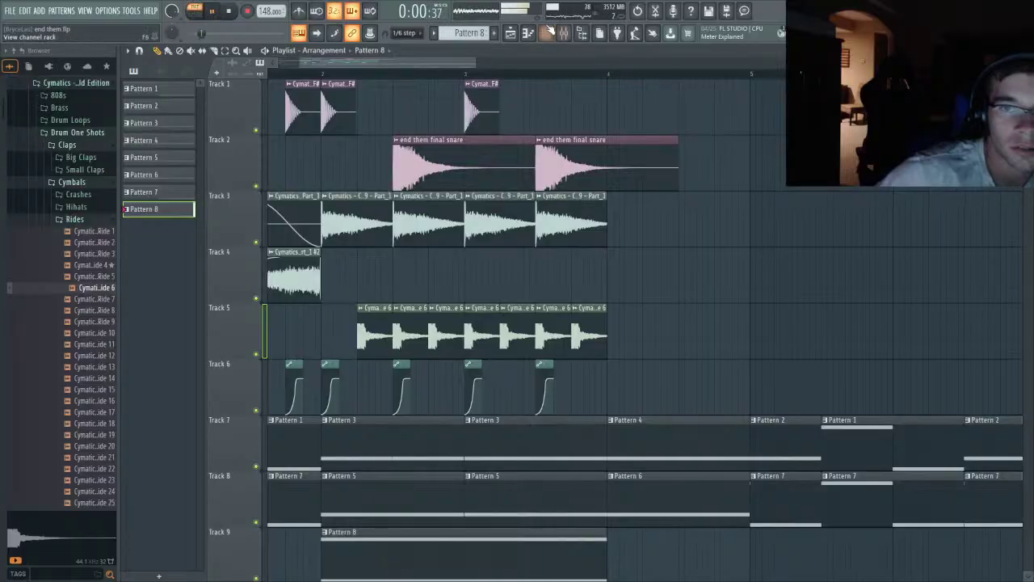
# - Readjust Serum's filter cutoff and oscillator A warp, and set oscillator B to +2 octaves
pyautogui.click(547, 32)
pyautogui.click(216, 549)
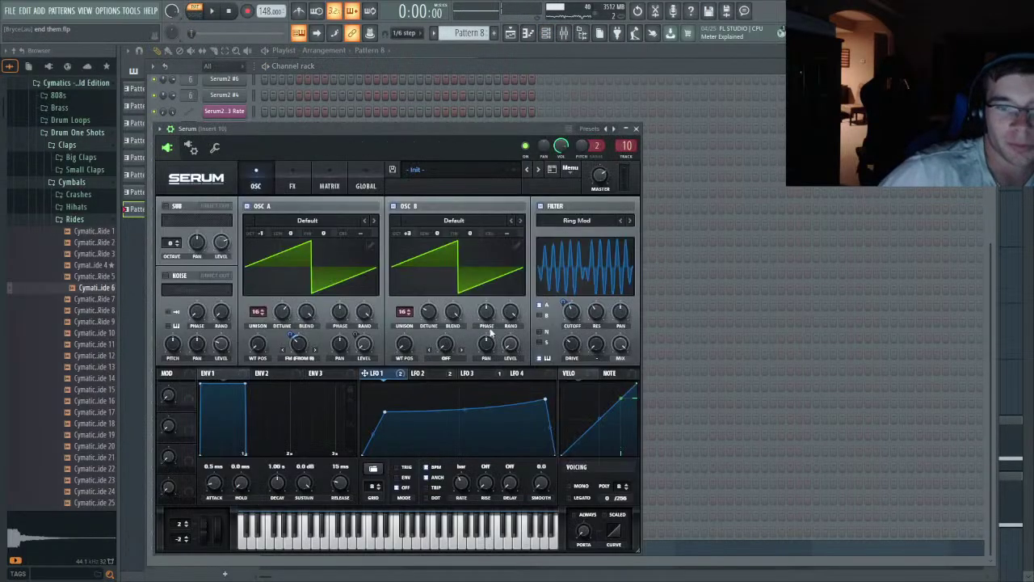
pyautogui.moveTo(578, 314); pyautogui.dragTo(572, 324)
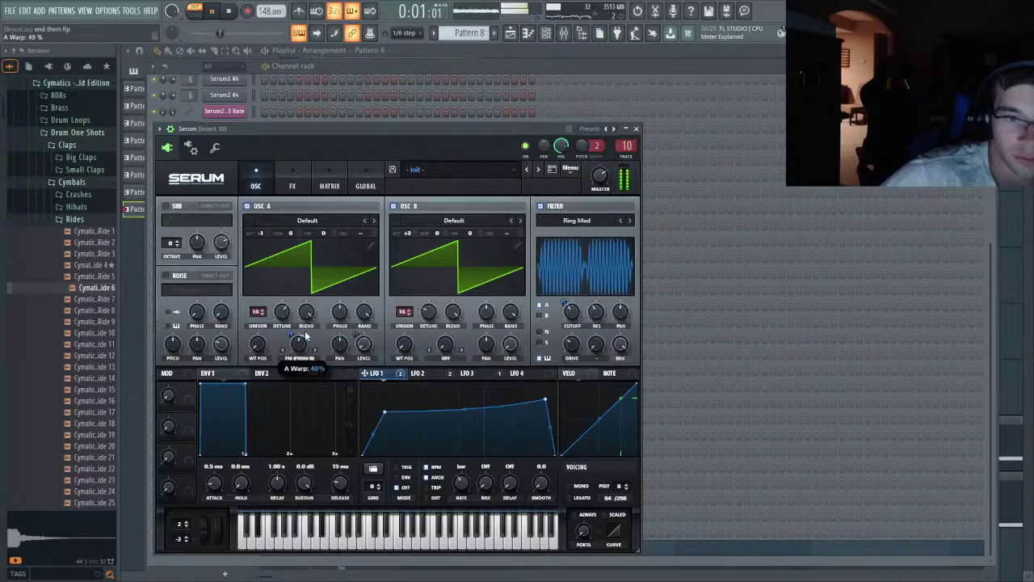
pyautogui.moveTo(405, 234); pyautogui.dragTo(405, 248)
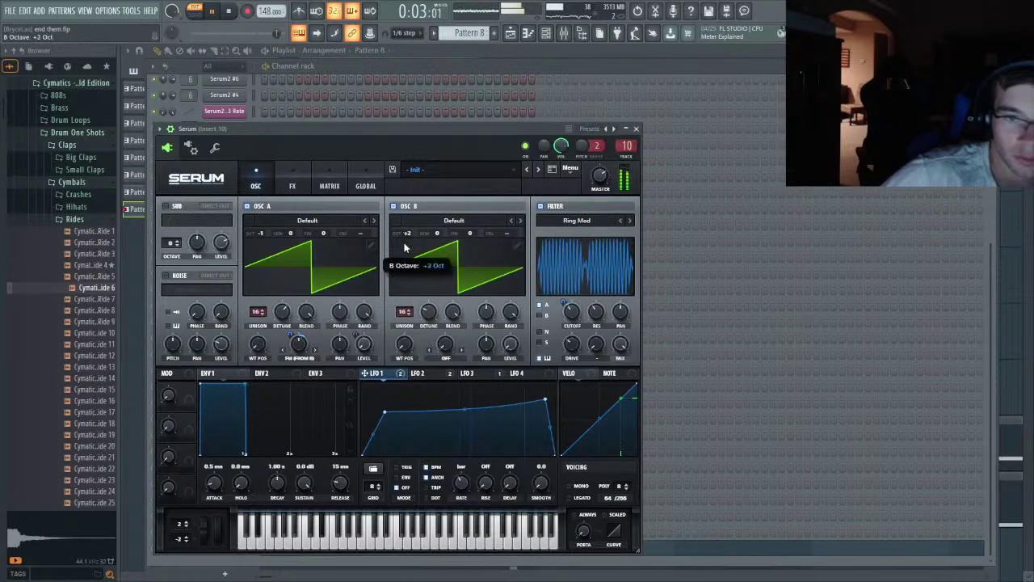
# - Reshape Serum's LFO 1 into a flat-topped plateau at full height, with a steeper rise and an earlier end point
pyautogui.moveTo(393, 408)
pyautogui.mouseDown()
pyautogui.moveTo(397, 371)
pyautogui.moveTo(388, 396)
pyautogui.mouseUp()
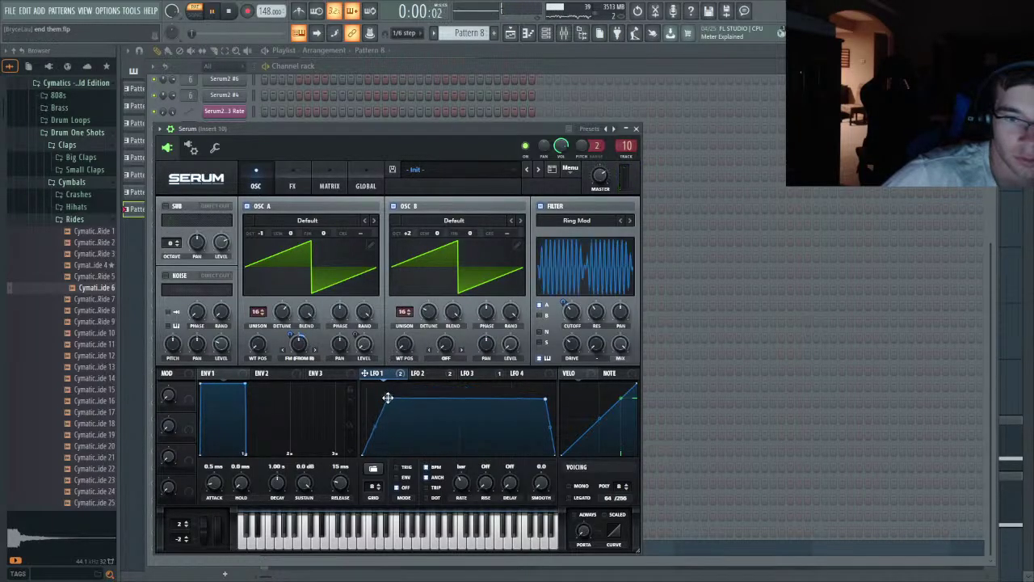
pyautogui.moveTo(546, 401); pyautogui.dragTo(527, 373)
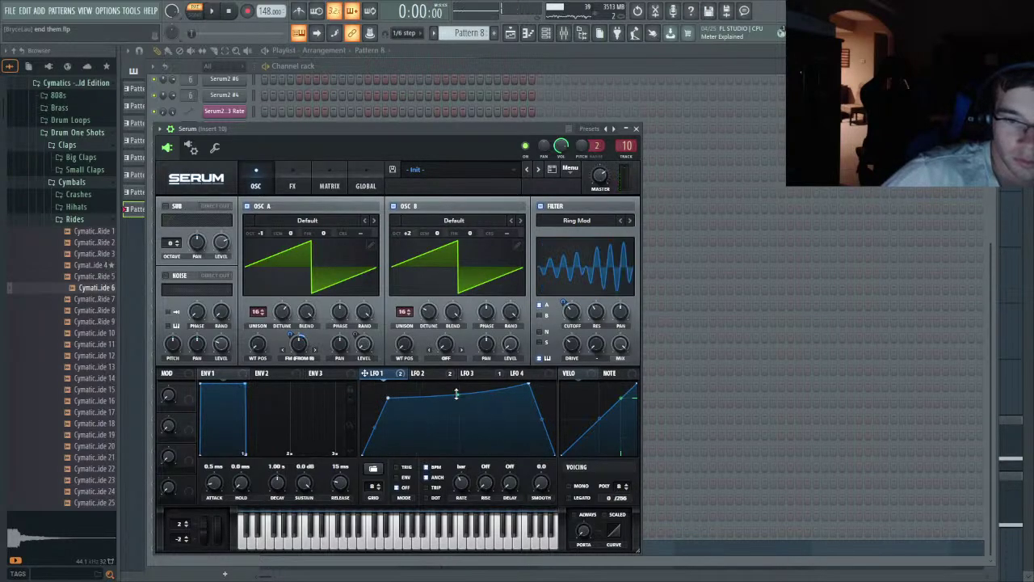
pyautogui.moveTo(457, 394); pyautogui.dragTo(465, 321)
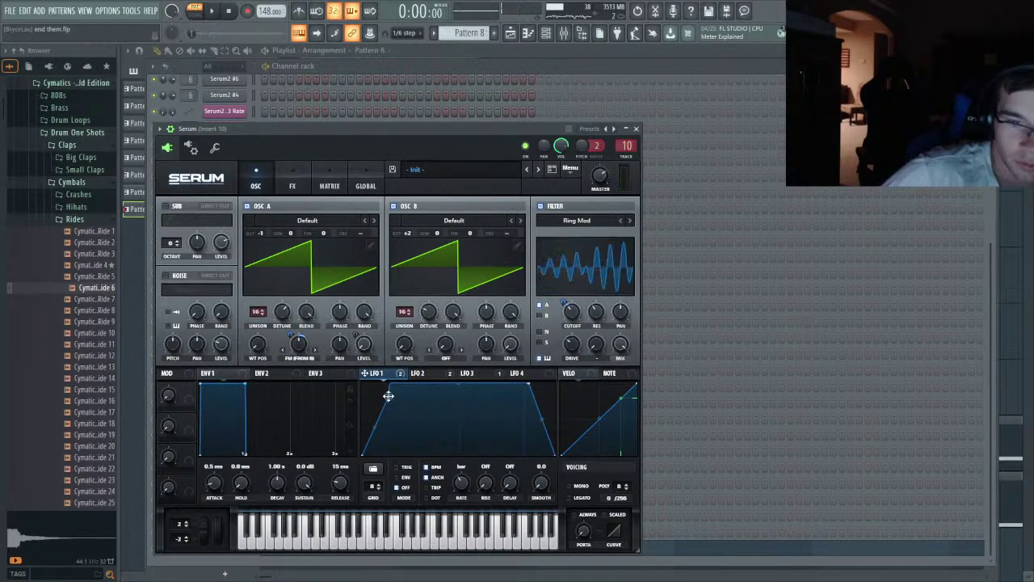
pyautogui.moveTo(388, 397); pyautogui.dragTo(378, 352)
# - Readjust Serum's Ring Mod filter cutoff while Pattern 8 plays, and turn off the filter's key tracking
pyautogui.moveTo(573, 313); pyautogui.dragTo(572, 280)
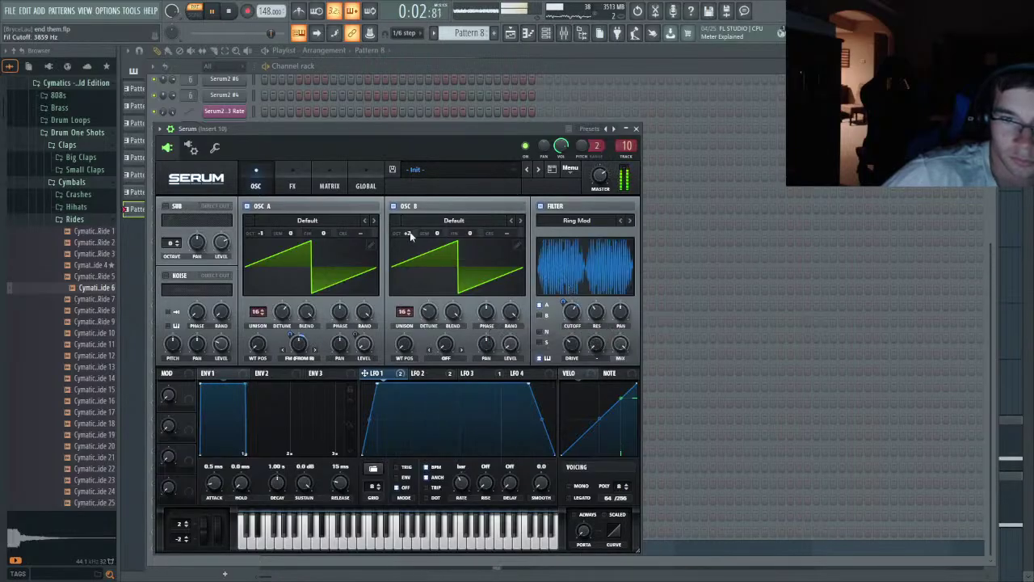
pyautogui.moveTo(410, 233)
pyautogui.mouseDown()
pyautogui.moveTo(409, 245)
pyautogui.moveTo(411, 234)
pyautogui.mouseUp()
pyautogui.press('space')
pyautogui.moveTo(572, 312); pyautogui.dragTo(570, 358)
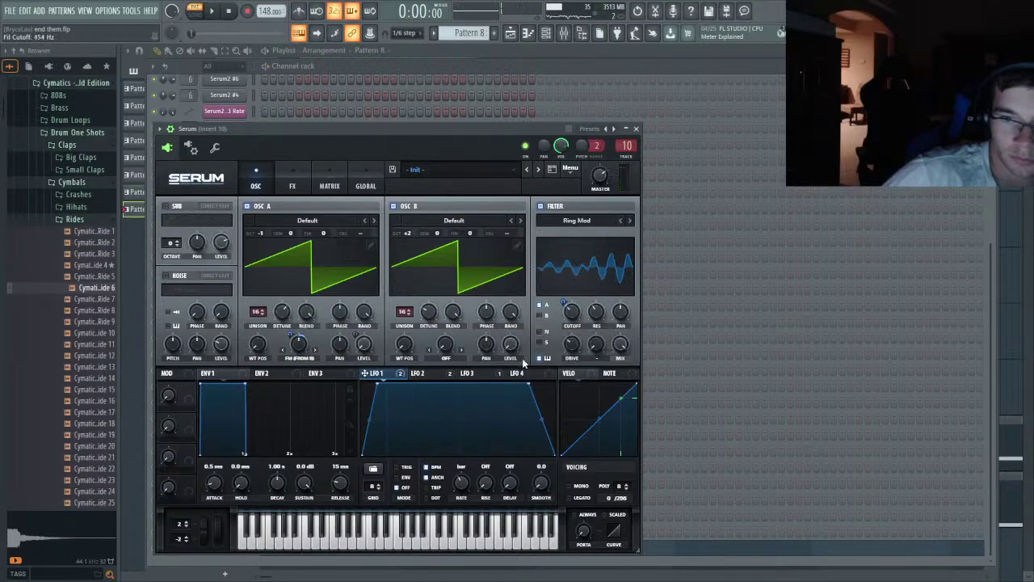
pyautogui.press('space')
pyautogui.click(540, 357)
pyautogui.moveTo(576, 293); pyautogui.dragTo(582, 317)
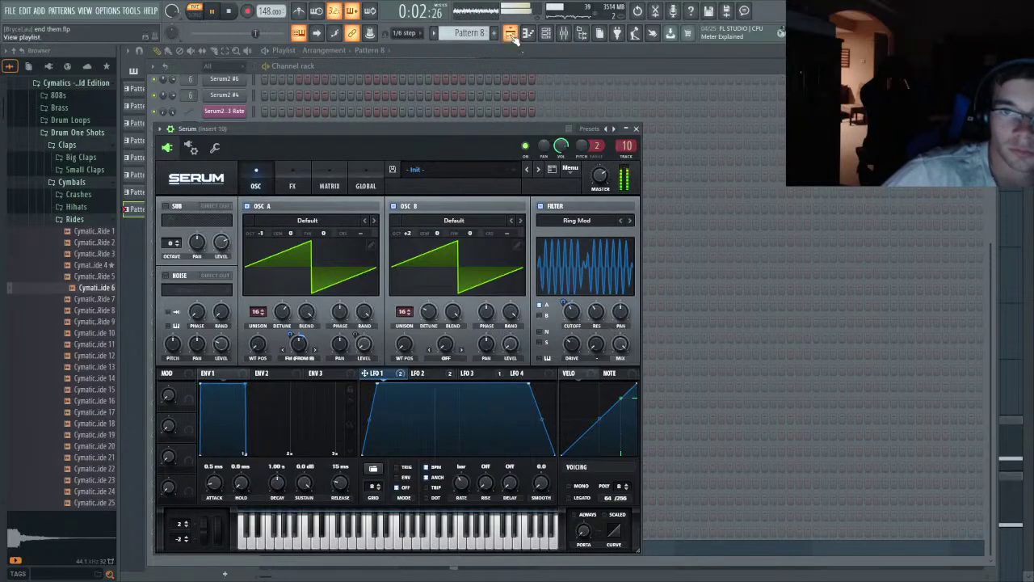
# - Set insert 10's volume to 90% and play the arrangement in song mode to hear the sound in context
pyautogui.click(563, 34)
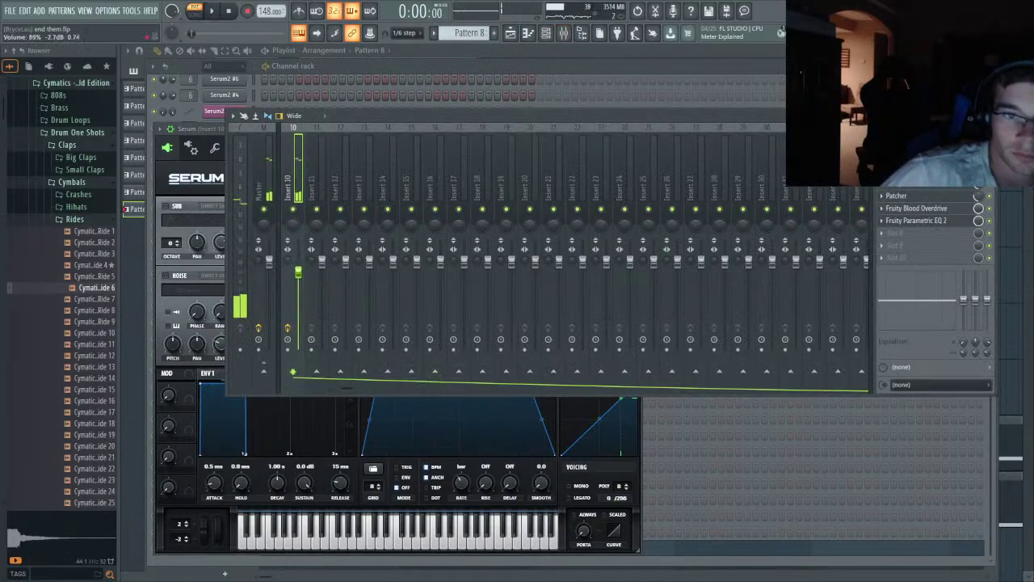
pyautogui.press('space')
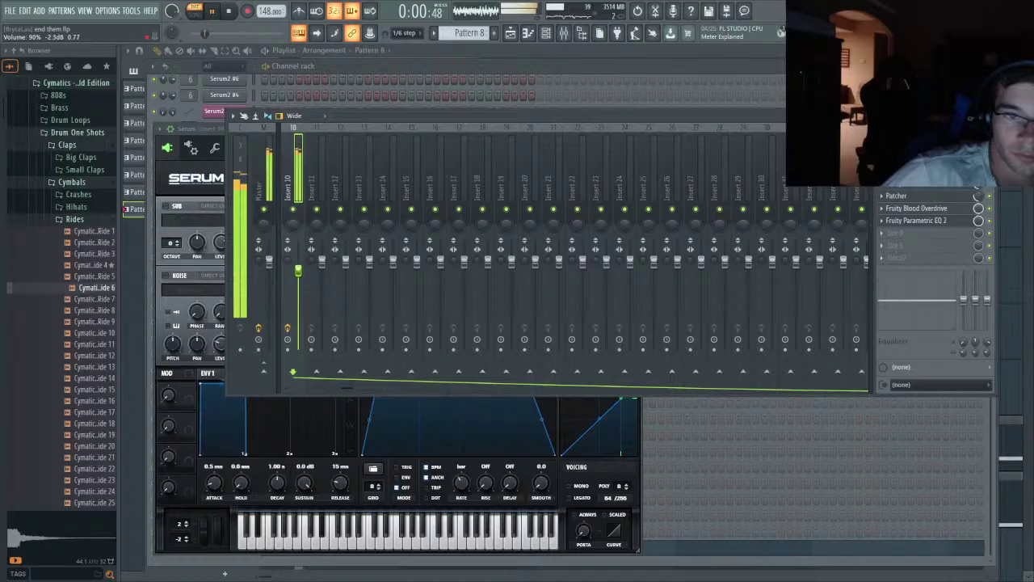
pyautogui.click(511, 33)
pyautogui.press('l')
pyautogui.press('space')
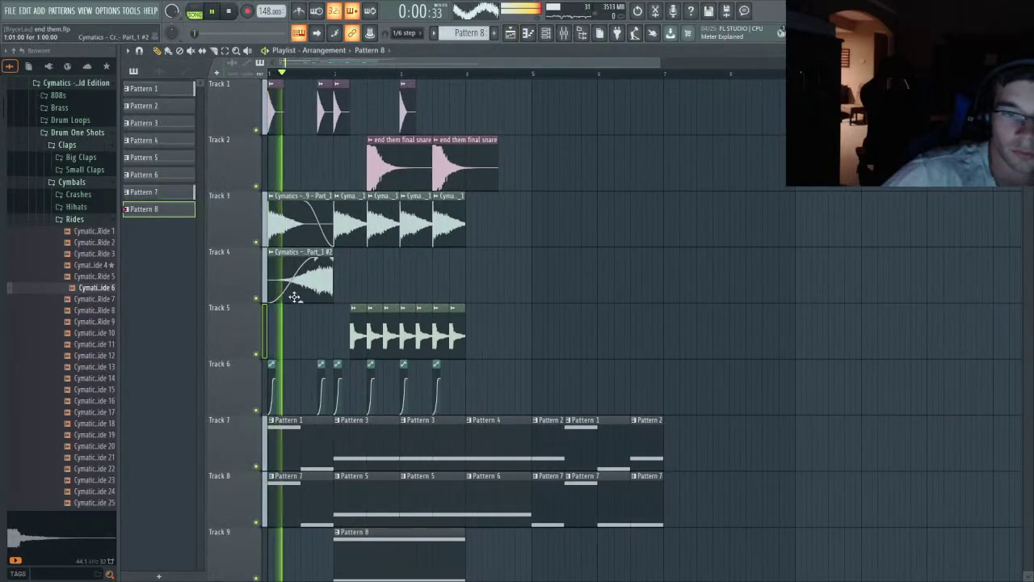
pyautogui.scroll(2, 297, 297)
pyautogui.scroll(1, 431, 309)
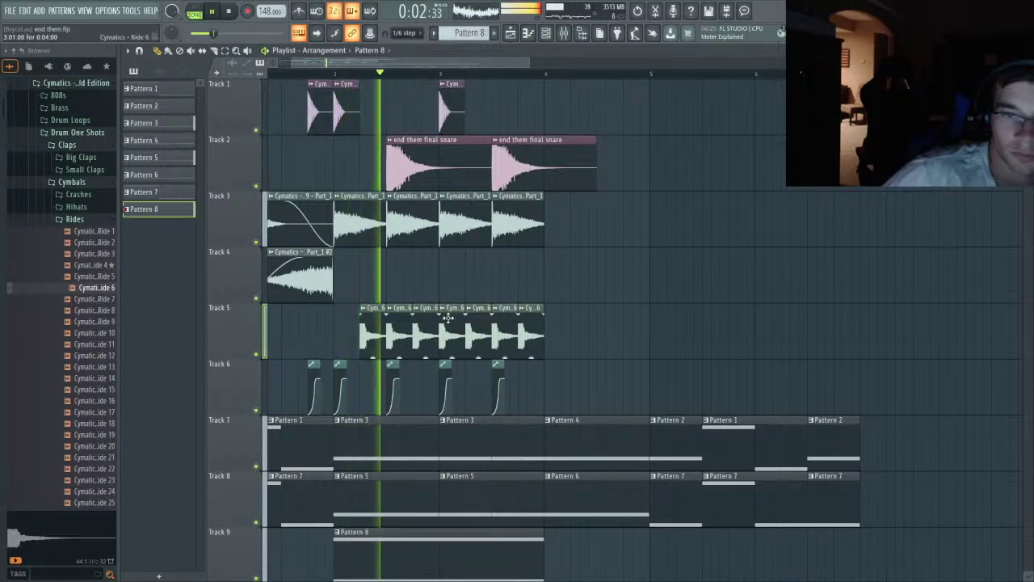
pyautogui.scroll(2, 440, 307)
# - Lower insert 10's volume to 76%, and in its Fruity Parametric EQ 2 move band 1 to 413 Hz and raise band 7 slightly
pyautogui.click(563, 33)
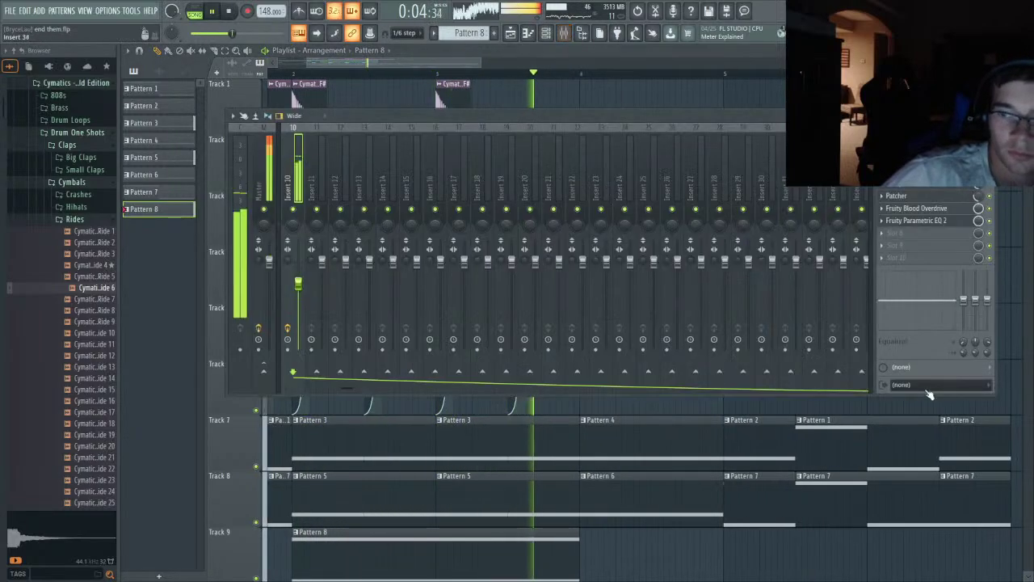
pyautogui.click(916, 220)
pyautogui.moveTo(281, 314); pyautogui.dragTo(310, 312)
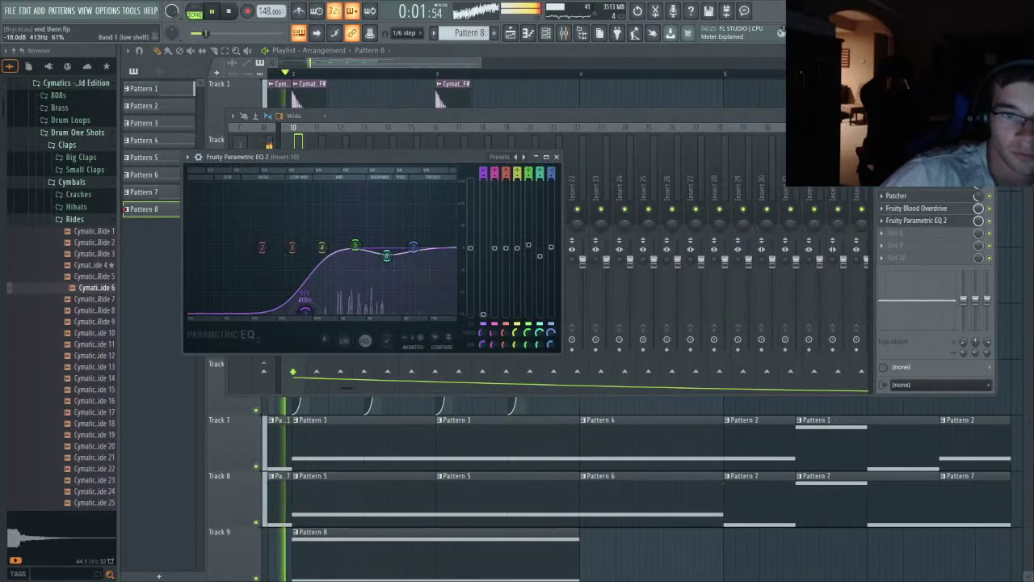
pyautogui.moveTo(413, 247); pyautogui.dragTo(419, 243)
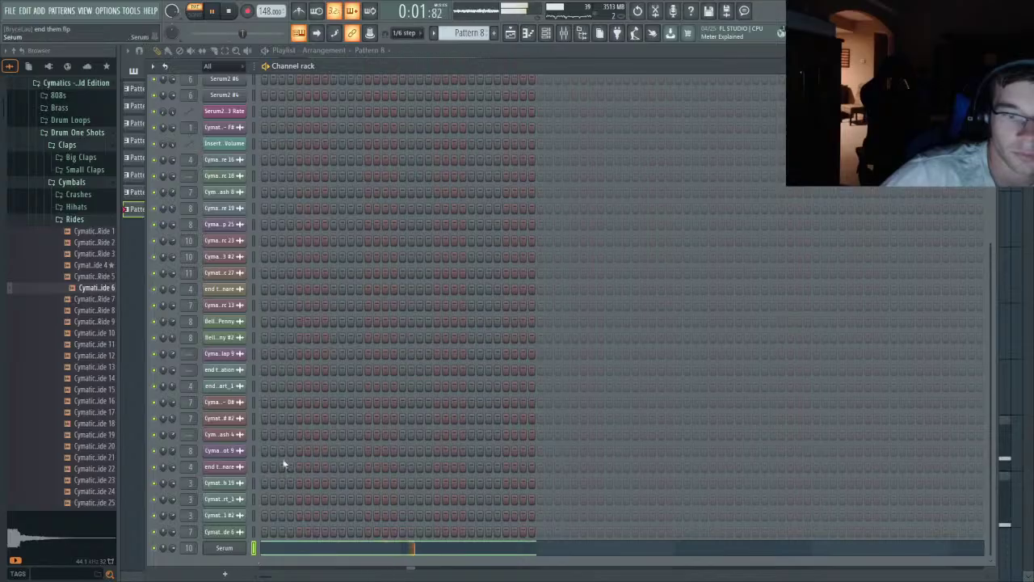
# - Readjust the mix of the Combs filter in Serum's effects and set its resonance to 19%
pyautogui.click(563, 34)
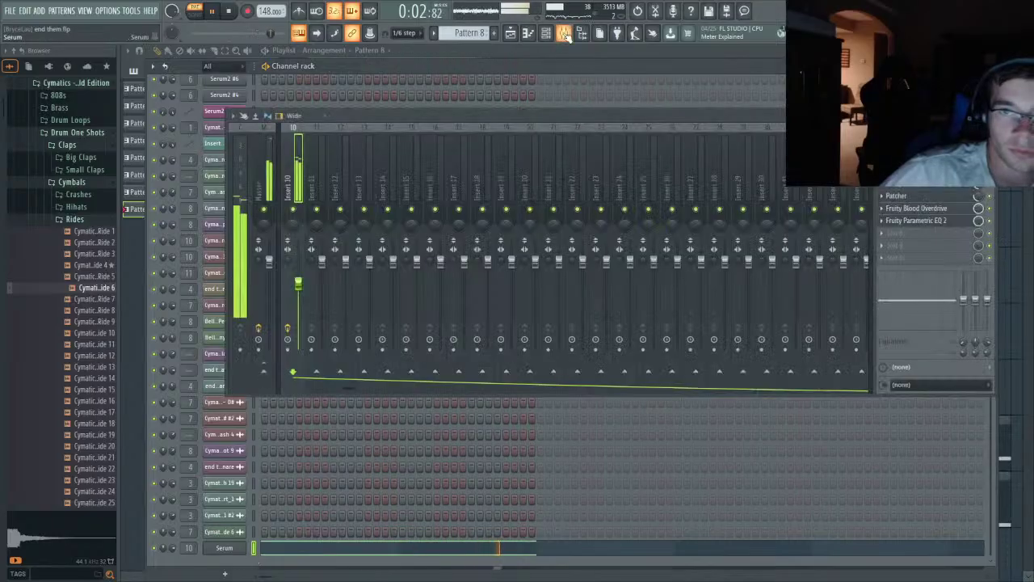
pyautogui.click(458, 69)
pyautogui.click(227, 548)
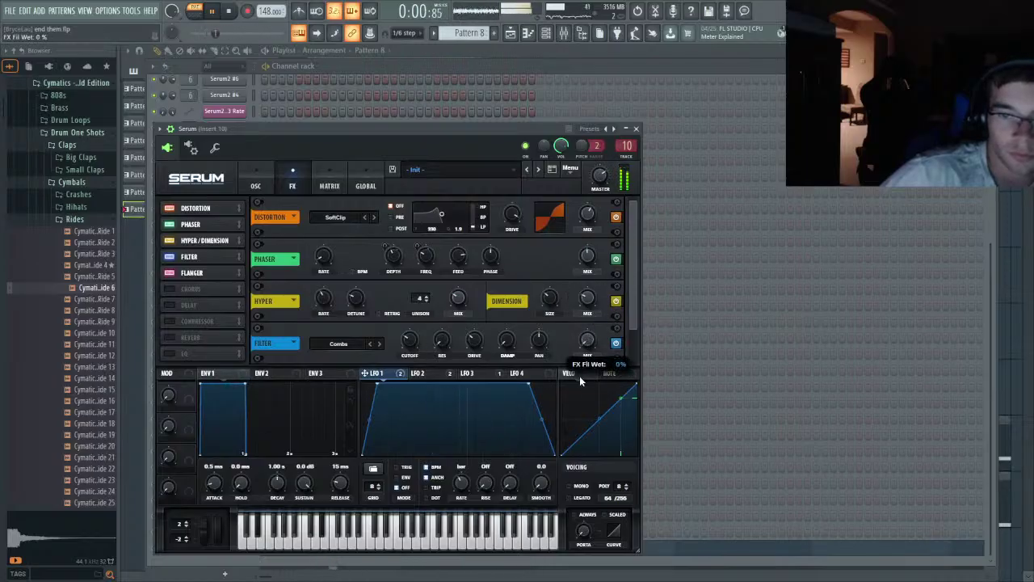
pyautogui.press('space')
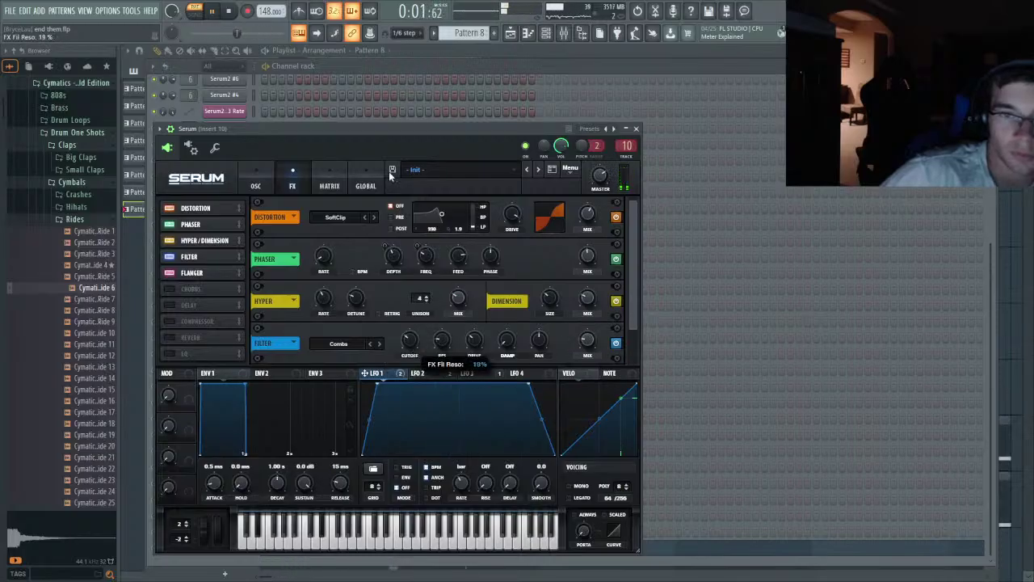
# - Rebalance insert 10 by raising its volume, changing its stereo separation and setting the mix of the effect above Patcher to 23%
pyautogui.press('F9')
pyautogui.press('space')
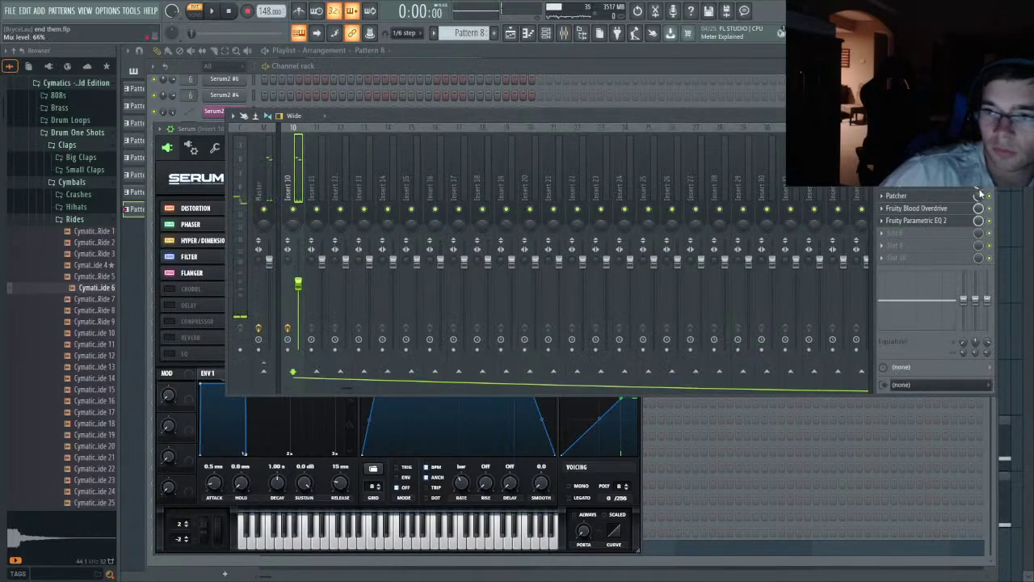
pyautogui.press('space')
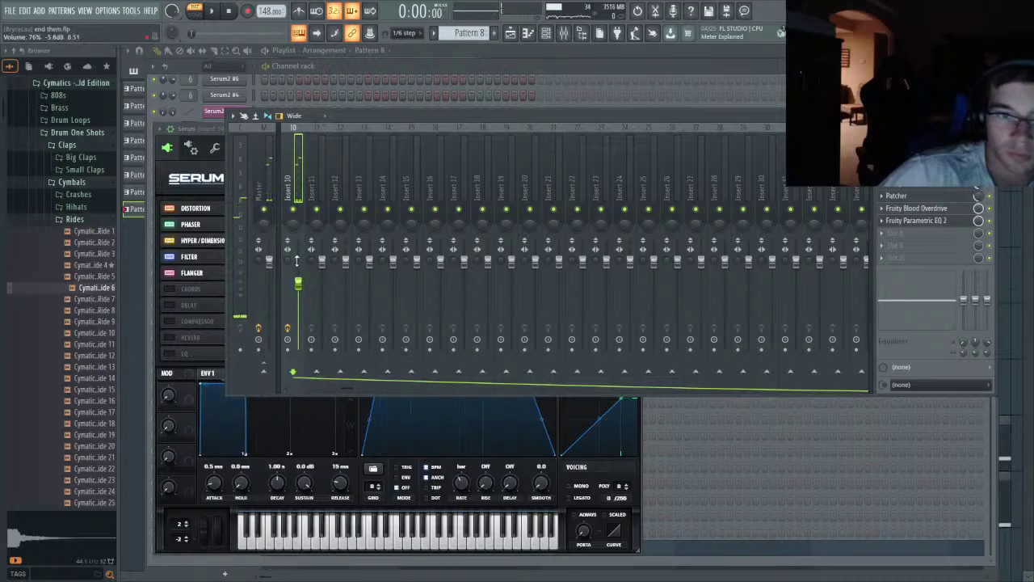
pyautogui.press('space')
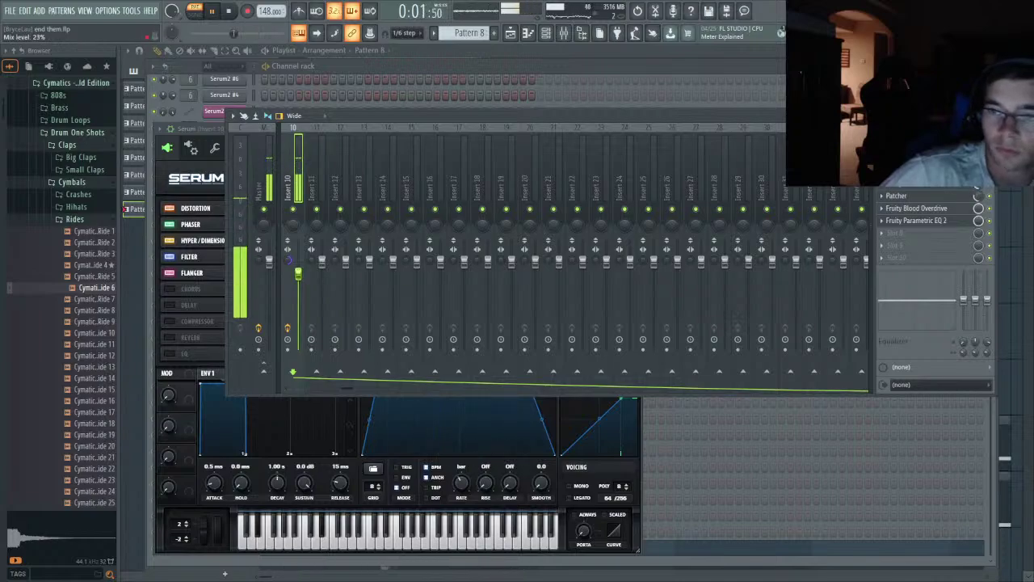
# - Select insert 6 in the mixer and adjust its stereo separation
pyautogui.scroll(3, 408, 161)
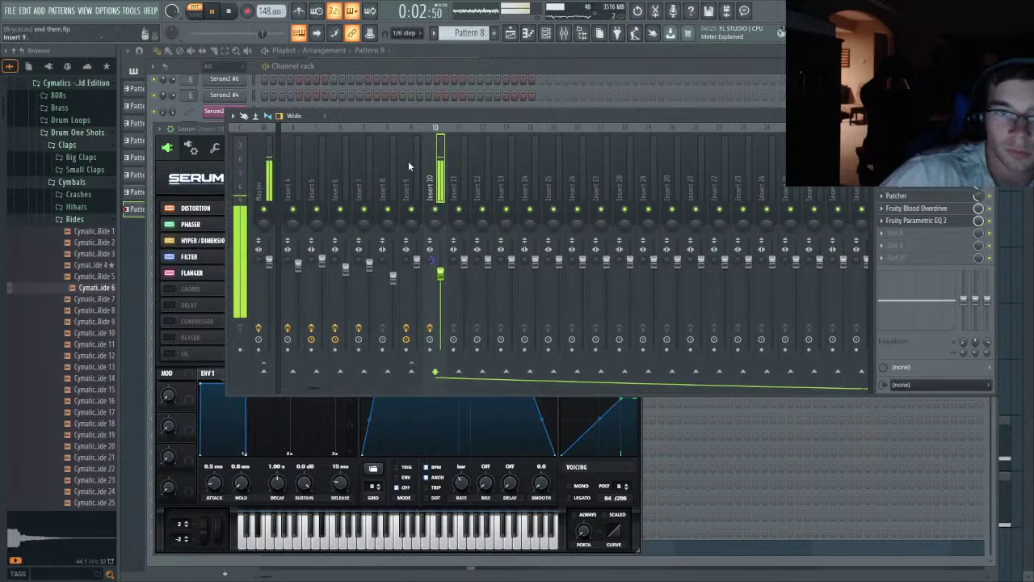
pyautogui.click(340, 194)
pyautogui.press('space')
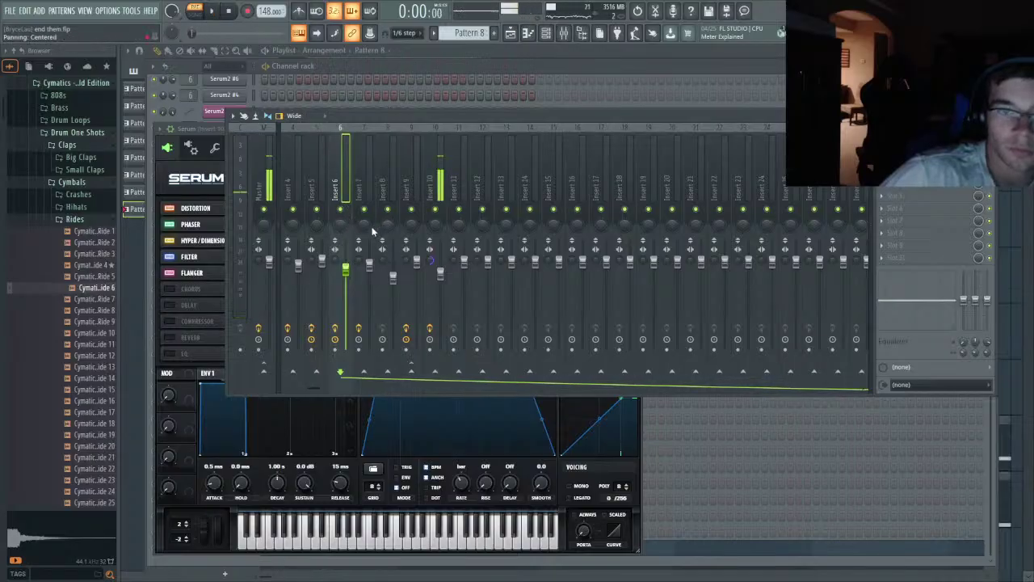
# - Play the arrangement in song mode to check the new insert 6 and insert 10 stereo settings together
pyautogui.click(520, 36)
pyautogui.scroll(3, 457, 202)
pyautogui.press('space')
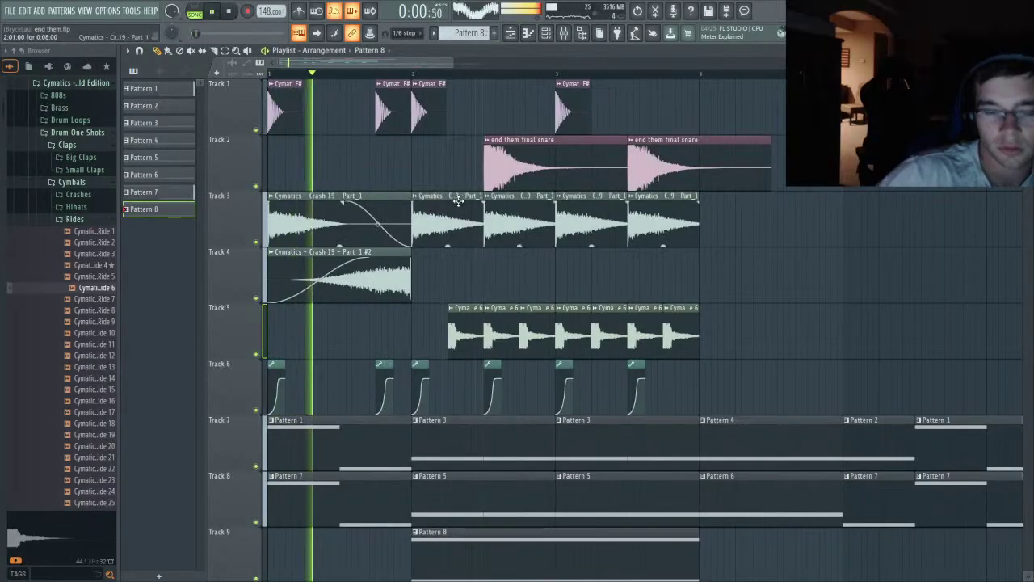
pyautogui.scroll(-1, 560, 302)
pyautogui.scroll(2, 560, 302)
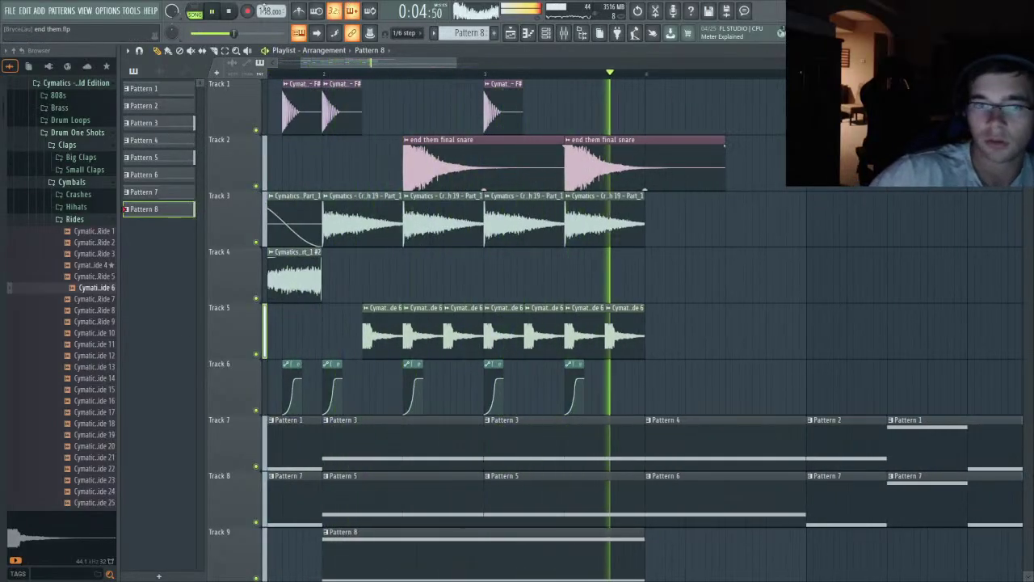
pyautogui.press('space')
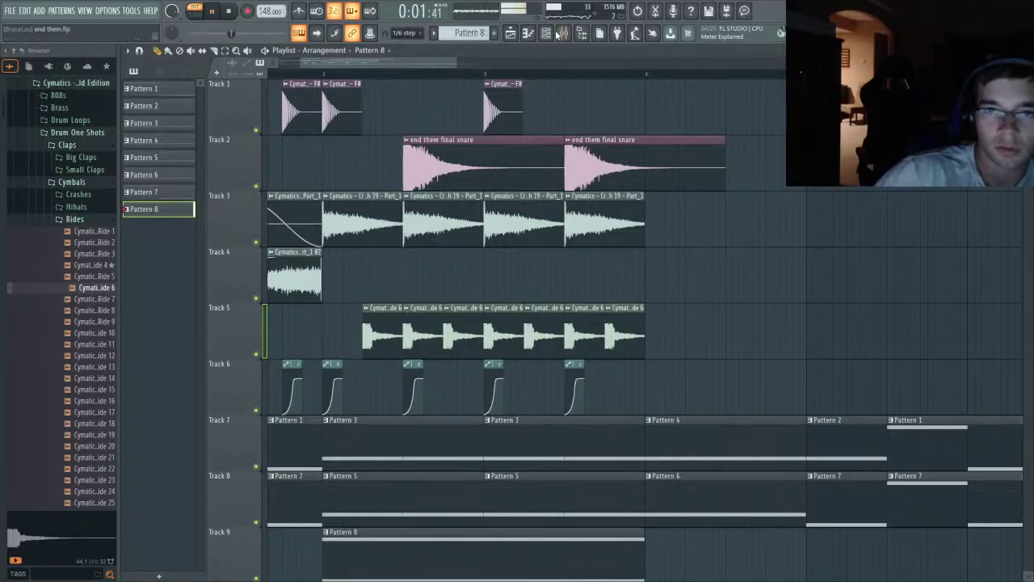
# - In insert 10's Fruity Parametric EQ 2 after Fruity Blood Overdrive, move band 1 to a lower frequency, dip band 4 slightly and boost band 7
pyautogui.click(560, 34)
pyautogui.click(440, 177)
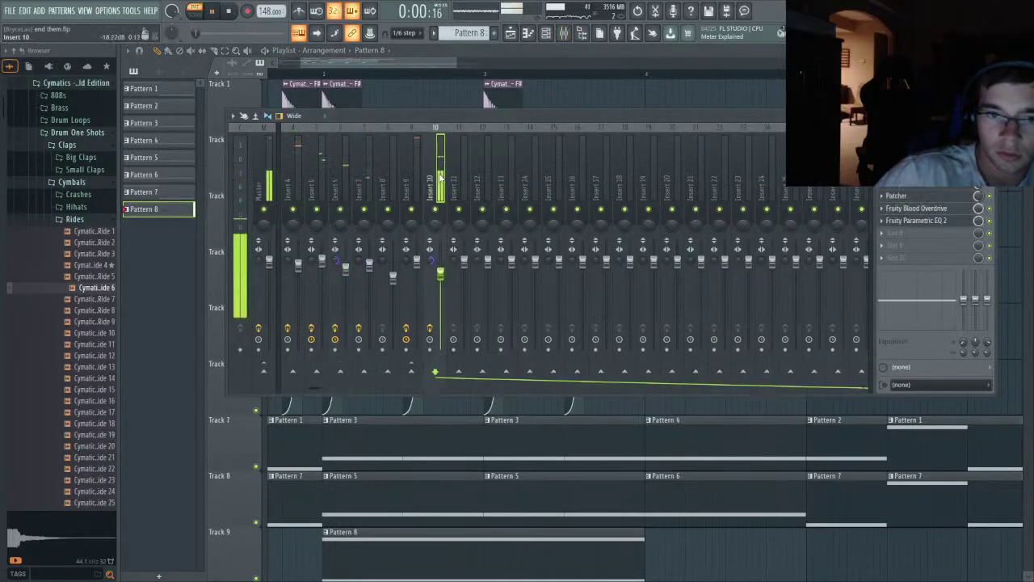
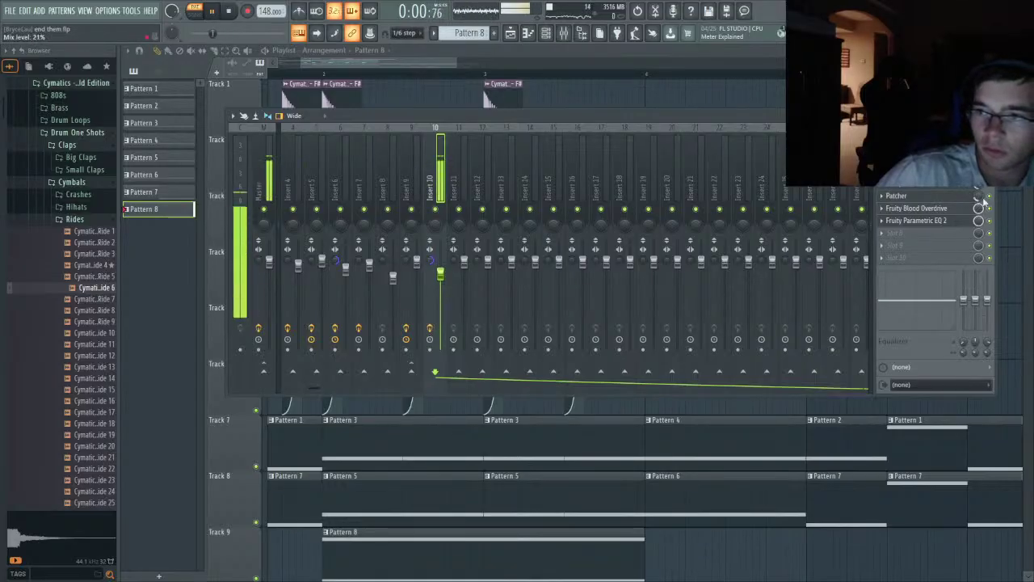
pyautogui.click(916, 220)
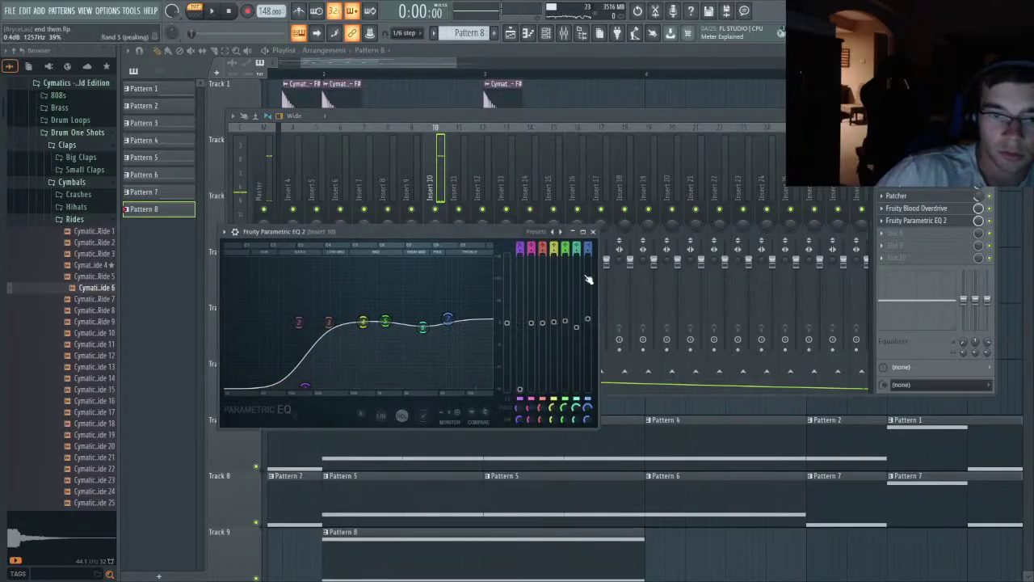
pyautogui.click(914, 220)
pyautogui.press('space')
pyautogui.moveTo(312, 308); pyautogui.dragTo(242, 312)
pyautogui.moveTo(322, 247)
pyautogui.mouseDown()
pyautogui.moveTo(332, 187)
pyautogui.moveTo(325, 250)
pyautogui.mouseUp()
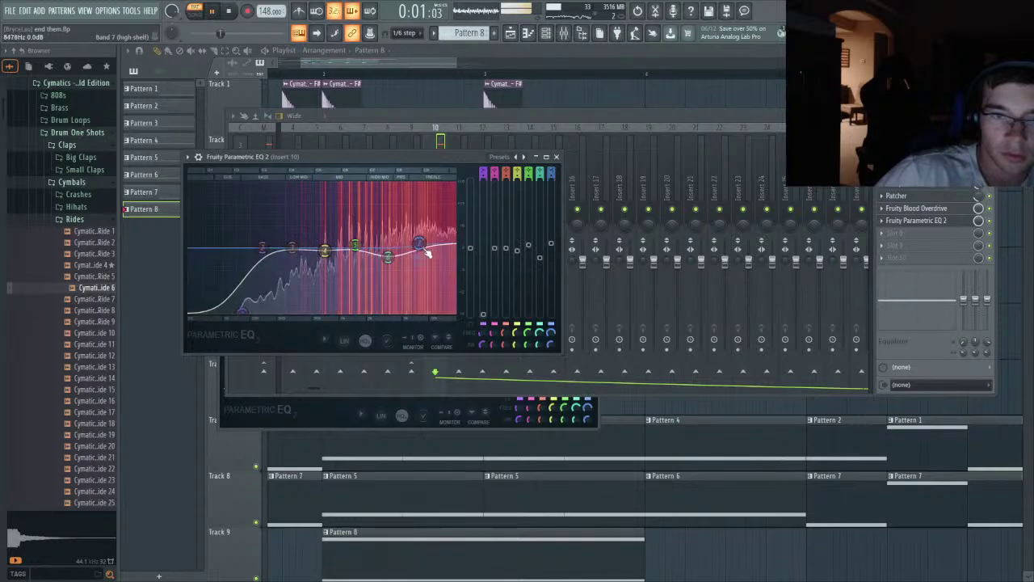
pyautogui.moveTo(419, 243); pyautogui.dragTo(416, 215)
# - Readjust insert 10's stereo separation and set the mix of the effect above Patcher to 23%
pyautogui.click(495, 122)
pyautogui.press('space')
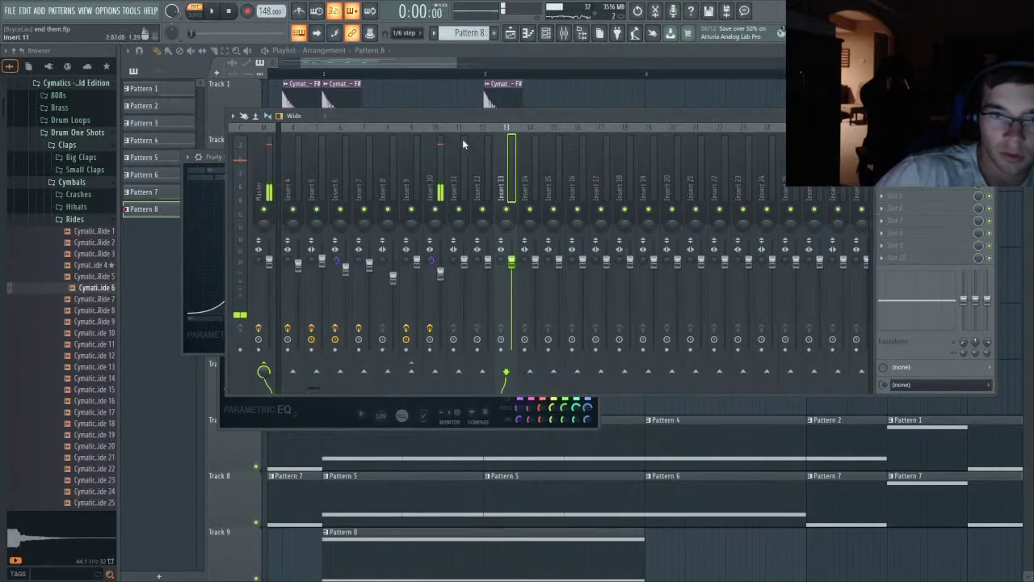
pyautogui.moveTo(432, 260); pyautogui.dragTo(431, 276)
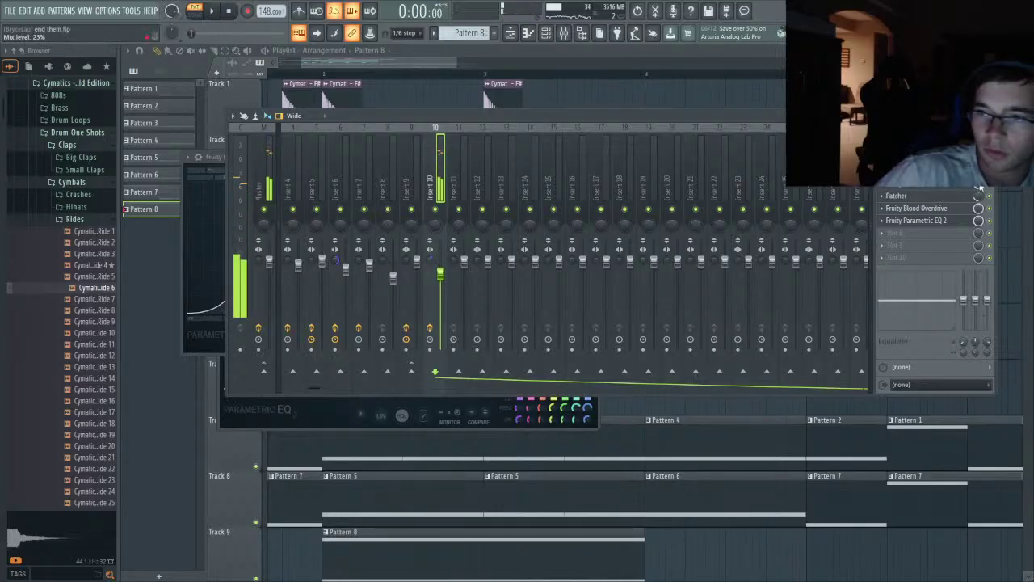
pyautogui.press('space')
# - Open Pattern 8's Serum and switch its filter off and back on to compare the sound
pyautogui.click(546, 32)
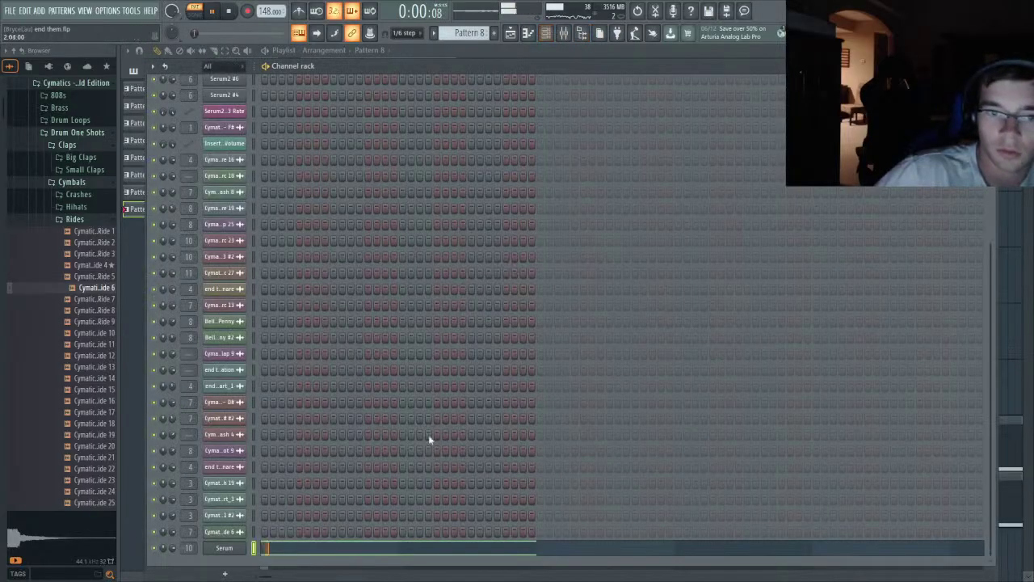
pyautogui.click(231, 549)
pyautogui.press('space')
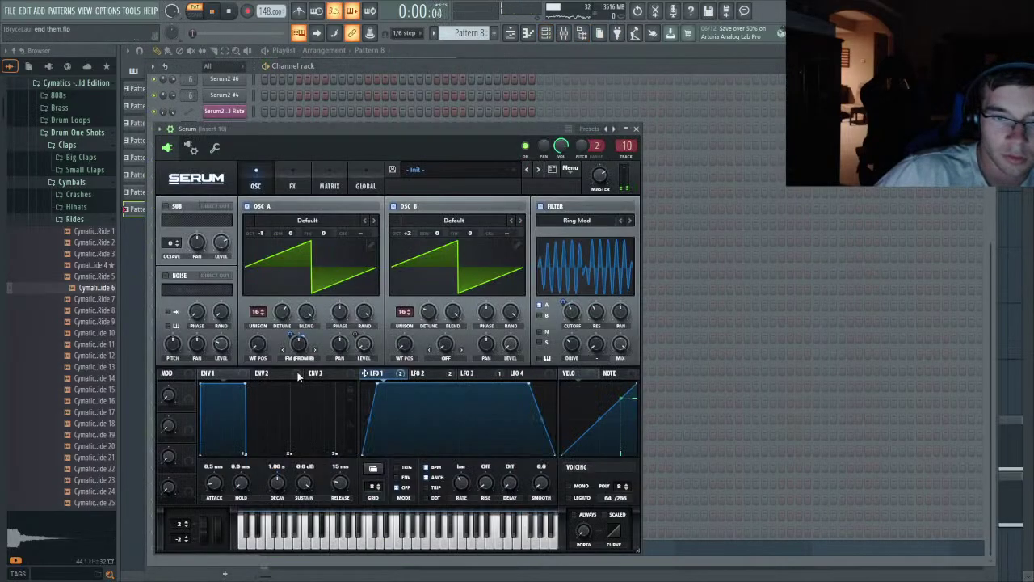
pyautogui.click(540, 206)
pyautogui.click(541, 206)
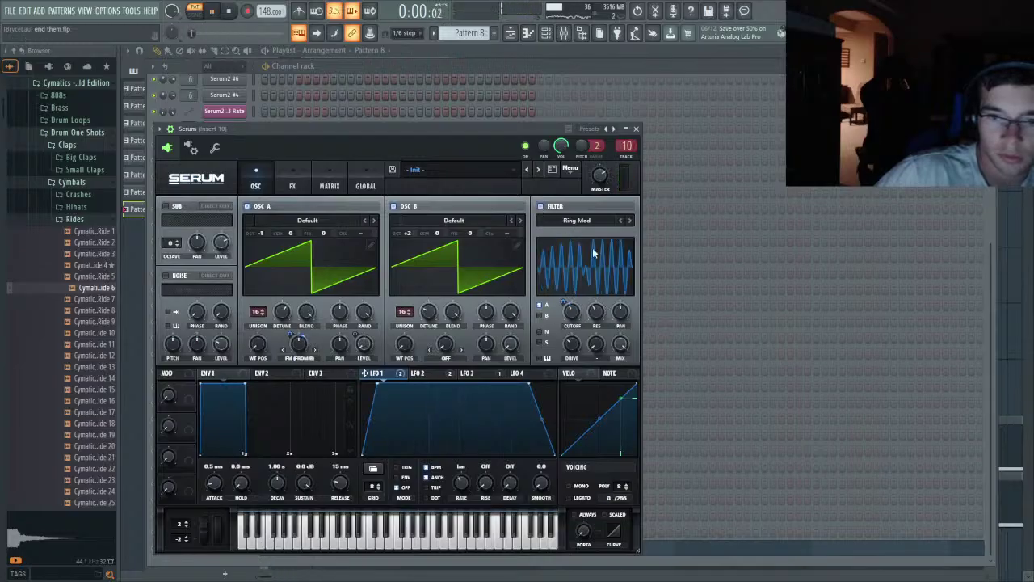
# - Readjust Serum's Ring Mod filter cutoff while Pattern 8 plays, and open the synth's effects page
pyautogui.moveTo(576, 331); pyautogui.dragTo(628, 272)
pyautogui.press('space')
pyautogui.moveTo(572, 313)
pyautogui.mouseDown()
pyautogui.moveTo(574, 271)
pyautogui.moveTo(579, 307)
pyautogui.mouseUp()
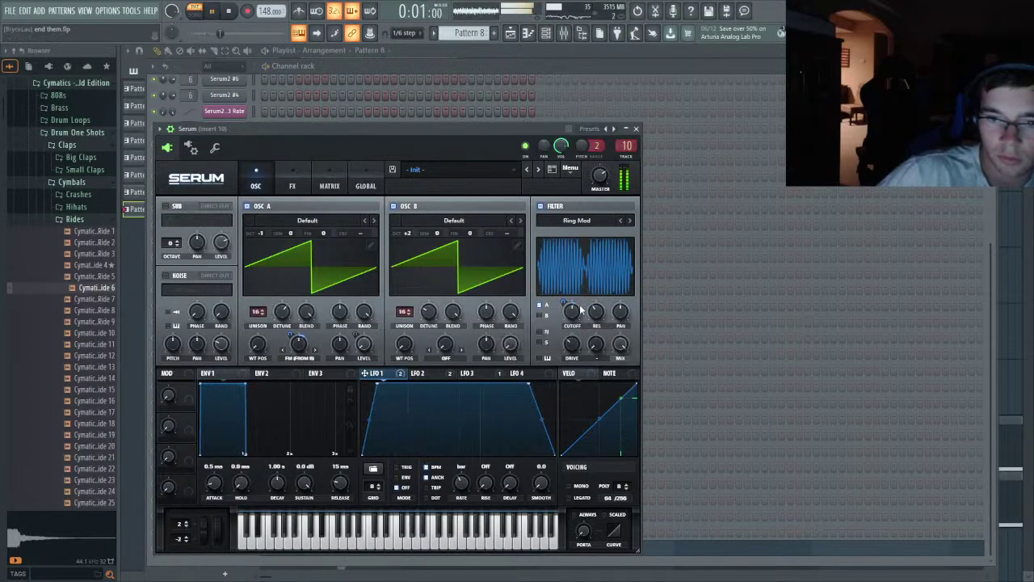
pyautogui.click(294, 181)
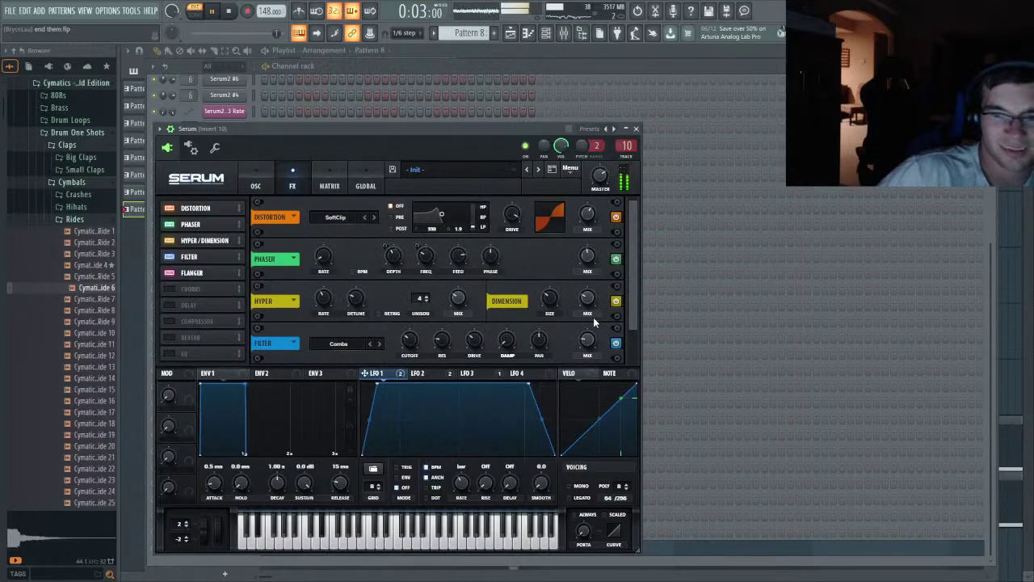
# - Set Serum's Hyper mix to 10% and check insert 10 in the mixer while Pattern 8 plays
pyautogui.press('space')
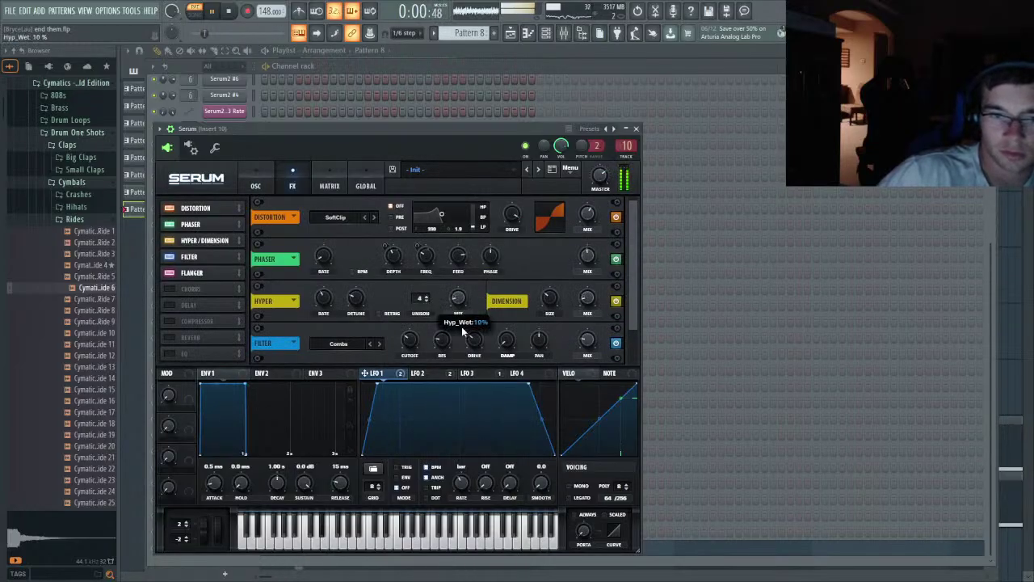
pyautogui.press('F9')
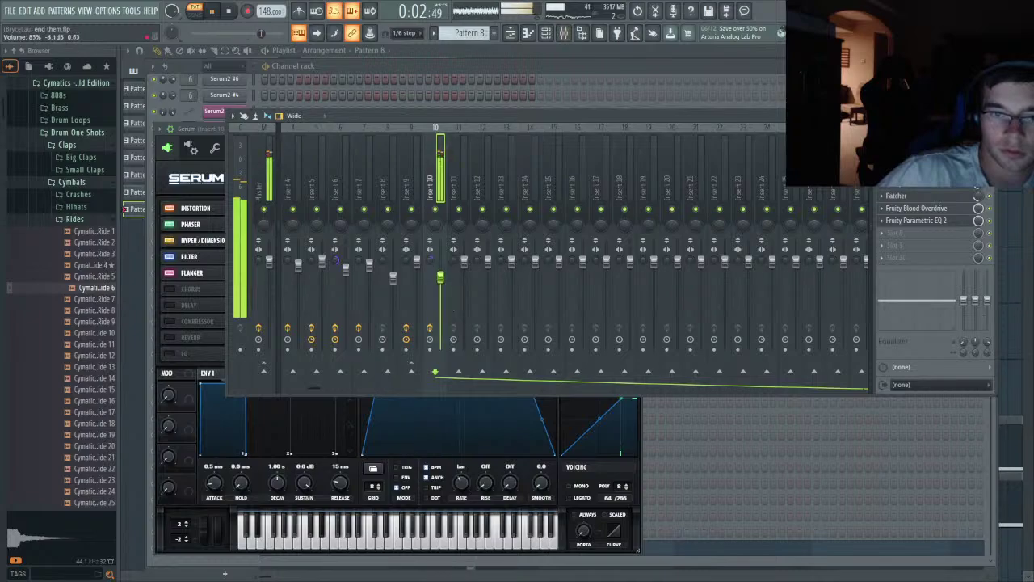
pyautogui.moveTo(431, 263)
pyautogui.mouseDown()
pyautogui.moveTo(430, 234)
pyautogui.moveTo(430, 262)
pyautogui.mouseUp()
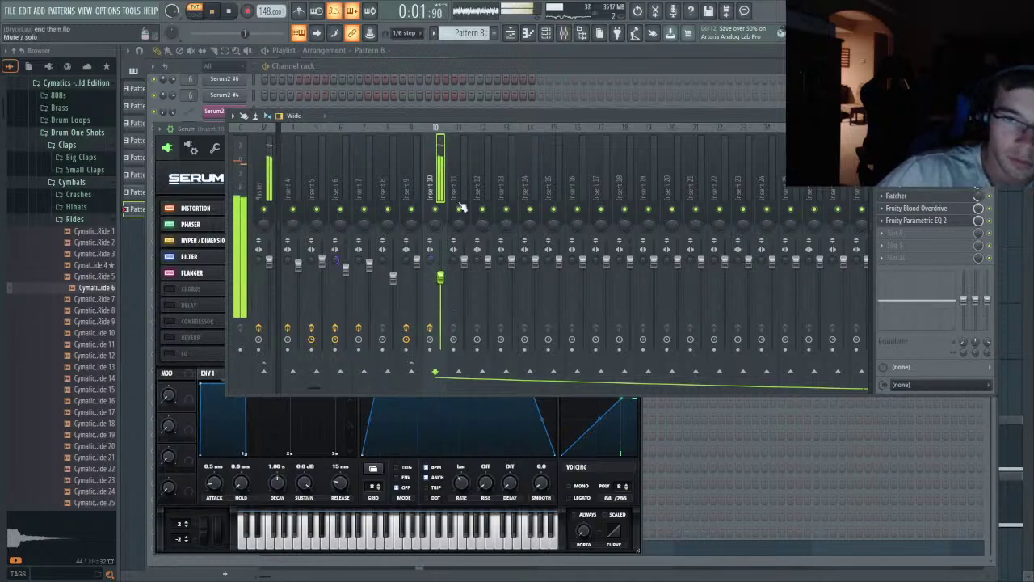
# - Play the arrangement in song mode from the start to hear Pattern 8 against the drums and bass
pyautogui.click(516, 34)
pyautogui.press('l')
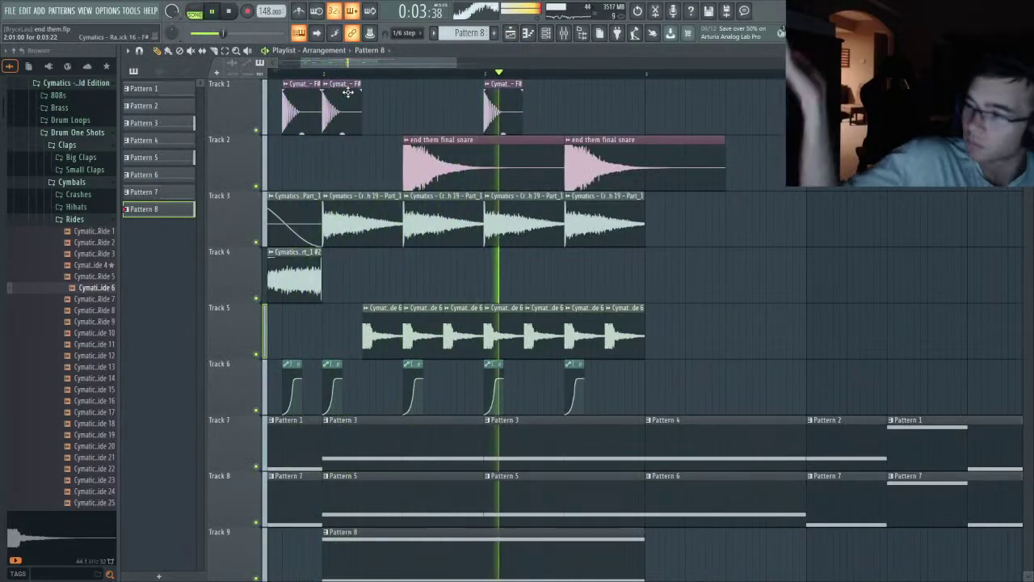
pyautogui.press('space')
pyautogui.press('space')
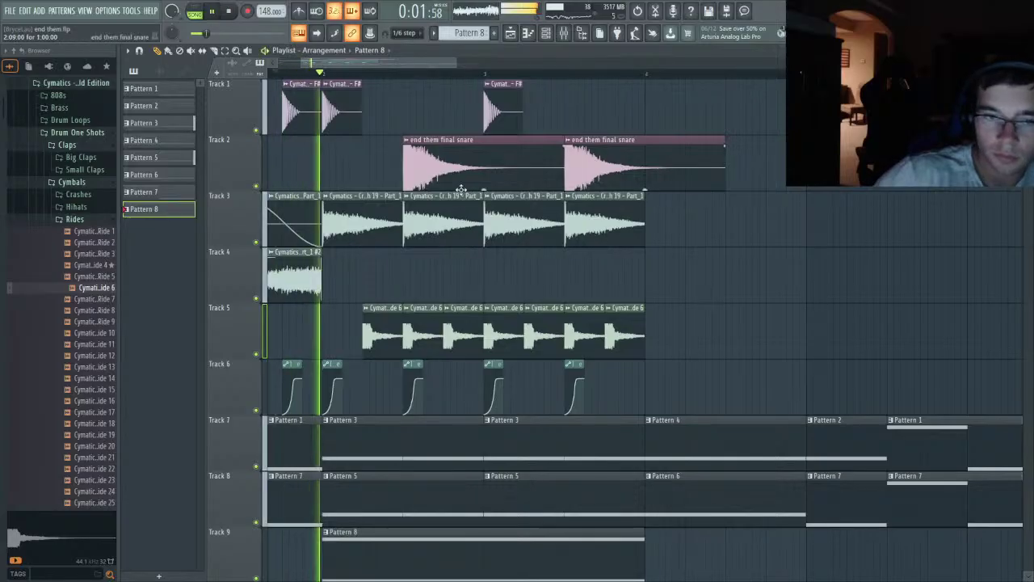
pyautogui.scroll(-3, 461, 192)
pyautogui.click(270, 72)
pyautogui.scroll(-1, 402, 323)
pyautogui.scroll(-4, 394, 355)
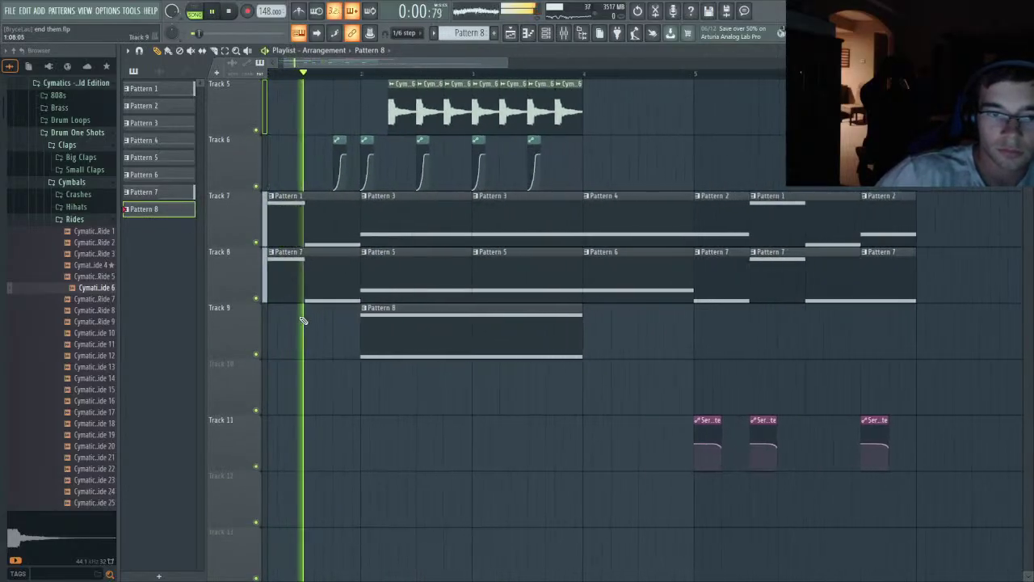
pyautogui.scroll(2, 383, 388)
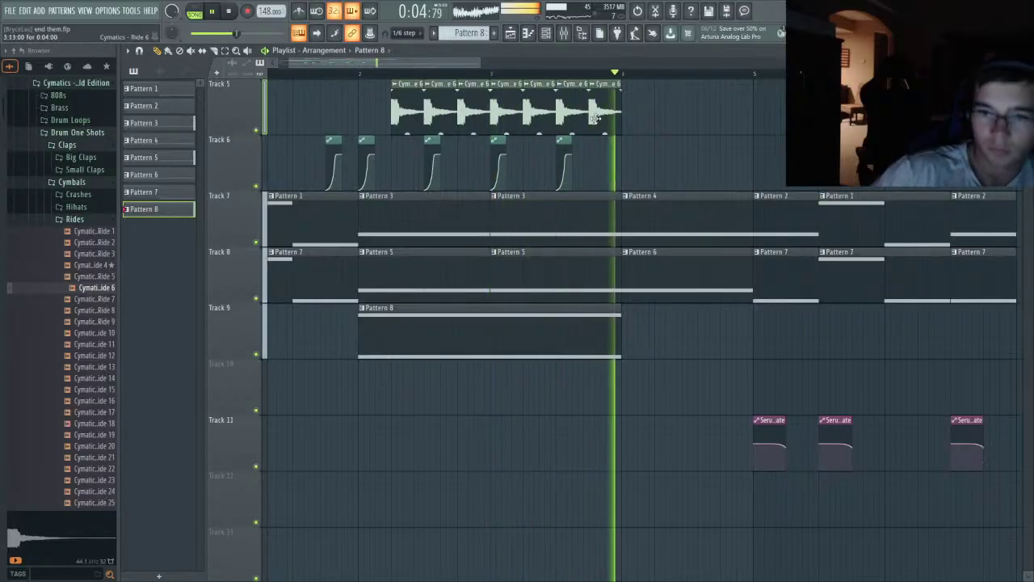
pyautogui.press('space')
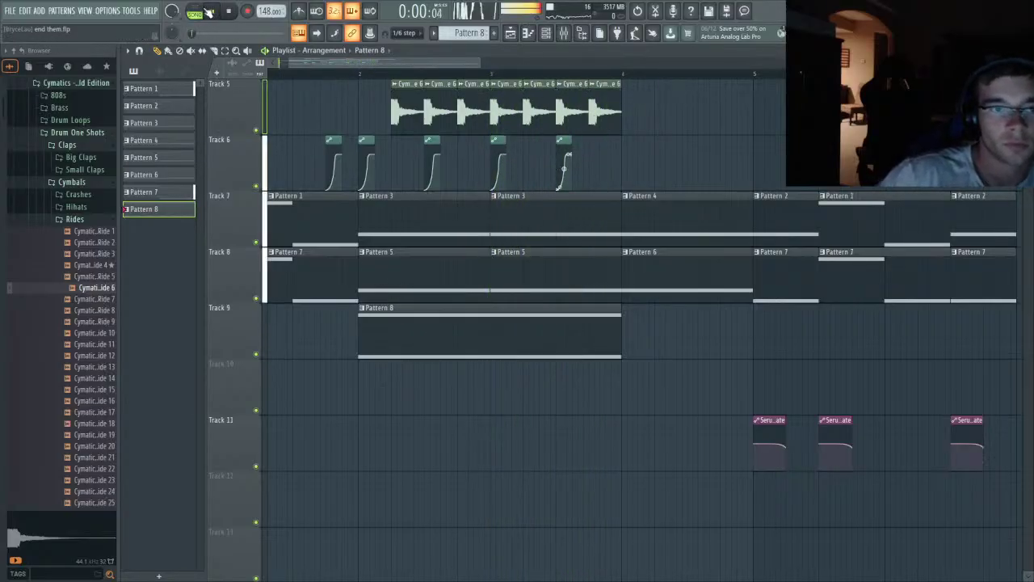
pyautogui.press('space')
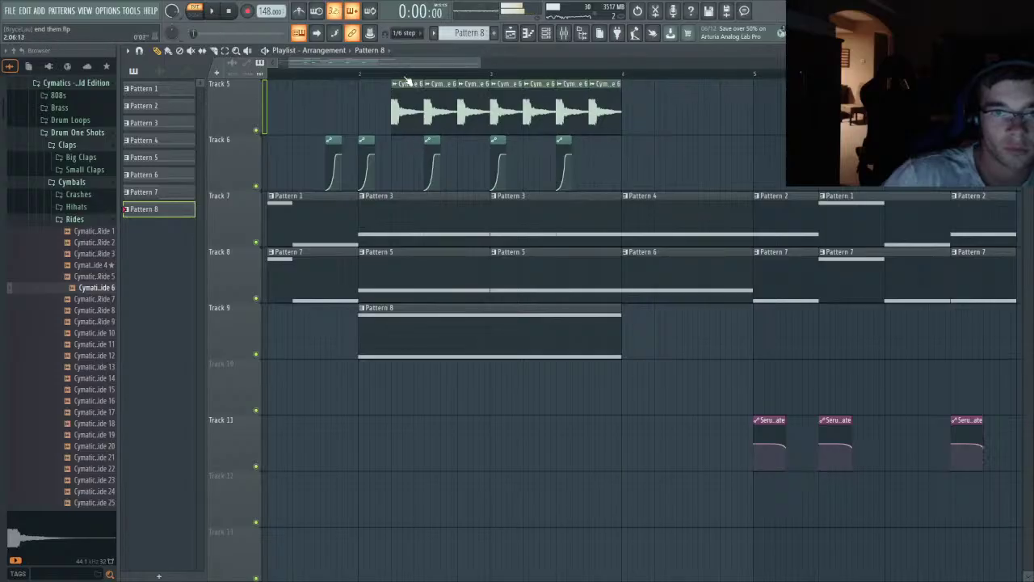
# - Duplicate the drum, ride and automation clips on tracks 1 to 6 from bars 2 and 3 into bars 4 and 5
pyautogui.moveTo(404, 63); pyautogui.dragTo(267, 71)
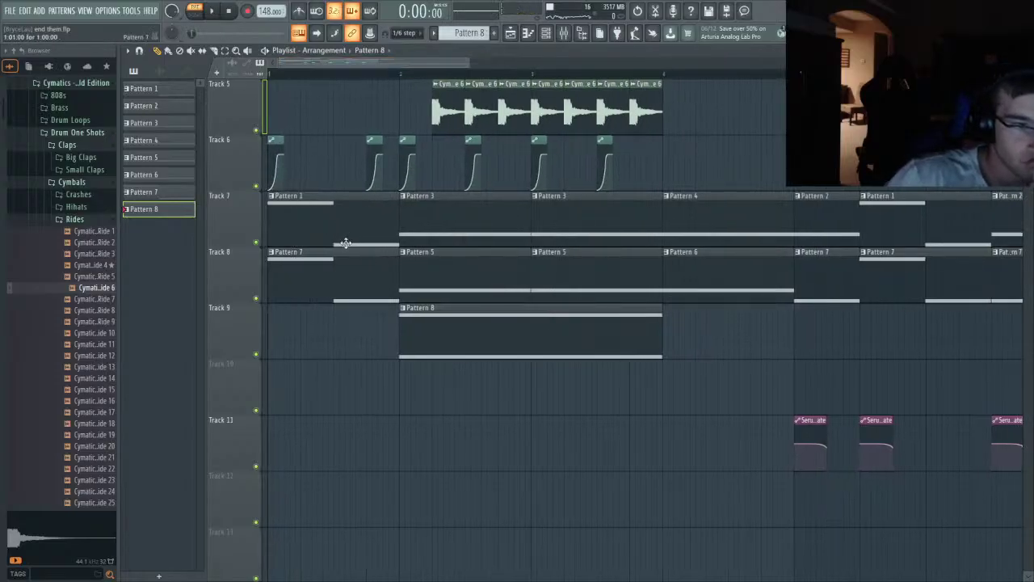
pyautogui.scroll(4, 420, 337)
pyautogui.scroll(-3, 422, 337)
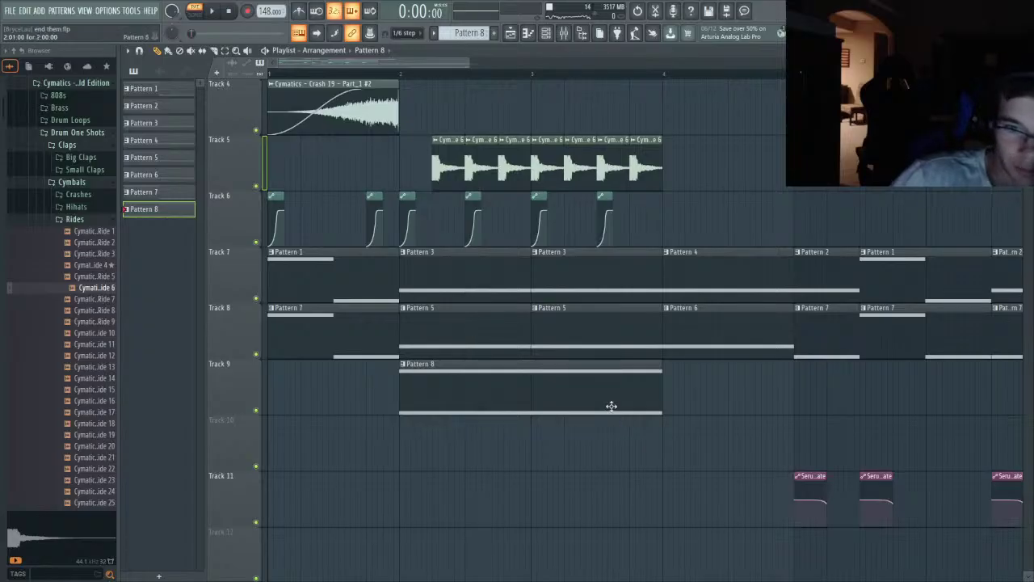
pyautogui.scroll(3, 612, 406)
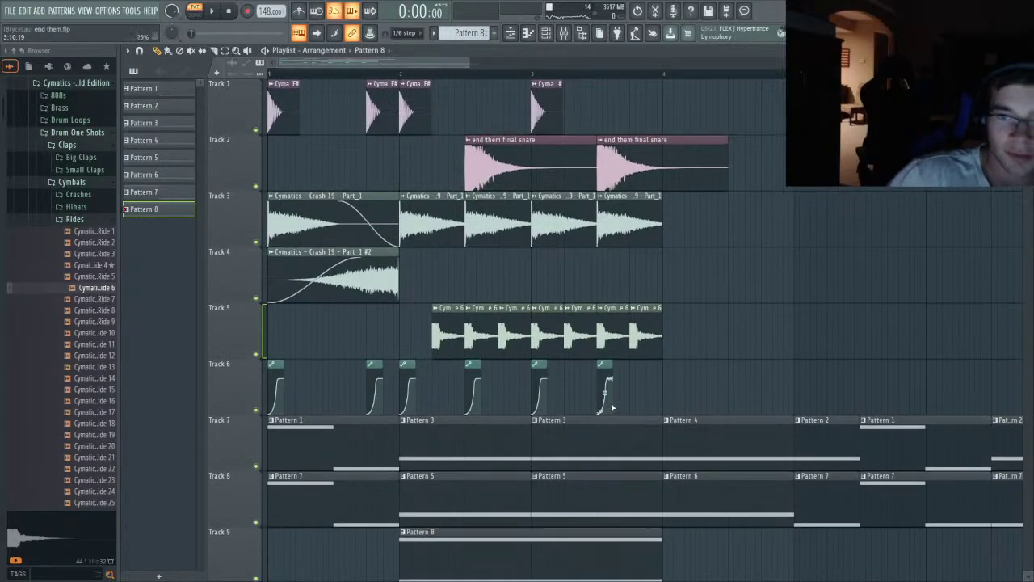
pyautogui.moveTo(418, 81); pyautogui.dragTo(689, 411)
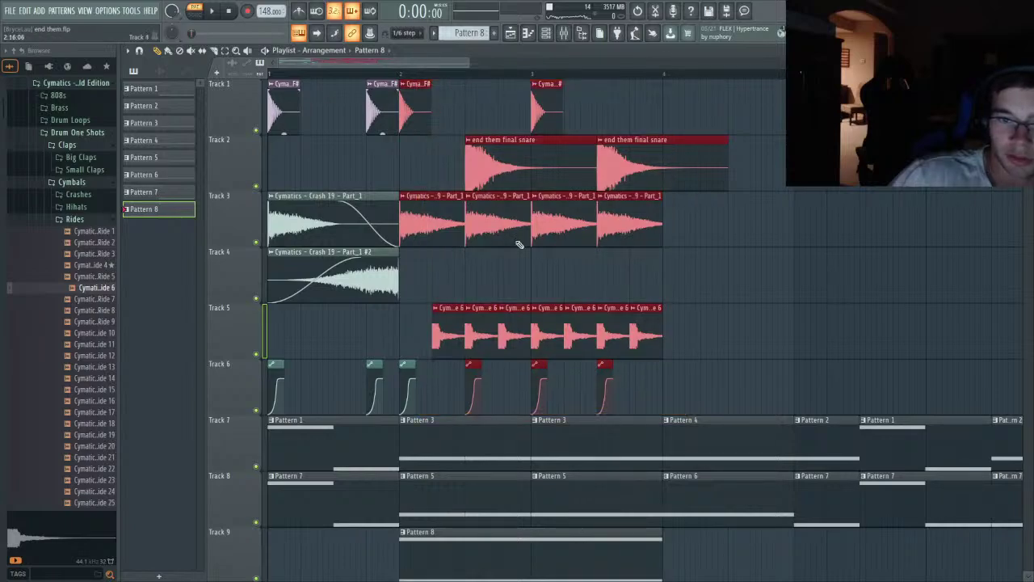
pyautogui.moveTo(403, 82); pyautogui.dragTo(743, 384)
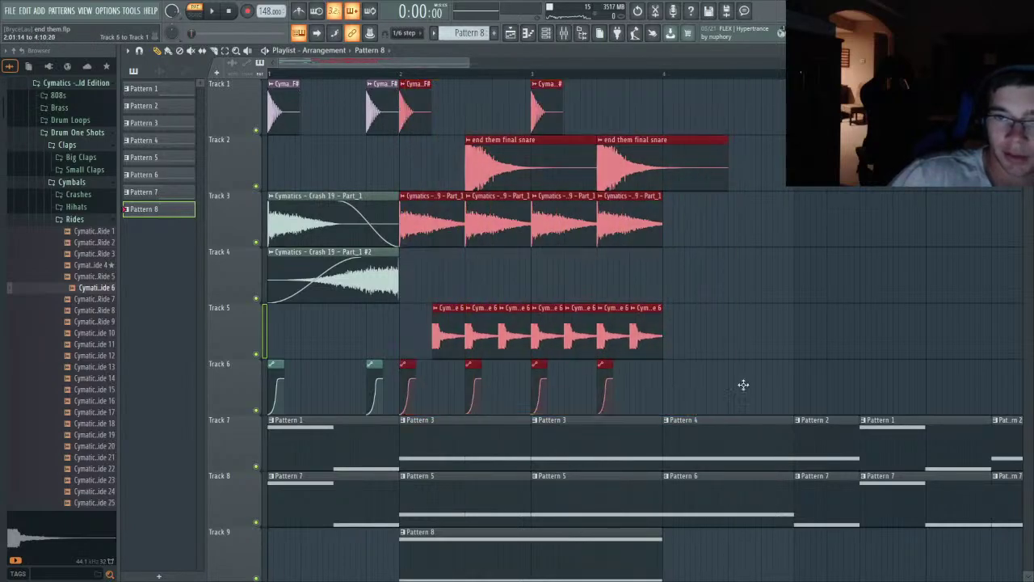
pyautogui.moveTo(428, 210); pyautogui.dragTo(634, 239)
pyautogui.scroll(3, 731, 258)
pyautogui.scroll(-4, 634, 238)
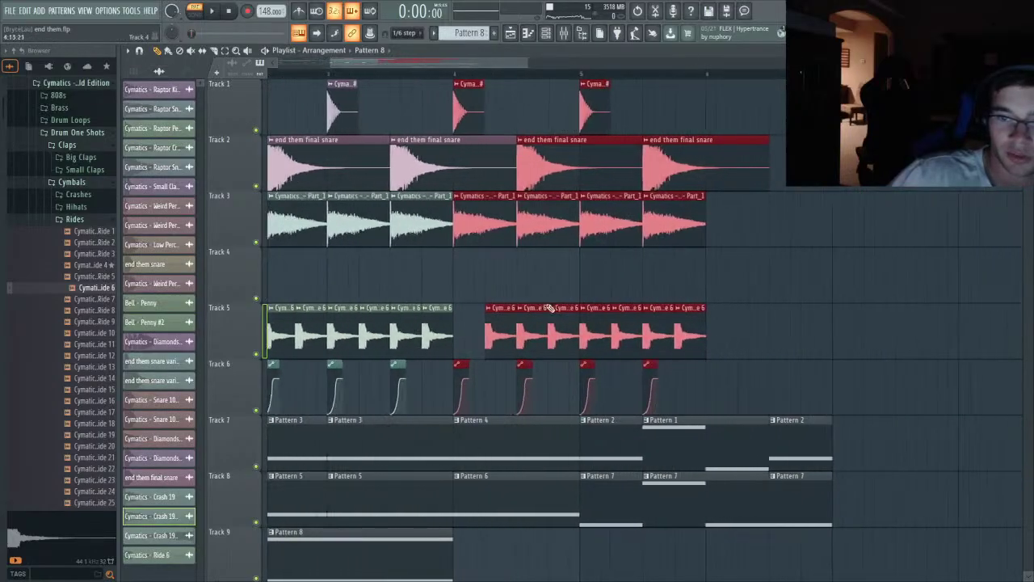
# - Duplicate the Pattern 8 clip on track 9 so that it repeats directly after itself from bar 4
pyautogui.scroll(-3, 515, 322)
pyautogui.scroll(-4, 436, 335)
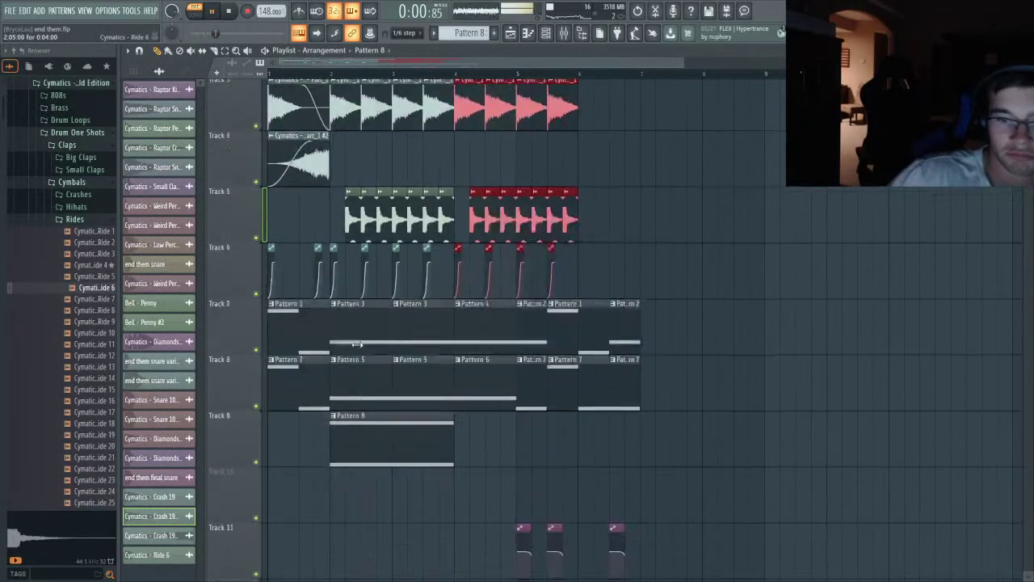
pyautogui.click(351, 344)
pyautogui.hotkey('ctrl', 'b')
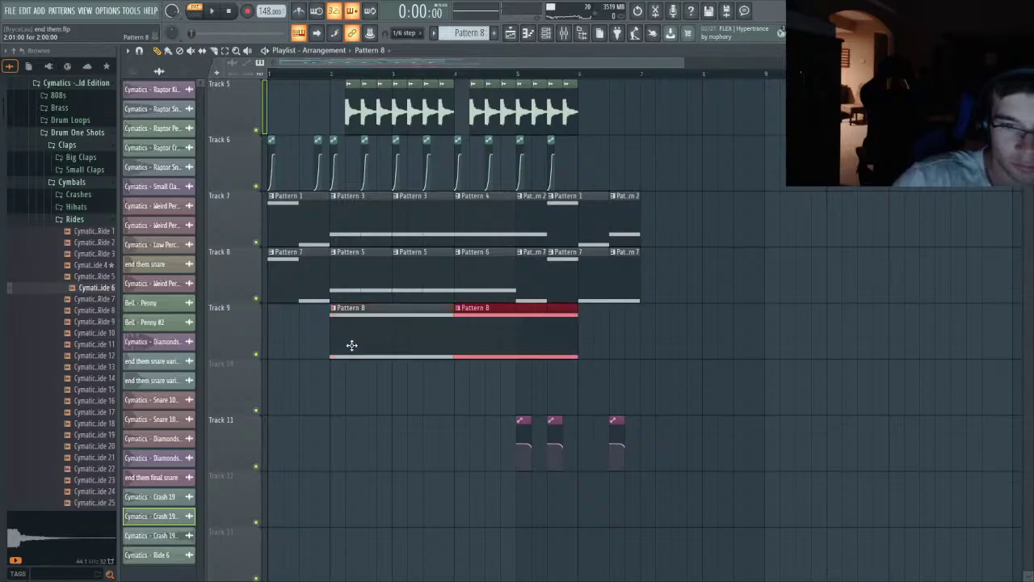
# - In Pattern 8's piano roll, try the notes an octave lower during playback, then transpose them up to D#4 and D#5
pyautogui.doubleClick(352, 349)
pyautogui.click(210, 12)
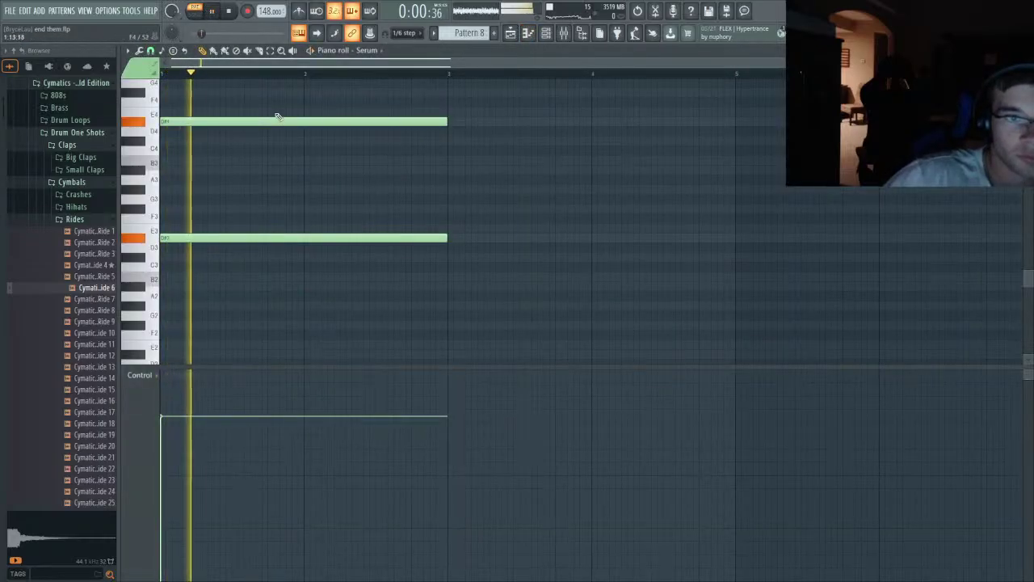
pyautogui.hotkey('ctrl', 'Down')
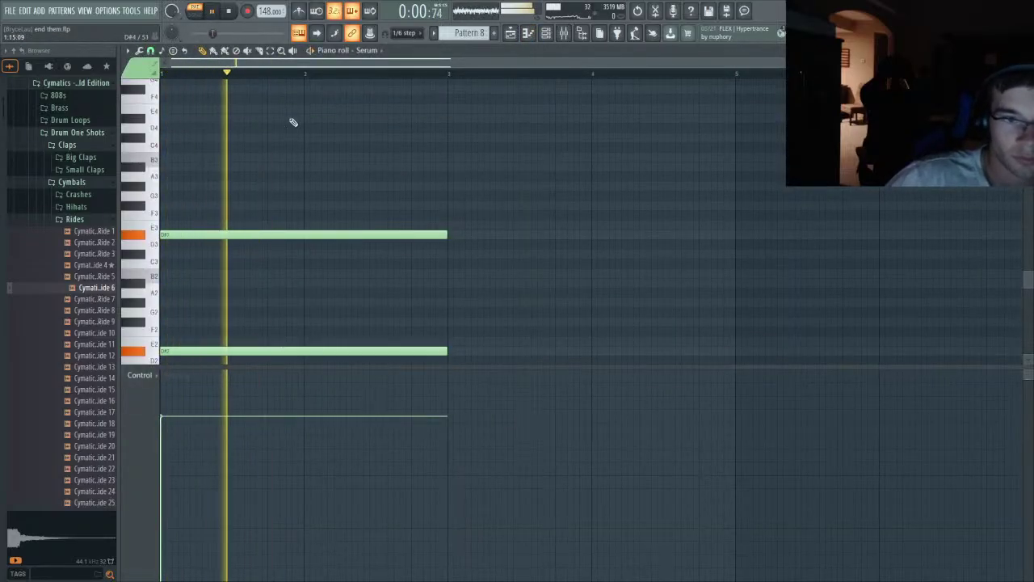
pyautogui.hotkey('ctrl', 'Up')
pyautogui.hotkey('ctrl', 'Up')
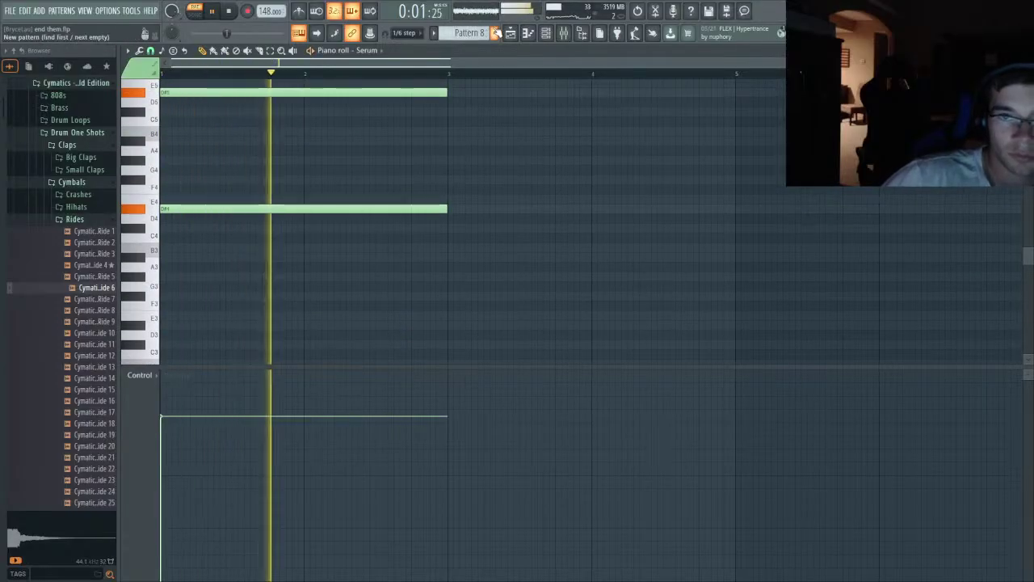
# - Play the extended arrangement from near its start and check insert 10's level in the mixer
pyautogui.press('F5')
pyautogui.click(303, 75)
pyautogui.scroll(1, 357, 142)
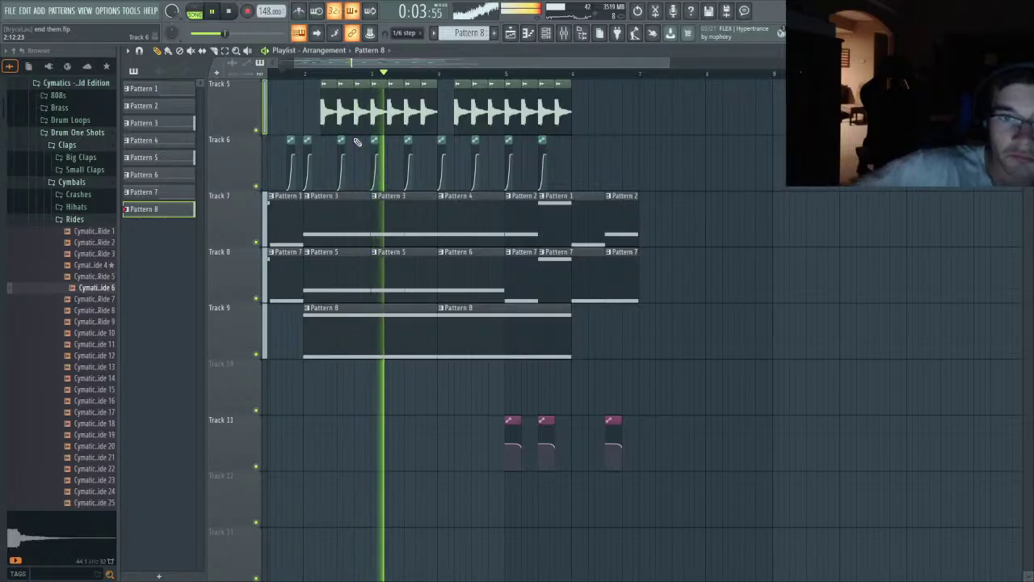
pyautogui.click(563, 33)
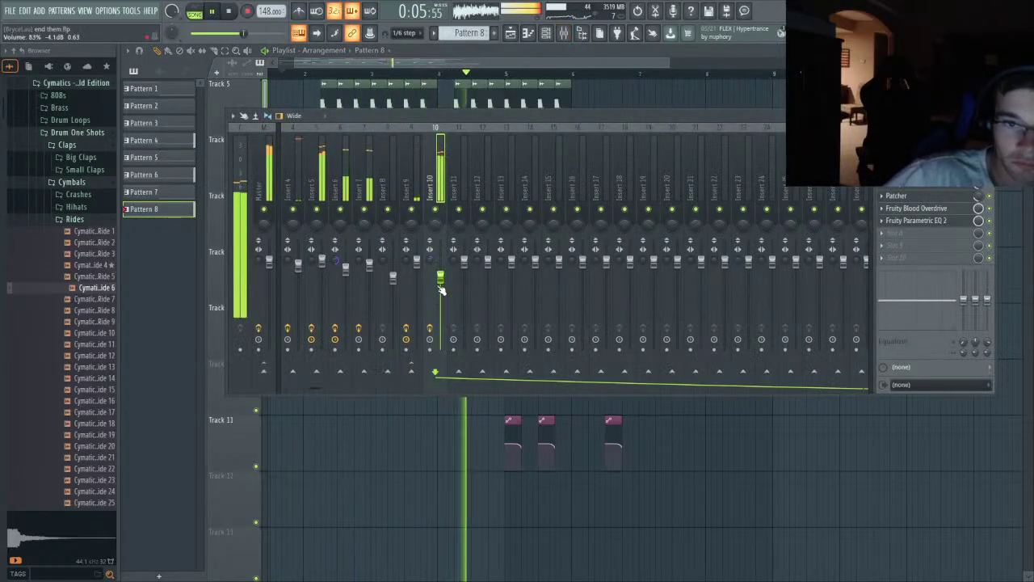
pyautogui.press('F9')
# - Listen to the duplicated section and delete the second Pattern 8 clip at bar 4 on track 9
pyautogui.scroll(4, 459, 243)
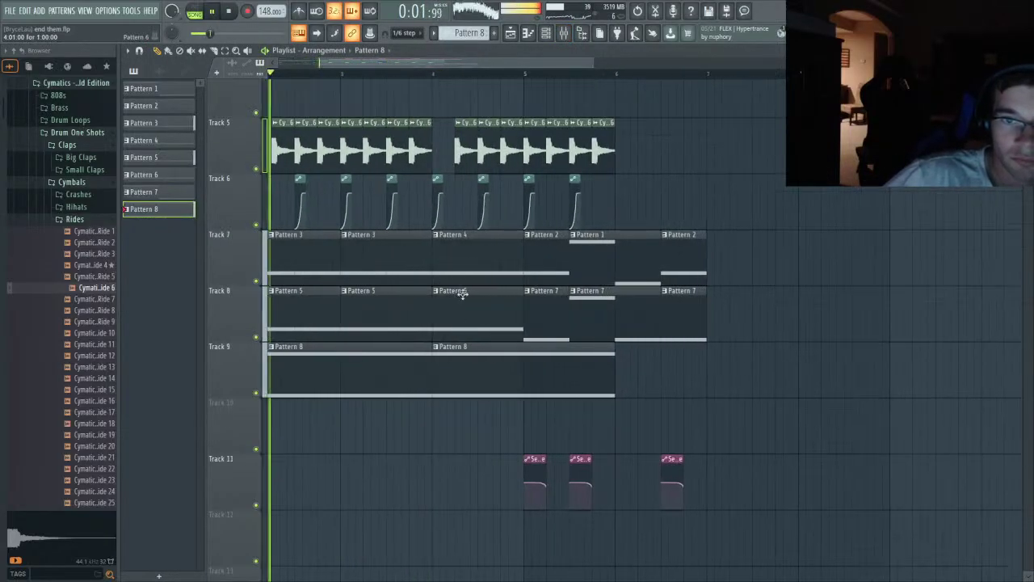
pyautogui.scroll(1, 442, 323)
pyautogui.scroll(3, 433, 303)
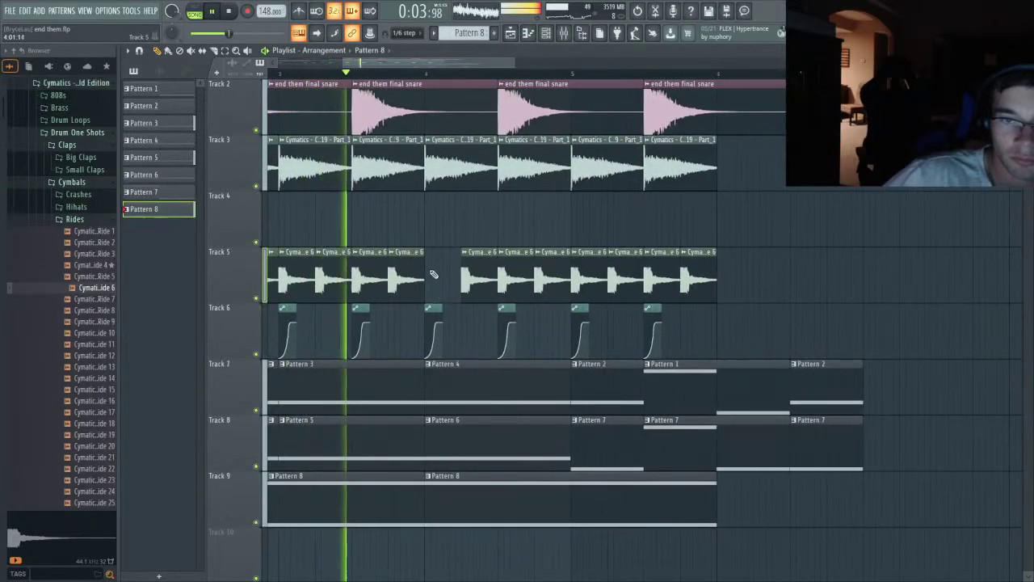
pyautogui.scroll(-4, 488, 329)
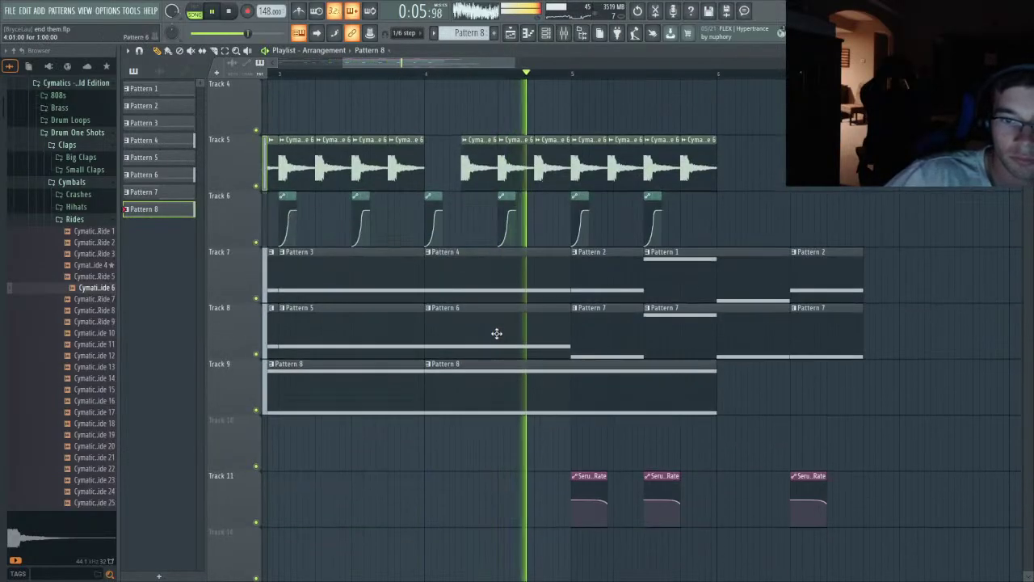
pyautogui.scroll(-3, 517, 389)
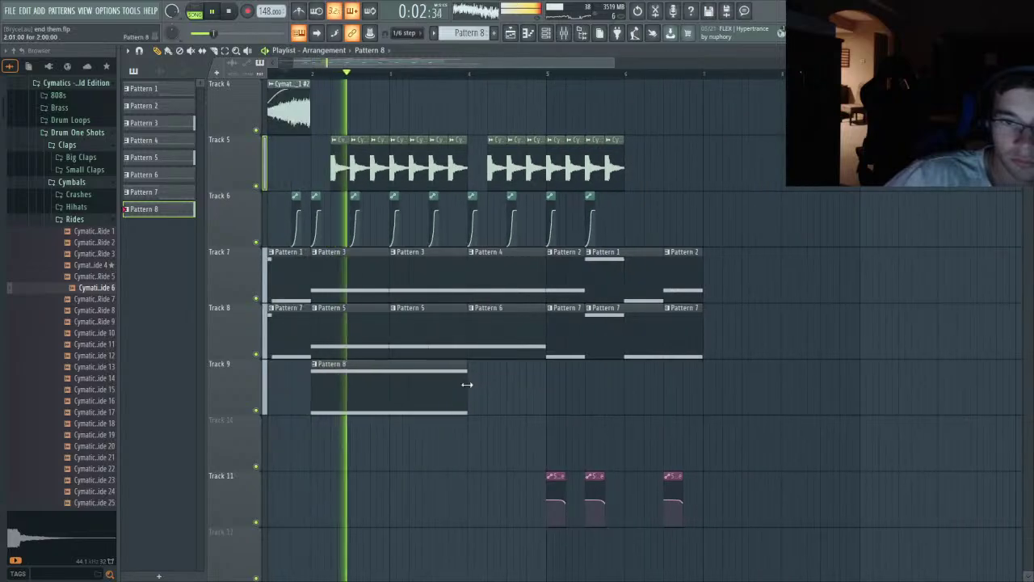
# - Transpose Pattern 8's notes down one octave in the piano roll and play the arrangement in song mode
pyautogui.scroll(3, 529, 399)
pyautogui.scroll(3, 540, 405)
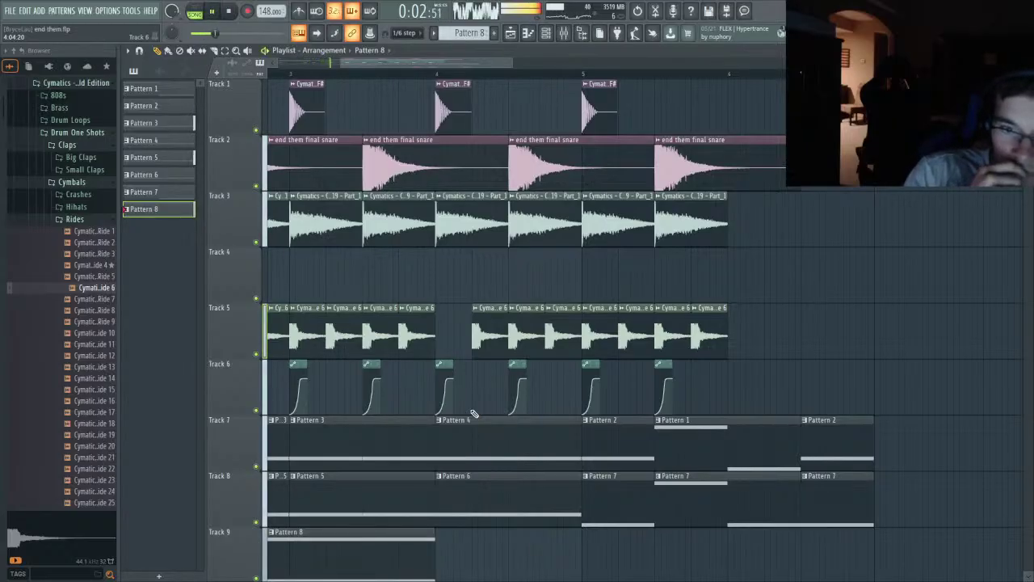
pyautogui.scroll(-4, 473, 414)
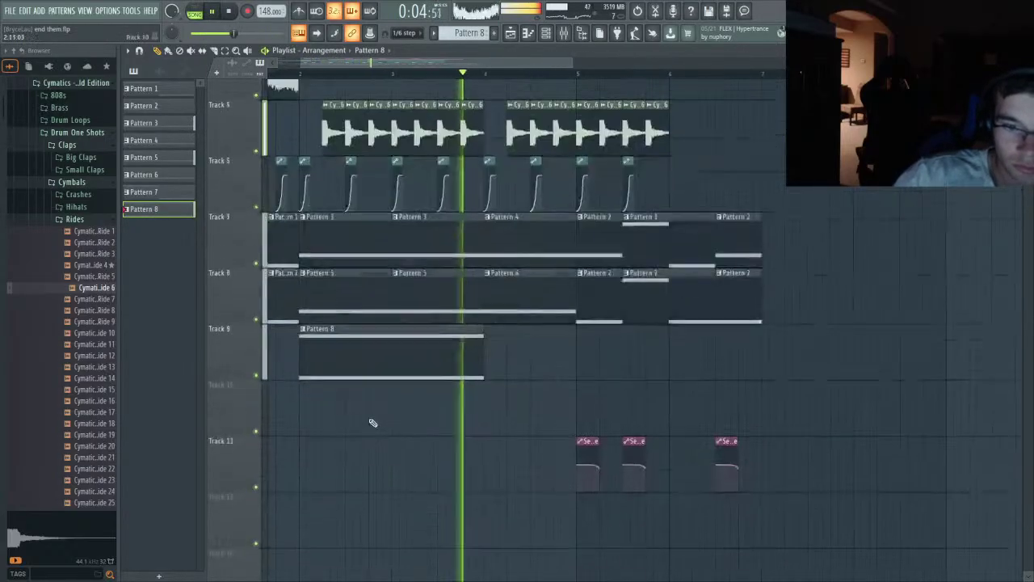
pyautogui.doubleClick(380, 330)
pyautogui.press('space')
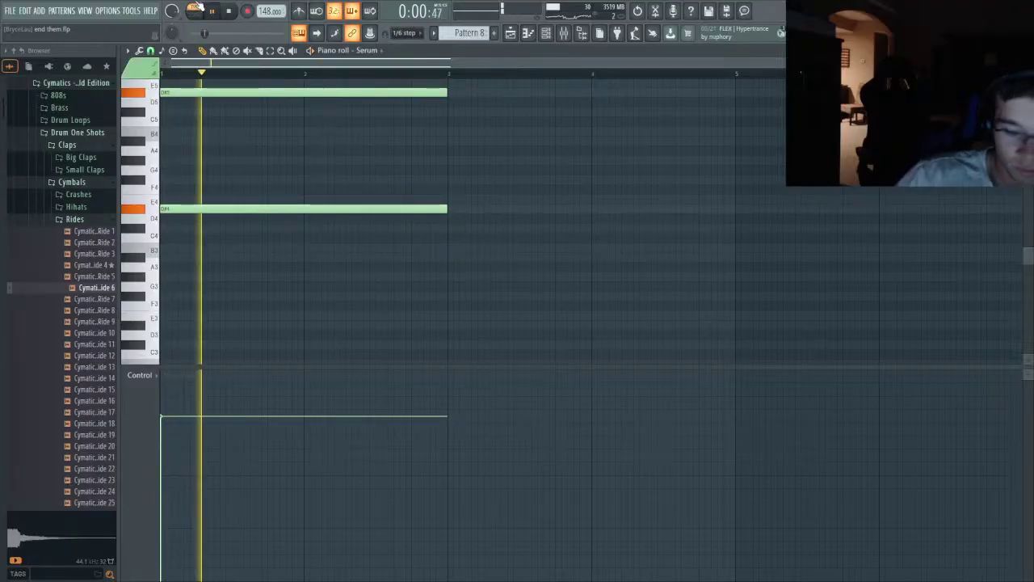
pyautogui.hotkey('ctrl', 'Down')
pyautogui.press('space')
pyautogui.press('space')
pyautogui.click(298, 32)
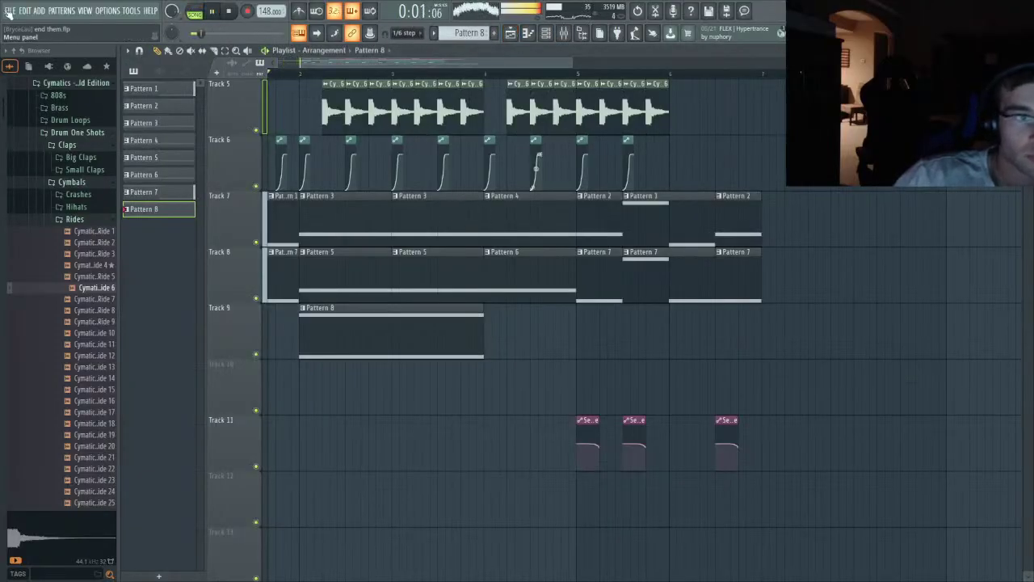
# - Lower insert 10's mixer volume to 75% while the arrangement plays, and stop playback
pyautogui.scroll(2, 462, 213)
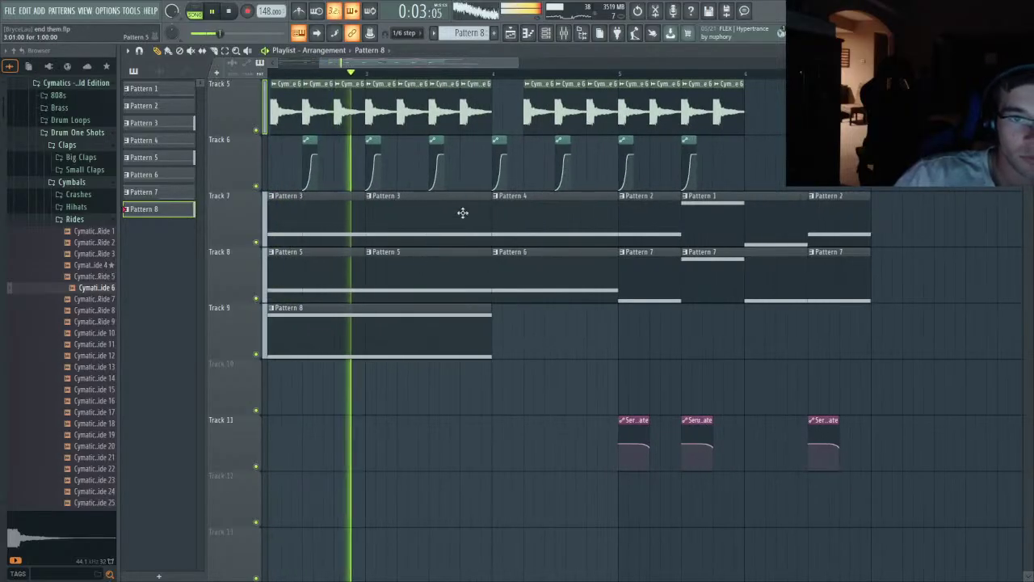
pyautogui.press('F9')
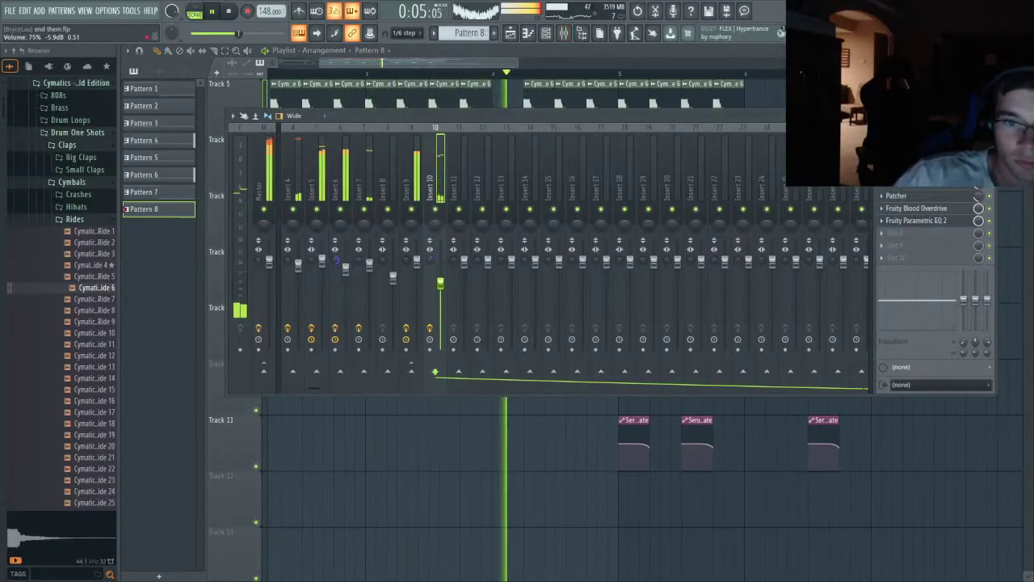
pyautogui.press('F9')
pyautogui.press('space')
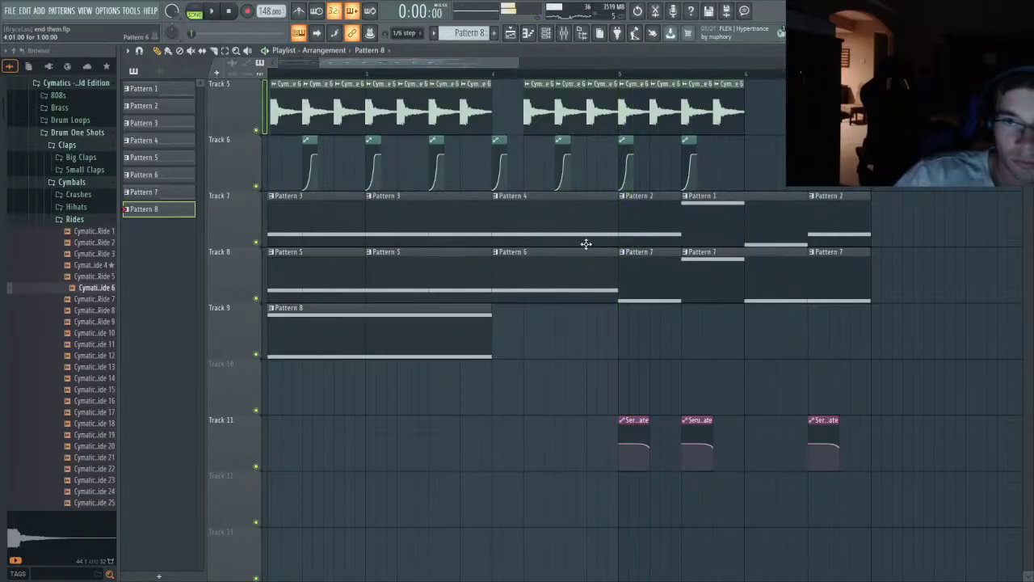
# - Play the arrangement from bar 4 to hear the section after the Pattern 8 clip
pyautogui.scroll(2, 586, 244)
pyautogui.scroll(1, 511, 114)
pyautogui.click(486, 75)
pyautogui.press('space')
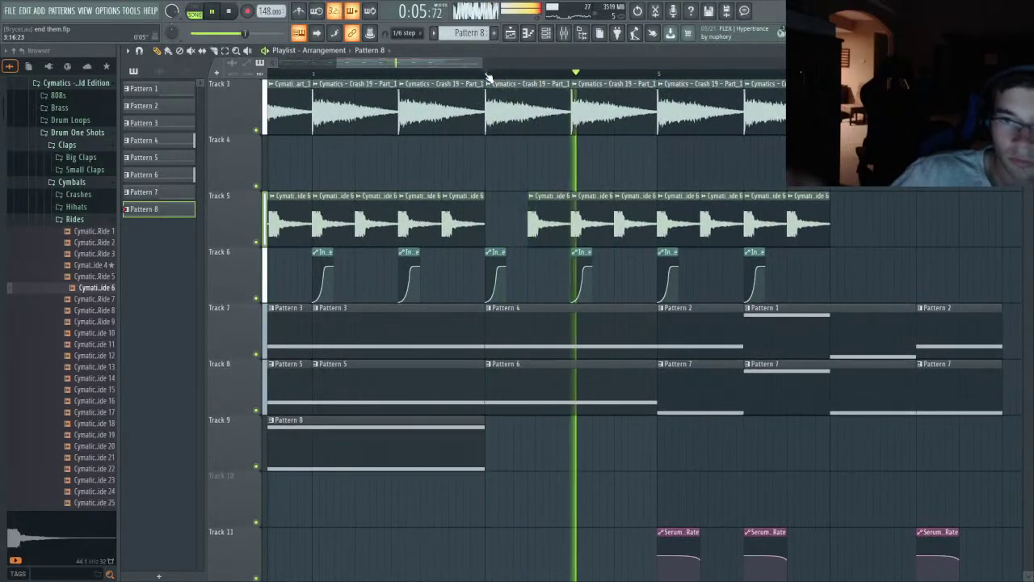
pyautogui.click(488, 73)
pyautogui.scroll(2, 689, 267)
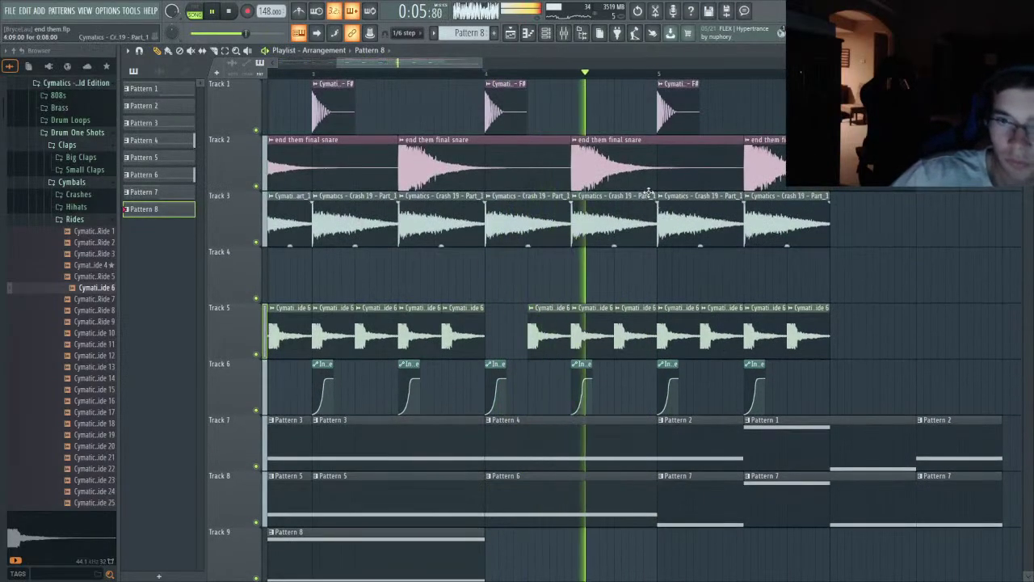
# - Delete the snare, crash and volume-automation clips in the second half of bar 4 plus bar 4's ride clips, checking the section by playback
pyautogui.rightClick(648, 194)
pyautogui.rightClick(618, 179)
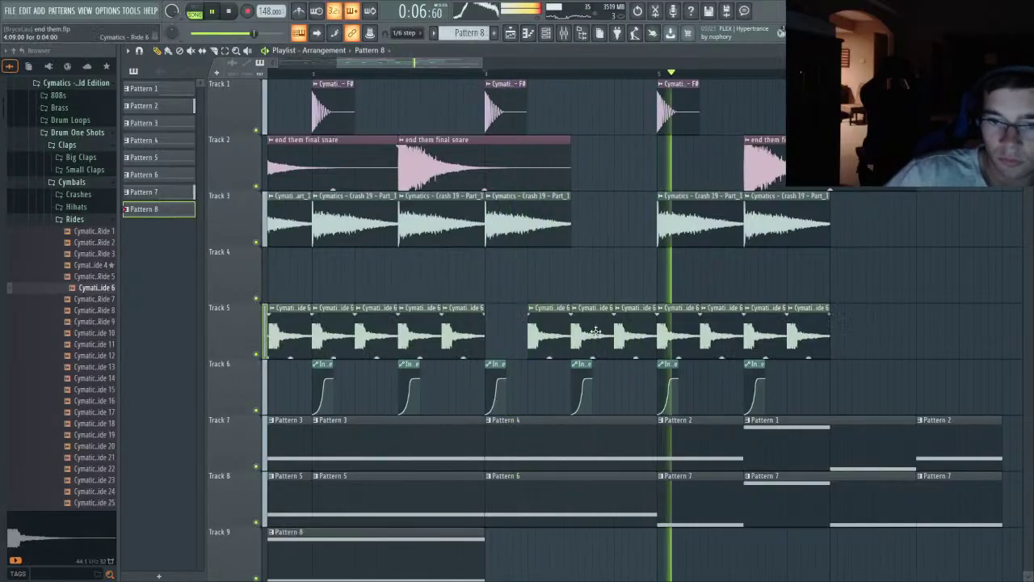
pyautogui.press('space')
pyautogui.scroll(2, 578, 198)
pyautogui.press('space')
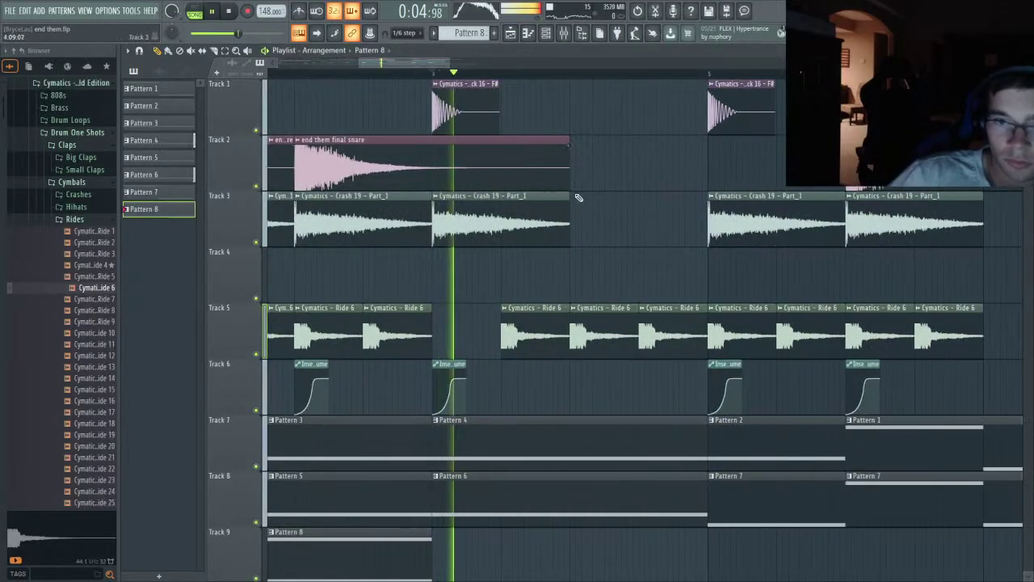
pyautogui.scroll(-3, 611, 176)
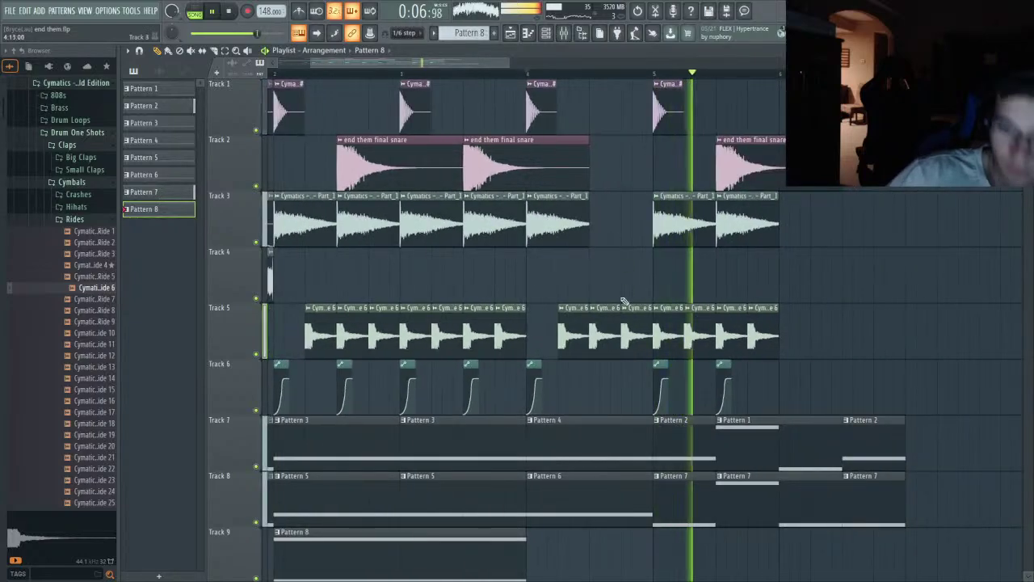
pyautogui.scroll(3, 623, 301)
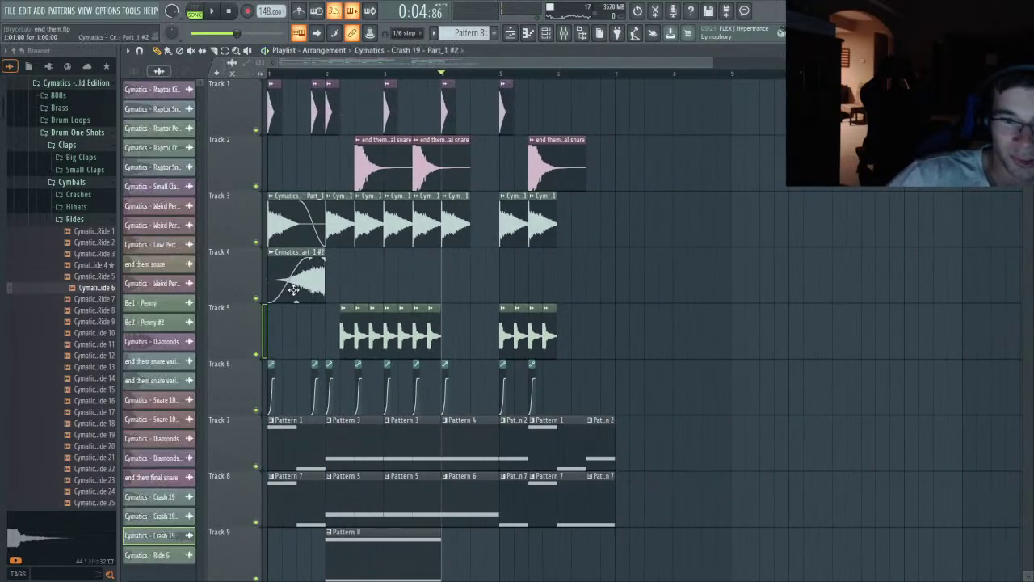
# - Place the reversed Cymatics Crash 19 - Part_1 #2 clip on track 4 at bar 4 and start playback
pyautogui.scroll(2, 489, 287)
pyautogui.moveTo(455, 285)
pyautogui.mouseDown()
pyautogui.moveTo(422, 293)
pyautogui.moveTo(444, 299)
pyautogui.mouseUp()
pyautogui.press('space')
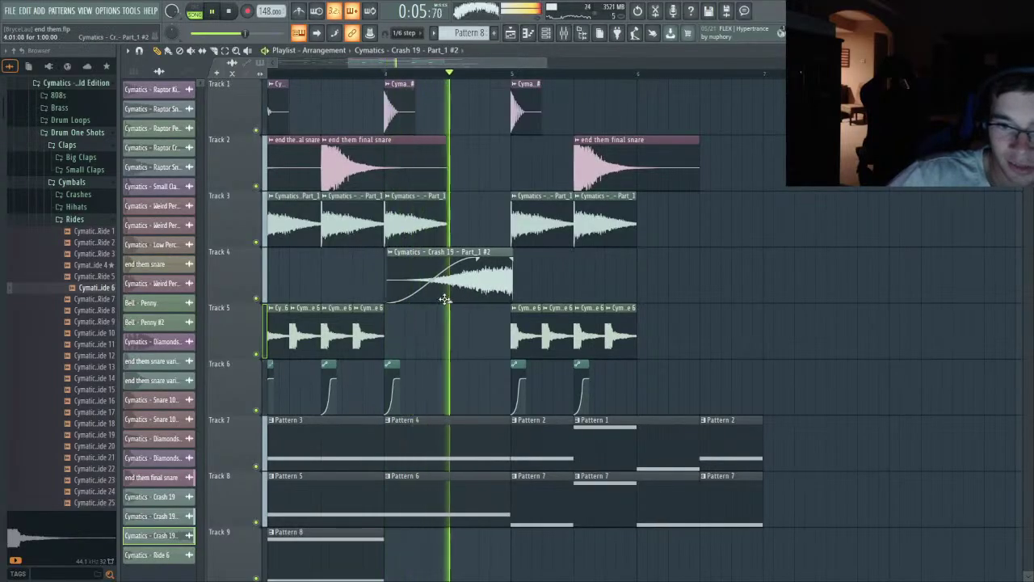
# - Listen to the reversed crash leading from bar 4 into bar 5 and review the clips across all tracks
pyautogui.scroll(3, 444, 300)
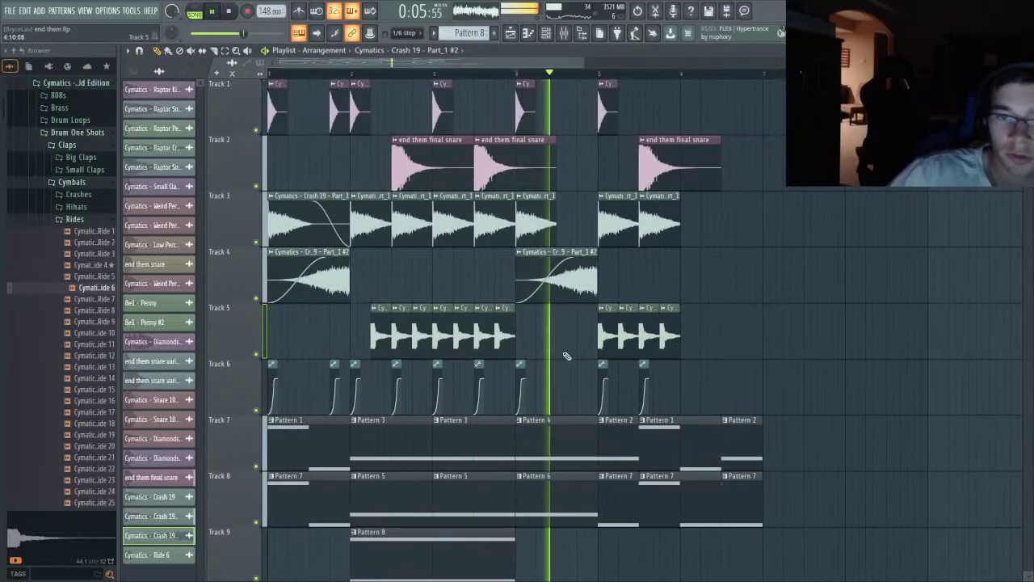
pyautogui.scroll(2, 565, 340)
pyautogui.scroll(-1, 555, 284)
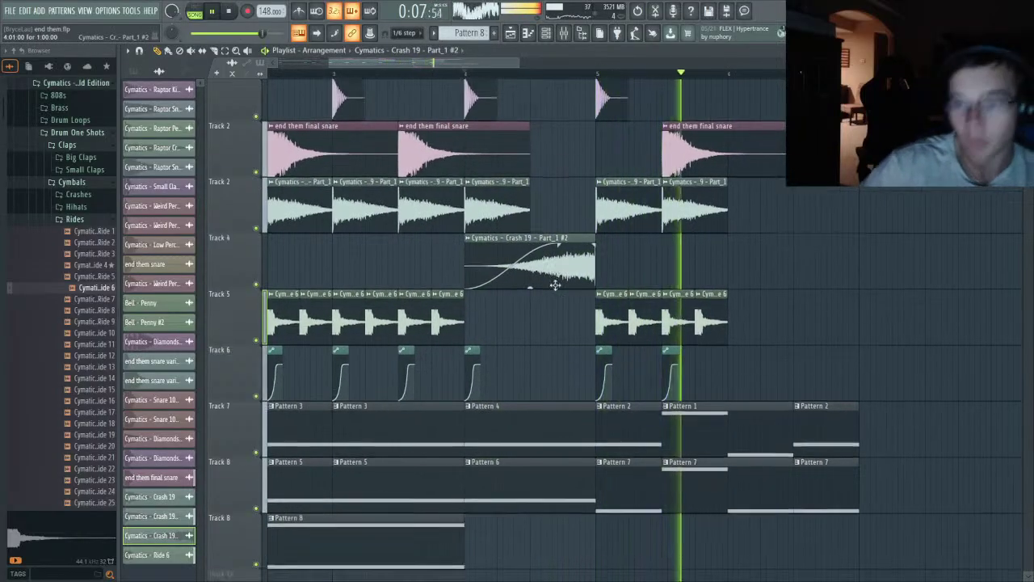
pyautogui.scroll(-3, 563, 282)
pyautogui.scroll(2, 572, 270)
pyautogui.press('space')
pyautogui.scroll(-1, 560, 251)
pyautogui.press('space')
pyautogui.scroll(2, 560, 252)
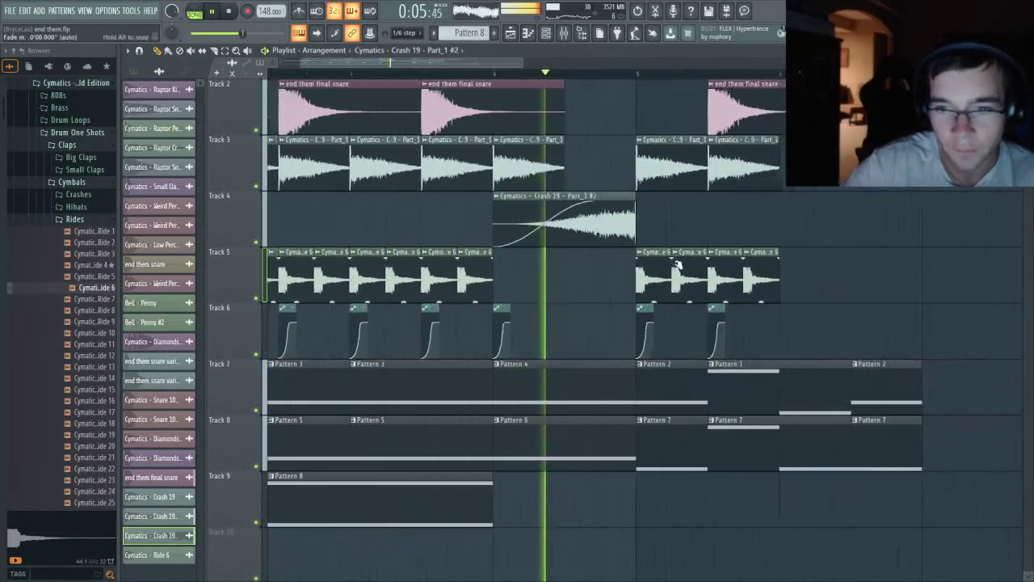
pyautogui.scroll(1, 704, 318)
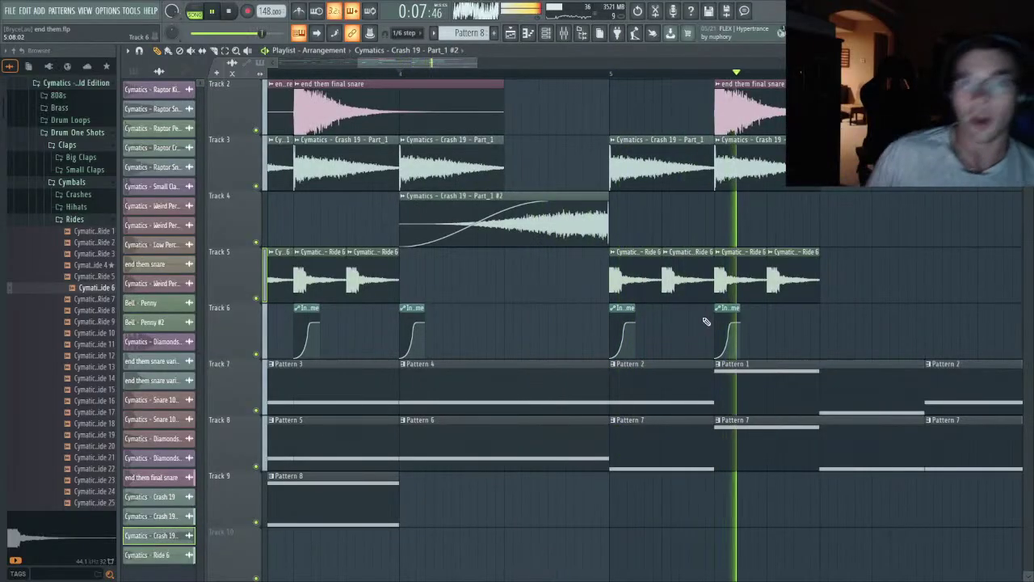
pyautogui.press('space')
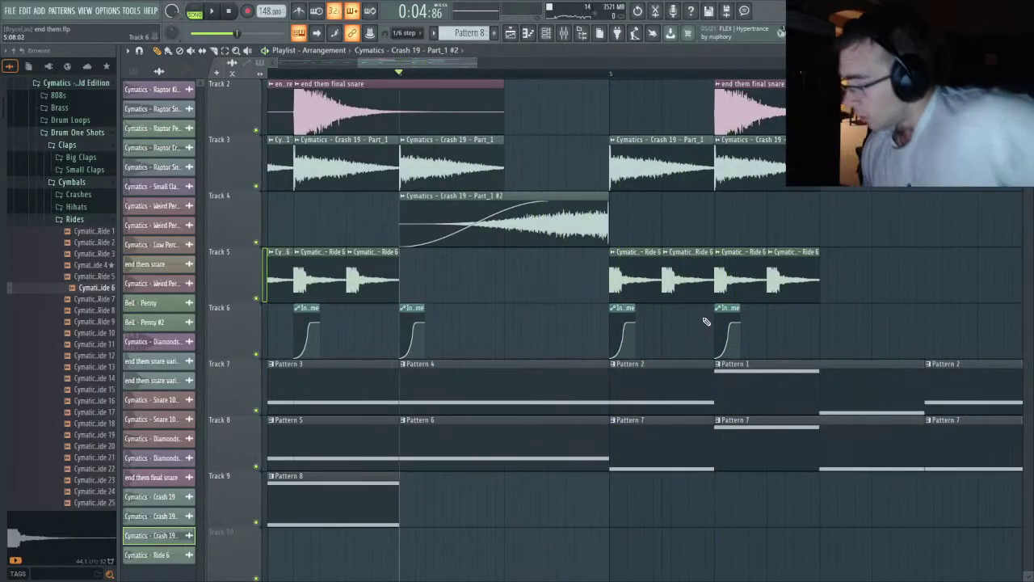
pyautogui.scroll(-2, 648, 313)
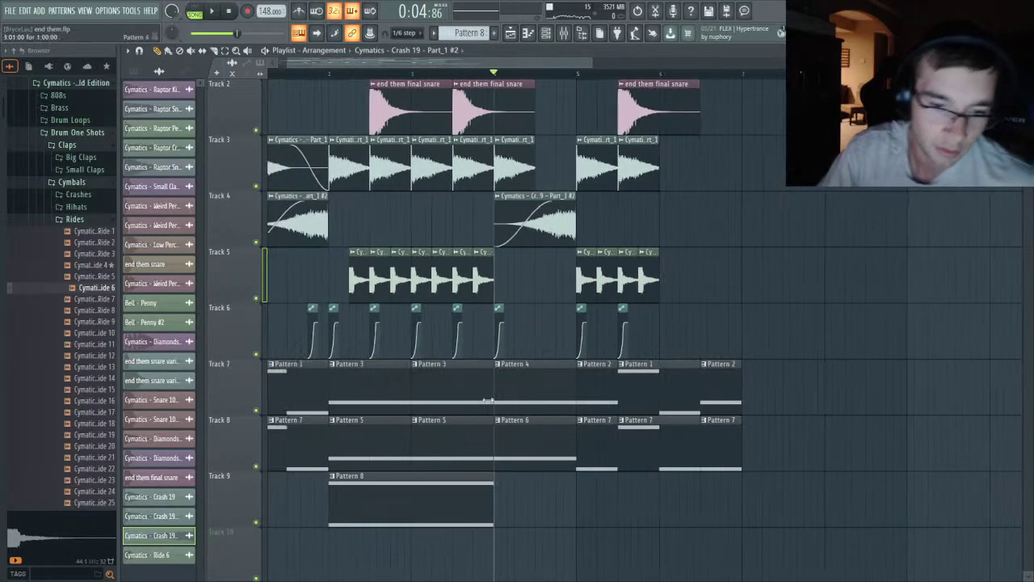
pyautogui.scroll(-4, 295, 229)
pyautogui.scroll(1, 299, 205)
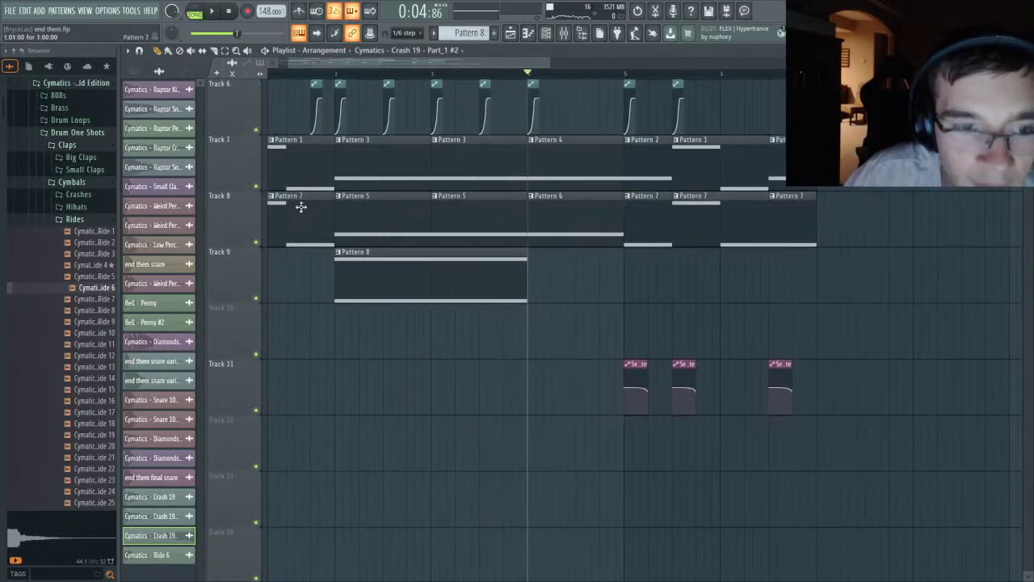
pyautogui.scroll(1, 300, 205)
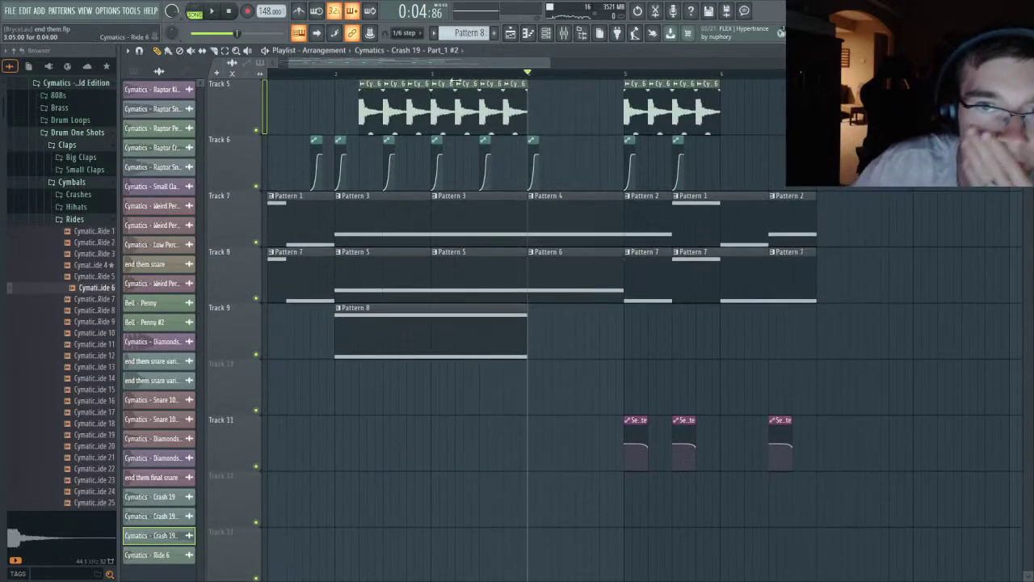
# - Collapse the Rides sample folder, create Pattern 9 and add a Nexus instrument channel
pyautogui.click(81, 220)
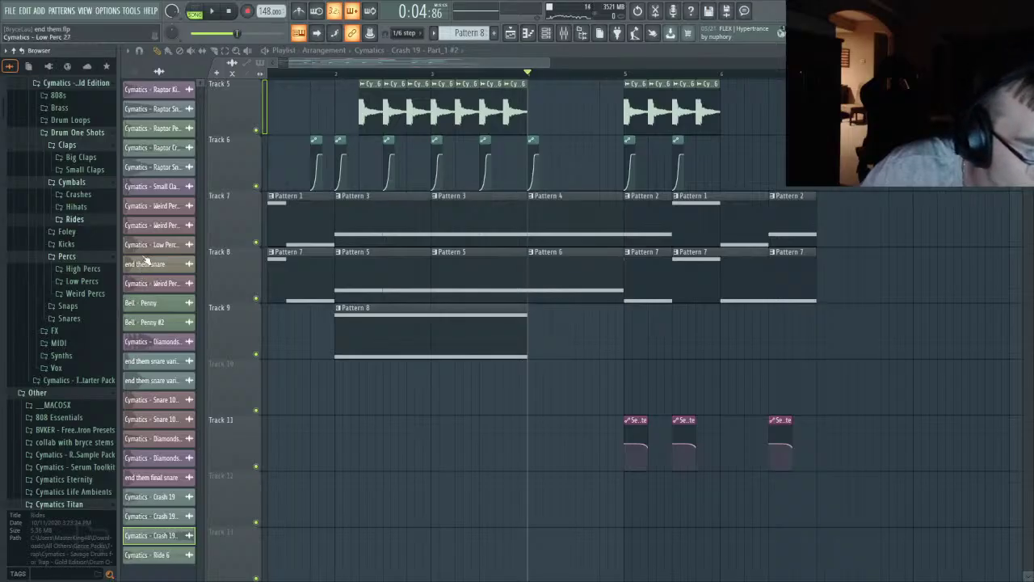
pyautogui.click(494, 33)
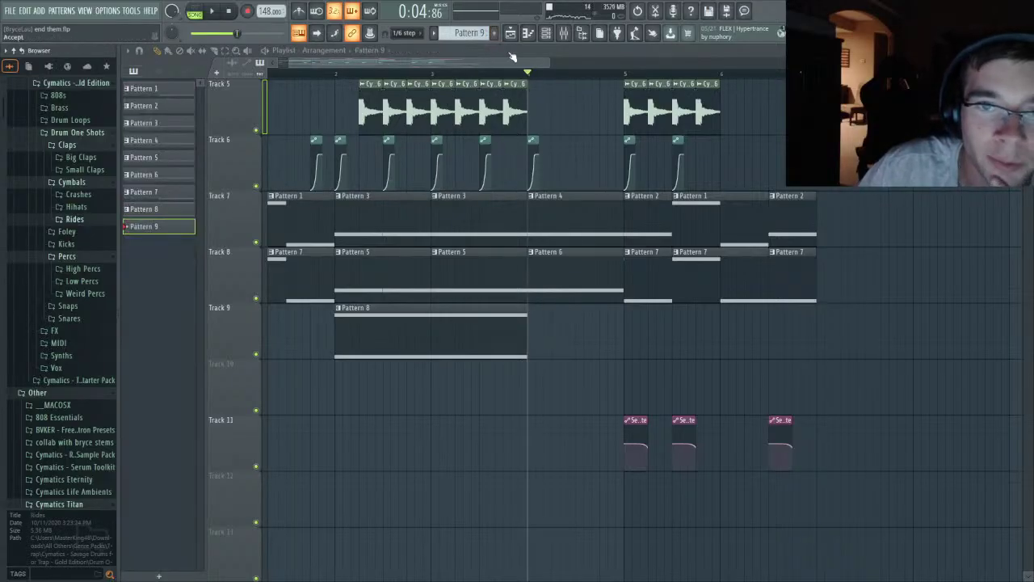
pyautogui.click(546, 33)
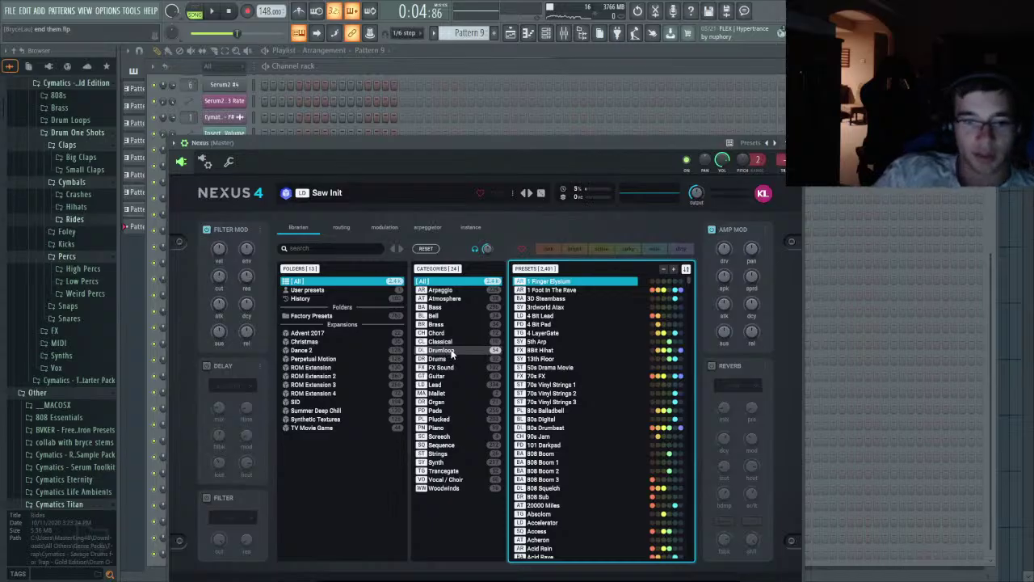
# - Try the Cinematic Piano preset in Nexus's Piano category, select Desert Harp and close the plugin
pyautogui.click(453, 427)
pyautogui.click(558, 394)
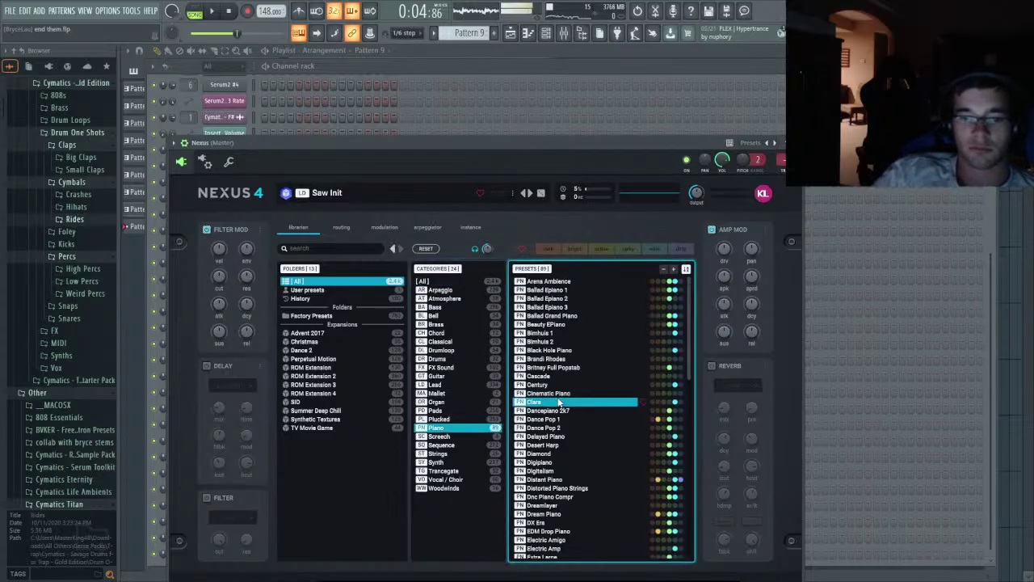
pyautogui.click(543, 445)
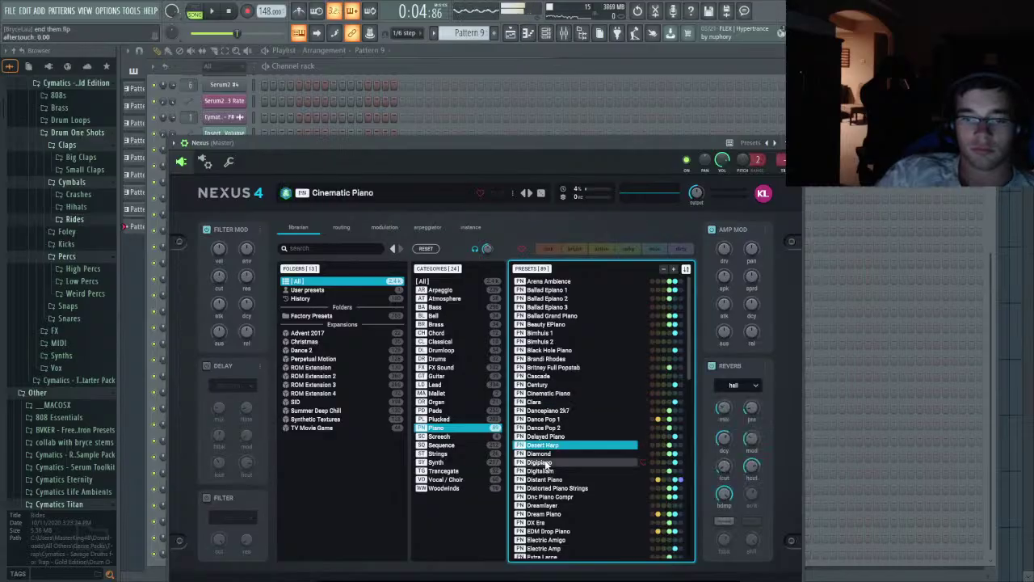
pyautogui.click(409, 66)
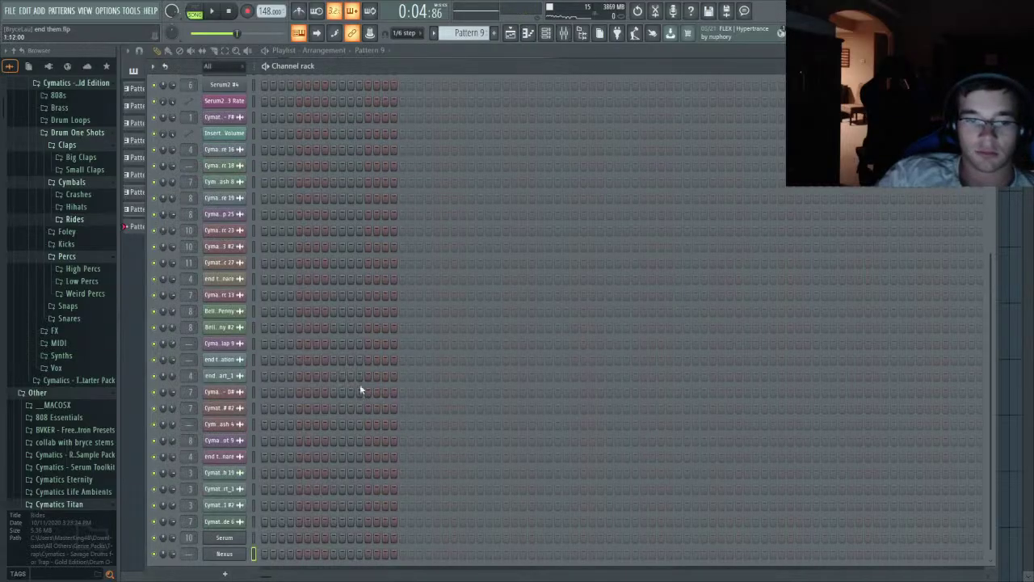
# - Route the Nexus channel to mixer insert 14 and draw a D#6 note at the start of its piano roll
pyautogui.scroll(-1, 359, 387)
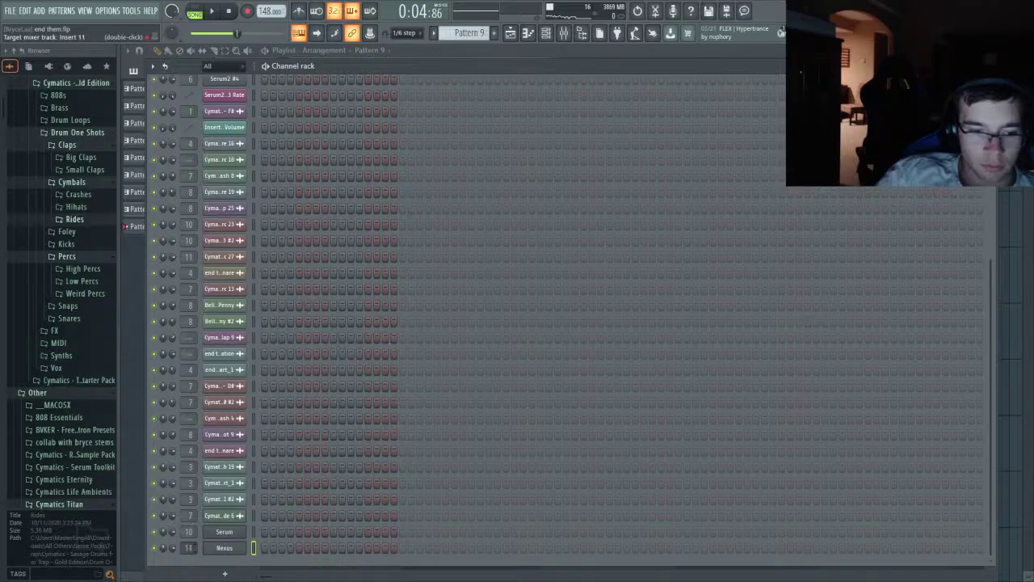
pyautogui.press('F7')
pyautogui.moveTo(182, 256)
pyautogui.mouseDown()
pyautogui.moveTo(148, 253)
pyautogui.moveTo(121, 1)
pyautogui.moveTo(116, 118)
pyautogui.moveTo(133, 118)
pyautogui.mouseUp()
pyautogui.scroll(2, 284, 164)
pyautogui.moveTo(444, 173); pyautogui.dragTo(208, 210)
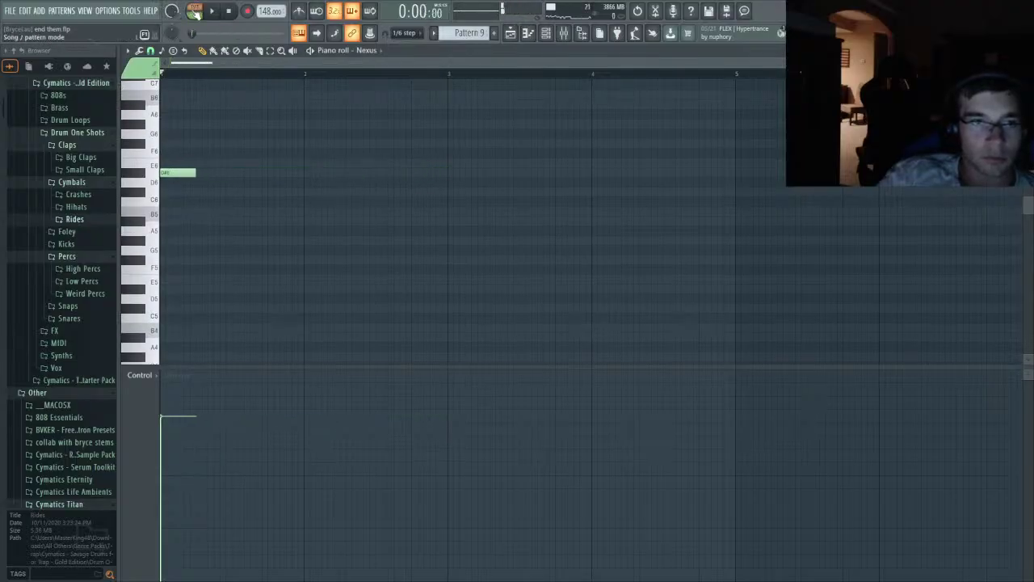
# - Audition the D#6 note in pattern mode, shorten it to one step and repeat it into four consecutive notes
pyautogui.press('space')
pyautogui.press('space')
pyautogui.scroll(2, 152, 163)
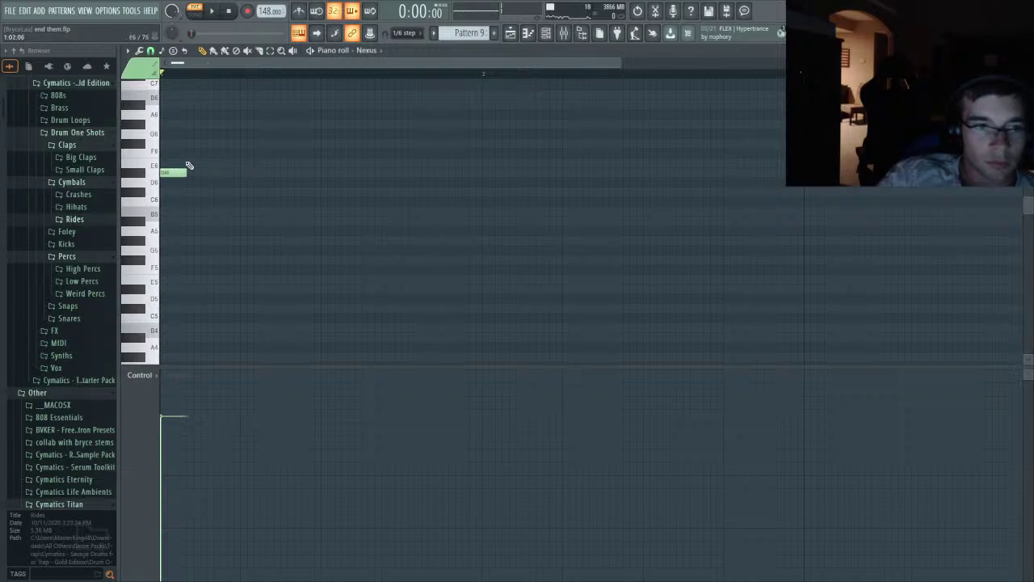
pyautogui.scroll(2, 185, 167)
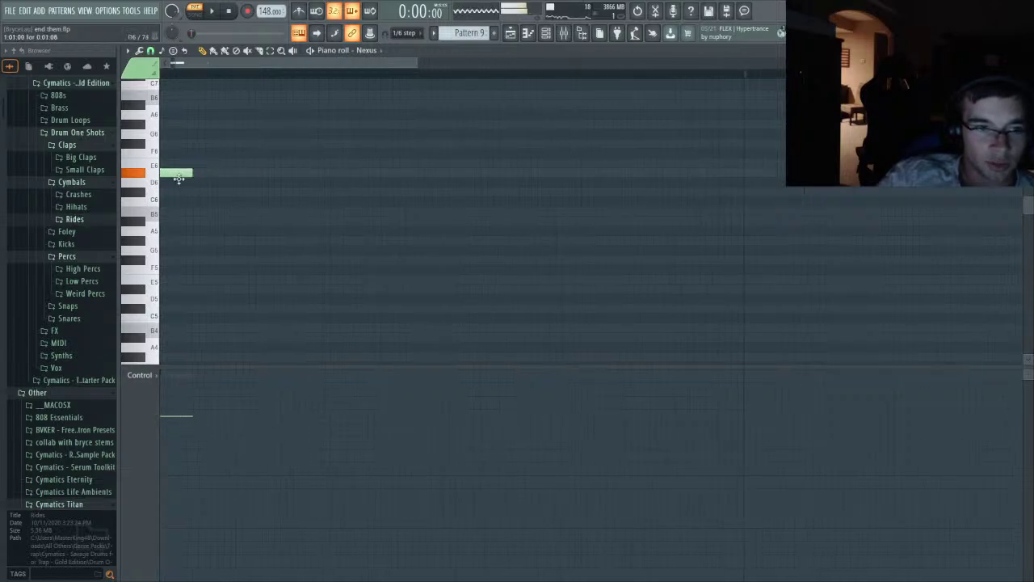
pyautogui.scroll(-1, 285, 203)
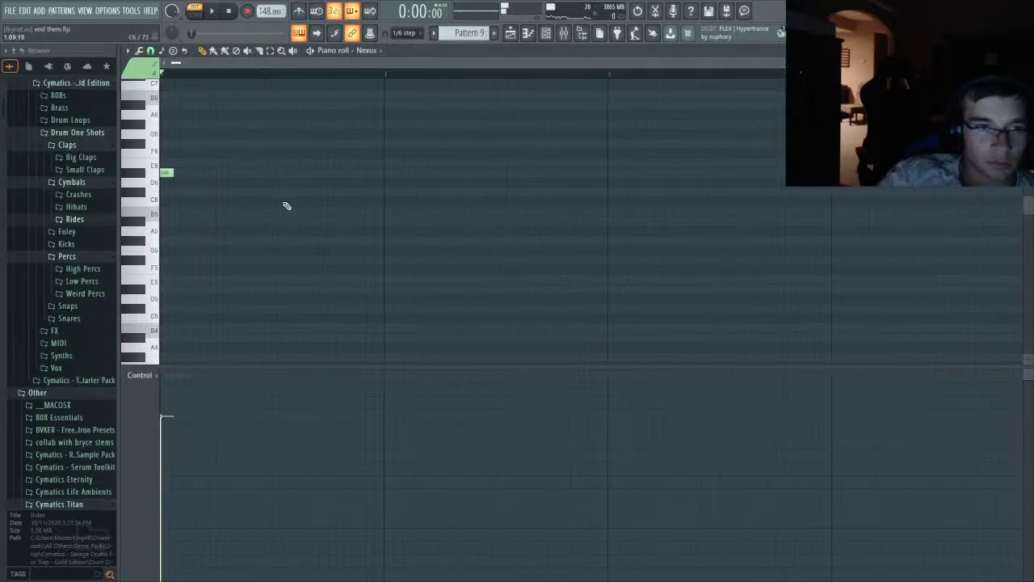
pyautogui.moveTo(279, 206); pyautogui.dragTo(117, 132)
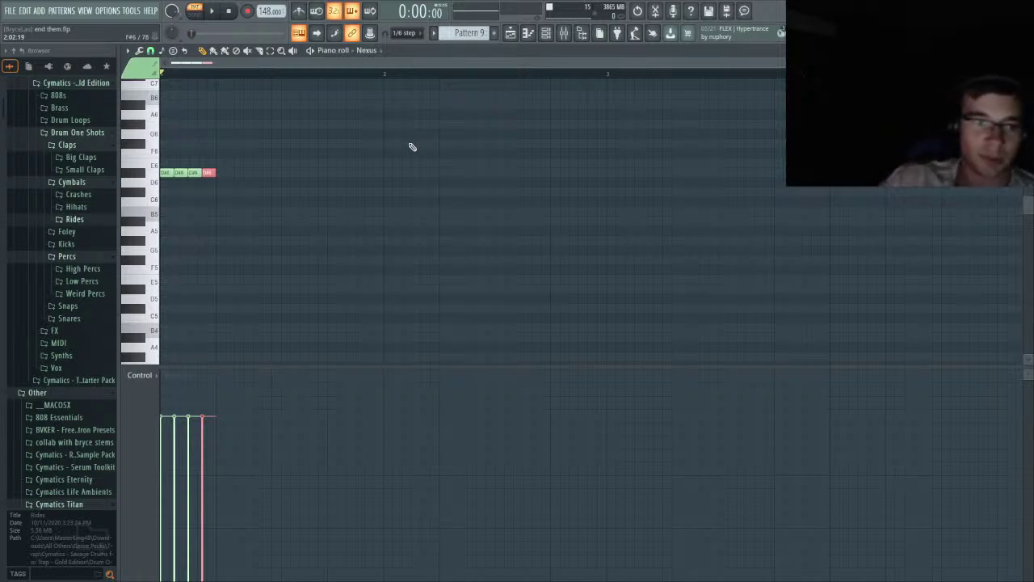
# - Raise the second note to F#6, the third to A#6 and the fourth to D#7
pyautogui.scroll(3, 163, 149)
pyautogui.scroll(3, 161, 150)
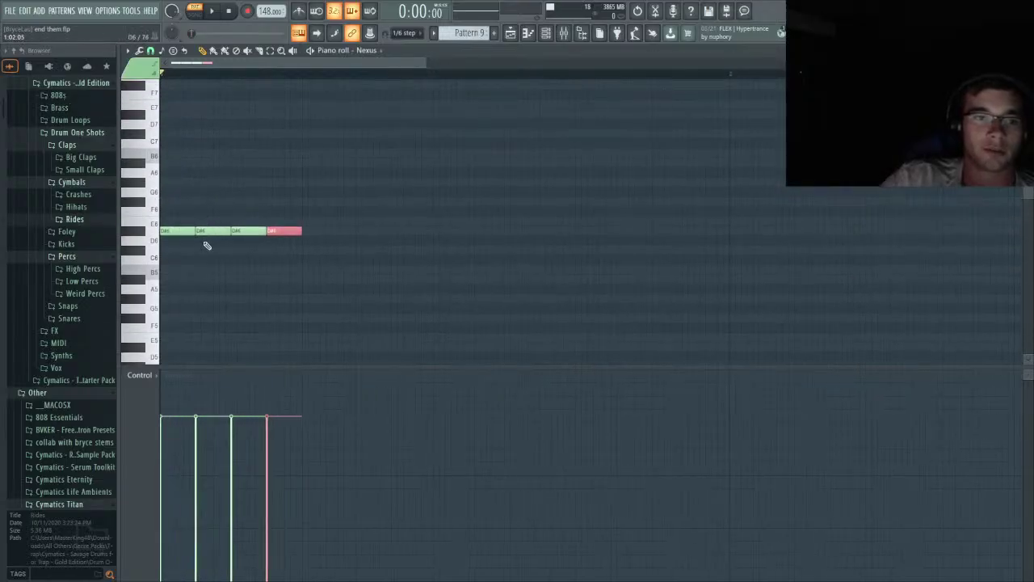
pyautogui.moveTo(206, 232); pyautogui.dragTo(210, 205)
pyautogui.scroll(3, 210, 204)
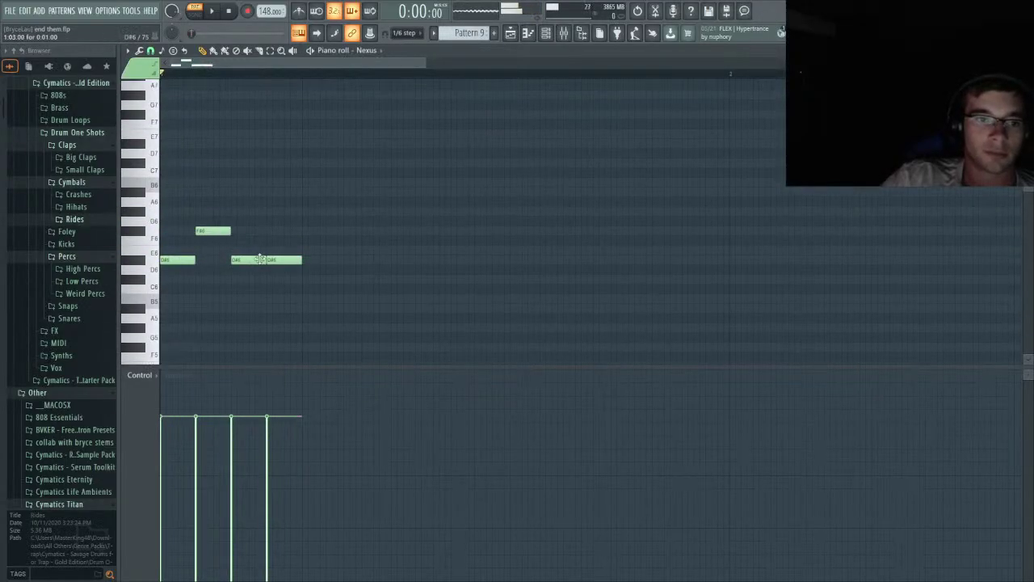
pyautogui.moveTo(249, 259); pyautogui.dragTo(249, 192)
pyautogui.moveTo(286, 251); pyautogui.dragTo(285, 135)
# - Select the four rising notes and duplicate them directly after the originals
pyautogui.moveTo(379, 294); pyautogui.dragTo(153, 11)
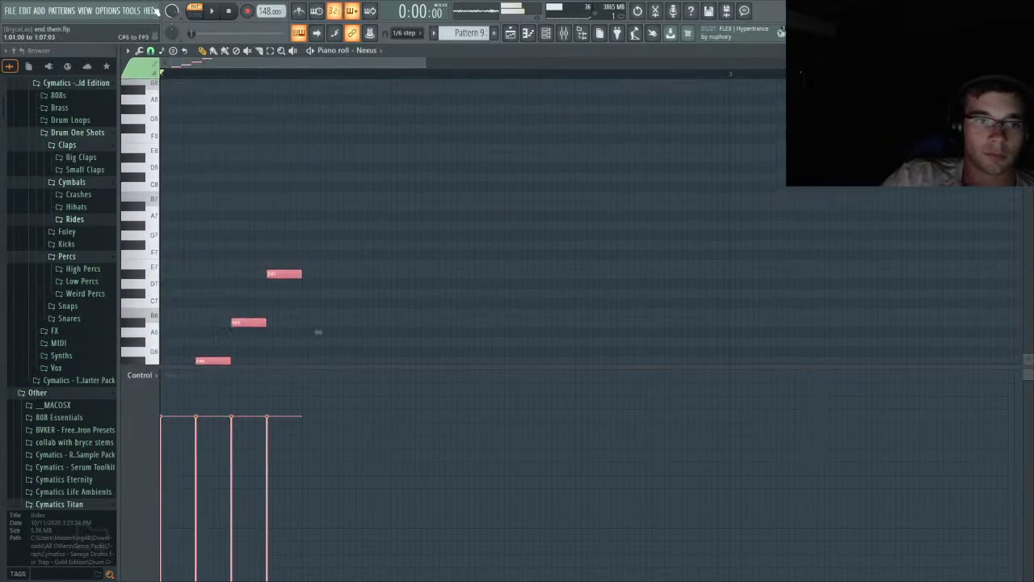
pyautogui.scroll(-2, 240, 99)
pyautogui.hotkey('ctrl', 'b')
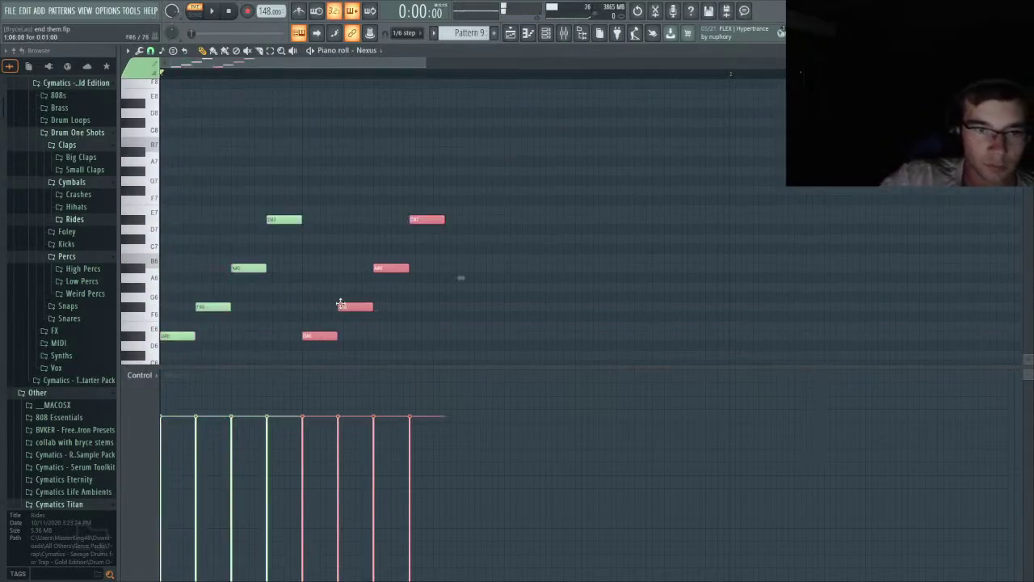
# - Replace the copied phrase's first note with B6, raise its last note to F#7 and play the pattern
pyautogui.click(302, 257)
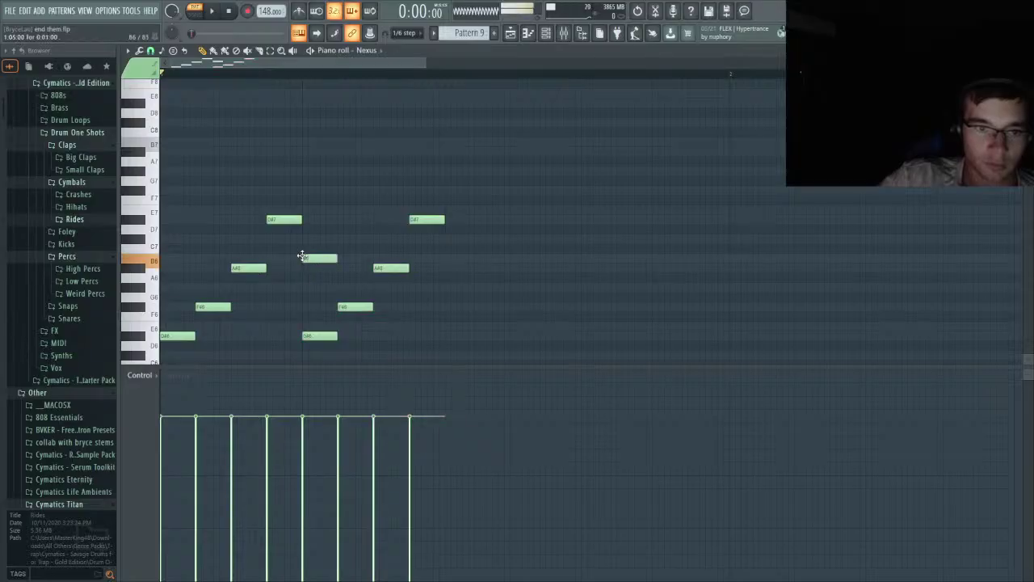
pyautogui.click(356, 307)
pyautogui.rightClick(328, 337)
pyautogui.moveTo(425, 220); pyautogui.dragTo(426, 191)
pyautogui.press('space')
pyautogui.scroll(-3, 472, 206)
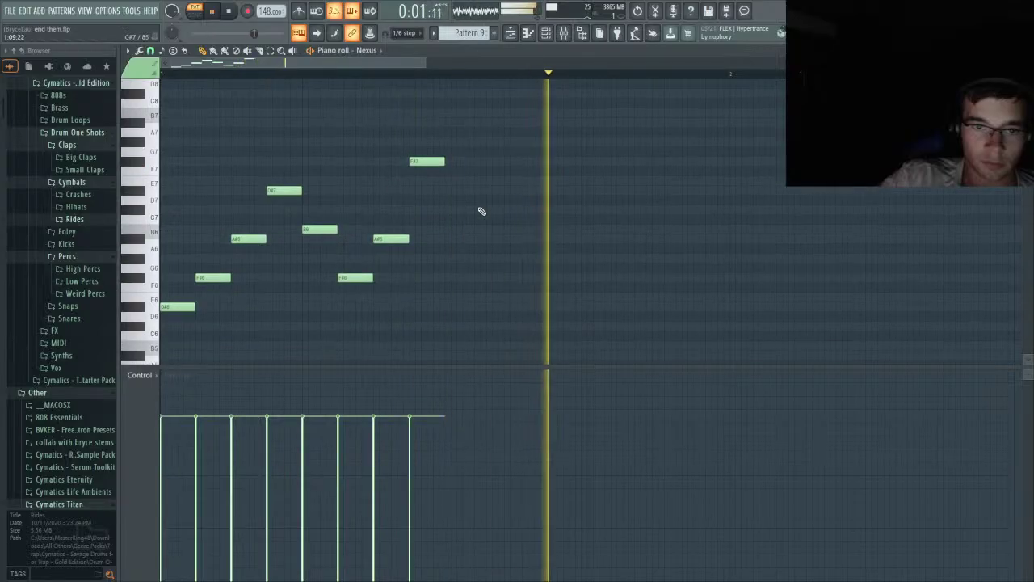
pyautogui.press('space')
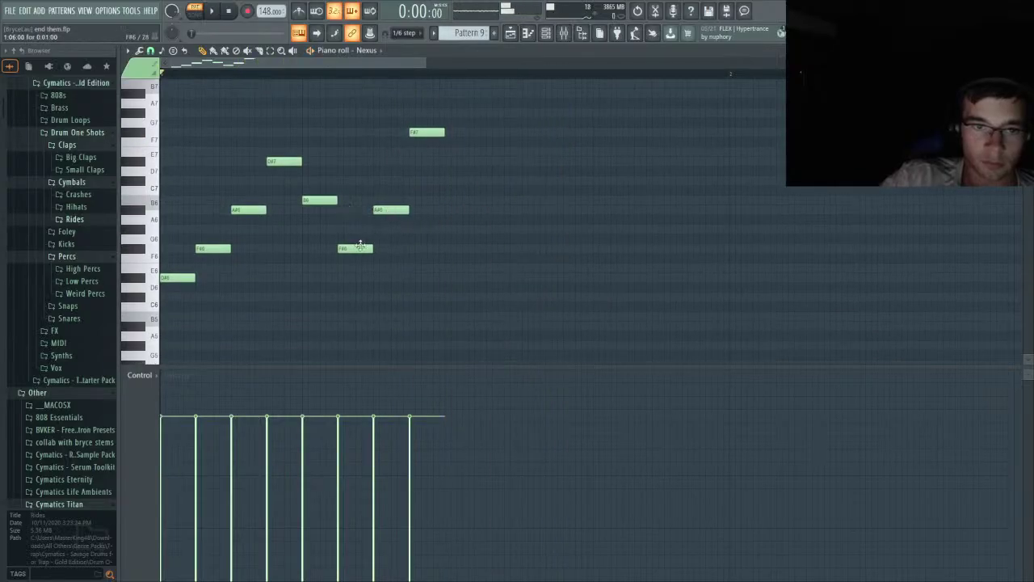
# - Raise the sixth note to D#7, the seventh to F#7 and the eighth to A#7, and play the melody
pyautogui.moveTo(359, 248); pyautogui.dragTo(359, 161)
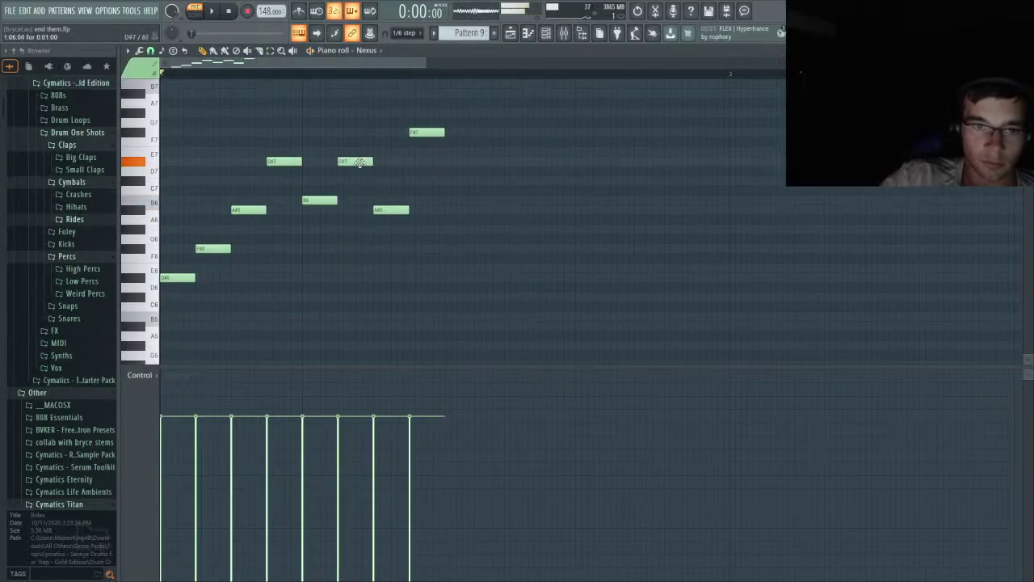
pyautogui.scroll(2, 404, 199)
pyautogui.moveTo(400, 244); pyautogui.dragTo(428, 122)
pyautogui.press('space')
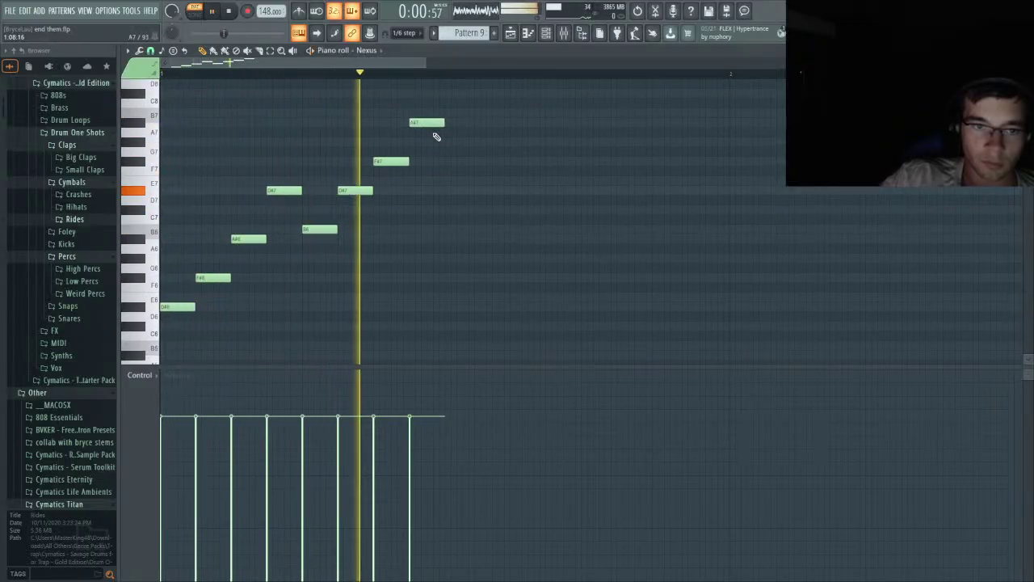
pyautogui.press('space')
pyautogui.scroll(4, 446, 169)
pyautogui.scroll(-6, 446, 169)
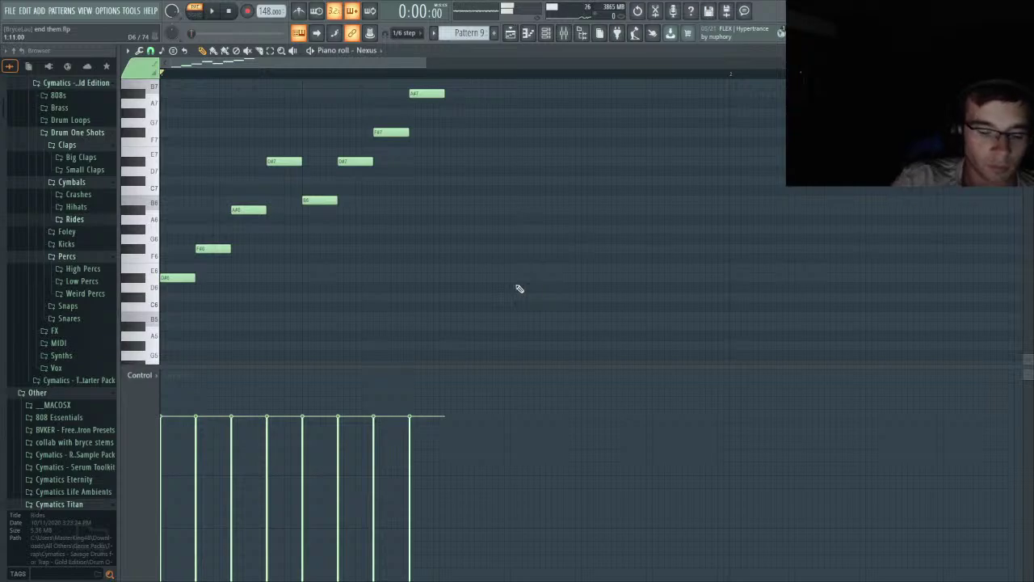
# - Duplicate the eight-note Nexus phrase directly after the original and play the pattern
pyautogui.hotkey('ctrl', 'b')
pyautogui.press('space')
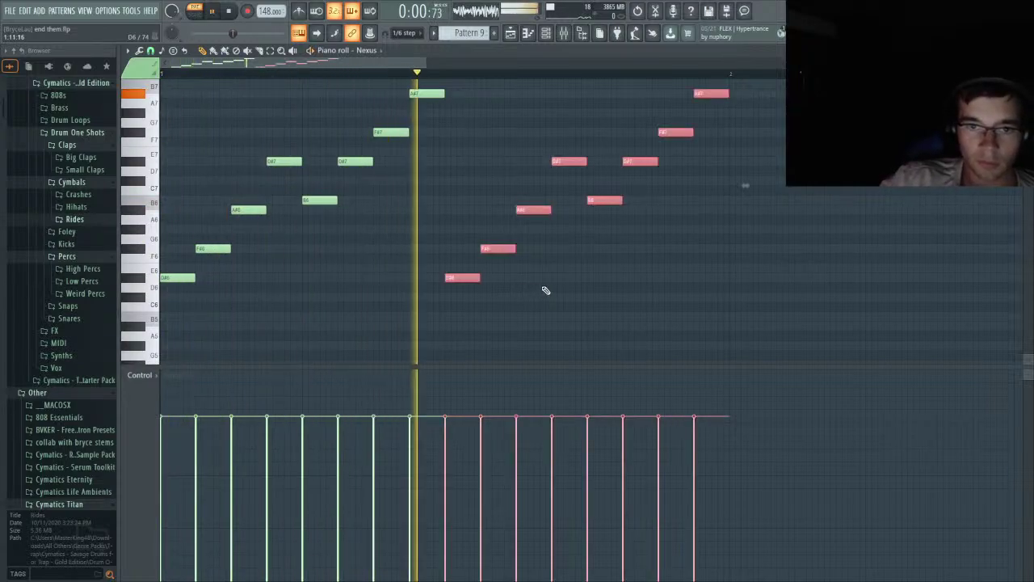
pyautogui.press('space')
# - Raise the second phrase's first note to D#7, replace its second note with B6, and play the melody
pyautogui.click(457, 299)
pyautogui.moveTo(457, 299); pyautogui.dragTo(503, 228)
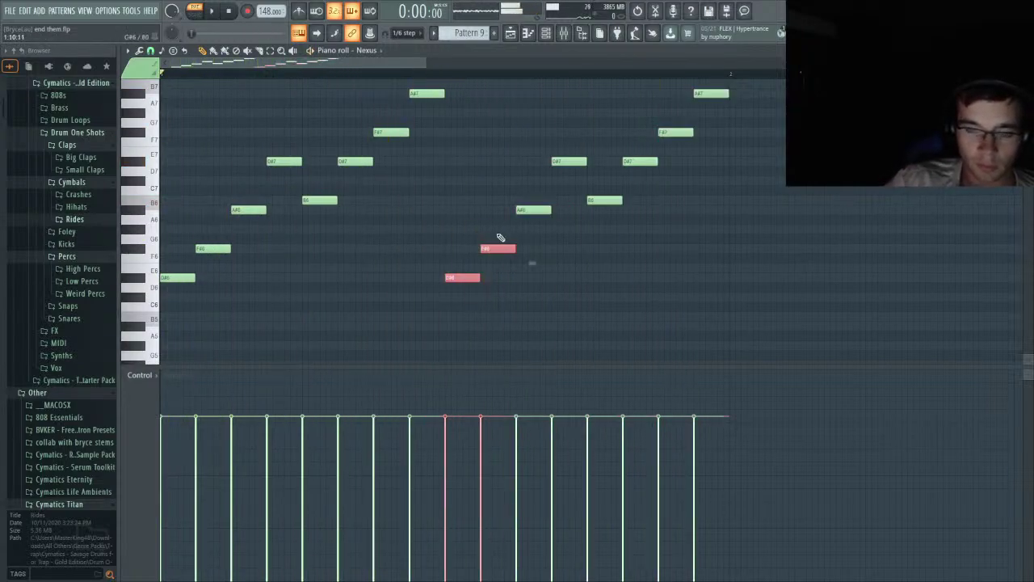
pyautogui.hotkey('ctrl', 'Up')
pyautogui.scroll(2, 483, 194)
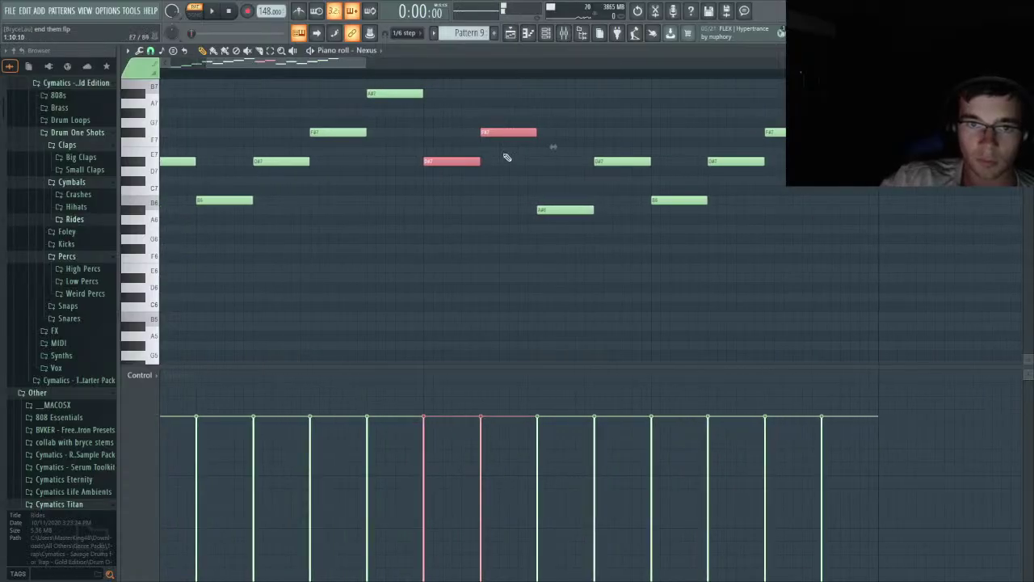
pyautogui.moveTo(520, 182)
pyautogui.mouseDown()
pyautogui.moveTo(507, 209)
pyautogui.moveTo(507, 200)
pyautogui.mouseUp()
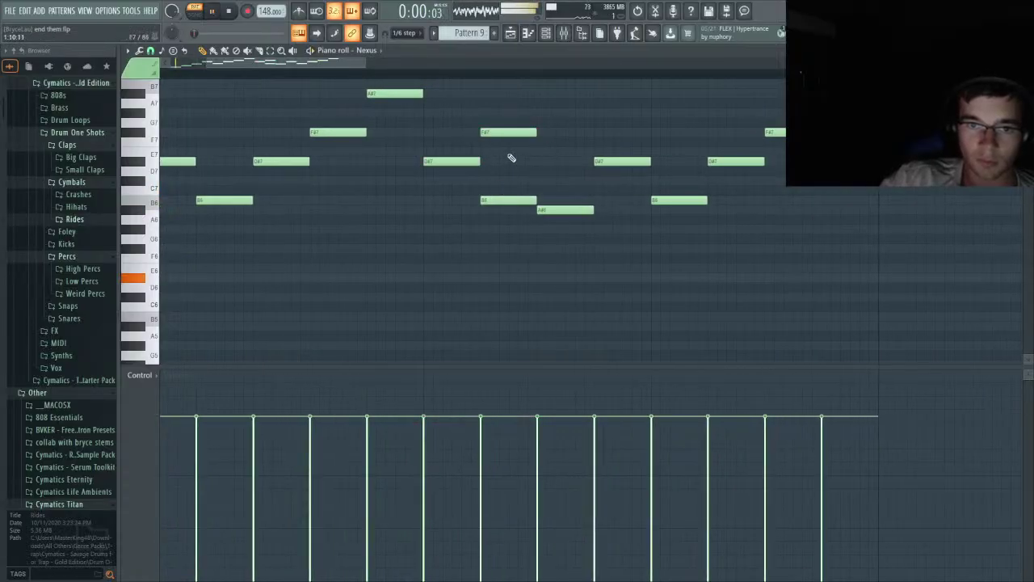
pyautogui.press('space')
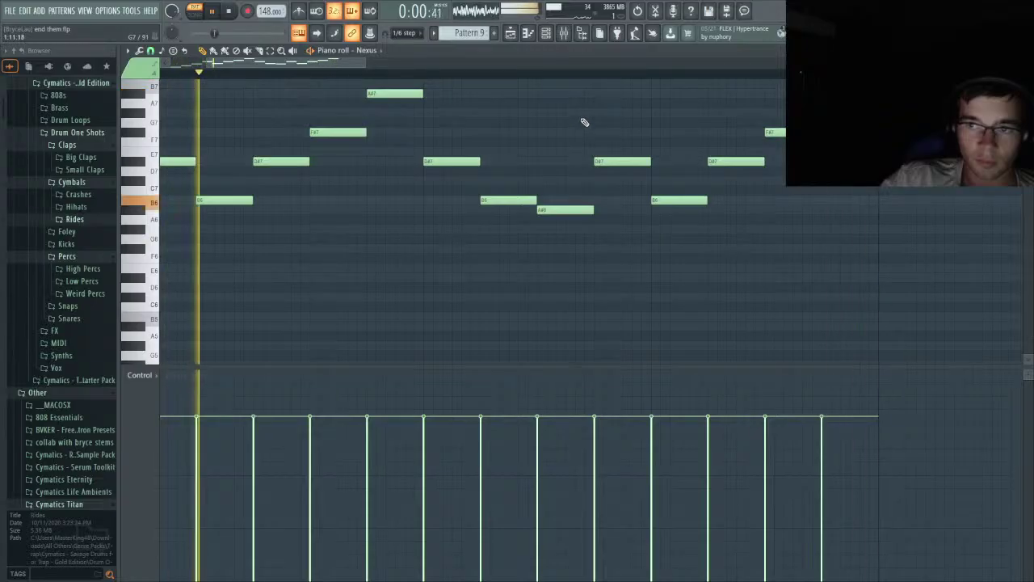
pyautogui.scroll(-2, 570, 127)
# - Open the Nexus instrument, lower the Desert Harp preset's reverb mix and set its delay mix to 6
pyautogui.click(546, 33)
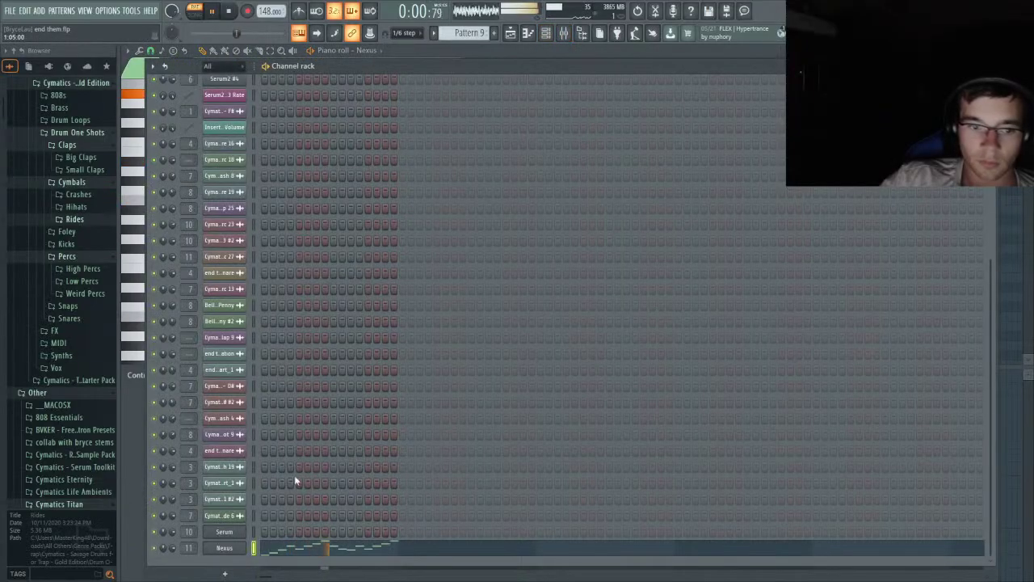
pyautogui.click(229, 548)
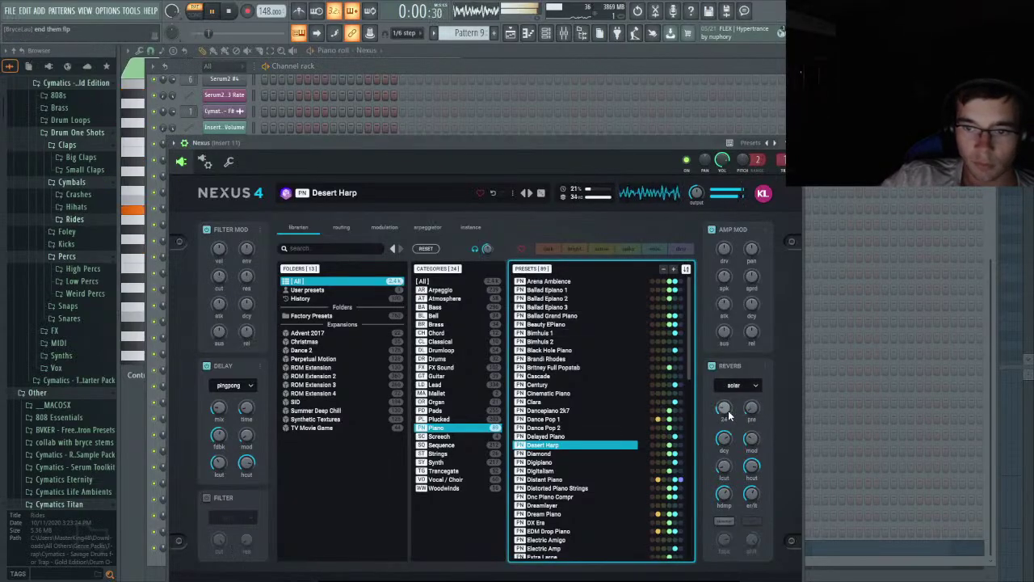
pyautogui.moveTo(728, 410); pyautogui.dragTo(728, 423)
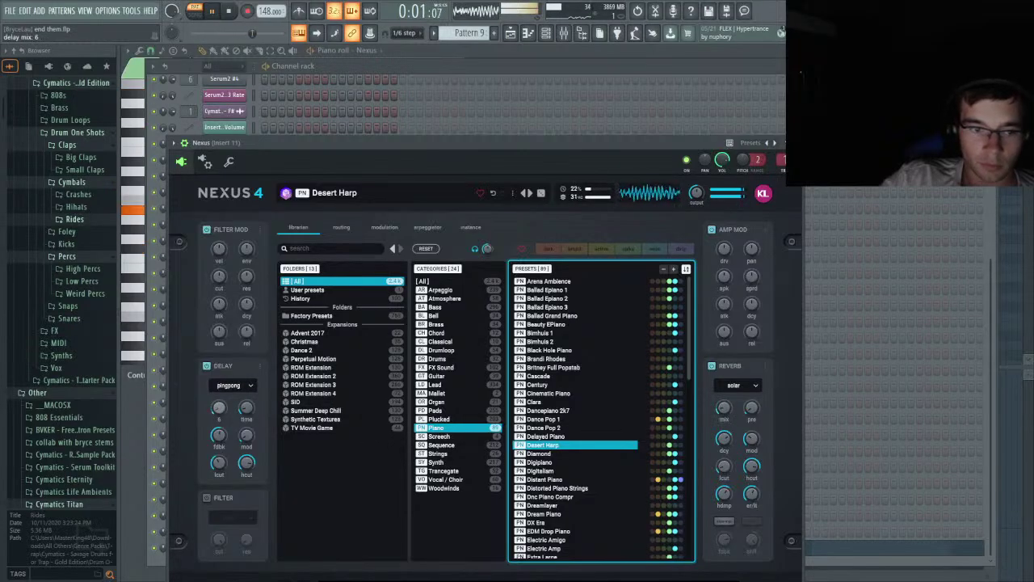
pyautogui.moveTo(217, 249); pyautogui.dragTo(217, 269)
# - On Insert 11, cut the lows and slightly dip the upper bands in Fruity Parametric EQ 2, and lower the insert's volume to 90%
pyautogui.click(564, 32)
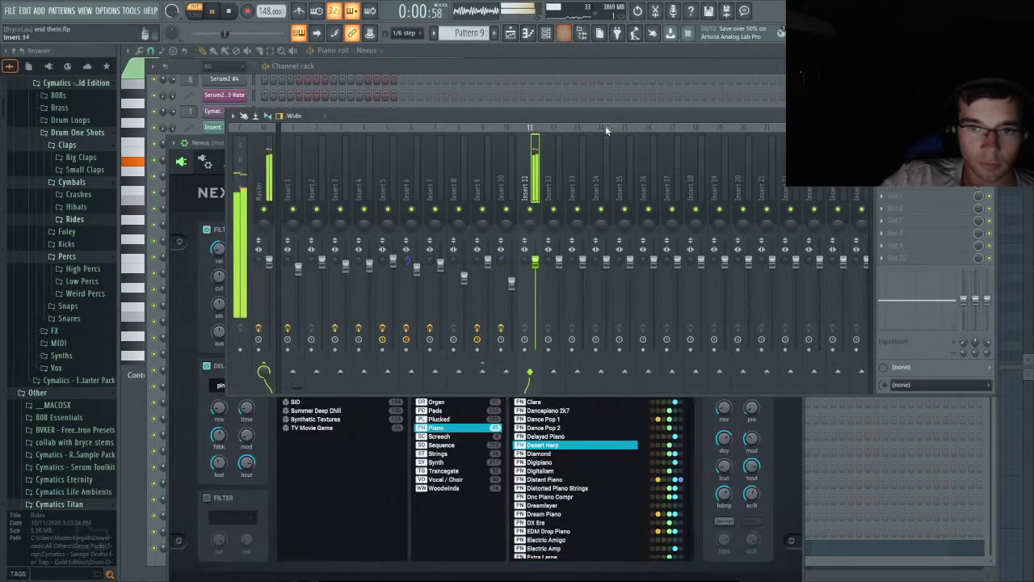
pyautogui.click(731, 554)
pyautogui.moveTo(176, 193); pyautogui.dragTo(237, 257)
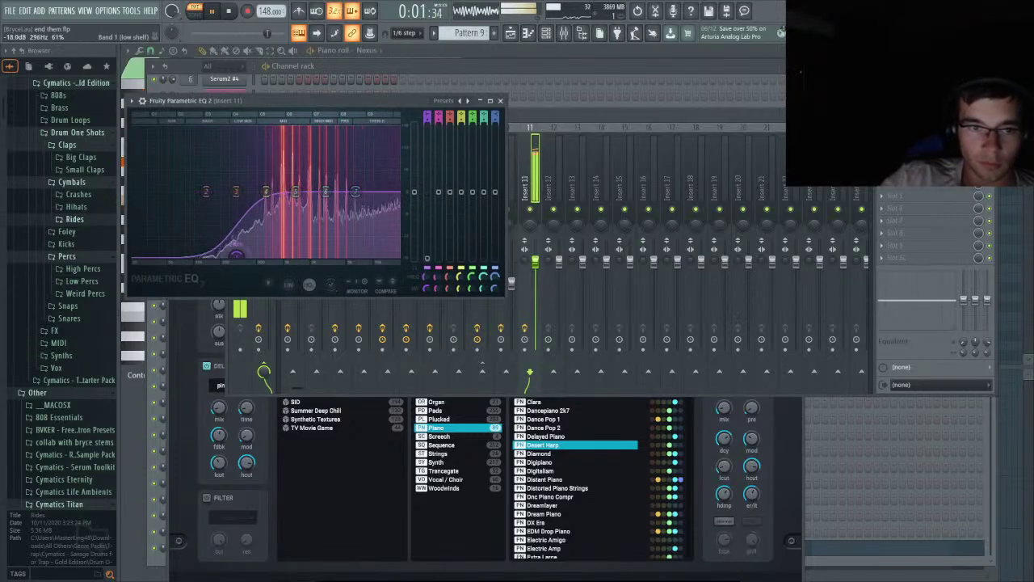
pyautogui.moveTo(296, 191); pyautogui.dragTo(295, 197)
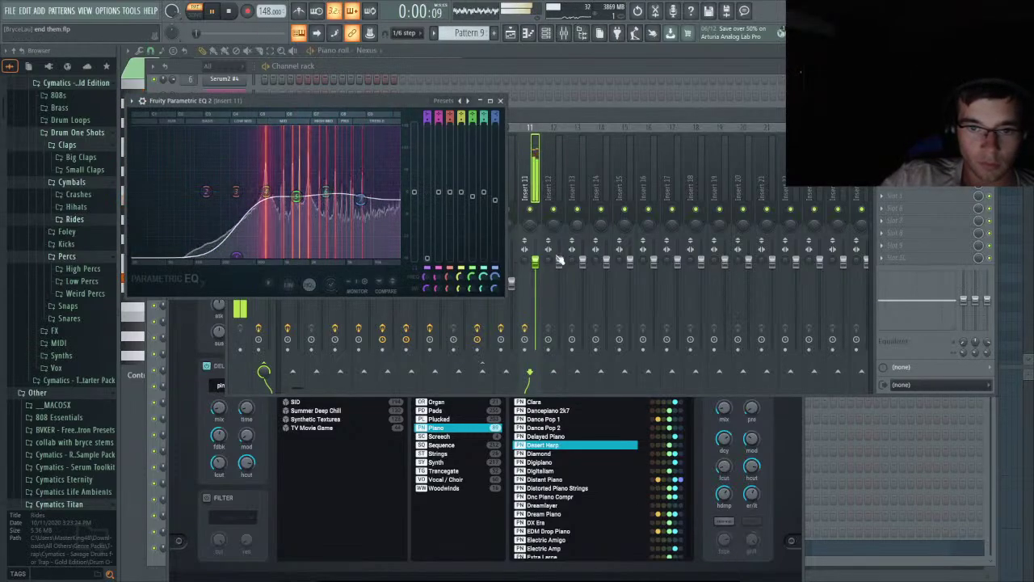
pyautogui.moveTo(534, 263); pyautogui.dragTo(535, 271)
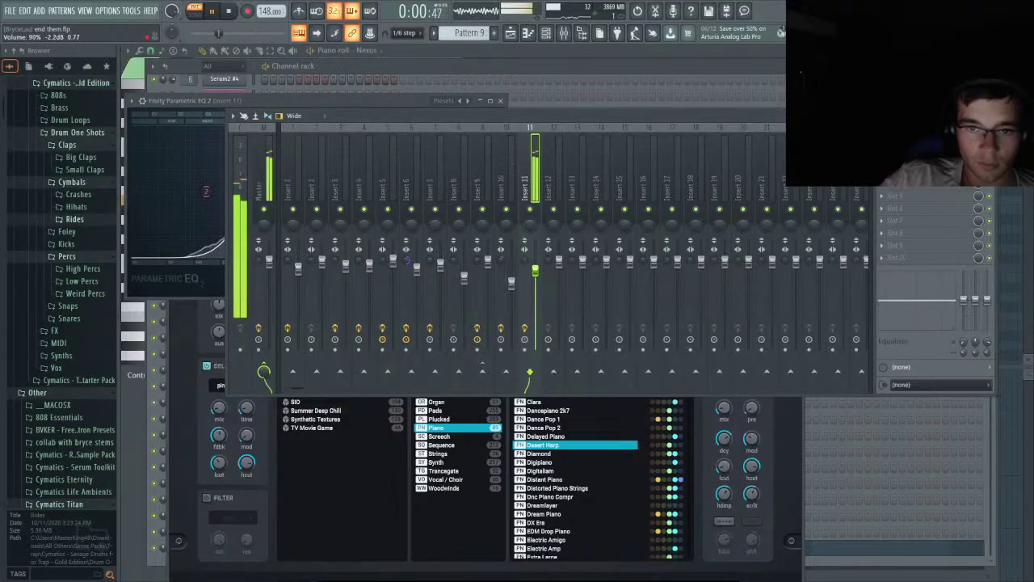
# - Stop playback, place Pattern 9 on Track 10 at bar 2 and duplicate the clip to bar 3
pyautogui.click(517, 37)
pyautogui.press('space')
pyautogui.click(388, 380)
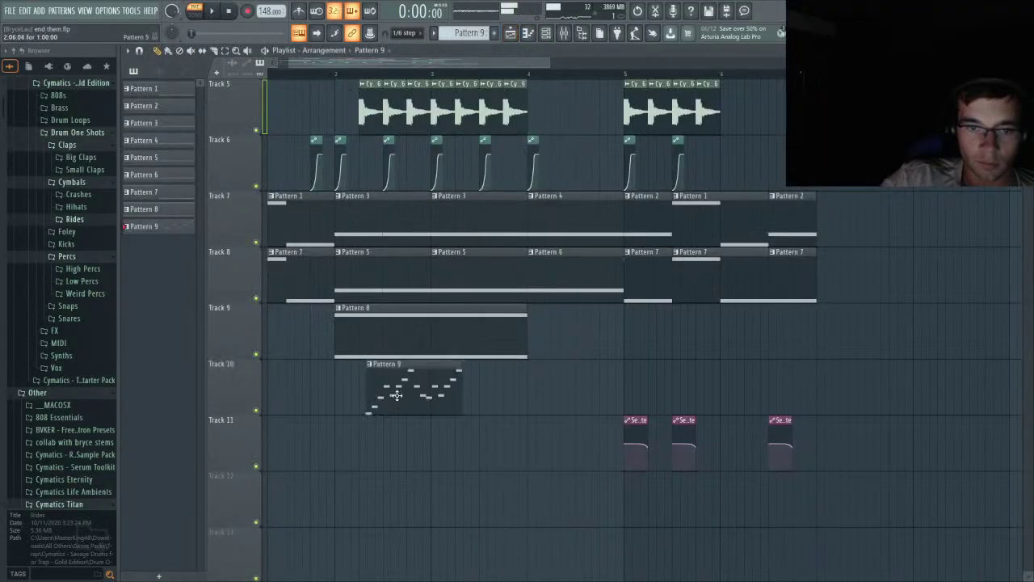
pyautogui.scroll(-2, 497, 390)
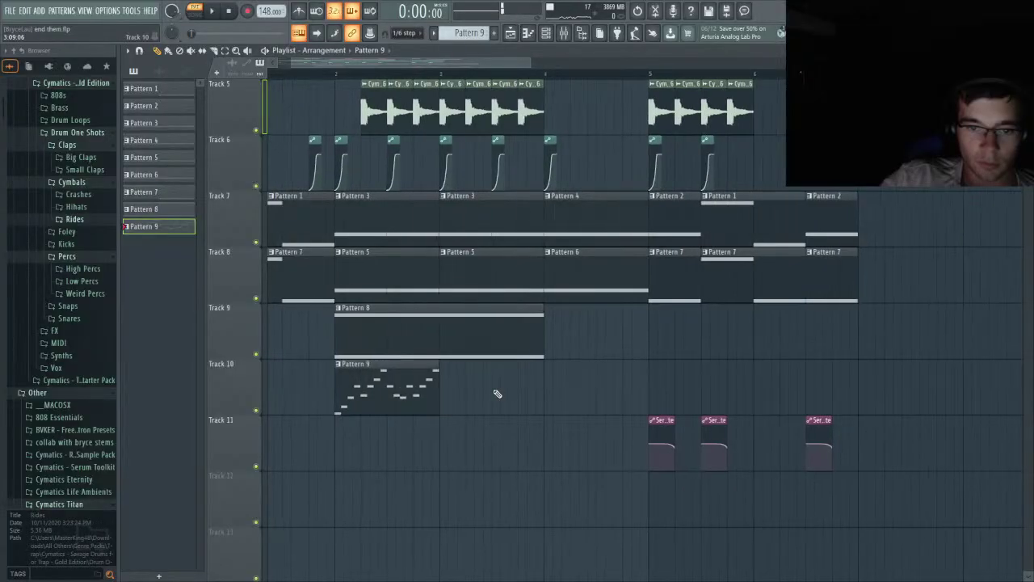
pyautogui.click(386, 398)
pyautogui.hotkey('ctrl', 'b')
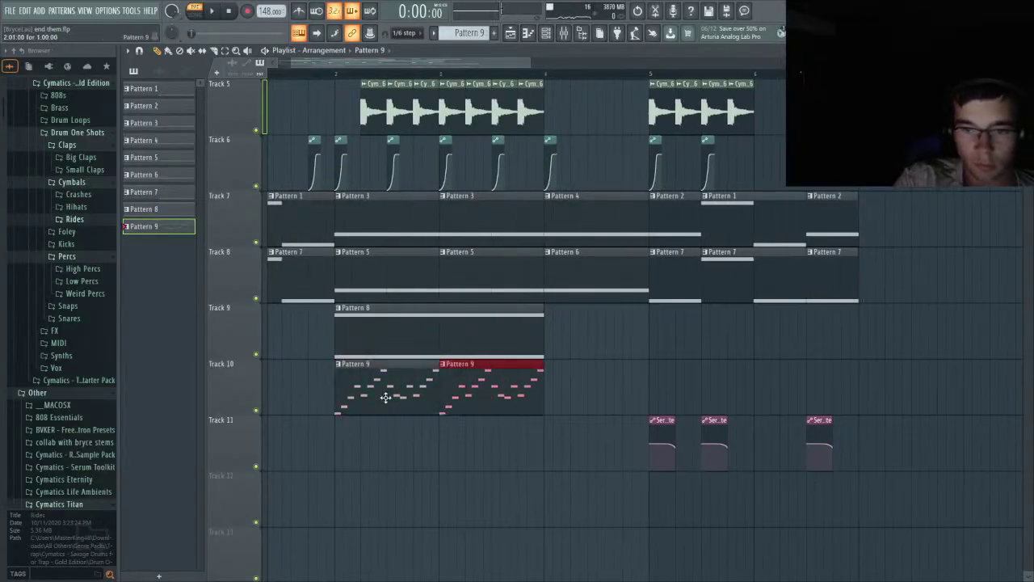
# - Route Insert 11 to the far mixer insert whose fader is near the bottom, and play the arrangement in song mode
pyautogui.click(563, 35)
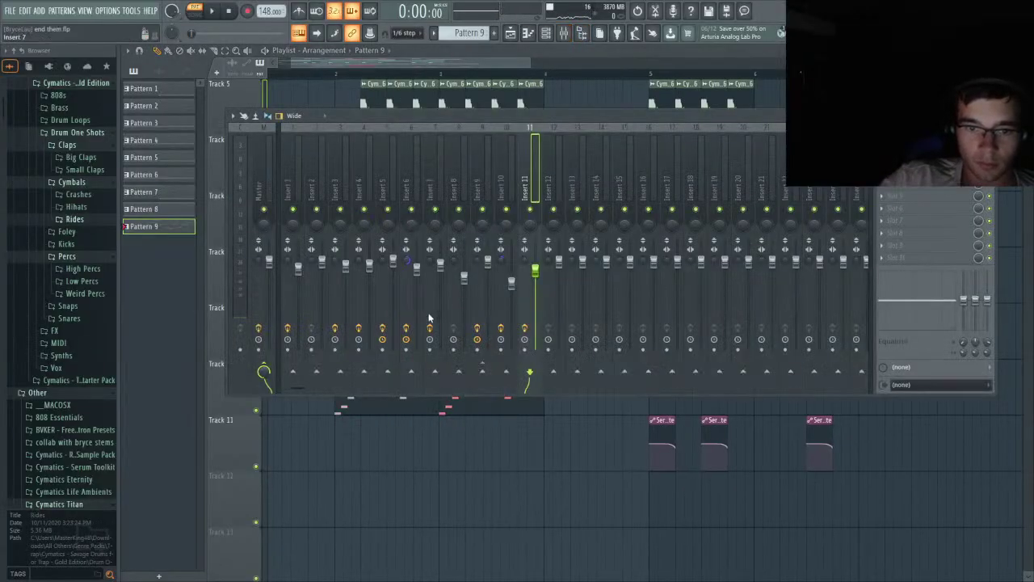
pyautogui.scroll(-5, 611, 165)
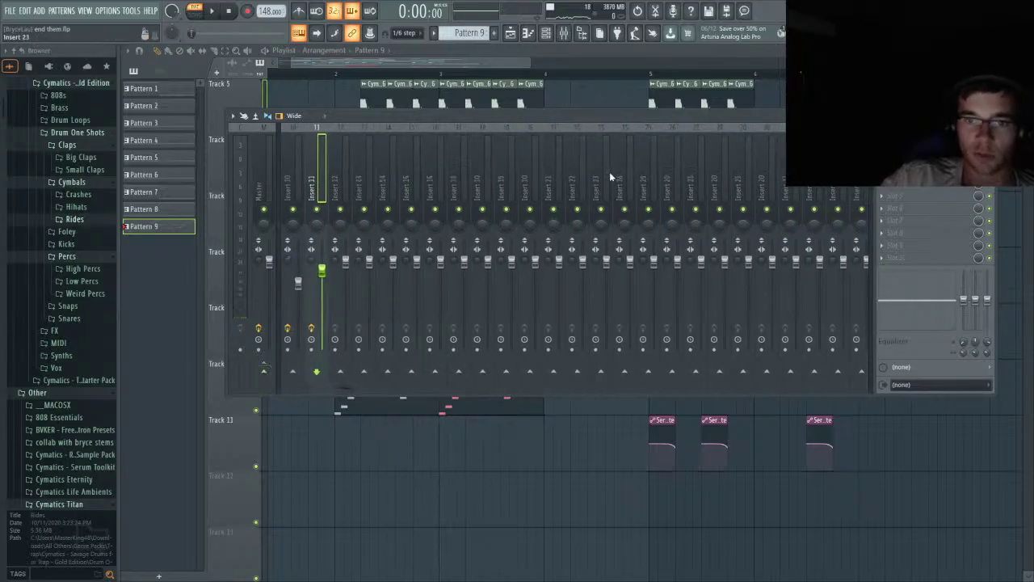
pyautogui.scroll(-3, 609, 176)
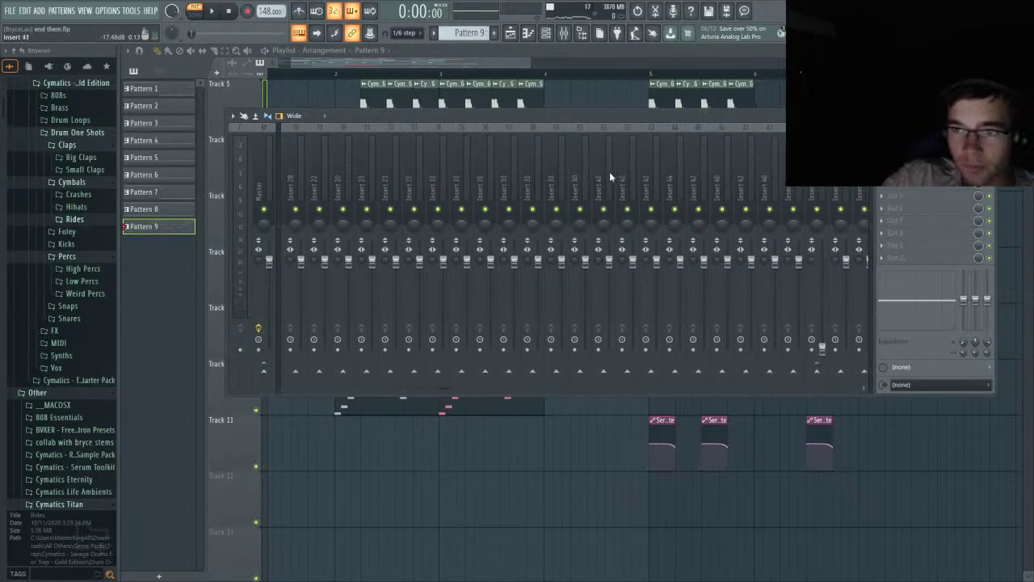
pyautogui.click(815, 371)
pyautogui.press('space')
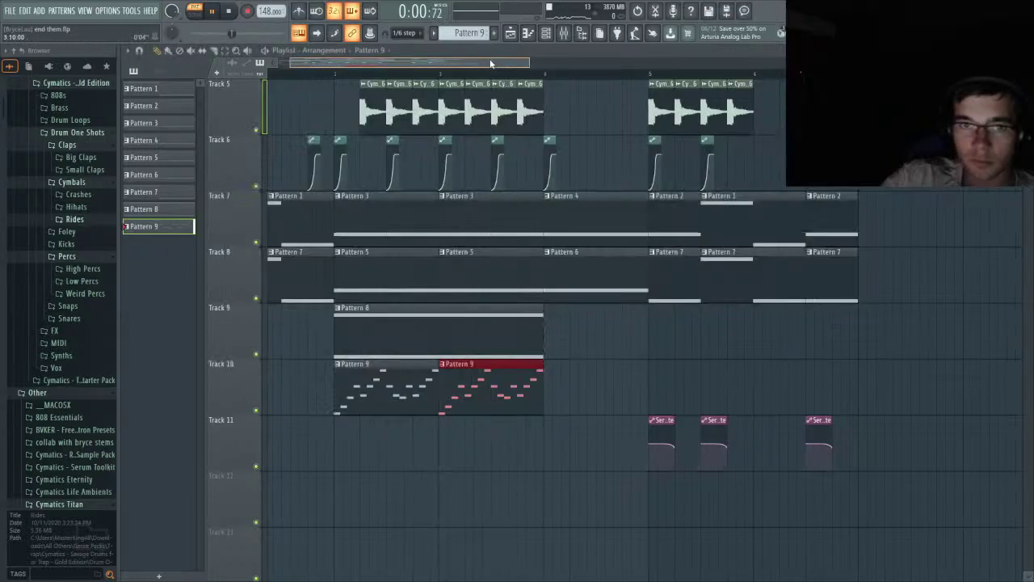
pyautogui.press('F9')
pyautogui.press('l')
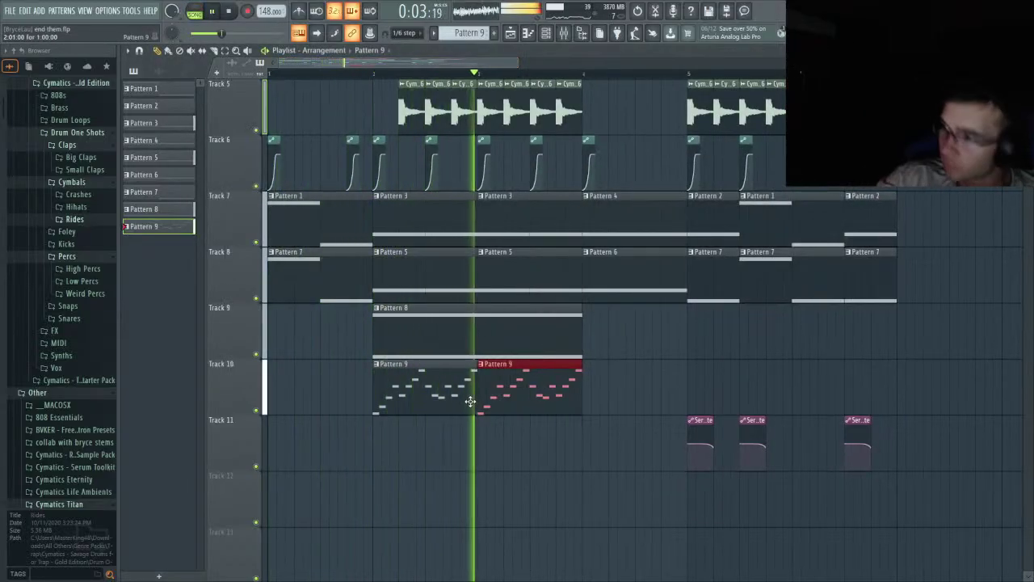
pyautogui.press('space')
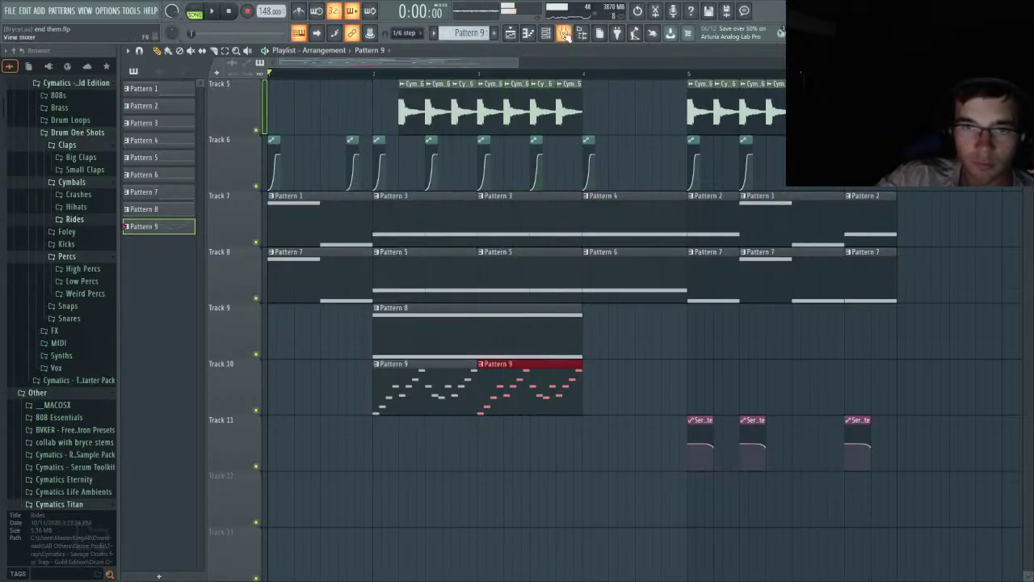
# - Lower Insert 11's volume further in the mixer and replay the song from the start to check the balance
pyautogui.press('F9')
pyautogui.press('space')
pyautogui.scroll(4, 461, 167)
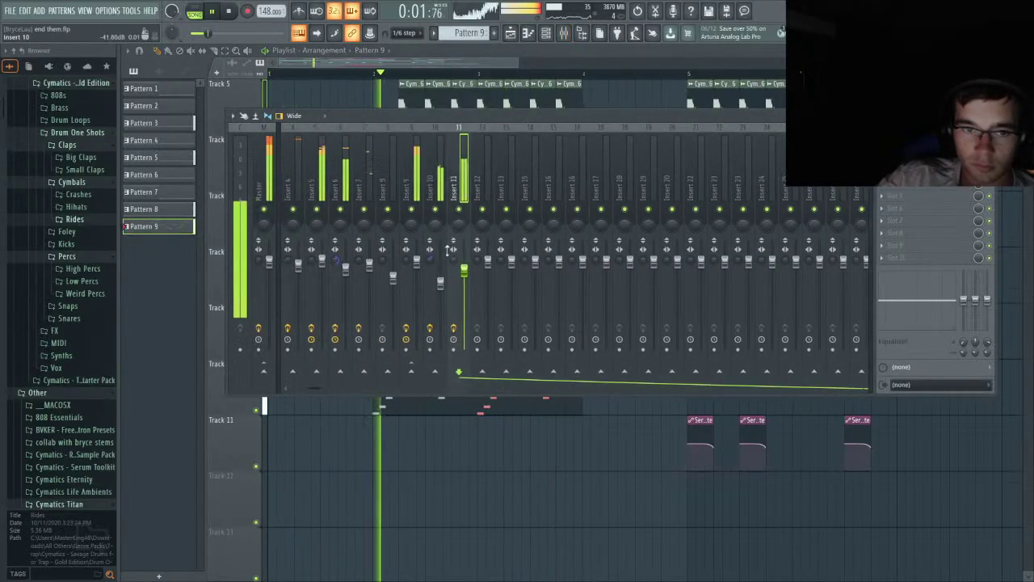
pyautogui.moveTo(464, 267); pyautogui.dragTo(464, 289)
pyautogui.press('space')
pyautogui.press('space')
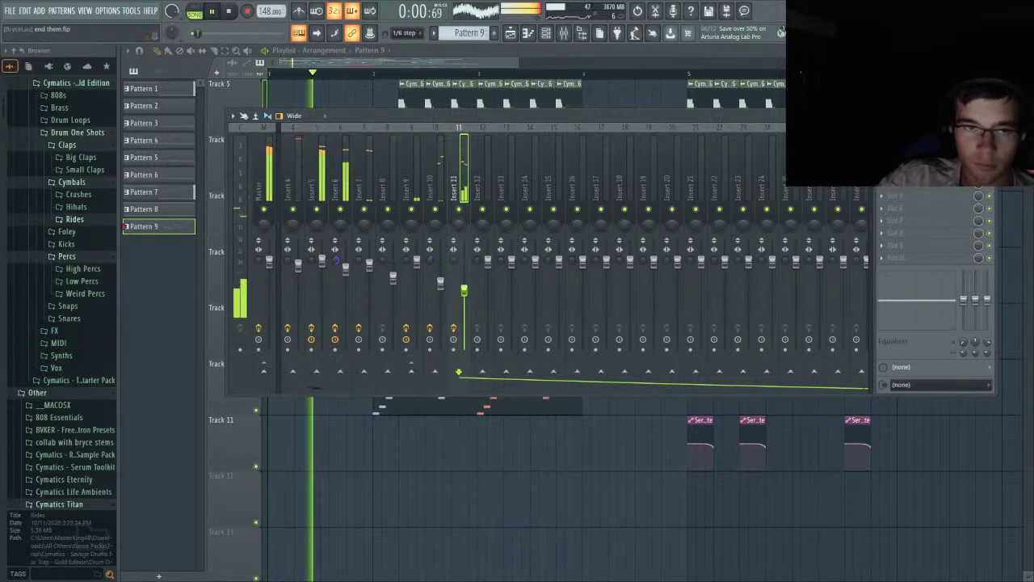
# - Switch to pattern mode, transpose all of Pattern 9's Nexus notes down one octave and play the pattern
pyautogui.click(196, 10)
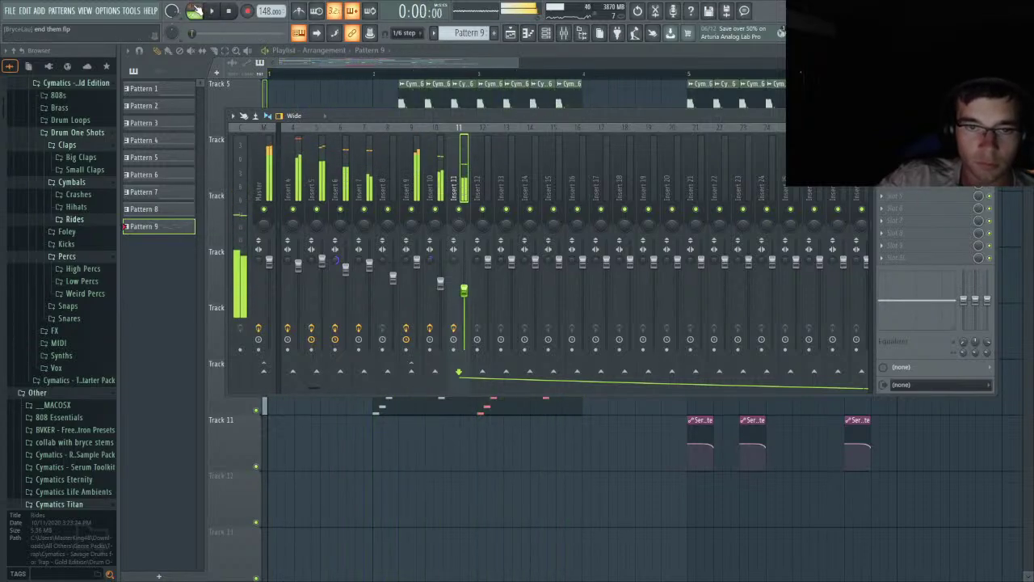
pyautogui.doubleClick(447, 407)
pyautogui.press('space')
pyautogui.press('space')
pyautogui.scroll(3, 448, 297)
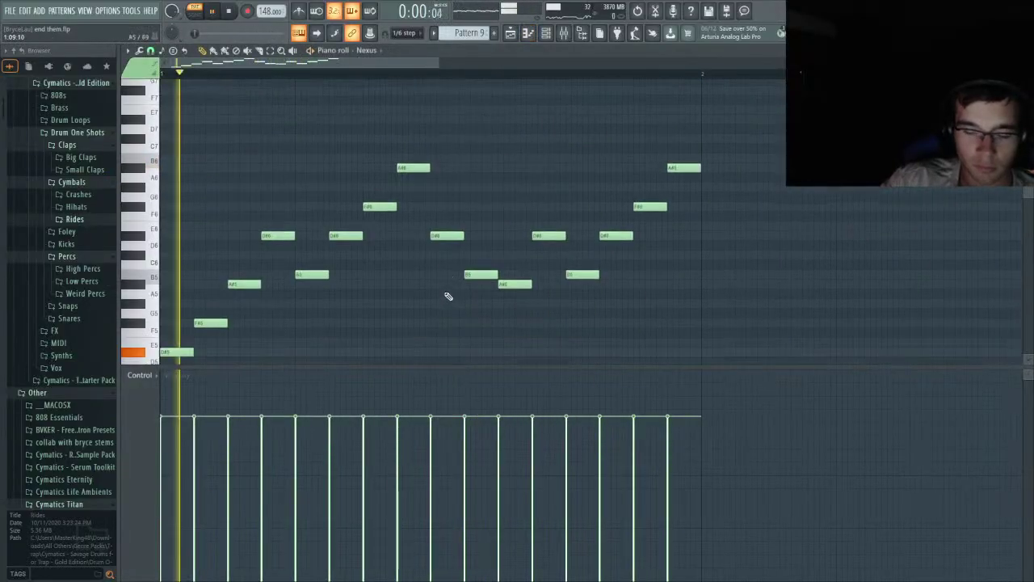
pyautogui.click(556, 36)
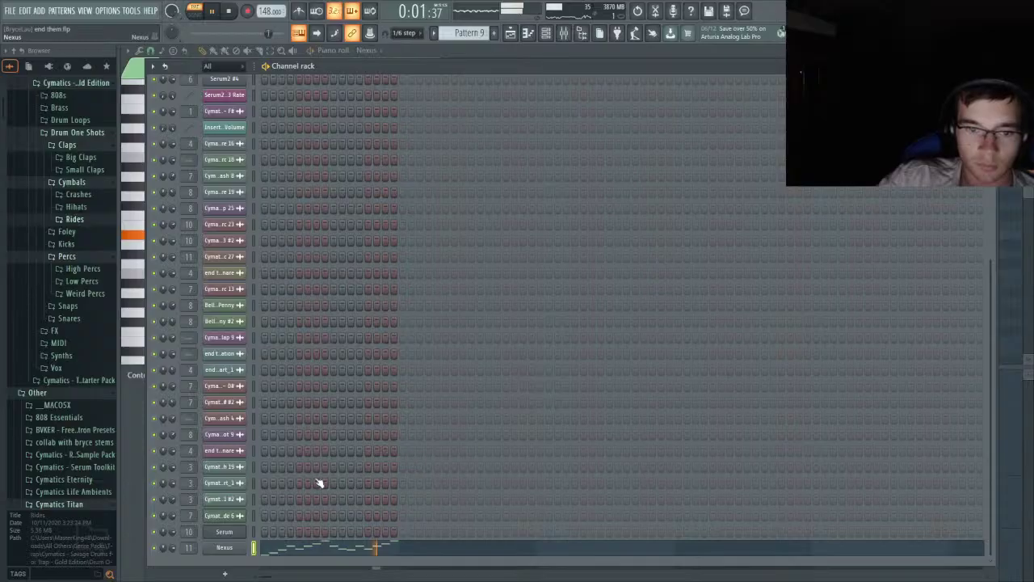
pyautogui.click(242, 543)
pyautogui.click(476, 60)
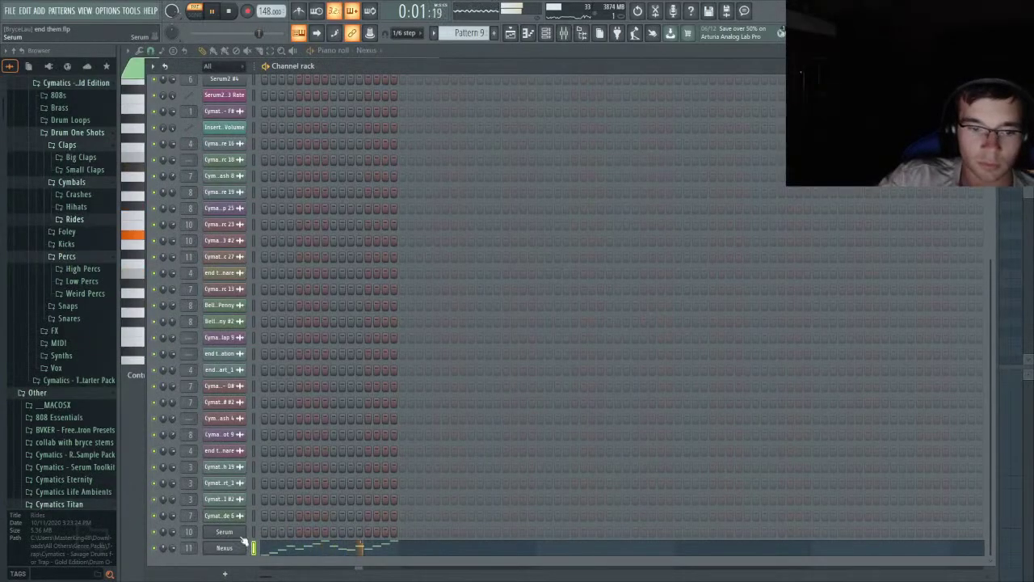
pyautogui.press('F7')
pyautogui.press('space')
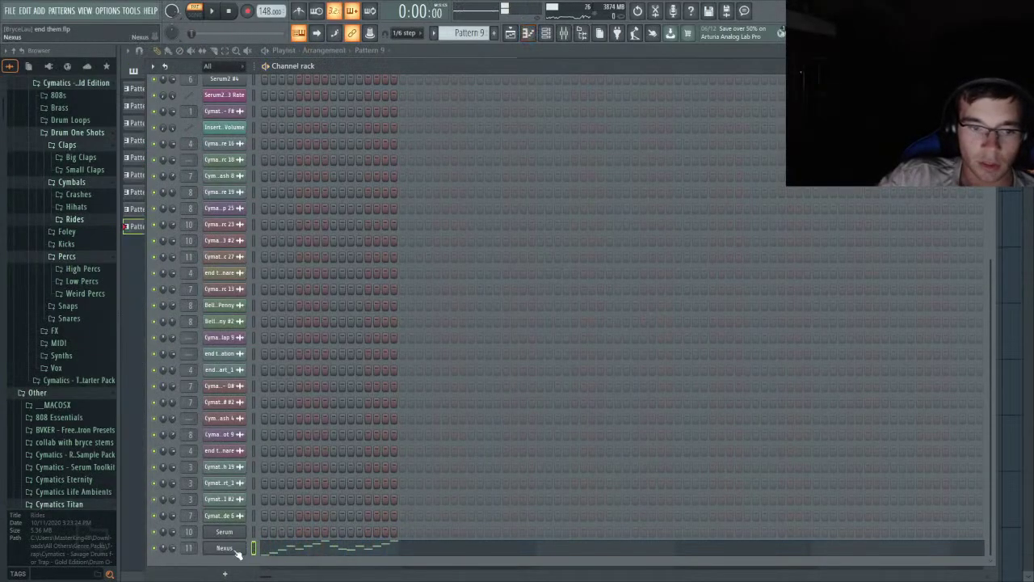
# - Try stretching all of Pattern 9's Nexus notes across three bars, and undo the stretch
pyautogui.press('F7')
pyautogui.keyDown('ctrl'); pyautogui.scroll(-3, 350, 356); pyautogui.keyUp('ctrl')
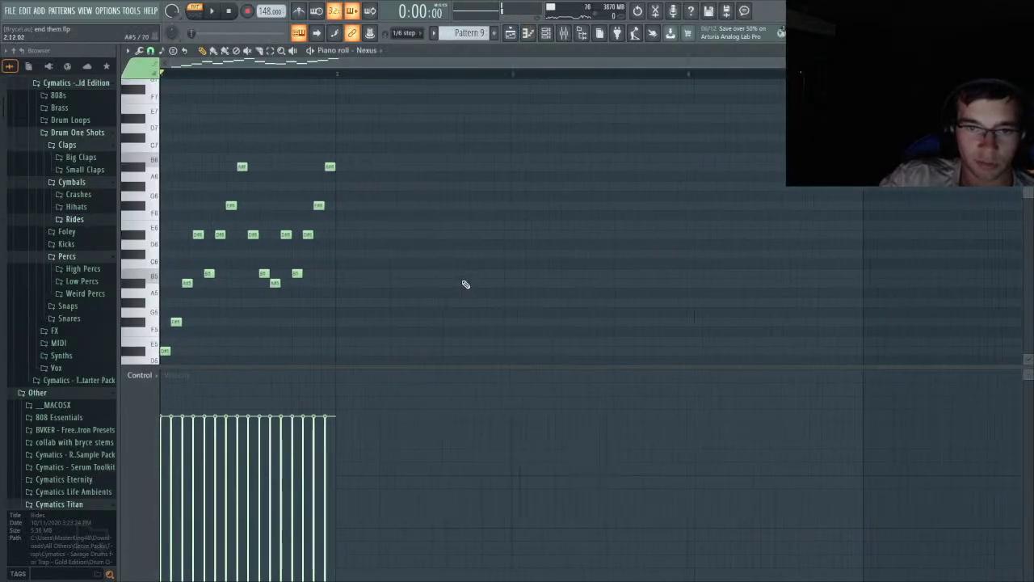
pyautogui.scroll(-3, 461, 334)
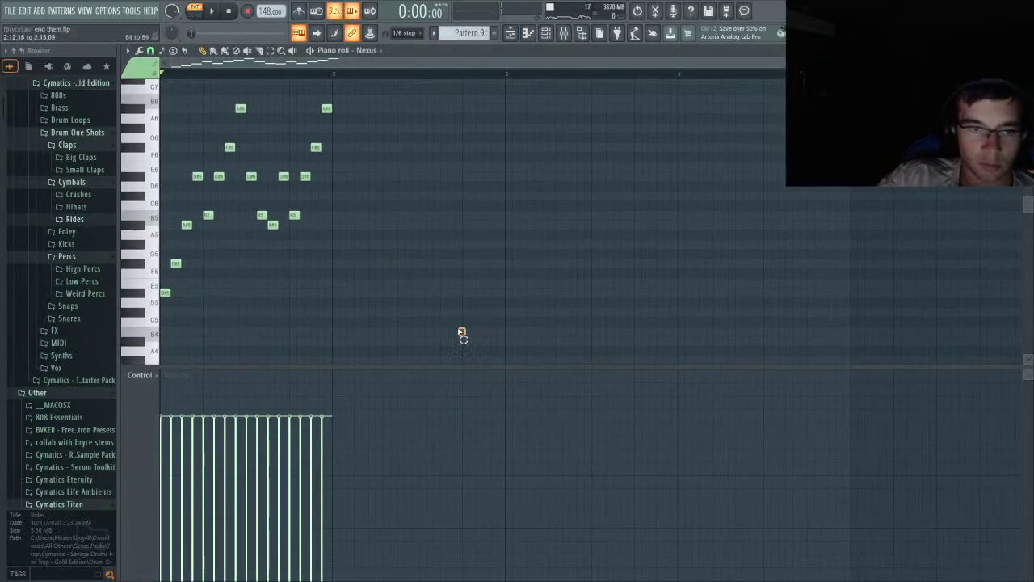
pyautogui.hotkey('ctrl', 'a')
pyautogui.scroll(5, 258, 143)
pyautogui.moveTo(347, 298); pyautogui.dragTo(697, 285)
pyautogui.scroll(4, 692, 292)
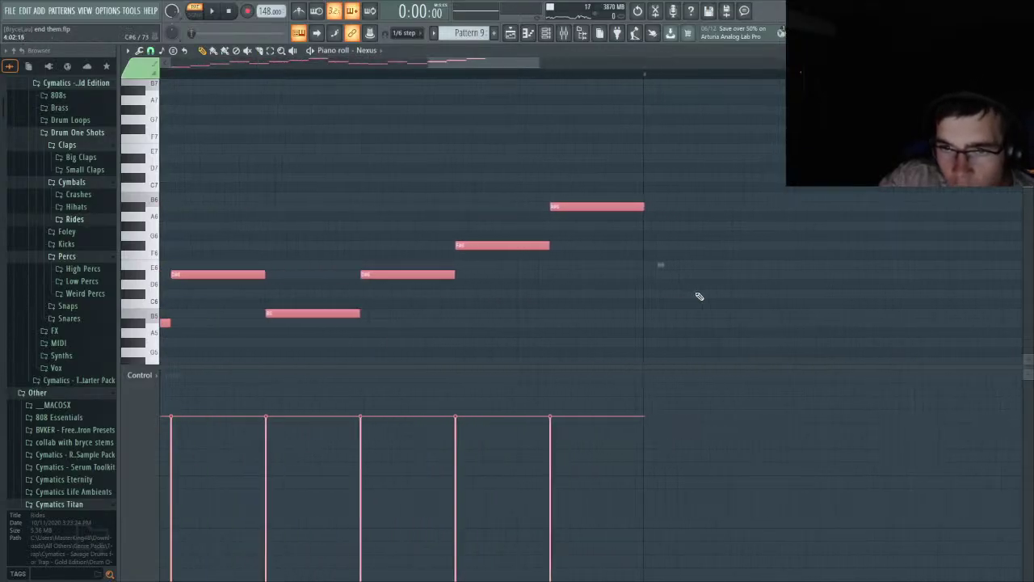
pyautogui.scroll(-4, 678, 262)
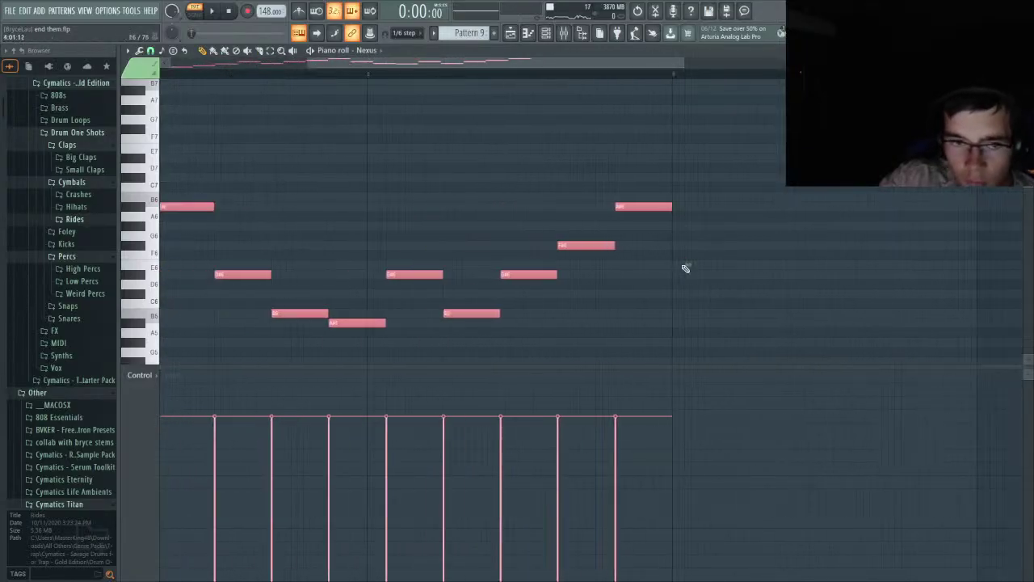
pyautogui.scroll(-2, 363, 272)
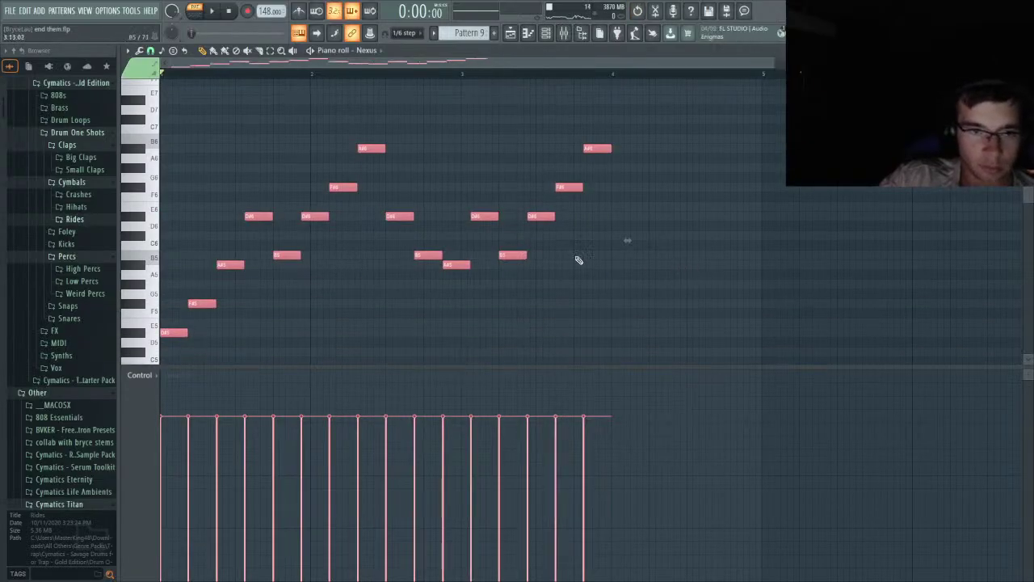
pyautogui.hotkey('ctrl', 'z')
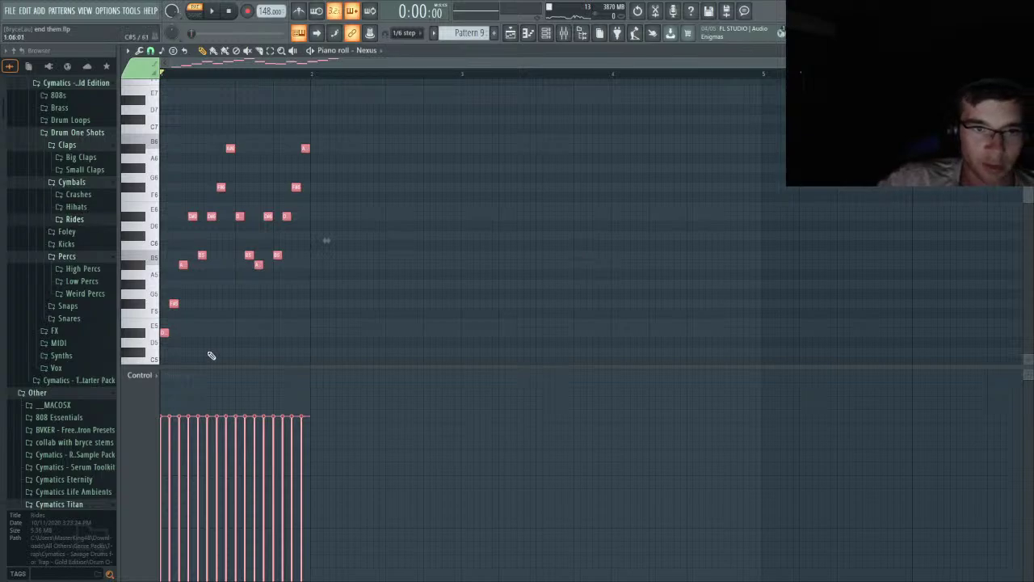
# - Stretch all the selected Nexus notes to about 200% of their length so the melody spans two bars
pyautogui.scroll(2, 162, 266)
pyautogui.moveTo(459, 240); pyautogui.dragTo(739, 210)
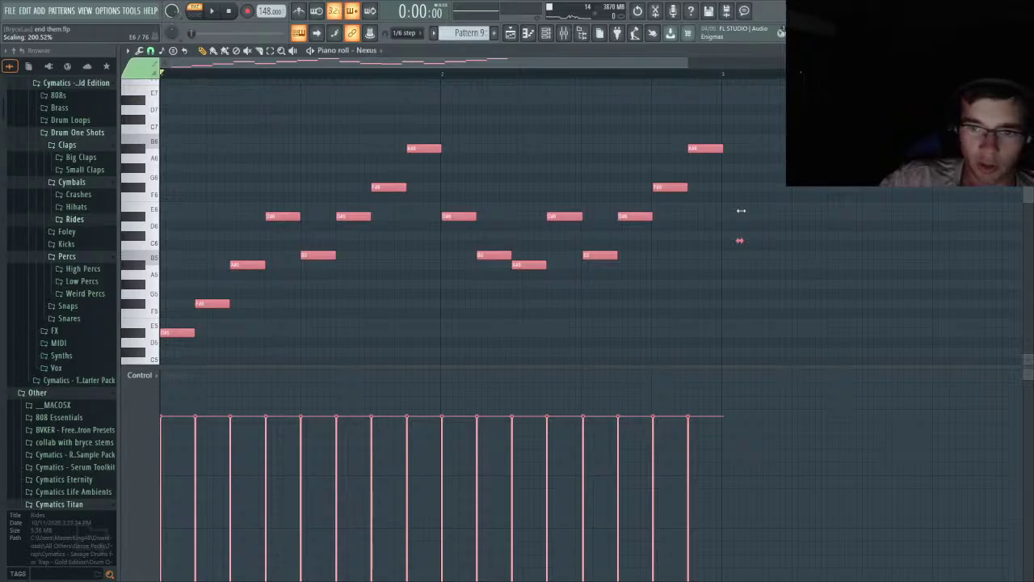
# - Settle the stretched Nexus notes so they end exactly at bar 3 and play Pattern 9
pyautogui.moveTo(741, 210); pyautogui.dragTo(739, 211)
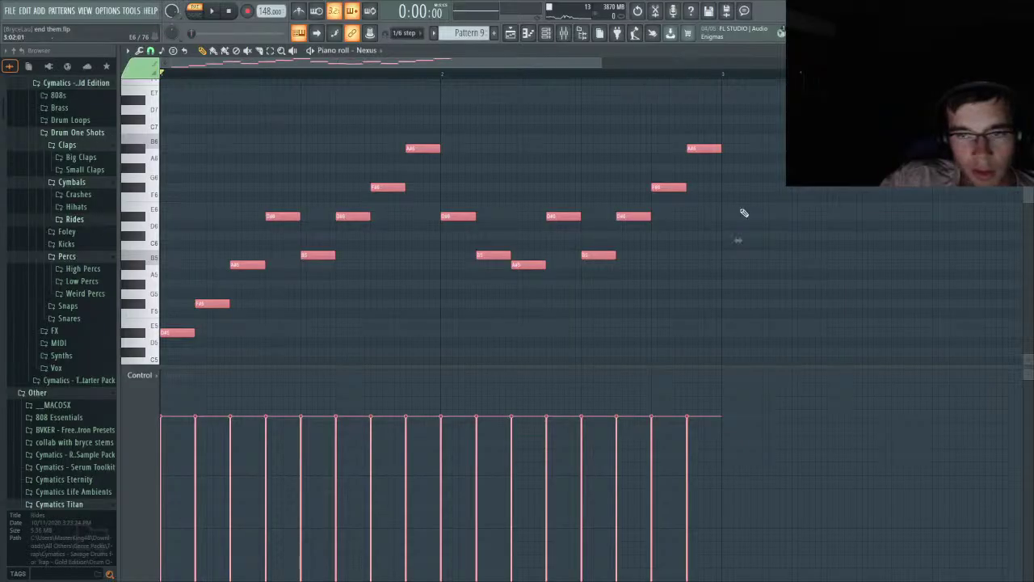
pyautogui.keyDown('ctrl'); pyautogui.scroll(5, 743, 213); pyautogui.keyUp('ctrl')
pyautogui.keyDown('ctrl'); pyautogui.scroll(-8, 637, 224); pyautogui.keyUp('ctrl')
pyautogui.press('space')
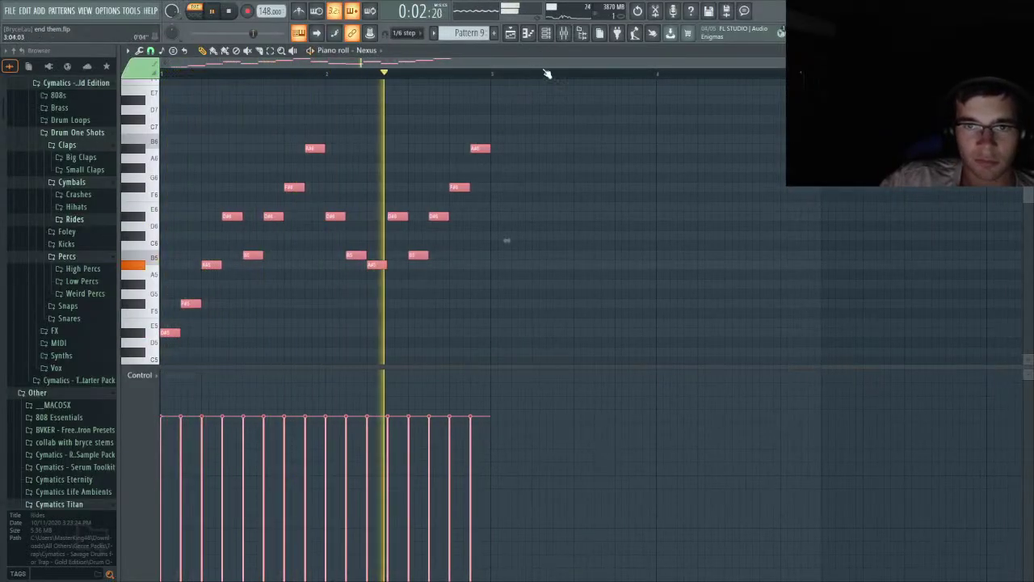
# - Play the arrangement from the start in song mode to check the stretched melody, and stop playback
pyautogui.press('F5')
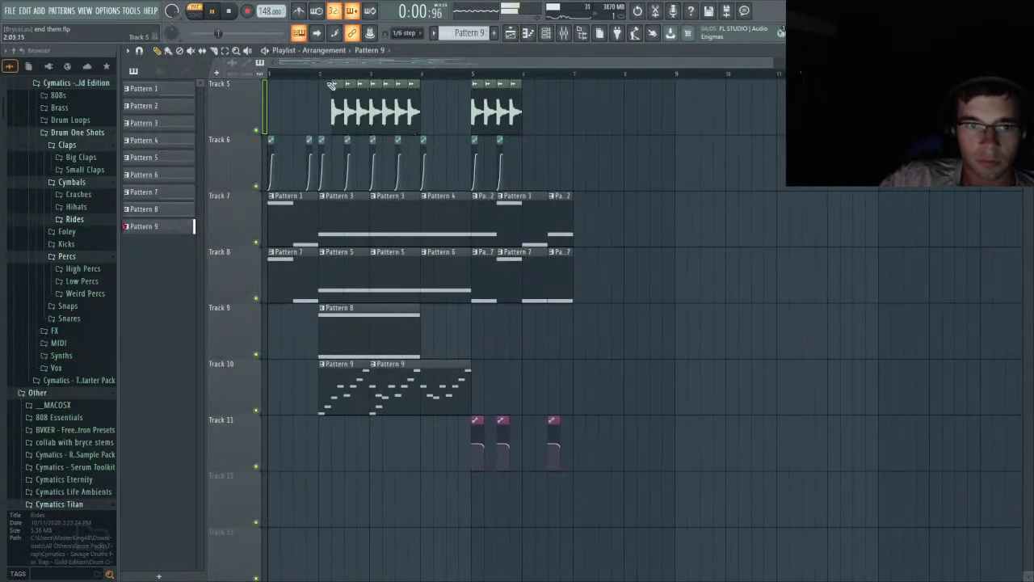
pyautogui.press('l')
pyautogui.press('space')
pyautogui.keyDown('ctrl'); pyautogui.scroll(4, 409, 300); pyautogui.keyUp('ctrl')
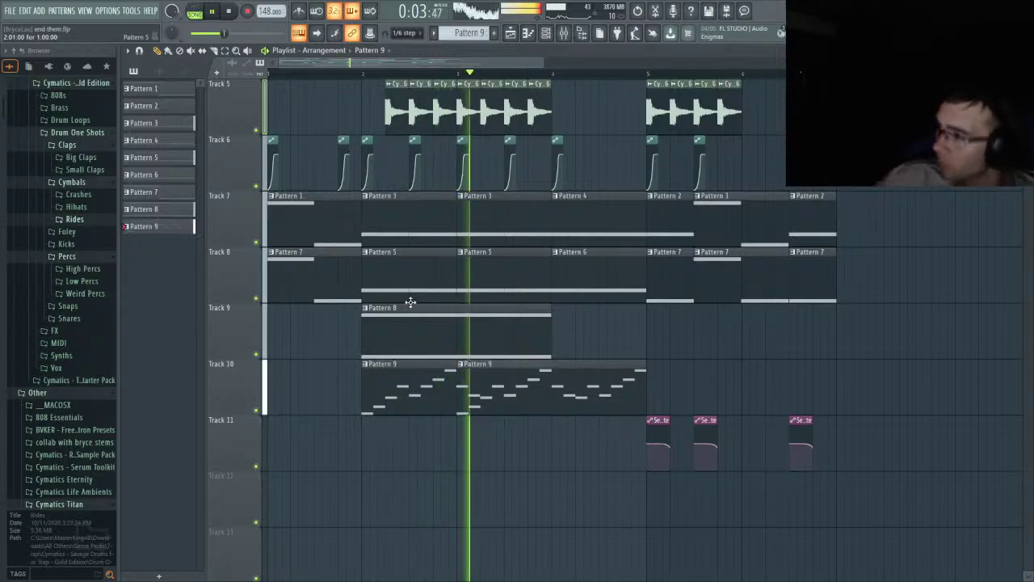
pyautogui.press('space')
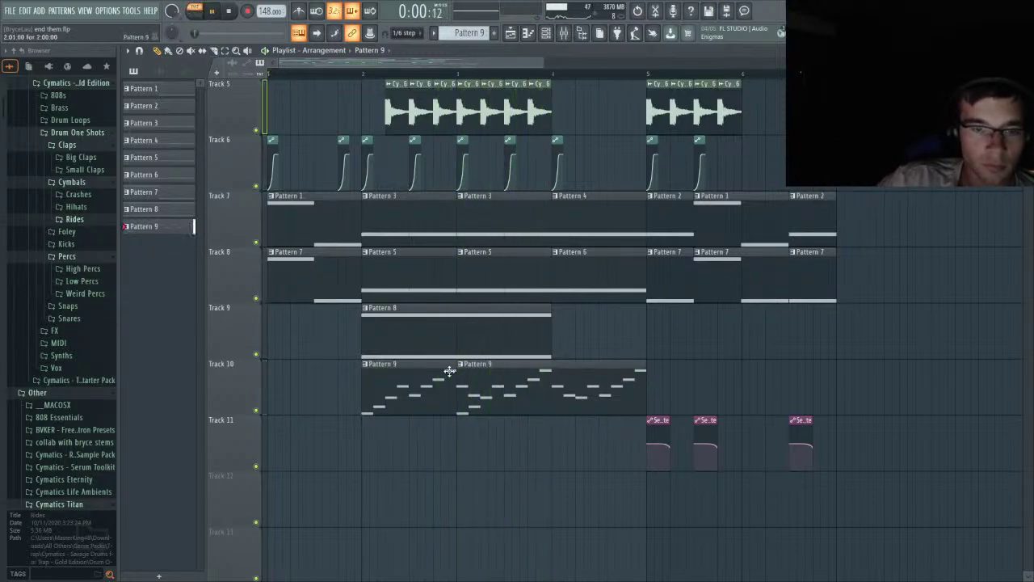
# - Transpose all of Pattern 9's Nexus notes up two octaves and play the pattern
pyautogui.doubleClick(449, 371)
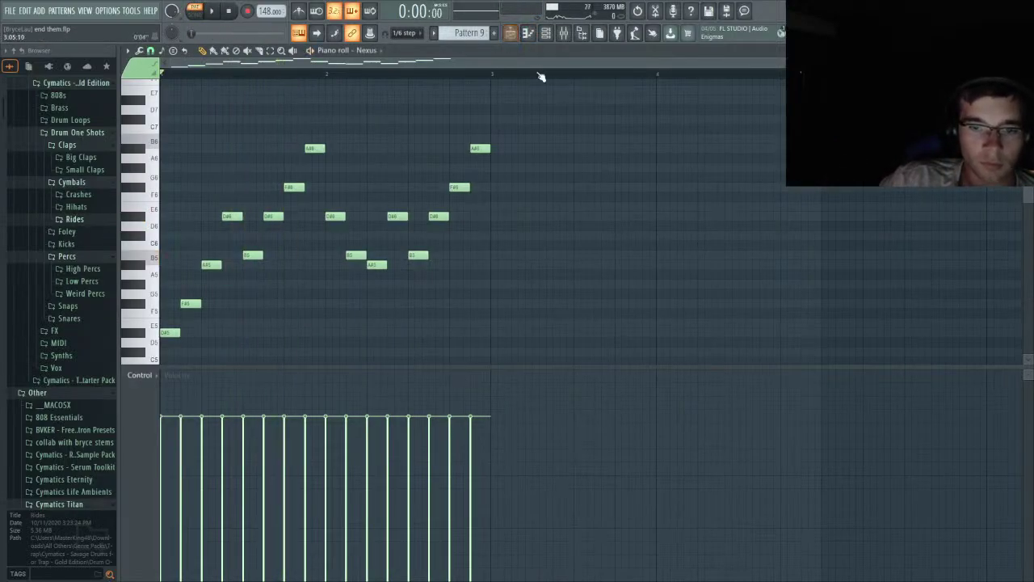
pyautogui.click(512, 34)
pyautogui.doubleClick(482, 368)
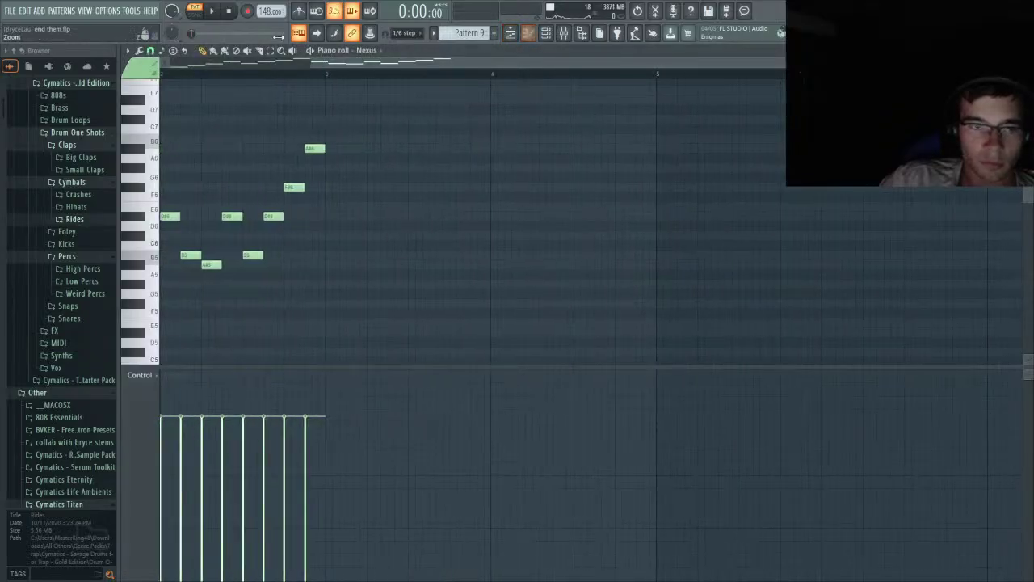
pyautogui.press('space')
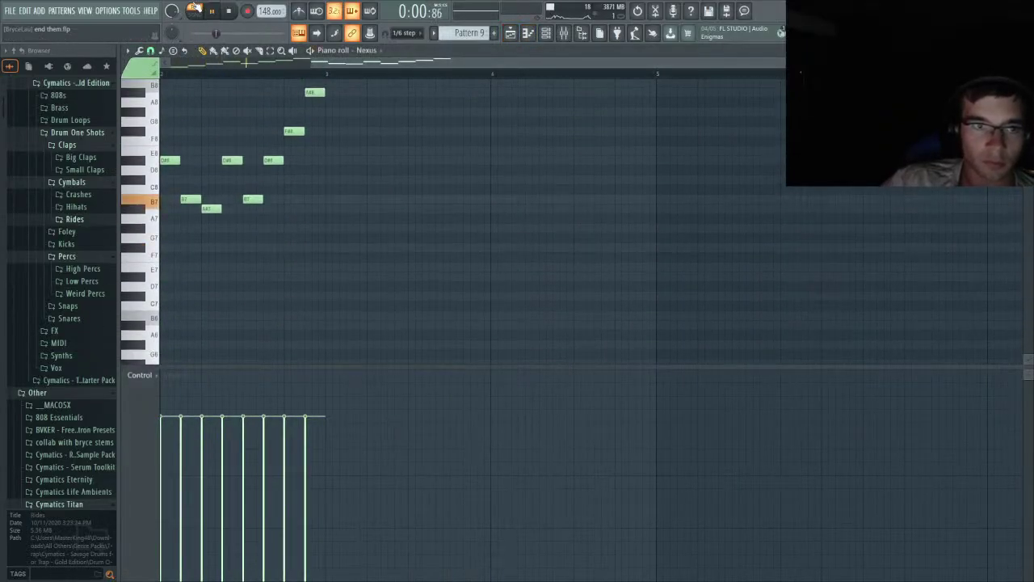
# - Keep only one two-bar Pattern 9 clip on Track 10 from bar 2, and lower Insert 11's volume while the song plays
pyautogui.click(512, 33)
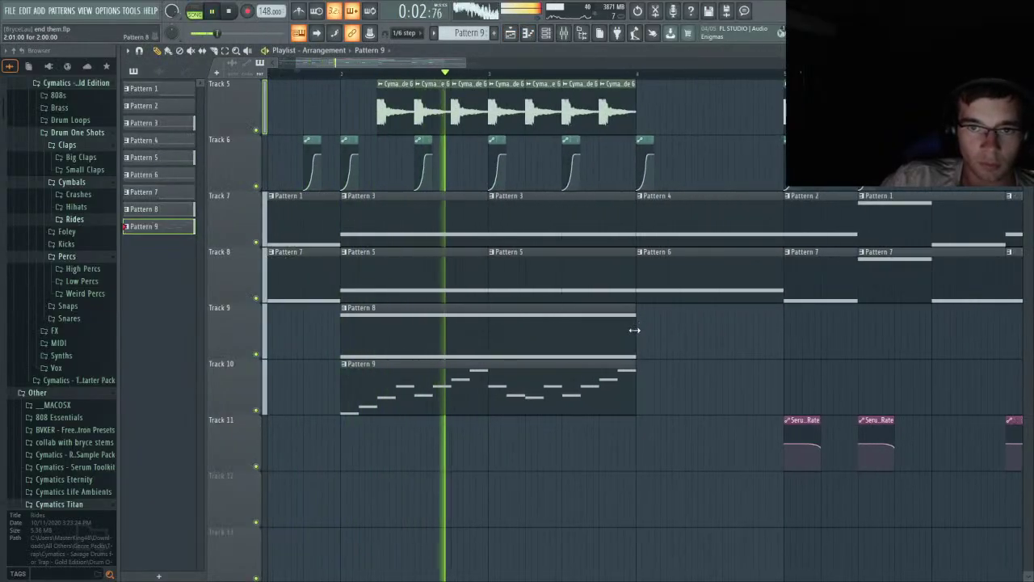
pyautogui.scroll(2, 633, 330)
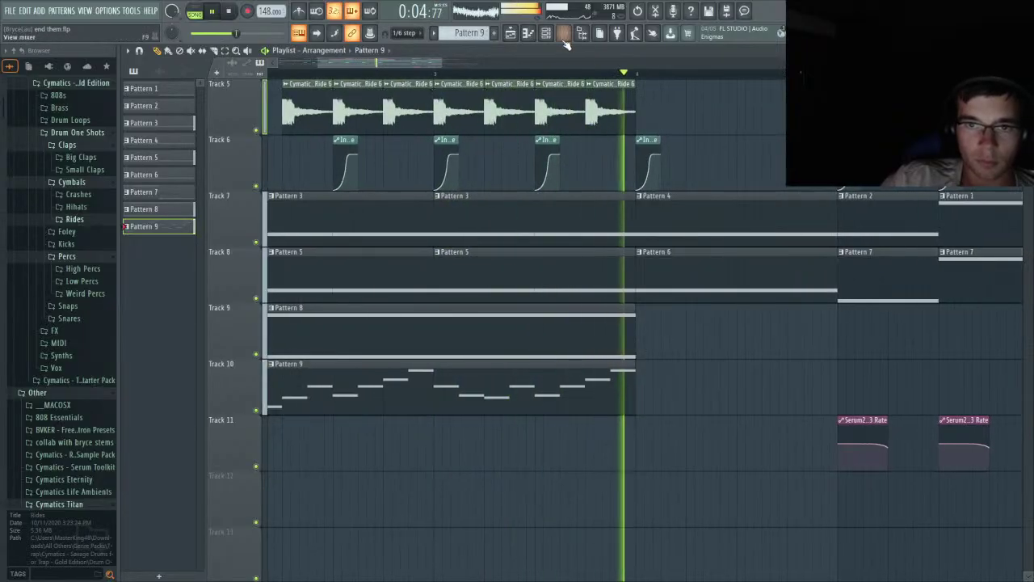
pyautogui.click(563, 33)
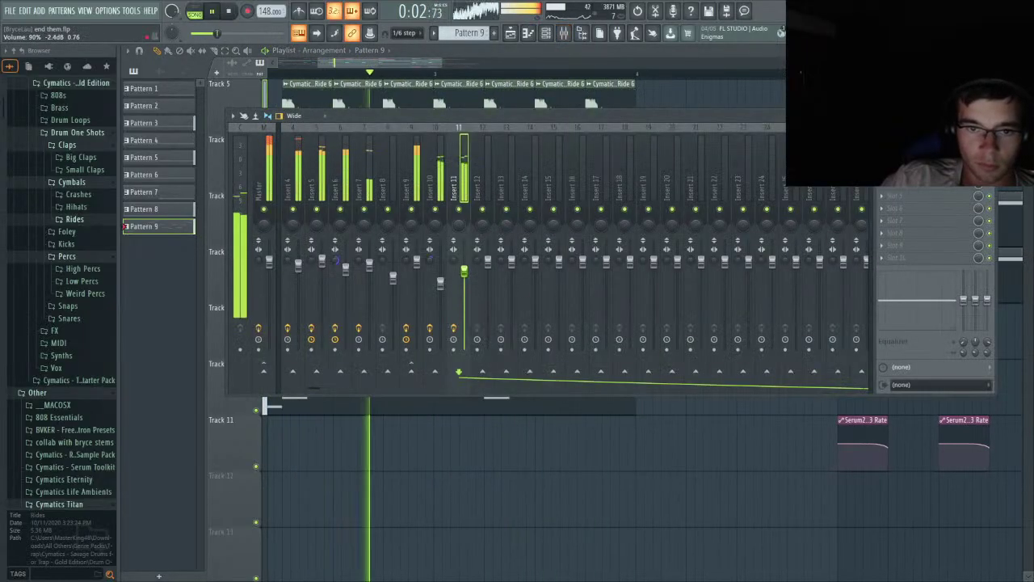
# - Switch to pattern mode, transpose all of Pattern 9's Nexus notes down three octaves and play the pattern
pyautogui.doubleClick(409, 404)
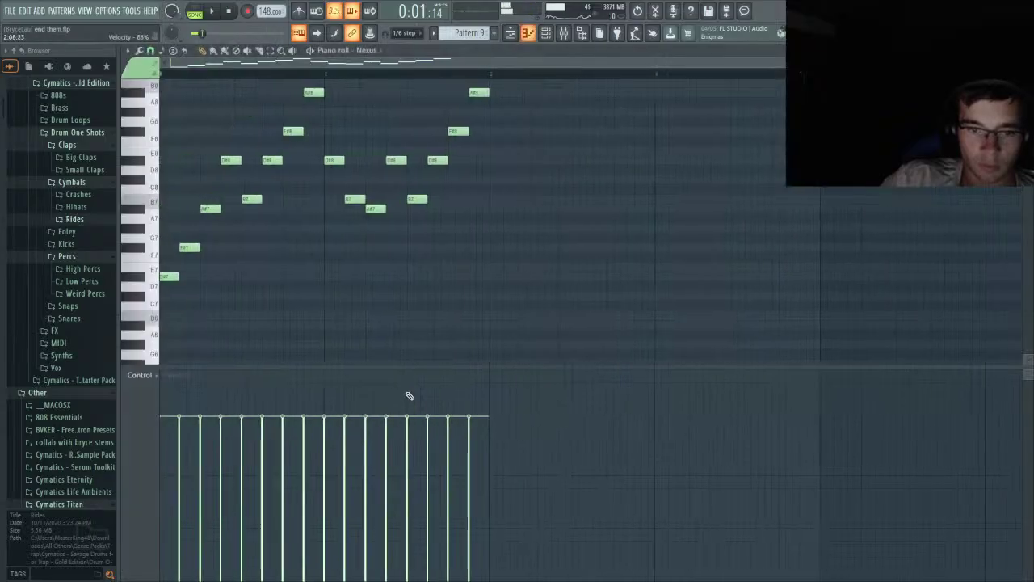
pyautogui.click(196, 8)
pyautogui.press('space')
pyautogui.press('space')
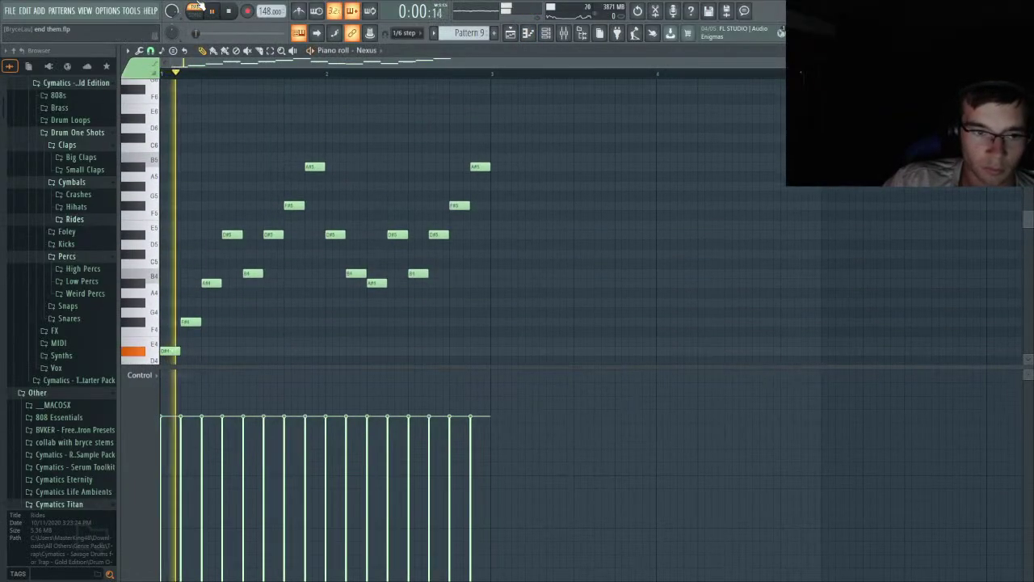
# - Play the arrangement in song mode to check the lower-pitched melody in context
pyautogui.click(579, 37)
pyautogui.press('l')
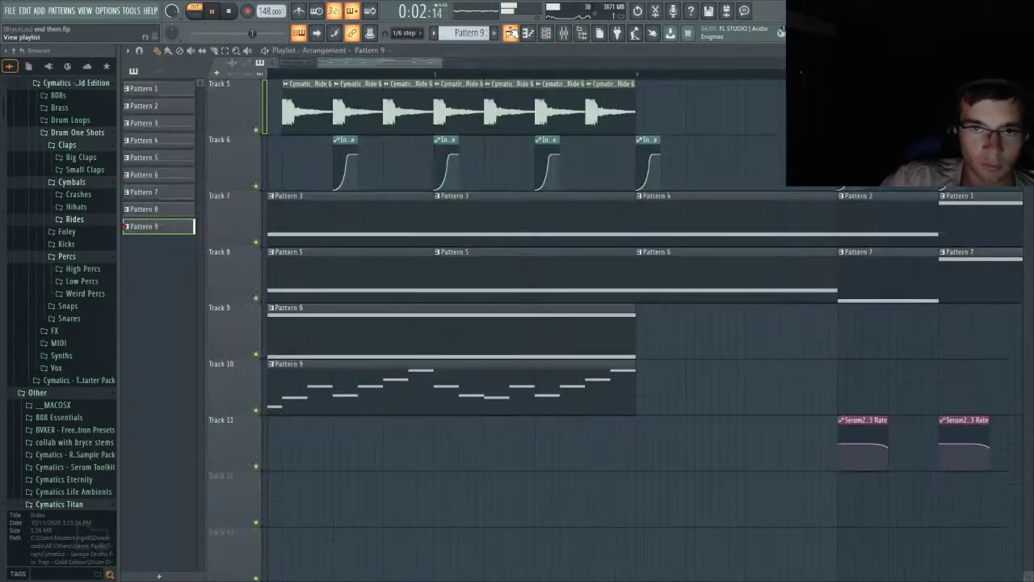
pyautogui.keyDown('ctrl'); pyautogui.scroll(2, 511, 223); pyautogui.keyUp('ctrl')
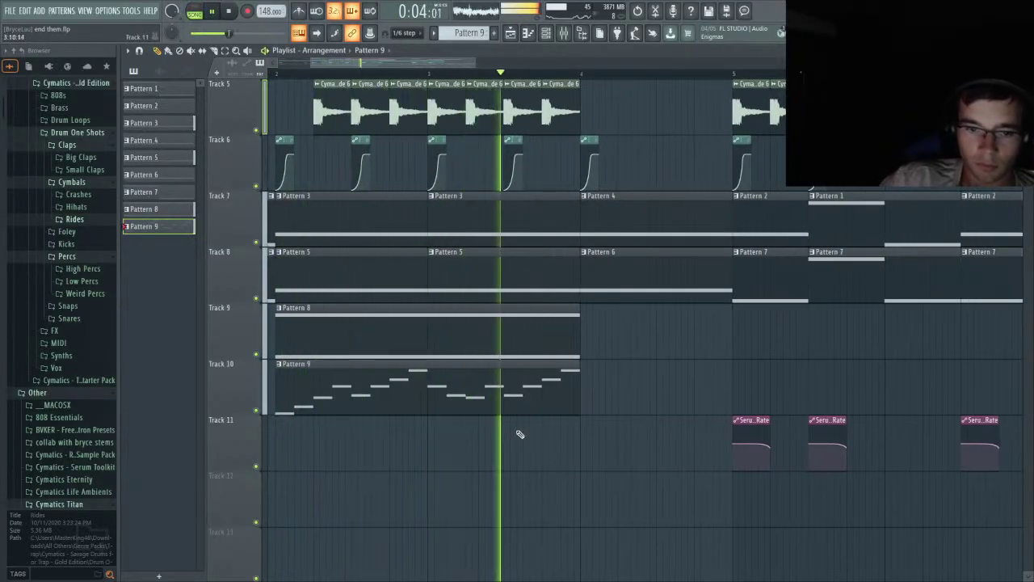
# - Try Pattern 9's Nexus notes two octaves lower and two octaves higher during pattern playback, and return them to their starting octave
pyautogui.doubleClick(478, 397)
pyautogui.keyDown('ctrl'); pyautogui.scroll(2, 429, 166); pyautogui.keyUp('ctrl')
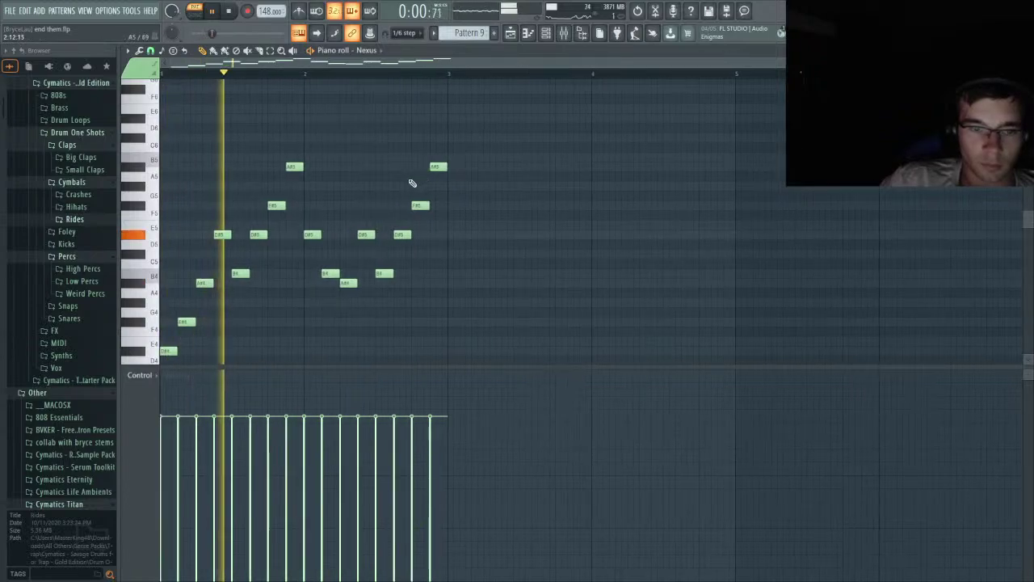
pyautogui.hotkey('ctrl', 'Down')
pyautogui.hotkey('ctrl', 'Down')
pyautogui.hotkey('ctrl', 'Up')
pyautogui.hotkey('ctrl', 'Up')
pyautogui.hotkey('ctrl', 'Up')
pyautogui.hotkey('ctrl', 'Up')
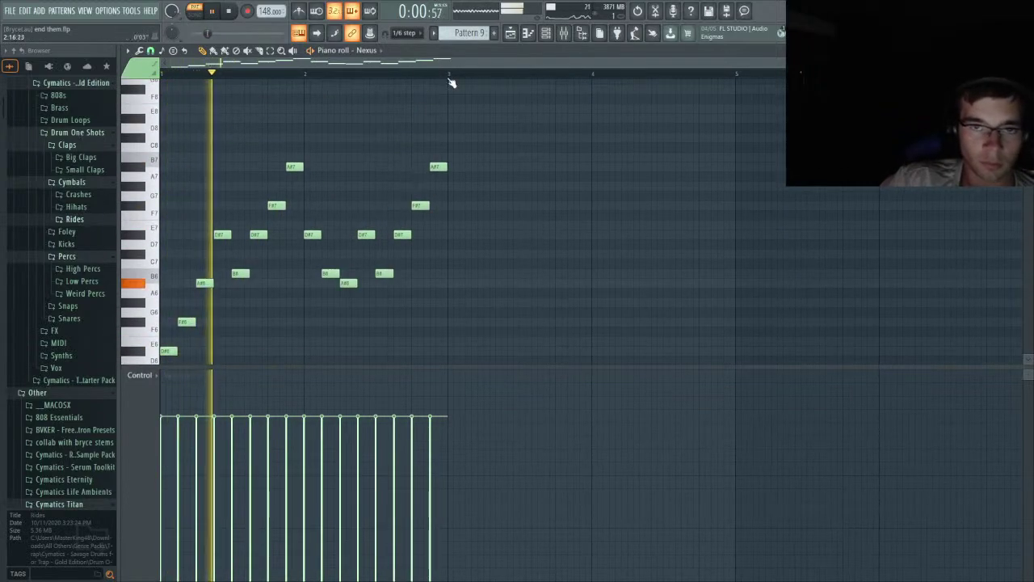
pyautogui.hotkey('ctrl', 'Down')
pyautogui.hotkey('ctrl', 'Down')
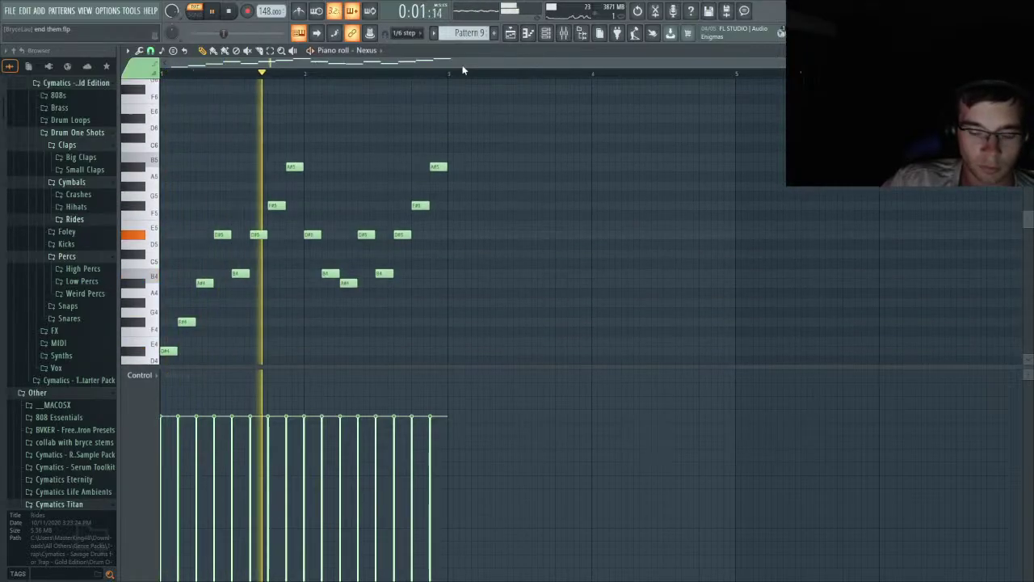
# - Add Fruity Parametric EQ 2 to Insert 11, cutting the lows and highs, dipping band 5 and boosting band 4 about 1.4 dB at 591 Hz
pyautogui.press('F9')
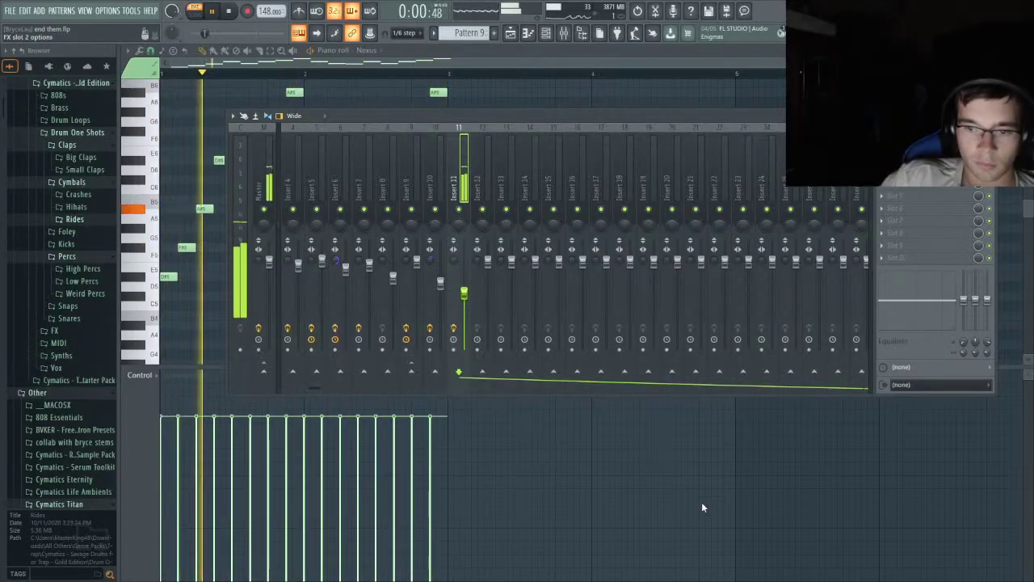
pyautogui.click(702, 560)
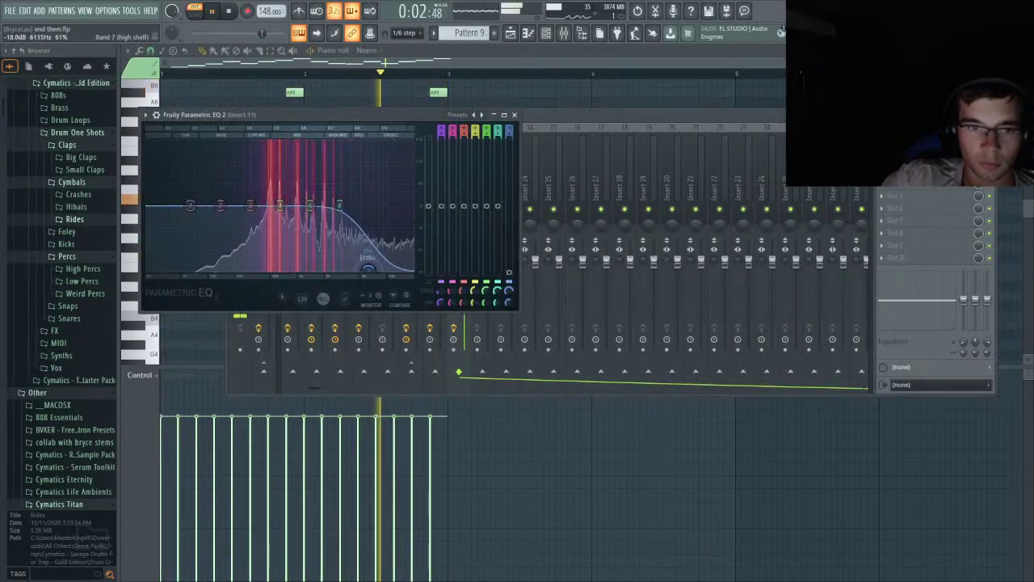
pyautogui.moveTo(190, 205); pyautogui.dragTo(231, 261)
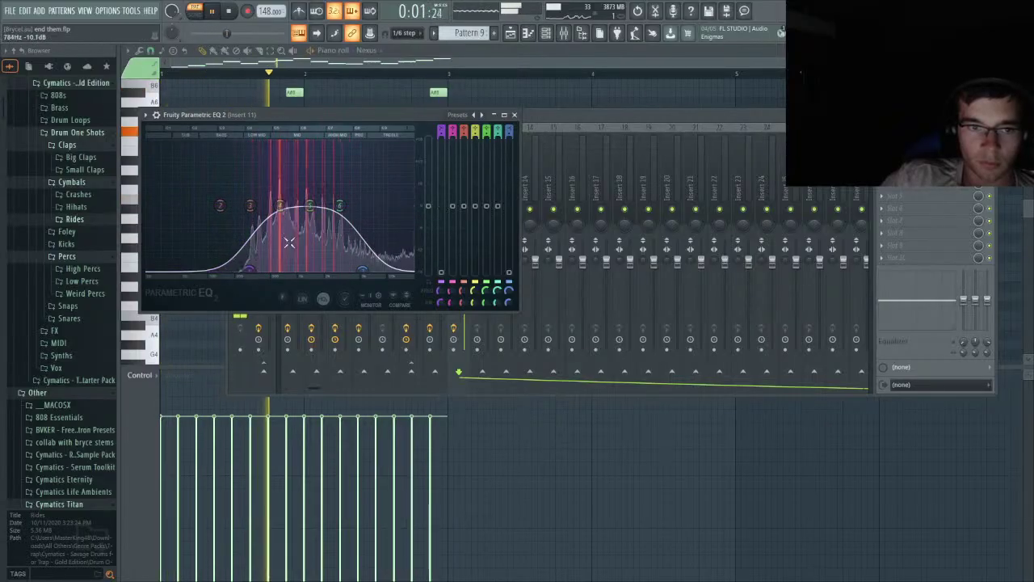
pyautogui.moveTo(309, 205); pyautogui.dragTo(277, 201)
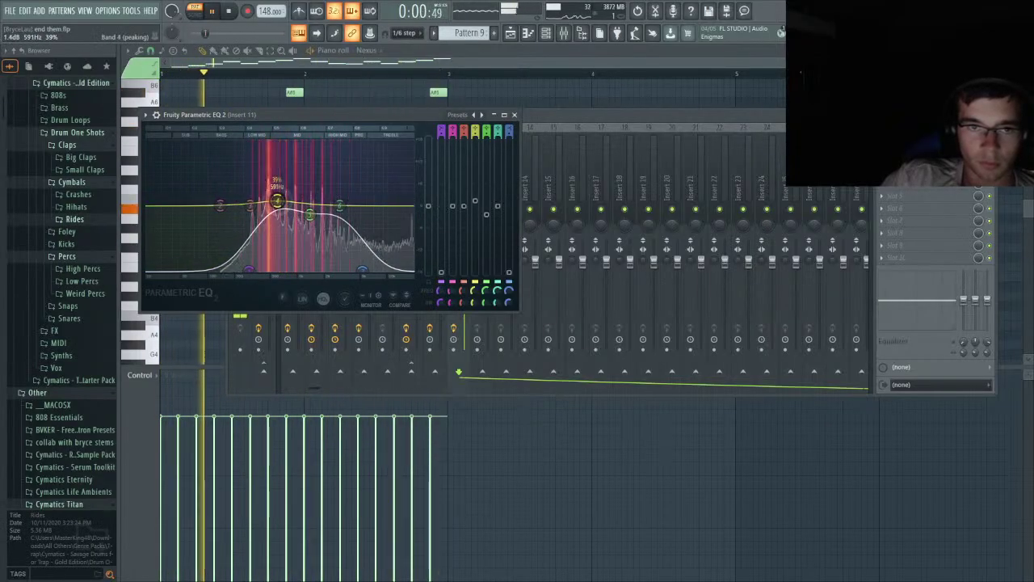
# - Play the arrangement from the start in song mode to check the equalized melody
pyautogui.click(510, 33)
pyautogui.scroll(-5, 374, 289)
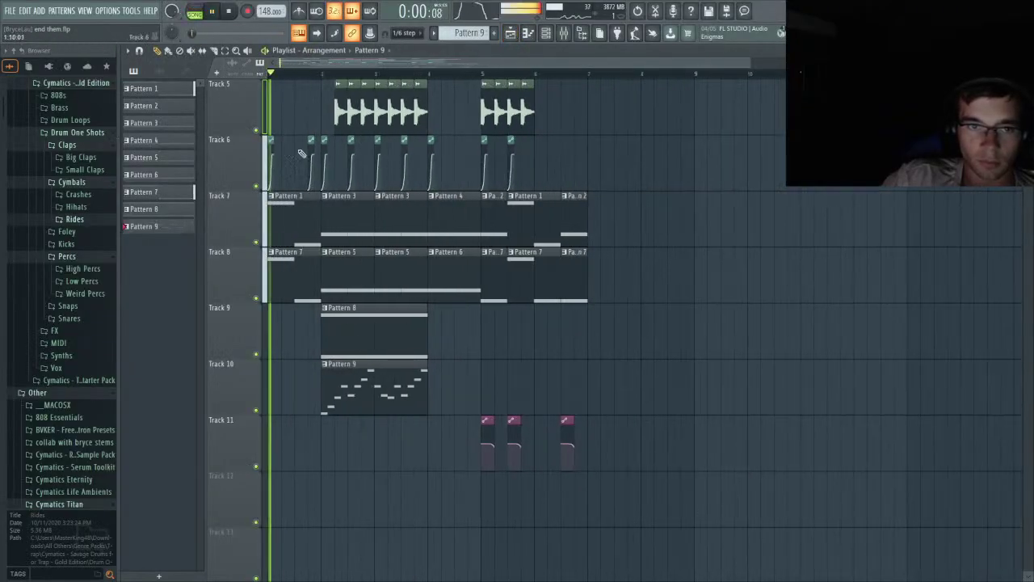
pyautogui.scroll(5, 300, 154)
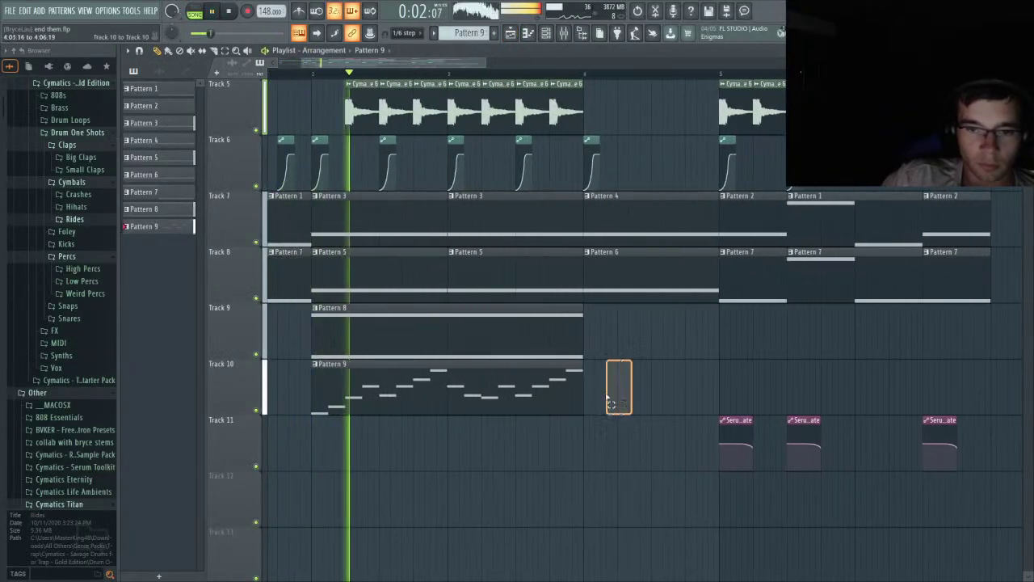
# - Select the Pattern 9 clip on Track 10, transpose its Nexus notes up one octave and bring up the mixer
pyautogui.moveTo(606, 396); pyautogui.dragTo(251, 383)
pyautogui.scroll(-1, 597, 356)
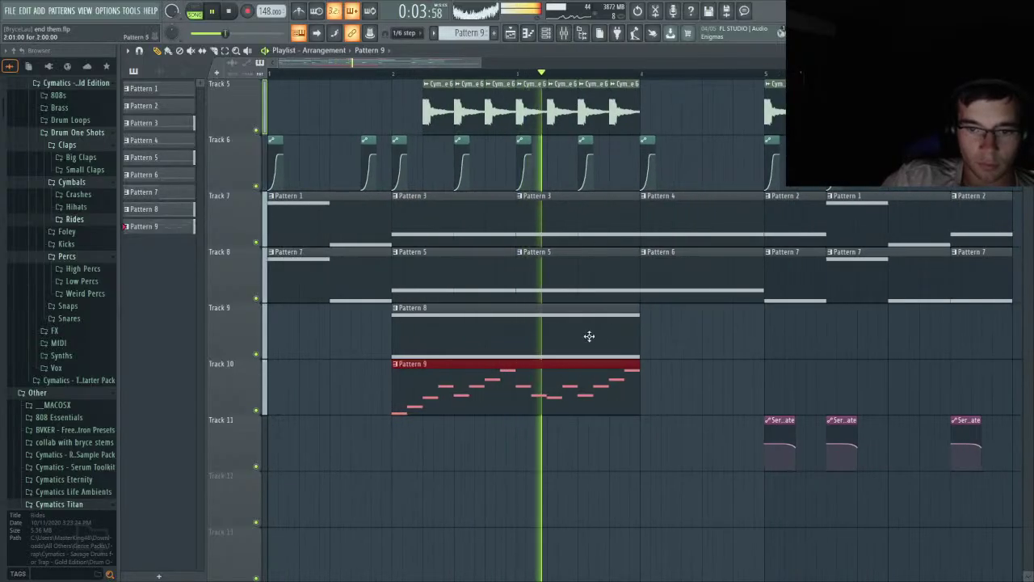
pyautogui.doubleClick(574, 392)
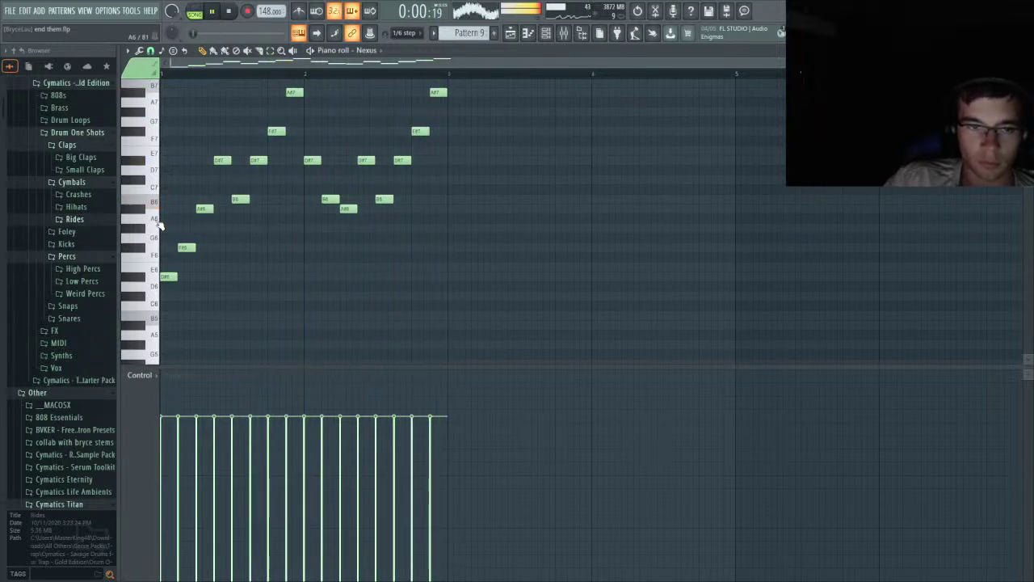
pyautogui.click(561, 29)
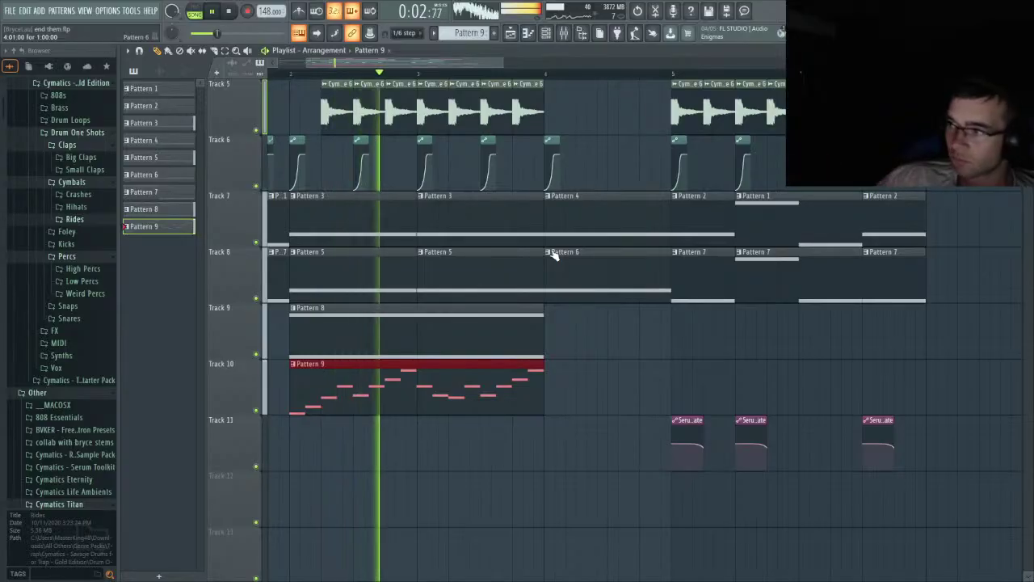
# - In pattern mode, raise the first four Nexus notes of Pattern 9 by one octave and play the pattern
pyautogui.doubleClick(355, 402)
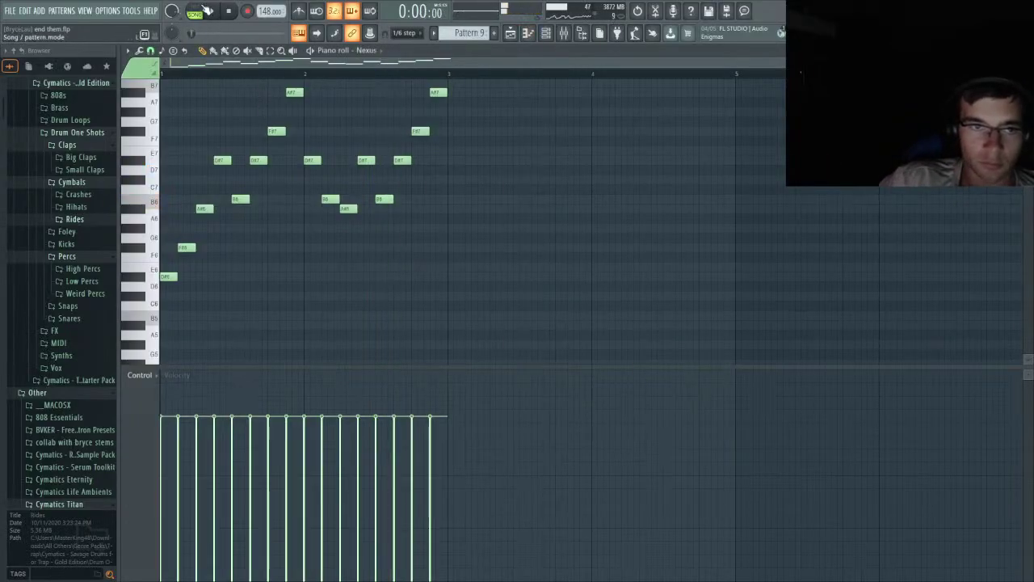
pyautogui.scroll(2, 229, 161)
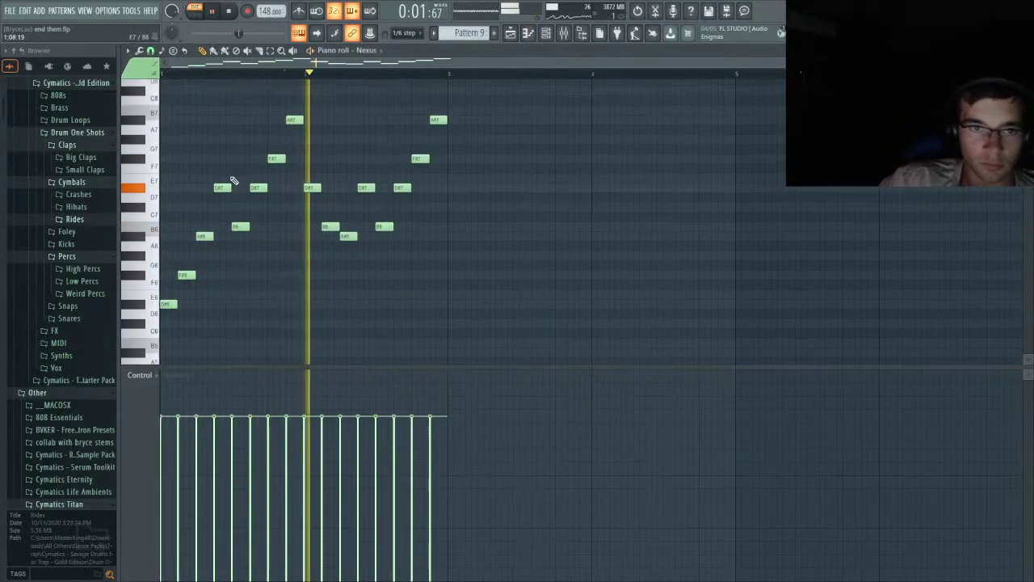
pyautogui.moveTo(220, 182); pyautogui.dragTo(156, 320)
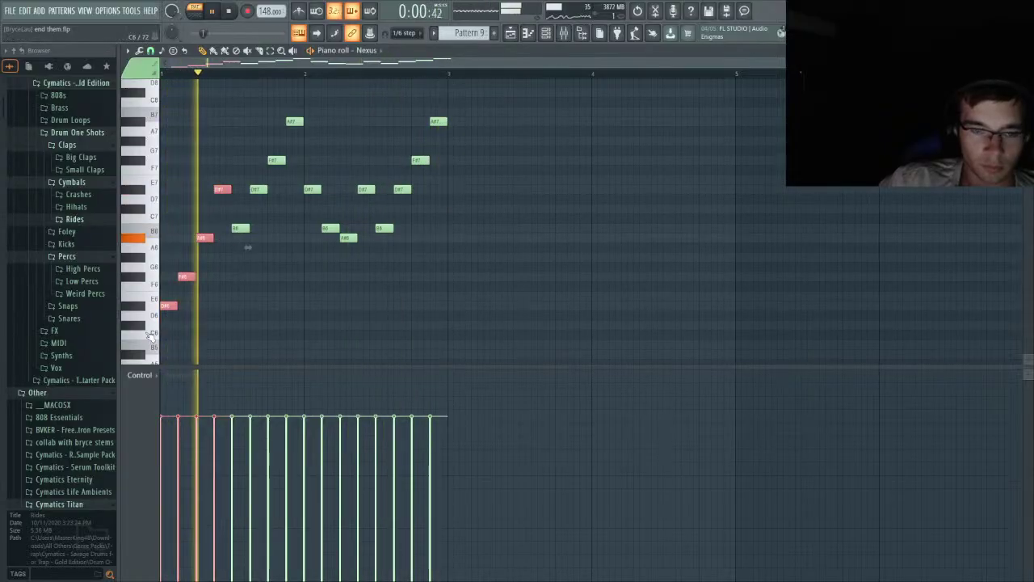
pyautogui.hotkey('ctrl', 'Up')
pyautogui.scroll(1, 150, 335)
pyautogui.press('space')
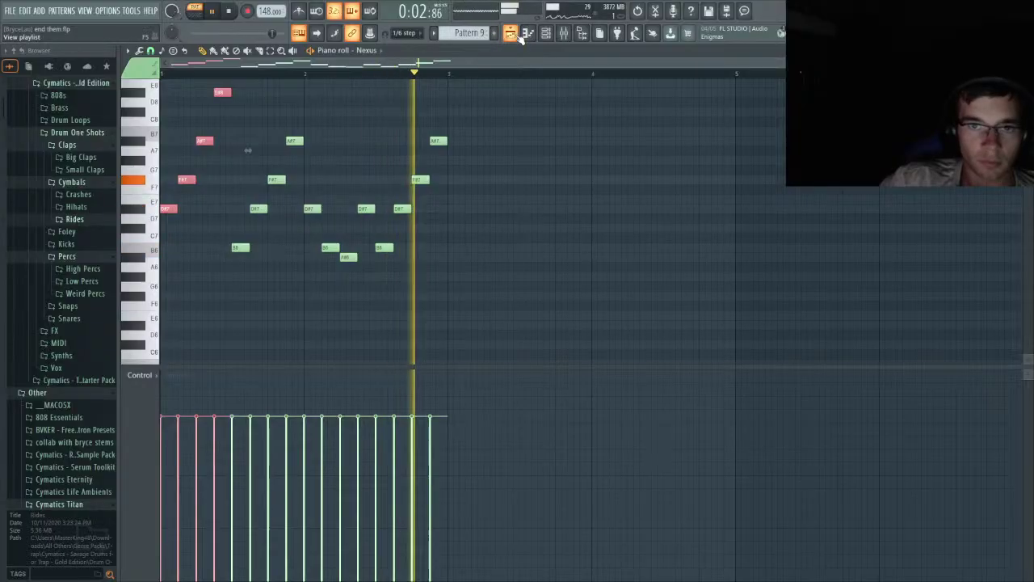
# - Play the arrangement in song mode from shortly before bar 2 to check the changed opening notes, and stop playback
pyautogui.press('F5')
pyautogui.scroll(3, 327, 105)
pyautogui.click(329, 75)
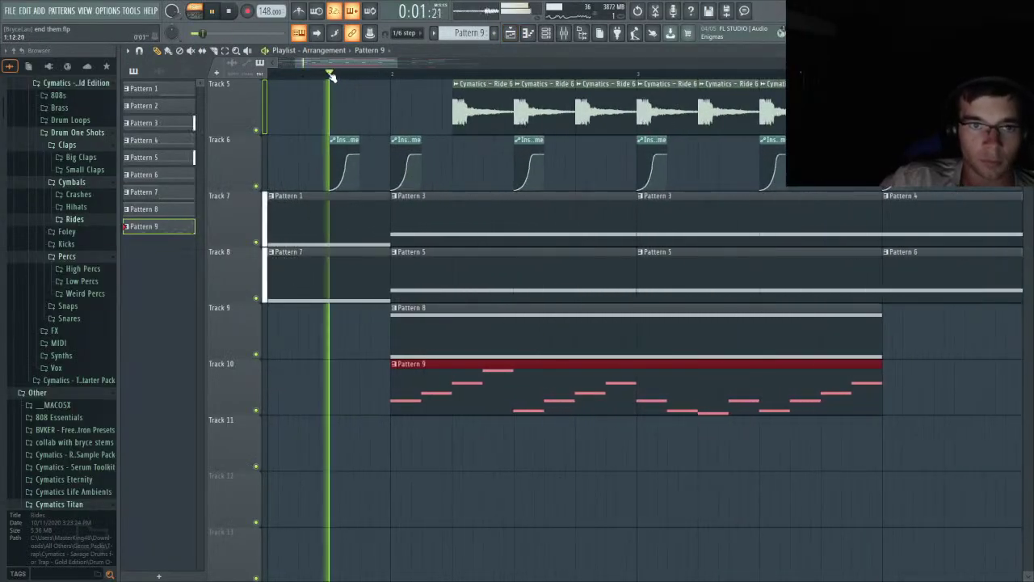
pyautogui.scroll(-3, 340, 105)
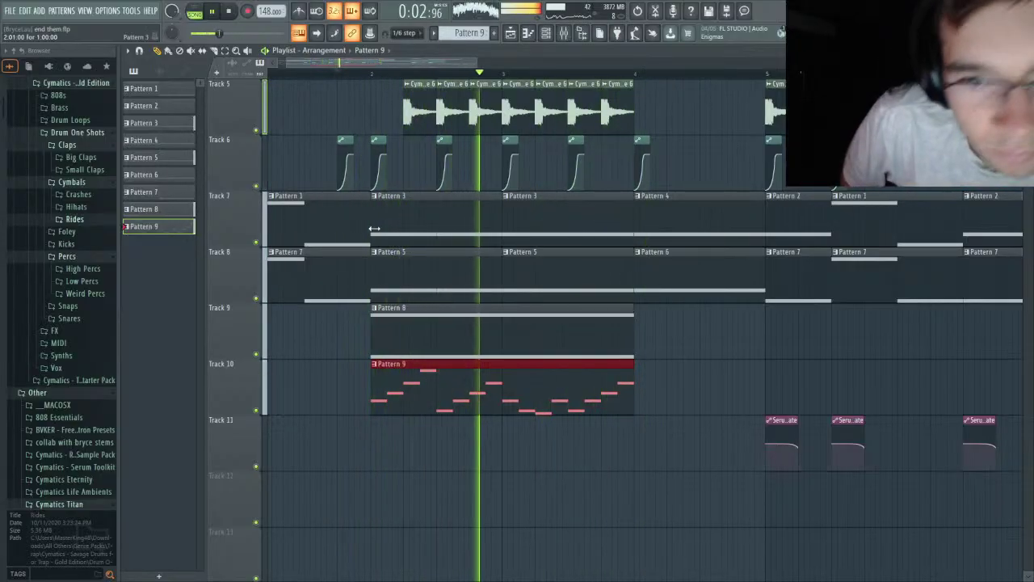
pyautogui.press('space')
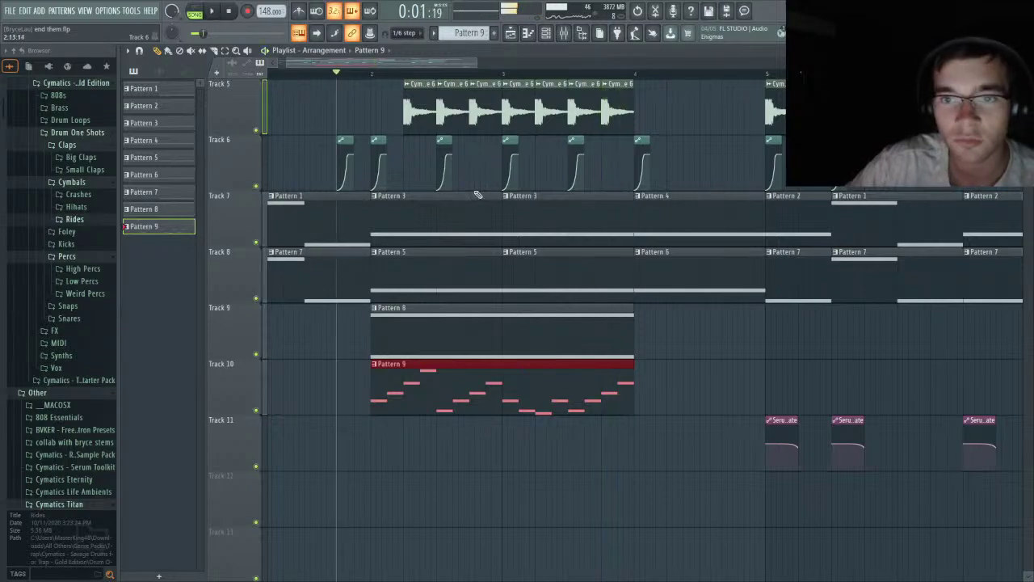
pyautogui.scroll(4, 454, 202)
pyautogui.scroll(-3, 430, 214)
pyautogui.scroll(-2, 429, 214)
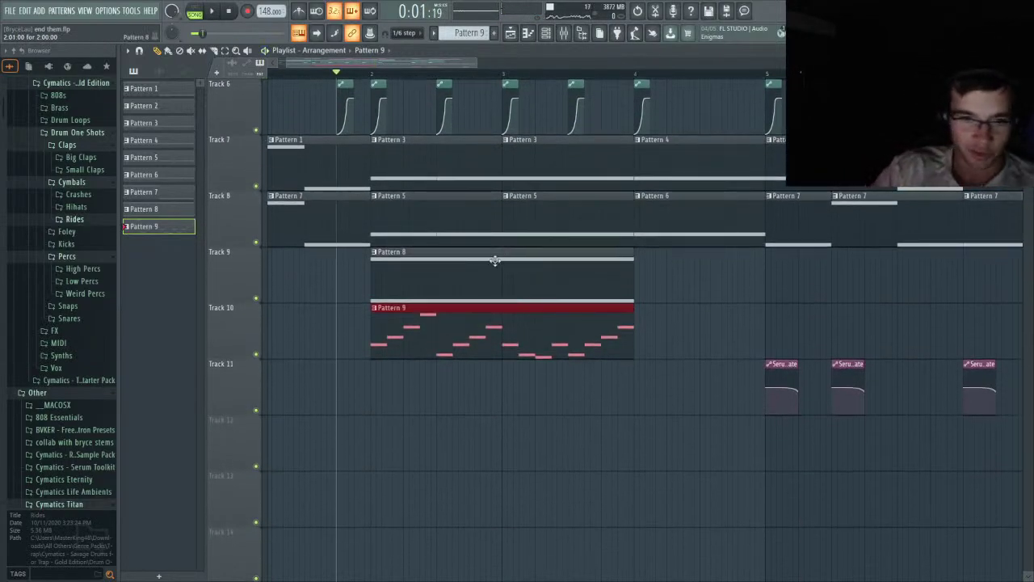
# - Bring up the mixer and play the arrangement from shortly before bar 2 to check the track levels, and stop playback
pyautogui.scroll(2, 494, 260)
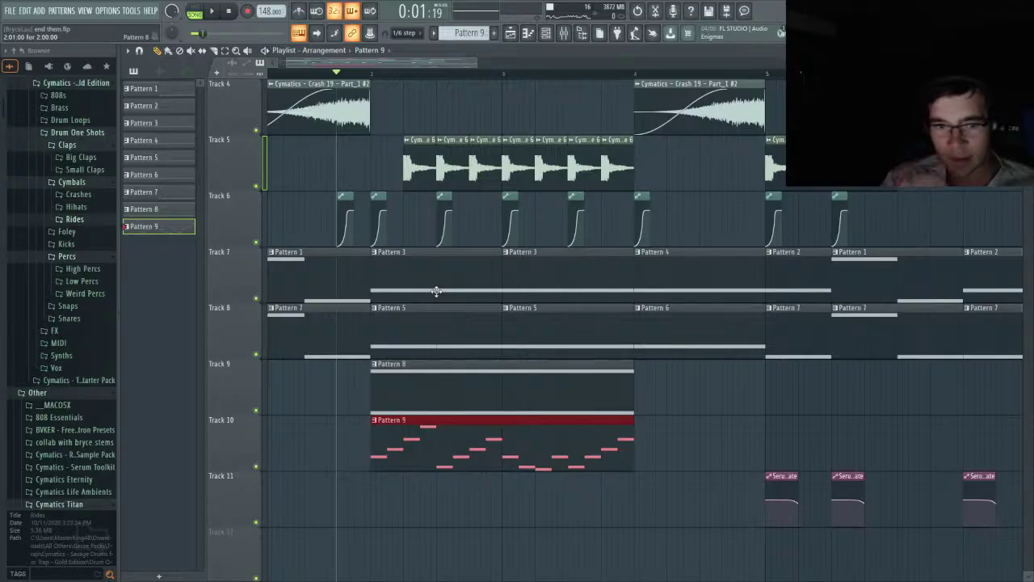
pyautogui.scroll(3, 440, 293)
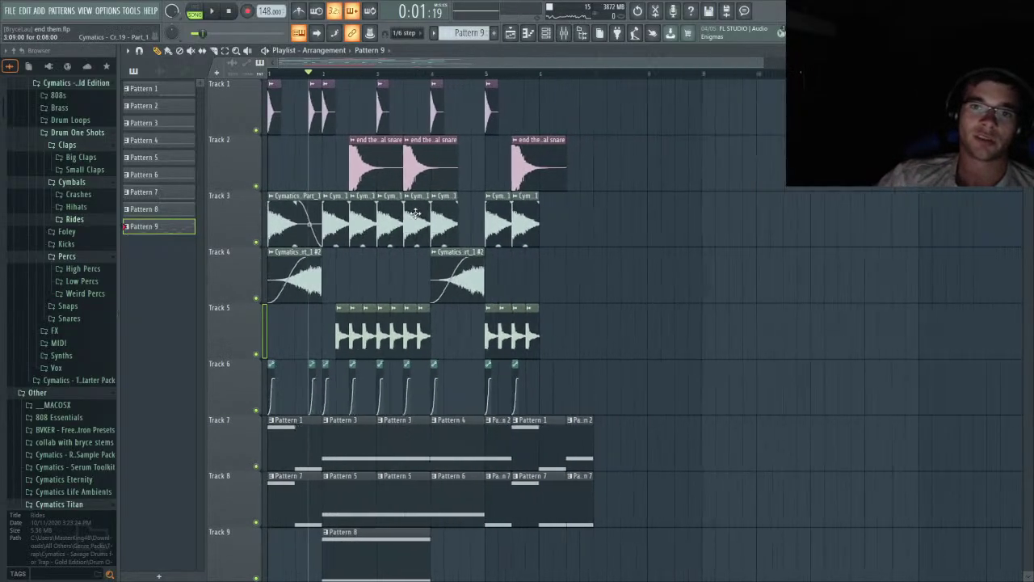
pyautogui.scroll(2, 380, 213)
pyautogui.scroll(-3, 329, 213)
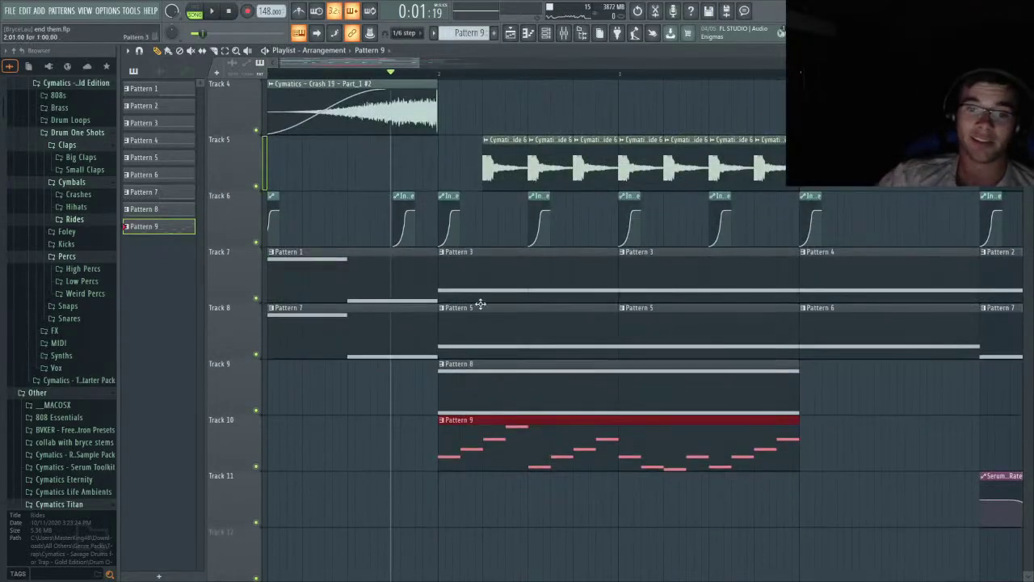
pyautogui.click(564, 32)
pyautogui.press('space')
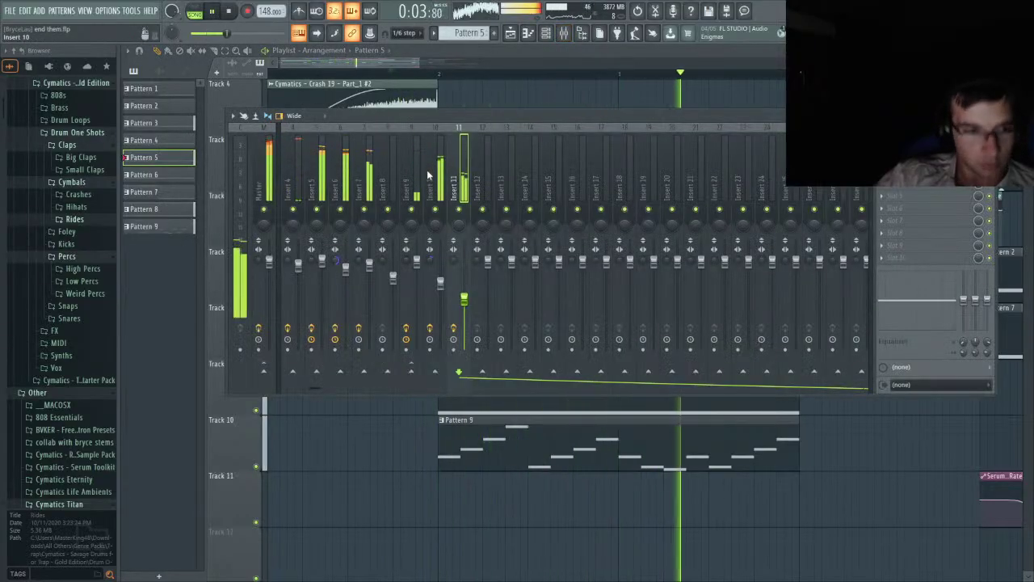
pyautogui.press('space')
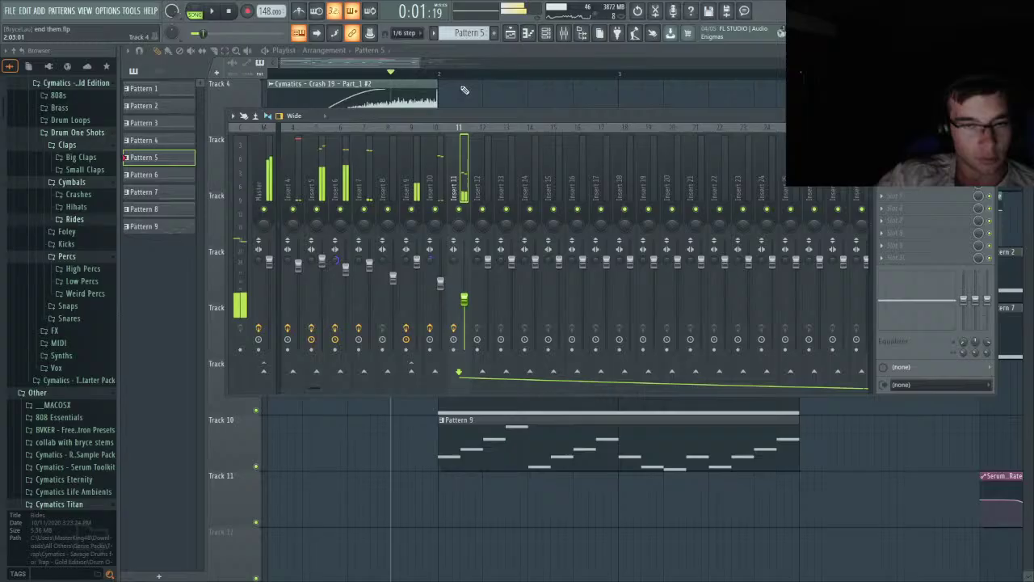
# - Close the mixer and play the arrangement from the start in song mode, and stop playback
pyautogui.click(398, 64)
pyautogui.press('space')
pyautogui.scroll(3, 519, 290)
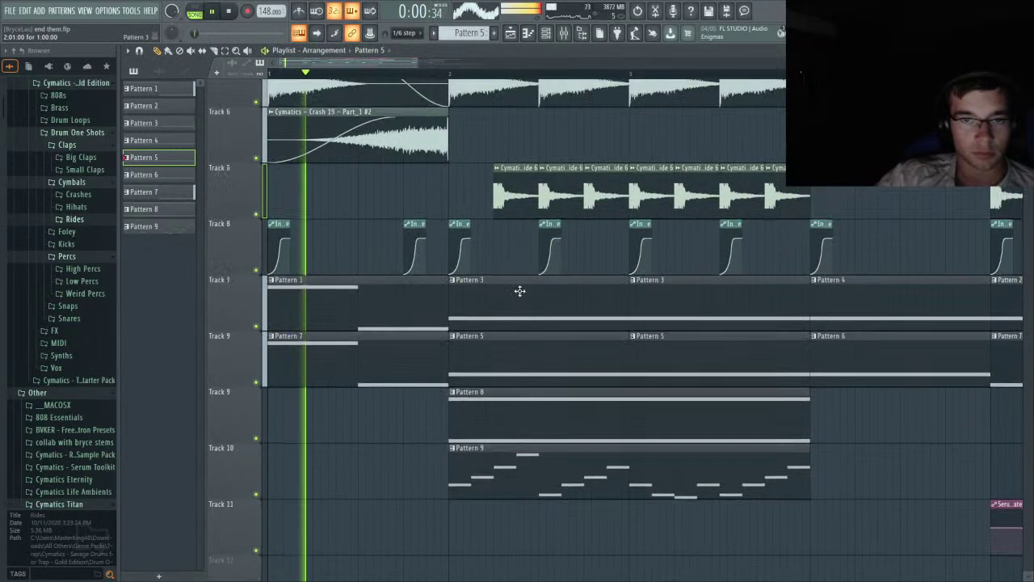
pyautogui.scroll(-3, 523, 295)
pyautogui.scroll(2, 605, 297)
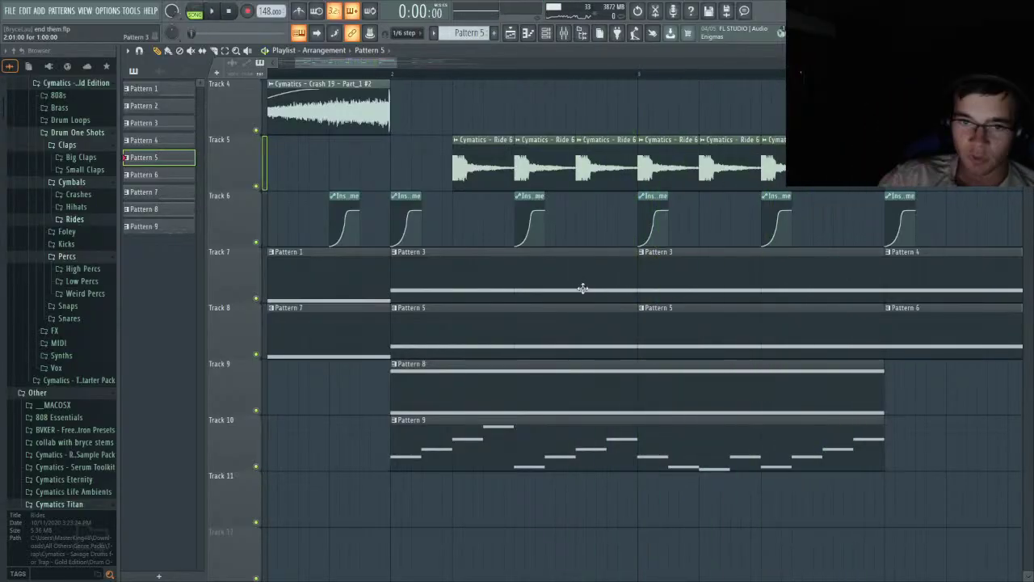
# - Solo Track 1, re-enable Tracks 2 to 6 alongside it, and play the arrangement to hear only the drum tracks
pyautogui.scroll(3, 583, 289)
pyautogui.rightClick(256, 131)
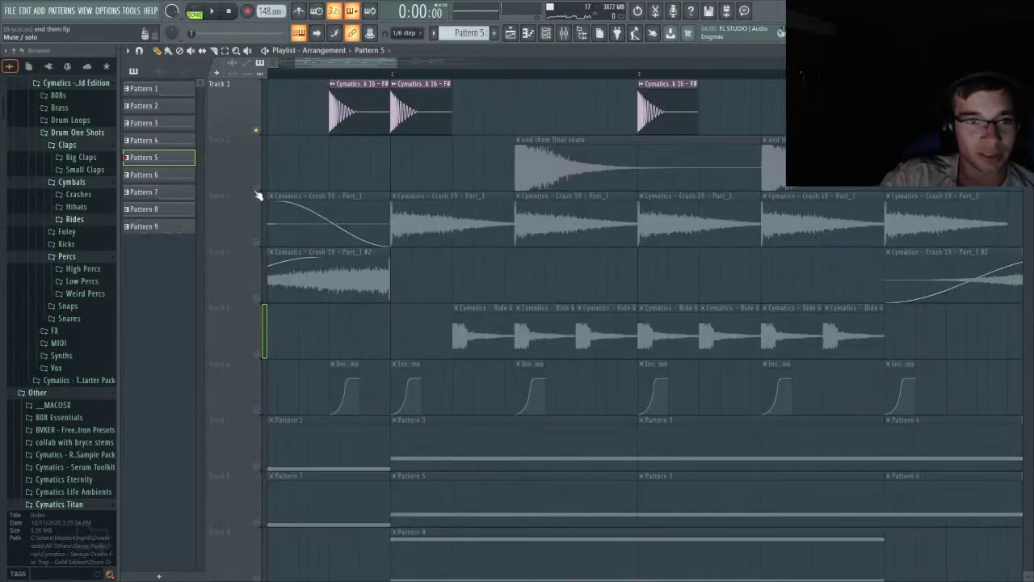
pyautogui.click(256, 187)
pyautogui.click(255, 241)
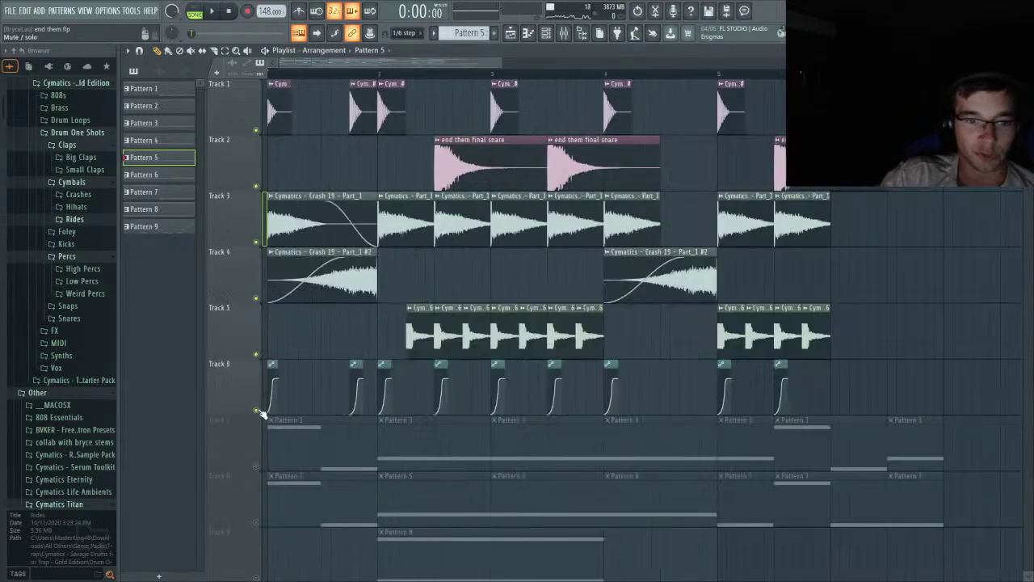
pyautogui.press('space')
pyautogui.scroll(-1, 415, 367)
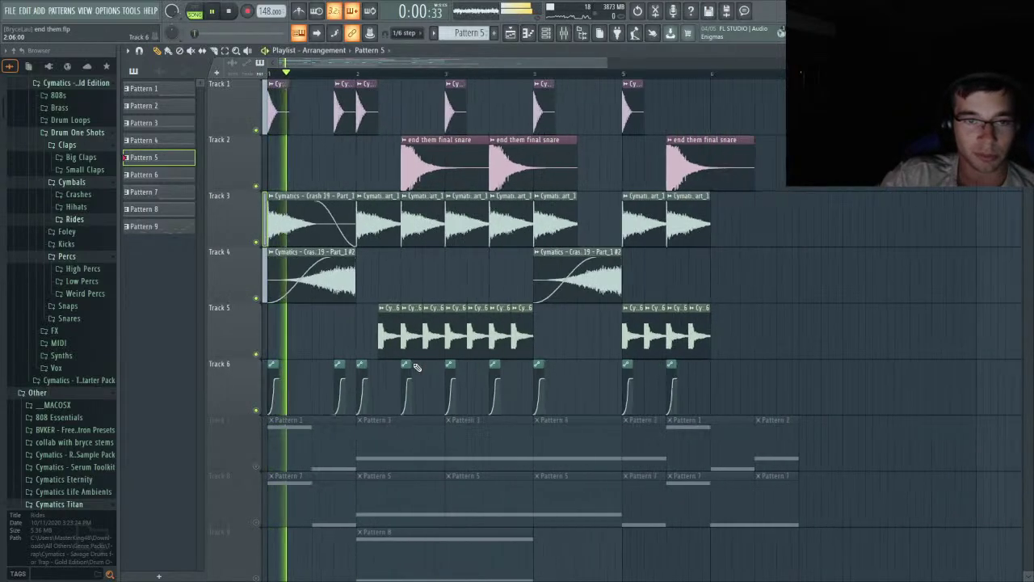
pyautogui.scroll(3, 316, 323)
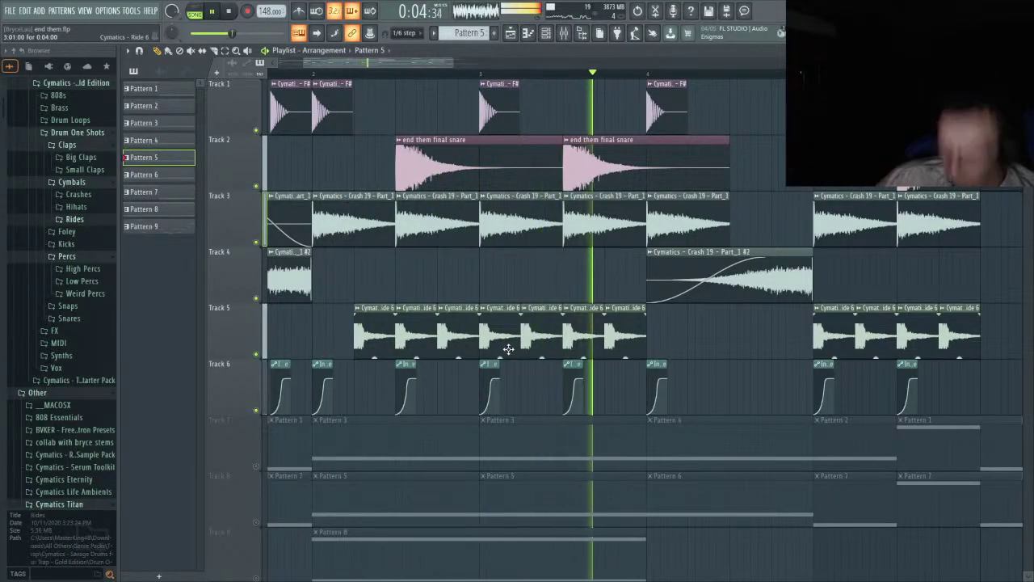
pyautogui.scroll(-2, 508, 349)
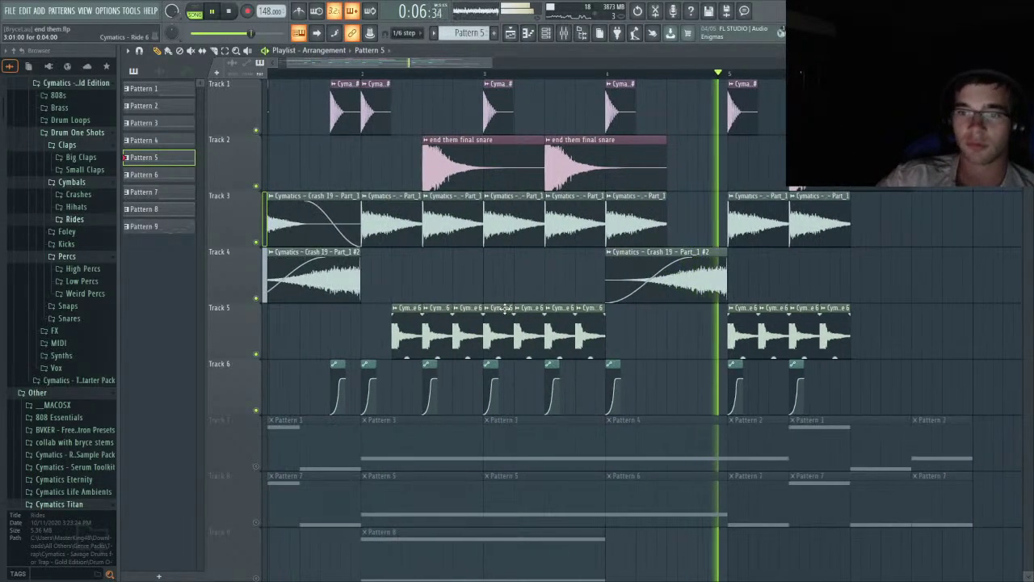
# - Re-enable all tracks and play the full arrangement, restarting playback once
pyautogui.rightClick(261, 354)
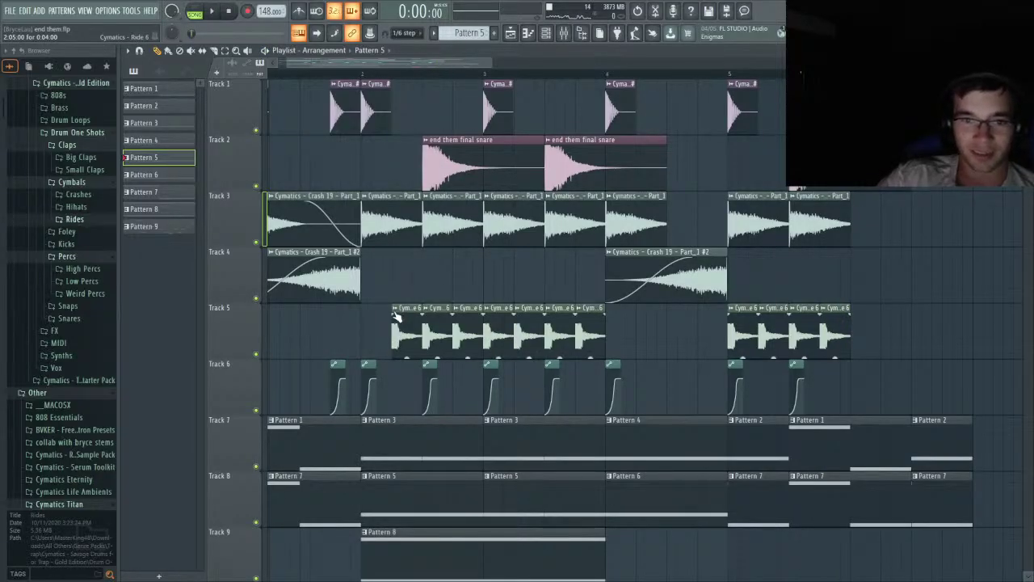
pyautogui.scroll(3, 465, 322)
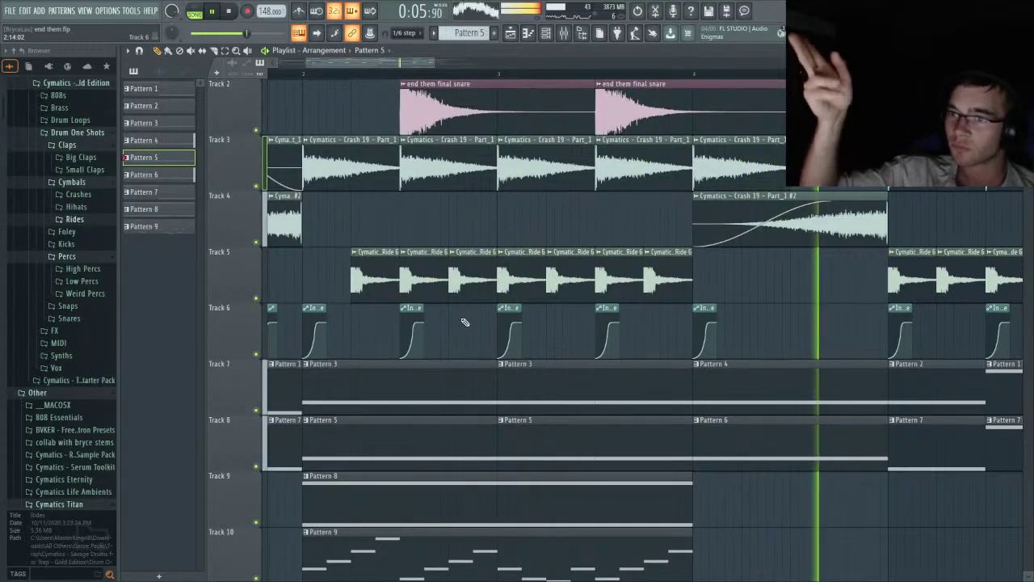
pyautogui.scroll(-3, 465, 322)
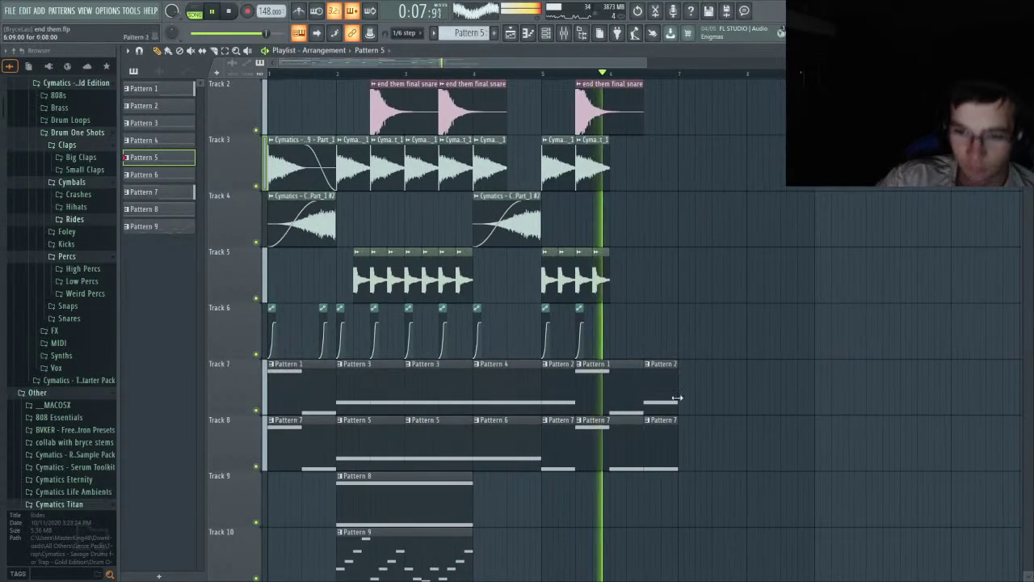
pyautogui.scroll(1, 660, 393)
pyautogui.press('space')
pyautogui.press('space')
pyautogui.scroll(-1, 544, 348)
pyautogui.scroll(-1, 544, 348)
# - Duplicate the Pattern 8 clip on Track 9 to the start of bar 4 and shorten the copy to one bar
pyautogui.scroll(4, 465, 355)
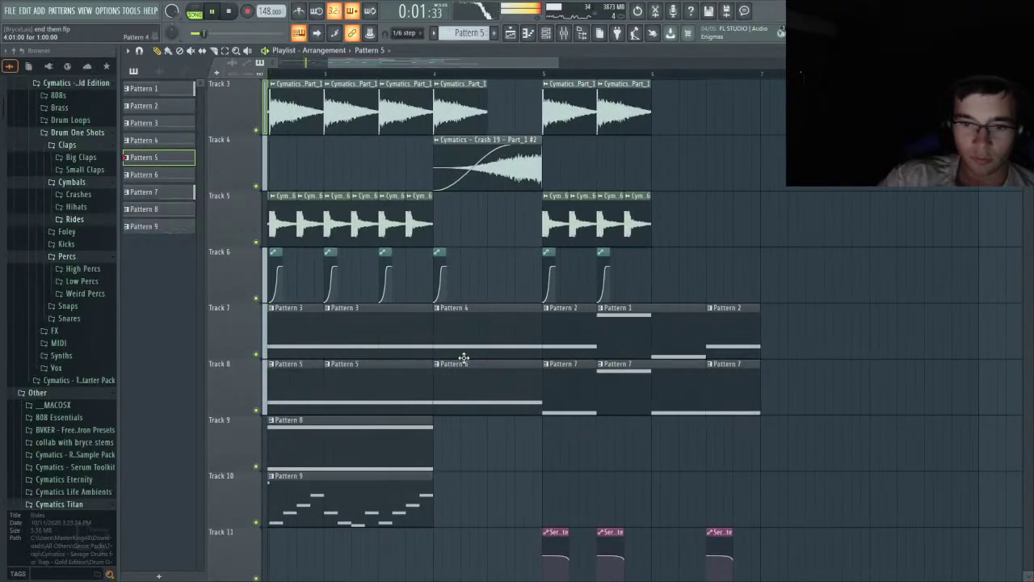
pyautogui.scroll(-2, 433, 354)
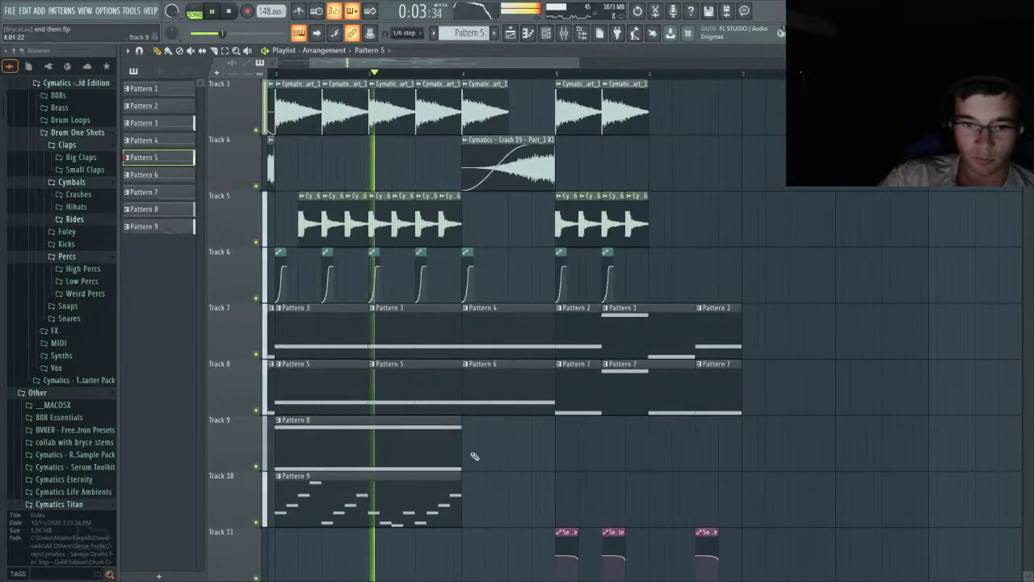
pyautogui.click(413, 437)
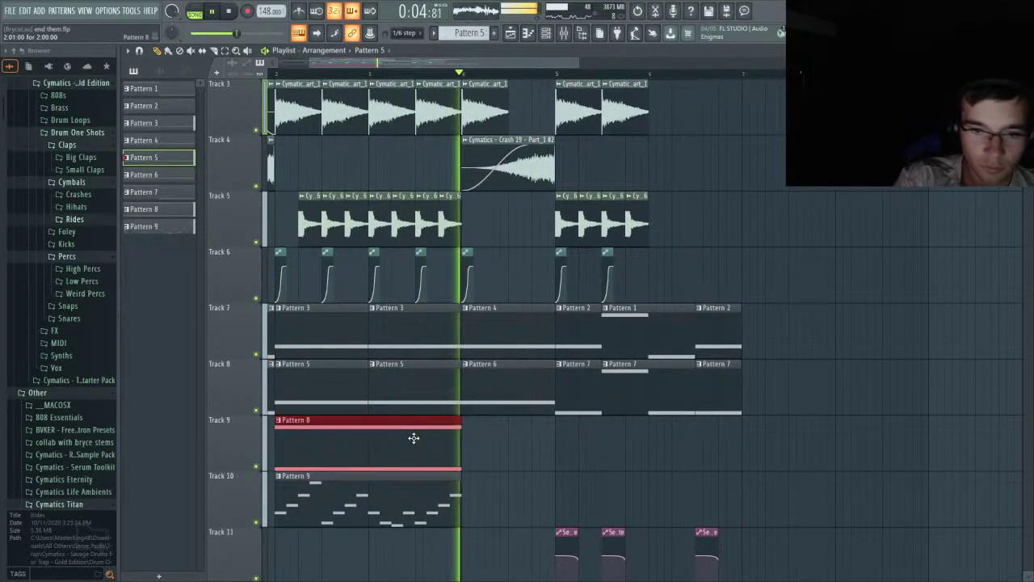
pyautogui.hotkey('ctrl', 'b')
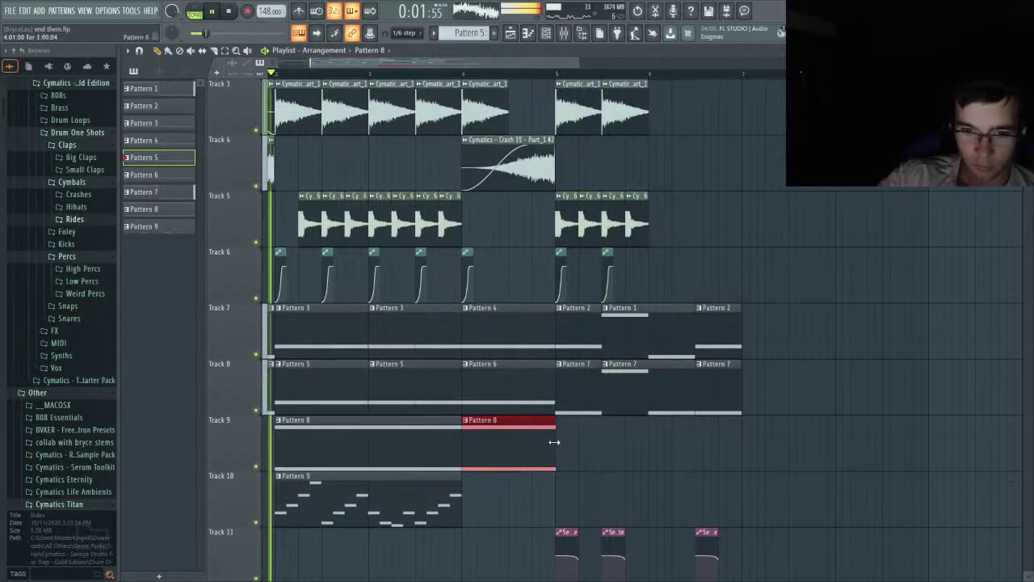
# - Play the arrangement repeatedly to check the added Pattern 8 clip in bar 4, and stop playback
pyautogui.scroll(2, 471, 467)
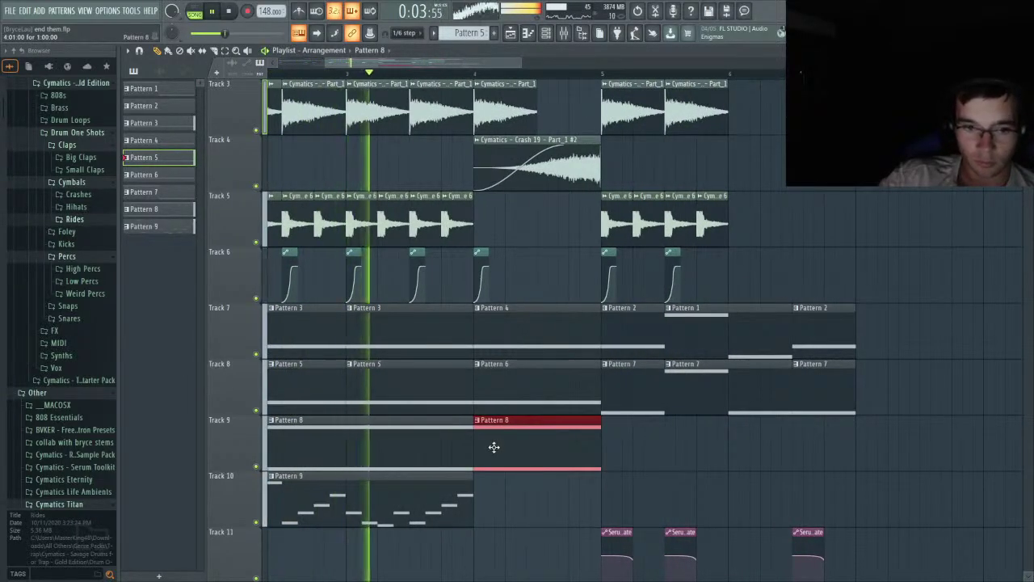
pyautogui.scroll(2, 522, 446)
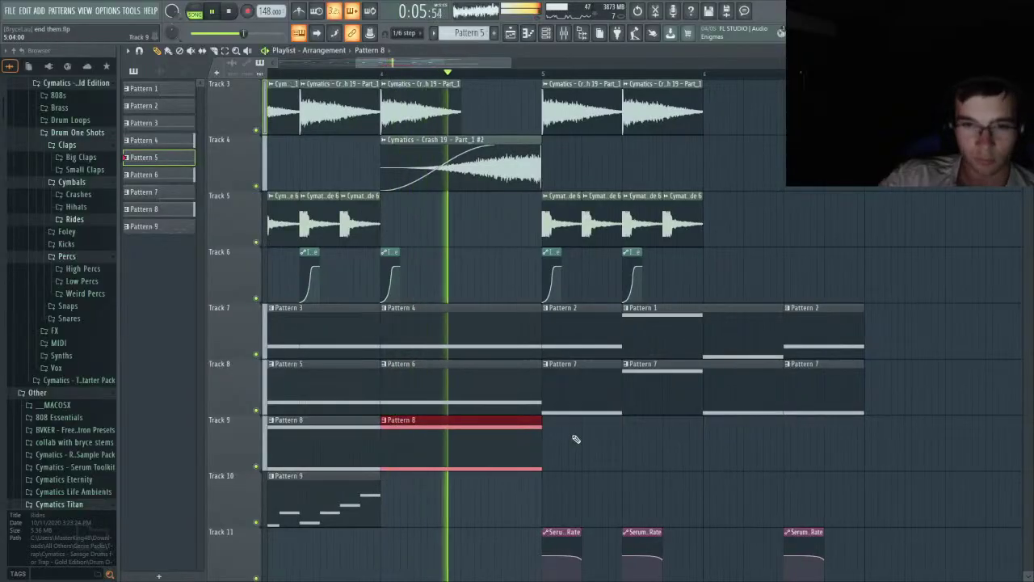
pyautogui.scroll(2, 575, 439)
pyautogui.scroll(-6, 571, 434)
pyautogui.scroll(5, 571, 435)
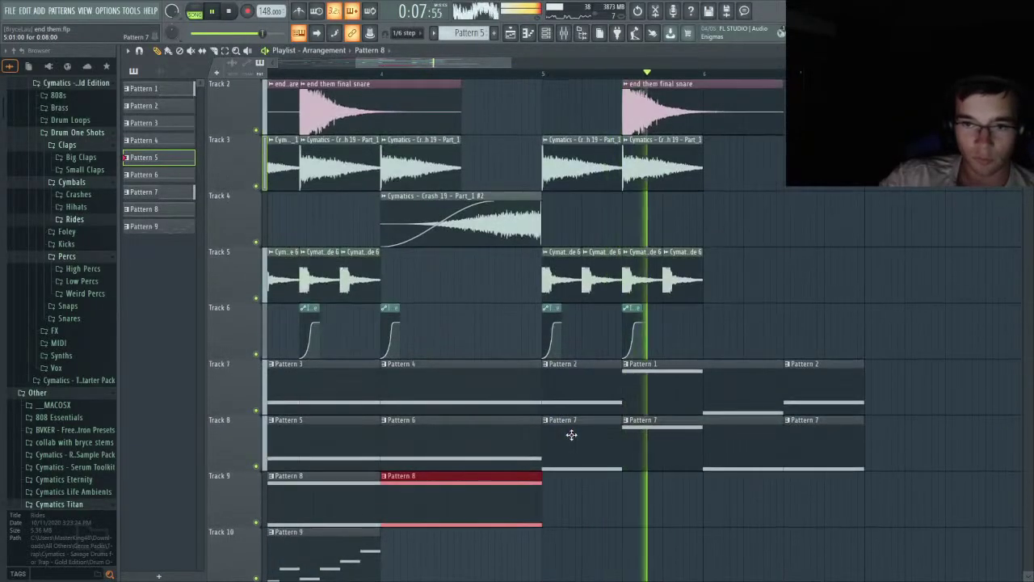
pyautogui.press('space')
pyautogui.scroll(-5, 571, 421)
pyautogui.scroll(3, 441, 379)
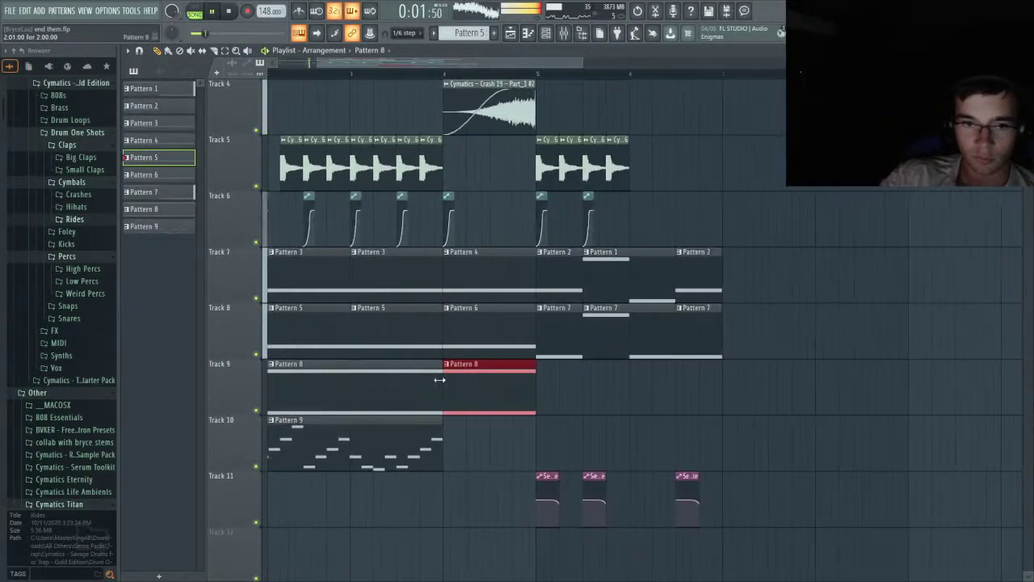
pyautogui.scroll(-3, 429, 380)
pyautogui.scroll(2, 401, 375)
pyautogui.scroll(1, 400, 372)
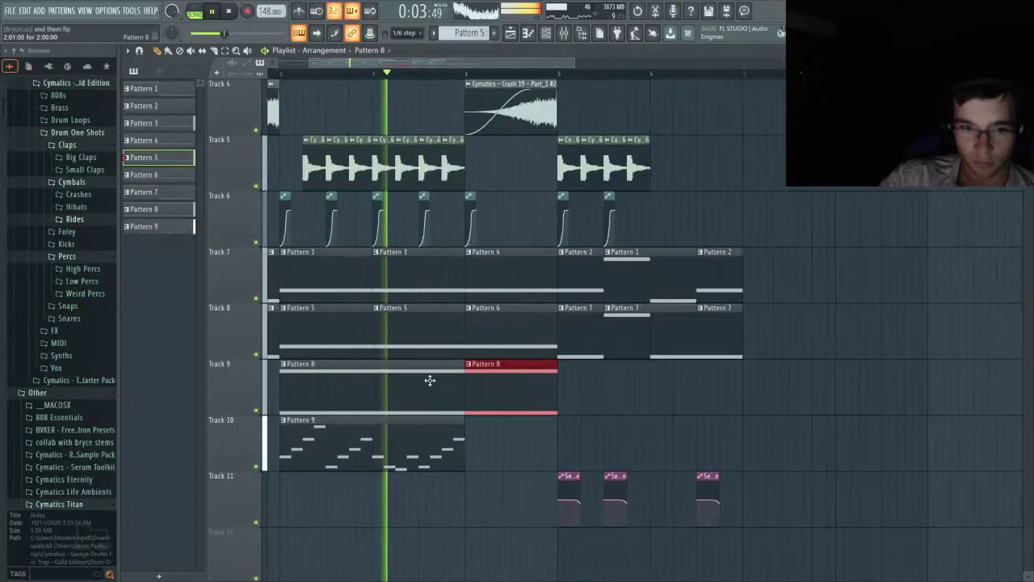
pyautogui.scroll(3, 540, 396)
pyautogui.scroll(1, 560, 407)
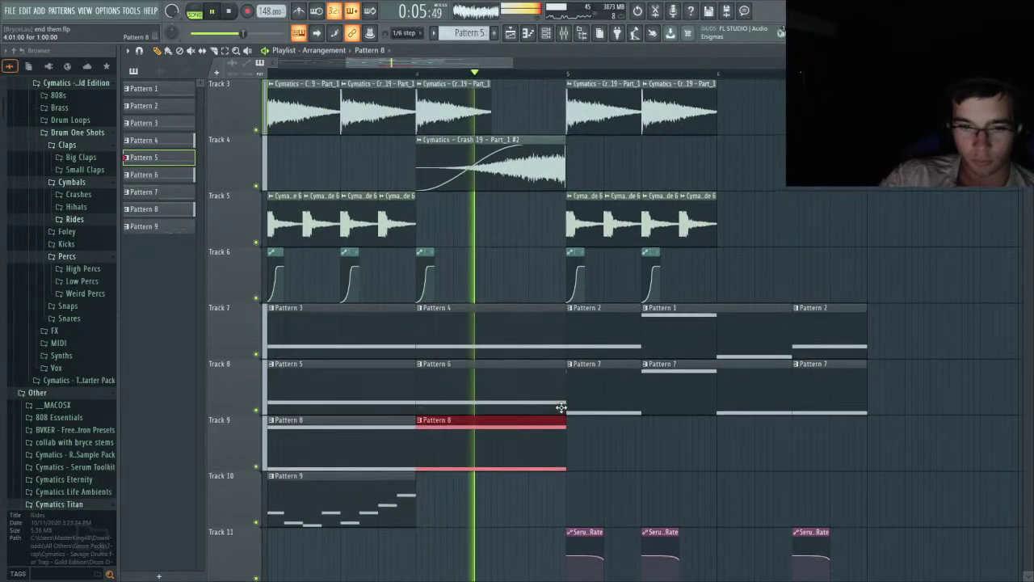
pyautogui.press('space')
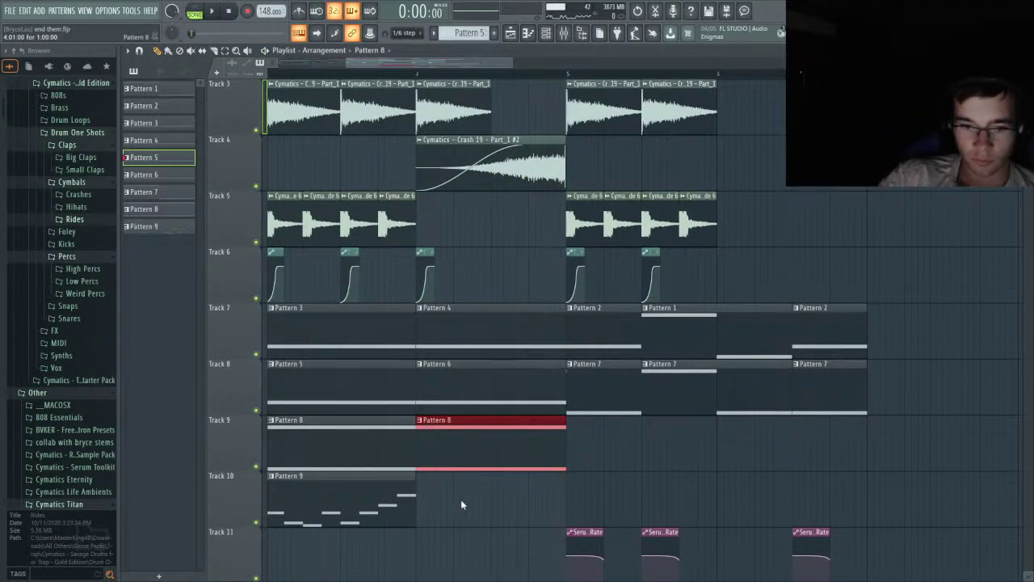
# - Open the Serum piano roll for Pattern 9, switch to pattern mode and briefly play the pattern with its long D#3 and D#4 notes
pyautogui.click(459, 497)
pyautogui.doubleClick(441, 439)
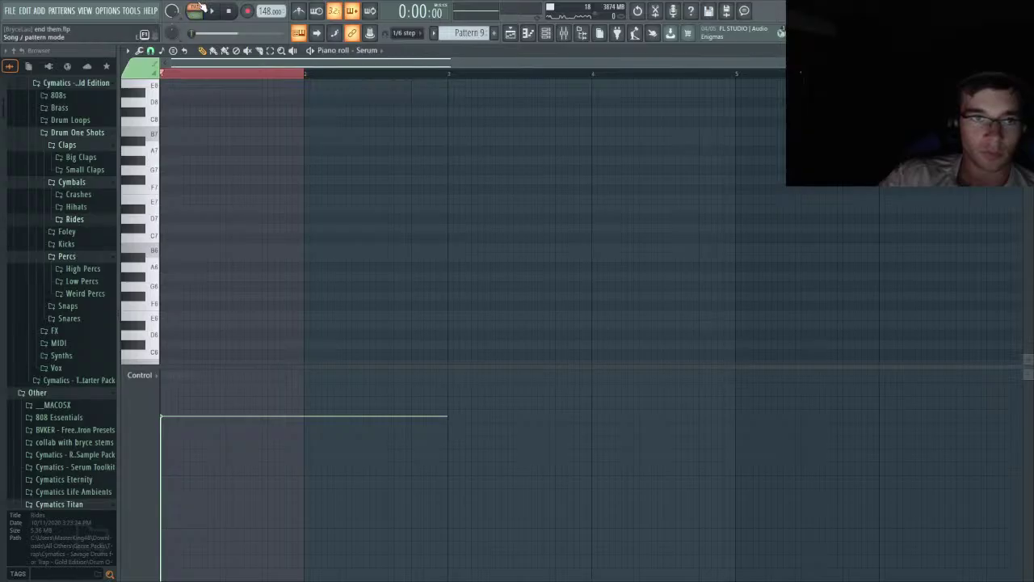
pyautogui.press('space')
pyautogui.scroll(3, 235, 258)
pyautogui.press('space')
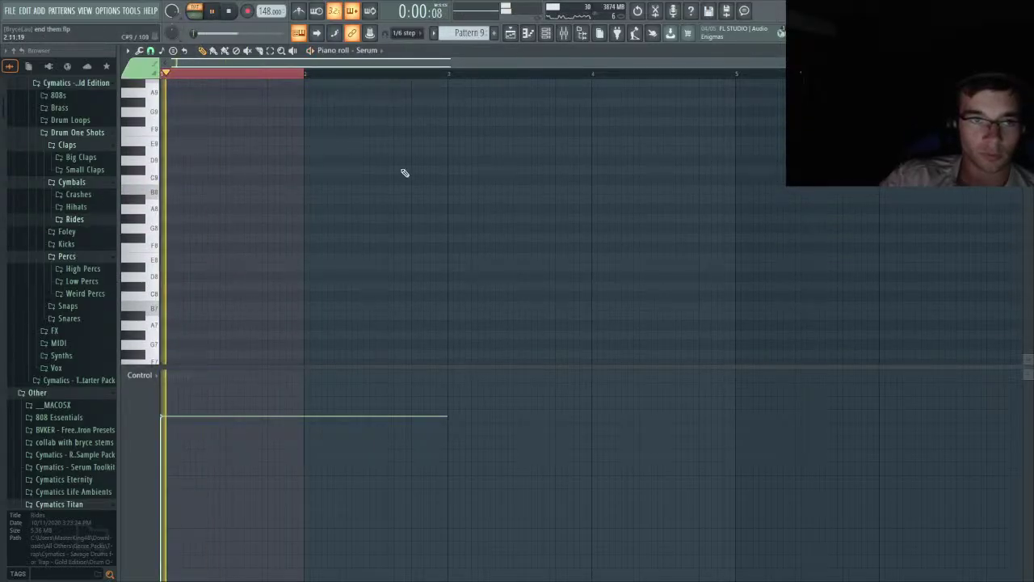
pyautogui.press('space')
pyautogui.scroll(-5, 243, 225)
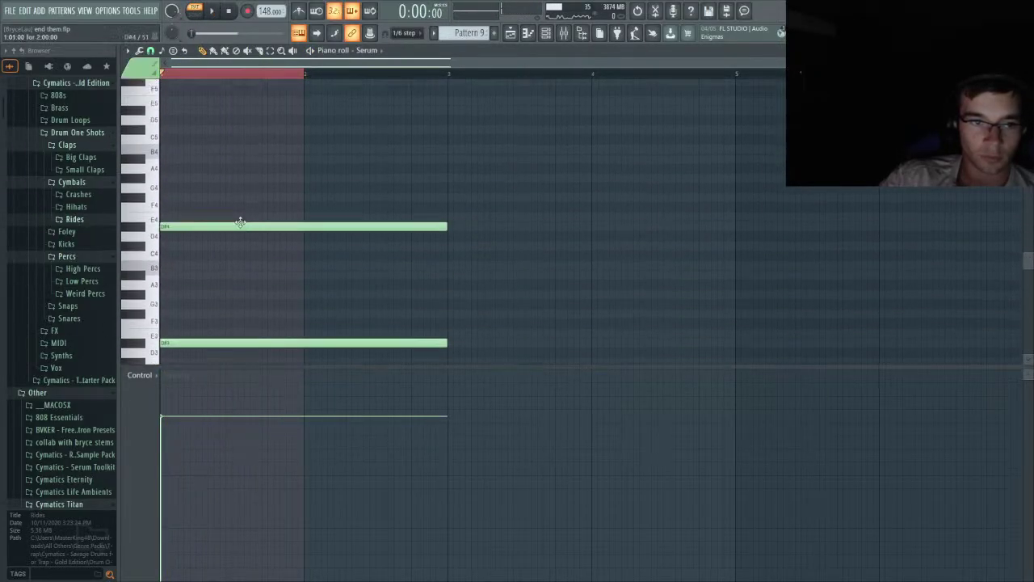
# - Replace the long Serum notes in Pattern 9 with four short, equal consecutive notes: D#3, D#4, D#5 and D#4
pyautogui.scroll(-2, 240, 222)
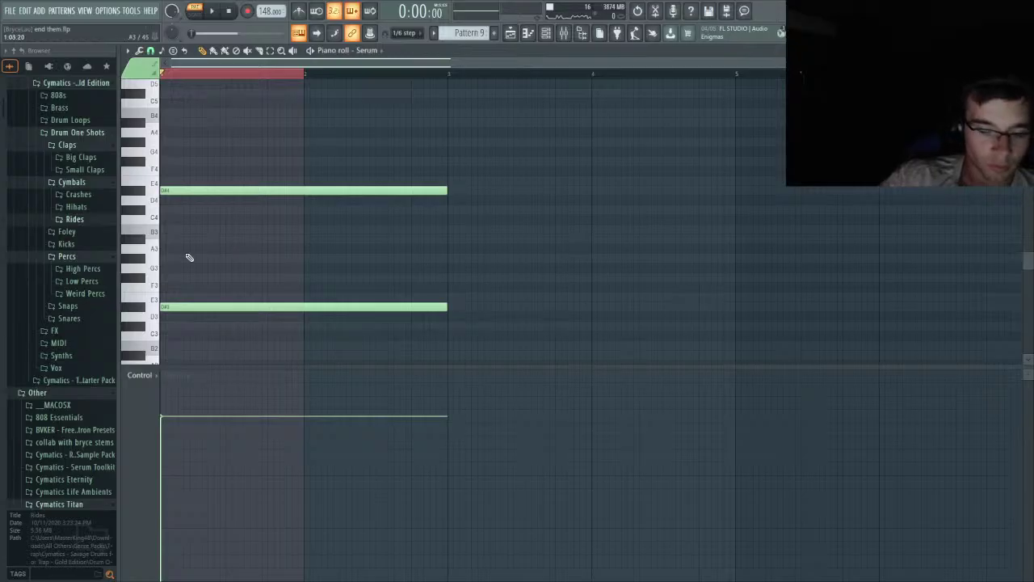
pyautogui.scroll(4, 181, 281)
pyautogui.scroll(-1, 574, 253)
pyautogui.keyDown('ctrl'); pyautogui.click(401, 74); pyautogui.keyUp('ctrl')
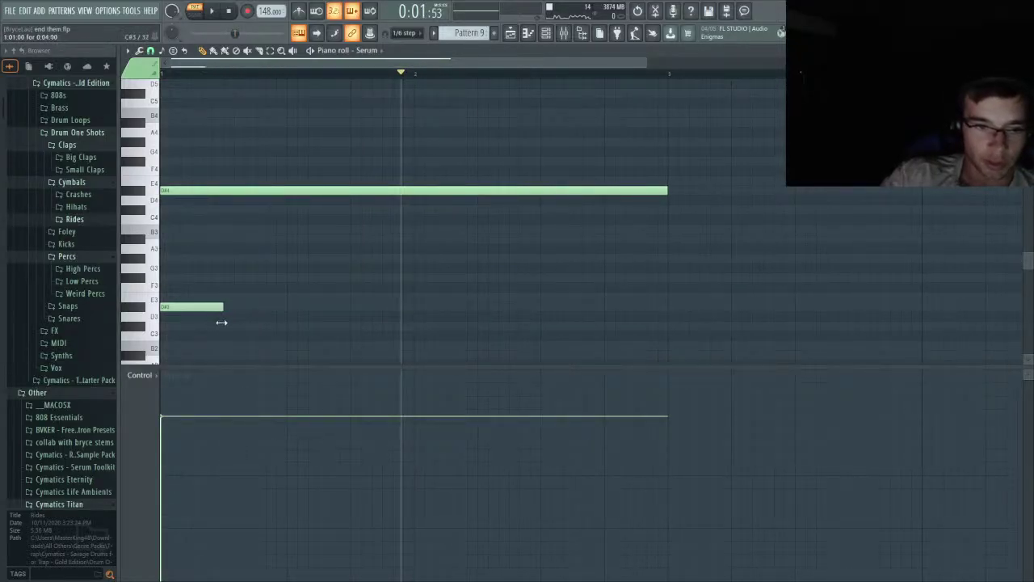
pyautogui.rightClick(187, 190)
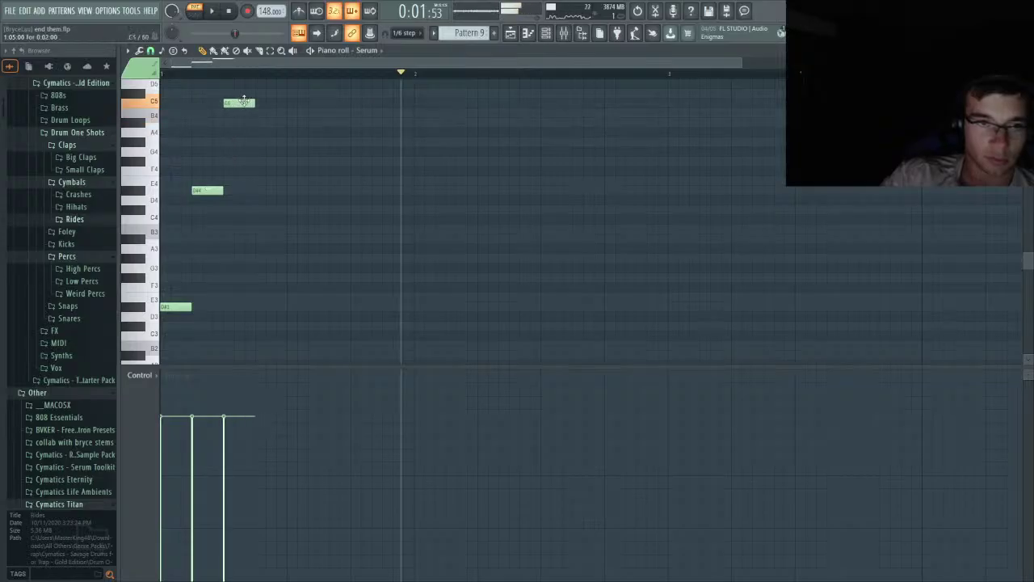
pyautogui.scroll(3, 242, 121)
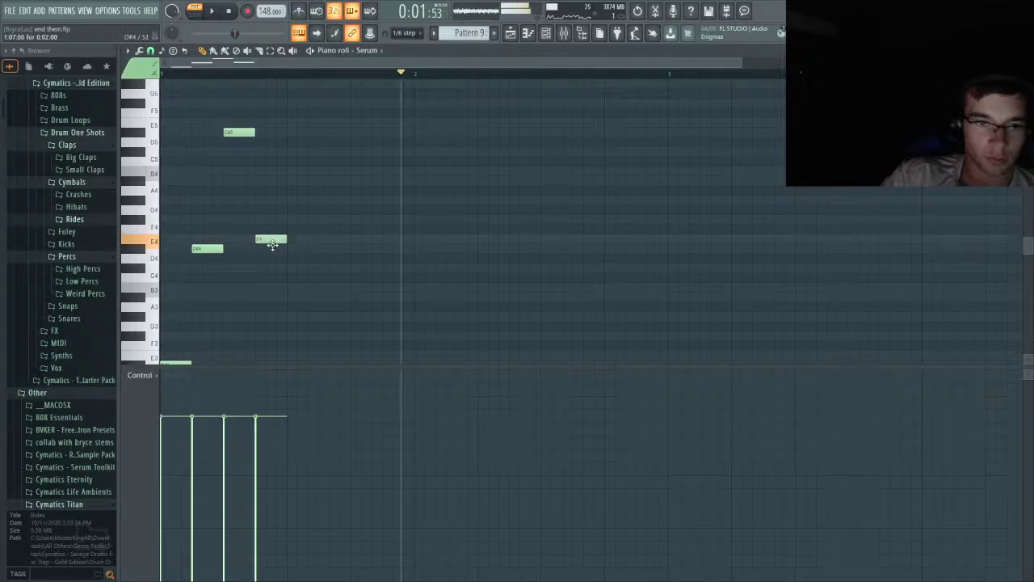
pyautogui.scroll(-2, 273, 253)
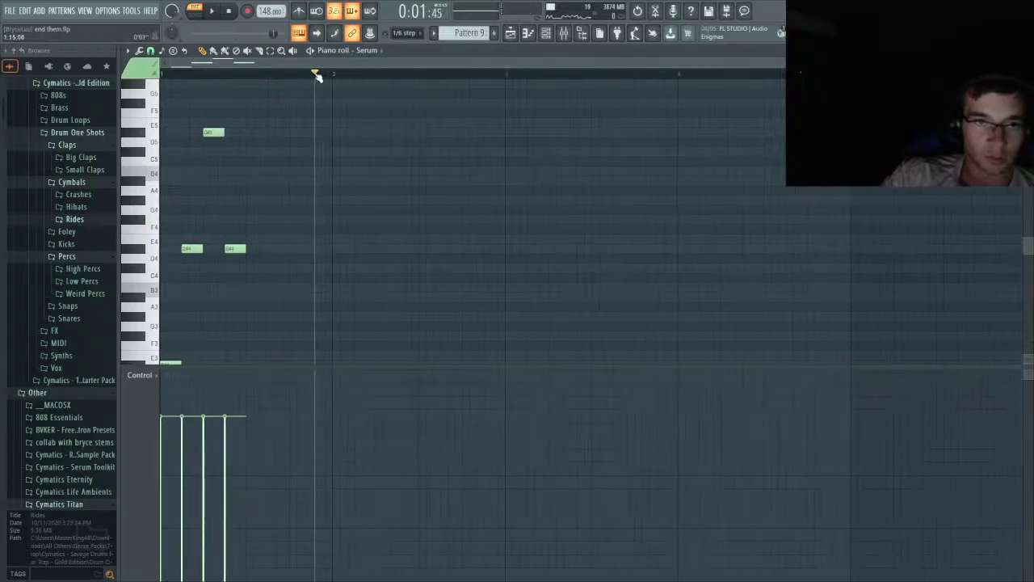
# - Repeat the four-note Serum figure until it fills bars 1 and 2 of Pattern 9, and start playing the pattern
pyautogui.press('space')
pyautogui.scroll(-8, 210, 143)
pyautogui.scroll(1, 223, 145)
pyautogui.hotkey('ctrl', 'b')
pyautogui.hotkey('ctrl', 'b')
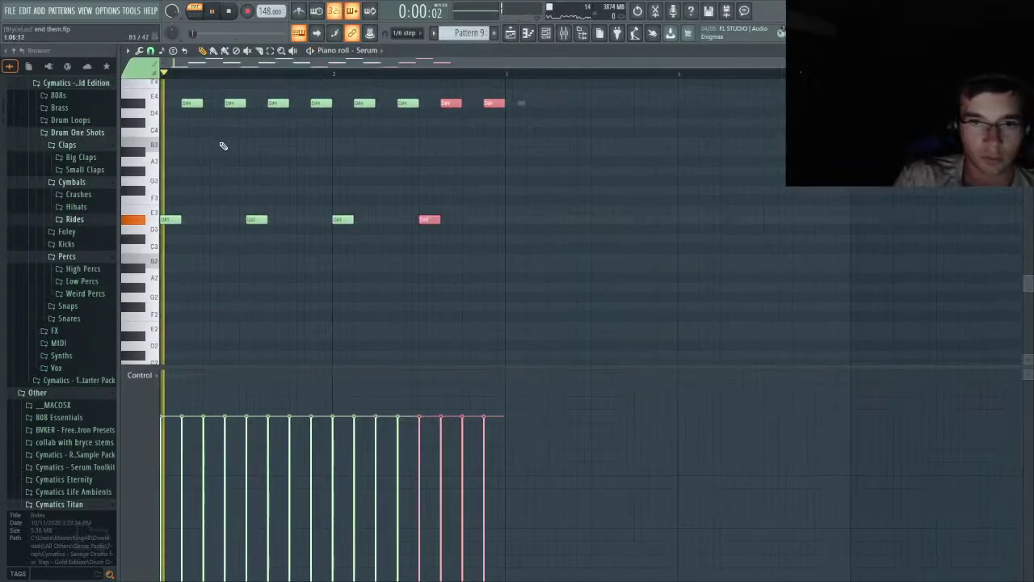
# - Stop the Pattern 9 preview, return to the playlist and play the arrangement from bar 3 to check the Serum arpeggio in context
pyautogui.press('space')
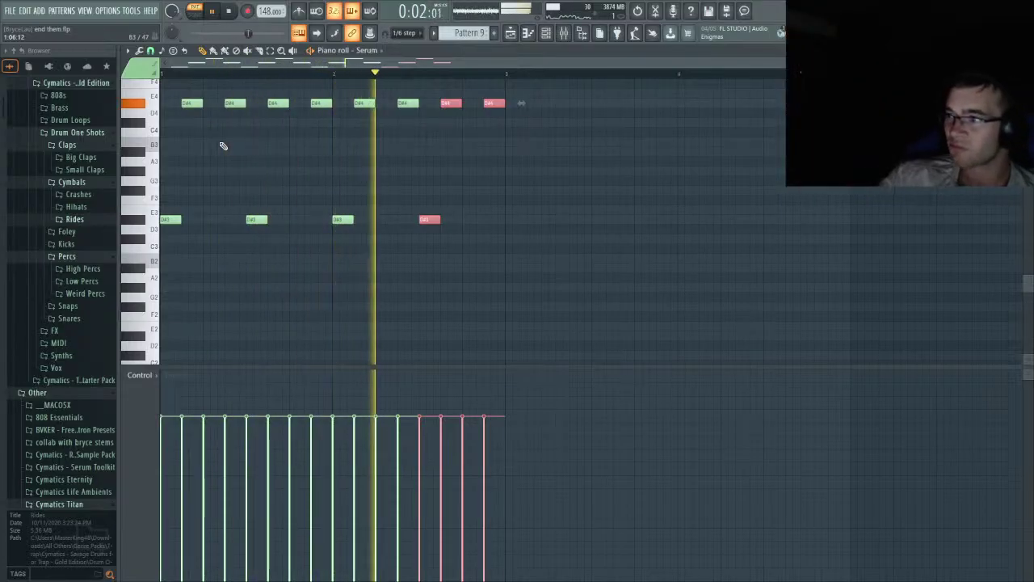
pyautogui.scroll(4, 422, 185)
pyautogui.click(511, 32)
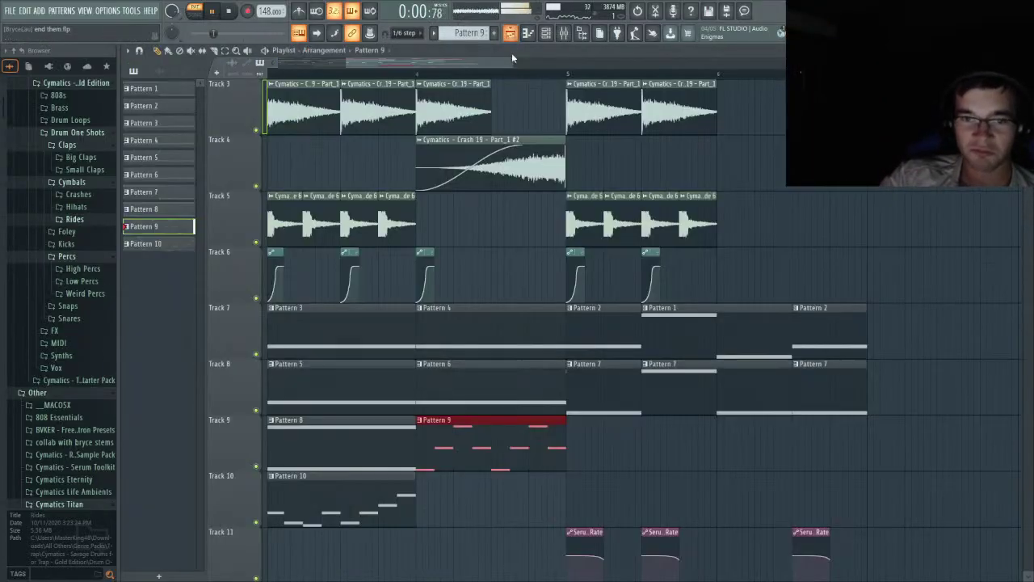
pyautogui.click(330, 75)
pyautogui.scroll(-3, 360, 161)
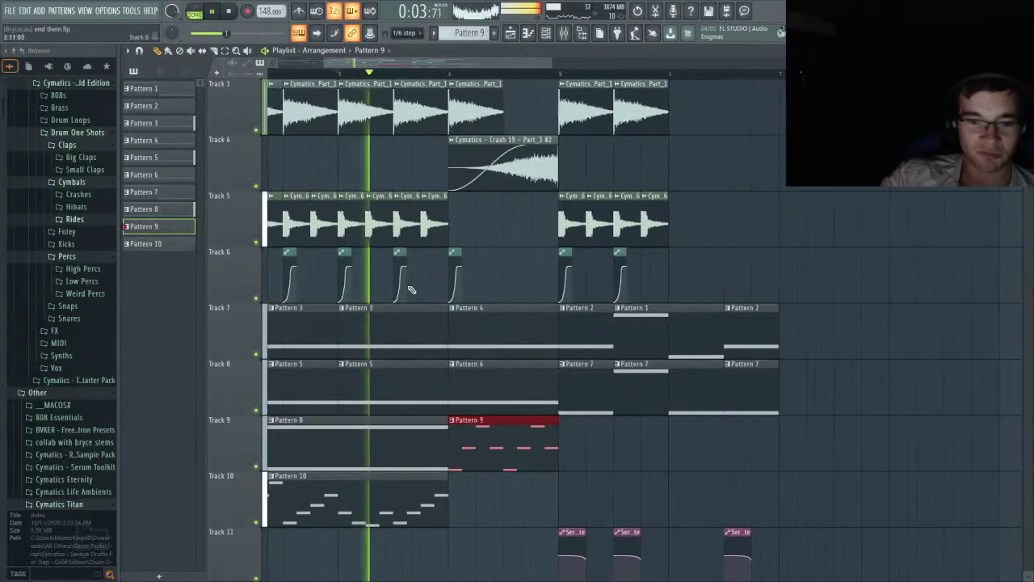
pyautogui.scroll(2, 479, 394)
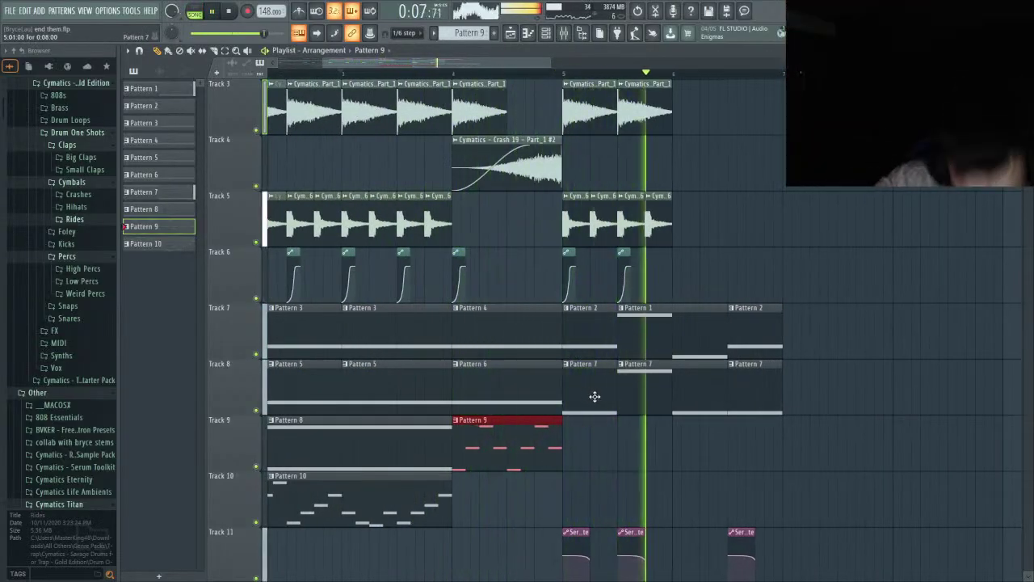
# - Duplicate the Pattern 9 clip on Track 9 into bar 5, make the copy a unique pattern and open its Serum notes
pyautogui.hotkey('ctrl', 'b')
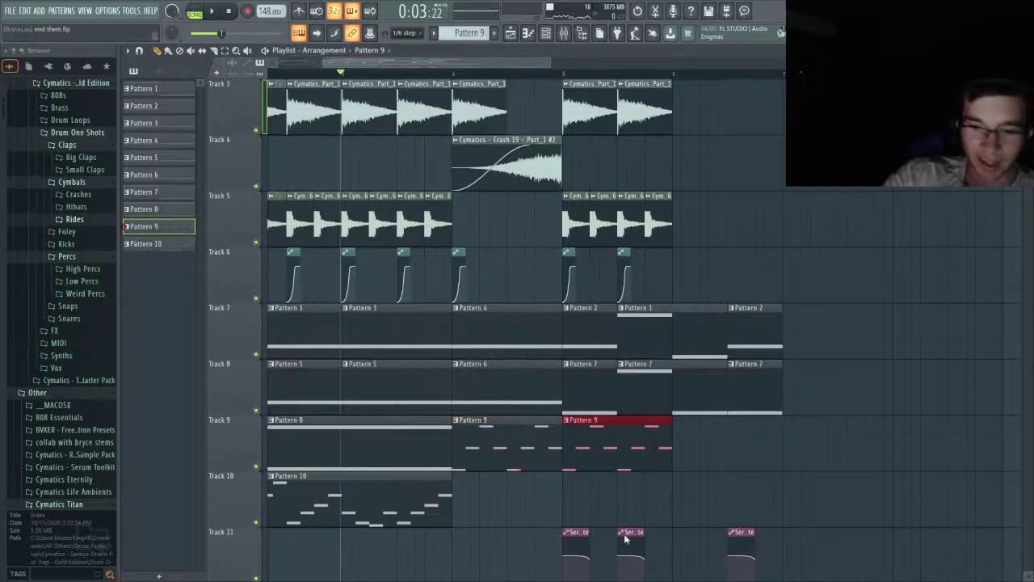
pyautogui.hotkey('ctrl', 'shift', 'u')
pyautogui.doubleClick(597, 448)
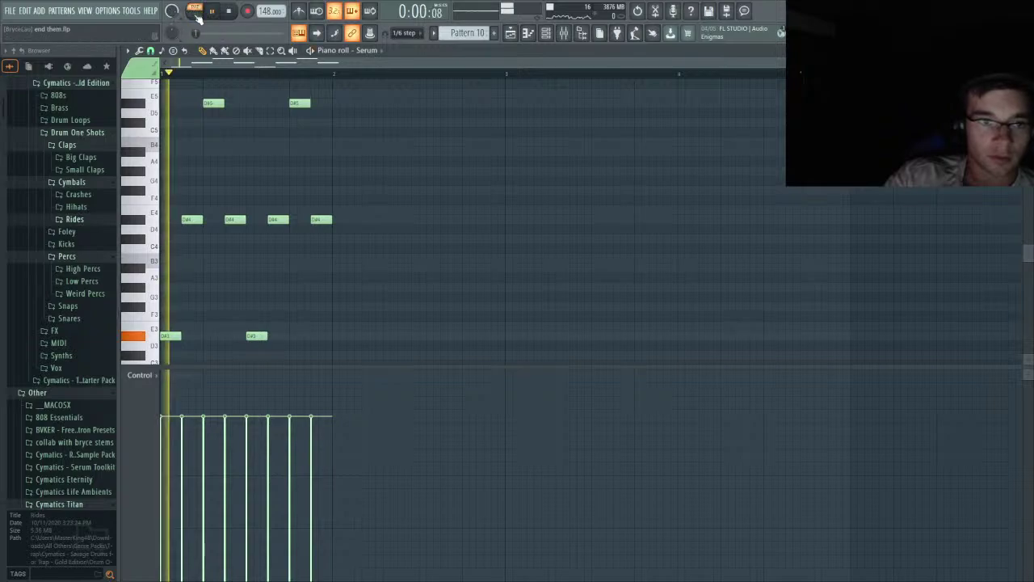
# - Transpose all Serum notes in Pattern 10 down one octave, play the pattern to check it and return to the playlist
pyautogui.hotkey('ctrl', 'Down')
pyautogui.press('space')
pyautogui.press('space')
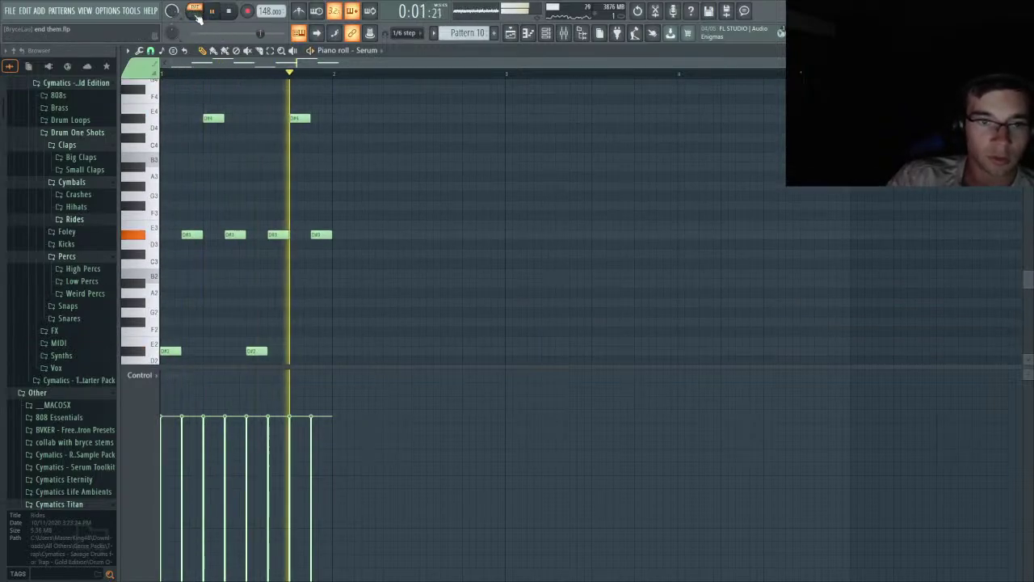
pyautogui.scroll(-2, 498, 121)
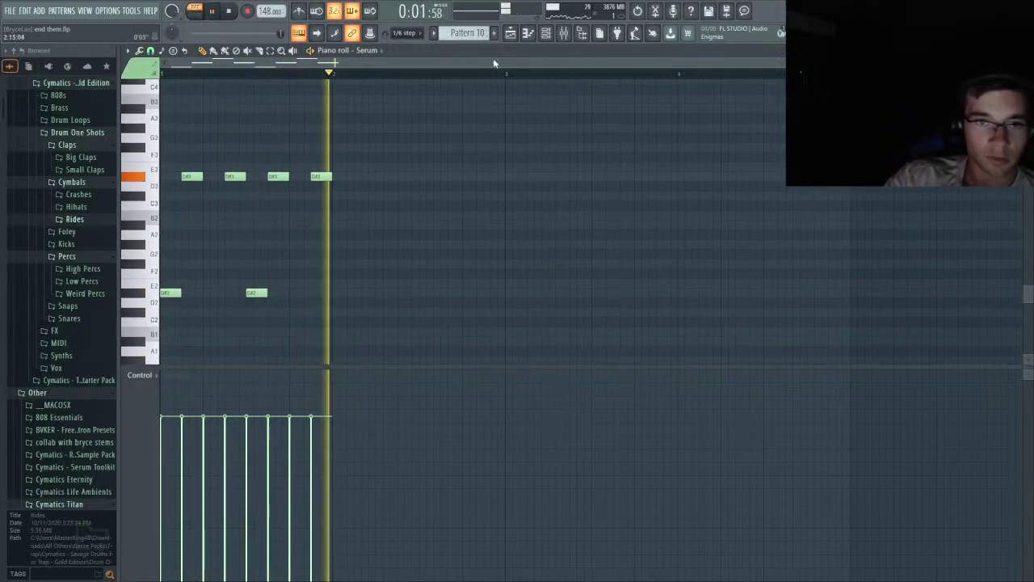
pyautogui.press('F5')
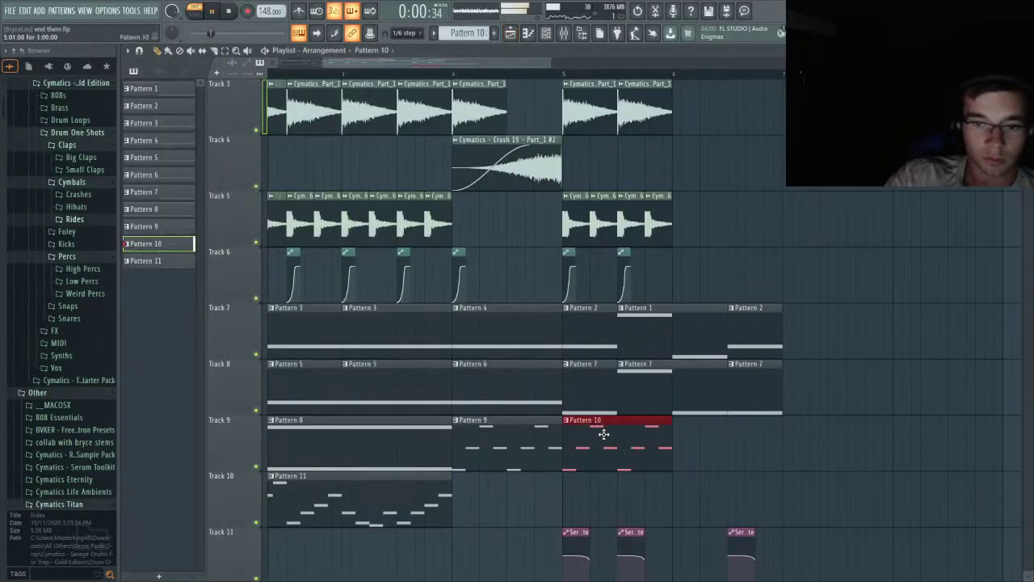
# - Stop playback and place another Pattern 10 clip on Track 9, starting at bar 6
pyautogui.press('space')
pyautogui.click(679, 441)
pyautogui.keyDown('ctrl'); pyautogui.scroll(2, 683, 436); pyautogui.keyUp('ctrl')
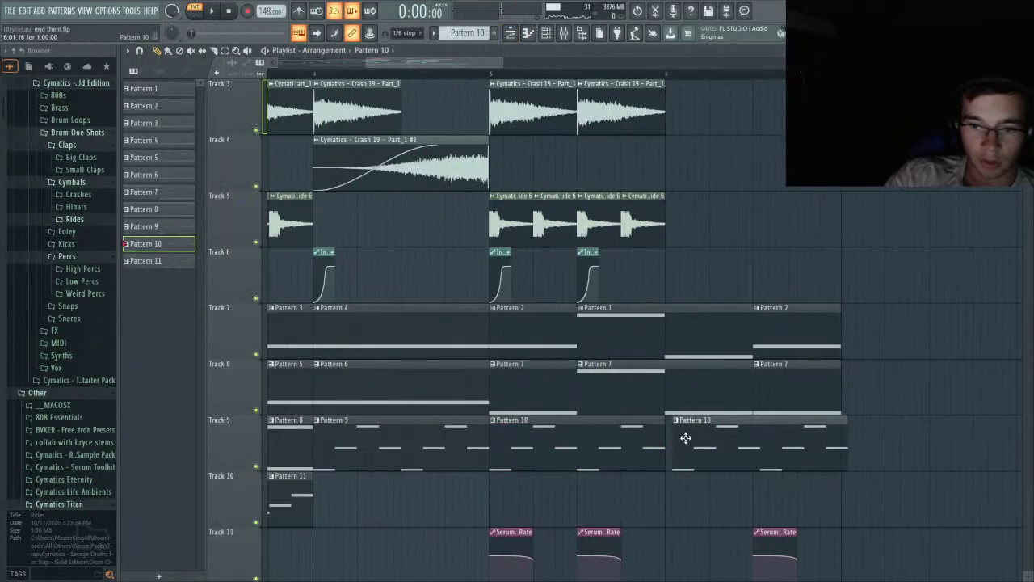
pyautogui.keyDown('ctrl'); pyautogui.scroll(2, 678, 445); pyautogui.keyUp('ctrl')
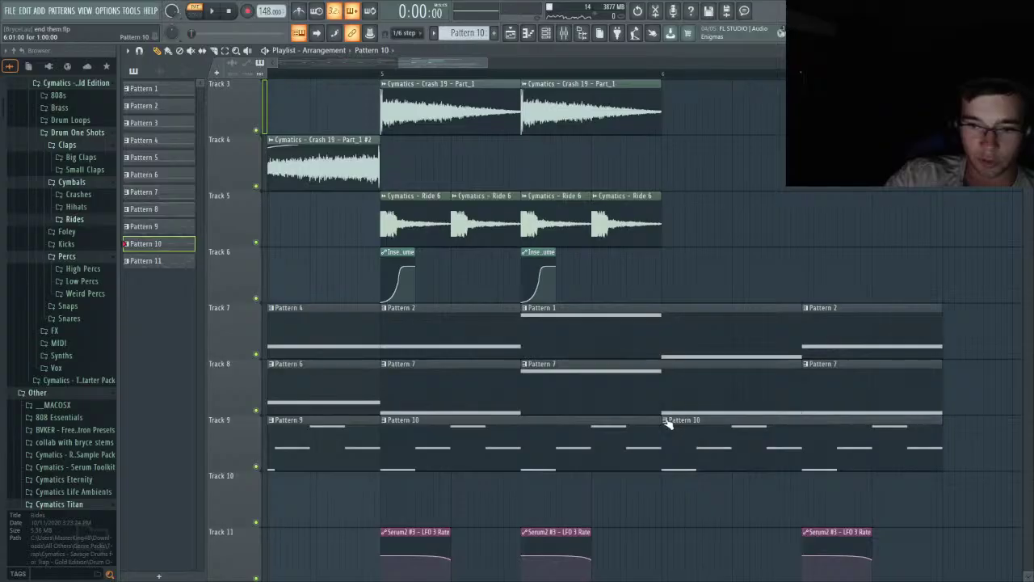
# - Make the bar 6 clip a unique pattern and replace its Serum notes with longer alternating D#2 and D#3 notes, stacking both on the last beat
pyautogui.hotkey('ctrl', 'z')
pyautogui.hotkey('ctrl', 'shift', 'c')
pyautogui.doubleClick(691, 445)
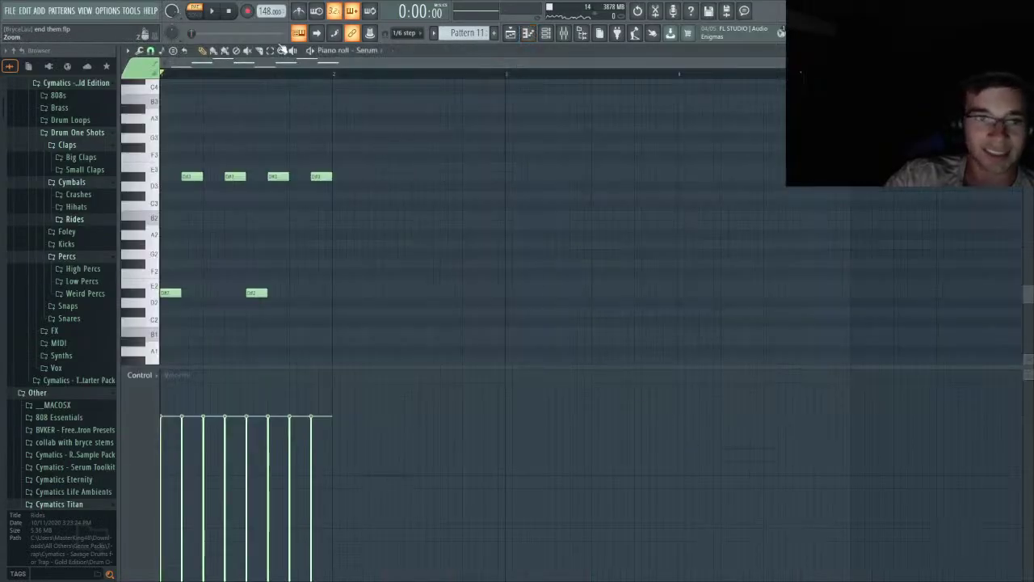
pyautogui.click(198, 321)
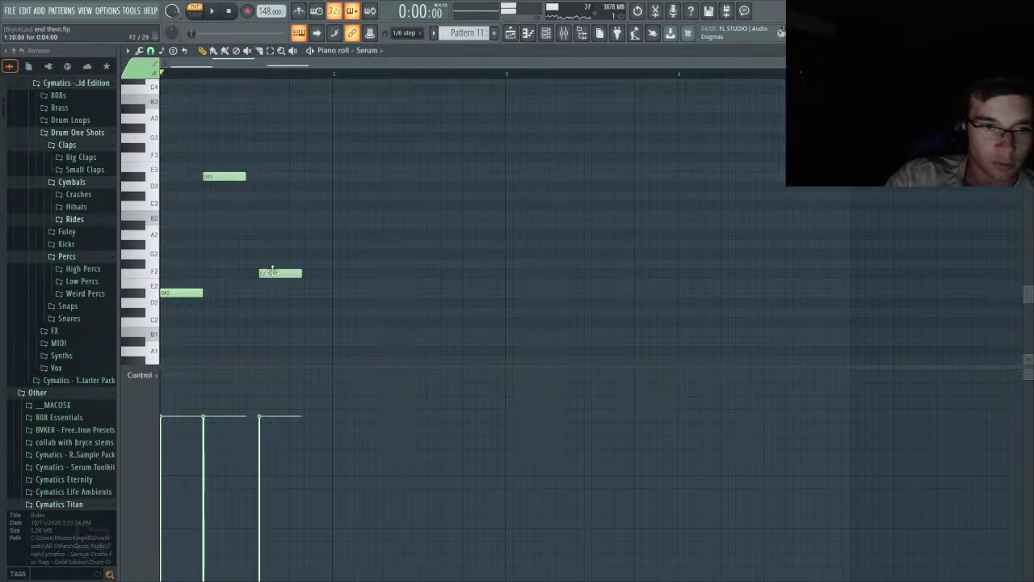
pyautogui.click(510, 33)
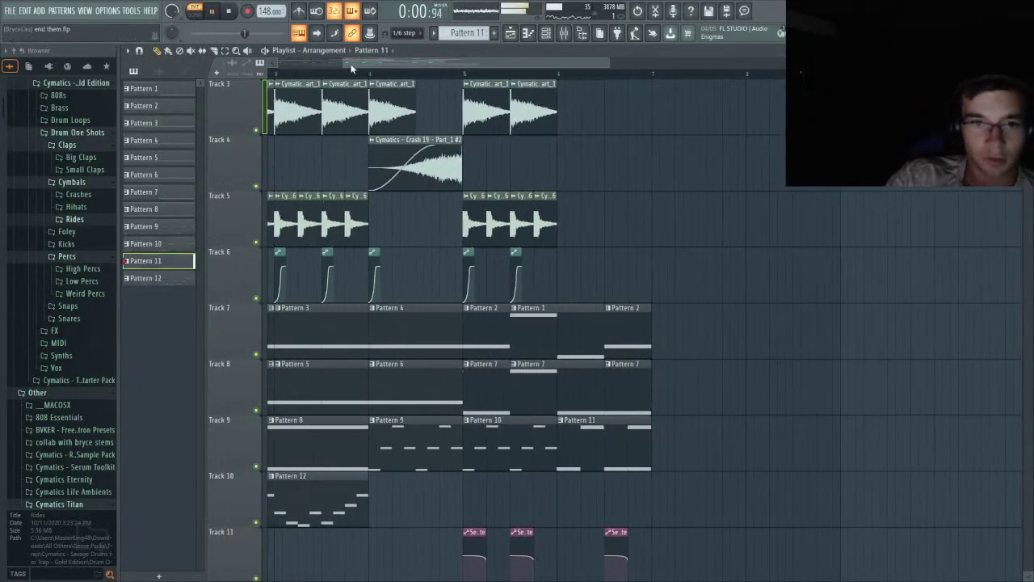
# - Play back the arrangement from just before bar 4 through bar 5 to check how the section sounds
pyautogui.scroll(-3, 436, 139)
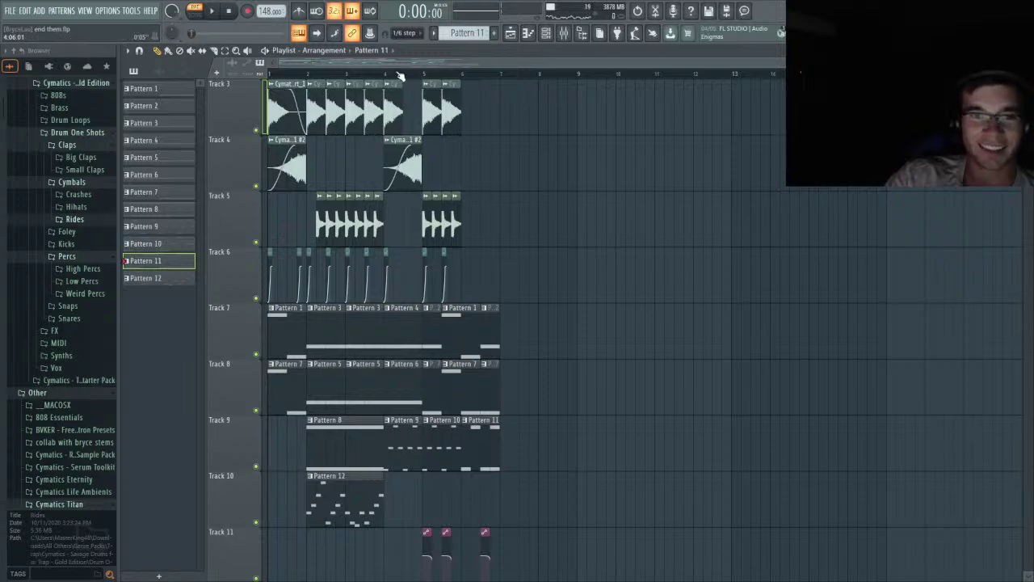
pyautogui.press('space')
pyautogui.scroll(4, 436, 242)
pyautogui.scroll(2, 438, 275)
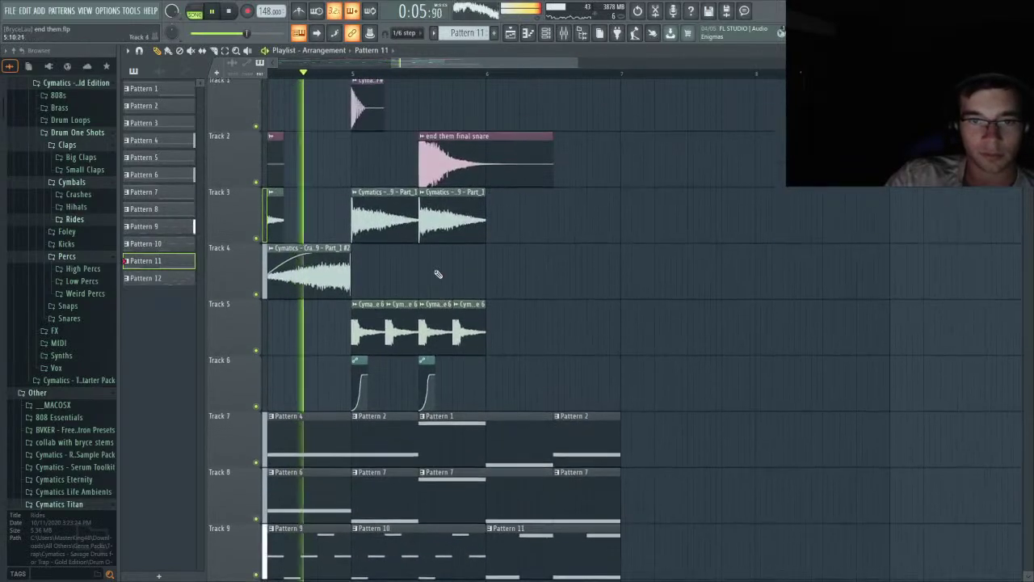
pyautogui.scroll(2, 450, 278)
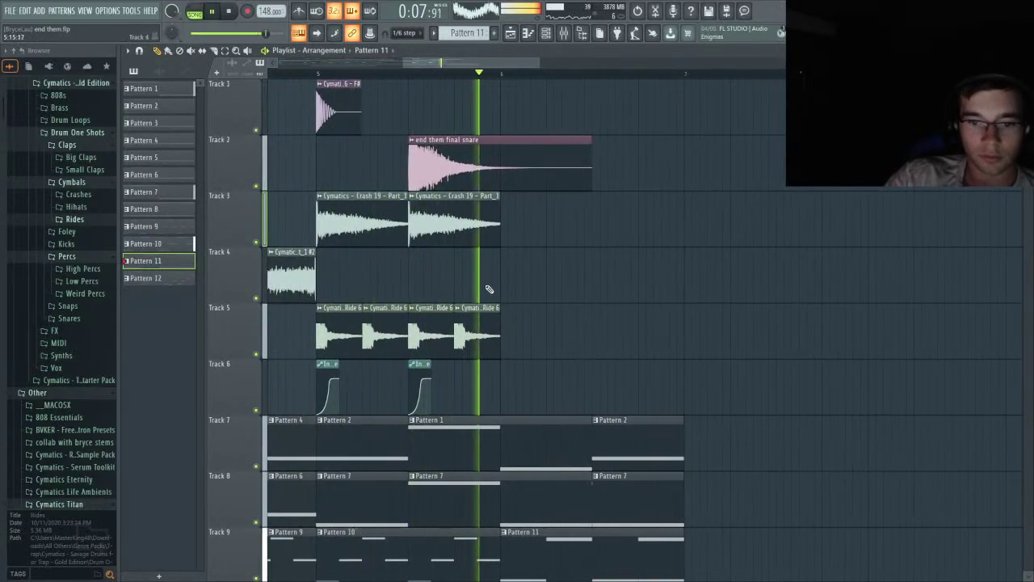
pyautogui.press('space')
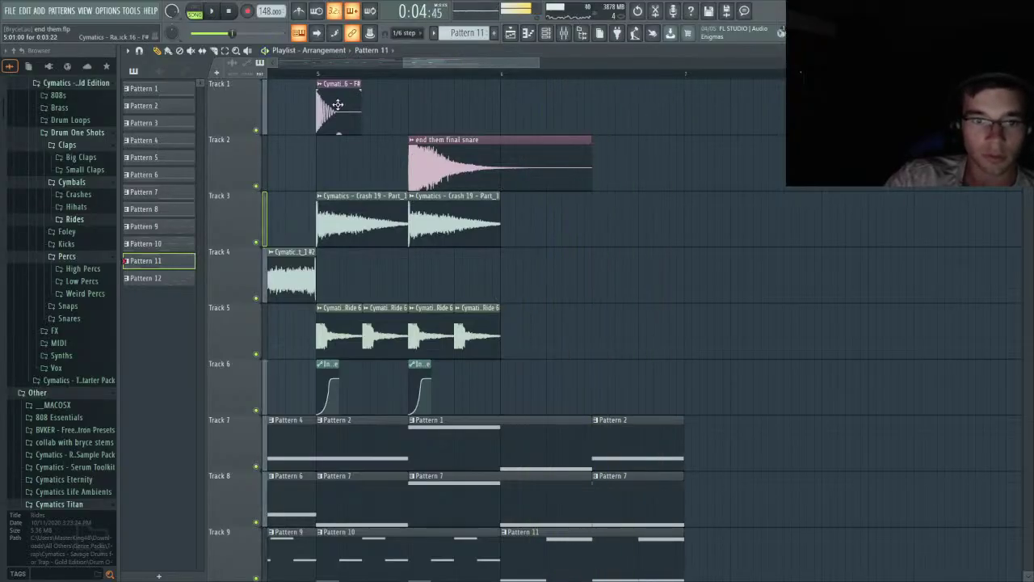
# - Duplicate the bar 5 drum and volume automation clips into bar 6, and add an extra kick with volume automation on the bar's second beat
pyautogui.moveTo(321, 95); pyautogui.dragTo(593, 396)
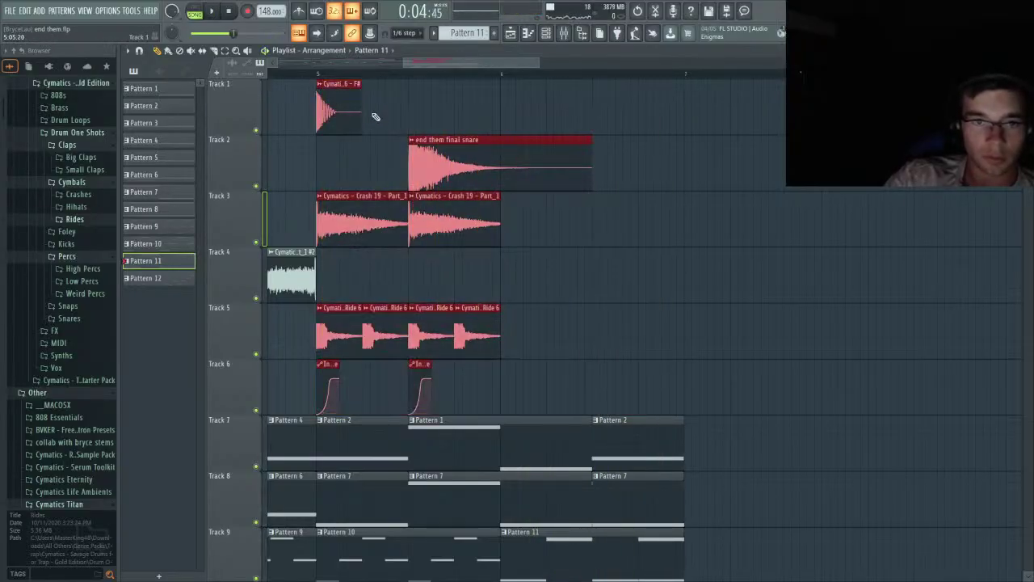
pyautogui.moveTo(360, 97); pyautogui.dragTo(513, 104)
pyautogui.press('space')
pyautogui.scroll(1, 535, 115)
pyautogui.scroll(1, 558, 393)
pyautogui.moveTo(546, 391); pyautogui.dragTo(563, 369)
pyautogui.scroll(-2, 563, 371)
pyautogui.scroll(1, 623, 340)
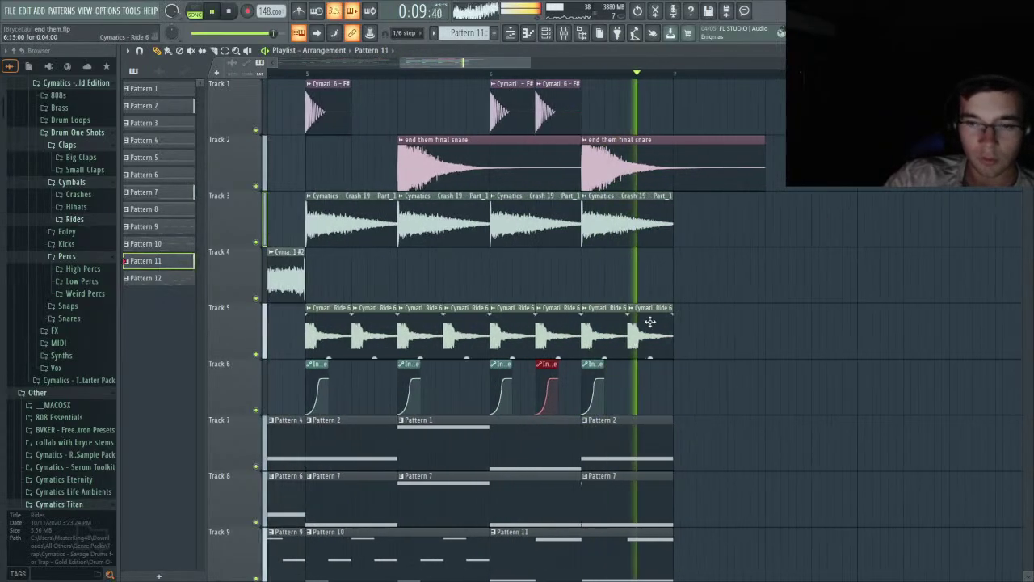
# - Play the section and try shifting the last snare and its volume automation clip in bar 6 slightly later
pyautogui.press('space')
pyautogui.press('space')
pyautogui.scroll(-5, 680, 282)
pyautogui.scroll(5, 673, 289)
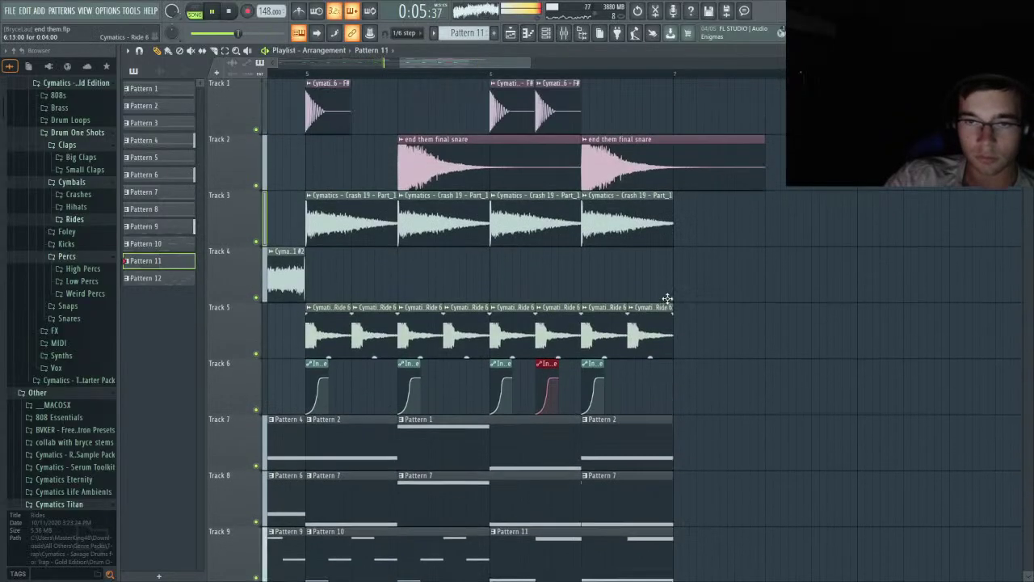
pyautogui.scroll(2, 623, 194)
pyautogui.keyDown('ctrl'); pyautogui.click(607, 142); pyautogui.keyUp('ctrl')
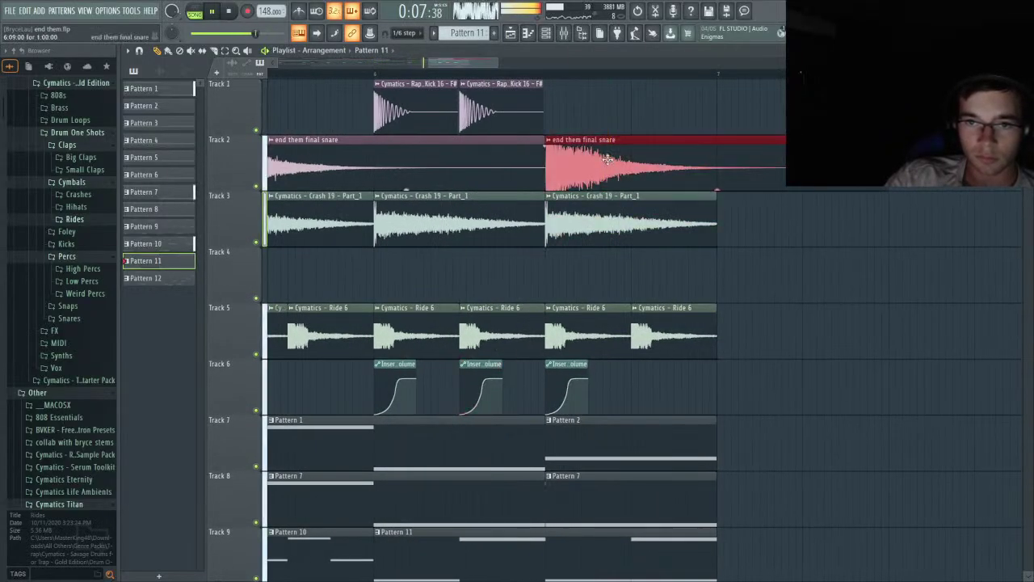
pyautogui.moveTo(608, 159); pyautogui.dragTo(658, 141)
pyautogui.moveTo(576, 367); pyautogui.dragTo(616, 367)
pyautogui.scroll(-2, 626, 347)
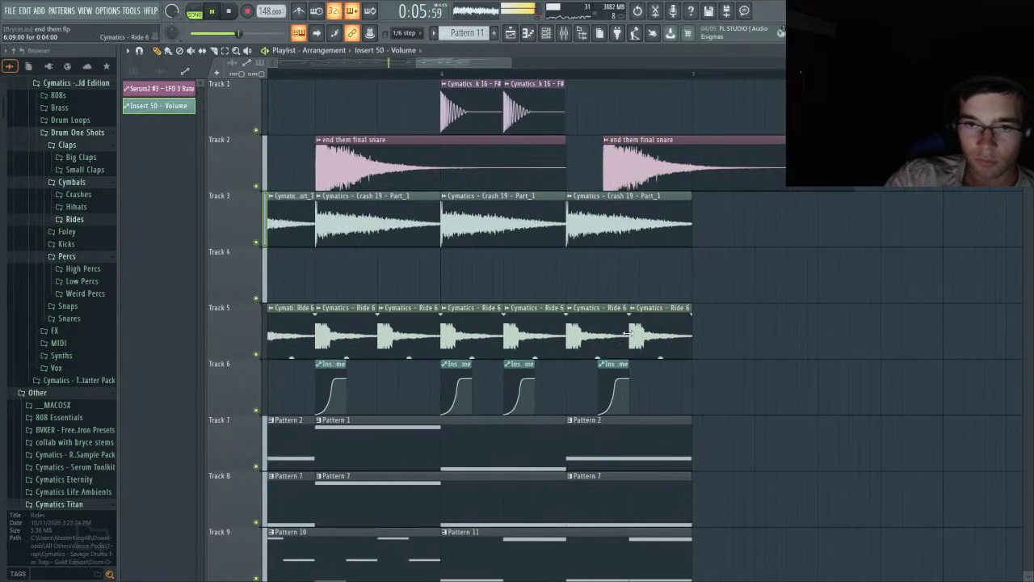
# - Try moving the last crash in bar 6 later to match the snare, and extending the preceding crash up to it
pyautogui.scroll(3, 614, 335)
pyautogui.scroll(1, 588, 327)
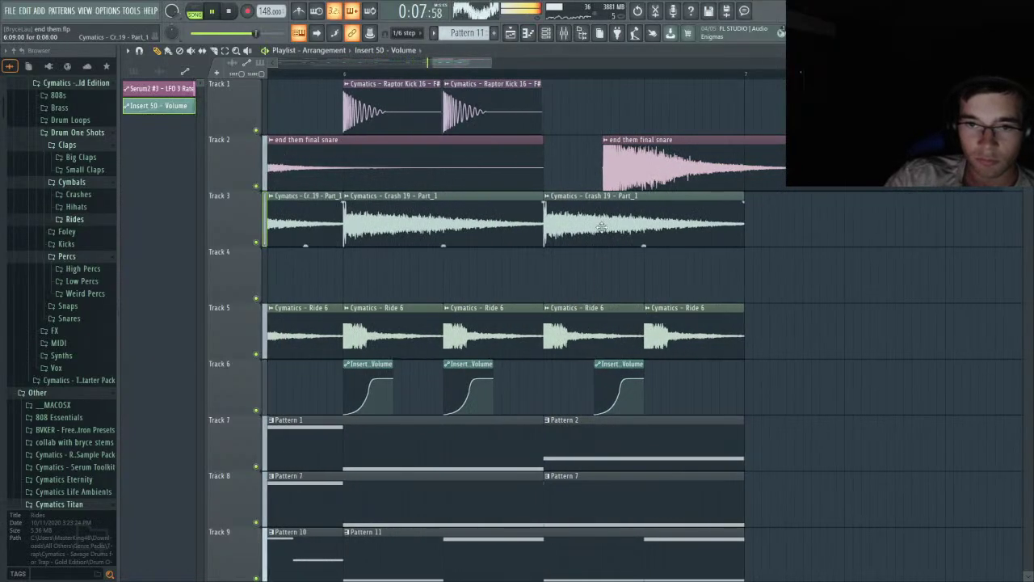
pyautogui.moveTo(601, 227); pyautogui.dragTo(661, 229)
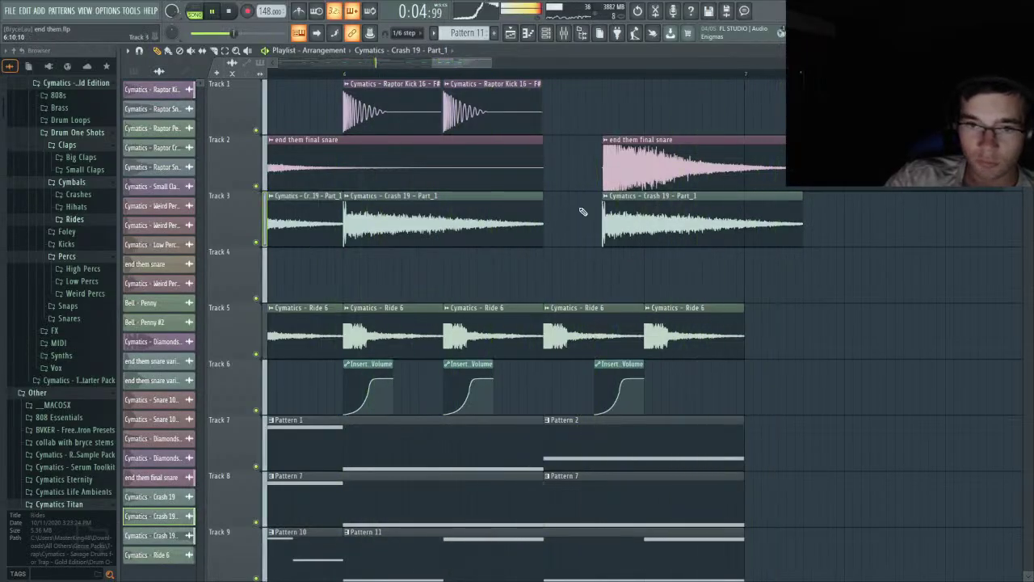
pyautogui.moveTo(542, 227); pyautogui.dragTo(536, 233)
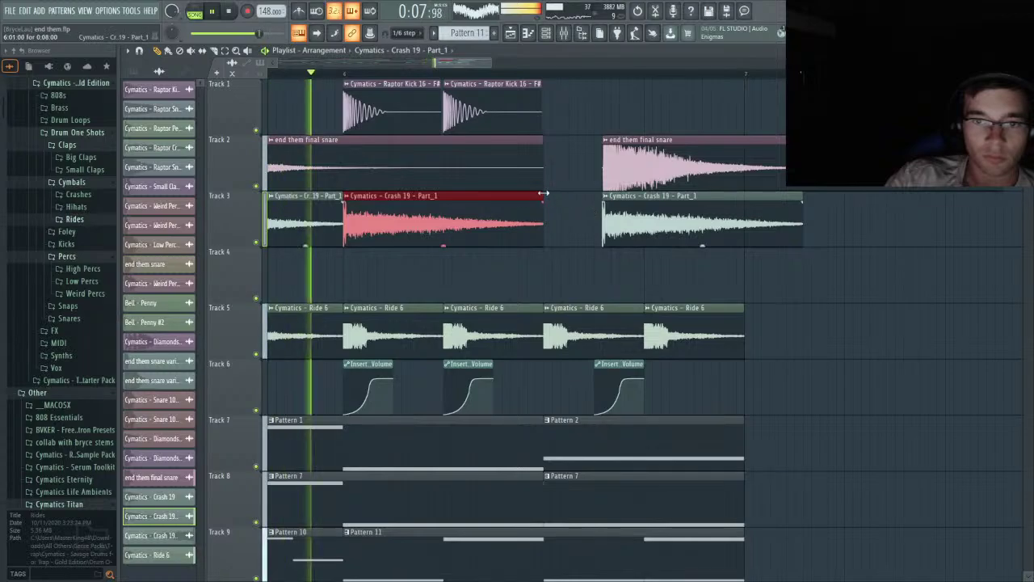
pyautogui.moveTo(542, 194); pyautogui.dragTo(602, 195)
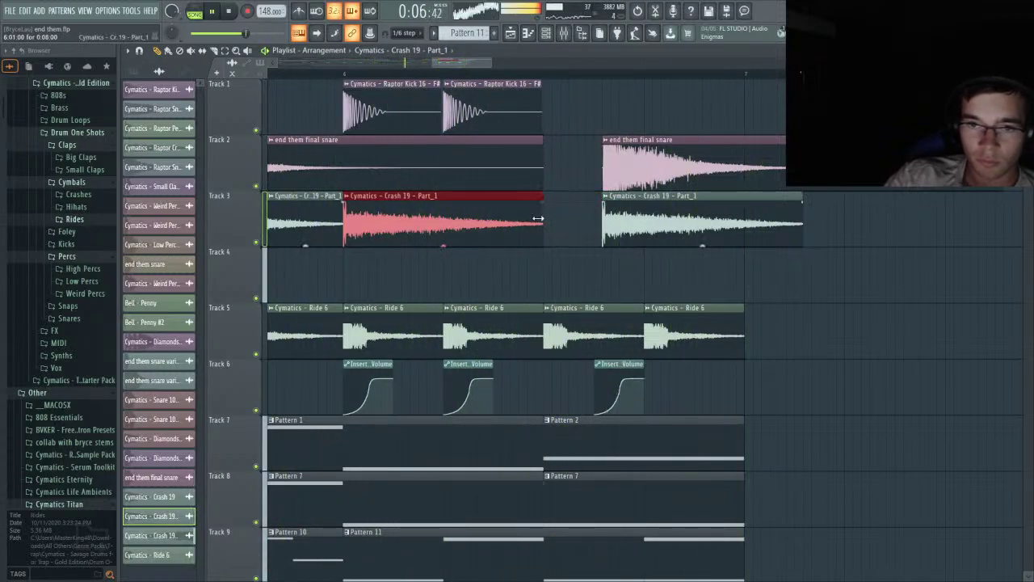
# - Move the last crash, snare and volume automation clips back to the middle of bar 6
pyautogui.moveTo(622, 227); pyautogui.dragTo(562, 233)
pyautogui.moveTo(646, 168); pyautogui.dragTo(590, 184)
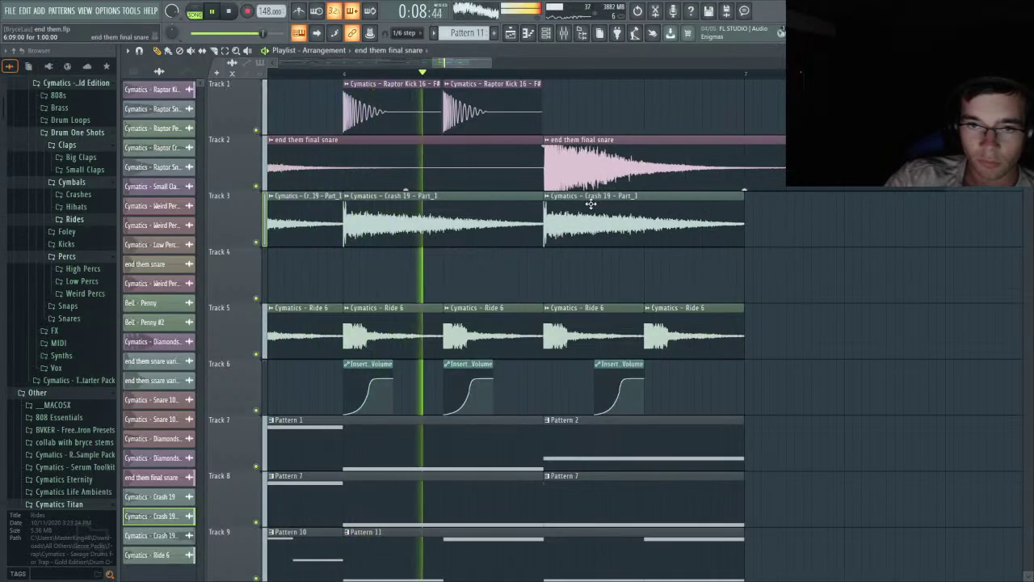
pyautogui.moveTo(622, 390); pyautogui.dragTo(571, 390)
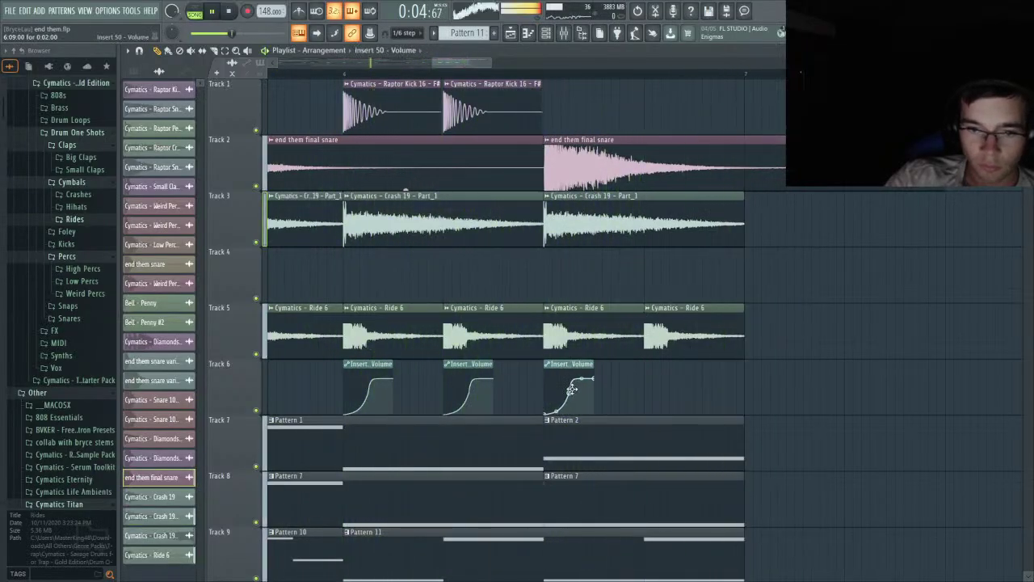
# - Duplicate the Pattern 12 clip on Track 10 and align the copy with the start of bar 5, checking it in playback
pyautogui.scroll(-12, 575, 380)
pyautogui.scroll(1, 431, 264)
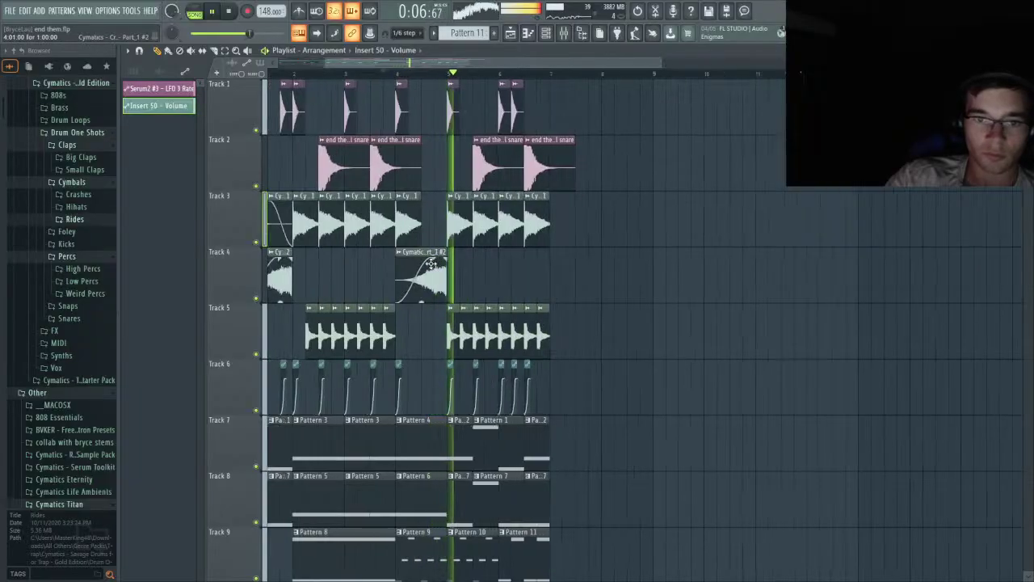
pyautogui.scroll(-3, 420, 271)
pyautogui.keyDown('ctrl'); pyautogui.scroll(2, 473, 296); pyautogui.keyUp('ctrl')
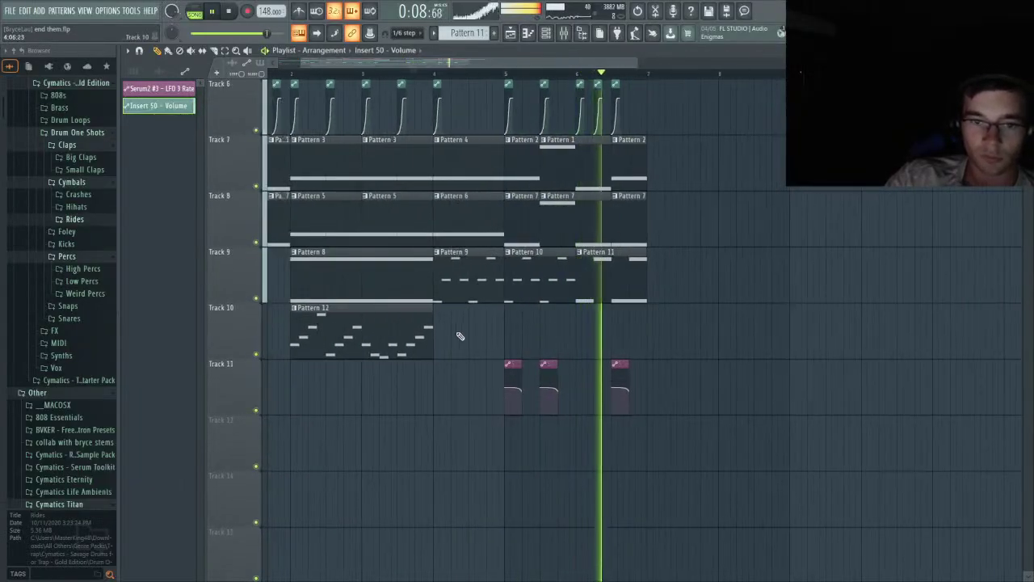
pyautogui.keyDown('ctrl'); pyautogui.moveTo(452, 336); pyautogui.dragTo(390, 346); pyautogui.keyUp('ctrl')
pyautogui.keyDown('shift'); pyautogui.moveTo(334, 328); pyautogui.dragTo(549, 316); pyautogui.keyUp('shift')
pyautogui.press('space')
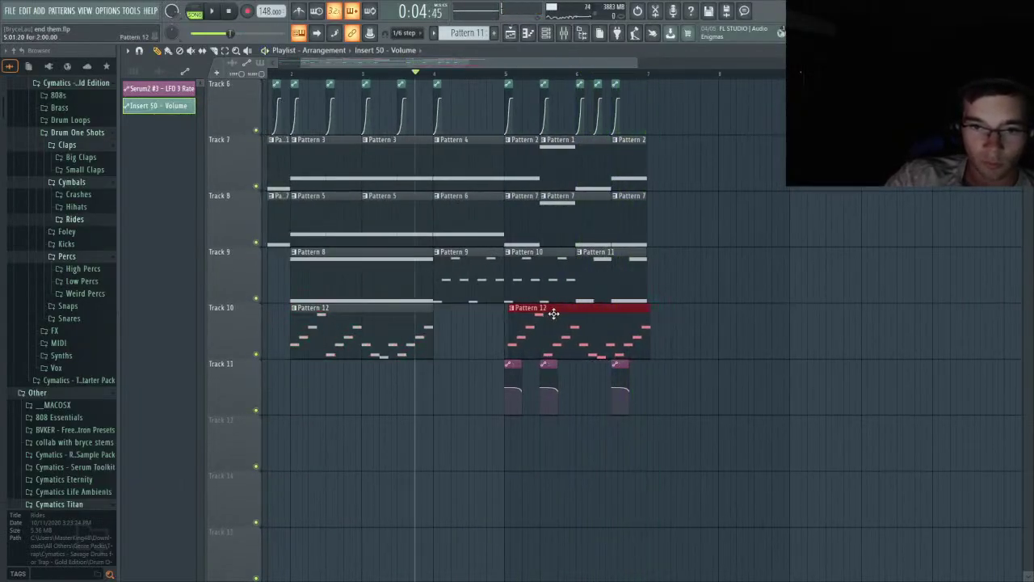
pyautogui.press('space')
pyautogui.keyDown('ctrl'); pyautogui.scroll(3, 550, 316); pyautogui.keyUp('ctrl')
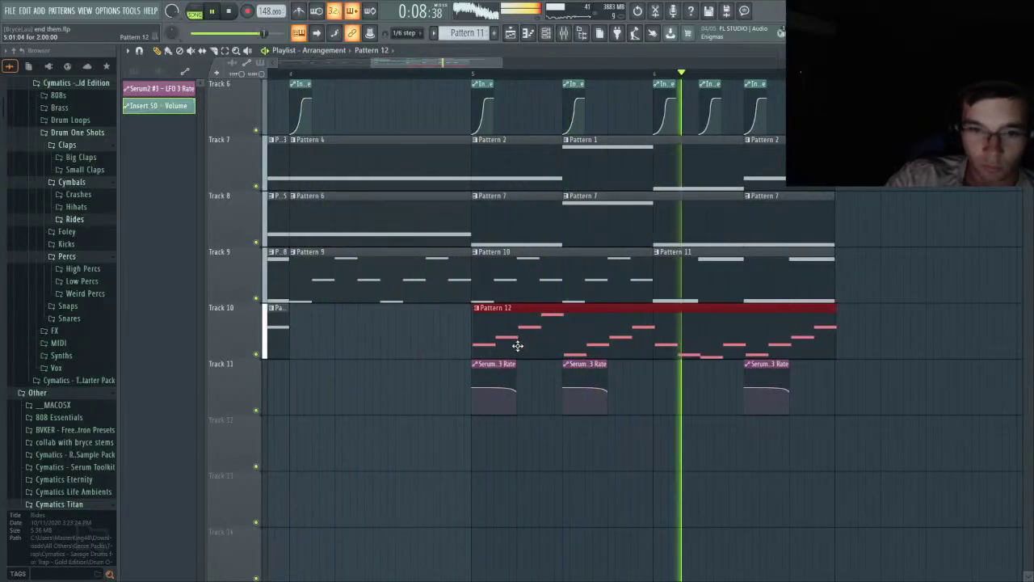
pyautogui.keyDown('ctrl'); pyautogui.scroll(-4, 291, 342); pyautogui.keyUp('ctrl')
pyautogui.press('space')
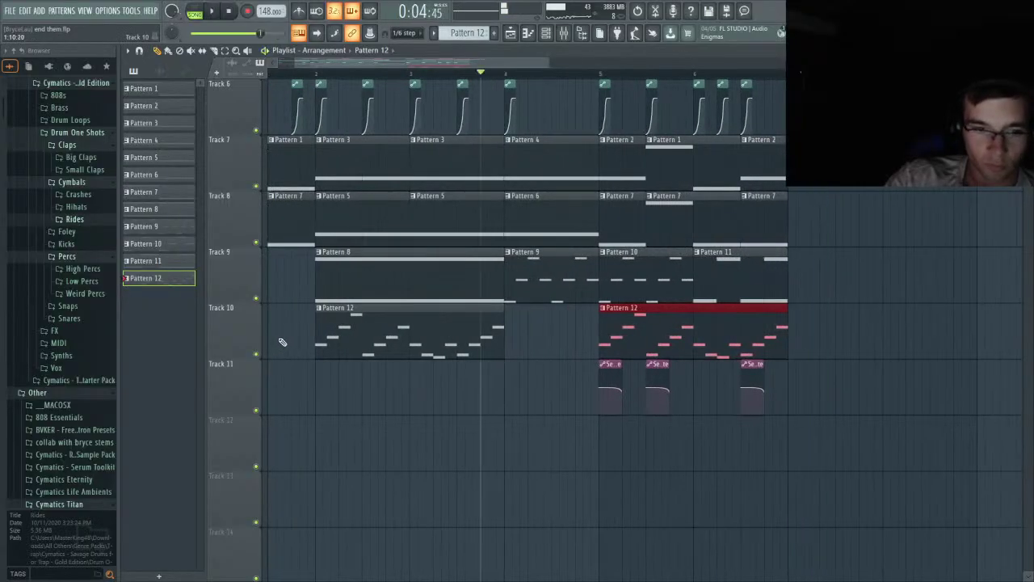
# - Delete the Serum LFO 3 Rate automation clip in the middle of bar 5 on Track 11
pyautogui.keyDown('ctrl'); pyautogui.scroll(3, 741, 387); pyautogui.keyUp('ctrl')
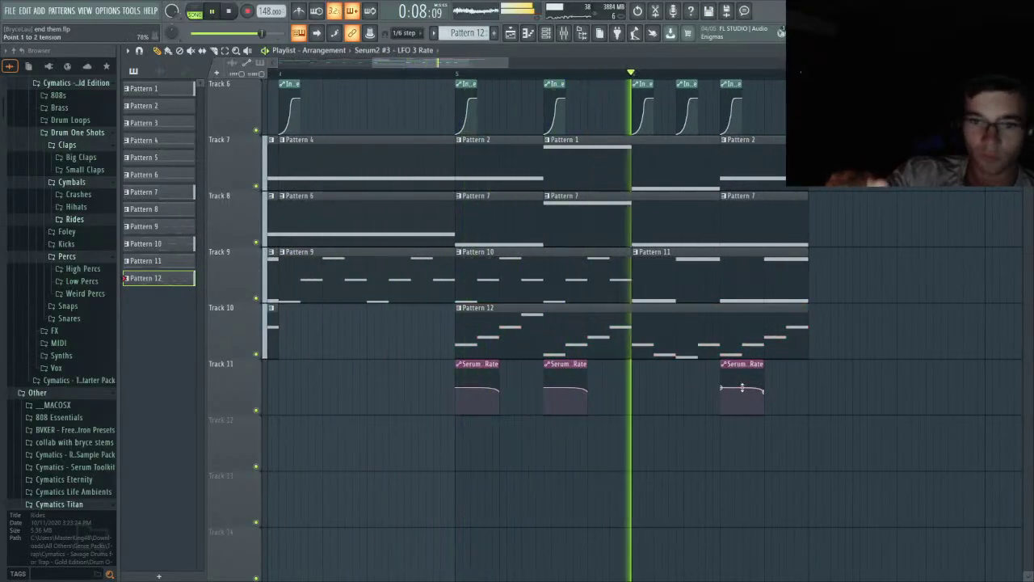
pyautogui.rightClick(570, 368)
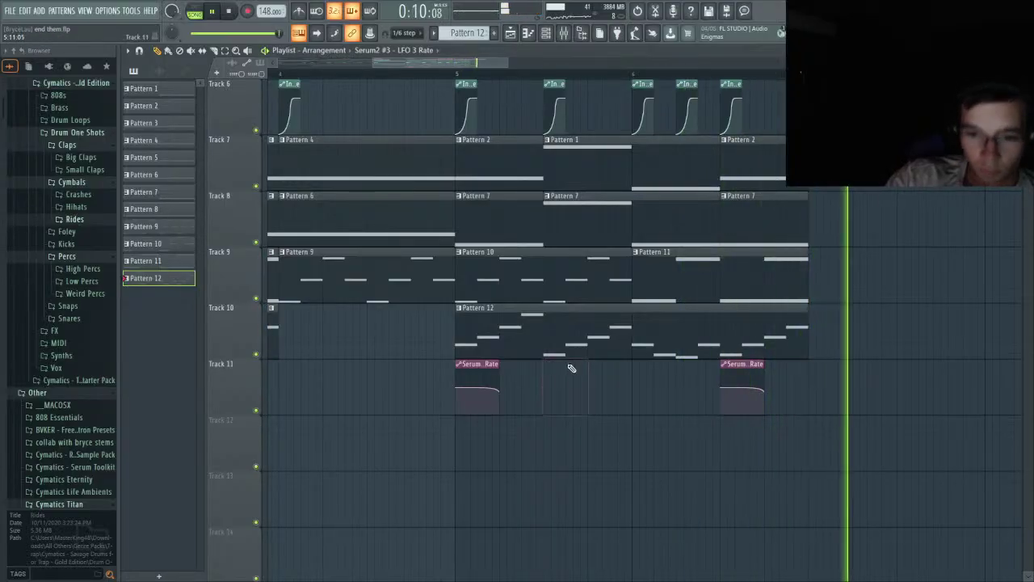
pyautogui.keyDown('ctrl'); pyautogui.scroll(-3, 610, 375); pyautogui.keyUp('ctrl')
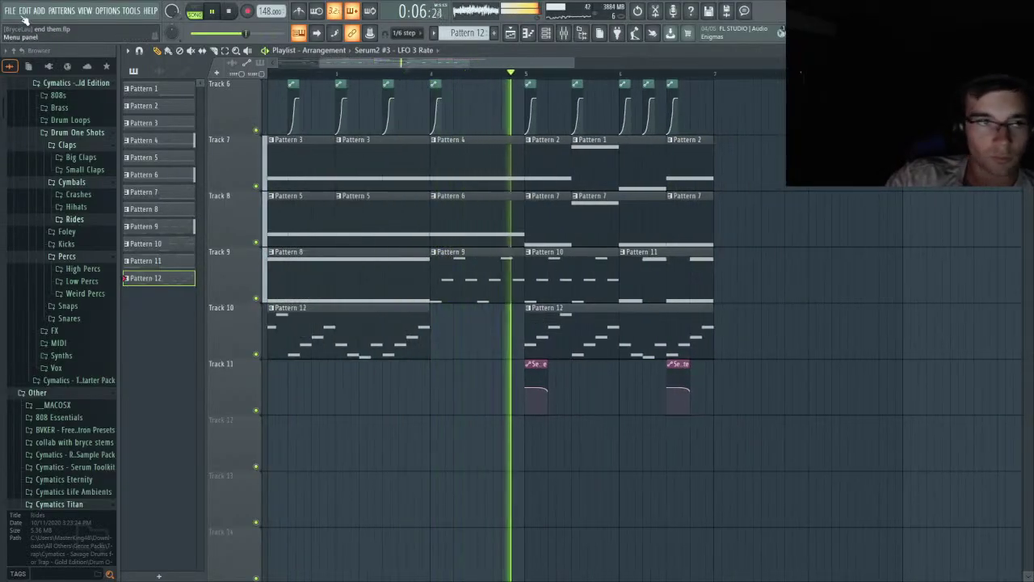
# - In Pattern 11, remove the last beat's D#2 and D#3 notes, extend the preceding D#2 to the bar's end, and play the arrangement
pyautogui.scroll(5, 354, 238)
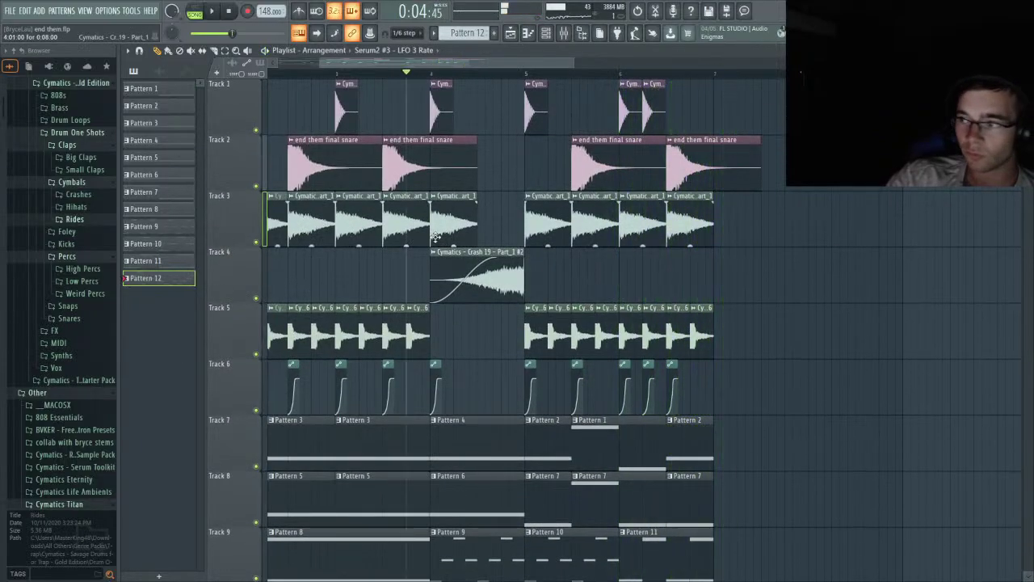
pyautogui.scroll(-4, 641, 272)
pyautogui.keyDown('ctrl'); pyautogui.scroll(3, 716, 342); pyautogui.keyUp('ctrl')
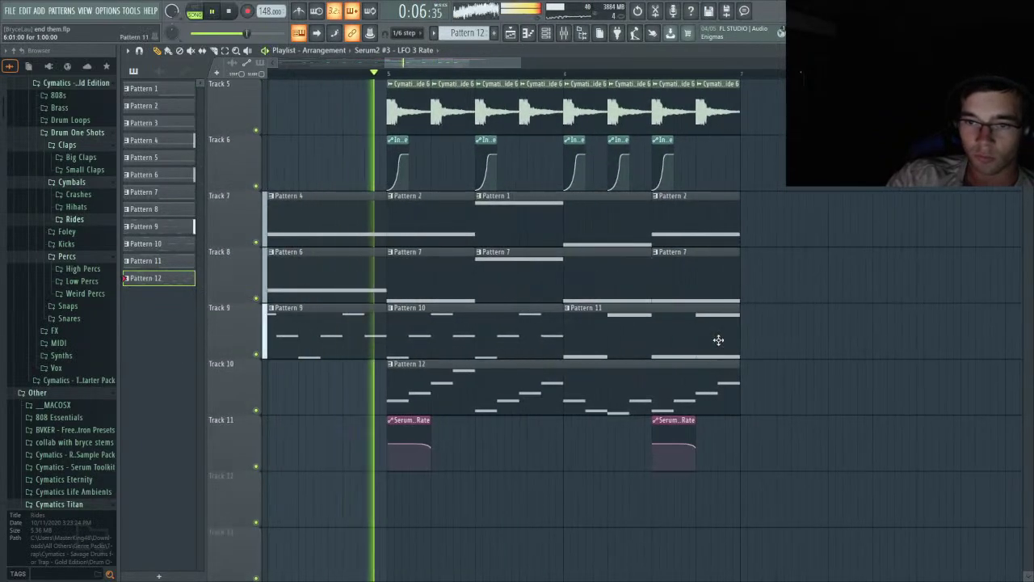
pyautogui.doubleClick(709, 326)
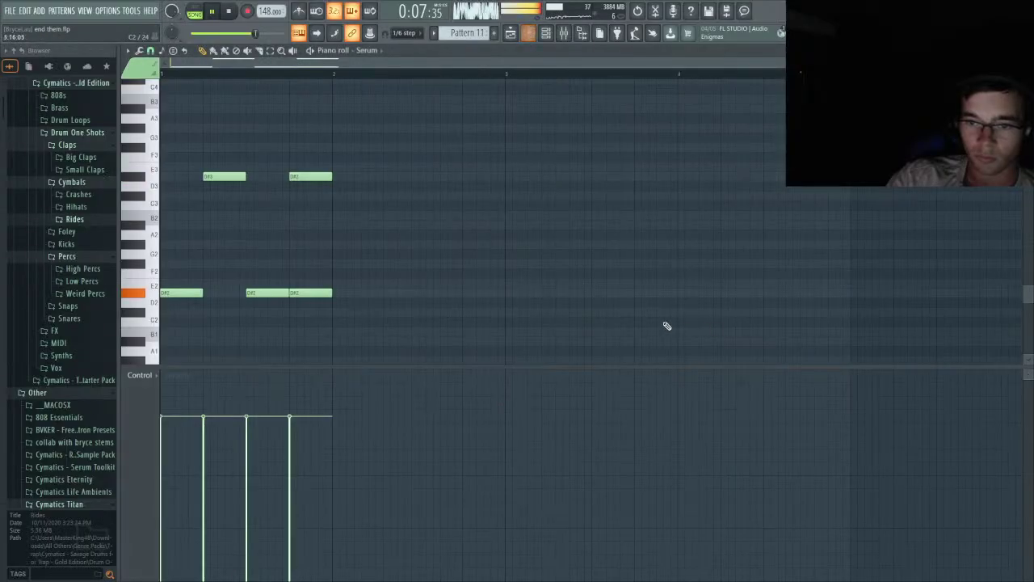
pyautogui.rightClick(313, 295)
pyautogui.press('space')
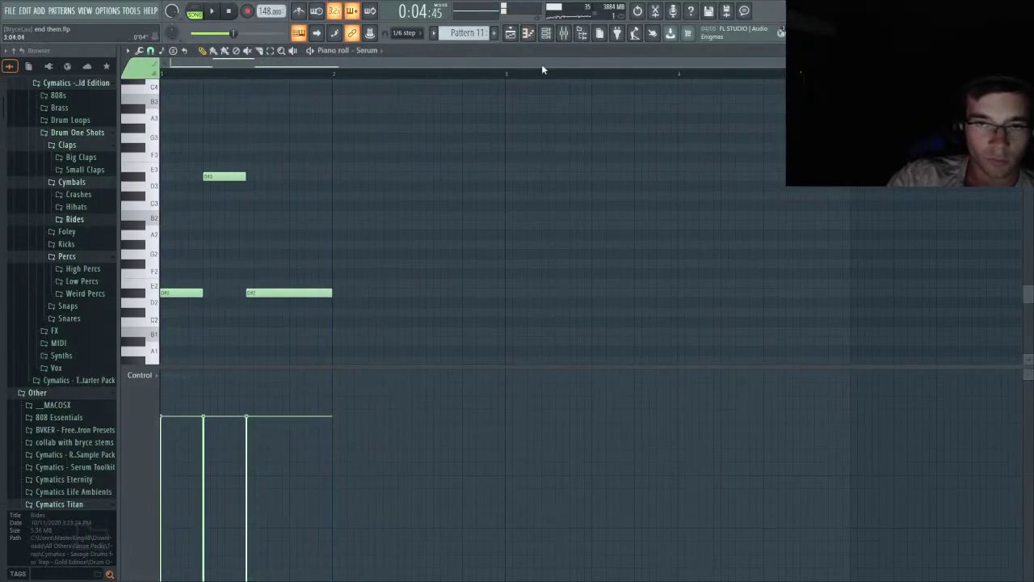
pyautogui.click(510, 33)
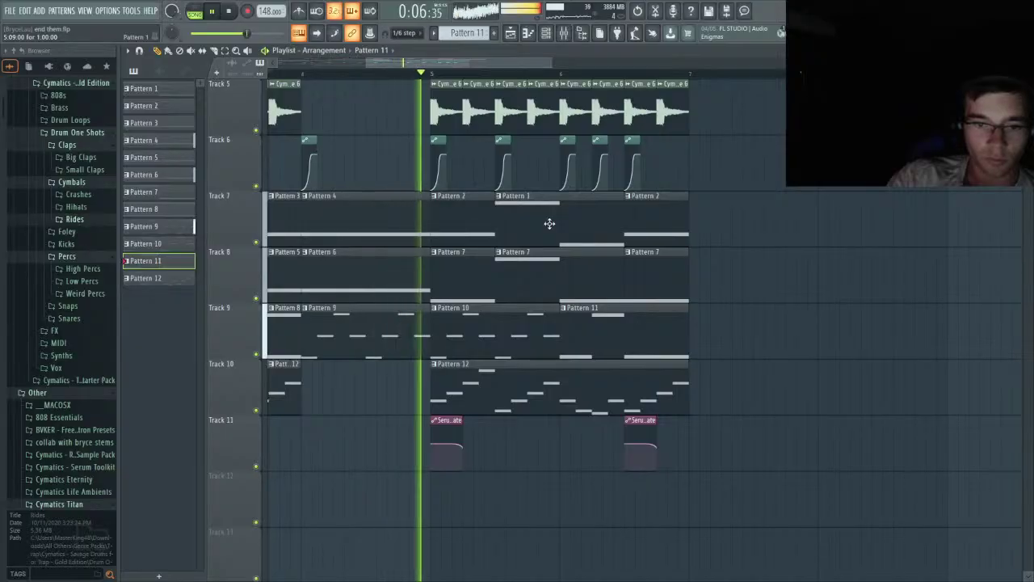
pyautogui.scroll(-2, 549, 224)
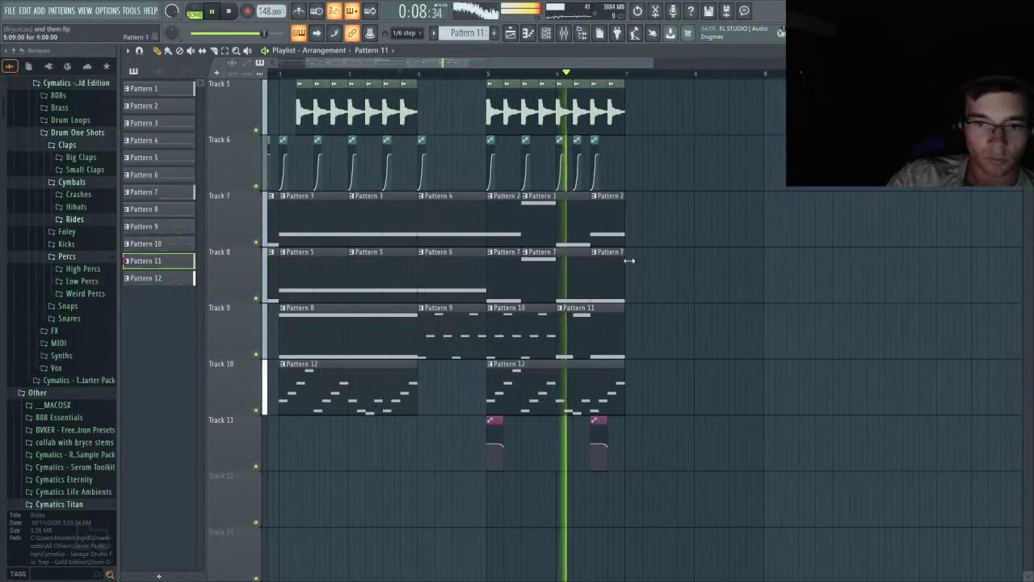
pyautogui.scroll(-3, 595, 286)
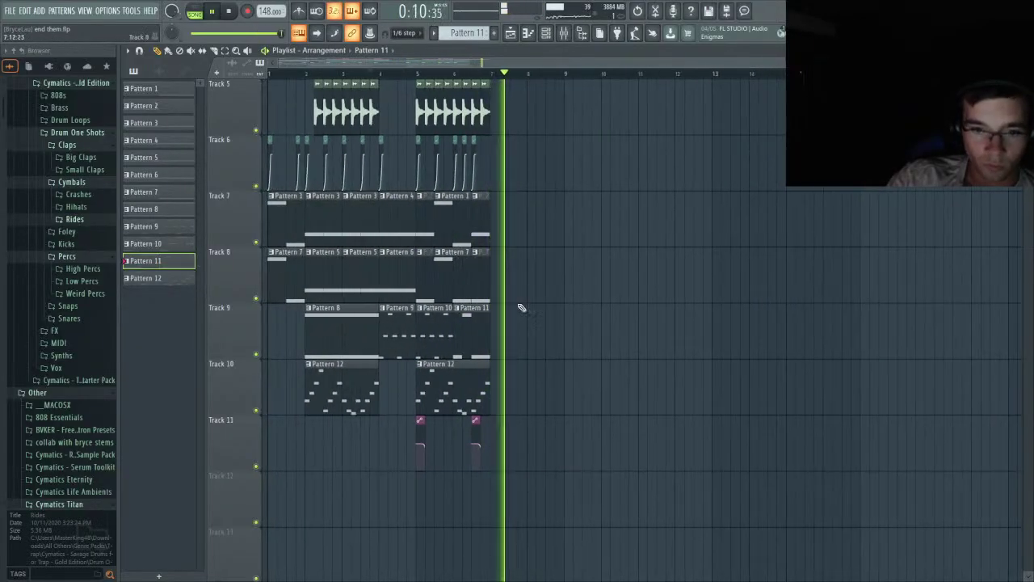
# - Shorten the Pattern 11 clip on Track 9 and the Pattern 12 clip on Track 10 to end at the middle of bar 6
pyautogui.scroll(5, 481, 315)
pyautogui.scroll(4, 469, 318)
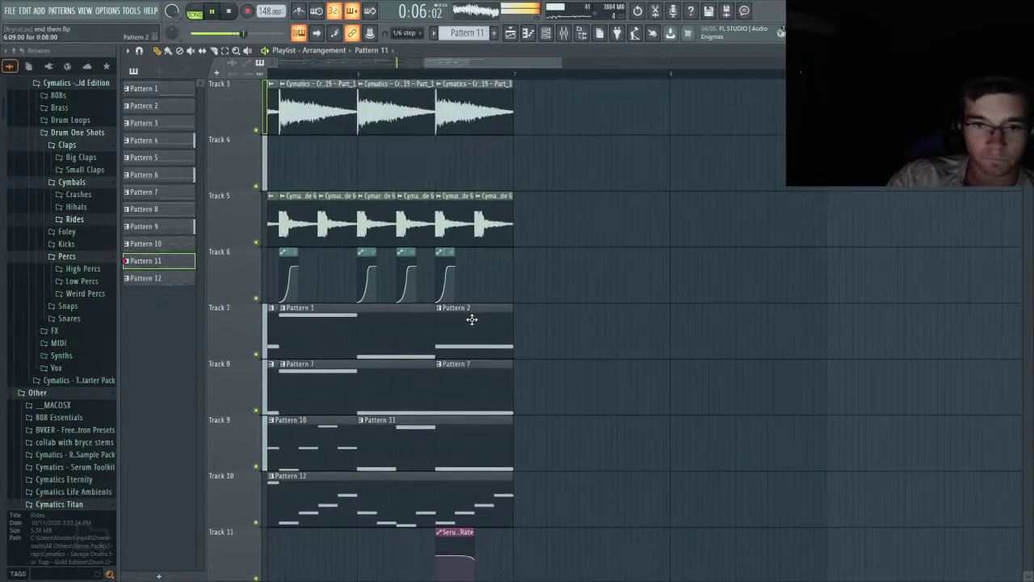
pyautogui.scroll(-1, 475, 278)
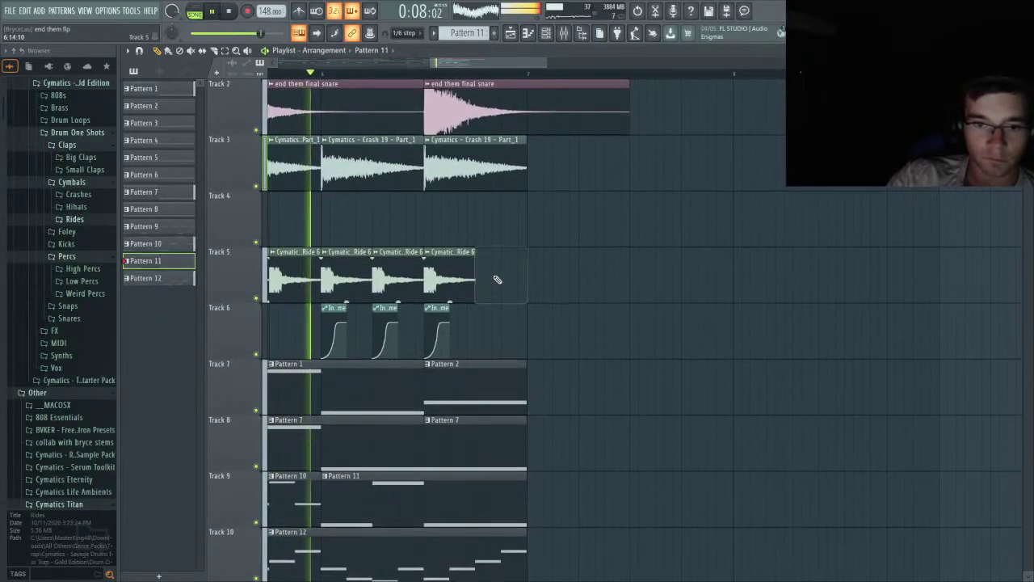
pyautogui.scroll(-3, 489, 281)
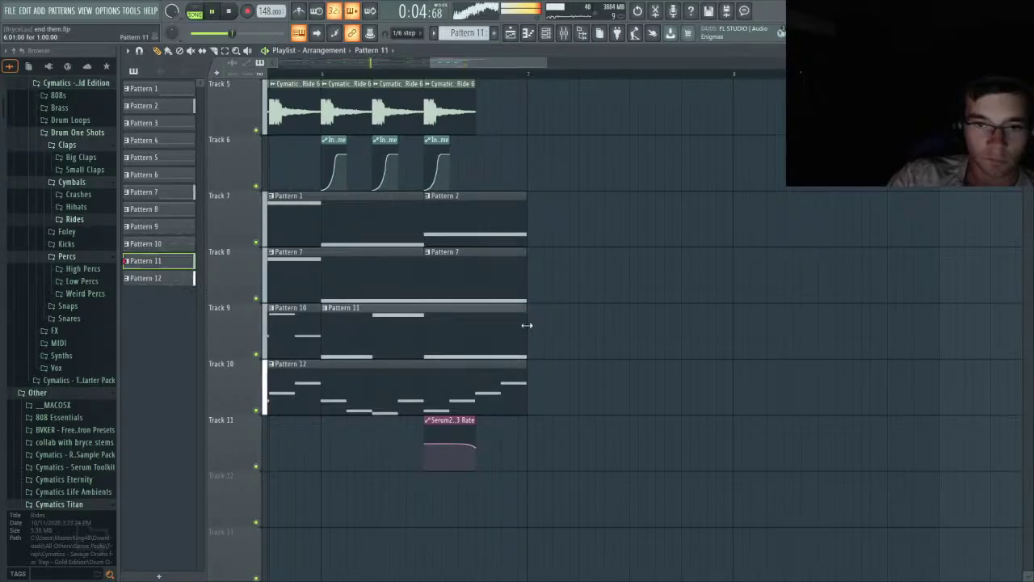
pyautogui.moveTo(526, 324); pyautogui.dragTo(416, 346)
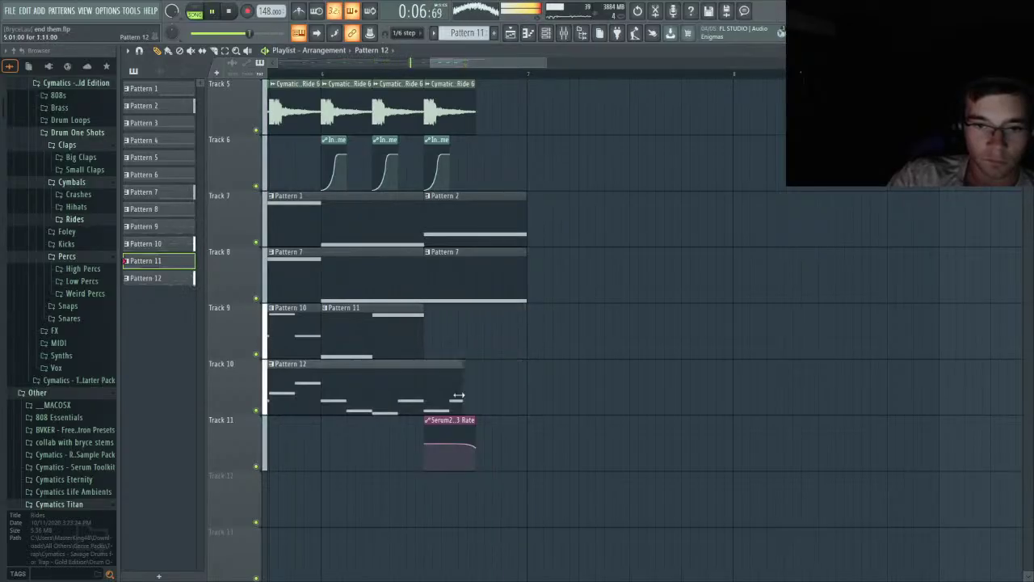
# - Delete the snare, crash and insert volume automation clips that start at the middle of bar 6
pyautogui.scroll(3, 461, 396)
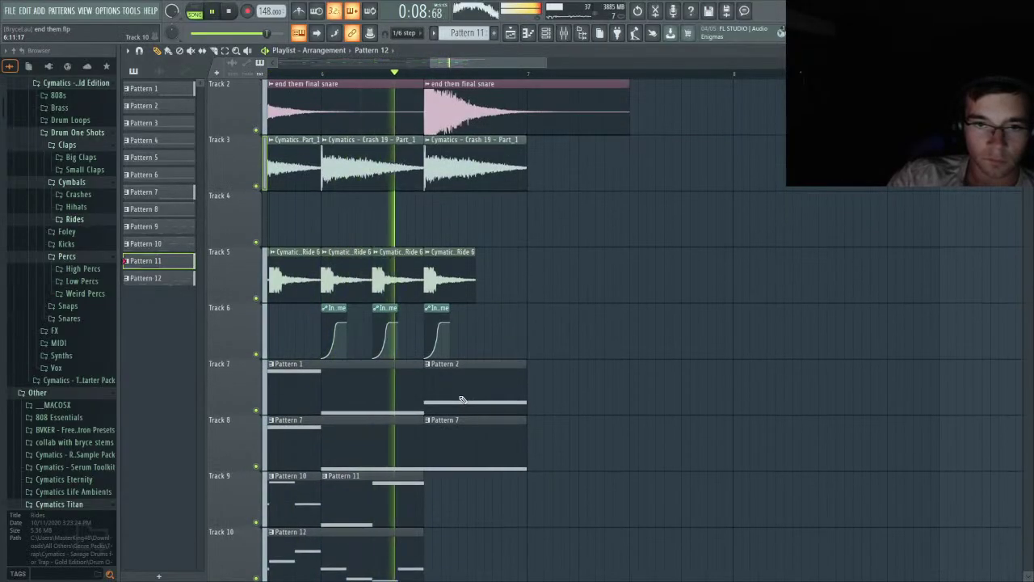
pyautogui.scroll(1, 468, 395)
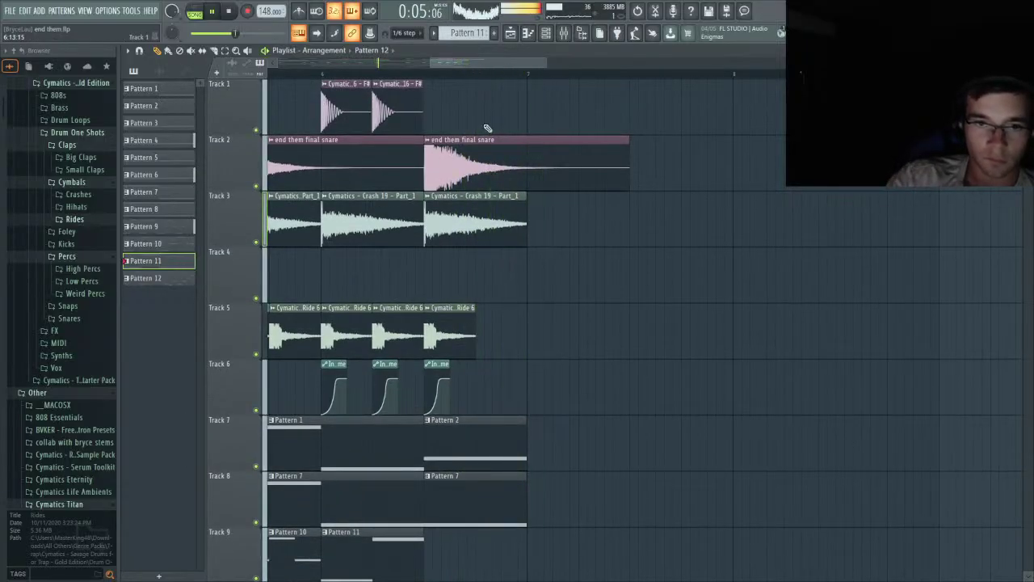
pyautogui.rightClick(481, 171)
pyautogui.rightClick(472, 213)
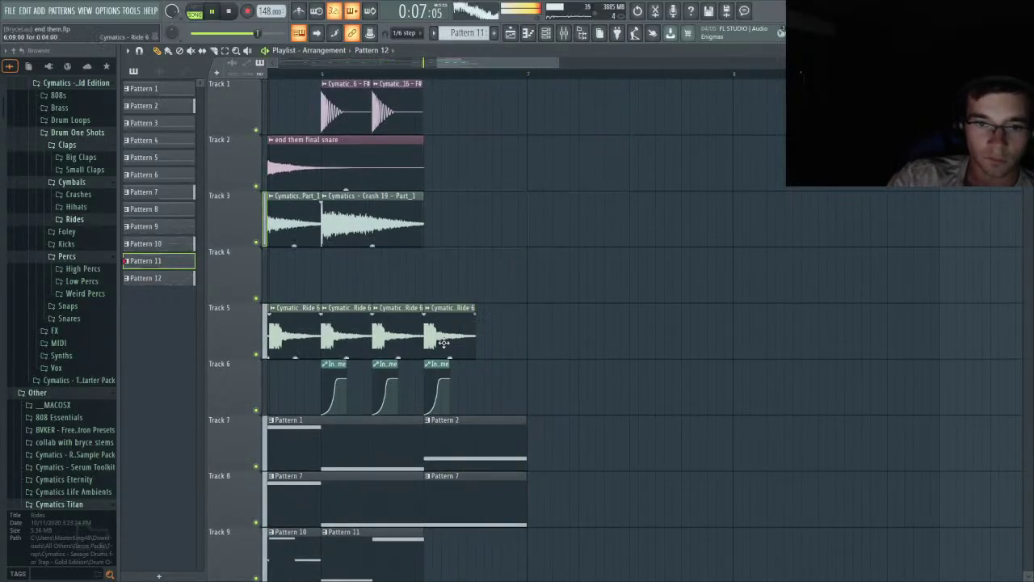
pyautogui.scroll(3, 444, 369)
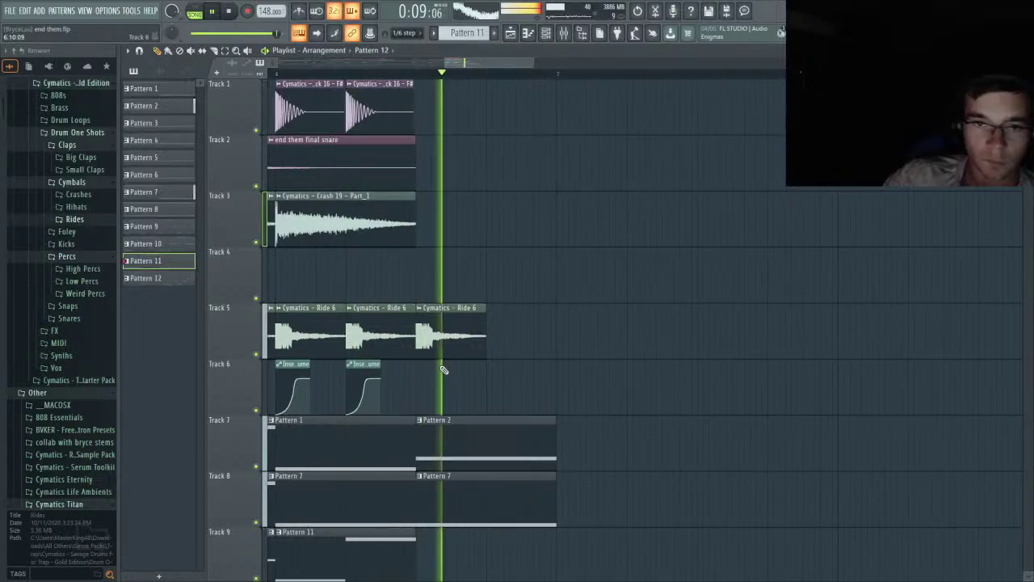
# - Examine the arrangement across all tracks during playback, checking the thinned-out ending of bar 6
pyautogui.scroll(-4, 444, 369)
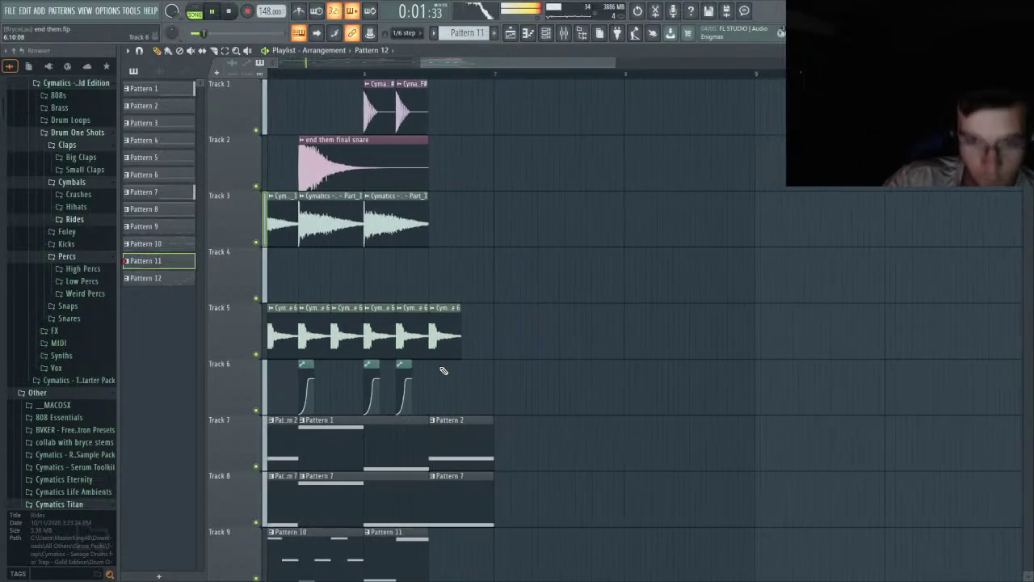
pyautogui.scroll(-5, 402, 323)
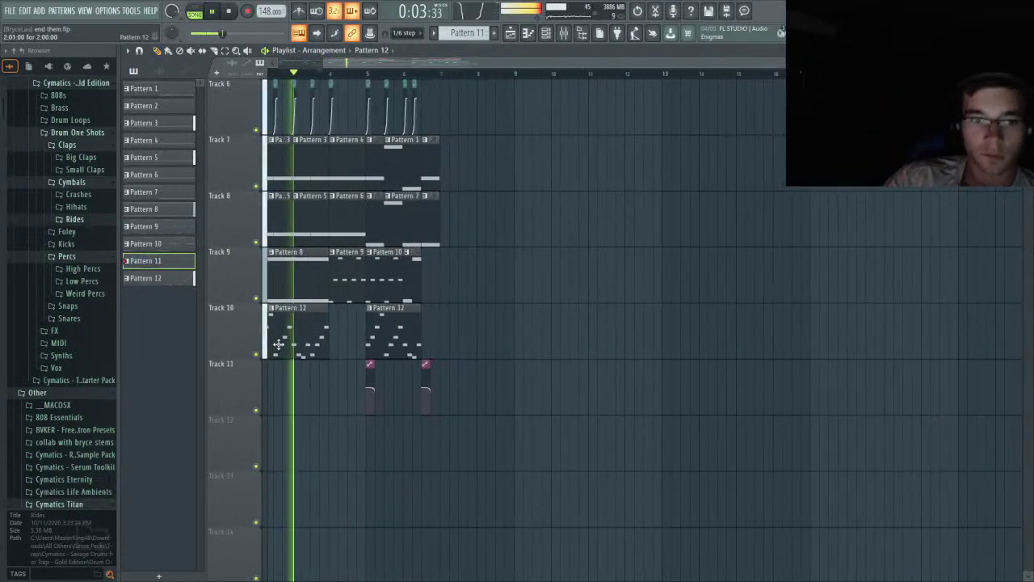
pyautogui.scroll(6, 353, 326)
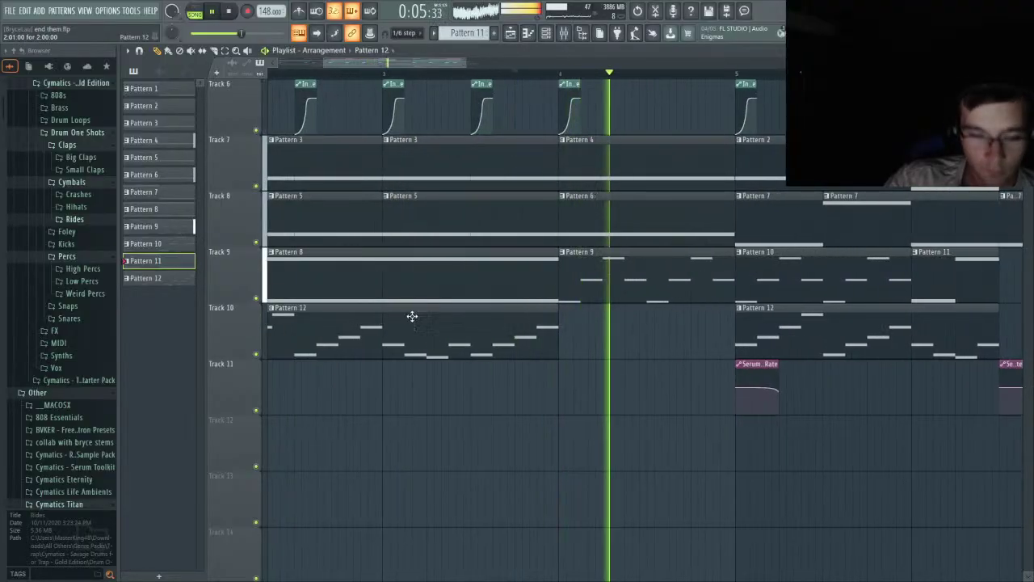
pyautogui.scroll(3, 436, 337)
pyautogui.scroll(-4, 438, 336)
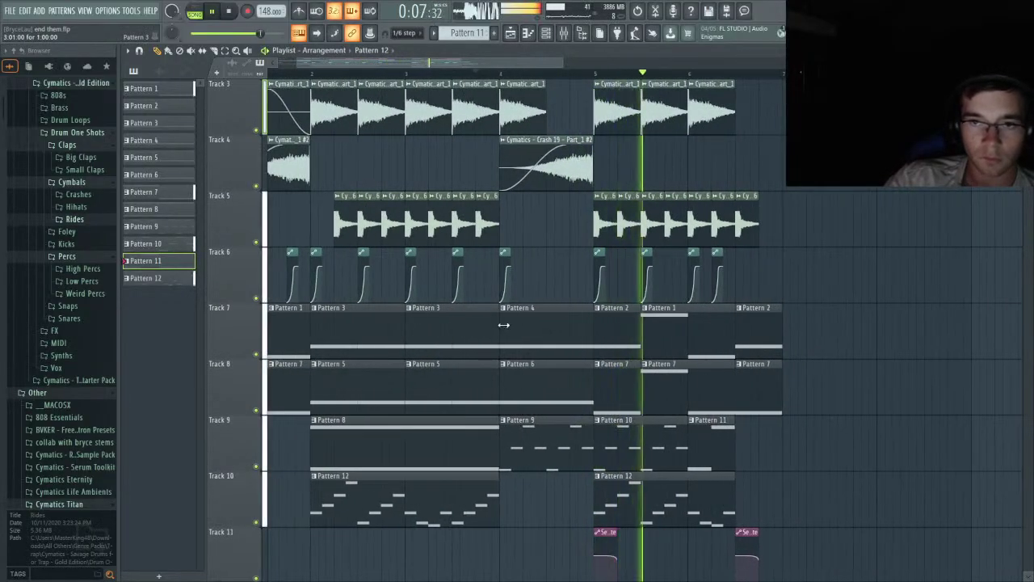
pyautogui.scroll(2, 536, 301)
pyautogui.scroll(2, 536, 307)
pyautogui.scroll(-2, 535, 309)
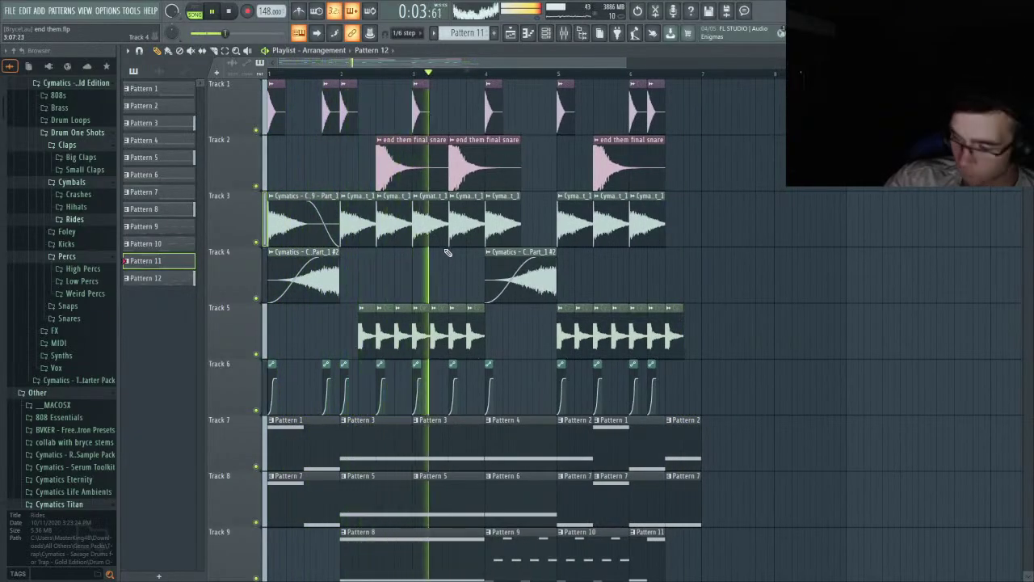
# - Open the mixer and select Insert 10 to view its effects
pyautogui.press('F9')
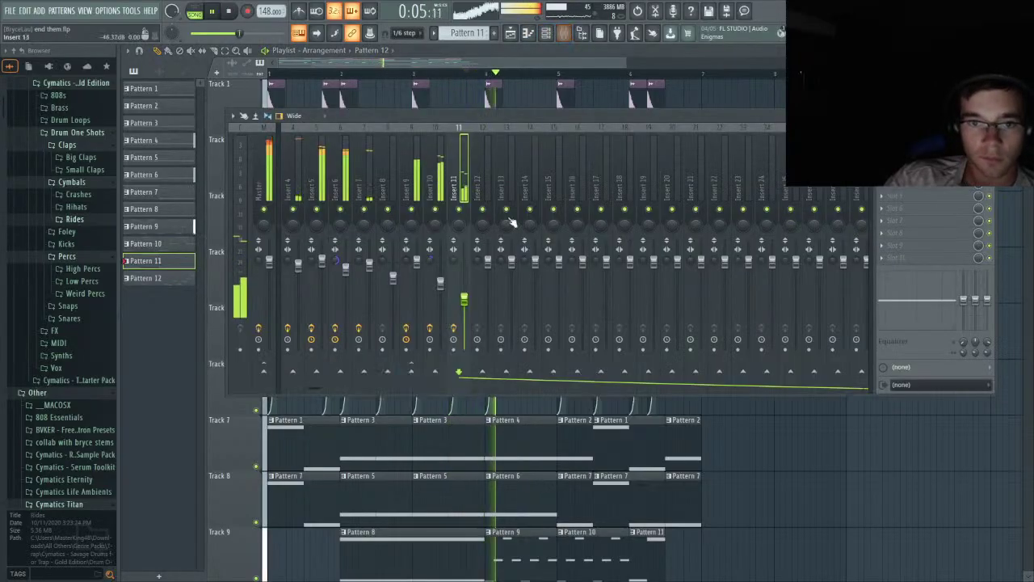
pyautogui.click(441, 282)
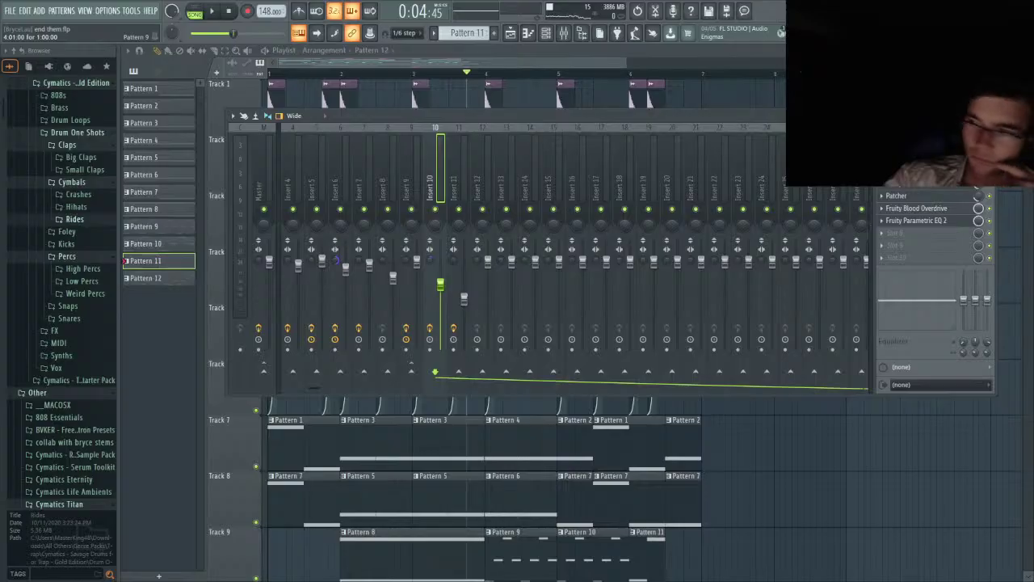
# - Switch to Spotify to listen to Dystopian Drone as a reference, pause it, and return to the FL Studio playlist
pyautogui.hotkey('alt', 'Tab')
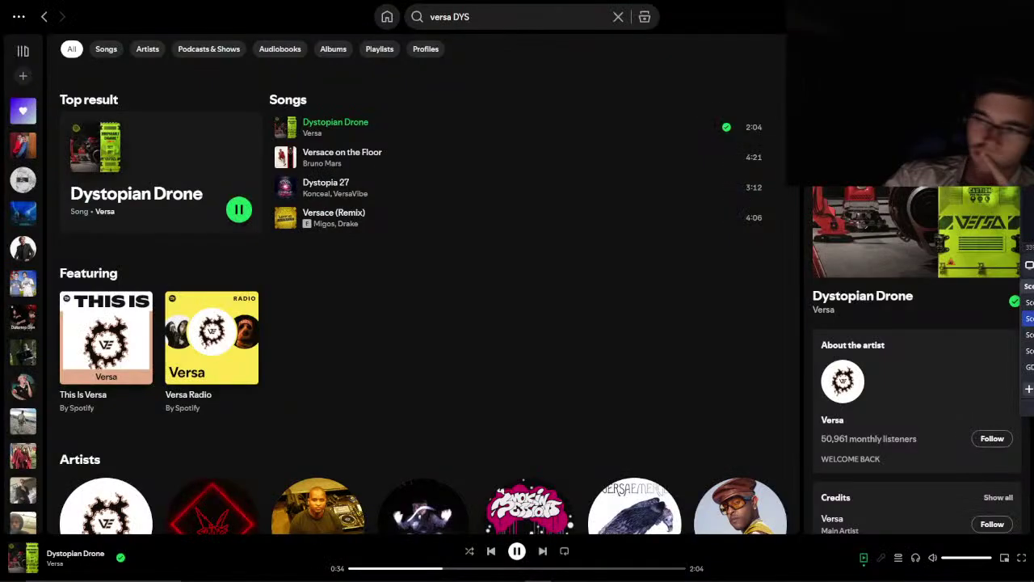
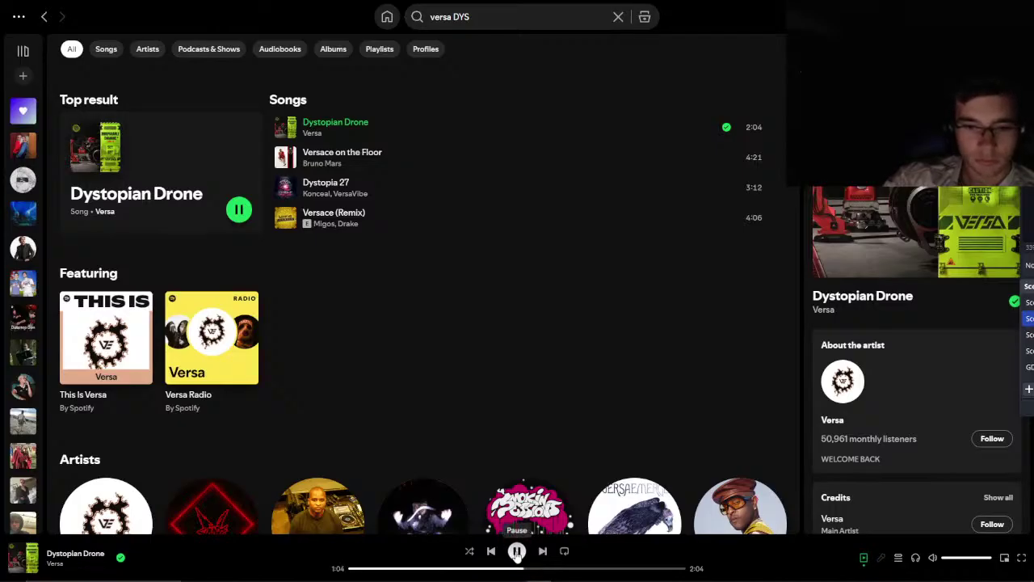
pyautogui.click(517, 552)
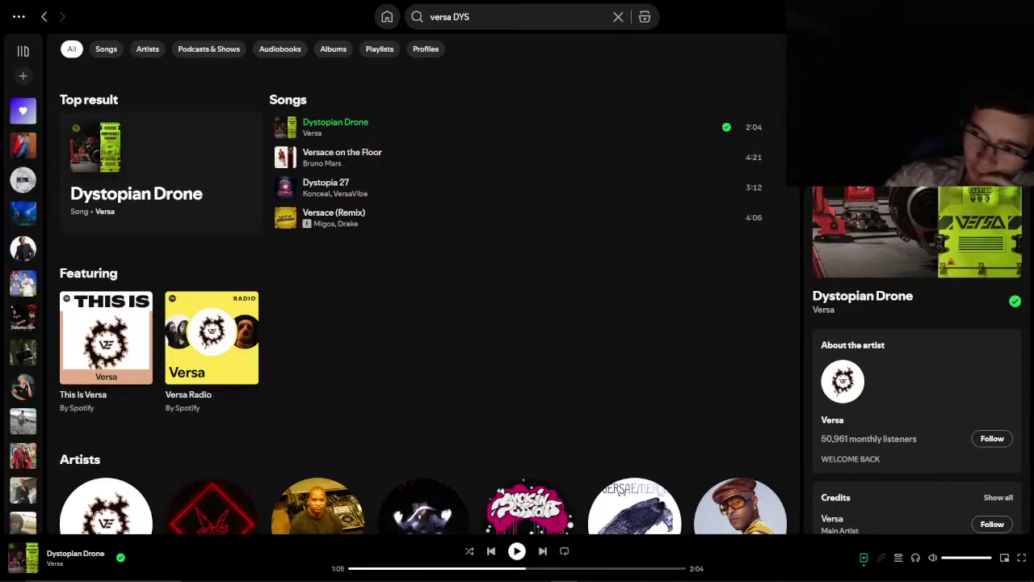
pyautogui.hotkey('alt', 'Tab')
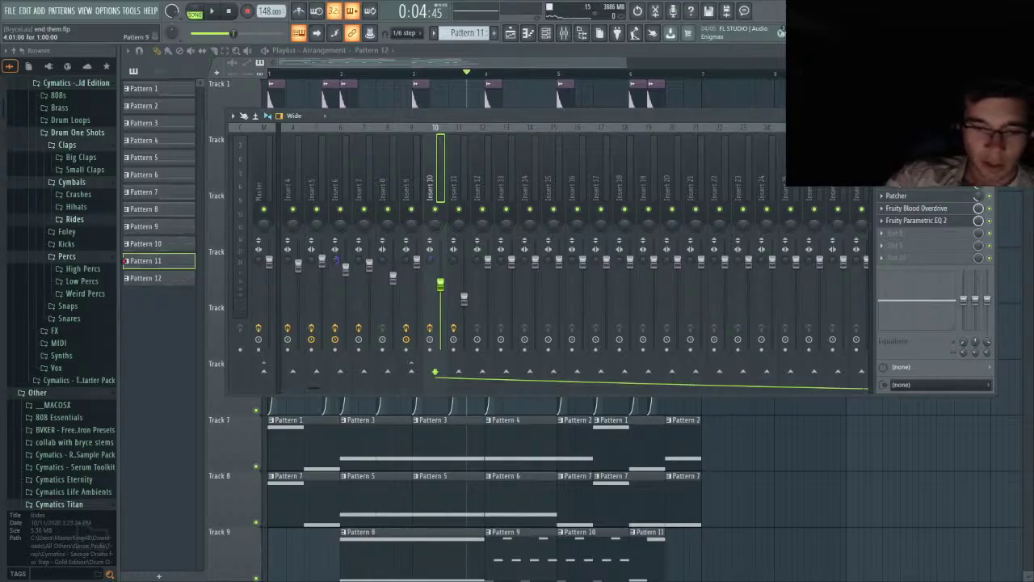
pyautogui.click(476, 68)
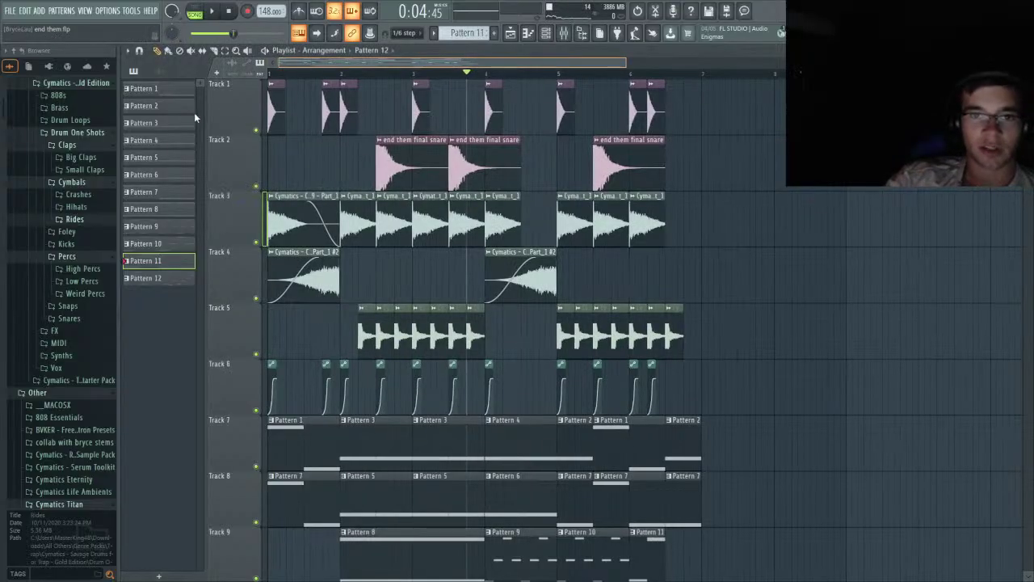
# - Play the arrangement from the start and examine how the drums, rides, automation and melody patterns fit together through bars 1 to 6
pyautogui.scroll(-7, 586, 253)
pyautogui.scroll(7, 358, 300)
pyautogui.scroll(3, 439, 122)
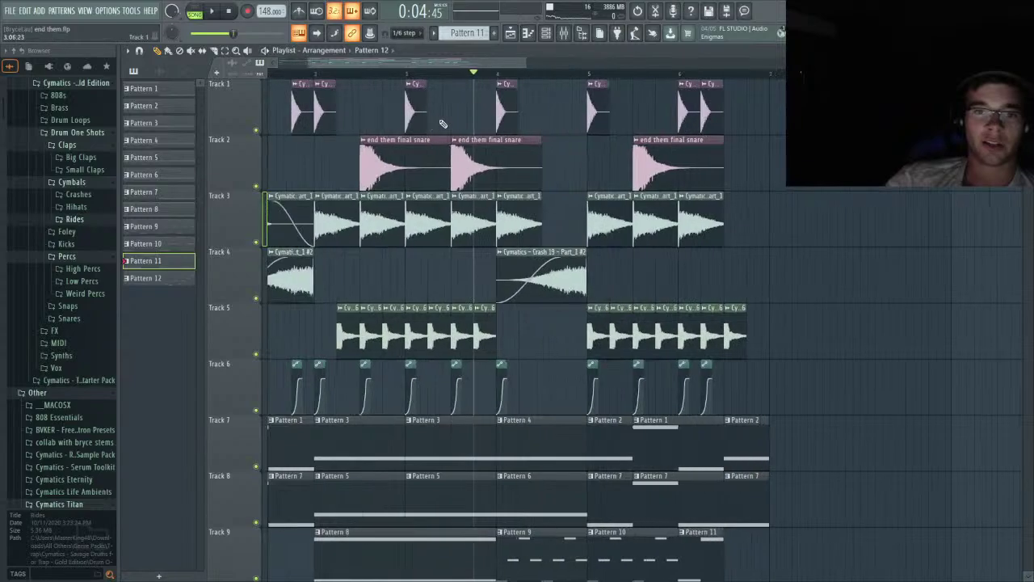
pyautogui.moveTo(491, 73); pyautogui.dragTo(4, 233)
pyautogui.press('space')
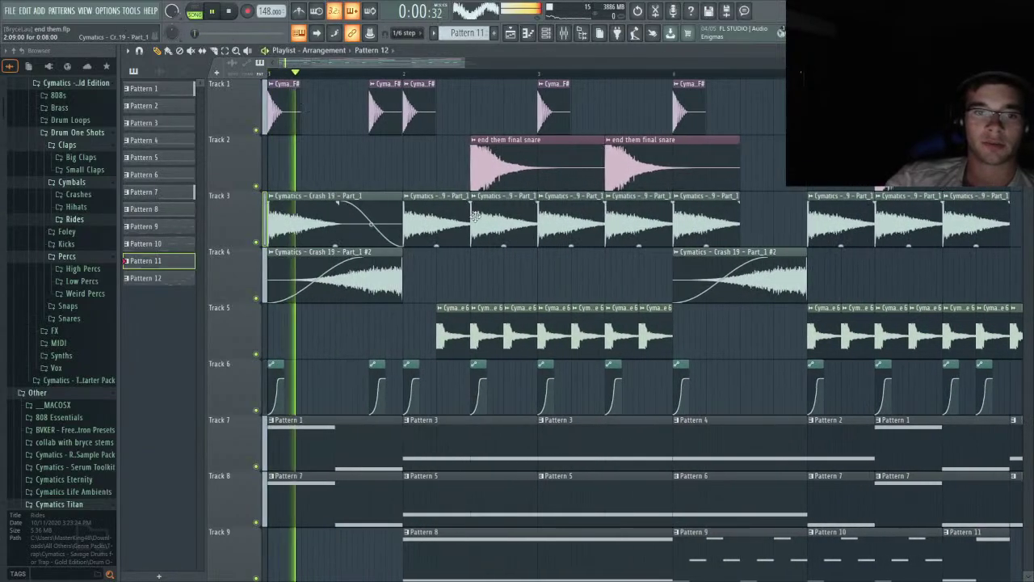
pyautogui.scroll(-2, 431, 207)
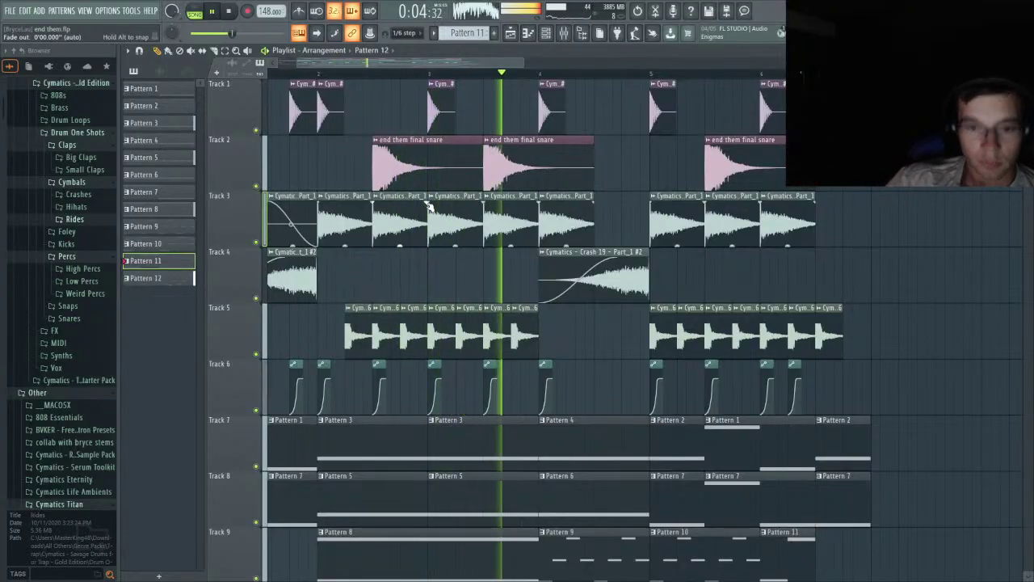
pyautogui.scroll(-4, 455, 210)
pyautogui.scroll(-2, 572, 222)
pyautogui.scroll(2, 572, 222)
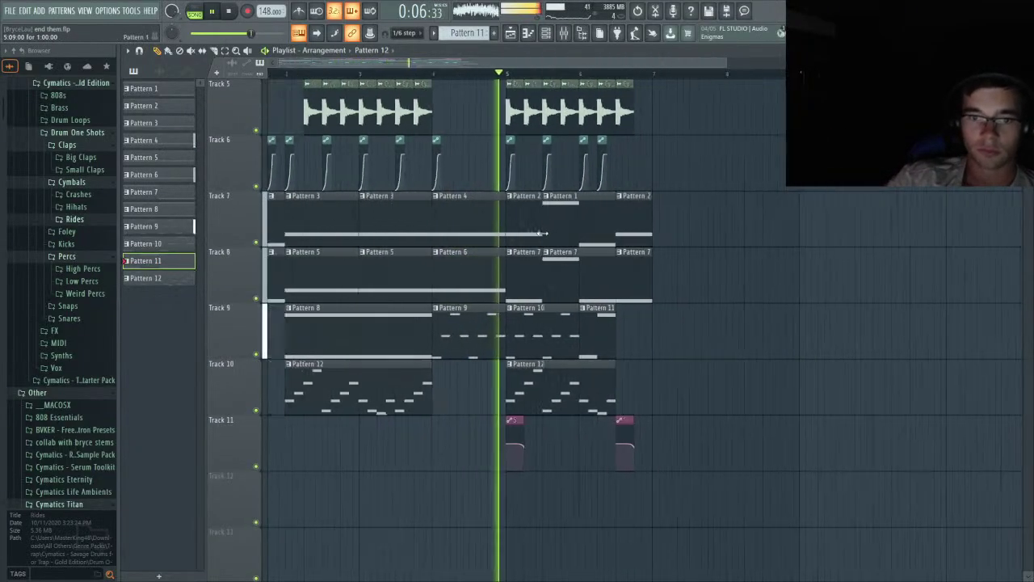
pyautogui.scroll(2, 512, 319)
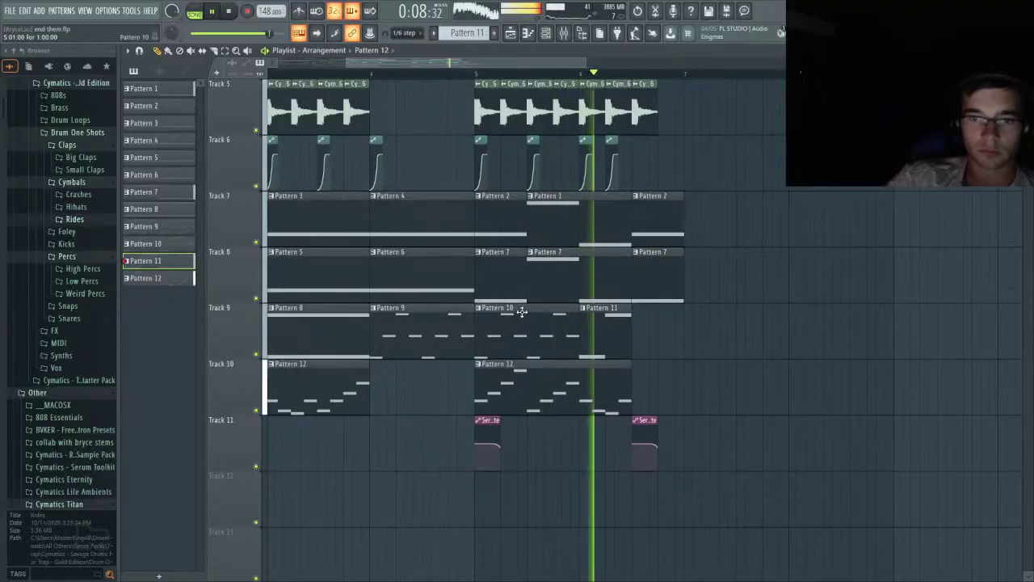
pyautogui.scroll(4, 533, 303)
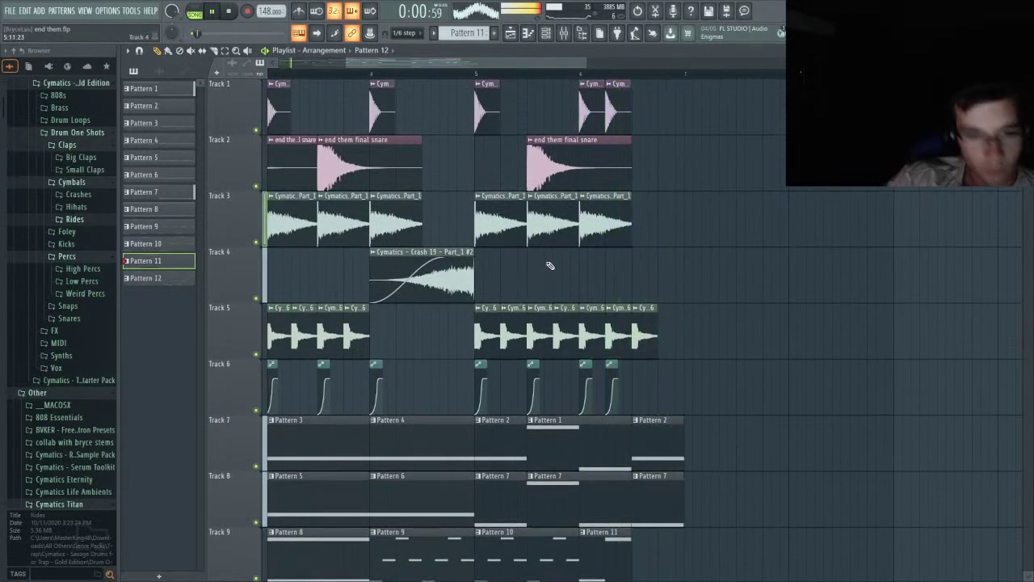
pyautogui.scroll(-2, 519, 272)
pyautogui.scroll(2, 299, 258)
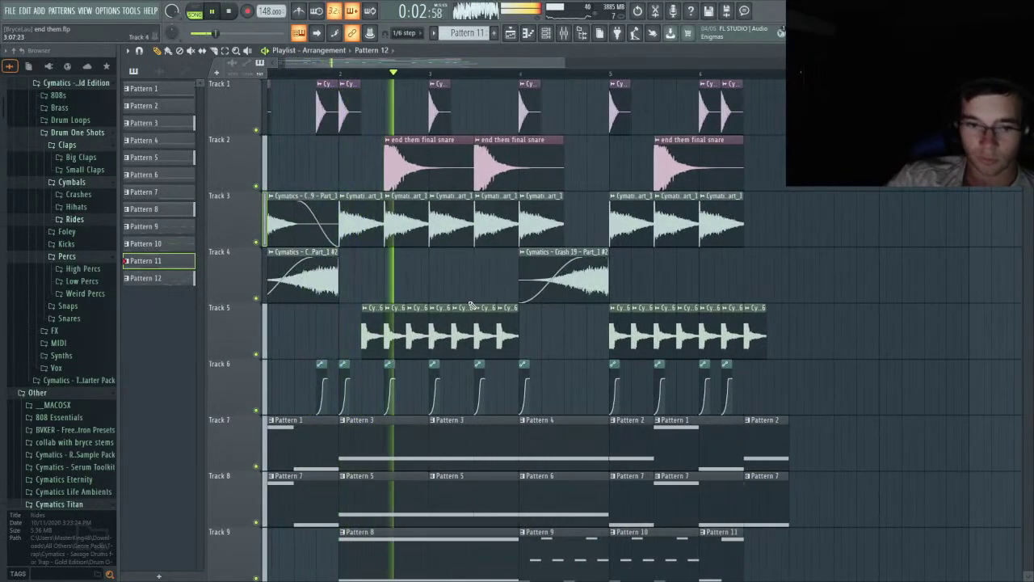
pyautogui.scroll(-2, 474, 299)
pyautogui.scroll(2, 521, 331)
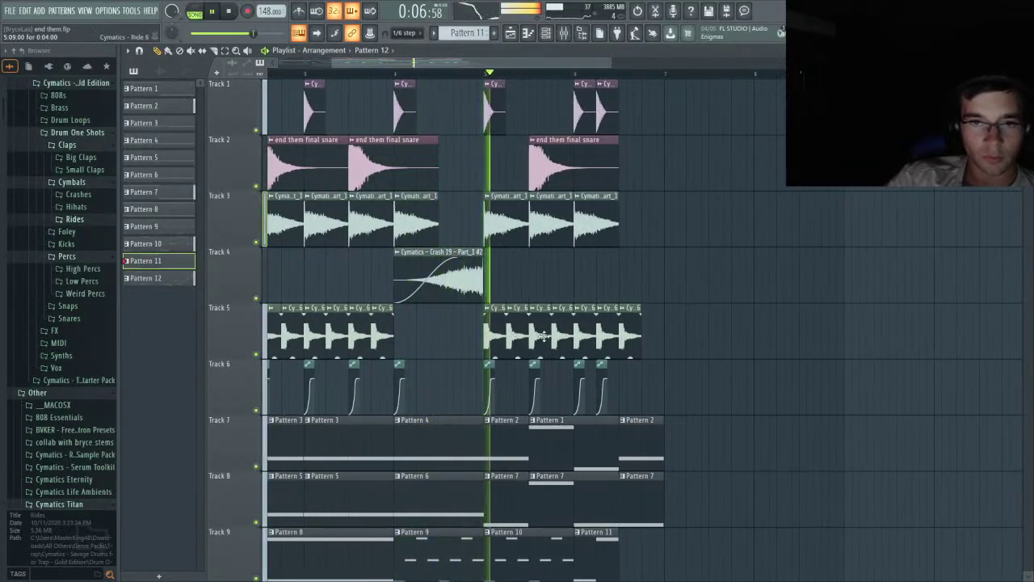
pyautogui.scroll(2, 510, 334)
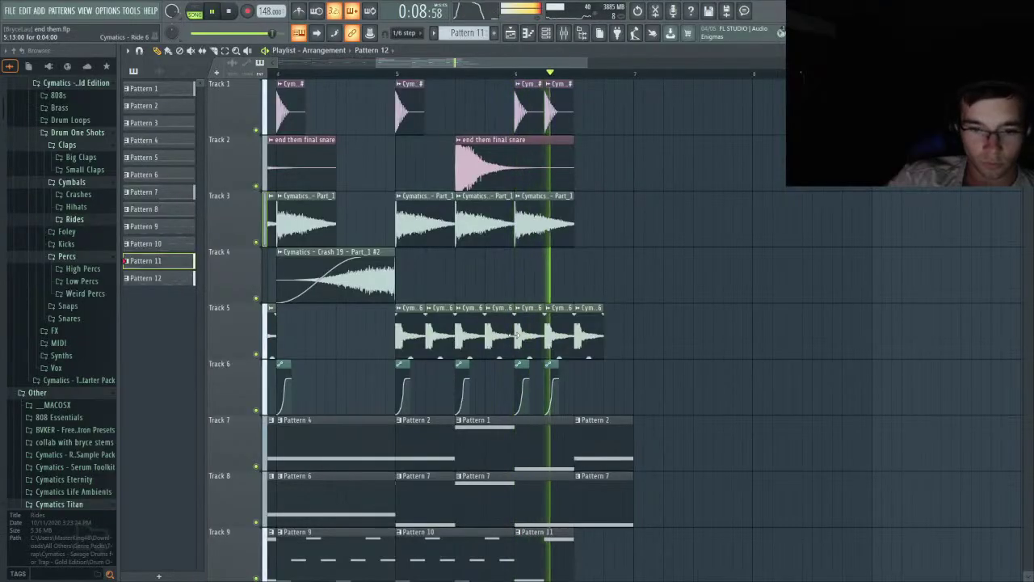
pyautogui.scroll(-3, 513, 334)
pyautogui.scroll(-2, 514, 335)
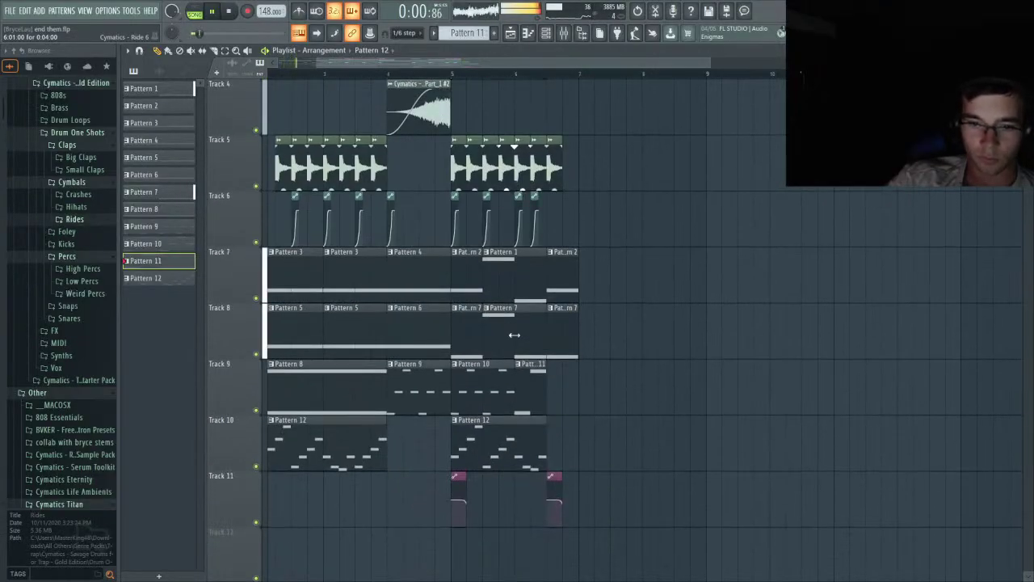
pyautogui.scroll(4, 514, 334)
pyautogui.scroll(-1, 617, 283)
pyautogui.scroll(-2, 617, 283)
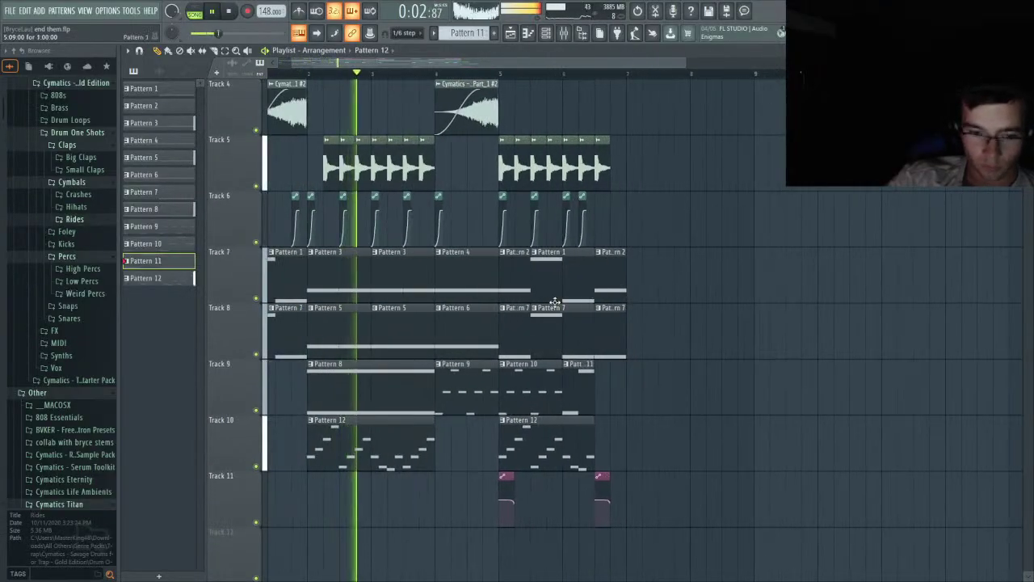
pyautogui.press('space')
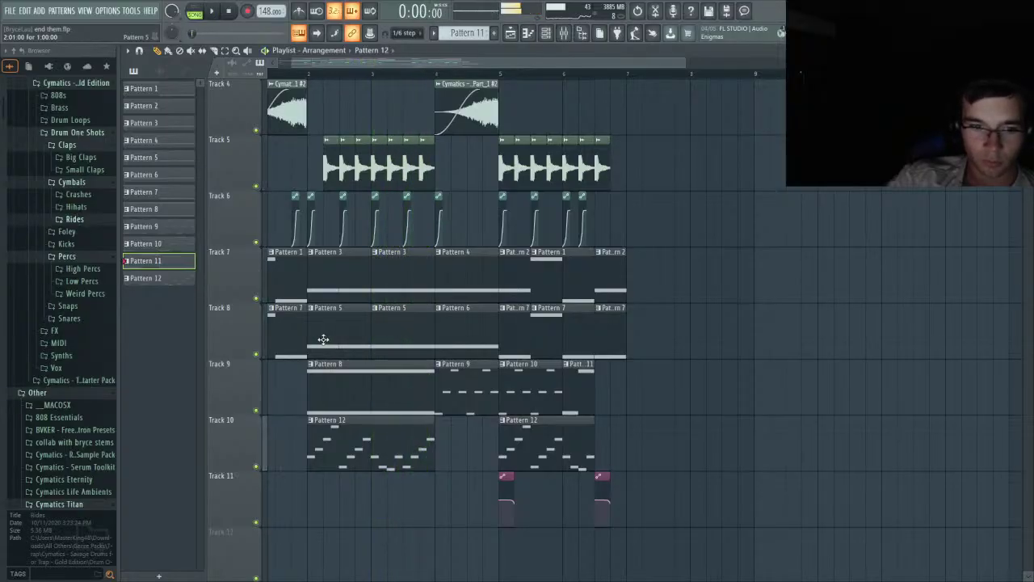
# - Create a new empty pattern after Pattern 12
pyautogui.scroll(4, 303, 340)
pyautogui.scroll(3, 305, 338)
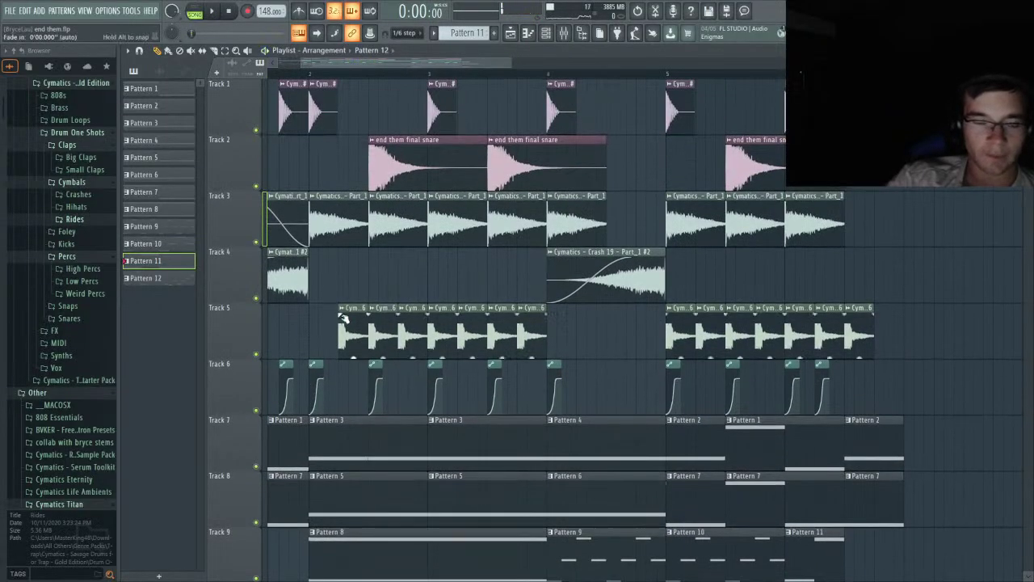
pyautogui.scroll(-2, 463, 339)
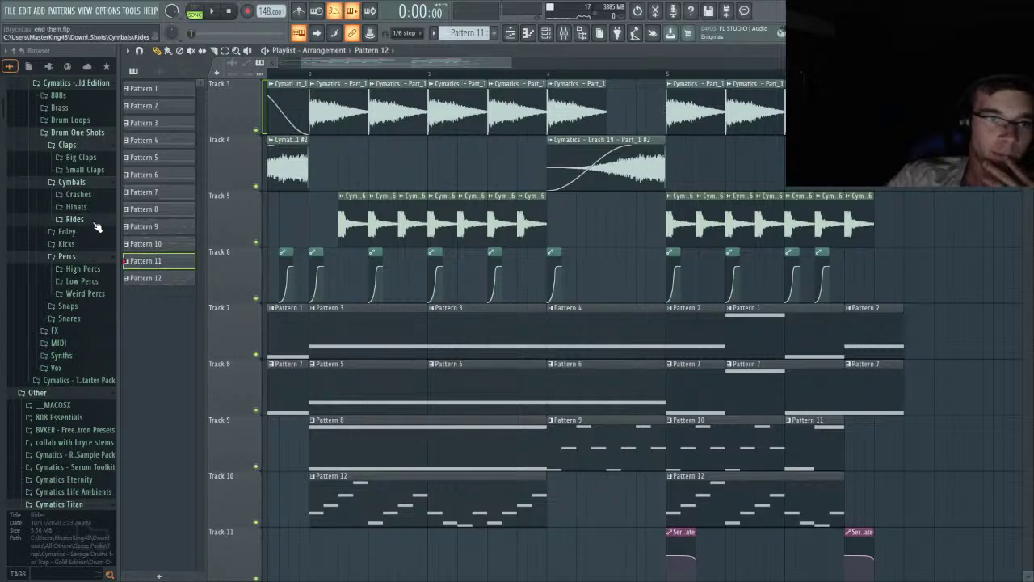
pyautogui.click(495, 33)
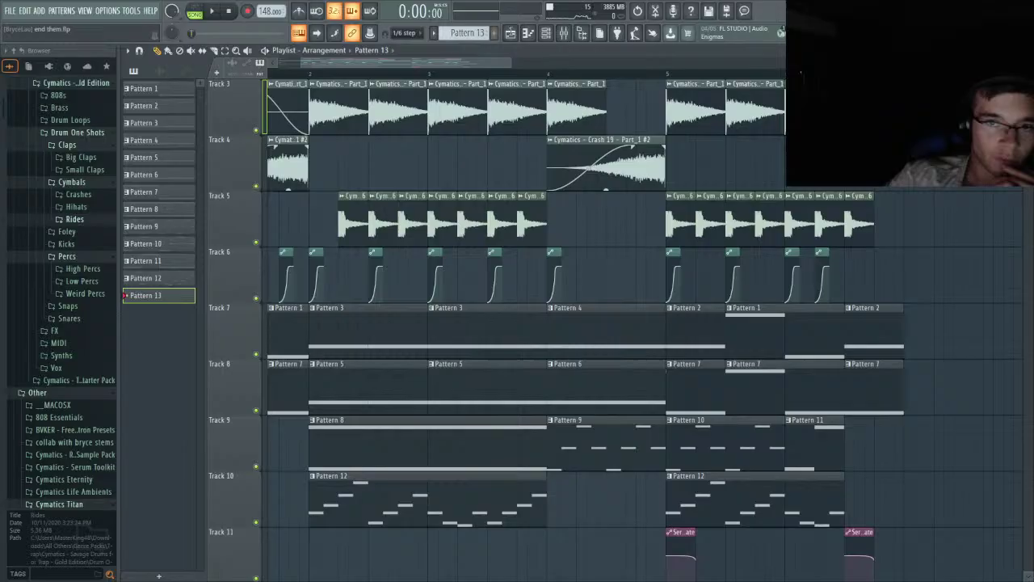
# - Add a FLEX instrument to the channel rack and select its Arksun Cityscape library
pyautogui.click(549, 34)
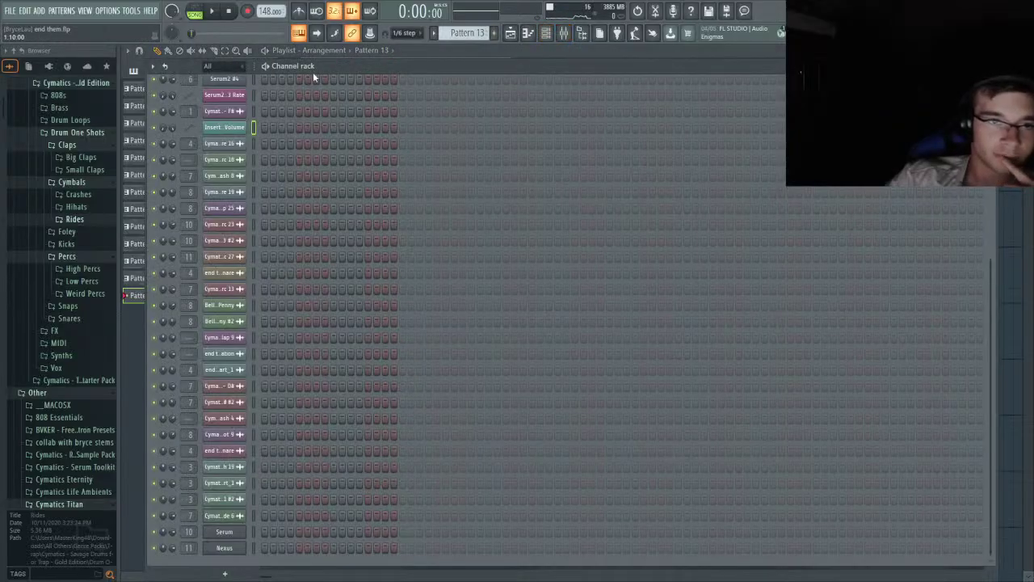
pyautogui.click(227, 574)
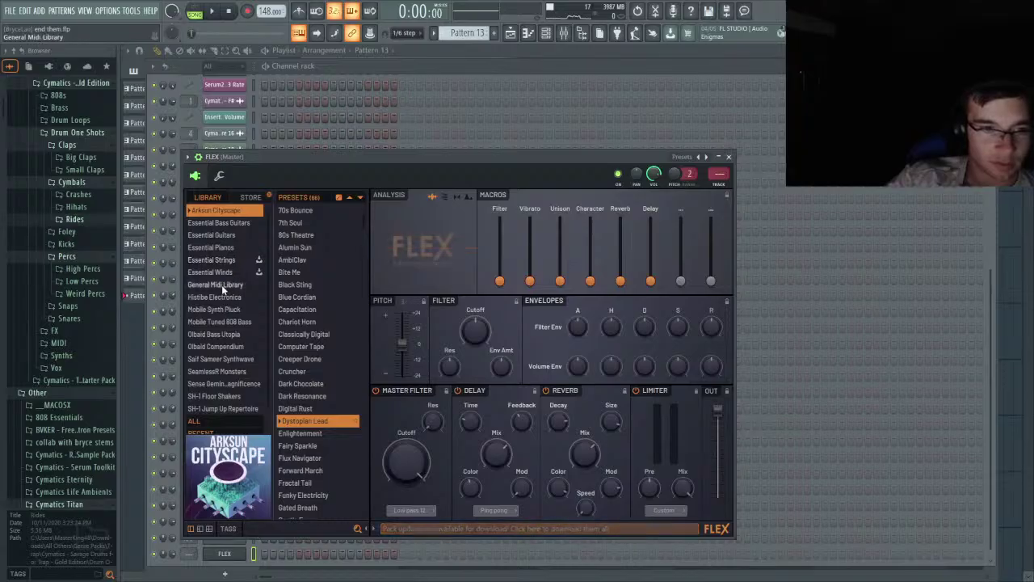
pyautogui.click(242, 224)
pyautogui.click(234, 210)
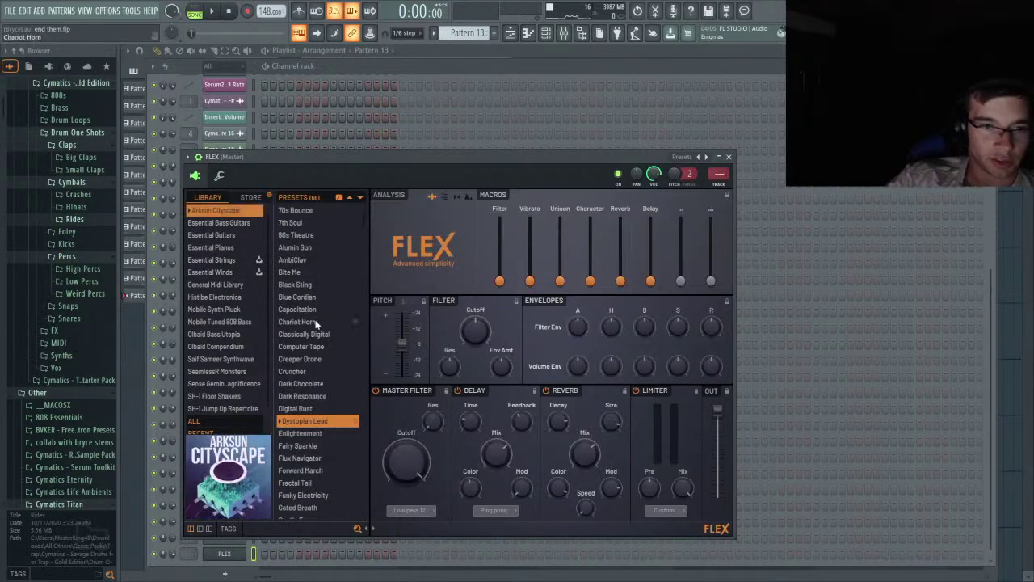
# - Audition presets such as Fractal Tail, load Haunting Hour, and route the channel to mixer track 12
pyautogui.scroll(-3, 331, 340)
pyautogui.click(337, 366)
pyautogui.scroll(-2, 323, 372)
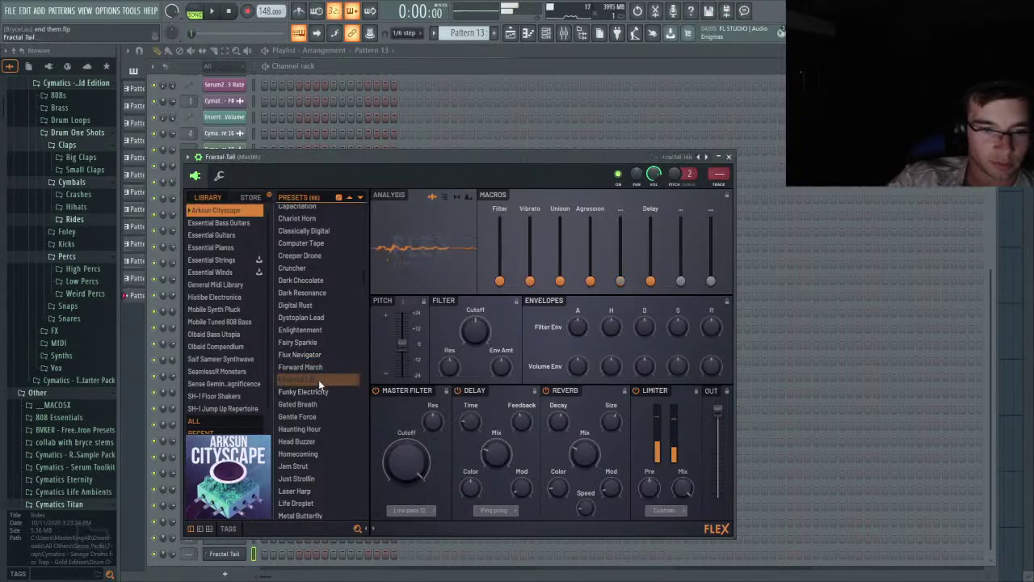
pyautogui.click(319, 380)
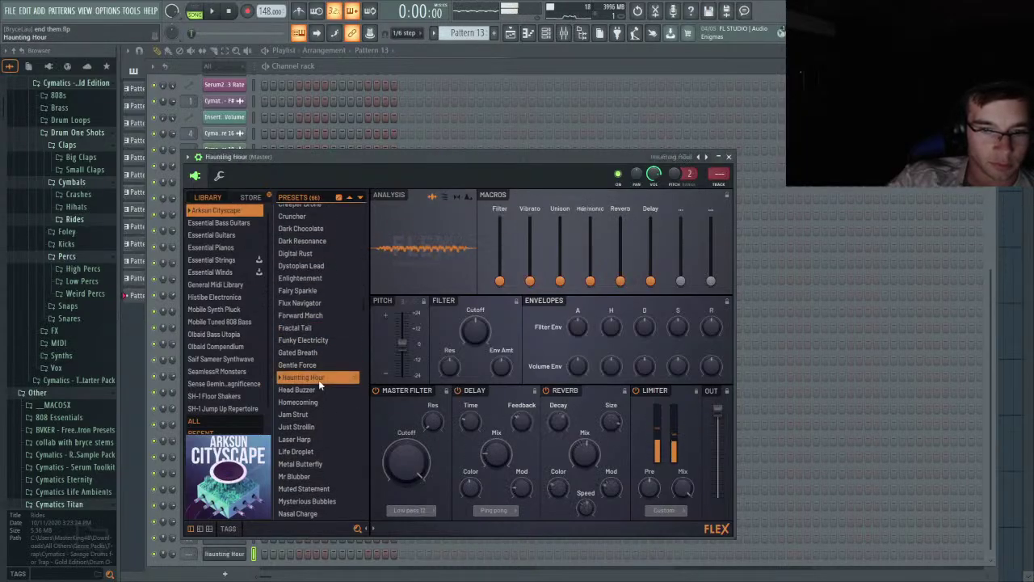
pyautogui.click(367, 68)
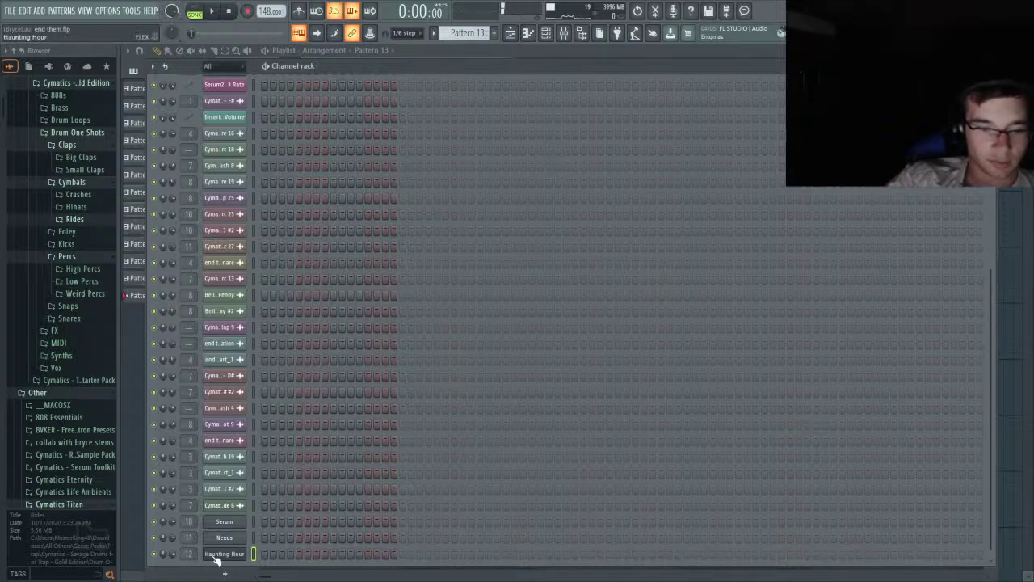
# - In Pattern 13's piano roll, draw two-bar D#4 and F#4 notes from bar 1 and play the pattern
pyautogui.press('F7')
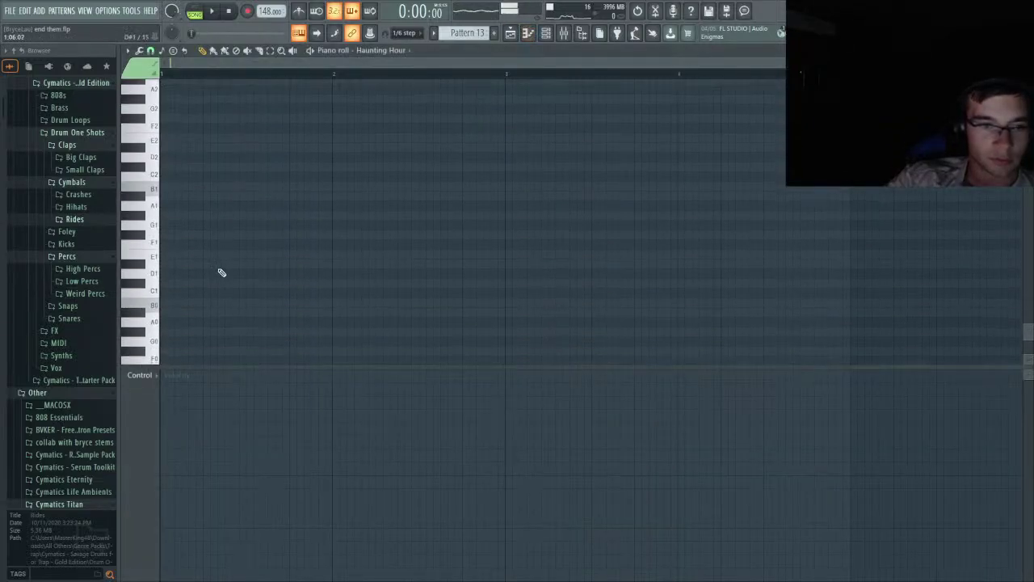
pyautogui.scroll(6, 221, 272)
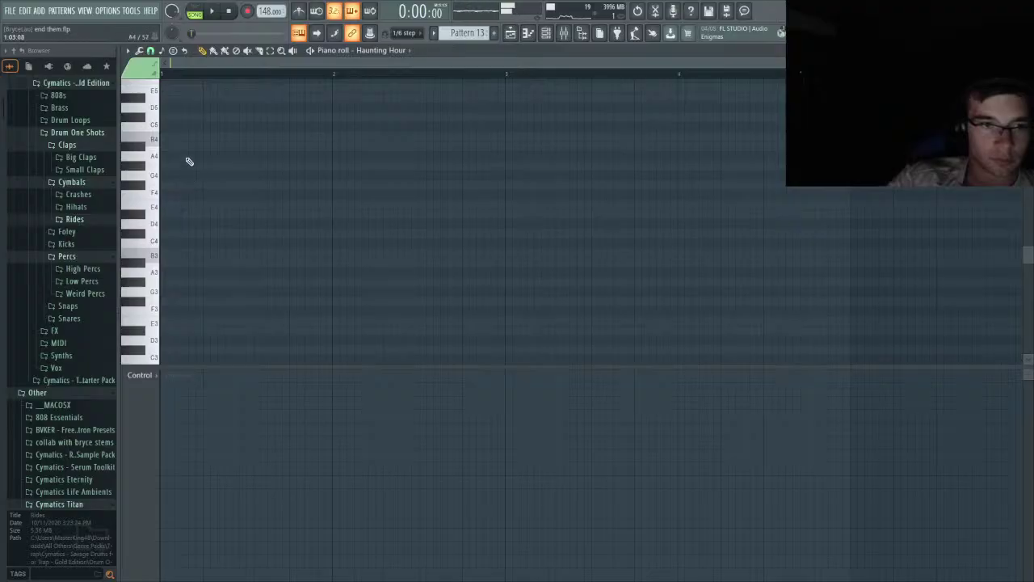
pyautogui.click(178, 213)
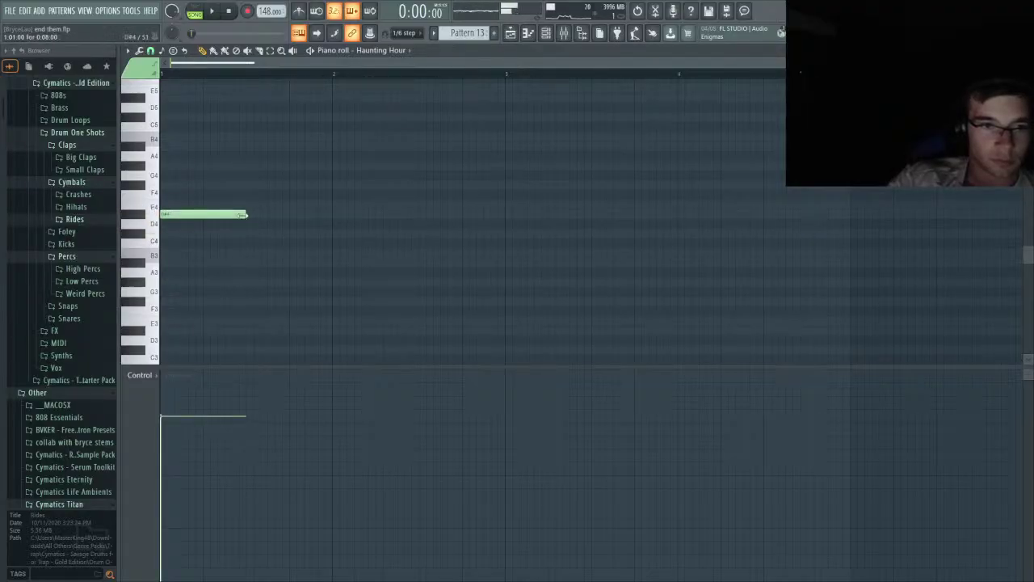
pyautogui.moveTo(245, 214); pyautogui.dragTo(511, 236)
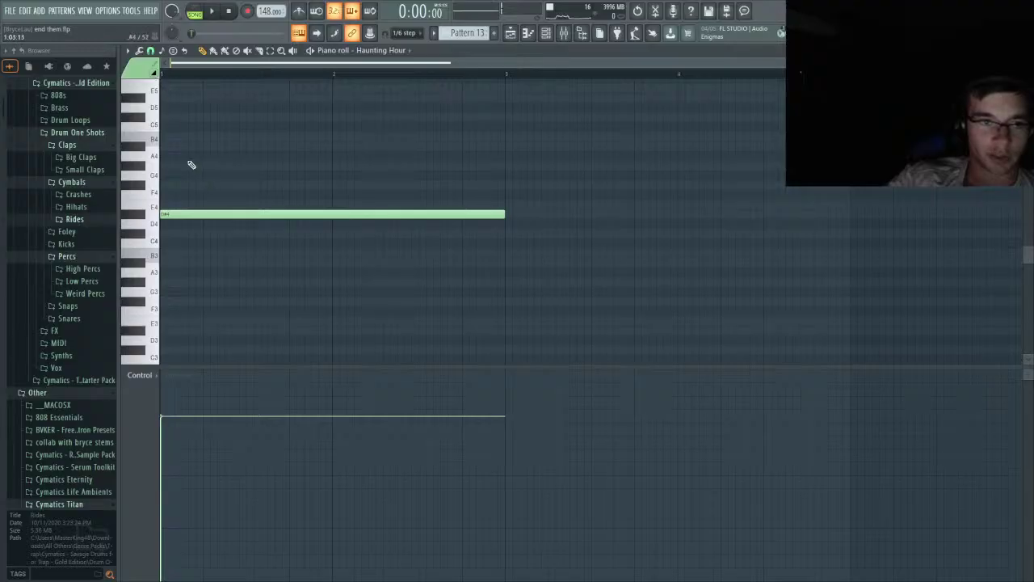
pyautogui.moveTo(190, 171); pyautogui.dragTo(189, 185)
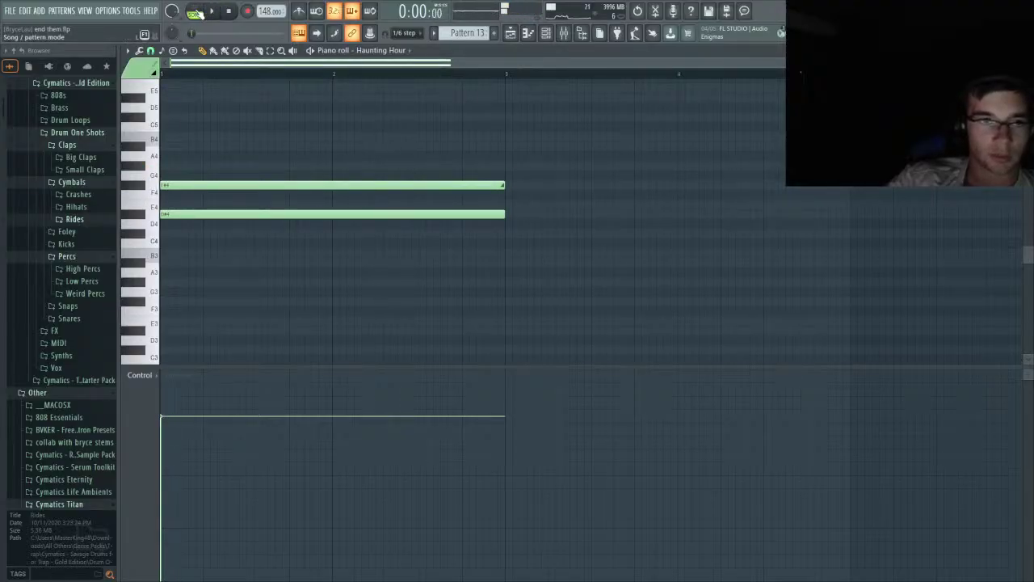
pyautogui.press('space')
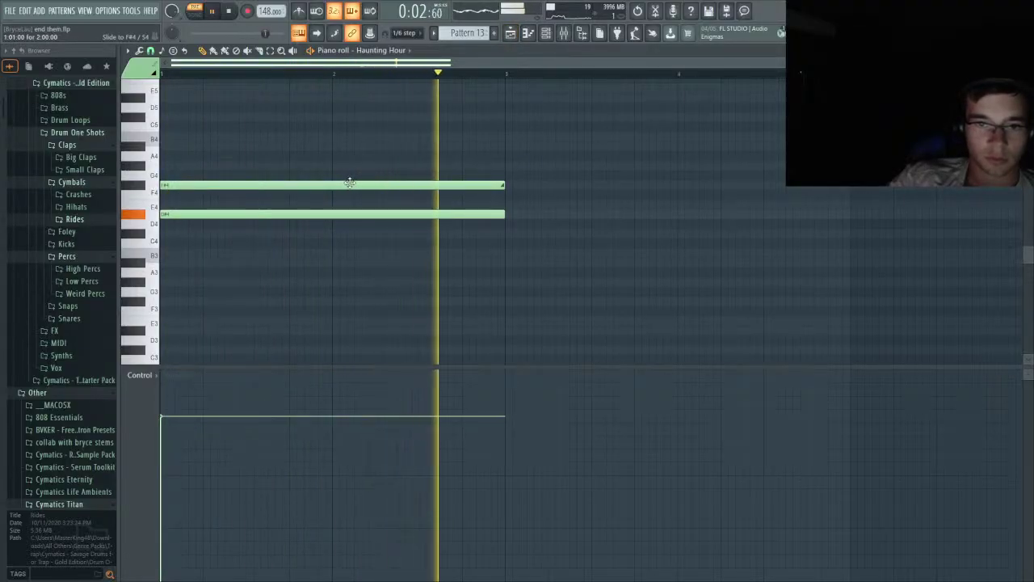
pyautogui.press('space')
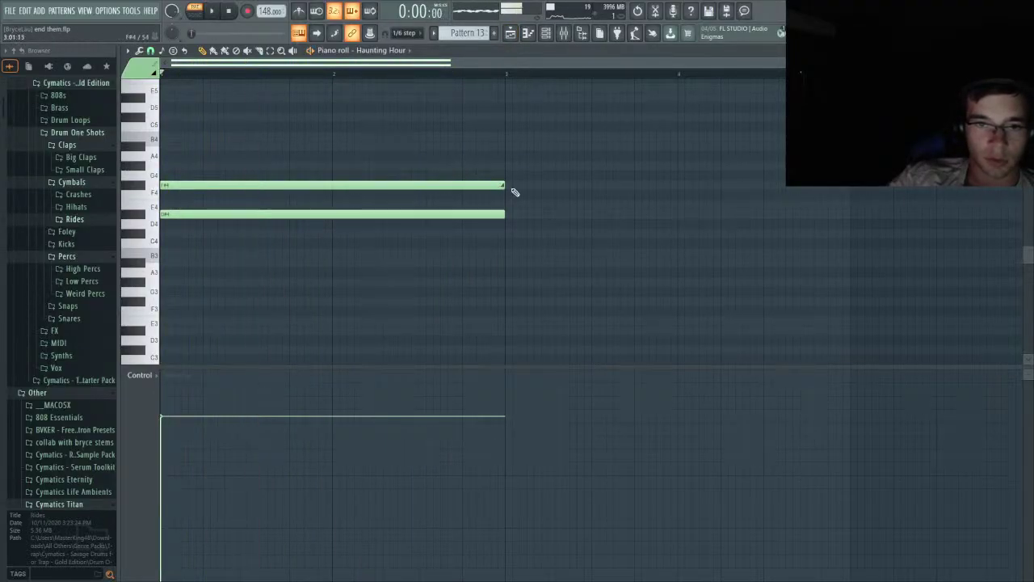
# - Shorten the F#4 note to one bar, add a one-bar D#4 note at bar 2, and play the pattern
pyautogui.moveTo(504, 186); pyautogui.dragTo(336, 199)
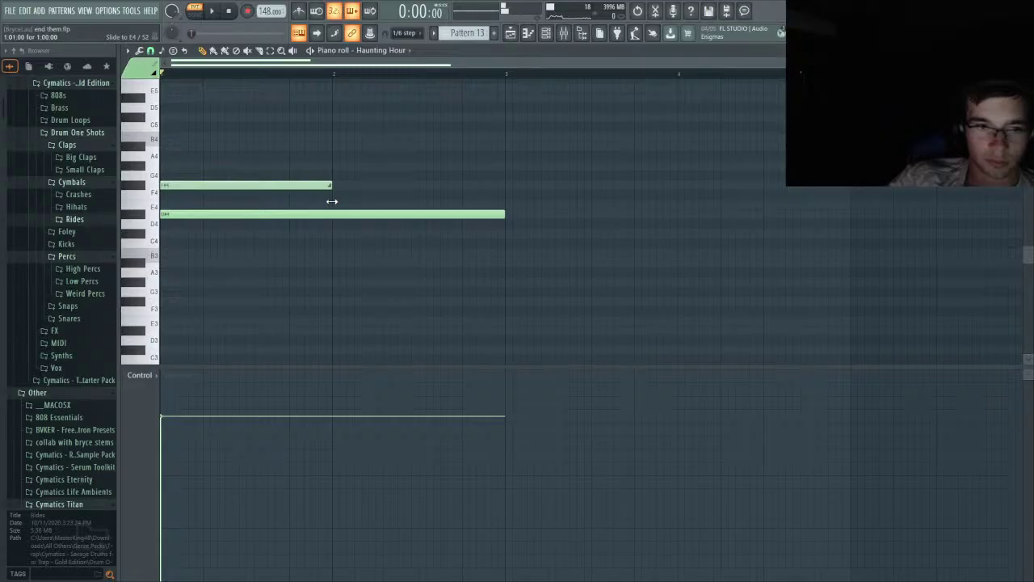
pyautogui.moveTo(364, 252); pyautogui.dragTo(368, 211)
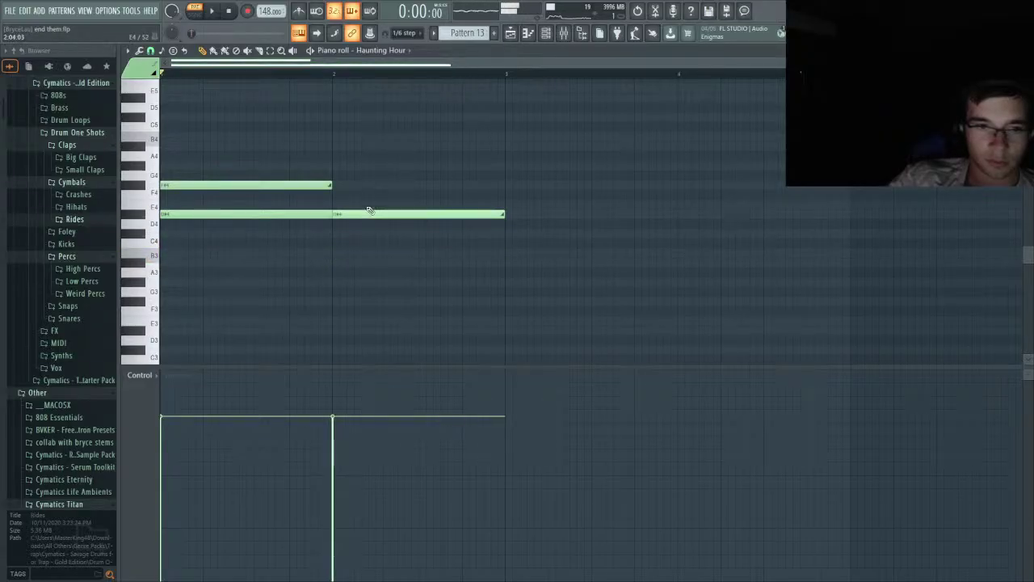
pyautogui.press('space')
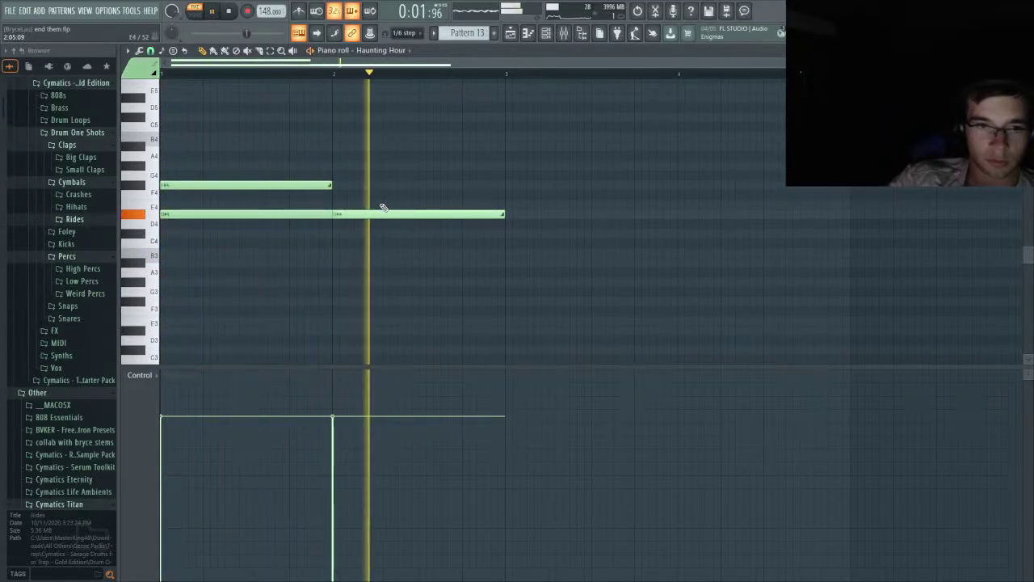
# - Add Fruity Parametric EQ 2 to Insert 12, cut the low frequencies with band 1 and slightly raise band 5
pyautogui.press('F5')
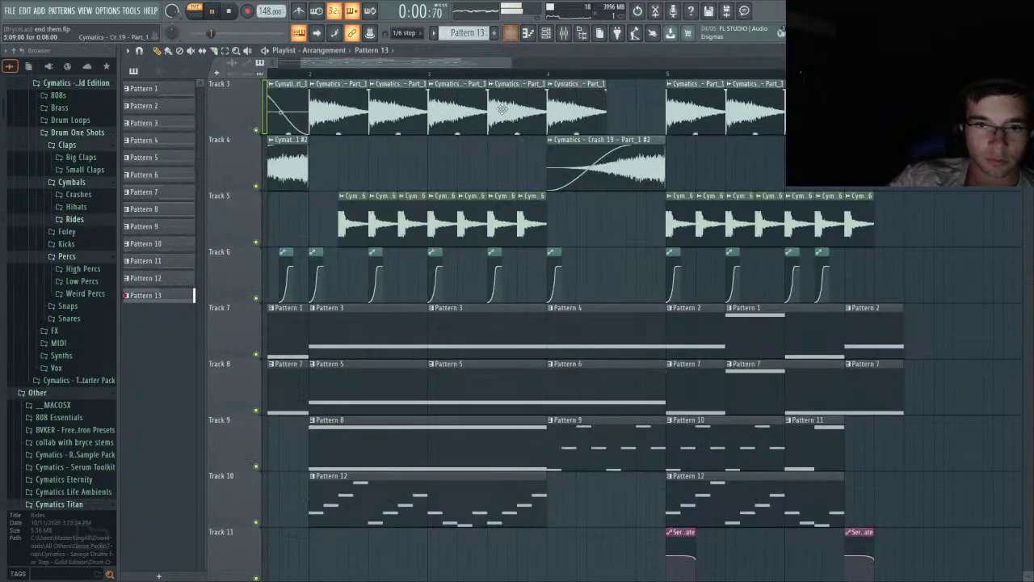
pyautogui.click(545, 32)
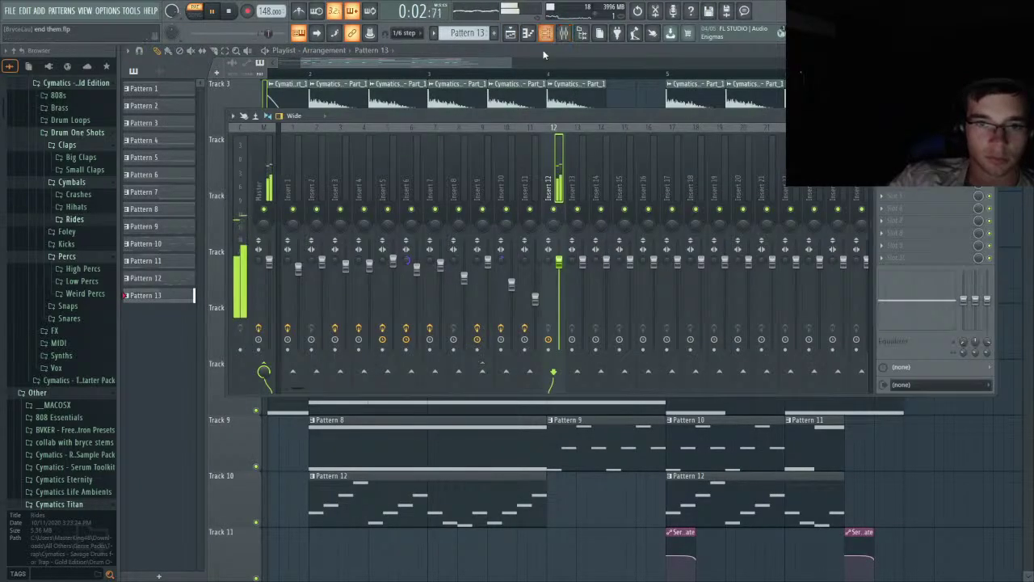
pyautogui.click(881, 146)
pyautogui.click(607, 491)
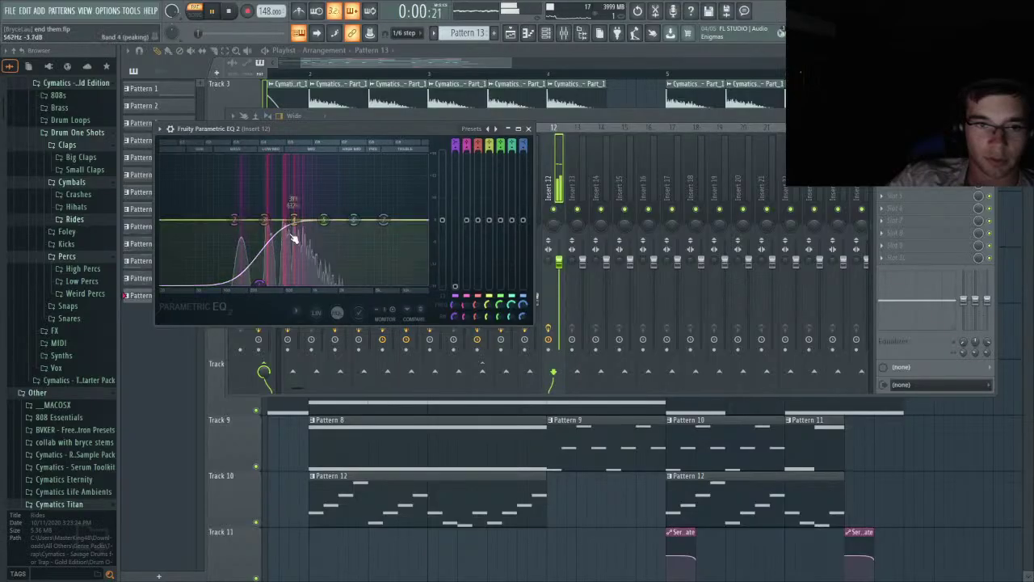
pyautogui.moveTo(324, 220); pyautogui.dragTo(382, 219)
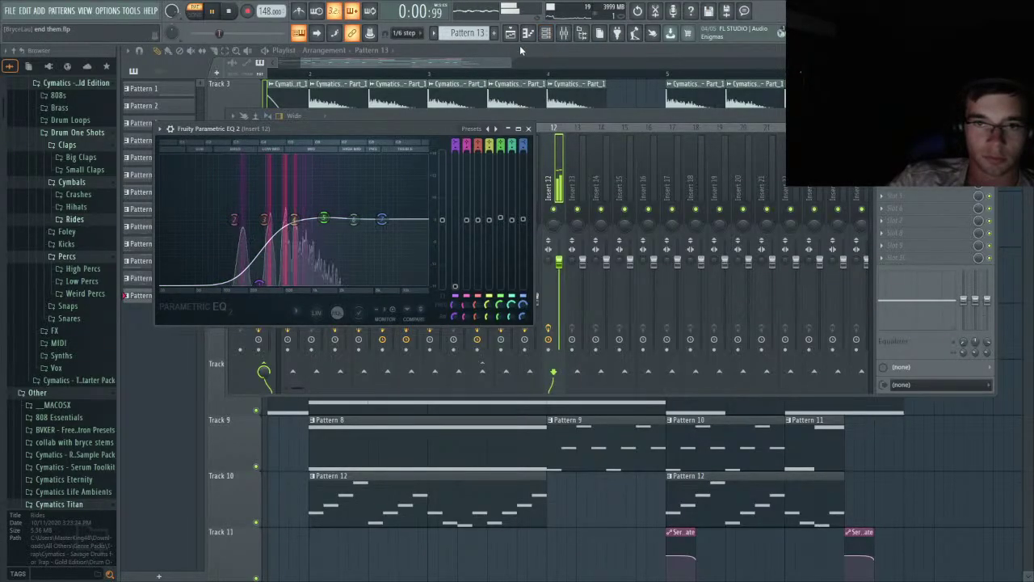
# - Place Pattern 13 on Track 12 of the playlist, aligned to start at bar 2
pyautogui.scroll(-3, 492, 473)
pyautogui.click(387, 446)
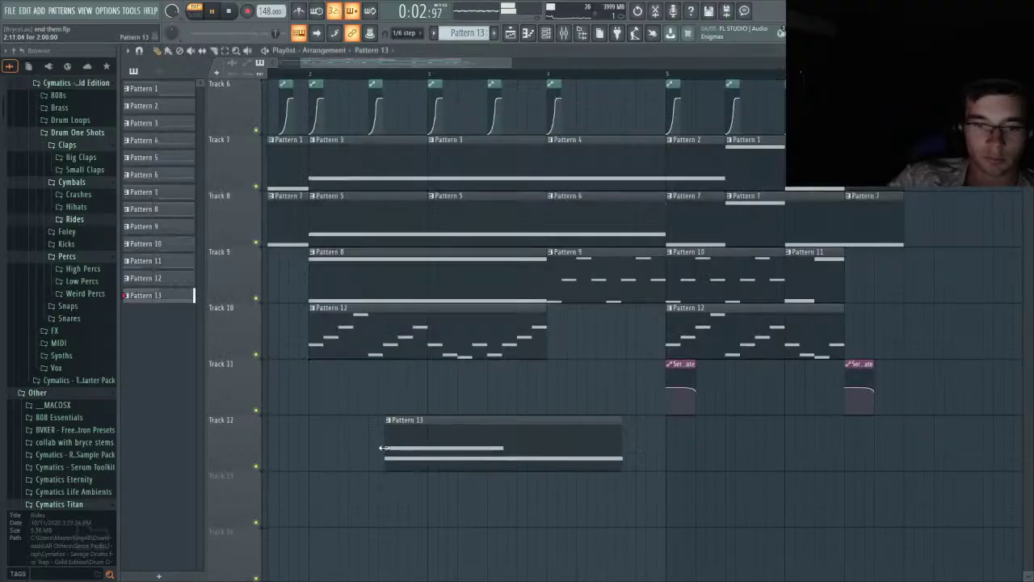
pyautogui.moveTo(441, 450); pyautogui.dragTo(365, 468)
pyautogui.scroll(4, 288, 461)
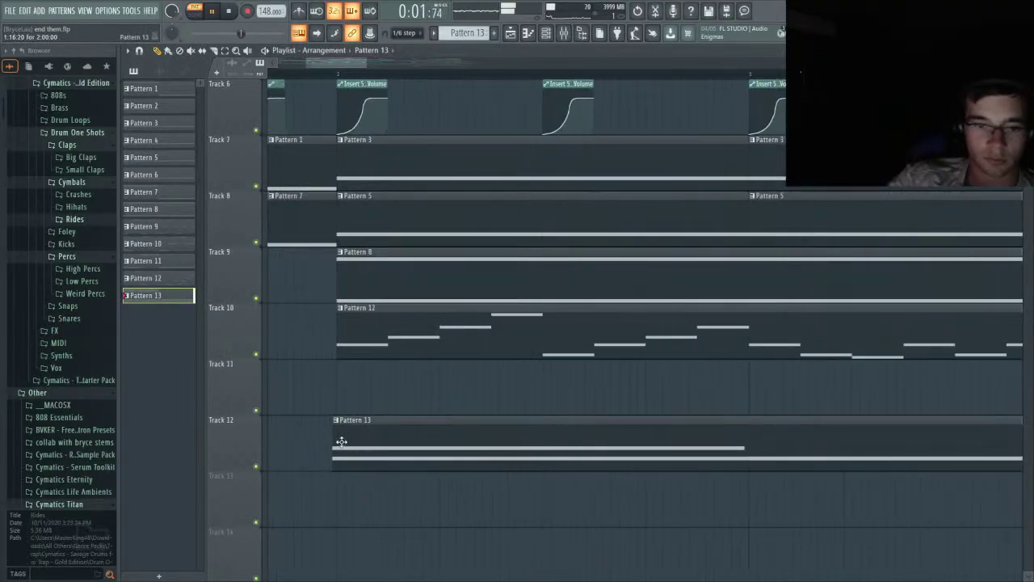
pyautogui.scroll(-6, 353, 431)
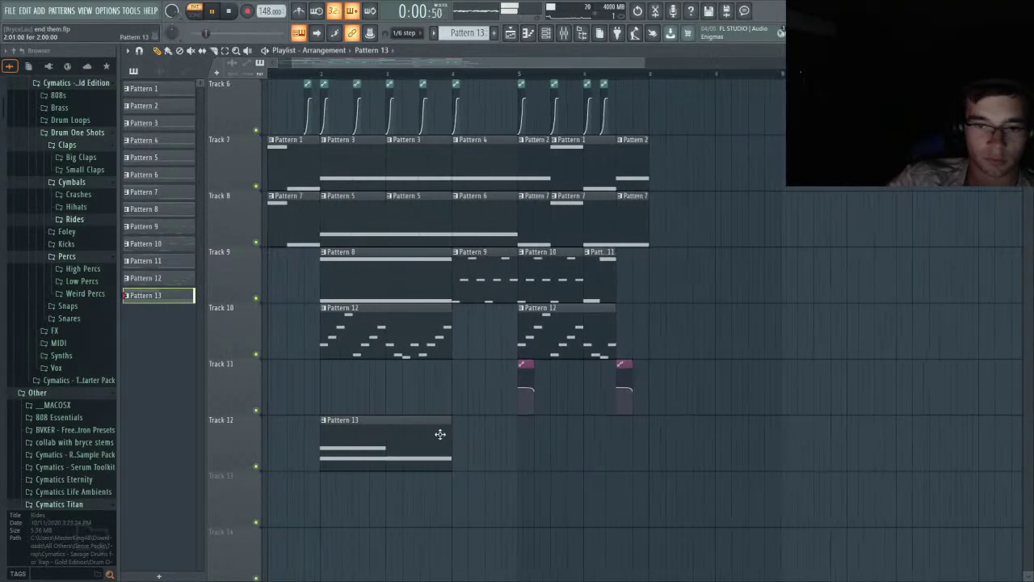
# - Place a second Pattern 13 clip on Track 12, aligned to start at bar 5
pyautogui.scroll(1, 478, 440)
pyautogui.click(533, 449)
pyautogui.scroll(4, 533, 446)
pyautogui.moveTo(563, 441); pyautogui.dragTo(558, 444)
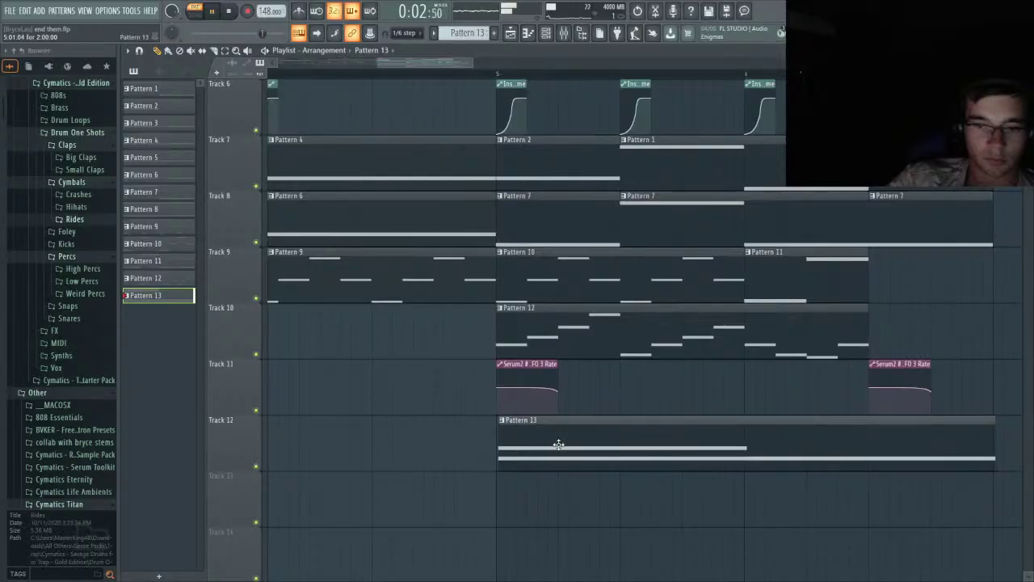
pyautogui.scroll(-6, 505, 373)
# - Play the arrangement in song mode and slightly lower the Insert 12 fader in the mixer
pyautogui.press('space')
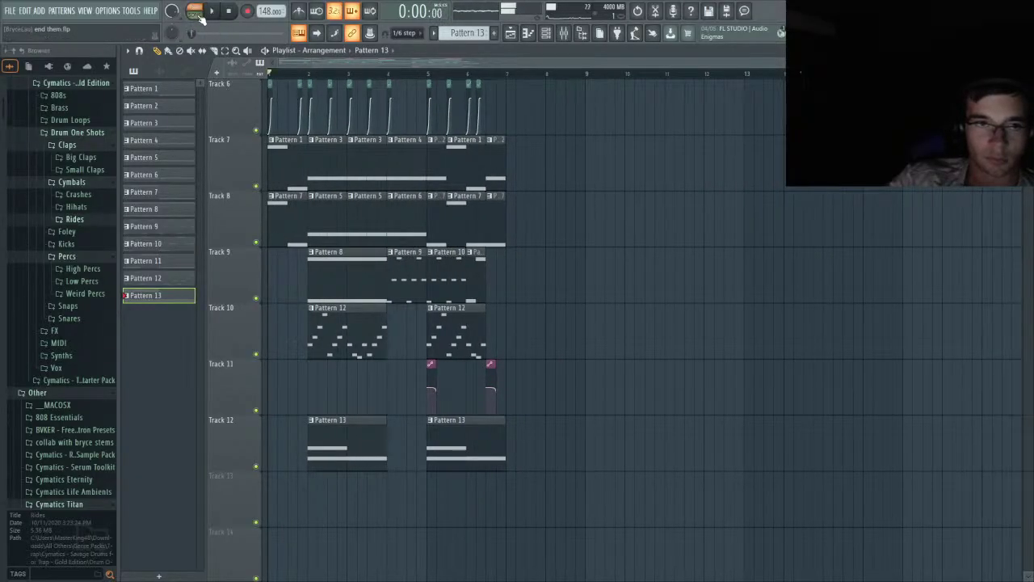
pyautogui.press('space')
pyautogui.scroll(5, 363, 214)
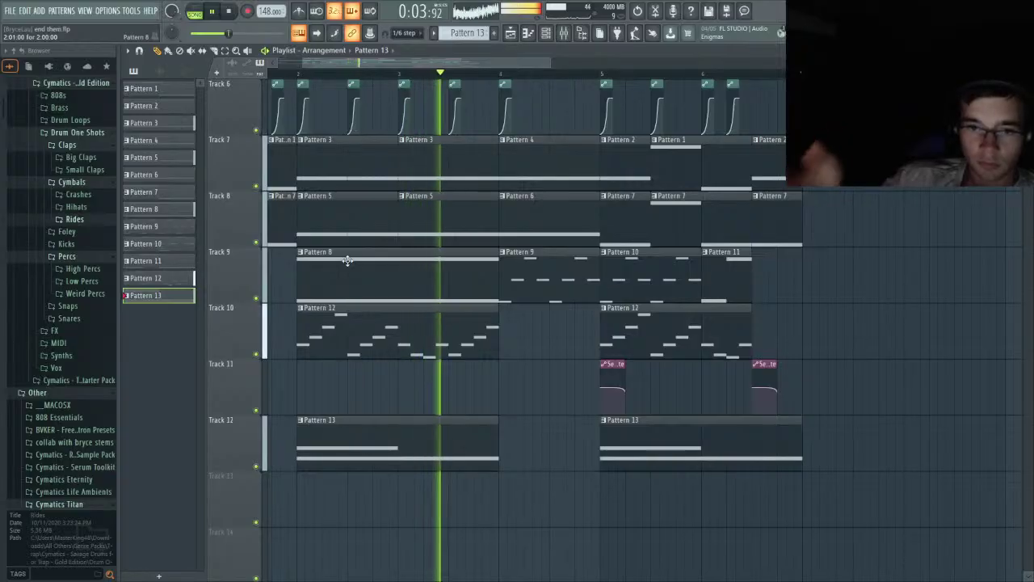
pyautogui.press('F9')
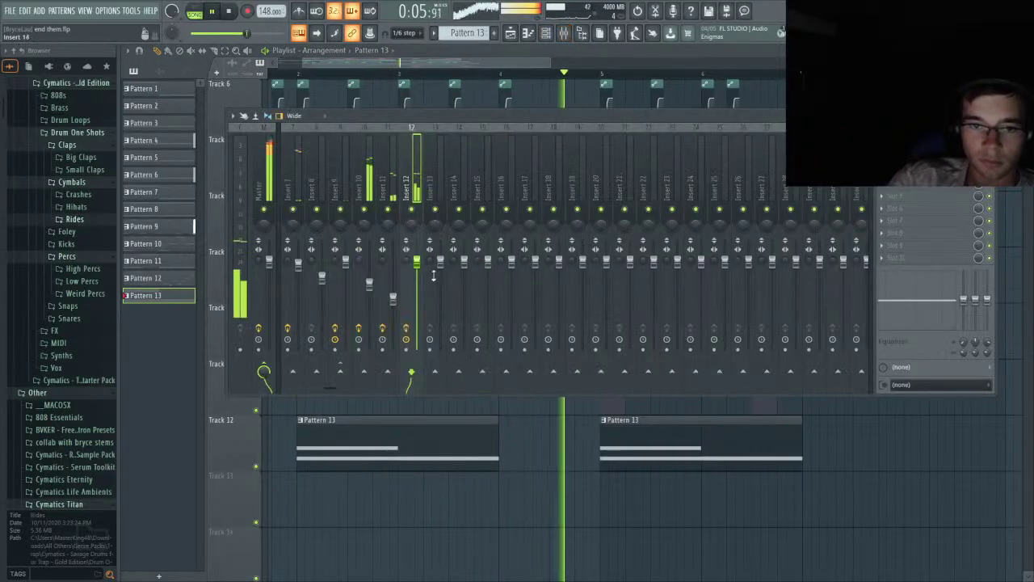
pyautogui.press('l')
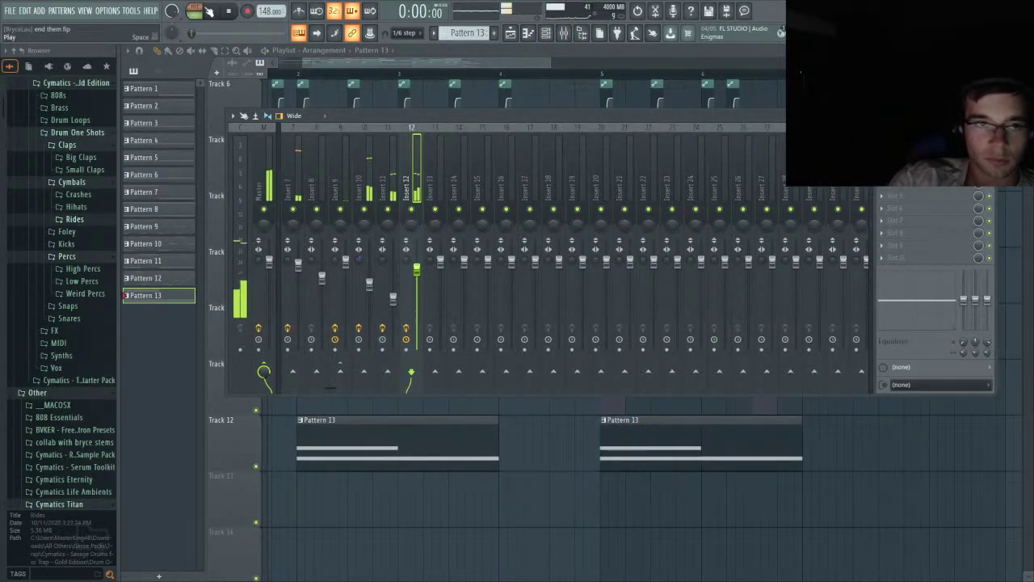
# - Fine-tune the reverb mix, delay mix and master filter cutoff of the Haunting Hour preset in FLEX
pyautogui.click(546, 34)
pyautogui.click(237, 554)
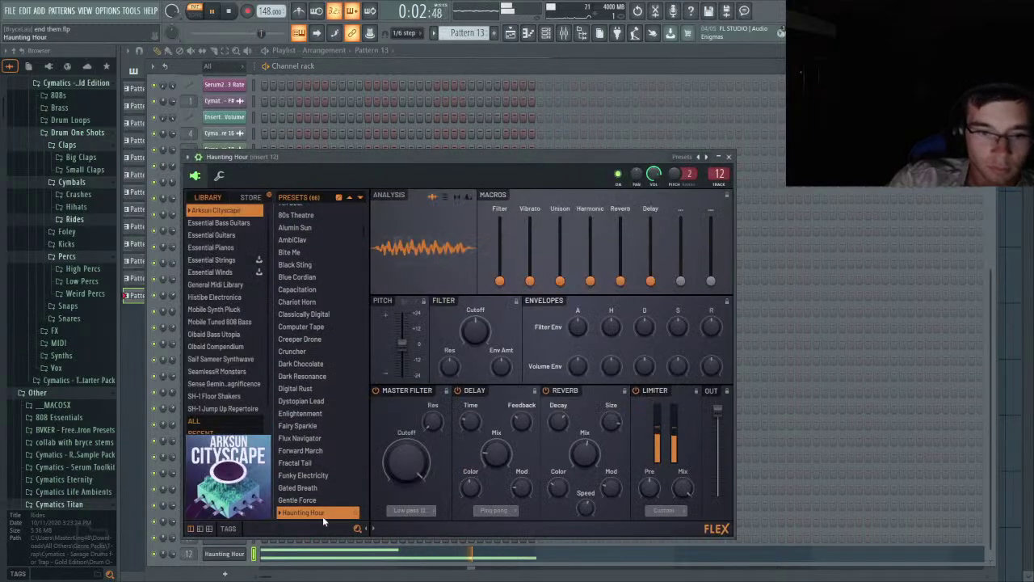
pyautogui.moveTo(585, 452)
pyautogui.mouseDown()
pyautogui.moveTo(585, 465)
pyautogui.moveTo(587, 449)
pyautogui.mouseUp()
pyautogui.moveTo(494, 458); pyautogui.dragTo(495, 452)
pyautogui.moveTo(407, 465); pyautogui.dragTo(407, 465)
# - Raise band 7 slightly in Insert 12's Fruity Parametric EQ 2 to brighten the sound
pyautogui.click(565, 33)
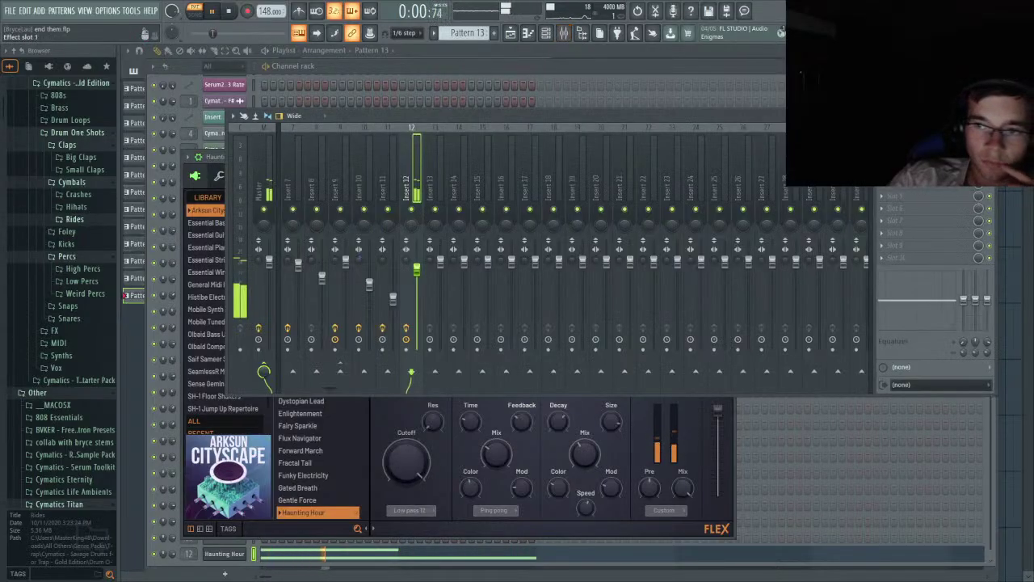
pyautogui.click(921, 147)
pyautogui.moveTo(382, 219)
pyautogui.mouseDown()
pyautogui.moveTo(390, 202)
pyautogui.moveTo(390, 211)
pyautogui.mouseUp()
pyautogui.click(508, 71)
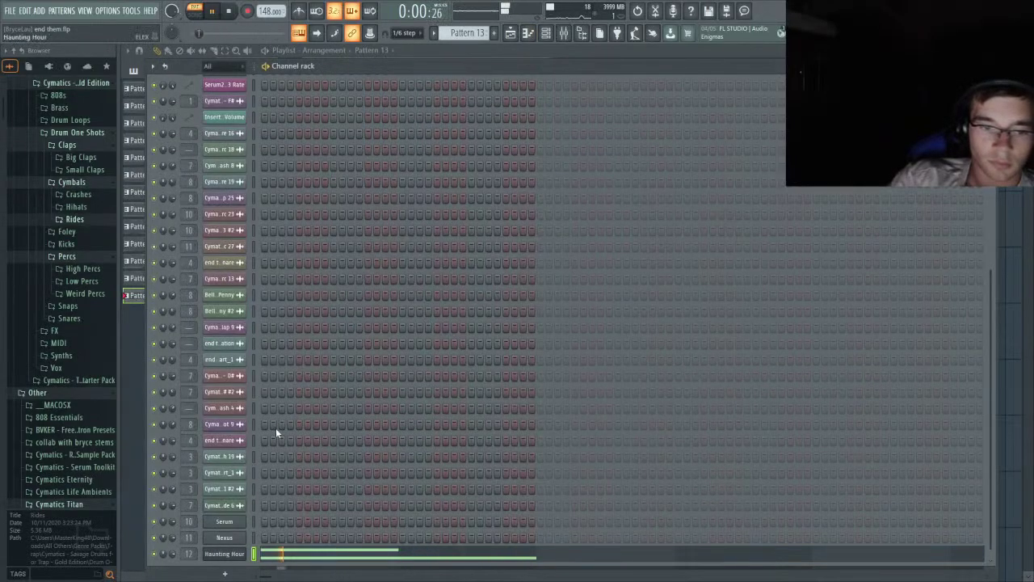
# - Transpose Pattern 13's Haunting Hour notes down one octave and listen to them in the arrangement with the mixer levels
pyautogui.press('F7')
pyautogui.scroll(3, 326, 351)
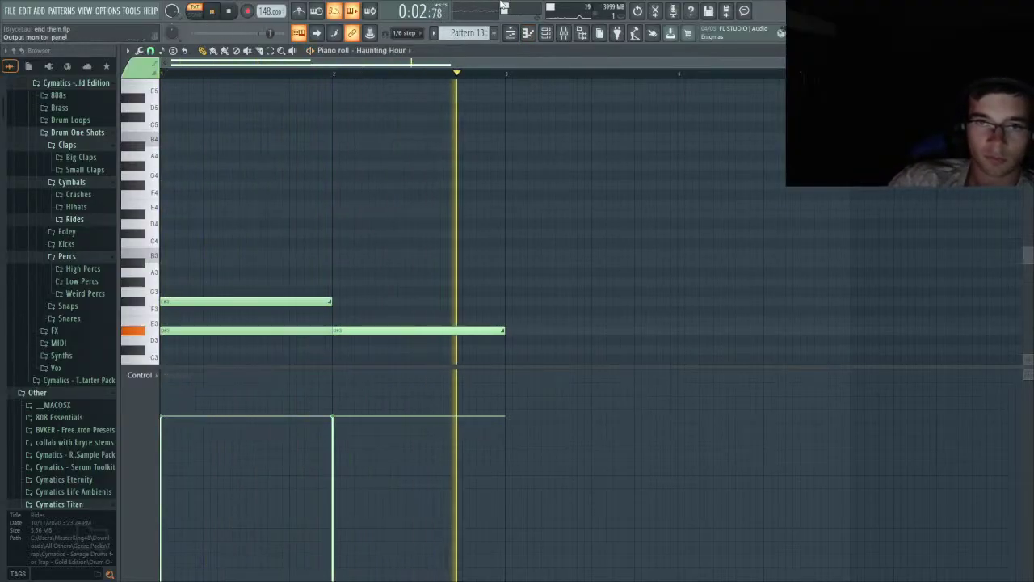
pyautogui.press('F5')
pyautogui.scroll(1, 296, 72)
pyautogui.click(295, 72)
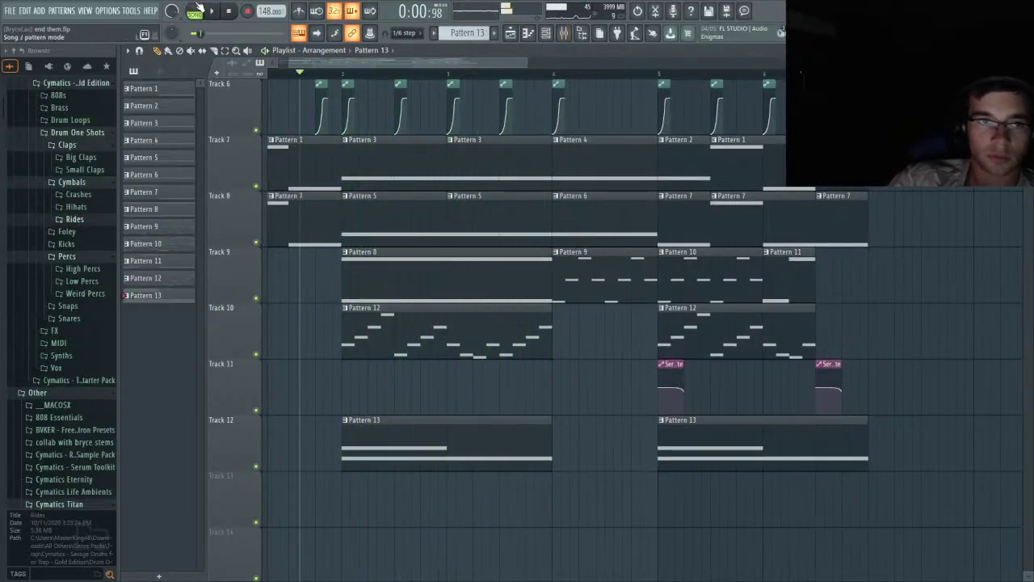
pyautogui.click(563, 34)
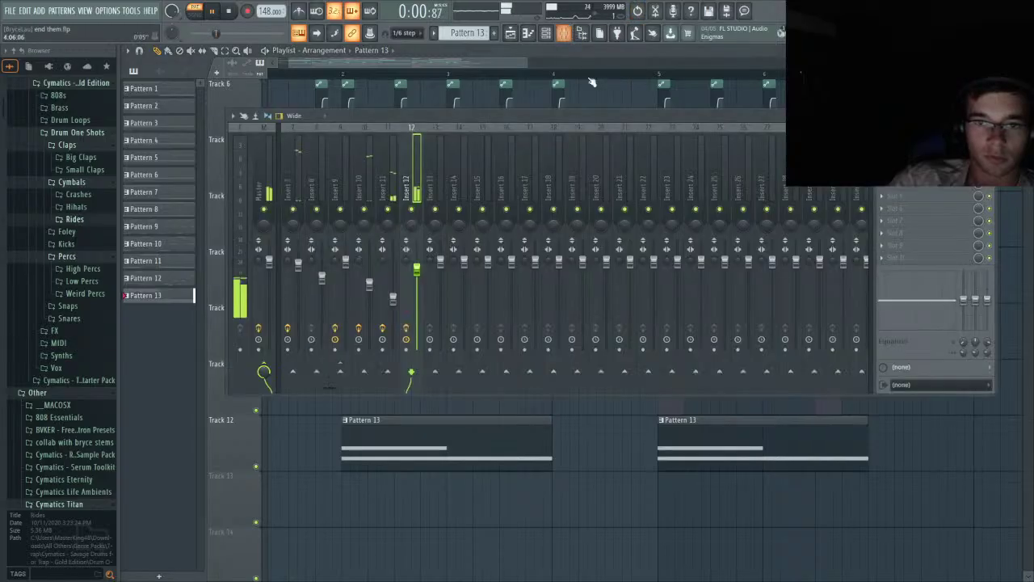
pyautogui.click(512, 65)
# - Transpose Pattern 13's Haunting Hour notes back up one octave in the piano roll
pyautogui.doubleClick(418, 463)
pyautogui.press('space')
pyautogui.press('space')
pyautogui.hotkey('ctrl', 'Up')
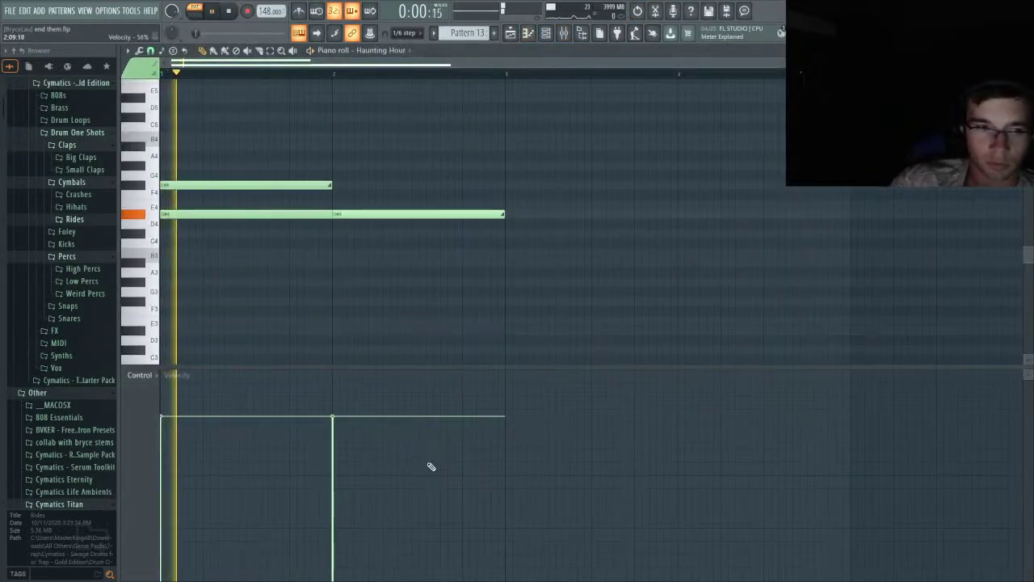
# - Transpose Pattern 13's Haunting Hour notes up another octave and play the arrangement from bar 1
pyautogui.hotkey('ctrl', 'Up')
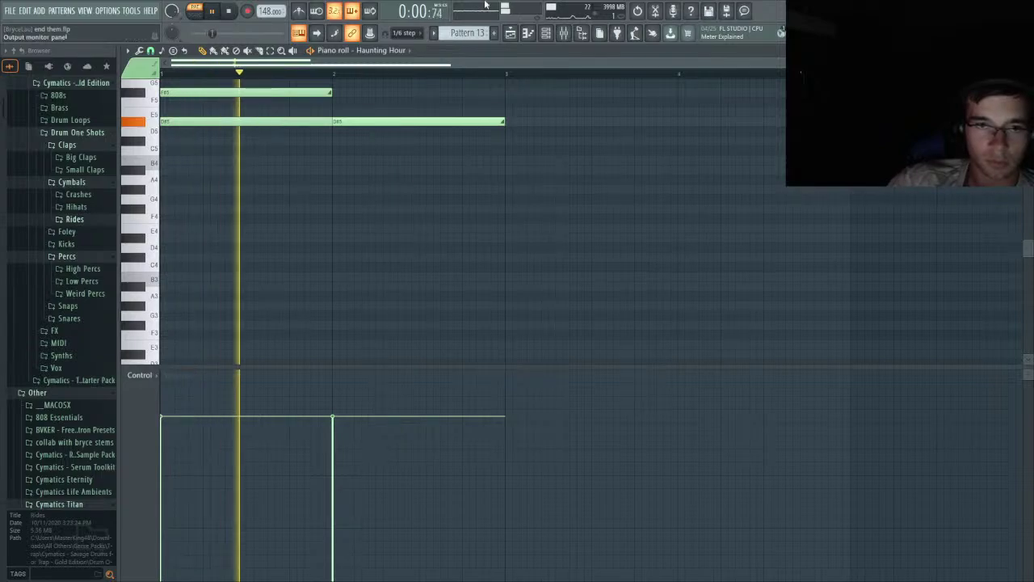
pyautogui.click(514, 34)
pyautogui.scroll(-3, 320, 116)
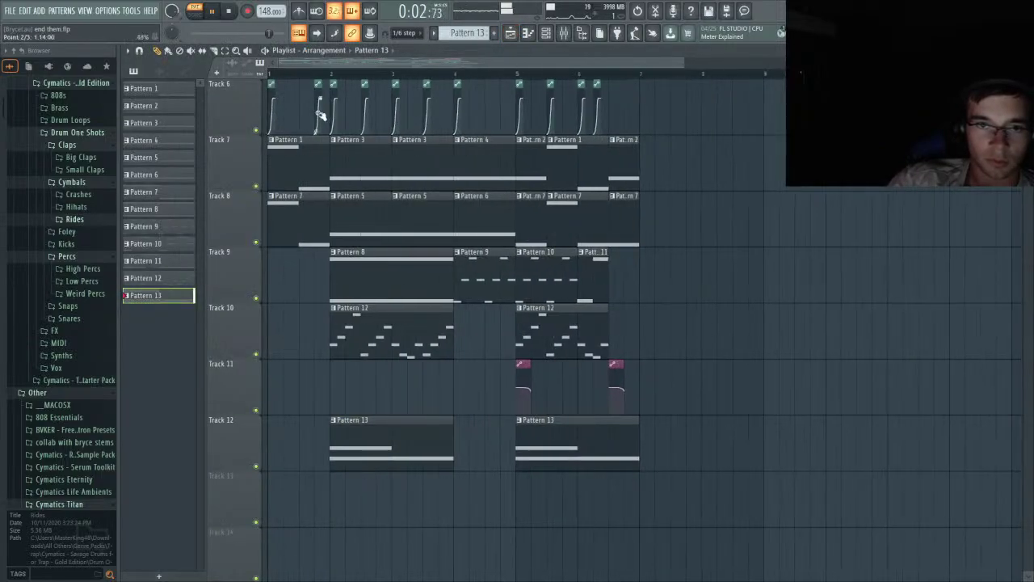
pyautogui.scroll(7, 312, 105)
pyautogui.click(282, 76)
pyautogui.scroll(-4, 339, 170)
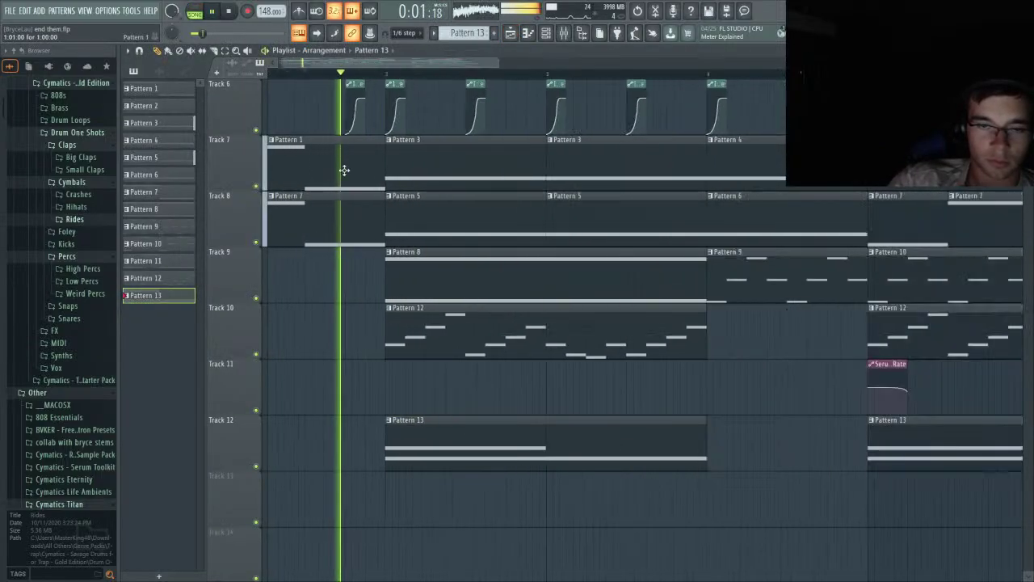
pyautogui.scroll(1, 624, 266)
# - Lower the Haunting Hour's mixer level on Insert 12 to 83% (-3.9 dB) while the arrangement plays
pyautogui.click(573, 35)
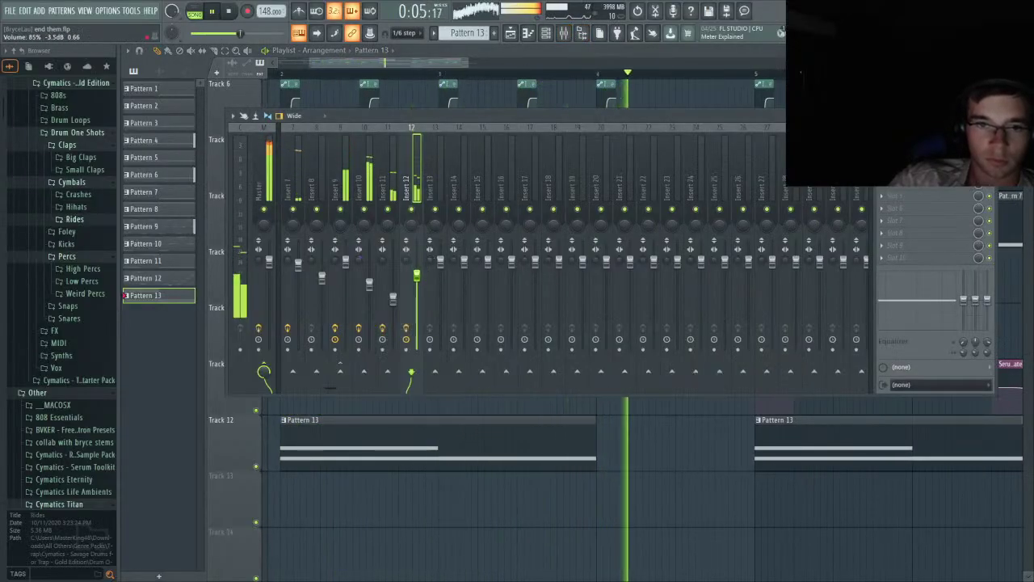
pyautogui.moveTo(416, 272); pyautogui.dragTo(419, 277)
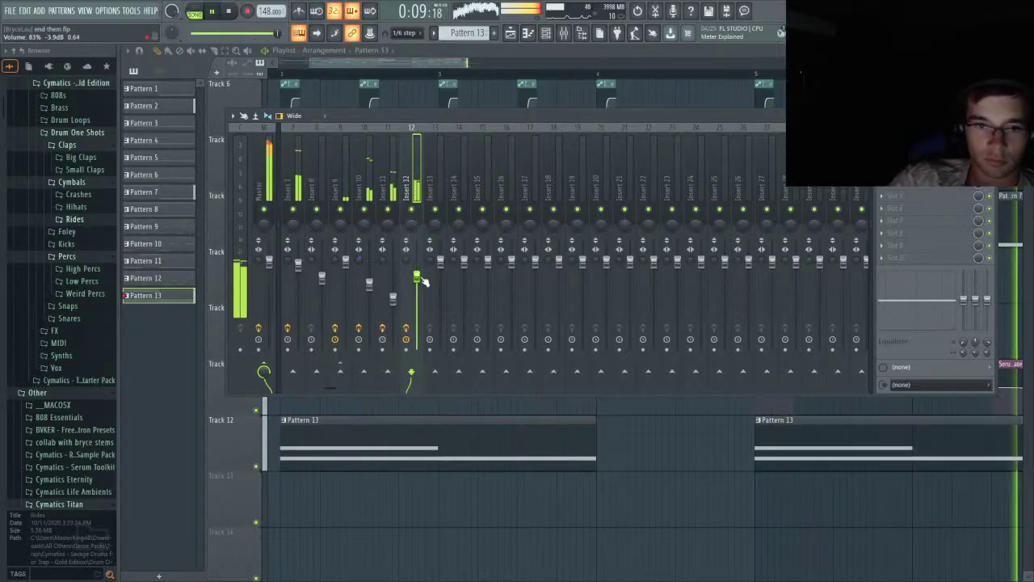
pyautogui.moveTo(448, 64); pyautogui.dragTo(401, 65)
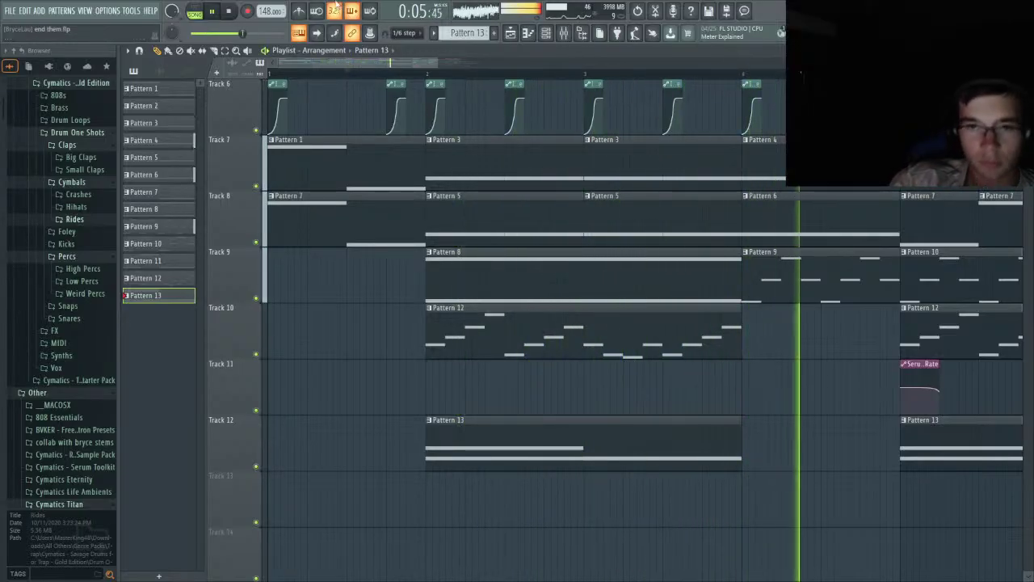
# - Listen to the arrangement while reviewing the clips from the drum tracks down to Track 12, and stop playback
pyautogui.scroll(4, 585, 164)
pyautogui.keyDown('ctrl'); pyautogui.scroll(-2, 585, 165); pyautogui.keyUp('ctrl')
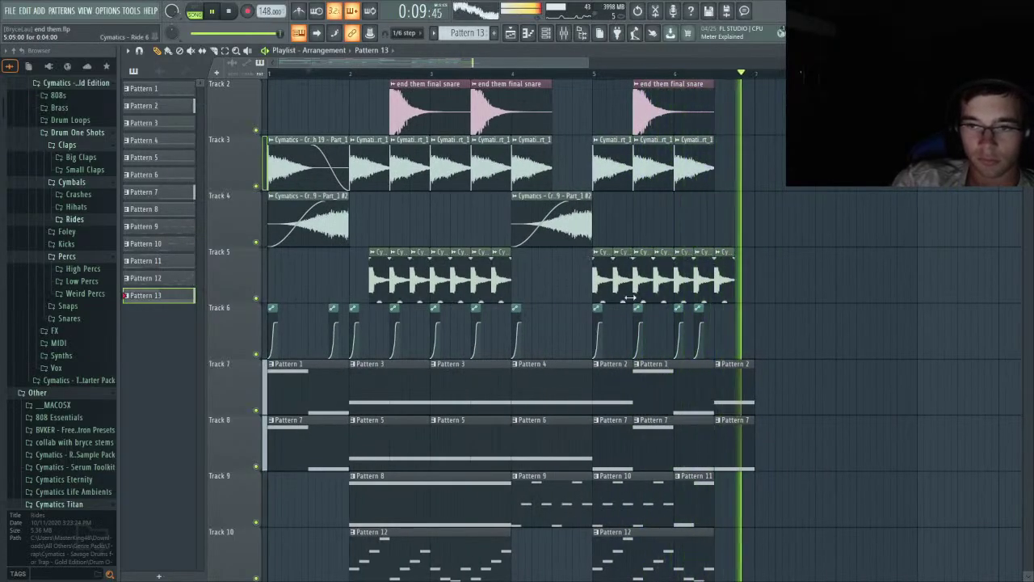
pyautogui.keyDown('ctrl'); pyautogui.scroll(1, 532, 327); pyautogui.keyUp('ctrl')
pyautogui.scroll(-4, 646, 325)
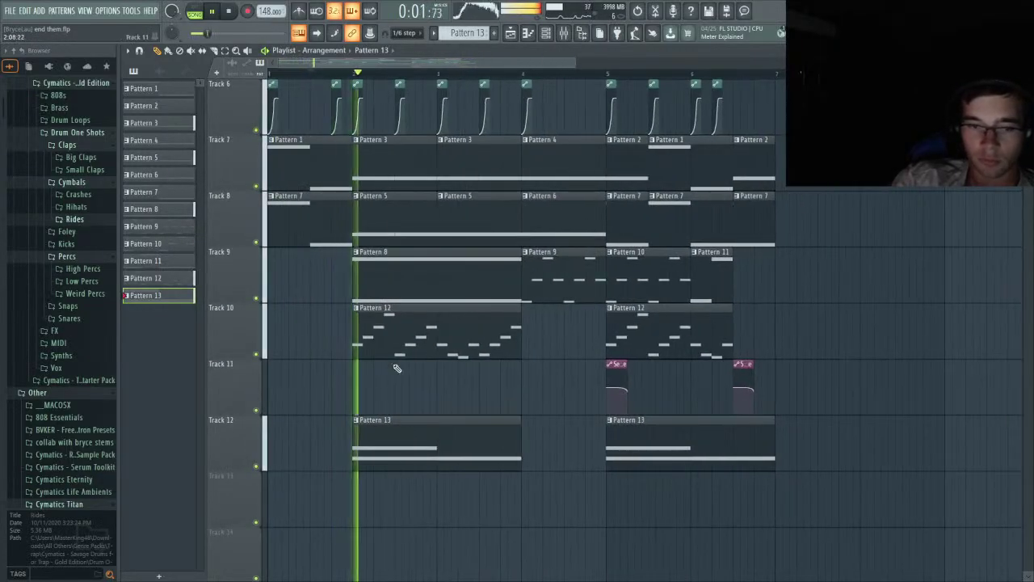
pyautogui.keyDown('ctrl'); pyautogui.scroll(2, 485, 388); pyautogui.keyUp('ctrl')
pyautogui.scroll(3, 517, 400)
pyautogui.keyDown('ctrl'); pyautogui.scroll(-2, 529, 319); pyautogui.keyUp('ctrl')
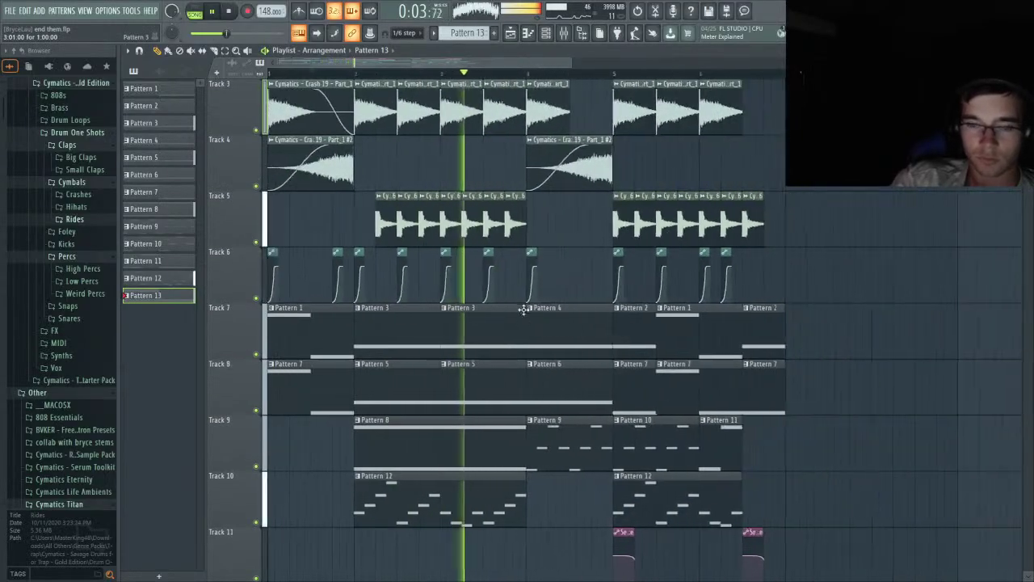
pyautogui.keyDown('ctrl'); pyautogui.scroll(2, 485, 321); pyautogui.keyUp('ctrl')
pyautogui.press('space')
pyautogui.keyDown('ctrl'); pyautogui.scroll(-1, 440, 291); pyautogui.keyUp('ctrl')
pyautogui.keyDown('ctrl'); pyautogui.scroll(-1, 436, 285); pyautogui.keyUp('ctrl')
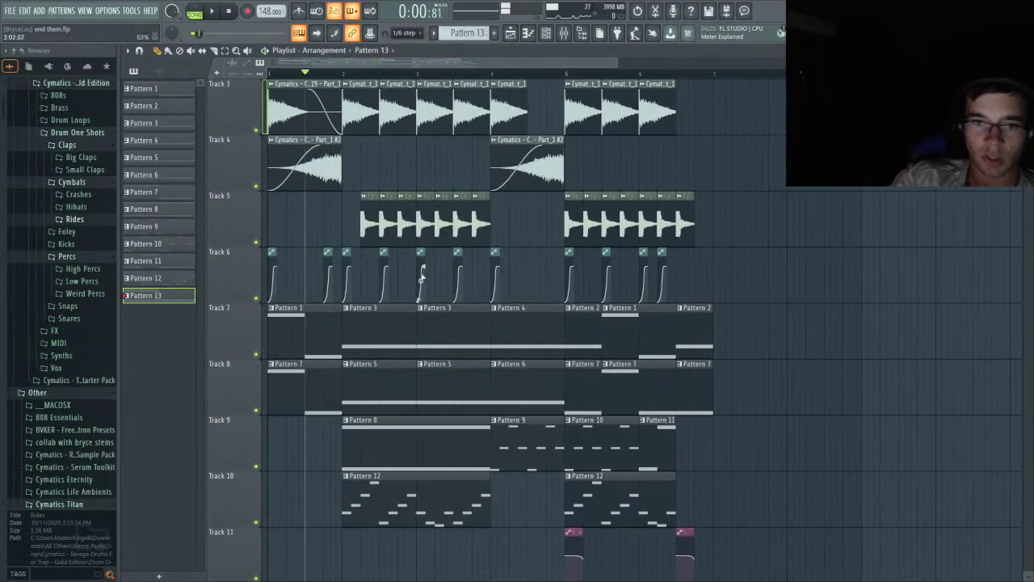
pyautogui.scroll(-1, 340, 278)
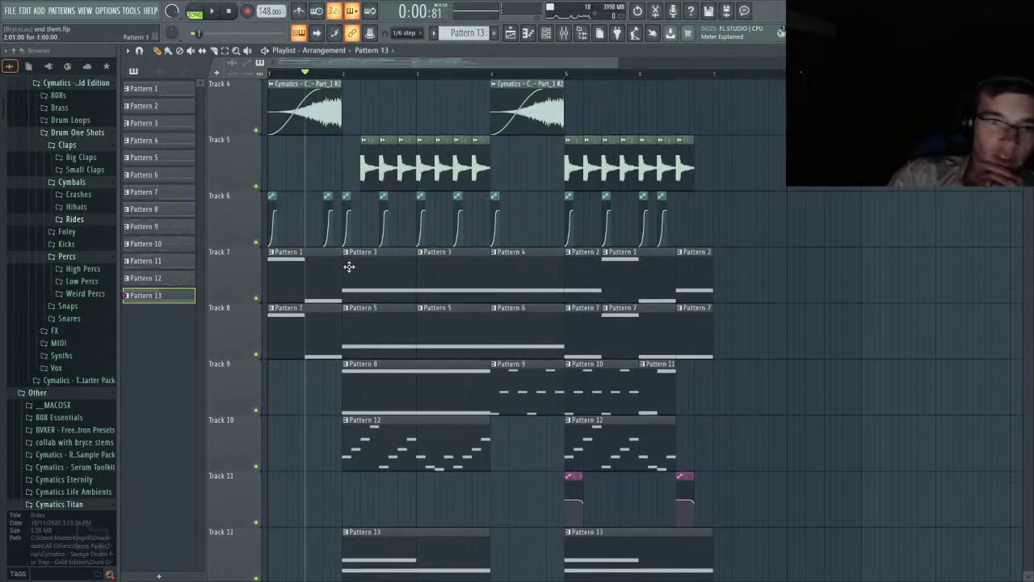
pyautogui.scroll(-1, 348, 266)
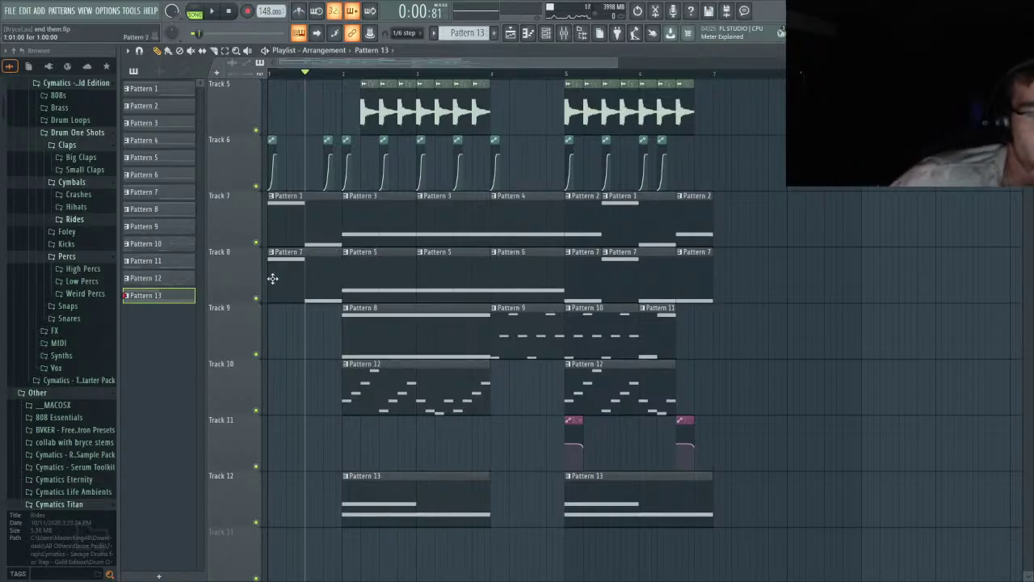
# - Look through the Hip-Hop, Trap, Other and Vocals & Stabs sample folders and check them against the arrangement's tracks
pyautogui.scroll(4, 73, 266)
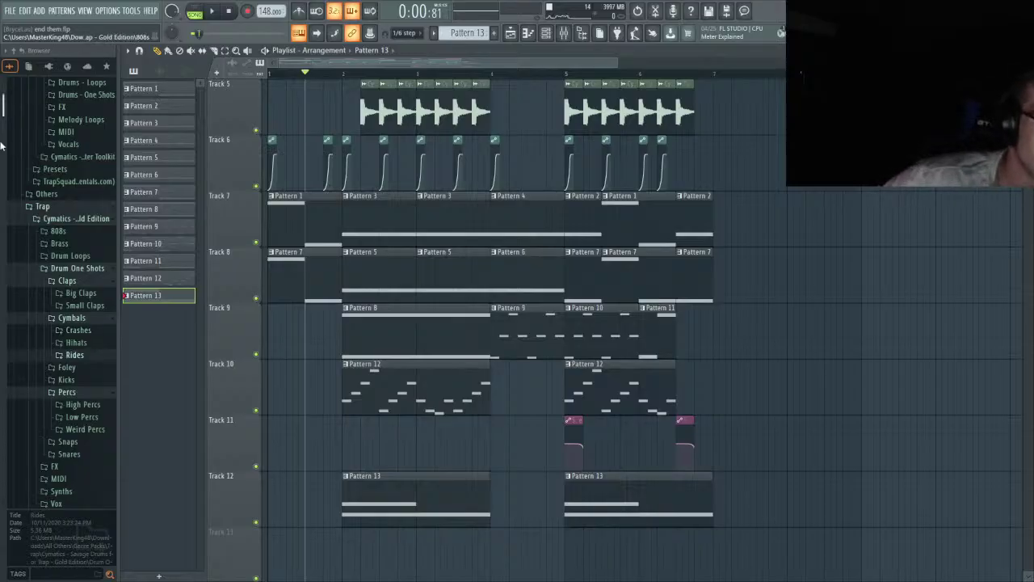
pyautogui.scroll(5, 81, 307)
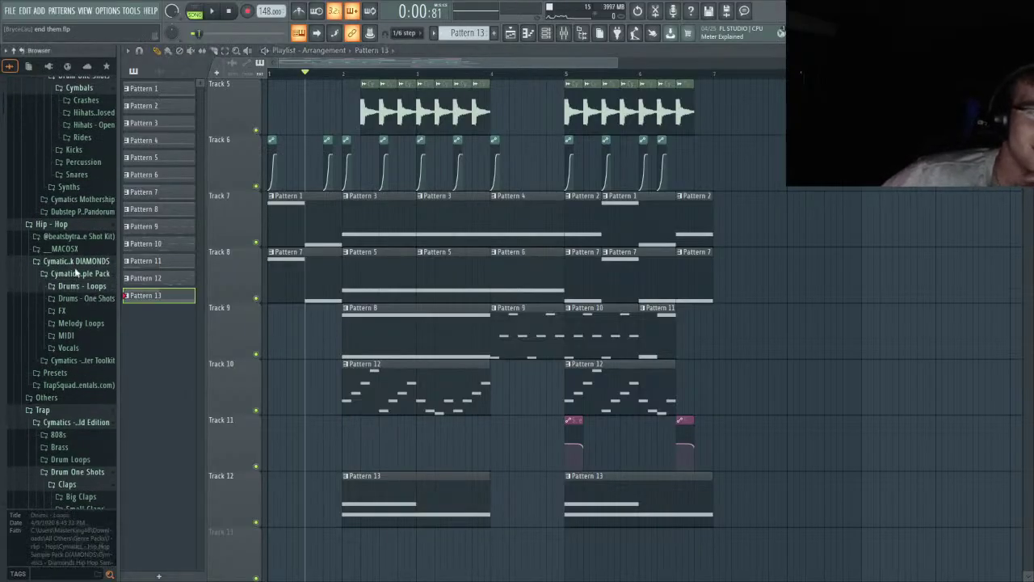
pyautogui.scroll(-3, 85, 271)
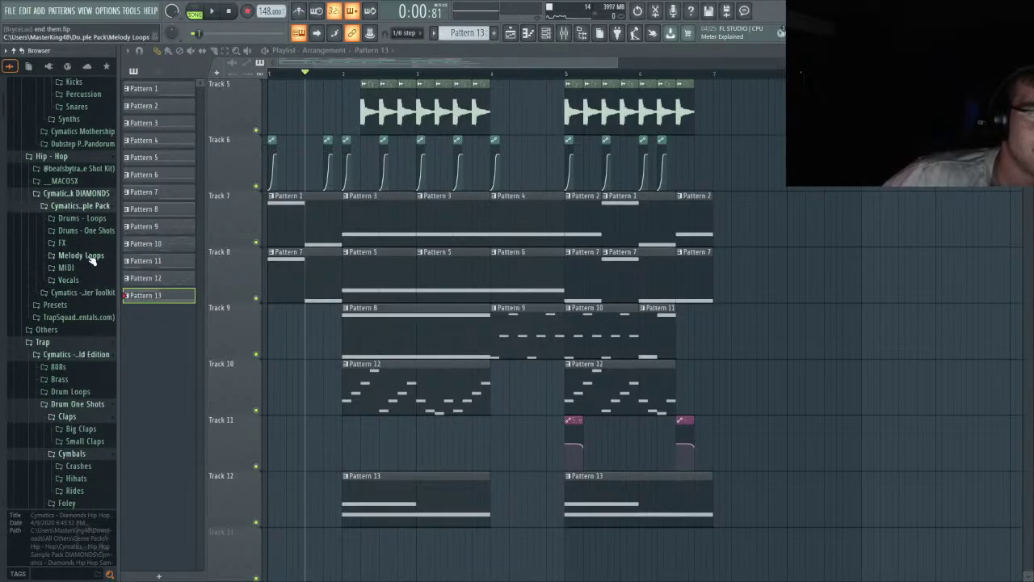
pyautogui.scroll(-10, 68, 367)
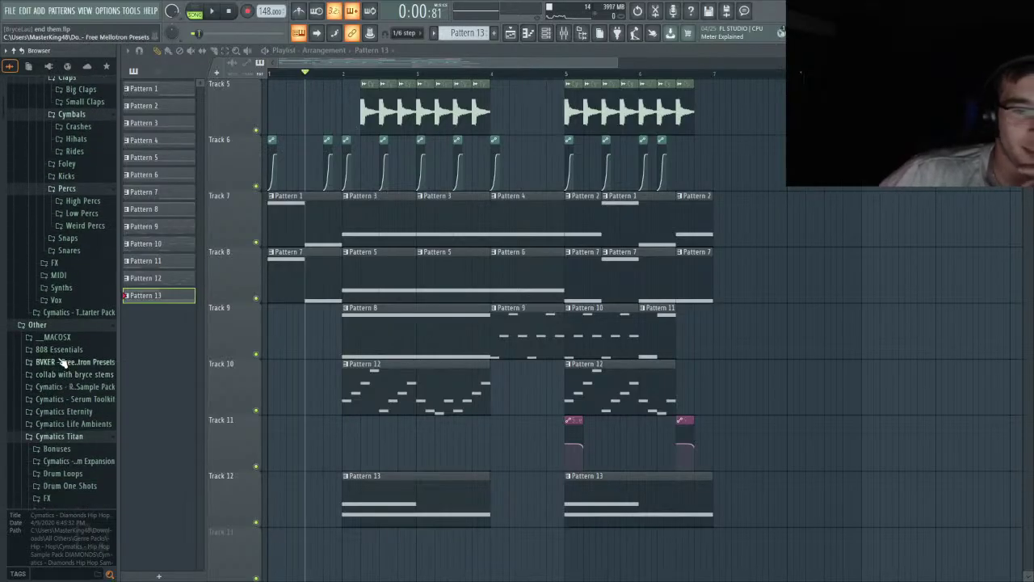
pyautogui.scroll(-3, 63, 361)
pyautogui.scroll(-3, 69, 356)
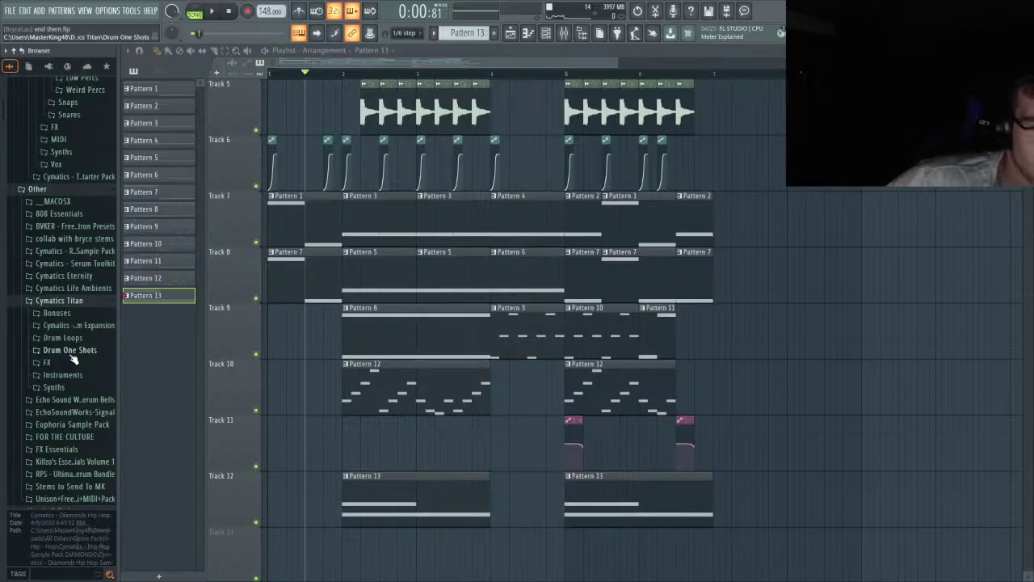
pyautogui.scroll(-2, 73, 359)
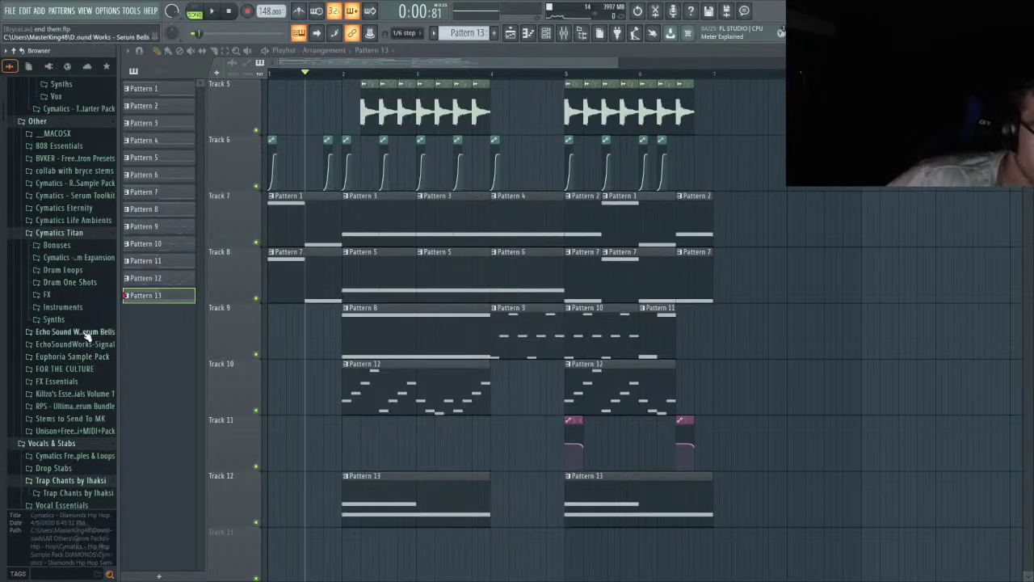
pyautogui.scroll(-2, 77, 355)
pyautogui.scroll(-2, 86, 354)
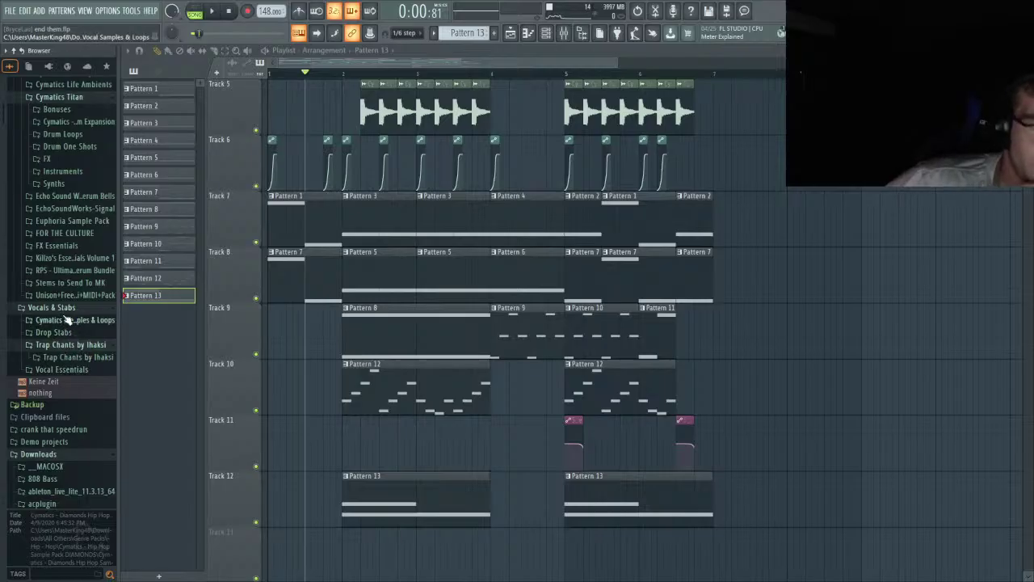
pyautogui.scroll(4, 526, 337)
pyautogui.scroll(-6, 526, 338)
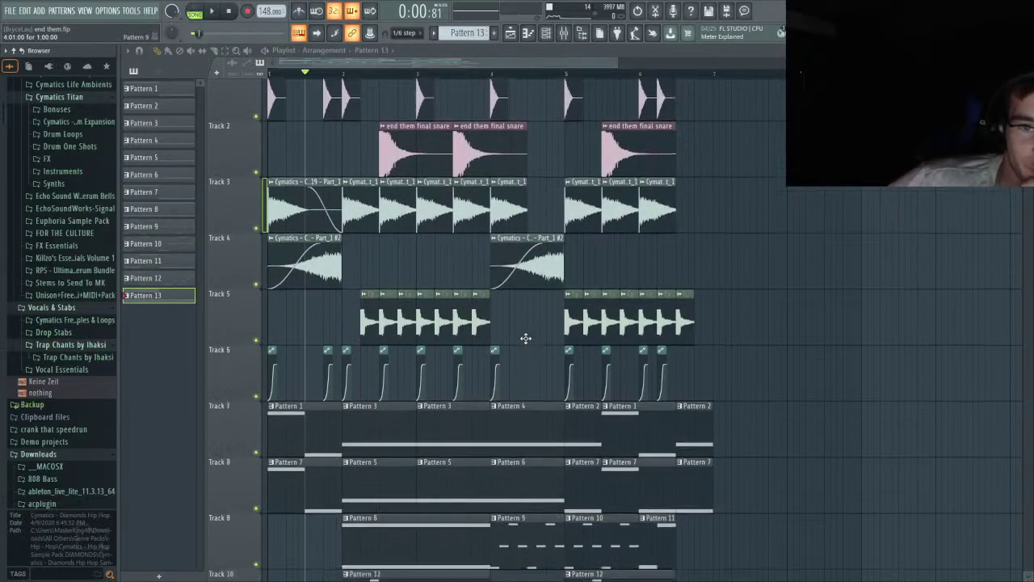
pyautogui.scroll(4, 526, 337)
pyautogui.scroll(-3, 526, 338)
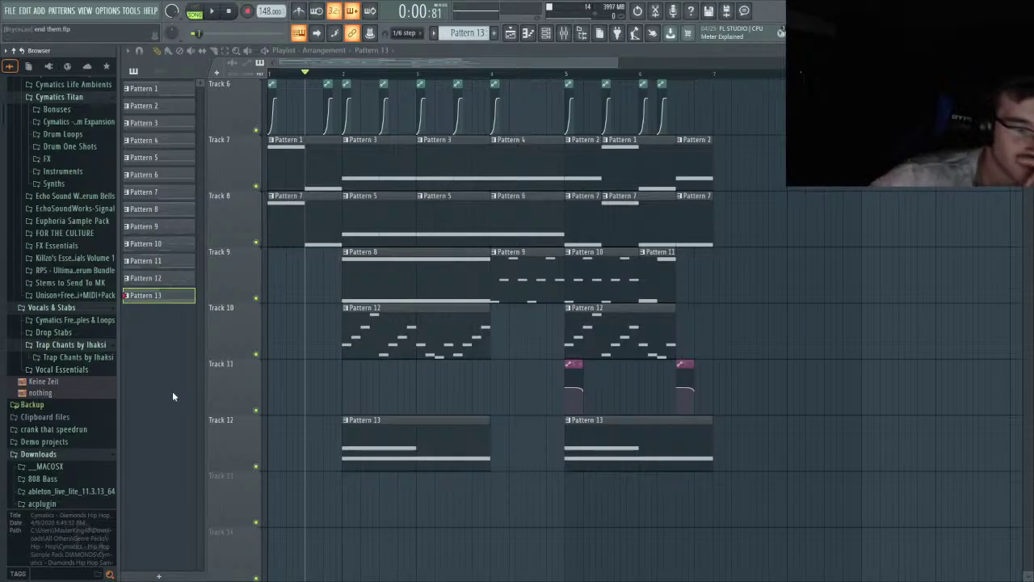
# - Check the FX folders of the Cymatics Titan and Cymatics Eternity packs for a suitable effect sample
pyautogui.scroll(-9, 81, 395)
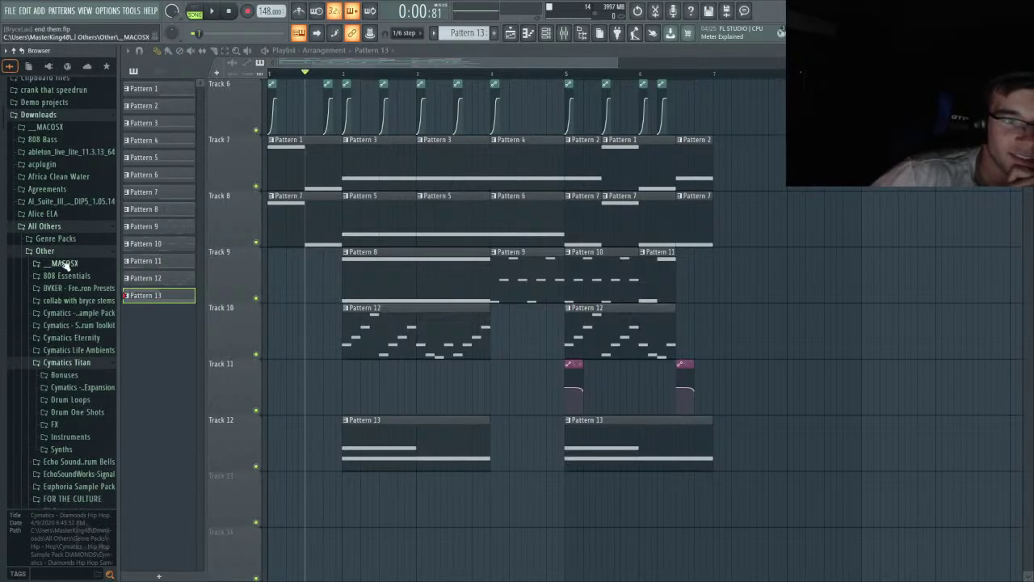
pyautogui.scroll(-4, 78, 295)
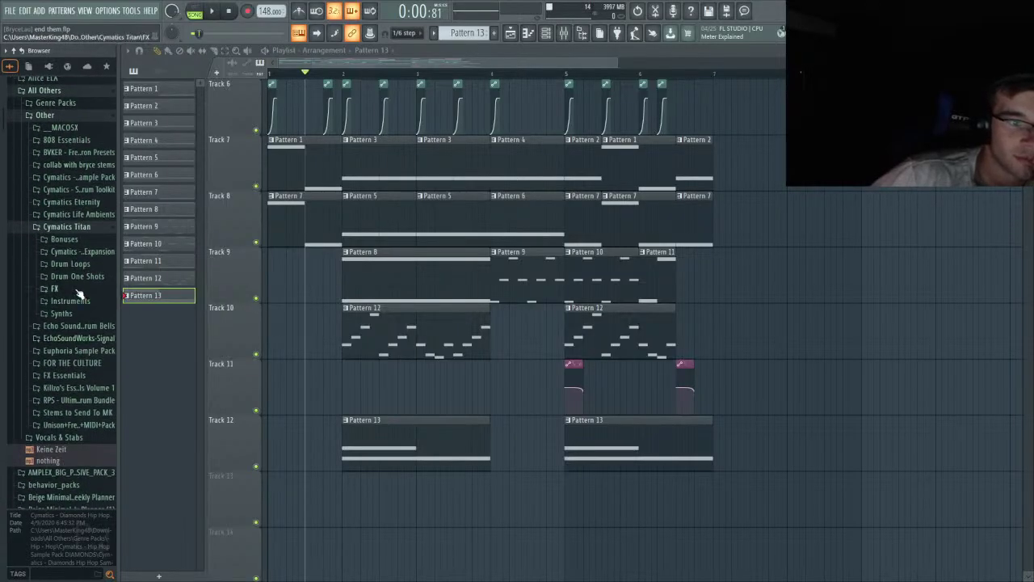
pyautogui.click(77, 290)
pyautogui.click(76, 290)
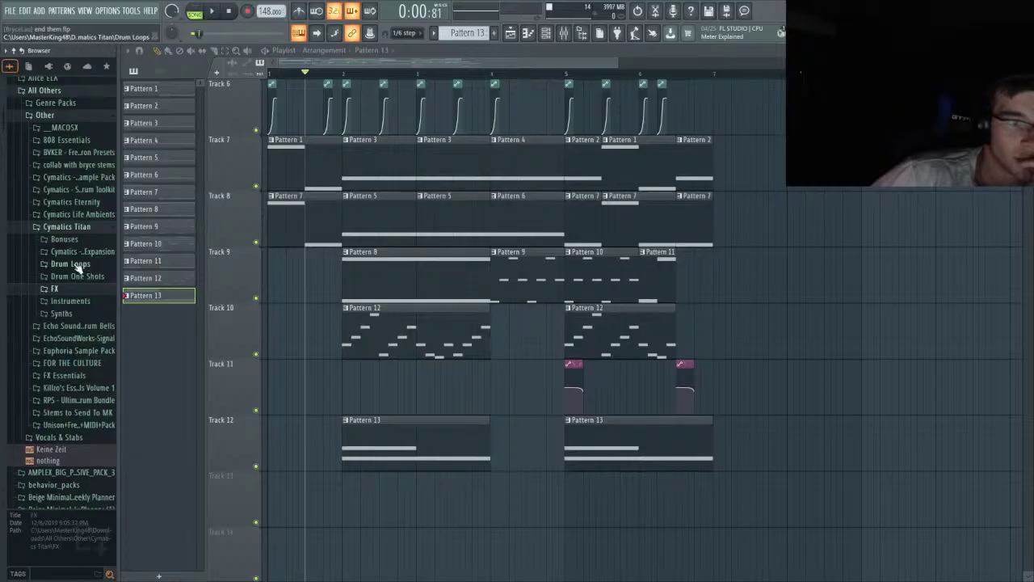
pyautogui.click(75, 227)
pyautogui.click(93, 202)
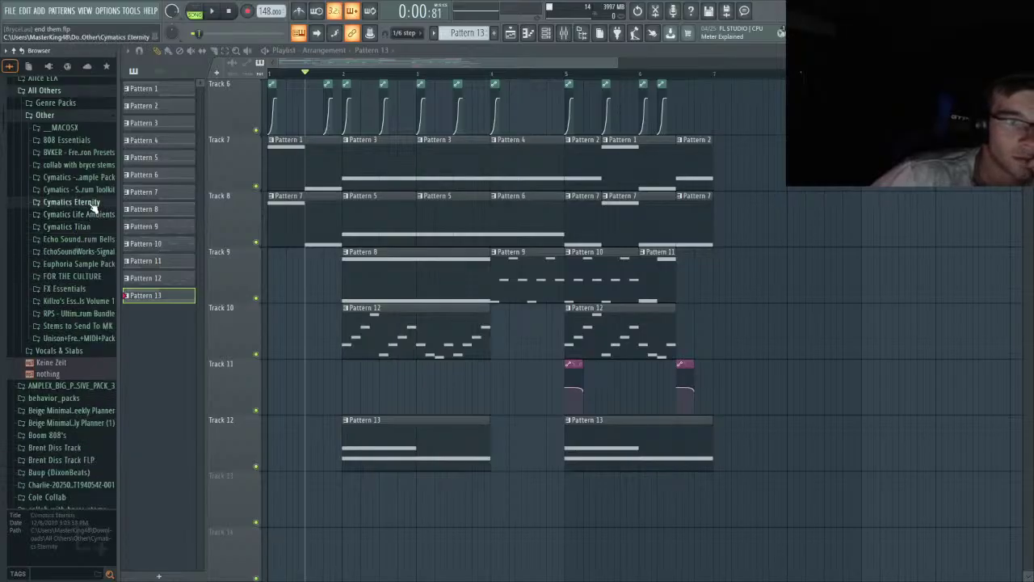
pyautogui.click(90, 227)
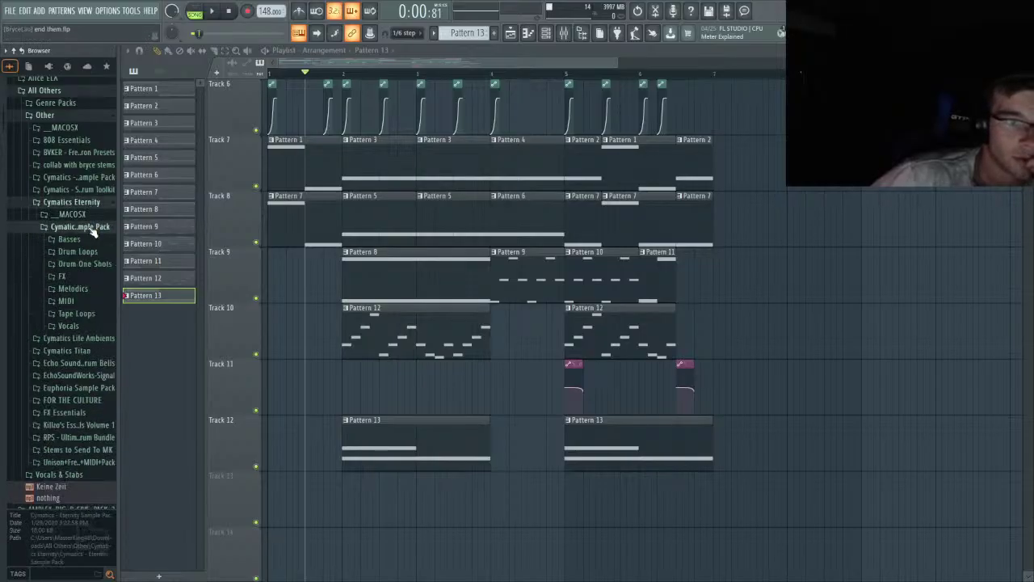
pyautogui.click(81, 276)
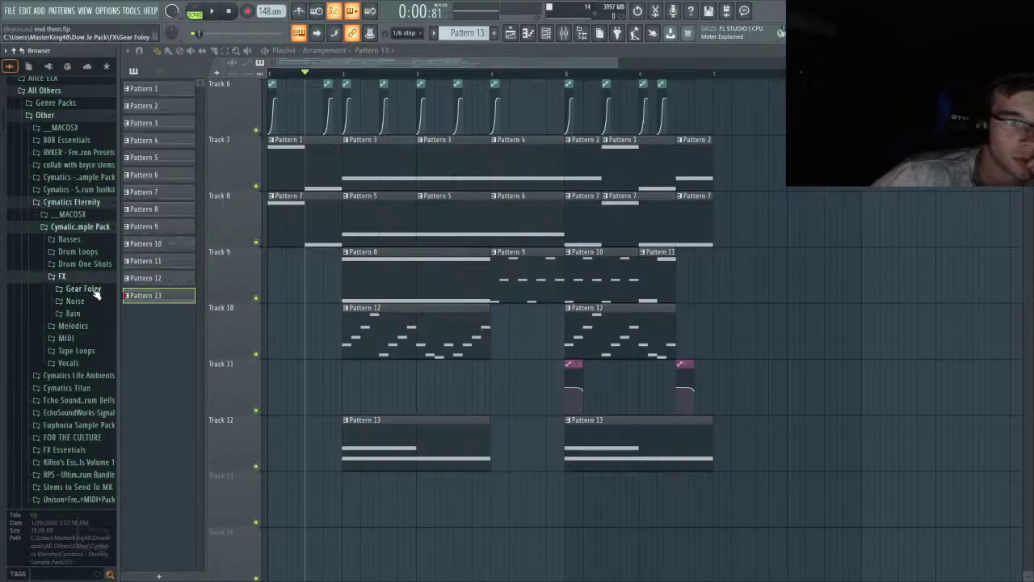
pyautogui.click(84, 276)
pyautogui.click(86, 227)
pyautogui.click(90, 202)
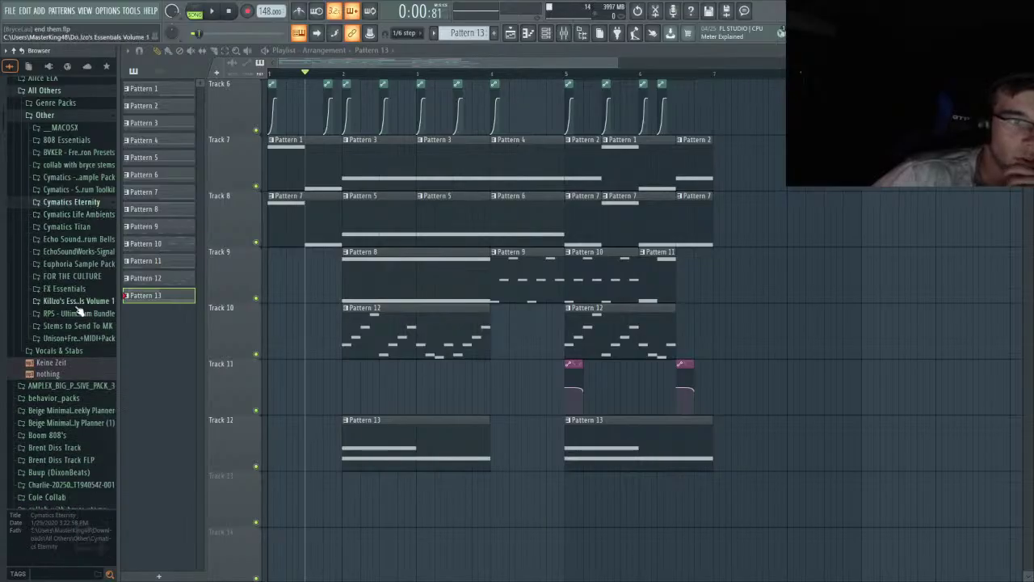
# - Browse the FX Essentials pack's Downlifters folder and preview Downlifter 17
pyautogui.click(80, 288)
pyautogui.click(81, 300)
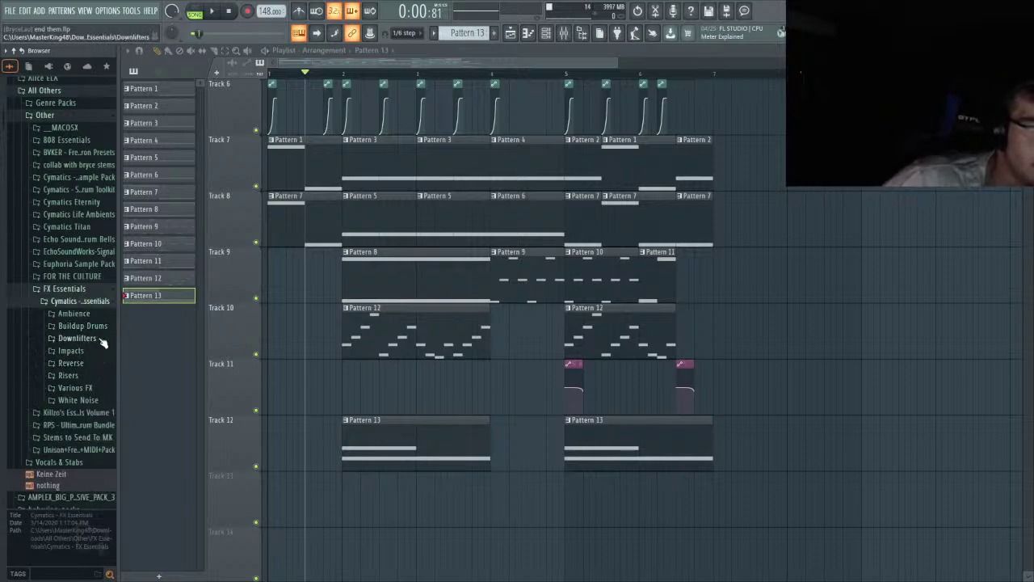
pyautogui.click(103, 342)
pyautogui.click(104, 345)
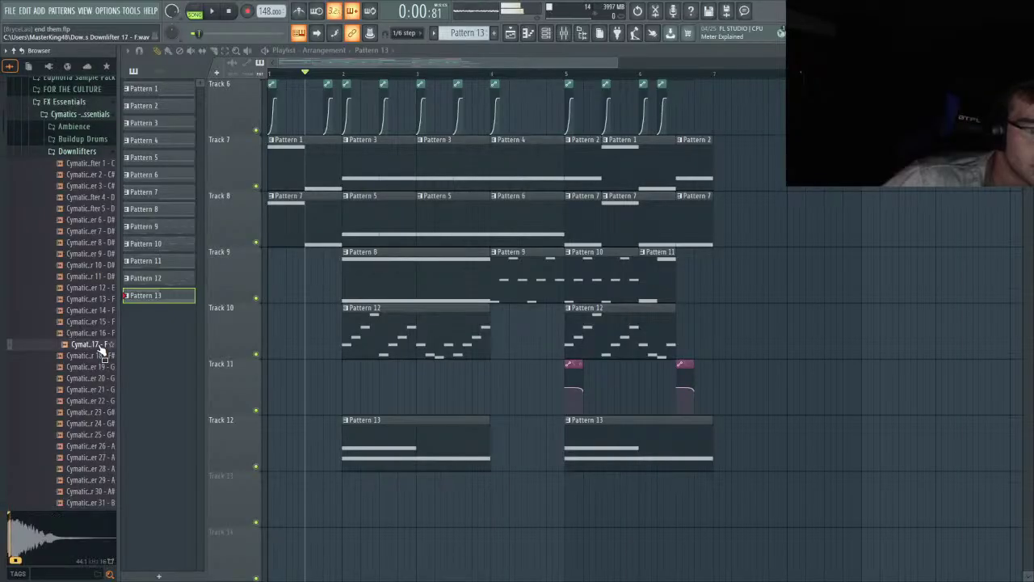
pyautogui.click(81, 152)
# - Preview White Noise Downlifters 7, 10, 13 and 16 from the FX Essentials pack's White Noise Down folder
pyautogui.click(100, 214)
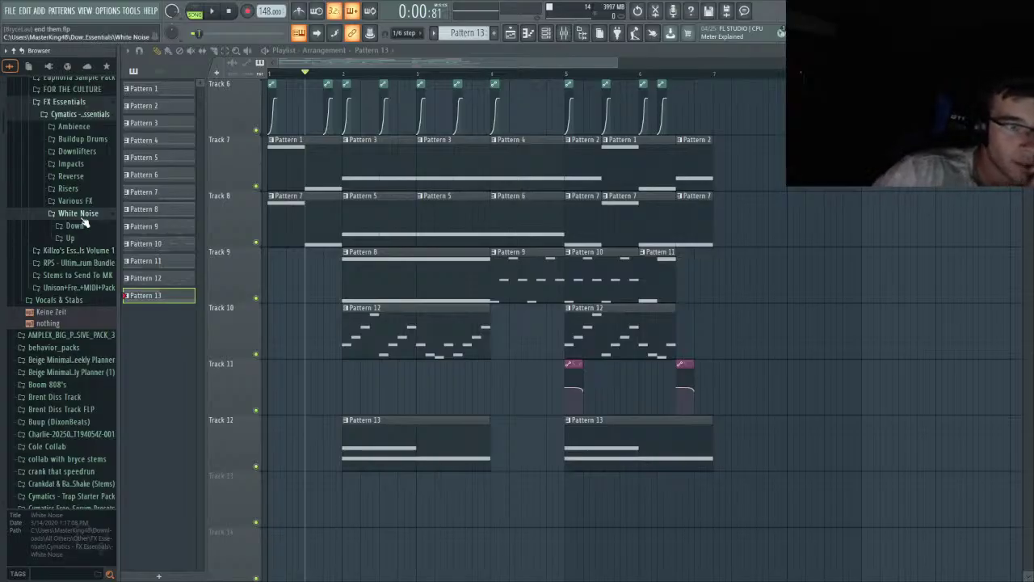
pyautogui.click(78, 228)
pyautogui.click(81, 277)
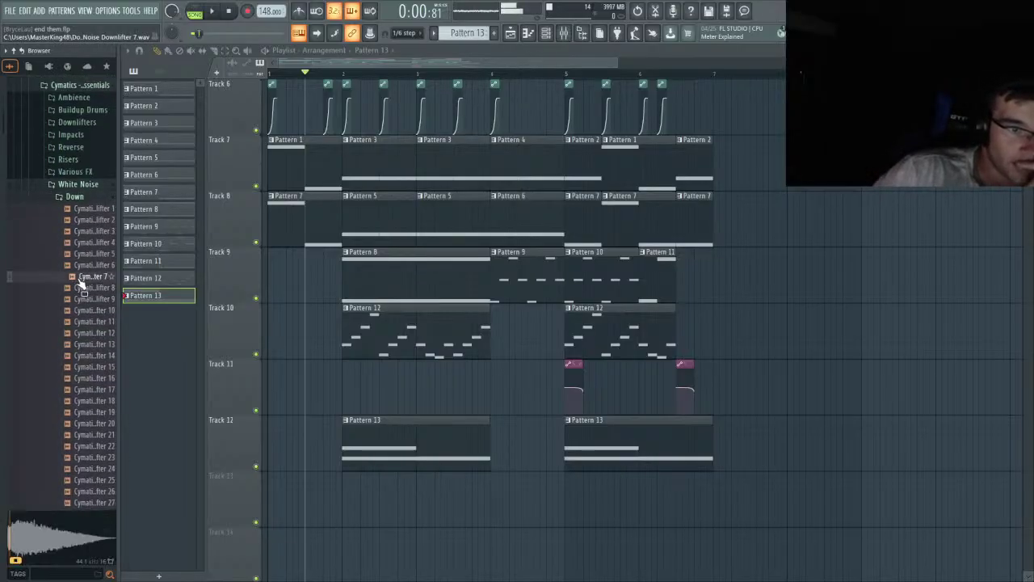
pyautogui.click(87, 311)
pyautogui.click(89, 344)
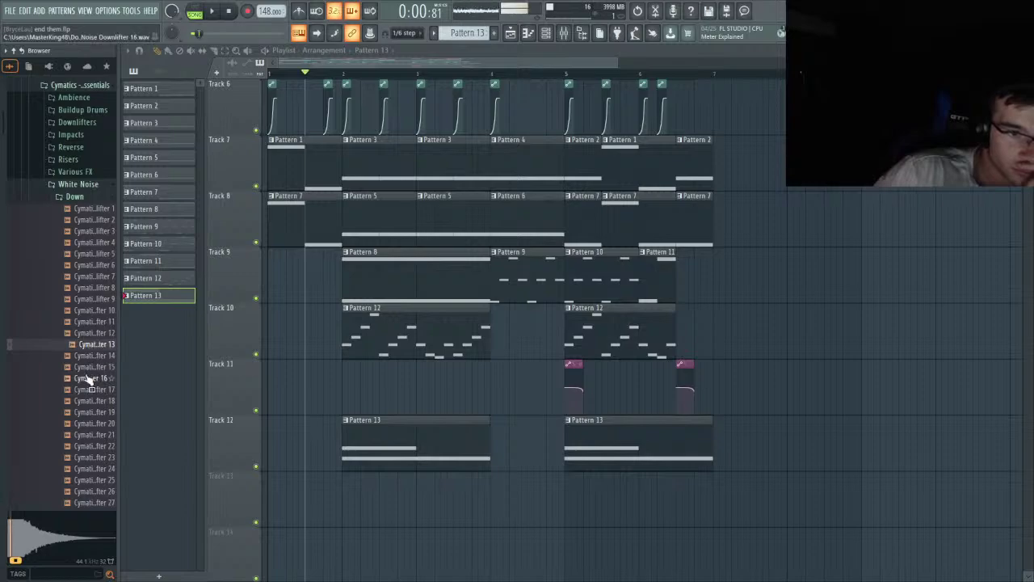
pyautogui.click(89, 378)
# - Preview FX Essentials White Noise Downlifter 19 and place it on Track 13 at bar 2
pyautogui.click(89, 413)
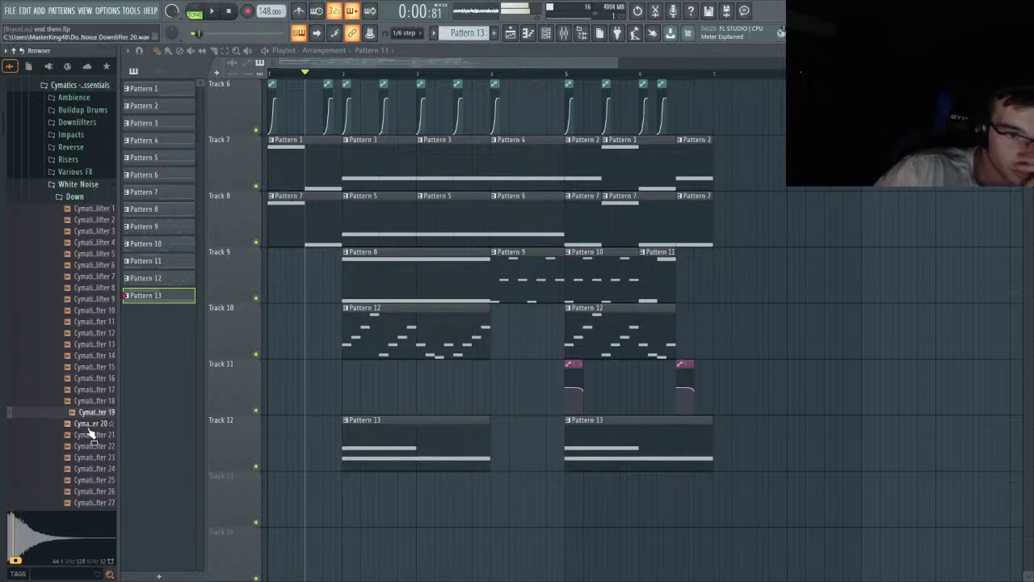
pyautogui.moveTo(96, 413); pyautogui.dragTo(359, 507)
pyautogui.scroll(2, 339, 506)
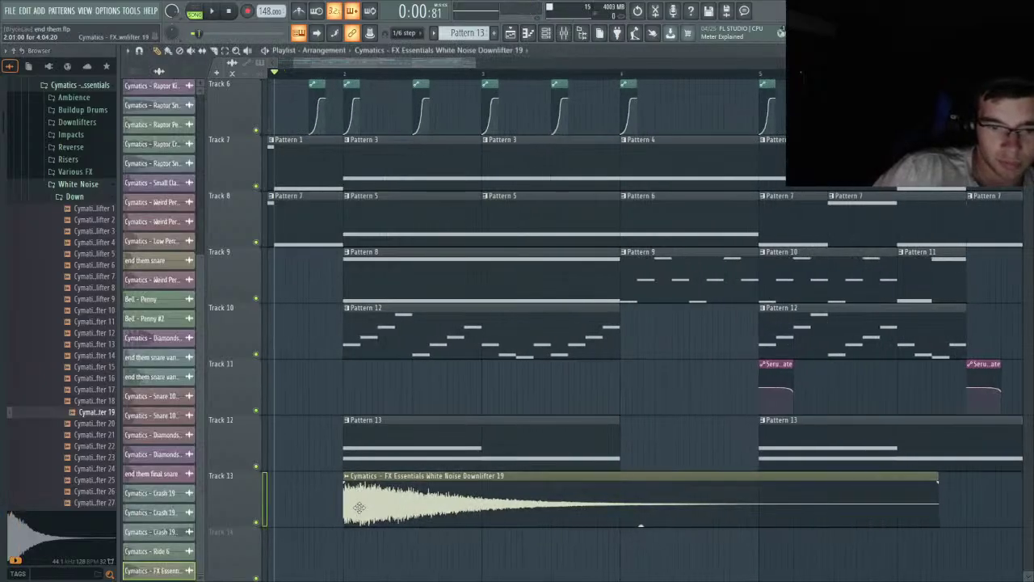
# - Route the White Noise Downlifter 19 clip to mixer track 12 and give the sample a fade-in
pyautogui.click(475, 50)
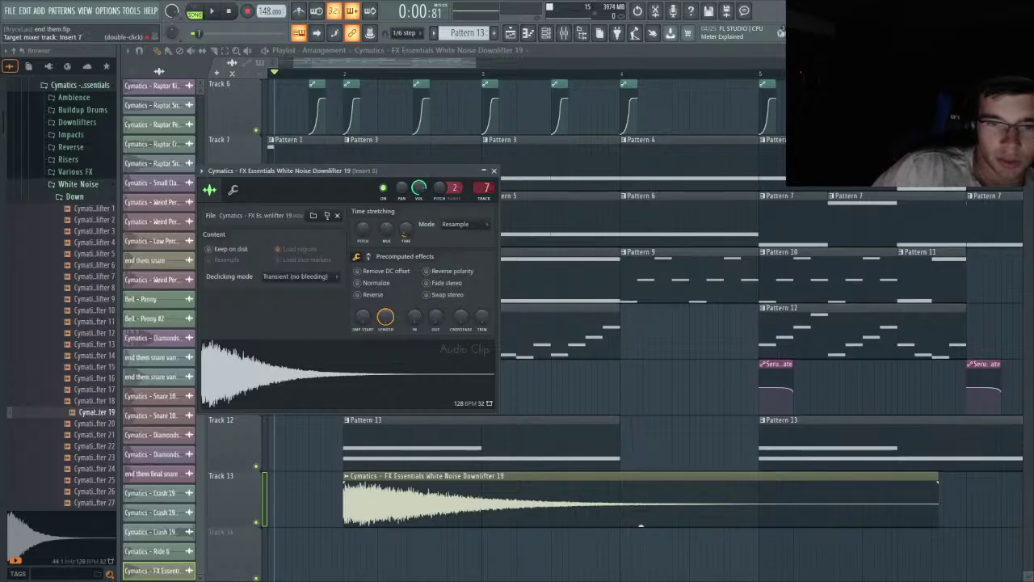
pyautogui.click(340, 358)
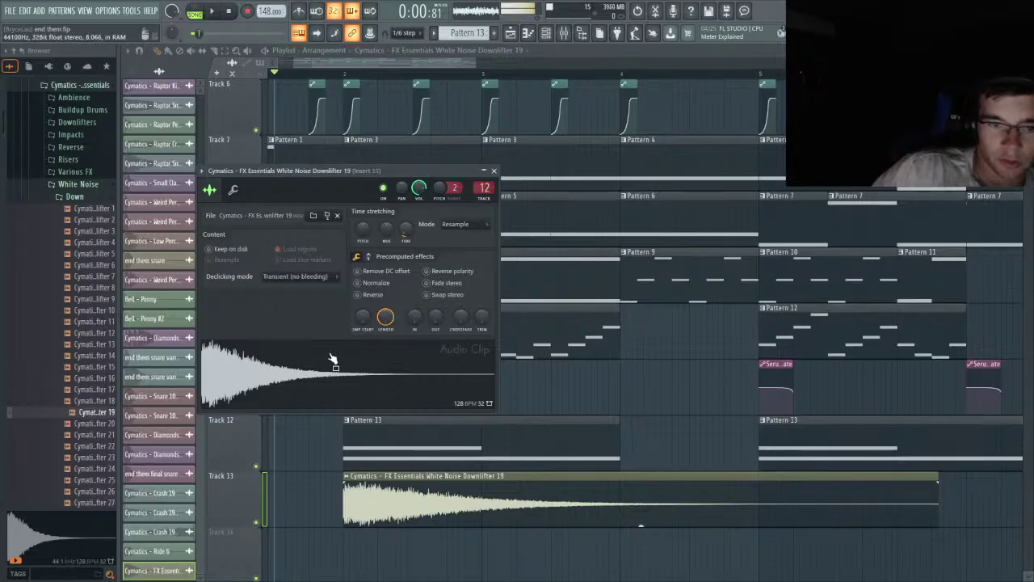
pyautogui.moveTo(414, 317); pyautogui.dragTo(414, 306)
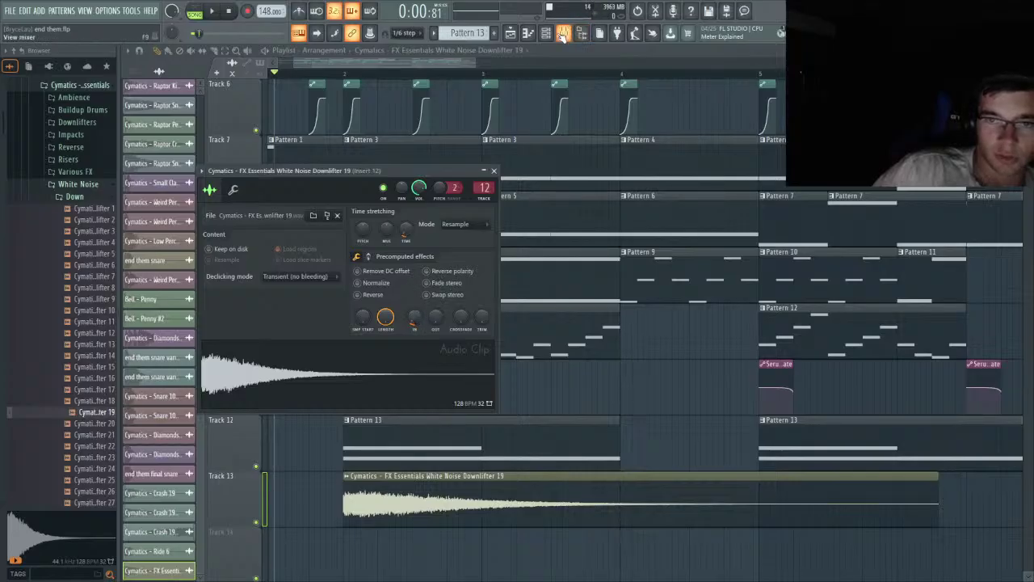
# - Look through the mixer inserts and check the Fruity Parametric EQ 2 on Insert 12
pyautogui.click(564, 32)
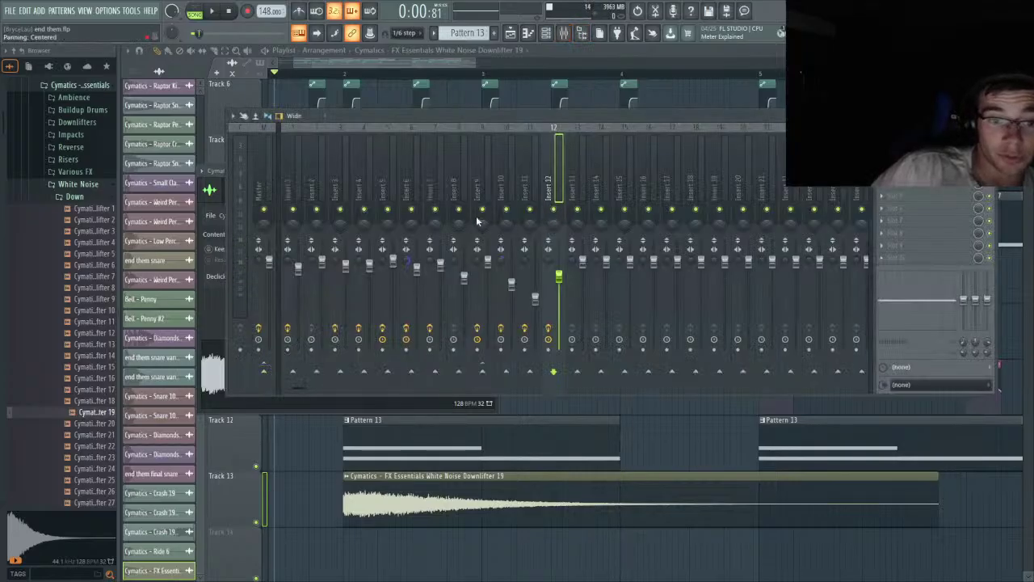
pyautogui.scroll(-10, 569, 145)
pyautogui.scroll(-3, 570, 148)
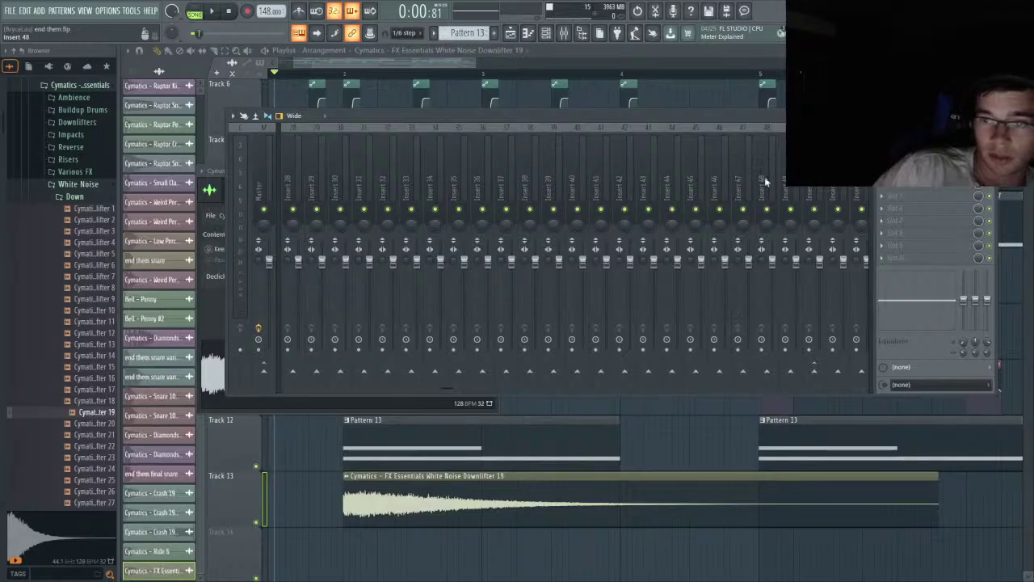
pyautogui.click(814, 372)
pyautogui.scroll(12, 549, 243)
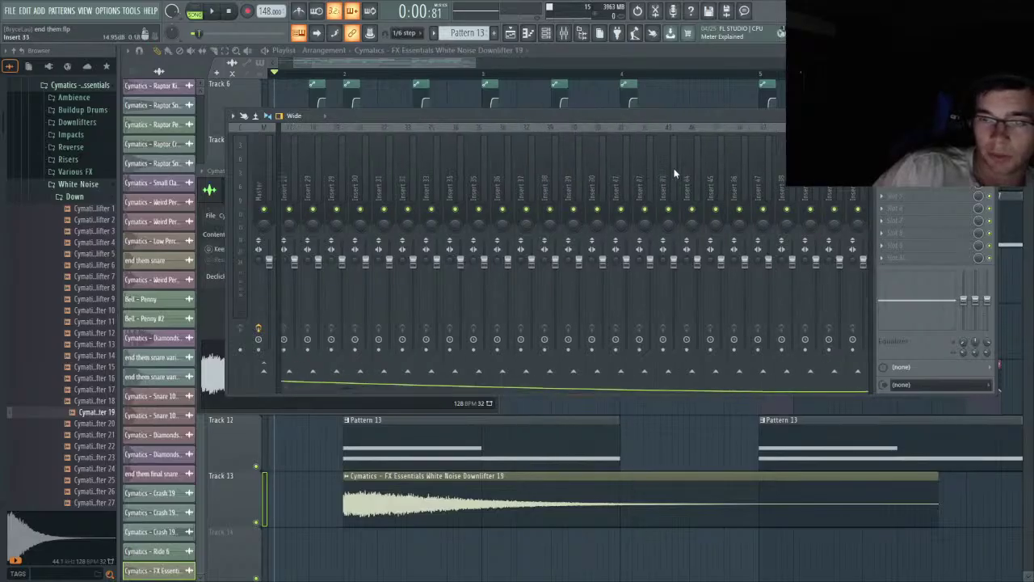
pyautogui.click(921, 146)
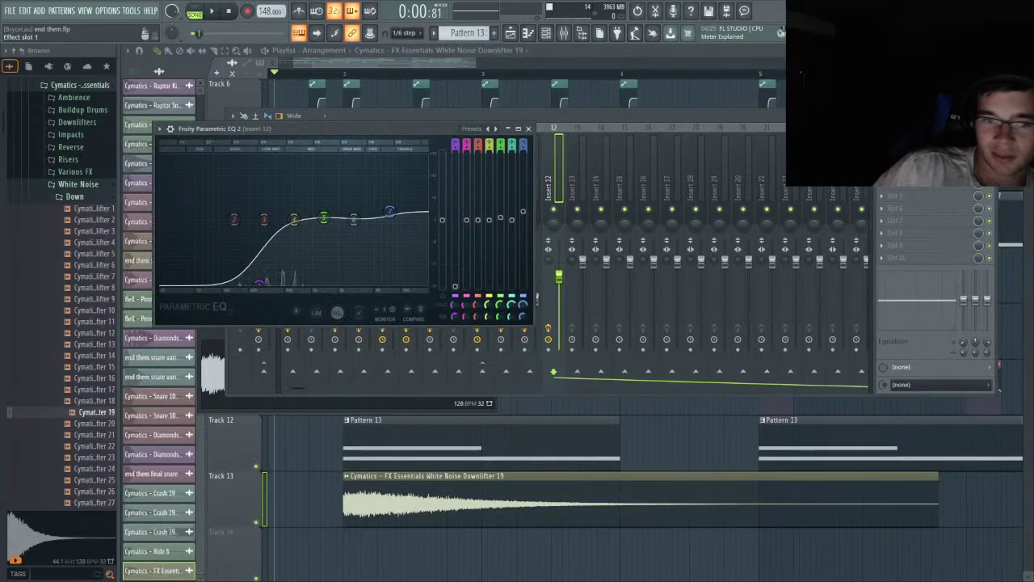
# - Show all channels in the channel rack and check their mixer track assignments
pyautogui.click(549, 34)
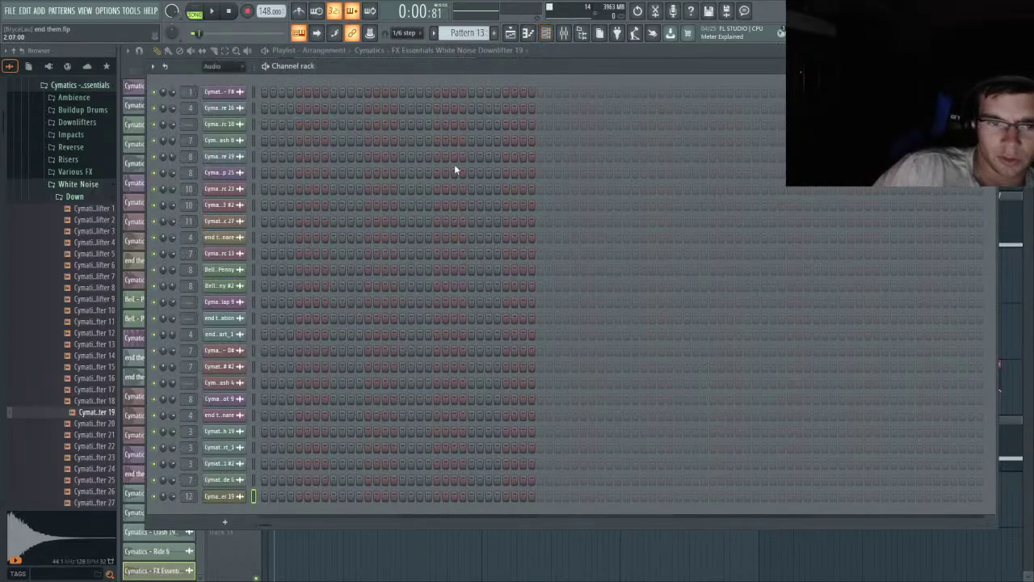
pyautogui.click(224, 77)
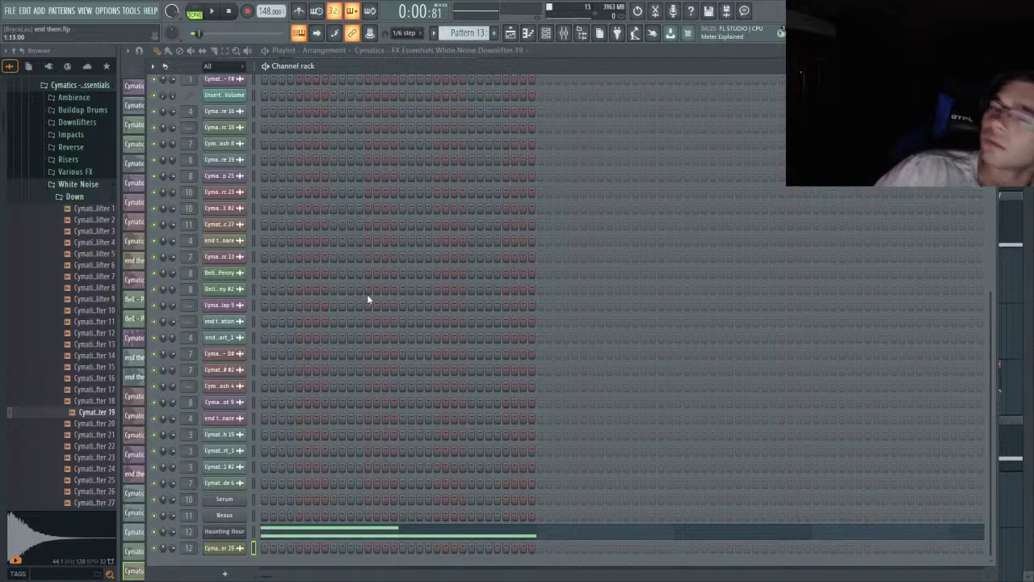
pyautogui.click(549, 54)
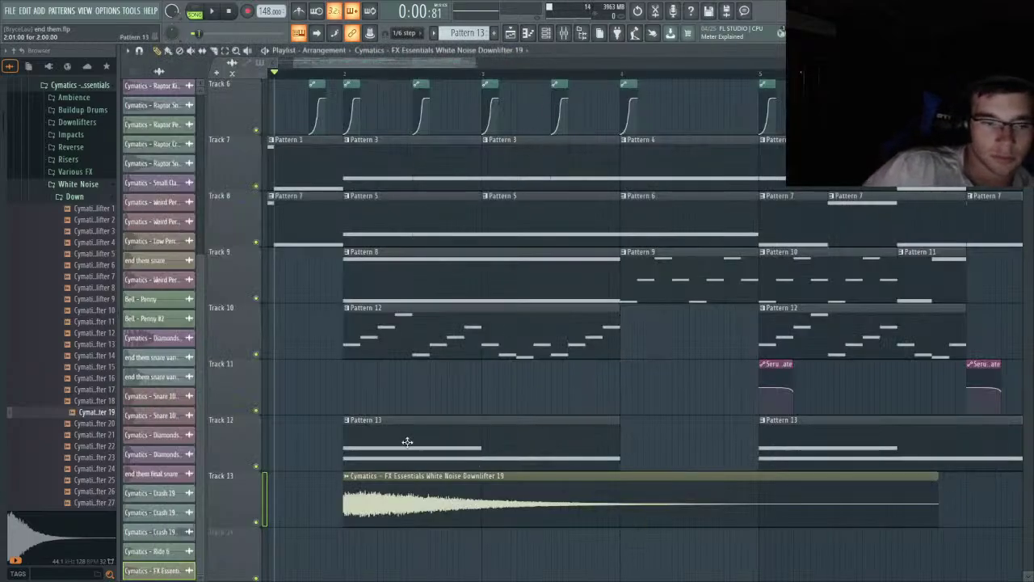
# - Review the downlifter's channel settings and play the arrangement to hear it against the beat
pyautogui.doubleClick(429, 492)
pyautogui.press('space')
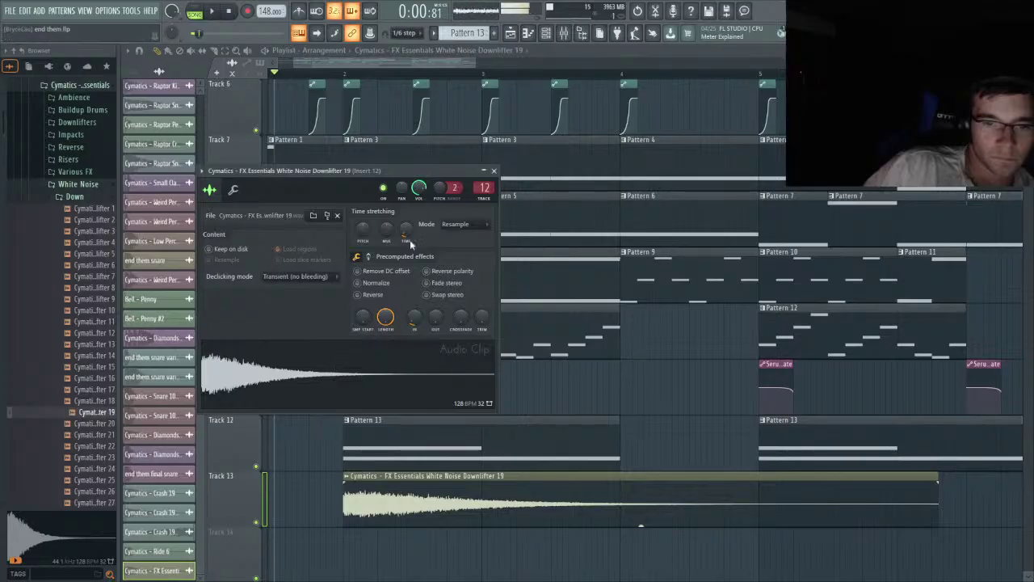
pyautogui.click(493, 171)
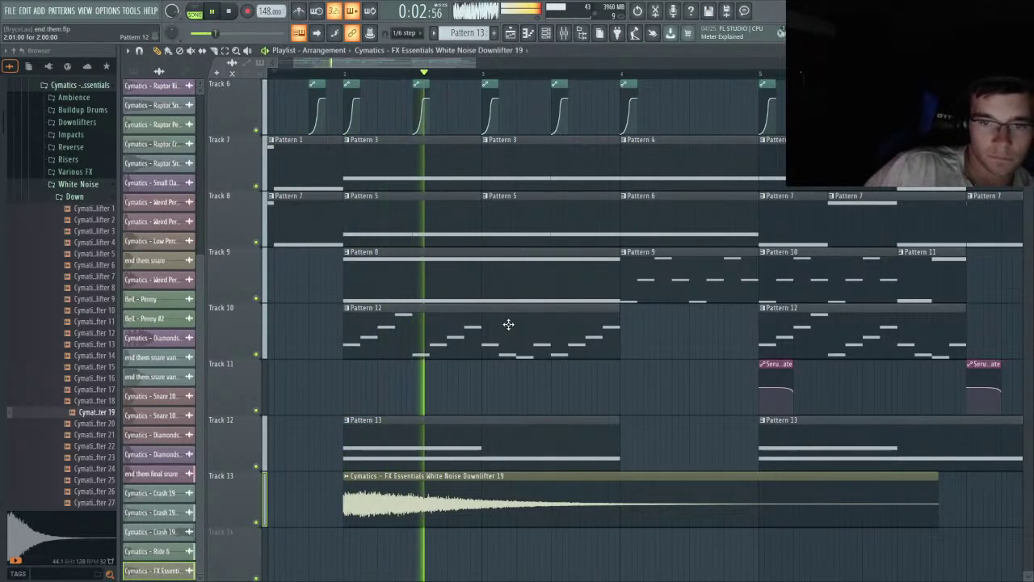
pyautogui.scroll(-2, 509, 324)
pyautogui.scroll(1, 577, 383)
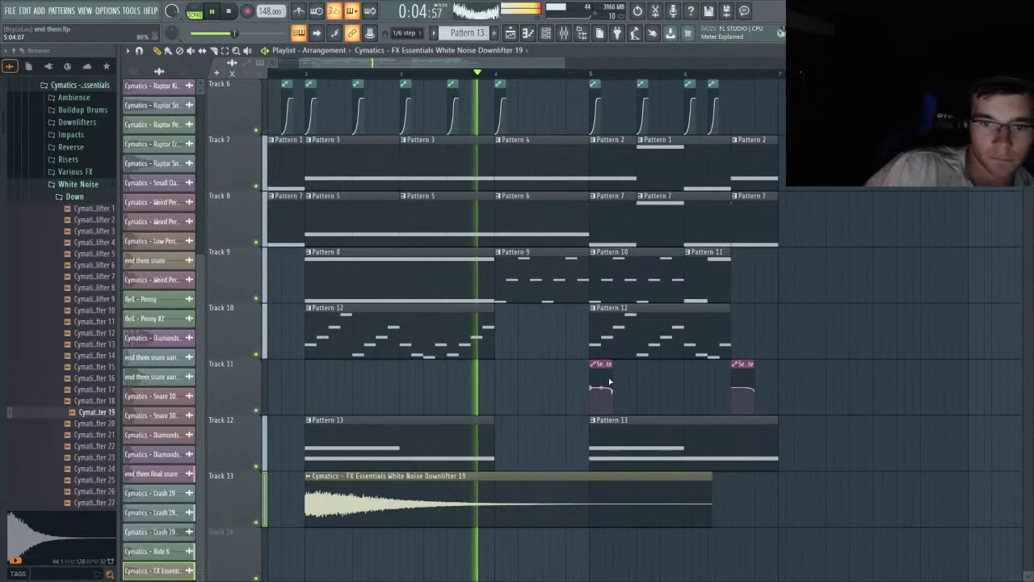
# - Stop playback, trim the Track 13 downlifter to end at bar 5, and duplicate it so the copy starts at bar 5
pyautogui.click(218, 52)
pyautogui.press('space')
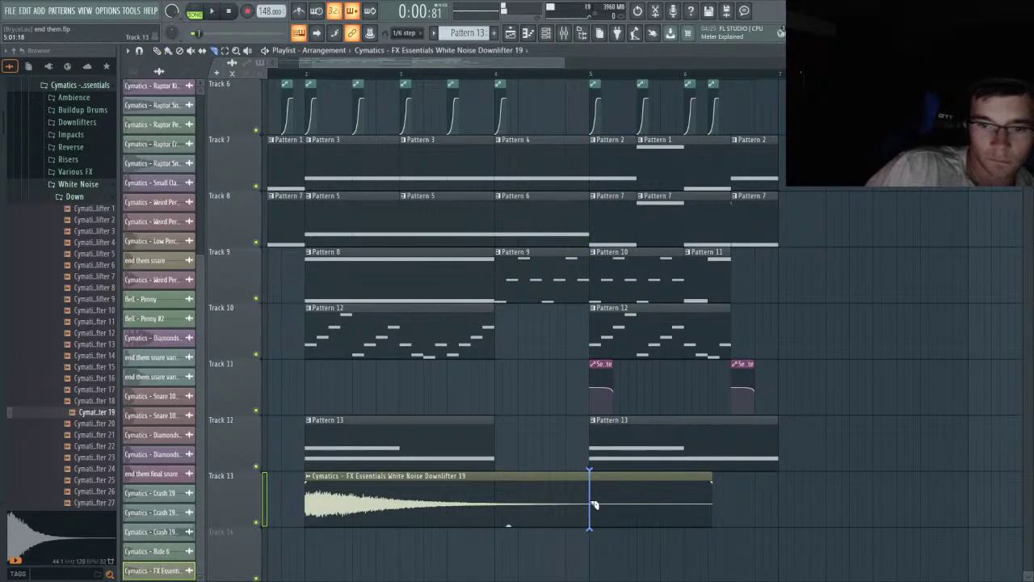
pyautogui.rightClick(654, 494)
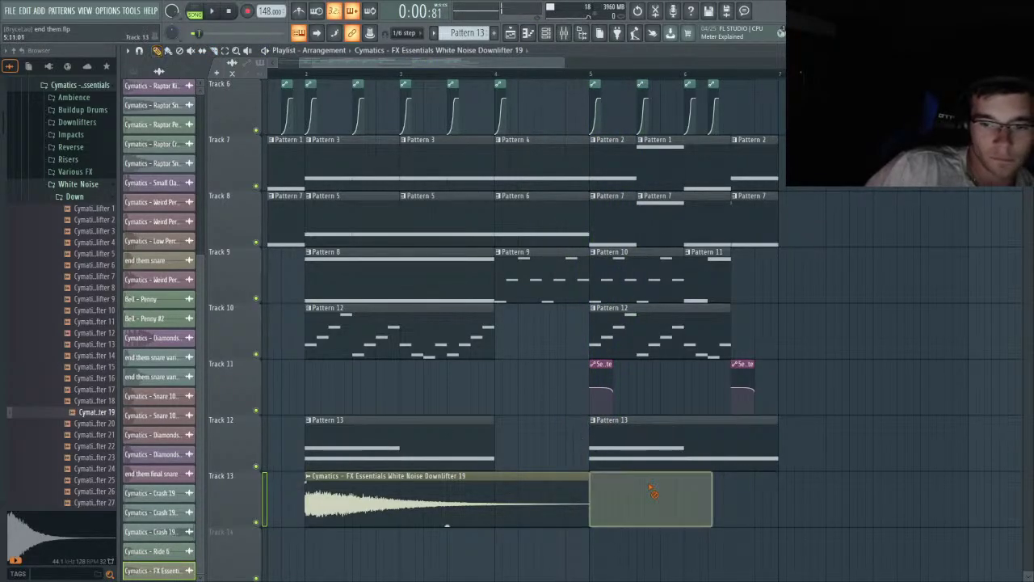
pyautogui.keyDown('ctrl'); pyautogui.click(544, 495); pyautogui.keyUp('ctrl')
pyautogui.hotkey('ctrl', 'b')
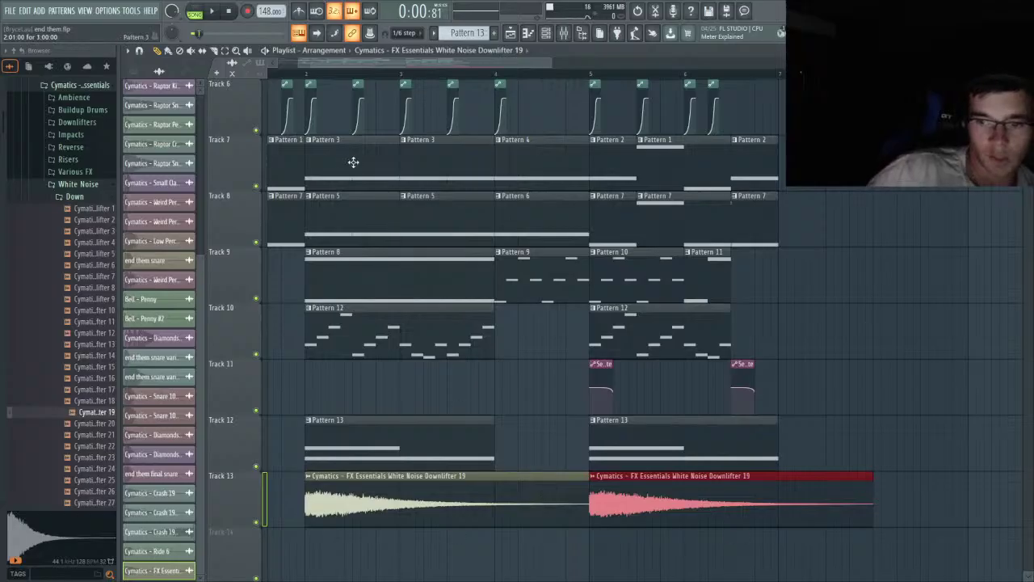
# - Cut the second downlifter clip on Track 13 at bar 7 and delete the remainder
pyautogui.scroll(3, 785, 499)
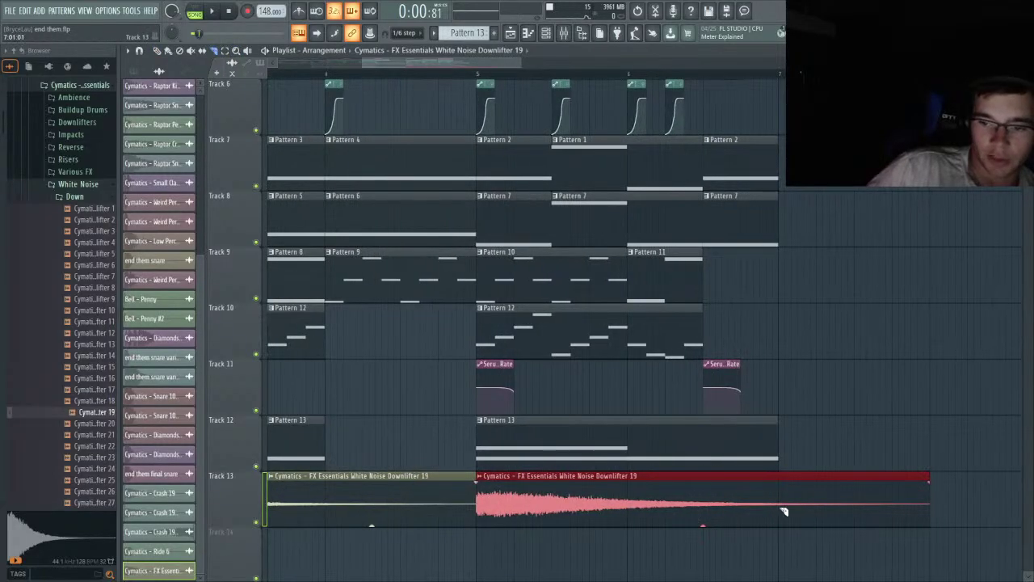
pyautogui.moveTo(781, 527); pyautogui.dragTo(778, 469)
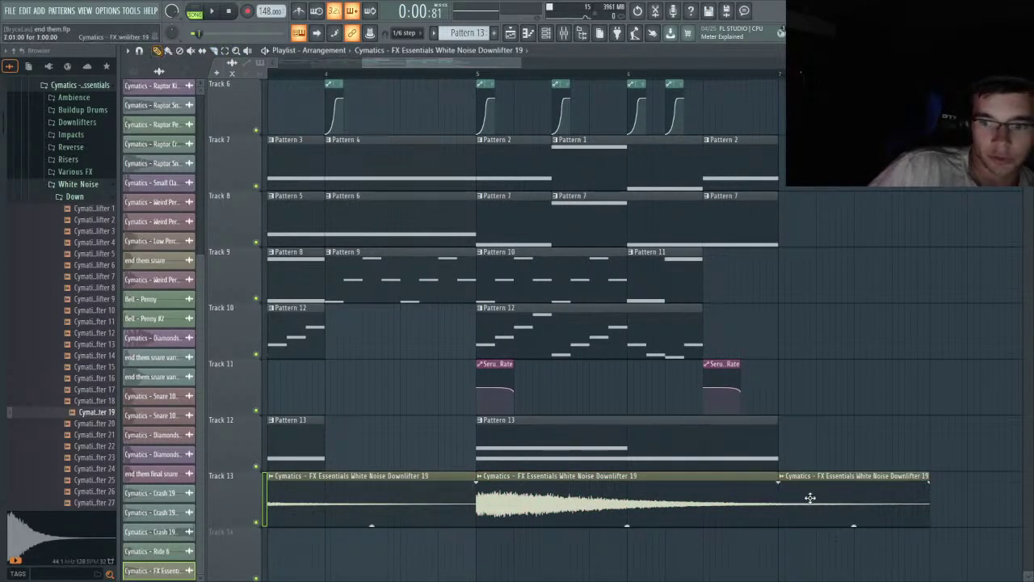
pyautogui.rightClick(809, 497)
# - Place a copy of the downlifter on Track 14, make it unique, and reverse its sample
pyautogui.scroll(-3, 709, 498)
pyautogui.click(620, 549)
pyautogui.scroll(-1, 636, 517)
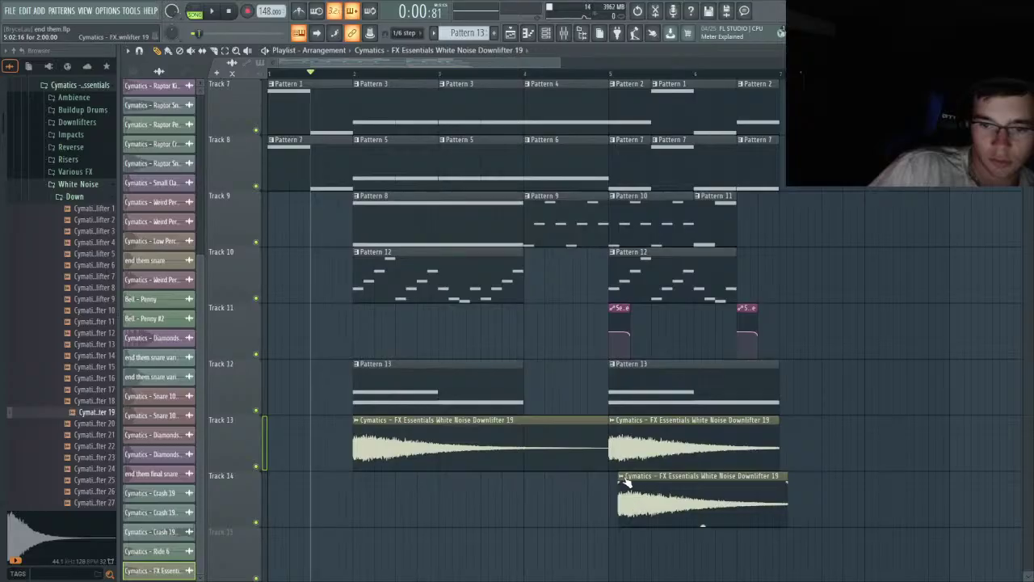
pyautogui.click(656, 519)
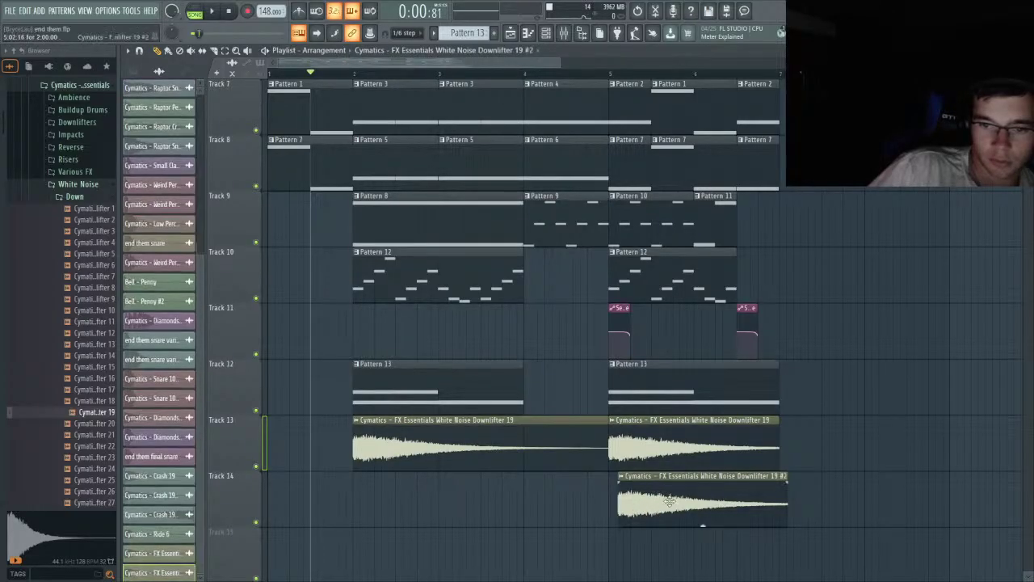
pyautogui.doubleClick(656, 484)
pyautogui.click(372, 308)
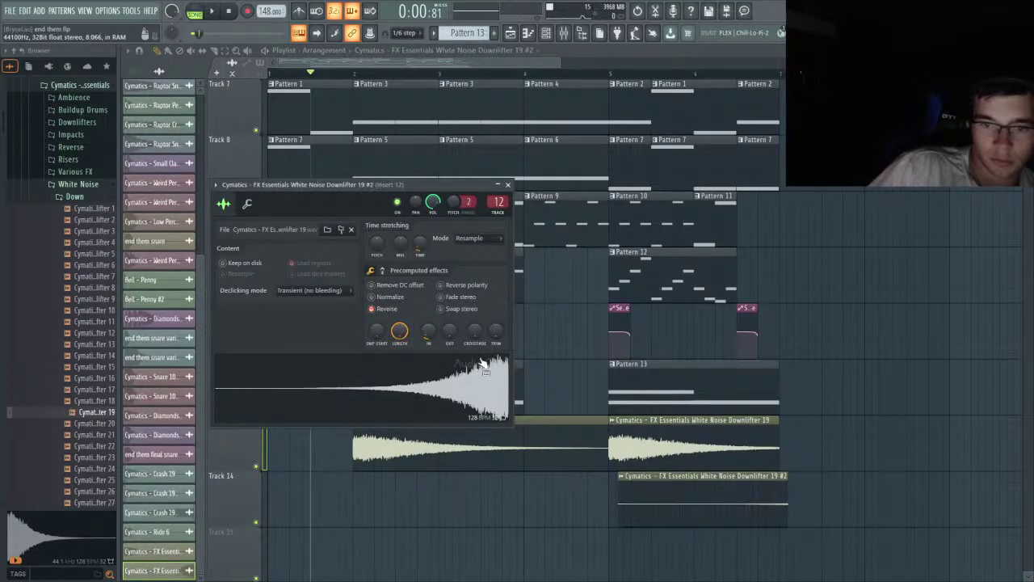
pyautogui.click(507, 185)
# - Fit the reversed clip on Track 14 from bar 2 to the start of bar 5 and give it a quick fade-out of about 6%
pyautogui.moveTo(776, 478); pyautogui.dragTo(950, 475)
pyautogui.moveTo(934, 509); pyautogui.dragTo(600, 538)
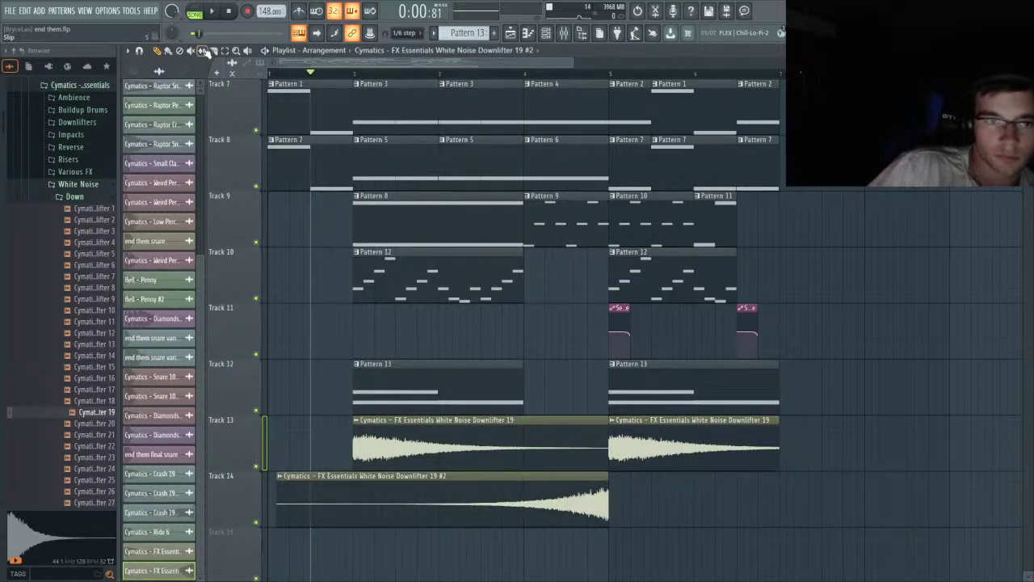
pyautogui.scroll(2, 358, 501)
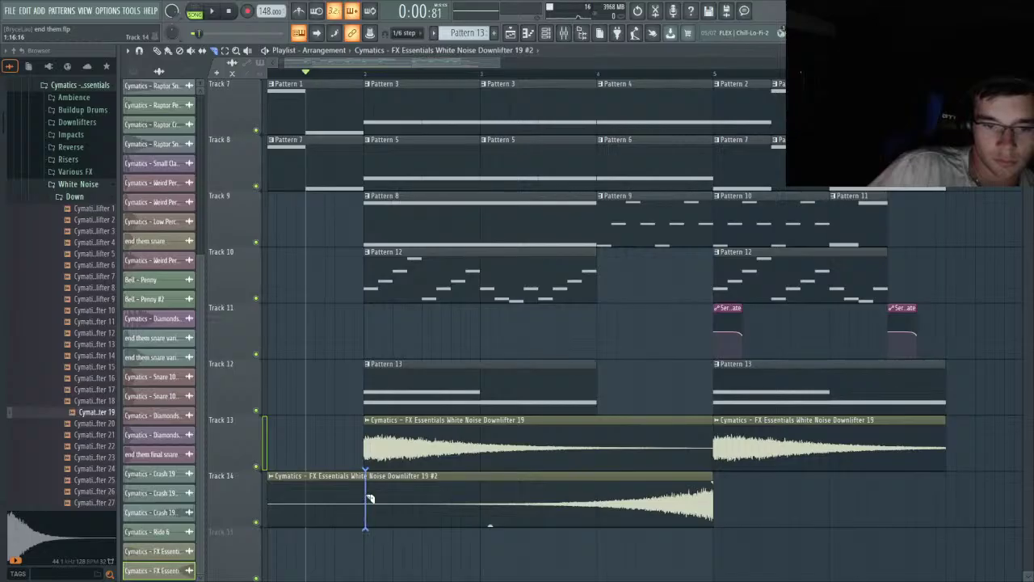
pyautogui.click(365, 501)
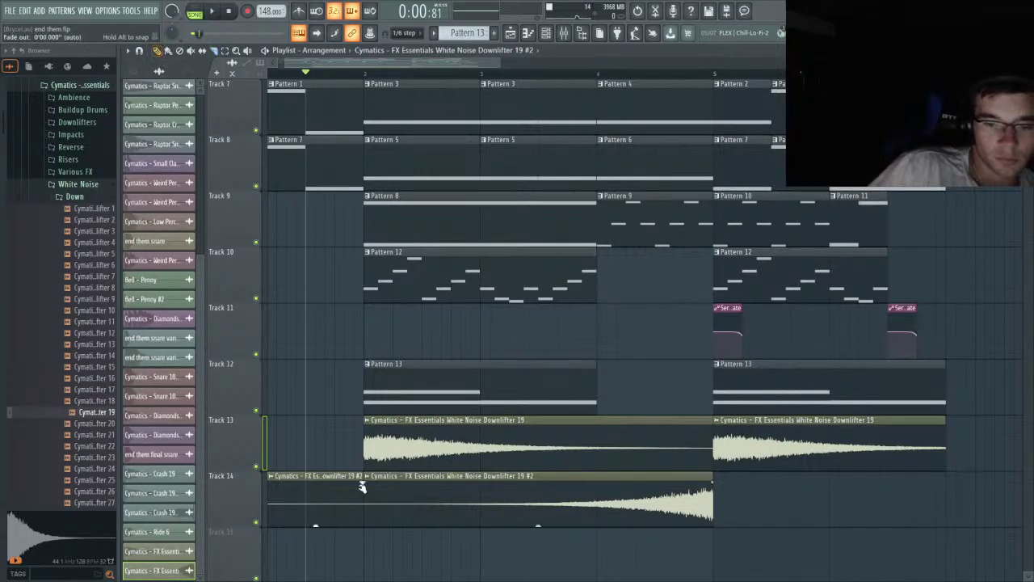
pyautogui.rightClick(360, 489)
pyautogui.doubleClick(649, 512)
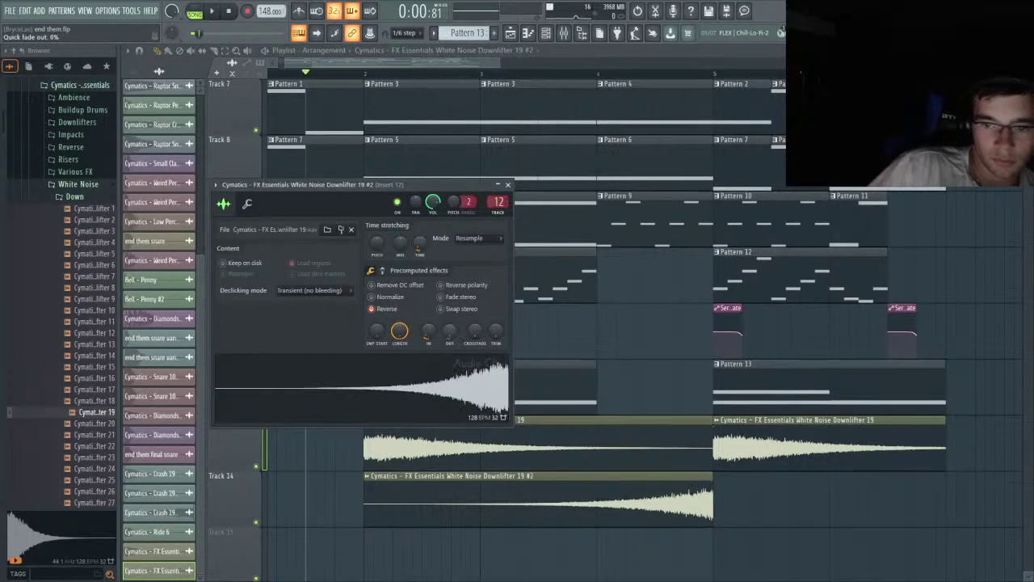
pyautogui.click(507, 185)
# - Play the arrangement from the start and check the channel settings of both the normal and reversed white noise clips
pyautogui.scroll(5, 521, 194)
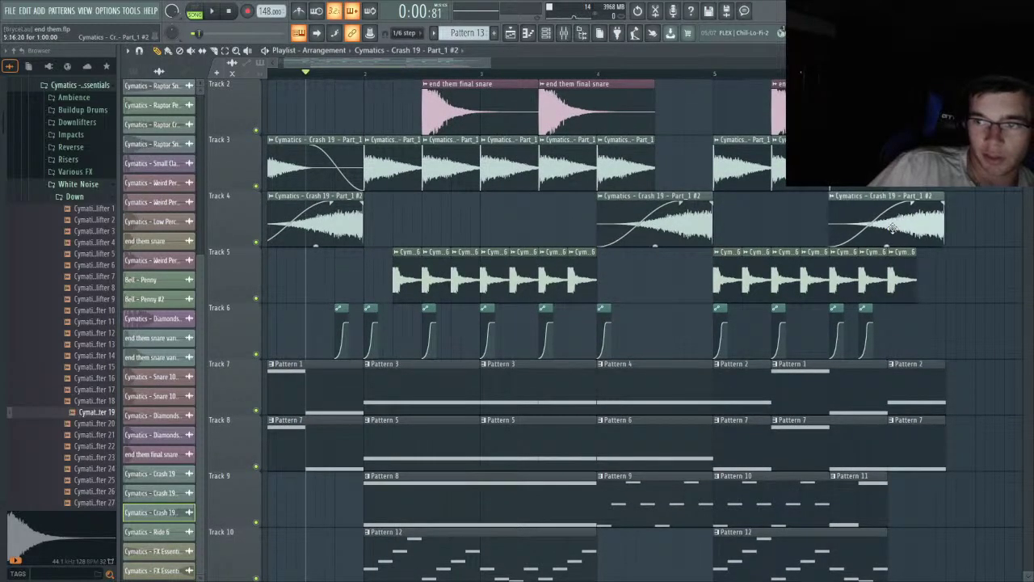
pyautogui.press('space')
pyautogui.scroll(-6, 817, 286)
pyautogui.scroll(3, 617, 327)
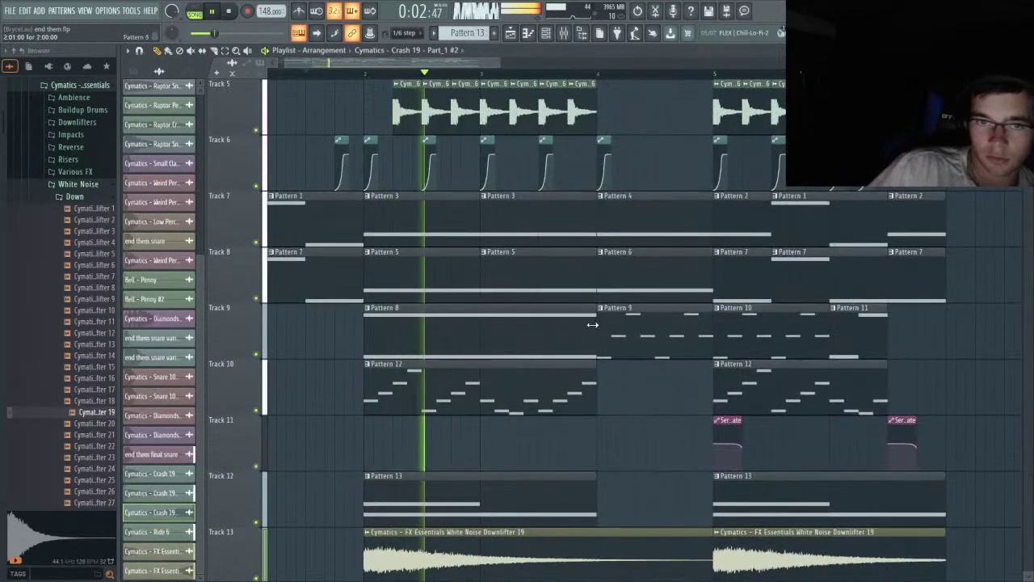
pyautogui.scroll(-1, 515, 336)
pyautogui.scroll(-5, 496, 296)
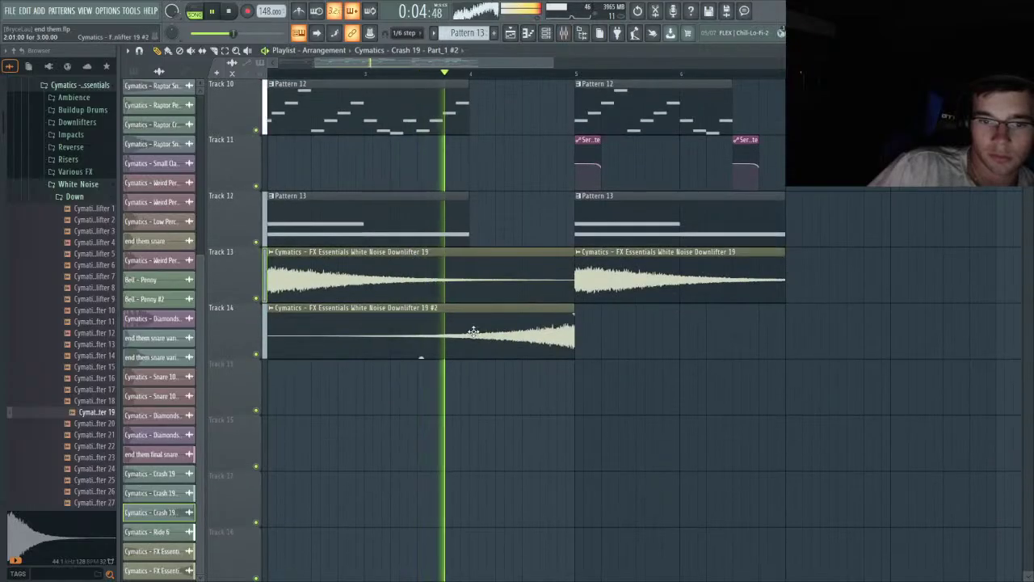
pyautogui.doubleClick(473, 330)
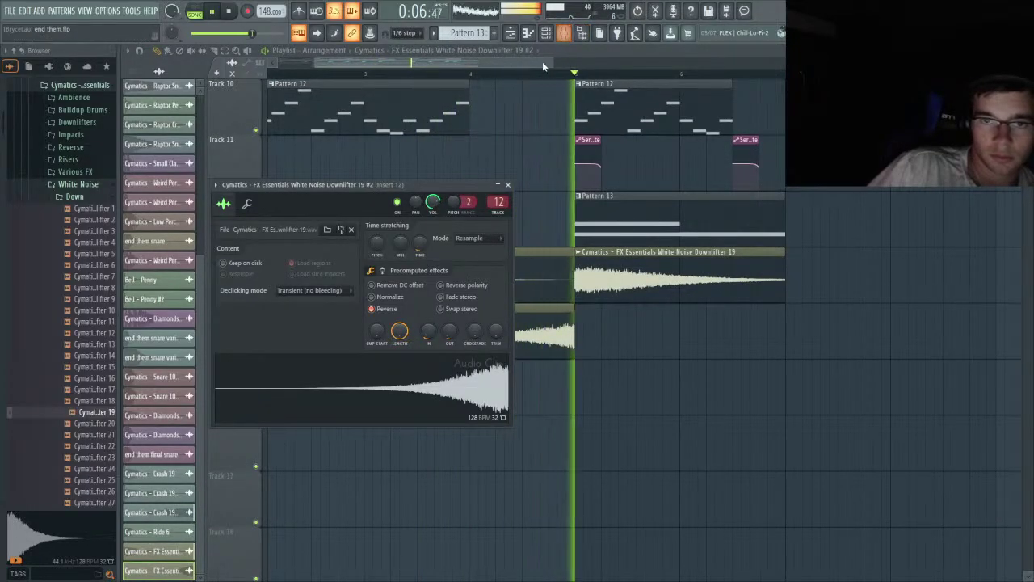
pyautogui.click(507, 184)
pyautogui.doubleClick(362, 326)
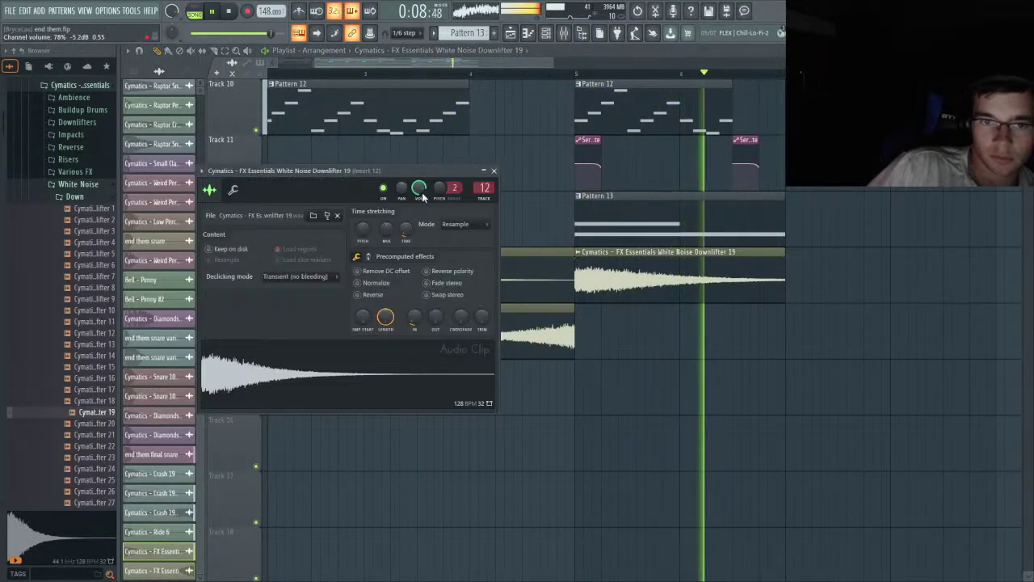
pyautogui.click(494, 172)
pyautogui.doubleClick(474, 329)
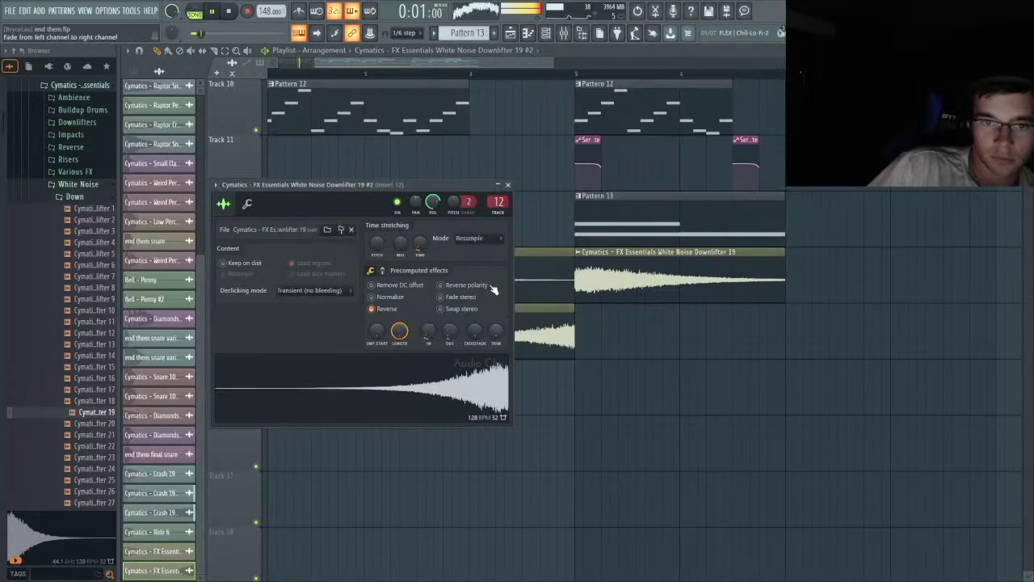
# - Lower the Insert 12 mixer volume to 80%
pyautogui.click(579, 32)
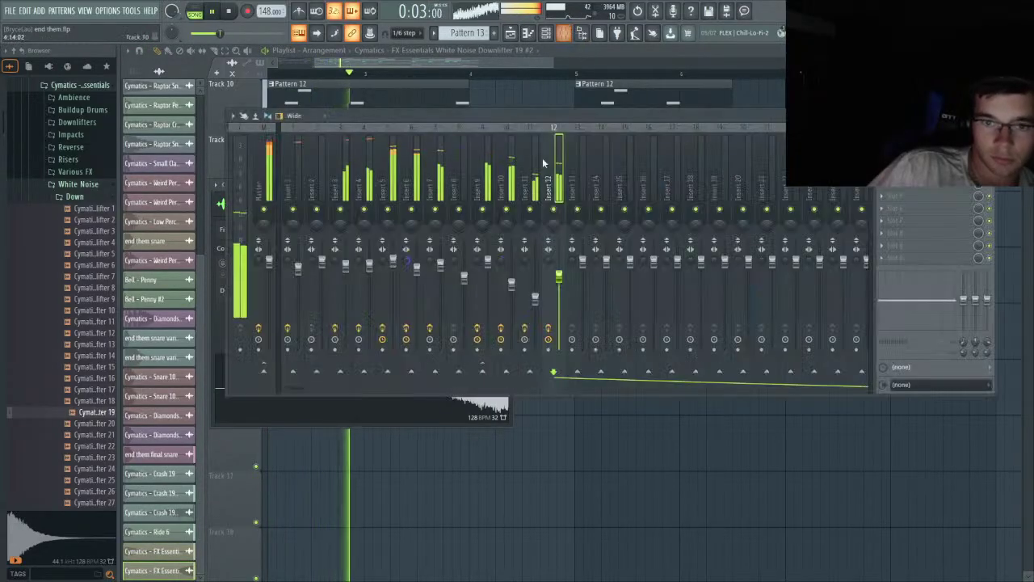
pyautogui.moveTo(559, 276); pyautogui.dragTo(559, 279)
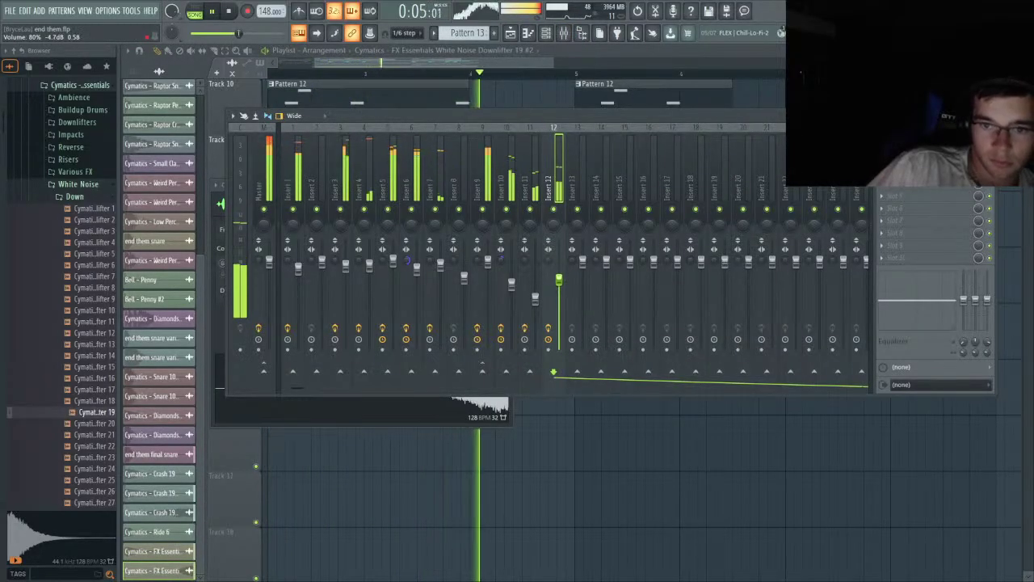
pyautogui.click(594, 56)
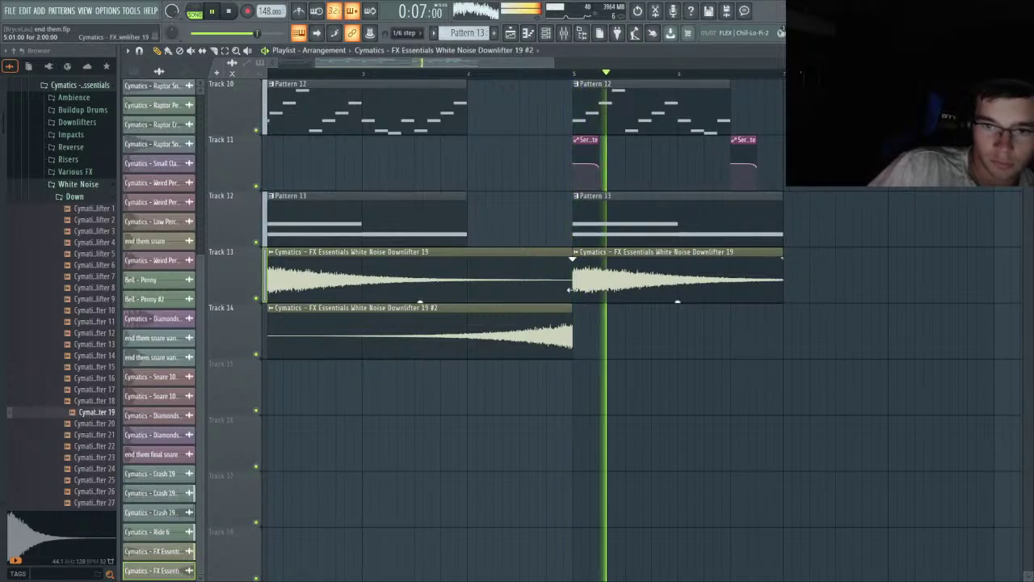
# - Review the channel settings of the downlifter clip on Track 13 and check the Insert 12 and Insert 10 levels during playback
pyautogui.doubleClick(637, 266)
pyautogui.press('space')
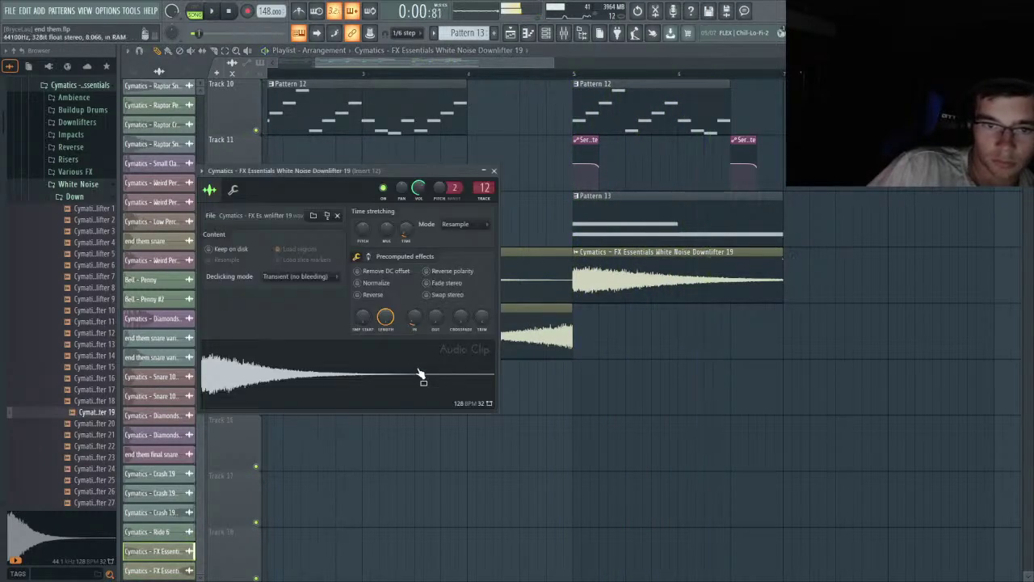
pyautogui.click(495, 172)
pyautogui.hscroll(-2, 337, 277)
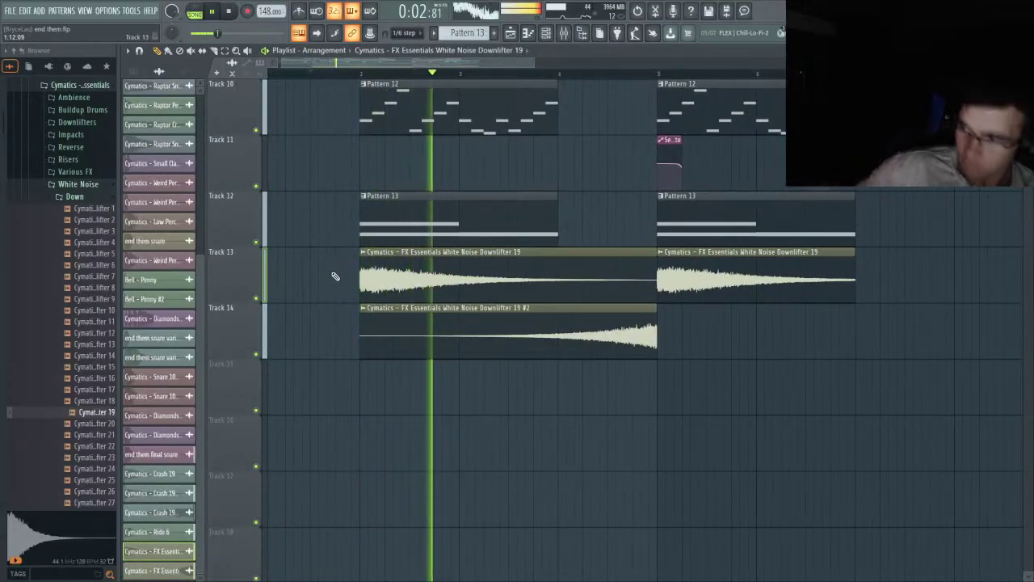
pyautogui.click(563, 32)
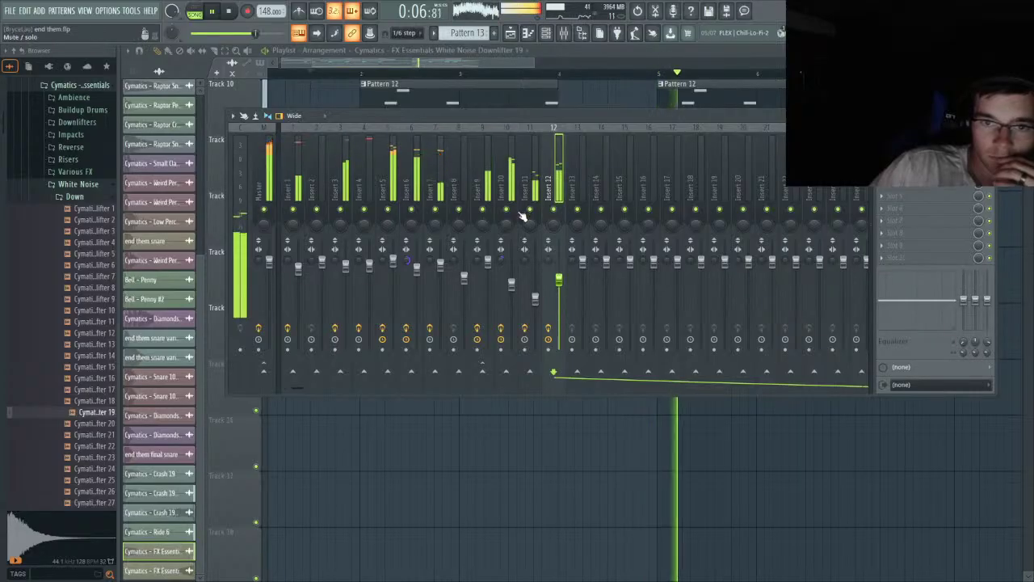
pyautogui.click(501, 190)
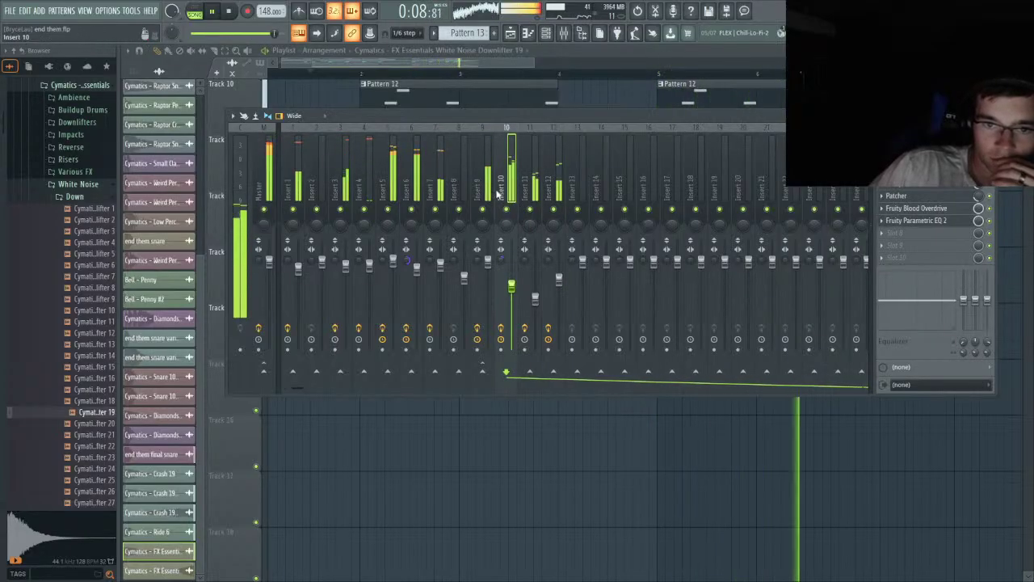
pyautogui.click(546, 67)
# - Stop playback and check the channel settings of the end them final snare clip on Track 2
pyautogui.scroll(4, 390, 173)
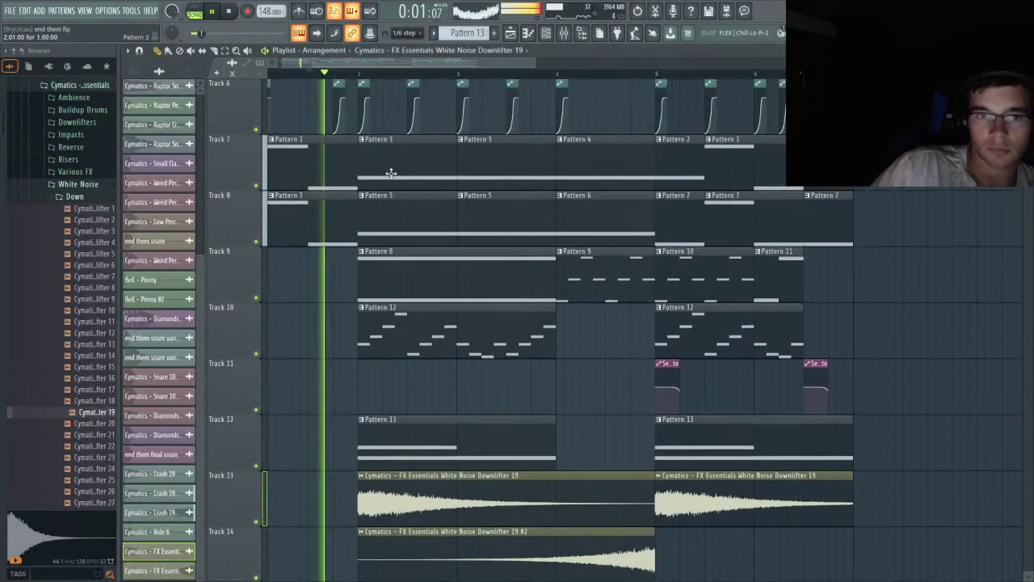
pyautogui.scroll(2, 372, 242)
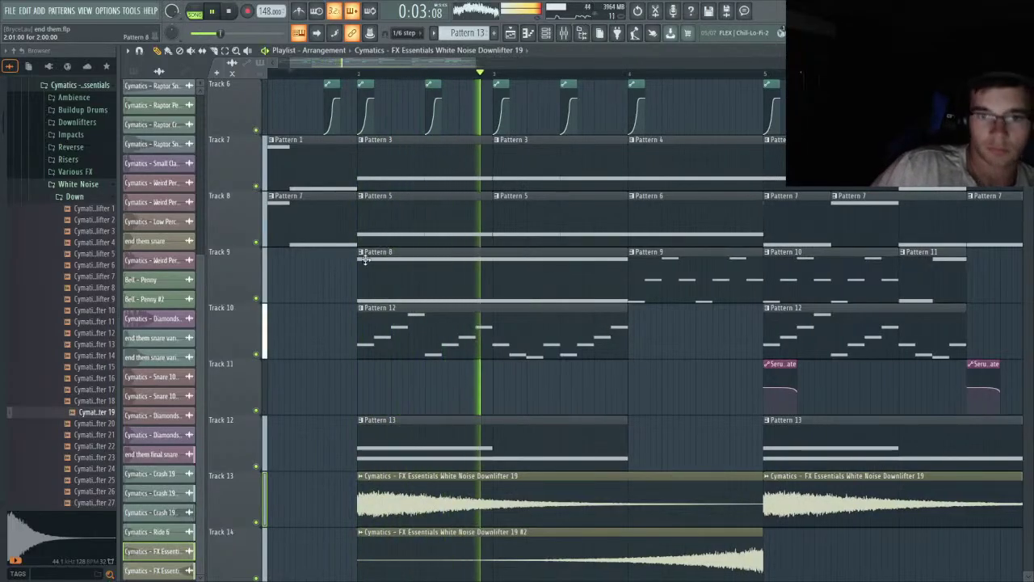
pyautogui.scroll(5, 367, 252)
pyautogui.press('space')
pyautogui.click(469, 177)
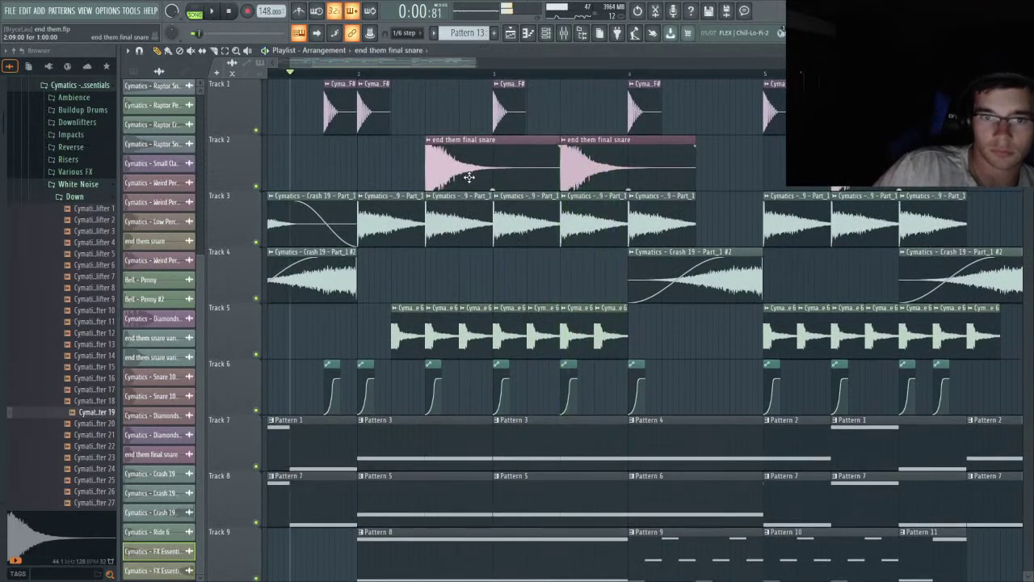
pyautogui.doubleClick(468, 176)
pyautogui.click(577, 53)
# - Solo Track 10 and slightly lower the Insert 11 and Insert 12 mixer volumes while it plays
pyautogui.scroll(-4, 472, 267)
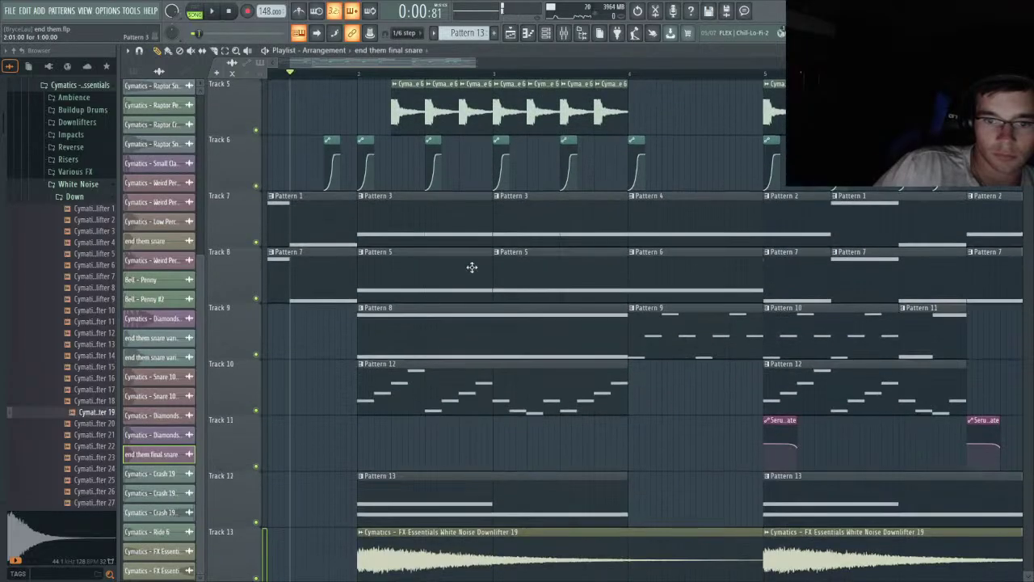
pyautogui.rightClick(254, 409)
pyautogui.scroll(2, 331, 210)
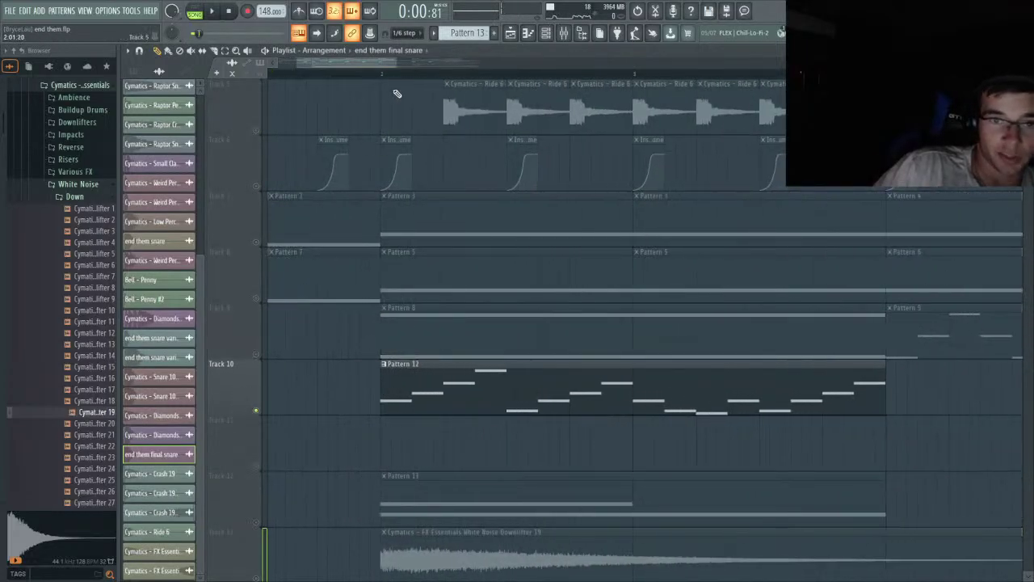
pyautogui.press('space')
pyautogui.press('F9')
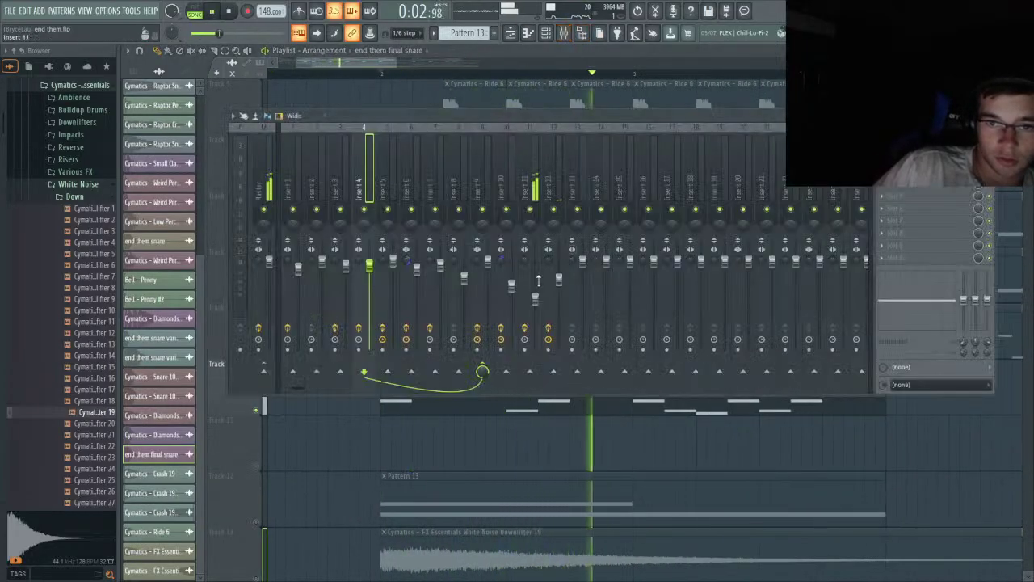
pyautogui.click(556, 211)
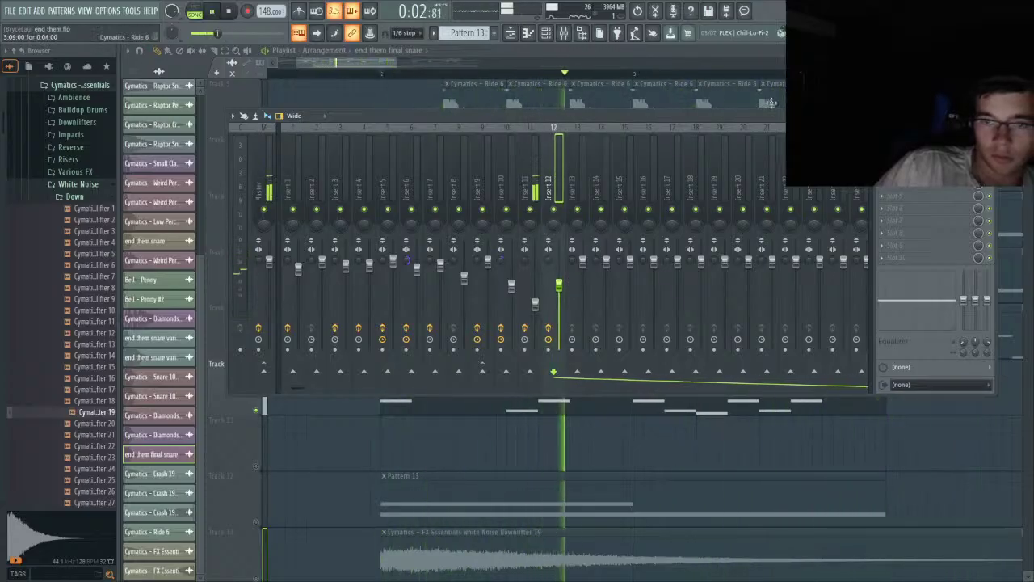
pyautogui.press('F9')
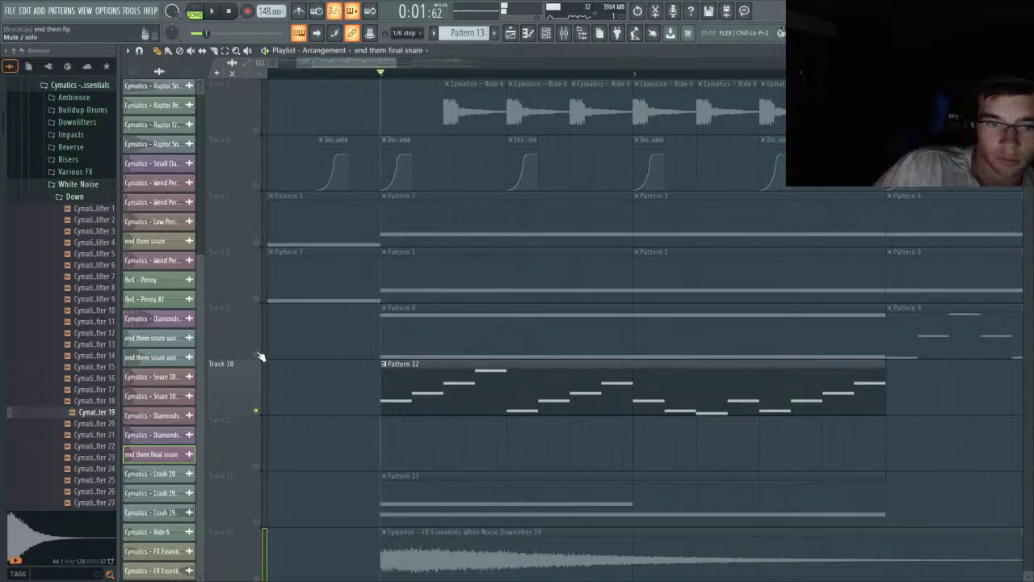
# - Listen to Track 9 in solo, check its Insert 10 mixer level, and restore all tracks
pyautogui.click(259, 355)
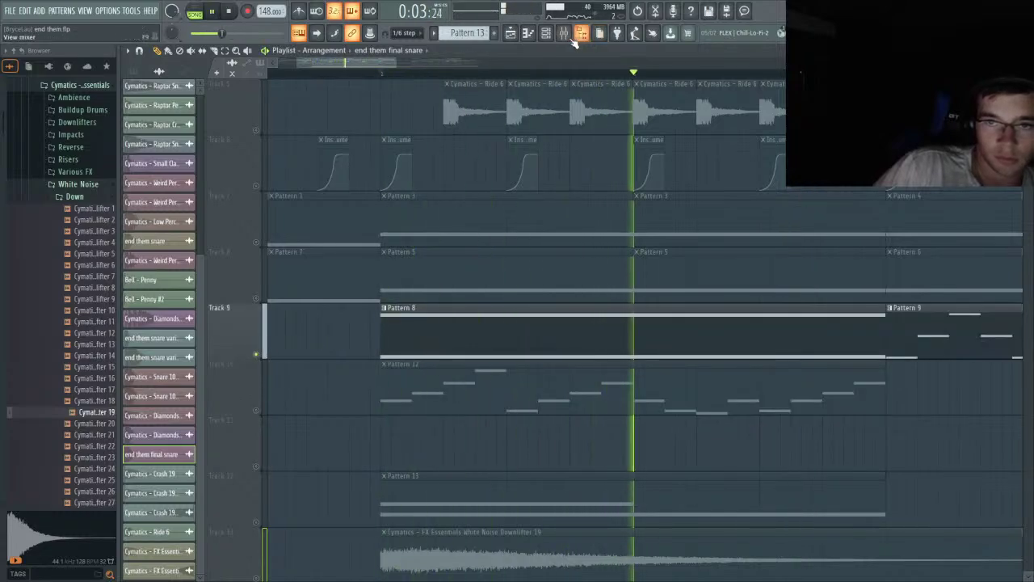
pyautogui.press('F9')
pyautogui.click(511, 285)
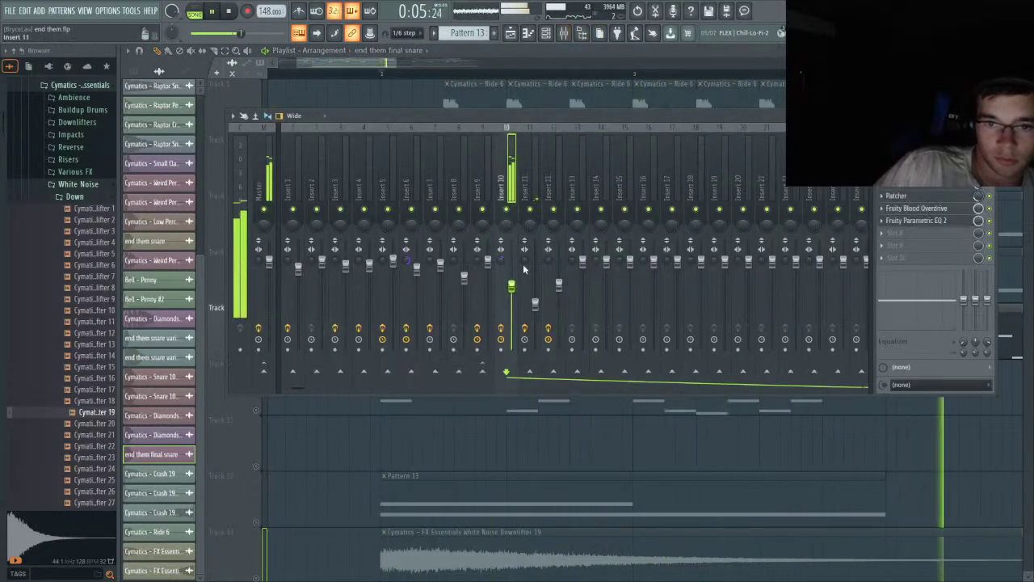
pyautogui.press('F9')
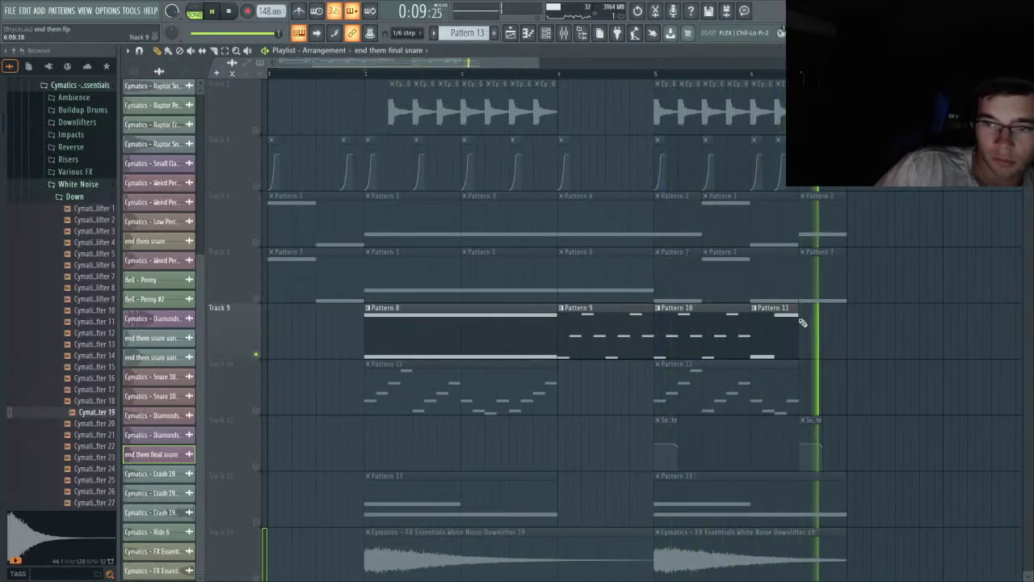
pyautogui.press('space')
pyautogui.rightClick(256, 355)
# - Play the full arrangement and check the Insert 12 and Master levels in the mixer
pyautogui.press('space')
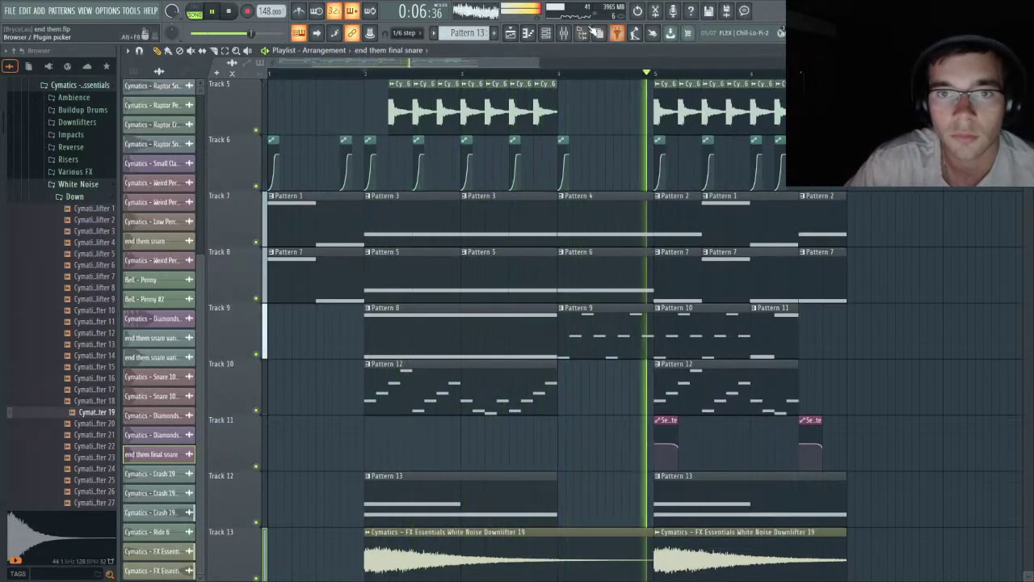
pyautogui.press('F9')
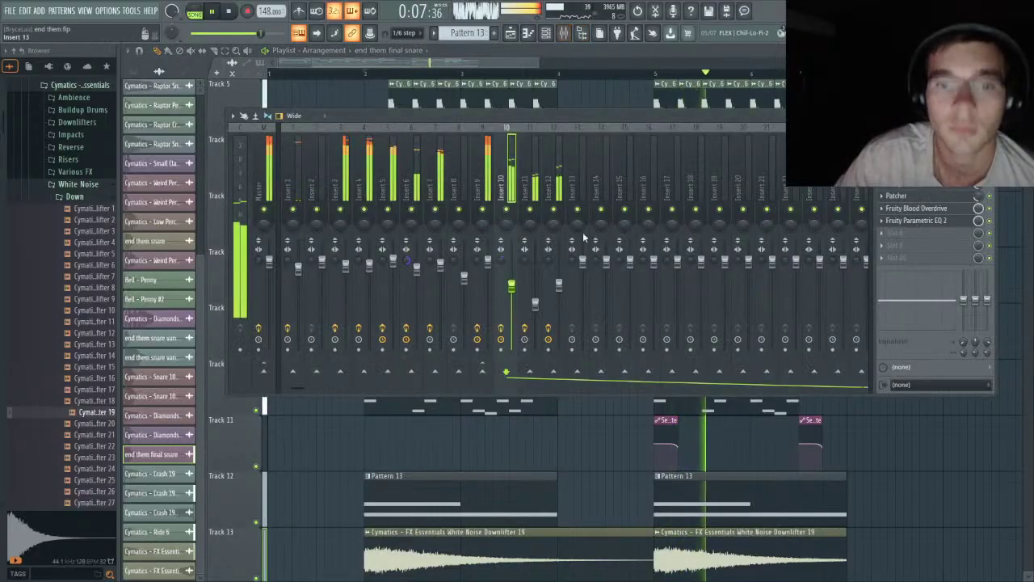
pyautogui.click(559, 284)
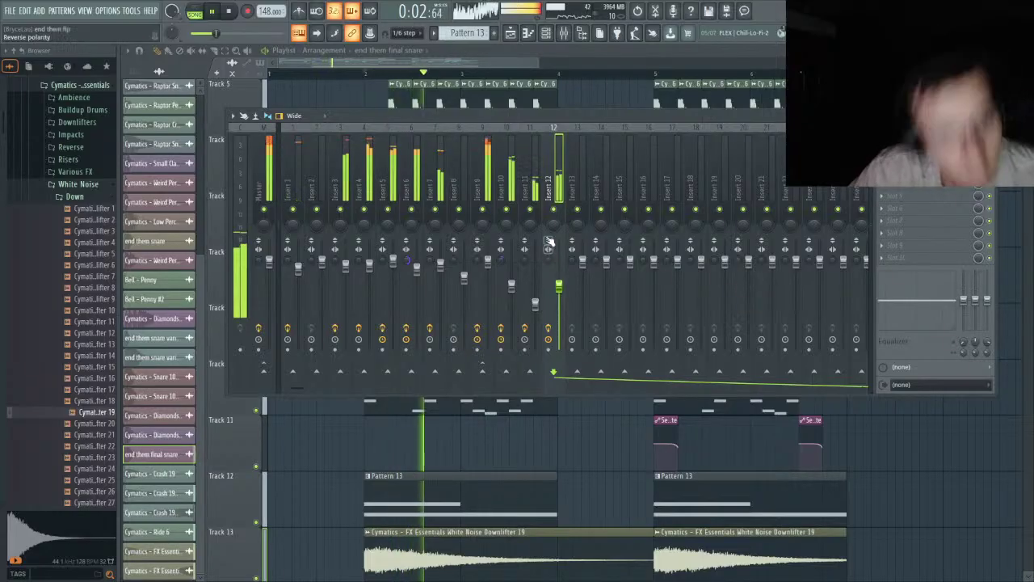
pyautogui.click(266, 154)
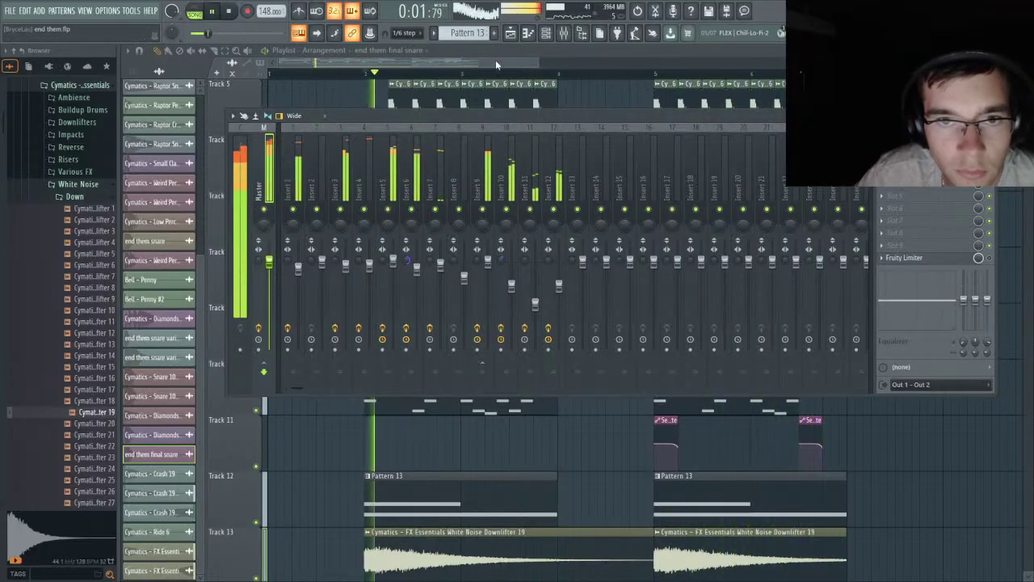
pyautogui.click(495, 60)
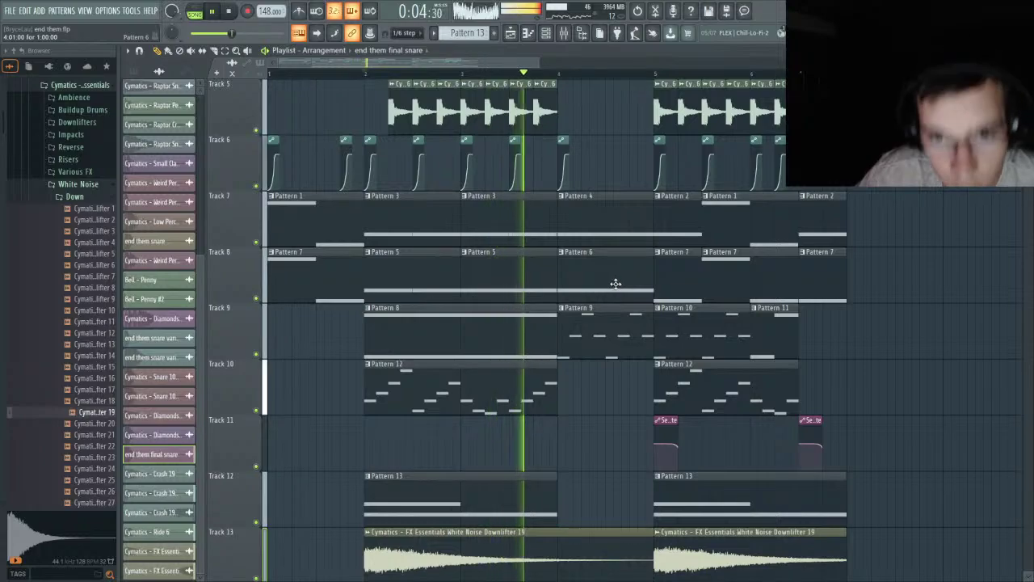
# - Set the mixer volume of Insert 3 to 93% for the reversed crash and the volume of Insert 7 to 96%
pyautogui.scroll(3, 633, 297)
pyautogui.scroll(-2, 642, 305)
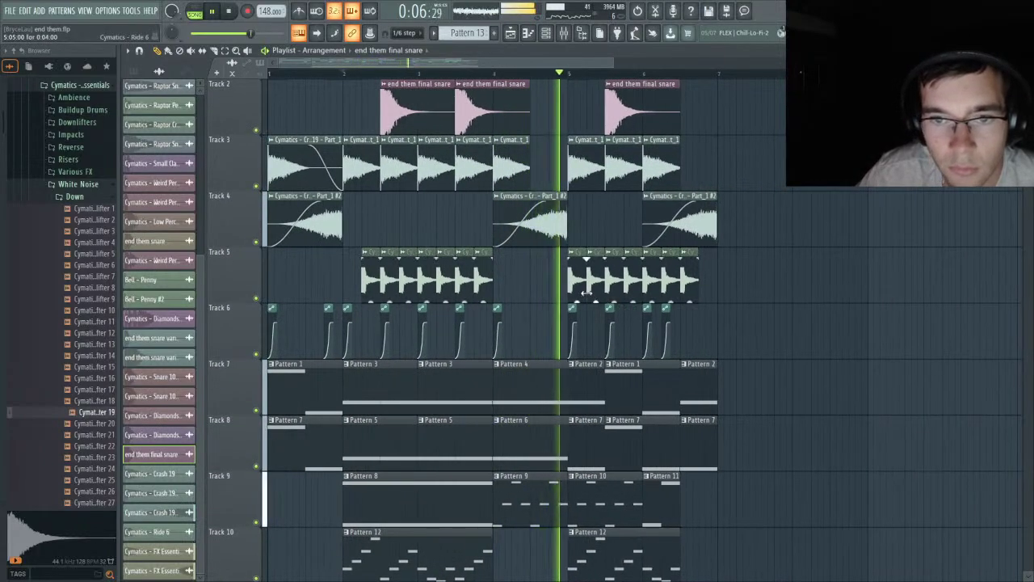
pyautogui.scroll(2, 583, 234)
pyautogui.doubleClick(536, 212)
pyautogui.click(563, 32)
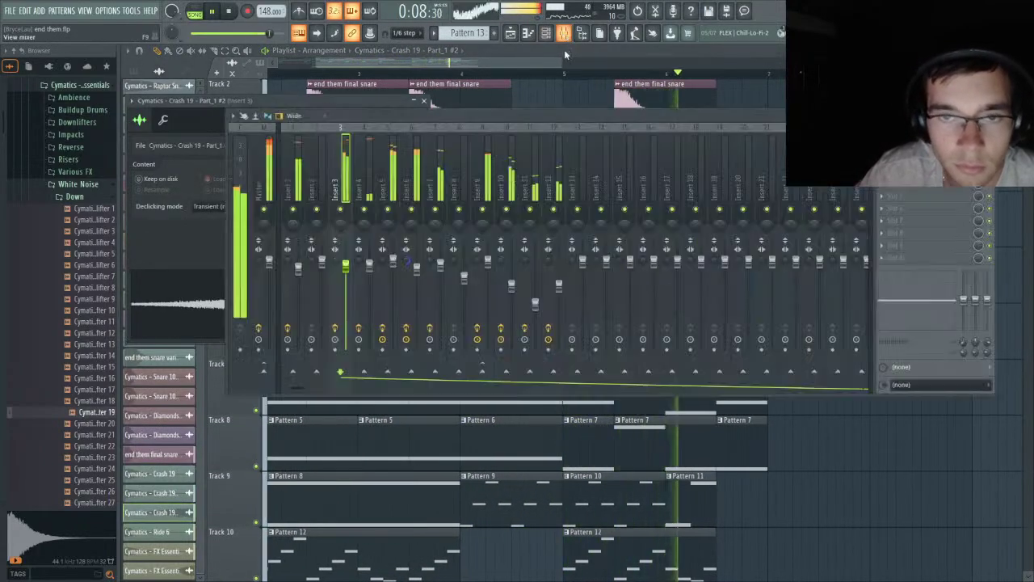
pyautogui.moveTo(346, 263); pyautogui.dragTo(346, 267)
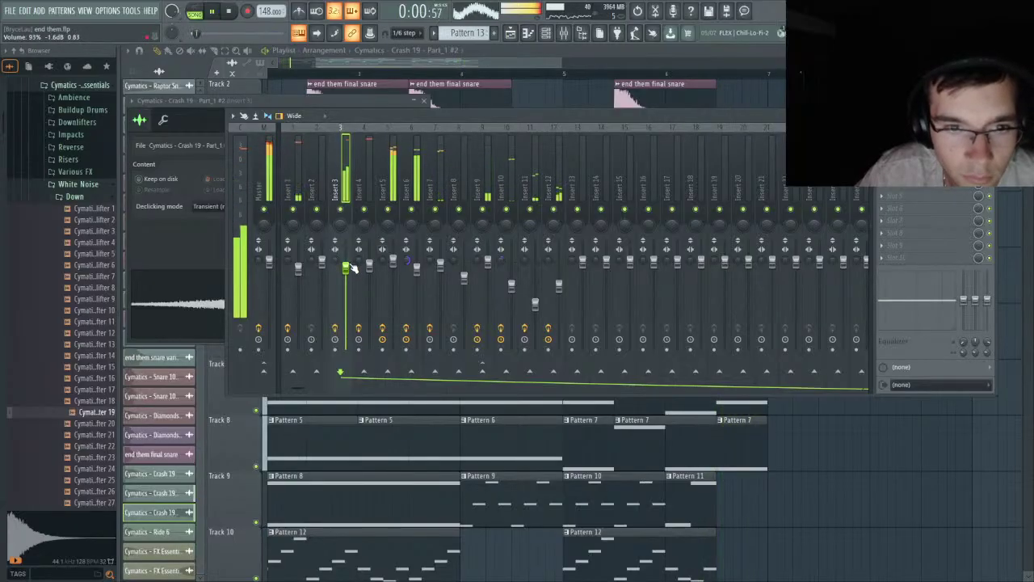
pyautogui.moveTo(441, 265); pyautogui.dragTo(440, 264)
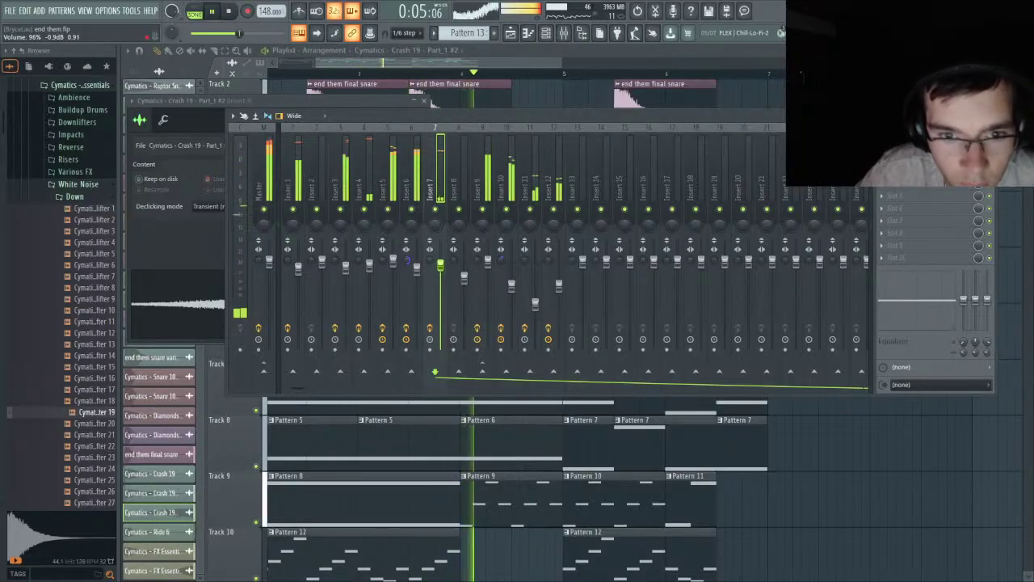
pyautogui.click(523, 61)
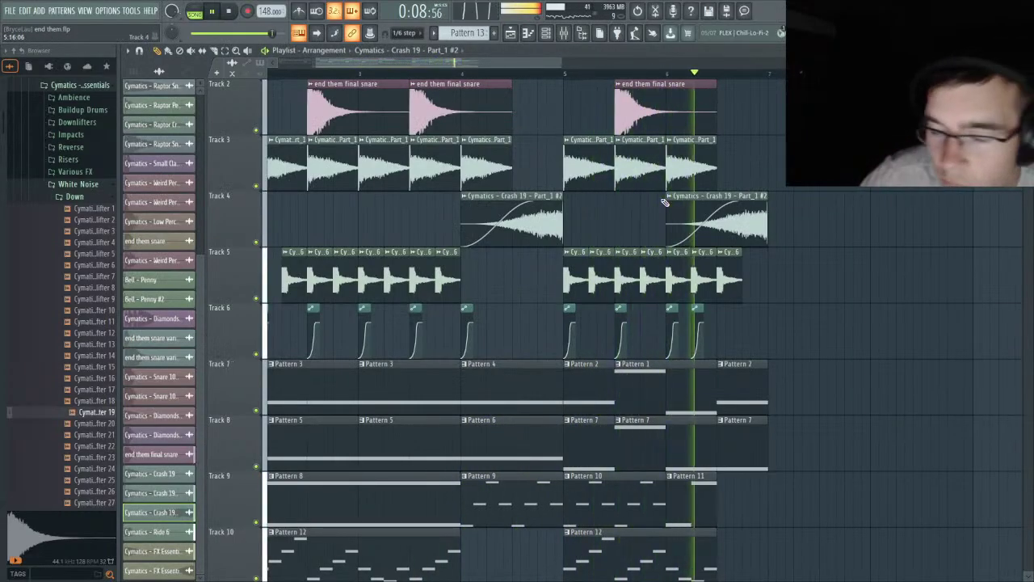
# - Solo Tracks 12, 13 and 14 together and play them to hear Pattern 13 with the white noise effects
pyautogui.press('space')
pyautogui.scroll(-3, 591, 266)
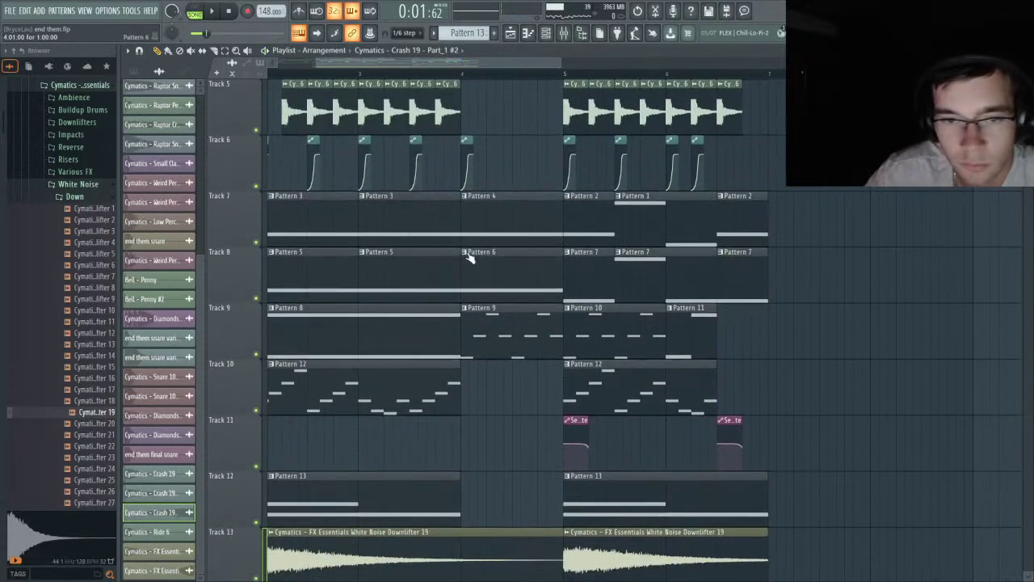
pyautogui.scroll(-3, 515, 268)
pyautogui.scroll(1, 317, 437)
pyautogui.scroll(-4, 292, 437)
pyautogui.keyDown('ctrl'); pyautogui.scroll(1, 317, 423); pyautogui.keyUp('ctrl')
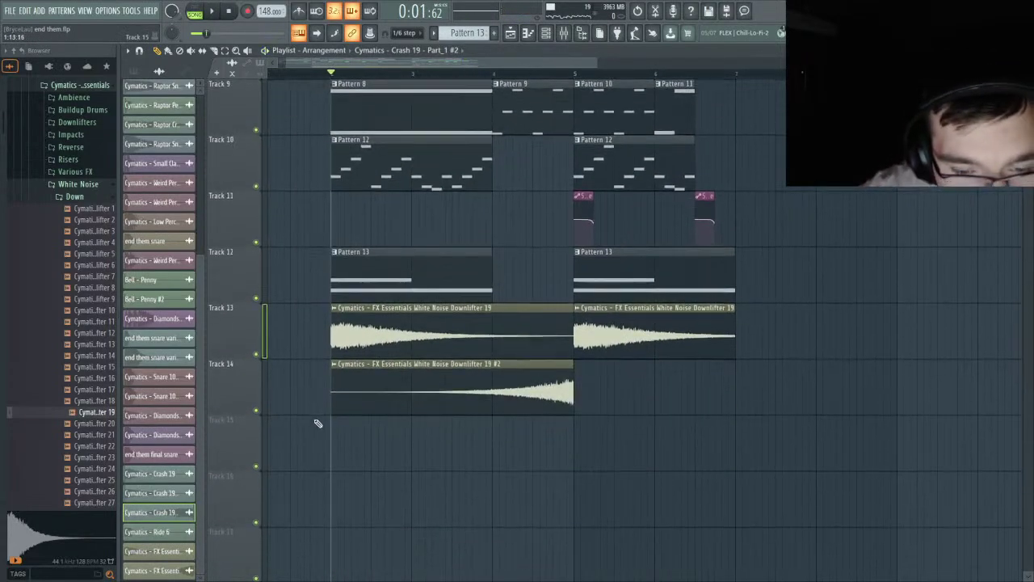
pyautogui.rightClick(257, 355)
pyautogui.press('space')
pyautogui.click(257, 409)
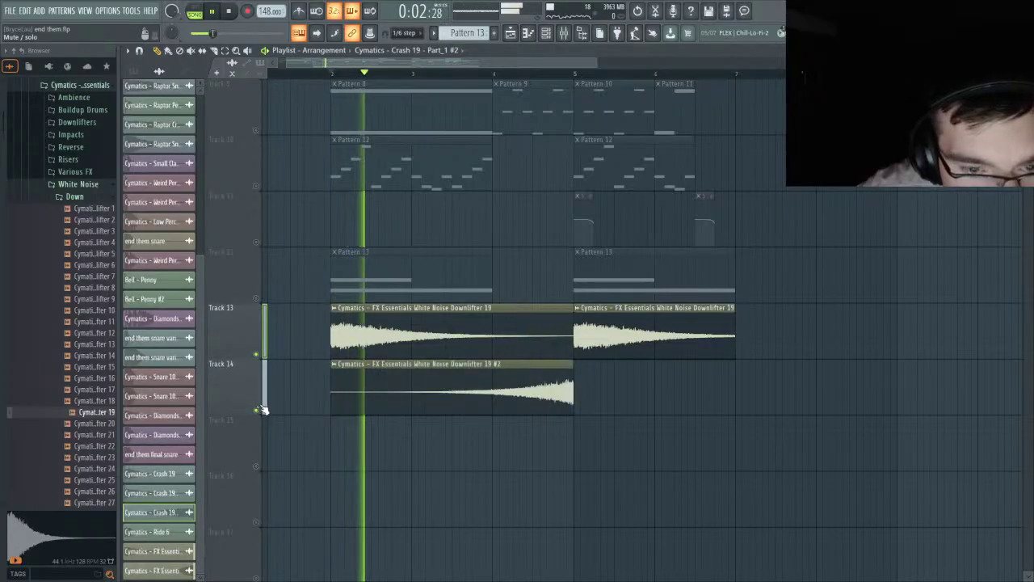
pyautogui.press('space')
pyautogui.click(257, 299)
pyautogui.press('space')
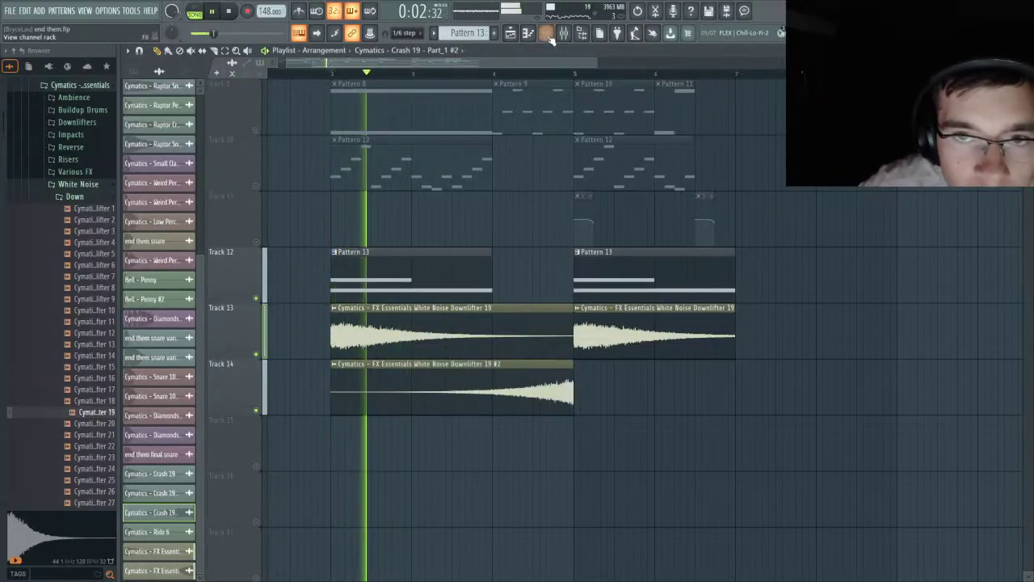
# - Compare the fade settings of both white noise channels and set the normal downlifter's quick fade-in to 14%
pyautogui.doubleClick(476, 329)
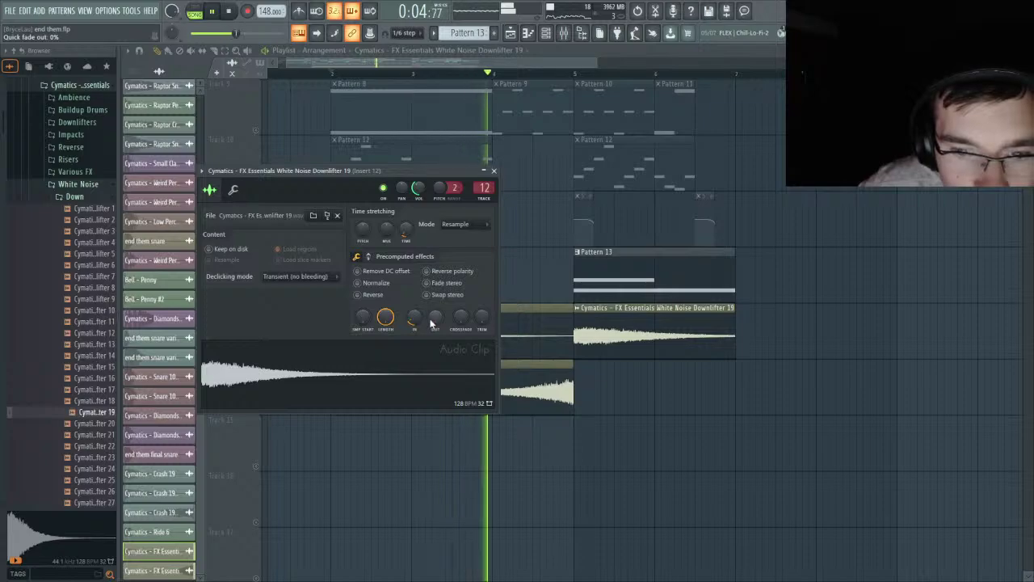
pyautogui.doubleClick(549, 374)
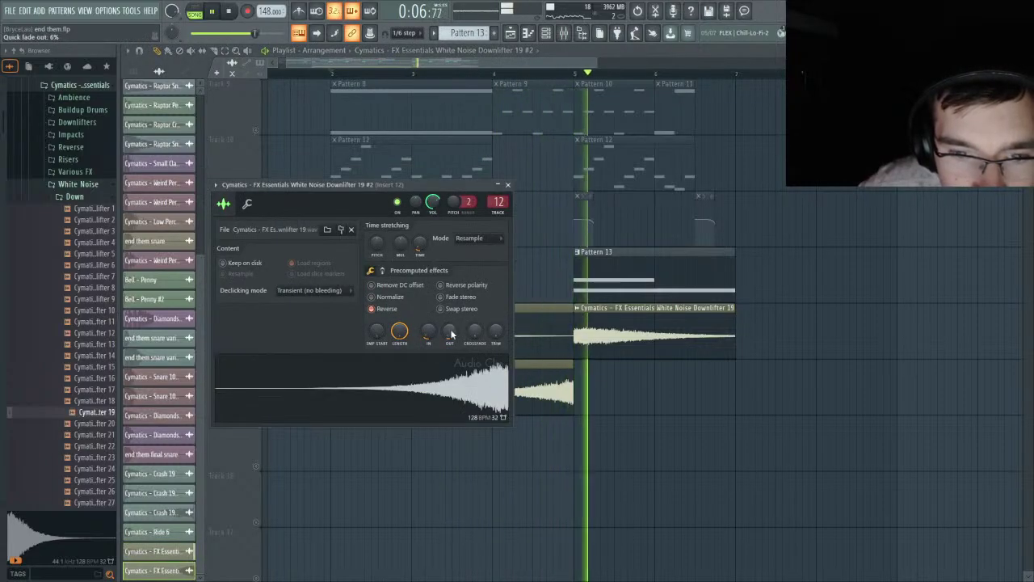
pyautogui.doubleClick(591, 317)
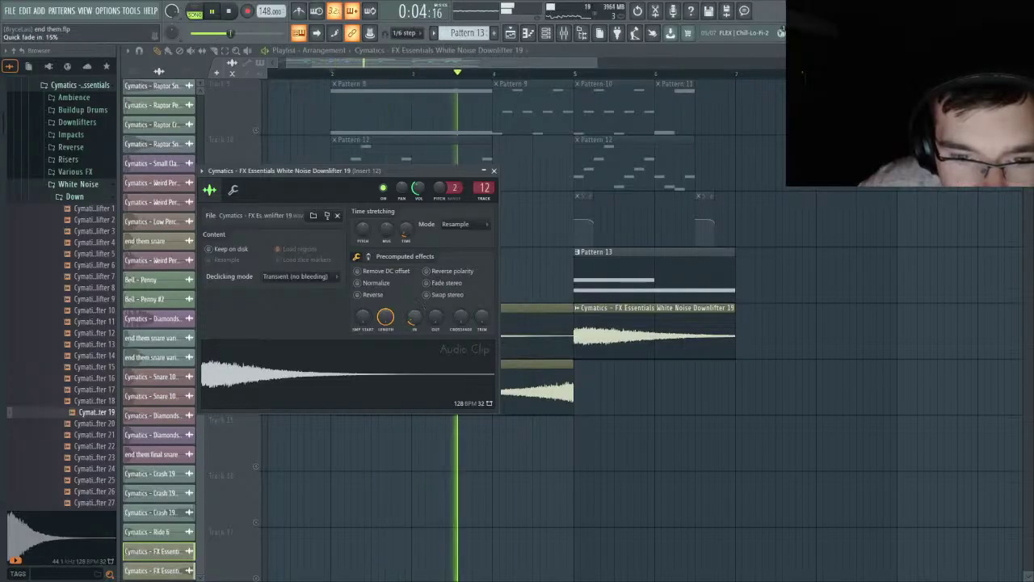
pyautogui.moveTo(415, 313); pyautogui.dragTo(414, 317)
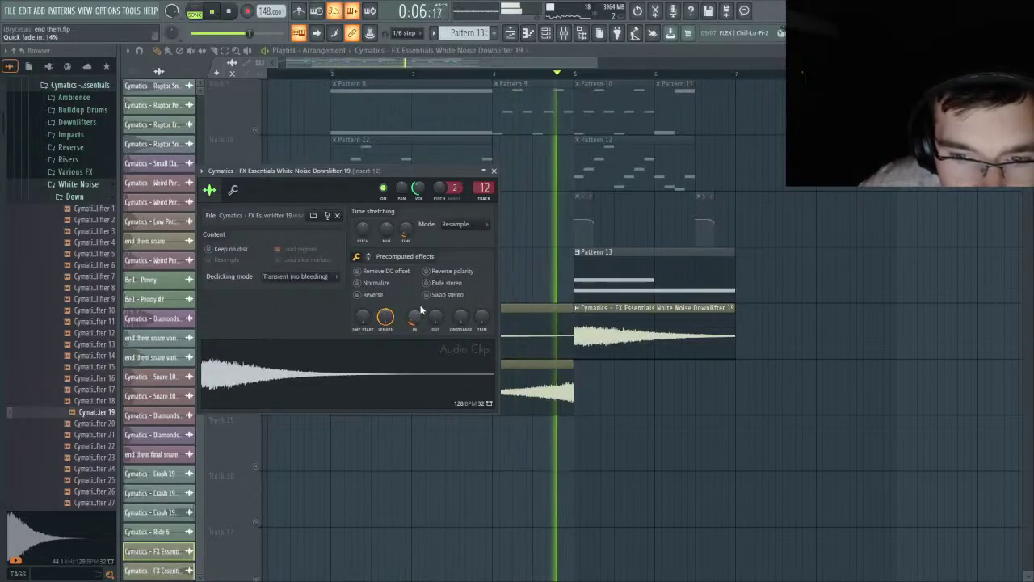
pyautogui.click(493, 170)
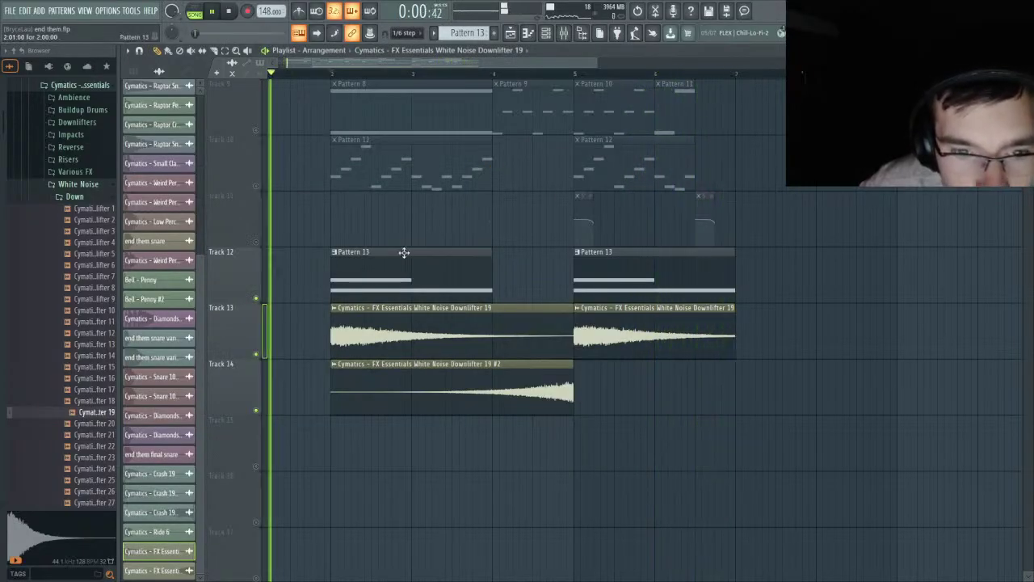
# - Adjust Insert 12's volume, and assign the white noise downlifter to mixer Insert 13 and its reversed copy to Insert 14
pyautogui.press('F9')
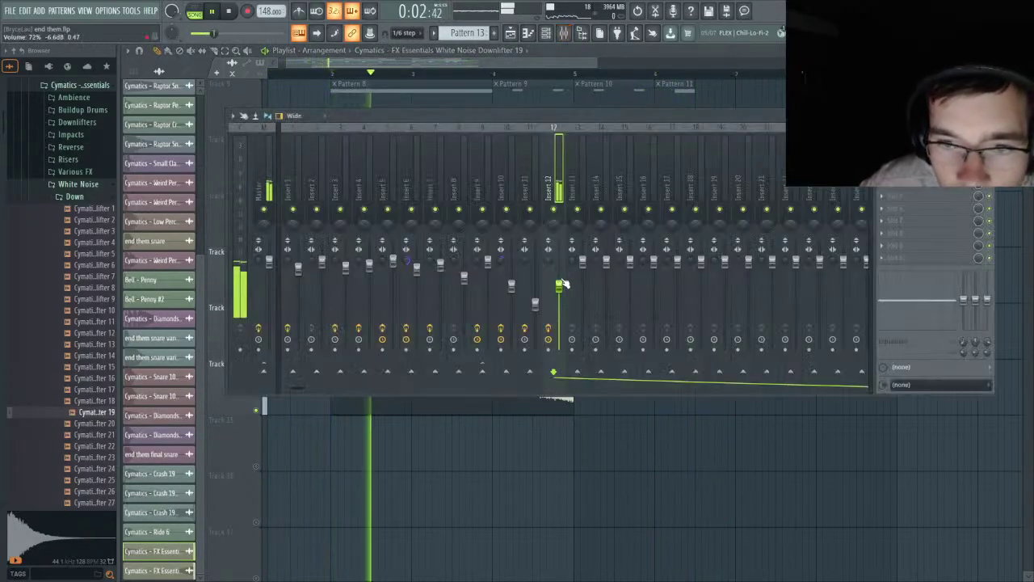
pyautogui.press('F9')
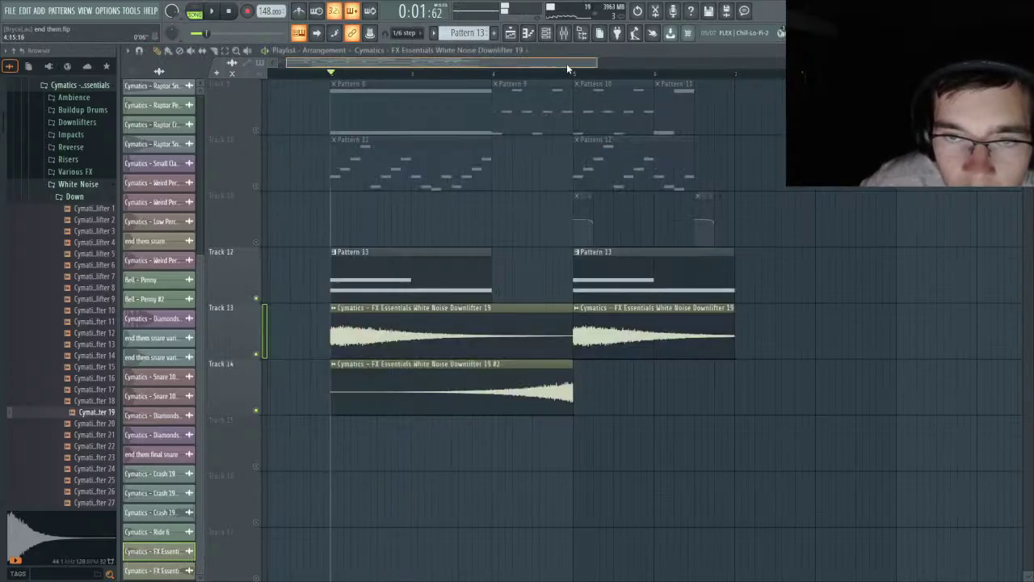
pyautogui.doubleClick(455, 321)
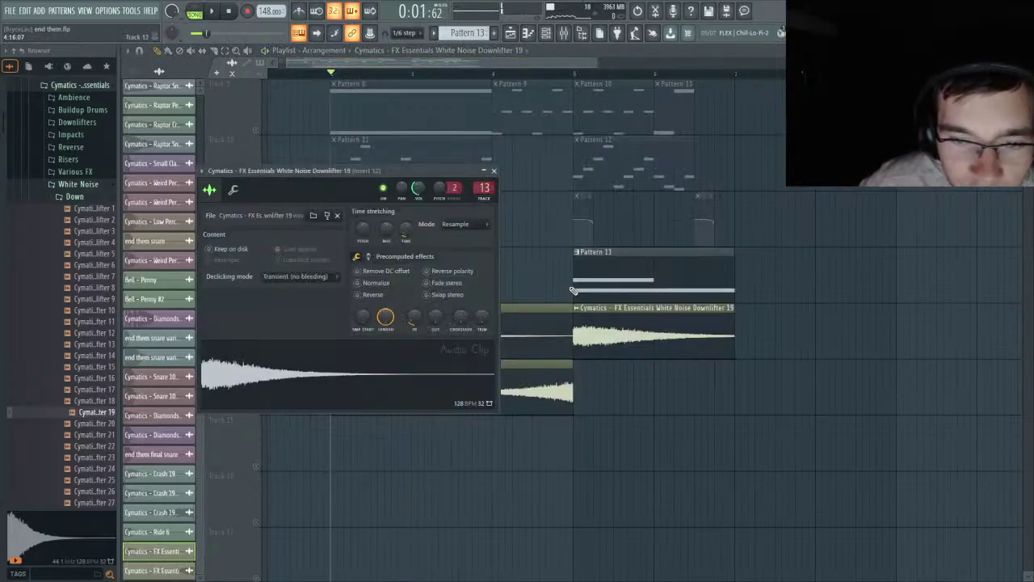
pyautogui.doubleClick(549, 388)
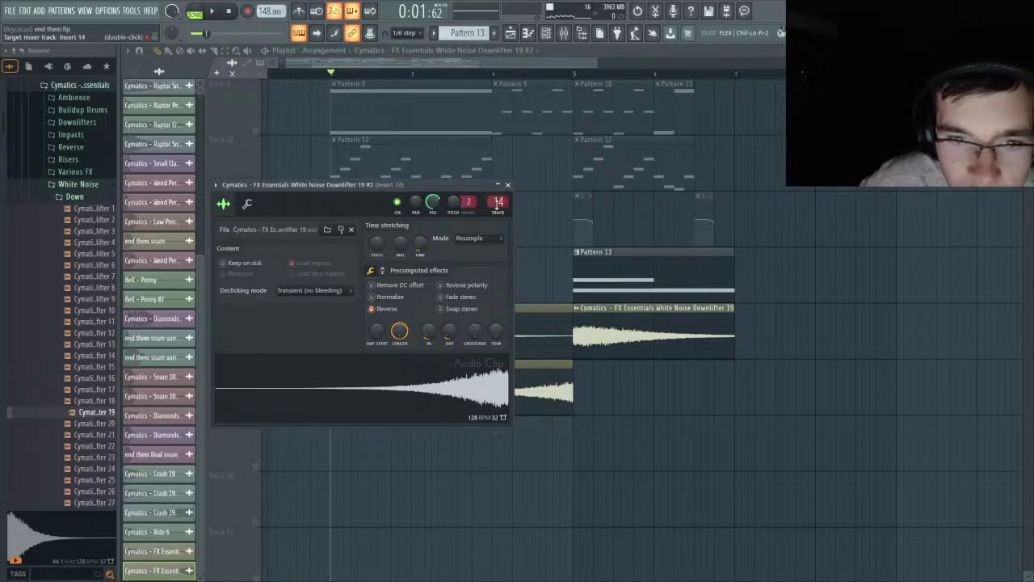
# - Shape Insert 13 with Fruity Parametric EQ 2, cutting the lows and slightly reducing bands 5 and 7, and lower its mixer volume
pyautogui.click(563, 33)
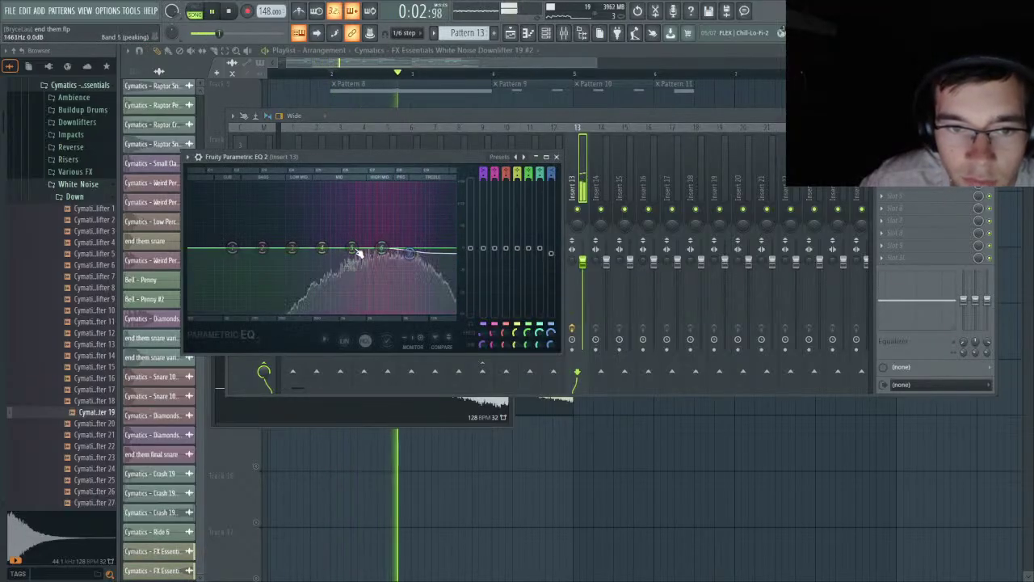
pyautogui.moveTo(231, 247); pyautogui.dragTo(281, 312)
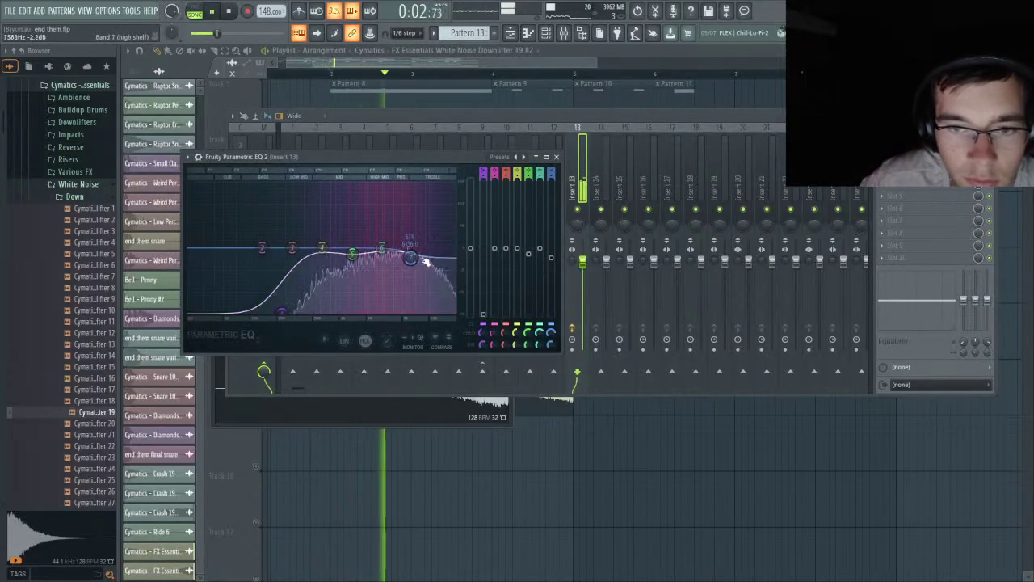
pyautogui.moveTo(587, 262); pyautogui.dragTo(585, 278)
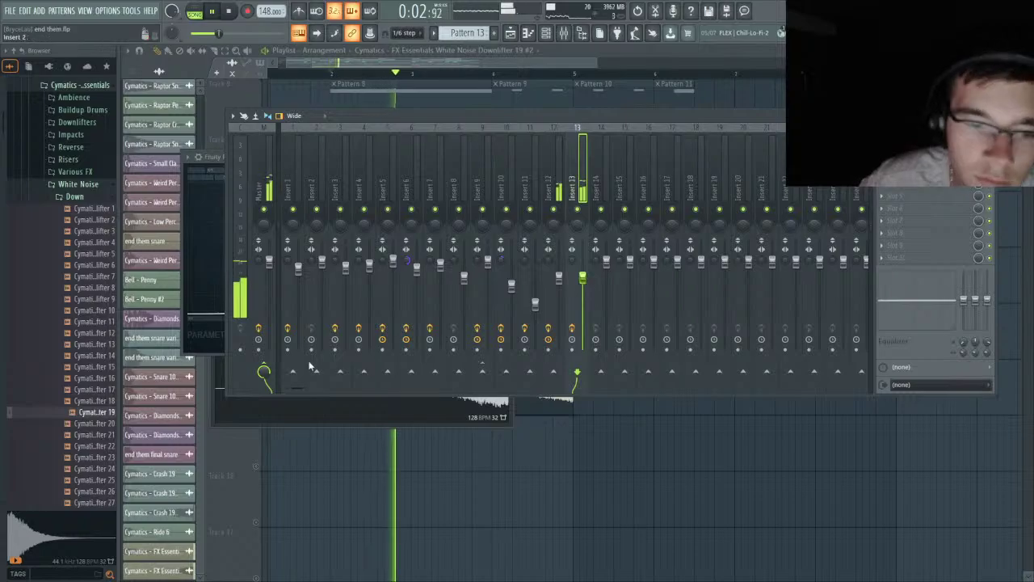
# - Route Insert 13 to the same bus track that Insert 12 feeds instead of the Master, and play the soloed tracks
pyautogui.scroll(-10, 670, 138)
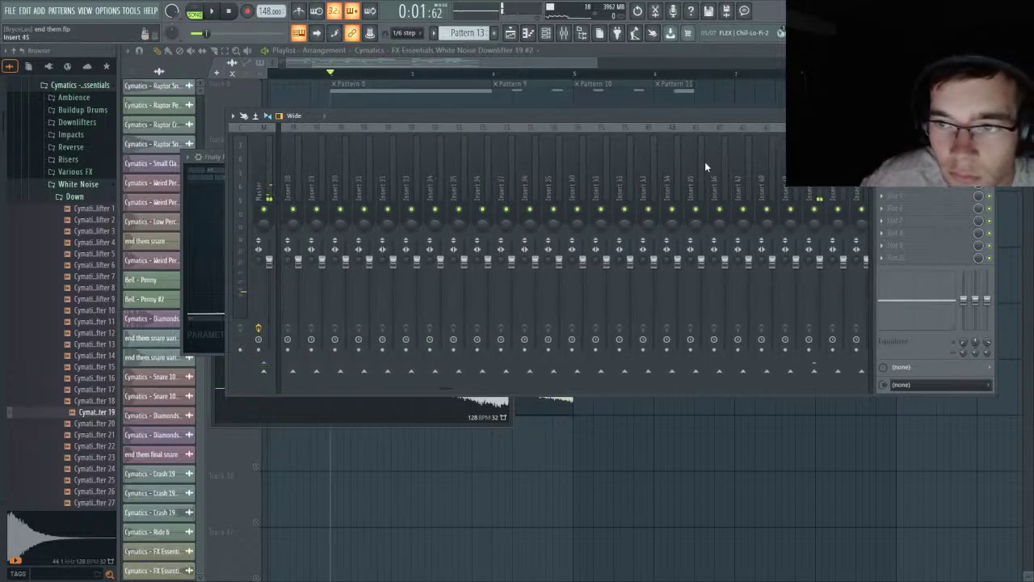
pyautogui.click(813, 372)
pyautogui.press('space')
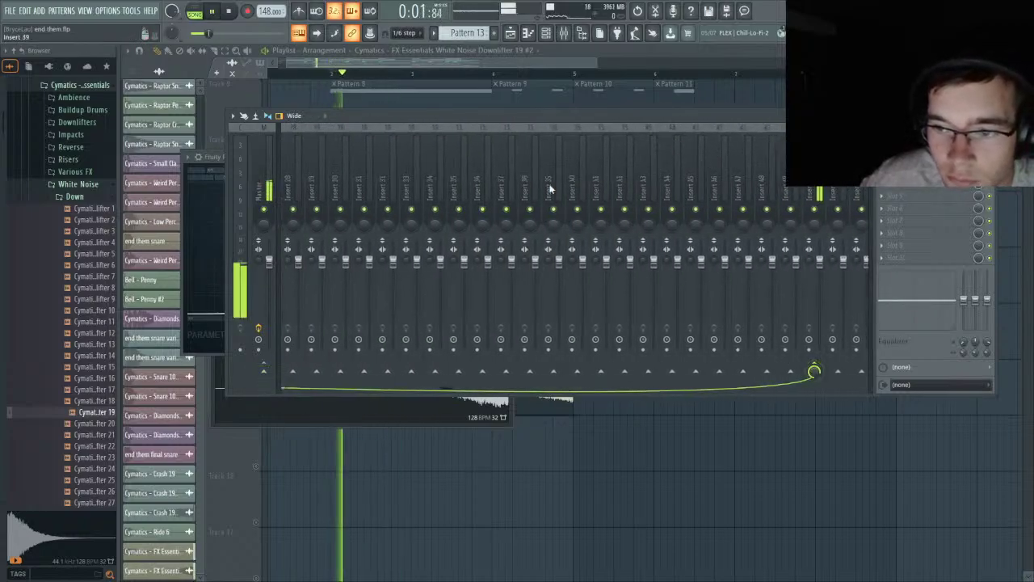
pyautogui.click(509, 62)
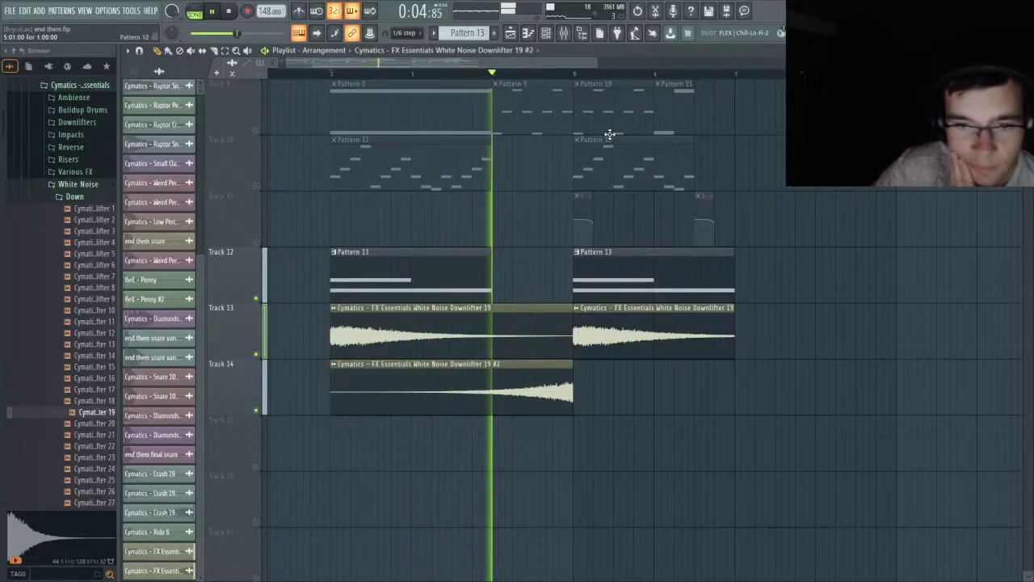
pyautogui.press('space')
# - Turn off the solo so all playlist tracks sound, and play the full arrangement
pyautogui.click(249, 412)
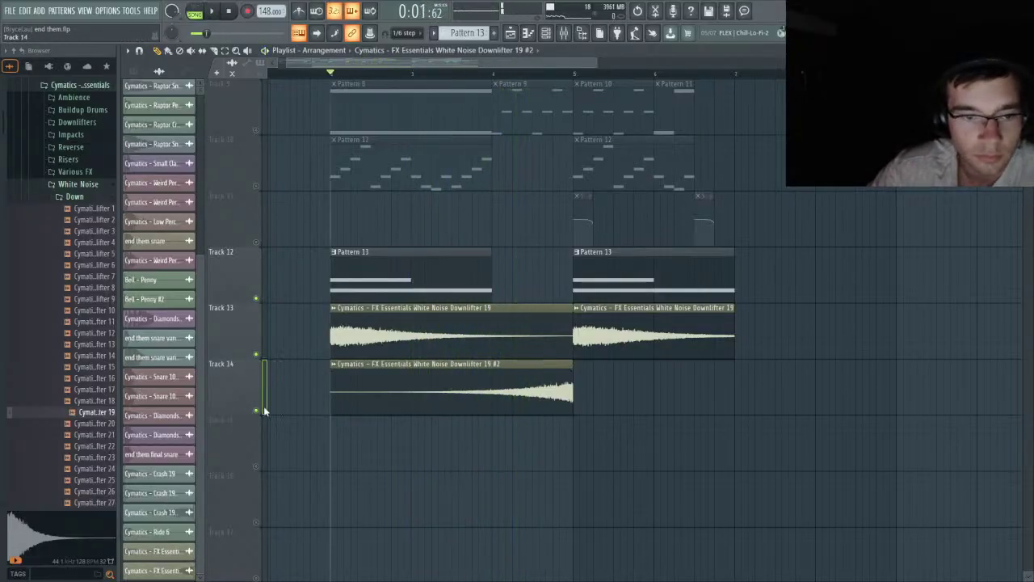
pyautogui.scroll(10, 264, 410)
pyautogui.press('space')
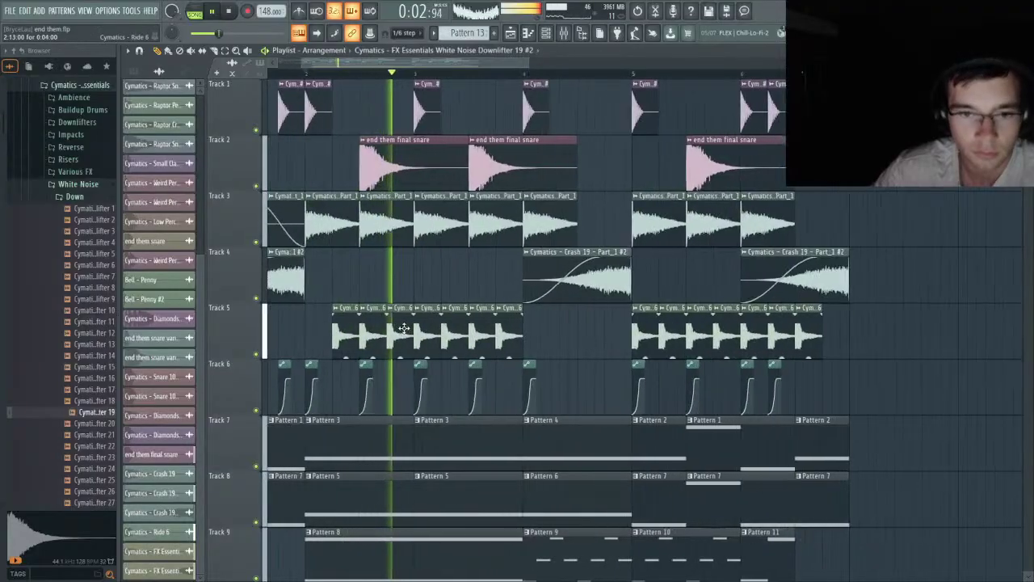
pyautogui.scroll(-3, 404, 328)
pyautogui.scroll(3, 403, 328)
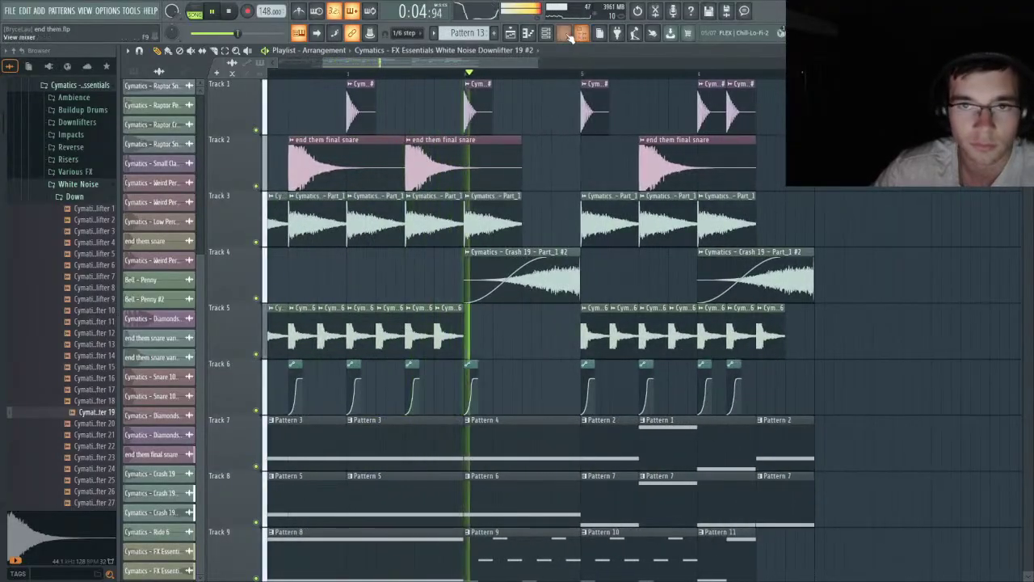
# - Set the mixer volume of Insert 12 to about 79% while the arrangement plays
pyautogui.click(568, 34)
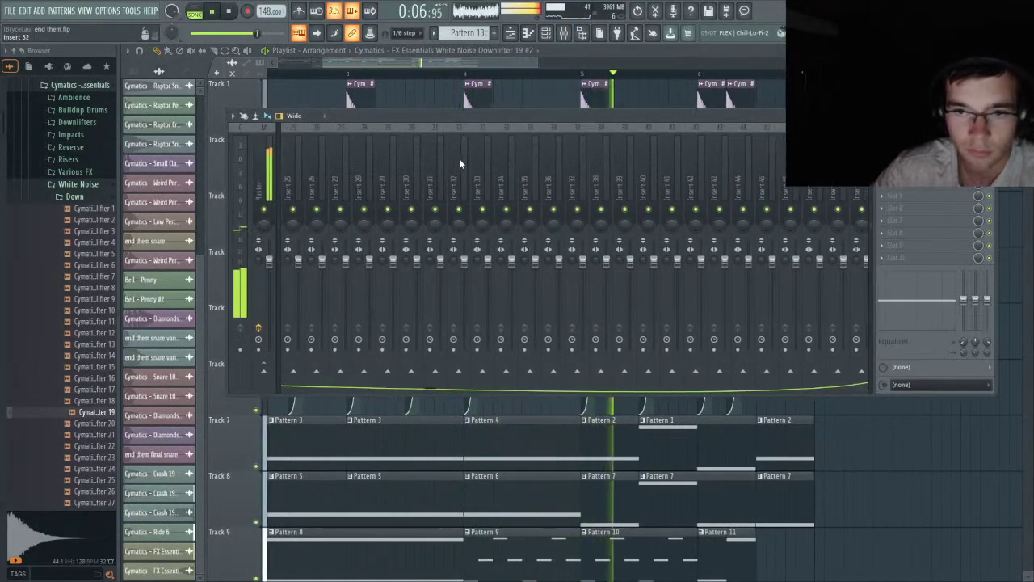
pyautogui.scroll(6, 459, 161)
pyautogui.moveTo(417, 278); pyautogui.dragTo(416, 282)
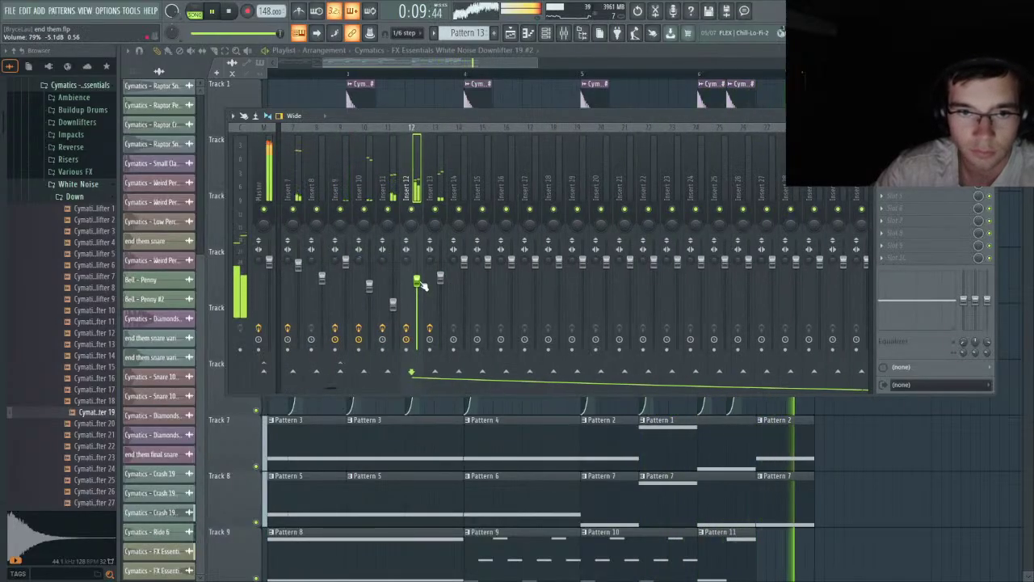
pyautogui.click(479, 65)
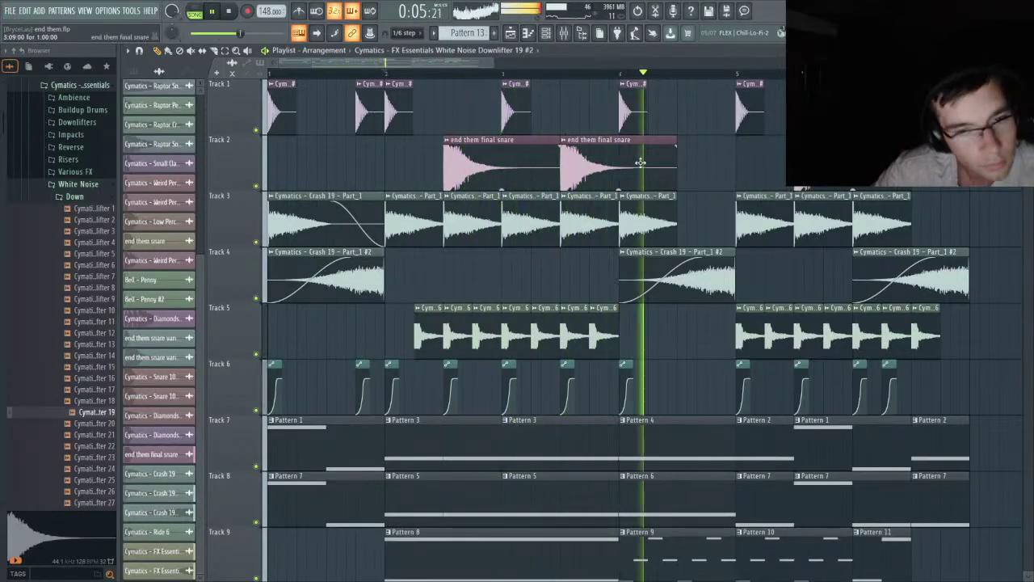
# - Play the full arrangement again and check the mixer levels of Insert 13 and Insert 10
pyautogui.press('space')
pyautogui.scroll(-2, 601, 138)
pyautogui.press('space')
pyautogui.click(563, 33)
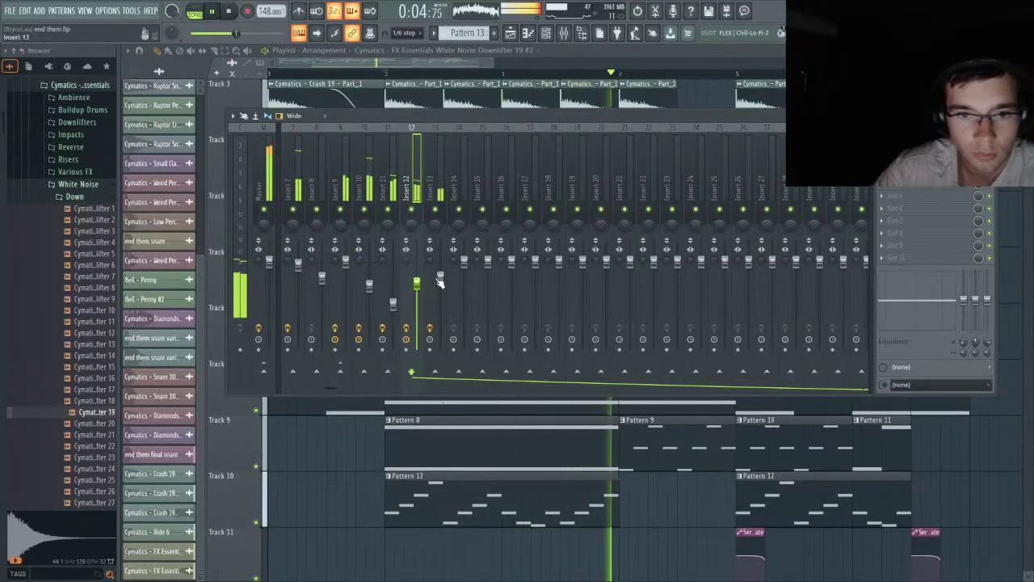
pyautogui.click(440, 282)
pyautogui.click(369, 287)
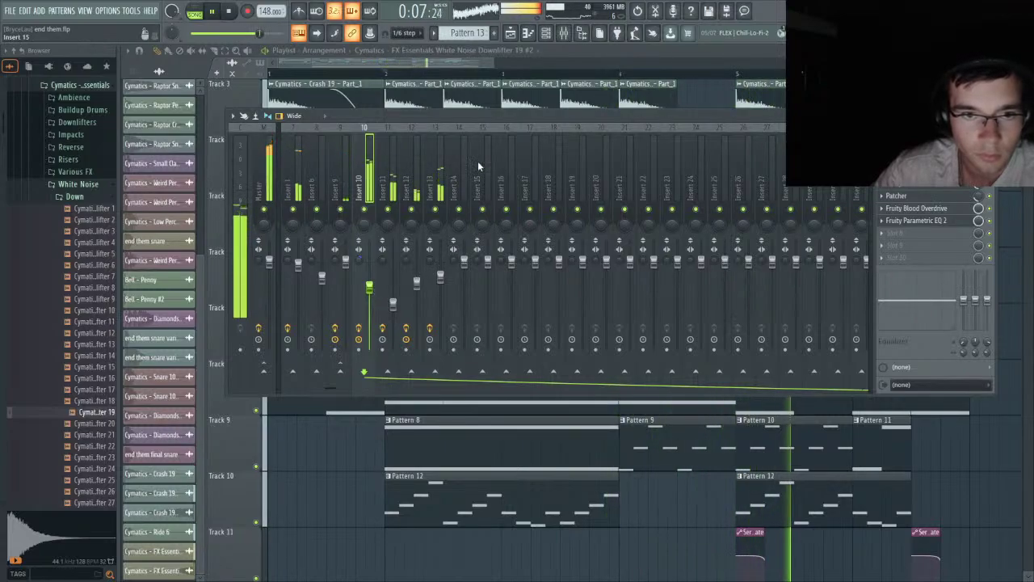
pyautogui.moveTo(471, 62); pyautogui.dragTo(488, 62)
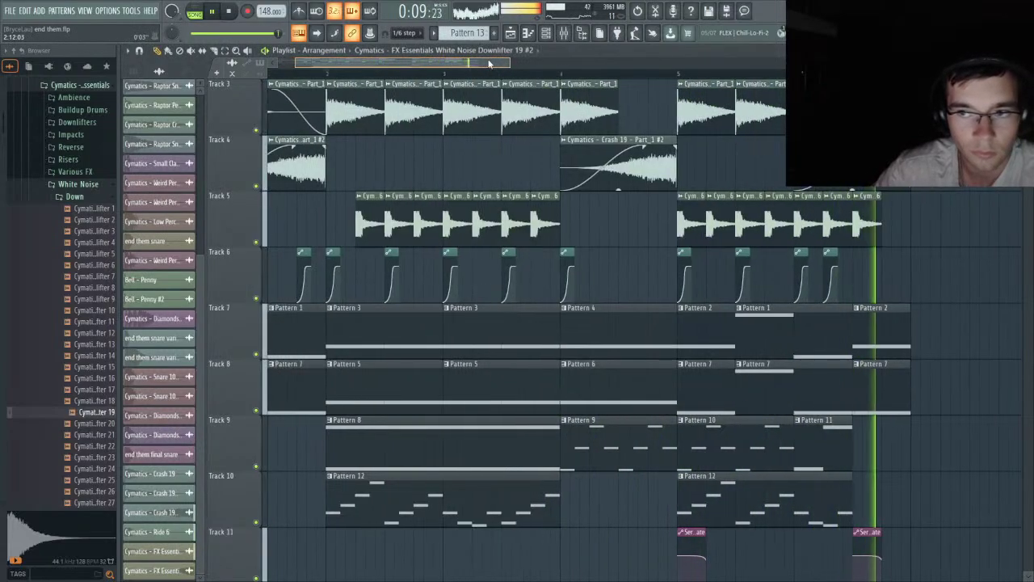
pyautogui.scroll(-3, 587, 125)
pyautogui.scroll(3, 319, 217)
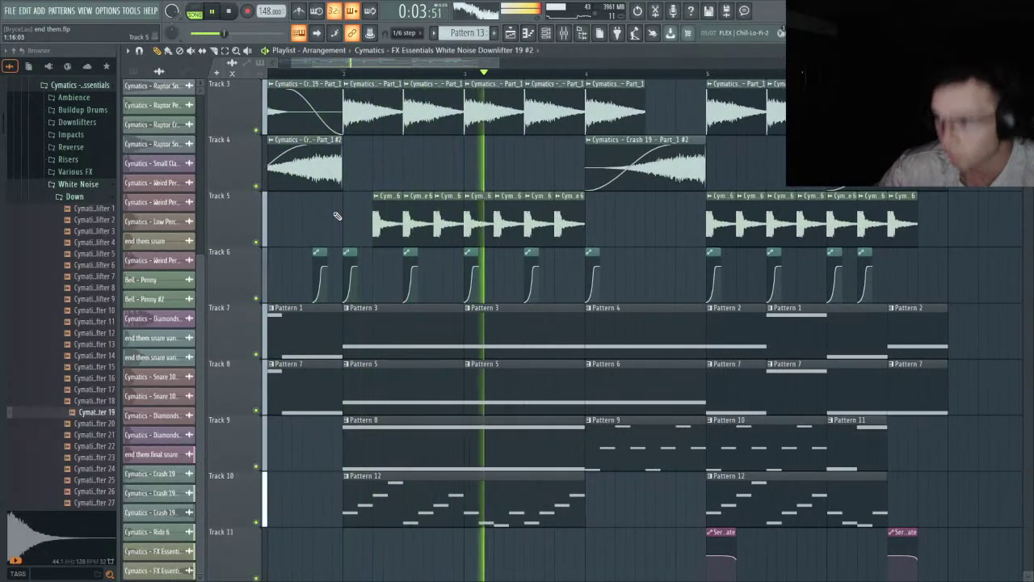
pyautogui.press('space')
# - Play Pattern 8 on its own and open Pattern 13's Haunting Hour notes in the piano roll
pyautogui.scroll(-1, 427, 397)
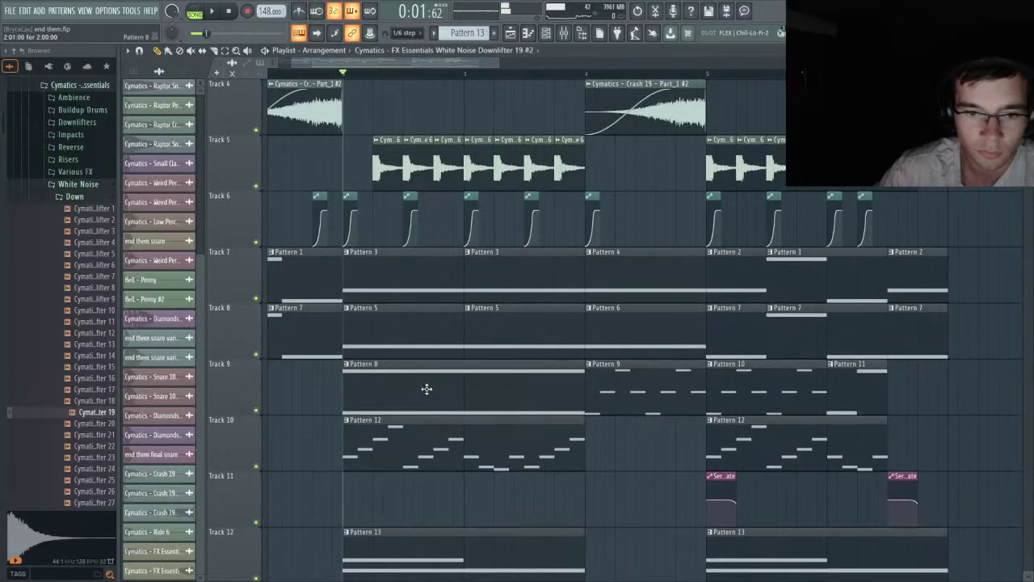
pyautogui.click(426, 390)
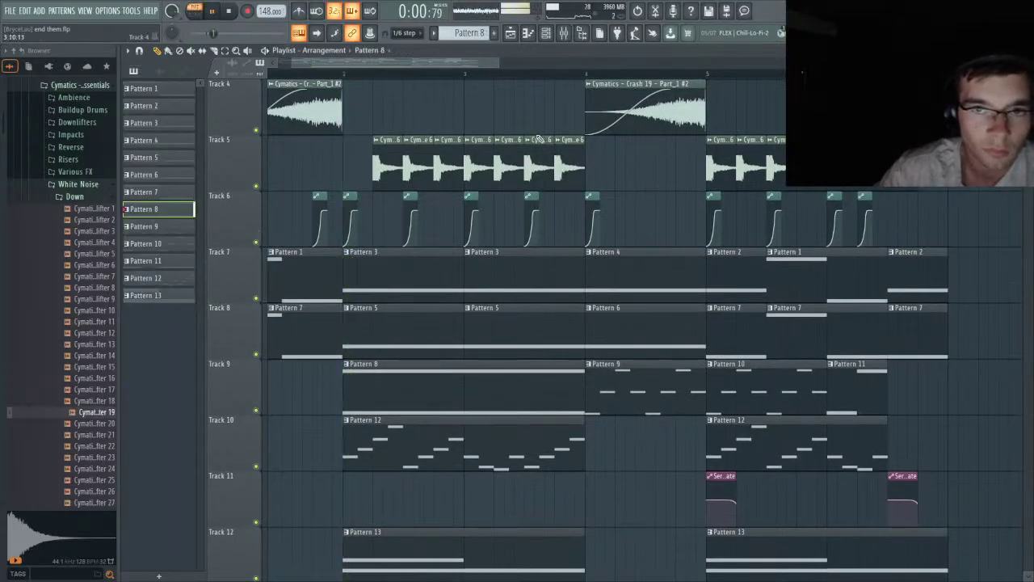
pyautogui.scroll(-4, 501, 267)
pyautogui.doubleClick(467, 349)
pyautogui.scroll(2, 298, 240)
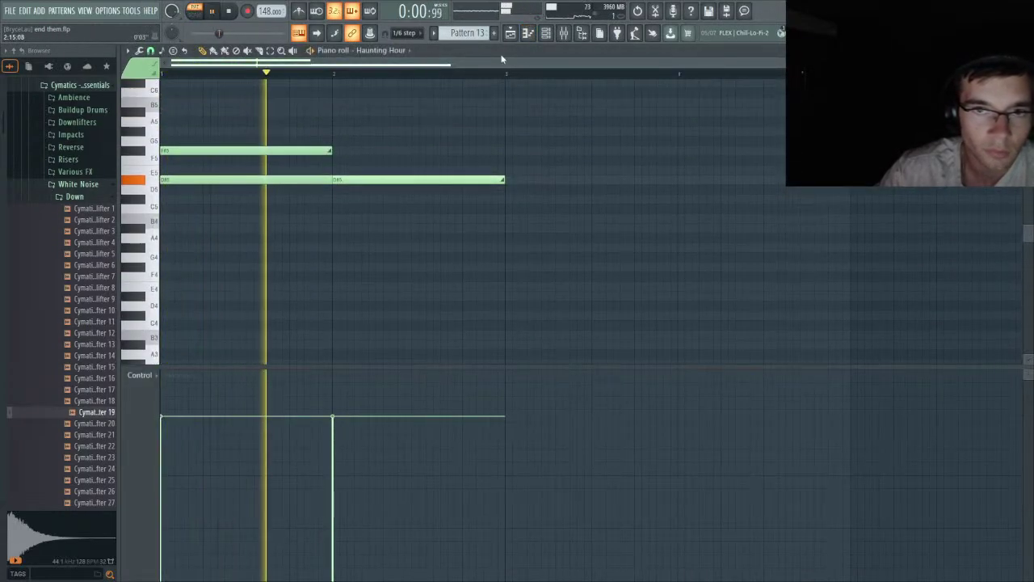
# - Open Pattern 13's FLEX instrument and try the Fractal Tail and Laser Harp presets
pyautogui.click(546, 32)
pyautogui.press('space')
pyautogui.click(230, 298)
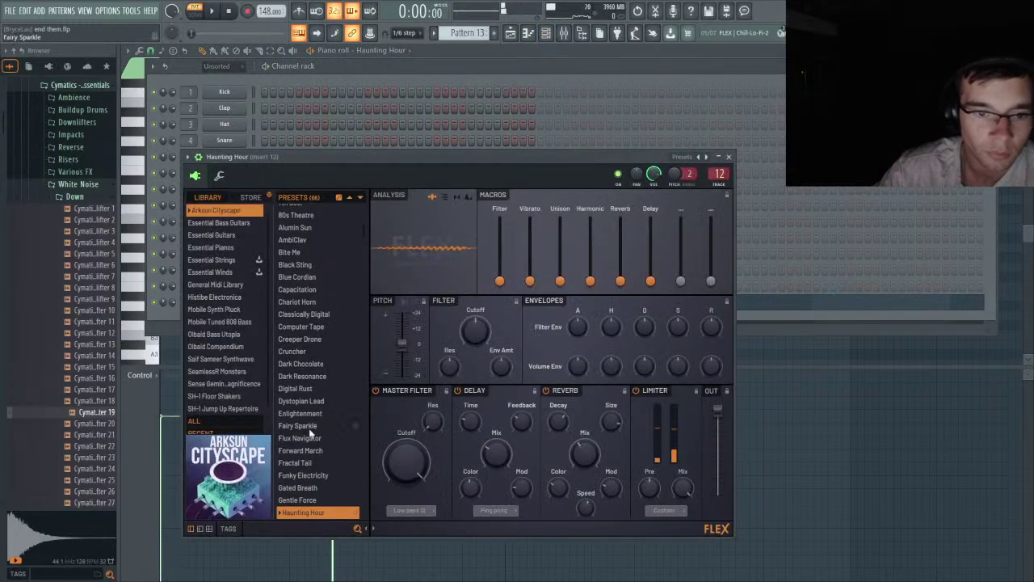
pyautogui.click(309, 460)
pyautogui.press('space')
pyautogui.scroll(-4, 314, 452)
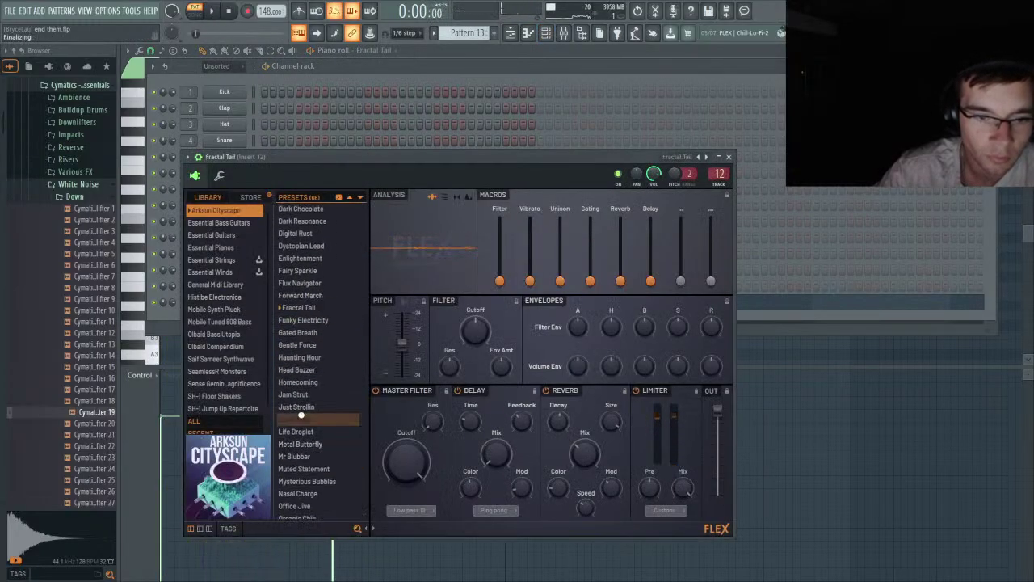
pyautogui.press('space')
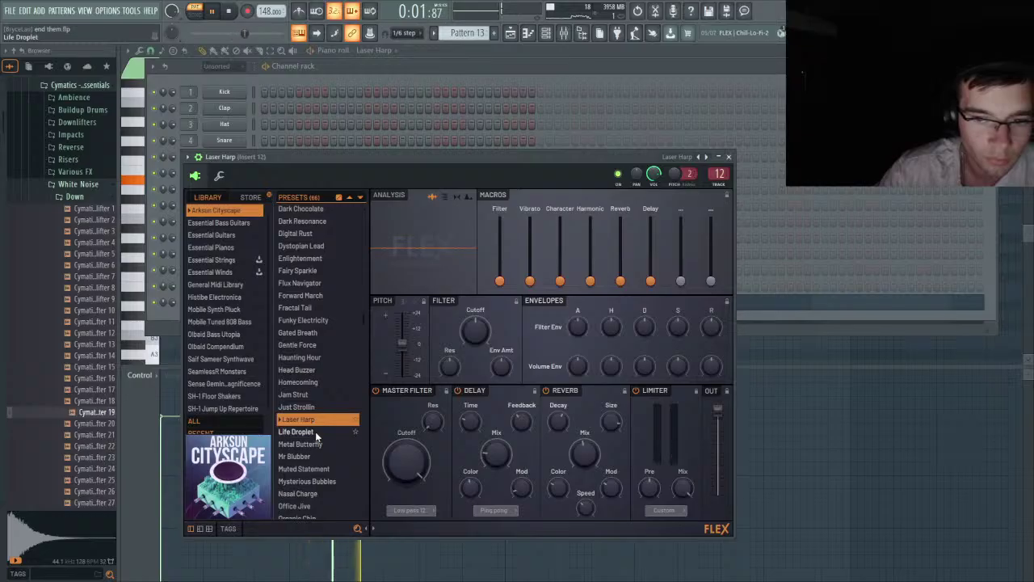
# - Try the Life Droplet, Mr Blubber and Nasal Charge presets on Pattern 13's FLEX instrument
pyautogui.click(315, 431)
pyautogui.press('space')
pyautogui.press('space')
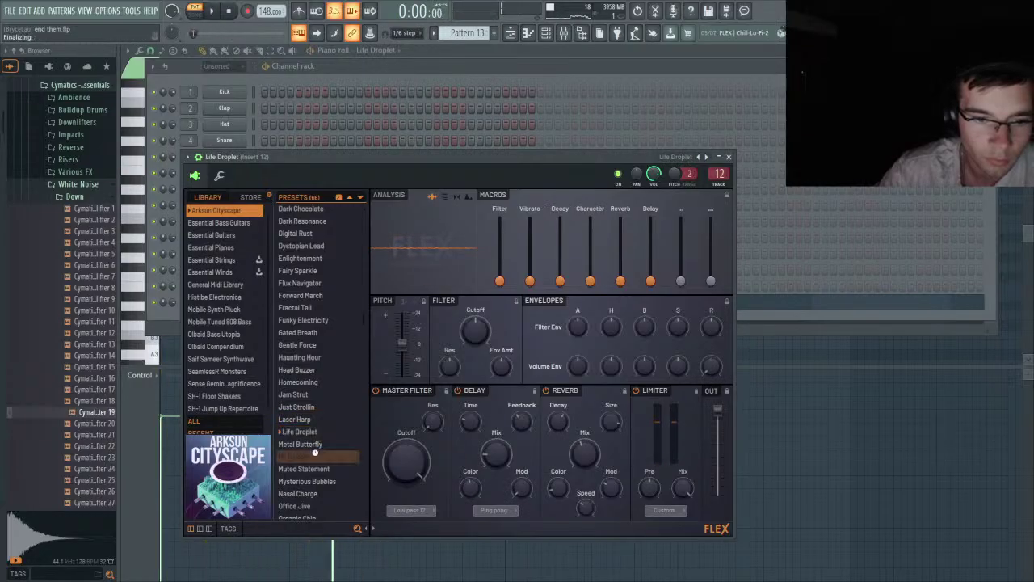
pyautogui.press('space')
pyautogui.scroll(-4, 315, 455)
pyautogui.click(317, 443)
pyautogui.press('space')
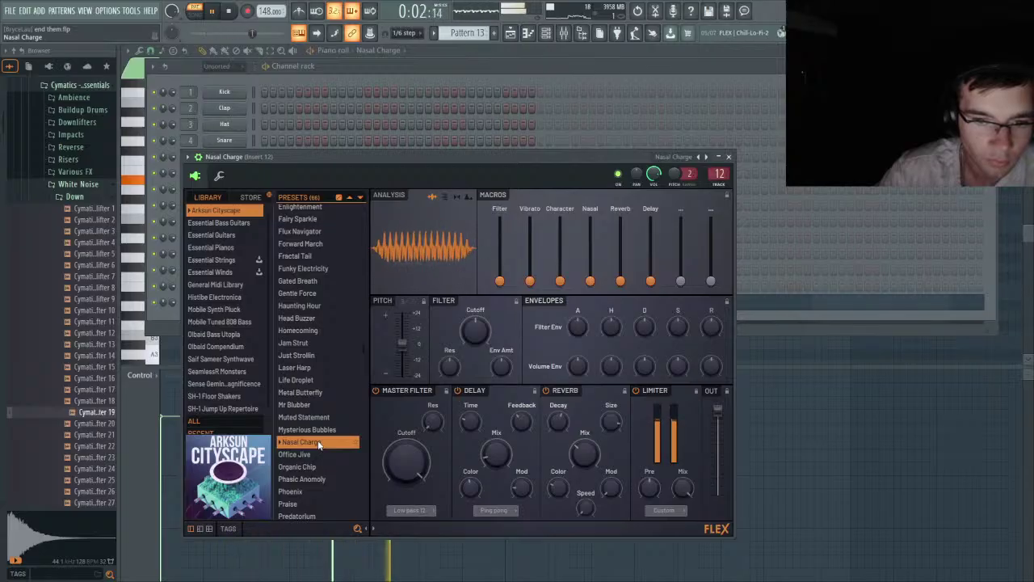
# - Try the Phoenix and Dystopian Lead presets in FLEX, and load Haunting Hour again
pyautogui.scroll(-4, 318, 439)
pyautogui.press('space')
pyautogui.click(310, 390)
pyautogui.press('space')
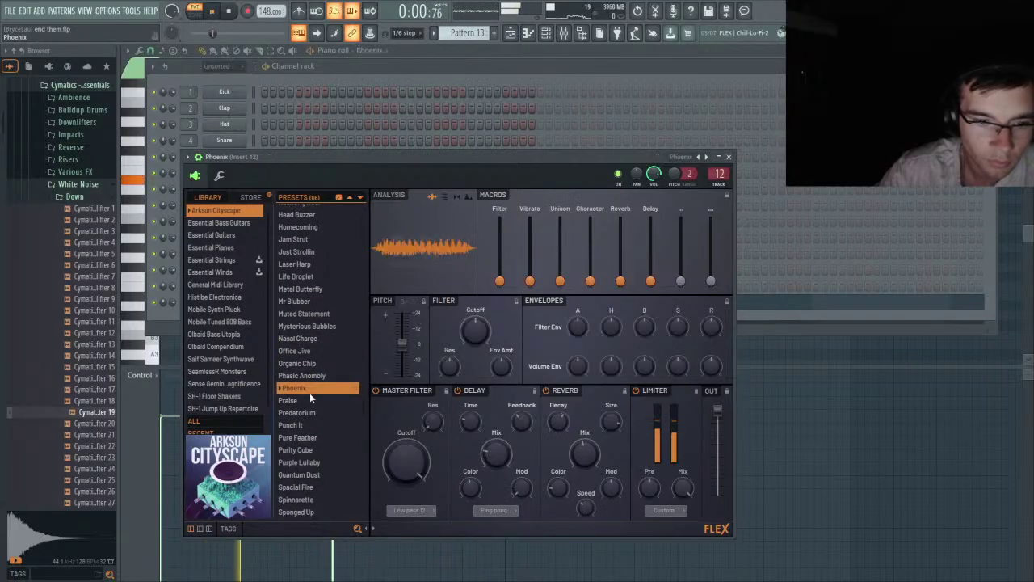
pyautogui.scroll(8, 307, 389)
pyautogui.click(307, 273)
pyautogui.press('space')
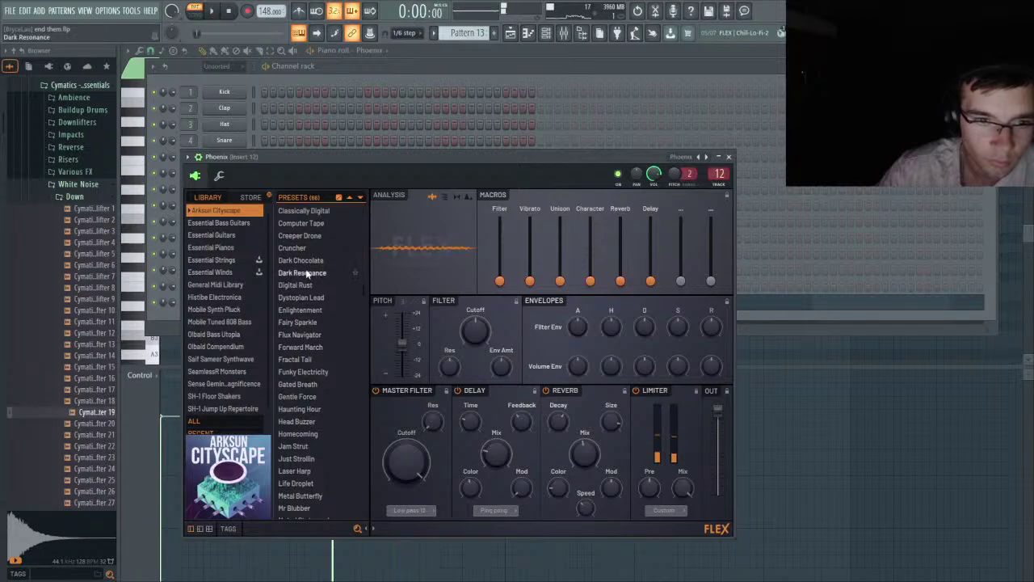
pyautogui.click(314, 408)
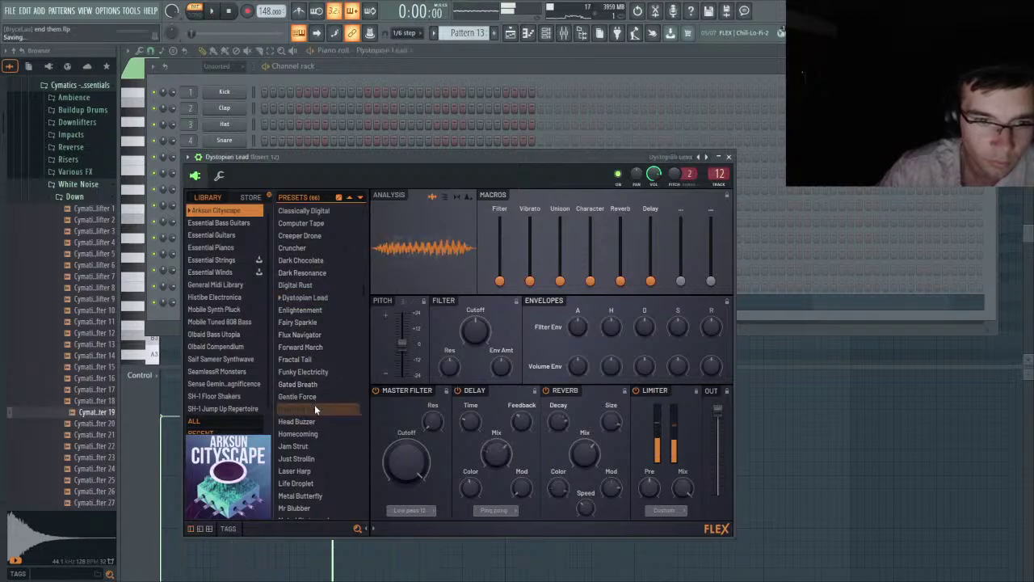
# - Transpose all Haunting Hour notes in Pattern 13 down one octave
pyautogui.click(460, 51)
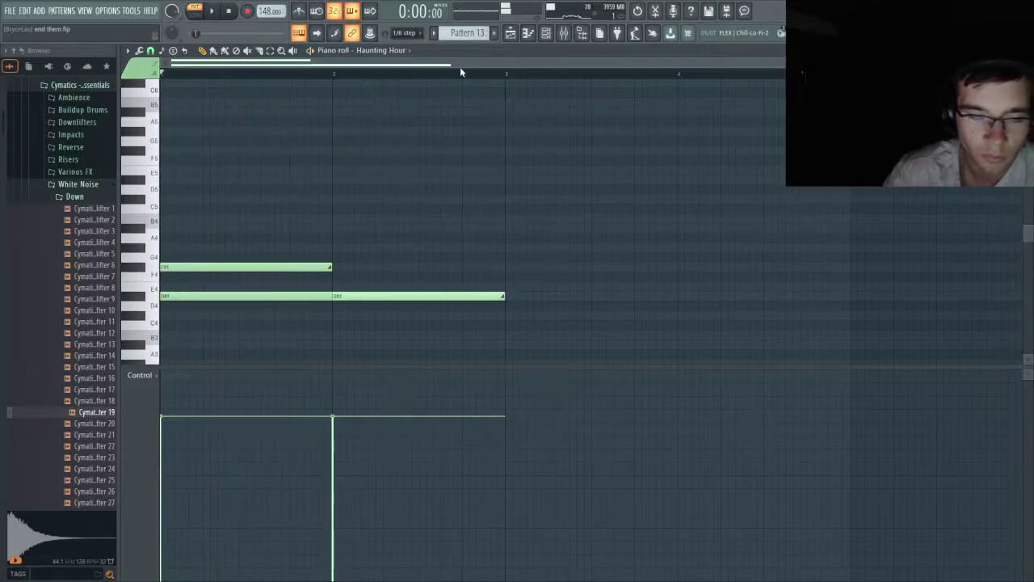
pyautogui.scroll(-5, 460, 66)
# - Play the full arrangement with the lowered Pattern 13 and check Insert 12's level in the mixer
pyautogui.click(511, 34)
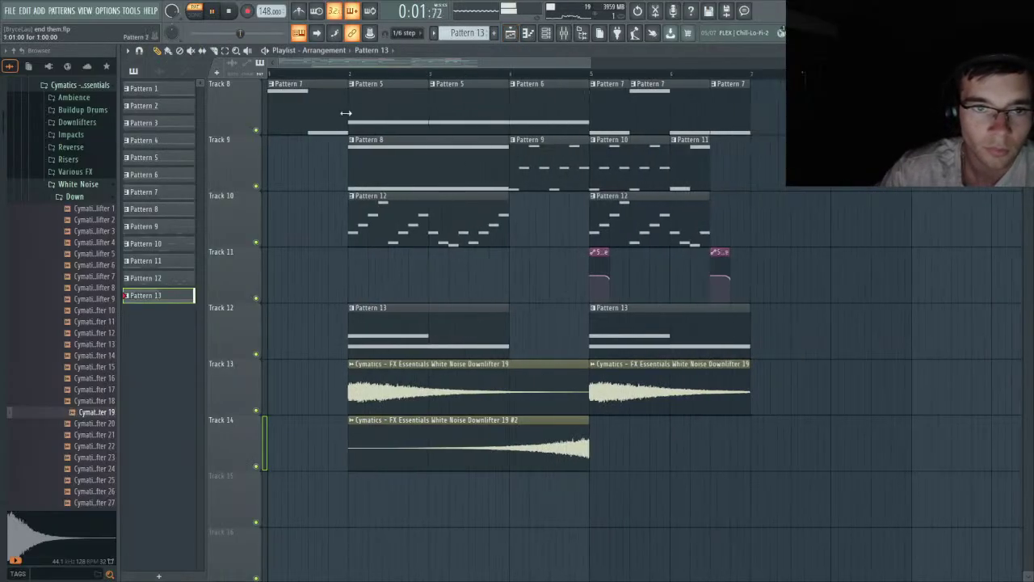
pyautogui.scroll(2, 497, 230)
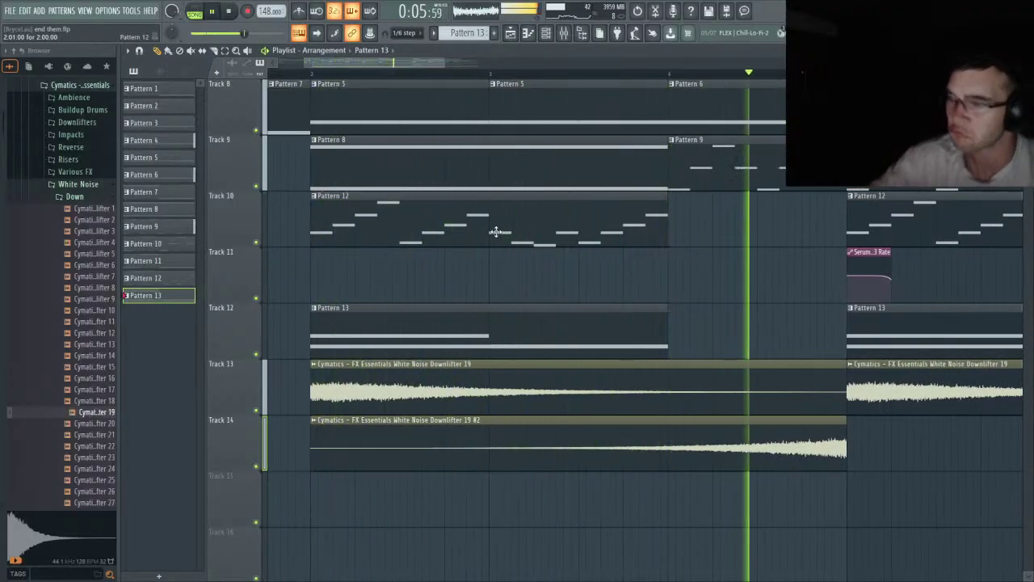
pyautogui.press('F9')
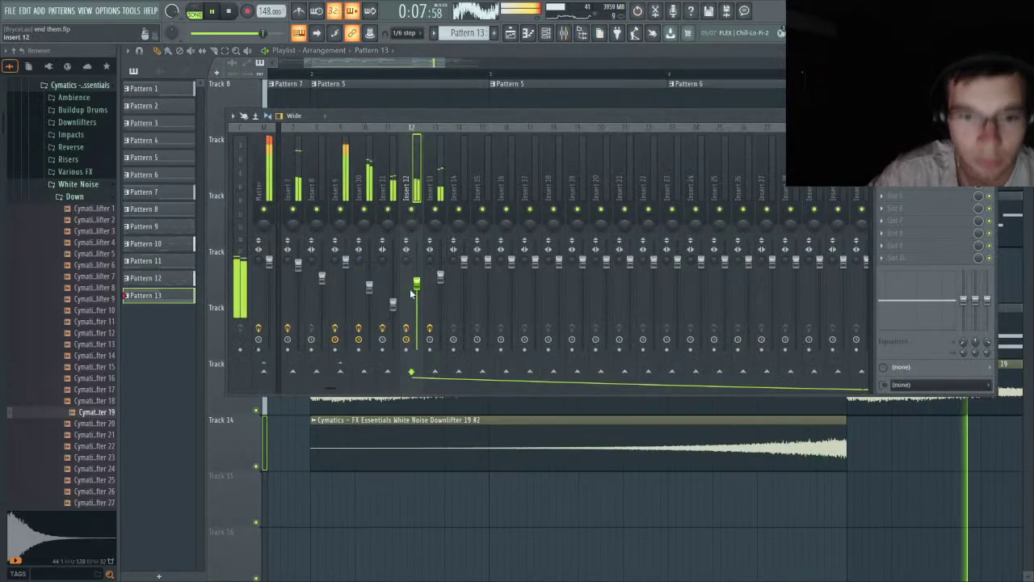
# - Lower the Insert 12 and Insert 13 faders slightly, and in Insert 12's Parametric EQ 2 boost band 5 near 1317 Hz and cut the high shelf
pyautogui.moveTo(416, 283); pyautogui.dragTo(416, 285)
pyautogui.click(929, 145)
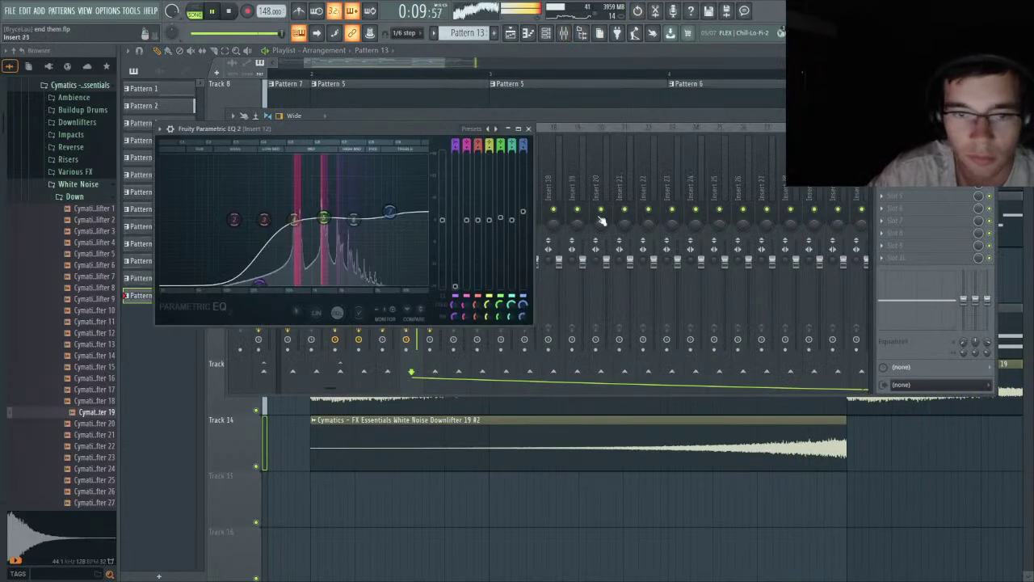
pyautogui.moveTo(389, 209); pyautogui.dragTo(389, 216)
pyautogui.moveTo(323, 218); pyautogui.dragTo(321, 212)
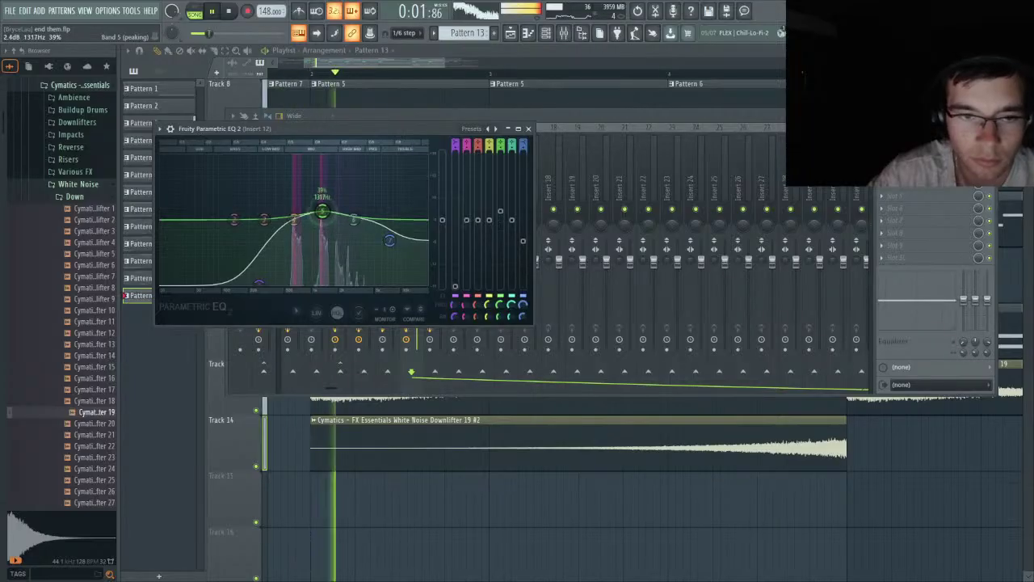
pyautogui.moveTo(388, 240); pyautogui.dragTo(391, 232)
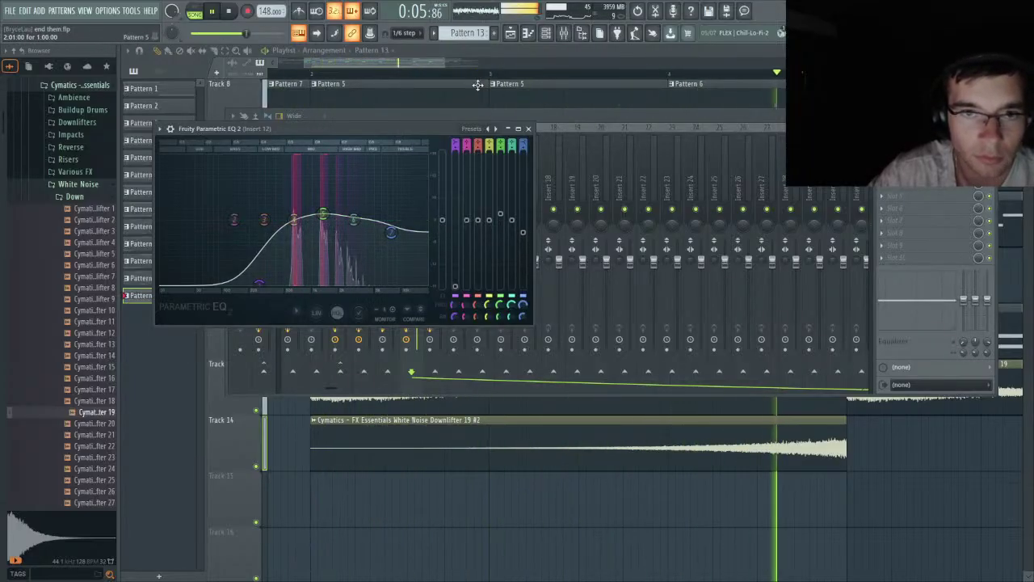
pyautogui.click(596, 120)
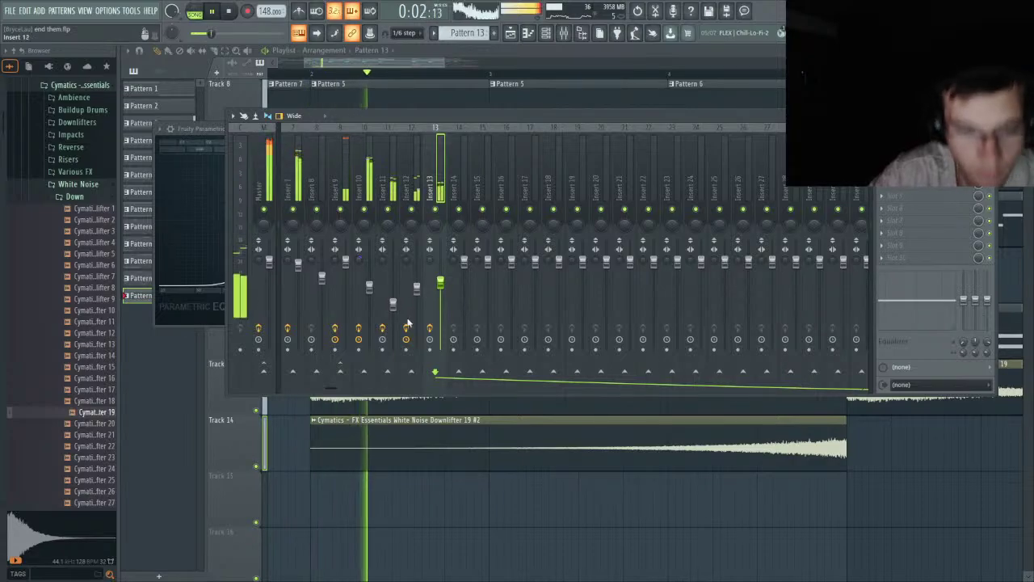
# - Check Insert 10 and Insert 9's Fruity Limiter in the mixer, and listen through the arrangement in the playlist
pyautogui.click(369, 289)
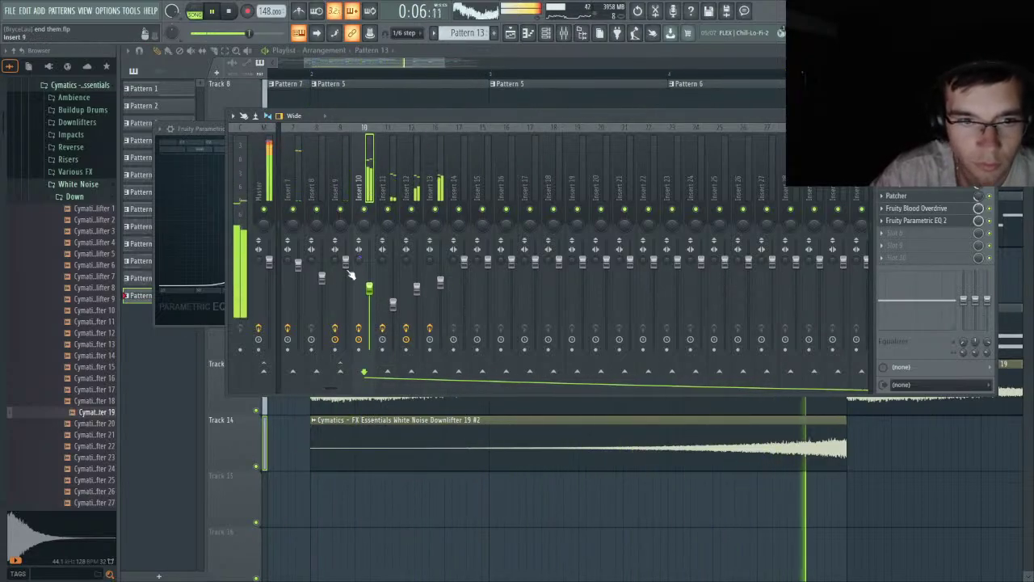
pyautogui.click(345, 192)
pyautogui.click(916, 146)
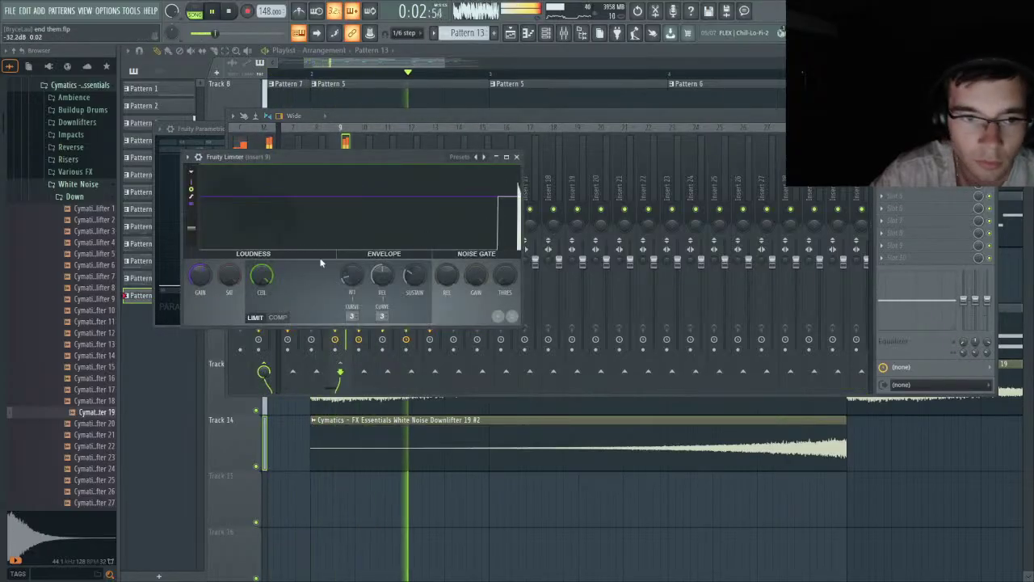
pyautogui.press('space')
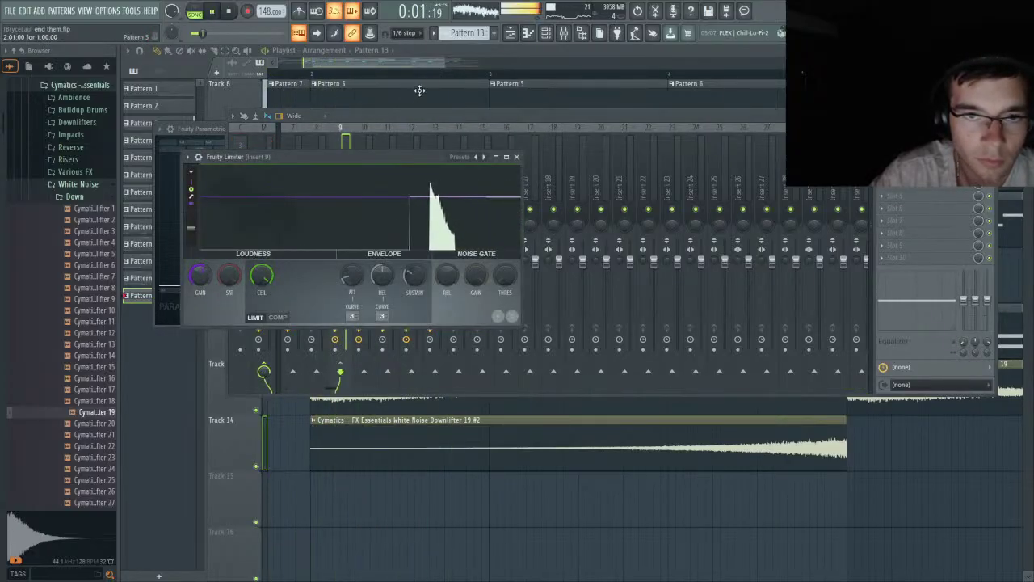
pyautogui.click(435, 63)
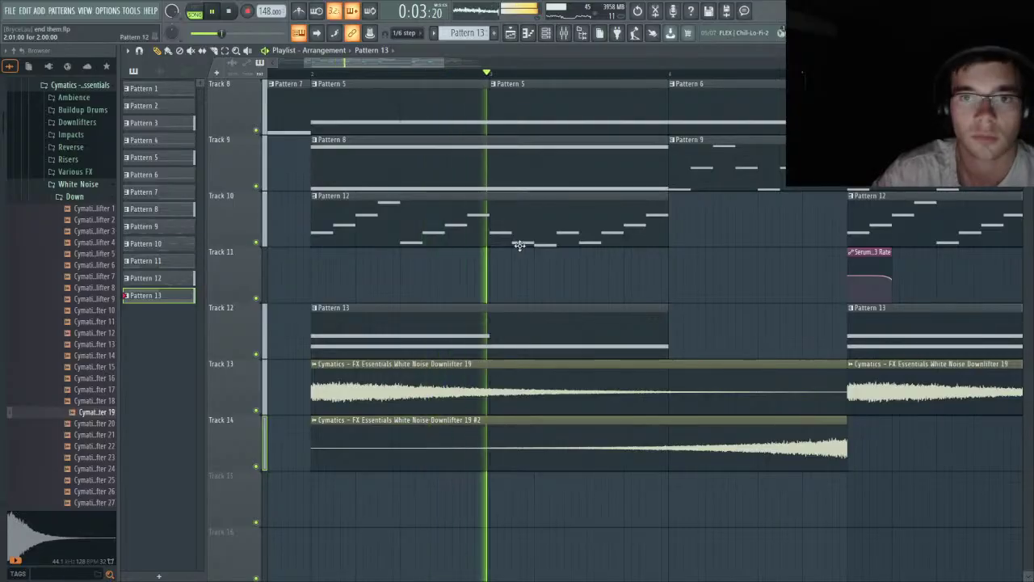
pyautogui.scroll(5, 519, 246)
pyautogui.scroll(-2, 563, 254)
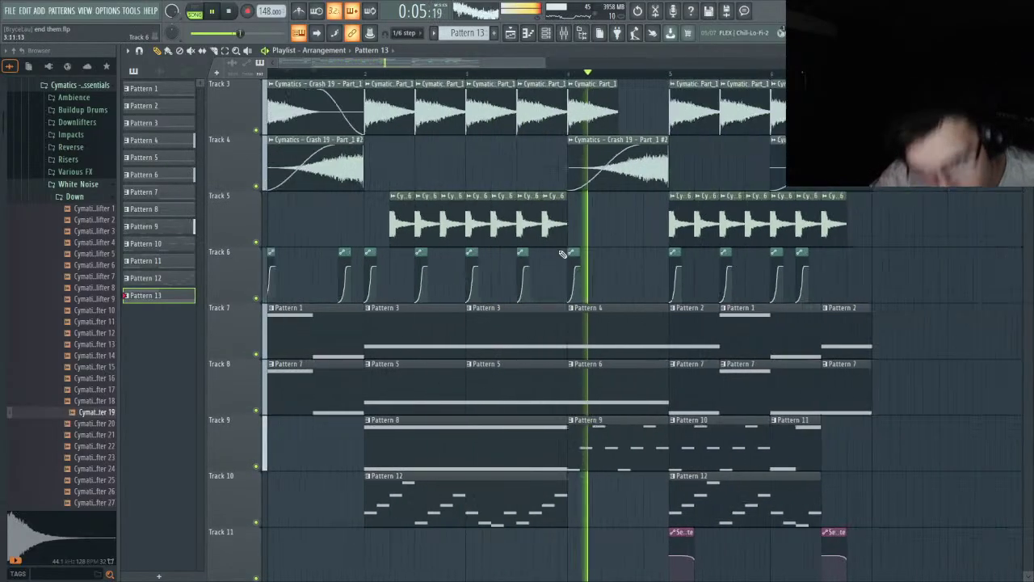
pyautogui.scroll(-1, 678, 268)
pyautogui.scroll(2, 641, 264)
pyautogui.press('space')
# - Shift all playlist clips from Track 6 downward by one track so that Track 6 is empty
pyautogui.scroll(2, 501, 283)
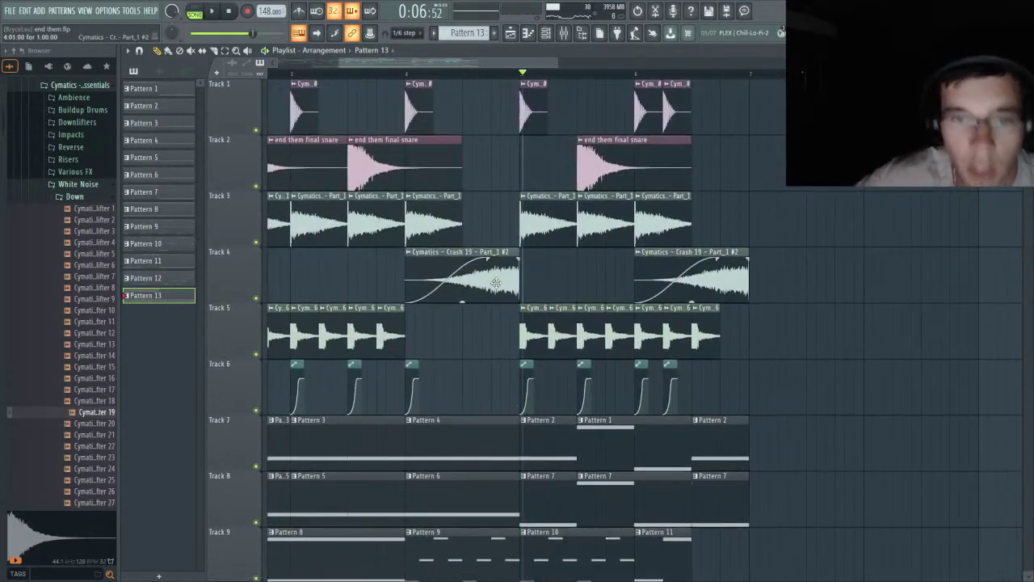
pyautogui.scroll(-3, 484, 290)
pyautogui.scroll(2, 266, 340)
pyautogui.scroll(-5, 362, 245)
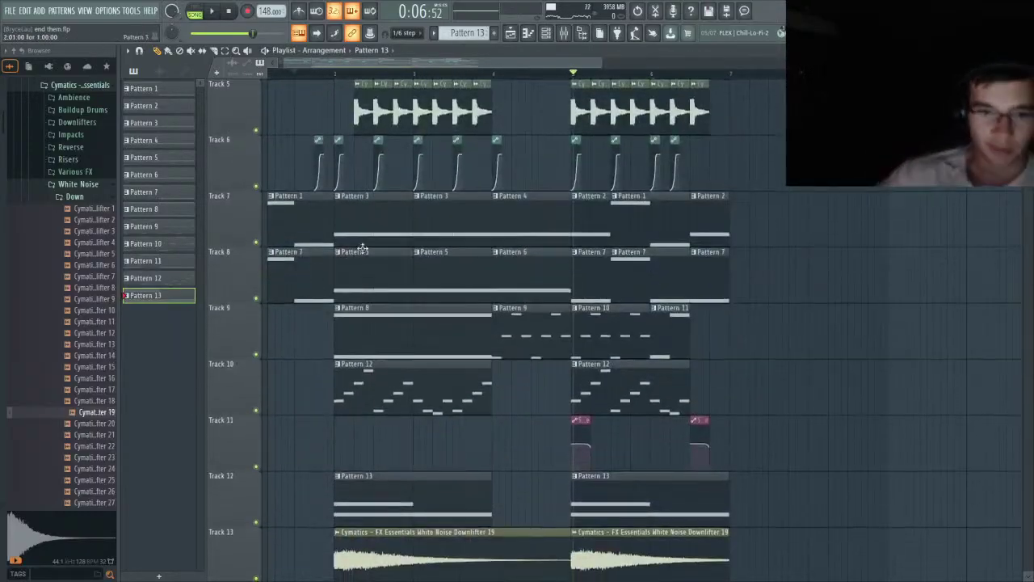
pyautogui.scroll(-3, 590, 363)
pyautogui.moveTo(845, 416); pyautogui.dragTo(6, 244)
pyautogui.hotkey('shift', 'Down')
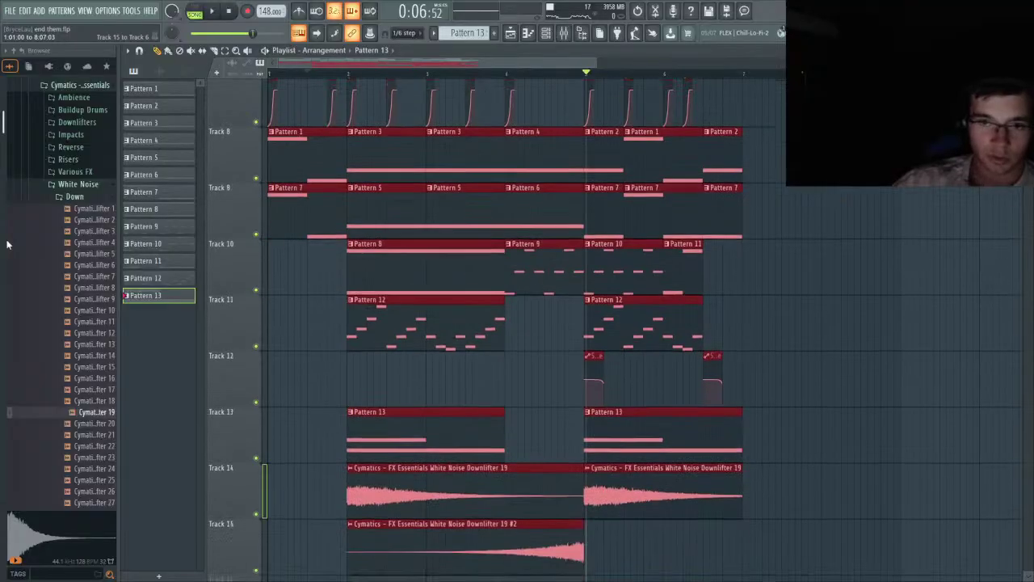
pyautogui.scroll(5, 332, 286)
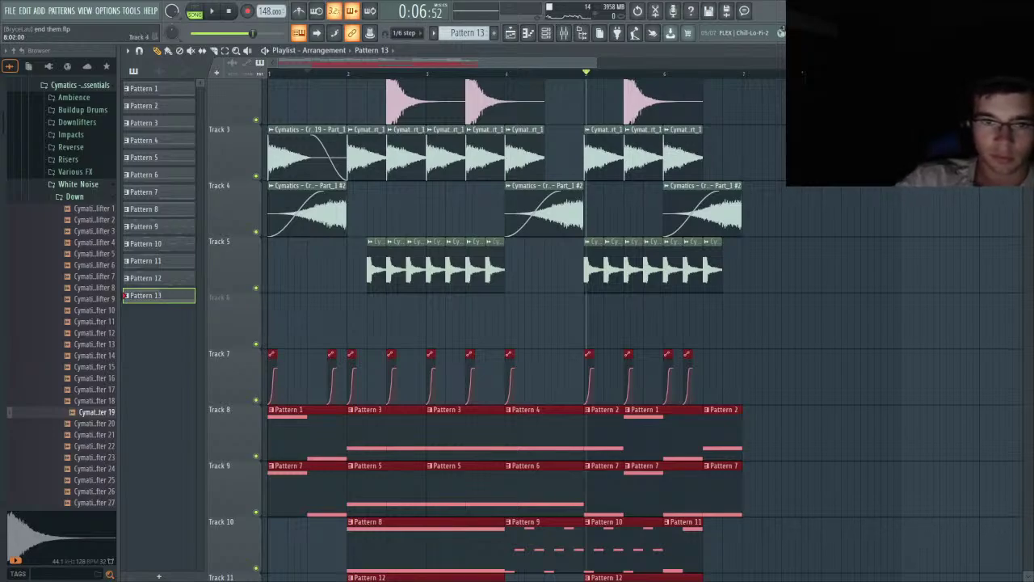
# - Add the gangster what chant sample to Track 6 at the first Ride 6 hit and boost it with its precomputed effects
pyautogui.moveTo(970, 267); pyautogui.dragTo(761, 352)
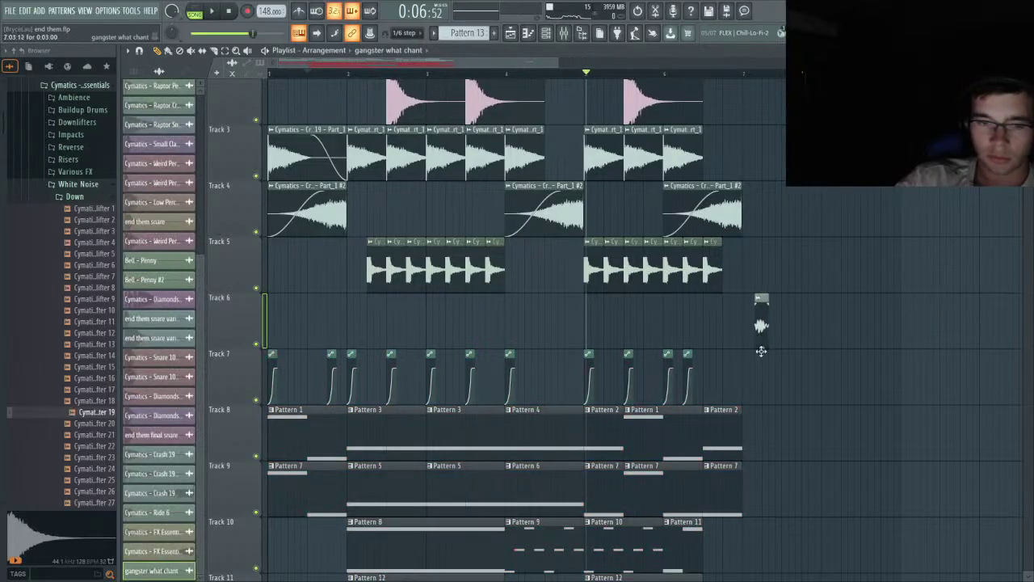
pyautogui.scroll(5, 390, 356)
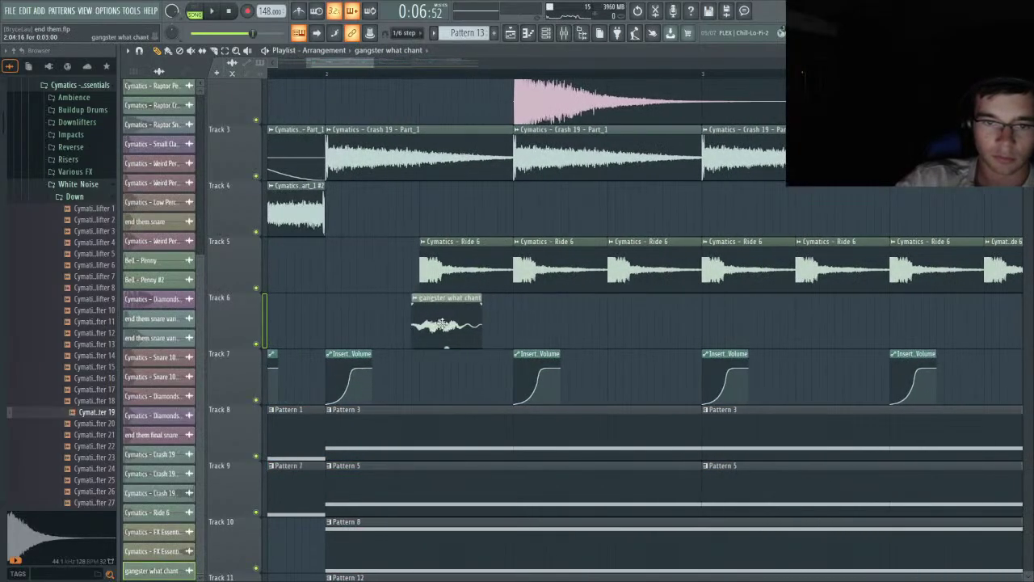
pyautogui.doubleClick(454, 346)
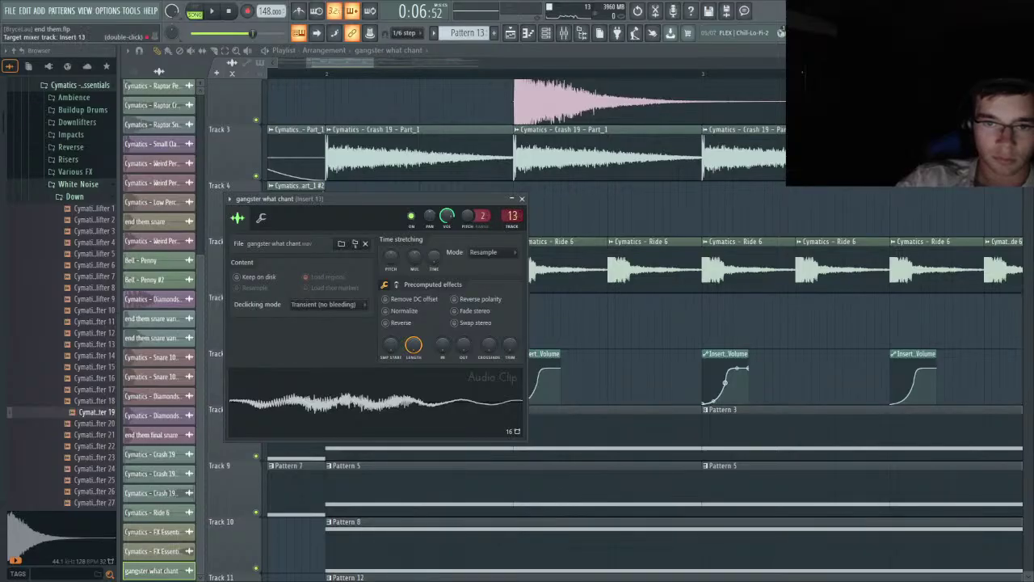
pyautogui.click(395, 286)
pyautogui.click(521, 198)
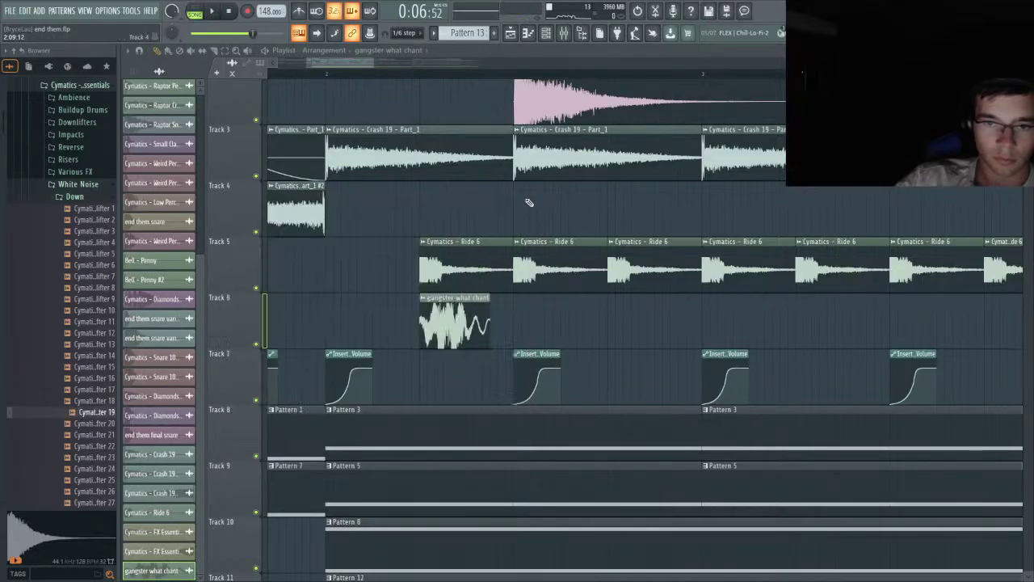
# - Duplicate the gangster what chant clip on Track 6 so four clips fall on every second Ride 6 hit of the first section
pyautogui.scroll(-3, 477, 267)
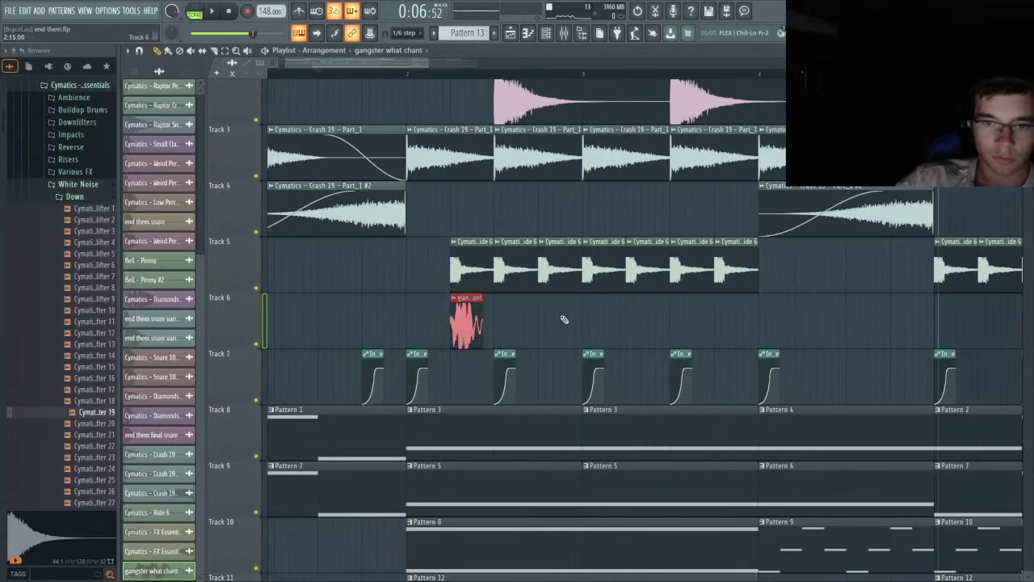
pyautogui.press('space')
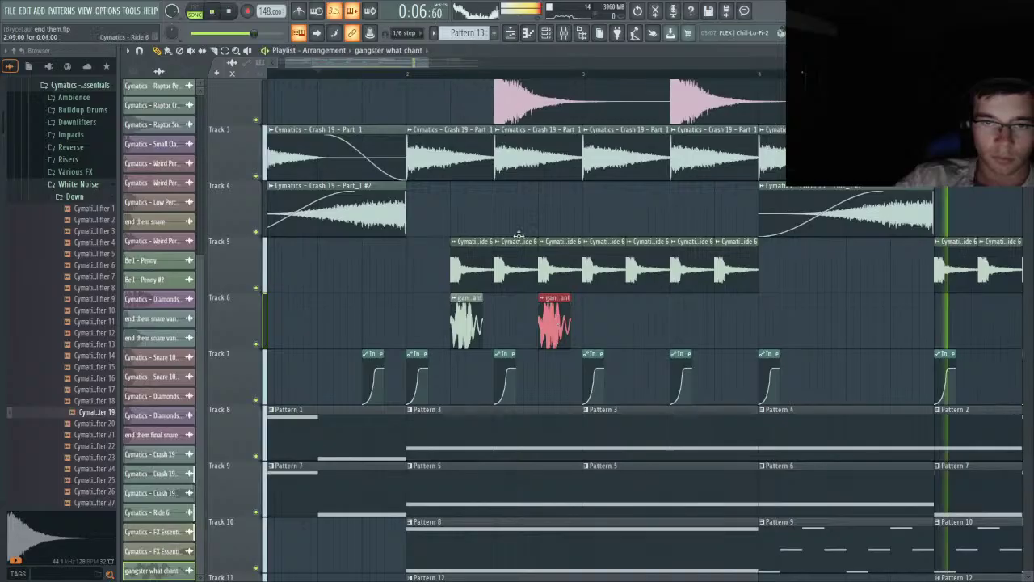
pyautogui.click(302, 74)
pyautogui.scroll(1, 598, 283)
pyautogui.moveTo(628, 312); pyautogui.dragTo(450, 333)
pyautogui.press('space')
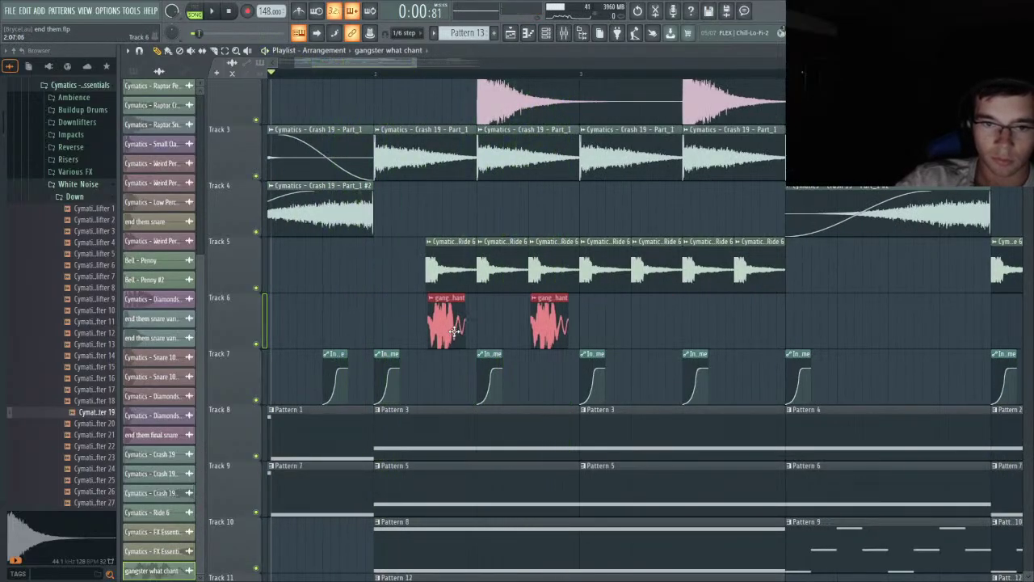
pyautogui.press('space')
pyautogui.hotkey('ctrl', 'b')
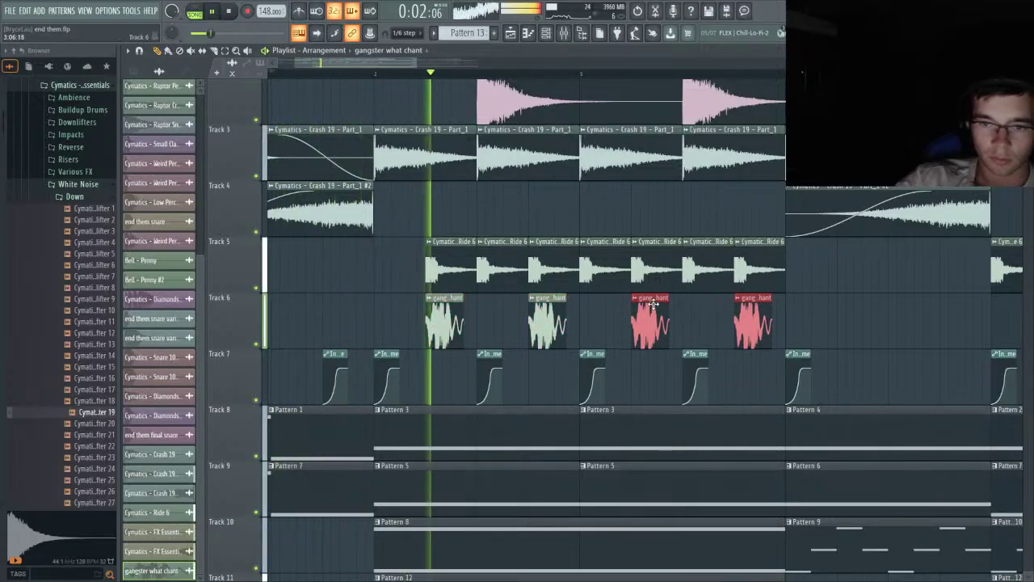
pyautogui.hotkey('ctrl', 'd')
# - Route the gangster what chant clip to Insert 14 and load Fruity Parametric EQ 2 on that mixer track
pyautogui.doubleClick(546, 316)
pyautogui.press('space')
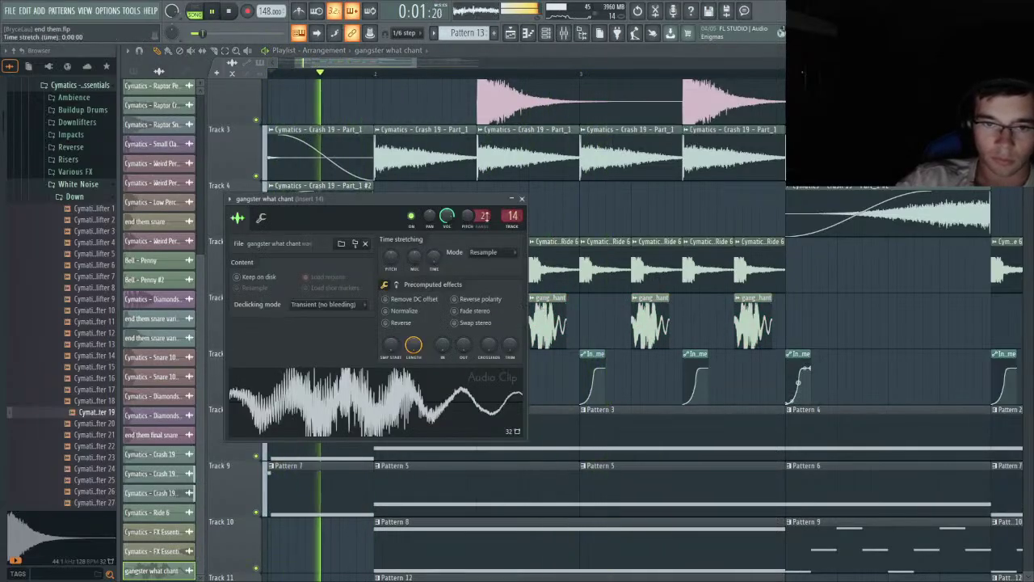
pyautogui.click(565, 35)
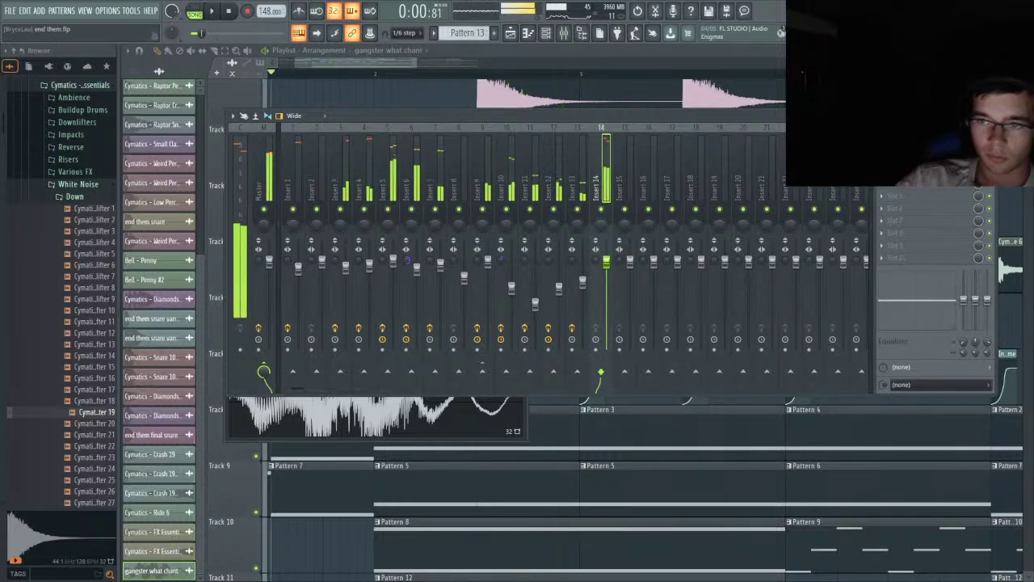
pyautogui.click(299, 348)
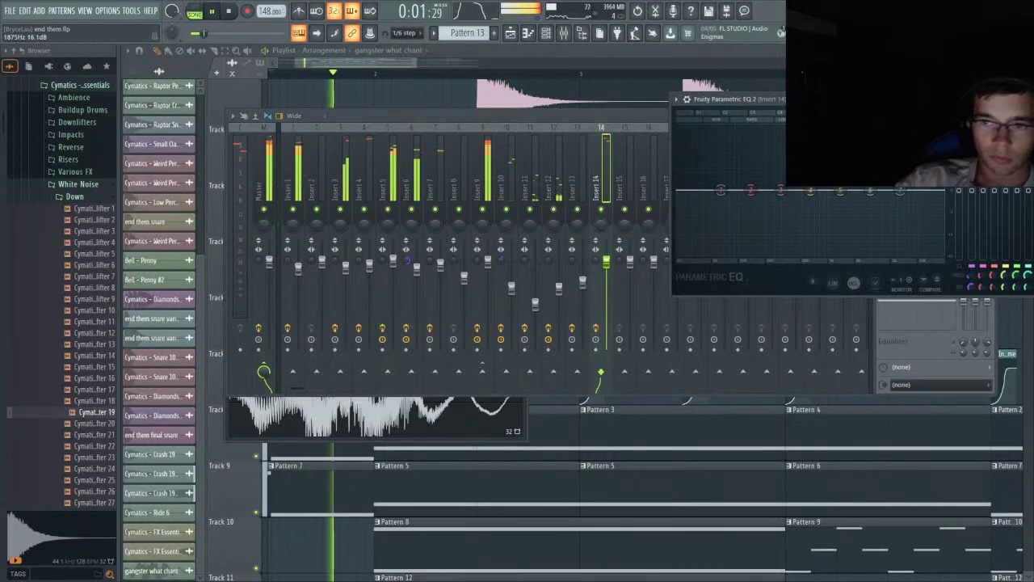
# - Cut the low end of the chant with band 1 of Insert 14's Parametric EQ 2, and raise band 4 and the high shelf slightly
pyautogui.moveTo(870, 101); pyautogui.dragTo(661, 126)
pyautogui.moveTo(512, 216); pyautogui.dragTo(571, 281)
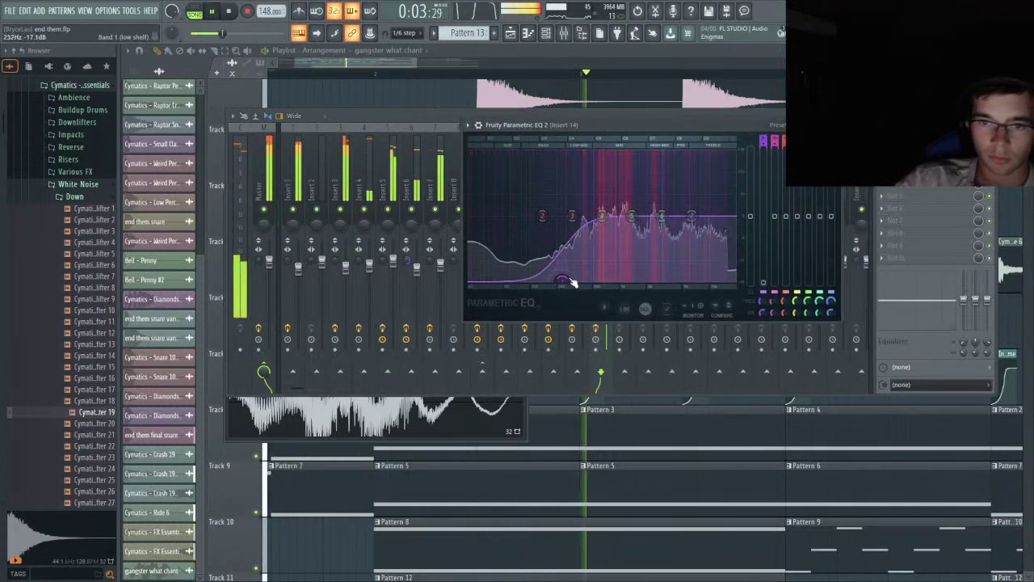
pyautogui.moveTo(632, 216); pyautogui.dragTo(603, 215)
pyautogui.click(524, 92)
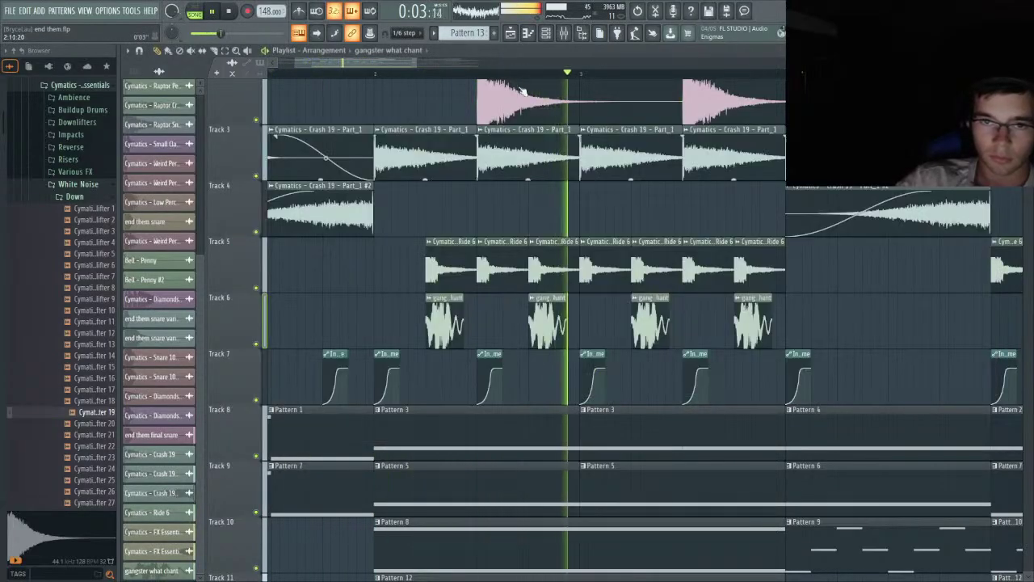
# - Set the gangster what chant's time stretching mode to Stretch and its pitch shift to +300 cents
pyautogui.doubleClick(443, 301)
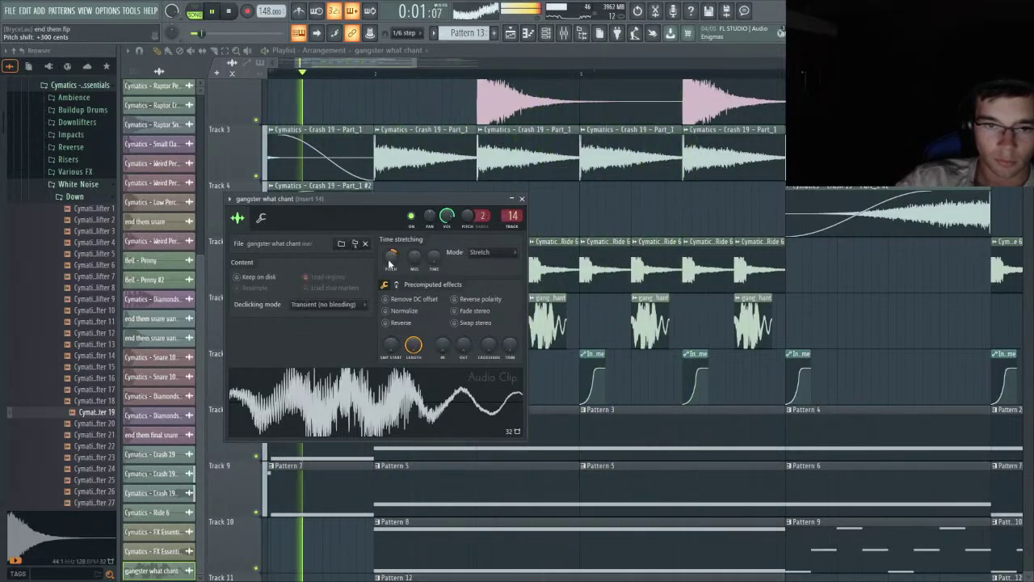
pyautogui.click(523, 199)
# - Copy the four chant clips on Track 6 to the second section starting at bar 5, and delete the first copy
pyautogui.moveTo(819, 317); pyautogui.dragTo(380, 343)
pyautogui.scroll(-2, 429, 346)
pyautogui.scroll(1, 517, 352)
pyautogui.scroll(-2, 565, 356)
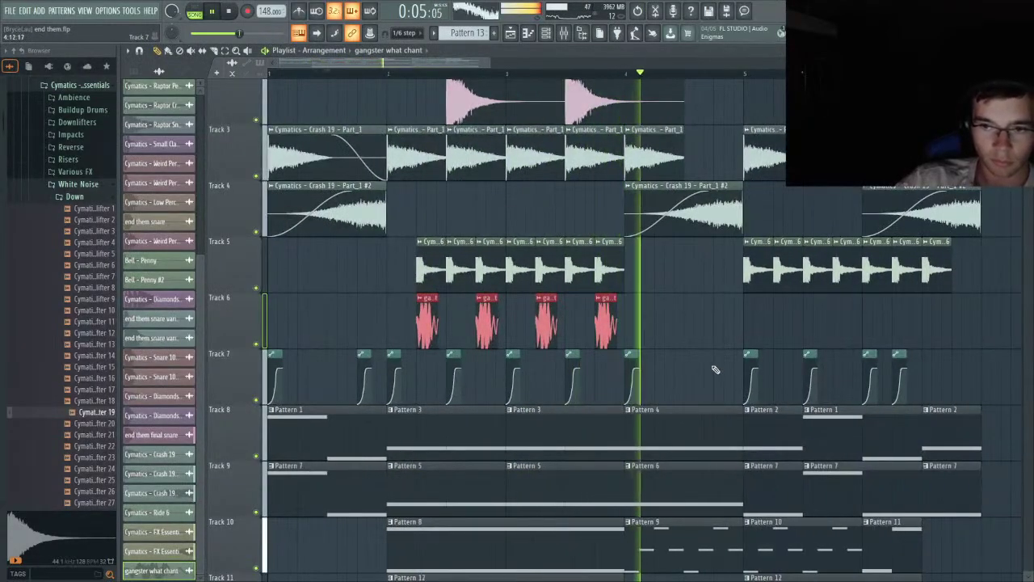
pyautogui.scroll(2, 713, 366)
pyautogui.moveTo(649, 335); pyautogui.dragTo(335, 345)
pyautogui.moveTo(318, 309)
pyautogui.keyDown('shift'); pyautogui.mouseDown()
pyautogui.moveTo(868, 307)
pyautogui.moveTo(806, 312)
pyautogui.mouseUp(); pyautogui.keyUp('shift')
pyautogui.rightClick(813, 324)
pyautogui.scroll(-1, 814, 325)
pyautogui.hscroll(2, 914, 335)
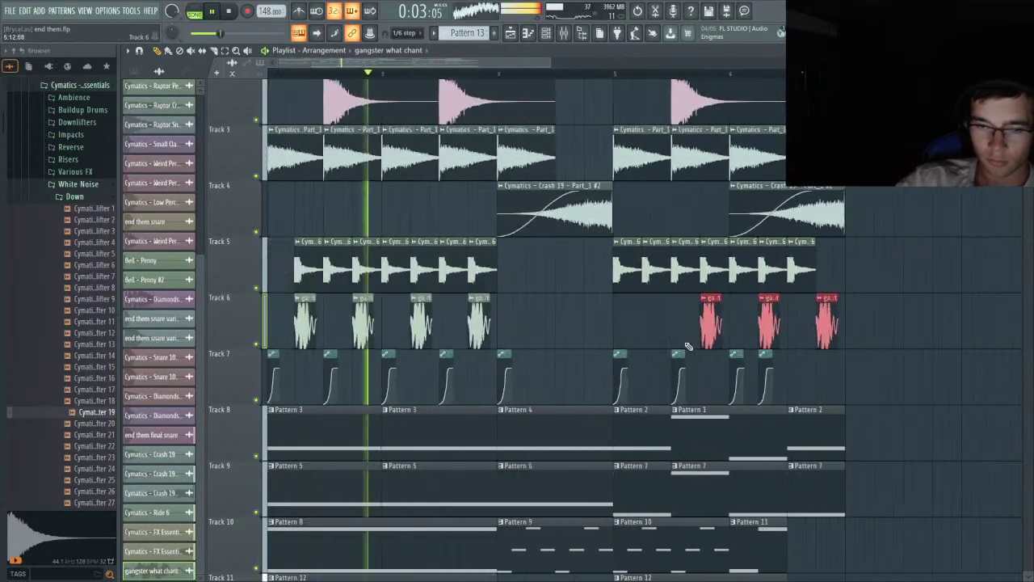
# - Set the gangster what chant's pitch shift to +290 cents while the arrangement plays
pyautogui.scroll(1, 544, 314)
pyautogui.press('space')
pyautogui.doubleClick(505, 314)
pyautogui.press('space')
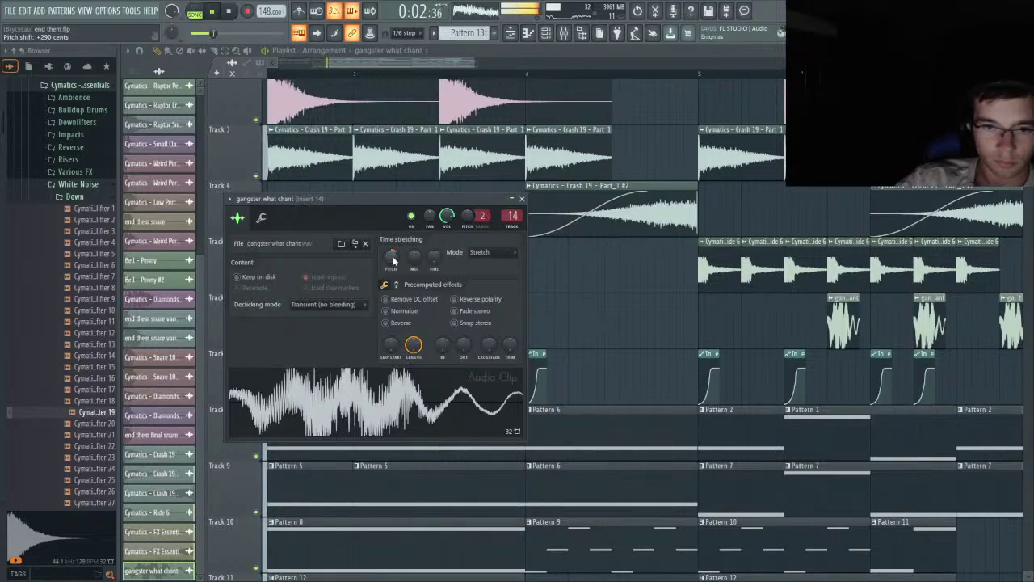
# - Lower band 5 by about 1.5 dB near 1353 Hz in Insert 14's Parametric EQ 2
pyautogui.click(563, 32)
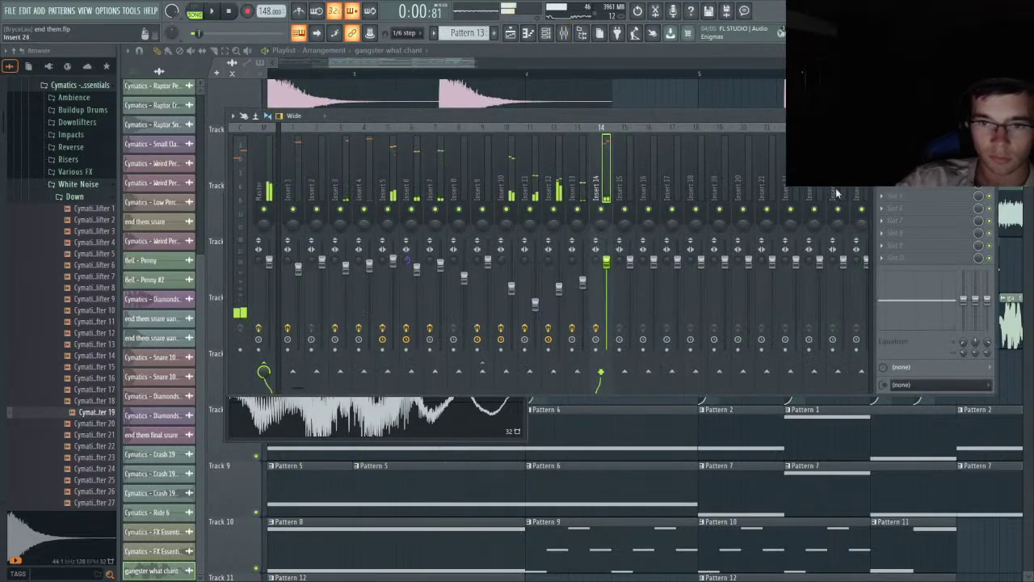
pyautogui.click(928, 146)
pyautogui.moveTo(632, 216)
pyautogui.mouseDown()
pyautogui.moveTo(633, 197)
pyautogui.moveTo(631, 222)
pyautogui.mouseUp()
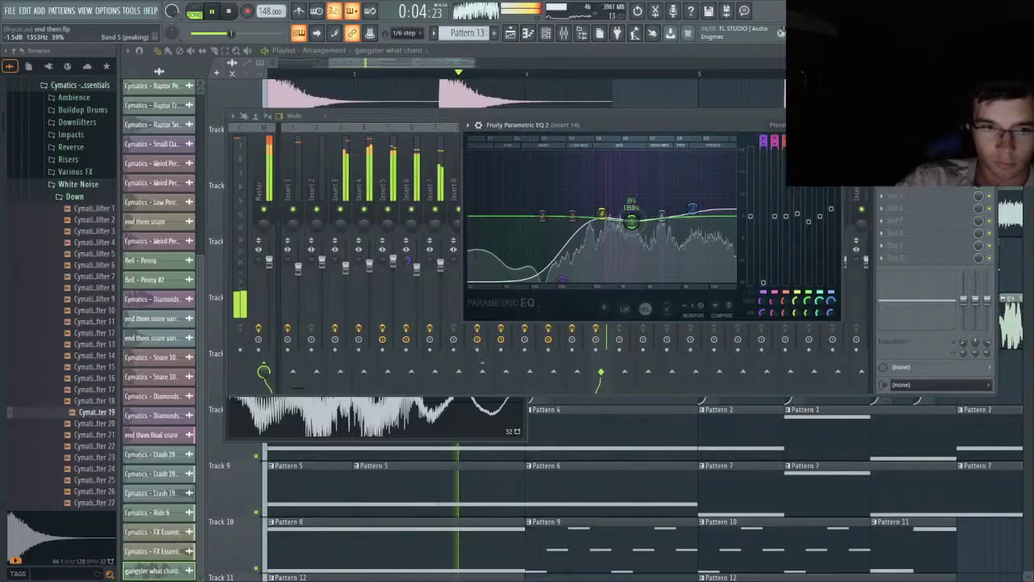
pyautogui.click(462, 66)
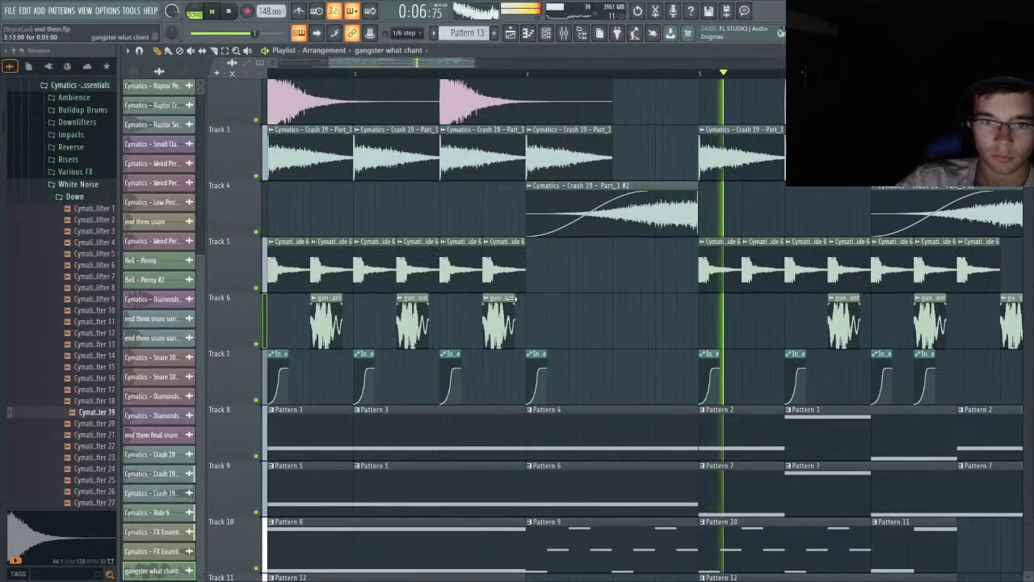
# - Apply a precomputed gain boost to the gangster what chant audio clip
pyautogui.doubleClick(511, 303)
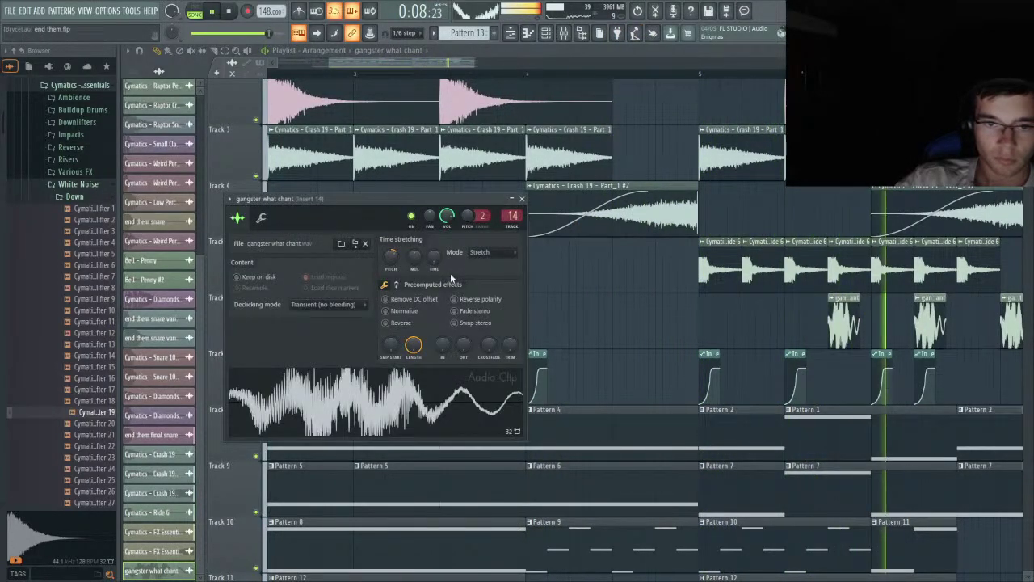
pyautogui.click(397, 284)
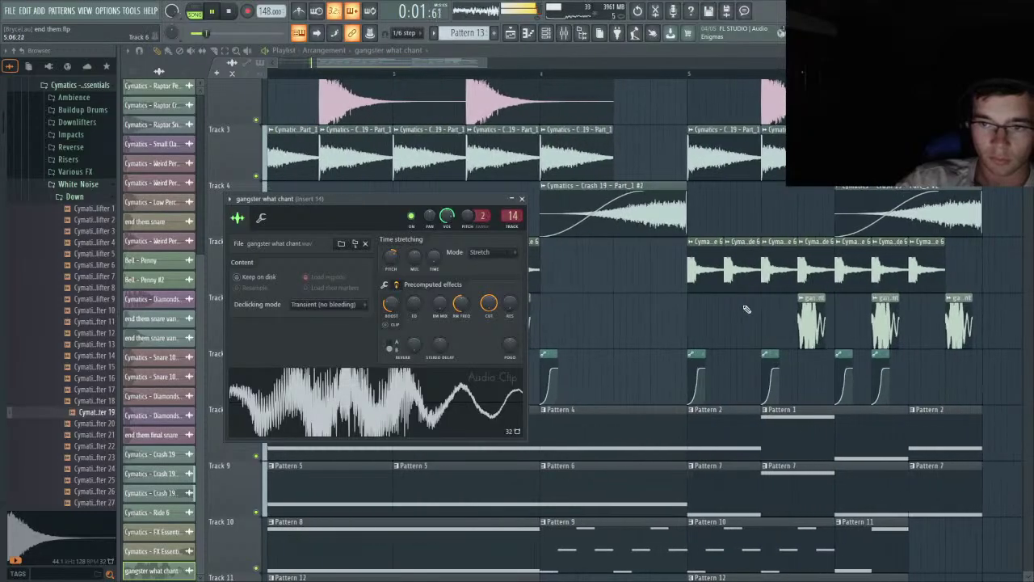
# - Move the second-section chant clips on Track 6 two beats earlier, and delete the clip that falls in bar 6
pyautogui.moveTo(725, 310); pyautogui.dragTo(1010, 329)
pyautogui.moveTo(811, 327); pyautogui.dragTo(738, 326)
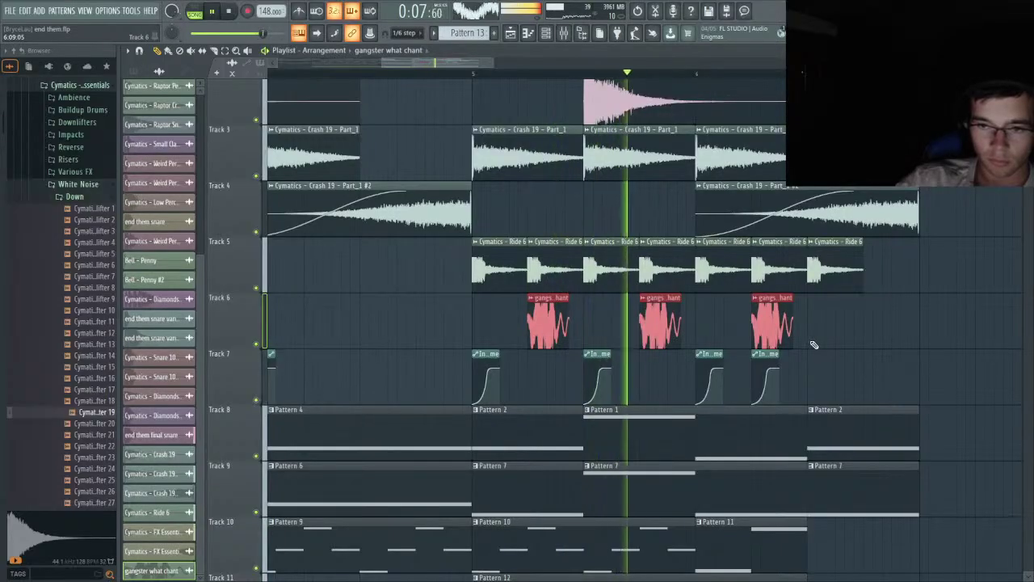
pyautogui.scroll(-2, 772, 324)
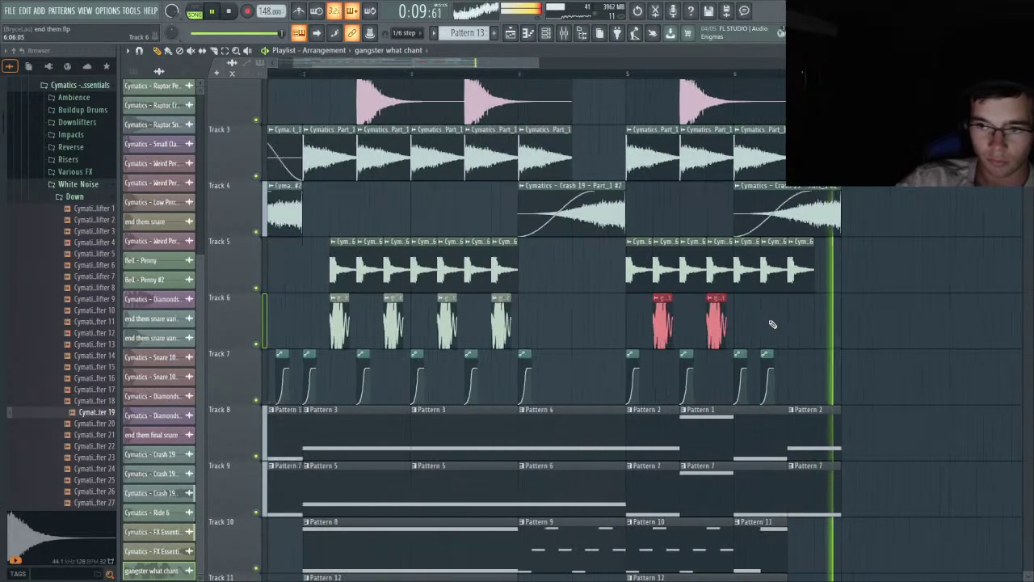
pyautogui.scroll(2, 384, 322)
pyautogui.scroll(-2, 374, 323)
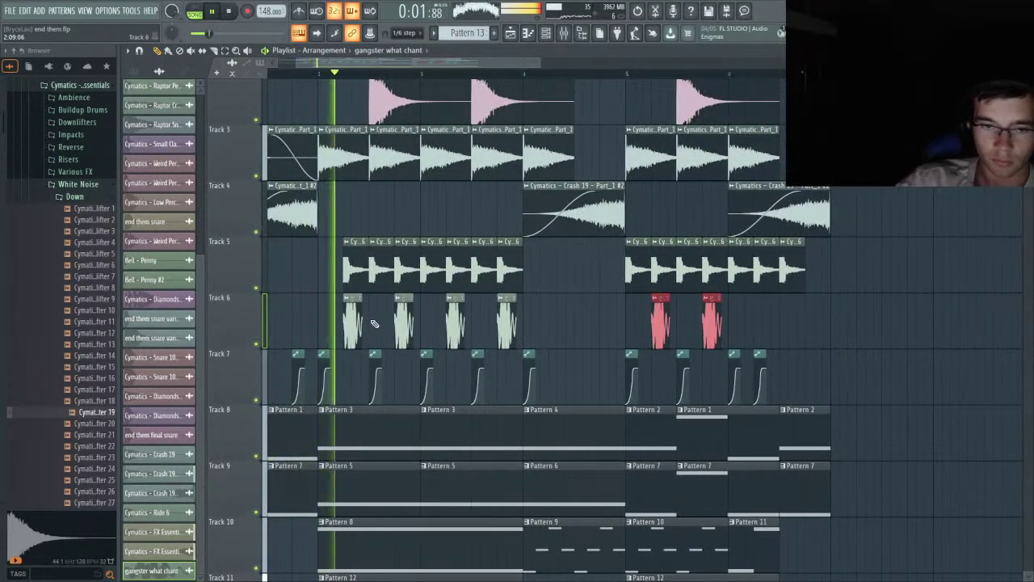
pyautogui.scroll(1, 469, 189)
# - Nudge band 5 slightly lower in Insert 14's Parametric EQ 2 while the arrangement plays
pyautogui.click(563, 35)
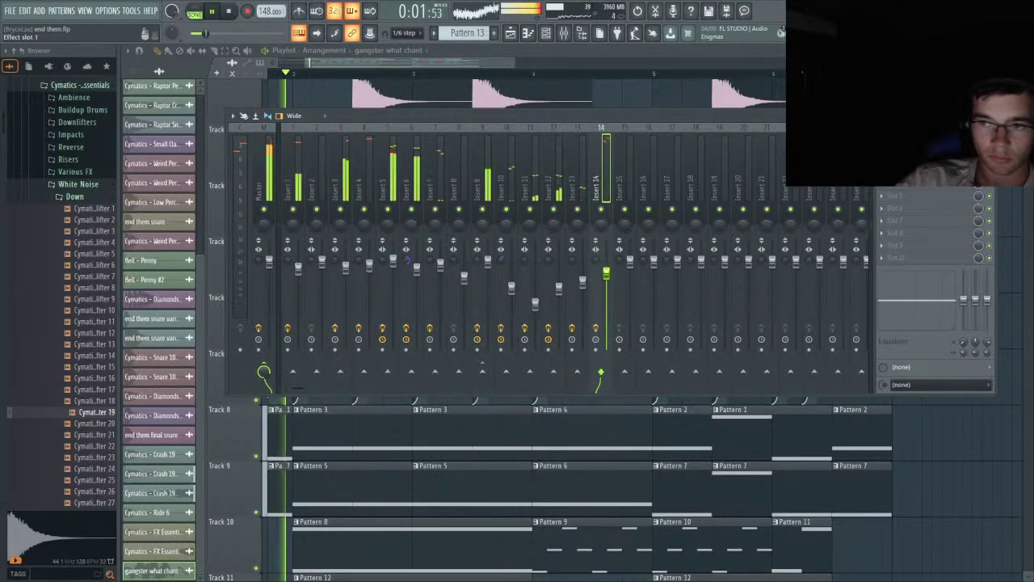
pyautogui.click(929, 146)
pyautogui.moveTo(632, 216)
pyautogui.mouseDown()
pyautogui.moveTo(632, 202)
pyautogui.moveTo(634, 218)
pyautogui.mouseUp()
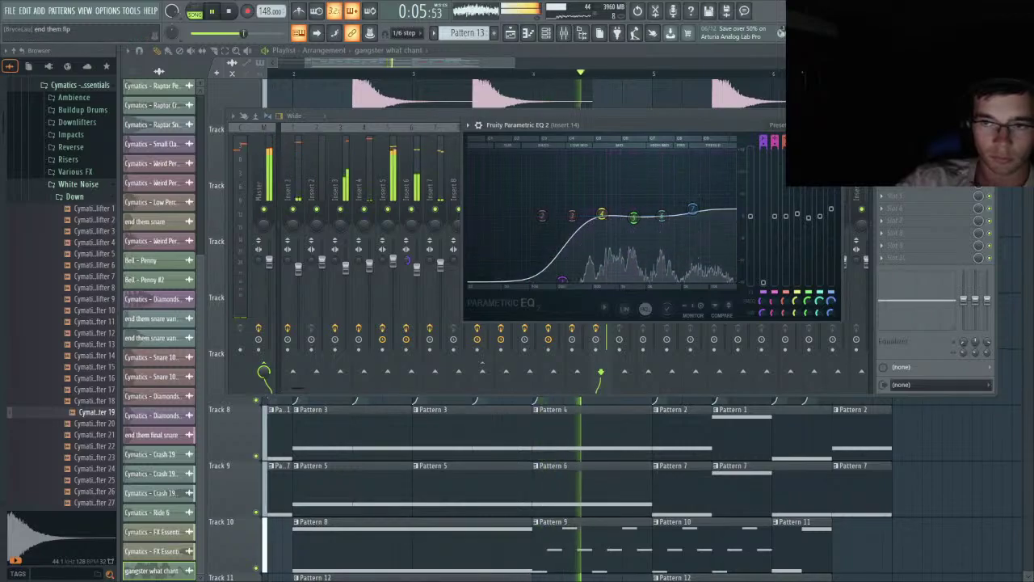
pyautogui.click(642, 260)
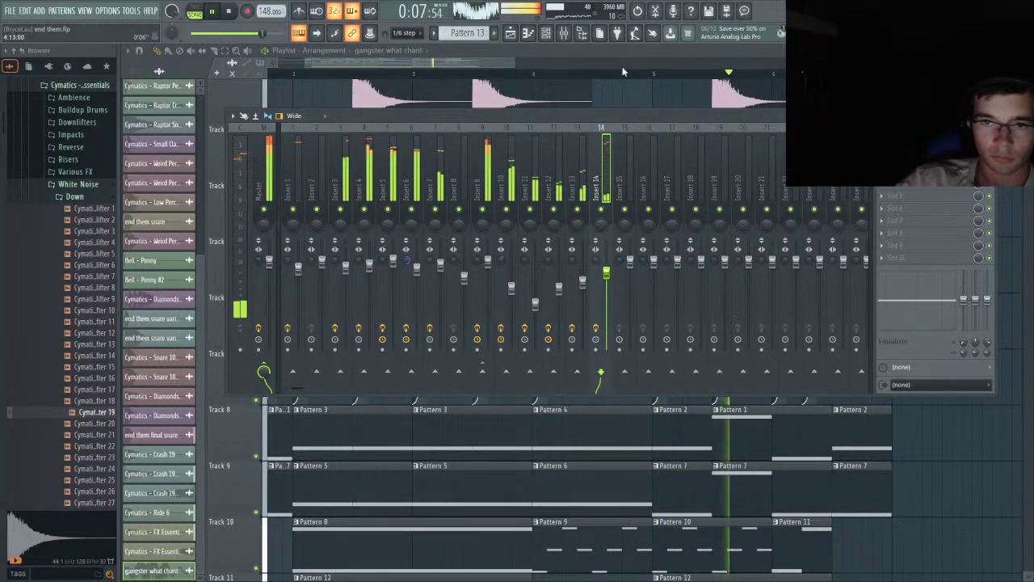
pyautogui.click(624, 52)
pyautogui.click(563, 33)
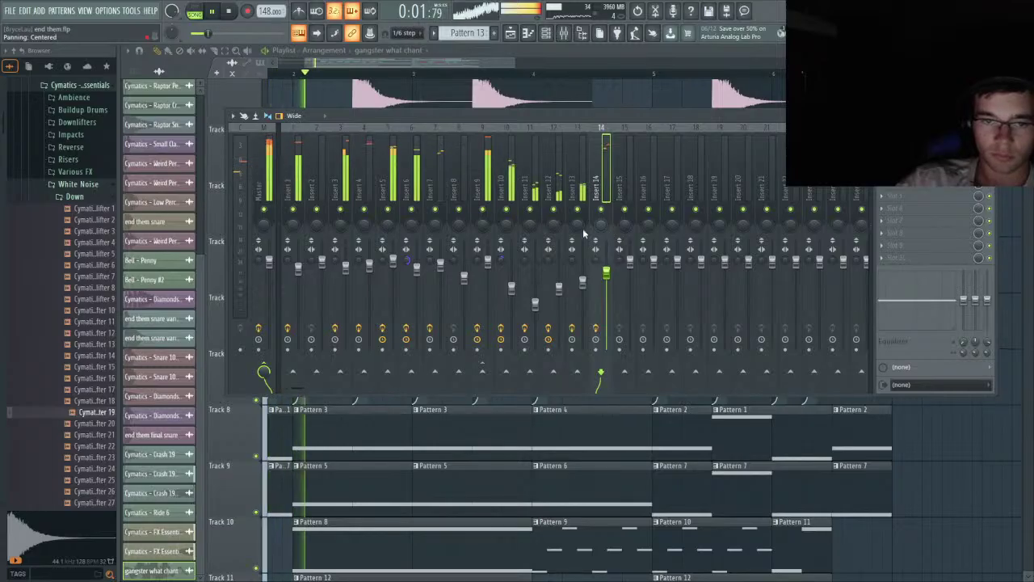
pyautogui.click(483, 65)
# - Replace the sustained Haunting Hour notes in Pattern 13 with sixteen equal back-to-back D#6 notes across two bars
pyautogui.scroll(-2, 461, 293)
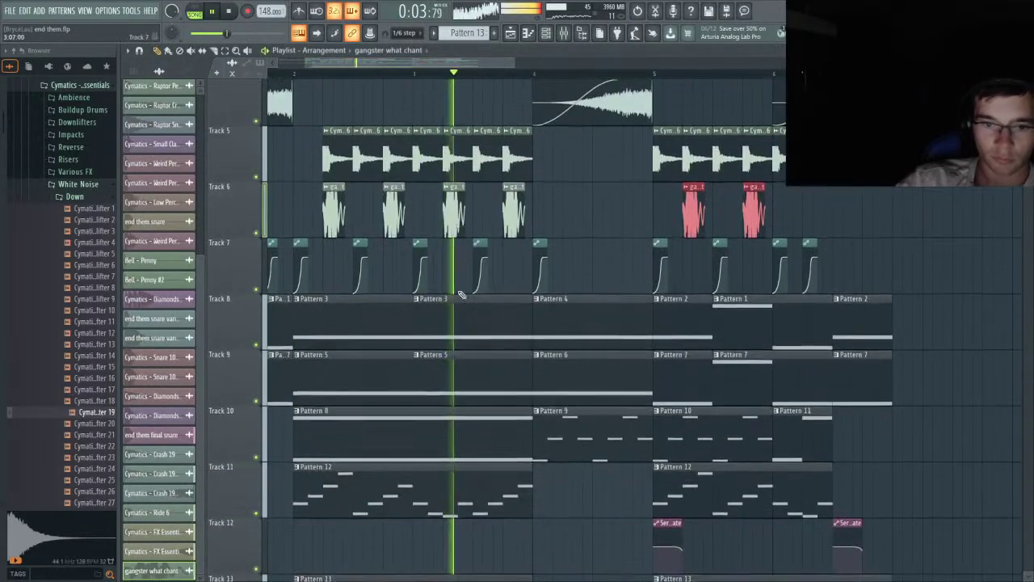
pyautogui.scroll(-3, 404, 406)
pyautogui.press('space')
pyautogui.click(406, 435)
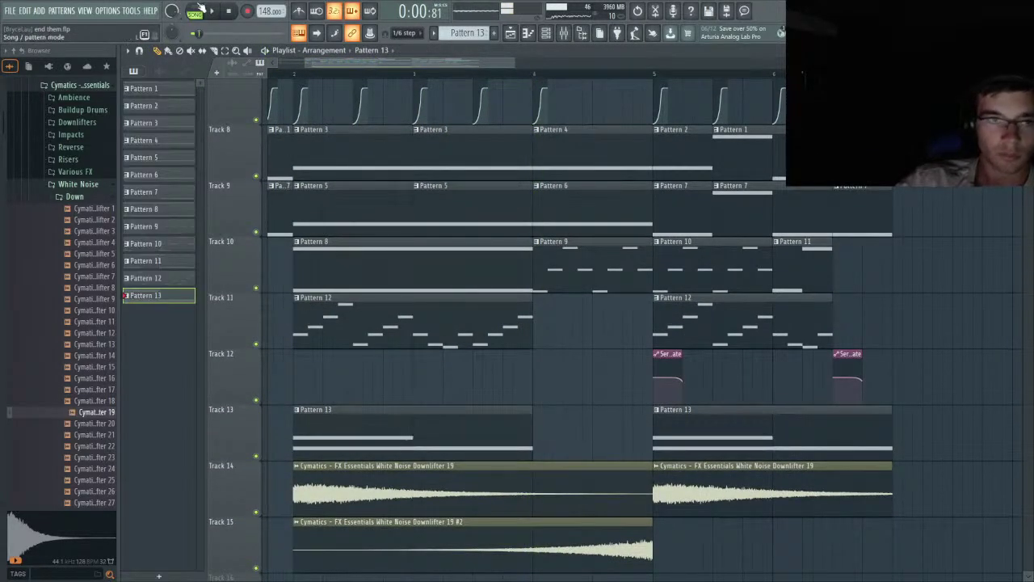
pyautogui.click(546, 35)
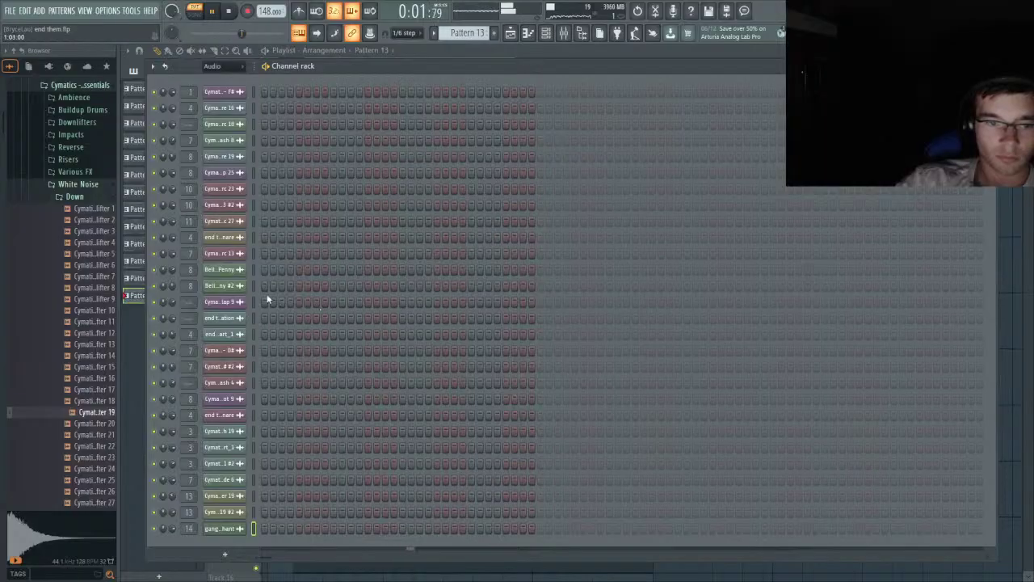
pyautogui.scroll(1, 227, 69)
pyautogui.scroll(-8, 333, 332)
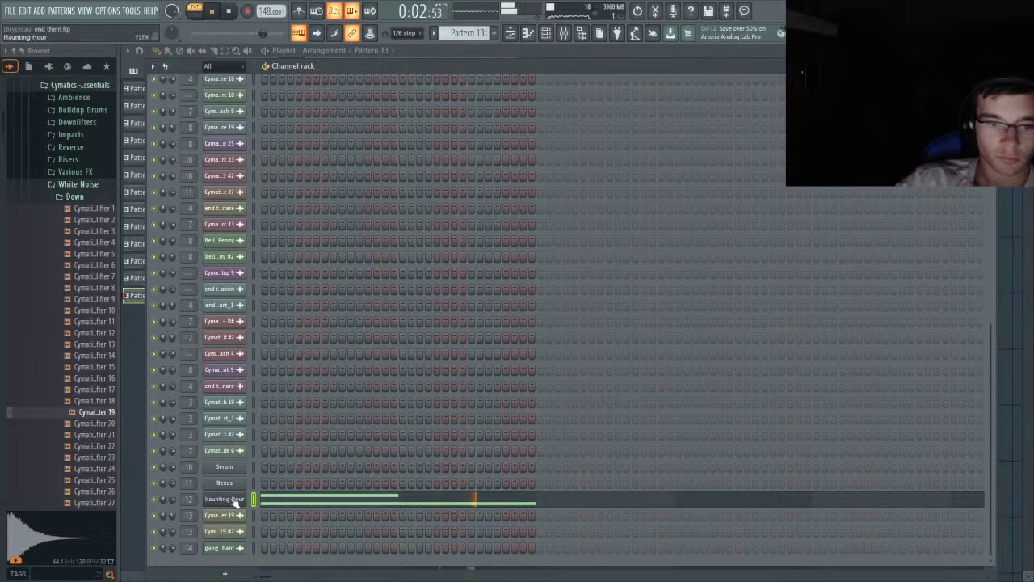
pyautogui.press('F7')
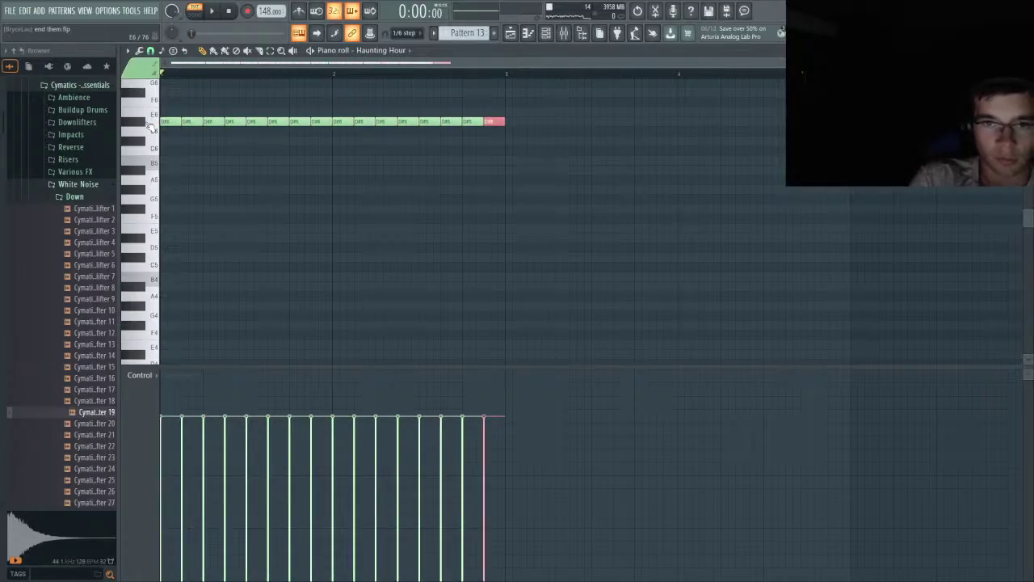
# - Transpose the repeated Haunting Hour notes down one octave to D#5 and shorten them to leave gaps between them
pyautogui.press('space')
pyautogui.click(572, 199)
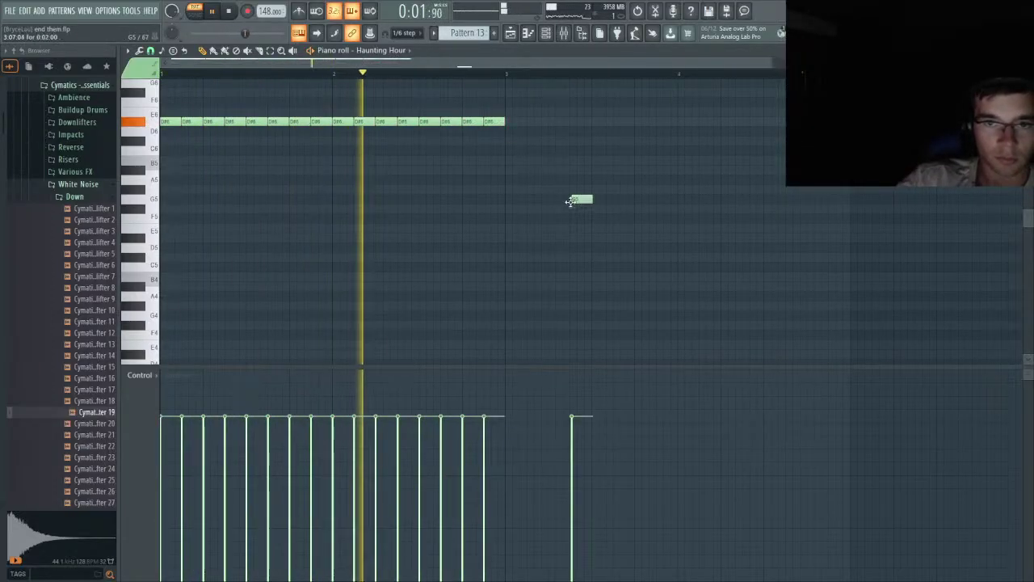
pyautogui.rightClick(574, 199)
pyautogui.hotkey('ctrl', 'Down')
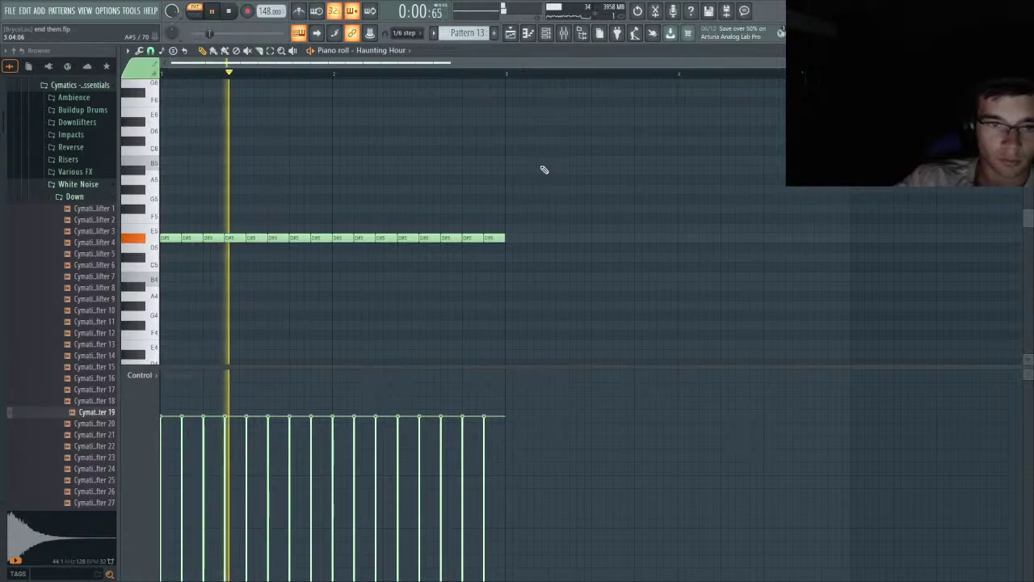
pyautogui.moveTo(568, 282); pyautogui.dragTo(161, 167)
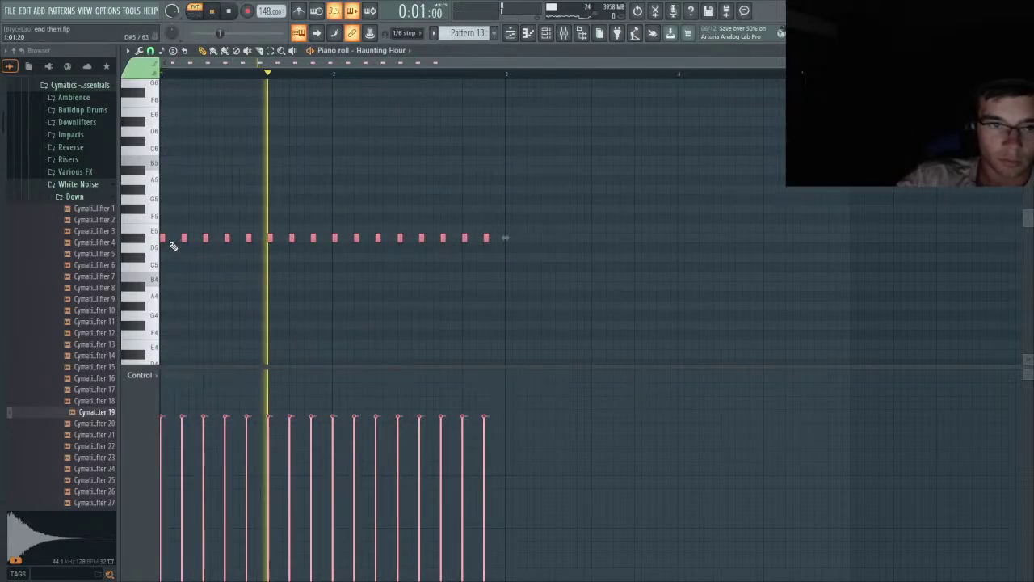
pyautogui.moveTo(165, 235); pyautogui.dragTo(175, 238)
# - Audition Laser Harp and other Arksun Cityscape presets in FLEX for the pattern, and return to Haunting Hour
pyautogui.press('F6')
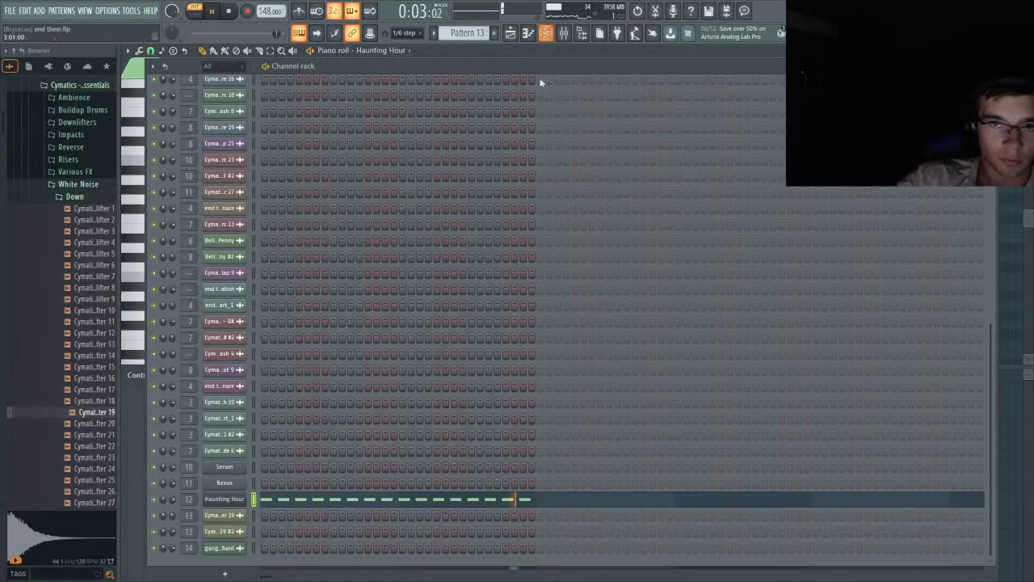
pyautogui.click(245, 499)
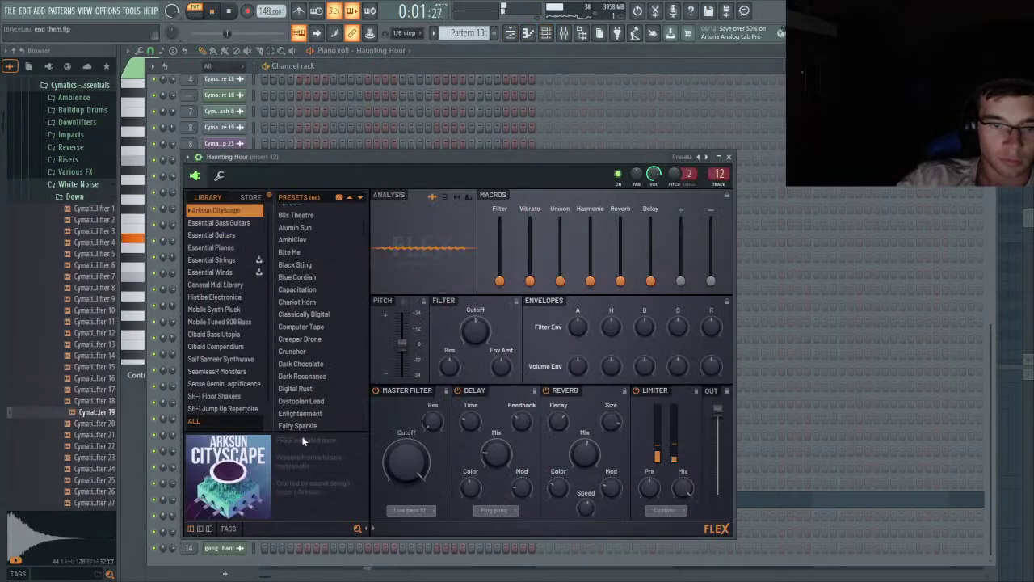
pyautogui.click(320, 261)
pyautogui.scroll(-3, 315, 340)
pyautogui.click(318, 359)
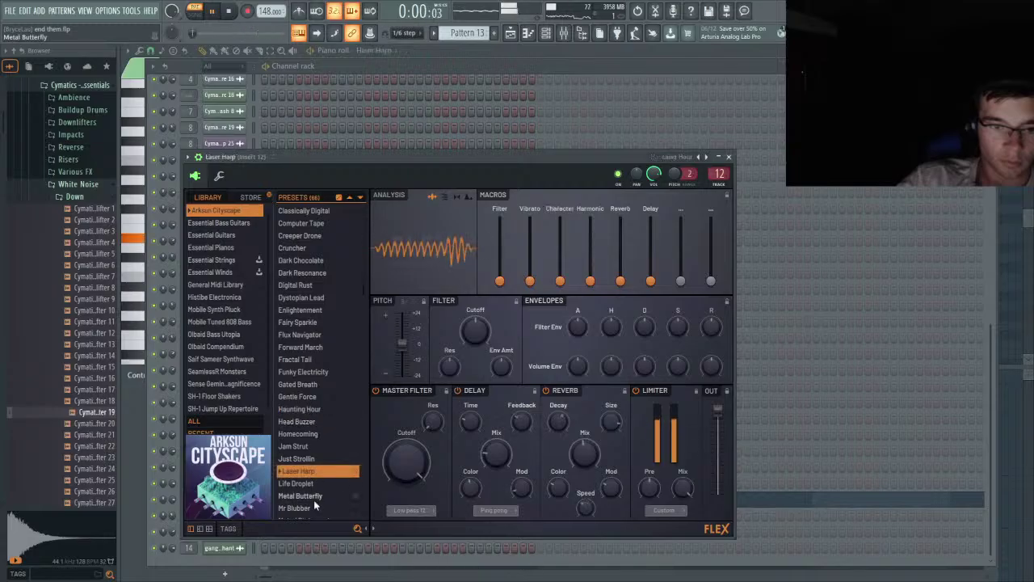
pyautogui.scroll(-3, 314, 477)
pyautogui.scroll(5, 312, 412)
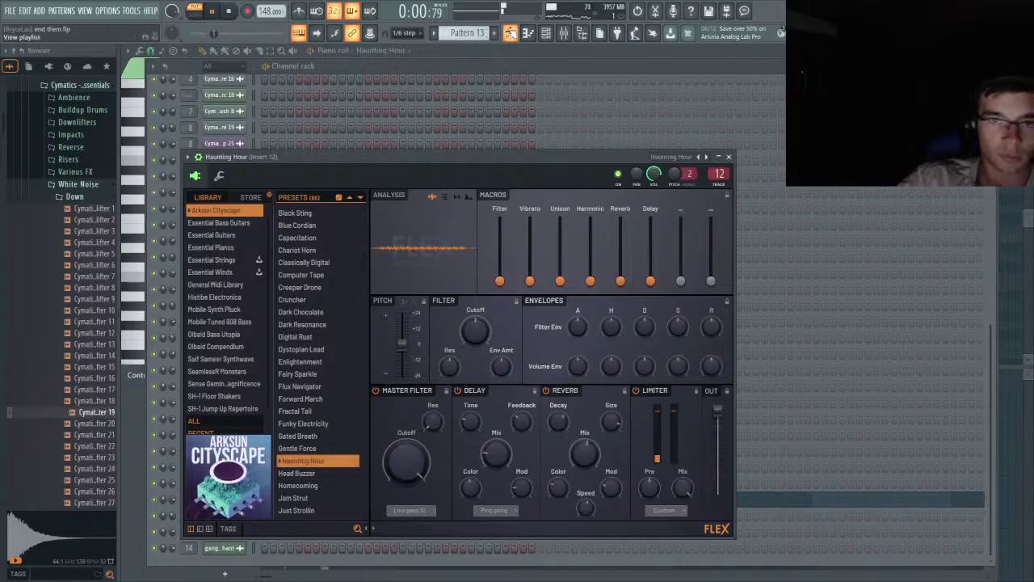
# - Raise the second and third notes of bar 2 in Pattern 13 one octave to D#6
pyautogui.press('F5')
pyautogui.doubleClick(401, 432)
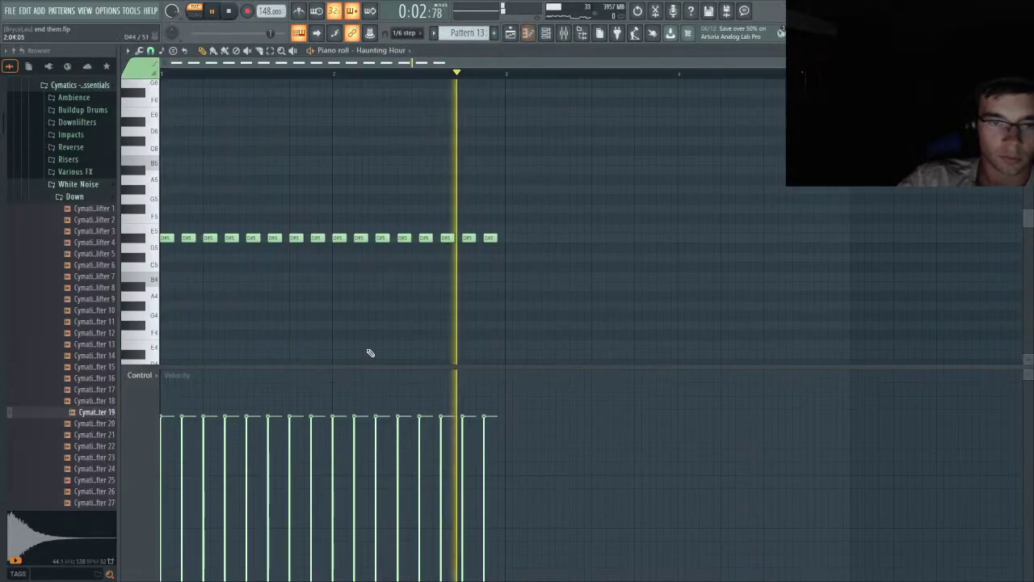
pyautogui.moveTo(356, 250); pyautogui.dragTo(396, 232)
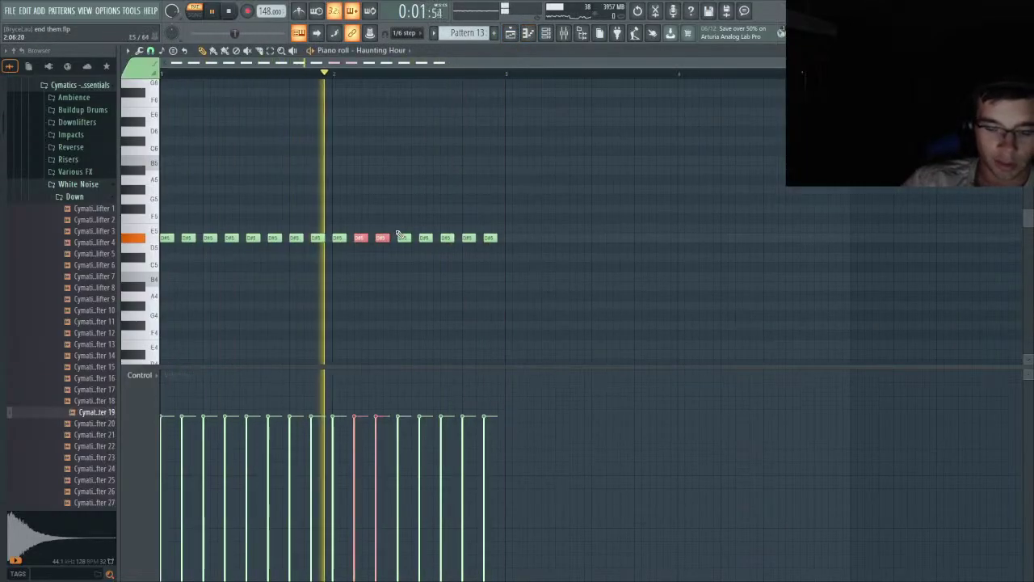
pyautogui.hotkey('ctrl', 'Up')
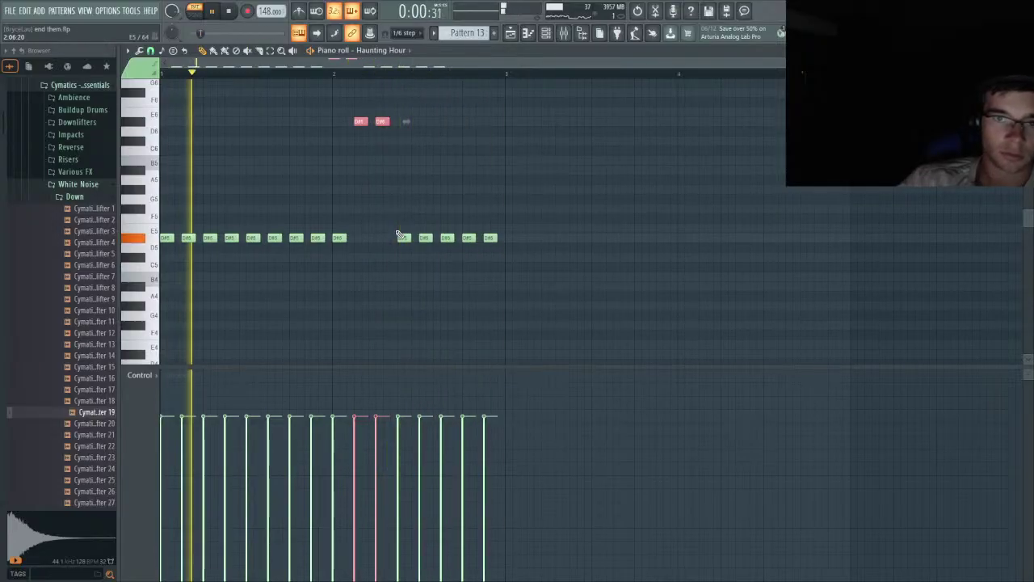
# - Play the full arrangement in song mode and check the Insert 12 and Insert 14 levels in the mixer
pyautogui.press('F5')
pyautogui.scroll(3, 280, 159)
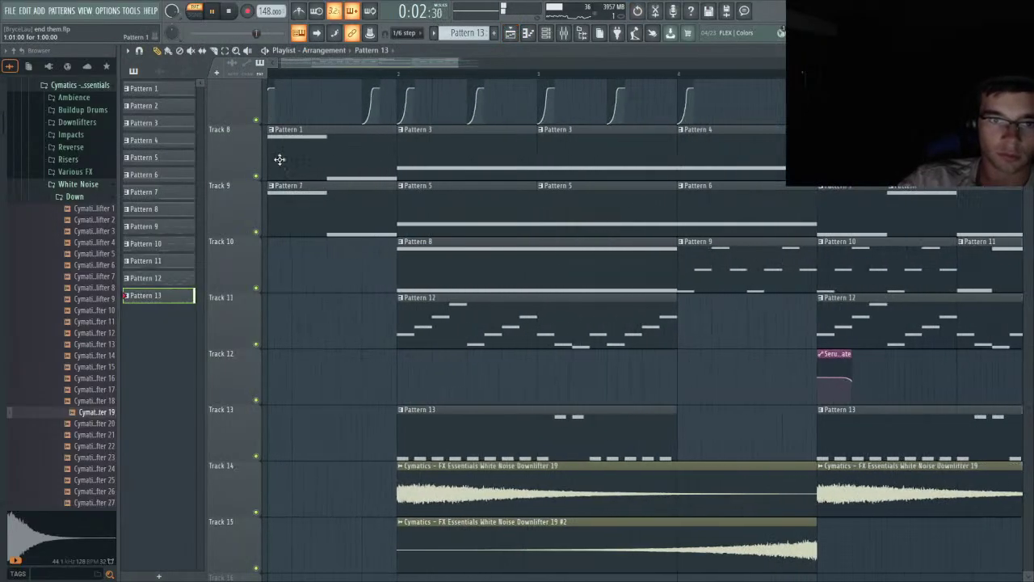
pyautogui.click(325, 73)
pyautogui.press('l')
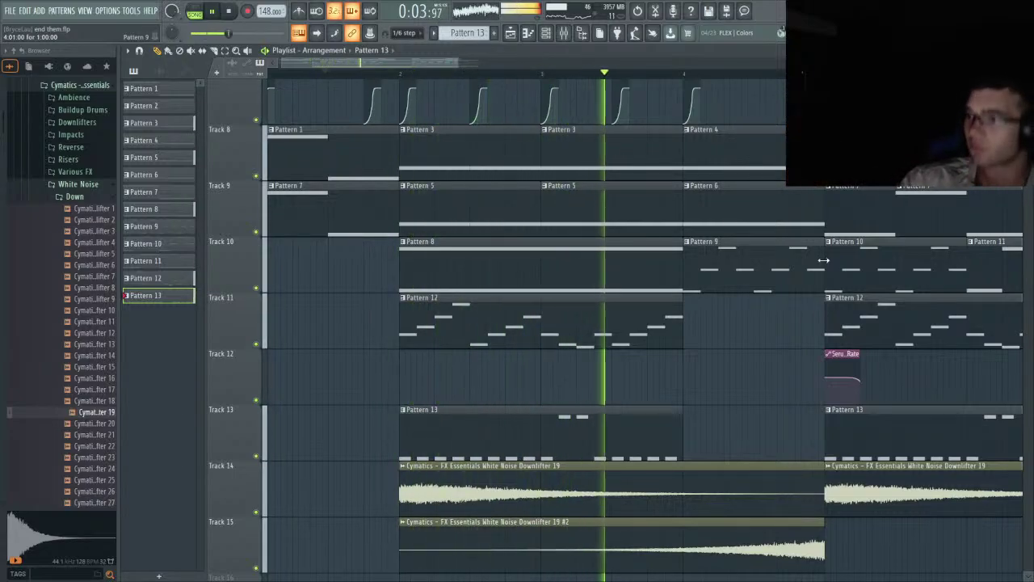
pyautogui.click(565, 36)
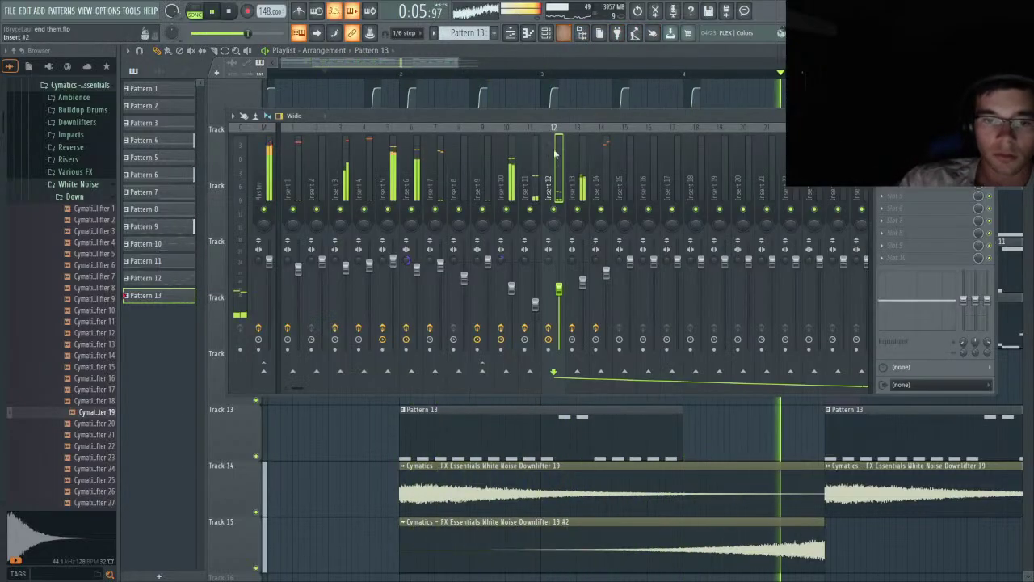
pyautogui.click(606, 273)
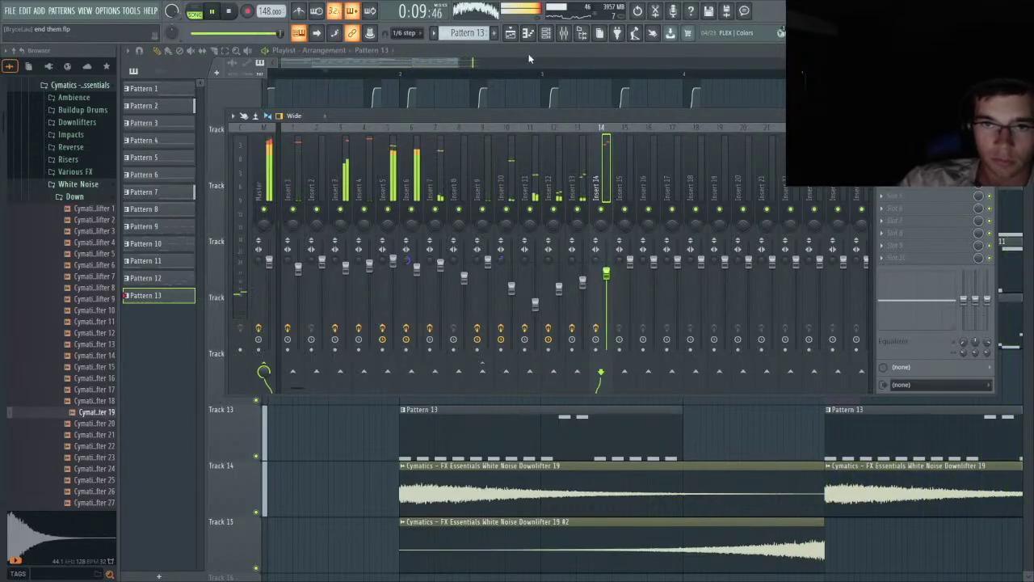
pyautogui.click(413, 62)
# - Try a precomputed gain boost on the Cymatics - Crash 19 - Part_1 clip while the arrangement plays
pyautogui.scroll(3, 461, 153)
pyautogui.scroll(3, 482, 284)
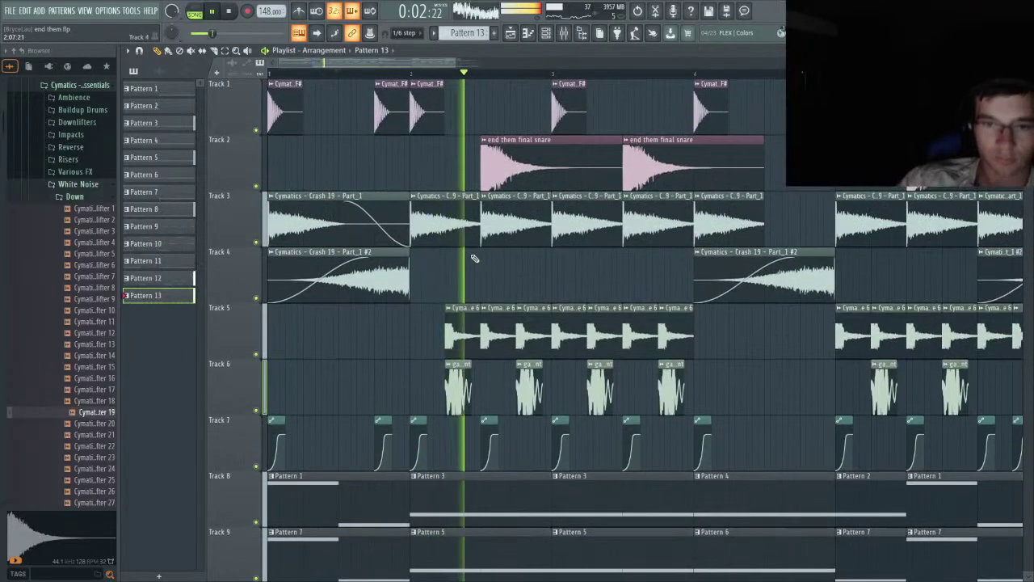
pyautogui.press('space')
pyautogui.doubleClick(453, 218)
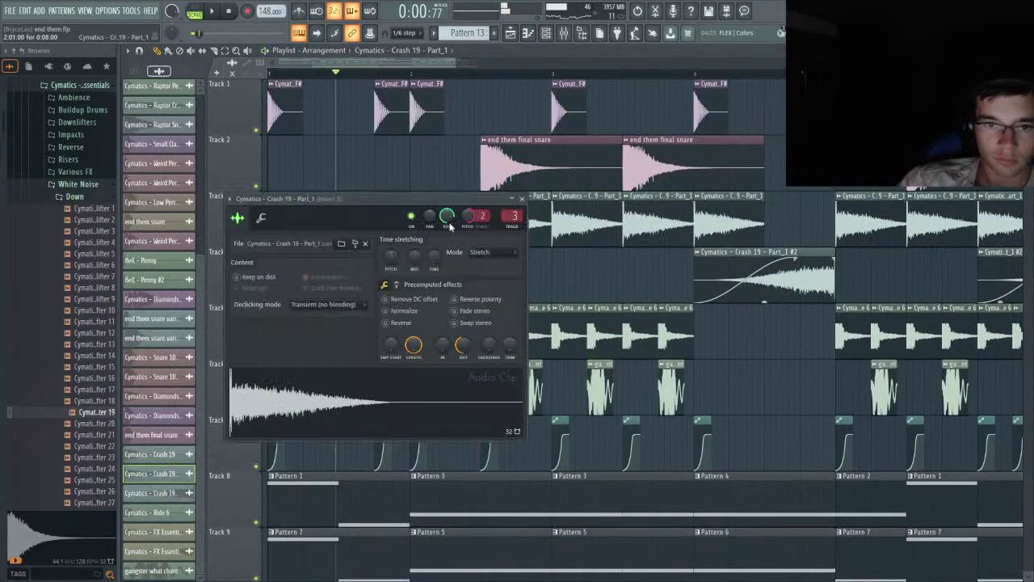
pyautogui.press('space')
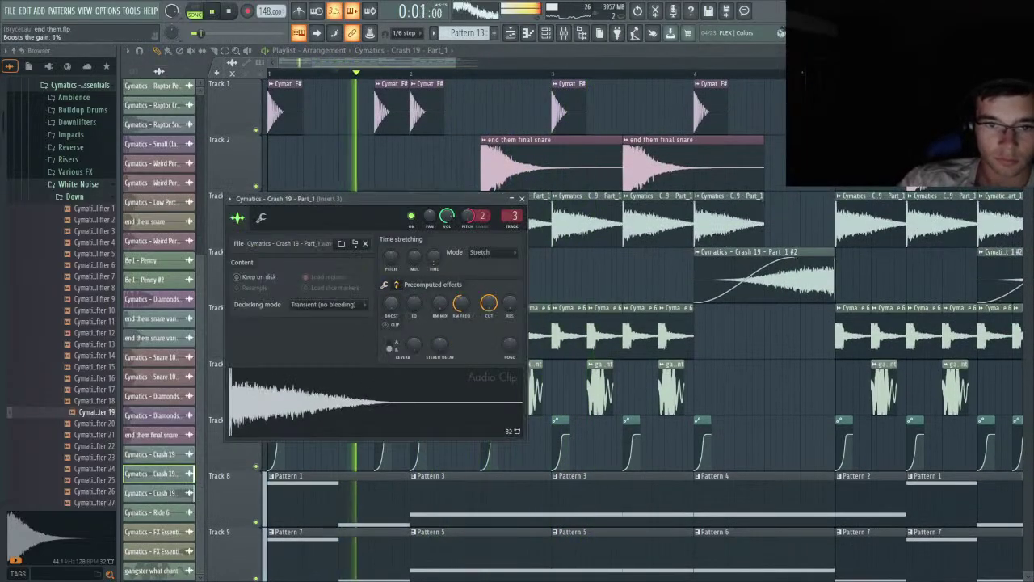
pyautogui.click(397, 284)
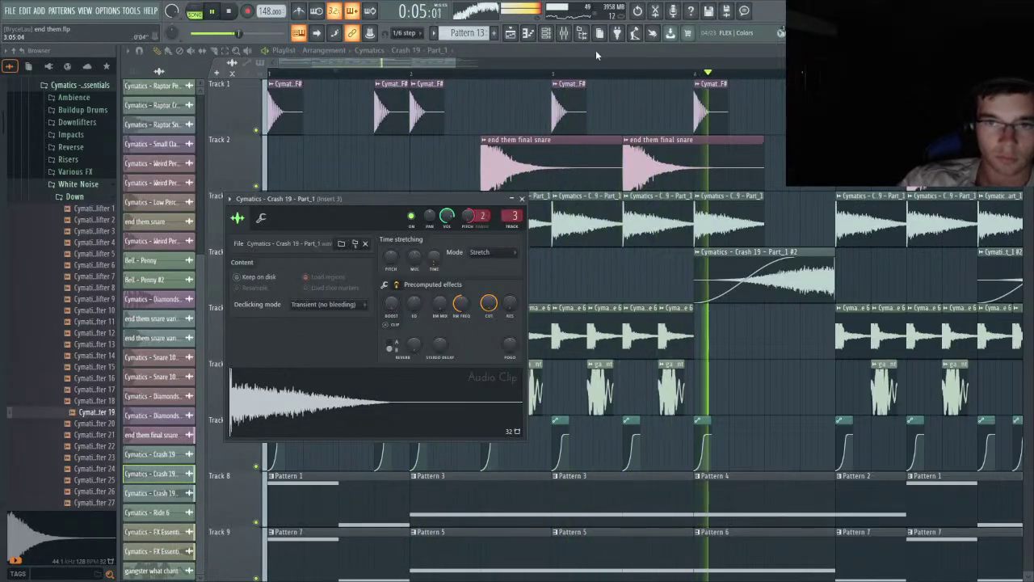
pyautogui.click(521, 198)
pyautogui.scroll(-3, 577, 314)
pyautogui.scroll(2, 576, 342)
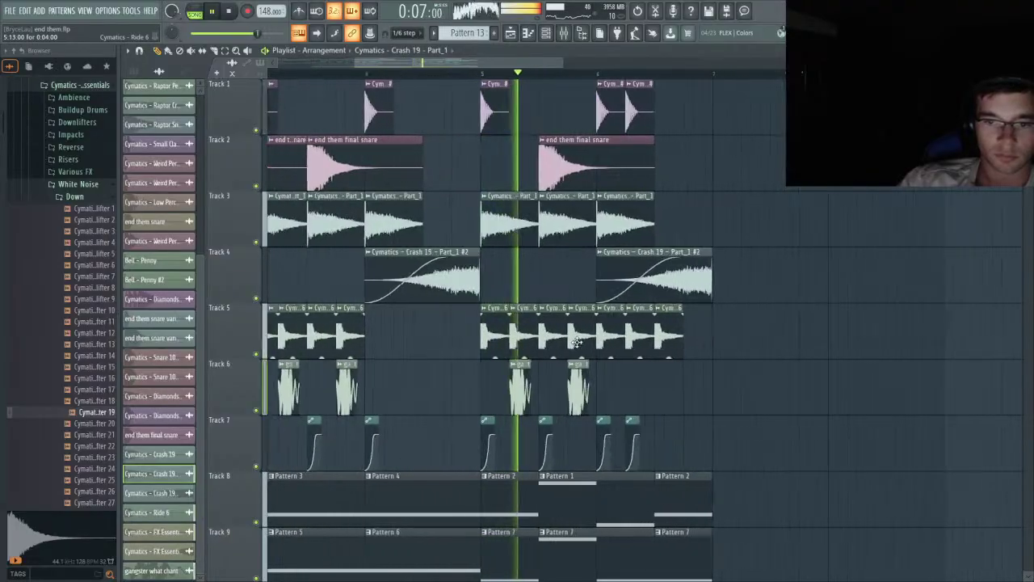
pyautogui.scroll(-2, 570, 347)
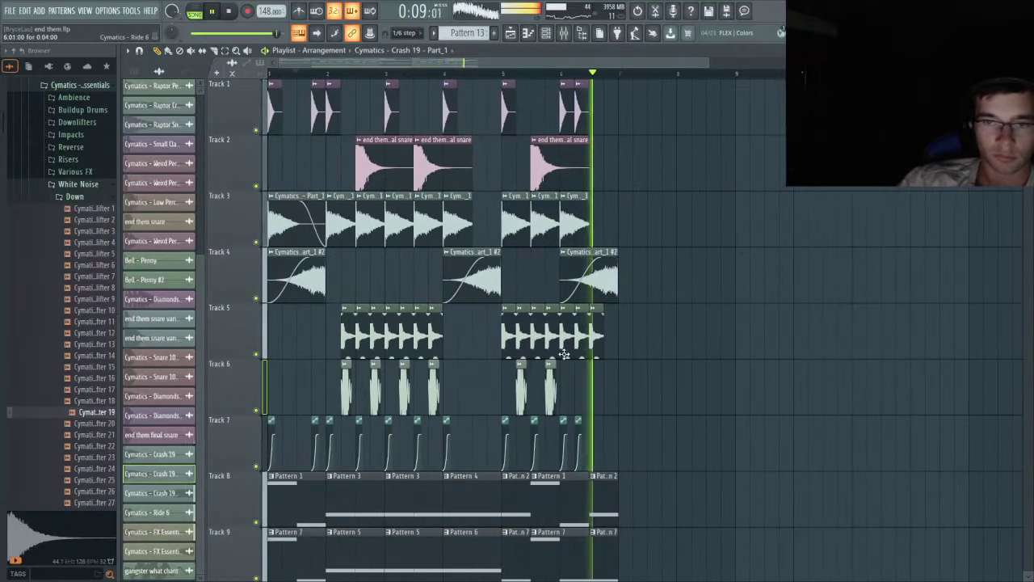
pyautogui.scroll(-9, 563, 354)
pyautogui.scroll(5, 388, 348)
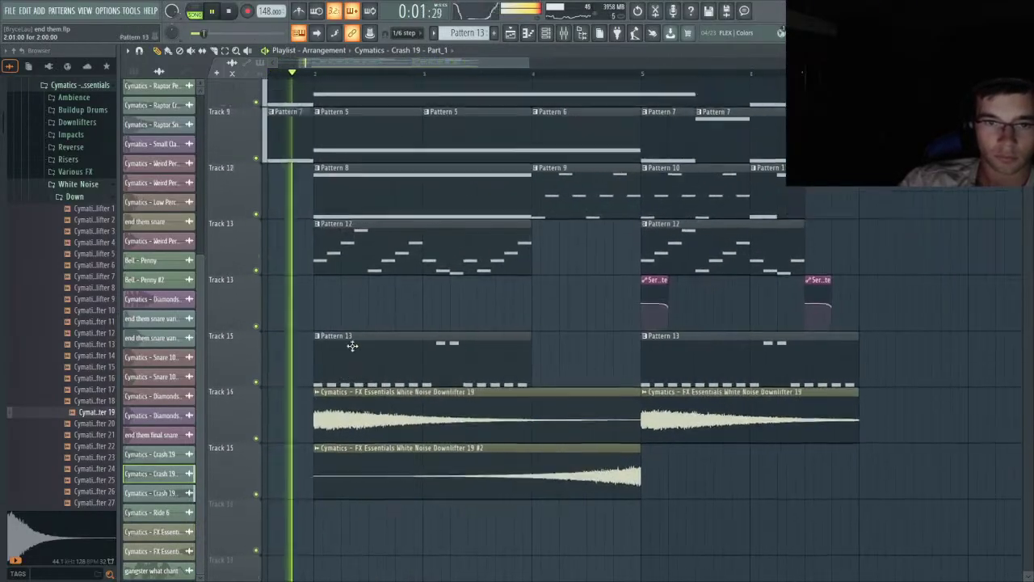
# - Set the Insert 10 fader to 74% (-6.2 dB) while the arrangement plays
pyautogui.scroll(5, 352, 346)
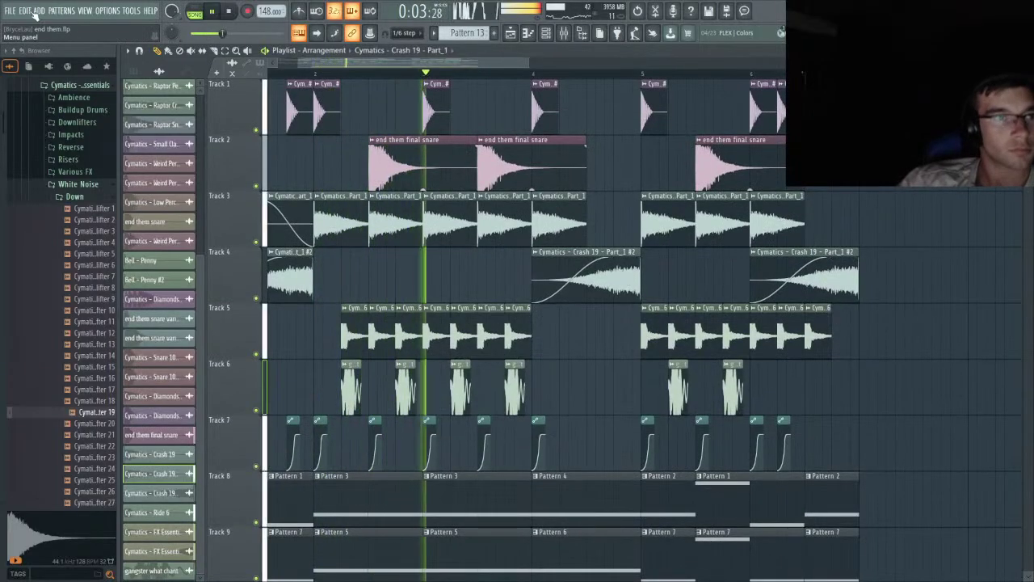
pyautogui.press('F9')
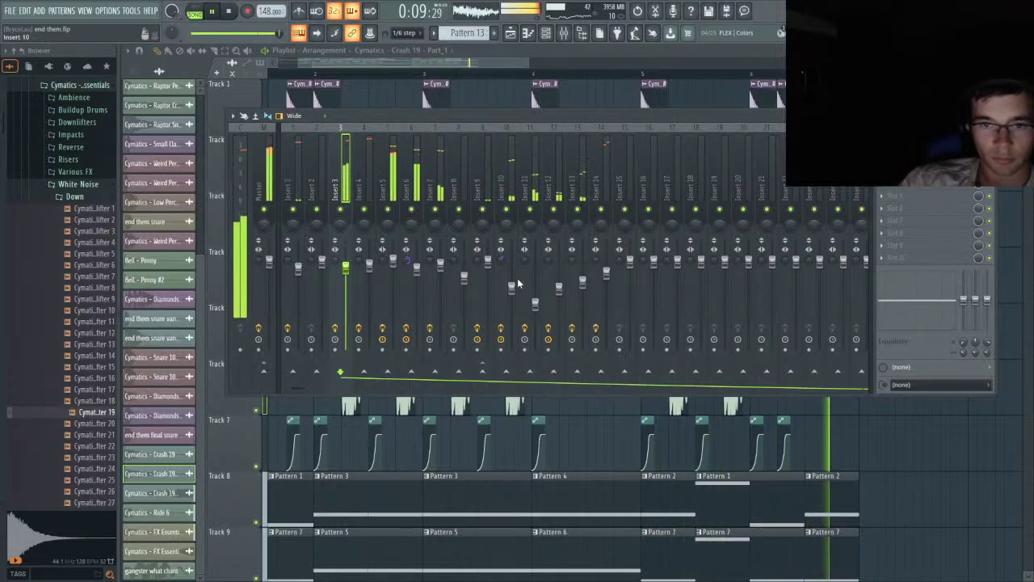
pyautogui.moveTo(512, 285)
pyautogui.mouseDown()
pyautogui.moveTo(512, 275)
pyautogui.moveTo(512, 284)
pyautogui.mouseUp()
pyautogui.click(195, 11)
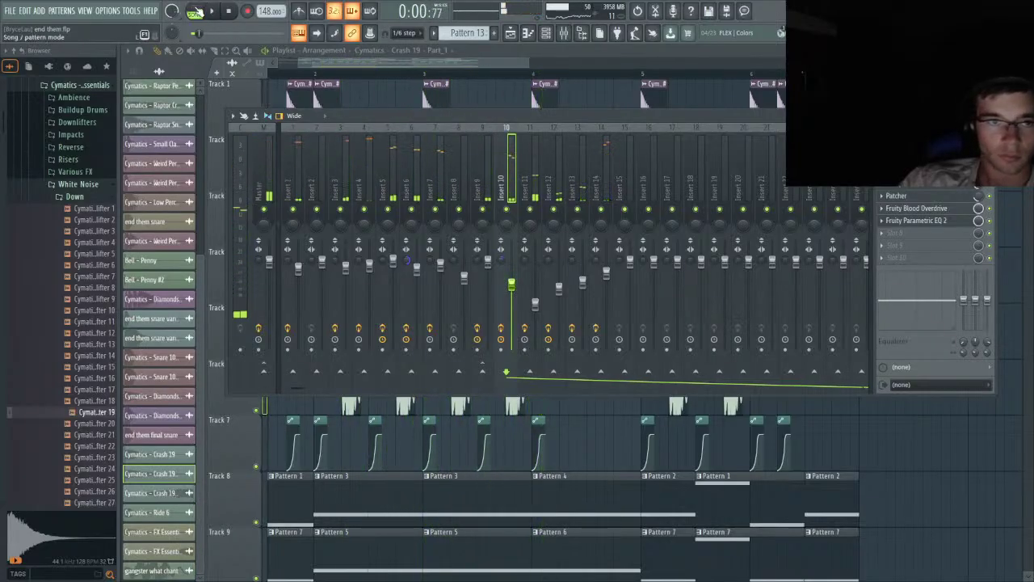
# - Loop Pattern 8 and try lowering Serum's Ring Mod filter cutoff to about 301 Hz
pyautogui.click(433, 67)
pyautogui.scroll(-2, 383, 469)
pyautogui.click(393, 491)
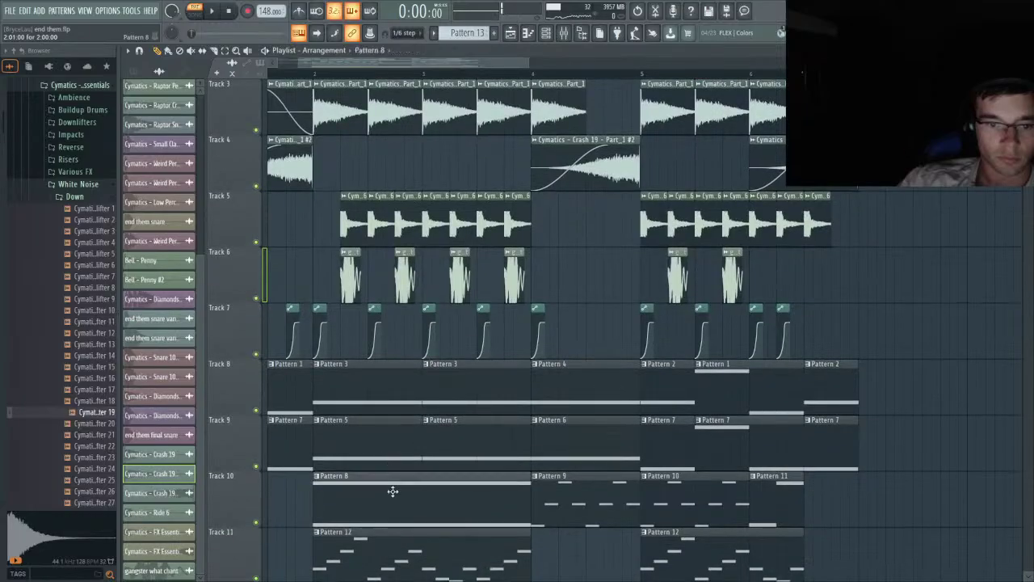
pyautogui.click(555, 38)
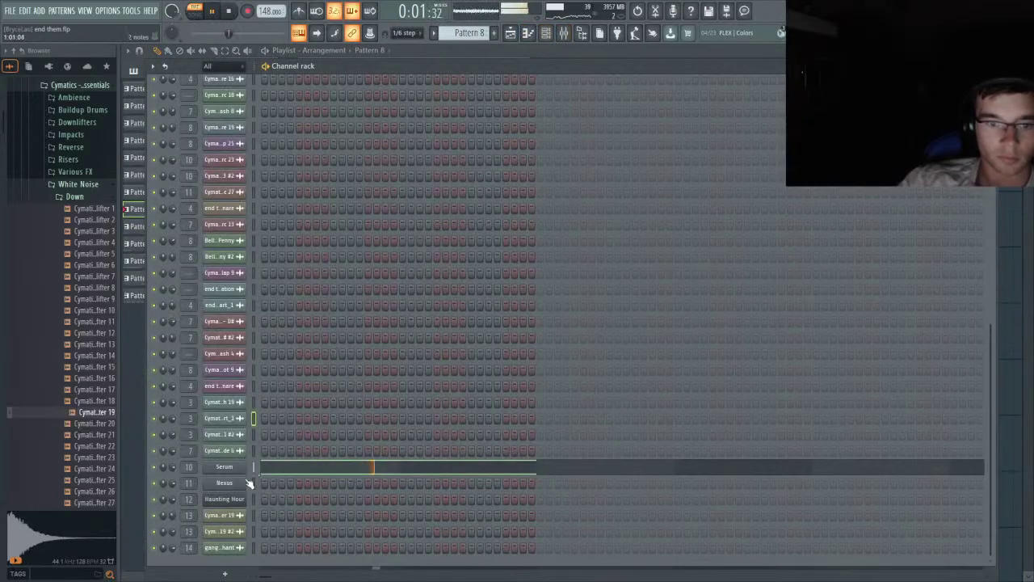
pyautogui.click(226, 467)
pyautogui.press('space')
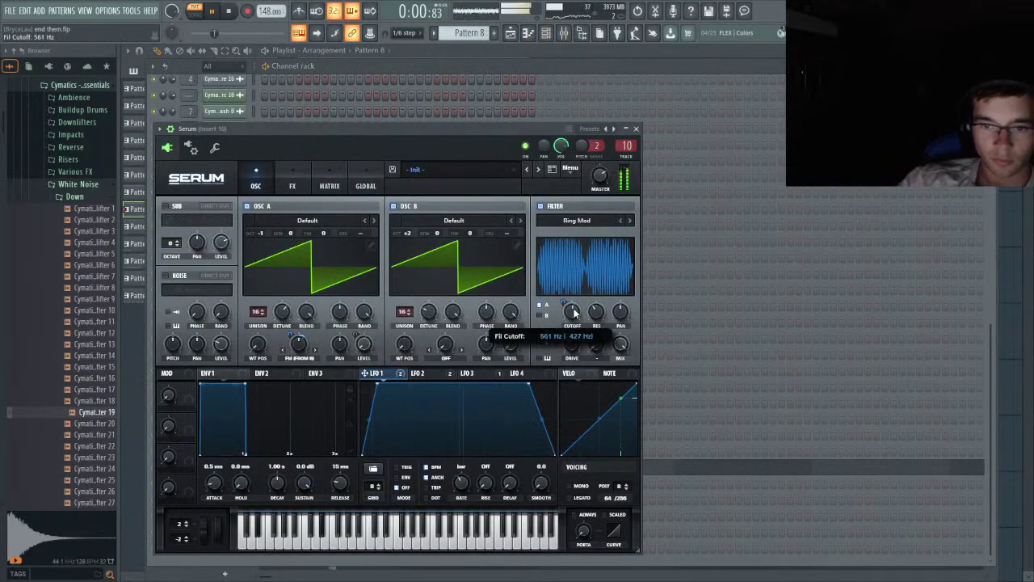
pyautogui.scroll(3, 574, 313)
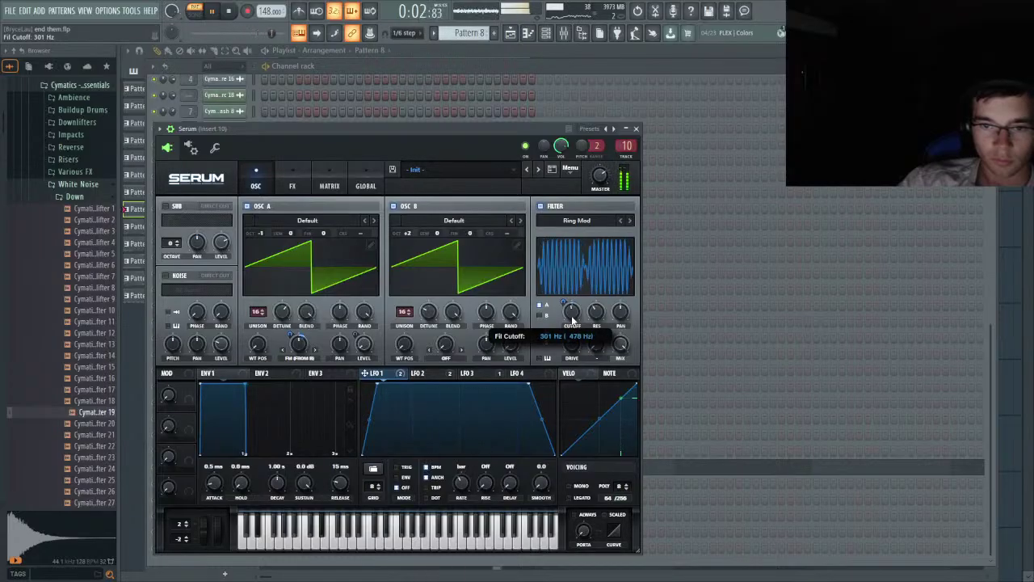
# - Reopen Serum on Insert 10 and try its filter cutoff at about 1122 Hz
pyautogui.click(505, 55)
pyautogui.click(546, 33)
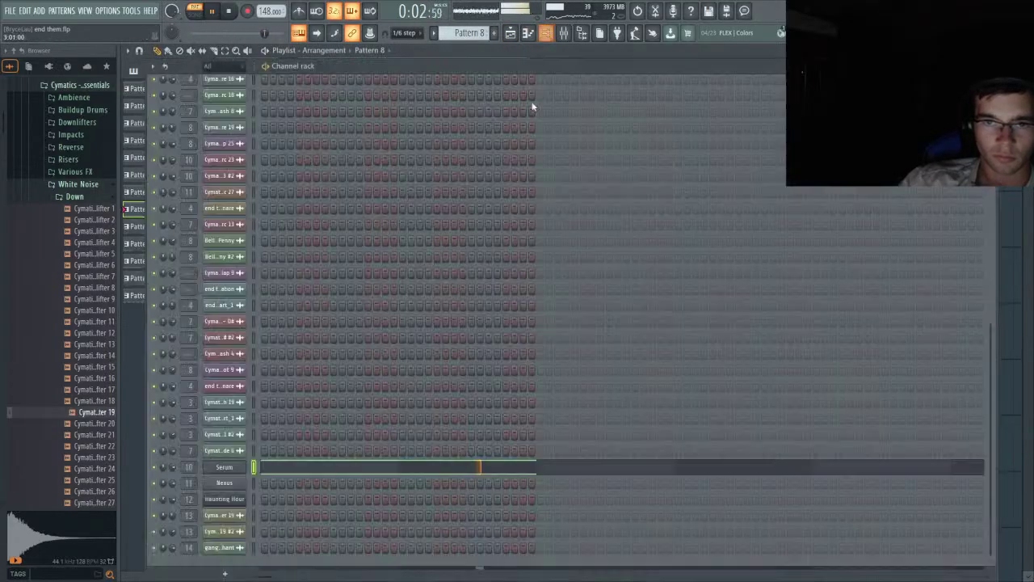
pyautogui.click(226, 467)
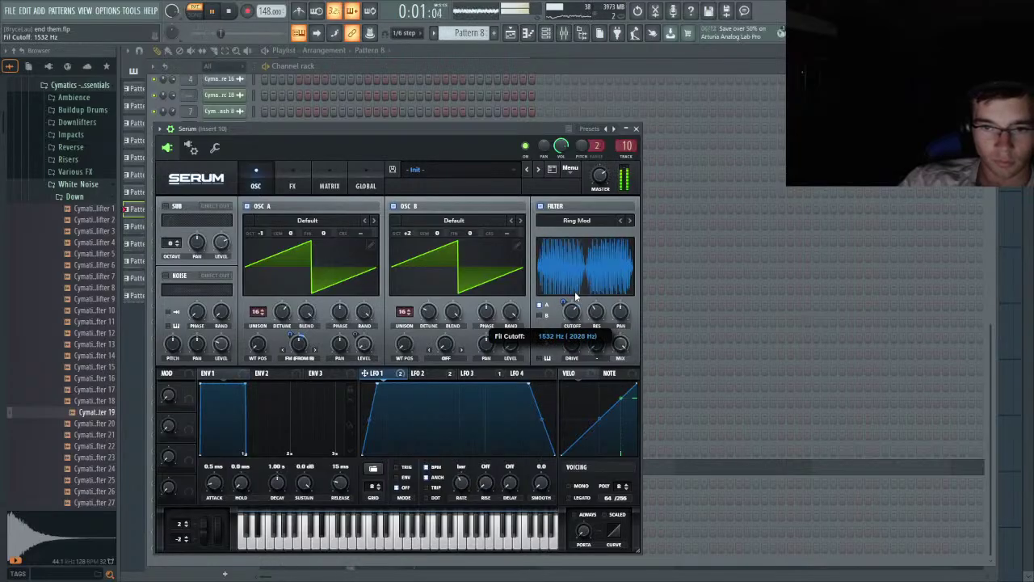
pyautogui.moveTo(575, 298); pyautogui.dragTo(571, 312)
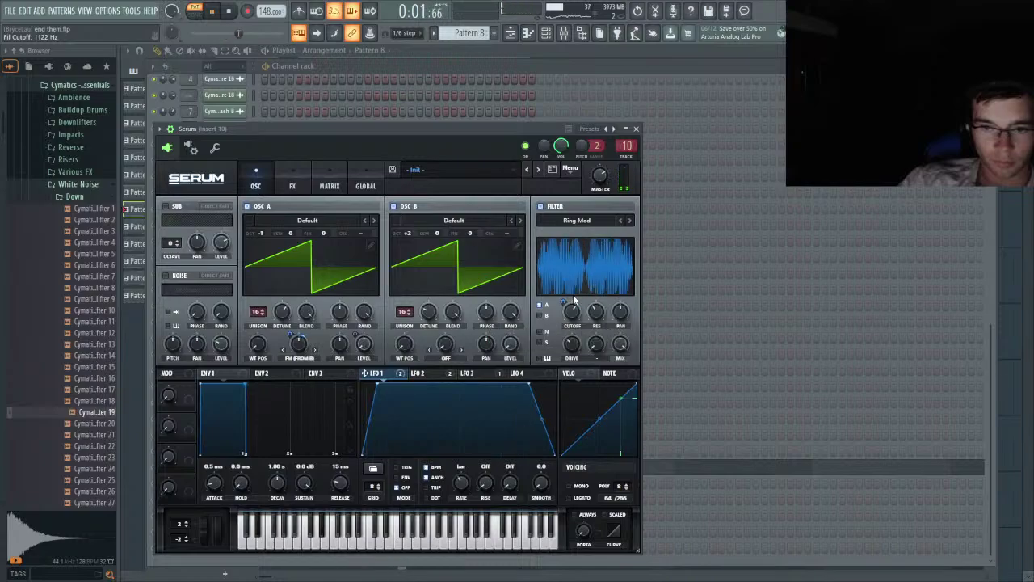
# - Play the arrangement in song mode to judge the Serum sound against the other layers
pyautogui.click(513, 50)
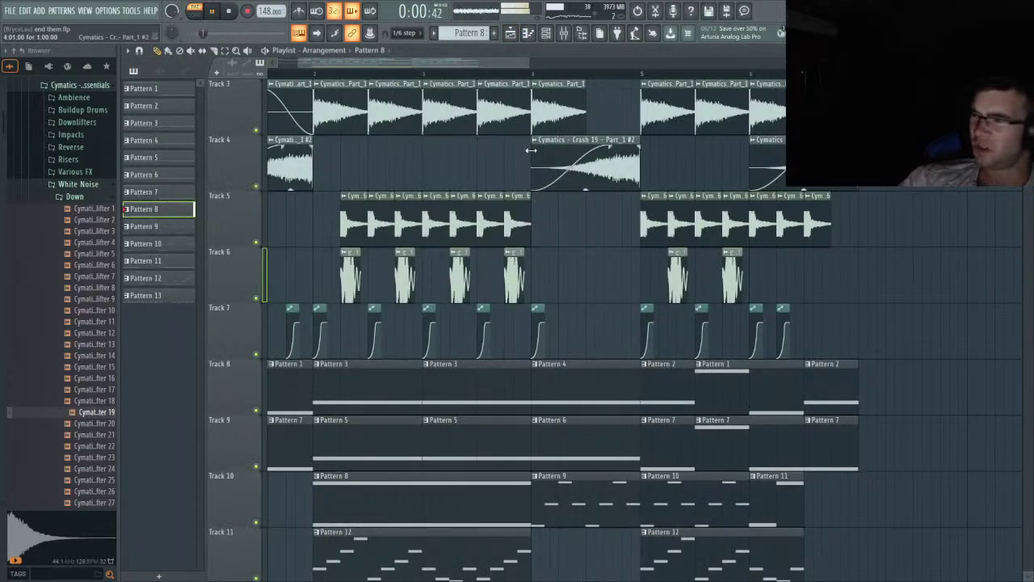
pyautogui.scroll(-3, 504, 127)
pyautogui.click(300, 73)
pyautogui.scroll(3, 311, 98)
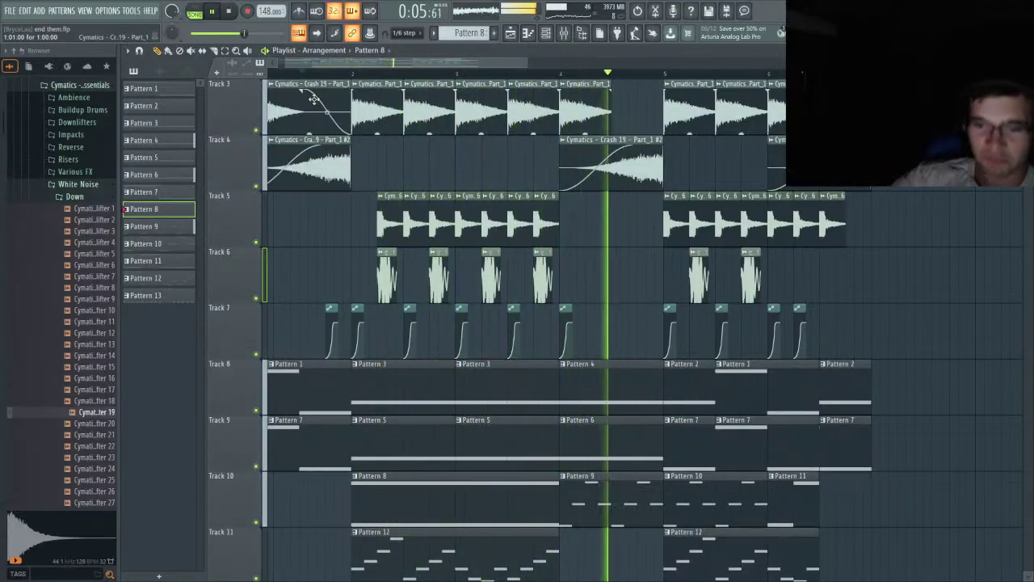
pyautogui.press('space')
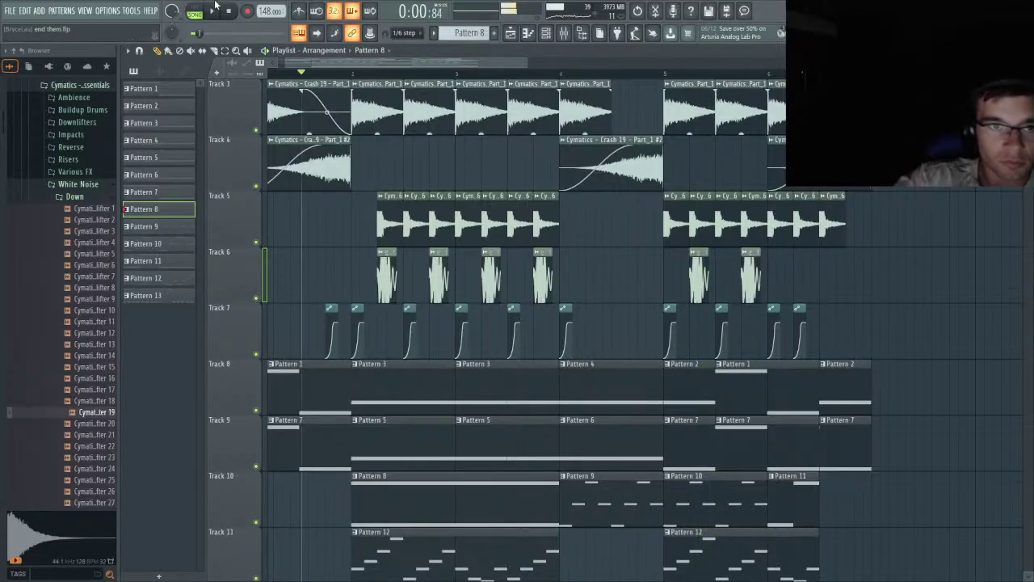
# - Enable key tracking on Serum's Ring Mod filter and readjust its cutoff while Pattern 9 loops
pyautogui.click(546, 33)
pyautogui.click(226, 467)
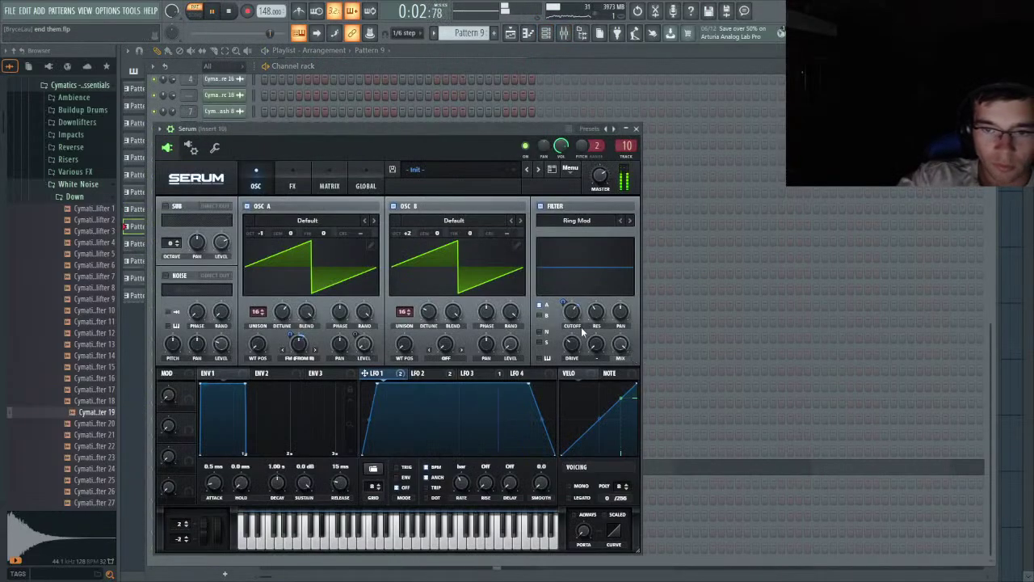
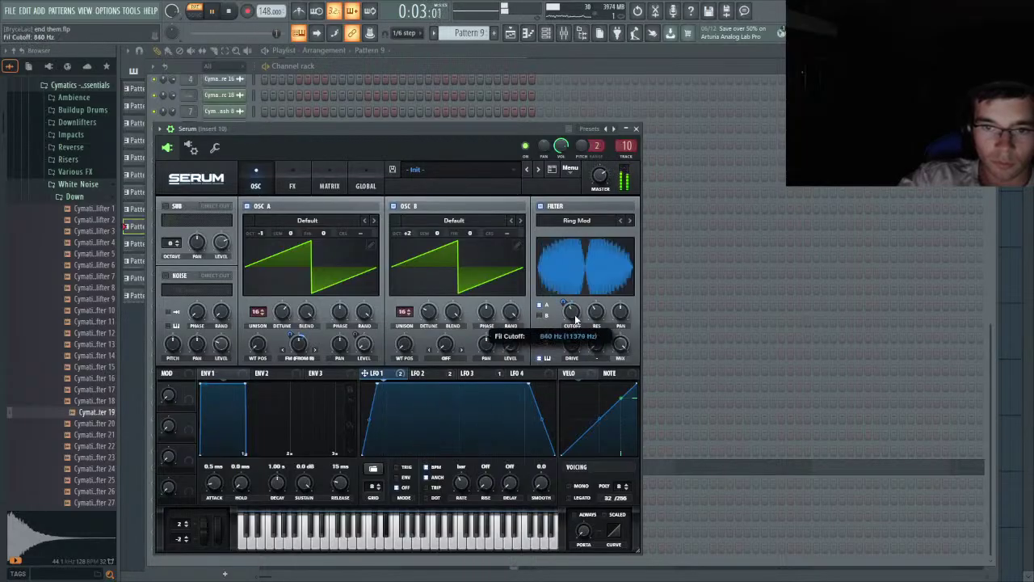
pyautogui.click(536, 53)
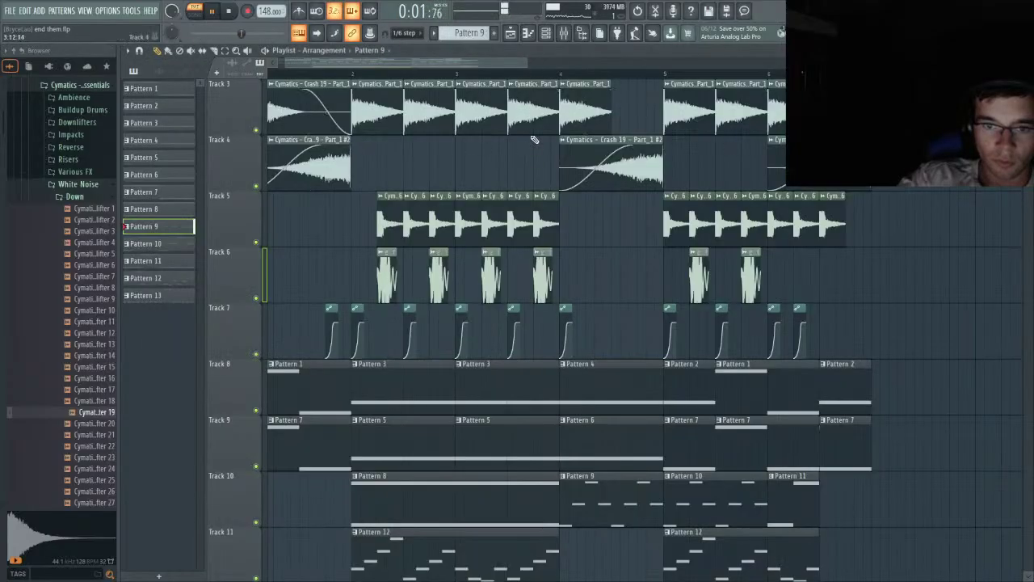
pyautogui.click(556, 42)
pyautogui.click(243, 468)
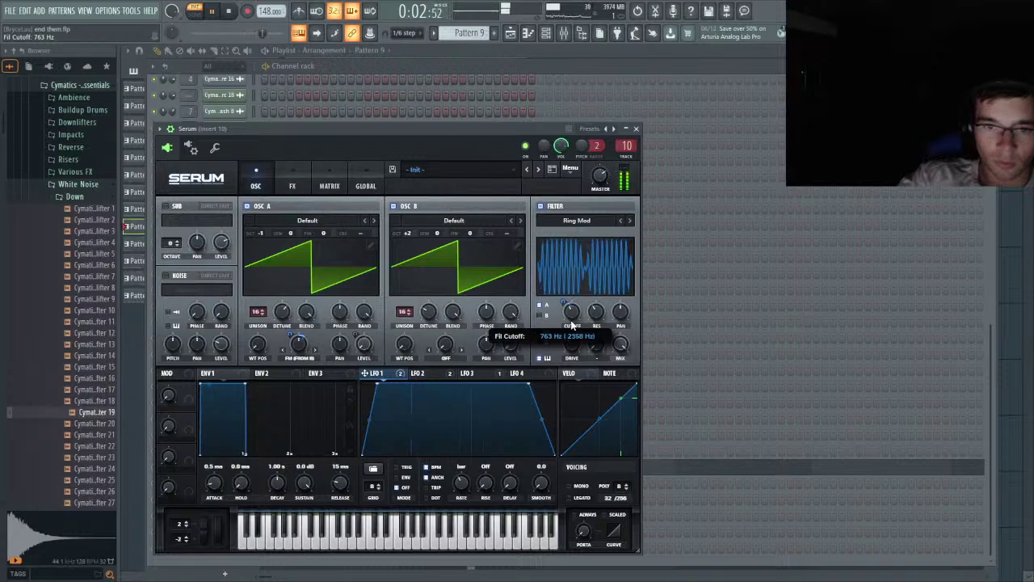
pyautogui.moveTo(576, 311); pyautogui.dragTo(575, 318)
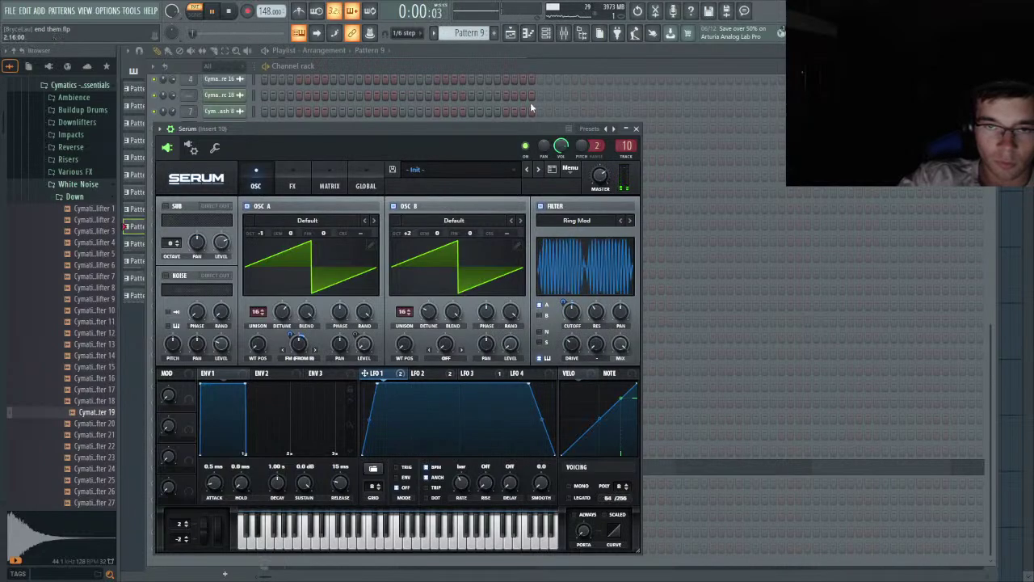
# - Raise the Insert 6 fader to 100% (0.0 dB) while the arrangement plays in song mode
pyautogui.click(525, 54)
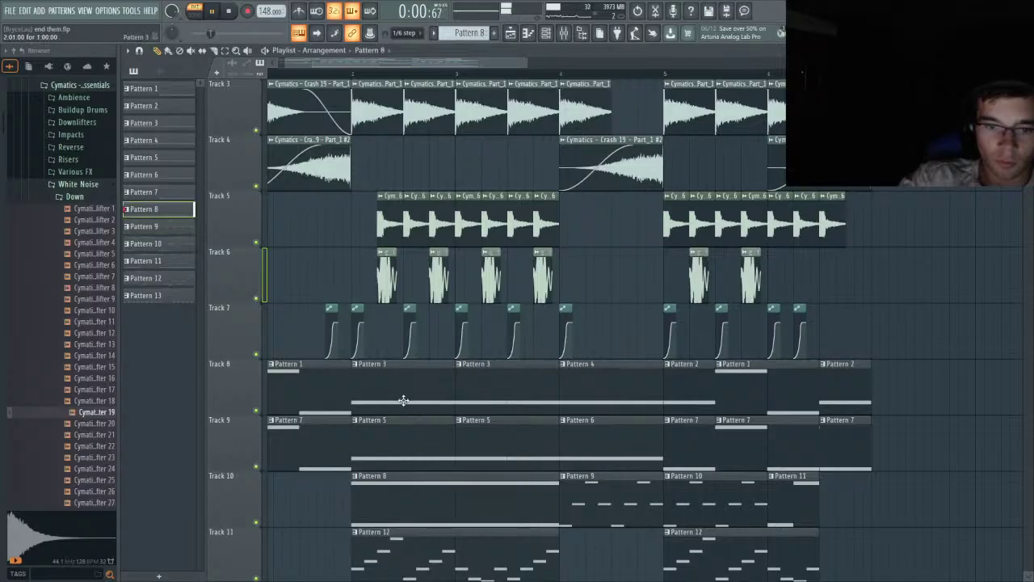
pyautogui.click(298, 75)
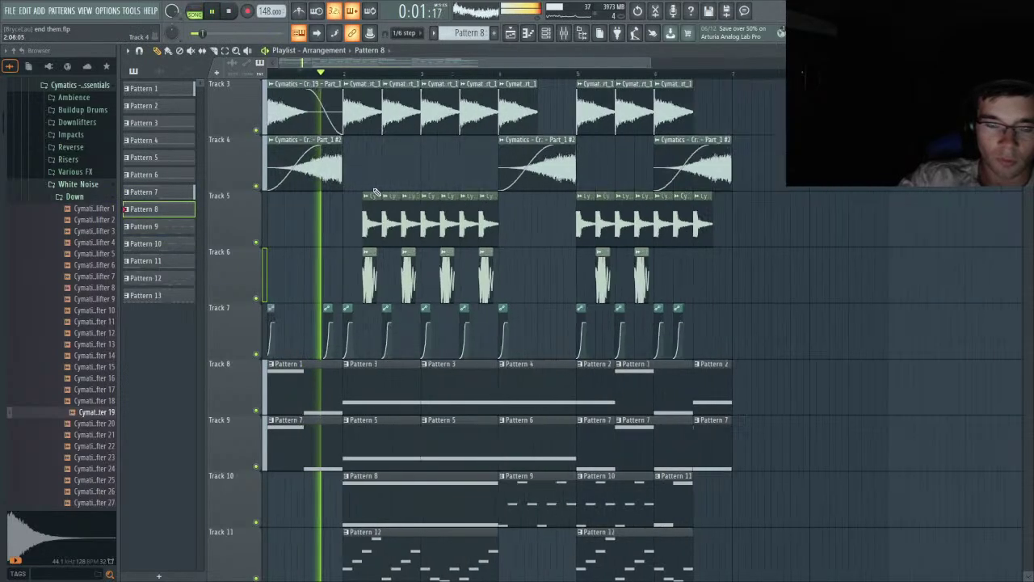
pyautogui.click(565, 34)
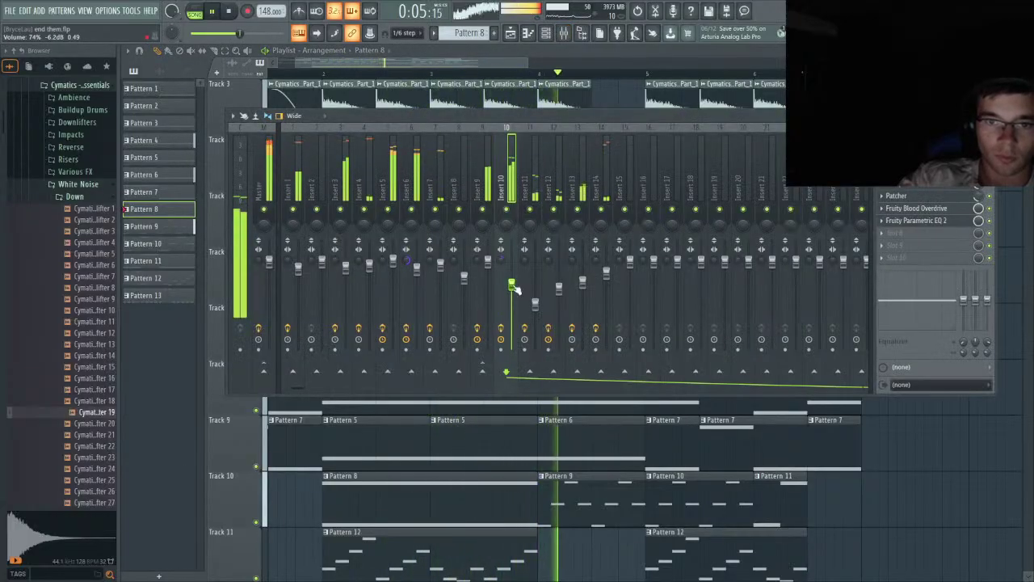
pyautogui.moveTo(416, 258); pyautogui.dragTo(416, 249)
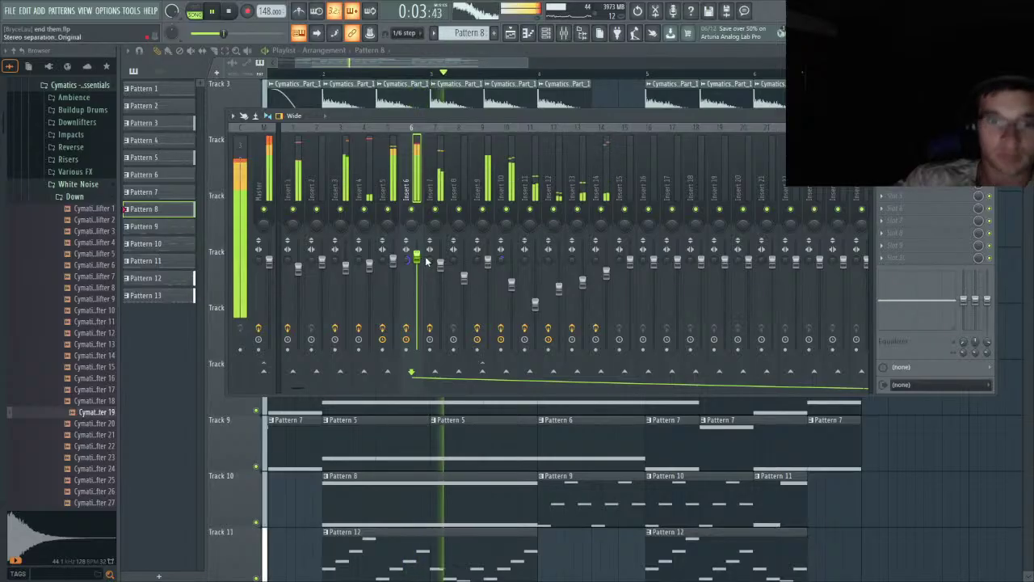
pyautogui.press('space')
pyautogui.moveTo(417, 256); pyautogui.dragTo(417, 260)
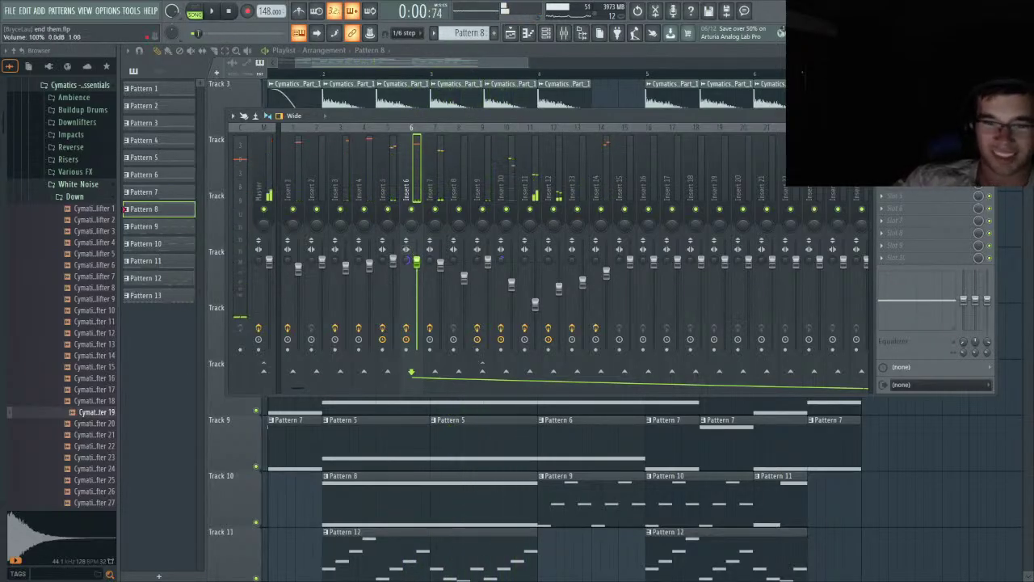
# - Fine-tune the low-frequency bands of Fruity Parametric EQ 2 on Insert 6 during playback
pyautogui.click(929, 158)
pyautogui.press('space')
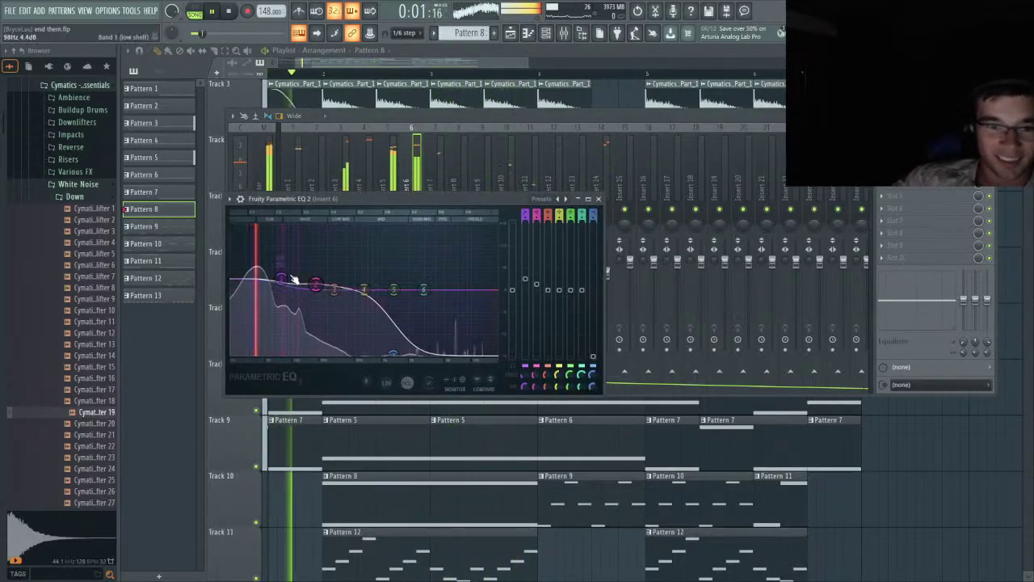
pyautogui.moveTo(306, 288); pyautogui.dragTo(317, 268)
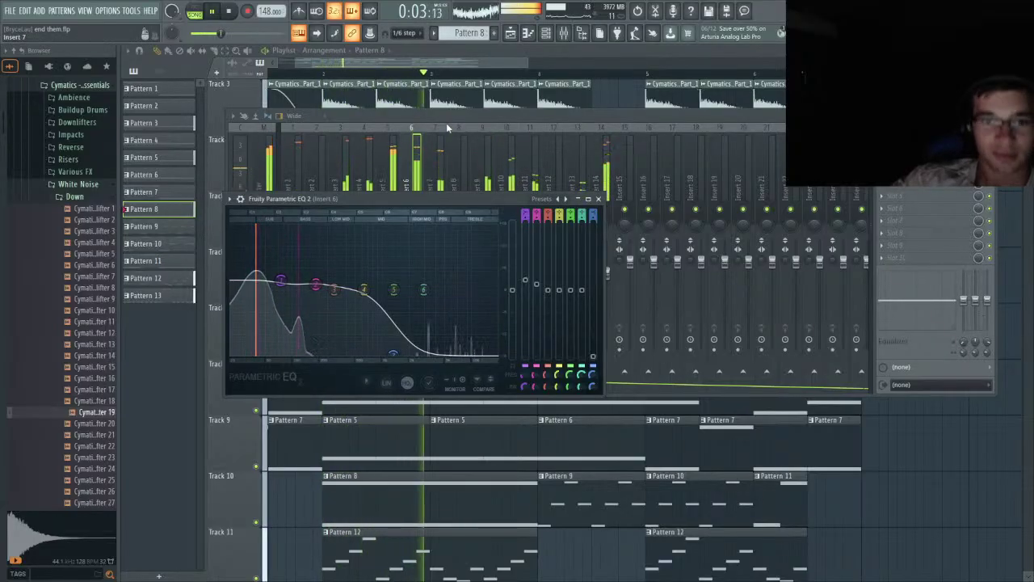
# - Nudge the Insert 10 fader slightly higher to bring the Serum layer forward
pyautogui.click(440, 187)
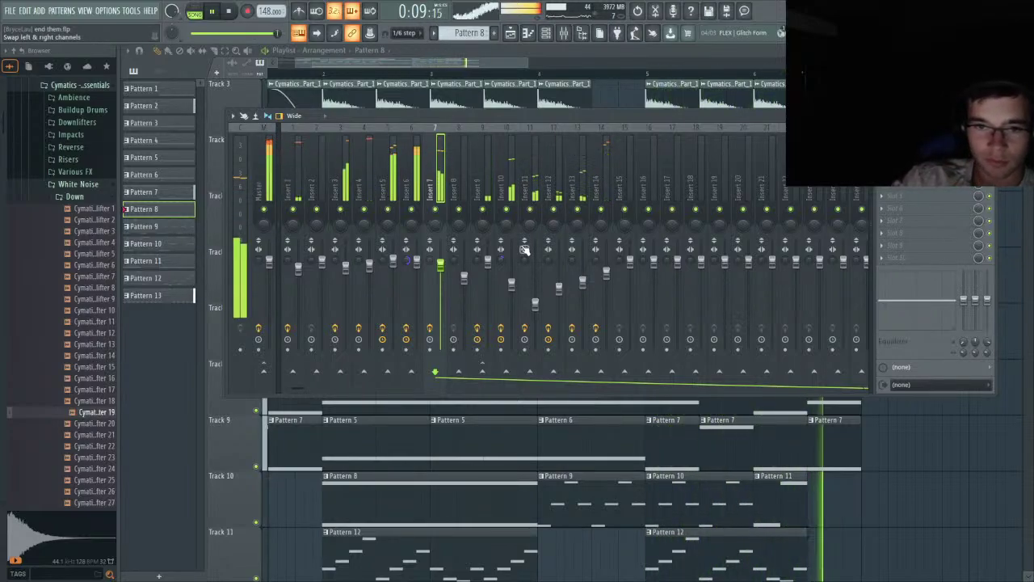
pyautogui.click(513, 282)
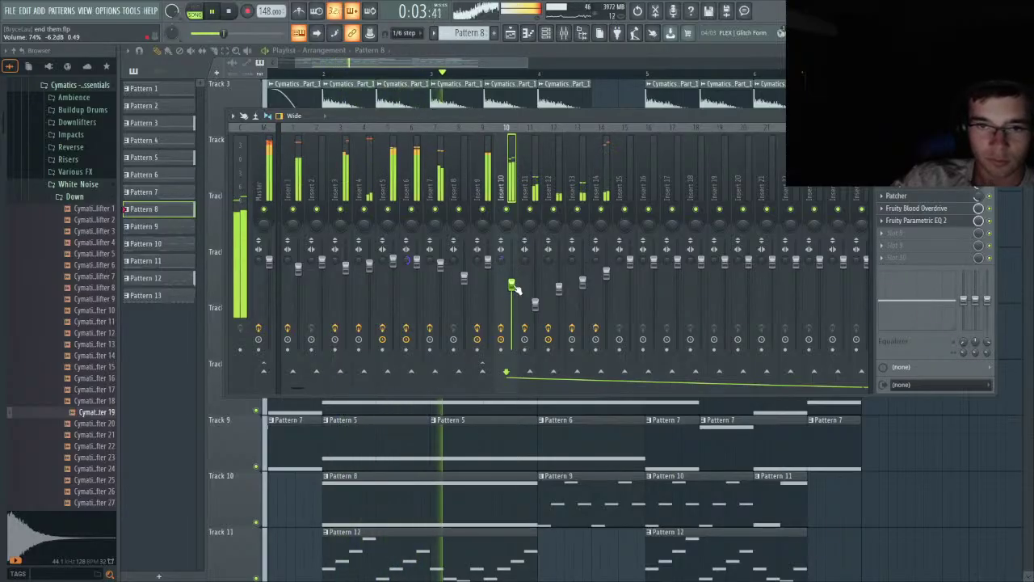
pyautogui.press('space')
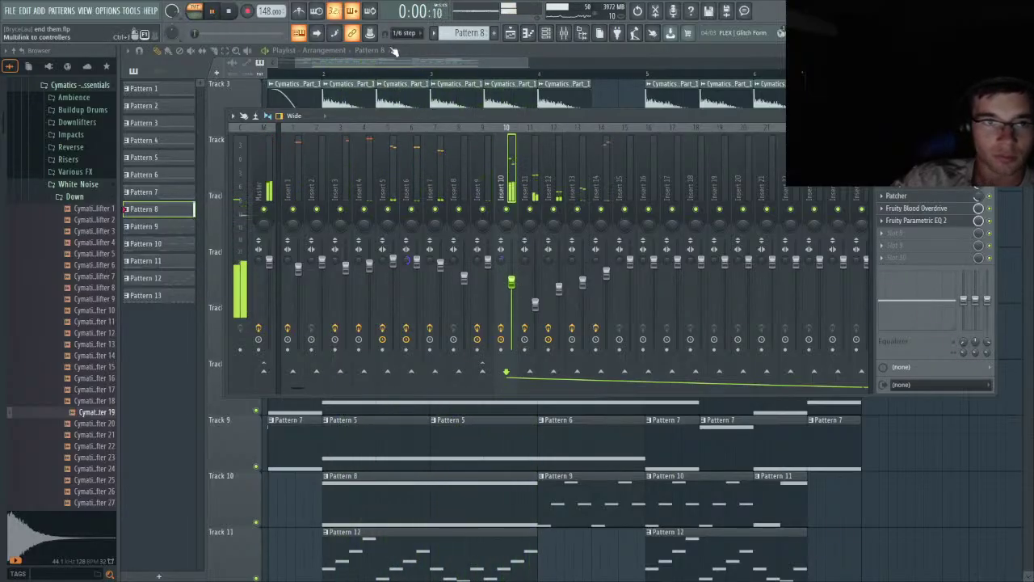
# - Set Serum's Ring Mod filter cutoff to about 1241 Hz while Pattern 8 loops
pyautogui.press('F6')
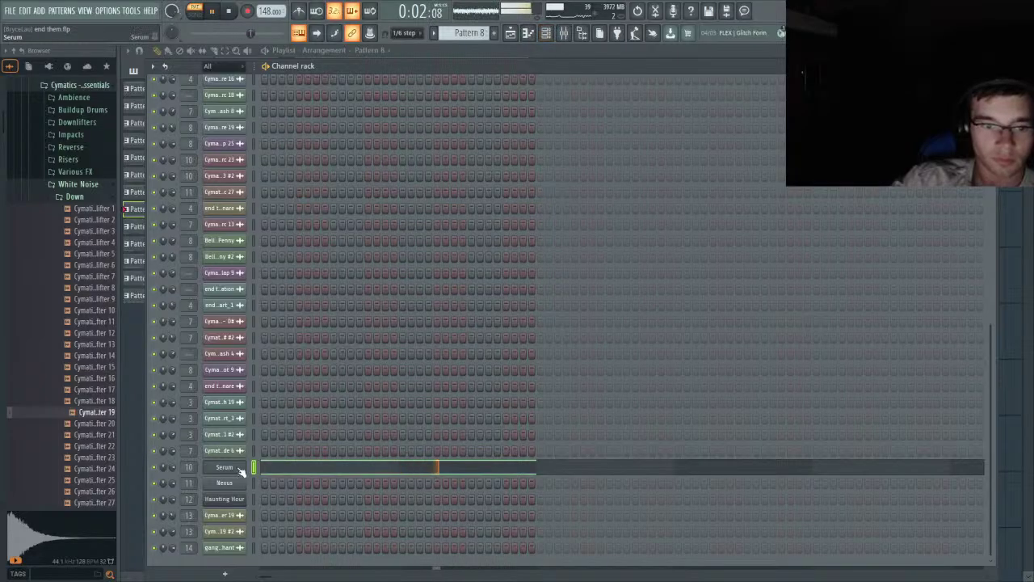
pyautogui.click(235, 469)
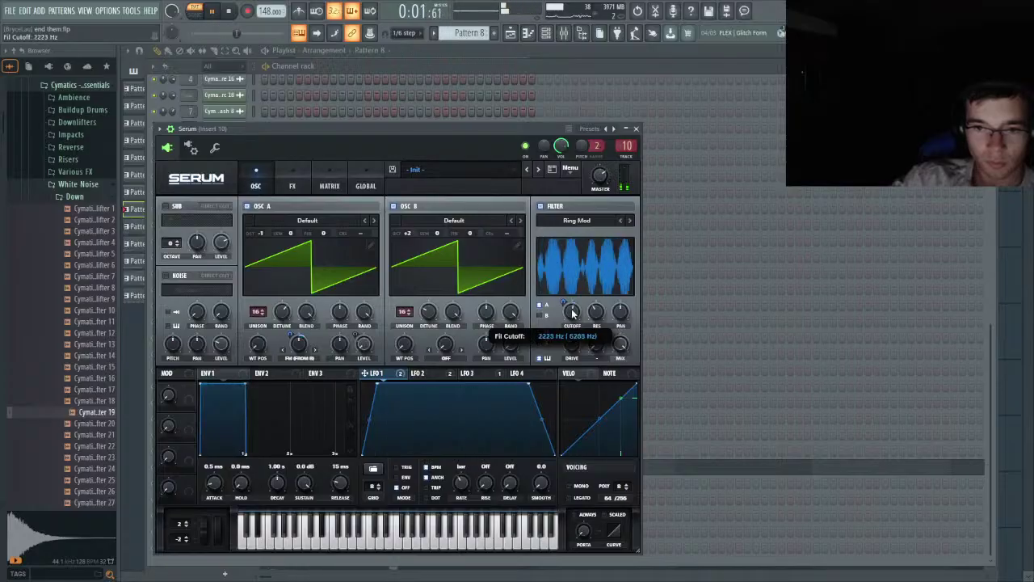
pyautogui.moveTo(572, 312); pyautogui.dragTo(571, 317)
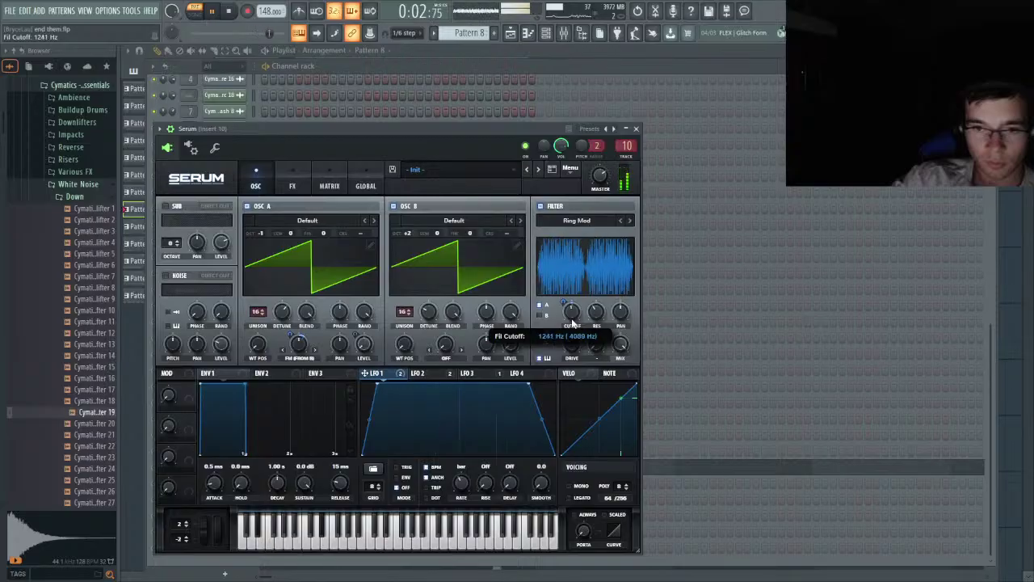
# - Play the full arrangement, and loop Pattern 9 on its own to check the Serum part
pyautogui.click(509, 57)
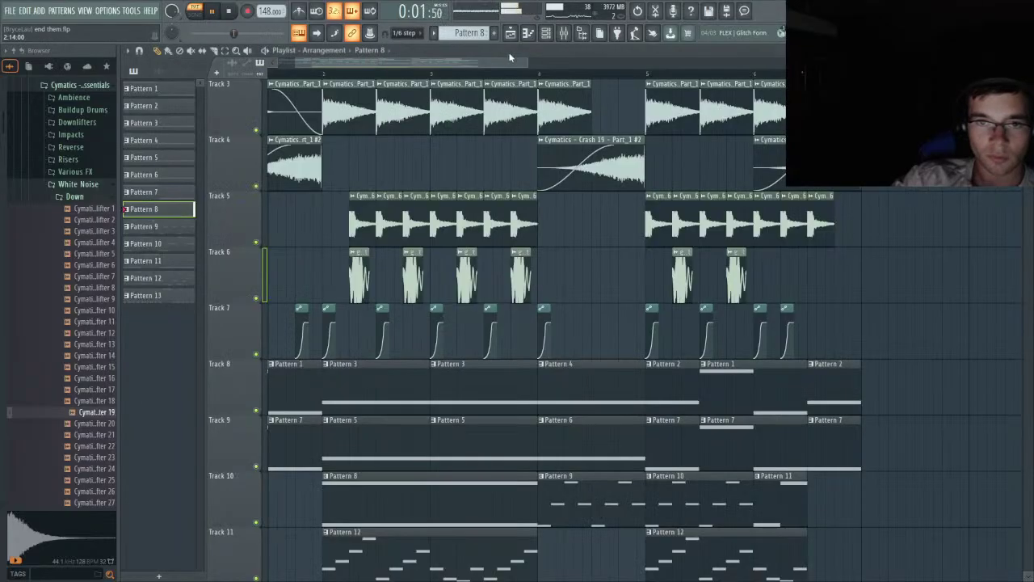
pyautogui.click(298, 75)
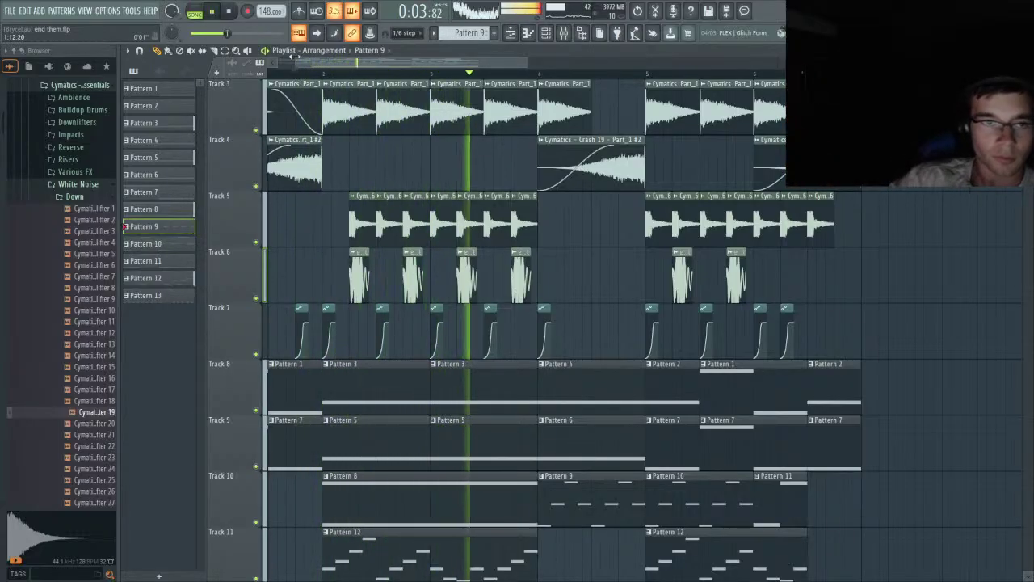
pyautogui.press('space')
pyautogui.press('l')
pyautogui.press('space')
pyautogui.click(546, 33)
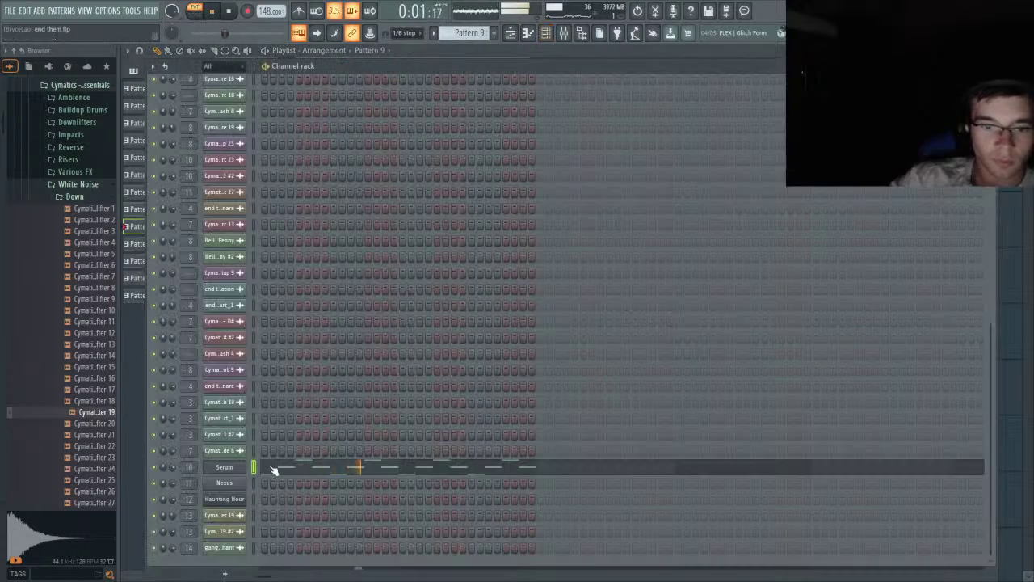
pyautogui.click(560, 50)
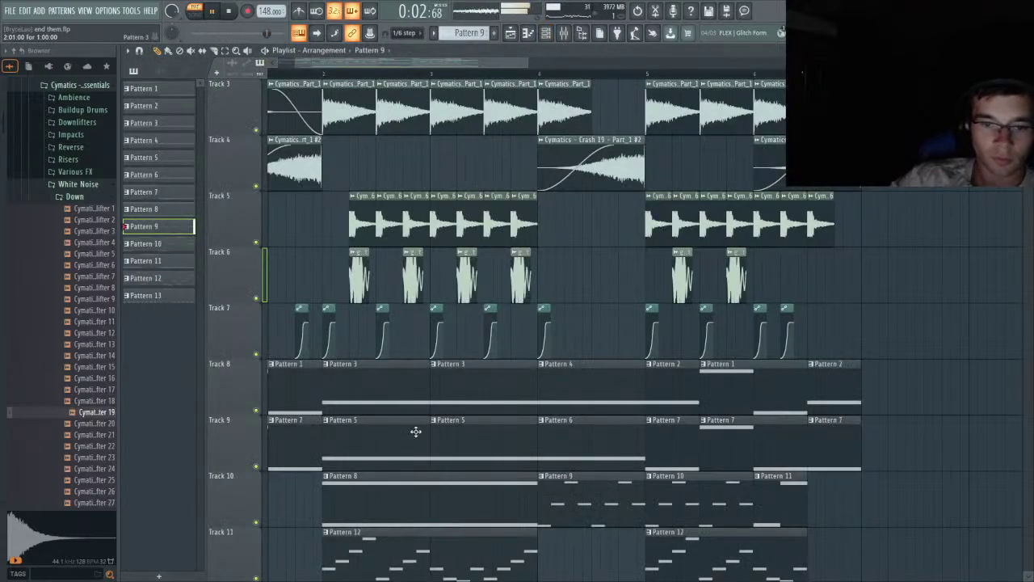
# - Try higher Ring Mod filter cutoff settings in Serum while Pattern 8 loops
pyautogui.click(436, 515)
pyautogui.press('space')
pyautogui.click(546, 32)
pyautogui.click(234, 469)
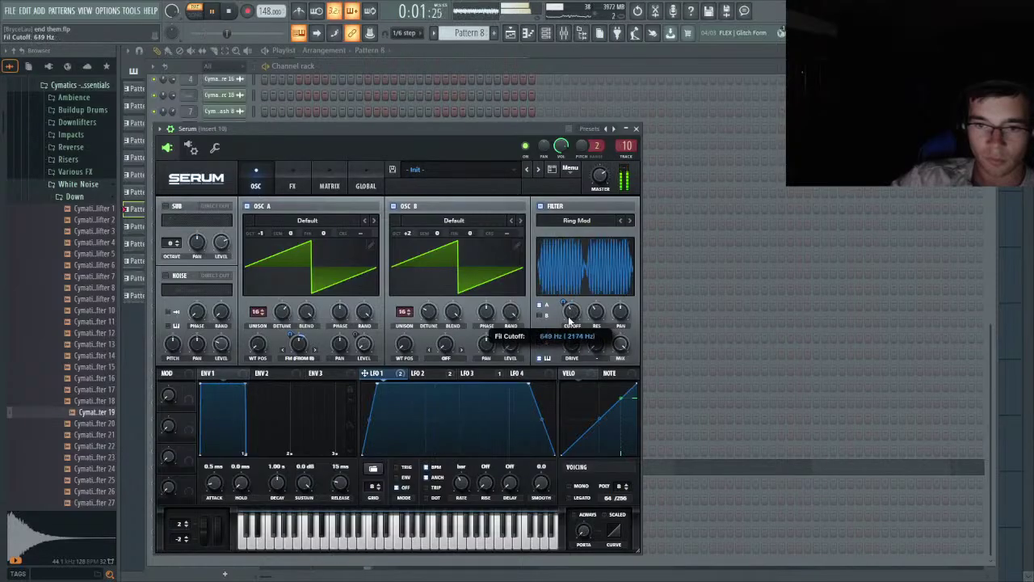
pyautogui.moveTo(568, 318)
pyautogui.mouseDown()
pyautogui.moveTo(556, 327)
pyautogui.moveTo(556, 307)
pyautogui.mouseUp()
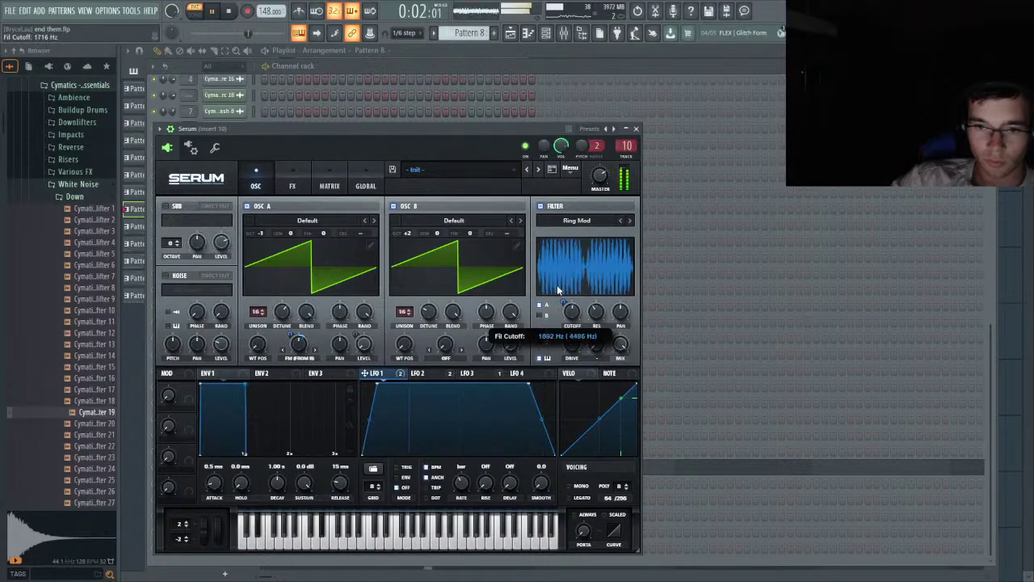
pyautogui.moveTo(557, 289); pyautogui.dragTo(556, 295)
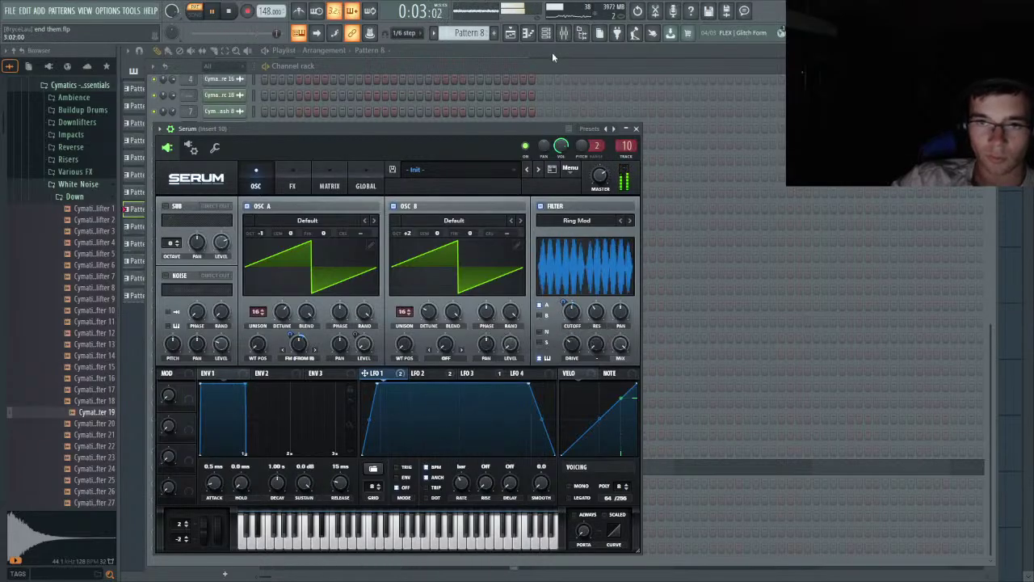
# - Play the full arrangement to check the Serum filter change in context, and return to looping Pattern 8 alone
pyautogui.click(510, 32)
pyautogui.press('l')
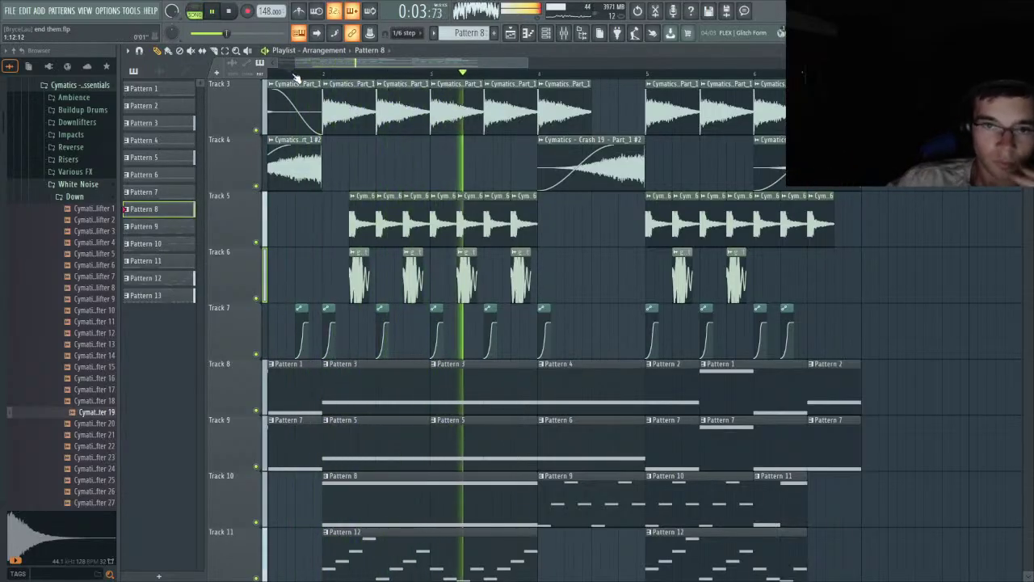
pyautogui.click(196, 12)
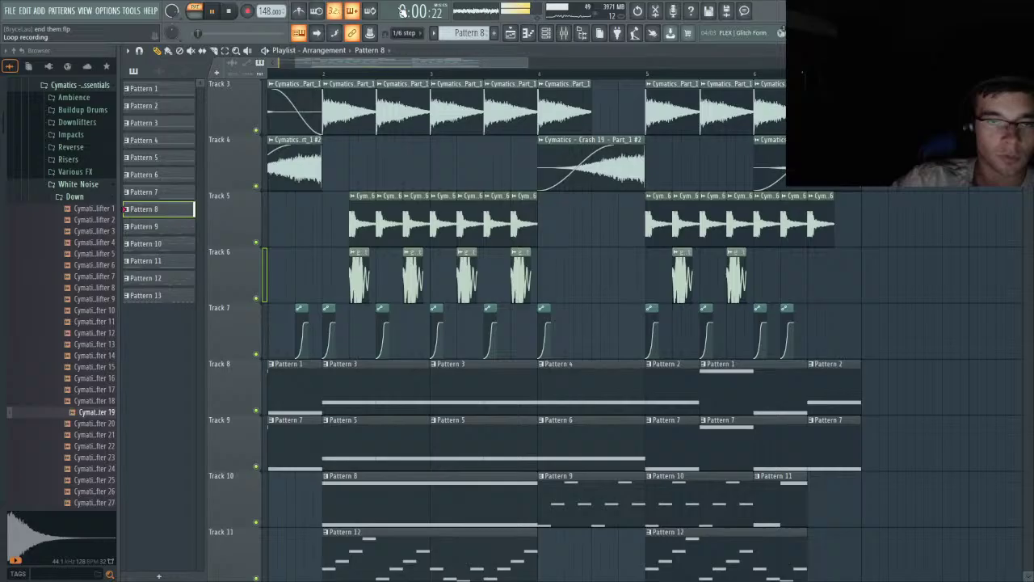
# - Set Serum's Ring Mod filter cutoff to about 1661 Hz while Pattern 8 plays
pyautogui.click(547, 33)
pyautogui.click(225, 467)
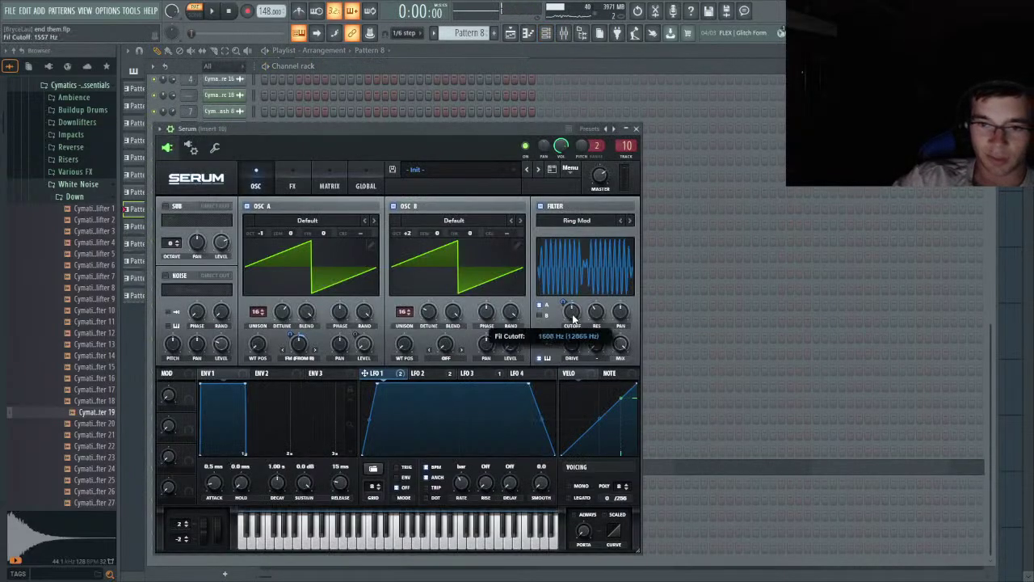
pyautogui.moveTo(573, 313); pyautogui.dragTo(574, 299)
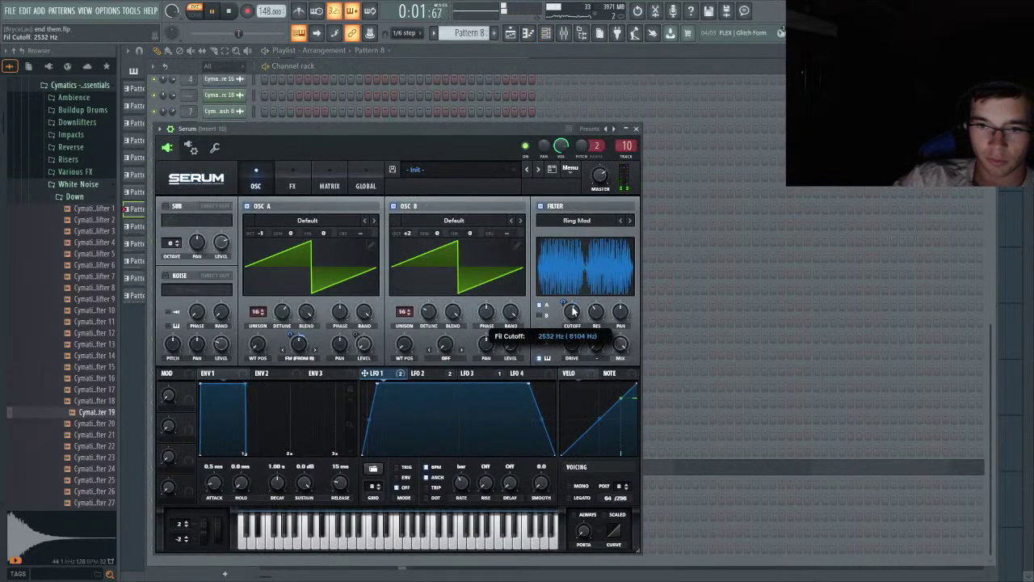
pyautogui.scroll(-2, 574, 299)
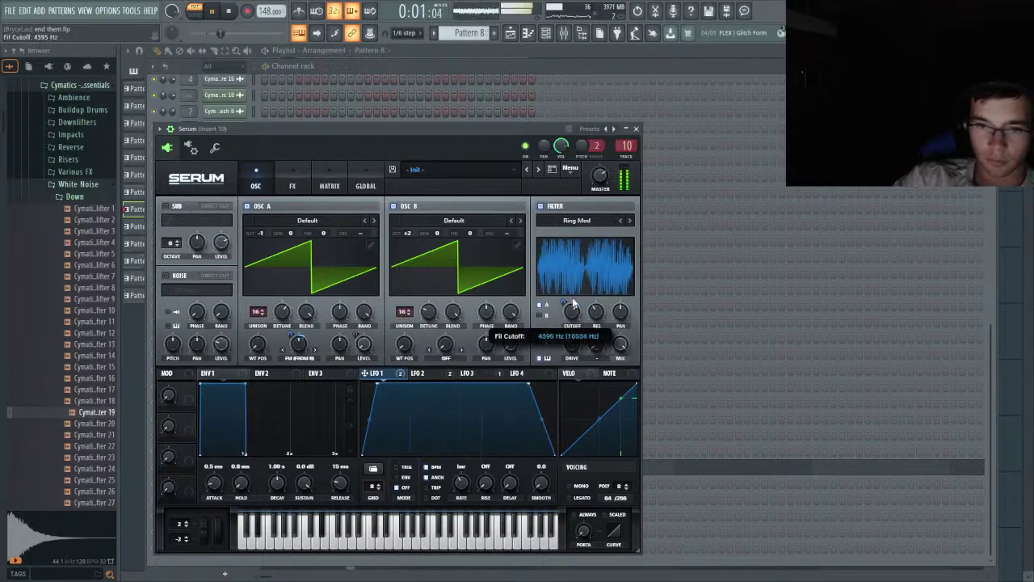
pyautogui.scroll(-1, 572, 309)
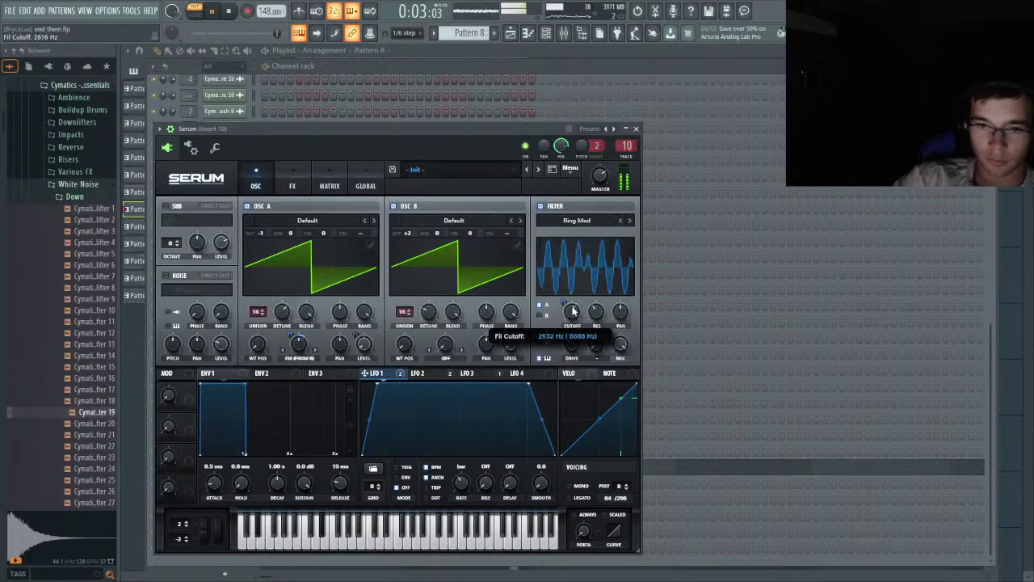
pyautogui.scroll(-2, 571, 313)
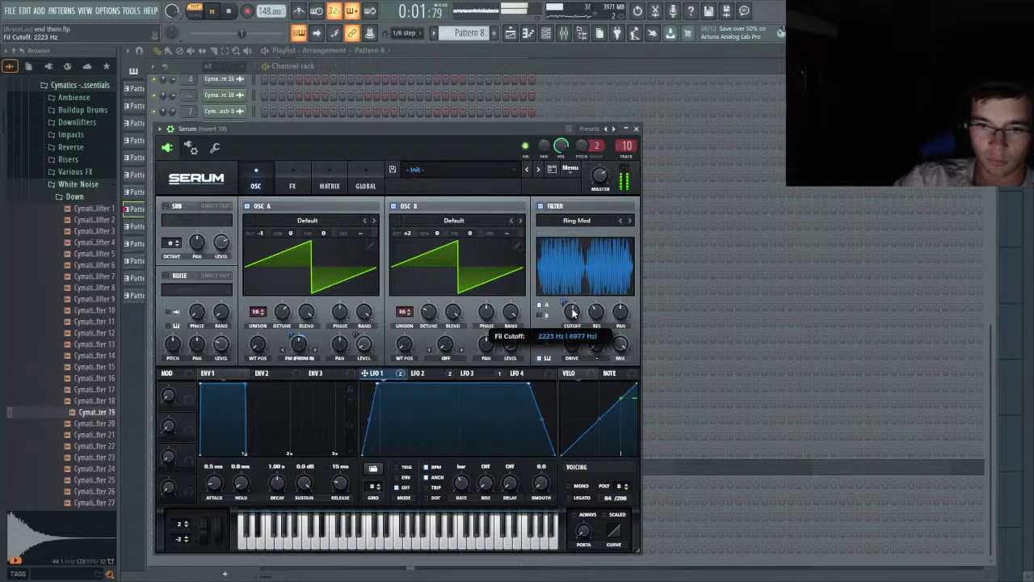
pyautogui.scroll(-1, 572, 316)
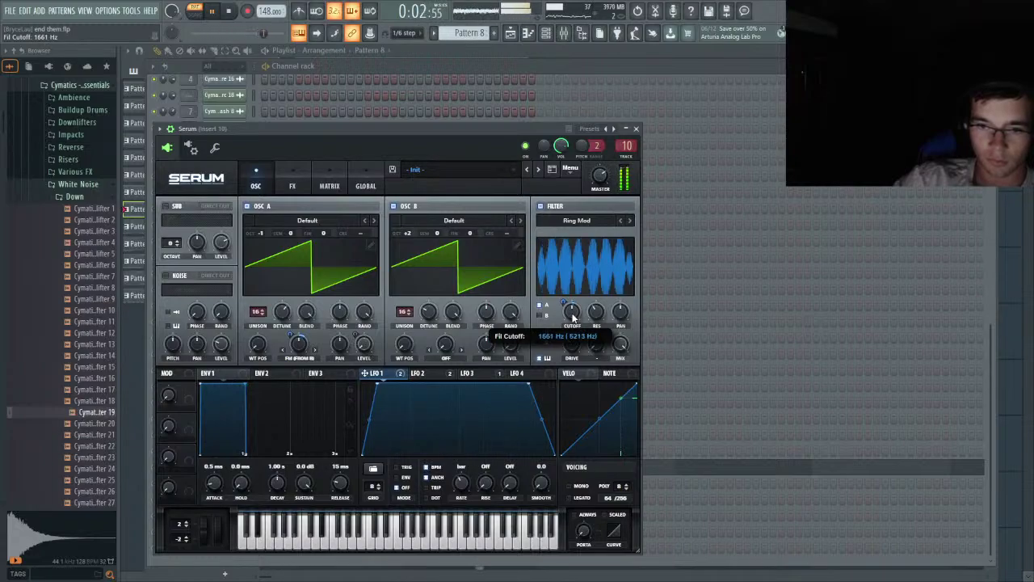
# - Try Pattern 8's two Serum notes one semitone lower, and move them back up to D#
pyautogui.click(470, 75)
pyautogui.press('F7')
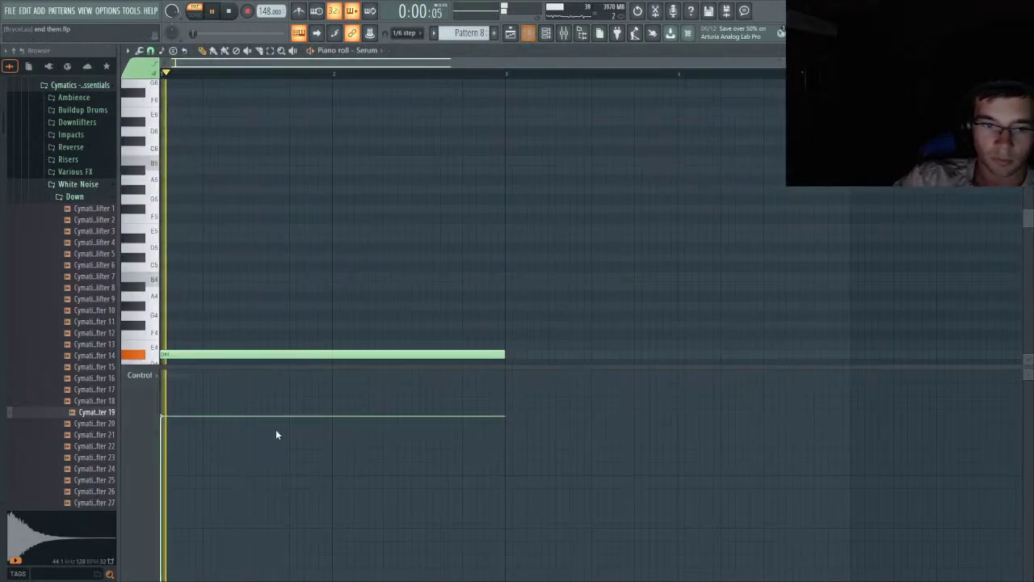
pyautogui.press('space')
pyautogui.press('Down')
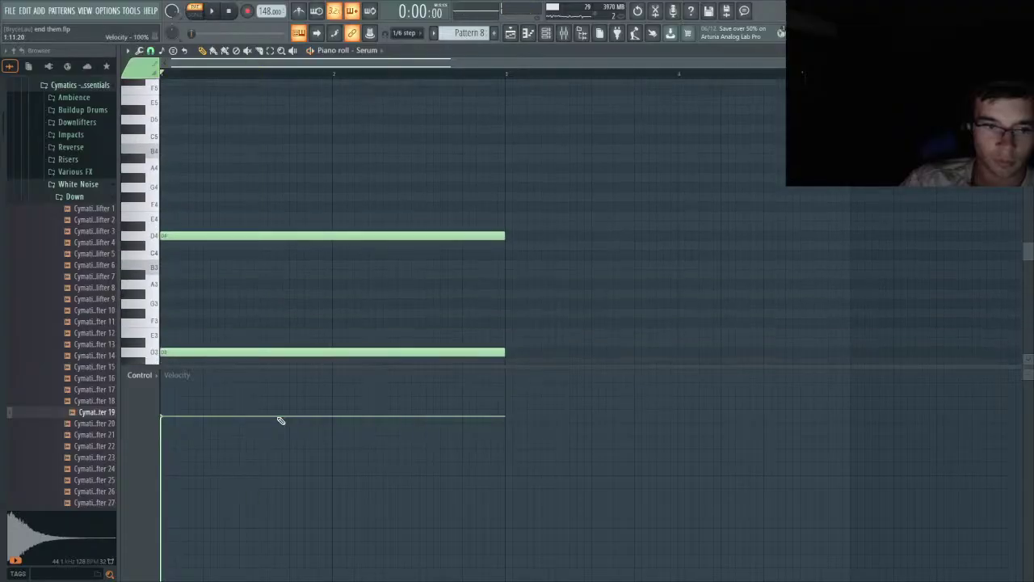
pyautogui.press('space')
pyautogui.press('Up')
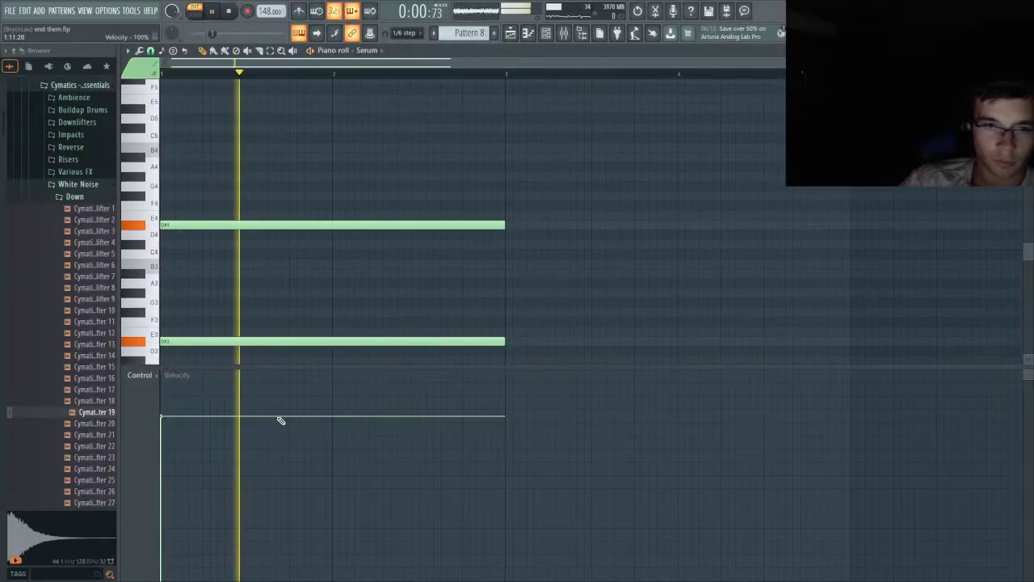
# - Try Pattern 8's Serum notes an octave higher on D# and E, and bring them back to D#3 and D#4
pyautogui.hotkey('ctrl', 'Up')
pyautogui.press('space')
pyautogui.hotkey('shift', 'Up')
pyautogui.press('space')
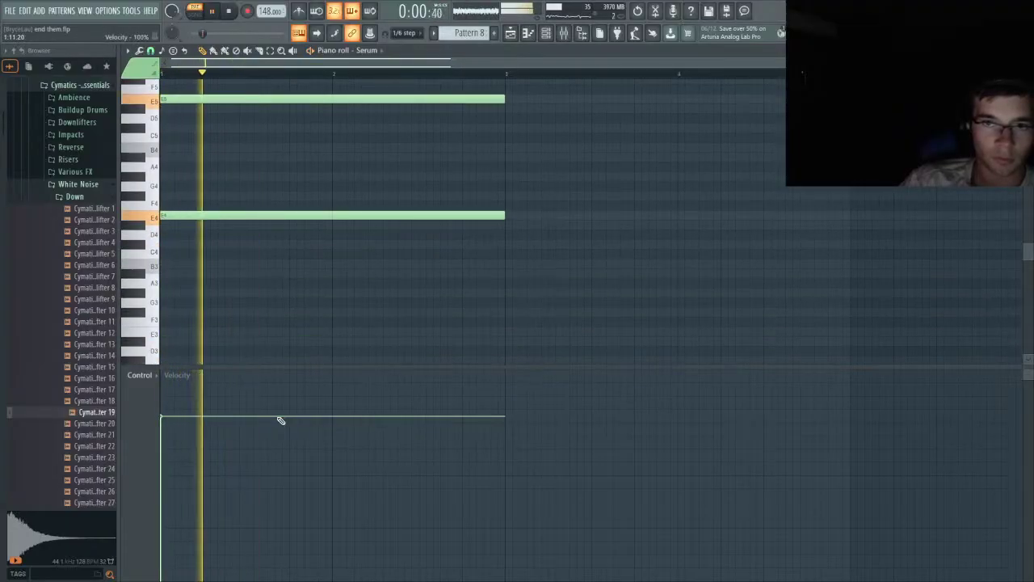
pyautogui.press('space')
pyautogui.hotkey('shift', 'Down')
pyautogui.press('space')
pyautogui.press('space')
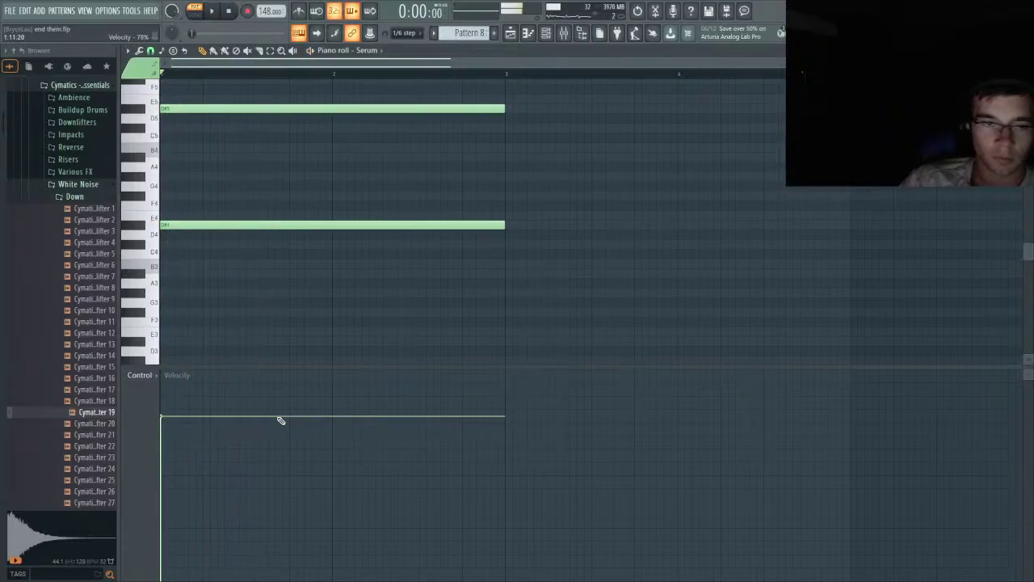
pyautogui.hotkey('ctrl', 'Down')
pyautogui.press('space')
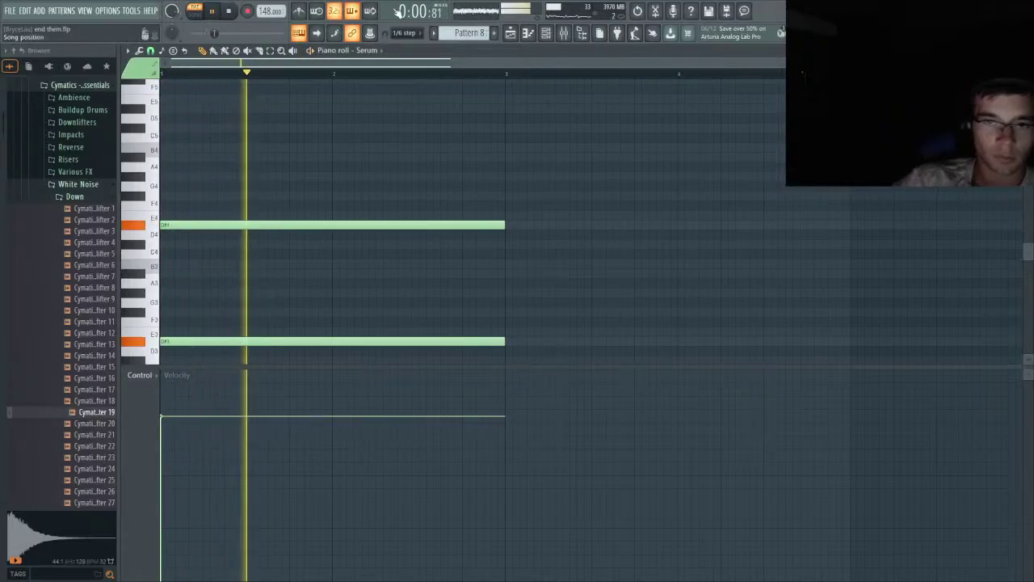
# - Reorder Serum's effects rack by moving Reverb directly below Flanger, and enable EQ and move it up to that position
pyautogui.press('F9')
pyautogui.click(555, 33)
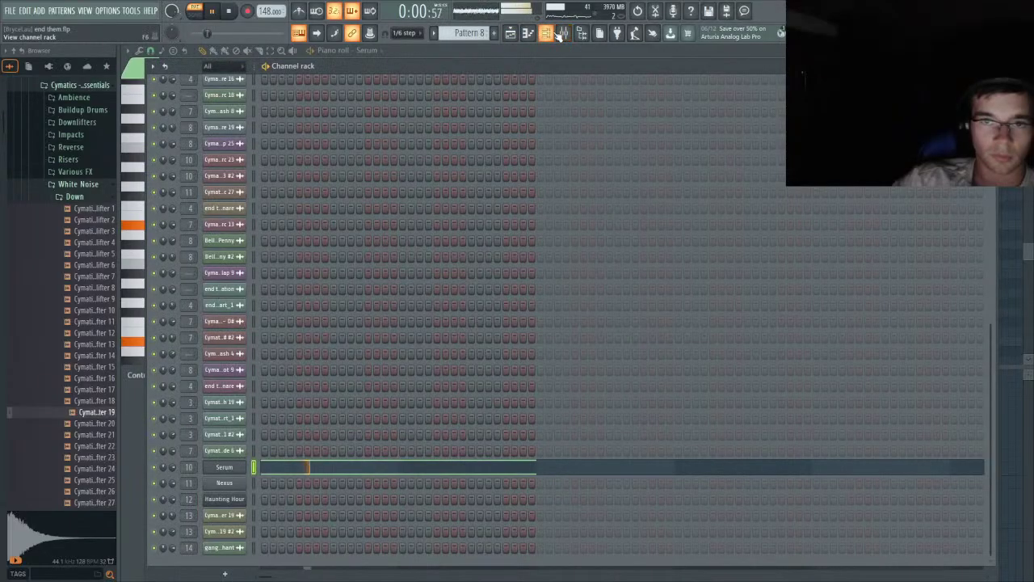
pyautogui.click(240, 467)
pyautogui.click(293, 186)
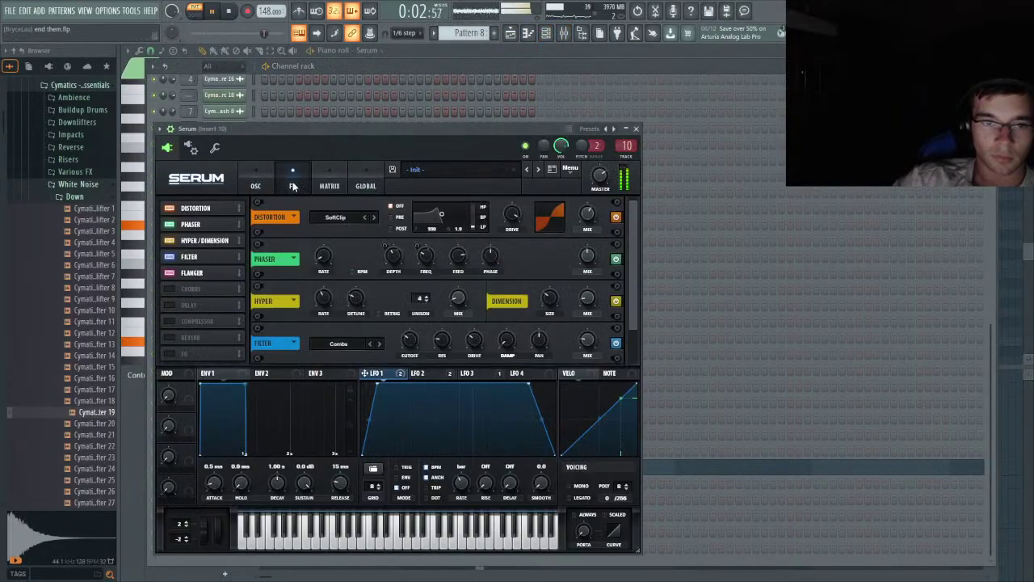
pyautogui.moveTo(202, 334); pyautogui.dragTo(210, 288)
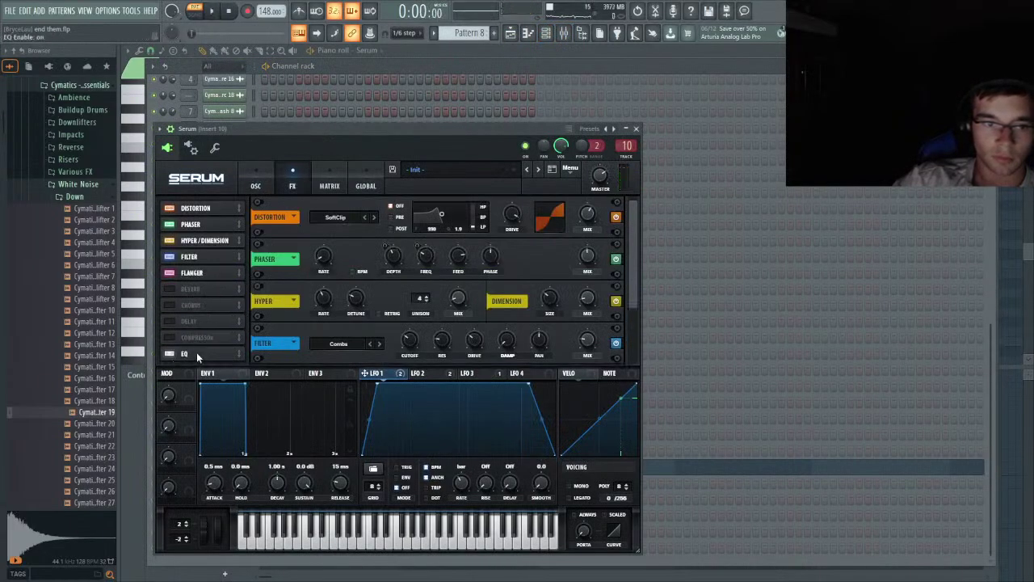
pyautogui.moveTo(196, 352); pyautogui.dragTo(216, 288)
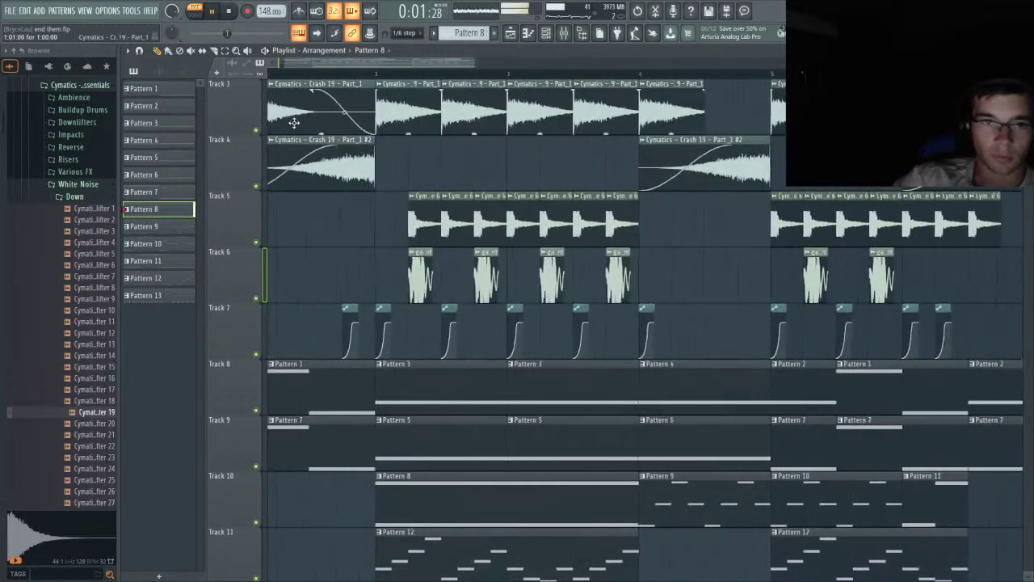
# - Play the full arrangement and lower the Insert 10 fader slightly to about 76%
pyautogui.scroll(-3, 358, 187)
pyautogui.press('space')
pyautogui.scroll(2, 378, 208)
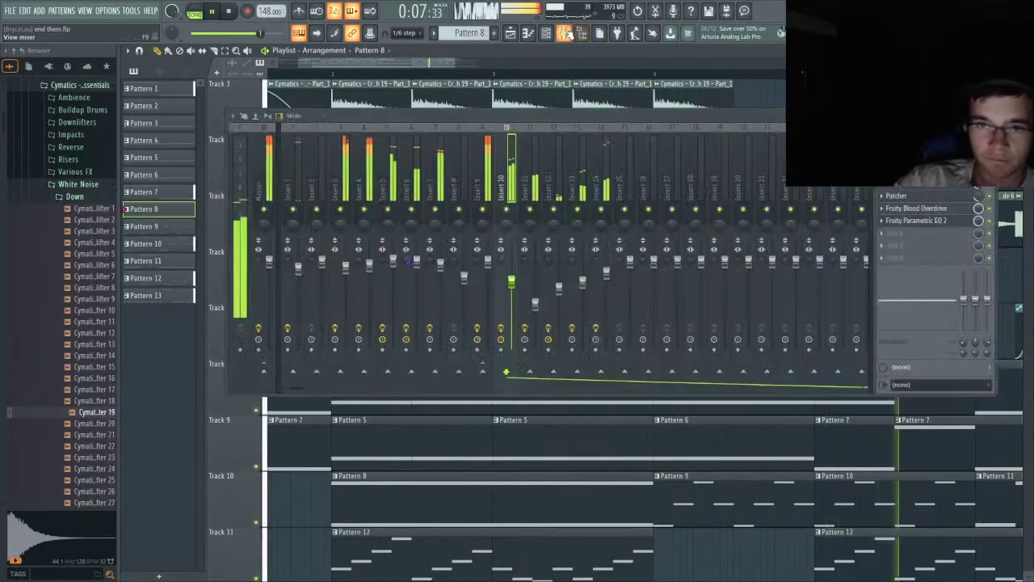
pyautogui.press('F9')
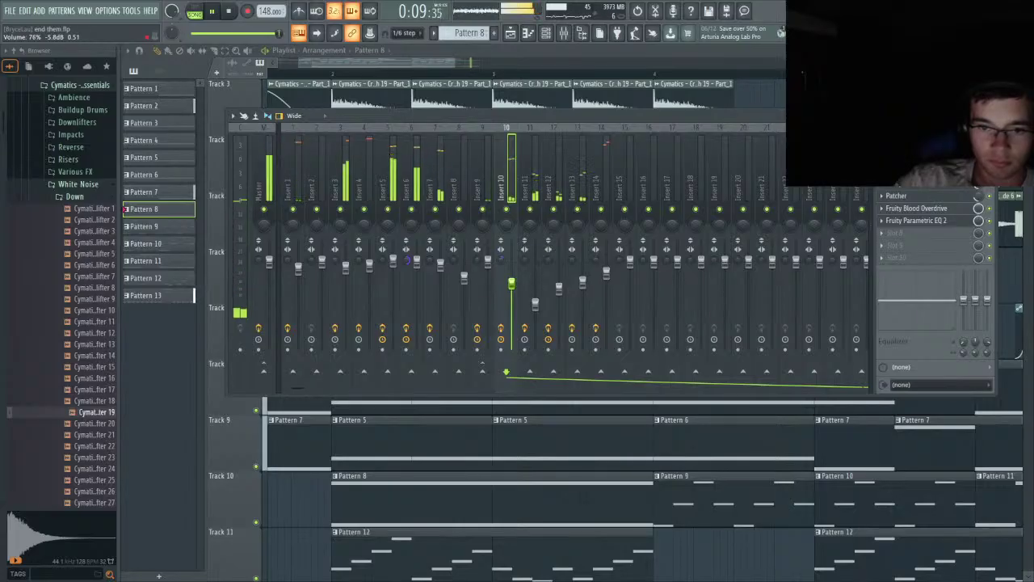
# - Raise the Insert 6 fader slightly while the arrangement plays
pyautogui.click(416, 261)
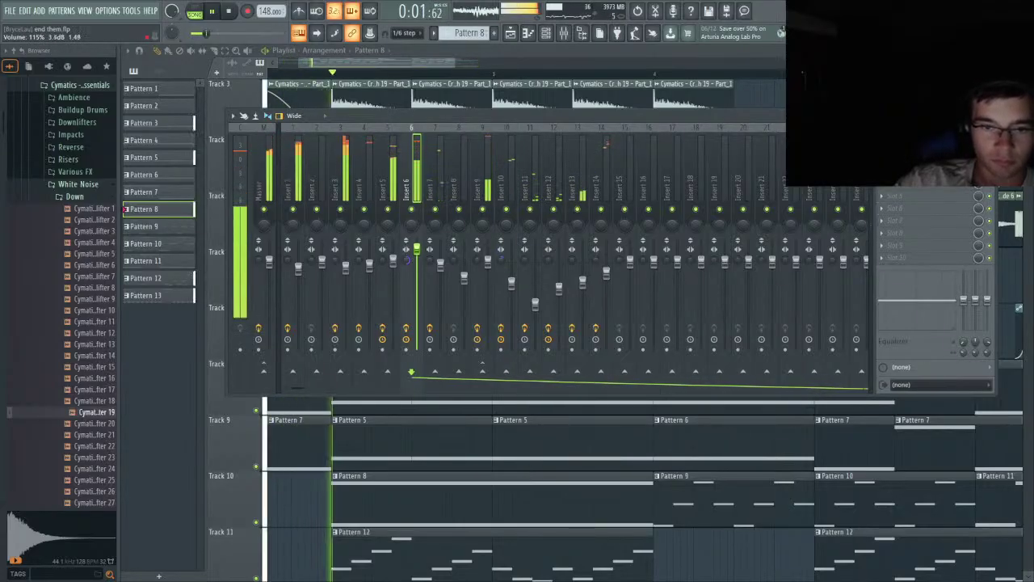
pyautogui.moveTo(416, 255); pyautogui.dragTo(417, 258)
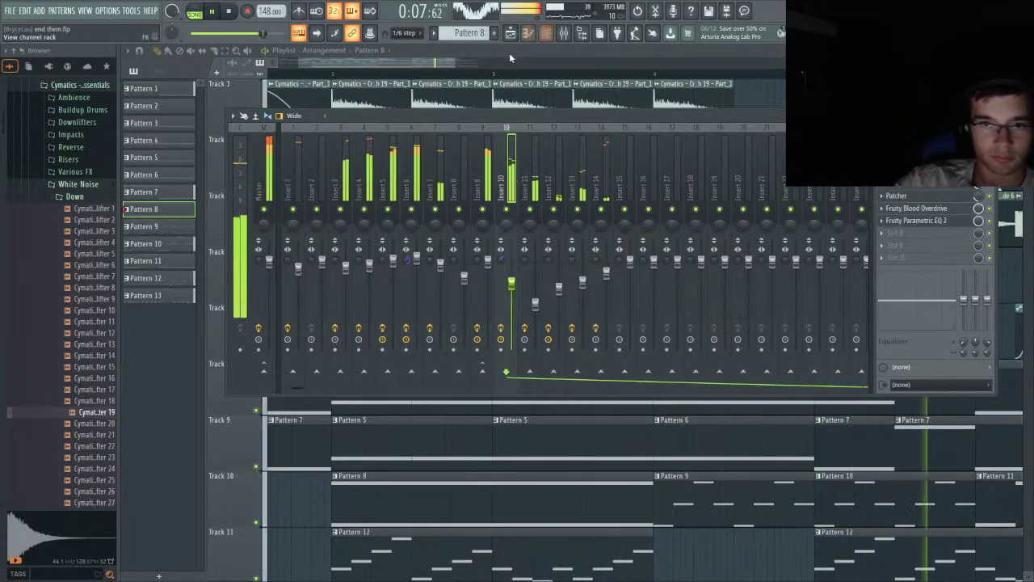
pyautogui.click(473, 67)
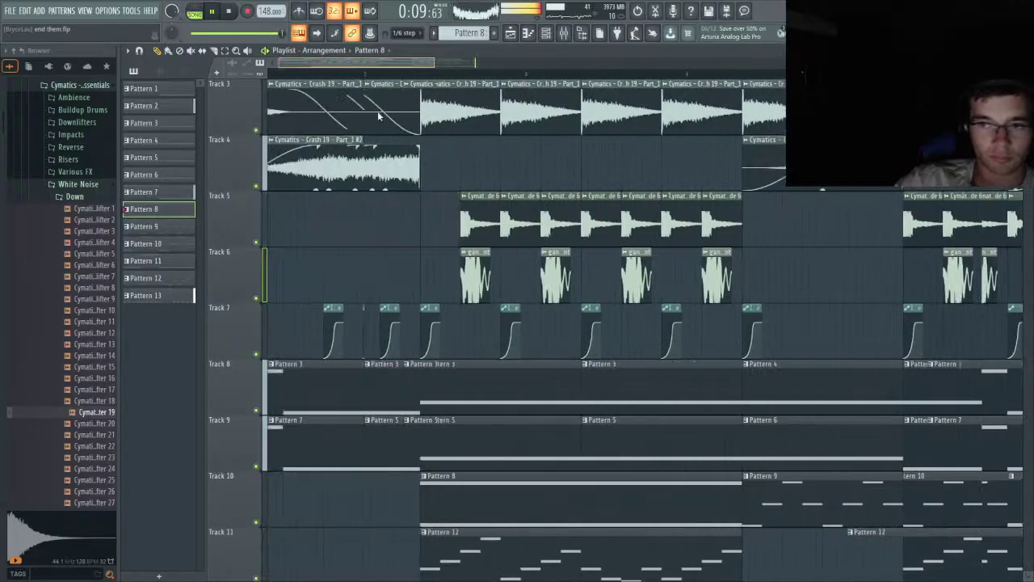
# - Review the drum and pattern tracks in the playlist while listening to the arrangement, and stop playback
pyautogui.scroll(3, 406, 289)
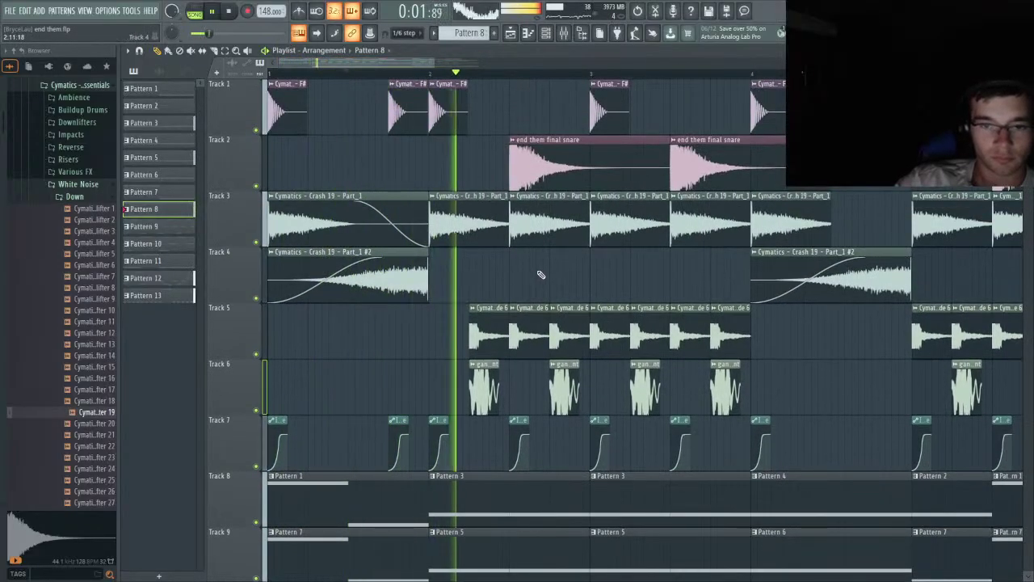
pyautogui.scroll(-2, 496, 292)
pyautogui.scroll(3, 493, 292)
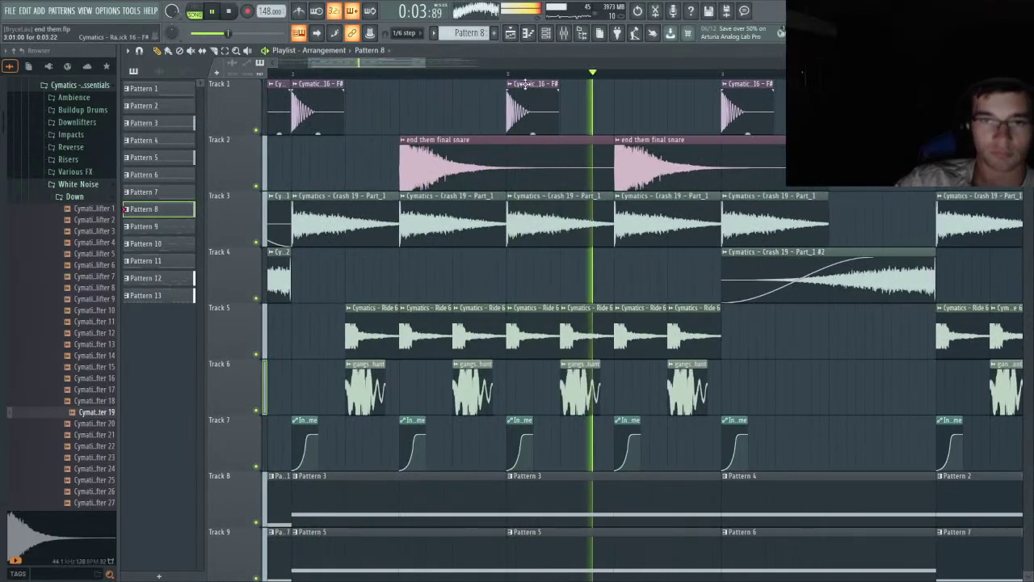
pyautogui.scroll(-2, 467, 206)
pyautogui.press('space')
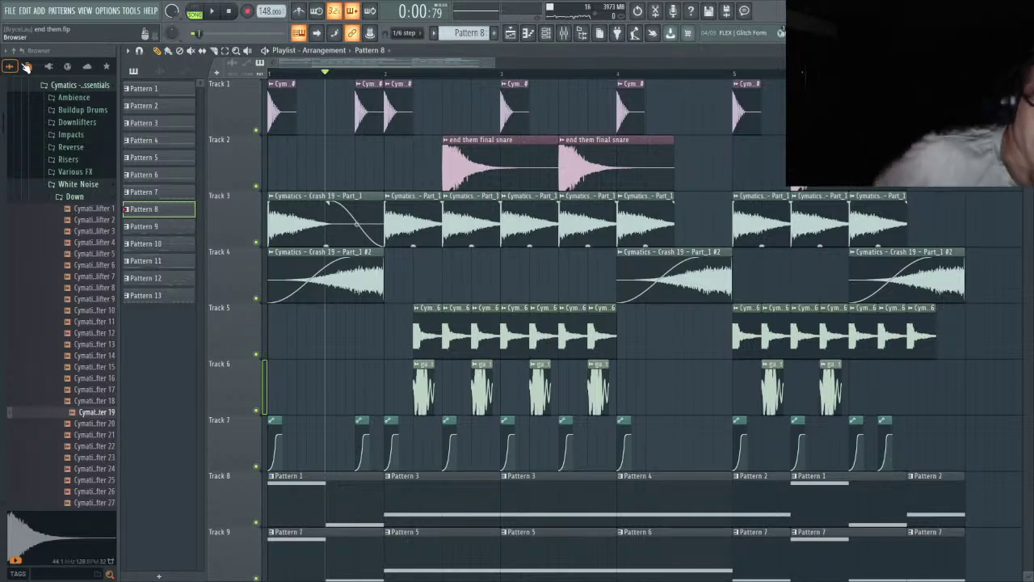
# - Audition Pattern 13's Haunting Hour notes in higher octaves, and place them on D#4 and D#5
pyautogui.scroll(-7, 543, 272)
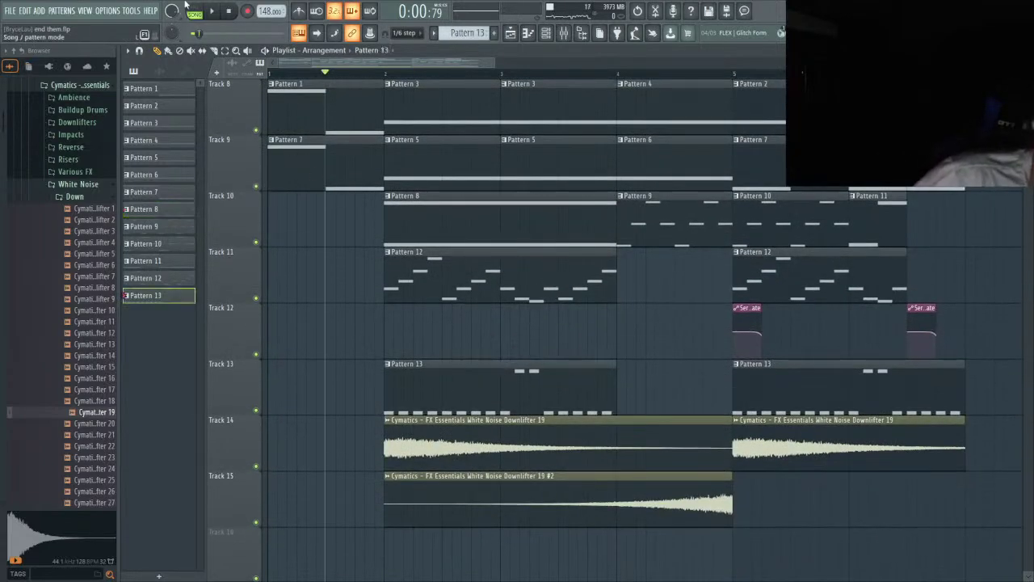
pyautogui.doubleClick(471, 393)
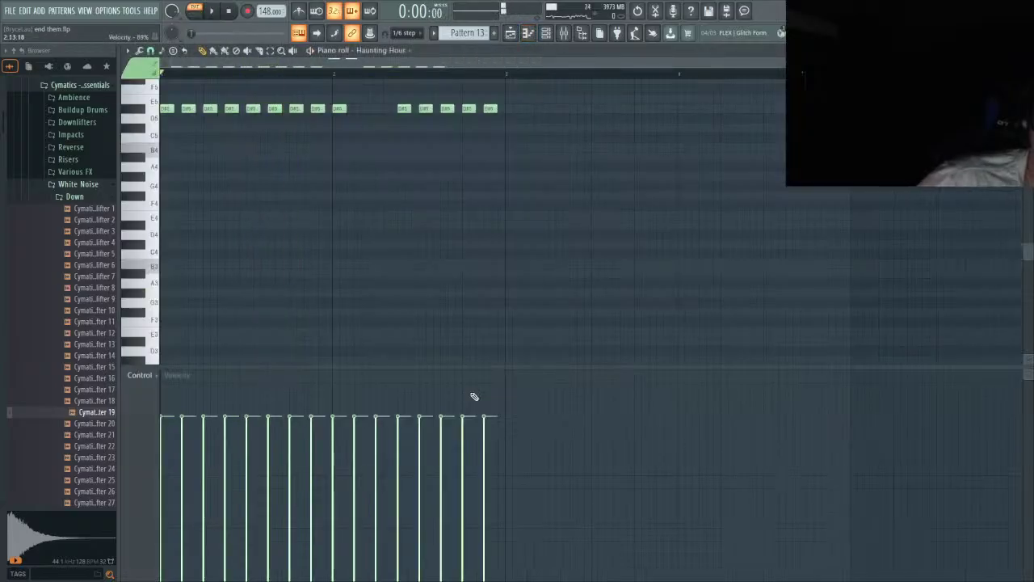
pyautogui.press('space')
pyautogui.hotkey('ctrl', 'Up')
pyautogui.hotkey('ctrl', 'Up')
pyautogui.press('space')
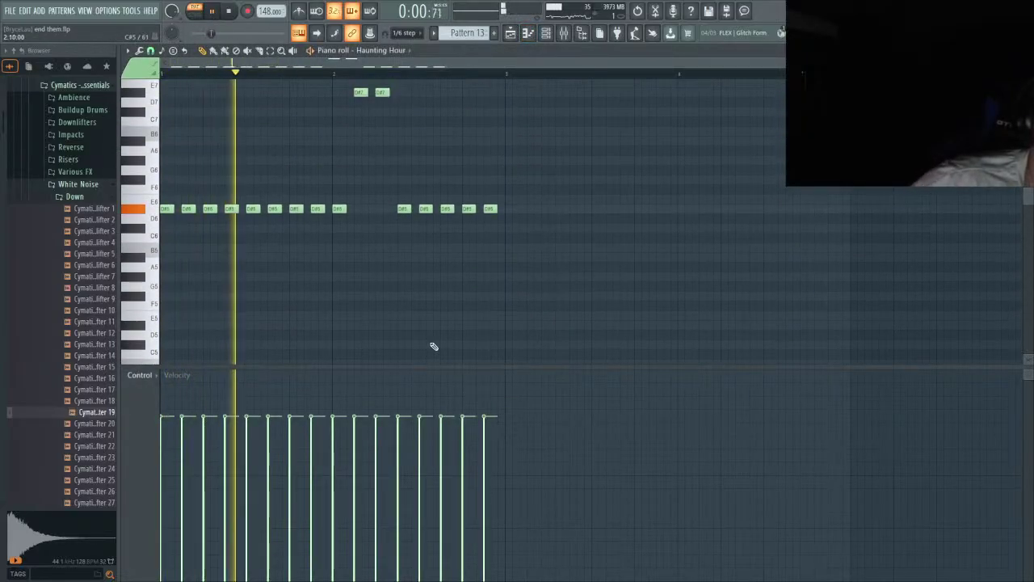
pyautogui.press('space')
pyautogui.press('space')
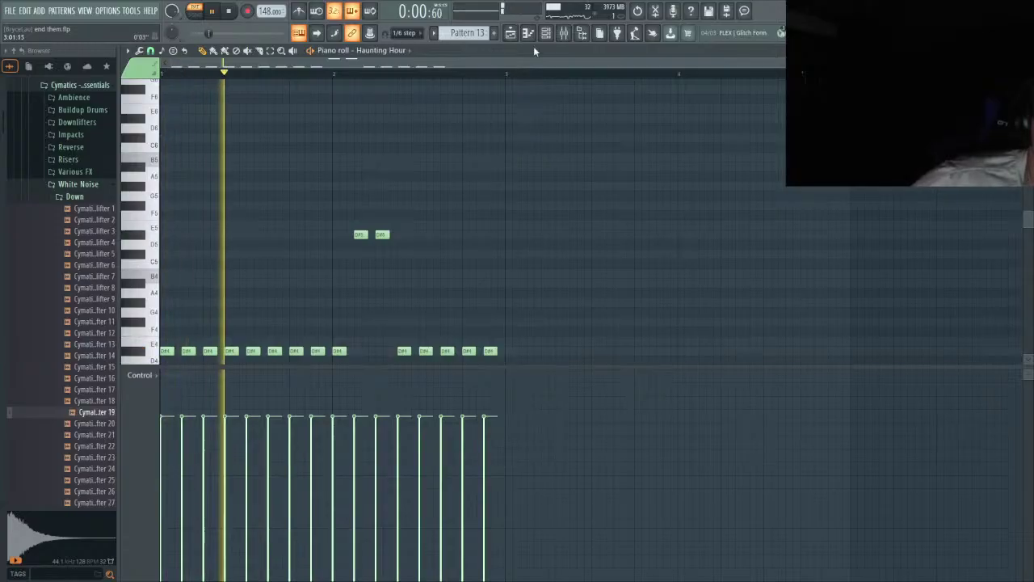
# - Play the full arrangement from bar 2 to check the Haunting Hour part among the other layers
pyautogui.press('F5')
pyautogui.scroll(2, 434, 116)
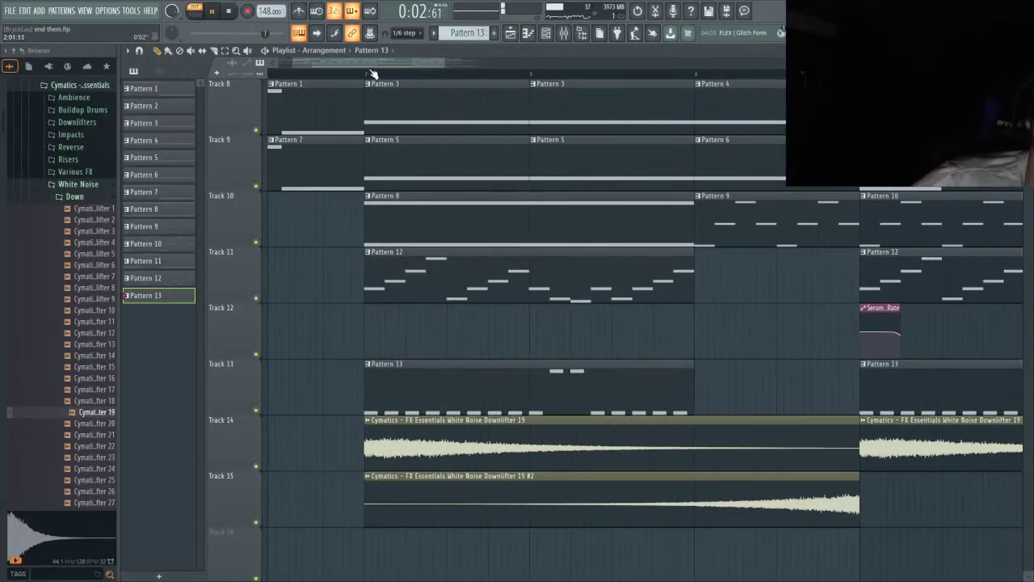
pyautogui.click(370, 73)
pyautogui.press('l')
pyautogui.scroll(-3, 479, 235)
pyautogui.scroll(2, 478, 235)
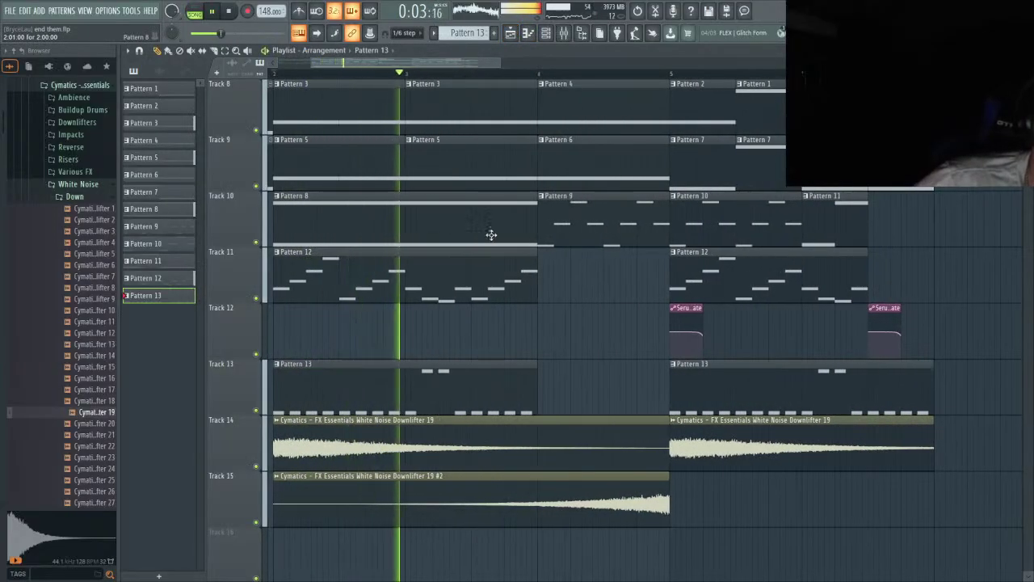
# - Listen through the arrangement's pattern layers and check their mixer levels, selecting the Insert 14 track
pyautogui.scroll(-1, 577, 223)
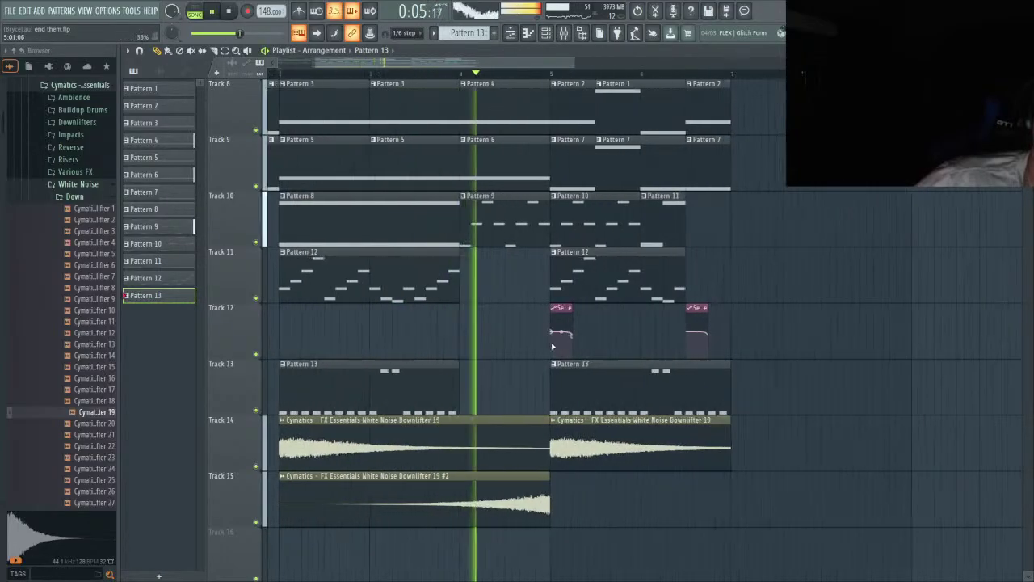
pyautogui.scroll(2, 538, 336)
pyautogui.scroll(1, 542, 336)
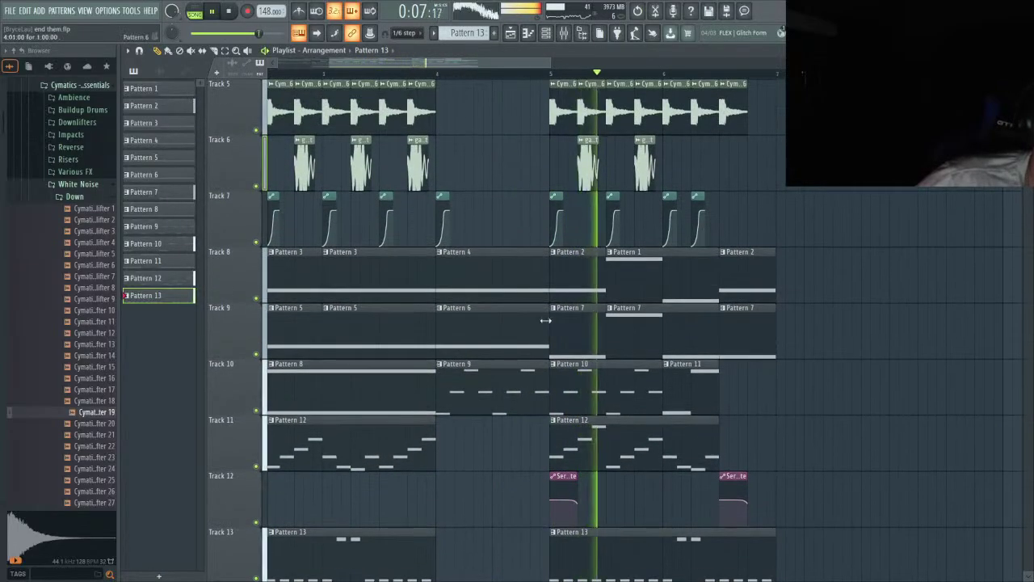
pyautogui.click(565, 33)
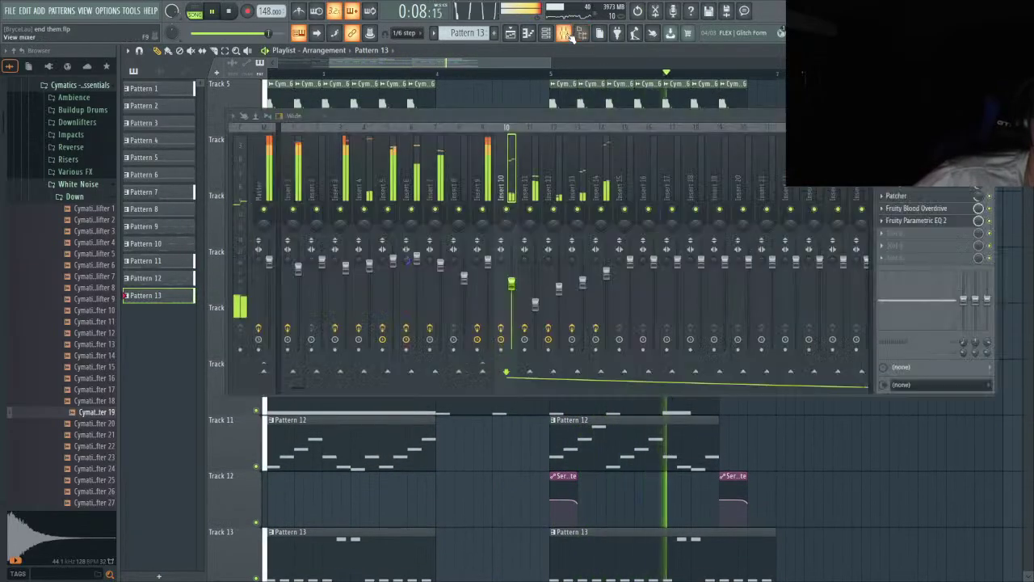
pyautogui.click(606, 275)
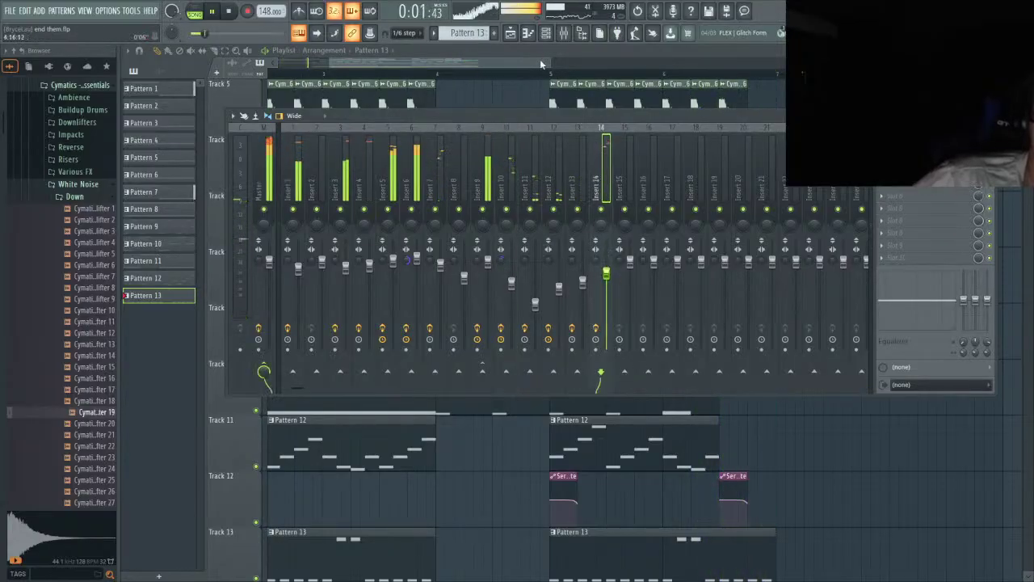
pyautogui.press('F9')
# - Review the snare, crash and ride tracks in the playlist during playback, and stop the song
pyautogui.scroll(3, 635, 255)
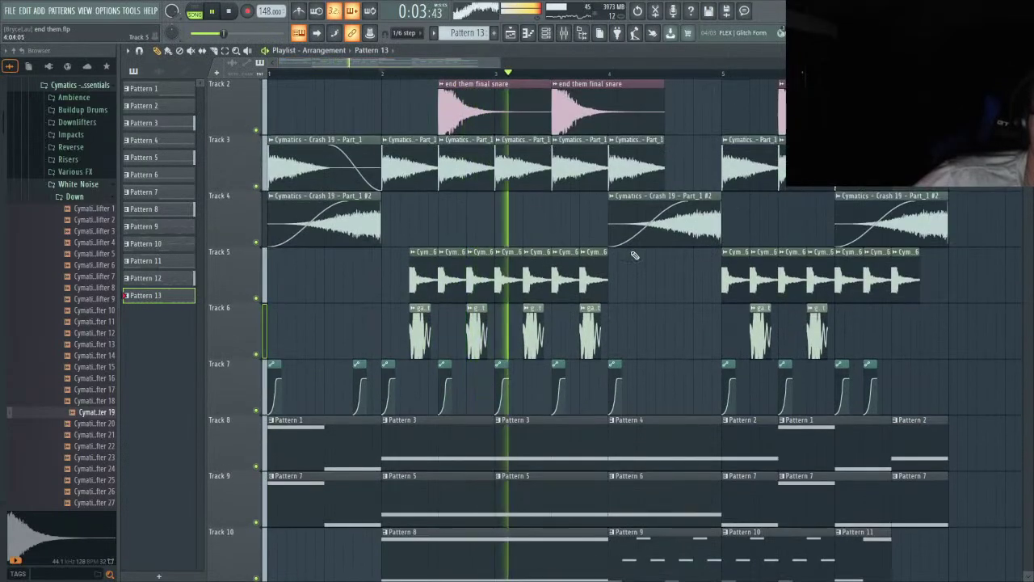
pyautogui.scroll(2, 635, 255)
pyautogui.press('space')
pyautogui.scroll(1, 339, 179)
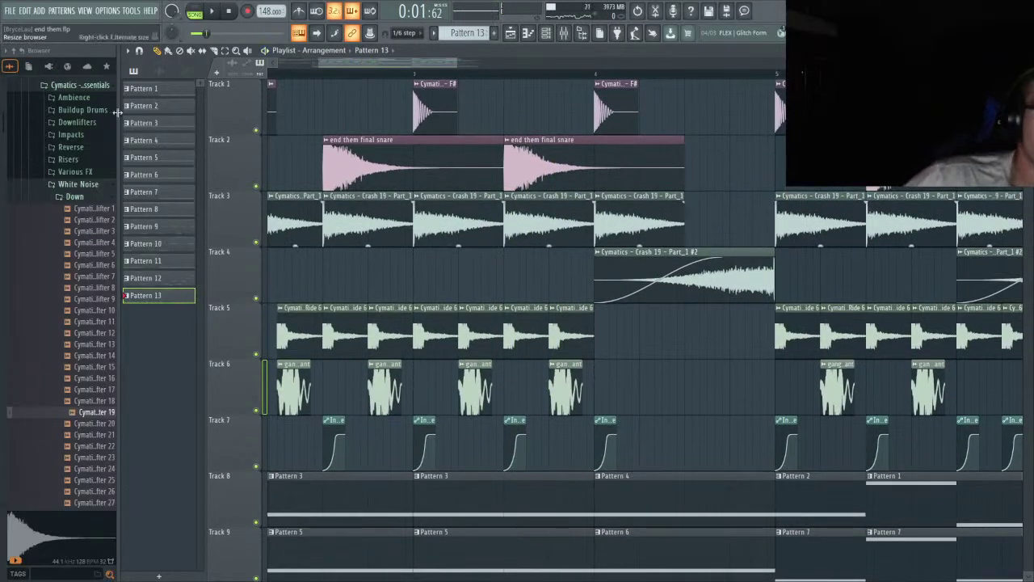
# - Examine the whole stopped arrangement, from the drum tracks down to the white noise downlifters and back
pyautogui.moveTo(394, 65); pyautogui.dragTo(392, 71)
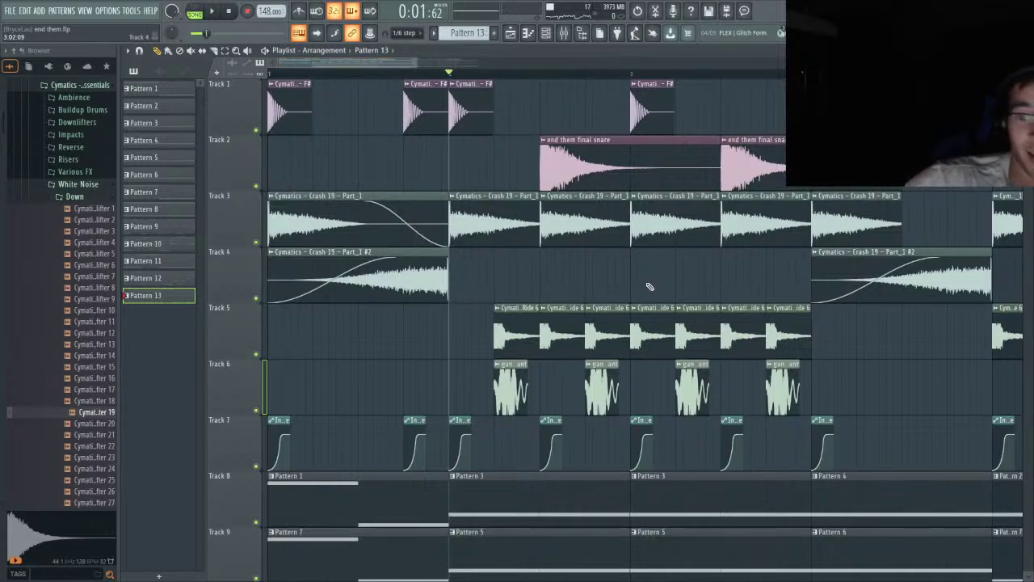
pyautogui.scroll(-5, 646, 289)
pyautogui.scroll(-4, 492, 330)
pyautogui.scroll(-4, 404, 343)
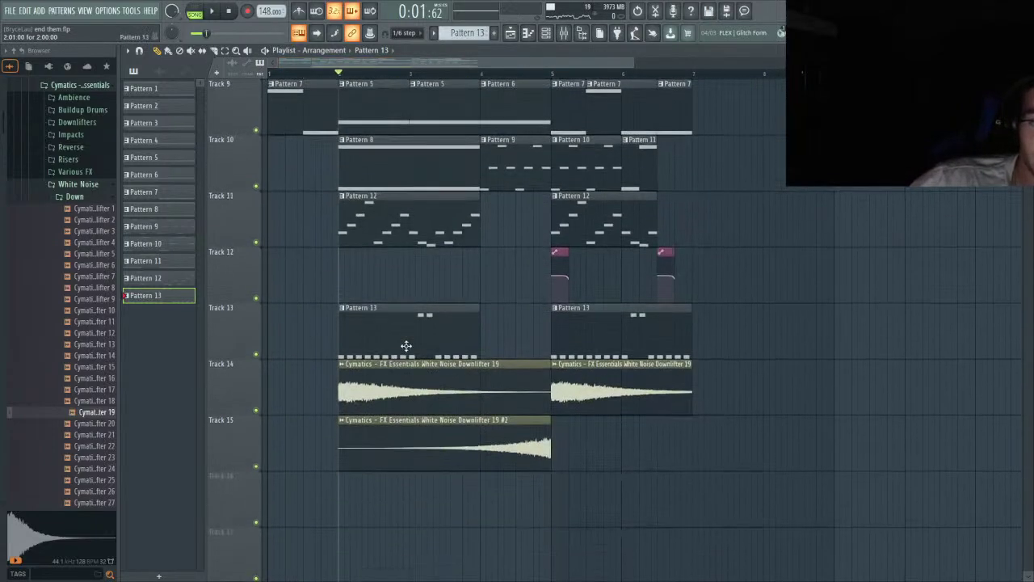
pyautogui.scroll(4, 437, 420)
pyautogui.scroll(4, 433, 411)
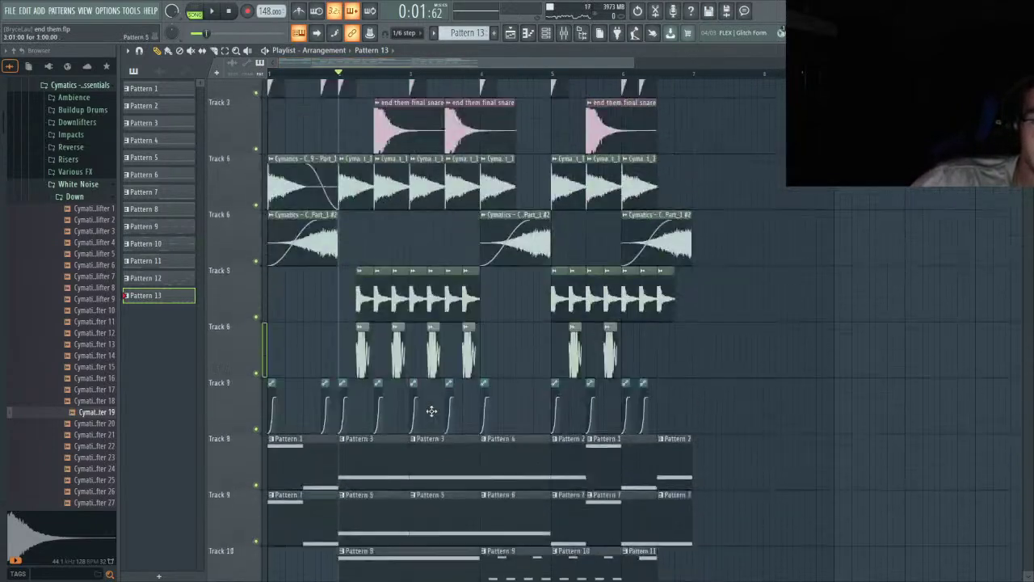